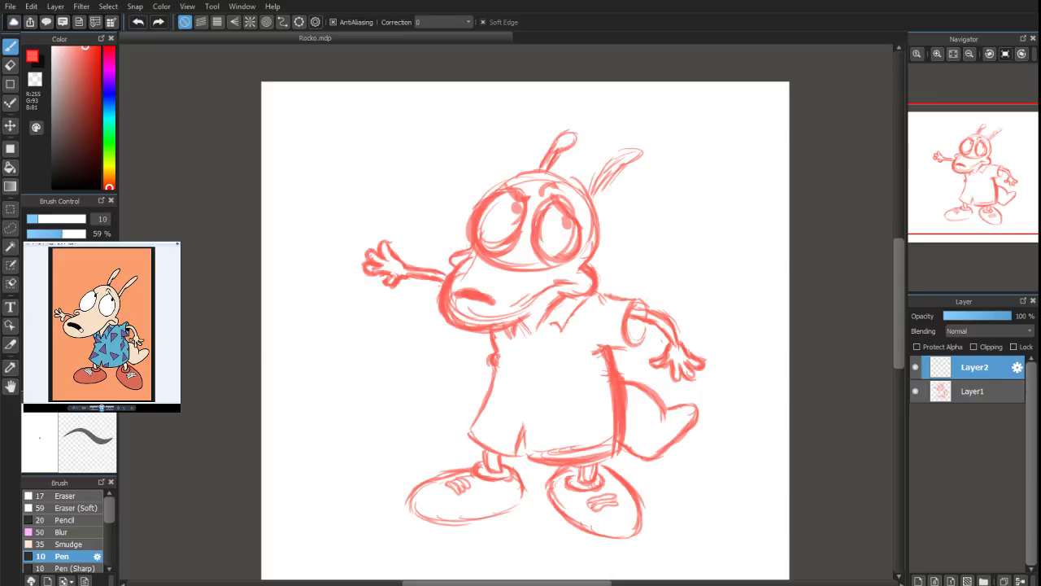
# Lower the opacity of the sketch on Layer1 to 82% and move Layer2 beneath it
pyautogui.click(946, 394)
pyautogui.moveTo(972, 317); pyautogui.dragTo(980, 320)
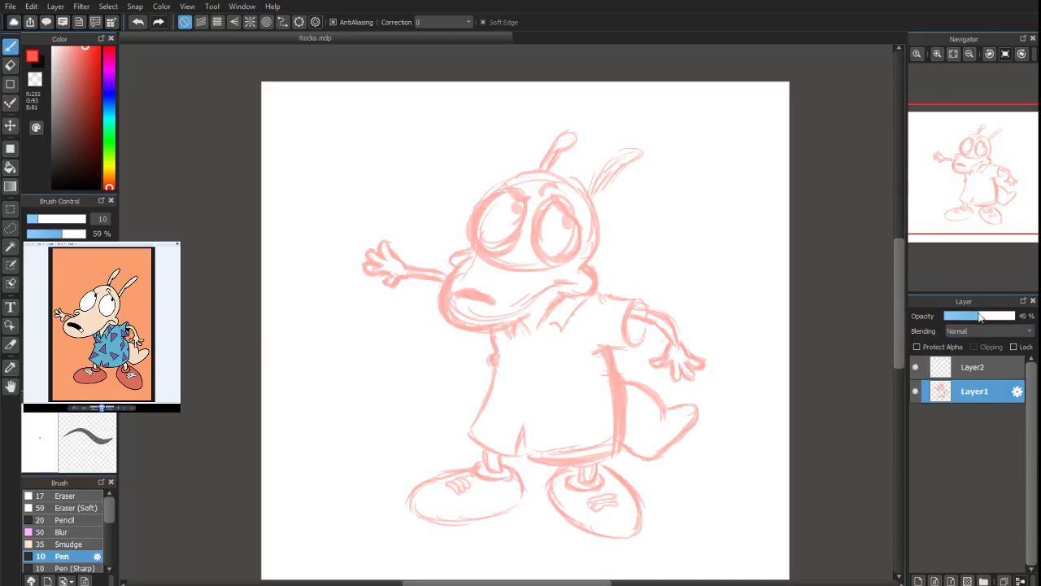
pyautogui.click(1000, 317)
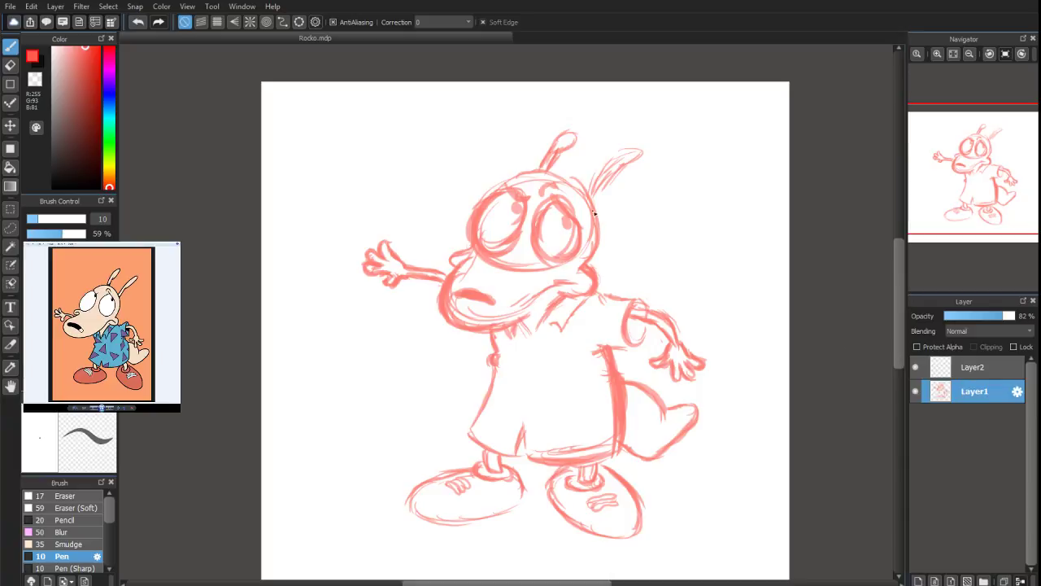
pyautogui.click(972, 367)
pyautogui.moveTo(973, 367); pyautogui.dragTo(972, 393)
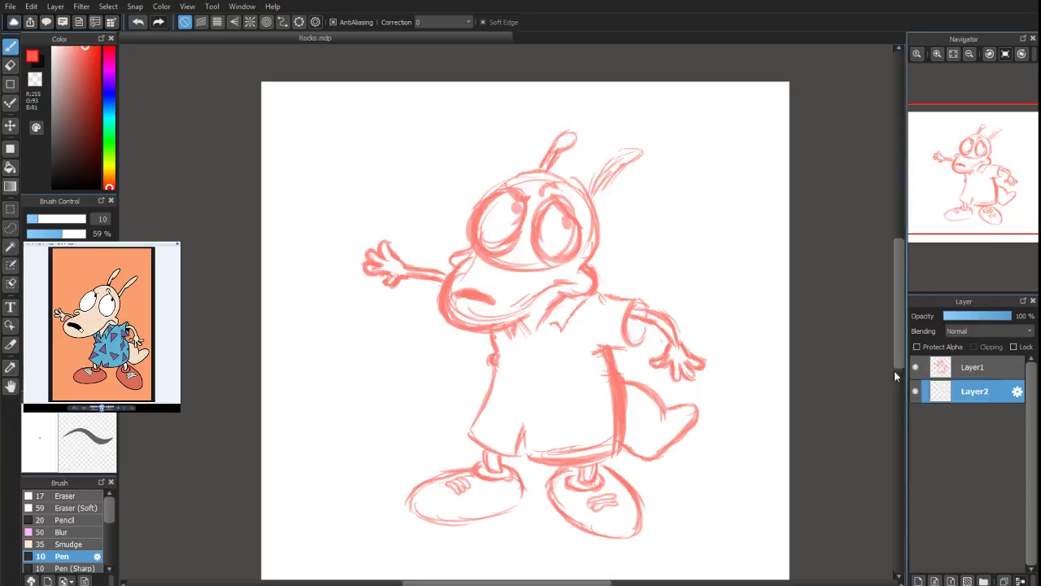
# Cover the whole canvas on Layer2 with dusty brown (R148 G99 B95) using the Pen at size 914, undoing the last pass
pyautogui.moveTo(56, 138); pyautogui.dragTo(68, 106)
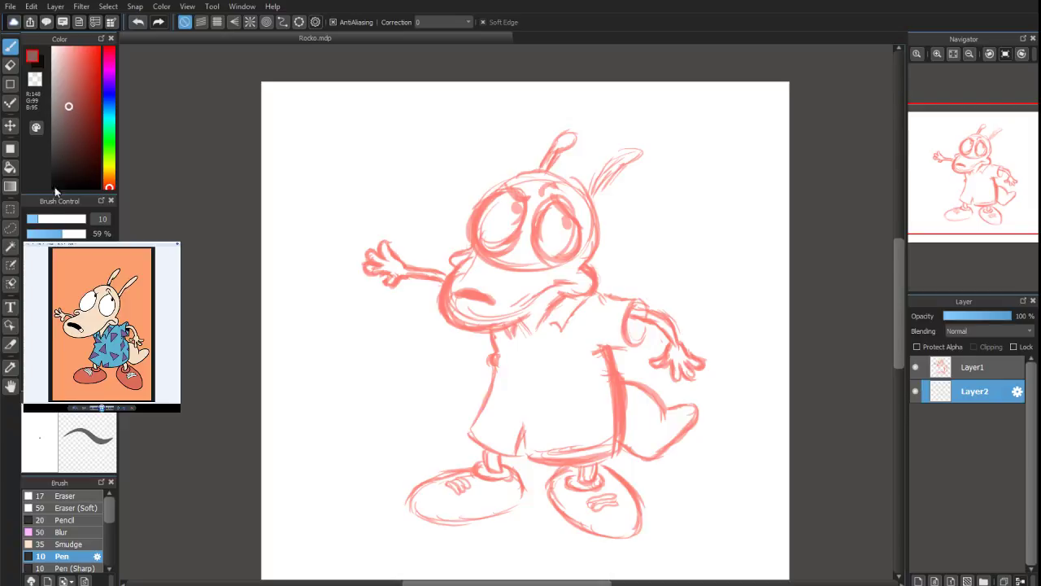
pyautogui.moveTo(53, 218); pyautogui.dragTo(85, 220)
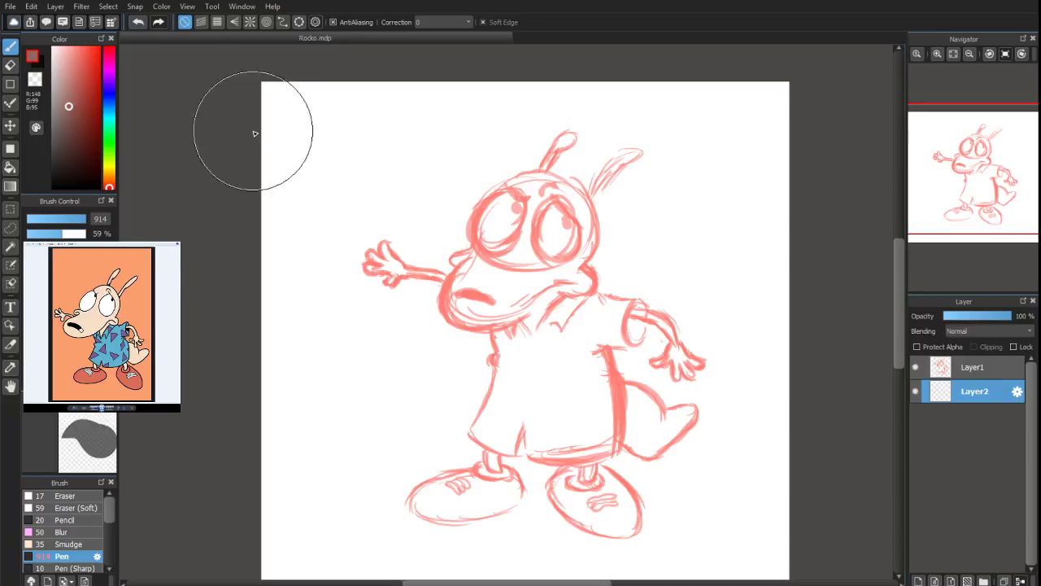
pyautogui.moveTo(244, 105)
pyautogui.mouseDown()
pyautogui.moveTo(253, 181)
pyautogui.moveTo(349, 168)
pyautogui.moveTo(349, 275)
pyautogui.moveTo(478, 128)
pyautogui.moveTo(643, 114)
pyautogui.moveTo(718, 195)
pyautogui.moveTo(675, 179)
pyautogui.moveTo(758, 84)
pyautogui.moveTo(686, 223)
pyautogui.moveTo(743, 534)
pyautogui.moveTo(677, 351)
pyautogui.moveTo(582, 369)
pyautogui.moveTo(488, 529)
pyautogui.moveTo(431, 569)
pyautogui.moveTo(488, 561)
pyautogui.moveTo(293, 400)
pyautogui.moveTo(300, 491)
pyautogui.mouseUp()
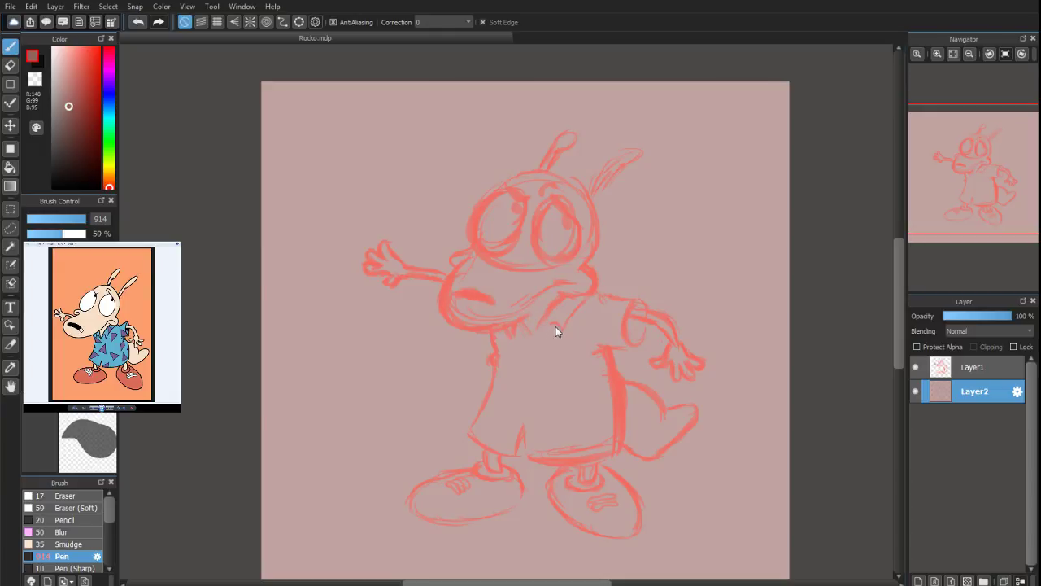
pyautogui.hotkey('ctrl', 'z')
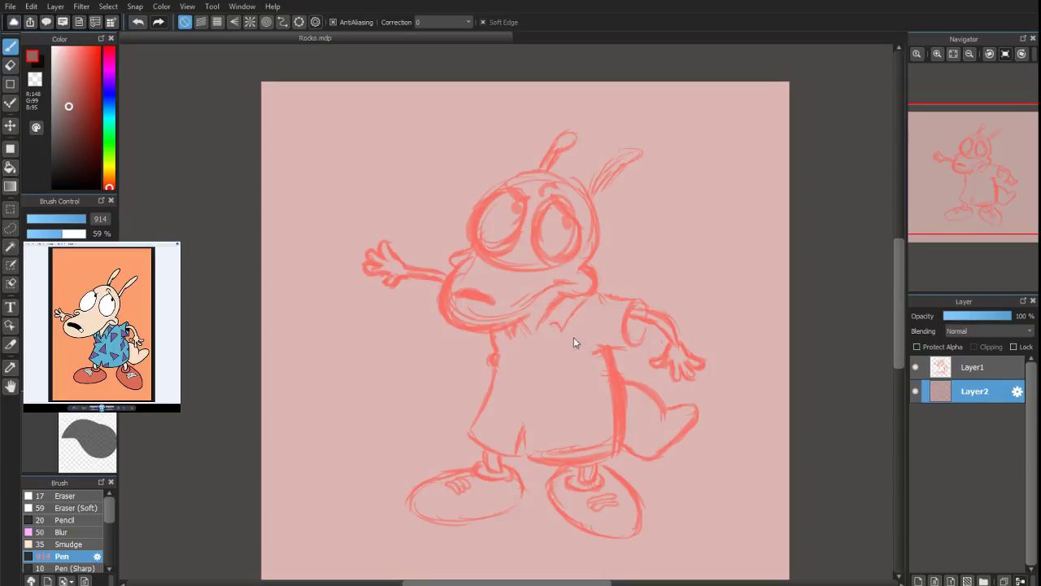
# Add a new layer directly above Layer1 and set the drawing colour to black
pyautogui.moveTo(961, 216)
pyautogui.scroll(2, 961, 215)
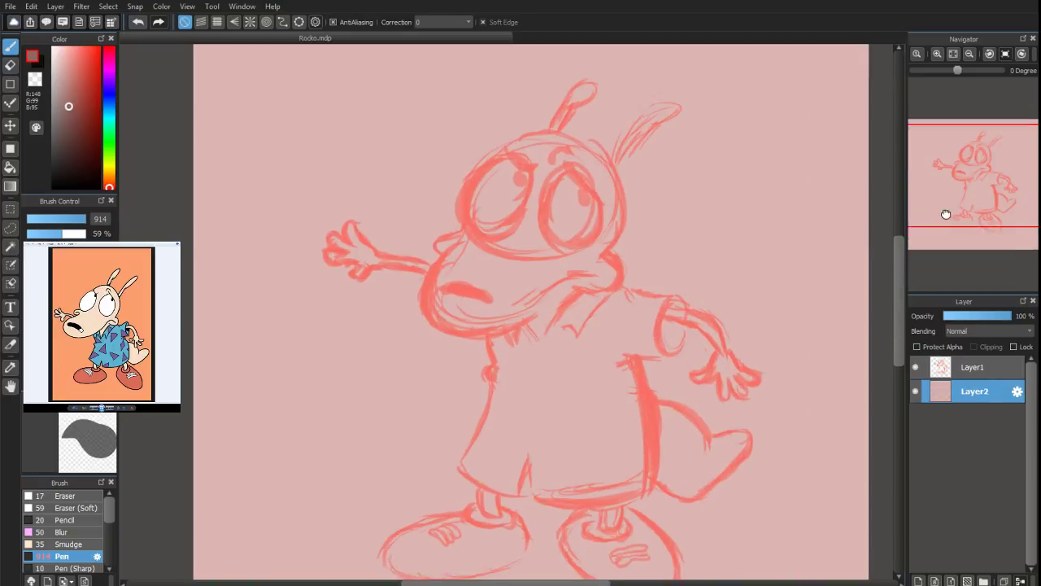
pyautogui.click(962, 376)
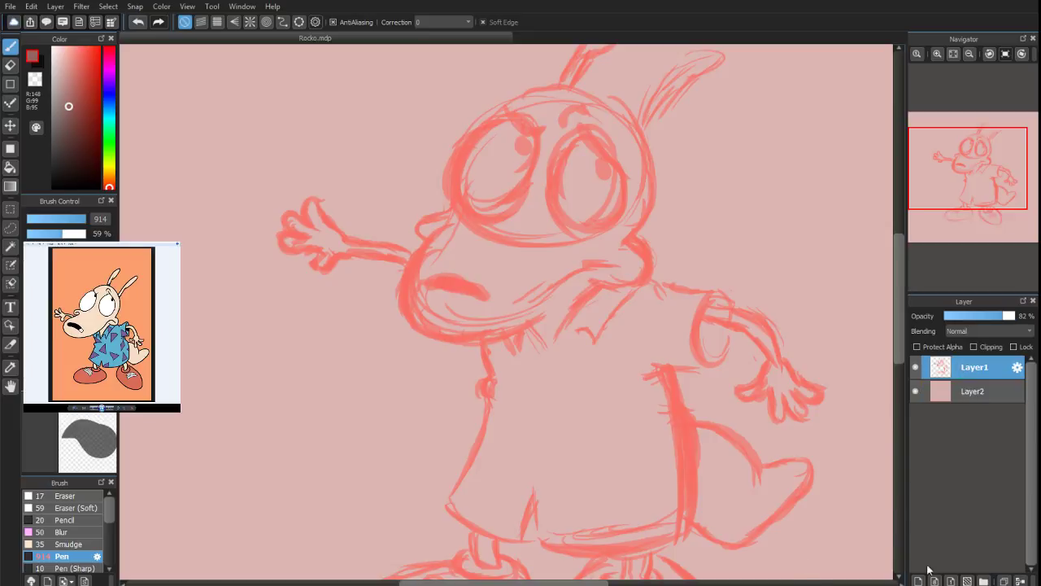
pyautogui.click(919, 581)
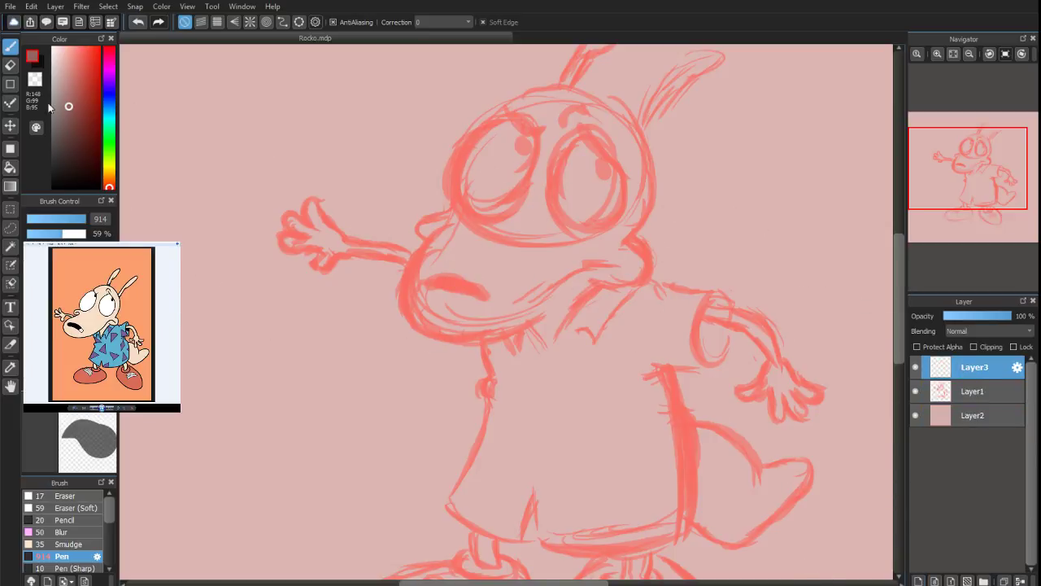
pyautogui.moveTo(69, 125); pyautogui.dragTo(100, 189)
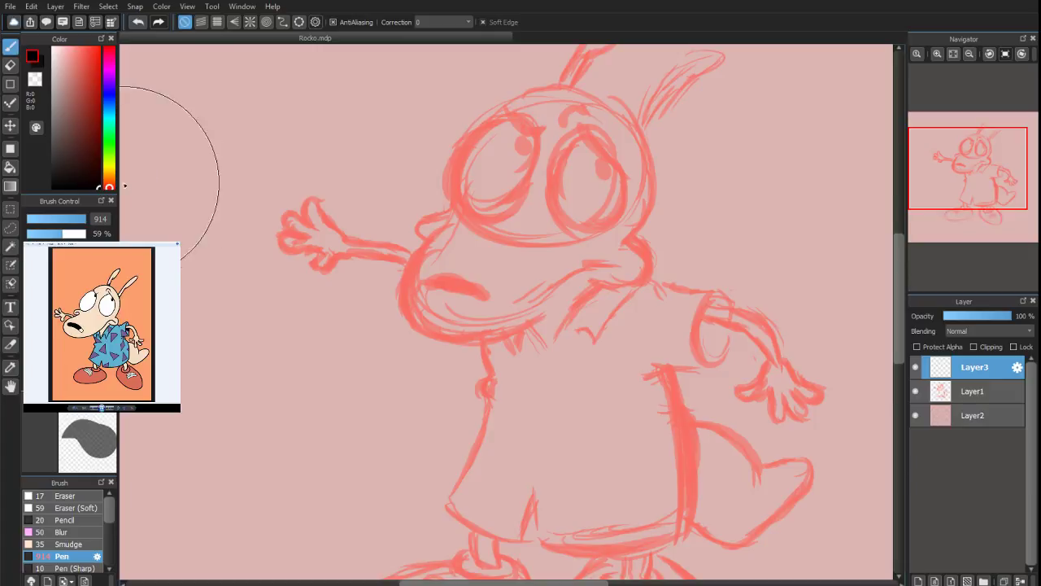
# Reduce the opacity of Layer1 to 65% and set the Pen size to 49
pyautogui.click(973, 392)
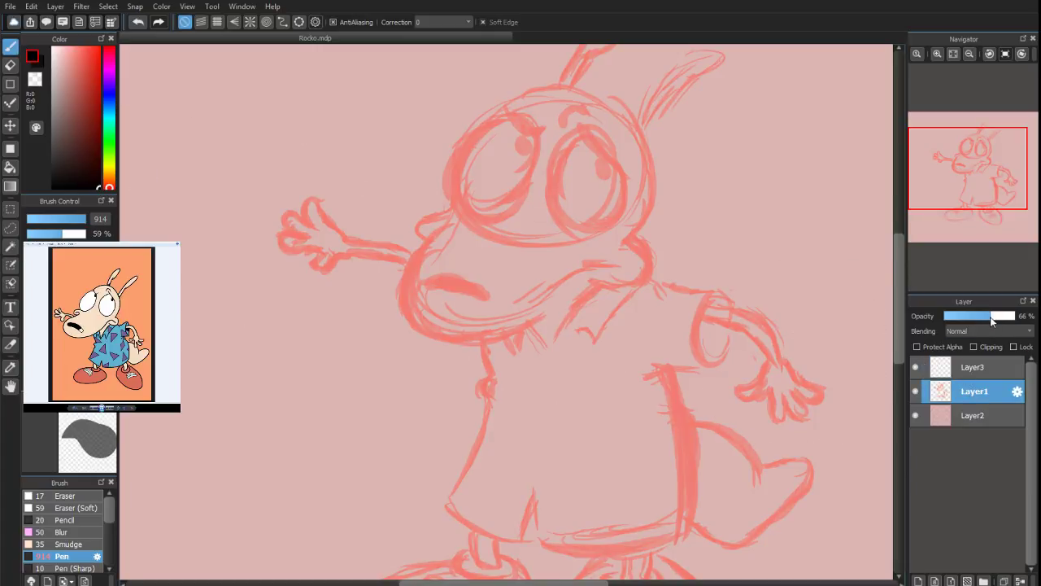
pyautogui.moveTo(982, 321); pyautogui.dragTo(990, 320)
pyautogui.moveTo(77, 228)
pyautogui.mouseDown()
pyautogui.moveTo(65, 220)
pyautogui.moveTo(76, 225)
pyautogui.mouseUp()
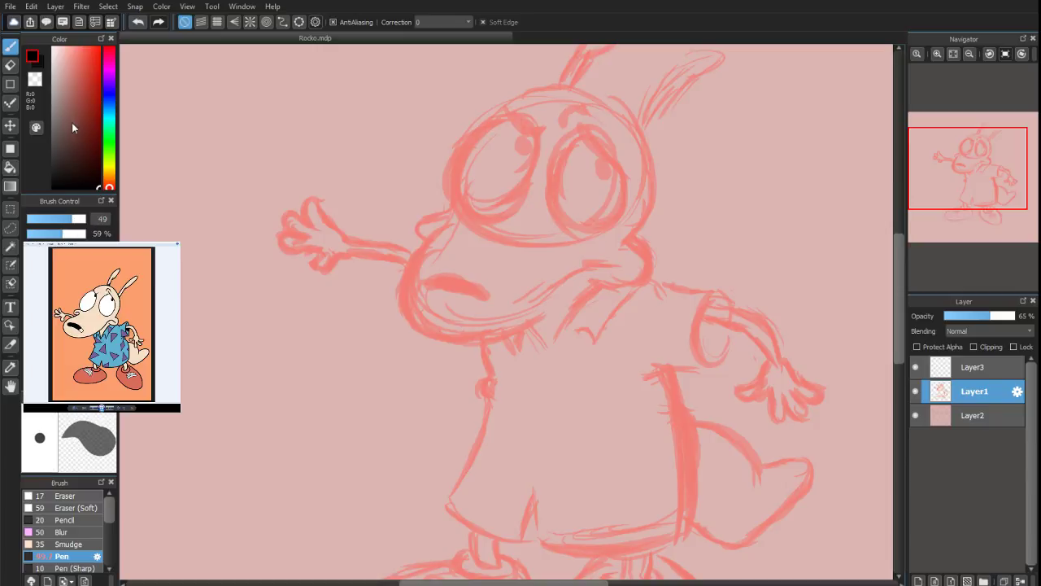
# Try a black Pen stroke along the top of the head on Layer1 and undo it
pyautogui.moveTo(926, 181)
pyautogui.scroll(1, 962, 169)
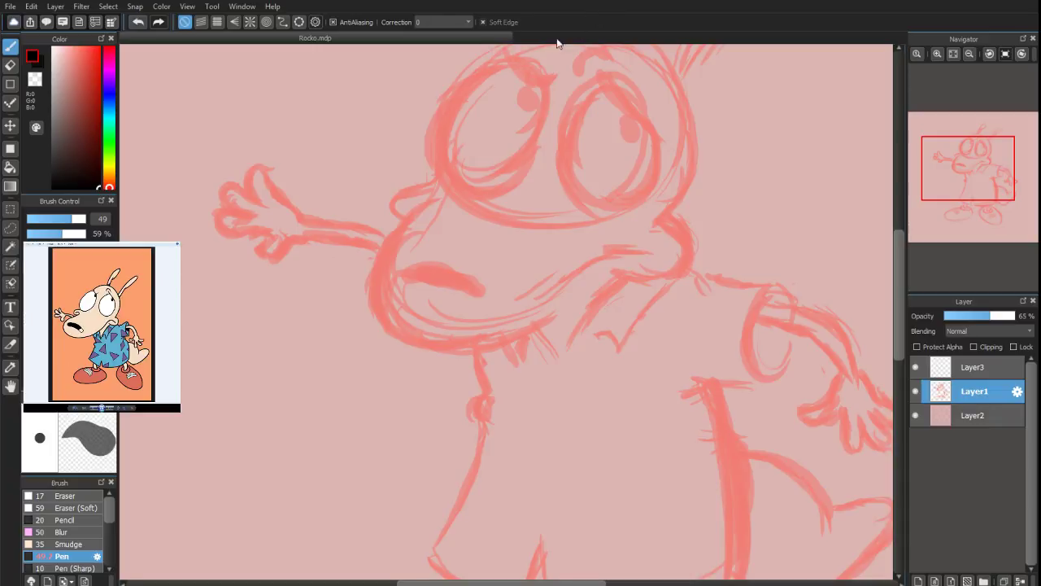
pyautogui.moveTo(971, 170); pyautogui.dragTo(979, 160)
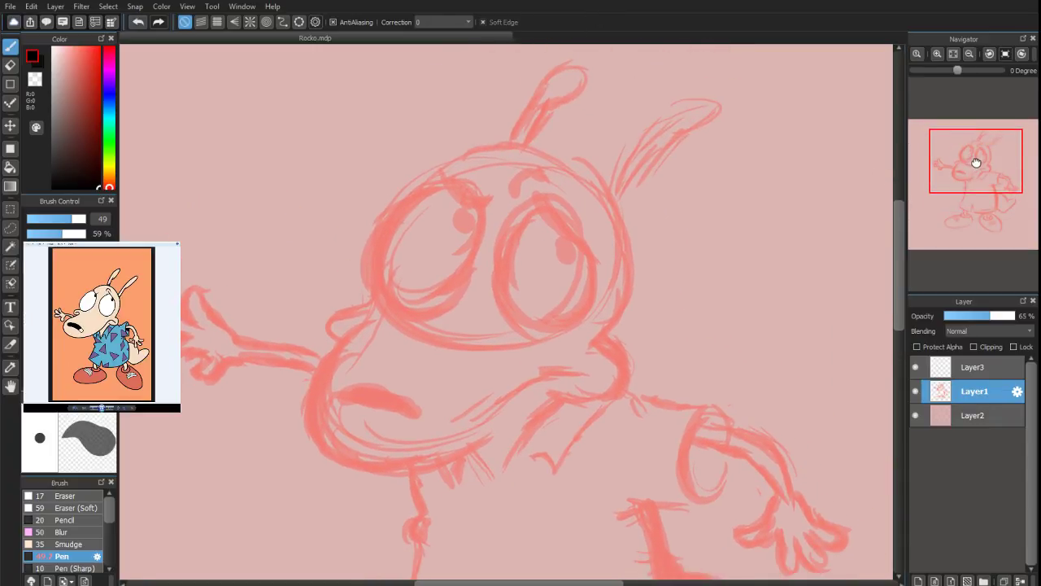
pyautogui.scroll(2, 978, 157)
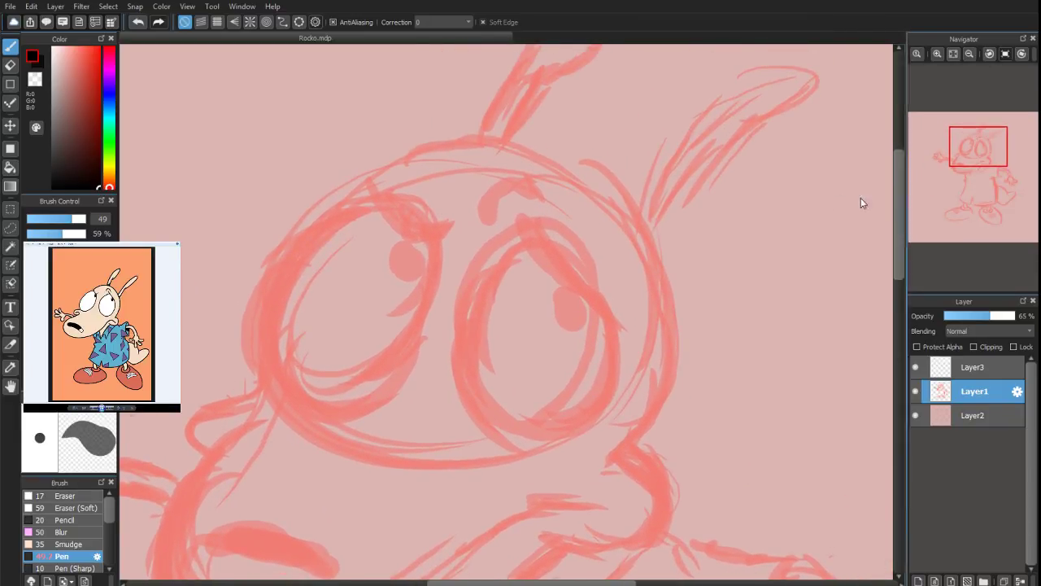
pyautogui.moveTo(977, 157); pyautogui.dragTo(968, 154)
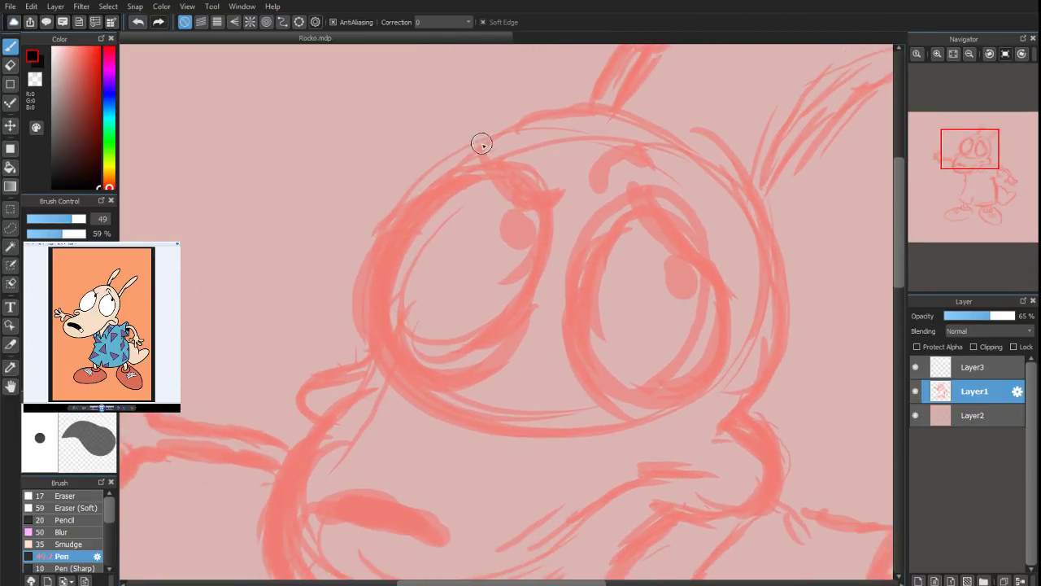
pyautogui.moveTo(456, 169)
pyautogui.mouseDown()
pyautogui.moveTo(515, 124)
pyautogui.moveTo(602, 114)
pyautogui.moveTo(643, 131)
pyautogui.mouseUp()
pyautogui.hotkey('ctrl', 'z')
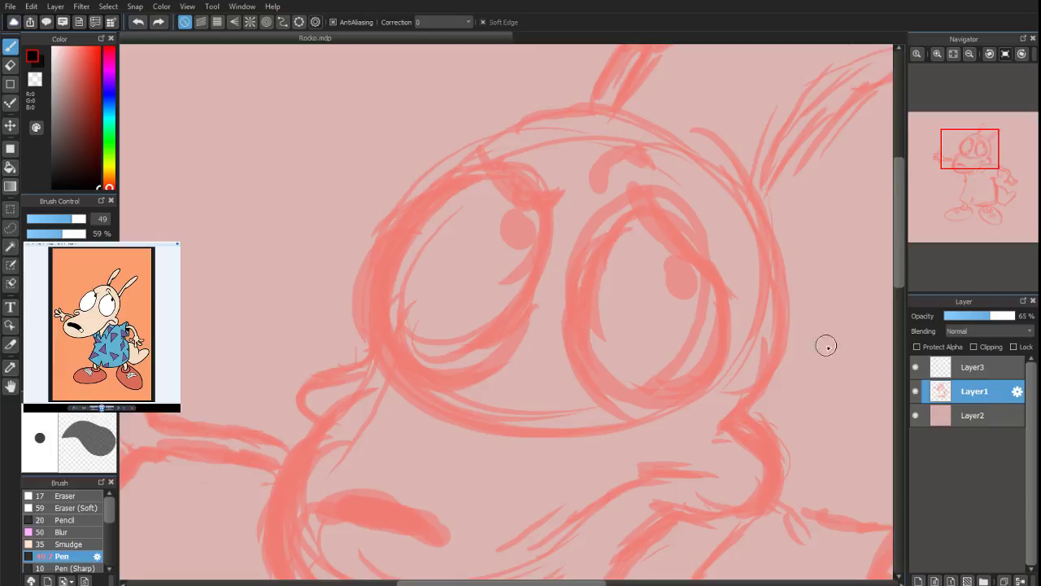
# Make Layer3 the active layer for inking and bring the whole upper figure into view
pyautogui.click(952, 368)
pyautogui.scroll(-4, 967, 157)
pyautogui.scroll(-1, 967, 157)
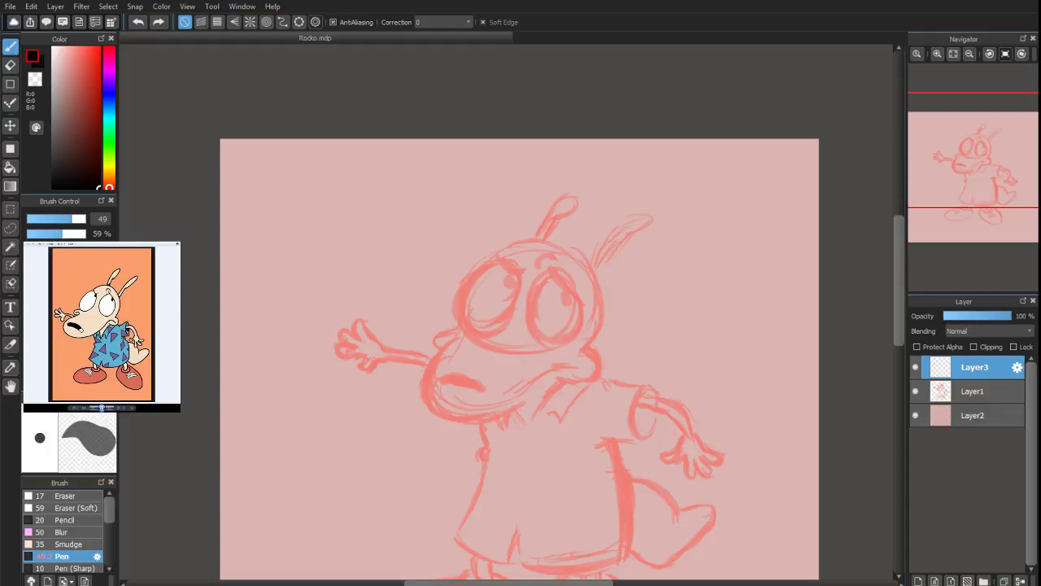
pyautogui.scroll(1, 971, 192)
pyautogui.moveTo(969, 188); pyautogui.dragTo(971, 174)
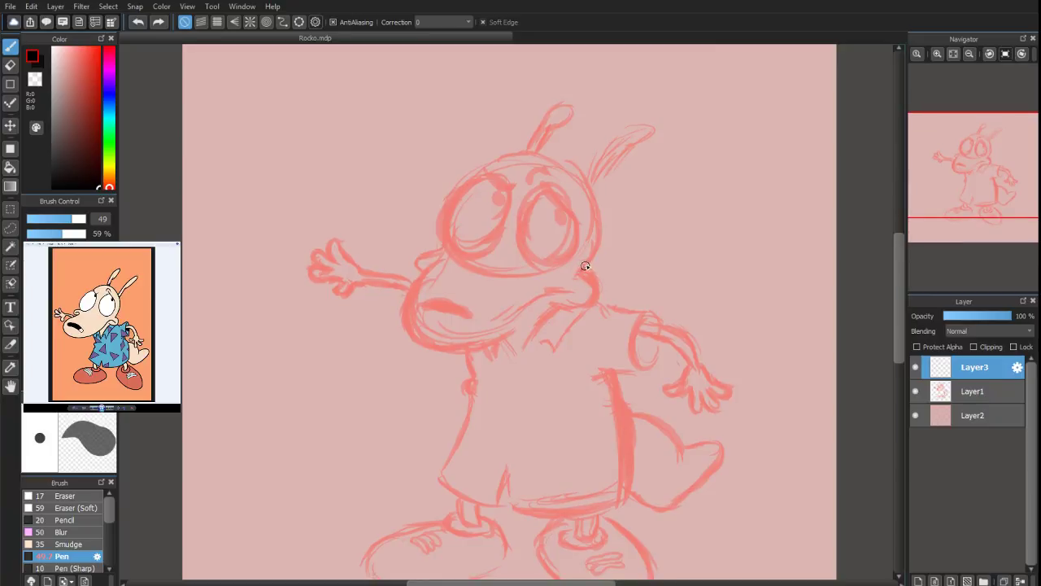
# Try black Pen strokes at the cheek and in the empty area beside the head, and undo them all
pyautogui.moveTo(578, 270); pyautogui.dragTo(592, 251)
pyautogui.hotkey('ctrl', 'z')
pyautogui.hotkey('ctrl', 'z')
pyautogui.moveTo(684, 180)
pyautogui.mouseDown()
pyautogui.moveTo(672, 289)
pyautogui.moveTo(728, 295)
pyautogui.mouseUp()
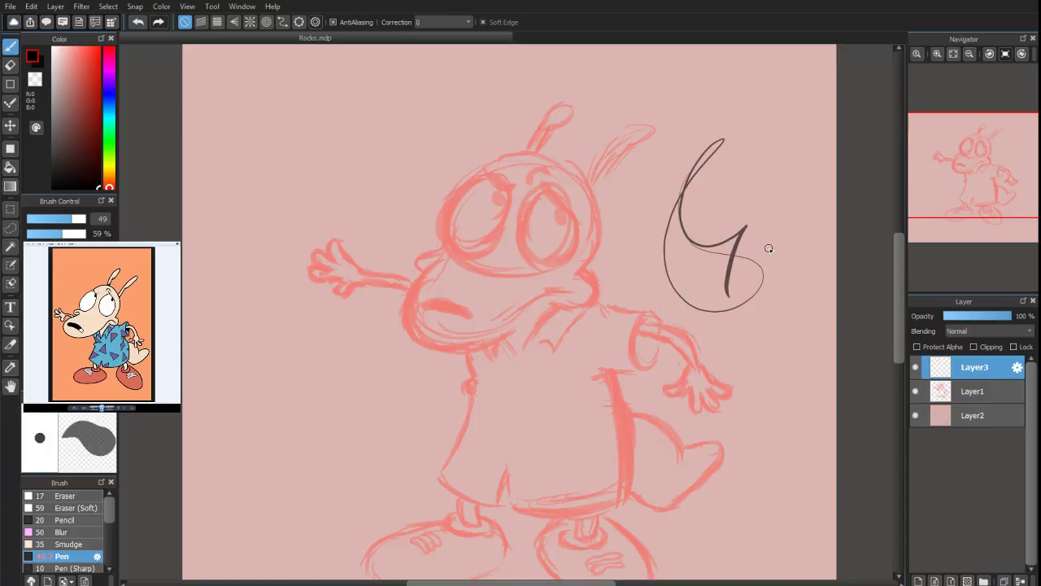
pyautogui.hotkey('ctrl', 'z')
pyautogui.hotkey('ctrl', 'z')
pyautogui.hotkey('ctrl', 'z')
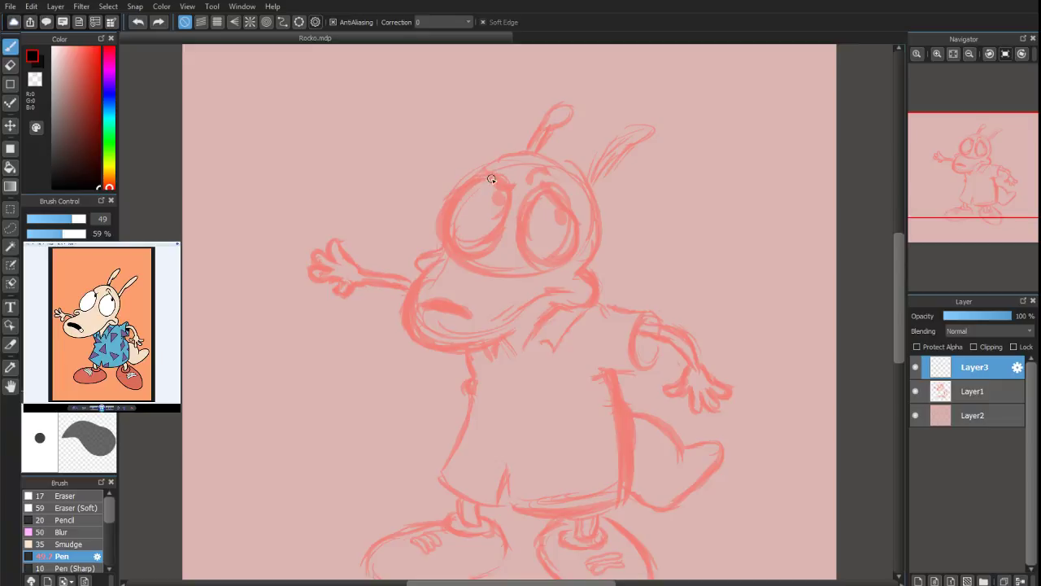
# Ink the sides and bottom of the right-hand eye's outline in black on Layer3, following the sketch
pyautogui.scroll(5, 947, 221)
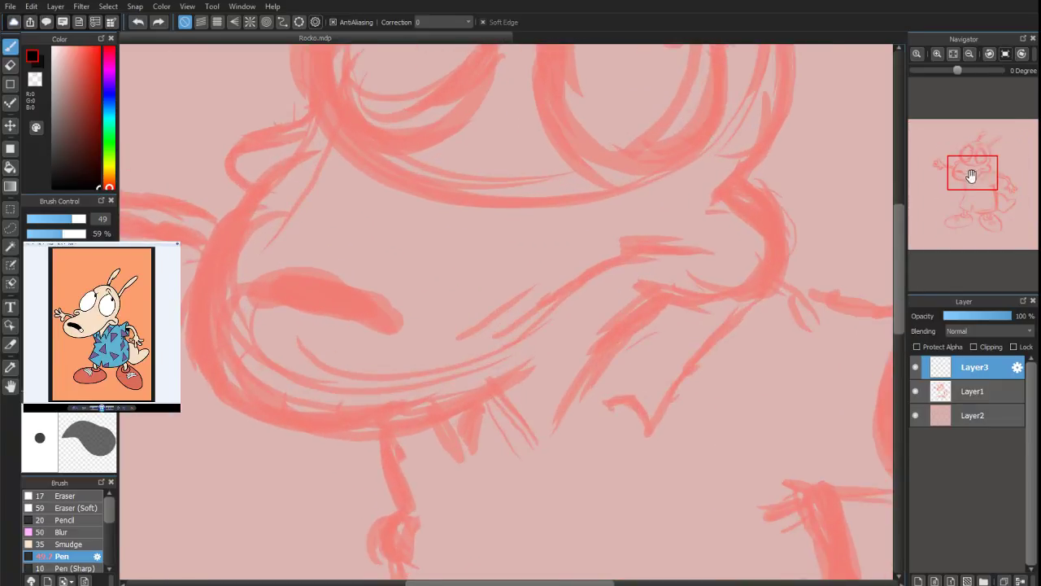
pyautogui.moveTo(971, 176); pyautogui.dragTo(972, 154)
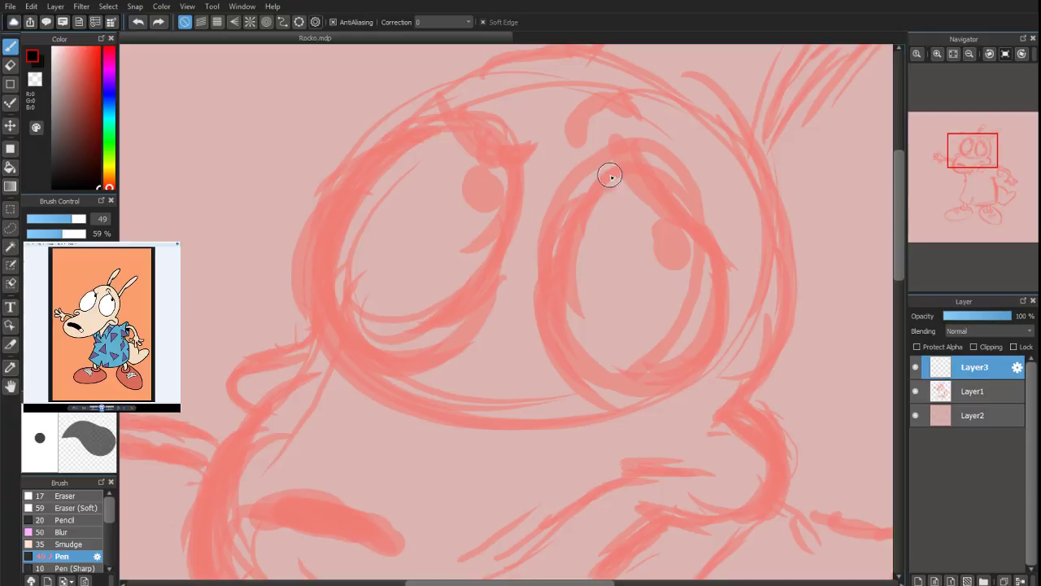
pyautogui.moveTo(620, 166)
pyautogui.mouseDown()
pyautogui.moveTo(572, 209)
pyautogui.moveTo(613, 169)
pyautogui.moveTo(576, 207)
pyautogui.moveTo(588, 187)
pyautogui.moveTo(569, 221)
pyautogui.mouseUp()
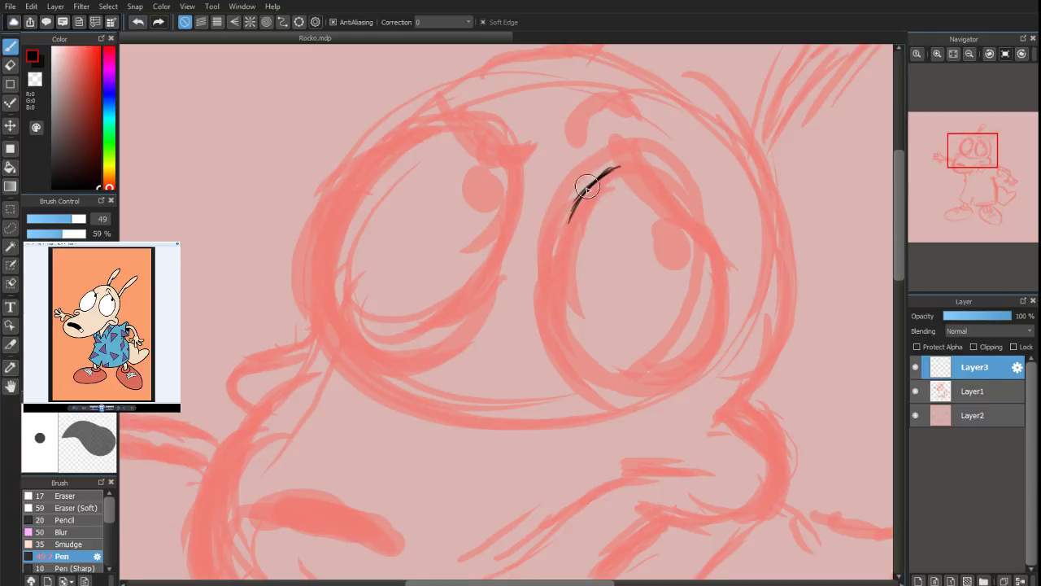
pyautogui.moveTo(587, 187)
pyautogui.mouseDown()
pyautogui.moveTo(556, 251)
pyautogui.moveTo(574, 213)
pyautogui.moveTo(550, 284)
pyautogui.moveTo(557, 250)
pyautogui.moveTo(553, 316)
pyautogui.moveTo(556, 245)
pyautogui.moveTo(548, 280)
pyautogui.moveTo(567, 355)
pyautogui.moveTo(546, 292)
pyautogui.moveTo(575, 355)
pyautogui.moveTo(549, 271)
pyautogui.moveTo(552, 316)
pyautogui.moveTo(565, 234)
pyautogui.moveTo(556, 240)
pyautogui.moveTo(628, 160)
pyautogui.moveTo(602, 182)
pyautogui.moveTo(545, 294)
pyautogui.moveTo(546, 257)
pyautogui.moveTo(587, 371)
pyautogui.moveTo(560, 353)
pyautogui.moveTo(559, 334)
pyautogui.moveTo(599, 386)
pyautogui.mouseUp()
pyautogui.moveTo(718, 270)
pyautogui.mouseDown()
pyautogui.moveTo(710, 344)
pyautogui.moveTo(724, 302)
pyautogui.moveTo(689, 371)
pyautogui.moveTo(712, 360)
pyautogui.moveTo(686, 358)
pyautogui.moveTo(661, 388)
pyautogui.mouseUp()
pyautogui.moveTo(578, 361)
pyautogui.mouseDown()
pyautogui.moveTo(639, 396)
pyautogui.moveTo(582, 381)
pyautogui.moveTo(656, 387)
pyautogui.moveTo(635, 395)
pyautogui.moveTo(619, 388)
pyautogui.moveTo(680, 383)
pyautogui.moveTo(621, 379)
pyautogui.mouseUp()
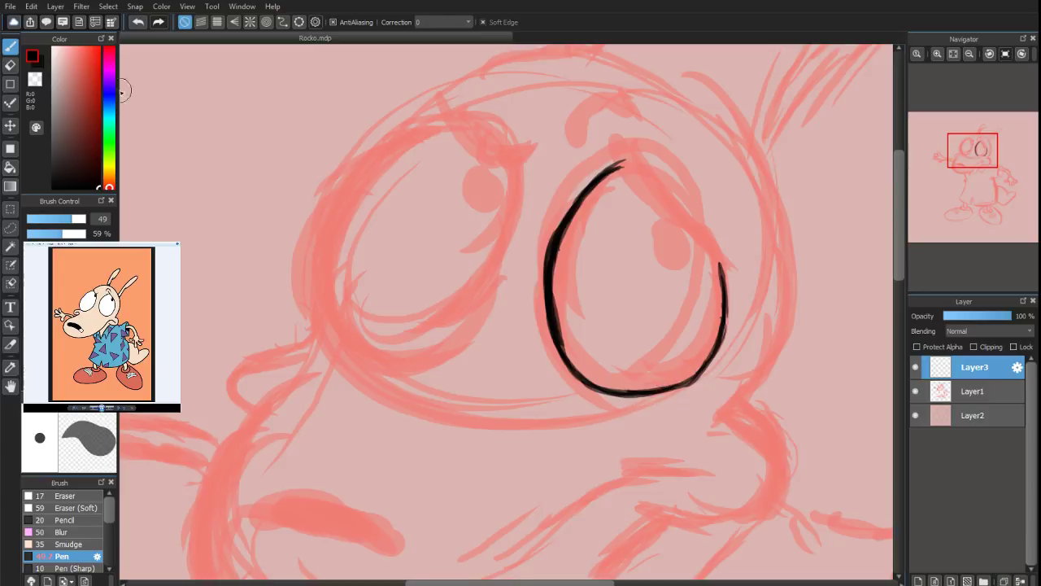
# Refine the edges of the inked eye outline with the eraser at size 14.1 and touch it up with the Pen
pyautogui.press('e')
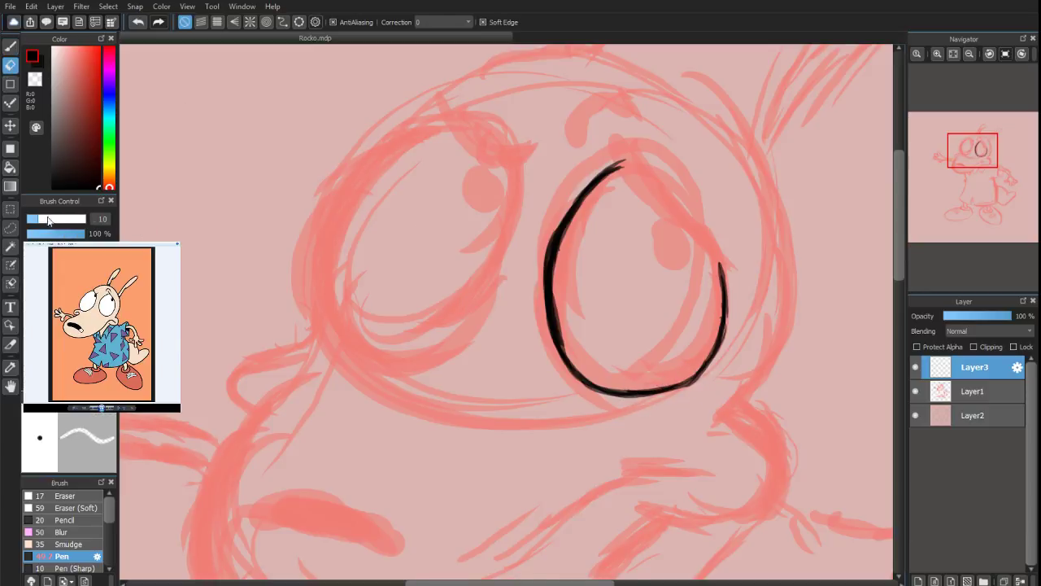
pyautogui.click(48, 219)
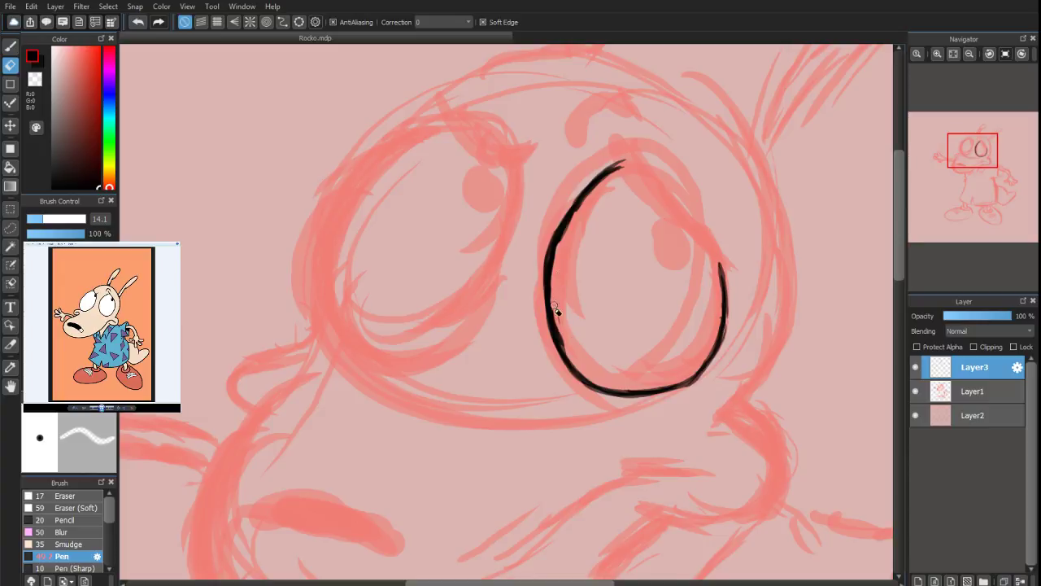
pyautogui.press('b')
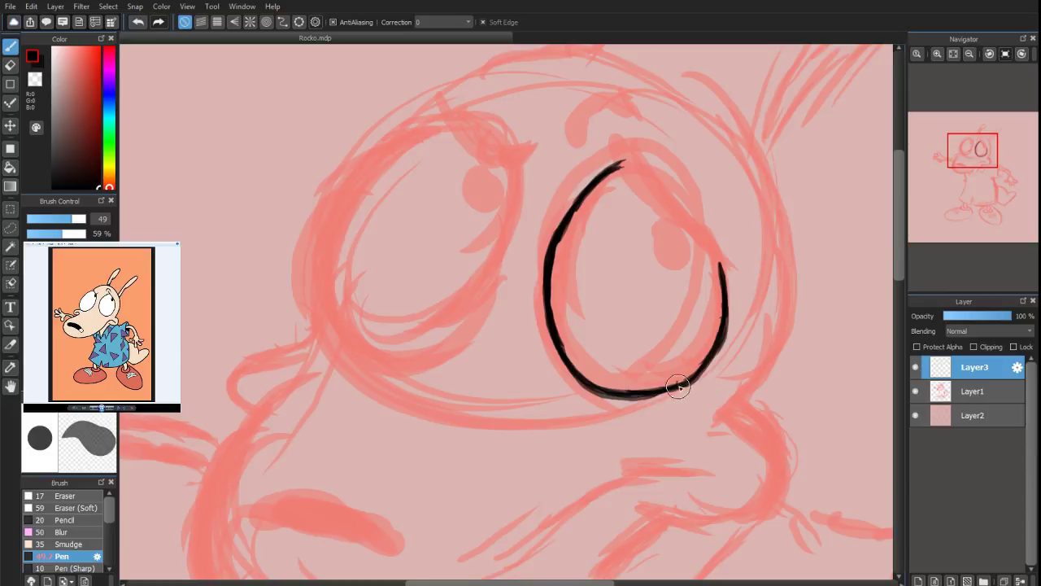
pyautogui.scroll(-1, 996, 158)
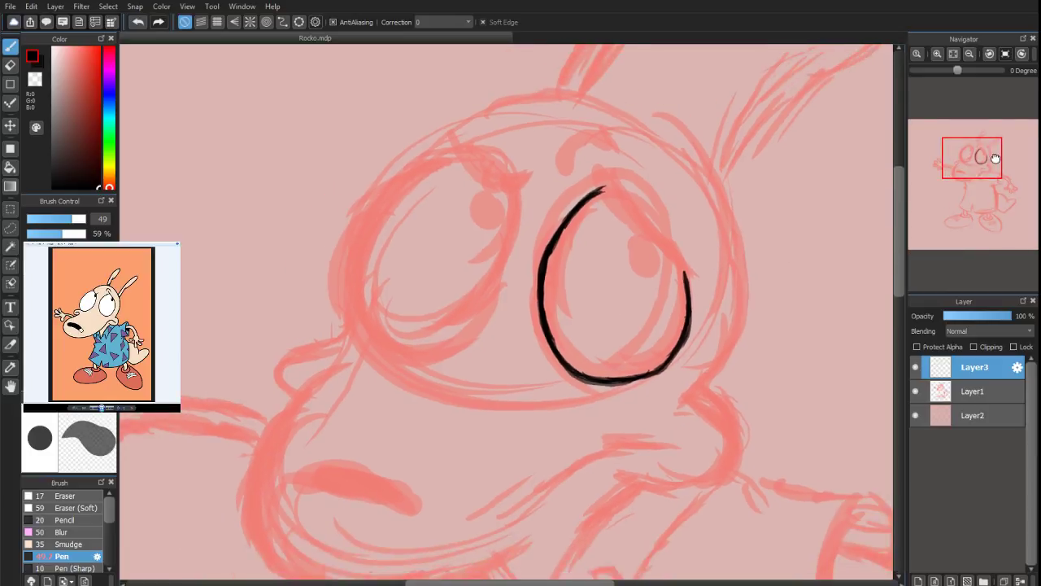
# Erase the inked outline of the right-hand eye using the eraser at size 53
pyautogui.click(9, 65)
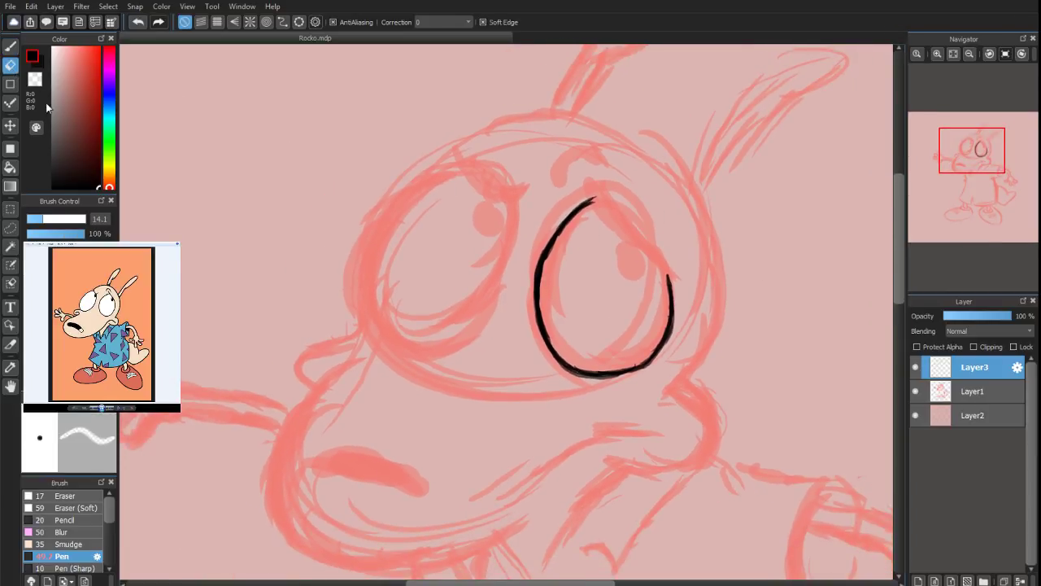
pyautogui.moveTo(52, 219); pyautogui.dragTo(72, 220)
pyautogui.moveTo(584, 204)
pyautogui.mouseDown()
pyautogui.moveTo(552, 250)
pyautogui.moveTo(553, 340)
pyautogui.moveTo(573, 216)
pyautogui.moveTo(576, 363)
pyautogui.moveTo(587, 373)
pyautogui.moveTo(649, 365)
pyautogui.moveTo(668, 280)
pyautogui.moveTo(615, 303)
pyautogui.mouseUp()
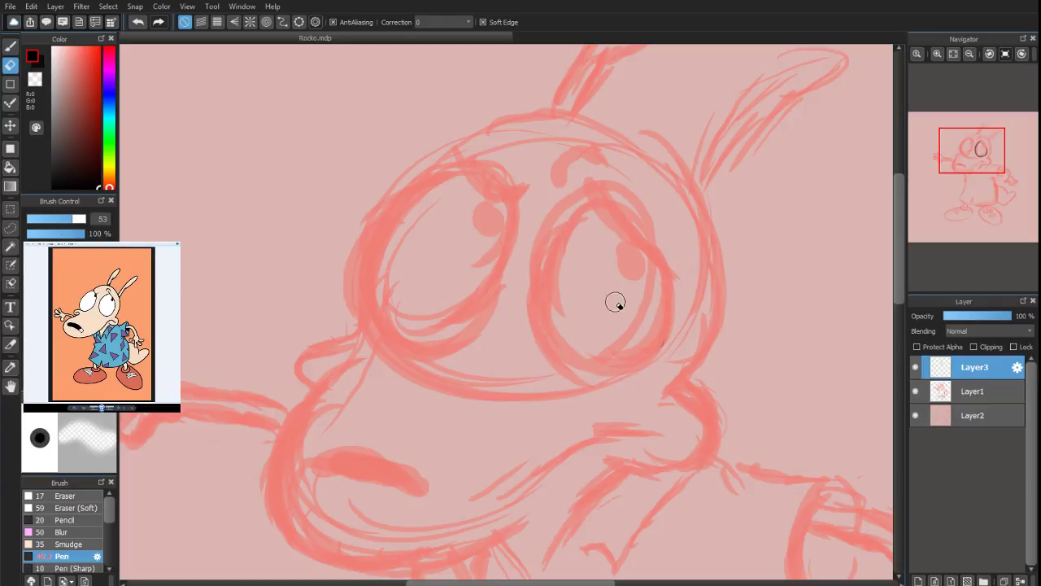
# Ink the left edge of the right-hand eye in black with the Pen at size 49, following the sketch
pyautogui.click(10, 46)
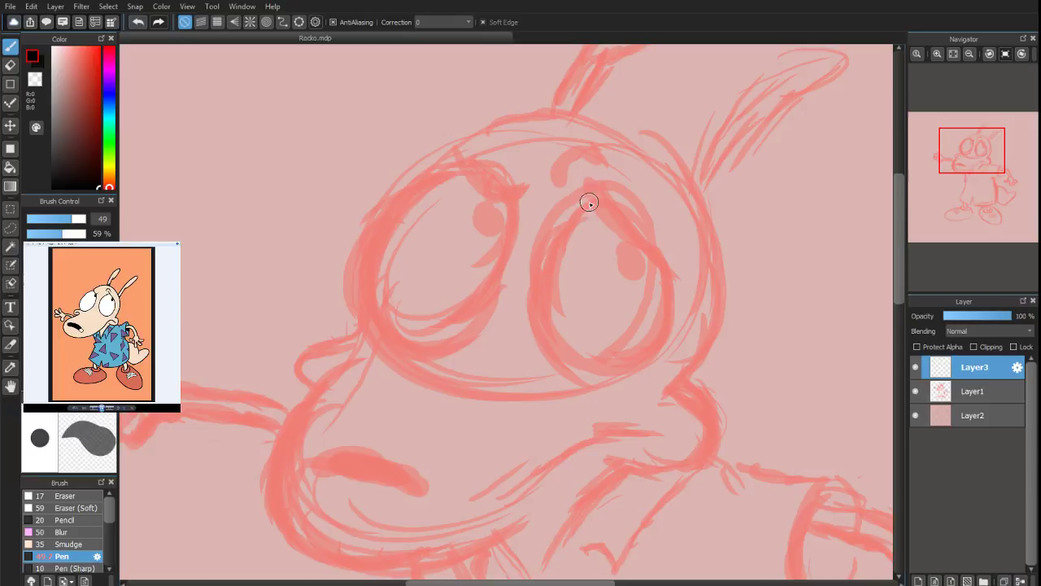
pyautogui.moveTo(593, 196)
pyautogui.mouseDown()
pyautogui.moveTo(540, 308)
pyautogui.moveTo(563, 227)
pyautogui.moveTo(537, 304)
pyautogui.mouseUp()
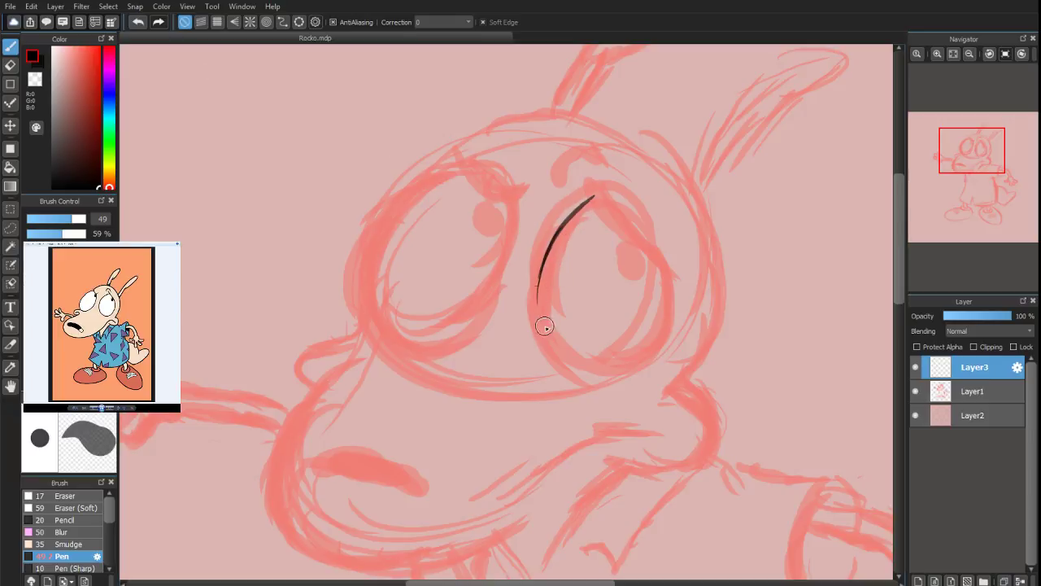
pyautogui.moveTo(542, 258); pyautogui.dragTo(537, 320)
pyautogui.scroll(3, 949, 181)
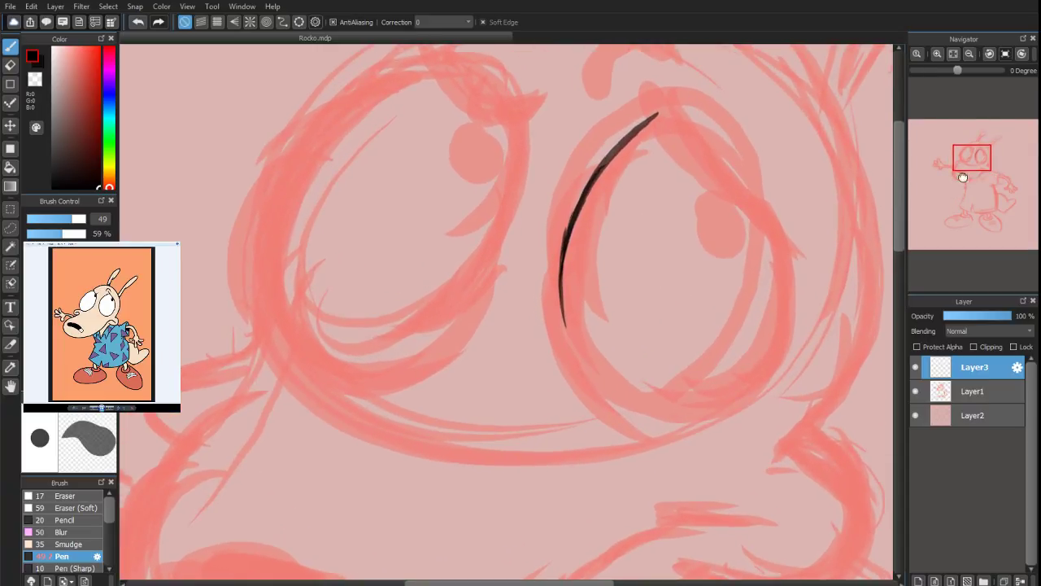
pyautogui.moveTo(963, 176)
pyautogui.mouseDown()
pyautogui.moveTo(972, 179)
pyautogui.moveTo(967, 166)
pyautogui.mouseUp()
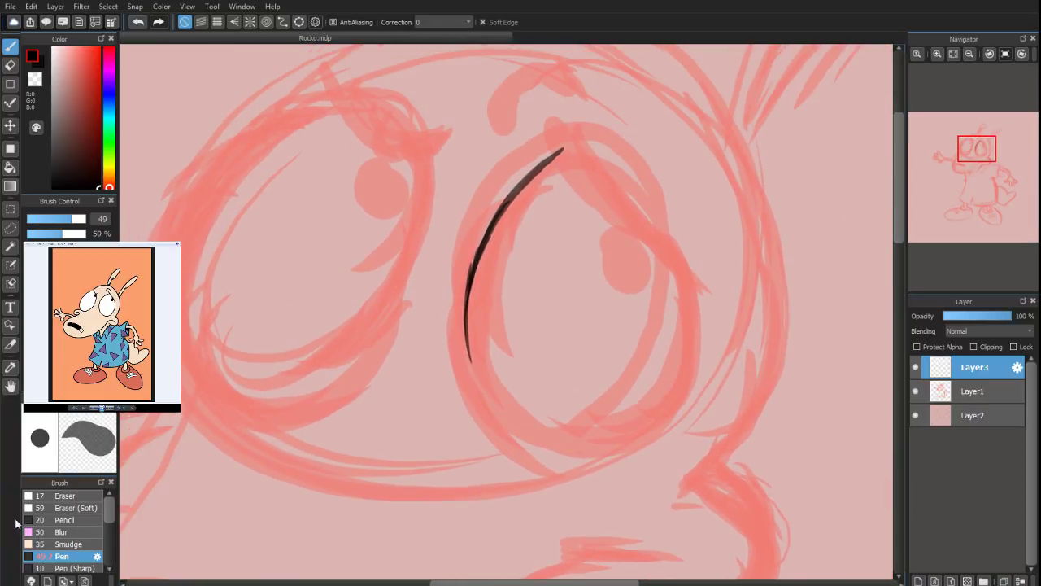
# Set the Pen size to 50 and thicken the black curve along the right-hand eye's left edge
pyautogui.click(94, 557)
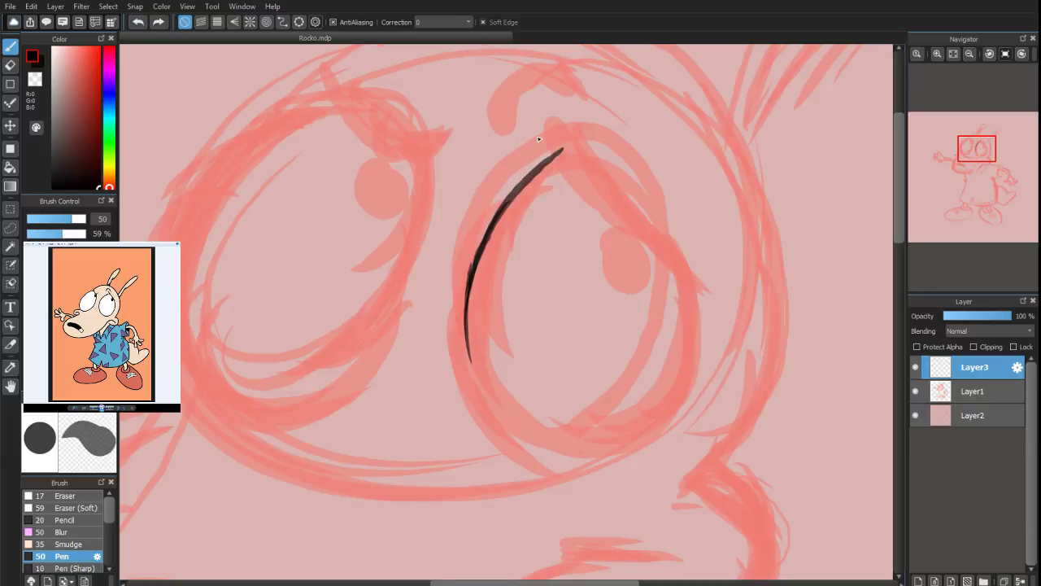
pyautogui.moveTo(976, 161); pyautogui.dragTo(975, 156)
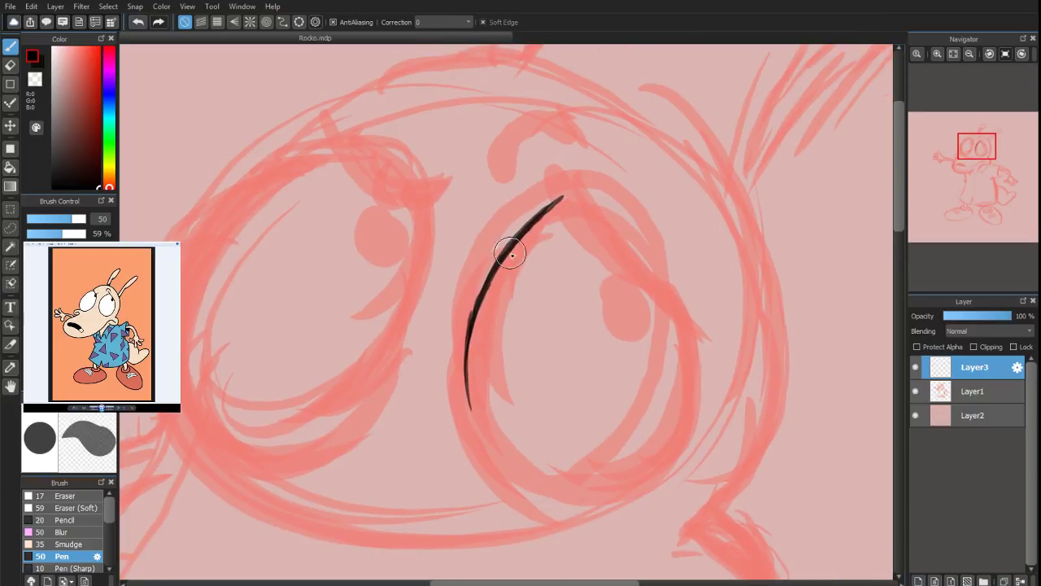
pyautogui.moveTo(543, 211); pyautogui.dragTo(493, 276)
pyautogui.moveTo(520, 232)
pyautogui.mouseDown()
pyautogui.moveTo(488, 298)
pyautogui.moveTo(472, 402)
pyautogui.mouseUp()
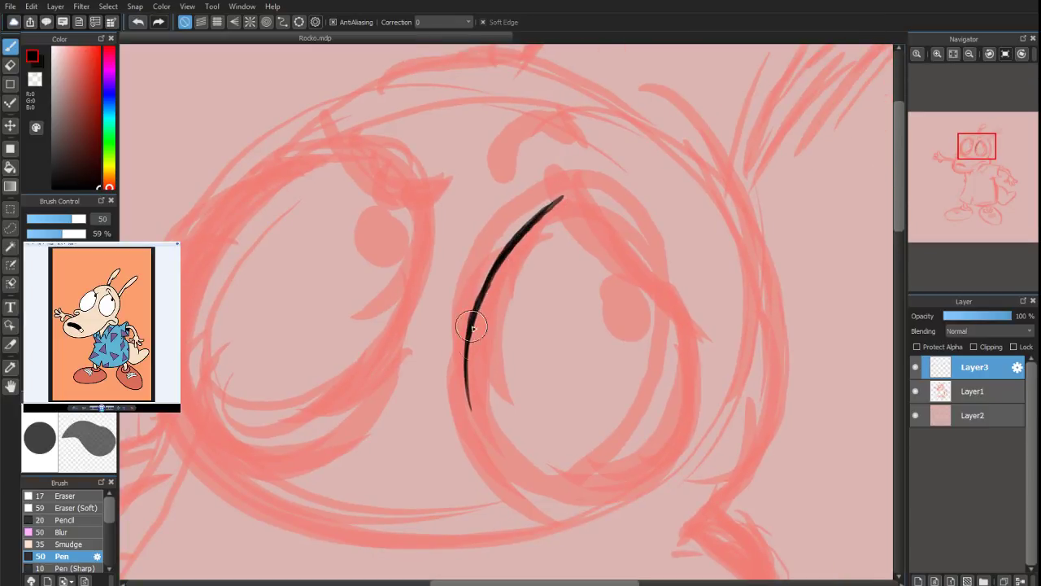
# Try Pen strokes that extend the eye's left edge downward, and undo them
pyautogui.moveTo(471, 334); pyautogui.dragTo(487, 435)
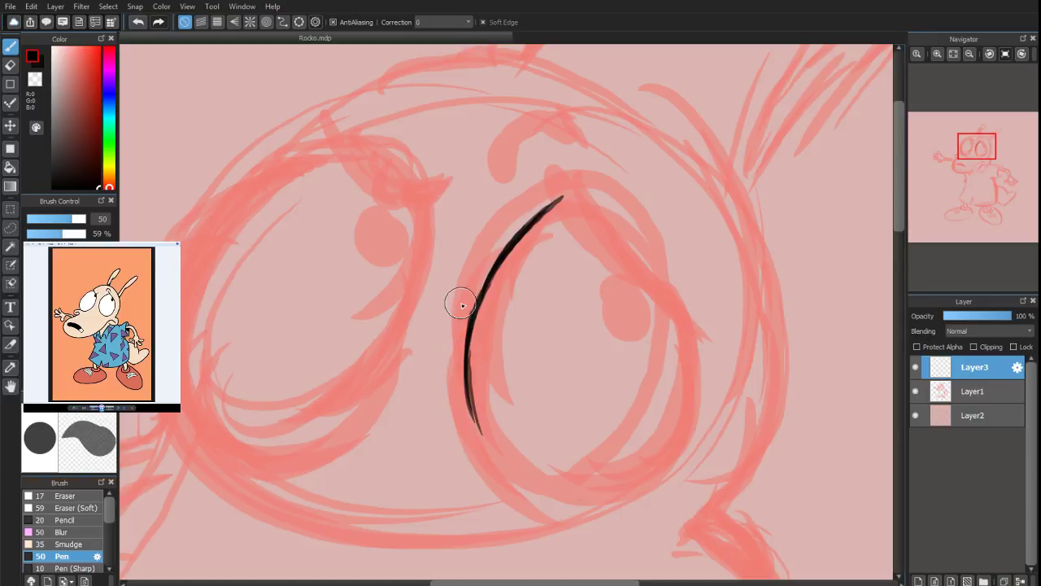
pyautogui.hotkey('ctrl', 'z')
pyautogui.click(460, 304)
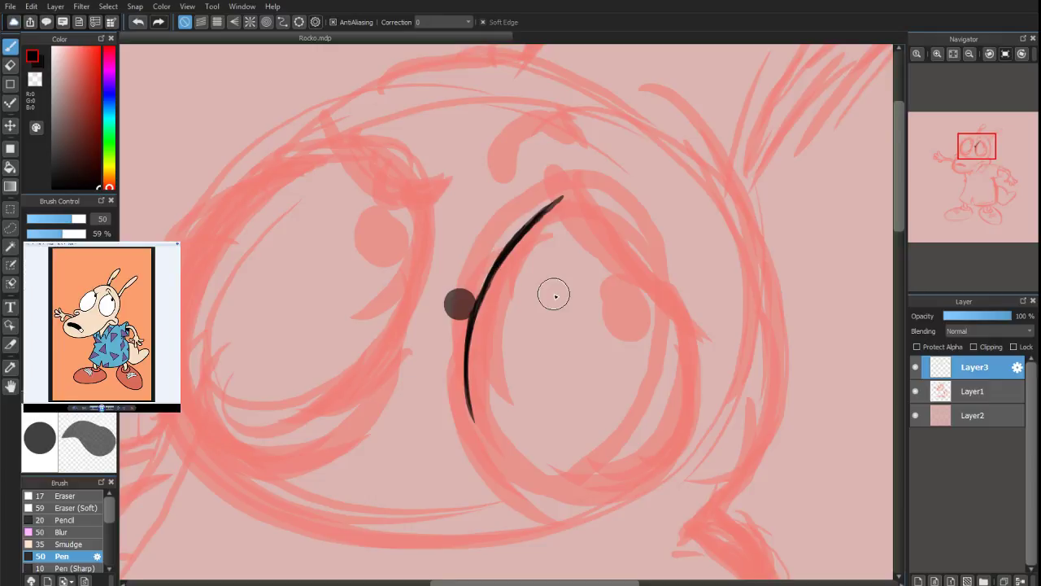
pyautogui.hotkey('ctrl', 'z')
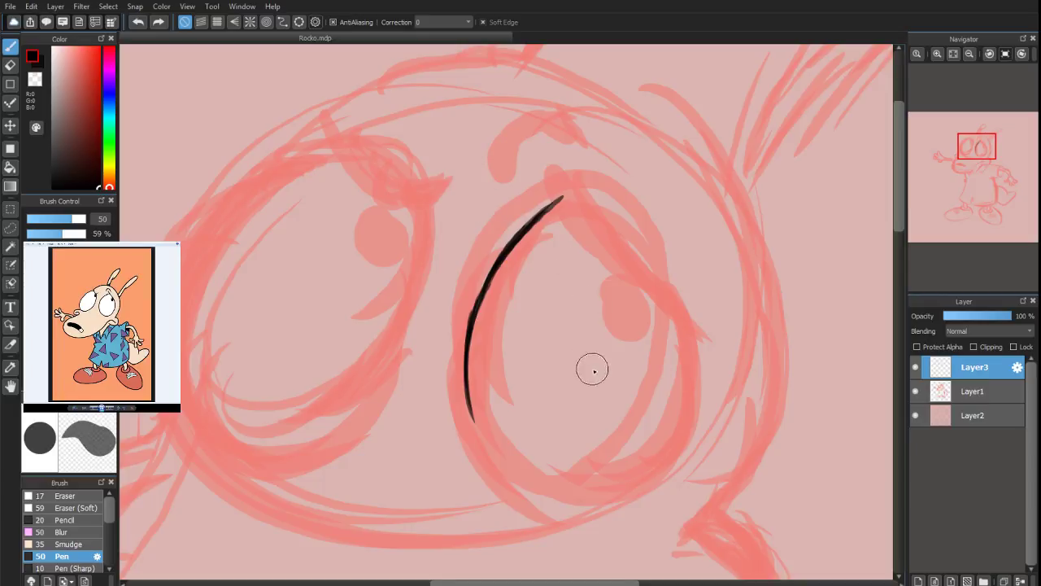
pyautogui.moveTo(474, 324); pyautogui.dragTo(480, 421)
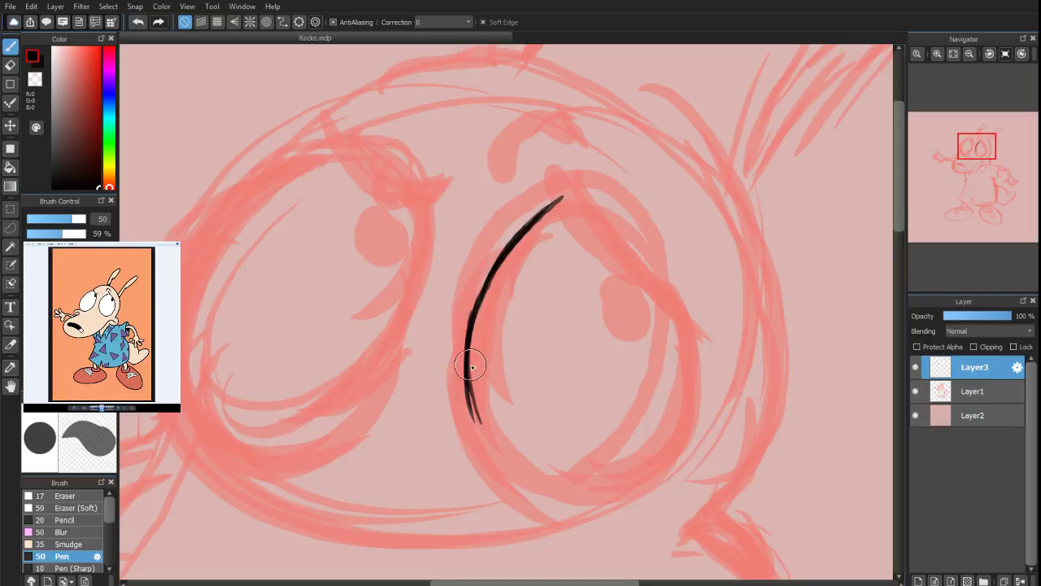
pyautogui.hotkey('ctrl', 'z')
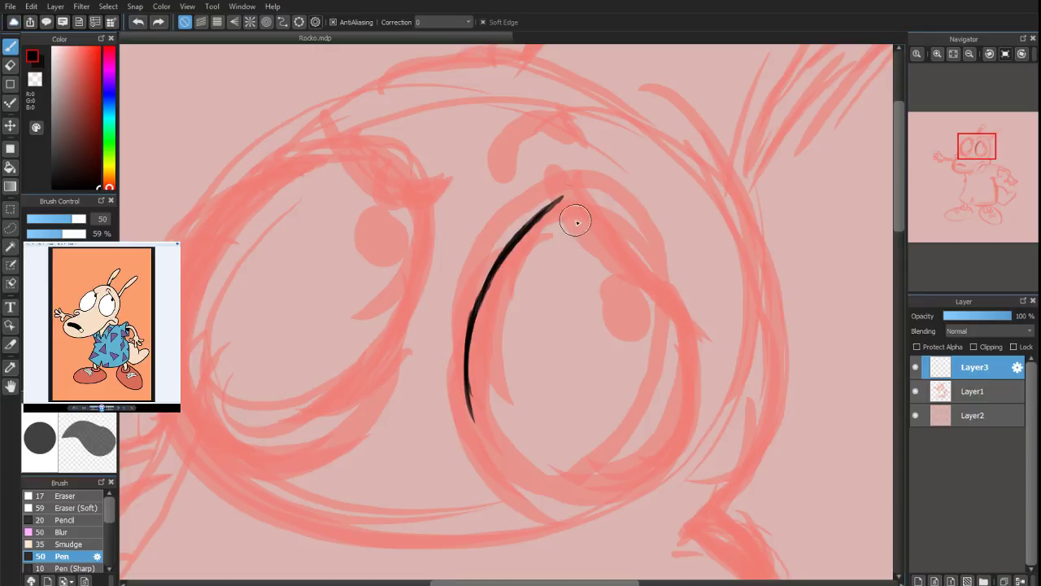
# Try several slanted upper eyelid strokes from the peak of the right-hand eye, and undo them
pyautogui.moveTo(549, 172); pyautogui.dragTo(606, 259)
pyautogui.hotkey('ctrl', 'z')
pyautogui.moveTo(558, 170); pyautogui.dragTo(600, 252)
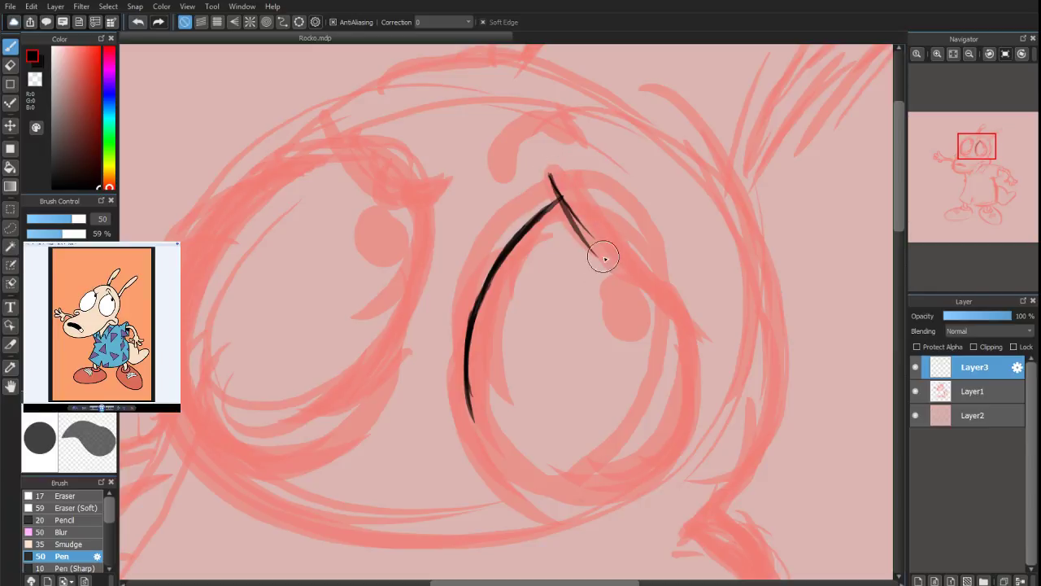
pyautogui.hotkey('ctrl', 'z')
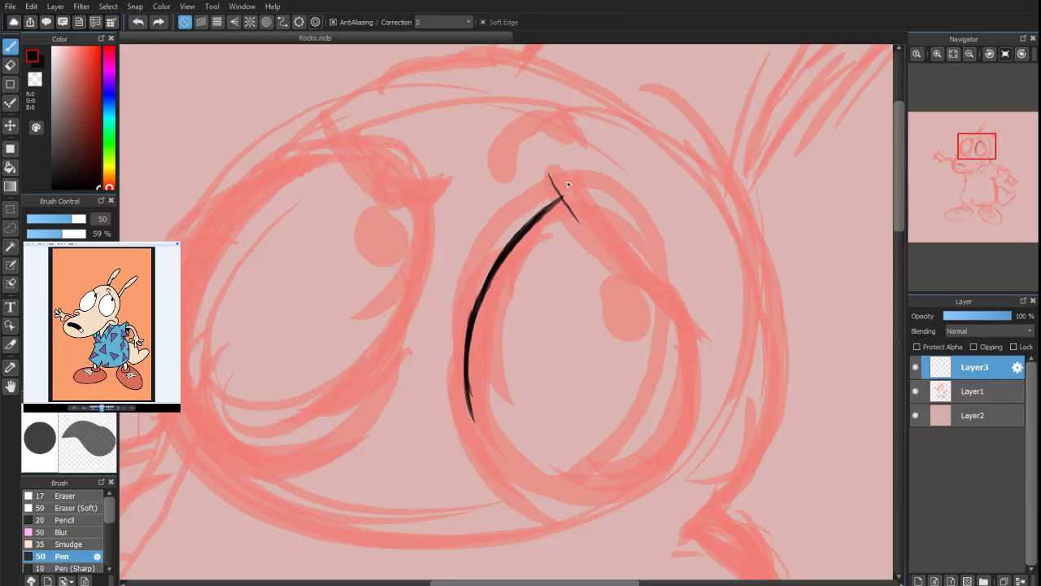
pyautogui.hotkey('ctrl', 'z')
pyautogui.moveTo(553, 168); pyautogui.dragTo(632, 286)
pyautogui.hotkey('ctrl', 'z')
# Ink the slanted upper eyelid of the right-hand eye from its peak down to the outer corner
pyautogui.scroll(-2, 979, 155)
pyautogui.moveTo(978, 155); pyautogui.dragTo(980, 155)
pyautogui.moveTo(522, 220)
pyautogui.mouseDown()
pyautogui.moveTo(541, 249)
pyautogui.moveTo(608, 308)
pyautogui.mouseUp()
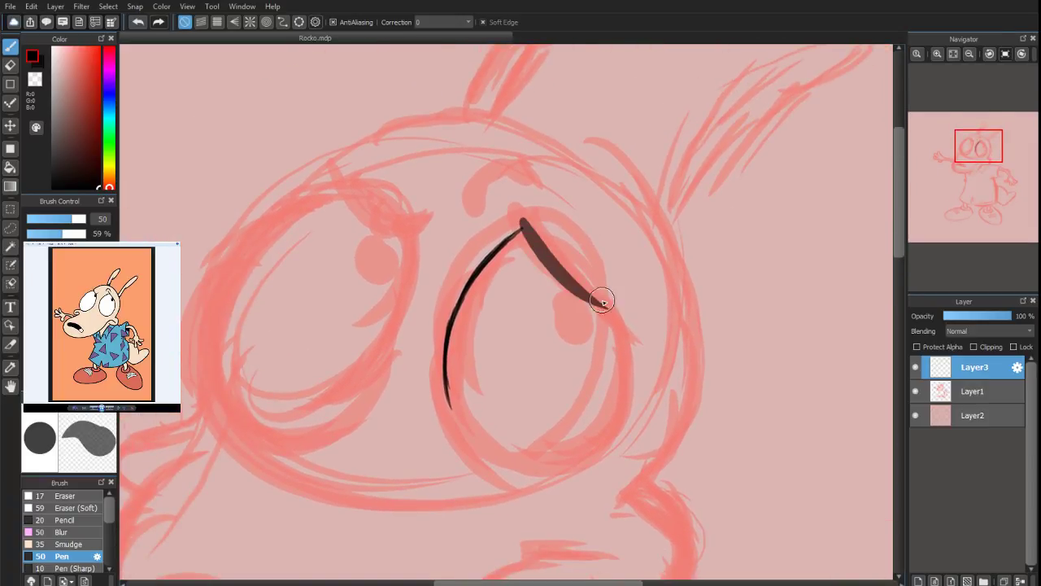
pyautogui.moveTo(544, 253)
pyautogui.mouseDown()
pyautogui.moveTo(566, 277)
pyautogui.moveTo(540, 242)
pyautogui.moveTo(639, 336)
pyautogui.mouseUp()
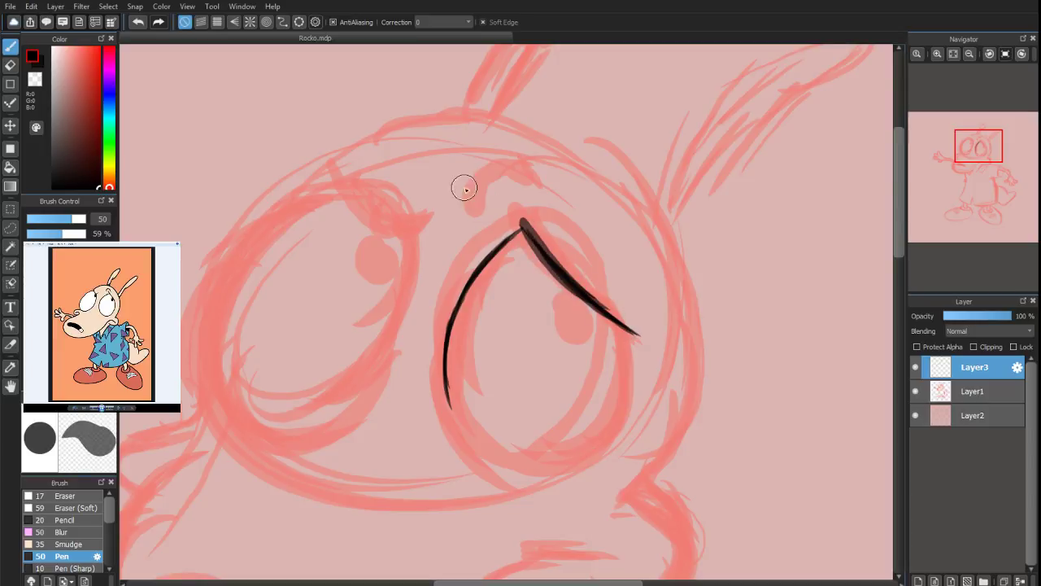
# Fill in the right-hand eye's pupil in solid black at 100% brush opacity and darken the slanted eyelid
pyautogui.moveTo(568, 314); pyautogui.dragTo(582, 322)
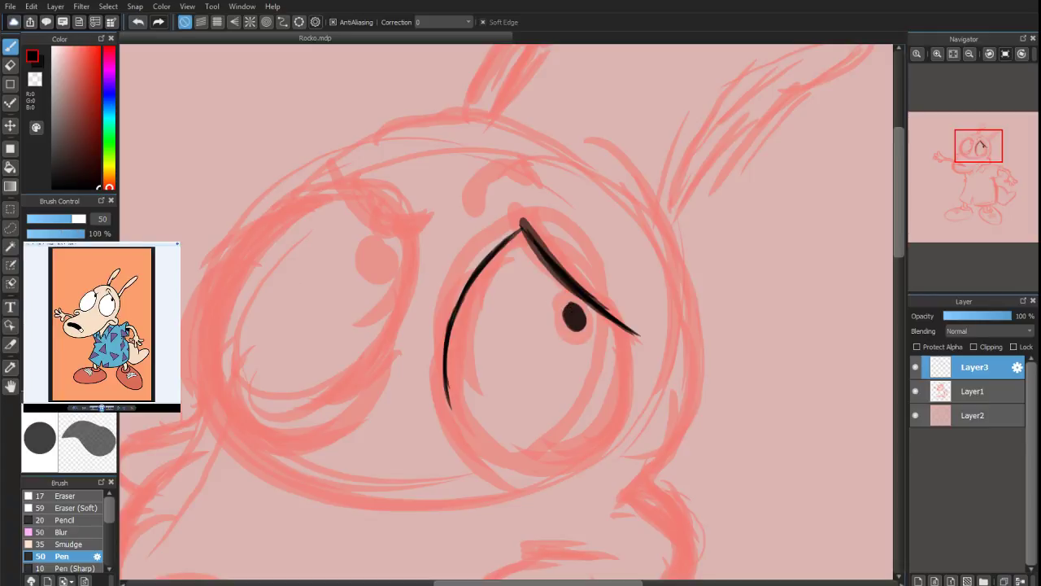
pyautogui.moveTo(577, 314); pyautogui.dragTo(576, 324)
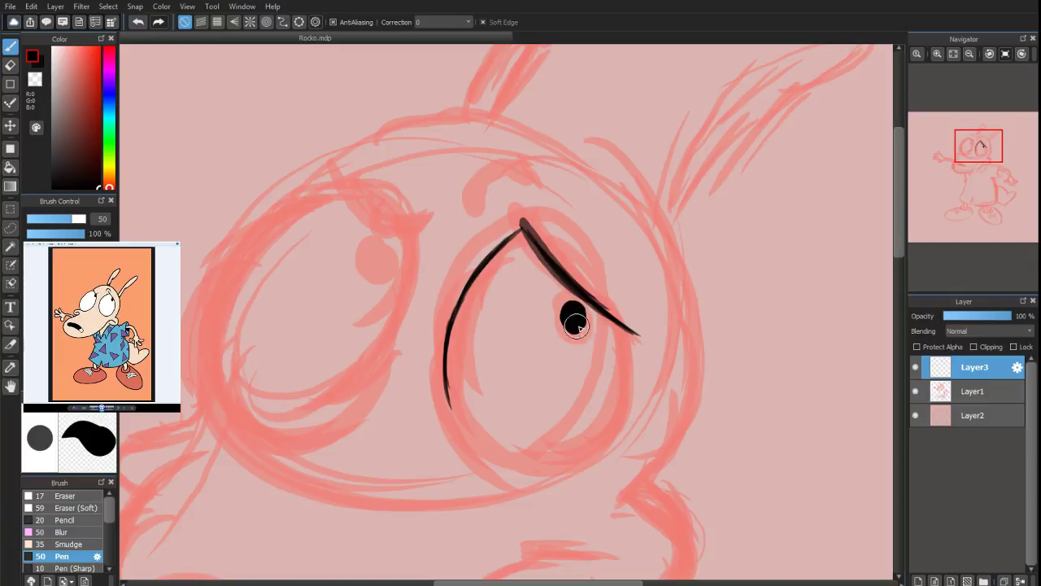
pyautogui.moveTo(525, 222); pyautogui.dragTo(571, 281)
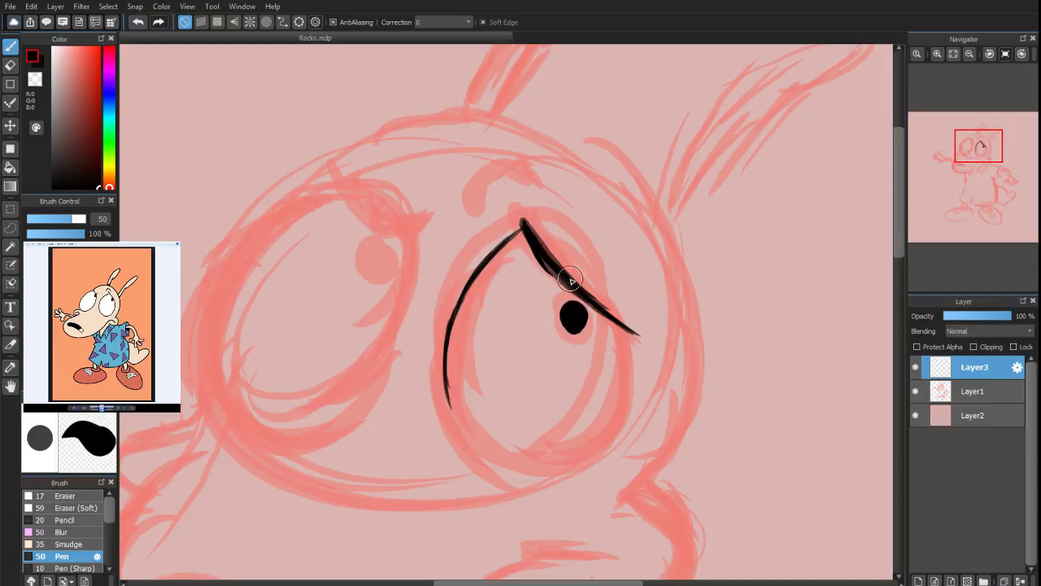
pyautogui.moveTo(537, 240)
pyautogui.mouseDown()
pyautogui.moveTo(582, 297)
pyautogui.moveTo(595, 297)
pyautogui.mouseUp()
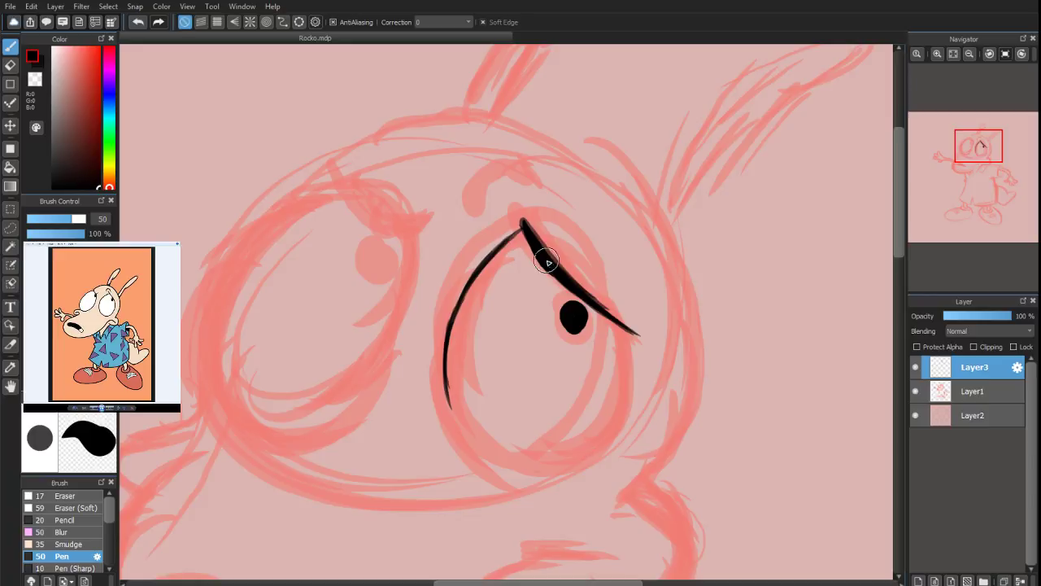
pyautogui.moveTo(546, 260); pyautogui.dragTo(621, 332)
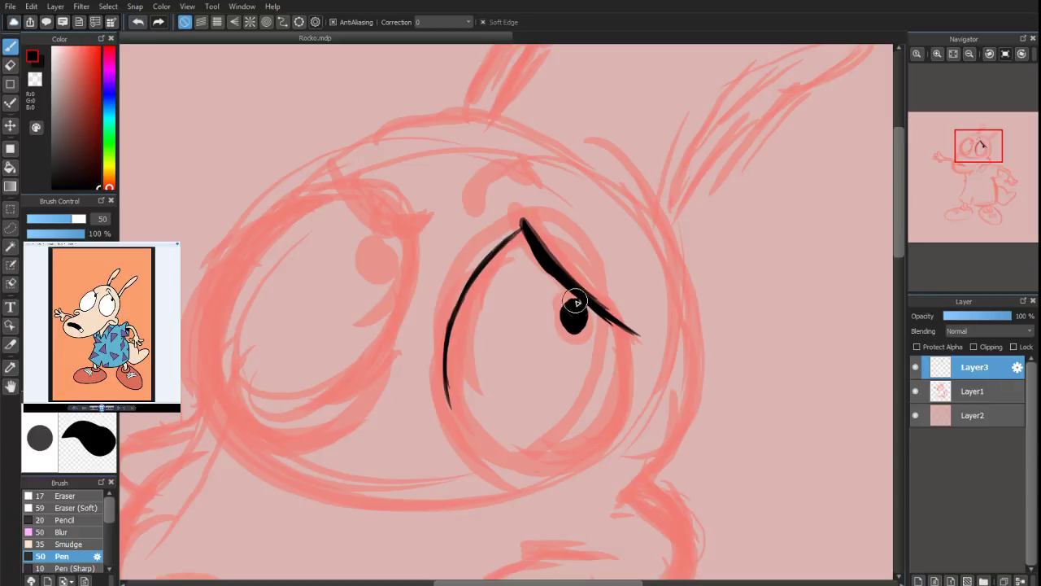
pyautogui.moveTo(578, 305); pyautogui.dragTo(570, 326)
# Refine the slanted eyelid's edges with the eraser and thicken it with further black Pen strokes
pyautogui.press('e')
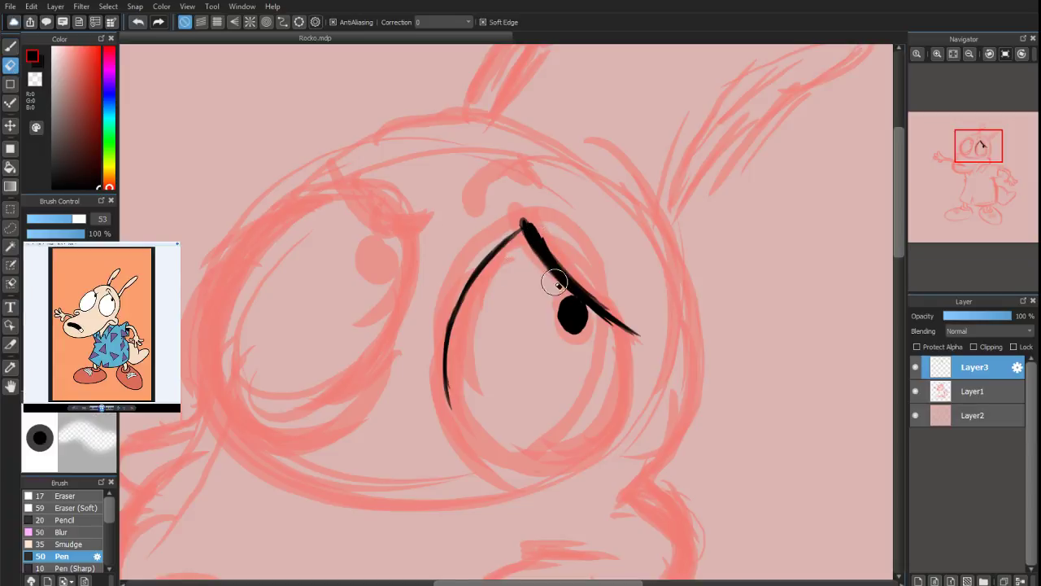
pyautogui.press('b')
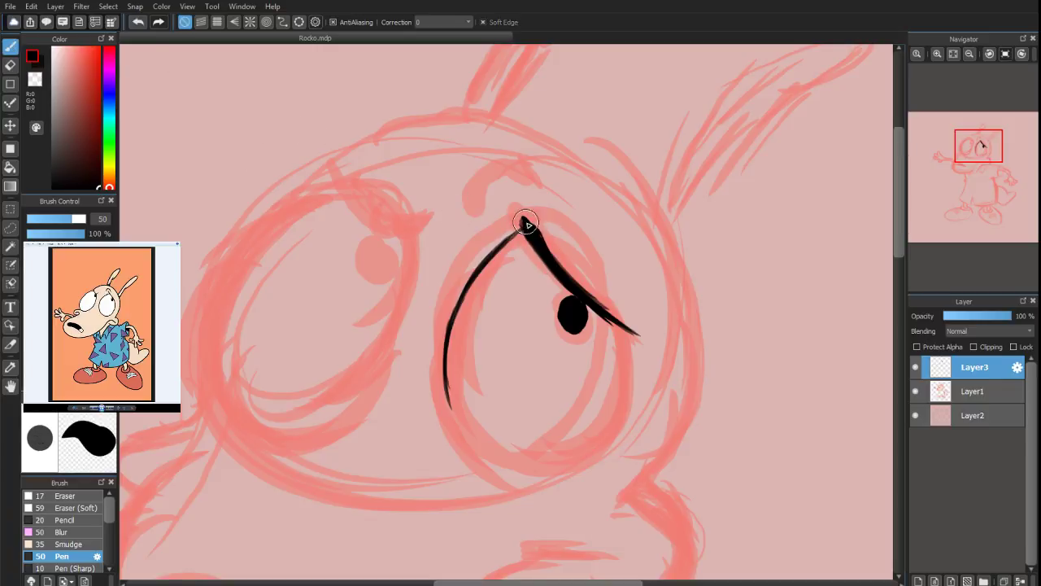
pyautogui.moveTo(554, 261); pyautogui.dragTo(633, 333)
pyautogui.moveTo(585, 297); pyautogui.dragTo(533, 255)
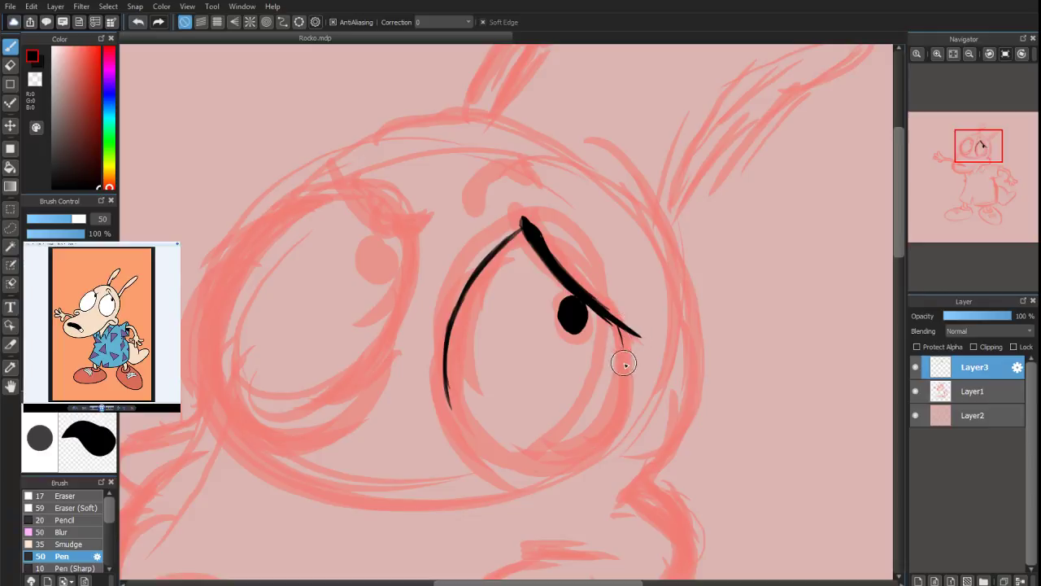
# Ink both sides of the right-hand eye down toward its base and add the curved eyebrow line above it
pyautogui.moveTo(627, 358); pyautogui.dragTo(620, 332)
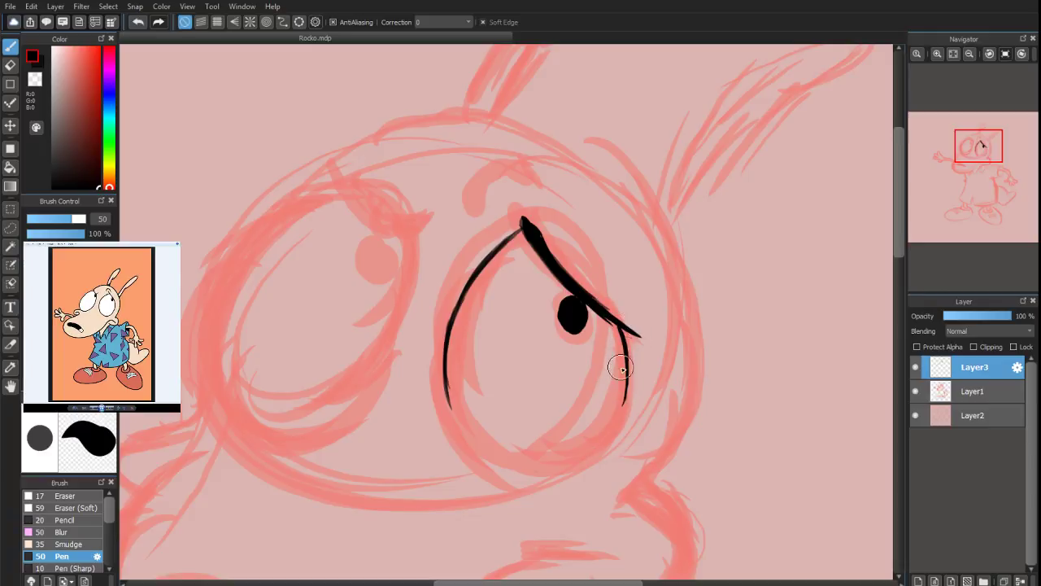
pyautogui.moveTo(625, 368); pyautogui.dragTo(618, 420)
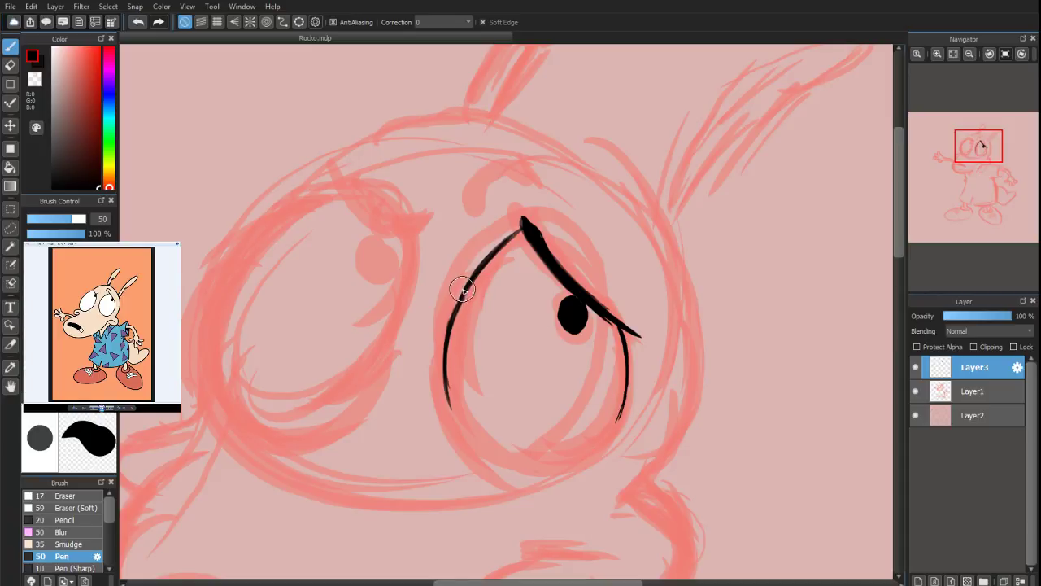
pyautogui.moveTo(454, 385); pyautogui.dragTo(470, 445)
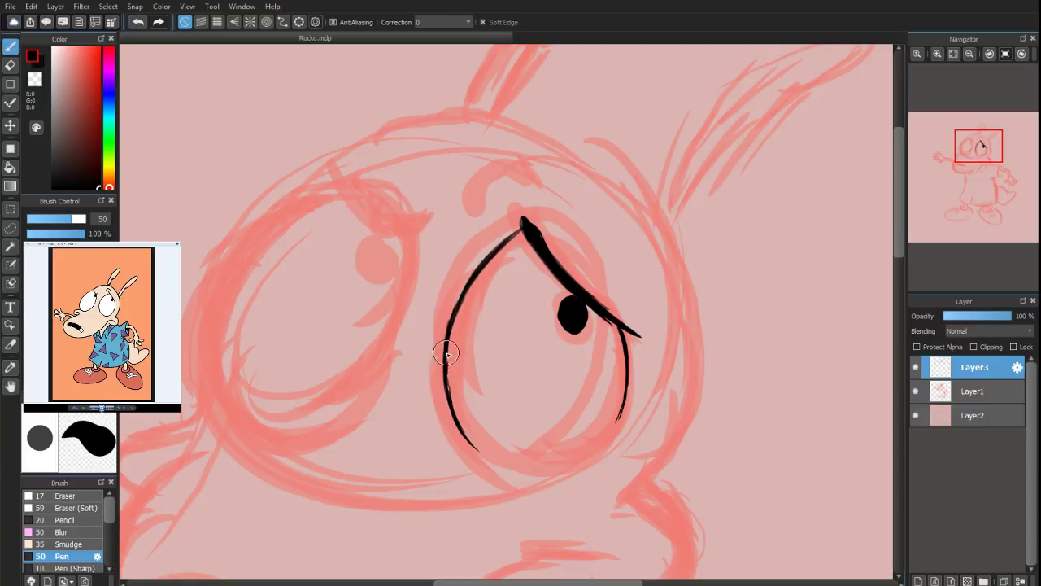
pyautogui.moveTo(448, 355)
pyautogui.mouseDown()
pyautogui.moveTo(484, 444)
pyautogui.moveTo(526, 464)
pyautogui.moveTo(482, 452)
pyautogui.moveTo(529, 474)
pyautogui.mouseUp()
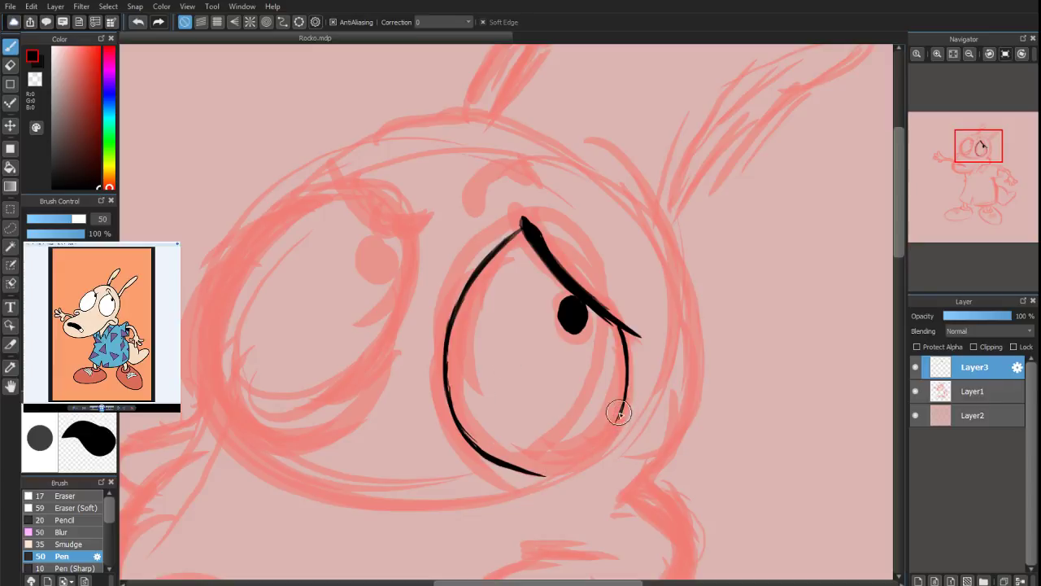
pyautogui.moveTo(618, 412); pyautogui.dragTo(599, 445)
pyautogui.moveTo(532, 174)
pyautogui.mouseDown()
pyautogui.moveTo(493, 171)
pyautogui.moveTo(510, 171)
pyautogui.moveTo(485, 180)
pyautogui.moveTo(509, 162)
pyautogui.moveTo(481, 192)
pyautogui.moveTo(506, 162)
pyautogui.mouseUp()
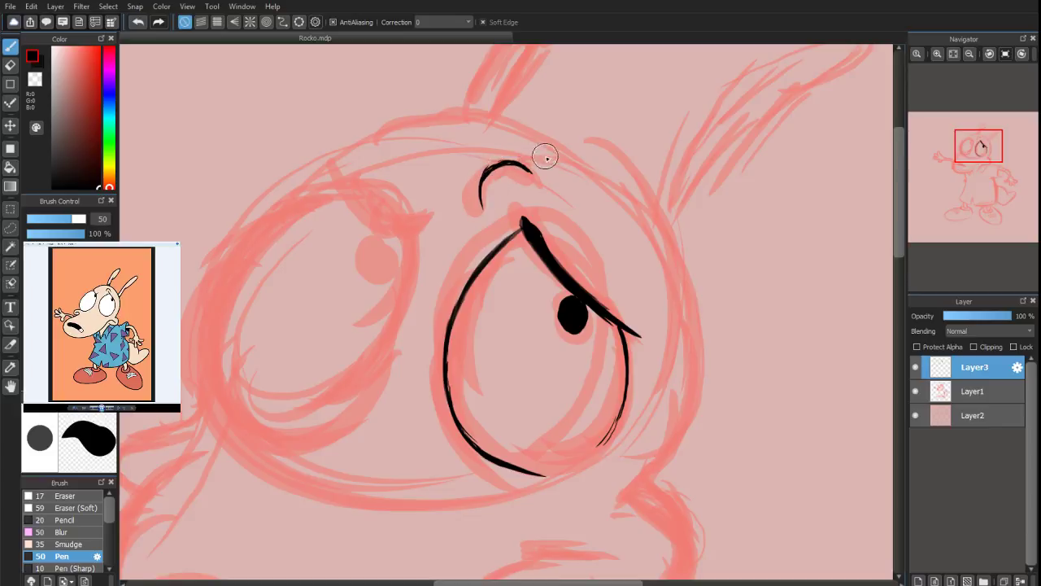
# Join the two sides of the right-hand eye with a black curve along the bottom to close the outline
pyautogui.scroll(1, 978, 154)
pyautogui.moveTo(978, 154); pyautogui.dragTo(982, 160)
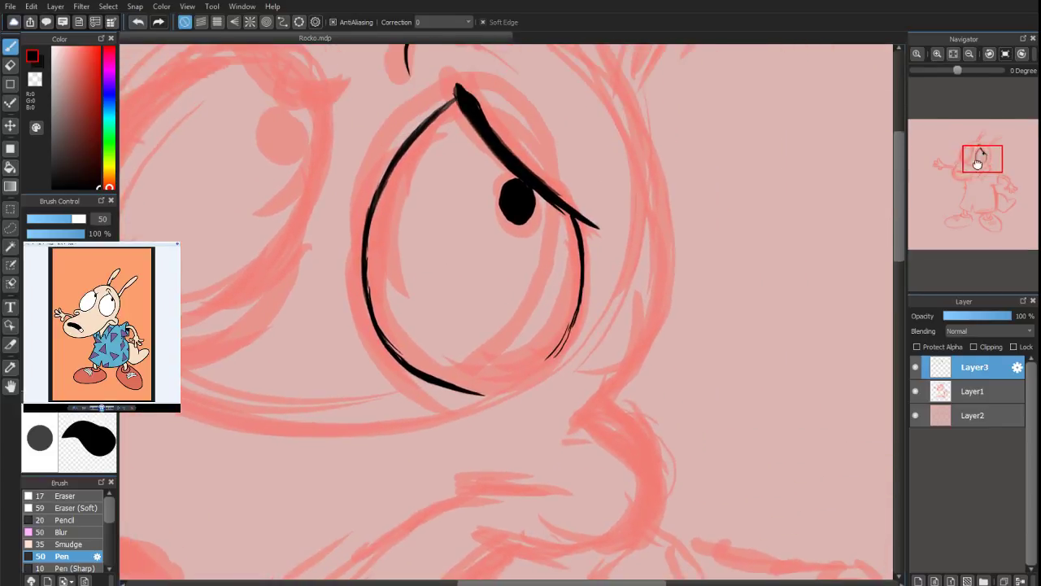
pyautogui.moveTo(577, 284)
pyautogui.mouseDown()
pyautogui.moveTo(548, 353)
pyautogui.moveTo(483, 386)
pyautogui.mouseUp()
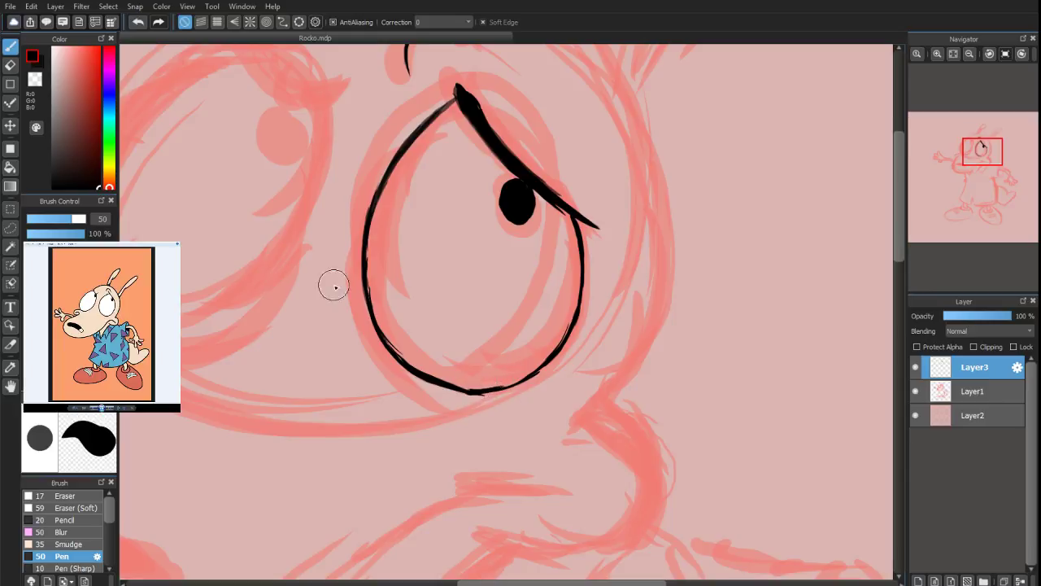
# Smooth the left edge of the right-hand eye's outline, alternating the size 53 eraser with black Pen touch-ups
pyautogui.click(11, 66)
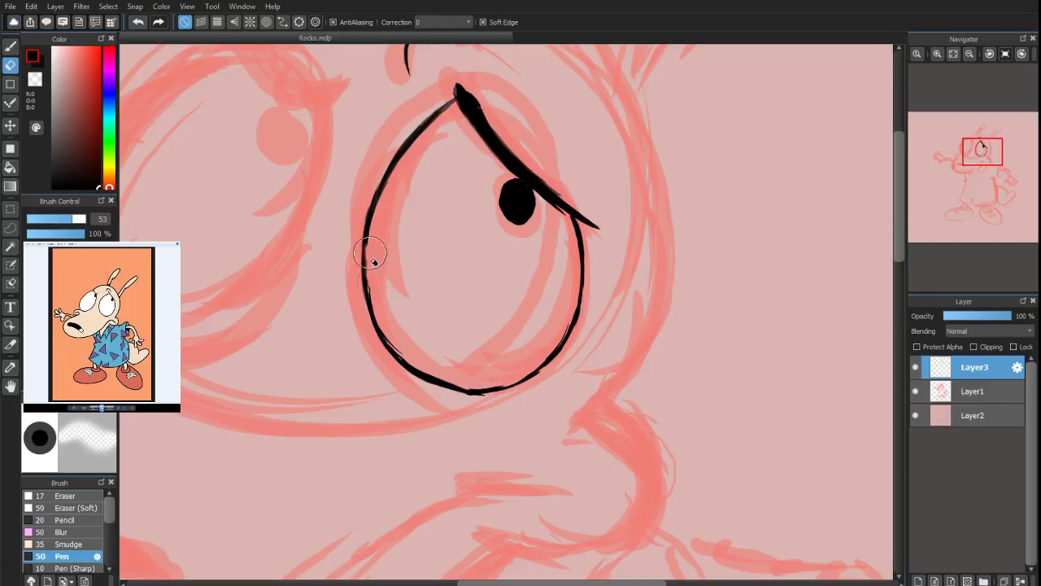
pyautogui.moveTo(370, 257); pyautogui.dragTo(373, 280)
pyautogui.click(10, 47)
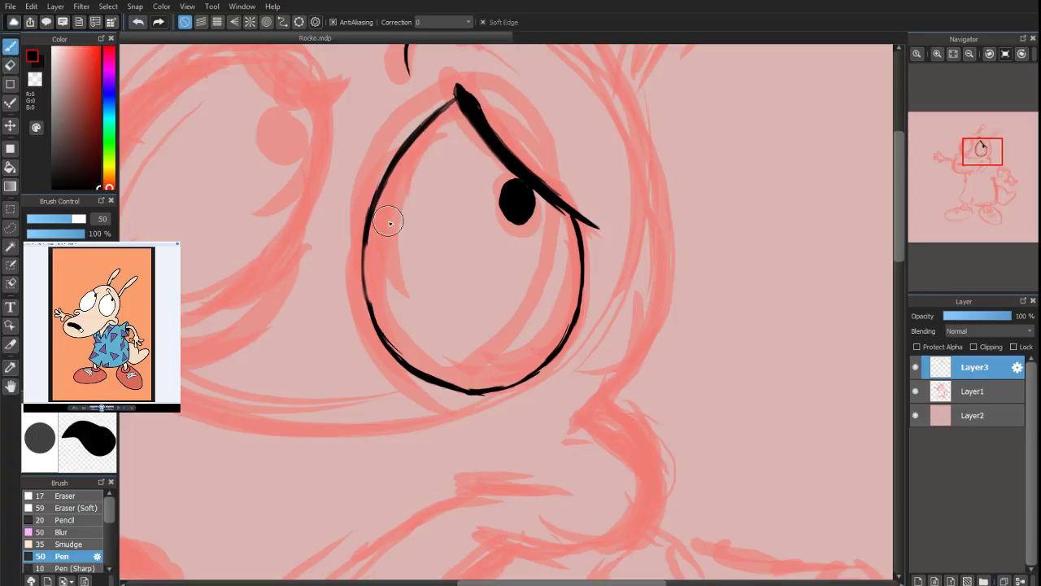
pyautogui.moveTo(366, 228)
pyautogui.mouseDown()
pyautogui.moveTo(366, 288)
pyautogui.moveTo(364, 237)
pyautogui.moveTo(371, 316)
pyautogui.mouseUp()
pyautogui.click(10, 65)
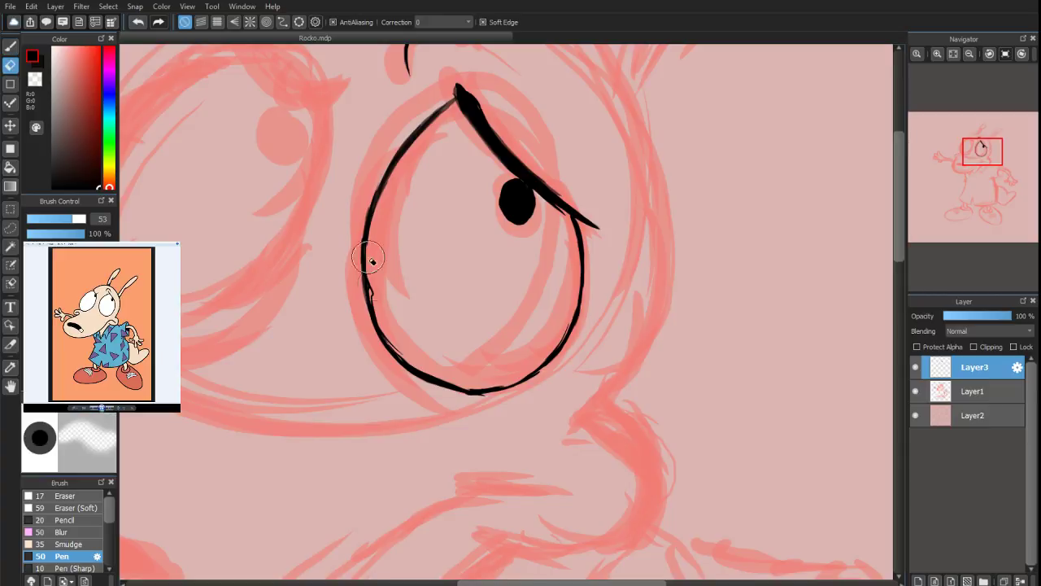
pyautogui.moveTo(371, 262); pyautogui.dragTo(373, 338)
pyautogui.click(8, 49)
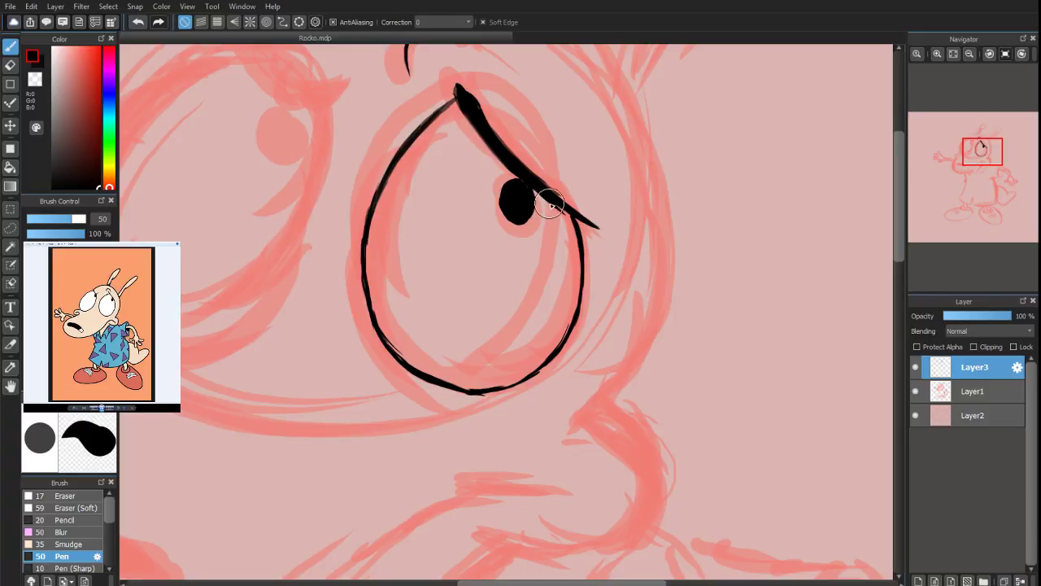
# Erase the thick slanted eyelid of the right-hand eye with the size 53 eraser and return to the Pen
pyautogui.click(11, 65)
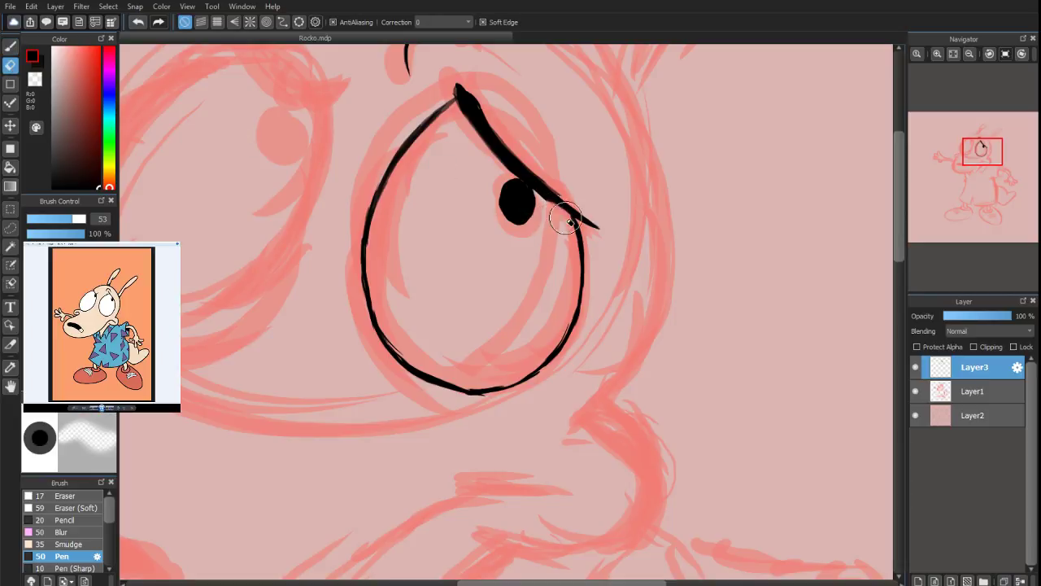
pyautogui.moveTo(575, 197)
pyautogui.mouseDown()
pyautogui.moveTo(529, 163)
pyautogui.moveTo(493, 95)
pyautogui.moveTo(484, 95)
pyautogui.moveTo(495, 123)
pyautogui.moveTo(464, 73)
pyautogui.mouseUp()
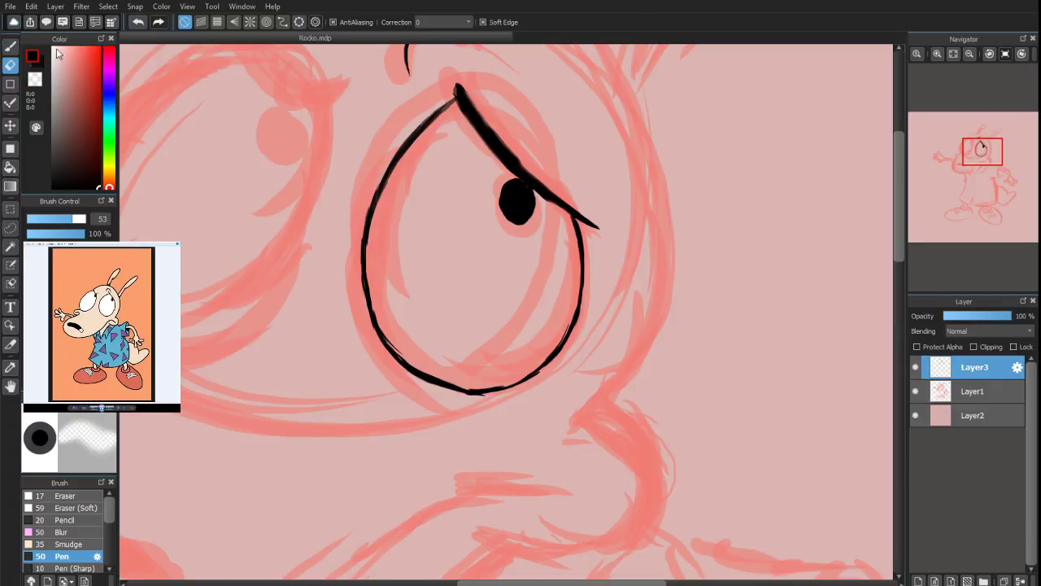
pyautogui.moveTo(505, 104)
pyautogui.mouseDown()
pyautogui.moveTo(455, 91)
pyautogui.moveTo(460, 135)
pyautogui.moveTo(530, 172)
pyautogui.moveTo(565, 224)
pyautogui.moveTo(558, 204)
pyautogui.moveTo(594, 239)
pyautogui.mouseUp()
pyautogui.click(10, 47)
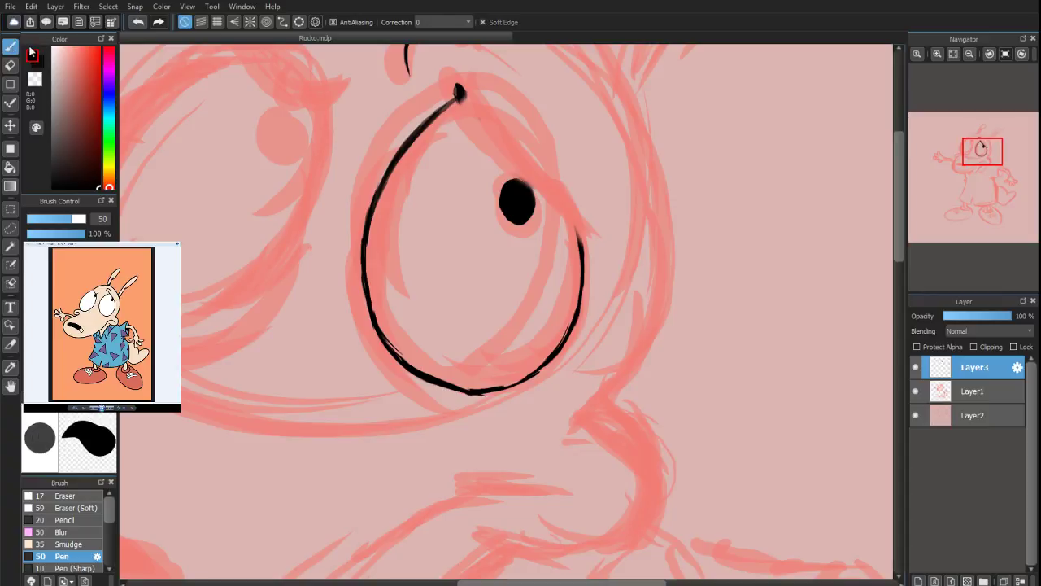
pyautogui.moveTo(578, 236); pyautogui.dragTo(511, 142)
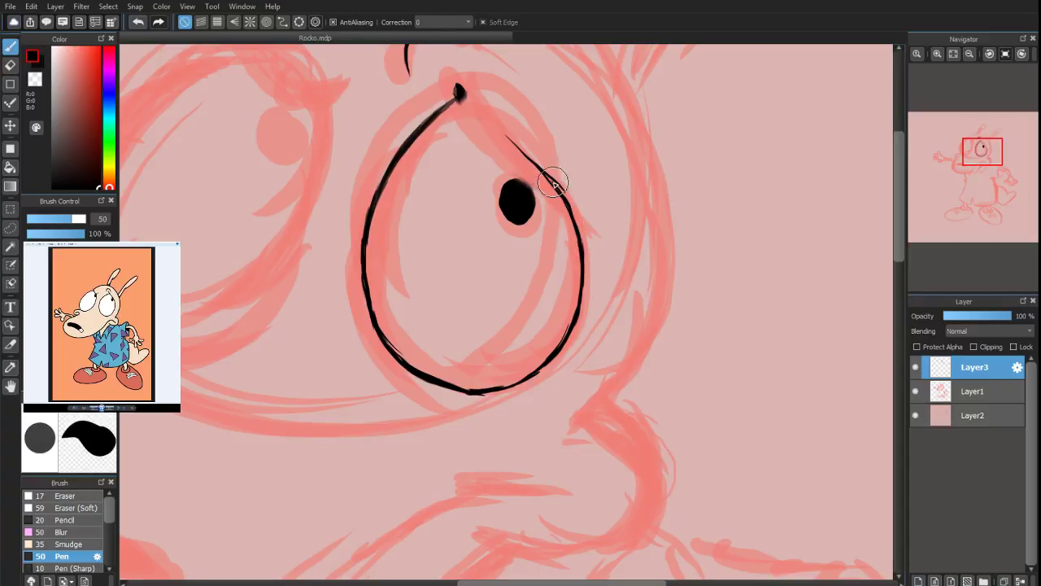
pyautogui.moveTo(561, 189)
pyautogui.mouseDown()
pyautogui.moveTo(458, 91)
pyautogui.moveTo(509, 145)
pyautogui.mouseUp()
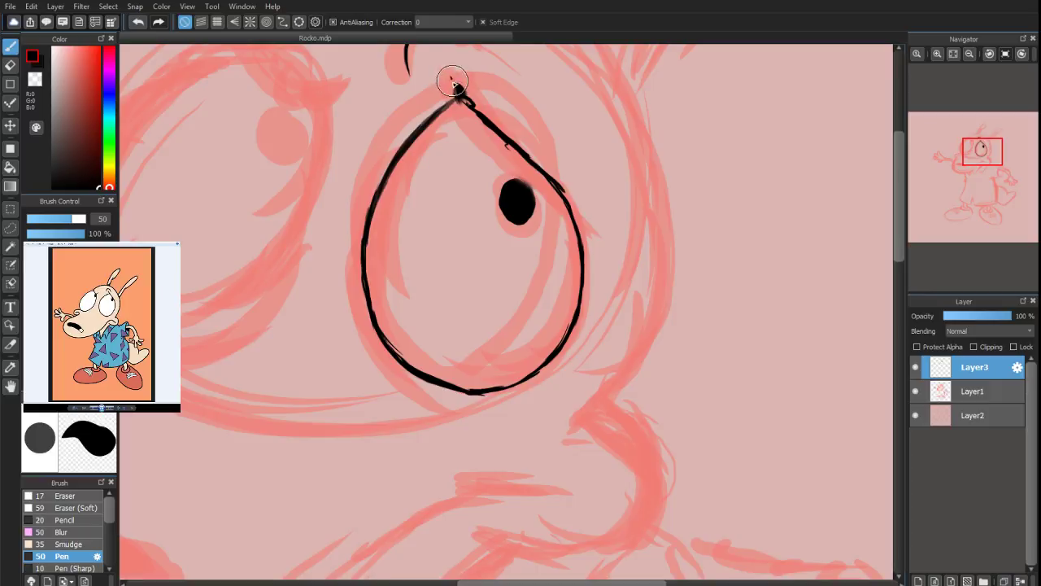
pyautogui.moveTo(453, 80); pyautogui.dragTo(494, 124)
pyautogui.hotkey('ctrl', 'z')
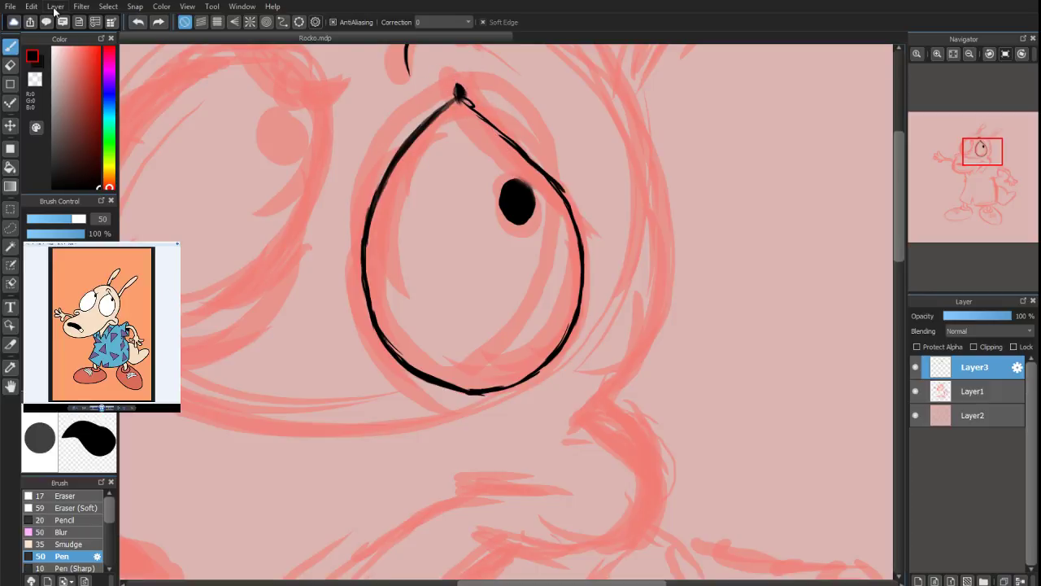
pyautogui.hotkey('ctrl', 'z')
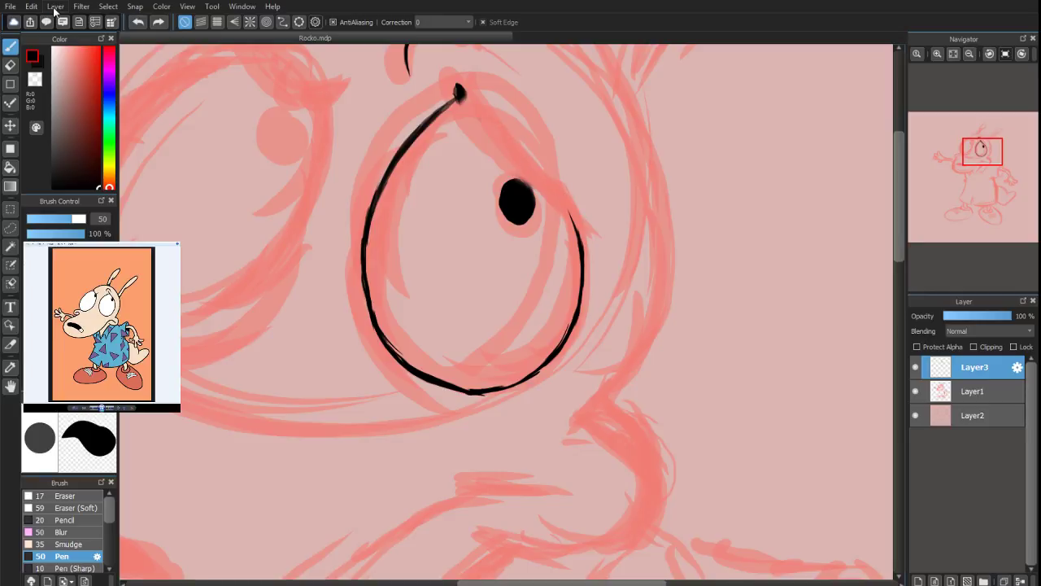
# Ink a thin slanted black line from the right-hand eye's peak to its right side, extending the peak into a small point
pyautogui.moveTo(985, 155); pyautogui.dragTo(982, 145)
pyautogui.moveTo(572, 392); pyautogui.dragTo(554, 325)
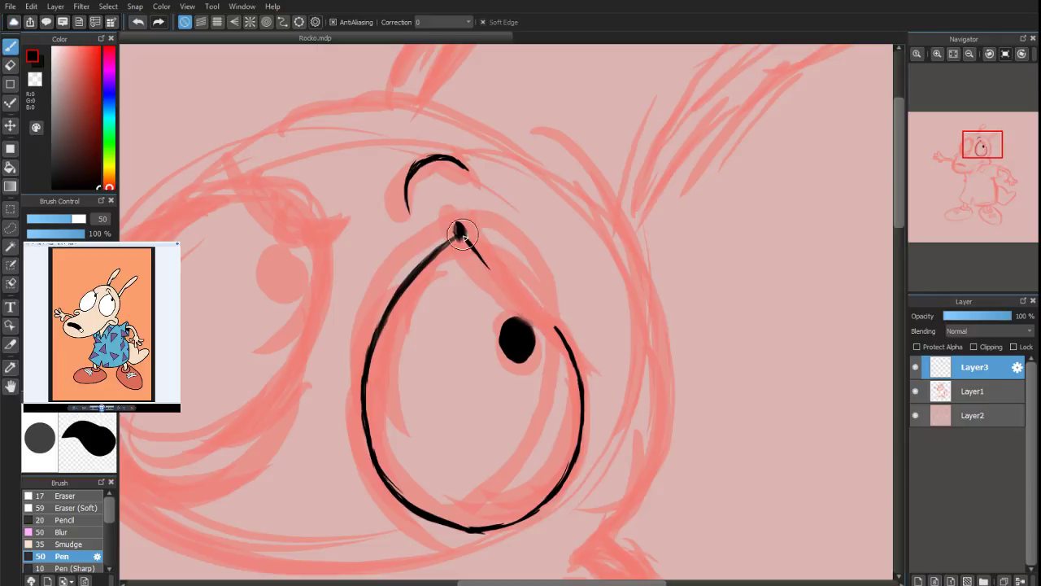
pyautogui.moveTo(459, 227)
pyautogui.mouseDown()
pyautogui.moveTo(551, 304)
pyautogui.moveTo(553, 333)
pyautogui.mouseUp()
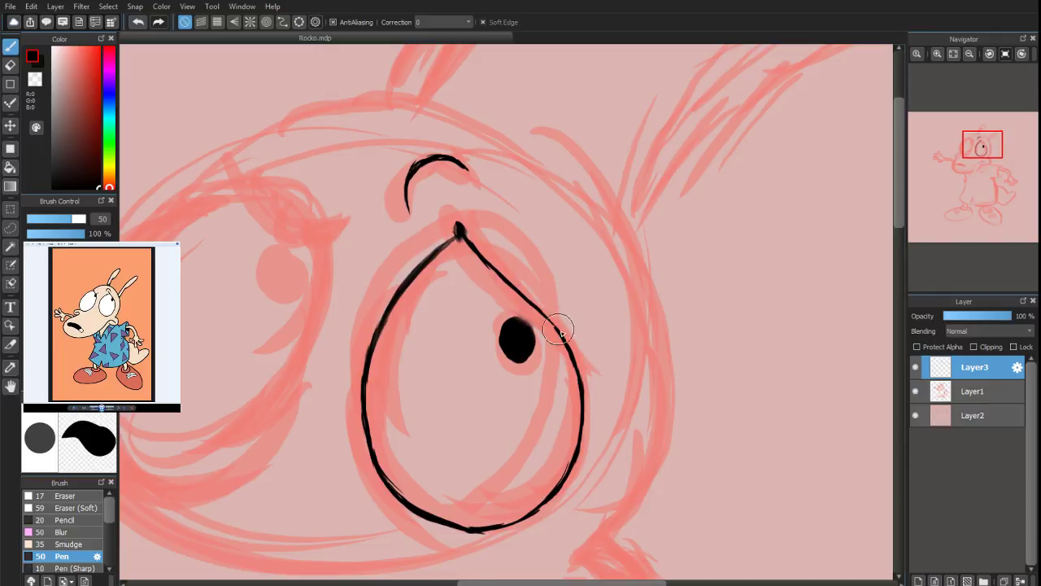
pyautogui.moveTo(452, 220)
pyautogui.mouseDown()
pyautogui.moveTo(460, 228)
pyautogui.moveTo(451, 215)
pyautogui.mouseUp()
# Clean up the right-hand eye's peak with the eraser and thicken the left side of its outline with the Pen
pyautogui.click(10, 65)
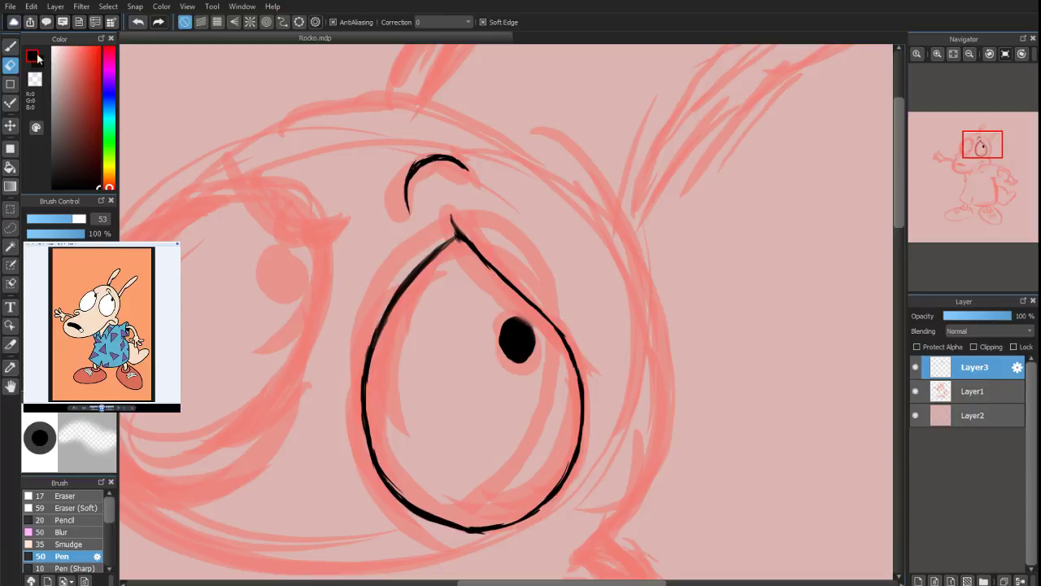
pyautogui.click(10, 47)
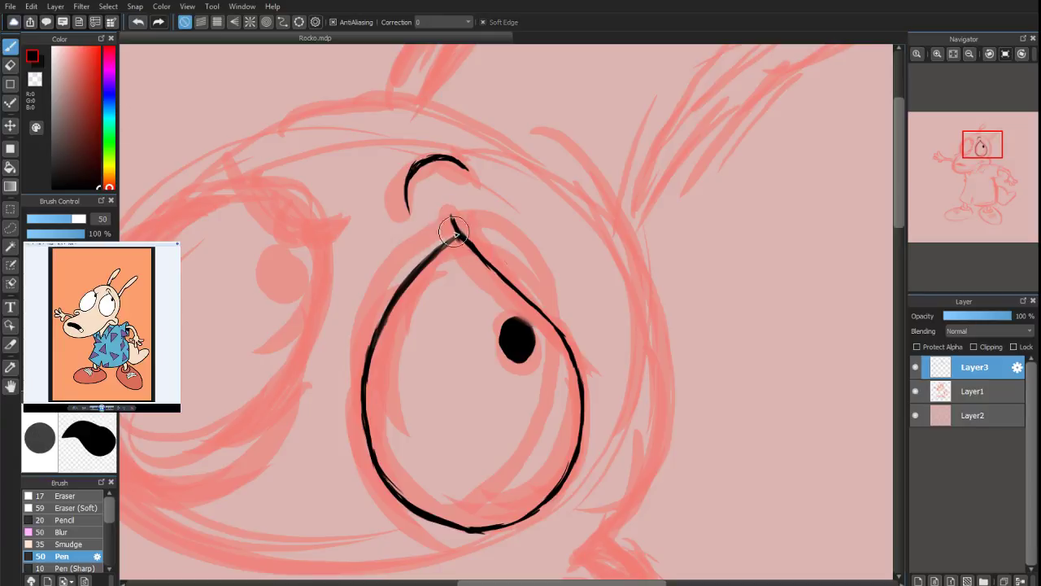
pyautogui.moveTo(389, 310)
pyautogui.mouseDown()
pyautogui.moveTo(371, 352)
pyautogui.moveTo(368, 407)
pyautogui.moveTo(392, 479)
pyautogui.mouseUp()
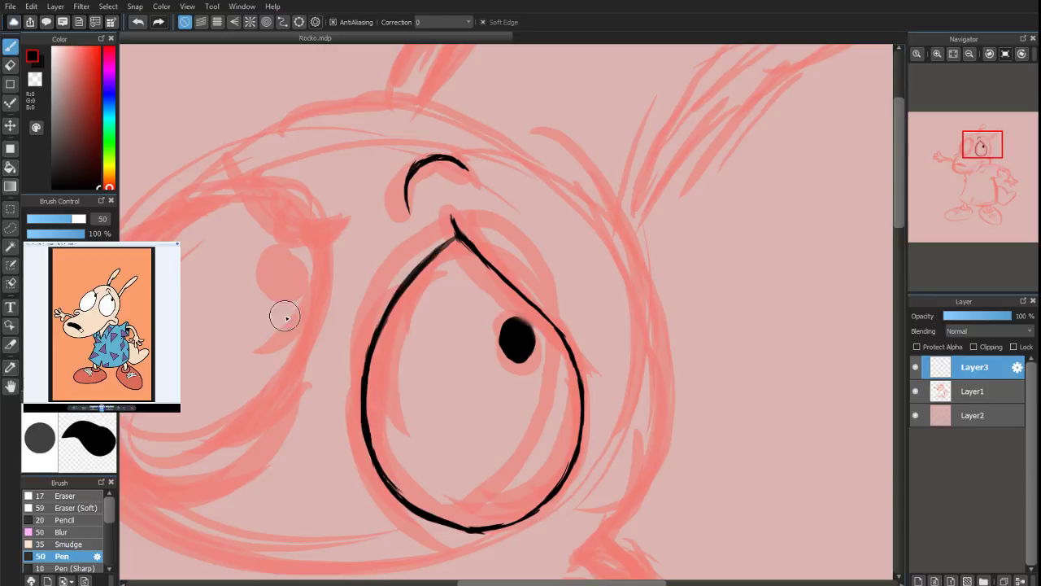
pyautogui.click(9, 64)
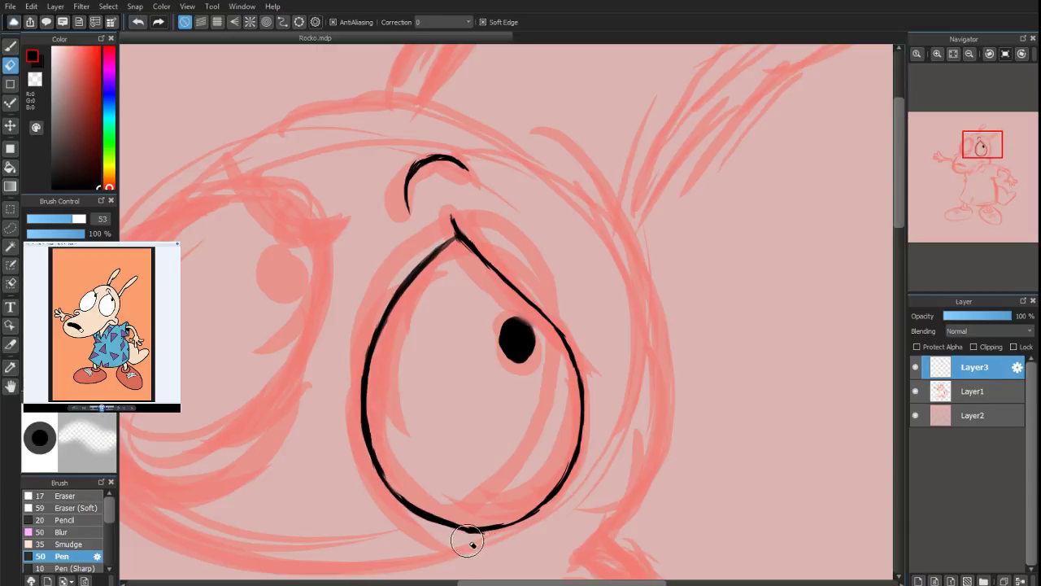
pyautogui.click(9, 46)
# Rotate the canvas to about -180 and -150 degrees to rework the base of the right-hand eye's outline into a smooth curve
pyautogui.moveTo(970, 98)
pyautogui.moveTo(956, 71); pyautogui.dragTo(914, 72)
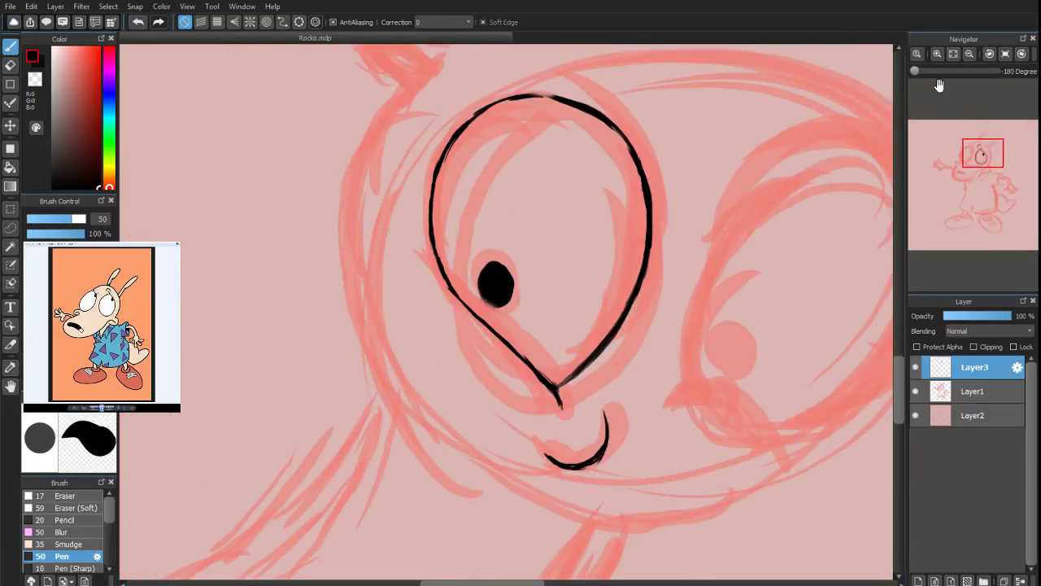
pyautogui.moveTo(976, 155)
pyautogui.mouseDown()
pyautogui.moveTo(977, 144)
pyautogui.moveTo(981, 153)
pyautogui.mouseUp()
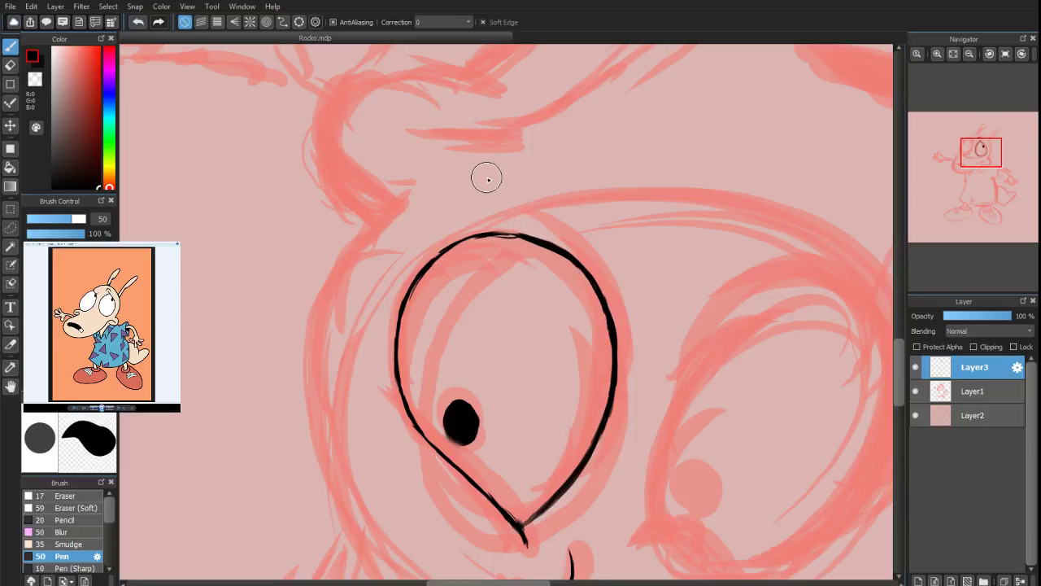
pyautogui.hotkey('ctrl', 'z')
pyautogui.click(969, 72)
pyautogui.click(983, 72)
pyautogui.click(981, 71)
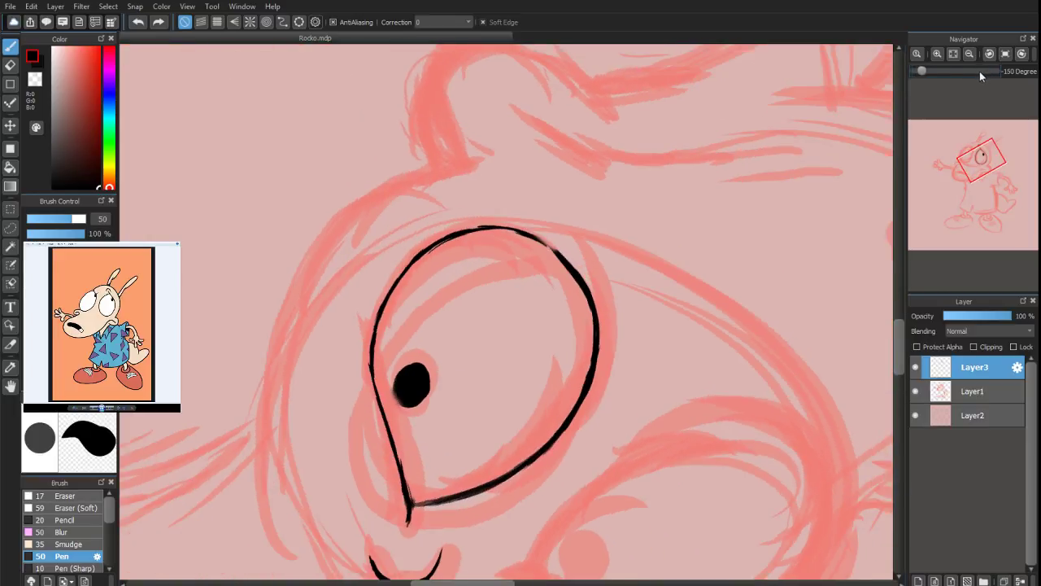
pyautogui.moveTo(929, 70); pyautogui.dragTo(1001, 79)
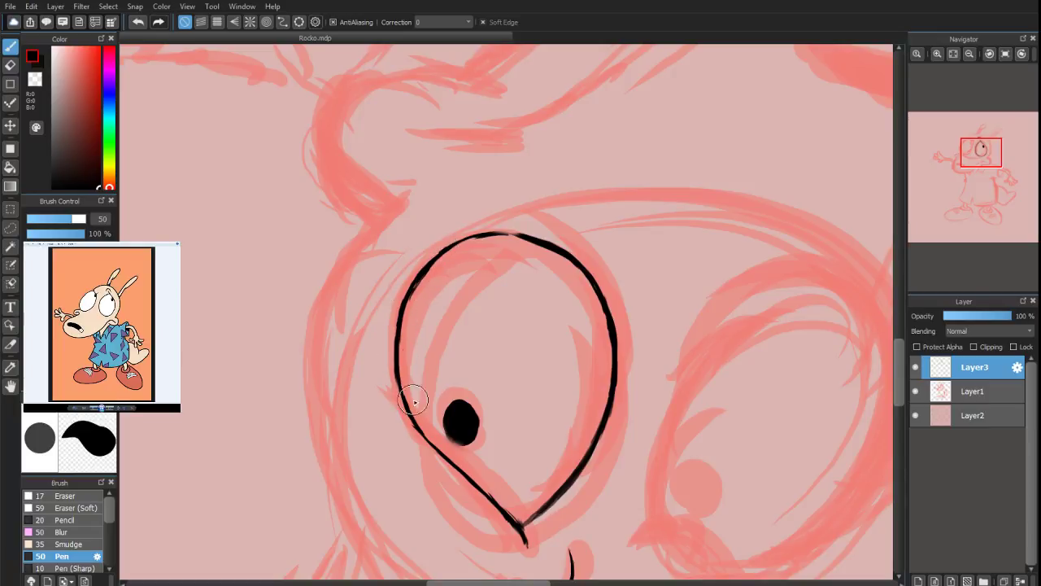
# Even out the line weight along the right-hand eye's lower right side on the rotated canvas and return the canvas upright
pyautogui.moveTo(983, 78)
pyautogui.moveTo(938, 70); pyautogui.dragTo(959, 72)
pyautogui.moveTo(979, 89); pyautogui.dragTo(989, 91)
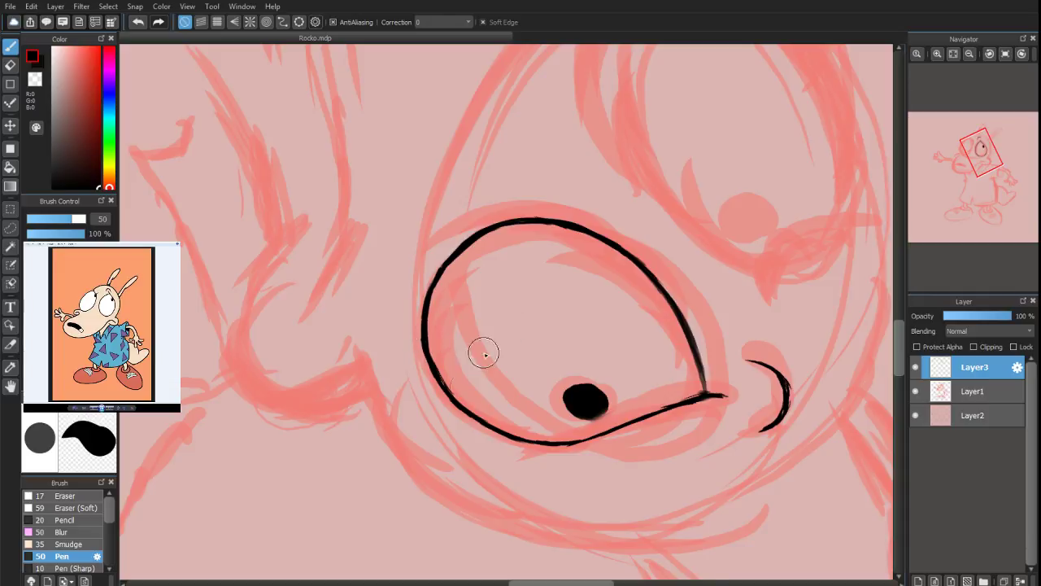
pyautogui.moveTo(978, 128)
pyautogui.click(990, 54)
pyautogui.click(990, 55)
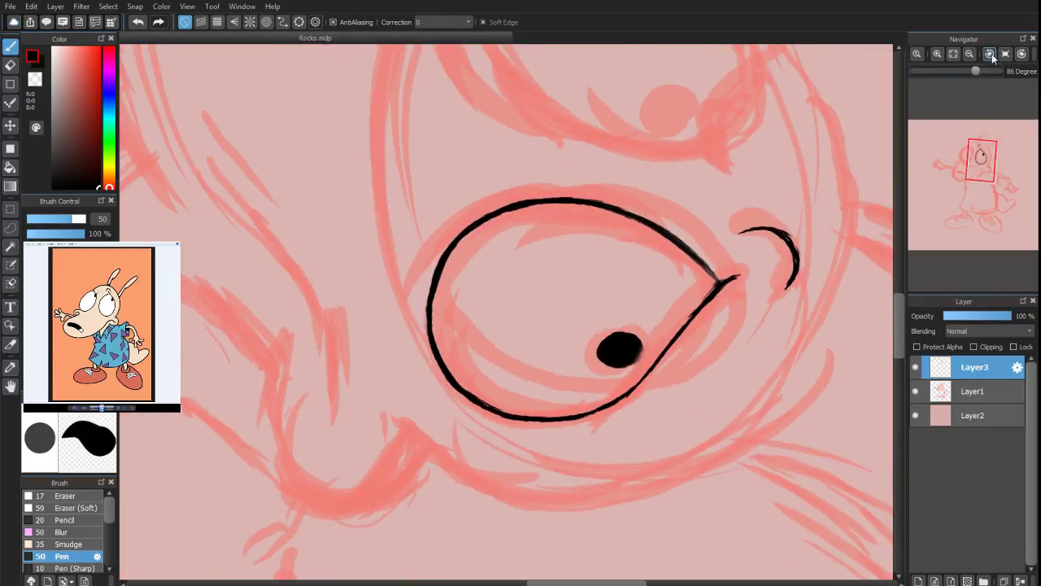
pyautogui.click(991, 54)
pyautogui.click(991, 55)
pyautogui.click(990, 55)
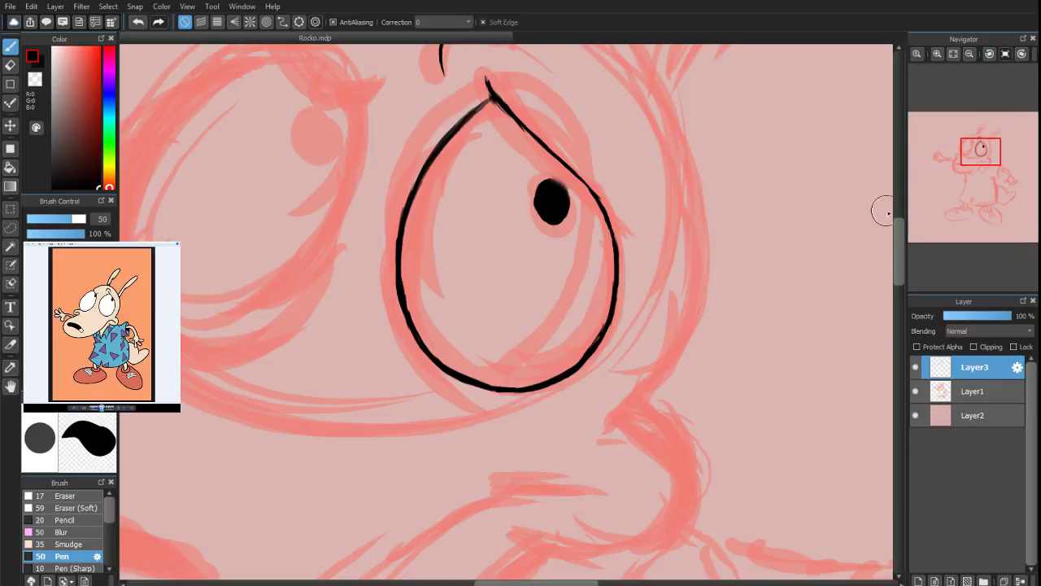
# Ink the upper-left arc of the left-hand eye with overlapping black Pen strokes along the red sketch
pyautogui.scroll(-2, 1009, 217)
pyautogui.moveTo(977, 158); pyautogui.dragTo(962, 157)
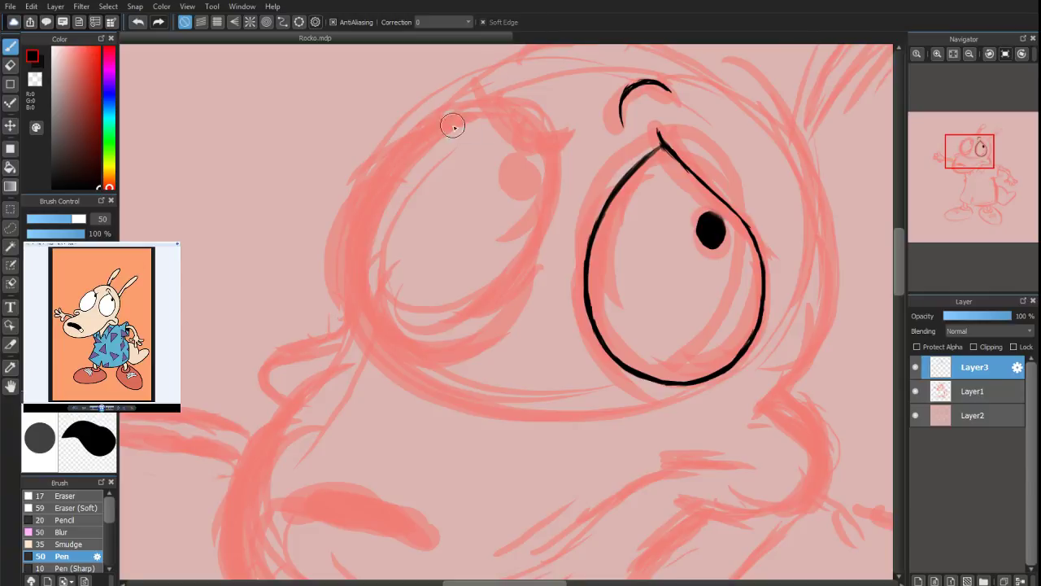
pyautogui.moveTo(477, 105); pyautogui.dragTo(393, 143)
pyautogui.moveTo(436, 117); pyautogui.dragTo(371, 163)
pyautogui.moveTo(412, 130); pyautogui.dragTo(353, 194)
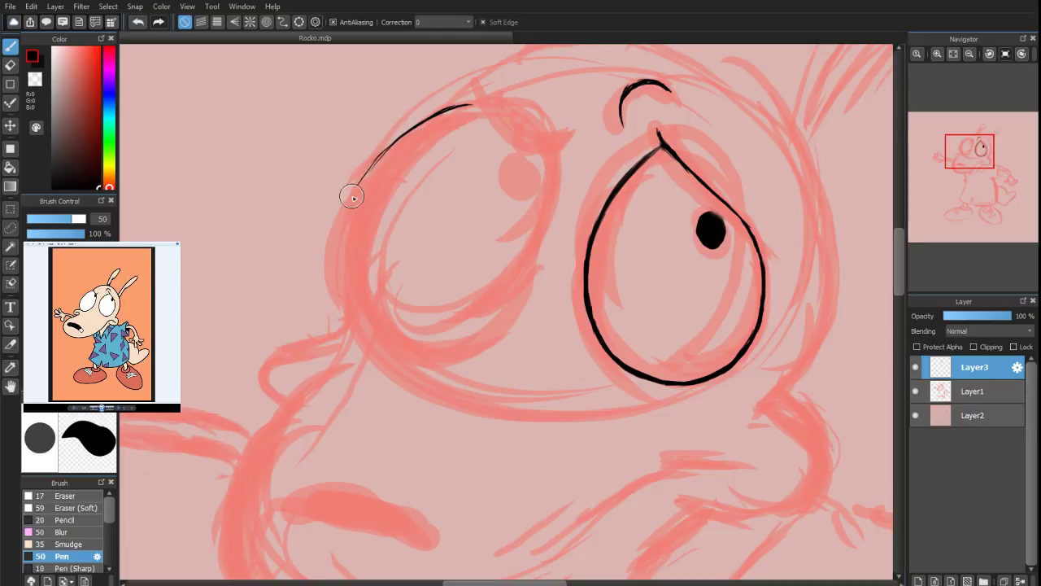
pyautogui.moveTo(385, 152)
pyautogui.mouseDown()
pyautogui.moveTo(346, 245)
pyautogui.moveTo(387, 147)
pyautogui.mouseUp()
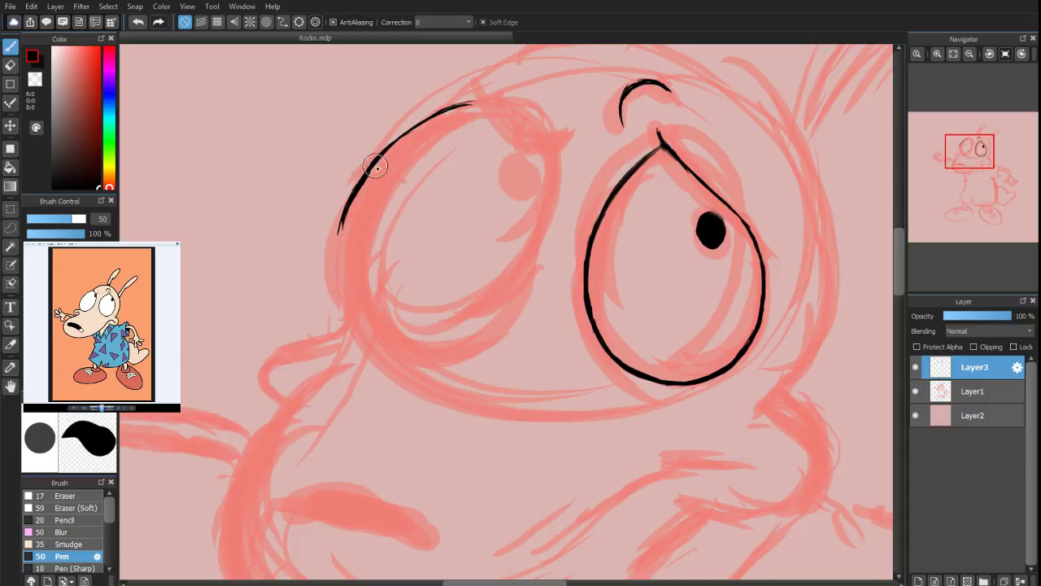
# Continue the left-hand eye's outline down its left side and around toward the base, thickening the line
pyautogui.moveTo(357, 207)
pyautogui.mouseDown()
pyautogui.moveTo(347, 257)
pyautogui.moveTo(340, 235)
pyautogui.moveTo(347, 227)
pyautogui.moveTo(345, 283)
pyautogui.mouseUp()
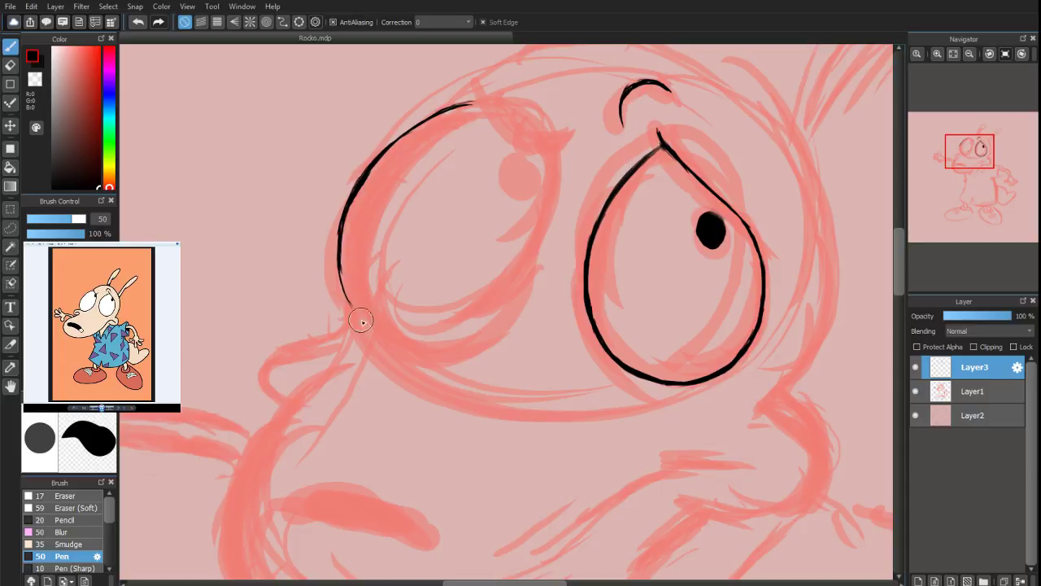
pyautogui.moveTo(361, 322)
pyautogui.mouseDown()
pyautogui.moveTo(343, 279)
pyautogui.moveTo(374, 335)
pyautogui.mouseUp()
pyautogui.moveTo(338, 244); pyautogui.dragTo(345, 279)
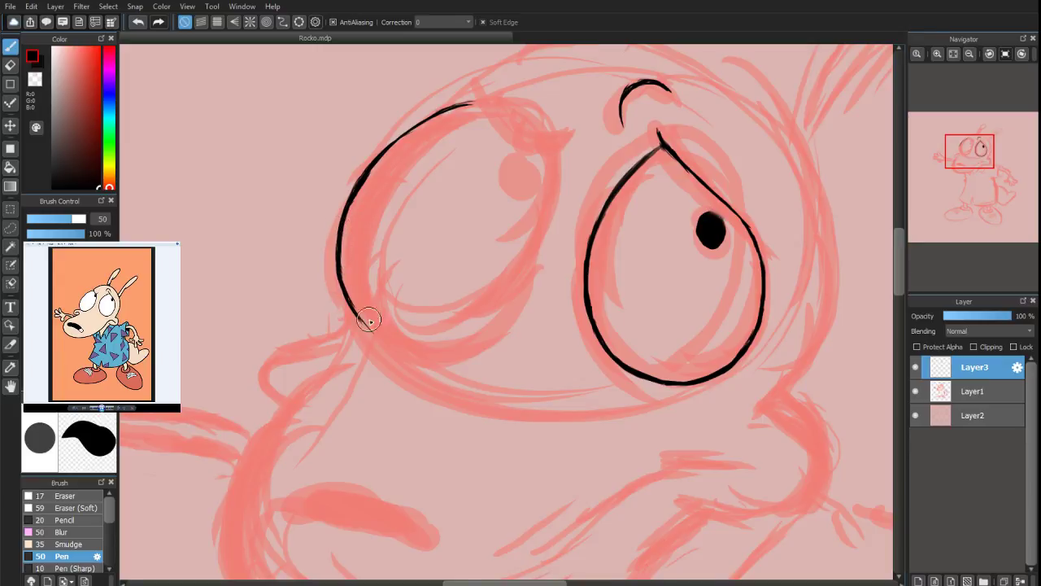
pyautogui.moveTo(369, 320)
pyautogui.mouseDown()
pyautogui.moveTo(344, 286)
pyautogui.moveTo(382, 337)
pyautogui.mouseUp()
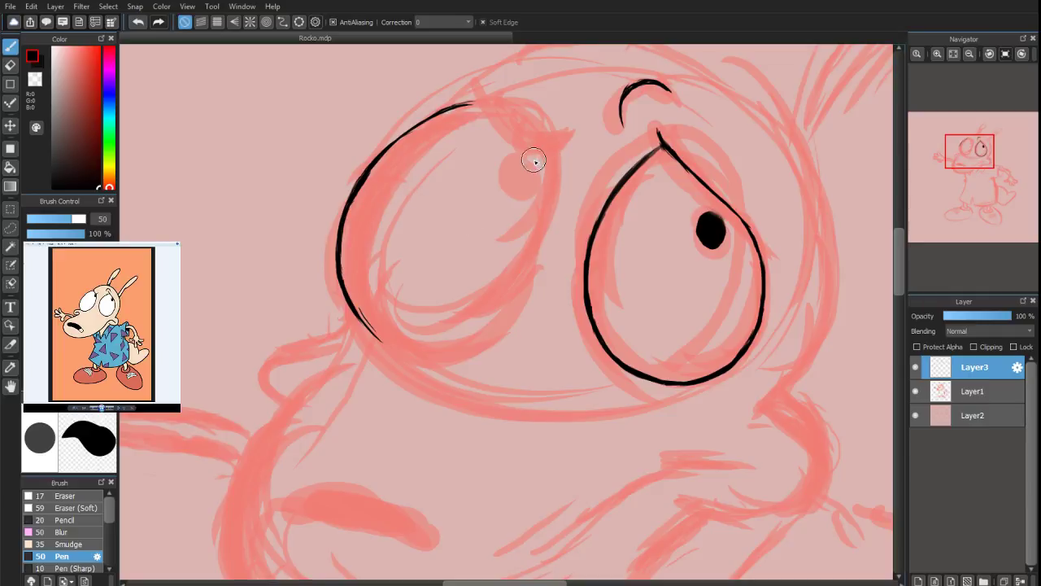
# Ink the right side of the left-hand eye and erase the rough overlapping strokes at its lower end
pyautogui.moveTo(550, 163)
pyautogui.mouseDown()
pyautogui.moveTo(542, 229)
pyautogui.moveTo(545, 172)
pyautogui.moveTo(522, 274)
pyautogui.mouseUp()
pyautogui.moveTo(539, 226)
pyautogui.mouseDown()
pyautogui.moveTo(521, 269)
pyautogui.moveTo(509, 261)
pyautogui.moveTo(530, 241)
pyautogui.moveTo(482, 286)
pyautogui.moveTo(543, 218)
pyautogui.mouseUp()
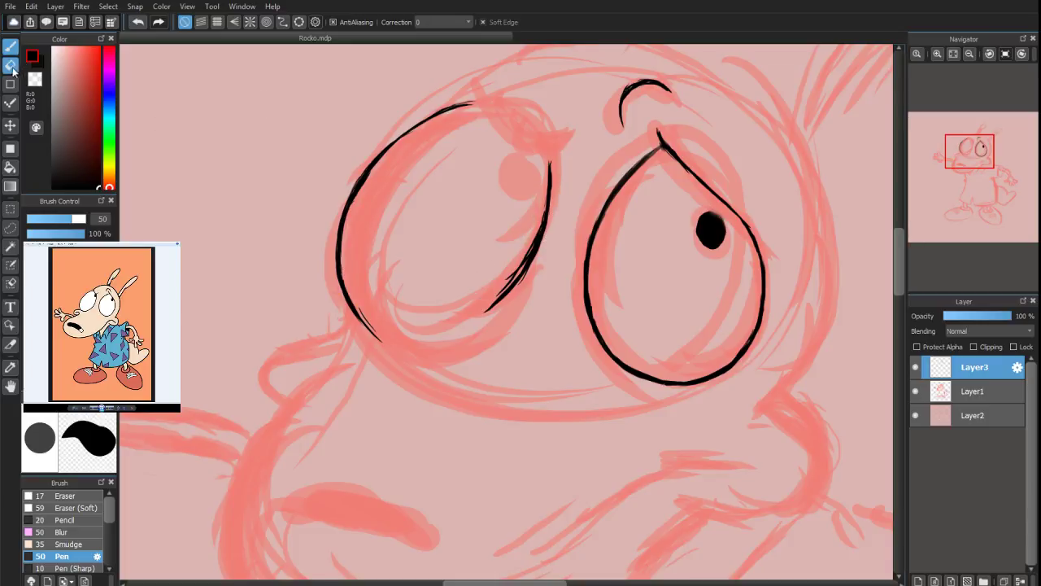
pyautogui.click(11, 67)
pyautogui.moveTo(538, 201)
pyautogui.mouseDown()
pyautogui.moveTo(536, 232)
pyautogui.moveTo(530, 217)
pyautogui.moveTo(511, 275)
pyautogui.moveTo(496, 269)
pyautogui.moveTo(539, 275)
pyautogui.moveTo(516, 304)
pyautogui.moveTo(523, 241)
pyautogui.moveTo(470, 318)
pyautogui.mouseUp()
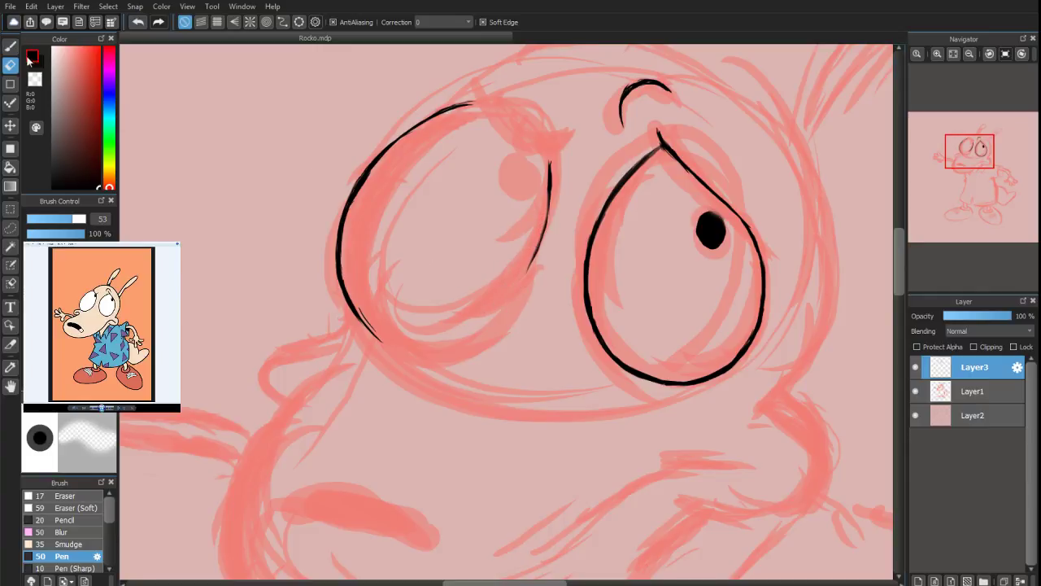
pyautogui.moveTo(384, 324)
pyautogui.mouseDown()
pyautogui.moveTo(358, 301)
pyautogui.moveTo(384, 337)
pyautogui.mouseUp()
# Join the left and right sides of the left-hand eye with a black Pen curve along its base
pyautogui.click(13, 47)
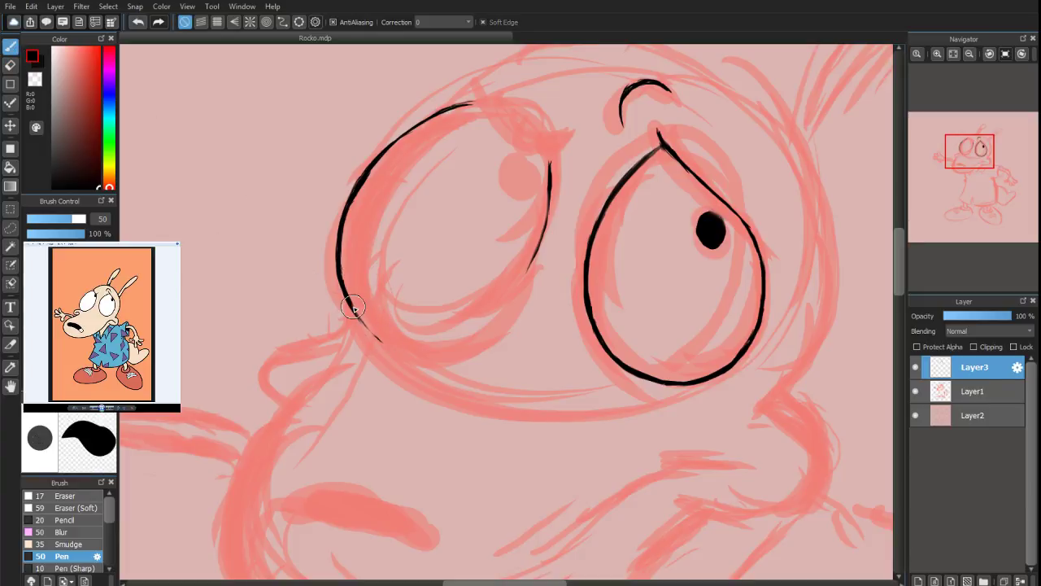
pyautogui.moveTo(354, 308)
pyautogui.mouseDown()
pyautogui.moveTo(411, 347)
pyautogui.moveTo(387, 345)
pyautogui.moveTo(375, 329)
pyautogui.moveTo(426, 346)
pyautogui.mouseUp()
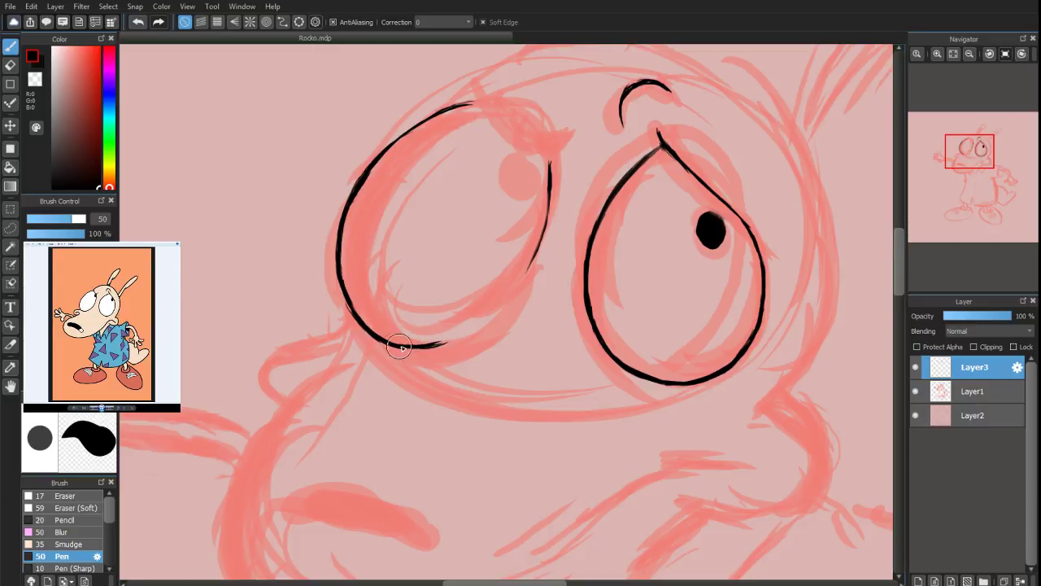
pyautogui.moveTo(404, 348)
pyautogui.mouseDown()
pyautogui.moveTo(444, 345)
pyautogui.moveTo(492, 308)
pyautogui.mouseUp()
pyautogui.moveTo(534, 250)
pyautogui.mouseDown()
pyautogui.moveTo(505, 300)
pyautogui.moveTo(448, 335)
pyautogui.mouseUp()
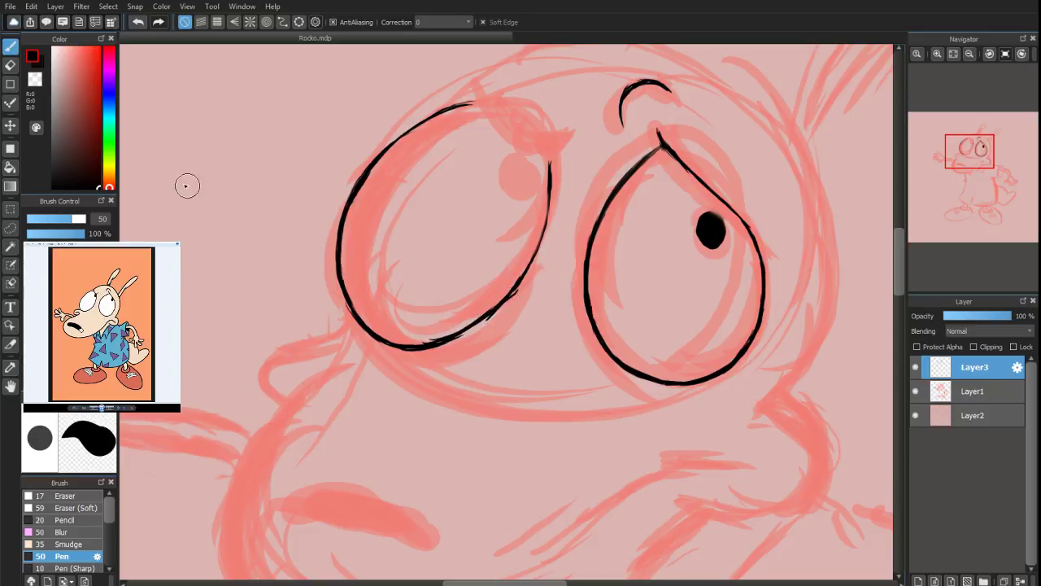
# Erase the rough lower-right stretch of the left-hand eye's outline, thin its upper-left edge and retouch that edge with the Pen
pyautogui.click(11, 66)
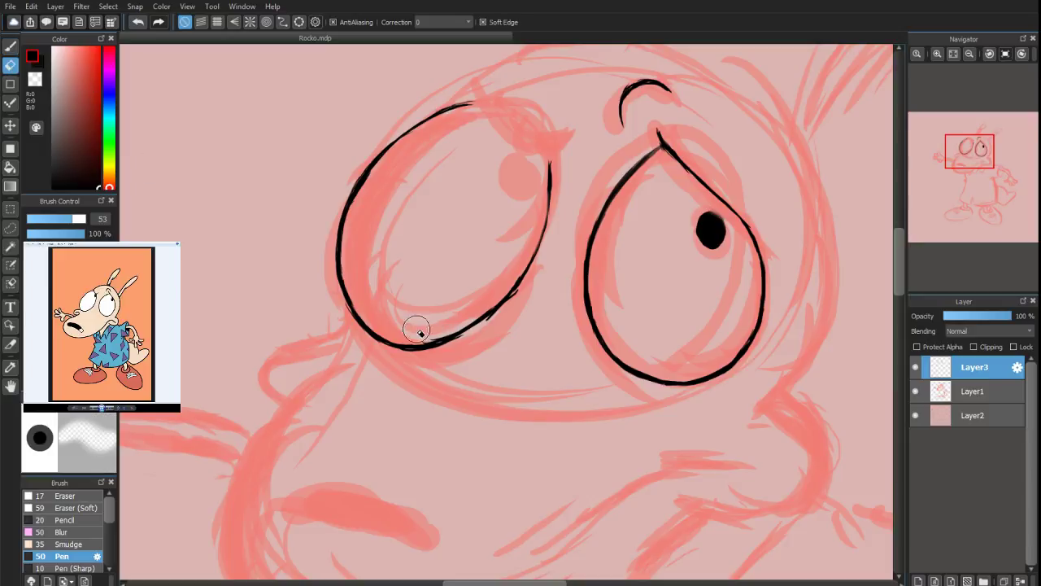
pyautogui.moveTo(466, 328)
pyautogui.mouseDown()
pyautogui.moveTo(509, 296)
pyautogui.moveTo(520, 255)
pyautogui.mouseUp()
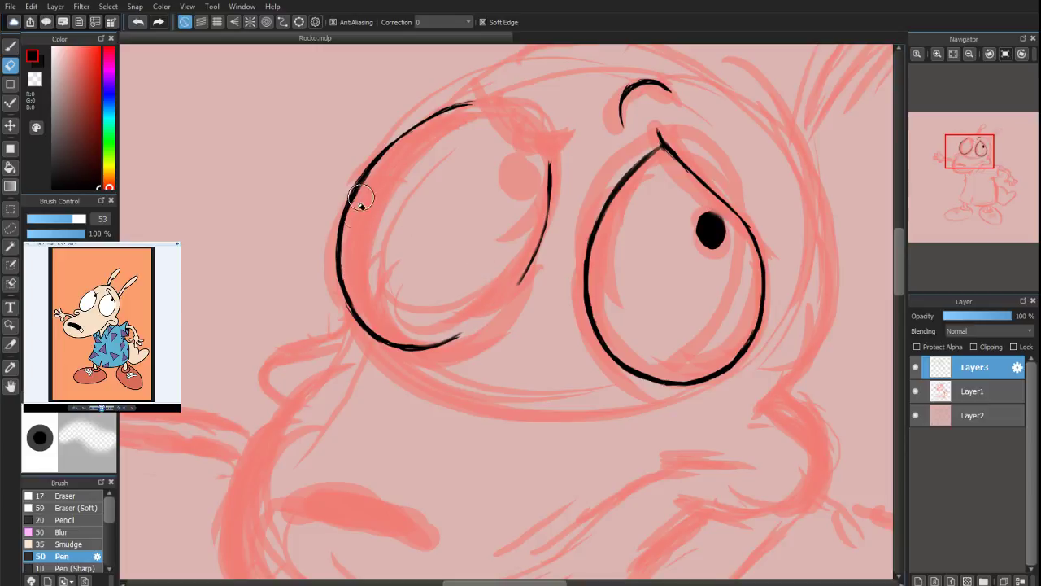
pyautogui.moveTo(361, 198)
pyautogui.mouseDown()
pyautogui.moveTo(382, 171)
pyautogui.moveTo(351, 228)
pyautogui.mouseUp()
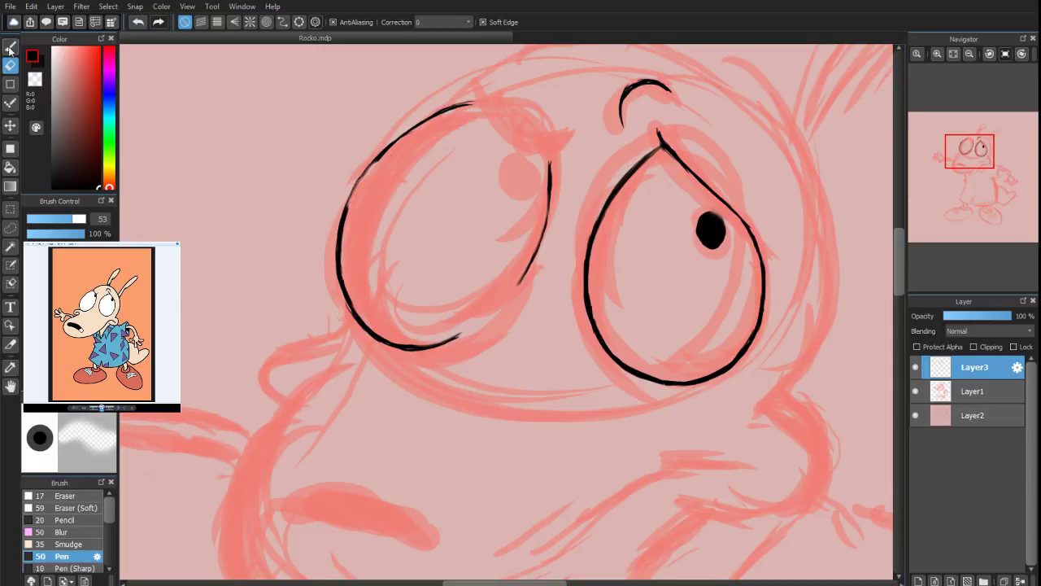
pyautogui.click(10, 47)
pyautogui.moveTo(368, 174)
pyautogui.mouseDown()
pyautogui.moveTo(339, 229)
pyautogui.moveTo(369, 176)
pyautogui.mouseUp()
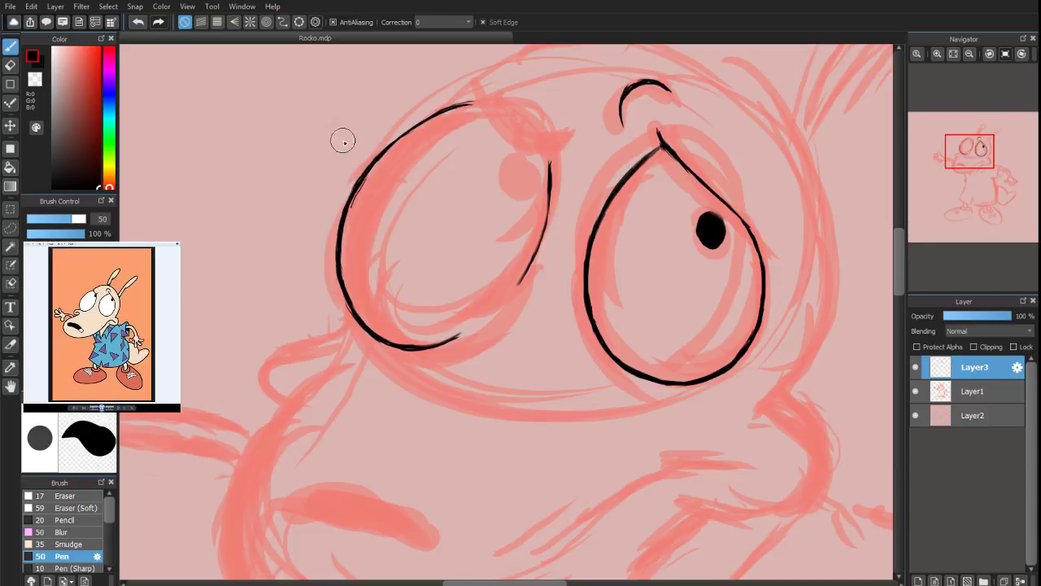
# Smooth the left-hand eye's upper-left outline and ink its lower-right stretch with the Pen to join the base to the right side
pyautogui.click(11, 66)
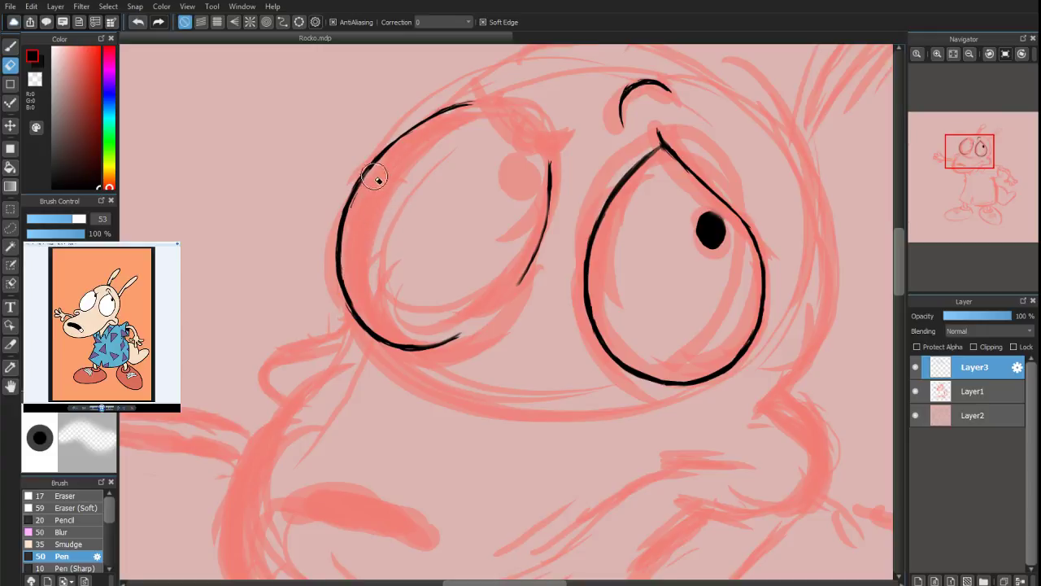
pyautogui.press('b')
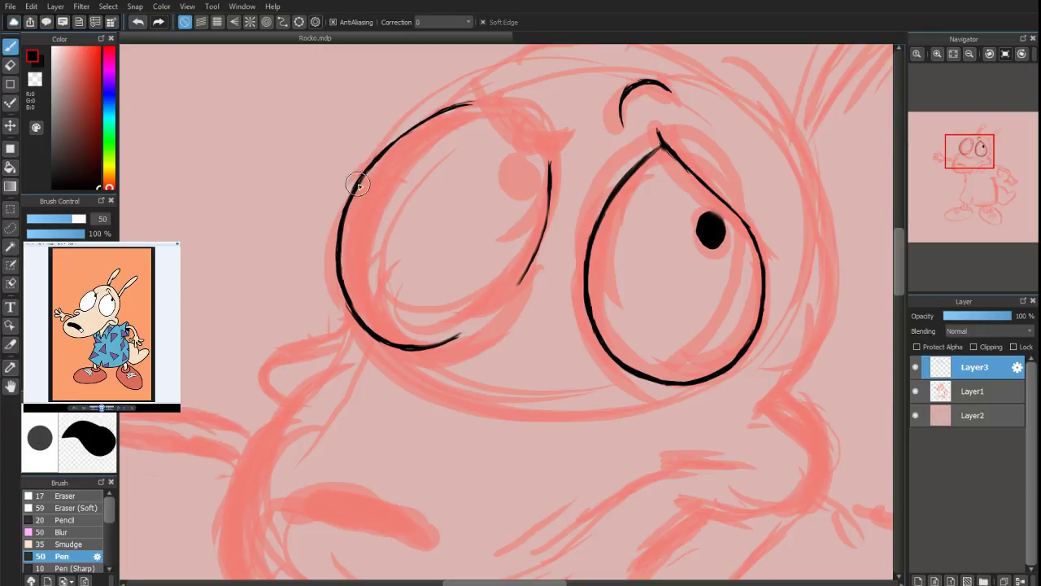
pyautogui.moveTo(453, 106); pyautogui.dragTo(476, 102)
pyautogui.moveTo(450, 340); pyautogui.dragTo(495, 316)
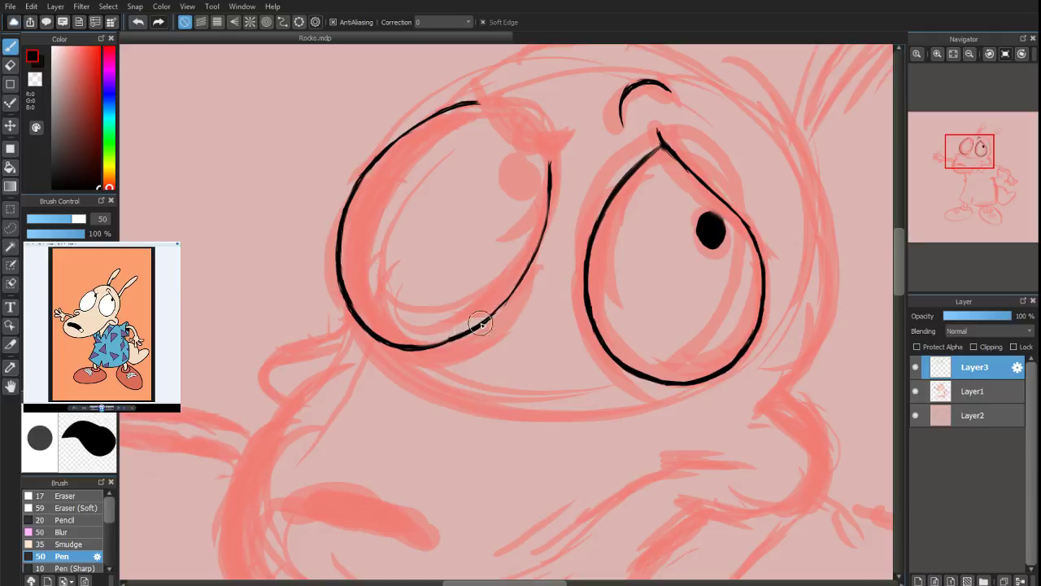
pyautogui.moveTo(479, 322)
pyautogui.mouseDown()
pyautogui.moveTo(512, 298)
pyautogui.moveTo(525, 263)
pyautogui.mouseUp()
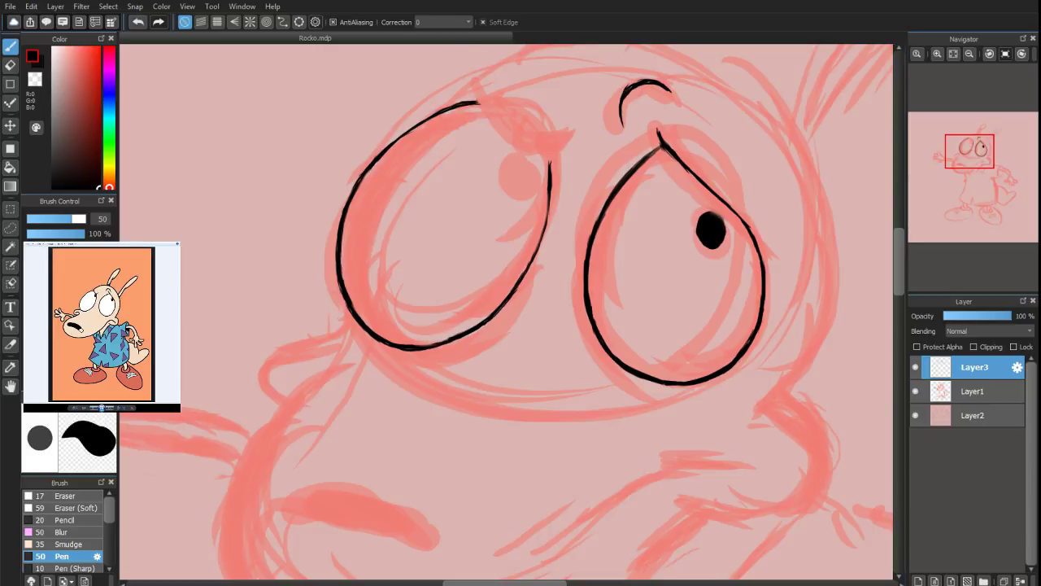
# Ink the drooping eyelid line over the left-hand eye, from the outline's upper end down to an upturned tip beside the nose bridge
pyautogui.moveTo(475, 90); pyautogui.dragTo(500, 123)
pyautogui.moveTo(969, 164); pyautogui.dragTo(973, 148)
pyautogui.moveTo(428, 282)
pyautogui.mouseDown()
pyautogui.moveTo(471, 324)
pyautogui.moveTo(430, 280)
pyautogui.moveTo(484, 329)
pyautogui.moveTo(468, 310)
pyautogui.moveTo(499, 323)
pyautogui.moveTo(466, 310)
pyautogui.moveTo(511, 314)
pyautogui.moveTo(474, 321)
pyautogui.moveTo(504, 301)
pyautogui.moveTo(490, 327)
pyautogui.moveTo(513, 312)
pyautogui.mouseUp()
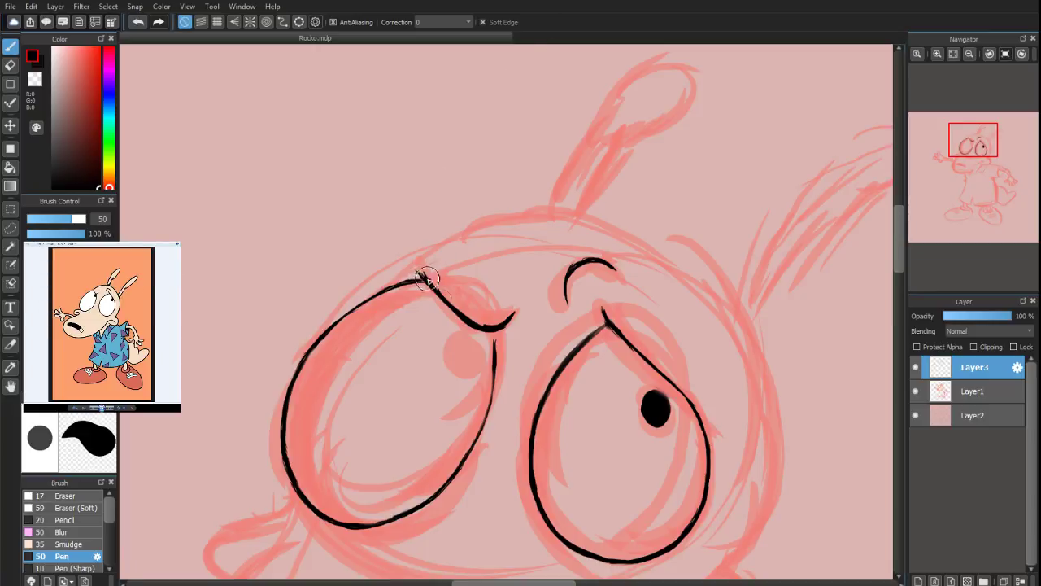
# Fill in the left-hand eye's pupil as a solid black oval and round out the edges of both pupils
pyautogui.moveTo(461, 354)
pyautogui.mouseDown()
pyautogui.moveTo(463, 363)
pyautogui.moveTo(459, 349)
pyautogui.mouseUp()
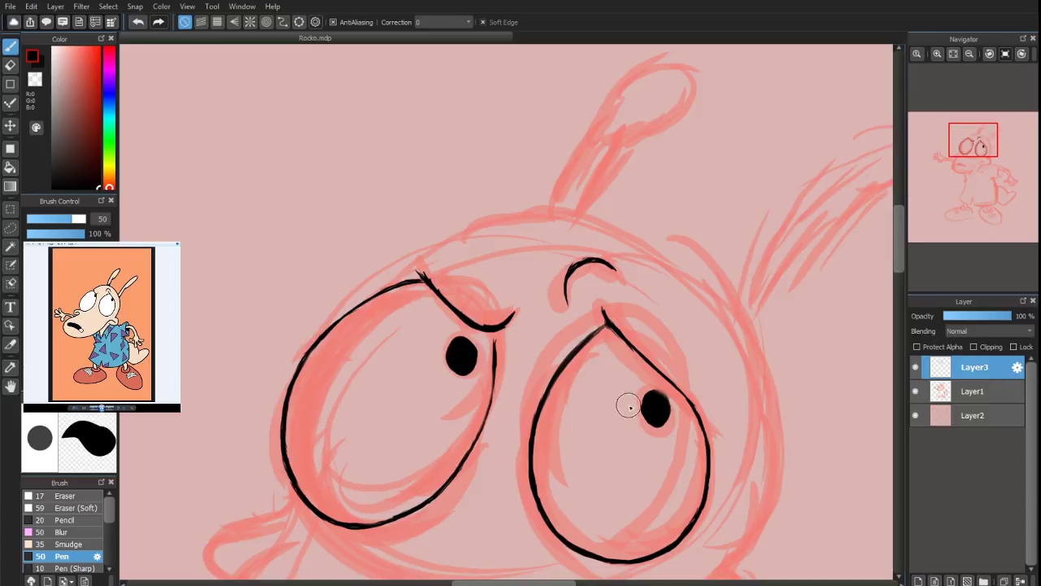
pyautogui.moveTo(659, 415); pyautogui.dragTo(651, 400)
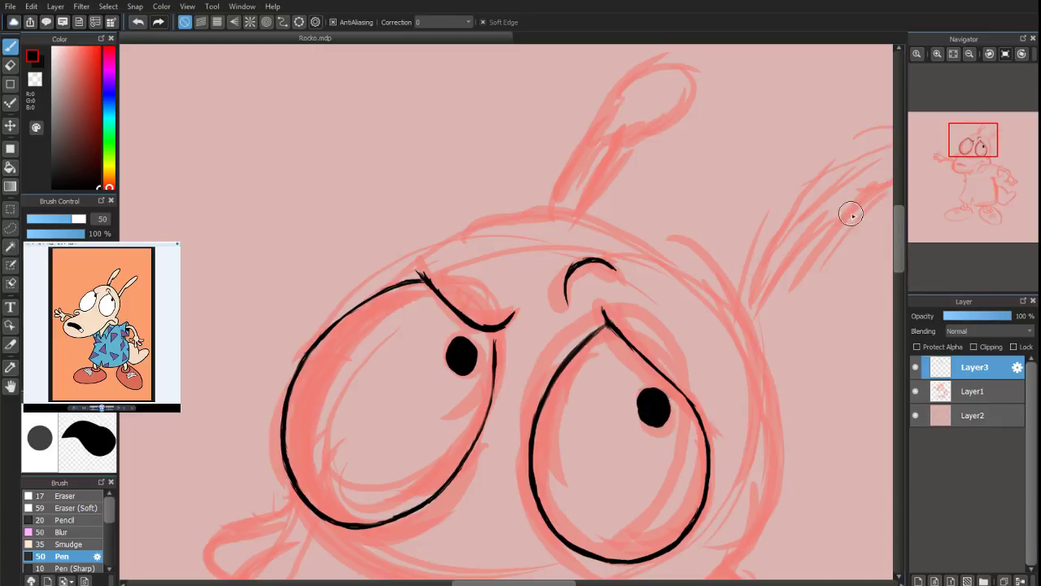
pyautogui.scroll(3, 965, 153)
pyautogui.moveTo(974, 148); pyautogui.dragTo(974, 154)
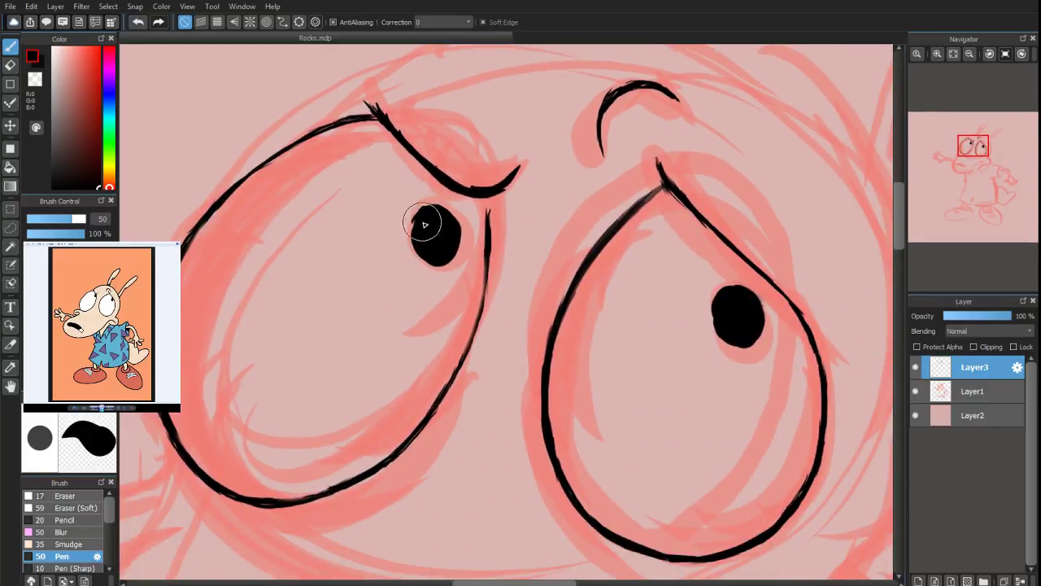
pyautogui.moveTo(427, 256)
pyautogui.mouseDown()
pyautogui.moveTo(447, 240)
pyautogui.moveTo(457, 253)
pyautogui.moveTo(455, 226)
pyautogui.moveTo(456, 258)
pyautogui.moveTo(459, 231)
pyautogui.moveTo(457, 260)
pyautogui.moveTo(445, 250)
pyautogui.moveTo(451, 262)
pyautogui.moveTo(435, 258)
pyautogui.moveTo(432, 228)
pyautogui.moveTo(437, 253)
pyautogui.moveTo(453, 261)
pyautogui.moveTo(442, 266)
pyautogui.moveTo(437, 259)
pyautogui.moveTo(456, 260)
pyautogui.moveTo(447, 266)
pyautogui.moveTo(441, 249)
pyautogui.moveTo(446, 216)
pyautogui.mouseUp()
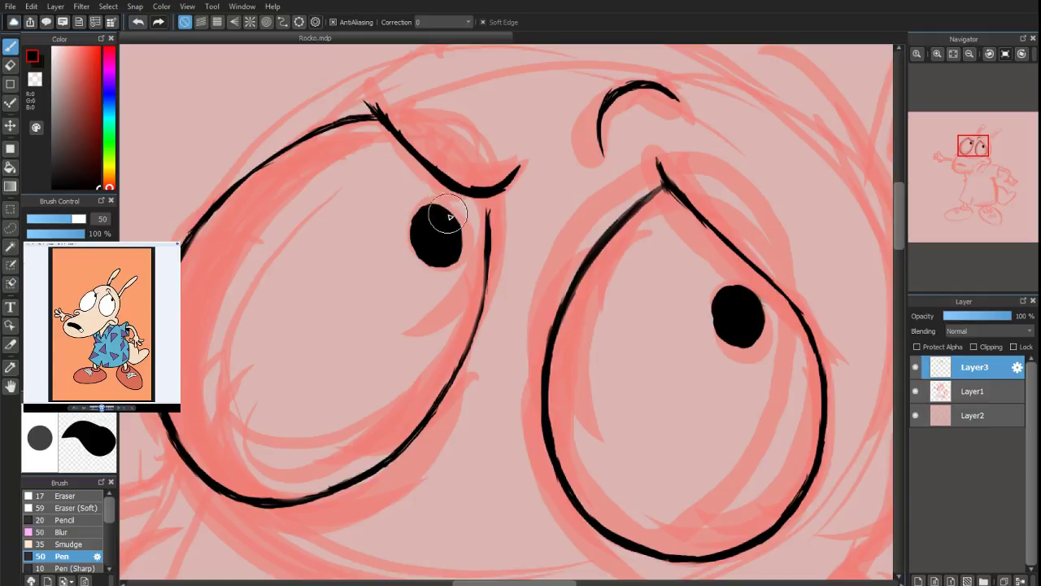
pyautogui.moveTo(751, 310)
pyautogui.mouseDown()
pyautogui.moveTo(735, 295)
pyautogui.moveTo(742, 287)
pyautogui.mouseUp()
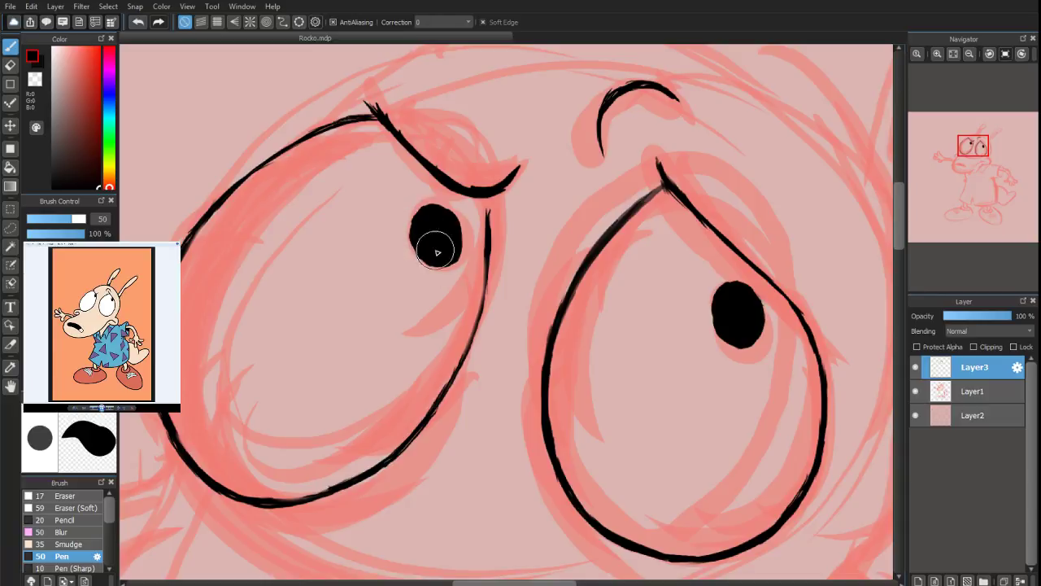
# Erase the ragged strokes at the upper corner of the left-hand eyelid line and re-ink the lid and adjoining eye outline
pyautogui.click(11, 65)
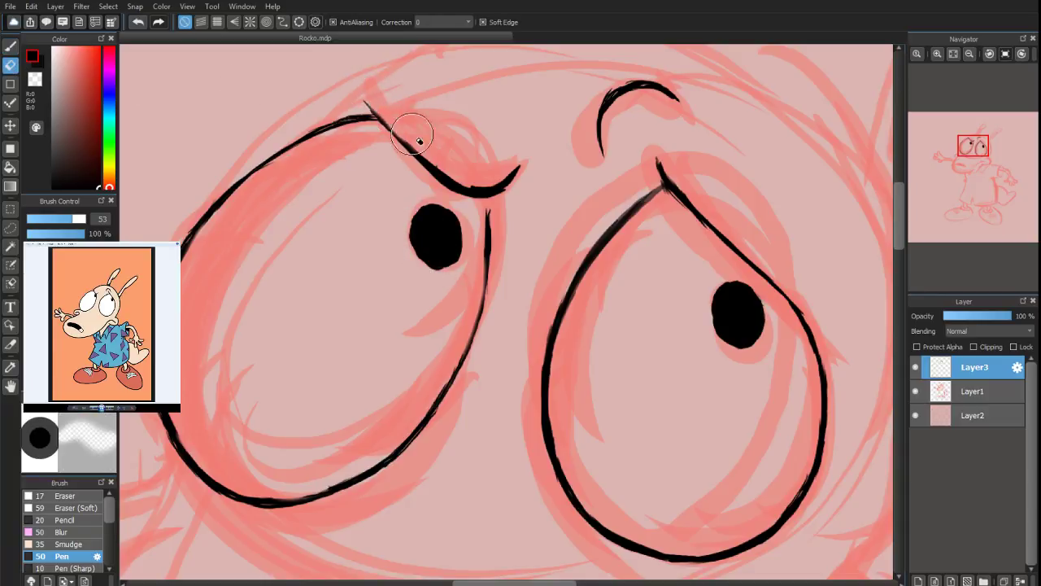
pyautogui.click(10, 46)
pyautogui.moveTo(418, 151)
pyautogui.mouseDown()
pyautogui.moveTo(375, 114)
pyautogui.moveTo(309, 127)
pyautogui.moveTo(271, 162)
pyautogui.mouseUp()
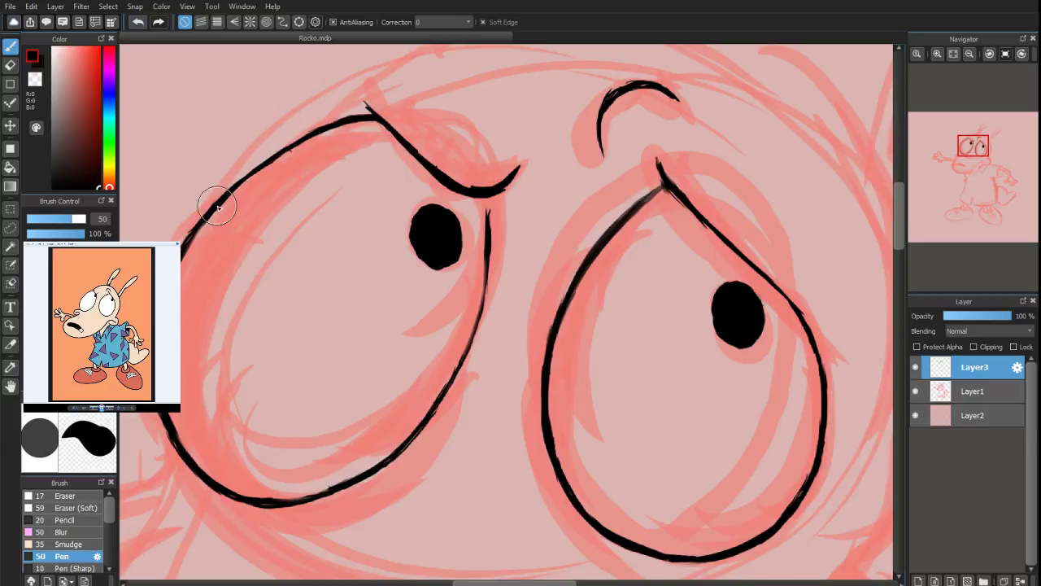
# Thin the left-hand eye's upper-left outline with the Eraser, re-ink it with the Pen and trim its outer edge
pyautogui.click(11, 67)
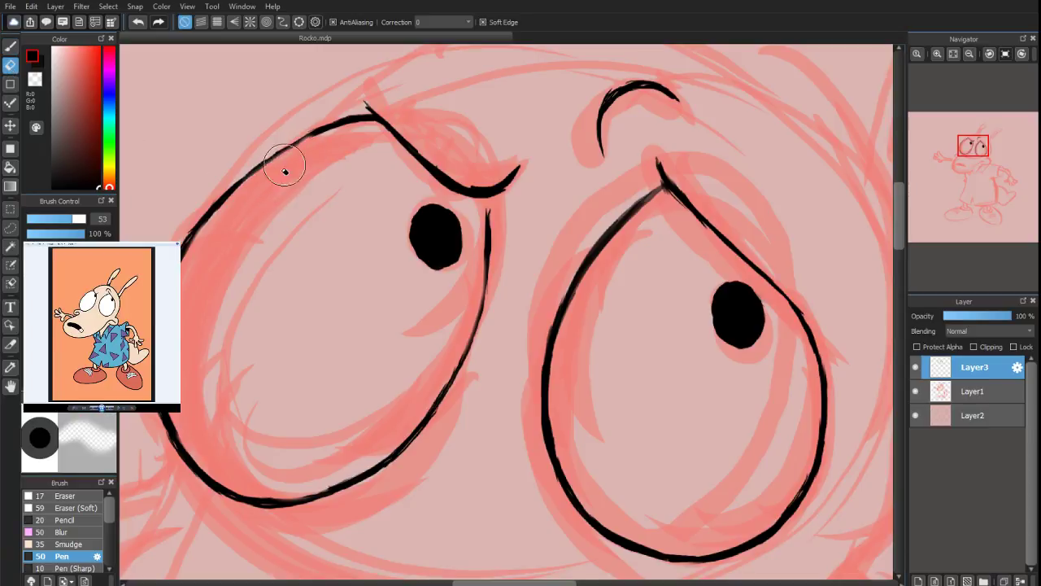
pyautogui.moveTo(233, 169); pyautogui.dragTo(186, 258)
pyautogui.click(10, 47)
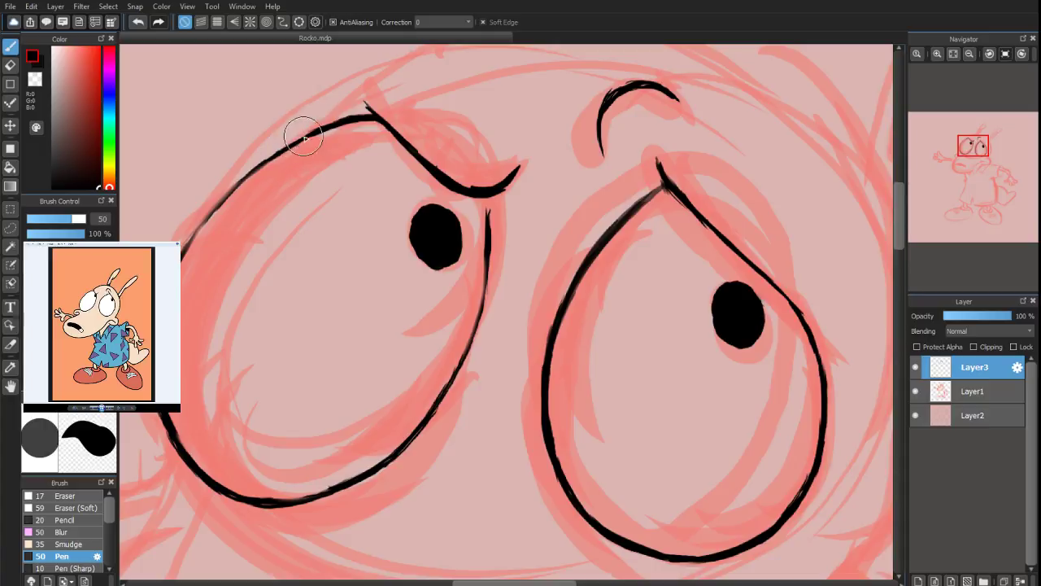
pyautogui.moveTo(302, 133)
pyautogui.mouseDown()
pyautogui.moveTo(235, 183)
pyautogui.moveTo(173, 273)
pyautogui.moveTo(243, 185)
pyautogui.mouseUp()
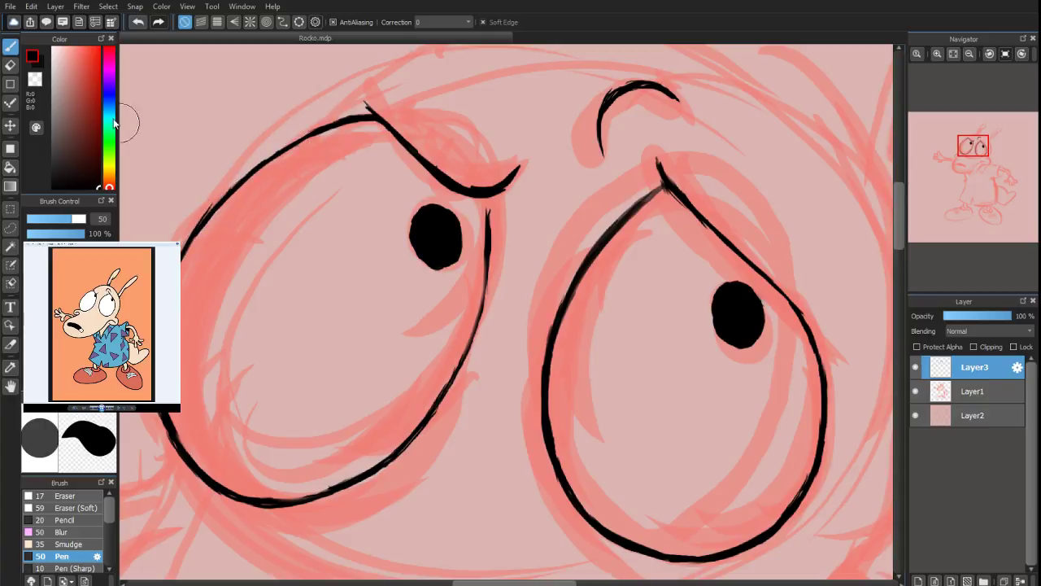
pyautogui.click(11, 65)
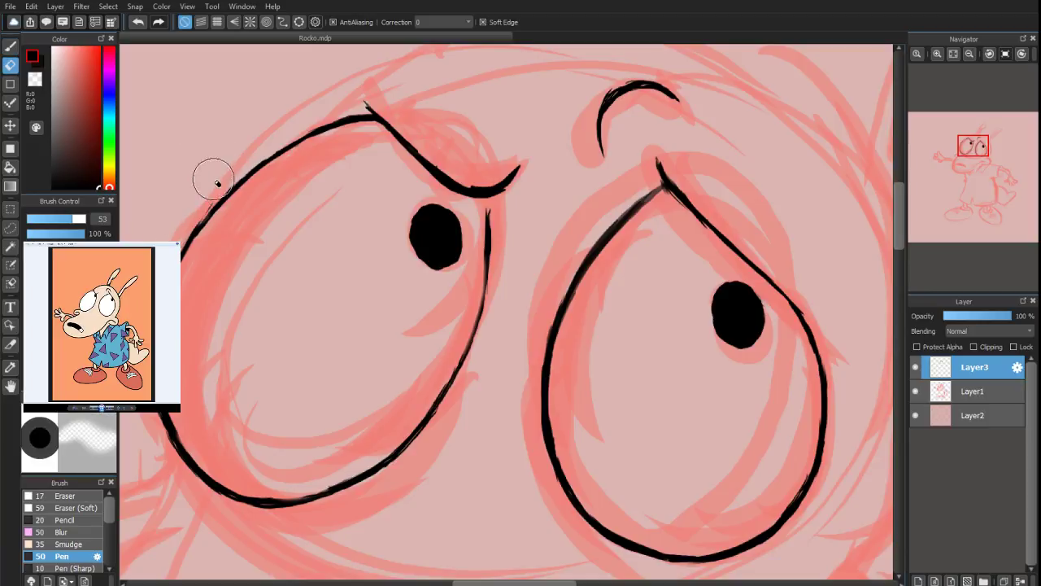
pyautogui.moveTo(217, 183); pyautogui.dragTo(177, 220)
# Set the eraser size to 15 and thicken the right side of the left-hand eye's outline with the Pen
pyautogui.moveTo(63, 222); pyautogui.dragTo(58, 214)
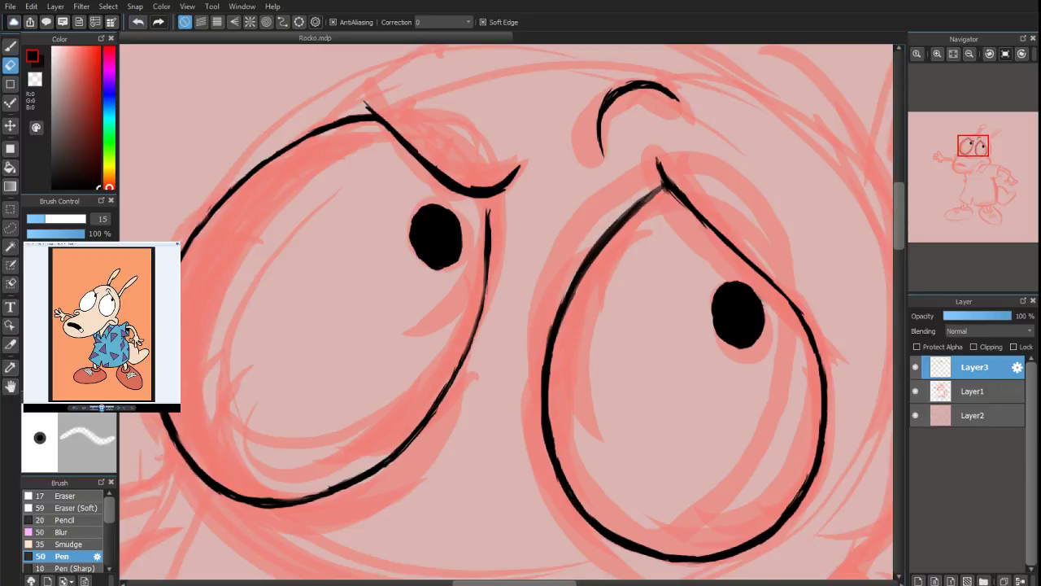
pyautogui.click(9, 47)
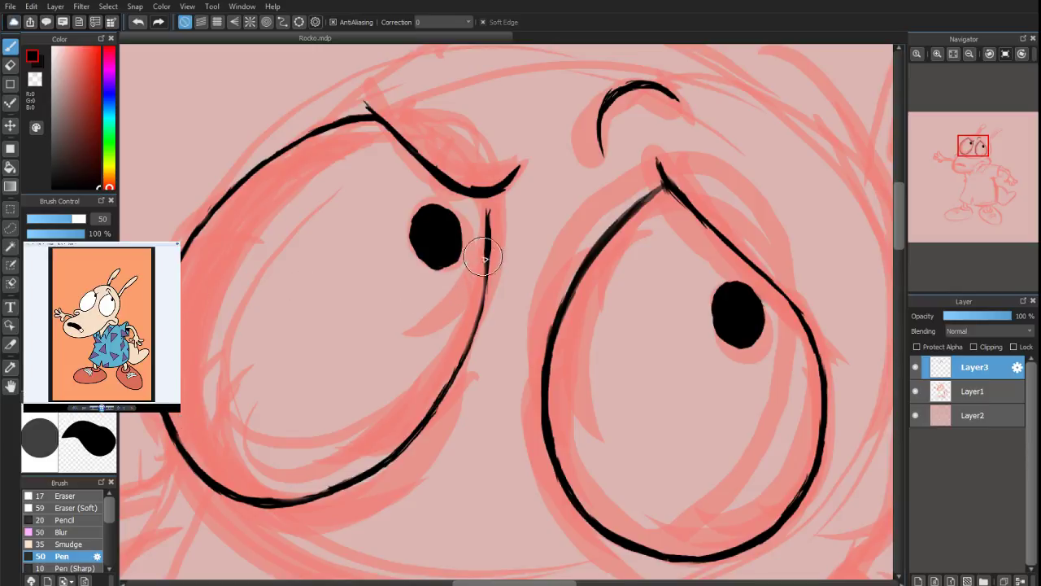
pyautogui.moveTo(487, 241); pyautogui.dragTo(474, 311)
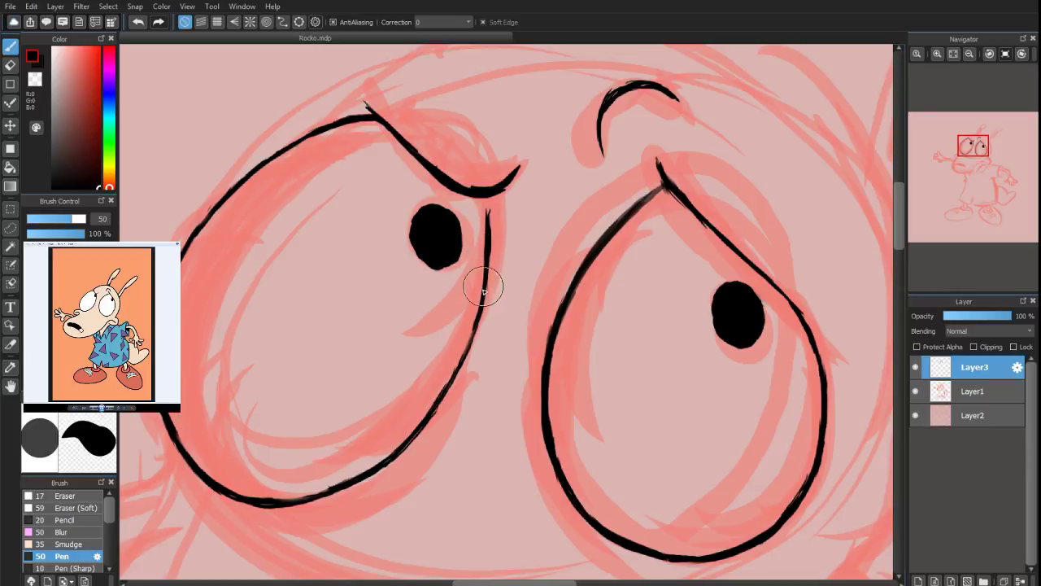
# Clean up the rough base of the left-hand eye's outline, alternating small Eraser trims with smoothing Pen strokes
pyautogui.click(10, 65)
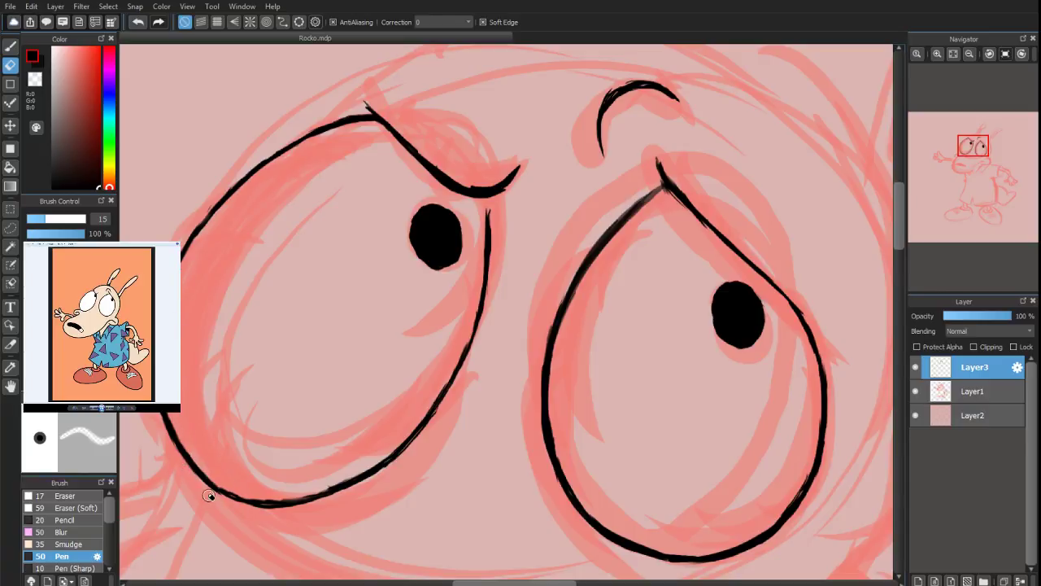
pyautogui.click(10, 46)
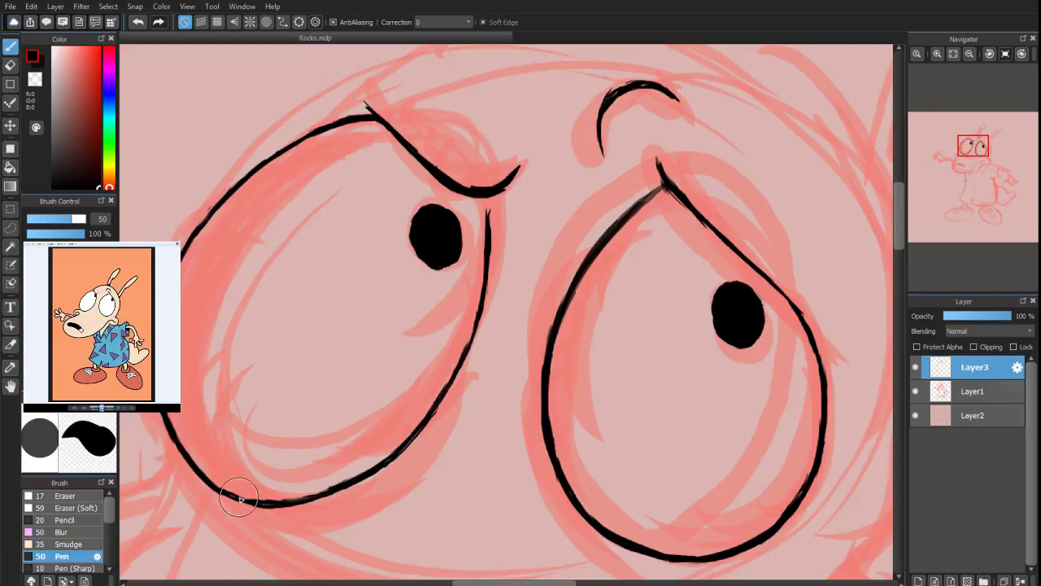
pyautogui.moveTo(214, 490); pyautogui.dragTo(257, 502)
pyautogui.click(10, 66)
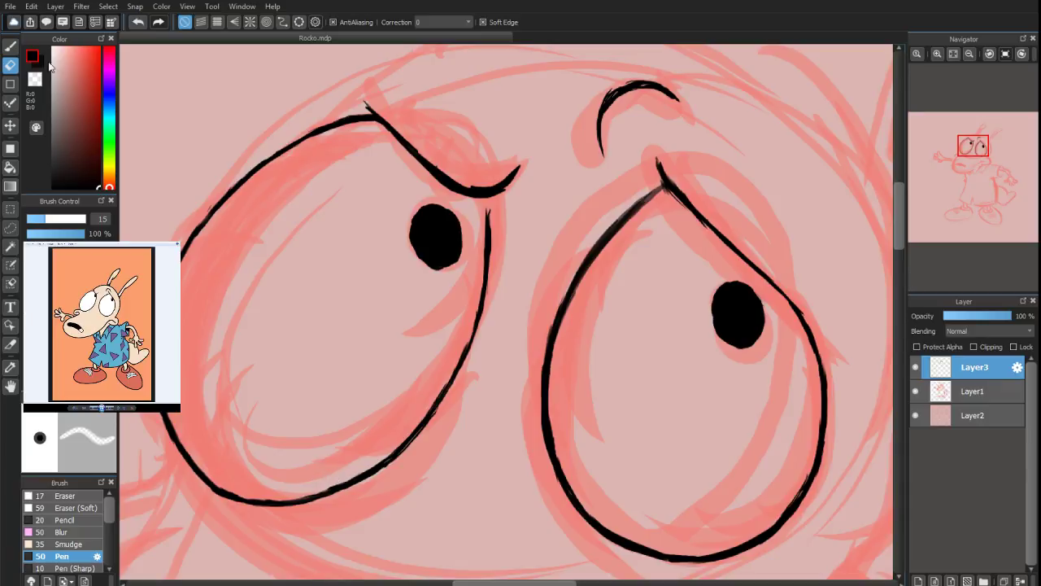
pyautogui.press('b')
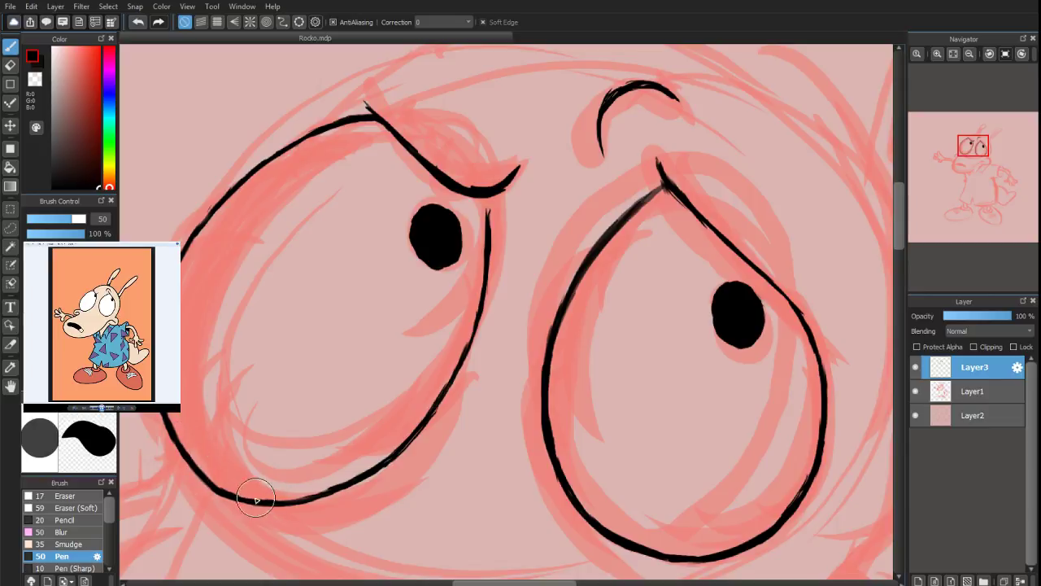
pyautogui.moveTo(256, 500); pyautogui.dragTo(320, 493)
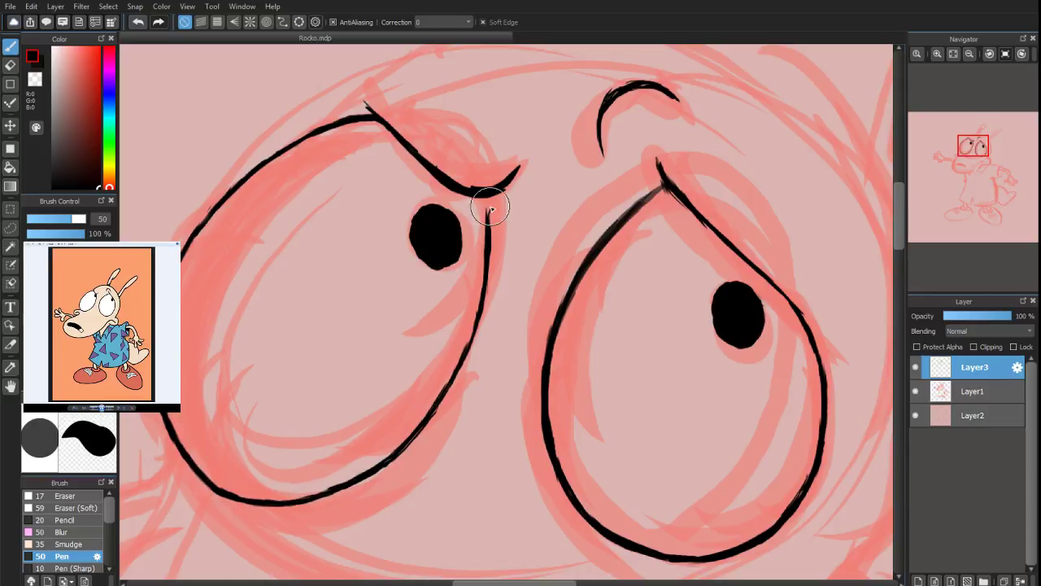
# Close the gap between the left-hand eye's right side and its eyelid line, and retouch the right-hand eye's peak and the left pupil
pyautogui.moveTo(490, 208)
pyautogui.mouseDown()
pyautogui.moveTo(486, 197)
pyautogui.moveTo(491, 267)
pyautogui.mouseUp()
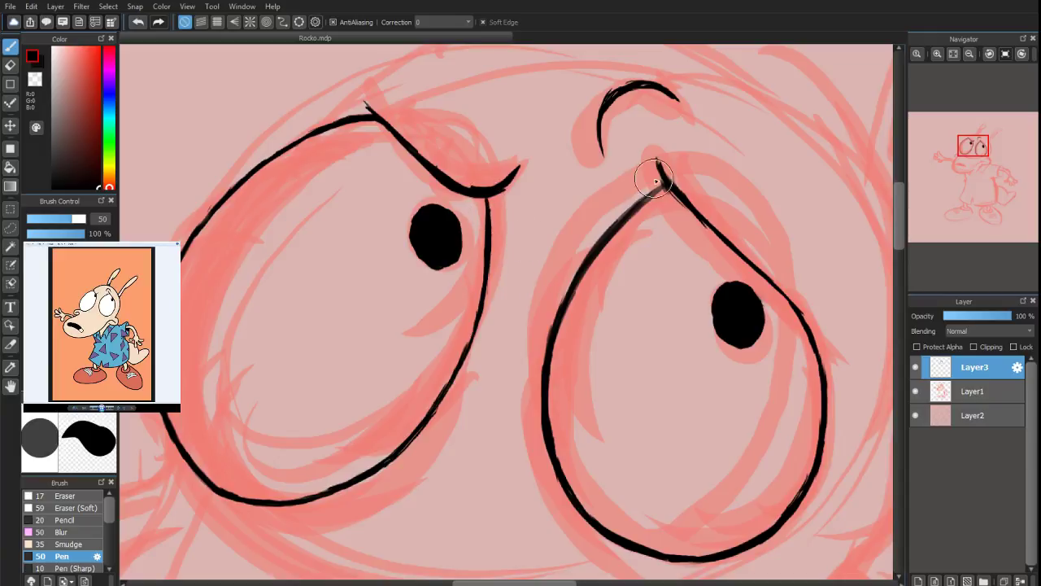
pyautogui.moveTo(663, 182)
pyautogui.mouseDown()
pyautogui.moveTo(640, 203)
pyautogui.moveTo(651, 196)
pyautogui.mouseUp()
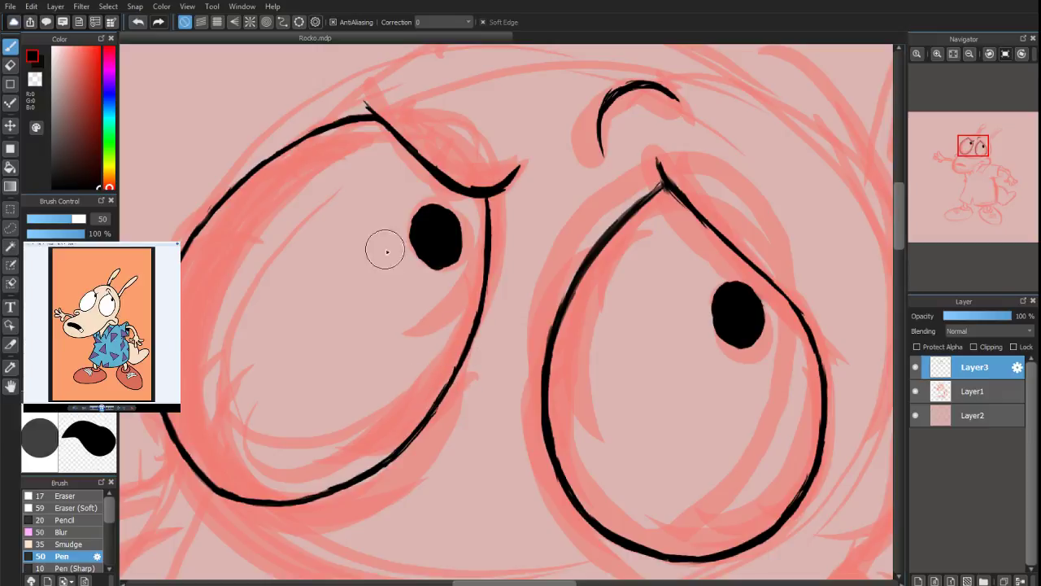
pyautogui.moveTo(419, 225)
pyautogui.mouseDown()
pyautogui.moveTo(442, 269)
pyautogui.moveTo(454, 257)
pyautogui.moveTo(427, 258)
pyautogui.moveTo(434, 263)
pyautogui.moveTo(416, 251)
pyautogui.moveTo(433, 266)
pyautogui.moveTo(412, 235)
pyautogui.moveTo(425, 263)
pyautogui.moveTo(440, 231)
pyautogui.moveTo(442, 262)
pyautogui.mouseUp()
# Ink the upper-left contour of the head, starting at the outer tip of the left-hand eyelid line and rising toward the crown
pyautogui.moveTo(973, 153); pyautogui.dragTo(973, 143)
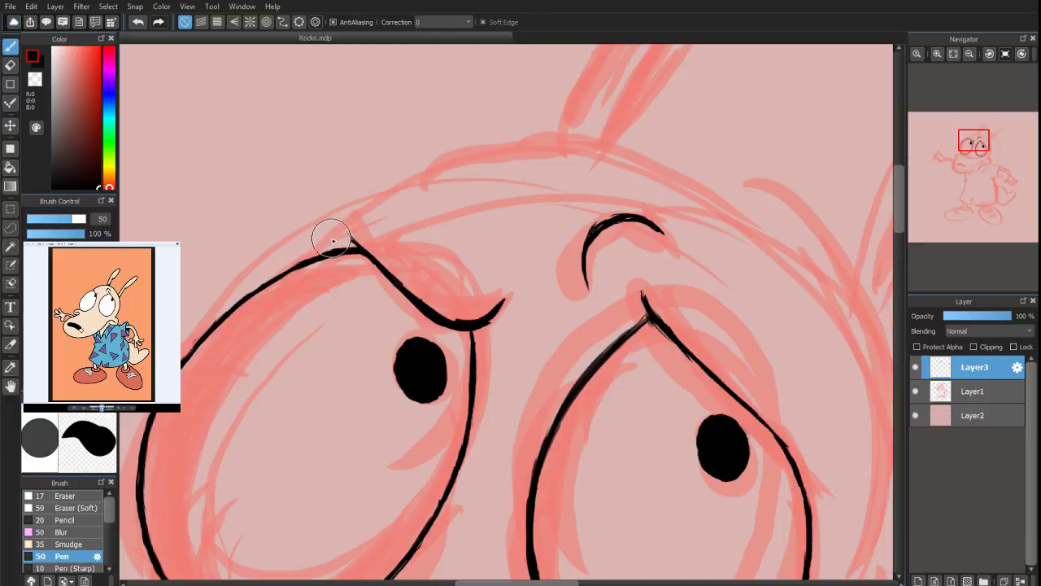
pyautogui.moveTo(364, 249)
pyautogui.mouseDown()
pyautogui.moveTo(342, 232)
pyautogui.moveTo(406, 183)
pyautogui.moveTo(358, 217)
pyautogui.moveTo(450, 169)
pyautogui.mouseUp()
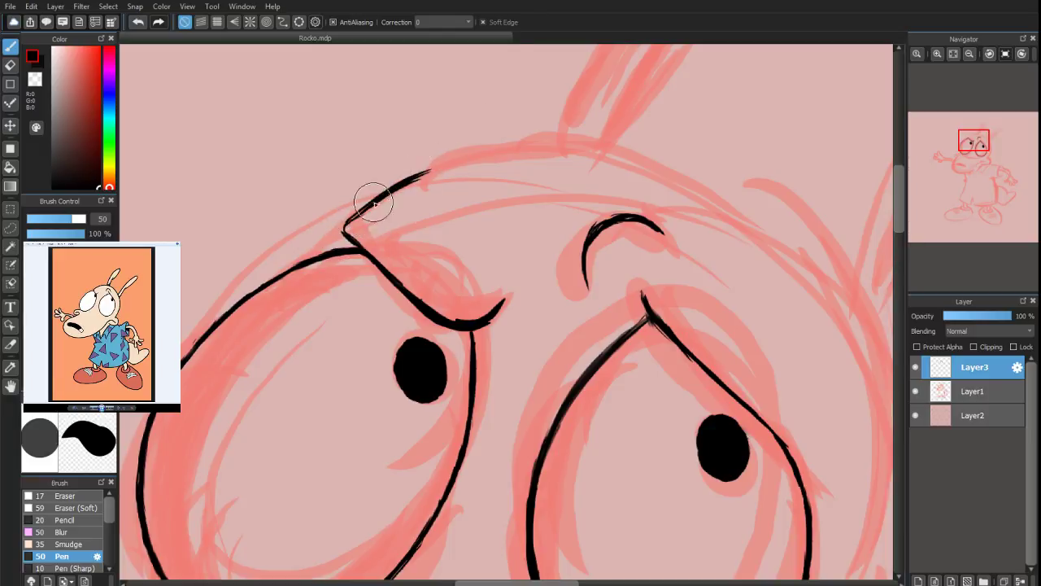
pyautogui.moveTo(372, 198); pyautogui.dragTo(488, 149)
# Continue the head's outline over the crown and down the right side to the cheek, and retouch the right-hand eye's upper-right edge
pyautogui.scroll(-3, 955, 134)
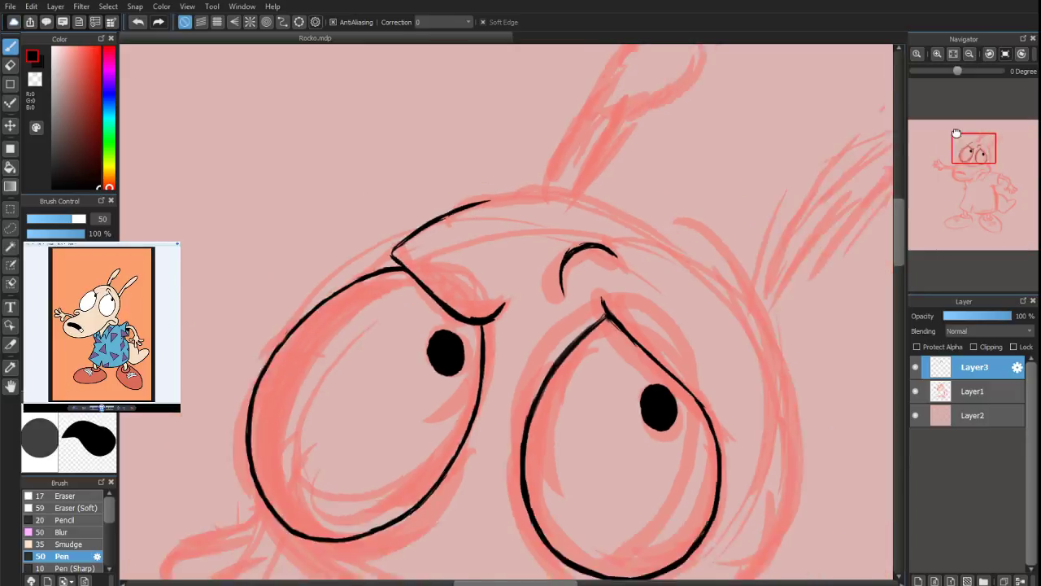
pyautogui.moveTo(973, 165); pyautogui.dragTo(979, 157)
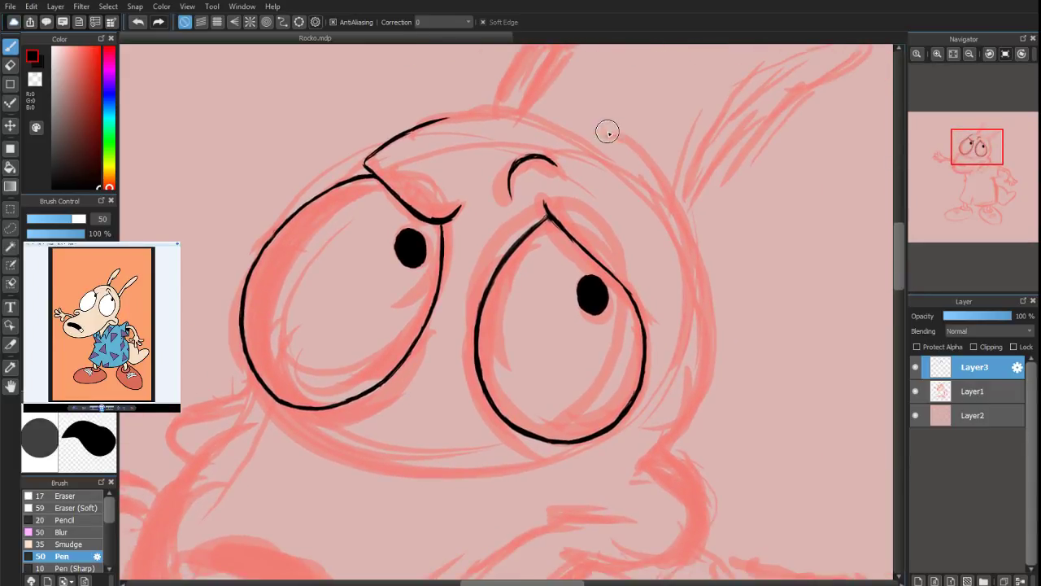
pyautogui.moveTo(572, 238); pyautogui.dragTo(616, 283)
pyautogui.moveTo(431, 119)
pyautogui.mouseDown()
pyautogui.moveTo(530, 112)
pyautogui.moveTo(505, 109)
pyautogui.moveTo(515, 126)
pyautogui.moveTo(553, 111)
pyautogui.moveTo(676, 203)
pyautogui.moveTo(461, 132)
pyautogui.mouseUp()
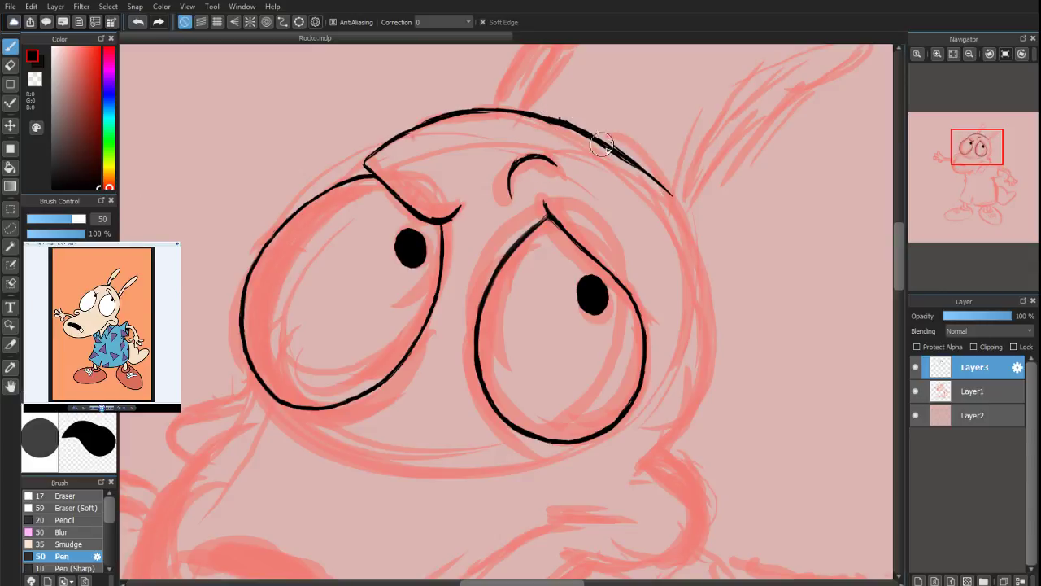
pyautogui.moveTo(602, 144)
pyautogui.mouseDown()
pyautogui.moveTo(623, 149)
pyautogui.moveTo(691, 226)
pyautogui.moveTo(686, 214)
pyautogui.moveTo(706, 336)
pyautogui.moveTo(702, 289)
pyautogui.moveTo(700, 309)
pyautogui.moveTo(706, 295)
pyautogui.moveTo(681, 386)
pyautogui.moveTo(696, 375)
pyautogui.moveTo(650, 456)
pyautogui.mouseUp()
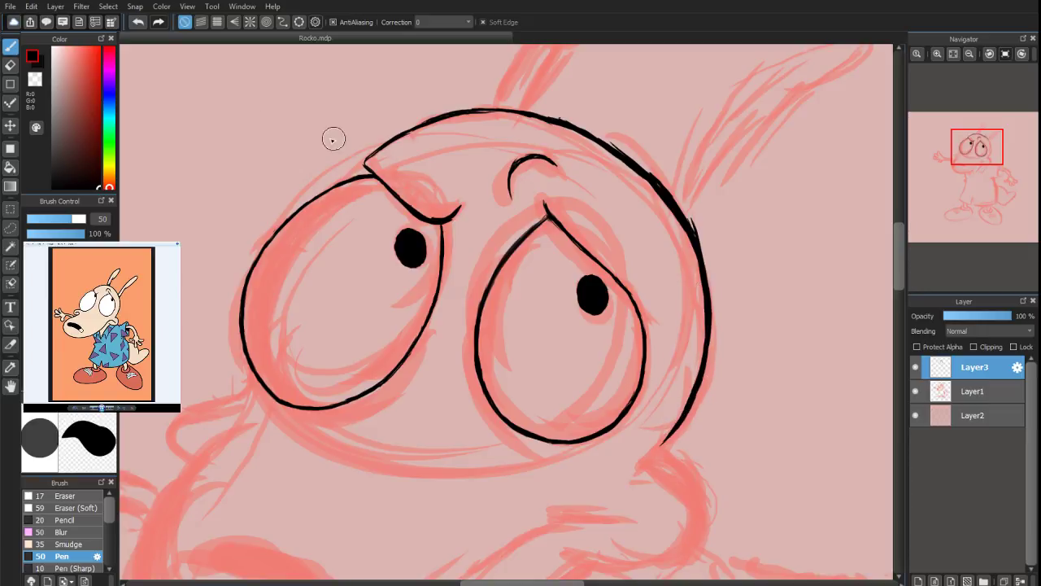
# Thin the thick head outline over the crown with the Eraser, and re-ink it smoothly with the Pen
pyautogui.press('e')
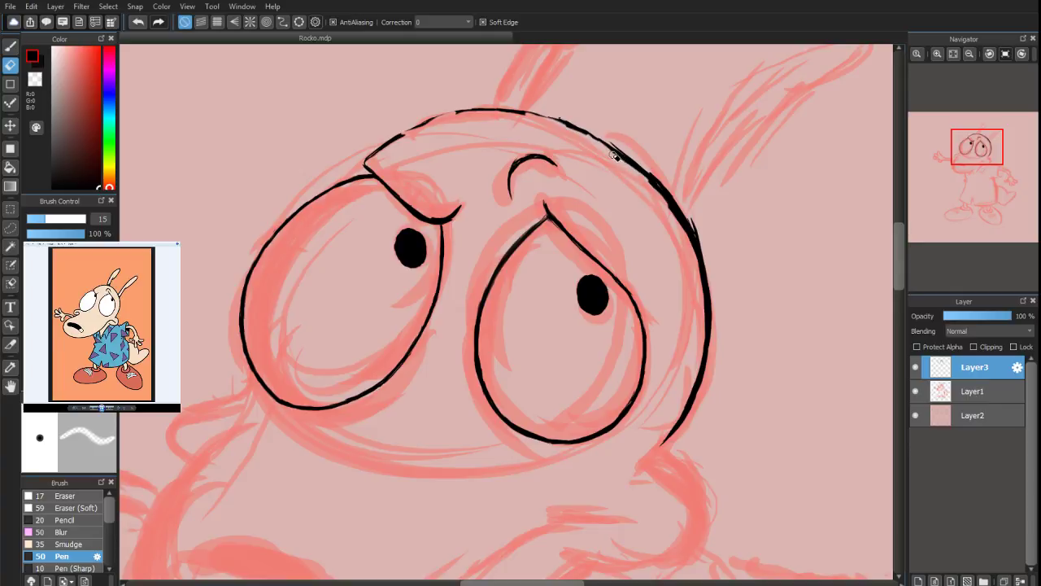
pyautogui.moveTo(669, 211); pyautogui.dragTo(686, 235)
pyautogui.press('b')
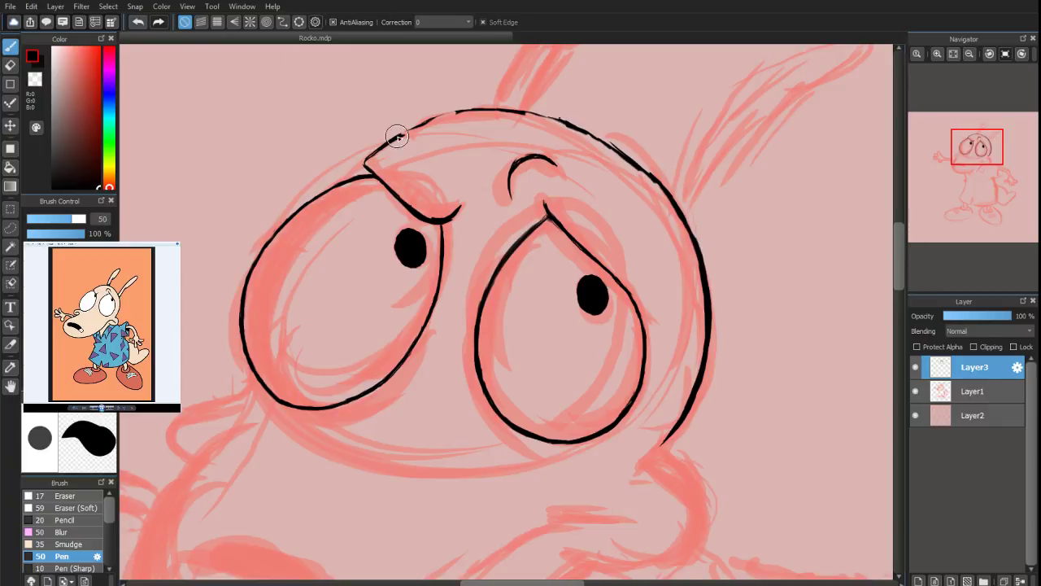
pyautogui.moveTo(397, 137); pyautogui.dragTo(403, 132)
pyautogui.moveTo(431, 123); pyautogui.dragTo(458, 115)
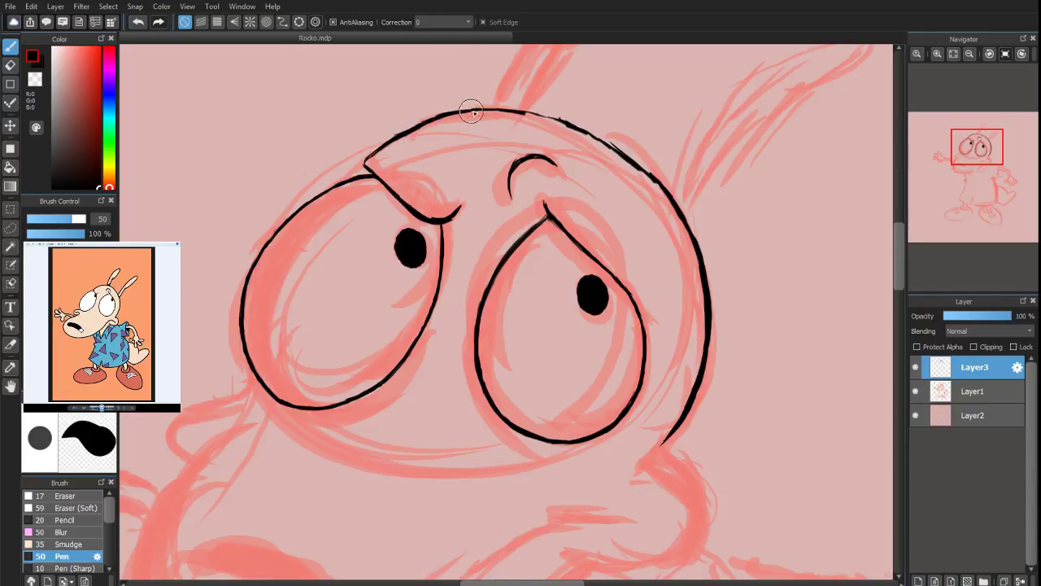
pyautogui.moveTo(498, 109)
pyautogui.mouseDown()
pyautogui.moveTo(587, 137)
pyautogui.moveTo(578, 126)
pyautogui.moveTo(657, 177)
pyautogui.moveTo(620, 150)
pyautogui.moveTo(625, 143)
pyautogui.moveTo(663, 172)
pyautogui.moveTo(646, 170)
pyautogui.moveTo(654, 180)
pyautogui.moveTo(640, 167)
pyautogui.moveTo(675, 208)
pyautogui.mouseUp()
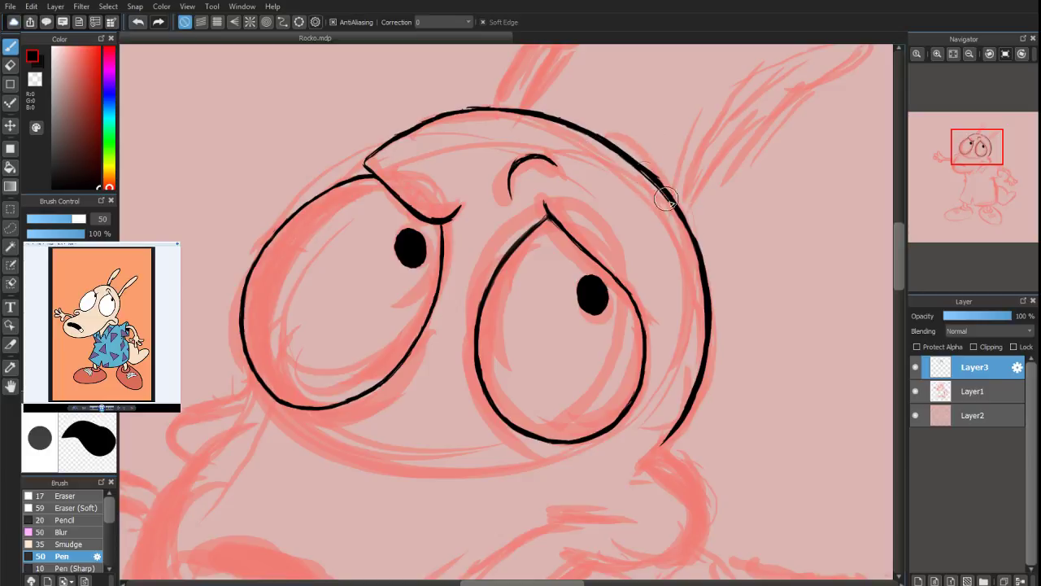
pyautogui.moveTo(639, 164); pyautogui.dragTo(679, 214)
# Smooth the upper-left contour of the head down to the outer tip of the left-hand eyelid line
pyautogui.scroll(2, 979, 156)
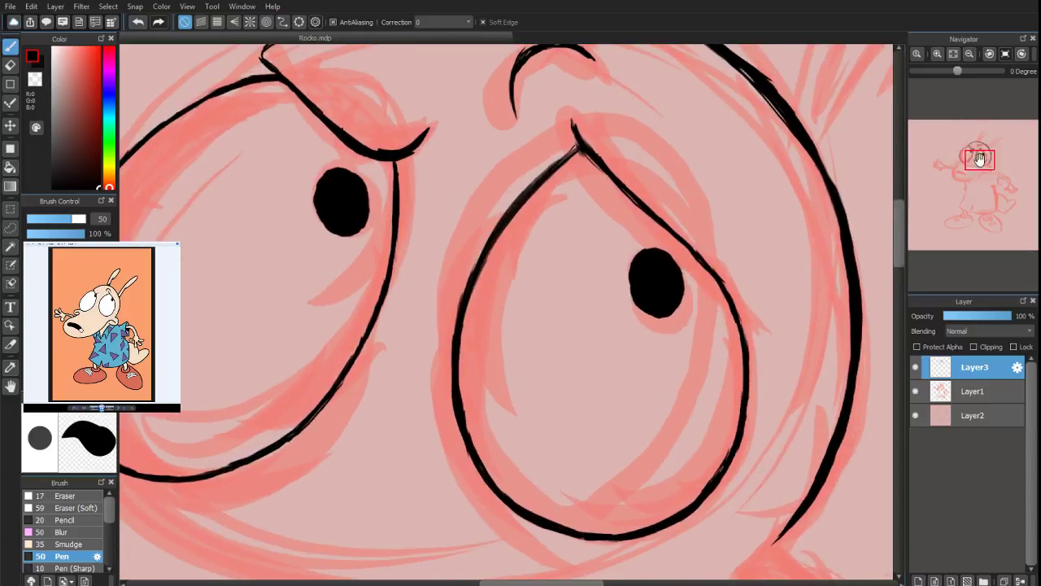
pyautogui.moveTo(979, 158); pyautogui.dragTo(971, 144)
pyautogui.moveTo(960, 73); pyautogui.dragTo(937, 69)
pyautogui.moveTo(506, 172)
pyautogui.mouseDown()
pyautogui.moveTo(486, 287)
pyautogui.moveTo(498, 362)
pyautogui.moveTo(487, 328)
pyautogui.moveTo(489, 354)
pyautogui.moveTo(488, 339)
pyautogui.moveTo(517, 428)
pyautogui.mouseUp()
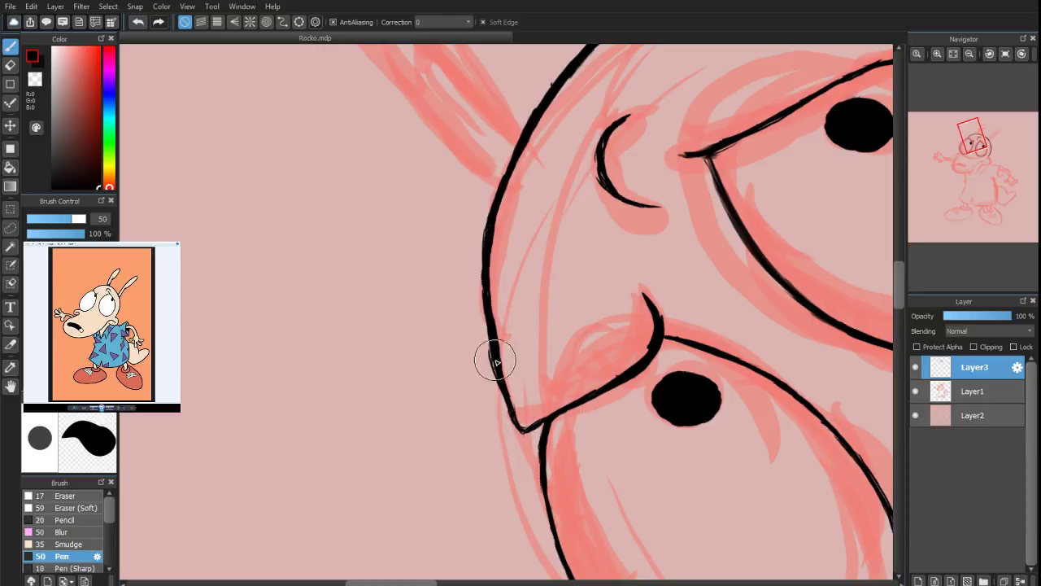
pyautogui.click(15, 65)
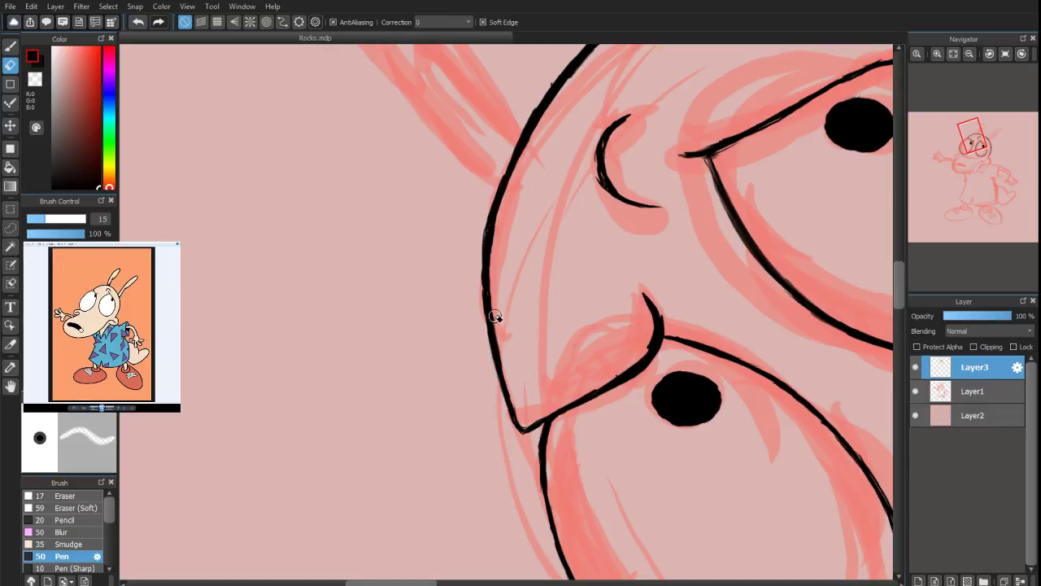
# Erase the rough inner edge of the head outline on its upper-right side, and even out the line with the Pen
pyautogui.scroll(-3, 981, 117)
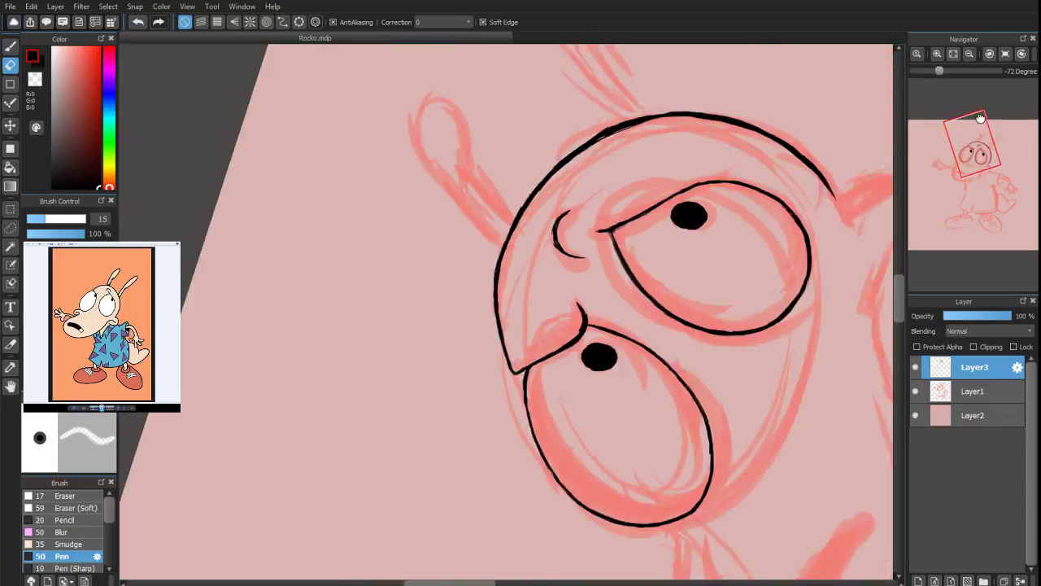
pyautogui.scroll(1, 974, 144)
pyautogui.moveTo(984, 140)
pyautogui.mouseDown()
pyautogui.moveTo(987, 130)
pyautogui.moveTo(982, 148)
pyautogui.mouseUp()
pyautogui.moveTo(942, 71)
pyautogui.mouseDown()
pyautogui.moveTo(964, 72)
pyautogui.moveTo(914, 81)
pyautogui.moveTo(926, 80)
pyautogui.mouseUp()
pyautogui.scroll(2, 969, 169)
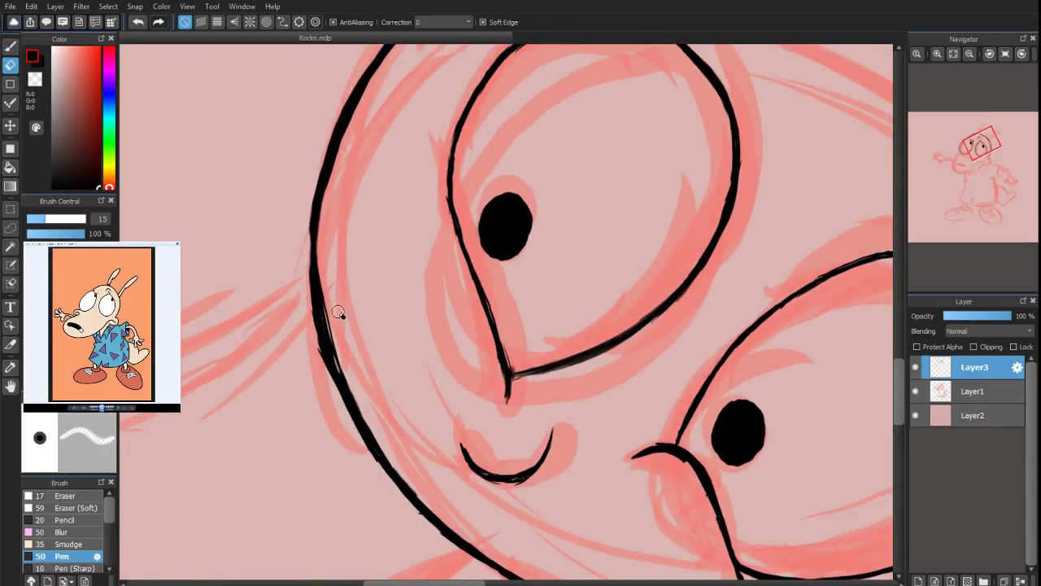
pyautogui.moveTo(325, 280); pyautogui.dragTo(331, 341)
pyautogui.click(8, 48)
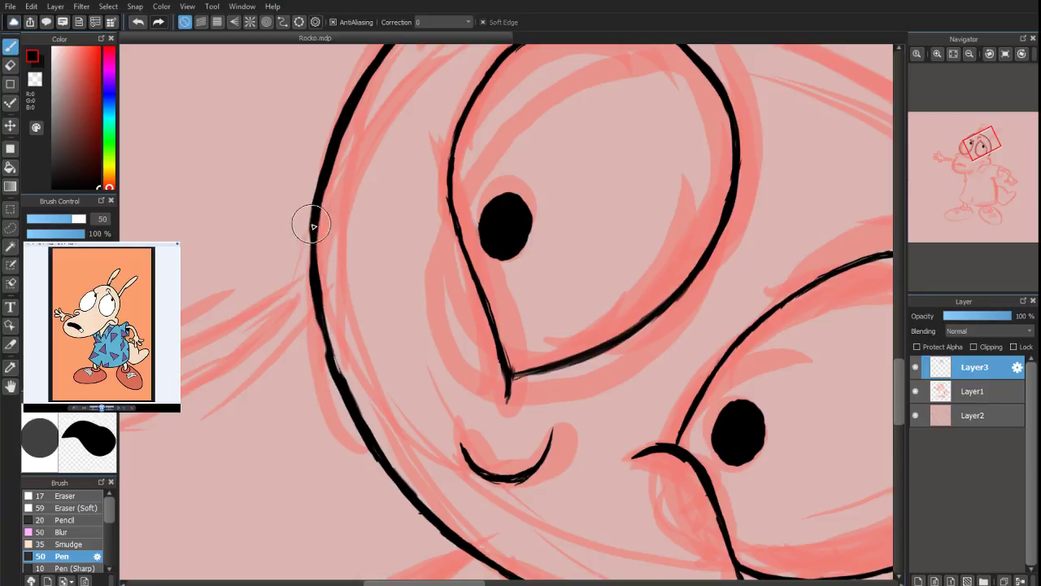
pyautogui.moveTo(310, 266); pyautogui.dragTo(350, 398)
# Ink the right part of the snout's lower edge, curving from below the right-hand eye down toward the chin
pyautogui.moveTo(944, 124)
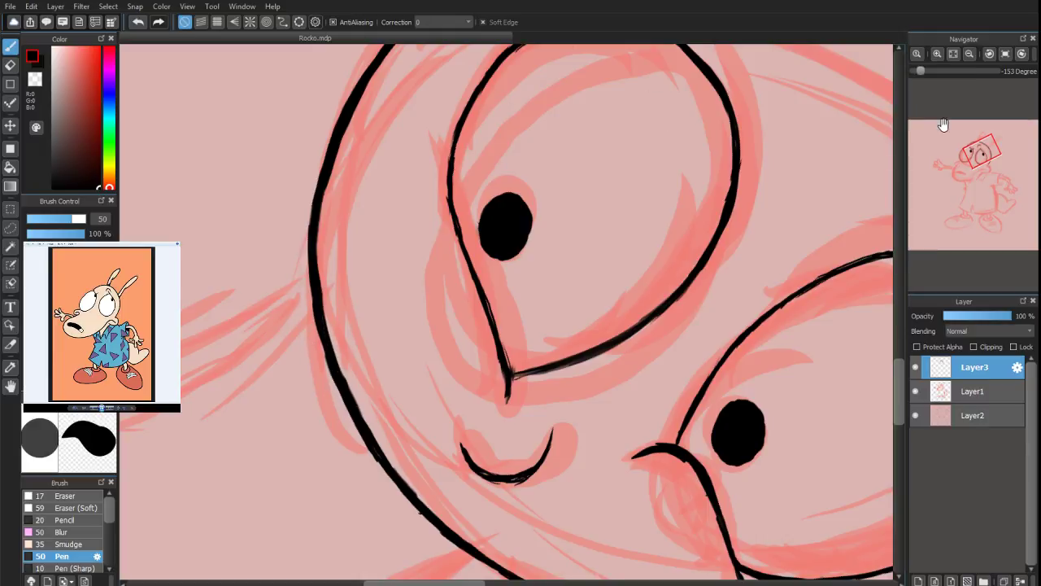
pyautogui.click(1022, 54)
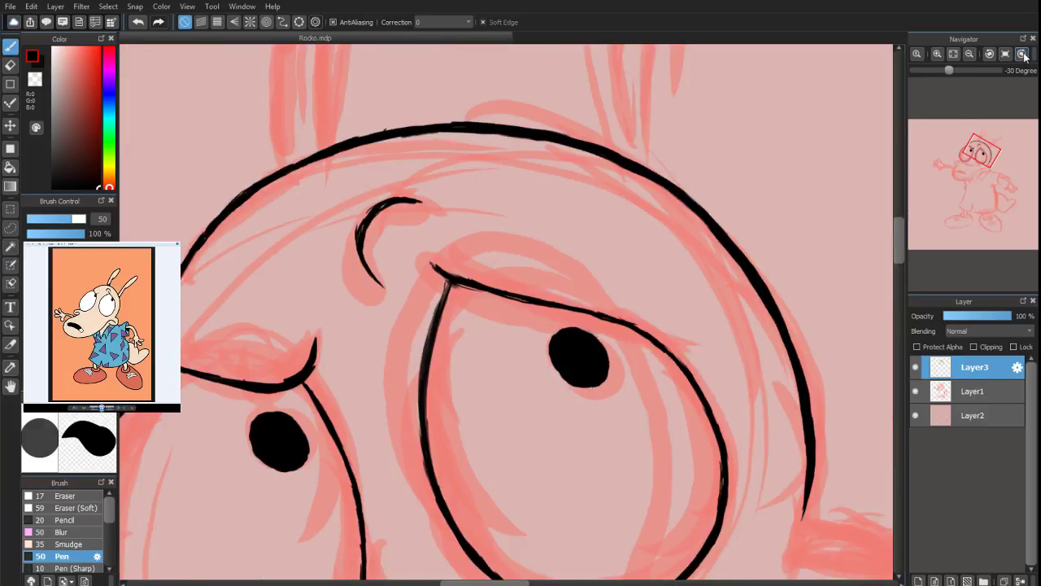
pyautogui.click(1023, 53)
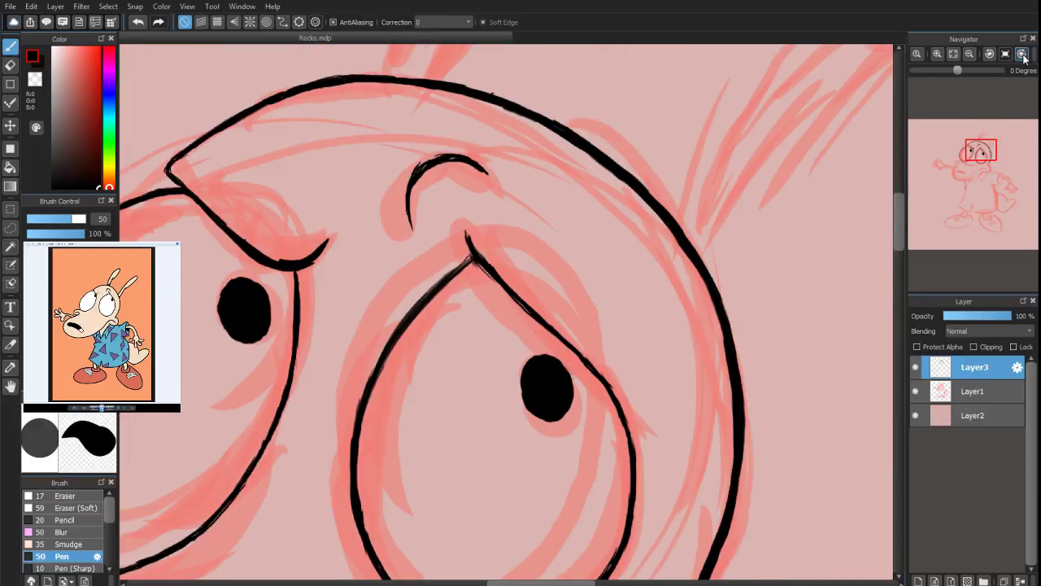
pyautogui.scroll(-2, 987, 139)
pyautogui.scroll(3, 983, 143)
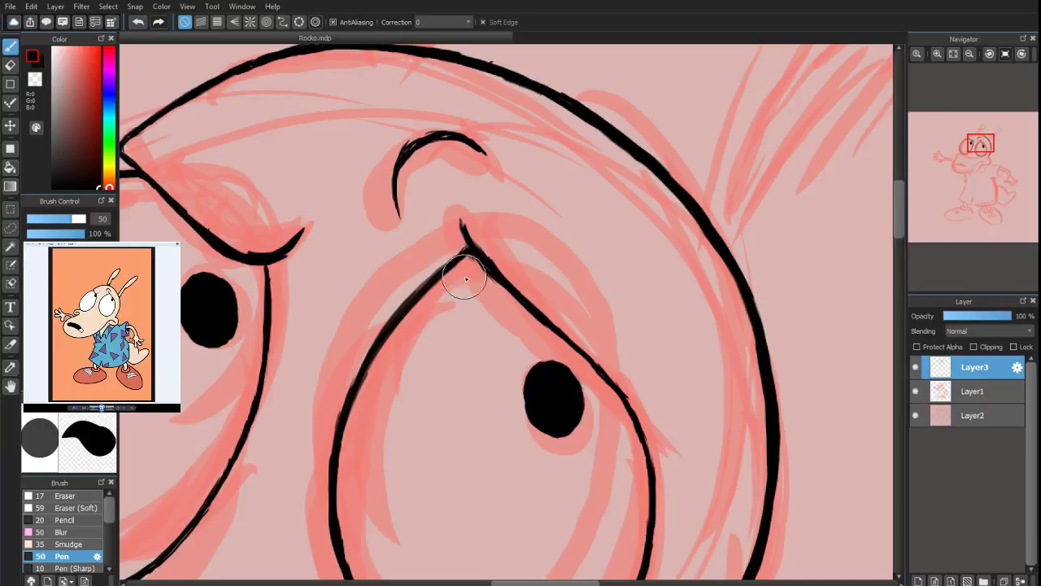
pyautogui.moveTo(979, 148); pyautogui.dragTo(964, 166)
pyautogui.scroll(-1, 986, 149)
pyautogui.scroll(-2, 986, 149)
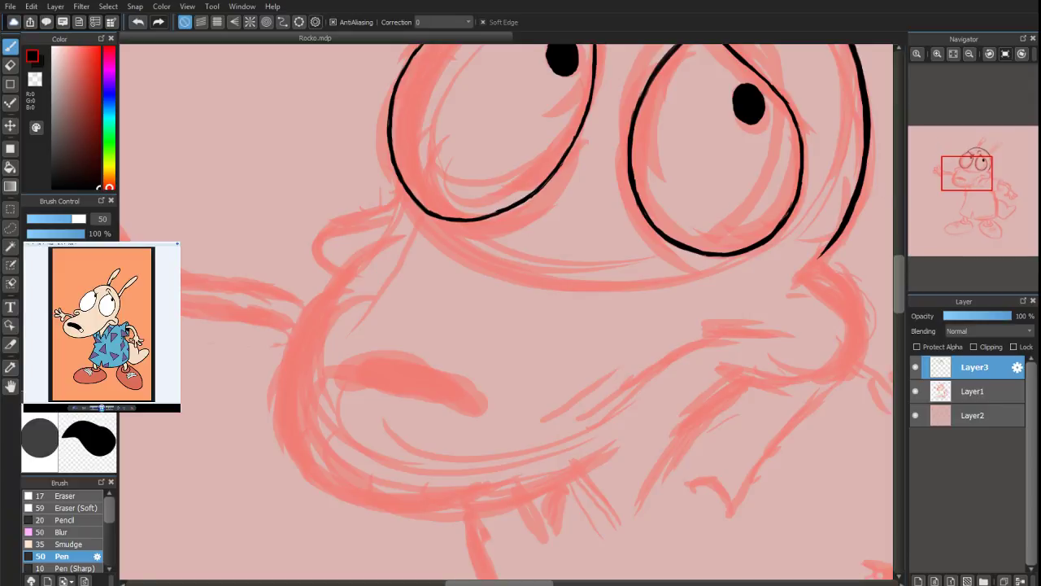
pyautogui.moveTo(967, 167)
pyautogui.mouseDown()
pyautogui.moveTo(955, 107)
pyautogui.moveTo(962, 168)
pyautogui.mouseUp()
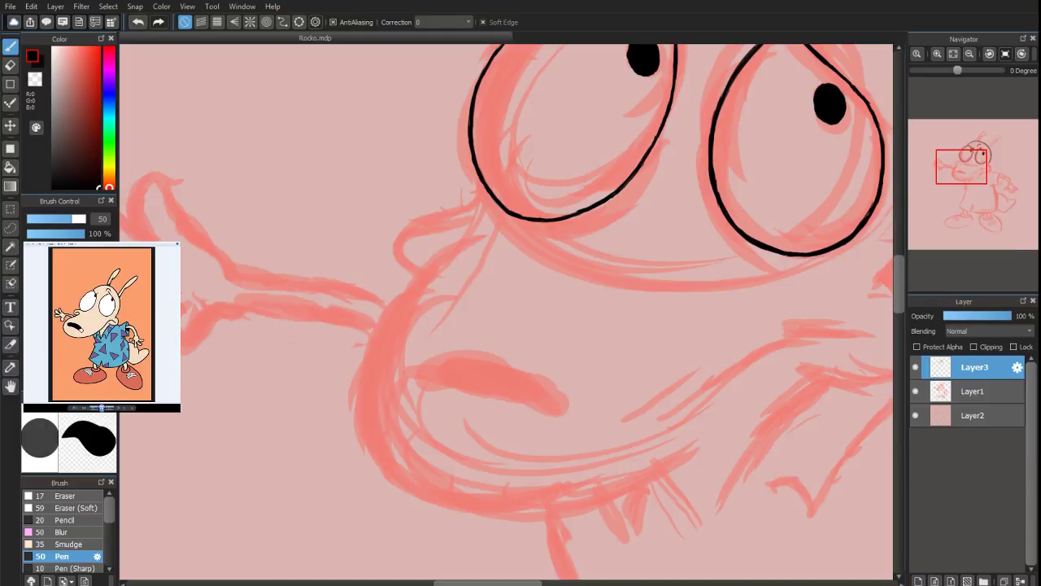
pyautogui.moveTo(963, 168); pyautogui.dragTo(973, 169)
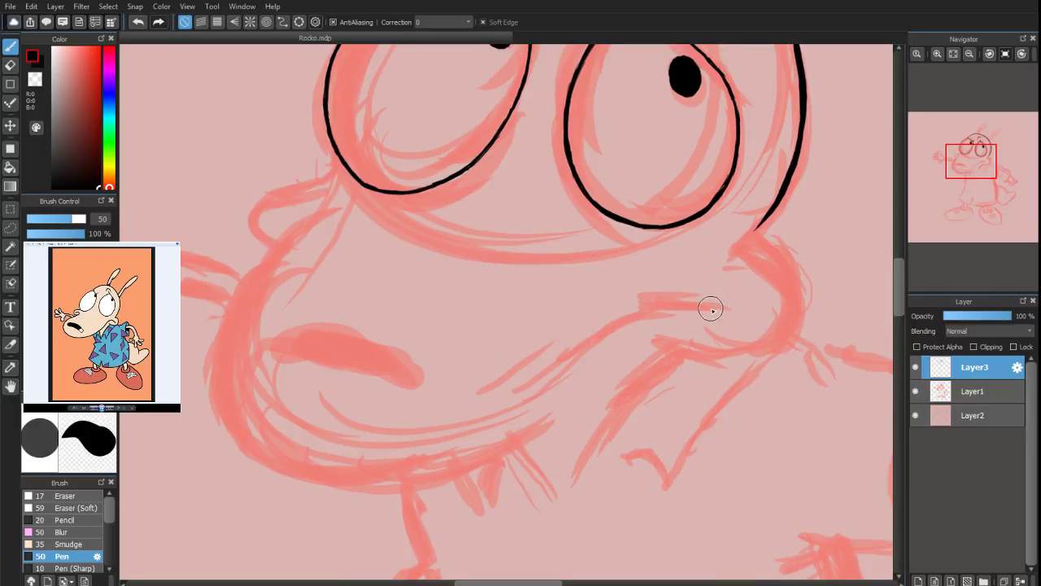
pyautogui.moveTo(716, 309)
pyautogui.mouseDown()
pyautogui.moveTo(642, 312)
pyautogui.moveTo(686, 307)
pyautogui.mouseUp()
pyautogui.moveTo(697, 308)
pyautogui.mouseDown()
pyautogui.moveTo(636, 316)
pyautogui.moveTo(600, 336)
pyautogui.mouseUp()
pyautogui.moveTo(656, 311)
pyautogui.mouseDown()
pyautogui.moveTo(594, 340)
pyautogui.moveTo(528, 396)
pyautogui.mouseUp()
pyautogui.moveTo(578, 355); pyautogui.dragTo(529, 393)
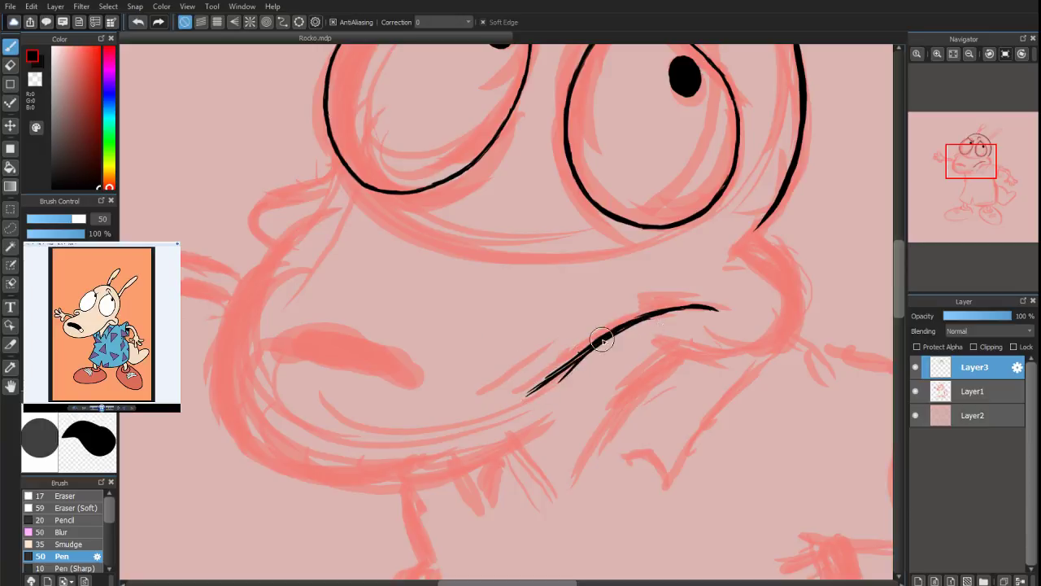
pyautogui.moveTo(609, 342)
pyautogui.mouseDown()
pyautogui.moveTo(516, 412)
pyautogui.moveTo(502, 439)
pyautogui.mouseUp()
pyautogui.moveTo(567, 376)
pyautogui.mouseDown()
pyautogui.moveTo(529, 404)
pyautogui.moveTo(580, 355)
pyautogui.moveTo(508, 427)
pyautogui.mouseUp()
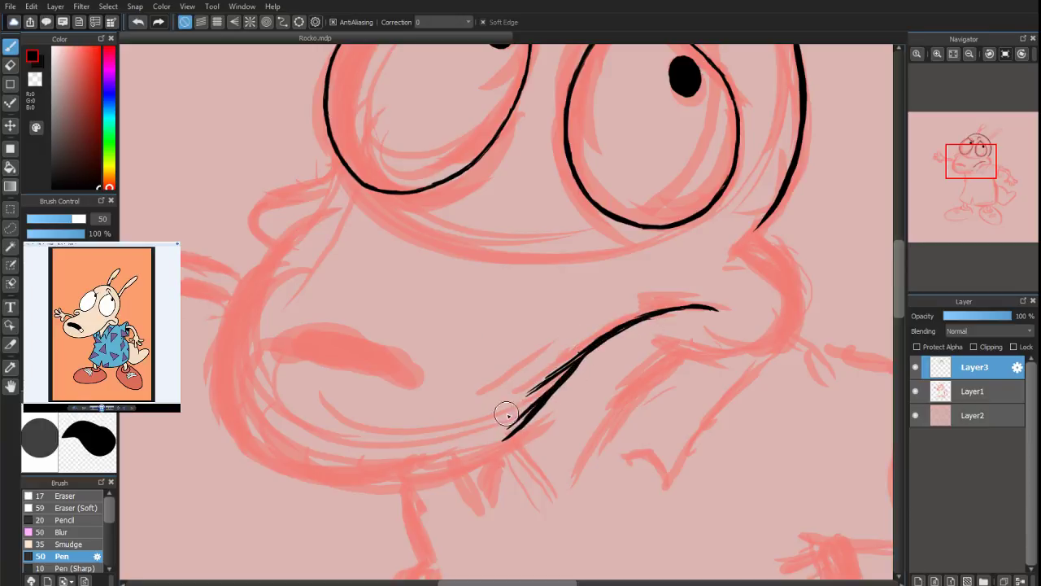
pyautogui.moveTo(553, 391)
pyautogui.mouseDown()
pyautogui.moveTo(498, 442)
pyautogui.moveTo(517, 433)
pyautogui.mouseUp()
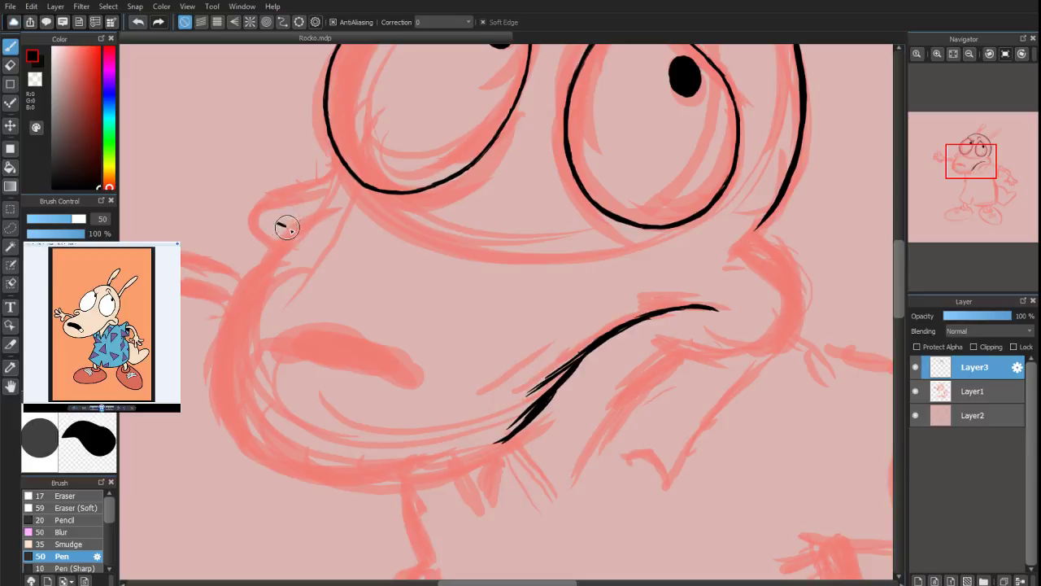
# Ink the snout's front contour from the base of the nose around the chin, joining it to the line on the right
pyautogui.moveTo(290, 231)
pyautogui.mouseDown()
pyautogui.moveTo(255, 276)
pyautogui.moveTo(284, 230)
pyautogui.moveTo(266, 278)
pyautogui.moveTo(294, 233)
pyautogui.moveTo(263, 269)
pyautogui.moveTo(229, 369)
pyautogui.moveTo(213, 371)
pyautogui.moveTo(228, 317)
pyautogui.moveTo(231, 413)
pyautogui.moveTo(217, 361)
pyautogui.moveTo(235, 377)
pyautogui.moveTo(264, 456)
pyautogui.mouseUp()
pyautogui.moveTo(211, 376)
pyautogui.mouseDown()
pyautogui.moveTo(256, 414)
pyautogui.moveTo(269, 460)
pyautogui.mouseUp()
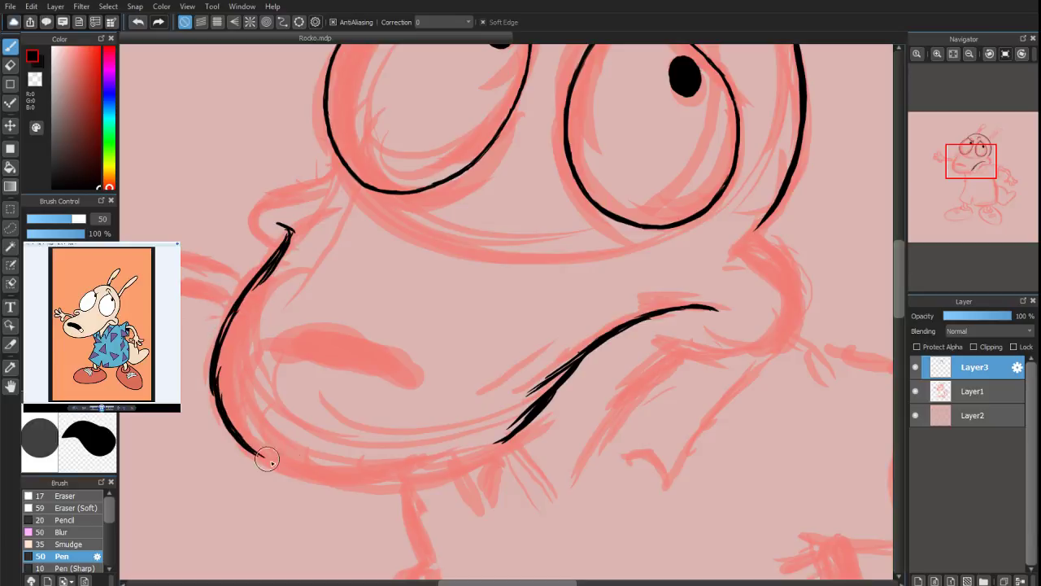
pyautogui.moveTo(227, 416)
pyautogui.mouseDown()
pyautogui.moveTo(314, 472)
pyautogui.moveTo(333, 471)
pyautogui.mouseUp()
pyautogui.moveTo(260, 450); pyautogui.dragTo(351, 476)
pyautogui.moveTo(290, 466); pyautogui.dragTo(370, 477)
pyautogui.moveTo(309, 467)
pyautogui.mouseDown()
pyautogui.moveTo(399, 474)
pyautogui.moveTo(441, 465)
pyautogui.mouseUp()
pyautogui.moveTo(358, 476)
pyautogui.mouseDown()
pyautogui.moveTo(483, 456)
pyautogui.moveTo(415, 472)
pyautogui.moveTo(545, 401)
pyautogui.mouseUp()
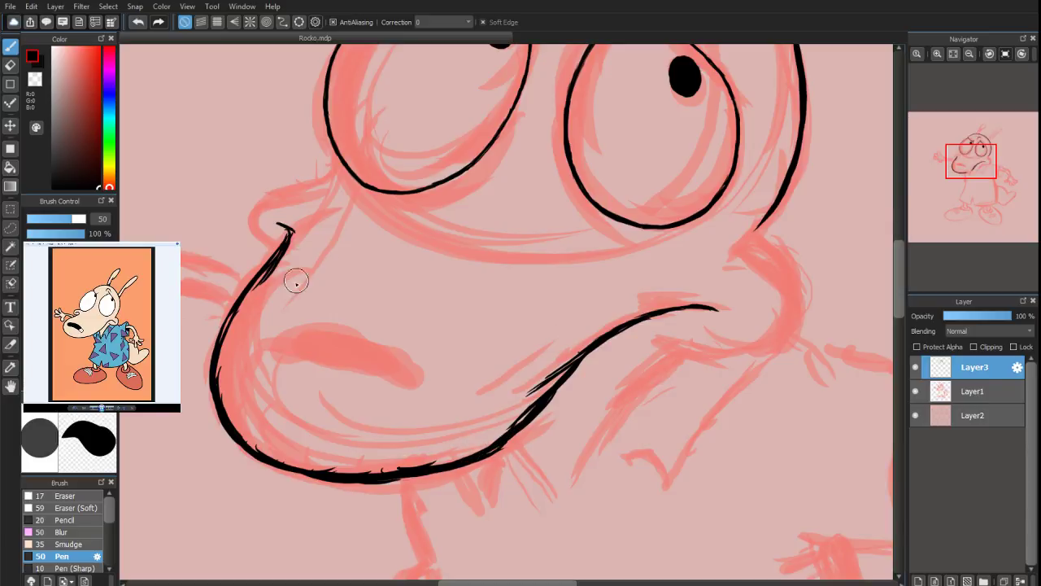
# Smooth the snout's upper front contour below the nose, erasing the doubled strokes and re-inking the small hook at its end
pyautogui.moveTo(937, 170)
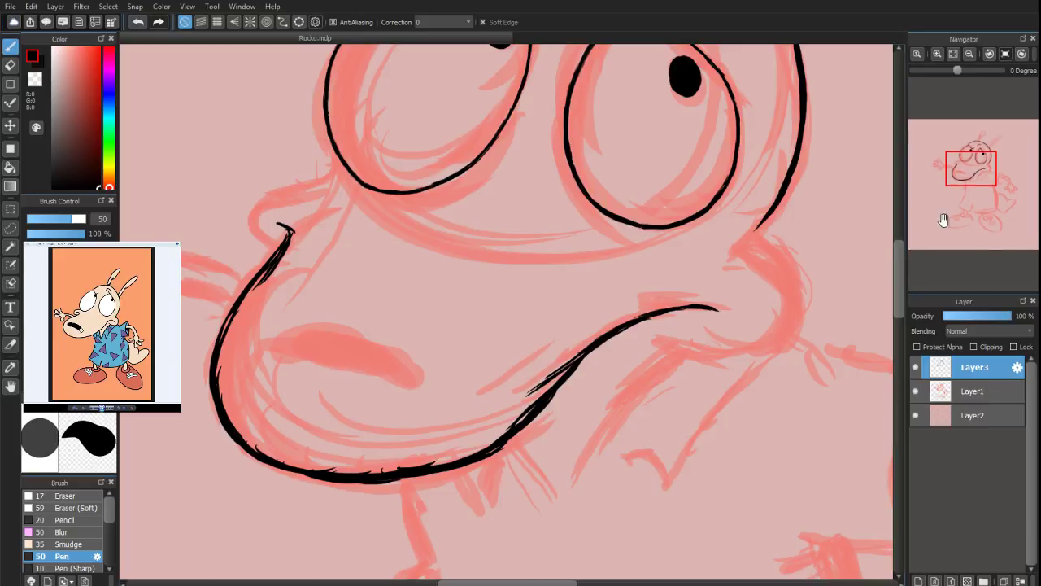
pyautogui.click(1022, 54)
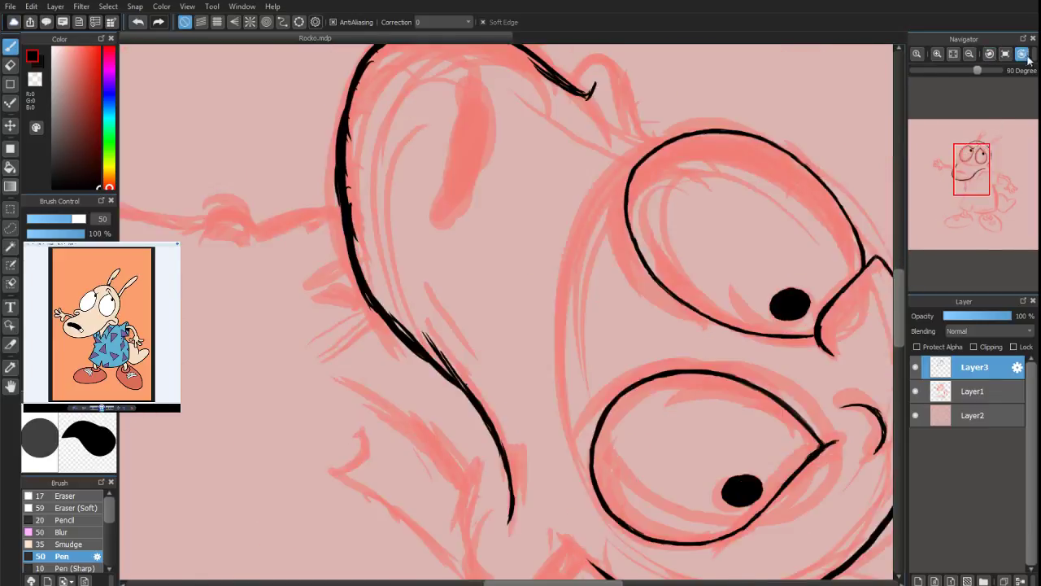
pyautogui.moveTo(989, 169); pyautogui.dragTo(963, 175)
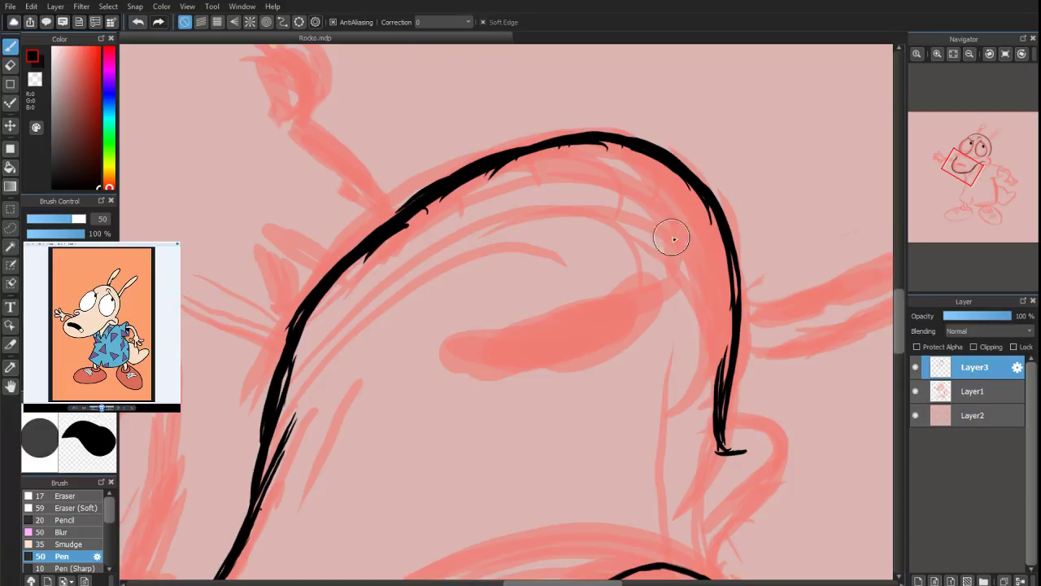
pyautogui.moveTo(728, 259); pyautogui.dragTo(739, 309)
pyautogui.moveTo(734, 254); pyautogui.dragTo(734, 436)
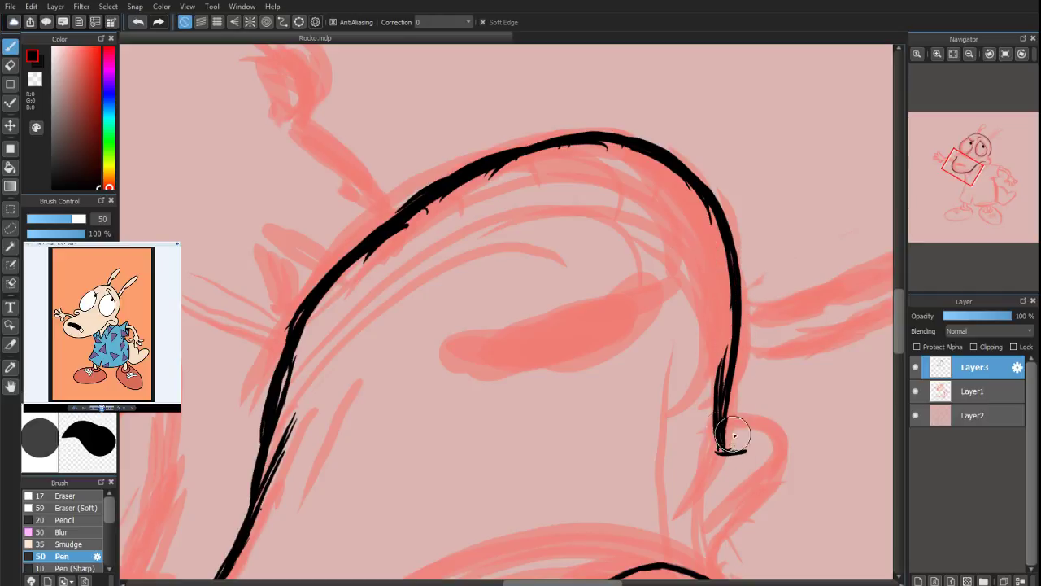
pyautogui.click(10, 66)
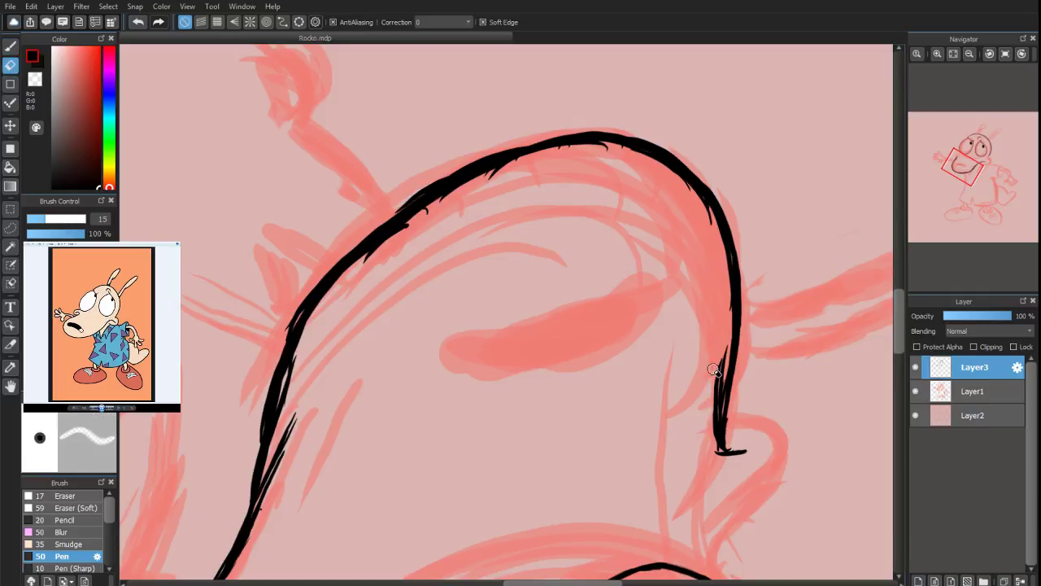
pyautogui.moveTo(714, 369); pyautogui.dragTo(721, 449)
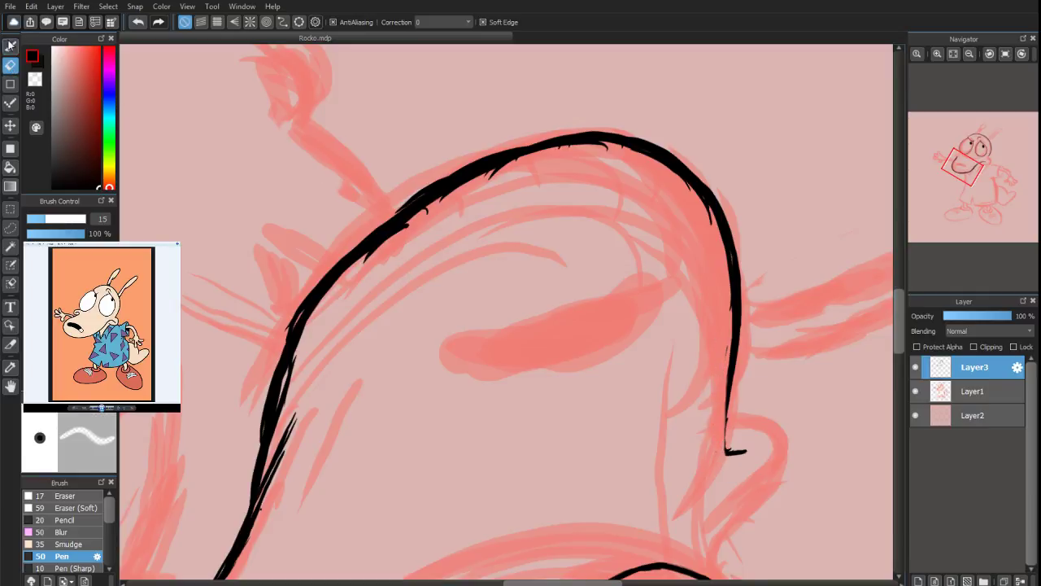
pyautogui.press('b')
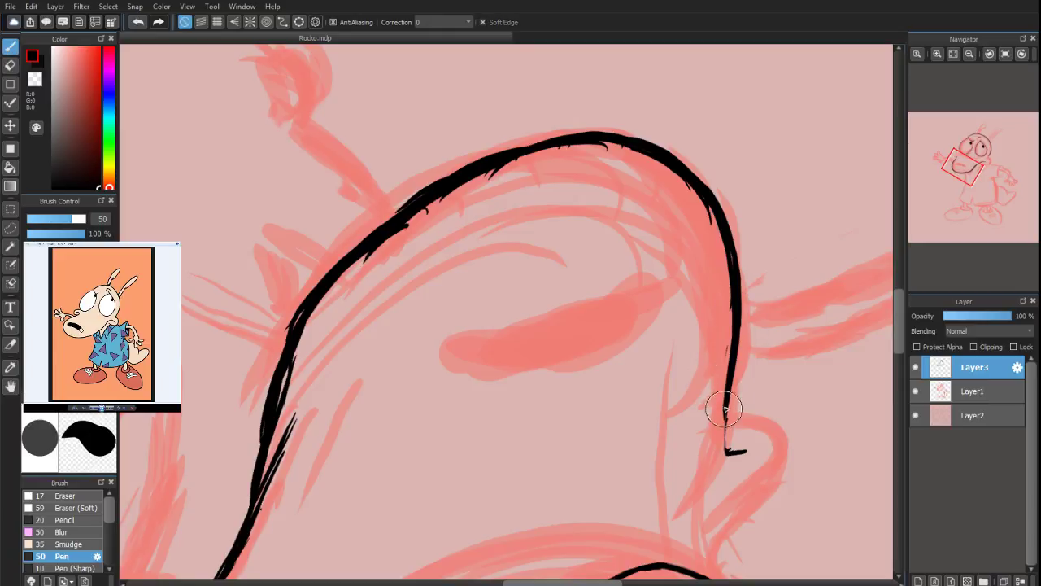
pyautogui.moveTo(725, 410); pyautogui.dragTo(727, 450)
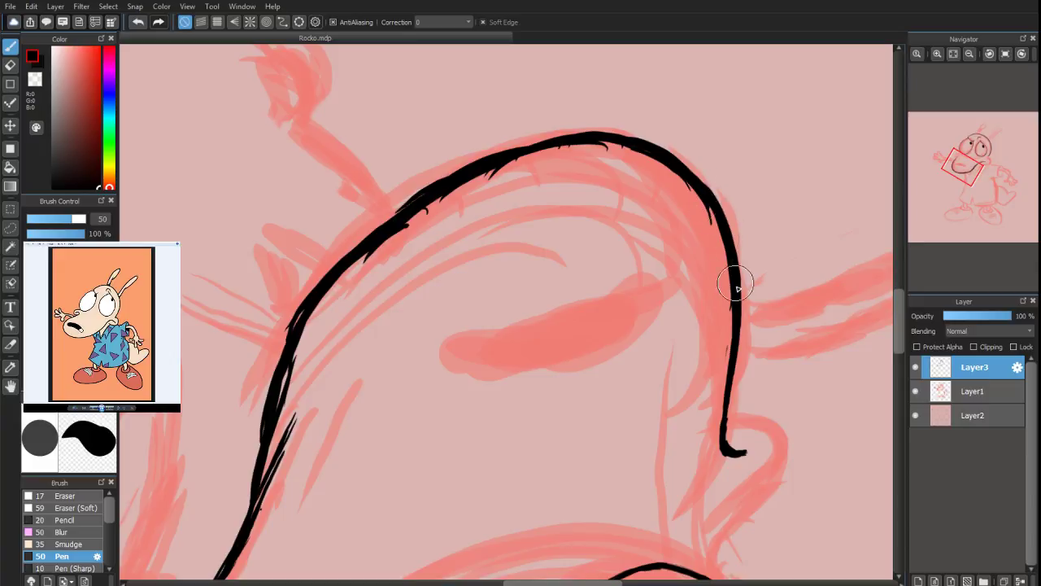
# Trim the rough edges of the snout's lower-left curve with the Eraser, and re-ink it as an even line
pyautogui.moveTo(969, 57)
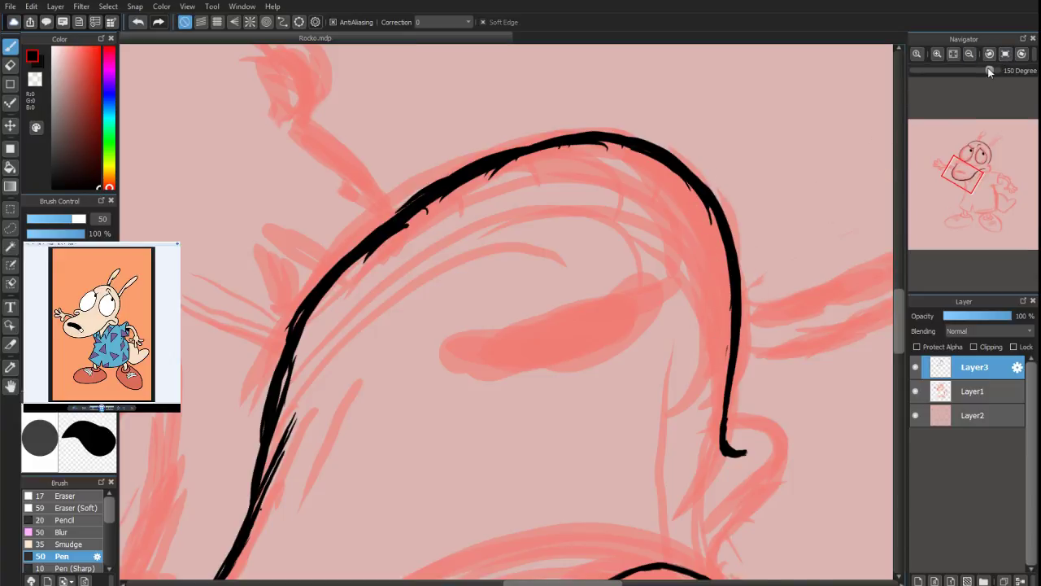
pyautogui.moveTo(989, 71); pyautogui.dragTo(950, 70)
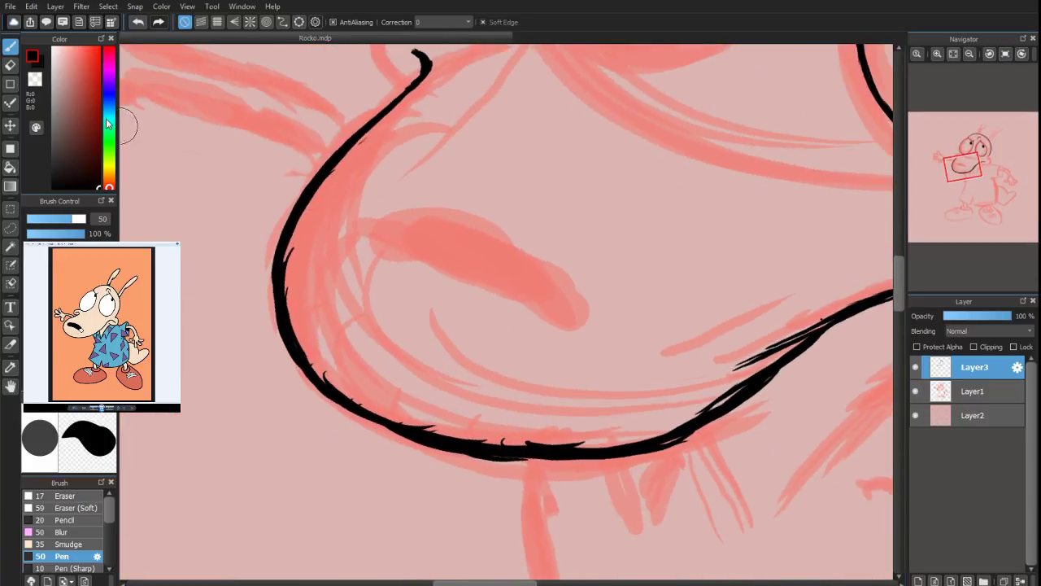
pyautogui.press('e')
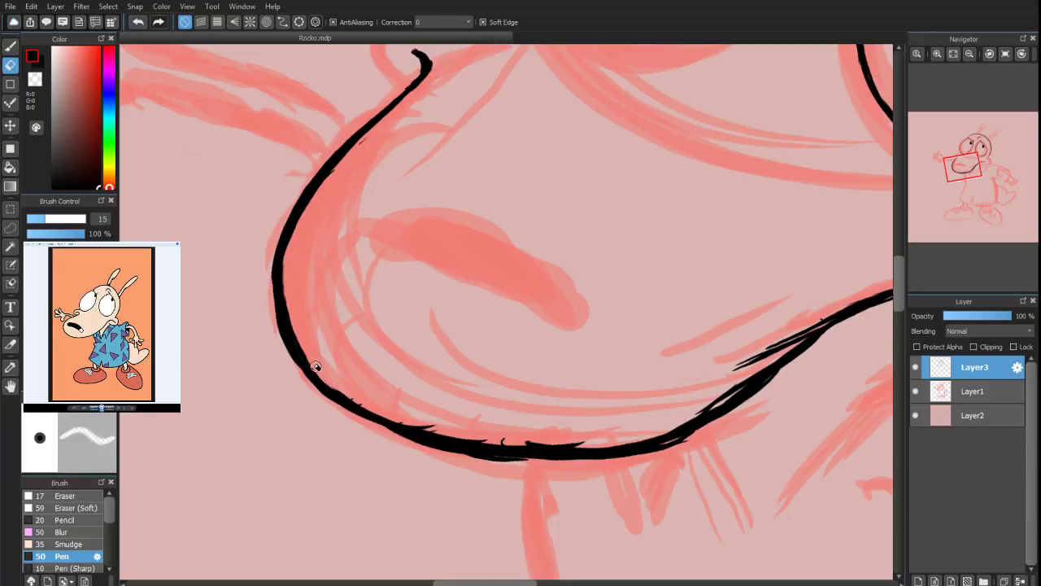
pyautogui.moveTo(270, 266)
pyautogui.mouseDown()
pyautogui.moveTo(308, 382)
pyautogui.moveTo(272, 283)
pyautogui.moveTo(281, 344)
pyautogui.mouseUp()
pyautogui.press('b')
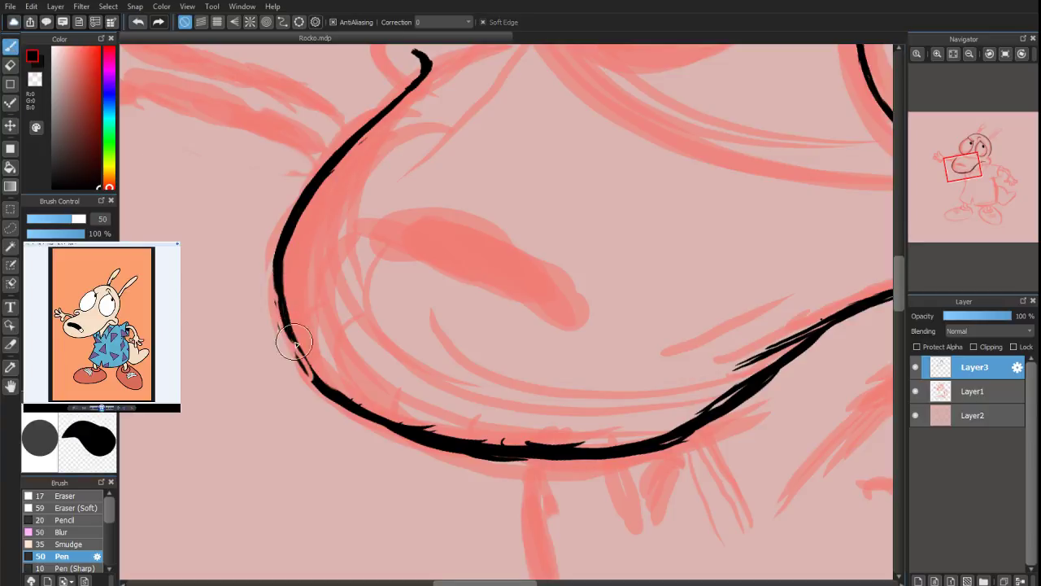
pyautogui.moveTo(279, 287)
pyautogui.mouseDown()
pyautogui.moveTo(299, 356)
pyautogui.moveTo(289, 340)
pyautogui.moveTo(313, 372)
pyautogui.mouseUp()
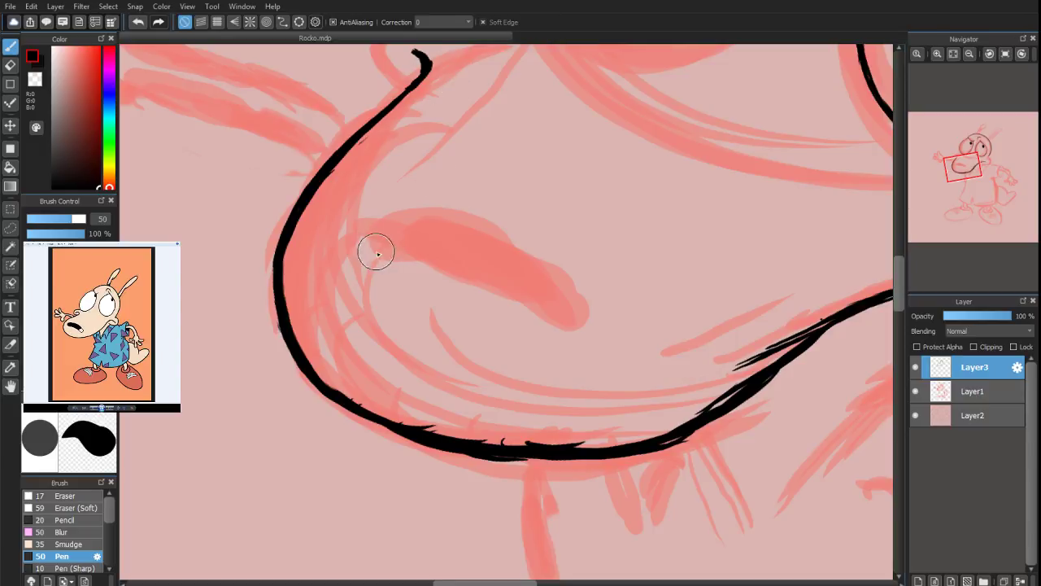
# Ink the mouth on the snout as a solid black curved shape, filling the sketched area and extending its front end
pyautogui.moveTo(375, 255); pyautogui.dragTo(460, 282)
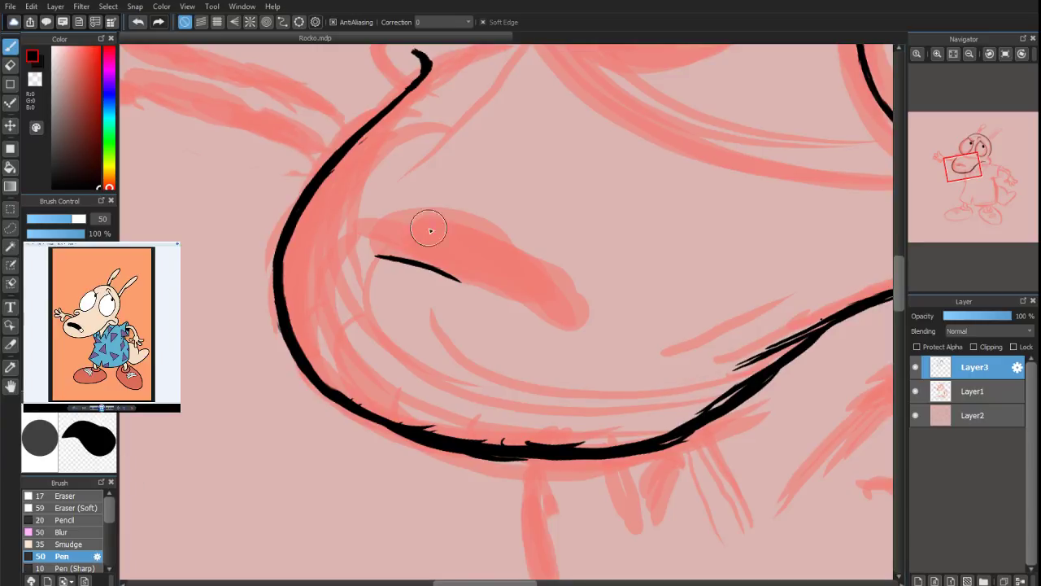
pyautogui.moveTo(390, 255)
pyautogui.mouseDown()
pyautogui.moveTo(545, 324)
pyautogui.moveTo(568, 301)
pyautogui.moveTo(561, 319)
pyautogui.moveTo(520, 300)
pyautogui.moveTo(518, 267)
pyautogui.moveTo(553, 280)
pyautogui.moveTo(483, 243)
pyautogui.mouseUp()
pyautogui.moveTo(538, 269)
pyautogui.mouseDown()
pyautogui.moveTo(517, 285)
pyautogui.moveTo(557, 312)
pyautogui.moveTo(493, 284)
pyautogui.moveTo(543, 289)
pyautogui.moveTo(474, 251)
pyautogui.moveTo(546, 268)
pyautogui.moveTo(453, 244)
pyautogui.moveTo(516, 267)
pyautogui.moveTo(483, 243)
pyautogui.moveTo(511, 257)
pyautogui.moveTo(470, 241)
pyautogui.moveTo(524, 262)
pyautogui.moveTo(390, 230)
pyautogui.moveTo(456, 257)
pyautogui.moveTo(524, 257)
pyautogui.moveTo(396, 223)
pyautogui.moveTo(418, 226)
pyautogui.moveTo(379, 225)
pyautogui.moveTo(362, 256)
pyautogui.moveTo(355, 239)
pyautogui.moveTo(390, 226)
pyautogui.moveTo(458, 231)
pyautogui.moveTo(446, 223)
pyautogui.moveTo(360, 244)
pyautogui.moveTo(432, 241)
pyautogui.moveTo(477, 268)
pyautogui.moveTo(406, 251)
pyautogui.moveTo(516, 298)
pyautogui.moveTo(529, 318)
pyautogui.moveTo(471, 242)
pyautogui.moveTo(542, 263)
pyautogui.moveTo(467, 226)
pyautogui.moveTo(540, 266)
pyautogui.moveTo(548, 260)
pyautogui.moveTo(414, 219)
pyautogui.moveTo(454, 224)
pyautogui.moveTo(372, 228)
pyautogui.mouseUp()
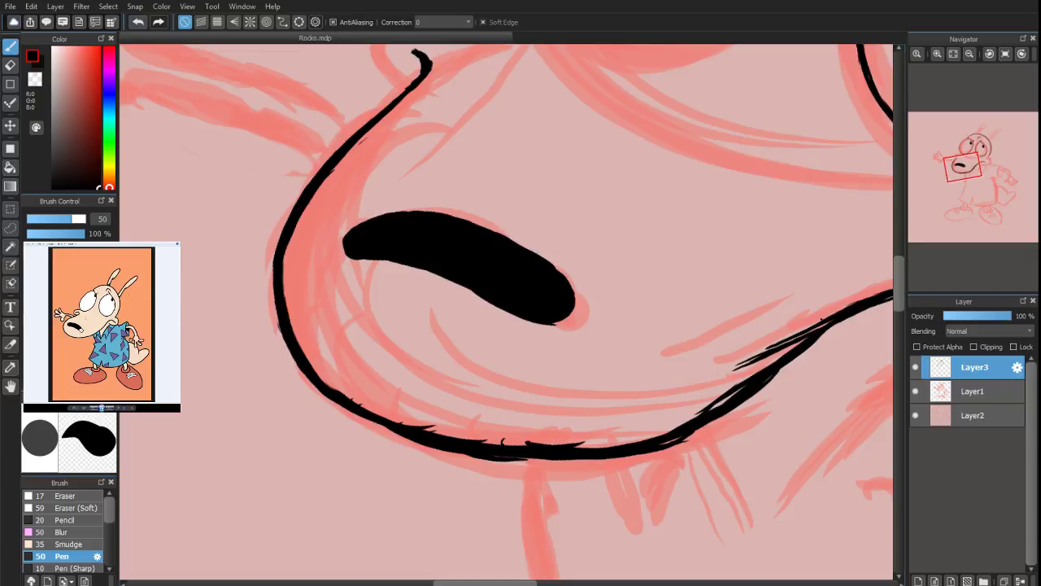
pyautogui.moveTo(414, 210)
pyautogui.mouseDown()
pyautogui.moveTo(351, 243)
pyautogui.moveTo(383, 221)
pyautogui.moveTo(354, 232)
pyautogui.moveTo(381, 218)
pyautogui.moveTo(360, 221)
pyautogui.moveTo(343, 255)
pyautogui.moveTo(332, 251)
pyautogui.moveTo(374, 257)
pyautogui.mouseUp()
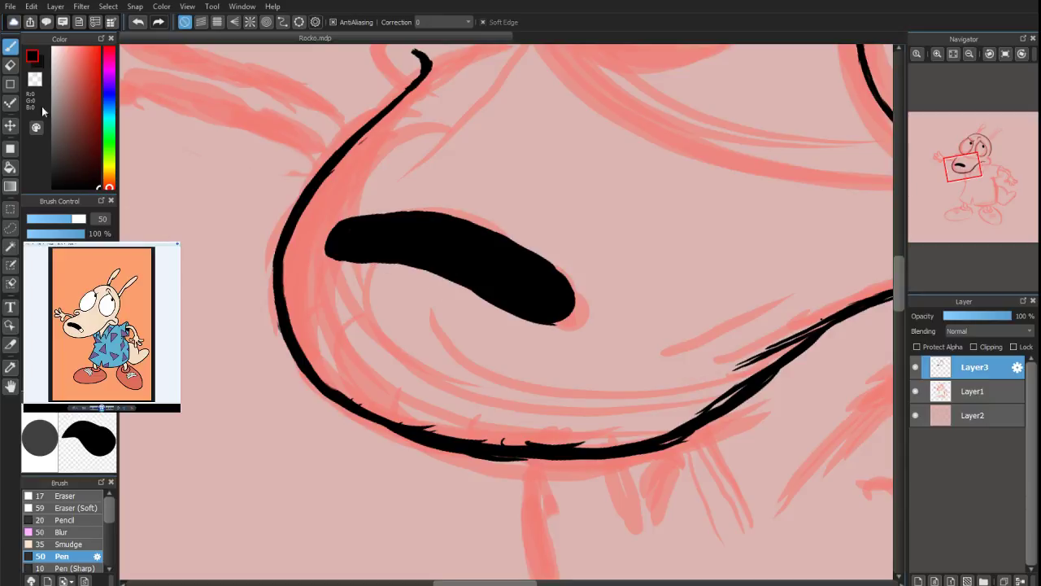
# Trim the ragged ink along the underside and upper edge of the snout's bottom curve with the Eraser
pyautogui.click(10, 66)
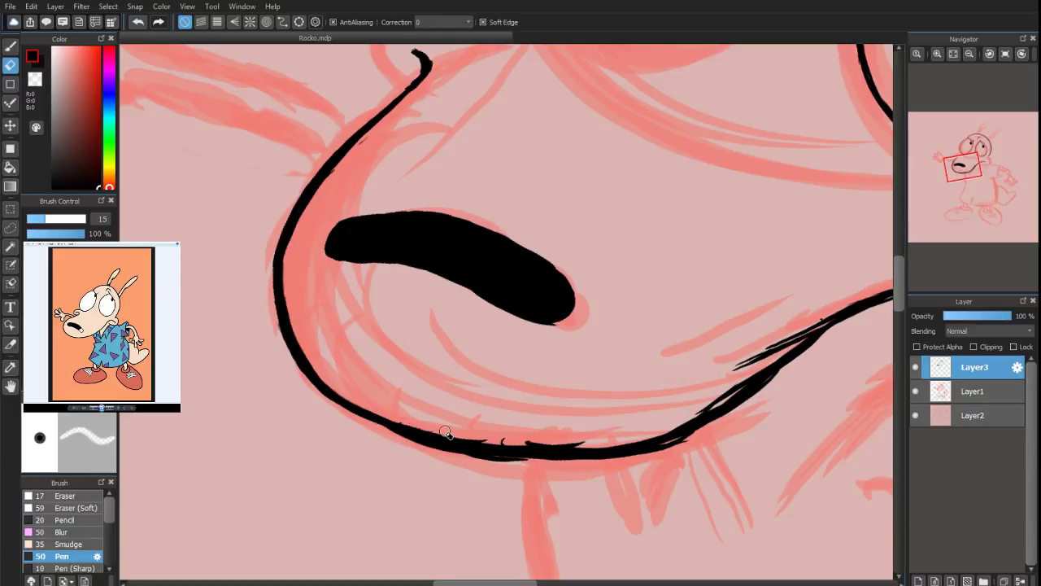
pyautogui.moveTo(373, 431); pyautogui.dragTo(514, 459)
pyautogui.moveTo(429, 448)
pyautogui.mouseDown()
pyautogui.moveTo(540, 467)
pyautogui.moveTo(384, 436)
pyautogui.mouseUp()
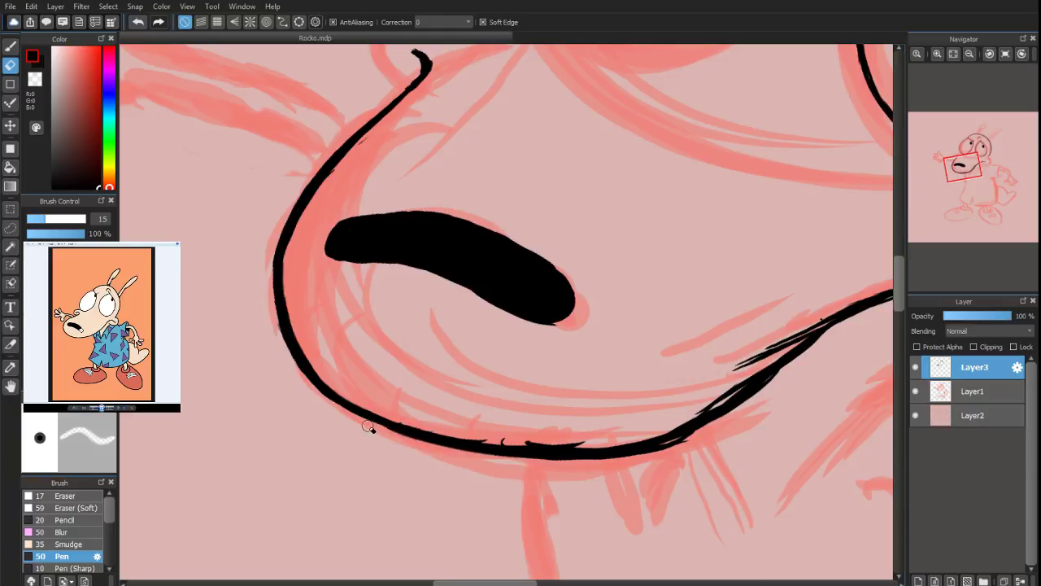
pyautogui.moveTo(454, 451)
pyautogui.mouseDown()
pyautogui.moveTo(374, 428)
pyautogui.moveTo(475, 456)
pyautogui.mouseUp()
pyautogui.click(14, 45)
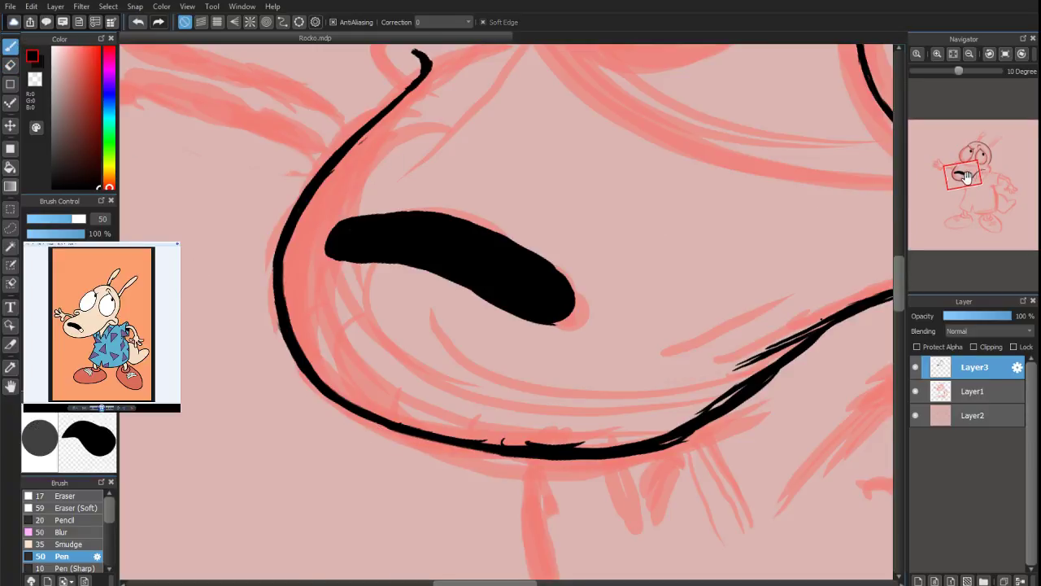
pyautogui.moveTo(963, 174)
pyautogui.mouseDown()
pyautogui.moveTo(977, 170)
pyautogui.moveTo(964, 173)
pyautogui.moveTo(962, 163)
pyautogui.mouseUp()
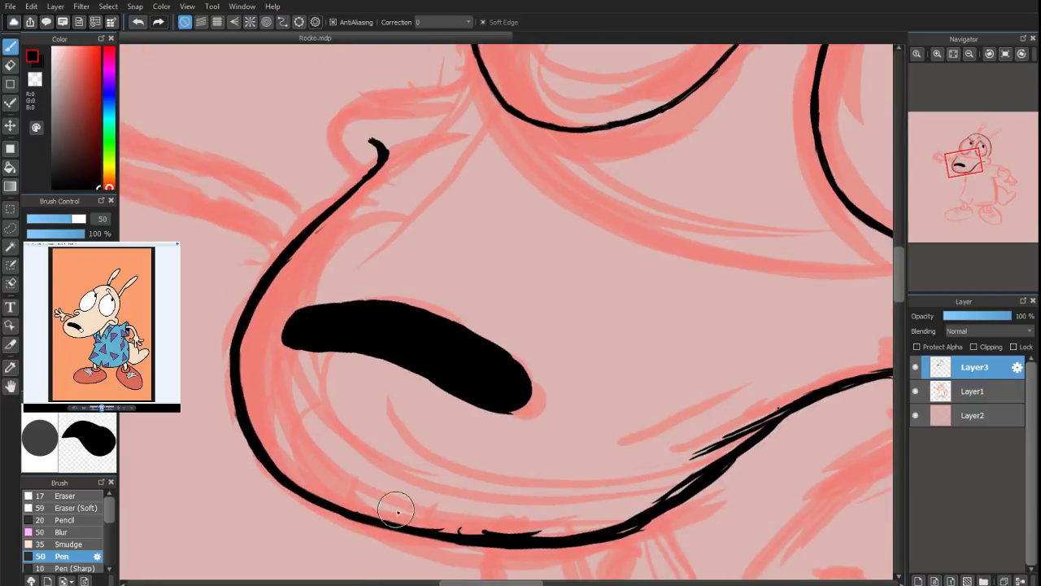
pyautogui.click(10, 66)
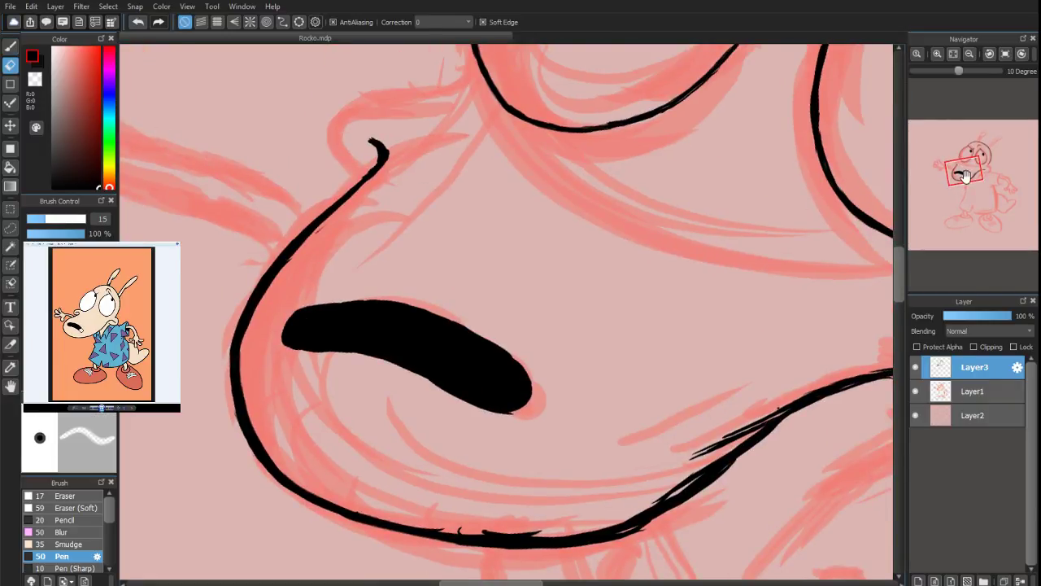
pyautogui.moveTo(479, 523); pyautogui.dragTo(471, 328)
pyautogui.moveTo(412, 332)
pyautogui.mouseDown()
pyautogui.moveTo(512, 337)
pyautogui.moveTo(476, 335)
pyautogui.moveTo(525, 323)
pyautogui.mouseUp()
# Rotate the canvas and erase the doubled strokes where the snout's lower edge rises toward the cheek, leaving one clean line
pyautogui.moveTo(955, 102)
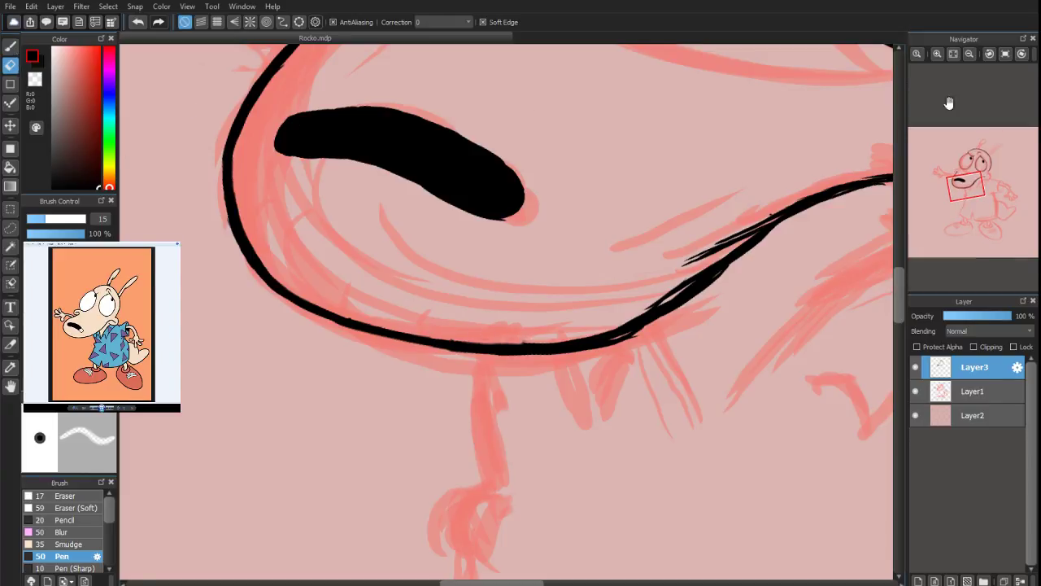
pyautogui.moveTo(960, 71); pyautogui.dragTo(978, 71)
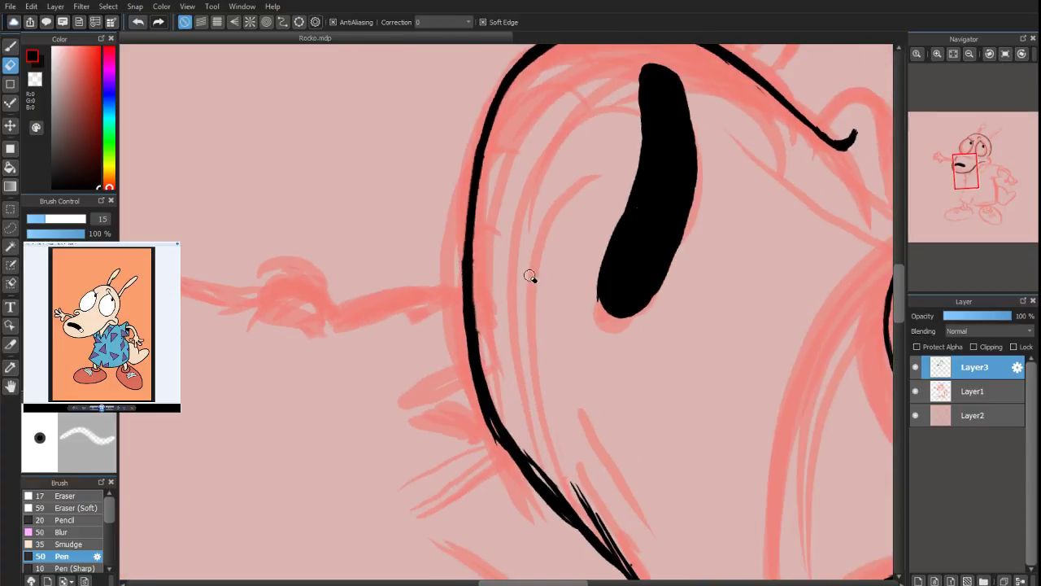
pyautogui.moveTo(481, 281); pyautogui.dragTo(477, 394)
pyautogui.hotkey('ctrl', 'z')
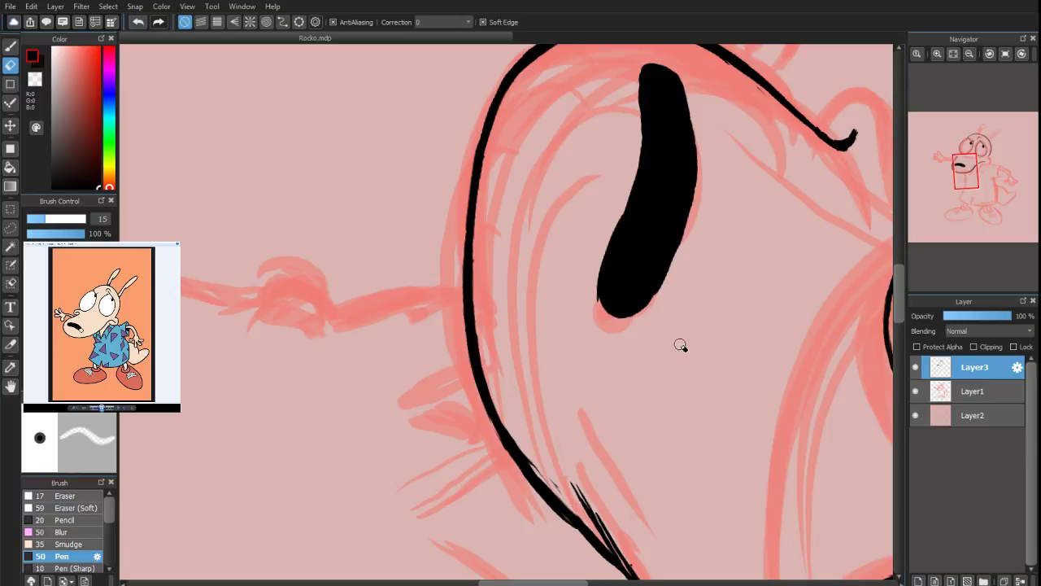
pyautogui.moveTo(973, 168); pyautogui.dragTo(976, 177)
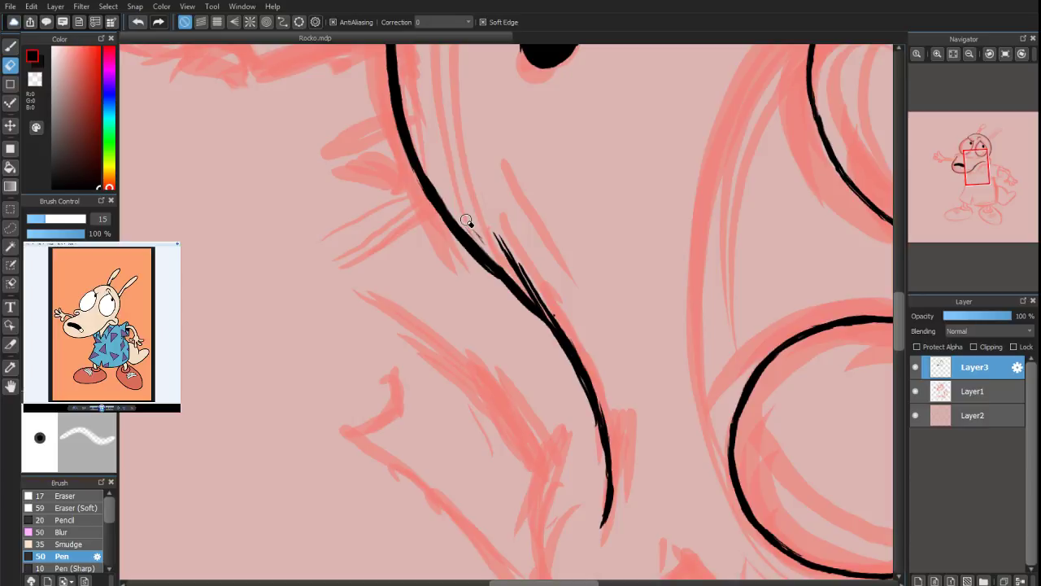
pyautogui.moveTo(463, 215)
pyautogui.mouseDown()
pyautogui.moveTo(482, 240)
pyautogui.moveTo(486, 228)
pyautogui.moveTo(525, 262)
pyautogui.mouseUp()
pyautogui.moveTo(499, 247); pyautogui.dragTo(524, 275)
pyautogui.moveTo(498, 252)
pyautogui.mouseDown()
pyautogui.moveTo(582, 353)
pyautogui.moveTo(517, 286)
pyautogui.mouseUp()
pyautogui.moveTo(431, 209)
pyautogui.mouseDown()
pyautogui.moveTo(402, 169)
pyautogui.moveTo(511, 294)
pyautogui.moveTo(393, 157)
pyautogui.mouseUp()
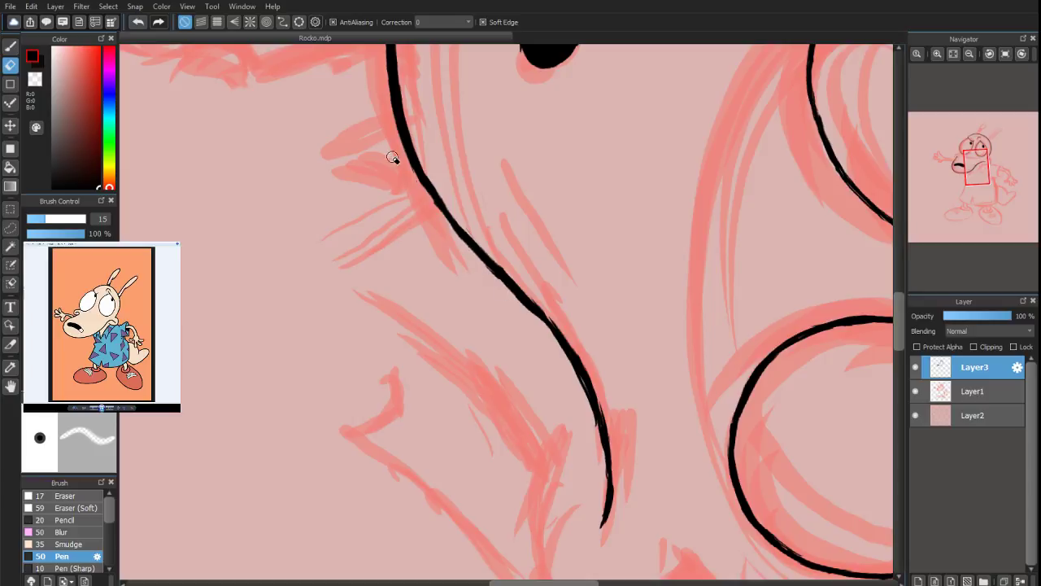
# Rotate the canvas further and re-ink the snout's lower edge with the Pen, evening its bend from the chin toward the cheek
pyautogui.click(11, 49)
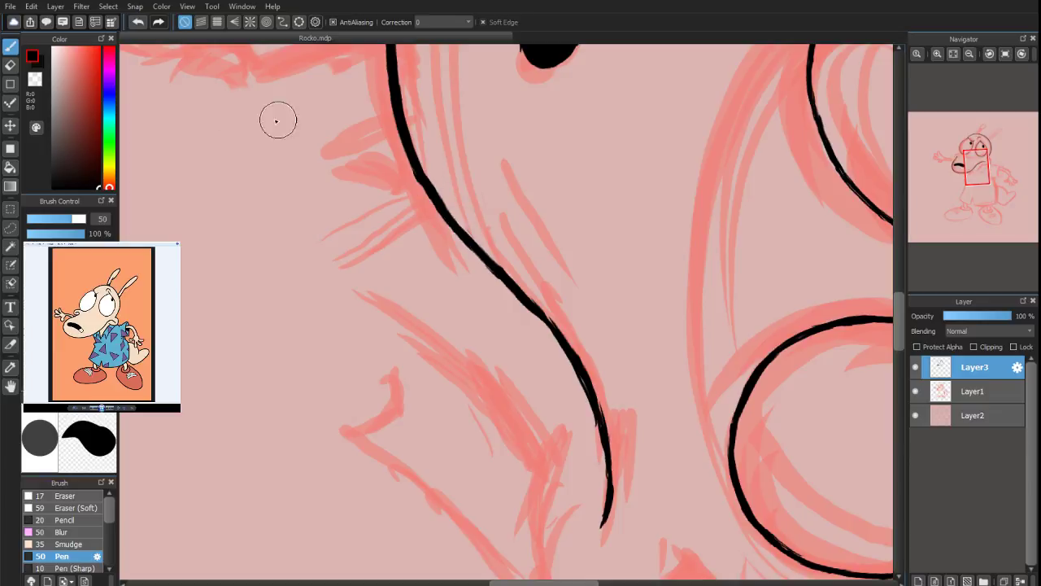
pyautogui.press('e')
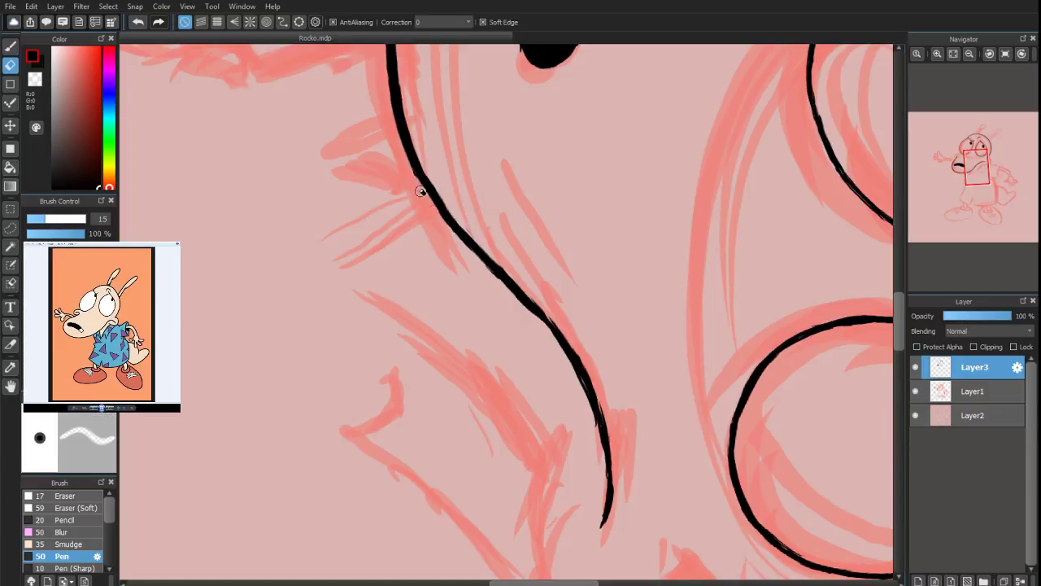
pyautogui.press('b')
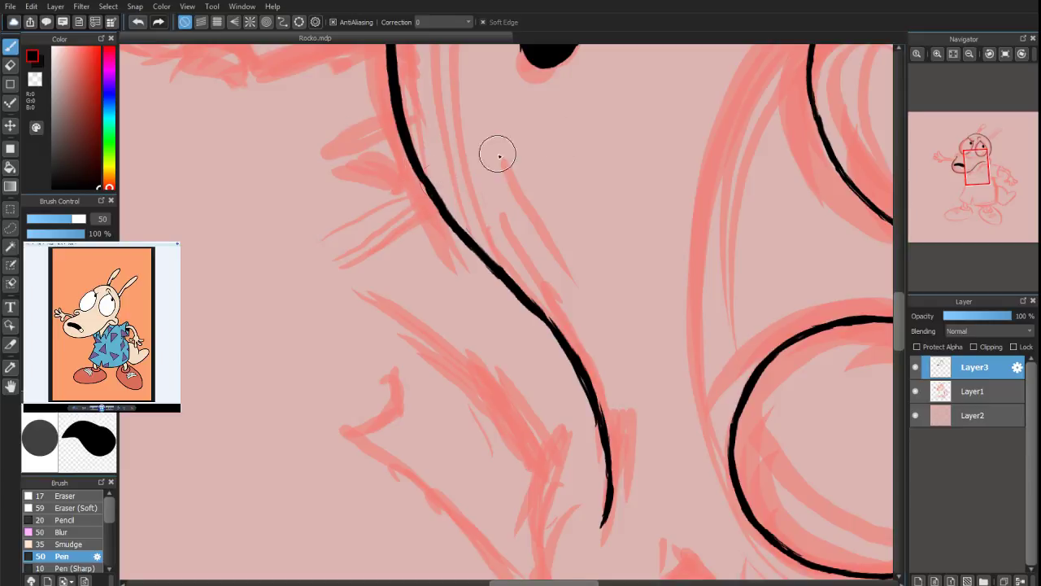
pyautogui.moveTo(958, 88)
pyautogui.moveTo(979, 69); pyautogui.dragTo(991, 69)
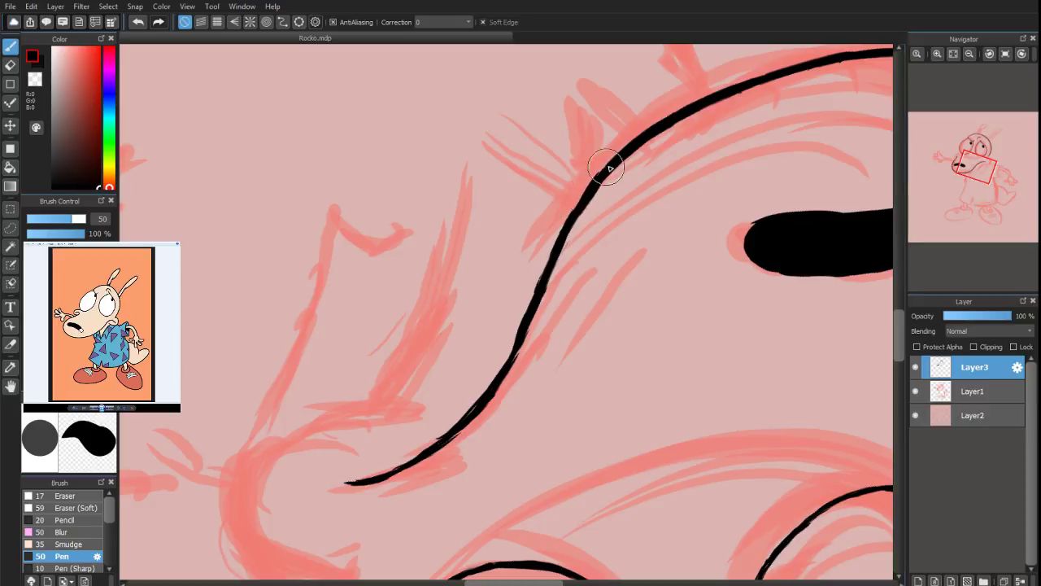
pyautogui.moveTo(581, 204)
pyautogui.mouseDown()
pyautogui.moveTo(554, 244)
pyautogui.moveTo(560, 230)
pyautogui.mouseUp()
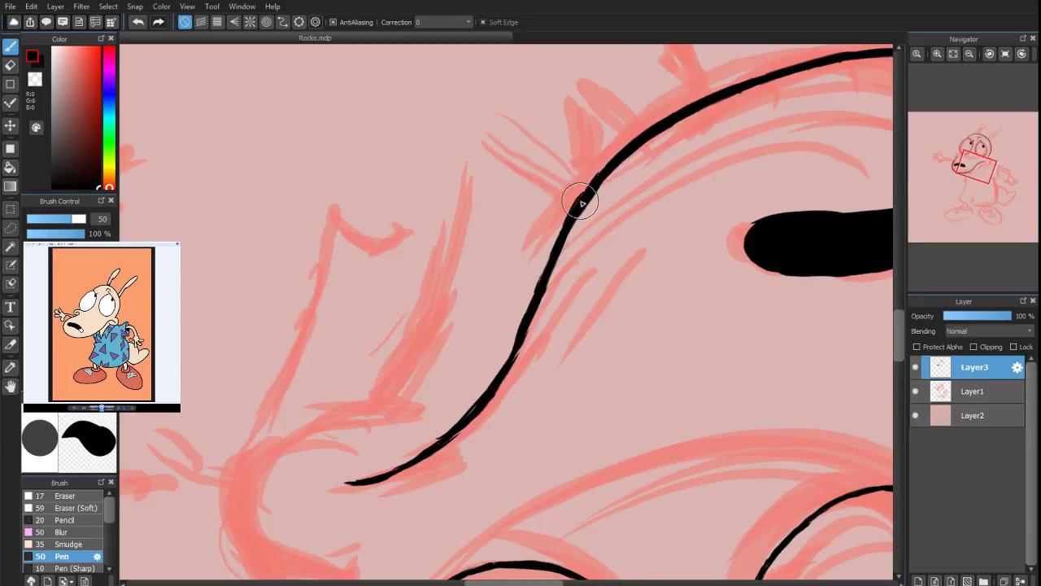
pyautogui.moveTo(528, 323); pyautogui.dragTo(509, 364)
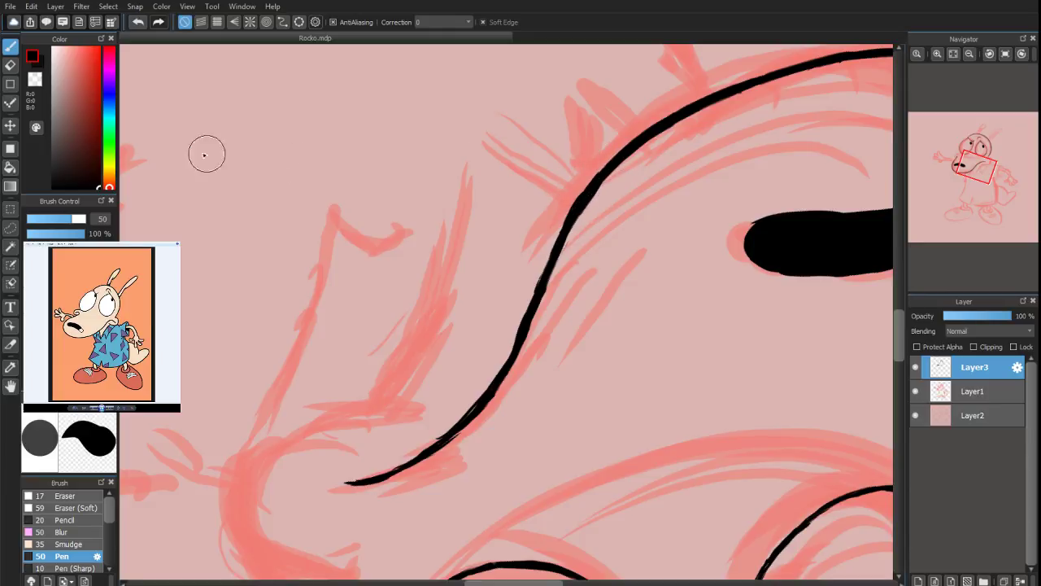
pyautogui.press('e')
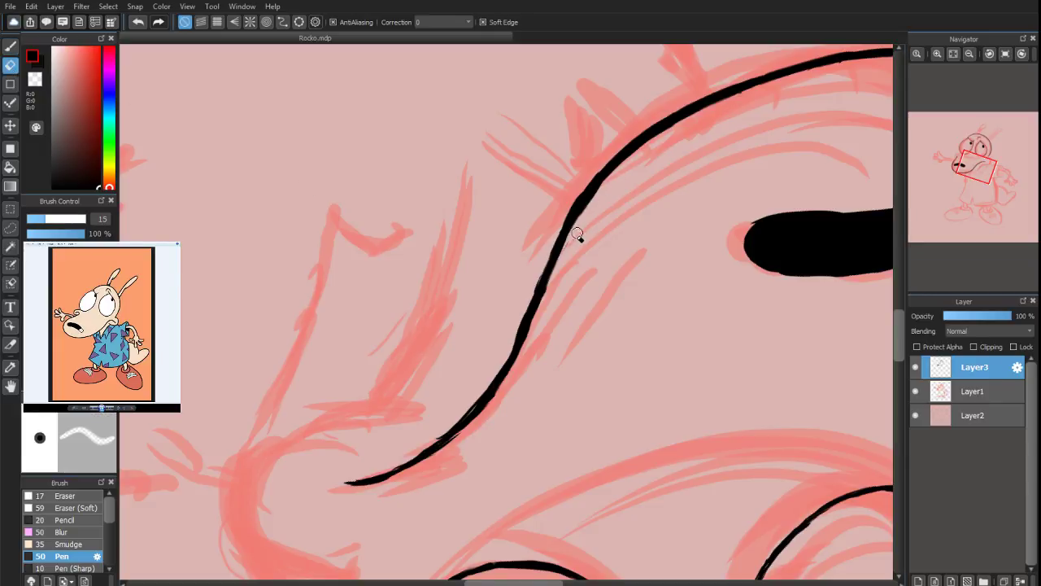
pyautogui.moveTo(576, 234); pyautogui.dragTo(573, 233)
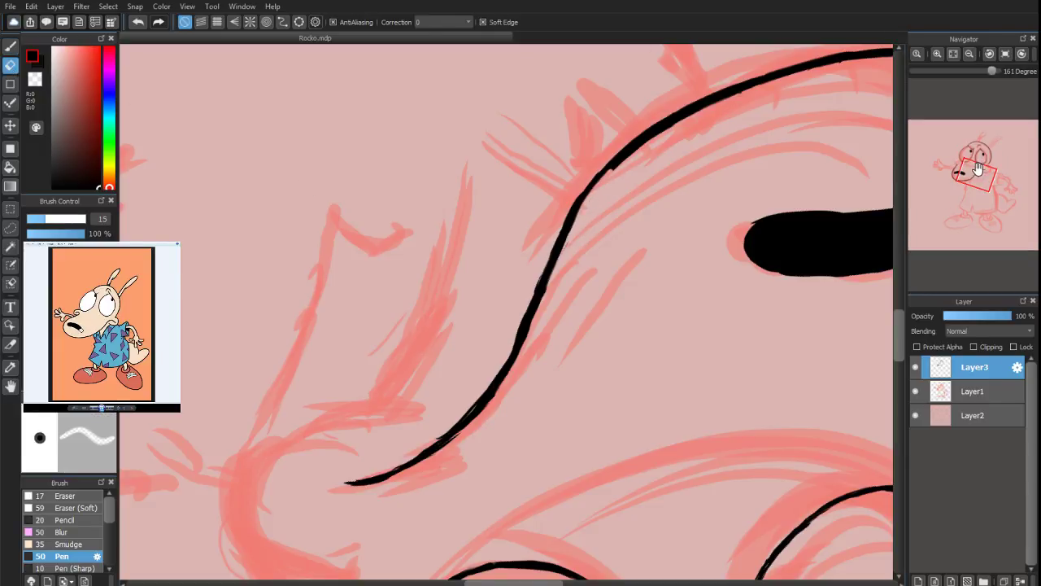
pyautogui.press('b')
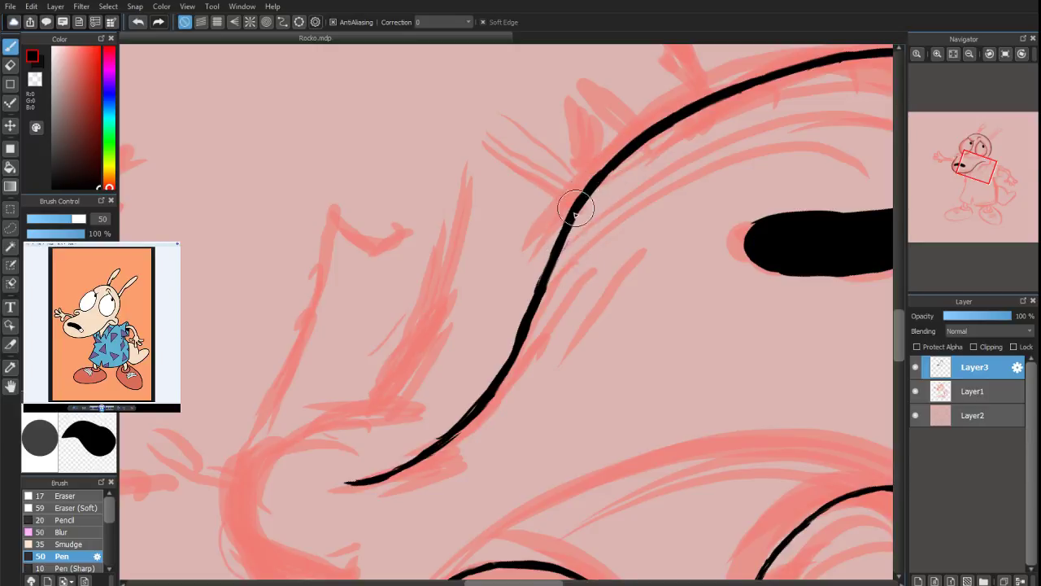
pyautogui.moveTo(578, 210)
pyautogui.mouseDown()
pyautogui.moveTo(512, 358)
pyautogui.moveTo(413, 469)
pyautogui.mouseUp()
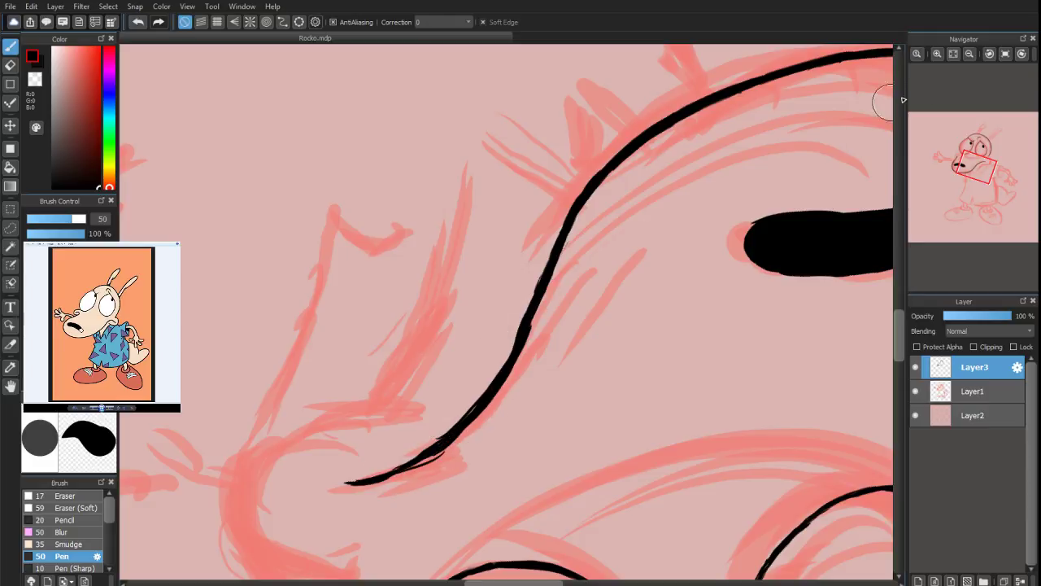
# Turn the canvas back and thin the cheek end of the snout line with the Eraser, shaving off its uneven thick parts
pyautogui.moveTo(995, 73); pyautogui.dragTo(951, 72)
pyautogui.click(10, 66)
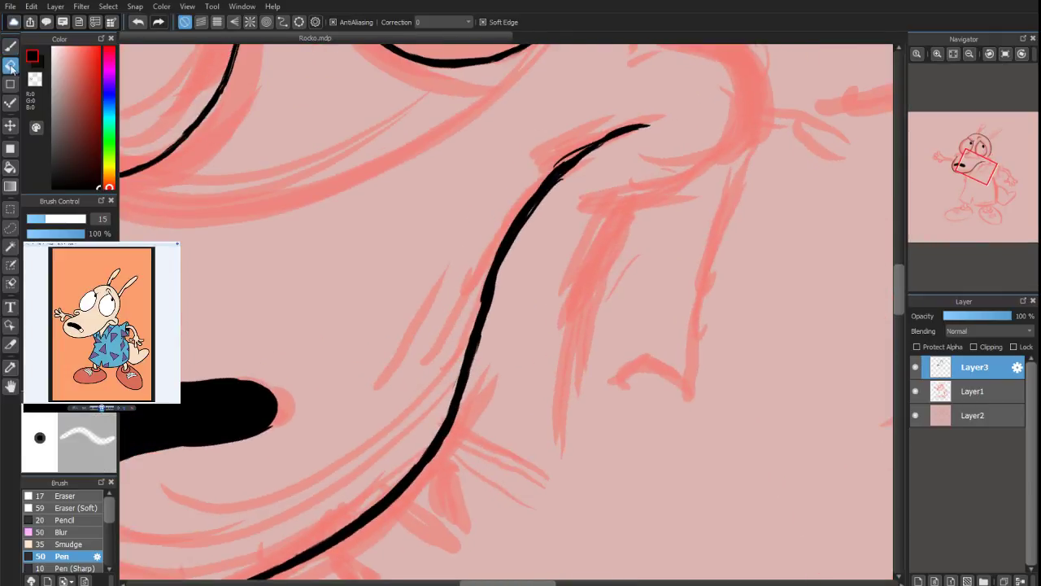
pyautogui.moveTo(502, 291); pyautogui.dragTo(486, 348)
pyautogui.moveTo(502, 270)
pyautogui.mouseDown()
pyautogui.moveTo(475, 352)
pyautogui.moveTo(470, 322)
pyautogui.moveTo(493, 309)
pyautogui.moveTo(464, 411)
pyautogui.mouseUp()
pyautogui.press('b')
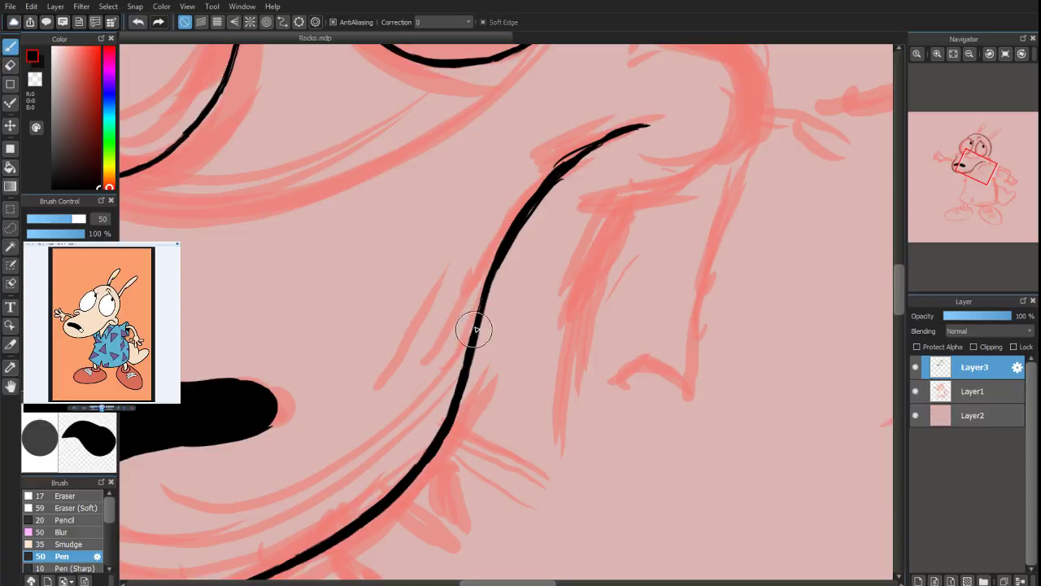
pyautogui.moveTo(541, 203); pyautogui.dragTo(528, 227)
pyautogui.click(11, 65)
pyautogui.moveTo(538, 214); pyautogui.dragTo(521, 232)
pyautogui.moveTo(563, 188); pyautogui.dragTo(525, 230)
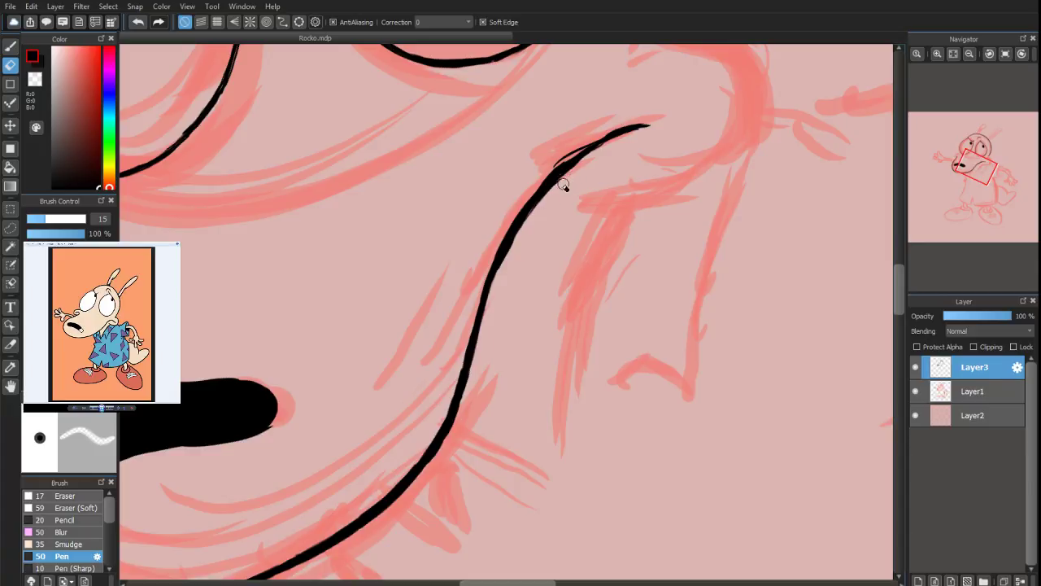
pyautogui.moveTo(501, 277); pyautogui.dragTo(521, 229)
pyautogui.moveTo(508, 260)
pyautogui.mouseDown()
pyautogui.moveTo(537, 214)
pyautogui.moveTo(514, 250)
pyautogui.mouseUp()
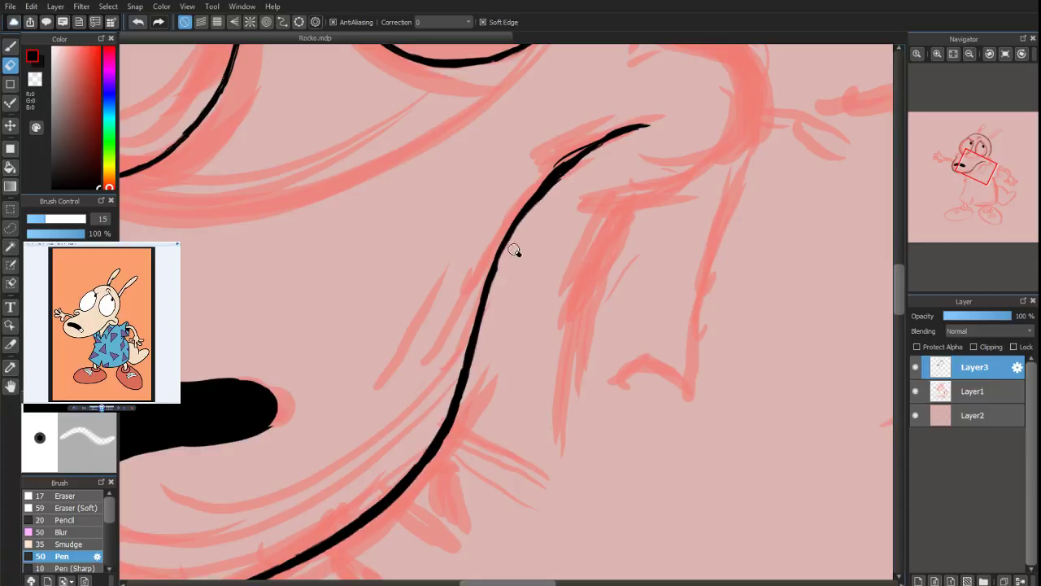
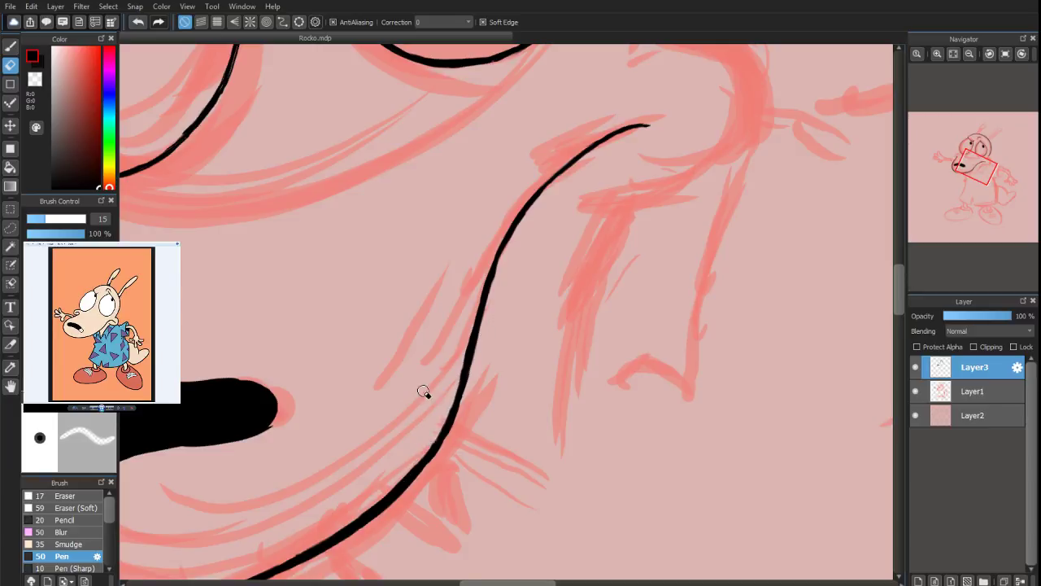
# Reset the canvas rotation and ink the rounded cheek with the Pen, from the head outline's lower end around and under the mouth line
pyautogui.click(10, 46)
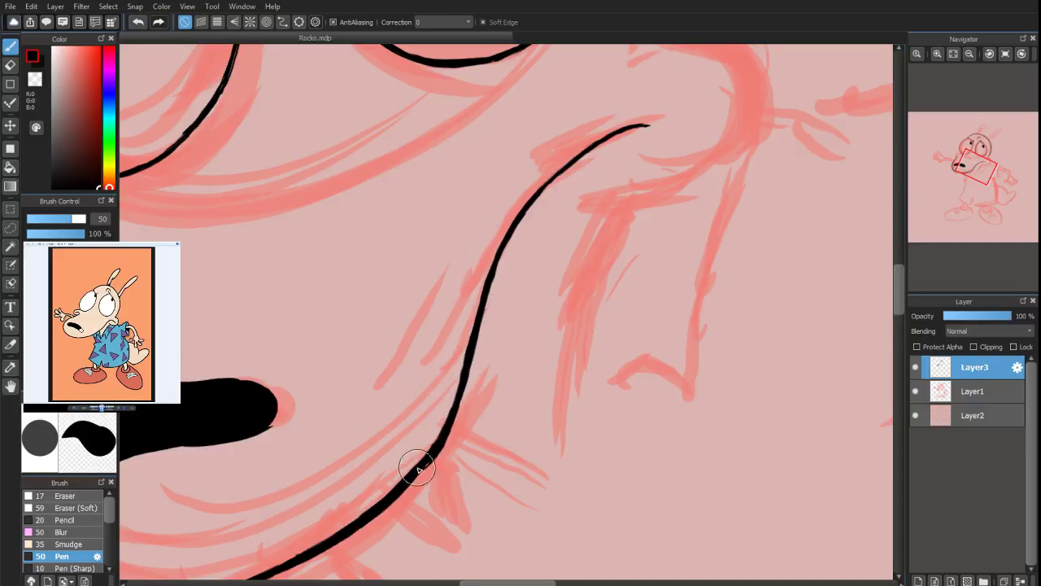
pyautogui.scroll(-3, 990, 160)
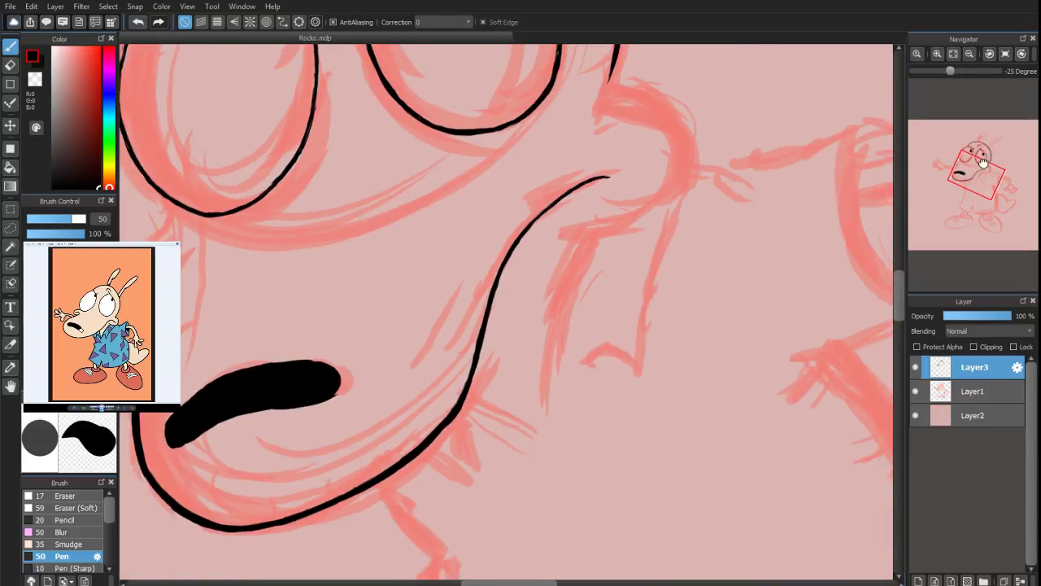
pyautogui.click(1023, 53)
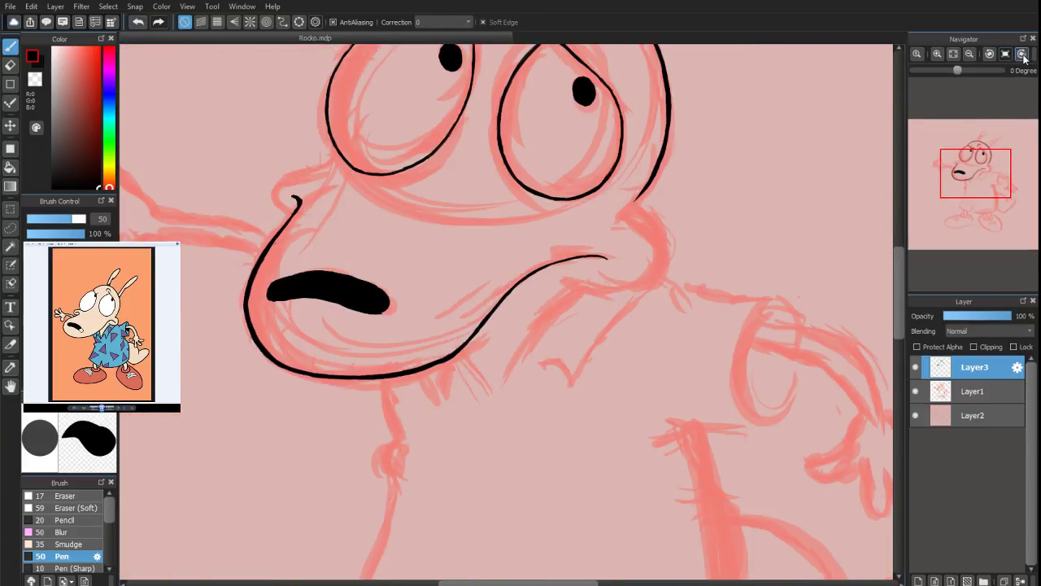
pyautogui.moveTo(974, 181); pyautogui.dragTo(970, 170)
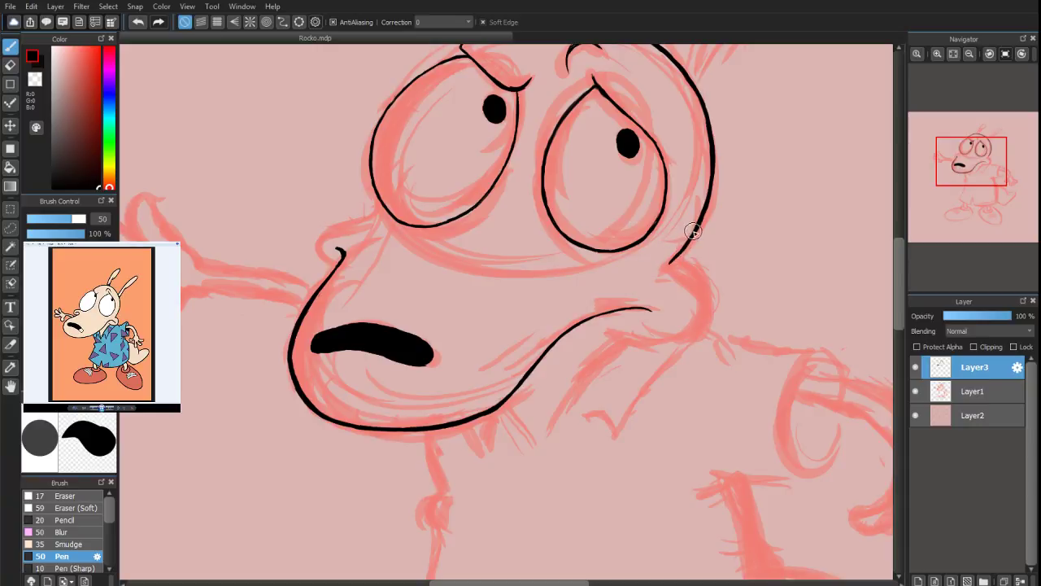
pyautogui.moveTo(672, 259); pyautogui.dragTo(689, 271)
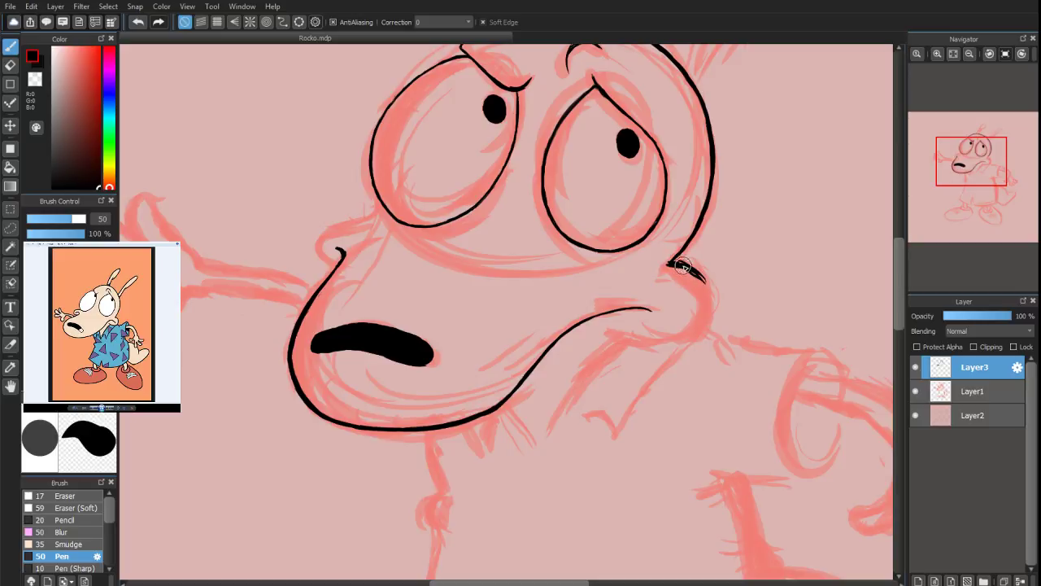
pyautogui.moveTo(672, 263)
pyautogui.mouseDown()
pyautogui.moveTo(707, 295)
pyautogui.moveTo(687, 267)
pyautogui.moveTo(708, 310)
pyautogui.moveTo(692, 275)
pyautogui.moveTo(680, 294)
pyautogui.moveTo(705, 321)
pyautogui.mouseUp()
pyautogui.moveTo(698, 285)
pyautogui.mouseDown()
pyautogui.moveTo(697, 328)
pyautogui.moveTo(639, 344)
pyautogui.moveTo(660, 343)
pyautogui.moveTo(614, 341)
pyautogui.moveTo(628, 339)
pyautogui.mouseUp()
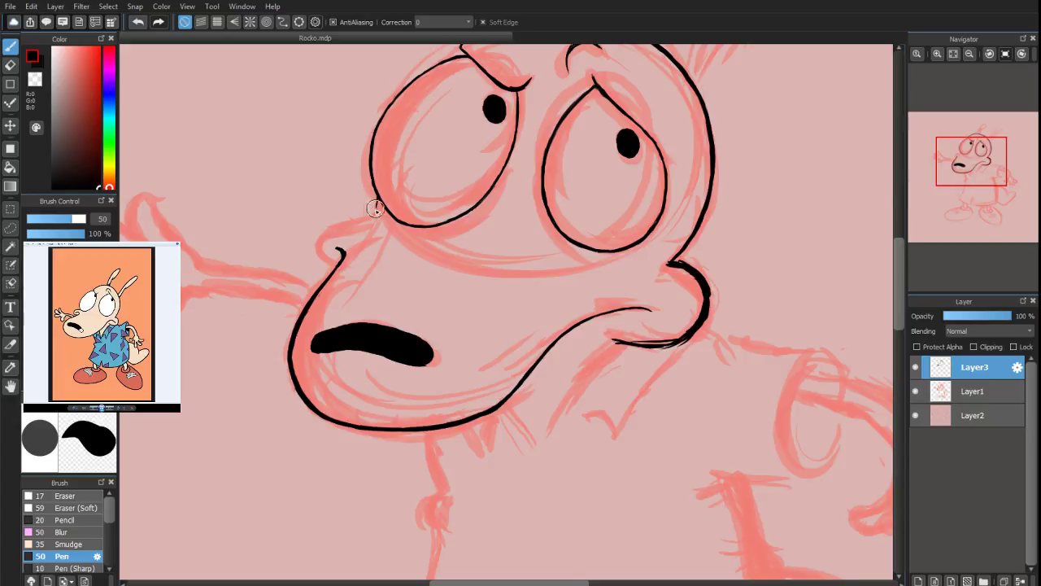
# Ink the nose bump from the left eye's outline around to the top of the snout's front contour
pyautogui.moveTo(374, 208)
pyautogui.mouseDown()
pyautogui.moveTo(324, 231)
pyautogui.moveTo(340, 231)
pyautogui.moveTo(322, 250)
pyautogui.moveTo(328, 232)
pyautogui.moveTo(329, 259)
pyautogui.moveTo(320, 261)
pyautogui.moveTo(323, 237)
pyautogui.moveTo(326, 267)
pyautogui.mouseUp()
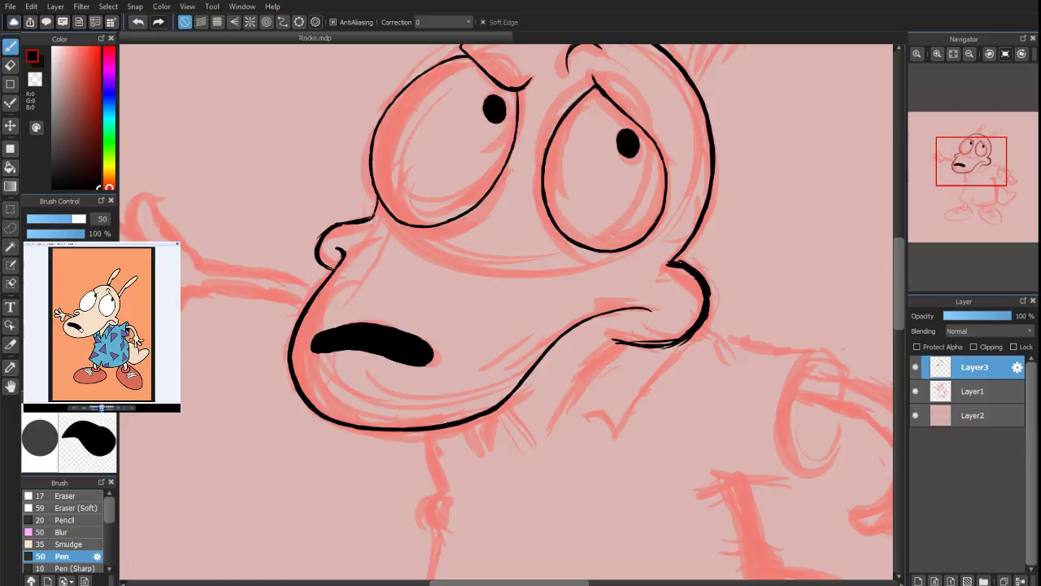
# Thin the cheek outline with the Eraser, from its corner with the head outline around the curve toward the underside
pyautogui.scroll(1, 968, 180)
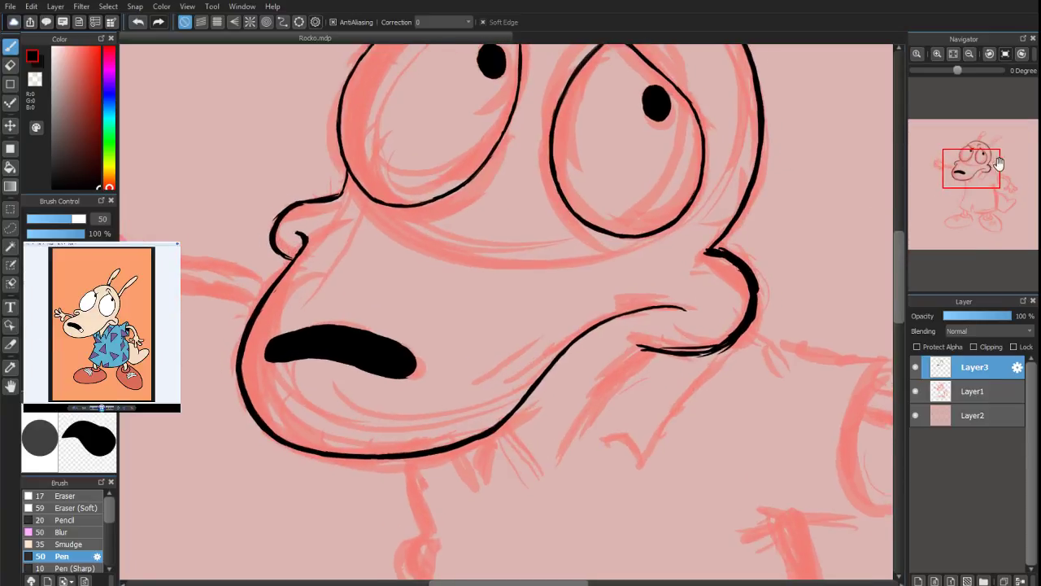
pyautogui.moveTo(998, 166)
pyautogui.mouseDown()
pyautogui.moveTo(997, 181)
pyautogui.moveTo(987, 171)
pyautogui.mouseUp()
pyautogui.scroll(2, 980, 179)
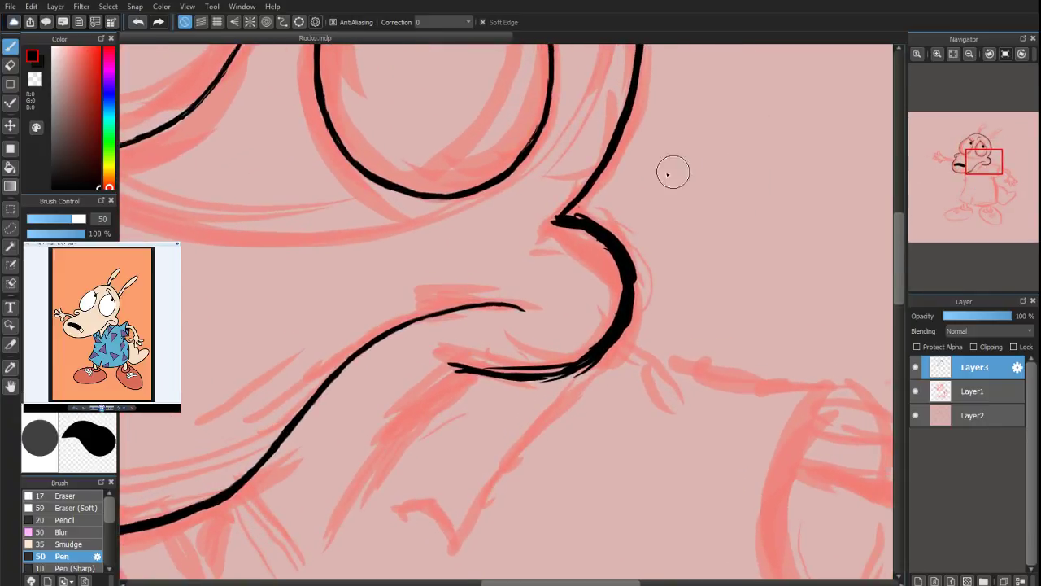
pyautogui.click(10, 66)
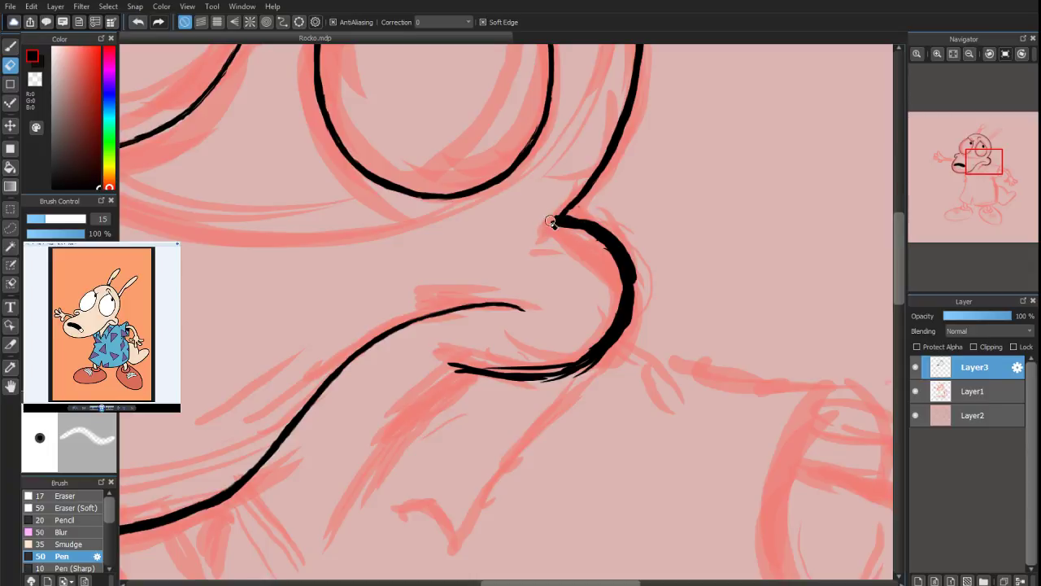
pyautogui.moveTo(582, 236)
pyautogui.mouseDown()
pyautogui.moveTo(600, 235)
pyautogui.moveTo(564, 228)
pyautogui.moveTo(606, 253)
pyautogui.moveTo(615, 232)
pyautogui.moveTo(628, 254)
pyautogui.moveTo(638, 338)
pyautogui.mouseUp()
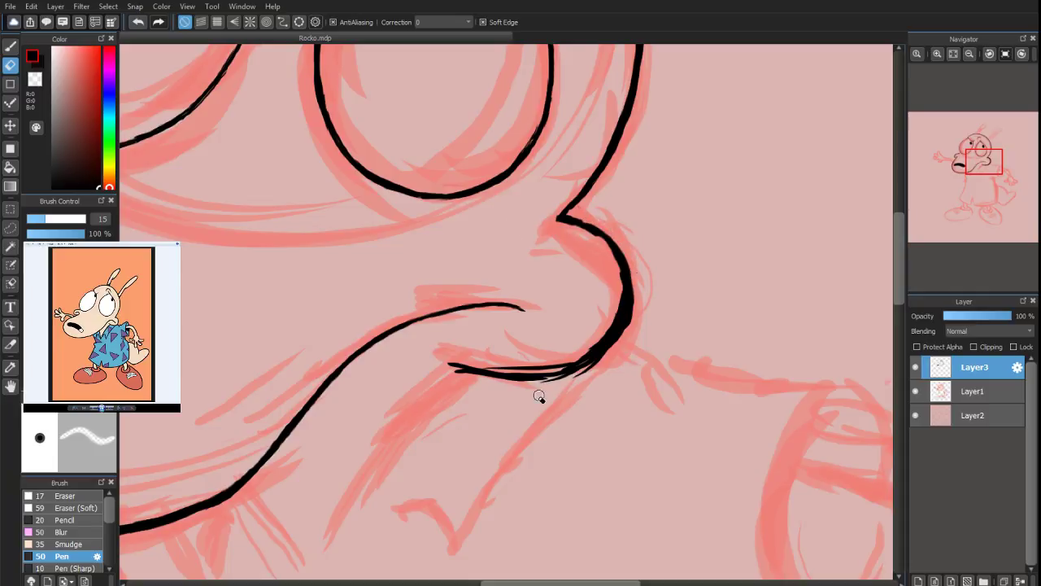
pyautogui.moveTo(538, 396); pyautogui.dragTo(549, 385)
# Re-ink the cheek's lower curve with the Pen, filling the gaps between the doubled strokes beneath it
pyautogui.press('b')
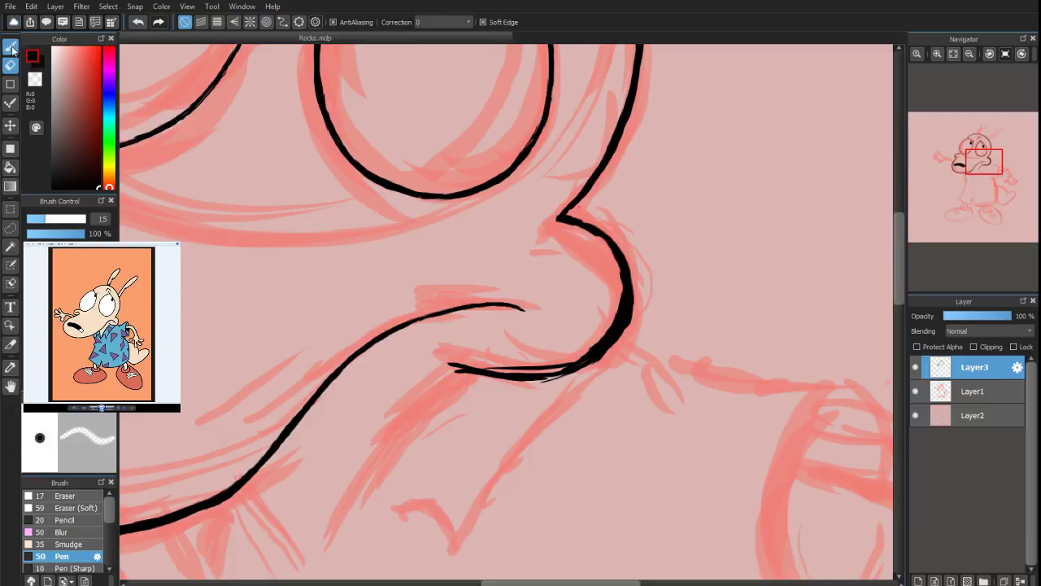
pyautogui.moveTo(451, 364)
pyautogui.mouseDown()
pyautogui.moveTo(556, 375)
pyautogui.moveTo(514, 379)
pyautogui.moveTo(603, 353)
pyautogui.moveTo(572, 362)
pyautogui.moveTo(616, 306)
pyautogui.moveTo(576, 368)
pyautogui.moveTo(606, 330)
pyautogui.moveTo(582, 362)
pyautogui.moveTo(624, 329)
pyautogui.mouseUp()
pyautogui.moveTo(596, 361)
pyautogui.mouseDown()
pyautogui.moveTo(624, 327)
pyautogui.moveTo(615, 331)
pyautogui.moveTo(630, 289)
pyautogui.moveTo(626, 300)
pyautogui.moveTo(606, 242)
pyautogui.moveTo(565, 205)
pyautogui.mouseUp()
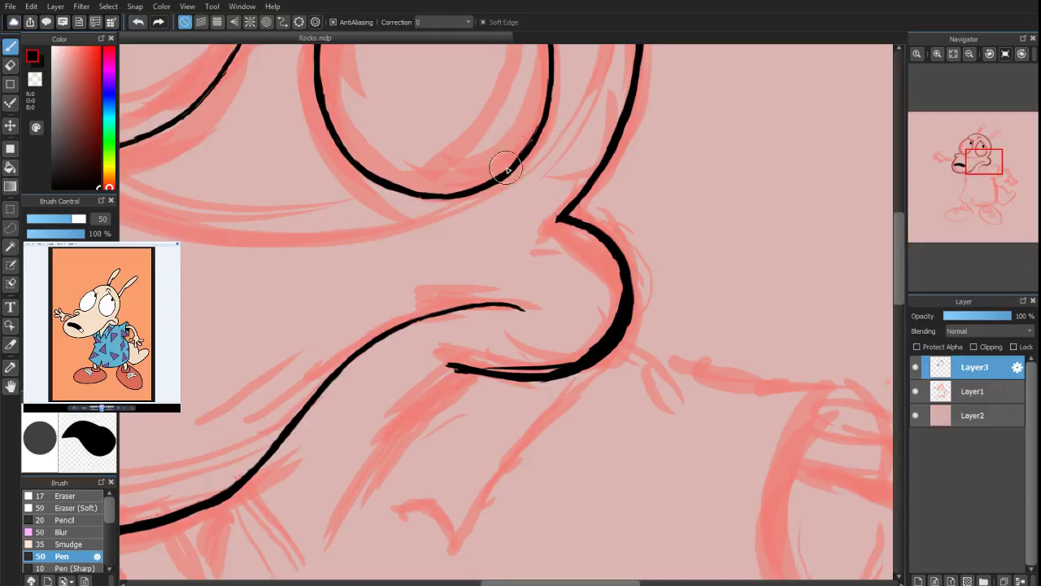
# Shave the inner side of the cheek curve with the Eraser and remove the doubled stroke at its tail under the mouth line
pyautogui.click(9, 65)
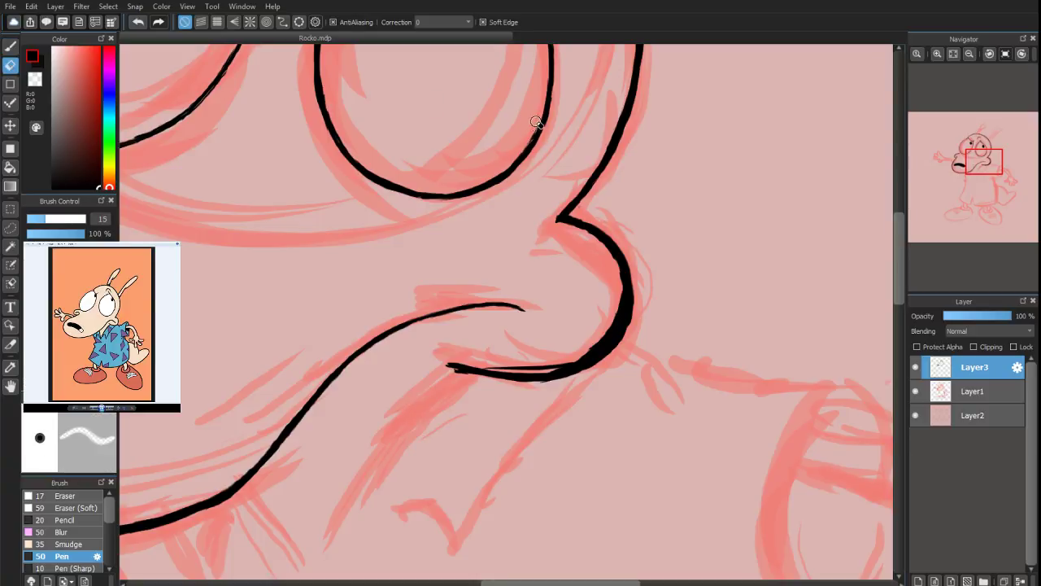
pyautogui.moveTo(536, 120); pyautogui.dragTo(519, 157)
pyautogui.moveTo(613, 292)
pyautogui.mouseDown()
pyautogui.moveTo(608, 324)
pyautogui.moveTo(621, 309)
pyautogui.moveTo(620, 293)
pyautogui.moveTo(569, 358)
pyautogui.moveTo(605, 337)
pyautogui.moveTo(558, 363)
pyautogui.moveTo(602, 343)
pyautogui.moveTo(540, 371)
pyautogui.moveTo(562, 366)
pyautogui.moveTo(534, 350)
pyautogui.mouseUp()
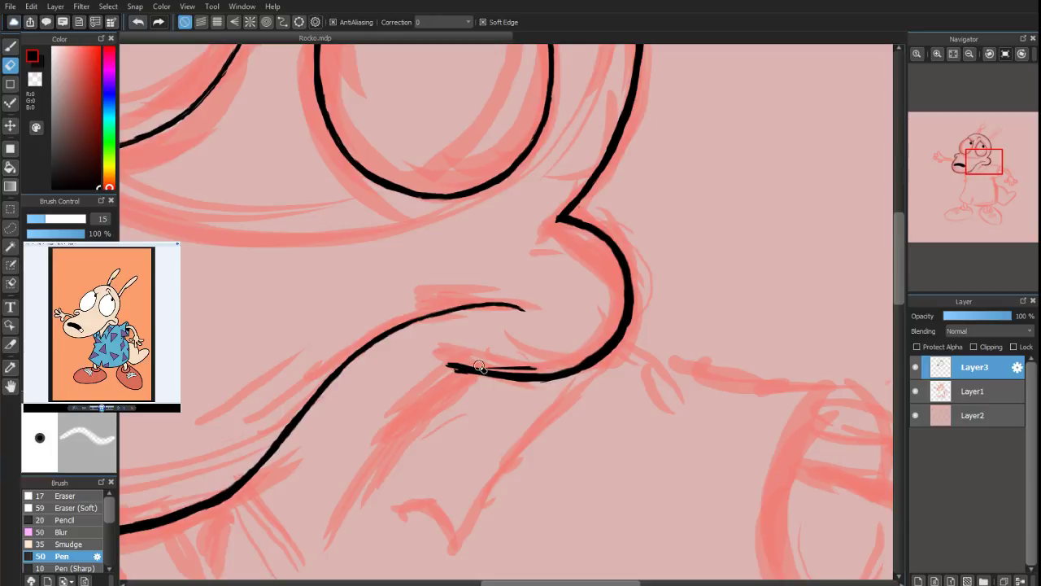
pyautogui.moveTo(479, 368)
pyautogui.mouseDown()
pyautogui.moveTo(529, 372)
pyautogui.moveTo(506, 367)
pyautogui.mouseUp()
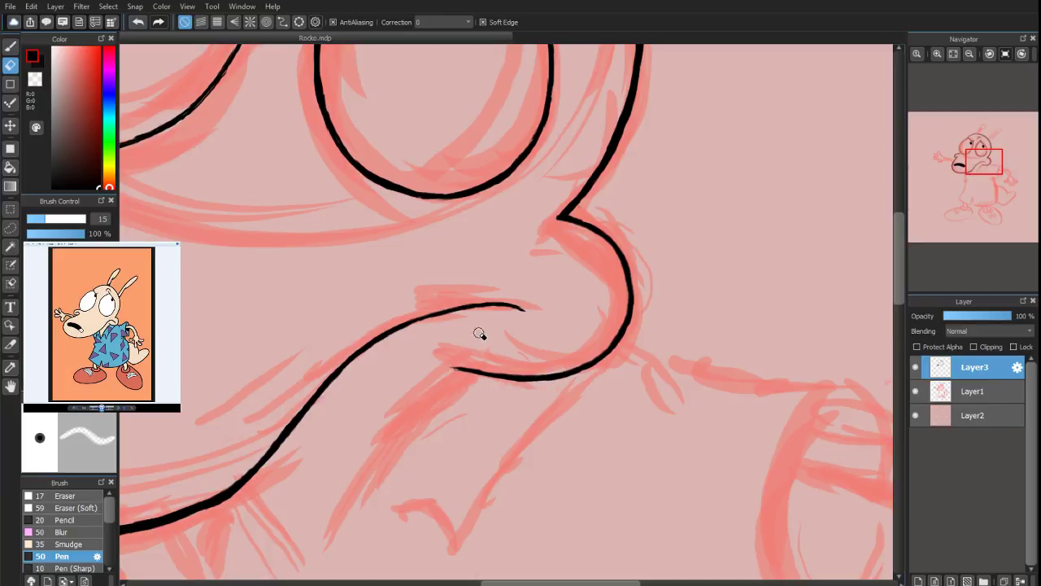
# Ink the pointed front collar flap with the Pen, from the cheek line's end down to the tip and up to the snout's lower edge
pyautogui.press('b')
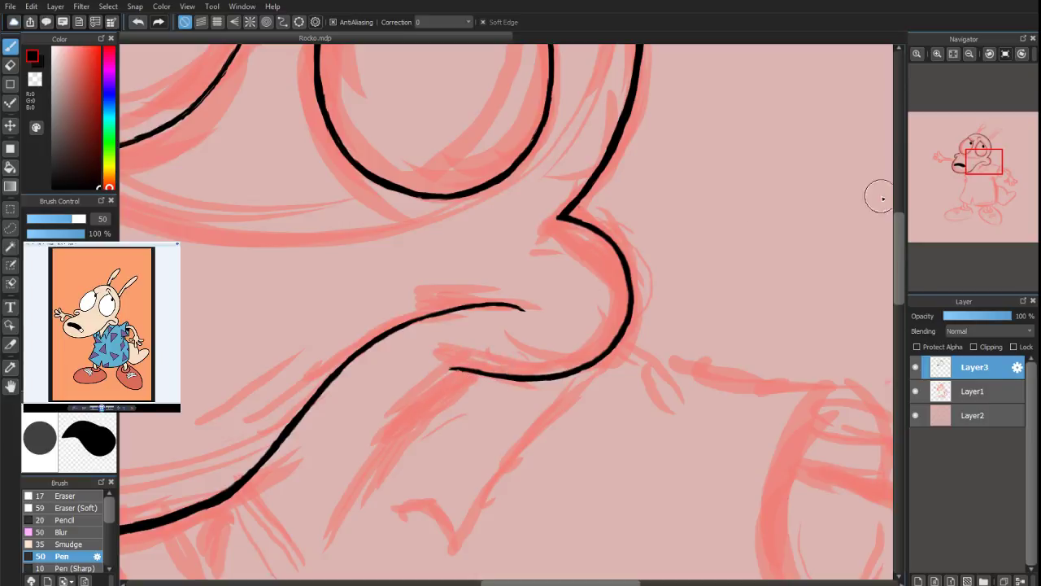
pyautogui.scroll(-2, 981, 168)
pyautogui.moveTo(980, 168); pyautogui.dragTo(976, 175)
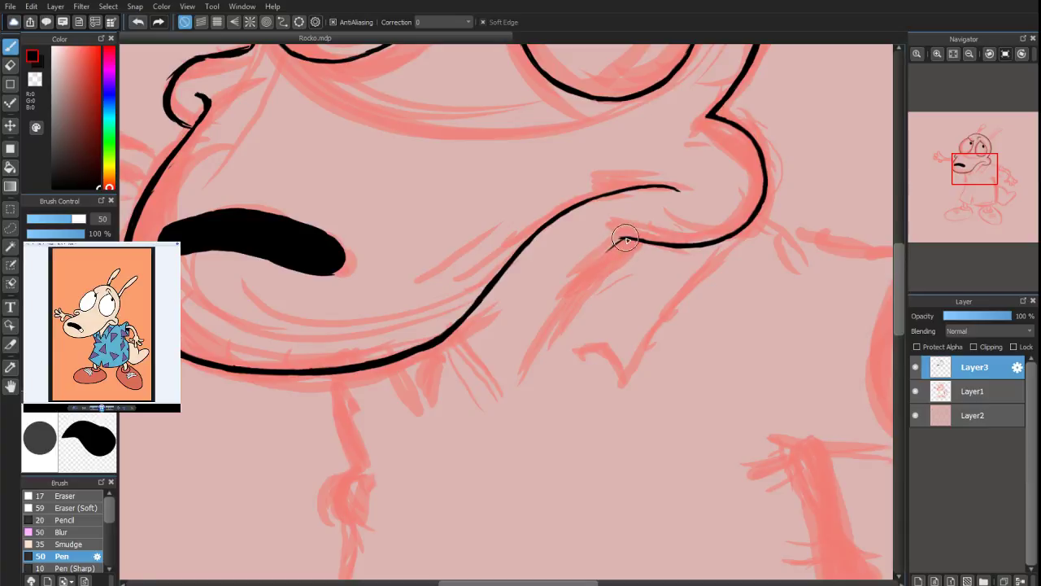
pyautogui.moveTo(621, 238); pyautogui.dragTo(567, 291)
pyautogui.moveTo(603, 254); pyautogui.dragTo(562, 301)
pyautogui.moveTo(595, 261)
pyautogui.mouseDown()
pyautogui.moveTo(537, 327)
pyautogui.moveTo(532, 346)
pyautogui.moveTo(567, 299)
pyautogui.moveTo(528, 358)
pyautogui.moveTo(455, 329)
pyautogui.moveTo(507, 393)
pyautogui.mouseUp()
pyautogui.hotkey('ctrl', 'z')
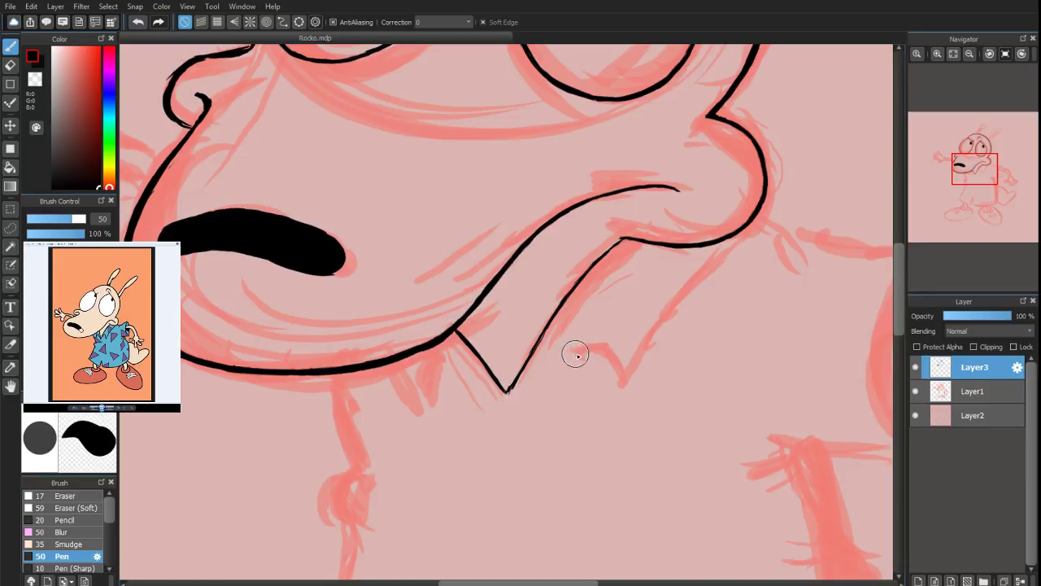
# Ink the rear collar flap from the cheek down to its notched tip, and the small collar point under the chin
pyautogui.moveTo(574, 353)
pyautogui.mouseDown()
pyautogui.moveTo(604, 352)
pyautogui.moveTo(591, 350)
pyautogui.moveTo(619, 382)
pyautogui.mouseUp()
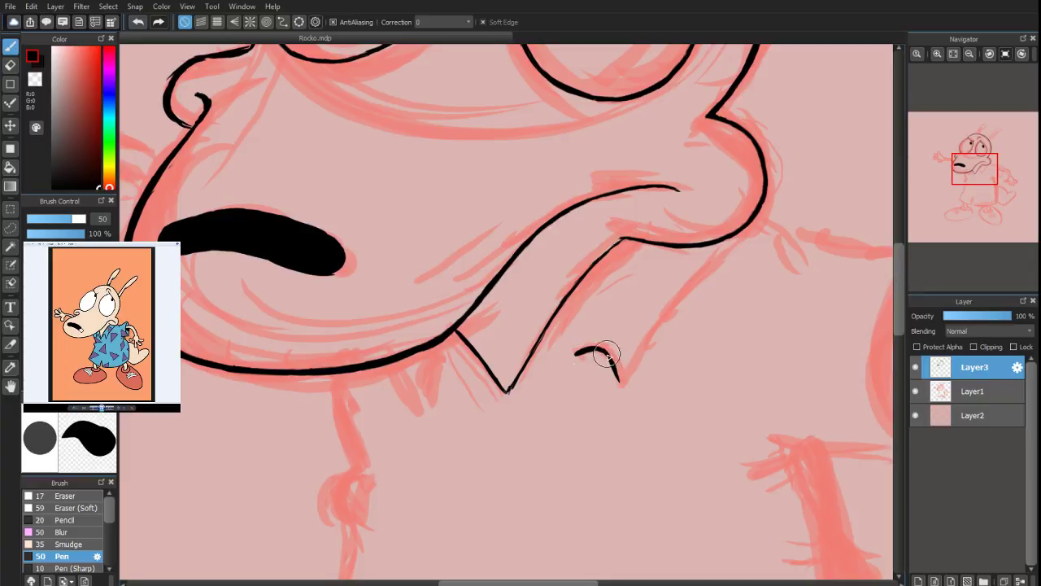
pyautogui.moveTo(742, 231); pyautogui.dragTo(666, 309)
pyautogui.moveTo(690, 274)
pyautogui.mouseDown()
pyautogui.moveTo(654, 314)
pyautogui.moveTo(643, 343)
pyautogui.moveTo(676, 297)
pyautogui.moveTo(625, 376)
pyautogui.moveTo(641, 346)
pyautogui.moveTo(619, 381)
pyautogui.mouseUp()
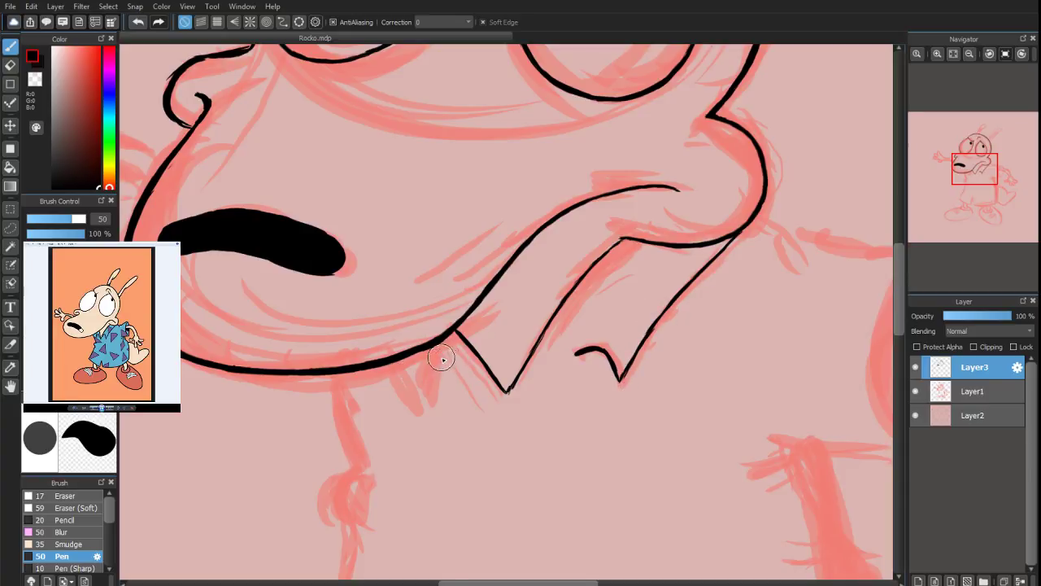
pyautogui.moveTo(443, 363)
pyautogui.mouseDown()
pyautogui.moveTo(424, 377)
pyautogui.moveTo(423, 399)
pyautogui.mouseUp()
pyautogui.moveTo(388, 362); pyautogui.dragTo(421, 400)
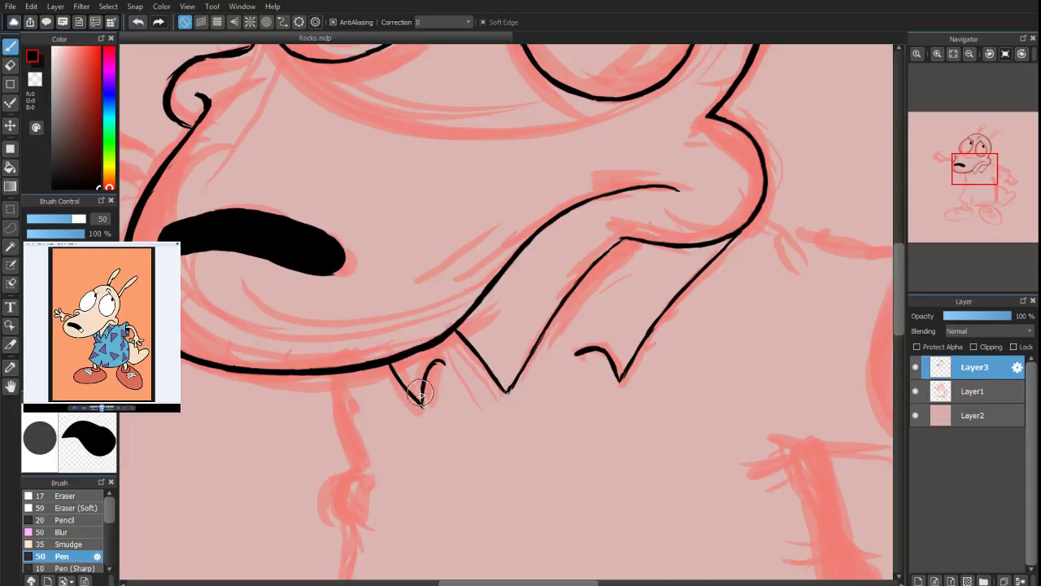
# Ink the upper part of the shirt's front edge from under the chin past the small round bump
pyautogui.scroll(-3, 1005, 128)
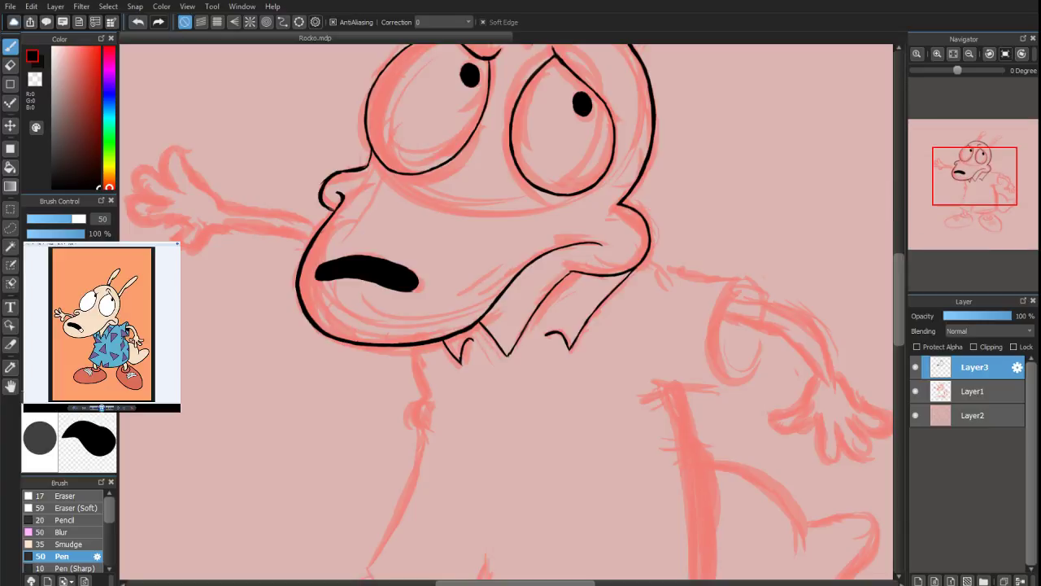
pyautogui.moveTo(974, 177); pyautogui.dragTo(970, 184)
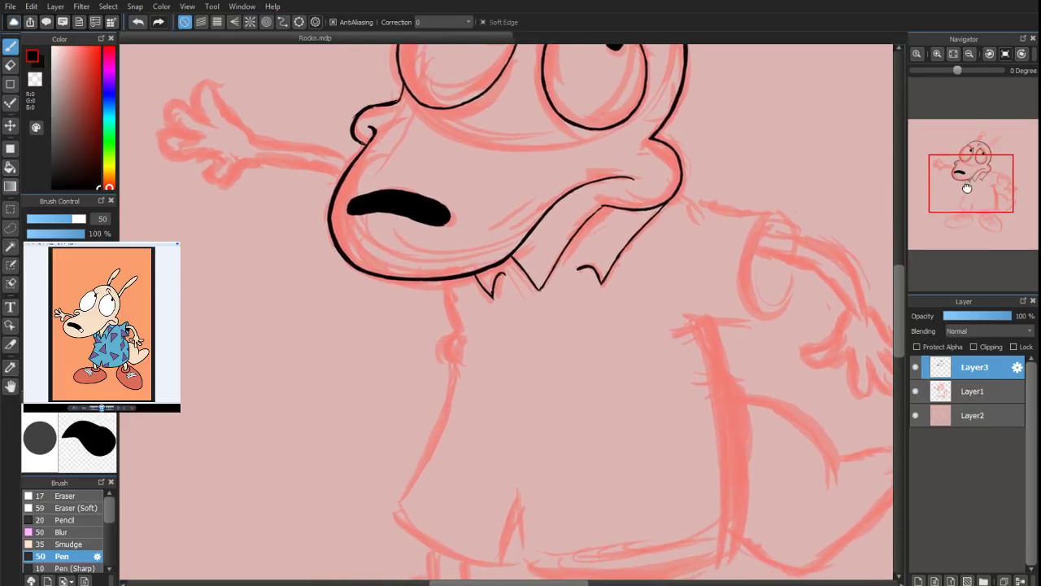
pyautogui.moveTo(445, 281)
pyautogui.mouseDown()
pyautogui.moveTo(455, 367)
pyautogui.moveTo(449, 361)
pyautogui.moveTo(441, 414)
pyautogui.mouseUp()
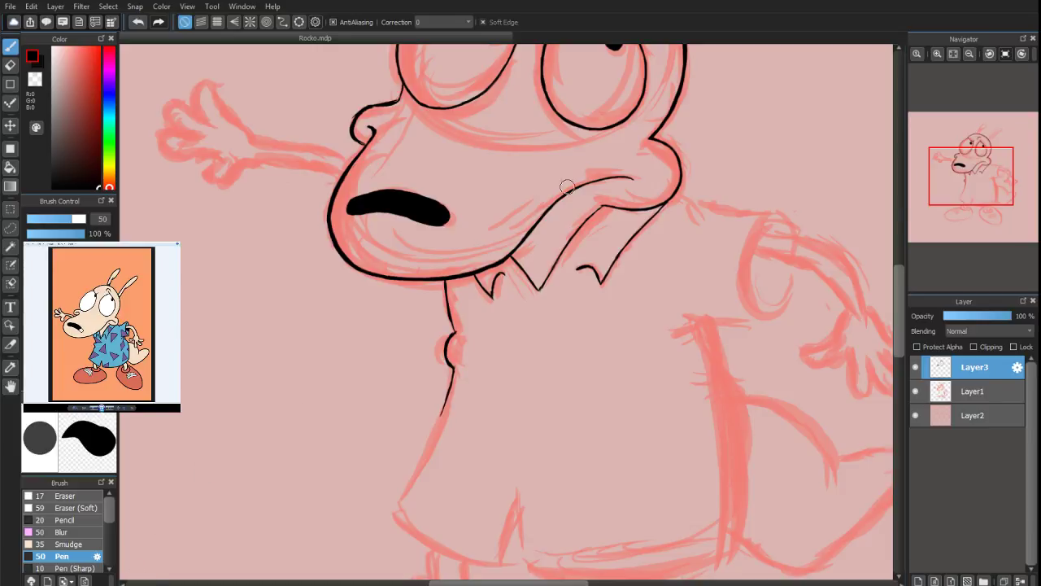
# Enlarge the Eraser to 137 and erase the shirt's front line, leaving only a short stub under the chin
pyautogui.press('e')
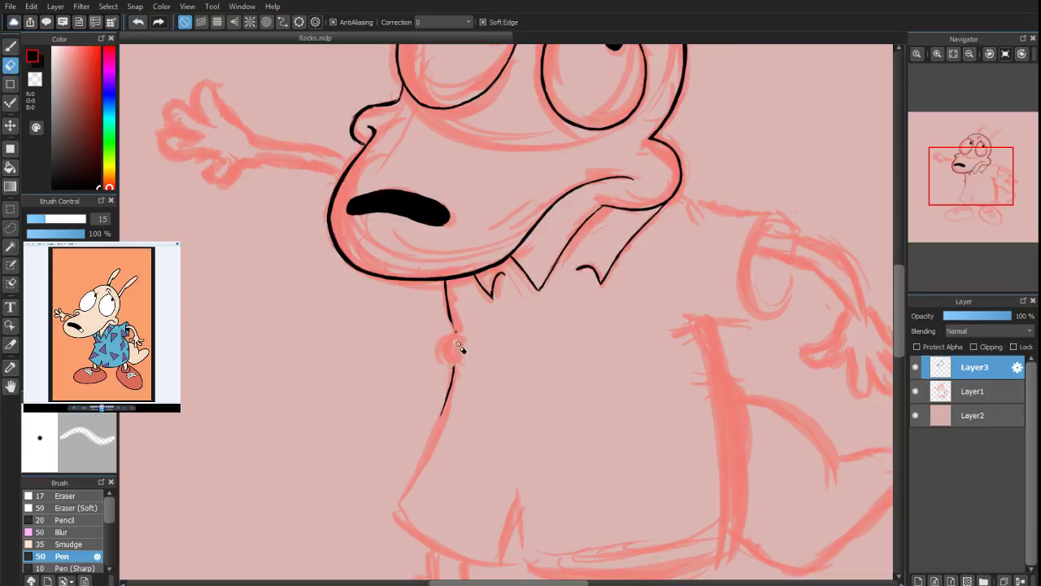
pyautogui.moveTo(61, 219); pyautogui.dragTo(85, 221)
pyautogui.moveTo(454, 358); pyautogui.dragTo(428, 445)
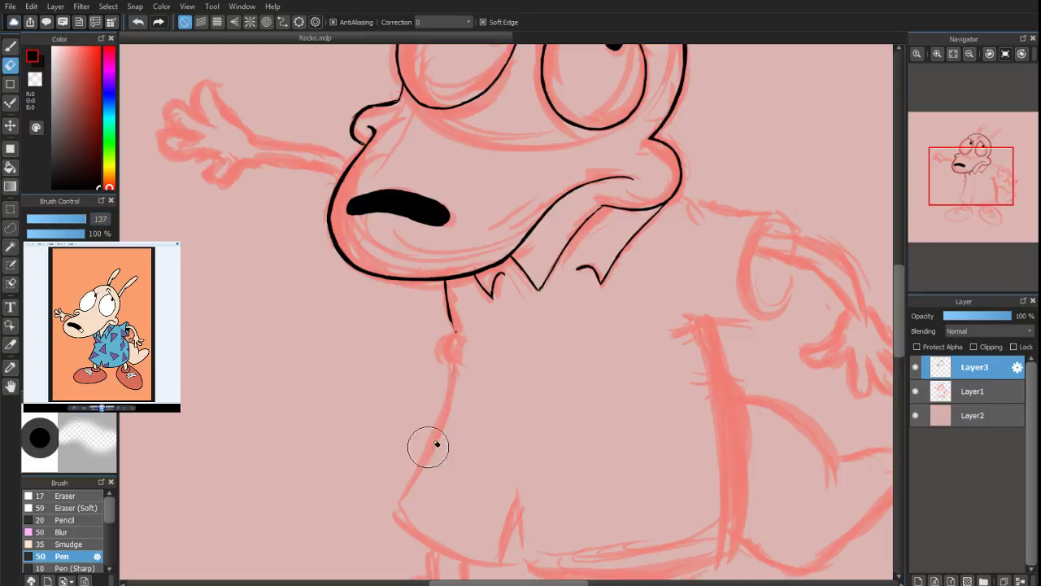
pyautogui.moveTo(449, 380)
pyautogui.mouseDown()
pyautogui.moveTo(458, 336)
pyautogui.moveTo(441, 344)
pyautogui.moveTo(456, 367)
pyautogui.moveTo(441, 347)
pyautogui.moveTo(432, 360)
pyautogui.moveTo(441, 331)
pyautogui.moveTo(453, 349)
pyautogui.mouseUp()
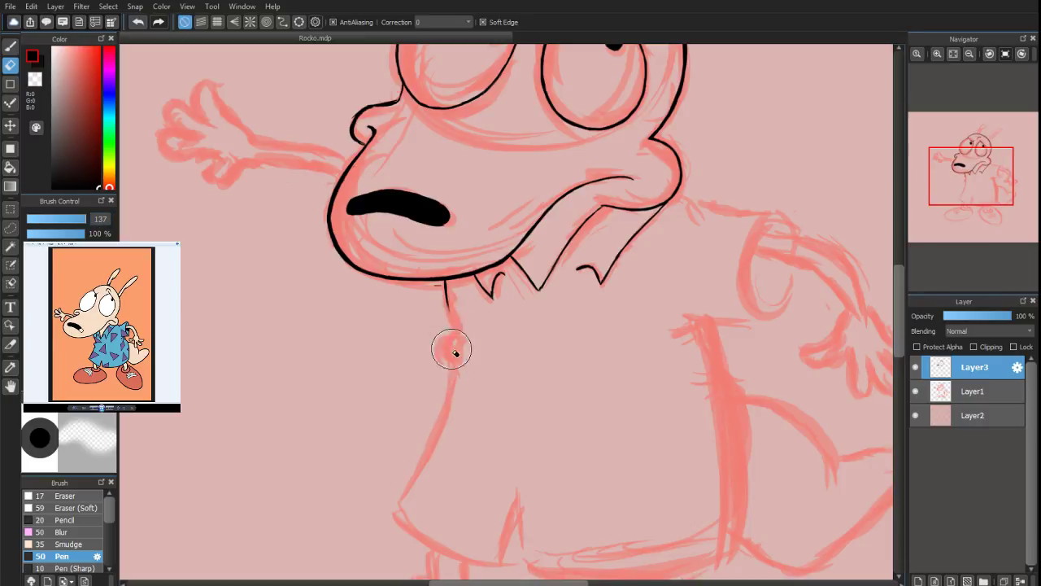
# Ink the shirt's front edge with the Pen from the chin down to the hem corner, and erase the blotchy bump outline
pyautogui.press('b')
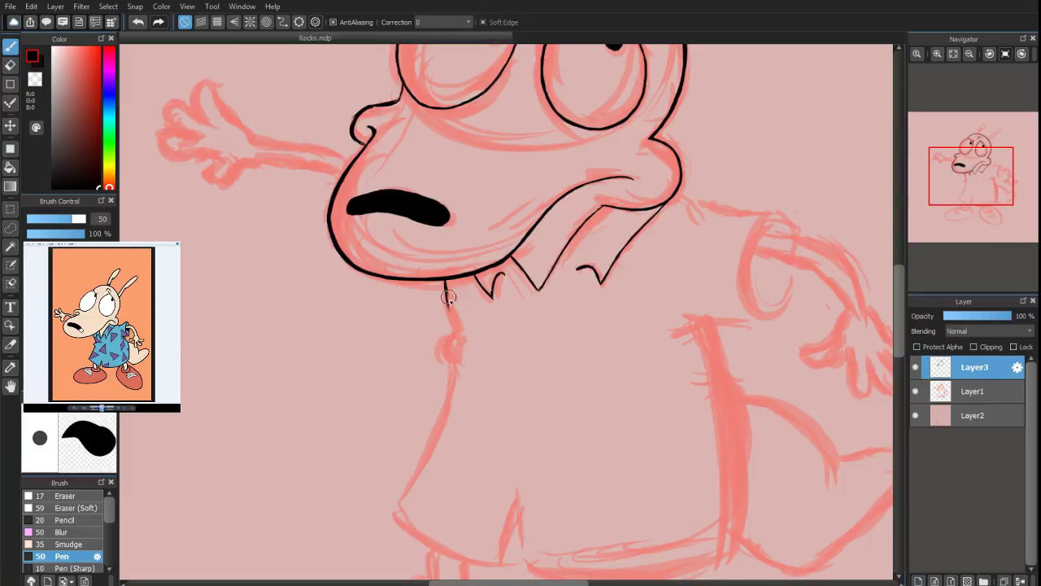
pyautogui.moveTo(448, 290); pyautogui.dragTo(456, 336)
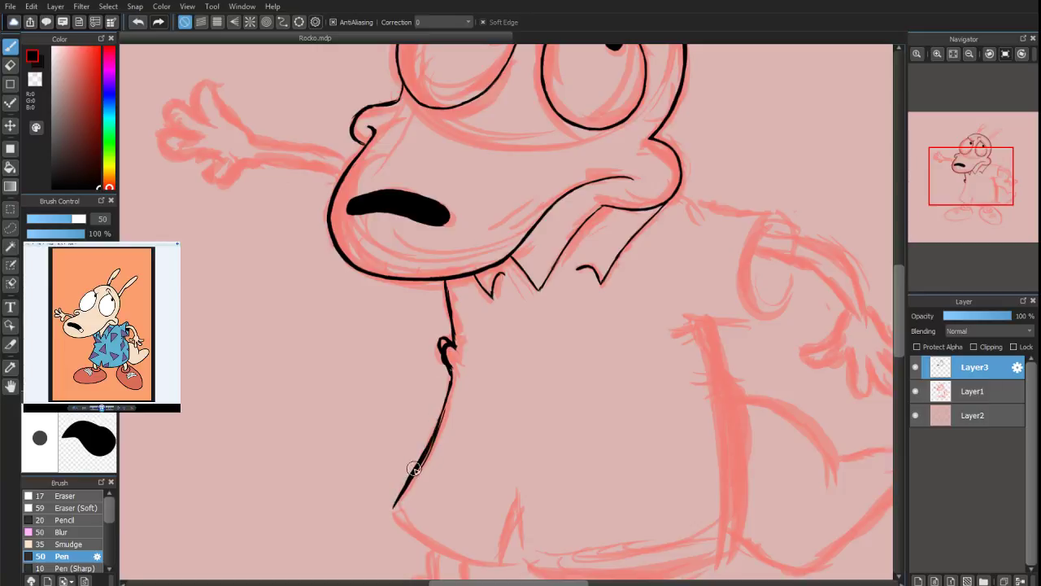
pyautogui.press('e')
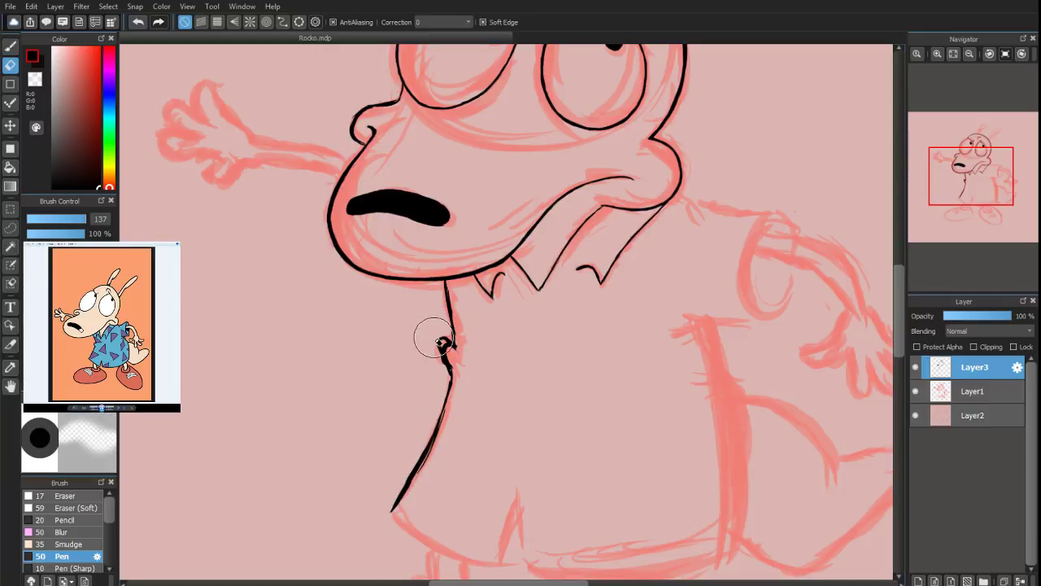
pyautogui.moveTo(431, 344)
pyautogui.mouseDown()
pyautogui.moveTo(440, 332)
pyautogui.moveTo(420, 366)
pyautogui.mouseUp()
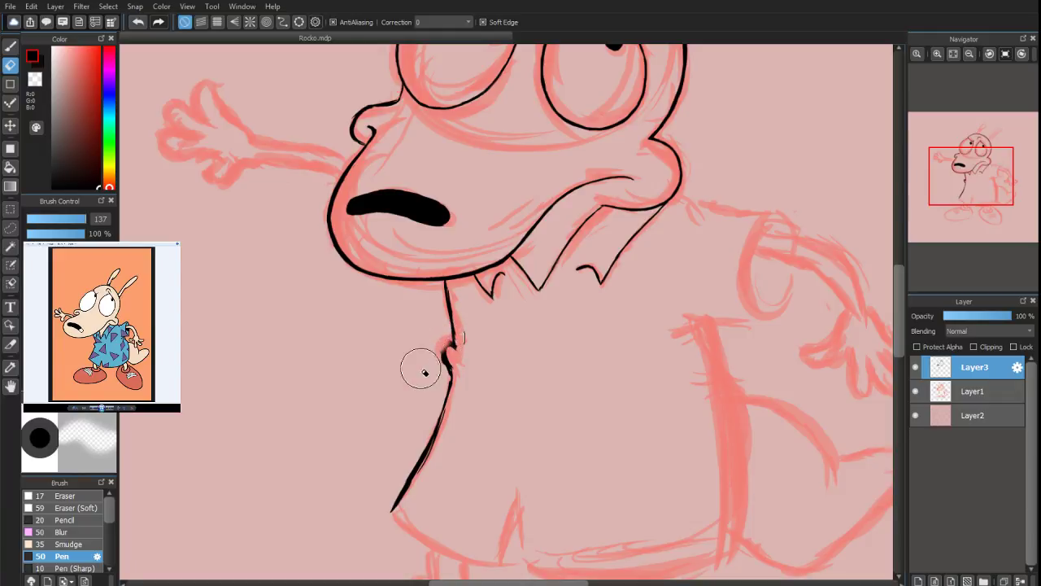
# Redraw the bump on the shirt's front edge with the Pen and even out the line below it
pyautogui.scroll(2, 941, 198)
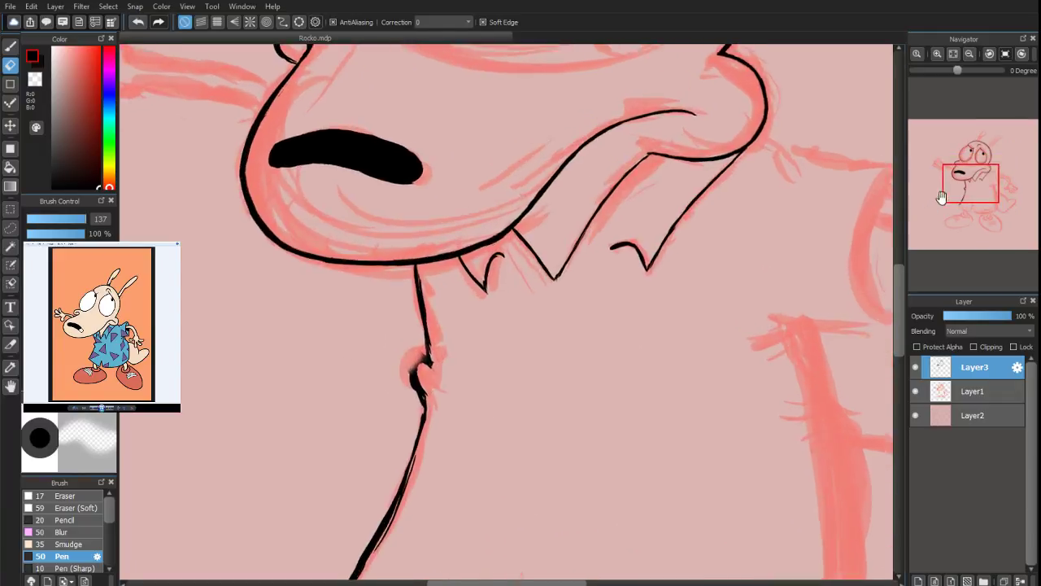
pyautogui.moveTo(990, 187); pyautogui.dragTo(990, 200)
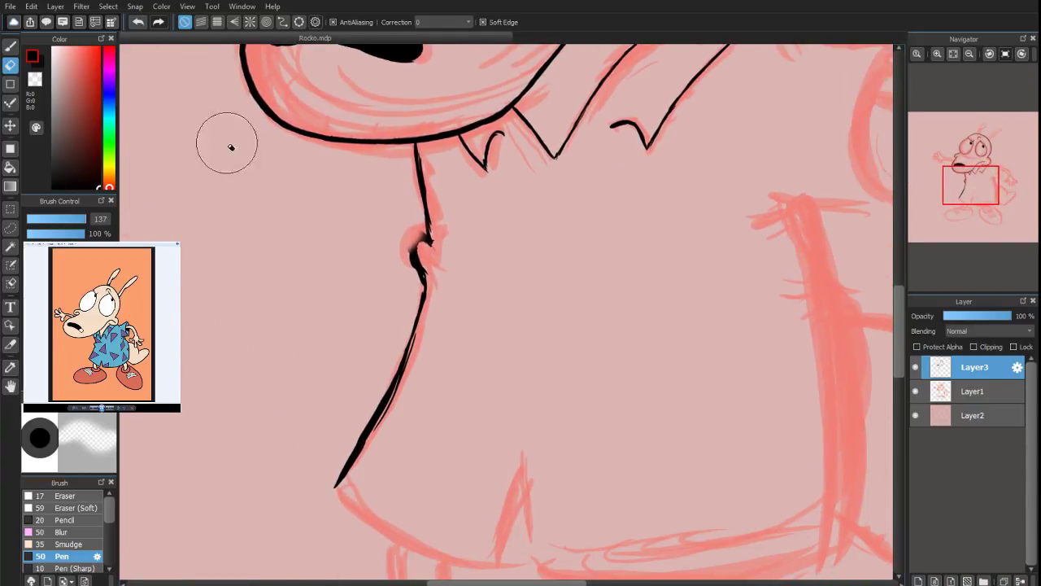
pyautogui.click(13, 47)
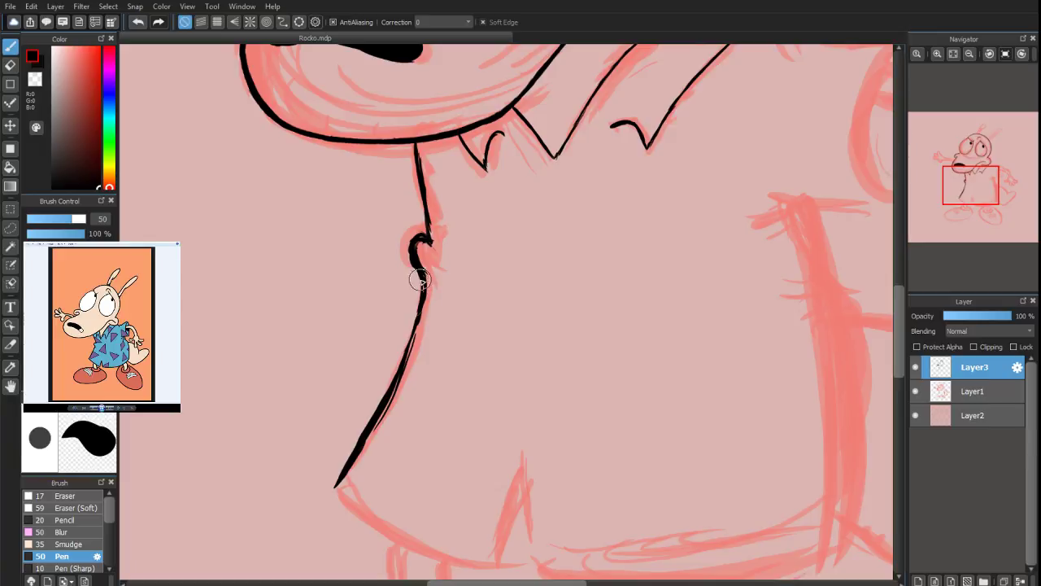
pyautogui.moveTo(403, 366); pyautogui.dragTo(385, 409)
# Ink the shirt's hem from the front corner to the slit, and draw both sides of the slit's inverted V
pyautogui.moveTo(339, 486)
pyautogui.mouseDown()
pyautogui.moveTo(386, 532)
pyautogui.moveTo(361, 507)
pyautogui.moveTo(377, 526)
pyautogui.moveTo(471, 563)
pyautogui.moveTo(504, 558)
pyautogui.mouseUp()
pyautogui.moveTo(960, 194); pyautogui.dragTo(971, 191)
pyautogui.moveTo(522, 397)
pyautogui.mouseDown()
pyautogui.moveTo(495, 485)
pyautogui.moveTo(526, 420)
pyautogui.moveTo(542, 489)
pyautogui.mouseUp()
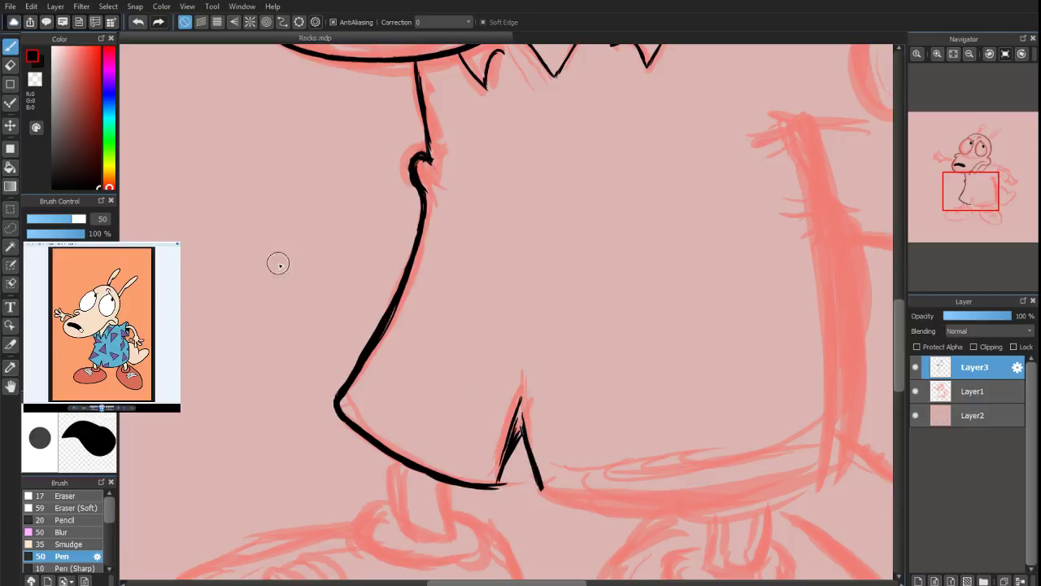
# Erase the excess ink at the hem slit's tip, reduce the Eraser to 61 and thin the shirt's lower front edge
pyautogui.click(10, 65)
pyautogui.moveTo(516, 396); pyautogui.dragTo(506, 418)
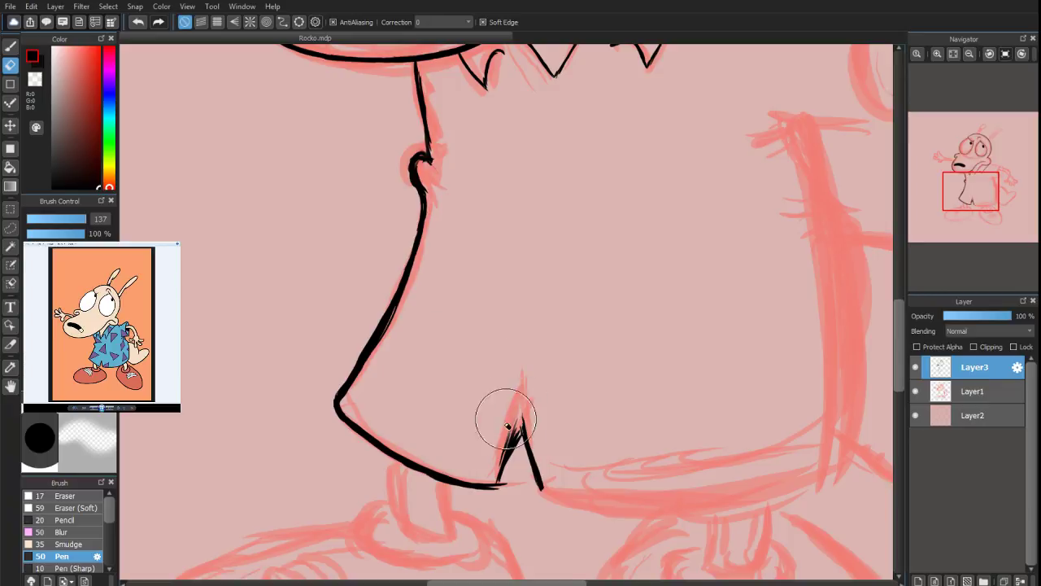
pyautogui.click(79, 225)
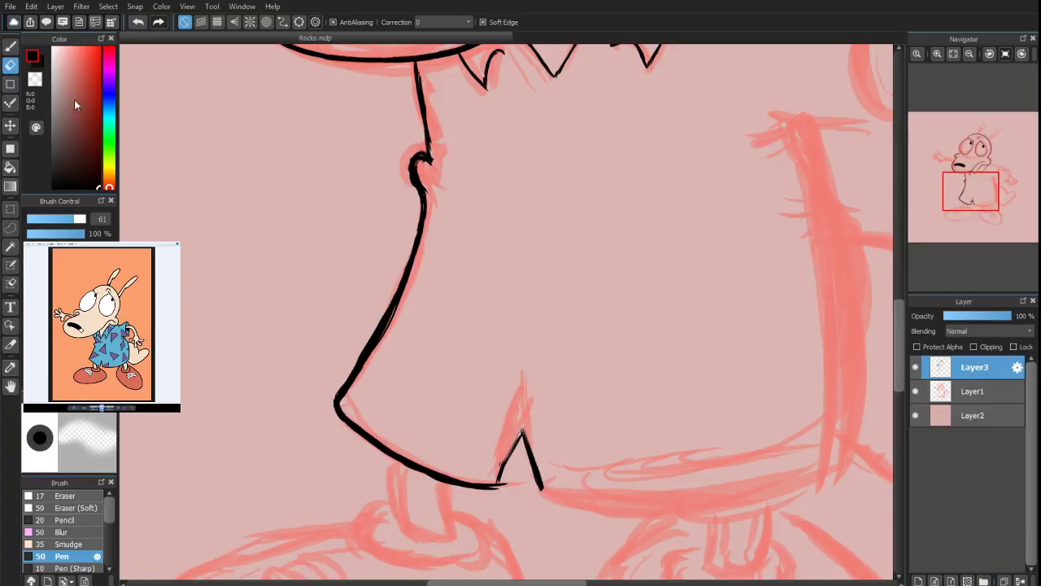
pyautogui.moveTo(363, 340)
pyautogui.mouseDown()
pyautogui.moveTo(381, 286)
pyautogui.moveTo(347, 366)
pyautogui.mouseUp()
pyautogui.hotkey('ctrl', 'z')
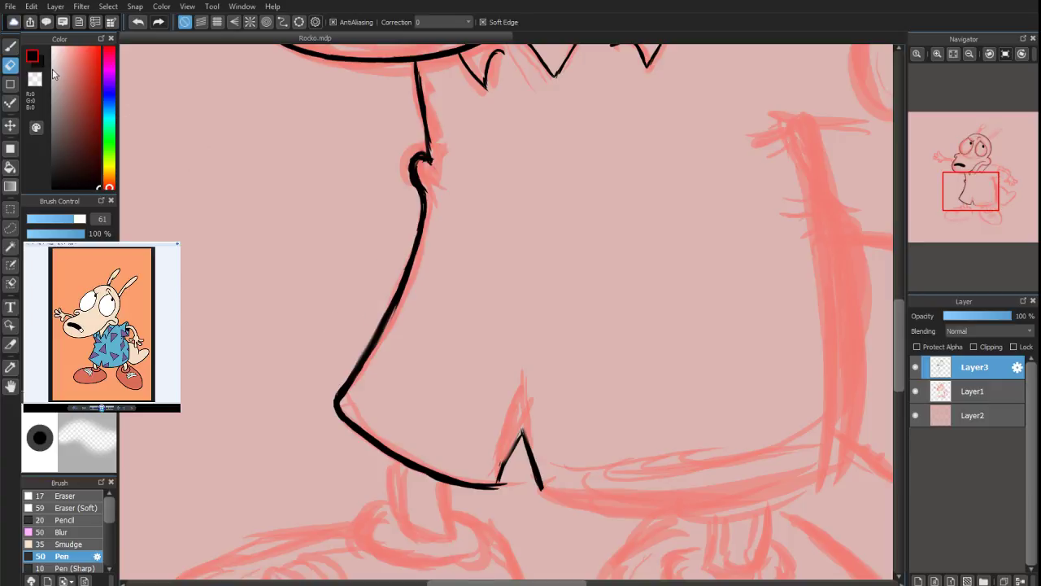
# Re-ink the shirt's lower front edge with the Pen and thicken the far side of the hem slit
pyautogui.press('b')
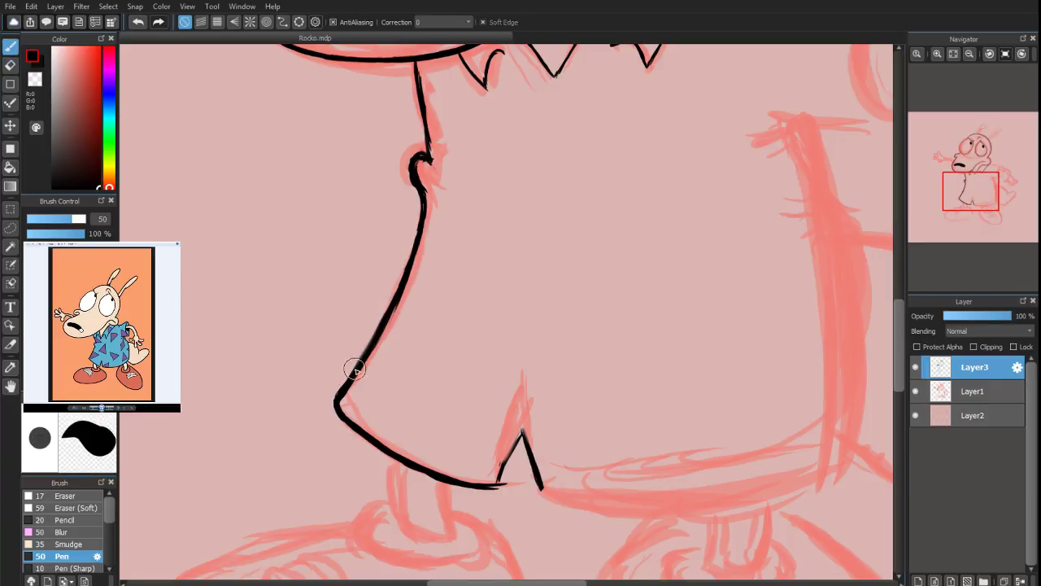
pyautogui.moveTo(391, 309); pyautogui.dragTo(336, 393)
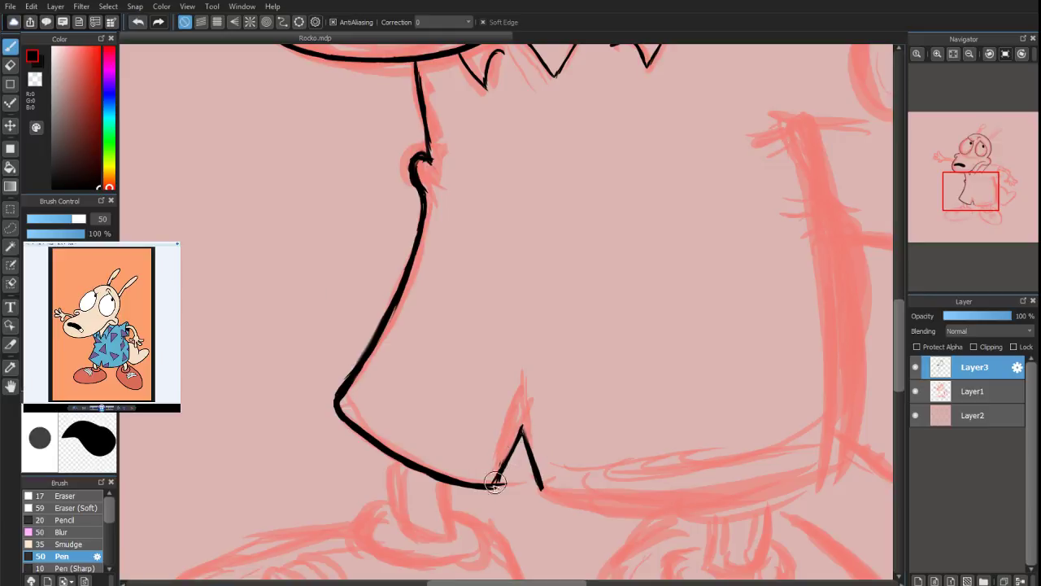
pyautogui.moveTo(521, 427); pyautogui.dragTo(539, 484)
pyautogui.moveTo(521, 426); pyautogui.dragTo(529, 450)
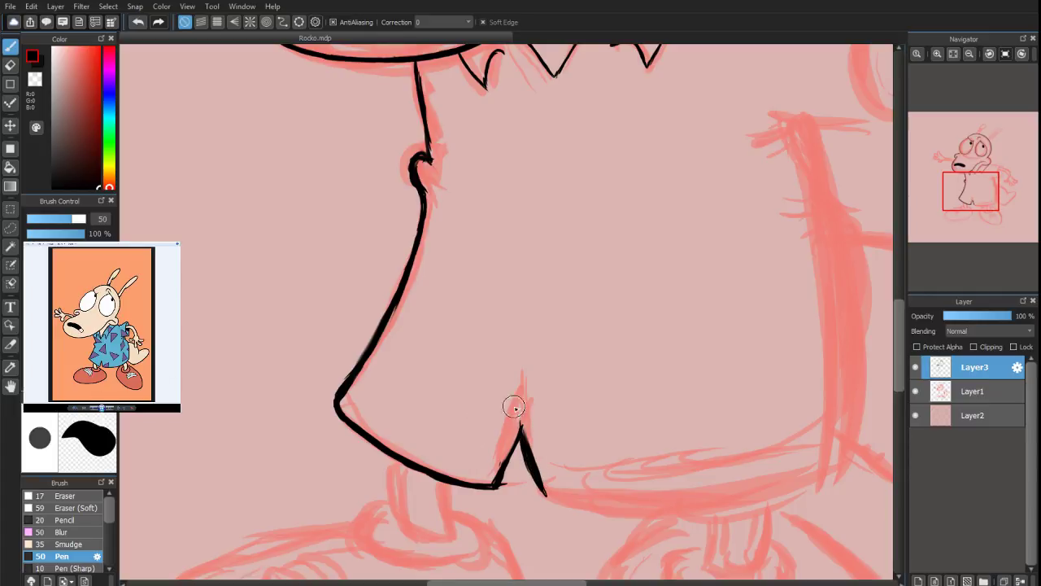
# Thin the far side of the hem slit with the Eraser and trim the ink at its near lower corner
pyautogui.click(10, 65)
pyautogui.moveTo(530, 435)
pyautogui.mouseDown()
pyautogui.moveTo(526, 421)
pyautogui.moveTo(512, 429)
pyautogui.mouseUp()
pyautogui.moveTo(527, 485); pyautogui.dragTo(502, 488)
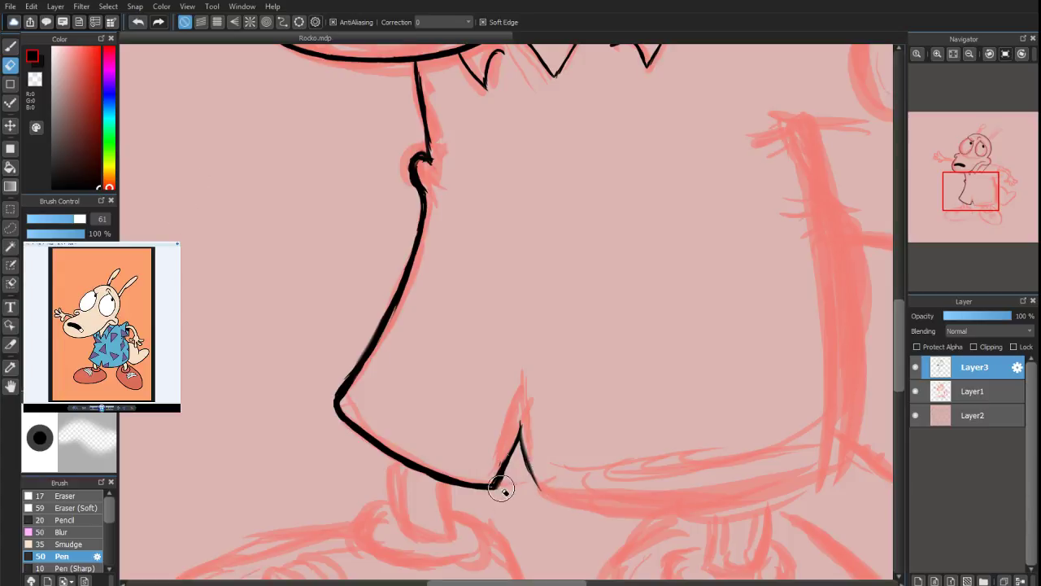
# Ink the front leg below the shirt hem with the Pen and outline the oval shoe cuff around the ankle
pyautogui.click(10, 48)
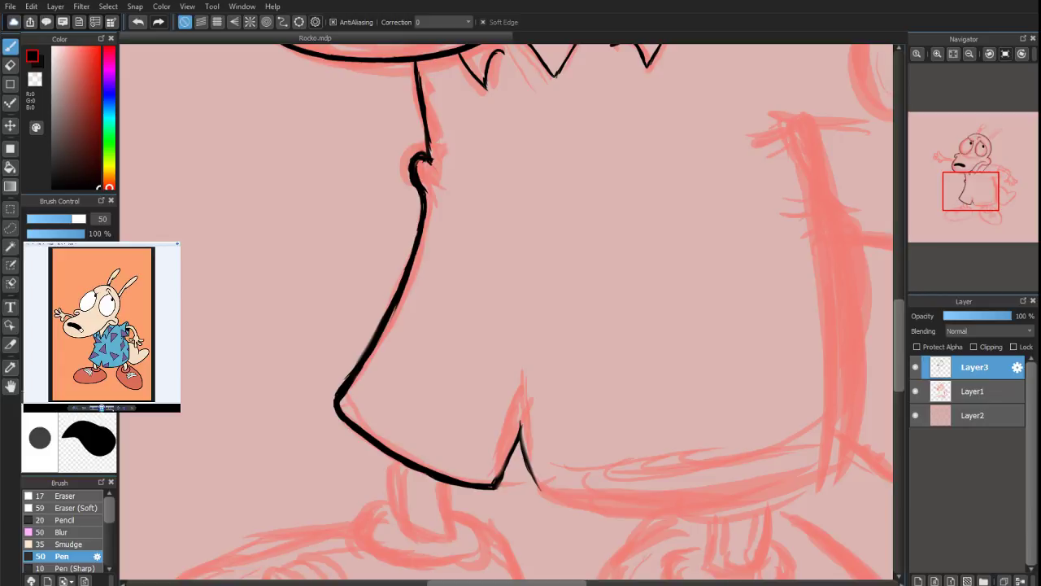
pyautogui.hotkey('shift', 'space')
pyautogui.moveTo(969, 201); pyautogui.dragTo(971, 214)
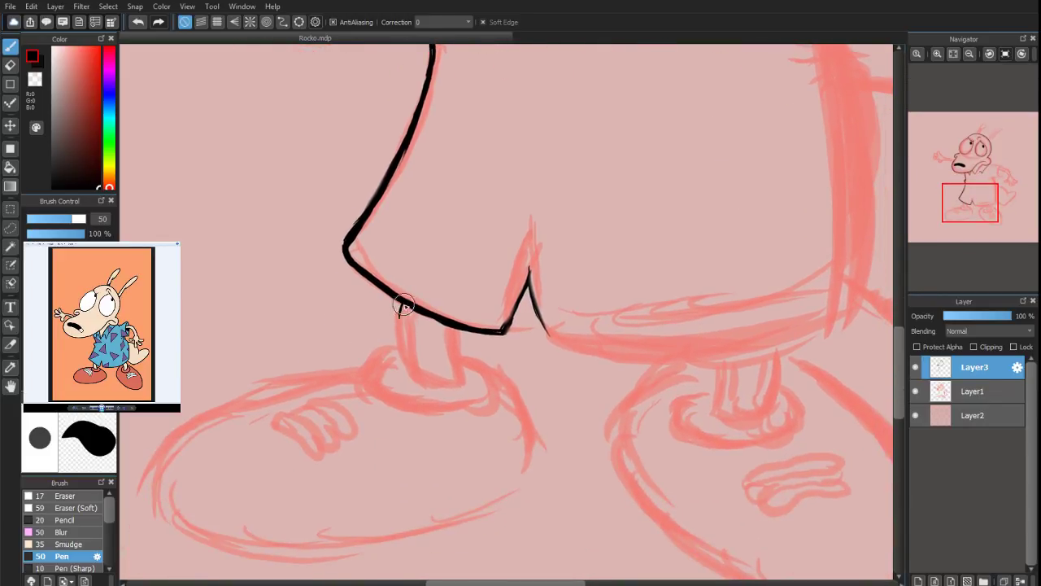
pyautogui.moveTo(402, 306); pyautogui.dragTo(407, 360)
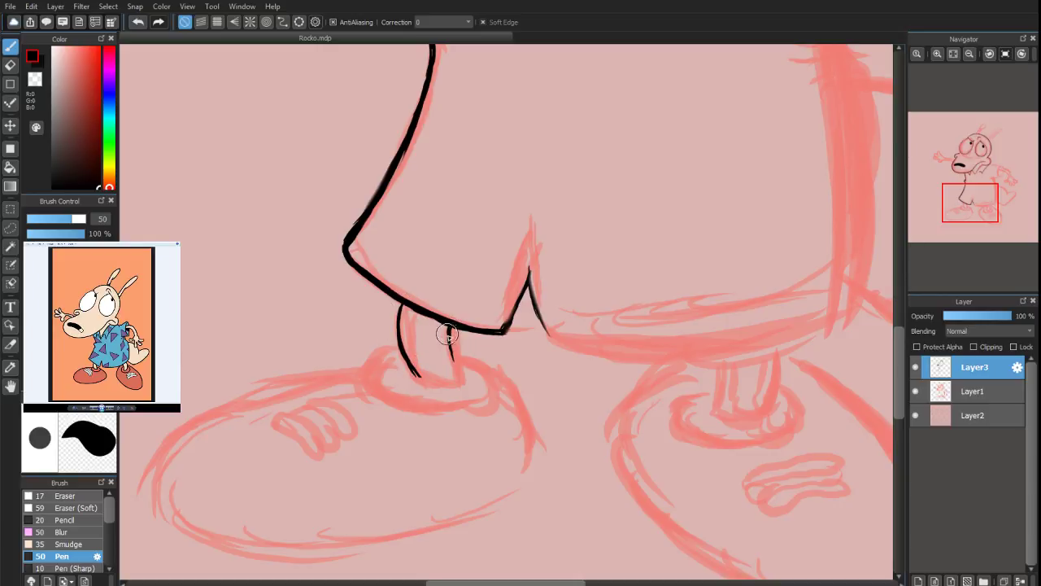
pyautogui.moveTo(449, 337)
pyautogui.mouseDown()
pyautogui.moveTo(456, 364)
pyautogui.moveTo(395, 353)
pyautogui.moveTo(447, 388)
pyautogui.moveTo(409, 373)
pyautogui.mouseUp()
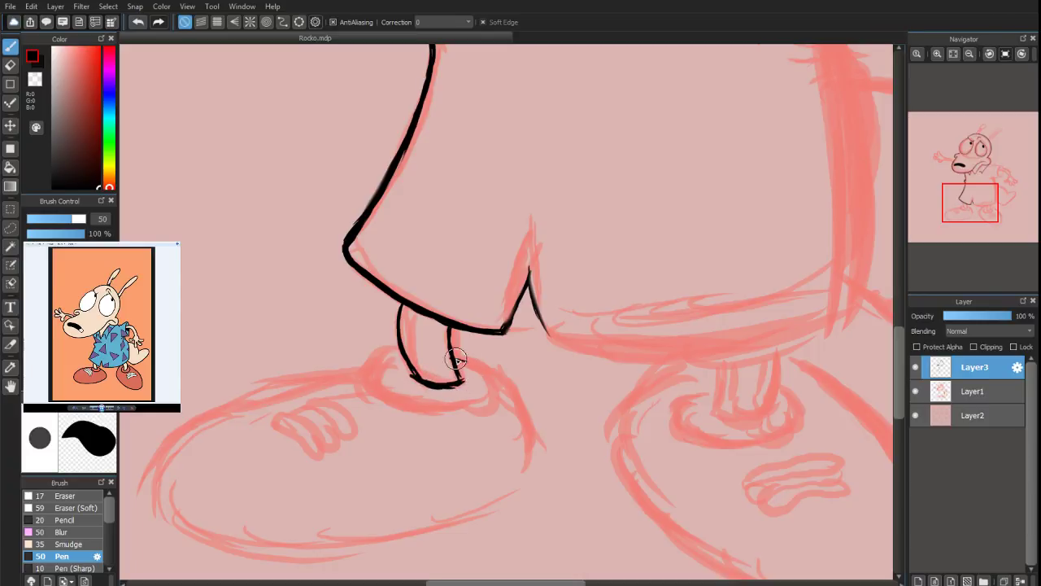
pyautogui.moveTo(456, 360); pyautogui.dragTo(483, 370)
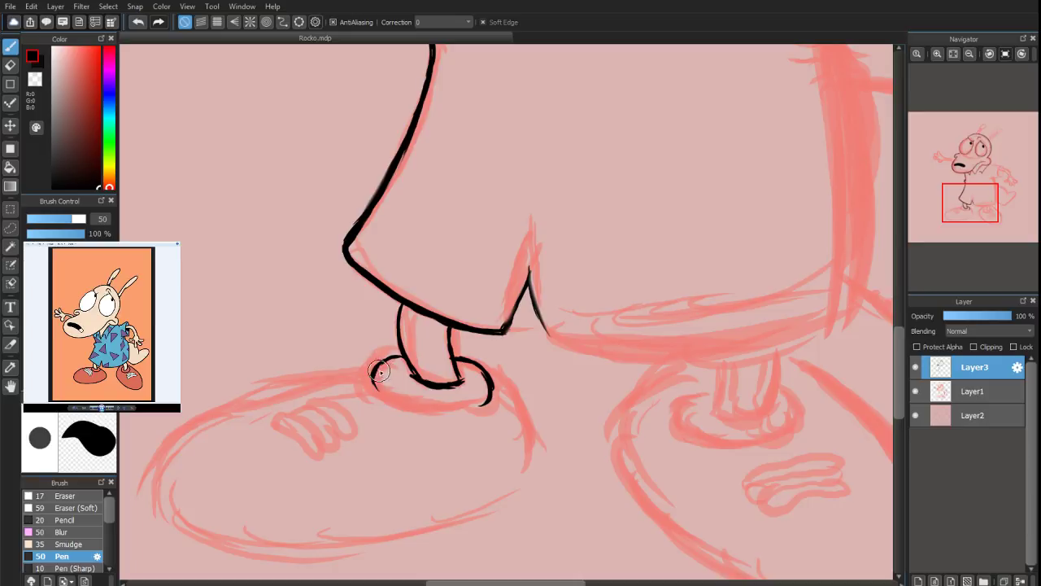
pyautogui.moveTo(380, 395)
pyautogui.mouseDown()
pyautogui.moveTo(432, 415)
pyautogui.moveTo(389, 402)
pyautogui.moveTo(460, 411)
pyautogui.mouseUp()
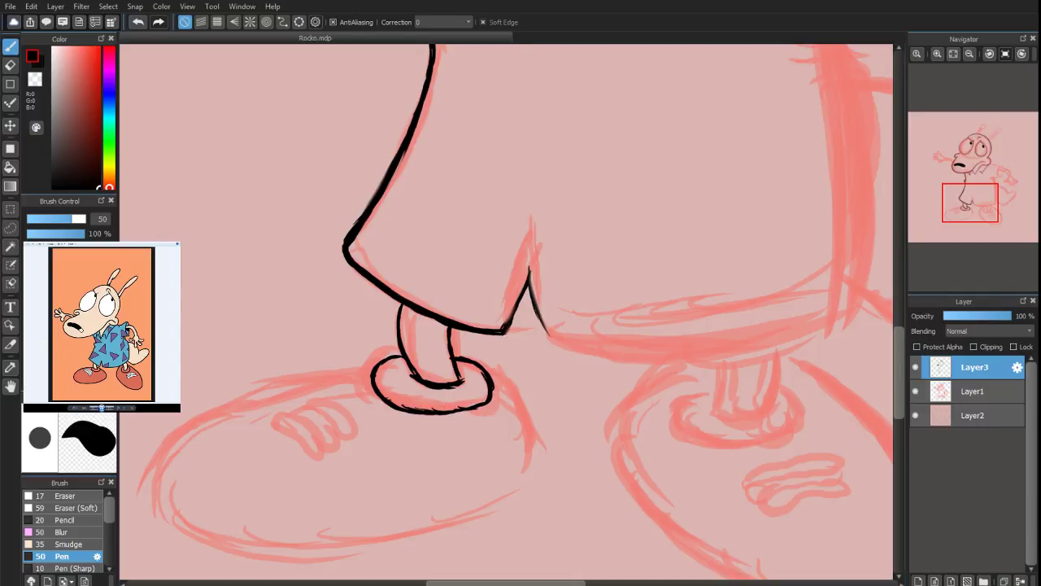
# Smooth and thin the shoe cuff's lower outline and the leg's bottom curve with the Eraser
pyautogui.scroll(3, 972, 215)
pyautogui.moveTo(971, 216); pyautogui.dragTo(966, 214)
pyautogui.click(11, 65)
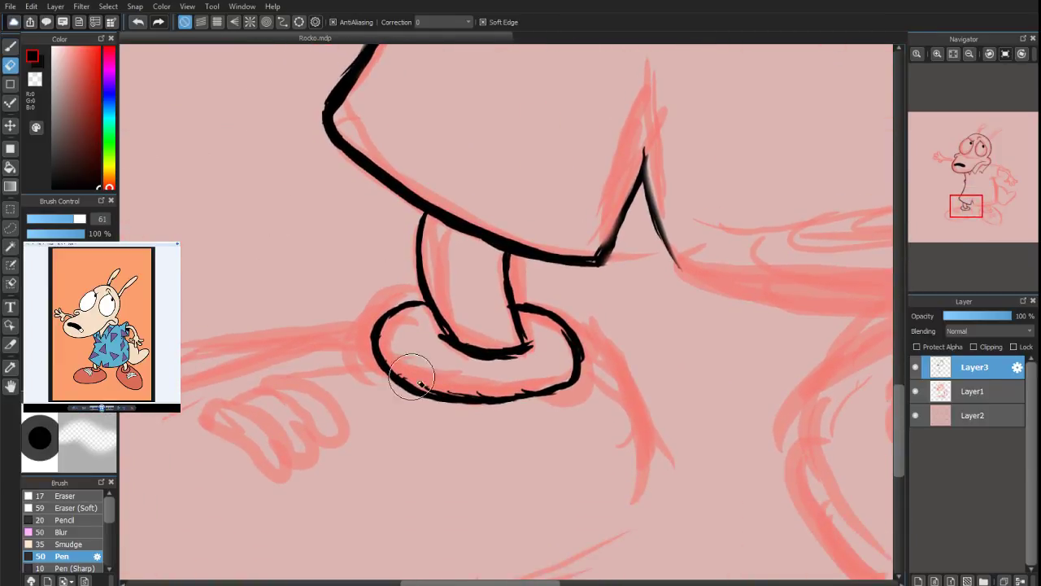
pyautogui.moveTo(450, 384)
pyautogui.mouseDown()
pyautogui.moveTo(590, 352)
pyautogui.moveTo(581, 388)
pyautogui.moveTo(554, 389)
pyautogui.moveTo(550, 330)
pyautogui.moveTo(563, 345)
pyautogui.moveTo(519, 293)
pyautogui.moveTo(541, 303)
pyautogui.moveTo(498, 295)
pyautogui.moveTo(507, 332)
pyautogui.moveTo(497, 318)
pyautogui.moveTo(523, 358)
pyautogui.moveTo(540, 354)
pyautogui.moveTo(444, 357)
pyautogui.moveTo(496, 362)
pyautogui.moveTo(468, 364)
pyautogui.moveTo(432, 329)
pyautogui.mouseUp()
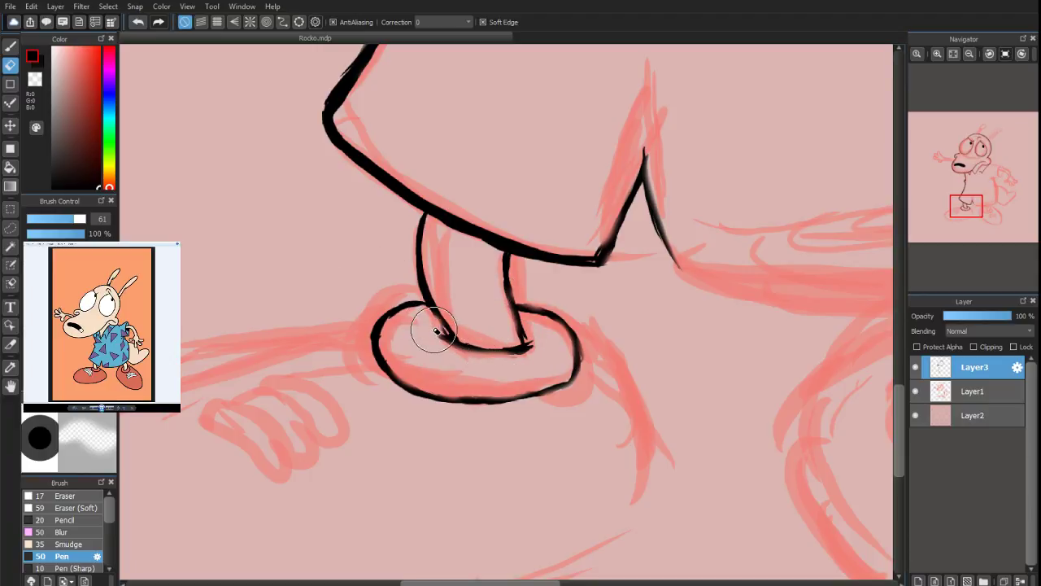
# Re-ink the leg's bottom curve and the far and lower edges of the shoe cuff with the Pen
pyautogui.click(8, 46)
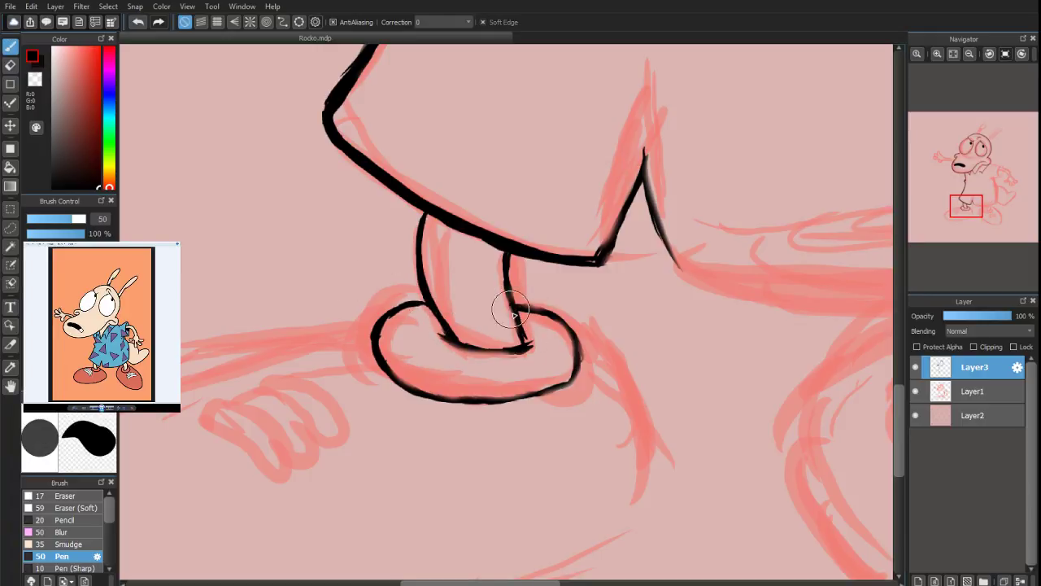
pyautogui.moveTo(514, 315)
pyautogui.mouseDown()
pyautogui.moveTo(516, 353)
pyautogui.moveTo(532, 338)
pyautogui.moveTo(492, 354)
pyautogui.moveTo(504, 353)
pyautogui.moveTo(458, 345)
pyautogui.mouseUp()
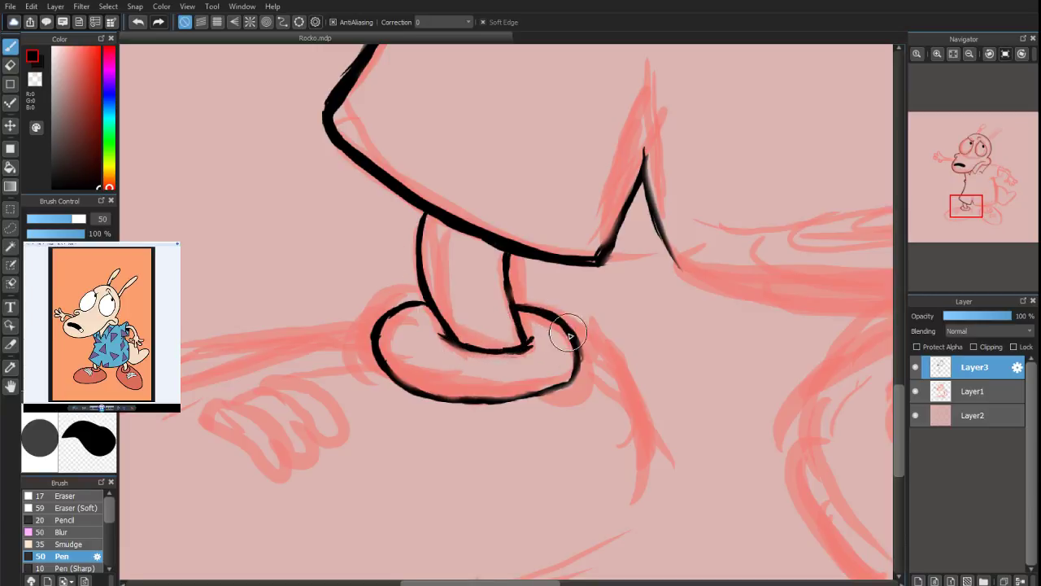
pyautogui.moveTo(570, 335)
pyautogui.mouseDown()
pyautogui.moveTo(548, 384)
pyautogui.moveTo(512, 399)
pyautogui.moveTo(434, 407)
pyautogui.mouseUp()
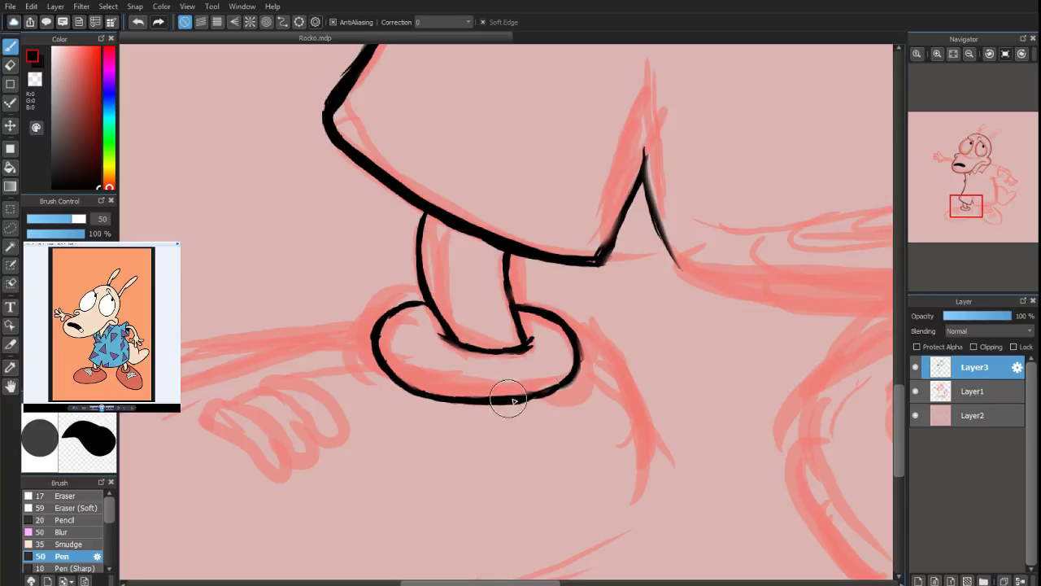
# Erase the rough lower far edge of the shoe cuff, and redraw it and the leg's back line with the Pen
pyautogui.click(11, 65)
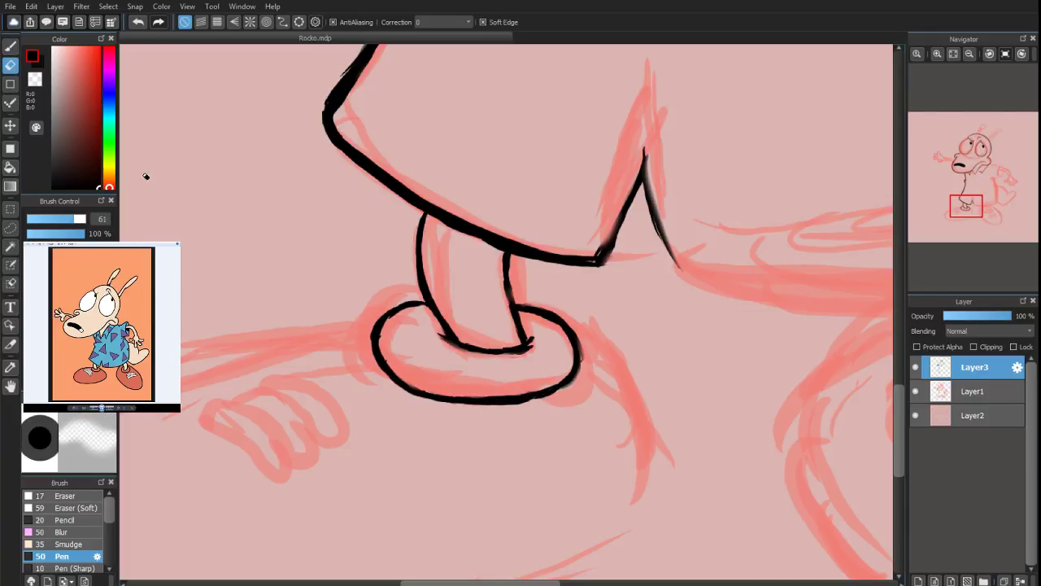
pyautogui.moveTo(515, 418)
pyautogui.mouseDown()
pyautogui.moveTo(507, 415)
pyautogui.moveTo(544, 412)
pyautogui.mouseUp()
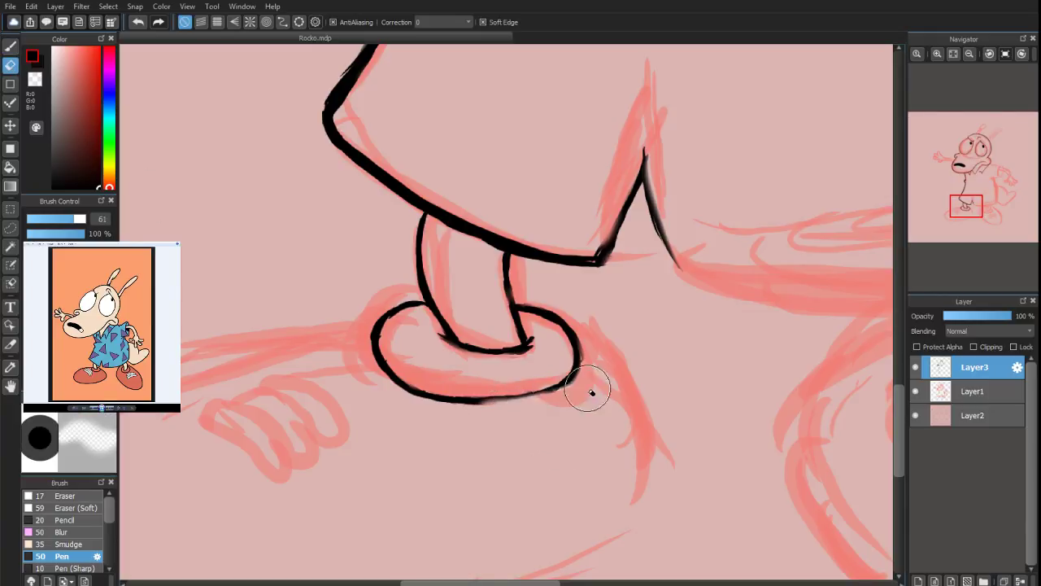
pyautogui.press('b')
pyautogui.moveTo(474, 403)
pyautogui.mouseDown()
pyautogui.moveTo(530, 393)
pyautogui.moveTo(506, 395)
pyautogui.moveTo(558, 366)
pyautogui.moveTo(540, 390)
pyautogui.moveTo(559, 372)
pyautogui.moveTo(482, 402)
pyautogui.mouseUp()
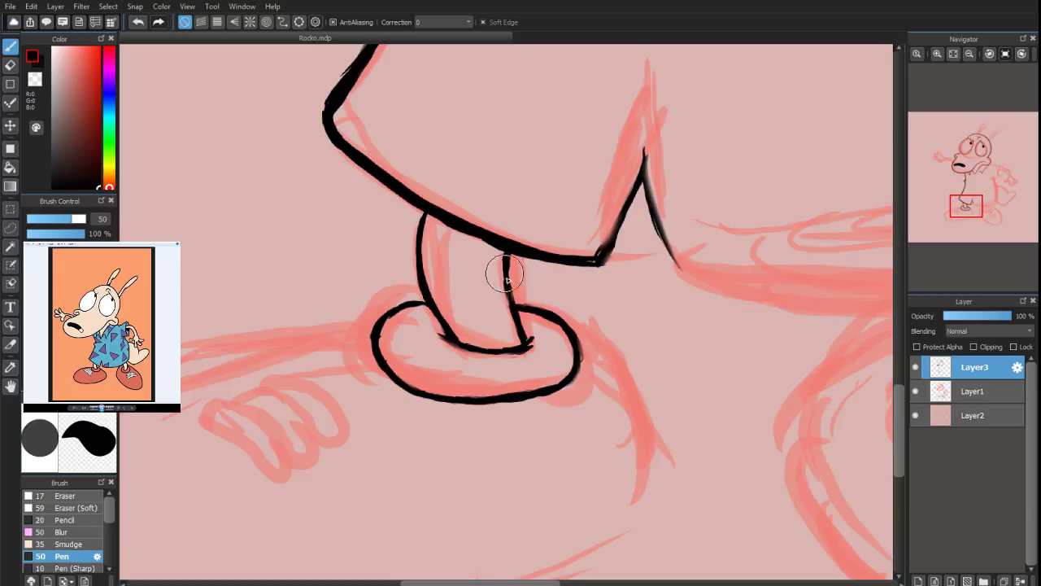
pyautogui.moveTo(504, 274); pyautogui.dragTo(515, 317)
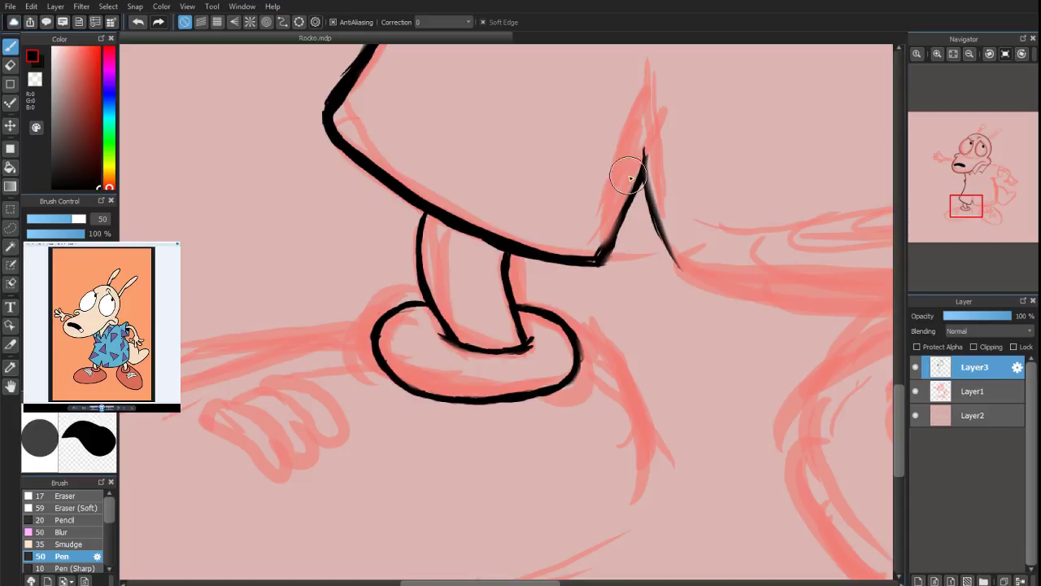
# Ink the heel of the front shoe in one curve from the cuff down to the sole, redoing the lower stroke
pyautogui.moveTo(966, 214); pyautogui.dragTo(963, 222)
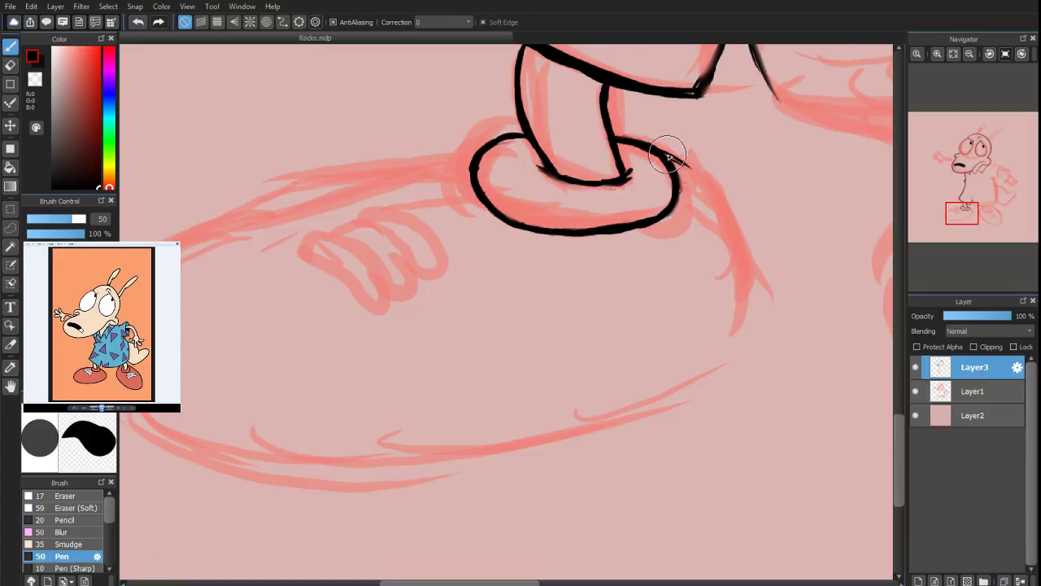
pyautogui.moveTo(675, 163); pyautogui.dragTo(716, 195)
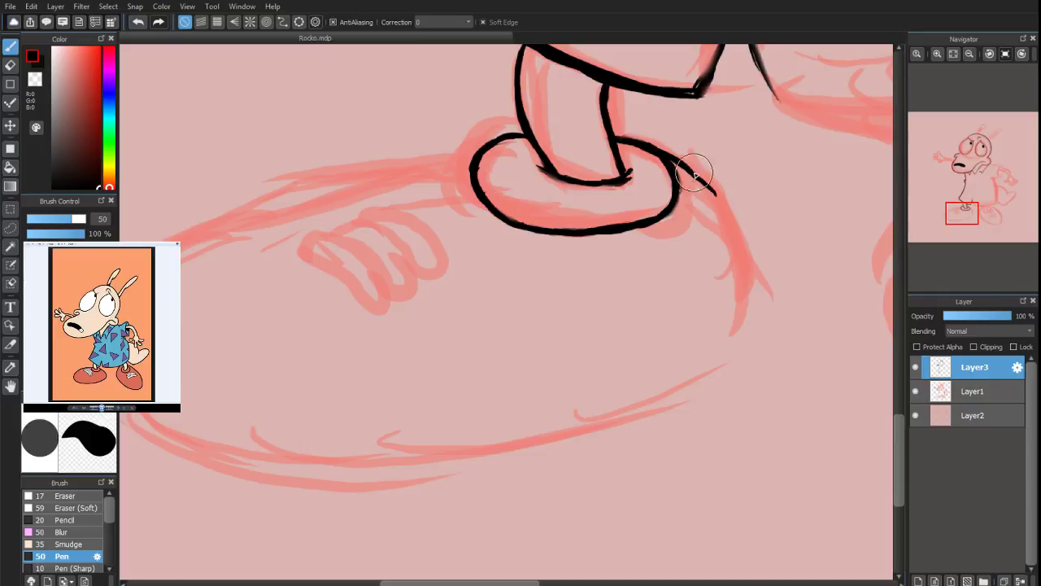
pyautogui.moveTo(683, 166); pyautogui.dragTo(733, 226)
pyautogui.moveTo(707, 182); pyautogui.dragTo(754, 277)
pyautogui.moveTo(722, 201); pyautogui.dragTo(760, 301)
pyautogui.moveTo(731, 225)
pyautogui.mouseDown()
pyautogui.moveTo(763, 330)
pyautogui.moveTo(758, 350)
pyautogui.mouseUp()
pyautogui.hotkey('ctrl', 'z')
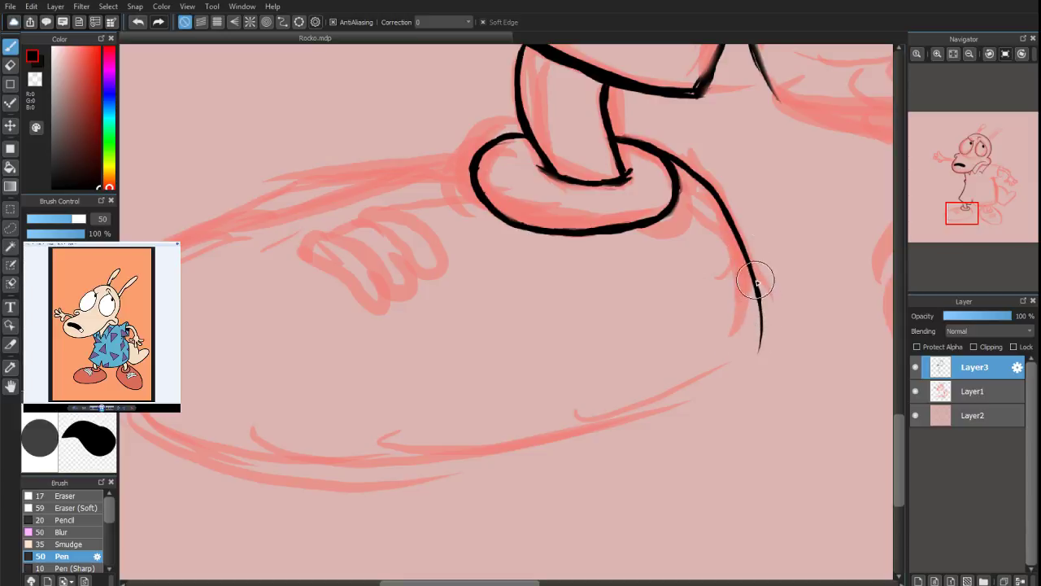
pyautogui.moveTo(757, 279)
pyautogui.mouseDown()
pyautogui.moveTo(749, 324)
pyautogui.moveTo(759, 350)
pyautogui.mouseUp()
pyautogui.moveTo(760, 309)
pyautogui.mouseDown()
pyautogui.moveTo(738, 368)
pyautogui.moveTo(759, 358)
pyautogui.moveTo(761, 345)
pyautogui.moveTo(729, 376)
pyautogui.mouseUp()
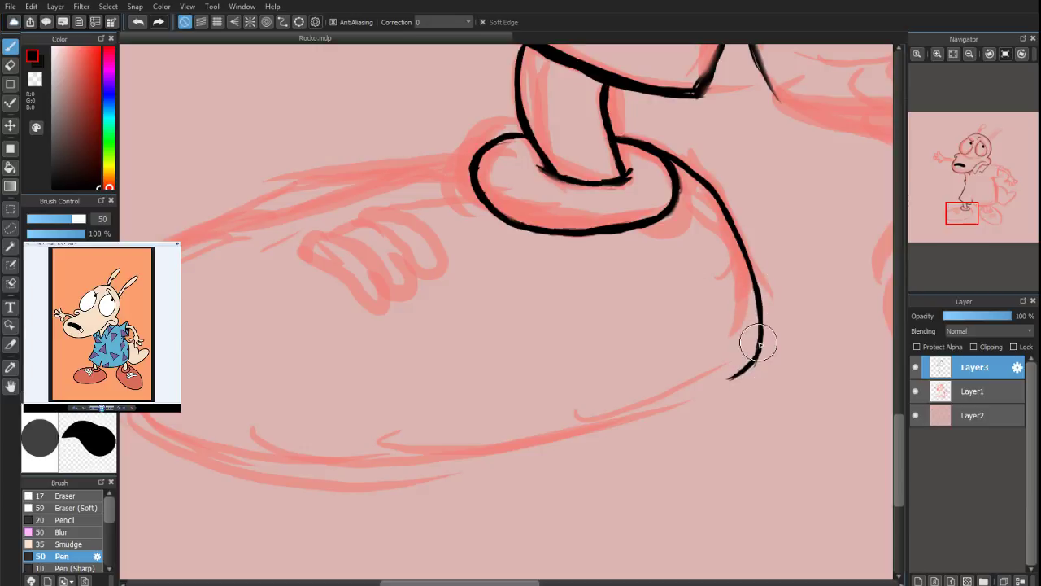
# Ink the top of the front shoe from the cuff toward the toe and thin the line with the Eraser
pyautogui.moveTo(962, 227)
pyautogui.mouseDown()
pyautogui.moveTo(944, 220)
pyautogui.moveTo(958, 218)
pyautogui.mouseUp()
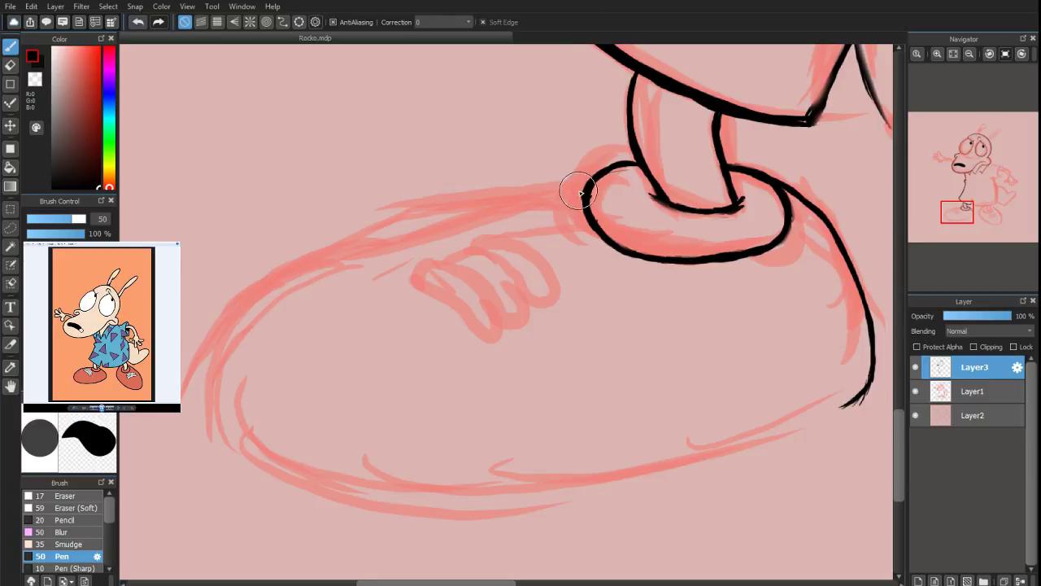
pyautogui.moveTo(586, 182); pyautogui.dragTo(453, 207)
pyautogui.moveTo(592, 180)
pyautogui.mouseDown()
pyautogui.moveTo(549, 188)
pyautogui.moveTo(564, 174)
pyautogui.moveTo(465, 202)
pyautogui.moveTo(521, 195)
pyautogui.moveTo(409, 209)
pyautogui.moveTo(477, 186)
pyautogui.moveTo(513, 190)
pyautogui.moveTo(396, 209)
pyautogui.moveTo(435, 202)
pyautogui.moveTo(303, 259)
pyautogui.moveTo(318, 244)
pyautogui.moveTo(271, 297)
pyautogui.moveTo(326, 236)
pyautogui.moveTo(403, 217)
pyautogui.moveTo(361, 205)
pyautogui.moveTo(379, 186)
pyautogui.moveTo(435, 218)
pyautogui.moveTo(562, 196)
pyautogui.moveTo(375, 235)
pyautogui.moveTo(249, 328)
pyautogui.moveTo(237, 351)
pyautogui.mouseUp()
pyautogui.click(11, 67)
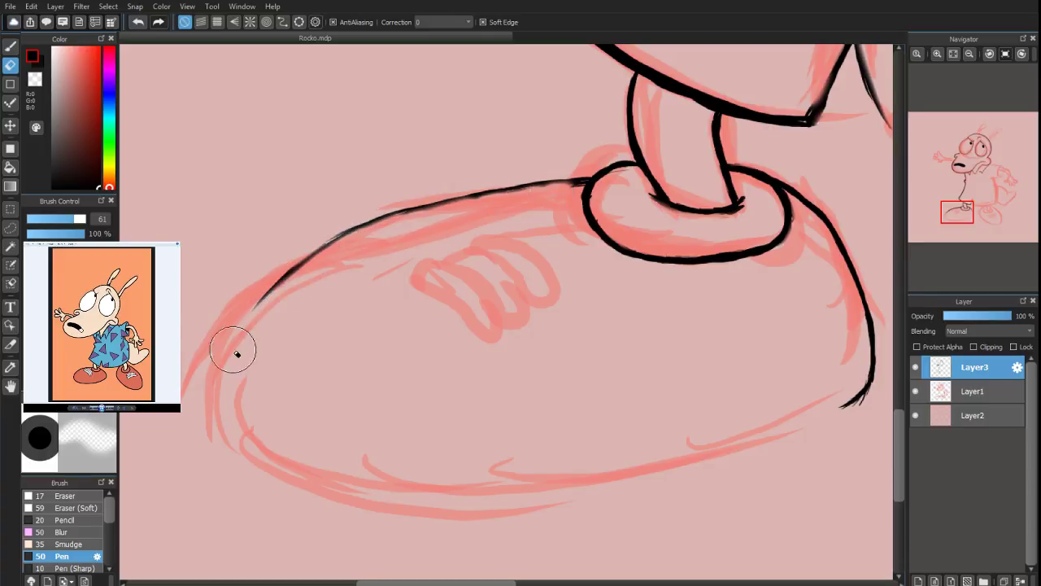
# Thicken the shoe's upper line with the Pen and carry it around the toe to the sole
pyautogui.click(10, 46)
pyautogui.moveTo(437, 209)
pyautogui.mouseDown()
pyautogui.moveTo(379, 221)
pyautogui.moveTo(302, 255)
pyautogui.moveTo(291, 272)
pyautogui.moveTo(323, 233)
pyautogui.moveTo(258, 298)
pyautogui.moveTo(231, 343)
pyautogui.moveTo(263, 295)
pyautogui.moveTo(225, 367)
pyautogui.moveTo(227, 393)
pyautogui.moveTo(228, 348)
pyautogui.moveTo(248, 319)
pyautogui.moveTo(226, 426)
pyautogui.moveTo(228, 400)
pyautogui.moveTo(286, 470)
pyautogui.mouseUp()
pyautogui.moveTo(225, 426); pyautogui.dragTo(249, 451)
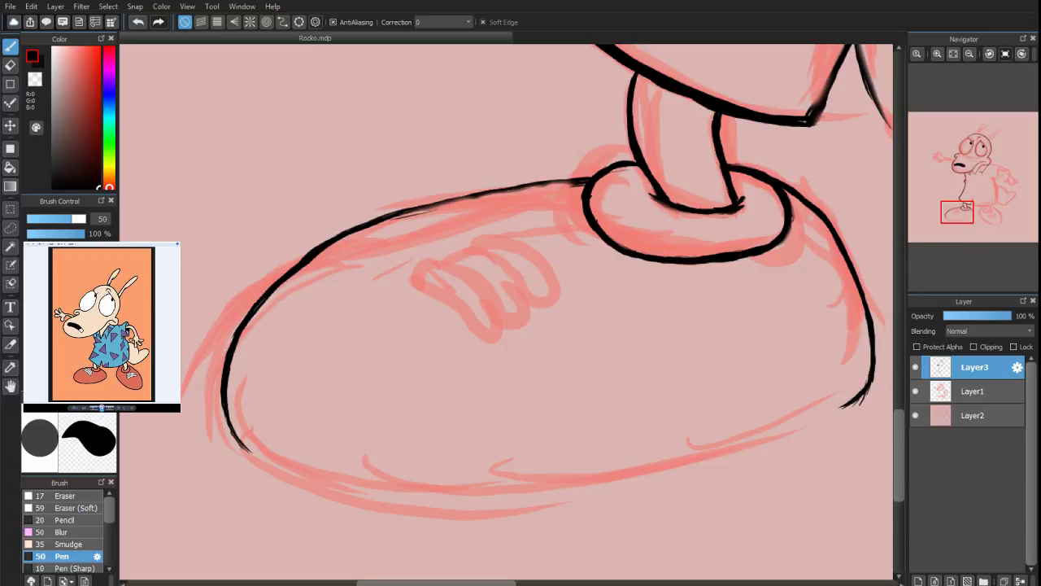
# Ink the sole of the front shoe from the toe to the heel, closing the shoe outline
pyautogui.moveTo(974, 185)
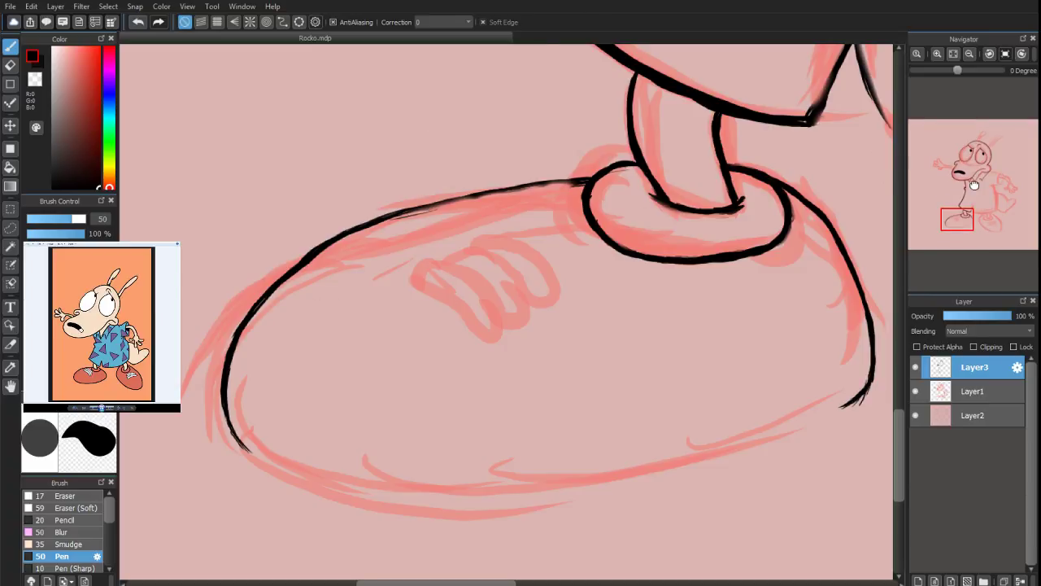
pyautogui.scroll(-3, 974, 186)
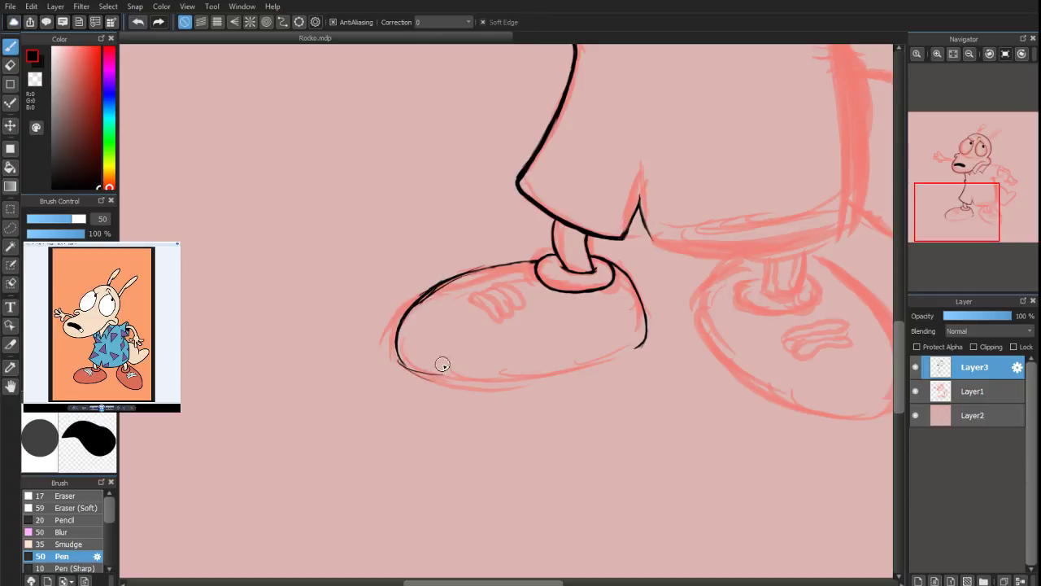
pyautogui.moveTo(431, 371); pyautogui.dragTo(547, 375)
pyautogui.moveTo(473, 383)
pyautogui.mouseDown()
pyautogui.moveTo(596, 367)
pyautogui.moveTo(525, 378)
pyautogui.moveTo(633, 350)
pyautogui.mouseUp()
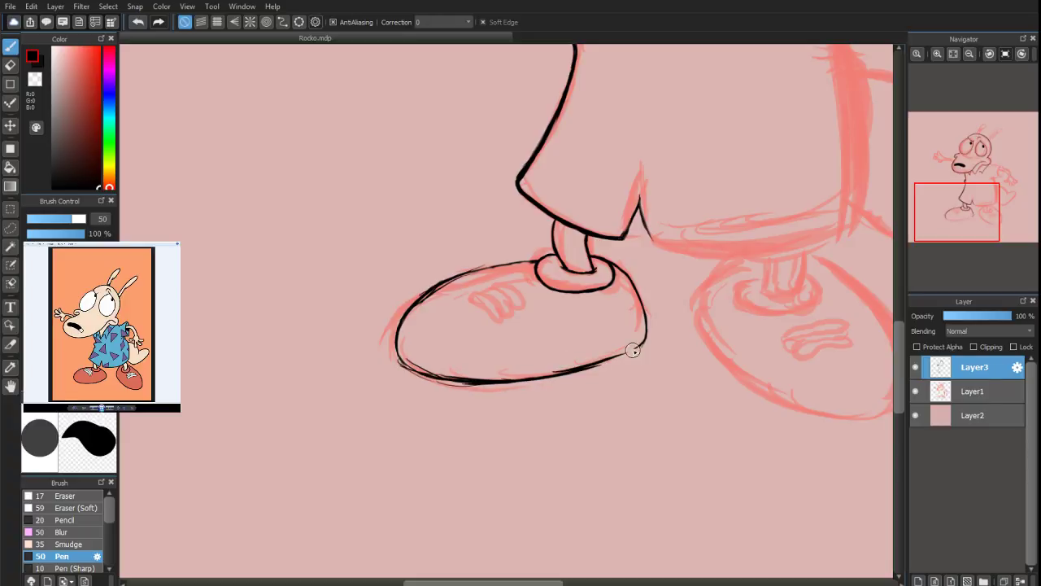
# Ink the shoelaces on the front shoe and clean up their overlapping lines with the Eraser at size 26
pyautogui.moveTo(971, 223); pyautogui.dragTo(970, 216)
pyautogui.scroll(2, 992, 231)
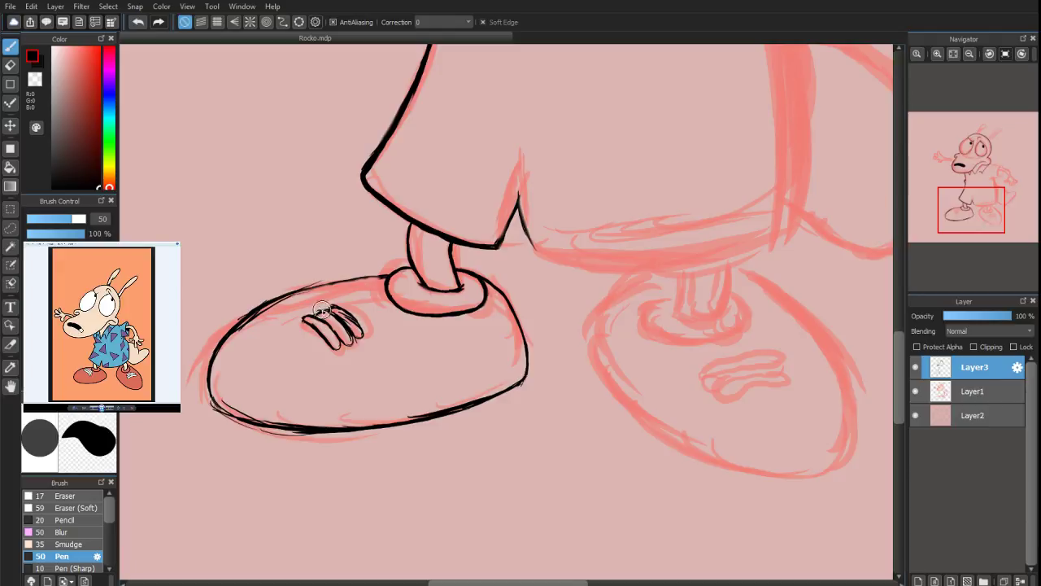
pyautogui.click(10, 66)
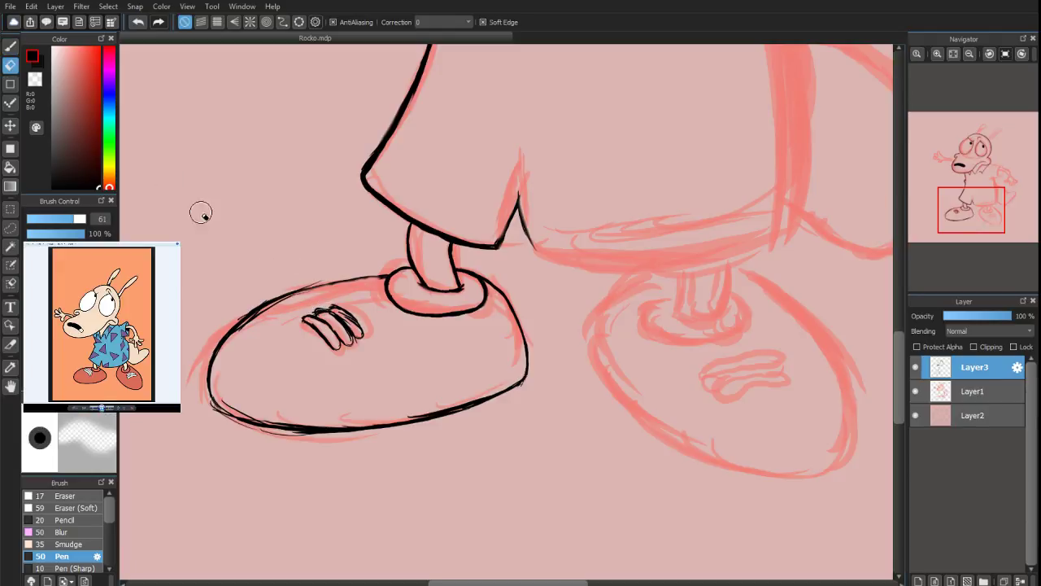
pyautogui.moveTo(62, 223); pyautogui.dragTo(57, 222)
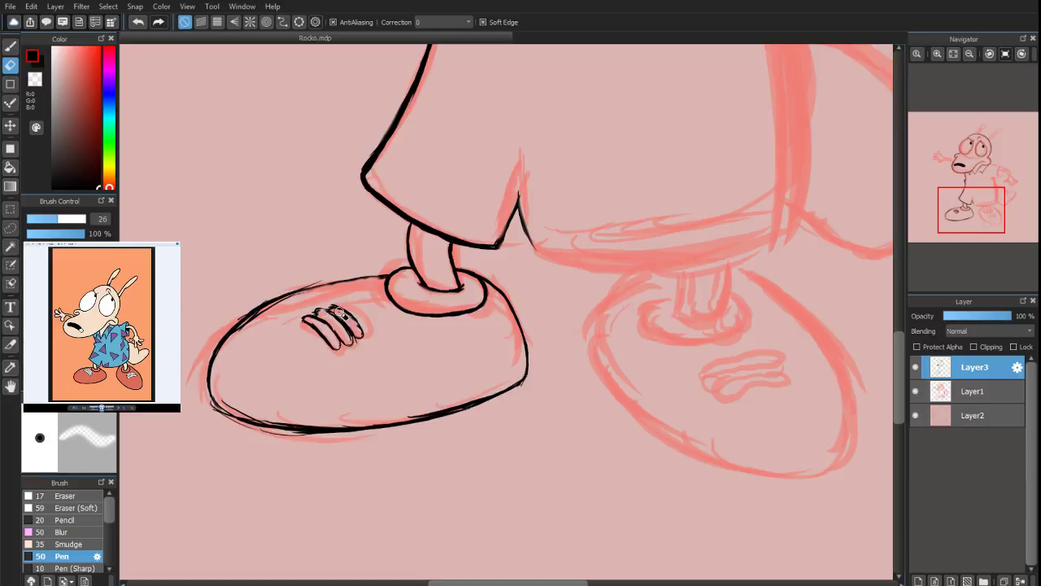
# Thicken the front shoe's outline around the toe and along the front of the sole with the Pen
pyautogui.click(10, 47)
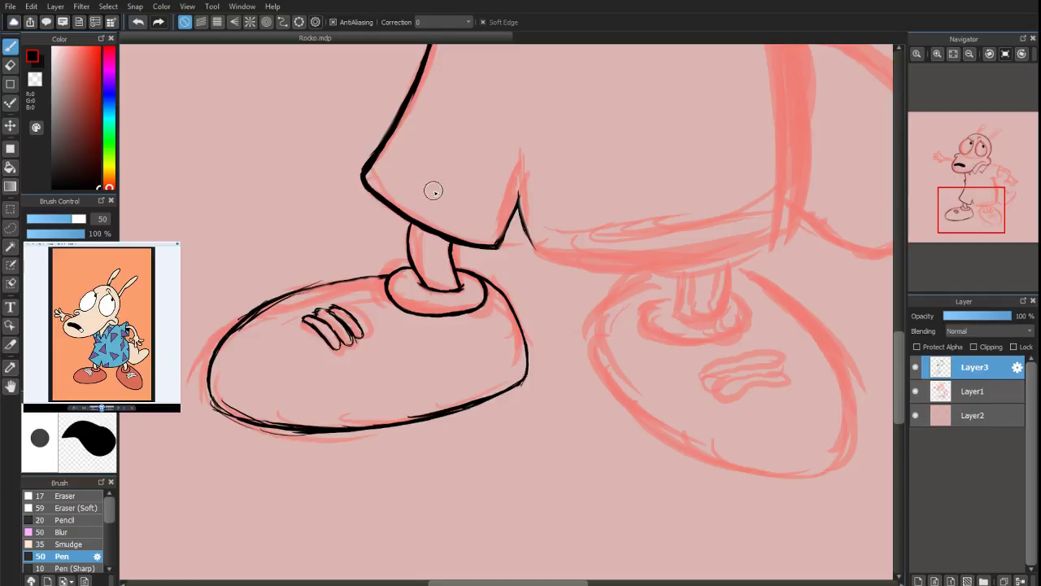
pyautogui.moveTo(302, 285)
pyautogui.mouseDown()
pyautogui.moveTo(330, 282)
pyautogui.moveTo(281, 296)
pyautogui.moveTo(230, 337)
pyautogui.mouseUp()
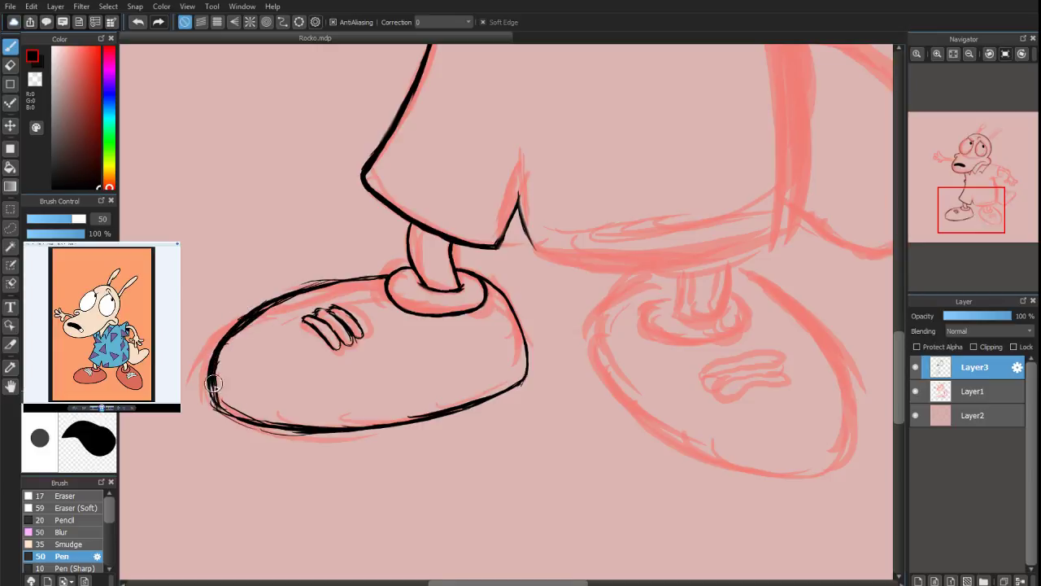
pyautogui.moveTo(213, 384)
pyautogui.mouseDown()
pyautogui.moveTo(255, 398)
pyautogui.moveTo(225, 407)
pyautogui.moveTo(296, 431)
pyautogui.moveTo(329, 429)
pyautogui.mouseUp()
pyautogui.moveTo(267, 420); pyautogui.dragTo(357, 426)
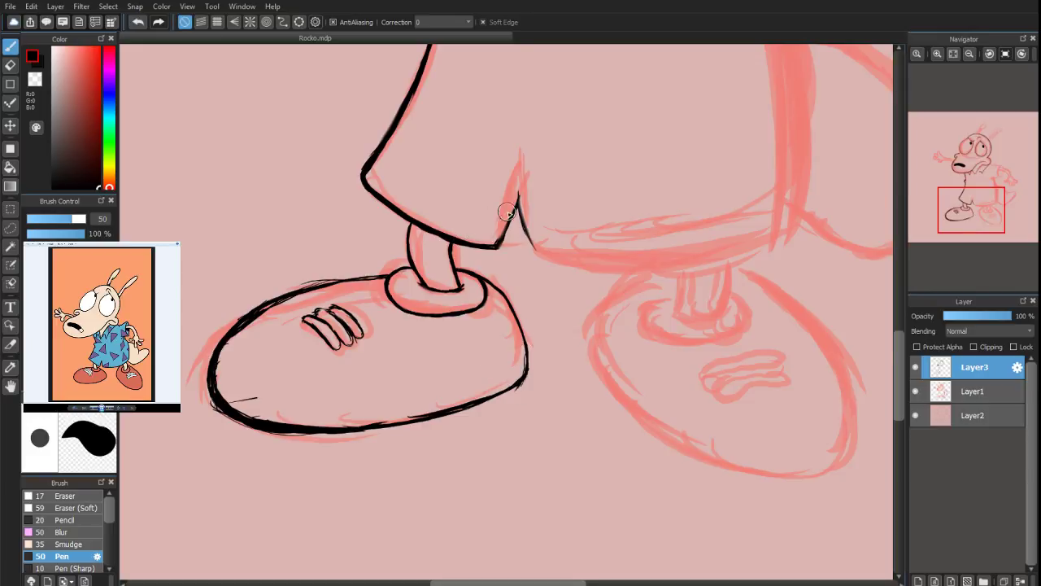
# Ink the rear side of the notch in the shirt hem with the Pen and curve it into the start of the bottom hem
pyautogui.moveTo(522, 216); pyautogui.dragTo(533, 247)
pyautogui.scroll(2, 971, 214)
pyautogui.moveTo(971, 218); pyautogui.dragTo(977, 205)
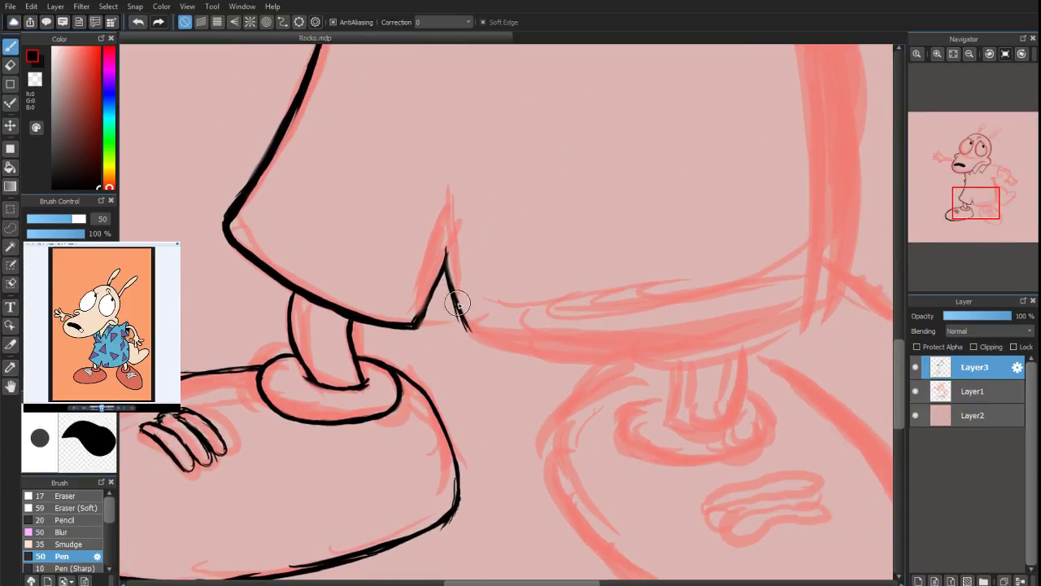
pyautogui.moveTo(465, 316)
pyautogui.mouseDown()
pyautogui.moveTo(479, 336)
pyautogui.moveTo(509, 338)
pyautogui.moveTo(477, 331)
pyautogui.moveTo(473, 318)
pyautogui.moveTo(483, 338)
pyautogui.moveTo(471, 332)
pyautogui.moveTo(507, 342)
pyautogui.moveTo(468, 331)
pyautogui.moveTo(549, 347)
pyautogui.mouseUp()
# With the canvas rotated about 94 degrees, ink and thicken the shirt's bottom hem from the notch to the back edge
pyautogui.moveTo(969, 101)
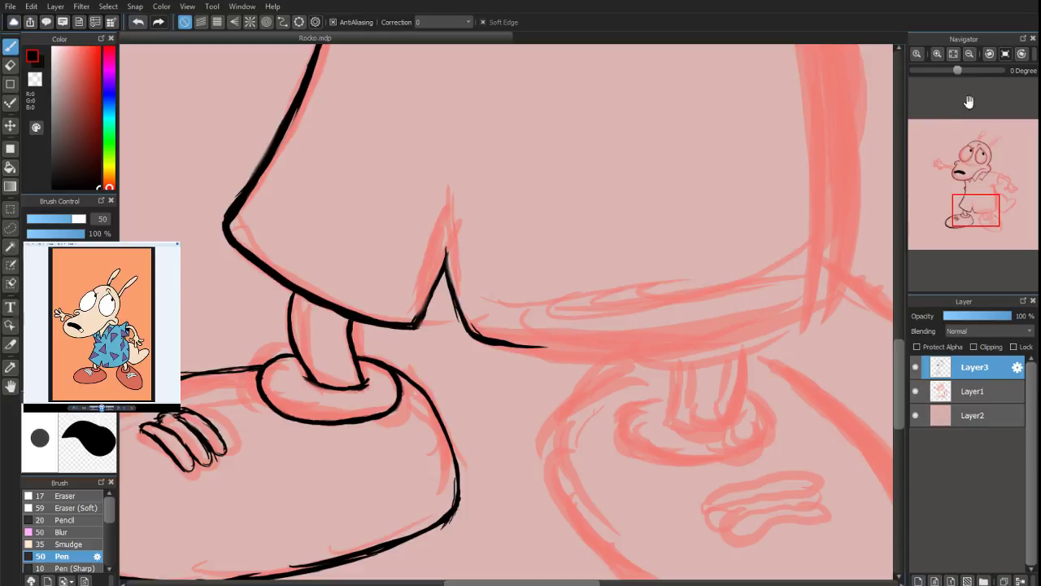
pyautogui.moveTo(960, 70); pyautogui.dragTo(984, 92)
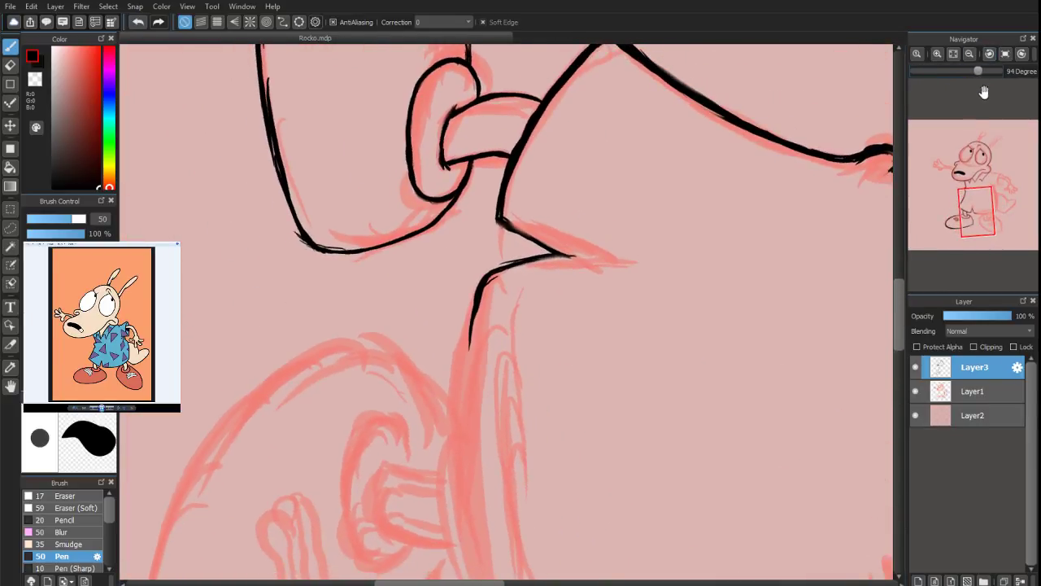
pyautogui.moveTo(976, 206)
pyautogui.mouseDown()
pyautogui.moveTo(988, 205)
pyautogui.moveTo(978, 211)
pyautogui.mouseUp()
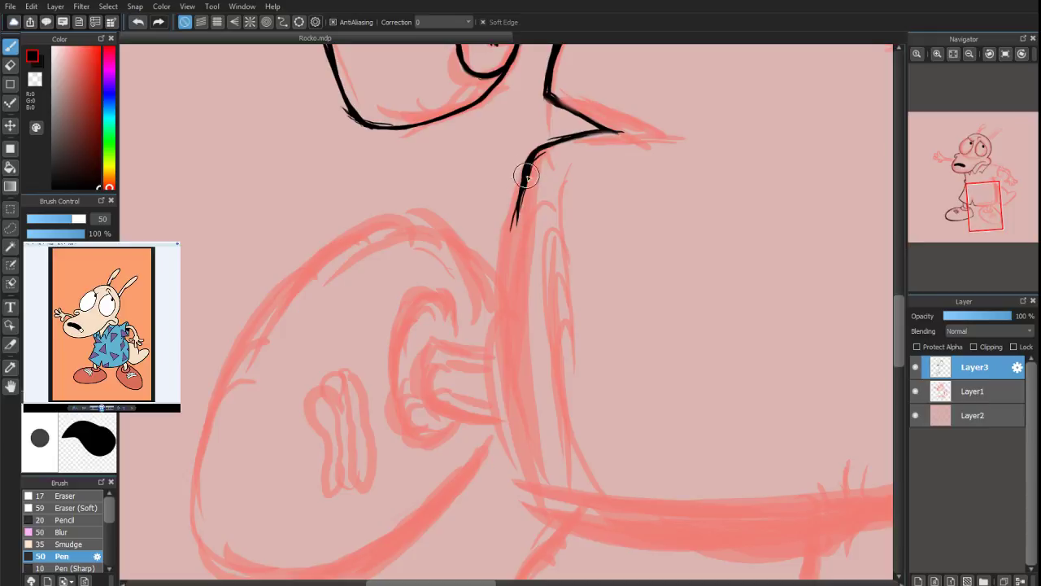
pyautogui.moveTo(528, 170); pyautogui.dragTo(507, 274)
pyautogui.moveTo(516, 209); pyautogui.dragTo(505, 353)
pyautogui.moveTo(507, 277); pyautogui.dragTo(508, 406)
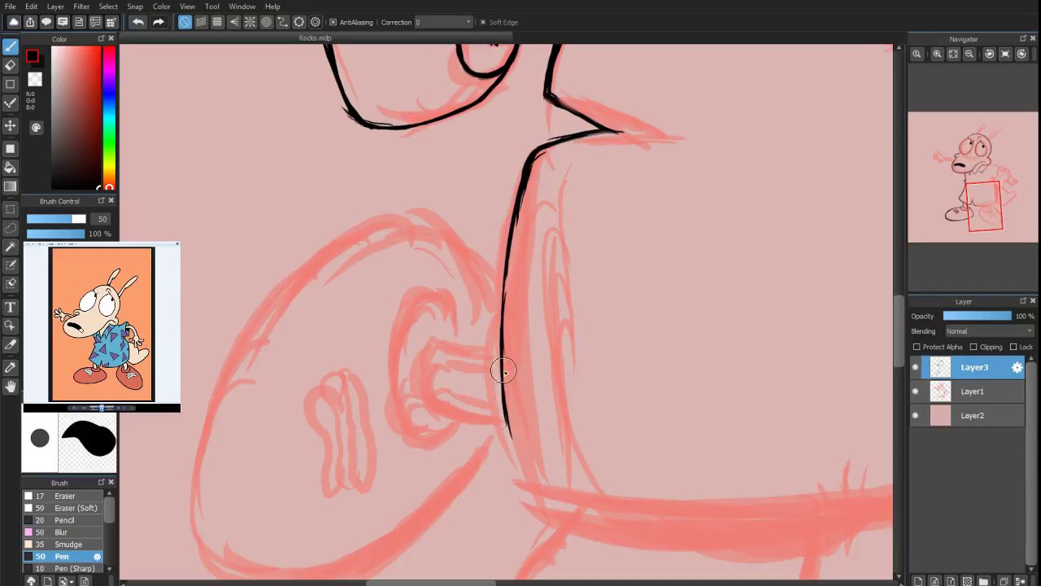
pyautogui.moveTo(504, 370); pyautogui.dragTo(519, 476)
pyautogui.moveTo(502, 380); pyautogui.dragTo(523, 485)
pyautogui.moveTo(496, 341)
pyautogui.mouseDown()
pyautogui.moveTo(528, 495)
pyautogui.moveTo(519, 475)
pyautogui.mouseUp()
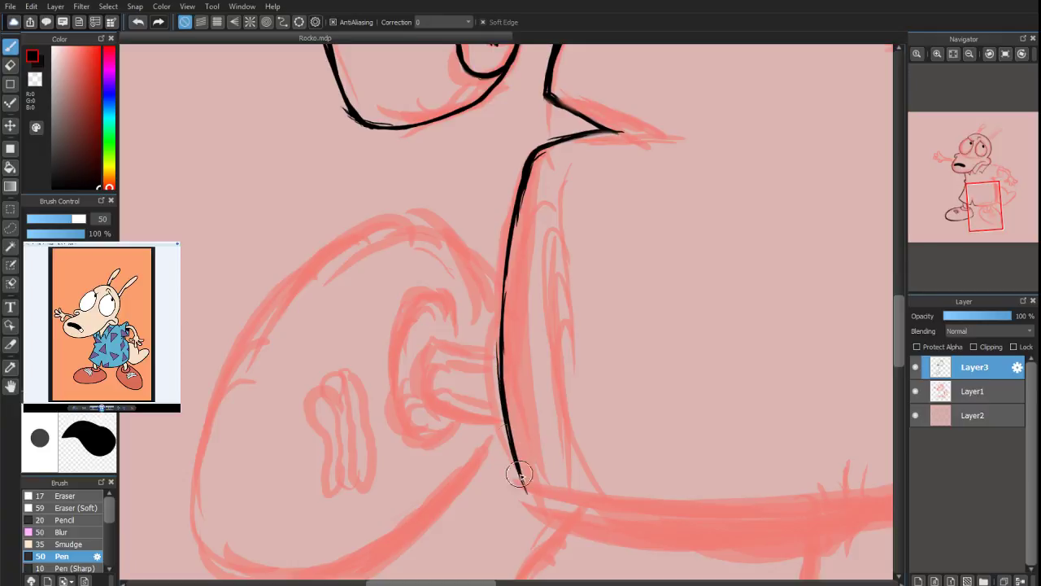
pyautogui.moveTo(502, 303)
pyautogui.mouseDown()
pyautogui.moveTo(507, 411)
pyautogui.moveTo(502, 396)
pyautogui.mouseUp()
pyautogui.moveTo(506, 260)
pyautogui.mouseDown()
pyautogui.moveTo(500, 315)
pyautogui.moveTo(516, 216)
pyautogui.moveTo(500, 346)
pyautogui.moveTo(527, 493)
pyautogui.mouseUp()
pyautogui.moveTo(512, 399)
pyautogui.mouseDown()
pyautogui.moveTo(534, 505)
pyautogui.moveTo(507, 415)
pyautogui.moveTo(521, 481)
pyautogui.moveTo(505, 347)
pyautogui.mouseUp()
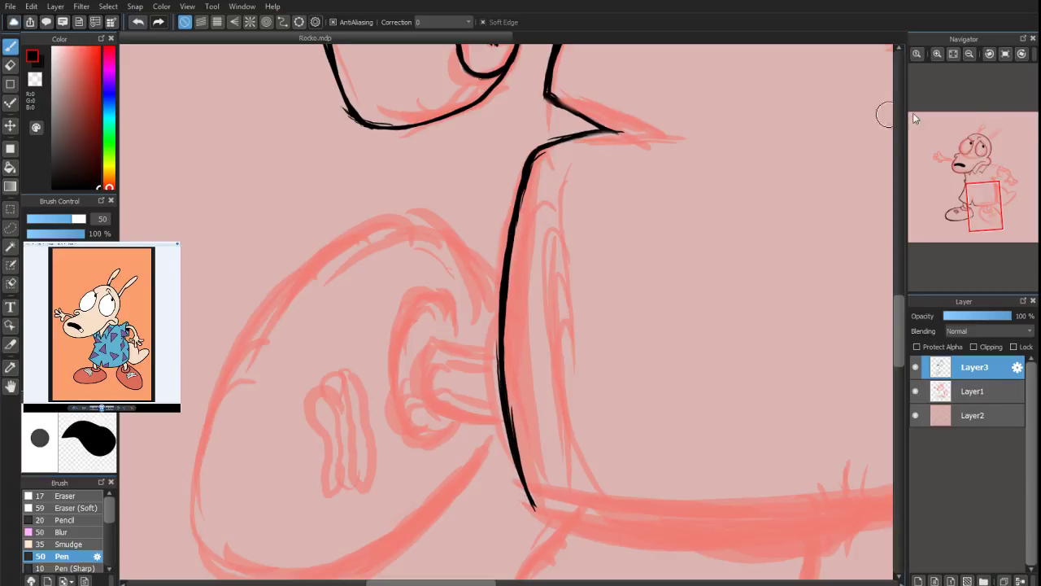
# Reset the canvas rotation to 0 degrees and ink the rear leg with the rounded cuff around its ankle
pyautogui.moveTo(988, 93)
pyautogui.moveTo(978, 72); pyautogui.dragTo(956, 72)
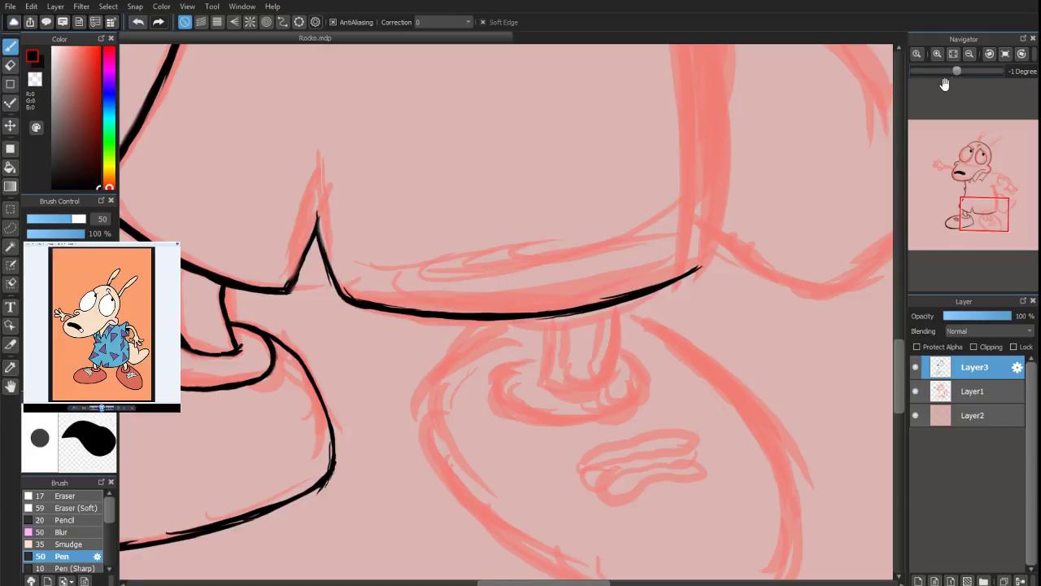
pyautogui.click(1022, 54)
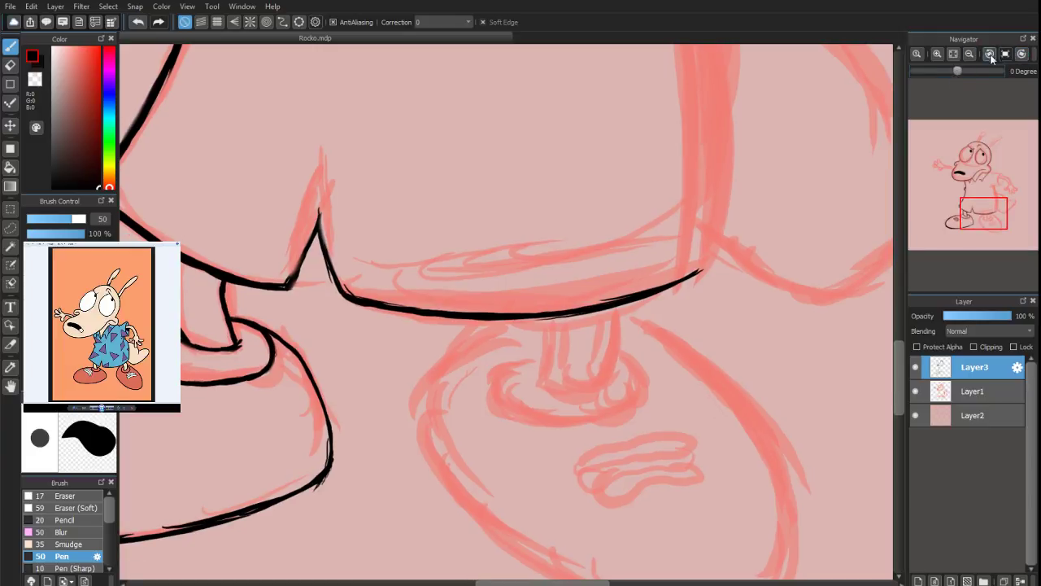
pyautogui.click(991, 55)
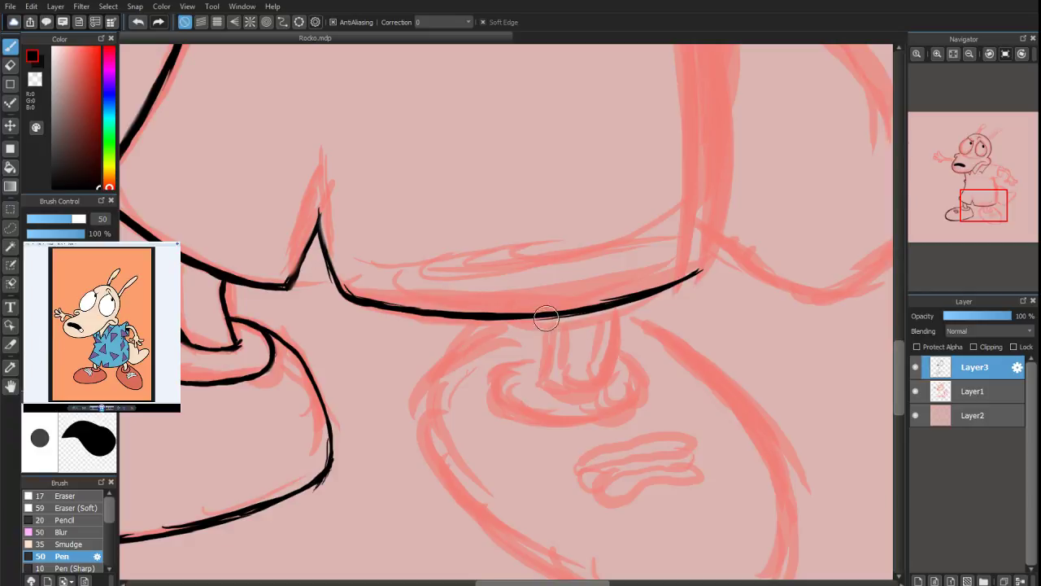
pyautogui.moveTo(548, 319); pyautogui.dragTo(554, 378)
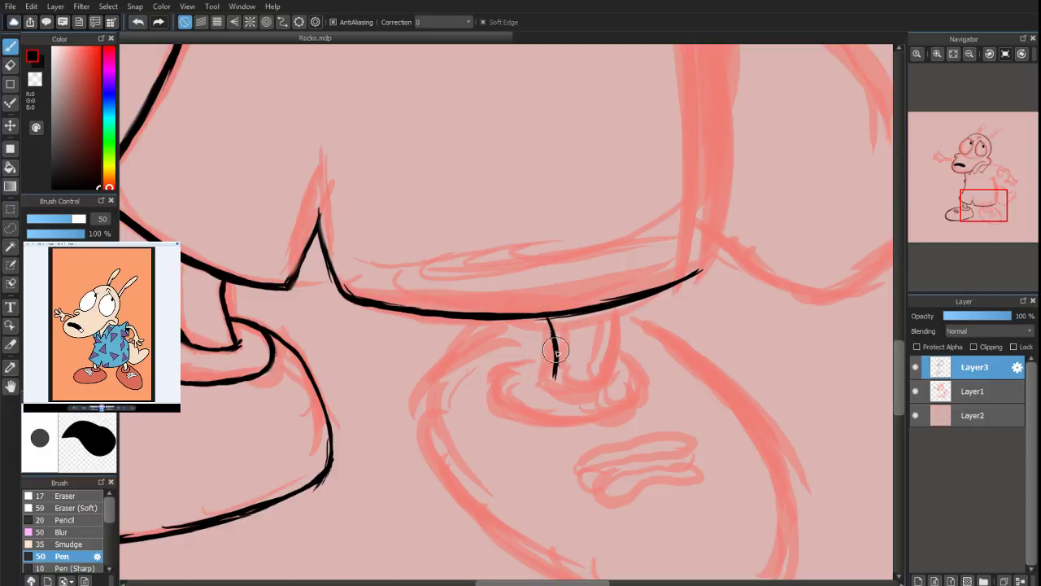
pyautogui.moveTo(613, 311); pyautogui.dragTo(606, 370)
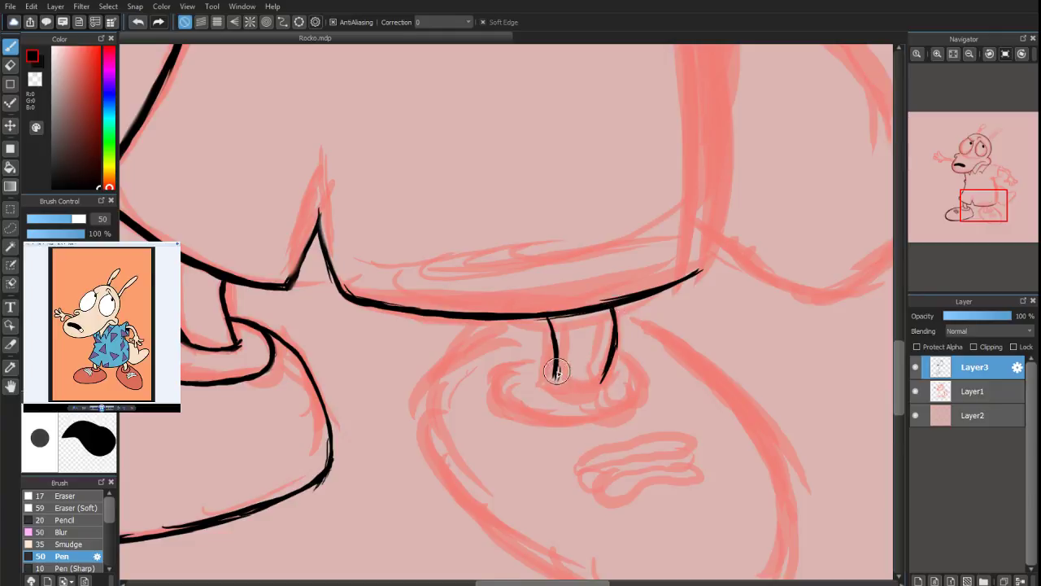
pyautogui.moveTo(554, 376)
pyautogui.mouseDown()
pyautogui.moveTo(599, 379)
pyautogui.moveTo(591, 392)
pyautogui.moveTo(576, 394)
pyautogui.moveTo(630, 363)
pyautogui.moveTo(614, 353)
pyautogui.moveTo(629, 401)
pyautogui.mouseUp()
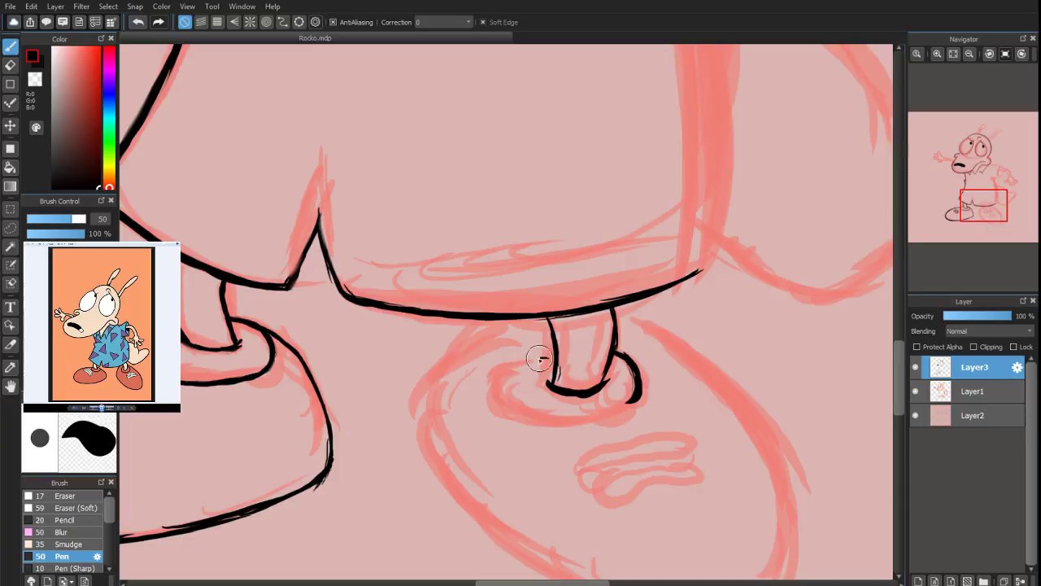
pyautogui.moveTo(542, 355)
pyautogui.mouseDown()
pyautogui.moveTo(507, 372)
pyautogui.moveTo(529, 362)
pyautogui.moveTo(540, 383)
pyautogui.moveTo(515, 399)
pyautogui.moveTo(520, 375)
pyautogui.moveTo(552, 413)
pyautogui.moveTo(510, 392)
pyautogui.moveTo(570, 423)
pyautogui.moveTo(516, 405)
pyautogui.moveTo(561, 410)
pyautogui.moveTo(575, 426)
pyautogui.moveTo(537, 413)
pyautogui.moveTo(607, 407)
pyautogui.moveTo(551, 425)
pyautogui.moveTo(597, 410)
pyautogui.moveTo(603, 419)
pyautogui.moveTo(586, 411)
pyautogui.moveTo(631, 406)
pyautogui.moveTo(575, 420)
pyautogui.moveTo(620, 412)
pyautogui.mouseUp()
# Ink the full outline of the rear shoe, from the heel along the sole and around the toe back to the leg
pyautogui.scroll(-1, 965, 225)
pyautogui.moveTo(965, 224)
pyautogui.mouseDown()
pyautogui.moveTo(956, 229)
pyautogui.moveTo(969, 227)
pyautogui.mouseUp()
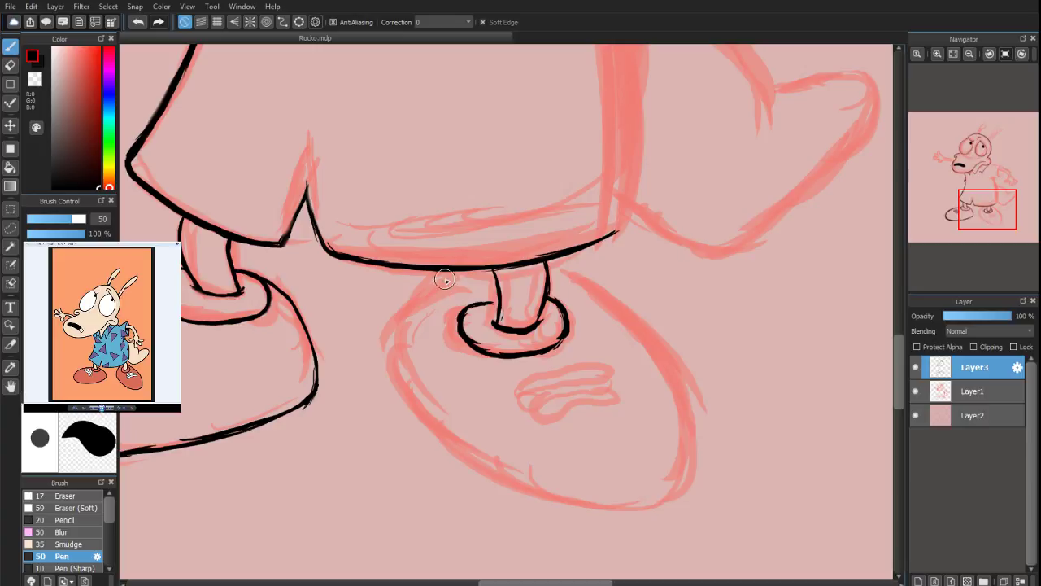
pyautogui.moveTo(458, 272)
pyautogui.mouseDown()
pyautogui.moveTo(395, 302)
pyautogui.moveTo(391, 332)
pyautogui.moveTo(405, 312)
pyautogui.moveTo(396, 333)
pyautogui.moveTo(402, 371)
pyautogui.moveTo(477, 469)
pyautogui.moveTo(553, 496)
pyautogui.moveTo(543, 484)
pyautogui.mouseUp()
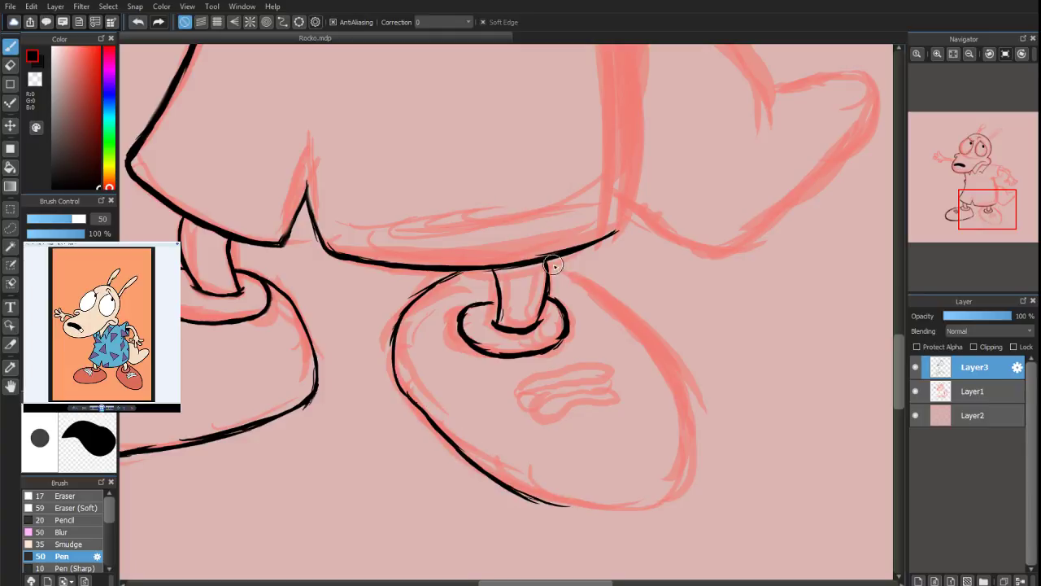
pyautogui.moveTo(547, 260)
pyautogui.mouseDown()
pyautogui.moveTo(618, 309)
pyautogui.moveTo(663, 373)
pyautogui.mouseUp()
pyautogui.moveTo(623, 305)
pyautogui.mouseDown()
pyautogui.moveTo(689, 440)
pyautogui.moveTo(681, 468)
pyautogui.mouseUp()
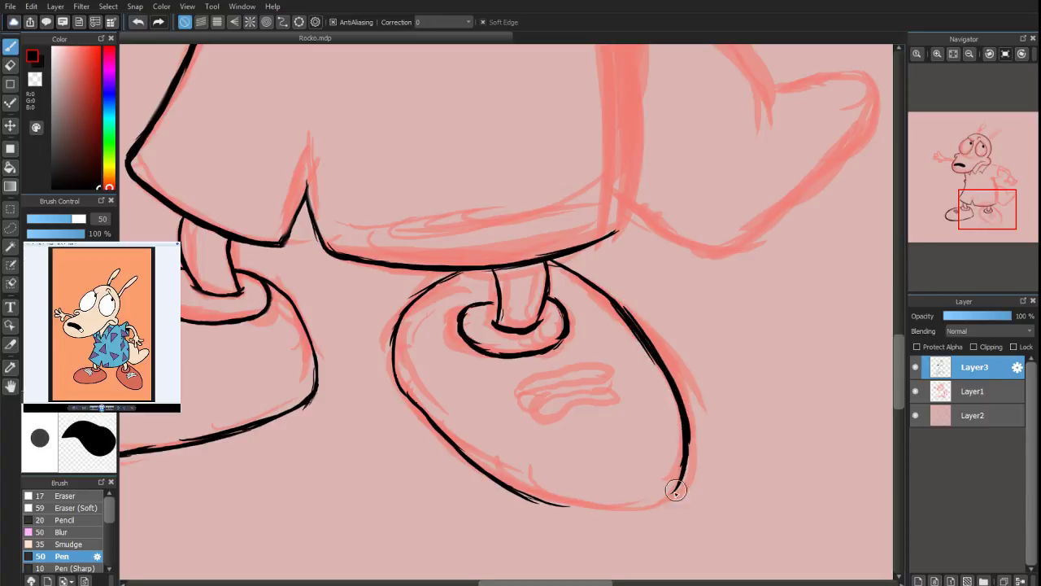
pyautogui.moveTo(518, 491)
pyautogui.mouseDown()
pyautogui.moveTo(594, 512)
pyautogui.moveTo(545, 505)
pyautogui.moveTo(625, 511)
pyautogui.moveTo(572, 506)
pyautogui.moveTo(651, 505)
pyautogui.moveTo(680, 469)
pyautogui.mouseUp()
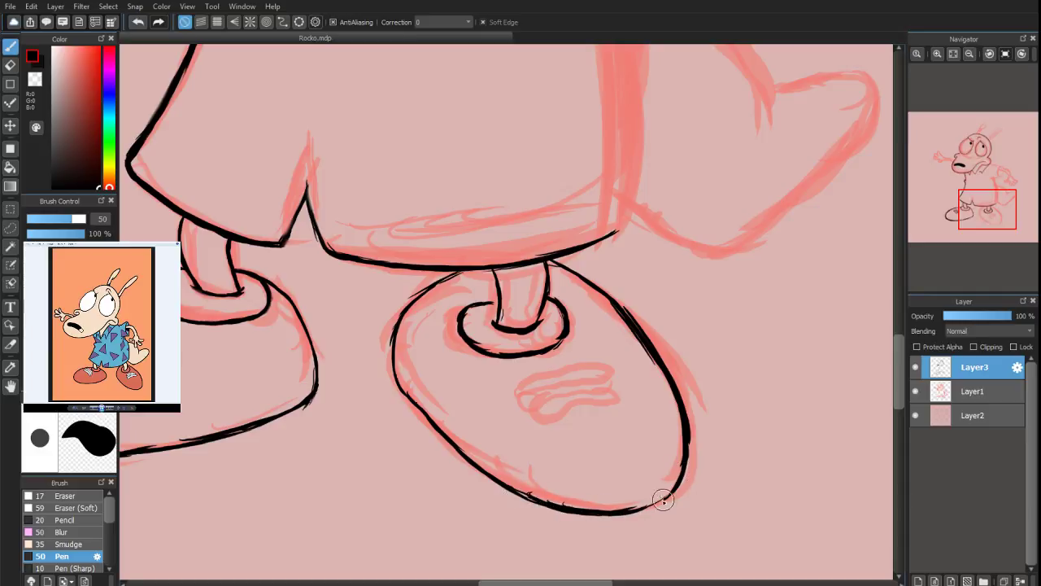
pyautogui.moveTo(617, 513); pyautogui.dragTo(675, 478)
pyautogui.moveTo(550, 264); pyautogui.dragTo(581, 280)
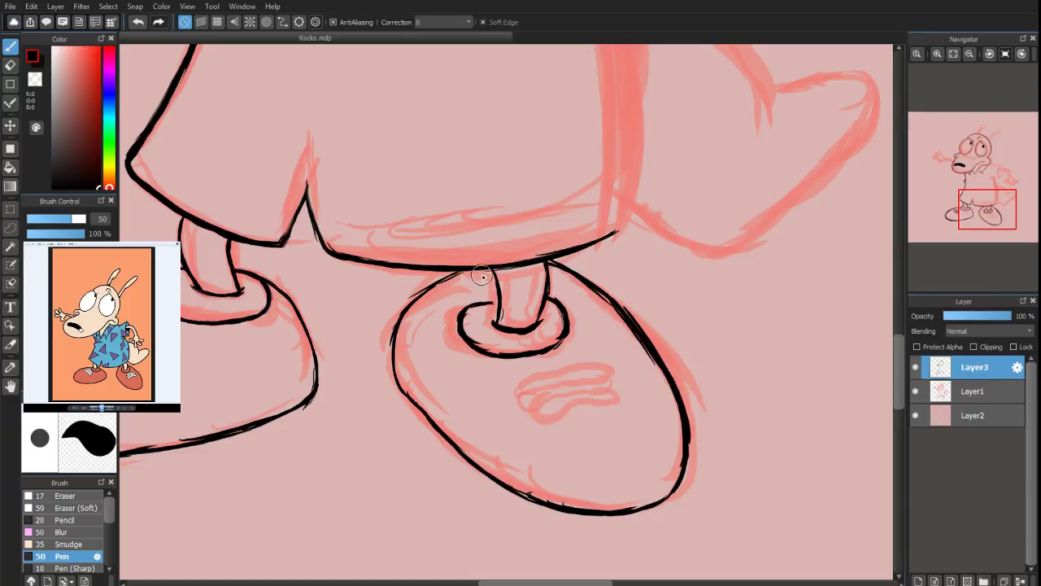
# Ink the three shoelace bands on the rear shoe
pyautogui.scroll(1, 976, 213)
pyautogui.moveTo(981, 214); pyautogui.dragTo(991, 221)
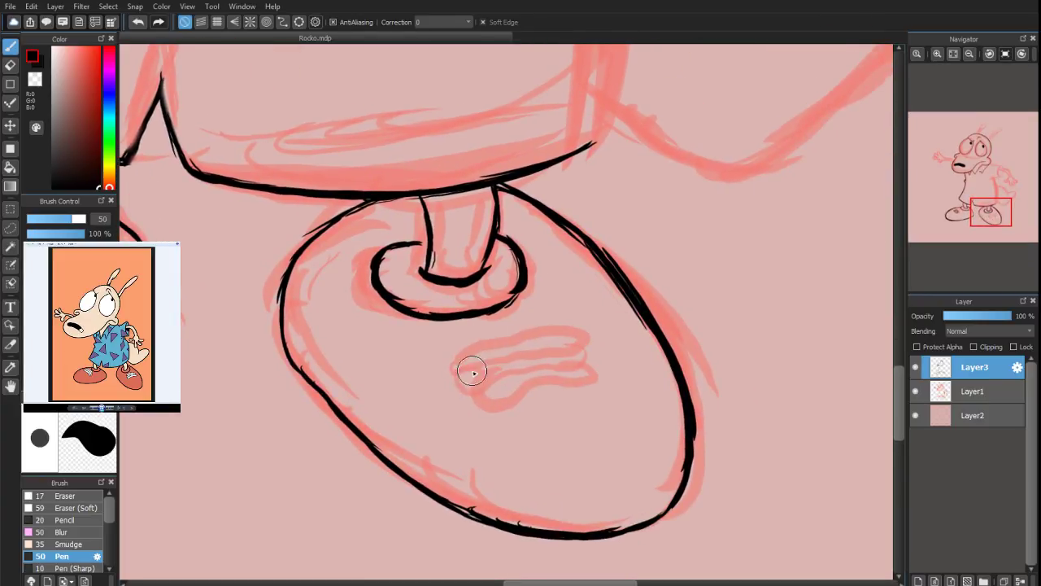
pyautogui.moveTo(462, 376)
pyautogui.mouseDown()
pyautogui.moveTo(579, 342)
pyautogui.moveTo(500, 340)
pyautogui.moveTo(543, 335)
pyautogui.moveTo(531, 332)
pyautogui.moveTo(464, 359)
pyautogui.moveTo(456, 378)
pyautogui.moveTo(474, 373)
pyautogui.moveTo(457, 393)
pyautogui.moveTo(575, 347)
pyautogui.mouseUp()
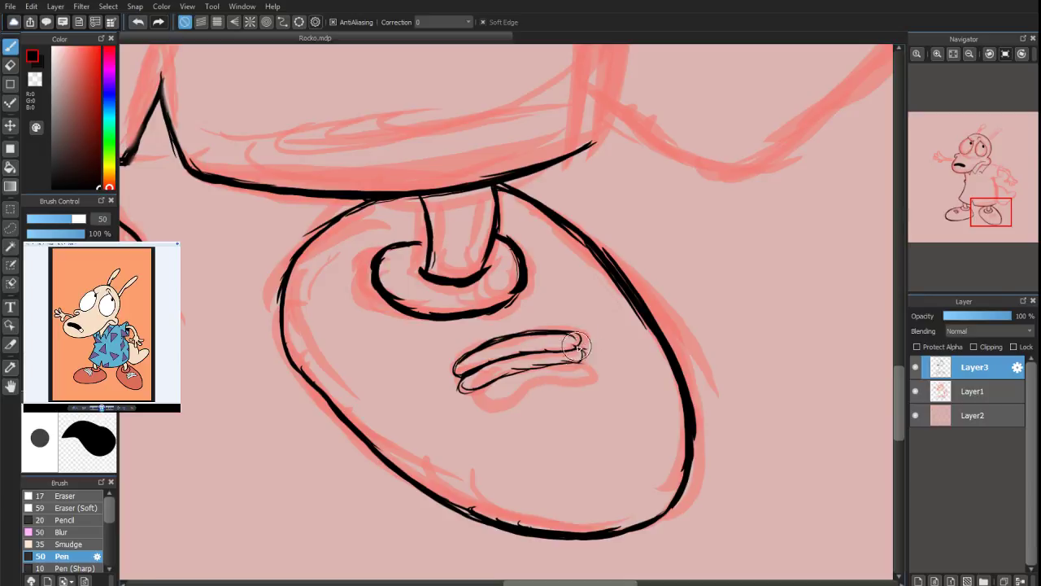
pyautogui.moveTo(476, 405)
pyautogui.mouseDown()
pyautogui.moveTo(500, 407)
pyautogui.moveTo(579, 376)
pyautogui.moveTo(574, 358)
pyautogui.moveTo(587, 361)
pyautogui.moveTo(588, 376)
pyautogui.mouseUp()
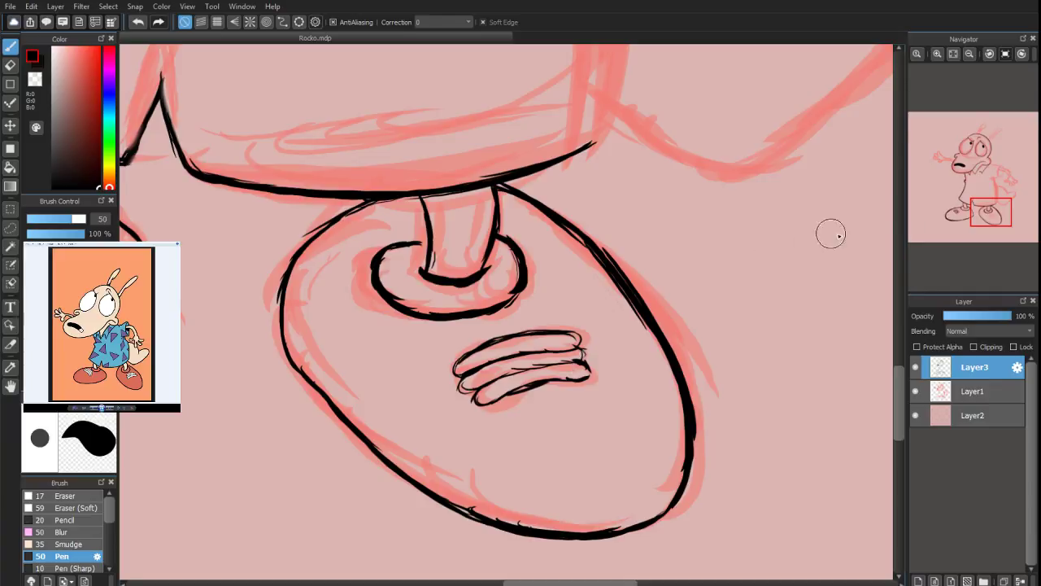
# Ink the small collar fold below the cheek and the shoulder line running to the outer corner of the sleeve
pyautogui.scroll(-1, 1000, 197)
pyautogui.moveTo(994, 226)
pyautogui.mouseDown()
pyautogui.moveTo(993, 184)
pyautogui.moveTo(998, 192)
pyautogui.moveTo(980, 173)
pyautogui.moveTo(990, 170)
pyautogui.mouseUp()
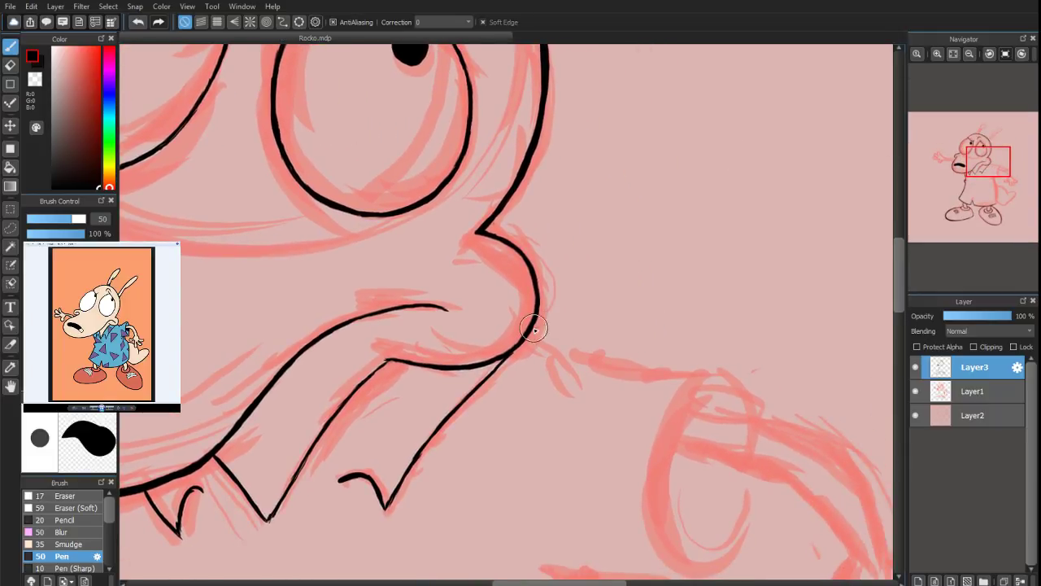
pyautogui.moveTo(529, 332)
pyautogui.mouseDown()
pyautogui.moveTo(564, 371)
pyautogui.moveTo(566, 358)
pyautogui.moveTo(594, 368)
pyautogui.moveTo(560, 354)
pyautogui.moveTo(631, 368)
pyautogui.mouseUp()
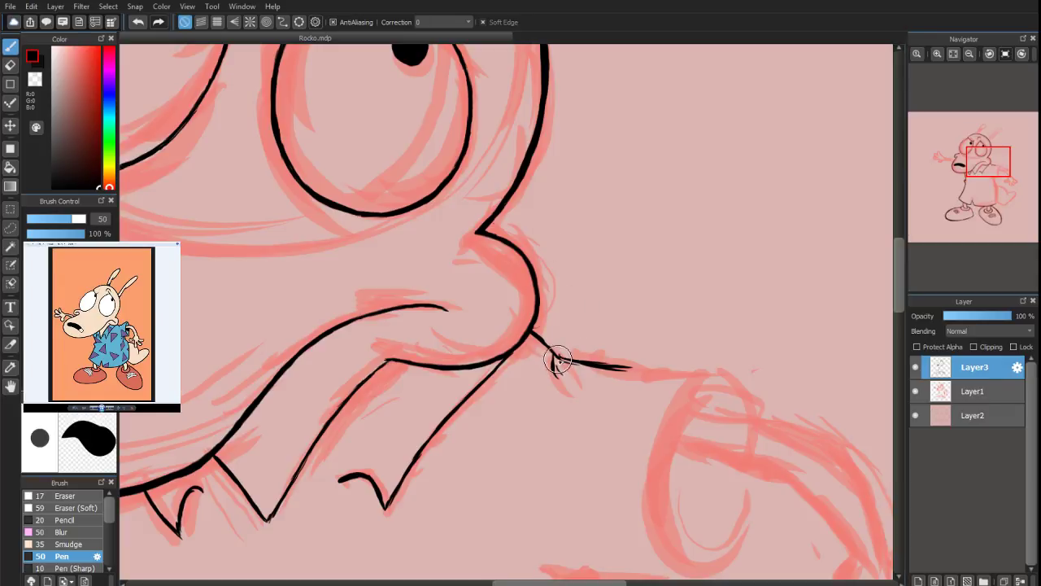
pyautogui.moveTo(558, 360)
pyautogui.mouseDown()
pyautogui.moveTo(719, 376)
pyautogui.moveTo(751, 391)
pyautogui.moveTo(753, 413)
pyautogui.mouseUp()
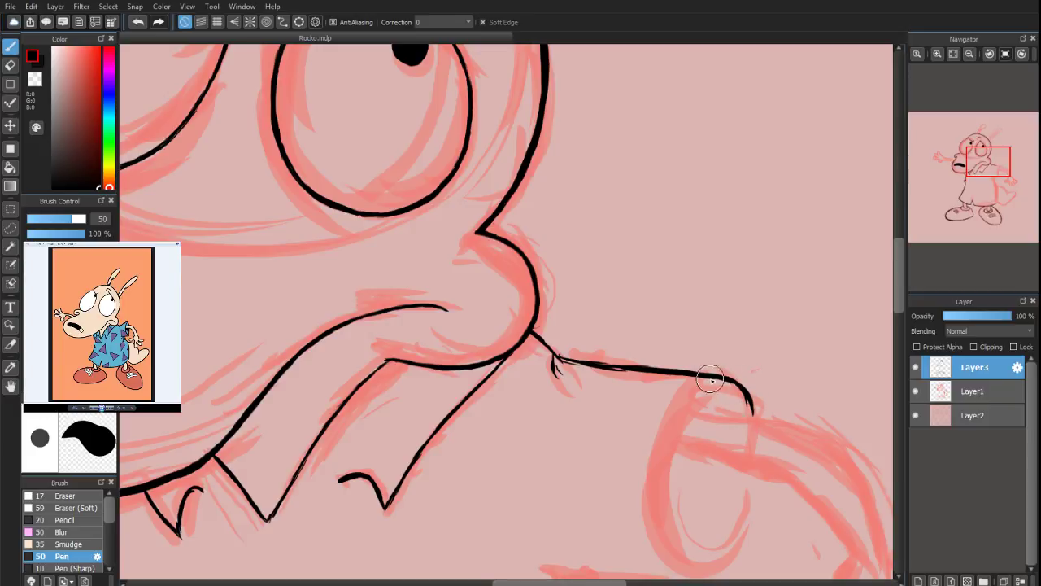
# Ink and thicken the inner curve of the sleeve opening from the shoulder corner down to the sleeve's lower tip
pyautogui.moveTo(723, 378); pyautogui.dragTo(677, 419)
pyautogui.moveTo(713, 389)
pyautogui.mouseDown()
pyautogui.moveTo(675, 427)
pyautogui.moveTo(707, 396)
pyautogui.moveTo(691, 446)
pyautogui.moveTo(666, 449)
pyautogui.mouseUp()
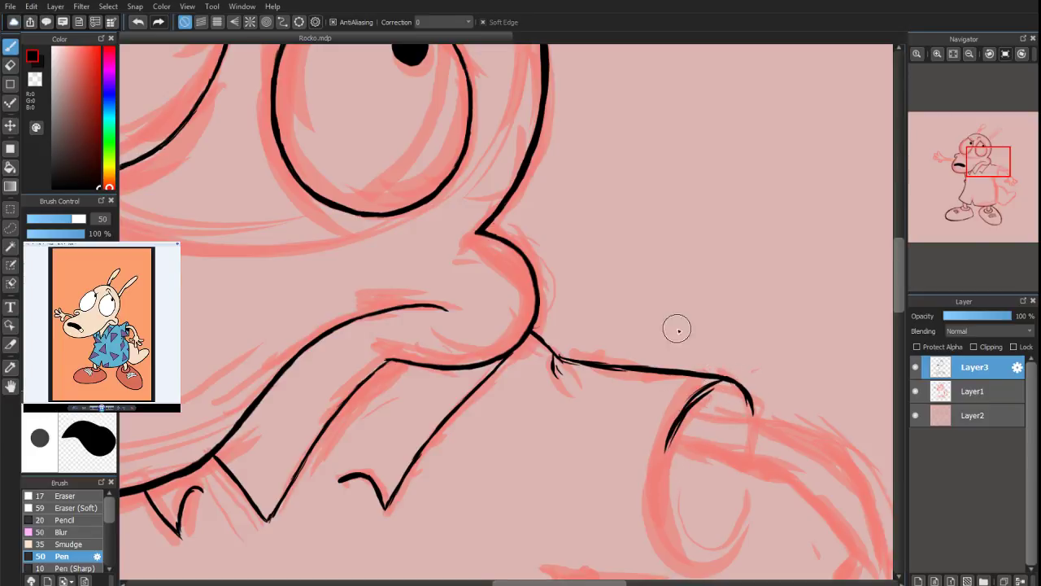
pyautogui.moveTo(1001, 168); pyautogui.dragTo(993, 181)
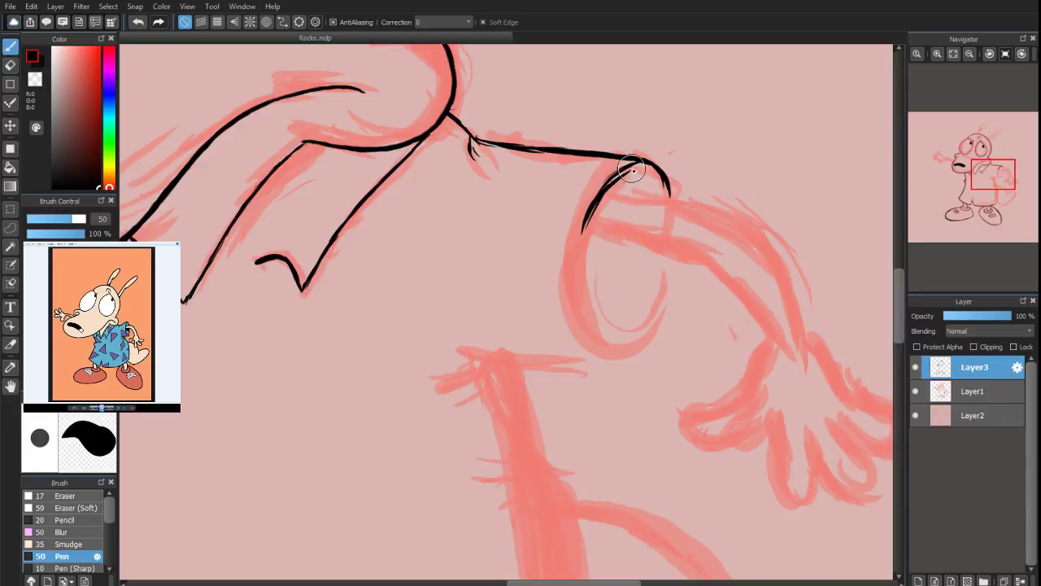
pyautogui.moveTo(632, 168); pyautogui.dragTo(593, 218)
pyautogui.moveTo(626, 171); pyautogui.dragTo(576, 269)
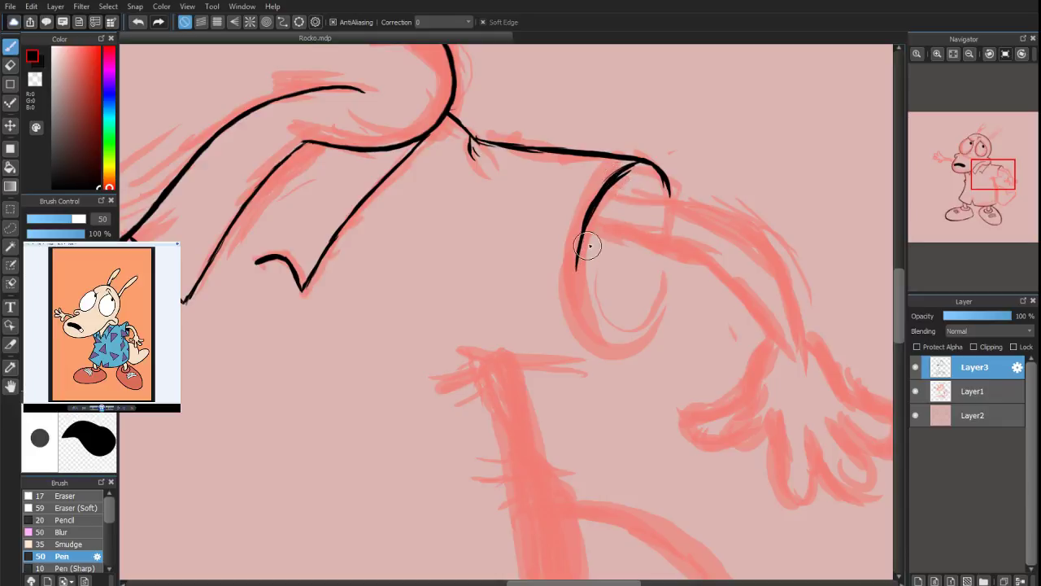
pyautogui.moveTo(584, 226); pyautogui.dragTo(595, 350)
pyautogui.moveTo(576, 275); pyautogui.dragTo(594, 361)
pyautogui.moveTo(580, 306); pyautogui.dragTo(607, 375)
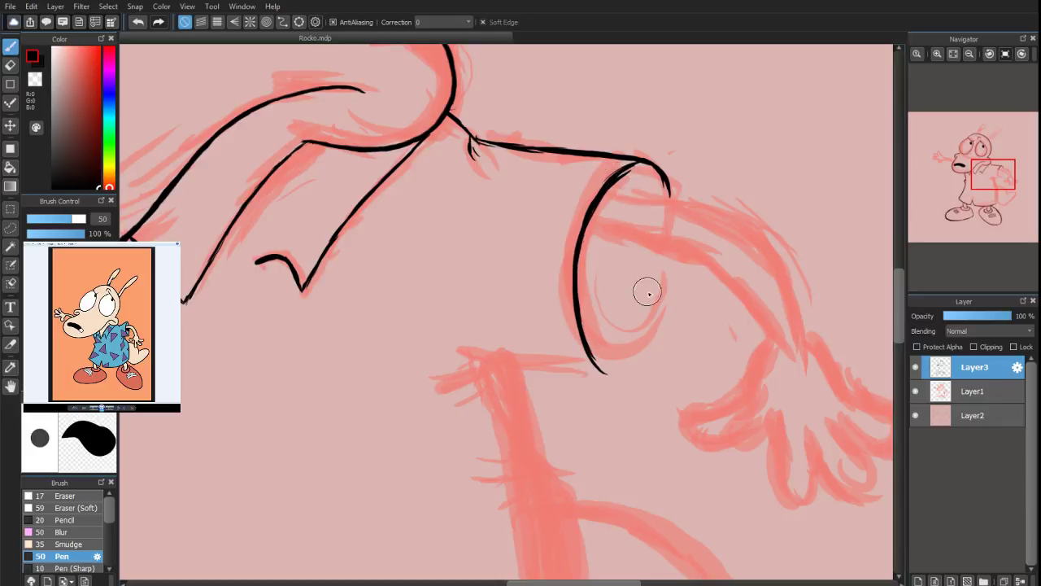
# Ink the outer curve of the sleeve opening, the sleeve's underside and the short fold at the armpit
pyautogui.moveTo(665, 258)
pyautogui.mouseDown()
pyautogui.moveTo(623, 337)
pyautogui.moveTo(654, 298)
pyautogui.moveTo(596, 365)
pyautogui.mouseUp()
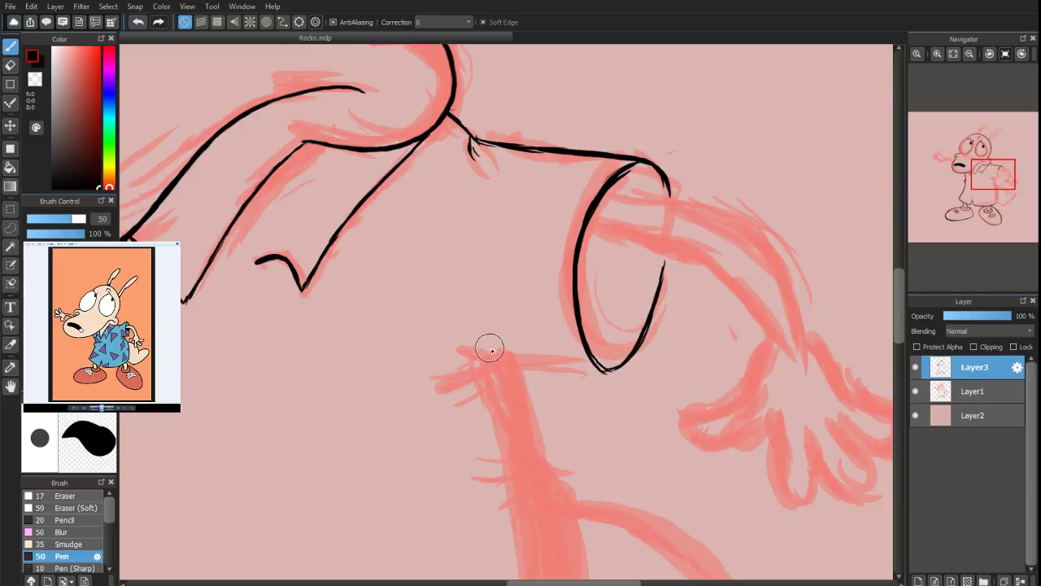
pyautogui.moveTo(449, 355); pyautogui.dragTo(600, 373)
pyautogui.moveTo(497, 365); pyautogui.dragTo(453, 395)
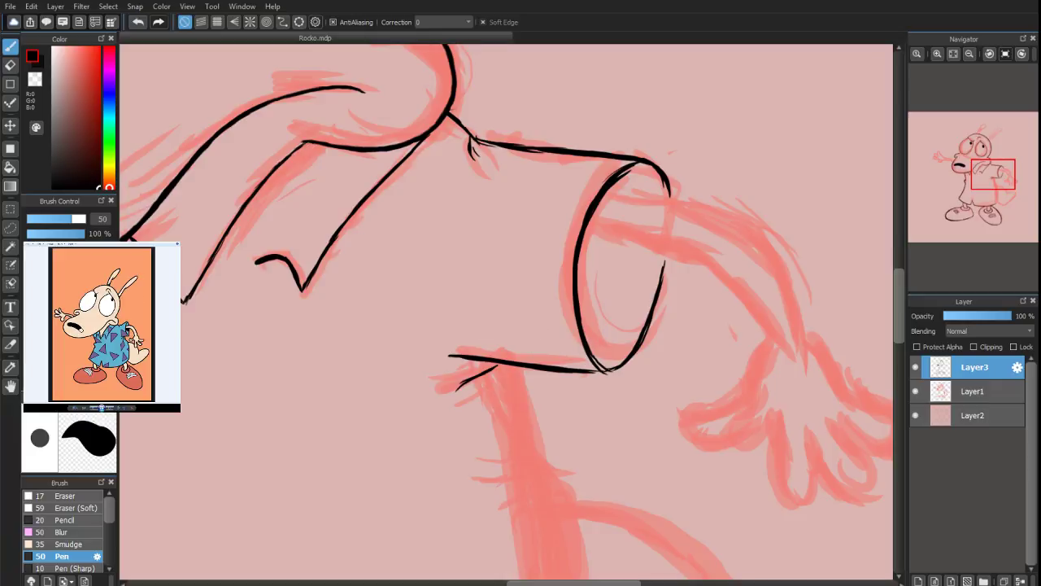
# Erase the inner curve of the sleeve opening and the sleeve's underside lines with the Eraser at size 77
pyautogui.click(11, 68)
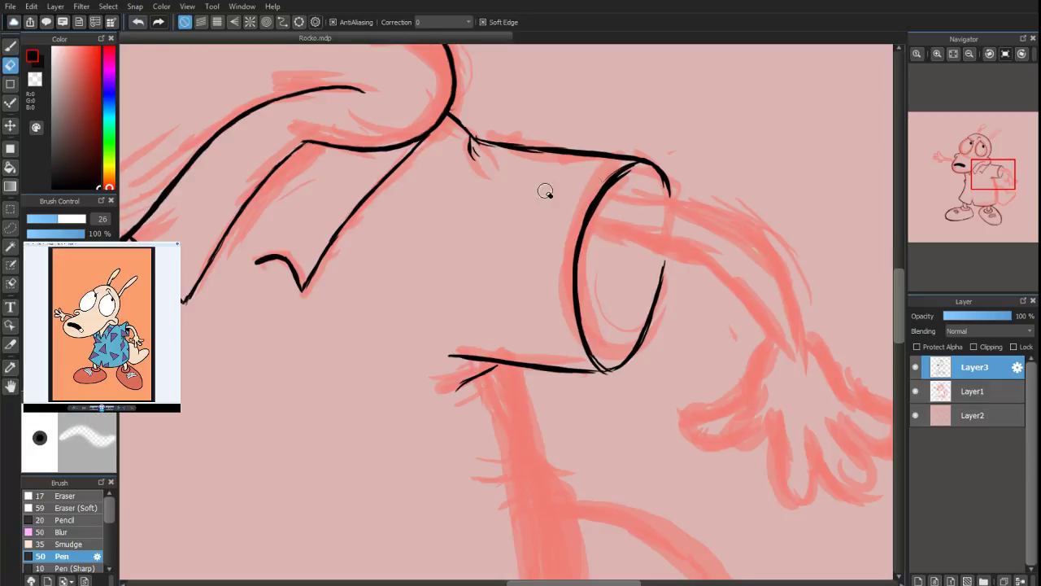
pyautogui.moveTo(58, 227); pyautogui.dragTo(80, 220)
pyautogui.moveTo(603, 190)
pyautogui.mouseDown()
pyautogui.moveTo(576, 277)
pyautogui.moveTo(589, 379)
pyautogui.moveTo(526, 373)
pyautogui.moveTo(476, 409)
pyautogui.moveTo(569, 354)
pyautogui.moveTo(612, 367)
pyautogui.mouseUp()
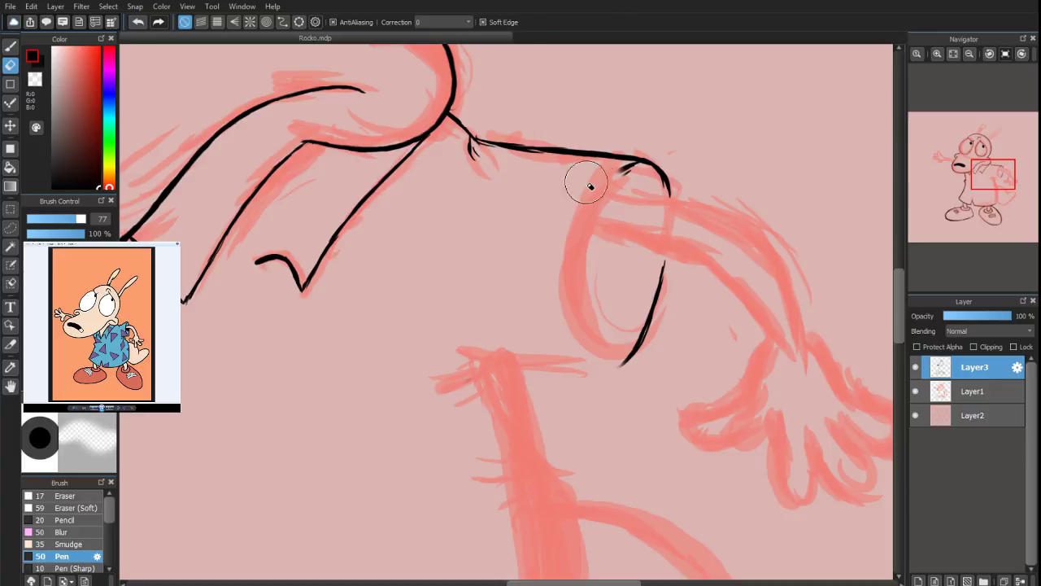
pyautogui.moveTo(624, 184); pyautogui.dragTo(639, 173)
# Return to the Pen and narrow the reference picture window so it no longer covers the canvas
pyautogui.click(15, 49)
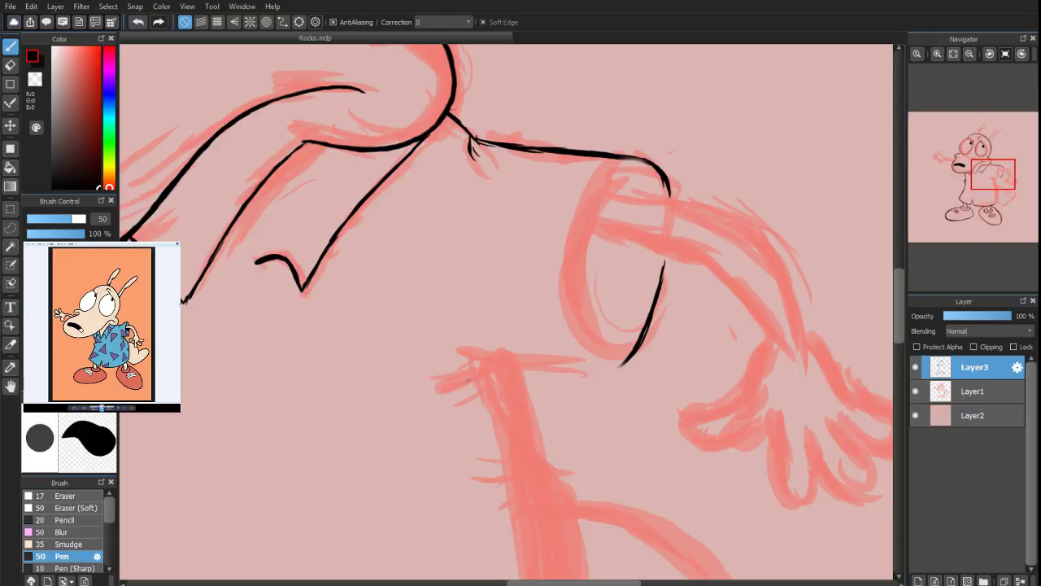
pyautogui.moveTo(182, 301); pyautogui.dragTo(149, 301)
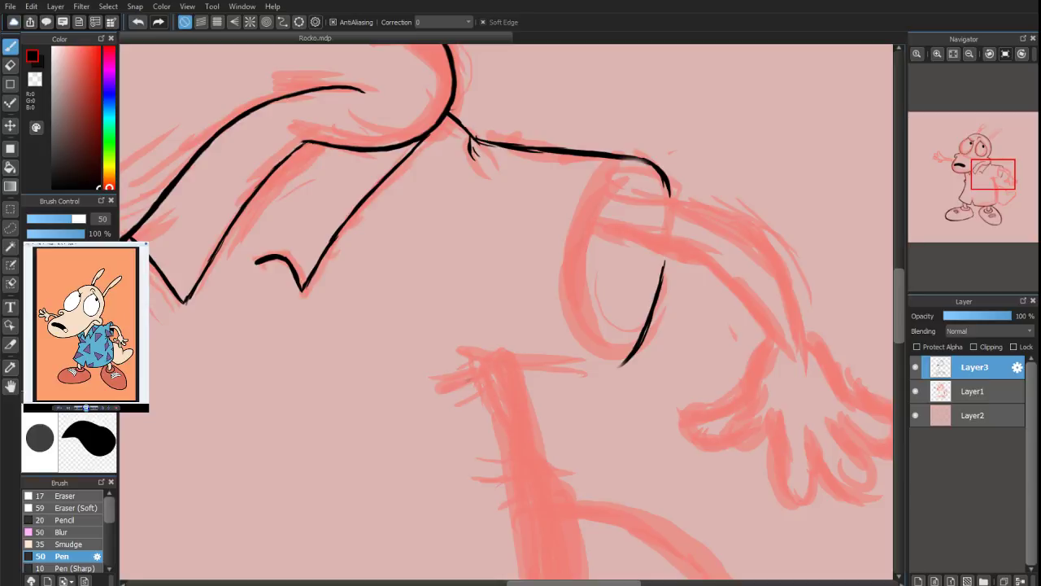
pyautogui.moveTo(149, 301); pyautogui.dragTo(127, 301)
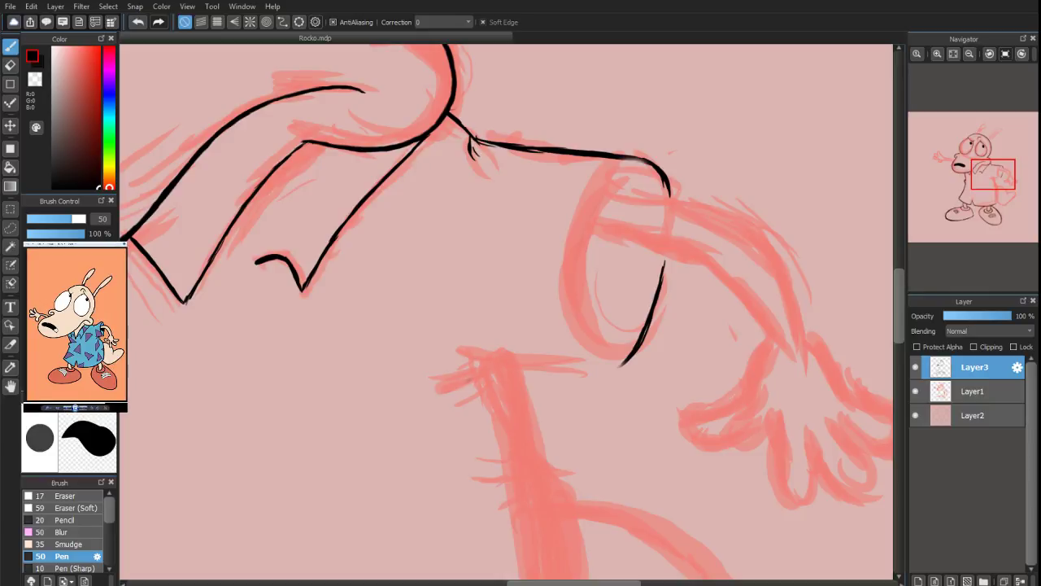
# Enlarge the reference picture window, and ink a squarer top corner on the sleeve and the inner curve of its opening
pyautogui.moveTo(127, 411); pyautogui.dragTo(138, 427)
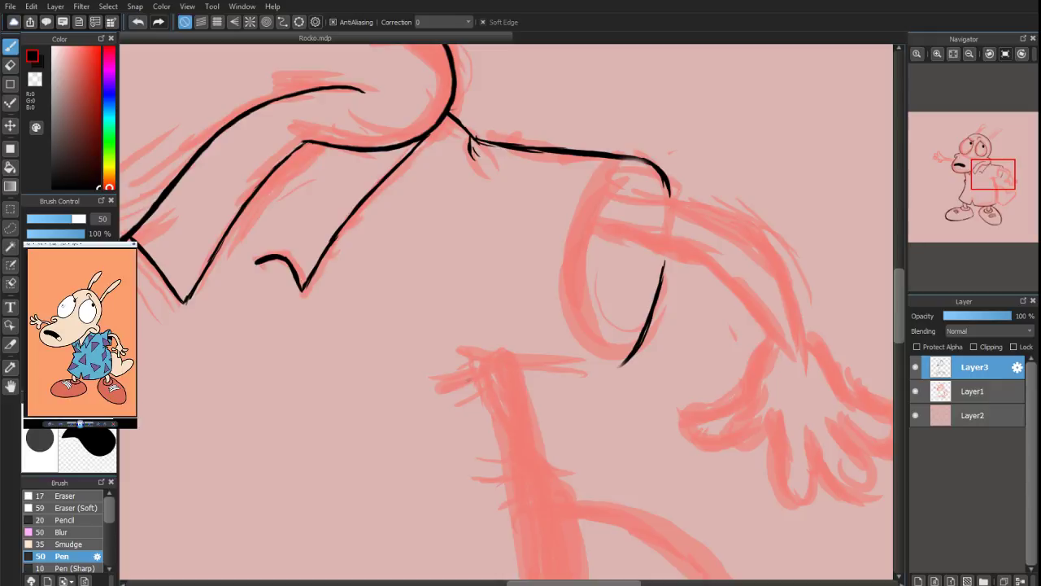
pyautogui.moveTo(535, 148)
pyautogui.mouseDown()
pyautogui.moveTo(651, 140)
pyautogui.moveTo(668, 195)
pyautogui.mouseUp()
pyautogui.moveTo(639, 163); pyautogui.dragTo(592, 277)
pyautogui.moveTo(630, 167)
pyautogui.mouseDown()
pyautogui.moveTo(612, 191)
pyautogui.moveTo(593, 332)
pyautogui.mouseUp()
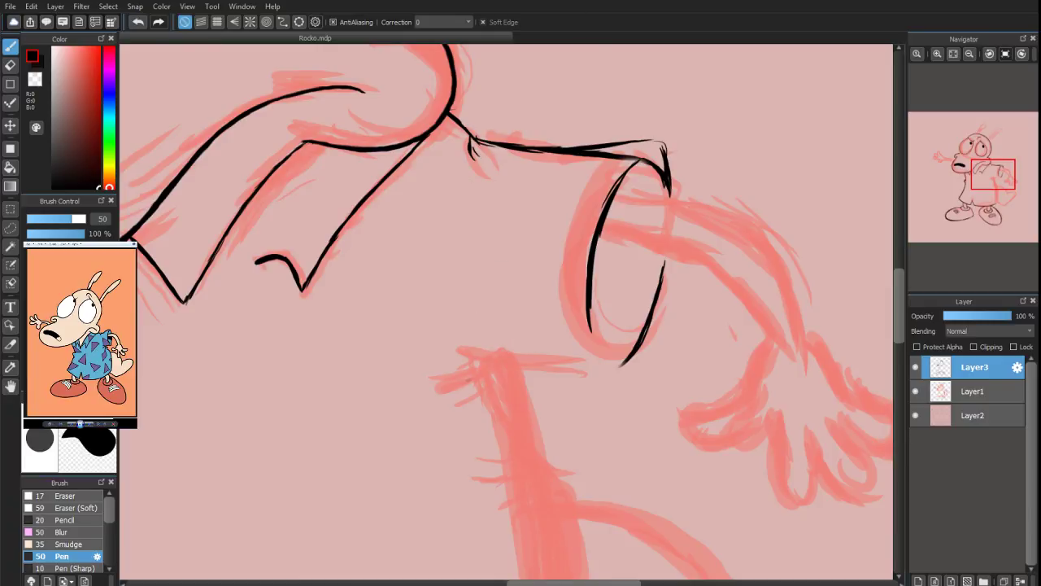
# Erase the old rounded line under the sleeve's top corner and re-ink the outer curve of the sleeve opening
pyautogui.press('e')
pyautogui.moveTo(588, 167)
pyautogui.mouseDown()
pyautogui.moveTo(616, 158)
pyautogui.moveTo(597, 158)
pyautogui.moveTo(659, 185)
pyautogui.moveTo(653, 140)
pyautogui.moveTo(666, 154)
pyautogui.moveTo(668, 205)
pyautogui.mouseUp()
pyautogui.press('b')
pyautogui.moveTo(666, 259); pyautogui.dragTo(622, 364)
# Ink and thicken the arm's upper contour from the sleeve opening over the elbow to the wrist
pyautogui.moveTo(994, 181); pyautogui.dragTo(1004, 179)
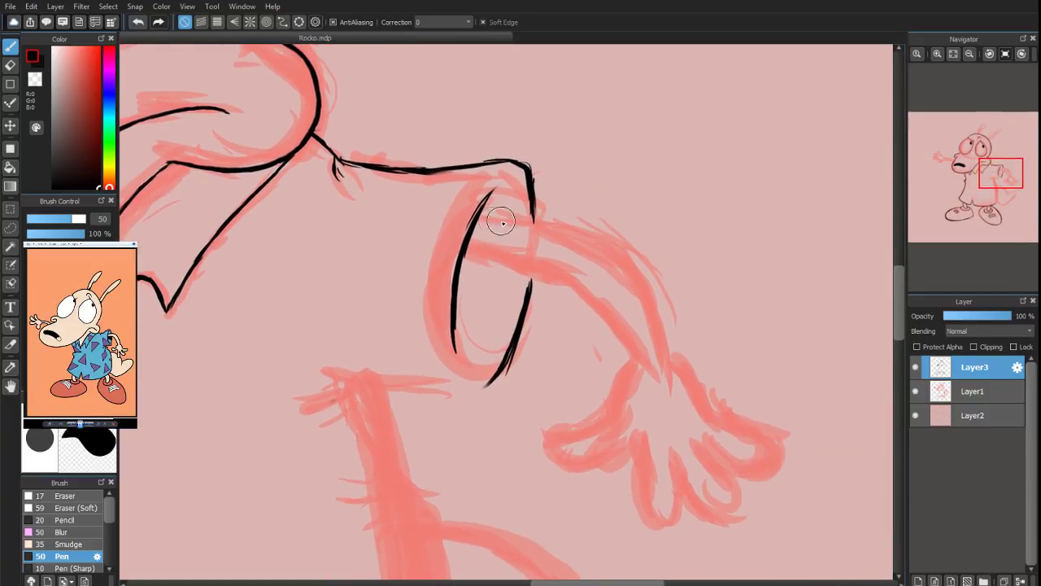
pyautogui.moveTo(482, 210)
pyautogui.mouseDown()
pyautogui.moveTo(610, 241)
pyautogui.moveTo(656, 317)
pyautogui.mouseUp()
pyautogui.moveTo(609, 242); pyautogui.dragTo(639, 283)
pyautogui.moveTo(620, 249); pyautogui.dragTo(640, 278)
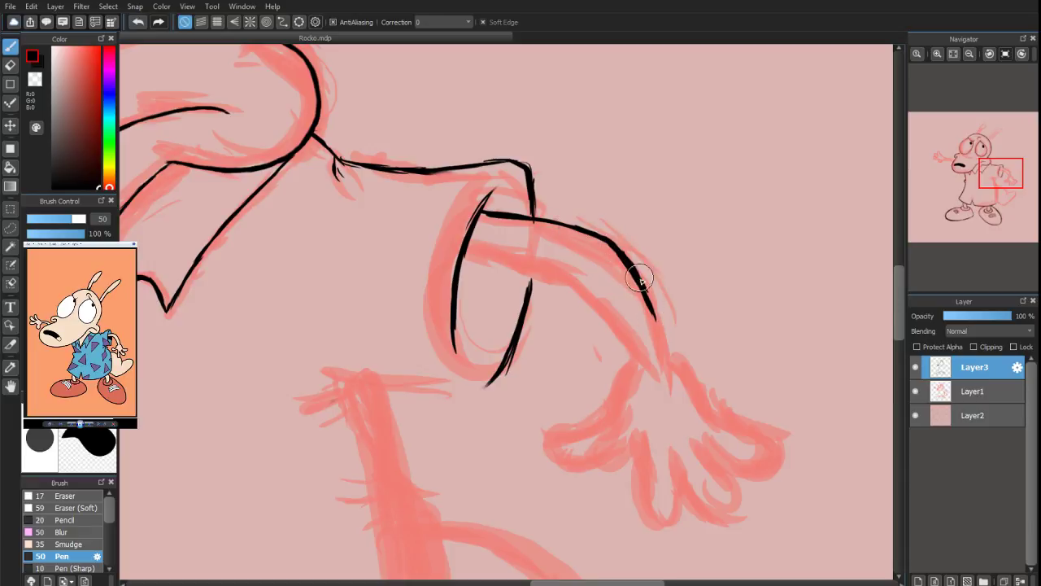
pyautogui.moveTo(613, 244)
pyautogui.mouseDown()
pyautogui.moveTo(653, 303)
pyautogui.moveTo(665, 348)
pyautogui.mouseUp()
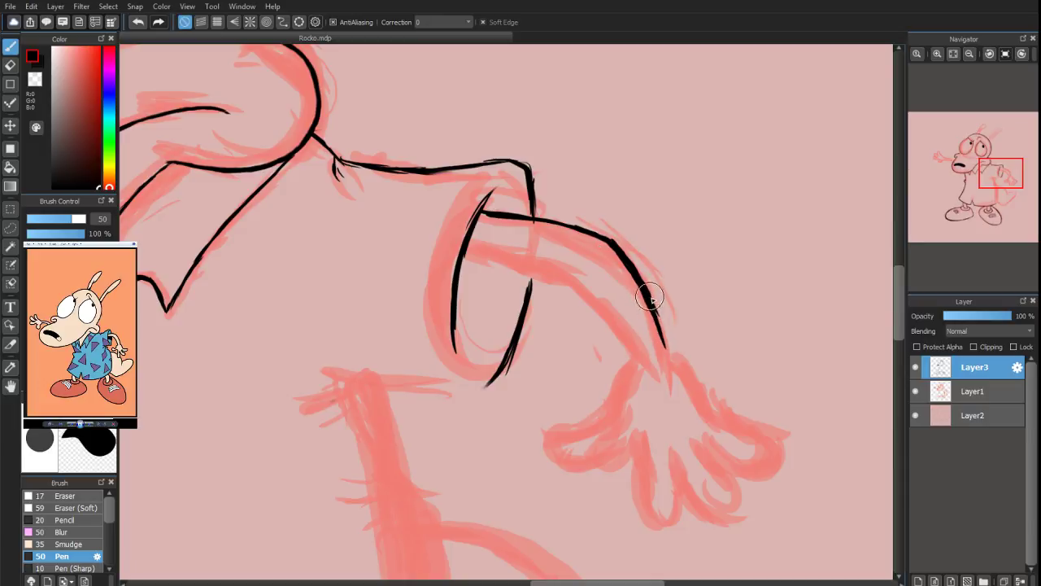
pyautogui.moveTo(650, 299); pyautogui.dragTo(668, 356)
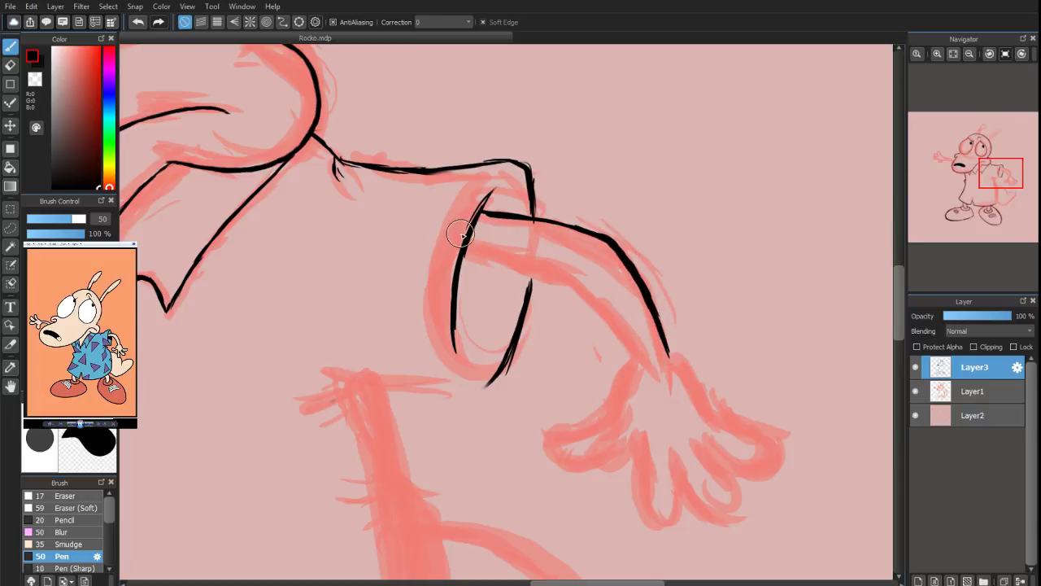
# Ink the arm's lower contour from the sleeve opening to the wrist and thicken its forearm part with the Pen
pyautogui.moveTo(472, 244)
pyautogui.mouseDown()
pyautogui.moveTo(551, 270)
pyautogui.moveTo(505, 261)
pyautogui.moveTo(581, 286)
pyautogui.moveTo(603, 310)
pyautogui.moveTo(593, 288)
pyautogui.moveTo(581, 295)
pyautogui.moveTo(610, 310)
pyautogui.moveTo(600, 302)
pyautogui.moveTo(633, 363)
pyautogui.moveTo(613, 336)
pyautogui.moveTo(616, 366)
pyautogui.moveTo(581, 304)
pyautogui.moveTo(624, 359)
pyautogui.mouseUp()
pyautogui.click(11, 65)
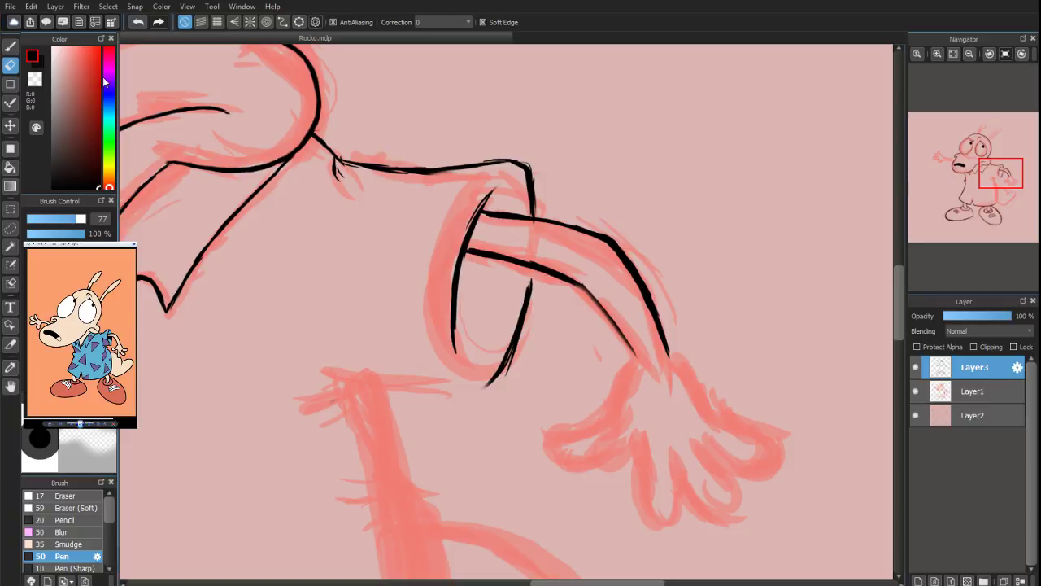
pyautogui.click(11, 44)
pyautogui.moveTo(569, 279); pyautogui.dragTo(639, 362)
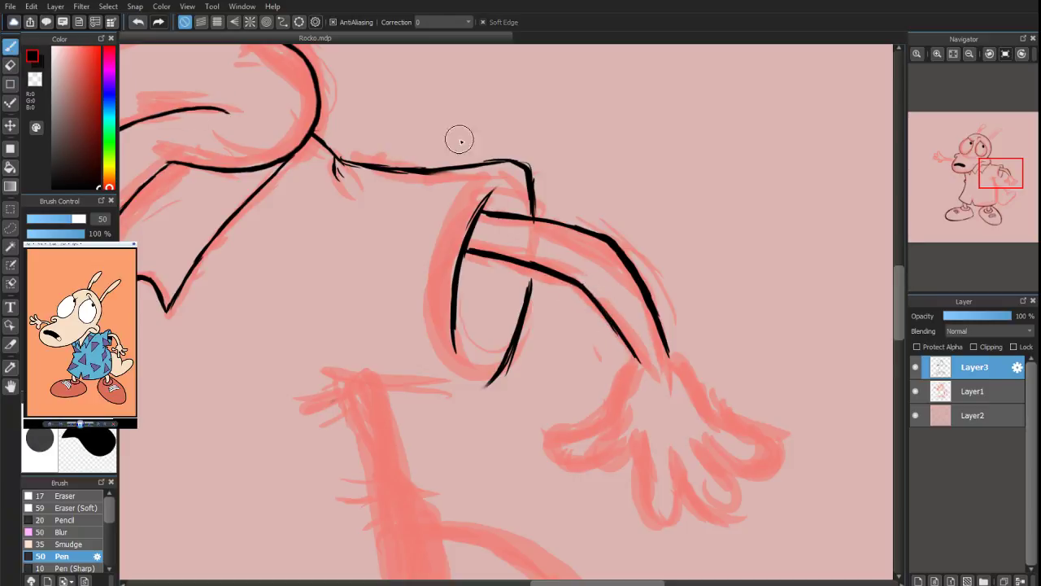
# Rework the start of the arm's upper contour inside the sleeve by thickening it, thinning it with the Eraser and re-inking it
pyautogui.moveTo(588, 236); pyautogui.dragTo(493, 212)
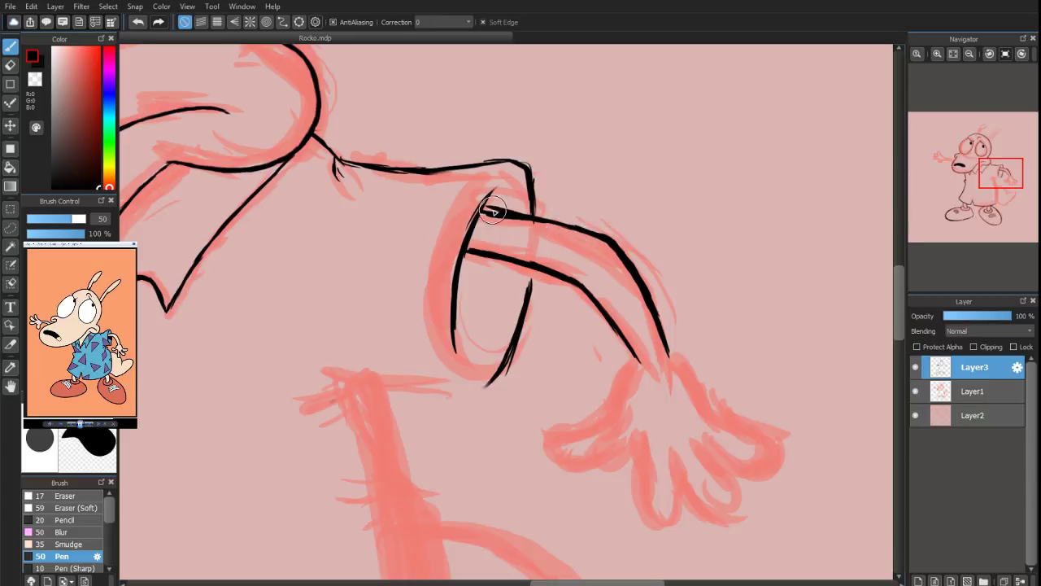
pyautogui.press('e')
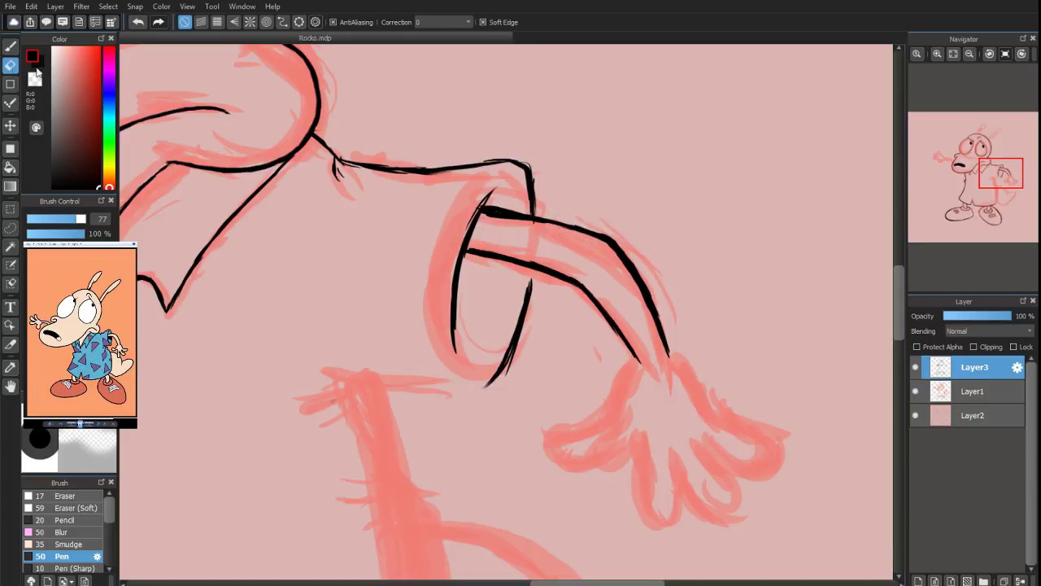
pyautogui.moveTo(493, 210); pyautogui.dragTo(586, 247)
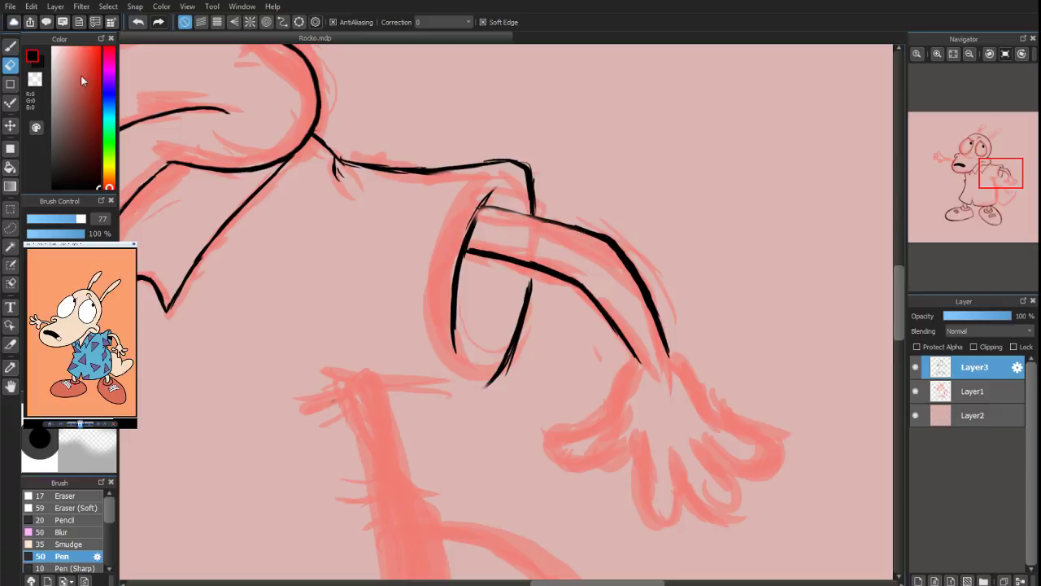
pyautogui.click(11, 47)
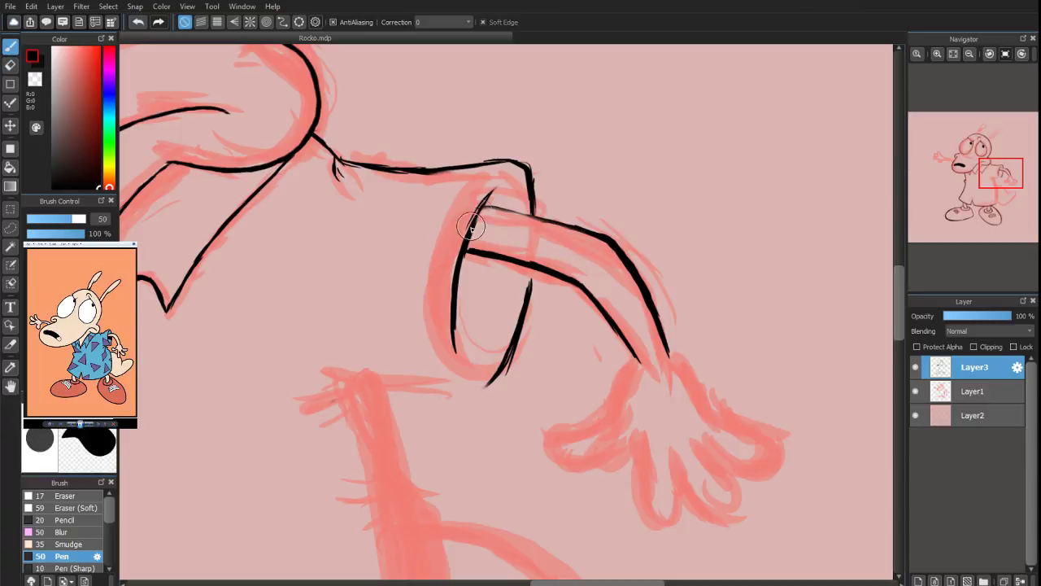
pyautogui.moveTo(494, 208); pyautogui.dragTo(540, 221)
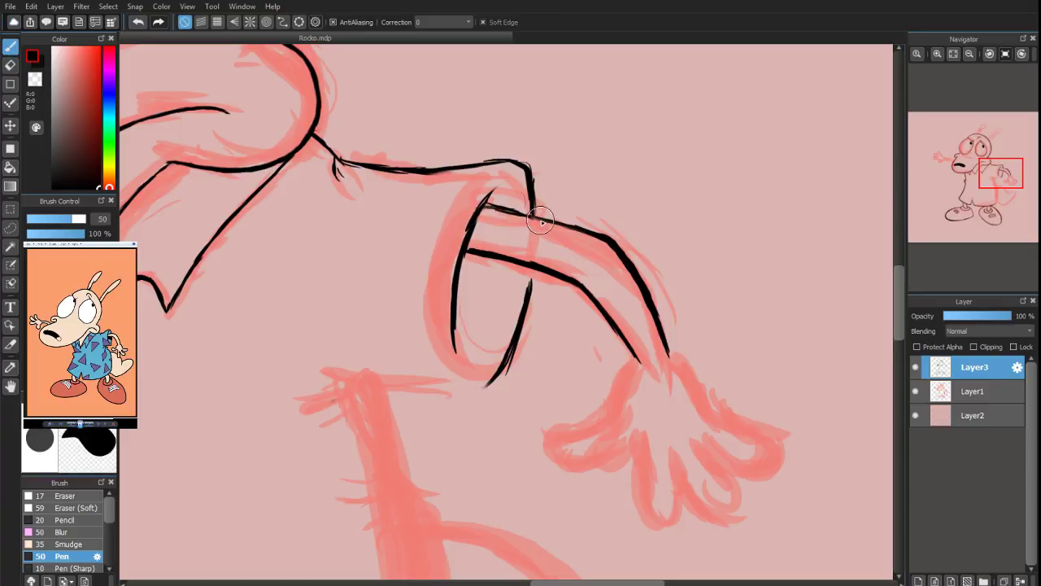
pyautogui.moveTo(474, 214)
pyautogui.mouseDown()
pyautogui.moveTo(494, 194)
pyautogui.moveTo(496, 207)
pyautogui.moveTo(553, 222)
pyautogui.mouseUp()
# Ink the hand's outline from the wrist around the fingers and thumb, with the canvas rotated to -164 degrees
pyautogui.moveTo(997, 183); pyautogui.dragTo(1004, 188)
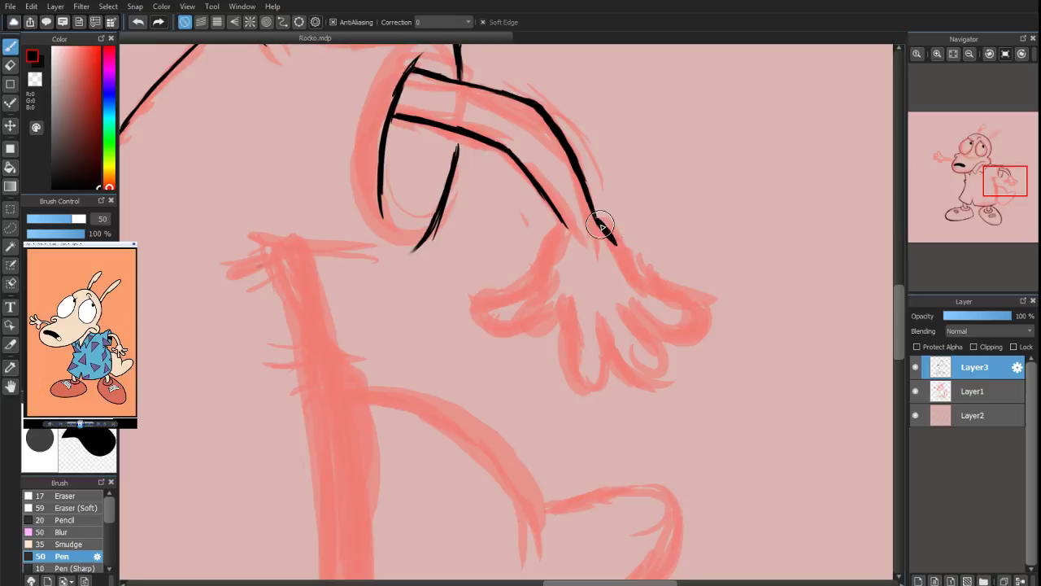
pyautogui.moveTo(597, 220)
pyautogui.mouseDown()
pyautogui.moveTo(627, 275)
pyautogui.moveTo(696, 314)
pyautogui.moveTo(677, 330)
pyautogui.moveTo(640, 322)
pyautogui.mouseUp()
pyautogui.moveTo(981, 73); pyautogui.dragTo(917, 75)
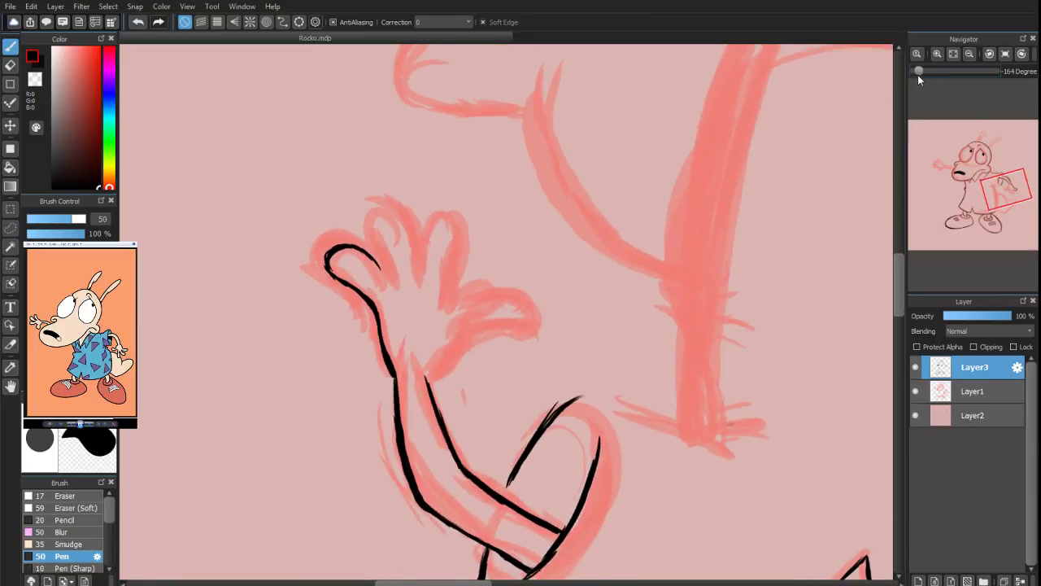
pyautogui.moveTo(388, 279)
pyautogui.mouseDown()
pyautogui.moveTo(371, 230)
pyautogui.moveTo(384, 201)
pyautogui.moveTo(401, 213)
pyautogui.moveTo(413, 272)
pyautogui.mouseUp()
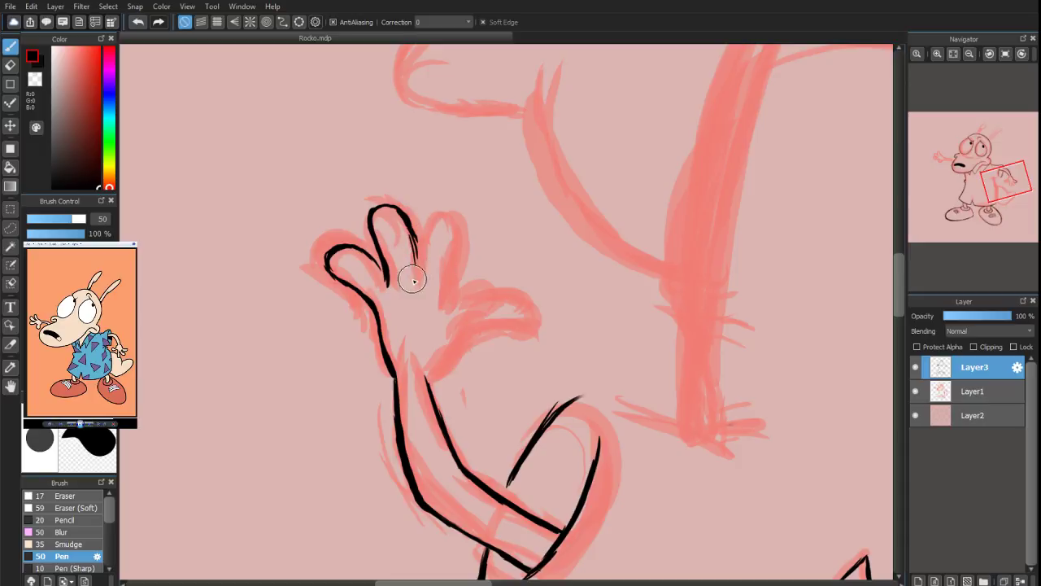
pyautogui.moveTo(407, 225)
pyautogui.mouseDown()
pyautogui.moveTo(418, 279)
pyautogui.moveTo(429, 218)
pyautogui.moveTo(450, 219)
pyautogui.moveTo(449, 308)
pyautogui.mouseUp()
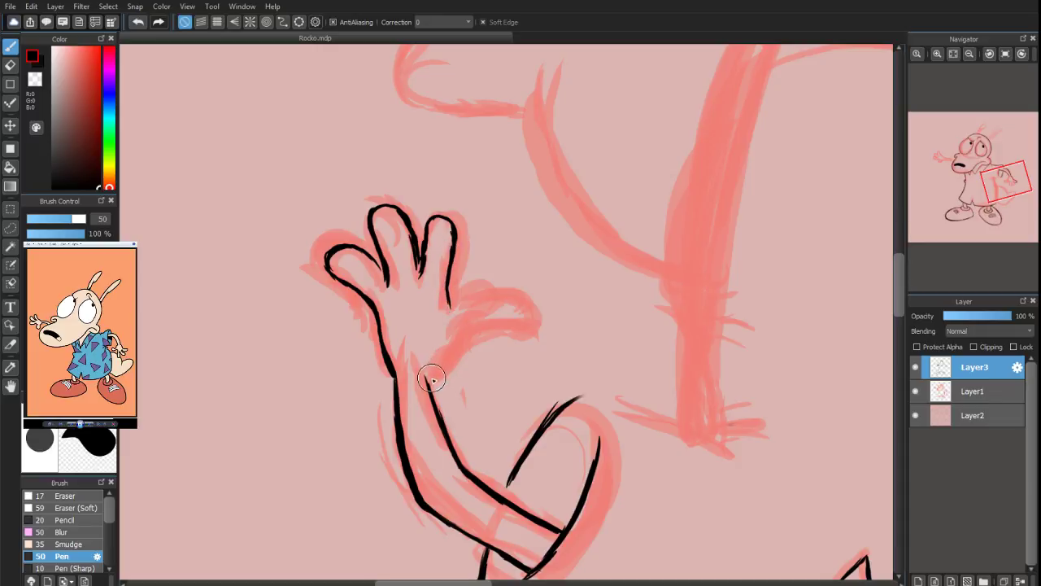
pyautogui.moveTo(432, 379); pyautogui.dragTo(444, 367)
pyautogui.moveTo(458, 352)
pyautogui.mouseDown()
pyautogui.moveTo(498, 336)
pyautogui.moveTo(489, 337)
pyautogui.moveTo(505, 315)
pyautogui.moveTo(498, 308)
pyautogui.moveTo(510, 317)
pyautogui.moveTo(453, 314)
pyautogui.moveTo(499, 306)
pyautogui.moveTo(512, 334)
pyautogui.mouseUp()
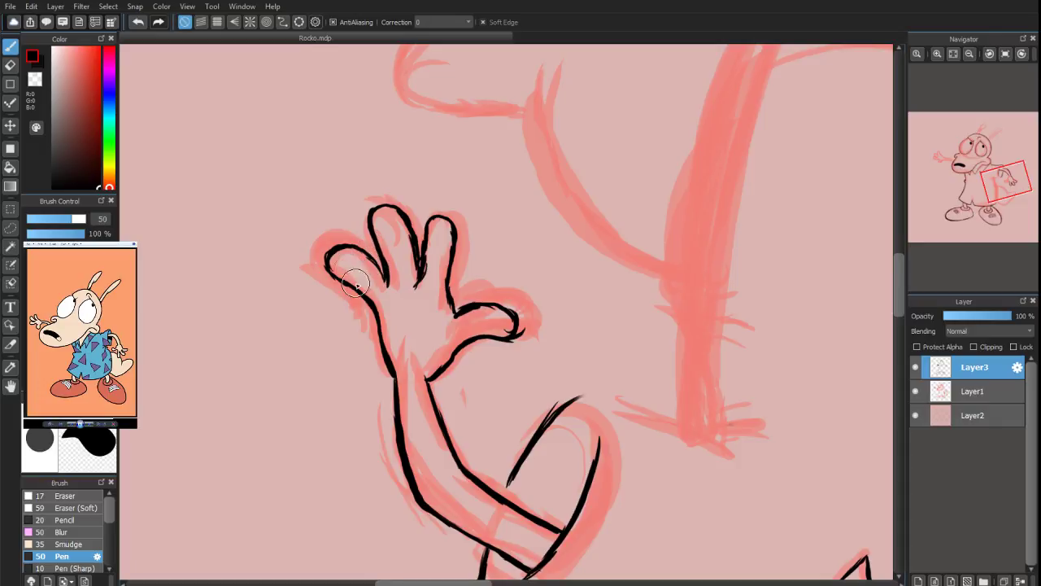
# Redraw the outermost finger with a shorter tip, erasing its old outline with the Eraser at size 12.2
pyautogui.moveTo(345, 277)
pyautogui.mouseDown()
pyautogui.moveTo(347, 255)
pyautogui.moveTo(366, 255)
pyautogui.mouseUp()
pyautogui.click(10, 65)
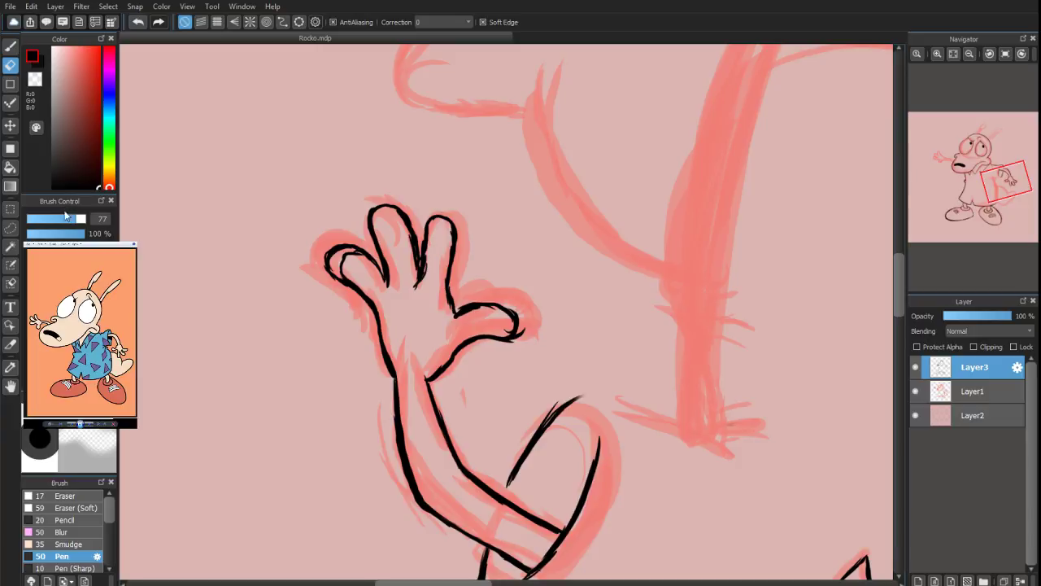
pyautogui.moveTo(66, 216); pyautogui.dragTo(41, 218)
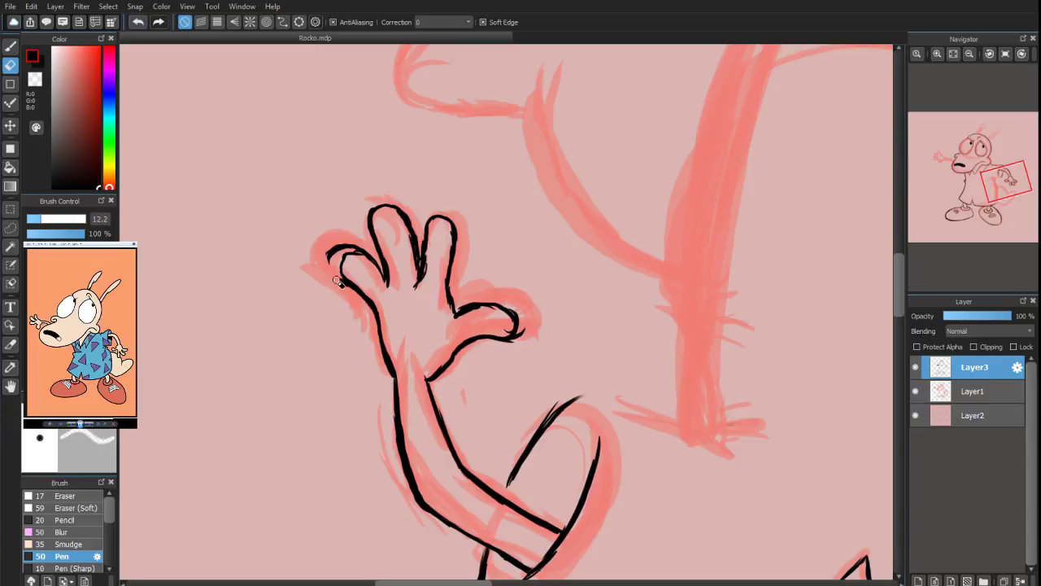
pyautogui.moveTo(338, 281)
pyautogui.mouseDown()
pyautogui.moveTo(331, 246)
pyautogui.moveTo(363, 247)
pyautogui.moveTo(337, 240)
pyautogui.mouseUp()
pyautogui.click(11, 47)
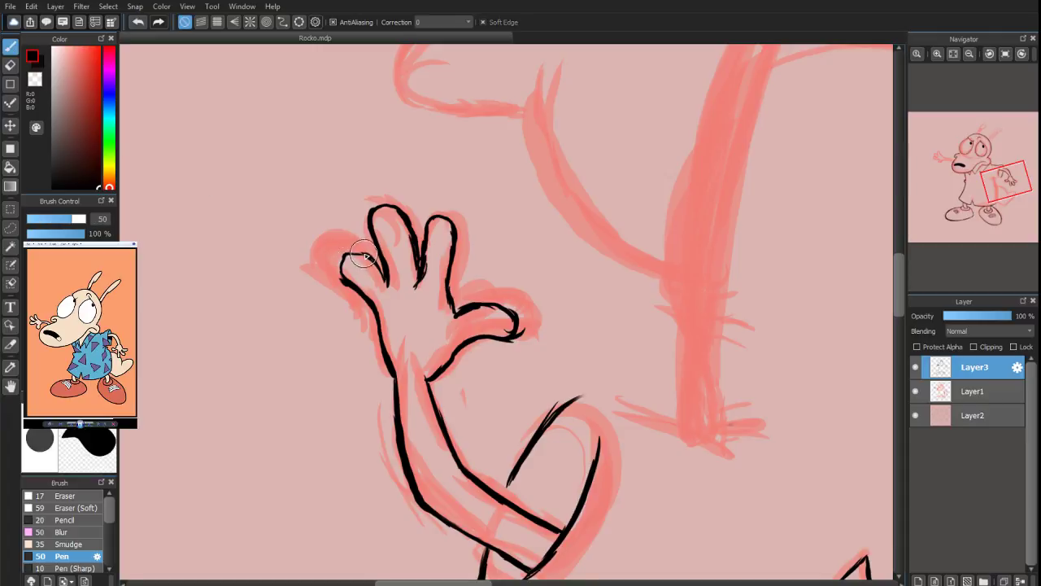
pyautogui.moveTo(345, 255); pyautogui.dragTo(342, 274)
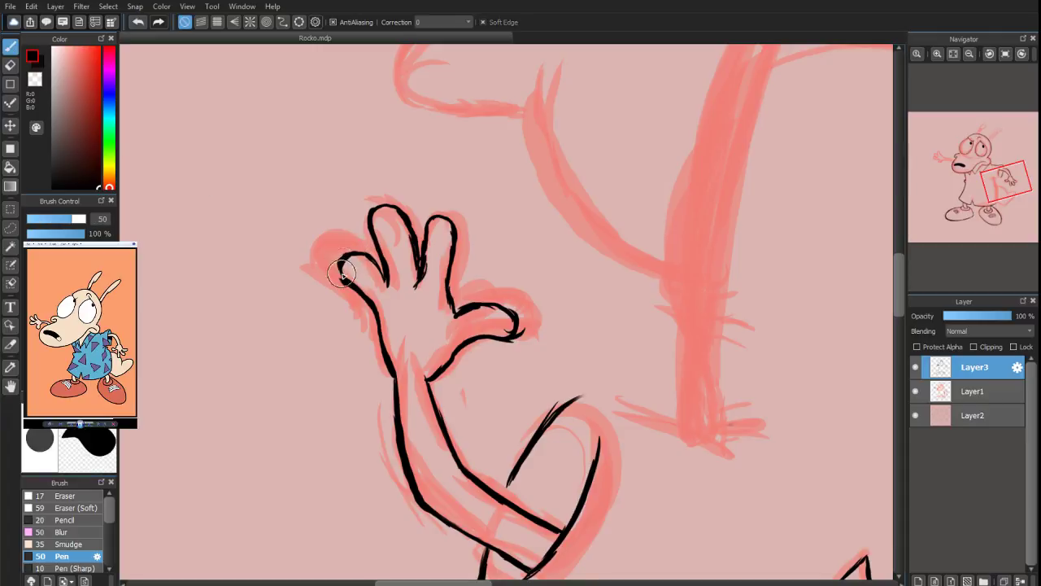
# Clean up the thumb and finger outlines with the Eraser at size 12.2, and reset the canvas rotation to 0 degrees
pyautogui.press('e')
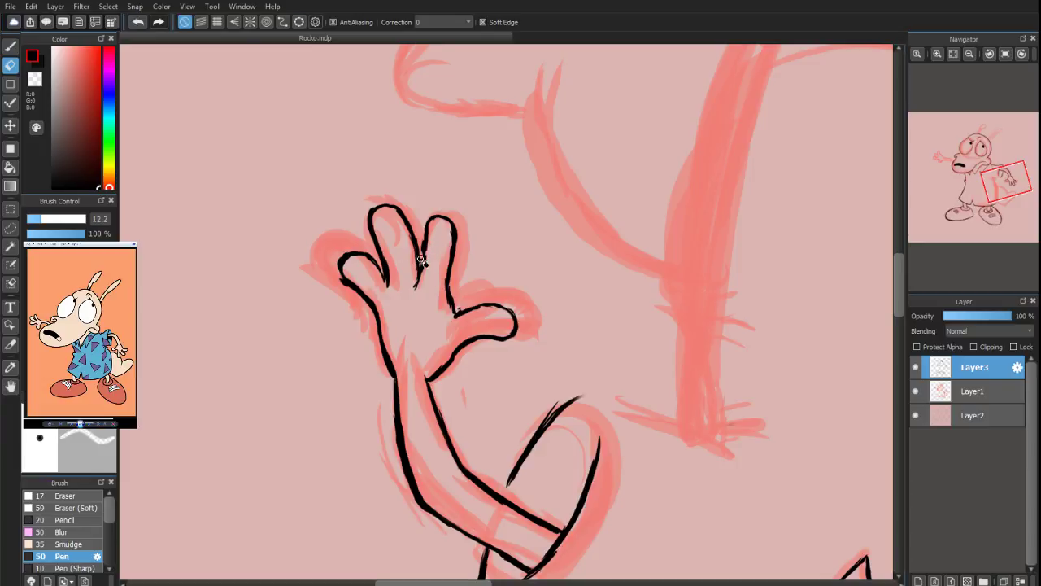
pyautogui.click(10, 46)
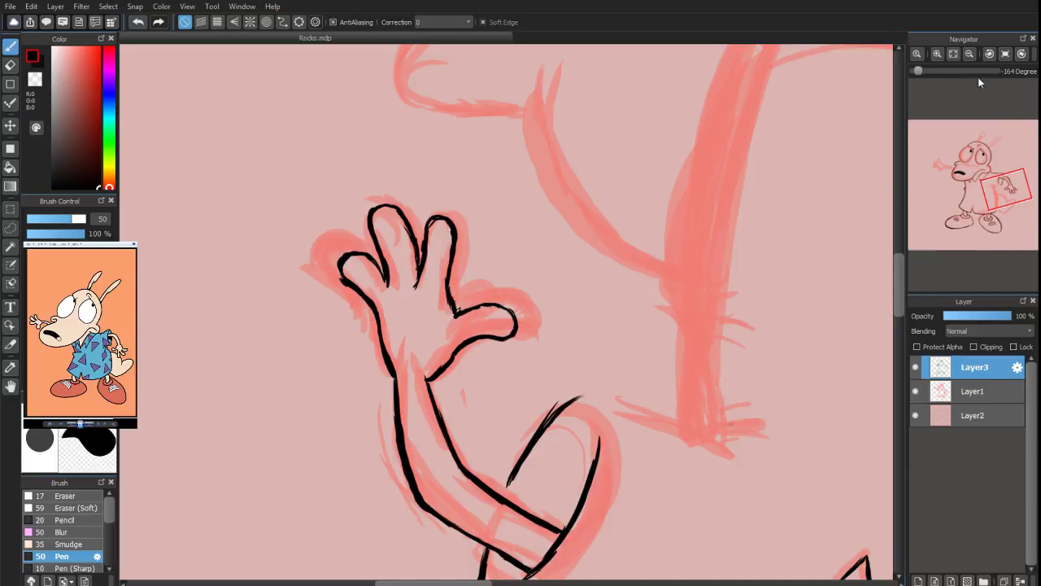
pyautogui.click(1022, 53)
pyautogui.click(1022, 53)
pyautogui.click(1022, 53)
pyautogui.click(1022, 53)
pyautogui.click(1022, 53)
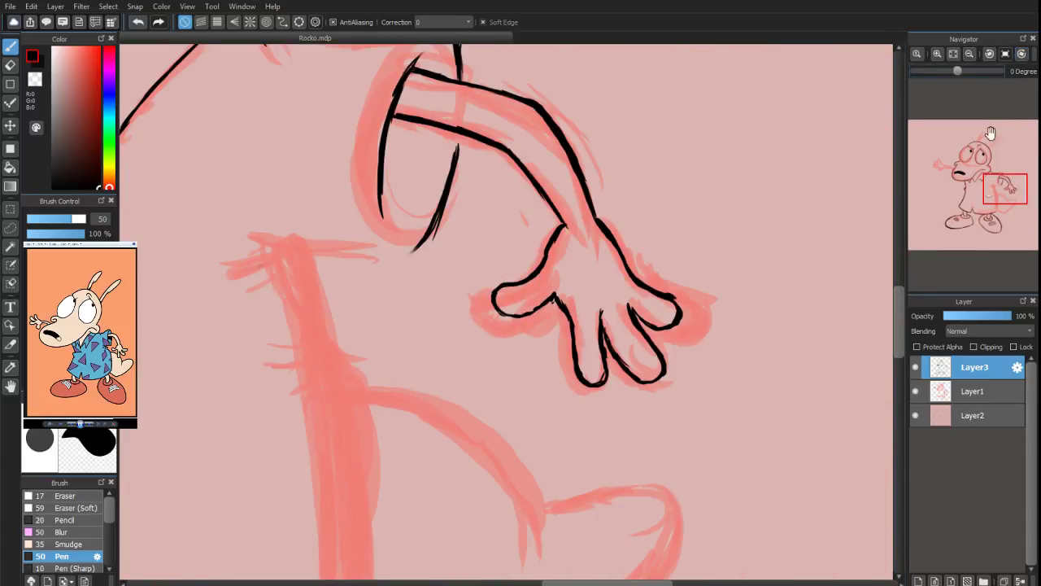
pyautogui.moveTo(999, 210); pyautogui.dragTo(992, 191)
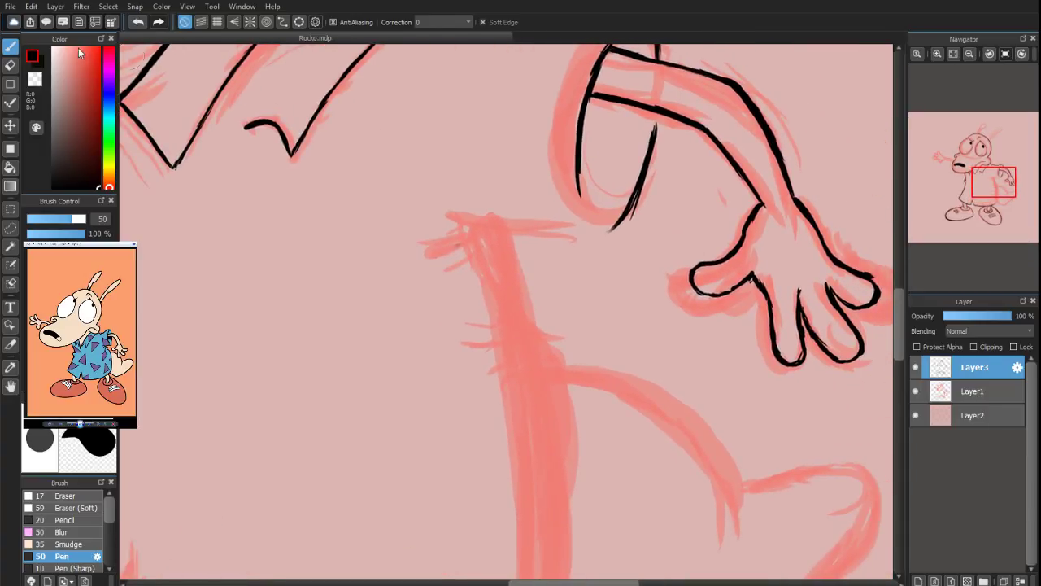
pyautogui.press('e')
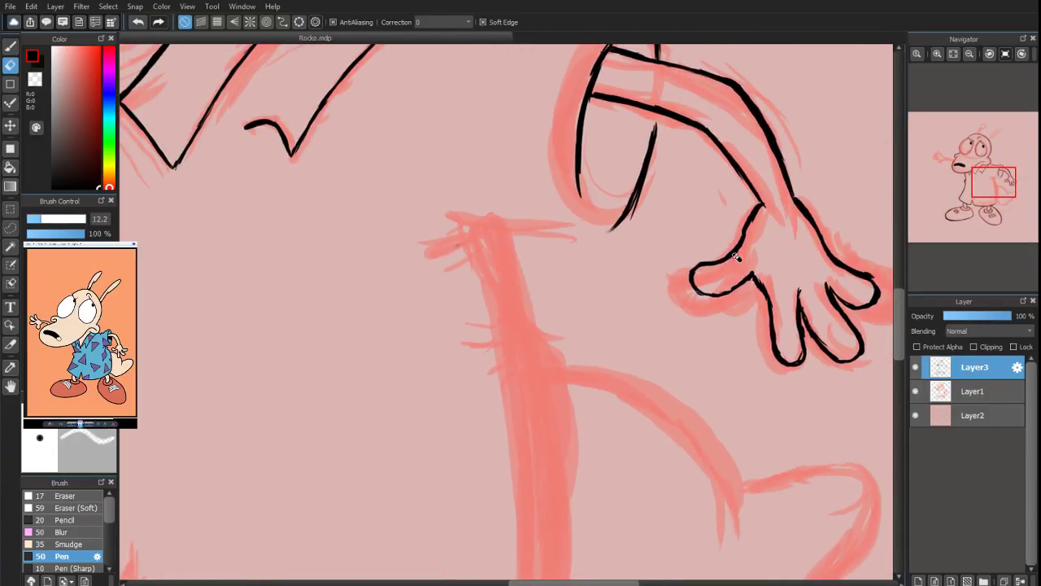
# Ink the sleeve's underside to the armpit and the upper part of the shirt's back edge with the Pen
pyautogui.scroll(-2, 974, 186)
pyautogui.moveTo(994, 192); pyautogui.dragTo(975, 179)
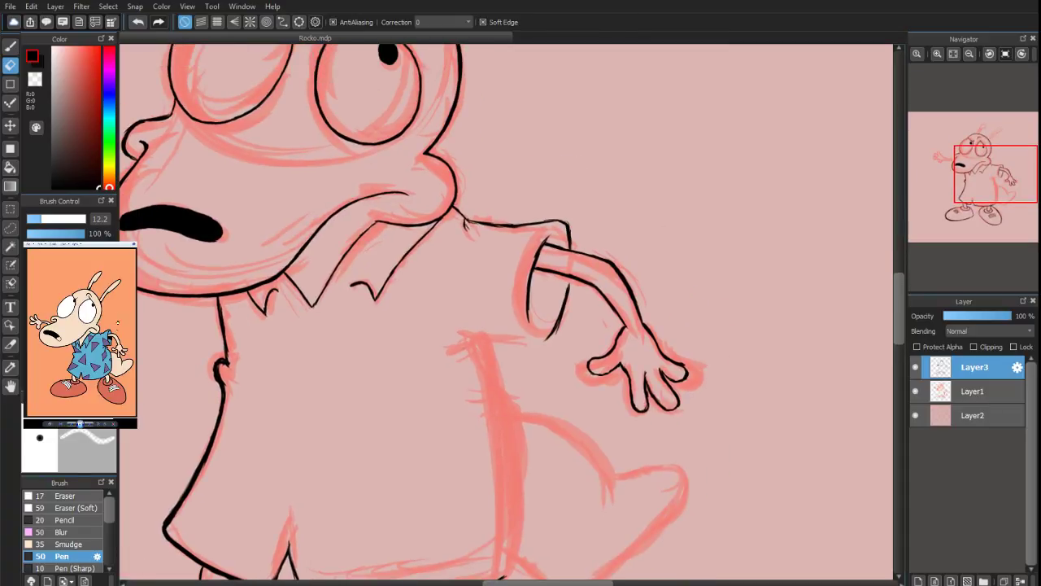
pyautogui.click(11, 47)
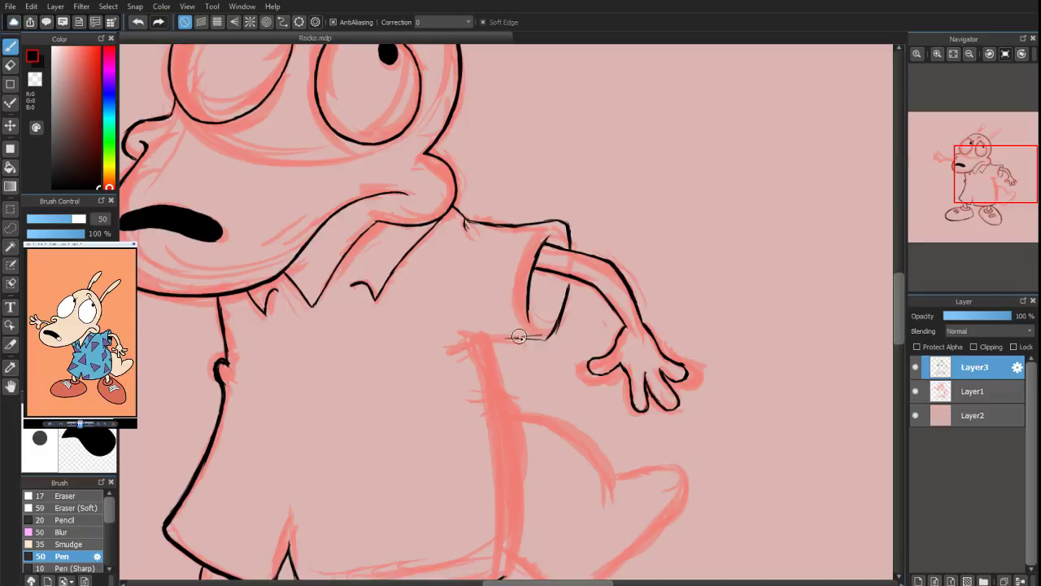
pyautogui.moveTo(519, 336)
pyautogui.mouseDown()
pyautogui.moveTo(457, 356)
pyautogui.moveTo(483, 351)
pyautogui.moveTo(470, 348)
pyautogui.moveTo(499, 391)
pyautogui.mouseUp()
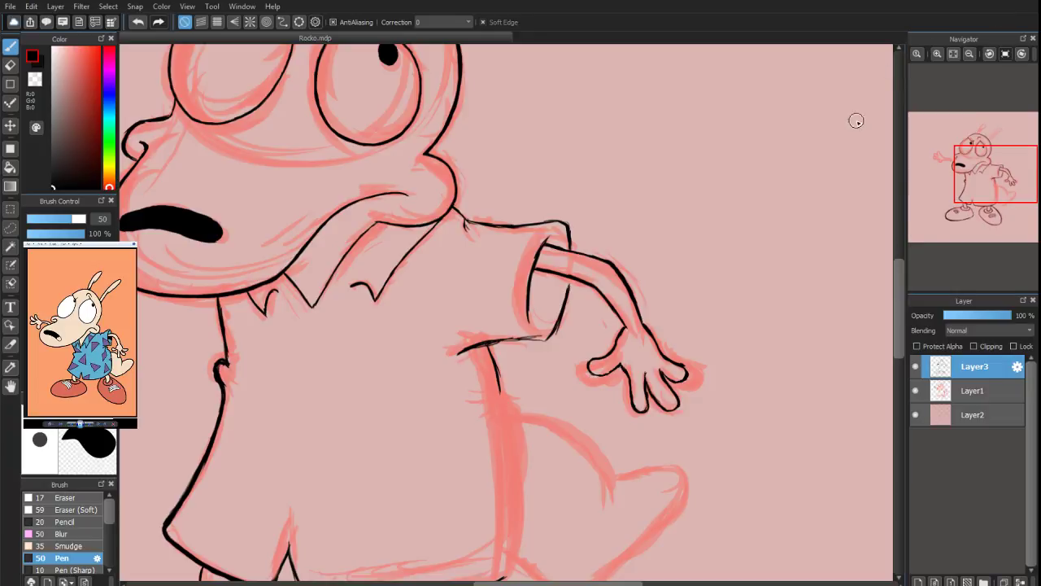
# Lasso the inked hand on Layer3, enlarge it slightly, shift it down from the wrist with a selection transform, and clear the selection
pyautogui.scroll(1, 976, 185)
pyautogui.click(996, 194)
pyautogui.moveTo(996, 194); pyautogui.dragTo(995, 178)
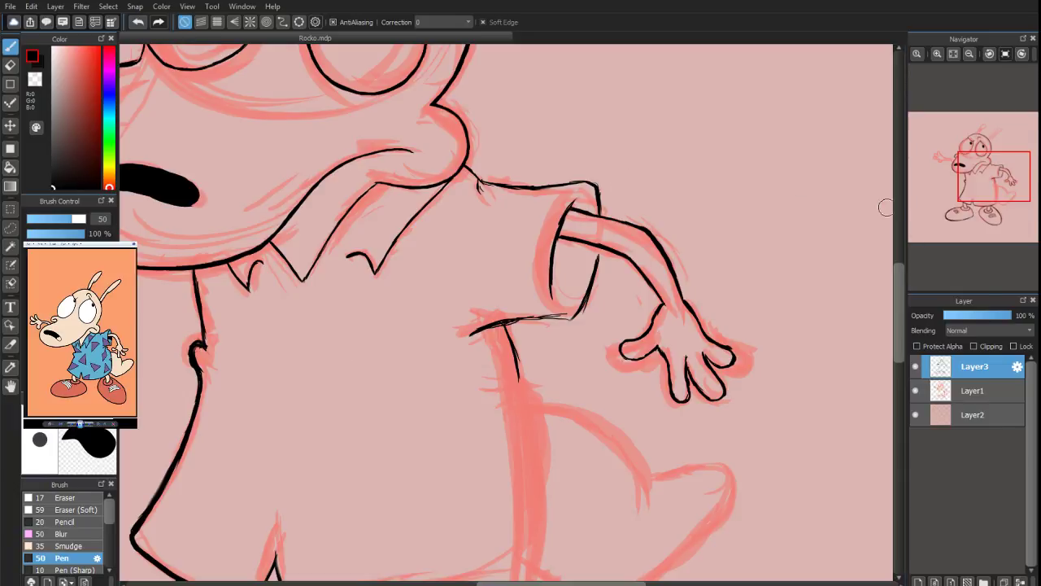
pyautogui.scroll(-5, 972, 195)
pyautogui.scroll(1, 972, 195)
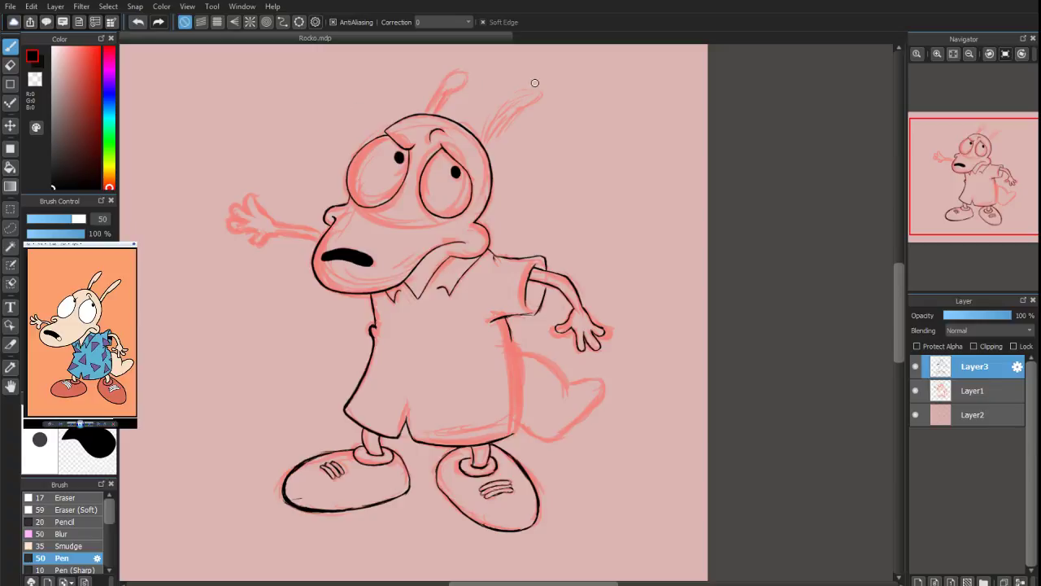
pyautogui.click(10, 228)
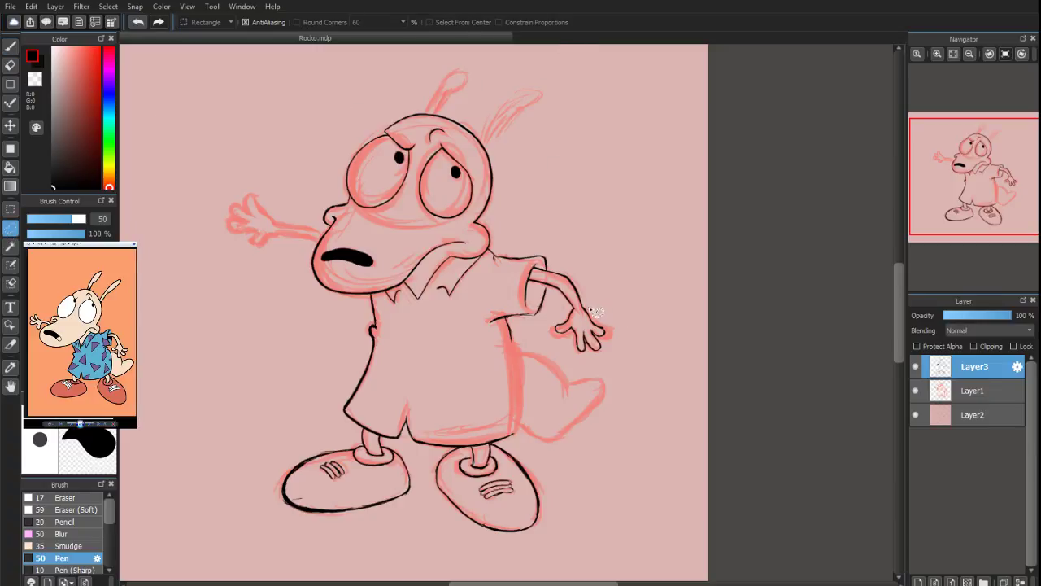
pyautogui.moveTo(597, 312)
pyautogui.mouseDown()
pyautogui.moveTo(556, 325)
pyautogui.moveTo(568, 361)
pyautogui.moveTo(620, 352)
pyautogui.moveTo(608, 316)
pyautogui.mouseUp()
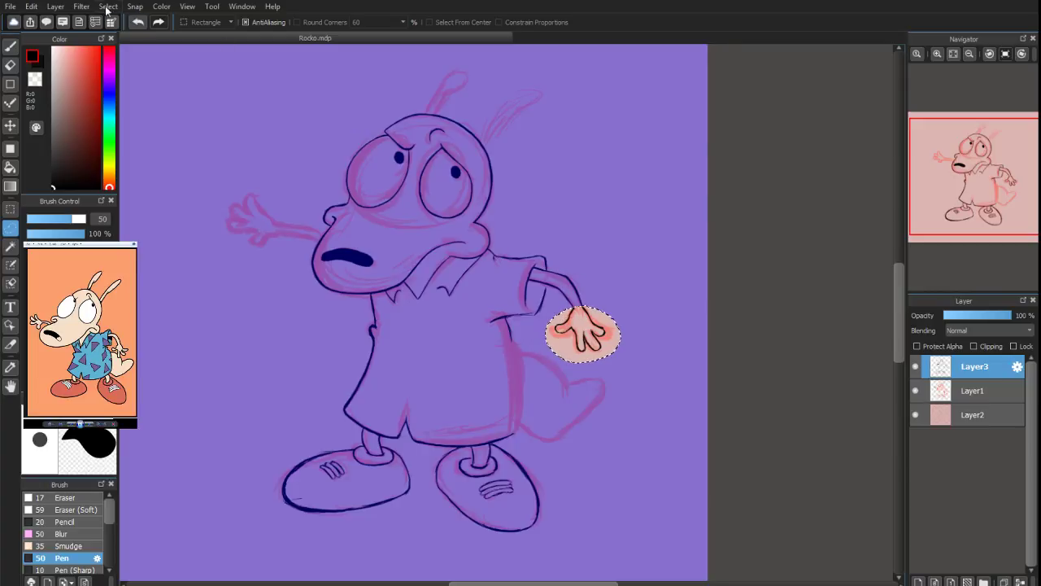
pyautogui.click(108, 6)
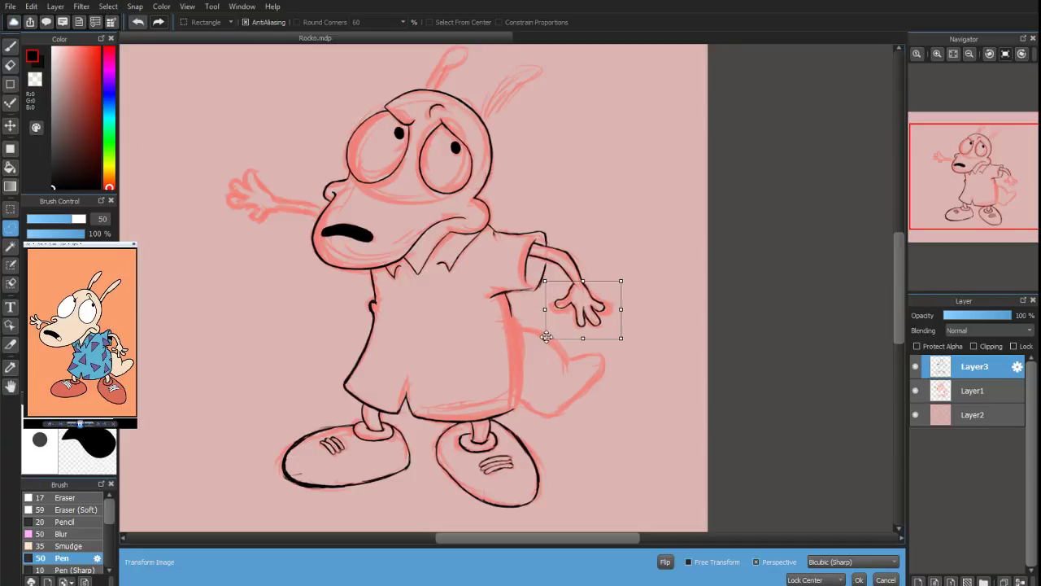
pyautogui.moveTo(546, 337); pyautogui.dragTo(542, 342)
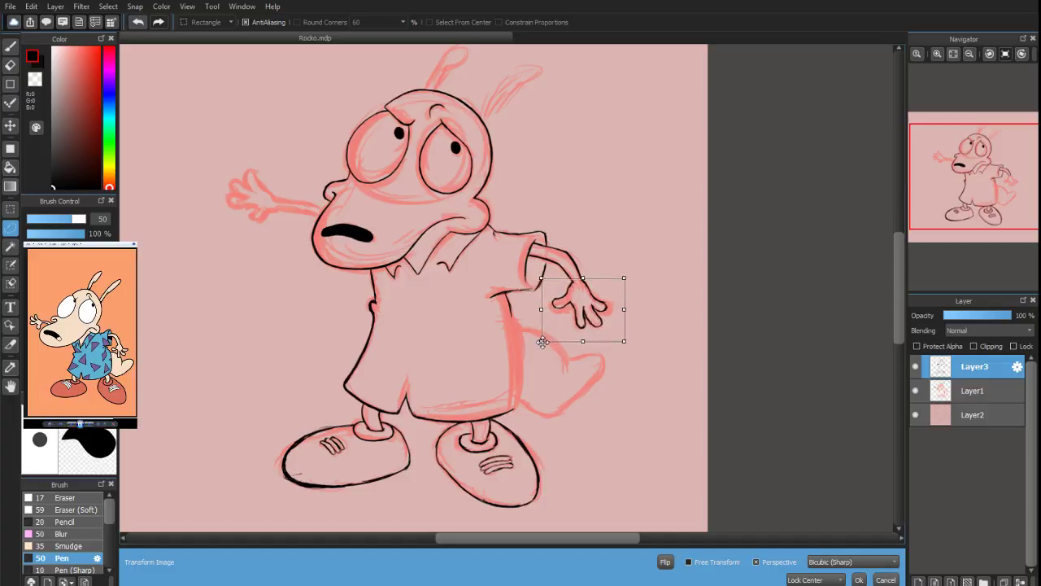
pyautogui.moveTo(578, 294); pyautogui.dragTo(583, 308)
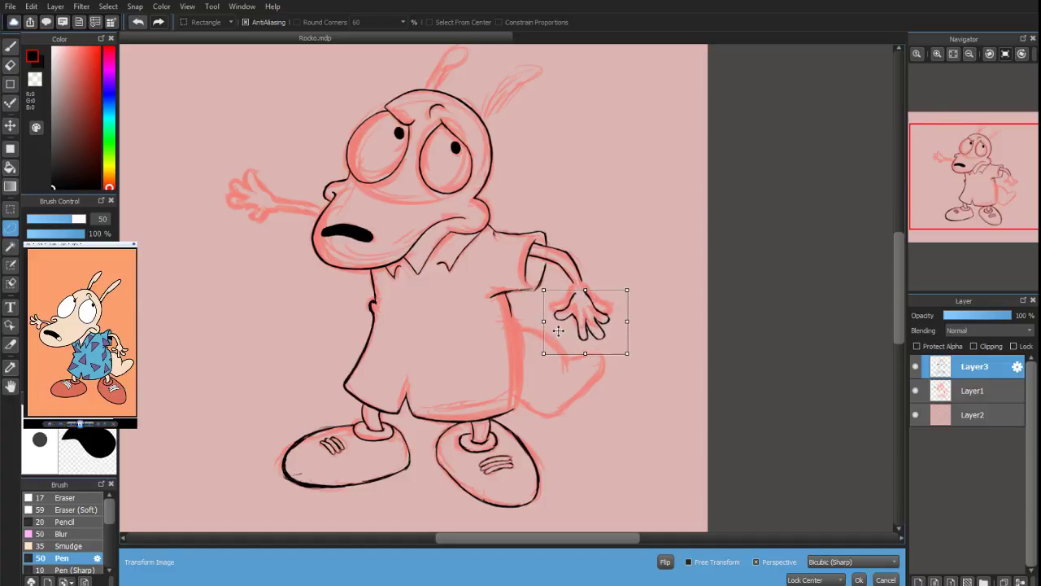
pyautogui.moveTo(542, 352); pyautogui.dragTo(576, 328)
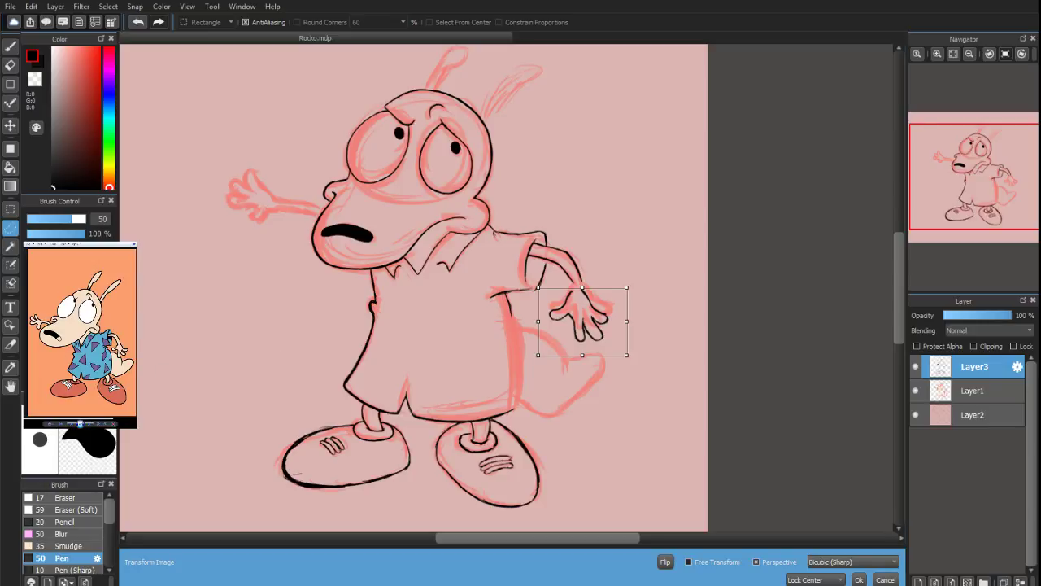
pyautogui.moveTo(594, 343); pyautogui.dragTo(596, 342)
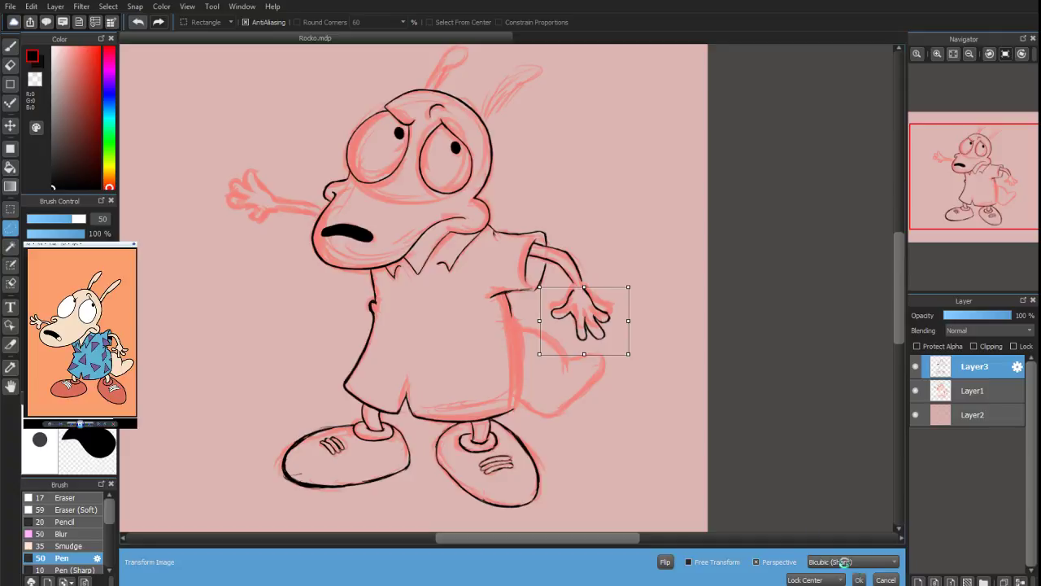
pyautogui.click(858, 579)
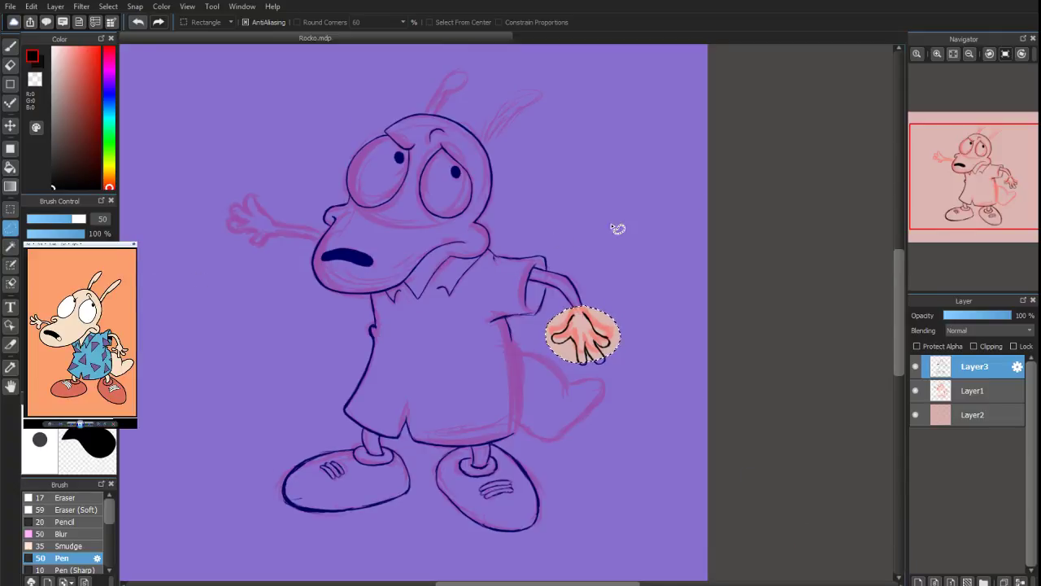
pyautogui.hotkey('ctrl', 'd')
pyautogui.click(10, 48)
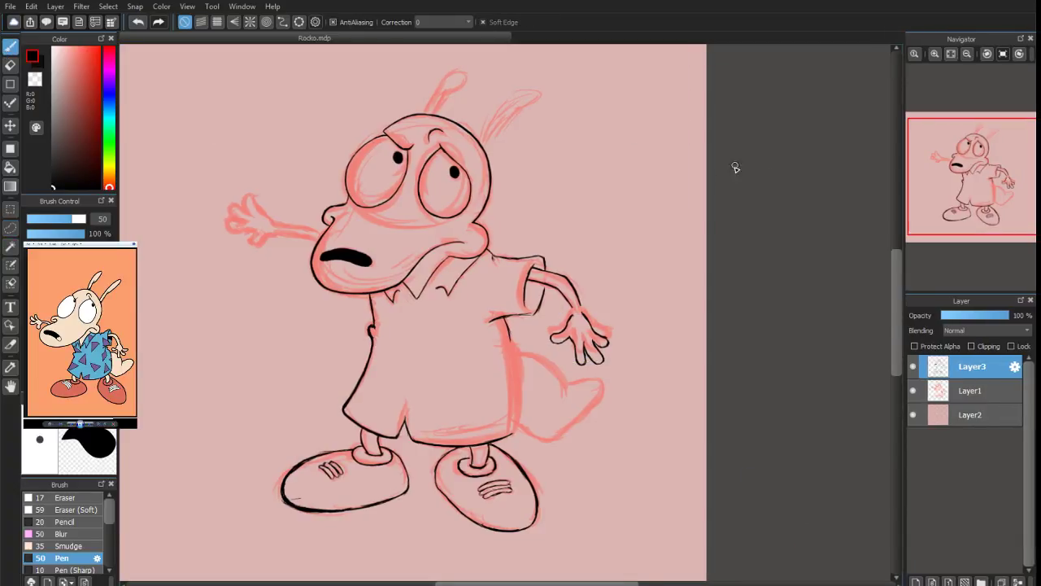
# Ink a second Pen stroke along the middle finger's inner side and tip on the enlarged hand
pyautogui.scroll(3, 962, 201)
pyautogui.moveTo(962, 203); pyautogui.dragTo(1005, 184)
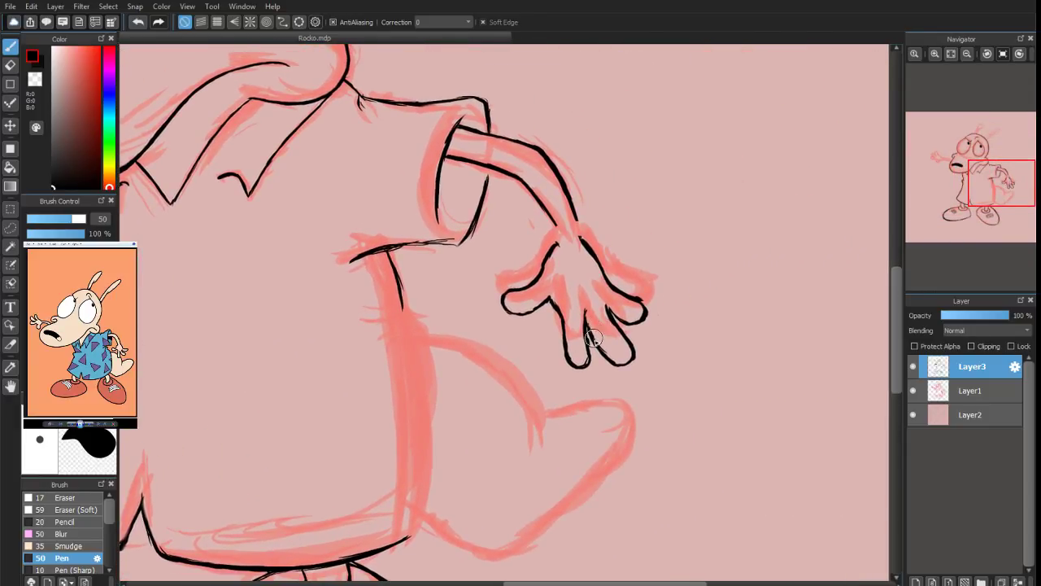
pyautogui.moveTo(593, 339)
pyautogui.mouseDown()
pyautogui.moveTo(627, 365)
pyautogui.moveTo(609, 313)
pyautogui.moveTo(623, 335)
pyautogui.mouseUp()
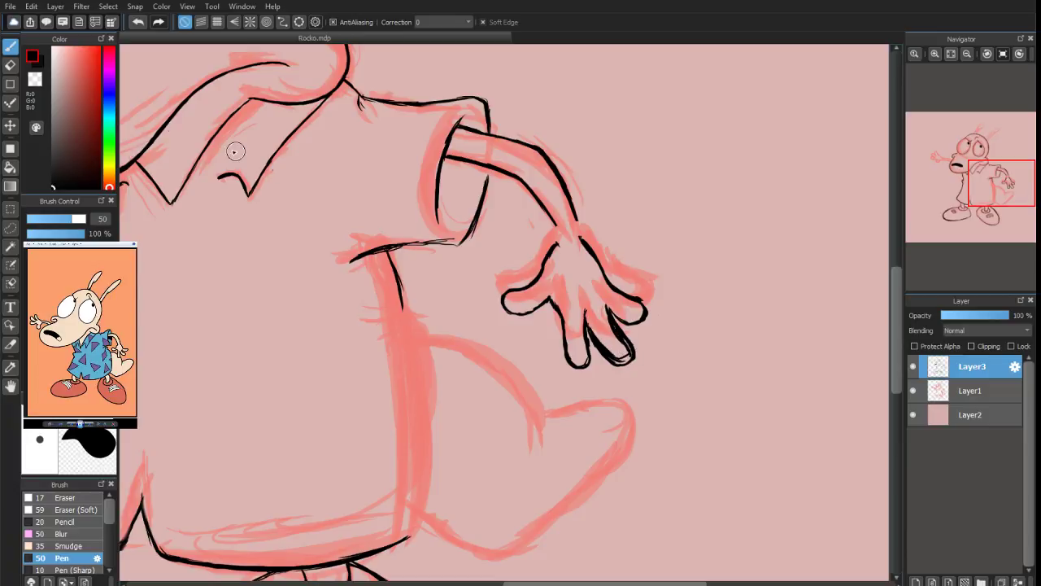
# Thin the thick outline of the hand's last finger with the Eraser, and ink the missing wrist lines joining forearm and hand
pyautogui.click(11, 65)
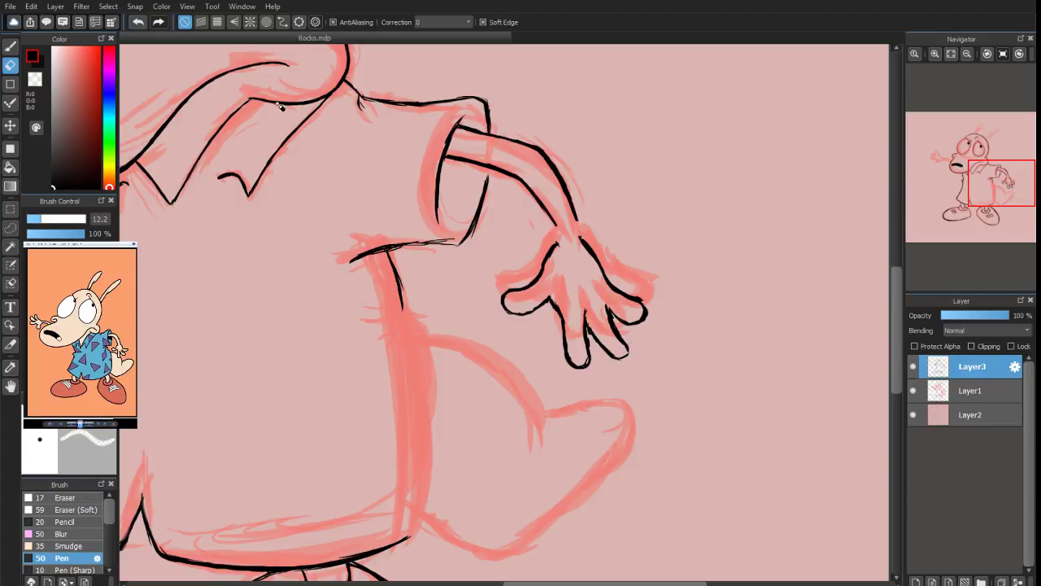
pyautogui.click(10, 46)
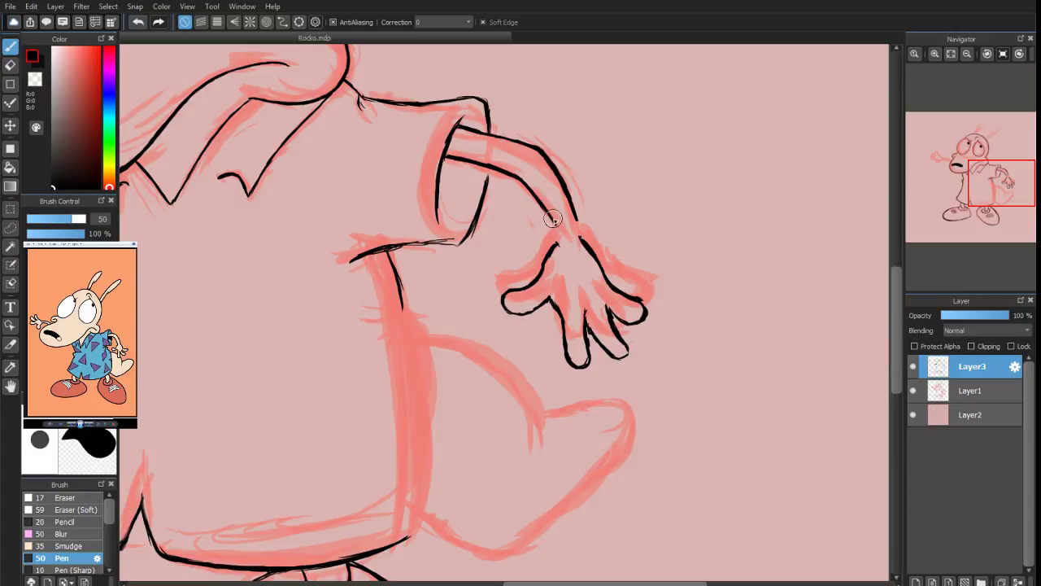
pyautogui.moveTo(555, 225)
pyautogui.mouseDown()
pyautogui.moveTo(559, 243)
pyautogui.moveTo(581, 240)
pyautogui.mouseUp()
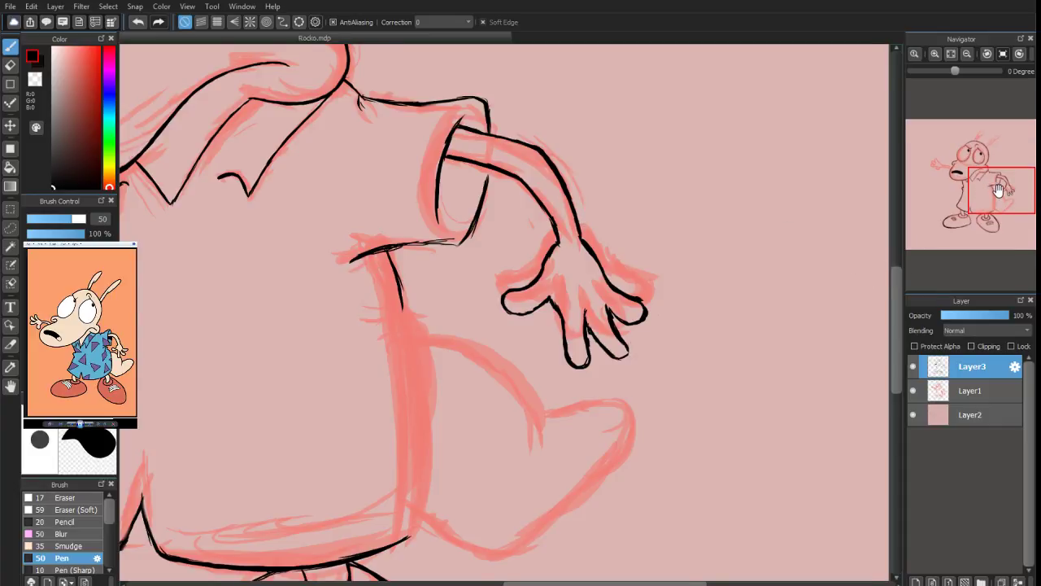
# Ink the creases under the sleeve and a small pointed fold at the start of the shirt's back edge
pyautogui.moveTo(999, 190); pyautogui.dragTo(991, 187)
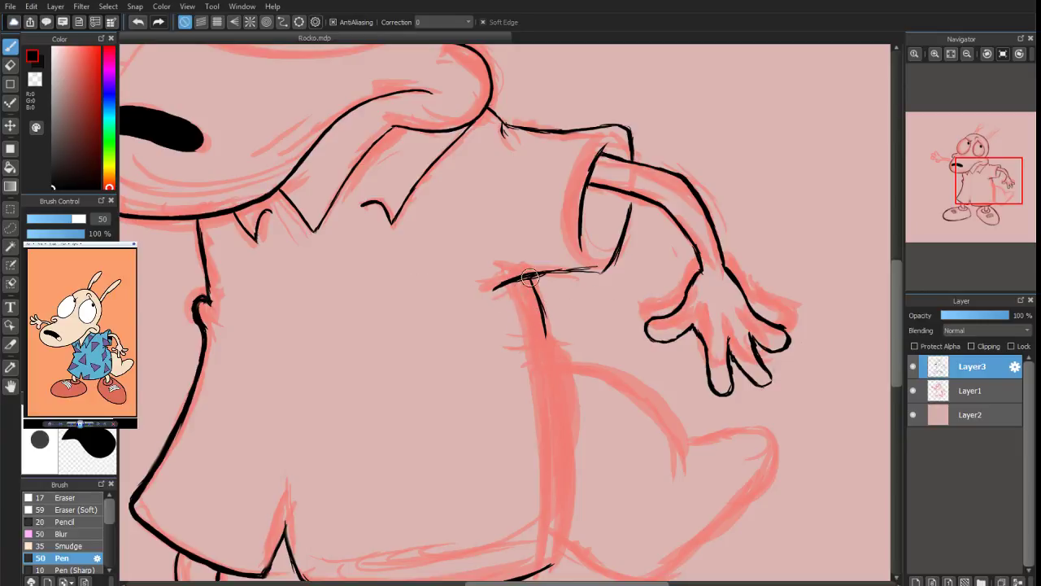
pyautogui.moveTo(531, 275); pyautogui.dragTo(514, 298)
pyautogui.moveTo(531, 275); pyautogui.dragTo(540, 323)
pyautogui.moveTo(539, 295)
pyautogui.mouseDown()
pyautogui.moveTo(559, 295)
pyautogui.moveTo(556, 321)
pyautogui.mouseUp()
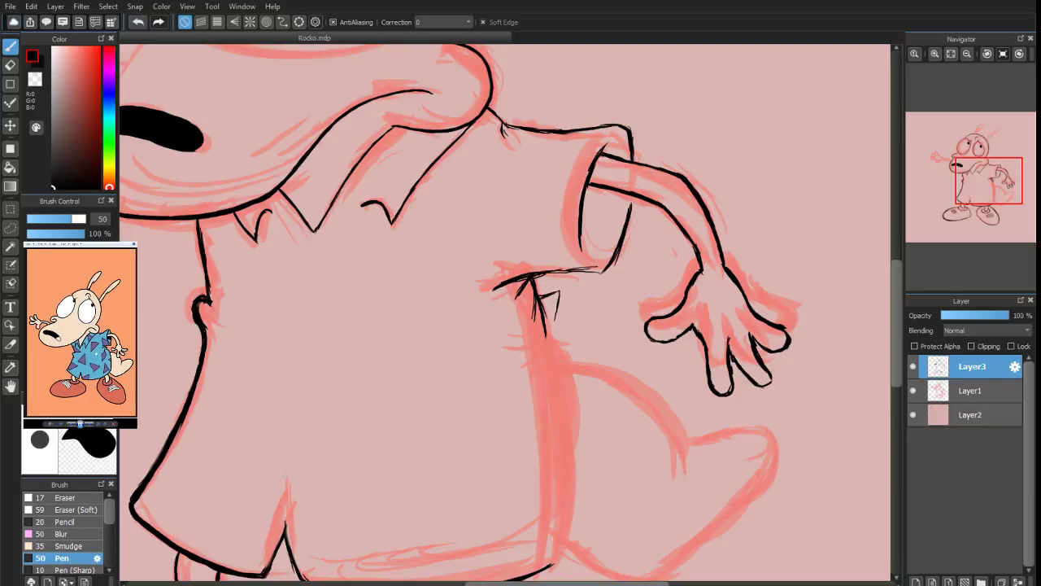
pyautogui.moveTo(538, 297)
pyautogui.mouseDown()
pyautogui.moveTo(559, 294)
pyautogui.moveTo(554, 317)
pyautogui.mouseUp()
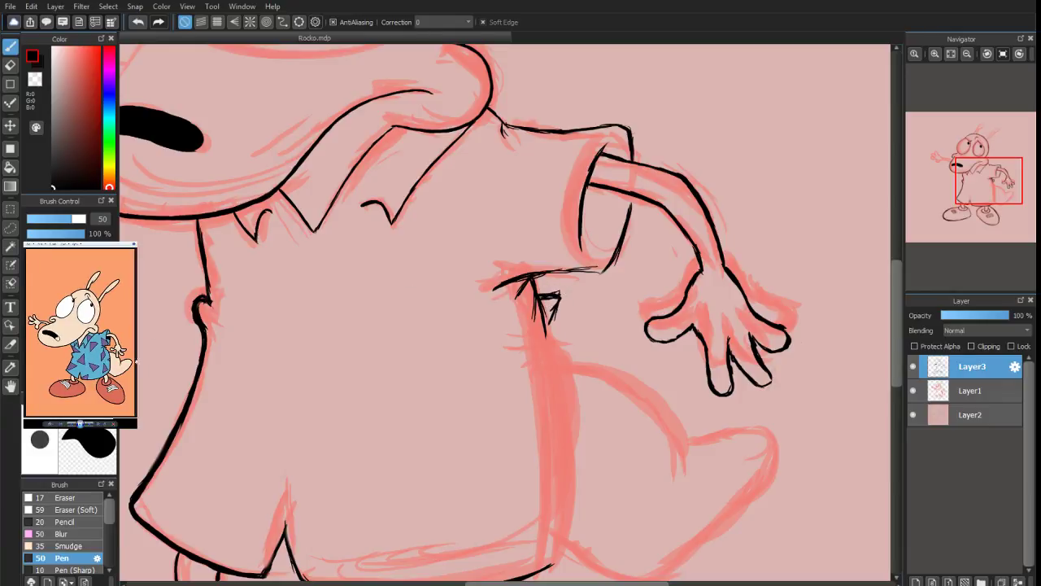
# Ink the upper part of the shirt's back edge with thick overlapping strokes, curving down from the pointed fold
pyautogui.moveTo(552, 322); pyautogui.dragTo(575, 379)
pyautogui.moveTo(555, 339); pyautogui.dragTo(573, 409)
pyautogui.moveTo(551, 319); pyautogui.dragTo(572, 386)
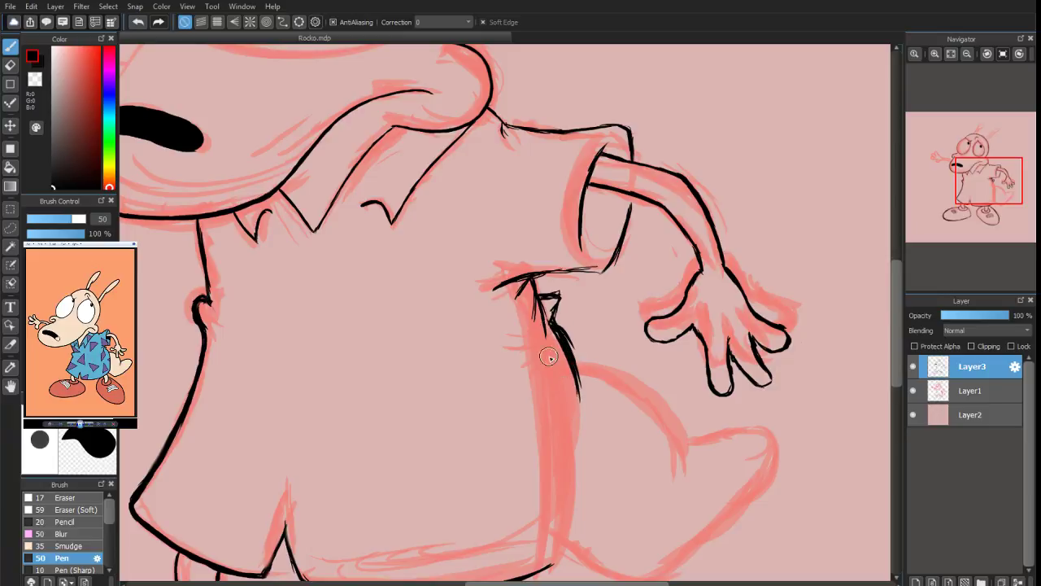
pyautogui.moveTo(561, 345)
pyautogui.mouseDown()
pyautogui.moveTo(576, 429)
pyautogui.moveTo(570, 360)
pyautogui.moveTo(557, 360)
pyautogui.moveTo(581, 461)
pyautogui.mouseUp()
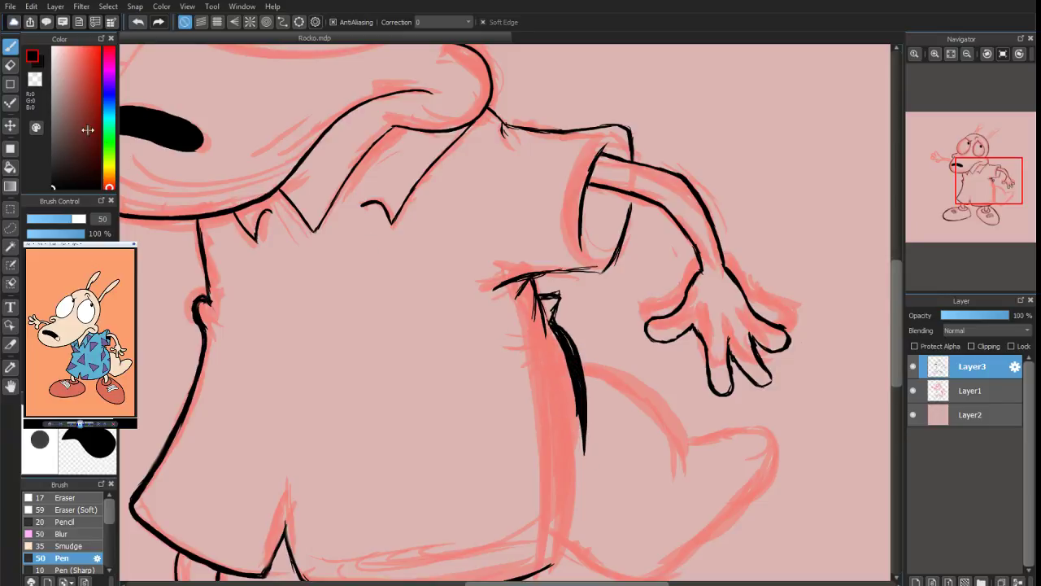
# Erase the stray line end beneath the sleeve fold and continue inking the shirt's back edge down to the hem
pyautogui.click(10, 65)
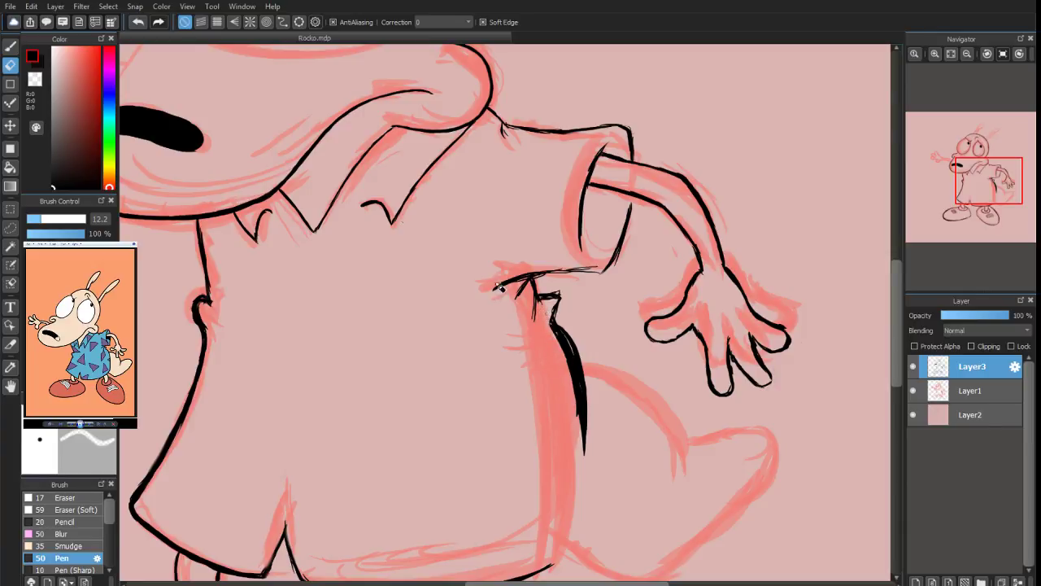
pyautogui.click(9, 47)
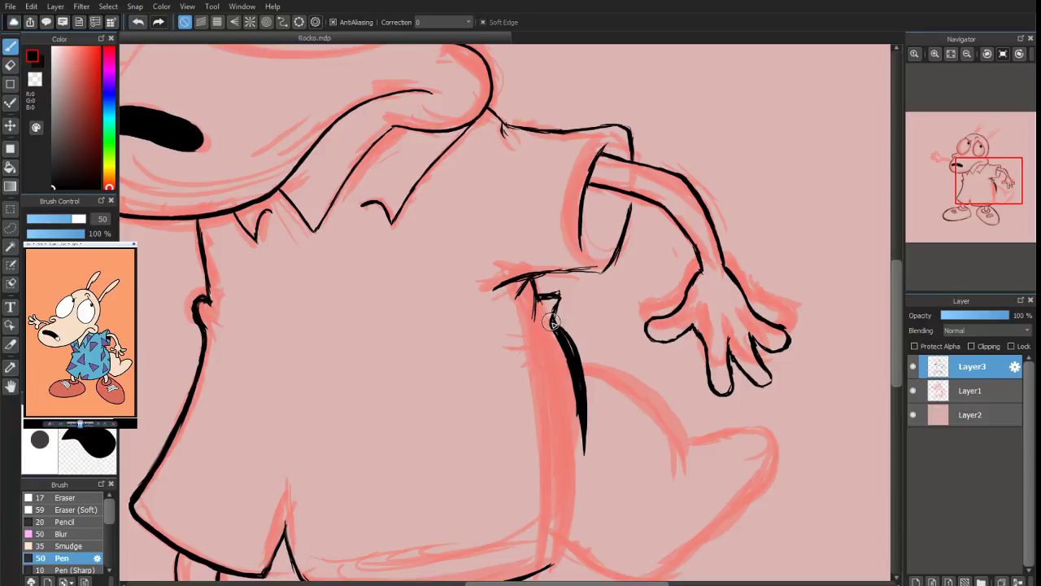
pyautogui.moveTo(568, 374); pyautogui.dragTo(581, 458)
pyautogui.click(981, 201)
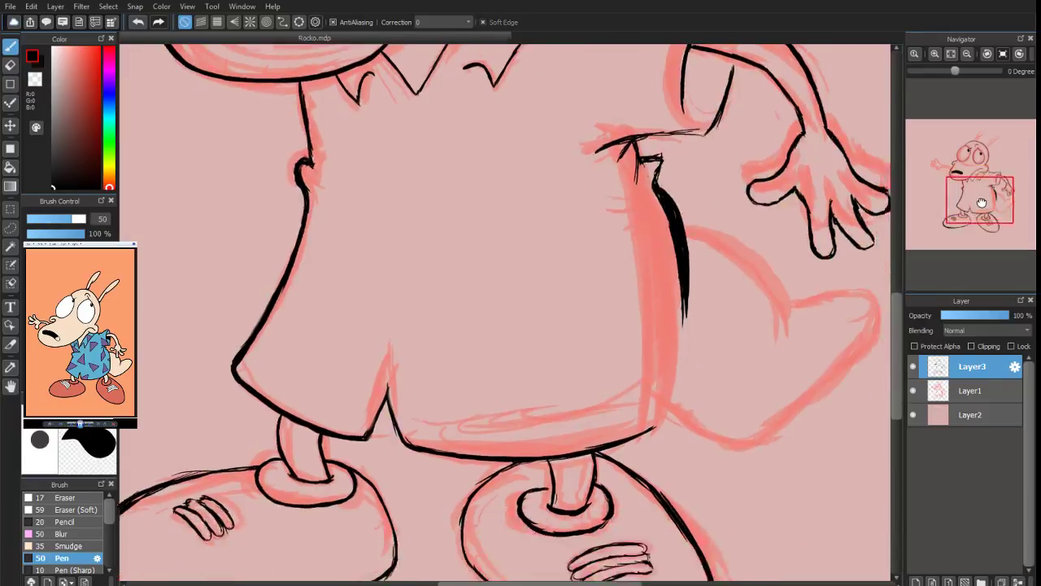
pyautogui.moveTo(982, 203); pyautogui.dragTo(988, 200)
pyautogui.moveTo(612, 283); pyautogui.dragTo(616, 376)
pyautogui.moveTo(616, 319)
pyautogui.mouseDown()
pyautogui.moveTo(611, 423)
pyautogui.moveTo(604, 444)
pyautogui.moveTo(608, 407)
pyautogui.moveTo(600, 445)
pyautogui.moveTo(585, 458)
pyautogui.moveTo(610, 437)
pyautogui.mouseUp()
# Set the Eraser size to 23 and thin the inner side of the shirt's thick back edge
pyautogui.click(10, 65)
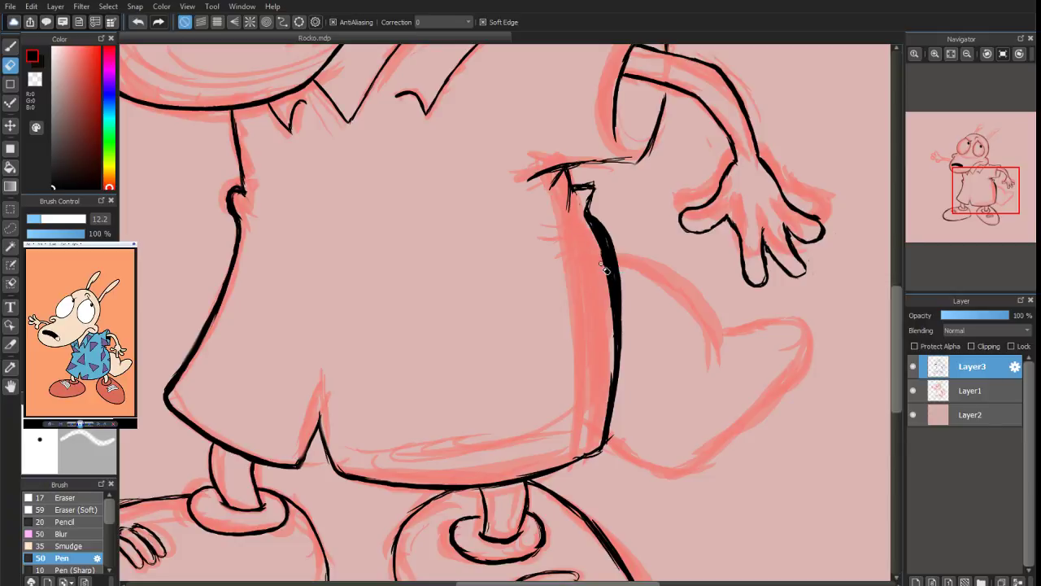
pyautogui.moveTo(48, 221); pyautogui.dragTo(55, 219)
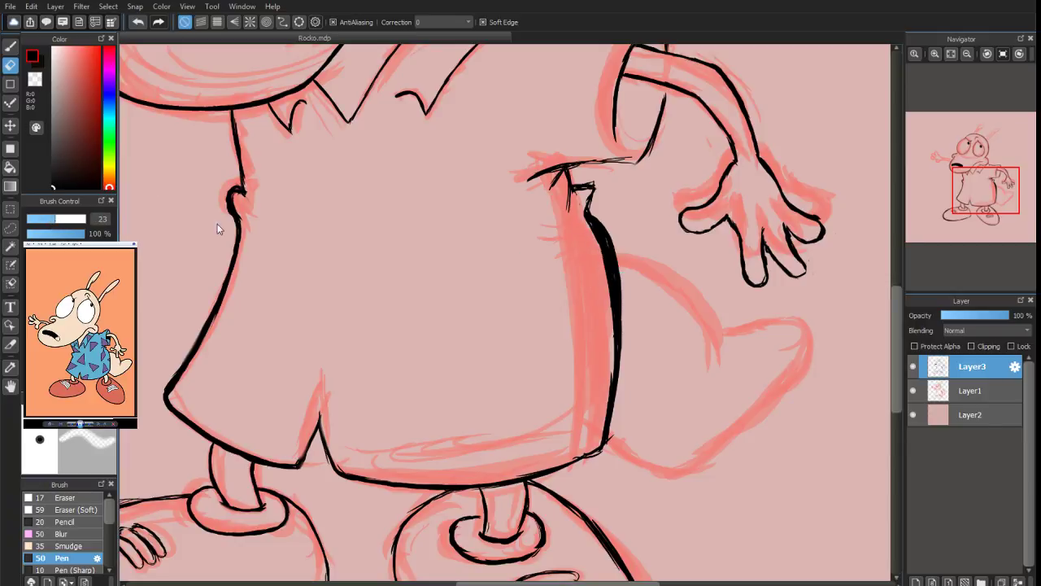
pyautogui.moveTo(588, 214)
pyautogui.mouseDown()
pyautogui.moveTo(621, 268)
pyautogui.moveTo(606, 223)
pyautogui.moveTo(623, 316)
pyautogui.moveTo(614, 277)
pyautogui.moveTo(600, 375)
pyautogui.moveTo(592, 341)
pyautogui.mouseUp()
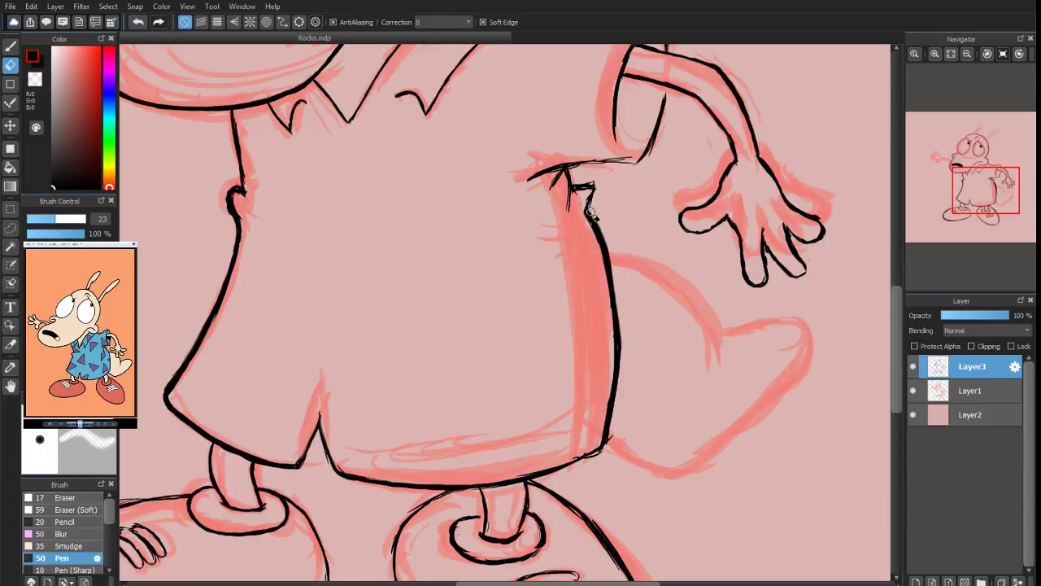
pyautogui.moveTo(591, 213)
pyautogui.mouseDown()
pyautogui.moveTo(607, 233)
pyautogui.moveTo(620, 302)
pyautogui.moveTo(580, 357)
pyautogui.mouseUp()
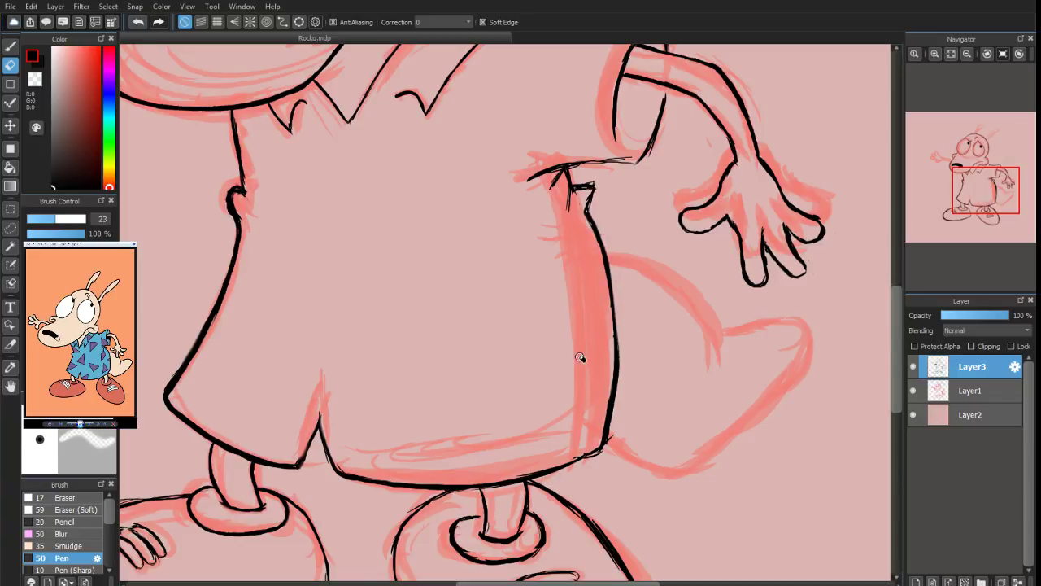
# Set the Eraser size to 48 and thin the left shoe's outline around the lower toe and along the sole
pyautogui.moveTo(966, 202)
pyautogui.mouseDown()
pyautogui.moveTo(972, 221)
pyautogui.moveTo(958, 212)
pyautogui.mouseUp()
pyautogui.moveTo(368, 448); pyautogui.dragTo(349, 451)
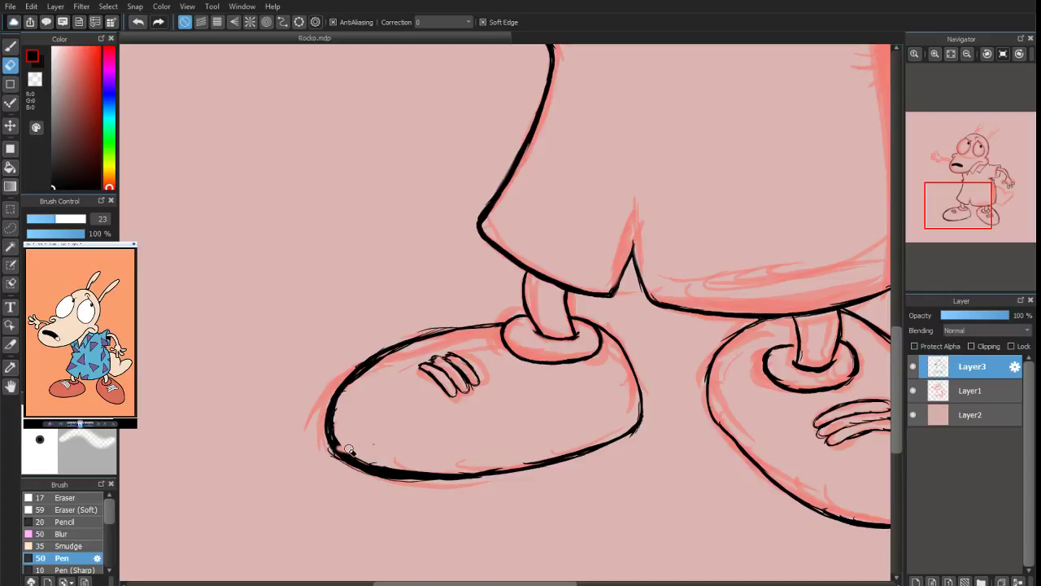
pyautogui.hotkey('ctrl', 'z')
pyautogui.click(71, 221)
pyautogui.moveTo(366, 443)
pyautogui.mouseDown()
pyautogui.moveTo(376, 450)
pyautogui.moveTo(366, 453)
pyautogui.moveTo(436, 471)
pyautogui.mouseUp()
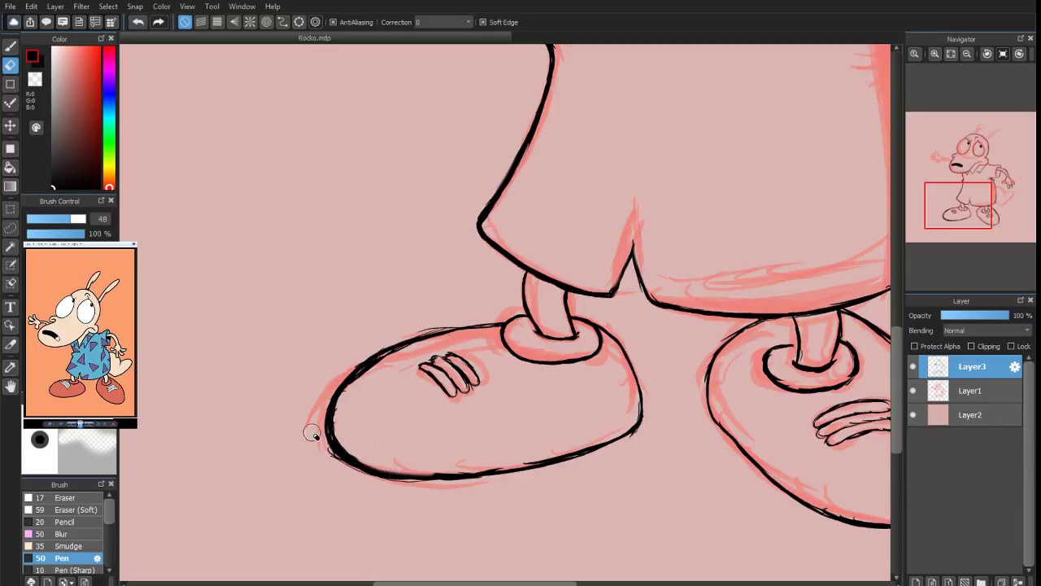
pyautogui.moveTo(309, 429); pyautogui.dragTo(382, 485)
pyautogui.moveTo(302, 446)
pyautogui.mouseDown()
pyautogui.moveTo(411, 486)
pyautogui.moveTo(515, 448)
pyautogui.mouseUp()
pyautogui.moveTo(461, 470); pyautogui.dragTo(500, 462)
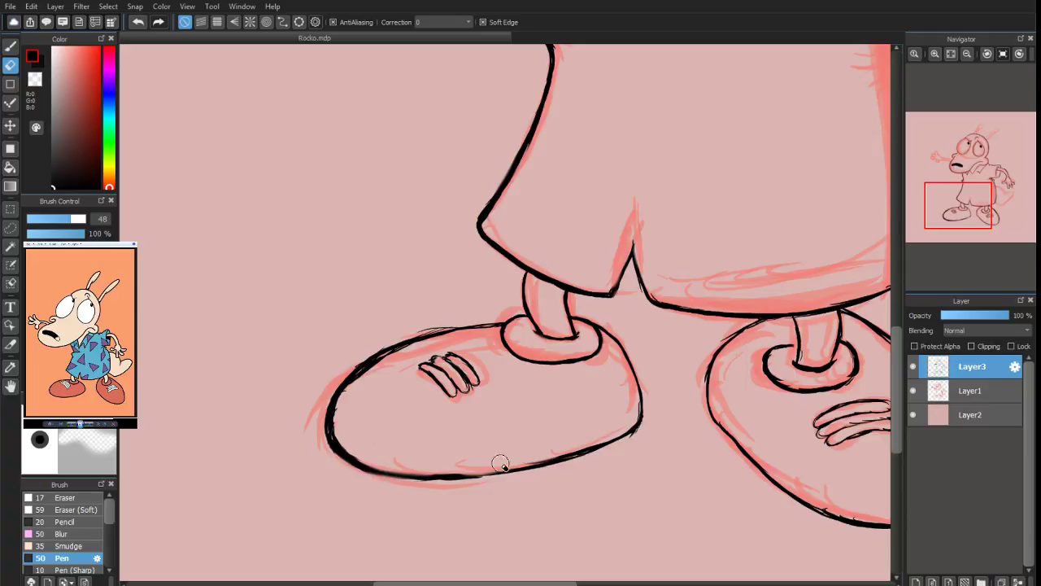
pyautogui.moveTo(430, 470); pyautogui.dragTo(482, 465)
# Thin the rest of the left shoe's outline with the Eraser at the heel, along the top and around the toe
pyautogui.moveTo(623, 432)
pyautogui.mouseDown()
pyautogui.moveTo(646, 426)
pyautogui.moveTo(607, 448)
pyautogui.moveTo(591, 435)
pyautogui.moveTo(544, 449)
pyautogui.mouseUp()
pyautogui.moveTo(453, 318)
pyautogui.mouseDown()
pyautogui.moveTo(382, 346)
pyautogui.moveTo(465, 317)
pyautogui.moveTo(361, 358)
pyautogui.moveTo(373, 349)
pyautogui.moveTo(410, 333)
pyautogui.moveTo(333, 383)
pyautogui.moveTo(411, 329)
pyautogui.moveTo(374, 368)
pyautogui.moveTo(409, 349)
pyautogui.moveTo(327, 402)
pyautogui.moveTo(464, 327)
pyautogui.moveTo(363, 358)
pyautogui.moveTo(409, 343)
pyautogui.moveTo(343, 384)
pyautogui.moveTo(362, 363)
pyautogui.moveTo(443, 333)
pyautogui.moveTo(364, 364)
pyautogui.moveTo(426, 342)
pyautogui.moveTo(363, 367)
pyautogui.moveTo(339, 401)
pyautogui.mouseUp()
pyautogui.click(9, 47)
pyautogui.press('e')
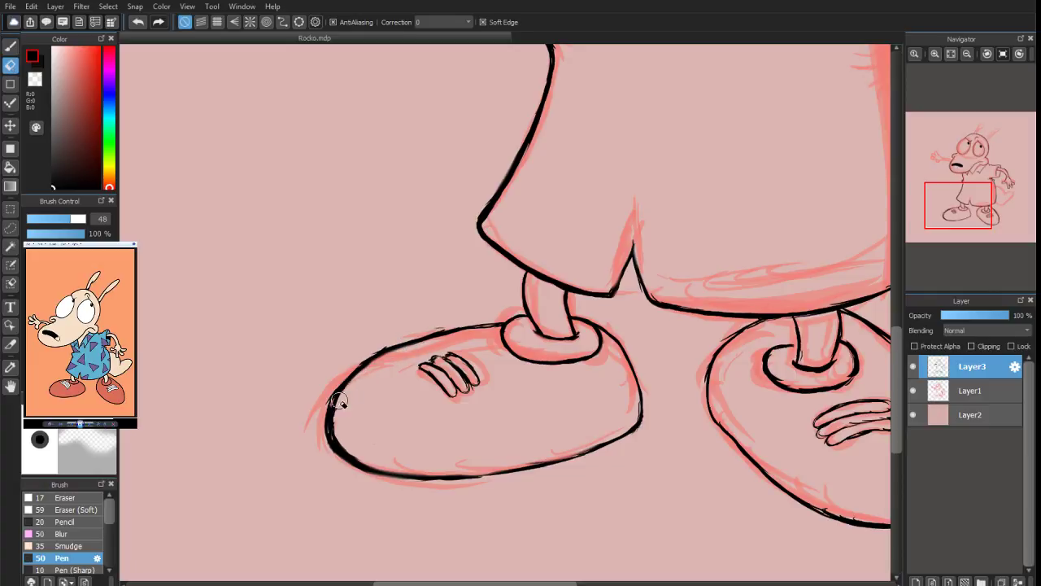
pyautogui.moveTo(365, 354)
pyautogui.mouseDown()
pyautogui.moveTo(445, 324)
pyautogui.moveTo(391, 341)
pyautogui.moveTo(326, 385)
pyautogui.moveTo(316, 414)
pyautogui.moveTo(336, 374)
pyautogui.moveTo(326, 444)
pyautogui.mouseUp()
pyautogui.moveTo(325, 401); pyautogui.dragTo(364, 482)
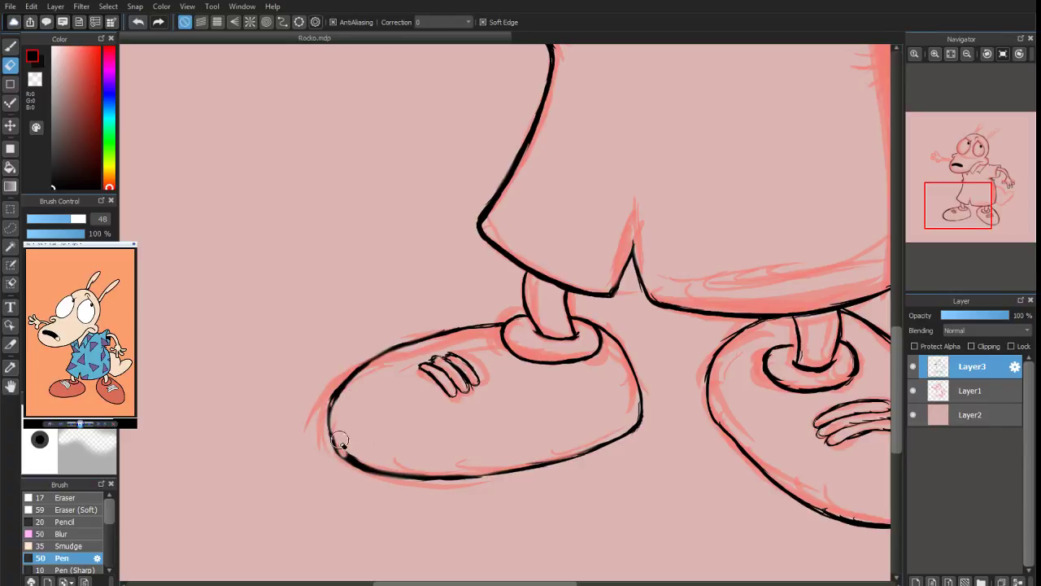
# Smooth the left shoe's toe outline with the Pen and reinforce the inner side of the other shoe
pyautogui.click(10, 46)
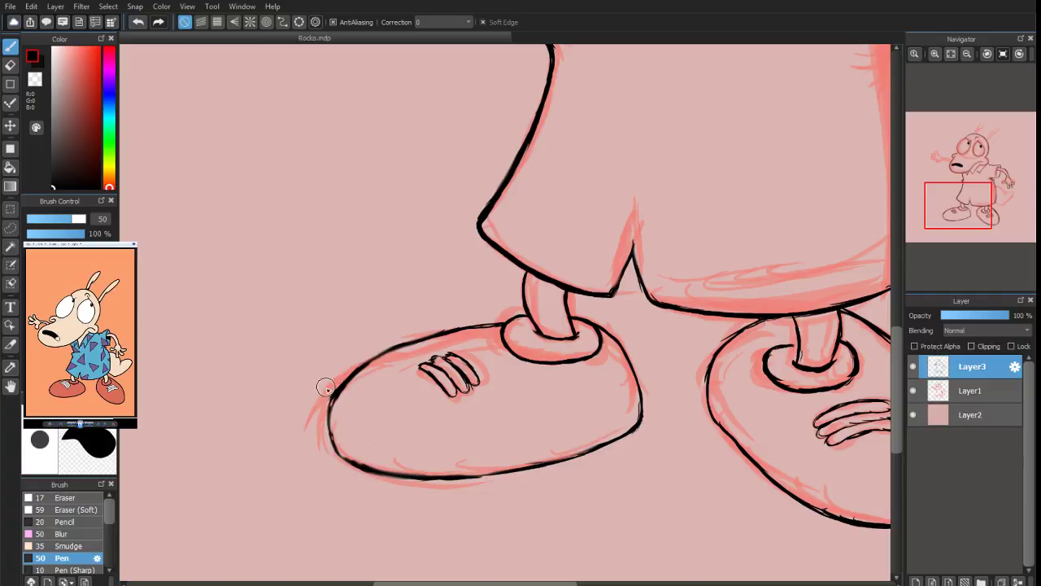
pyautogui.moveTo(336, 399)
pyautogui.mouseDown()
pyautogui.moveTo(350, 451)
pyautogui.moveTo(331, 424)
pyautogui.moveTo(361, 457)
pyautogui.moveTo(332, 439)
pyautogui.moveTo(366, 457)
pyautogui.mouseUp()
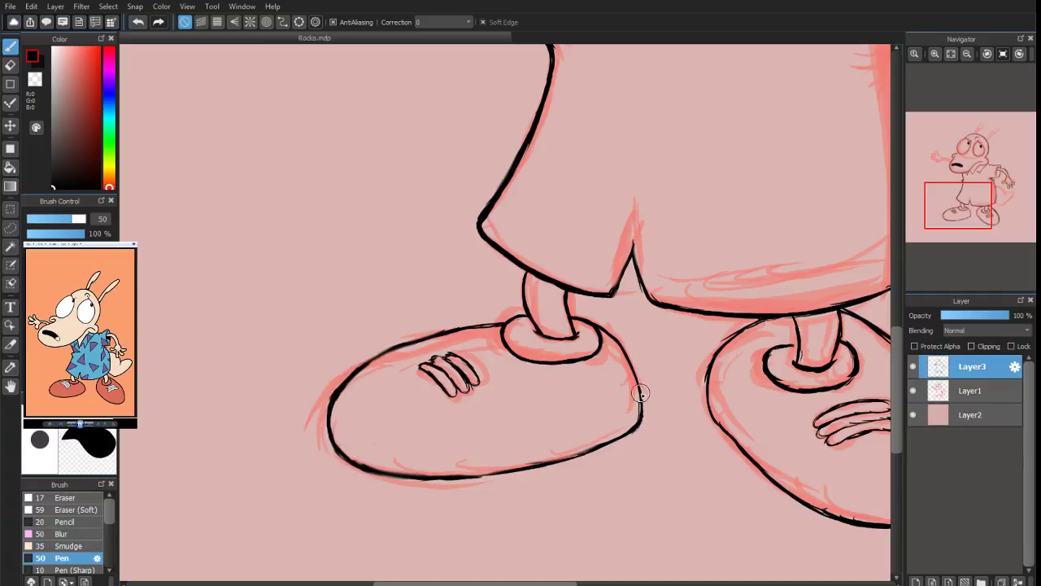
pyautogui.moveTo(710, 374)
pyautogui.mouseDown()
pyautogui.moveTo(710, 405)
pyautogui.moveTo(708, 388)
pyautogui.moveTo(742, 447)
pyautogui.mouseUp()
pyautogui.scroll(-5, 955, 174)
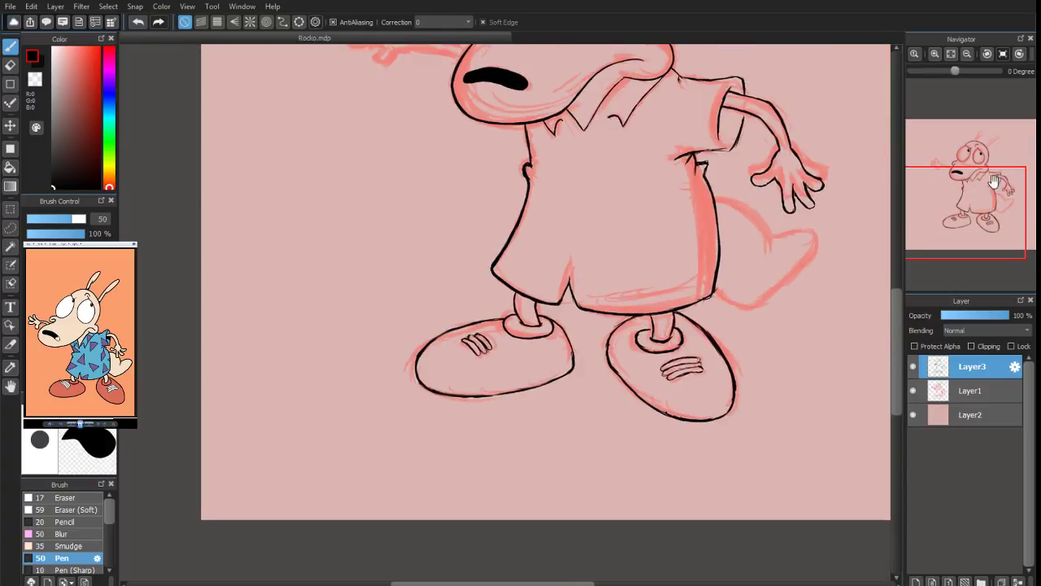
pyautogui.scroll(6, 955, 173)
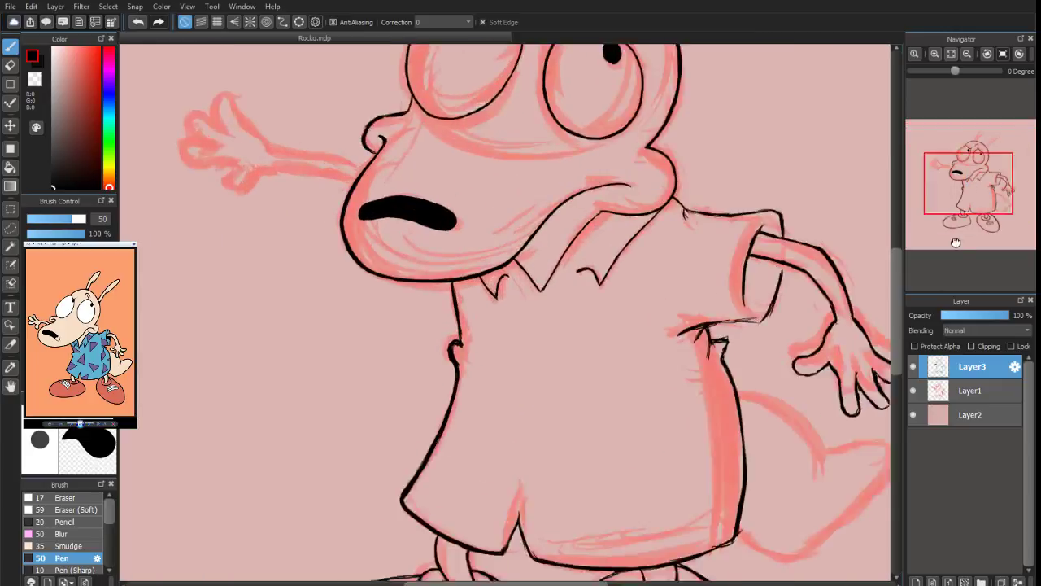
pyautogui.moveTo(983, 200); pyautogui.dragTo(997, 187)
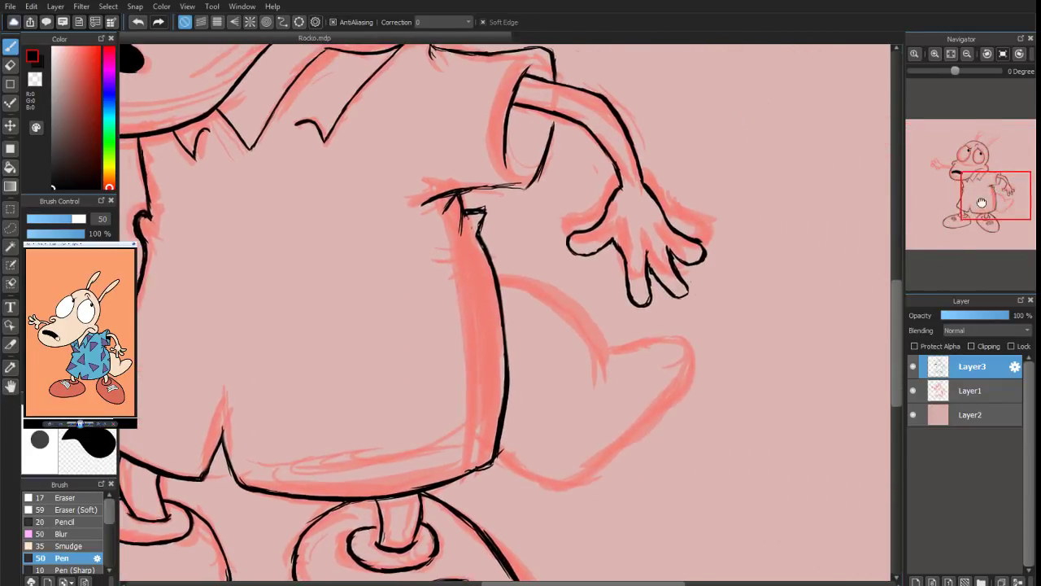
pyautogui.moveTo(496, 280)
pyautogui.mouseDown()
pyautogui.moveTo(523, 278)
pyautogui.moveTo(574, 309)
pyautogui.mouseUp()
pyautogui.hotkey('ctrl', 'z')
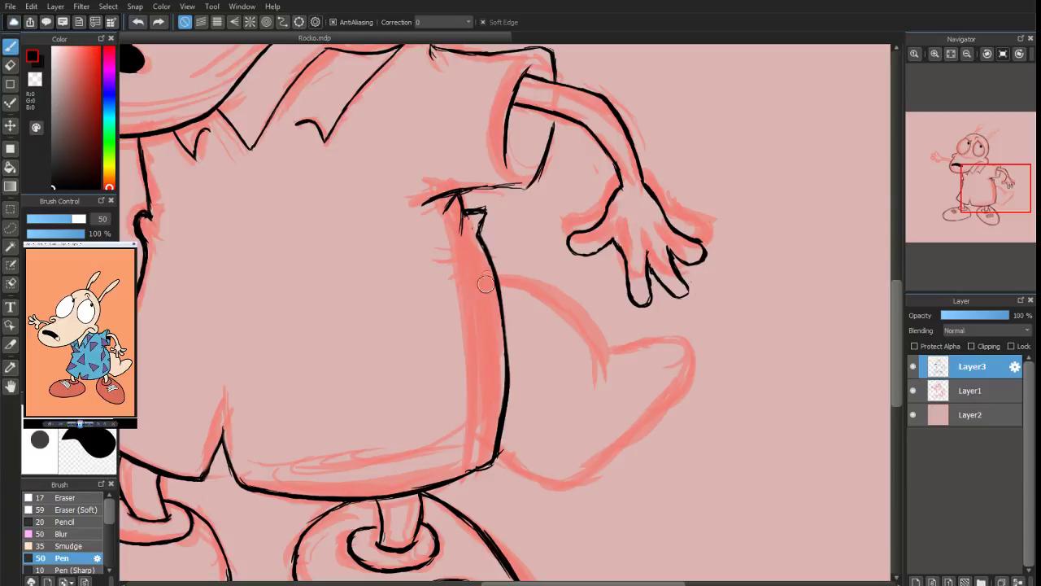
pyautogui.moveTo(504, 279); pyautogui.dragTo(574, 317)
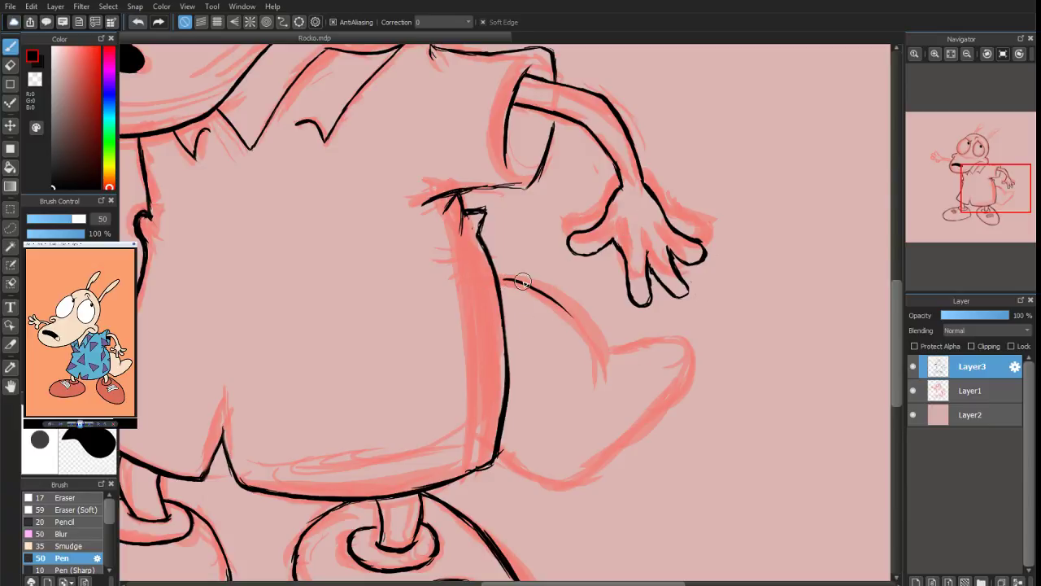
pyautogui.hotkey('ctrl', 'z')
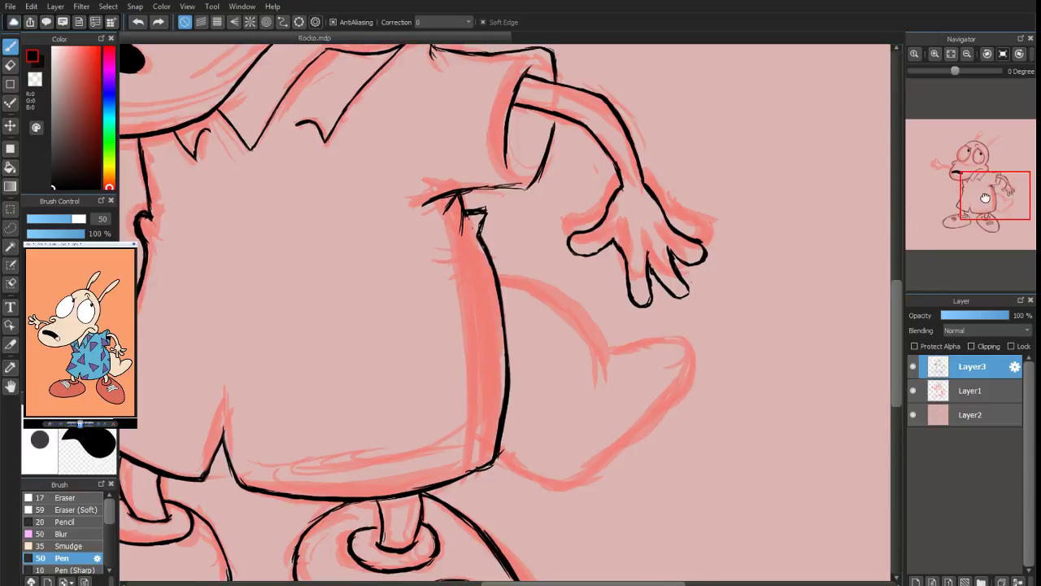
# Ink the tail's upper curve from the shirt's back edge to the bend, and thin the thick line with the Eraser
pyautogui.scroll(3, 1002, 191)
pyautogui.moveTo(1002, 200); pyautogui.dragTo(1003, 199)
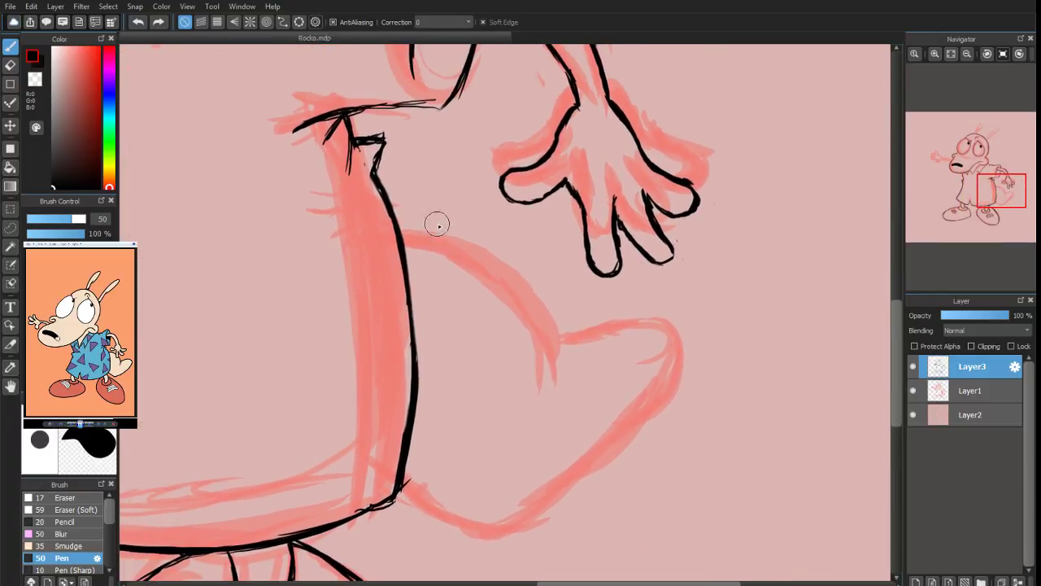
pyautogui.moveTo(401, 239)
pyautogui.mouseDown()
pyautogui.moveTo(497, 283)
pyautogui.moveTo(518, 322)
pyautogui.mouseUp()
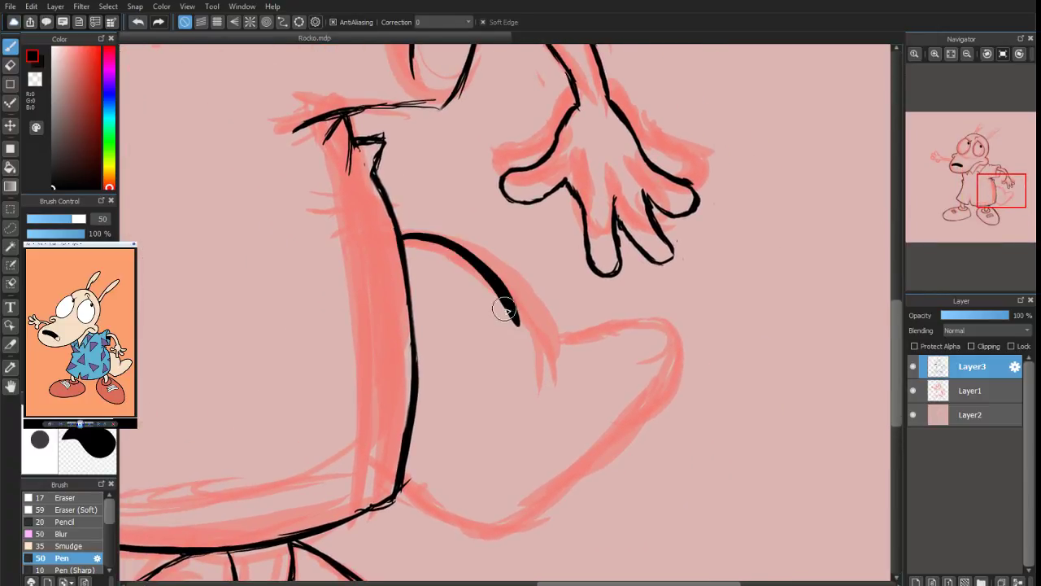
pyautogui.hotkey('ctrl', 'z')
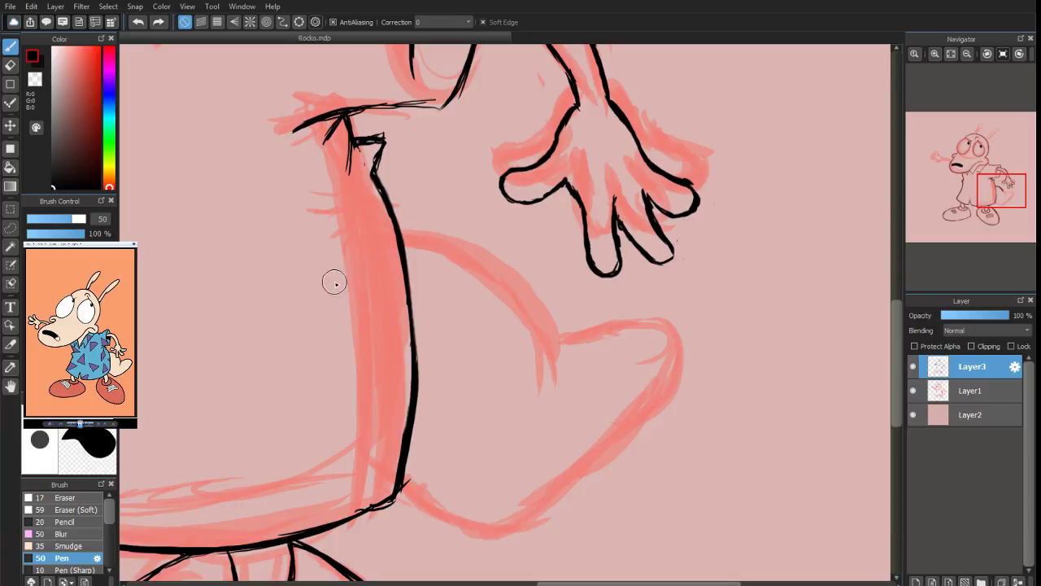
pyautogui.moveTo(402, 236)
pyautogui.mouseDown()
pyautogui.moveTo(442, 240)
pyautogui.moveTo(561, 339)
pyautogui.mouseUp()
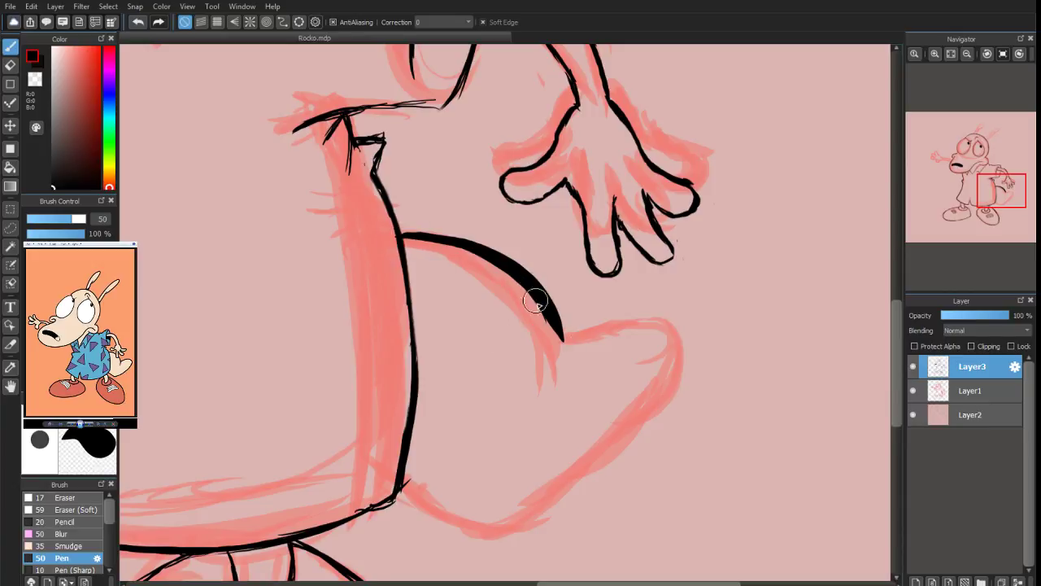
pyautogui.moveTo(534, 310); pyautogui.dragTo(558, 361)
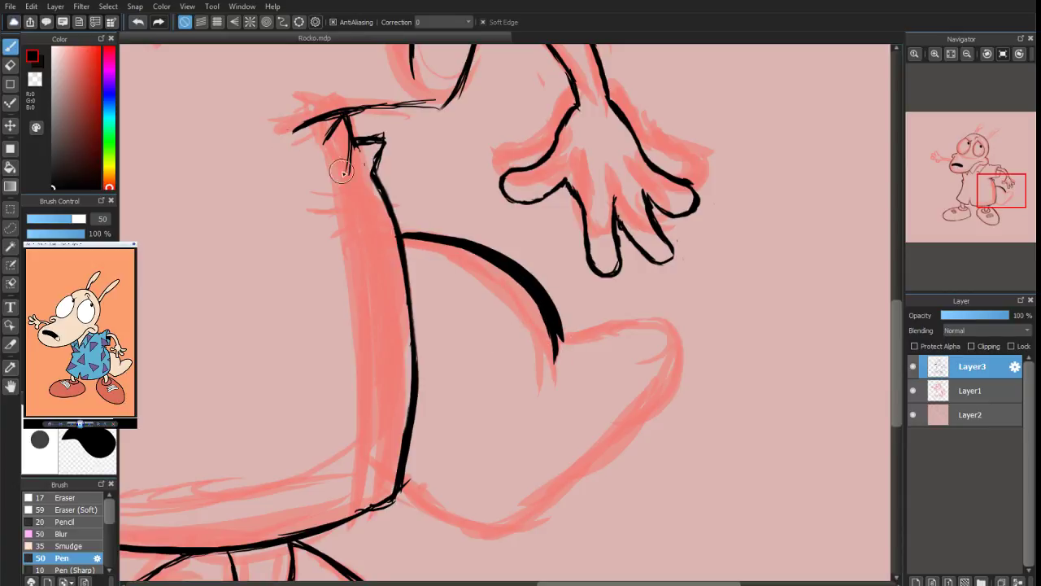
pyautogui.press('e')
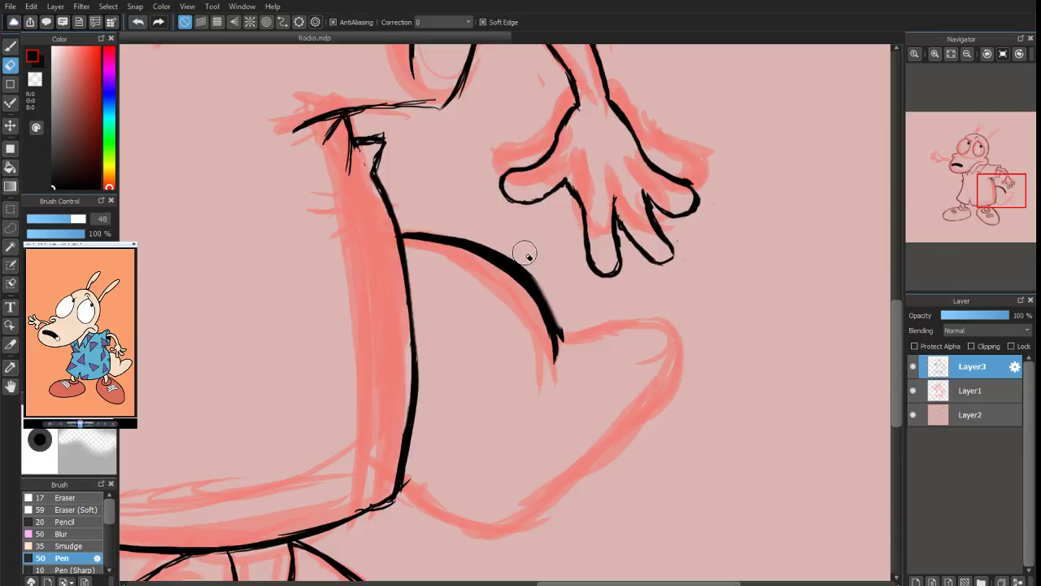
pyautogui.moveTo(526, 255)
pyautogui.mouseDown()
pyautogui.moveTo(558, 325)
pyautogui.moveTo(563, 371)
pyautogui.mouseUp()
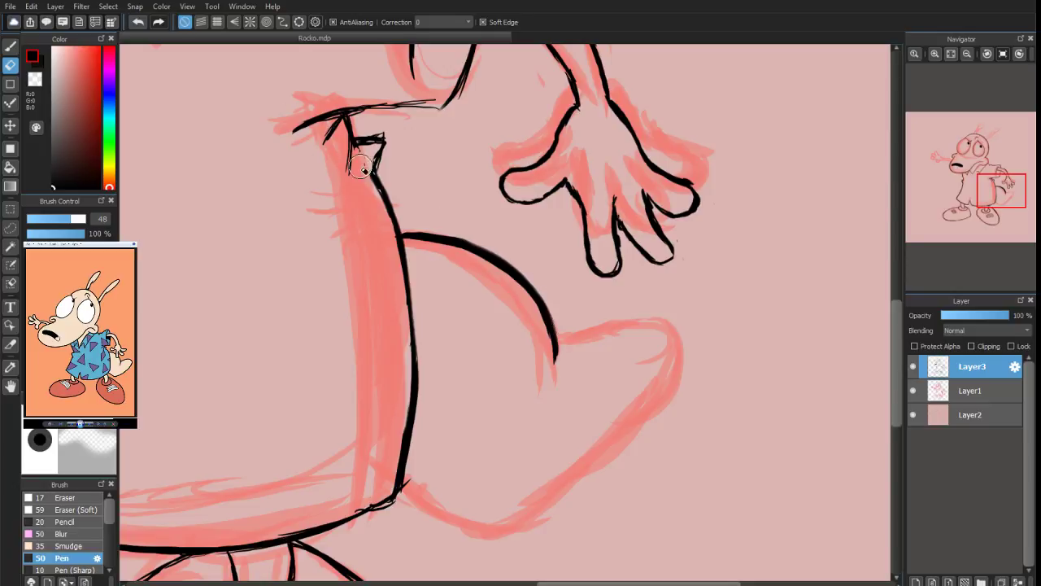
# Clean up the small notch on the shirt's back edge with the Eraser and undo the stray Pen stroke near the sleeve
pyautogui.moveTo(360, 165)
pyautogui.mouseDown()
pyautogui.moveTo(366, 133)
pyautogui.moveTo(386, 135)
pyautogui.mouseUp()
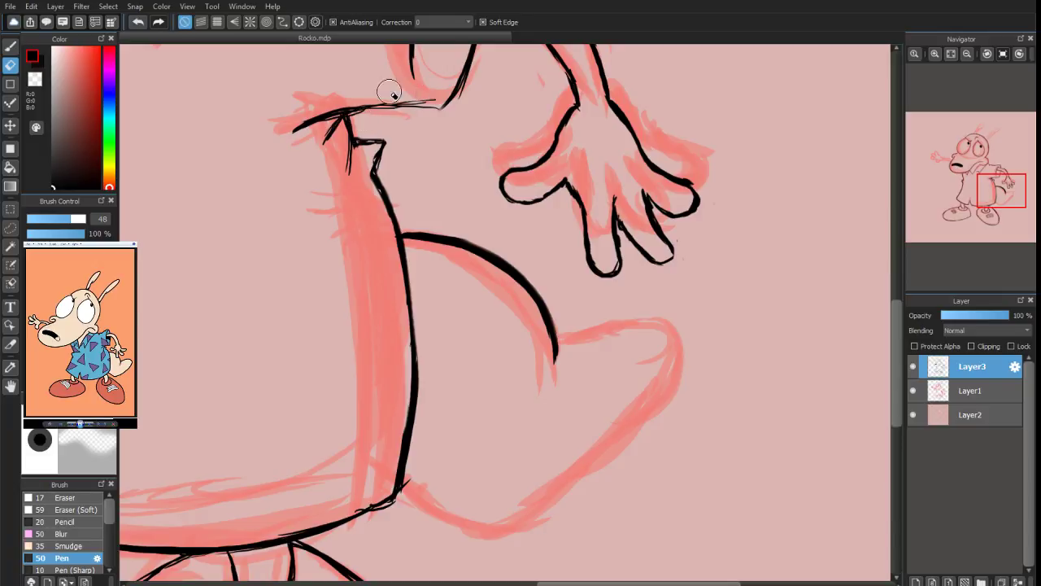
pyautogui.press('b')
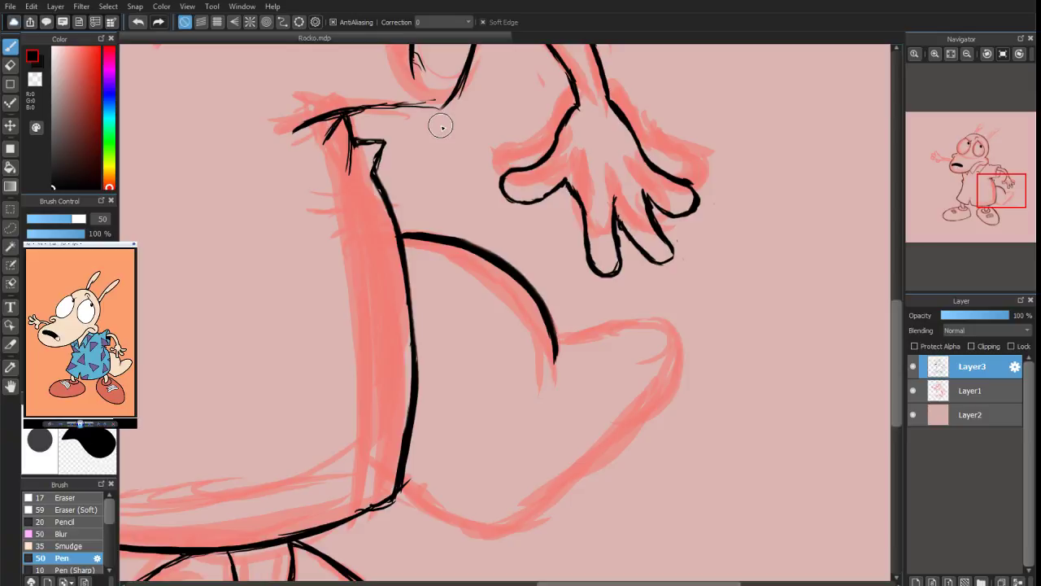
pyautogui.hotkey('ctrl', 'z')
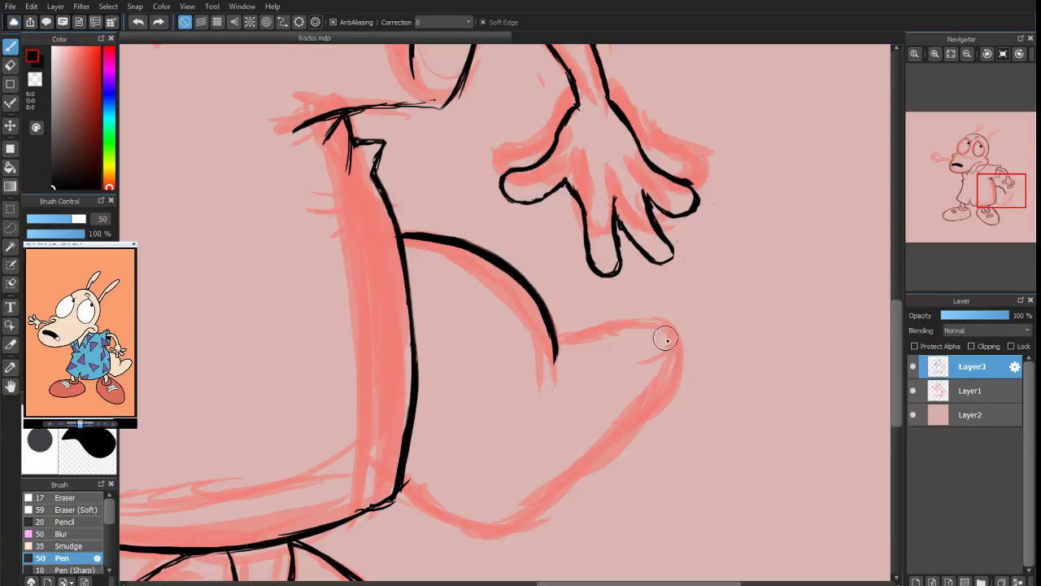
# Ink the rest of the tail with the Pen: the crease at the bend, the rounded tip and the underside back to the shirt hem
pyautogui.moveTo(1001, 199); pyautogui.dragTo(1001, 205)
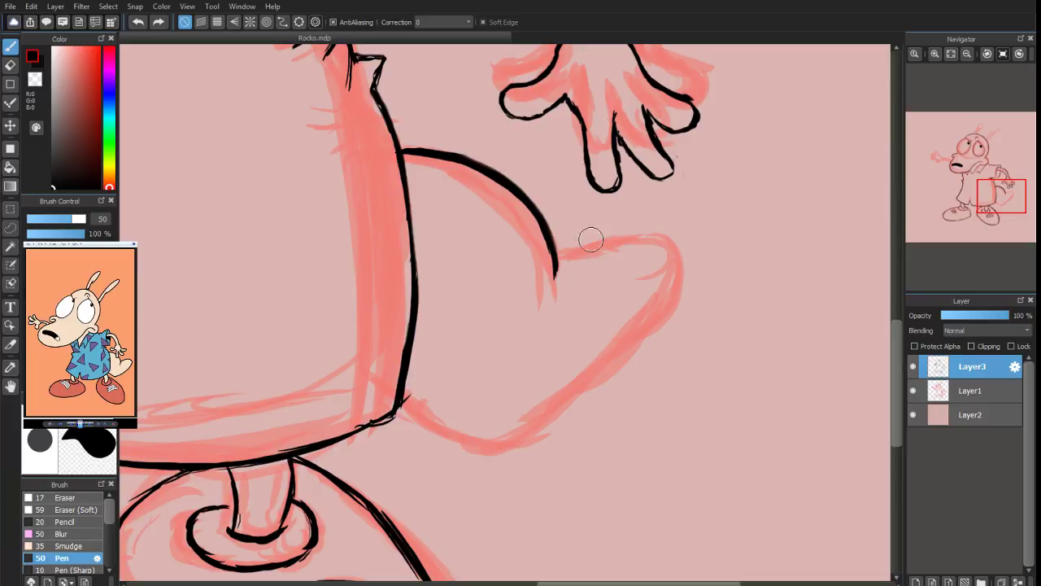
pyautogui.moveTo(556, 262); pyautogui.dragTo(545, 304)
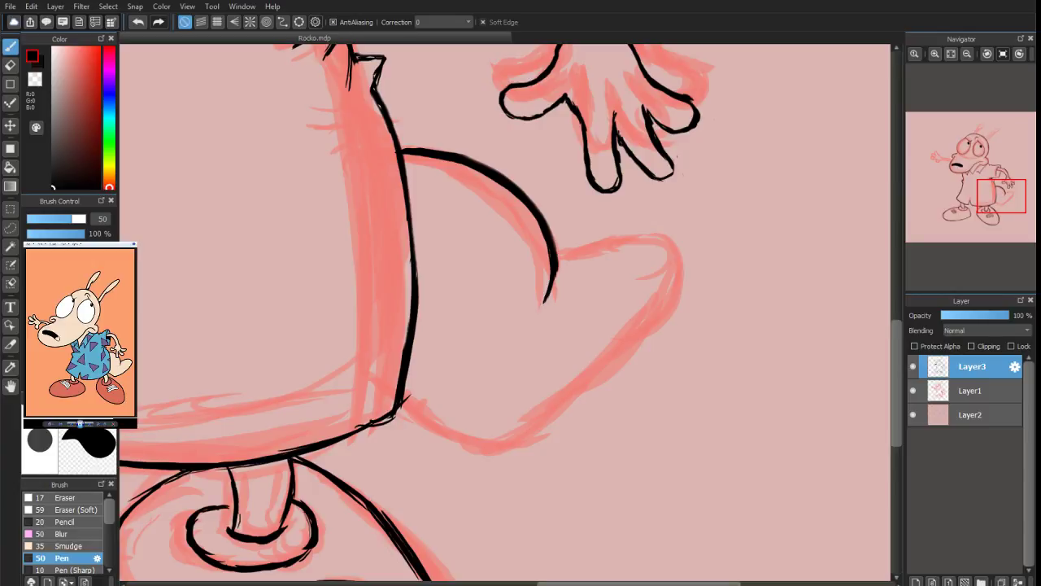
pyautogui.moveTo(558, 257)
pyautogui.mouseDown()
pyautogui.moveTo(647, 242)
pyautogui.moveTo(635, 237)
pyautogui.moveTo(604, 243)
pyautogui.moveTo(674, 247)
pyautogui.moveTo(655, 242)
pyautogui.moveTo(668, 283)
pyautogui.moveTo(669, 250)
pyautogui.moveTo(656, 283)
pyautogui.moveTo(665, 294)
pyautogui.moveTo(668, 286)
pyautogui.moveTo(574, 396)
pyautogui.mouseUp()
pyautogui.moveTo(571, 393); pyautogui.dragTo(557, 409)
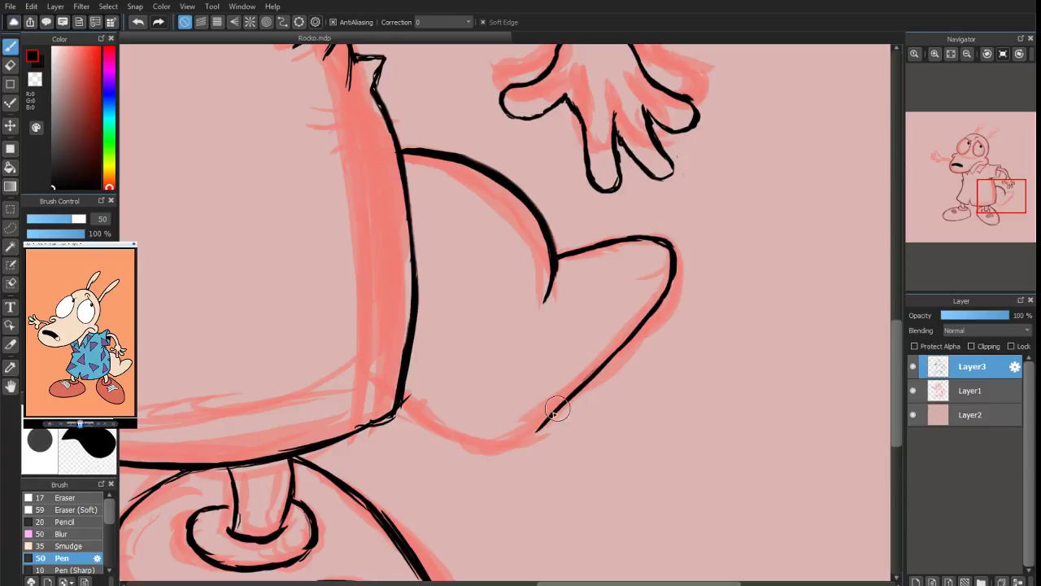
pyautogui.moveTo(403, 400)
pyautogui.mouseDown()
pyautogui.moveTo(449, 435)
pyautogui.moveTo(415, 407)
pyautogui.moveTo(501, 440)
pyautogui.moveTo(446, 430)
pyautogui.moveTo(521, 438)
pyautogui.moveTo(468, 443)
pyautogui.moveTo(537, 433)
pyautogui.moveTo(497, 445)
pyautogui.moveTo(529, 429)
pyautogui.mouseUp()
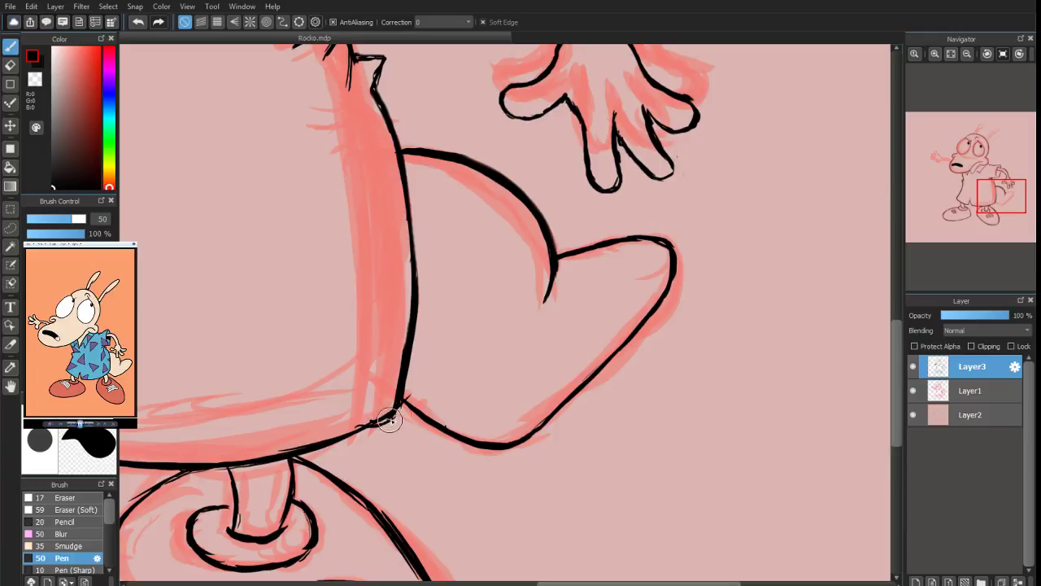
pyautogui.moveTo(1002, 199); pyautogui.dragTo(945, 169)
pyautogui.scroll(1, 965, 172)
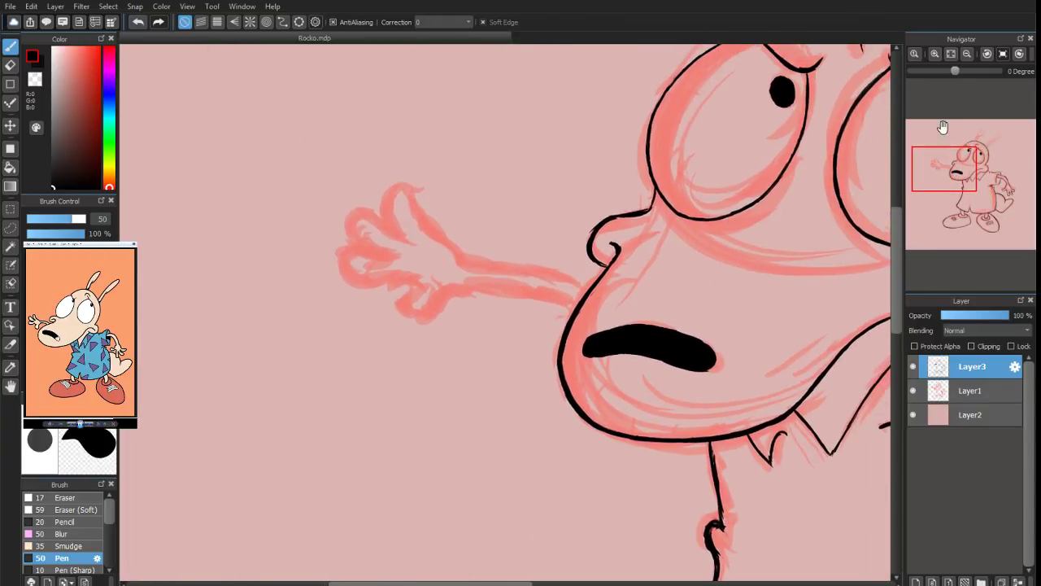
pyautogui.moveTo(969, 72); pyautogui.dragTo(975, 71)
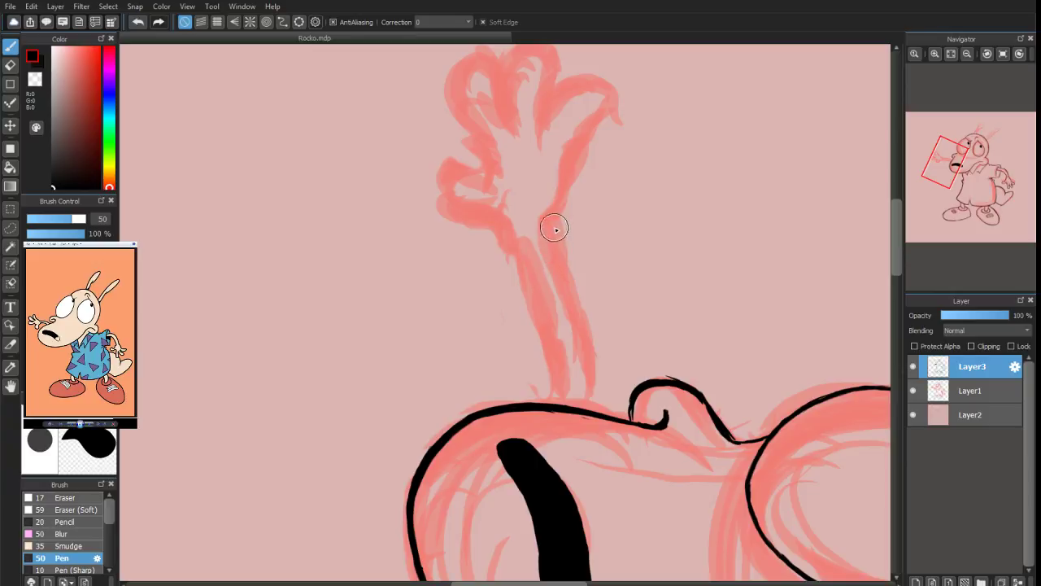
pyautogui.moveTo(551, 225); pyautogui.dragTo(581, 353)
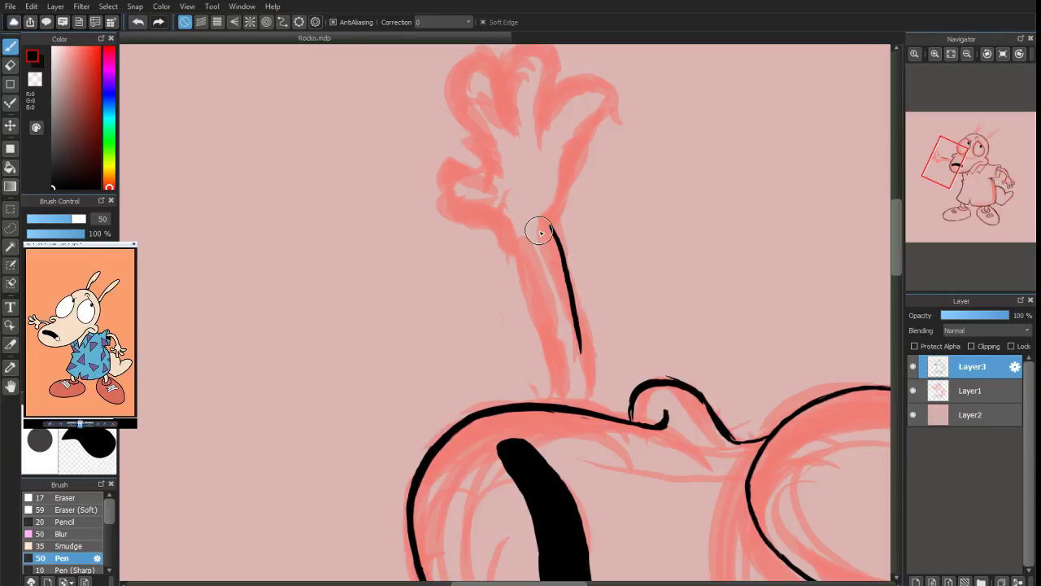
pyautogui.hotkey('ctrl', 'z')
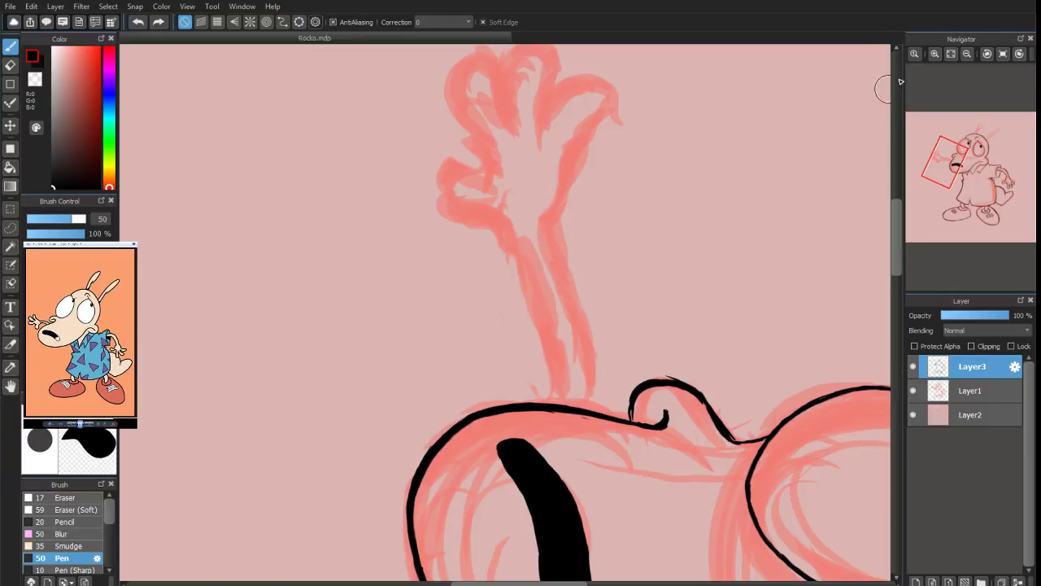
pyautogui.moveTo(974, 72); pyautogui.dragTo(928, 90)
pyautogui.moveTo(439, 218); pyautogui.dragTo(437, 375)
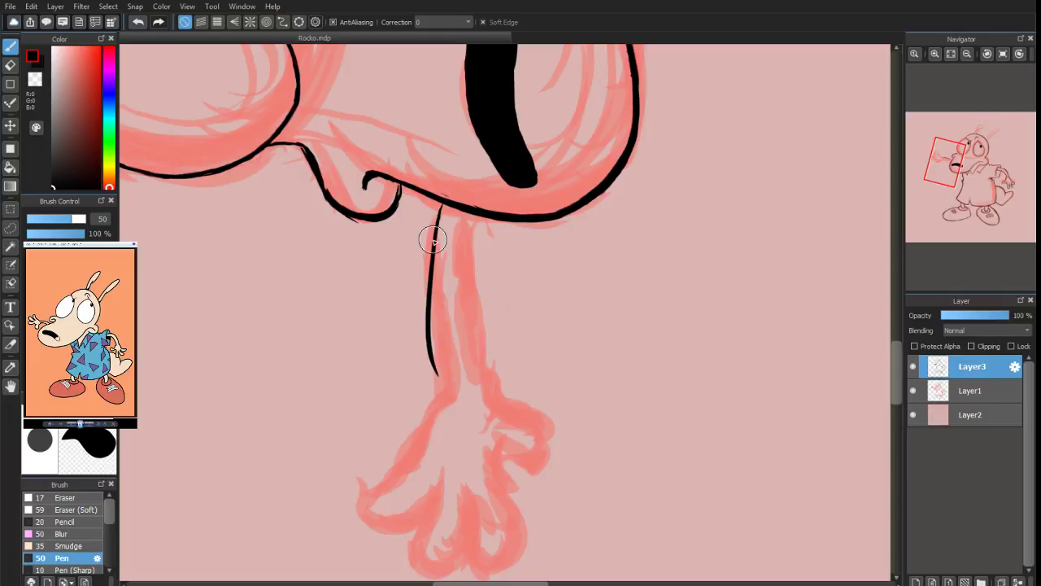
pyautogui.hotkey('ctrl', 'z')
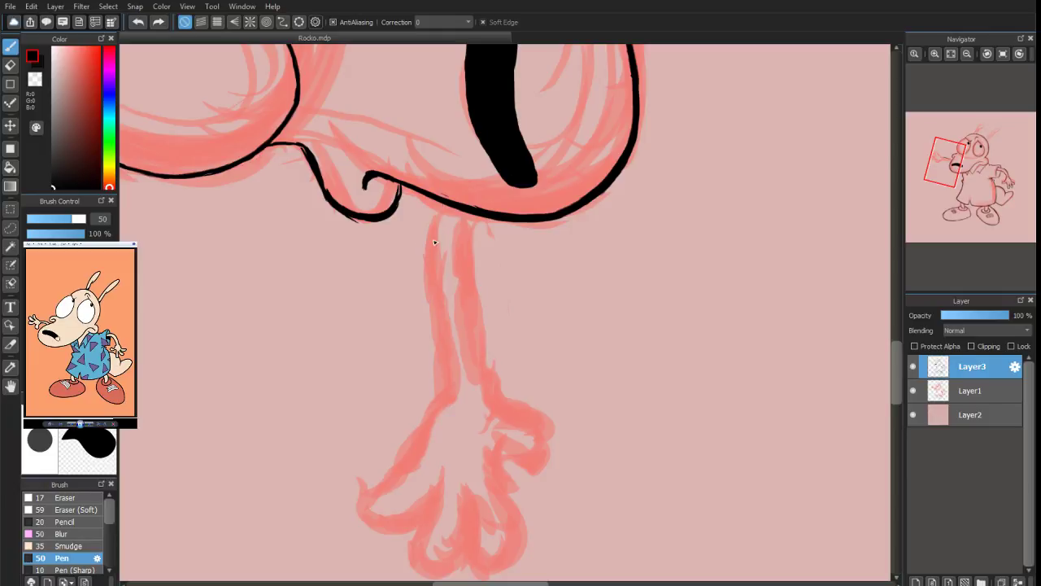
# Rotate the canvas to about -60 degrees and ink both edges of the raised arm from the snout to the wrist, continuing into the lowest finger
pyautogui.click(1019, 55)
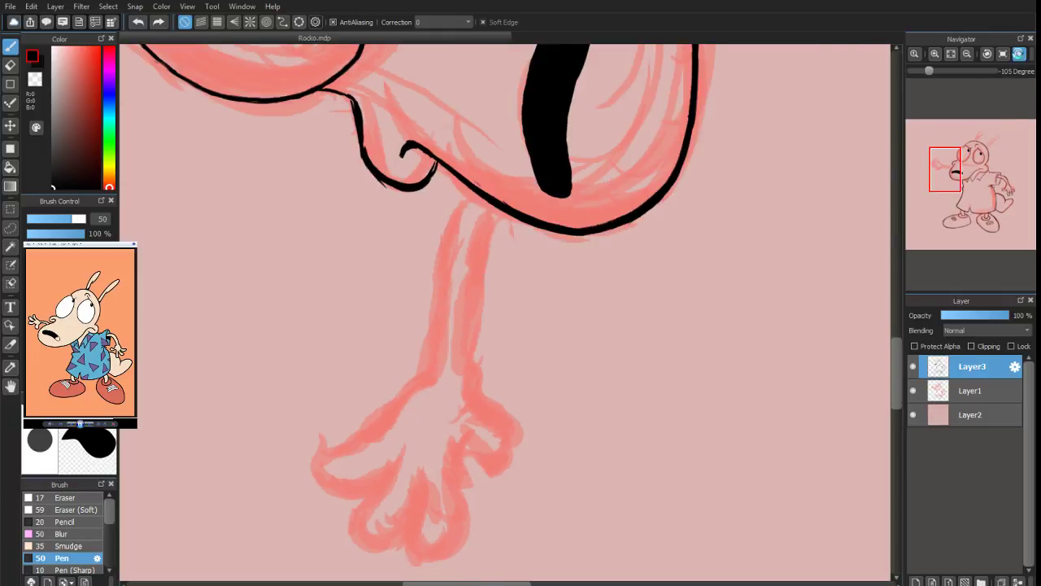
pyautogui.click(1020, 54)
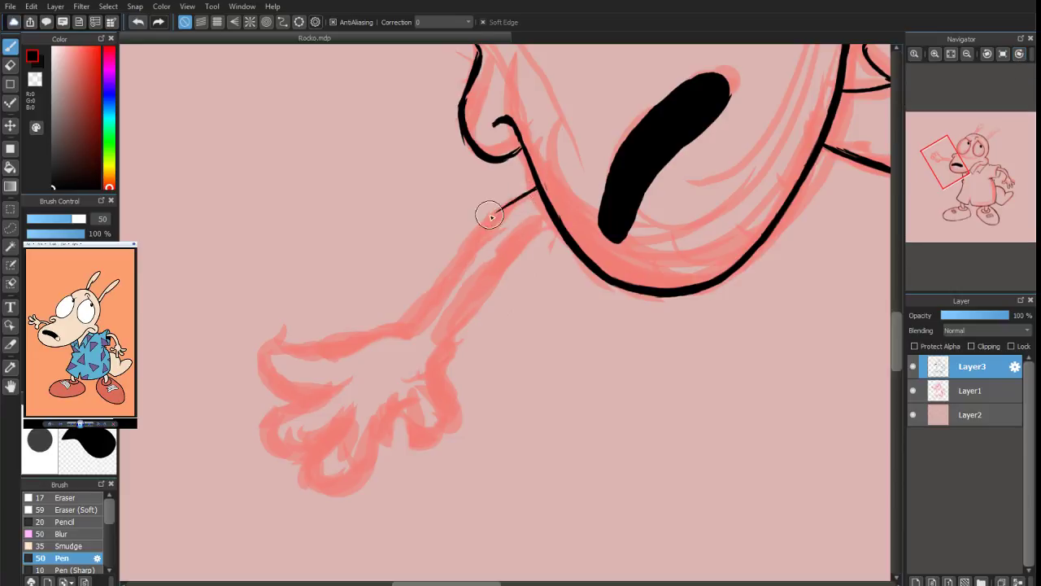
pyautogui.moveTo(535, 191); pyautogui.dragTo(447, 260)
pyautogui.moveTo(491, 214)
pyautogui.mouseDown()
pyautogui.moveTo(426, 284)
pyautogui.moveTo(410, 324)
pyautogui.mouseUp()
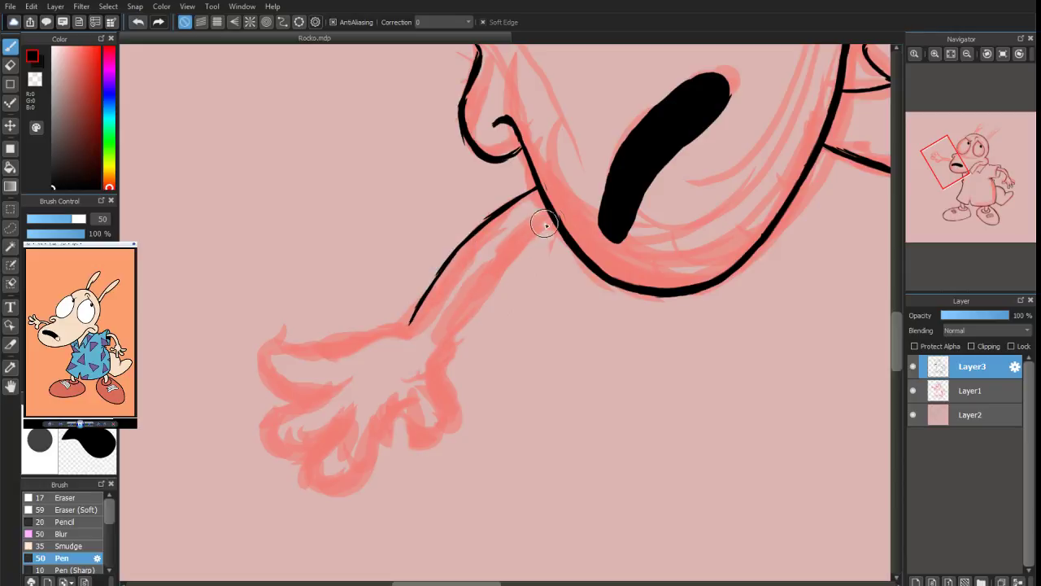
pyautogui.moveTo(553, 220)
pyautogui.mouseDown()
pyautogui.moveTo(519, 235)
pyautogui.moveTo(474, 290)
pyautogui.mouseUp()
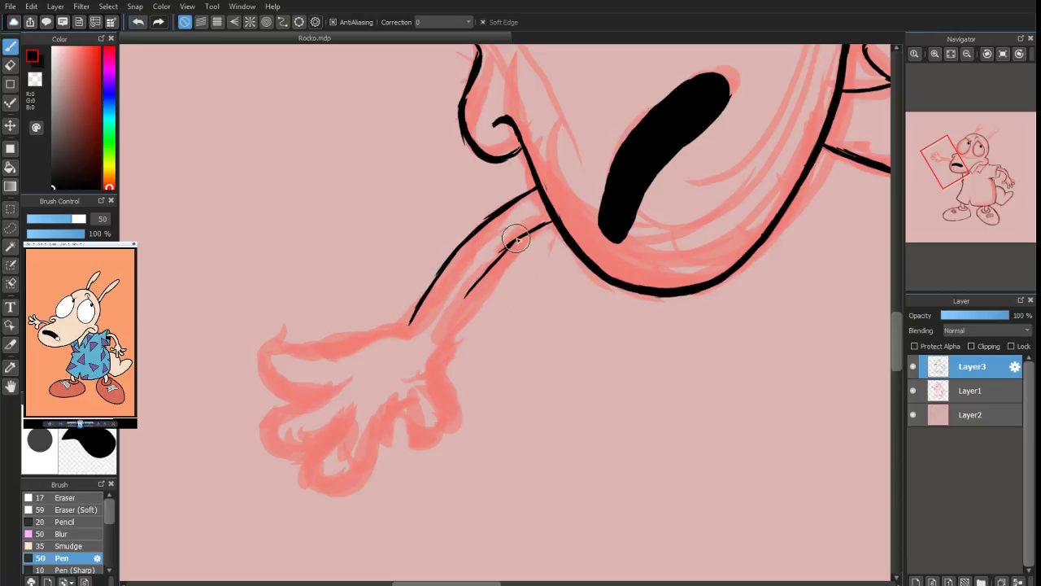
pyautogui.moveTo(511, 239)
pyautogui.mouseDown()
pyautogui.moveTo(441, 345)
pyautogui.moveTo(432, 381)
pyautogui.moveTo(454, 429)
pyautogui.mouseUp()
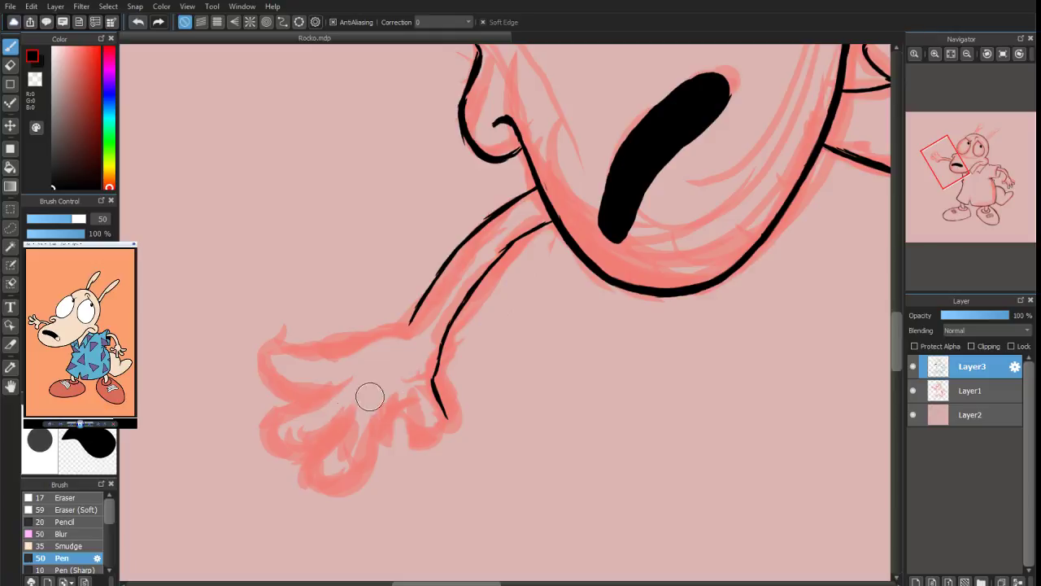
# Ink the rounded tip of the raised hand's lowest finger and the outlines of the two middle fingers
pyautogui.moveTo(410, 413)
pyautogui.mouseDown()
pyautogui.moveTo(441, 454)
pyautogui.moveTo(413, 437)
pyautogui.moveTo(441, 428)
pyautogui.moveTo(453, 451)
pyautogui.moveTo(428, 449)
pyautogui.moveTo(443, 414)
pyautogui.mouseUp()
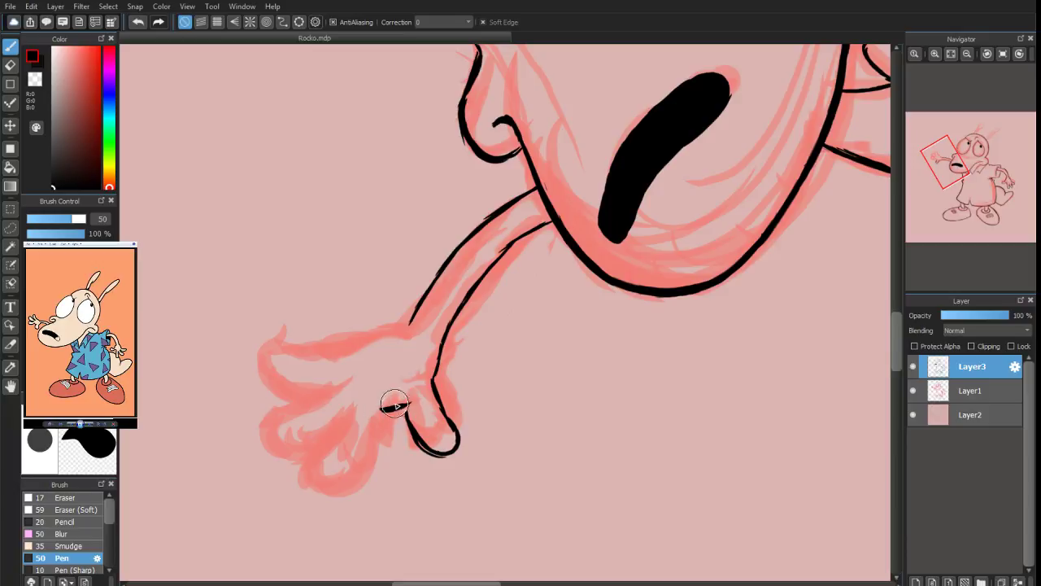
pyautogui.moveTo(381, 411)
pyautogui.mouseDown()
pyautogui.moveTo(412, 400)
pyautogui.moveTo(443, 439)
pyautogui.mouseUp()
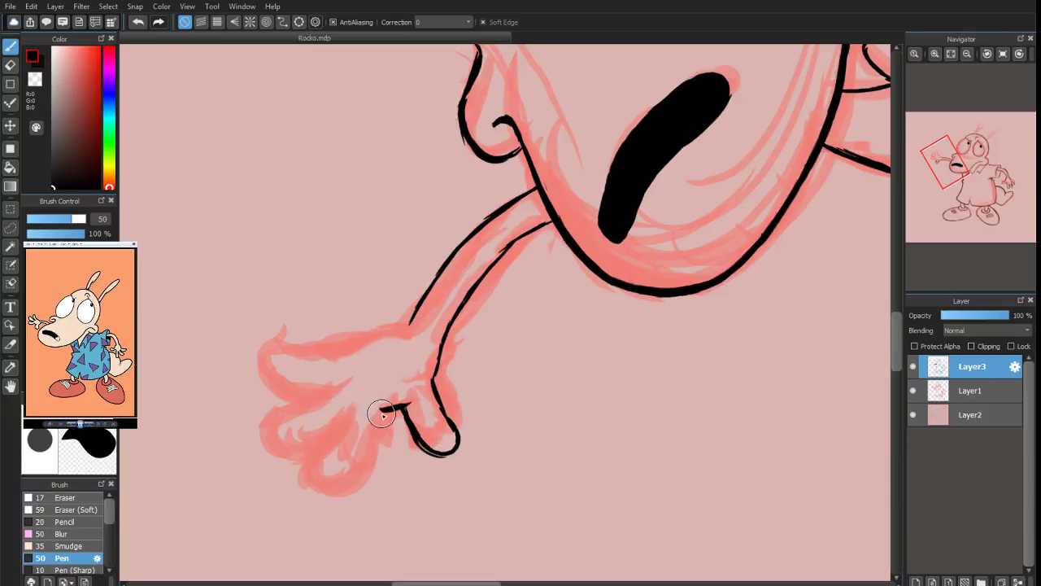
pyautogui.moveTo(385, 411)
pyautogui.mouseDown()
pyautogui.moveTo(366, 456)
pyautogui.moveTo(371, 421)
pyautogui.moveTo(349, 465)
pyautogui.moveTo(348, 488)
pyautogui.mouseUp()
pyautogui.moveTo(348, 412)
pyautogui.mouseDown()
pyautogui.moveTo(320, 438)
pyautogui.moveTo(329, 445)
pyautogui.moveTo(336, 433)
pyautogui.moveTo(314, 457)
pyautogui.moveTo(310, 484)
pyautogui.moveTo(312, 465)
pyautogui.moveTo(350, 477)
pyautogui.moveTo(345, 494)
pyautogui.moveTo(324, 489)
pyautogui.moveTo(362, 460)
pyautogui.mouseUp()
pyautogui.moveTo(334, 388)
pyautogui.mouseDown()
pyautogui.moveTo(264, 418)
pyautogui.moveTo(258, 435)
pyautogui.moveTo(277, 422)
pyautogui.moveTo(275, 411)
pyautogui.moveTo(258, 433)
pyautogui.moveTo(266, 417)
pyautogui.moveTo(296, 454)
pyautogui.moveTo(266, 447)
pyautogui.moveTo(312, 443)
pyautogui.moveTo(284, 459)
pyautogui.moveTo(343, 411)
pyautogui.moveTo(326, 435)
pyautogui.moveTo(347, 410)
pyautogui.mouseUp()
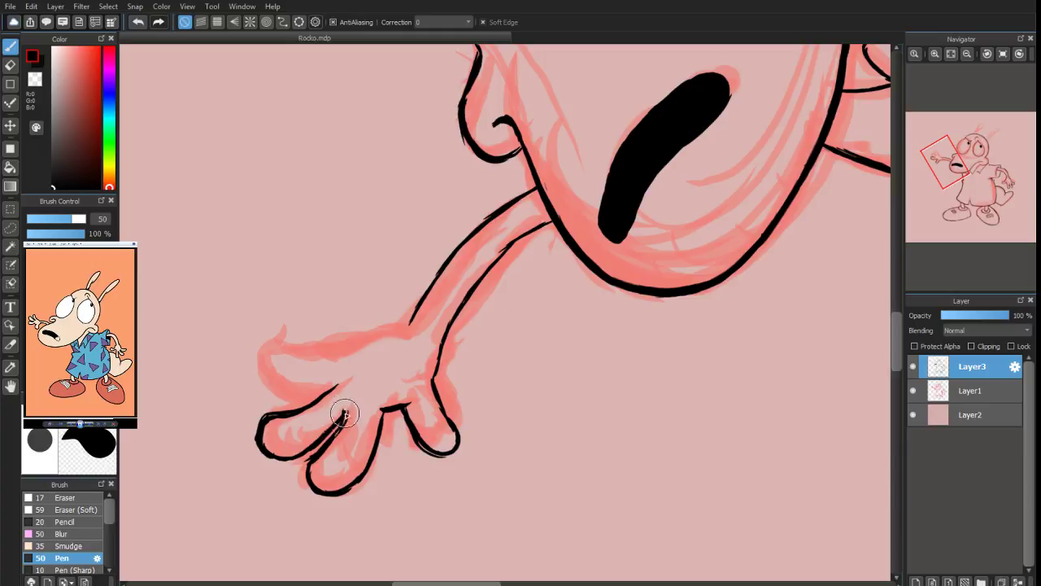
# Rotate the canvas to 31 degrees, ink the raised hand's edge above the wrist and thicken both arm lines
pyautogui.moveTo(961, 59)
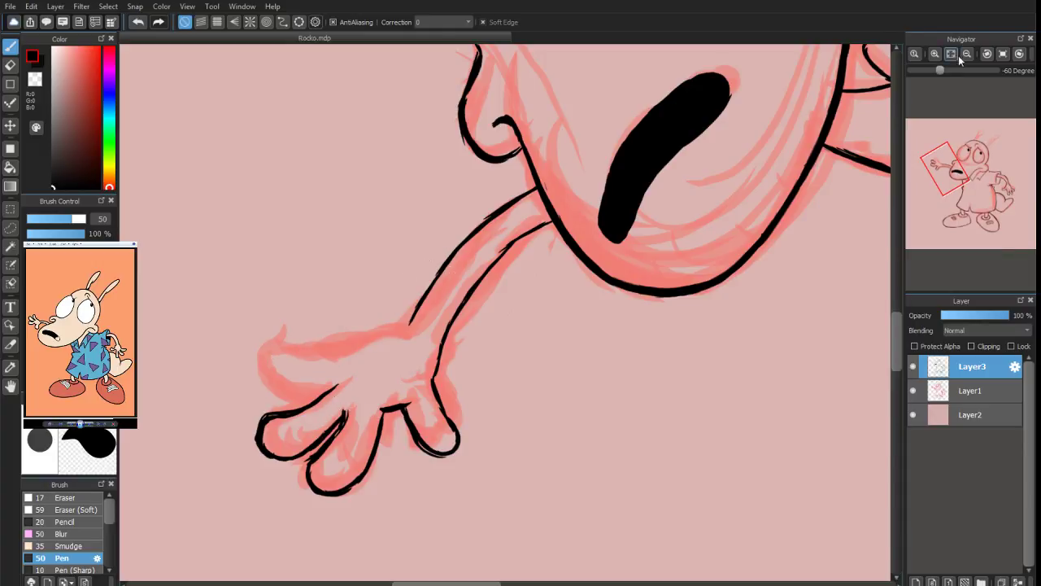
pyautogui.moveTo(948, 71); pyautogui.dragTo(962, 72)
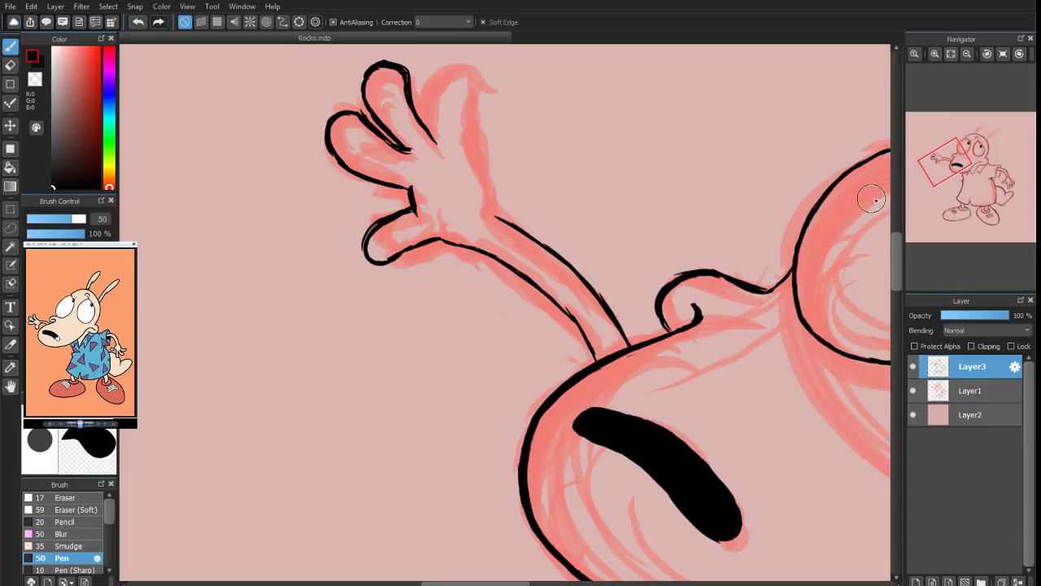
pyautogui.moveTo(943, 170); pyautogui.dragTo(940, 167)
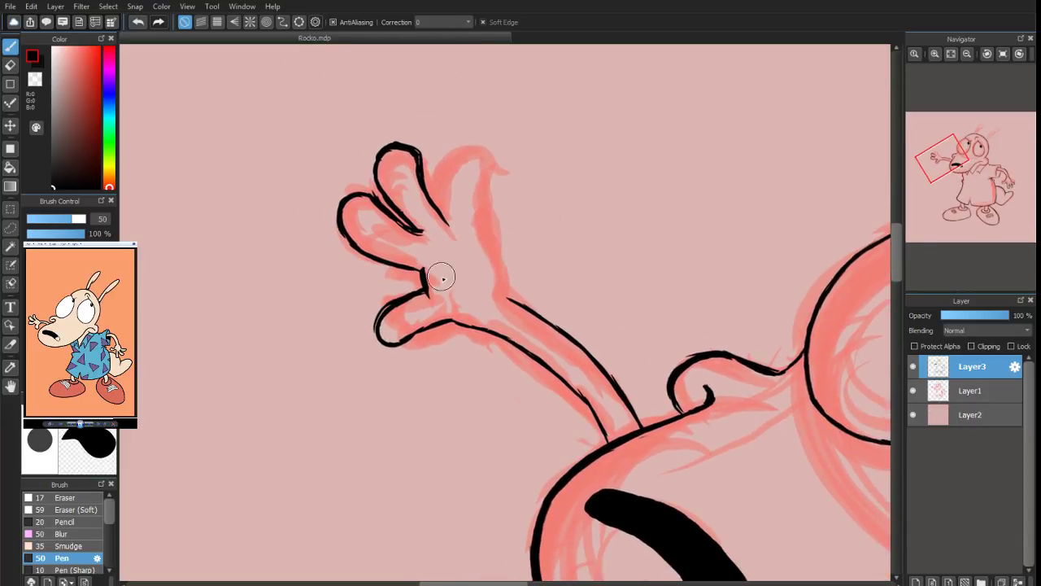
pyautogui.moveTo(482, 228); pyautogui.dragTo(506, 291)
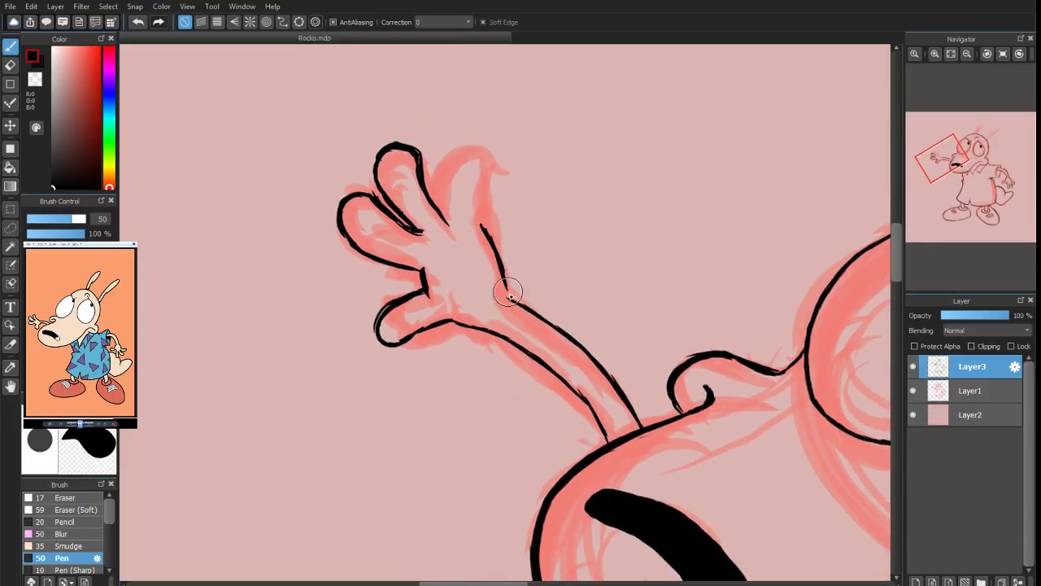
pyautogui.moveTo(481, 226); pyautogui.dragTo(512, 283)
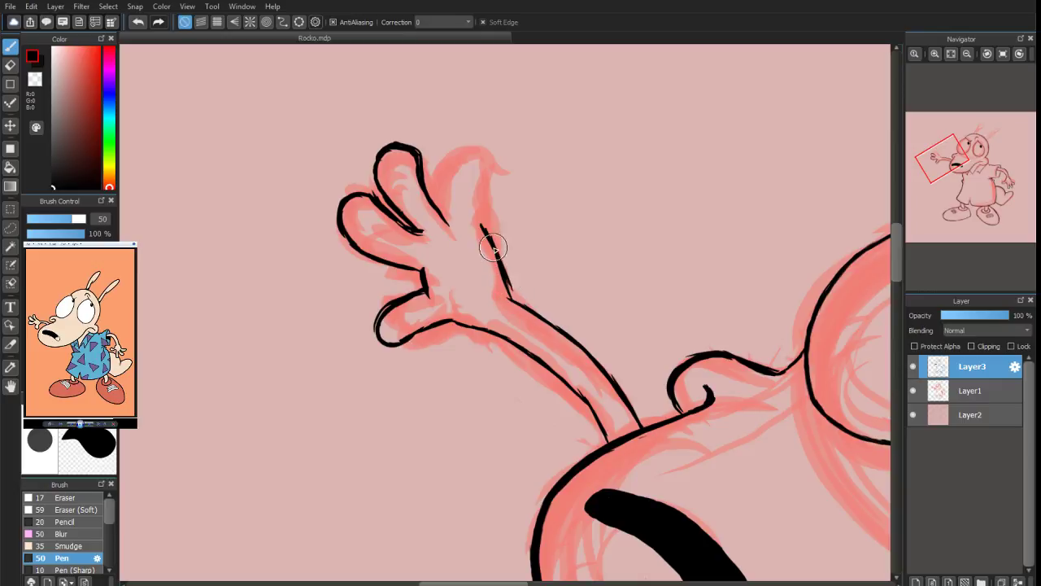
pyautogui.moveTo(493, 248)
pyautogui.mouseDown()
pyautogui.moveTo(495, 239)
pyautogui.moveTo(525, 306)
pyautogui.moveTo(594, 366)
pyautogui.moveTo(558, 310)
pyautogui.moveTo(619, 393)
pyautogui.mouseUp()
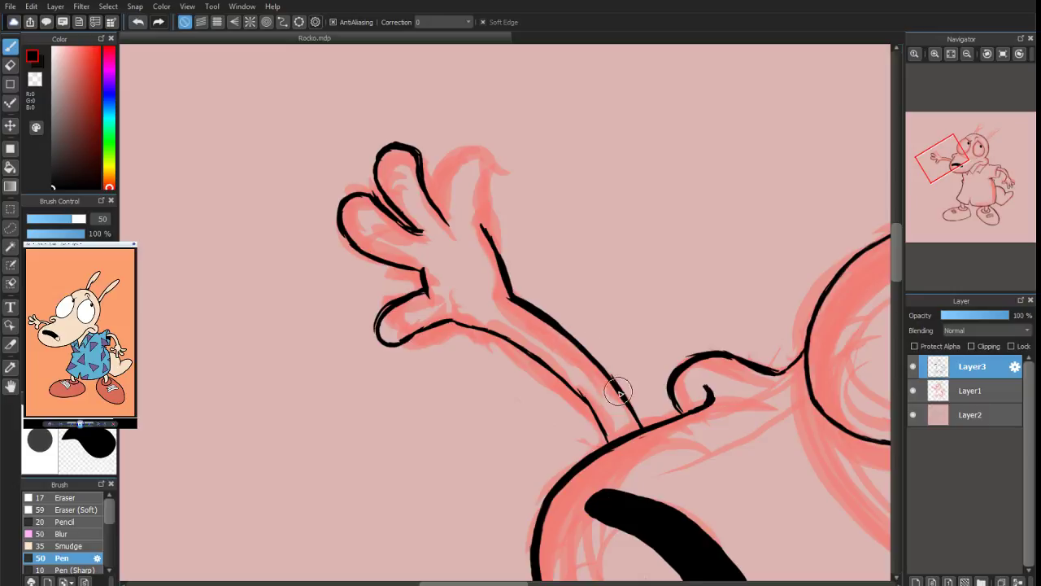
pyautogui.moveTo(483, 331)
pyautogui.mouseDown()
pyautogui.moveTo(455, 320)
pyautogui.moveTo(509, 338)
pyautogui.moveTo(604, 435)
pyautogui.mouseUp()
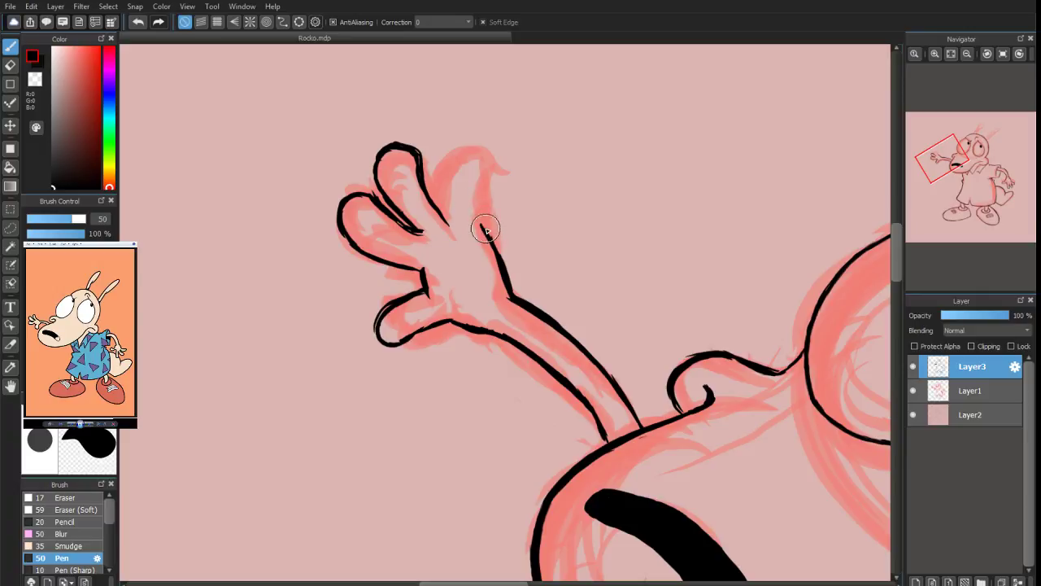
# Ink the raised hand's last, pointed finger and refine its outline with the Eraser at size 23 and the Pen
pyautogui.moveTo(485, 227)
pyautogui.mouseDown()
pyautogui.moveTo(475, 137)
pyautogui.moveTo(453, 150)
pyautogui.moveTo(452, 186)
pyautogui.mouseUp()
pyautogui.moveTo(450, 223); pyautogui.dragTo(431, 191)
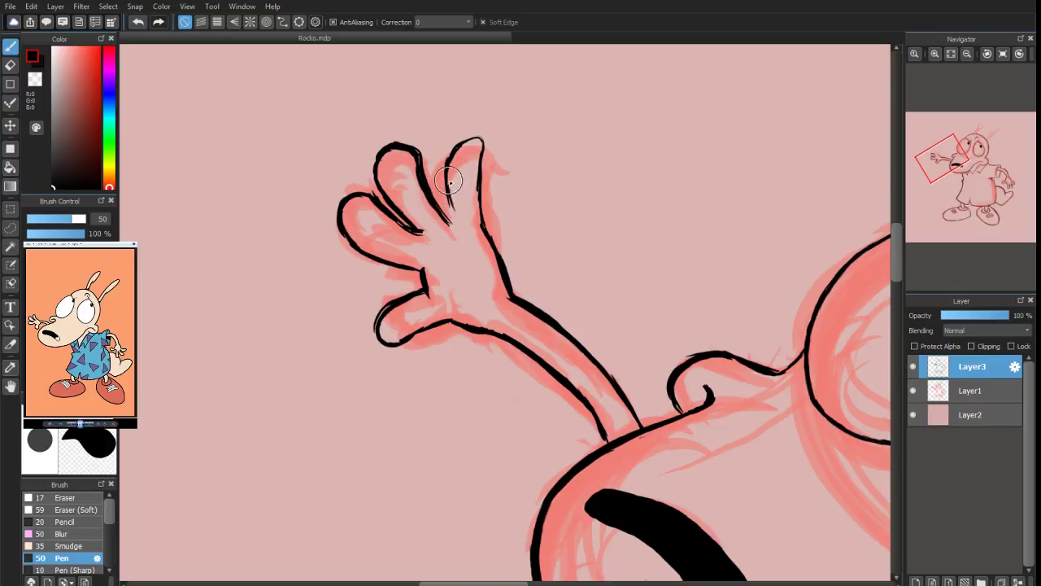
pyautogui.moveTo(453, 217)
pyautogui.mouseDown()
pyautogui.moveTo(468, 143)
pyautogui.moveTo(456, 156)
pyautogui.moveTo(476, 144)
pyautogui.moveTo(480, 211)
pyautogui.moveTo(501, 254)
pyautogui.mouseUp()
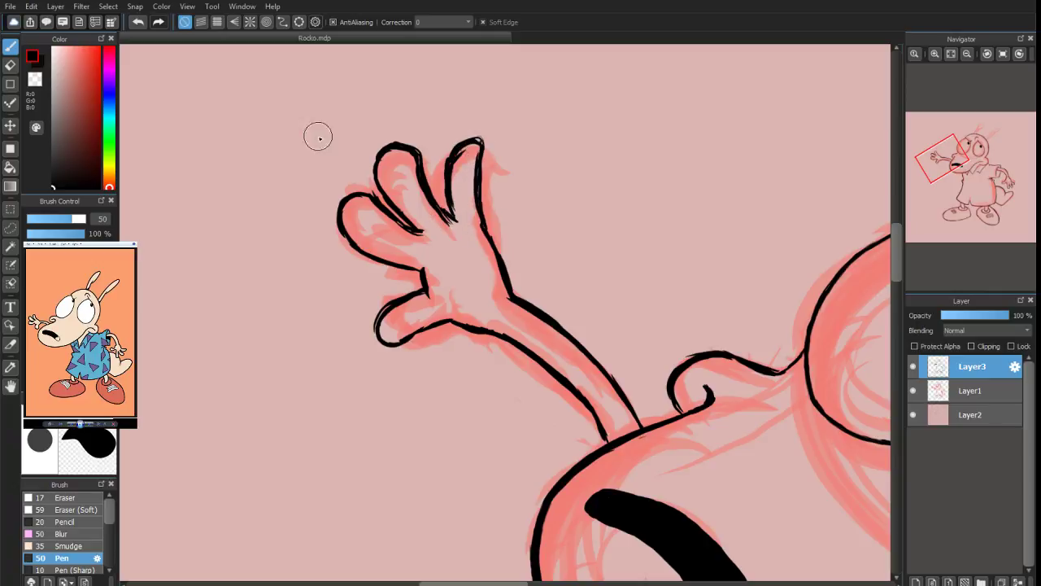
pyautogui.click(17, 68)
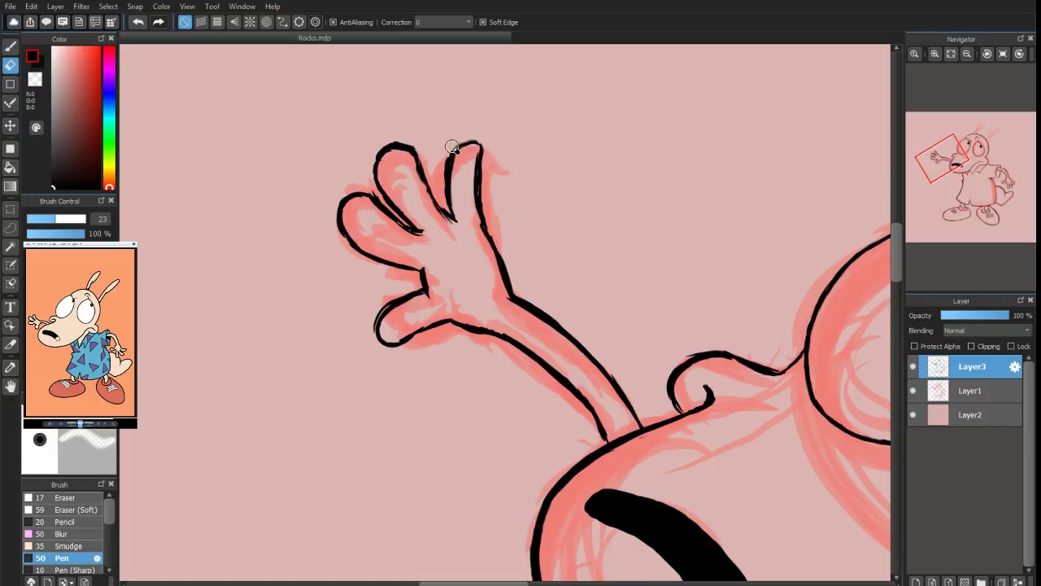
pyautogui.press('b')
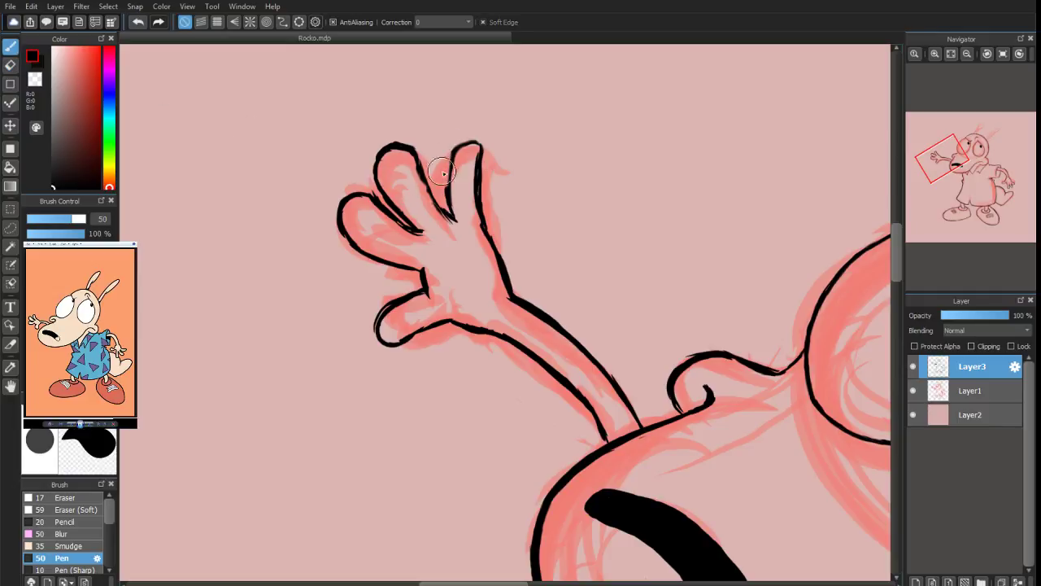
pyautogui.moveTo(456, 150); pyautogui.dragTo(449, 187)
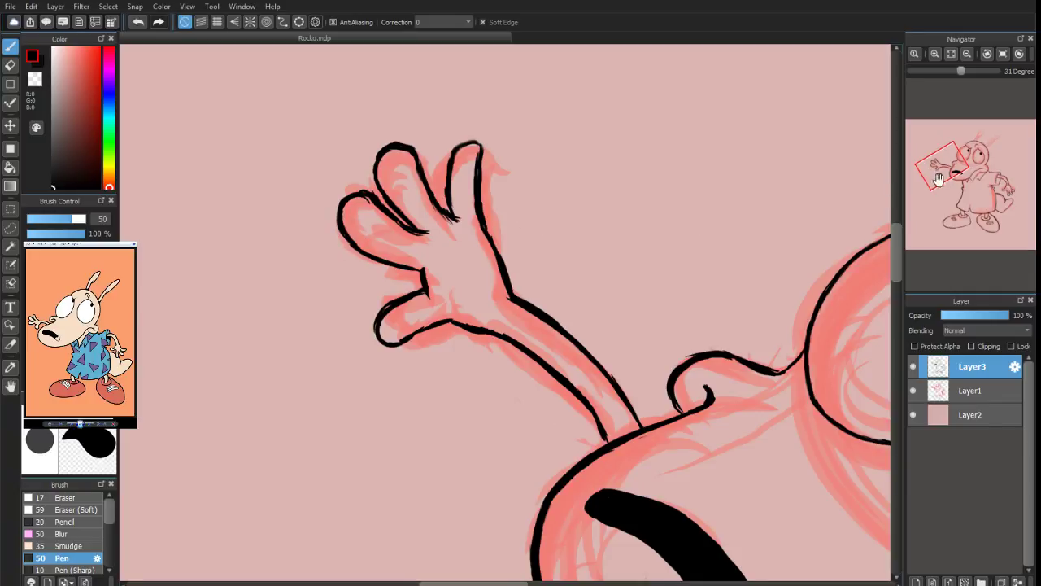
# Reset the canvas rotation to 0 degrees and ink the outline of the left ear with a rounded tip and inner fold
pyautogui.scroll(-3, 947, 166)
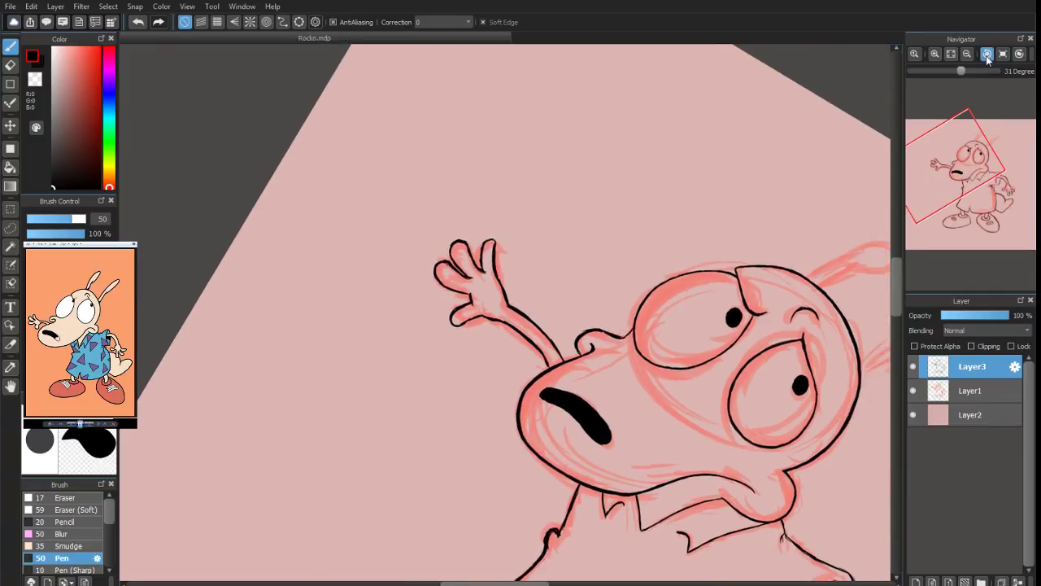
pyautogui.click(987, 54)
pyautogui.moveTo(979, 159)
pyautogui.mouseDown()
pyautogui.moveTo(976, 167)
pyautogui.moveTo(978, 148)
pyautogui.moveTo(970, 181)
pyautogui.moveTo(967, 161)
pyautogui.mouseUp()
pyautogui.scroll(2, 973, 165)
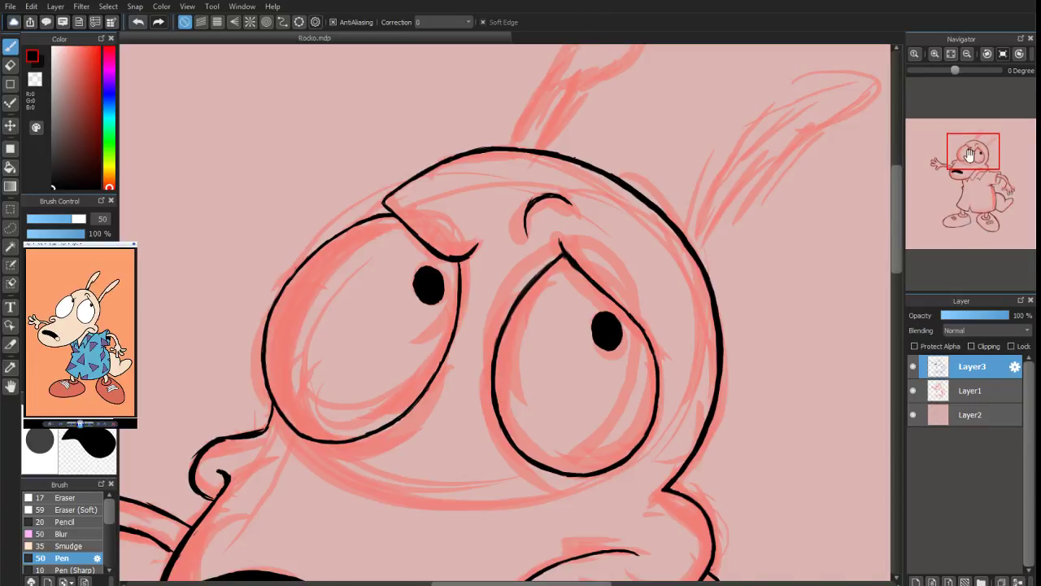
pyautogui.scroll(3, 737, 163)
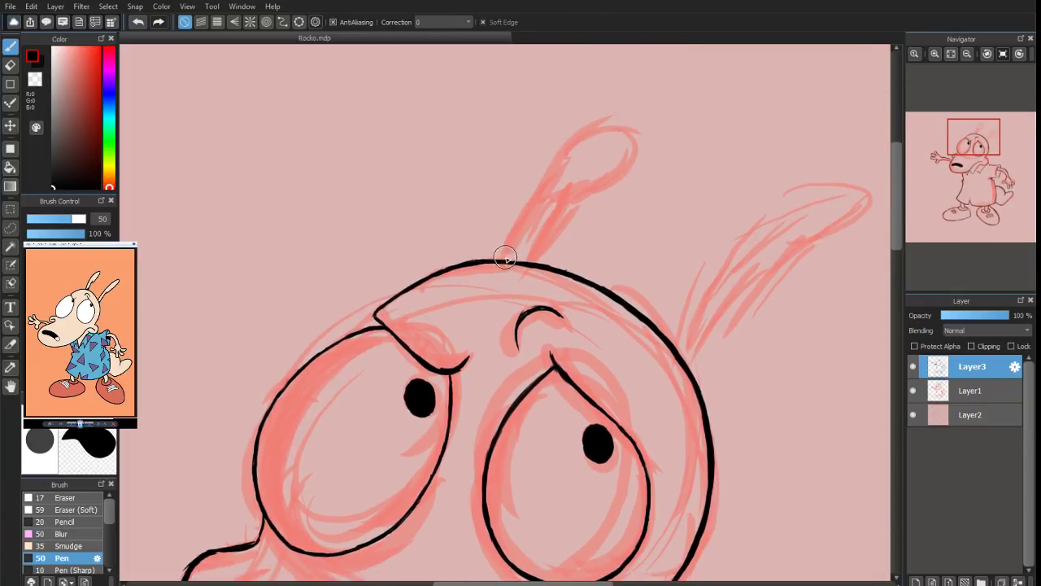
pyautogui.moveTo(502, 259)
pyautogui.mouseDown()
pyautogui.moveTo(513, 228)
pyautogui.moveTo(599, 140)
pyautogui.moveTo(618, 132)
pyautogui.moveTo(643, 151)
pyautogui.moveTo(628, 173)
pyautogui.mouseUp()
pyautogui.moveTo(634, 133)
pyautogui.mouseDown()
pyautogui.moveTo(625, 171)
pyautogui.moveTo(634, 165)
pyautogui.moveTo(636, 150)
pyautogui.moveTo(570, 199)
pyautogui.moveTo(613, 178)
pyautogui.moveTo(602, 188)
pyautogui.moveTo(551, 207)
pyautogui.moveTo(601, 192)
pyautogui.moveTo(575, 202)
pyautogui.moveTo(536, 253)
pyautogui.mouseUp()
pyautogui.moveTo(568, 208); pyautogui.dragTo(533, 254)
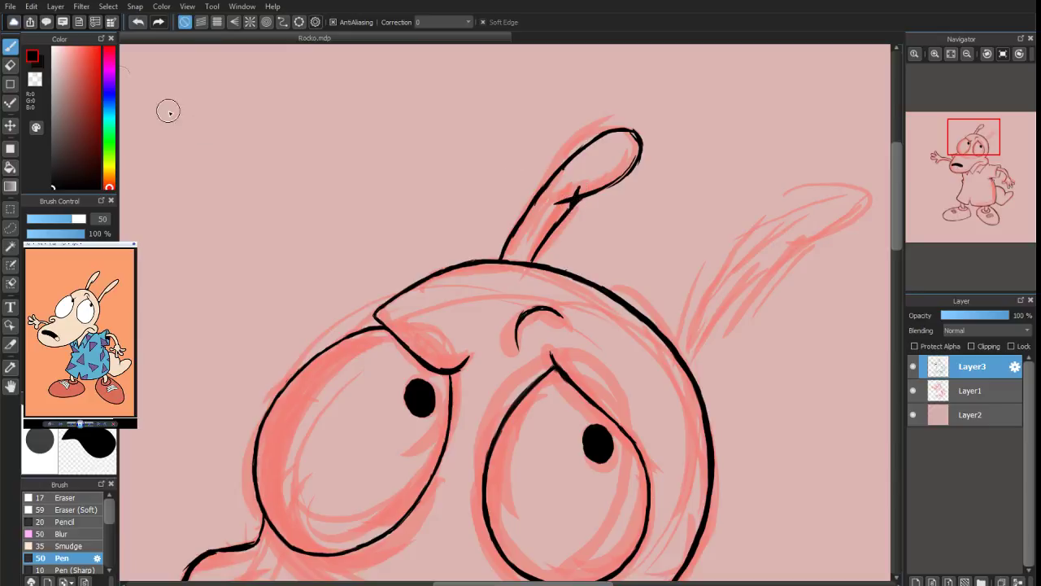
# Erase the overlap at the left ear's fold, try a thicker lower edge, and erase the ear's upper part with a larger Eraser
pyautogui.click(10, 65)
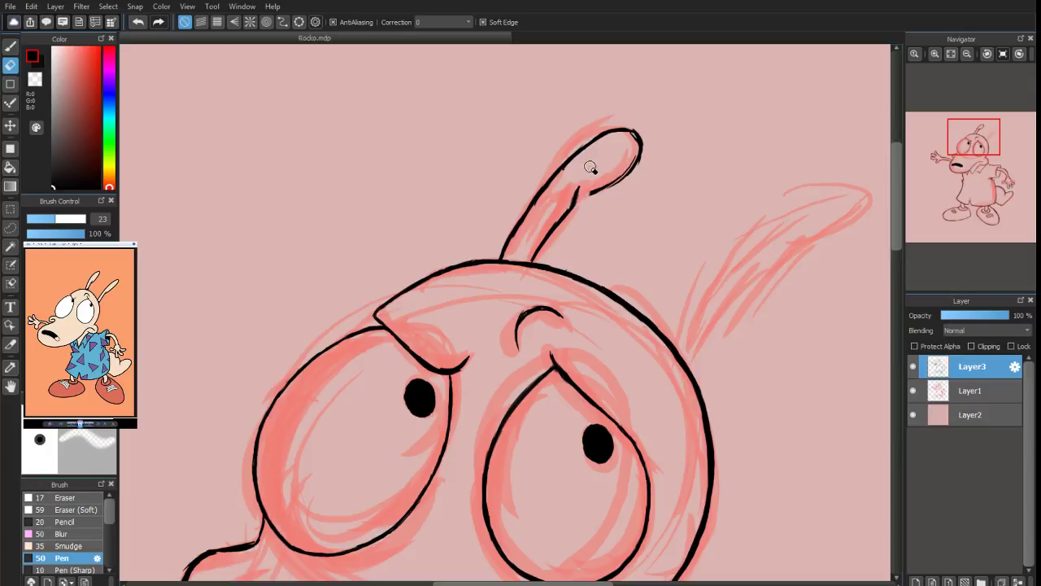
pyautogui.click(10, 47)
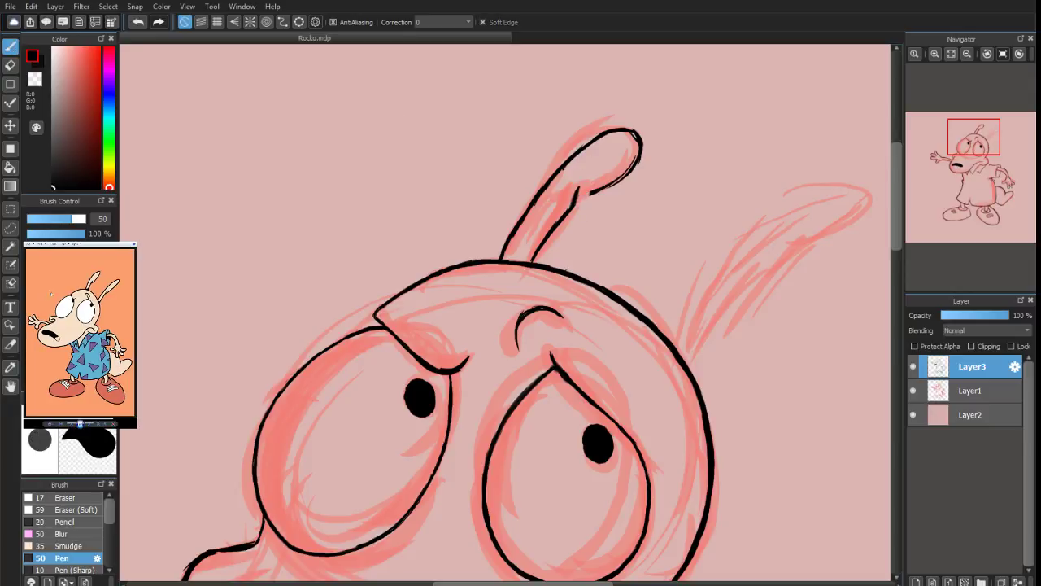
pyautogui.moveTo(639, 178); pyautogui.dragTo(602, 194)
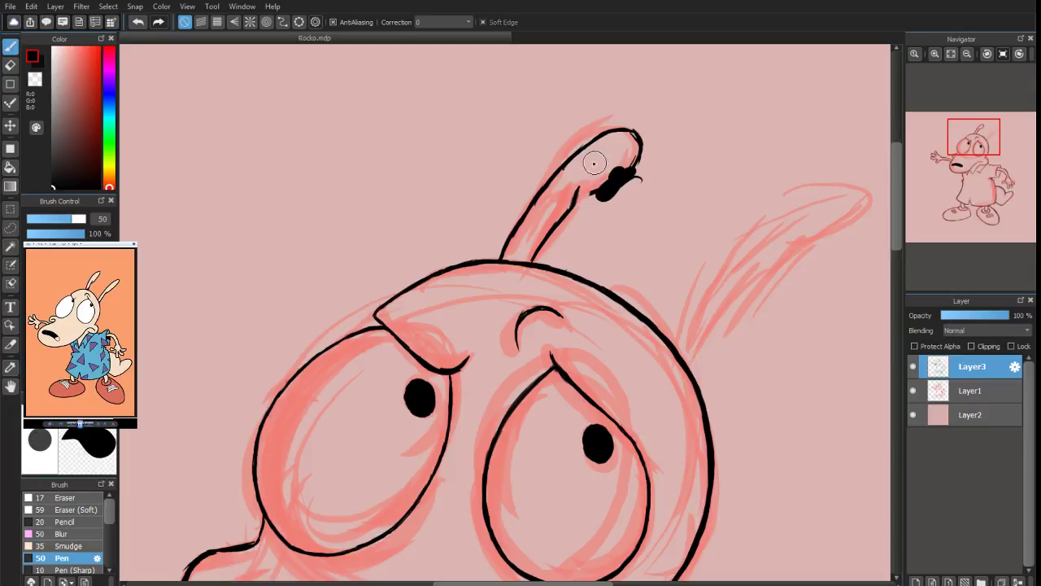
pyautogui.click(10, 65)
pyautogui.moveTo(61, 220); pyautogui.dragTo(85, 220)
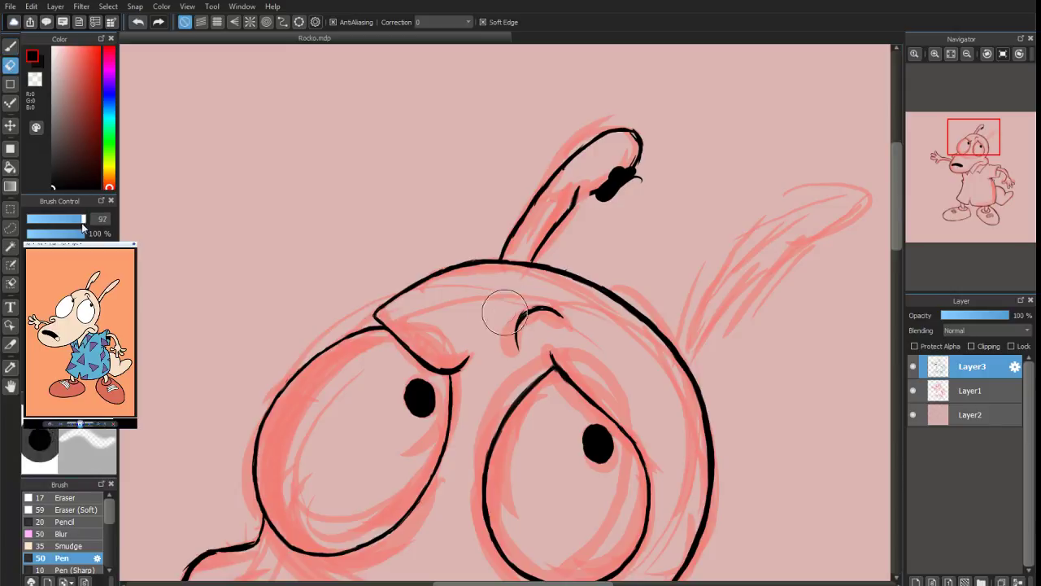
pyautogui.moveTo(606, 166)
pyautogui.mouseDown()
pyautogui.moveTo(629, 191)
pyautogui.moveTo(620, 204)
pyautogui.moveTo(631, 141)
pyautogui.moveTo(622, 124)
pyautogui.moveTo(568, 147)
pyautogui.moveTo(522, 195)
pyautogui.mouseUp()
# Redraw the left ear's upper part with the Pen, giving it a longer, more pointed tip and a thickened lower edge and fold
pyautogui.click(10, 47)
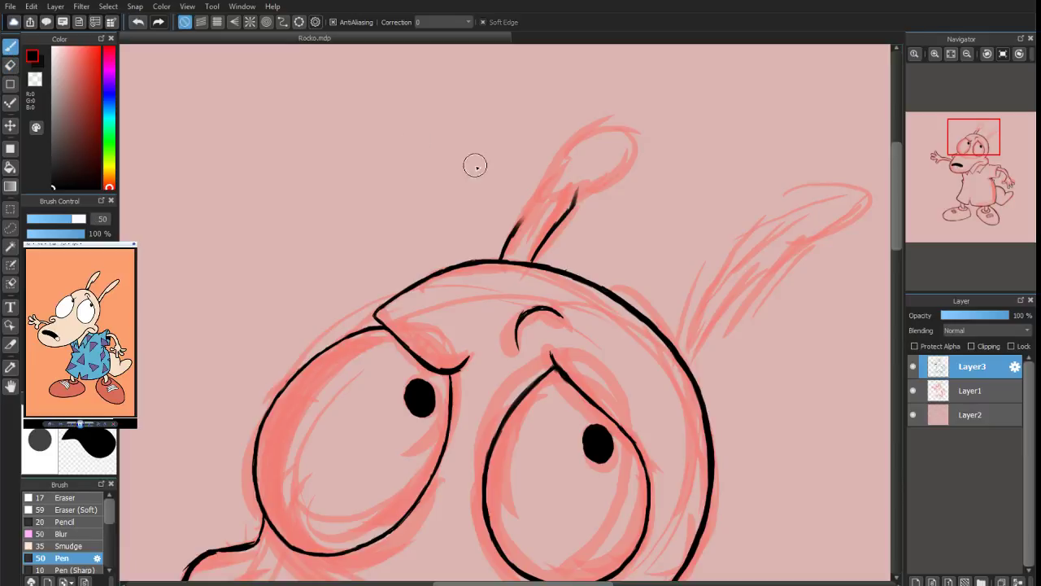
pyautogui.moveTo(512, 235)
pyautogui.mouseDown()
pyautogui.moveTo(581, 143)
pyautogui.moveTo(642, 109)
pyautogui.moveTo(615, 158)
pyautogui.mouseUp()
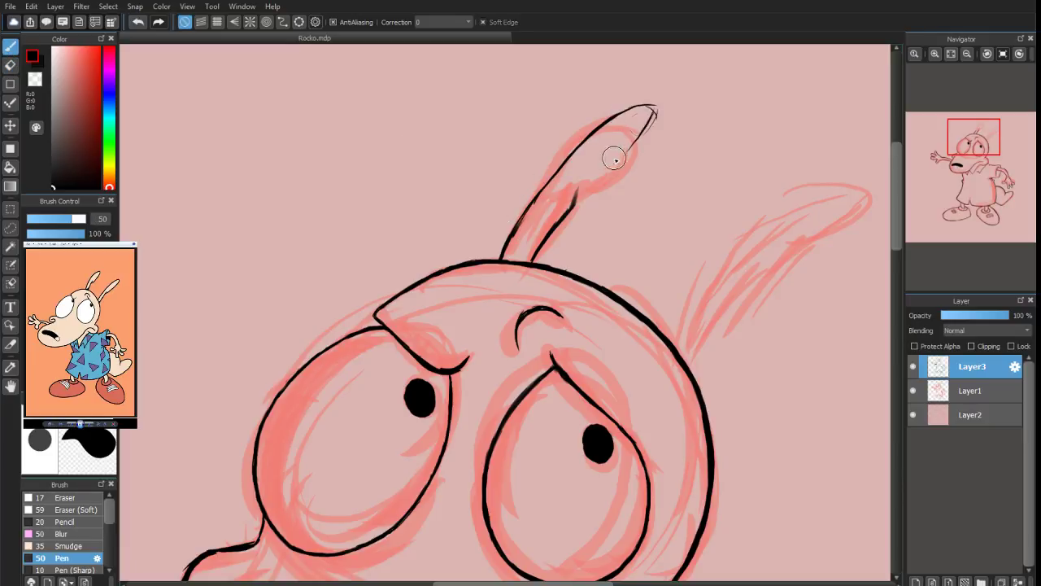
pyautogui.moveTo(655, 114)
pyautogui.mouseDown()
pyautogui.moveTo(611, 175)
pyautogui.moveTo(581, 189)
pyautogui.moveTo(617, 163)
pyautogui.moveTo(583, 193)
pyautogui.mouseUp()
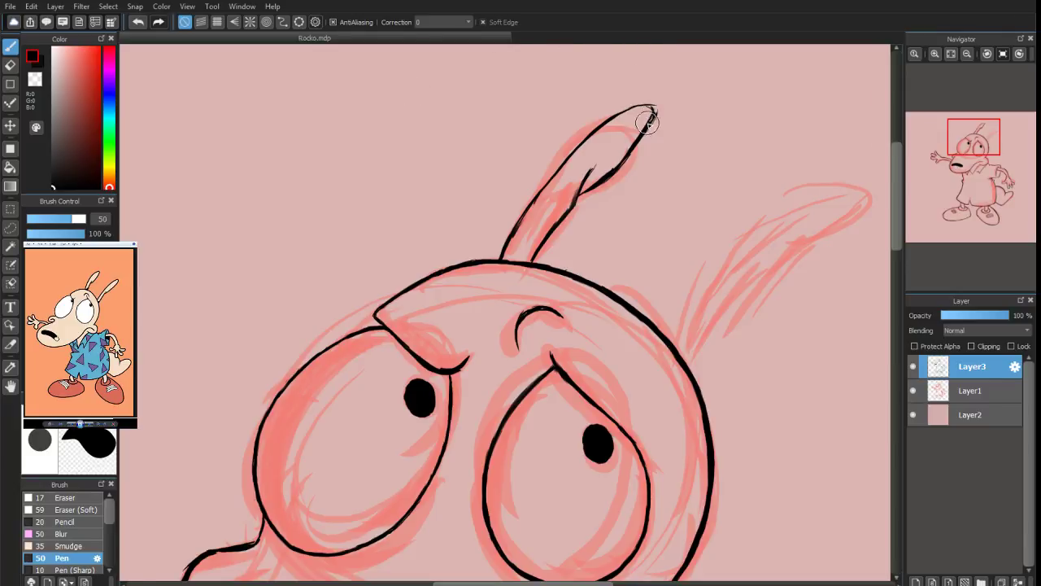
pyautogui.moveTo(653, 109); pyautogui.dragTo(624, 159)
pyautogui.moveTo(968, 149); pyautogui.dragTo(984, 147)
pyautogui.moveTo(454, 105); pyautogui.dragTo(438, 130)
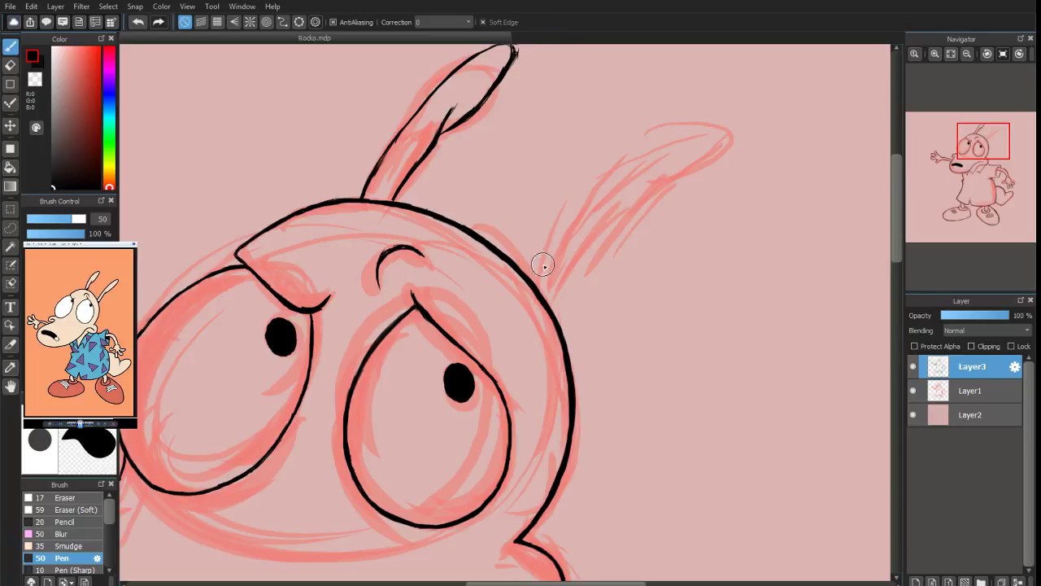
# Ink the right ear's outline over the sketch, from the head around the rounded tip to the inner fold
pyautogui.moveTo(532, 281); pyautogui.dragTo(564, 215)
pyautogui.moveTo(545, 250); pyautogui.dragTo(635, 152)
pyautogui.moveTo(620, 162)
pyautogui.mouseDown()
pyautogui.moveTo(705, 126)
pyautogui.moveTo(694, 128)
pyautogui.moveTo(675, 135)
pyautogui.moveTo(722, 133)
pyautogui.mouseUp()
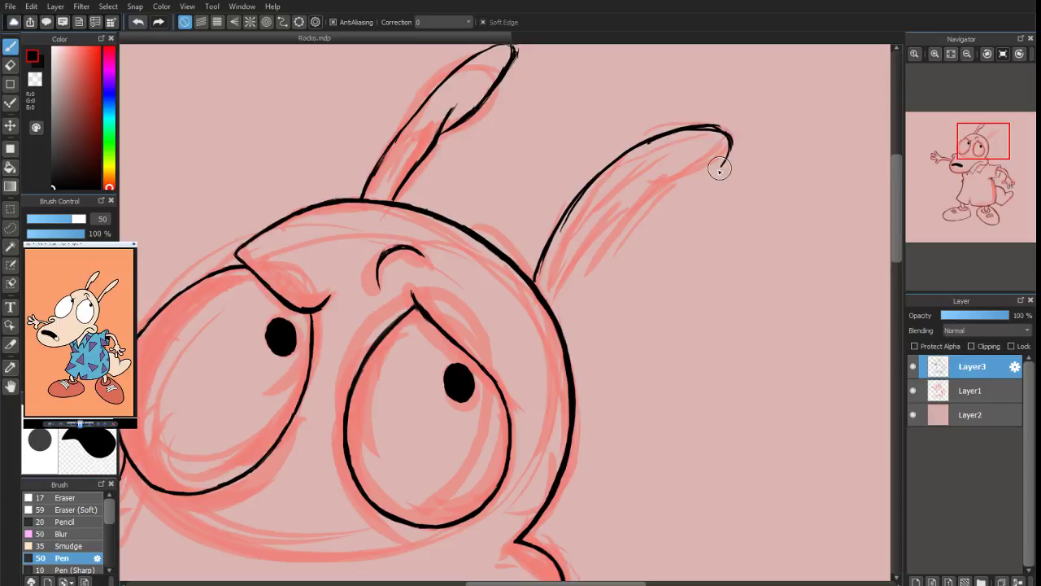
pyautogui.moveTo(558, 314)
pyautogui.mouseDown()
pyautogui.moveTo(579, 259)
pyautogui.moveTo(554, 313)
pyautogui.moveTo(648, 189)
pyautogui.mouseUp()
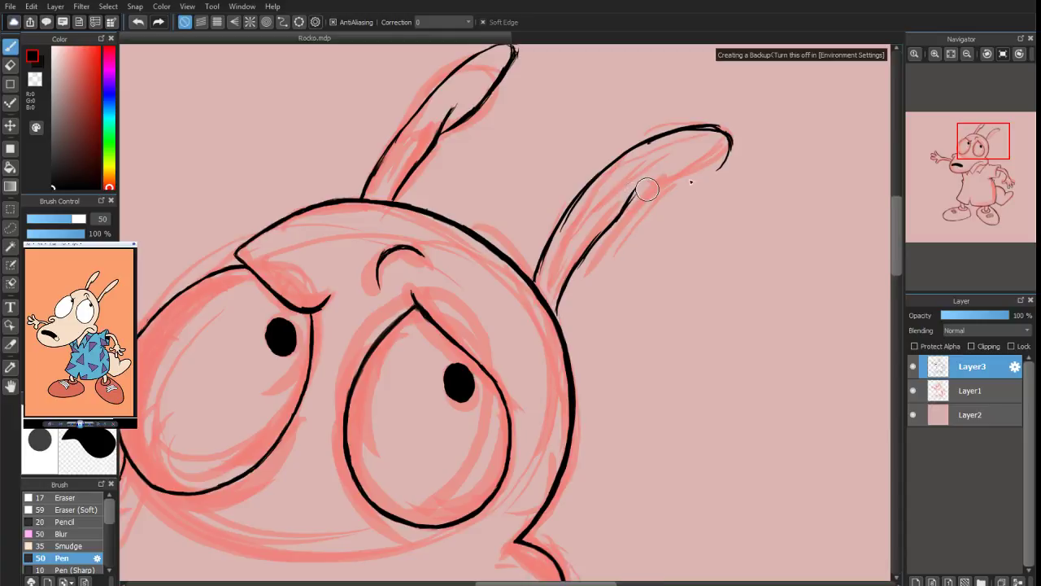
pyautogui.moveTo(728, 143)
pyautogui.mouseDown()
pyautogui.moveTo(725, 158)
pyautogui.moveTo(625, 206)
pyautogui.mouseUp()
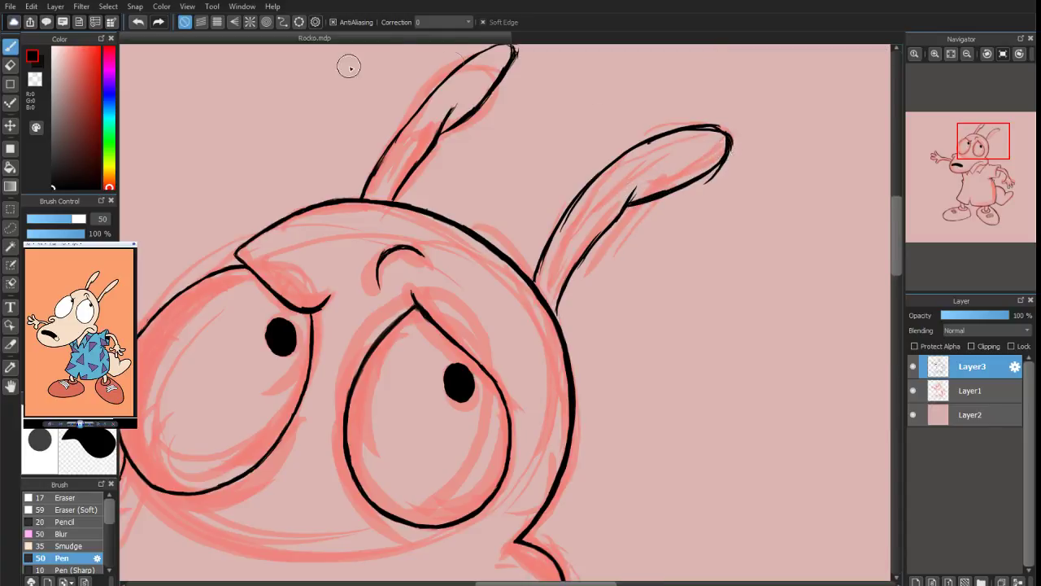
# Clean up both ear tips with the Eraser at size 157 and re-ink the right ear's tip with the Pen at size 50
pyautogui.click(11, 65)
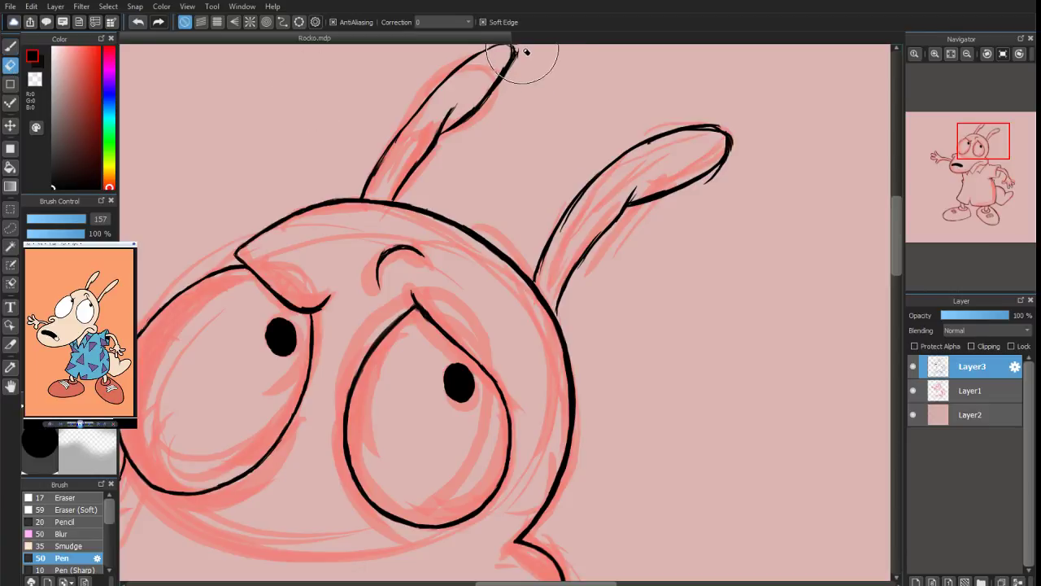
pyautogui.moveTo(524, 50); pyautogui.dragTo(532, 53)
pyautogui.moveTo(725, 181)
pyautogui.mouseDown()
pyautogui.moveTo(710, 202)
pyautogui.moveTo(747, 167)
pyautogui.moveTo(700, 205)
pyautogui.moveTo(748, 154)
pyautogui.moveTo(727, 115)
pyautogui.moveTo(674, 97)
pyautogui.moveTo(716, 105)
pyautogui.mouseUp()
pyautogui.press('b')
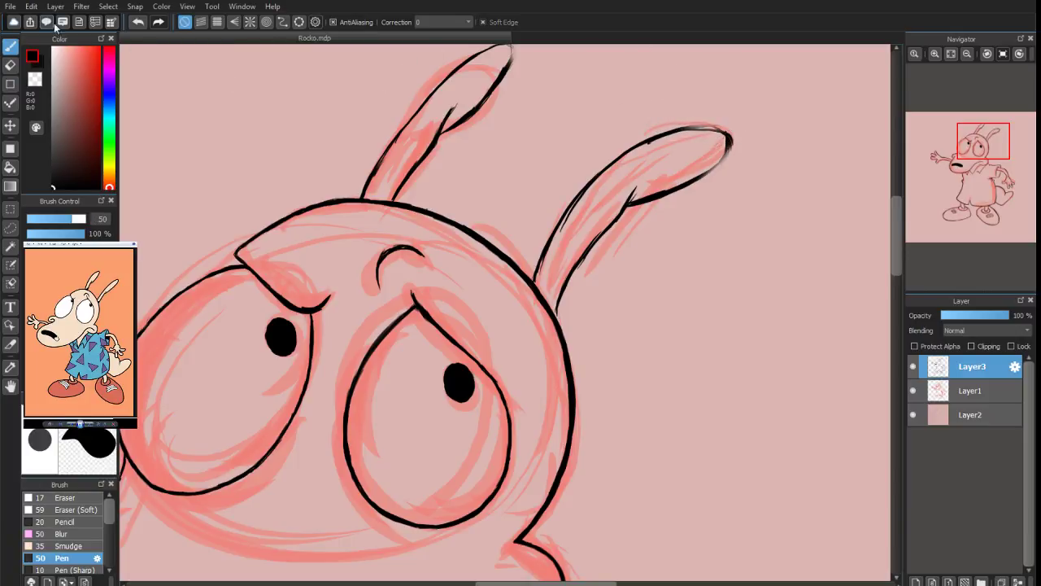
pyautogui.moveTo(719, 155)
pyautogui.mouseDown()
pyautogui.moveTo(688, 129)
pyautogui.moveTo(722, 131)
pyautogui.mouseUp()
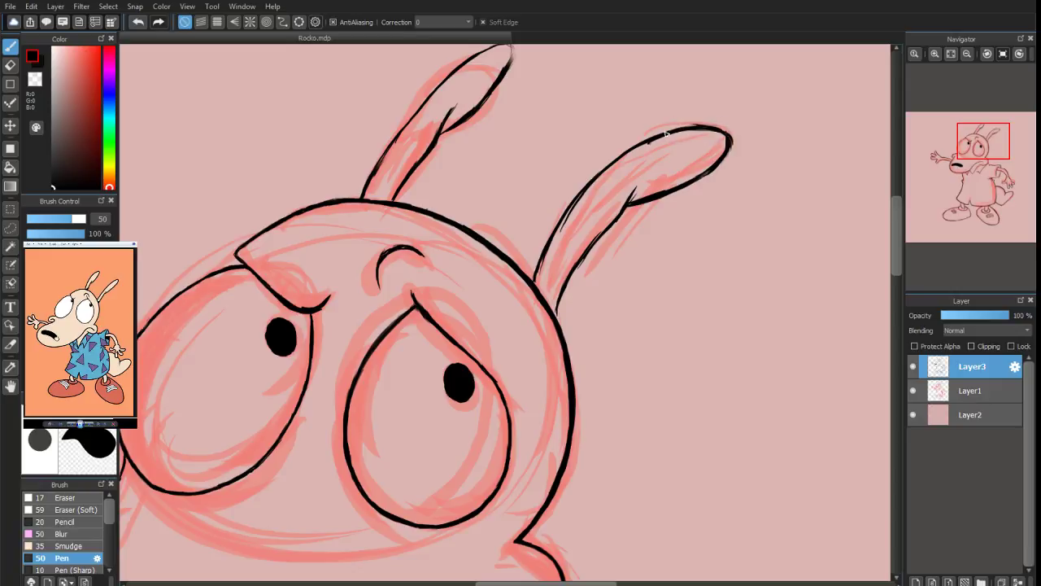
# Ink a fuller, thicker snout outline outside the existing one, curving from the nose around to the chin
pyautogui.moveTo(1021, 165); pyautogui.dragTo(972, 183)
pyautogui.scroll(-5, 965, 175)
pyautogui.scroll(2, 972, 174)
pyautogui.scroll(-1, 973, 183)
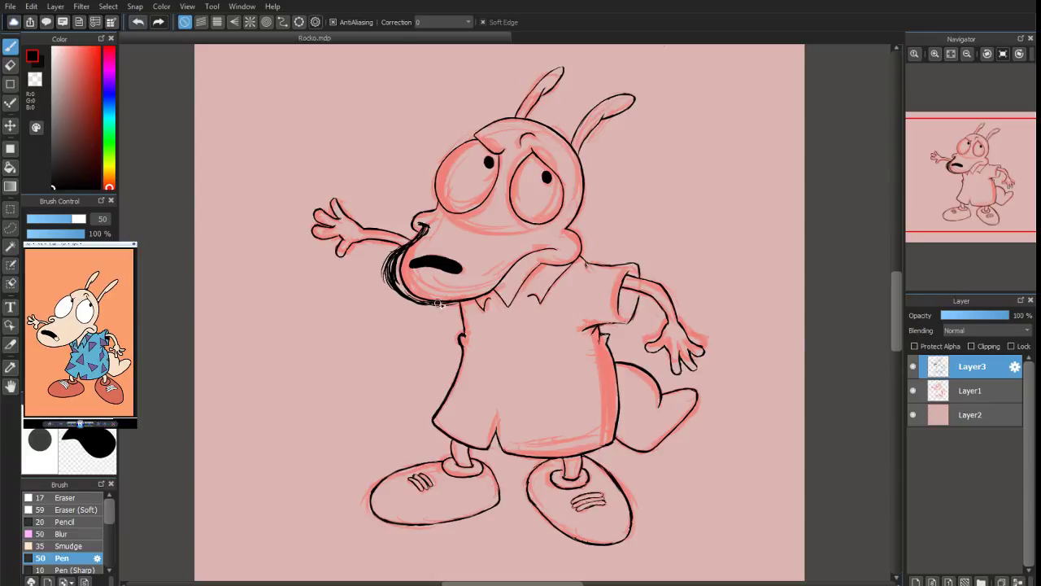
pyautogui.scroll(4, 925, 226)
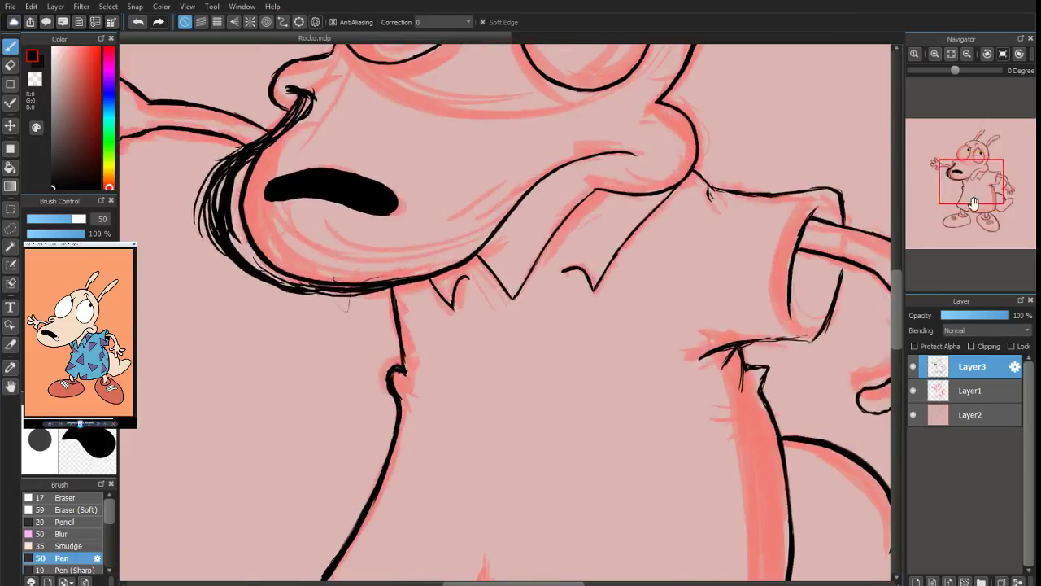
pyautogui.moveTo(971, 202); pyautogui.dragTo(956, 180)
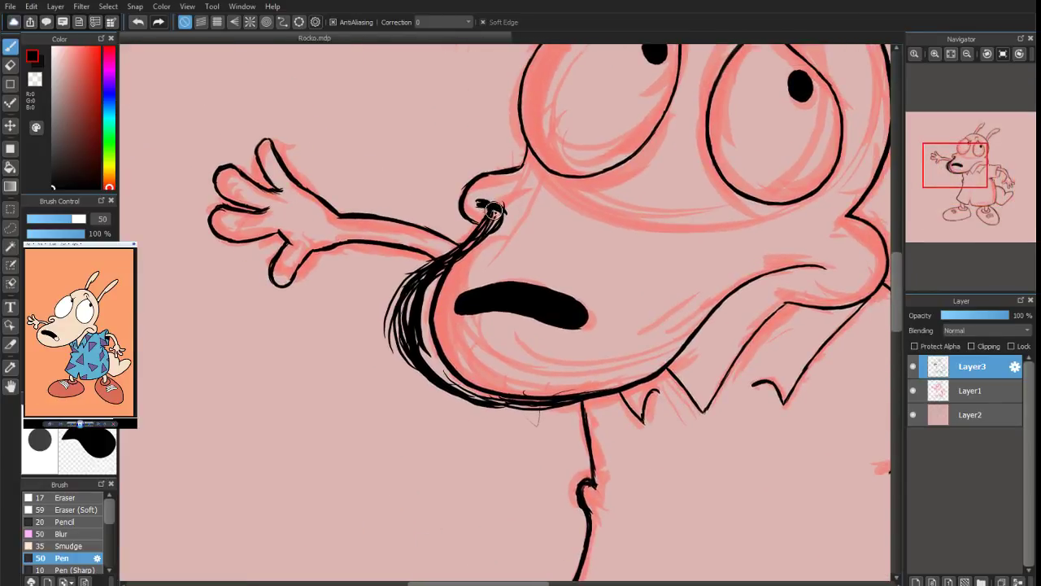
pyautogui.moveTo(497, 210)
pyautogui.mouseDown()
pyautogui.moveTo(437, 262)
pyautogui.moveTo(464, 249)
pyautogui.moveTo(421, 273)
pyautogui.moveTo(428, 265)
pyautogui.moveTo(406, 342)
pyautogui.moveTo(403, 322)
pyautogui.moveTo(455, 394)
pyautogui.mouseUp()
# Erase the old inner snout line and the stray strokes around the new, fuller snout outline
pyautogui.press('e')
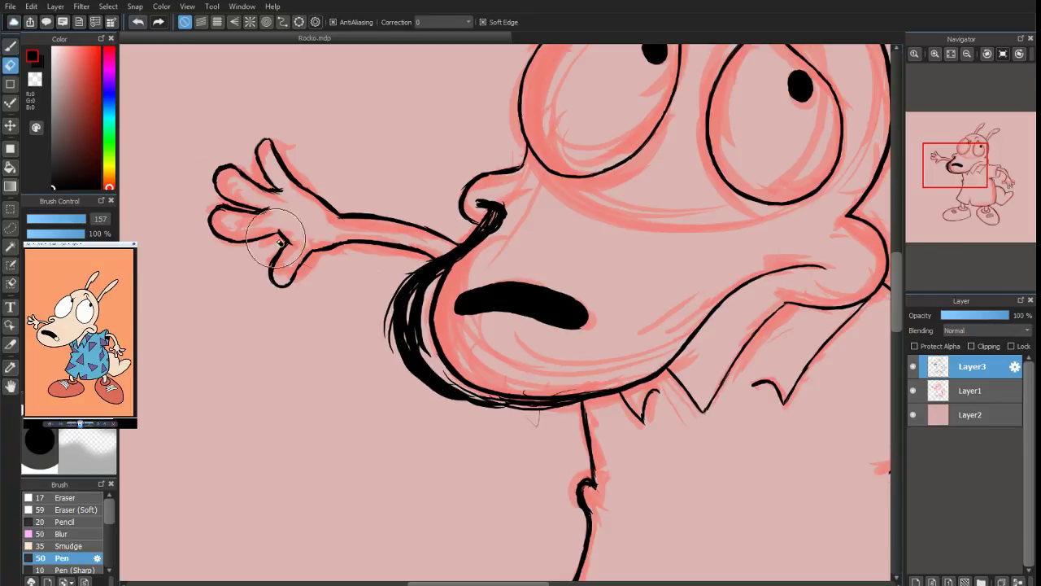
pyautogui.moveTo(77, 223); pyautogui.dragTo(80, 223)
pyautogui.moveTo(453, 285)
pyautogui.mouseDown()
pyautogui.moveTo(433, 288)
pyautogui.moveTo(488, 248)
pyautogui.moveTo(508, 208)
pyautogui.moveTo(476, 207)
pyautogui.moveTo(487, 220)
pyautogui.moveTo(427, 265)
pyautogui.moveTo(415, 260)
pyautogui.moveTo(383, 318)
pyautogui.moveTo(386, 303)
pyautogui.moveTo(407, 379)
pyautogui.moveTo(427, 301)
pyautogui.moveTo(419, 294)
pyautogui.moveTo(423, 349)
pyautogui.moveTo(451, 358)
pyautogui.moveTo(454, 374)
pyautogui.moveTo(489, 383)
pyautogui.moveTo(597, 372)
pyautogui.moveTo(506, 430)
pyautogui.moveTo(415, 383)
pyautogui.moveTo(374, 298)
pyautogui.moveTo(400, 284)
pyautogui.moveTo(405, 326)
pyautogui.mouseUp()
pyautogui.click(10, 47)
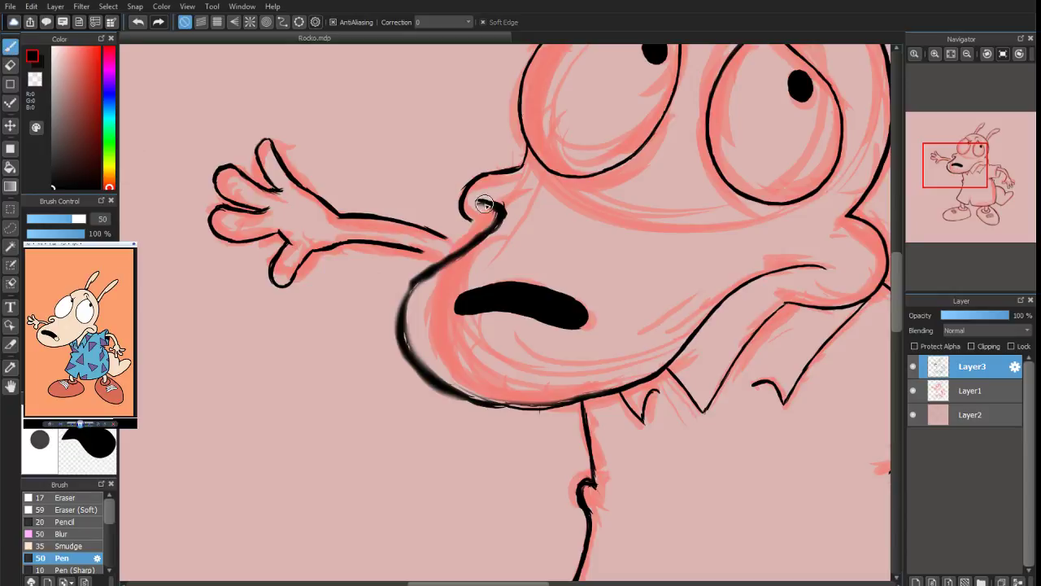
# Smooth and thicken the snout outline with the Pen and reconnect the raised arm's lines to it
pyautogui.moveTo(496, 213)
pyautogui.mouseDown()
pyautogui.moveTo(396, 286)
pyautogui.moveTo(400, 309)
pyautogui.moveTo(405, 282)
pyautogui.moveTo(417, 291)
pyautogui.moveTo(412, 354)
pyautogui.moveTo(403, 337)
pyautogui.moveTo(402, 321)
pyautogui.moveTo(458, 392)
pyautogui.moveTo(449, 389)
pyautogui.moveTo(433, 376)
pyautogui.moveTo(533, 411)
pyautogui.moveTo(486, 402)
pyautogui.moveTo(570, 405)
pyautogui.mouseUp()
pyautogui.moveTo(503, 407); pyautogui.dragTo(551, 401)
pyautogui.moveTo(469, 214)
pyautogui.mouseDown()
pyautogui.moveTo(491, 226)
pyautogui.moveTo(449, 241)
pyautogui.moveTo(459, 247)
pyautogui.moveTo(415, 242)
pyautogui.moveTo(436, 259)
pyautogui.mouseUp()
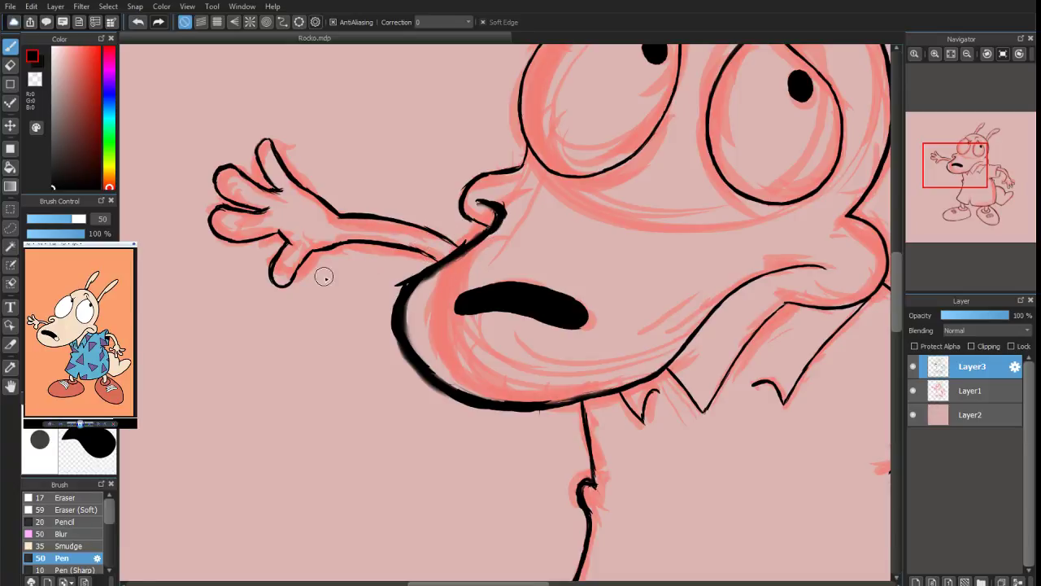
# Lasso the black mouth shape, rotate it clockwise and move it towards the snout's front edge with Transform, and deselect it
pyautogui.click(12, 227)
pyautogui.moveTo(482, 277)
pyautogui.mouseDown()
pyautogui.moveTo(577, 355)
pyautogui.moveTo(624, 313)
pyautogui.moveTo(498, 269)
pyautogui.mouseUp()
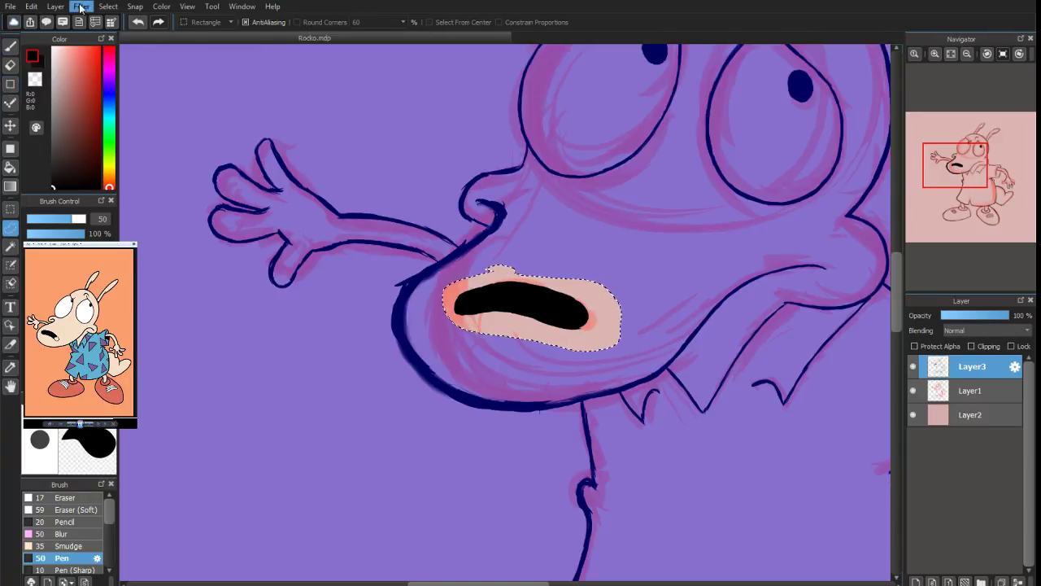
pyautogui.hotkey('ctrl', 't')
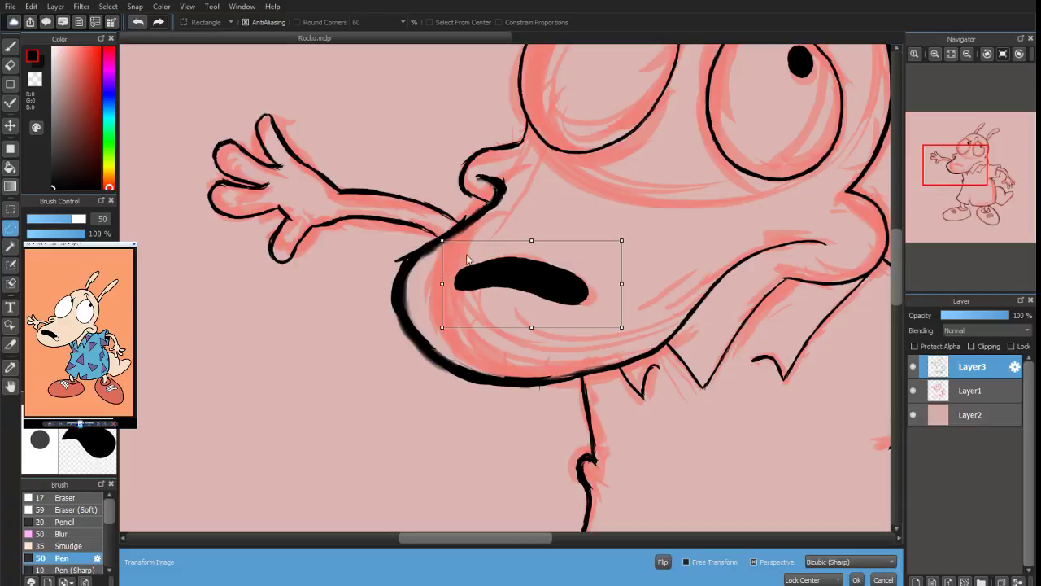
pyautogui.moveTo(619, 233); pyautogui.dragTo(632, 247)
pyautogui.moveTo(548, 279); pyautogui.dragTo(526, 289)
pyautogui.moveTo(599, 224)
pyautogui.mouseDown()
pyautogui.moveTo(593, 257)
pyautogui.moveTo(613, 270)
pyautogui.moveTo(607, 236)
pyautogui.mouseUp()
pyautogui.moveTo(565, 287); pyautogui.dragTo(574, 288)
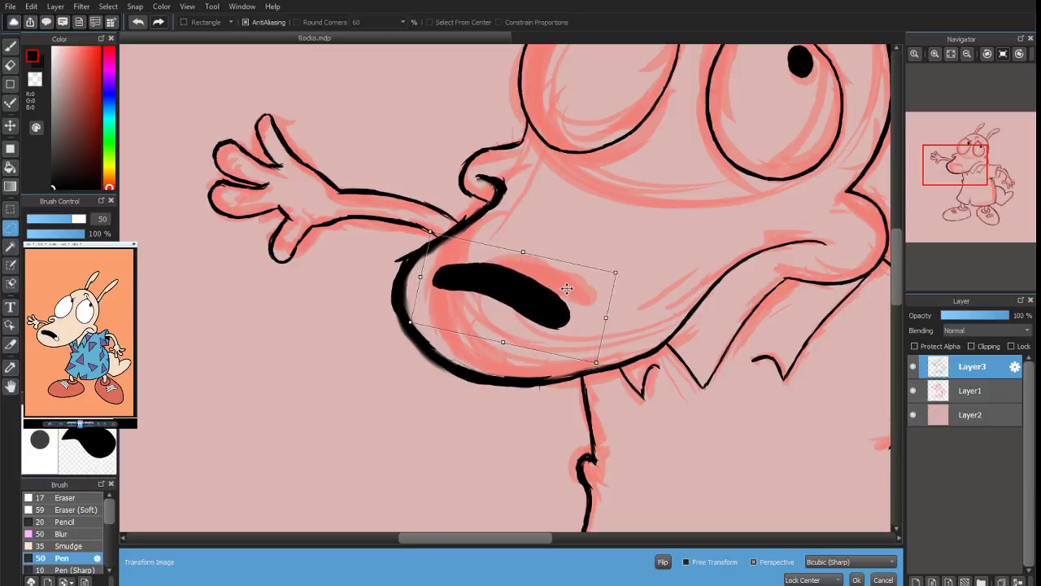
pyautogui.moveTo(623, 259)
pyautogui.mouseDown()
pyautogui.moveTo(631, 269)
pyautogui.moveTo(618, 275)
pyautogui.mouseUp()
pyautogui.moveTo(574, 301); pyautogui.dragTo(576, 302)
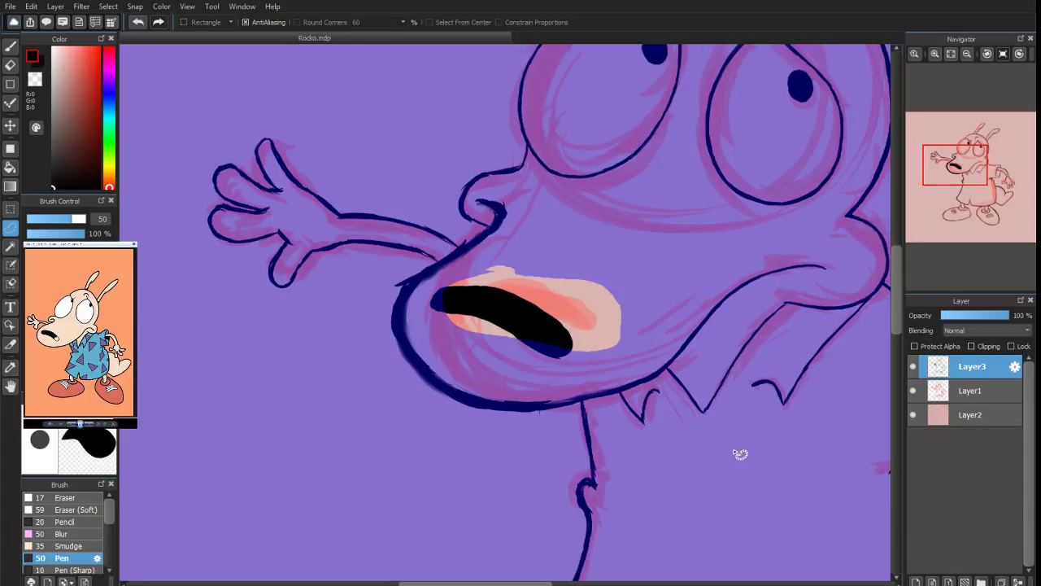
pyautogui.hotkey('ctrl', 'd')
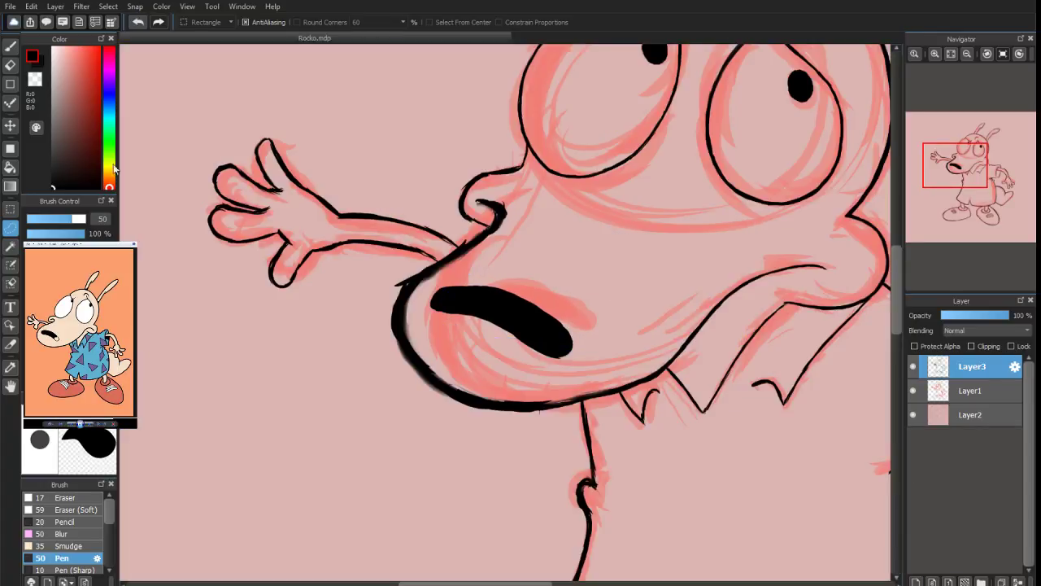
# Add a new layer above the line art and paint a white shape in the mouth's lower end with the Pen
pyautogui.click(10, 47)
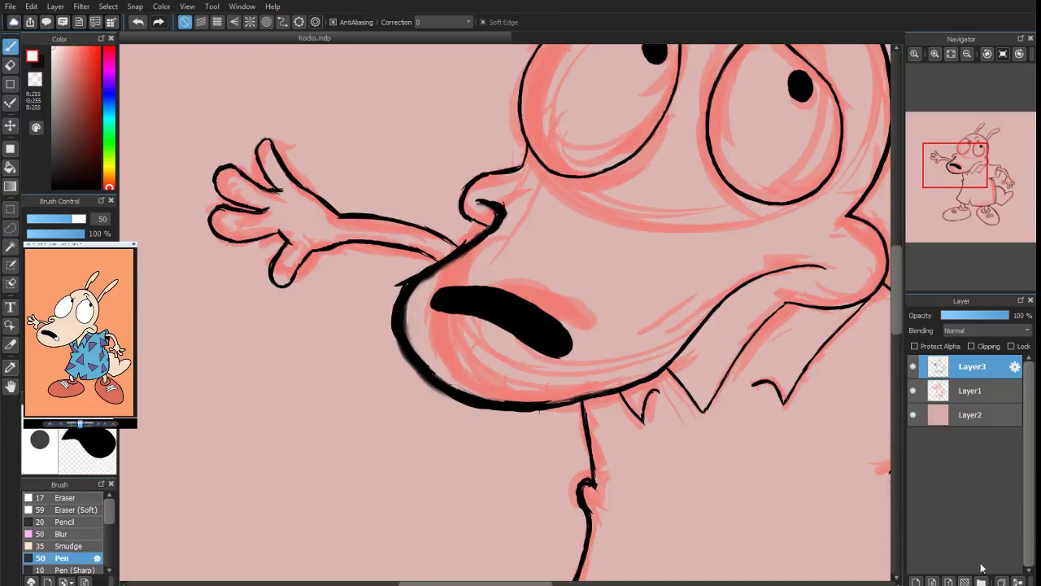
pyautogui.click(916, 581)
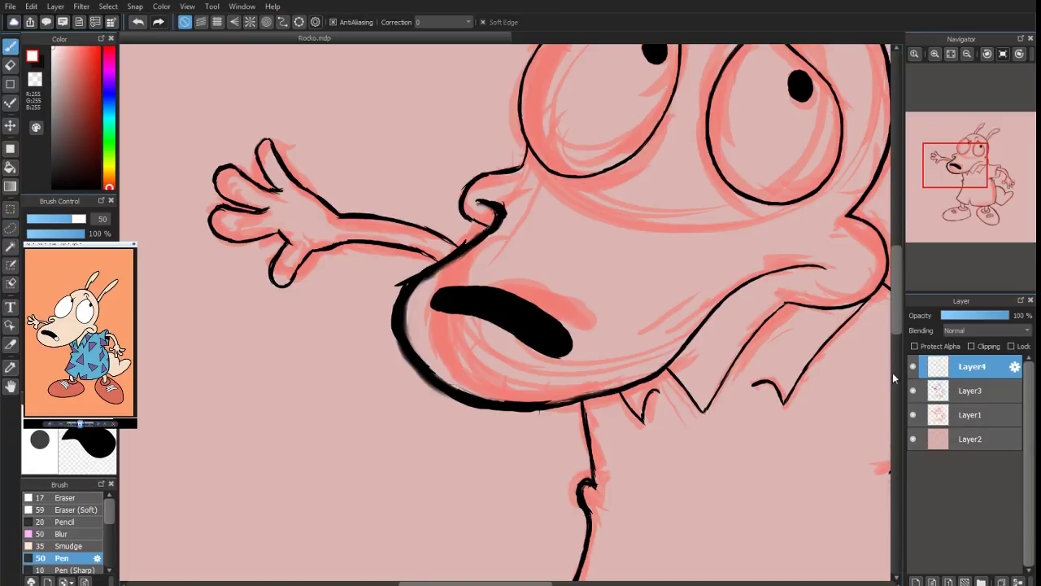
pyautogui.moveTo(936, 181); pyautogui.dragTo(938, 181)
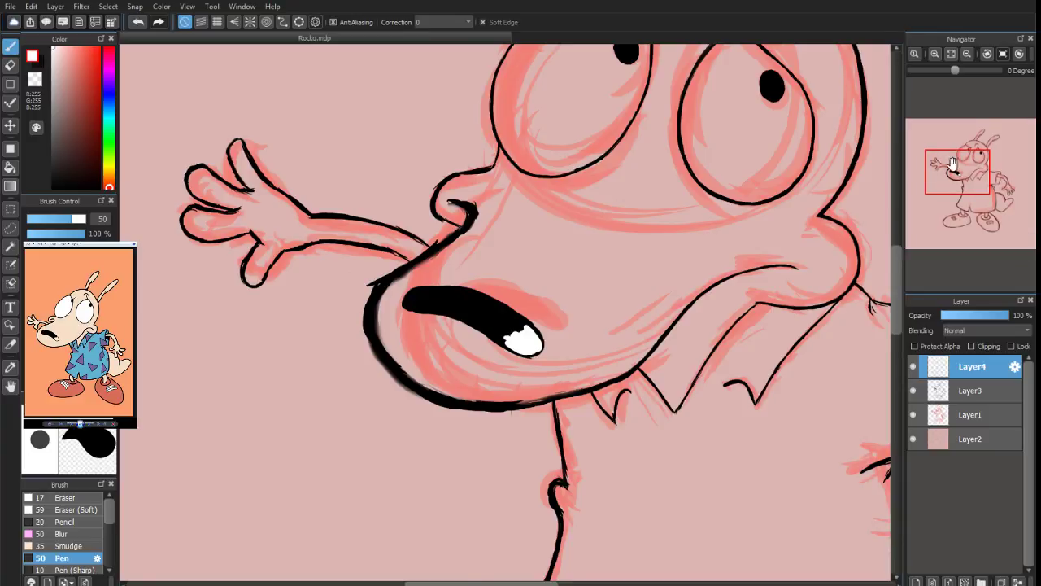
# Paint a small white highlight in each of the two black pupils with the Pen
pyautogui.moveTo(958, 171); pyautogui.dragTo(969, 157)
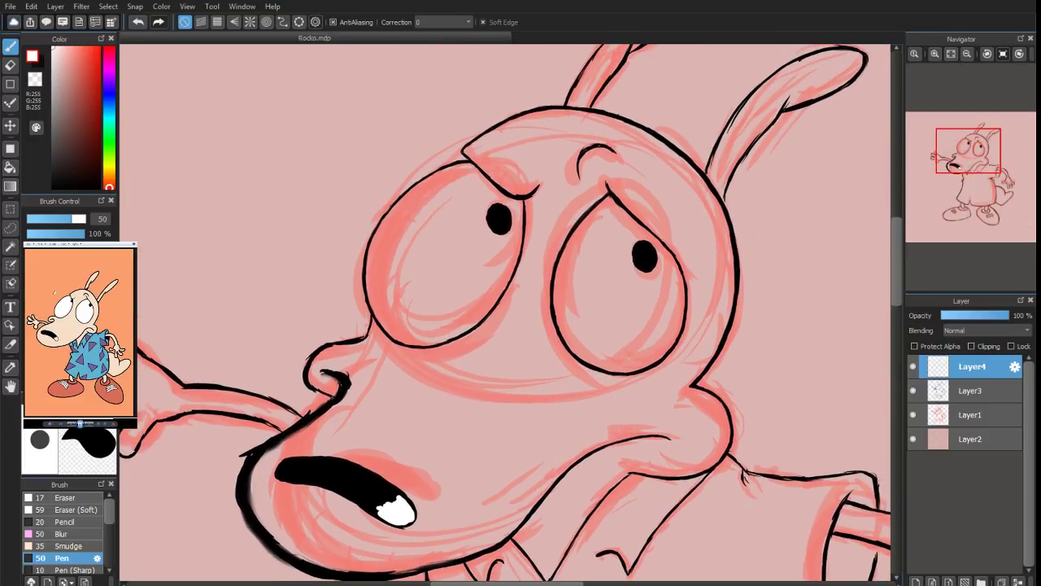
pyautogui.moveTo(968, 155)
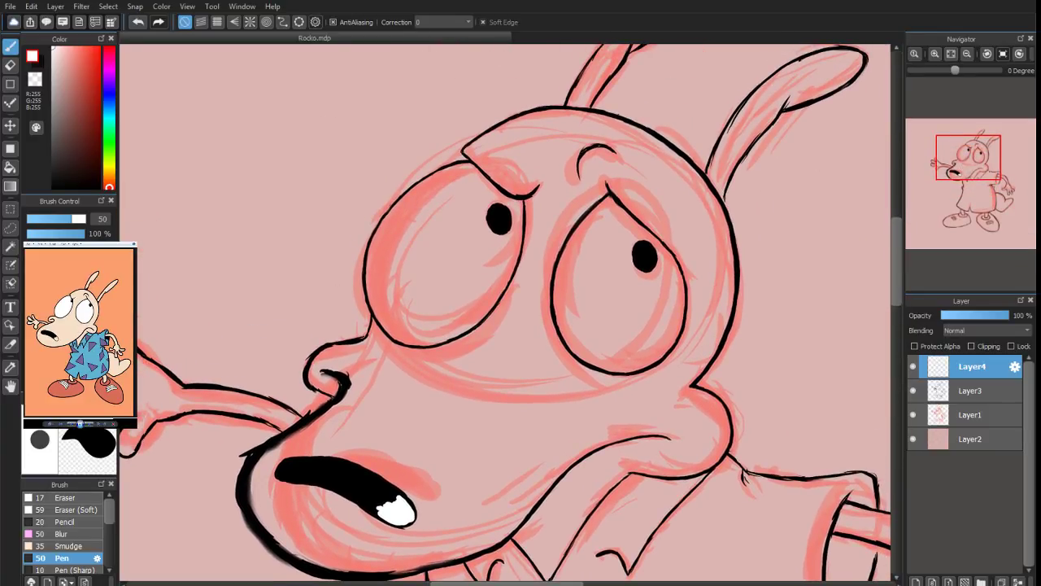
pyautogui.moveTo(968, 157)
pyautogui.mouseDown()
pyautogui.moveTo(970, 166)
pyautogui.moveTo(969, 157)
pyautogui.mouseUp()
pyautogui.scroll(2, 968, 158)
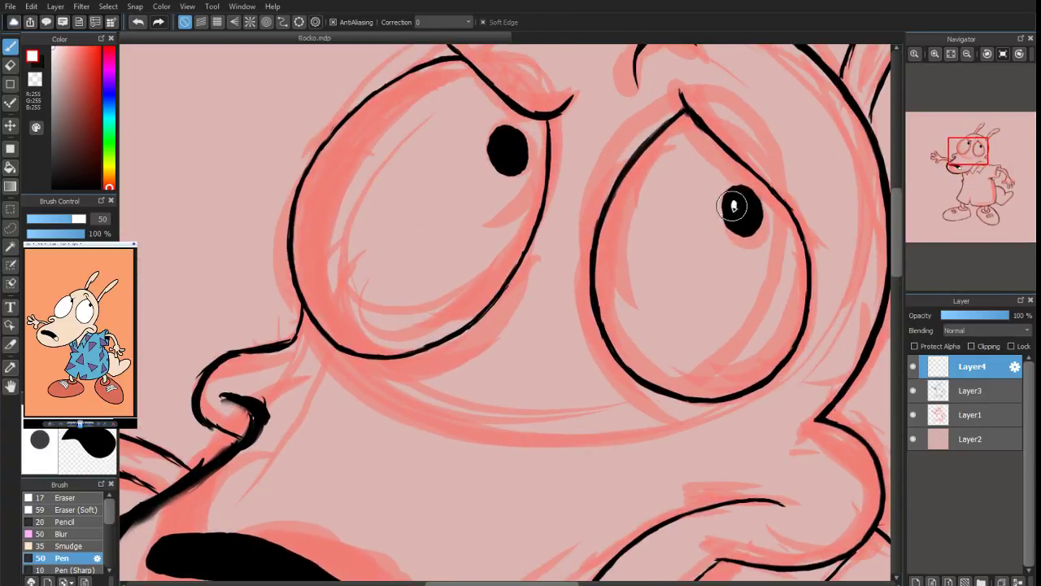
pyautogui.moveTo(499, 139); pyautogui.dragTo(499, 146)
# Hide the red sketch on Layer1 and keep the pink background on Layer2 visible behind the line art
pyautogui.scroll(-7, 942, 172)
pyautogui.moveTo(968, 162); pyautogui.dragTo(974, 170)
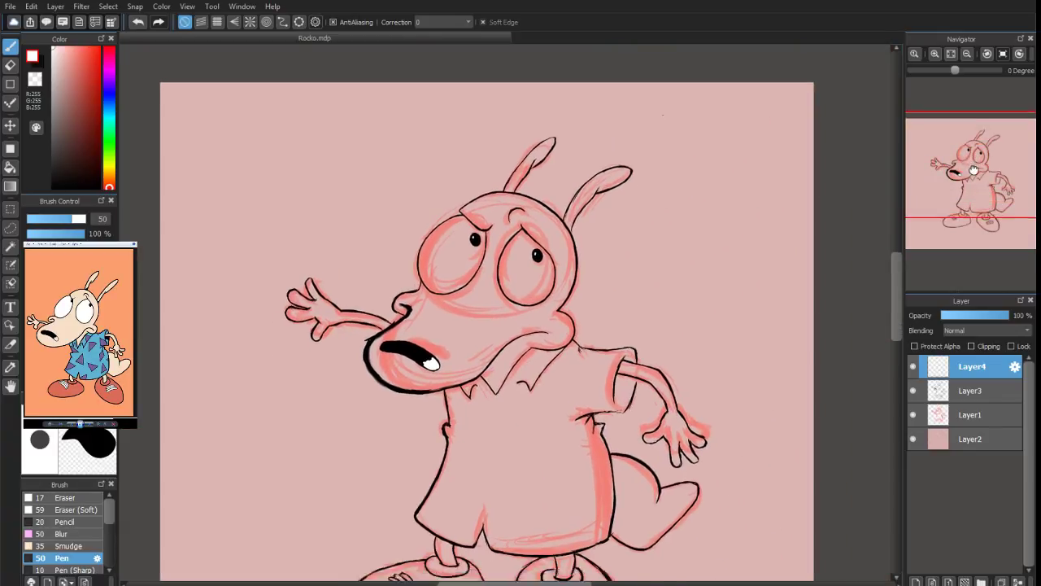
pyautogui.scroll(-2, 974, 169)
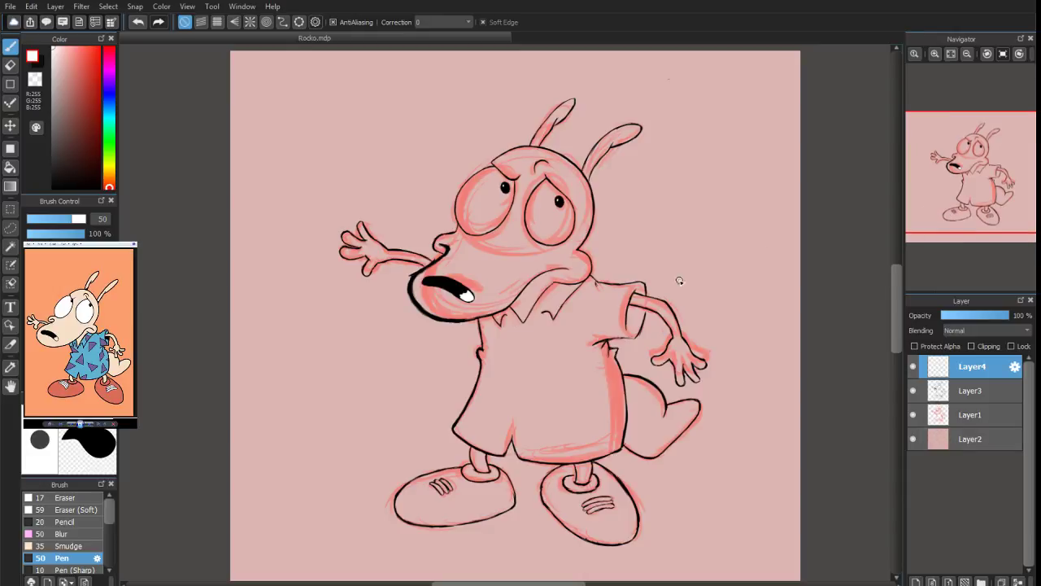
pyautogui.click(913, 439)
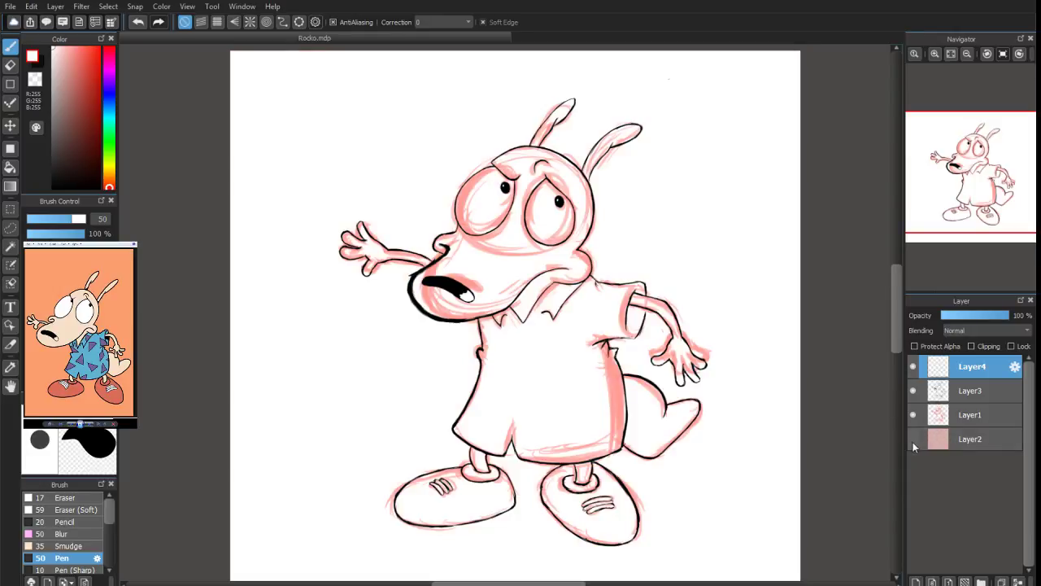
pyautogui.click(913, 415)
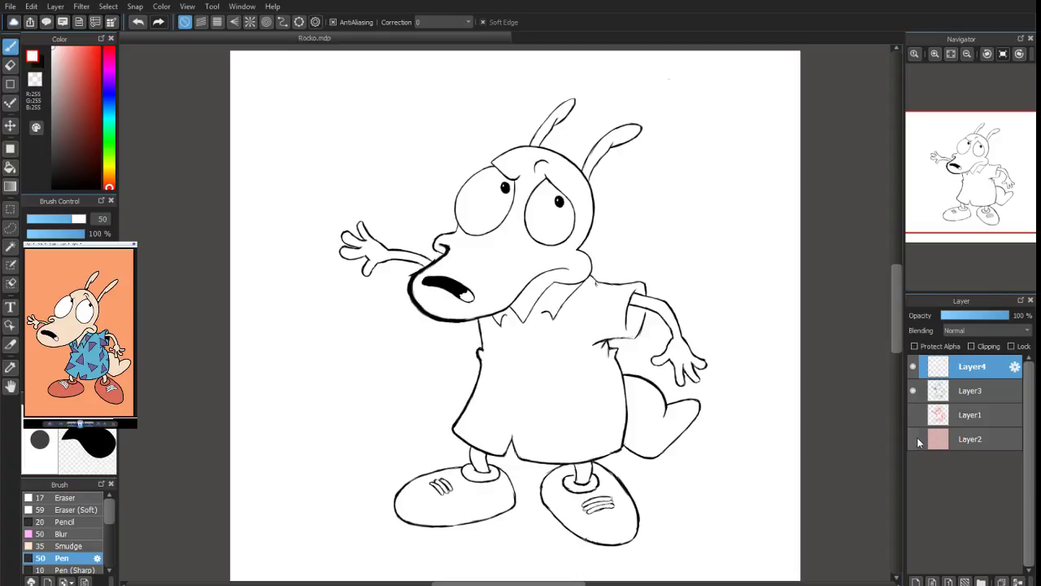
pyautogui.click(913, 440)
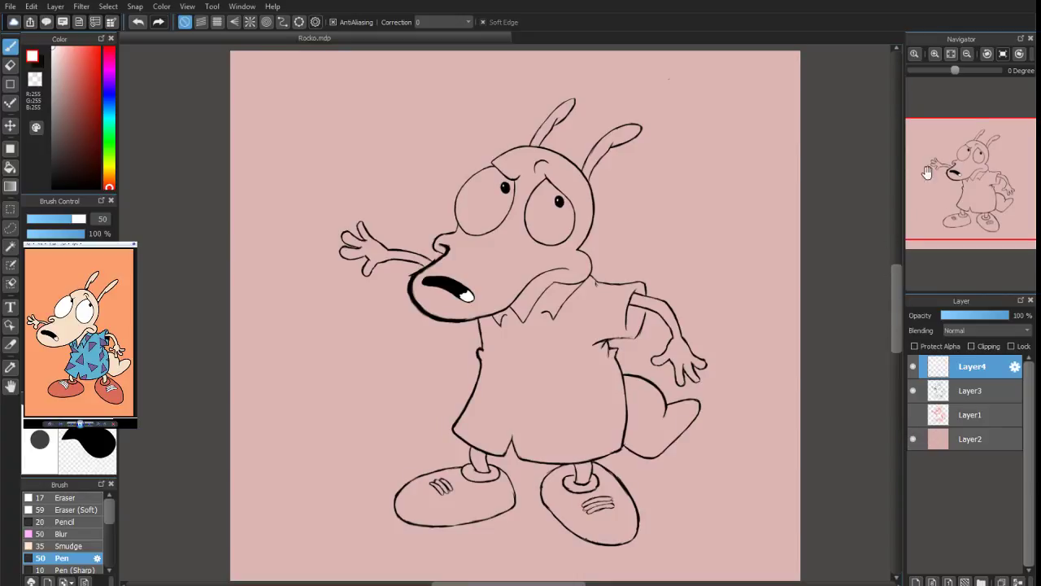
# On Layer3, erase the stray strokes where the raised arm meets the snout and beside the nostril, using the Eraser at size 38
pyautogui.click(9, 65)
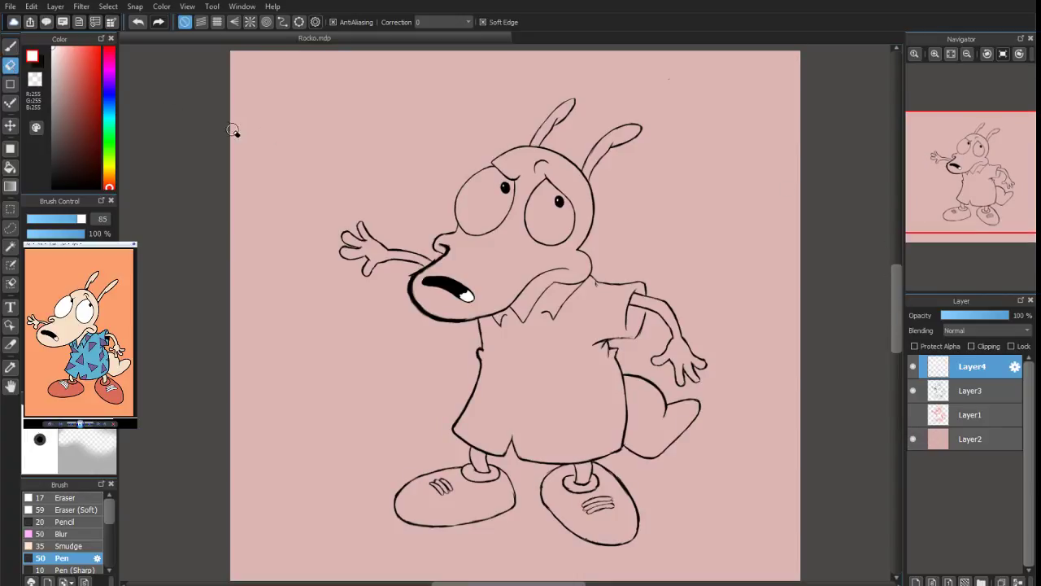
pyautogui.click(976, 390)
pyautogui.scroll(4, 951, 233)
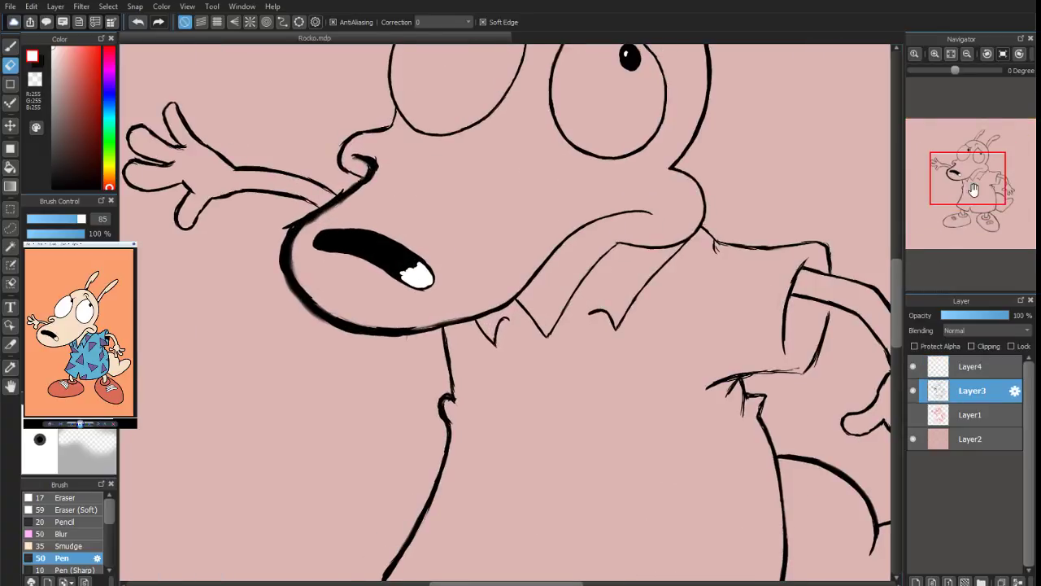
pyautogui.moveTo(974, 192)
pyautogui.mouseDown()
pyautogui.moveTo(948, 187)
pyautogui.moveTo(951, 162)
pyautogui.mouseUp()
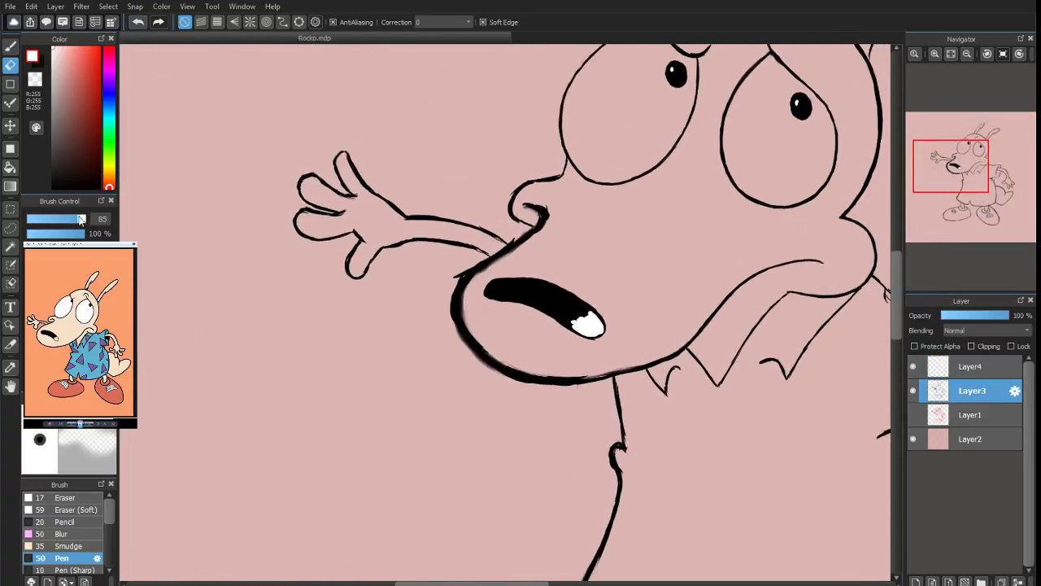
pyautogui.moveTo(83, 220); pyautogui.dragTo(57, 222)
pyautogui.click(61, 497)
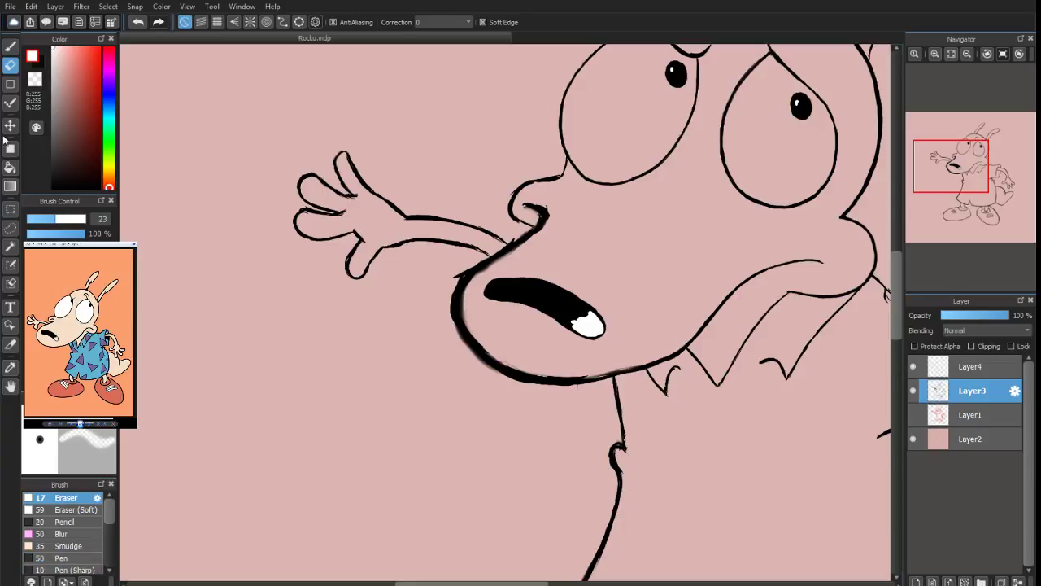
pyautogui.click(9, 48)
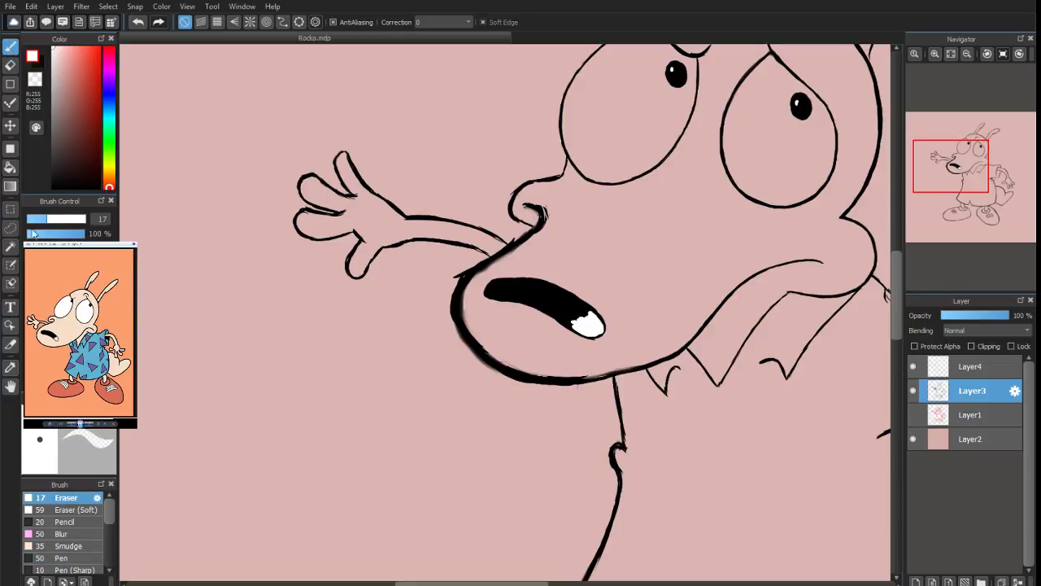
pyautogui.moveTo(33, 220); pyautogui.dragTo(65, 219)
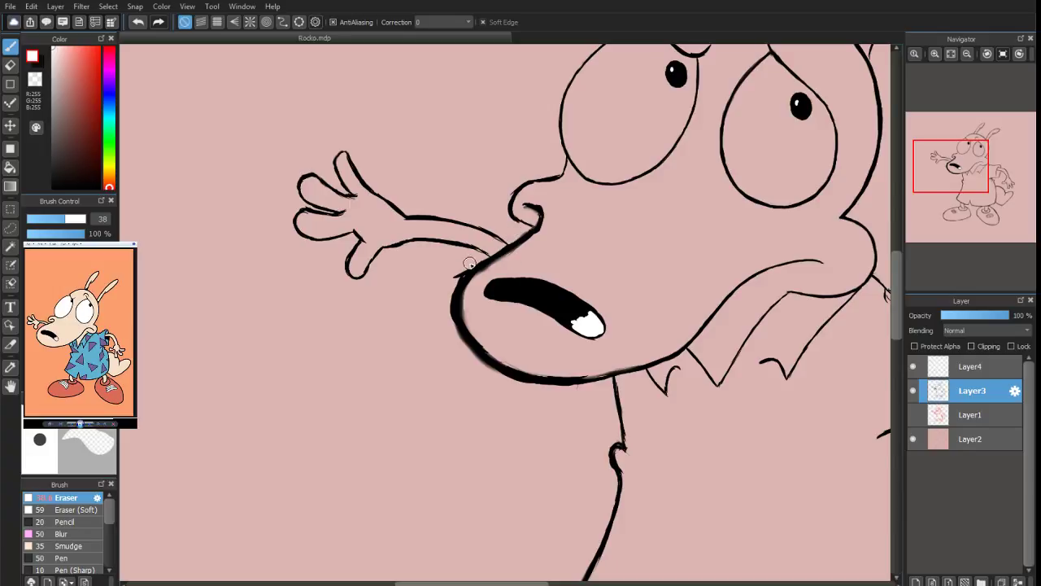
pyautogui.moveTo(469, 263); pyautogui.dragTo(453, 277)
pyautogui.moveTo(506, 257); pyautogui.dragTo(546, 224)
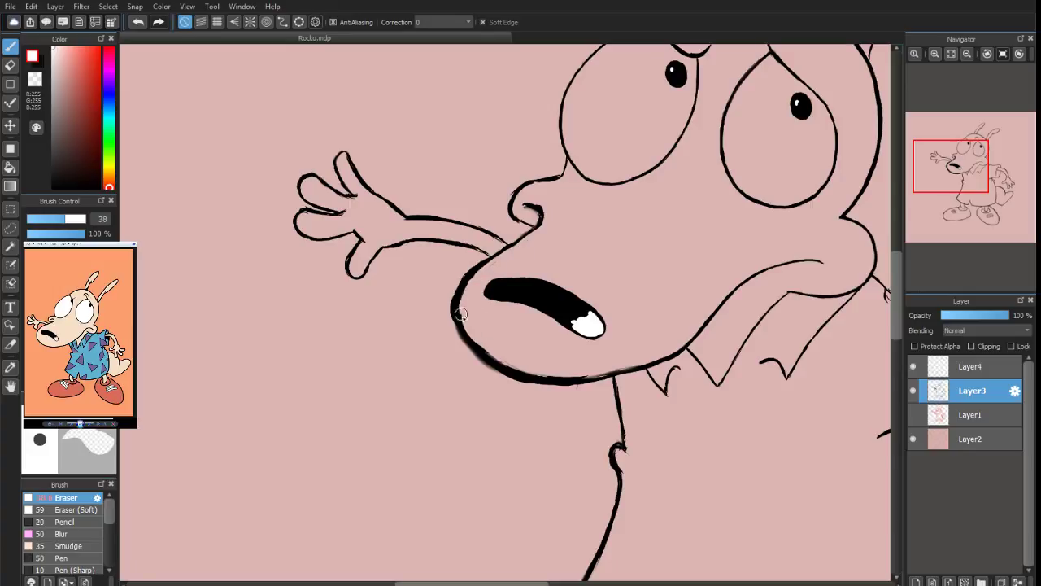
# Trim the inner and outer edges of the thick snout outline with the Eraser for a cleaner, more even line
pyautogui.moveTo(488, 347)
pyautogui.mouseDown()
pyautogui.moveTo(547, 367)
pyautogui.moveTo(526, 370)
pyautogui.moveTo(515, 361)
pyautogui.moveTo(579, 370)
pyautogui.mouseUp()
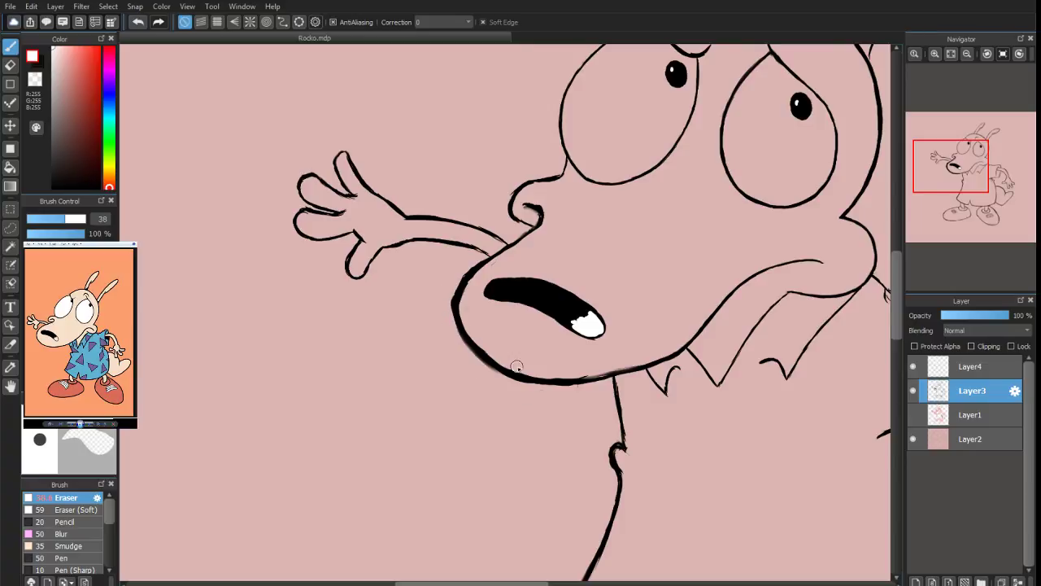
pyautogui.moveTo(508, 368); pyautogui.dragTo(483, 336)
pyautogui.moveTo(477, 275); pyautogui.dragTo(462, 298)
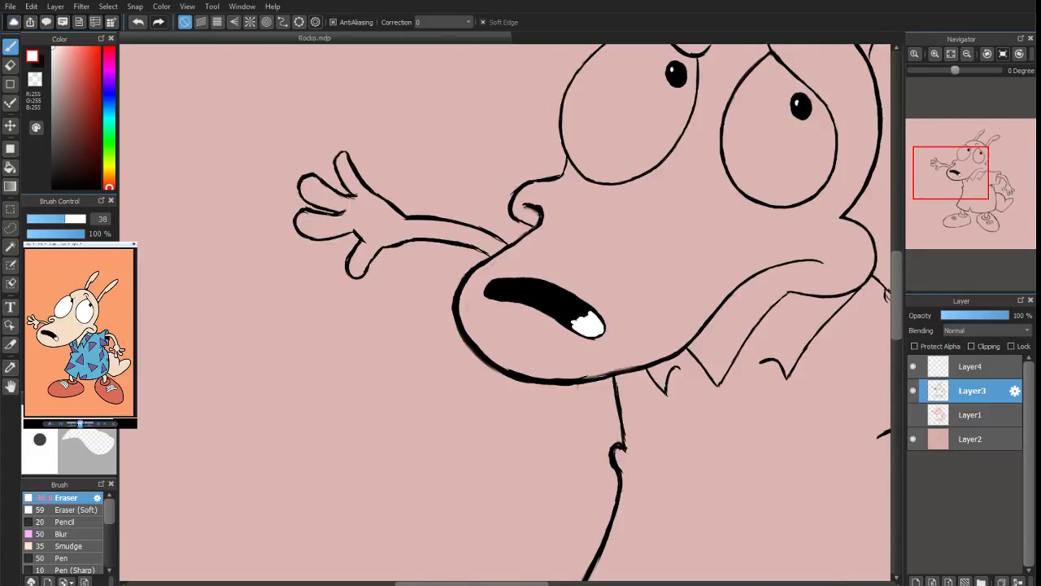
# Paste the coloured reference picture onto its own layer and enlarge it with Transform, fitted into the canvas's upper-left corner
pyautogui.moveTo(951, 173); pyautogui.dragTo(963, 179)
pyautogui.scroll(-5, 964, 175)
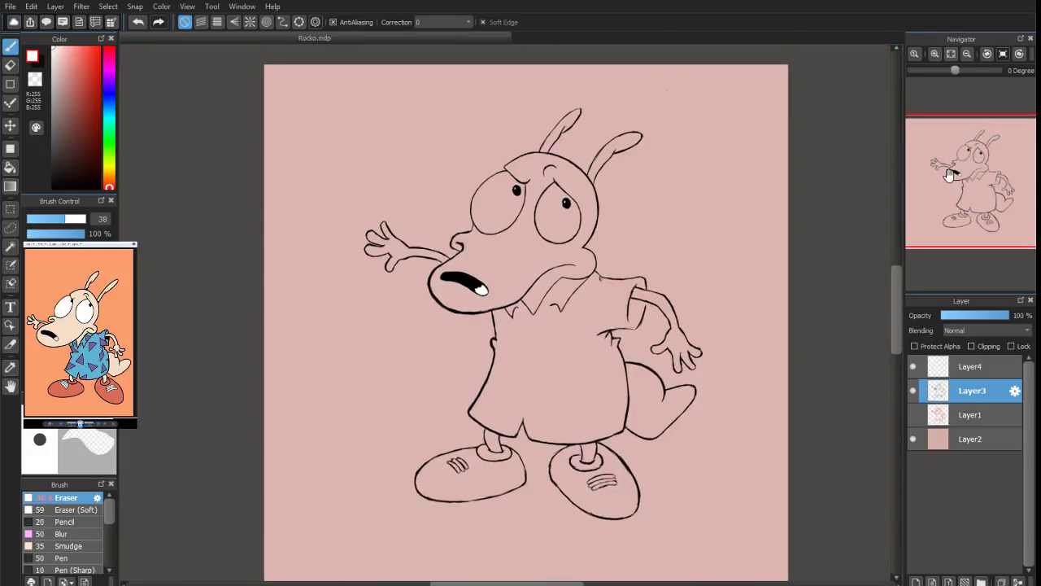
pyautogui.scroll(1, 950, 175)
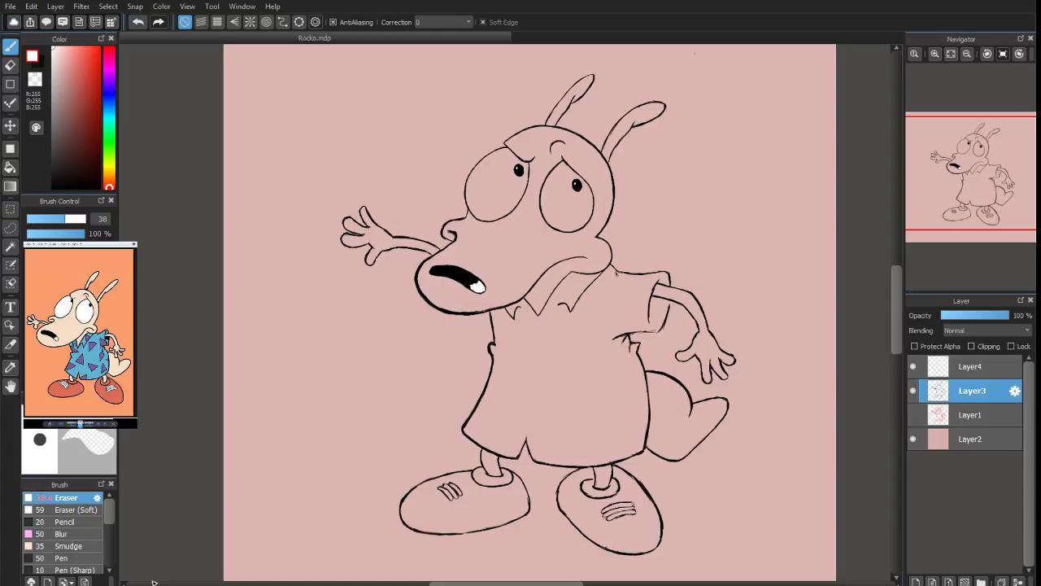
pyautogui.hotkey('ctrl', 'v')
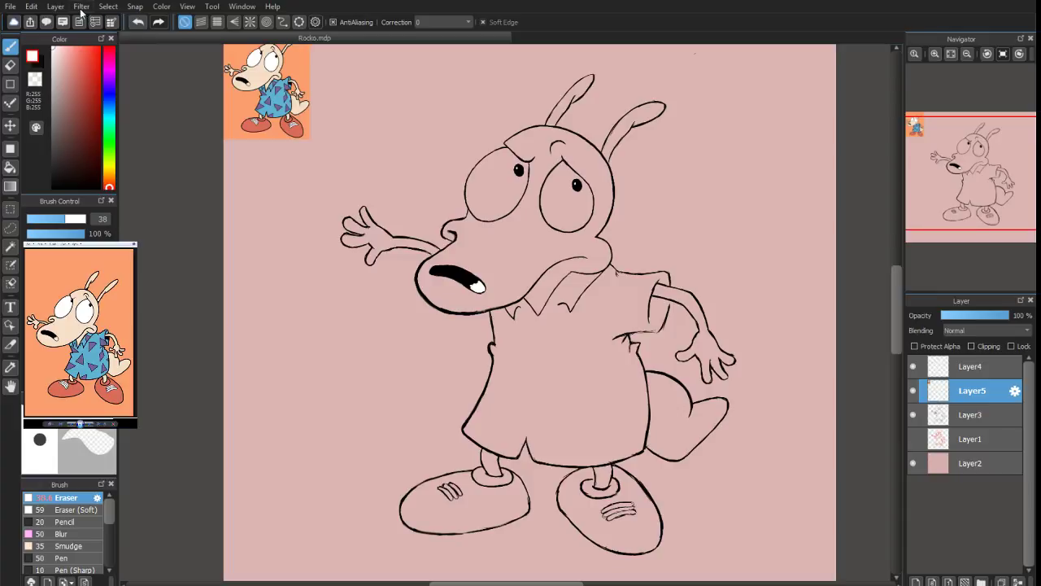
pyautogui.hotkey('ctrl', 't')
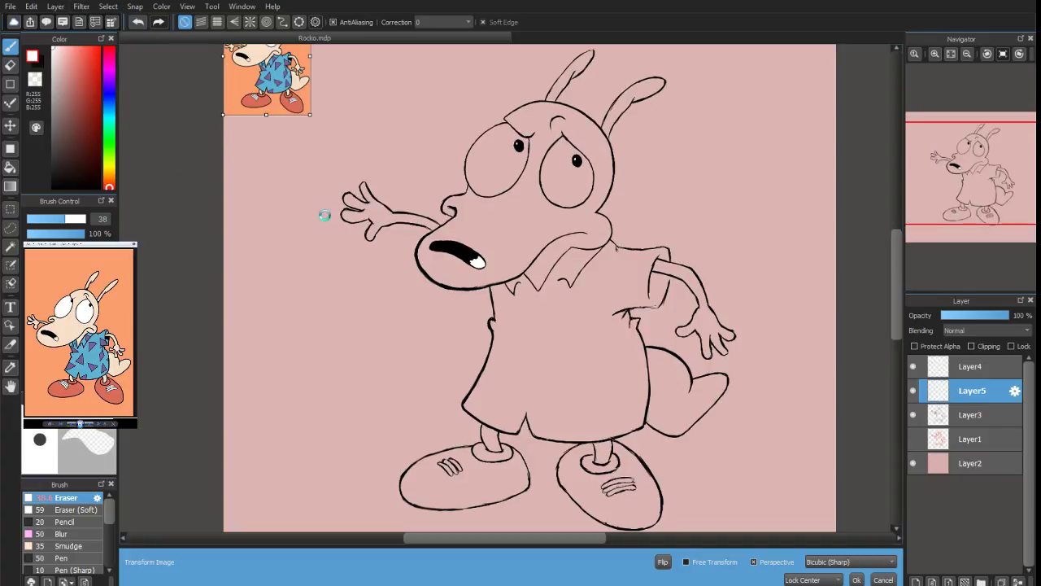
pyautogui.moveTo(309, 114); pyautogui.dragTo(342, 143)
pyautogui.moveTo(954, 179); pyautogui.dragTo(957, 156)
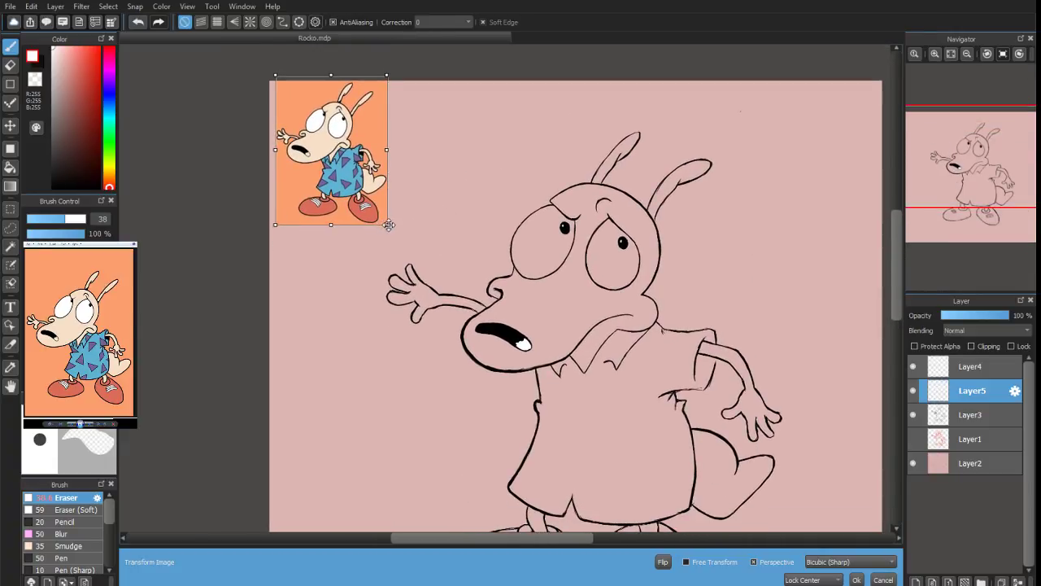
pyautogui.moveTo(389, 226); pyautogui.dragTo(396, 234)
pyautogui.moveTo(364, 188); pyautogui.dragTo(362, 201)
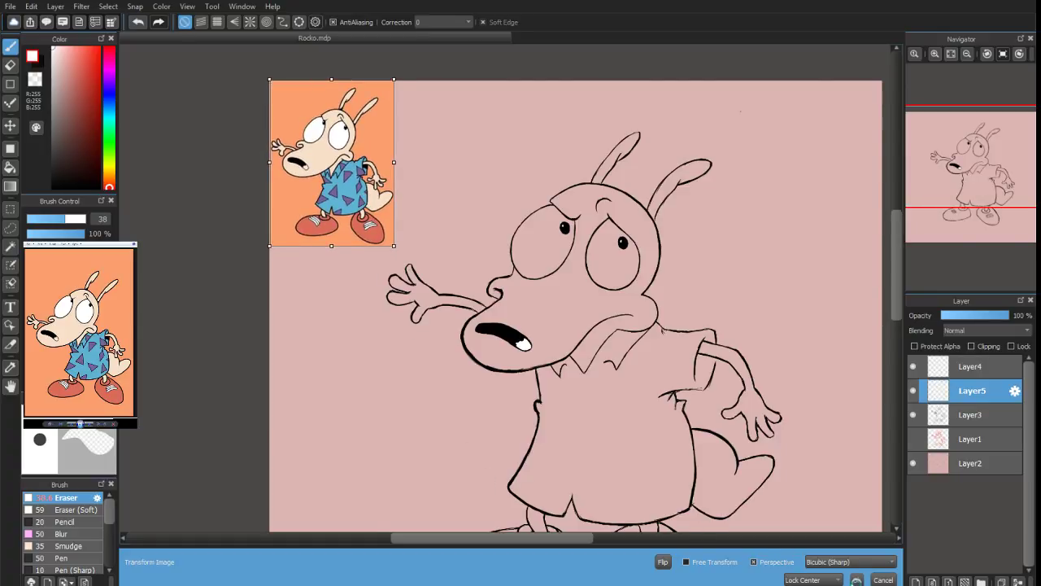
pyautogui.click(856, 579)
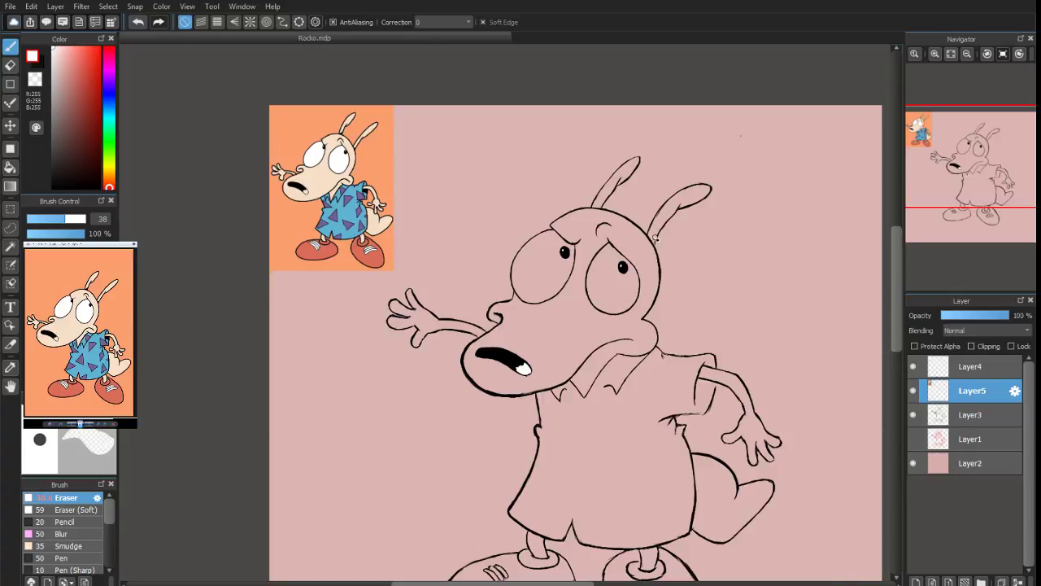
# Sample the beige skin colour from the pasted reference and add a new layer directly beneath the Layer3 line art
pyautogui.keyDown('alt'); pyautogui.click(323, 173); pyautogui.keyUp('alt')
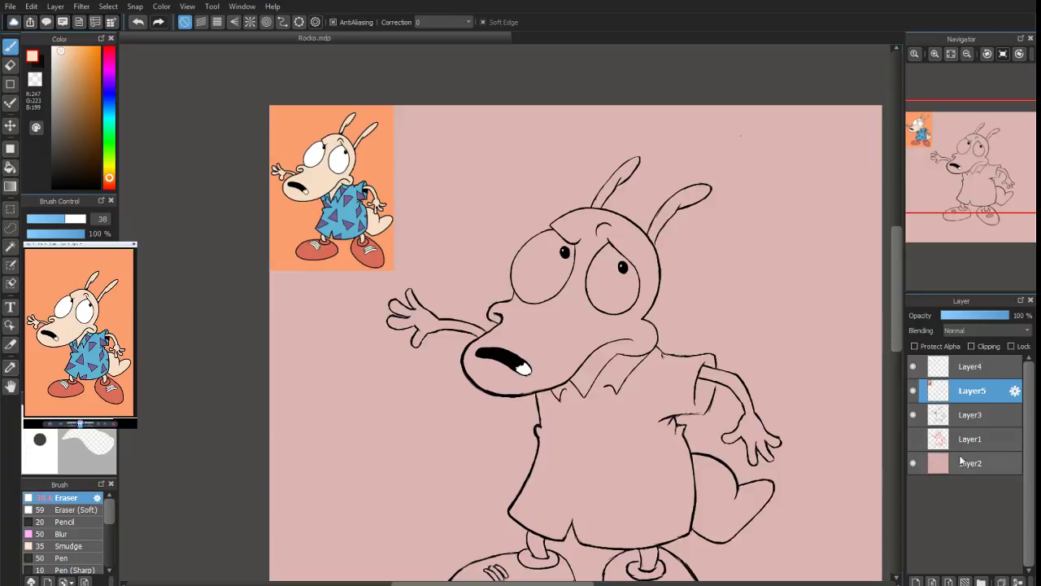
pyautogui.click(948, 418)
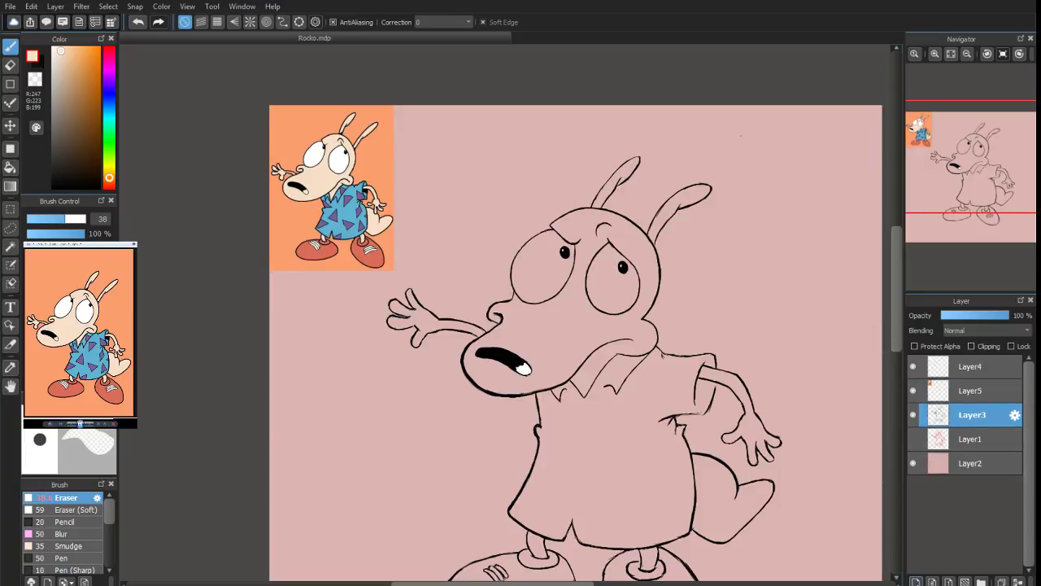
pyautogui.click(916, 583)
pyautogui.click(950, 435)
pyautogui.moveTo(954, 417)
pyautogui.mouseDown()
pyautogui.moveTo(958, 439)
pyautogui.moveTo(953, 429)
pyautogui.mouseUp()
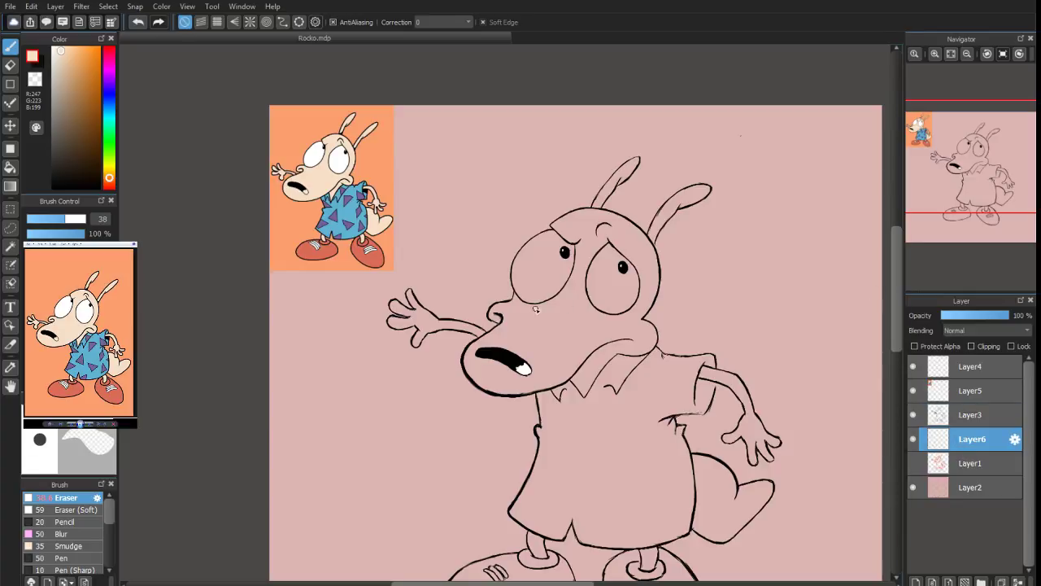
# Paint the snout, chin, cheek and lower side of the head beige with the Pen at size 109
pyautogui.click(72, 558)
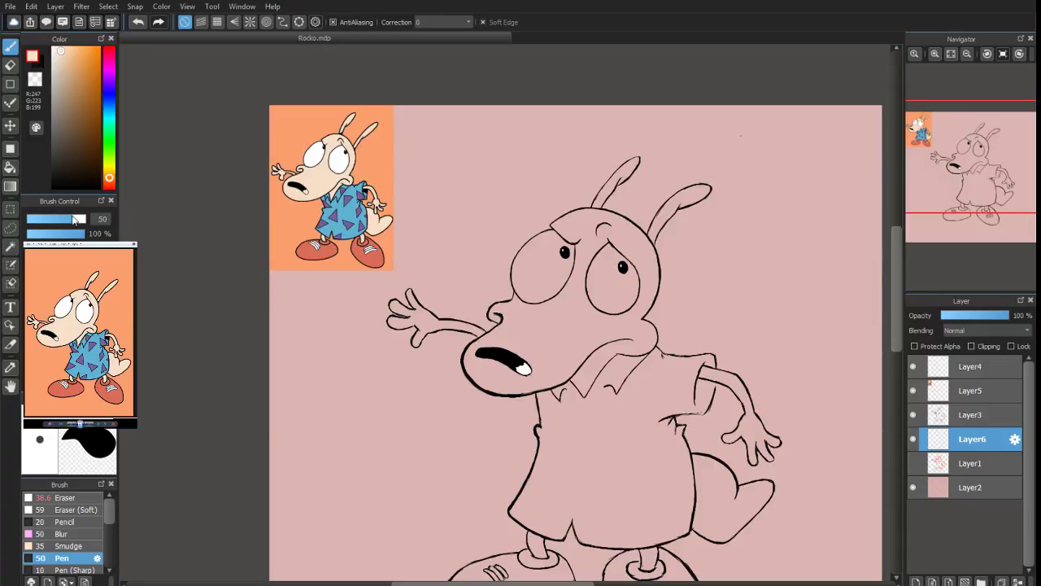
pyautogui.moveTo(74, 221); pyautogui.dragTo(109, 236)
pyautogui.moveTo(571, 336)
pyautogui.mouseDown()
pyautogui.moveTo(541, 362)
pyautogui.moveTo(571, 344)
pyautogui.moveTo(521, 340)
pyautogui.moveTo(523, 369)
pyautogui.moveTo(524, 354)
pyautogui.moveTo(475, 355)
pyautogui.mouseUp()
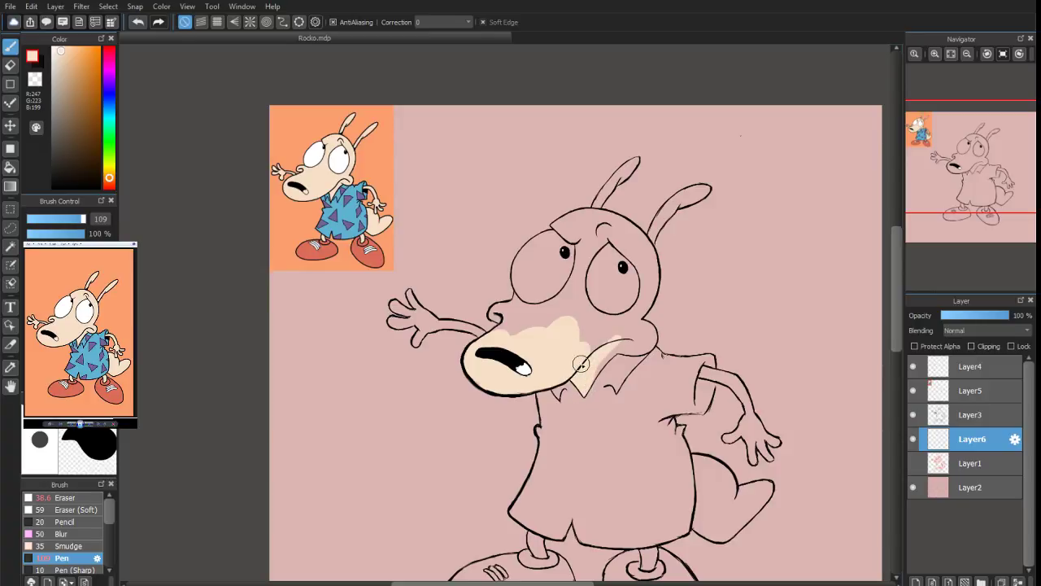
pyautogui.scroll(3, 935, 200)
pyautogui.moveTo(956, 184); pyautogui.dragTo(960, 162)
pyautogui.moveTo(613, 303)
pyautogui.mouseDown()
pyautogui.moveTo(679, 353)
pyautogui.moveTo(723, 333)
pyautogui.moveTo(752, 339)
pyautogui.moveTo(696, 352)
pyautogui.moveTo(733, 361)
pyautogui.moveTo(694, 378)
pyautogui.moveTo(657, 430)
pyautogui.moveTo(704, 384)
pyautogui.moveTo(651, 455)
pyautogui.moveTo(714, 374)
pyautogui.moveTo(693, 371)
pyautogui.moveTo(761, 387)
pyautogui.moveTo(737, 378)
pyautogui.moveTo(776, 349)
pyautogui.moveTo(727, 330)
pyautogui.moveTo(763, 301)
pyautogui.moveTo(784, 212)
pyautogui.moveTo(771, 278)
pyautogui.moveTo(781, 257)
pyautogui.moveTo(798, 342)
pyautogui.mouseUp()
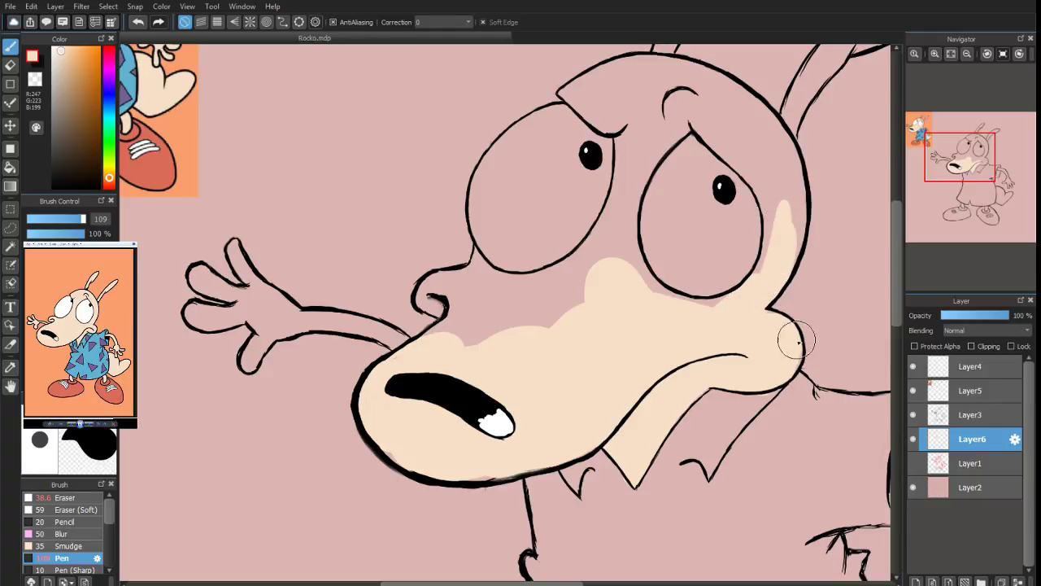
pyautogui.click(952, 392)
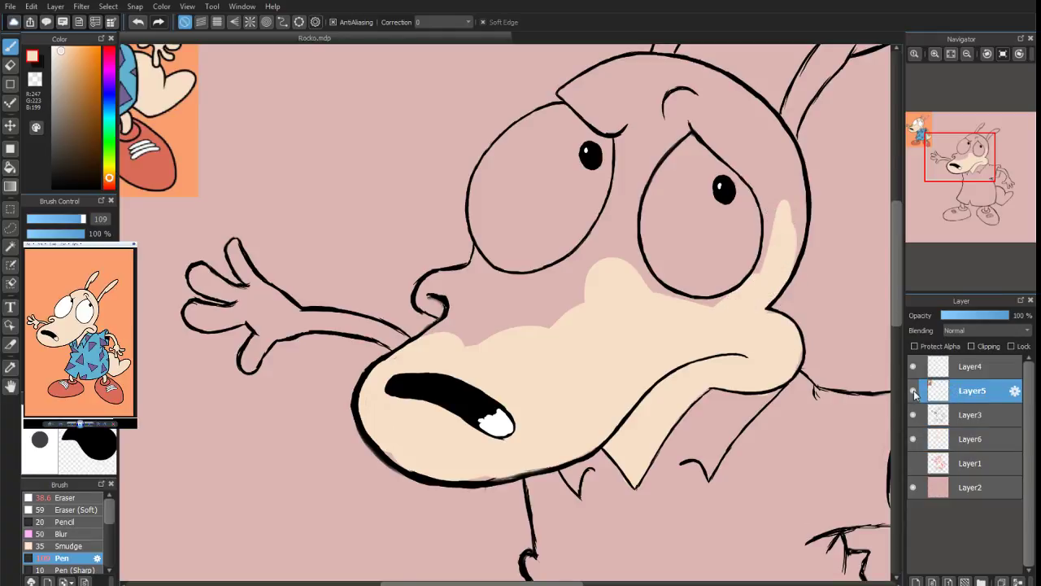
pyautogui.click(914, 392)
pyautogui.click(914, 392)
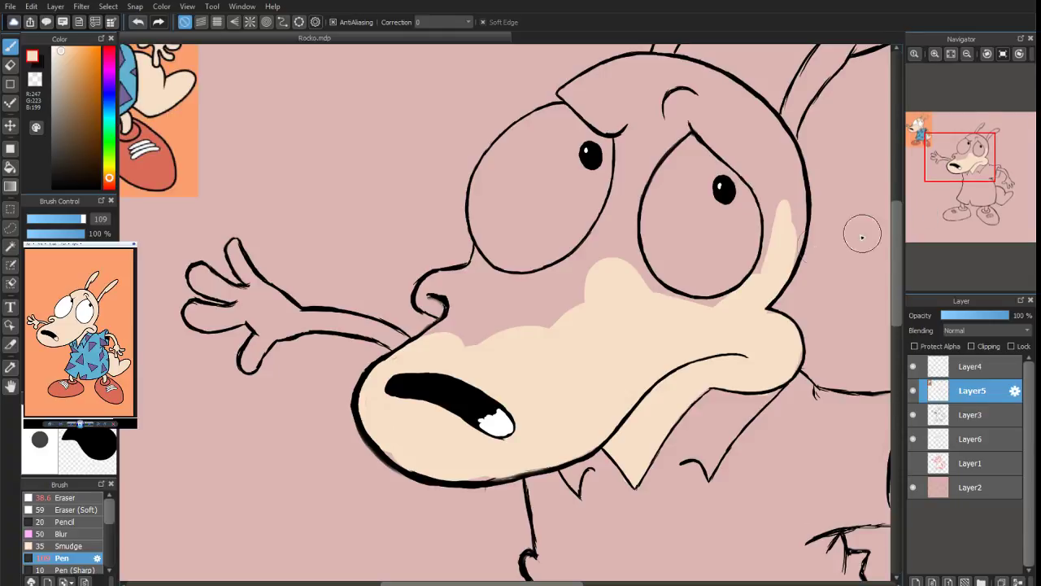
pyautogui.moveTo(756, 279)
pyautogui.mouseDown()
pyautogui.moveTo(748, 261)
pyautogui.moveTo(778, 217)
pyautogui.mouseUp()
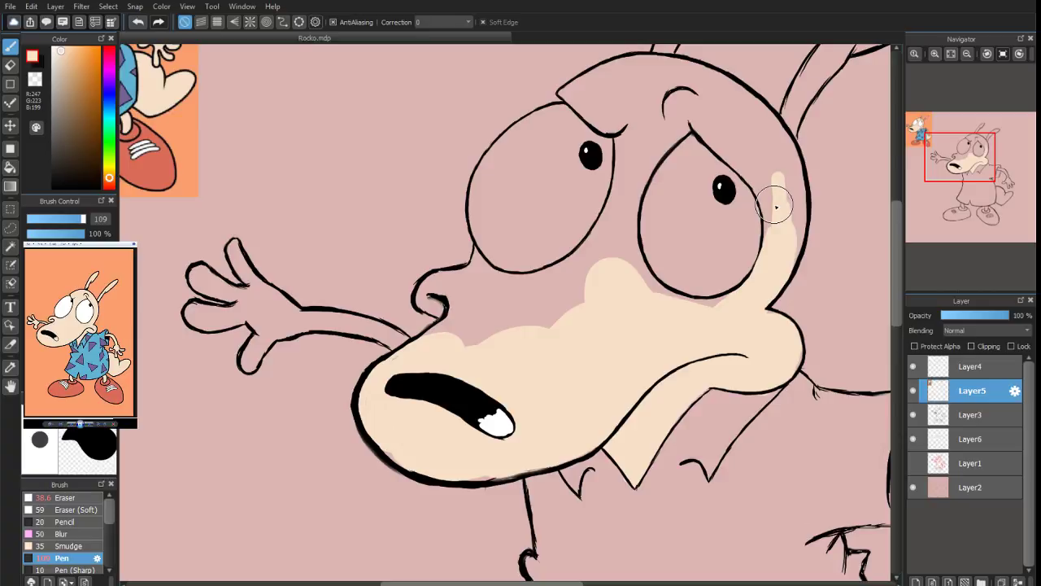
pyautogui.hotkey('ctrl', 'z')
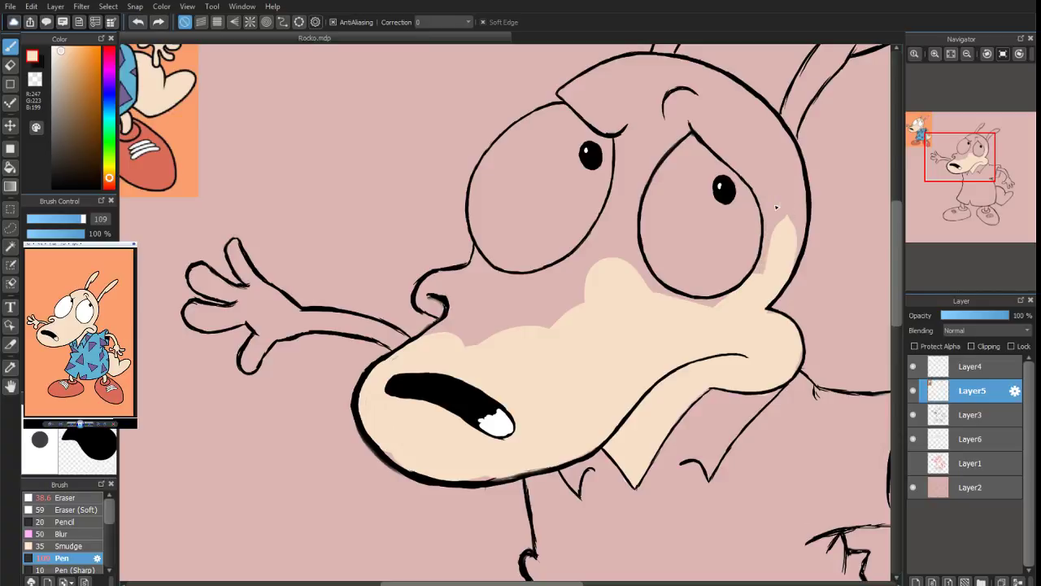
# Make Layer6 the active layer for colouring and hide the pasted reference on Layer5
pyautogui.click(968, 439)
pyautogui.click(913, 391)
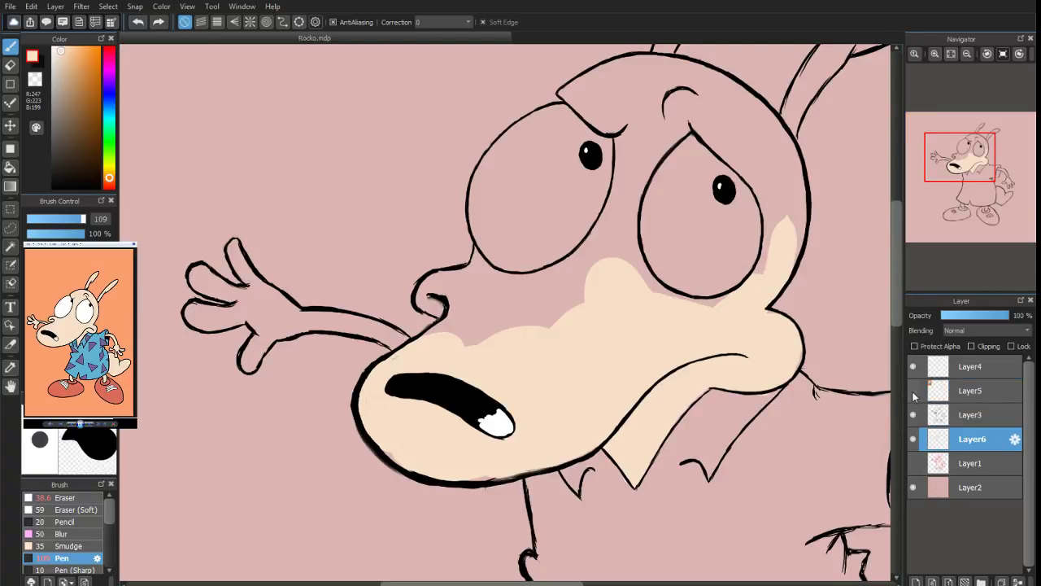
# Show the Layer5 reference again and paint the nose, forehead and remaining head areas around the eyes beige on Layer6
pyautogui.click(913, 392)
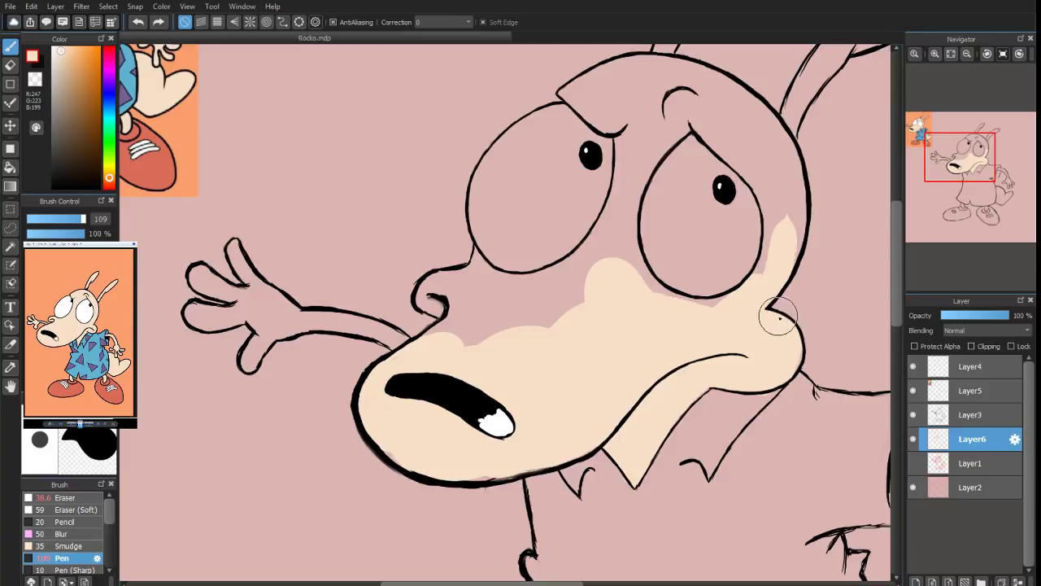
pyautogui.click(964, 170)
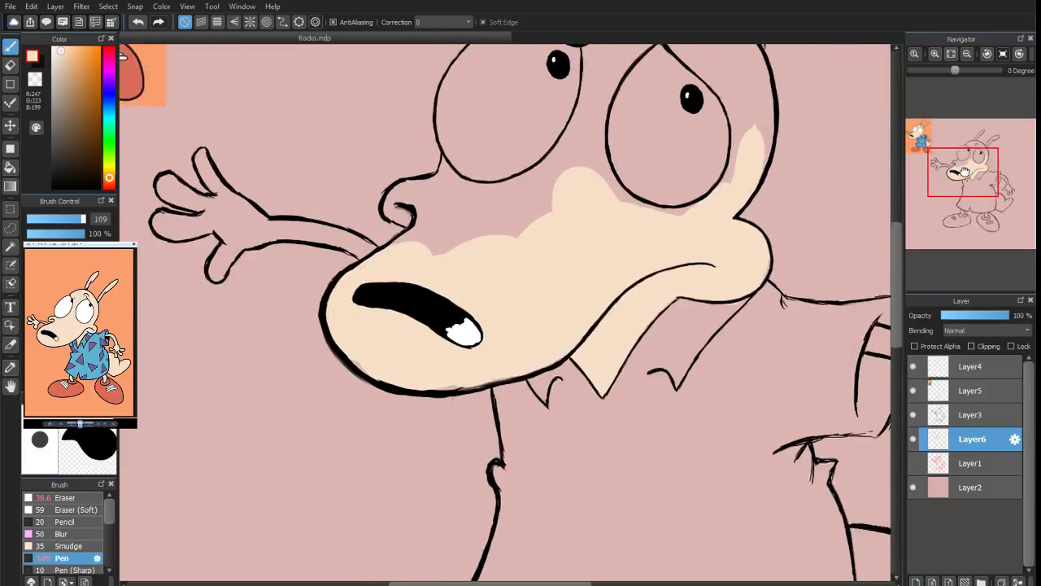
pyautogui.moveTo(964, 171); pyautogui.dragTo(967, 150)
pyautogui.moveTo(633, 158)
pyautogui.mouseDown()
pyautogui.moveTo(608, 164)
pyautogui.moveTo(550, 200)
pyautogui.moveTo(528, 169)
pyautogui.moveTo(532, 189)
pyautogui.moveTo(505, 165)
pyautogui.moveTo(598, 132)
pyautogui.moveTo(580, 135)
pyautogui.moveTo(664, 168)
pyautogui.moveTo(660, 158)
pyautogui.moveTo(723, 228)
pyautogui.moveTo(681, 172)
pyautogui.moveTo(734, 284)
pyautogui.moveTo(727, 321)
pyautogui.moveTo(720, 265)
pyautogui.moveTo(719, 336)
pyautogui.moveTo(714, 254)
pyautogui.moveTo(708, 272)
pyautogui.moveTo(632, 188)
pyautogui.moveTo(658, 220)
pyautogui.moveTo(638, 185)
pyautogui.moveTo(666, 195)
pyautogui.moveTo(609, 173)
pyautogui.moveTo(635, 171)
pyautogui.moveTo(637, 190)
pyautogui.moveTo(581, 233)
pyautogui.moveTo(567, 223)
pyautogui.moveTo(562, 239)
pyautogui.moveTo(566, 231)
pyautogui.moveTo(563, 277)
pyautogui.moveTo(587, 244)
pyautogui.moveTo(563, 293)
pyautogui.moveTo(570, 358)
pyautogui.moveTo(682, 389)
pyautogui.moveTo(685, 367)
pyautogui.moveTo(530, 372)
pyautogui.moveTo(569, 249)
pyautogui.moveTo(496, 372)
pyautogui.moveTo(467, 342)
pyautogui.moveTo(453, 365)
pyautogui.moveTo(476, 412)
pyautogui.moveTo(412, 422)
pyautogui.moveTo(404, 375)
pyautogui.moveTo(371, 360)
pyautogui.moveTo(431, 354)
pyautogui.moveTo(425, 318)
pyautogui.moveTo(450, 358)
pyautogui.moveTo(432, 347)
pyautogui.moveTo(418, 388)
pyautogui.moveTo(382, 412)
pyautogui.moveTo(392, 389)
pyautogui.moveTo(367, 397)
pyautogui.mouseUp()
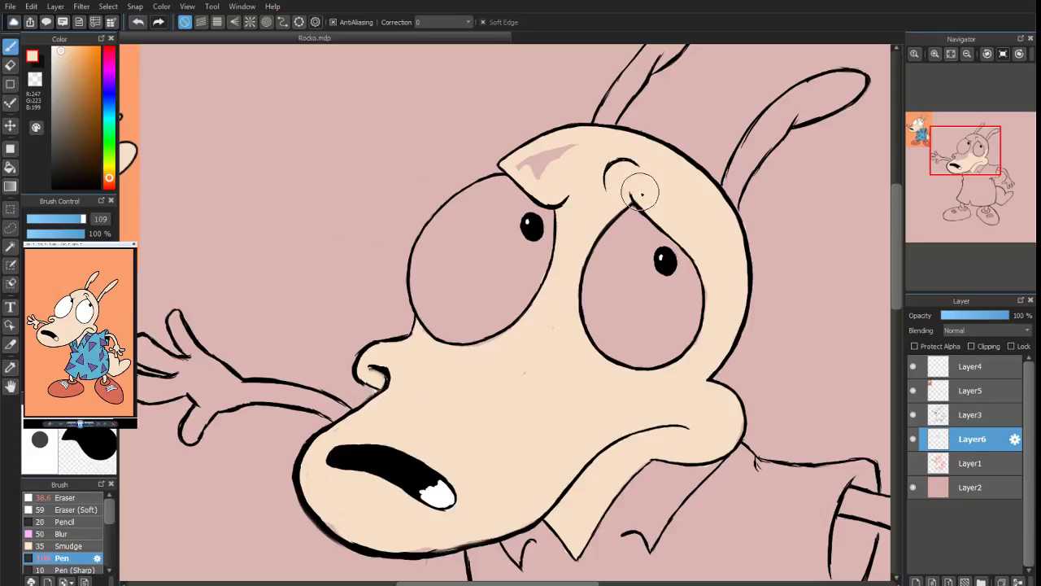
pyautogui.moveTo(542, 144)
pyautogui.mouseDown()
pyautogui.moveTo(528, 173)
pyautogui.moveTo(580, 154)
pyautogui.moveTo(547, 184)
pyautogui.mouseUp()
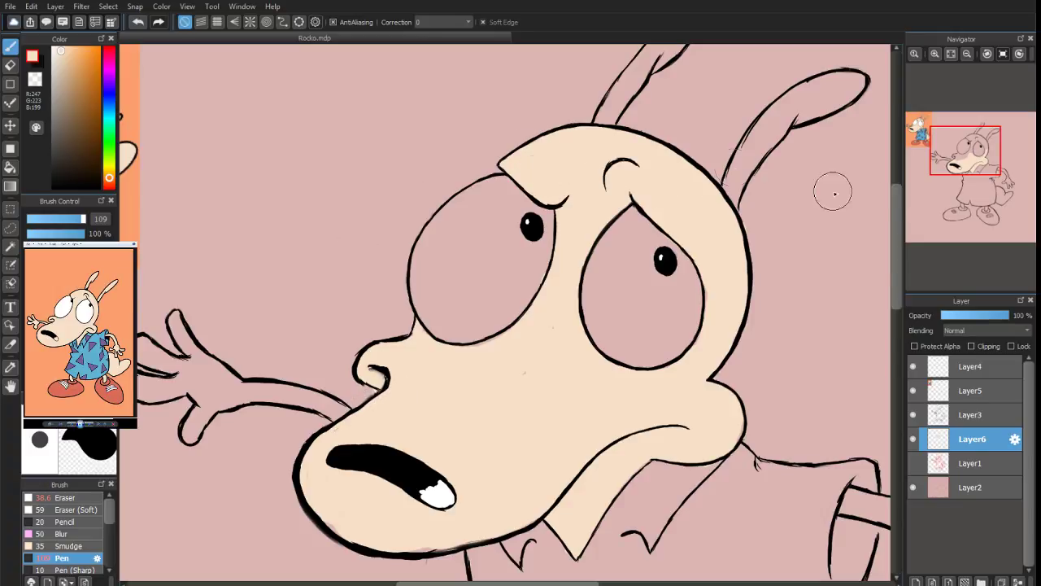
# Paint the outstretched arm and hand beside the snout beige and trim the overflow with the Eraser at size 23
pyautogui.moveTo(456, 309); pyautogui.dragTo(703, 238)
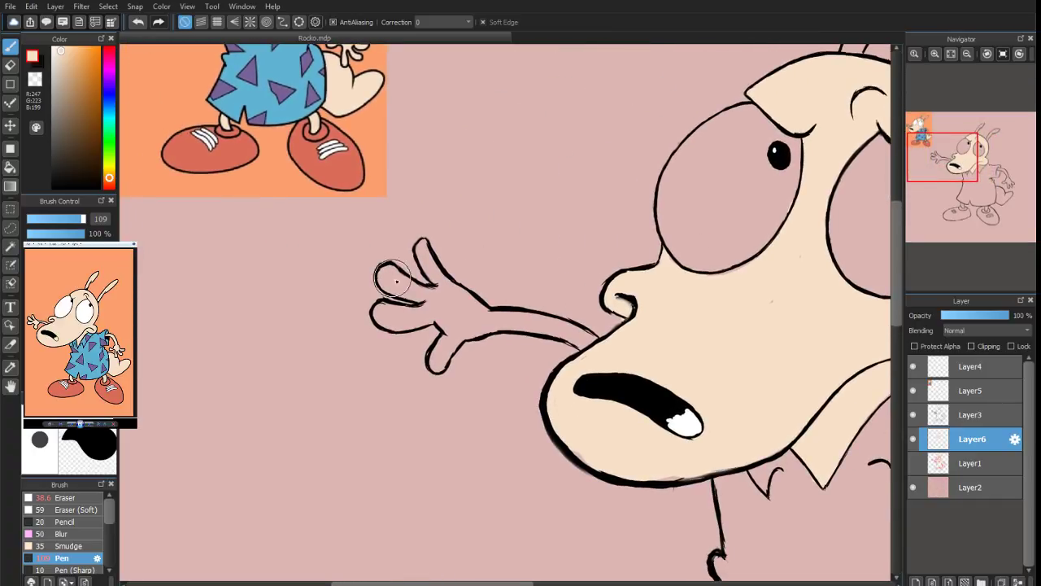
pyautogui.moveTo(392, 278)
pyautogui.mouseDown()
pyautogui.moveTo(413, 297)
pyautogui.moveTo(394, 279)
pyautogui.moveTo(451, 297)
pyautogui.moveTo(425, 242)
pyautogui.moveTo(422, 257)
pyautogui.moveTo(456, 297)
pyautogui.moveTo(434, 276)
pyautogui.moveTo(472, 313)
pyautogui.moveTo(558, 329)
pyautogui.moveTo(530, 319)
pyautogui.moveTo(597, 348)
pyautogui.moveTo(562, 327)
pyautogui.moveTo(508, 322)
pyautogui.moveTo(471, 327)
pyautogui.moveTo(532, 330)
pyautogui.moveTo(445, 340)
pyautogui.moveTo(439, 365)
pyautogui.moveTo(471, 324)
pyautogui.moveTo(451, 315)
pyautogui.moveTo(463, 330)
pyautogui.moveTo(483, 321)
pyautogui.moveTo(450, 317)
pyautogui.moveTo(455, 302)
pyautogui.moveTo(443, 313)
pyautogui.moveTo(446, 328)
pyautogui.moveTo(427, 306)
pyautogui.moveTo(379, 312)
pyautogui.moveTo(437, 323)
pyautogui.mouseUp()
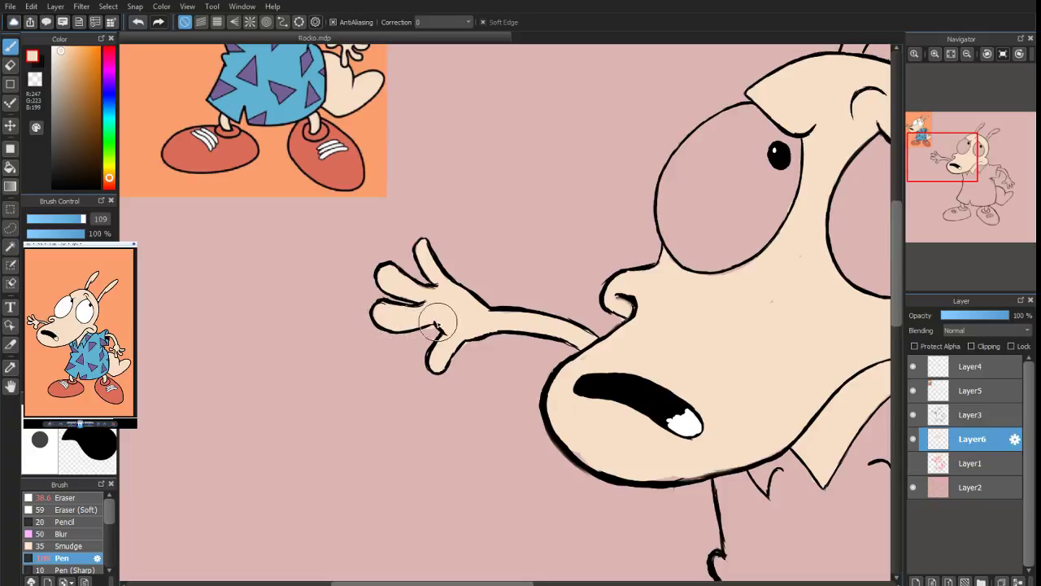
pyautogui.click(9, 64)
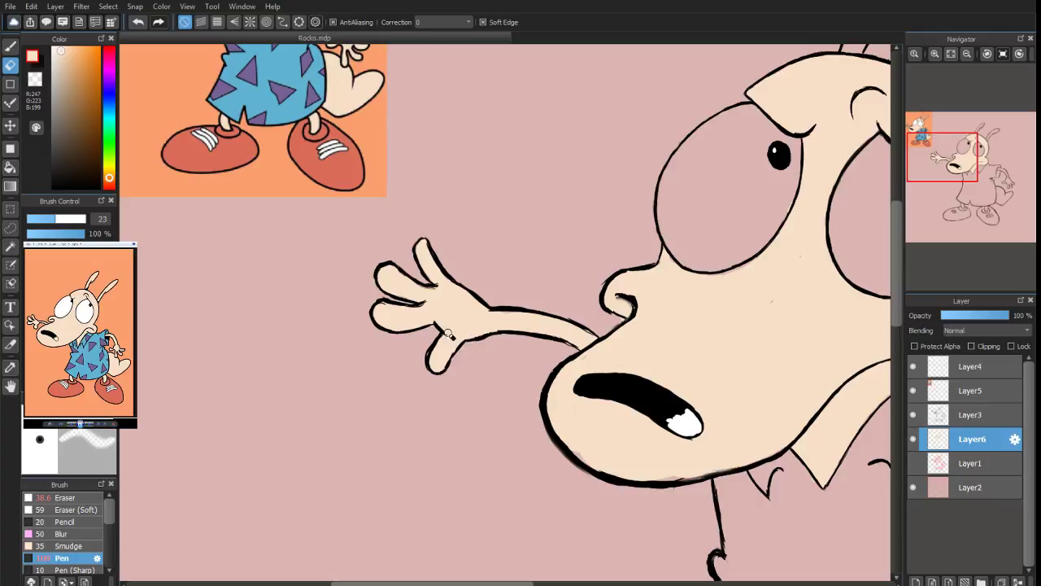
pyautogui.click(10, 47)
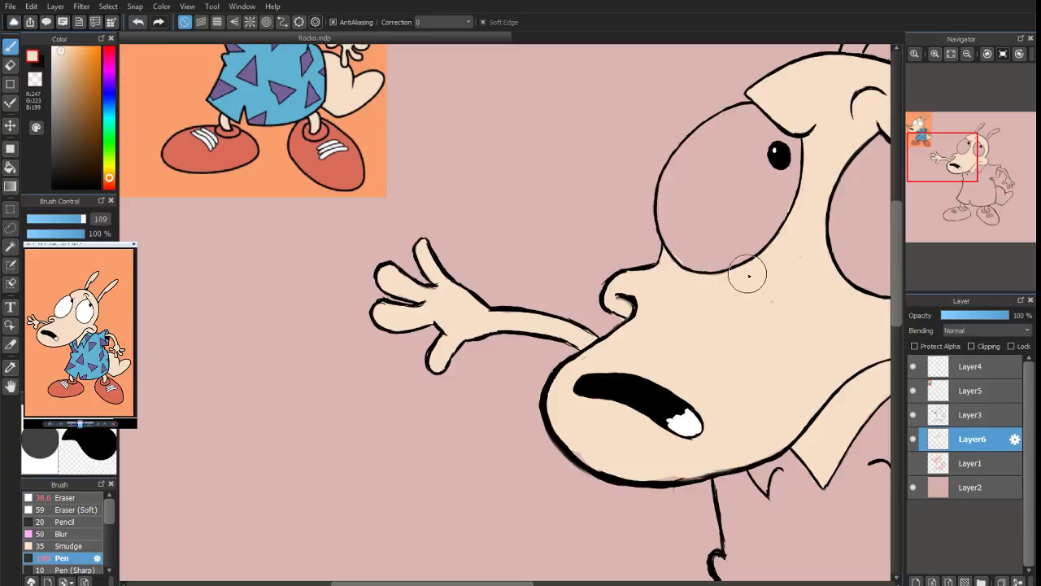
pyautogui.click(10, 64)
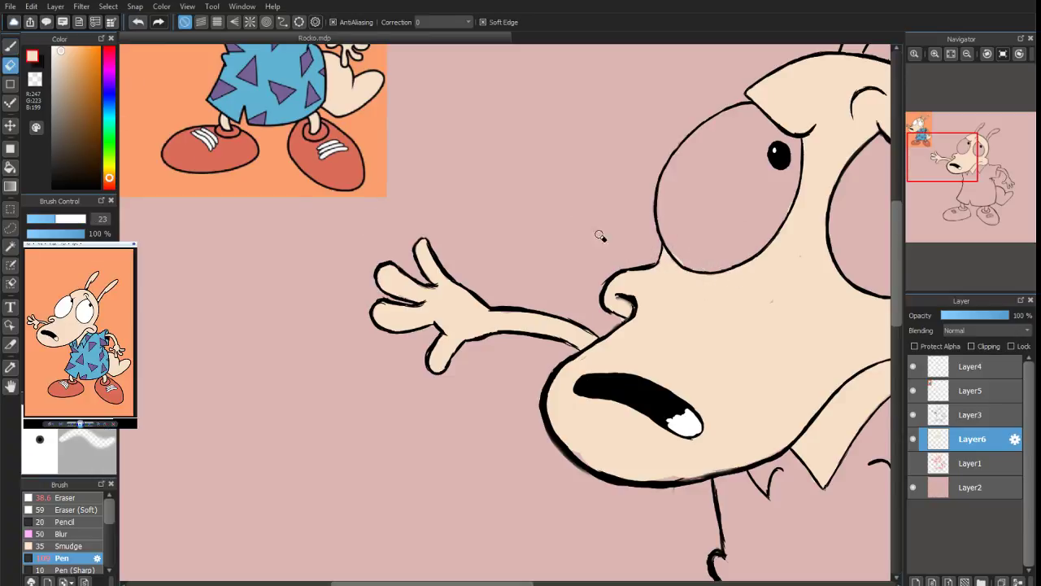
# Paint the hanging arm and hand above the tail beige with the Pen at size 109 and erase the overflow
pyautogui.click(11, 47)
pyautogui.moveTo(947, 162); pyautogui.dragTo(992, 191)
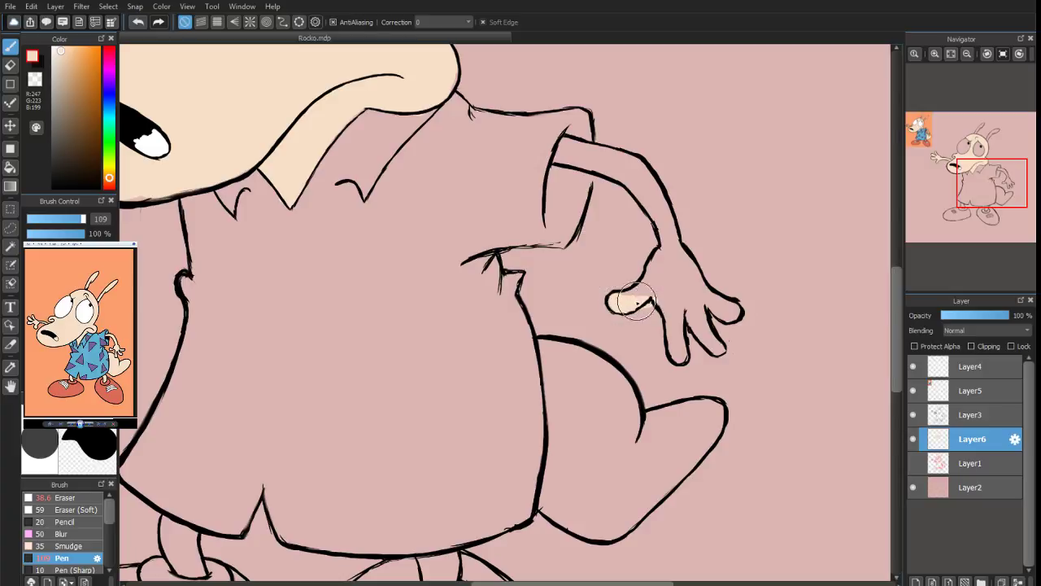
pyautogui.moveTo(654, 290)
pyautogui.mouseDown()
pyautogui.moveTo(647, 284)
pyautogui.moveTo(669, 292)
pyautogui.mouseUp()
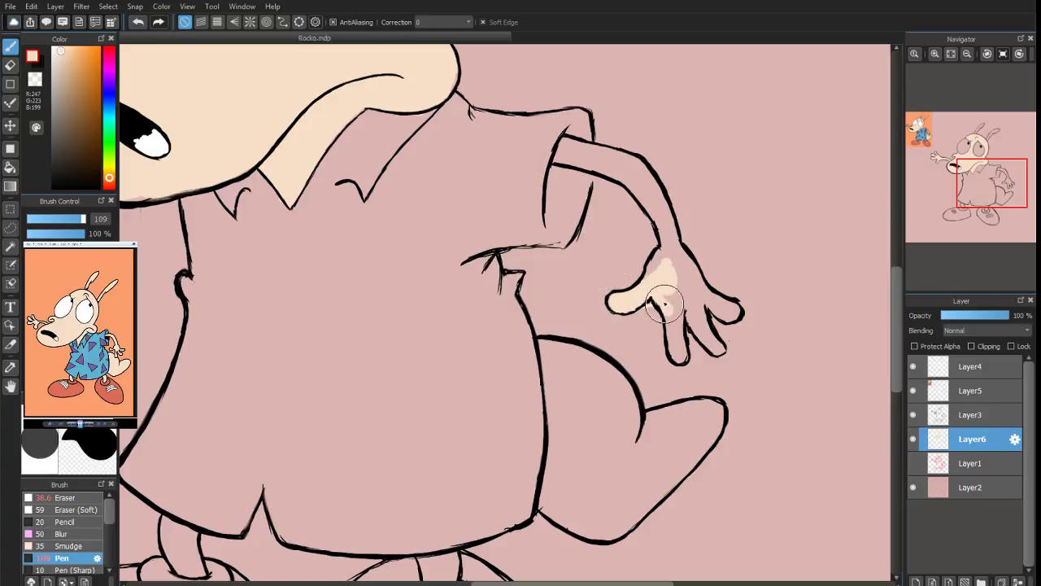
pyautogui.moveTo(676, 353); pyautogui.dragTo(682, 321)
pyautogui.moveTo(662, 262)
pyautogui.mouseDown()
pyautogui.moveTo(717, 352)
pyautogui.moveTo(705, 315)
pyautogui.moveTo(725, 320)
pyautogui.moveTo(714, 308)
pyautogui.moveTo(727, 309)
pyautogui.moveTo(681, 276)
pyautogui.moveTo(700, 299)
pyautogui.moveTo(646, 184)
pyautogui.mouseUp()
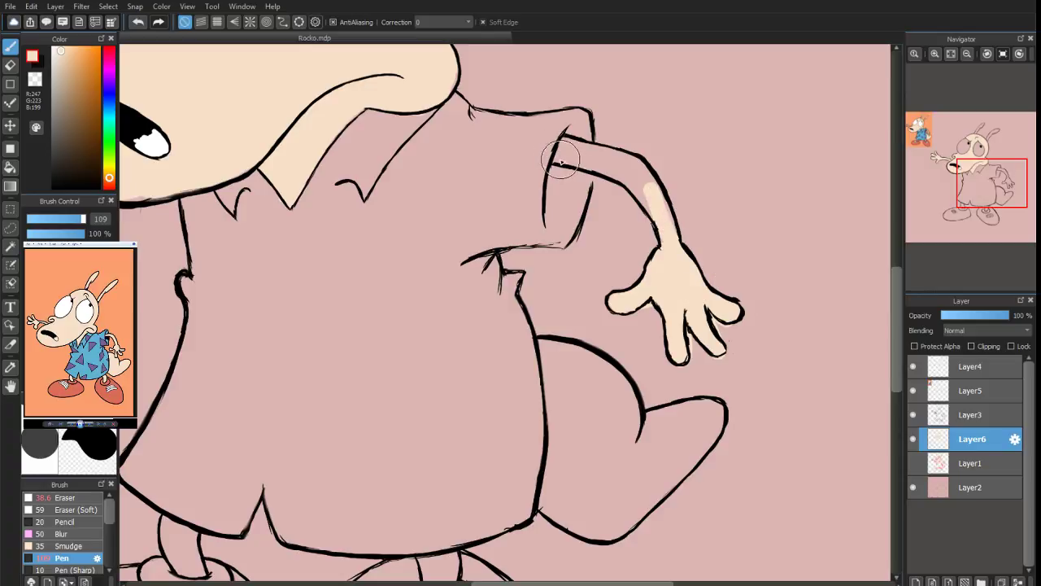
pyautogui.moveTo(560, 163)
pyautogui.mouseDown()
pyautogui.moveTo(602, 159)
pyautogui.moveTo(645, 196)
pyautogui.mouseUp()
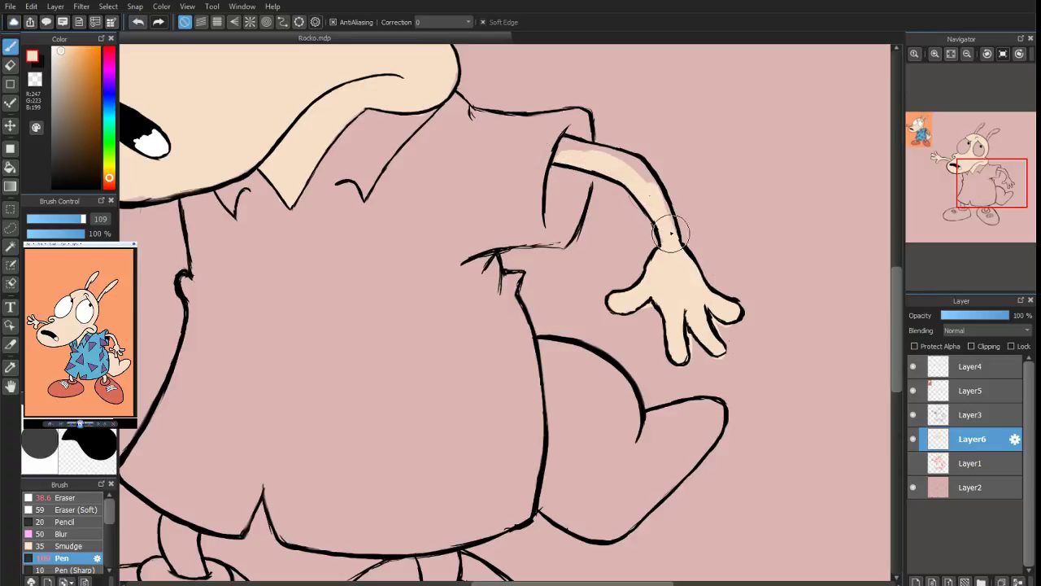
pyautogui.moveTo(670, 233); pyautogui.dragTo(635, 171)
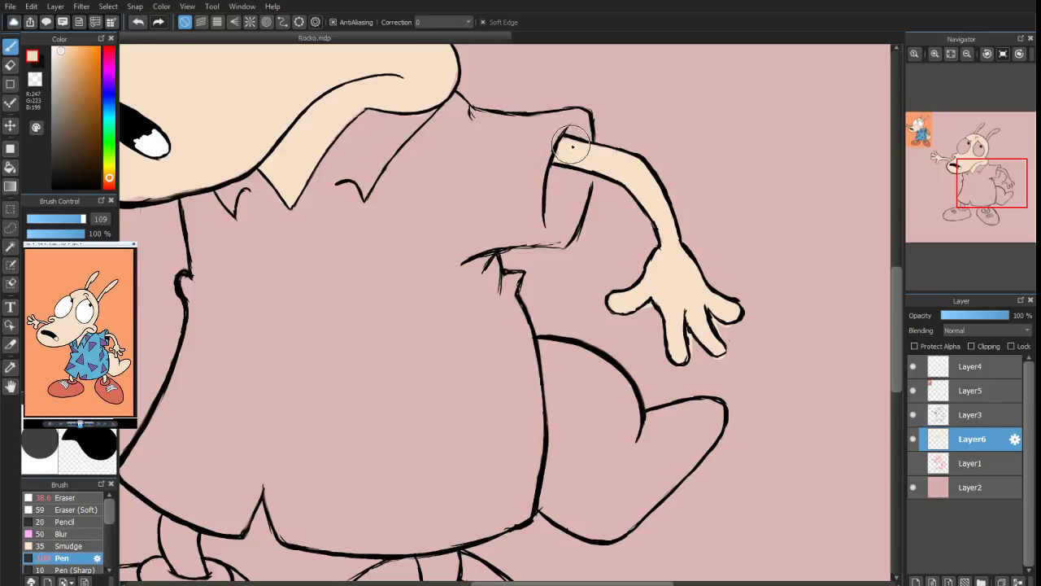
pyautogui.click(9, 65)
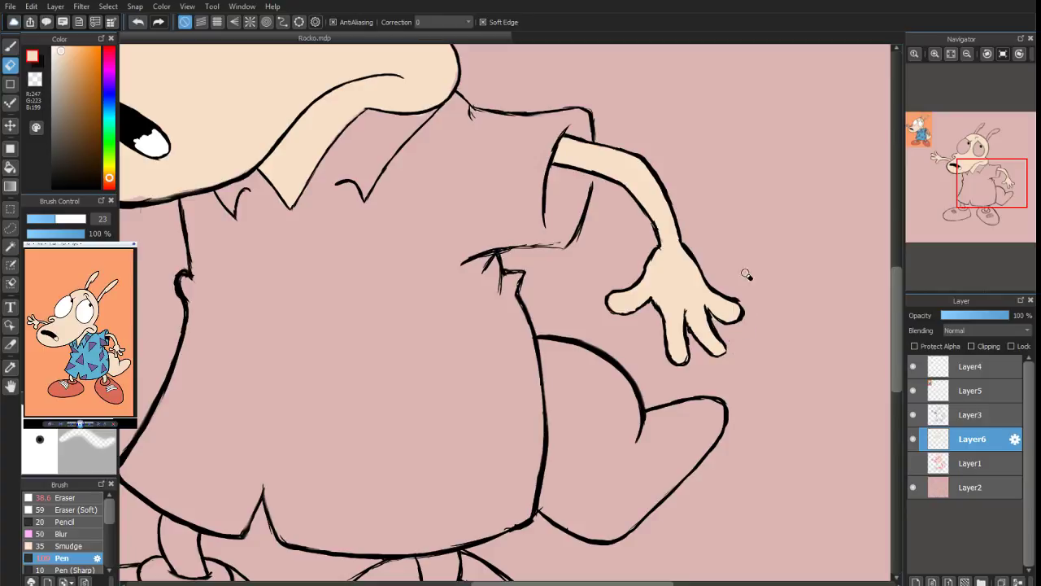
# Fill the tail behind the shirt with beige using the Pen at size 109
pyautogui.moveTo(992, 195); pyautogui.dragTo(973, 216)
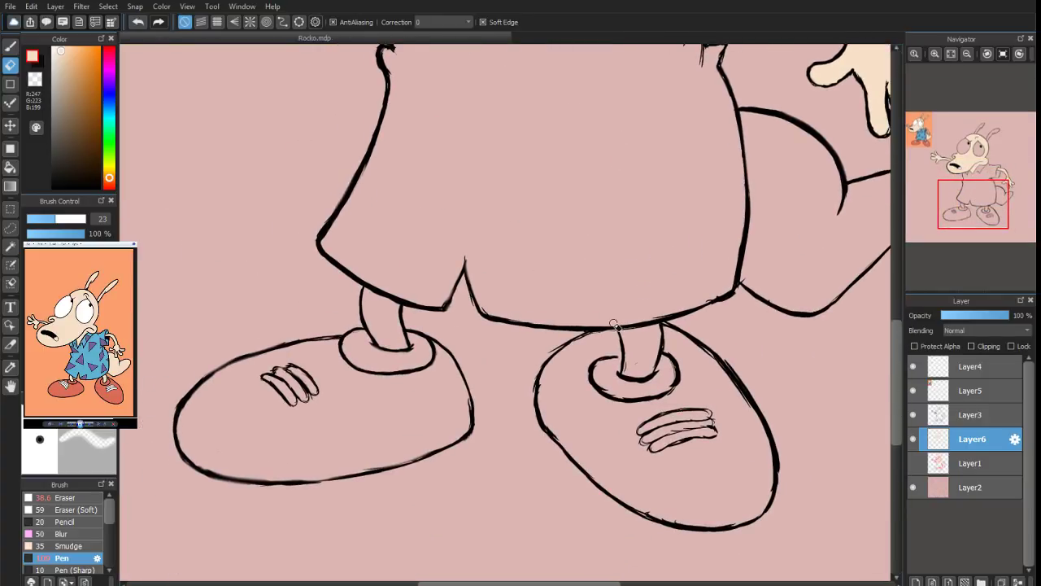
pyautogui.click(10, 52)
pyautogui.moveTo(984, 222); pyautogui.dragTo(985, 202)
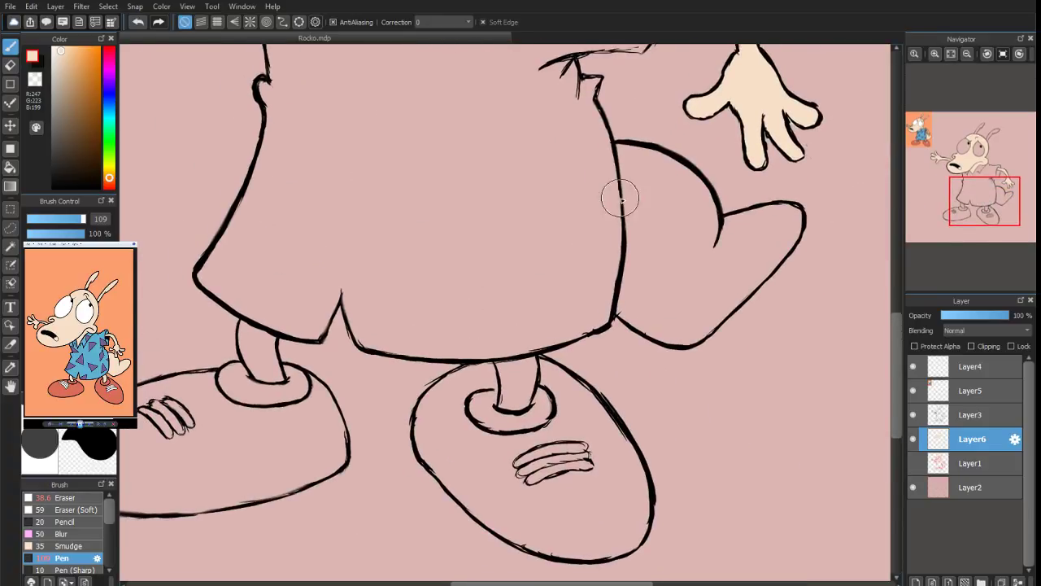
pyautogui.moveTo(622, 153)
pyautogui.mouseDown()
pyautogui.moveTo(669, 183)
pyautogui.moveTo(687, 250)
pyautogui.moveTo(677, 191)
pyautogui.moveTo(647, 169)
pyautogui.moveTo(671, 181)
pyautogui.moveTo(699, 240)
pyautogui.moveTo(659, 172)
pyautogui.moveTo(657, 198)
pyautogui.moveTo(629, 159)
pyautogui.moveTo(643, 290)
pyautogui.moveTo(652, 244)
pyautogui.moveTo(629, 311)
pyautogui.moveTo(666, 325)
pyautogui.moveTo(661, 336)
pyautogui.moveTo(660, 320)
pyautogui.moveTo(721, 250)
pyautogui.moveTo(736, 257)
pyautogui.moveTo(793, 216)
pyautogui.moveTo(722, 236)
pyautogui.moveTo(744, 223)
pyautogui.mouseUp()
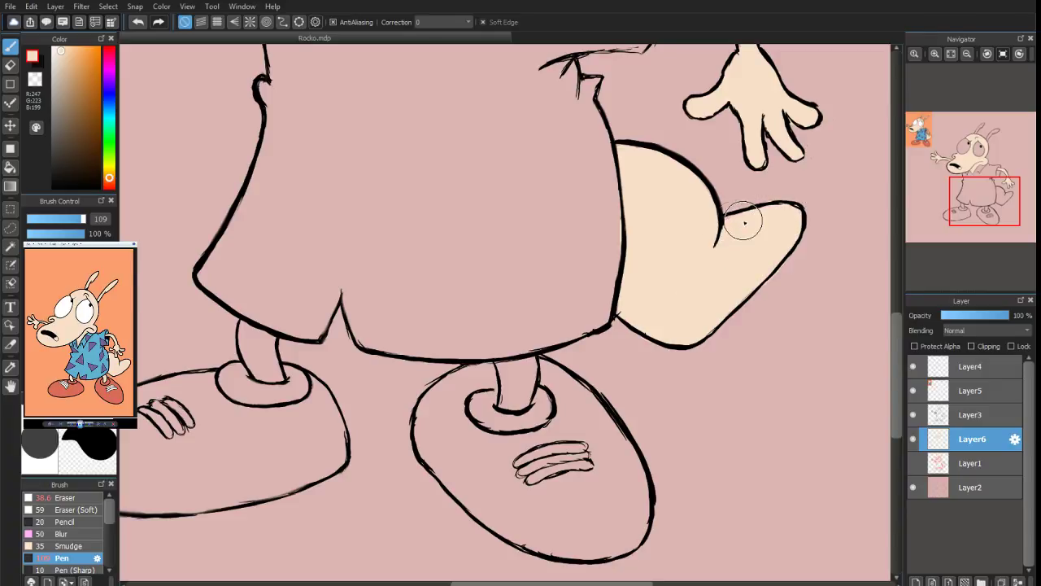
# Paint both legs between the shirt hem and the shoes beige and erase the colour outside their outlines
pyautogui.scroll(2, 970, 220)
pyautogui.moveTo(980, 216); pyautogui.dragTo(977, 210)
pyautogui.moveTo(200, 293)
pyautogui.mouseDown()
pyautogui.moveTo(244, 315)
pyautogui.moveTo(244, 361)
pyautogui.moveTo(243, 349)
pyautogui.moveTo(261, 380)
pyautogui.moveTo(239, 359)
pyautogui.moveTo(223, 310)
pyautogui.moveTo(244, 380)
pyautogui.moveTo(220, 332)
pyautogui.moveTo(226, 365)
pyautogui.moveTo(210, 344)
pyautogui.moveTo(218, 369)
pyautogui.moveTo(197, 317)
pyautogui.mouseUp()
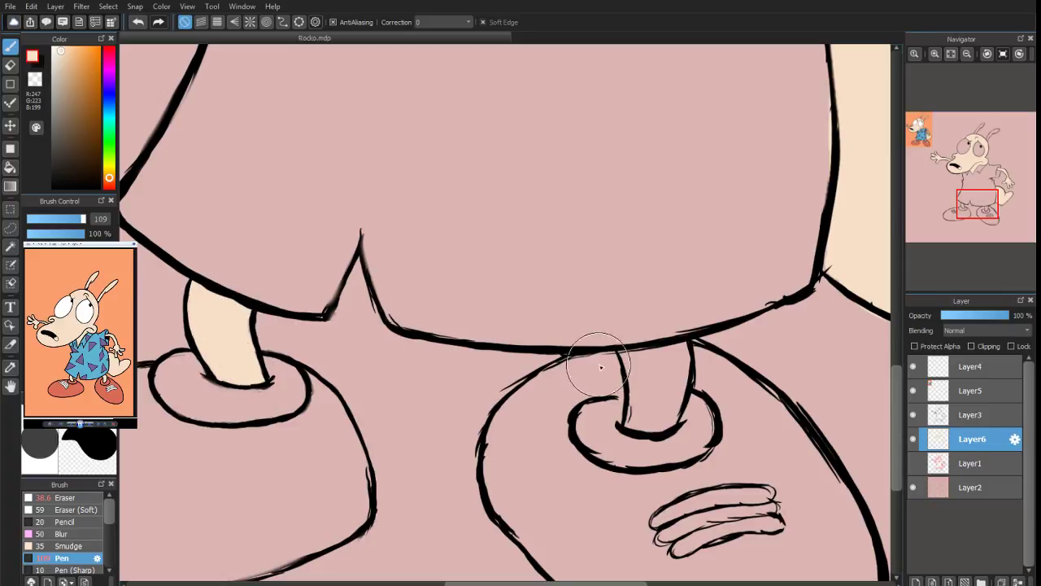
pyautogui.moveTo(627, 357)
pyautogui.mouseDown()
pyautogui.moveTo(643, 423)
pyautogui.moveTo(663, 413)
pyautogui.moveTo(667, 394)
pyautogui.moveTo(669, 417)
pyautogui.moveTo(681, 355)
pyautogui.moveTo(650, 361)
pyautogui.moveTo(664, 383)
pyautogui.mouseUp()
pyautogui.click(9, 65)
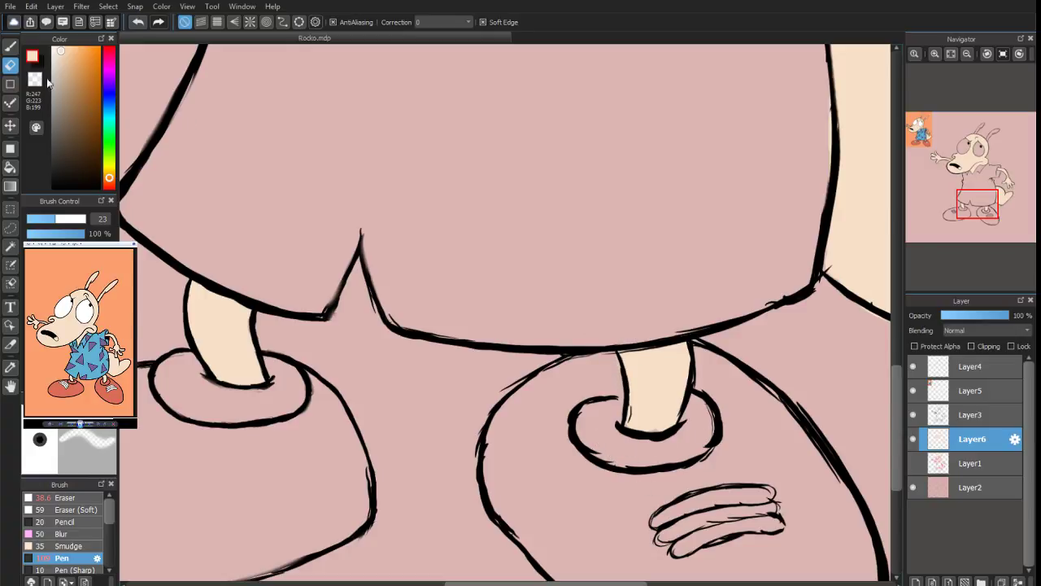
pyautogui.click(9, 46)
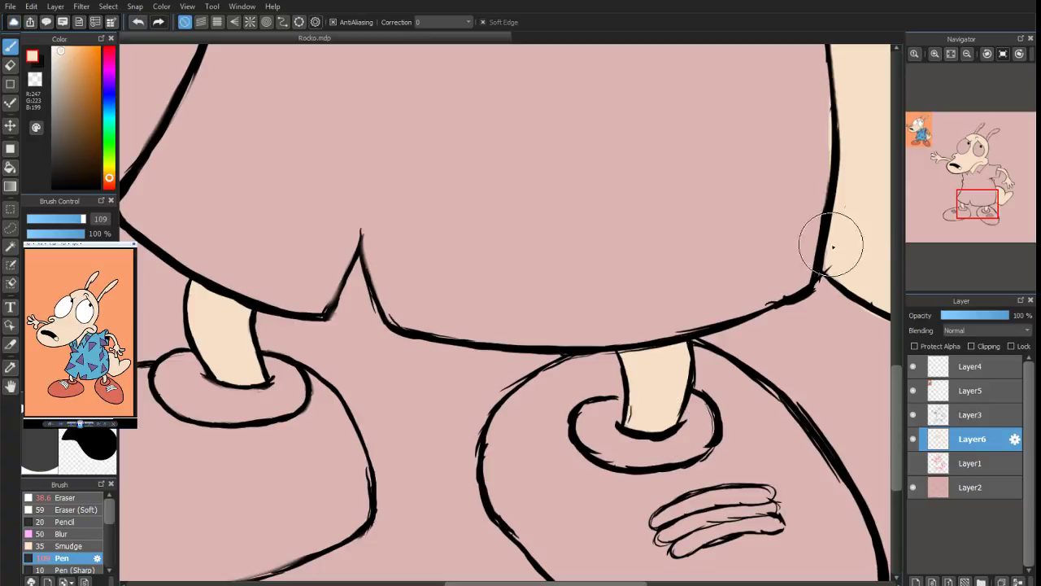
# Erase the beige spilling past the outlines of the tail and the hanging hand with the Eraser at size 23
pyautogui.scroll(-3, 979, 209)
pyautogui.moveTo(979, 209); pyautogui.dragTo(993, 201)
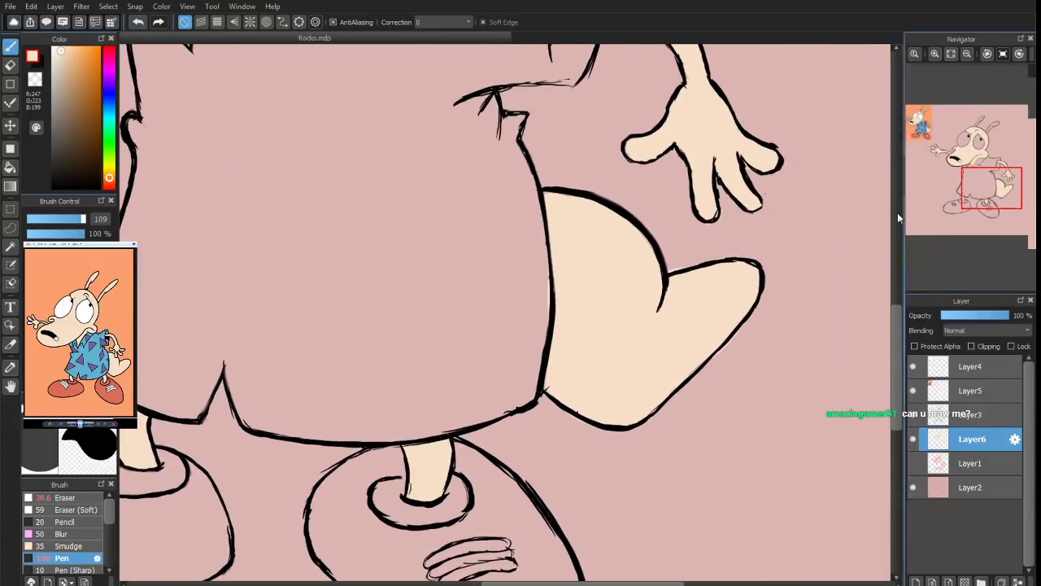
pyautogui.click(11, 65)
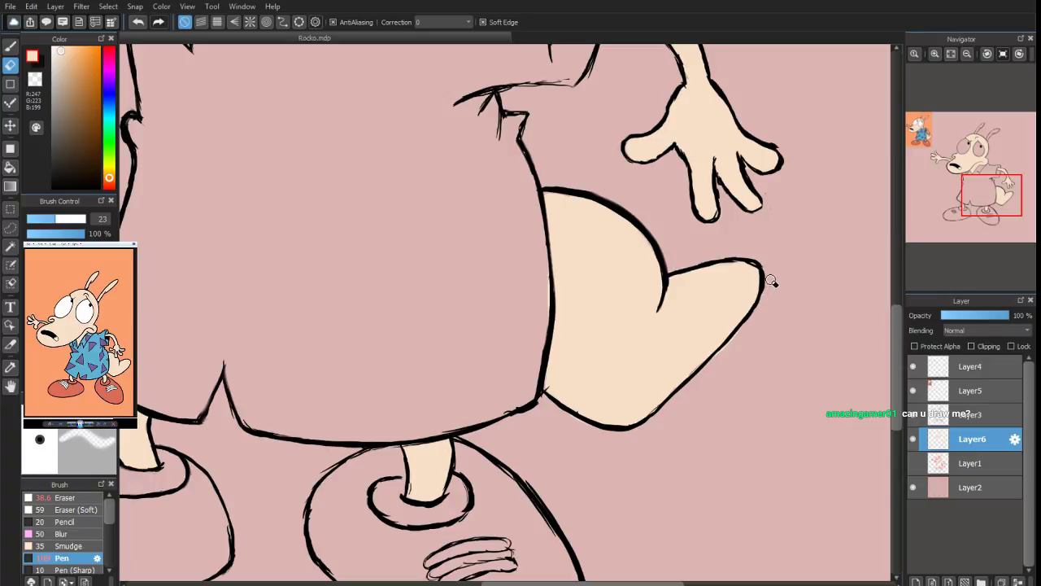
pyautogui.moveTo(968, 200); pyautogui.dragTo(1000, 190)
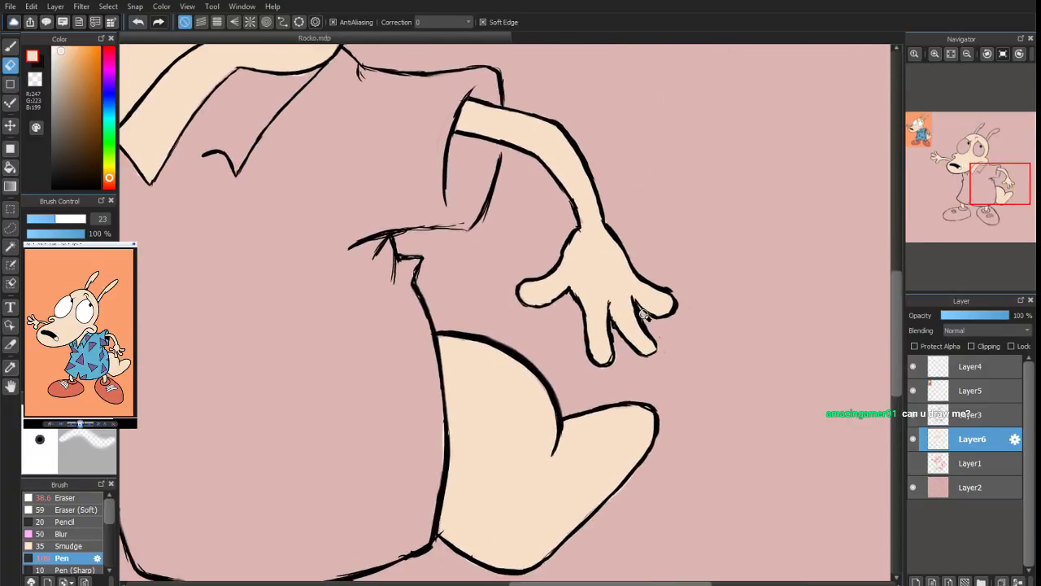
# Sample the red shoe colour from the reference picture and add a new layer directly above Layer6
pyautogui.moveTo(990, 188); pyautogui.dragTo(933, 161)
pyautogui.scroll(-3, 972, 183)
pyautogui.click(465, 250)
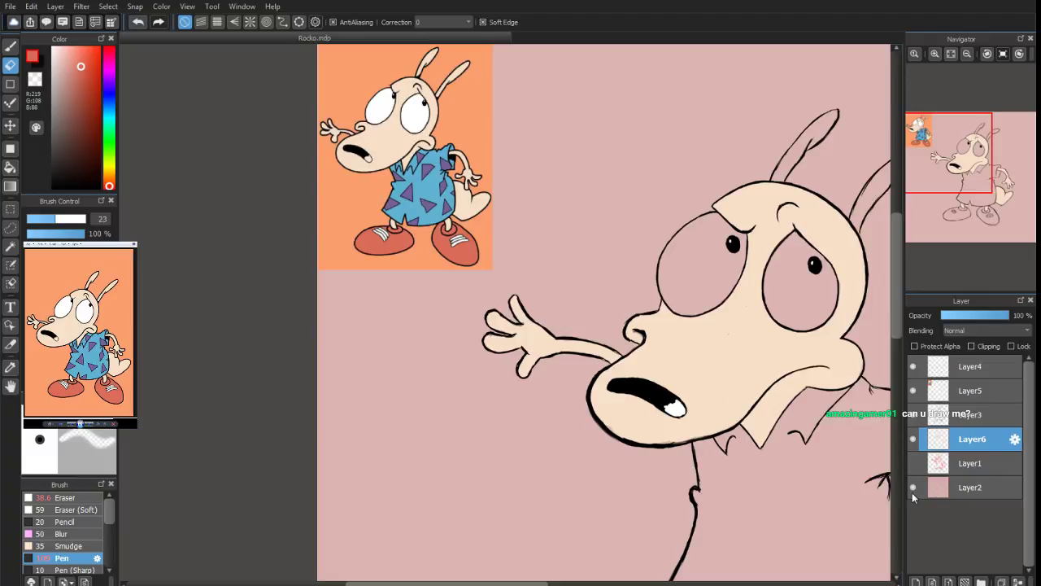
pyautogui.click(916, 581)
# Paint the left shoe red on Layer7 with the Pen at size 109 and erase the overflow along its upper edge
pyautogui.moveTo(940, 168); pyautogui.dragTo(959, 219)
pyautogui.hotkey('ctrl', 'Up')
pyautogui.hotkey('ctrl', 'Up')
pyautogui.click(9, 47)
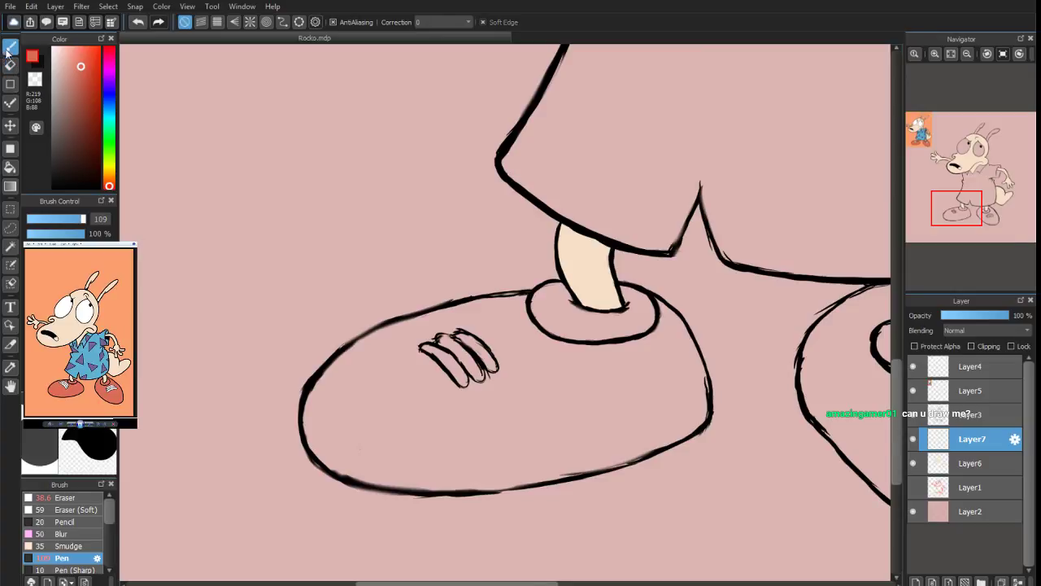
pyautogui.moveTo(443, 395)
pyautogui.mouseDown()
pyautogui.moveTo(439, 444)
pyautogui.moveTo(406, 439)
pyautogui.moveTo(409, 426)
pyautogui.moveTo(420, 444)
pyautogui.moveTo(402, 439)
pyautogui.moveTo(443, 401)
pyautogui.moveTo(338, 408)
pyautogui.moveTo(342, 447)
pyautogui.moveTo(327, 414)
pyautogui.moveTo(371, 451)
pyautogui.moveTo(372, 466)
pyautogui.moveTo(494, 458)
pyautogui.moveTo(448, 471)
pyautogui.moveTo(498, 439)
pyautogui.moveTo(573, 432)
pyautogui.moveTo(545, 462)
pyautogui.moveTo(536, 461)
pyautogui.moveTo(599, 414)
pyautogui.moveTo(639, 397)
pyautogui.moveTo(625, 406)
pyautogui.moveTo(657, 417)
pyautogui.moveTo(684, 395)
pyautogui.moveTo(624, 289)
pyautogui.moveTo(658, 309)
pyautogui.moveTo(632, 294)
pyautogui.moveTo(629, 313)
pyautogui.moveTo(634, 298)
pyautogui.moveTo(652, 327)
pyautogui.moveTo(569, 335)
pyautogui.moveTo(605, 331)
pyautogui.moveTo(591, 336)
pyautogui.moveTo(570, 314)
pyautogui.moveTo(613, 324)
pyautogui.moveTo(551, 292)
pyautogui.moveTo(561, 292)
pyautogui.moveTo(562, 320)
pyautogui.moveTo(551, 300)
pyautogui.moveTo(504, 333)
pyautogui.moveTo(564, 409)
pyautogui.mouseUp()
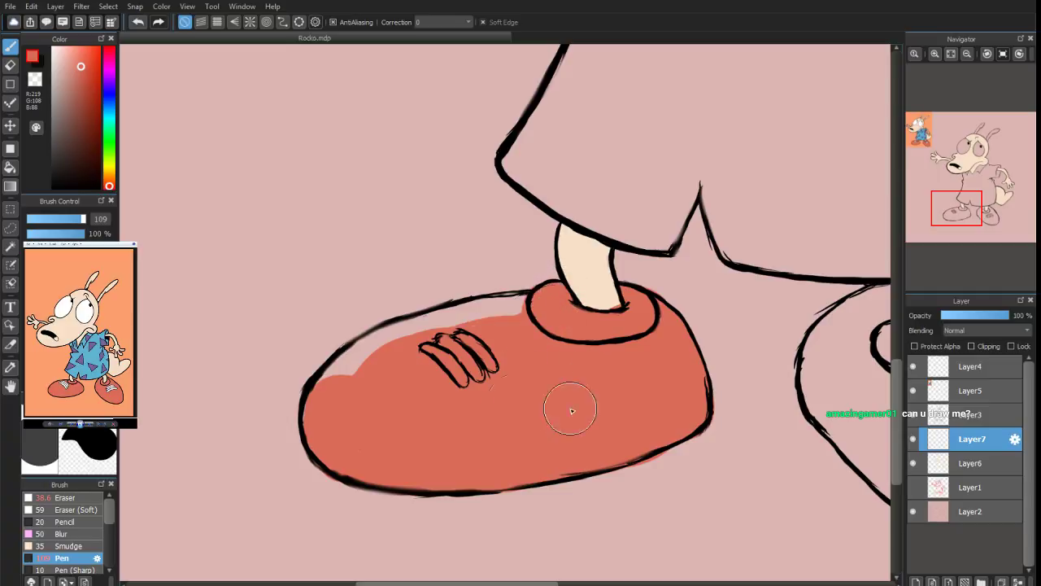
pyautogui.moveTo(545, 326)
pyautogui.mouseDown()
pyautogui.moveTo(526, 305)
pyautogui.moveTo(505, 303)
pyautogui.moveTo(451, 316)
pyautogui.moveTo(500, 311)
pyautogui.moveTo(320, 398)
pyautogui.mouseUp()
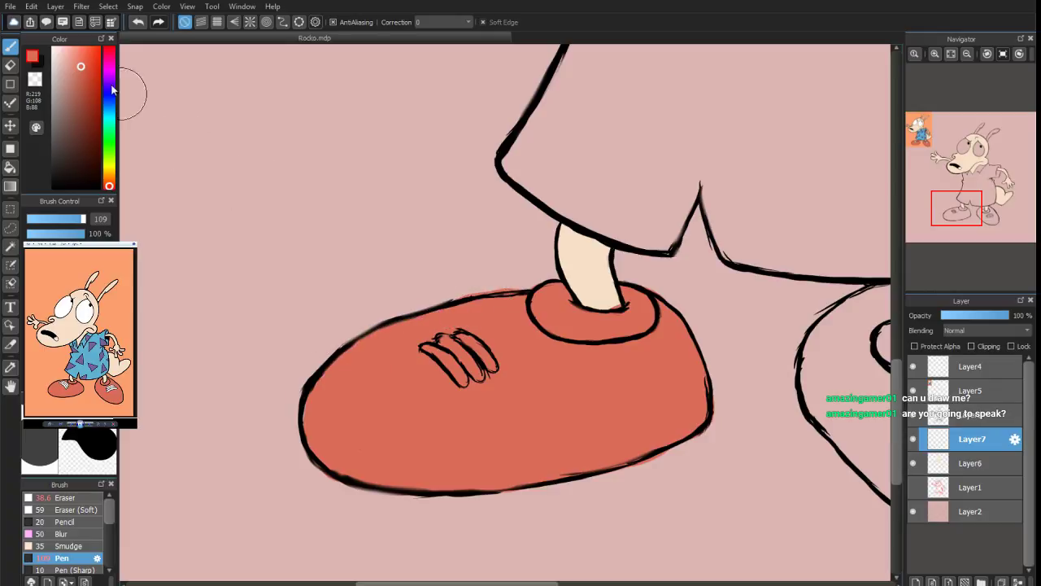
pyautogui.click(9, 67)
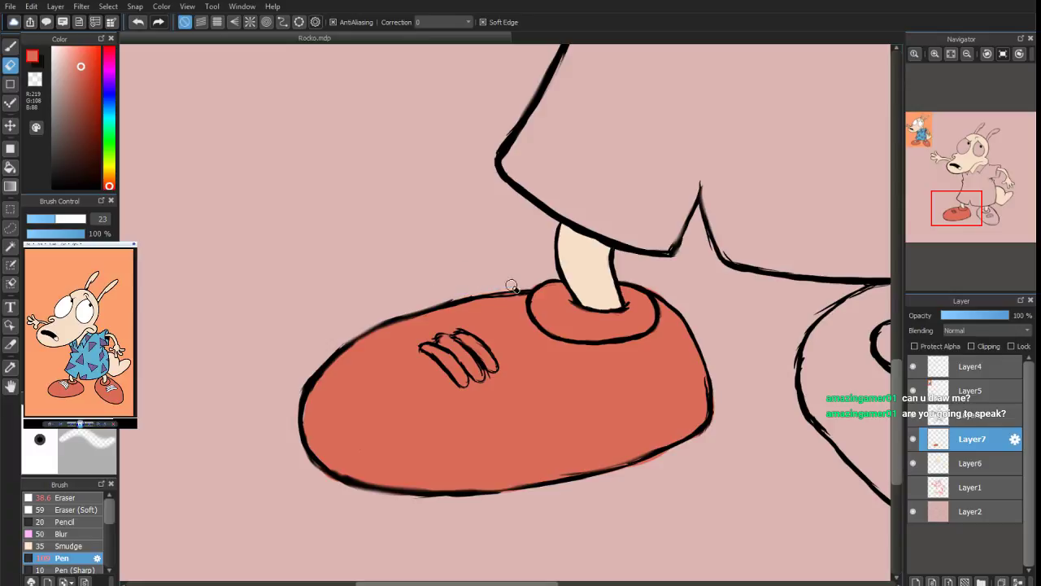
# Paint the right shoe red on Layer7, including its collar, and erase the overflow outside its outline
pyautogui.click(11, 47)
pyautogui.moveTo(960, 218); pyautogui.dragTo(983, 223)
pyautogui.moveTo(542, 332)
pyautogui.mouseDown()
pyautogui.moveTo(510, 294)
pyautogui.moveTo(502, 320)
pyautogui.moveTo(517, 364)
pyautogui.moveTo(562, 406)
pyautogui.moveTo(620, 368)
pyautogui.moveTo(661, 384)
pyautogui.moveTo(660, 353)
pyautogui.moveTo(692, 363)
pyautogui.moveTo(720, 396)
pyautogui.moveTo(677, 409)
pyautogui.moveTo(682, 416)
pyautogui.moveTo(676, 373)
pyautogui.moveTo(714, 382)
pyautogui.moveTo(692, 377)
pyautogui.moveTo(683, 330)
pyautogui.moveTo(694, 279)
pyautogui.moveTo(688, 290)
pyautogui.moveTo(712, 320)
pyautogui.moveTo(707, 346)
pyautogui.moveTo(690, 336)
pyautogui.moveTo(617, 207)
pyautogui.moveTo(622, 239)
pyautogui.moveTo(608, 276)
pyautogui.moveTo(622, 268)
pyautogui.moveTo(555, 313)
pyautogui.moveTo(602, 296)
pyautogui.moveTo(548, 298)
pyautogui.moveTo(561, 291)
pyautogui.moveTo(578, 310)
pyautogui.mouseUp()
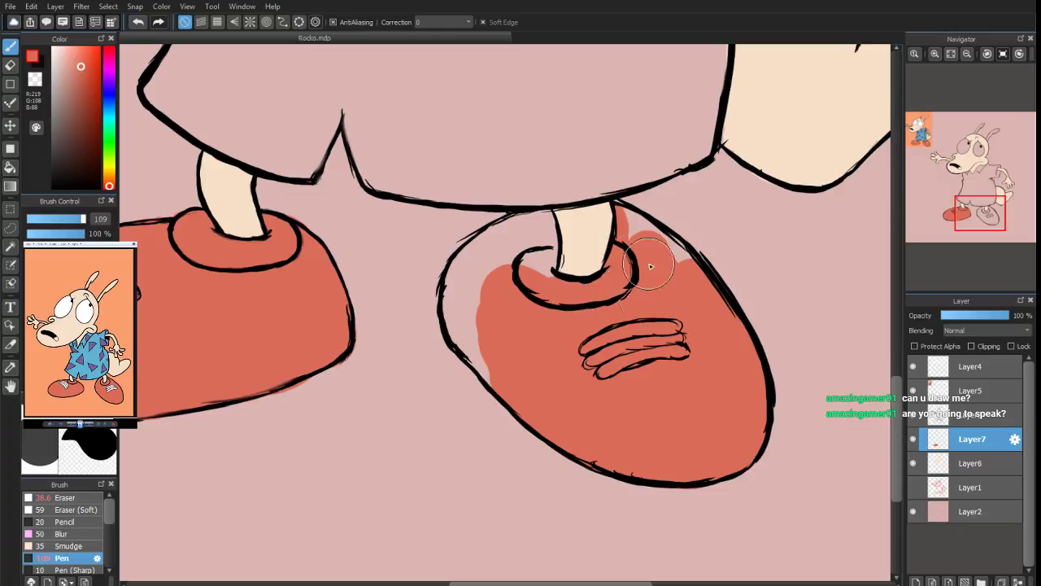
pyautogui.moveTo(650, 266)
pyautogui.mouseDown()
pyautogui.moveTo(623, 213)
pyautogui.moveTo(674, 232)
pyautogui.moveTo(665, 247)
pyautogui.mouseUp()
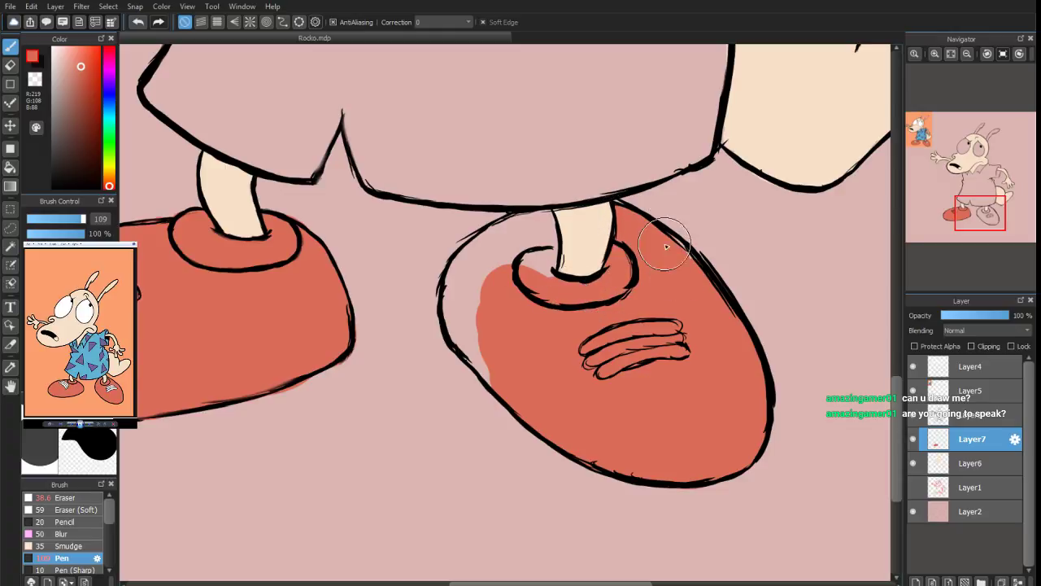
pyautogui.moveTo(547, 254)
pyautogui.mouseDown()
pyautogui.moveTo(541, 283)
pyautogui.moveTo(549, 227)
pyautogui.moveTo(534, 222)
pyautogui.moveTo(498, 239)
pyautogui.moveTo(477, 264)
pyautogui.moveTo(506, 233)
pyautogui.moveTo(464, 284)
pyautogui.moveTo(465, 266)
pyautogui.moveTo(472, 334)
pyautogui.moveTo(455, 305)
pyautogui.moveTo(486, 369)
pyautogui.moveTo(470, 329)
pyautogui.moveTo(502, 258)
pyautogui.moveTo(490, 317)
pyautogui.mouseUp()
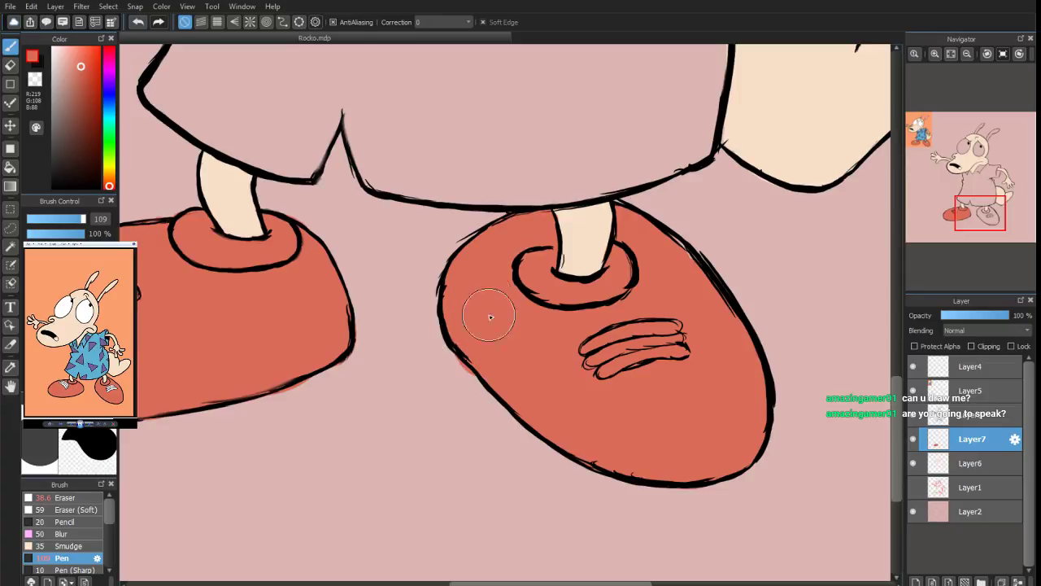
pyautogui.click(9, 65)
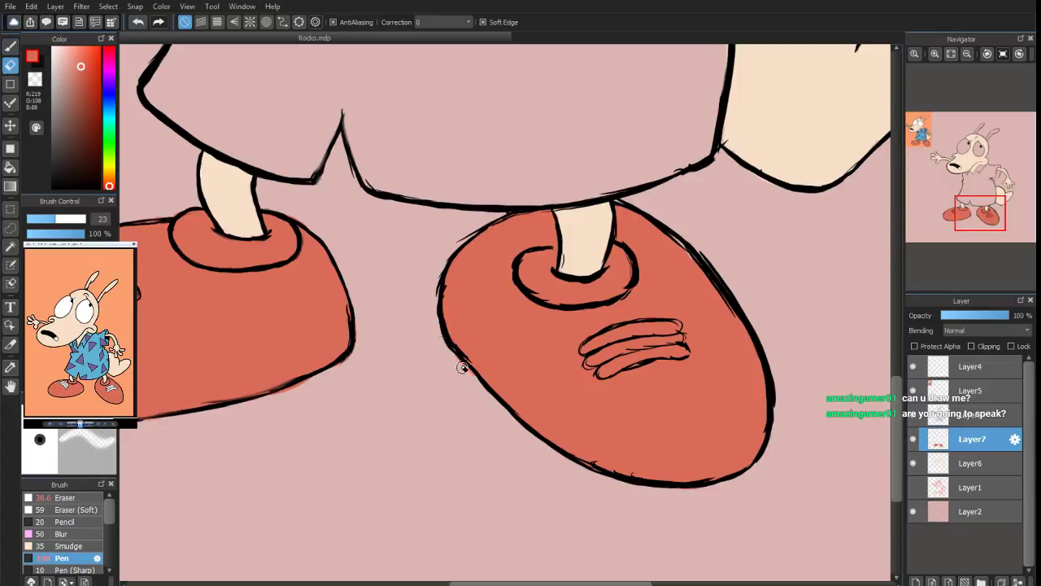
pyautogui.click(10, 48)
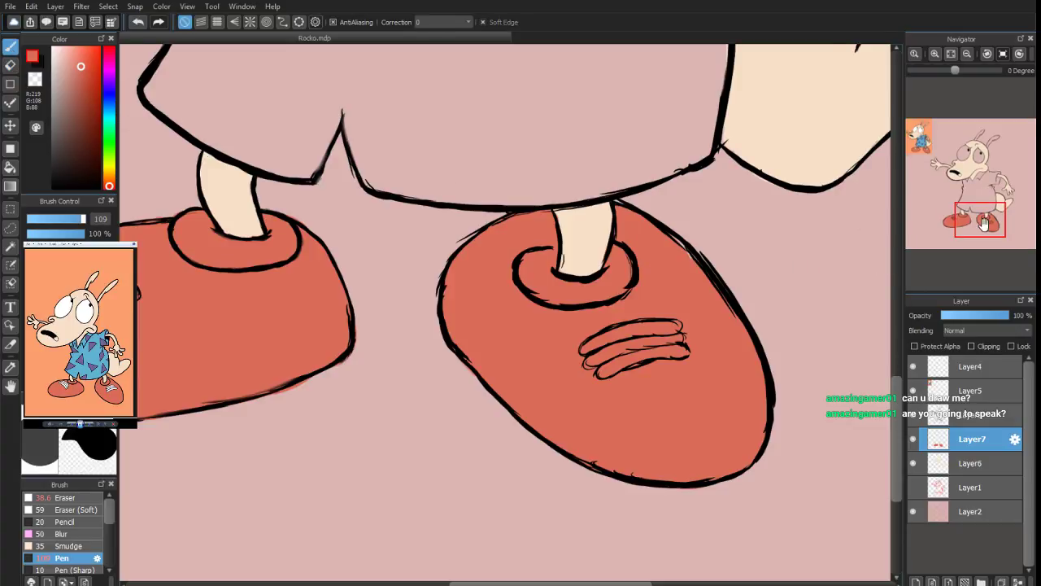
pyautogui.scroll(-4, 978, 223)
pyautogui.moveTo(978, 222); pyautogui.dragTo(966, 174)
pyautogui.scroll(3, 966, 175)
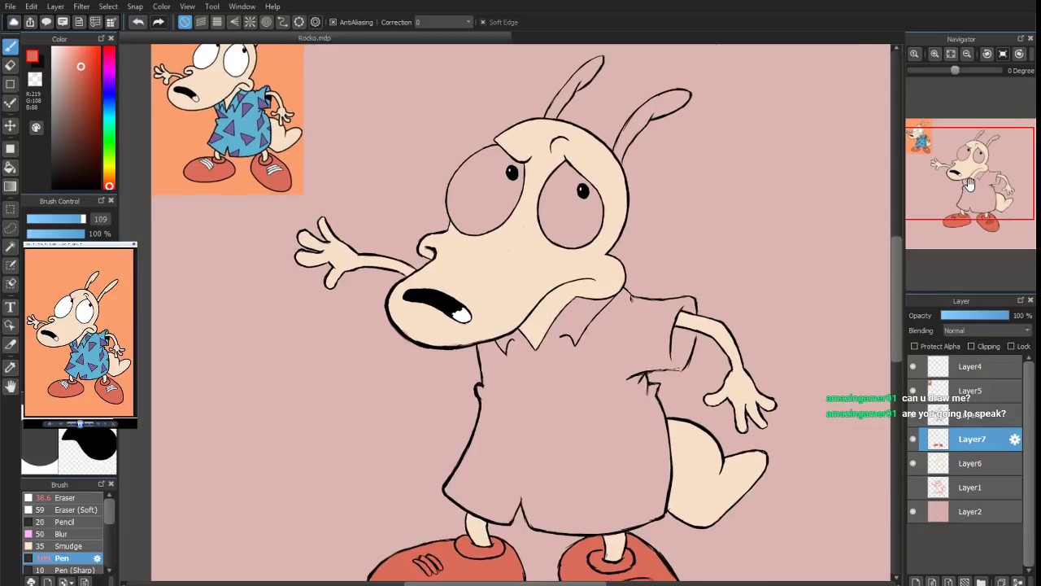
# Sample the blue shirt colour from the reference picture and add a new layer directly above Layer7
pyautogui.keyDown('alt'); pyautogui.click(244, 128); pyautogui.keyUp('alt')
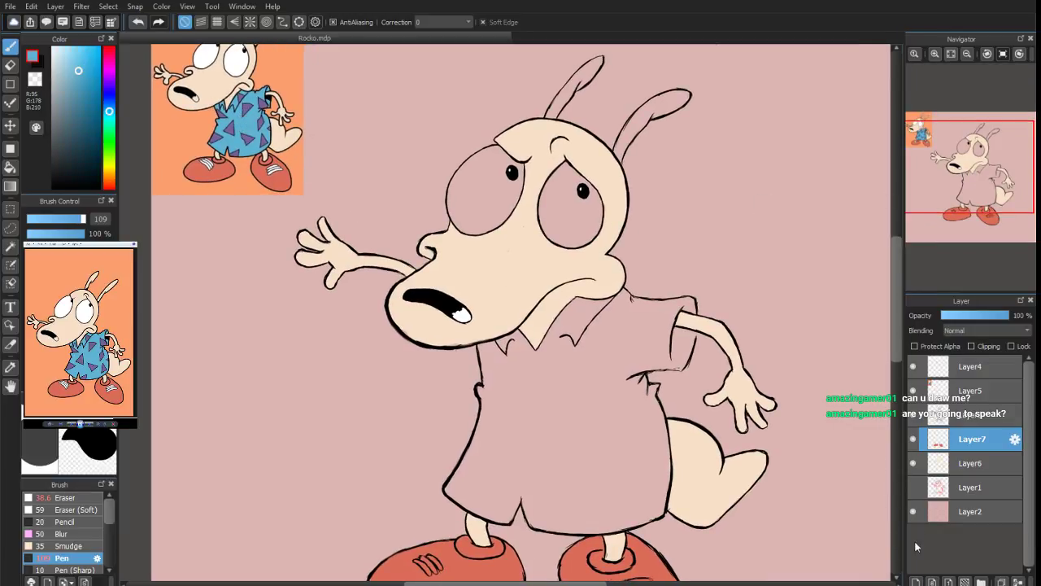
pyautogui.click(916, 581)
pyautogui.scroll(2, 970, 173)
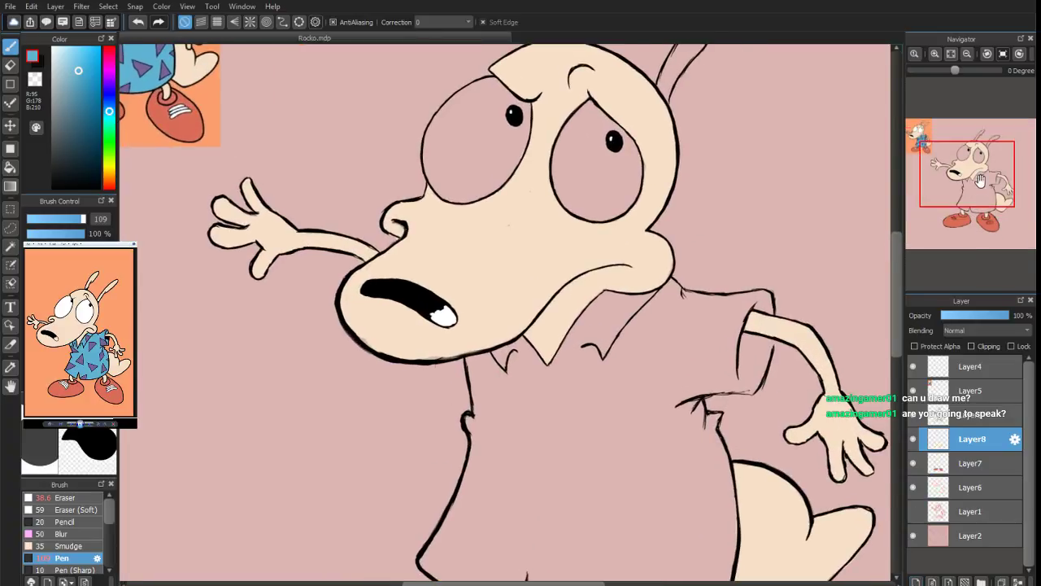
pyautogui.moveTo(975, 174)
pyautogui.mouseDown()
pyautogui.moveTo(985, 187)
pyautogui.moveTo(970, 189)
pyautogui.mouseUp()
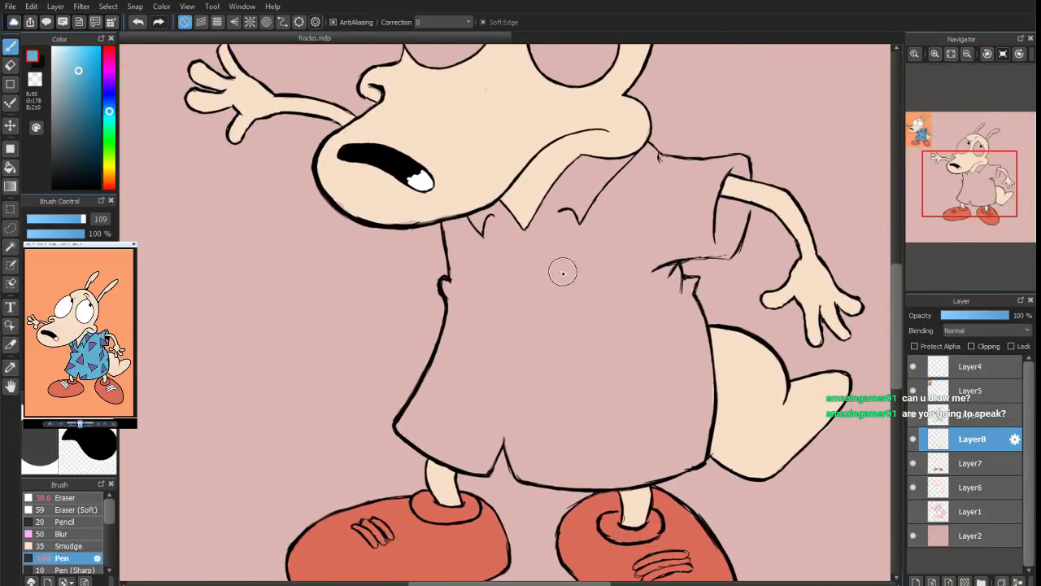
# Paint the middle of the chest, the open collar and the short sleeve by the hanging arm blue on Layer8 with the Pen at size 109
pyautogui.moveTo(499, 256)
pyautogui.mouseDown()
pyautogui.moveTo(536, 354)
pyautogui.moveTo(573, 391)
pyautogui.moveTo(581, 358)
pyautogui.moveTo(604, 357)
pyautogui.moveTo(615, 289)
pyautogui.moveTo(596, 234)
pyautogui.moveTo(583, 275)
pyautogui.moveTo(575, 266)
pyautogui.moveTo(594, 220)
pyautogui.moveTo(589, 185)
pyautogui.mouseUp()
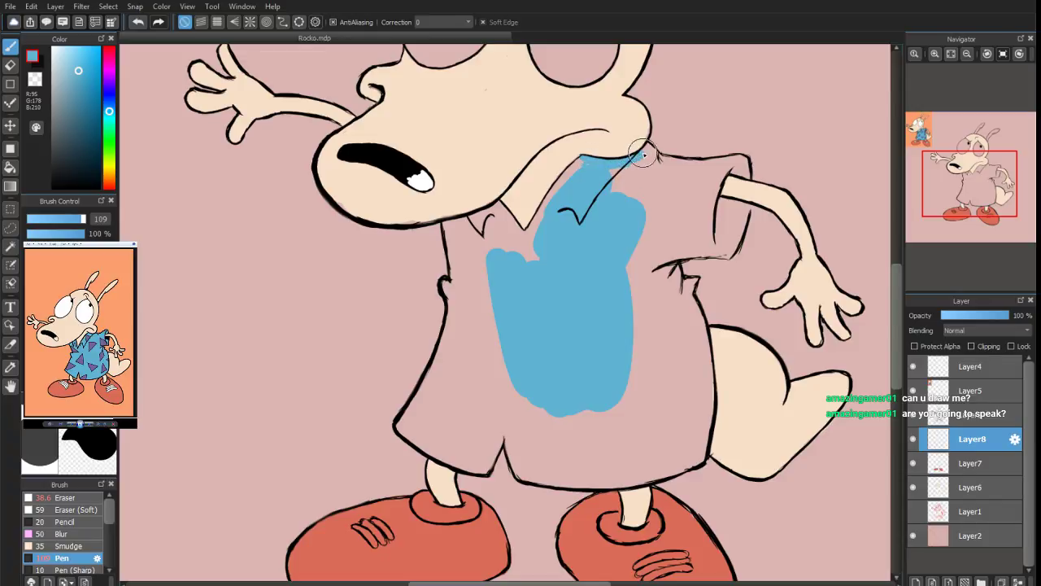
pyautogui.moveTo(588, 229)
pyautogui.mouseDown()
pyautogui.moveTo(621, 230)
pyautogui.moveTo(658, 197)
pyautogui.moveTo(644, 182)
pyautogui.moveTo(706, 231)
pyautogui.mouseUp()
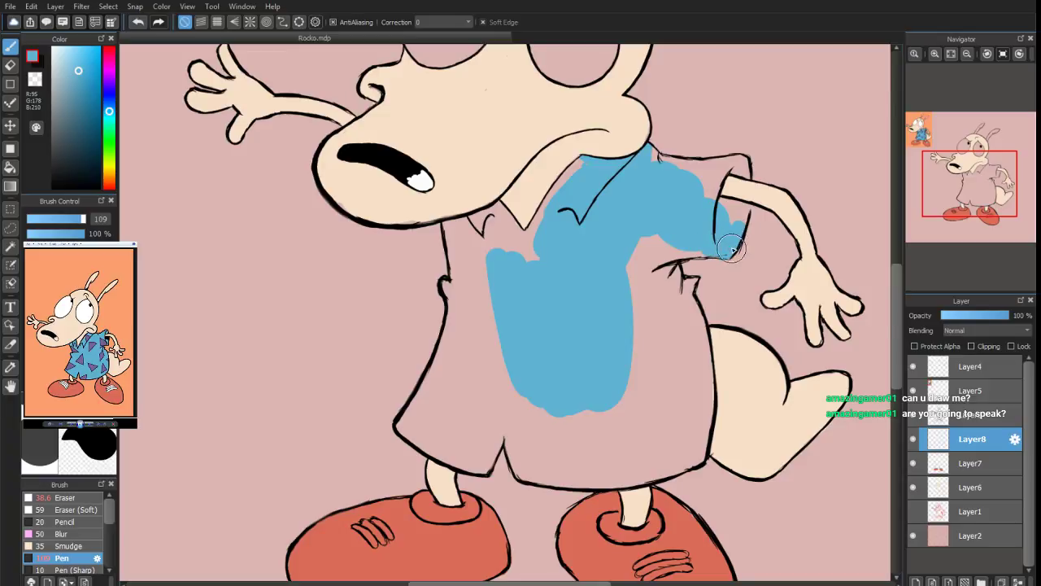
pyautogui.moveTo(732, 248); pyautogui.dragTo(746, 213)
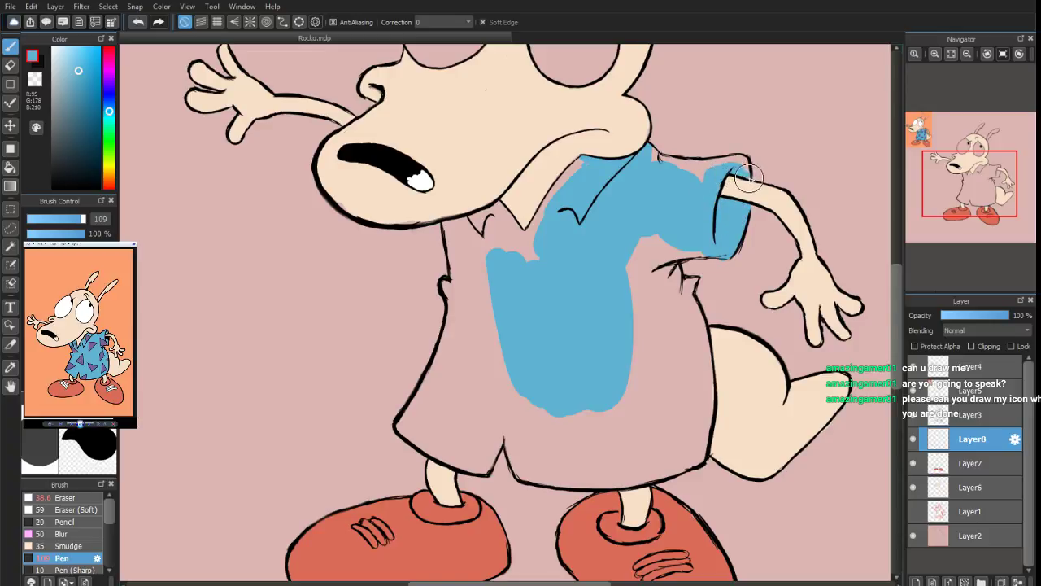
pyautogui.moveTo(740, 166); pyautogui.dragTo(703, 174)
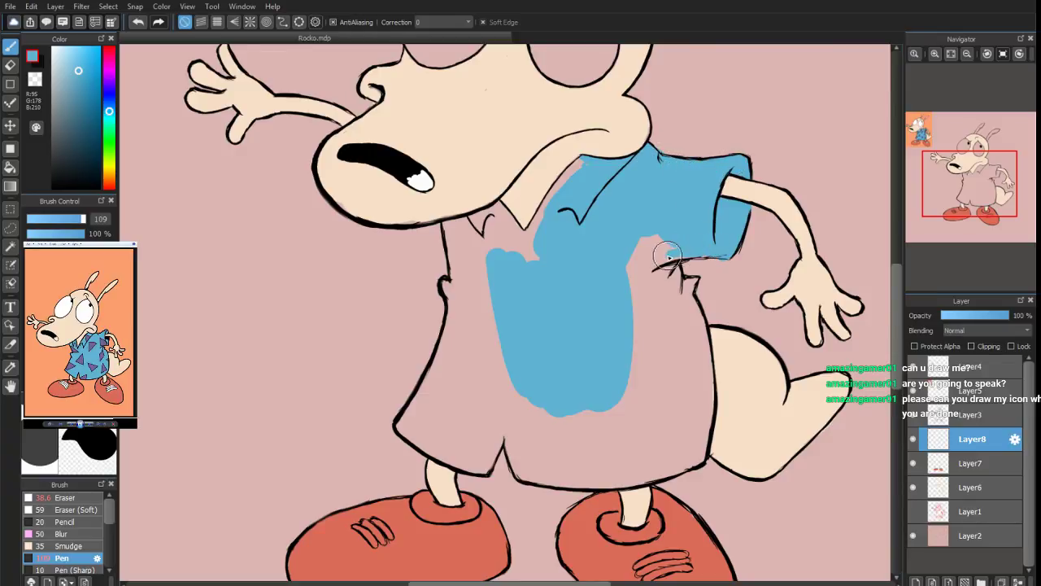
# Paint the rest of the shirt blue on Layer8, covering both sides of the torso and the lower hem
pyautogui.moveTo(686, 257)
pyautogui.mouseDown()
pyautogui.moveTo(636, 269)
pyautogui.moveTo(652, 278)
pyautogui.moveTo(650, 336)
pyautogui.moveTo(638, 324)
pyautogui.moveTo(639, 277)
pyautogui.moveTo(658, 279)
pyautogui.moveTo(671, 306)
pyautogui.moveTo(671, 280)
pyautogui.moveTo(672, 377)
pyautogui.moveTo(679, 318)
pyautogui.moveTo(699, 353)
pyautogui.moveTo(679, 306)
pyautogui.moveTo(699, 355)
pyautogui.moveTo(684, 366)
pyautogui.moveTo(694, 427)
pyautogui.moveTo(697, 383)
pyautogui.moveTo(694, 453)
pyautogui.moveTo(697, 439)
pyautogui.moveTo(686, 456)
pyautogui.moveTo(663, 458)
pyautogui.moveTo(680, 434)
pyautogui.moveTo(627, 363)
pyautogui.mouseUp()
pyautogui.moveTo(523, 334)
pyautogui.mouseDown()
pyautogui.moveTo(493, 226)
pyautogui.moveTo(533, 241)
pyautogui.moveTo(580, 173)
pyautogui.moveTo(535, 233)
pyautogui.moveTo(500, 203)
pyautogui.moveTo(512, 232)
pyautogui.moveTo(521, 223)
pyautogui.moveTo(498, 210)
pyautogui.moveTo(445, 225)
pyautogui.moveTo(480, 227)
pyautogui.moveTo(464, 252)
pyautogui.mouseUp()
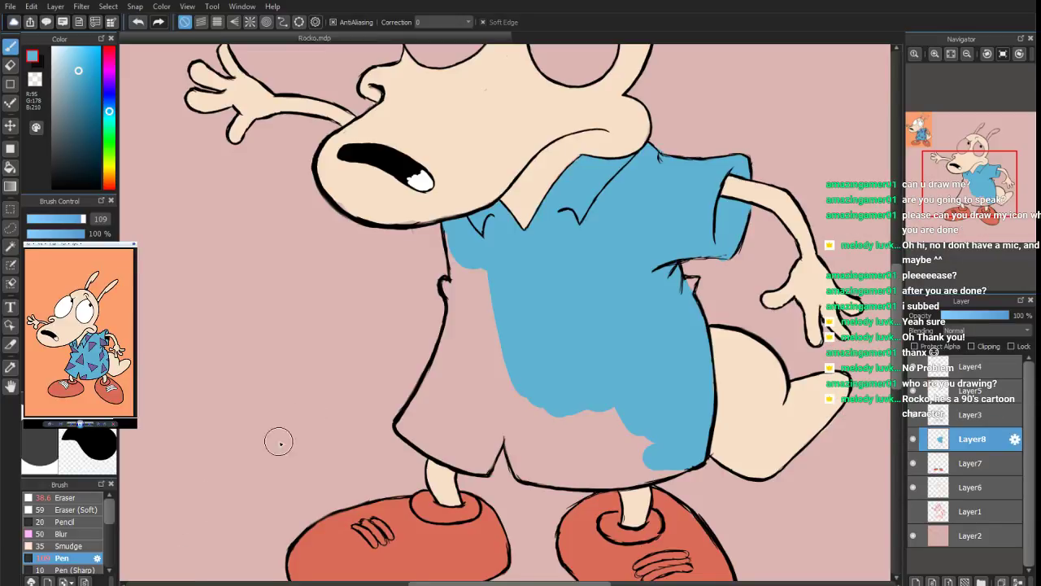
pyautogui.moveTo(493, 260)
pyautogui.mouseDown()
pyautogui.moveTo(475, 280)
pyautogui.moveTo(448, 231)
pyautogui.moveTo(463, 300)
pyautogui.moveTo(442, 283)
pyautogui.moveTo(494, 374)
pyautogui.moveTo(481, 401)
pyautogui.moveTo(459, 385)
pyautogui.moveTo(454, 316)
pyautogui.moveTo(451, 354)
pyautogui.moveTo(403, 423)
pyautogui.moveTo(448, 460)
pyautogui.moveTo(477, 464)
pyautogui.moveTo(466, 441)
pyautogui.moveTo(473, 457)
pyautogui.moveTo(498, 431)
pyautogui.moveTo(466, 410)
pyautogui.moveTo(459, 447)
pyautogui.moveTo(453, 402)
pyautogui.moveTo(521, 383)
pyautogui.moveTo(552, 438)
pyautogui.mouseUp()
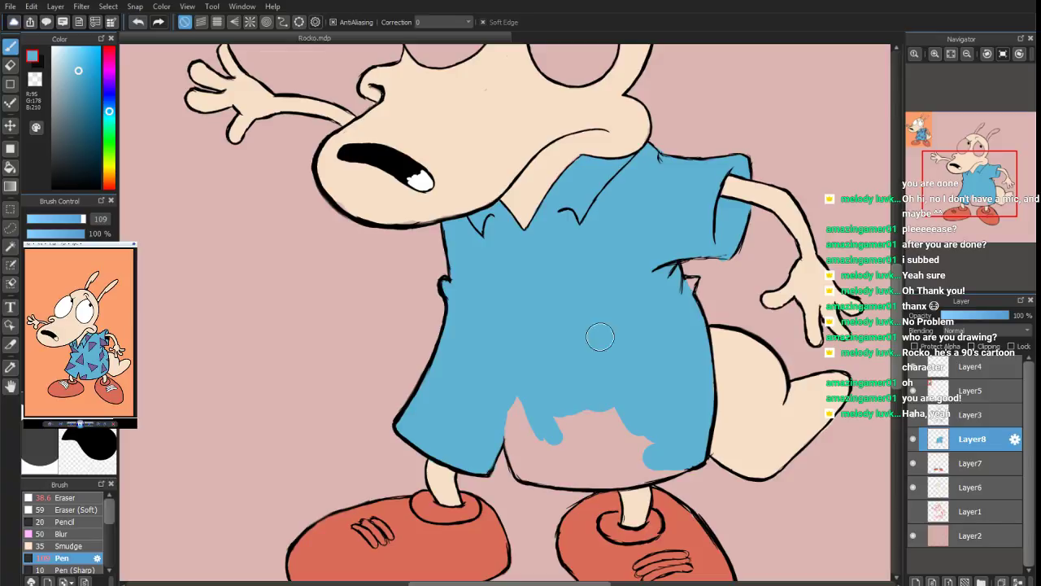
pyautogui.moveTo(567, 395)
pyautogui.mouseDown()
pyautogui.moveTo(610, 420)
pyautogui.moveTo(605, 399)
pyautogui.moveTo(597, 423)
pyautogui.moveTo(575, 429)
pyautogui.moveTo(585, 435)
pyautogui.moveTo(531, 422)
pyautogui.moveTo(532, 443)
pyautogui.moveTo(511, 435)
pyautogui.moveTo(528, 476)
pyautogui.moveTo(580, 461)
pyautogui.moveTo(544, 477)
pyautogui.moveTo(528, 471)
pyautogui.moveTo(612, 481)
pyautogui.moveTo(588, 481)
pyautogui.moveTo(596, 469)
pyautogui.moveTo(652, 472)
pyautogui.moveTo(605, 484)
pyautogui.moveTo(676, 468)
pyautogui.mouseUp()
pyautogui.moveTo(561, 442)
pyautogui.mouseDown()
pyautogui.moveTo(586, 461)
pyautogui.moveTo(607, 448)
pyautogui.mouseUp()
pyautogui.scroll(-1, 965, 157)
pyautogui.scroll(-1, 963, 156)
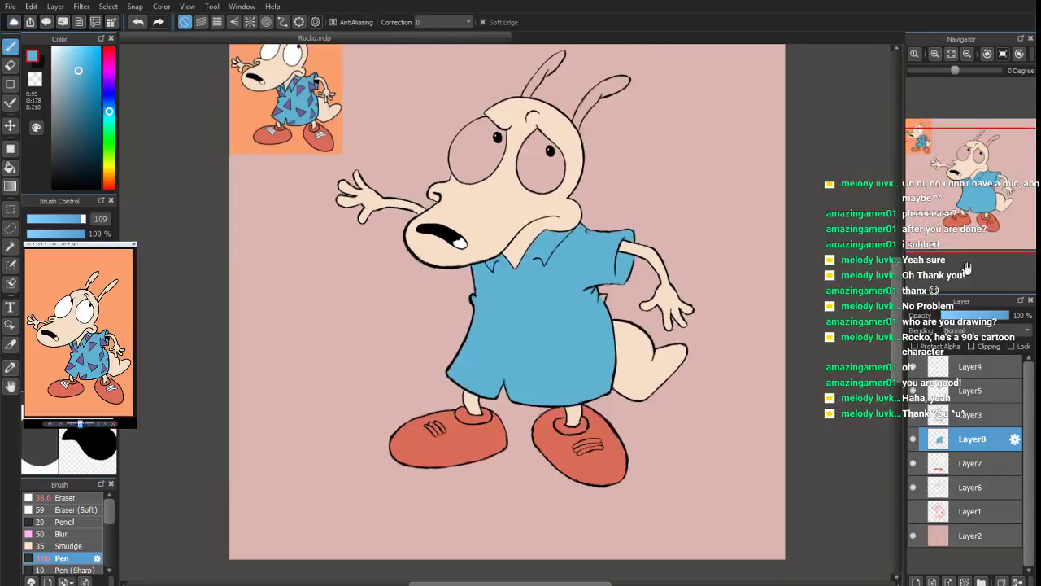
# Shift the skin colour on Layer6 to a warmer peach and fill the missed gap below the sleeve with blue on Layer8
pyautogui.click(950, 494)
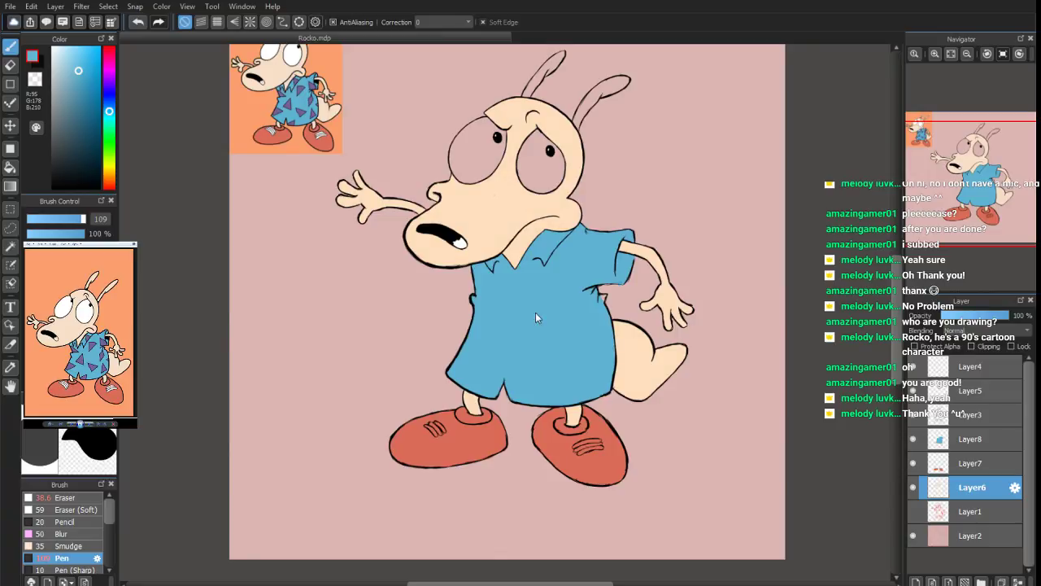
pyautogui.scroll(3, 980, 210)
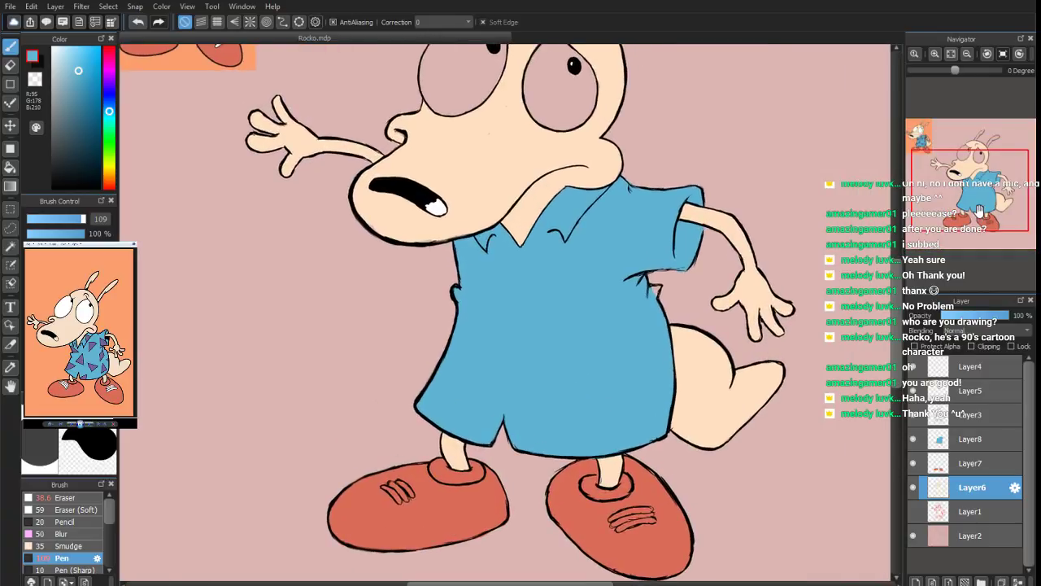
pyautogui.moveTo(981, 210); pyautogui.dragTo(984, 200)
pyautogui.scroll(3, 984, 200)
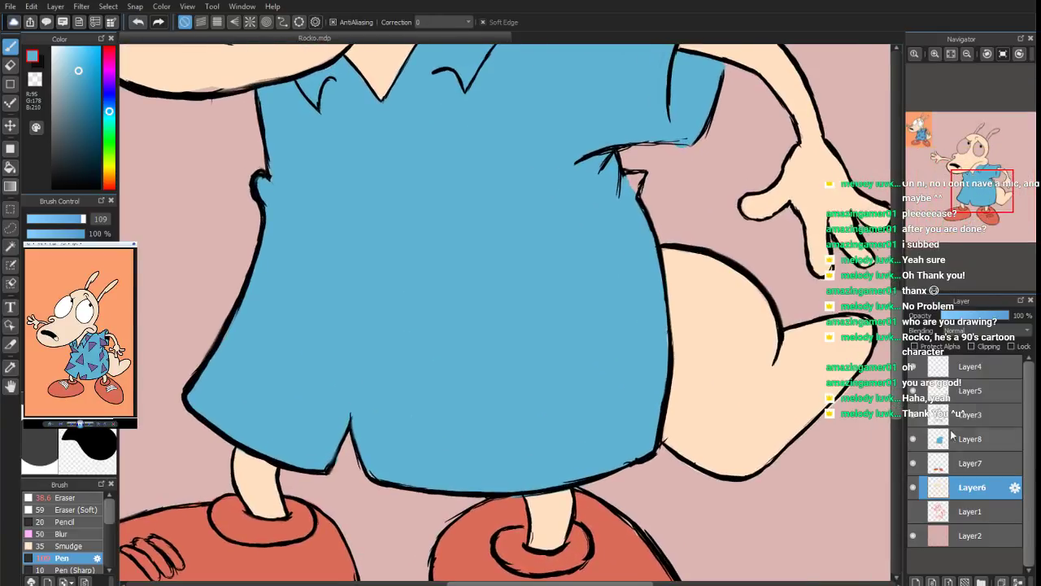
pyautogui.click(953, 433)
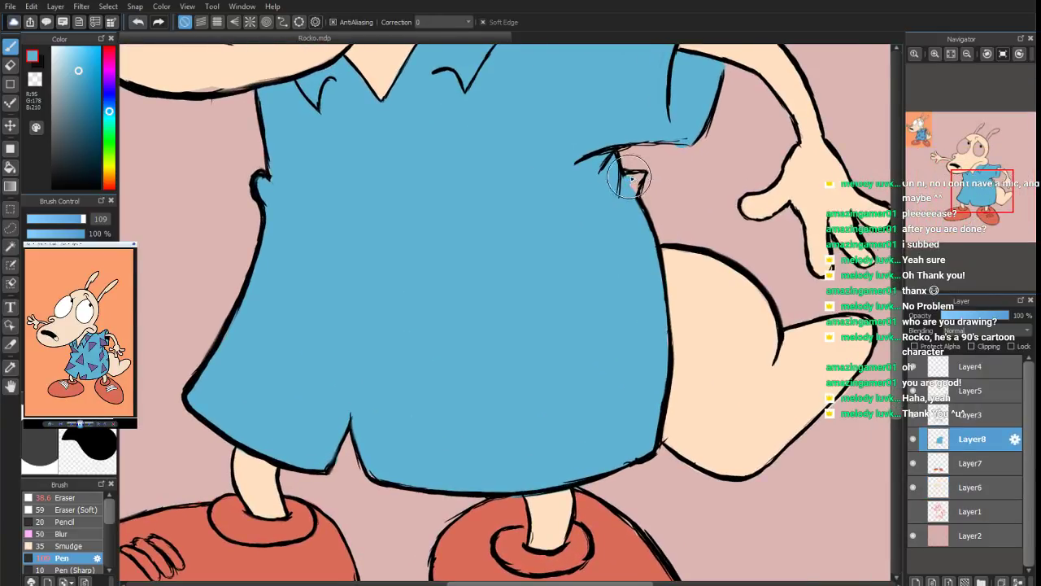
pyautogui.moveTo(642, 177); pyautogui.dragTo(634, 203)
pyautogui.scroll(-1, 981, 195)
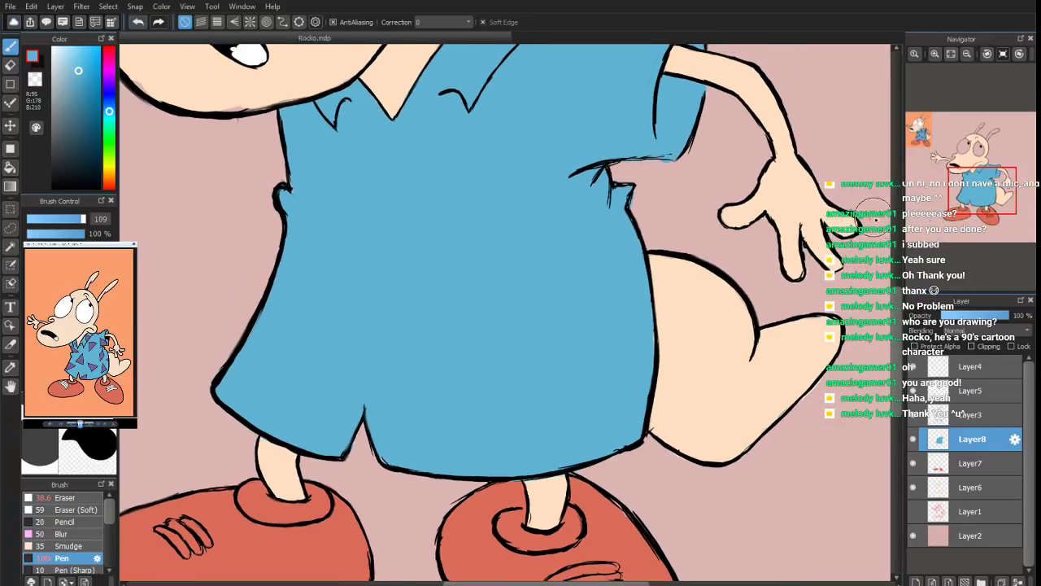
# Sample white from the tooth in the mouth and add a new layer directly above Layer8
pyautogui.scroll(-1, 962, 191)
pyautogui.moveTo(962, 191); pyautogui.dragTo(949, 160)
pyautogui.keyDown('alt'); pyautogui.click(441, 310); pyautogui.keyUp('alt')
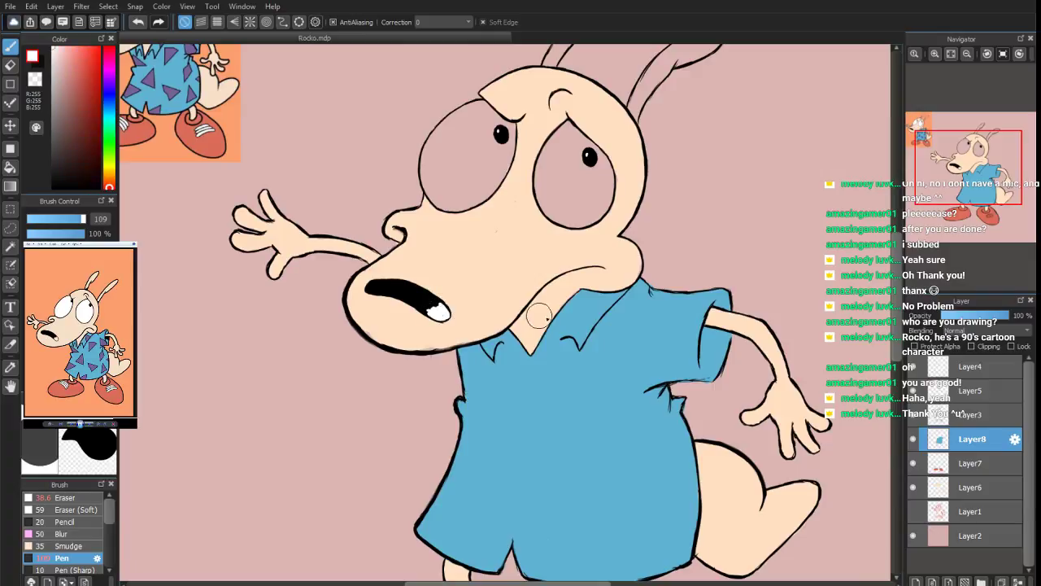
pyautogui.click(974, 416)
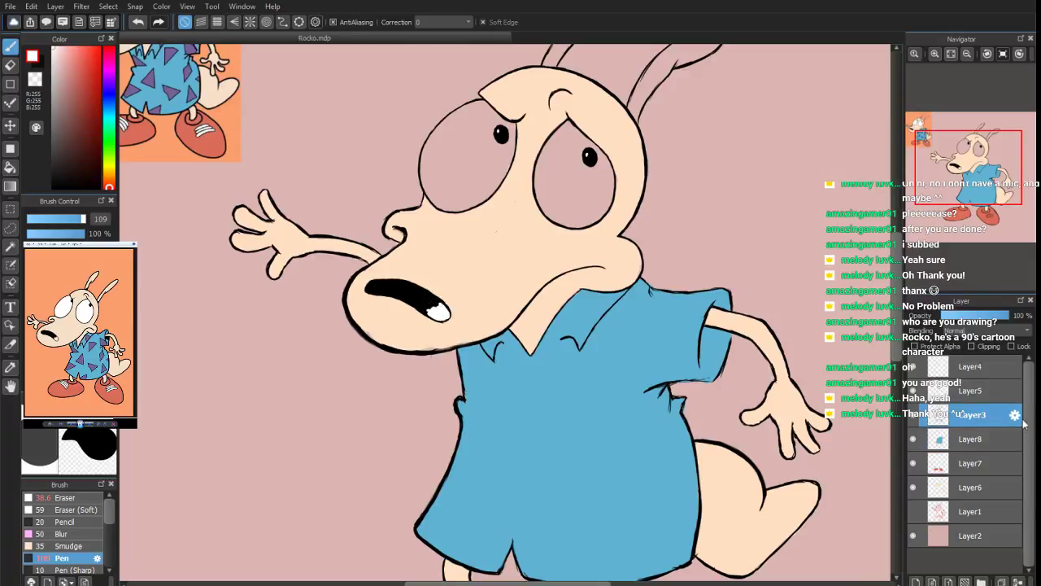
pyautogui.click(915, 367)
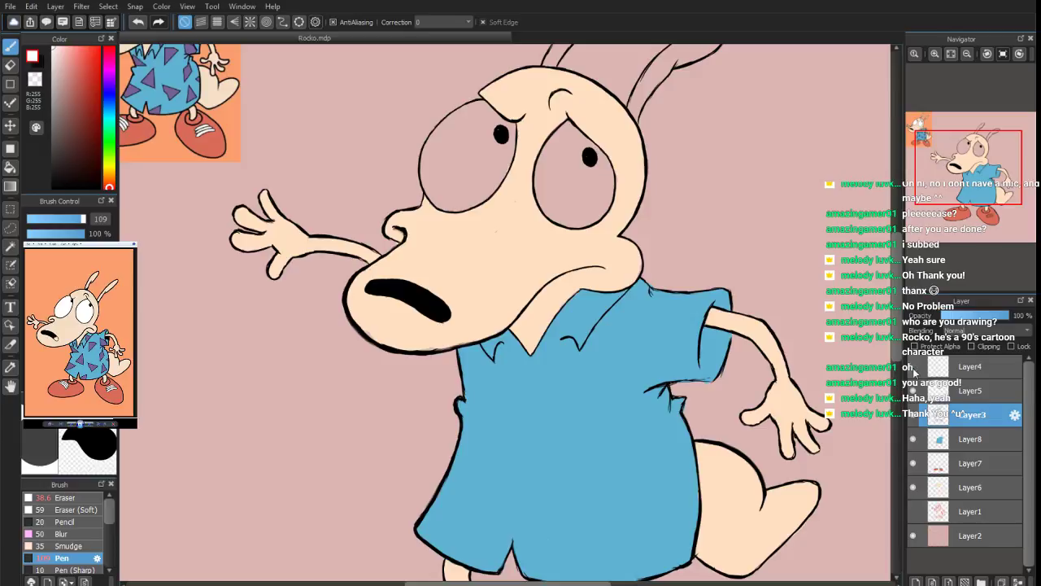
pyautogui.click(914, 367)
pyautogui.click(939, 373)
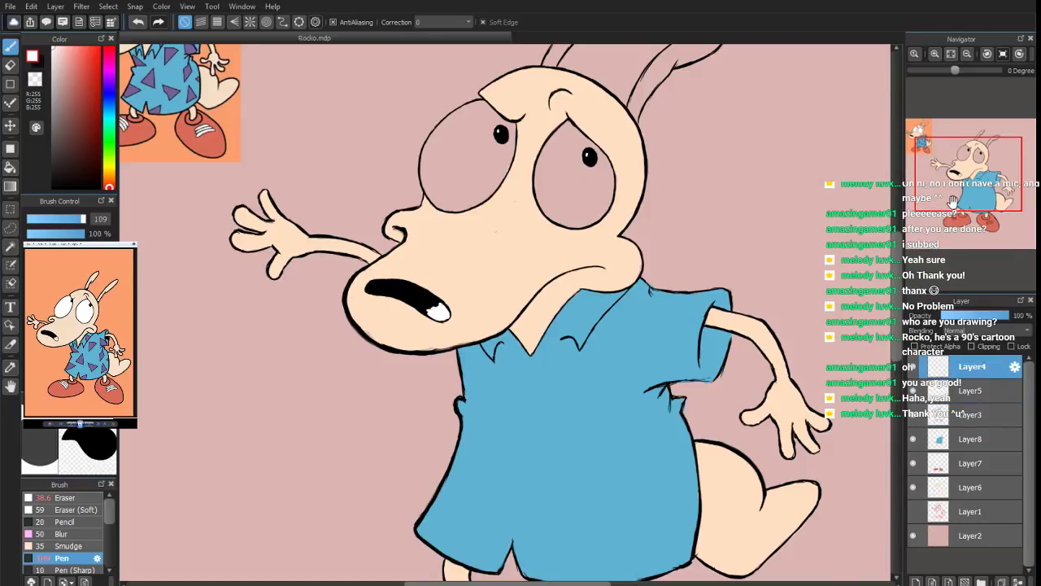
pyautogui.scroll(2, 952, 202)
pyautogui.moveTo(966, 176); pyautogui.dragTo(961, 153)
pyautogui.click(940, 441)
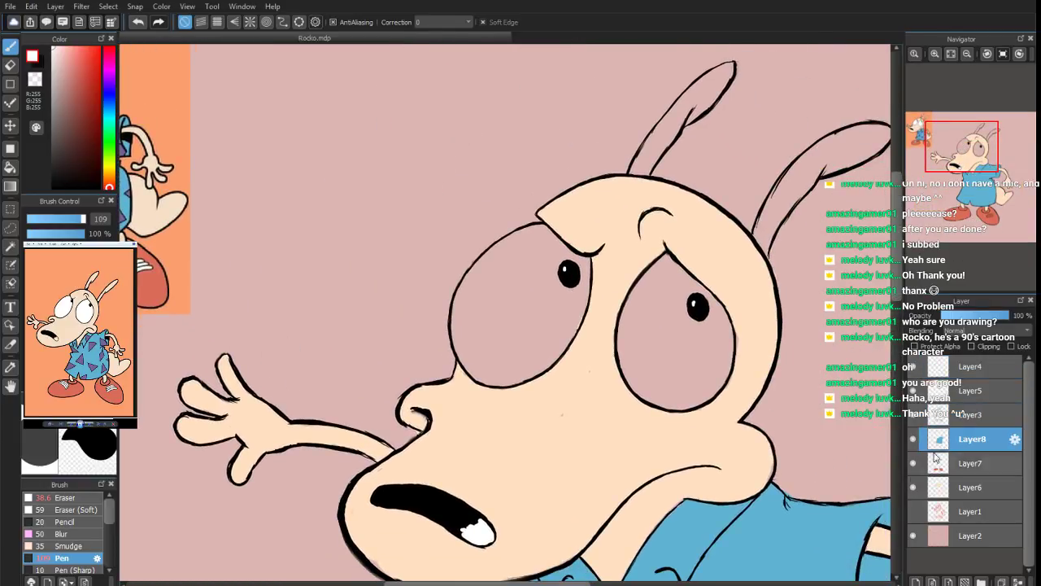
pyautogui.click(916, 583)
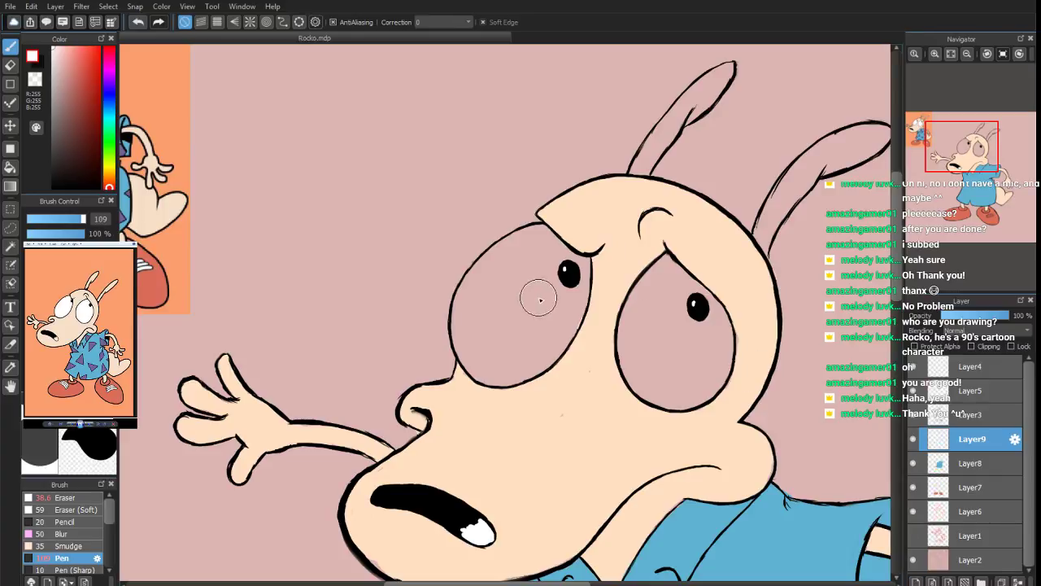
# Paint both eyes white on Layer9 with the Pen at size 109 and erase the overflow with the Eraser at size 23
pyautogui.moveTo(529, 295)
pyautogui.mouseDown()
pyautogui.moveTo(505, 345)
pyautogui.moveTo(560, 287)
pyautogui.moveTo(554, 265)
pyautogui.moveTo(524, 294)
pyautogui.moveTo(519, 283)
pyautogui.moveTo(485, 291)
pyautogui.moveTo(480, 352)
pyautogui.moveTo(463, 332)
pyautogui.moveTo(471, 366)
pyautogui.moveTo(461, 333)
pyautogui.moveTo(467, 364)
pyautogui.moveTo(452, 318)
pyautogui.moveTo(489, 258)
pyautogui.moveTo(458, 295)
pyautogui.moveTo(506, 252)
pyautogui.moveTo(481, 267)
pyautogui.moveTo(513, 244)
pyautogui.moveTo(468, 291)
pyautogui.moveTo(539, 237)
pyautogui.moveTo(556, 250)
pyautogui.moveTo(545, 231)
pyautogui.moveTo(562, 249)
pyautogui.moveTo(535, 228)
pyautogui.moveTo(512, 235)
pyautogui.moveTo(488, 272)
pyautogui.moveTo(525, 231)
pyautogui.mouseUp()
pyautogui.press('e')
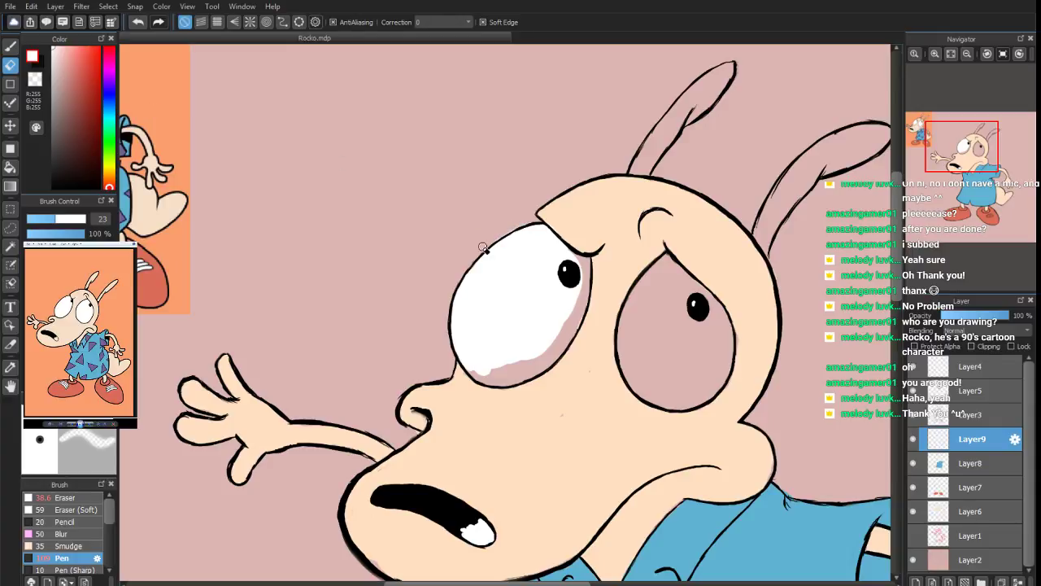
pyautogui.press('b')
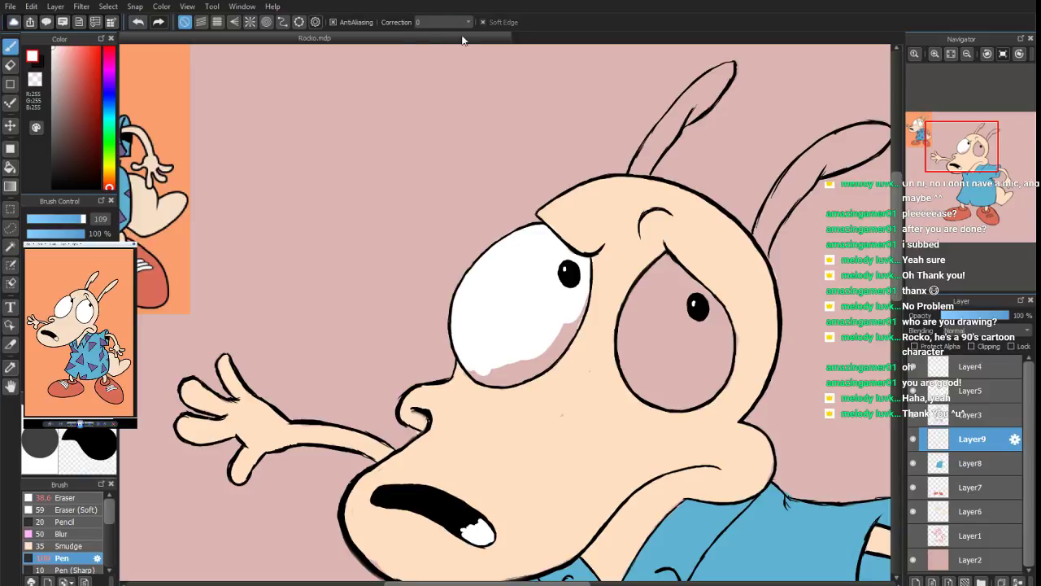
pyautogui.moveTo(567, 281)
pyautogui.mouseDown()
pyautogui.moveTo(580, 305)
pyautogui.moveTo(585, 296)
pyautogui.moveTo(580, 320)
pyautogui.moveTo(585, 303)
pyautogui.moveTo(537, 368)
pyautogui.moveTo(473, 366)
pyautogui.moveTo(533, 374)
pyautogui.mouseUp()
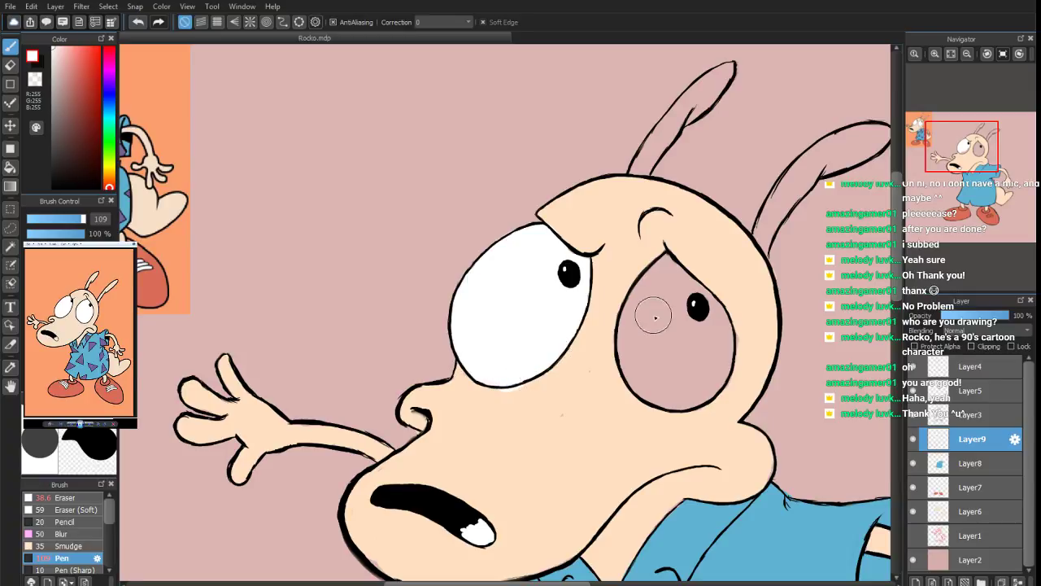
pyautogui.moveTo(655, 317)
pyautogui.mouseDown()
pyautogui.moveTo(686, 365)
pyautogui.moveTo(702, 338)
pyautogui.moveTo(675, 291)
pyautogui.moveTo(676, 309)
pyautogui.moveTo(705, 344)
pyautogui.moveTo(678, 287)
pyautogui.moveTo(720, 338)
pyautogui.moveTo(715, 308)
pyautogui.moveTo(726, 345)
pyautogui.moveTo(704, 374)
pyautogui.moveTo(718, 375)
pyautogui.moveTo(726, 353)
pyautogui.moveTo(688, 386)
pyautogui.moveTo(718, 367)
pyautogui.moveTo(713, 384)
pyautogui.moveTo(729, 355)
pyautogui.moveTo(711, 388)
pyautogui.moveTo(684, 402)
pyautogui.moveTo(649, 384)
pyautogui.moveTo(643, 394)
pyautogui.moveTo(628, 366)
pyautogui.moveTo(634, 380)
pyautogui.moveTo(636, 311)
pyautogui.moveTo(655, 377)
pyautogui.moveTo(635, 321)
pyautogui.moveTo(626, 330)
pyautogui.moveTo(664, 263)
pyautogui.mouseUp()
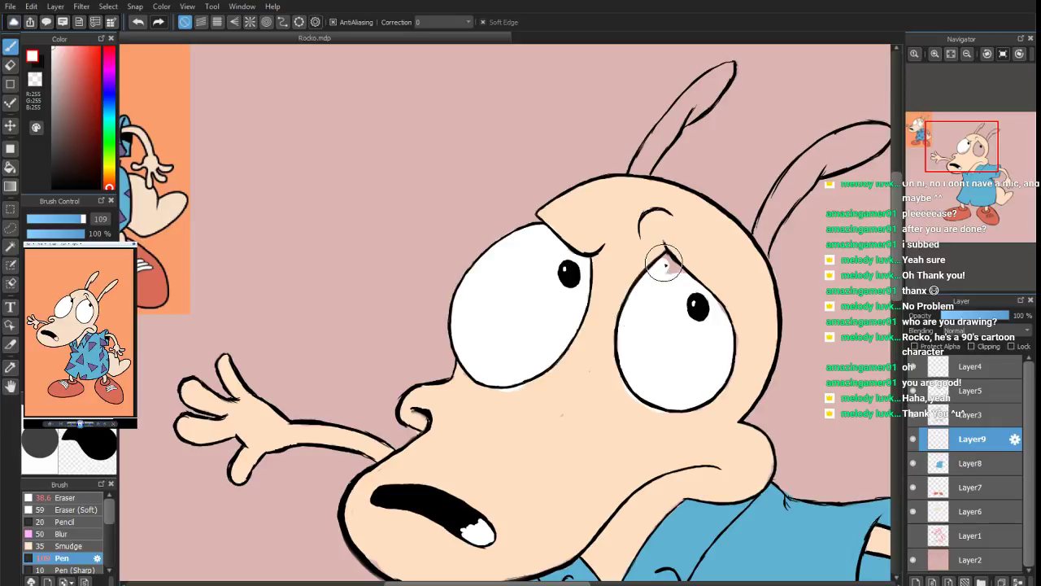
pyautogui.click(12, 65)
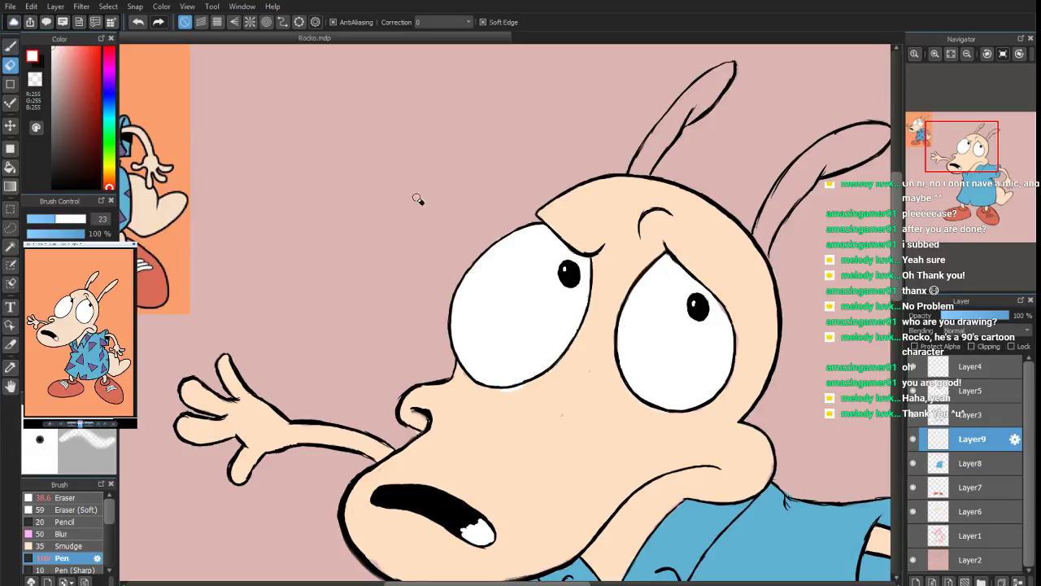
# Paint the laces of the right shoe white on Layer9 and erase the white spilling past their outlines
pyautogui.moveTo(964, 163); pyautogui.dragTo(977, 219)
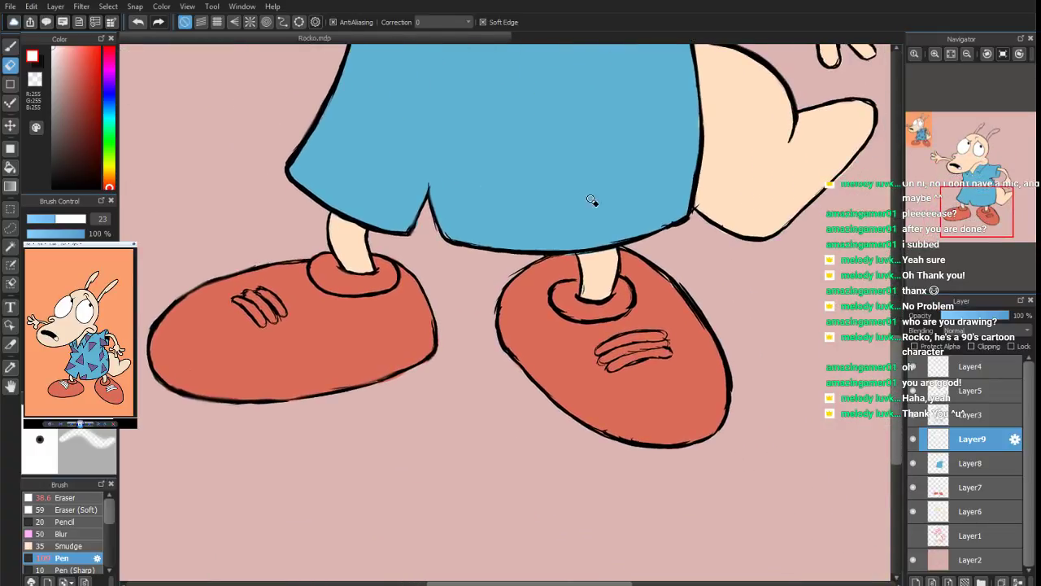
pyautogui.click(11, 46)
pyautogui.moveTo(610, 346)
pyautogui.mouseDown()
pyautogui.moveTo(599, 351)
pyautogui.moveTo(626, 342)
pyautogui.moveTo(606, 365)
pyautogui.moveTo(631, 358)
pyautogui.mouseUp()
pyautogui.moveTo(654, 355)
pyautogui.mouseDown()
pyautogui.moveTo(664, 354)
pyautogui.moveTo(658, 336)
pyautogui.moveTo(630, 341)
pyautogui.mouseUp()
pyautogui.press('e')
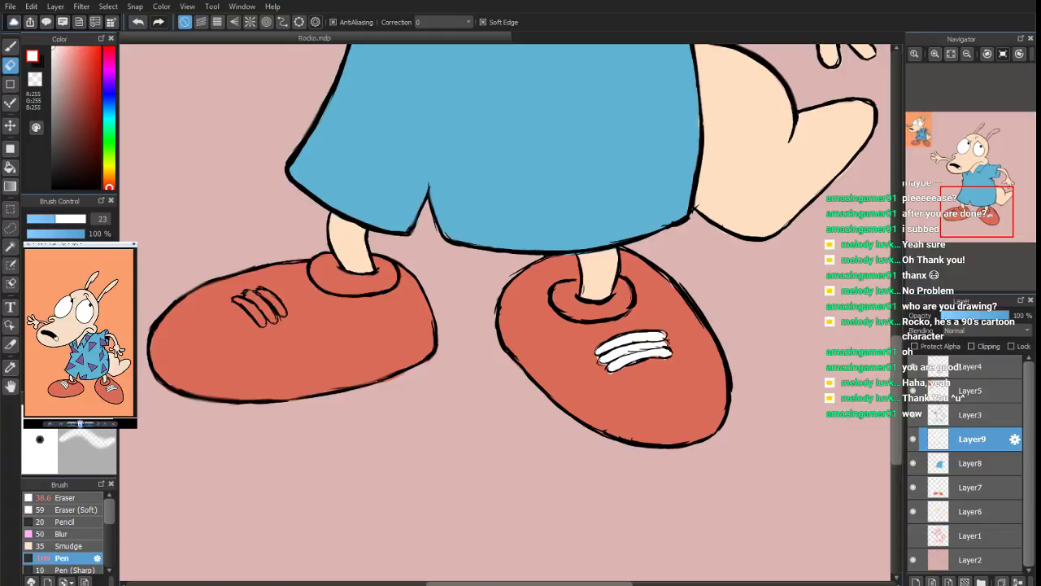
pyautogui.press('b')
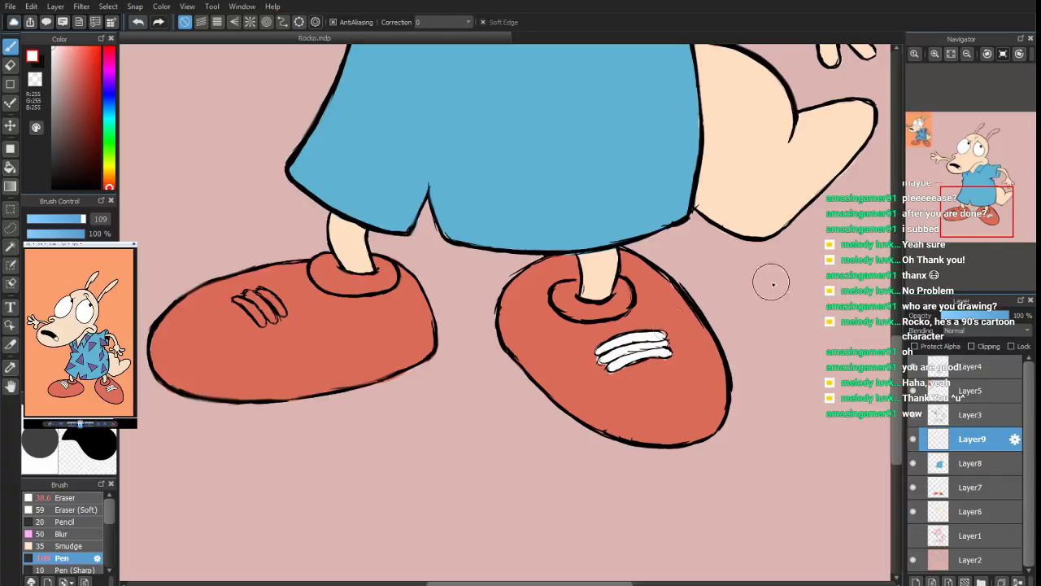
# Paint the laces of the left shoe white on Layer9 and erase the overflow around them
pyautogui.moveTo(964, 214); pyautogui.dragTo(945, 218)
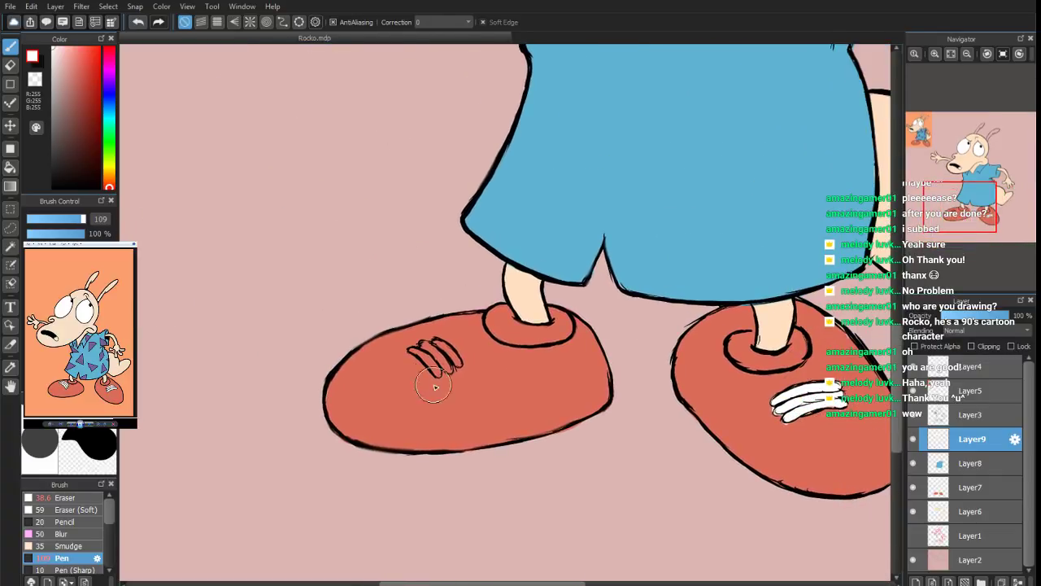
pyautogui.moveTo(444, 353)
pyautogui.mouseDown()
pyautogui.moveTo(438, 342)
pyautogui.moveTo(453, 361)
pyautogui.moveTo(414, 351)
pyautogui.moveTo(420, 370)
pyautogui.moveTo(432, 365)
pyautogui.mouseUp()
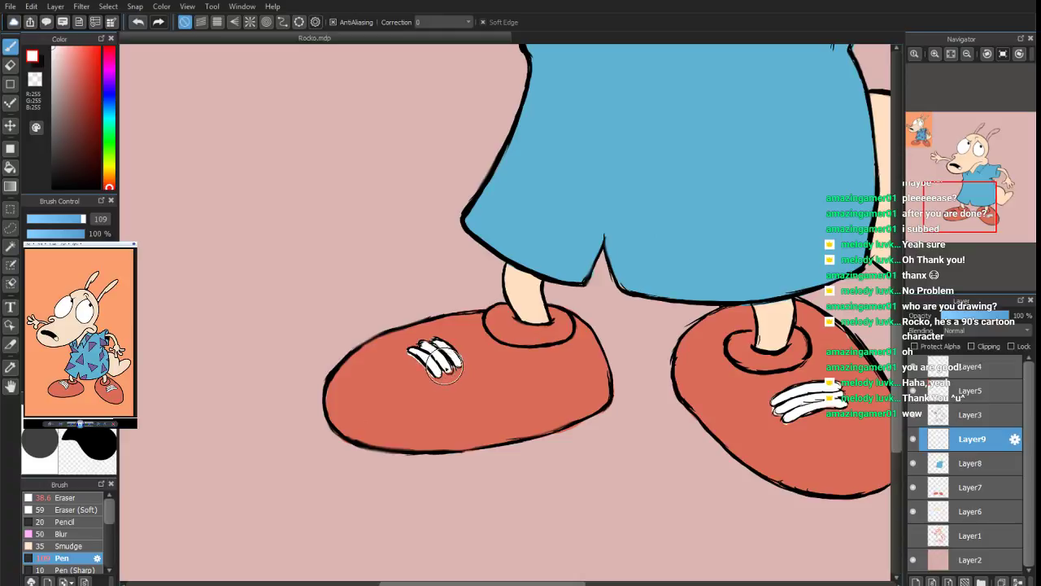
pyautogui.press('e')
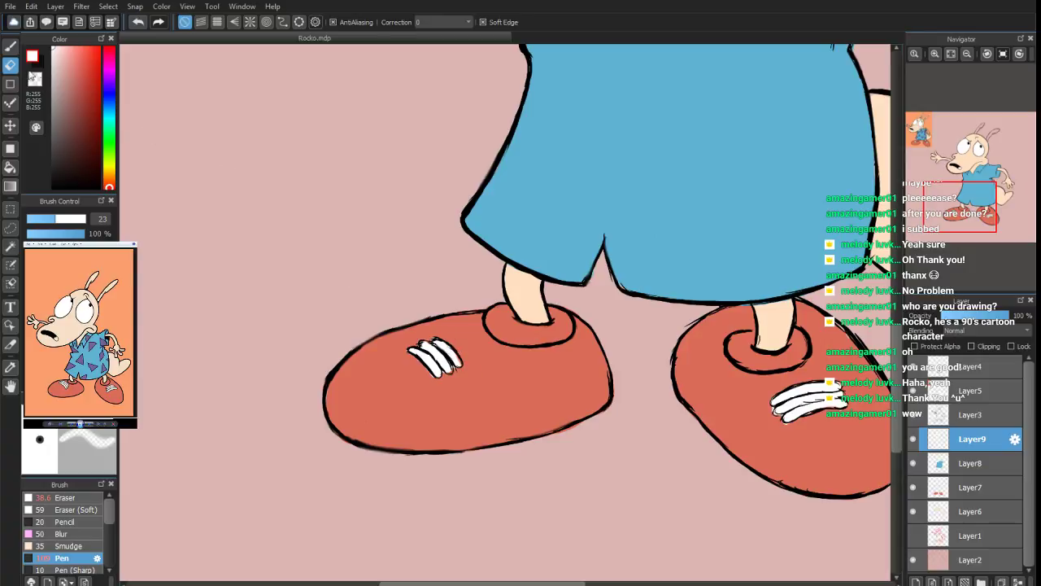
pyautogui.press('b')
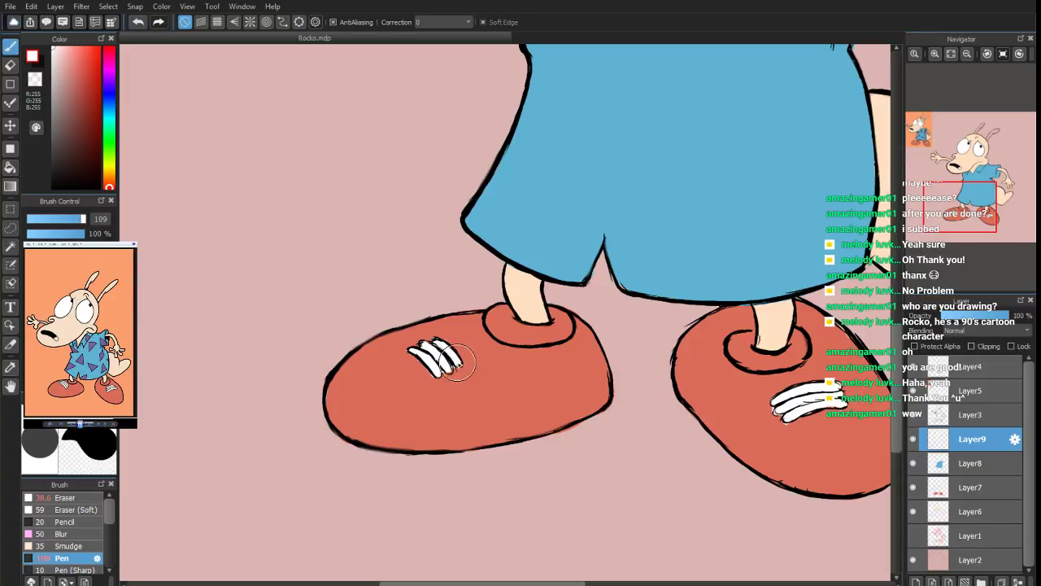
# Sample the peach skin colour from the character's skin and make Layer6 the active layer
pyautogui.moveTo(960, 215)
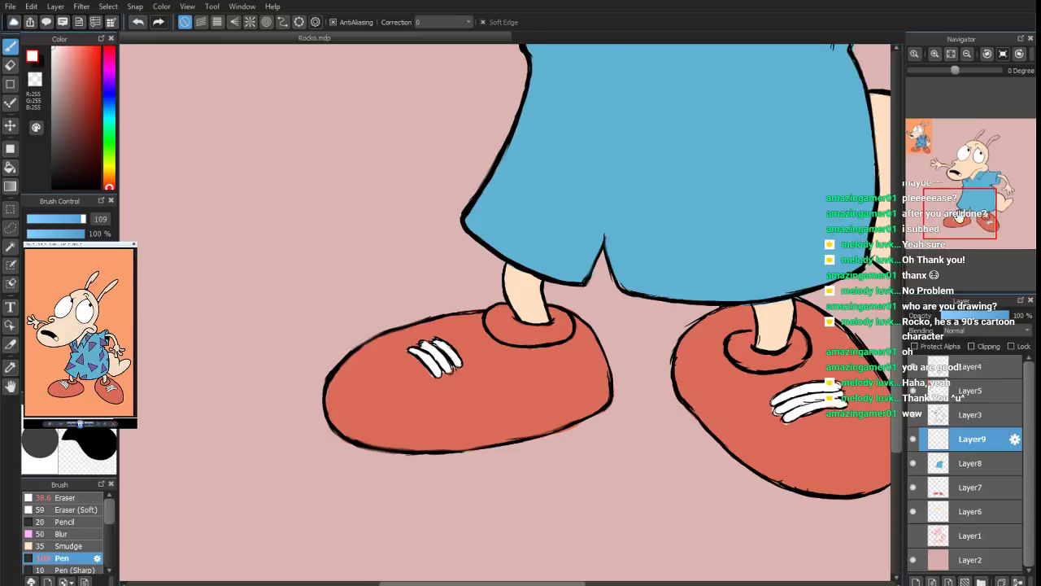
pyautogui.moveTo(960, 215); pyautogui.dragTo(964, 156)
pyautogui.rightClick(630, 213)
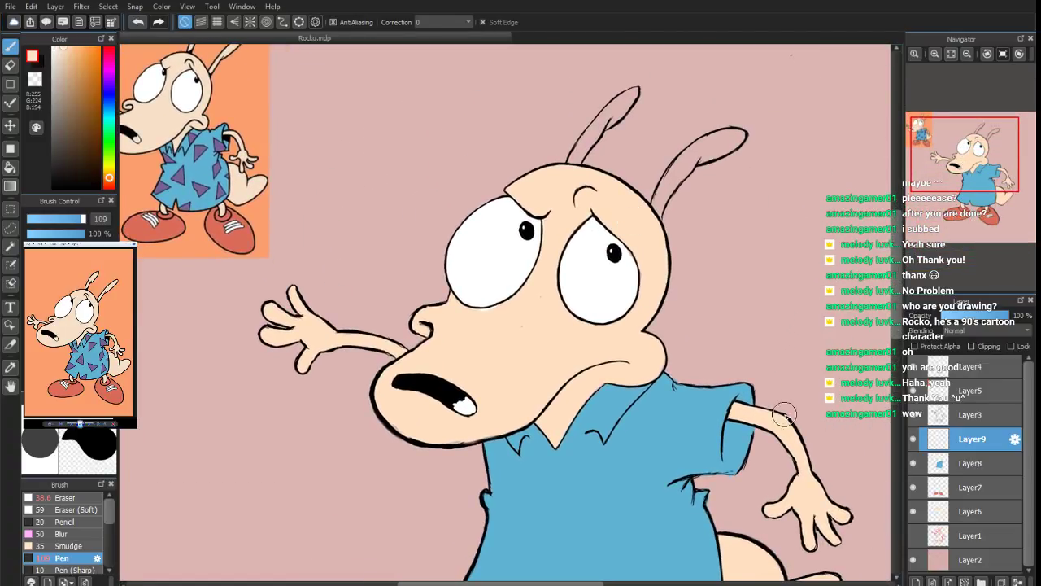
pyautogui.click(944, 521)
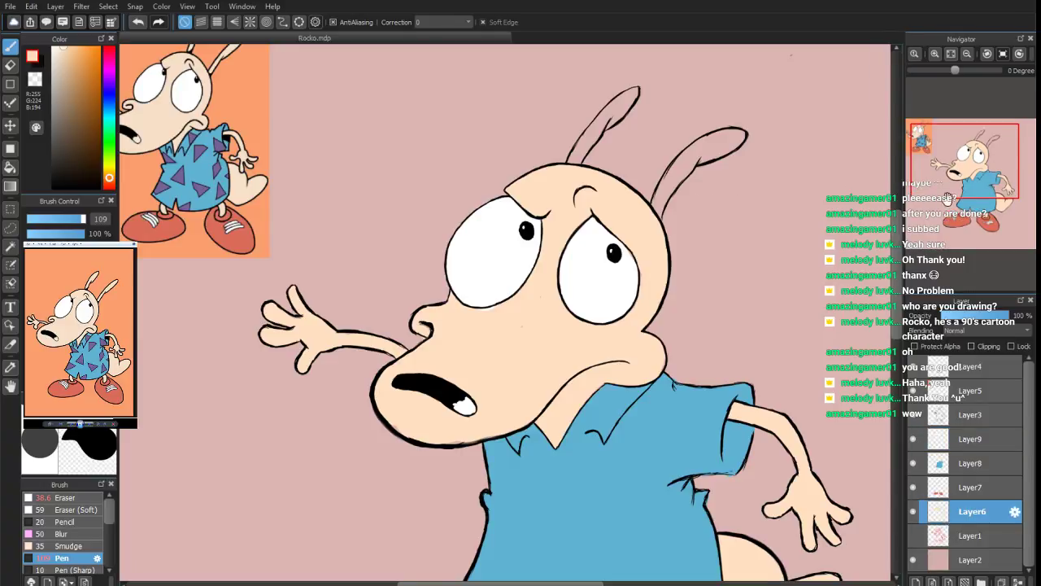
# Paint both ears peach on Layer6 with the Pen at size 109 and erase the overflow with the Eraser at size 23
pyautogui.scroll(3, 976, 163)
pyautogui.moveTo(976, 163); pyautogui.dragTo(972, 146)
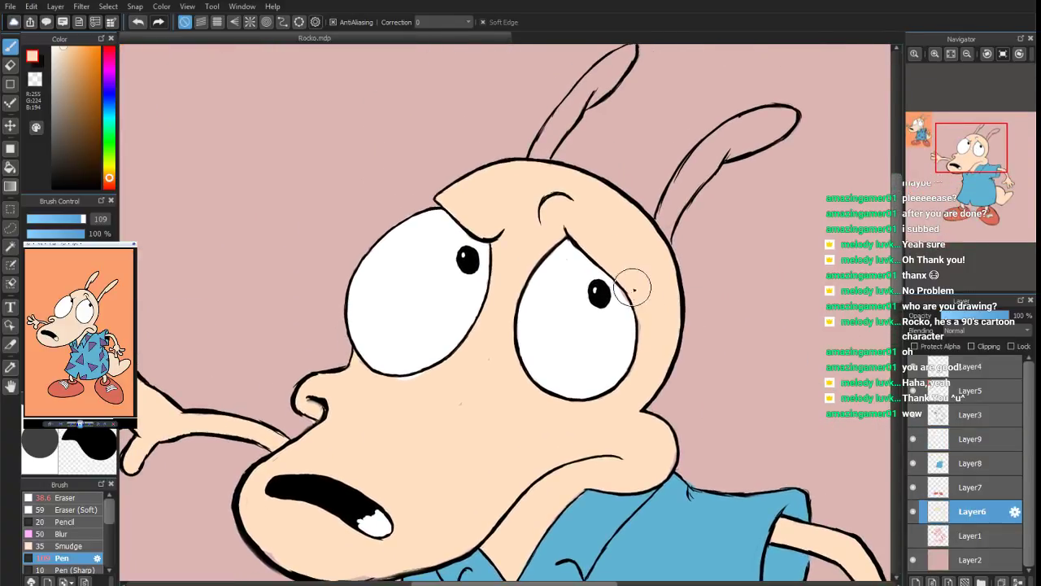
pyautogui.moveTo(675, 177)
pyautogui.mouseDown()
pyautogui.moveTo(665, 242)
pyautogui.moveTo(678, 187)
pyautogui.moveTo(709, 150)
pyautogui.moveTo(690, 181)
pyautogui.moveTo(749, 127)
pyautogui.moveTo(775, 127)
pyautogui.moveTo(742, 148)
pyautogui.moveTo(790, 121)
pyautogui.moveTo(766, 119)
pyautogui.moveTo(794, 114)
pyautogui.moveTo(718, 138)
pyautogui.moveTo(694, 174)
pyautogui.moveTo(698, 145)
pyautogui.moveTo(717, 147)
pyautogui.moveTo(683, 195)
pyautogui.moveTo(686, 172)
pyautogui.mouseUp()
pyautogui.moveTo(529, 134)
pyautogui.mouseDown()
pyautogui.moveTo(539, 158)
pyautogui.moveTo(548, 121)
pyautogui.moveTo(563, 118)
pyautogui.moveTo(547, 138)
pyautogui.moveTo(629, 55)
pyautogui.moveTo(550, 121)
pyautogui.moveTo(600, 65)
pyautogui.mouseUp()
pyautogui.press('e')
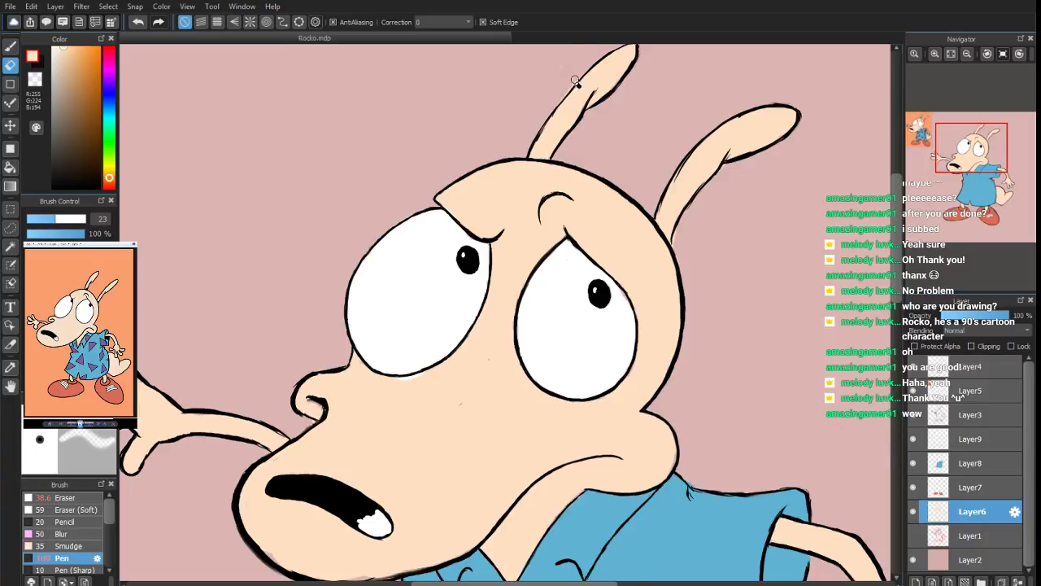
pyautogui.press('b')
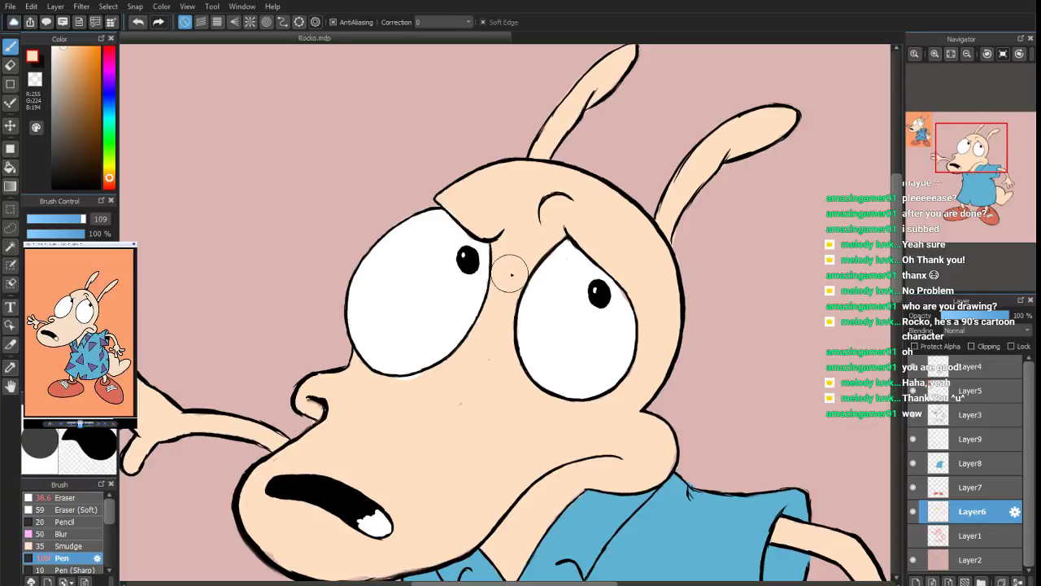
# Select Layer9, sample white from the right eye and touch up the white along that eye's outline with the Pen
pyautogui.click(961, 163)
pyautogui.moveTo(962, 164); pyautogui.dragTo(963, 161)
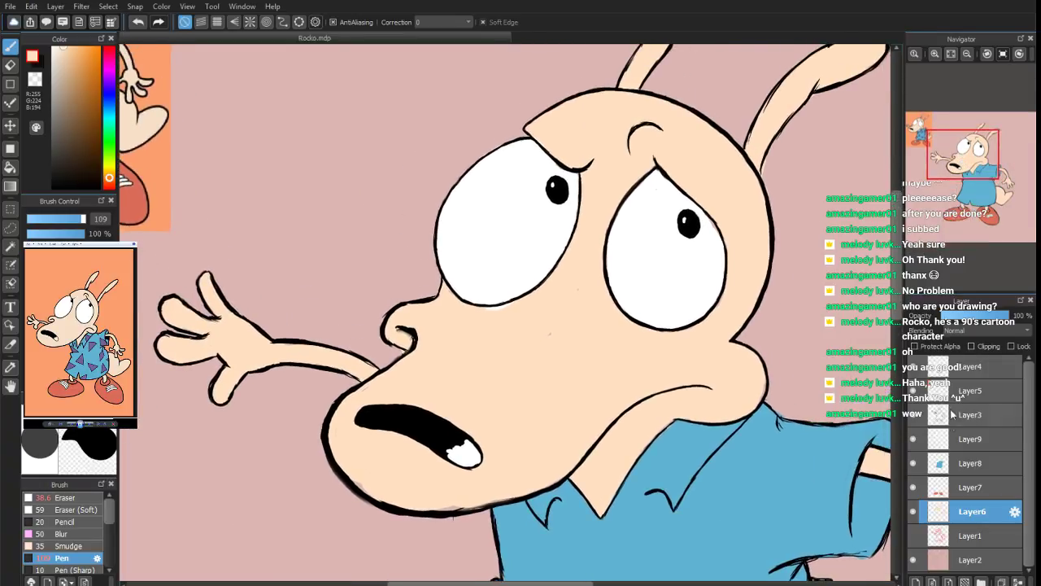
pyautogui.click(949, 439)
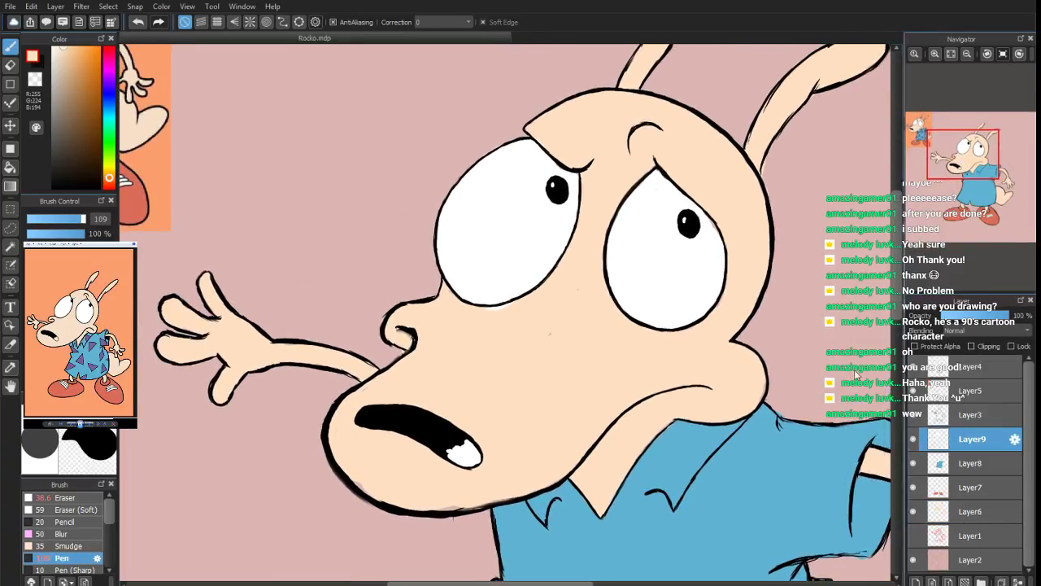
pyautogui.click(10, 67)
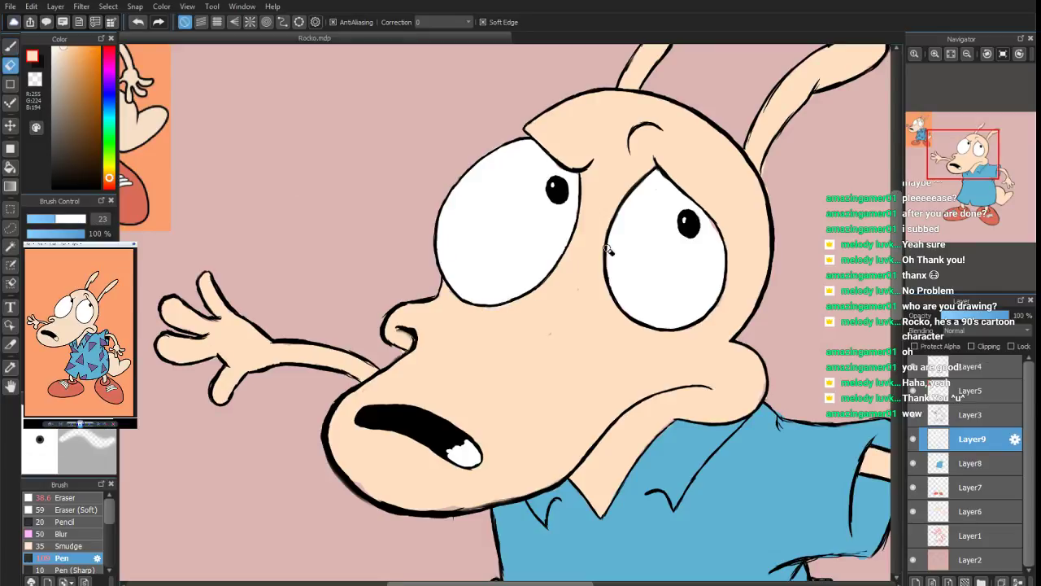
pyautogui.keyDown('alt'); pyautogui.click(688, 282); pyautogui.keyUp('alt')
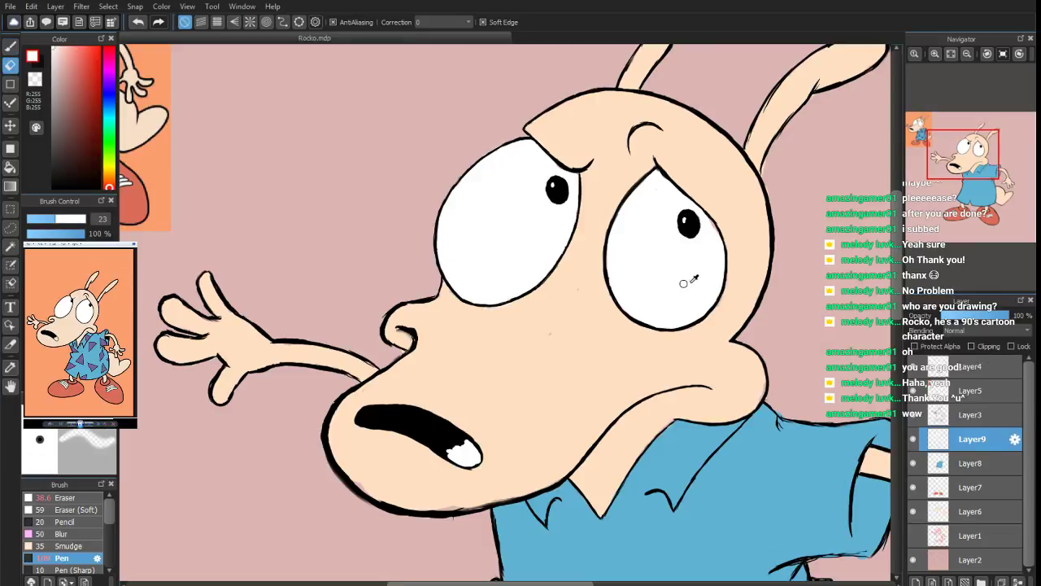
pyautogui.click(16, 48)
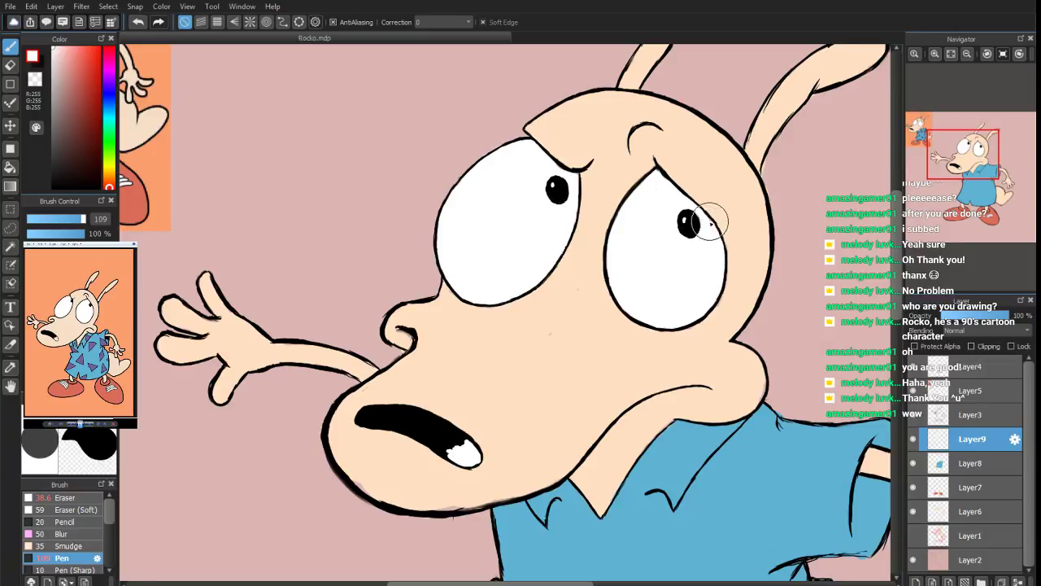
# Sample purple from the reference picture's shirt and paint a triangle on the collar and another on the sleeve on Layer9
pyautogui.scroll(-6, 952, 173)
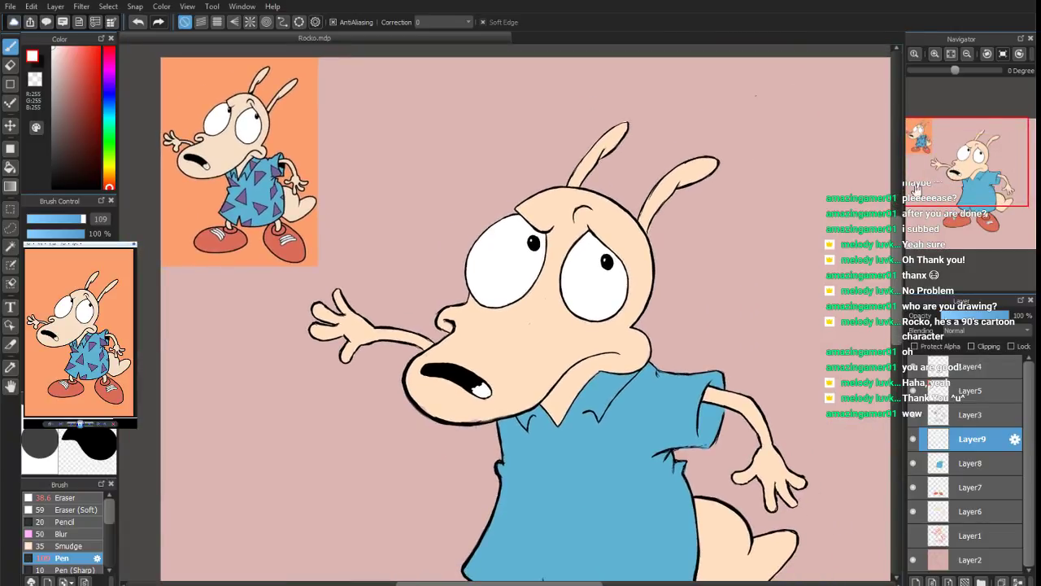
pyautogui.keyDown('alt'); pyautogui.click(257, 177); pyautogui.keyUp('alt')
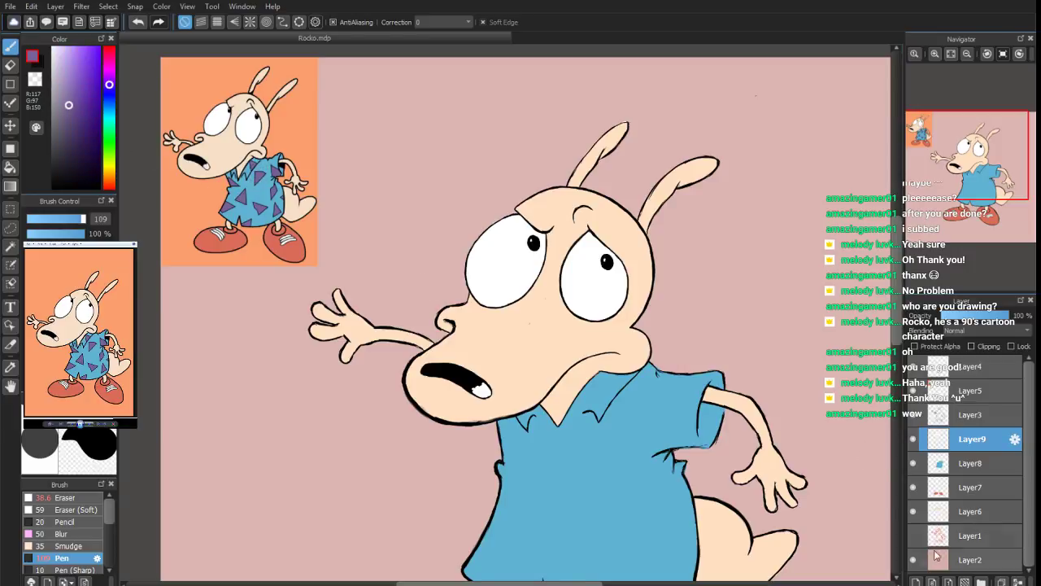
pyautogui.moveTo(967, 200)
pyautogui.moveTo(956, 163); pyautogui.dragTo(953, 172)
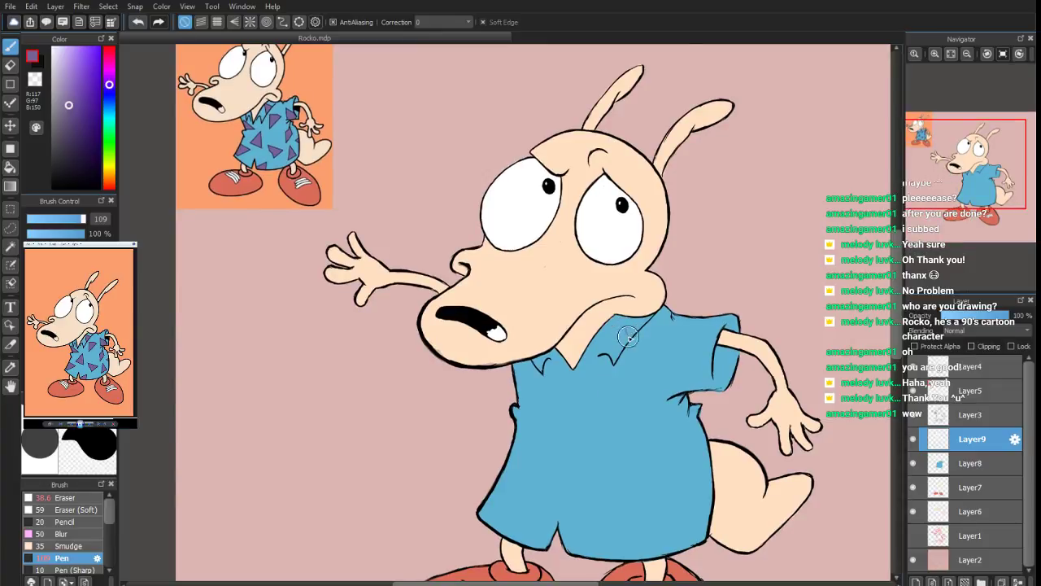
pyautogui.moveTo(625, 328)
pyautogui.mouseDown()
pyautogui.moveTo(639, 327)
pyautogui.moveTo(633, 336)
pyautogui.moveTo(621, 322)
pyautogui.moveTo(627, 343)
pyautogui.mouseUp()
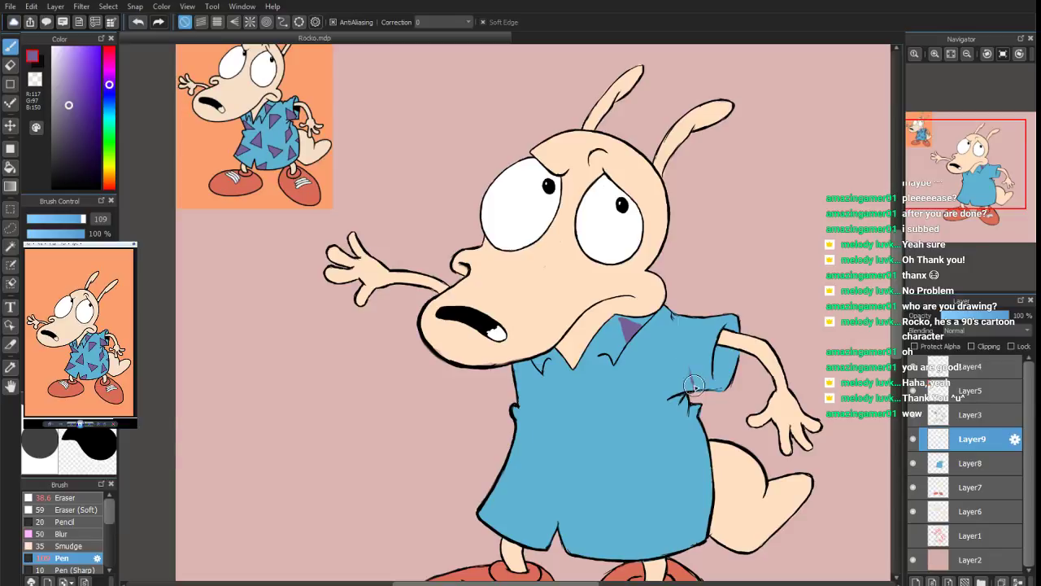
pyautogui.moveTo(690, 367)
pyautogui.mouseDown()
pyautogui.moveTo(695, 383)
pyautogui.moveTo(689, 352)
pyautogui.moveTo(713, 374)
pyautogui.moveTo(702, 387)
pyautogui.moveTo(695, 367)
pyautogui.moveTo(709, 373)
pyautogui.moveTo(714, 392)
pyautogui.mouseUp()
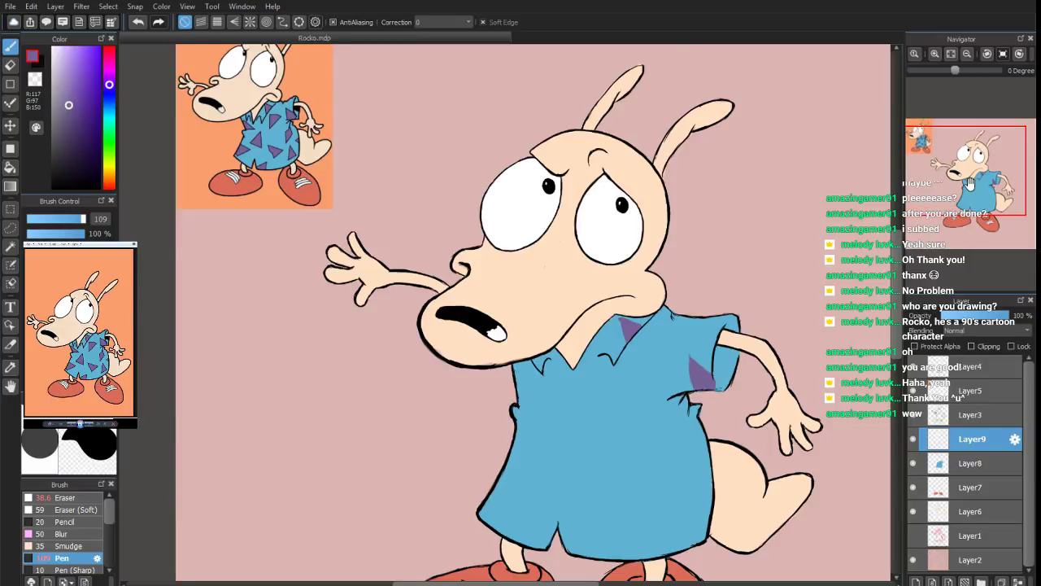
# Paint a purple triangle on the shirt's chest below the collar and straighten its edges with the Eraser at size 23
pyautogui.click(964, 186)
pyautogui.moveTo(963, 185); pyautogui.dragTo(960, 181)
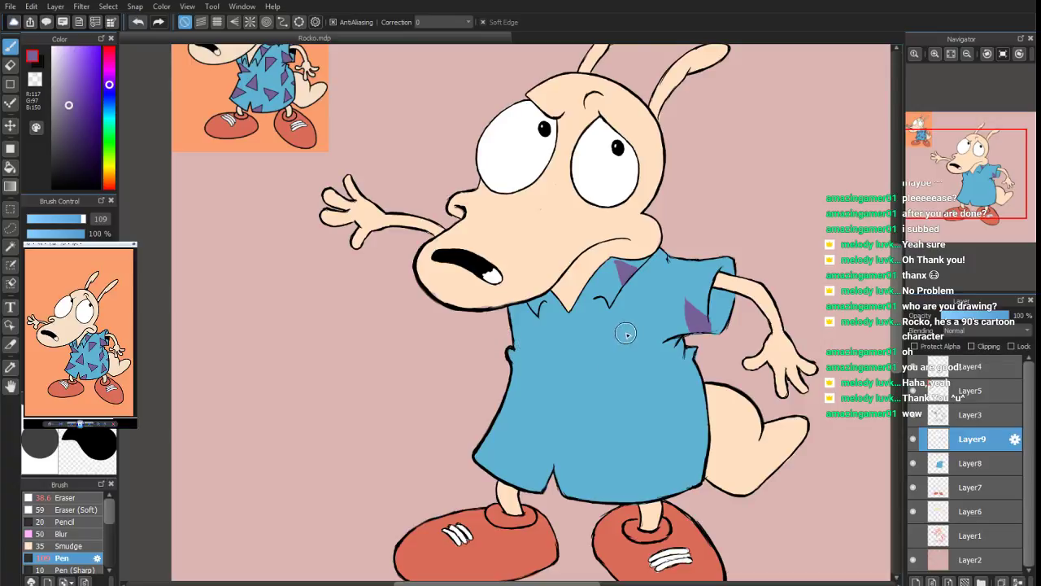
pyautogui.moveTo(626, 333)
pyautogui.mouseDown()
pyautogui.moveTo(623, 350)
pyautogui.moveTo(621, 320)
pyautogui.moveTo(623, 360)
pyautogui.moveTo(635, 342)
pyautogui.moveTo(632, 351)
pyautogui.mouseUp()
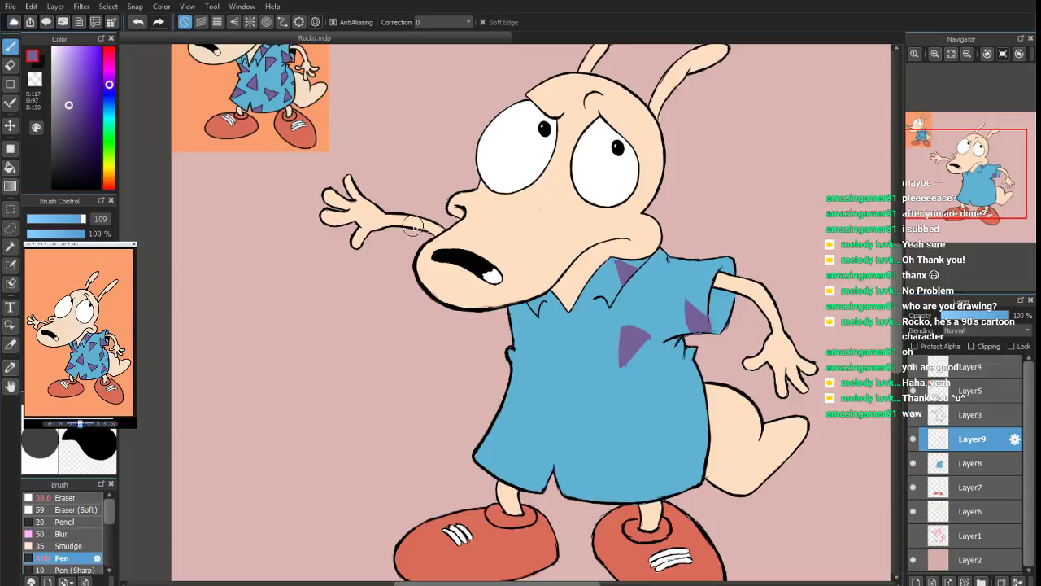
pyautogui.press('e')
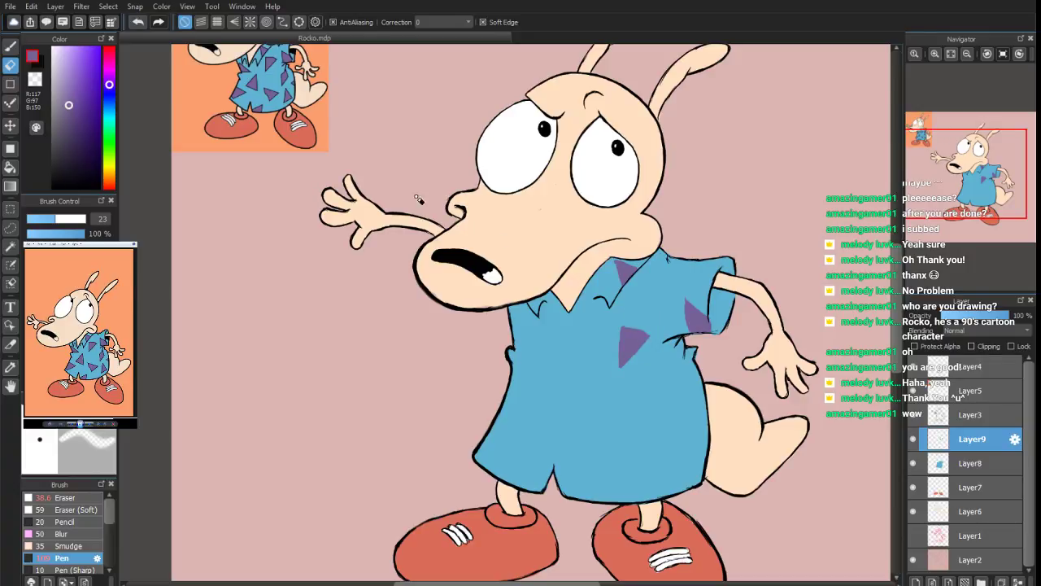
# Paint a purple diamond-like patch below the sleeve and a small triangle at the shirt's right edge with the Pen
pyautogui.click(11, 46)
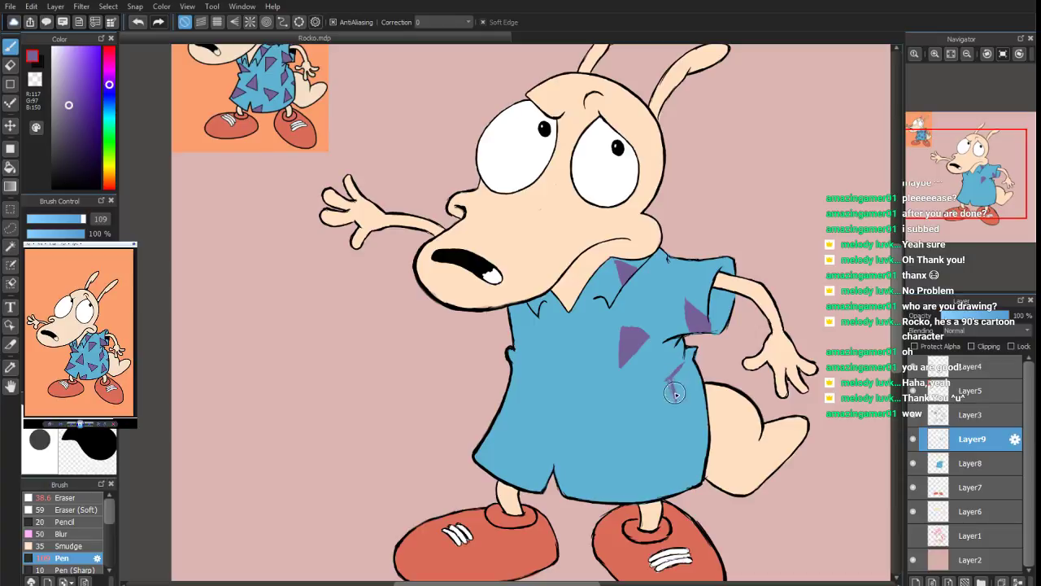
pyautogui.moveTo(673, 403); pyautogui.dragTo(686, 381)
pyautogui.moveTo(685, 376)
pyautogui.mouseDown()
pyautogui.moveTo(672, 413)
pyautogui.moveTo(676, 395)
pyautogui.mouseUp()
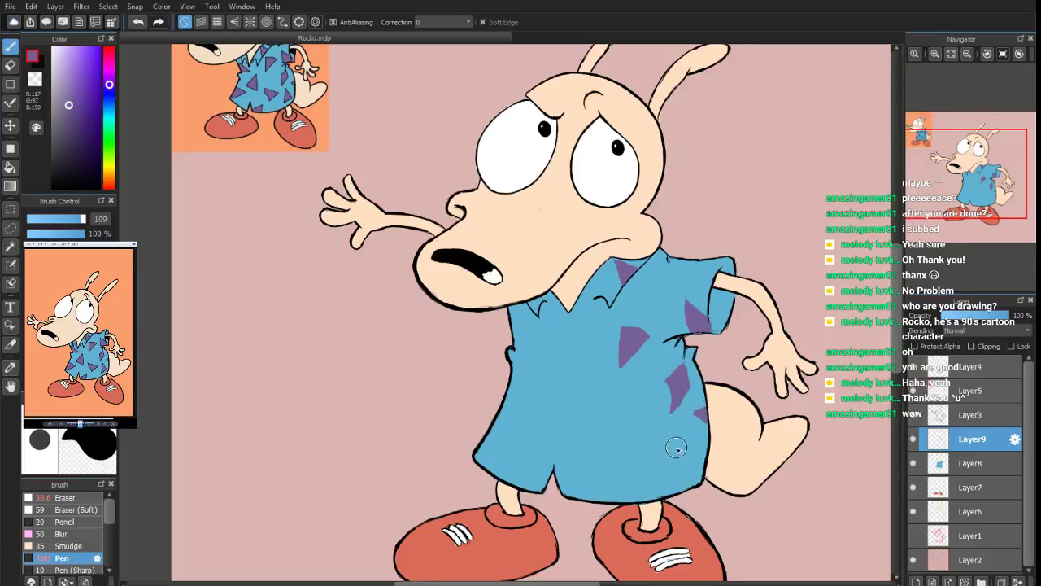
# Paint a purple triangle near the shirt's lower right hem, filling in its inside with the Pen at size 24
pyautogui.moveTo(677, 440); pyautogui.dragTo(681, 473)
pyautogui.moveTo(679, 436); pyautogui.dragTo(691, 452)
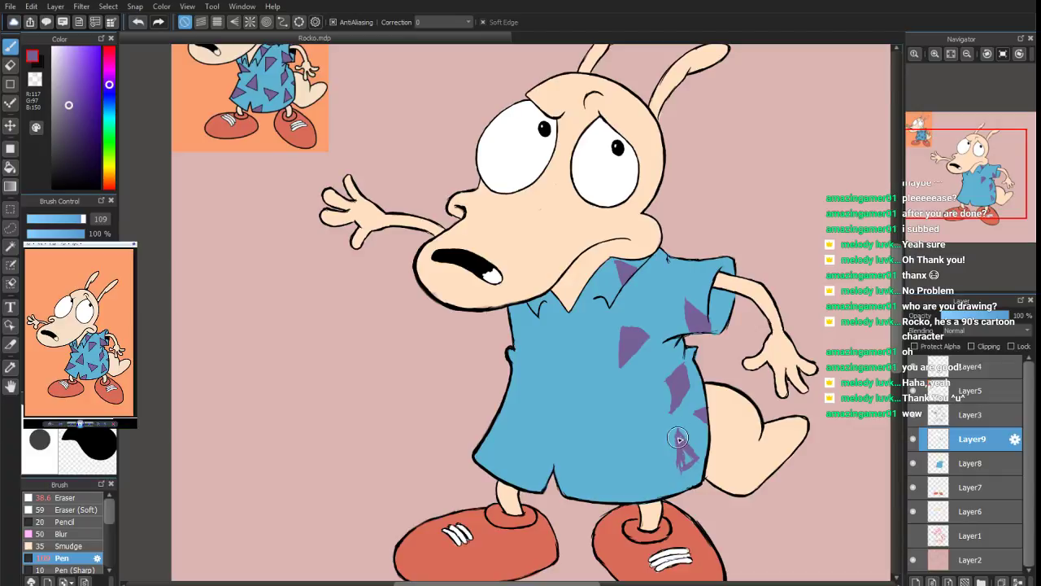
pyautogui.moveTo(73, 222); pyautogui.dragTo(55, 222)
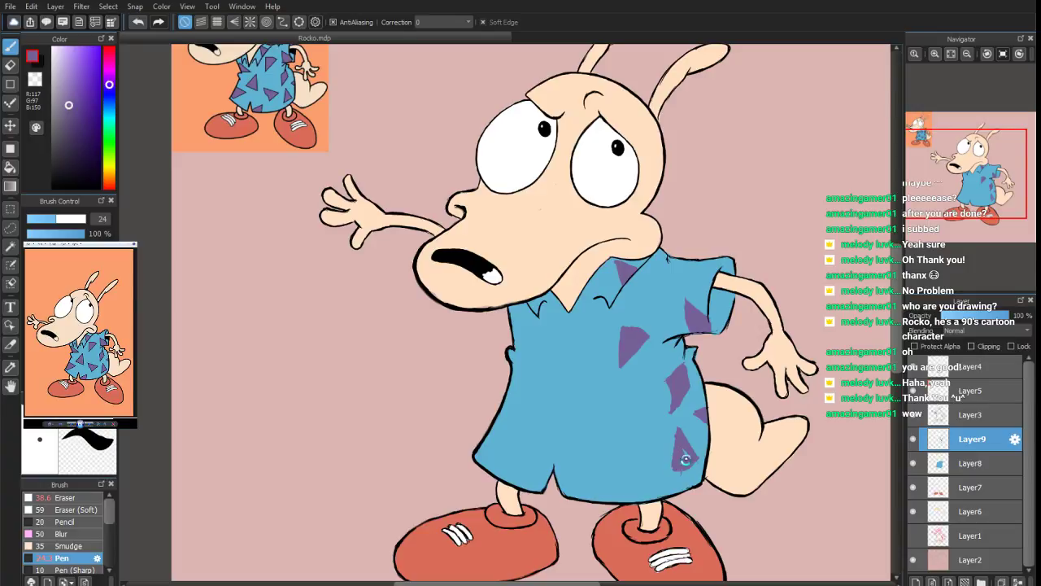
# With the Pen at size 38, paint a purple triangle at the hem beside the slit and another above it
pyautogui.click(65, 221)
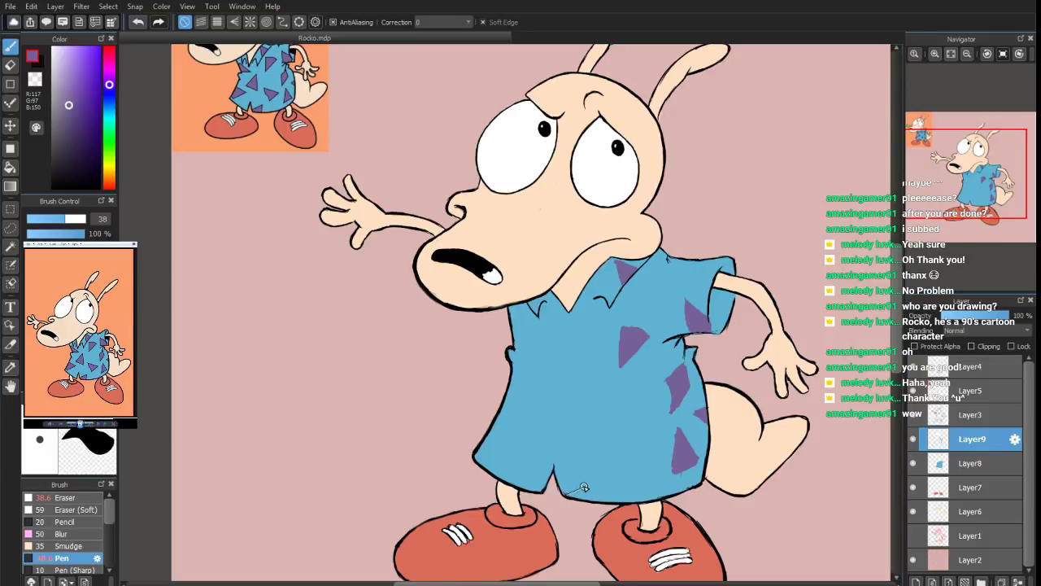
pyautogui.moveTo(584, 486); pyautogui.dragTo(584, 483)
pyautogui.moveTo(619, 436); pyautogui.dragTo(629, 441)
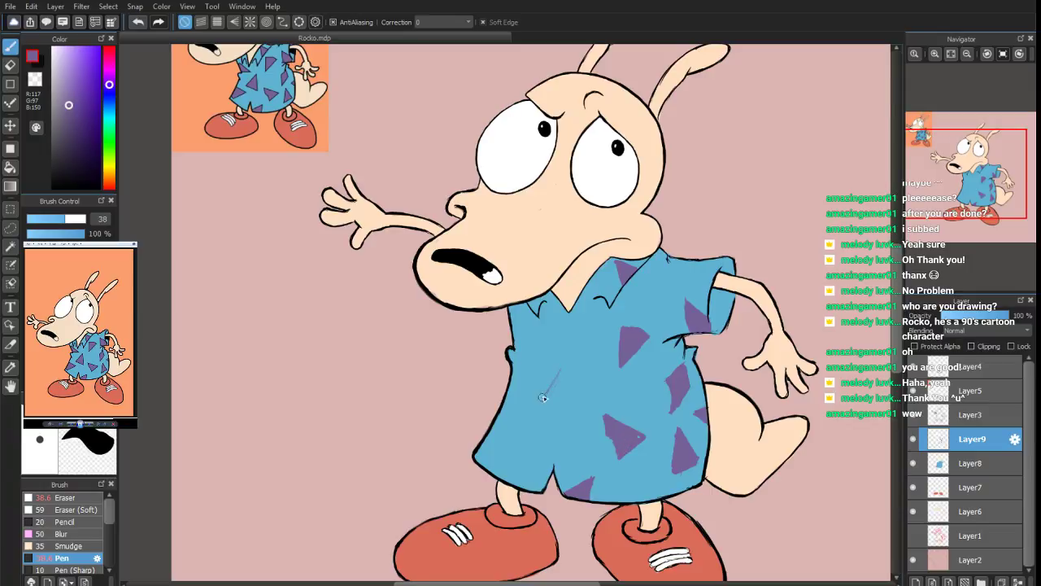
# Paint a purple triangle on the left of the belly with the Pen at size 69 and trim its edges with the Eraser at size 40
pyautogui.moveTo(543, 397); pyautogui.dragTo(553, 374)
pyautogui.click(76, 219)
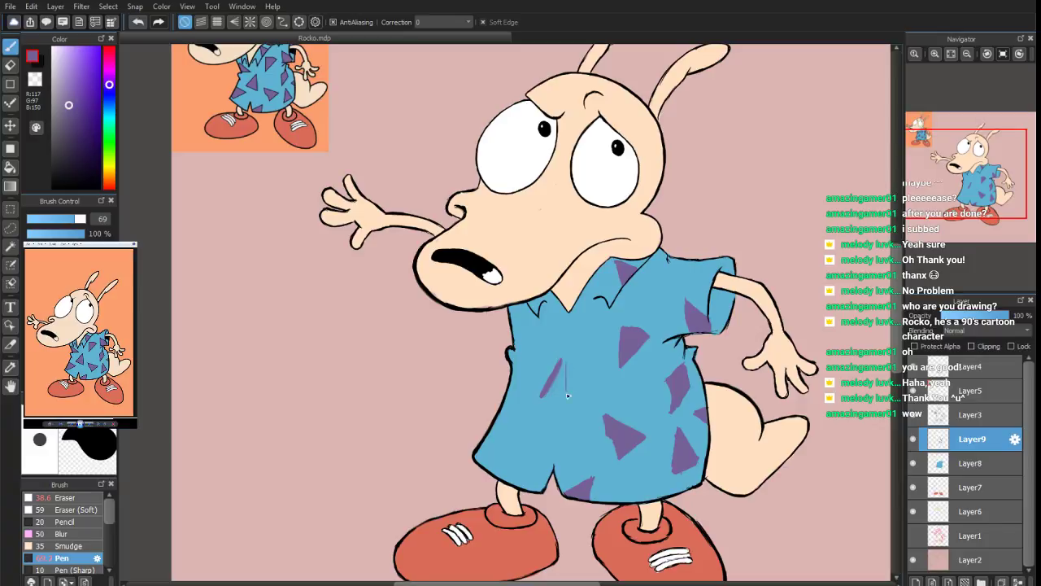
pyautogui.moveTo(563, 360)
pyautogui.mouseDown()
pyautogui.moveTo(566, 398)
pyautogui.moveTo(563, 381)
pyautogui.moveTo(555, 395)
pyautogui.moveTo(565, 359)
pyautogui.moveTo(545, 390)
pyautogui.mouseUp()
pyautogui.moveTo(549, 388)
pyautogui.mouseDown()
pyautogui.moveTo(563, 397)
pyautogui.moveTo(540, 396)
pyautogui.moveTo(571, 405)
pyautogui.moveTo(566, 368)
pyautogui.moveTo(568, 393)
pyautogui.moveTo(557, 383)
pyautogui.moveTo(550, 395)
pyautogui.moveTo(560, 391)
pyautogui.mouseUp()
pyautogui.press('e')
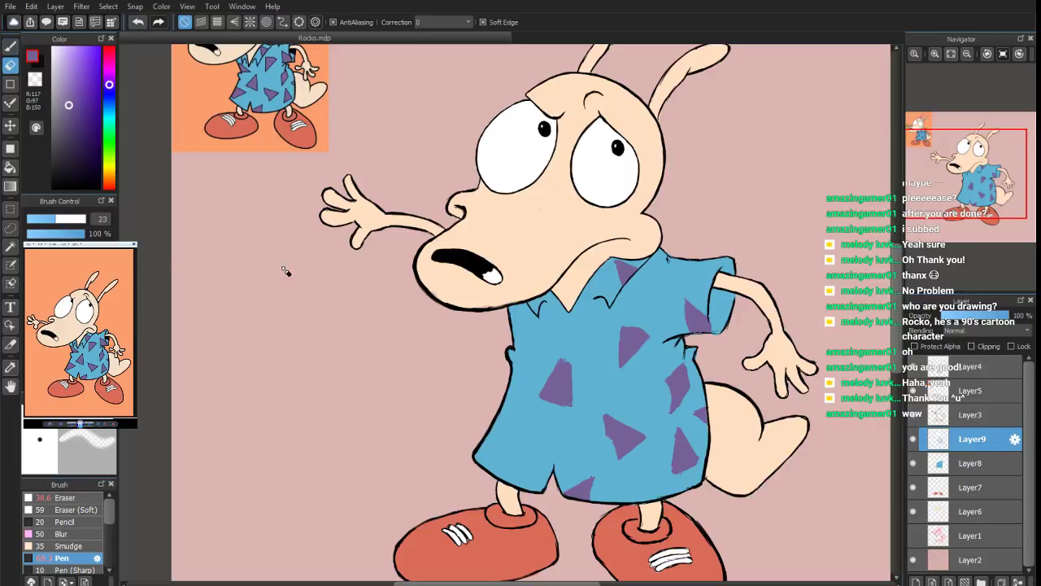
pyautogui.click(66, 220)
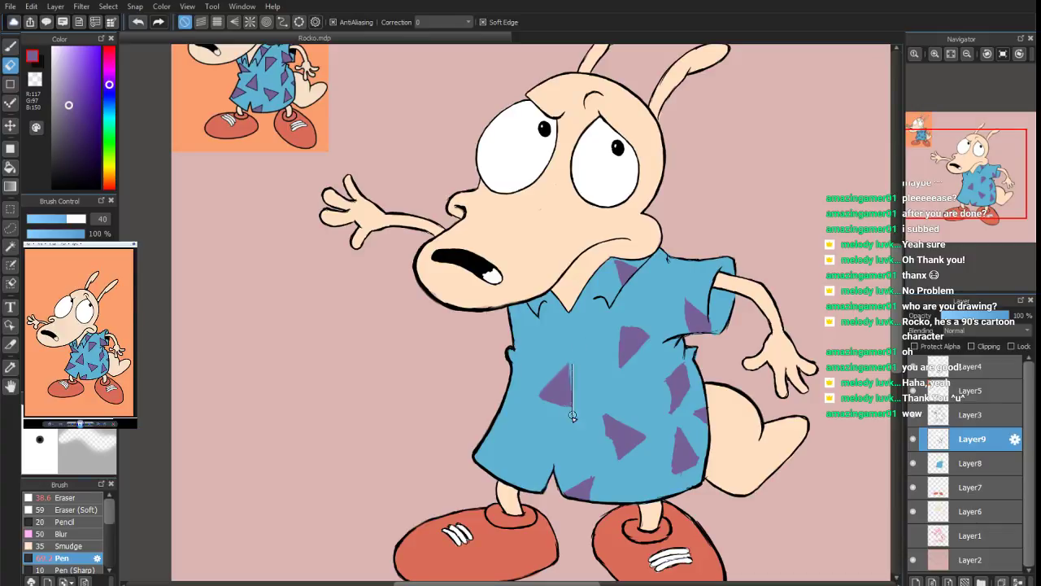
# Paint purple triangles below the left collar and at the shirt's lower left edge, trimming their edges with the Eraser at size 40
pyautogui.click(13, 50)
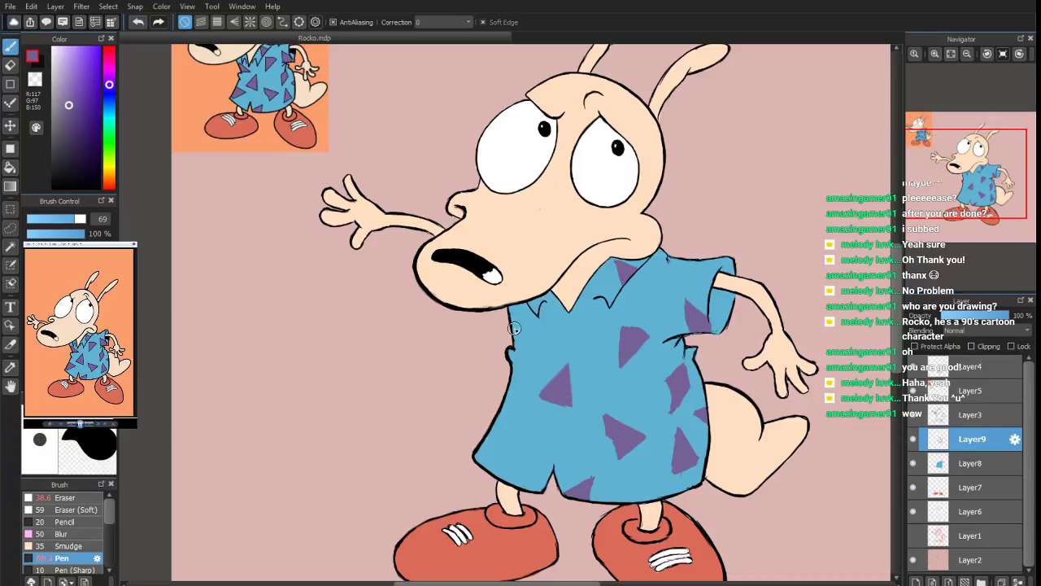
pyautogui.moveTo(517, 326)
pyautogui.mouseDown()
pyautogui.moveTo(513, 337)
pyautogui.moveTo(535, 334)
pyautogui.moveTo(519, 321)
pyautogui.moveTo(545, 347)
pyautogui.moveTo(519, 343)
pyautogui.moveTo(539, 340)
pyautogui.moveTo(518, 329)
pyautogui.moveTo(518, 342)
pyautogui.moveTo(525, 332)
pyautogui.moveTo(550, 340)
pyautogui.moveTo(525, 342)
pyautogui.moveTo(550, 341)
pyautogui.mouseUp()
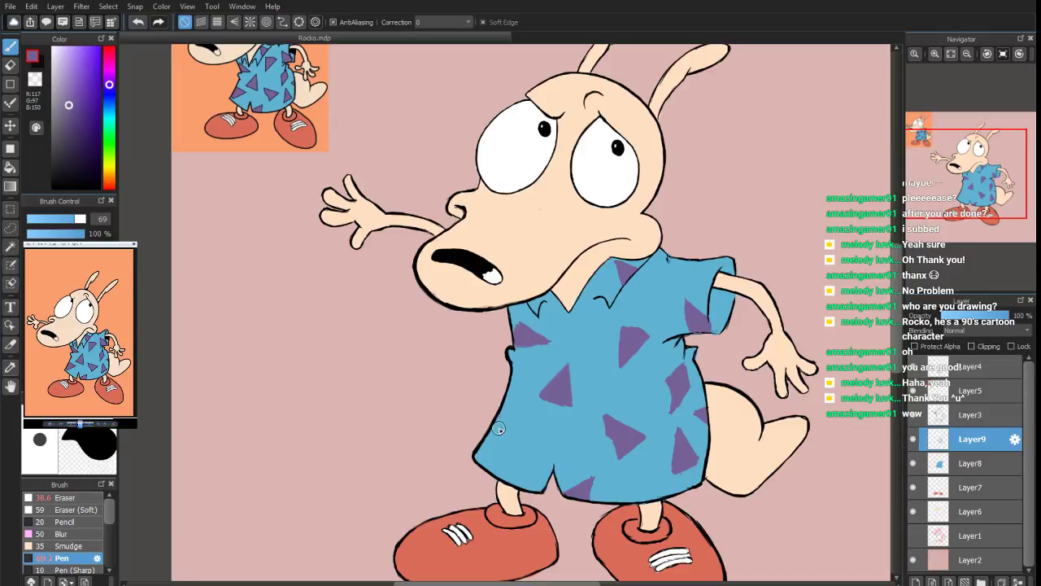
pyautogui.moveTo(498, 418)
pyautogui.mouseDown()
pyautogui.moveTo(527, 427)
pyautogui.moveTo(497, 416)
pyautogui.moveTo(532, 427)
pyautogui.moveTo(504, 417)
pyautogui.moveTo(488, 442)
pyautogui.moveTo(520, 429)
pyautogui.moveTo(488, 442)
pyautogui.moveTo(518, 424)
pyautogui.mouseUp()
pyautogui.click(11, 66)
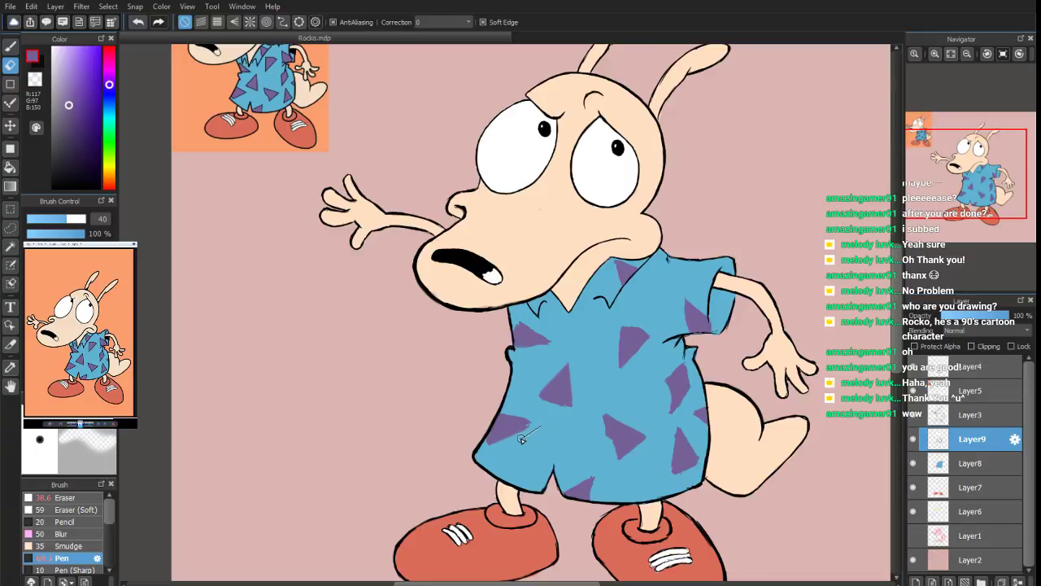
pyautogui.press('b')
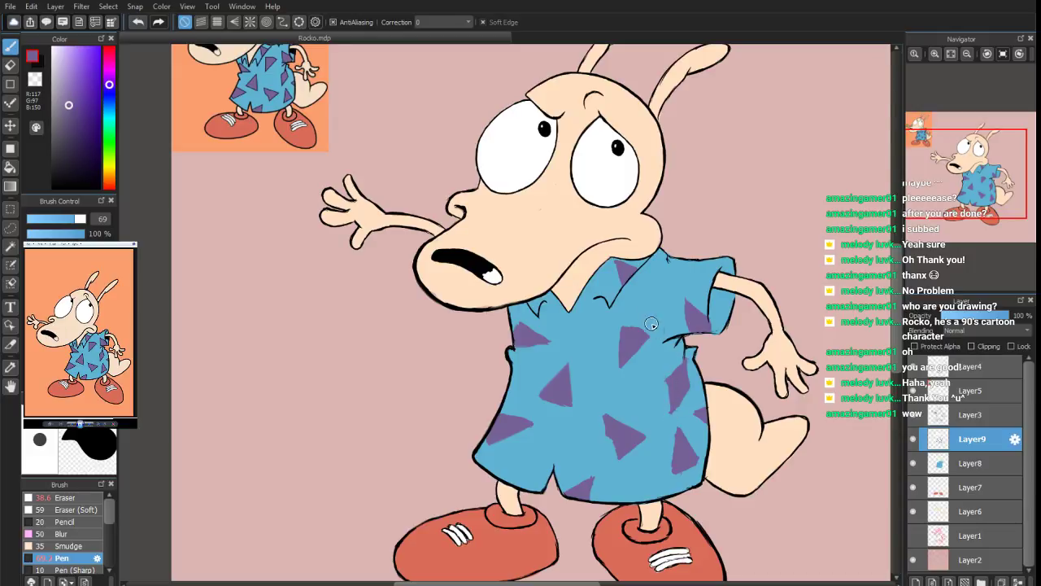
# Sample black from the open mouth and add a new layer directly above Layer3
pyautogui.moveTo(956, 177)
pyautogui.mouseDown()
pyautogui.moveTo(954, 165)
pyautogui.moveTo(958, 174)
pyautogui.mouseUp()
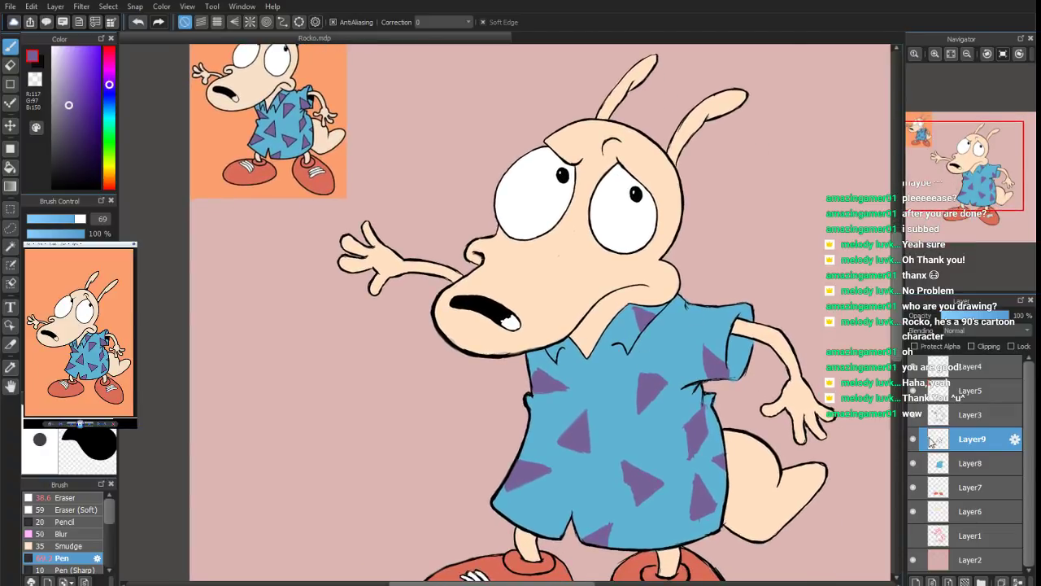
pyautogui.click(948, 417)
pyautogui.keyDown('alt'); pyautogui.click(482, 301); pyautogui.keyUp('alt')
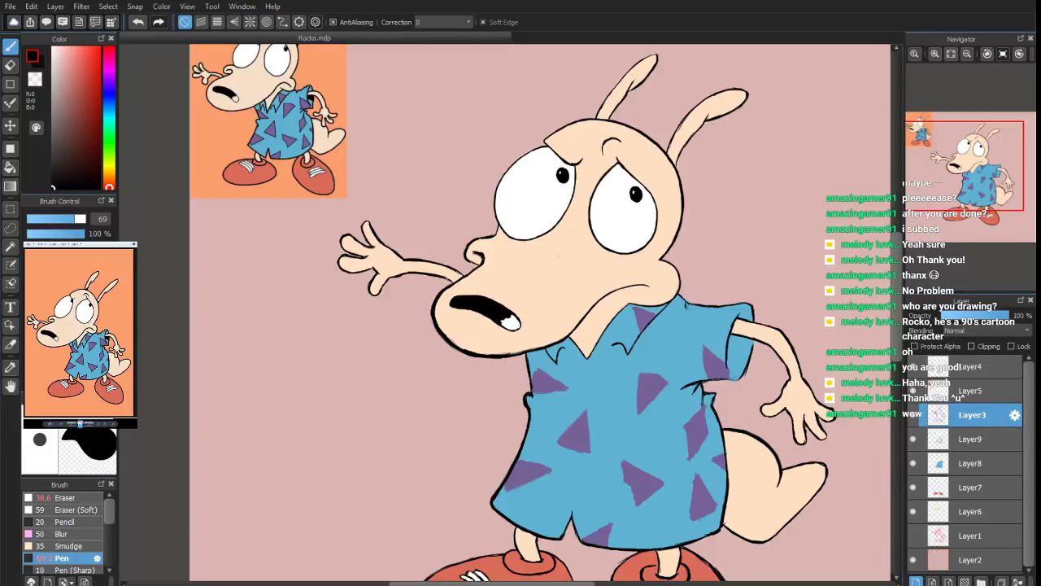
pyautogui.click(917, 581)
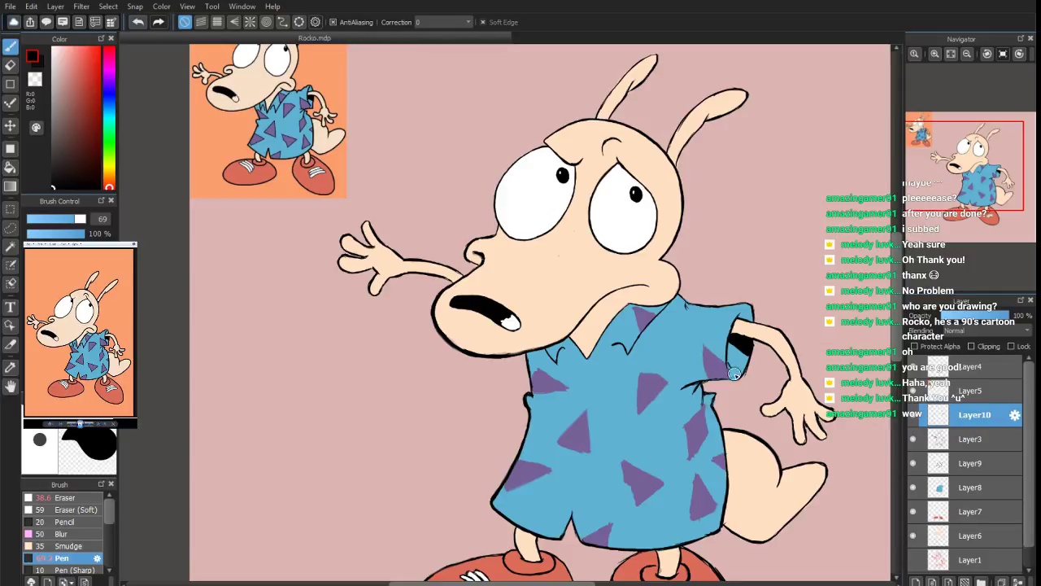
# Create a folder at the top of the layer stack and move Layer4 into it
pyautogui.scroll(-2, 970, 175)
pyautogui.scroll(-1, 970, 175)
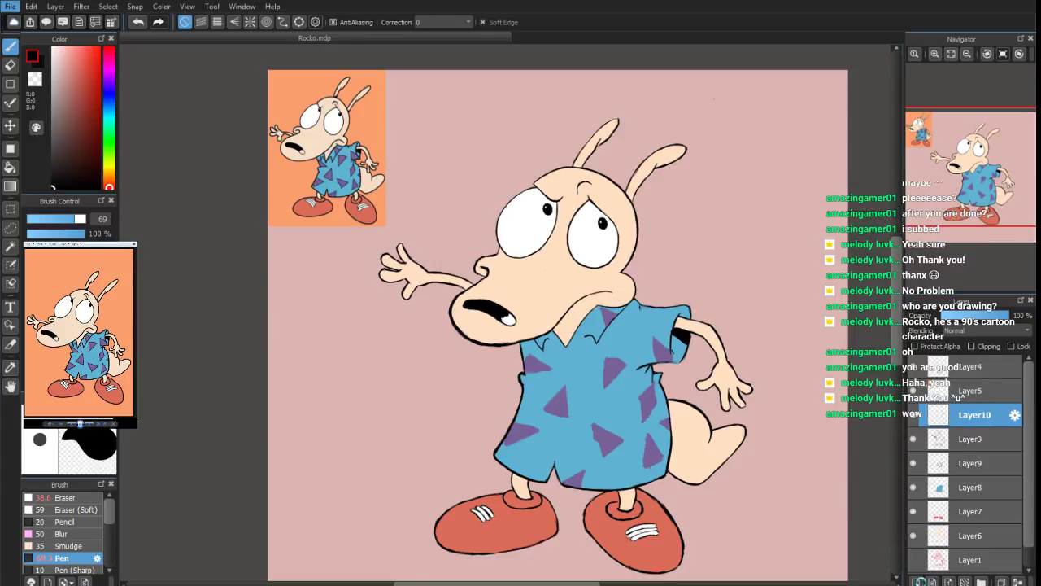
pyautogui.click(942, 375)
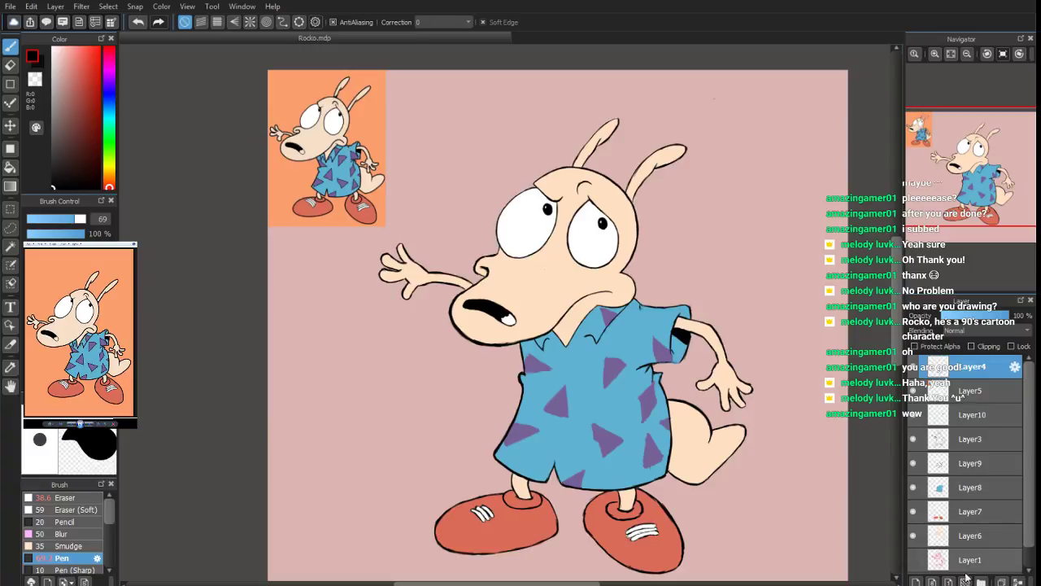
pyautogui.click(980, 581)
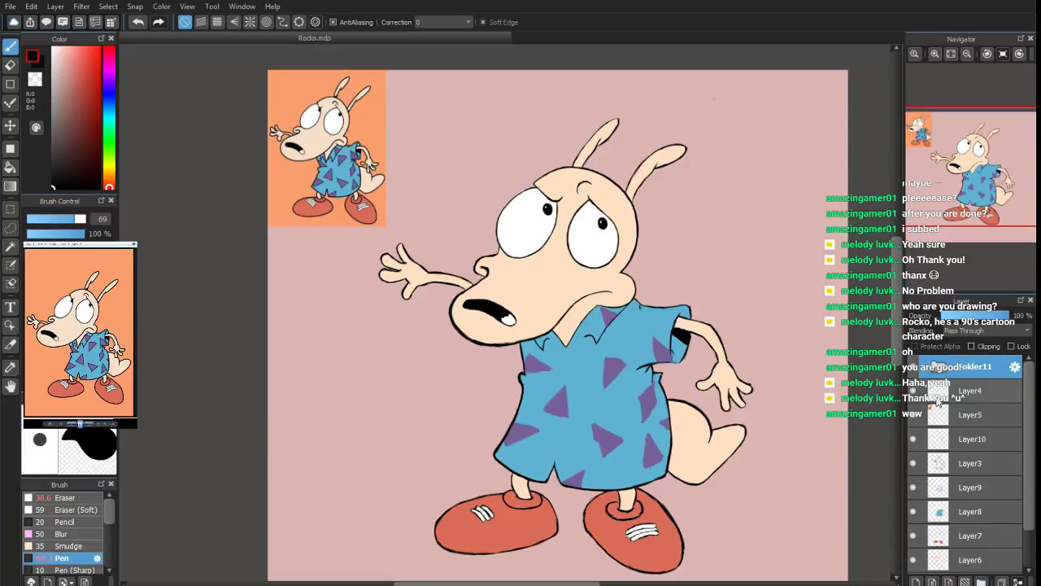
pyautogui.moveTo(957, 401); pyautogui.dragTo(957, 379)
pyautogui.click(955, 417)
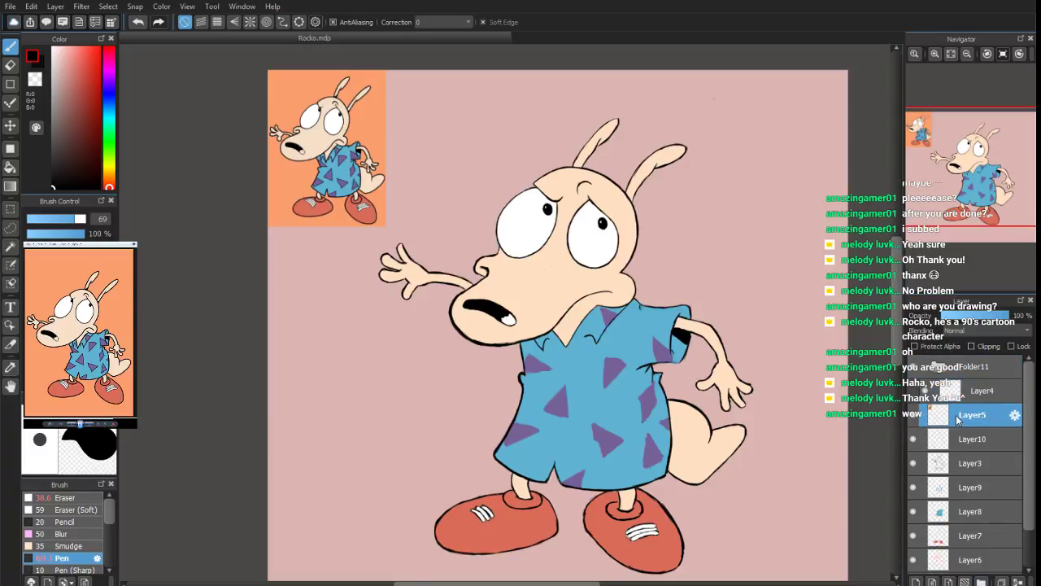
# Move Layer6, Layer7, Layer8, Layer9, Layer3, Layer10 and Layer5 into Folder11, each placed above the previous one
pyautogui.scroll(-2, 1024, 485)
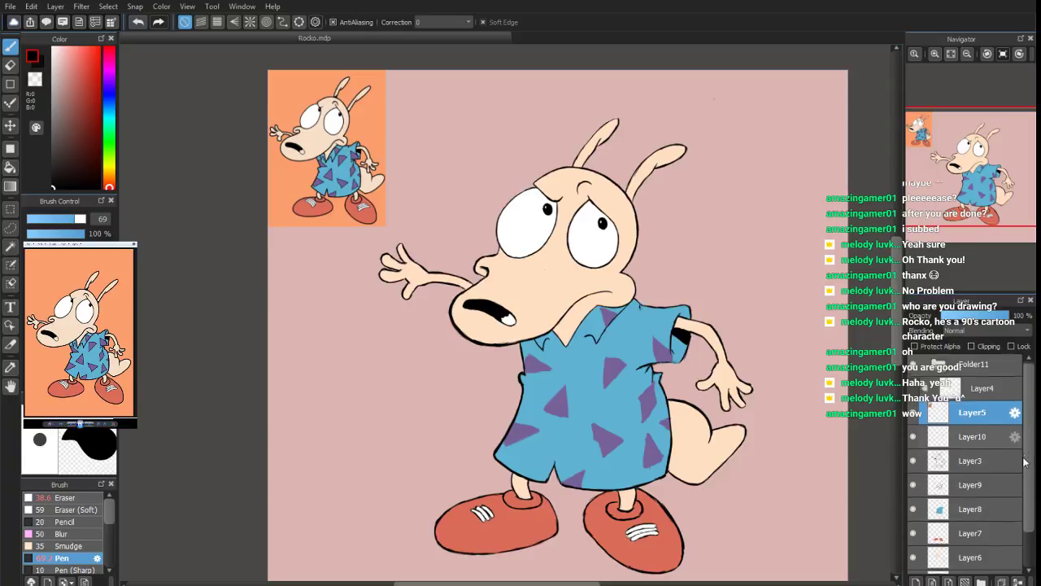
pyautogui.moveTo(956, 524); pyautogui.dragTo(994, 375)
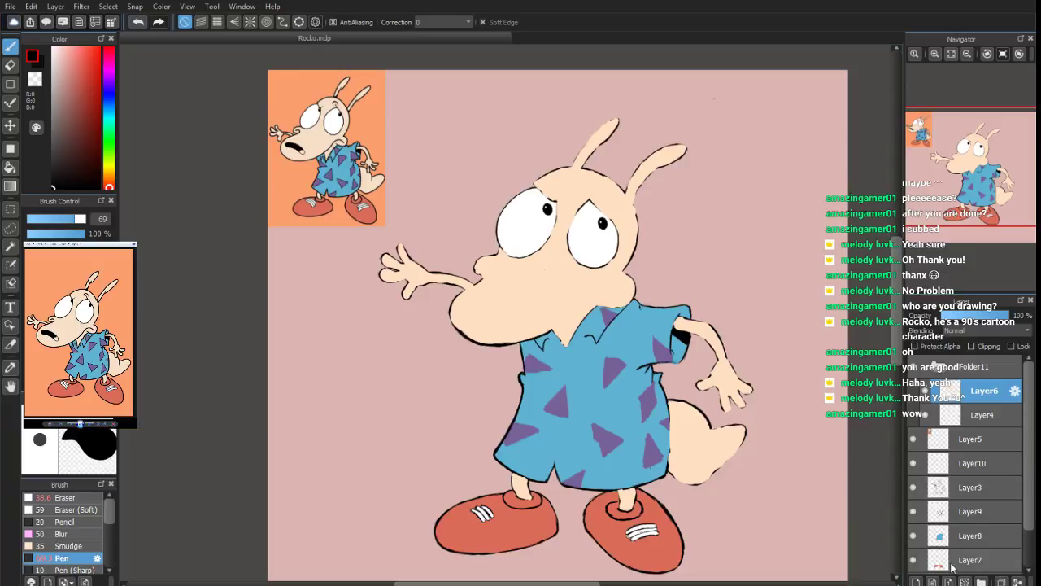
pyautogui.moveTo(953, 562); pyautogui.dragTo(962, 397)
pyautogui.moveTo(960, 560); pyautogui.dragTo(960, 385)
pyautogui.moveTo(957, 559); pyautogui.dragTo(960, 384)
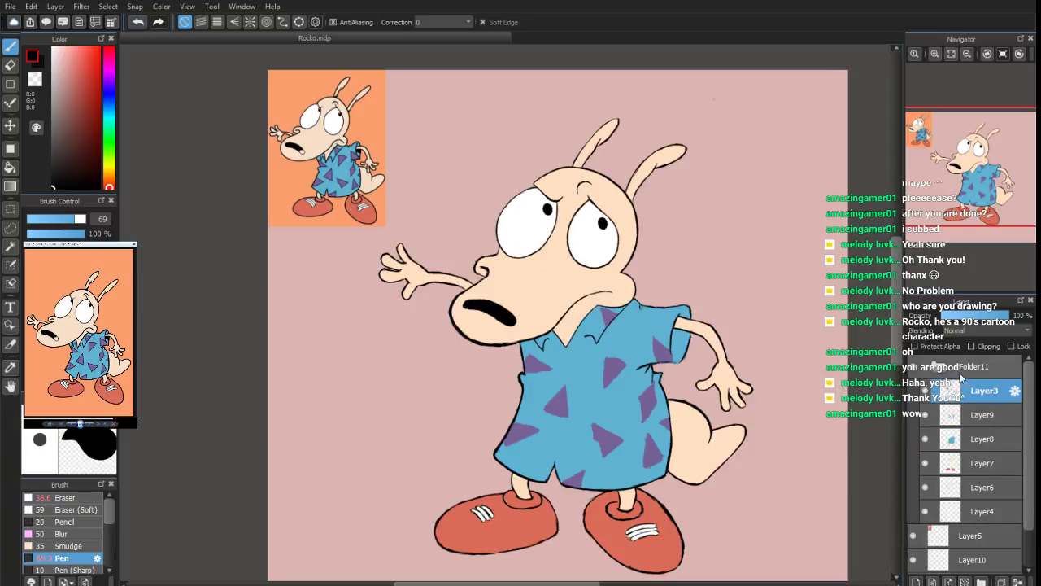
pyautogui.moveTo(957, 559); pyautogui.dragTo(960, 384)
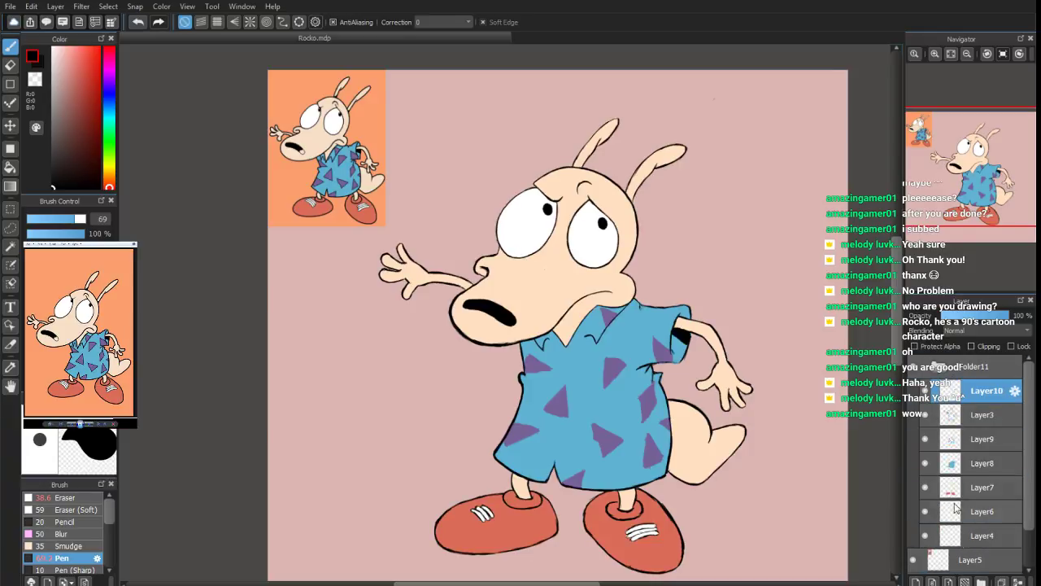
pyautogui.click(960, 560)
pyautogui.moveTo(960, 560); pyautogui.dragTo(961, 385)
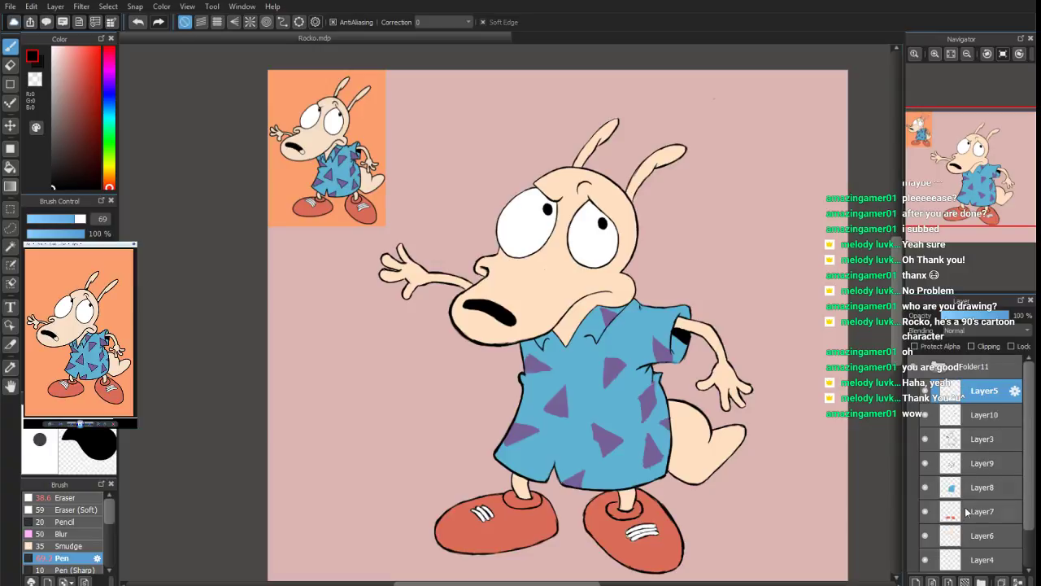
# Move the sketch layer, Layer1, into the bottom of Folder11 and collapse the folder
pyautogui.scroll(-2, 1027, 395)
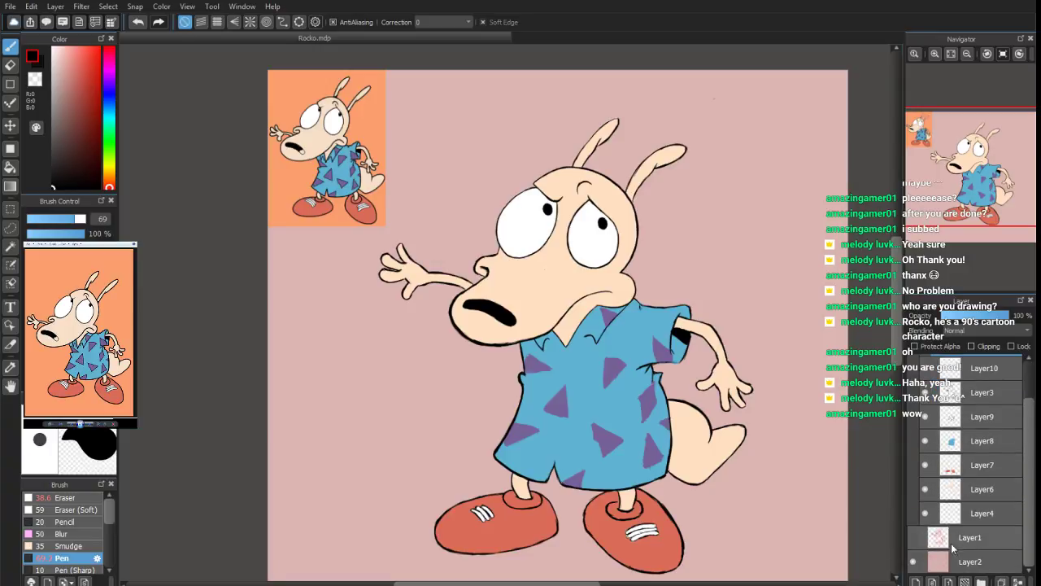
pyautogui.moveTo(952, 548)
pyautogui.mouseDown()
pyautogui.moveTo(950, 430)
pyautogui.moveTo(952, 553)
pyautogui.mouseUp()
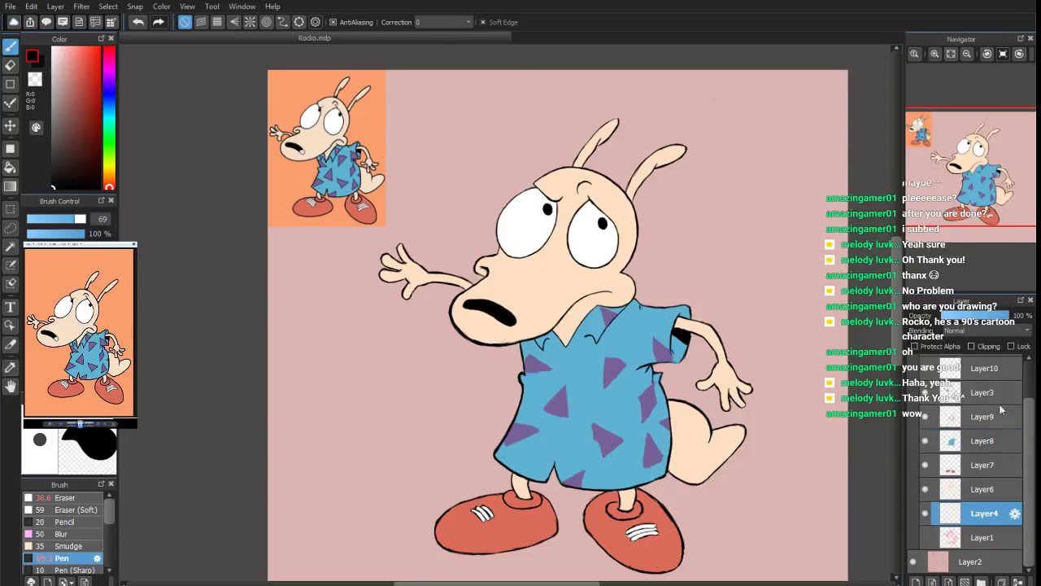
pyautogui.scroll(2, 1027, 419)
pyautogui.click(938, 366)
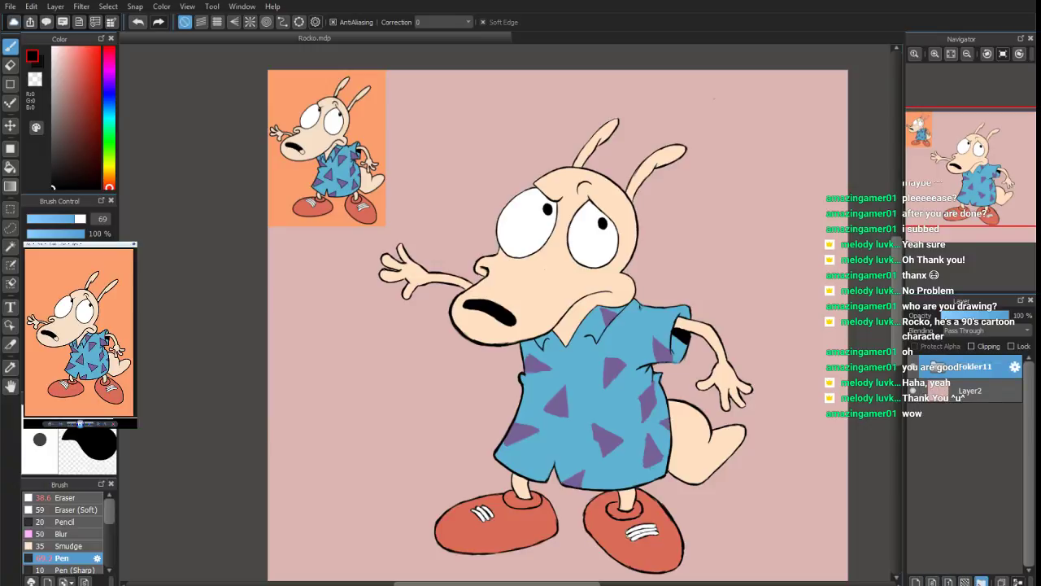
# Add a second folder directly above Layer2, put two new layers inside it, and hide Folder11
pyautogui.click(981, 581)
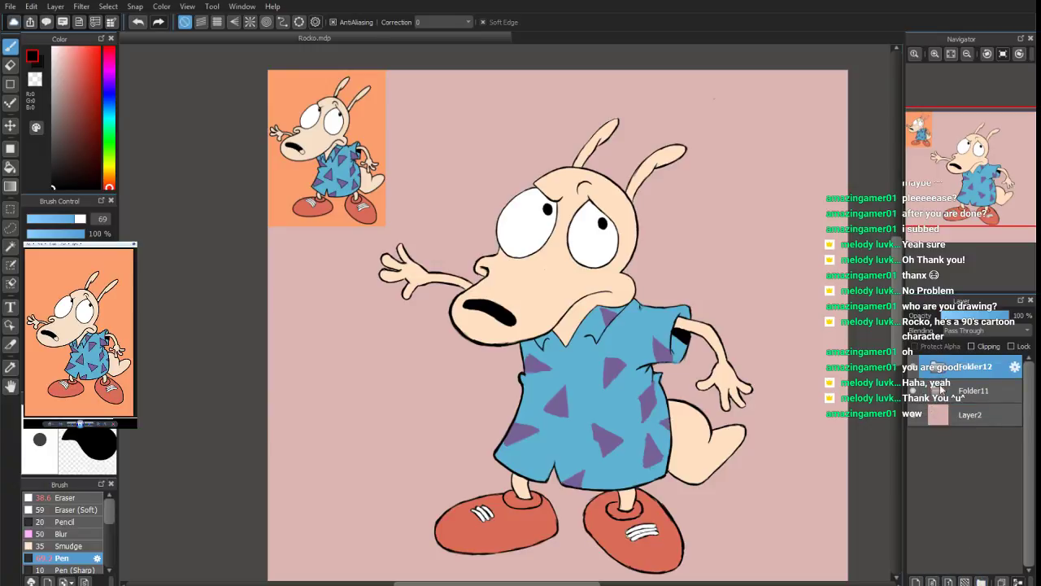
pyautogui.moveTo(968, 371); pyautogui.dragTo(969, 402)
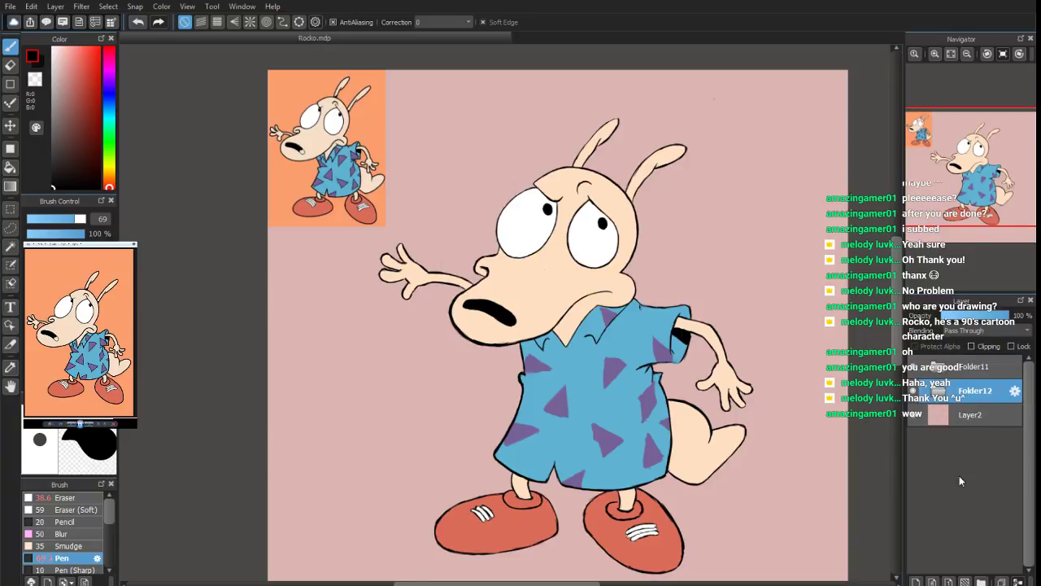
pyautogui.click(916, 581)
pyautogui.click(916, 581)
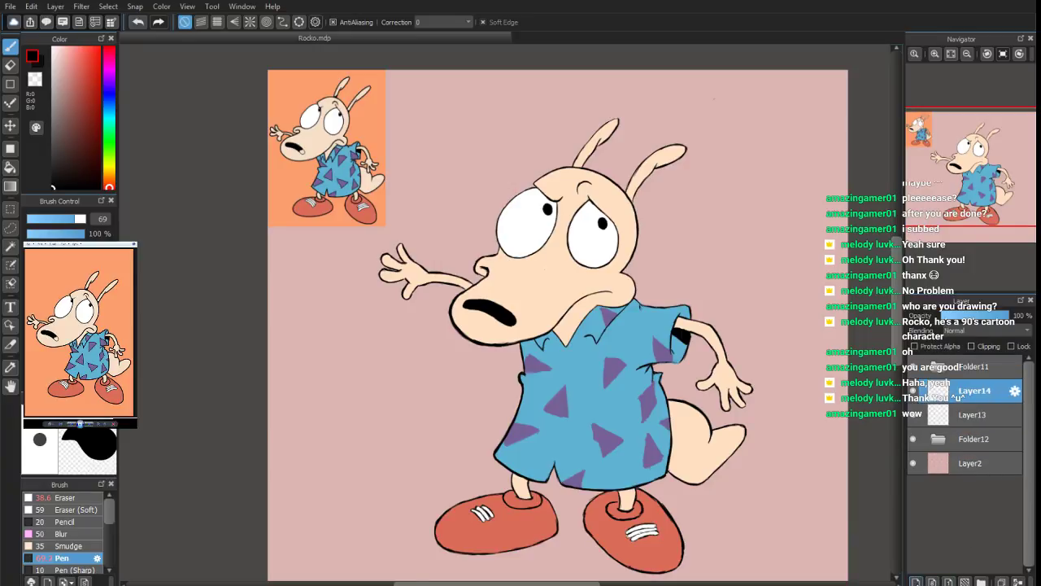
pyautogui.moveTo(963, 397); pyautogui.dragTo(962, 441)
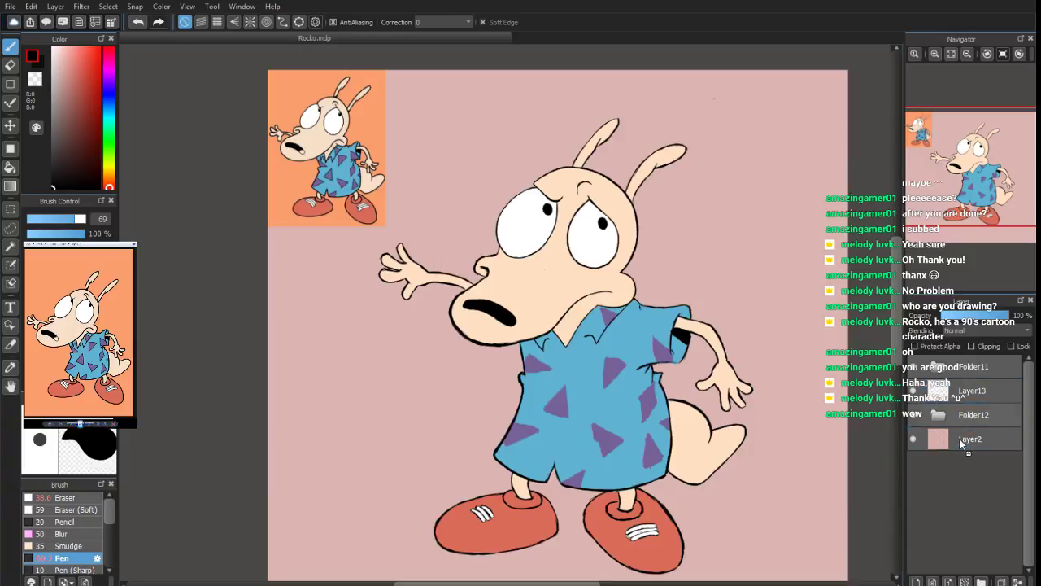
pyautogui.click(966, 391)
pyautogui.moveTo(965, 392); pyautogui.dragTo(960, 416)
pyautogui.click(938, 391)
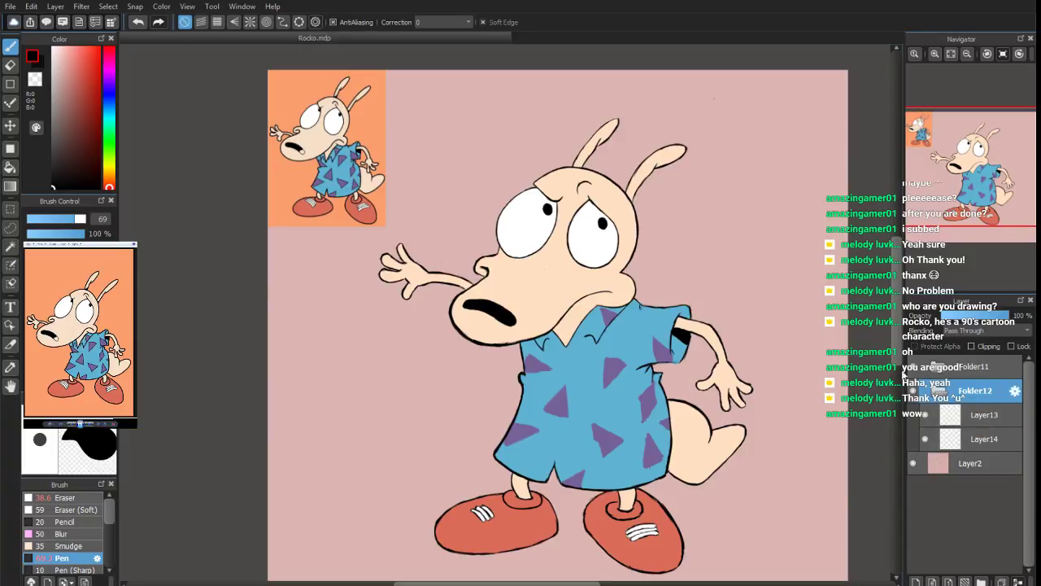
pyautogui.click(913, 367)
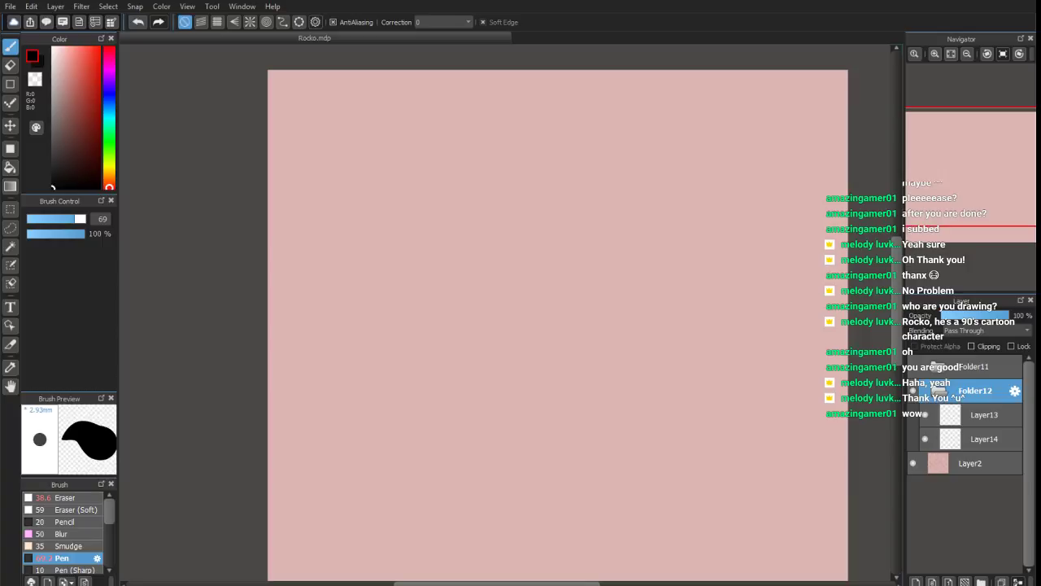
# Switch to the Snipping Tool, shrink its window around the round cat avatar and place it beside the canvas
pyautogui.hotkey('alt', 'Tab')
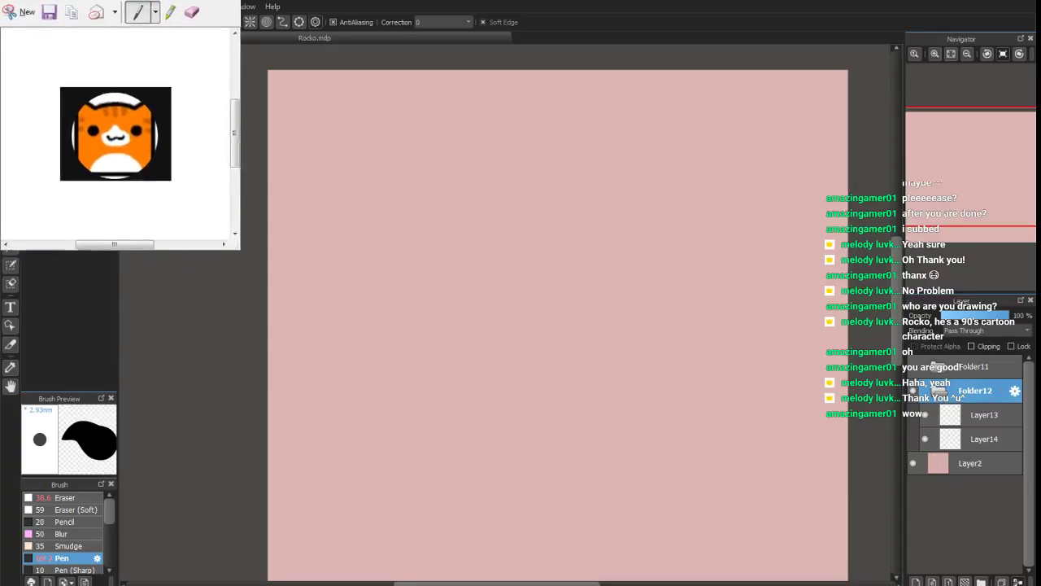
pyautogui.moveTo(103, 191)
pyautogui.mouseDown()
pyautogui.moveTo(154, 191)
pyautogui.moveTo(111, 190)
pyautogui.mouseUp()
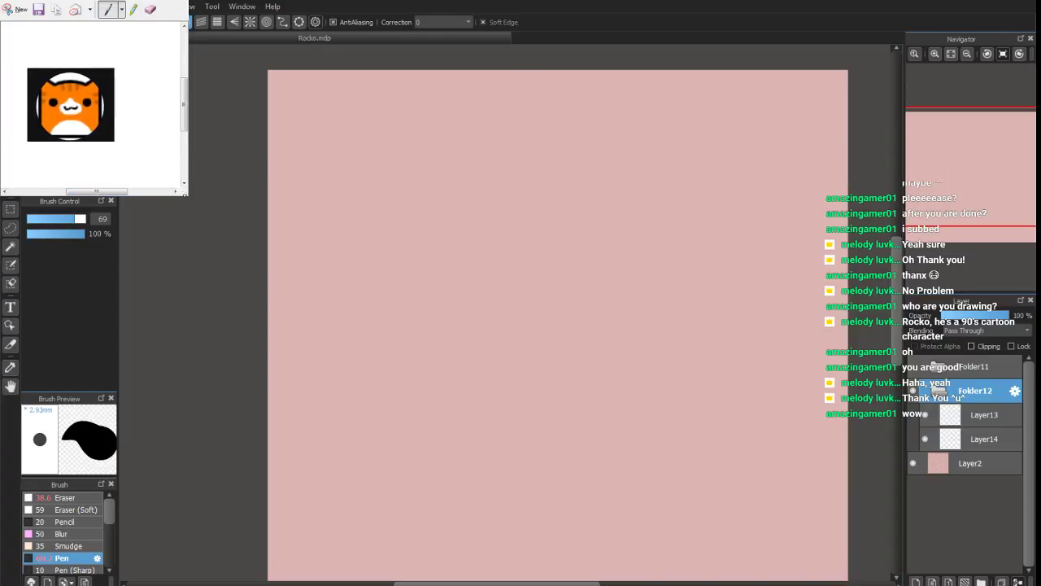
pyautogui.moveTo(185, 194); pyautogui.dragTo(160, 148)
pyautogui.moveTo(156, 58); pyautogui.dragTo(156, 84)
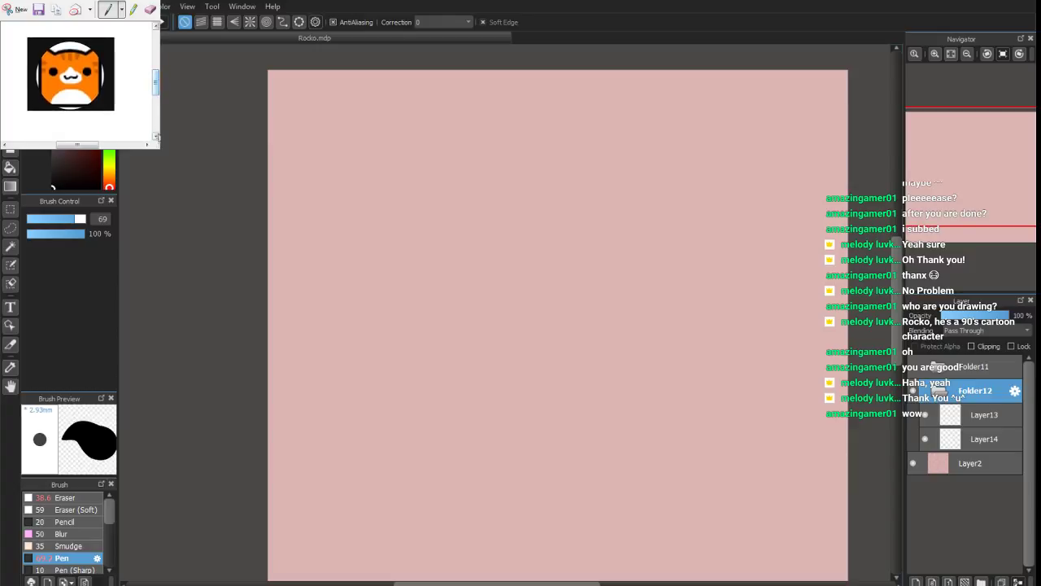
pyautogui.moveTo(156, 147); pyautogui.dragTo(157, 118)
pyautogui.moveTo(79, 60); pyautogui.dragTo(104, 311)
pyautogui.moveTo(181, 367); pyautogui.dragTo(180, 367)
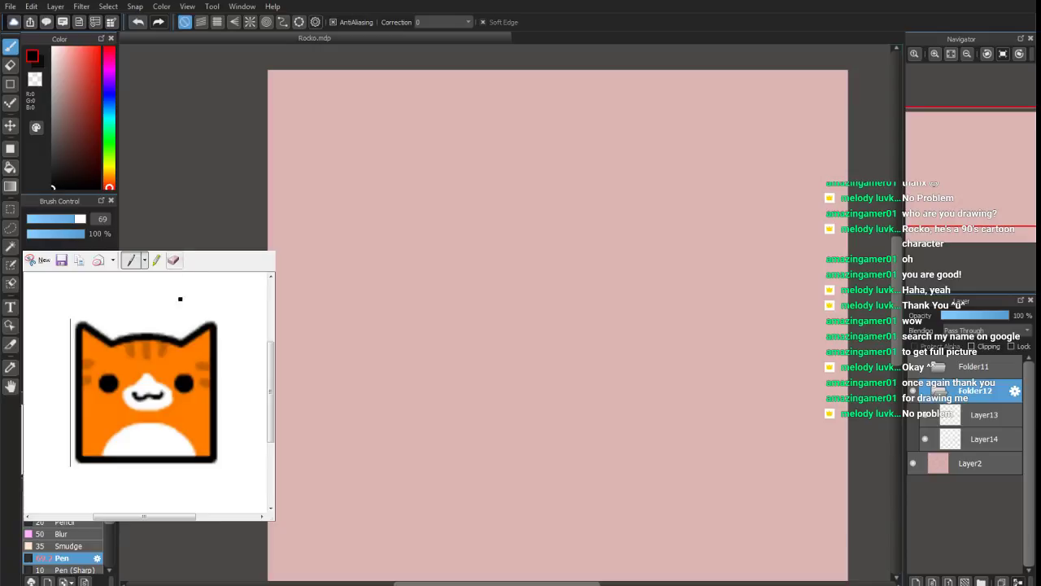
# Shrink the Snipping Tool window around the square orange cat so that the whole figure stays framed
pyautogui.moveTo(272, 518); pyautogui.dragTo(256, 470)
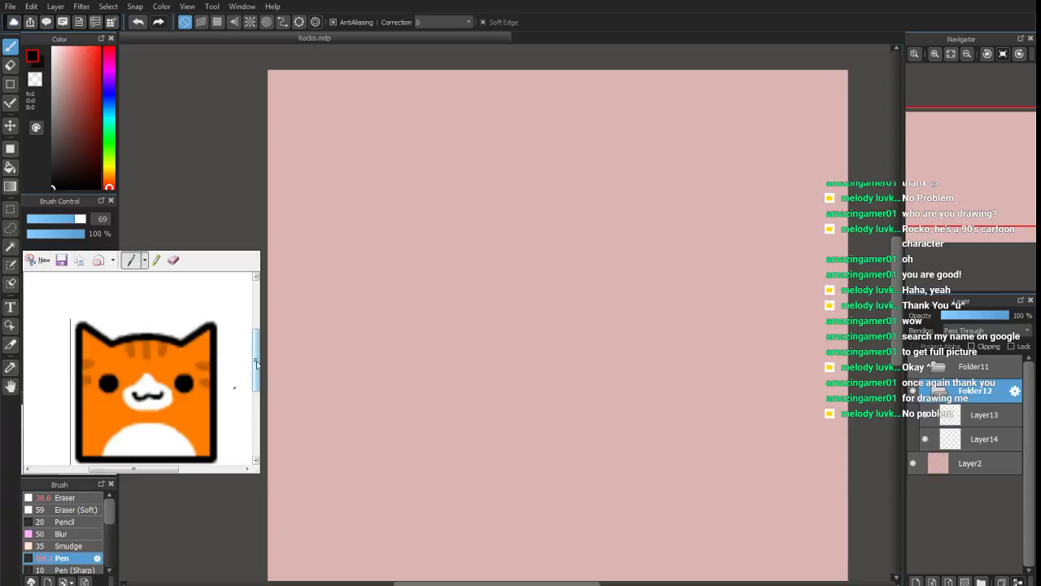
pyautogui.moveTo(257, 362); pyautogui.dragTo(257, 367)
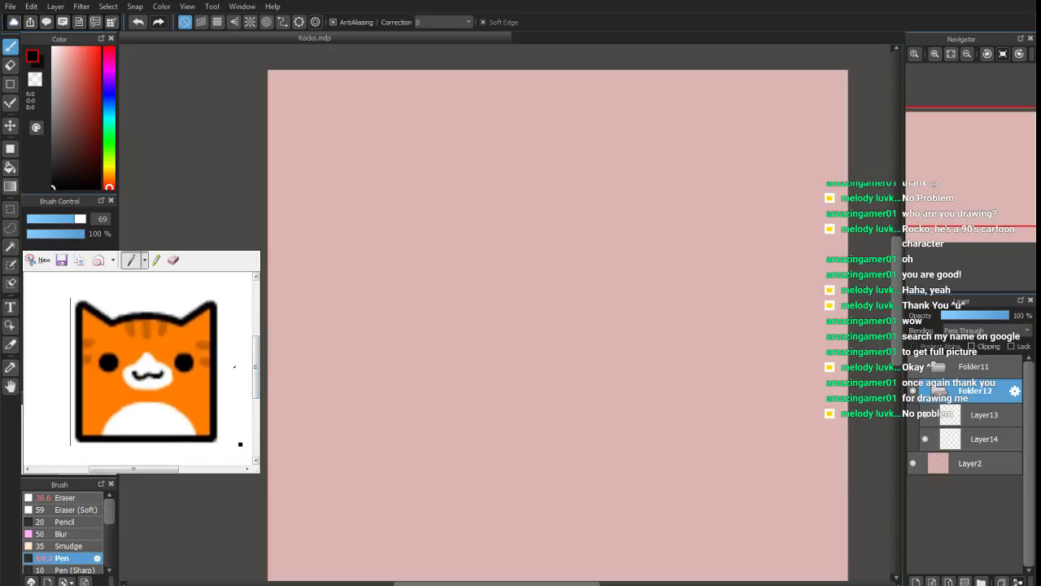
pyautogui.moveTo(163, 469); pyautogui.dragTo(175, 472)
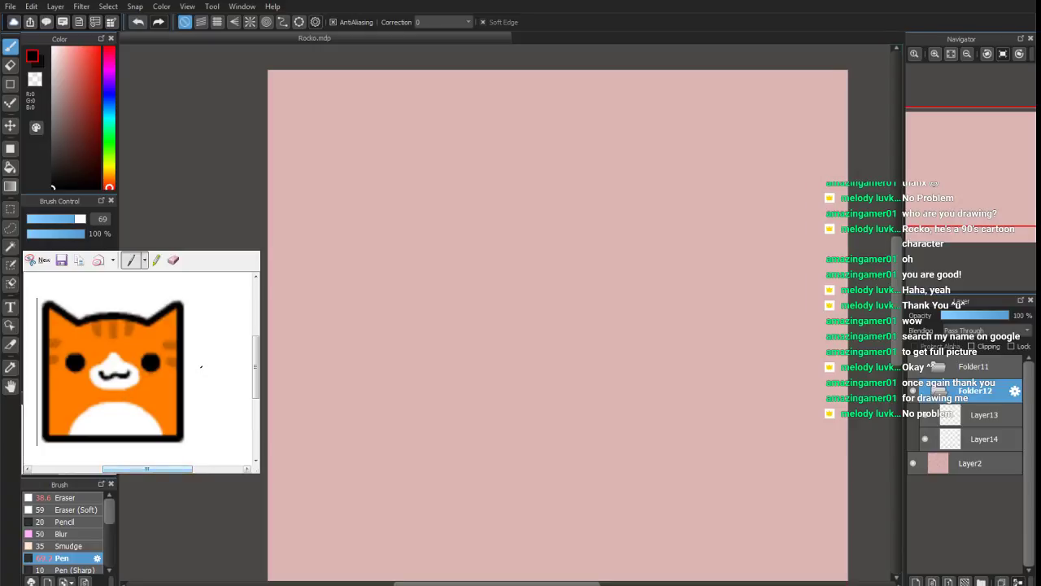
pyautogui.moveTo(256, 469); pyautogui.dragTo(196, 440)
pyautogui.moveTo(197, 349); pyautogui.dragTo(196, 354)
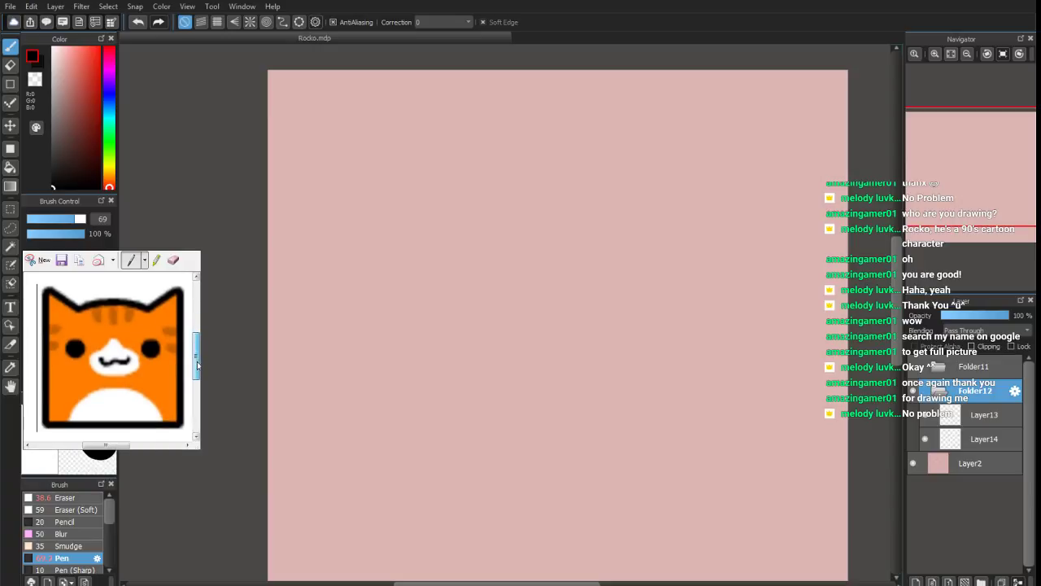
pyautogui.moveTo(196, 444); pyautogui.dragTo(196, 437)
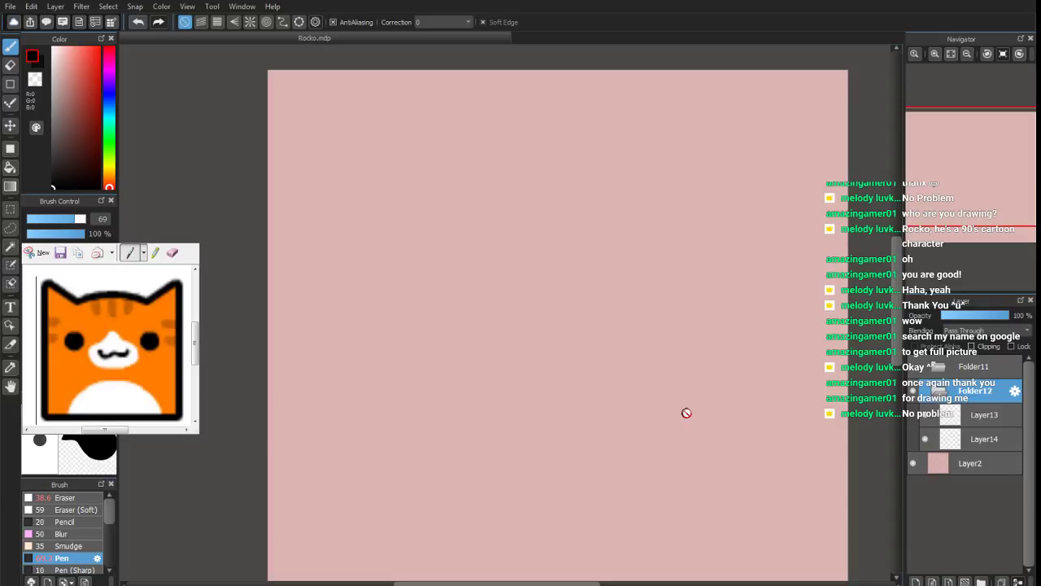
# On Layer14, draw a light red (R 253, G 104, B 93) rectangle outline just above the canvas centre at brush size 4.9
pyautogui.click(946, 437)
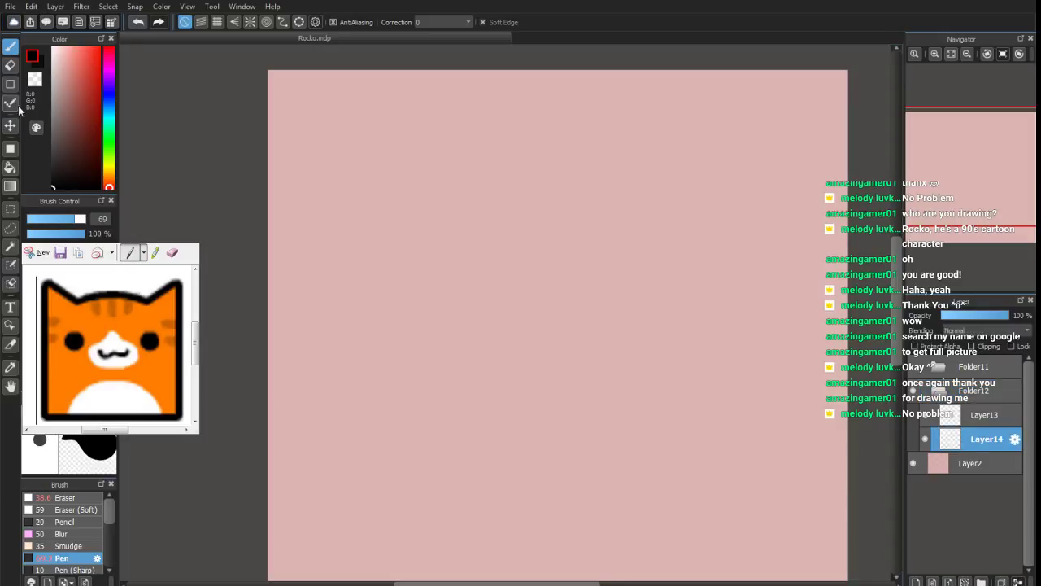
pyautogui.click(88, 61)
pyautogui.click(83, 50)
pyautogui.scroll(-1, 987, 189)
pyautogui.scroll(1, 987, 185)
pyautogui.moveTo(987, 185); pyautogui.dragTo(964, 186)
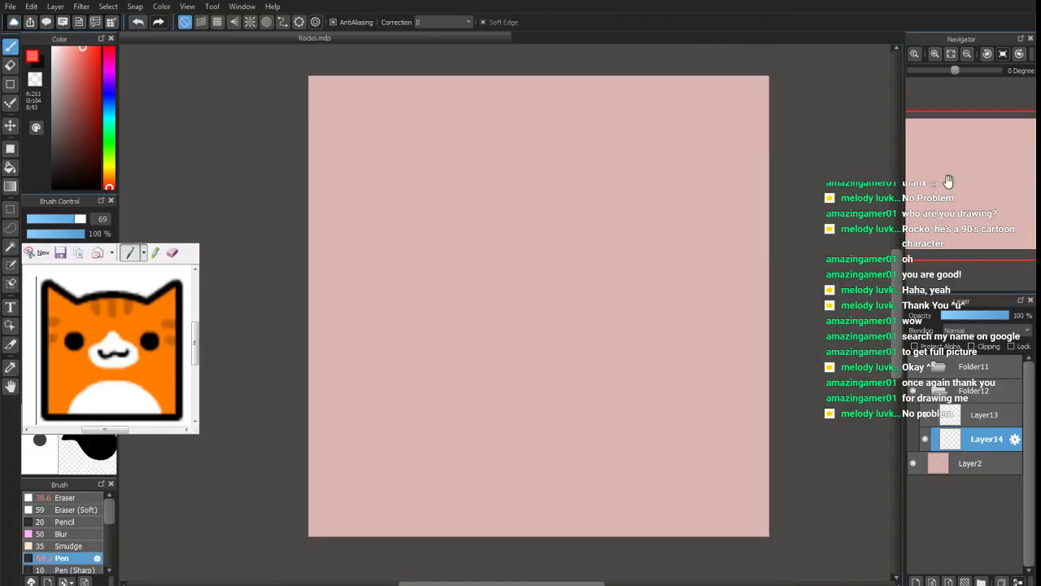
pyautogui.click(10, 84)
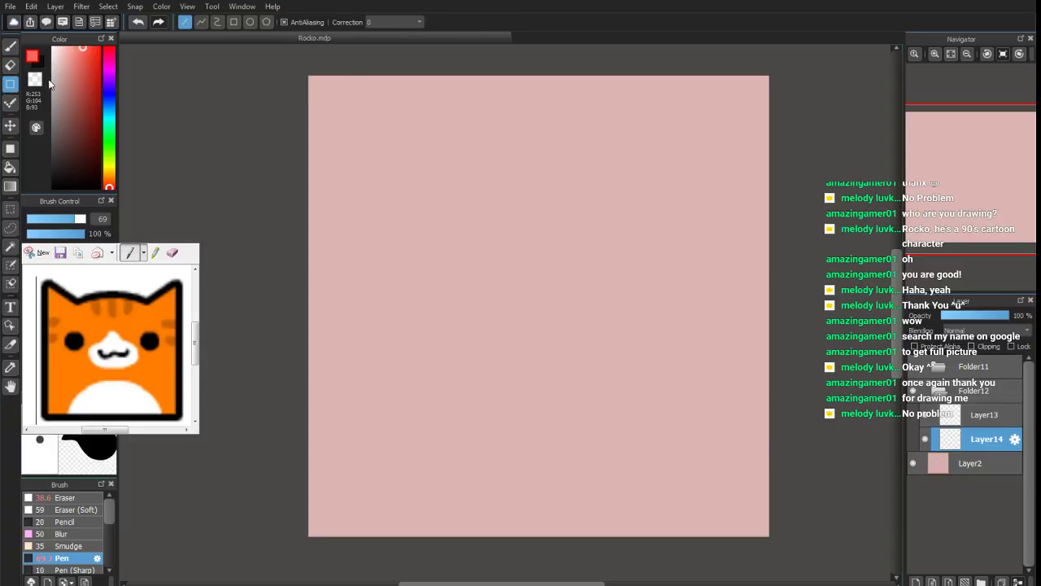
pyautogui.moveTo(69, 220); pyautogui.dragTo(31, 220)
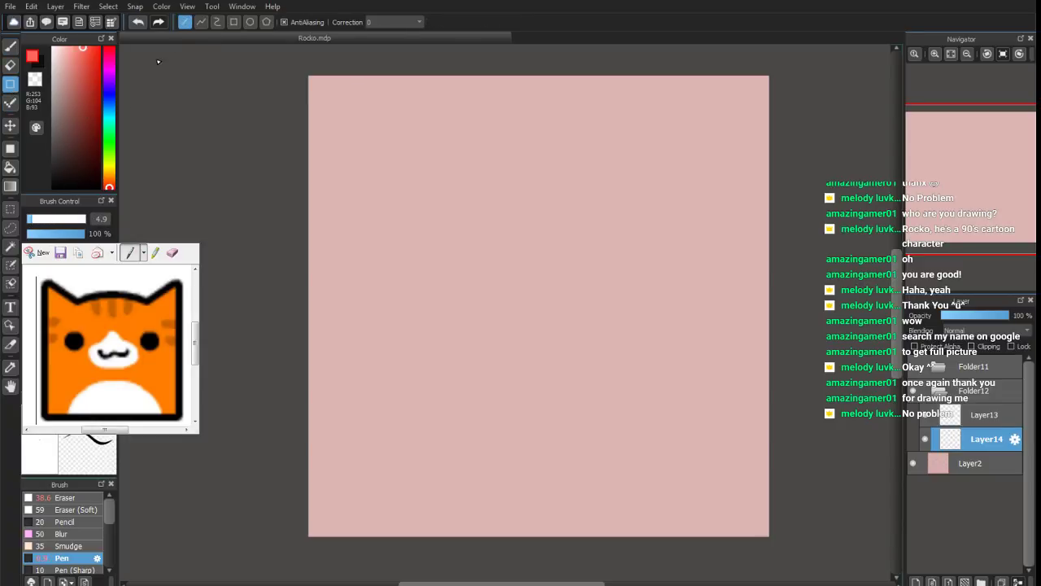
pyautogui.click(234, 22)
pyautogui.moveTo(437, 168); pyautogui.dragTo(668, 375)
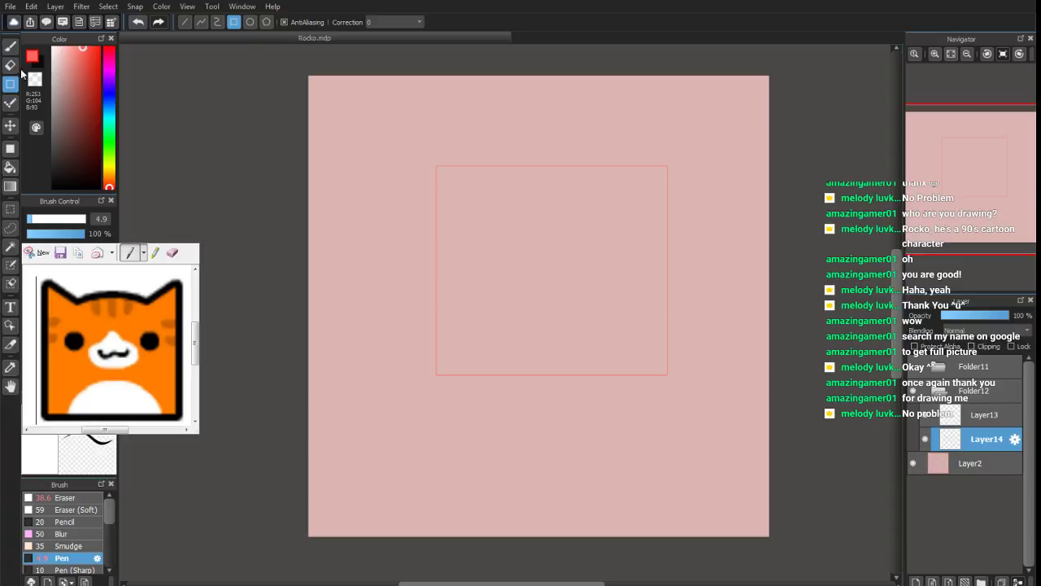
# With the brush, draw a diagonal line inward from each upper corner of the rectangle for the cat's ears
pyautogui.click(10, 47)
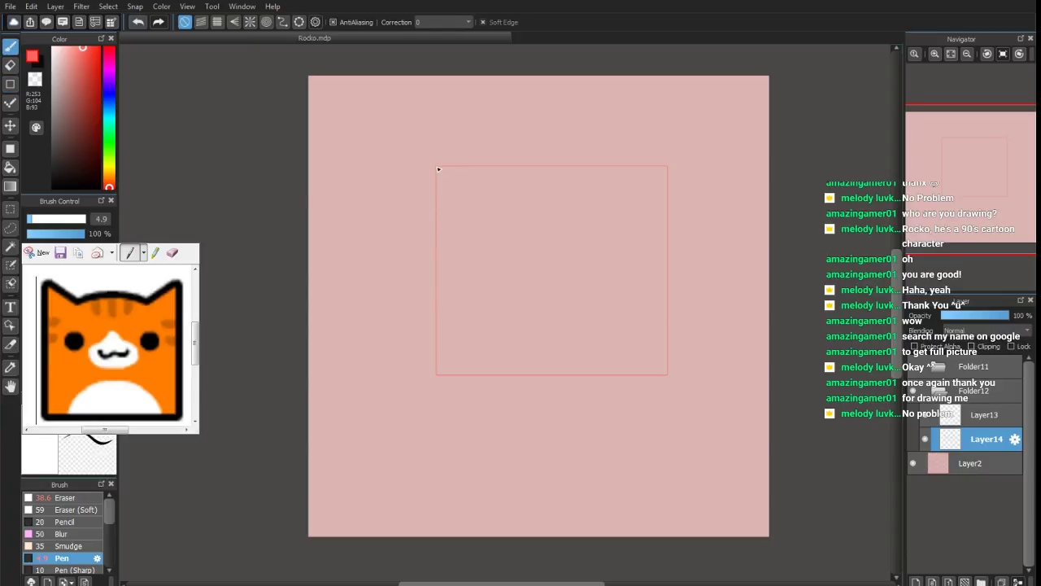
pyautogui.moveTo(437, 171)
pyautogui.mouseDown()
pyautogui.moveTo(516, 214)
pyautogui.moveTo(498, 218)
pyautogui.mouseUp()
pyautogui.moveTo(668, 168); pyautogui.dragTo(613, 217)
# At brush size 19, sketch an arched line joining the inner ends of the two ear lines for the top of the cat's head
pyautogui.click(51, 219)
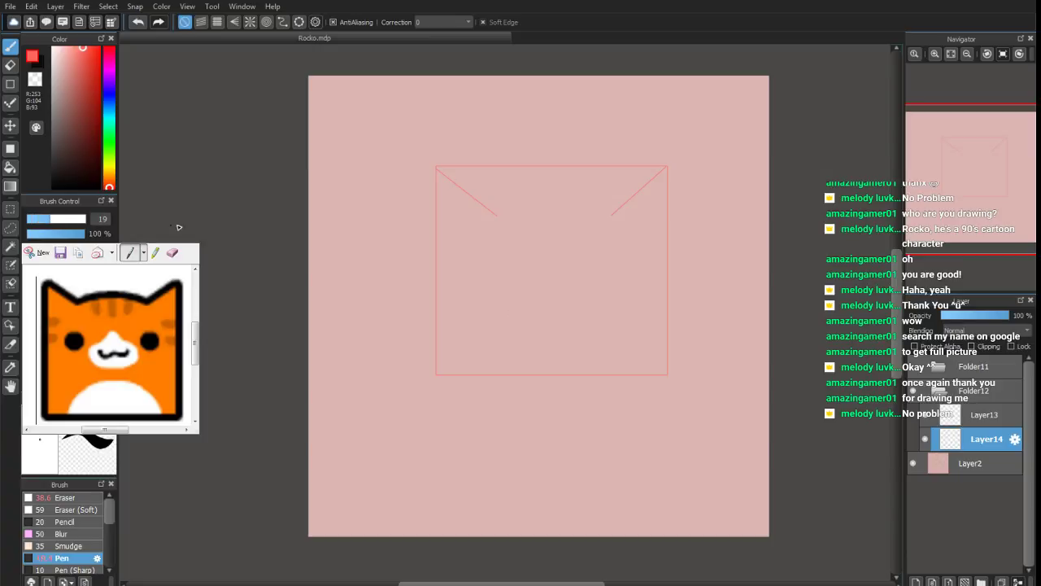
pyautogui.click(987, 53)
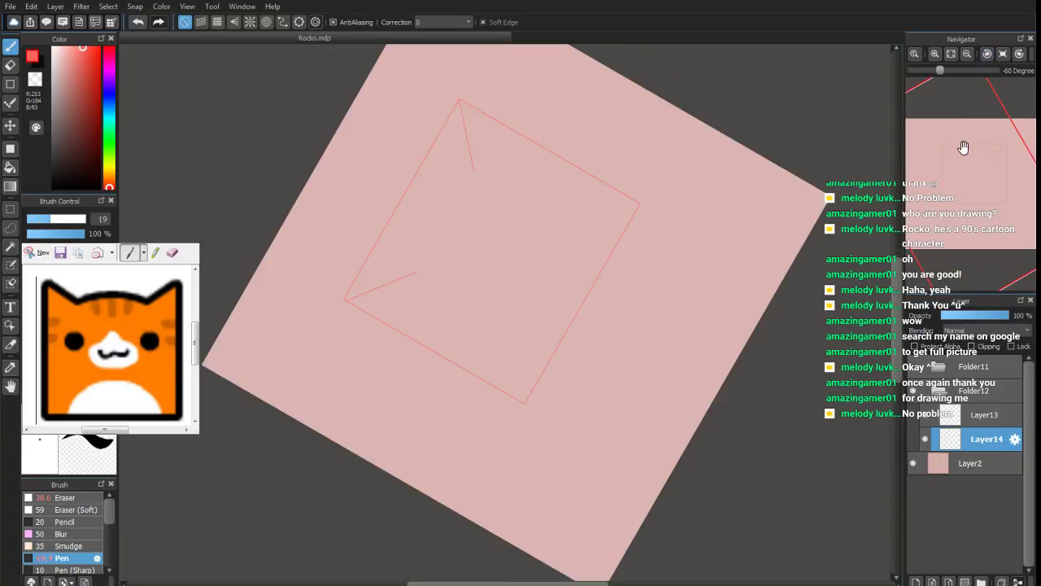
pyautogui.scroll(3, 957, 158)
pyautogui.moveTo(951, 163)
pyautogui.mouseDown()
pyautogui.moveTo(957, 177)
pyautogui.moveTo(966, 164)
pyautogui.mouseUp()
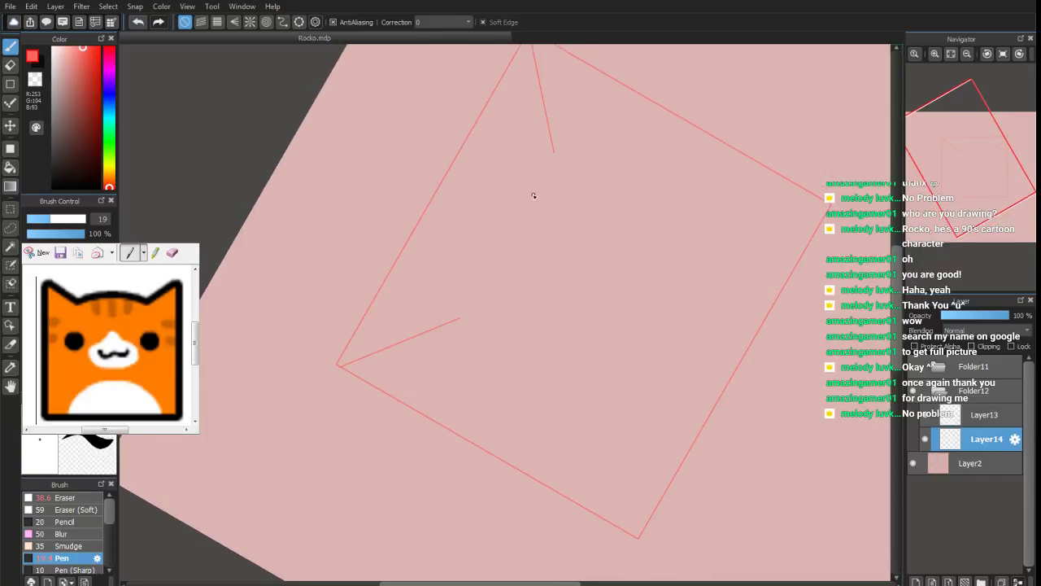
pyautogui.moveTo(553, 154)
pyautogui.mouseDown()
pyautogui.moveTo(519, 181)
pyautogui.moveTo(553, 152)
pyautogui.moveTo(488, 232)
pyautogui.mouseUp()
pyautogui.moveTo(526, 179); pyautogui.dragTo(469, 284)
pyautogui.moveTo(483, 232); pyautogui.dragTo(457, 301)
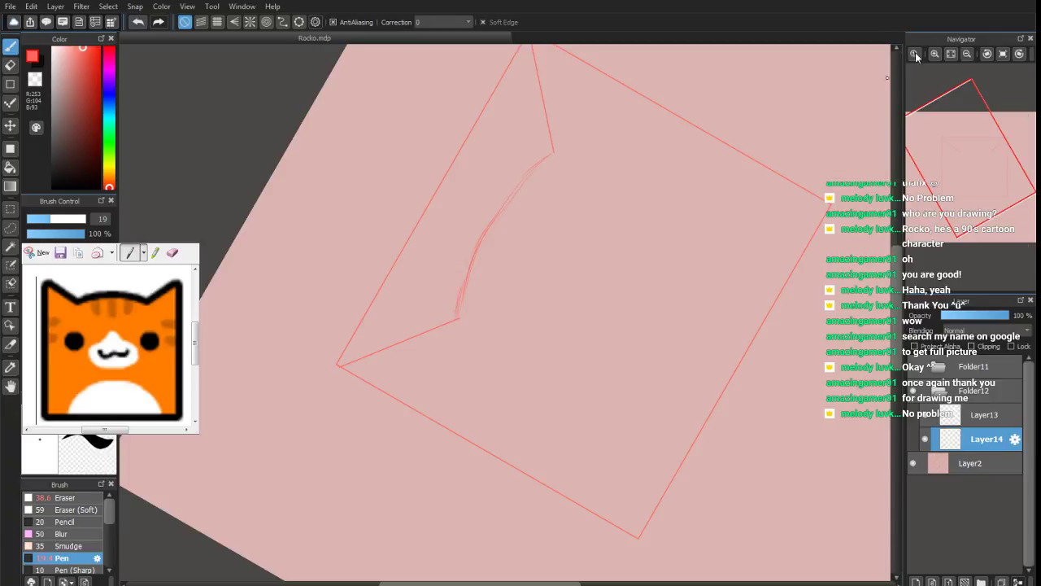
pyautogui.click(1021, 55)
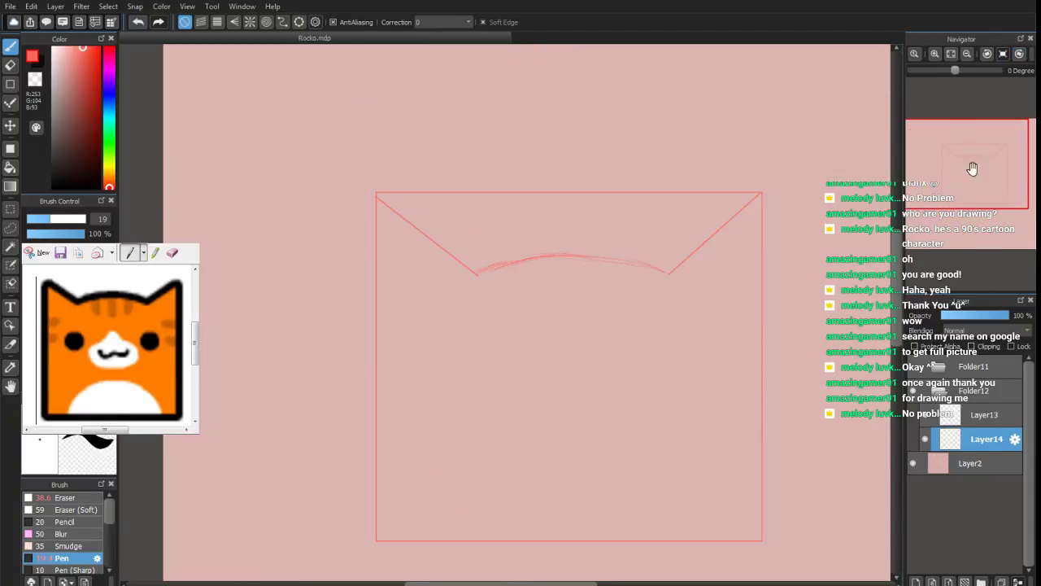
# Extend the body with an equally wide rectangle directly beneath the large one, and erase the edge the two share
pyautogui.moveTo(972, 167); pyautogui.dragTo(972, 187)
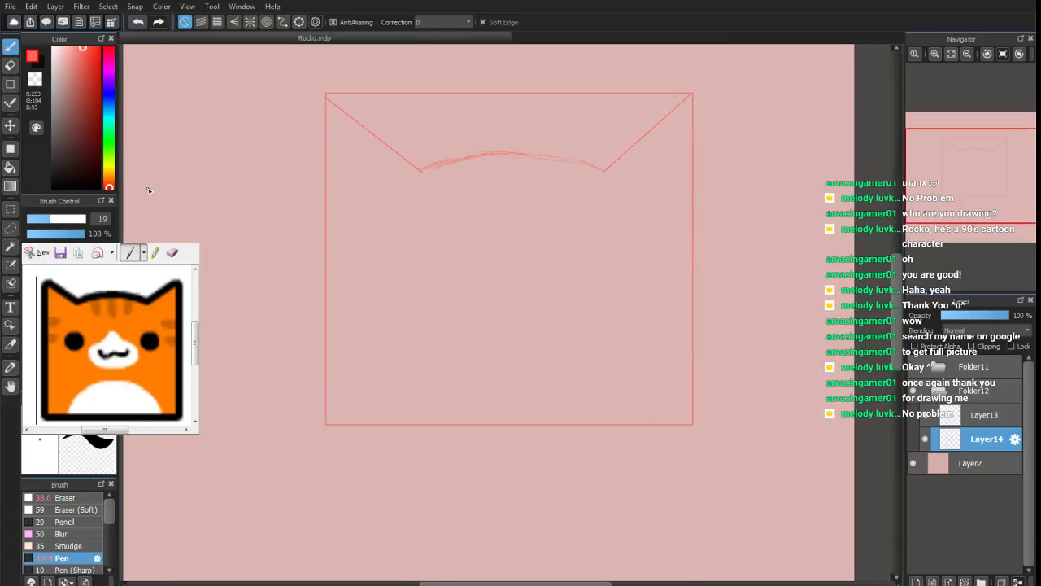
pyautogui.click(11, 84)
pyautogui.moveTo(936, 186); pyautogui.dragTo(965, 186)
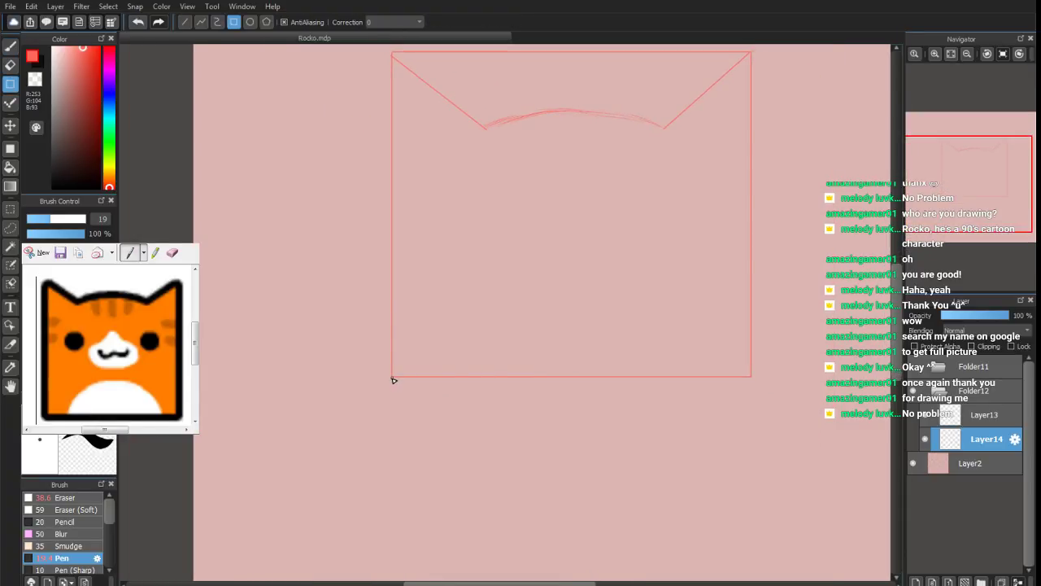
pyautogui.moveTo(394, 379); pyautogui.dragTo(752, 473)
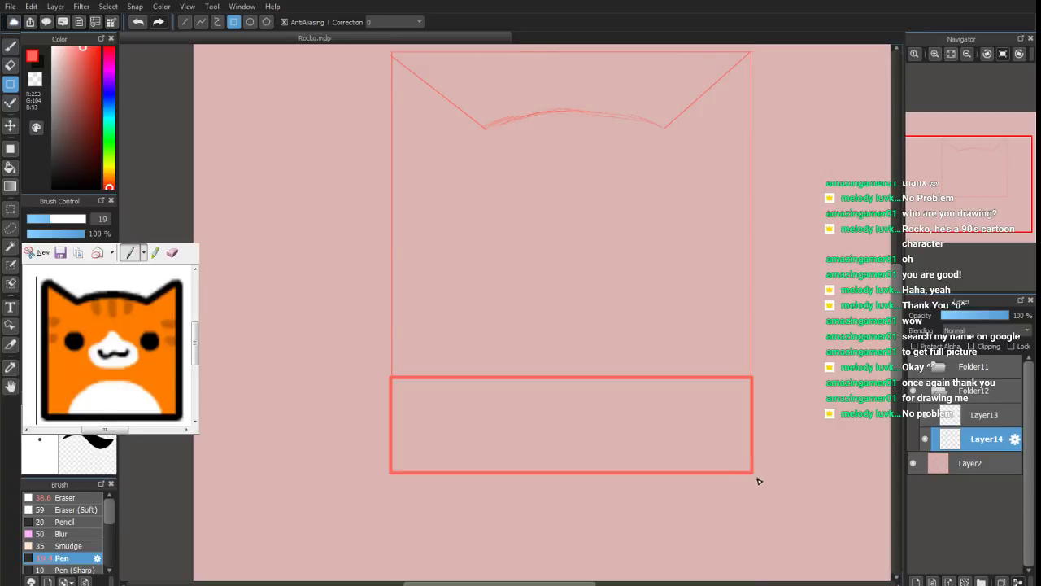
pyautogui.click(9, 65)
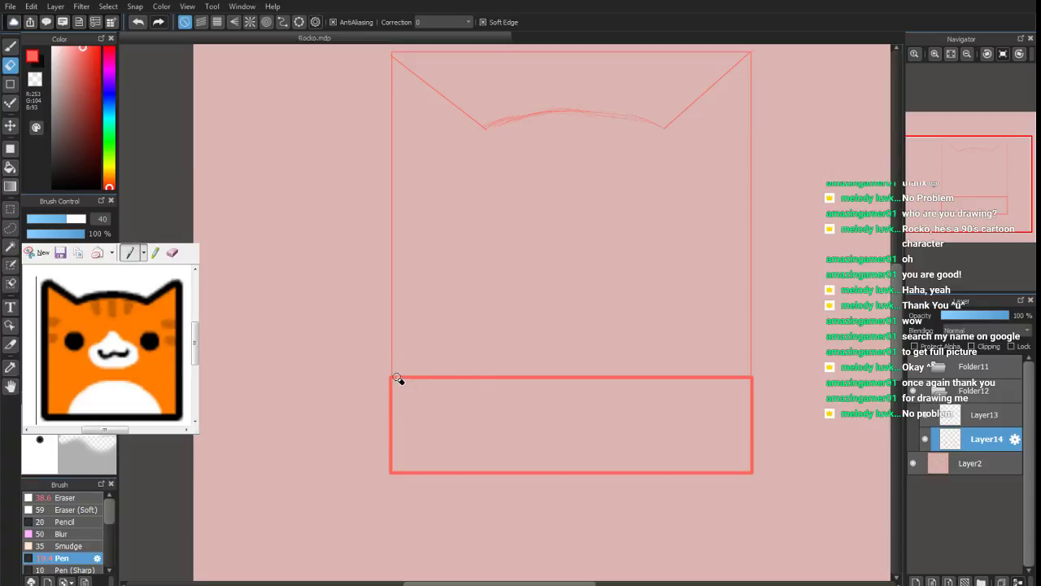
pyautogui.moveTo(399, 379)
pyautogui.mouseDown()
pyautogui.moveTo(731, 389)
pyautogui.moveTo(747, 379)
pyautogui.mouseUp()
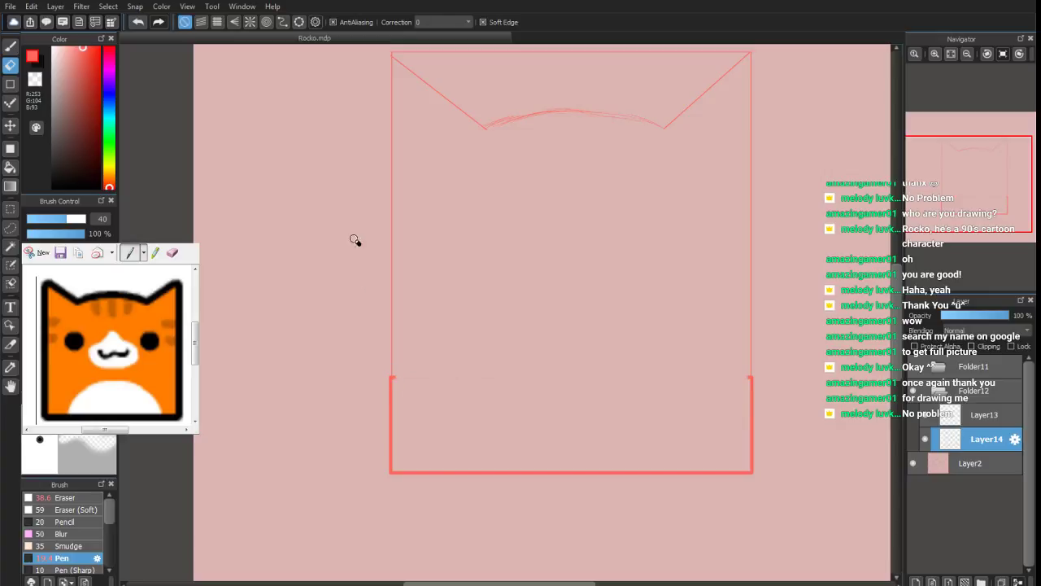
# With the brush, sketch two round eyes side by side in the upper half of the face
pyautogui.click(9, 83)
pyautogui.click(250, 22)
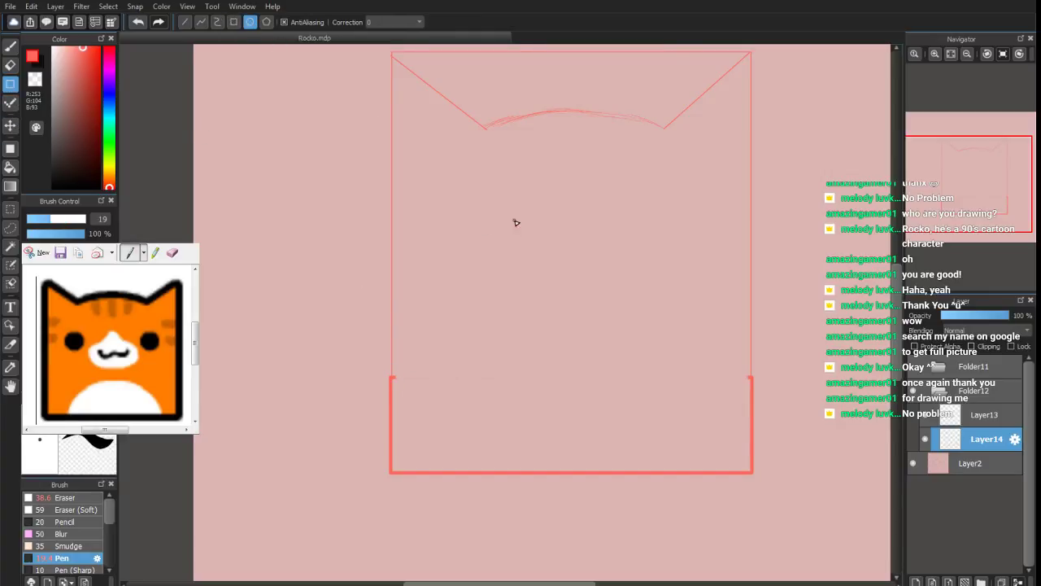
pyautogui.click(10, 46)
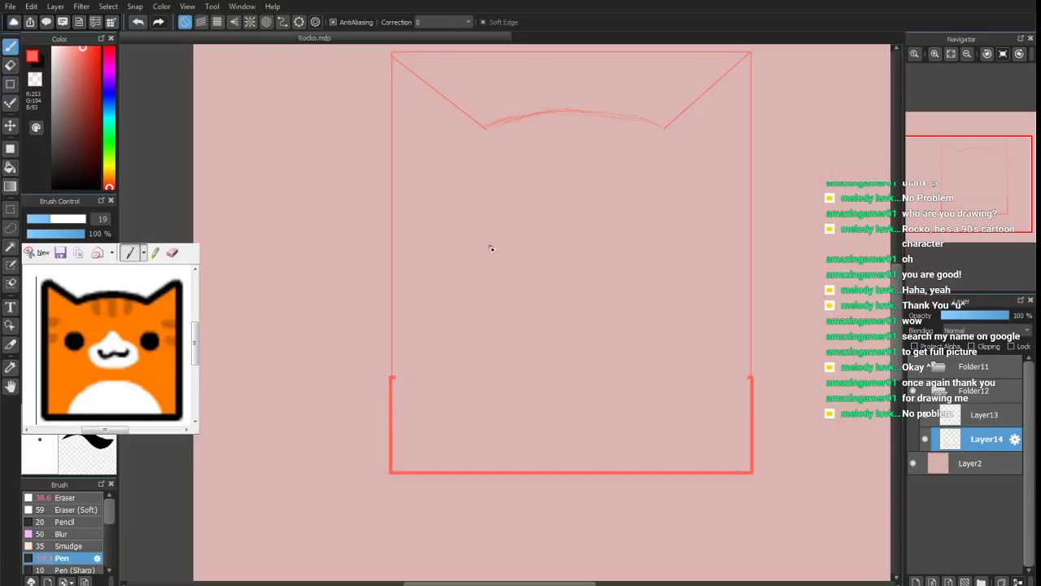
pyautogui.moveTo(493, 213)
pyautogui.mouseDown()
pyautogui.moveTo(475, 239)
pyautogui.moveTo(504, 239)
pyautogui.mouseUp()
pyautogui.hotkey('ctrl', 'z')
pyautogui.moveTo(473, 236)
pyautogui.mouseDown()
pyautogui.moveTo(497, 258)
pyautogui.moveTo(498, 229)
pyautogui.moveTo(475, 258)
pyautogui.moveTo(504, 241)
pyautogui.moveTo(470, 236)
pyautogui.moveTo(503, 263)
pyautogui.mouseUp()
pyautogui.moveTo(649, 242)
pyautogui.mouseDown()
pyautogui.moveTo(675, 247)
pyautogui.moveTo(681, 232)
pyautogui.moveTo(656, 228)
pyautogui.moveTo(644, 248)
pyautogui.mouseUp()
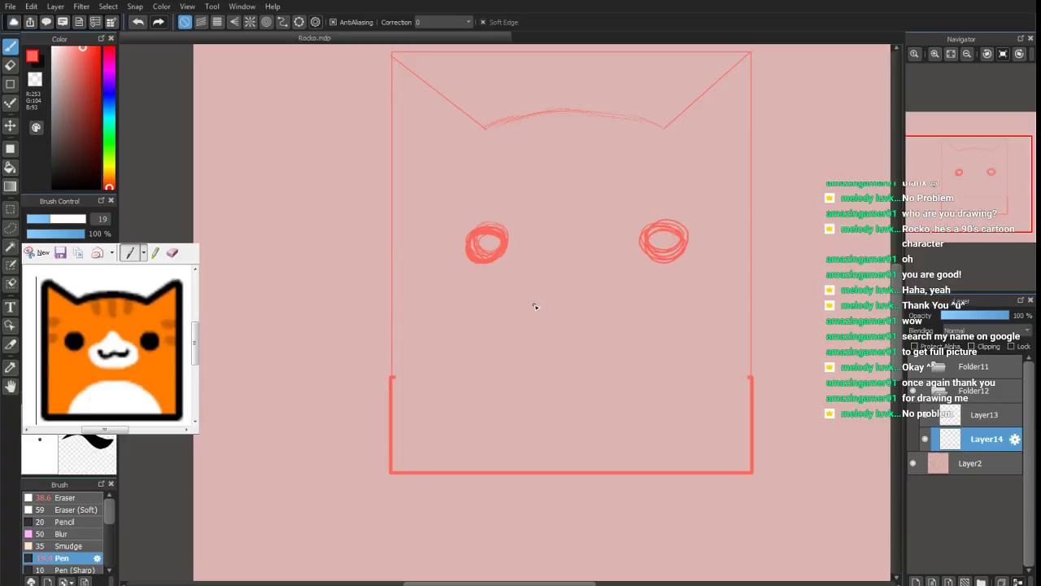
# Sketch the curved double-arc mouth between and below the eyes, and outline the rounded muzzle patch around it
pyautogui.moveTo(529, 306)
pyautogui.mouseDown()
pyautogui.moveTo(593, 310)
pyautogui.moveTo(608, 303)
pyautogui.moveTo(577, 313)
pyautogui.moveTo(619, 302)
pyautogui.moveTo(616, 286)
pyautogui.moveTo(592, 312)
pyautogui.mouseUp()
pyautogui.moveTo(526, 294)
pyautogui.mouseDown()
pyautogui.moveTo(528, 314)
pyautogui.moveTo(550, 322)
pyautogui.mouseUp()
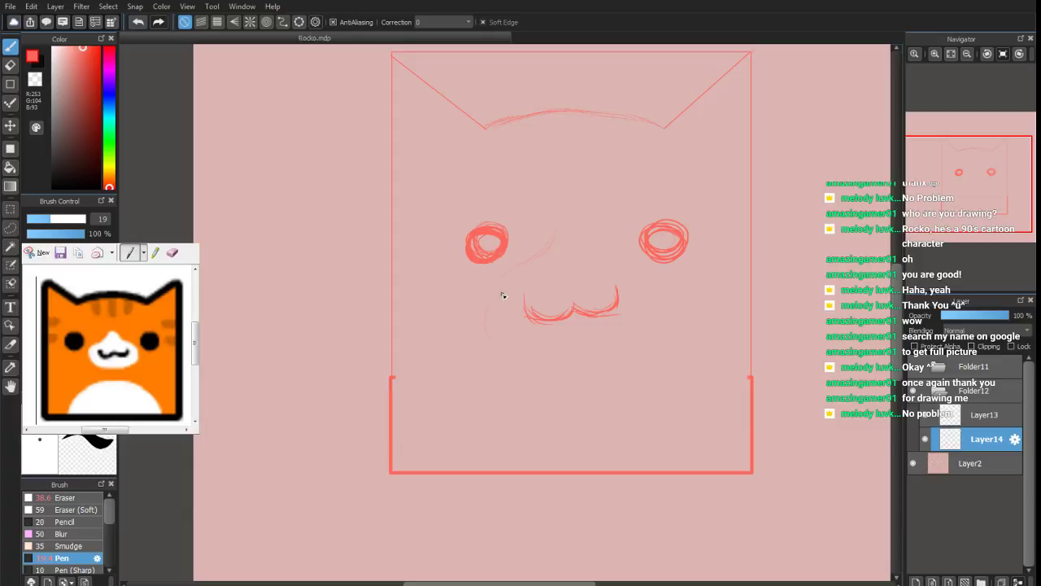
pyautogui.moveTo(504, 295)
pyautogui.mouseDown()
pyautogui.moveTo(538, 321)
pyautogui.moveTo(485, 346)
pyautogui.moveTo(505, 293)
pyautogui.moveTo(567, 355)
pyautogui.moveTo(533, 370)
pyautogui.mouseUp()
pyautogui.moveTo(506, 296); pyautogui.dragTo(588, 364)
pyautogui.moveTo(530, 349); pyautogui.dragTo(626, 349)
# Sketch the short stripes on both cheeks and the forehead, and an arch at the base of the body for the belly patch
pyautogui.moveTo(743, 200); pyautogui.dragTo(750, 269)
pyautogui.moveTo(394, 203)
pyautogui.mouseDown()
pyautogui.moveTo(417, 203)
pyautogui.moveTo(396, 218)
pyautogui.mouseUp()
pyautogui.moveTo(523, 140); pyautogui.dragTo(529, 119)
pyautogui.moveTo(546, 120)
pyautogui.mouseDown()
pyautogui.moveTo(550, 143)
pyautogui.moveTo(570, 139)
pyautogui.moveTo(561, 150)
pyautogui.mouseUp()
pyautogui.moveTo(602, 117); pyautogui.dragTo(602, 147)
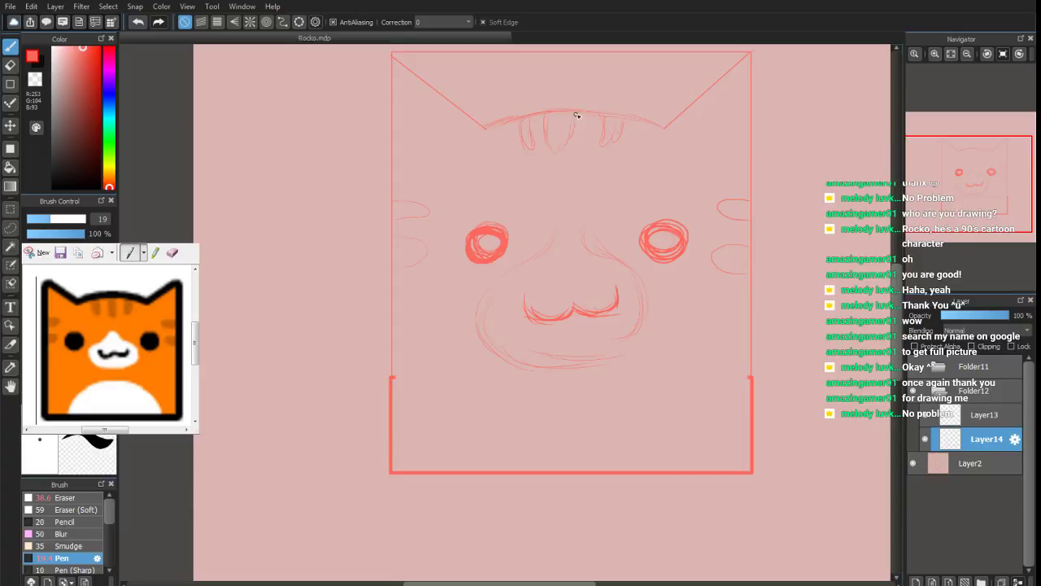
pyautogui.moveTo(560, 111)
pyautogui.mouseDown()
pyautogui.moveTo(574, 135)
pyautogui.moveTo(572, 115)
pyautogui.mouseUp()
pyautogui.moveTo(454, 459)
pyautogui.mouseDown()
pyautogui.moveTo(492, 420)
pyautogui.moveTo(503, 425)
pyautogui.moveTo(505, 405)
pyautogui.moveTo(564, 395)
pyautogui.moveTo(524, 395)
pyautogui.moveTo(540, 385)
pyautogui.moveTo(578, 384)
pyautogui.mouseUp()
pyautogui.moveTo(622, 434)
pyautogui.mouseDown()
pyautogui.moveTo(661, 410)
pyautogui.moveTo(671, 448)
pyautogui.mouseUp()
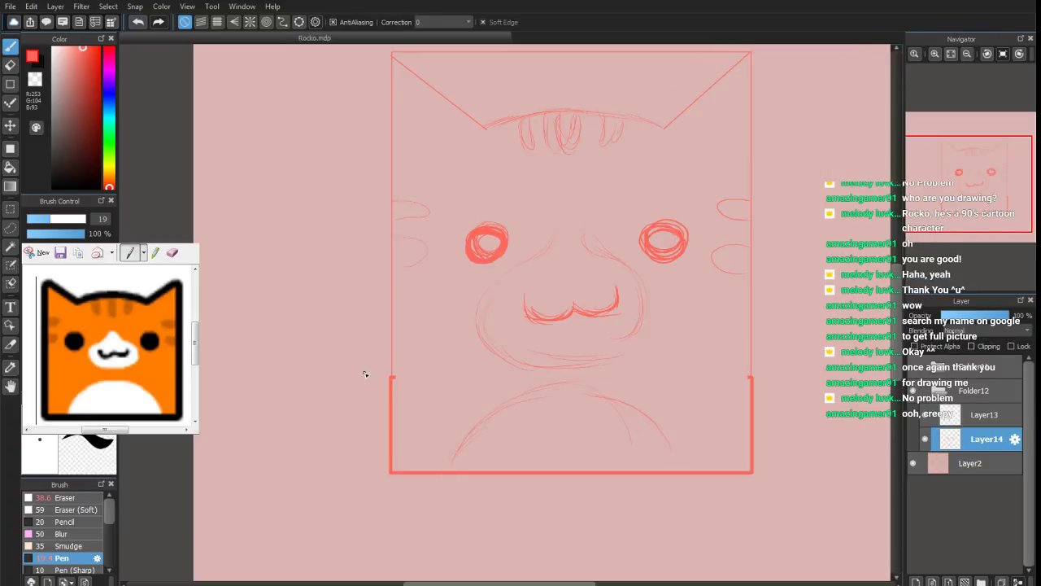
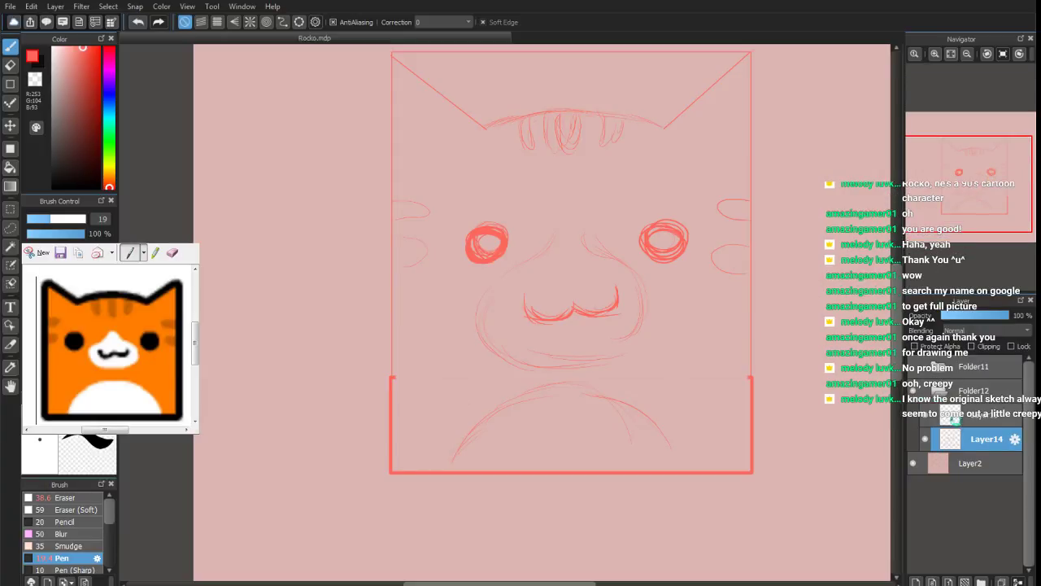
# Lower the opacity of Layer14 to 35% and set the brush to black (R 0, G 0, B 0) at size 25
pyautogui.click(965, 316)
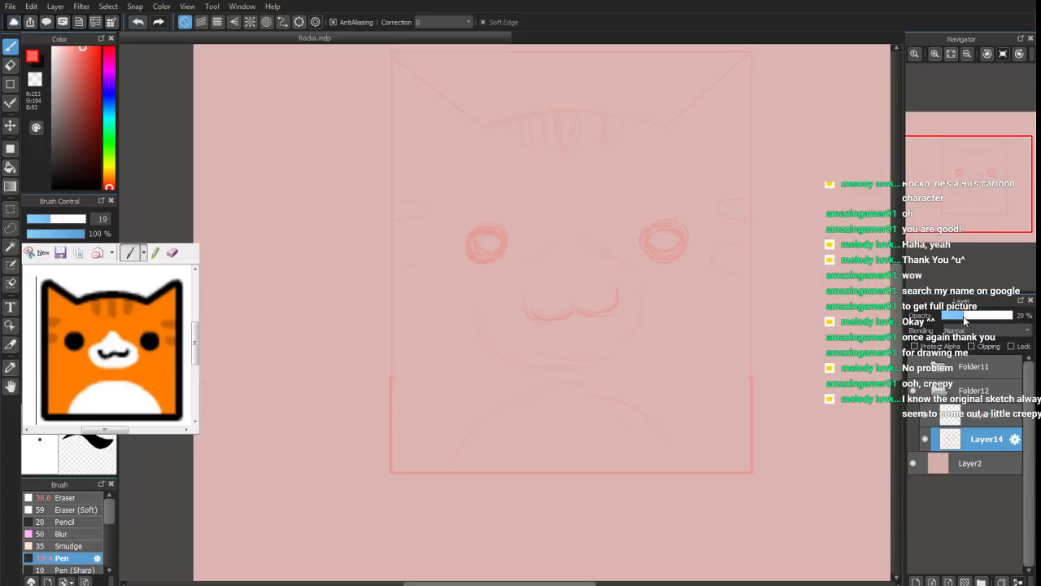
pyautogui.moveTo(987, 221); pyautogui.dragTo(973, 185)
pyautogui.moveTo(47, 62); pyautogui.dragTo(101, 189)
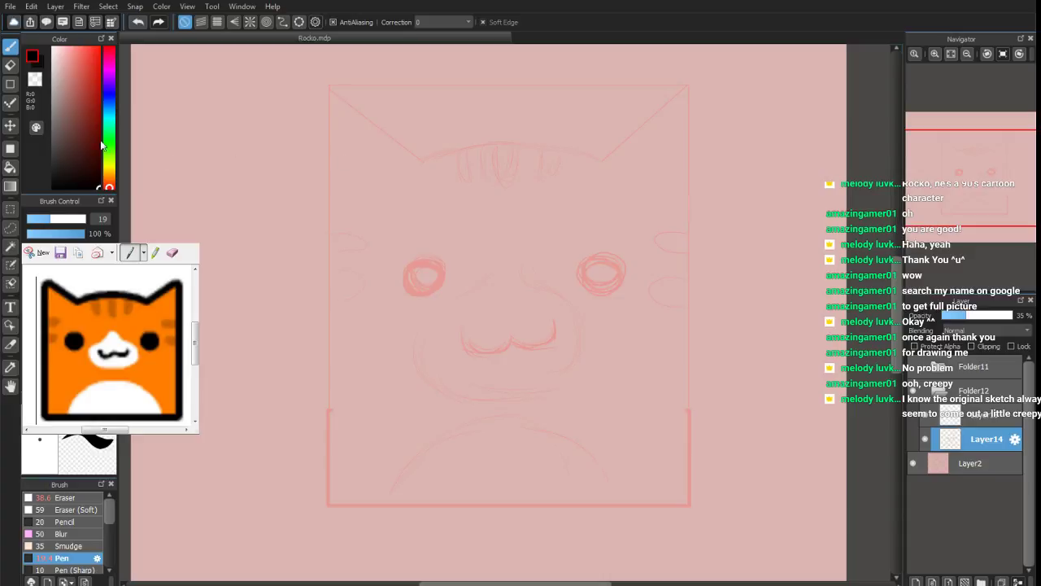
pyautogui.moveTo(50, 223); pyautogui.dragTo(58, 221)
pyautogui.moveTo(330, 86)
pyautogui.mouseDown()
pyautogui.moveTo(321, 344)
pyautogui.moveTo(331, 506)
pyautogui.mouseUp()
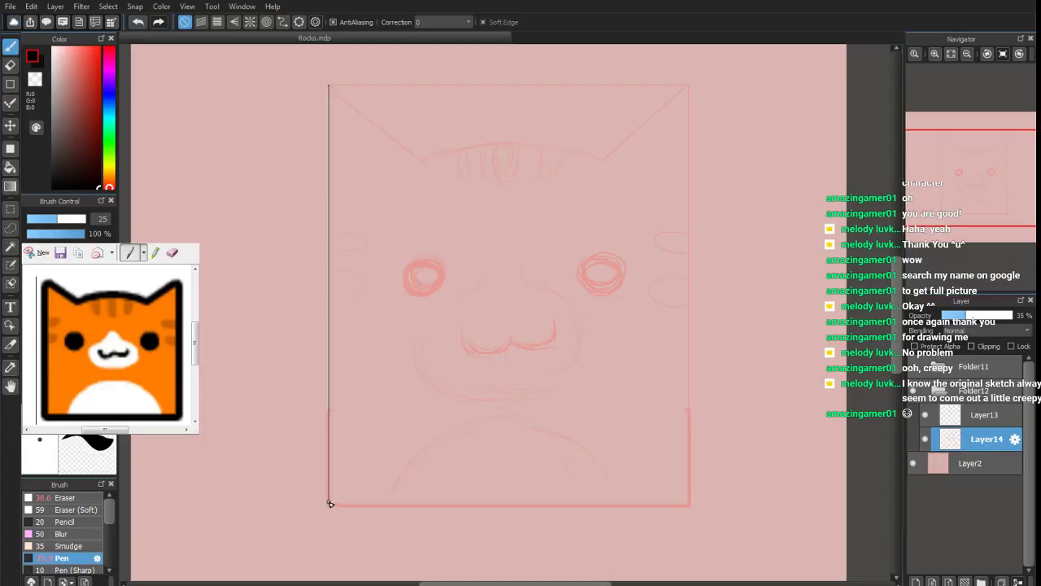
pyautogui.moveTo(330, 503); pyautogui.dragTo(330, 503)
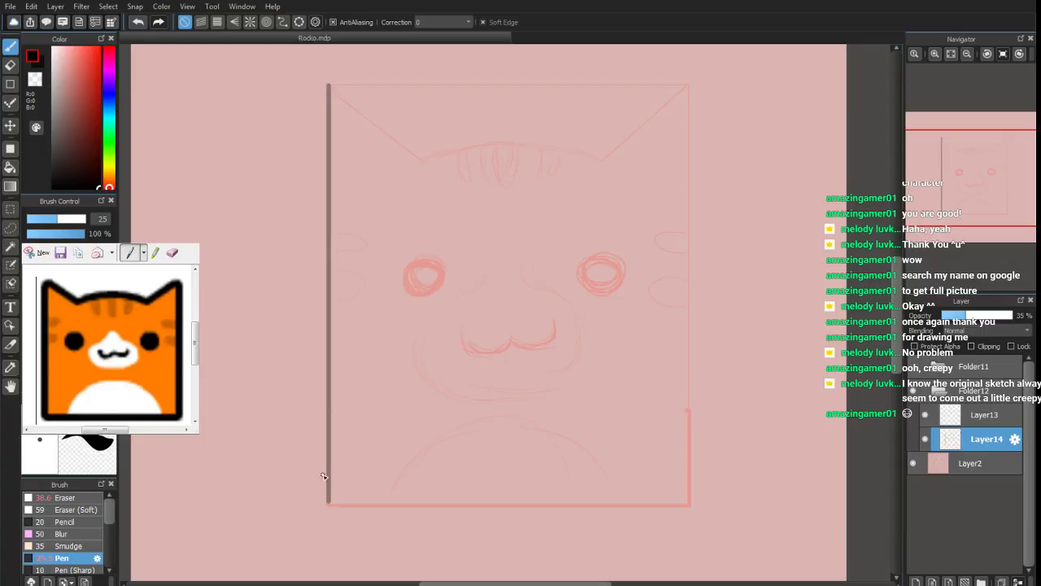
pyautogui.hotkey('ctrl', 'z')
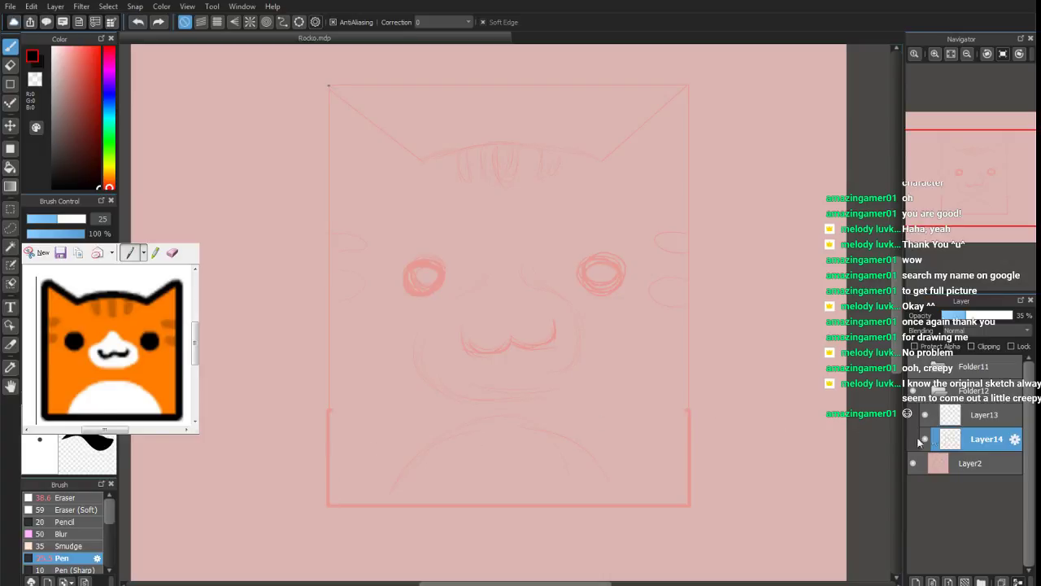
# On Layer13, ink straight black lines along the body's left edge and the inner edge of the left ear
pyautogui.click(968, 415)
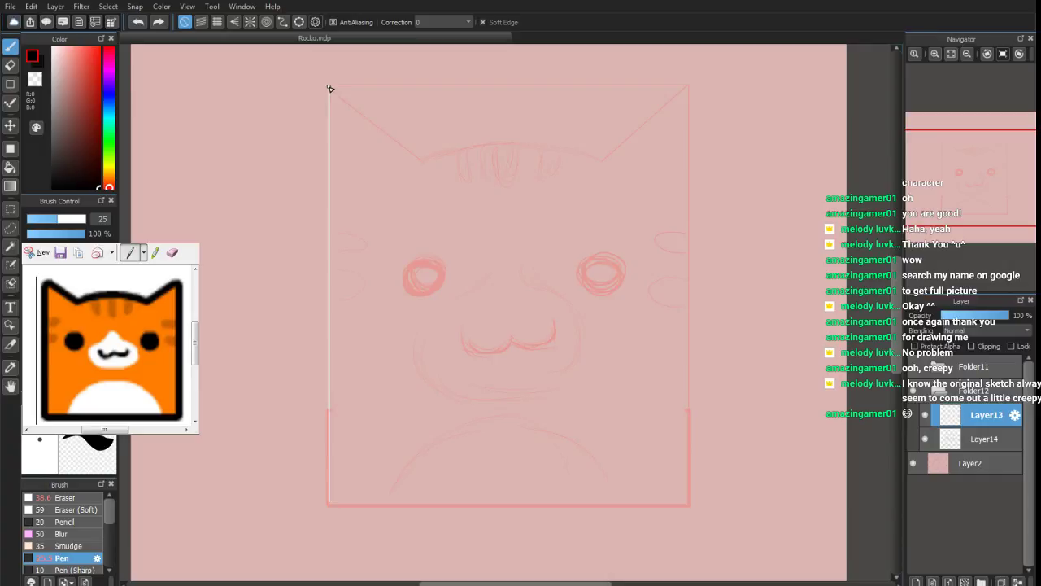
pyautogui.click(330, 87)
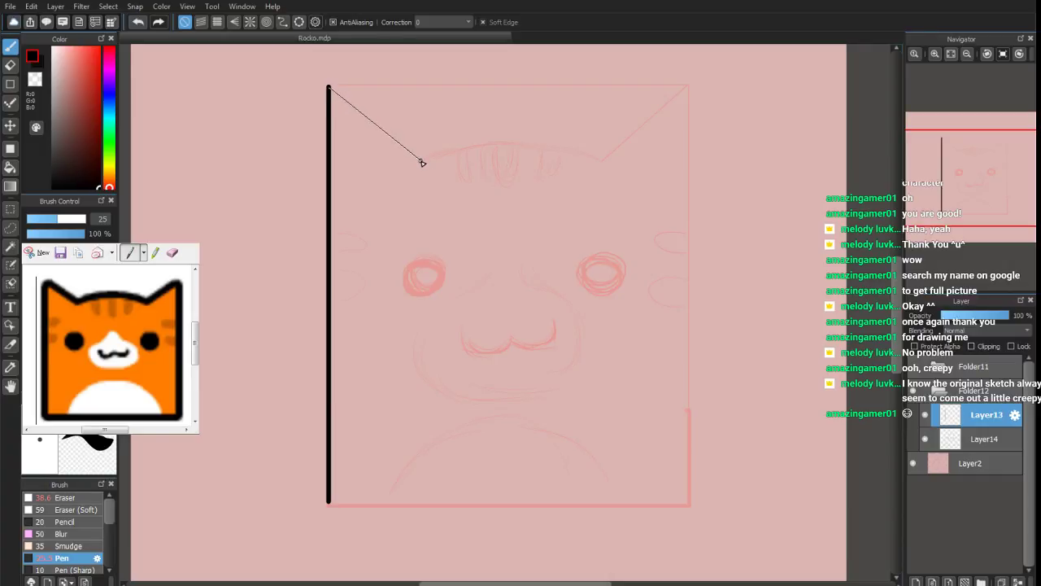
pyautogui.click(421, 163)
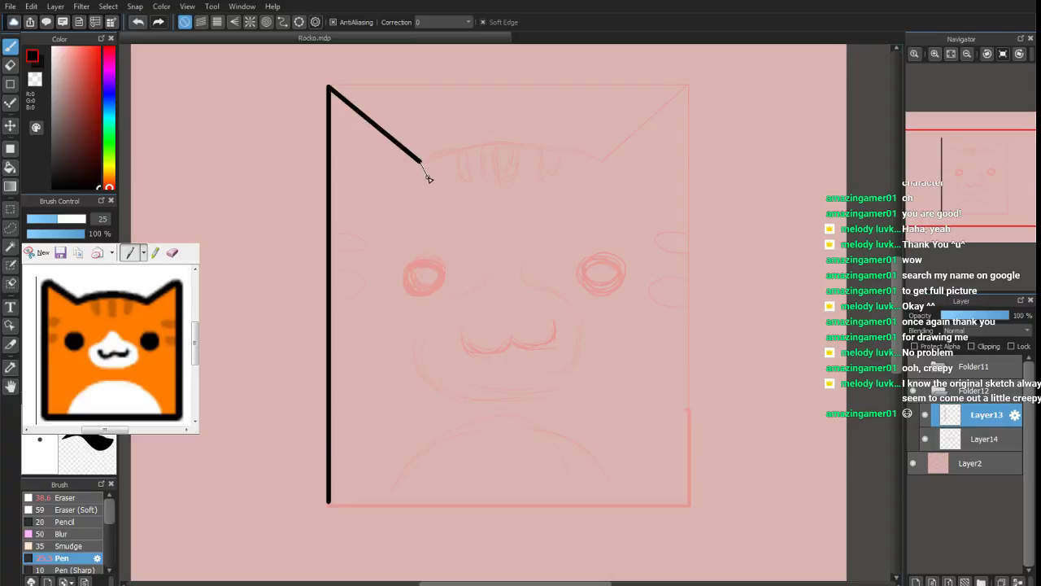
# Make a rectangular selection around the whole cat sketch, with a small margin around the inked lines
pyautogui.click(10, 206)
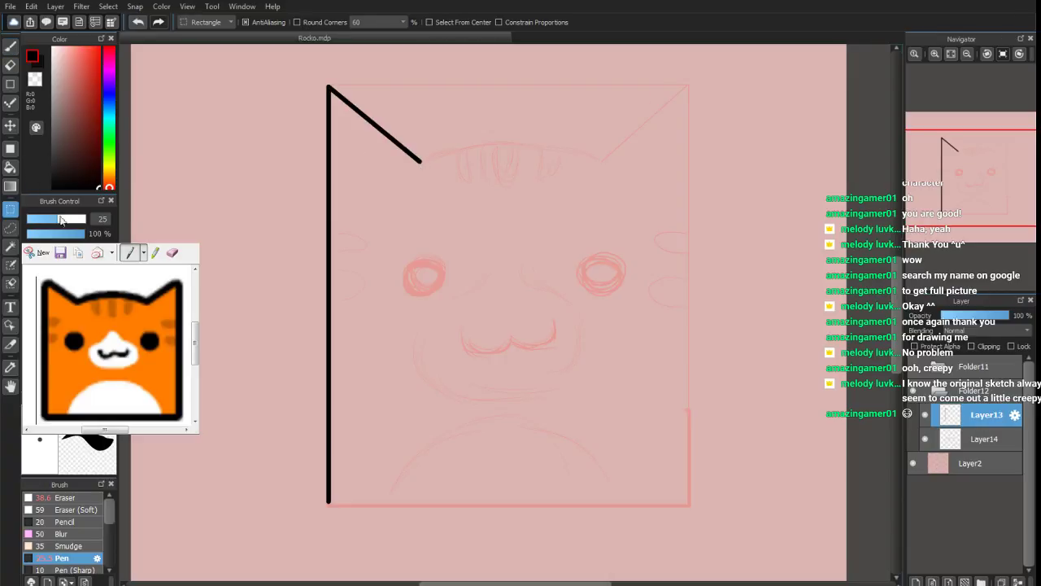
pyautogui.moveTo(919, 180); pyautogui.dragTo(937, 175)
pyautogui.scroll(-3, 938, 176)
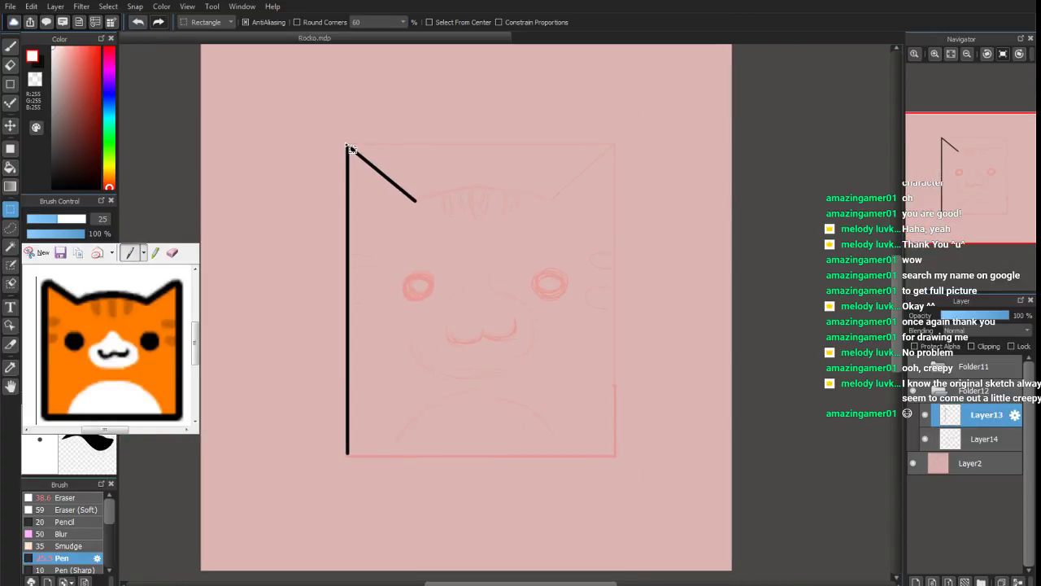
pyautogui.moveTo(348, 147)
pyautogui.mouseDown()
pyautogui.moveTo(581, 381)
pyautogui.moveTo(621, 460)
pyautogui.mouseUp()
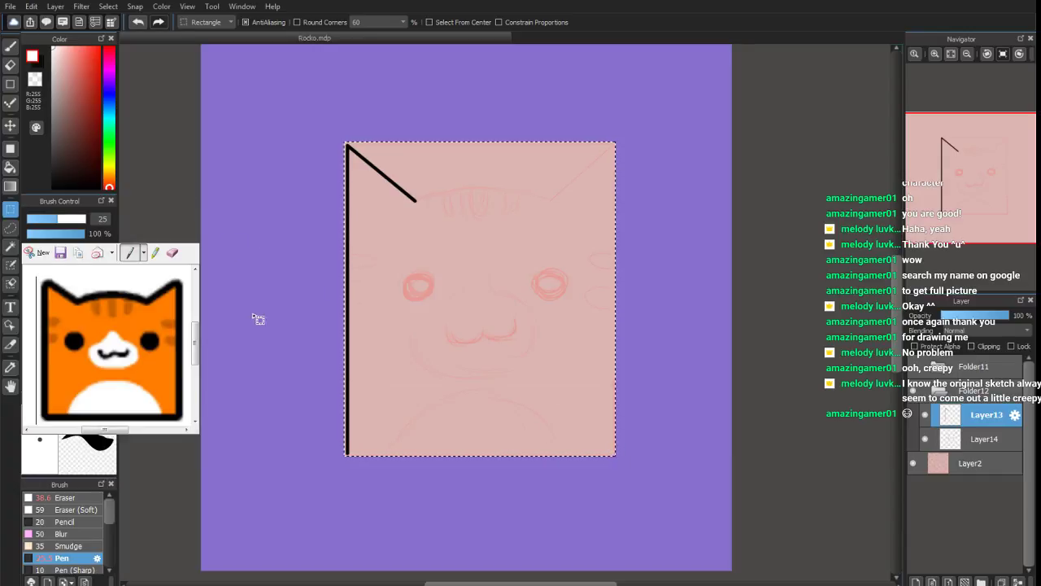
pyautogui.hotkey('ctrl', 'z')
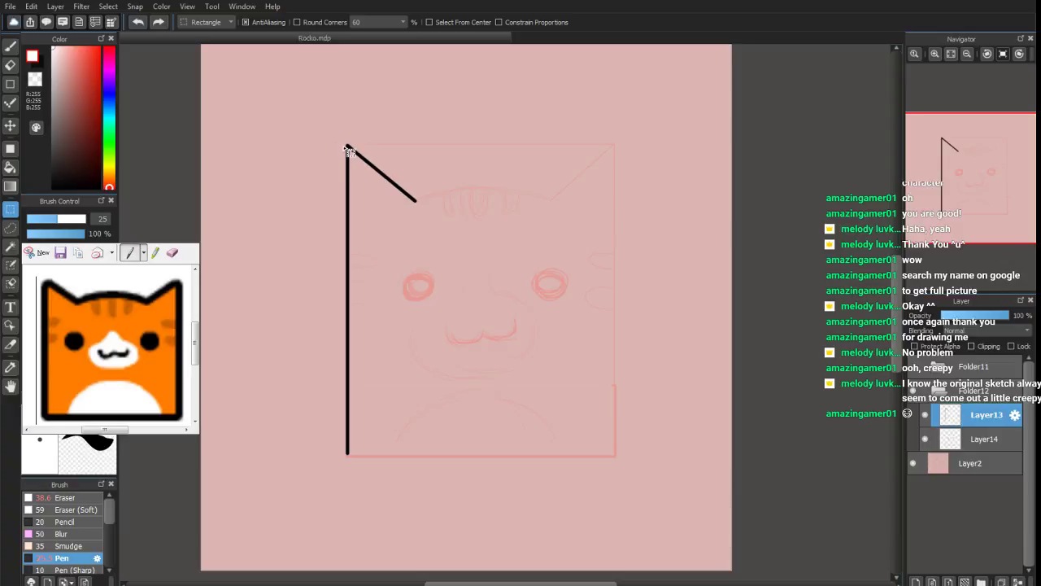
pyautogui.moveTo(341, 140); pyautogui.dragTo(660, 469)
pyautogui.moveTo(664, 466); pyautogui.dragTo(660, 460)
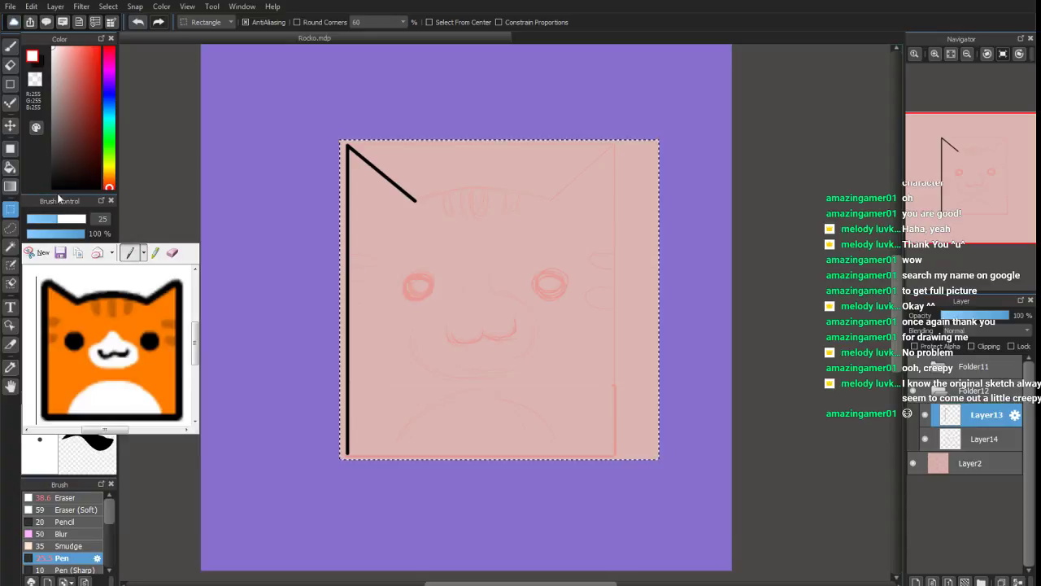
# Move the inked lines on Layer13 slightly left of the sketch and paste a horizontally flipped copy of them on a new layer
pyautogui.click(10, 126)
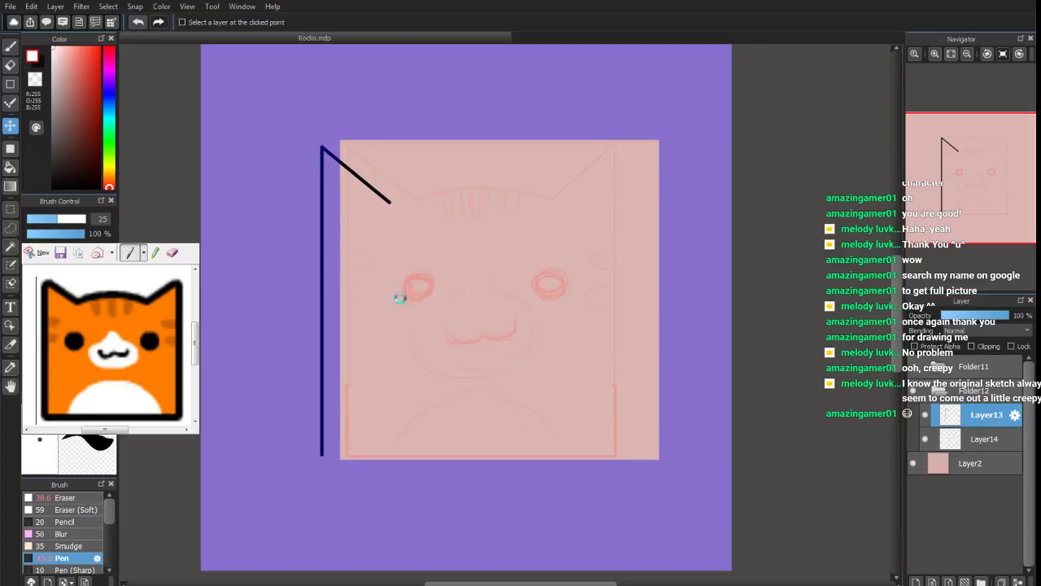
pyautogui.click(111, 21)
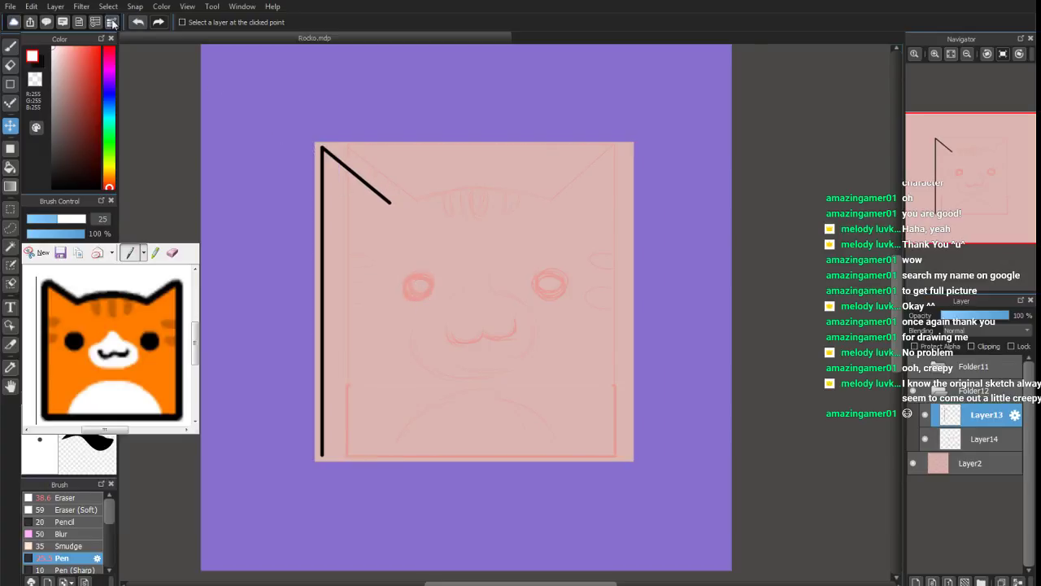
pyautogui.click(39, 6)
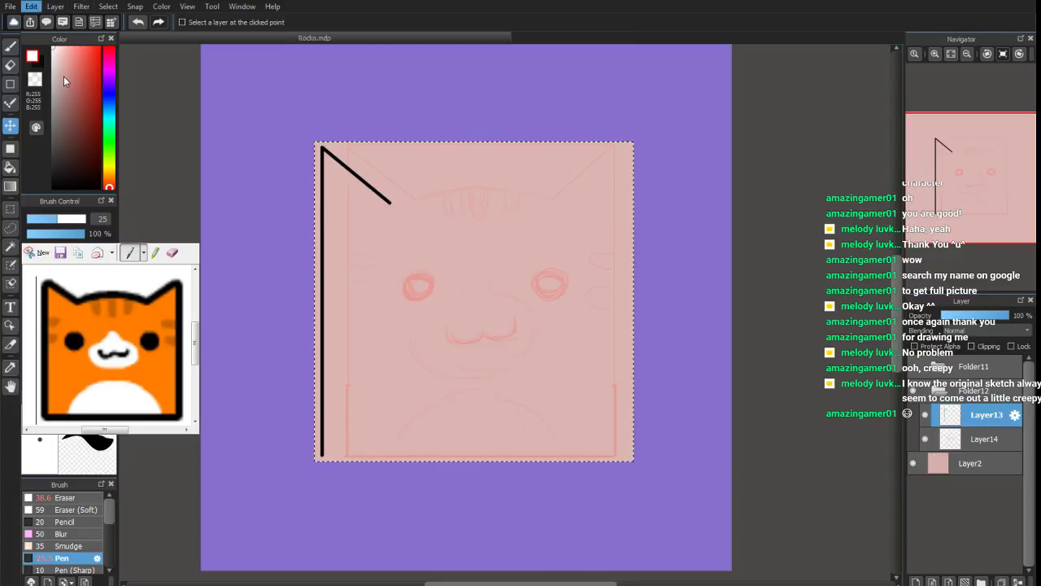
pyautogui.click(56, 85)
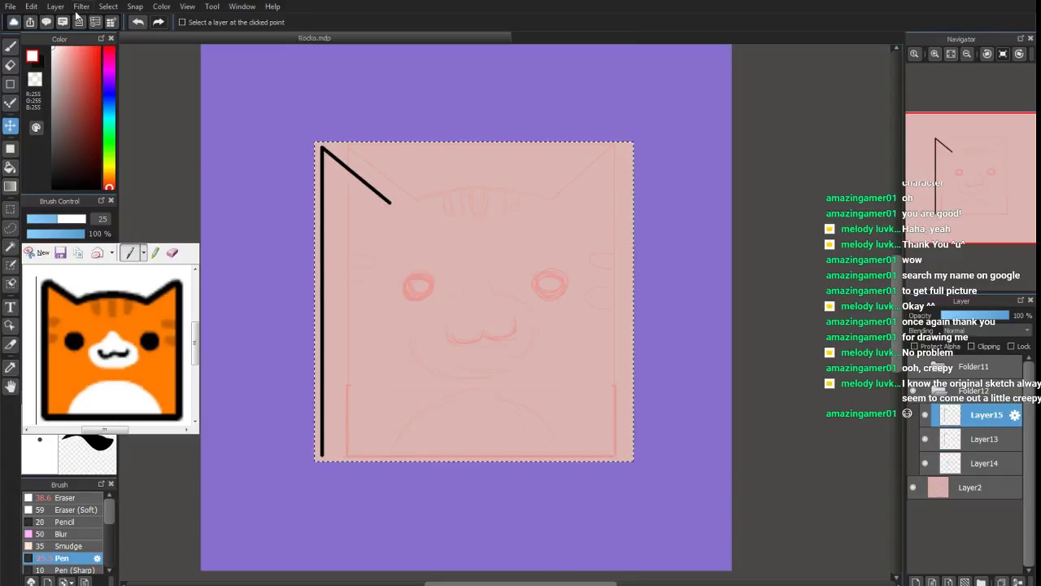
pyautogui.click(54, 6)
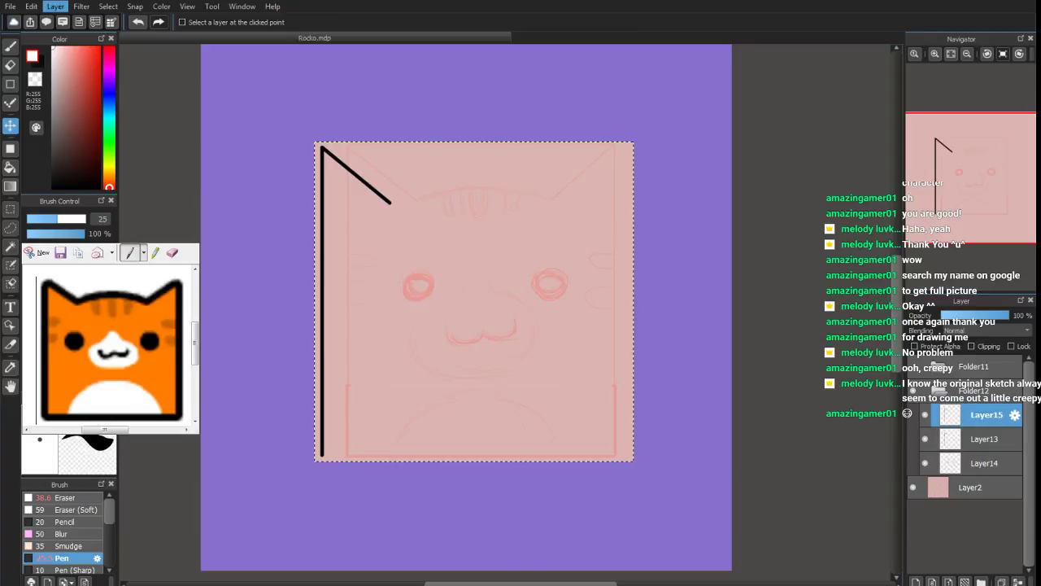
pyautogui.click(248, 364)
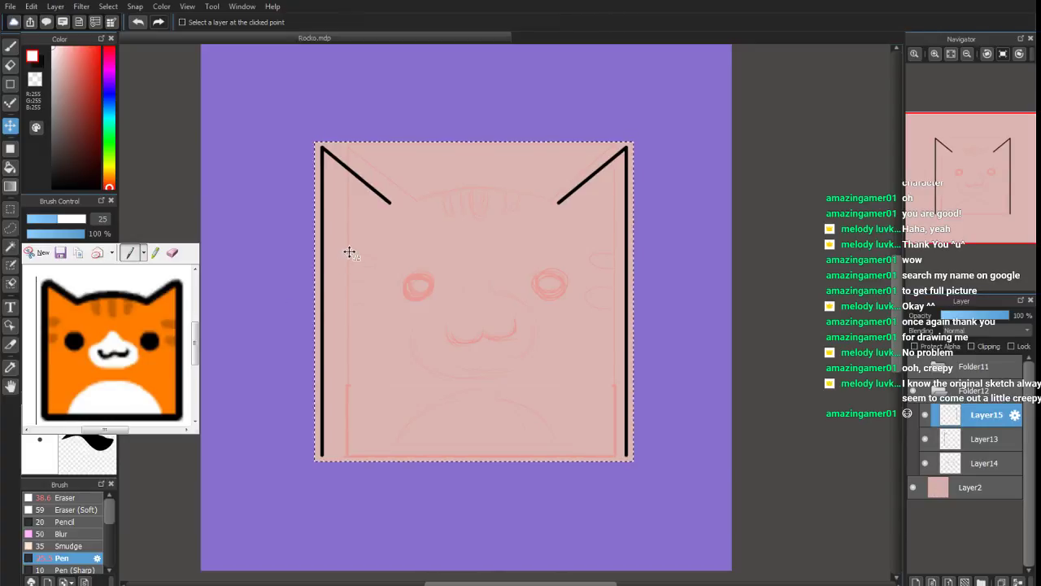
# Select the mirrored right-hand lines and move them outward to widen the body, clearing the selection when done
pyautogui.click(12, 211)
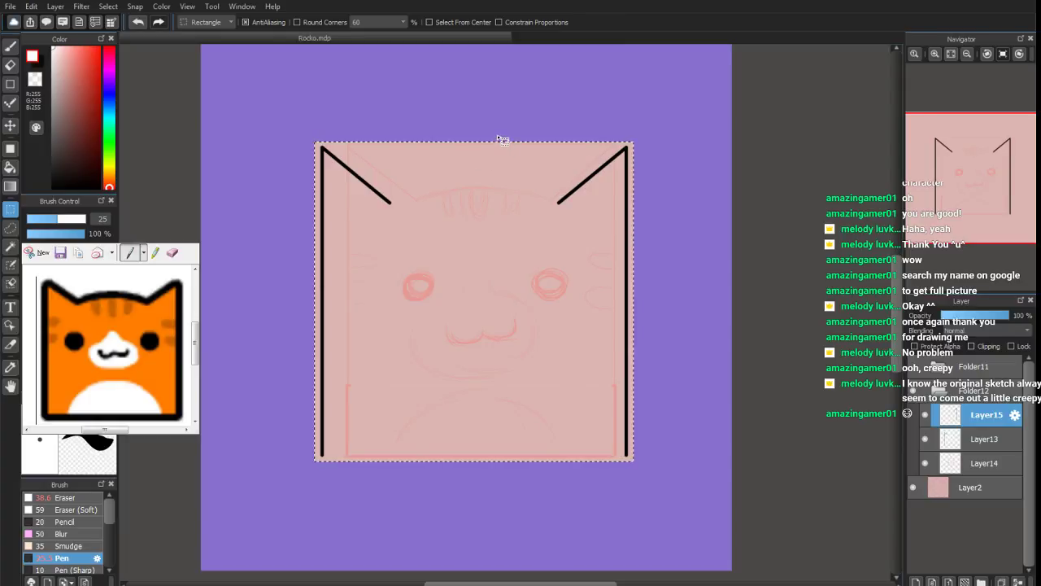
pyautogui.moveTo(497, 135); pyautogui.dragTo(661, 461)
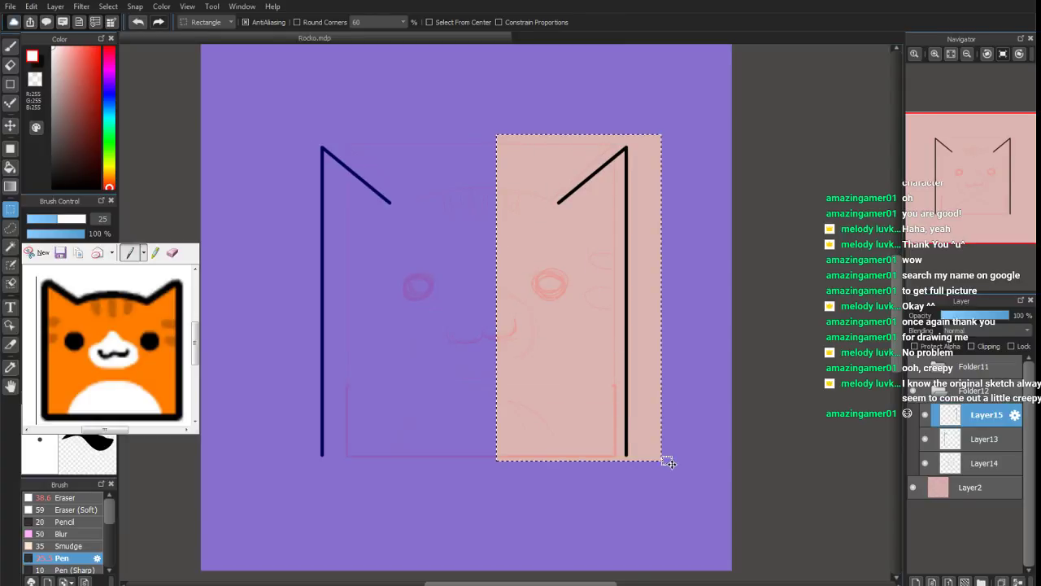
pyautogui.click(10, 127)
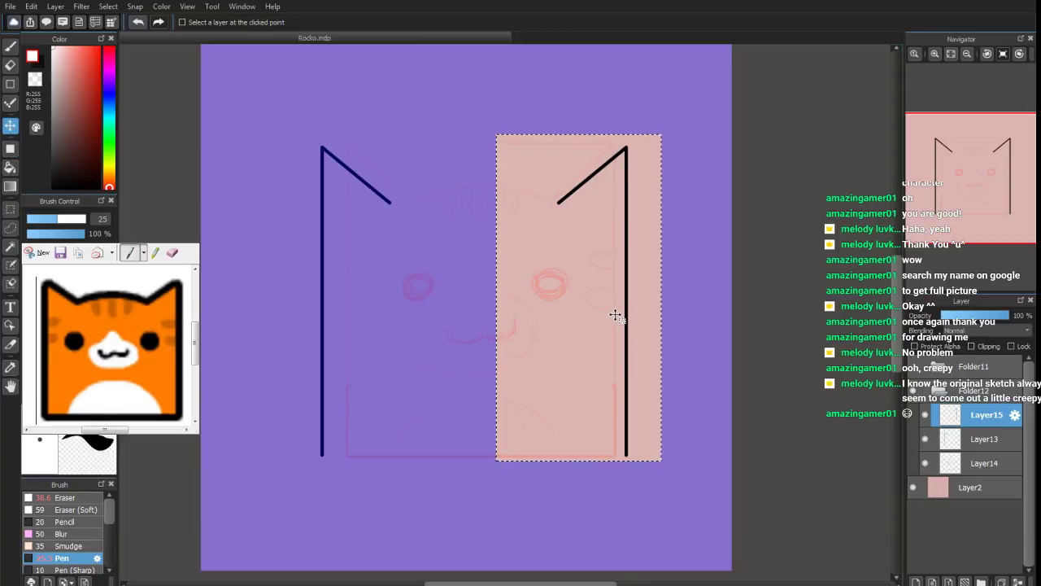
pyautogui.moveTo(616, 316); pyautogui.dragTo(643, 315)
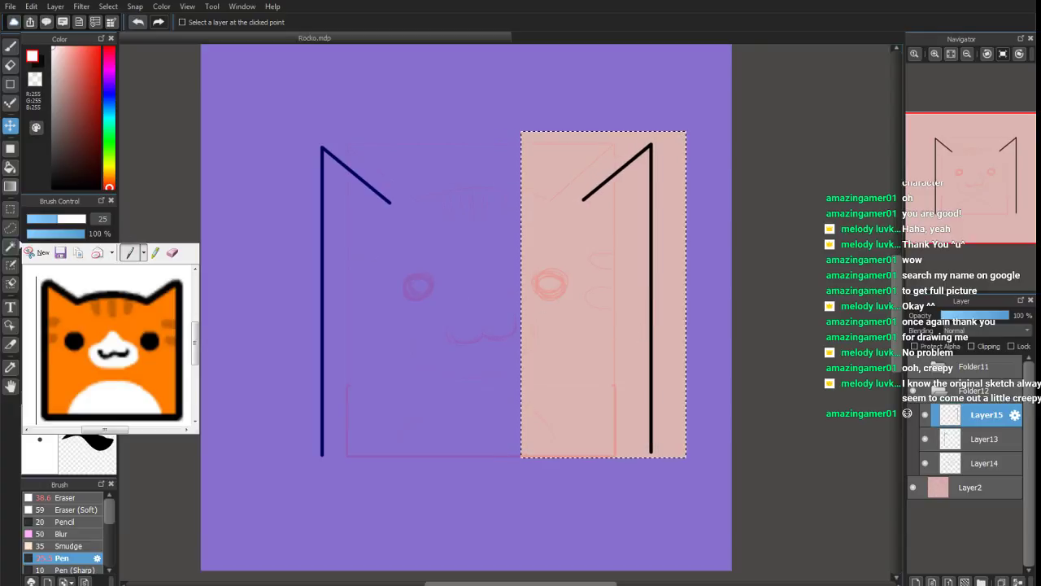
pyautogui.click(10, 228)
pyautogui.click(231, 231)
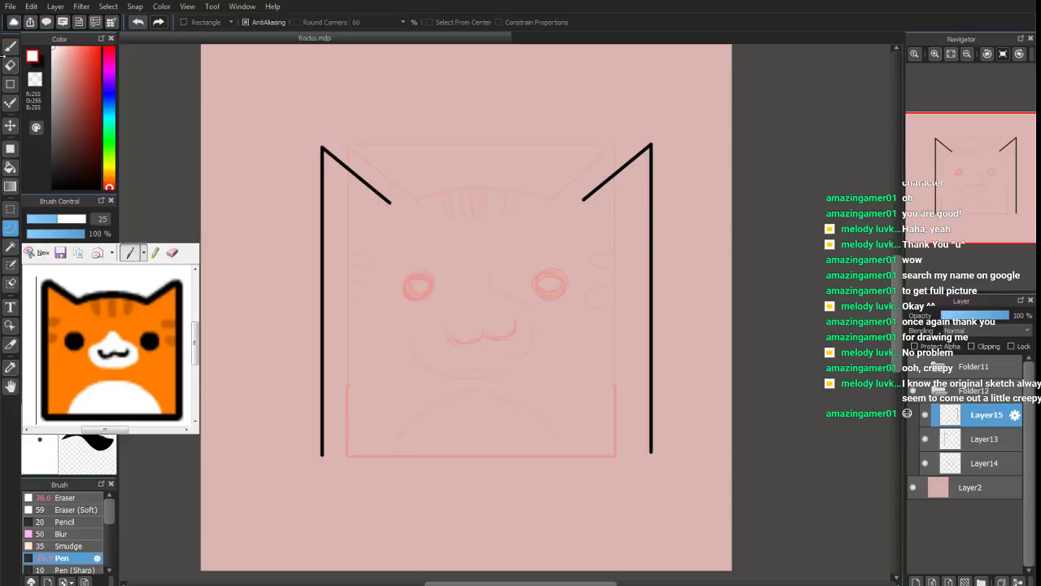
# Set the brush color to black (R 0, G 0, B 0) and switch to the ellipse shape brush
pyautogui.click(10, 45)
pyautogui.moveTo(92, 106); pyautogui.dragTo(89, 173)
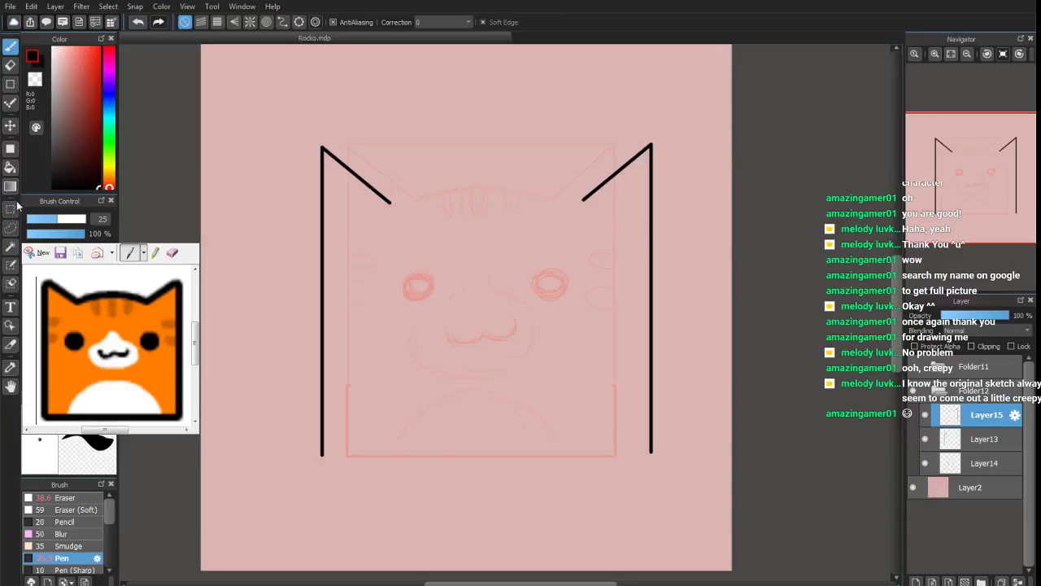
pyautogui.click(11, 84)
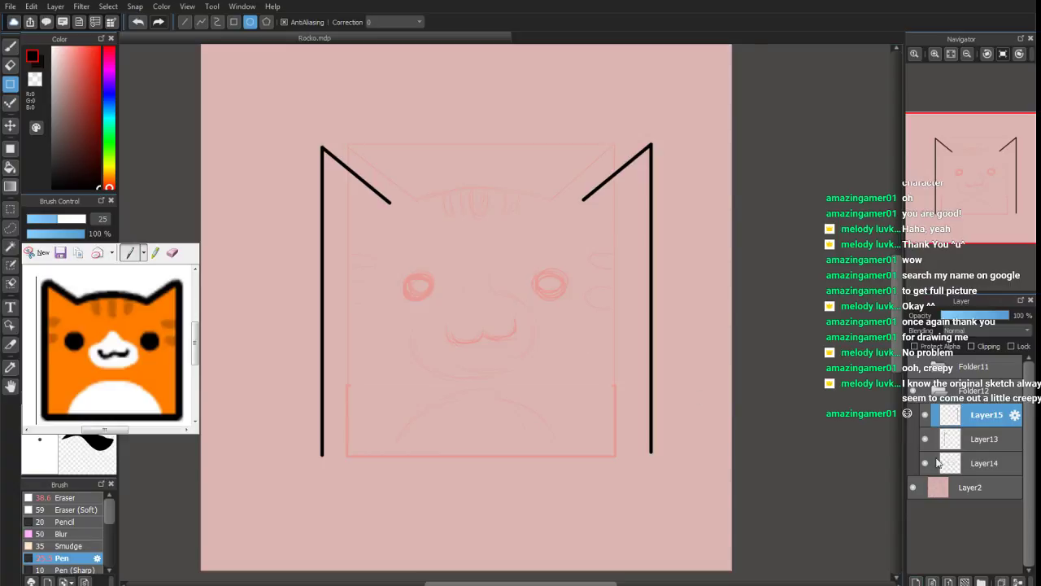
# Merge the mirrored lines down into Layer13 and add a new layer above it
pyautogui.click(55, 7)
pyautogui.click(96, 160)
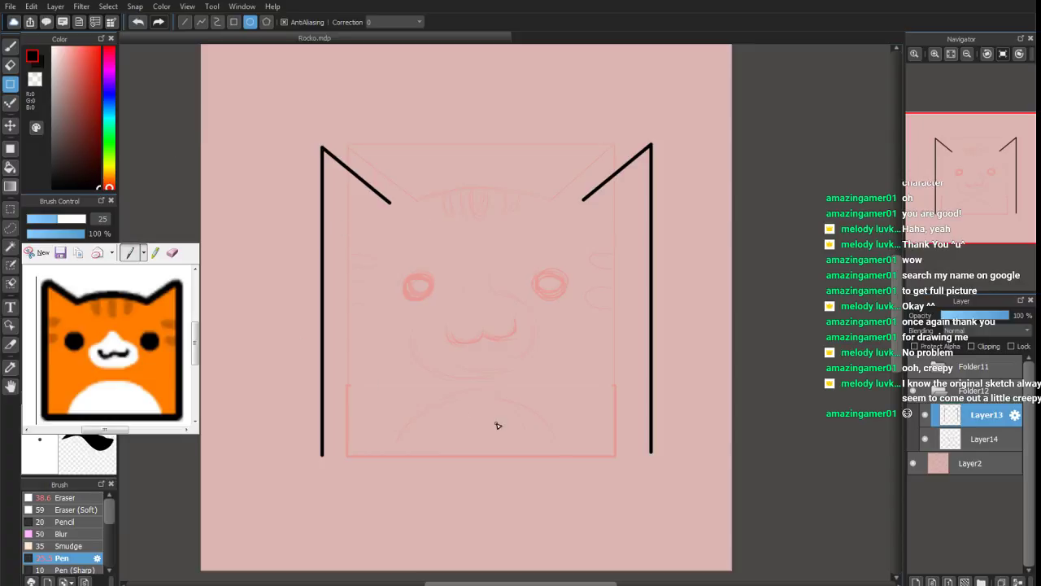
pyautogui.click(917, 581)
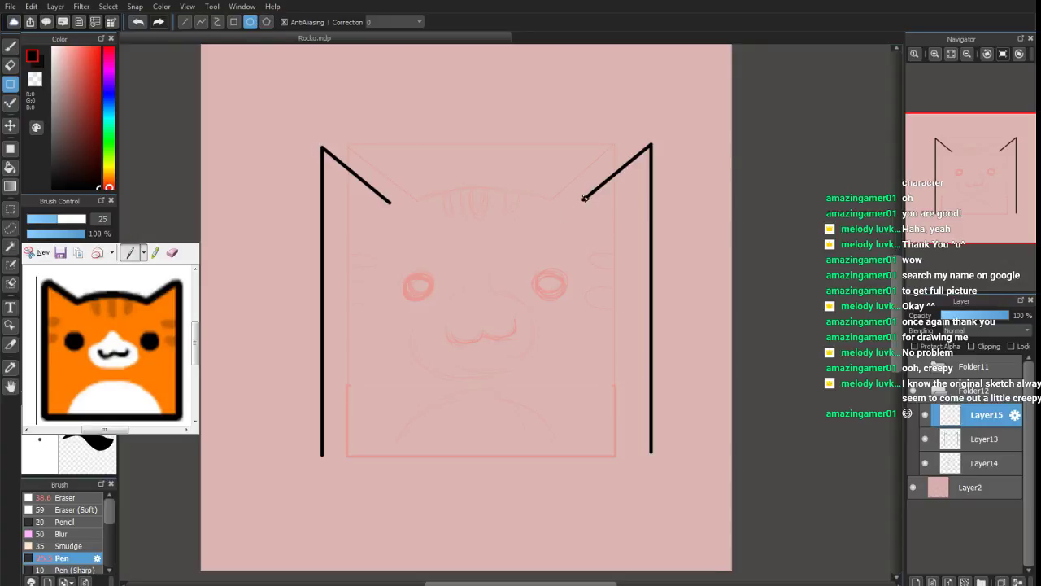
# Draw a wide black ellipse outline for the head and position its upper arc against the inner ends of both ear lines
pyautogui.moveTo(584, 198)
pyautogui.mouseDown()
pyautogui.moveTo(483, 258)
pyautogui.moveTo(395, 332)
pyautogui.moveTo(606, 152)
pyautogui.moveTo(564, 222)
pyautogui.moveTo(447, 290)
pyautogui.moveTo(373, 304)
pyautogui.moveTo(417, 289)
pyautogui.mouseUp()
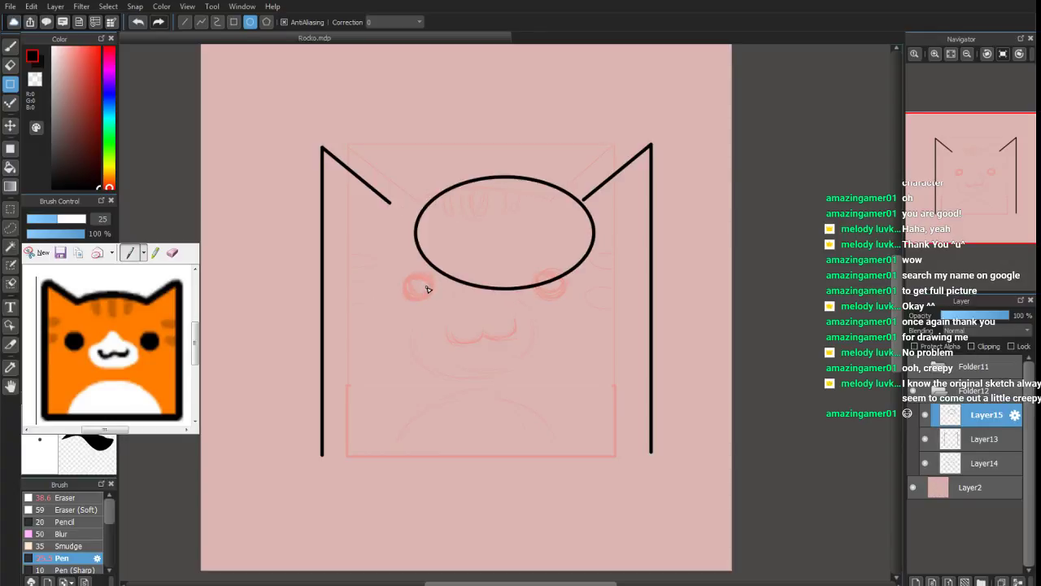
pyautogui.hotkey('ctrl', 'z')
pyautogui.moveTo(576, 201); pyautogui.dragTo(345, 351)
pyautogui.click(11, 125)
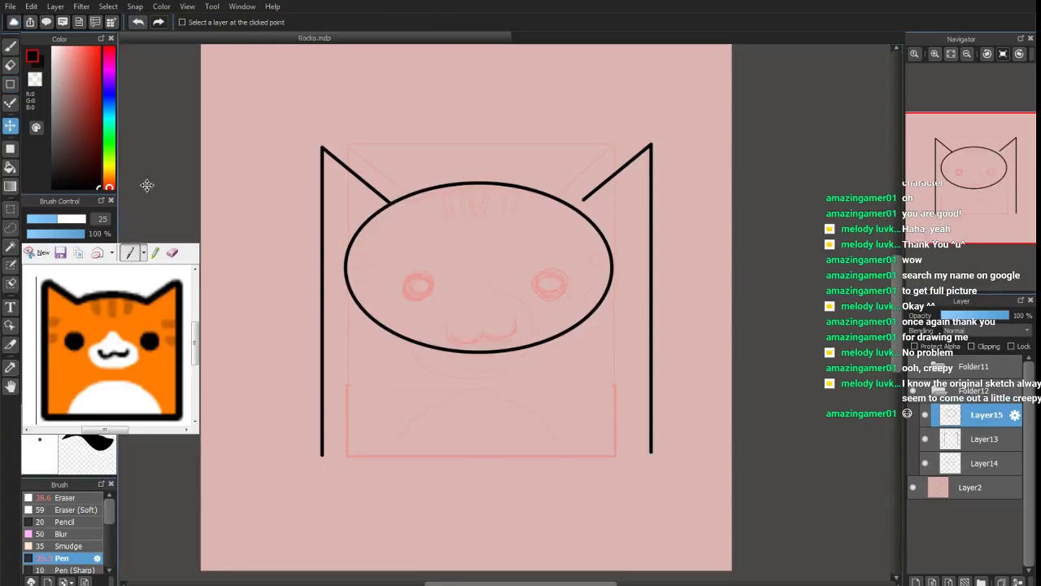
pyautogui.moveTo(467, 278); pyautogui.dragTo(477, 268)
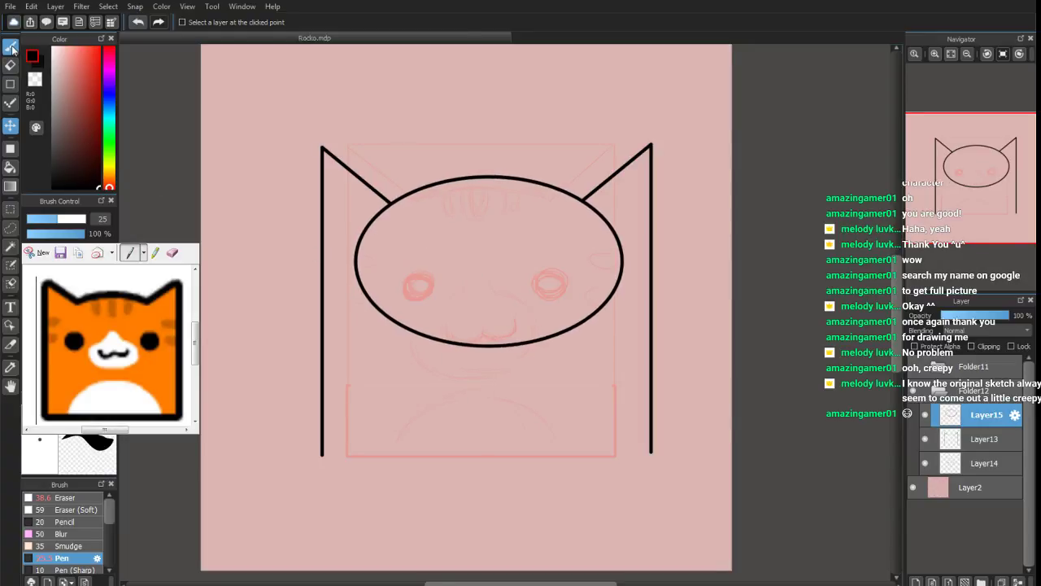
# Erase the ellipse's sides and lower half with the eraser at size 97, keeping only the arc between the ears
pyautogui.click(11, 66)
pyautogui.moveTo(58, 228); pyautogui.dragTo(81, 219)
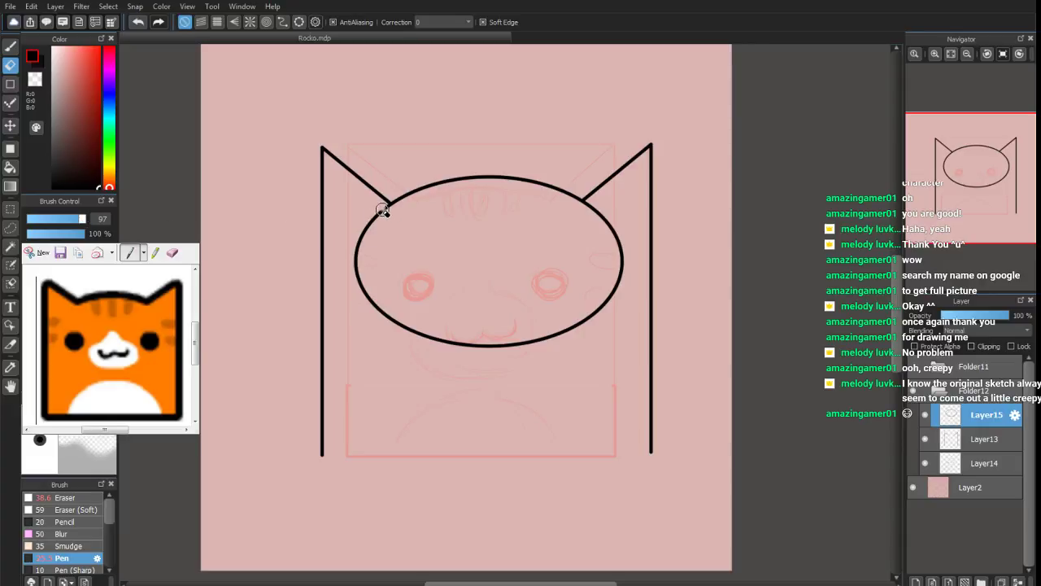
pyautogui.moveTo(382, 210); pyautogui.dragTo(387, 213)
pyautogui.moveTo(386, 225)
pyautogui.mouseDown()
pyautogui.moveTo(373, 258)
pyautogui.moveTo(356, 262)
pyautogui.moveTo(355, 234)
pyautogui.moveTo(410, 287)
pyautogui.moveTo(438, 341)
pyautogui.moveTo(376, 298)
pyautogui.moveTo(463, 317)
pyautogui.moveTo(456, 344)
pyautogui.mouseUp()
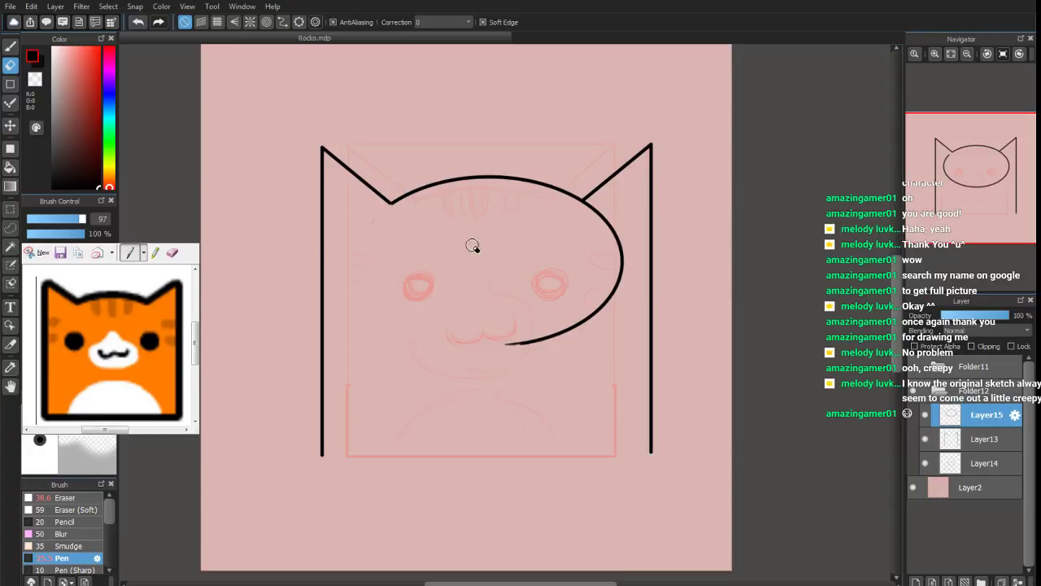
pyautogui.moveTo(600, 210)
pyautogui.mouseDown()
pyautogui.moveTo(568, 225)
pyautogui.moveTo(617, 191)
pyautogui.moveTo(621, 259)
pyautogui.moveTo(591, 311)
pyautogui.moveTo(552, 322)
pyautogui.moveTo(551, 344)
pyautogui.moveTo(512, 337)
pyautogui.moveTo(568, 325)
pyautogui.mouseUp()
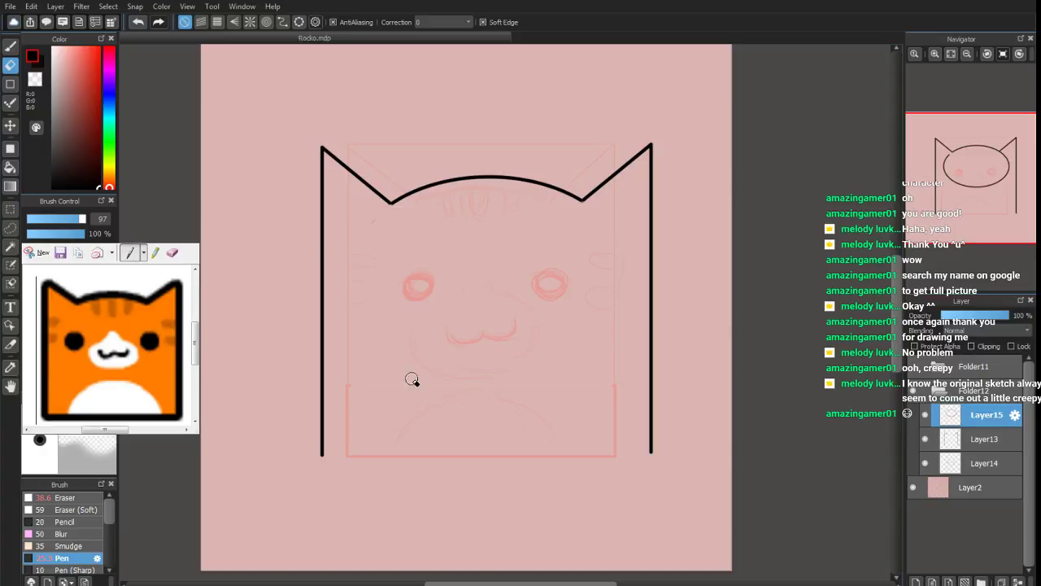
# Draw a filled black circle over the sketched left eye with the ellipse fill
pyautogui.click(11, 86)
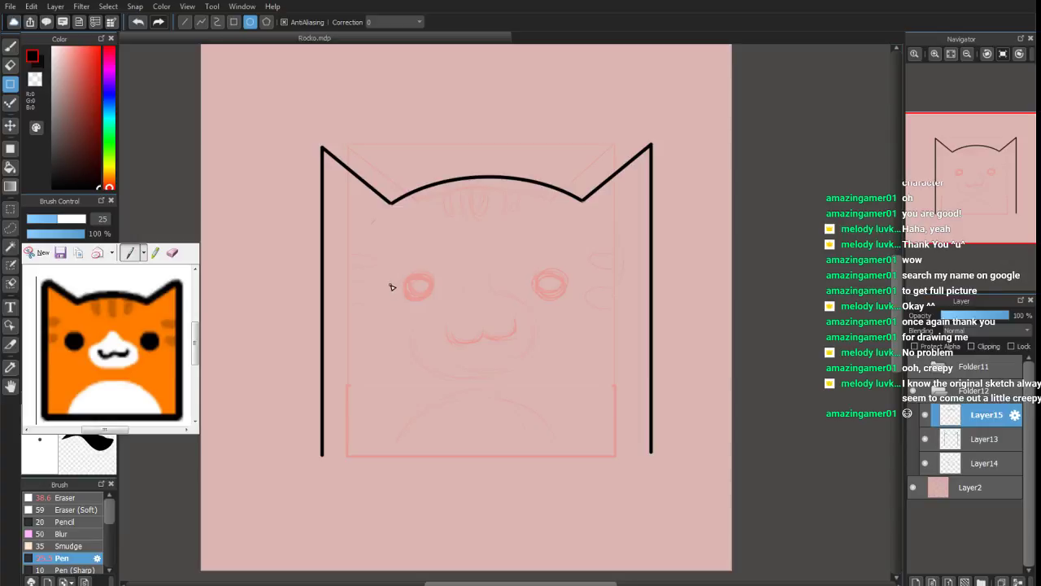
pyautogui.click(10, 146)
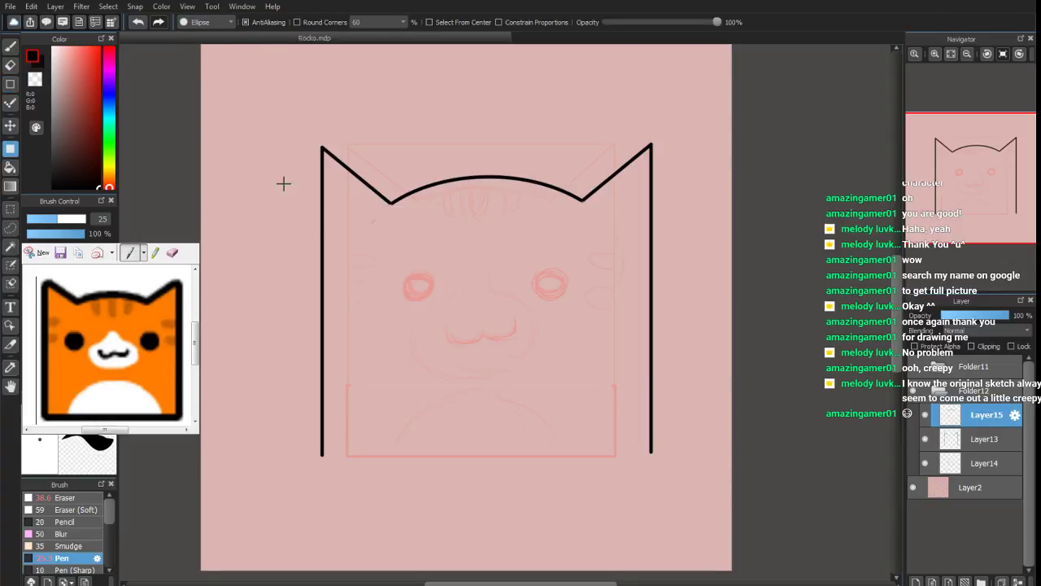
pyautogui.moveTo(390, 278); pyautogui.dragTo(430, 305)
pyautogui.hotkey('ctrl', 'z')
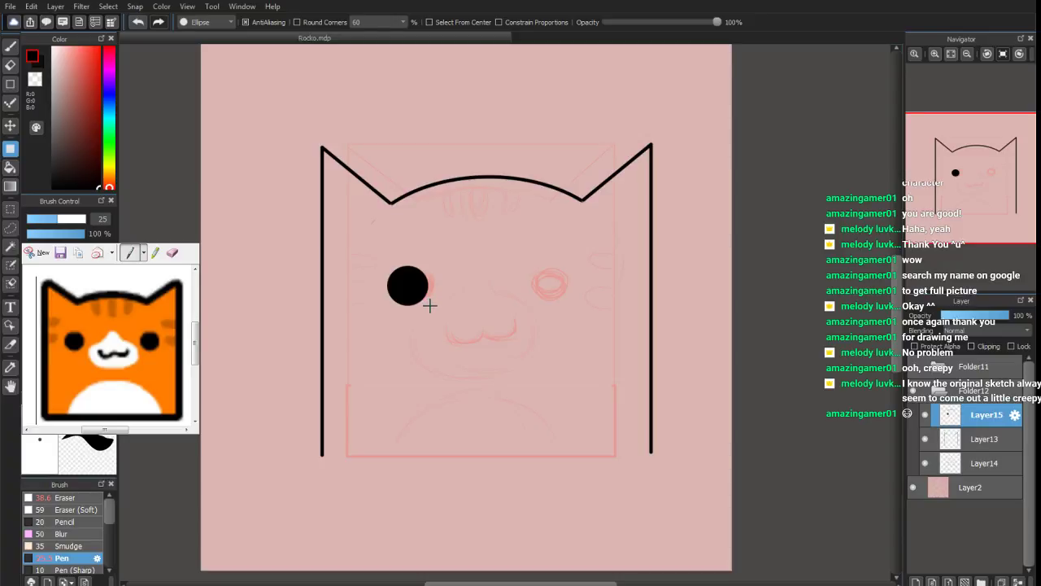
# Copy the black left eye onto a new layer and move the copy over to the right eye's place
pyautogui.click(10, 209)
pyautogui.moveTo(371, 245); pyautogui.dragTo(455, 314)
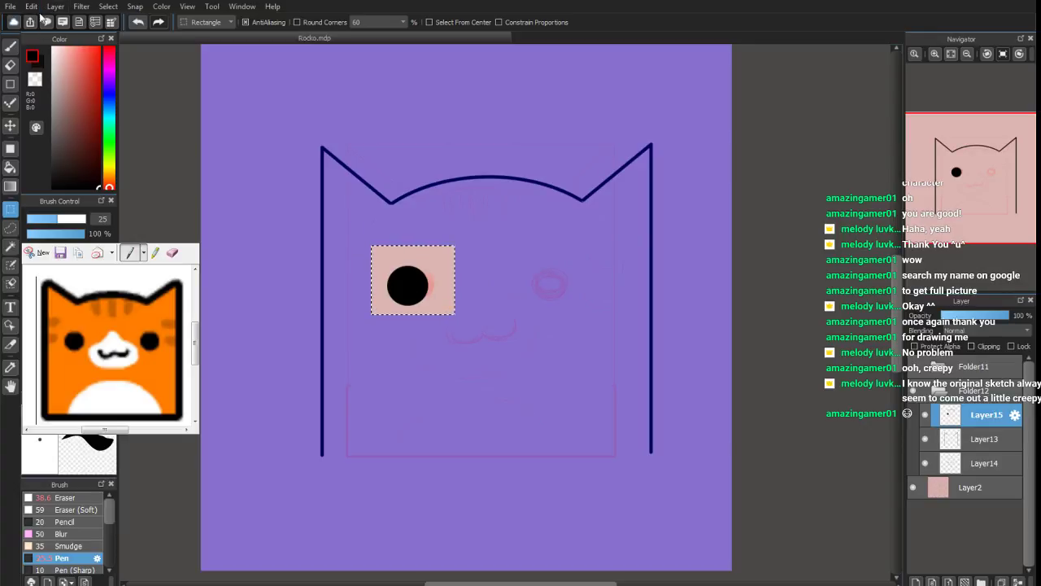
pyautogui.hotkey('ctrl', 'v')
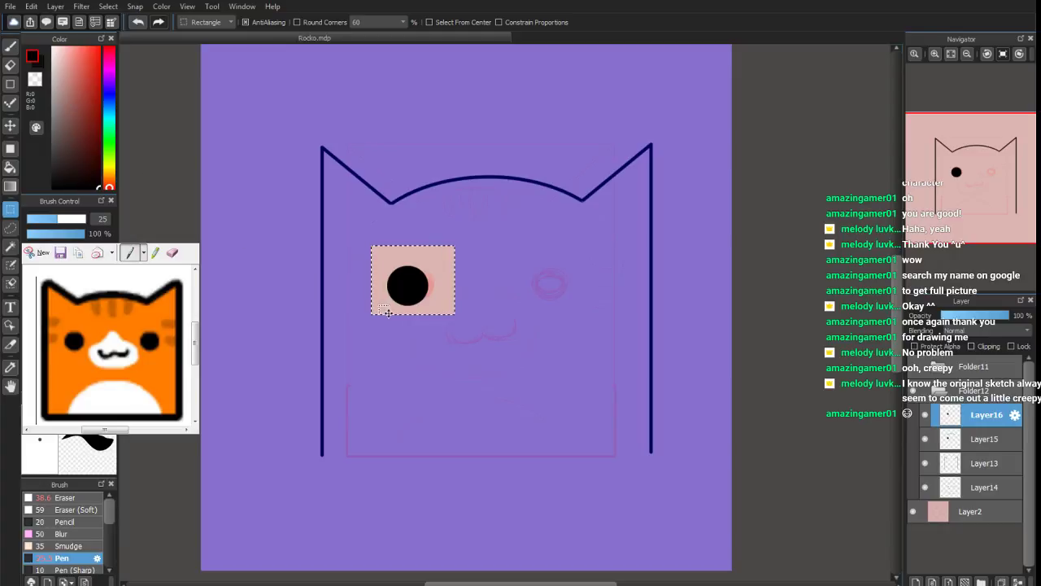
pyautogui.click(10, 125)
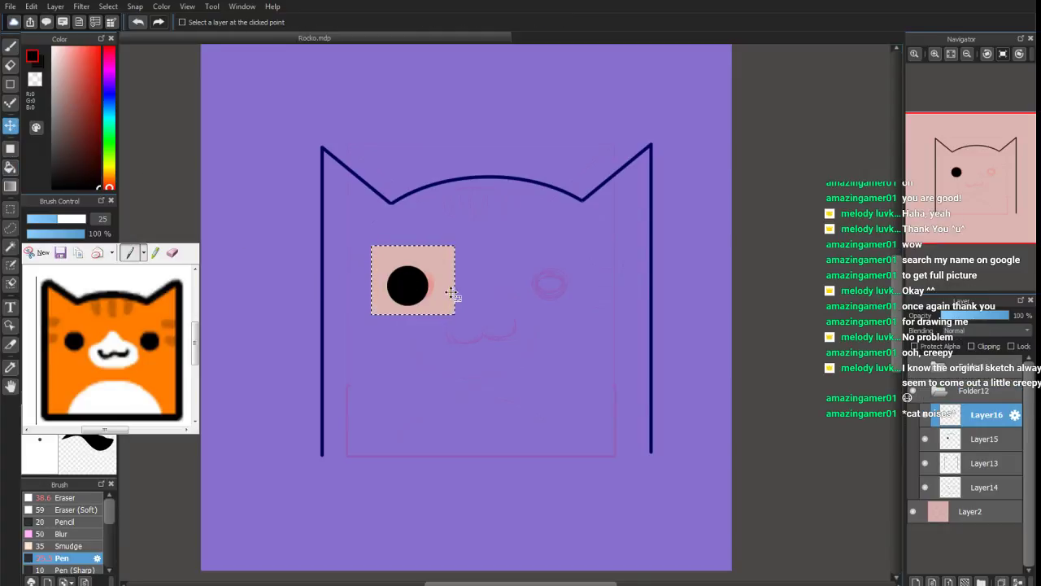
pyautogui.moveTo(409, 287); pyautogui.dragTo(562, 293)
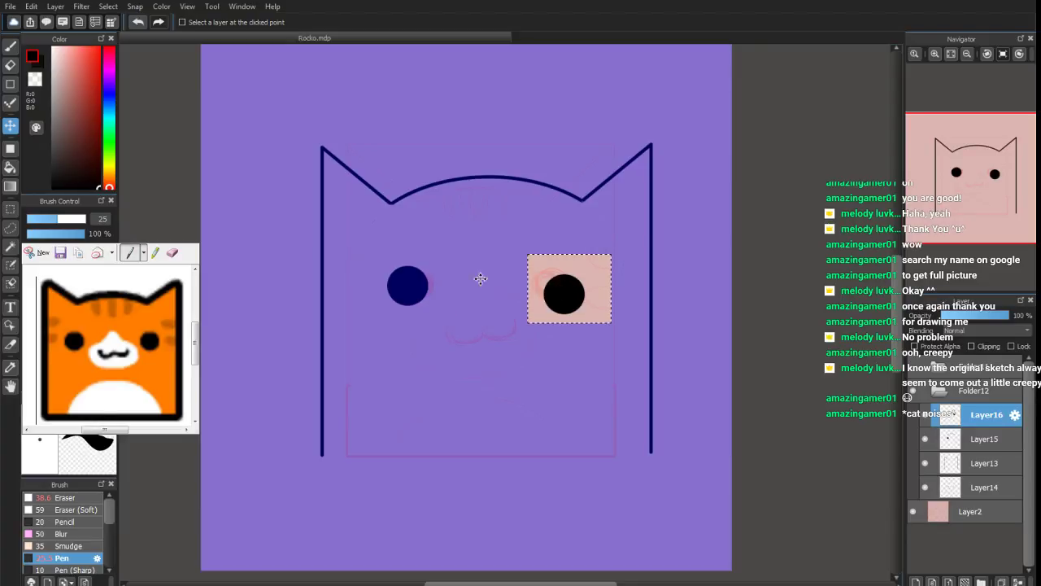
# Select the left eye on Layer15 and move it down until it is level with the right eye
pyautogui.click(936, 440)
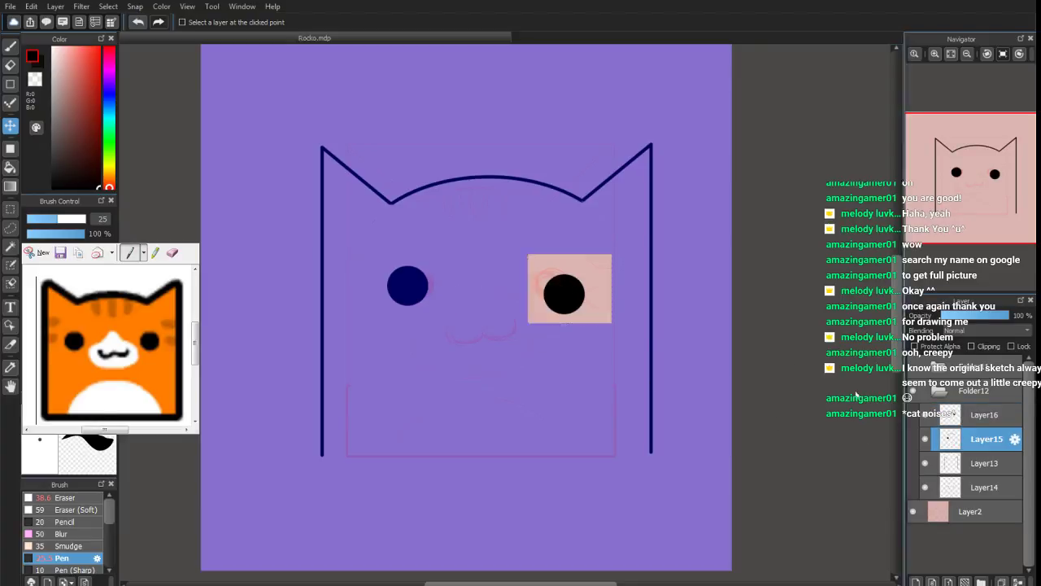
pyautogui.click(11, 209)
pyautogui.moveTo(353, 246); pyautogui.dragTo(469, 322)
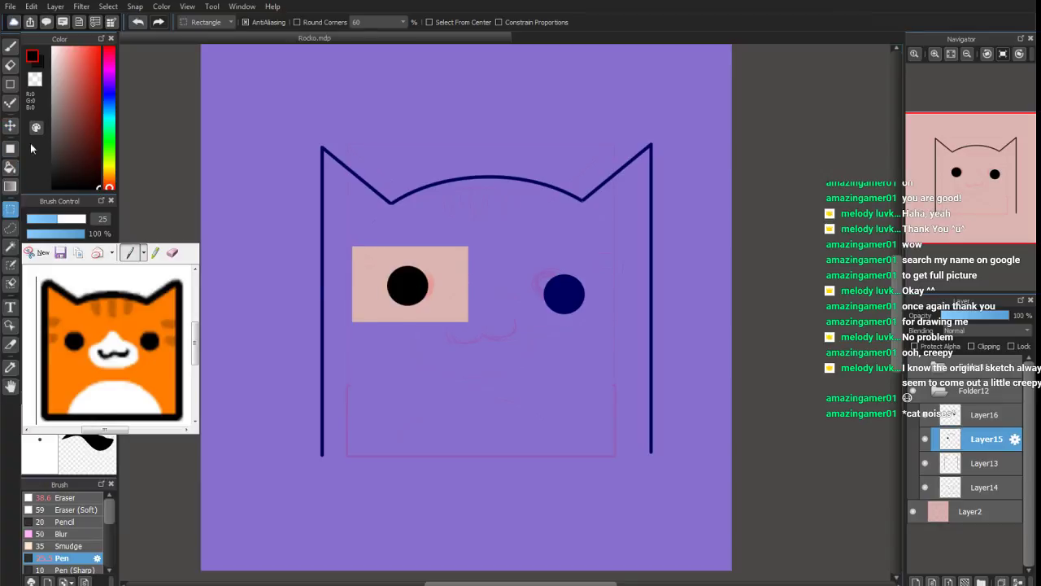
pyautogui.click(10, 126)
pyautogui.moveTo(426, 295)
pyautogui.mouseDown()
pyautogui.moveTo(560, 298)
pyautogui.moveTo(407, 298)
pyautogui.mouseUp()
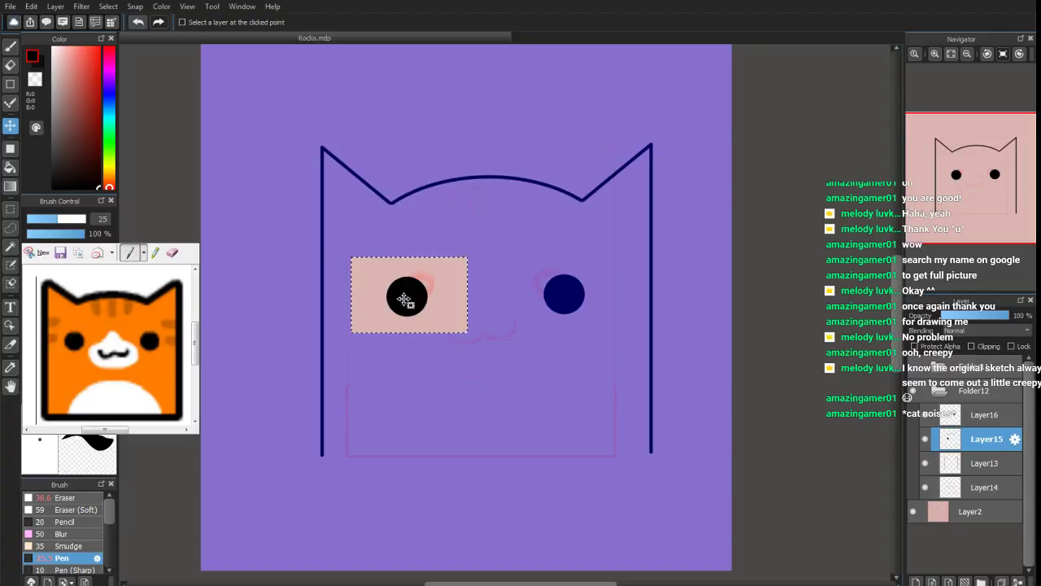
pyautogui.moveTo(404, 300); pyautogui.dragTo(403, 298)
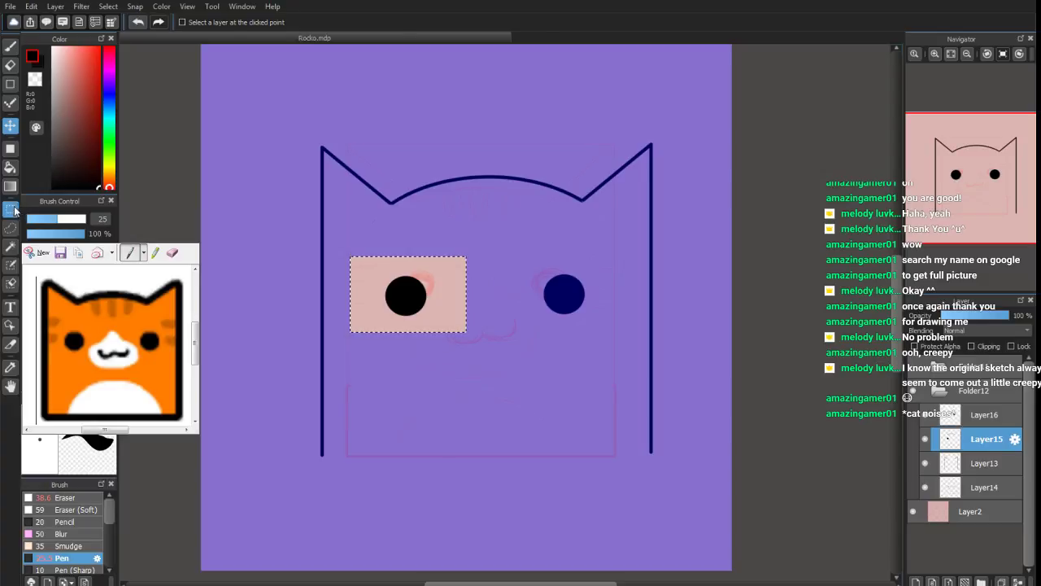
# Clear the selection, switch back to the brush, and merge Layer16 with the right eye down into Layer15
pyautogui.click(13, 209)
pyautogui.hotkey('ctrl', 'd')
pyautogui.click(13, 48)
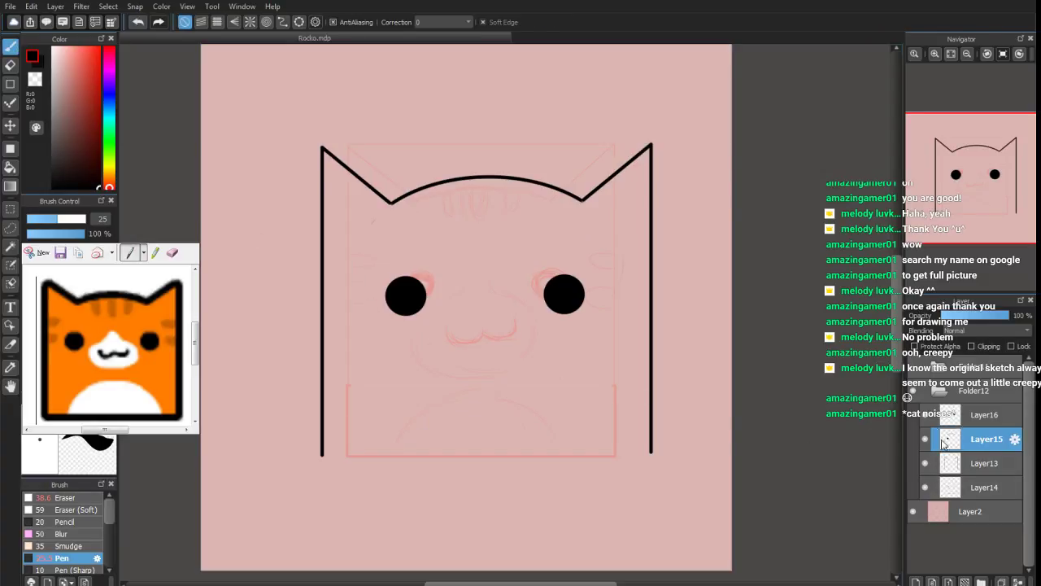
pyautogui.click(949, 415)
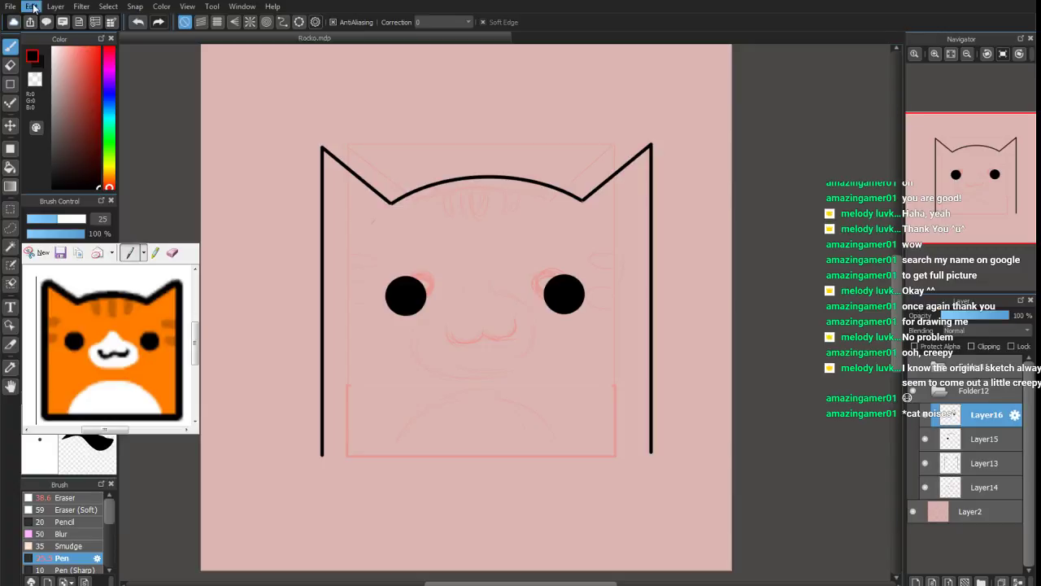
pyautogui.click(92, 158)
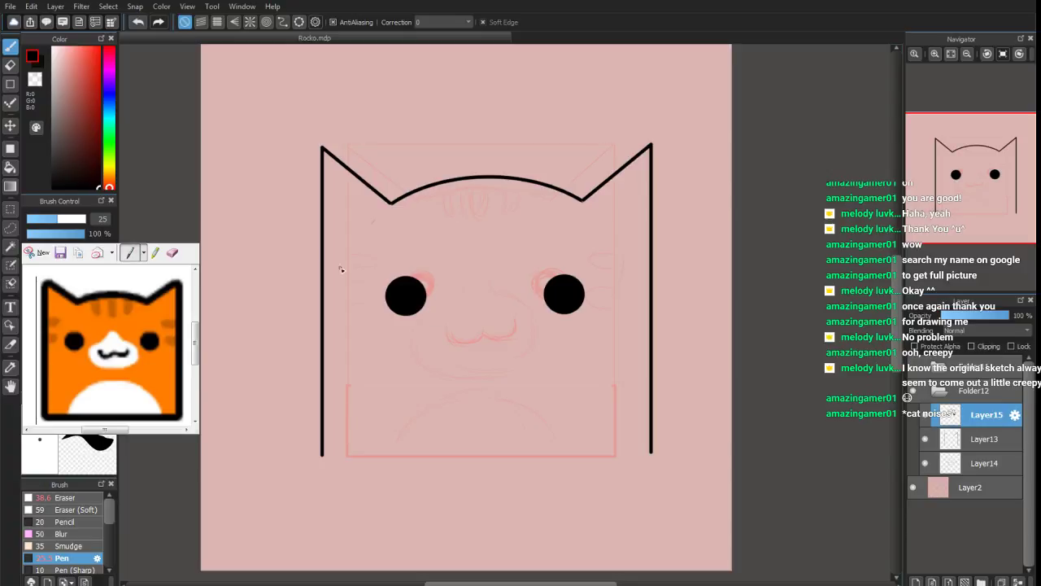
# Set the pen size to 57 and add a new layer above Layer15 for the mouth
pyautogui.moveTo(54, 227); pyautogui.dragTo(79, 227)
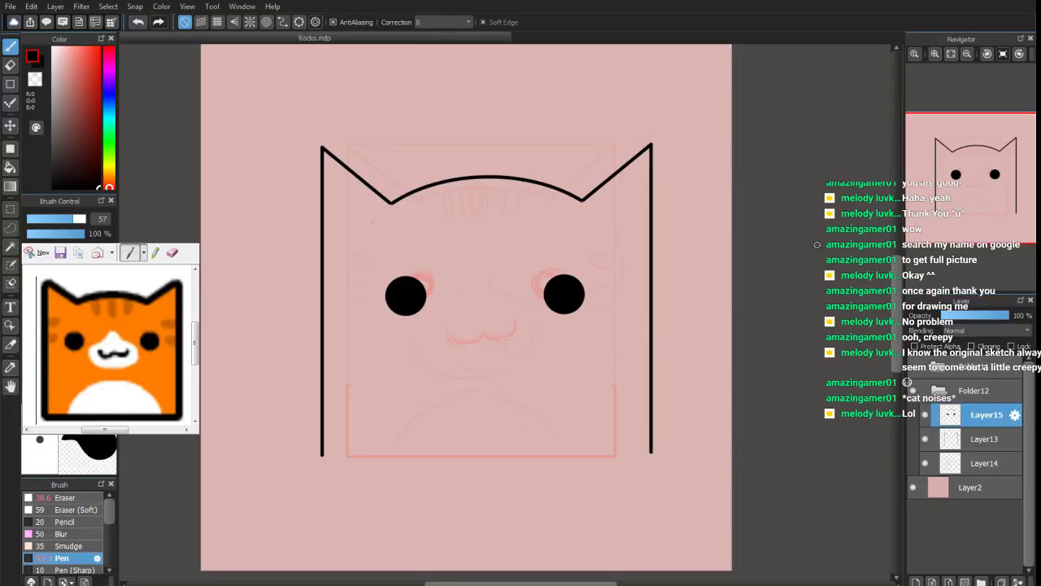
pyautogui.scroll(6, 965, 214)
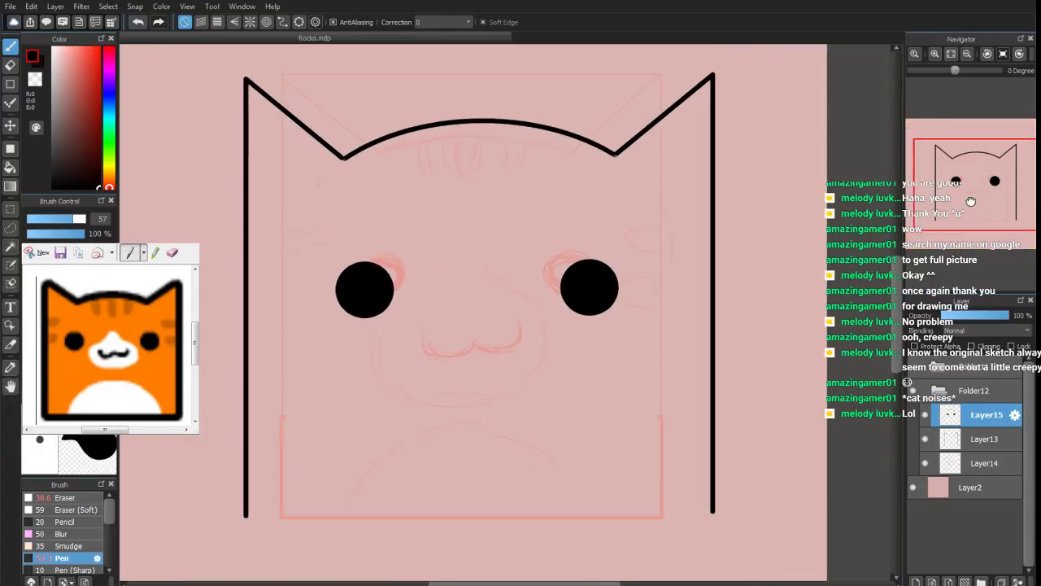
pyautogui.scroll(-1, 972, 201)
pyautogui.moveTo(976, 180); pyautogui.dragTo(973, 188)
pyautogui.click(916, 583)
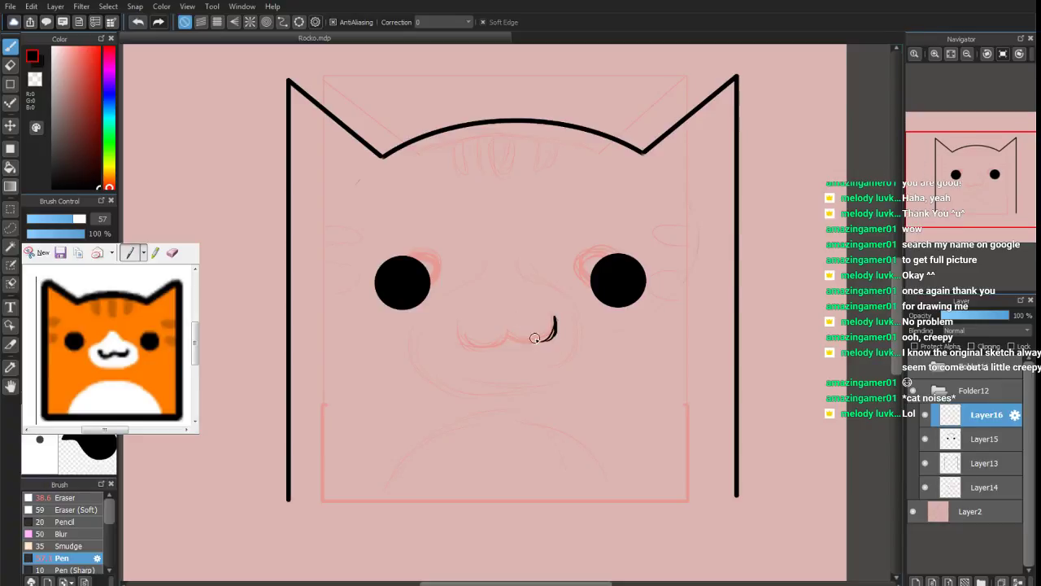
# Undo the trial black strokes over the right end of the sketched mouth
pyautogui.hotkey('ctrl', 'z')
pyautogui.hotkey('ctrl', 'z')
pyautogui.hotkey('ctrl', 'y')
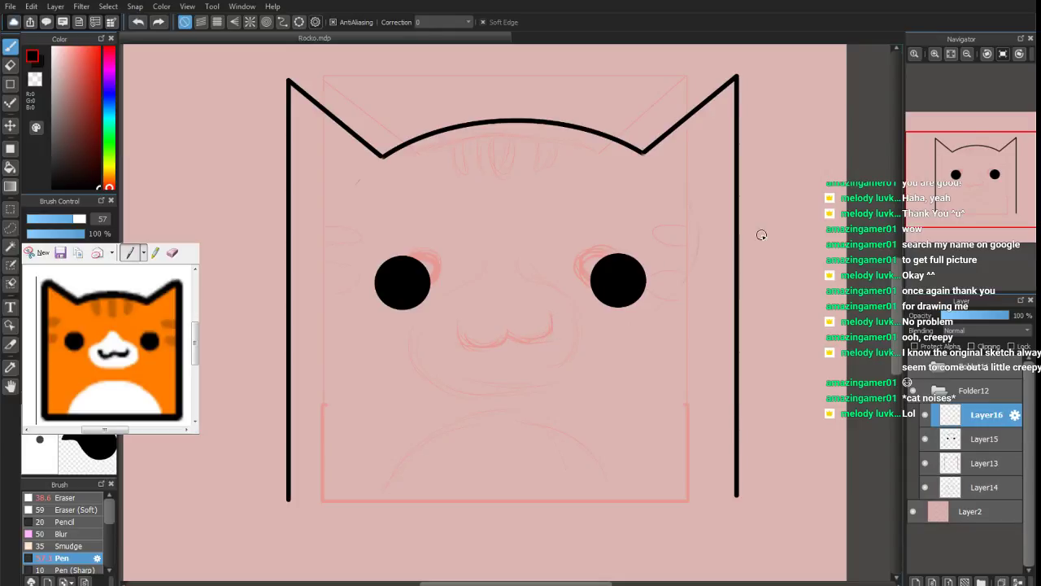
# Rotate the canvas view to 90 degrees and ink both curves of the sketched mouth in black on Layer16
pyautogui.click(1010, 57)
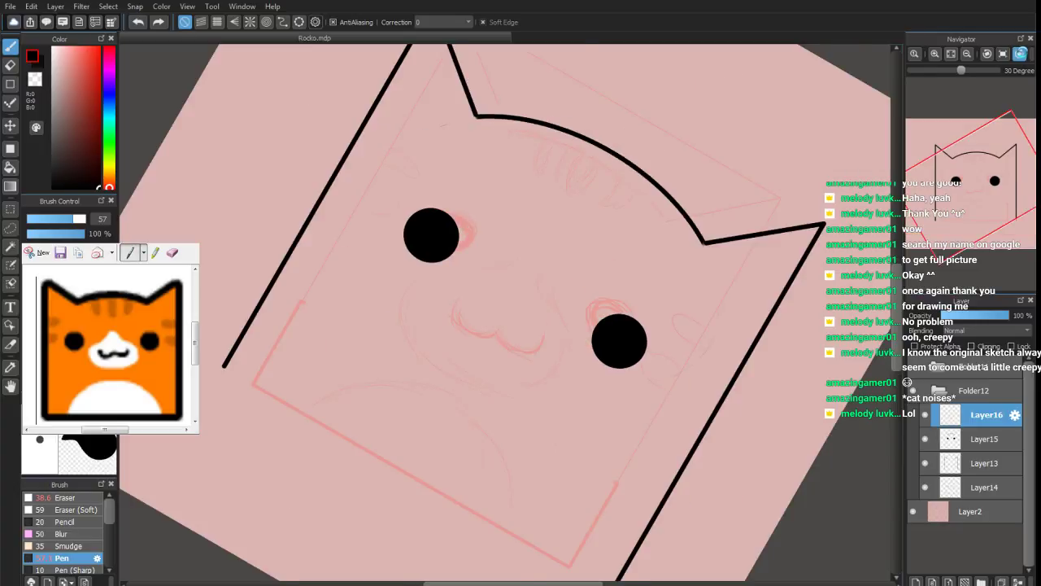
pyautogui.scroll(2, 951, 214)
pyautogui.scroll(1, 952, 214)
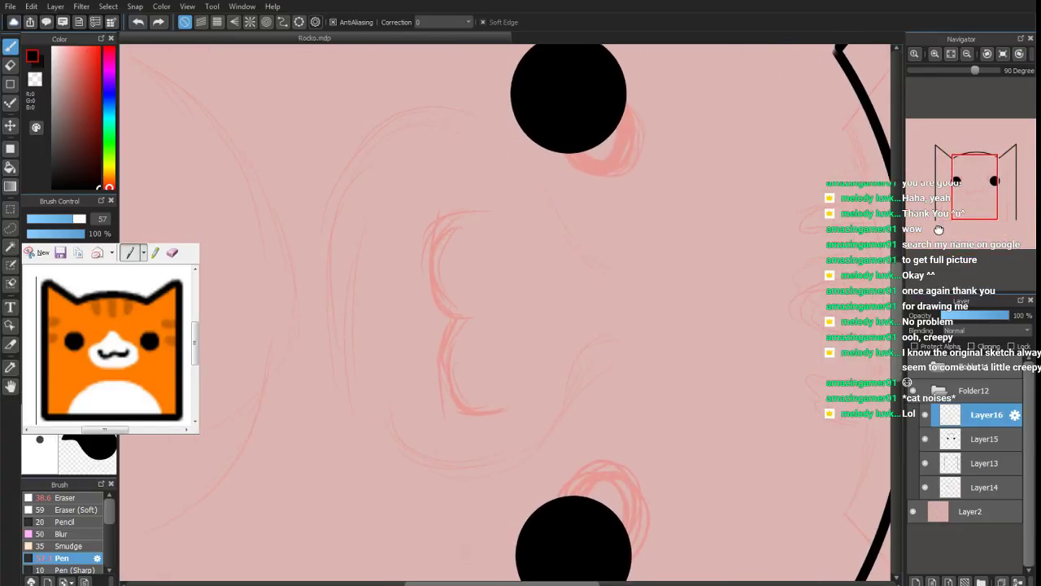
pyautogui.moveTo(476, 209)
pyautogui.mouseDown()
pyautogui.moveTo(450, 215)
pyautogui.moveTo(475, 209)
pyautogui.moveTo(448, 219)
pyautogui.moveTo(454, 214)
pyautogui.moveTo(444, 245)
pyautogui.moveTo(436, 237)
pyautogui.moveTo(460, 211)
pyautogui.moveTo(433, 271)
pyautogui.moveTo(440, 233)
pyautogui.moveTo(434, 287)
pyautogui.moveTo(430, 246)
pyautogui.moveTo(431, 280)
pyautogui.mouseUp()
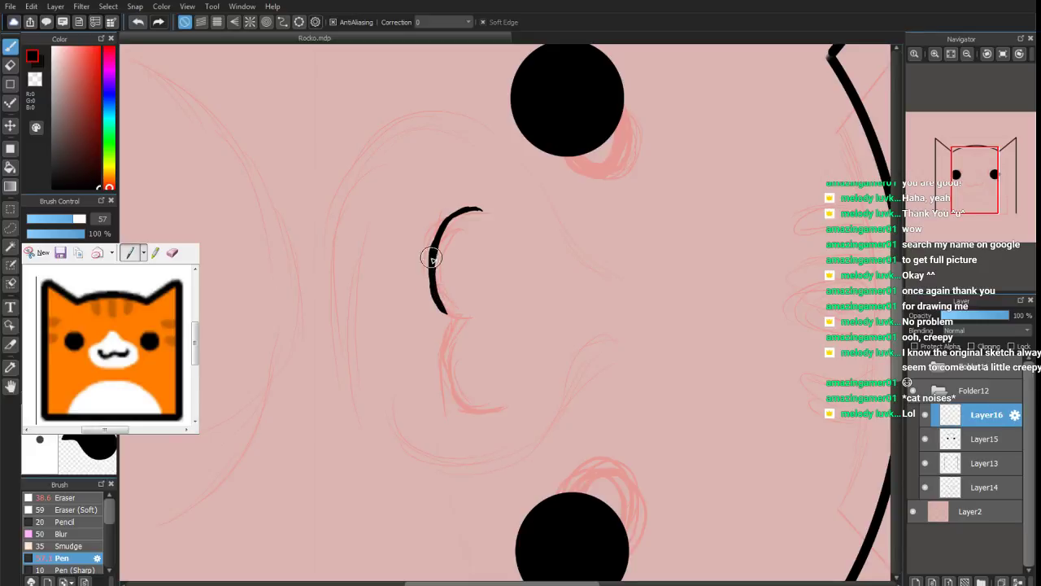
pyautogui.moveTo(453, 317)
pyautogui.mouseDown()
pyautogui.moveTo(437, 302)
pyautogui.moveTo(456, 309)
pyautogui.moveTo(442, 344)
pyautogui.moveTo(447, 389)
pyautogui.moveTo(464, 403)
pyautogui.moveTo(453, 381)
pyautogui.moveTo(479, 413)
pyautogui.moveTo(495, 409)
pyautogui.moveTo(469, 409)
pyautogui.moveTo(494, 408)
pyautogui.mouseUp()
# Thicken the right half of the mouth line with another black pen stroke along its curve
pyautogui.click(10, 65)
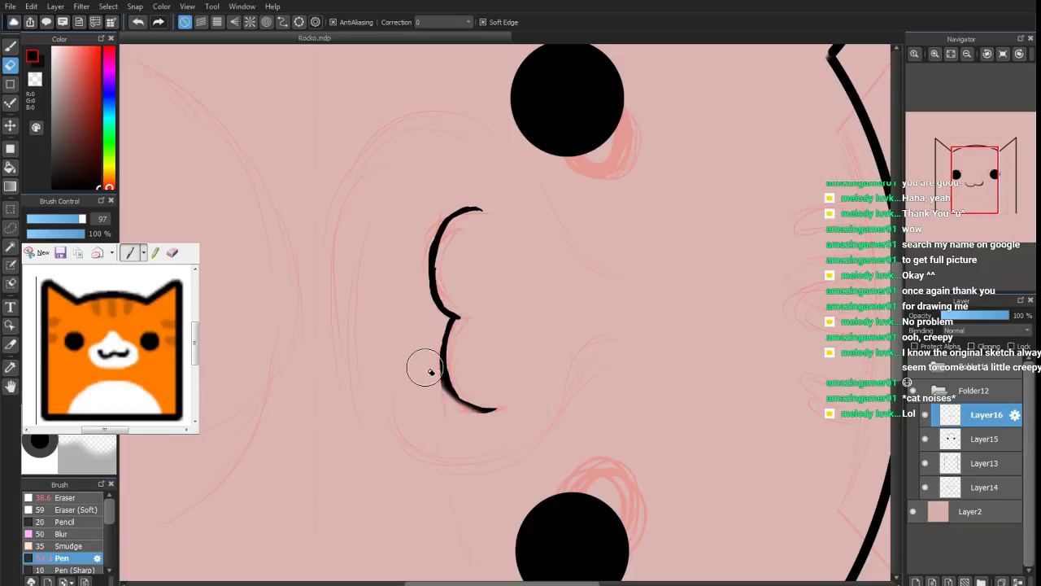
pyautogui.click(10, 47)
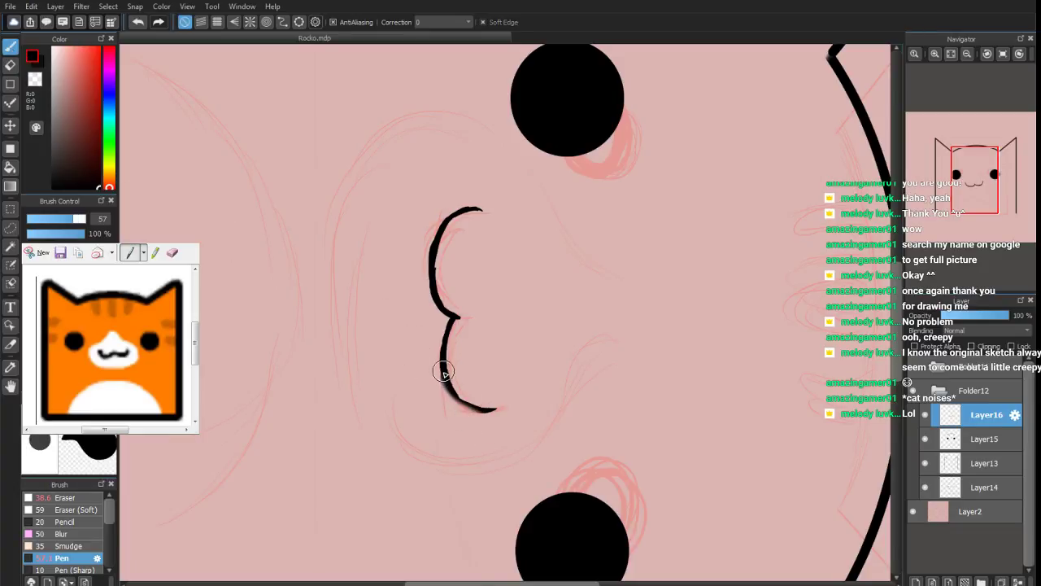
pyautogui.moveTo(444, 372)
pyautogui.mouseDown()
pyautogui.moveTo(462, 406)
pyautogui.moveTo(448, 386)
pyautogui.moveTo(497, 411)
pyautogui.mouseUp()
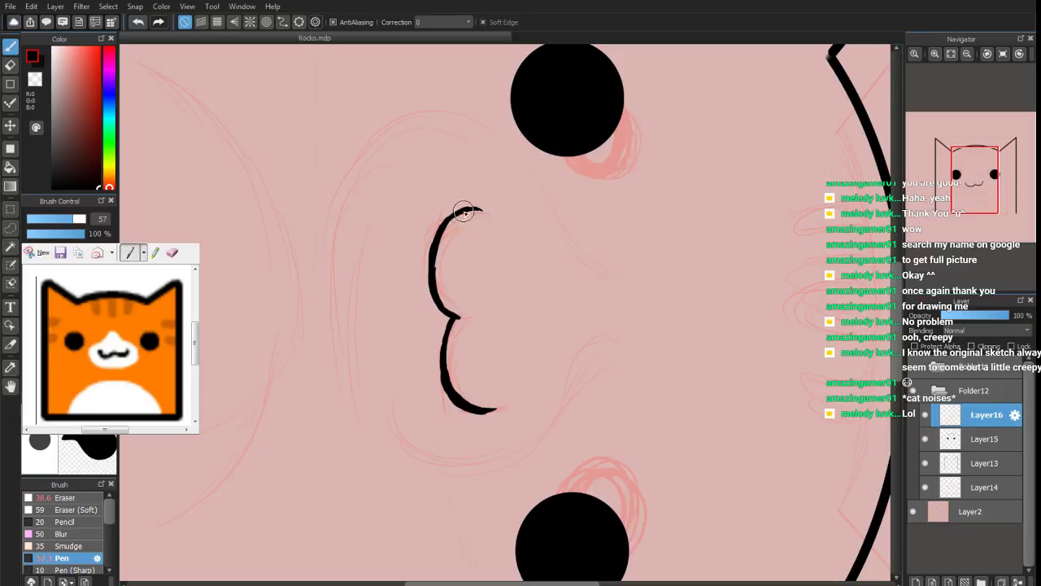
# Rotate the canvas view back to 0 degrees and frame the inked mouth up close
pyautogui.moveTo(961, 81)
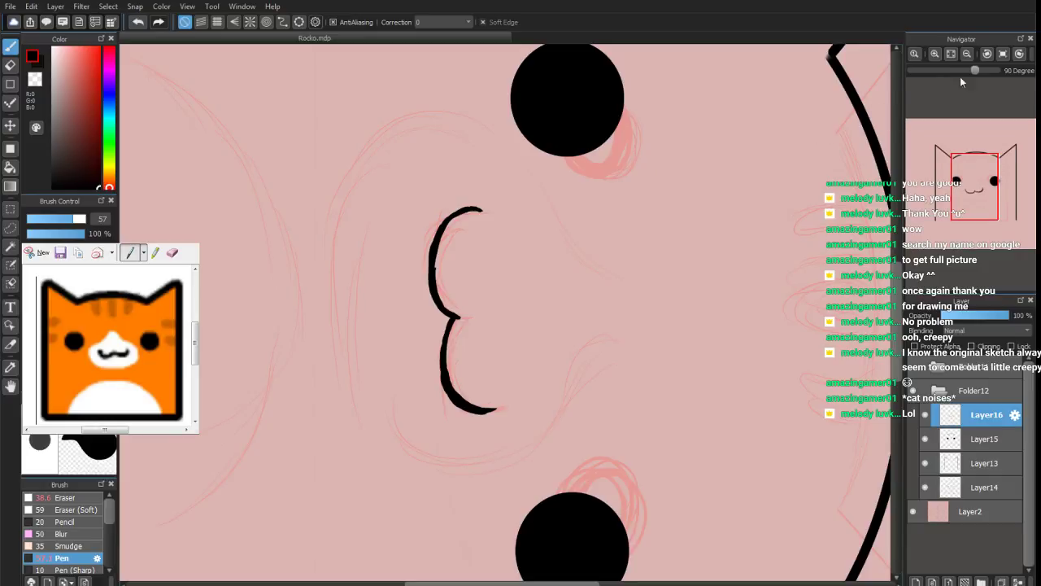
pyautogui.click(988, 53)
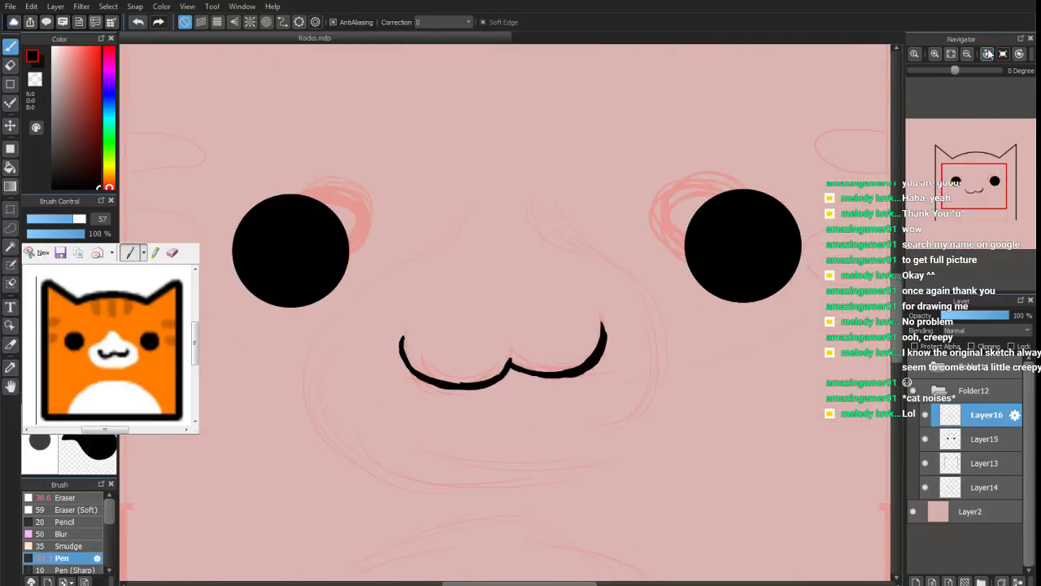
pyautogui.scroll(2, 974, 186)
pyautogui.click(981, 193)
pyautogui.moveTo(982, 192); pyautogui.dragTo(975, 192)
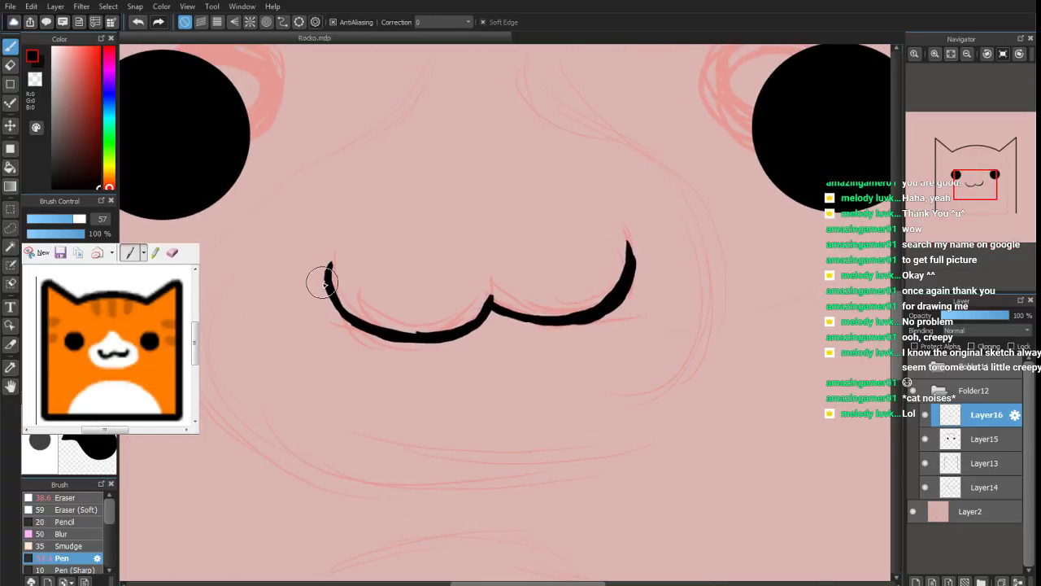
# Thicken the mouth's left curve with black Pen strokes from its outer tip to the middle peak
pyautogui.moveTo(328, 265)
pyautogui.mouseDown()
pyautogui.moveTo(359, 324)
pyautogui.moveTo(346, 322)
pyautogui.moveTo(342, 304)
pyautogui.moveTo(376, 339)
pyautogui.mouseUp()
pyautogui.moveTo(335, 296)
pyautogui.mouseDown()
pyautogui.moveTo(360, 321)
pyautogui.moveTo(354, 333)
pyautogui.moveTo(344, 323)
pyautogui.moveTo(437, 342)
pyautogui.moveTo(375, 339)
pyautogui.moveTo(399, 328)
pyautogui.moveTo(440, 343)
pyautogui.moveTo(380, 340)
pyautogui.moveTo(433, 326)
pyautogui.moveTo(399, 351)
pyautogui.moveTo(385, 341)
pyautogui.moveTo(450, 325)
pyautogui.mouseUp()
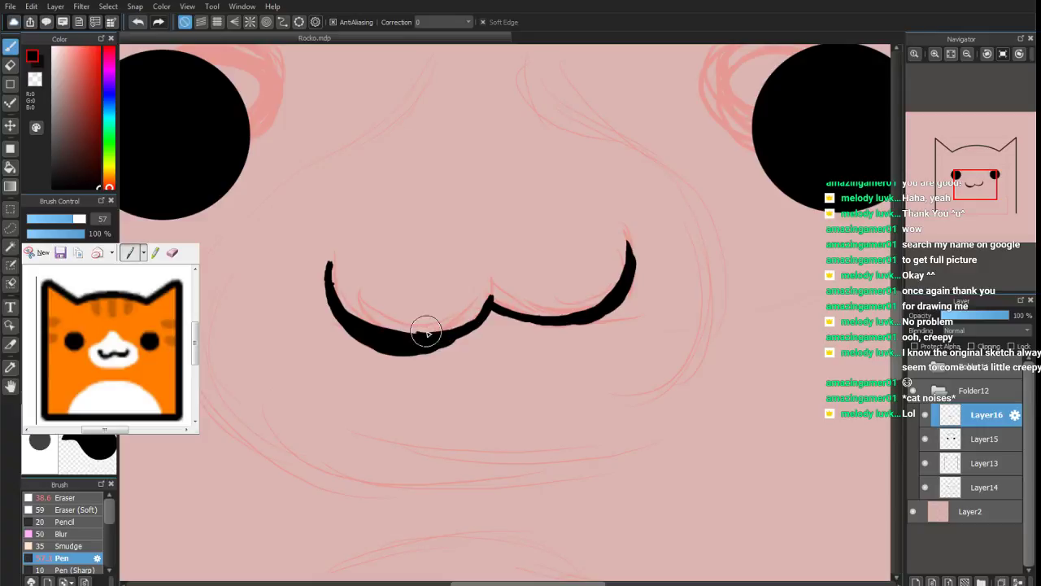
pyautogui.moveTo(425, 332)
pyautogui.mouseDown()
pyautogui.moveTo(463, 341)
pyautogui.moveTo(414, 339)
pyautogui.moveTo(467, 322)
pyautogui.moveTo(463, 339)
pyautogui.moveTo(410, 344)
pyautogui.moveTo(484, 326)
pyautogui.moveTo(460, 340)
pyautogui.moveTo(485, 315)
pyautogui.mouseUp()
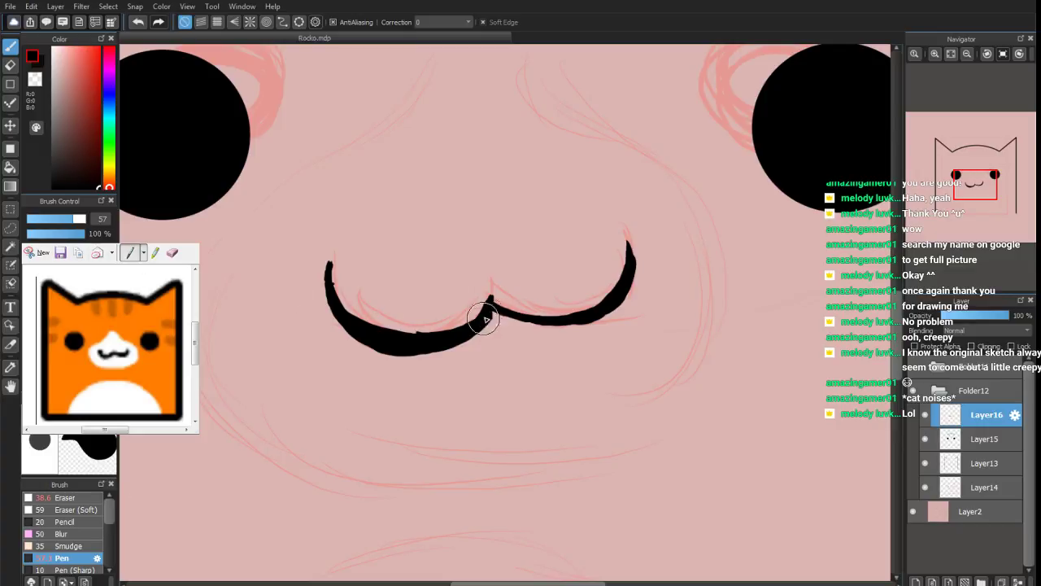
pyautogui.moveTo(481, 314)
pyautogui.mouseDown()
pyautogui.moveTo(539, 315)
pyautogui.moveTo(479, 325)
pyautogui.moveTo(520, 314)
pyautogui.moveTo(576, 321)
pyautogui.moveTo(509, 307)
pyautogui.moveTo(527, 317)
pyautogui.moveTo(491, 309)
pyautogui.mouseUp()
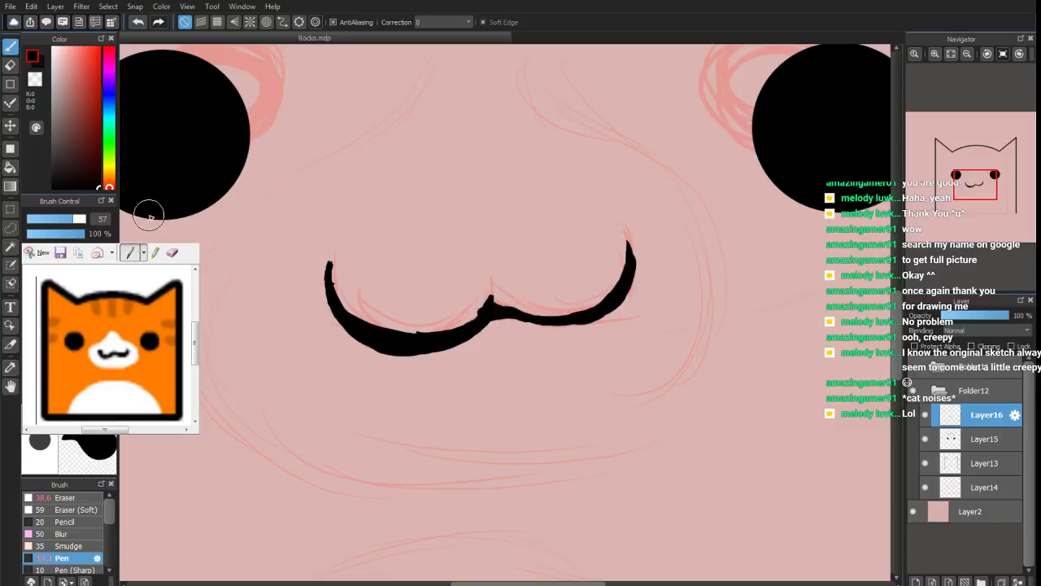
# Erase the pointed peak in the middle of the mouth and thin the upper edge of the right curve
pyautogui.click(13, 65)
pyautogui.click(8, 51)
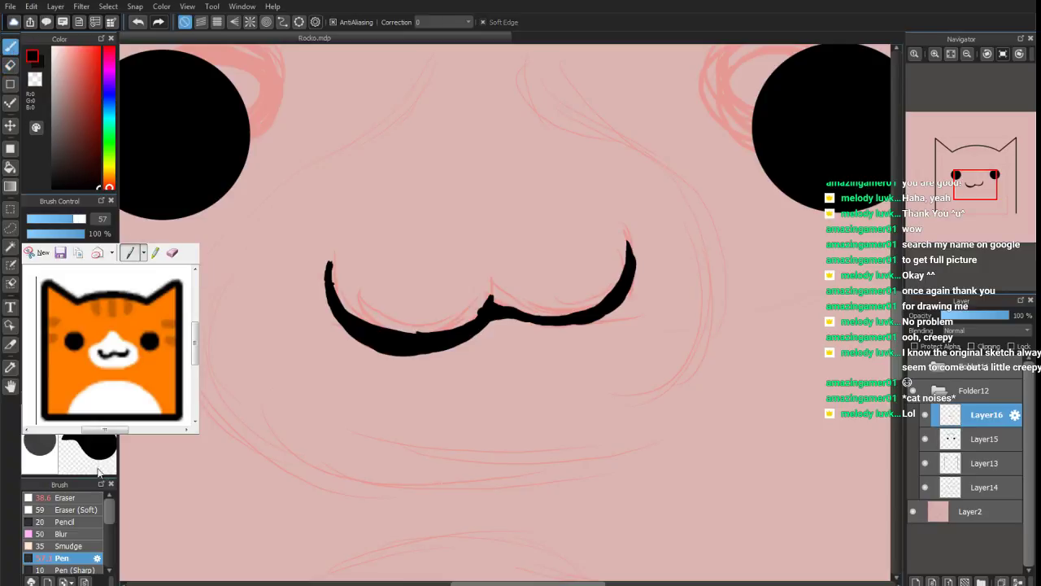
pyautogui.click(69, 497)
pyautogui.moveTo(514, 290)
pyautogui.mouseDown()
pyautogui.moveTo(466, 320)
pyautogui.moveTo(505, 303)
pyautogui.moveTo(465, 323)
pyautogui.moveTo(520, 299)
pyautogui.mouseUp()
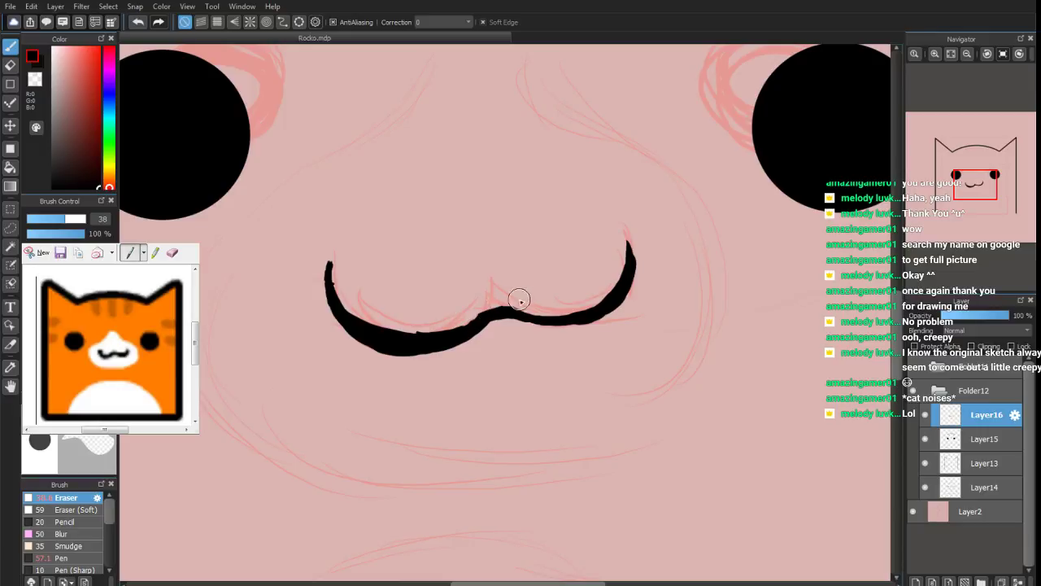
pyautogui.moveTo(608, 271)
pyautogui.mouseDown()
pyautogui.moveTo(588, 302)
pyautogui.moveTo(616, 262)
pyautogui.moveTo(616, 275)
pyautogui.moveTo(606, 287)
pyautogui.moveTo(618, 246)
pyautogui.moveTo(614, 285)
pyautogui.moveTo(591, 300)
pyautogui.moveTo(613, 271)
pyautogui.moveTo(595, 304)
pyautogui.moveTo(557, 307)
pyautogui.moveTo(593, 308)
pyautogui.moveTo(607, 294)
pyautogui.moveTo(584, 305)
pyautogui.mouseUp()
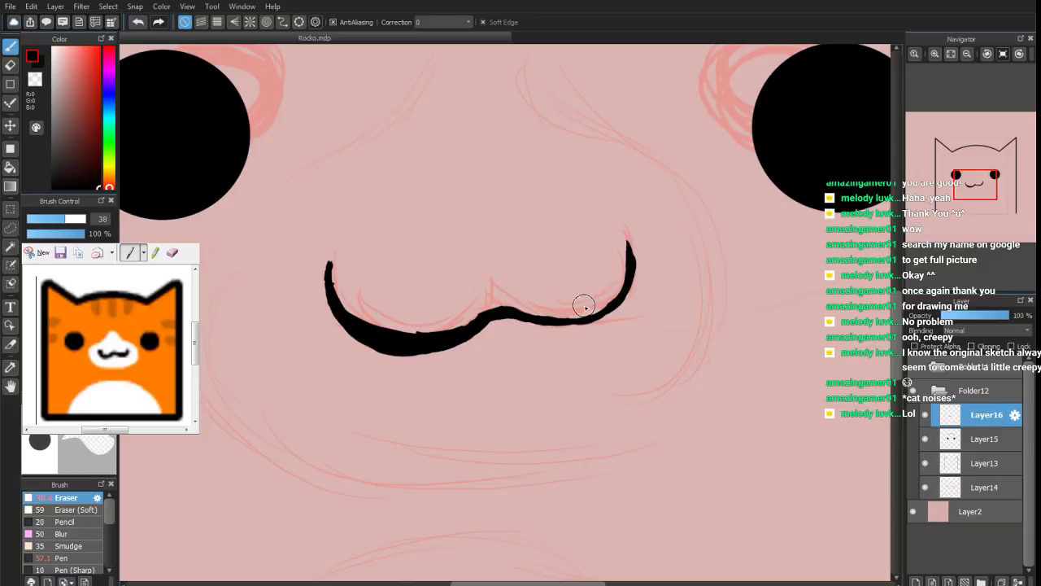
# Even out the mouth's right curve with the Pen and extend its outer tip slightly upward
pyautogui.click(68, 557)
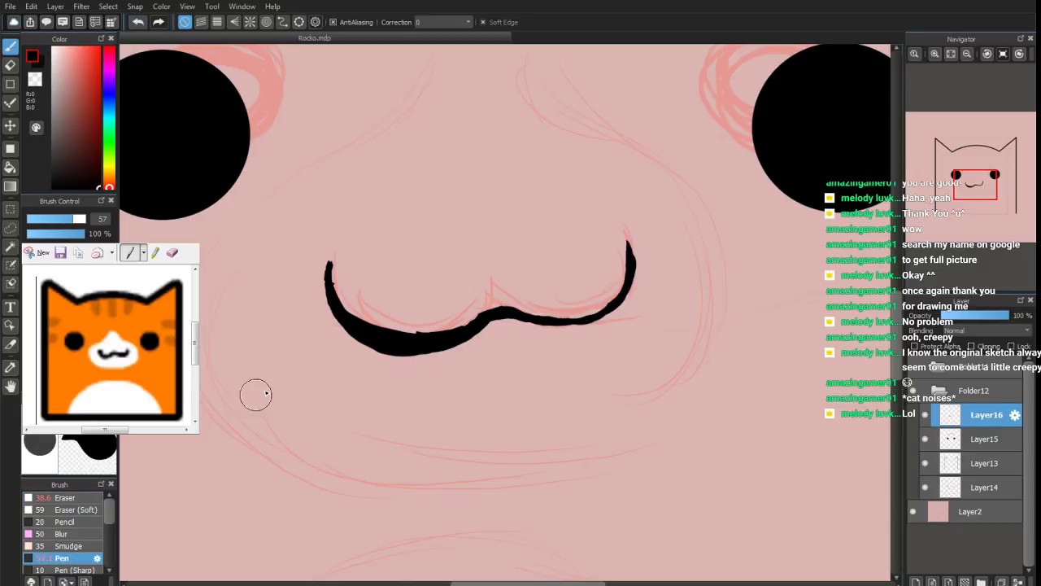
pyautogui.moveTo(551, 318)
pyautogui.mouseDown()
pyautogui.moveTo(513, 312)
pyautogui.moveTo(588, 314)
pyautogui.moveTo(566, 317)
pyautogui.moveTo(621, 293)
pyautogui.moveTo(623, 239)
pyautogui.mouseUp()
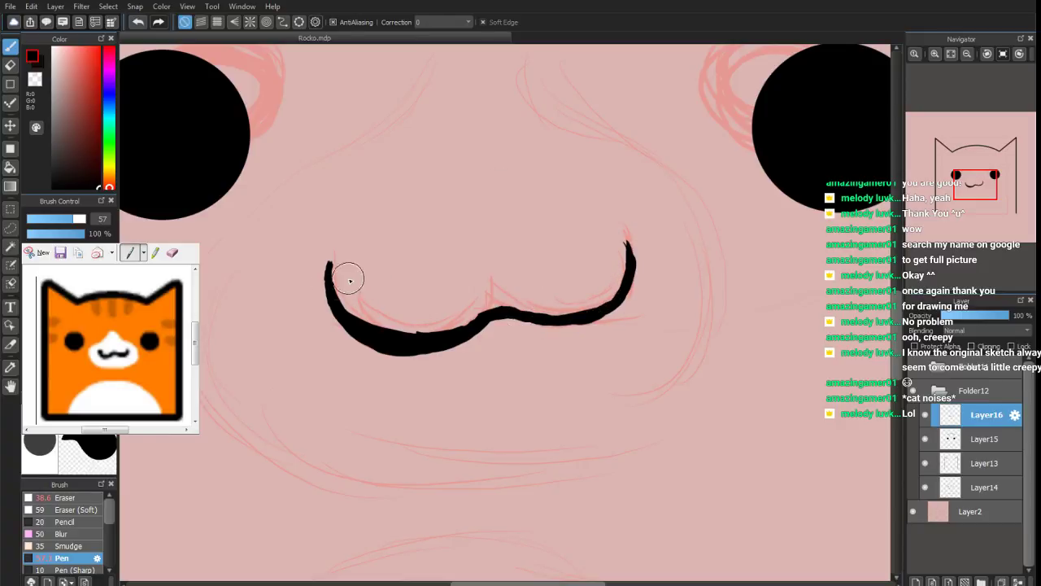
pyautogui.moveTo(628, 244); pyautogui.dragTo(624, 238)
pyautogui.hotkey('ctrl', 'z')
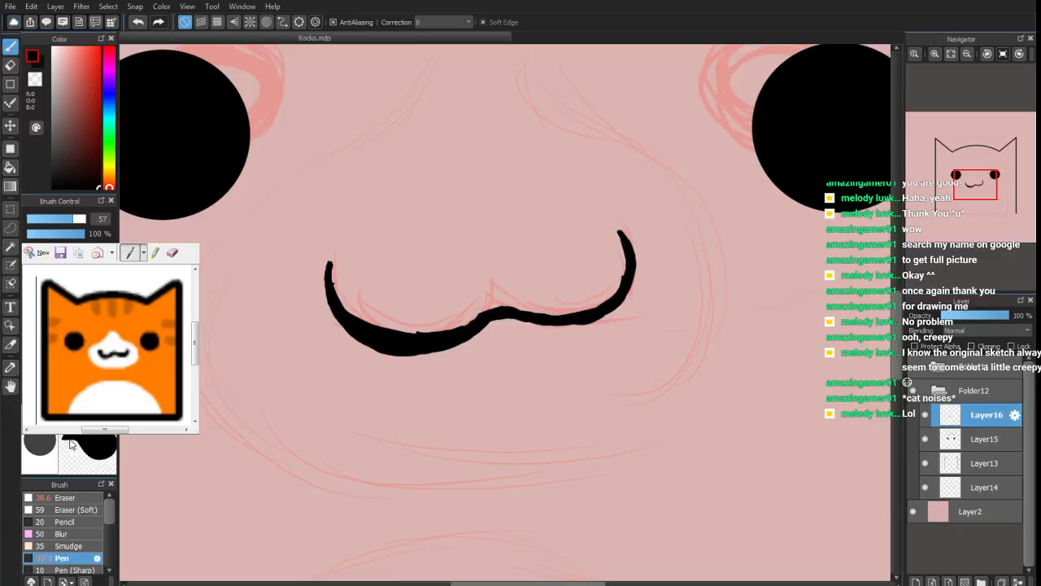
# Thin the mouth's left curve by erasing along its upper edge toward the middle
pyautogui.click(64, 498)
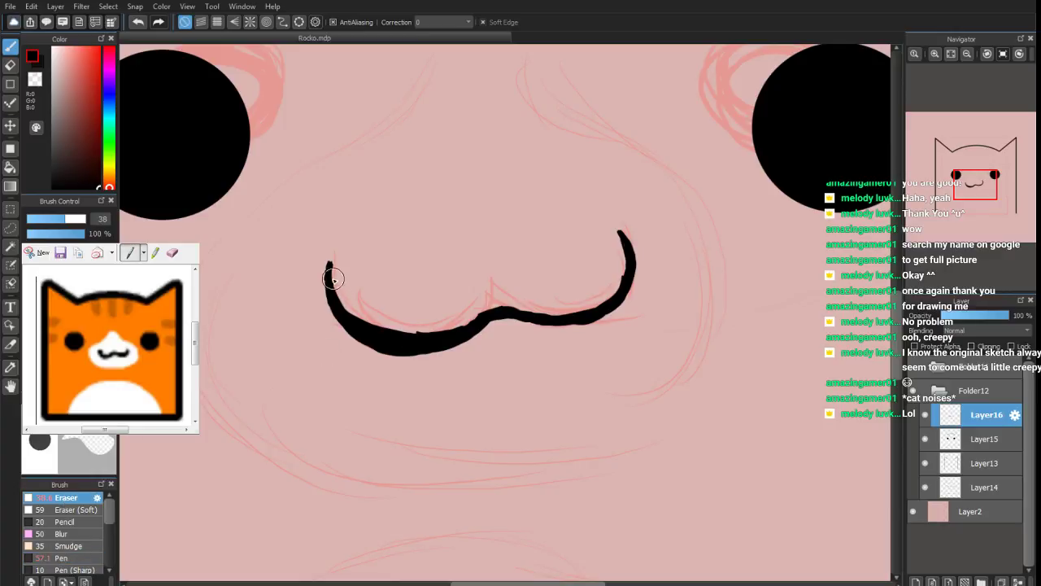
pyautogui.moveTo(348, 305)
pyautogui.mouseDown()
pyautogui.moveTo(381, 328)
pyautogui.moveTo(346, 303)
pyautogui.moveTo(390, 327)
pyautogui.moveTo(377, 327)
pyautogui.moveTo(422, 324)
pyautogui.moveTo(364, 318)
pyautogui.moveTo(395, 333)
pyautogui.moveTo(359, 317)
pyautogui.moveTo(383, 329)
pyautogui.moveTo(362, 317)
pyautogui.moveTo(442, 322)
pyautogui.moveTo(428, 334)
pyautogui.moveTo(425, 324)
pyautogui.moveTo(402, 330)
pyautogui.moveTo(424, 336)
pyautogui.moveTo(498, 303)
pyautogui.moveTo(465, 310)
pyautogui.mouseUp()
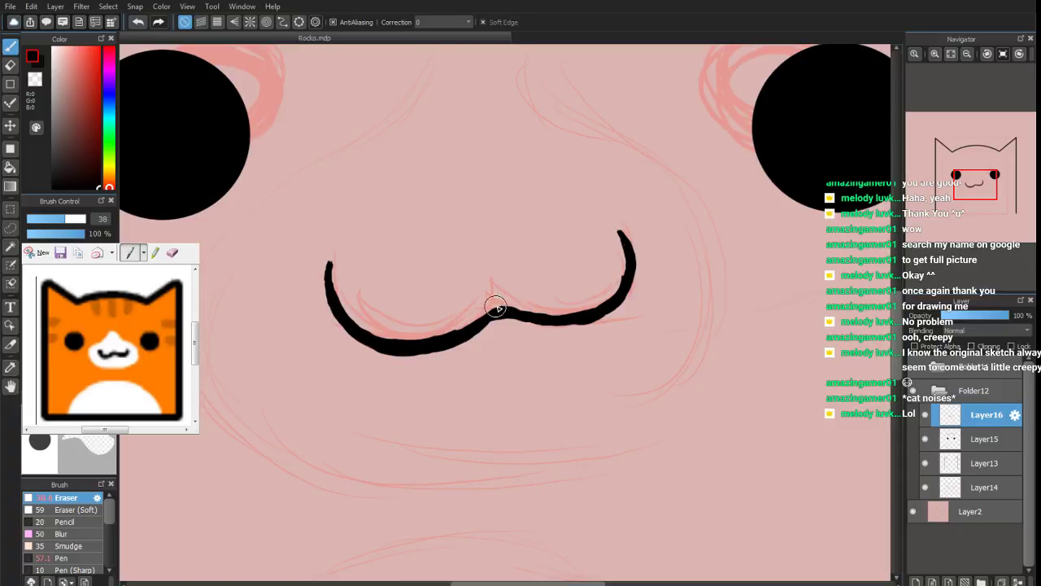
pyautogui.hotkey('ctrl', 'z')
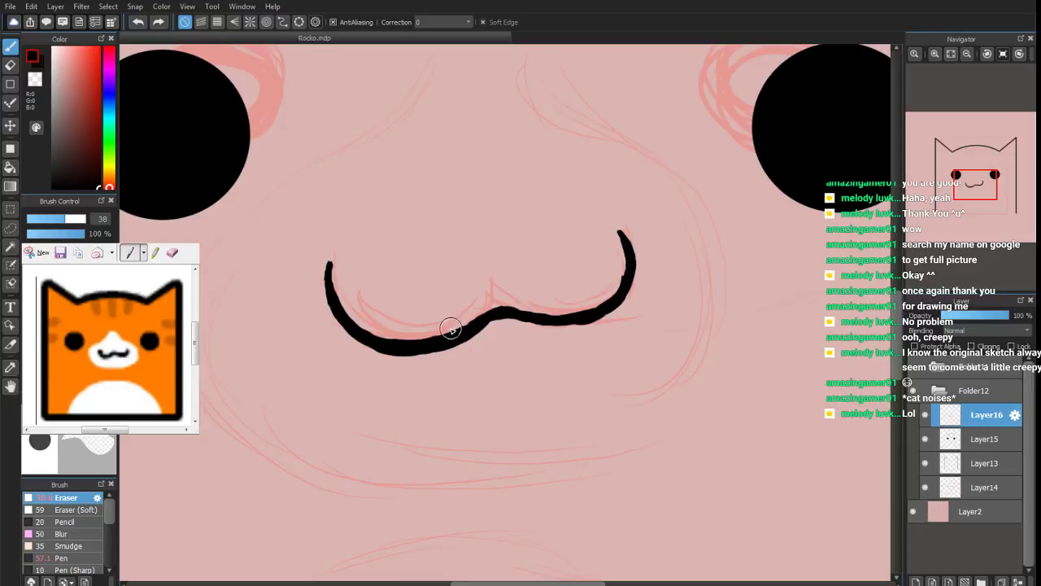
pyautogui.moveTo(458, 325)
pyautogui.mouseDown()
pyautogui.moveTo(475, 317)
pyautogui.moveTo(438, 334)
pyautogui.mouseUp()
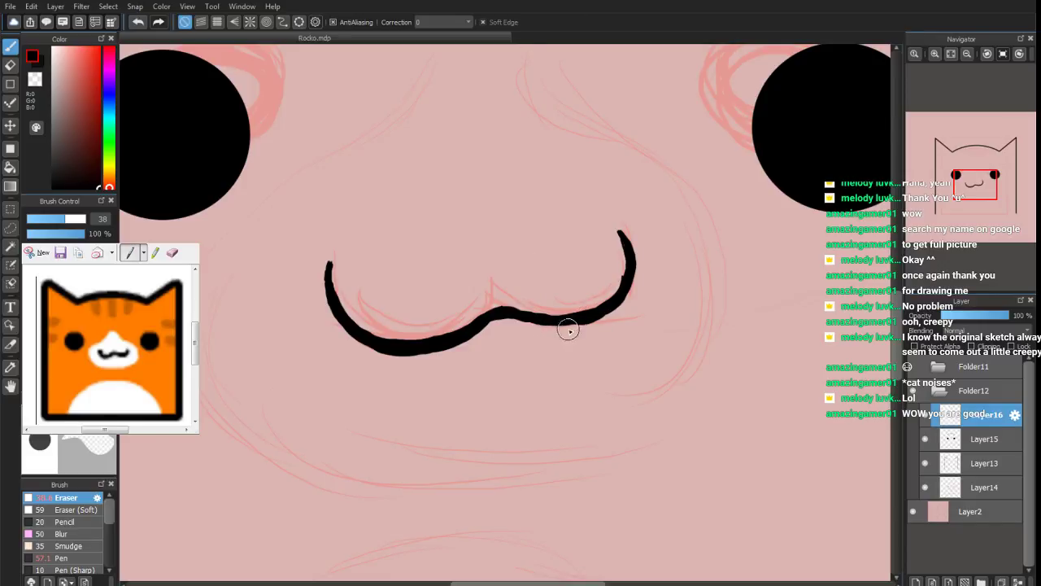
# Smooth the underside of both mouth curves and taper their outer tips with the Eraser
pyautogui.moveTo(569, 330); pyautogui.dragTo(607, 317)
pyautogui.moveTo(425, 362)
pyautogui.mouseDown()
pyautogui.moveTo(365, 341)
pyautogui.moveTo(380, 353)
pyautogui.moveTo(458, 353)
pyautogui.mouseUp()
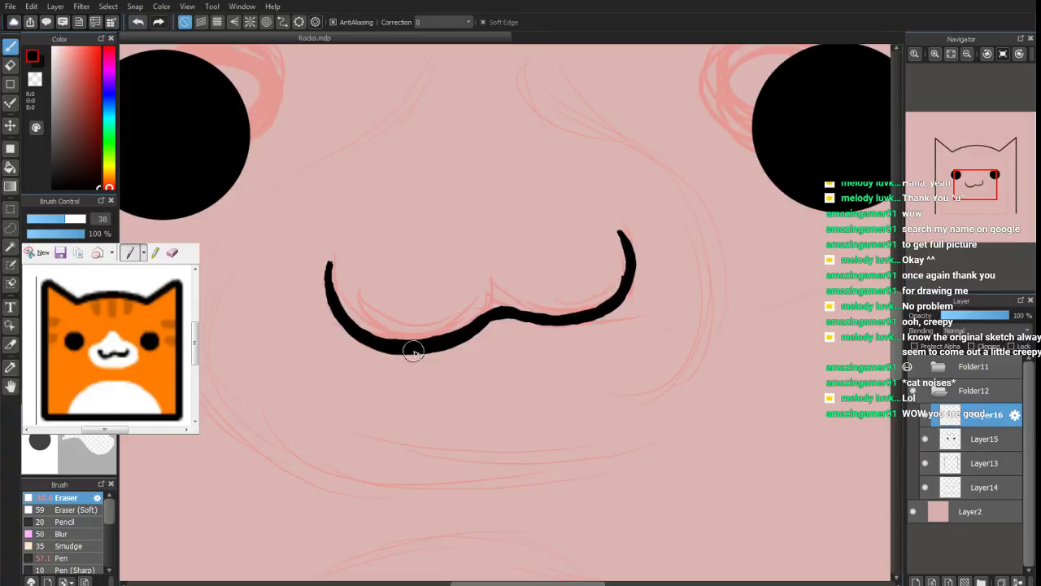
pyautogui.moveTo(401, 361)
pyautogui.mouseDown()
pyautogui.moveTo(428, 358)
pyautogui.moveTo(374, 353)
pyautogui.mouseUp()
pyautogui.moveTo(481, 349); pyautogui.dragTo(398, 358)
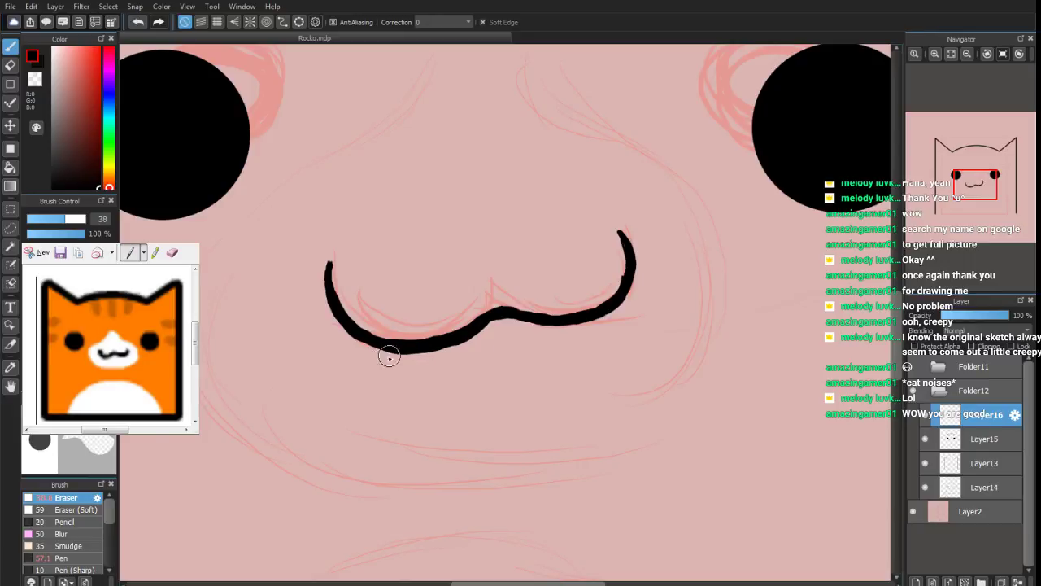
pyautogui.moveTo(377, 353)
pyautogui.mouseDown()
pyautogui.moveTo(455, 351)
pyautogui.moveTo(479, 334)
pyautogui.moveTo(464, 340)
pyautogui.mouseUp()
pyautogui.moveTo(641, 270); pyautogui.dragTo(626, 231)
pyautogui.moveTo(352, 283); pyautogui.dragTo(323, 263)
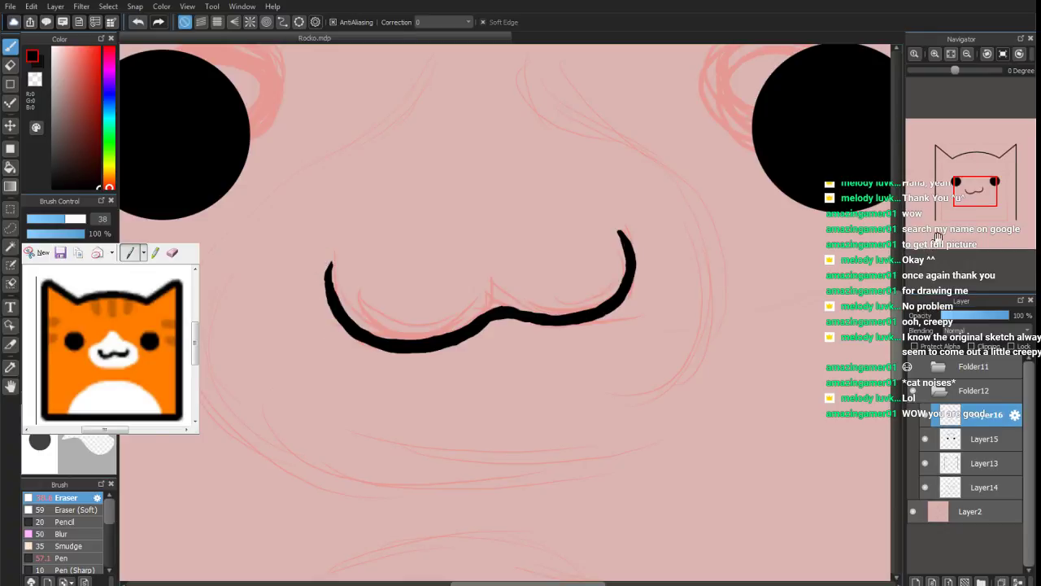
# Add a new layer above Layer13 and draw a straight black base line joining the body's two sides with a size 35 Pen
pyautogui.scroll(-5, 953, 188)
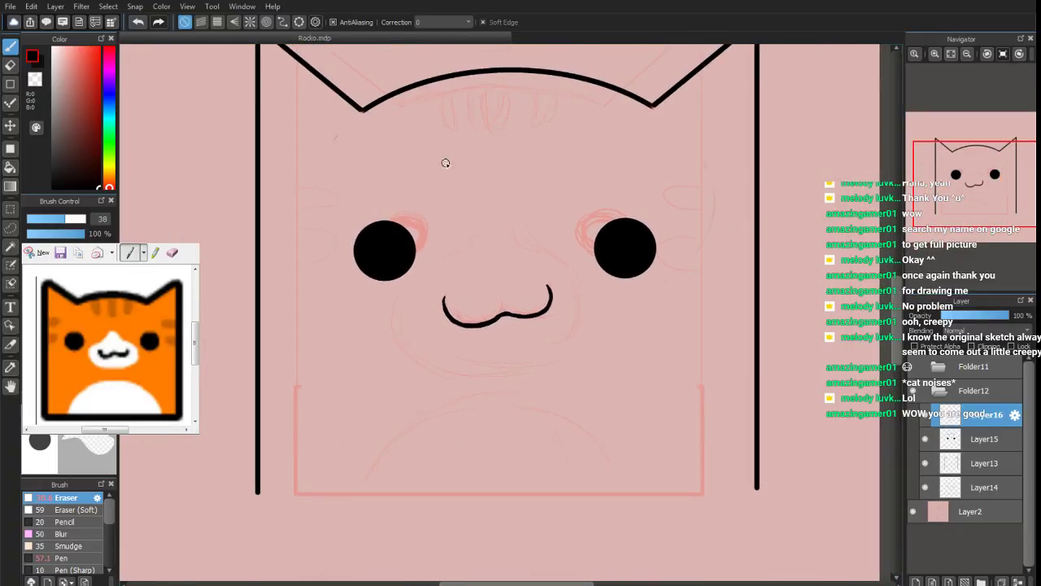
pyautogui.moveTo(77, 231)
pyautogui.mouseDown()
pyautogui.moveTo(55, 237)
pyautogui.moveTo(73, 226)
pyautogui.mouseUp()
pyautogui.click(63, 558)
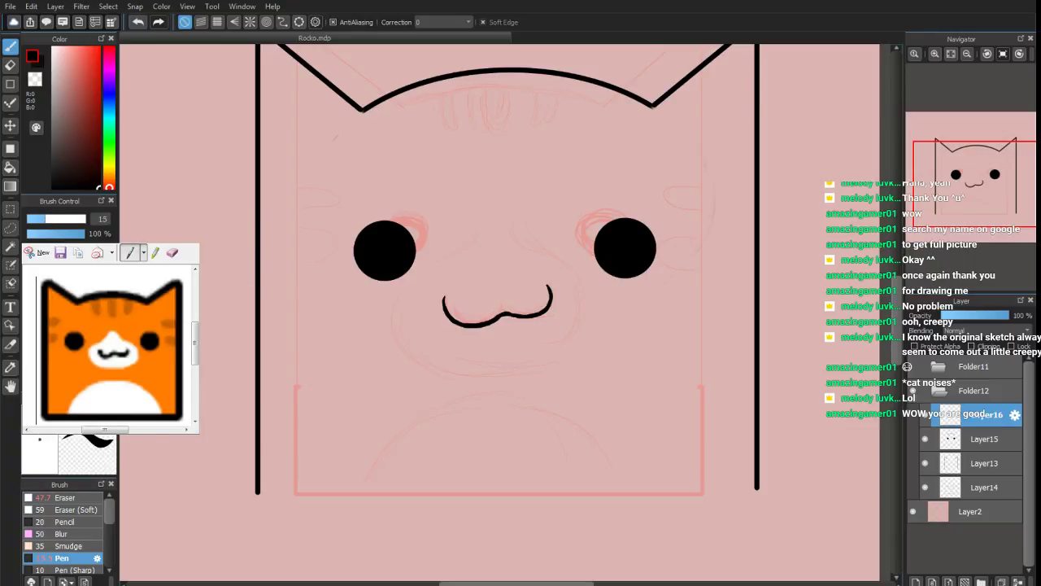
pyautogui.click(52, 220)
pyautogui.click(63, 220)
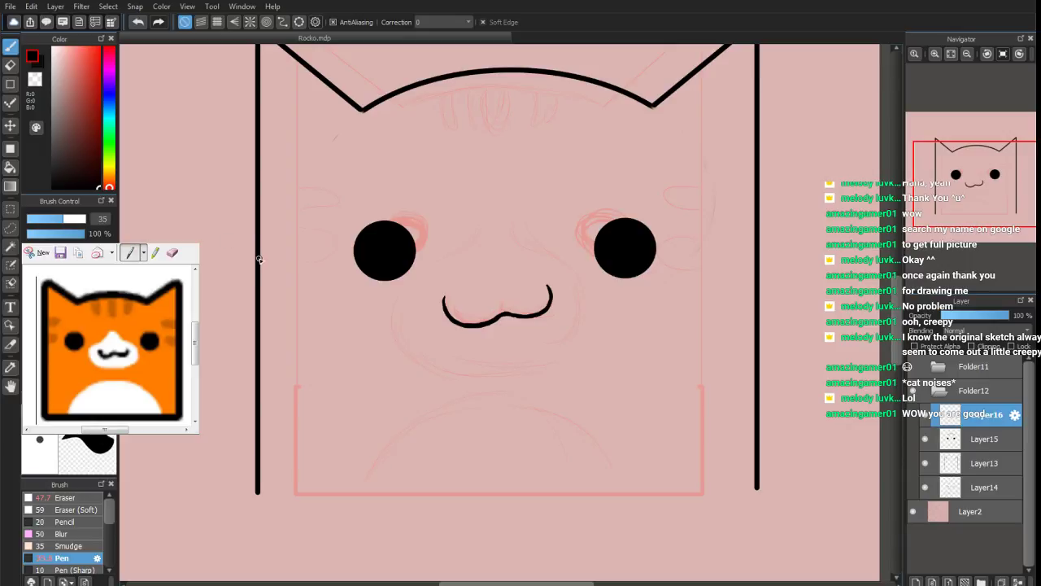
pyautogui.click(974, 465)
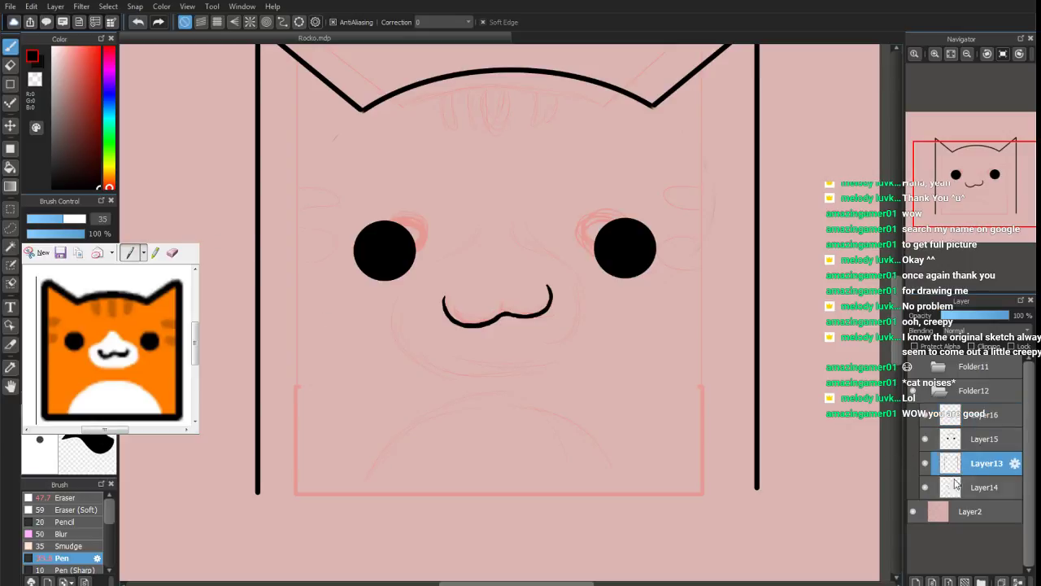
pyautogui.click(914, 581)
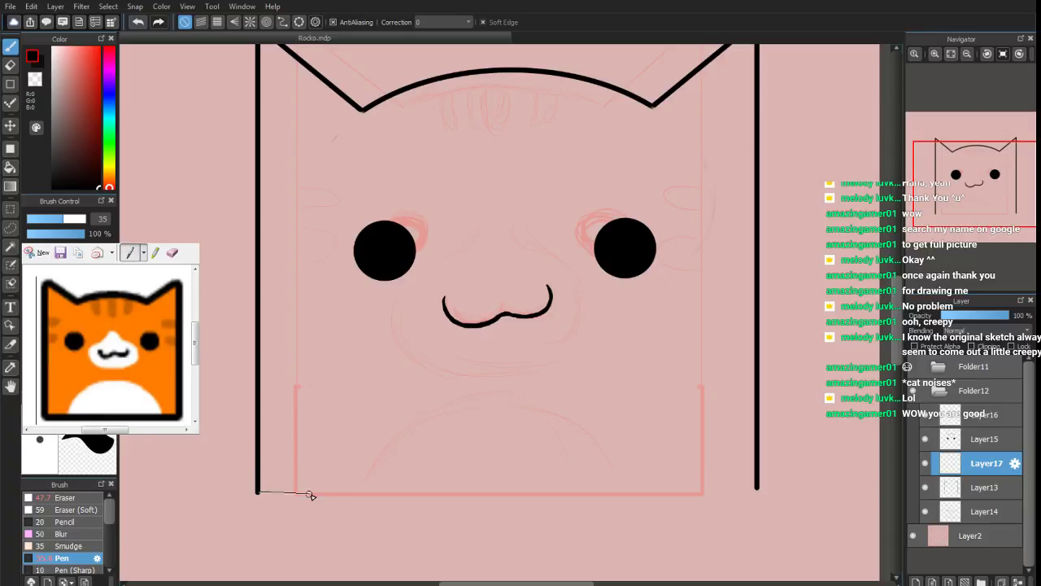
pyautogui.keyDown('shift'); pyautogui.click(757, 491); pyautogui.keyUp('shift')
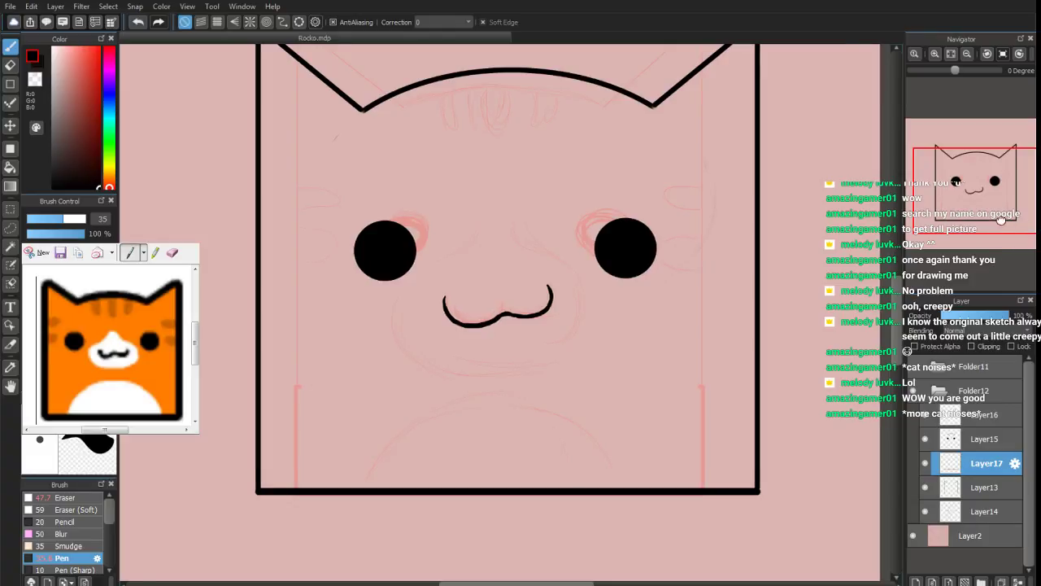
# Make a rectangular selection on Layer13 around the upper part of the cat outline, from above the ears to below the mouth
pyautogui.scroll(-3, 998, 210)
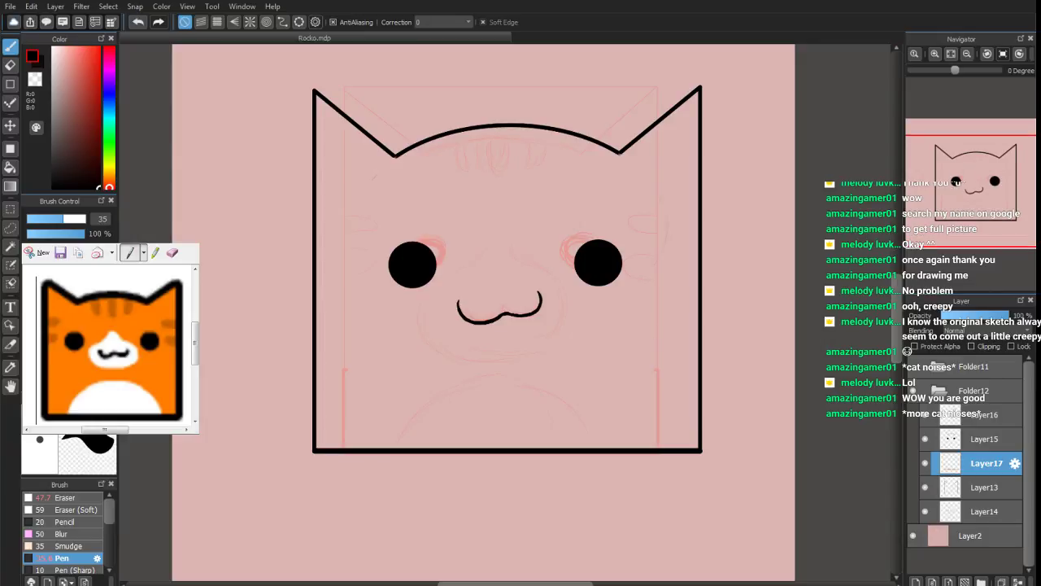
pyautogui.hotkey('ctrl', '+')
pyautogui.scroll(1, 969, 231)
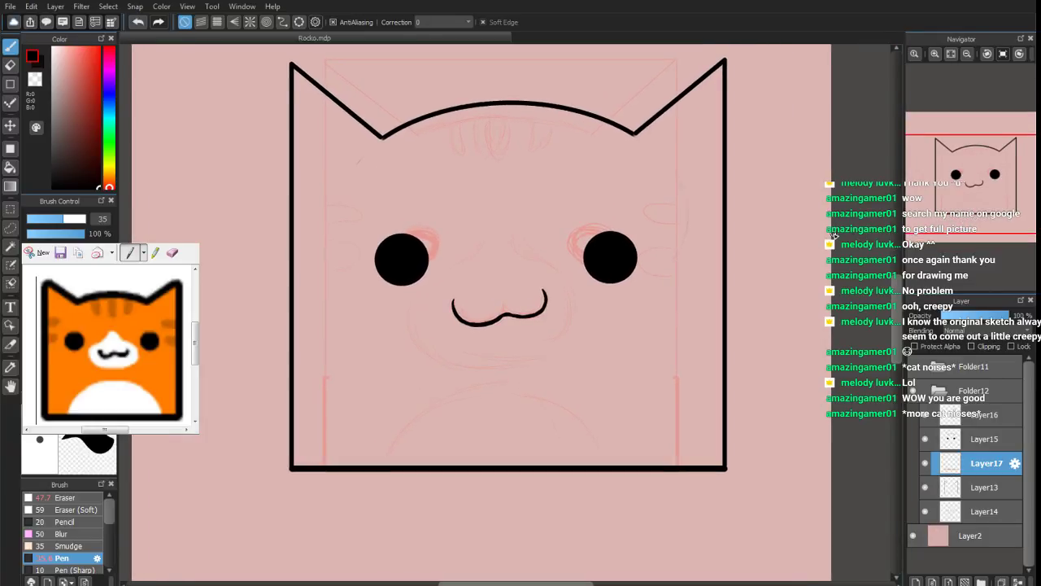
pyautogui.click(963, 487)
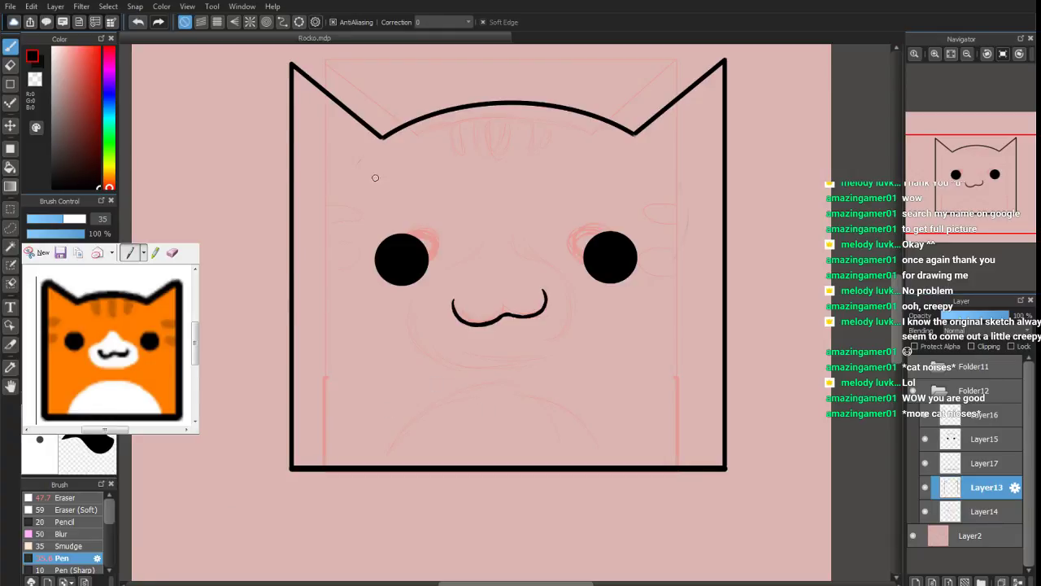
pyautogui.scroll(-3, 965, 172)
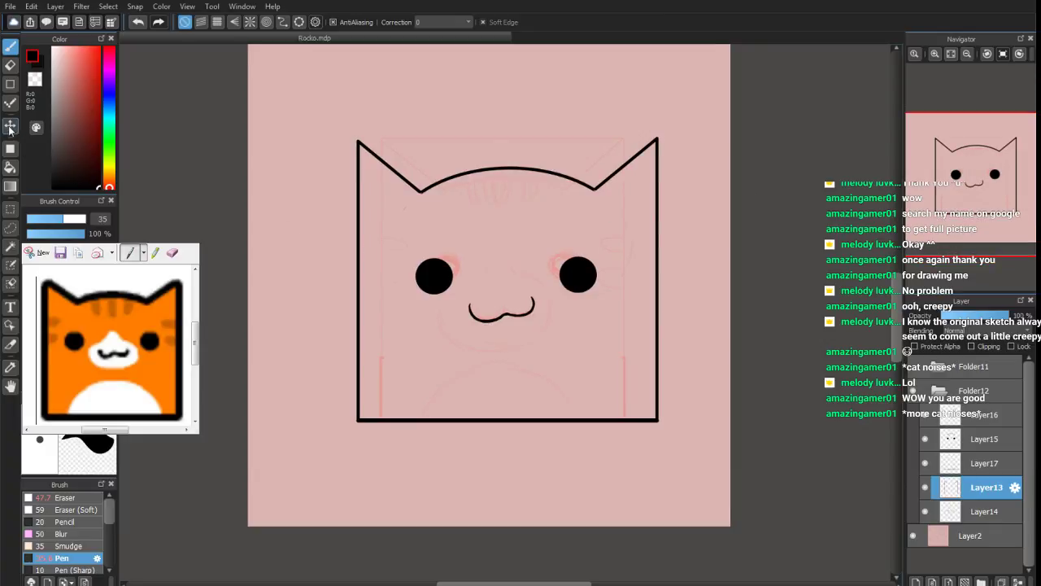
pyautogui.click(10, 209)
pyautogui.moveTo(301, 83); pyautogui.dragTo(719, 352)
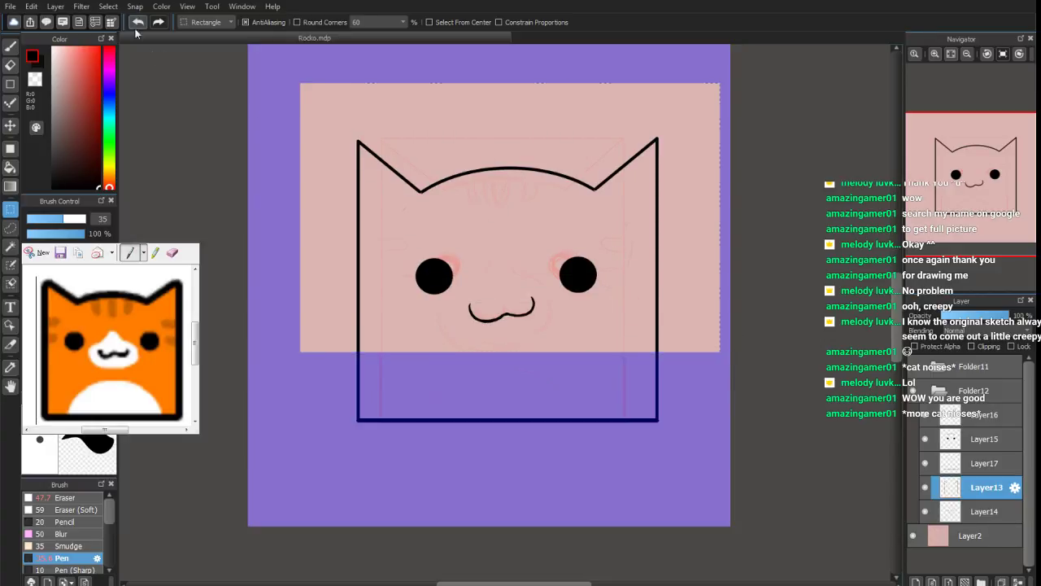
pyautogui.click(135, 168)
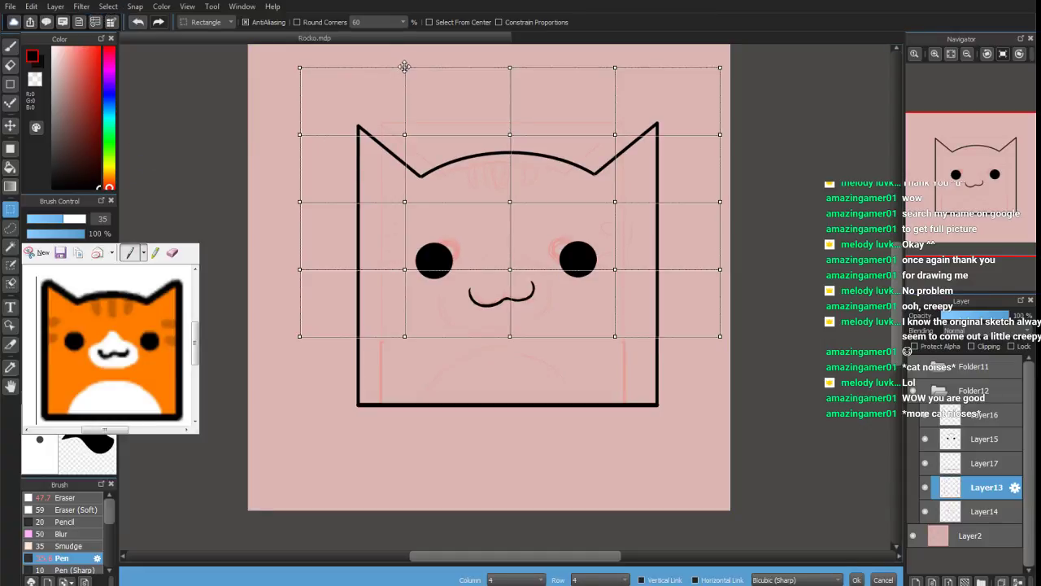
pyautogui.click(110, 8)
pyautogui.click(110, 11)
# Stretch the selected ears and upper sides vertically with Transform and shift them slightly upward
pyautogui.click(109, 6)
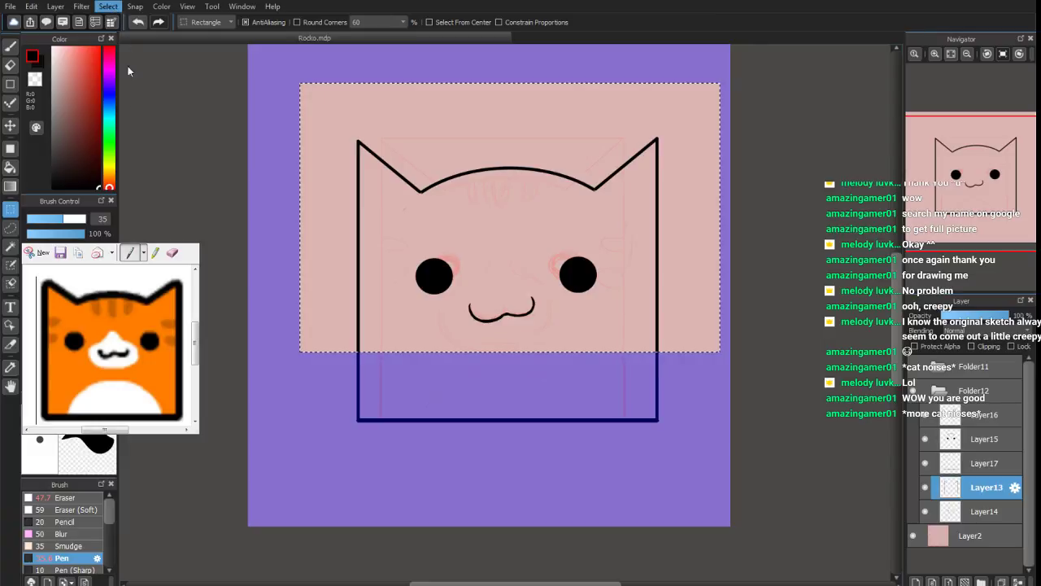
pyautogui.click(149, 151)
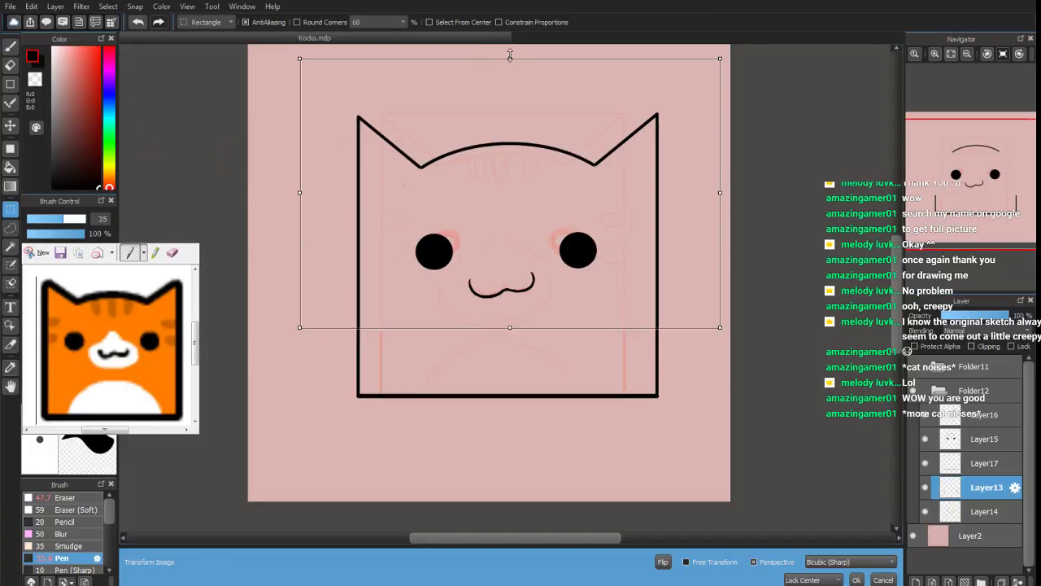
pyautogui.moveTo(510, 58); pyautogui.dragTo(511, 44)
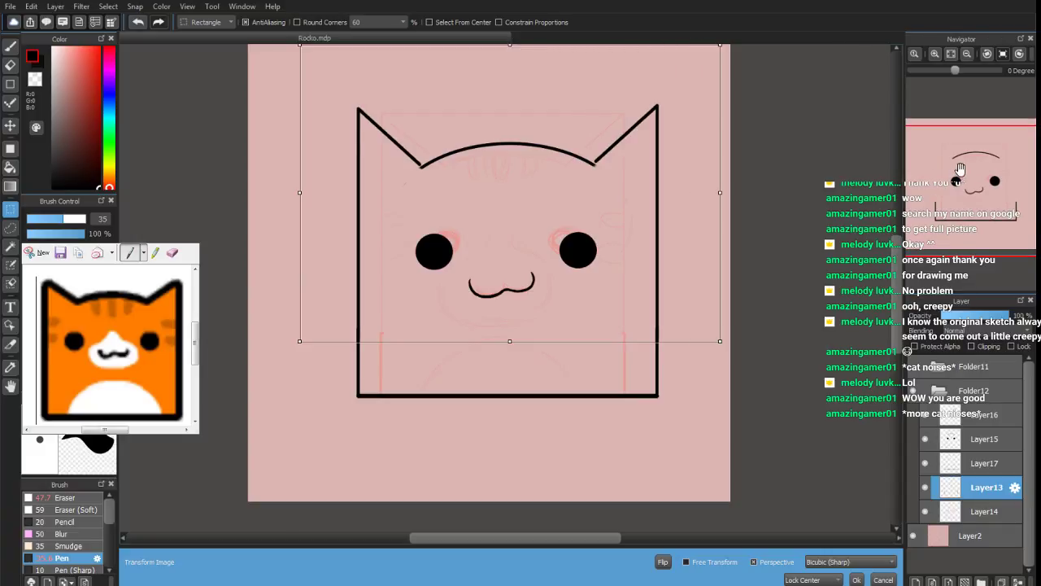
pyautogui.moveTo(958, 172); pyautogui.dragTo(967, 159)
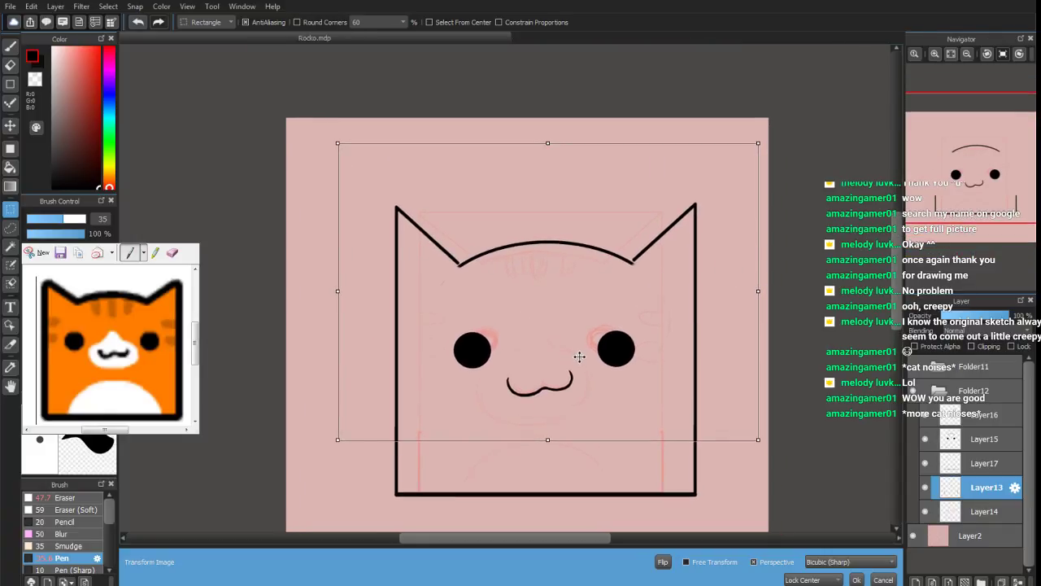
pyautogui.moveTo(581, 353); pyautogui.dragTo(580, 350)
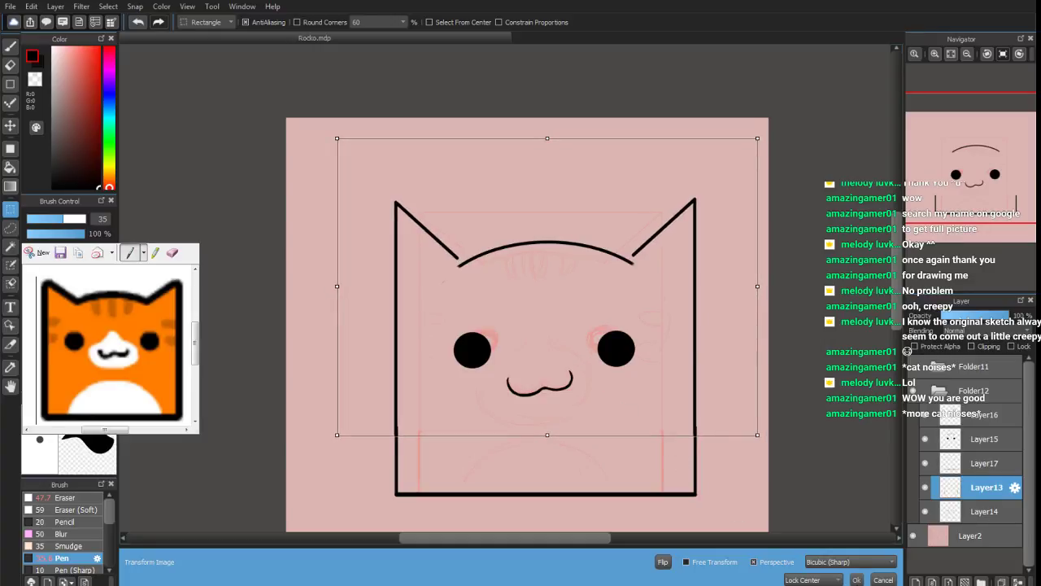
pyautogui.click(857, 579)
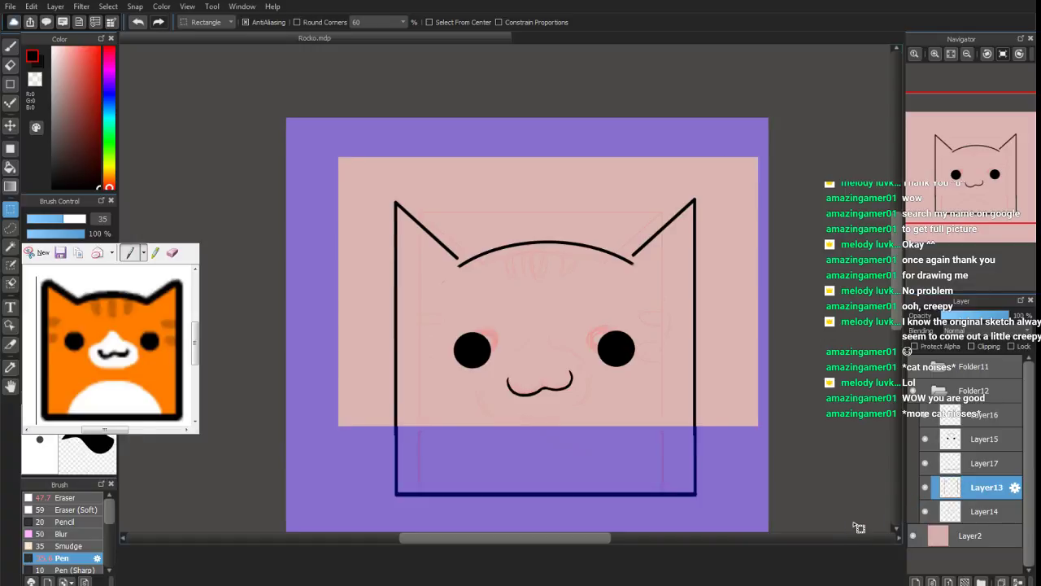
# Move the eyes and forehead curve on Layer15 slightly upward, and shift the mouth on Layer16 slightly right and up
pyautogui.click(974, 437)
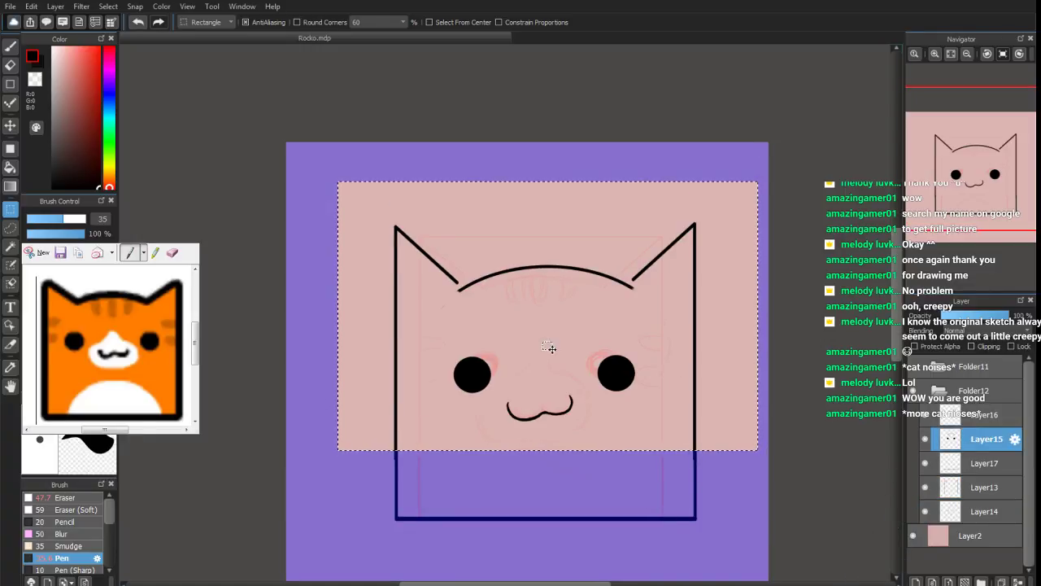
pyautogui.click(10, 125)
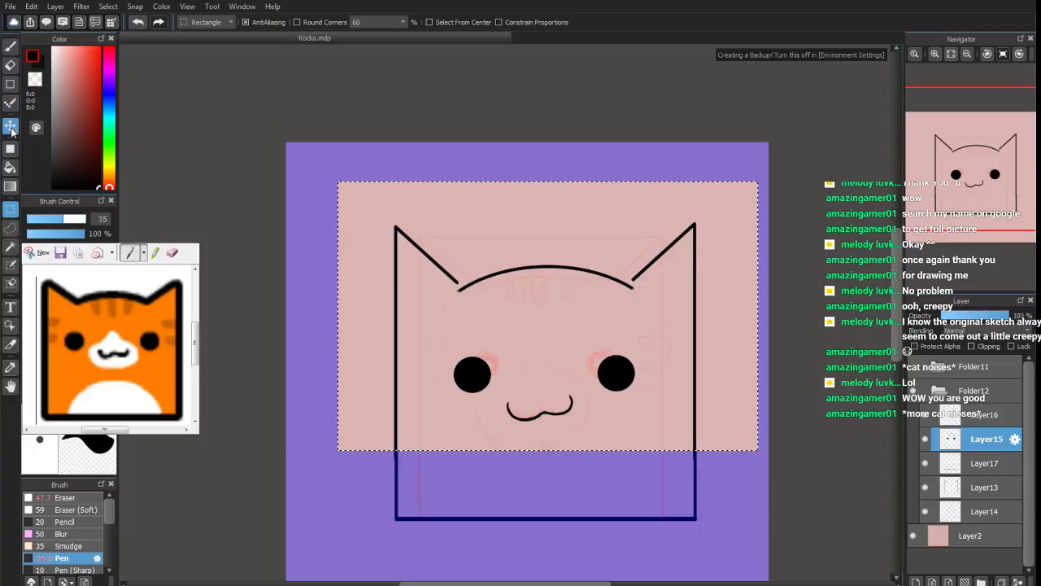
pyautogui.moveTo(541, 388); pyautogui.dragTo(540, 376)
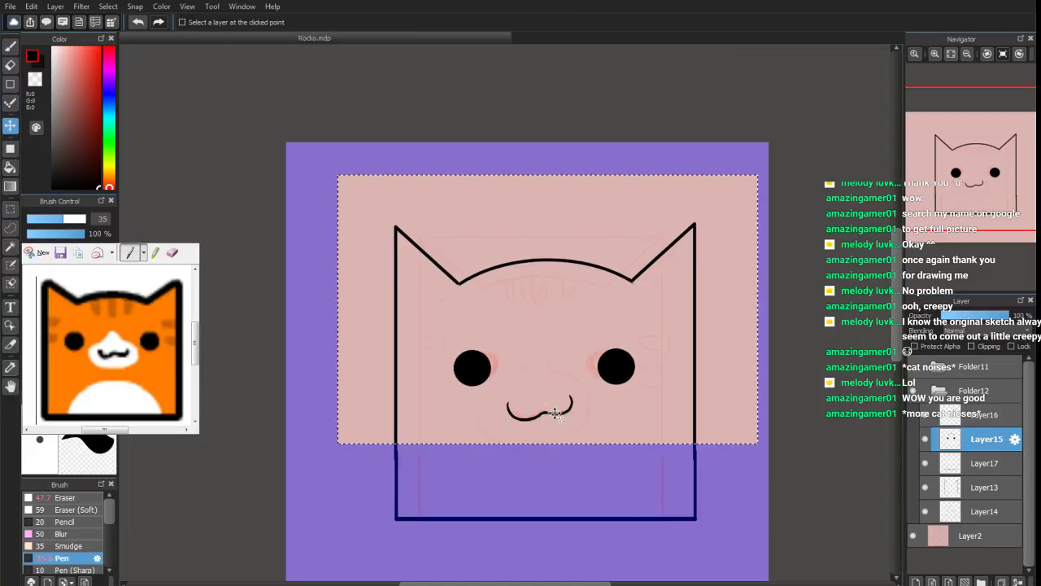
pyautogui.click(964, 414)
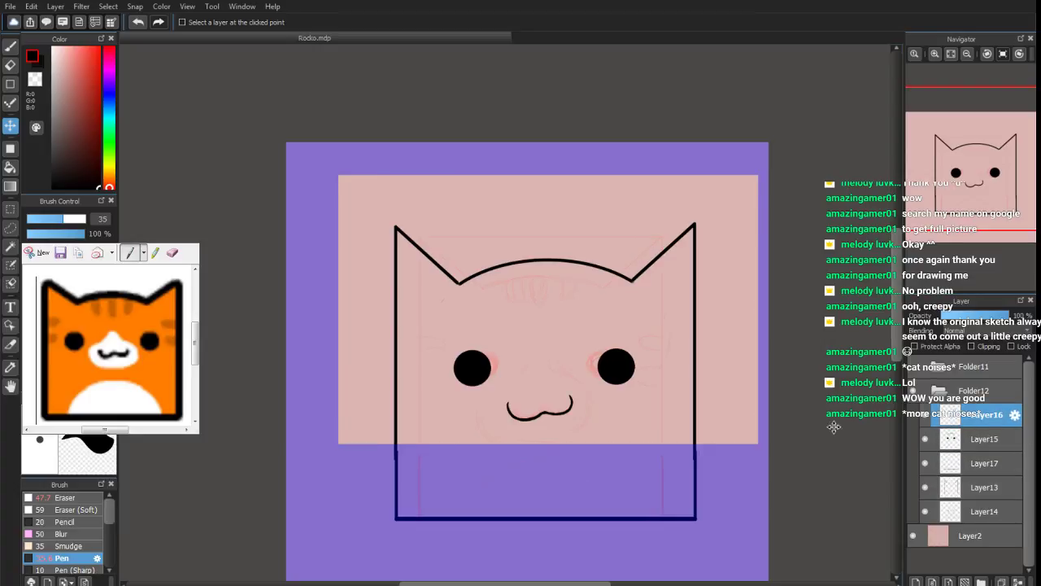
pyautogui.moveTo(544, 413); pyautogui.dragTo(554, 415)
# Try to reselect the upper part of the outline on Layer13 and nudge it slightly downward
pyautogui.click(960, 488)
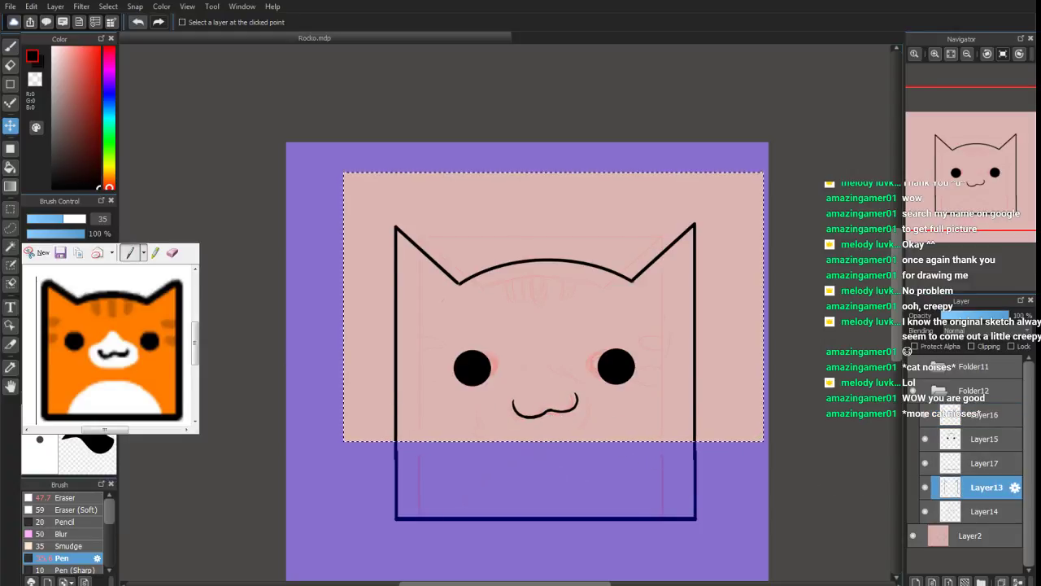
pyautogui.press('m')
pyautogui.moveTo(331, 161); pyautogui.dragTo(745, 470)
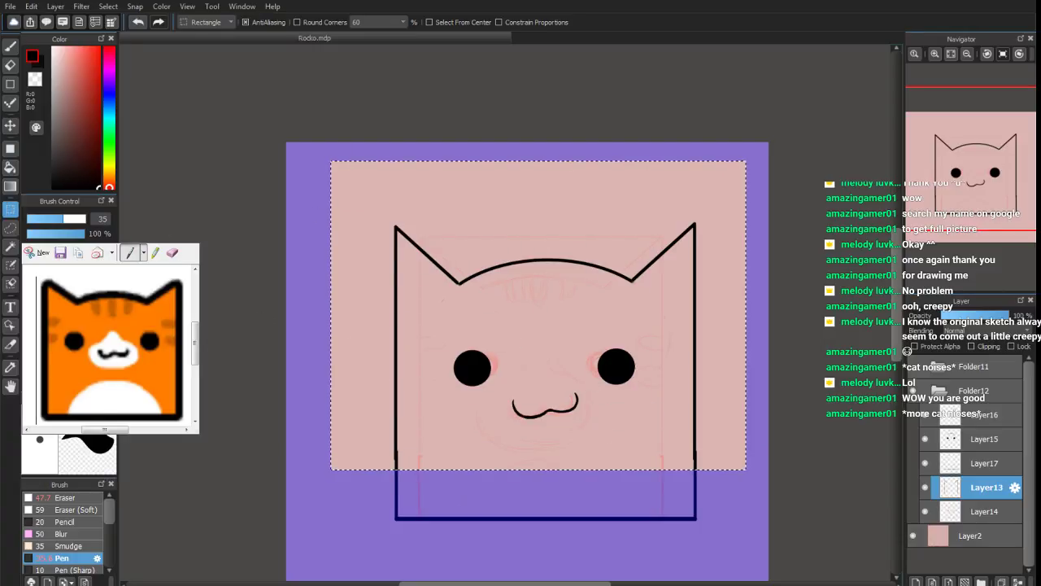
pyautogui.click(10, 127)
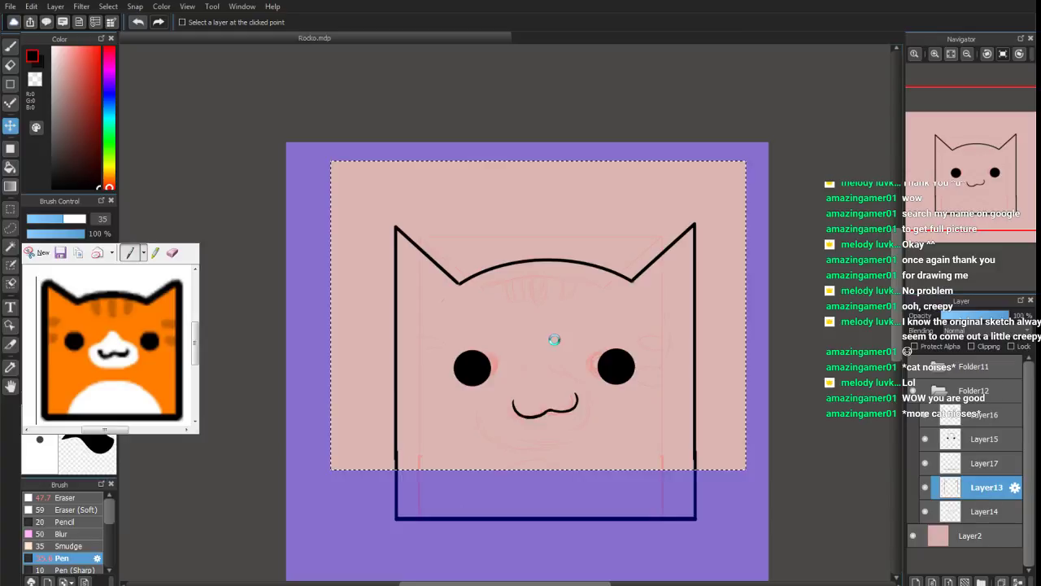
pyautogui.moveTo(551, 337); pyautogui.dragTo(557, 343)
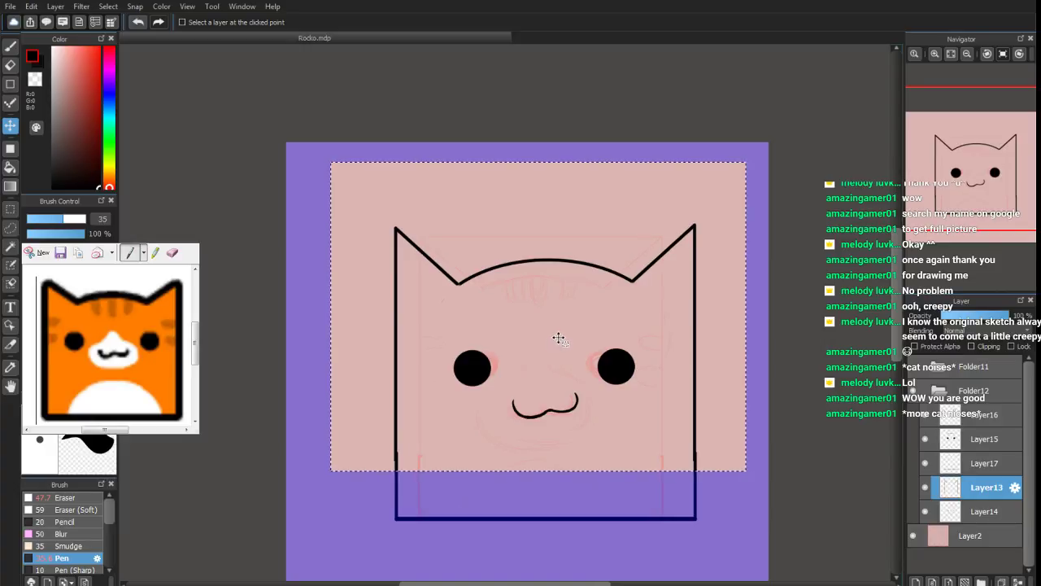
pyautogui.hotkey('ctrl', 'z')
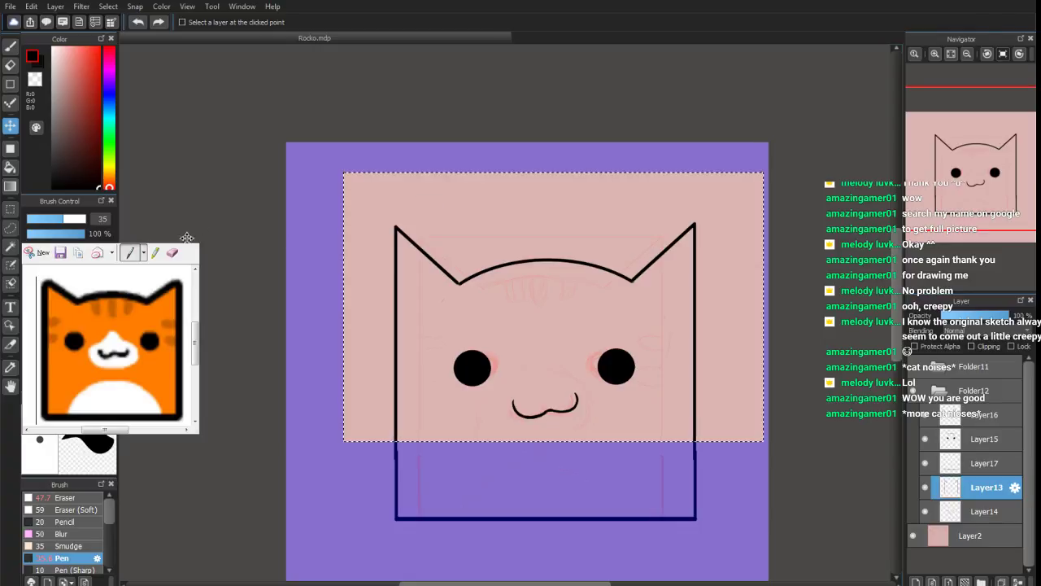
# Clear the selection and return to the Brush tool with the whole cat in view
pyautogui.click(11, 209)
pyautogui.hotkey('ctrl', 'd')
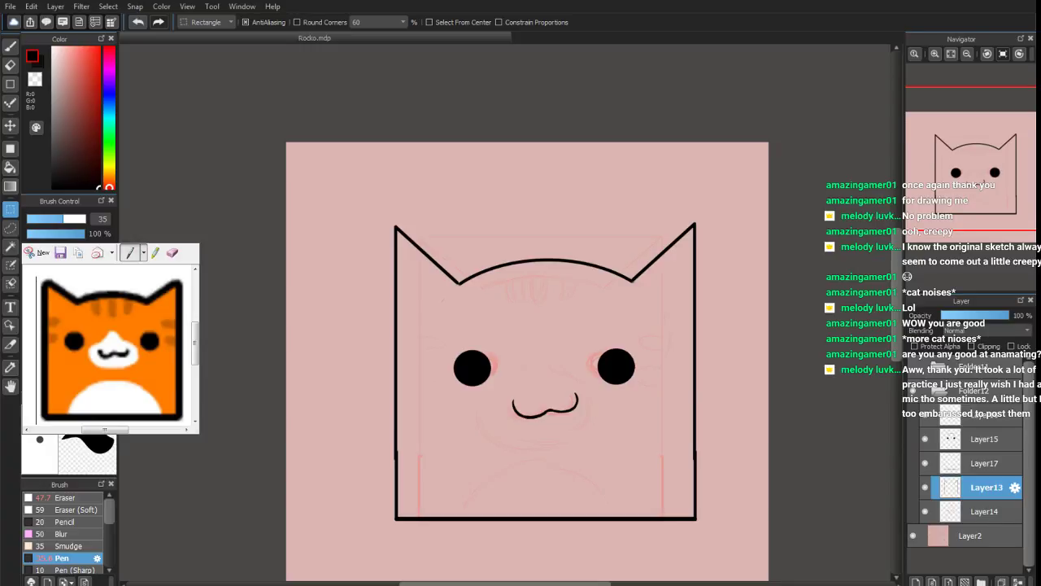
pyautogui.click(11, 46)
pyautogui.scroll(1, 990, 167)
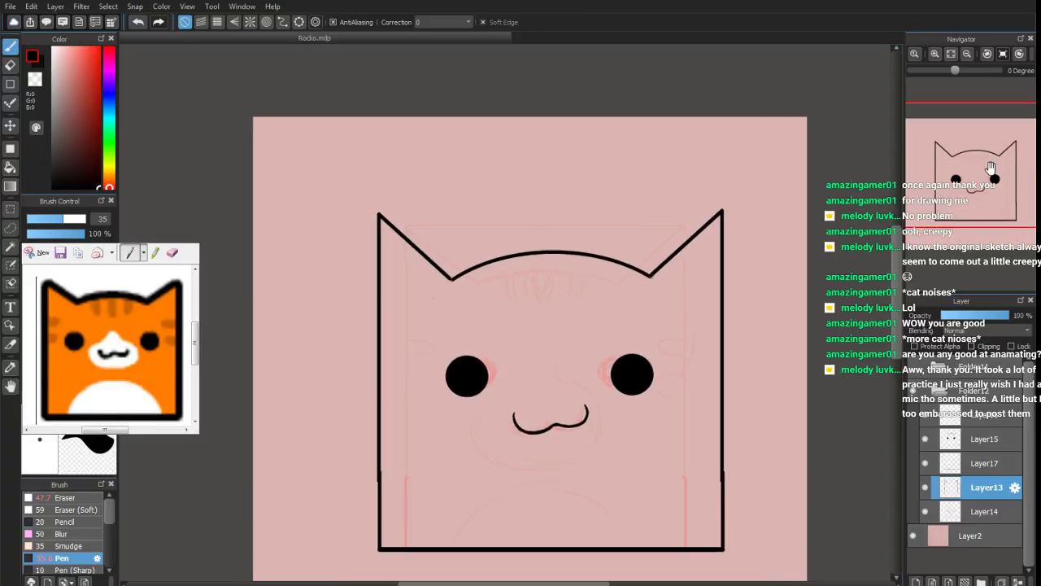
pyautogui.moveTo(990, 168); pyautogui.dragTo(979, 200)
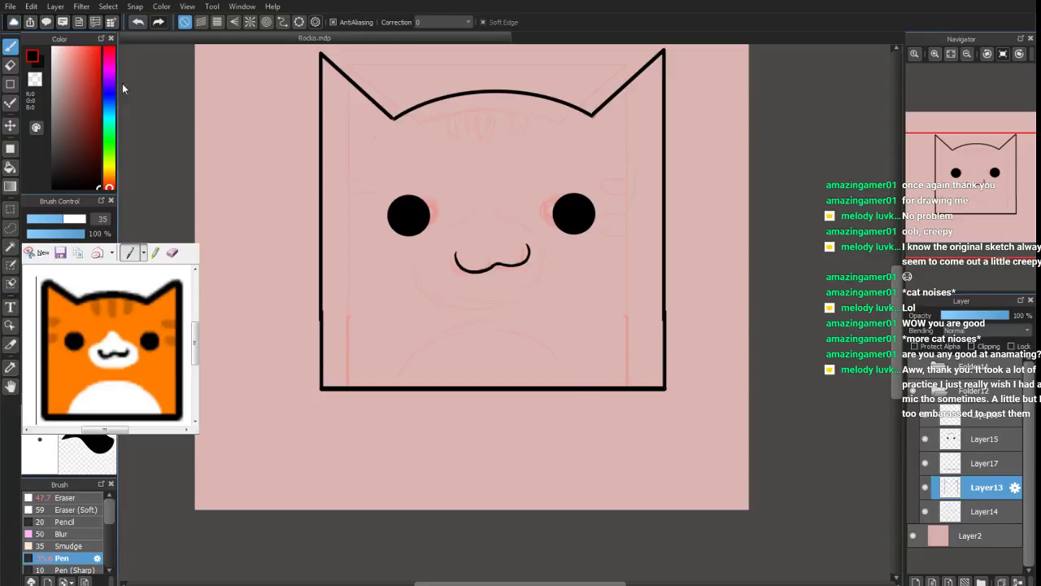
pyautogui.moveTo(948, 186); pyautogui.dragTo(964, 183)
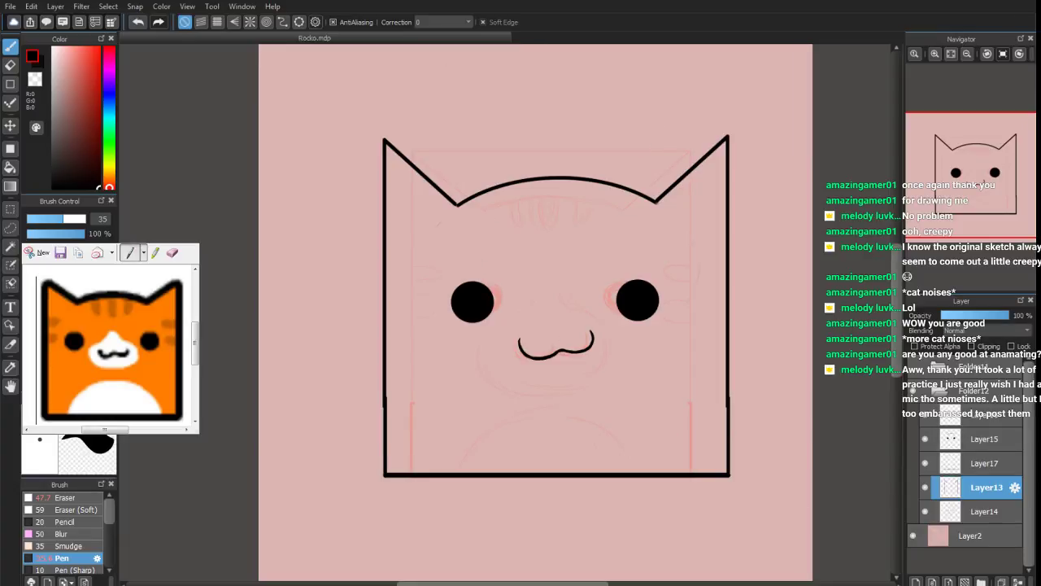
# Paste the orange cat reference above Layer16, then enlarge it with Transform and place it in the canvas's upper-left corner
pyautogui.click(945, 421)
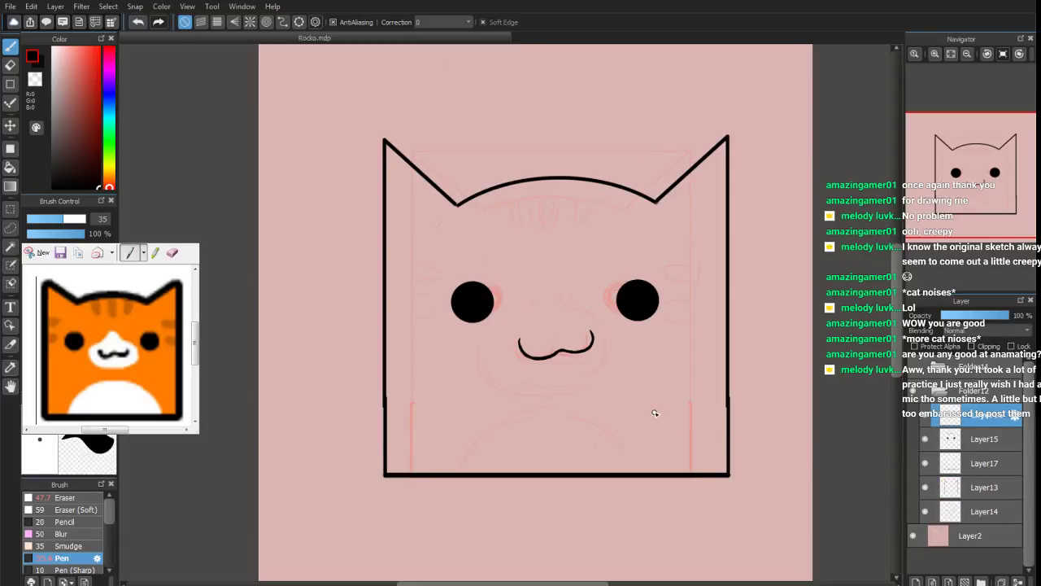
pyautogui.hotkey('ctrl', 'v')
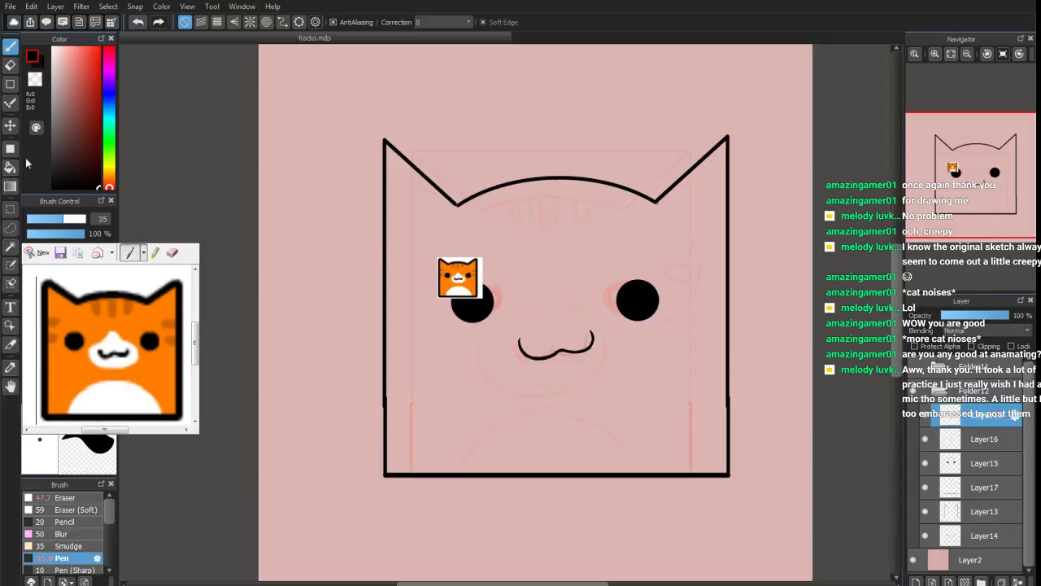
pyautogui.click(111, 6)
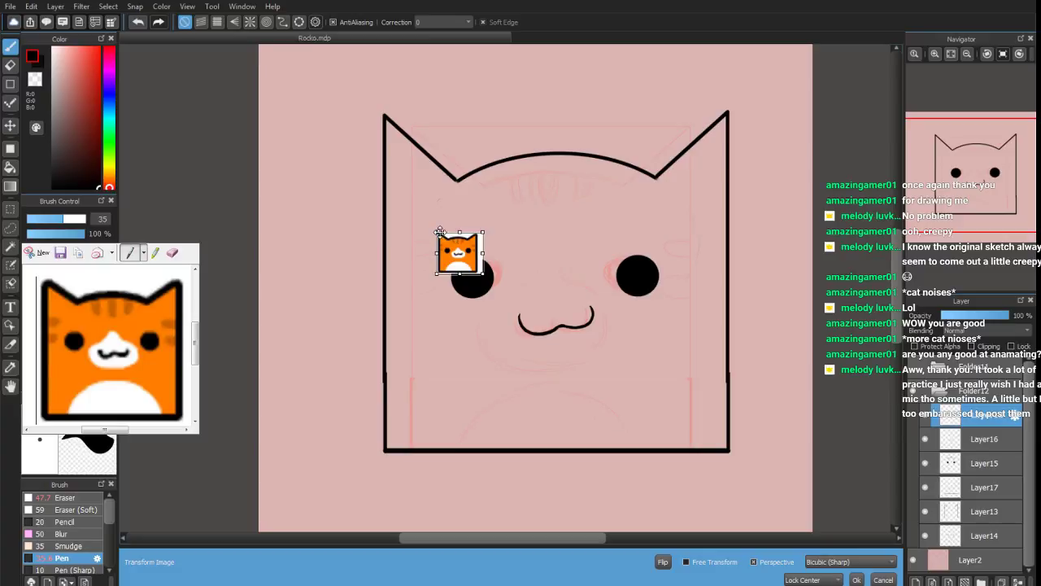
pyautogui.moveTo(436, 233); pyautogui.dragTo(414, 204)
pyautogui.moveTo(450, 258); pyautogui.dragTo(299, 148)
pyautogui.moveTo(970, 195); pyautogui.dragTo(970, 169)
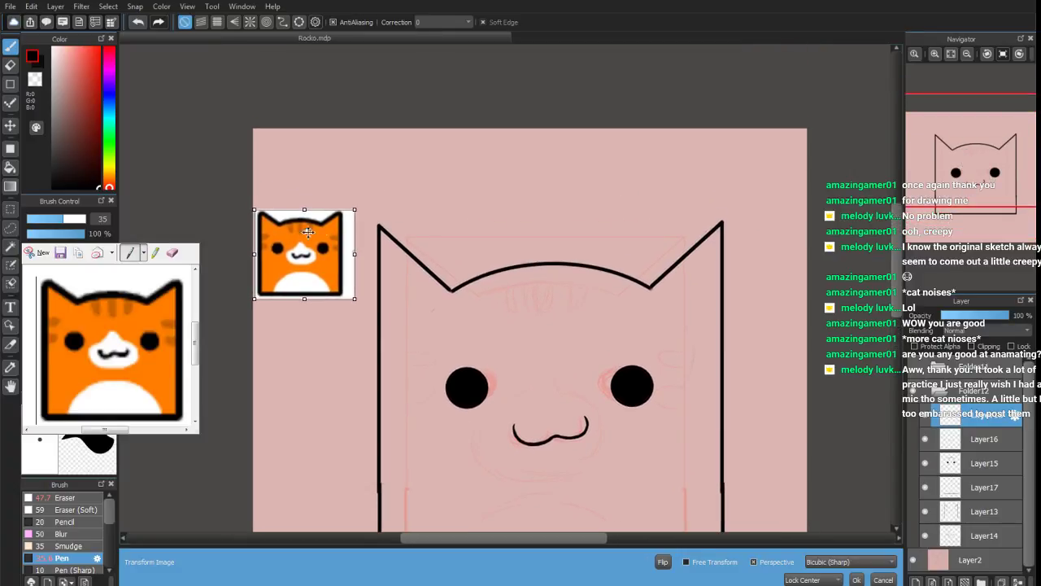
pyautogui.moveTo(269, 260); pyautogui.dragTo(364, 228)
pyautogui.moveTo(349, 209); pyautogui.dragTo(370, 234)
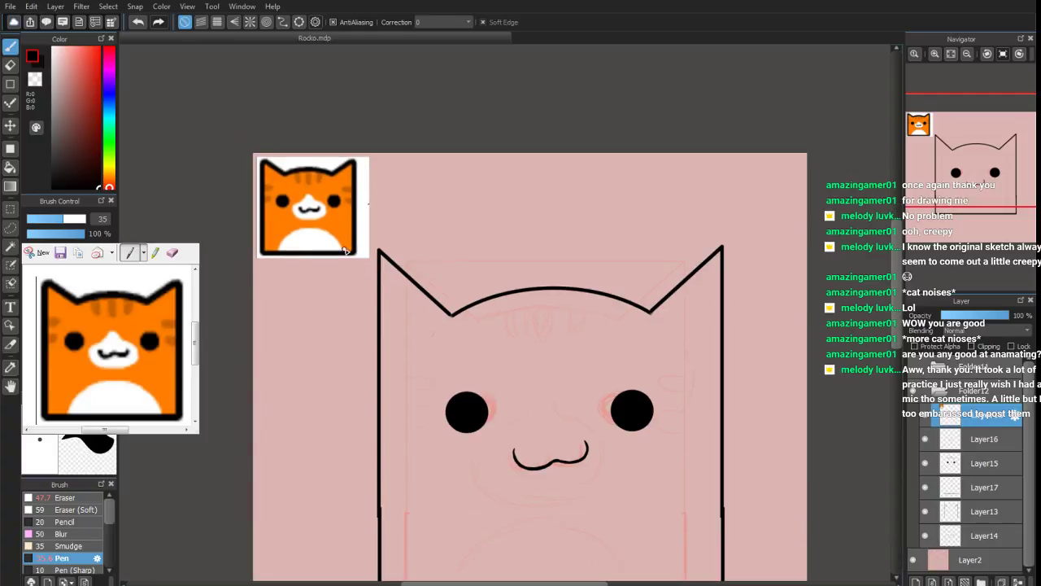
# Paint orange, white and brown swatches sampled from the pasted reference beside the cat's right ear with a size 85 Pen
pyautogui.keyDown('alt'); pyautogui.click(345, 216); pyautogui.keyUp('alt')
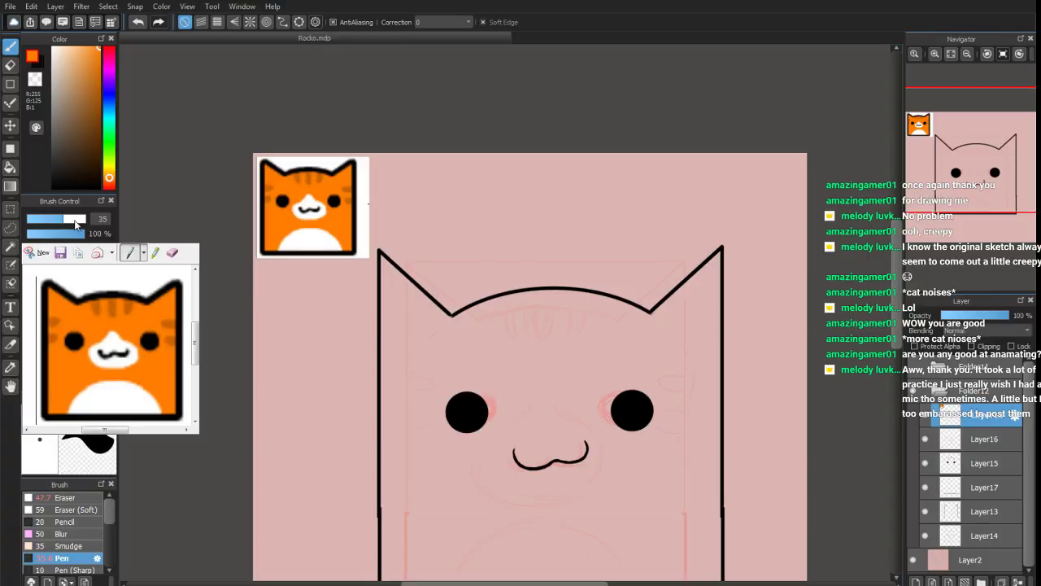
pyautogui.moveTo(74, 224); pyautogui.dragTo(81, 222)
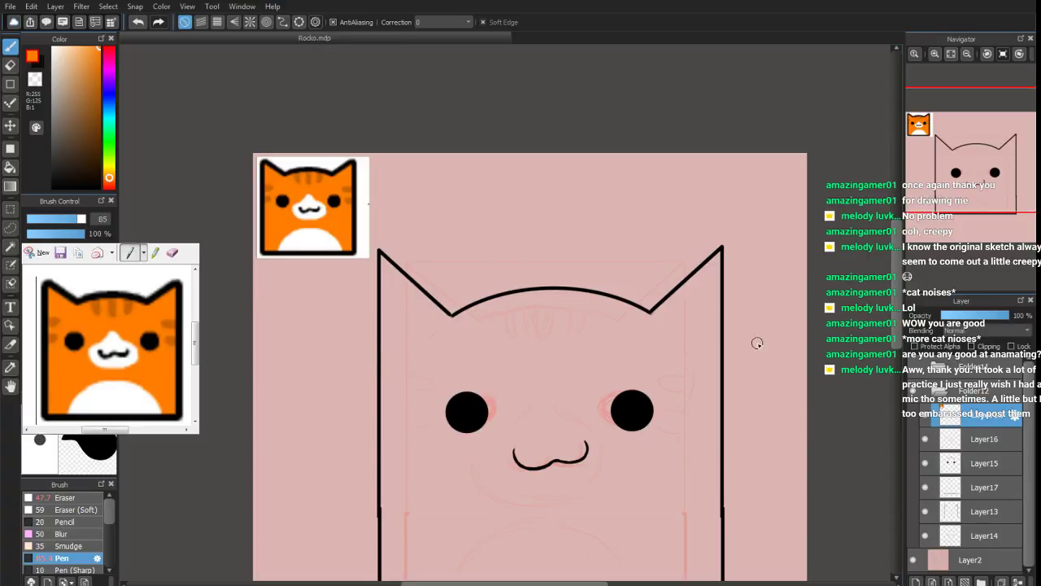
pyautogui.moveTo(763, 311); pyautogui.dragTo(766, 307)
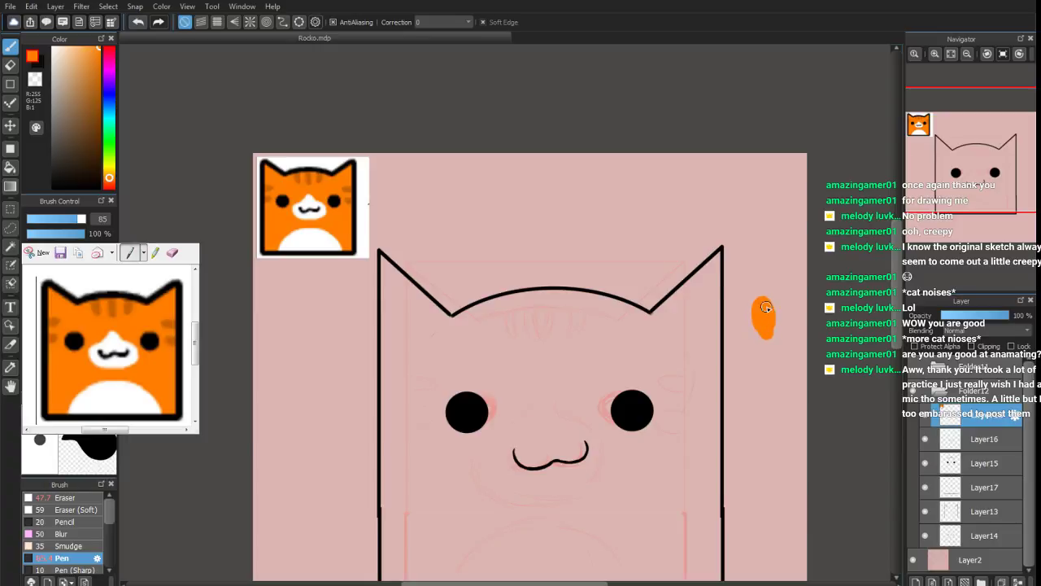
pyautogui.keyDown('alt'); pyautogui.click(305, 238); pyautogui.keyUp('alt')
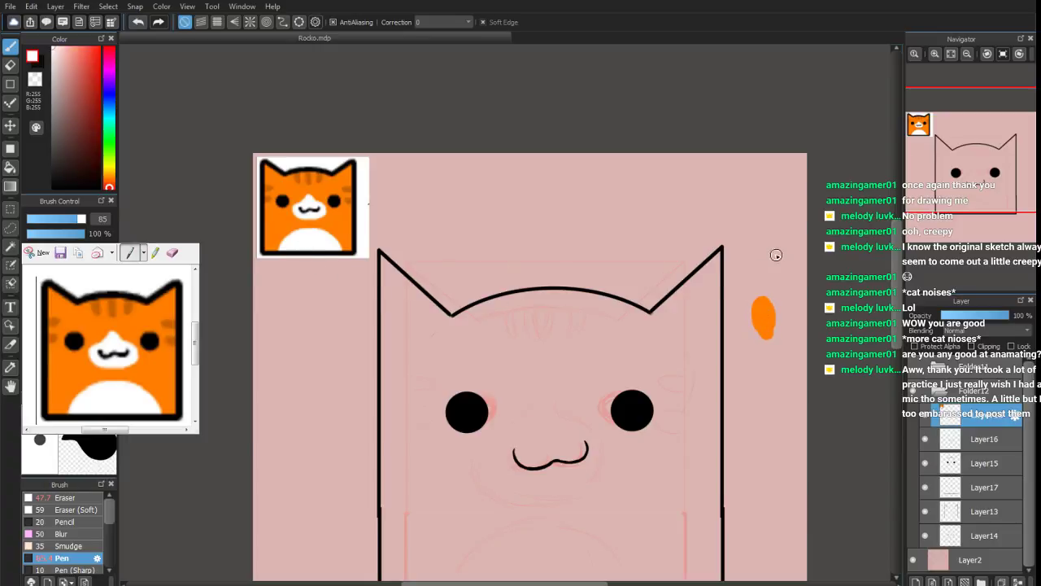
pyautogui.moveTo(776, 254); pyautogui.dragTo(763, 260)
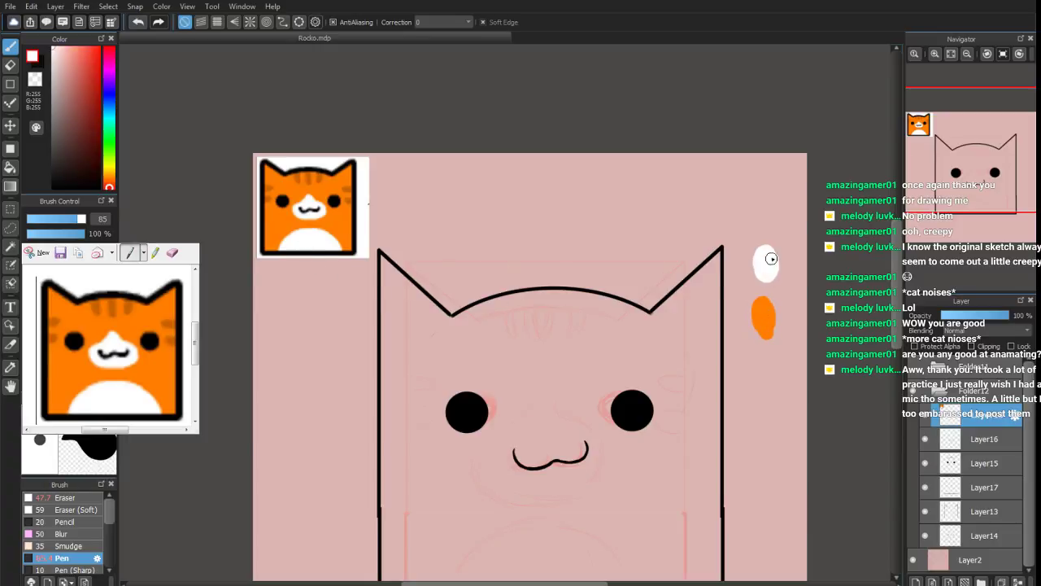
pyautogui.keyDown('alt'); pyautogui.click(343, 197); pyautogui.keyUp('alt')
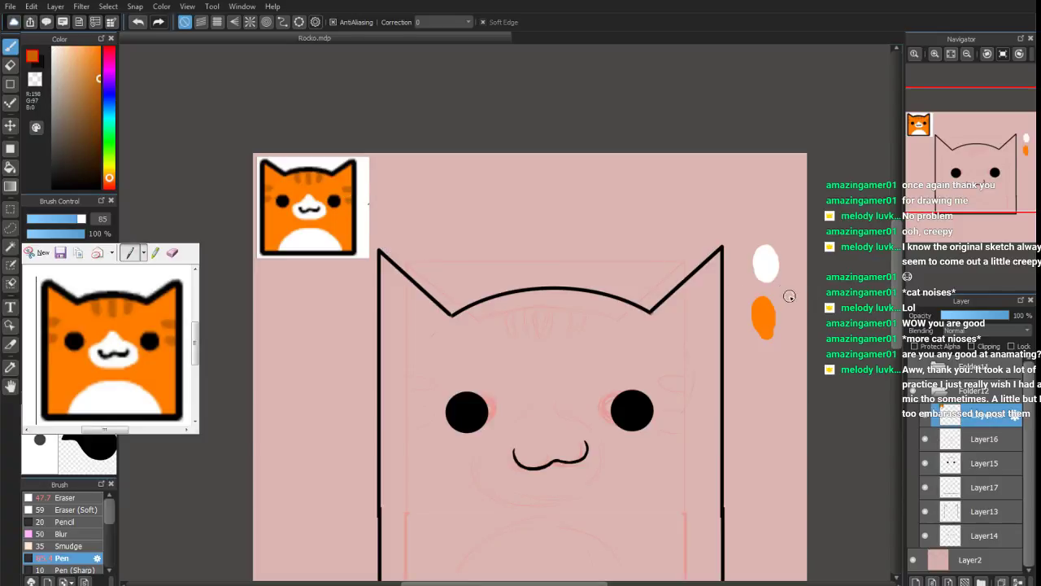
pyautogui.moveTo(788, 297)
pyautogui.mouseDown()
pyautogui.moveTo(777, 293)
pyautogui.moveTo(786, 301)
pyautogui.mouseUp()
# Hide the Layer14 sketch and add a new layer directly above it for painting in the sampled swatch orange
pyautogui.scroll(2, 972, 172)
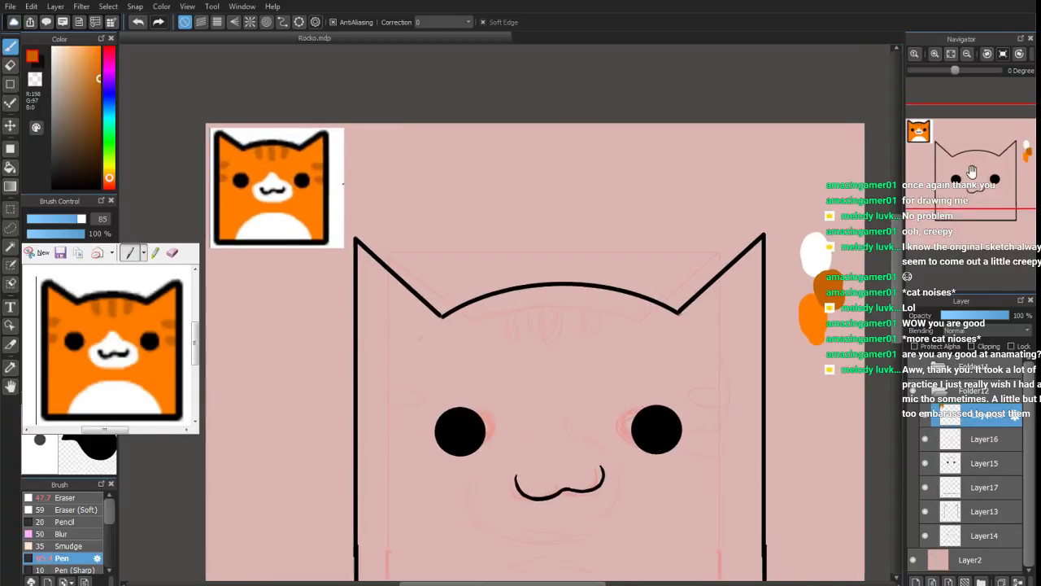
pyautogui.moveTo(972, 172)
pyautogui.mouseDown()
pyautogui.moveTo(973, 187)
pyautogui.moveTo(962, 179)
pyautogui.mouseUp()
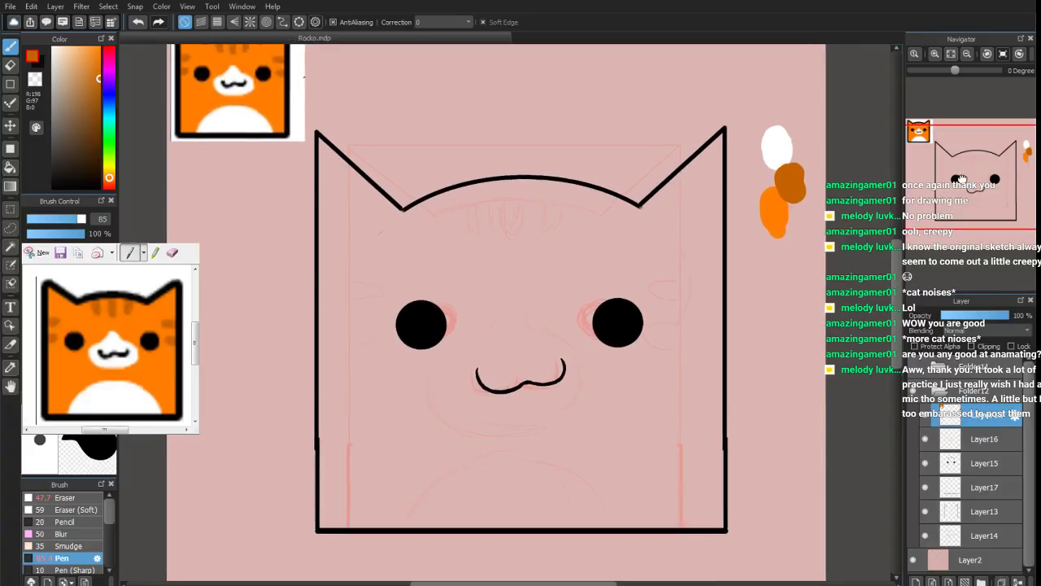
pyautogui.scroll(-1, 963, 179)
pyautogui.keyDown('alt'); pyautogui.click(767, 212); pyautogui.keyUp('alt')
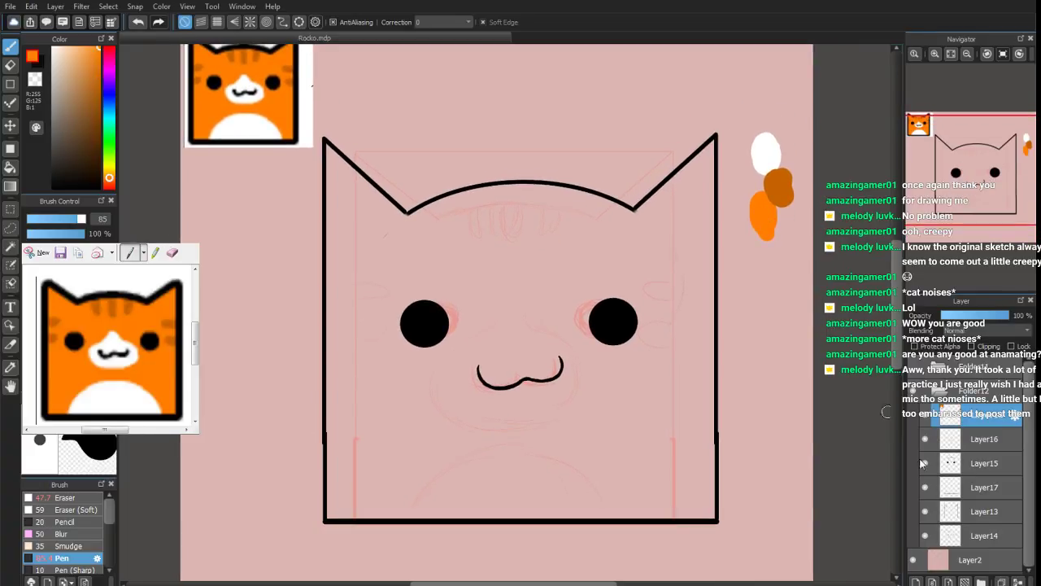
pyautogui.click(960, 519)
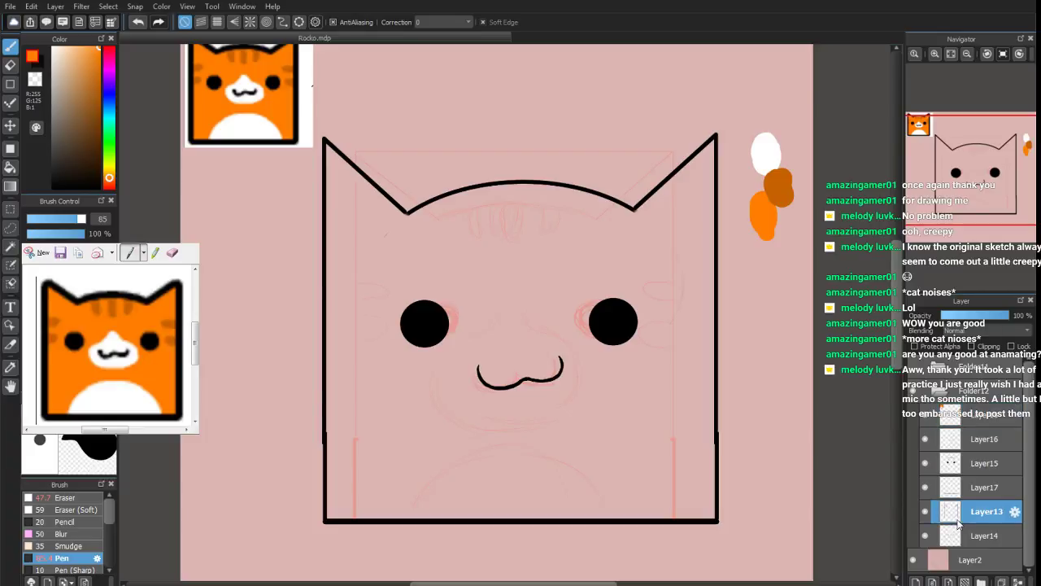
pyautogui.click(926, 537)
pyautogui.click(950, 540)
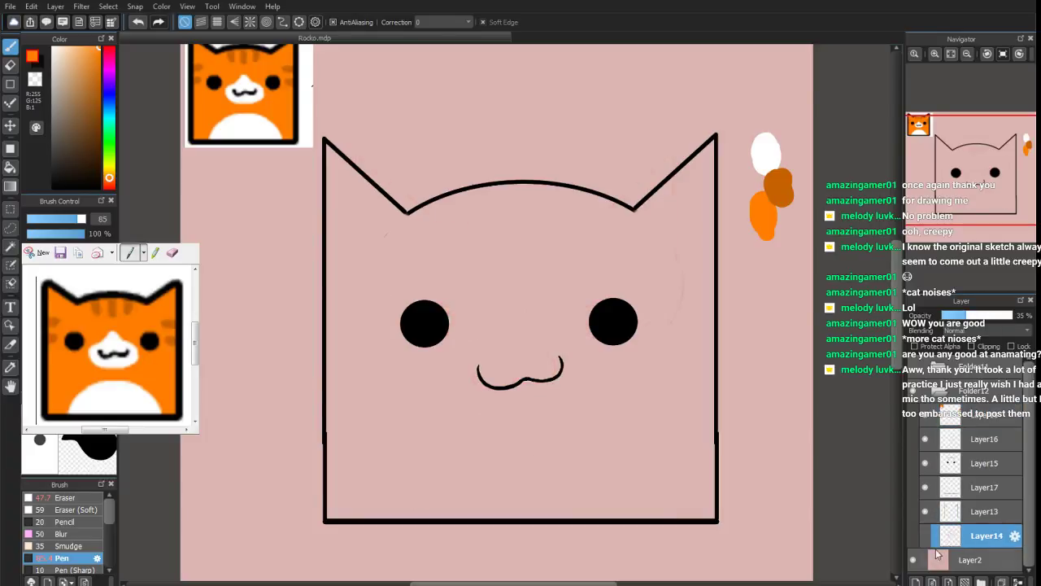
pyautogui.click(917, 581)
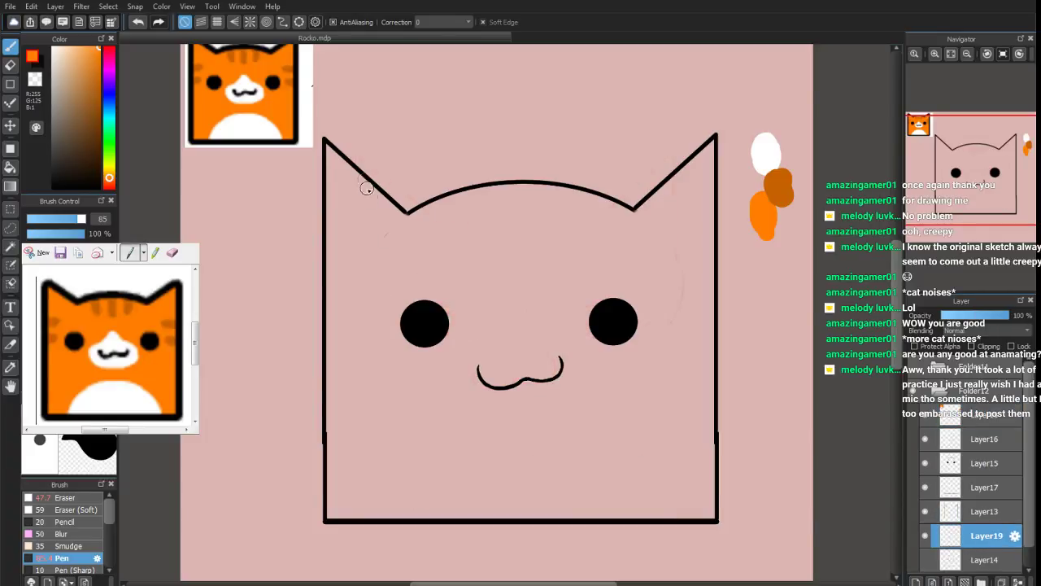
# Paint the cat's left ear and the left side of its face orange, enlarging the Pen to size 164 for the face
pyautogui.moveTo(329, 153)
pyautogui.mouseDown()
pyautogui.moveTo(360, 218)
pyautogui.moveTo(327, 144)
pyautogui.moveTo(331, 176)
pyautogui.moveTo(349, 187)
pyautogui.moveTo(334, 159)
pyautogui.moveTo(399, 222)
pyautogui.moveTo(406, 246)
pyautogui.moveTo(375, 266)
pyautogui.moveTo(335, 179)
pyautogui.moveTo(345, 271)
pyautogui.mouseUp()
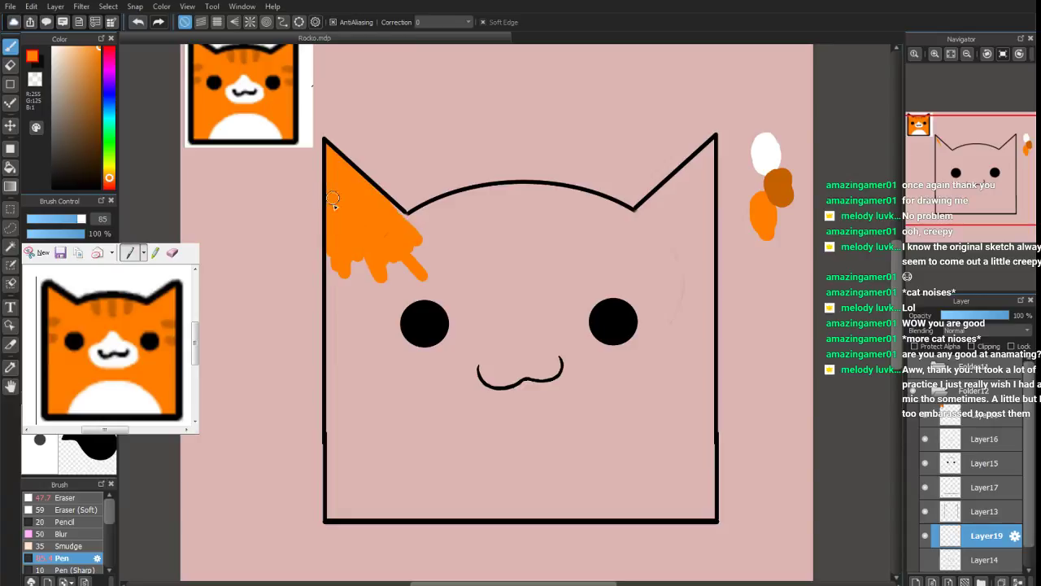
pyautogui.moveTo(77, 227); pyautogui.dragTo(166, 230)
pyautogui.moveTo(391, 297)
pyautogui.mouseDown()
pyautogui.moveTo(372, 319)
pyautogui.moveTo(393, 373)
pyautogui.moveTo(359, 249)
pyautogui.moveTo(348, 325)
pyautogui.moveTo(342, 254)
pyautogui.mouseUp()
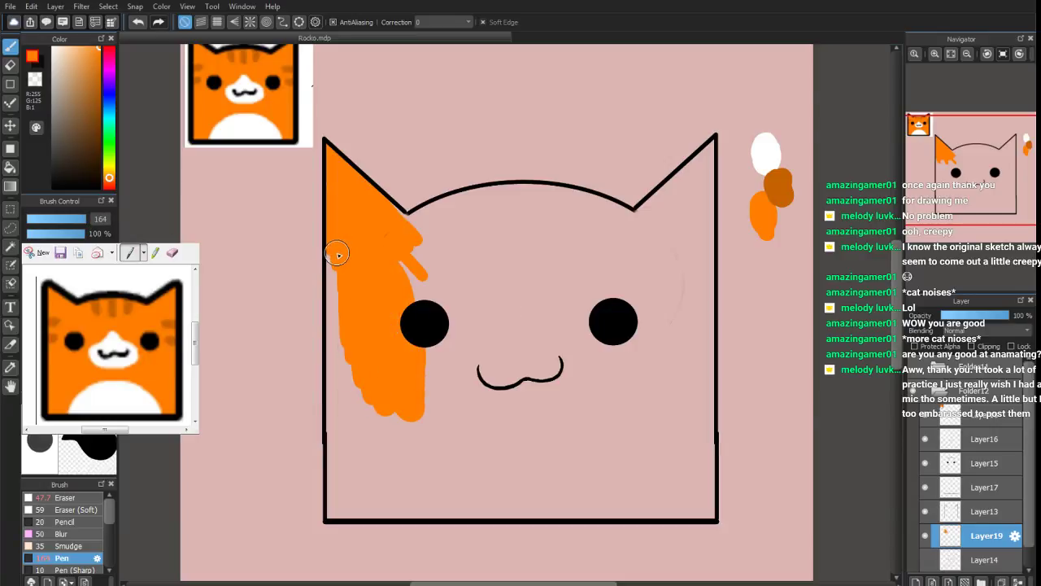
# Paint straight orange bands just inside the body's left, bottom and right outlines, ending at the right ear's tip
pyautogui.keyDown('shift'); pyautogui.click(340, 506); pyautogui.keyUp('shift')
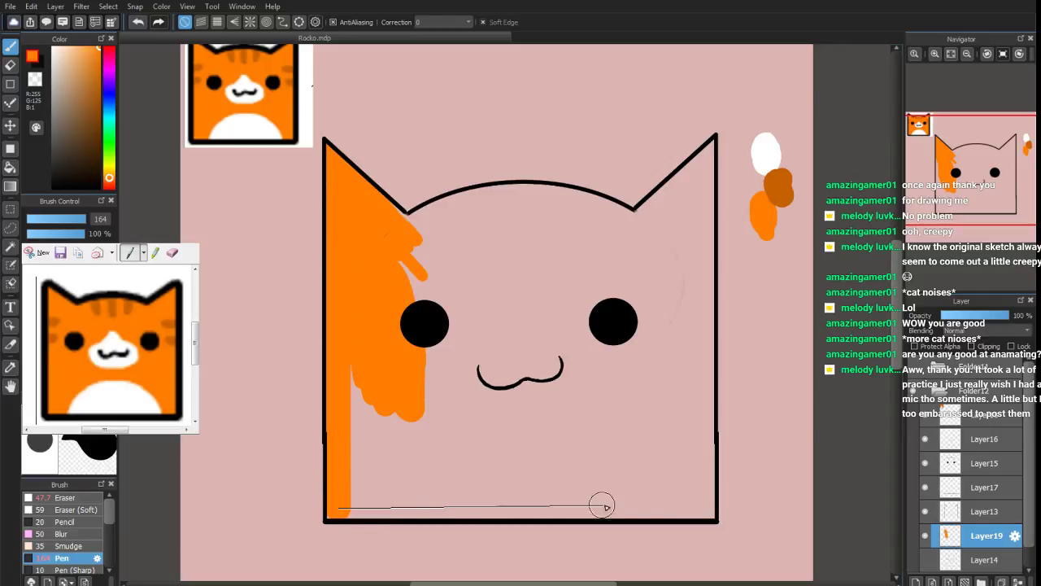
pyautogui.keyDown('shift'); pyautogui.click(704, 504); pyautogui.keyUp('shift')
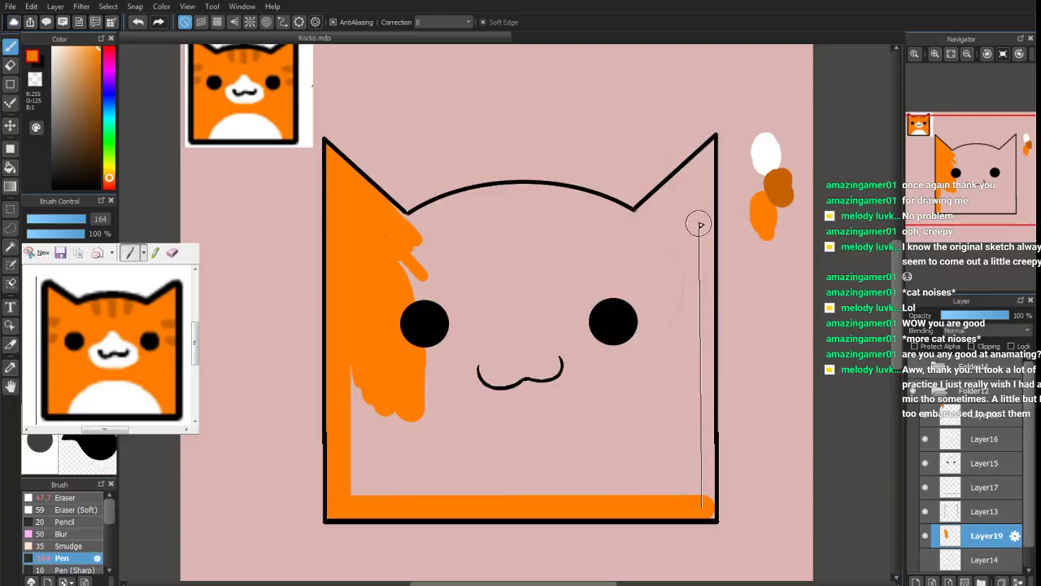
pyautogui.keyDown('shift'); pyautogui.click(707, 164); pyautogui.keyUp('shift')
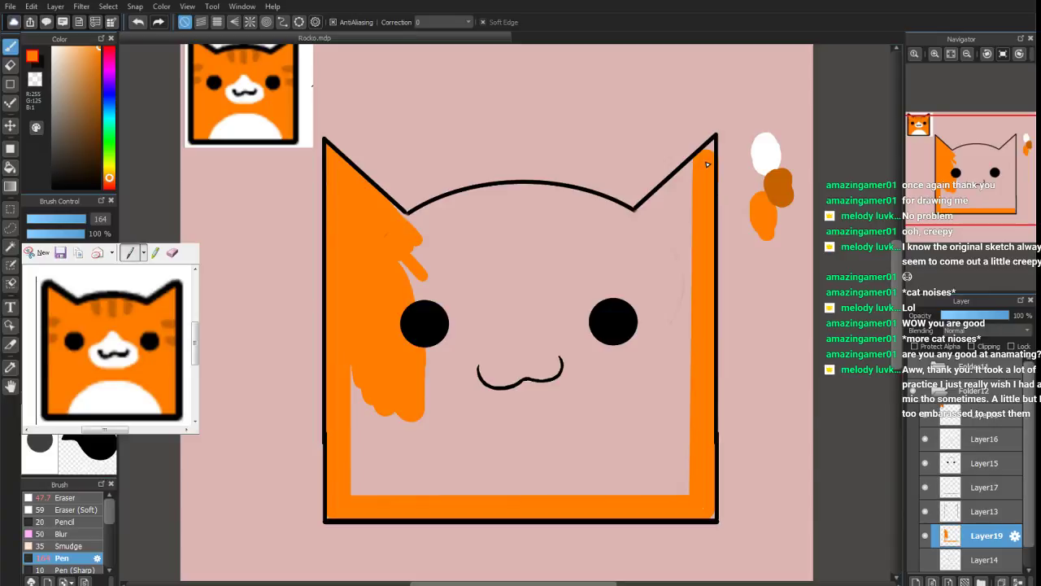
# Continue the straight orange bands along the right ear's inner edge and across the top of the head to the left ear
pyautogui.keyDown('shift'); pyautogui.click(649, 214); pyautogui.keyUp('shift')
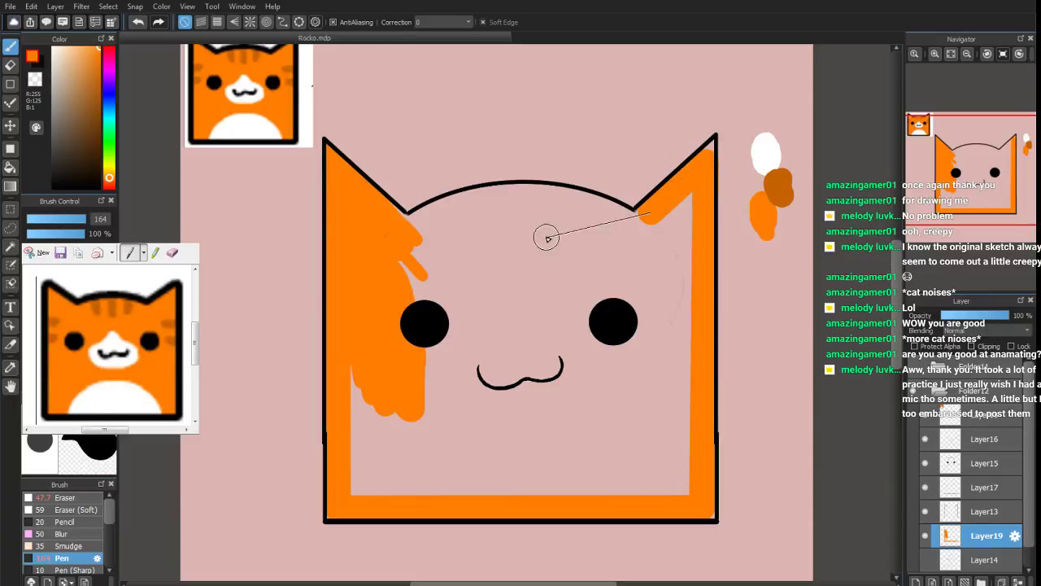
pyautogui.keyDown('shift'); pyautogui.click(623, 220); pyautogui.keyUp('shift')
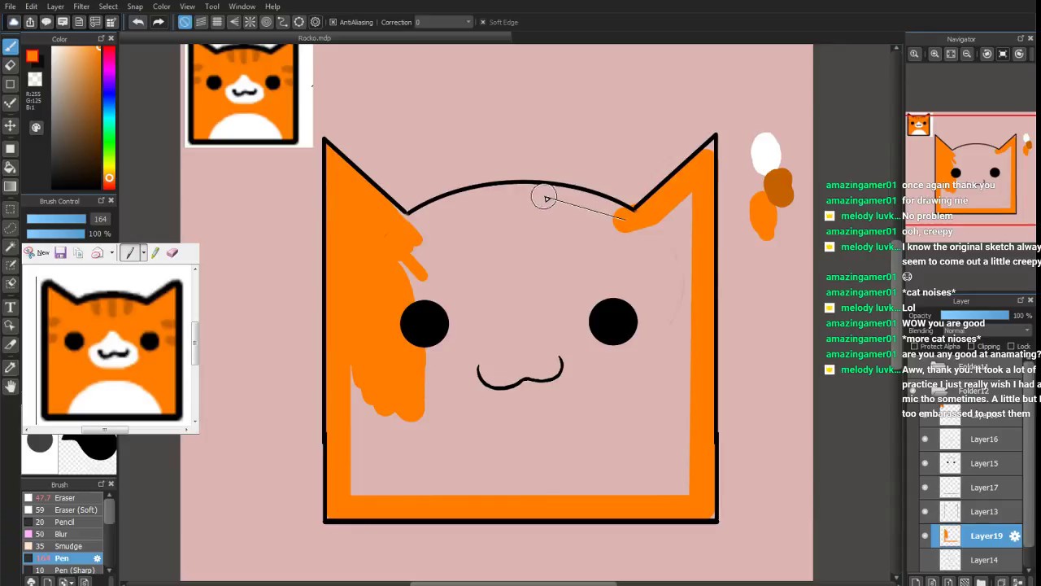
pyautogui.keyDown('shift'); pyautogui.click(542, 196); pyautogui.keyUp('shift')
pyautogui.keyDown('shift'); pyautogui.click(405, 229); pyautogui.keyUp('shift')
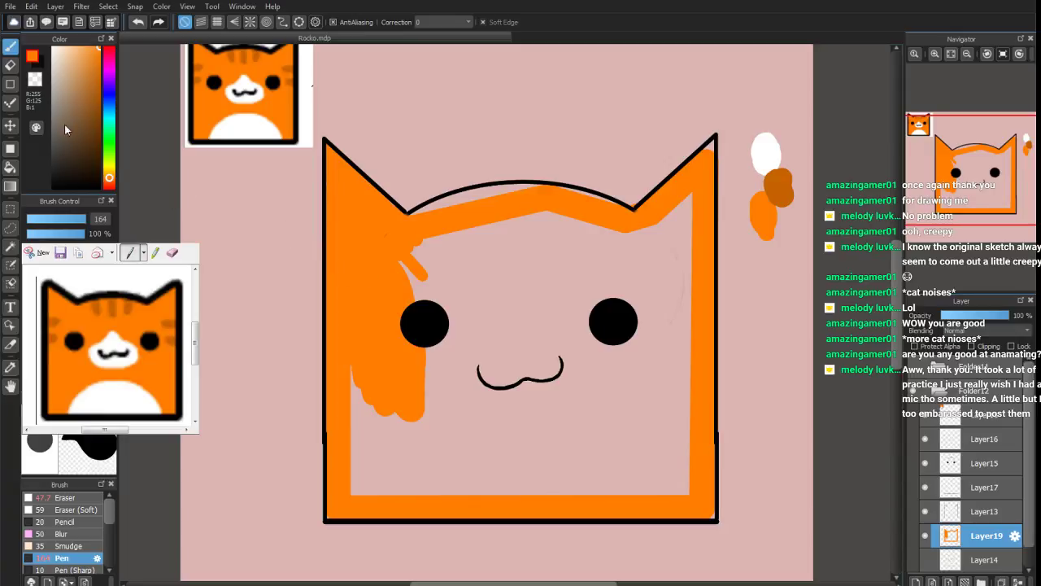
# Fill the enclosed body area with orange and paint over the uncoloured gaps on the face and beneath the head's top outline
pyautogui.click(11, 166)
pyautogui.click(535, 289)
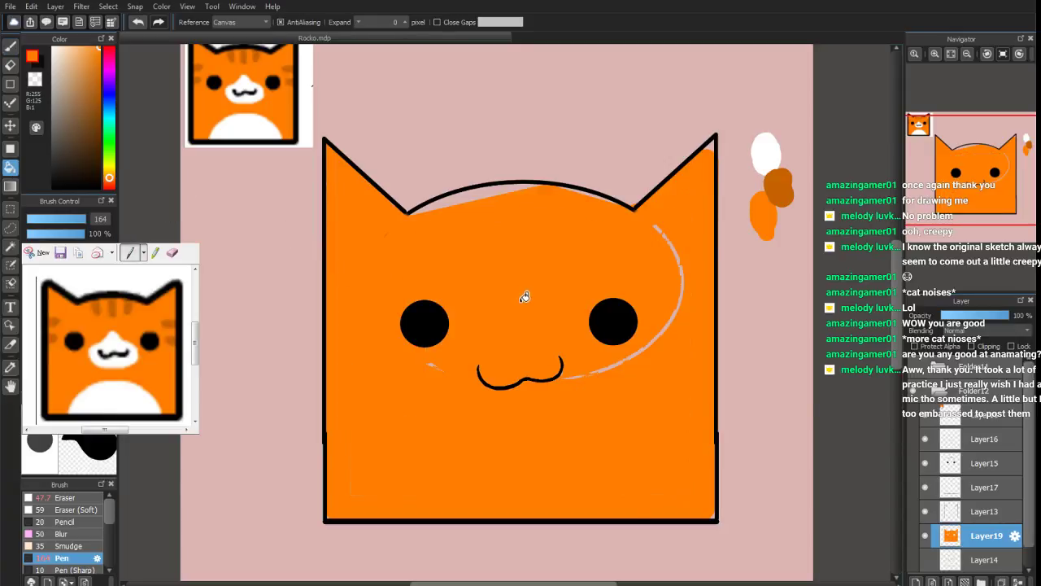
pyautogui.click(11, 48)
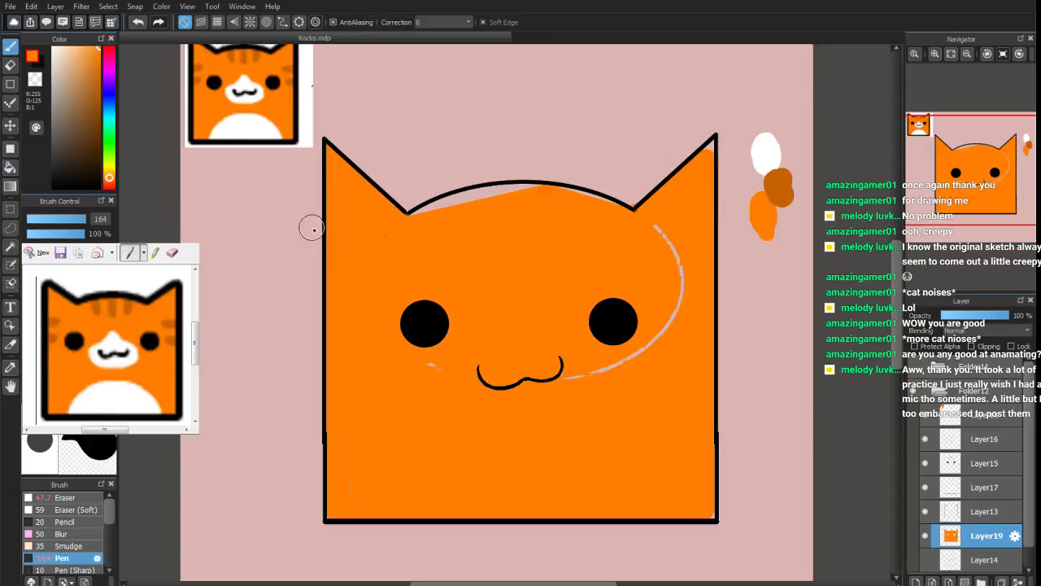
pyautogui.moveTo(420, 353)
pyautogui.mouseDown()
pyautogui.moveTo(471, 384)
pyautogui.moveTo(616, 380)
pyautogui.moveTo(555, 388)
pyautogui.moveTo(620, 368)
pyautogui.moveTo(662, 308)
pyautogui.moveTo(667, 259)
pyautogui.moveTo(635, 191)
pyautogui.mouseUp()
pyautogui.click(11, 66)
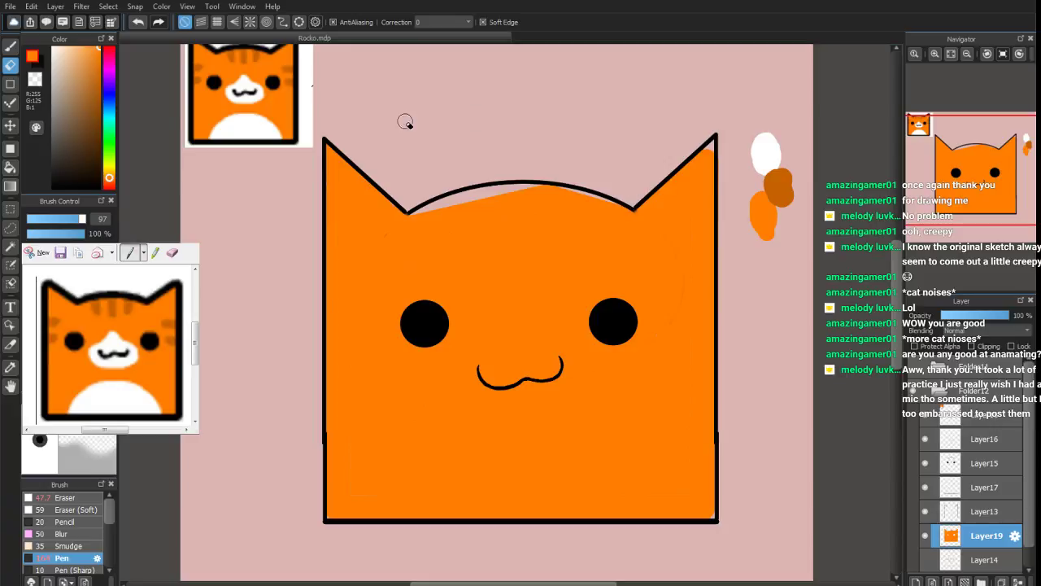
pyautogui.click(11, 47)
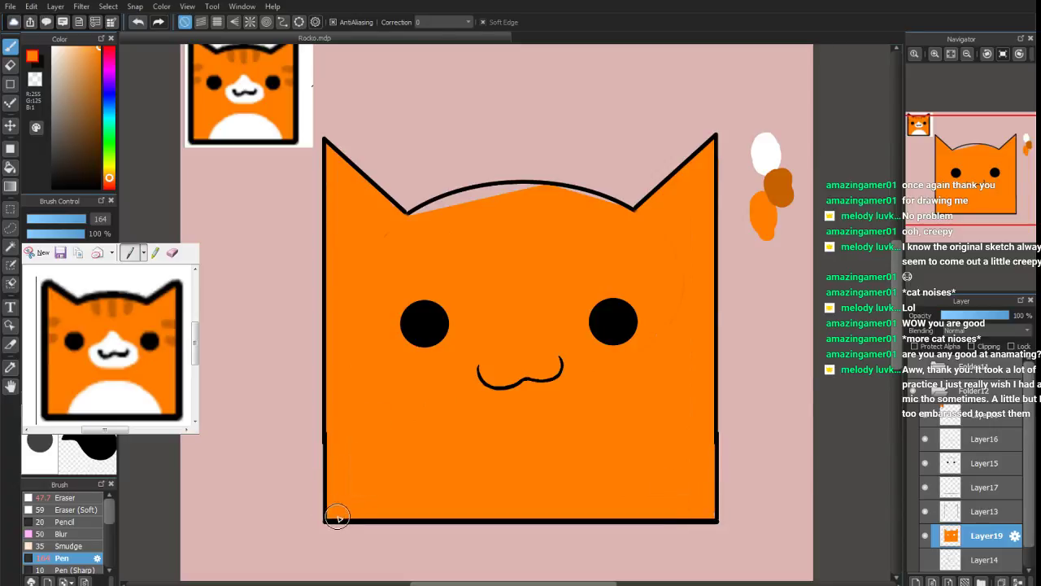
pyautogui.moveTo(621, 213)
pyautogui.mouseDown()
pyautogui.moveTo(553, 190)
pyautogui.moveTo(501, 195)
pyautogui.moveTo(513, 190)
pyautogui.moveTo(528, 190)
pyautogui.moveTo(451, 208)
pyautogui.moveTo(473, 195)
pyautogui.moveTo(403, 215)
pyautogui.mouseUp()
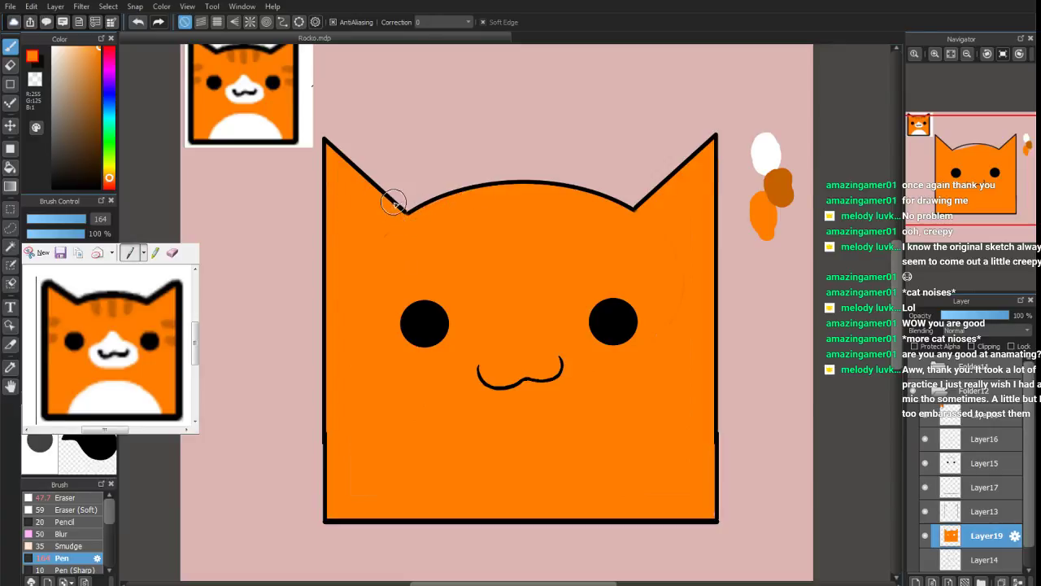
pyautogui.click(11, 65)
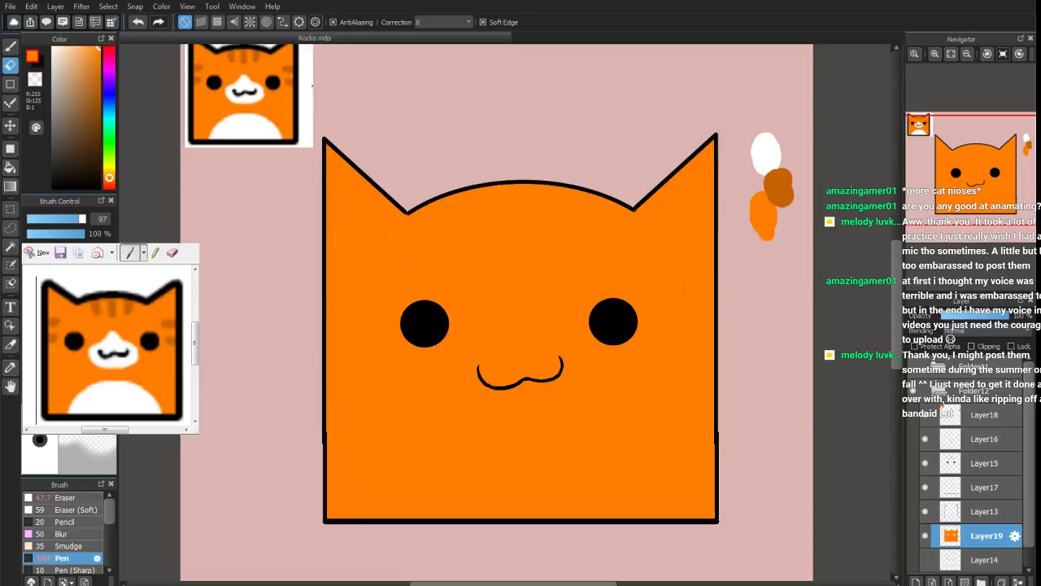
# Sample the brown swatch and paint three short forehead stripes on a new layer directly above the orange layer
pyautogui.keyDown('alt'); pyautogui.click(785, 184); pyautogui.keyUp('alt')
pyautogui.click(917, 581)
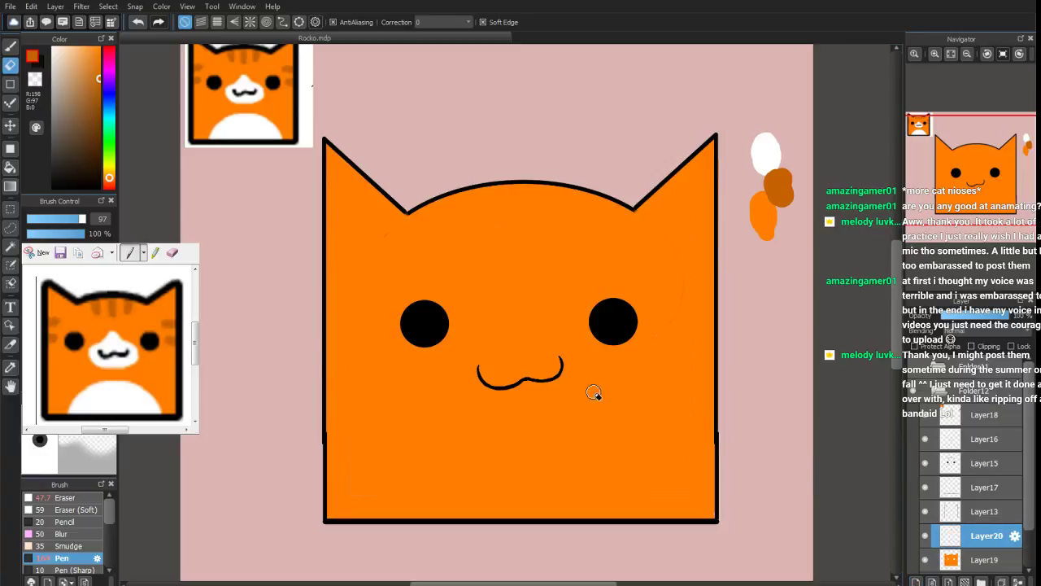
pyautogui.click(10, 46)
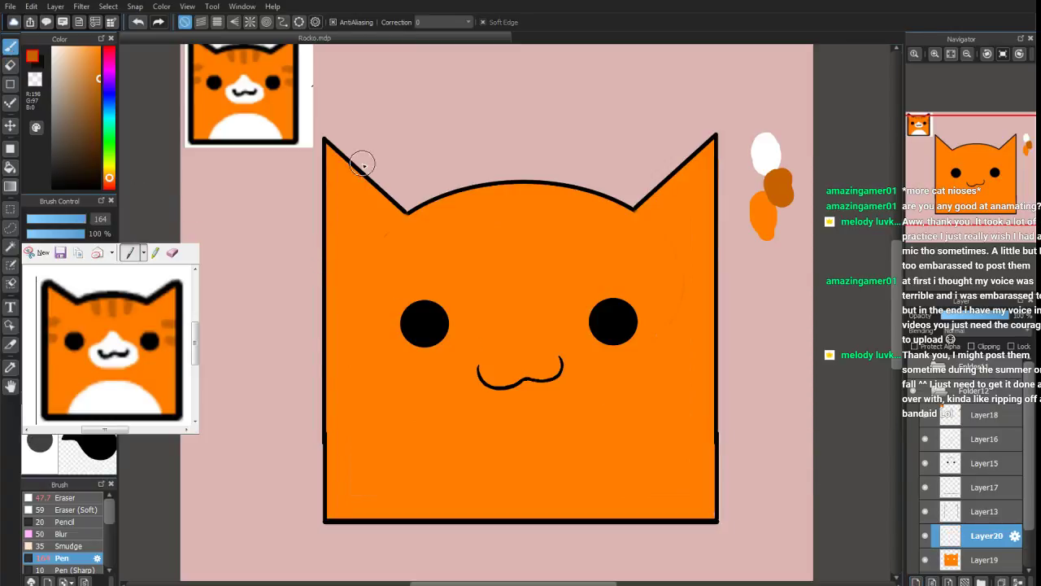
pyautogui.moveTo(465, 194); pyautogui.dragTo(459, 203)
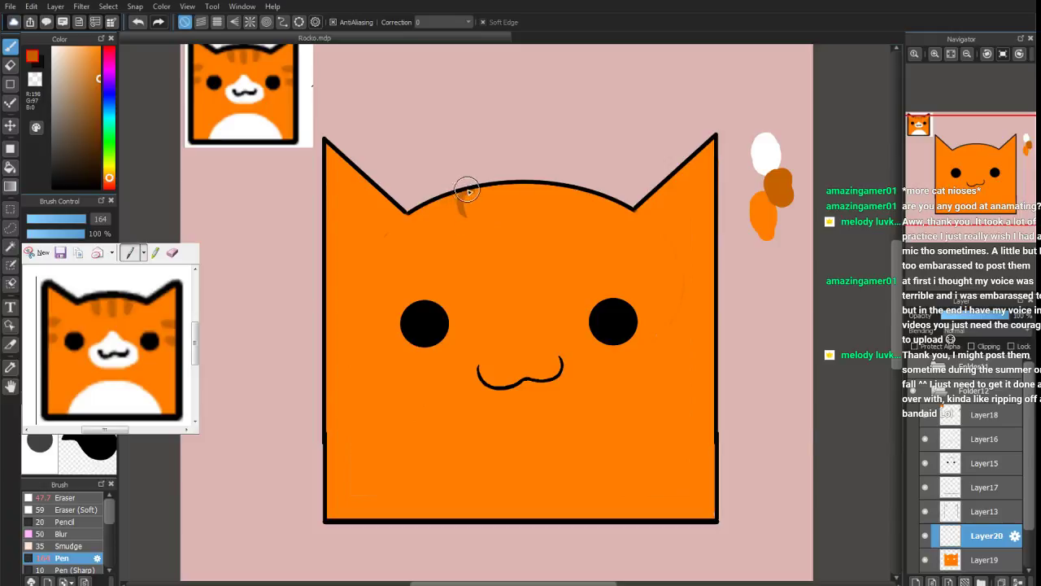
pyautogui.moveTo(474, 189)
pyautogui.mouseDown()
pyautogui.moveTo(465, 218)
pyautogui.moveTo(462, 202)
pyautogui.moveTo(479, 194)
pyautogui.moveTo(460, 210)
pyautogui.moveTo(466, 223)
pyautogui.moveTo(458, 195)
pyautogui.moveTo(456, 212)
pyautogui.moveTo(480, 190)
pyautogui.moveTo(462, 221)
pyautogui.moveTo(504, 194)
pyautogui.moveTo(508, 218)
pyautogui.moveTo(519, 196)
pyautogui.moveTo(515, 219)
pyautogui.moveTo(519, 192)
pyautogui.moveTo(513, 207)
pyautogui.moveTo(506, 184)
pyautogui.moveTo(513, 221)
pyautogui.moveTo(521, 183)
pyautogui.mouseUp()
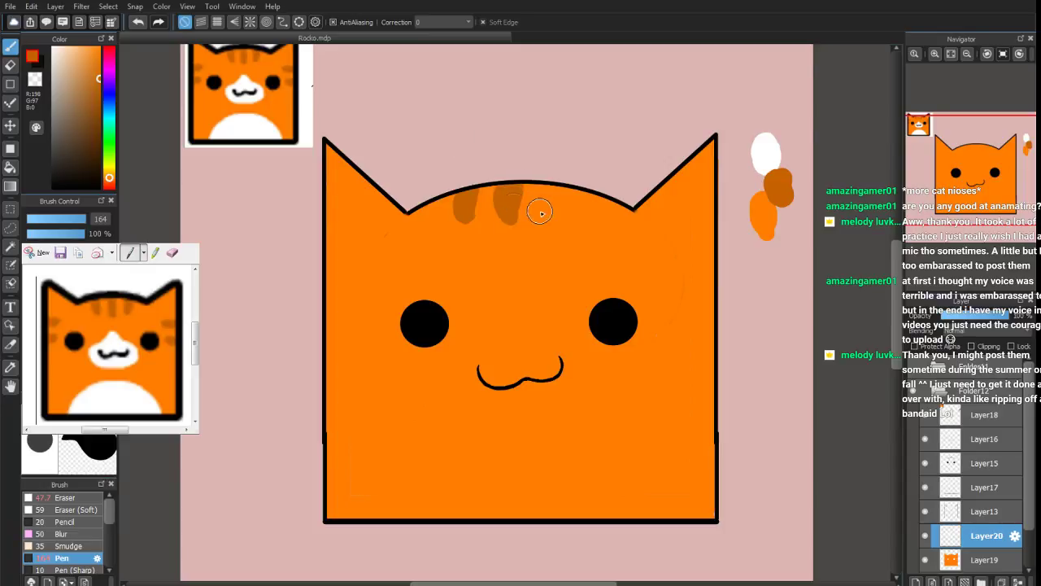
pyautogui.moveTo(565, 192)
pyautogui.mouseDown()
pyautogui.moveTo(593, 197)
pyautogui.moveTo(574, 204)
pyautogui.mouseUp()
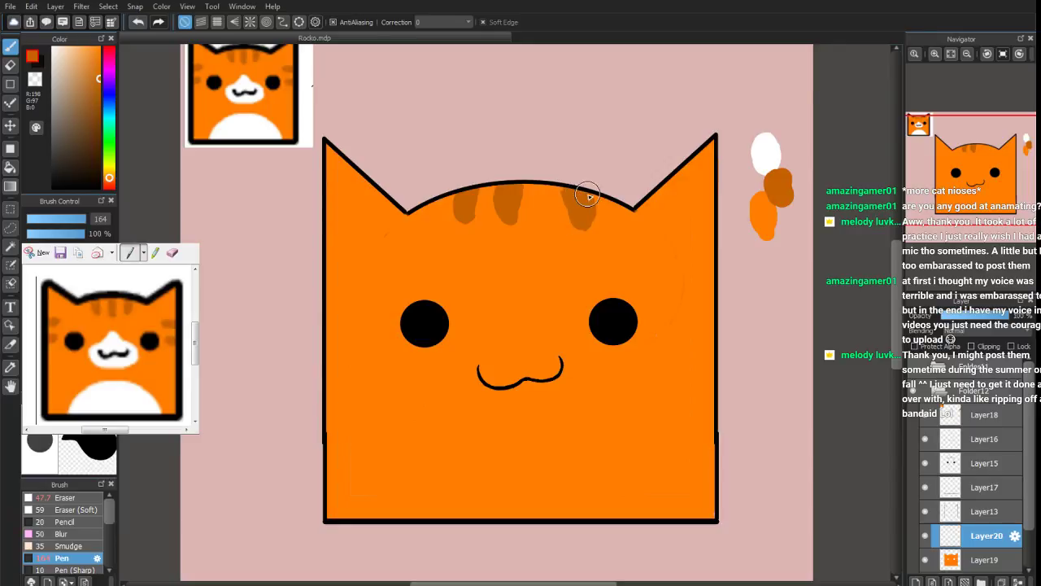
# Lasso the middle and left forehead stripes separately, shifting each to space the three stripes more evenly, and clear the selection
pyautogui.click(10, 228)
pyautogui.moveTo(535, 218)
pyautogui.mouseDown()
pyautogui.moveTo(506, 172)
pyautogui.moveTo(498, 238)
pyautogui.moveTo(537, 211)
pyautogui.moveTo(516, 204)
pyautogui.moveTo(529, 200)
pyautogui.mouseUp()
pyautogui.click(11, 125)
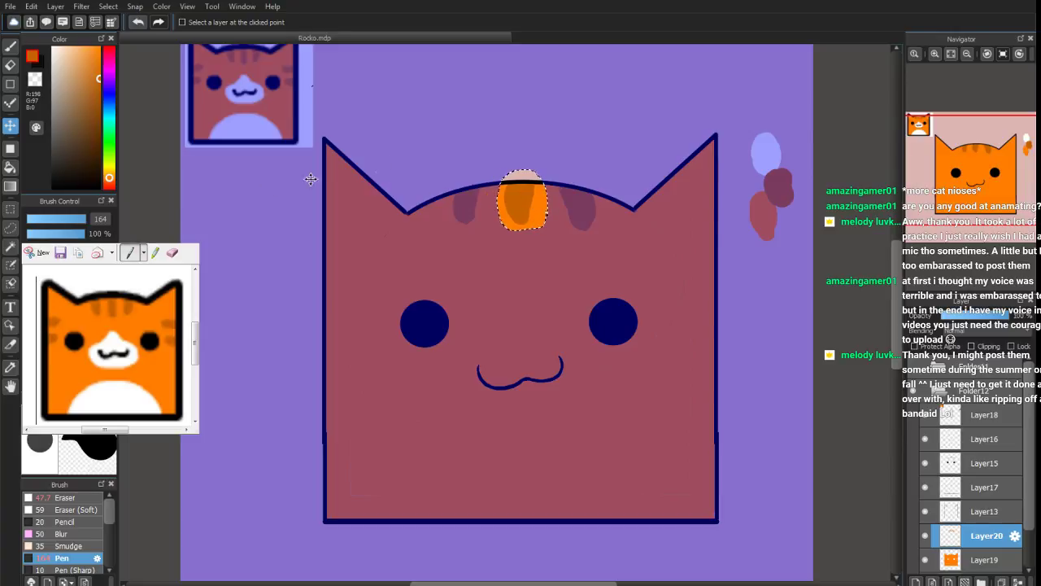
pyautogui.click(11, 226)
pyautogui.moveTo(497, 210); pyautogui.dragTo(437, 218)
pyautogui.click(11, 125)
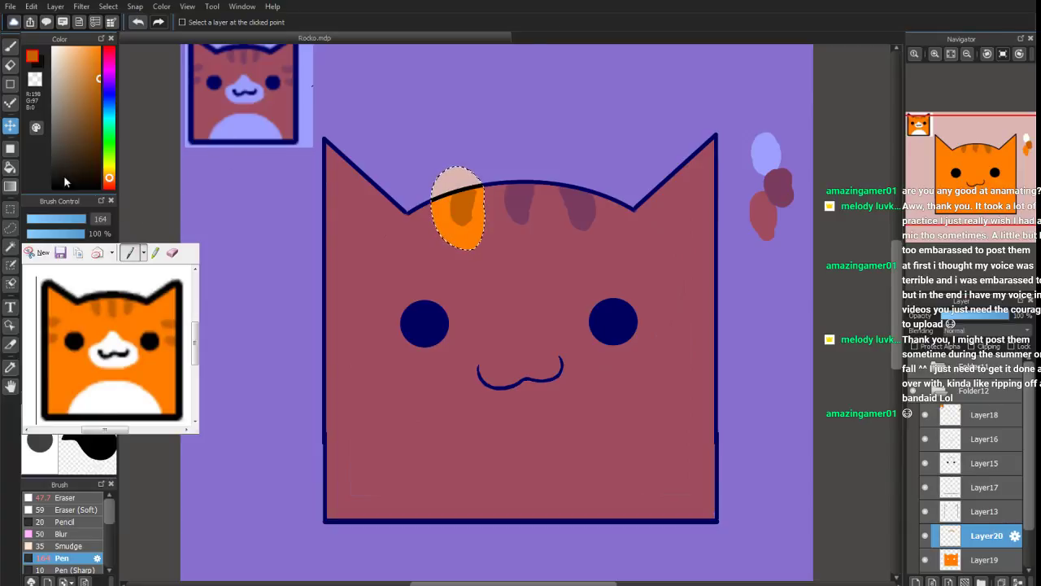
pyautogui.click(10, 228)
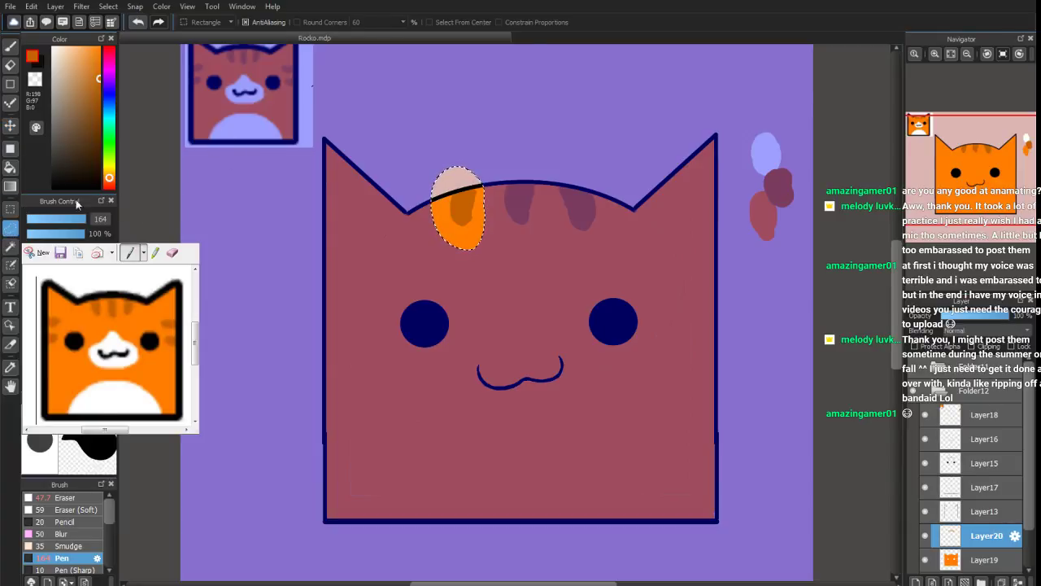
pyautogui.hotkey('ctrl', 'd')
# Widen and round out the three brown forehead stripes with the size 164 Pen so their shapes match
pyautogui.click(11, 46)
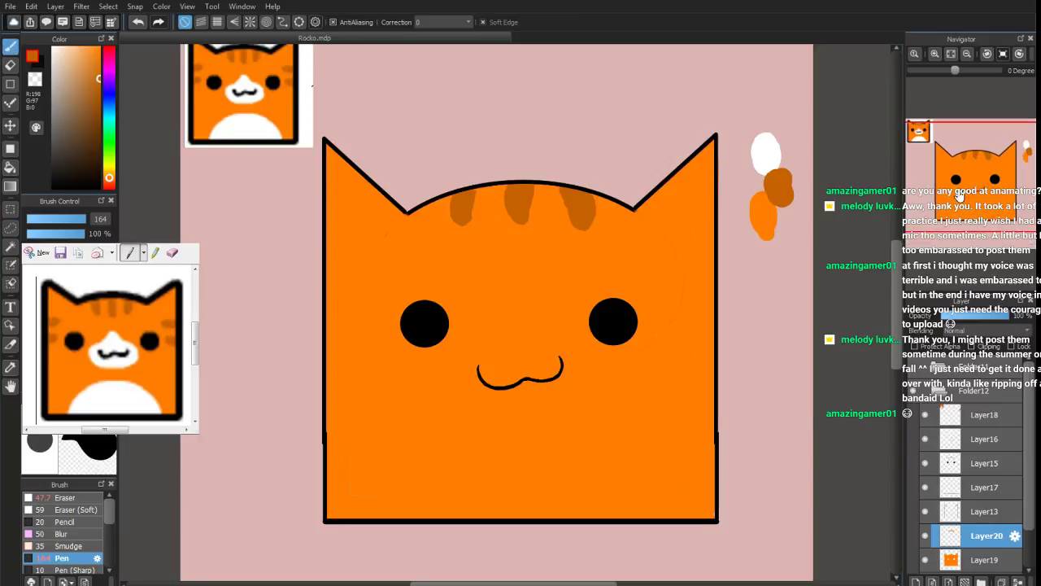
pyautogui.scroll(3, 955, 228)
pyautogui.moveTo(954, 228); pyautogui.dragTo(969, 167)
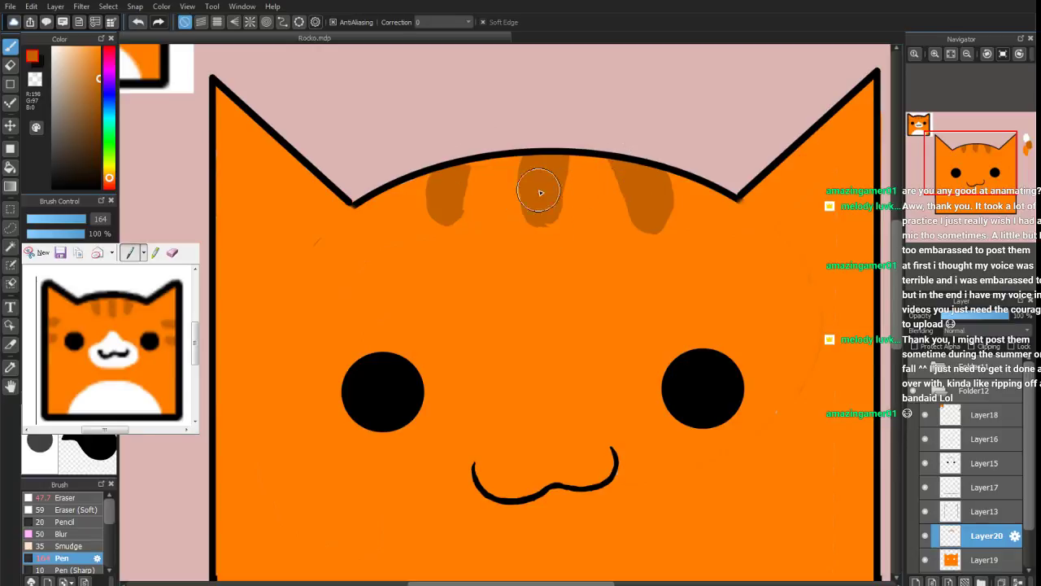
pyautogui.moveTo(523, 194); pyautogui.dragTo(559, 229)
pyautogui.moveTo(547, 200); pyautogui.dragTo(558, 210)
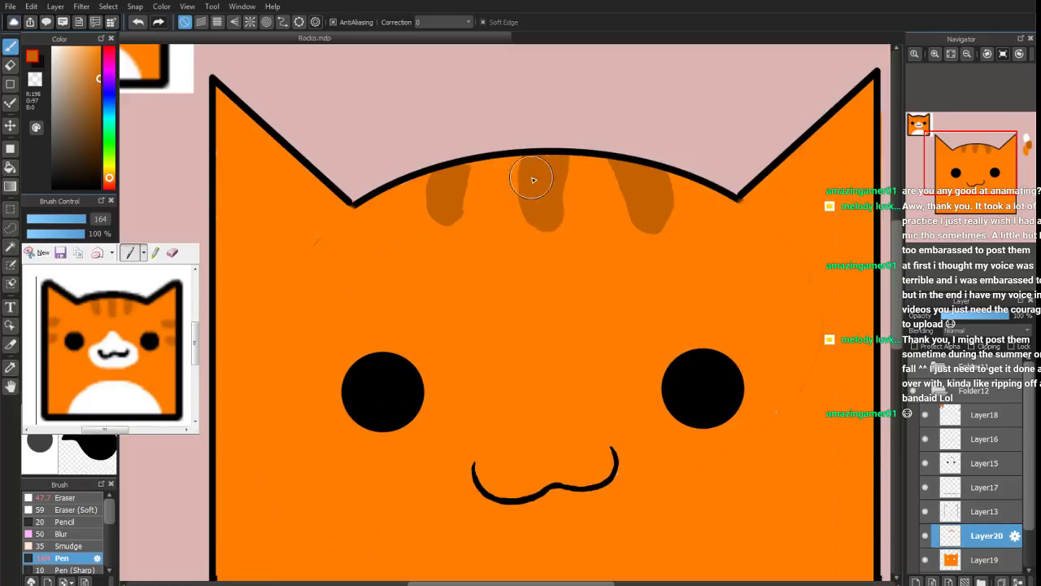
pyautogui.moveTo(528, 155)
pyautogui.mouseDown()
pyautogui.moveTo(522, 198)
pyautogui.moveTo(519, 182)
pyautogui.moveTo(540, 218)
pyautogui.moveTo(528, 218)
pyautogui.moveTo(550, 206)
pyautogui.moveTo(573, 154)
pyautogui.moveTo(558, 200)
pyautogui.moveTo(563, 176)
pyautogui.moveTo(612, 172)
pyautogui.moveTo(607, 157)
pyautogui.moveTo(625, 204)
pyautogui.moveTo(643, 231)
pyautogui.mouseUp()
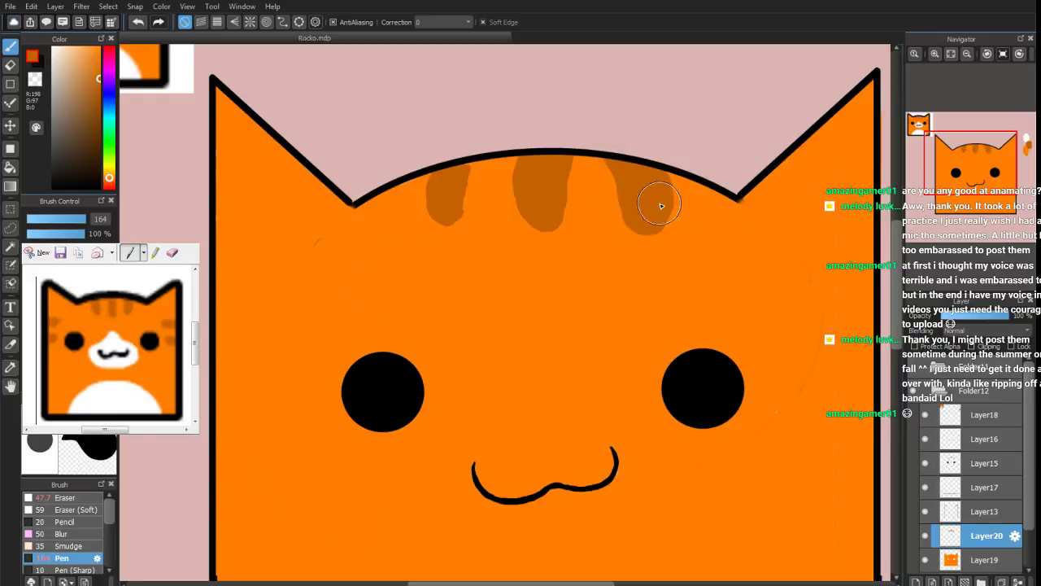
pyautogui.moveTo(466, 180)
pyautogui.mouseDown()
pyautogui.moveTo(465, 158)
pyautogui.moveTo(458, 225)
pyautogui.moveTo(442, 181)
pyautogui.moveTo(425, 191)
pyautogui.moveTo(442, 190)
pyautogui.moveTo(463, 222)
pyautogui.mouseUp()
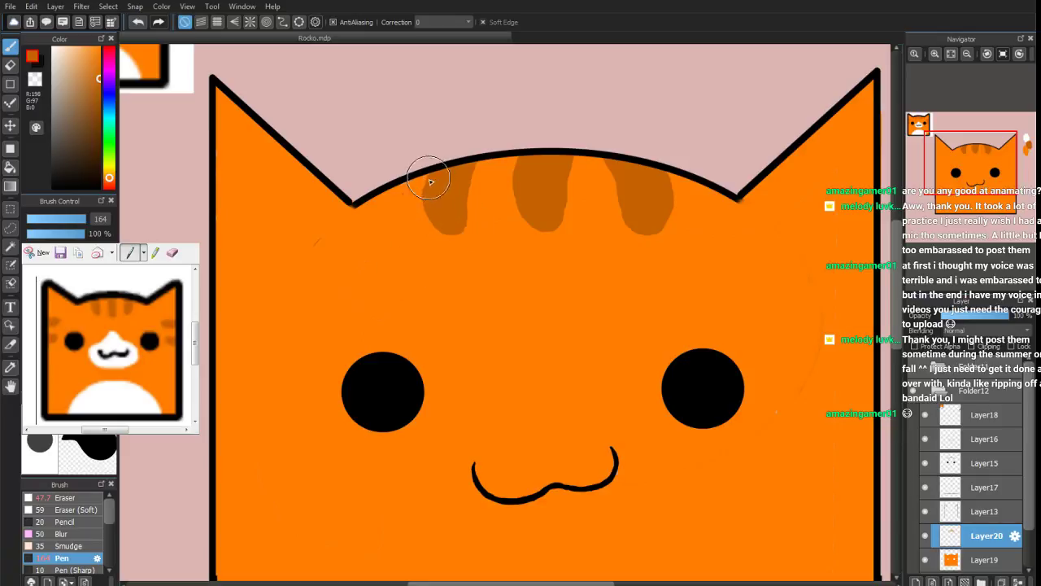
# Paint a short, thick horizontal brown stripe inward from the face's left outline, just above and outside the left eye
pyautogui.moveTo(966, 166); pyautogui.dragTo(946, 173)
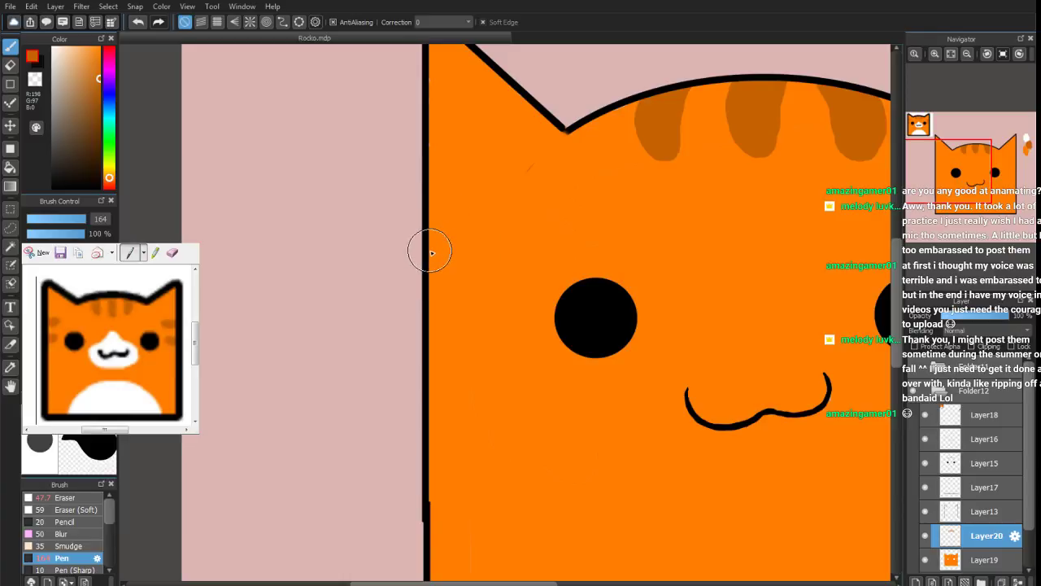
pyautogui.moveTo(428, 245)
pyautogui.mouseDown()
pyautogui.moveTo(480, 257)
pyautogui.moveTo(480, 284)
pyautogui.moveTo(439, 277)
pyautogui.moveTo(432, 254)
pyautogui.moveTo(432, 288)
pyautogui.moveTo(472, 293)
pyautogui.moveTo(487, 280)
pyautogui.moveTo(453, 290)
pyautogui.moveTo(447, 255)
pyautogui.moveTo(488, 263)
pyautogui.mouseUp()
pyautogui.moveTo(437, 294)
pyautogui.mouseDown()
pyautogui.moveTo(496, 296)
pyautogui.moveTo(452, 296)
pyautogui.mouseUp()
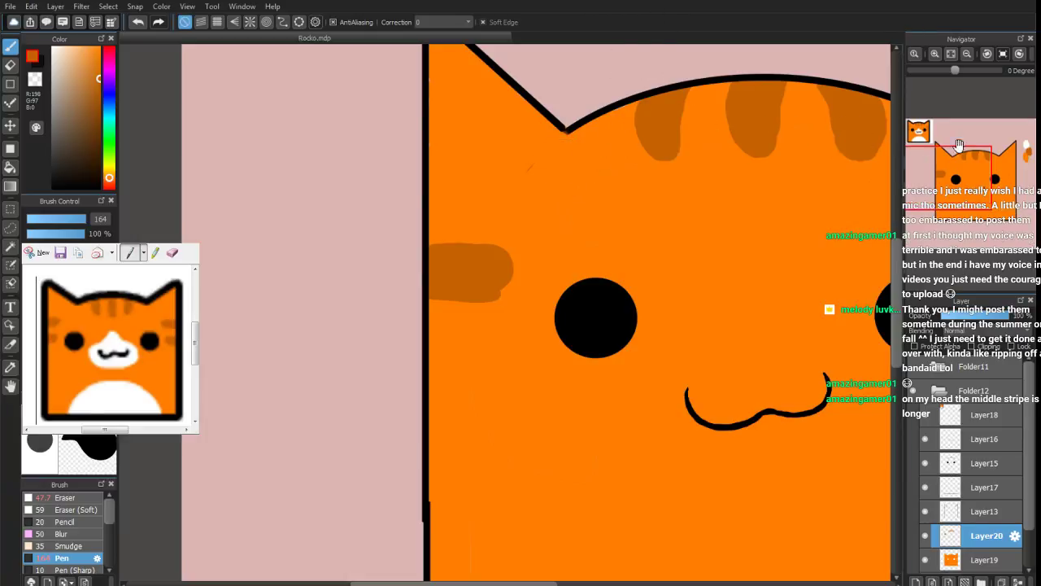
# Lengthen the middle forehead stripe downward and round off the inner end of the left cheek stripe
pyautogui.click(973, 174)
pyautogui.moveTo(972, 174); pyautogui.dragTo(972, 176)
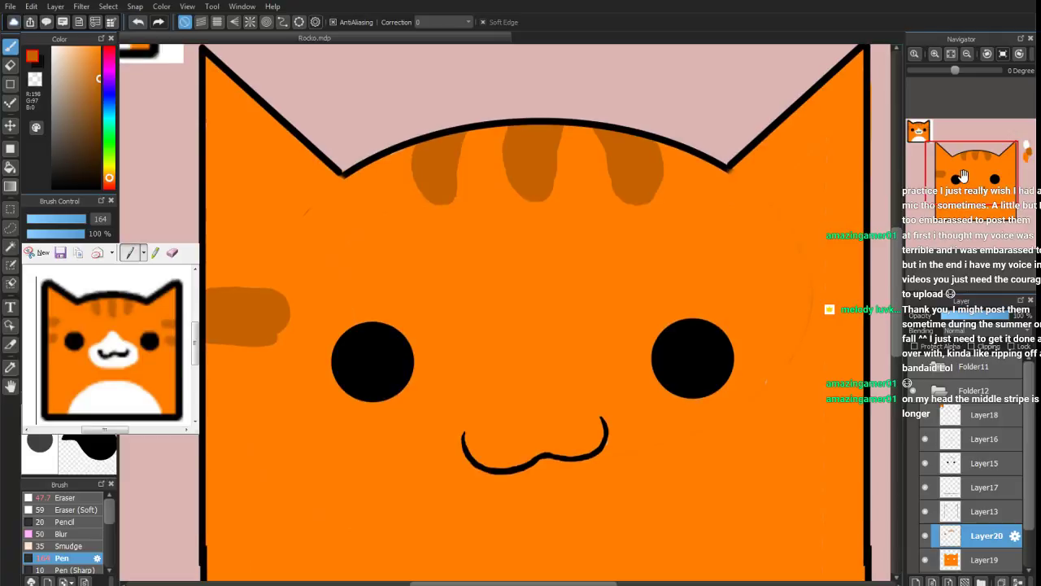
pyautogui.moveTo(539, 145)
pyautogui.mouseDown()
pyautogui.moveTo(534, 196)
pyautogui.moveTo(523, 154)
pyautogui.moveTo(532, 163)
pyautogui.moveTo(522, 194)
pyautogui.moveTo(507, 149)
pyautogui.moveTo(518, 202)
pyautogui.moveTo(510, 164)
pyautogui.moveTo(542, 167)
pyautogui.moveTo(539, 192)
pyautogui.moveTo(562, 129)
pyautogui.moveTo(547, 195)
pyautogui.moveTo(518, 200)
pyautogui.moveTo(526, 187)
pyautogui.moveTo(545, 215)
pyautogui.moveTo(533, 216)
pyautogui.moveTo(508, 183)
pyautogui.moveTo(508, 170)
pyautogui.moveTo(535, 211)
pyautogui.moveTo(514, 135)
pyautogui.mouseUp()
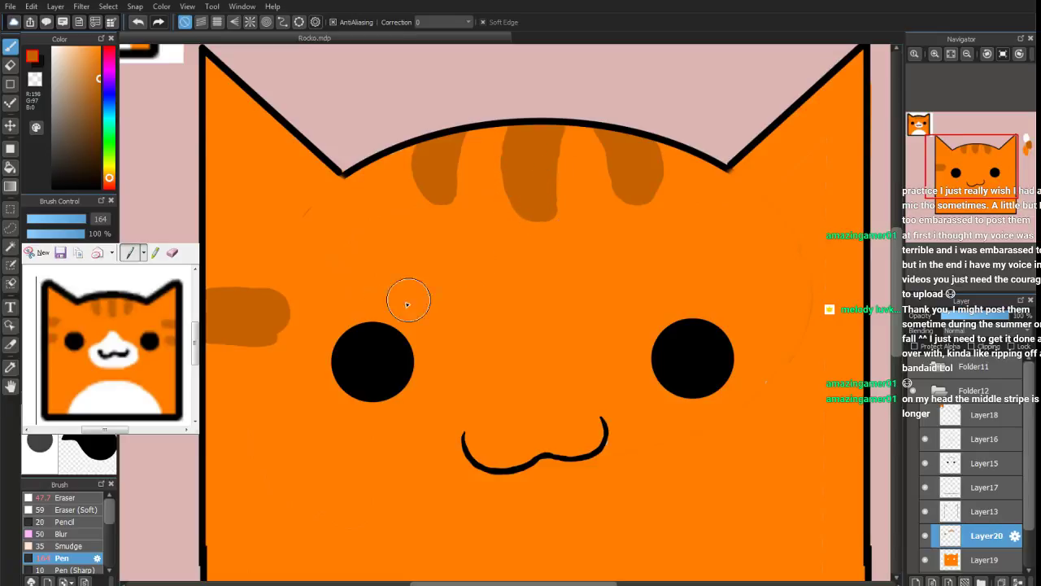
pyautogui.moveTo(269, 325)
pyautogui.mouseDown()
pyautogui.moveTo(284, 333)
pyautogui.moveTo(277, 342)
pyautogui.moveTo(272, 318)
pyautogui.moveTo(284, 314)
pyautogui.moveTo(220, 325)
pyautogui.moveTo(244, 349)
pyautogui.moveTo(214, 343)
pyautogui.moveTo(249, 351)
pyautogui.moveTo(268, 340)
pyautogui.mouseUp()
pyautogui.click(10, 66)
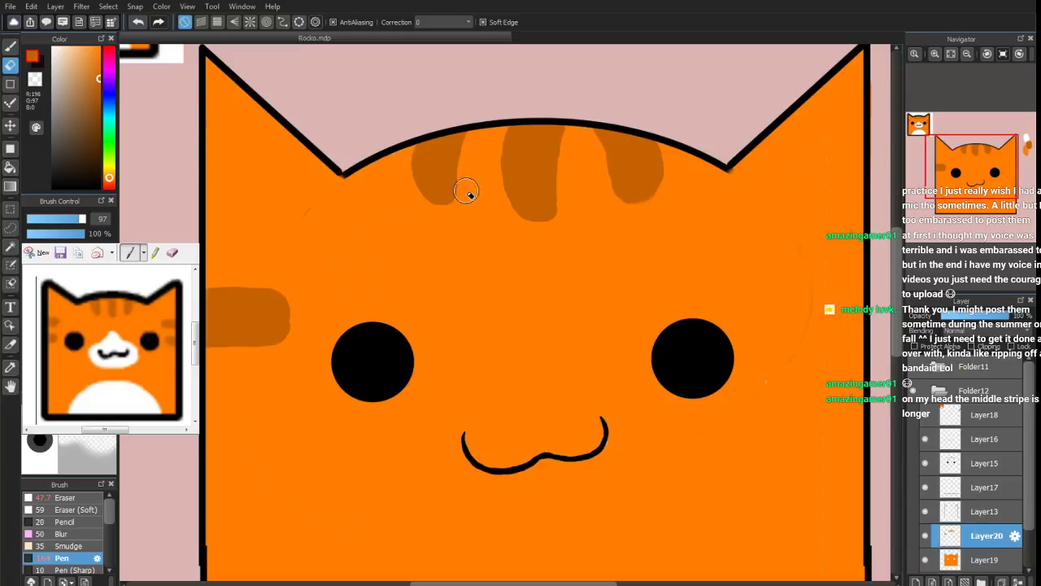
# Reshape the middle forehead stripe with the Pen and Eraser, straightening its sides and extending it to a longer rounded tip
pyautogui.click(10, 47)
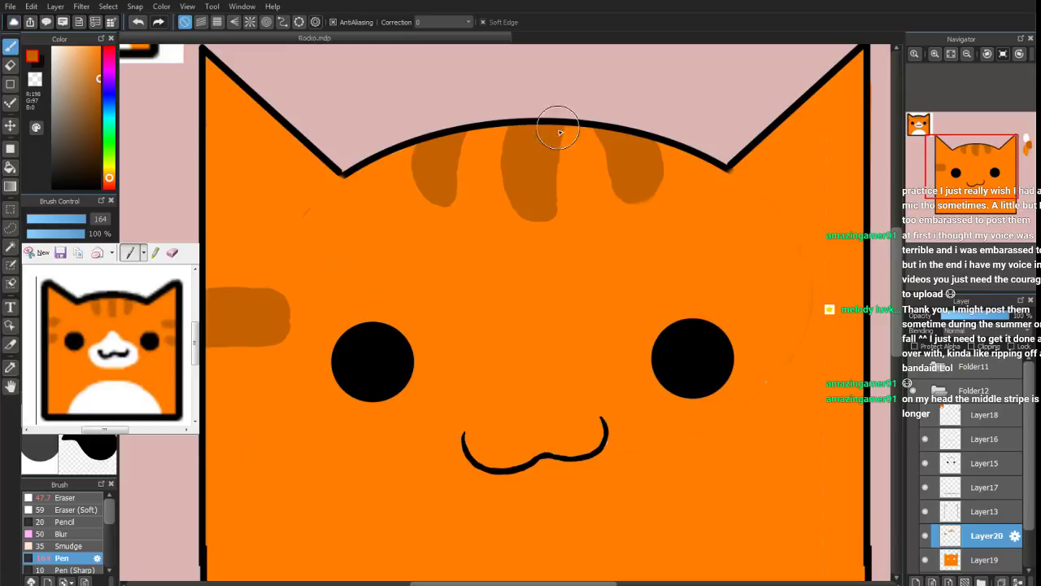
pyautogui.moveTo(556, 116); pyautogui.dragTo(553, 197)
pyautogui.moveTo(502, 123)
pyautogui.mouseDown()
pyautogui.moveTo(506, 157)
pyautogui.moveTo(504, 128)
pyautogui.moveTo(511, 188)
pyautogui.mouseUp()
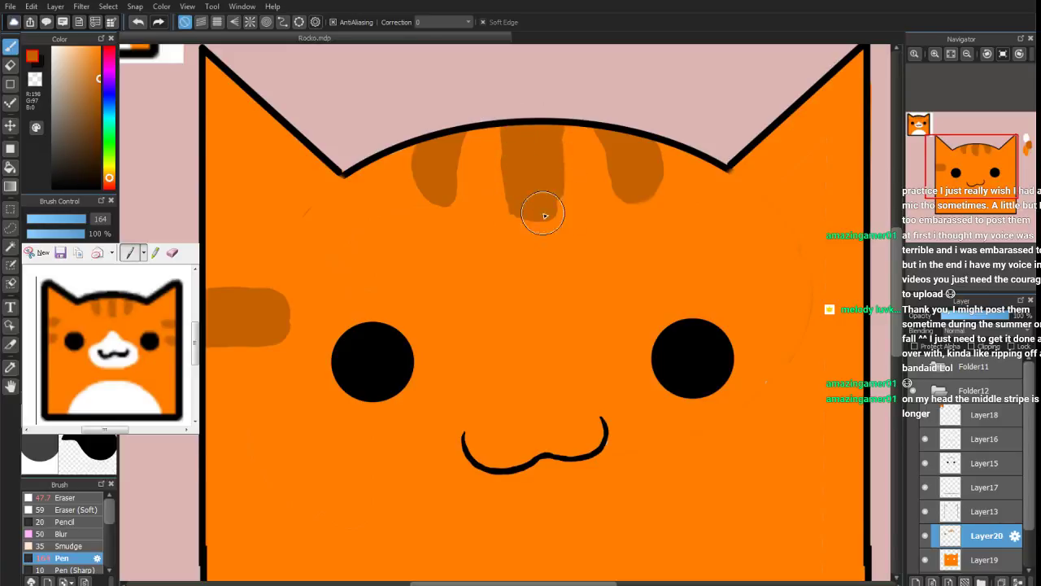
pyautogui.click(11, 65)
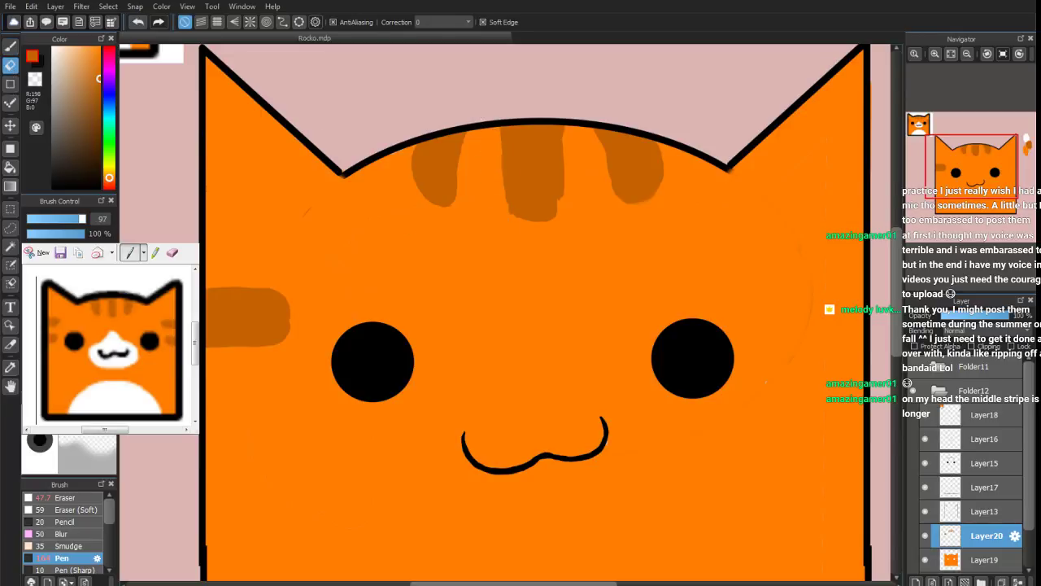
pyautogui.moveTo(567, 143)
pyautogui.mouseDown()
pyautogui.moveTo(494, 109)
pyautogui.moveTo(498, 193)
pyautogui.moveTo(498, 111)
pyautogui.mouseUp()
pyautogui.click(9, 49)
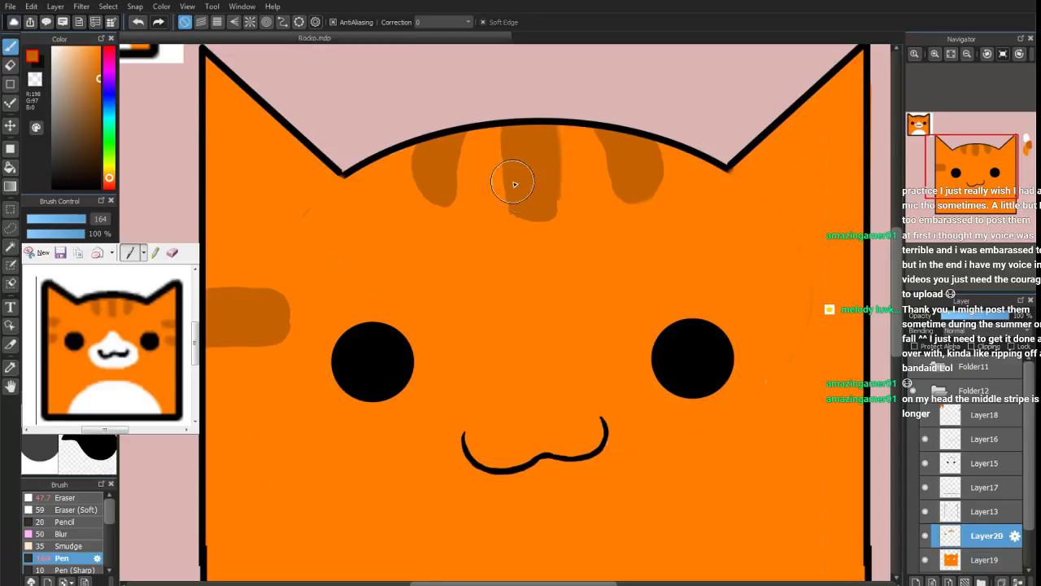
pyautogui.moveTo(554, 209)
pyautogui.mouseDown()
pyautogui.moveTo(551, 127)
pyautogui.moveTo(558, 204)
pyautogui.moveTo(513, 154)
pyautogui.moveTo(506, 168)
pyautogui.moveTo(516, 168)
pyautogui.moveTo(521, 221)
pyautogui.moveTo(519, 191)
pyautogui.moveTo(537, 225)
pyautogui.moveTo(542, 209)
pyautogui.mouseUp()
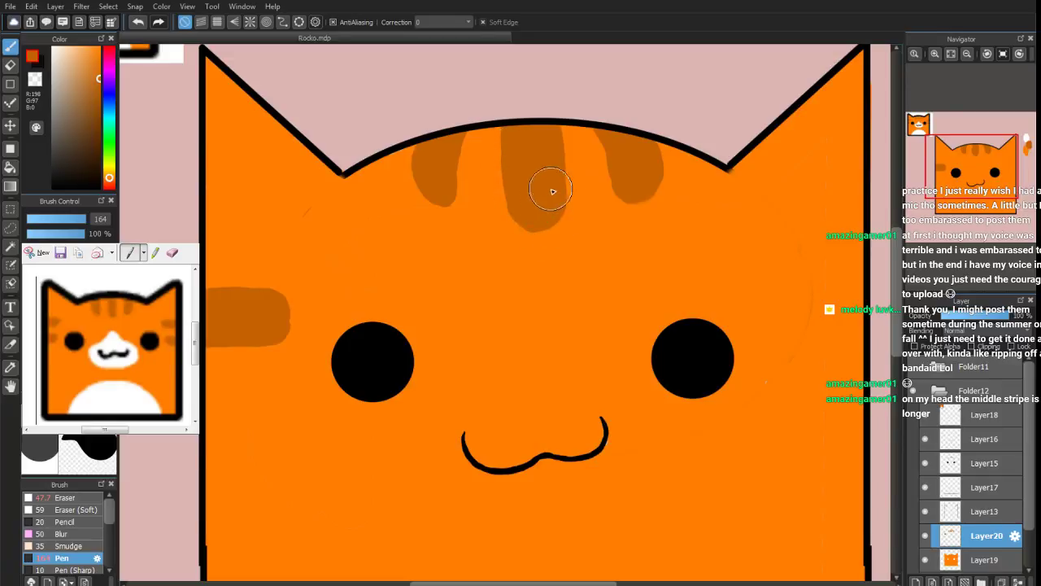
pyautogui.click(11, 66)
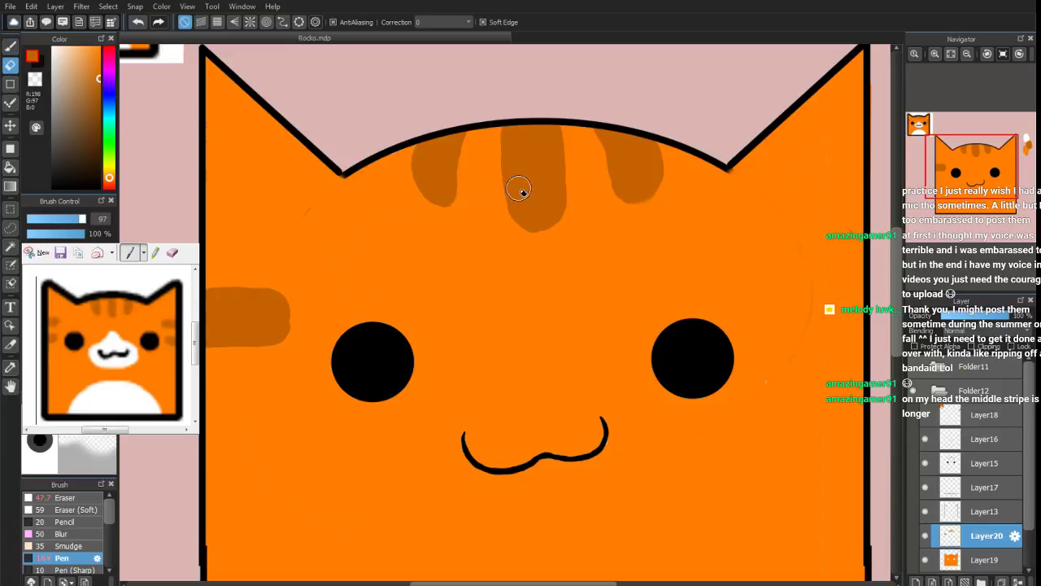
pyautogui.moveTo(492, 124); pyautogui.dragTo(493, 131)
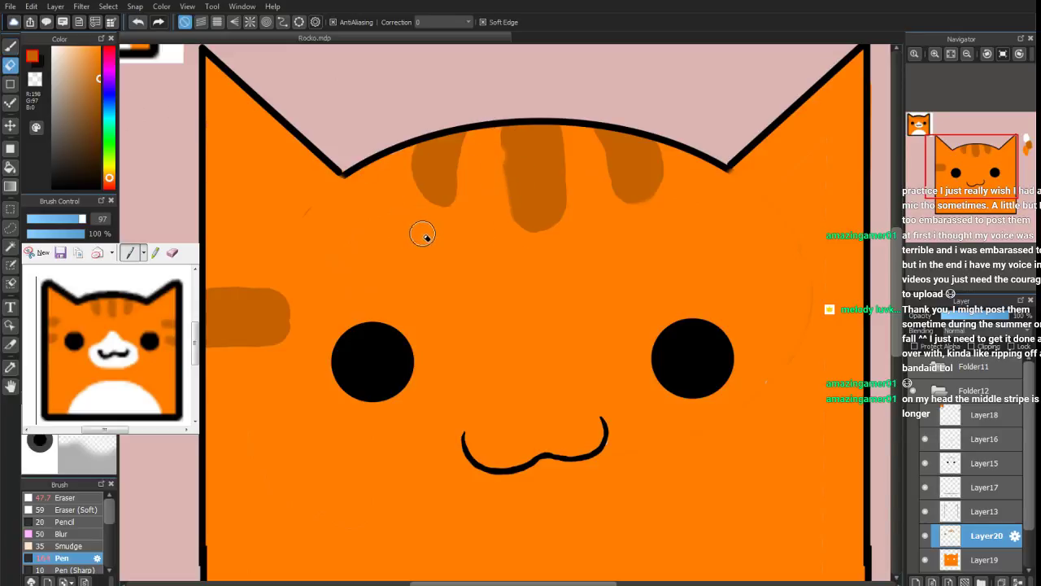
pyautogui.hotkey('ctrl', 'z')
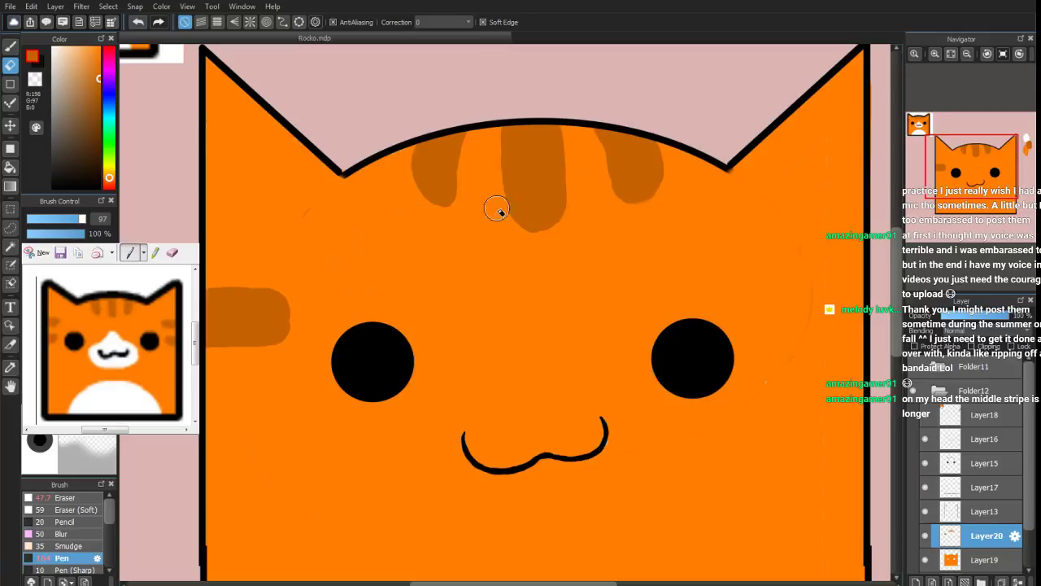
# Trim the right side of the middle forehead stripe and paint a second, shorter brown stripe below the left cheek stripe
pyautogui.moveTo(567, 118); pyautogui.dragTo(562, 240)
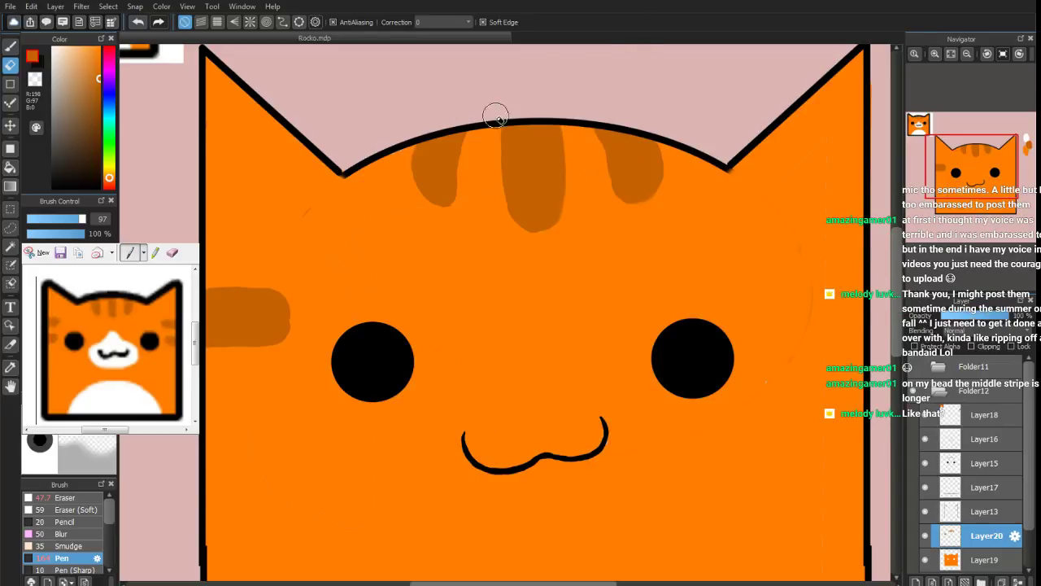
pyautogui.press('b')
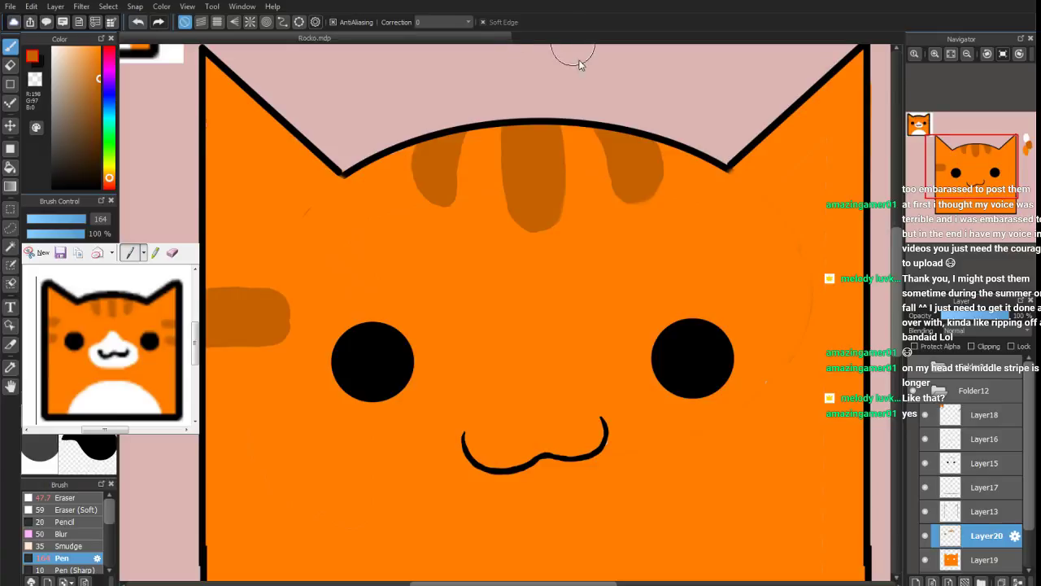
pyautogui.moveTo(971, 174)
pyautogui.mouseDown()
pyautogui.moveTo(942, 182)
pyautogui.moveTo(949, 190)
pyautogui.mouseUp()
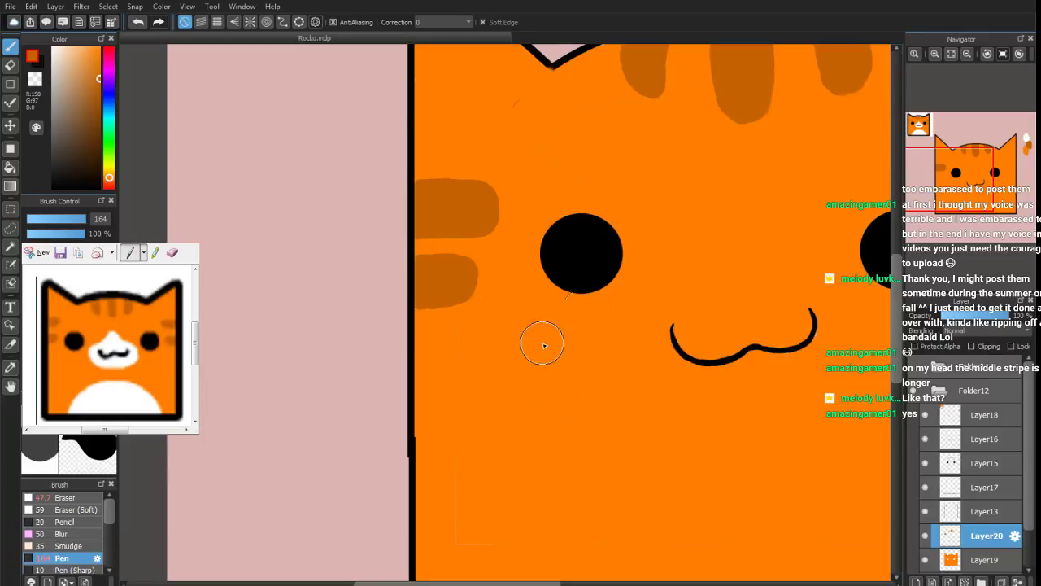
# Copy both left cheek stripes with a rectangular selection spanning the face's width and paste them mirrored onto the right cheek
pyautogui.moveTo(946, 189); pyautogui.dragTo(973, 188)
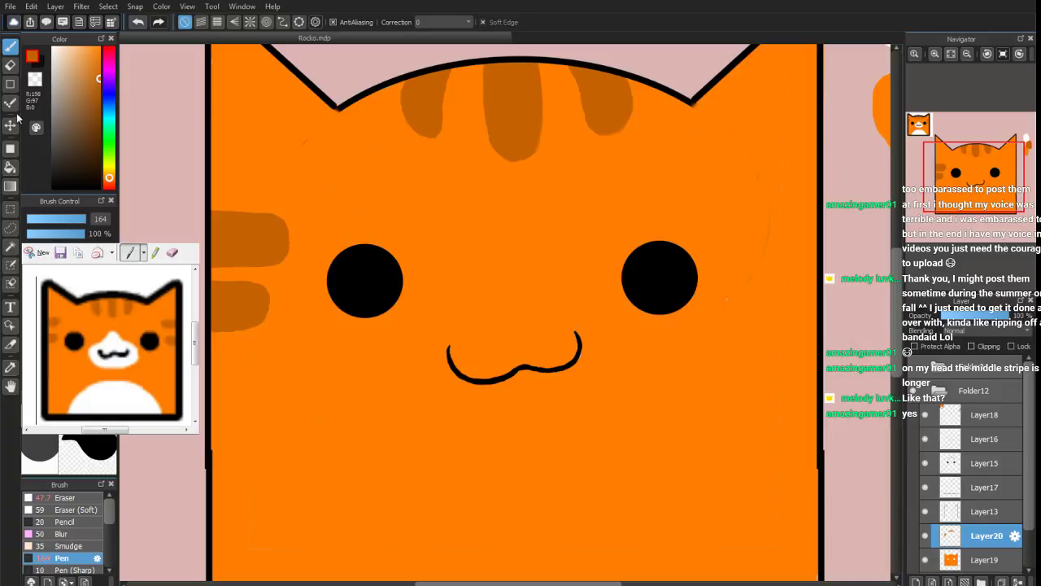
pyautogui.click(10, 208)
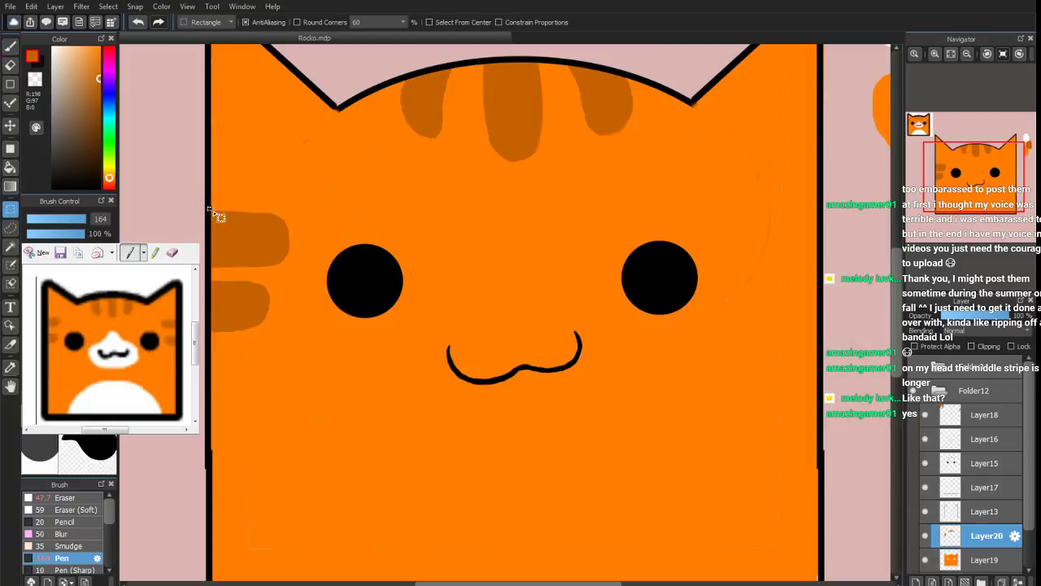
pyautogui.moveTo(210, 208); pyautogui.dragTo(826, 342)
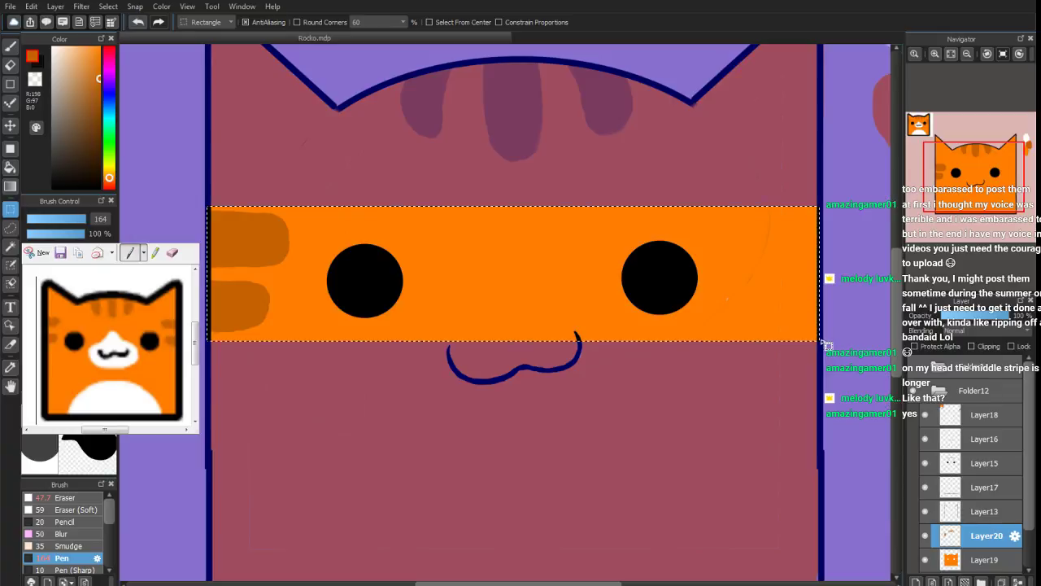
pyautogui.click(31, 7)
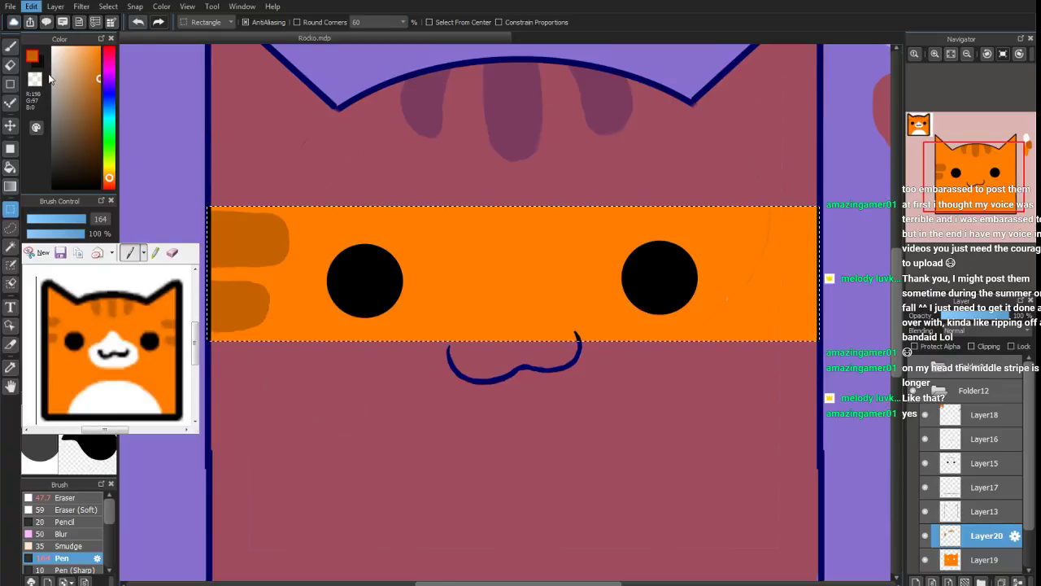
pyautogui.click(49, 79)
pyautogui.click(31, 7)
pyautogui.click(51, 93)
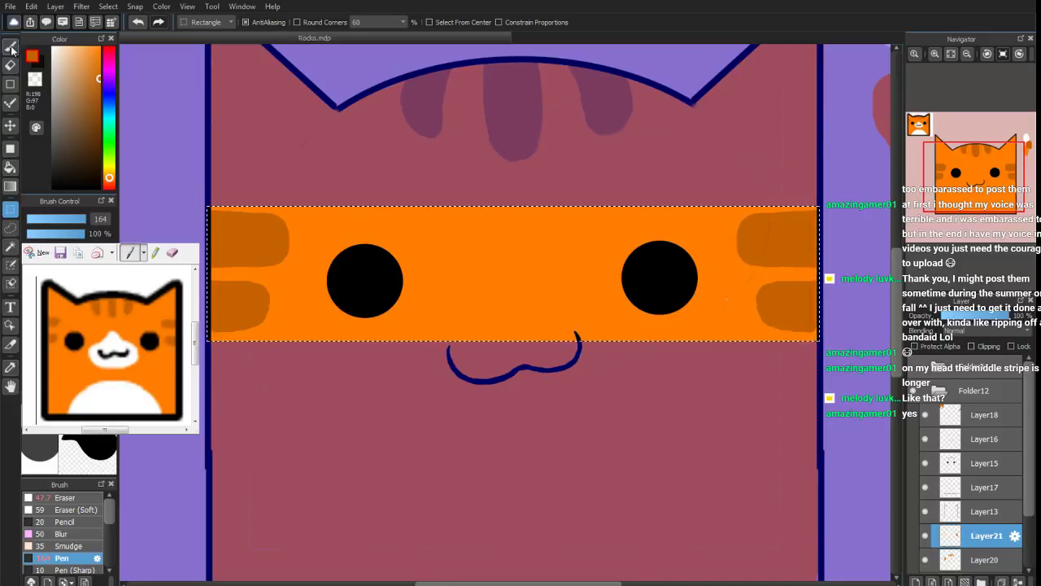
# Deselect the face band and merge the mirrored cheek stripes down into Layer20
pyautogui.click(11, 228)
pyautogui.click(141, 220)
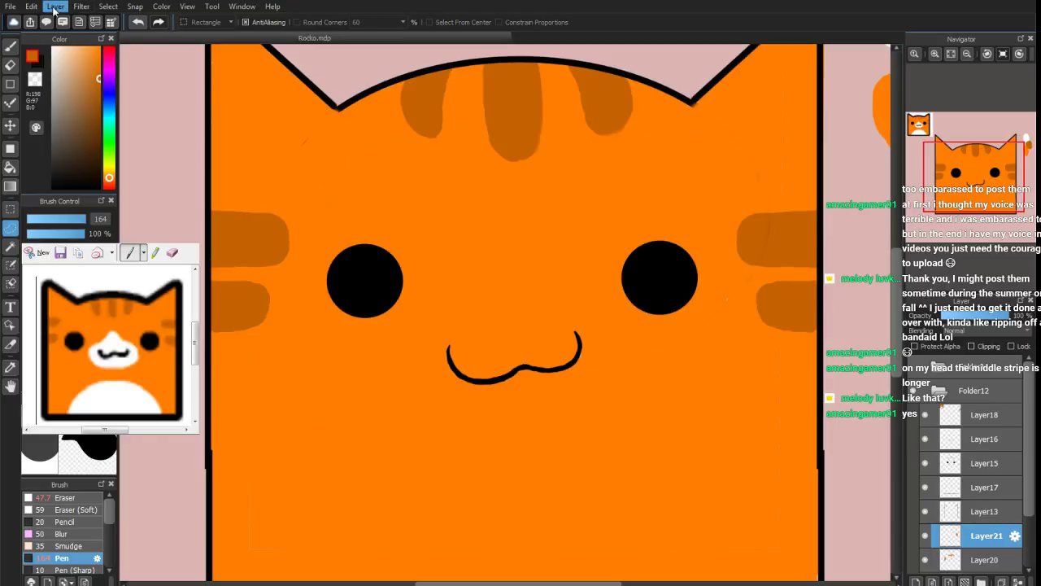
pyautogui.click(89, 156)
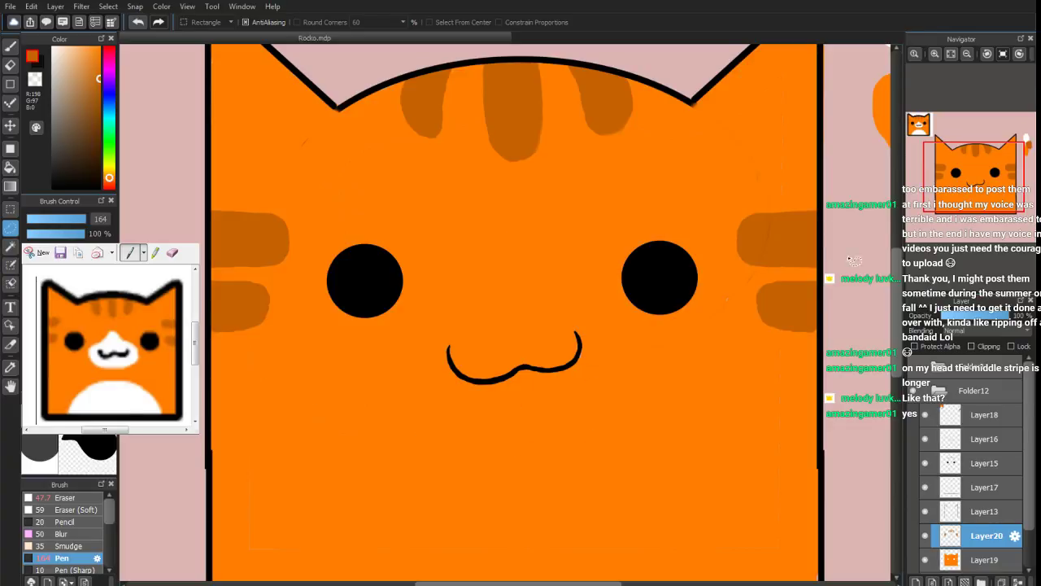
# Paint a solid white muzzle with a small nose bump around the mouth on a new layer, extending its lower-left cheek
pyautogui.moveTo(942, 171); pyautogui.dragTo(967, 181)
pyautogui.keyDown('alt'); pyautogui.click(716, 120); pyautogui.keyUp('alt')
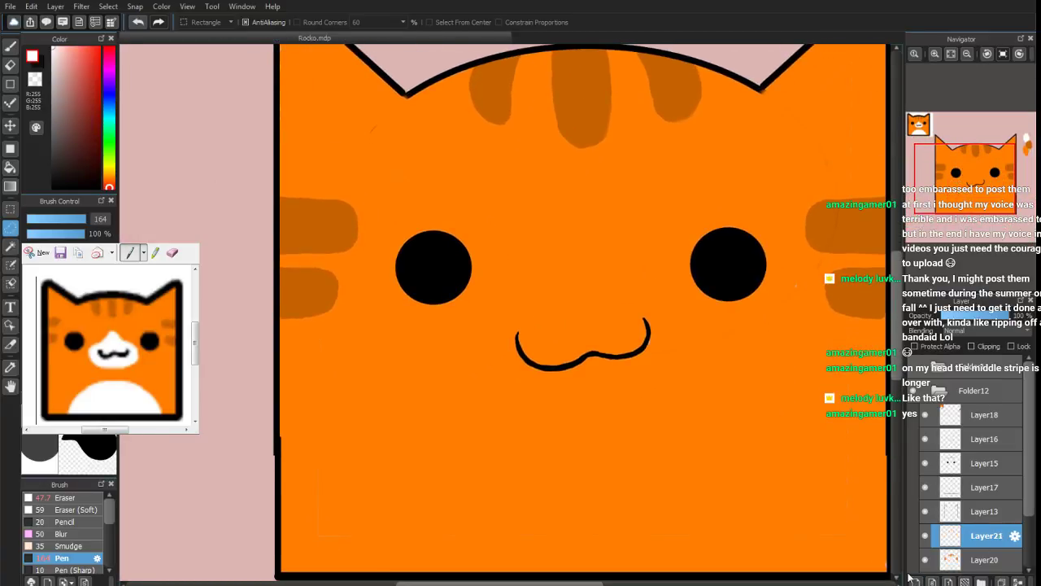
pyautogui.click(10, 47)
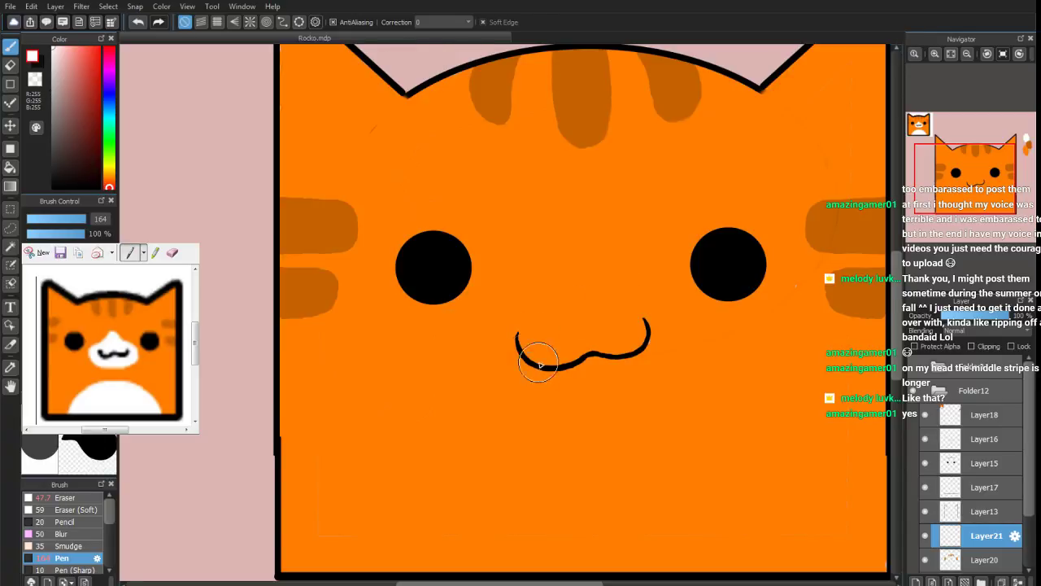
pyautogui.moveTo(540, 353)
pyautogui.mouseDown()
pyautogui.moveTo(572, 320)
pyautogui.moveTo(587, 318)
pyautogui.moveTo(591, 287)
pyautogui.moveTo(564, 290)
pyautogui.moveTo(528, 317)
pyautogui.moveTo(564, 302)
pyautogui.moveTo(578, 276)
pyautogui.moveTo(592, 280)
pyautogui.moveTo(556, 317)
pyautogui.moveTo(567, 305)
pyautogui.moveTo(568, 317)
pyautogui.moveTo(574, 289)
pyautogui.moveTo(543, 296)
pyautogui.moveTo(520, 319)
pyautogui.moveTo(536, 311)
pyautogui.moveTo(534, 365)
pyautogui.moveTo(598, 336)
pyautogui.moveTo(518, 358)
pyautogui.moveTo(531, 377)
pyautogui.moveTo(507, 354)
pyautogui.moveTo(542, 371)
pyautogui.moveTo(500, 358)
pyautogui.moveTo(562, 356)
pyautogui.moveTo(600, 374)
pyautogui.moveTo(545, 368)
pyautogui.moveTo(543, 387)
pyautogui.moveTo(522, 379)
pyautogui.moveTo(613, 379)
pyautogui.moveTo(573, 386)
pyautogui.moveTo(594, 368)
pyautogui.moveTo(645, 359)
pyautogui.moveTo(603, 376)
pyautogui.moveTo(574, 356)
pyautogui.moveTo(590, 361)
pyautogui.moveTo(651, 323)
pyautogui.moveTo(672, 323)
pyautogui.moveTo(671, 340)
pyautogui.moveTo(633, 342)
pyautogui.moveTo(600, 312)
pyautogui.mouseUp()
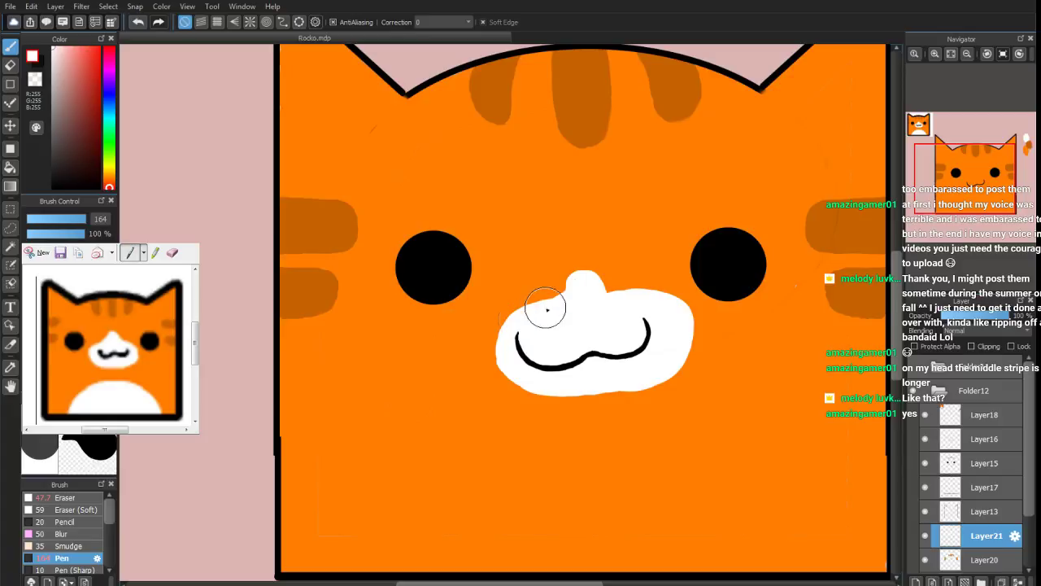
pyautogui.moveTo(533, 321)
pyautogui.mouseDown()
pyautogui.moveTo(493, 375)
pyautogui.moveTo(503, 332)
pyautogui.moveTo(532, 323)
pyautogui.moveTo(498, 357)
pyautogui.moveTo(510, 335)
pyautogui.moveTo(532, 339)
pyautogui.moveTo(548, 382)
pyautogui.moveTo(497, 363)
pyautogui.moveTo(503, 346)
pyautogui.moveTo(554, 389)
pyautogui.moveTo(508, 390)
pyautogui.moveTo(501, 358)
pyautogui.moveTo(528, 377)
pyautogui.moveTo(513, 393)
pyautogui.moveTo(501, 386)
pyautogui.moveTo(506, 372)
pyautogui.moveTo(550, 368)
pyautogui.moveTo(585, 393)
pyautogui.moveTo(518, 376)
pyautogui.moveTo(570, 365)
pyautogui.moveTo(579, 400)
pyautogui.moveTo(535, 377)
pyautogui.moveTo(649, 358)
pyautogui.moveTo(634, 386)
pyautogui.moveTo(583, 320)
pyautogui.moveTo(534, 316)
pyautogui.moveTo(576, 311)
pyautogui.moveTo(552, 316)
pyautogui.moveTo(583, 288)
pyautogui.moveTo(612, 295)
pyautogui.moveTo(547, 291)
pyautogui.moveTo(549, 280)
pyautogui.moveTo(479, 331)
pyautogui.moveTo(550, 288)
pyautogui.moveTo(493, 321)
pyautogui.moveTo(541, 300)
pyautogui.moveTo(508, 313)
pyautogui.moveTo(494, 336)
pyautogui.moveTo(493, 399)
pyautogui.mouseUp()
pyautogui.click(10, 64)
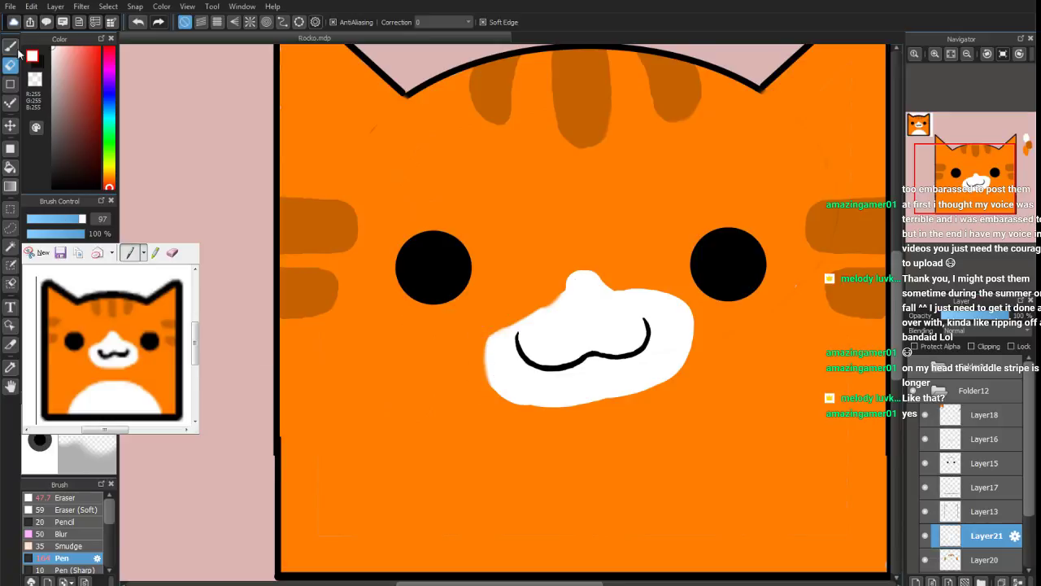
# Soften and round the left edge of the white muzzle with the Smudge brush at size 125
pyautogui.click(69, 548)
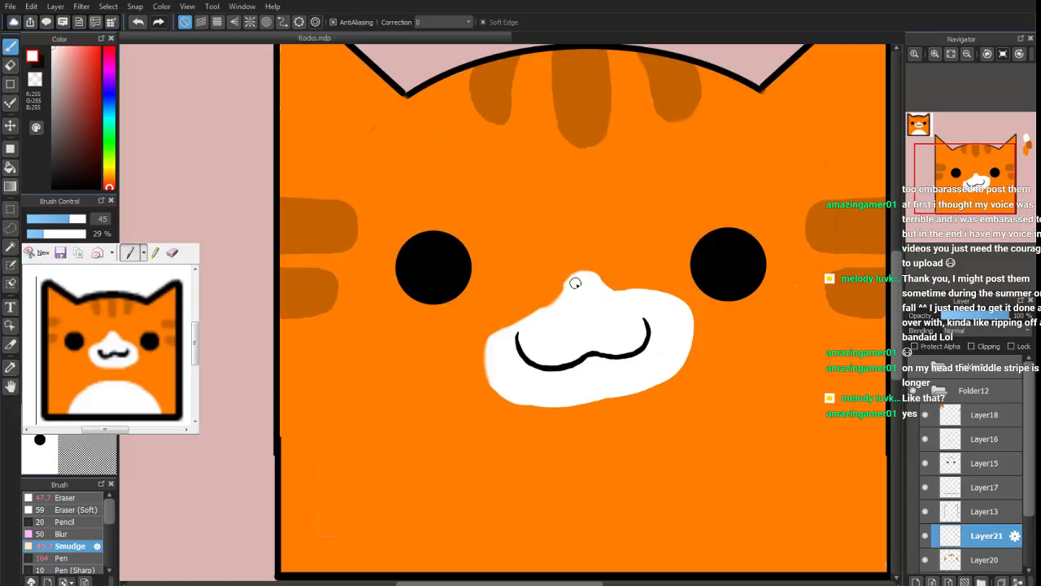
pyautogui.click(83, 219)
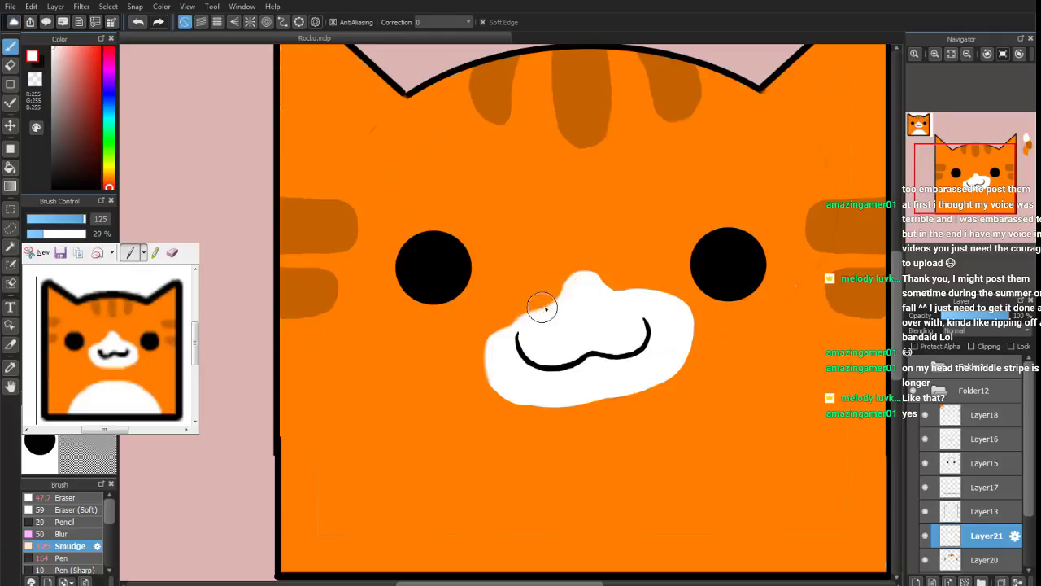
pyautogui.moveTo(528, 323)
pyautogui.mouseDown()
pyautogui.moveTo(502, 325)
pyautogui.moveTo(482, 351)
pyautogui.moveTo(496, 334)
pyautogui.moveTo(518, 345)
pyautogui.moveTo(512, 394)
pyautogui.moveTo(492, 347)
pyautogui.moveTo(533, 402)
pyautogui.moveTo(482, 362)
pyautogui.moveTo(529, 386)
pyautogui.moveTo(502, 401)
pyautogui.moveTo(509, 361)
pyautogui.moveTo(535, 391)
pyautogui.moveTo(503, 392)
pyautogui.moveTo(564, 408)
pyautogui.moveTo(517, 402)
pyautogui.moveTo(597, 391)
pyautogui.moveTo(573, 404)
pyautogui.mouseUp()
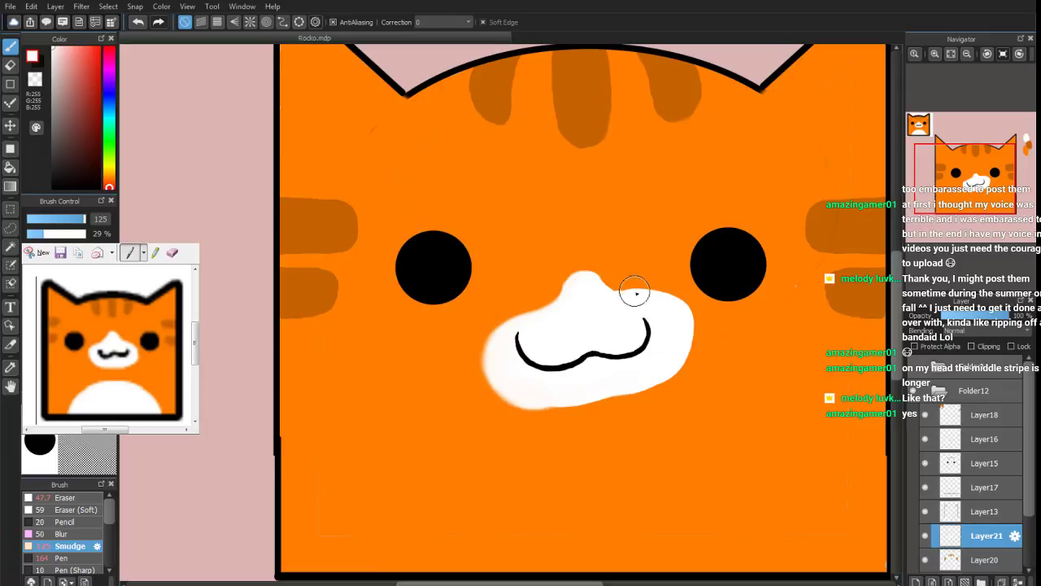
# Smudge the muzzle's right and lower edges soft and pull its left cheek slightly outward
pyautogui.moveTo(633, 285)
pyautogui.mouseDown()
pyautogui.moveTo(672, 298)
pyautogui.moveTo(655, 293)
pyautogui.moveTo(669, 312)
pyautogui.mouseUp()
pyautogui.moveTo(682, 357)
pyautogui.mouseDown()
pyautogui.moveTo(675, 376)
pyautogui.moveTo(632, 288)
pyautogui.moveTo(666, 298)
pyautogui.moveTo(639, 285)
pyautogui.moveTo(627, 302)
pyautogui.moveTo(657, 290)
pyautogui.mouseUp()
pyautogui.moveTo(686, 322); pyautogui.dragTo(669, 313)
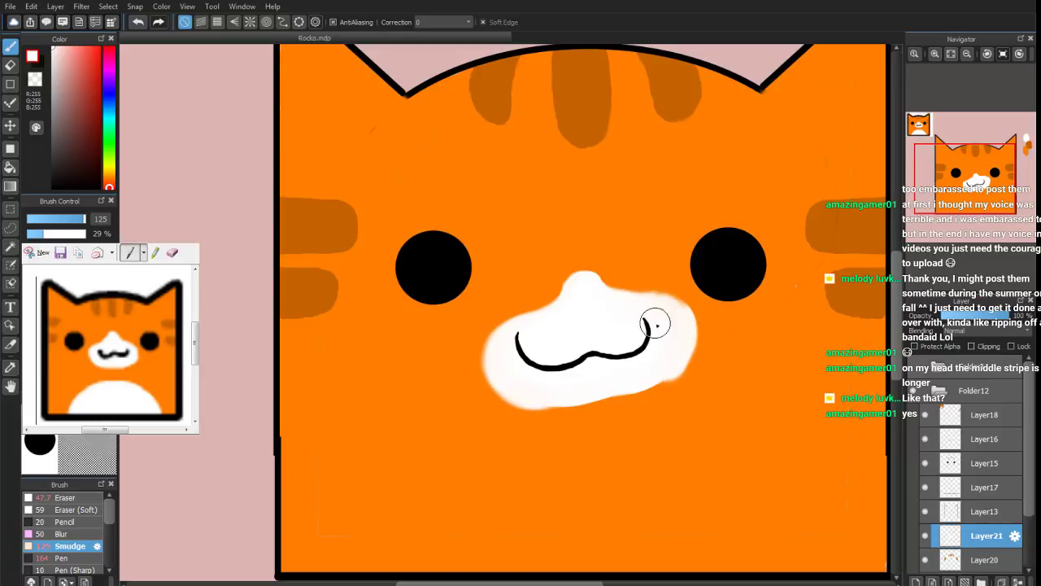
pyautogui.moveTo(649, 389)
pyautogui.mouseDown()
pyautogui.moveTo(644, 369)
pyautogui.moveTo(555, 394)
pyautogui.moveTo(602, 396)
pyautogui.mouseUp()
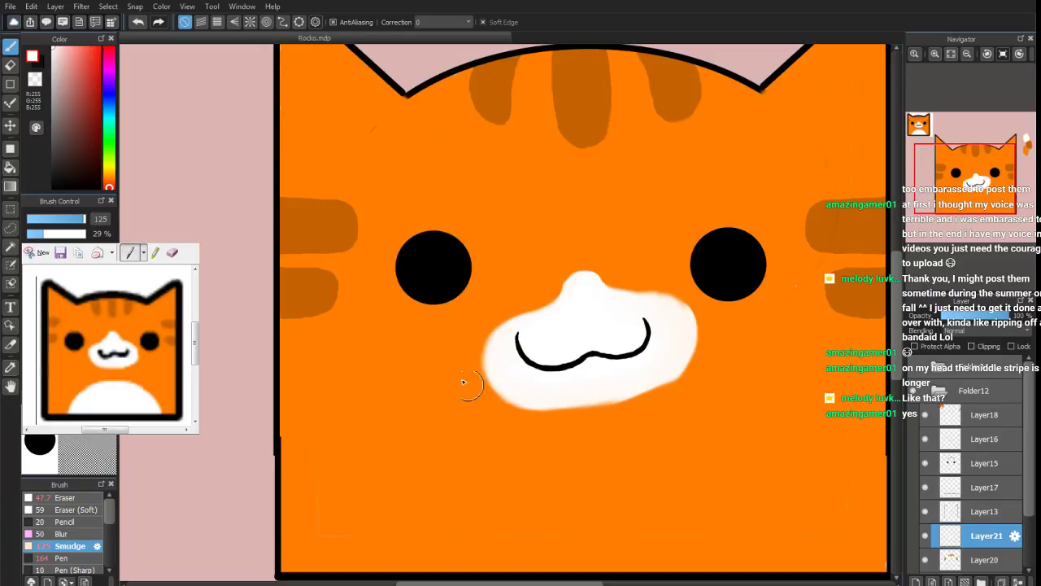
pyautogui.moveTo(513, 410); pyautogui.dragTo(504, 366)
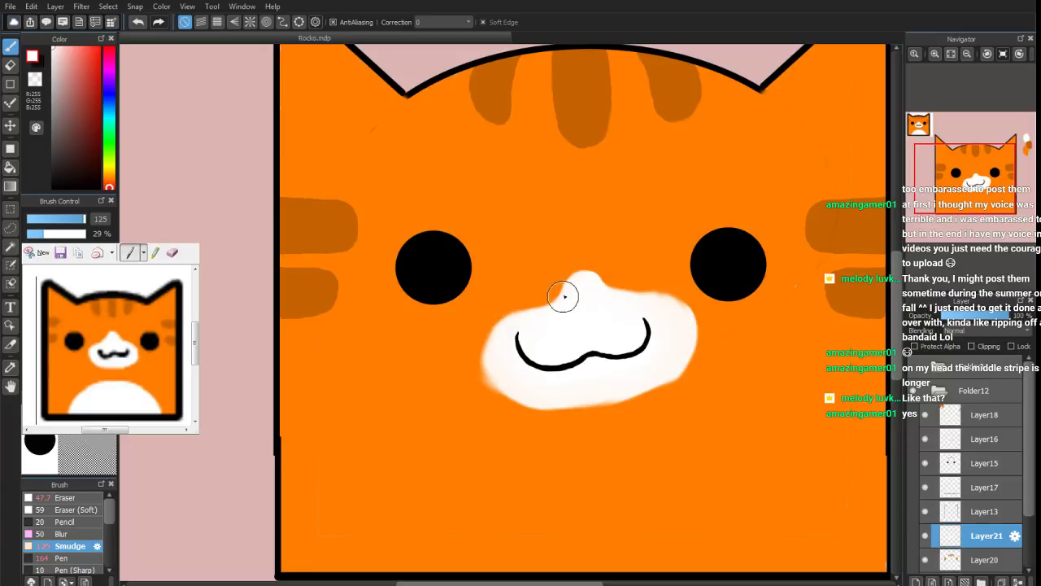
pyautogui.moveTo(554, 312)
pyautogui.mouseDown()
pyautogui.moveTo(503, 314)
pyautogui.moveTo(503, 342)
pyautogui.moveTo(507, 333)
pyautogui.moveTo(475, 359)
pyautogui.moveTo(505, 382)
pyautogui.mouseUp()
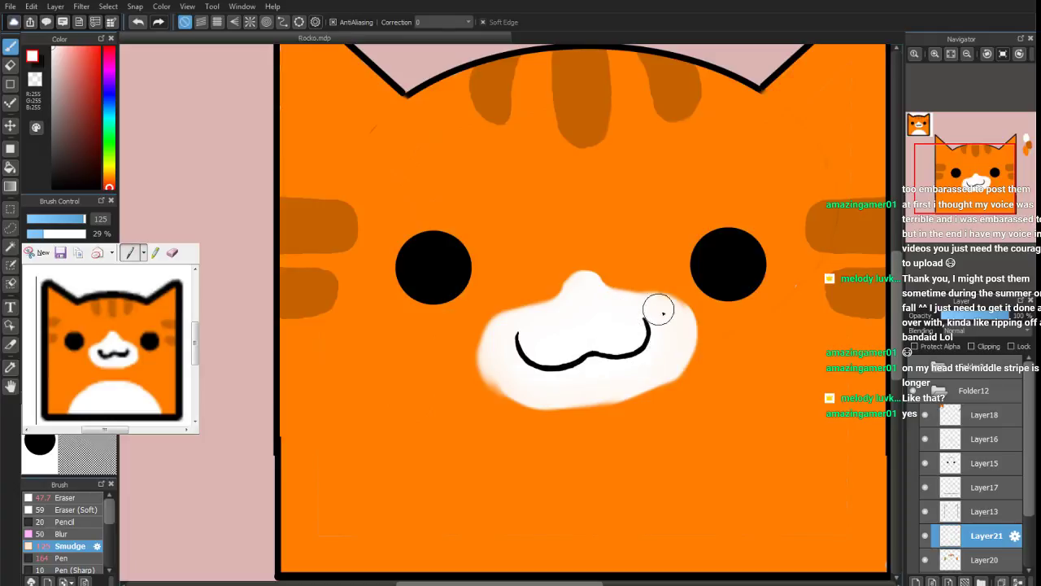
# Select both eyes on Layer15 and move them slightly down and to the right, clearing the selection when placed
pyautogui.scroll(-1, 988, 161)
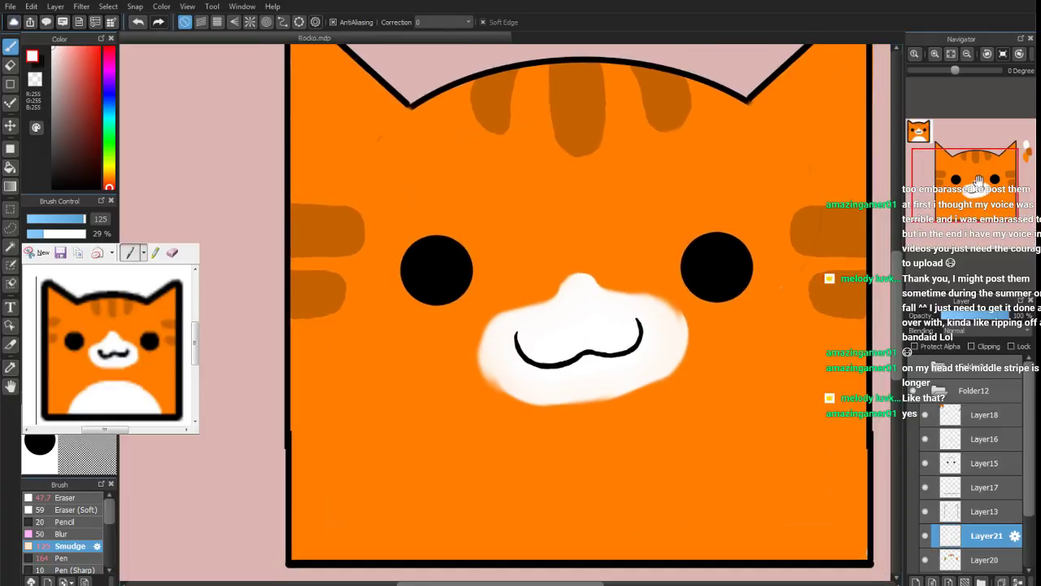
pyautogui.moveTo(988, 190); pyautogui.dragTo(976, 187)
pyautogui.click(958, 463)
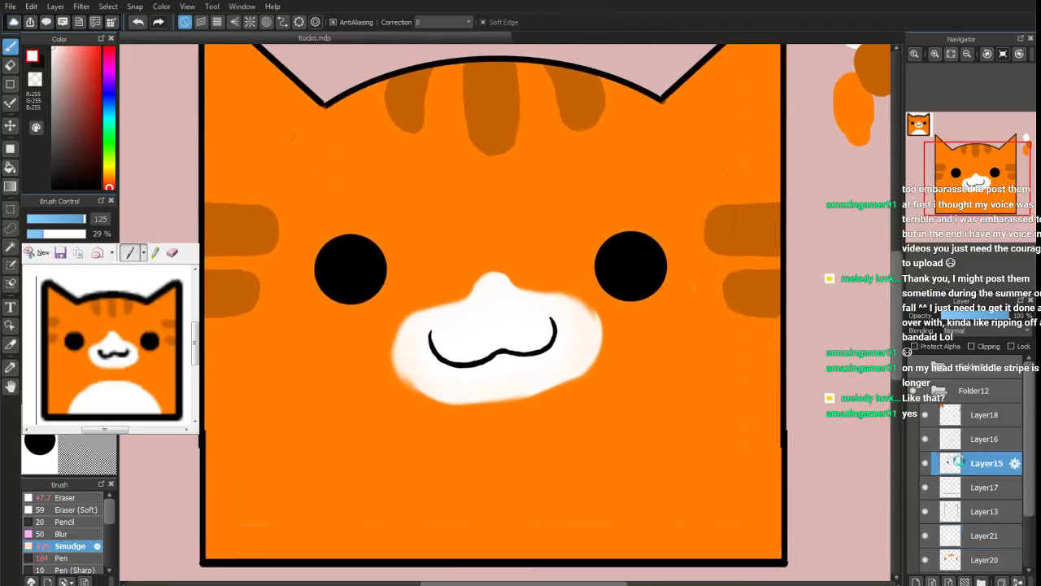
pyautogui.click(10, 207)
pyautogui.moveTo(277, 204); pyautogui.dragTo(722, 358)
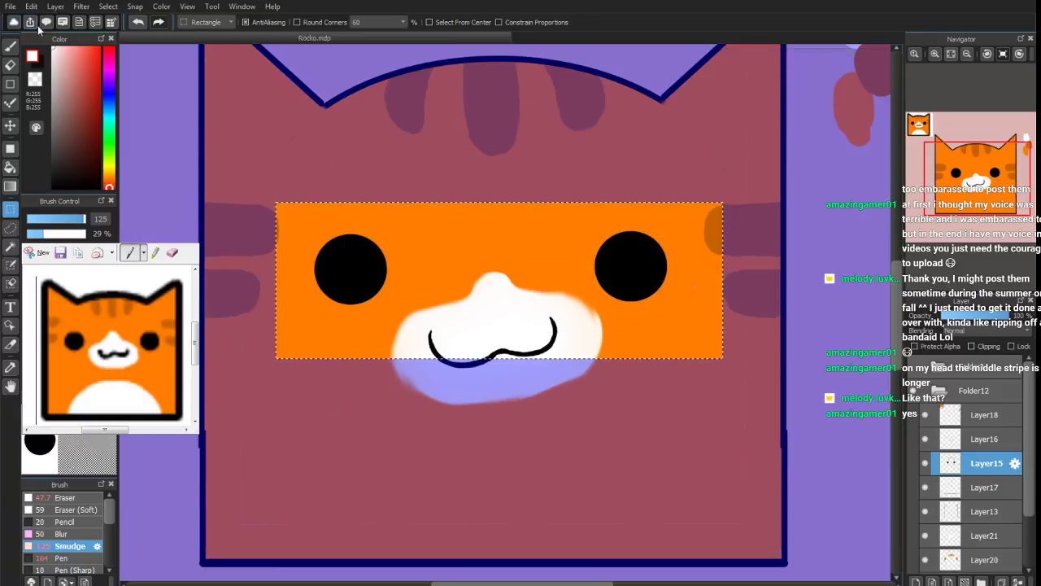
pyautogui.click(10, 126)
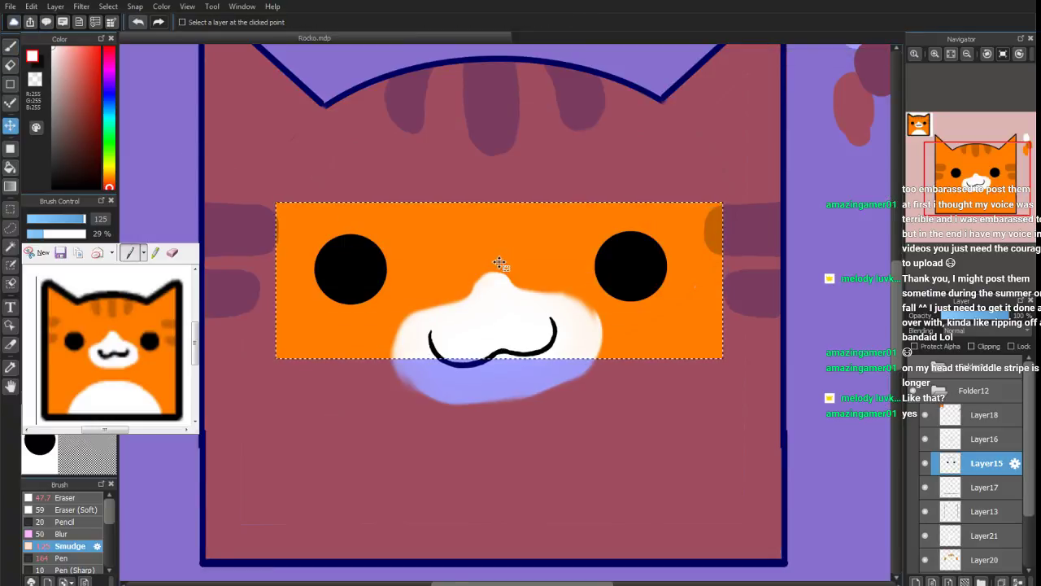
pyautogui.moveTo(494, 263); pyautogui.dragTo(500, 277)
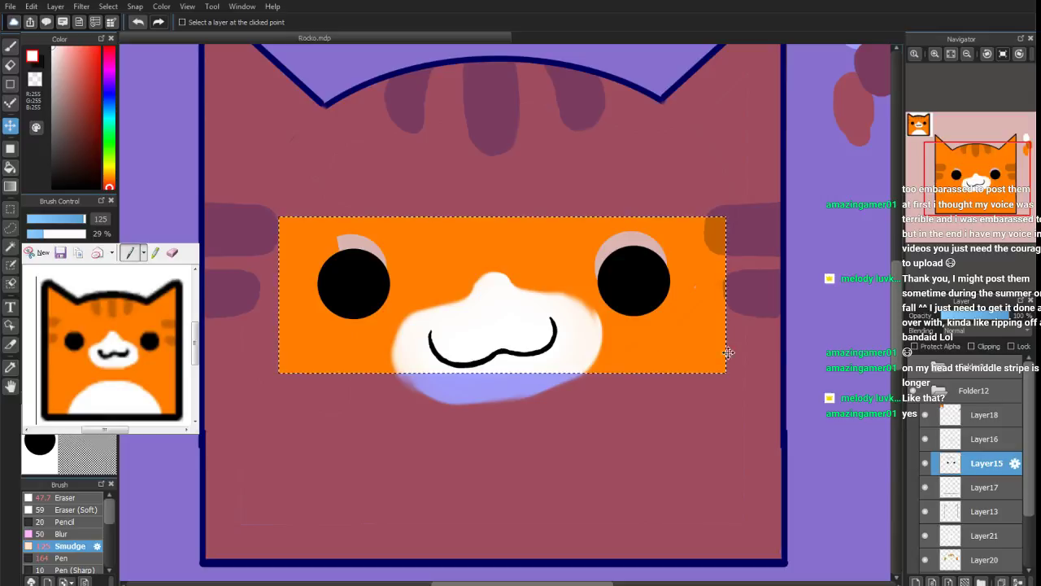
pyautogui.click(11, 209)
pyautogui.click(141, 170)
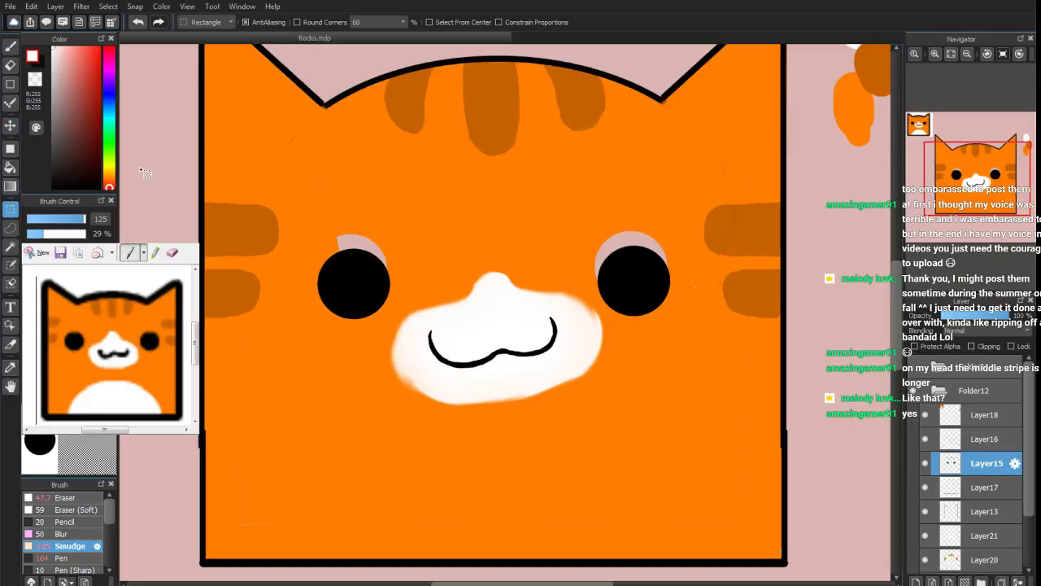
# Fill the gaps above both eyes on Layer19 with the sampled face orange, using the size 164 Pen
pyautogui.click(10, 52)
pyautogui.keyDown('alt'); pyautogui.click(416, 187); pyautogui.keyUp('alt')
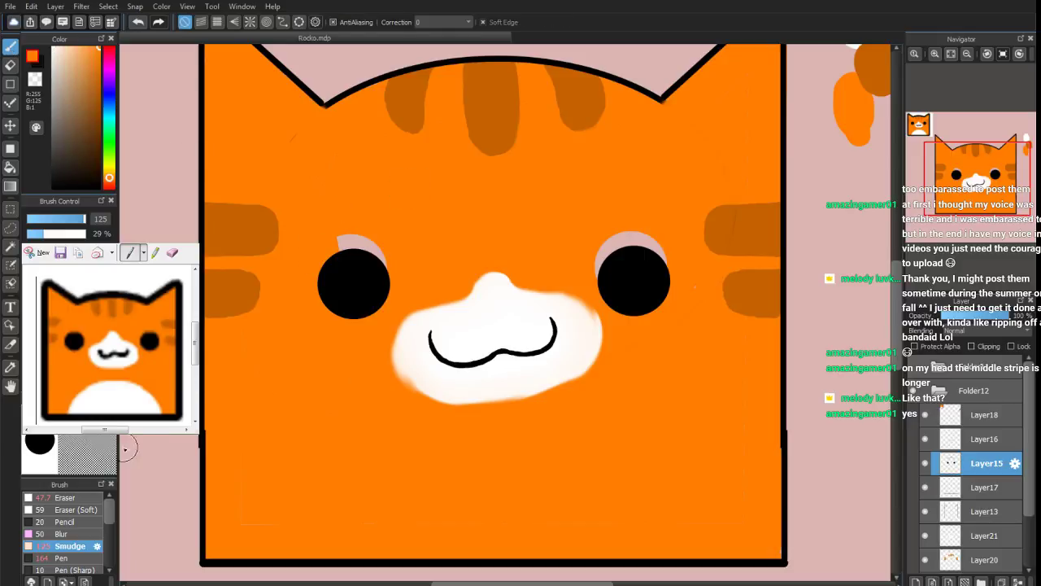
pyautogui.click(78, 560)
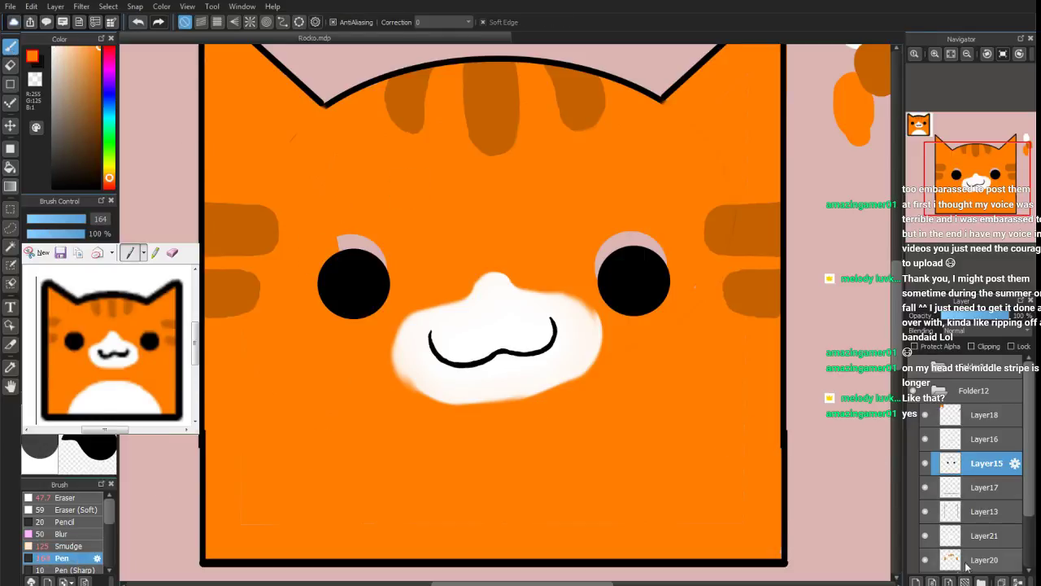
pyautogui.scroll(-2, 985, 489)
pyautogui.click(985, 529)
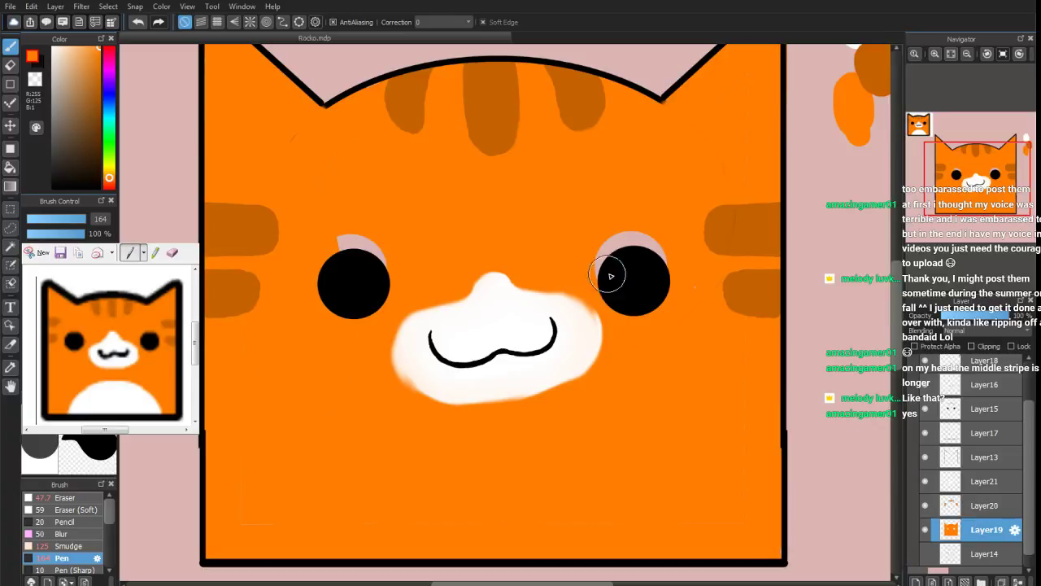
pyautogui.moveTo(614, 270)
pyautogui.mouseDown()
pyautogui.moveTo(597, 248)
pyautogui.moveTo(611, 252)
pyautogui.moveTo(628, 291)
pyautogui.mouseUp()
pyautogui.moveTo(383, 262)
pyautogui.mouseDown()
pyautogui.moveTo(399, 237)
pyautogui.moveTo(358, 236)
pyautogui.moveTo(362, 286)
pyautogui.moveTo(354, 255)
pyautogui.mouseUp()
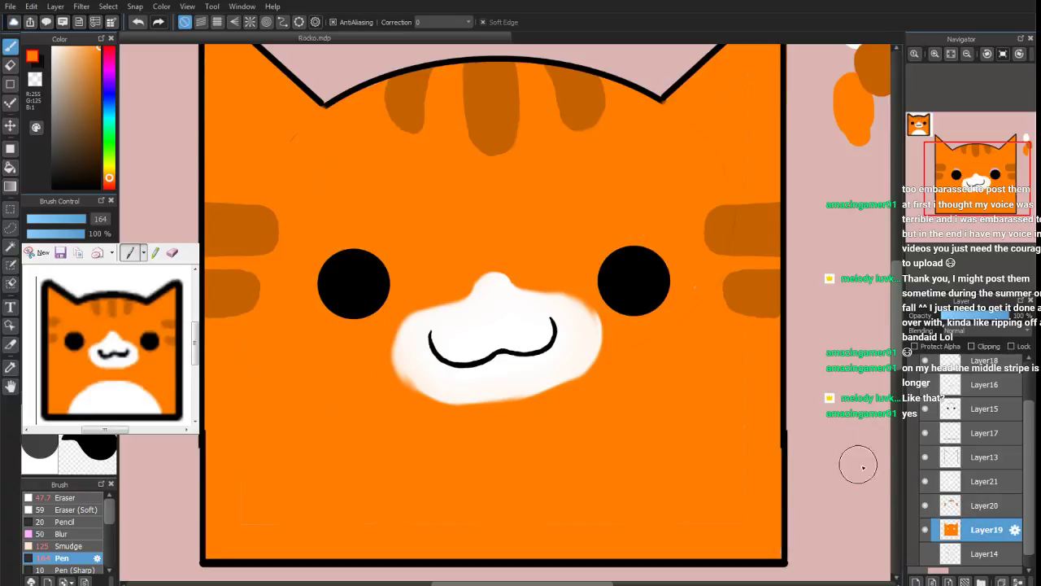
# Repaint the muzzle's upper-right edge on Layer21 with the Pen in a white sampled from the muzzle
pyautogui.click(985, 481)
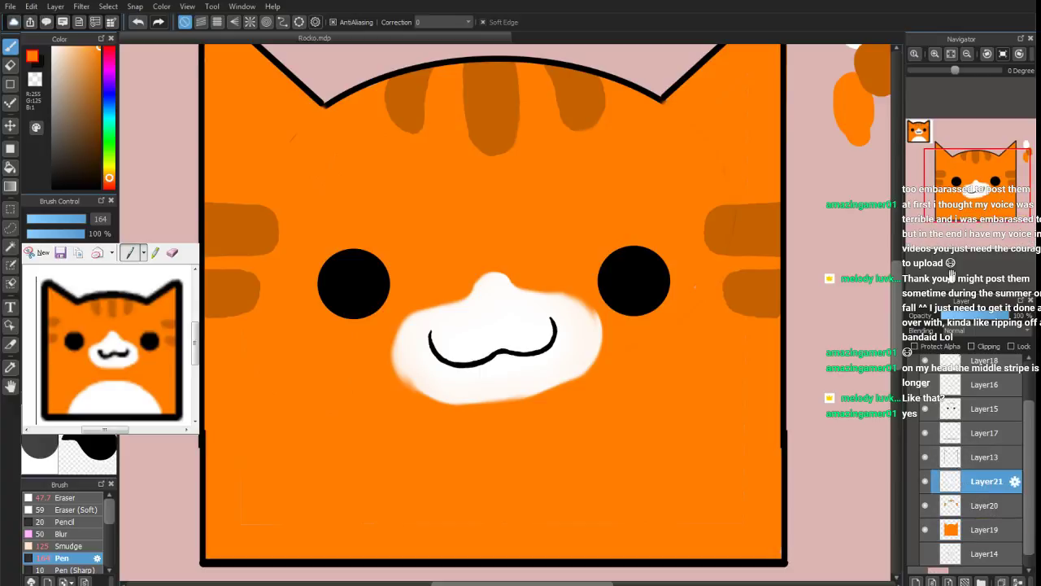
pyautogui.scroll(4, 646, 337)
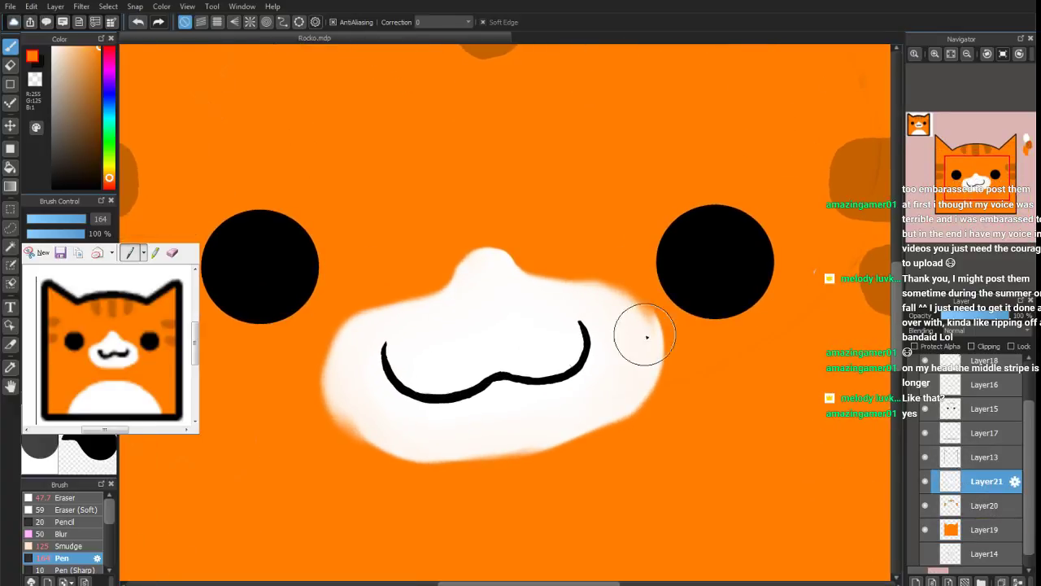
pyautogui.keyDown('alt'); pyautogui.click(606, 354); pyautogui.keyUp('alt')
pyautogui.moveTo(635, 312)
pyautogui.mouseDown()
pyautogui.moveTo(623, 298)
pyautogui.moveTo(646, 344)
pyautogui.mouseUp()
# Repaint the muzzle's left side, from the nose down to the lower cheek, on Layer21 with the Pen in sampled white
pyautogui.keyDown('alt'); pyautogui.click(854, 339); pyautogui.keyUp('alt')
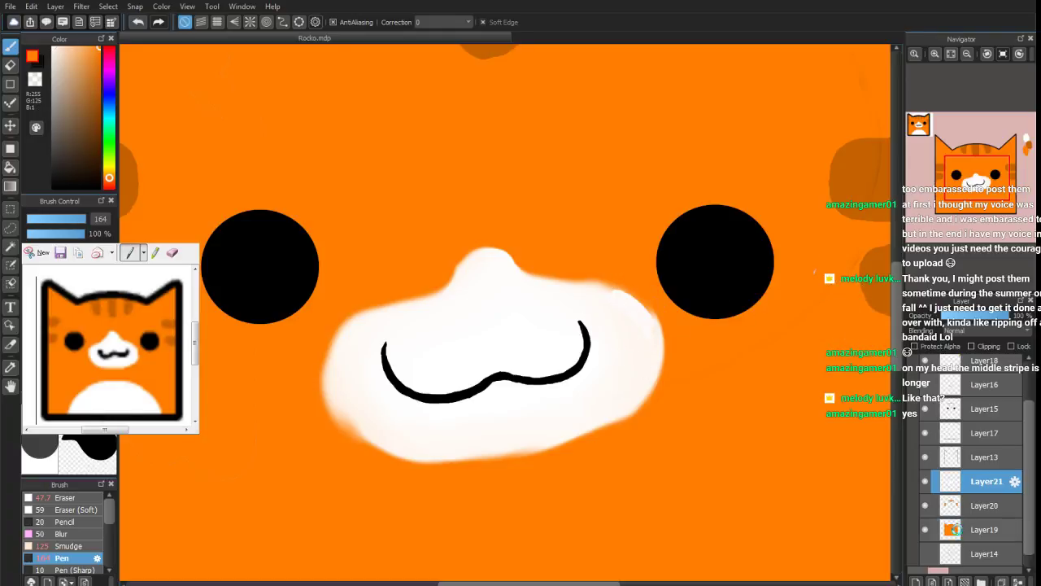
pyautogui.click(983, 528)
pyautogui.click(959, 507)
pyautogui.click(954, 481)
pyautogui.rightClick(609, 361)
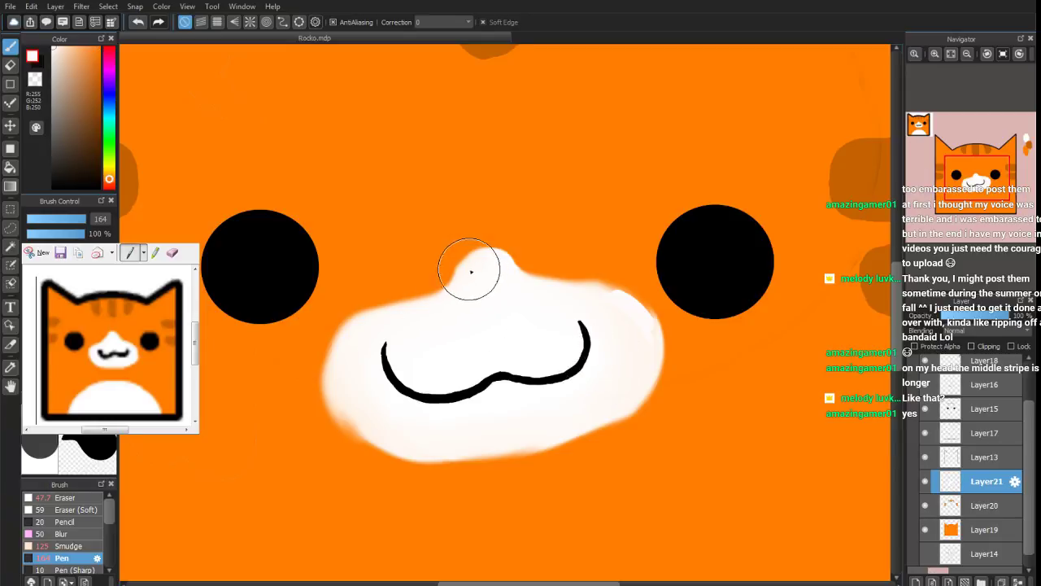
pyautogui.moveTo(465, 267)
pyautogui.mouseDown()
pyautogui.moveTo(429, 299)
pyautogui.moveTo(440, 290)
pyautogui.moveTo(402, 304)
pyautogui.moveTo(421, 303)
pyautogui.moveTo(430, 296)
pyautogui.moveTo(354, 327)
pyautogui.moveTo(380, 309)
pyautogui.moveTo(416, 305)
pyautogui.moveTo(421, 316)
pyautogui.moveTo(382, 307)
pyautogui.moveTo(407, 303)
pyautogui.moveTo(354, 331)
pyautogui.moveTo(367, 314)
pyautogui.moveTo(346, 336)
pyautogui.moveTo(381, 320)
pyautogui.moveTo(386, 330)
pyautogui.moveTo(368, 325)
pyautogui.moveTo(333, 347)
pyautogui.moveTo(358, 424)
pyautogui.moveTo(338, 413)
pyautogui.moveTo(338, 400)
pyautogui.moveTo(370, 424)
pyautogui.moveTo(334, 403)
pyautogui.moveTo(346, 424)
pyautogui.moveTo(329, 401)
pyautogui.moveTo(347, 427)
pyautogui.moveTo(332, 403)
pyautogui.moveTo(333, 415)
pyautogui.moveTo(325, 392)
pyautogui.moveTo(369, 443)
pyautogui.moveTo(337, 418)
pyautogui.moveTo(368, 443)
pyautogui.mouseUp()
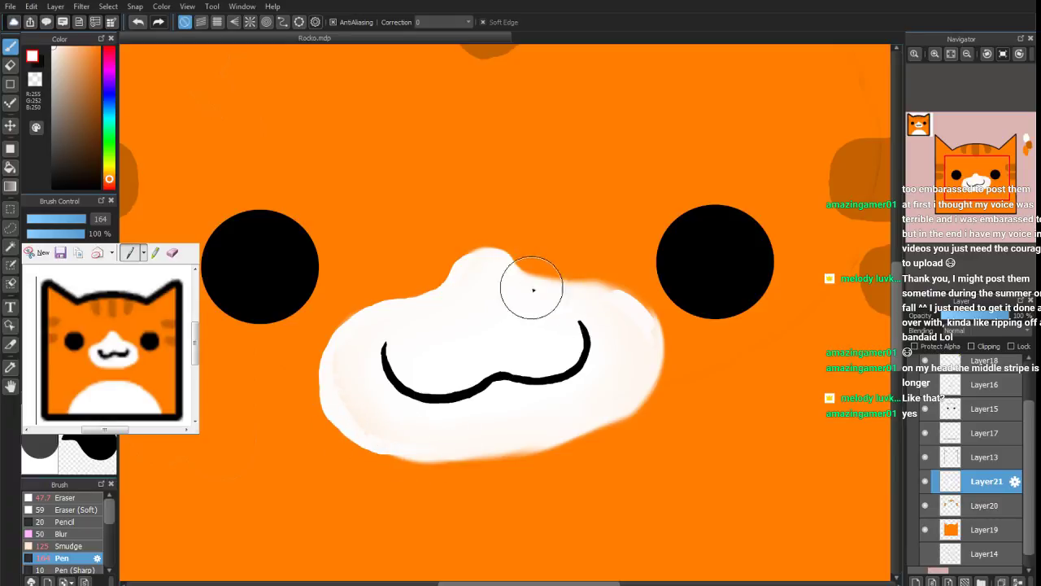
# Repaint the muzzle's upper-right, right and lower edges in the same white, undoing one stroke along the way
pyautogui.moveTo(517, 273)
pyautogui.mouseDown()
pyautogui.moveTo(471, 257)
pyautogui.moveTo(479, 252)
pyautogui.moveTo(478, 267)
pyautogui.moveTo(509, 263)
pyautogui.moveTo(534, 287)
pyautogui.moveTo(514, 273)
pyautogui.moveTo(616, 302)
pyautogui.moveTo(550, 280)
pyautogui.moveTo(576, 279)
pyautogui.moveTo(531, 277)
pyautogui.moveTo(575, 278)
pyautogui.moveTo(544, 280)
pyautogui.moveTo(586, 282)
pyautogui.moveTo(621, 300)
pyautogui.moveTo(566, 276)
pyautogui.moveTo(596, 281)
pyautogui.moveTo(645, 322)
pyautogui.moveTo(622, 294)
pyautogui.moveTo(651, 338)
pyautogui.moveTo(621, 343)
pyautogui.moveTo(576, 409)
pyautogui.moveTo(614, 411)
pyautogui.moveTo(554, 415)
pyautogui.moveTo(524, 434)
pyautogui.moveTo(594, 432)
pyautogui.moveTo(544, 437)
pyautogui.moveTo(627, 409)
pyautogui.mouseUp()
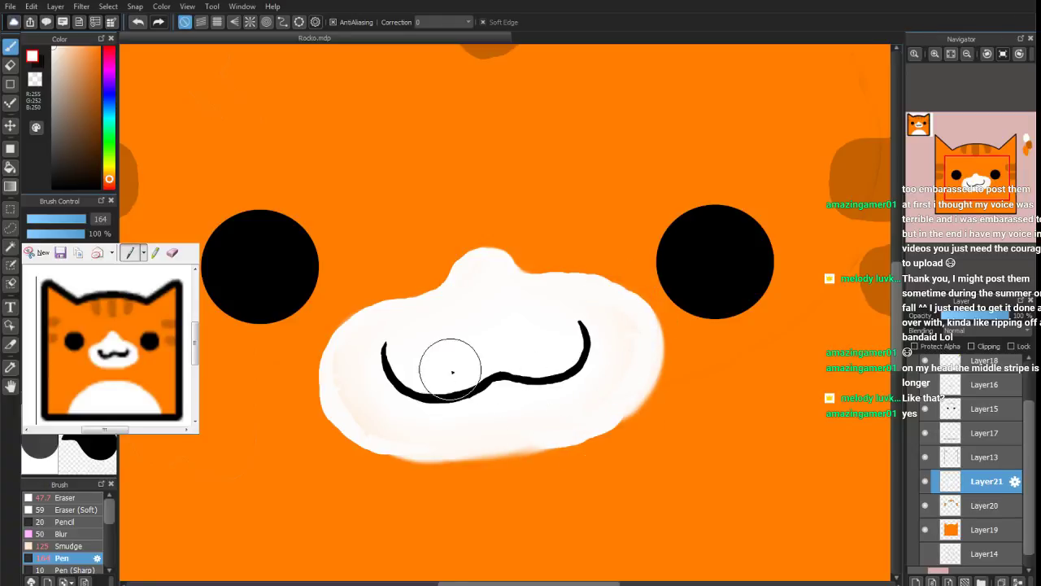
pyautogui.hotkey('ctrl', 'z')
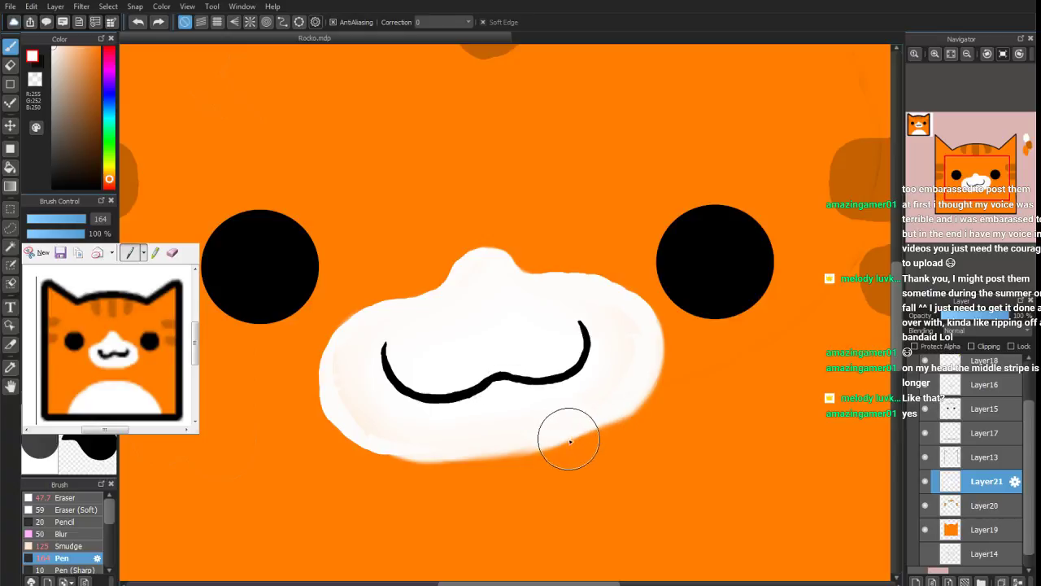
pyautogui.moveTo(581, 438)
pyautogui.mouseDown()
pyautogui.moveTo(546, 439)
pyautogui.moveTo(619, 421)
pyautogui.moveTo(599, 428)
pyautogui.moveTo(625, 413)
pyautogui.moveTo(651, 367)
pyautogui.moveTo(628, 415)
pyautogui.moveTo(656, 342)
pyautogui.moveTo(643, 400)
pyautogui.moveTo(658, 344)
pyautogui.moveTo(653, 386)
pyautogui.mouseUp()
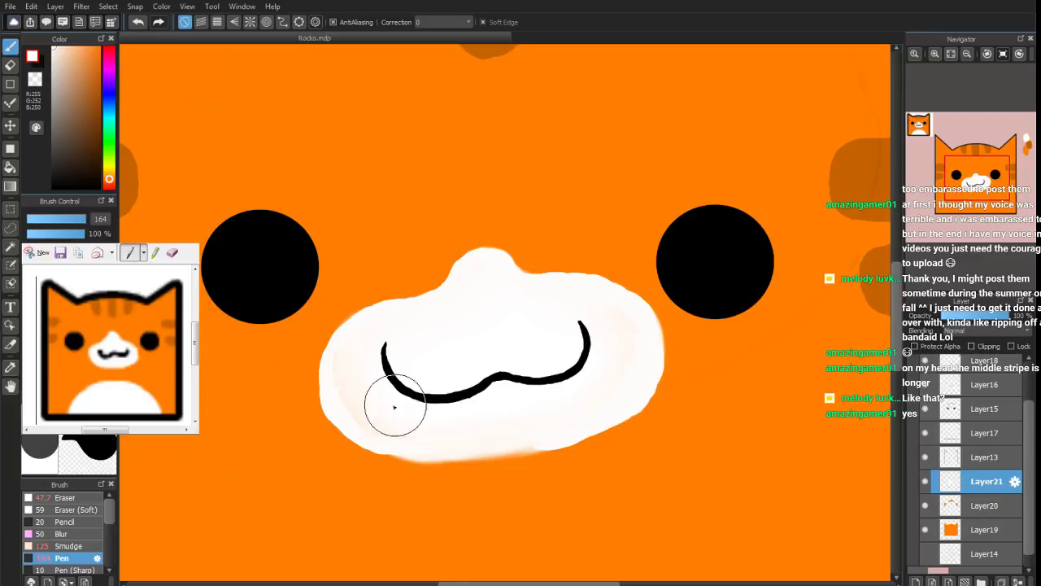
pyautogui.moveTo(395, 399)
pyautogui.mouseDown()
pyautogui.moveTo(388, 441)
pyautogui.moveTo(344, 414)
pyautogui.moveTo(380, 449)
pyautogui.moveTo(364, 407)
pyautogui.moveTo(410, 433)
pyautogui.moveTo(397, 426)
pyautogui.moveTo(381, 445)
pyautogui.moveTo(415, 453)
pyautogui.moveTo(399, 456)
pyautogui.moveTo(530, 449)
pyautogui.moveTo(486, 456)
pyautogui.moveTo(549, 433)
pyautogui.mouseUp()
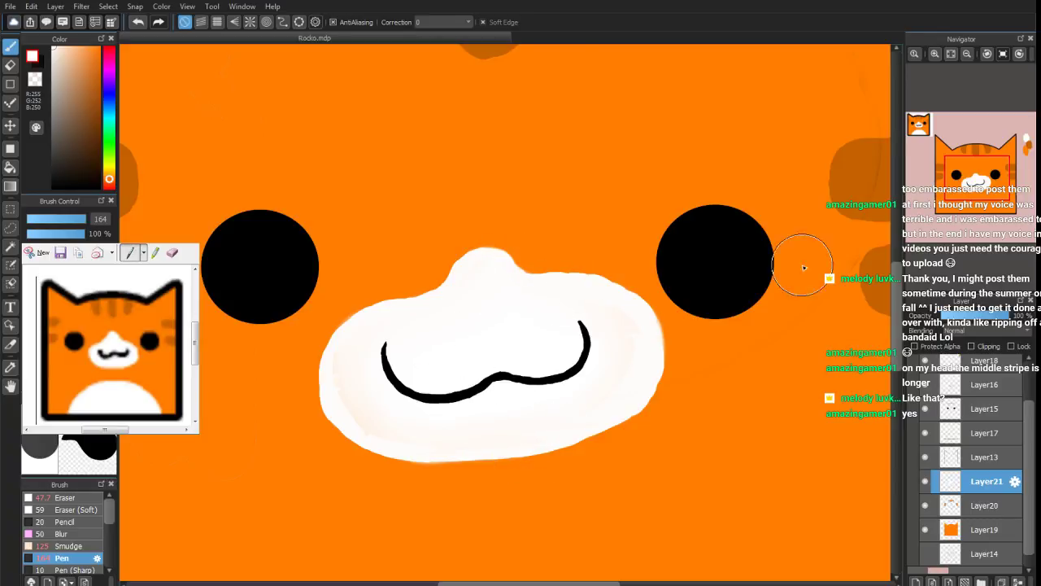
# Paint a wide white belly patch along the bottom edge of the cat's body with the size 164 Pen
pyautogui.scroll(-1, 971, 188)
pyautogui.scroll(-2, 972, 187)
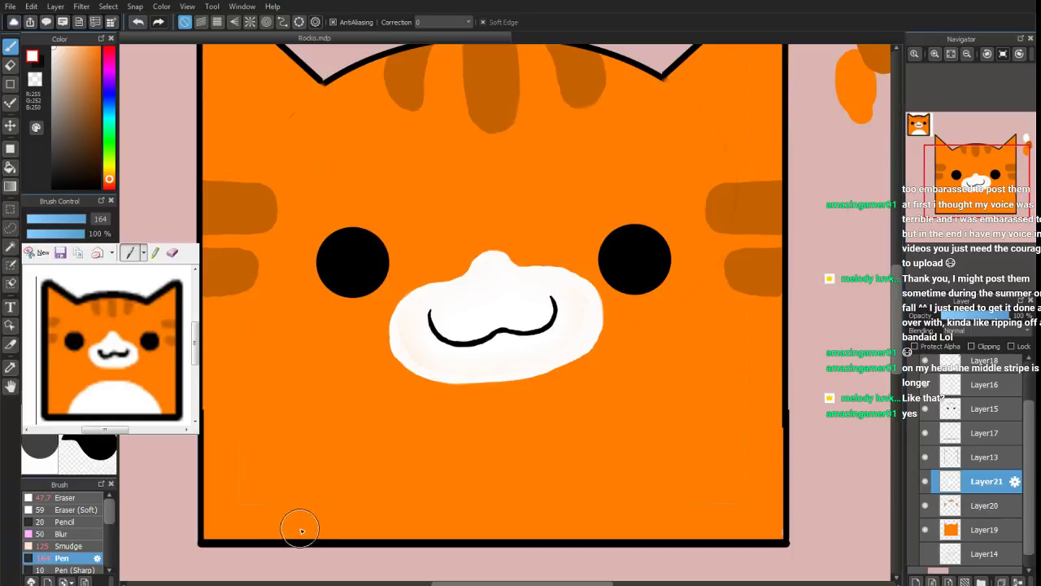
pyautogui.moveTo(299, 529)
pyautogui.mouseDown()
pyautogui.moveTo(338, 476)
pyautogui.moveTo(394, 461)
pyautogui.moveTo(498, 462)
pyautogui.moveTo(581, 467)
pyautogui.moveTo(680, 530)
pyautogui.moveTo(668, 505)
pyautogui.moveTo(609, 457)
pyautogui.moveTo(558, 451)
pyautogui.moveTo(395, 477)
pyautogui.moveTo(313, 527)
pyautogui.moveTo(297, 514)
pyautogui.moveTo(289, 537)
pyautogui.moveTo(453, 507)
pyautogui.moveTo(441, 519)
pyautogui.moveTo(458, 518)
pyautogui.moveTo(405, 517)
pyautogui.moveTo(563, 521)
pyautogui.moveTo(594, 489)
pyautogui.moveTo(599, 518)
pyautogui.moveTo(534, 521)
pyautogui.moveTo(646, 523)
pyautogui.mouseUp()
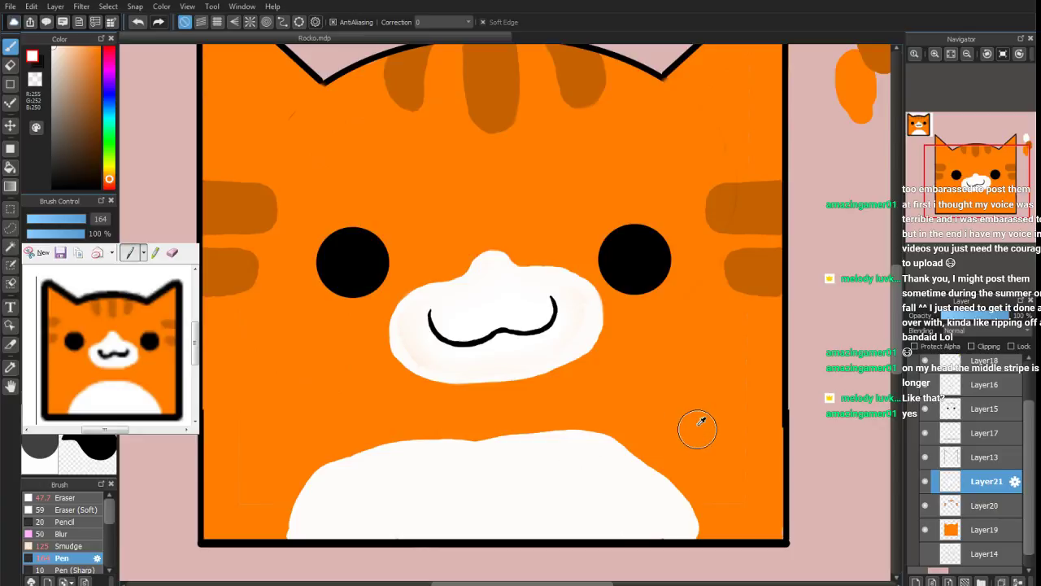
# Extend the belly's upper-left edge upward on Layer19 with the white sampled from the belly
pyautogui.keyDown('alt'); pyautogui.click(697, 426); pyautogui.keyUp('alt')
pyautogui.click(946, 532)
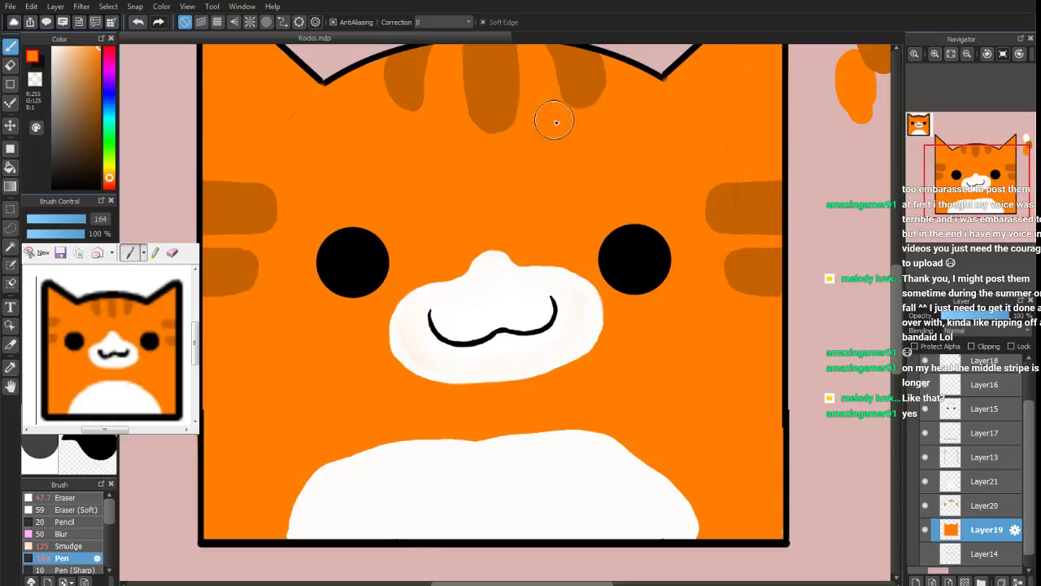
pyautogui.keyDown('alt'); pyautogui.click(484, 494); pyautogui.keyUp('alt')
pyautogui.moveTo(325, 476)
pyautogui.mouseDown()
pyautogui.moveTo(385, 448)
pyautogui.moveTo(329, 477)
pyautogui.moveTo(473, 443)
pyautogui.moveTo(374, 467)
pyautogui.moveTo(504, 451)
pyautogui.moveTo(390, 459)
pyautogui.moveTo(482, 448)
pyautogui.mouseUp()
pyautogui.moveTo(377, 451); pyautogui.dragTo(487, 442)
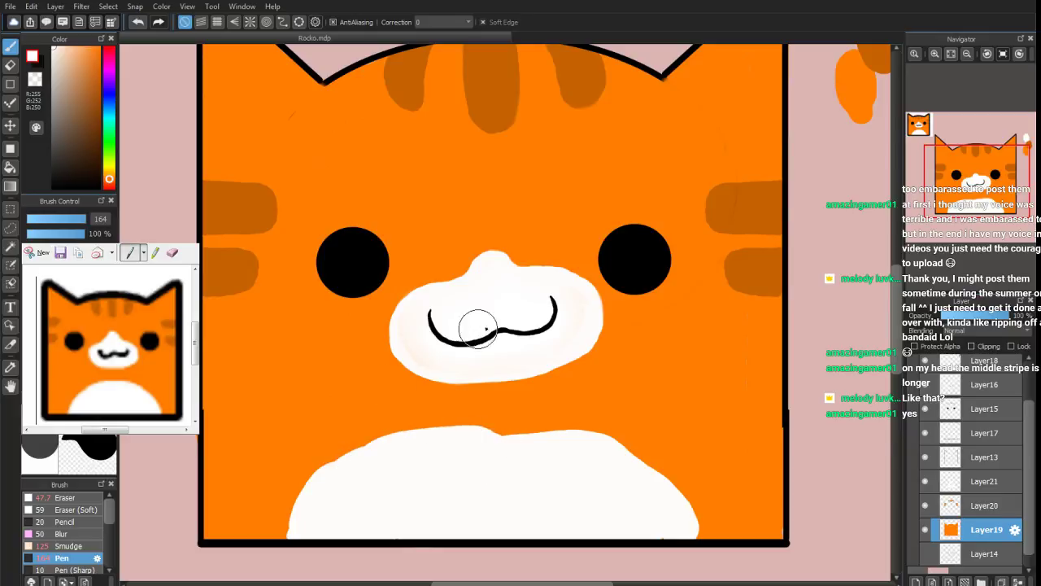
# Round the belly's outline into one even white arch with the canvas rotated, and return the canvas to 0 degrees
pyautogui.click(987, 55)
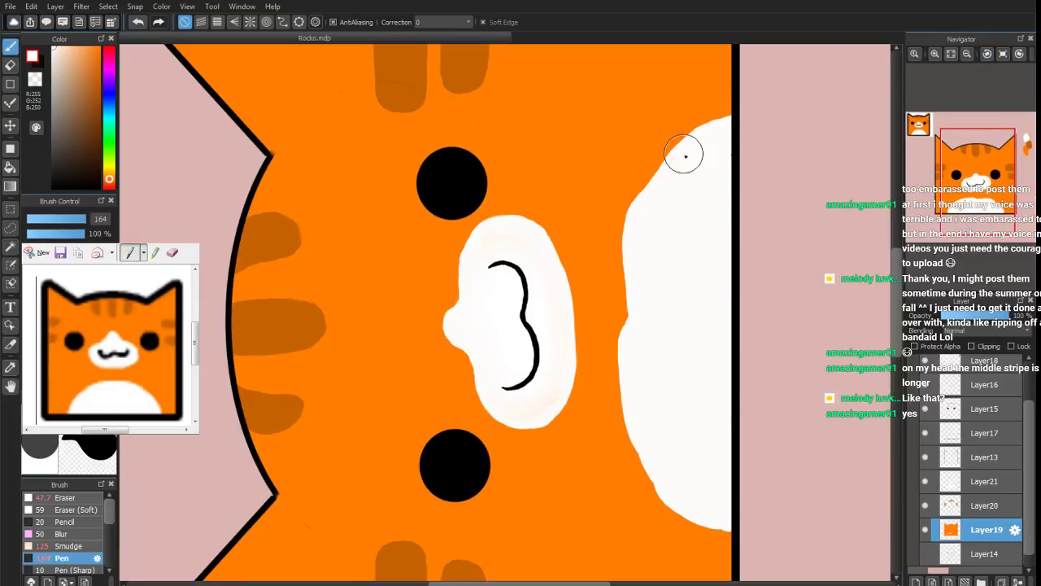
pyautogui.moveTo(684, 156)
pyautogui.mouseDown()
pyautogui.moveTo(624, 228)
pyautogui.moveTo(654, 182)
pyautogui.moveTo(637, 198)
pyautogui.moveTo(619, 339)
pyautogui.moveTo(629, 218)
pyautogui.moveTo(621, 363)
pyautogui.moveTo(616, 308)
pyautogui.moveTo(624, 278)
pyautogui.moveTo(622, 371)
pyautogui.moveTo(636, 426)
pyautogui.moveTo(618, 355)
pyautogui.moveTo(627, 247)
pyautogui.moveTo(619, 319)
pyautogui.moveTo(629, 382)
pyautogui.moveTo(671, 489)
pyautogui.moveTo(646, 460)
pyautogui.moveTo(627, 403)
pyautogui.moveTo(642, 439)
pyautogui.moveTo(735, 537)
pyautogui.moveTo(704, 523)
pyautogui.mouseUp()
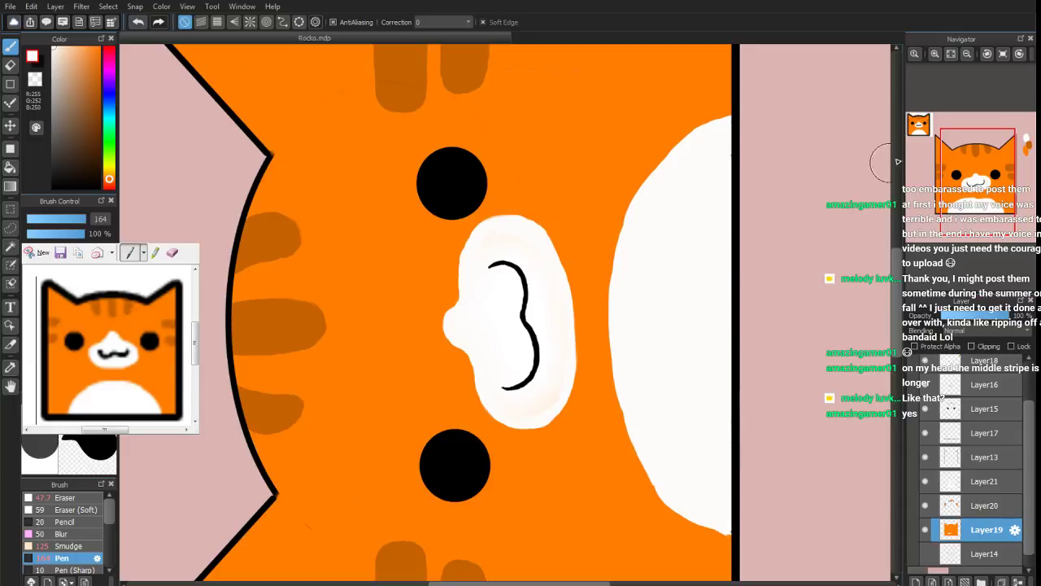
pyautogui.click(1020, 54)
pyautogui.click(1020, 54)
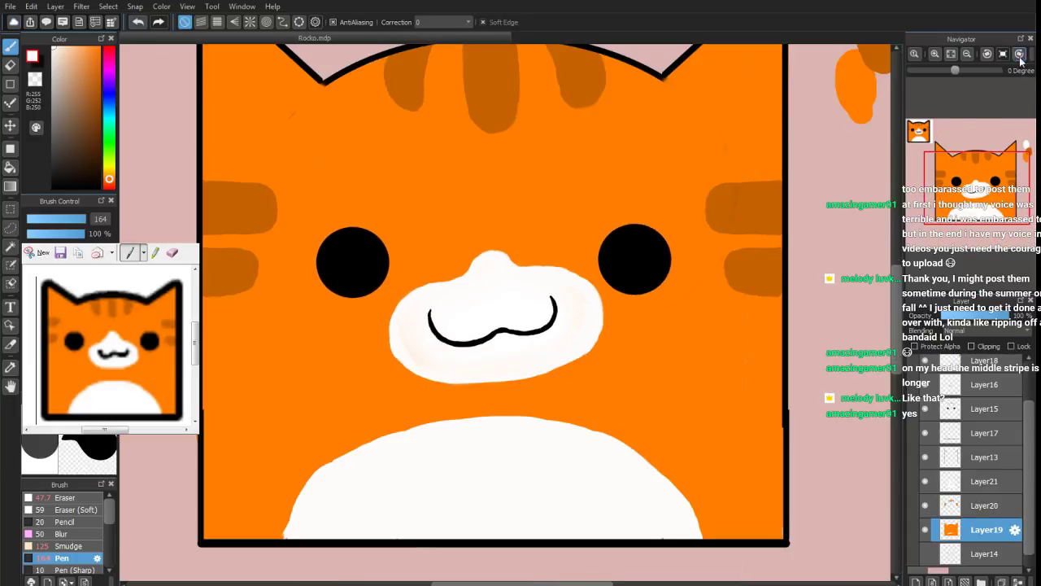
# Try to trim the belly's upper-left edge on Layer19 with the size 97 Eraser and undo the stroke
pyautogui.moveTo(978, 182); pyautogui.dragTo(972, 205)
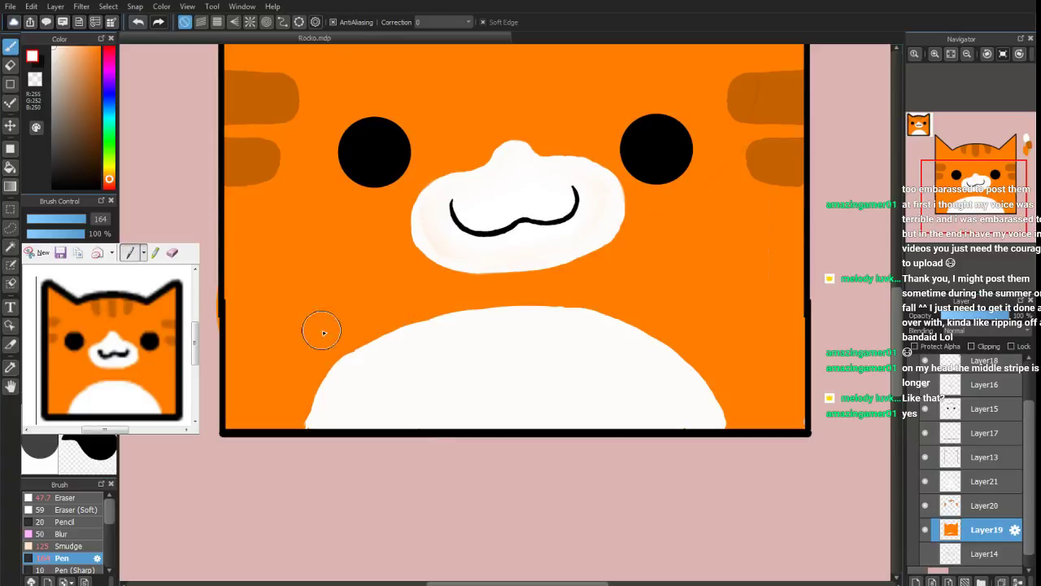
pyautogui.press('e')
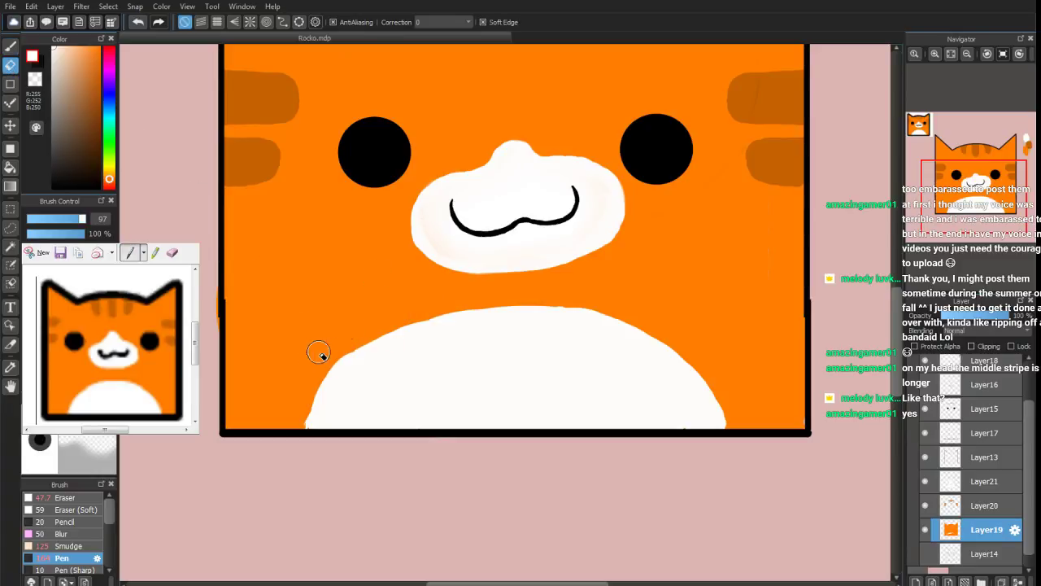
pyautogui.moveTo(355, 326); pyautogui.dragTo(289, 404)
pyautogui.hotkey('ctrl', 'z')
# Try to isolate the white belly on Layer19 with a lasso selection, toggle the layer's visibility and clear the selection
pyautogui.click(12, 228)
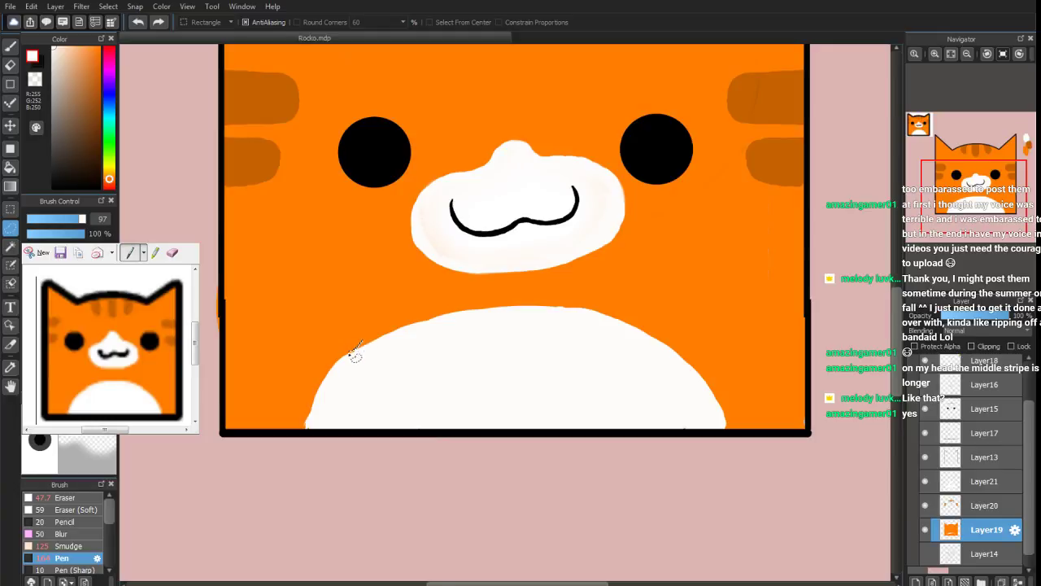
pyautogui.moveTo(303, 433)
pyautogui.mouseDown()
pyautogui.moveTo(369, 481)
pyautogui.moveTo(575, 508)
pyautogui.mouseUp()
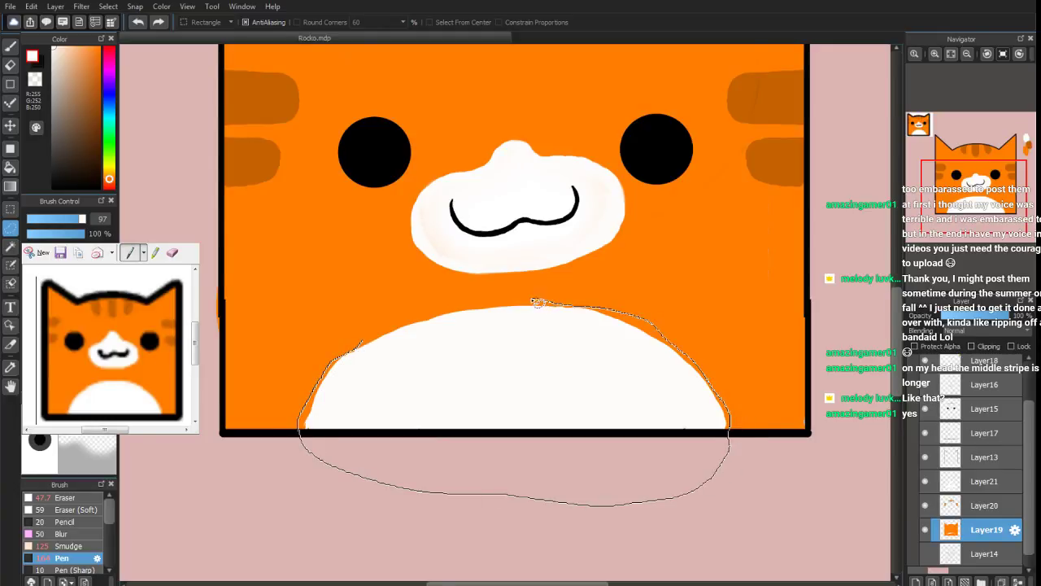
pyautogui.moveTo(356, 356); pyautogui.dragTo(357, 356)
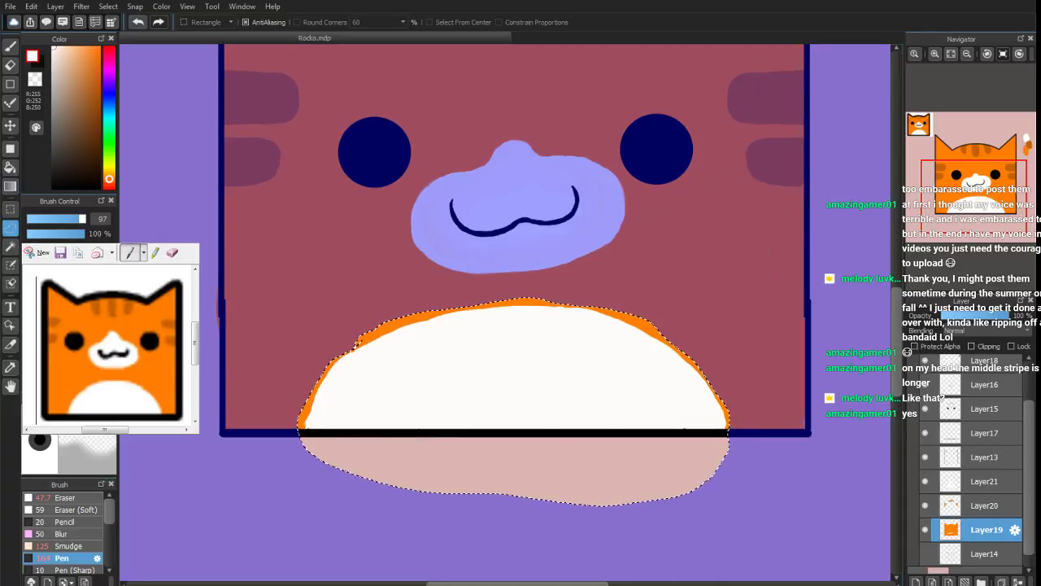
pyautogui.click(925, 530)
pyautogui.click(925, 529)
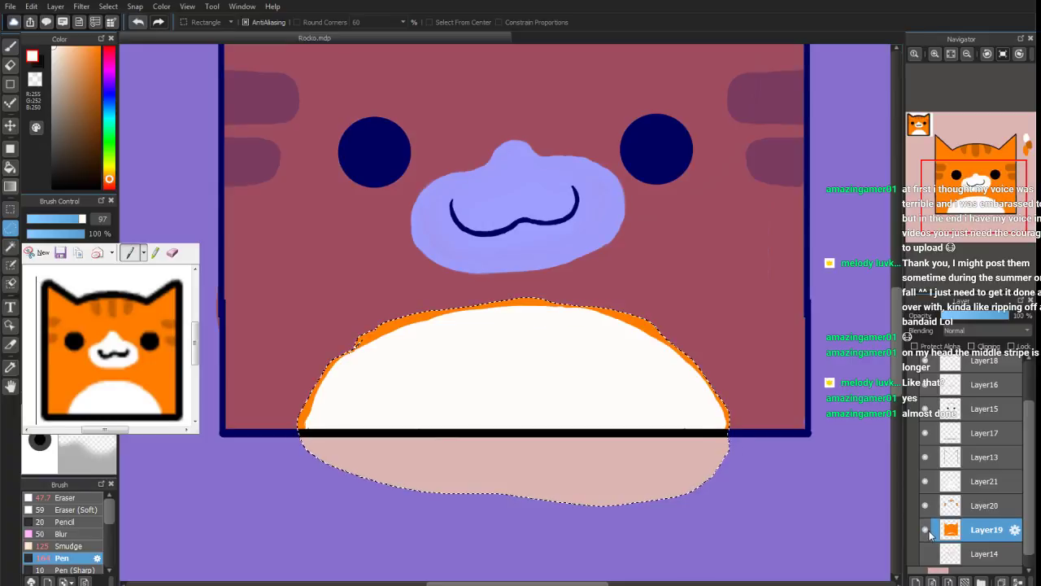
pyautogui.hotkey('ctrl', 'd')
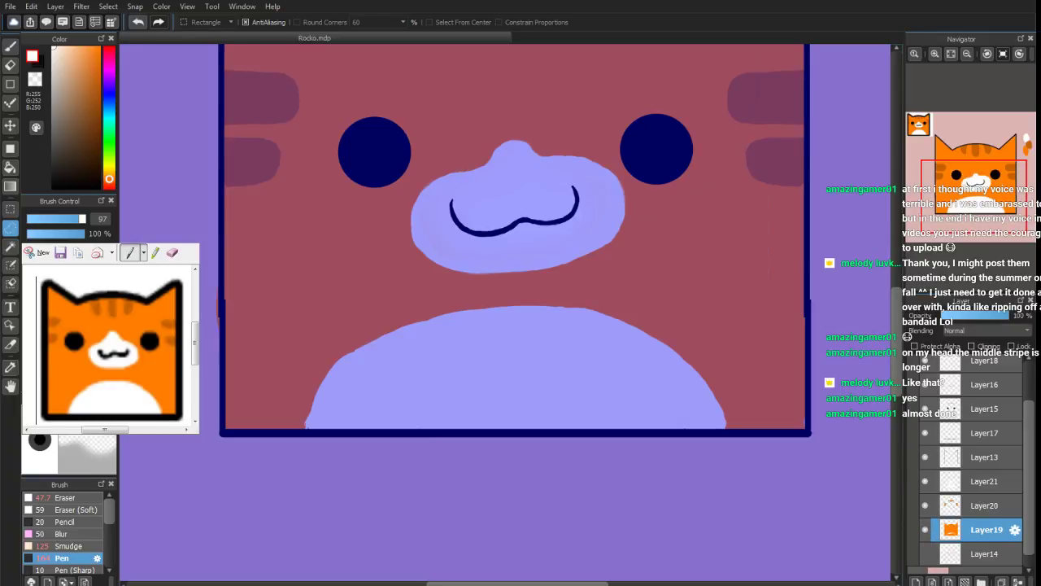
pyautogui.hotkey('ctrl', 'd')
# Smooth the belly's upper-left curve on Layer19 with the white size 164 Pen
pyautogui.click(11, 65)
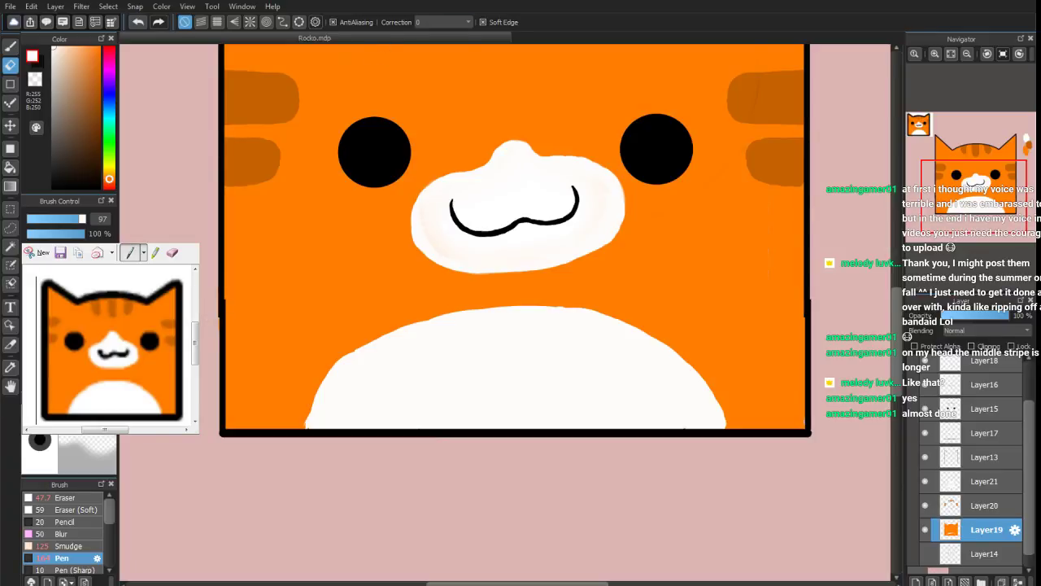
pyautogui.click(10, 47)
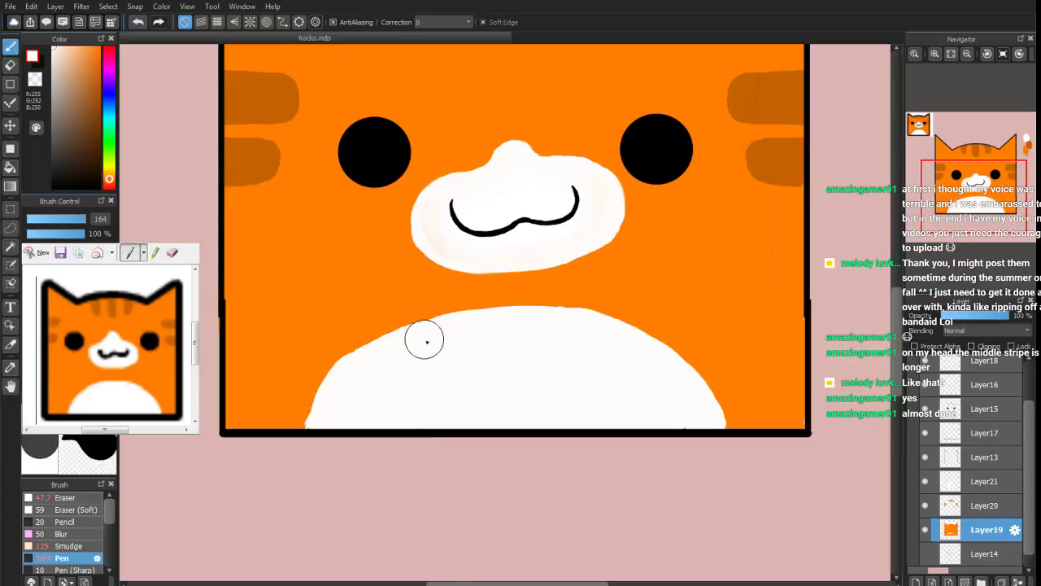
pyautogui.moveTo(446, 325); pyautogui.dragTo(406, 324)
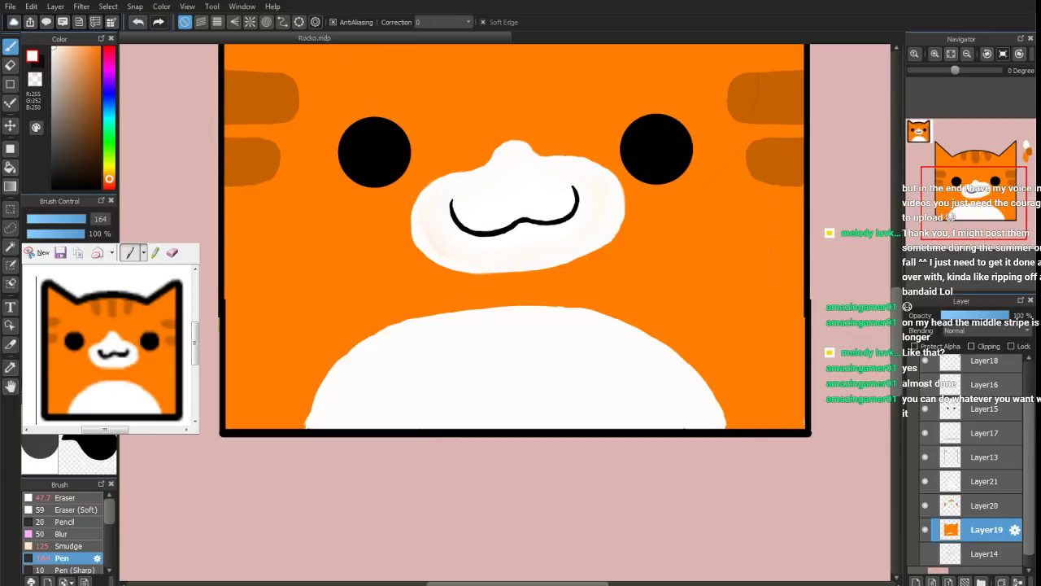
# Add a new layer directly above Layer16 for the eye highlights
pyautogui.scroll(-3, 975, 203)
pyautogui.scroll(2, 975, 203)
pyautogui.moveTo(976, 204)
pyautogui.mouseDown()
pyautogui.moveTo(981, 175)
pyautogui.moveTo(981, 188)
pyautogui.mouseUp()
pyautogui.scroll(2, 826, 236)
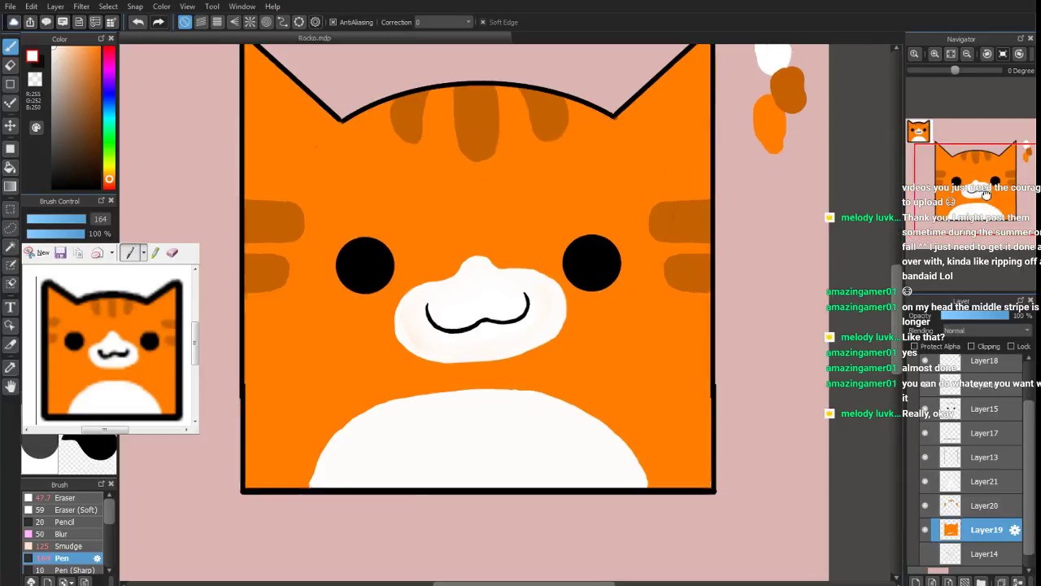
pyautogui.click(977, 442)
pyautogui.click(962, 469)
pyautogui.click(968, 385)
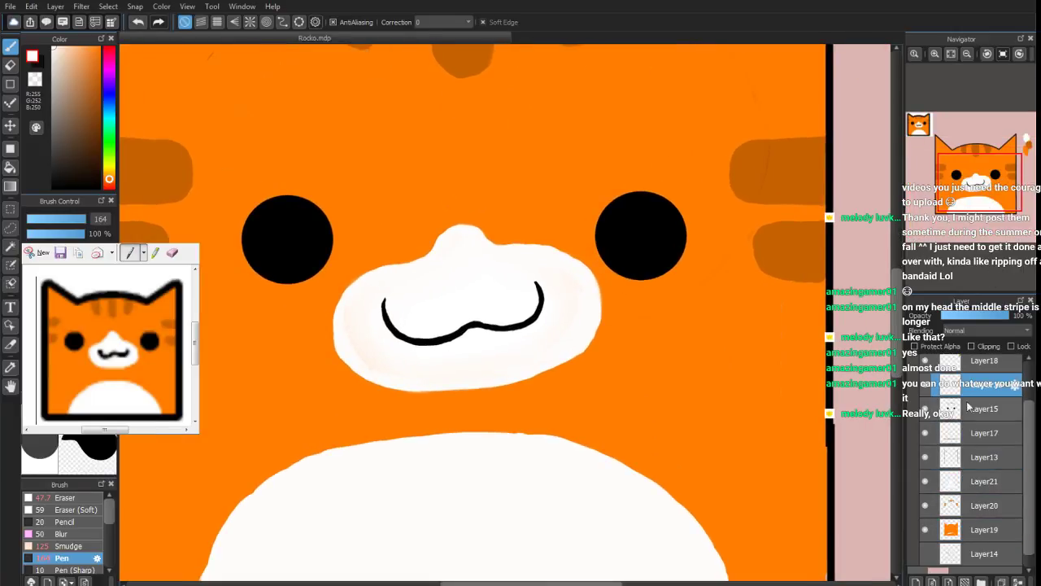
pyautogui.click(925, 386)
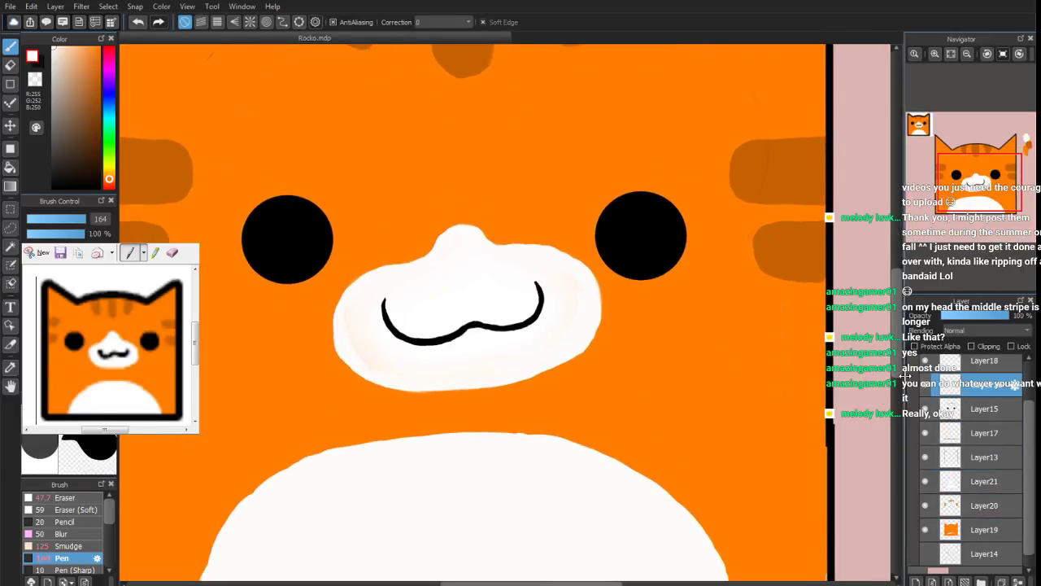
pyautogui.click(934, 583)
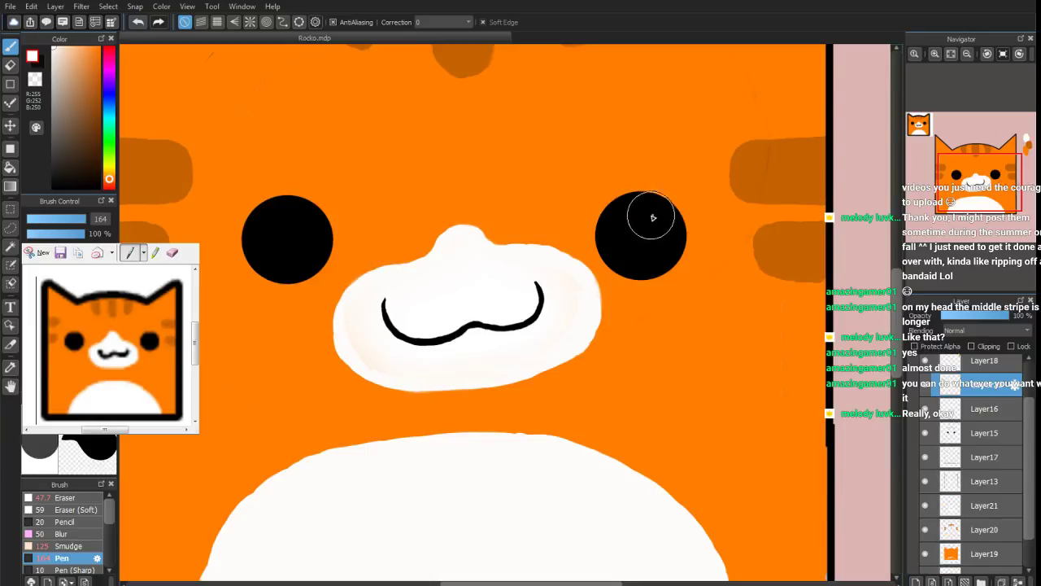
# Paint a small round white highlight at the upper right and a curved one at the lower left of each eye
pyautogui.moveTo(651, 214); pyautogui.dragTo(656, 221)
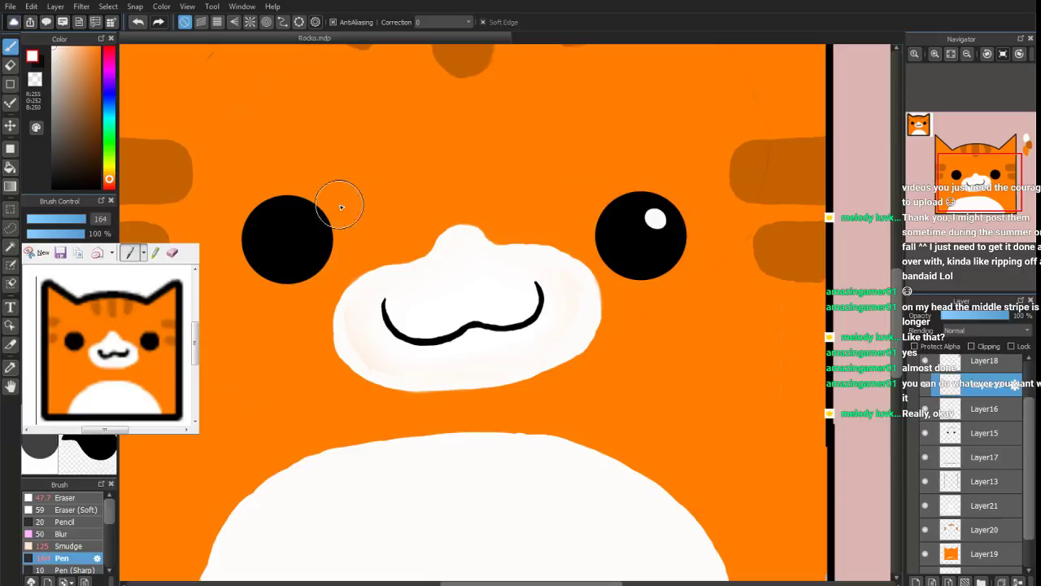
pyautogui.click(306, 221)
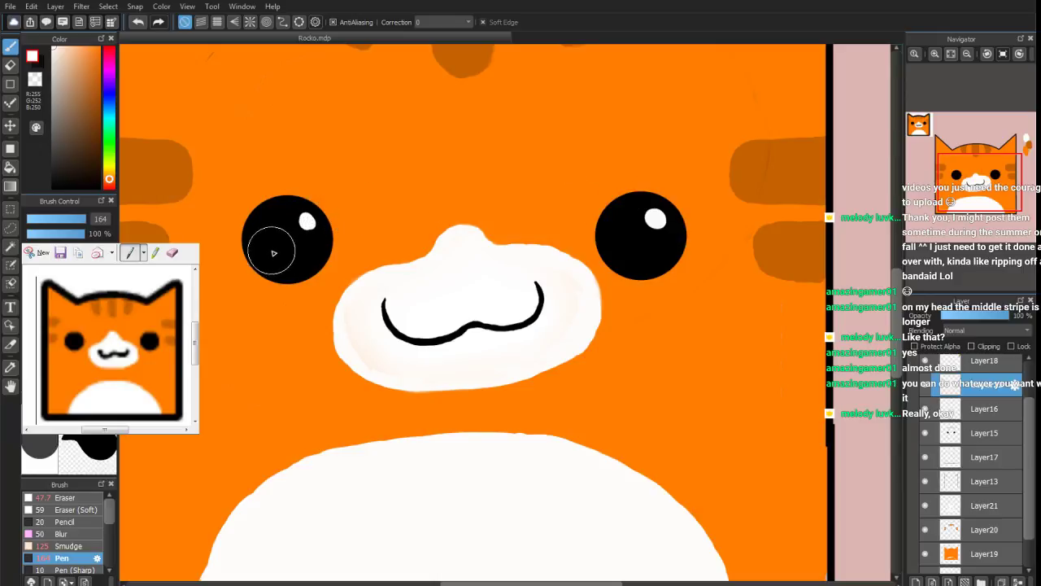
pyautogui.moveTo(268, 244)
pyautogui.mouseDown()
pyautogui.moveTo(261, 251)
pyautogui.moveTo(279, 261)
pyautogui.moveTo(265, 254)
pyautogui.moveTo(279, 252)
pyautogui.moveTo(273, 259)
pyautogui.mouseUp()
pyautogui.moveTo(629, 255)
pyautogui.mouseDown()
pyautogui.moveTo(619, 258)
pyautogui.moveTo(638, 259)
pyautogui.mouseUp()
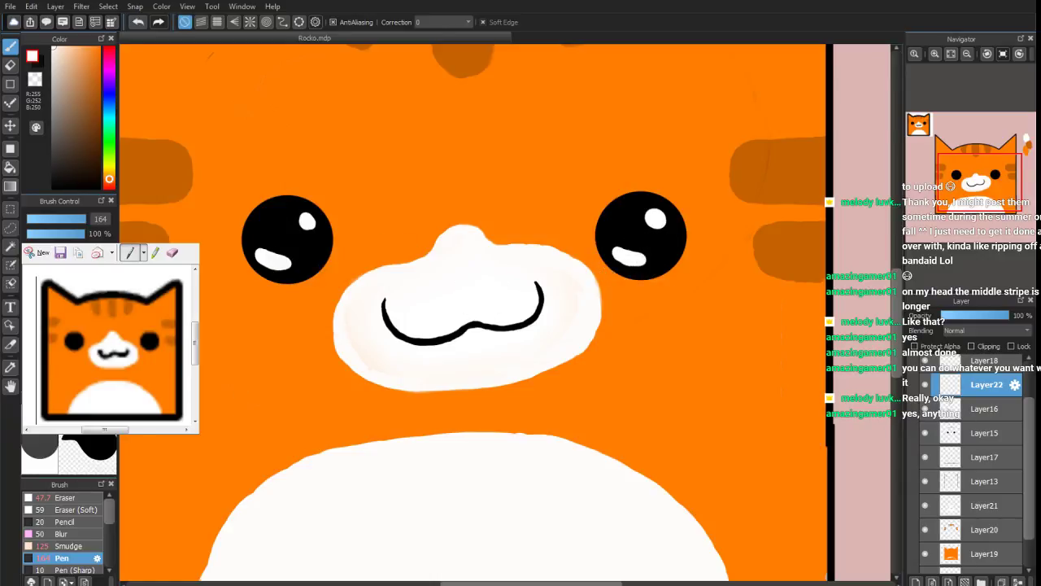
# Bring the whole drawing into view and collapse Folder12, which holds the cat's layers
pyautogui.scroll(-10, 970, 157)
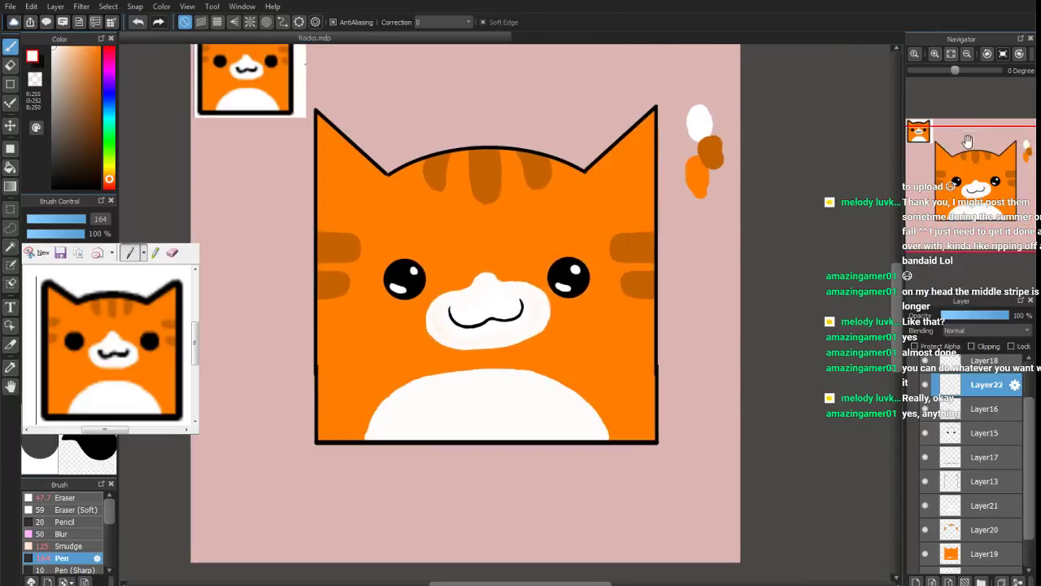
pyautogui.scroll(1, 970, 157)
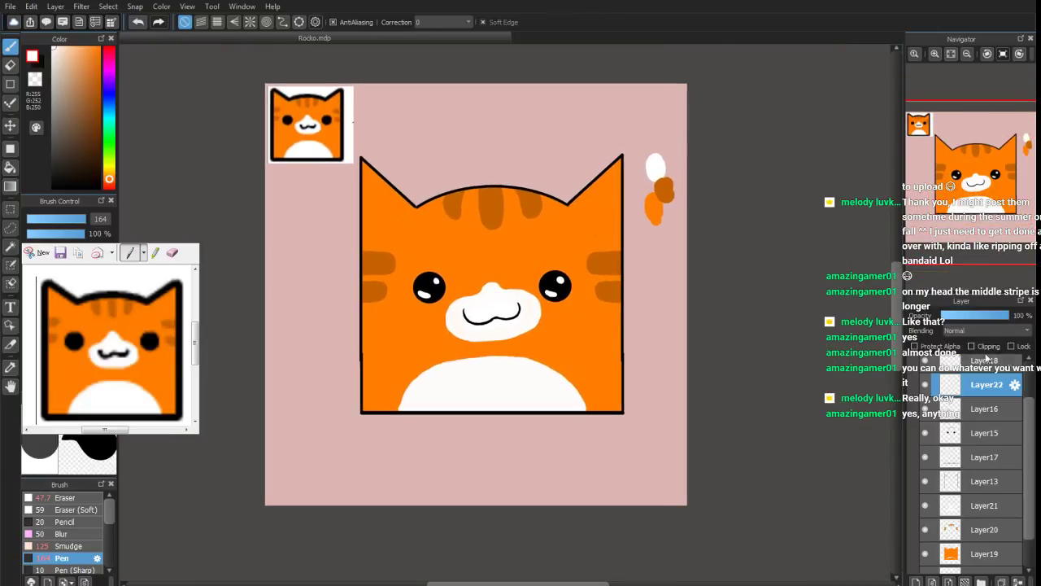
pyautogui.click(980, 363)
pyautogui.scroll(2, 936, 394)
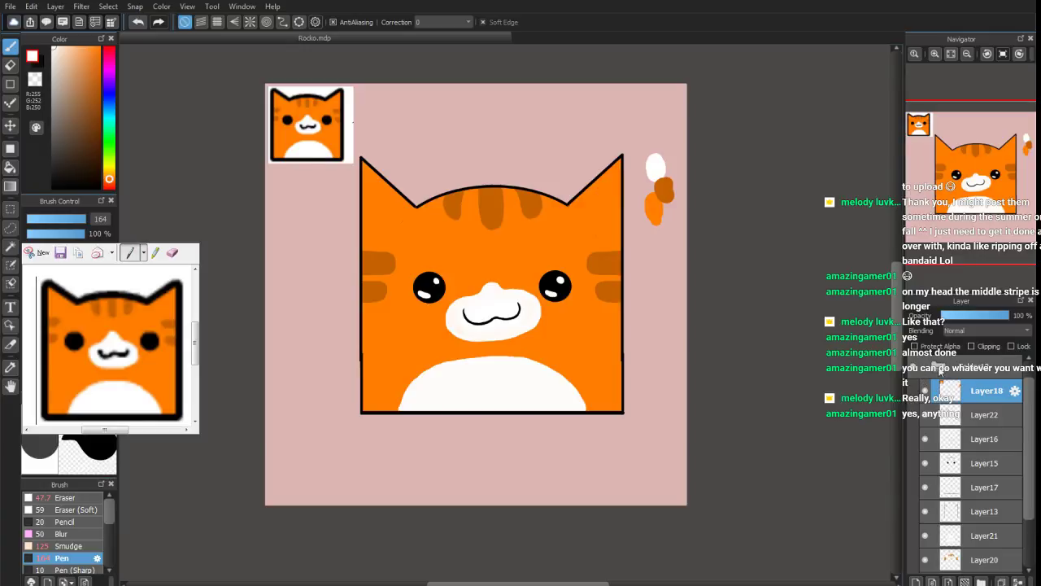
pyautogui.click(938, 371)
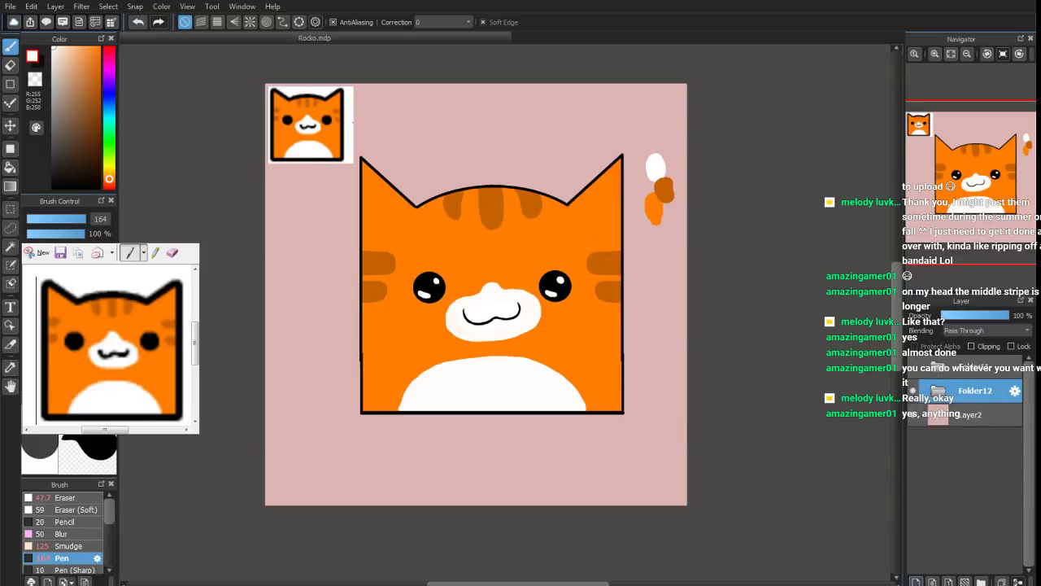
# Expand Folder12, then hide Layer18 with the reference picture and colour swatches and the pink background Layer2
pyautogui.click(917, 581)
pyautogui.click(939, 412)
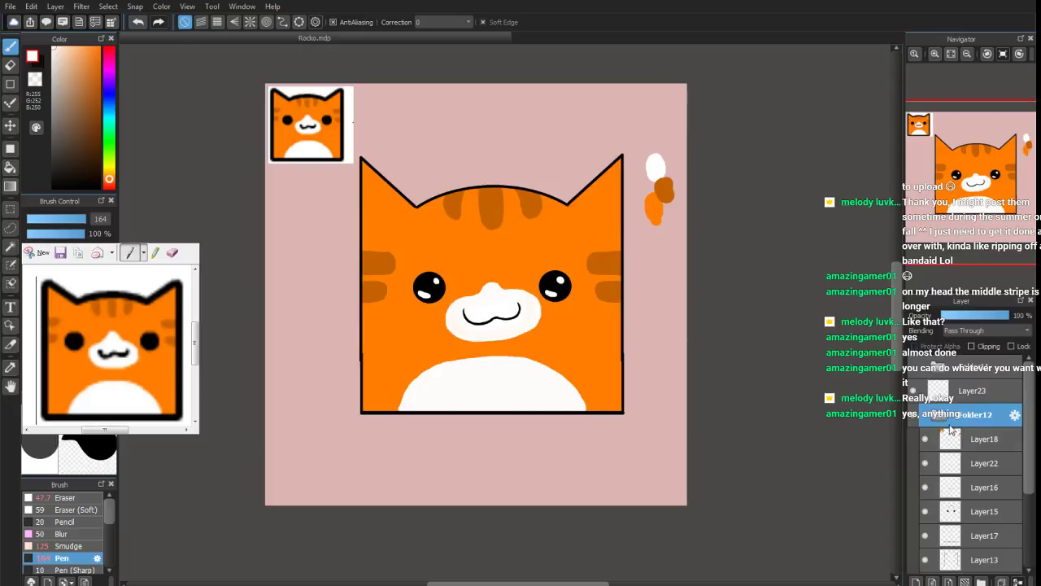
pyautogui.moveTo(1029, 370); pyautogui.dragTo(1029, 429)
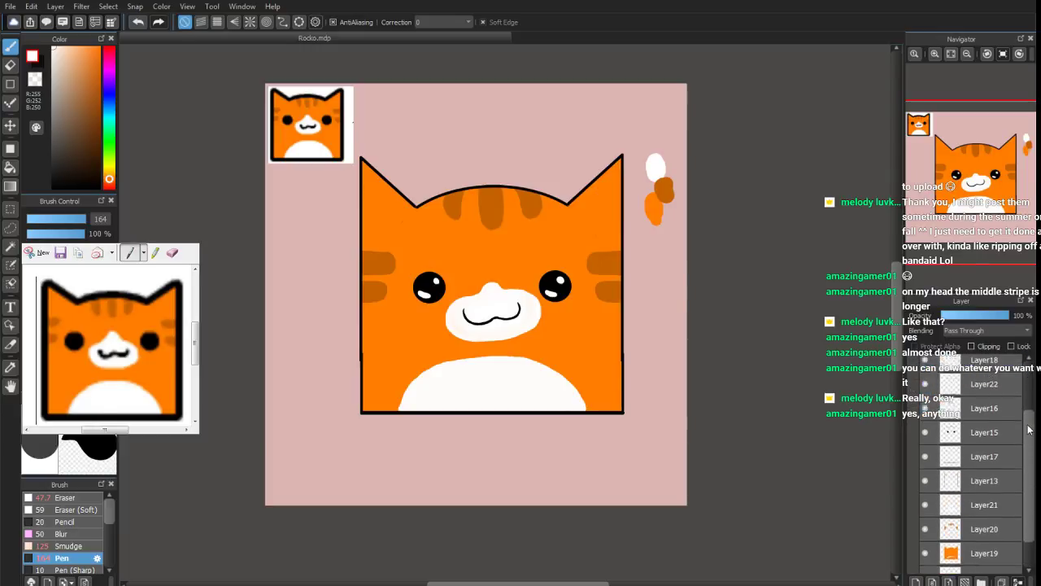
pyautogui.scroll(1, 976, 407)
pyautogui.click(966, 384)
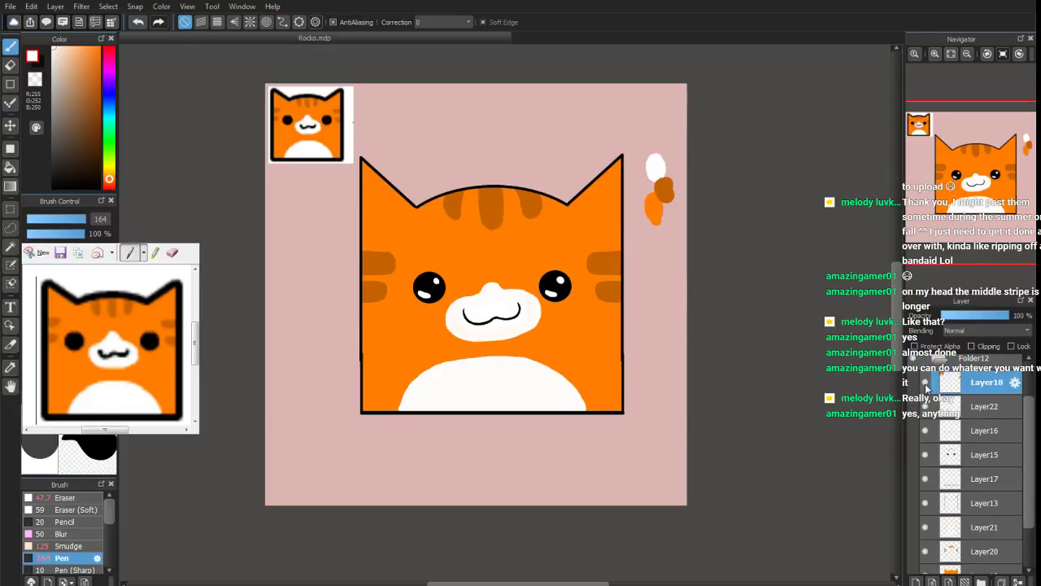
pyautogui.click(925, 383)
pyautogui.click(950, 406)
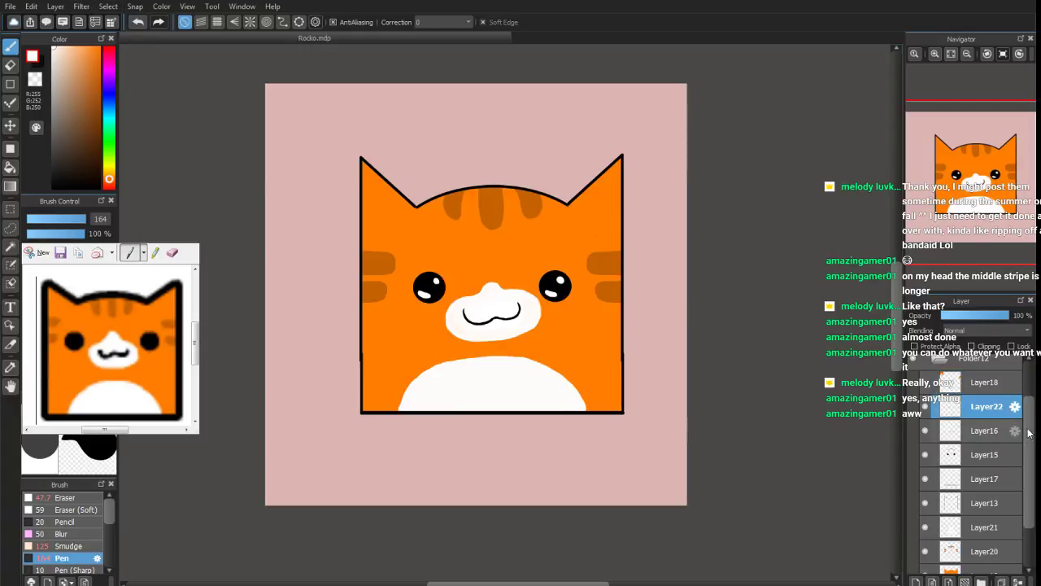
pyautogui.scroll(-3, 1030, 423)
pyautogui.click(925, 562)
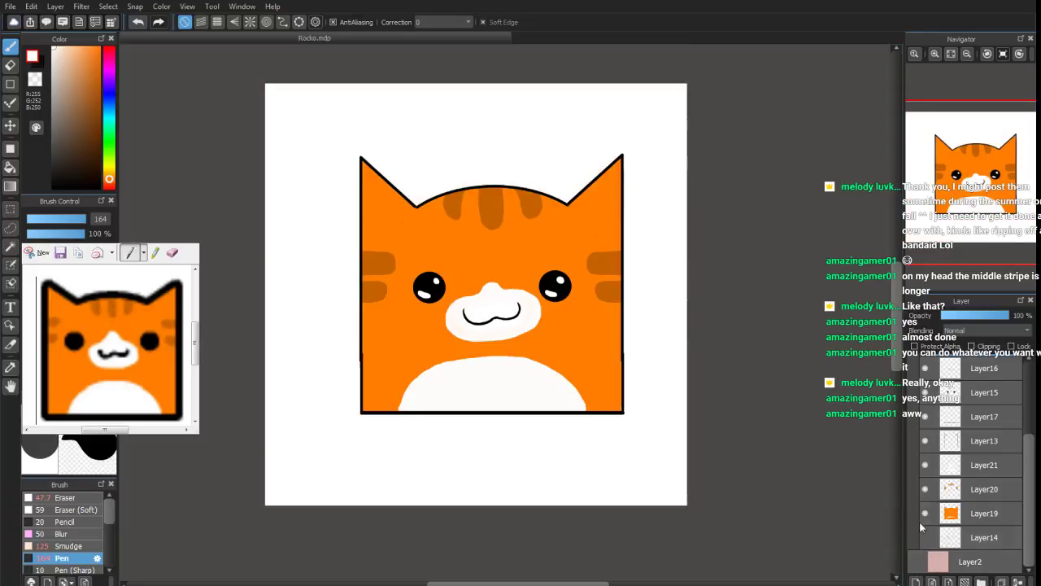
pyautogui.scroll(3, 977, 455)
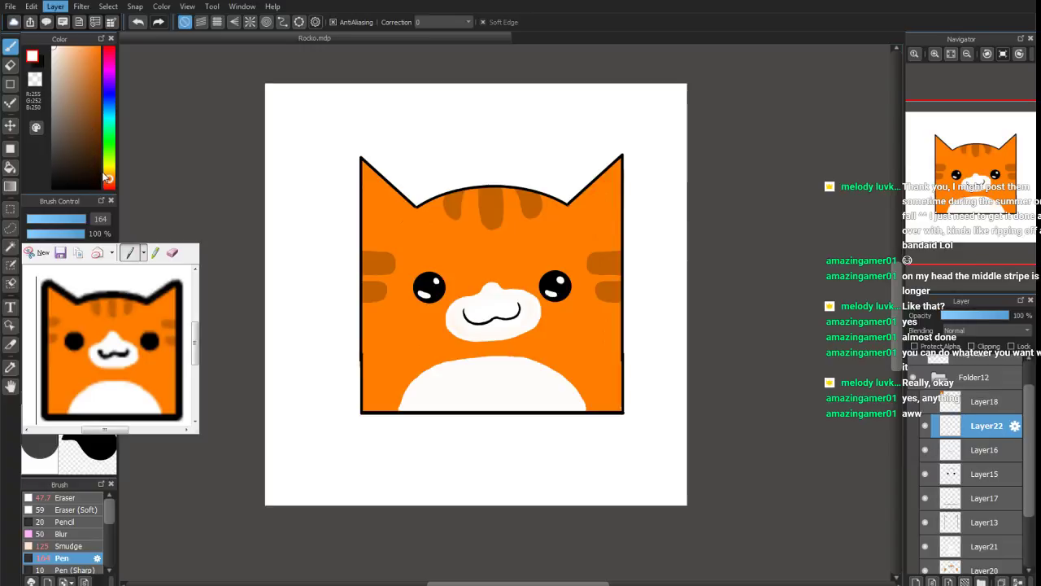
pyautogui.click(108, 188)
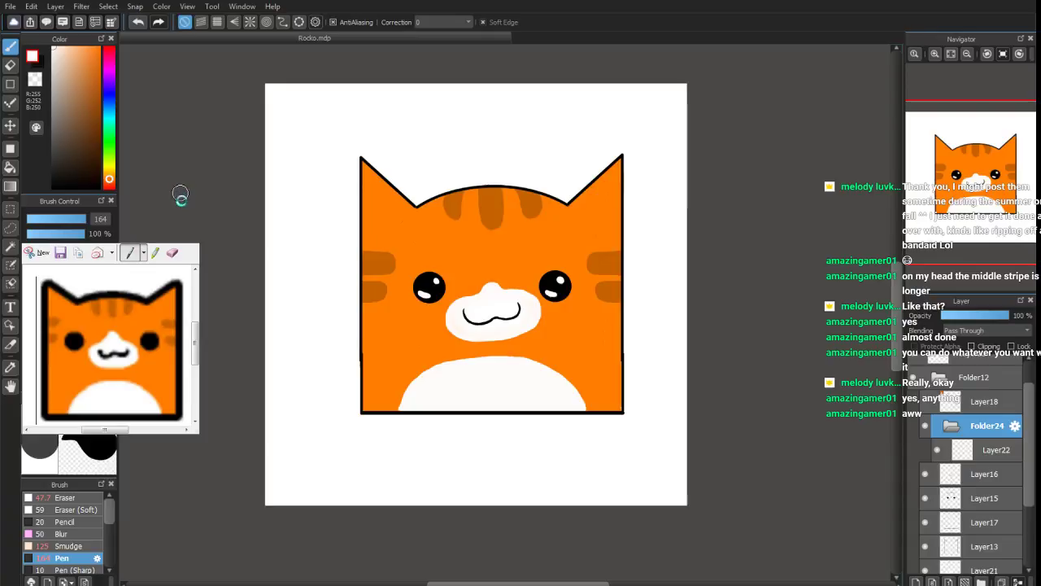
pyautogui.hotkey('ctrl', 'z')
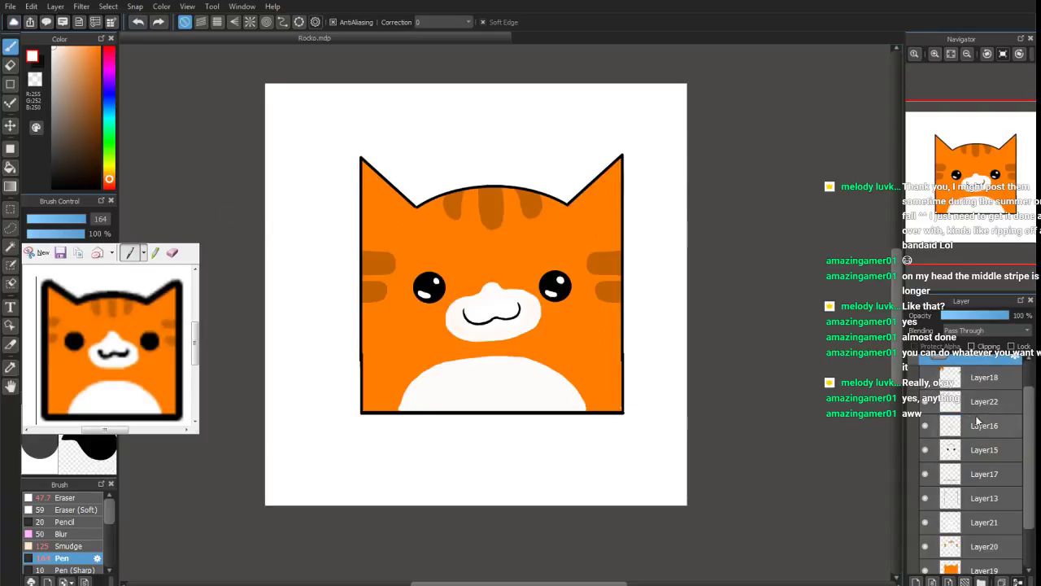
# Merge the cat's layers downward one after another from Layer22 into Layer19
pyautogui.click(977, 407)
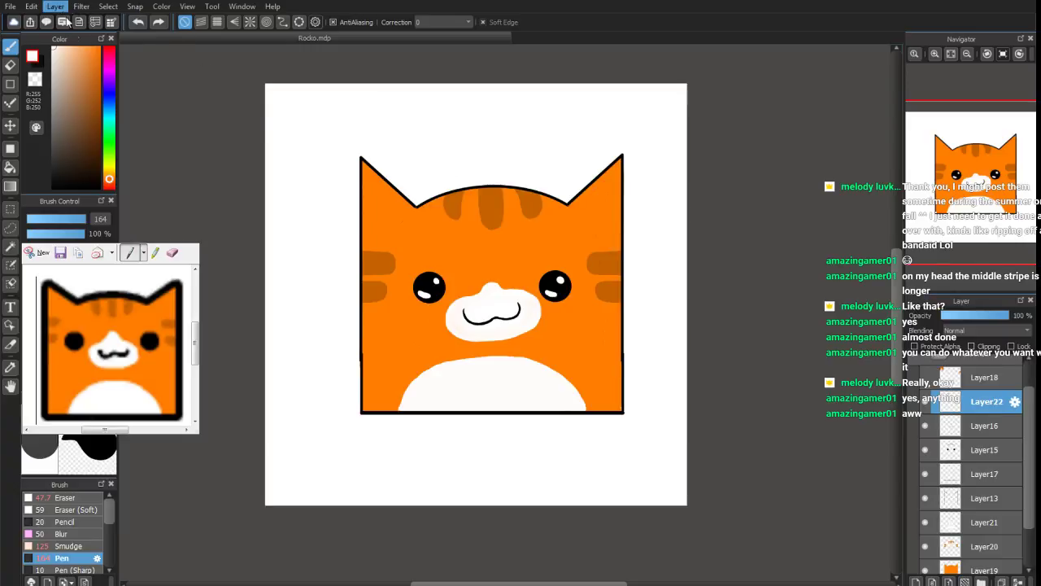
pyautogui.click(89, 158)
pyautogui.click(58, 10)
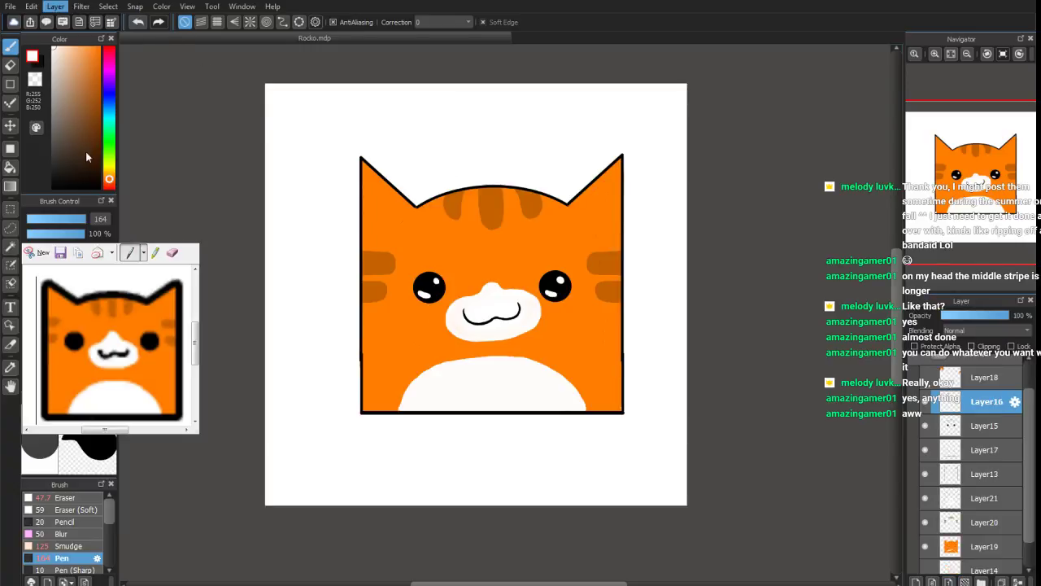
pyautogui.hotkey('ctrl', 'e')
pyautogui.hotkey('ctrl', 'e')
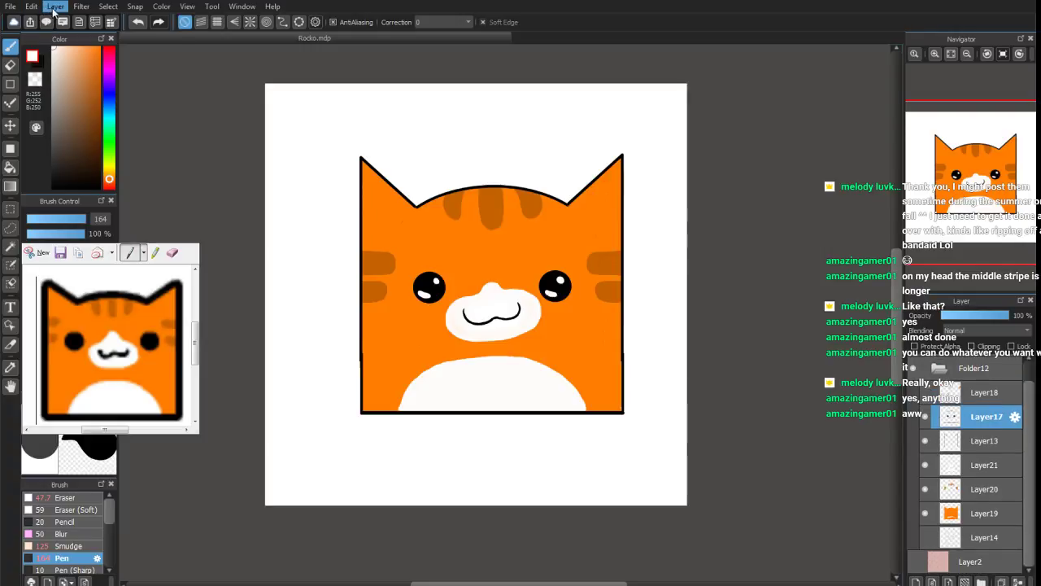
pyautogui.hotkey('ctrl', 'e')
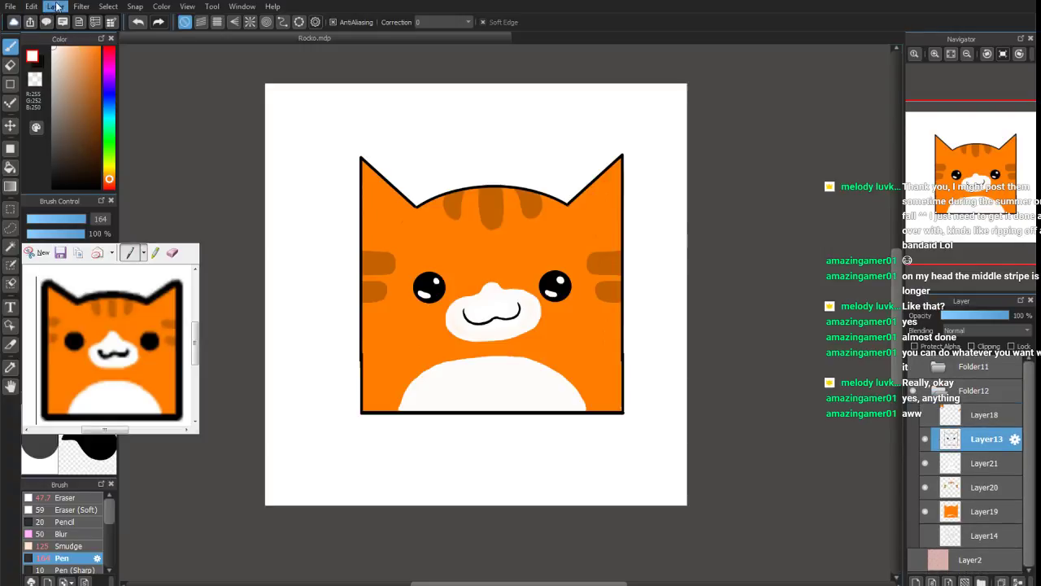
pyautogui.hotkey('ctrl', 'e')
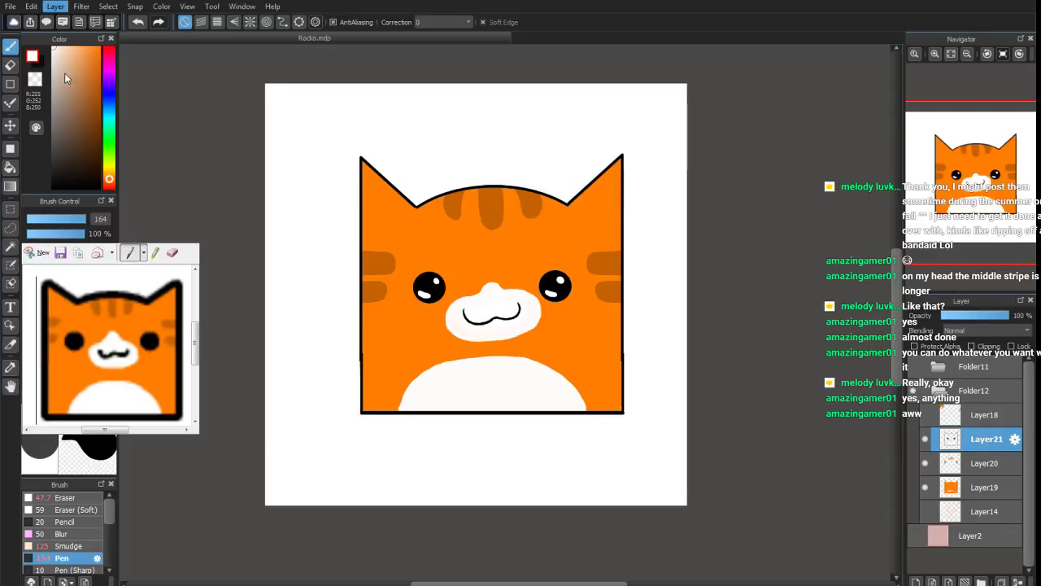
pyautogui.hotkey('ctrl', 'e')
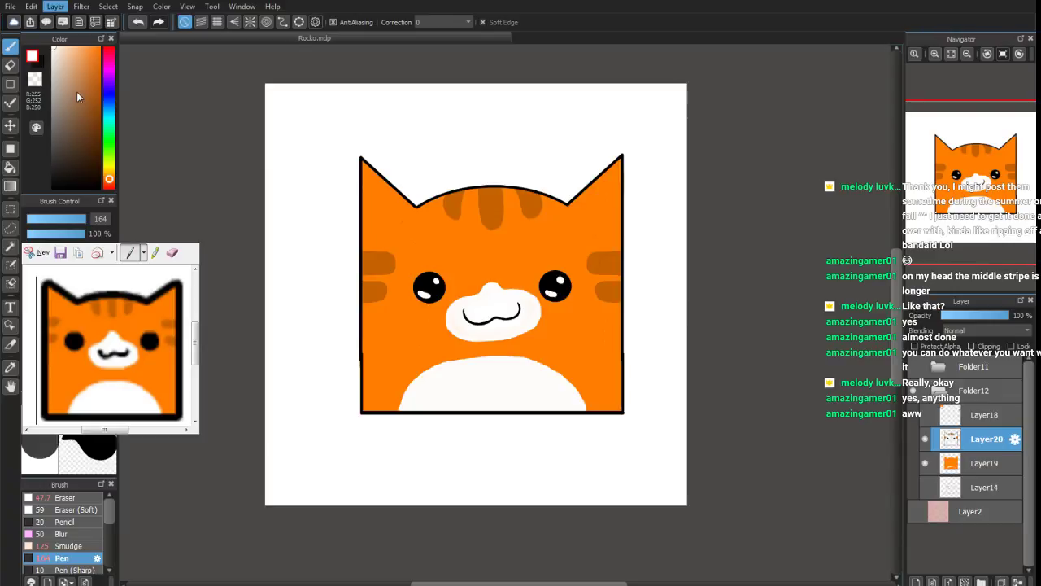
pyautogui.hotkey('ctrl', 'e')
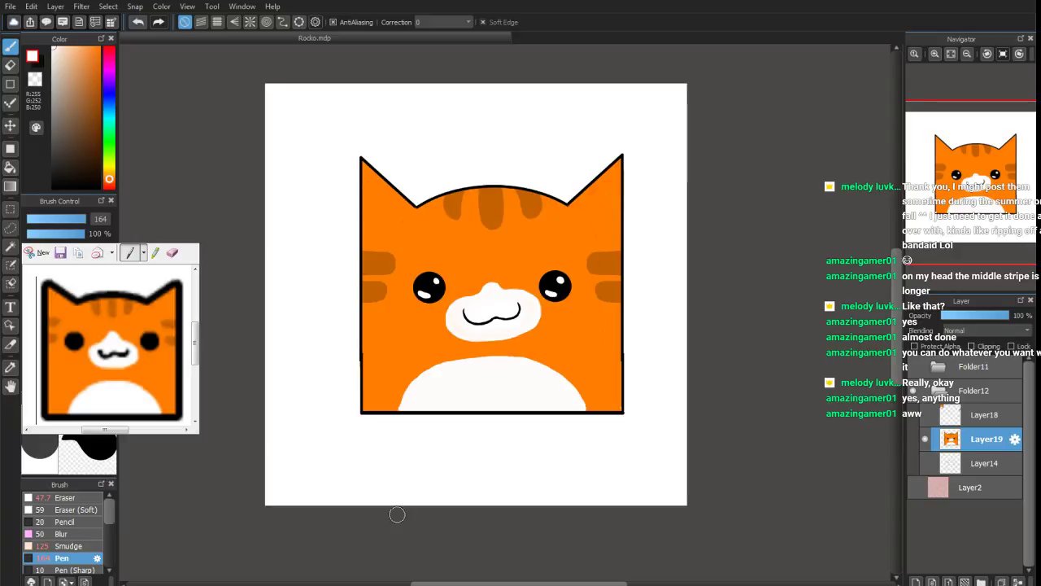
# Make the pink background Layer2 visible again, discarding the blank layer added above Layer19
pyautogui.click(917, 581)
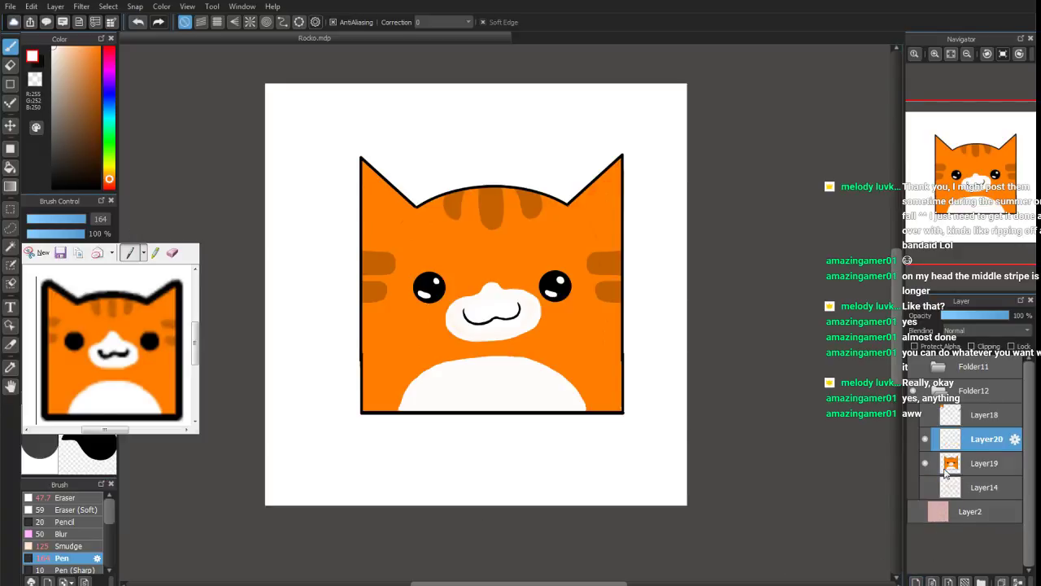
pyautogui.click(1018, 581)
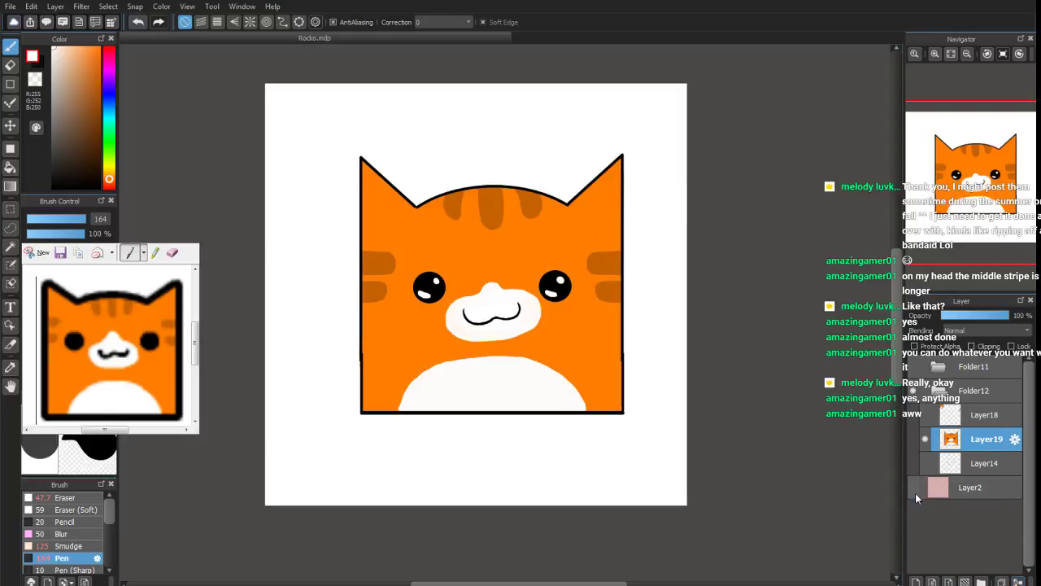
pyautogui.click(913, 488)
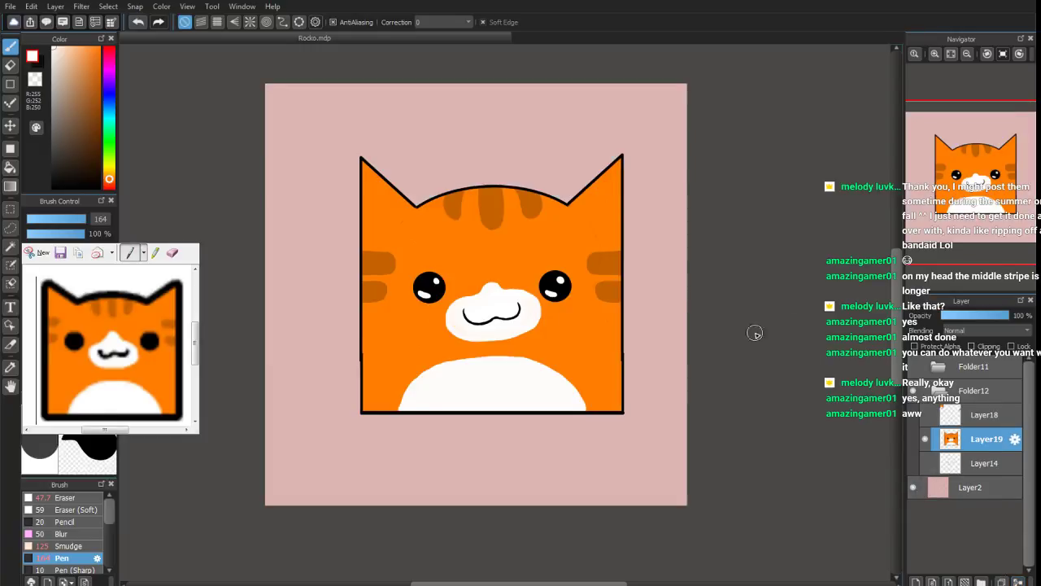
# Scale the merged cat on Layer19 to about half its size and place it in the upper middle of the canvas
pyautogui.click(11, 125)
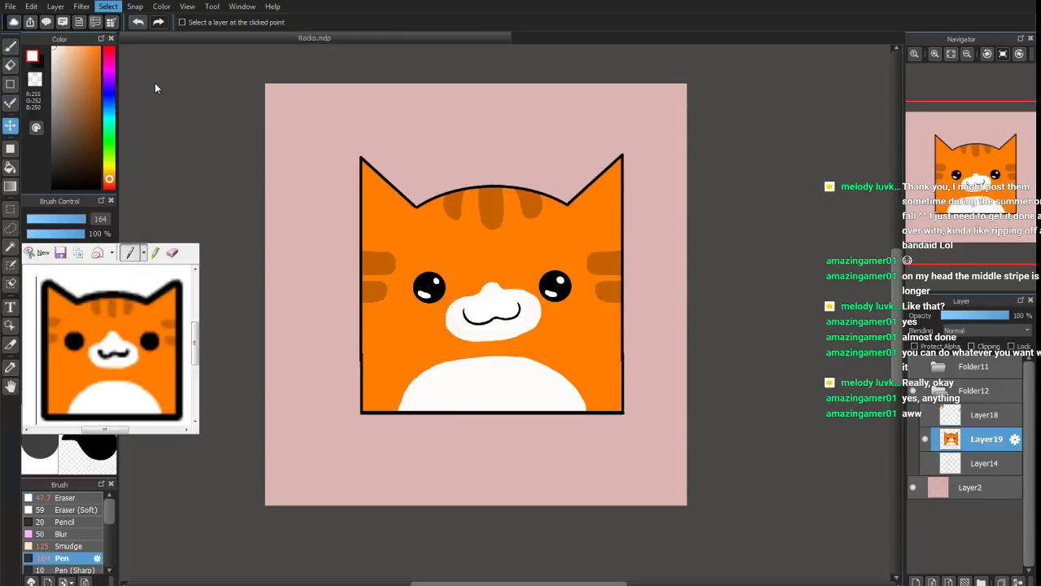
pyautogui.hotkey('ctrl', 't')
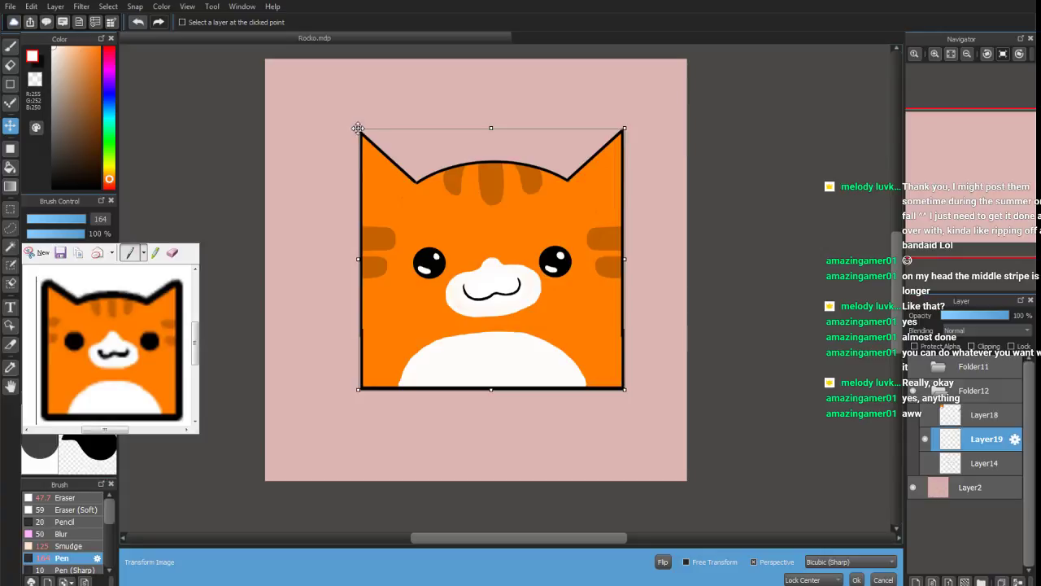
pyautogui.moveTo(361, 133); pyautogui.dragTo(417, 188)
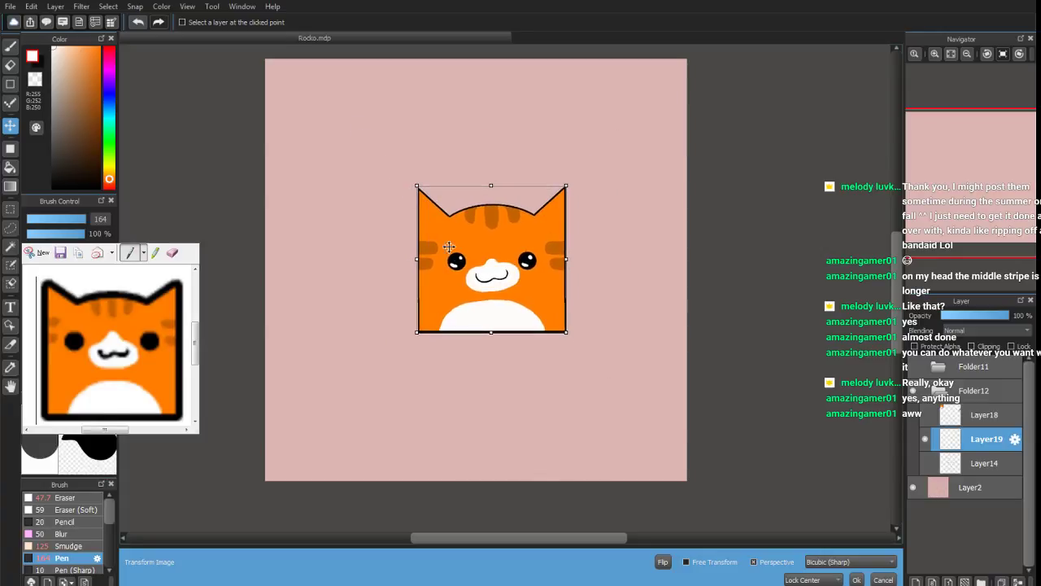
pyautogui.moveTo(464, 271); pyautogui.dragTo(432, 169)
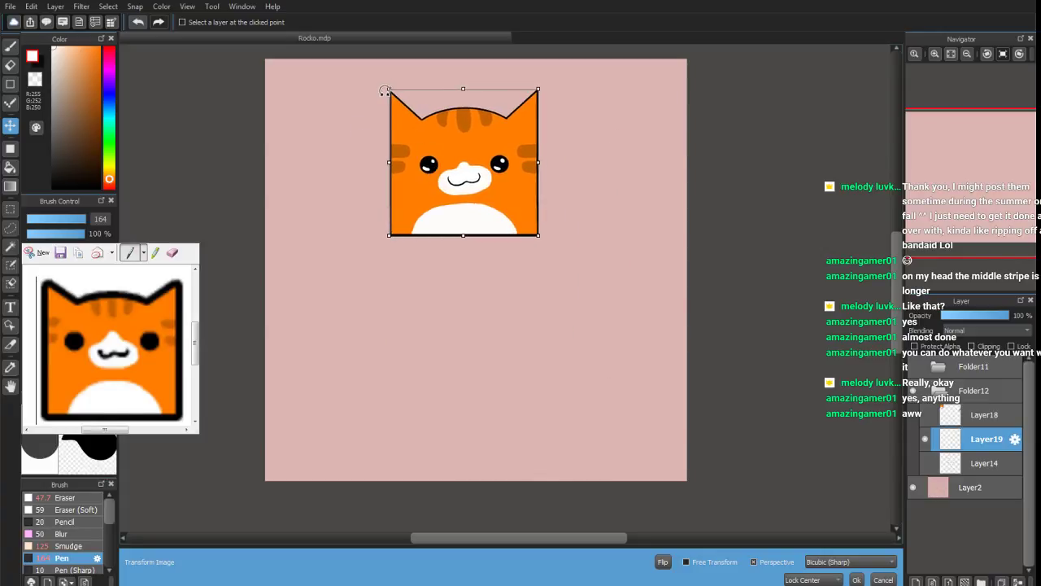
pyautogui.moveTo(386, 84); pyautogui.dragTo(396, 96)
pyautogui.moveTo(449, 161); pyautogui.dragTo(462, 171)
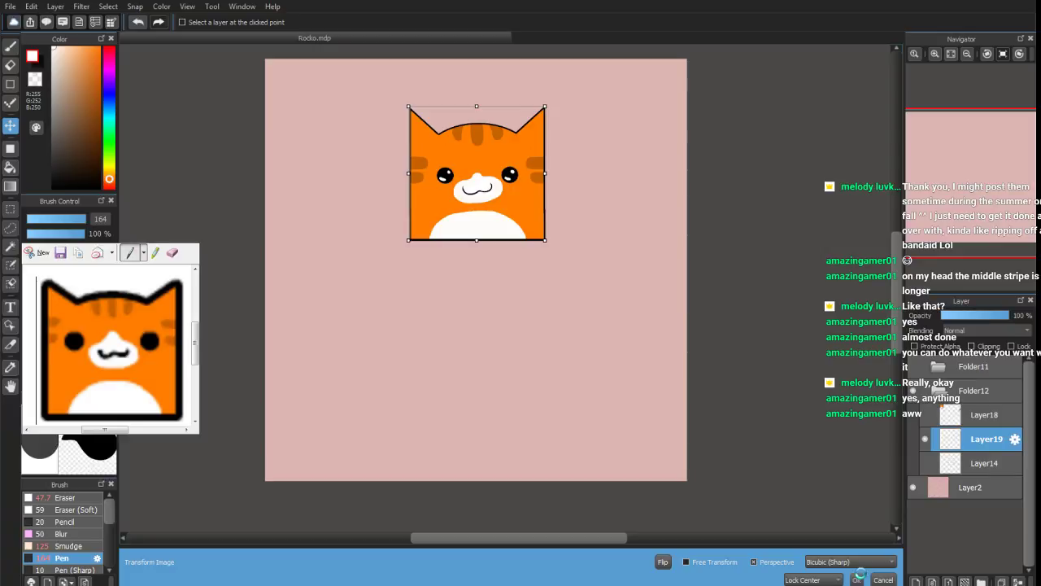
pyautogui.press('Return')
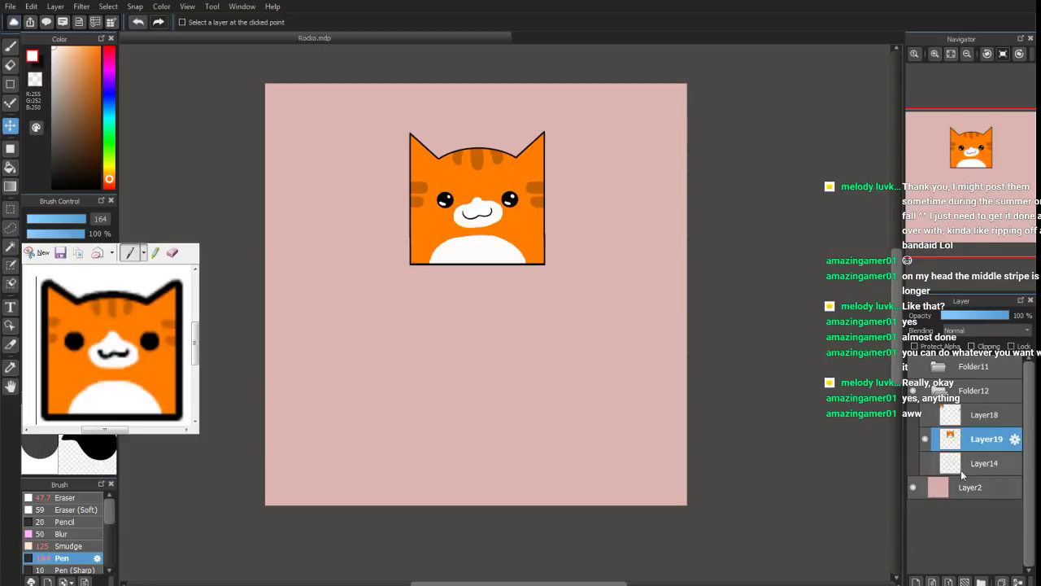
# Add a new folder inside Folder12
pyautogui.click(947, 370)
pyautogui.click(946, 370)
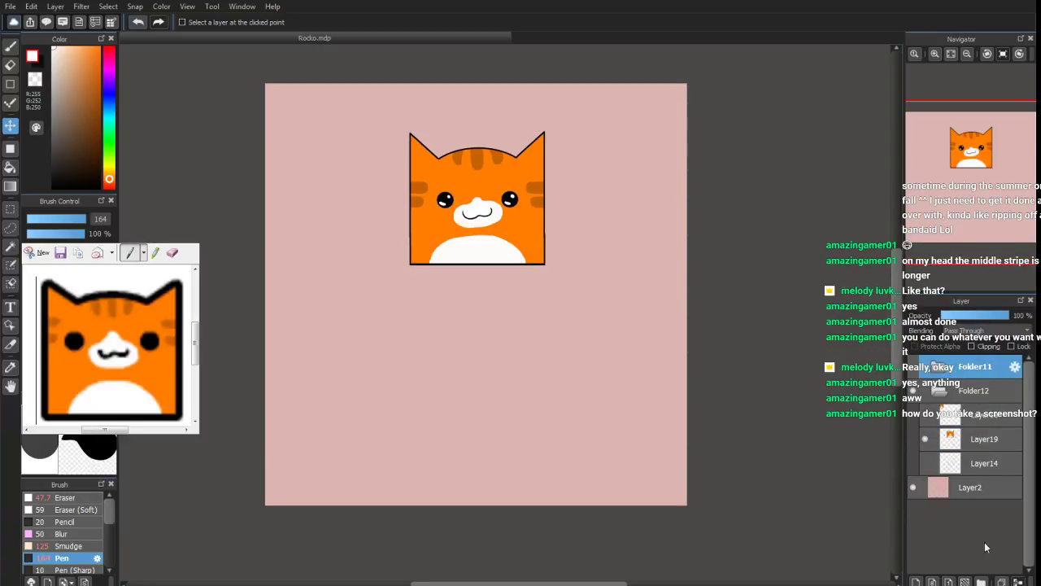
pyautogui.click(937, 390)
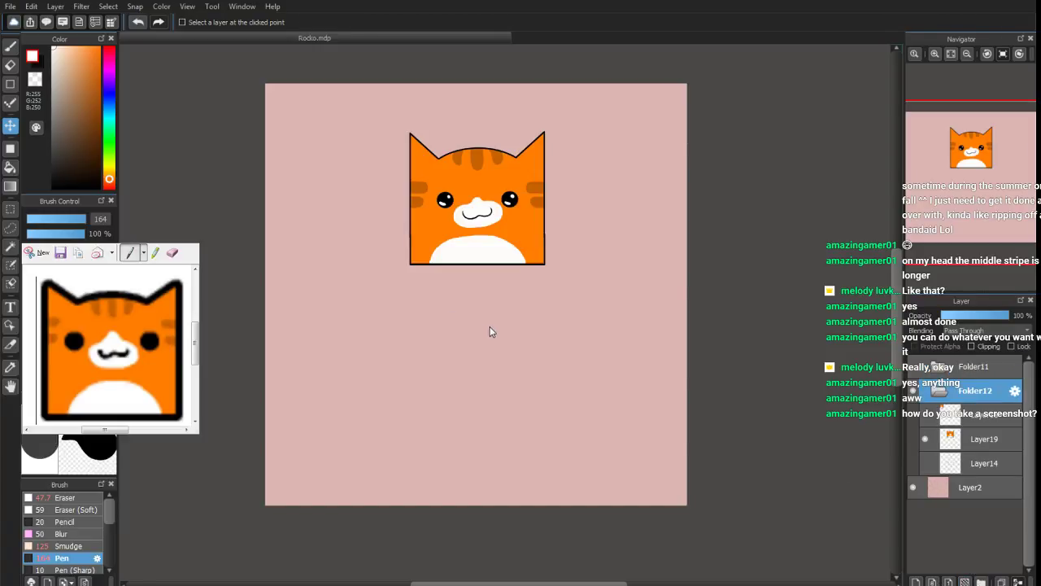
pyautogui.click(954, 579)
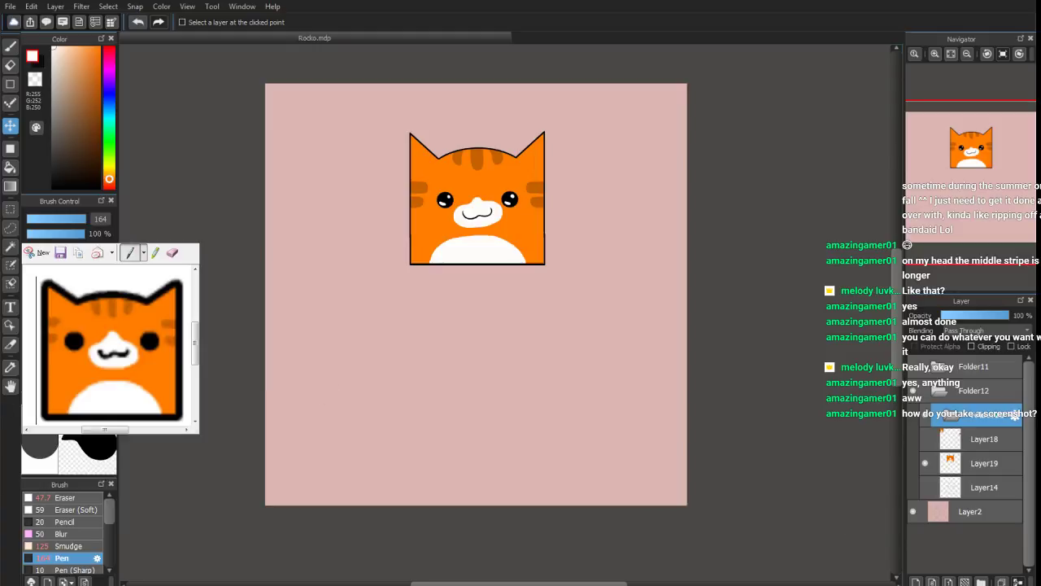
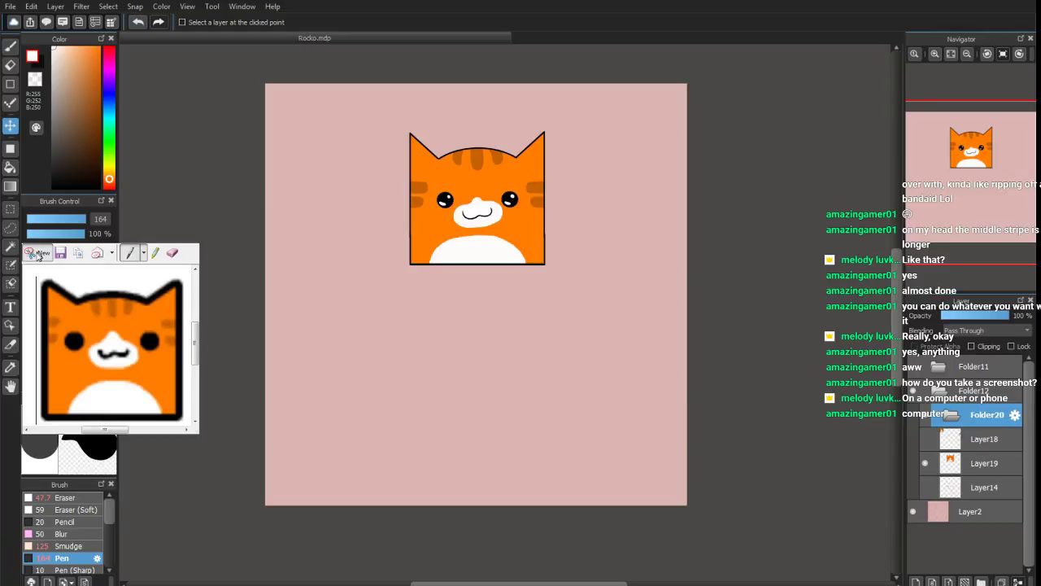
# Switch to the Snipping Tool, capture a new snip of the Windows Start button and make its window slightly shorter
pyautogui.click(38, 254)
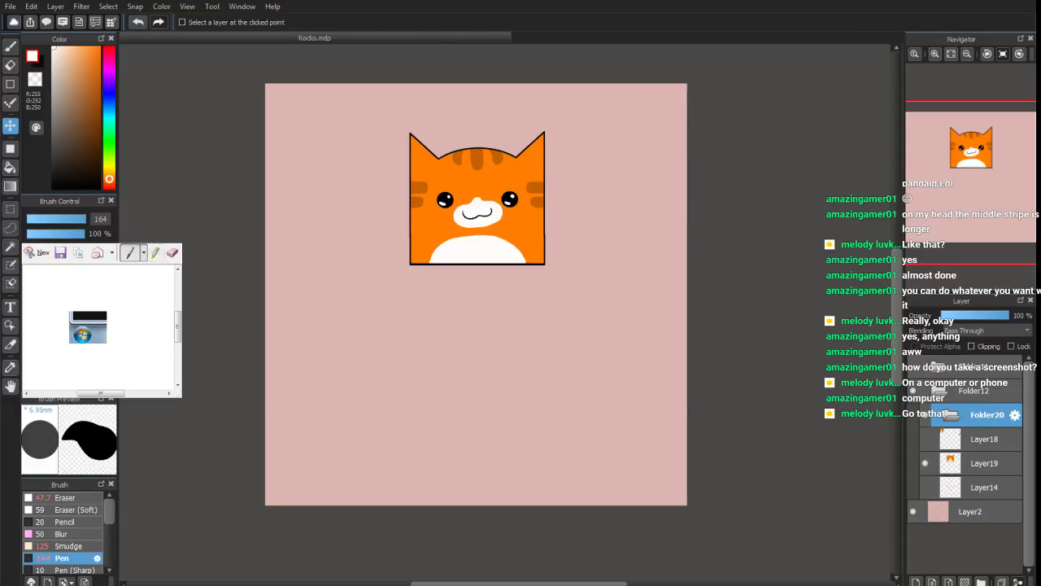
pyautogui.moveTo(182, 396)
pyautogui.mouseDown()
pyautogui.moveTo(262, 501)
pyautogui.moveTo(182, 382)
pyautogui.mouseUp()
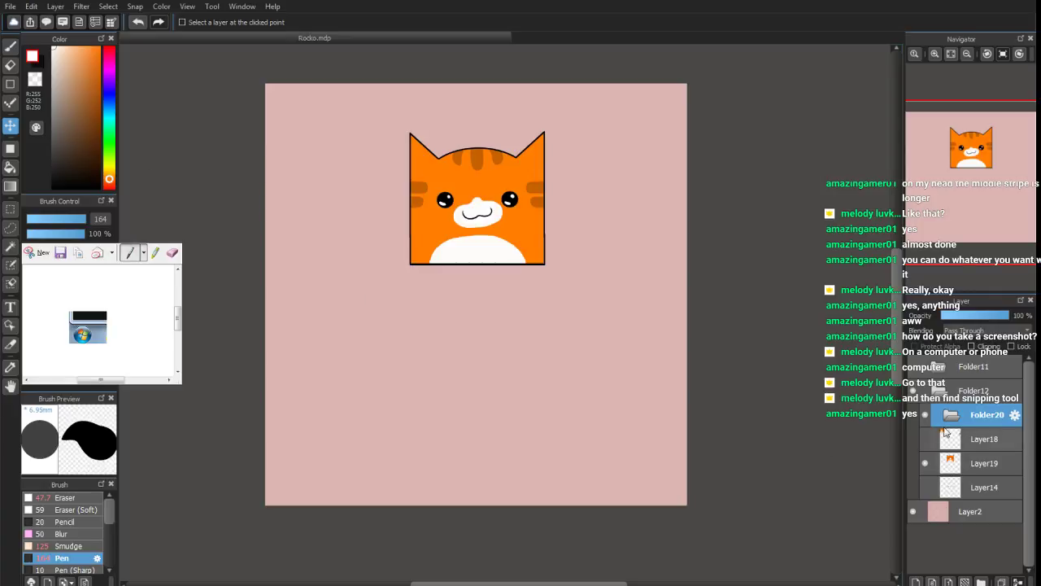
# Delete the empty folder inside Folder12
pyautogui.click(938, 393)
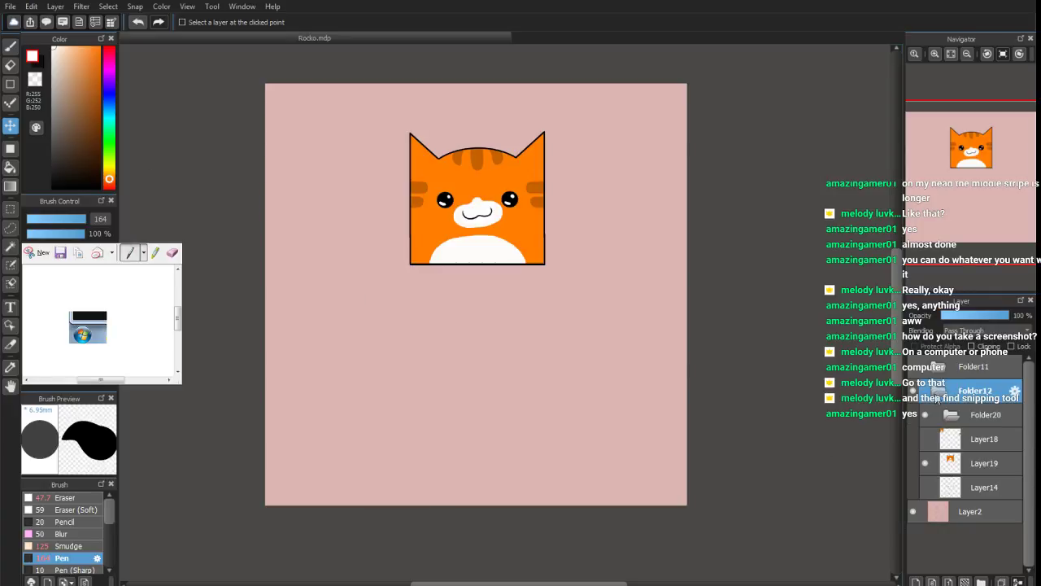
pyautogui.click(950, 418)
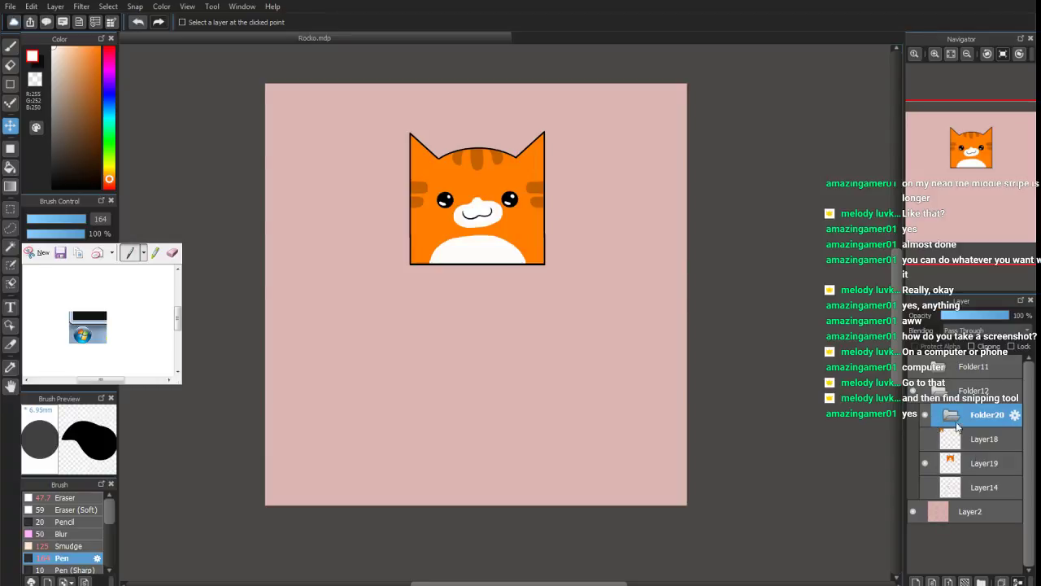
pyautogui.press('Delete')
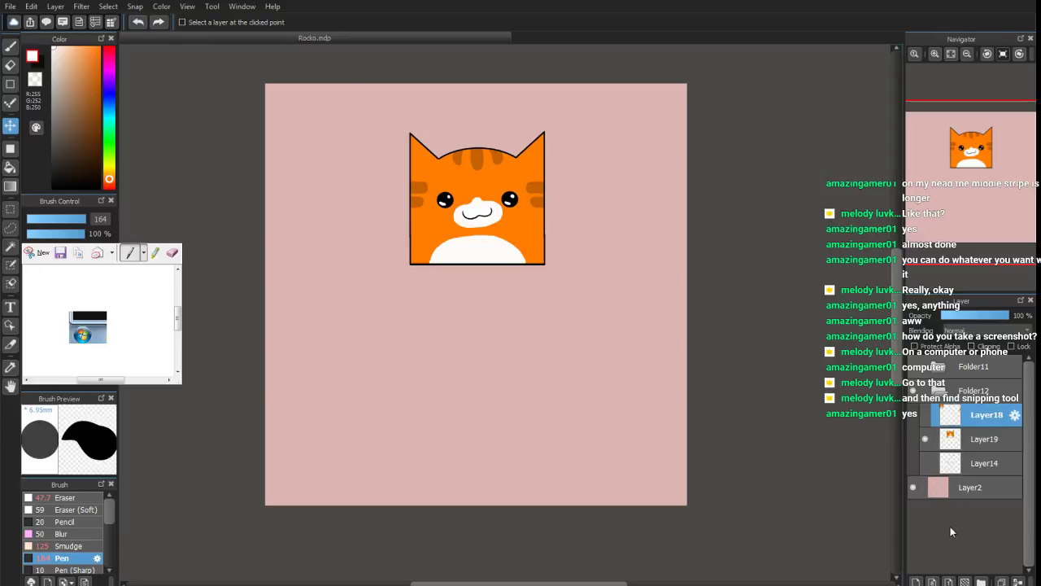
# Collapse Folder12 and add a new folder directly above it
pyautogui.click(947, 392)
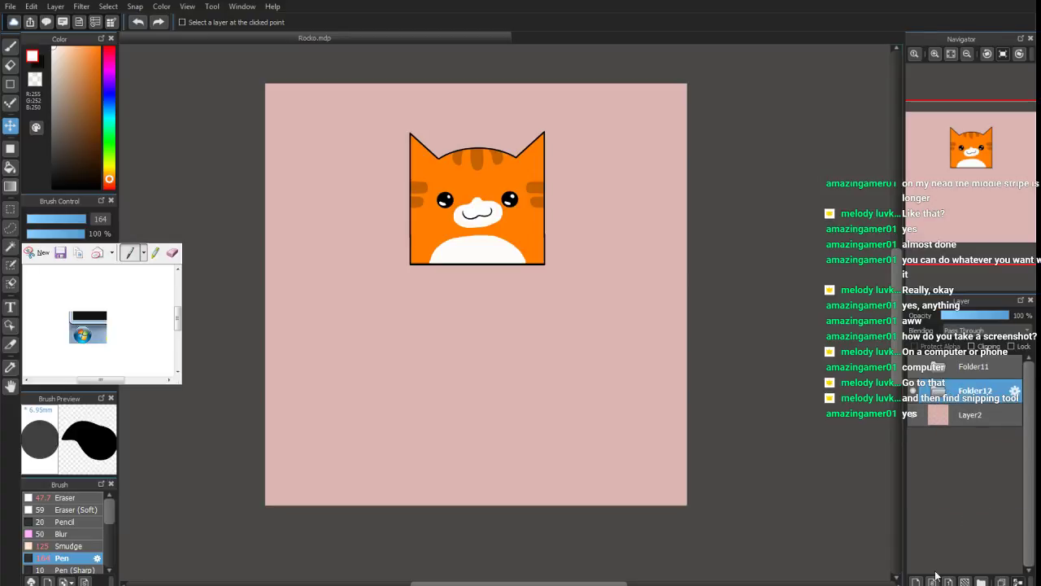
pyautogui.click(981, 582)
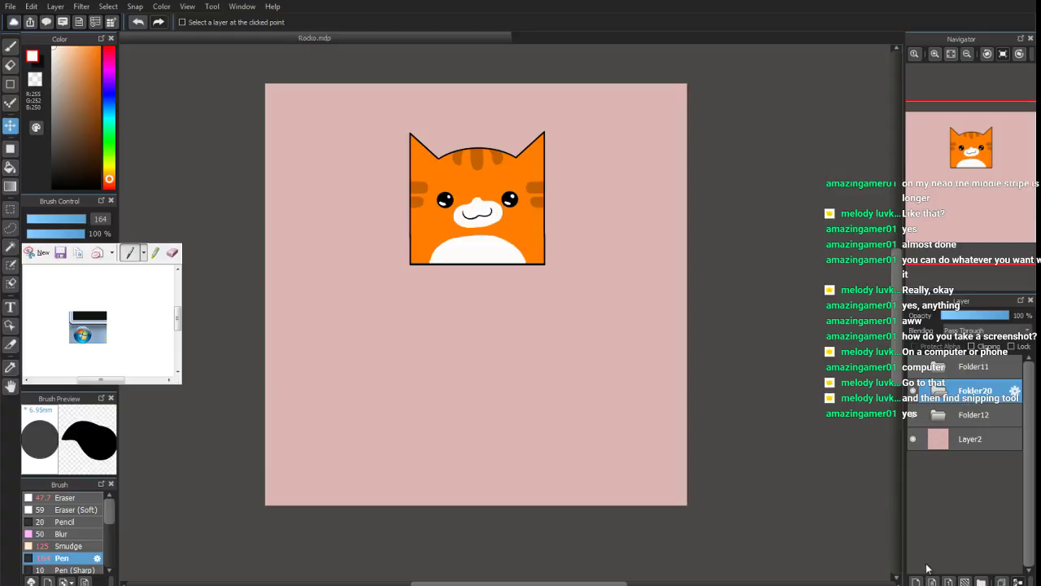
# Add a new layer inside Folder20, expand Folder12 and make the new layer the active one
pyautogui.click(916, 581)
pyautogui.click(942, 442)
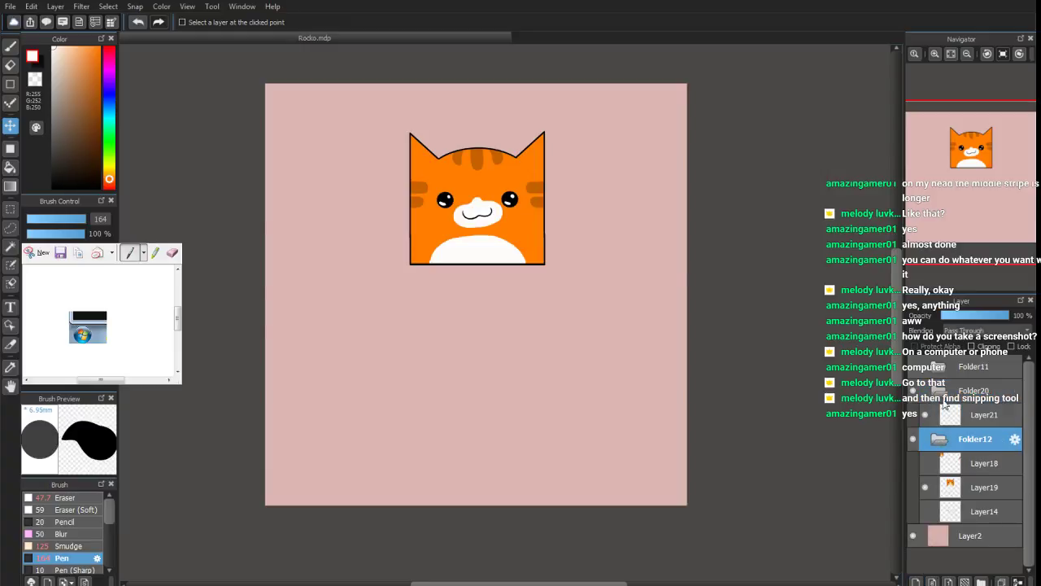
pyautogui.click(973, 391)
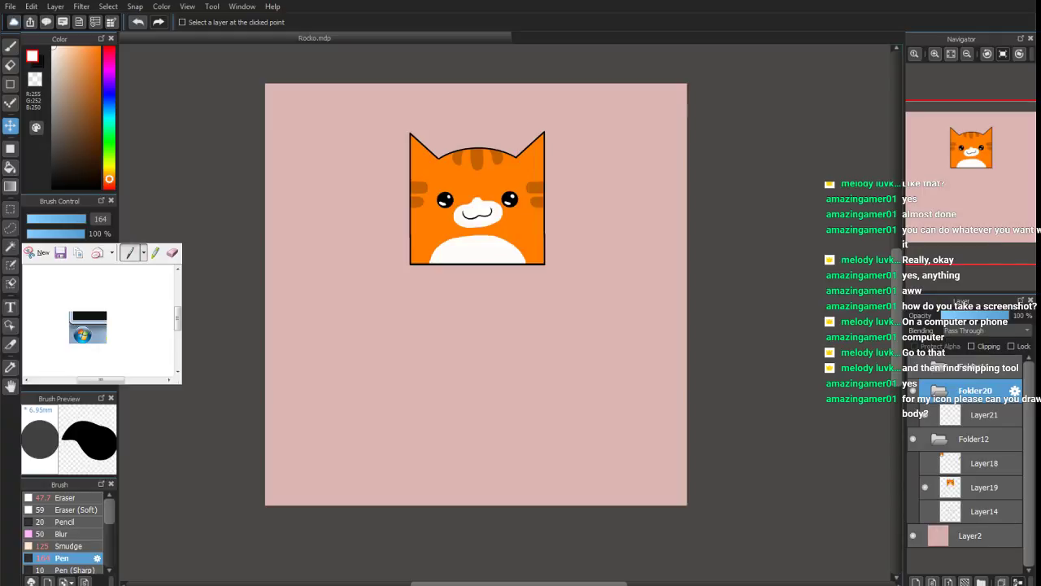
pyautogui.click(976, 415)
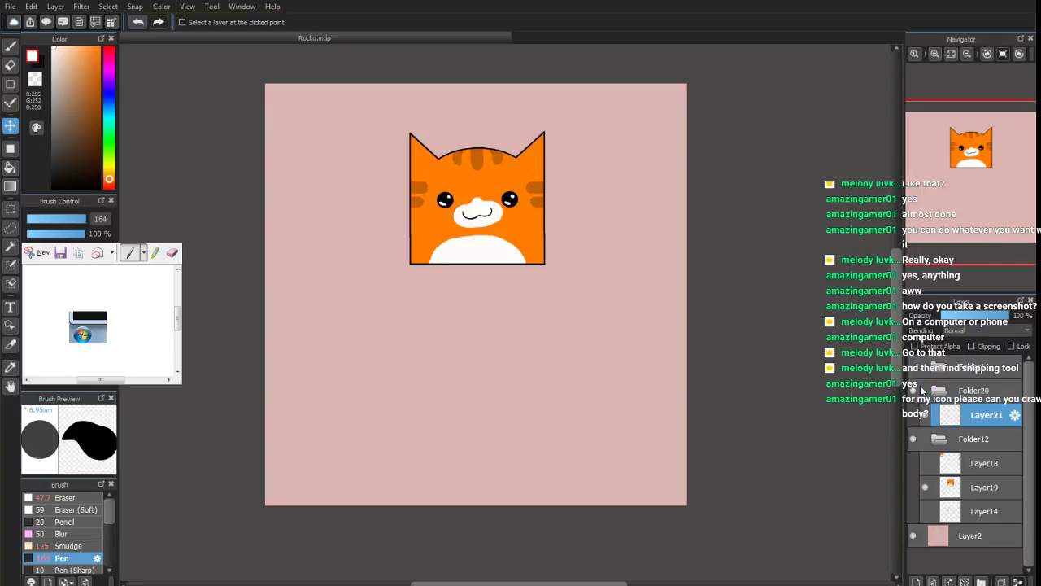
# Set the drawing colour to a soft red, R 246, G 88, B 84
pyautogui.scroll(1, 964, 214)
pyautogui.hotkey('ctrl', '+')
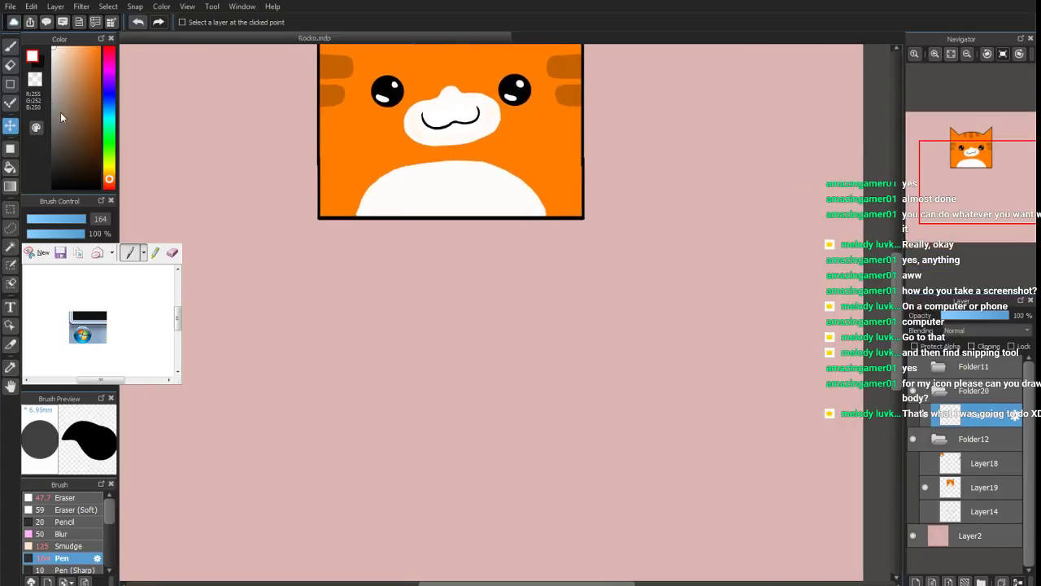
pyautogui.moveTo(83, 52); pyautogui.dragTo(79, 47)
pyautogui.moveTo(109, 179); pyautogui.dragTo(109, 189)
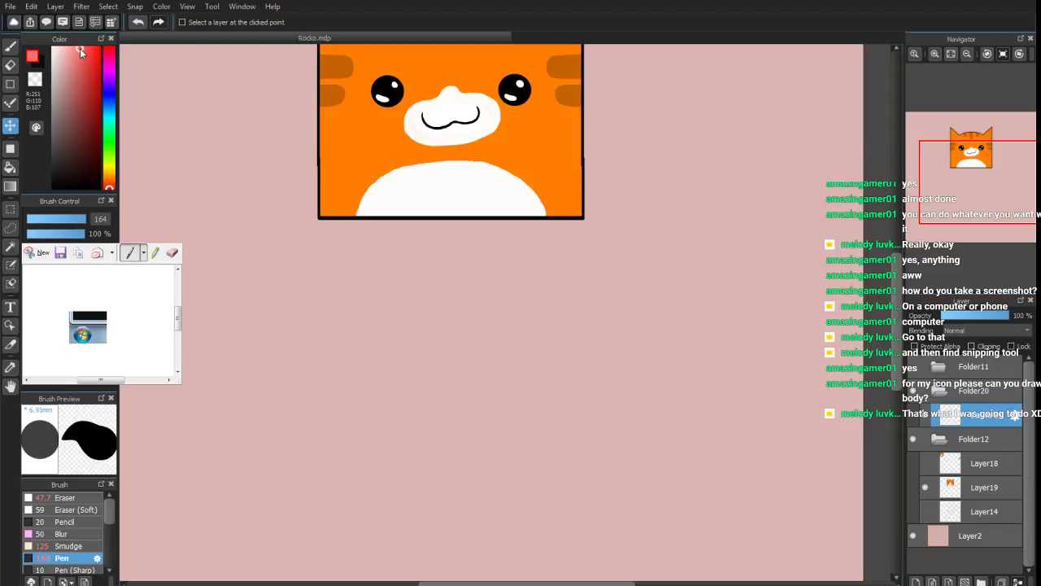
pyautogui.moveTo(80, 48); pyautogui.dragTo(84, 52)
pyautogui.scroll(-5, 953, 195)
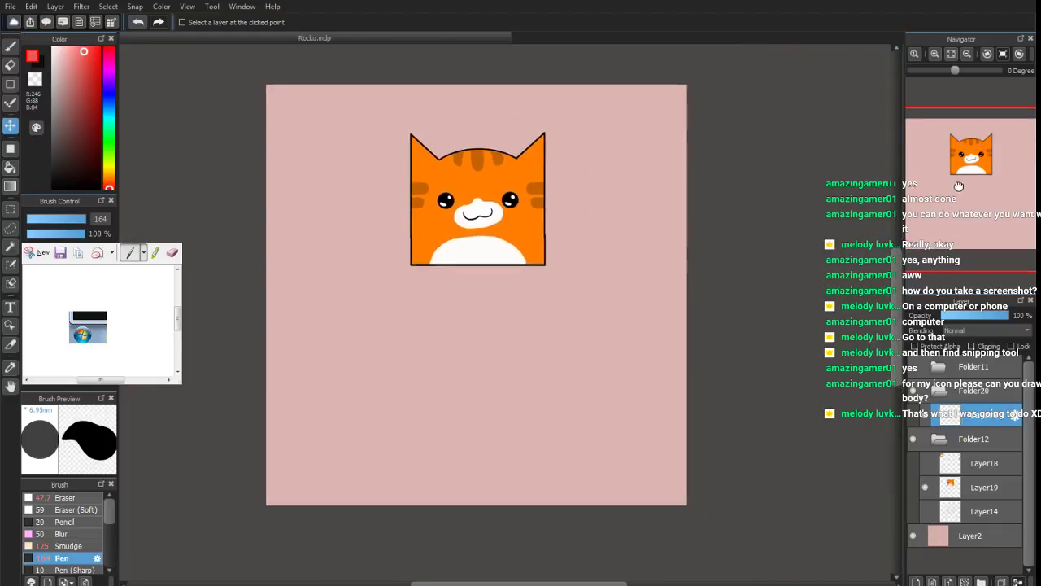
# Sketch the neck, shoulders and a raised arm making a peace sign beside the cat's head with the brush
pyautogui.moveTo(960, 190)
pyautogui.mouseDown()
pyautogui.moveTo(952, 200)
pyautogui.moveTo(965, 200)
pyautogui.moveTo(970, 183)
pyautogui.mouseUp()
pyautogui.scroll(1, 961, 205)
pyautogui.scroll(4, 961, 204)
pyautogui.scroll(-2, 962, 204)
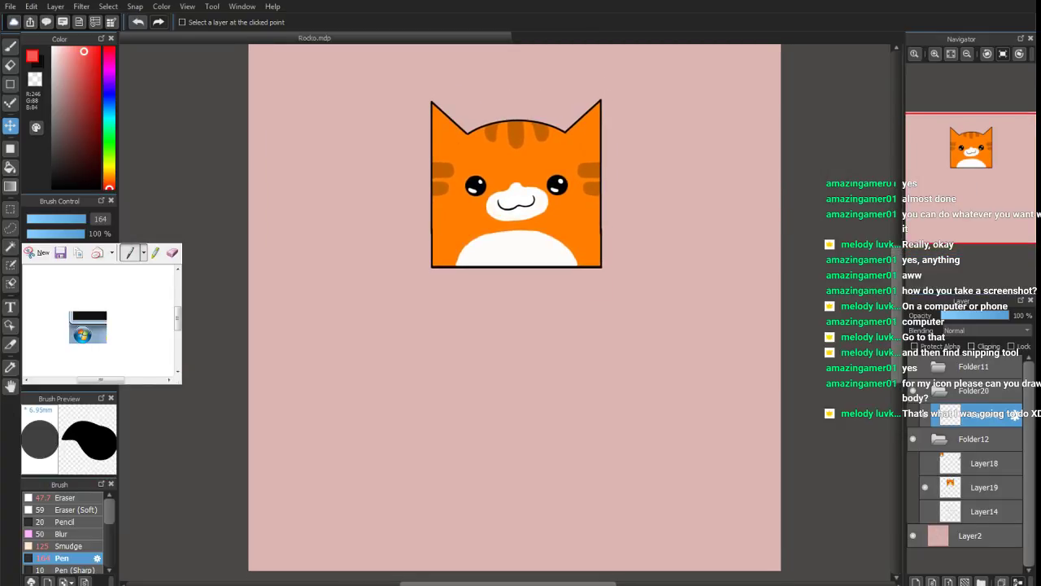
pyautogui.scroll(-4, 965, 220)
pyautogui.scroll(2, 965, 224)
pyautogui.scroll(-1, 965, 232)
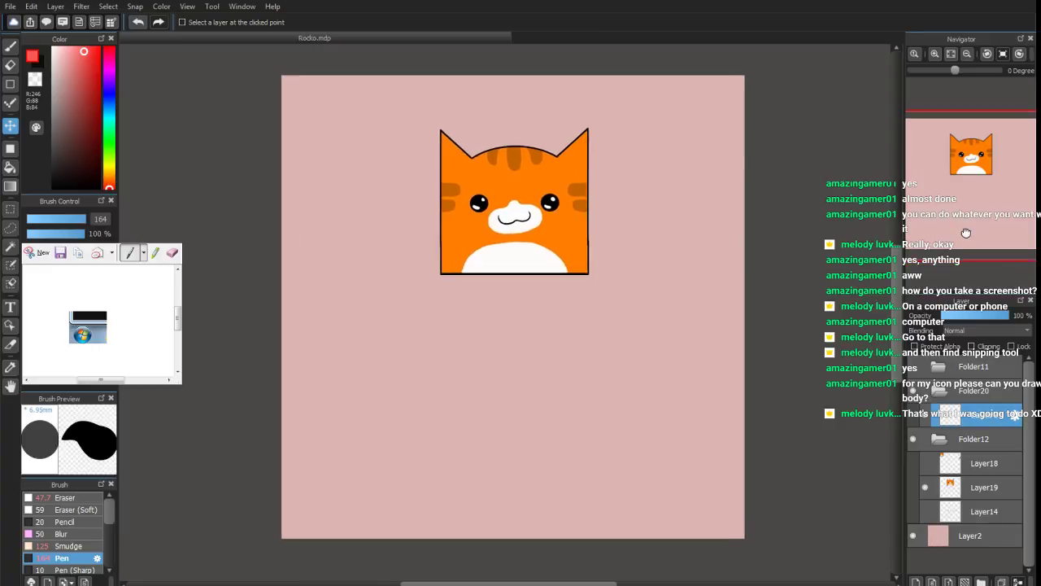
pyautogui.scroll(1, 965, 232)
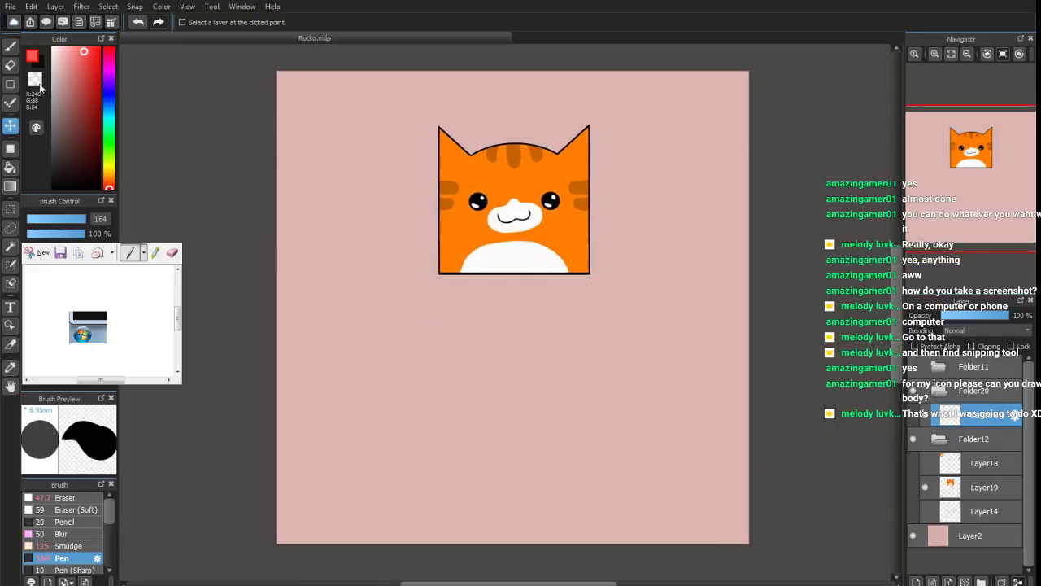
pyautogui.click(10, 46)
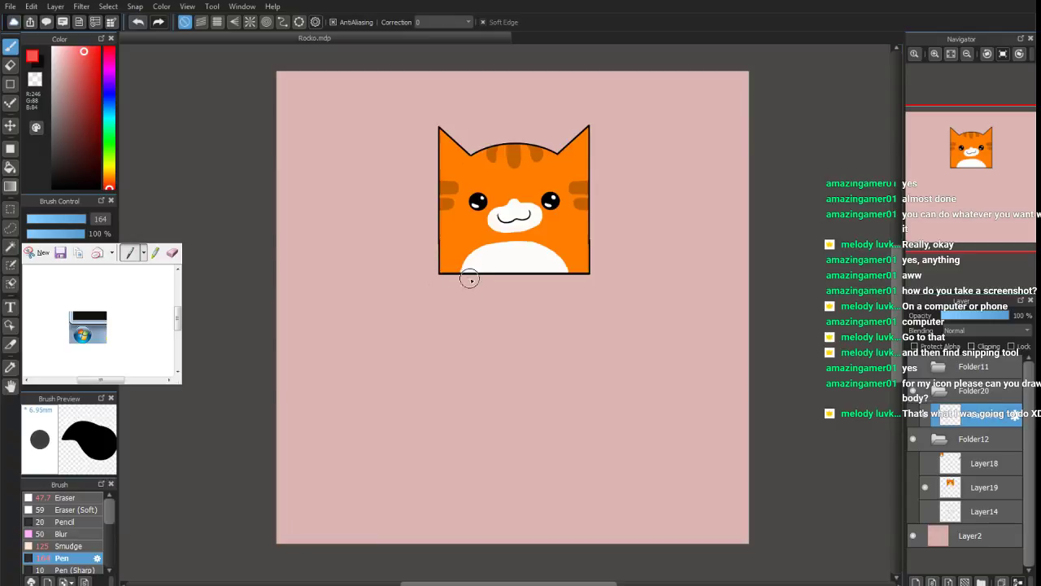
pyautogui.moveTo(469, 279)
pyautogui.mouseDown()
pyautogui.moveTo(541, 302)
pyautogui.moveTo(483, 281)
pyautogui.moveTo(470, 296)
pyautogui.moveTo(484, 312)
pyautogui.moveTo(427, 331)
pyautogui.moveTo(486, 284)
pyautogui.moveTo(478, 313)
pyautogui.moveTo(463, 306)
pyautogui.moveTo(418, 332)
pyautogui.mouseUp()
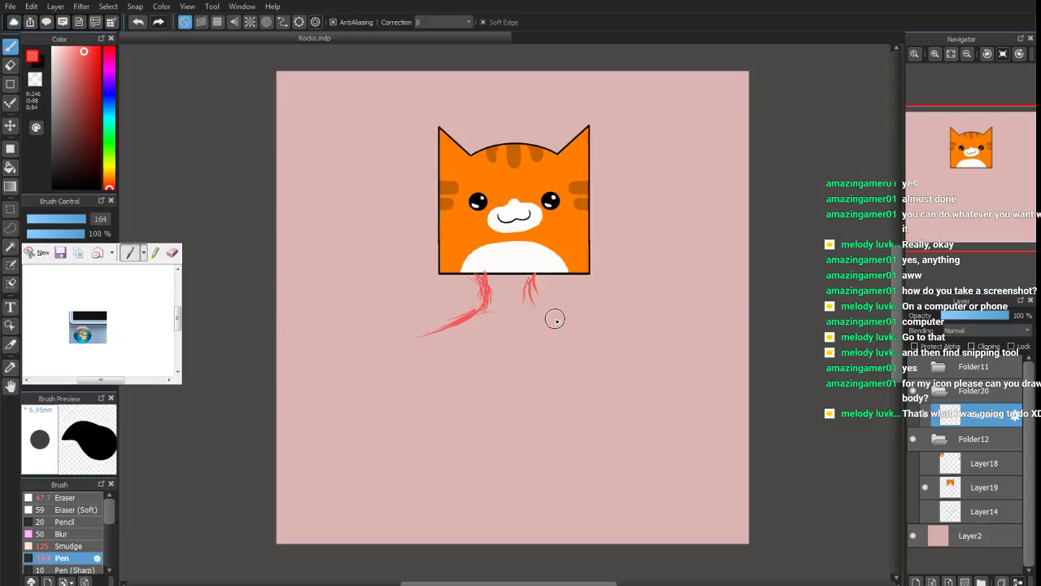
pyautogui.moveTo(555, 319)
pyautogui.mouseDown()
pyautogui.moveTo(532, 303)
pyautogui.moveTo(588, 327)
pyautogui.moveTo(608, 361)
pyautogui.moveTo(613, 340)
pyautogui.moveTo(638, 394)
pyautogui.moveTo(613, 421)
pyautogui.moveTo(575, 367)
pyautogui.moveTo(650, 421)
pyautogui.moveTo(650, 438)
pyautogui.moveTo(620, 358)
pyautogui.moveTo(622, 375)
pyautogui.moveTo(588, 404)
pyautogui.moveTo(623, 357)
pyautogui.moveTo(617, 402)
pyautogui.moveTo(617, 313)
pyautogui.moveTo(642, 372)
pyautogui.moveTo(620, 288)
pyautogui.moveTo(645, 365)
pyautogui.mouseUp()
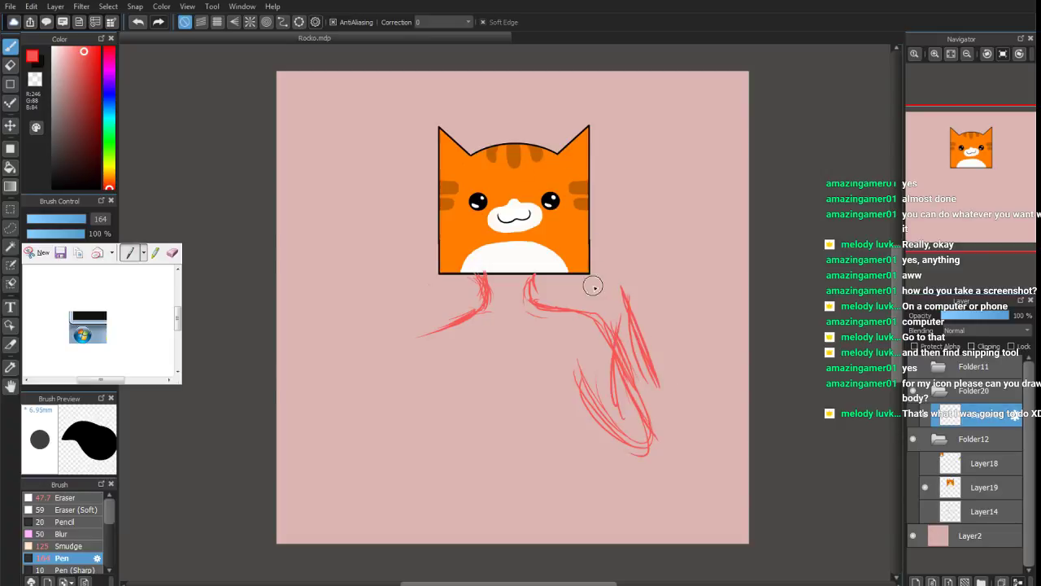
pyautogui.moveTo(593, 286)
pyautogui.mouseDown()
pyautogui.moveTo(595, 249)
pyautogui.moveTo(616, 225)
pyautogui.moveTo(614, 240)
pyautogui.moveTo(605, 234)
pyautogui.moveTo(622, 268)
pyautogui.moveTo(633, 262)
pyautogui.moveTo(595, 262)
pyautogui.moveTo(614, 297)
pyautogui.moveTo(632, 285)
pyautogui.moveTo(631, 259)
pyautogui.moveTo(606, 316)
pyautogui.moveTo(616, 413)
pyautogui.moveTo(639, 295)
pyautogui.moveTo(663, 429)
pyautogui.mouseUp()
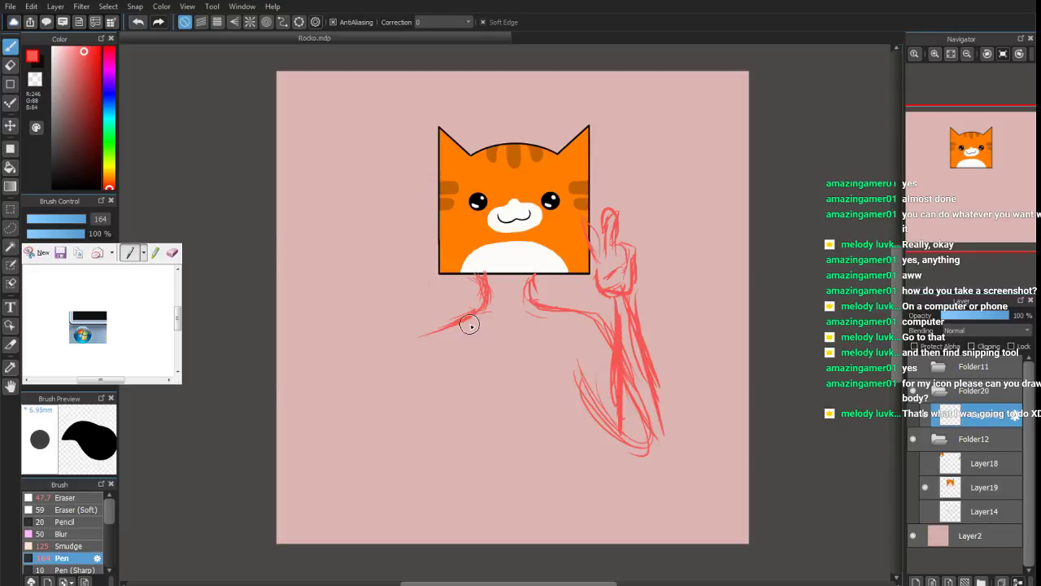
# Sketch the collar, the opposite shoulder and upper arm, the chest sides and both sleeve edges of the first body
pyautogui.moveTo(469, 325)
pyautogui.mouseDown()
pyautogui.moveTo(484, 276)
pyautogui.moveTo(480, 304)
pyautogui.mouseUp()
pyautogui.moveTo(534, 279); pyautogui.dragTo(532, 300)
pyautogui.moveTo(461, 319)
pyautogui.mouseDown()
pyautogui.moveTo(425, 330)
pyautogui.moveTo(433, 336)
pyautogui.moveTo(413, 356)
pyautogui.moveTo(439, 330)
pyautogui.moveTo(379, 388)
pyautogui.moveTo(361, 456)
pyautogui.moveTo(402, 482)
pyautogui.mouseUp()
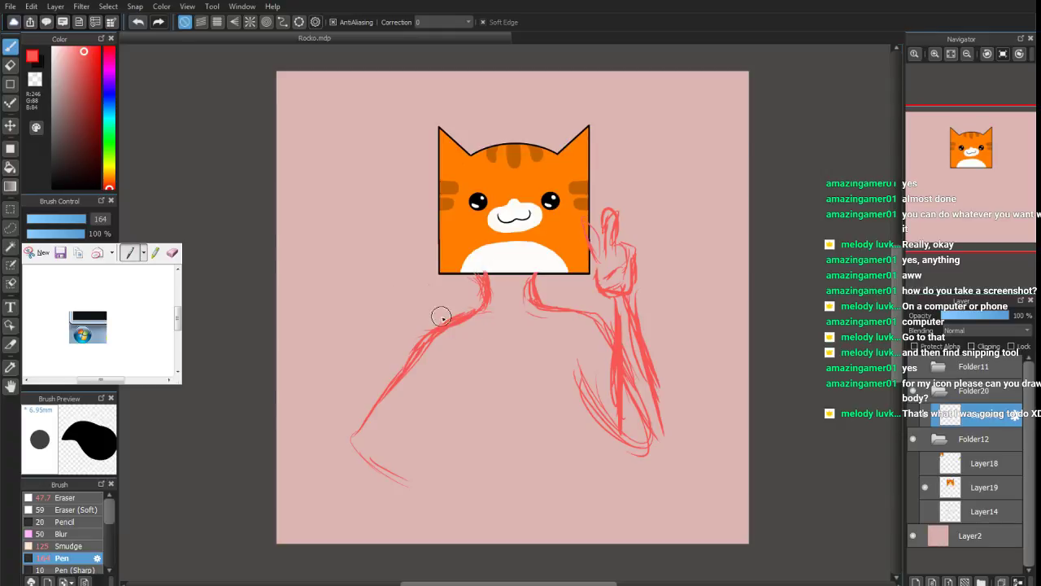
pyautogui.moveTo(477, 320)
pyautogui.mouseDown()
pyautogui.moveTo(518, 339)
pyautogui.moveTo(548, 321)
pyautogui.mouseUp()
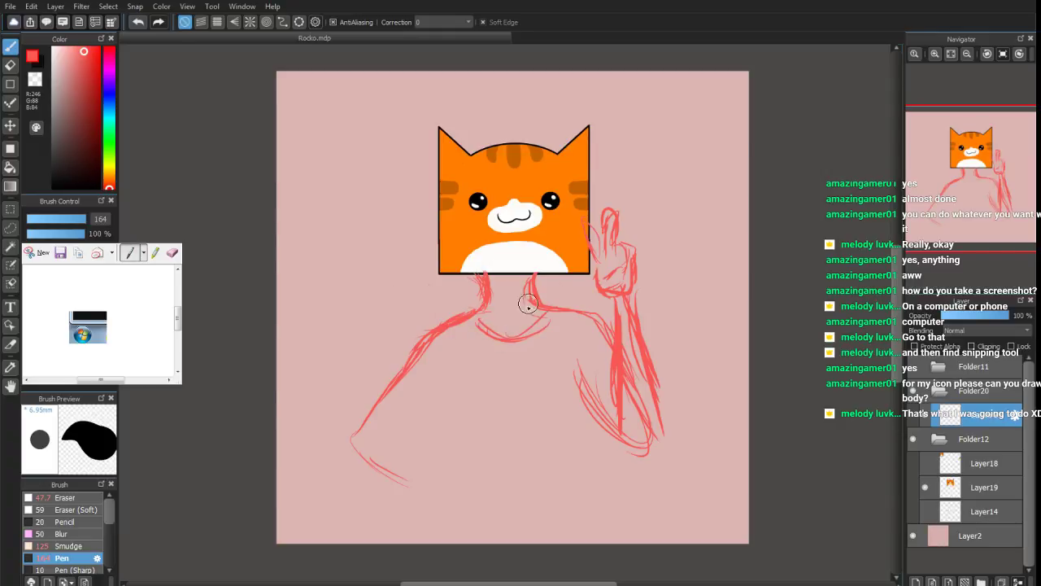
pyautogui.moveTo(461, 379)
pyautogui.mouseDown()
pyautogui.moveTo(457, 409)
pyautogui.moveTo(492, 447)
pyautogui.mouseUp()
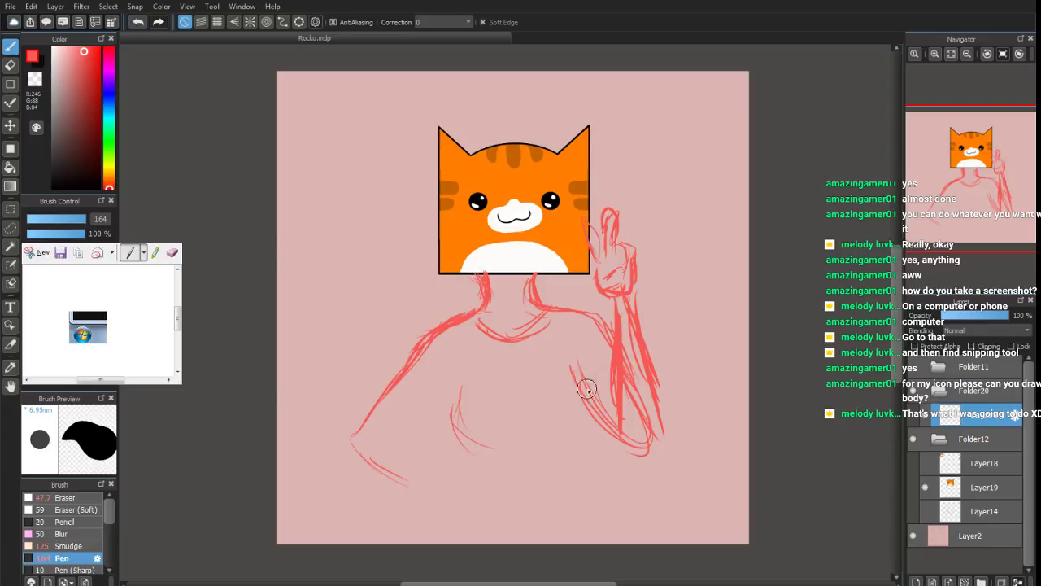
pyautogui.moveTo(588, 389)
pyautogui.mouseDown()
pyautogui.moveTo(584, 429)
pyautogui.moveTo(568, 366)
pyautogui.moveTo(559, 457)
pyautogui.moveTo(528, 444)
pyautogui.mouseUp()
pyautogui.moveTo(455, 396)
pyautogui.mouseDown()
pyautogui.moveTo(502, 448)
pyautogui.moveTo(485, 458)
pyautogui.moveTo(425, 416)
pyautogui.moveTo(418, 427)
pyautogui.moveTo(443, 422)
pyautogui.moveTo(435, 415)
pyautogui.moveTo(379, 393)
pyautogui.moveTo(356, 458)
pyautogui.moveTo(455, 404)
pyautogui.moveTo(391, 391)
pyautogui.moveTo(402, 419)
pyautogui.moveTo(424, 424)
pyautogui.moveTo(416, 430)
pyautogui.moveTo(395, 397)
pyautogui.moveTo(445, 452)
pyautogui.mouseUp()
pyautogui.moveTo(593, 413); pyautogui.dragTo(625, 375)
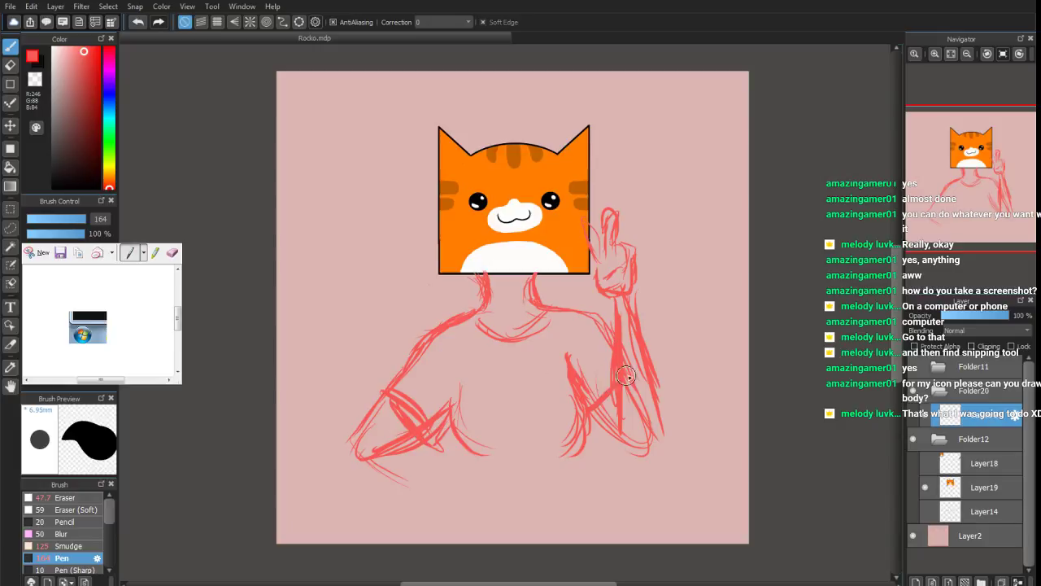
# Sketch the first body's waist and hips and the bent forearm with its hand resting on the hip
pyautogui.moveTo(567, 460); pyautogui.dragTo(556, 490)
pyautogui.moveTo(459, 447); pyautogui.dragTo(470, 489)
pyautogui.moveTo(572, 448)
pyautogui.mouseDown()
pyautogui.moveTo(564, 496)
pyautogui.moveTo(576, 492)
pyautogui.moveTo(595, 516)
pyautogui.mouseUp()
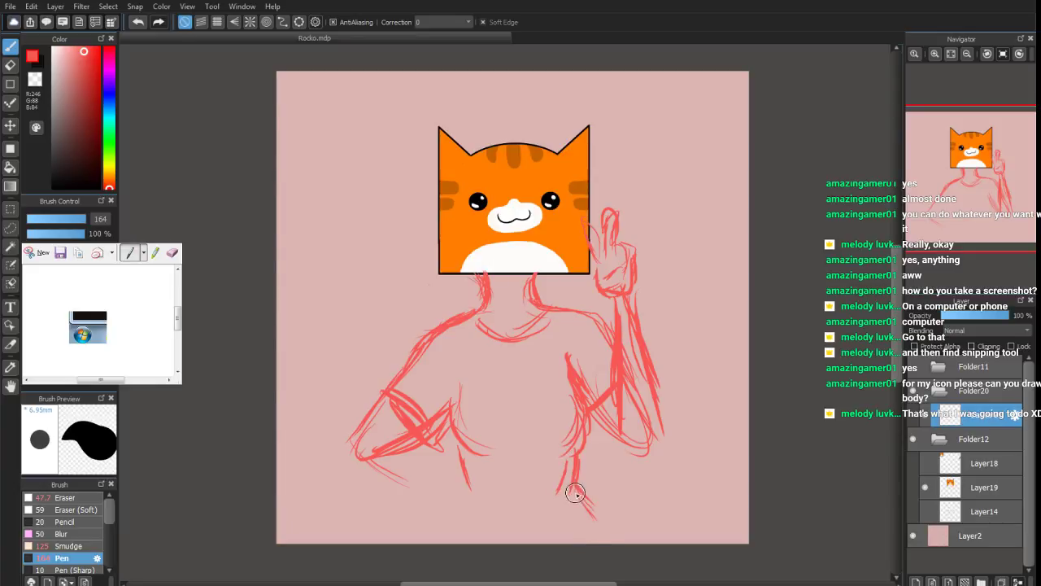
pyautogui.moveTo(465, 484)
pyautogui.mouseDown()
pyautogui.moveTo(435, 516)
pyautogui.moveTo(448, 541)
pyautogui.mouseUp()
pyautogui.moveTo(569, 500); pyautogui.dragTo(581, 539)
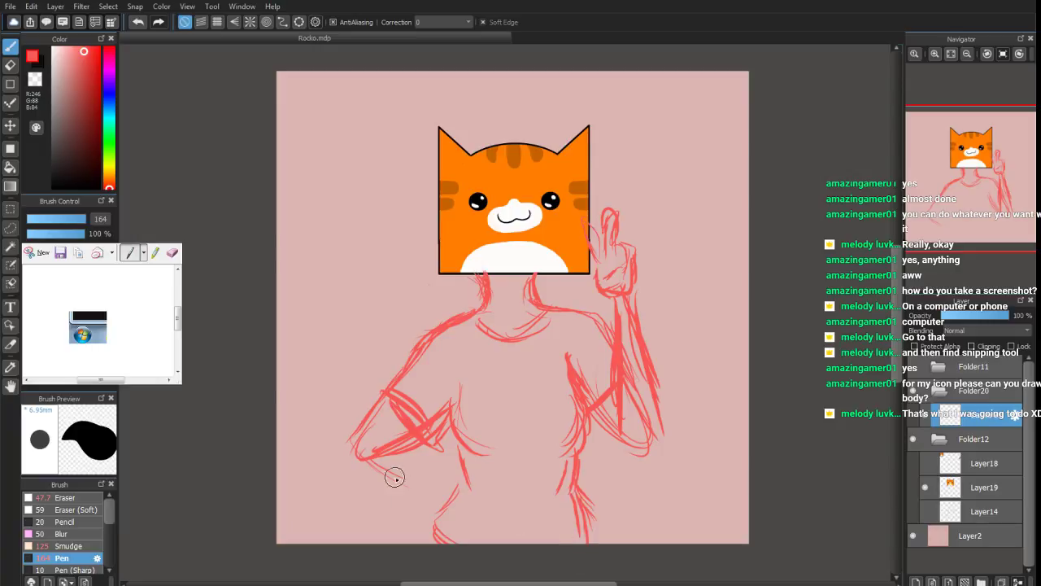
pyautogui.moveTo(395, 478)
pyautogui.mouseDown()
pyautogui.moveTo(370, 464)
pyautogui.moveTo(428, 507)
pyautogui.moveTo(423, 479)
pyautogui.moveTo(436, 502)
pyautogui.moveTo(383, 443)
pyautogui.moveTo(417, 471)
pyautogui.moveTo(355, 462)
pyautogui.moveTo(461, 520)
pyautogui.moveTo(455, 536)
pyautogui.moveTo(433, 549)
pyautogui.mouseUp()
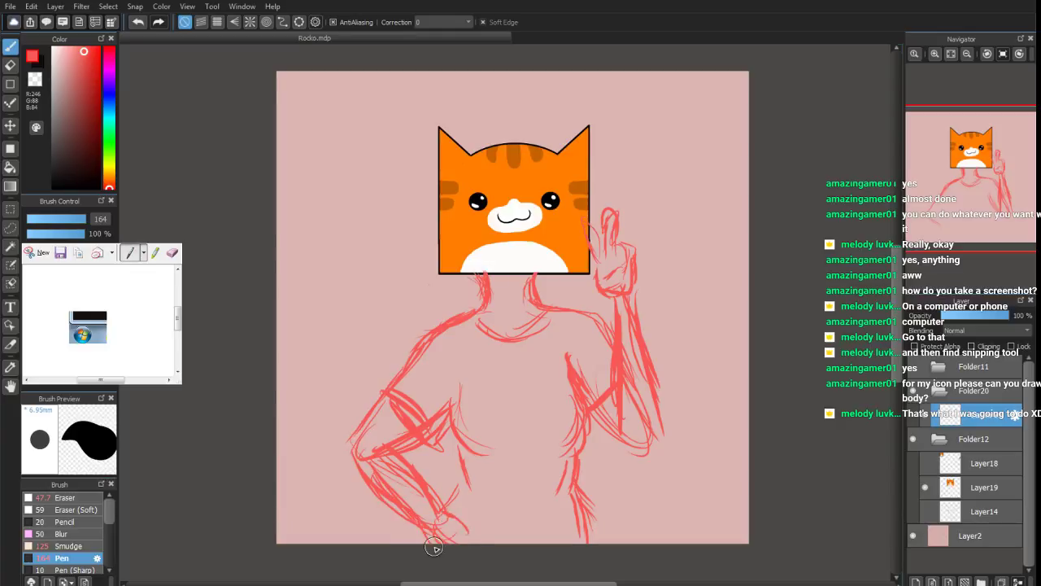
pyautogui.moveTo(436, 506)
pyautogui.mouseDown()
pyautogui.moveTo(458, 509)
pyautogui.moveTo(452, 522)
pyautogui.mouseUp()
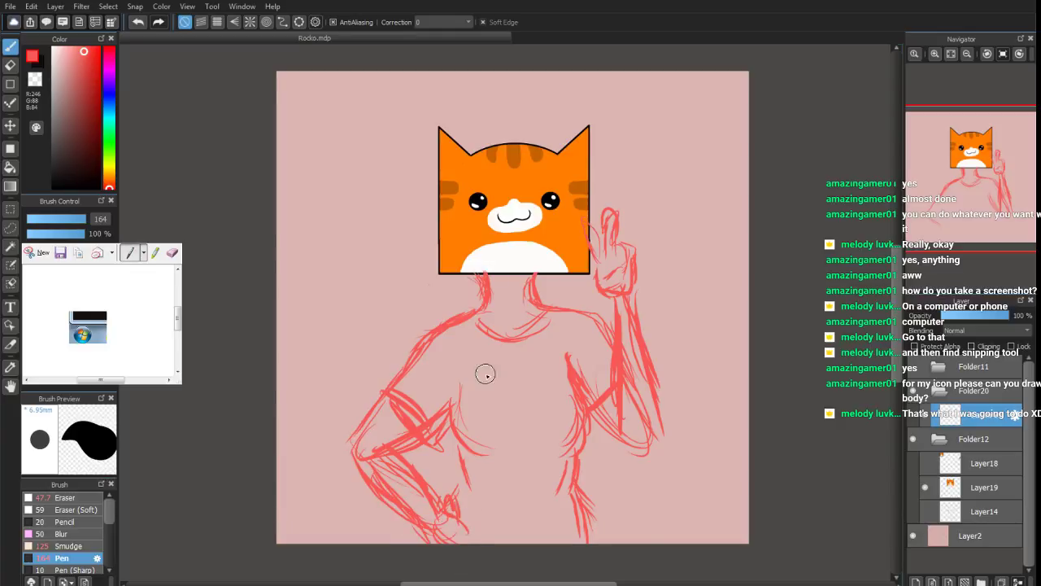
# On a new layer with the first body sketch hidden, sketch the neck and shoulder lines of a second body
pyautogui.click(916, 583)
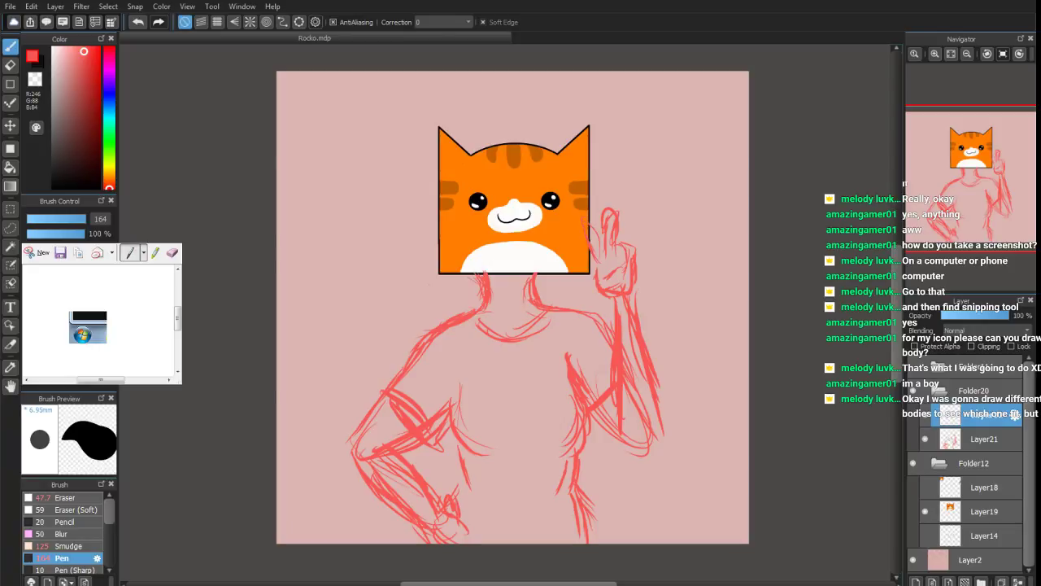
pyautogui.click(925, 439)
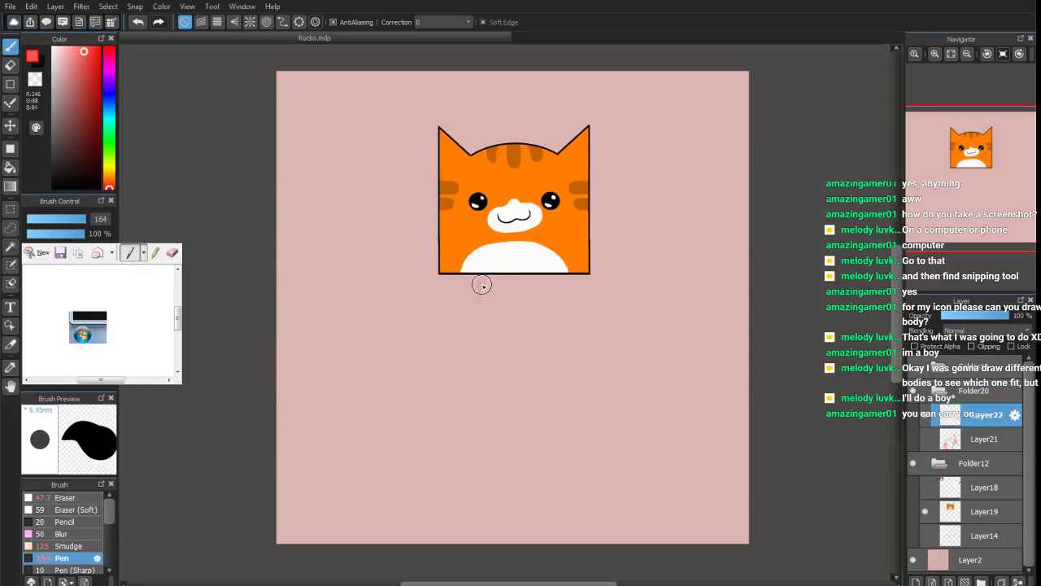
pyautogui.moveTo(481, 276)
pyautogui.mouseDown()
pyautogui.moveTo(492, 304)
pyautogui.moveTo(534, 296)
pyautogui.mouseUp()
pyautogui.scroll(1, 971, 209)
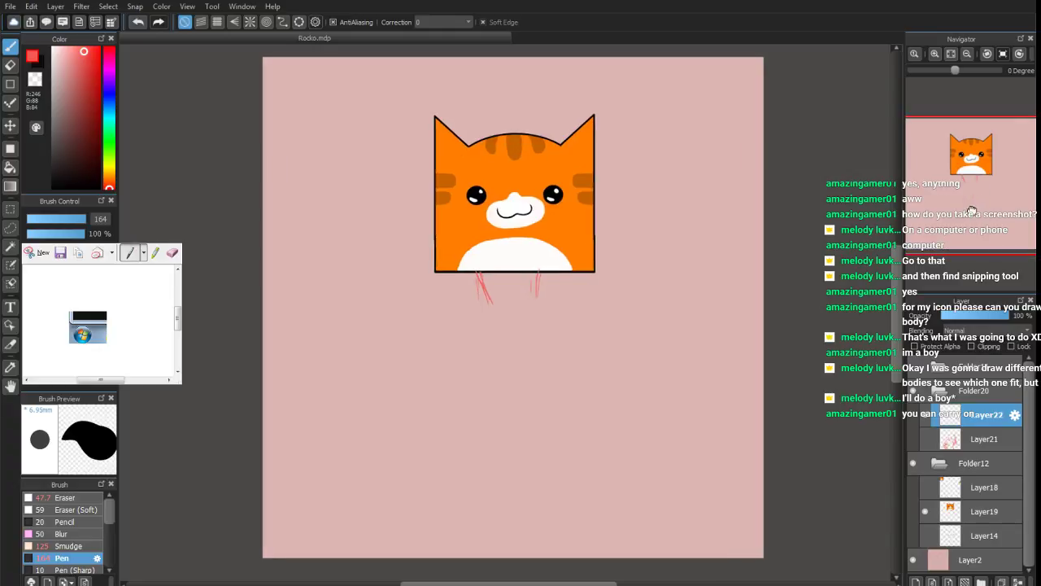
pyautogui.scroll(-2, 962, 198)
pyautogui.moveTo(483, 289)
pyautogui.mouseDown()
pyautogui.moveTo(490, 295)
pyautogui.moveTo(479, 301)
pyautogui.moveTo(484, 279)
pyautogui.moveTo(539, 288)
pyautogui.moveTo(525, 276)
pyautogui.moveTo(535, 302)
pyautogui.moveTo(585, 320)
pyautogui.mouseUp()
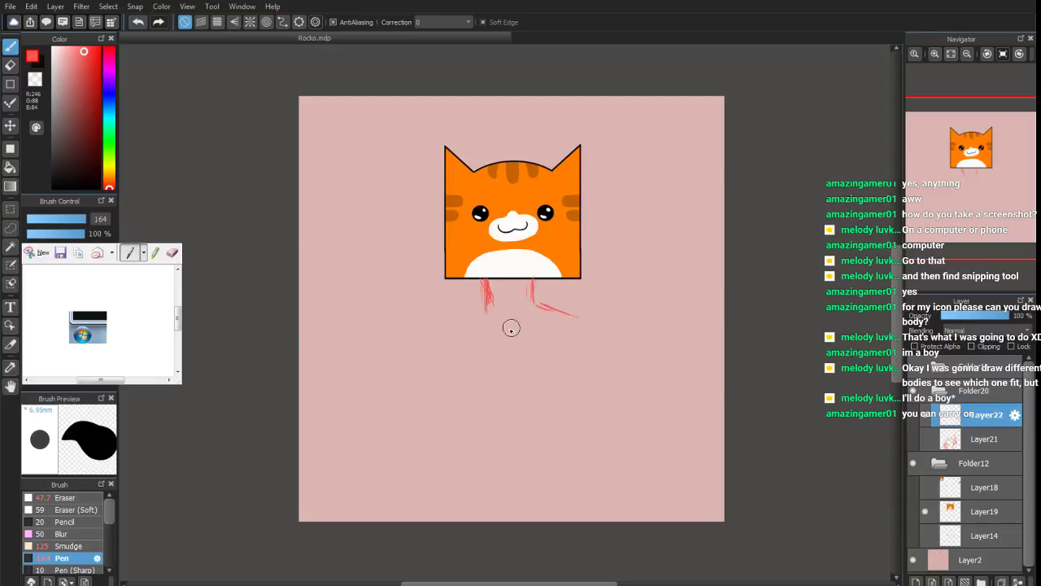
pyautogui.moveTo(511, 320)
pyautogui.mouseDown()
pyautogui.moveTo(477, 324)
pyautogui.moveTo(503, 334)
pyautogui.moveTo(476, 318)
pyautogui.moveTo(449, 326)
pyautogui.mouseUp()
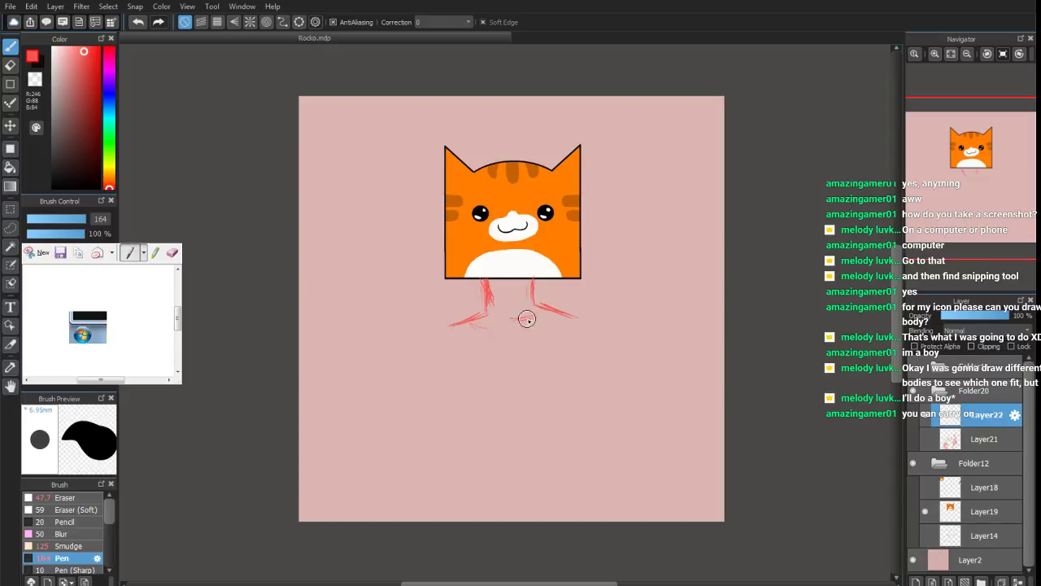
# Sketch both sides of the second body's torso down to the lower edge of the canvas
pyautogui.moveTo(446, 376)
pyautogui.mouseDown()
pyautogui.moveTo(438, 454)
pyautogui.moveTo(454, 501)
pyautogui.mouseUp()
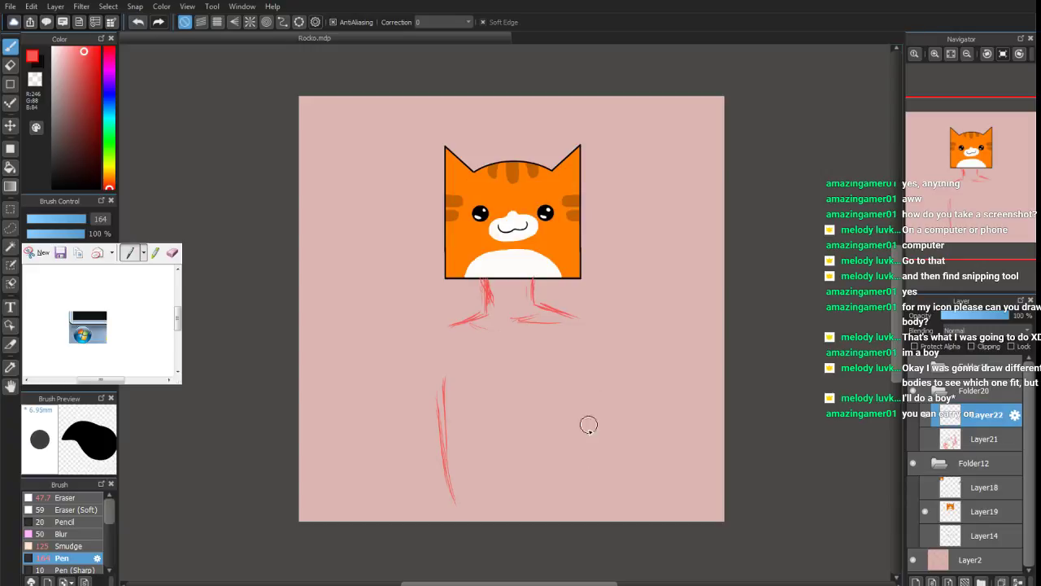
pyautogui.moveTo(588, 411); pyautogui.dragTo(567, 520)
pyautogui.moveTo(578, 454); pyautogui.dragTo(561, 513)
pyautogui.moveTo(429, 409)
pyautogui.mouseDown()
pyautogui.moveTo(446, 518)
pyautogui.moveTo(427, 403)
pyautogui.moveTo(422, 453)
pyautogui.mouseUp()
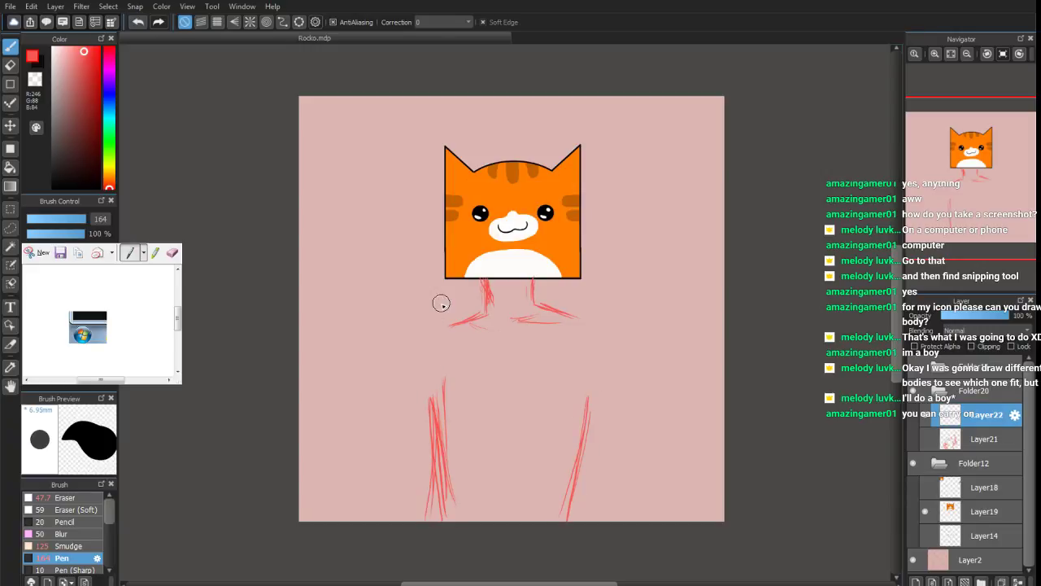
# Sketch the second body's arm bent up behind the head, the neckline and the opposite shoulder with its lowered upper arm
pyautogui.moveTo(450, 316); pyautogui.dragTo(440, 316)
pyautogui.moveTo(570, 316)
pyautogui.mouseDown()
pyautogui.moveTo(613, 307)
pyautogui.moveTo(571, 303)
pyautogui.moveTo(591, 307)
pyautogui.moveTo(575, 306)
pyautogui.moveTo(568, 358)
pyautogui.moveTo(604, 365)
pyautogui.moveTo(602, 295)
pyautogui.moveTo(619, 265)
pyautogui.moveTo(602, 271)
pyautogui.moveTo(614, 250)
pyautogui.moveTo(651, 232)
pyautogui.moveTo(668, 254)
pyautogui.moveTo(667, 221)
pyautogui.moveTo(612, 285)
pyautogui.moveTo(591, 195)
pyautogui.moveTo(638, 187)
pyautogui.moveTo(587, 192)
pyautogui.moveTo(661, 215)
pyautogui.moveTo(594, 183)
pyautogui.moveTo(677, 236)
pyautogui.mouseUp()
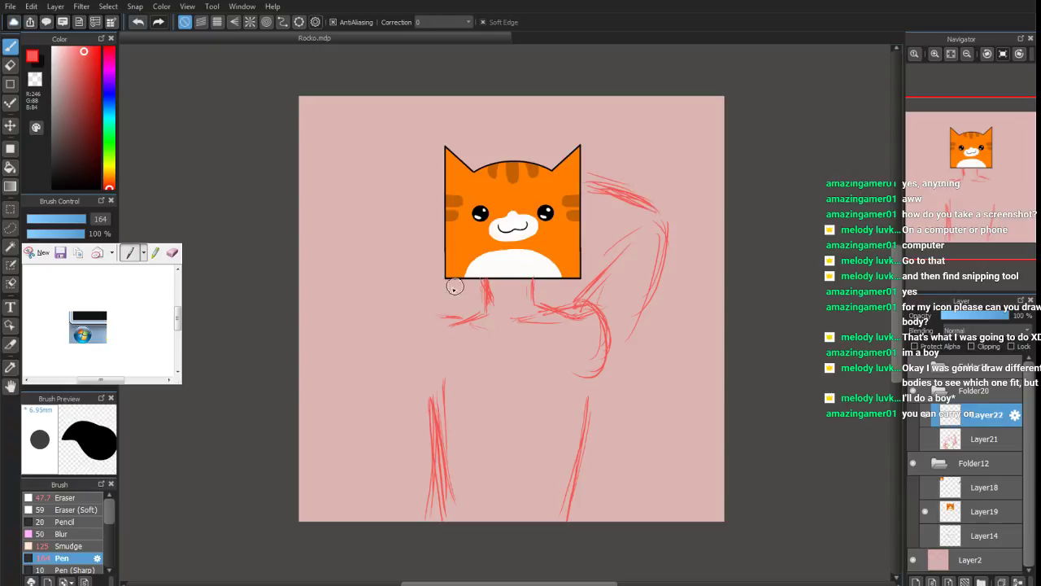
pyautogui.moveTo(466, 320)
pyautogui.mouseDown()
pyautogui.moveTo(411, 324)
pyautogui.moveTo(394, 341)
pyautogui.moveTo(442, 315)
pyautogui.moveTo(449, 330)
pyautogui.moveTo(440, 320)
pyautogui.moveTo(433, 330)
pyautogui.moveTo(445, 317)
pyautogui.moveTo(425, 337)
pyautogui.moveTo(578, 310)
pyautogui.moveTo(615, 272)
pyautogui.moveTo(593, 272)
pyautogui.moveTo(607, 266)
pyautogui.moveTo(611, 318)
pyautogui.moveTo(665, 235)
pyautogui.moveTo(658, 229)
pyautogui.moveTo(585, 331)
pyautogui.moveTo(585, 372)
pyautogui.moveTo(611, 337)
pyautogui.moveTo(561, 471)
pyautogui.moveTo(566, 508)
pyautogui.mouseUp()
pyautogui.moveTo(585, 316)
pyautogui.mouseDown()
pyautogui.moveTo(611, 330)
pyautogui.moveTo(480, 317)
pyautogui.moveTo(517, 334)
pyautogui.moveTo(538, 323)
pyautogui.moveTo(518, 332)
pyautogui.mouseUp()
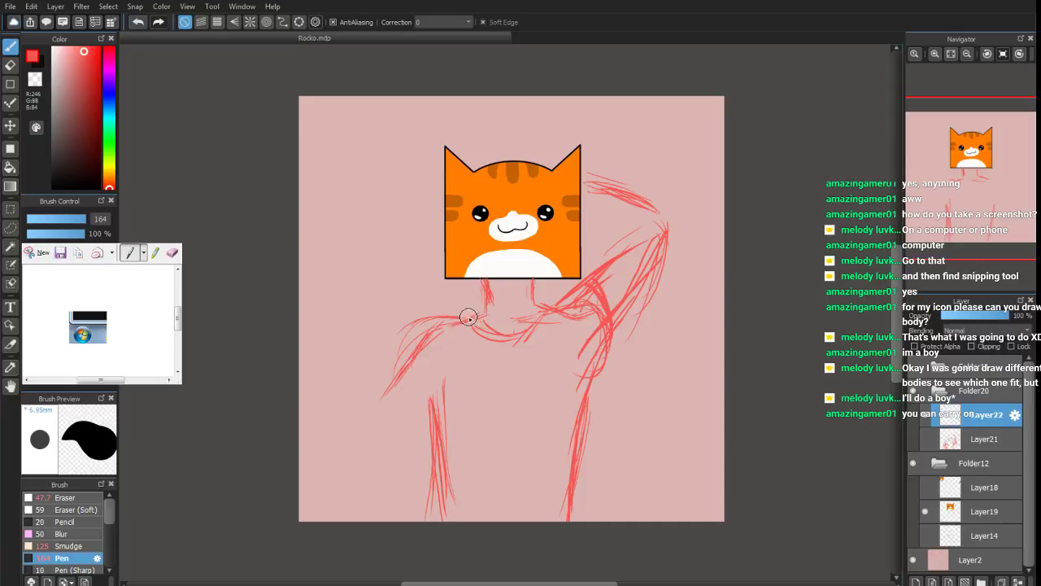
pyautogui.moveTo(439, 327)
pyautogui.mouseDown()
pyautogui.moveTo(389, 381)
pyautogui.moveTo(395, 349)
pyautogui.moveTo(375, 406)
pyautogui.mouseUp()
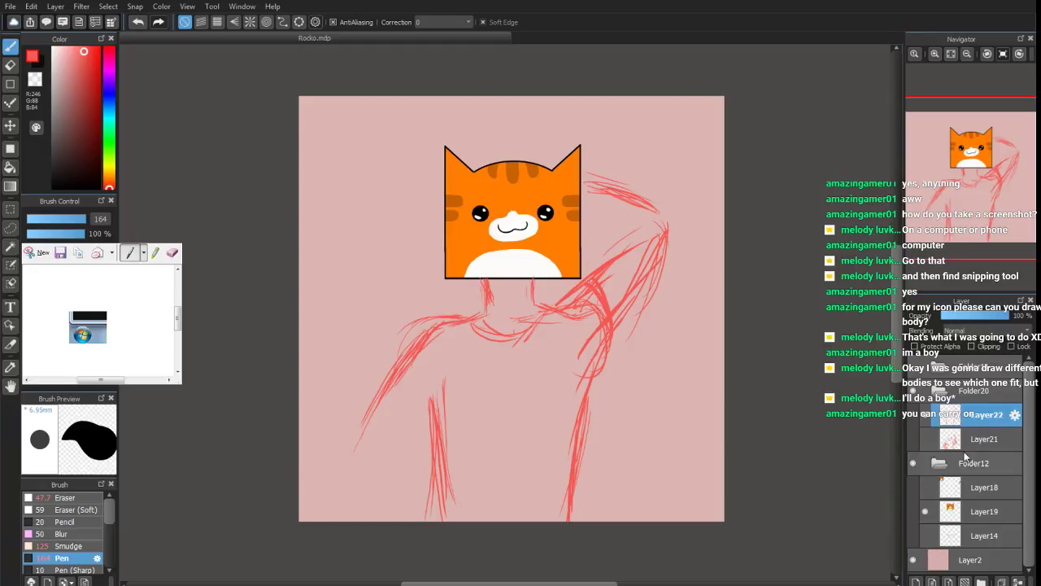
# On a new layer with the second body sketch hidden, sketch the neck, shoulders and outer arm lines of a third body
pyautogui.click(913, 560)
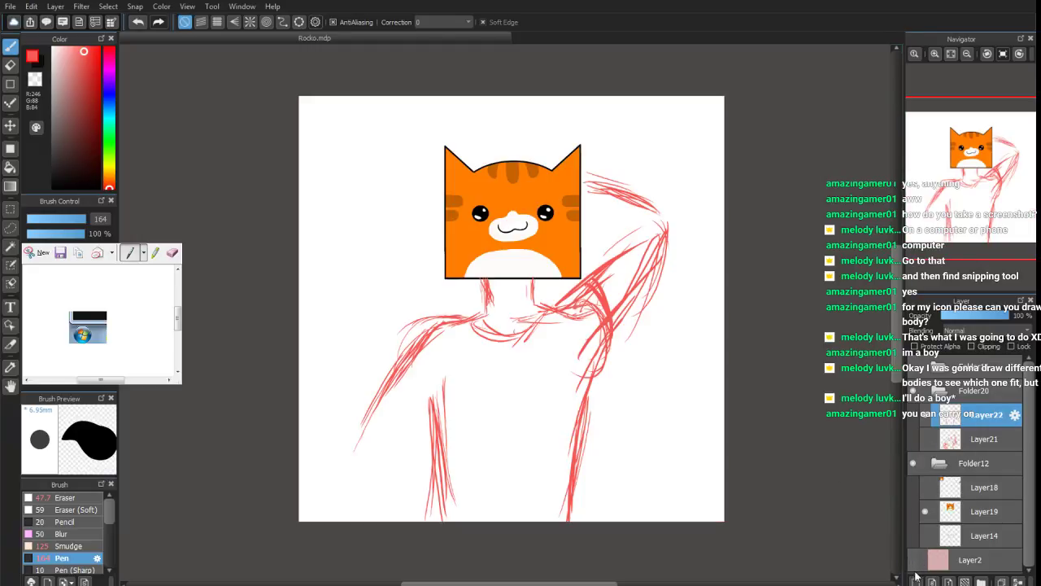
pyautogui.click(914, 561)
pyautogui.click(916, 581)
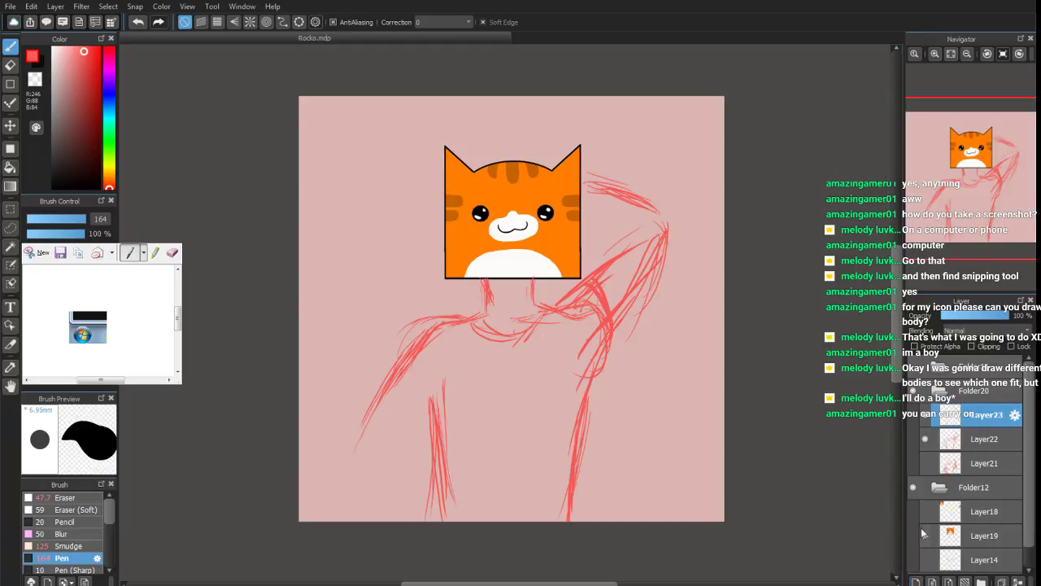
pyautogui.click(925, 439)
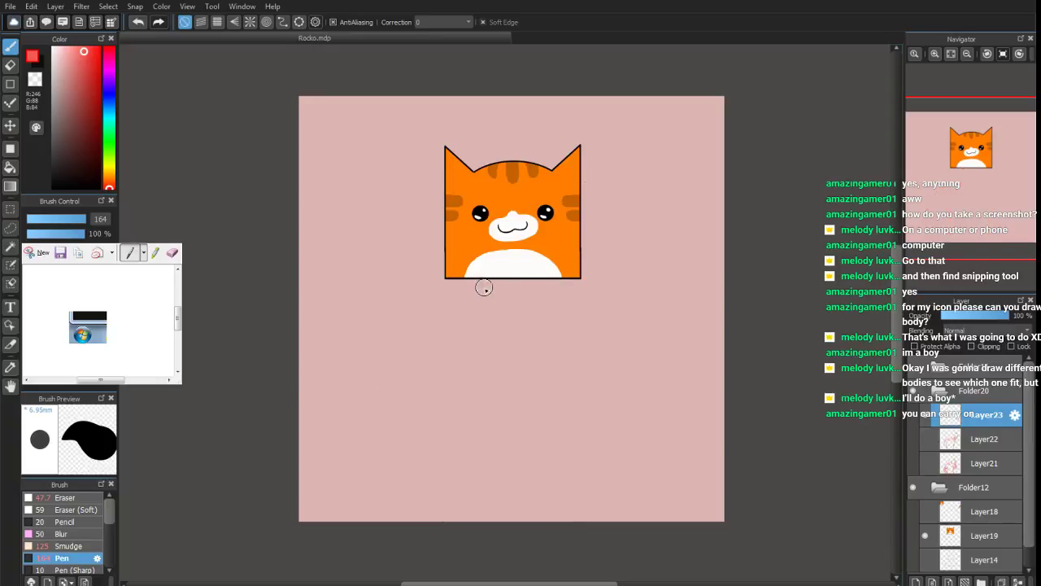
pyautogui.moveTo(484, 286)
pyautogui.mouseDown()
pyautogui.moveTo(453, 300)
pyautogui.moveTo(482, 307)
pyautogui.moveTo(449, 298)
pyautogui.moveTo(383, 367)
pyautogui.mouseUp()
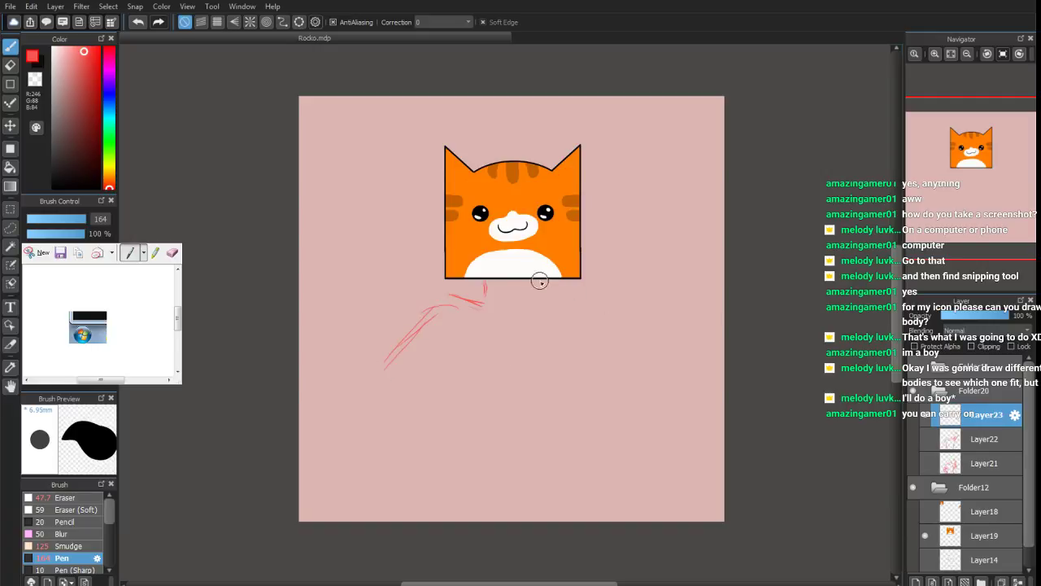
pyautogui.moveTo(540, 280)
pyautogui.mouseDown()
pyautogui.moveTo(537, 307)
pyautogui.moveTo(572, 325)
pyautogui.moveTo(605, 391)
pyautogui.moveTo(591, 398)
pyautogui.moveTo(644, 439)
pyautogui.moveTo(547, 487)
pyautogui.moveTo(613, 489)
pyautogui.mouseUp()
# Sketch the third body's torso sides and the bent forearms with both hands meeting in front of the waist
pyautogui.moveTo(452, 365); pyautogui.dragTo(440, 430)
pyautogui.moveTo(451, 364)
pyautogui.mouseDown()
pyautogui.moveTo(446, 426)
pyautogui.moveTo(439, 366)
pyautogui.mouseUp()
pyautogui.moveTo(551, 367); pyautogui.dragTo(568, 446)
pyautogui.moveTo(407, 345)
pyautogui.mouseDown()
pyautogui.moveTo(354, 438)
pyautogui.moveTo(402, 472)
pyautogui.moveTo(446, 472)
pyautogui.mouseUp()
pyautogui.moveTo(375, 446)
pyautogui.mouseDown()
pyautogui.moveTo(470, 462)
pyautogui.moveTo(456, 484)
pyautogui.moveTo(468, 491)
pyautogui.moveTo(544, 489)
pyautogui.moveTo(525, 454)
pyautogui.moveTo(539, 458)
pyautogui.moveTo(543, 447)
pyautogui.moveTo(528, 449)
pyautogui.moveTo(563, 460)
pyautogui.mouseUp()
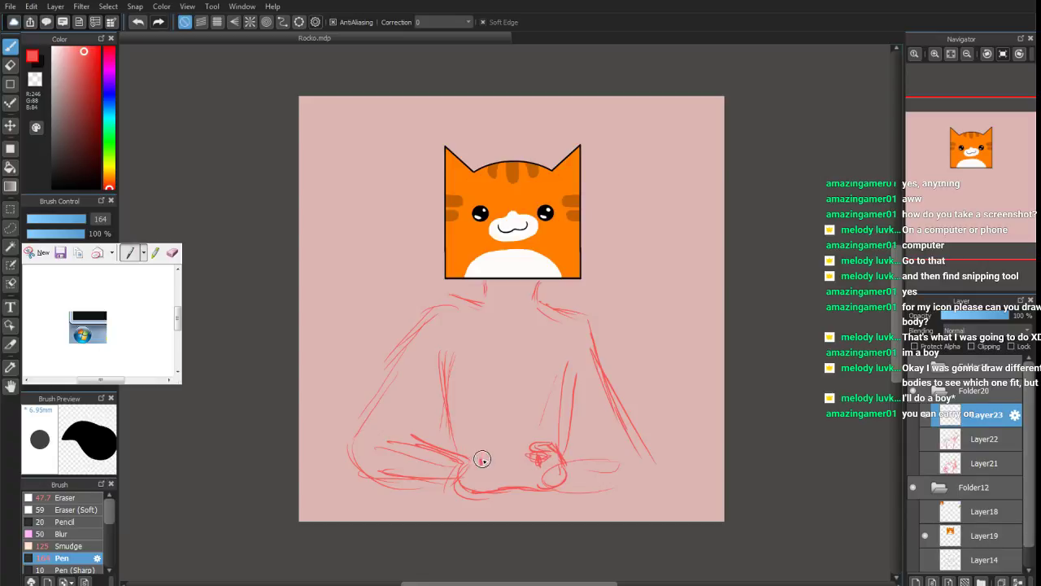
pyautogui.moveTo(484, 457); pyautogui.dragTo(455, 454)
# Strengthen the third body's torso sides, neck, shoulders and outer arm with repeated red strokes
pyautogui.moveTo(437, 372); pyautogui.dragTo(442, 444)
pyautogui.moveTo(444, 356); pyautogui.dragTo(452, 448)
pyautogui.moveTo(577, 354); pyautogui.dragTo(568, 438)
pyautogui.moveTo(541, 302)
pyautogui.mouseDown()
pyautogui.moveTo(571, 313)
pyautogui.moveTo(560, 300)
pyautogui.moveTo(599, 358)
pyautogui.mouseUp()
pyautogui.moveTo(492, 281)
pyautogui.mouseDown()
pyautogui.moveTo(487, 302)
pyautogui.moveTo(534, 302)
pyautogui.mouseUp()
pyautogui.moveTo(442, 302)
pyautogui.mouseDown()
pyautogui.moveTo(417, 323)
pyautogui.moveTo(352, 423)
pyautogui.mouseUp()
pyautogui.moveTo(379, 379)
pyautogui.mouseDown()
pyautogui.moveTo(358, 422)
pyautogui.moveTo(376, 449)
pyautogui.mouseUp()
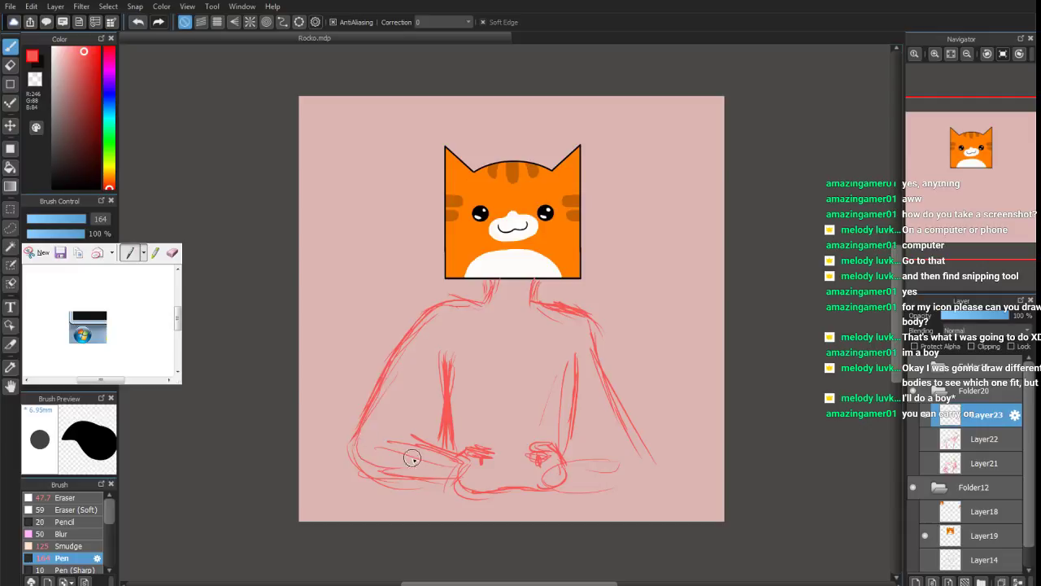
# Reinforce the third body's outer arm opposite and sketch the inner edges of both upper arms
pyautogui.moveTo(593, 321); pyautogui.dragTo(651, 441)
pyautogui.moveTo(607, 337)
pyautogui.mouseDown()
pyautogui.moveTo(586, 370)
pyautogui.moveTo(600, 438)
pyautogui.moveTo(571, 370)
pyautogui.mouseUp()
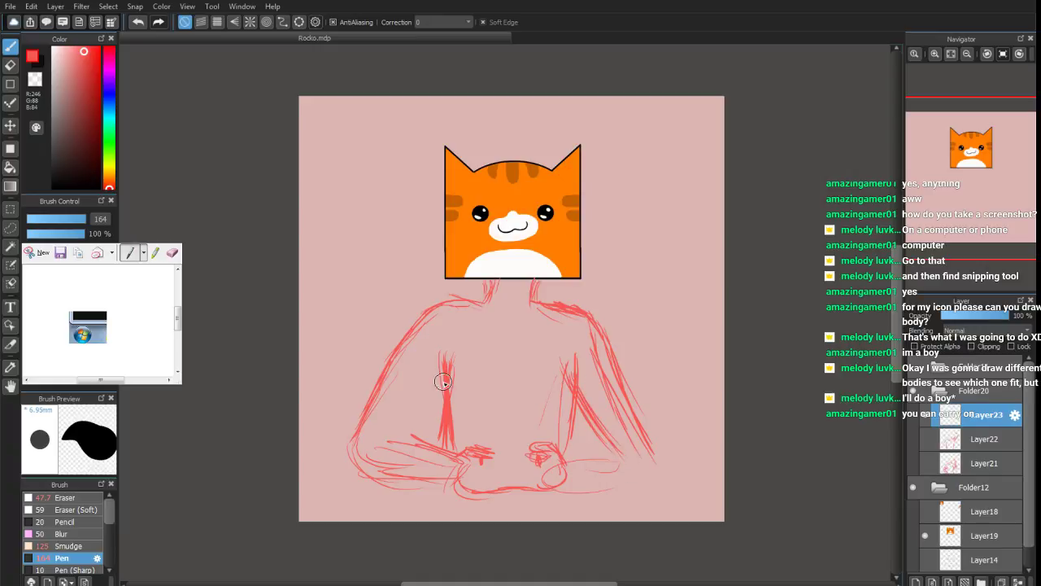
pyautogui.moveTo(443, 379); pyautogui.dragTo(390, 439)
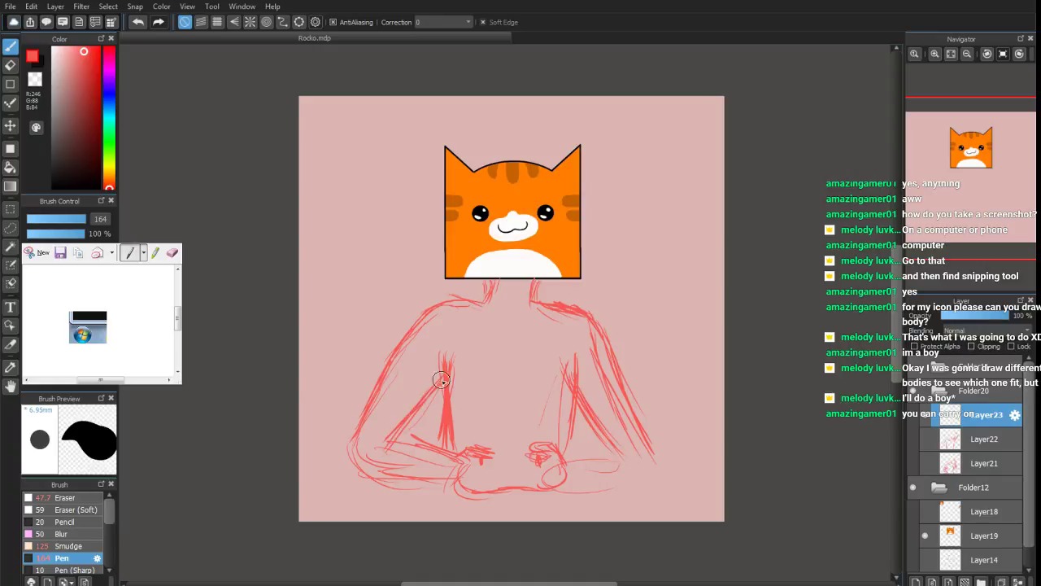
# Extend the third body's torso sides to the lower edge of the canvas and complete the remaining forearm
pyautogui.moveTo(441, 382); pyautogui.dragTo(433, 515)
pyautogui.moveTo(572, 368)
pyautogui.mouseDown()
pyautogui.moveTo(565, 499)
pyautogui.moveTo(572, 466)
pyautogui.moveTo(638, 454)
pyautogui.moveTo(584, 497)
pyautogui.moveTo(570, 484)
pyautogui.moveTo(659, 470)
pyautogui.mouseUp()
pyautogui.moveTo(442, 383); pyautogui.dragTo(441, 426)
pyautogui.moveTo(433, 388); pyautogui.dragTo(441, 519)
pyautogui.moveTo(440, 485); pyautogui.dragTo(440, 520)
pyautogui.moveTo(570, 392); pyautogui.dragTo(564, 431)
pyautogui.moveTo(567, 476); pyautogui.dragTo(566, 517)
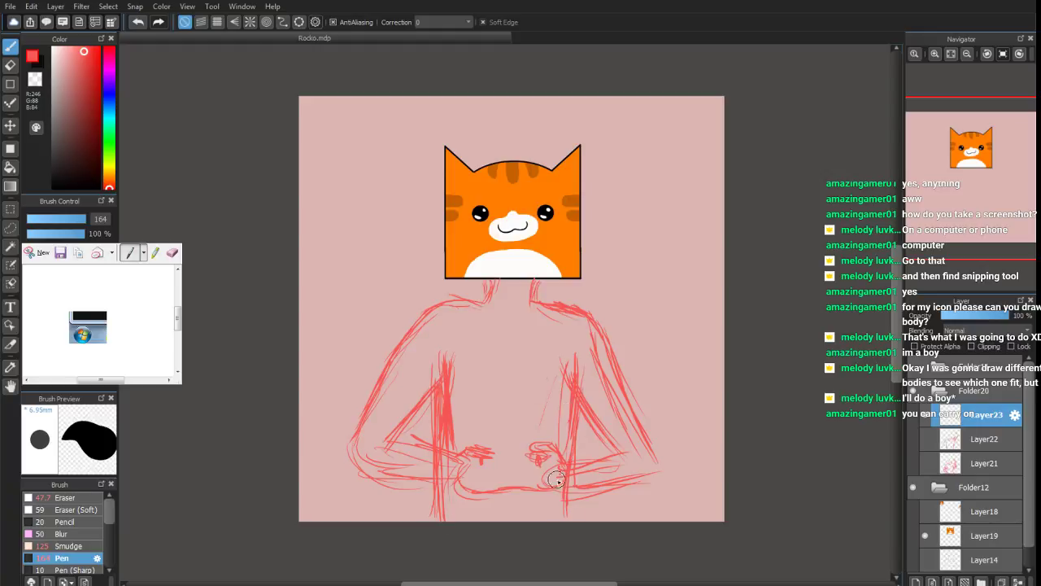
# Sketch a V-shaped neckline on the third body and rework its elbow and forearm lines
pyautogui.moveTo(505, 309)
pyautogui.mouseDown()
pyautogui.moveTo(524, 333)
pyautogui.moveTo(510, 332)
pyautogui.moveTo(530, 319)
pyautogui.moveTo(531, 335)
pyautogui.moveTo(550, 297)
pyautogui.moveTo(509, 316)
pyautogui.mouseUp()
pyautogui.moveTo(420, 408); pyautogui.dragTo(377, 444)
pyautogui.moveTo(379, 398)
pyautogui.mouseDown()
pyautogui.moveTo(344, 446)
pyautogui.moveTo(449, 470)
pyautogui.mouseUp()
pyautogui.moveTo(375, 472); pyautogui.dragTo(452, 477)
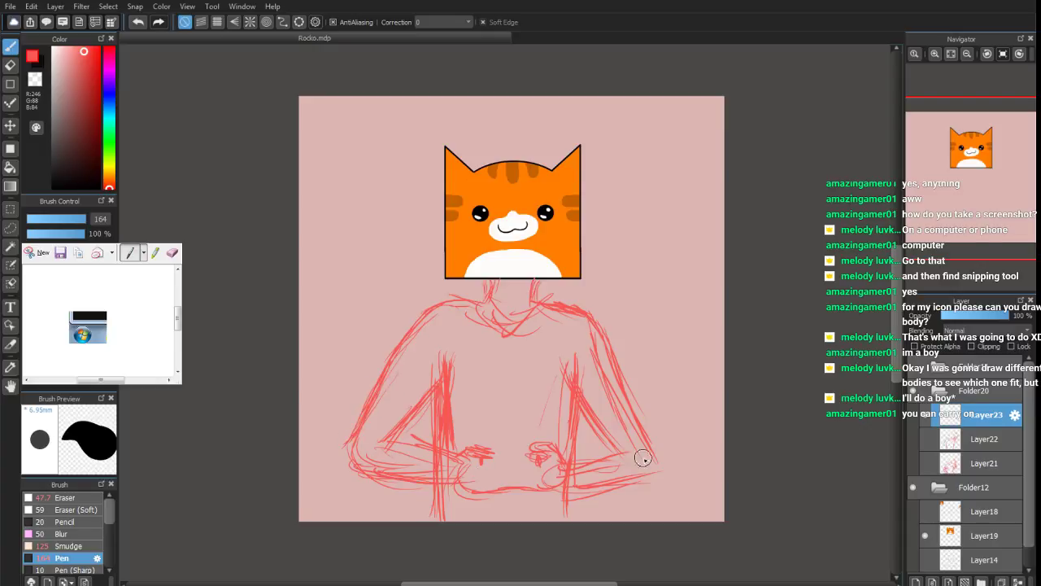
# Move the cat head higher on the canvas, and shift the third body sketch up beneath it
pyautogui.click(958, 539)
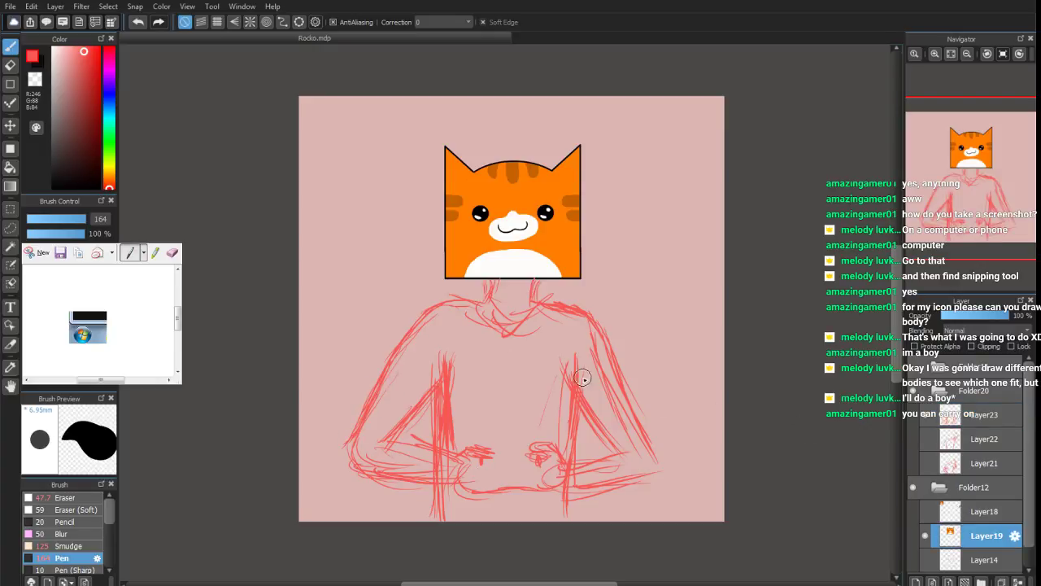
pyautogui.click(10, 126)
pyautogui.moveTo(545, 233)
pyautogui.mouseDown()
pyautogui.moveTo(534, 201)
pyautogui.moveTo(541, 212)
pyautogui.mouseUp()
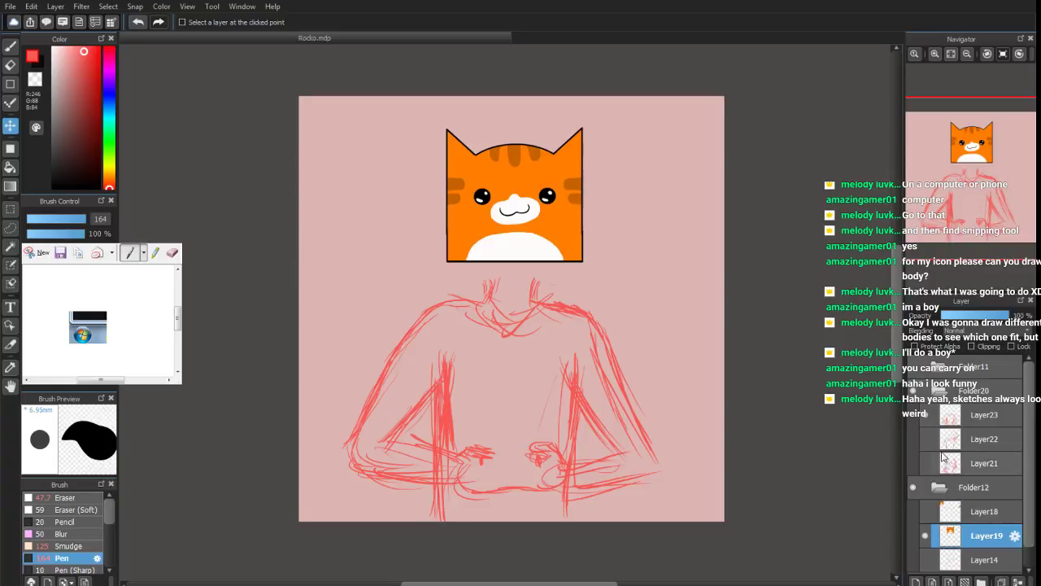
pyautogui.moveTo(513, 202)
pyautogui.mouseDown()
pyautogui.moveTo(513, 192)
pyautogui.moveTo(519, 200)
pyautogui.mouseUp()
pyautogui.click(954, 425)
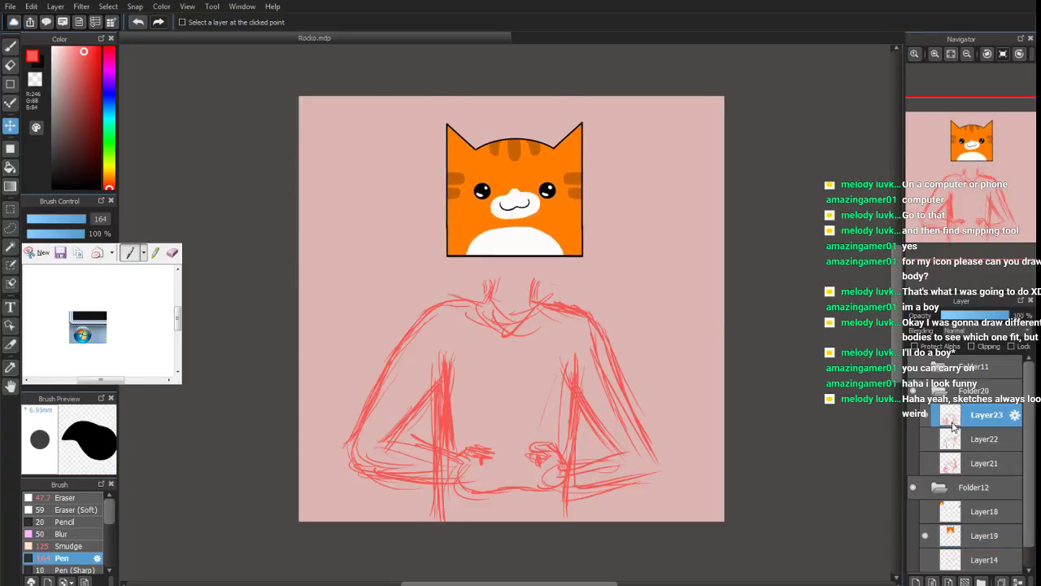
pyautogui.moveTo(502, 390); pyautogui.dragTo(504, 377)
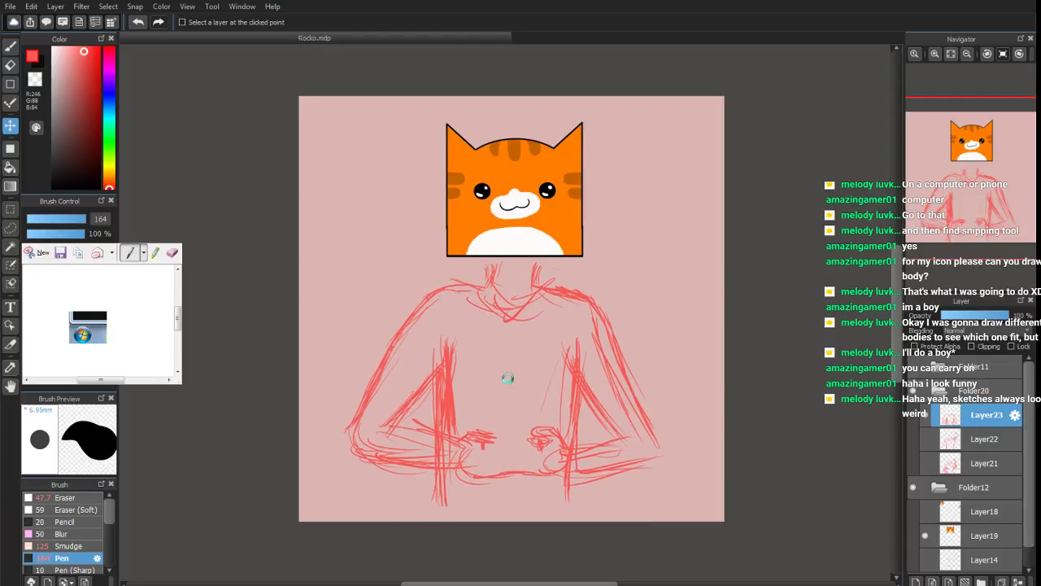
# Show the second body sketch in place of the third and move it up to meet the head
pyautogui.click(925, 463)
pyautogui.click(925, 439)
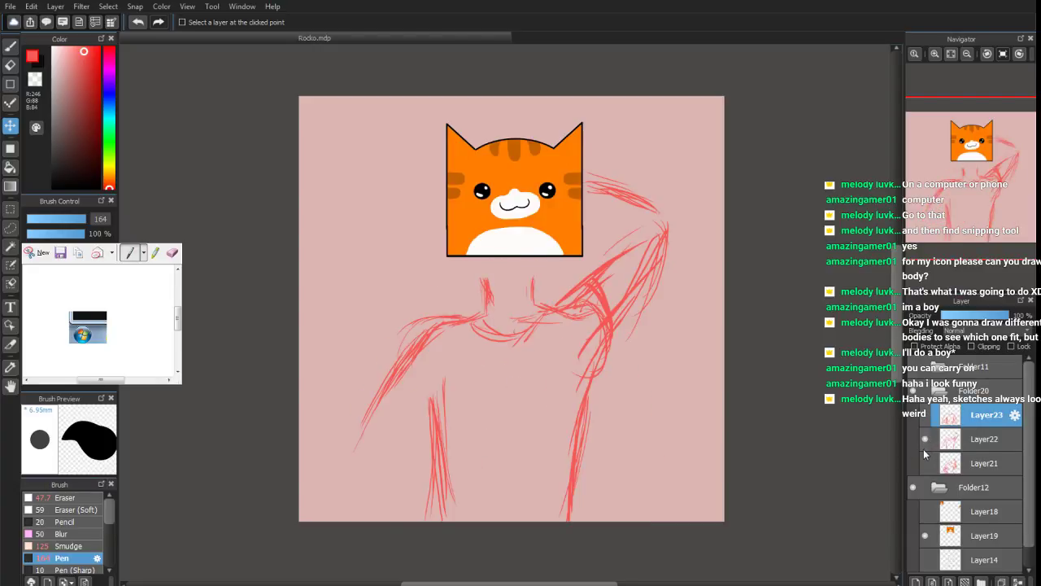
pyautogui.click(976, 445)
pyautogui.moveTo(497, 402); pyautogui.dragTo(494, 381)
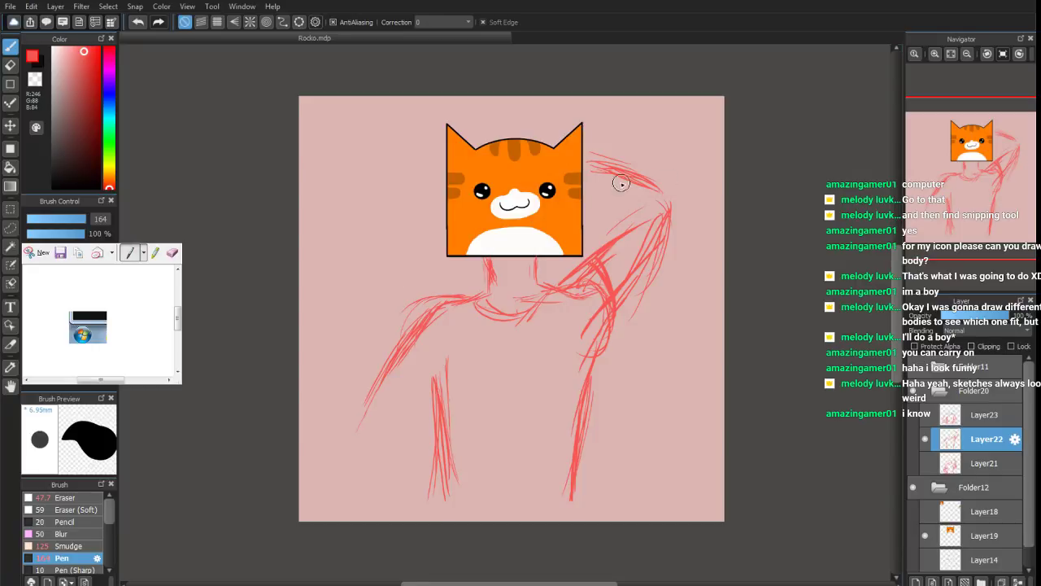
# Complete the second body's raised forearm and lowered bent arm, and extend the torso sides to the canvas's lower edge
pyautogui.moveTo(582, 191)
pyautogui.mouseDown()
pyautogui.moveTo(643, 210)
pyautogui.moveTo(611, 170)
pyautogui.moveTo(628, 172)
pyautogui.moveTo(674, 202)
pyautogui.moveTo(661, 244)
pyautogui.moveTo(628, 223)
pyautogui.moveTo(618, 297)
pyautogui.moveTo(574, 285)
pyautogui.moveTo(581, 270)
pyautogui.moveTo(532, 290)
pyautogui.mouseUp()
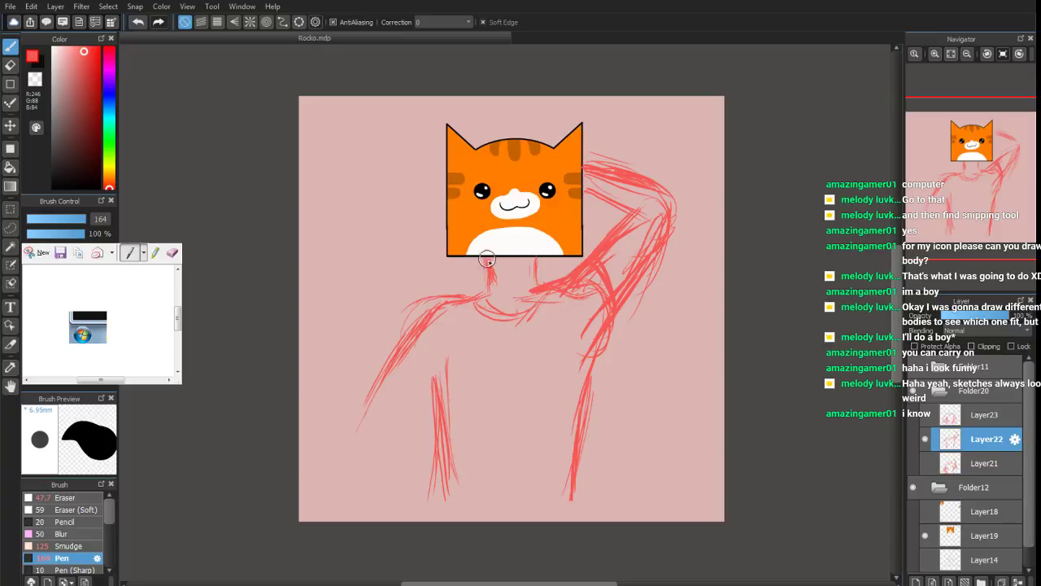
pyautogui.moveTo(486, 259)
pyautogui.mouseDown()
pyautogui.moveTo(485, 293)
pyautogui.moveTo(437, 305)
pyautogui.moveTo(394, 336)
pyautogui.moveTo(380, 370)
pyautogui.moveTo(423, 309)
pyautogui.moveTo(373, 399)
pyautogui.moveTo(402, 367)
pyautogui.moveTo(372, 394)
pyautogui.moveTo(385, 379)
pyautogui.moveTo(380, 322)
pyautogui.moveTo(388, 337)
pyautogui.moveTo(370, 288)
pyautogui.moveTo(399, 341)
pyautogui.moveTo(397, 399)
pyautogui.moveTo(360, 454)
pyautogui.moveTo(369, 458)
pyautogui.moveTo(431, 394)
pyautogui.moveTo(424, 500)
pyautogui.moveTo(390, 494)
pyautogui.moveTo(404, 529)
pyautogui.moveTo(407, 501)
pyautogui.moveTo(439, 489)
pyautogui.moveTo(424, 492)
pyautogui.moveTo(430, 525)
pyautogui.mouseUp()
pyautogui.moveTo(569, 478)
pyautogui.mouseDown()
pyautogui.moveTo(574, 542)
pyautogui.moveTo(574, 500)
pyautogui.mouseUp()
pyautogui.moveTo(587, 443); pyautogui.dragTo(576, 521)
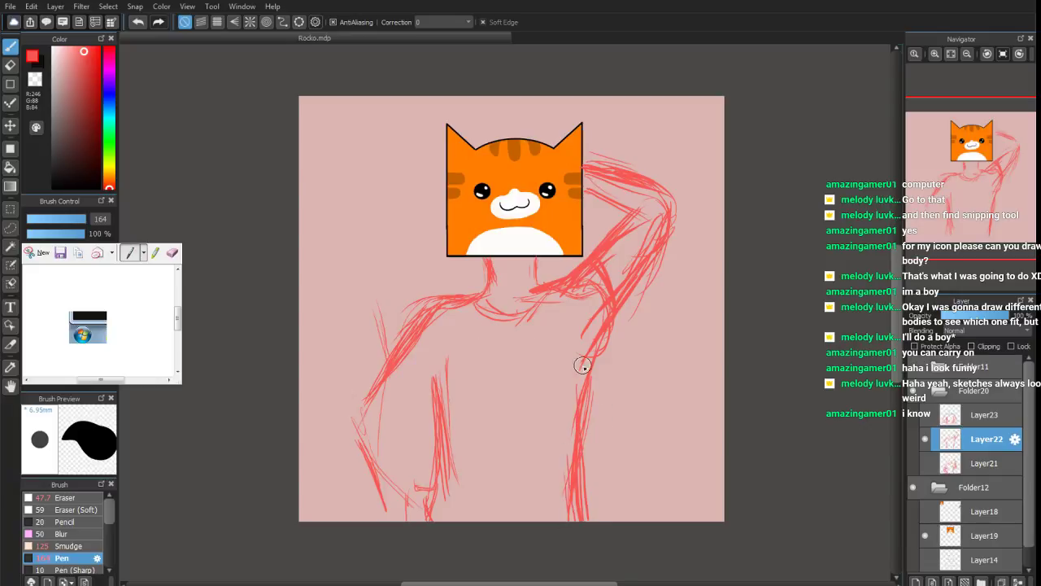
pyautogui.moveTo(583, 365); pyautogui.dragTo(577, 456)
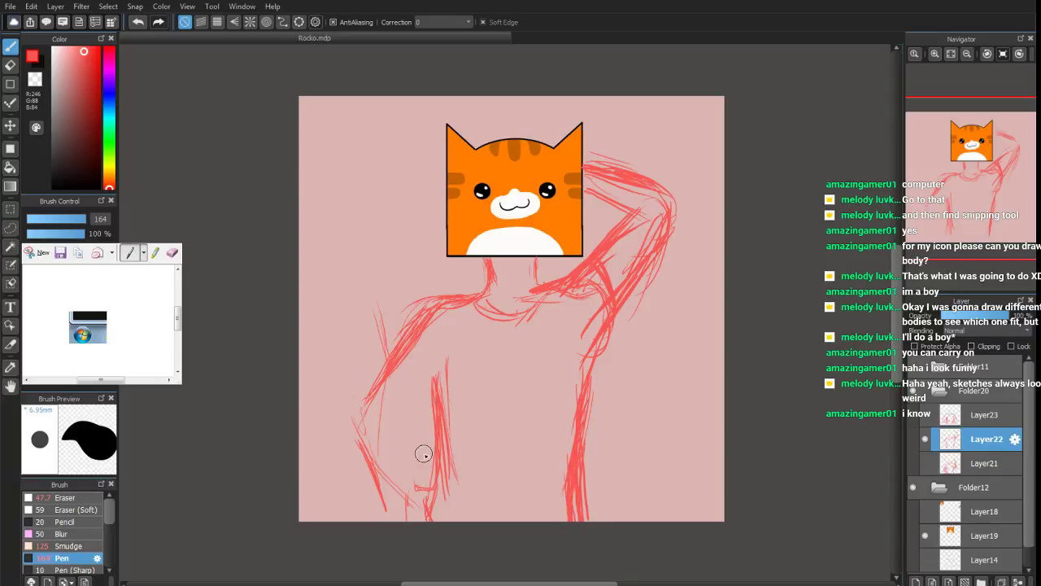
# Add light chest and waist fold lines to the second body, plus a sleeve hem on the lowered arm
pyautogui.moveTo(424, 456); pyautogui.dragTo(433, 488)
pyautogui.moveTo(464, 446); pyautogui.dragTo(480, 474)
pyautogui.moveTo(545, 361)
pyautogui.mouseDown()
pyautogui.moveTo(510, 398)
pyautogui.moveTo(480, 411)
pyautogui.mouseUp()
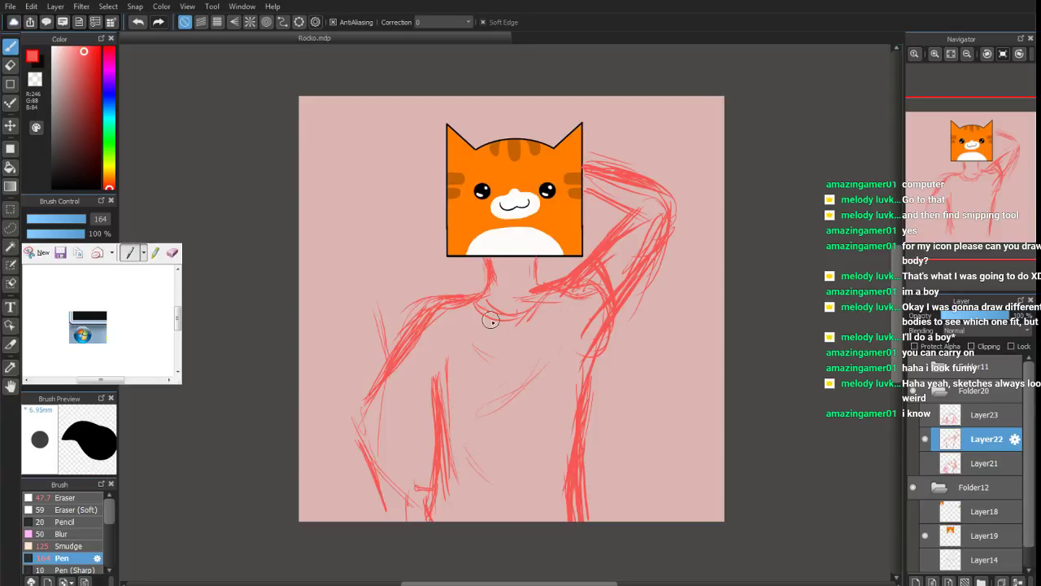
pyautogui.moveTo(426, 312)
pyautogui.mouseDown()
pyautogui.moveTo(368, 392)
pyautogui.moveTo(380, 380)
pyautogui.moveTo(427, 391)
pyautogui.moveTo(379, 373)
pyautogui.moveTo(432, 403)
pyautogui.moveTo(454, 354)
pyautogui.moveTo(444, 389)
pyautogui.mouseUp()
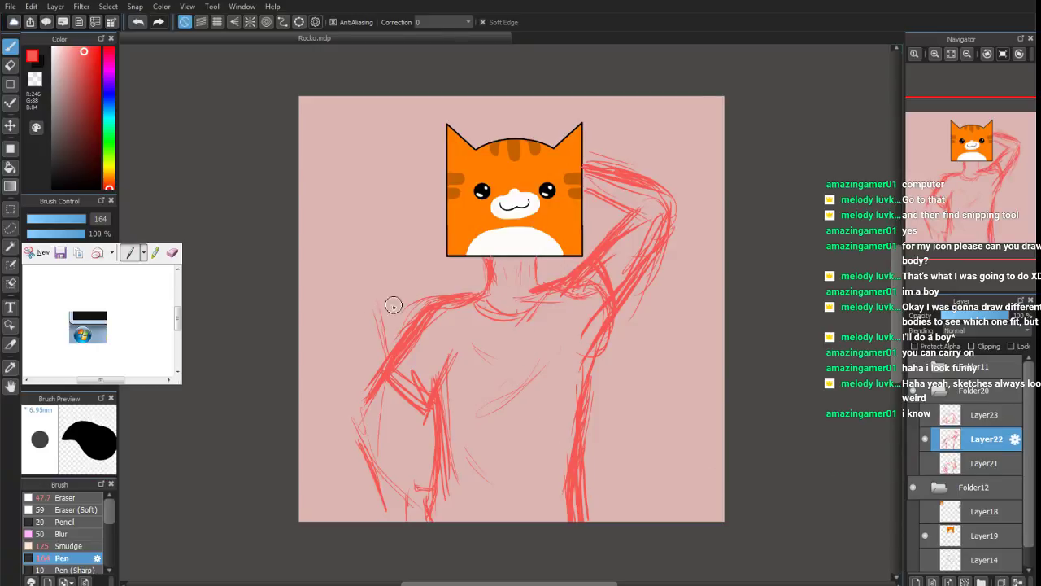
# Sketch an alternative position for the second body's lowered arm, bent up behind the head
pyautogui.moveTo(367, 381); pyautogui.dragTo(349, 306)
pyautogui.moveTo(380, 225)
pyautogui.mouseDown()
pyautogui.moveTo(336, 269)
pyautogui.moveTo(389, 318)
pyautogui.mouseUp()
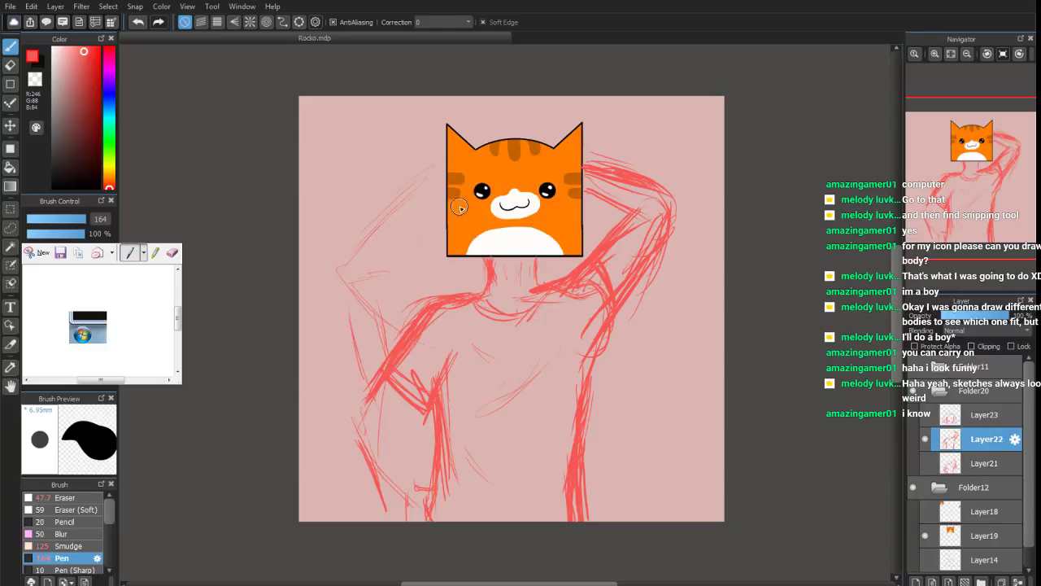
pyautogui.moveTo(399, 245); pyautogui.dragTo(423, 286)
pyautogui.moveTo(432, 176); pyautogui.dragTo(348, 252)
pyautogui.moveTo(412, 190); pyautogui.dragTo(354, 251)
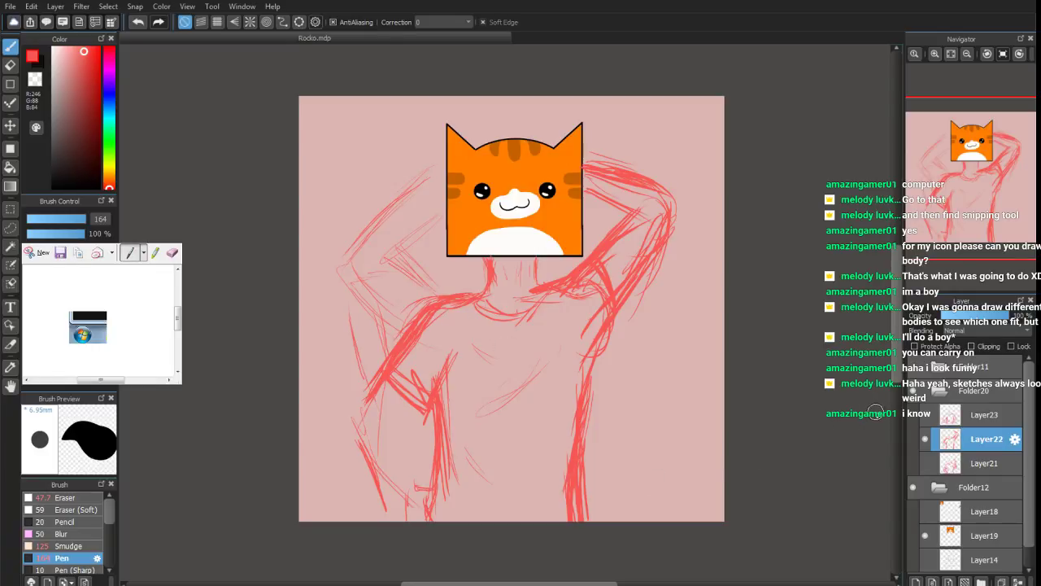
# Show only the third body sketch, add hems to both sleeves and lengthen the torso sides to the canvas's lower edge
pyautogui.click(925, 440)
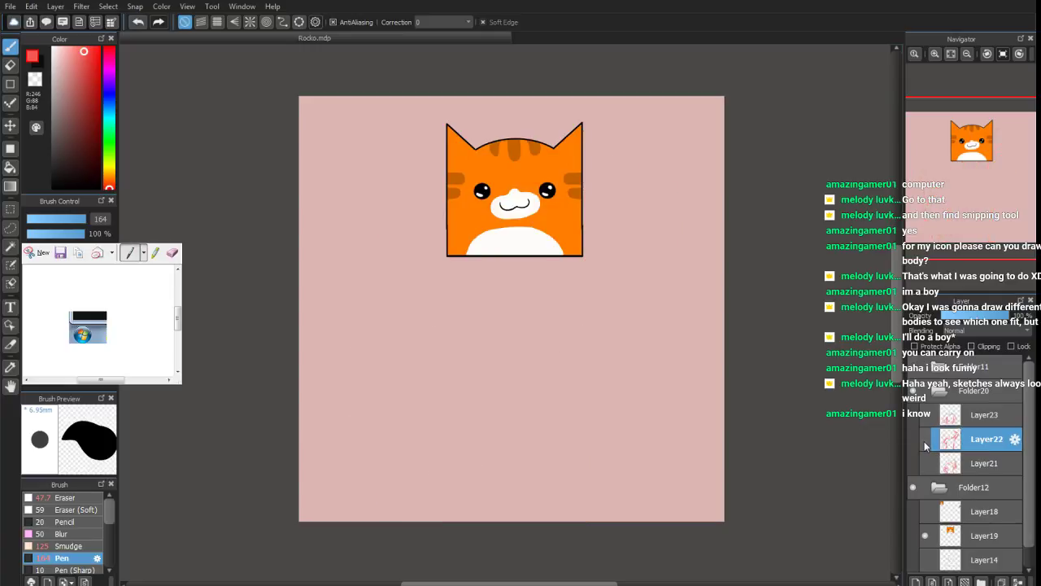
pyautogui.click(929, 421)
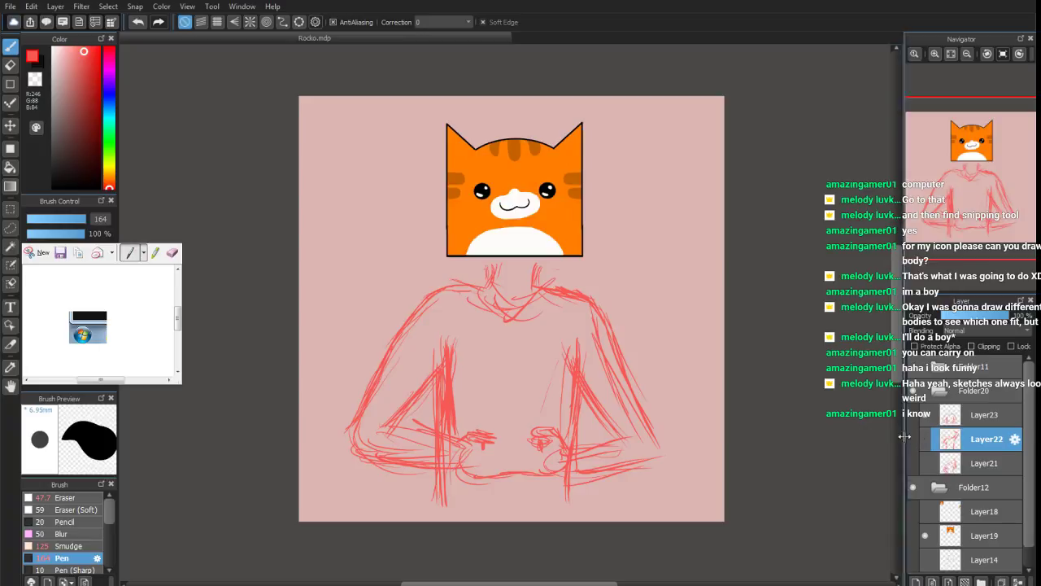
pyautogui.click(965, 421)
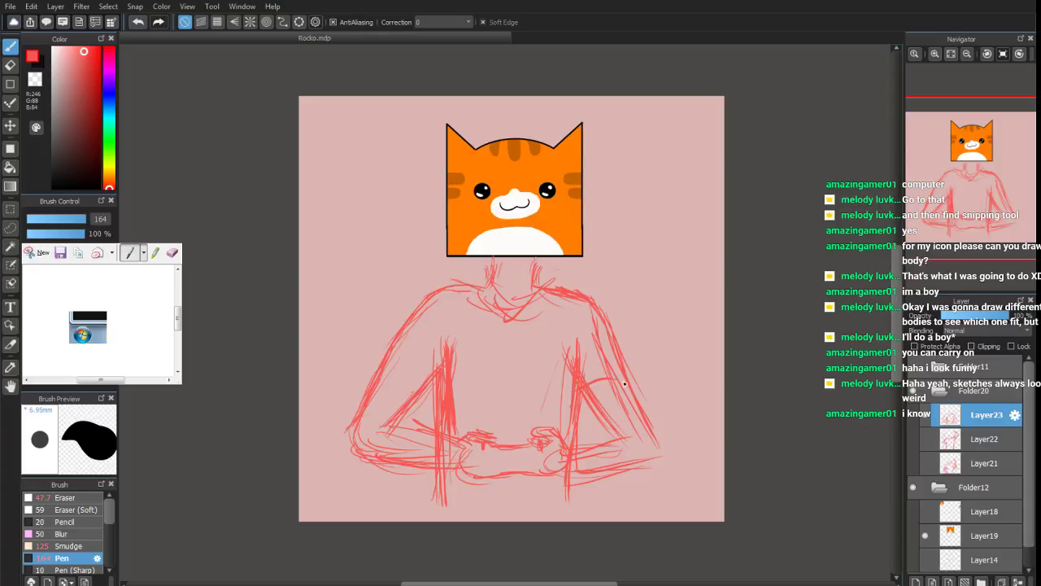
pyautogui.moveTo(592, 384); pyautogui.dragTo(615, 388)
pyautogui.moveTo(389, 355); pyautogui.dragTo(421, 378)
pyautogui.moveTo(402, 332)
pyautogui.mouseDown()
pyautogui.moveTo(353, 406)
pyautogui.moveTo(358, 445)
pyautogui.mouseUp()
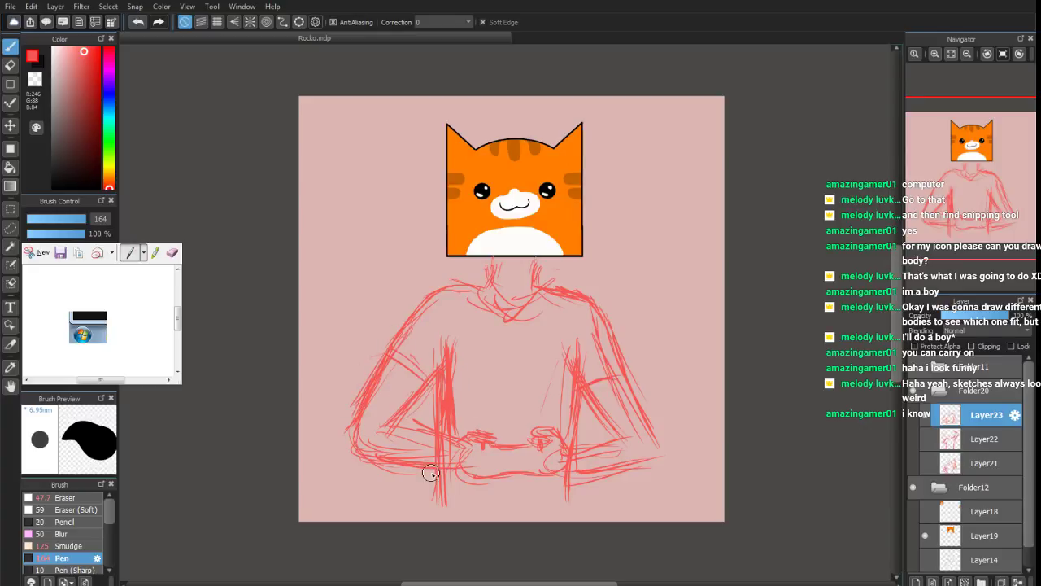
pyautogui.moveTo(563, 454); pyautogui.dragTo(564, 519)
pyautogui.moveTo(439, 491); pyautogui.dragTo(450, 532)
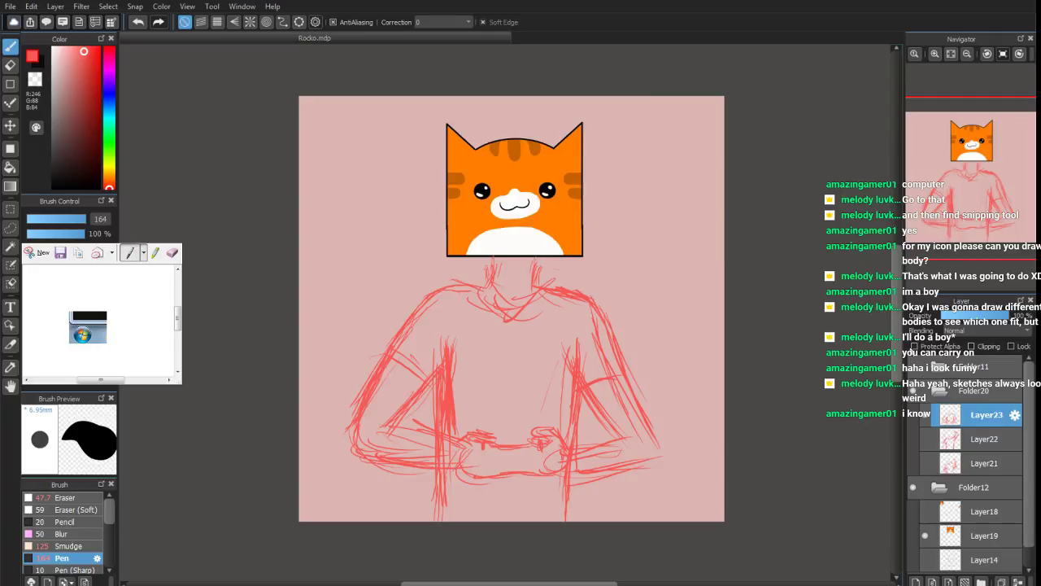
# Compare the second and third body sketches by showing one at a time, leaving the third shown
pyautogui.click(945, 439)
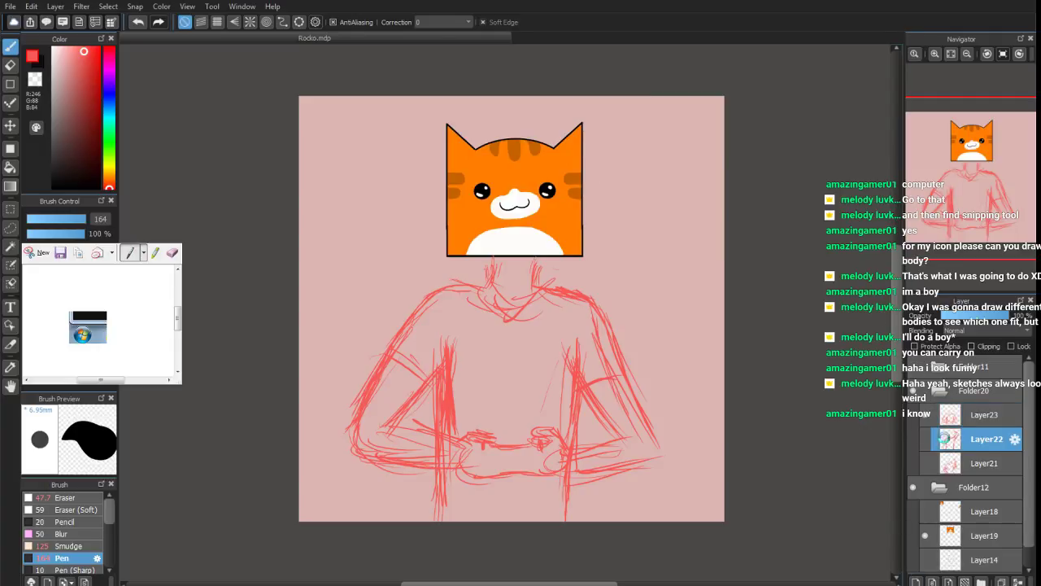
pyautogui.click(926, 438)
pyautogui.click(924, 424)
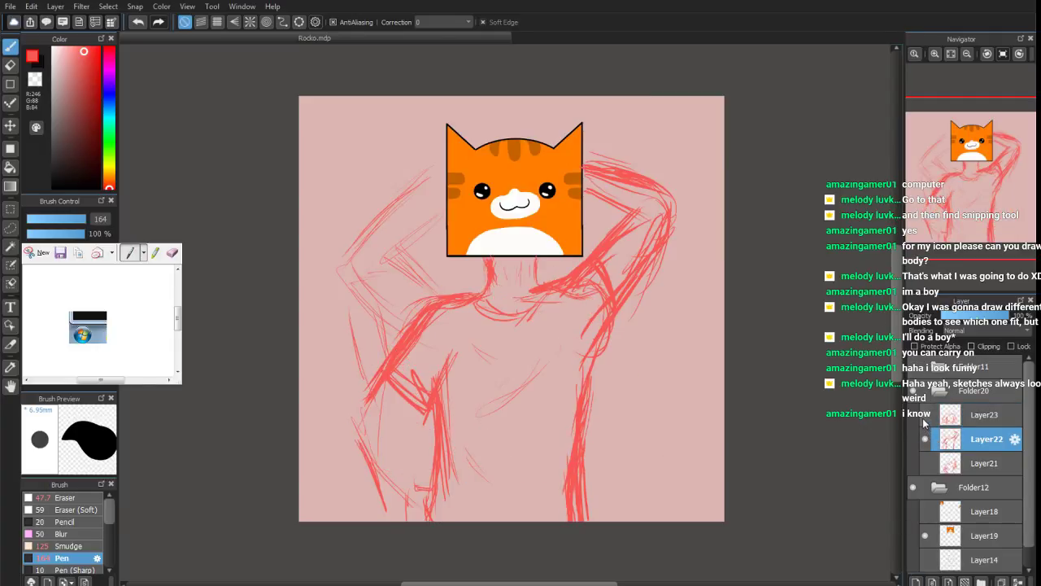
pyautogui.click(925, 415)
pyautogui.click(926, 440)
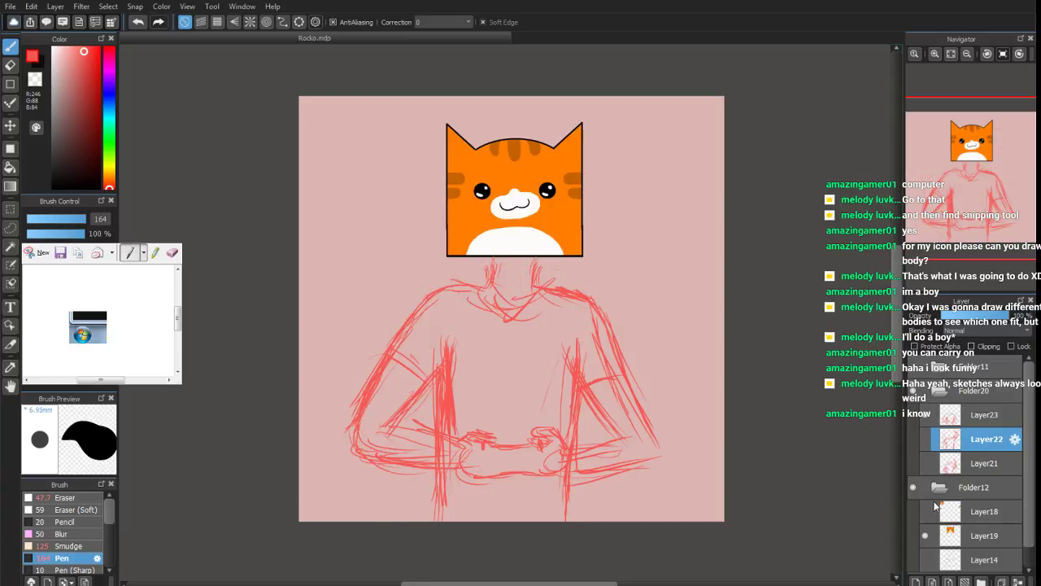
# Enlarge the third body sketch slightly around its center with a transform
pyautogui.click(956, 423)
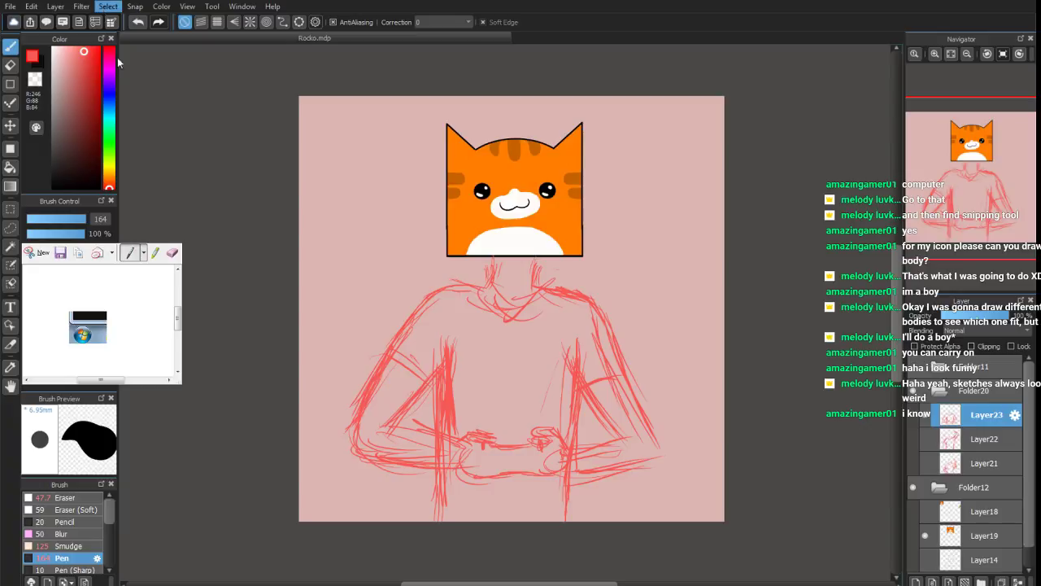
pyautogui.hotkey('ctrl', 't')
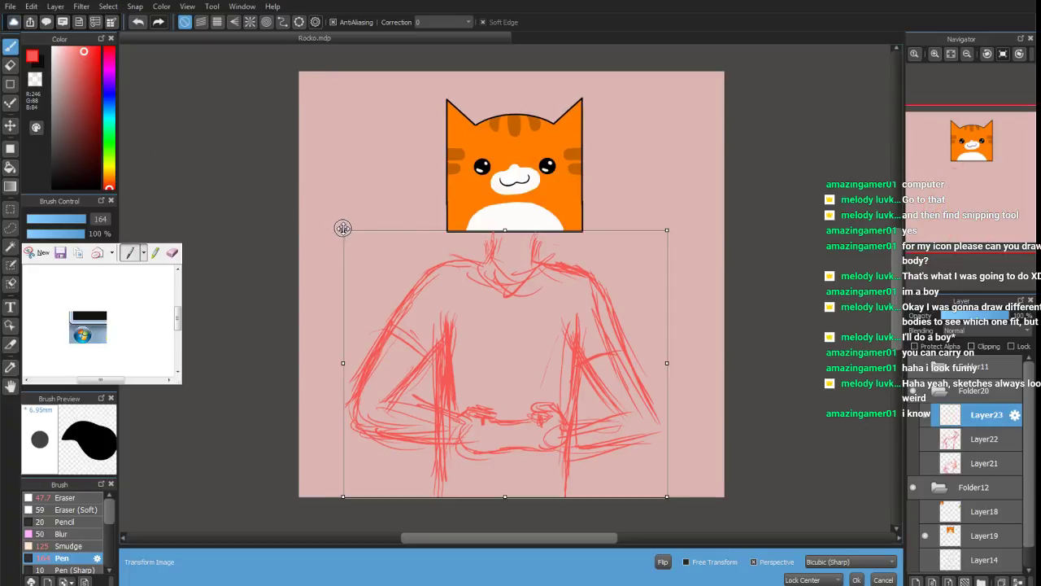
pyautogui.moveTo(341, 227); pyautogui.dragTo(336, 223)
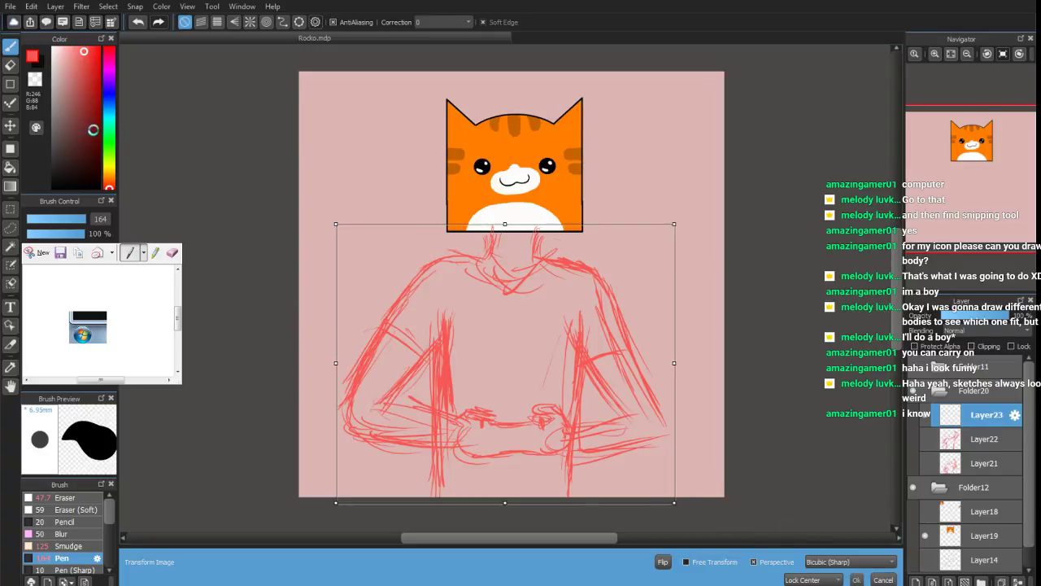
pyautogui.click(856, 579)
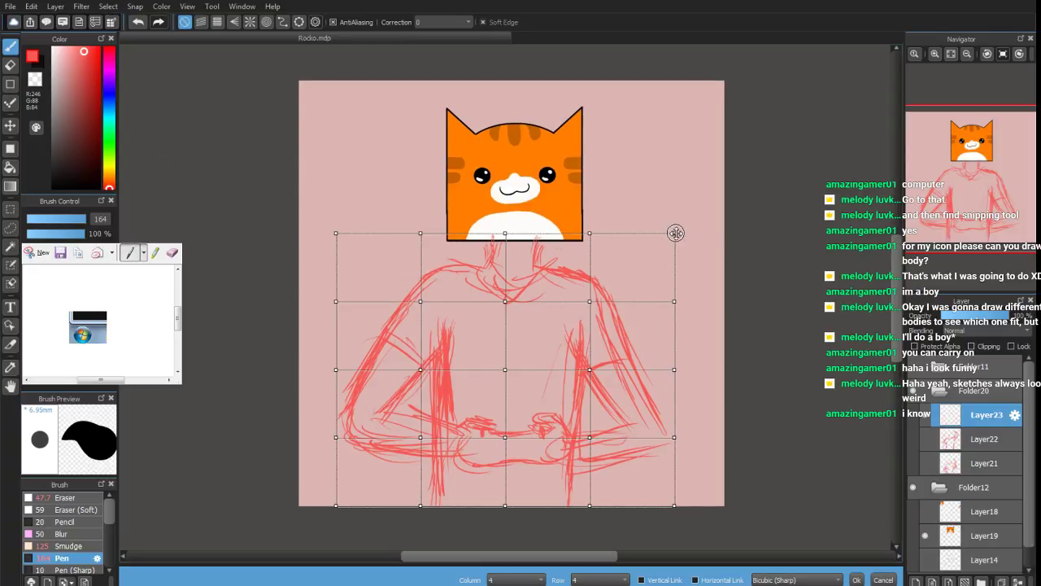
# Mesh-transform the third body sketch, pulling its outer edges slightly outward on both sides so the arms spread wider
pyautogui.moveTo(675, 233); pyautogui.dragTo(682, 233)
pyautogui.moveTo(673, 301); pyautogui.dragTo(678, 302)
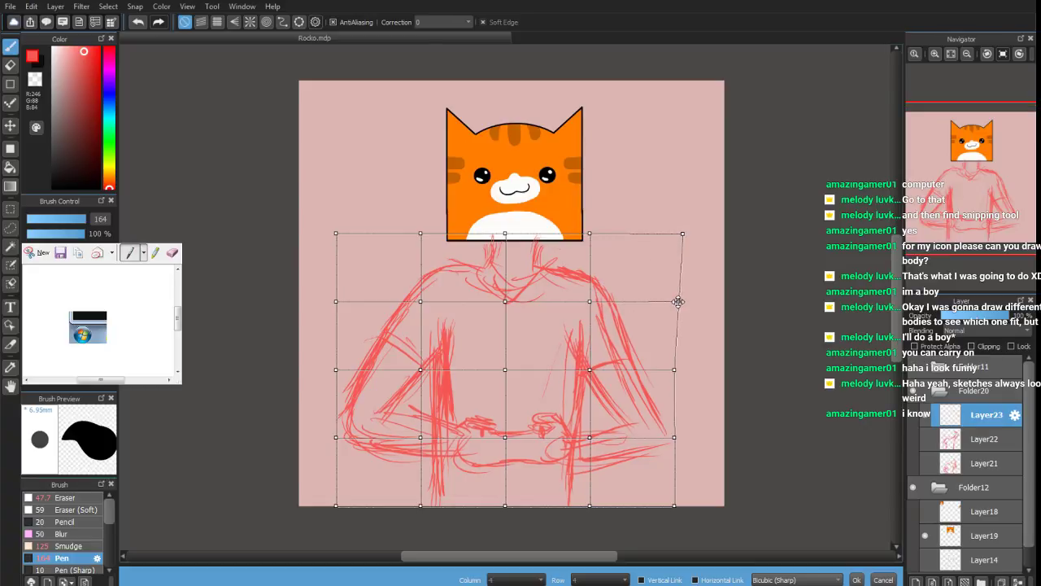
pyautogui.moveTo(674, 369); pyautogui.dragTo(680, 369)
pyautogui.moveTo(674, 437); pyautogui.dragTo(679, 440)
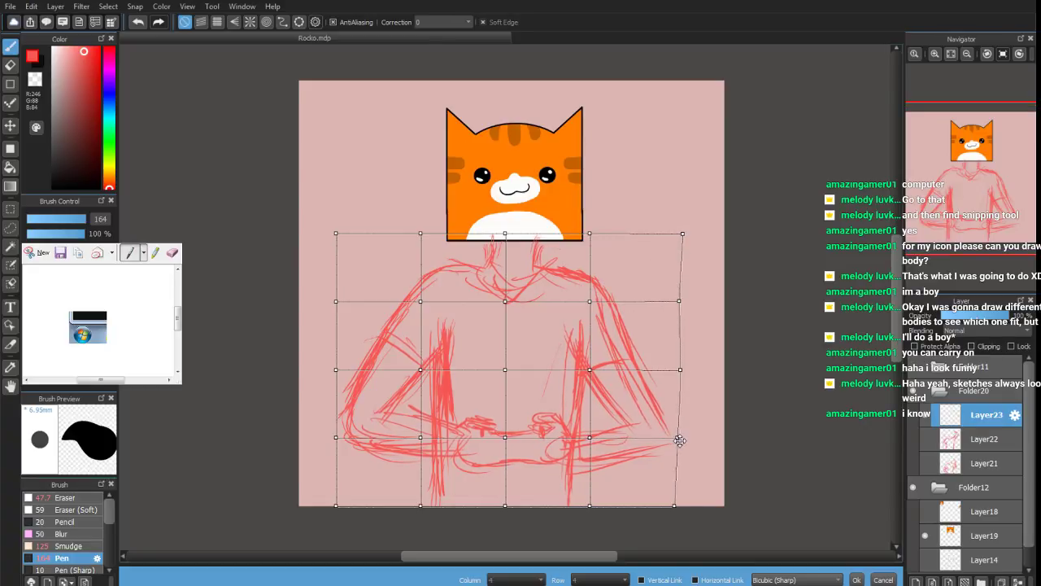
pyautogui.moveTo(672, 504); pyautogui.dragTo(675, 514)
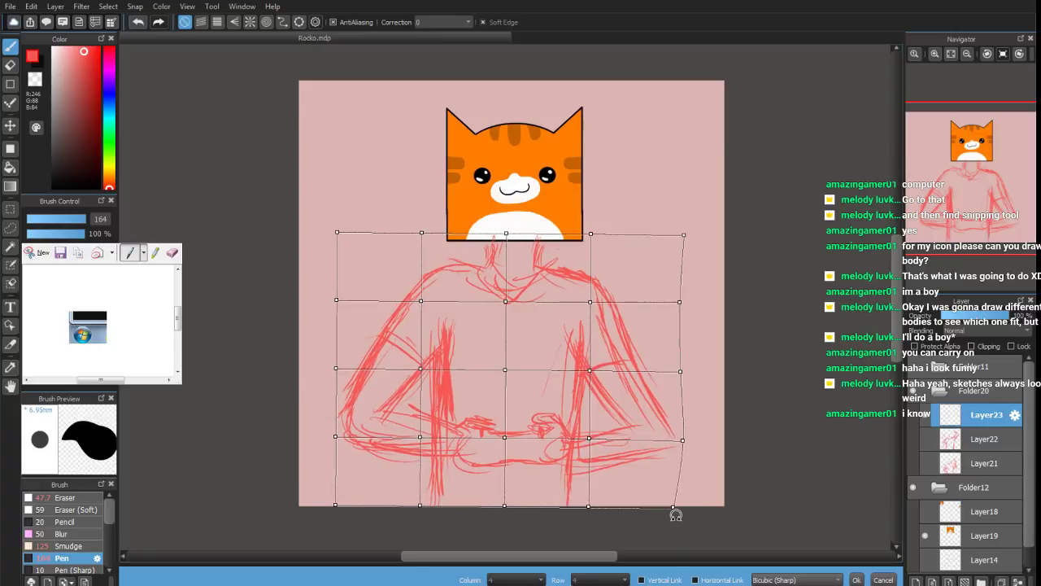
pyautogui.moveTo(334, 367); pyautogui.dragTo(329, 370)
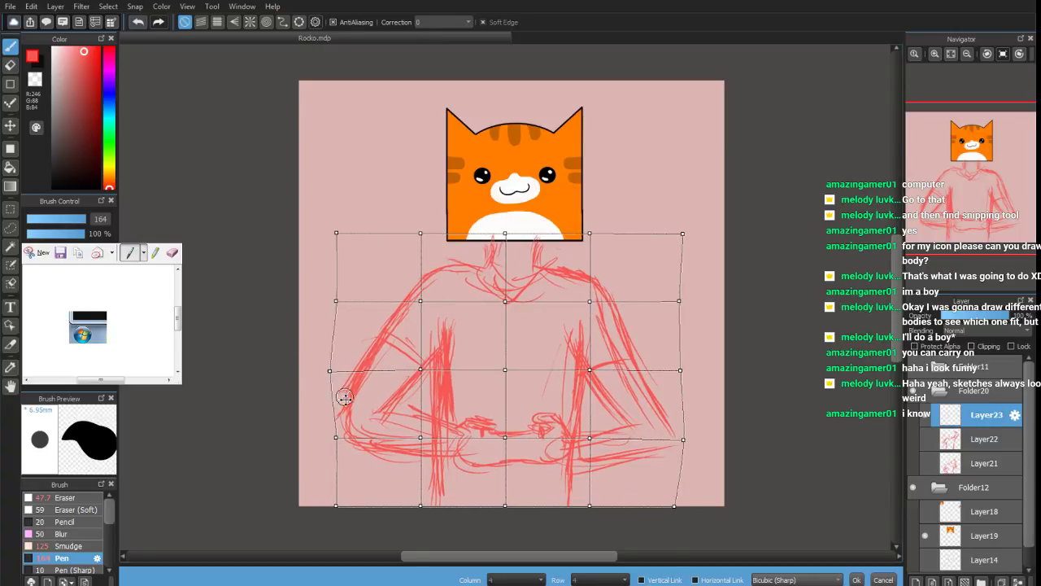
pyautogui.moveTo(337, 438); pyautogui.dragTo(328, 441)
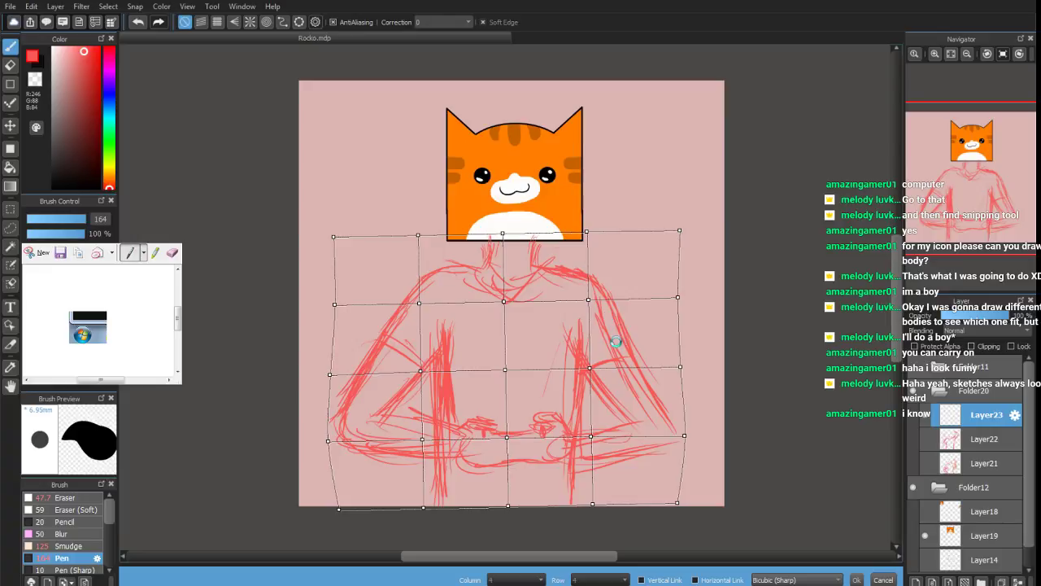
pyautogui.press('Return')
# Add a new layer above the third body sketch, fade that sketch to 40% opacity and choose a dark red for the new layer
pyautogui.click(916, 581)
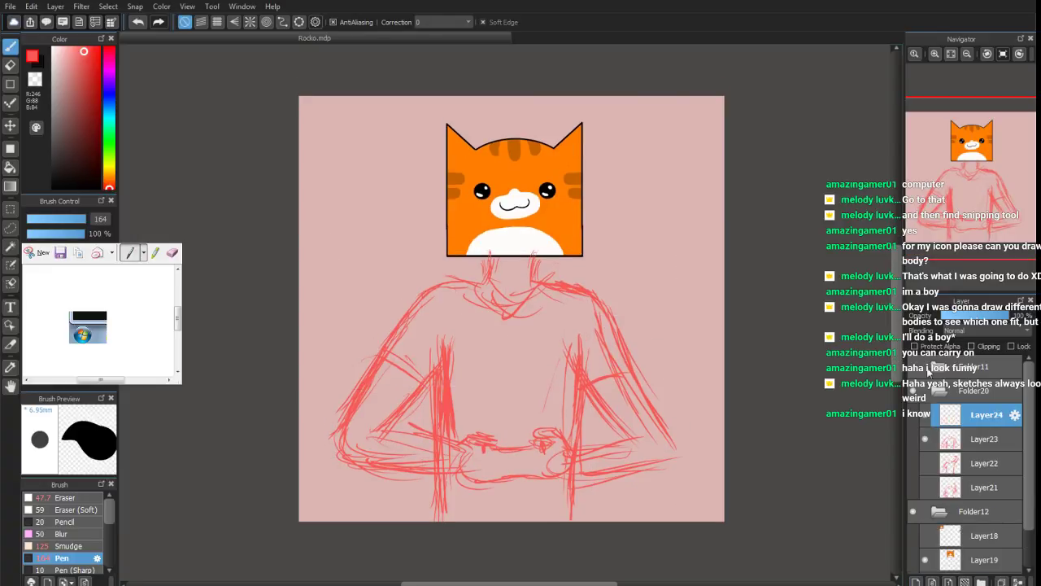
pyautogui.scroll(1, 965, 210)
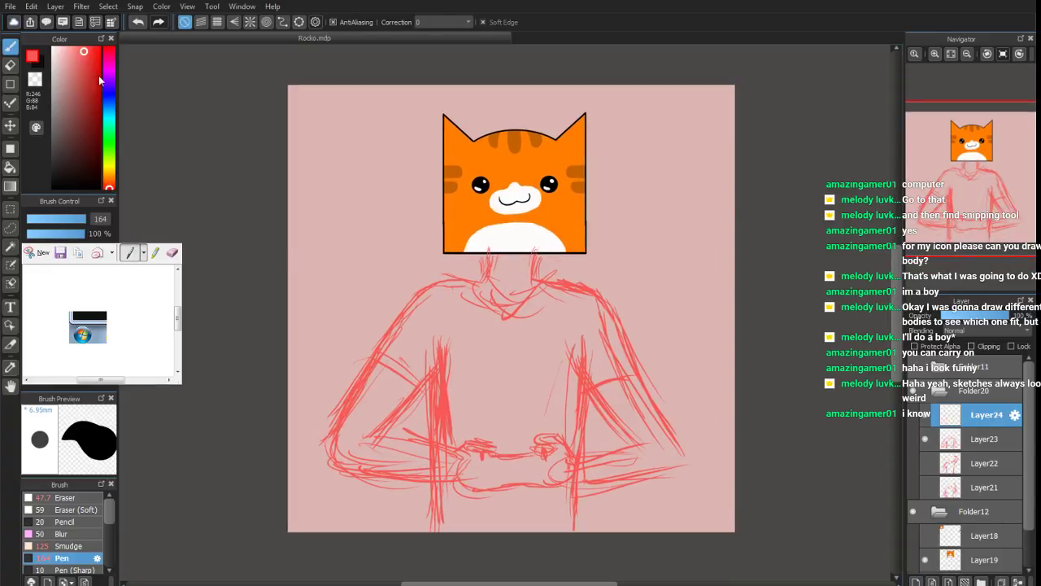
pyautogui.click(971, 439)
pyautogui.moveTo(1009, 316); pyautogui.dragTo(972, 318)
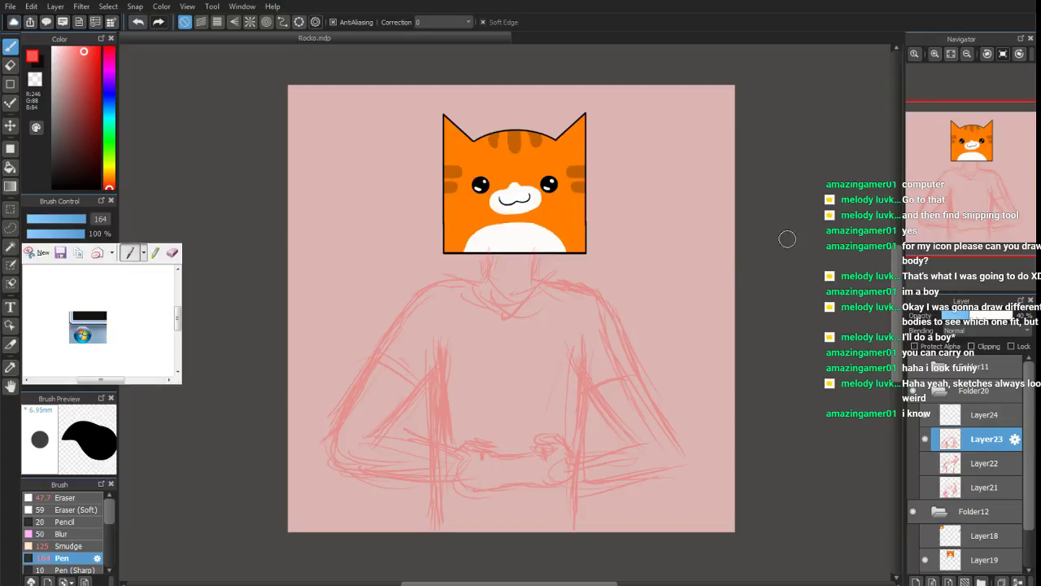
pyautogui.moveTo(84, 95)
pyautogui.mouseDown()
pyautogui.moveTo(97, 136)
pyautogui.moveTo(87, 103)
pyautogui.mouseUp()
pyautogui.scroll(3, 949, 212)
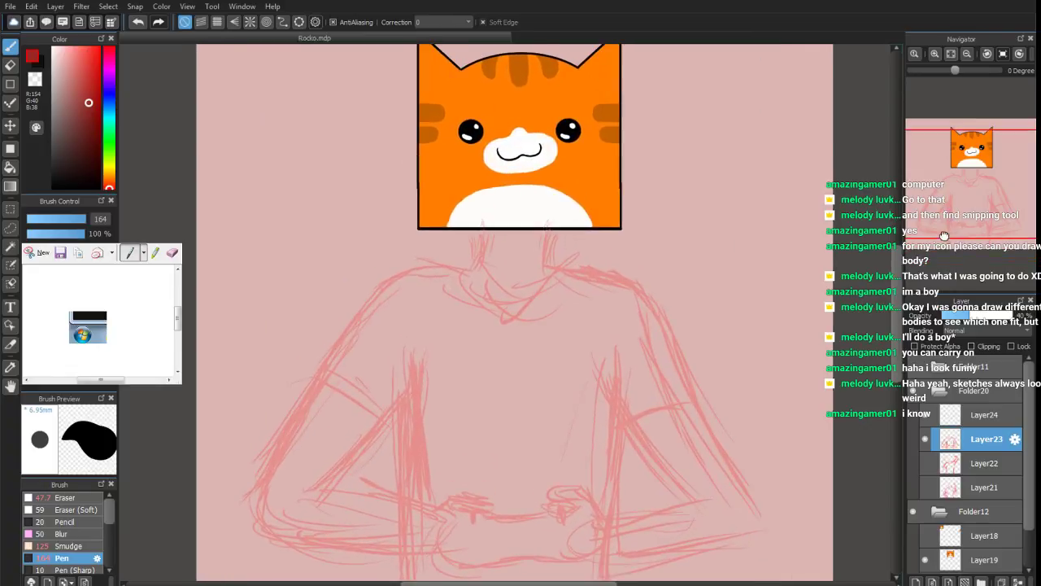
pyautogui.moveTo(955, 201); pyautogui.dragTo(954, 197)
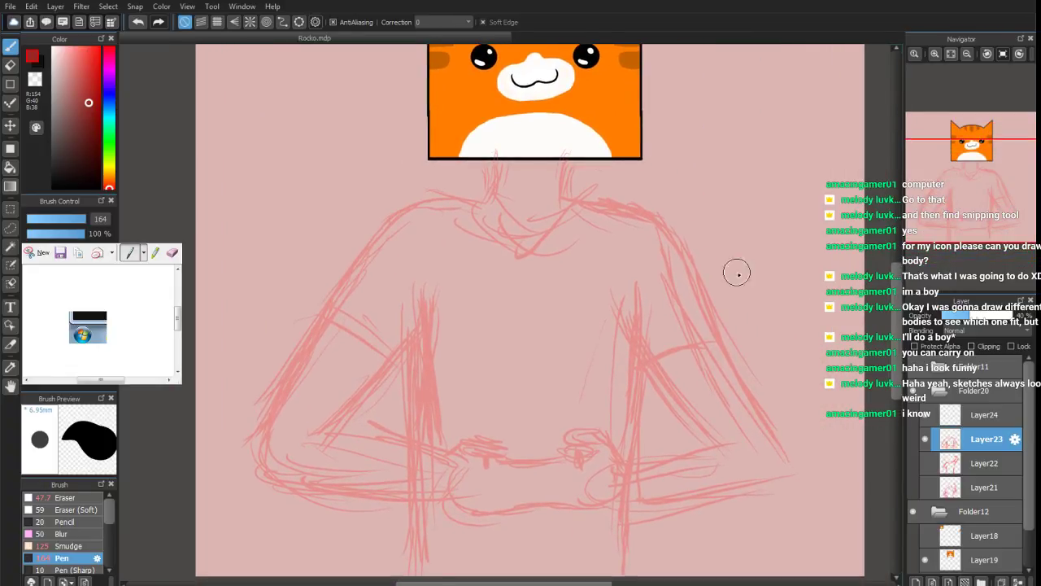
pyautogui.click(966, 422)
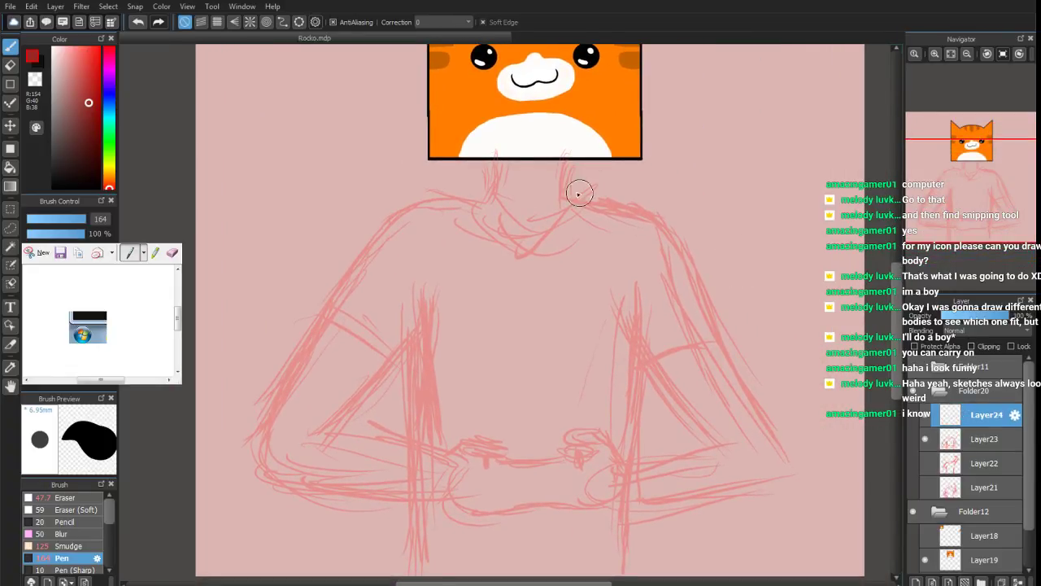
# Trace both neck sides, the curved collar, and the right-hand shoulder and outer arm in dark red on the new layer
pyautogui.moveTo(563, 160); pyautogui.dragTo(567, 192)
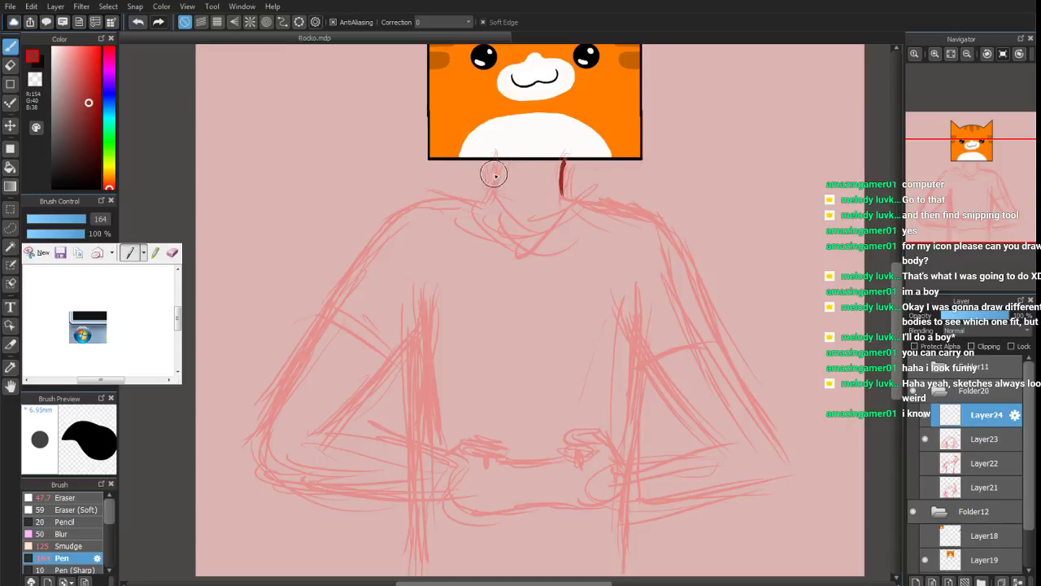
pyautogui.moveTo(496, 158)
pyautogui.mouseDown()
pyautogui.moveTo(490, 199)
pyautogui.moveTo(516, 220)
pyautogui.moveTo(560, 229)
pyautogui.mouseUp()
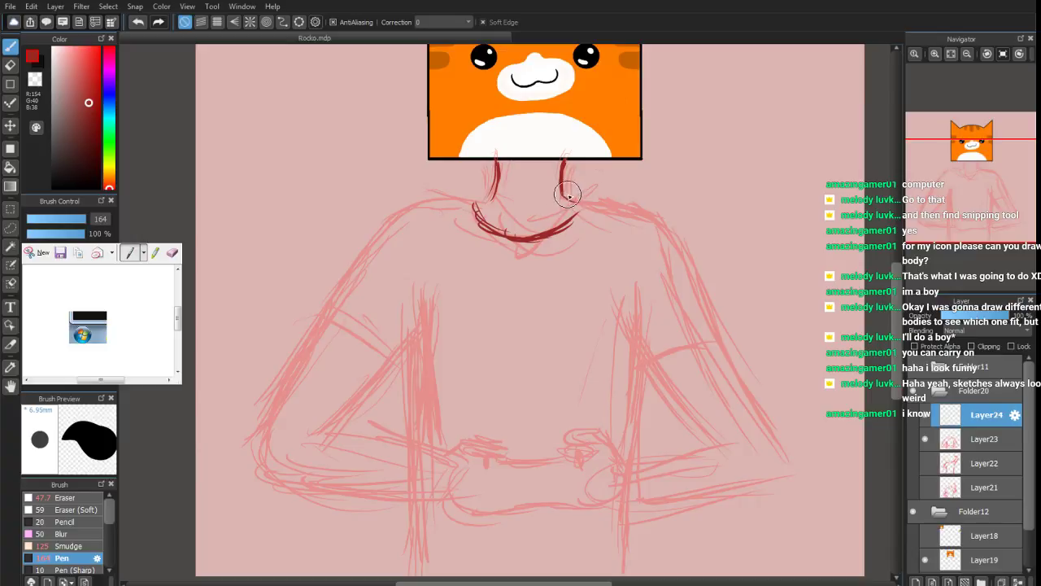
pyautogui.moveTo(563, 184)
pyautogui.mouseDown()
pyautogui.moveTo(584, 202)
pyautogui.moveTo(620, 201)
pyautogui.moveTo(660, 220)
pyautogui.moveTo(767, 412)
pyautogui.mouseUp()
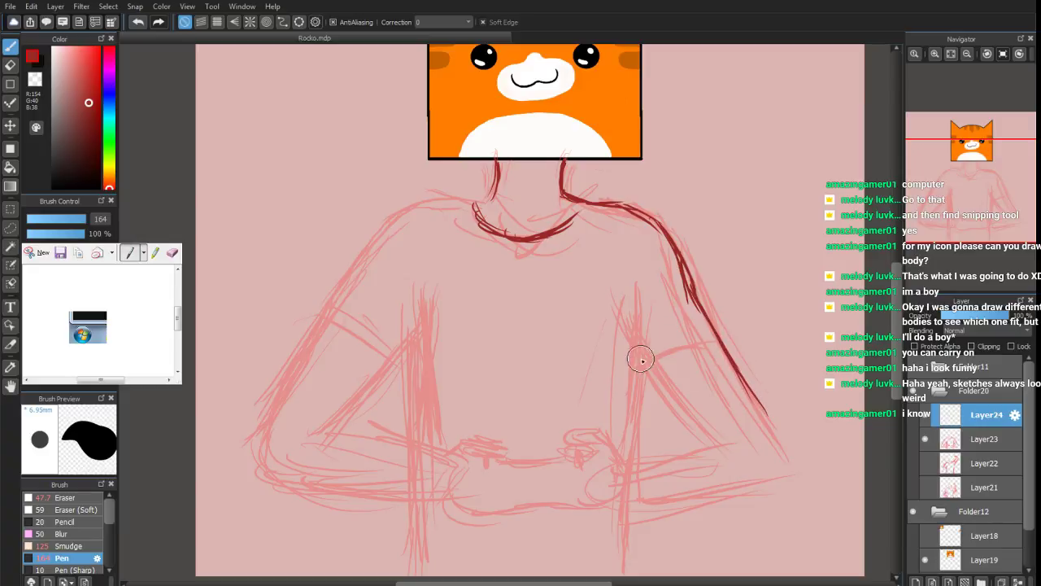
# Draw the right-hand inner upper arm, a raised sleeve hem and the torso line at the armpit
pyautogui.moveTo(641, 358); pyautogui.dragTo(690, 416)
pyautogui.moveTo(644, 366); pyautogui.dragTo(705, 431)
pyautogui.moveTo(644, 368); pyautogui.dragTo(661, 390)
pyautogui.moveTo(644, 340)
pyautogui.mouseDown()
pyautogui.moveTo(706, 321)
pyautogui.moveTo(696, 318)
pyautogui.mouseUp()
pyautogui.moveTo(639, 286); pyautogui.dragTo(633, 421)
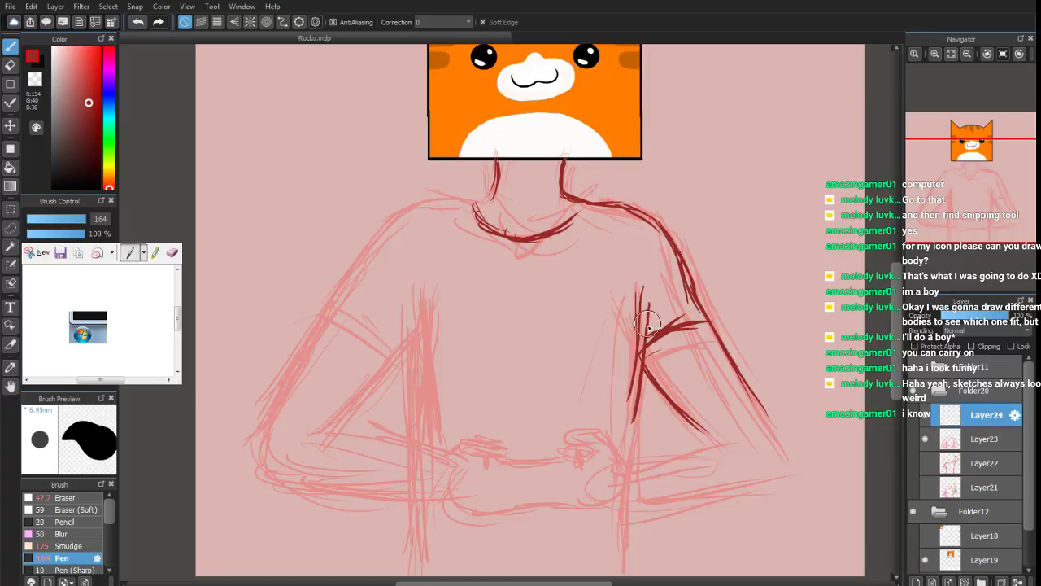
# Draw the left-hand torso line below the armpit and the left-hand shoulder curving from the neck to the sleeve
pyautogui.moveTo(422, 335); pyautogui.dragTo(422, 353)
pyautogui.moveTo(421, 308); pyautogui.dragTo(423, 411)
pyautogui.moveTo(423, 395)
pyautogui.mouseDown()
pyautogui.moveTo(422, 307)
pyautogui.moveTo(424, 407)
pyautogui.mouseUp()
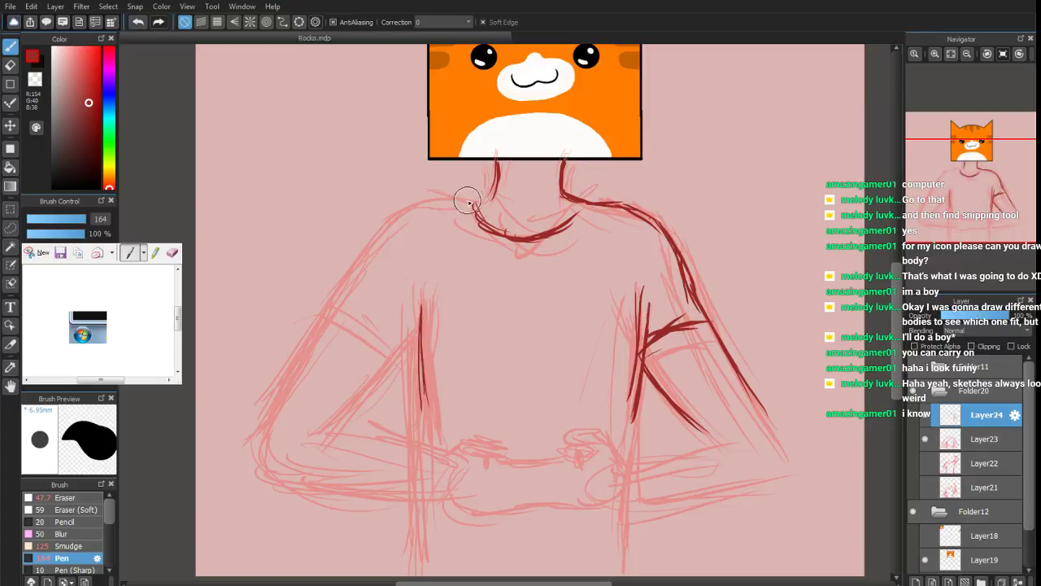
pyautogui.moveTo(464, 198)
pyautogui.mouseDown()
pyautogui.moveTo(495, 200)
pyautogui.moveTo(400, 209)
pyautogui.moveTo(330, 309)
pyautogui.mouseUp()
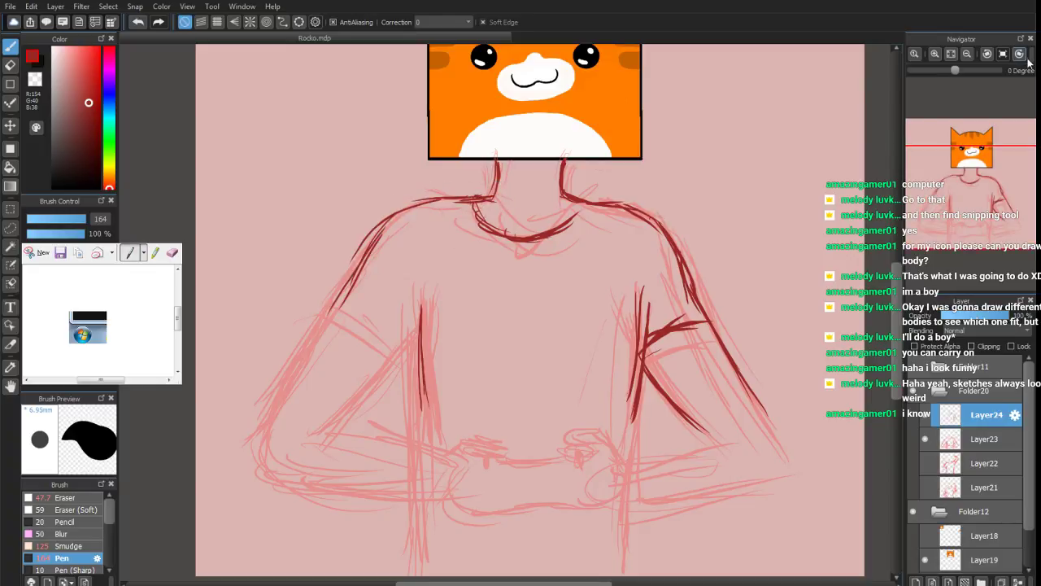
# Widen the Navigator area and mirror the canvas view horizontally
pyautogui.click(1020, 54)
pyautogui.click(987, 53)
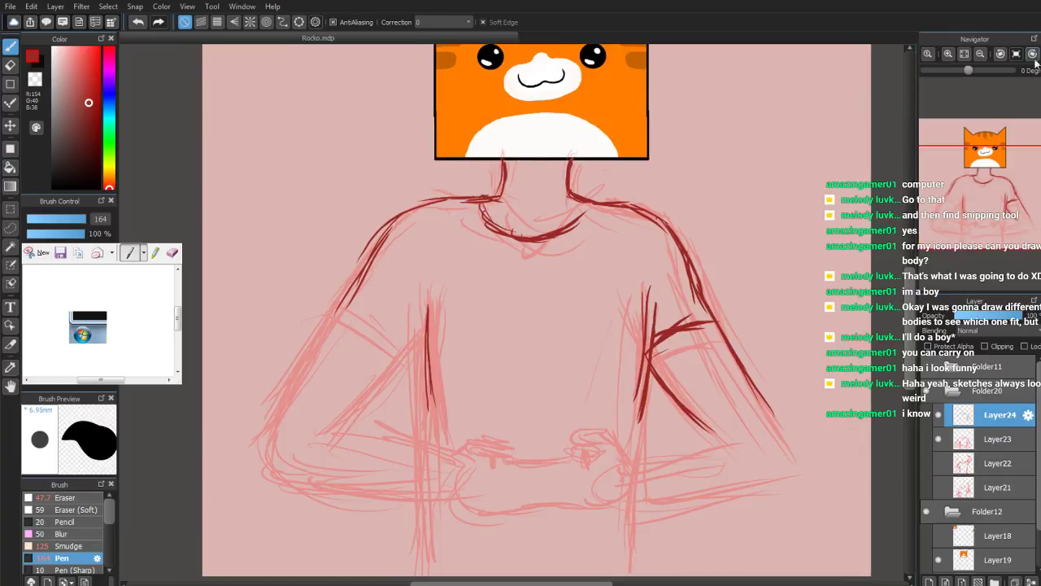
pyautogui.moveTo(921, 76); pyautogui.dragTo(902, 76)
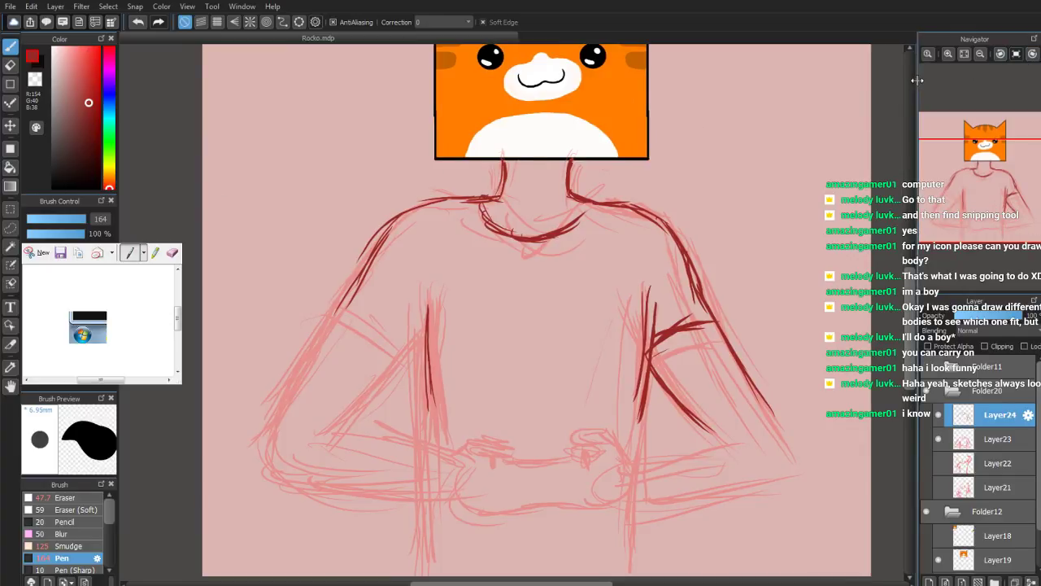
pyautogui.click(1017, 54)
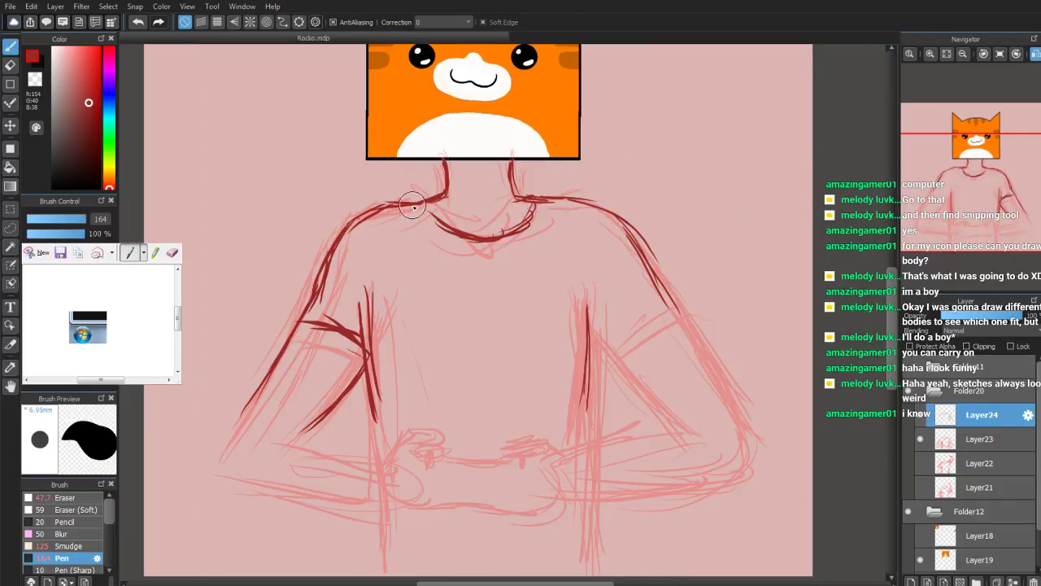
# Thicken the right-hand shoulder and outer upper arm in the mirrored view, and add the inner arm line and sleeve hem
pyautogui.moveTo(526, 198)
pyautogui.mouseDown()
pyautogui.moveTo(625, 208)
pyautogui.moveTo(639, 253)
pyautogui.moveTo(610, 218)
pyautogui.moveTo(615, 234)
pyautogui.moveTo(629, 216)
pyautogui.moveTo(633, 233)
pyautogui.moveTo(621, 204)
pyautogui.moveTo(630, 214)
pyautogui.moveTo(622, 229)
pyautogui.moveTo(641, 243)
pyautogui.moveTo(663, 305)
pyautogui.moveTo(647, 260)
pyautogui.moveTo(724, 400)
pyautogui.moveTo(694, 409)
pyautogui.mouseUp()
pyautogui.moveTo(670, 303); pyautogui.dragTo(738, 429)
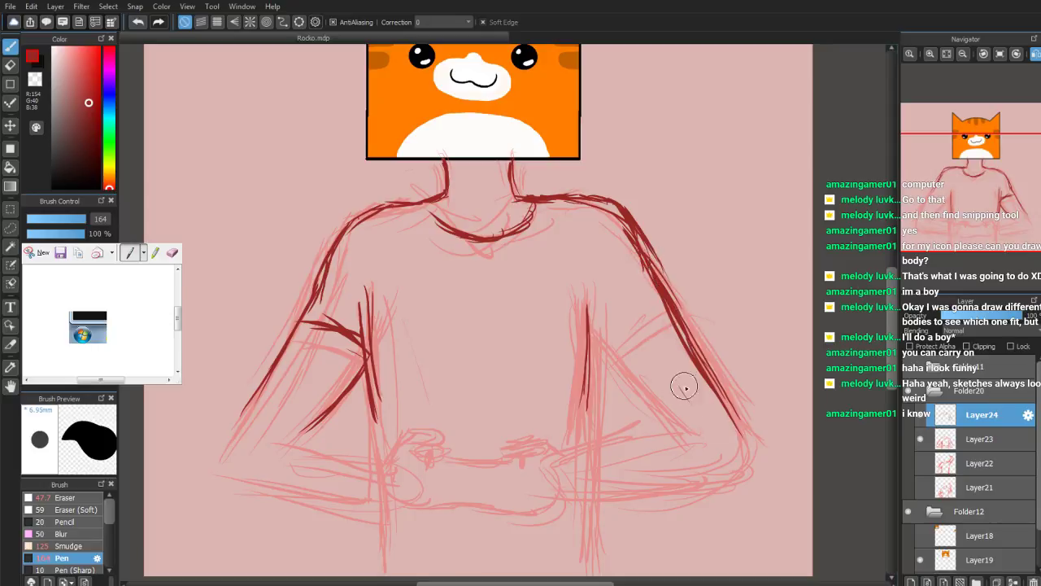
pyautogui.moveTo(589, 319)
pyautogui.mouseDown()
pyautogui.moveTo(627, 380)
pyautogui.moveTo(644, 379)
pyautogui.mouseUp()
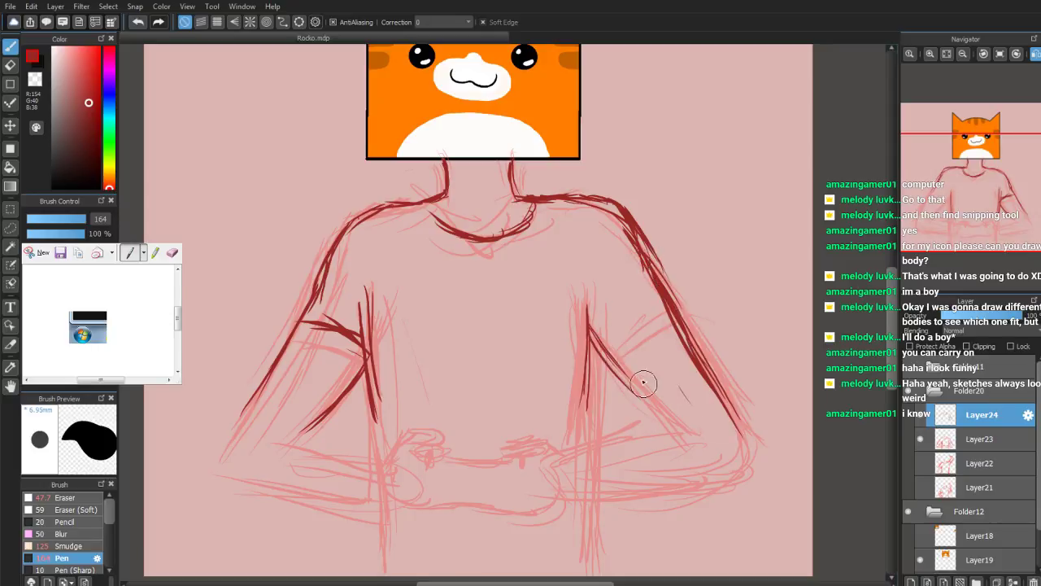
pyautogui.moveTo(626, 244); pyautogui.dragTo(657, 261)
pyautogui.moveTo(626, 219)
pyautogui.mouseDown()
pyautogui.moveTo(659, 306)
pyautogui.moveTo(681, 319)
pyautogui.moveTo(711, 369)
pyautogui.mouseUp()
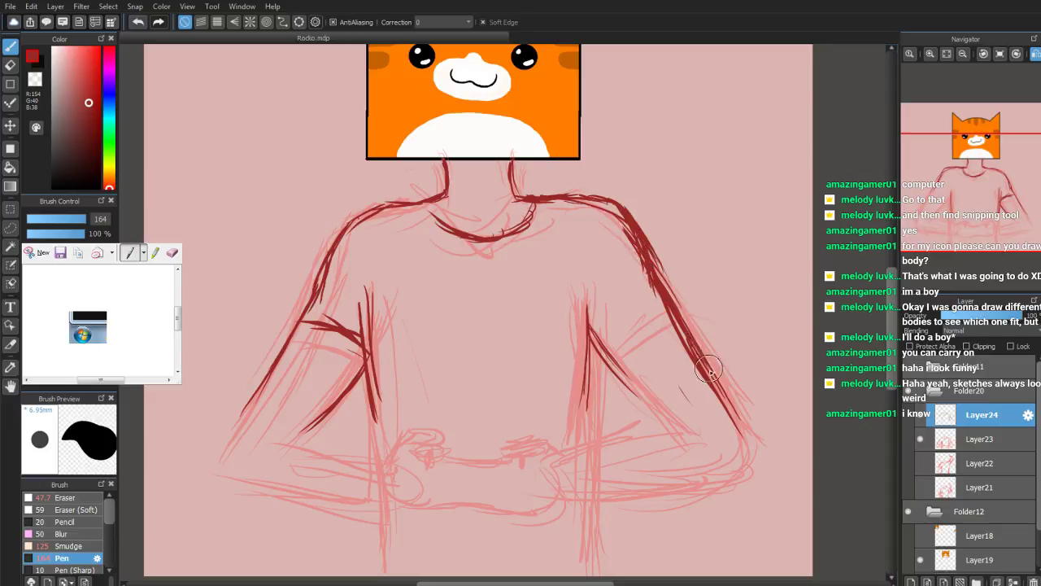
pyautogui.moveTo(599, 343)
pyautogui.mouseDown()
pyautogui.moveTo(668, 292)
pyautogui.moveTo(600, 343)
pyautogui.mouseUp()
# Extend the right-hand upper arm to the elbow and draw the forearm's two edges bending inward to the wrist
pyautogui.moveTo(963, 203)
pyautogui.mouseDown()
pyautogui.moveTo(949, 211)
pyautogui.moveTo(972, 212)
pyautogui.mouseUp()
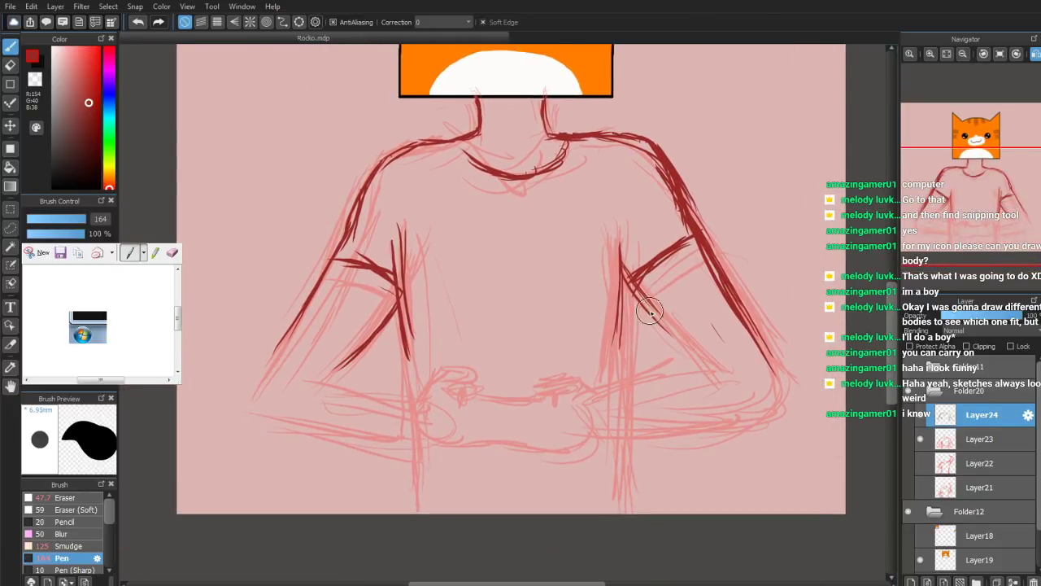
pyautogui.moveTo(644, 299)
pyautogui.mouseDown()
pyautogui.moveTo(687, 362)
pyautogui.moveTo(714, 372)
pyautogui.mouseUp()
pyautogui.moveTo(658, 306); pyautogui.dragTo(717, 374)
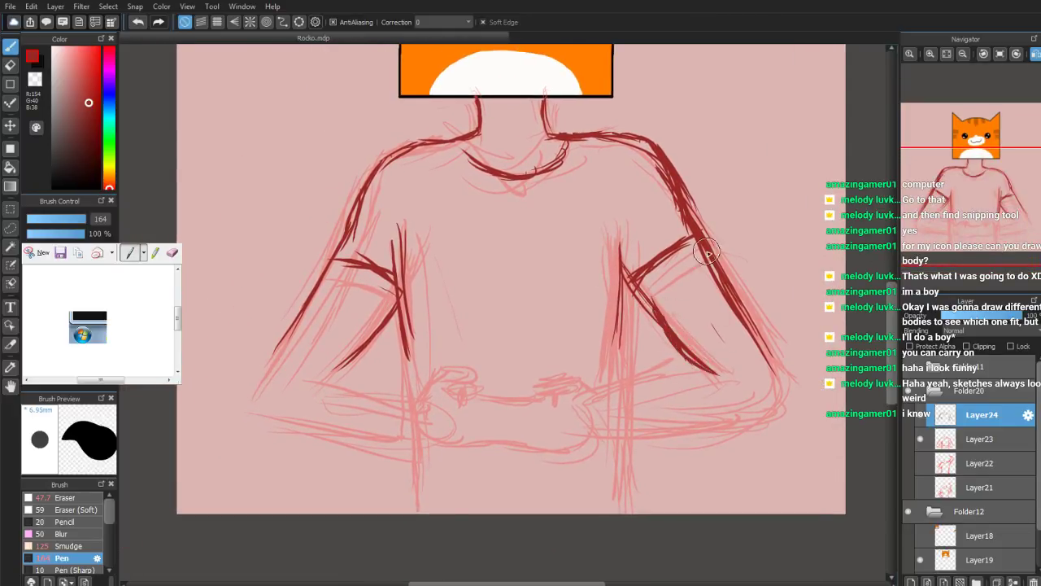
pyautogui.moveTo(707, 252); pyautogui.dragTo(767, 351)
pyautogui.moveTo(734, 291); pyautogui.dragTo(783, 381)
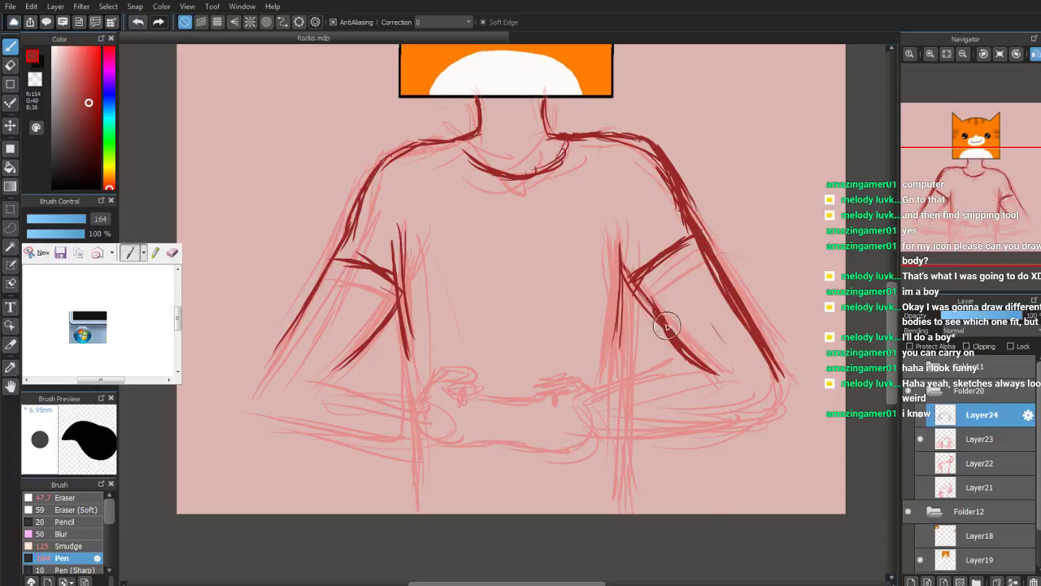
pyautogui.moveTo(645, 306)
pyautogui.mouseDown()
pyautogui.moveTo(708, 373)
pyautogui.moveTo(647, 380)
pyautogui.moveTo(602, 412)
pyautogui.mouseUp()
pyautogui.moveTo(670, 384)
pyautogui.mouseDown()
pyautogui.moveTo(593, 418)
pyautogui.moveTo(678, 440)
pyautogui.moveTo(674, 430)
pyautogui.moveTo(776, 361)
pyautogui.moveTo(755, 422)
pyautogui.mouseUp()
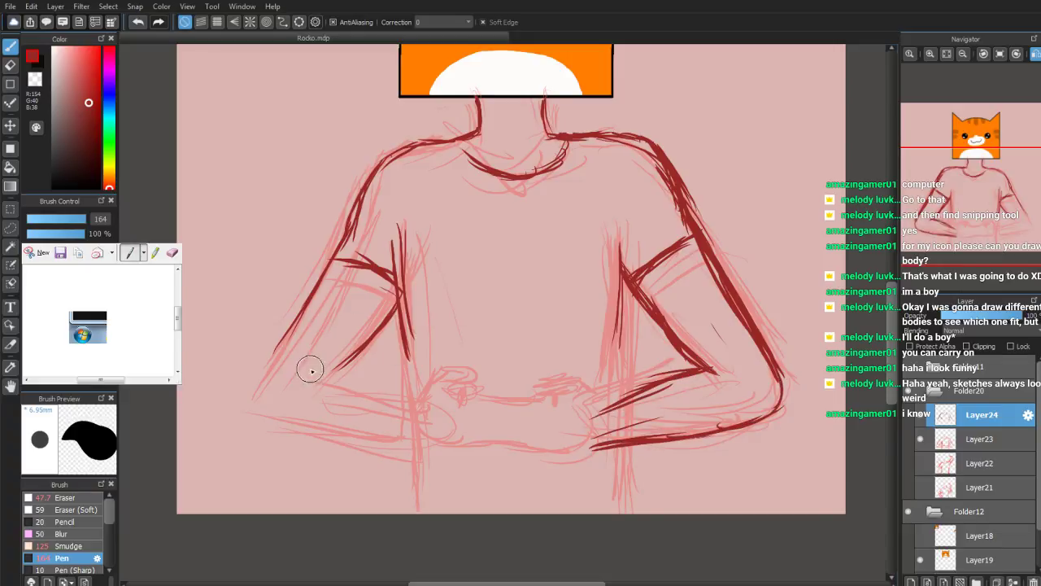
# Draw the left-hand elbow and both edges of the forearm leading in to the wrist
pyautogui.moveTo(317, 370); pyautogui.dragTo(407, 407)
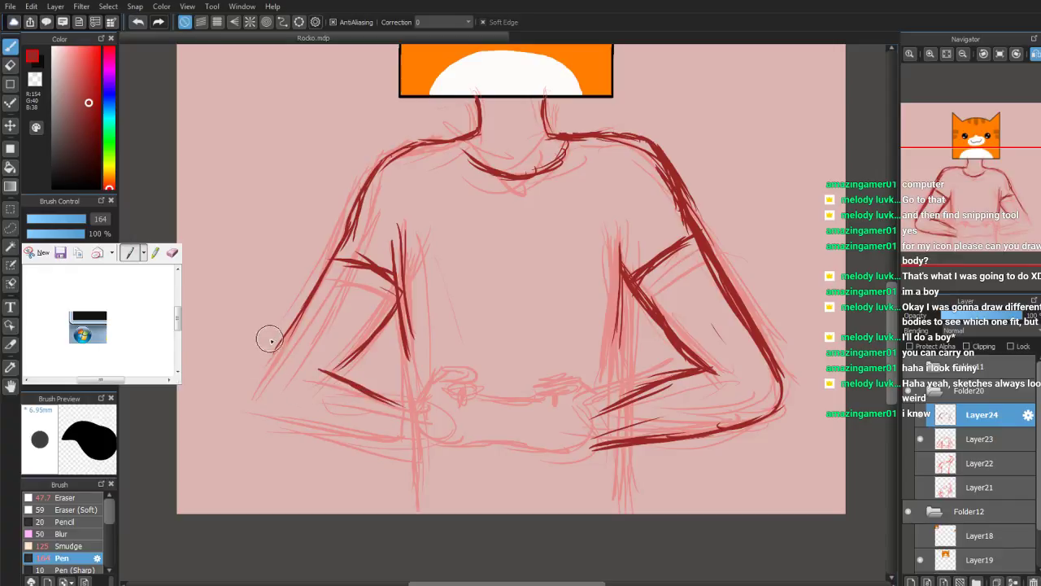
pyautogui.moveTo(279, 349)
pyautogui.mouseDown()
pyautogui.moveTo(277, 389)
pyautogui.moveTo(345, 435)
pyautogui.moveTo(293, 424)
pyautogui.moveTo(290, 411)
pyautogui.moveTo(405, 435)
pyautogui.mouseUp()
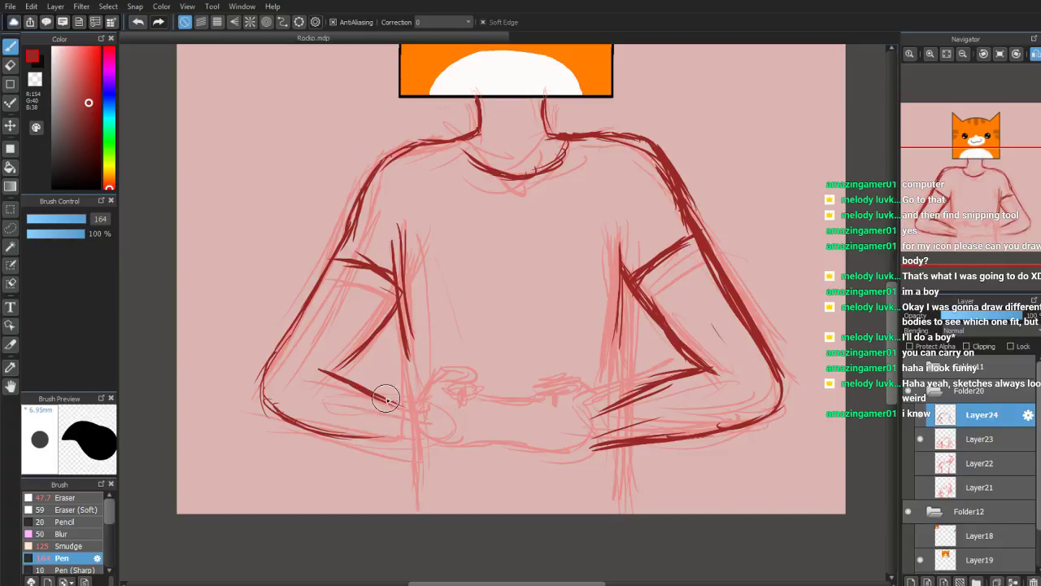
pyautogui.moveTo(386, 399); pyautogui.dragTo(426, 415)
pyautogui.moveTo(326, 371); pyautogui.dragTo(412, 415)
pyautogui.moveTo(364, 384); pyautogui.dragTo(440, 424)
pyautogui.moveTo(329, 430)
pyautogui.mouseDown()
pyautogui.moveTo(394, 450)
pyautogui.moveTo(392, 439)
pyautogui.moveTo(451, 450)
pyautogui.mouseUp()
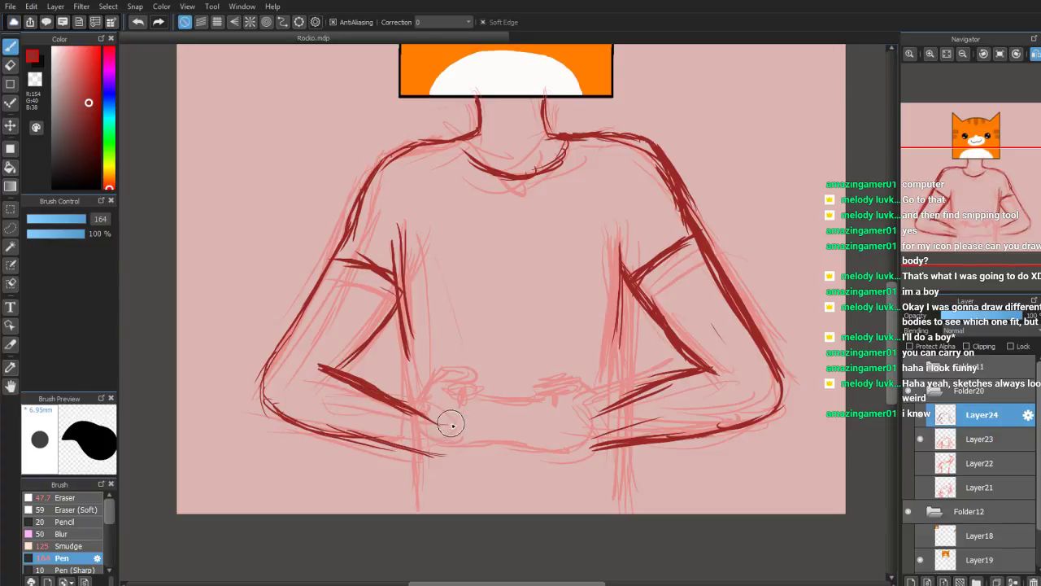
# Sketch both hands meeting in front of the waist, with the wrist cuff, fingers and the held shape between them
pyautogui.moveTo(418, 412)
pyautogui.mouseDown()
pyautogui.moveTo(488, 397)
pyautogui.moveTo(467, 421)
pyautogui.moveTo(456, 413)
pyautogui.moveTo(473, 414)
pyautogui.moveTo(471, 423)
pyautogui.moveTo(483, 414)
pyautogui.moveTo(437, 413)
pyautogui.mouseUp()
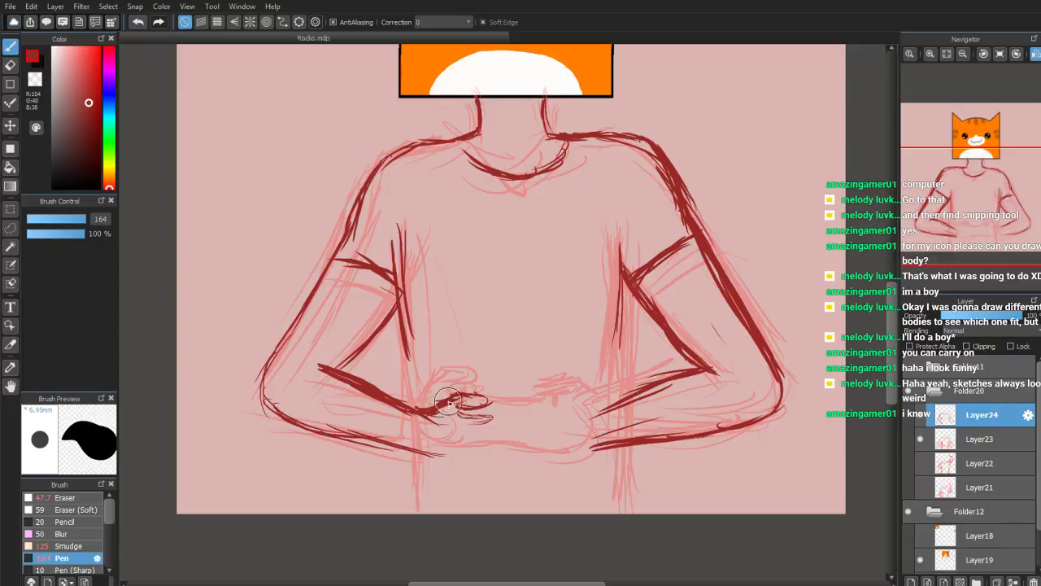
pyautogui.moveTo(448, 401)
pyautogui.mouseDown()
pyautogui.moveTo(447, 459)
pyautogui.moveTo(439, 446)
pyautogui.moveTo(475, 450)
pyautogui.moveTo(448, 450)
pyautogui.moveTo(472, 423)
pyautogui.moveTo(502, 416)
pyautogui.moveTo(479, 429)
pyautogui.moveTo(499, 401)
pyautogui.moveTo(542, 425)
pyautogui.mouseUp()
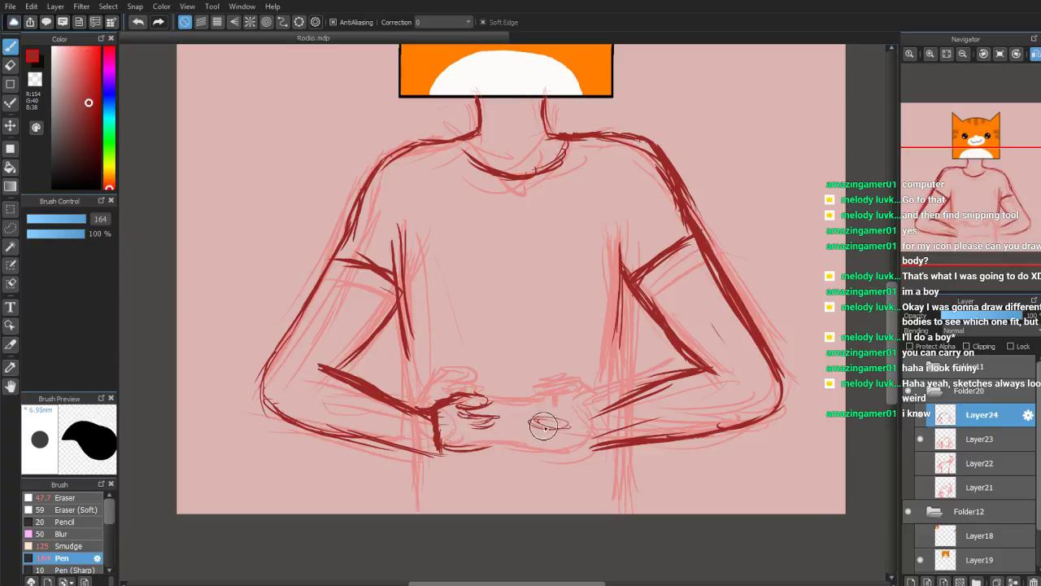
pyautogui.moveTo(597, 407)
pyautogui.mouseDown()
pyautogui.moveTo(574, 386)
pyautogui.moveTo(556, 391)
pyautogui.moveTo(545, 400)
pyautogui.moveTo(592, 405)
pyautogui.moveTo(539, 416)
pyautogui.moveTo(551, 421)
pyautogui.moveTo(517, 439)
pyautogui.moveTo(529, 449)
pyautogui.moveTo(502, 454)
pyautogui.moveTo(529, 434)
pyautogui.moveTo(511, 415)
pyautogui.mouseUp()
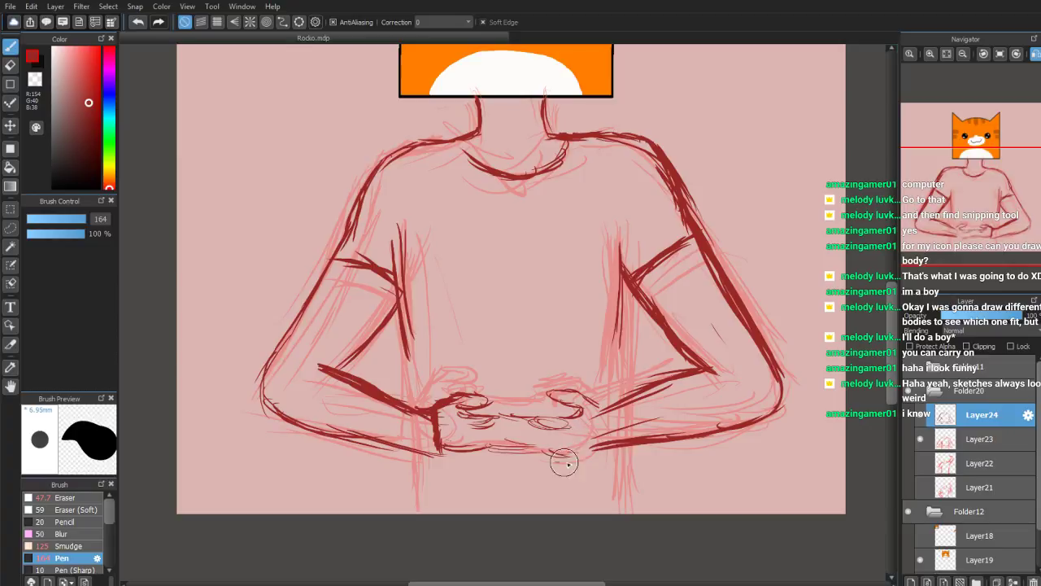
pyautogui.moveTo(536, 402)
pyautogui.mouseDown()
pyautogui.moveTo(474, 394)
pyautogui.moveTo(488, 403)
pyautogui.mouseUp()
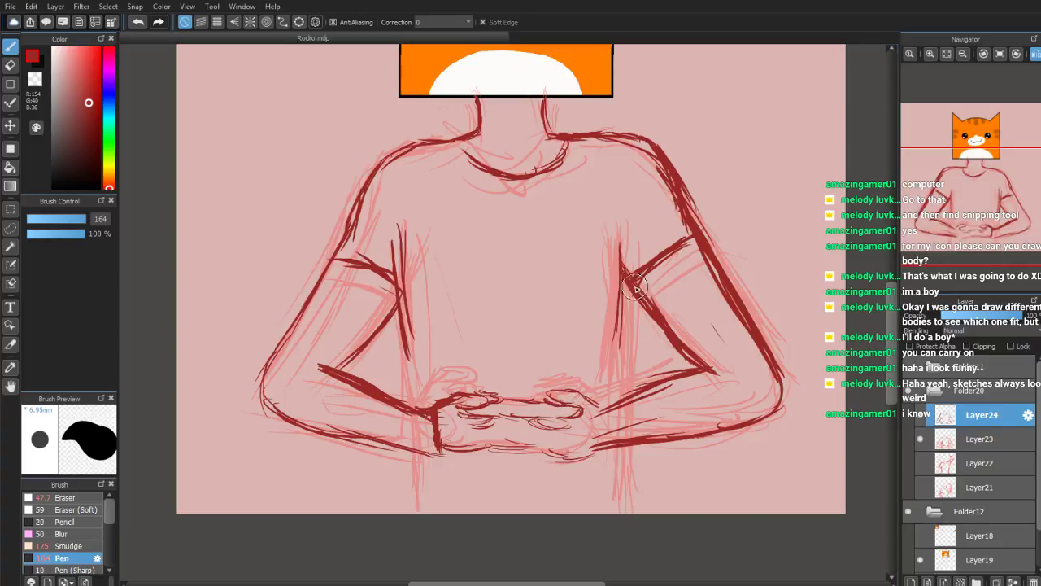
# Strengthen the right-hand torso side and extend it from the armpit down to the forearm
pyautogui.moveTo(635, 288); pyautogui.dragTo(616, 352)
pyautogui.moveTo(620, 270); pyautogui.dragTo(618, 391)
pyautogui.moveTo(620, 293); pyautogui.dragTo(616, 392)
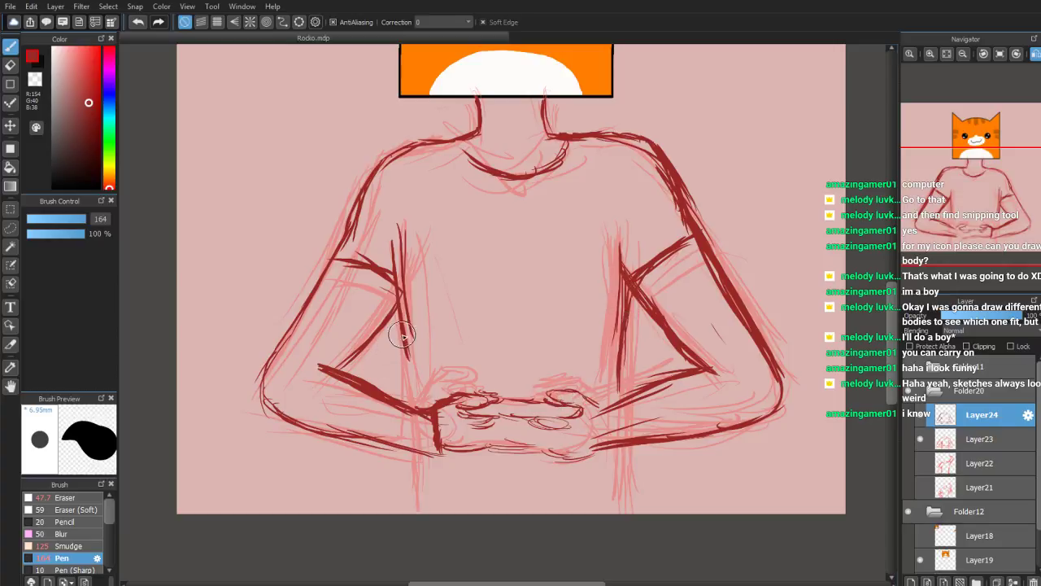
# Draw both torso sides continuing from behind the forearms down to the lower edge of the canvas
pyautogui.moveTo(403, 336); pyautogui.dragTo(413, 405)
pyautogui.moveTo(422, 458); pyautogui.dragTo(418, 506)
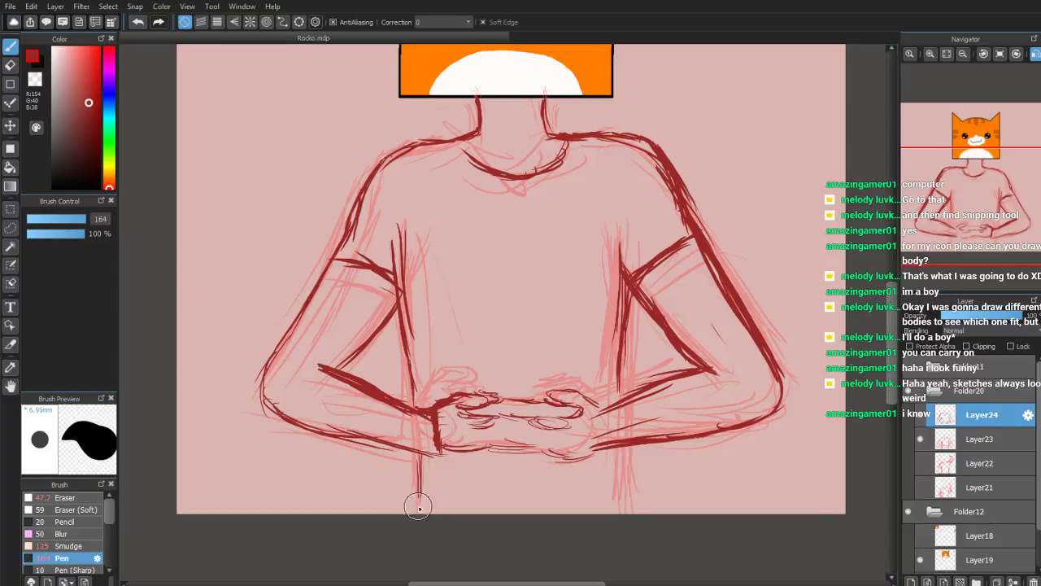
pyautogui.moveTo(616, 491)
pyautogui.mouseDown()
pyautogui.moveTo(619, 456)
pyautogui.moveTo(620, 513)
pyautogui.moveTo(622, 439)
pyautogui.moveTo(620, 458)
pyautogui.mouseUp()
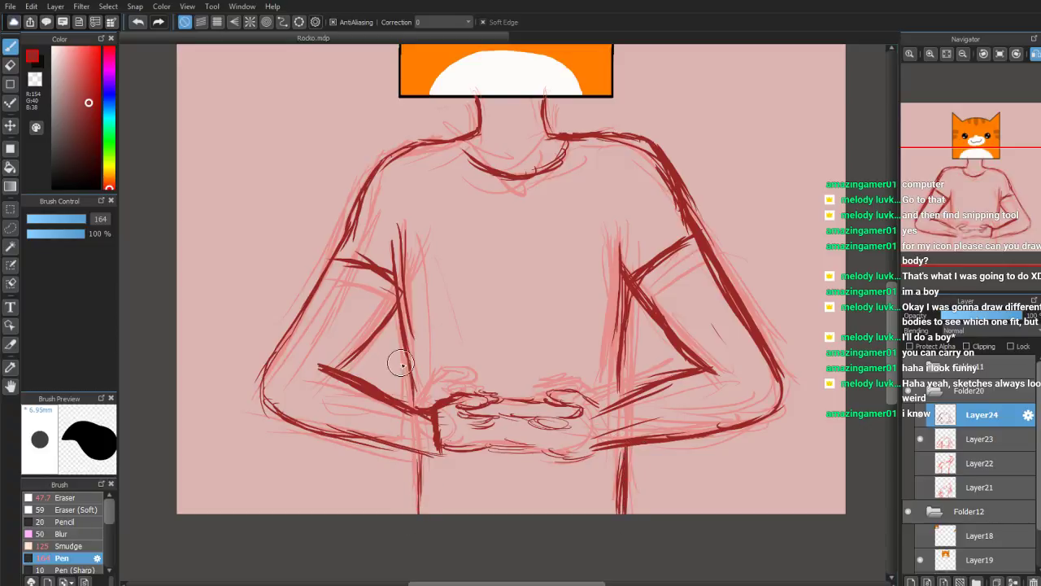
pyautogui.moveTo(420, 469); pyautogui.dragTo(423, 534)
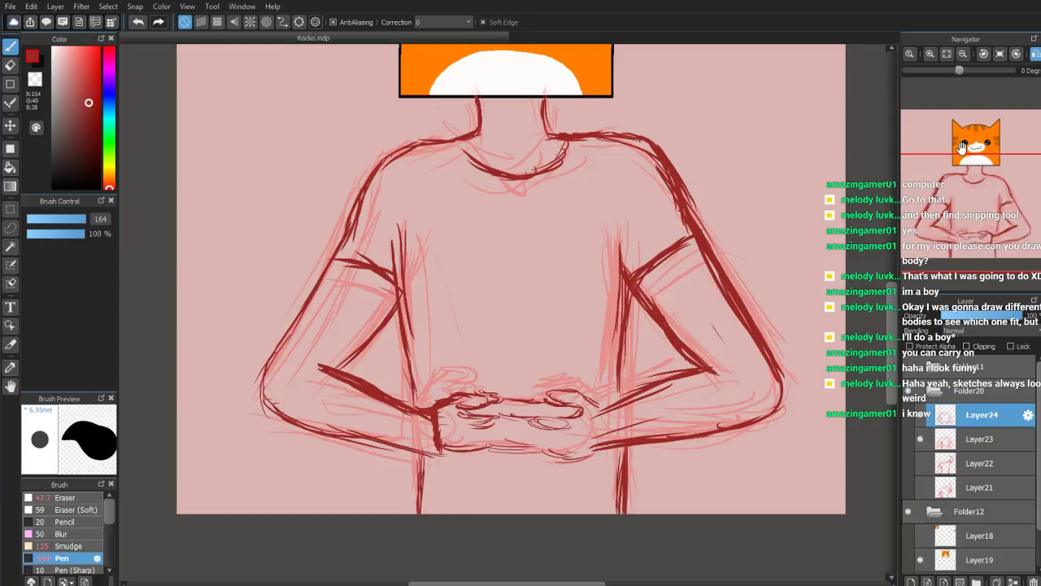
# Check the sketch in mirrored view and shift the dark red body layer slightly to the left under the head
pyautogui.click(1035, 55)
pyautogui.click(1035, 54)
pyautogui.click(1035, 55)
pyautogui.click(1035, 54)
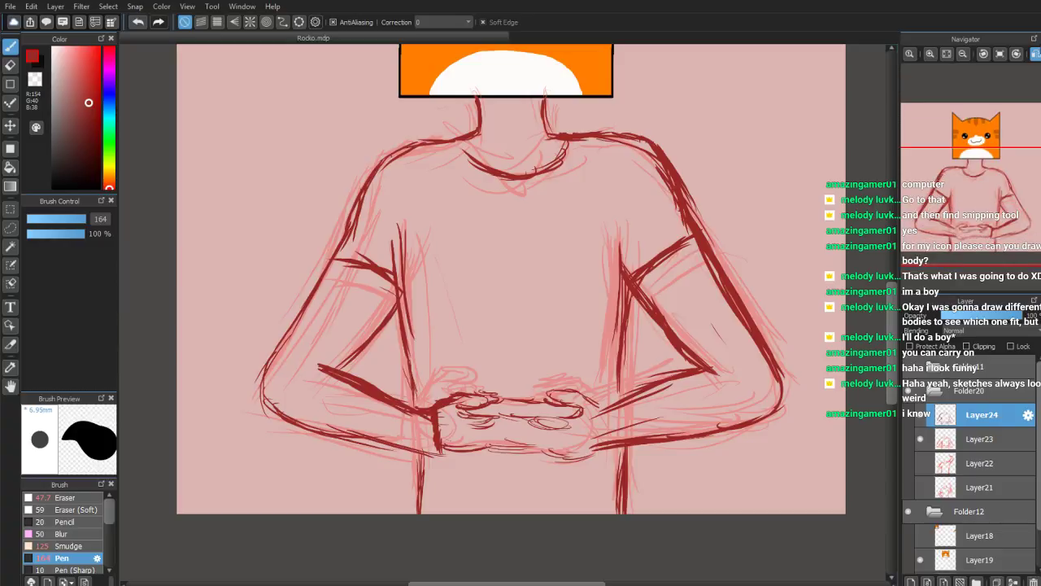
pyautogui.click(10, 128)
pyautogui.moveTo(514, 269); pyautogui.dragTo(507, 269)
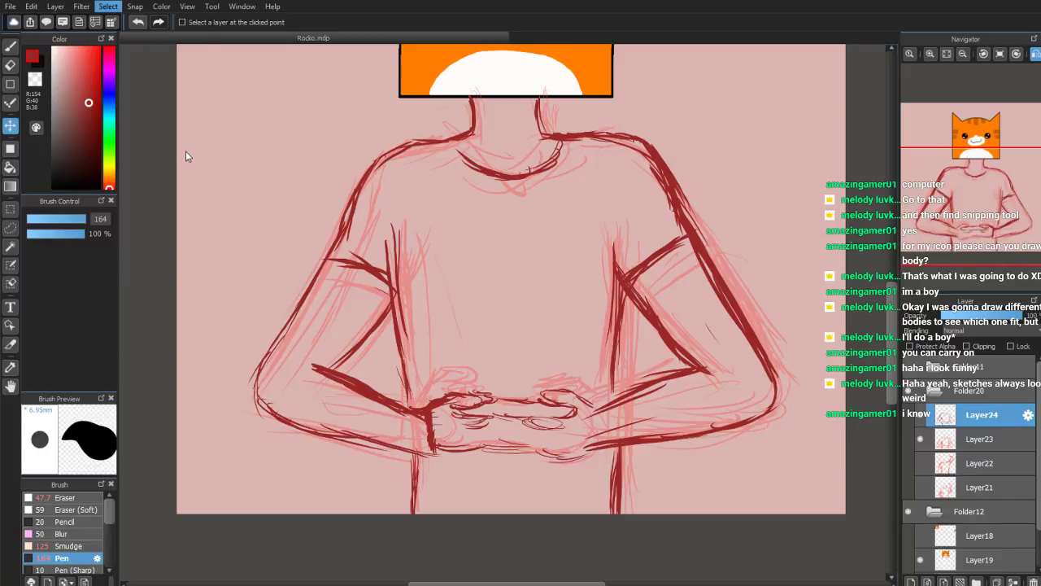
# Apply a 4 by 4 mesh transform to the body, nudging grid points around the right-hand sleeve, both outer arms and the lower torso
pyautogui.hotkey('ctrl', 'shift', 't')
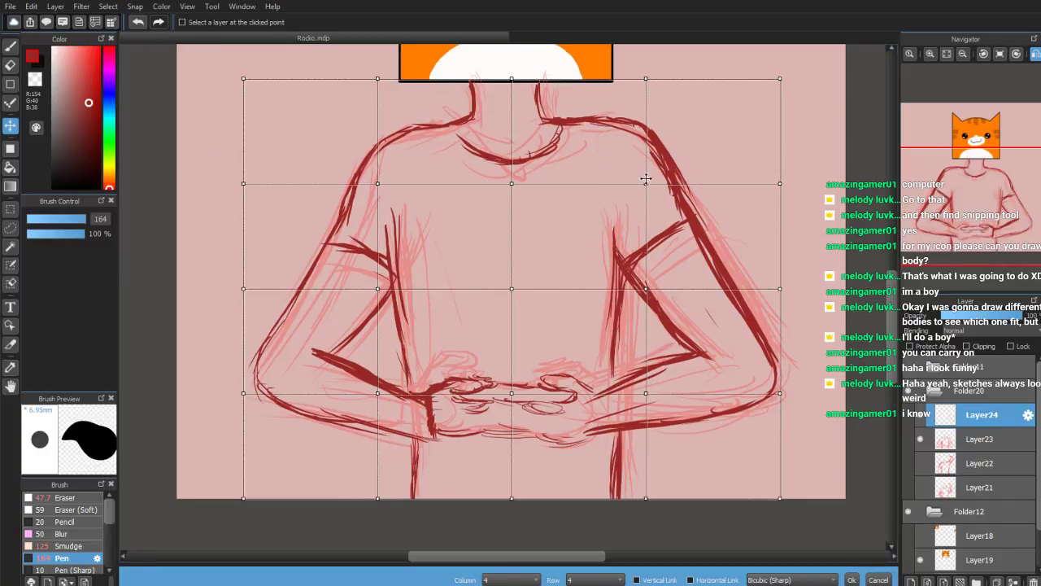
pyautogui.moveTo(646, 179); pyautogui.dragTo(651, 190)
pyautogui.moveTo(646, 288); pyautogui.dragTo(647, 292)
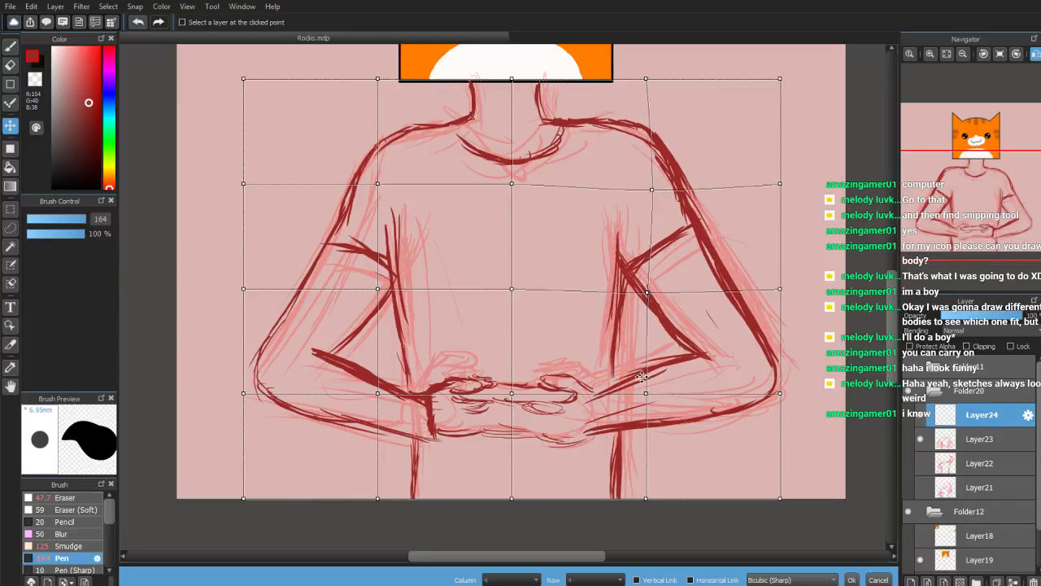
pyautogui.moveTo(244, 394); pyautogui.dragTo(244, 394)
pyautogui.moveTo(378, 498); pyautogui.dragTo(374, 506)
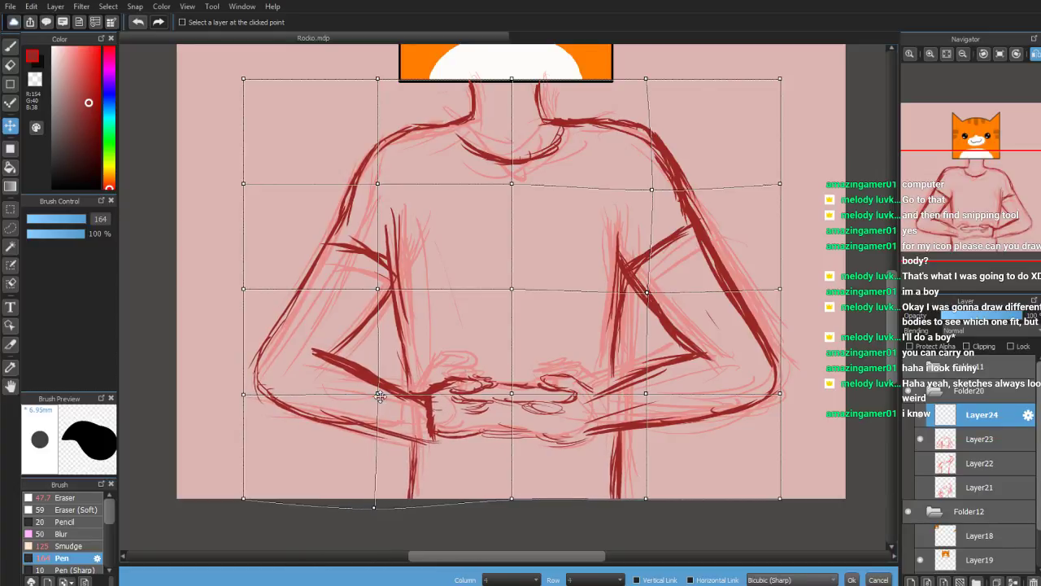
pyautogui.moveTo(379, 395); pyautogui.dragTo(380, 396)
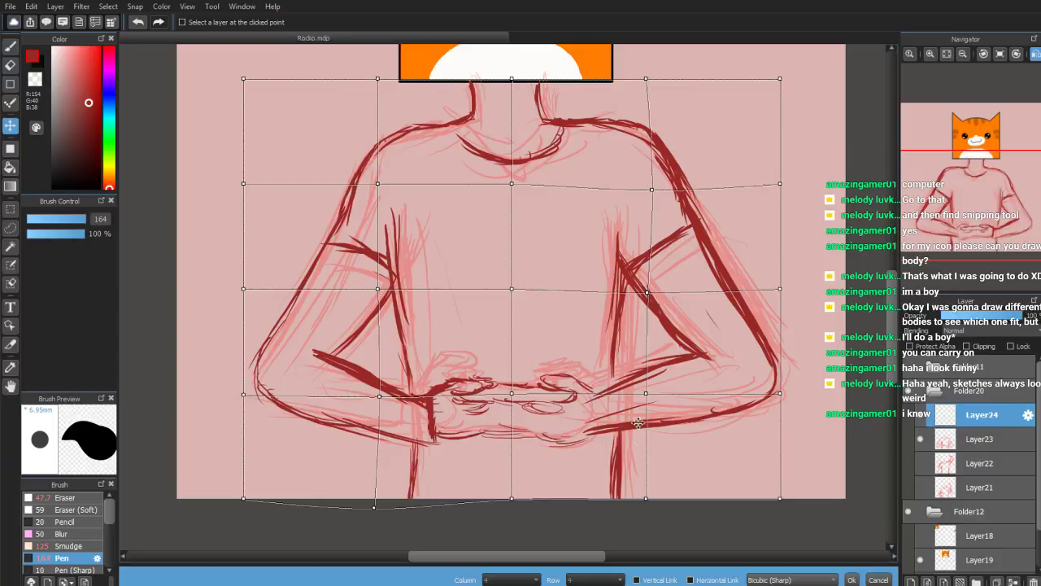
pyautogui.moveTo(648, 397); pyautogui.dragTo(648, 396)
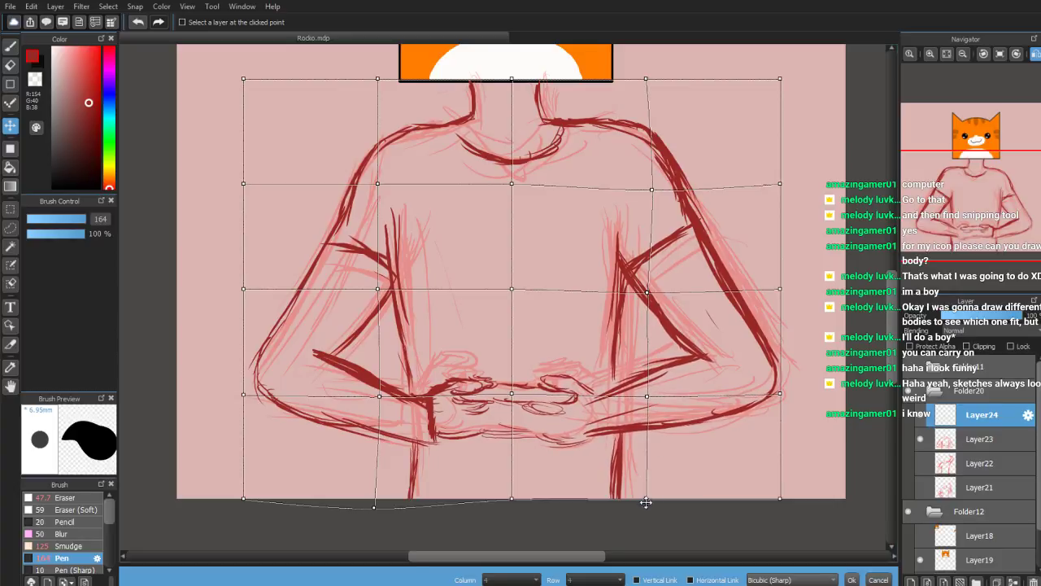
pyautogui.moveTo(646, 502); pyautogui.dragTo(653, 502)
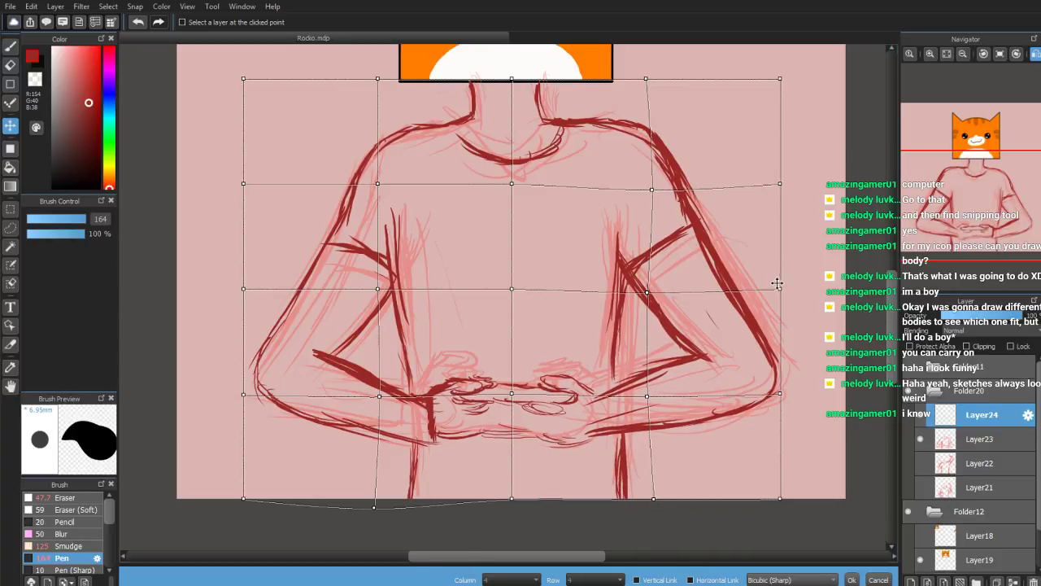
pyautogui.moveTo(779, 288); pyautogui.dragTo(783, 286)
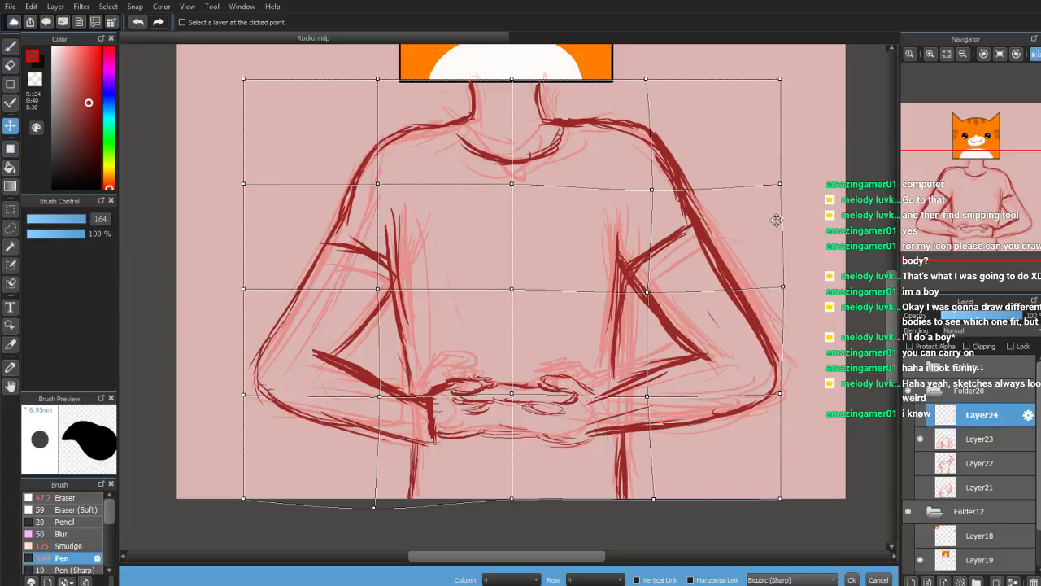
pyautogui.moveTo(244, 288); pyautogui.dragTo(243, 282)
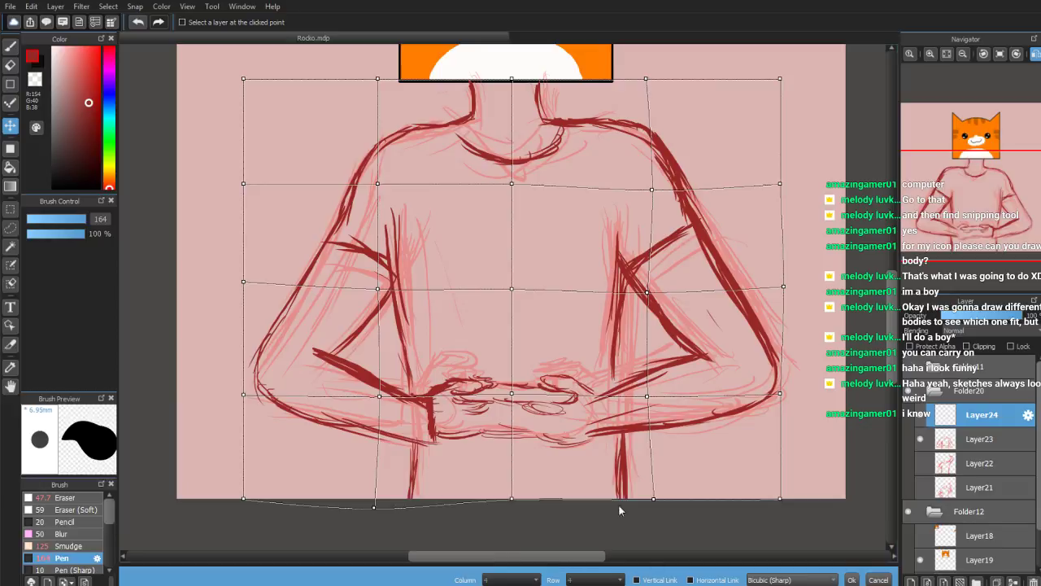
pyautogui.moveTo(239, 183); pyautogui.dragTo(249, 173)
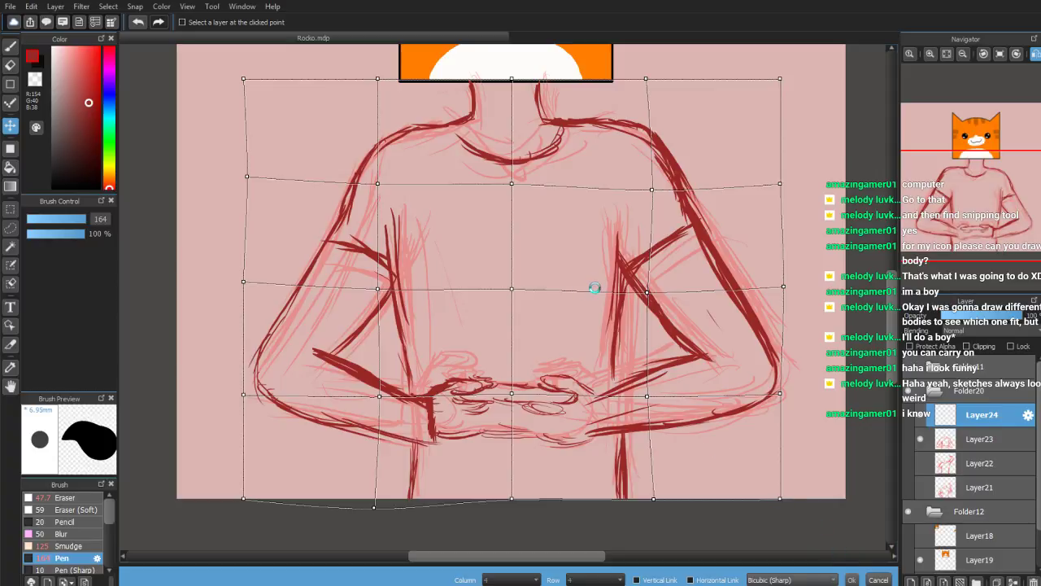
pyautogui.press('Return')
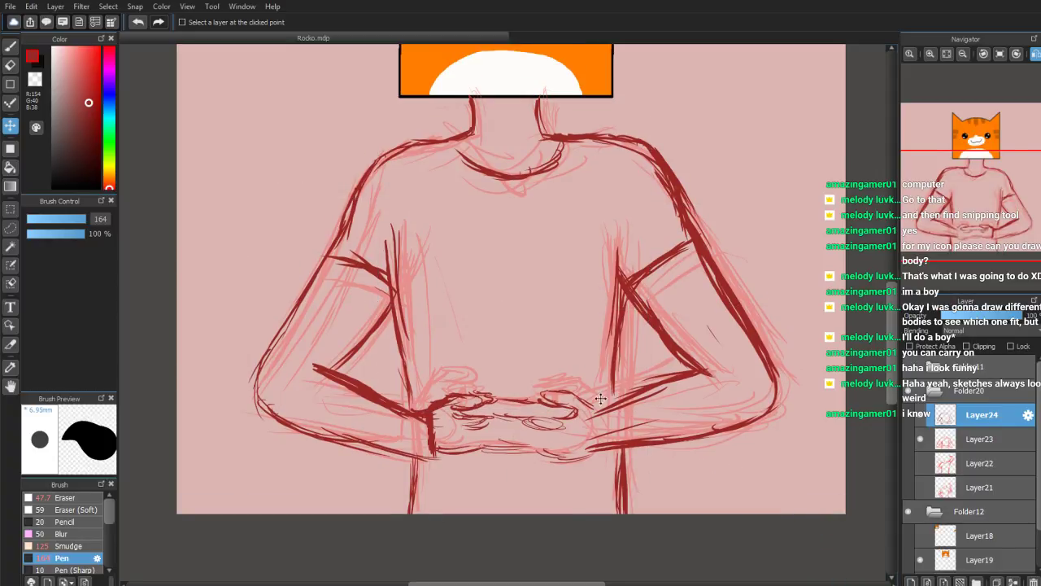
# Check the mirrored body and thicken both torso sides from the armpits past the forearms to the canvas edge
pyautogui.click(1036, 54)
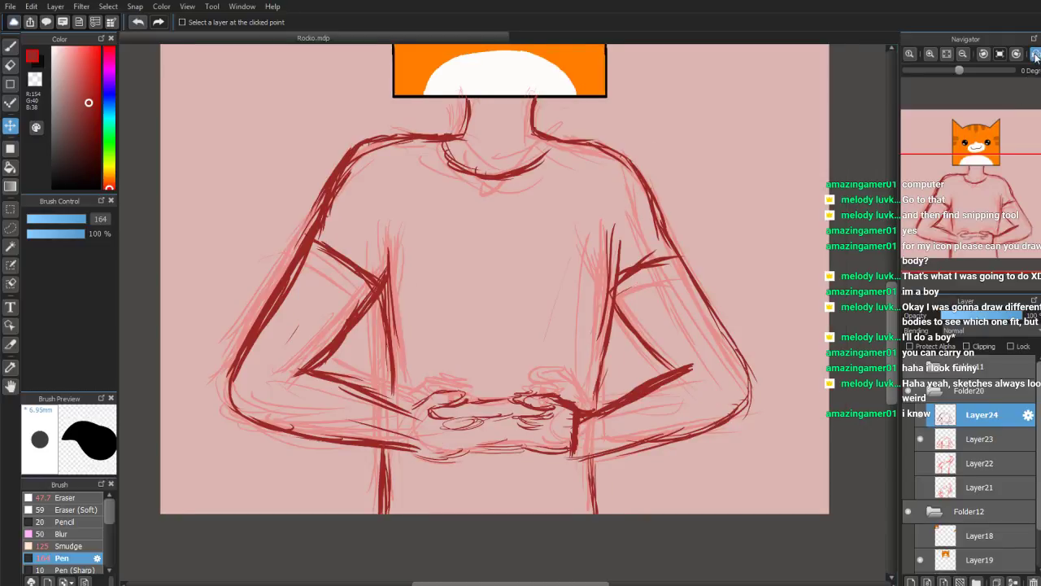
pyautogui.click(1036, 54)
pyautogui.click(1036, 54)
pyautogui.click(1036, 54)
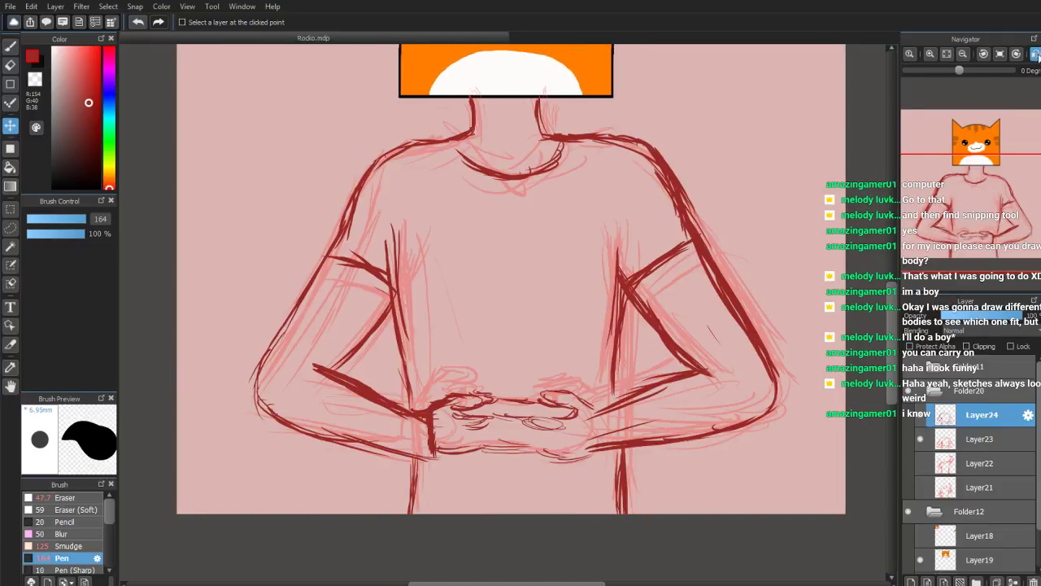
pyautogui.click(10, 47)
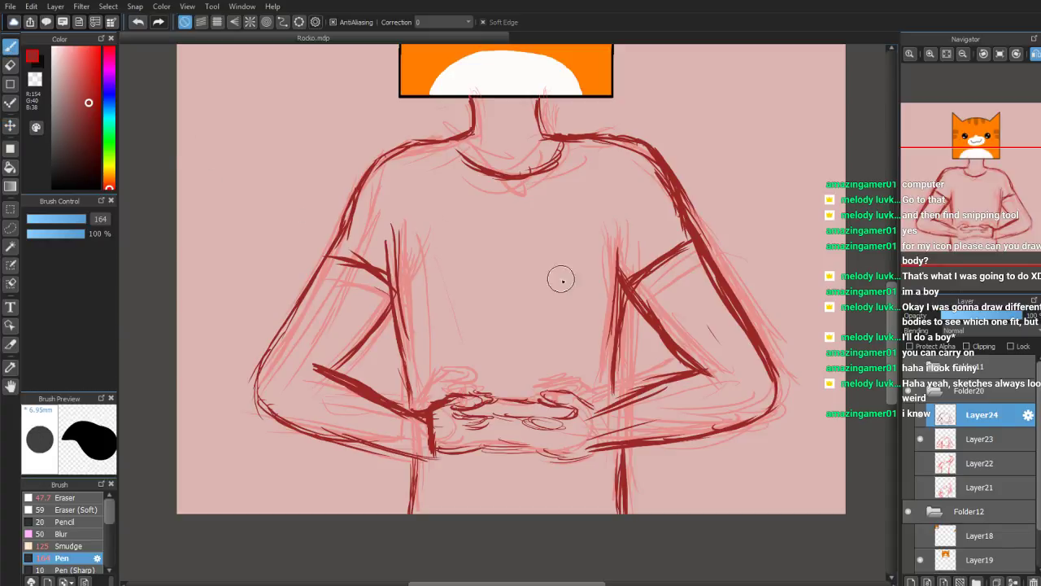
pyautogui.moveTo(620, 276); pyautogui.dragTo(614, 392)
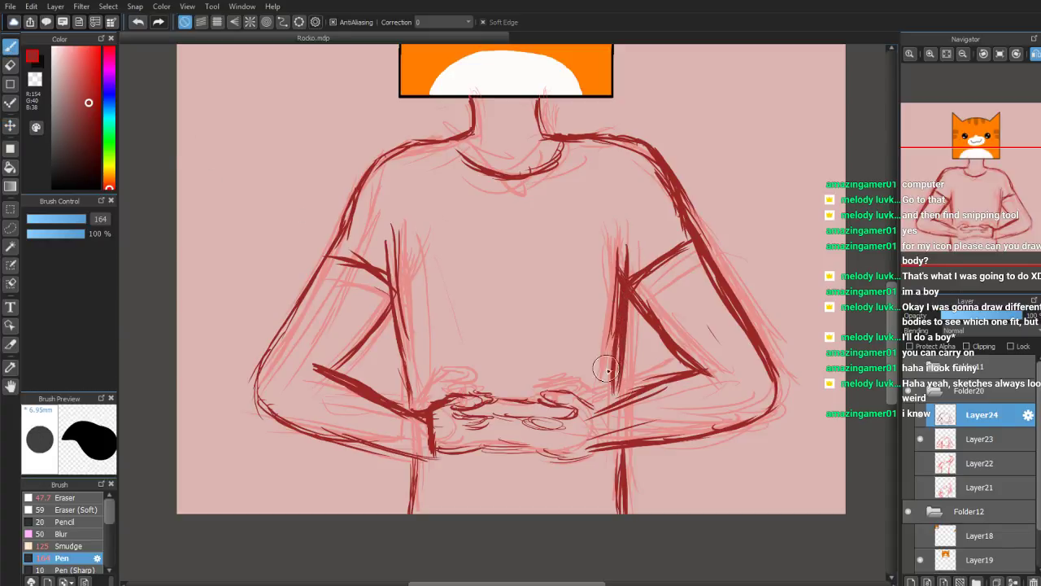
pyautogui.moveTo(399, 244); pyautogui.dragTo(397, 276)
pyautogui.moveTo(399, 226); pyautogui.dragTo(398, 351)
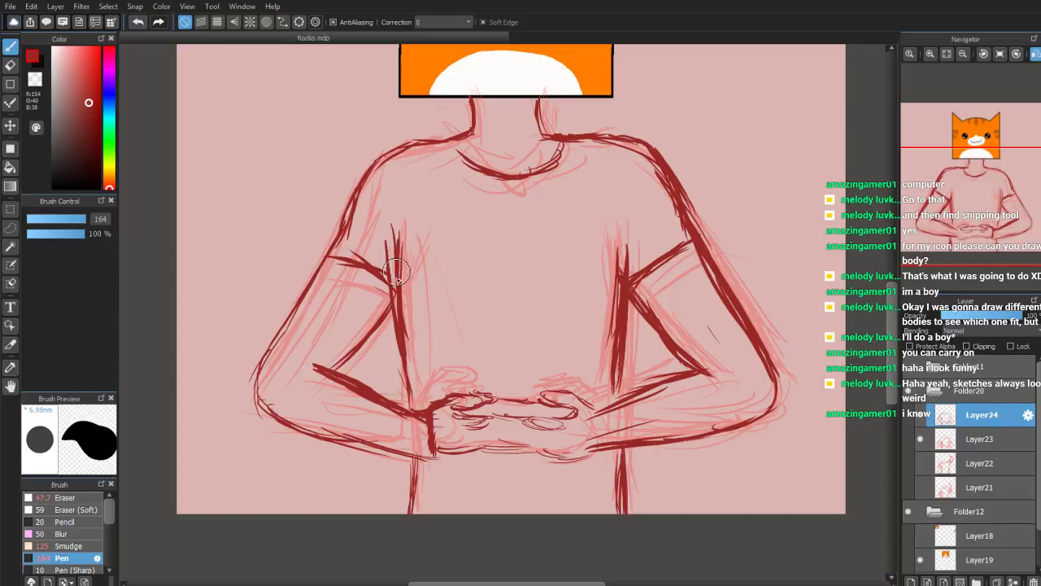
pyautogui.moveTo(411, 391)
pyautogui.mouseDown()
pyautogui.moveTo(399, 252)
pyautogui.moveTo(413, 392)
pyautogui.moveTo(406, 515)
pyautogui.mouseUp()
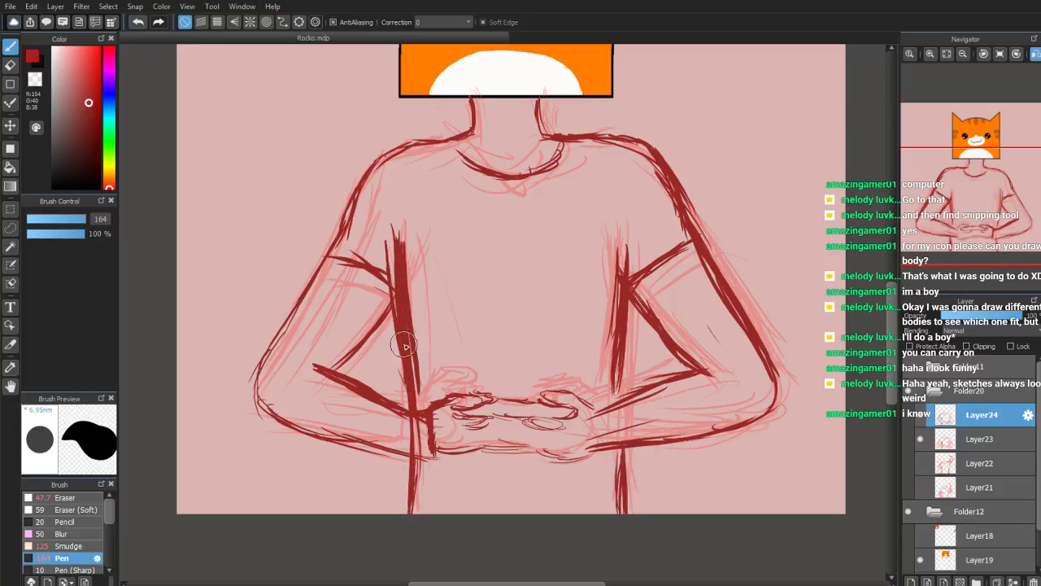
pyautogui.moveTo(403, 341); pyautogui.dragTo(415, 519)
pyautogui.moveTo(616, 352)
pyautogui.mouseDown()
pyautogui.moveTo(625, 323)
pyautogui.moveTo(619, 514)
pyautogui.mouseUp()
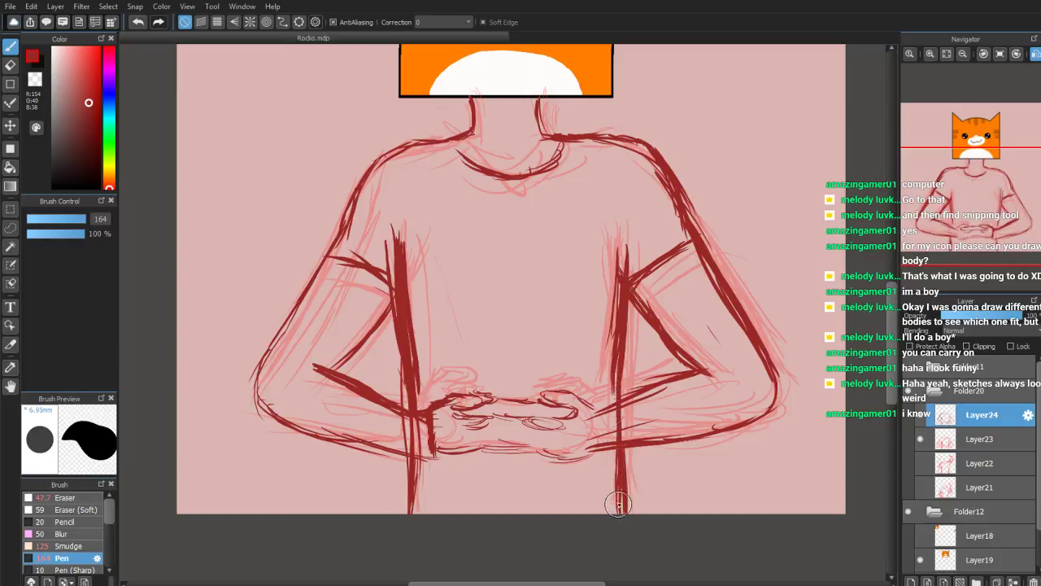
pyautogui.moveTo(627, 322); pyautogui.dragTo(617, 506)
pyautogui.moveTo(641, 249)
pyautogui.mouseDown()
pyautogui.moveTo(617, 362)
pyautogui.moveTo(626, 290)
pyautogui.mouseUp()
# Mirror the view, erase the left-hand shoulder curve and redraw it rounder from the neck to the upper arm
pyautogui.moveTo(982, 84)
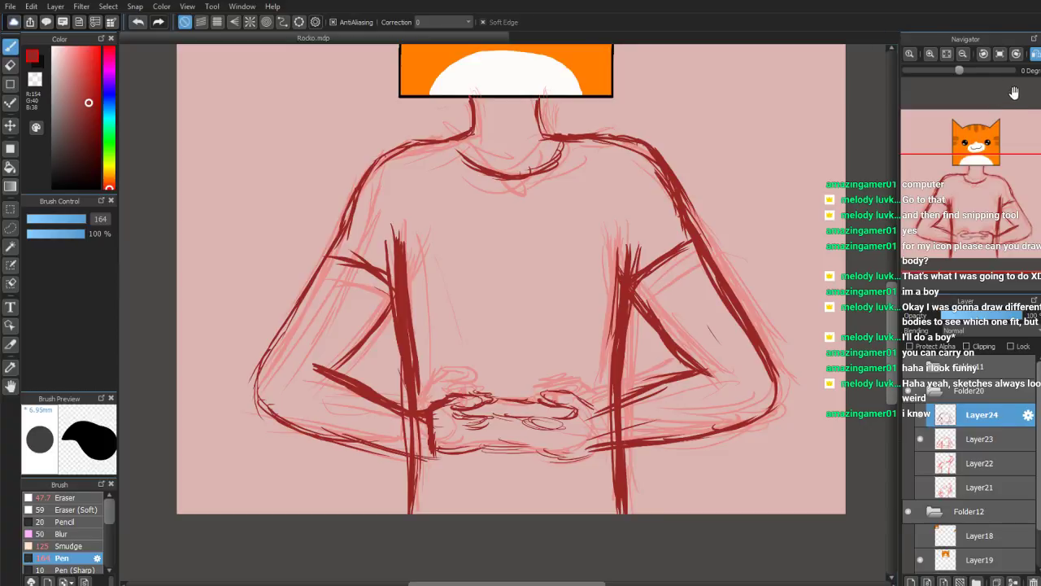
pyautogui.click(1035, 54)
pyautogui.click(1036, 54)
pyautogui.click(1035, 53)
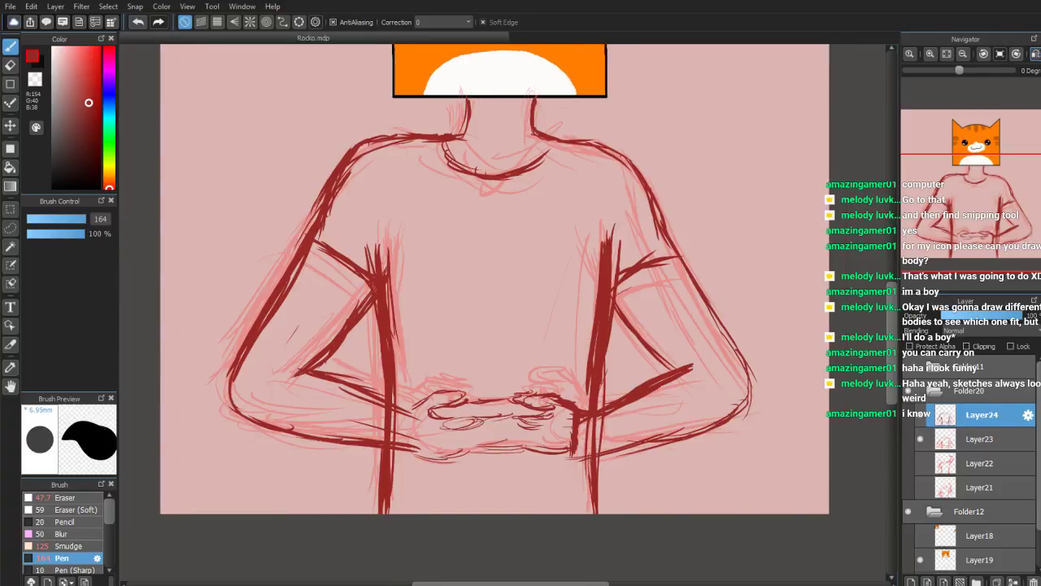
pyautogui.click(1036, 54)
pyautogui.click(1033, 54)
pyautogui.click(10, 66)
pyautogui.moveTo(383, 142)
pyautogui.mouseDown()
pyautogui.moveTo(340, 154)
pyautogui.moveTo(393, 127)
pyautogui.moveTo(314, 197)
pyautogui.mouseUp()
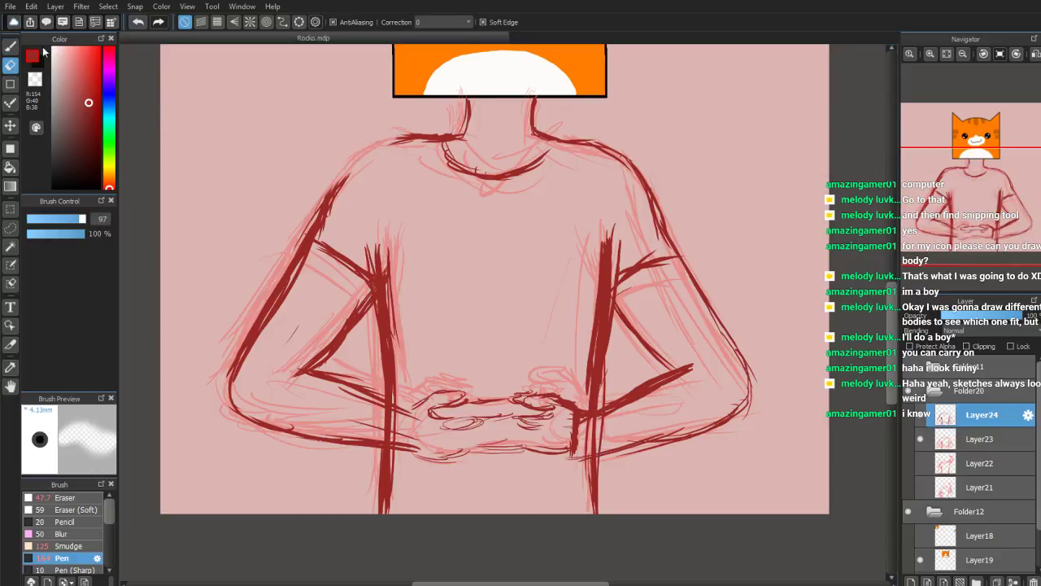
pyautogui.press('b')
pyautogui.moveTo(414, 139)
pyautogui.mouseDown()
pyautogui.moveTo(372, 132)
pyautogui.moveTo(346, 159)
pyautogui.mouseUp()
# Thicken the right-hand shoulder curve and the outer edge of its sleeve
pyautogui.moveTo(577, 142)
pyautogui.mouseDown()
pyautogui.moveTo(618, 146)
pyautogui.moveTo(634, 168)
pyautogui.moveTo(680, 262)
pyautogui.mouseUp()
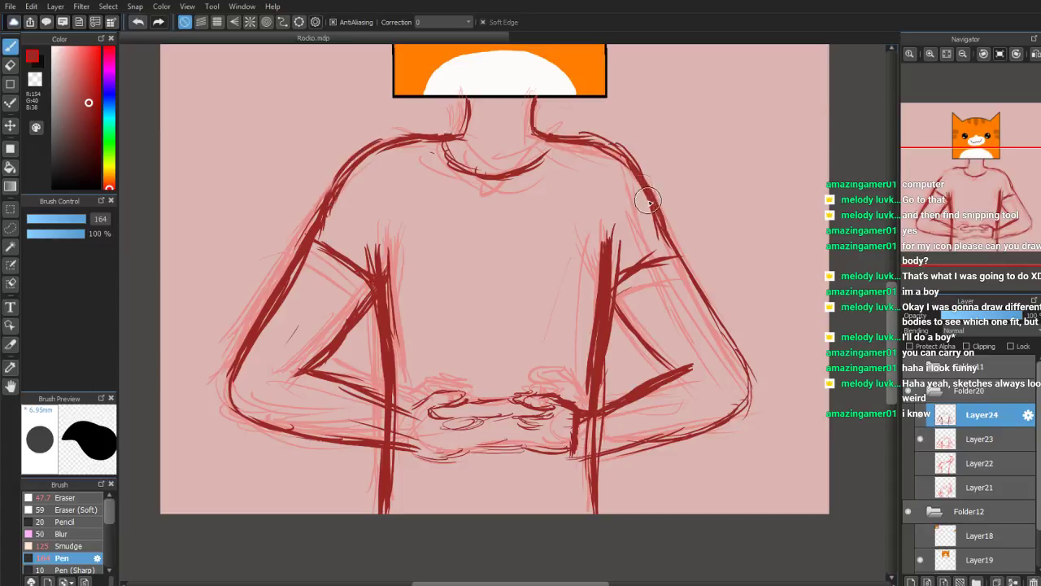
pyautogui.moveTo(649, 198); pyautogui.dragTo(687, 262)
pyautogui.moveTo(594, 145)
pyautogui.mouseDown()
pyautogui.moveTo(620, 159)
pyautogui.moveTo(645, 197)
pyautogui.mouseUp()
pyautogui.moveTo(620, 149)
pyautogui.mouseDown()
pyautogui.moveTo(637, 170)
pyautogui.moveTo(589, 139)
pyautogui.mouseUp()
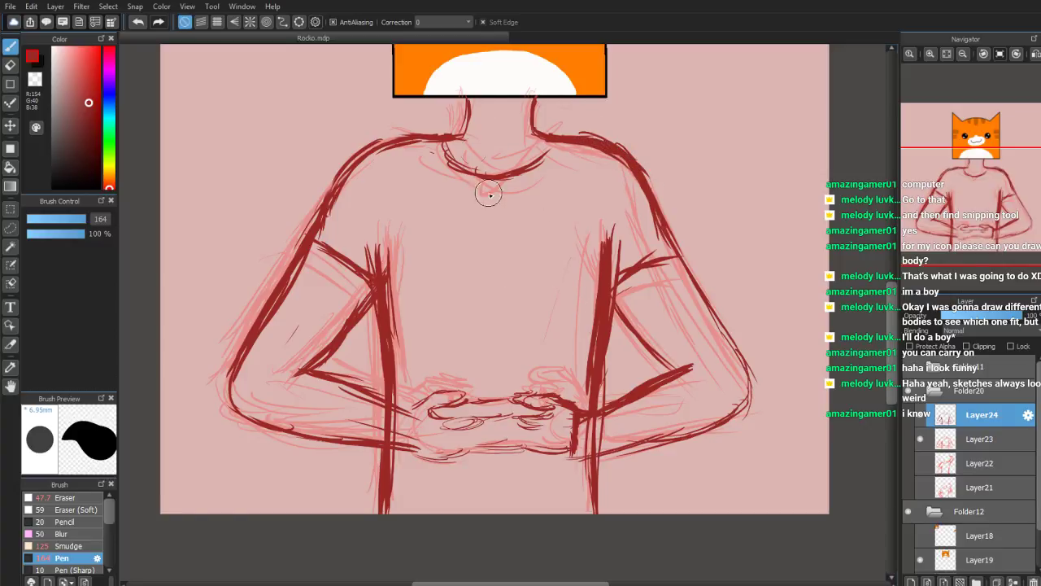
# Strengthen the neck edge and collar ends and add short vertical strokes inside the neck
pyautogui.moveTo(461, 101)
pyautogui.mouseDown()
pyautogui.moveTo(460, 146)
pyautogui.moveTo(446, 143)
pyautogui.mouseUp()
pyautogui.moveTo(538, 145); pyautogui.dragTo(546, 147)
pyautogui.moveTo(513, 101)
pyautogui.mouseDown()
pyautogui.moveTo(508, 128)
pyautogui.moveTo(486, 124)
pyautogui.mouseUp()
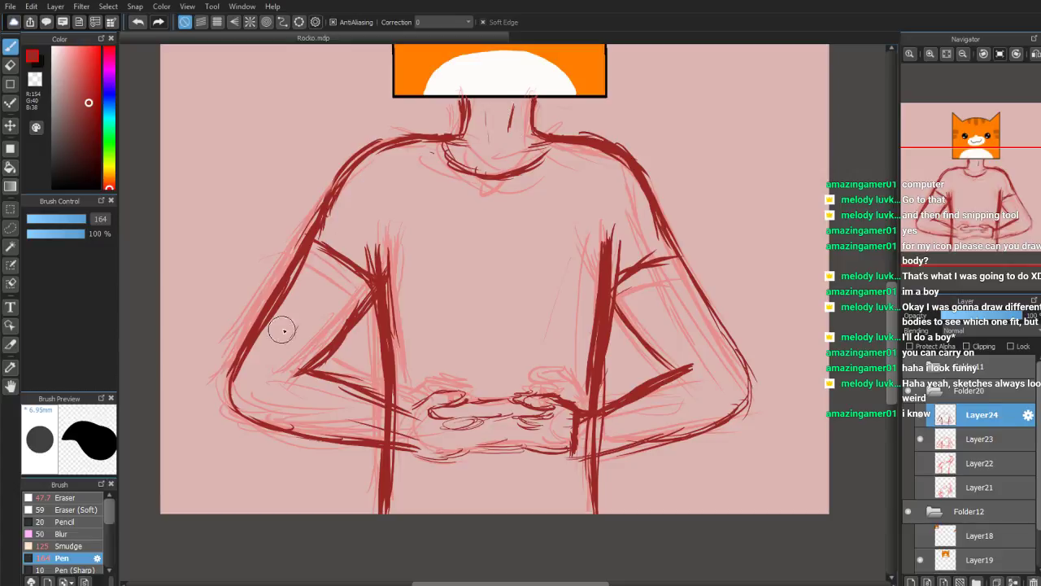
# Thicken the left-hand elbow, its lower forearm edge and the hand lines, plus the right-hand torso side beyond the wrist
pyautogui.moveTo(244, 349); pyautogui.dragTo(229, 411)
pyautogui.moveTo(243, 361)
pyautogui.mouseDown()
pyautogui.moveTo(233, 419)
pyautogui.moveTo(322, 421)
pyautogui.moveTo(443, 454)
pyautogui.moveTo(534, 441)
pyautogui.moveTo(524, 439)
pyautogui.moveTo(532, 424)
pyautogui.moveTo(561, 406)
pyautogui.mouseUp()
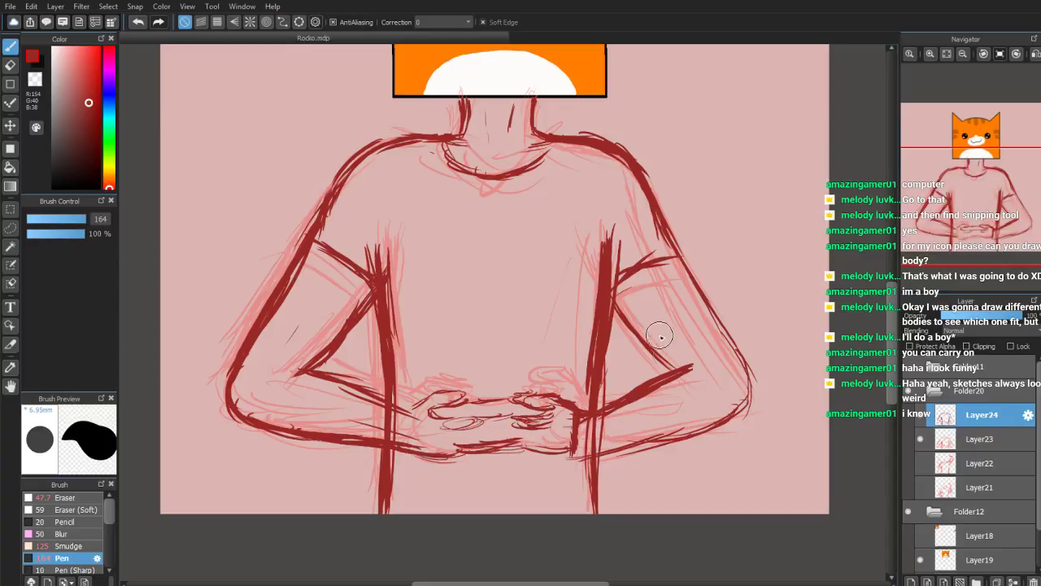
pyautogui.moveTo(605, 256)
pyautogui.mouseDown()
pyautogui.moveTo(587, 438)
pyautogui.moveTo(602, 415)
pyautogui.moveTo(604, 444)
pyautogui.mouseUp()
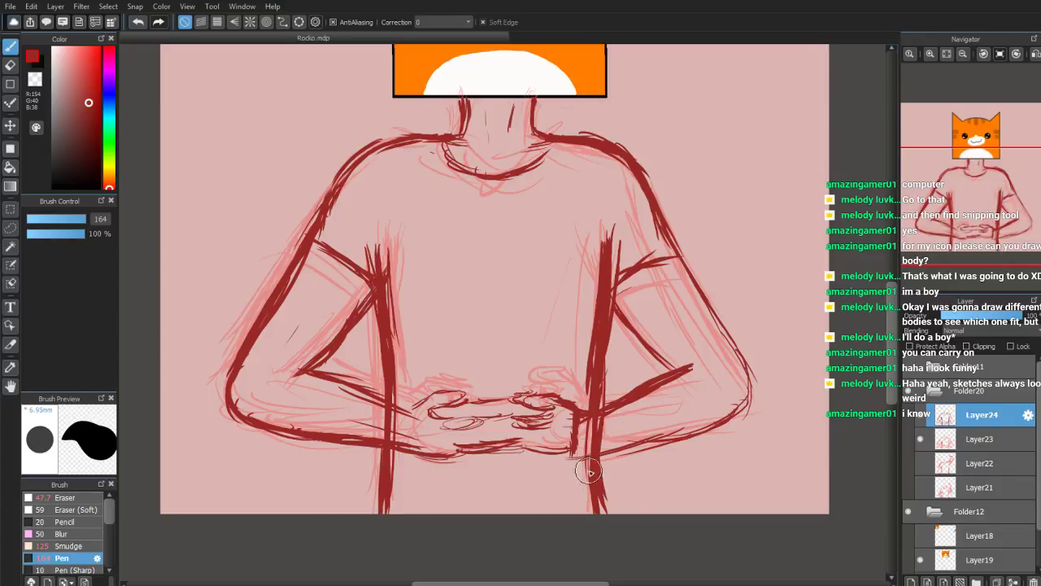
pyautogui.moveTo(581, 420); pyautogui.dragTo(590, 472)
# Handwrite "water break" in the empty area beside the right-hand shoulder
pyautogui.moveTo(664, 108)
pyautogui.mouseDown()
pyautogui.moveTo(670, 135)
pyautogui.moveTo(712, 107)
pyautogui.moveTo(767, 112)
pyautogui.mouseUp()
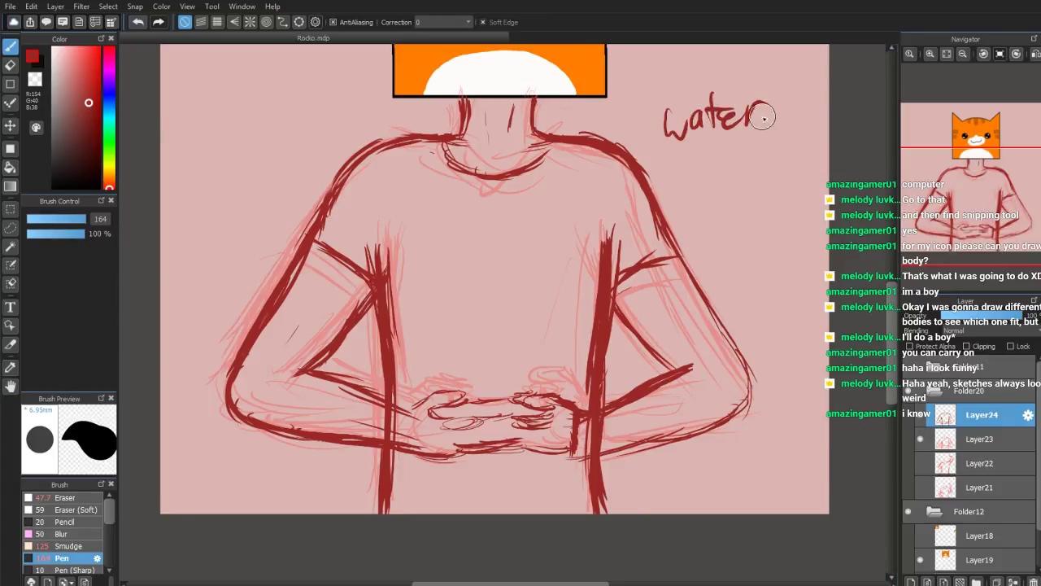
pyautogui.moveTo(685, 145)
pyautogui.mouseDown()
pyautogui.moveTo(691, 175)
pyautogui.moveTo(719, 180)
pyautogui.moveTo(745, 161)
pyautogui.moveTo(734, 172)
pyautogui.moveTo(756, 173)
pyautogui.moveTo(778, 152)
pyautogui.moveTo(774, 185)
pyautogui.moveTo(783, 159)
pyautogui.moveTo(798, 189)
pyautogui.mouseUp()
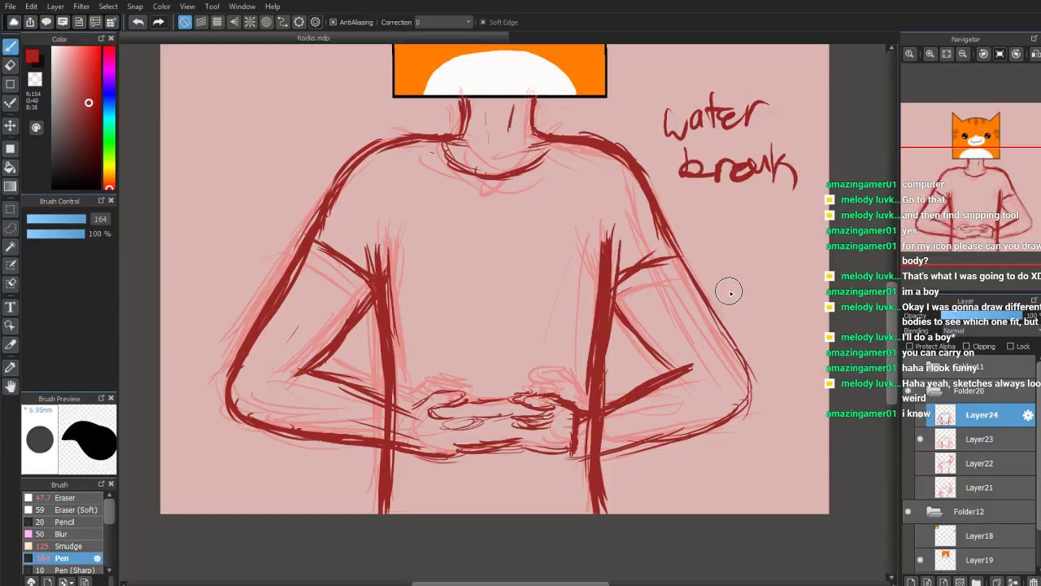
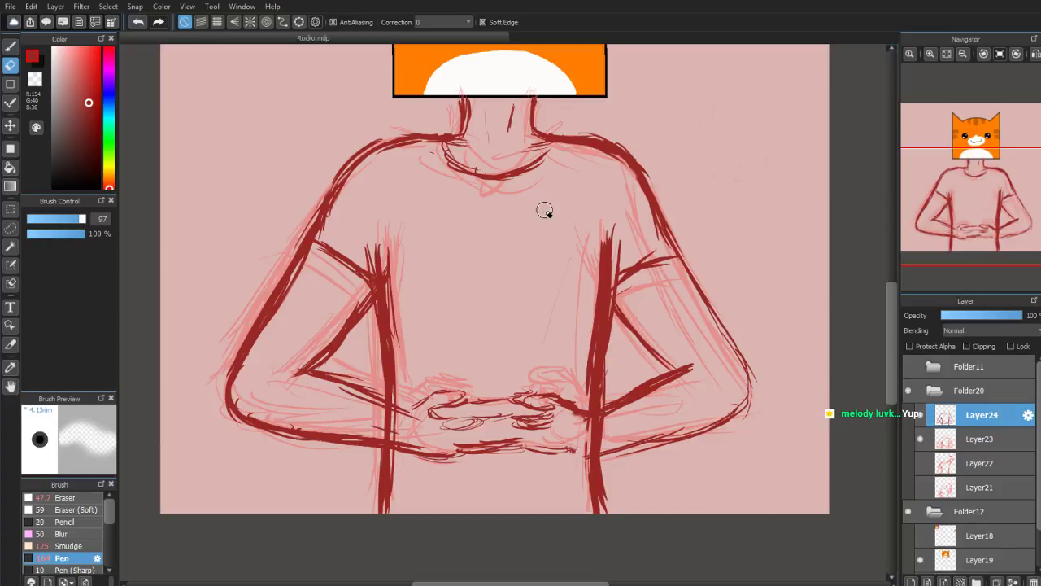
# Clear the left-hand shoulder curve and redraw it with a straighter slope from the neck to the sleeve
pyautogui.hotkey('ctrl', 'z')
pyautogui.hotkey('ctrl', 'z')
pyautogui.hotkey('ctrl', 'z')
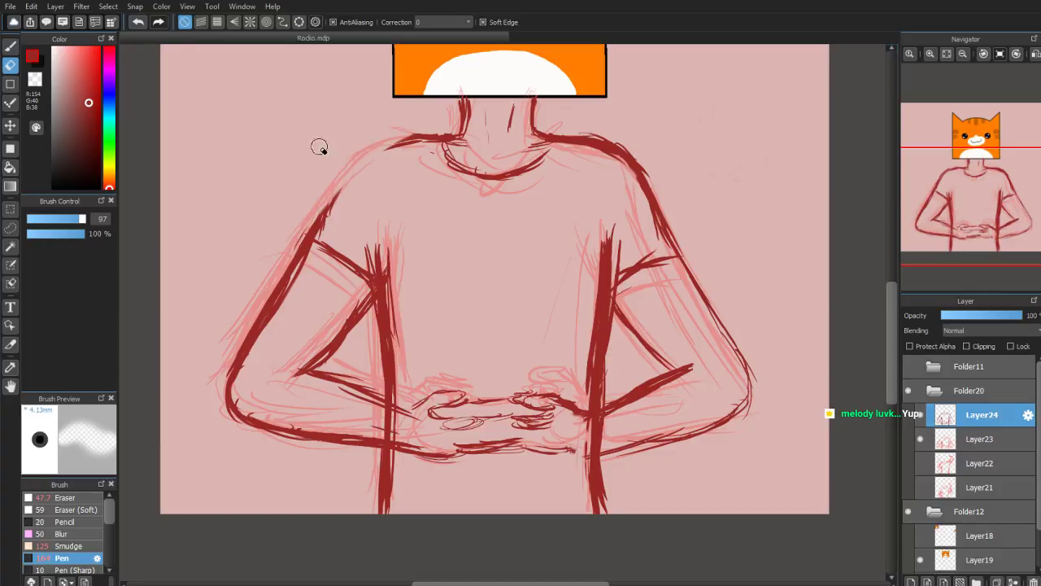
pyautogui.click(11, 46)
pyautogui.moveTo(395, 139)
pyautogui.mouseDown()
pyautogui.moveTo(407, 140)
pyautogui.moveTo(372, 162)
pyautogui.moveTo(333, 220)
pyautogui.moveTo(323, 216)
pyautogui.mouseUp()
# Reinforce the left-hand torso side around the armpit and thicken the full right-hand torso side
pyautogui.moveTo(376, 277); pyautogui.dragTo(375, 242)
pyautogui.moveTo(374, 321); pyautogui.dragTo(377, 234)
pyautogui.moveTo(382, 370); pyautogui.dragTo(379, 273)
pyautogui.moveTo(372, 322); pyautogui.dragTo(396, 410)
pyautogui.moveTo(611, 221)
pyautogui.mouseDown()
pyautogui.moveTo(589, 340)
pyautogui.moveTo(607, 291)
pyautogui.moveTo(592, 347)
pyautogui.moveTo(600, 508)
pyautogui.mouseUp()
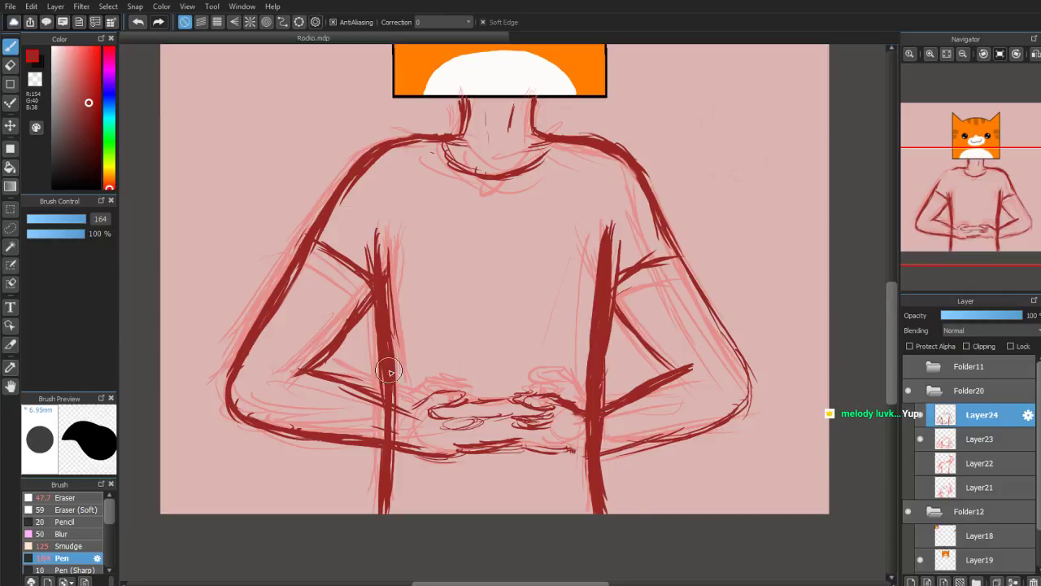
# Thicken the left-hand torso side from the armpit past the wrist, and erase the stray strokes along its inner edge
pyautogui.moveTo(377, 485); pyautogui.dragTo(369, 550)
pyautogui.moveTo(373, 234); pyautogui.dragTo(374, 276)
pyautogui.moveTo(384, 375); pyautogui.dragTo(397, 483)
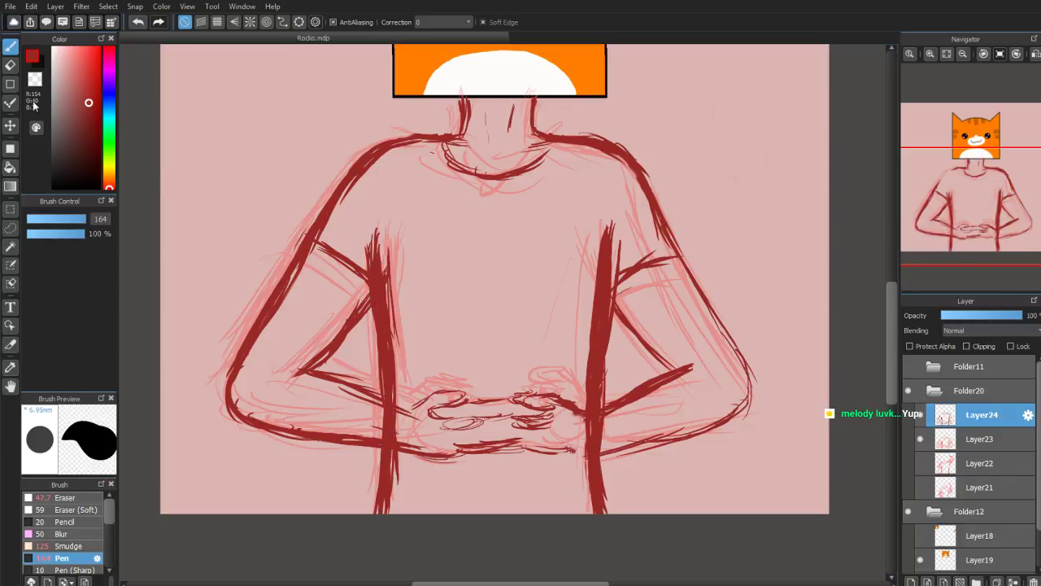
pyautogui.click(10, 66)
pyautogui.moveTo(387, 236); pyautogui.dragTo(402, 361)
pyautogui.moveTo(385, 259); pyautogui.dragTo(405, 356)
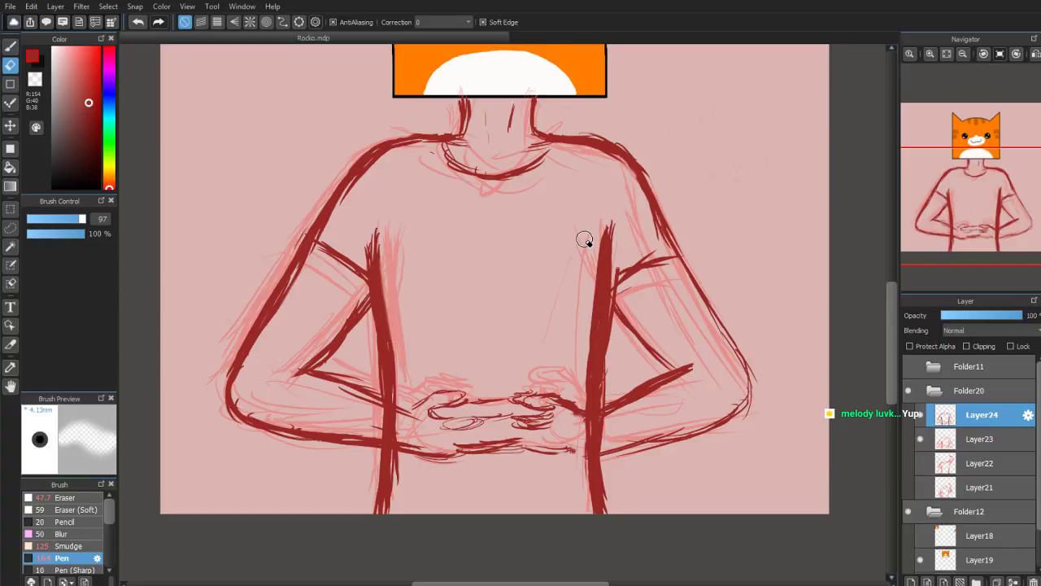
# Trim the outer edge of the left-hand shoulder and upper arm, then reinforce the inner and outer contours of both bent arms
pyautogui.moveTo(429, 127)
pyautogui.mouseDown()
pyautogui.moveTo(381, 136)
pyautogui.moveTo(440, 128)
pyautogui.moveTo(367, 142)
pyautogui.moveTo(314, 211)
pyautogui.moveTo(344, 169)
pyautogui.moveTo(389, 130)
pyautogui.moveTo(304, 215)
pyautogui.moveTo(246, 331)
pyautogui.mouseUp()
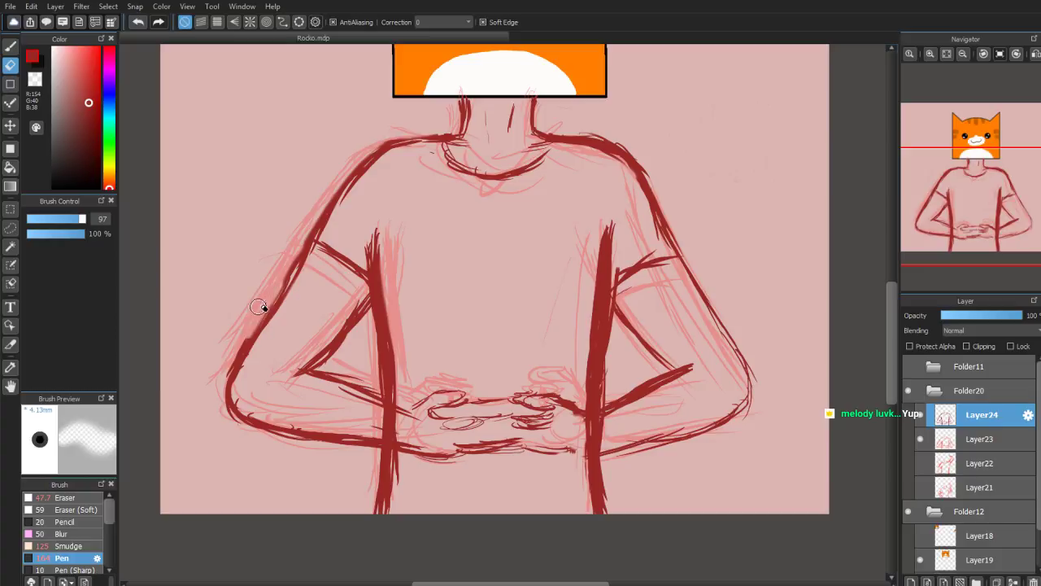
pyautogui.click(10, 47)
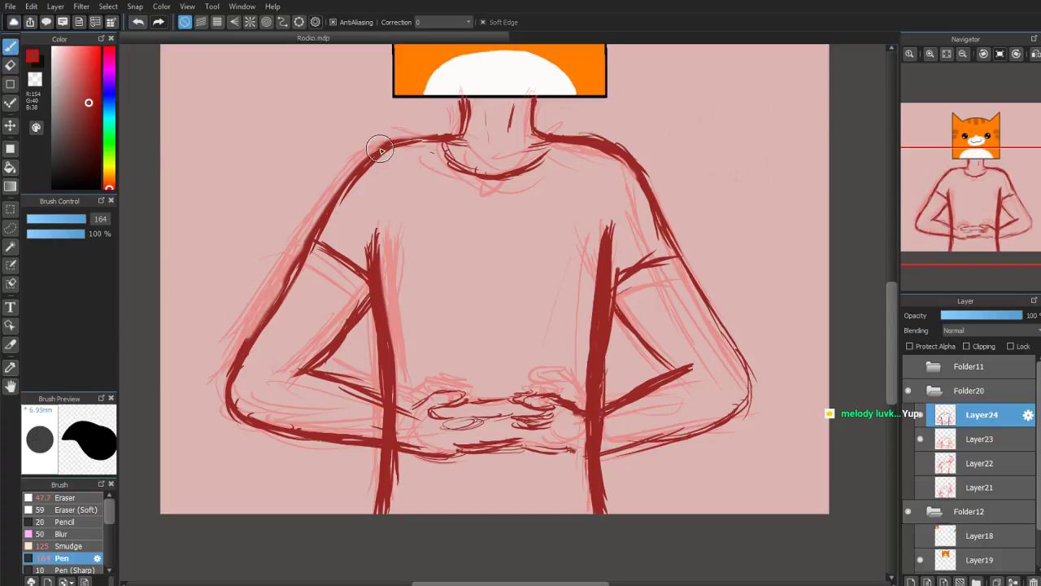
pyautogui.moveTo(314, 241); pyautogui.dragTo(233, 376)
pyautogui.moveTo(368, 289)
pyautogui.mouseDown()
pyautogui.moveTo(330, 328)
pyautogui.moveTo(312, 373)
pyautogui.moveTo(284, 367)
pyautogui.moveTo(419, 413)
pyautogui.mouseUp()
pyautogui.moveTo(614, 289)
pyautogui.mouseDown()
pyautogui.moveTo(661, 348)
pyautogui.moveTo(652, 380)
pyautogui.mouseUp()
pyautogui.moveTo(696, 354); pyautogui.dragTo(619, 400)
pyautogui.moveTo(677, 249)
pyautogui.mouseDown()
pyautogui.moveTo(658, 213)
pyautogui.moveTo(701, 281)
pyautogui.moveTo(682, 253)
pyautogui.moveTo(708, 313)
pyautogui.moveTo(711, 427)
pyautogui.mouseUp()
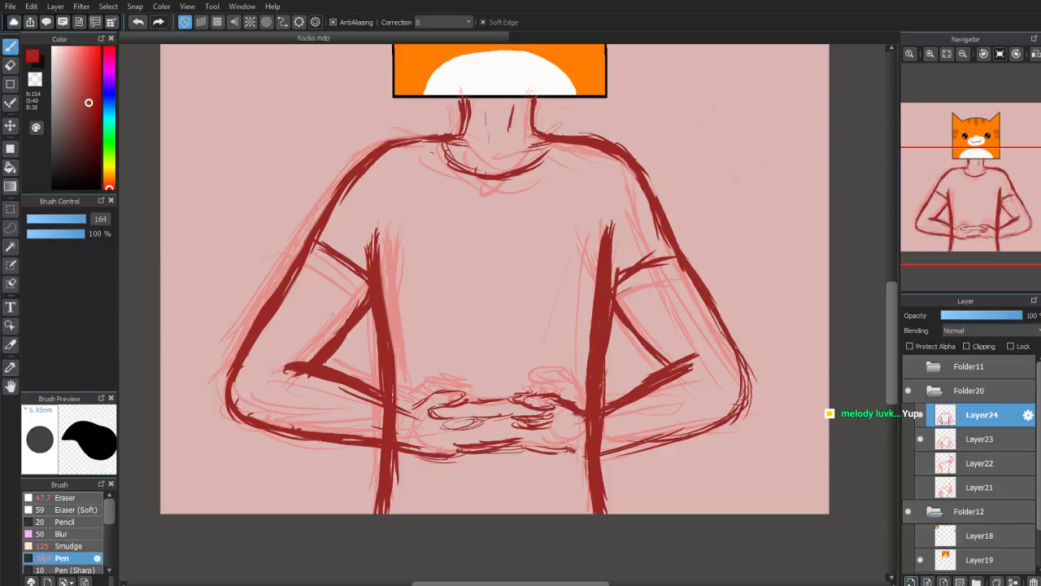
# Add a new empty layer above the dark red sketch and hide the faint rough sketch on Layer23
pyautogui.click(911, 581)
pyautogui.click(972, 463)
pyautogui.click(920, 465)
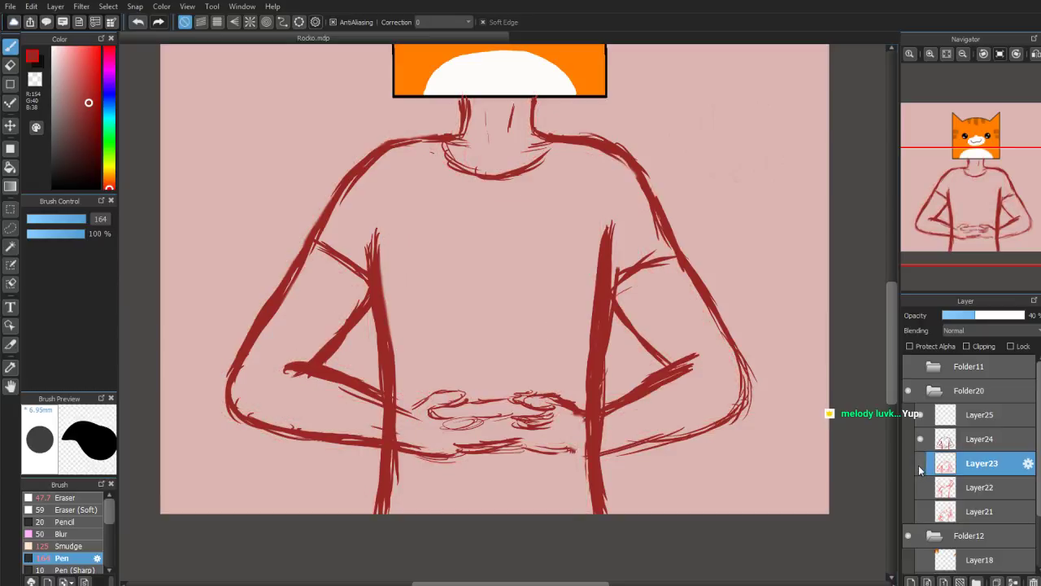
# Toggle Layer23's visibility to compare the sketches, leave it hidden, and make Layer24 the active layer
pyautogui.click(920, 463)
pyautogui.click(919, 464)
pyautogui.click(920, 463)
pyautogui.click(921, 466)
pyautogui.click(944, 443)
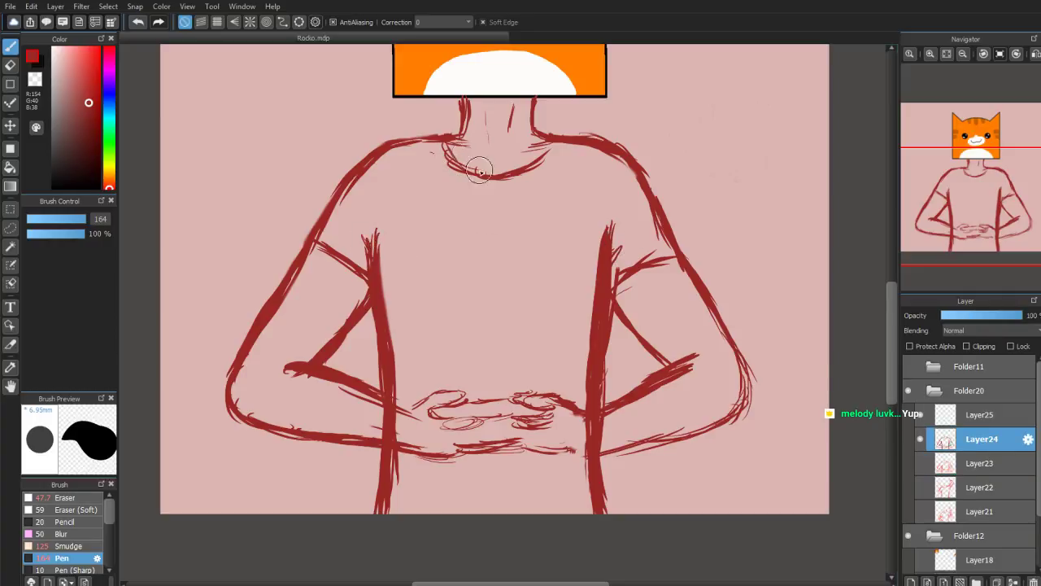
# Sketch extra strokes around the shirt collar and add loose fold lines on the chest, above the hands and near the hem
pyautogui.moveTo(448, 152)
pyautogui.mouseDown()
pyautogui.moveTo(483, 190)
pyautogui.moveTo(516, 181)
pyautogui.moveTo(550, 161)
pyautogui.mouseUp()
pyautogui.moveTo(438, 235); pyautogui.dragTo(514, 282)
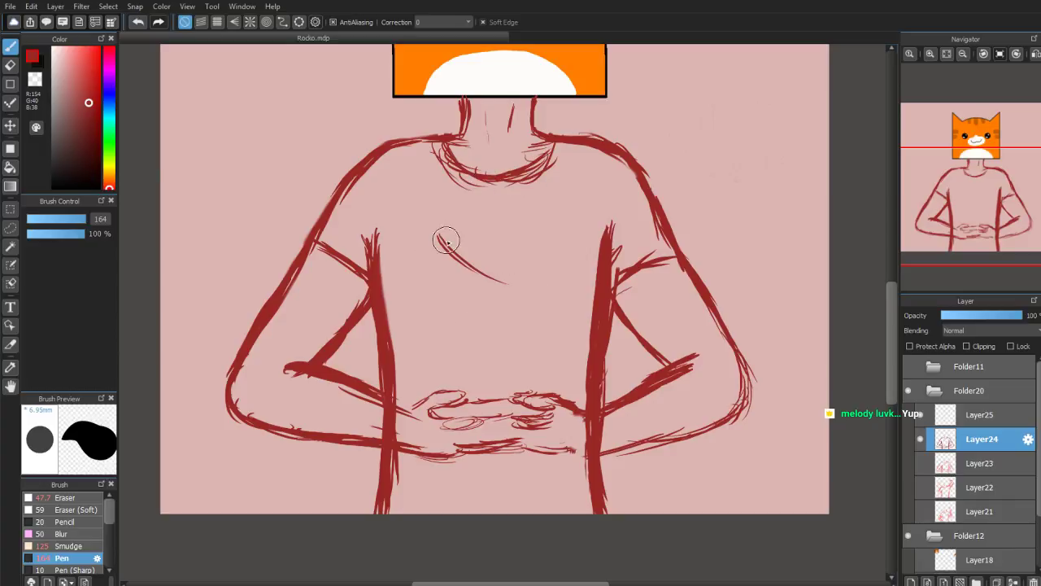
pyautogui.moveTo(551, 329); pyautogui.dragTo(466, 395)
pyautogui.moveTo(532, 348); pyautogui.dragTo(487, 382)
pyautogui.moveTo(430, 486); pyautogui.dragTo(480, 513)
pyautogui.moveTo(553, 470); pyautogui.dragTo(531, 513)
pyautogui.moveTo(543, 486); pyautogui.dragTo(561, 506)
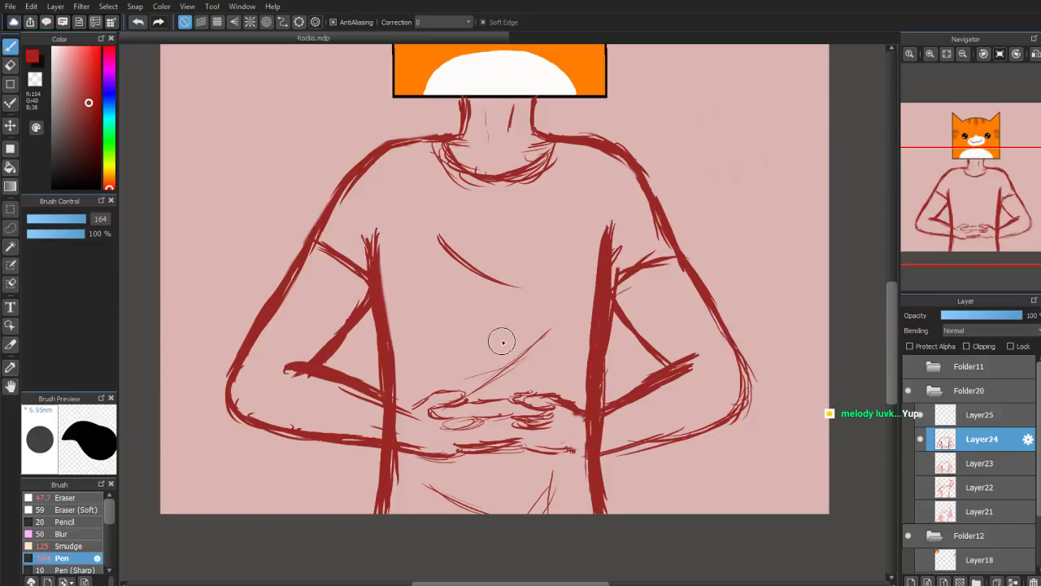
# Erase the diagonal fold above the hands and sketch more fold lines on the chest and at both sides of the waist
pyautogui.click(11, 65)
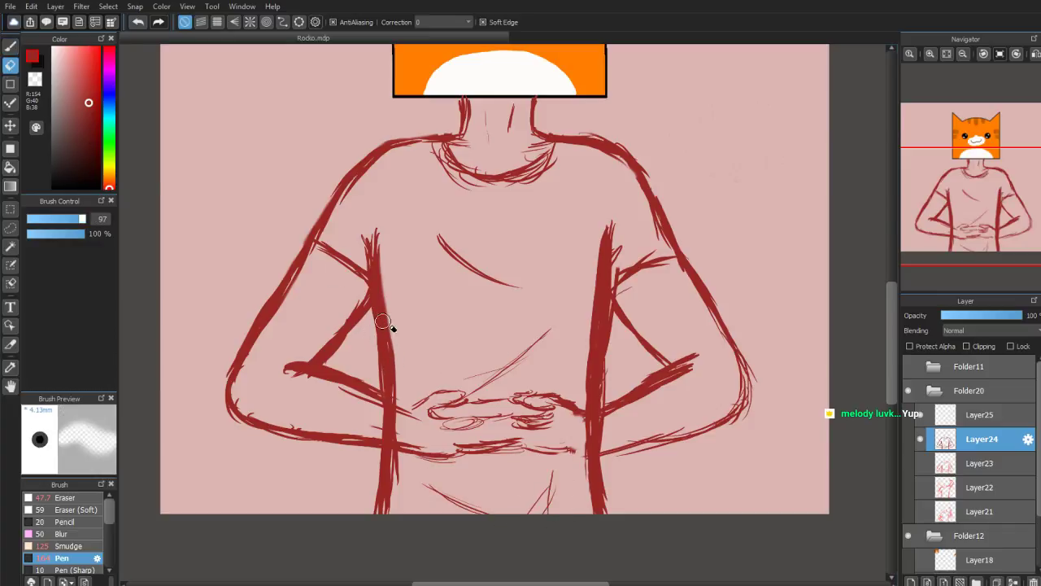
pyautogui.moveTo(542, 327); pyautogui.dragTo(480, 387)
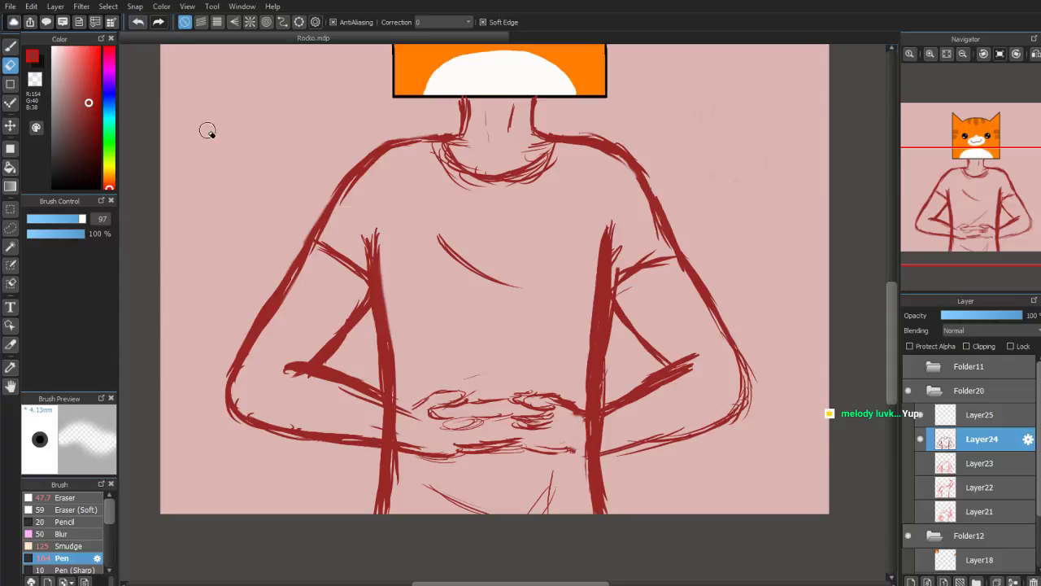
pyautogui.click(8, 49)
pyautogui.moveTo(442, 240)
pyautogui.mouseDown()
pyautogui.moveTo(510, 313)
pyautogui.moveTo(480, 281)
pyautogui.moveTo(501, 301)
pyautogui.mouseUp()
pyautogui.moveTo(452, 257); pyautogui.dragTo(488, 301)
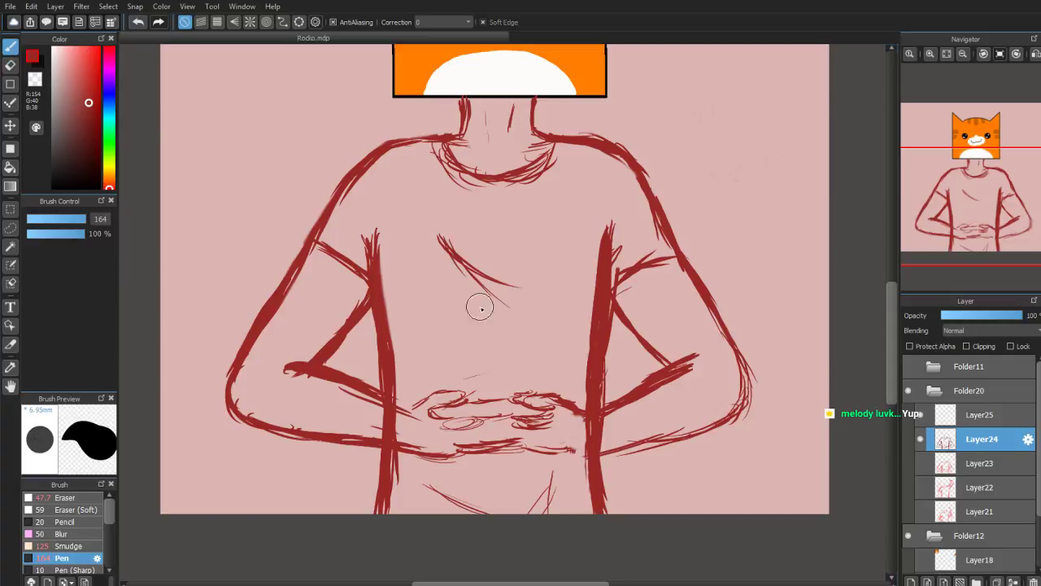
pyautogui.moveTo(395, 359); pyautogui.dragTo(407, 395)
pyautogui.moveTo(599, 356); pyautogui.dragTo(576, 393)
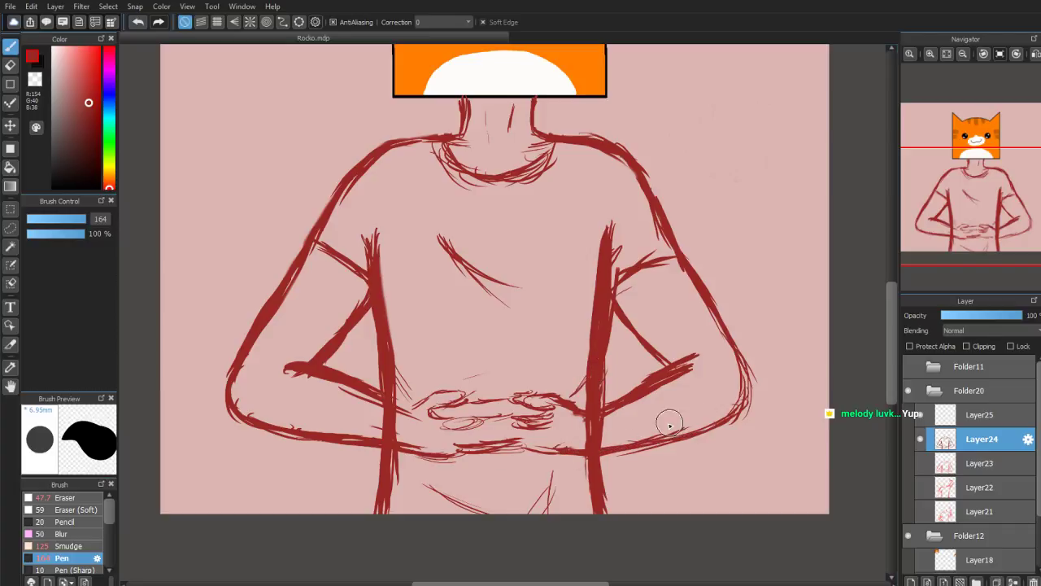
# Add light hatching strokes across the undersides of both forearms
pyautogui.moveTo(609, 418); pyautogui.dragTo(628, 443)
pyautogui.moveTo(637, 403); pyautogui.dragTo(654, 423)
pyautogui.moveTo(663, 408); pyautogui.dragTo(678, 428)
pyautogui.moveTo(617, 419)
pyautogui.mouseDown()
pyautogui.moveTo(633, 439)
pyautogui.moveTo(648, 430)
pyautogui.mouseUp()
pyautogui.moveTo(676, 390)
pyautogui.mouseDown()
pyautogui.moveTo(692, 409)
pyautogui.moveTo(714, 409)
pyautogui.mouseUp()
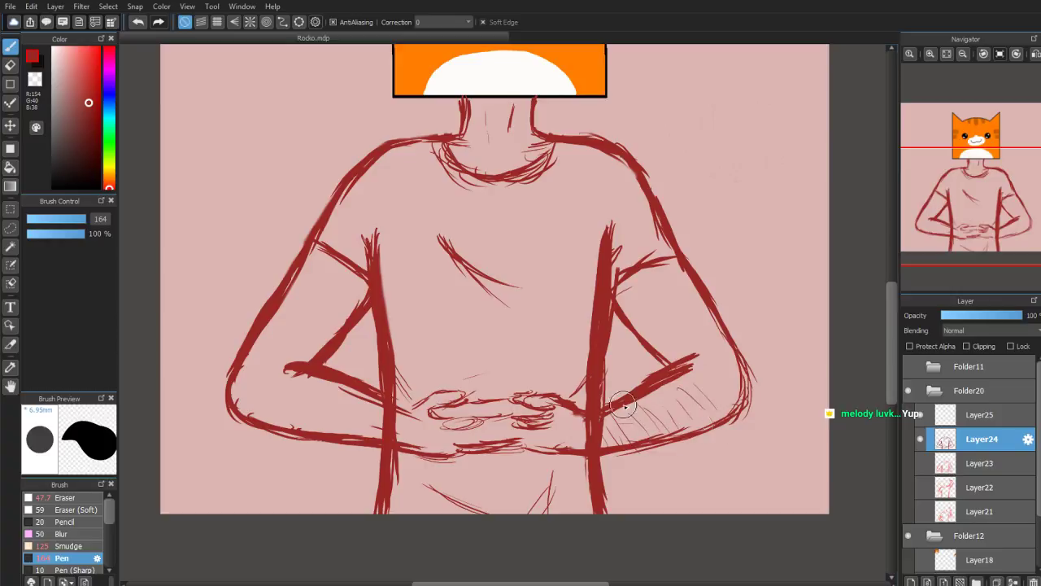
pyautogui.moveTo(254, 389)
pyautogui.mouseDown()
pyautogui.moveTo(255, 414)
pyautogui.moveTo(272, 424)
pyautogui.moveTo(289, 392)
pyautogui.moveTo(308, 421)
pyautogui.mouseUp()
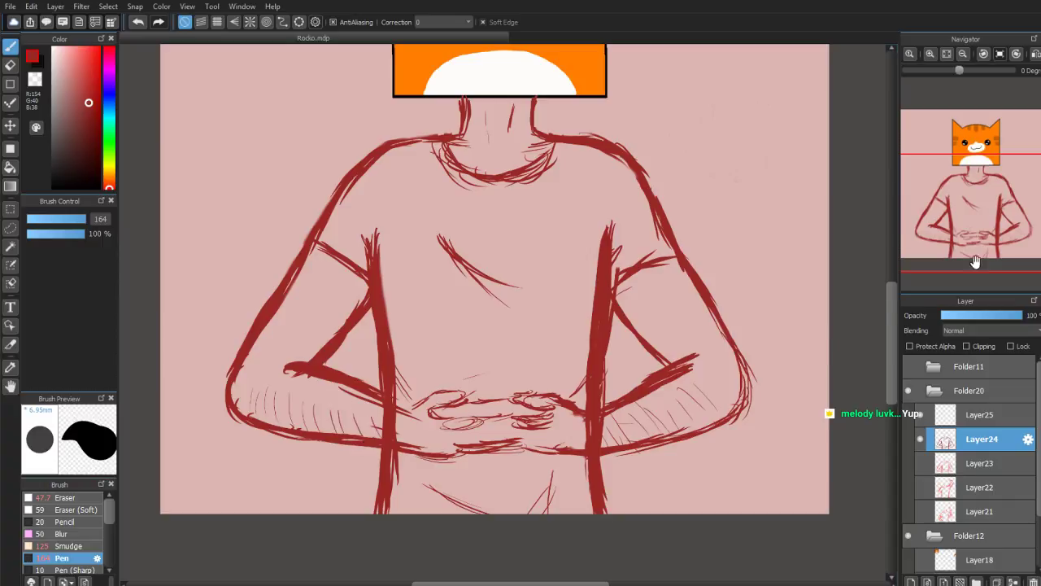
# Check the whole figure in a horizontally mirrored view and restore the normal orientation
pyautogui.click(972, 226)
pyautogui.moveTo(973, 226); pyautogui.dragTo(979, 188)
pyautogui.scroll(-3, 980, 188)
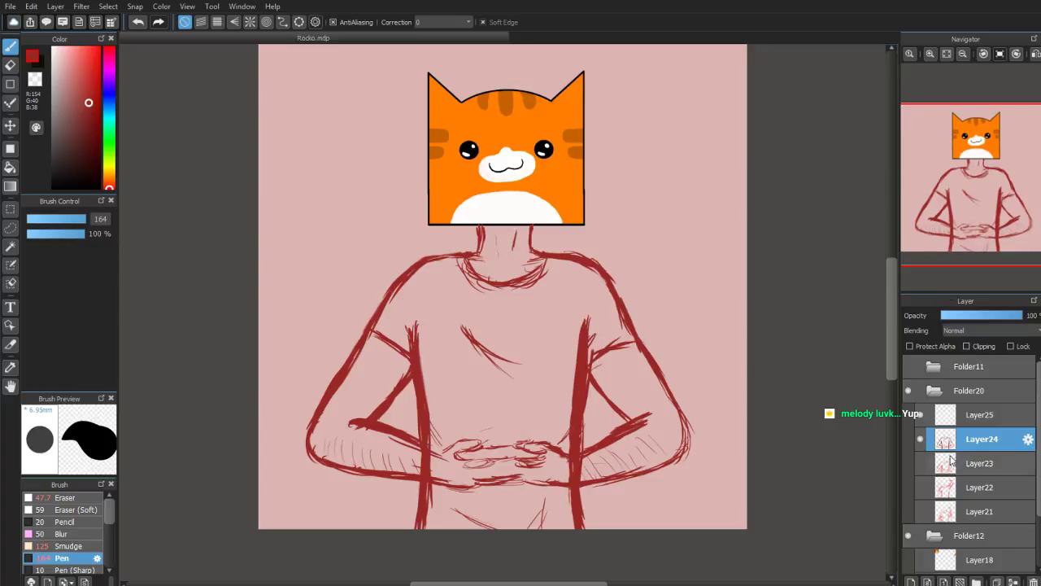
pyautogui.click(1036, 54)
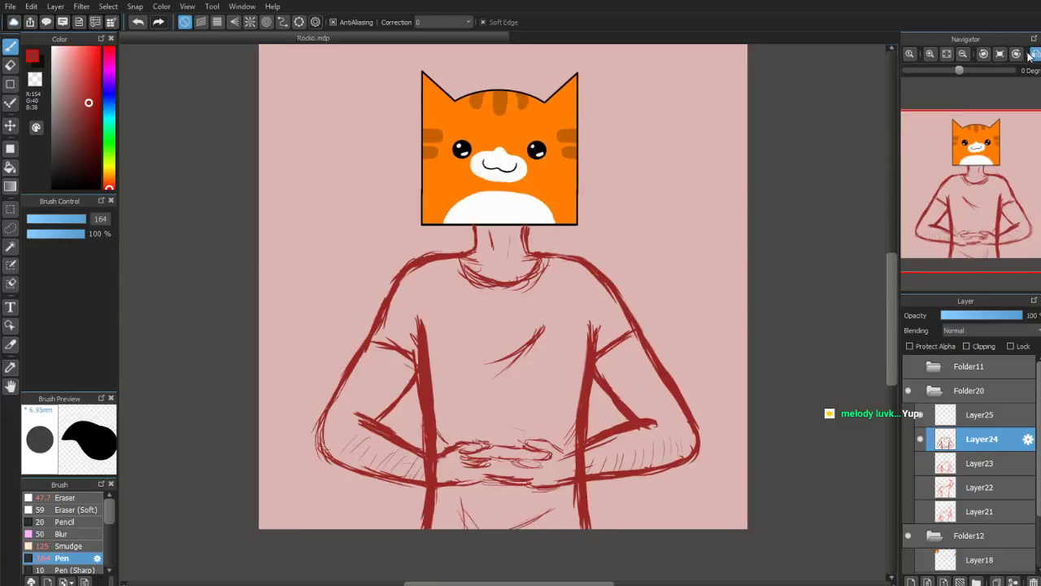
pyautogui.click(1035, 55)
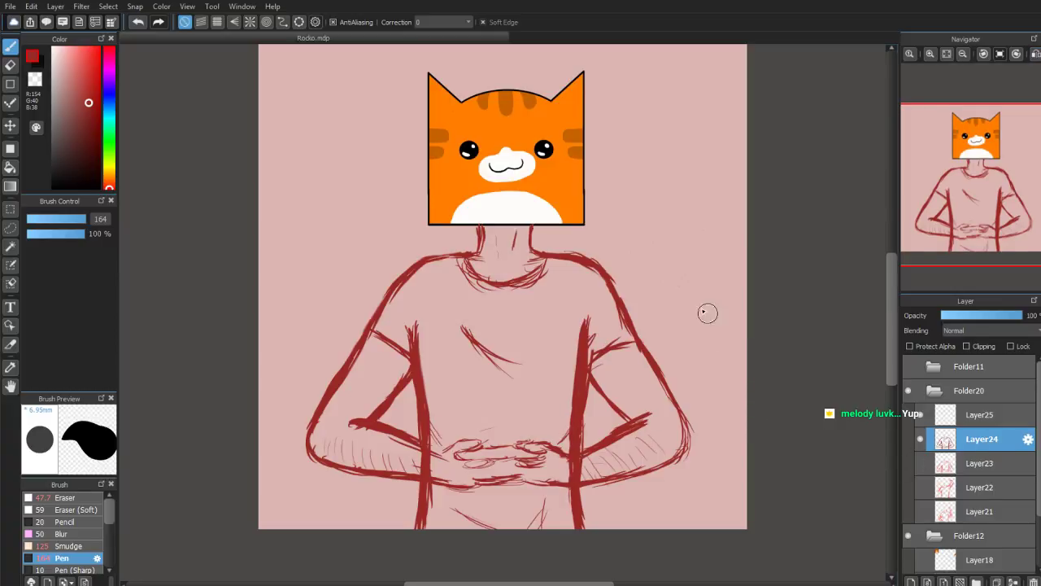
# Nudge the body sketch on Layer24 slightly and enlarge it a little with Transform
pyautogui.click(11, 66)
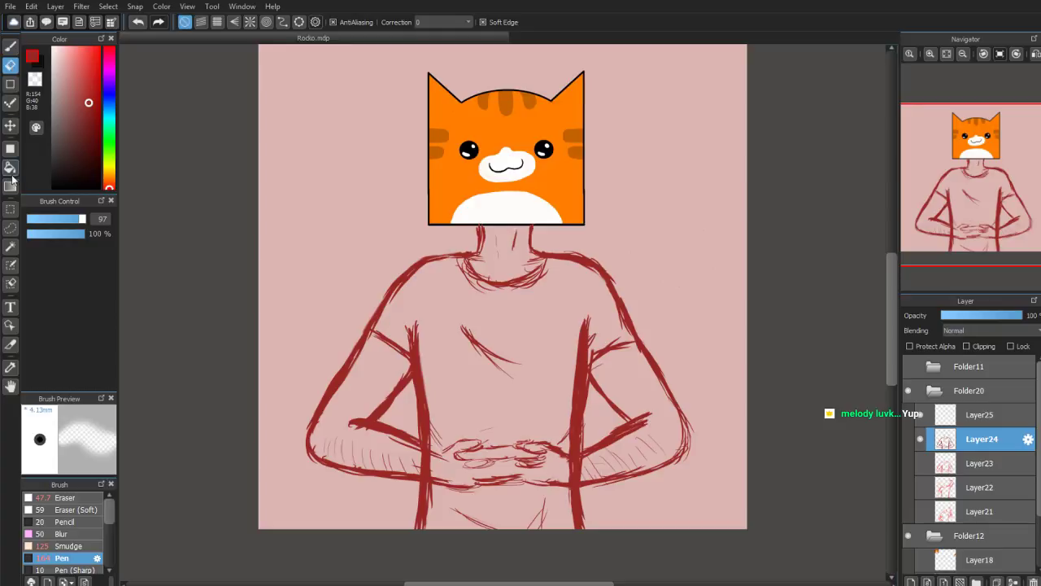
pyautogui.click(10, 126)
pyautogui.moveTo(490, 364); pyautogui.dragTo(493, 365)
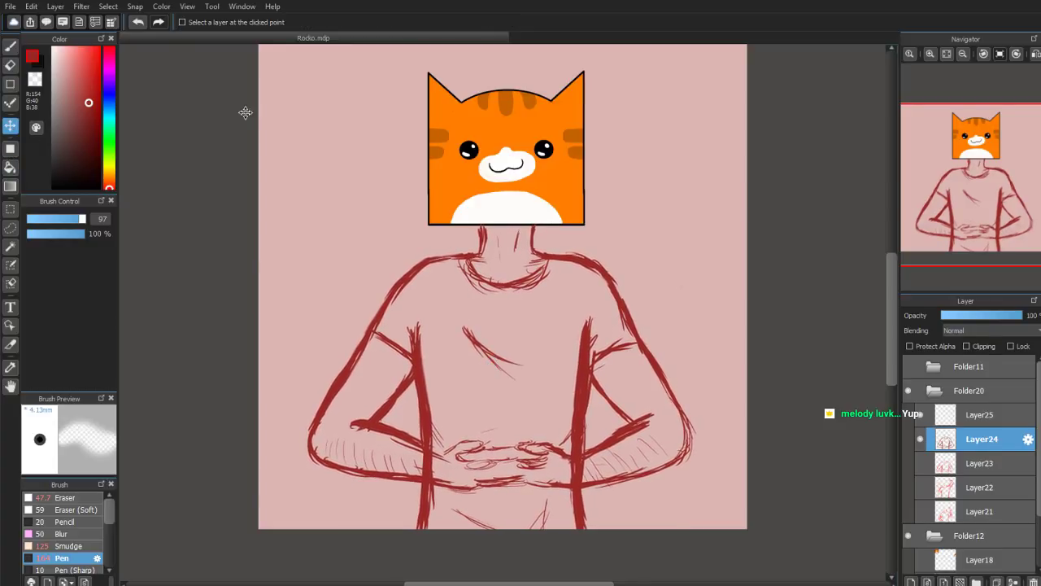
pyautogui.click(109, 7)
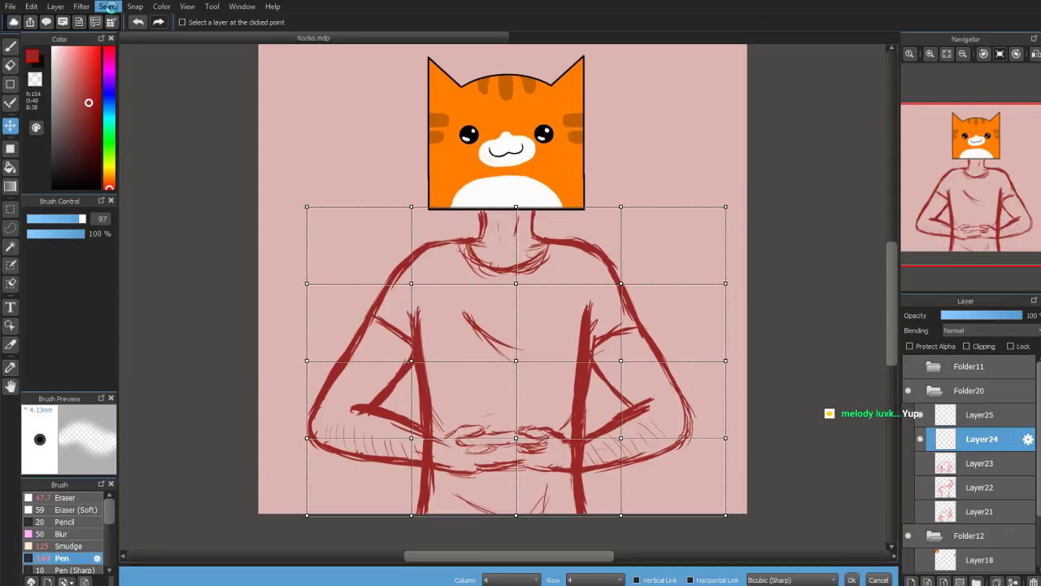
pyautogui.click(111, 10)
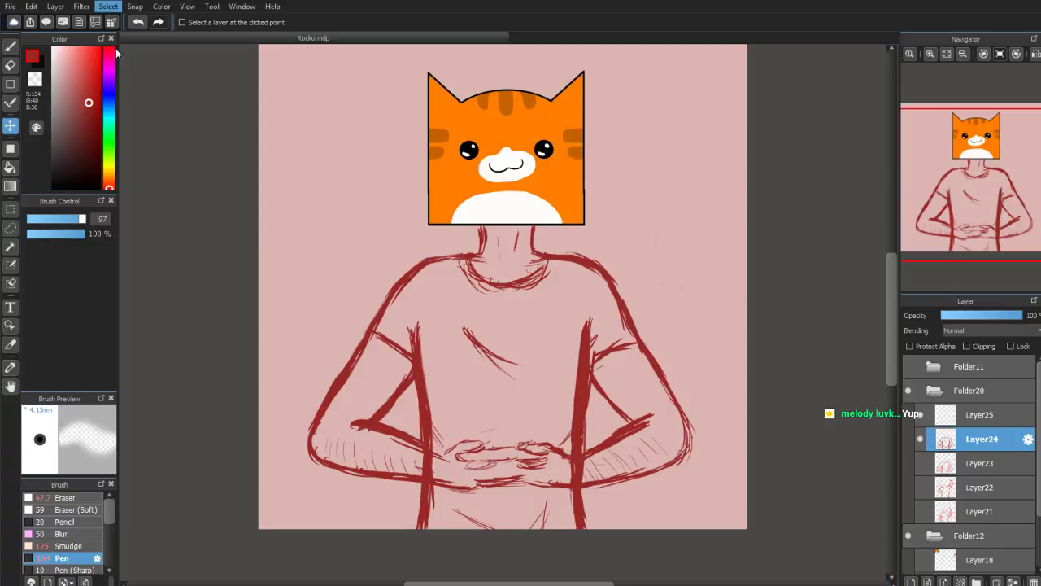
pyautogui.hotkey('ctrl', 't')
pyautogui.moveTo(730, 195); pyautogui.dragTo(732, 195)
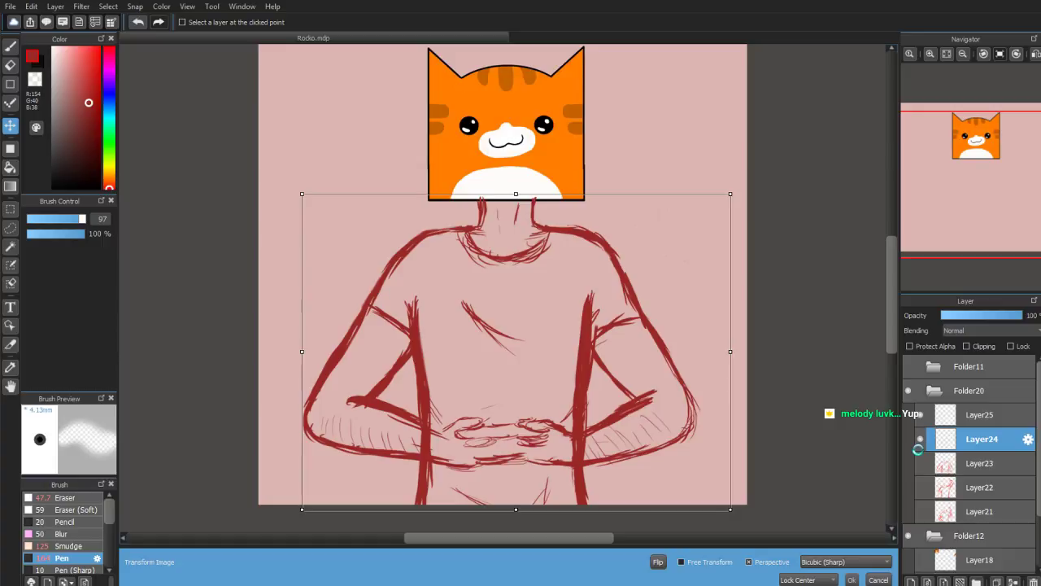
# Lower Layer24's opacity to about half and set up Layer25 for inking with a black Pen
pyautogui.click(982, 315)
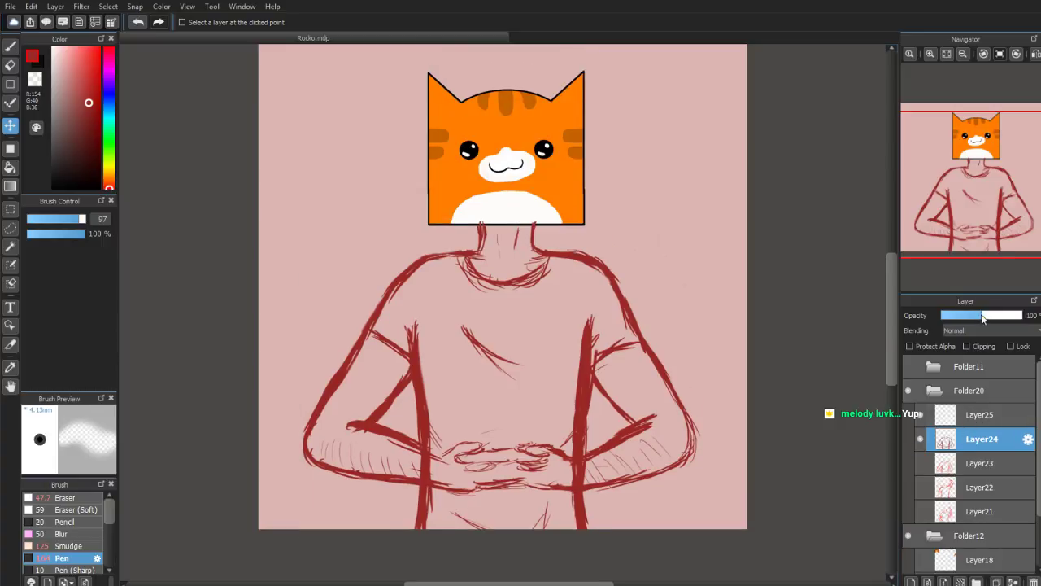
pyautogui.click(969, 417)
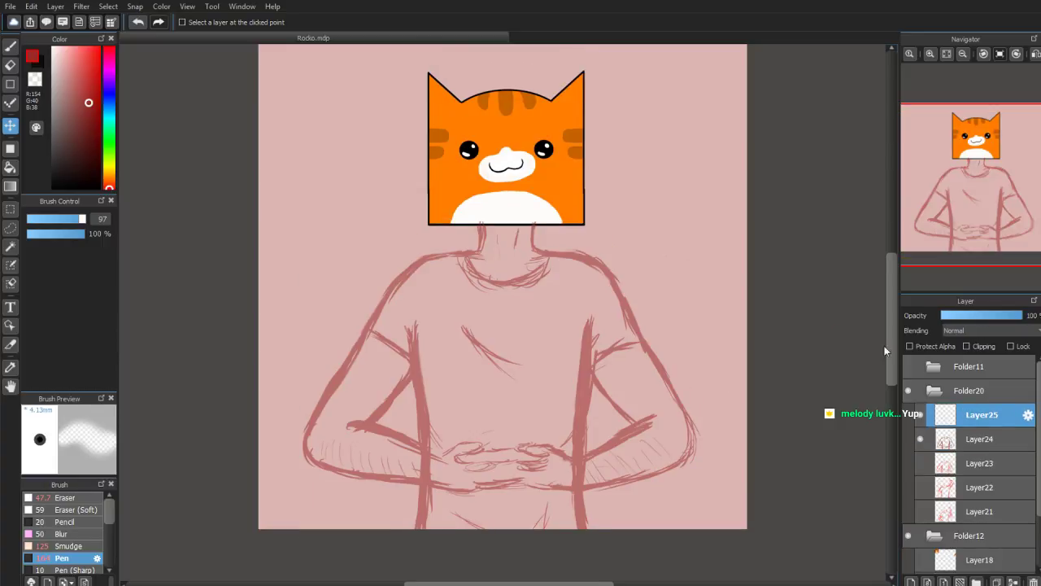
pyautogui.click(12, 48)
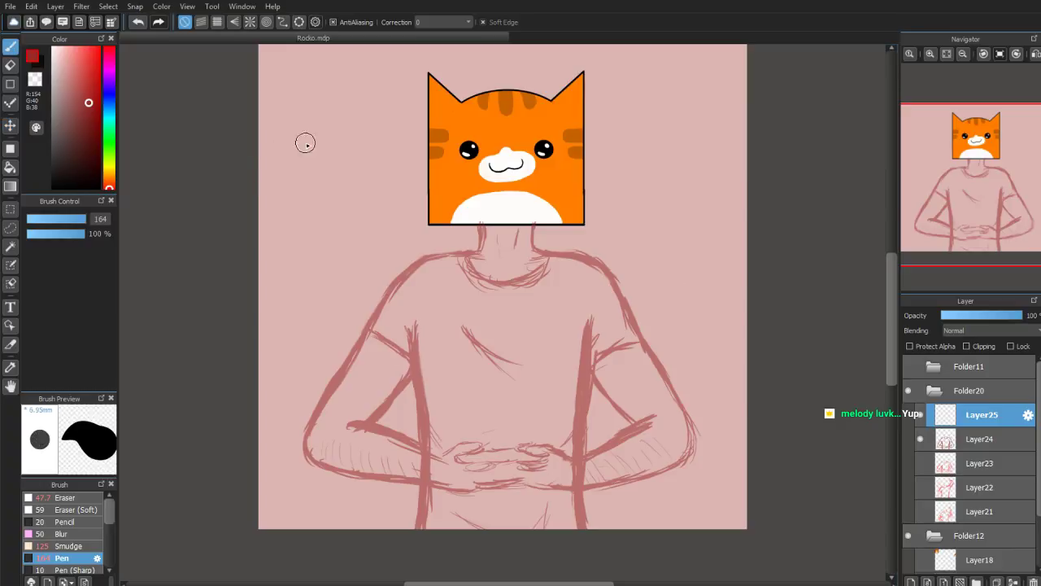
pyautogui.scroll(2, 957, 195)
pyautogui.click(90, 176)
# Ink the neck's right edge in black over the sketch, undoing the strokes that continue onto the shoulder
pyautogui.scroll(3, 958, 239)
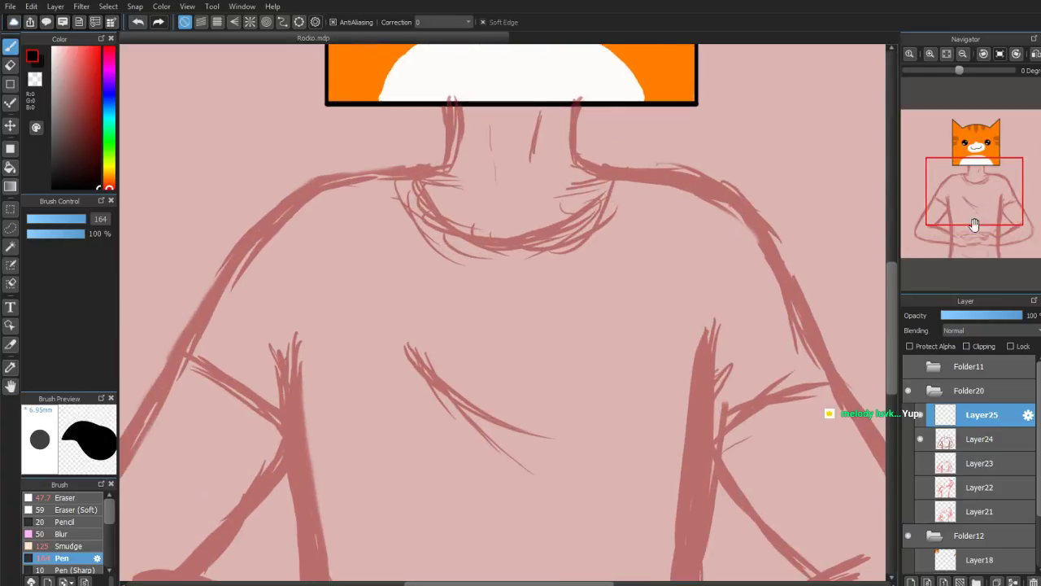
pyautogui.moveTo(974, 195); pyautogui.dragTo(975, 174)
pyautogui.scroll(4, 974, 173)
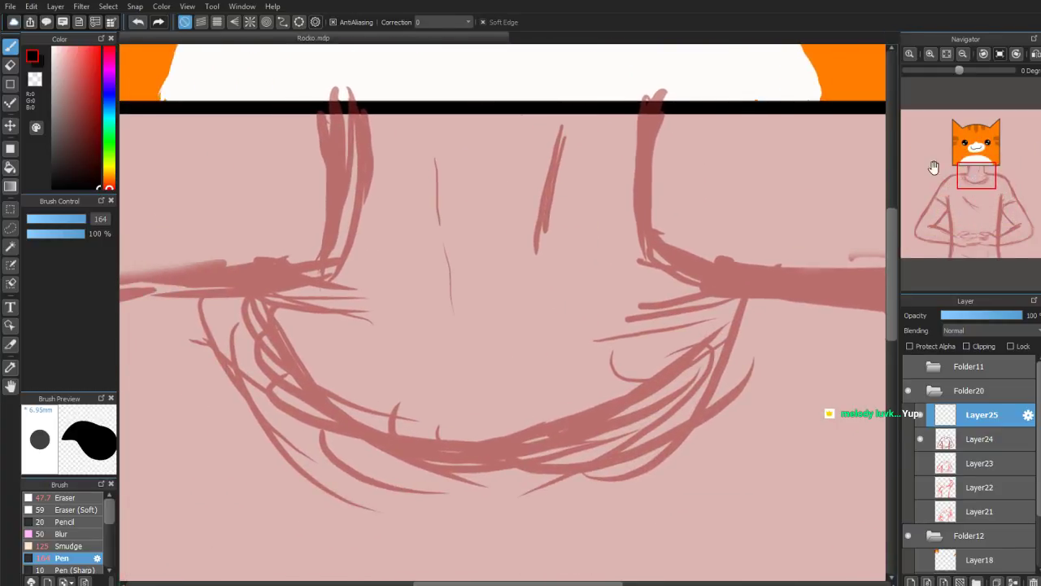
pyautogui.moveTo(655, 117)
pyautogui.mouseDown()
pyautogui.moveTo(646, 166)
pyautogui.moveTo(660, 116)
pyautogui.moveTo(650, 207)
pyautogui.moveTo(646, 176)
pyautogui.moveTo(653, 155)
pyautogui.moveTo(656, 234)
pyautogui.moveTo(645, 205)
pyautogui.moveTo(662, 245)
pyautogui.moveTo(655, 236)
pyautogui.moveTo(725, 286)
pyautogui.mouseUp()
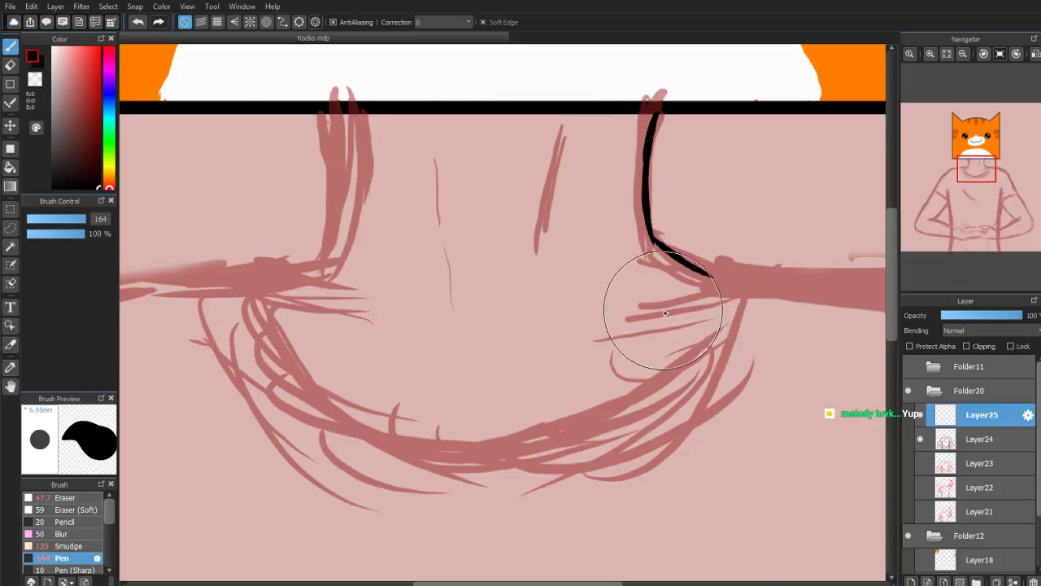
pyautogui.hotkey('ctrl', 'z')
pyautogui.hotkey('ctrl', 'z')
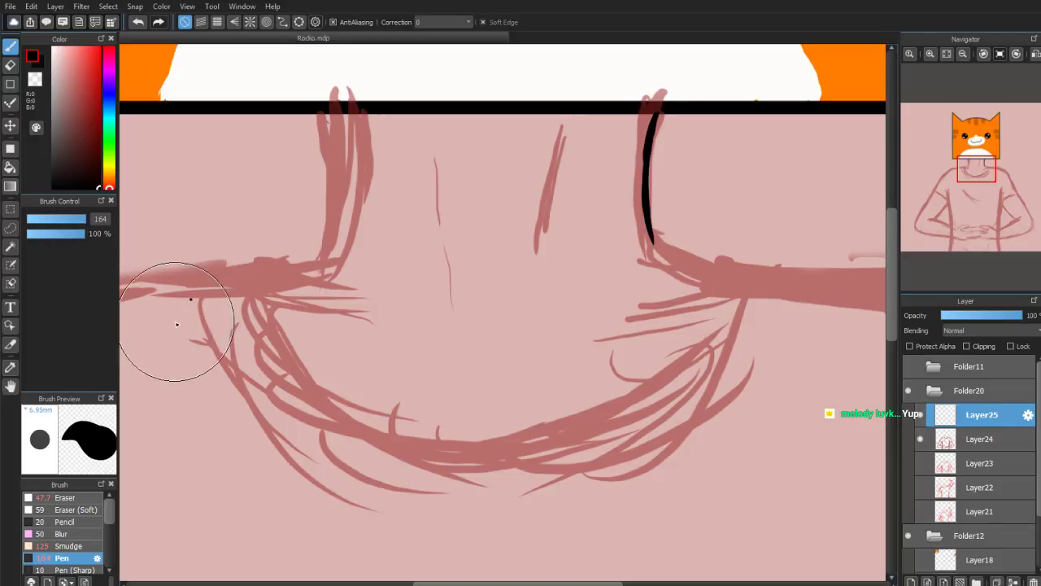
pyautogui.hotkey('ctrl', 'z')
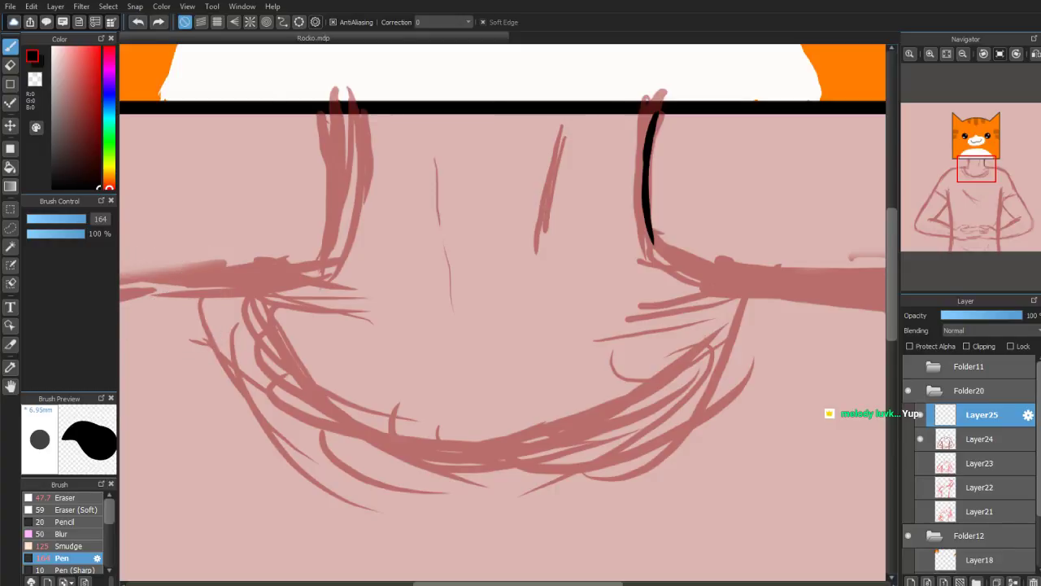
# Set the Pen size to 65 and extend the right neck outline down along the slope to the shoulder
pyautogui.click(71, 219)
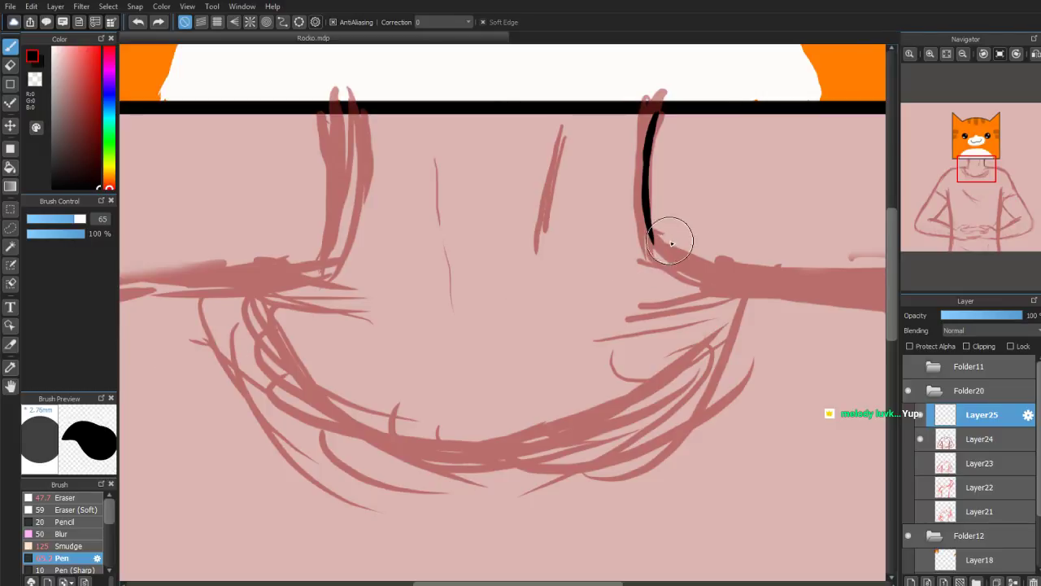
pyautogui.moveTo(652, 226); pyautogui.dragTo(655, 254)
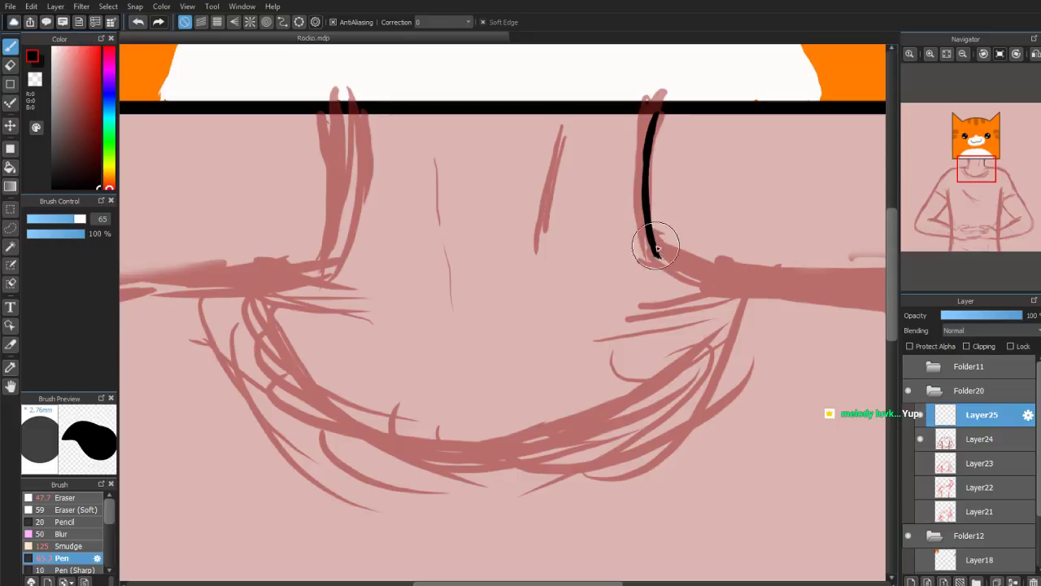
pyautogui.moveTo(654, 252)
pyautogui.mouseDown()
pyautogui.moveTo(738, 284)
pyautogui.moveTo(702, 268)
pyautogui.moveTo(738, 288)
pyautogui.mouseUp()
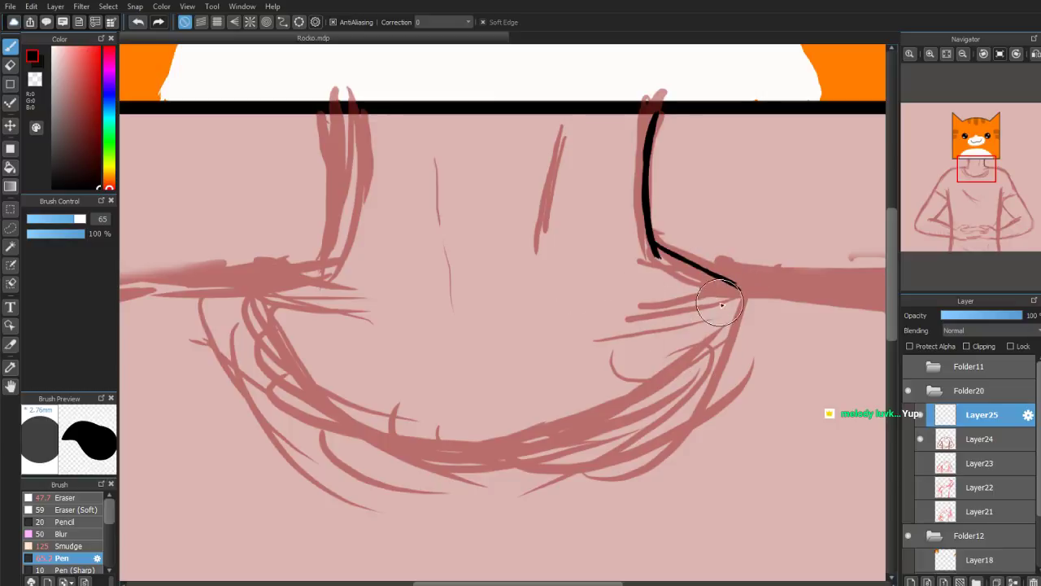
# Ink the short crease below the right base of the neck and the slanted tendon line on the neck
pyautogui.moveTo(703, 306)
pyautogui.mouseDown()
pyautogui.moveTo(625, 314)
pyautogui.moveTo(659, 307)
pyautogui.moveTo(620, 323)
pyautogui.moveTo(728, 299)
pyautogui.mouseUp()
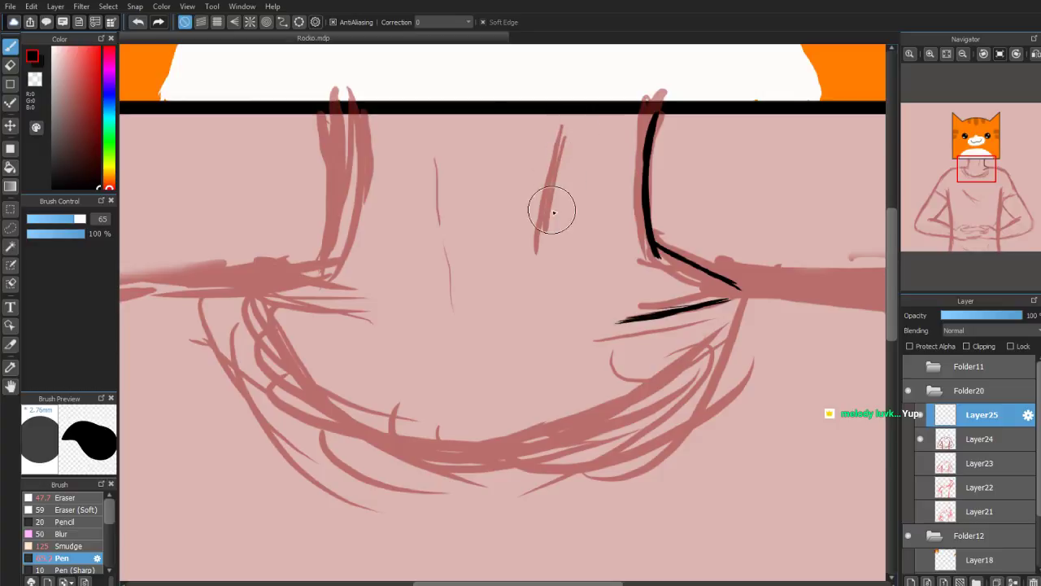
pyautogui.moveTo(568, 156); pyautogui.dragTo(548, 226)
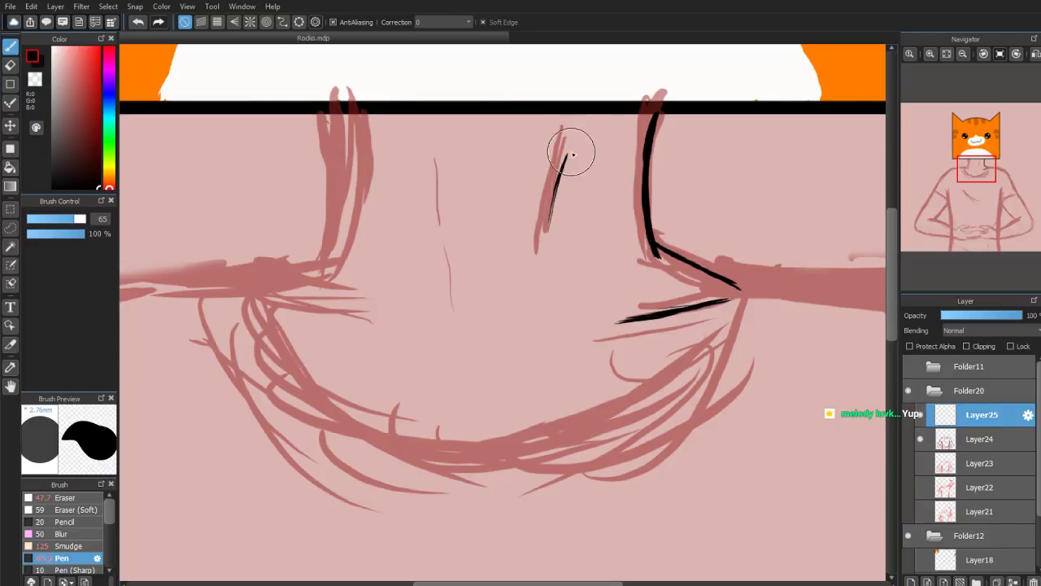
pyautogui.moveTo(566, 161)
pyautogui.mouseDown()
pyautogui.moveTo(550, 174)
pyautogui.moveTo(546, 241)
pyautogui.mouseUp()
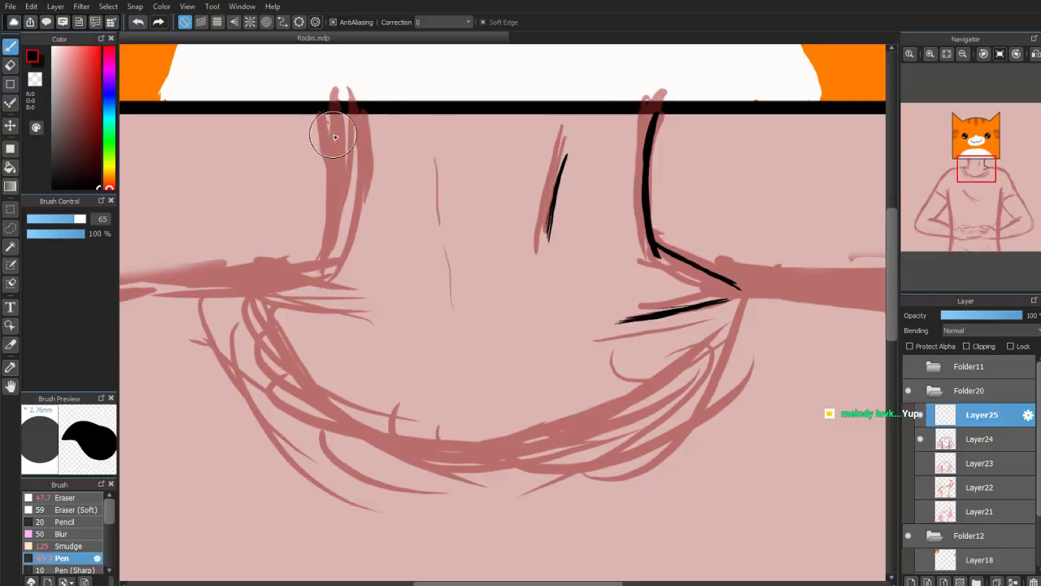
# Undo the first stroke on the neck's other side, mirror the view horizontally, and ink that outline down toward the shoulder
pyautogui.moveTo(337, 114); pyautogui.dragTo(342, 153)
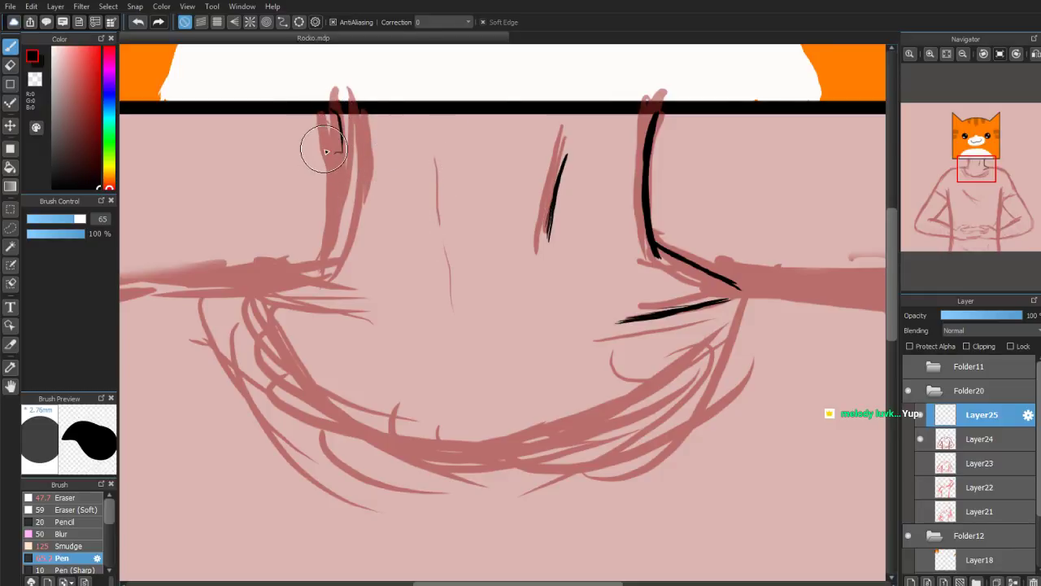
pyautogui.hotkey('ctrl', 'z')
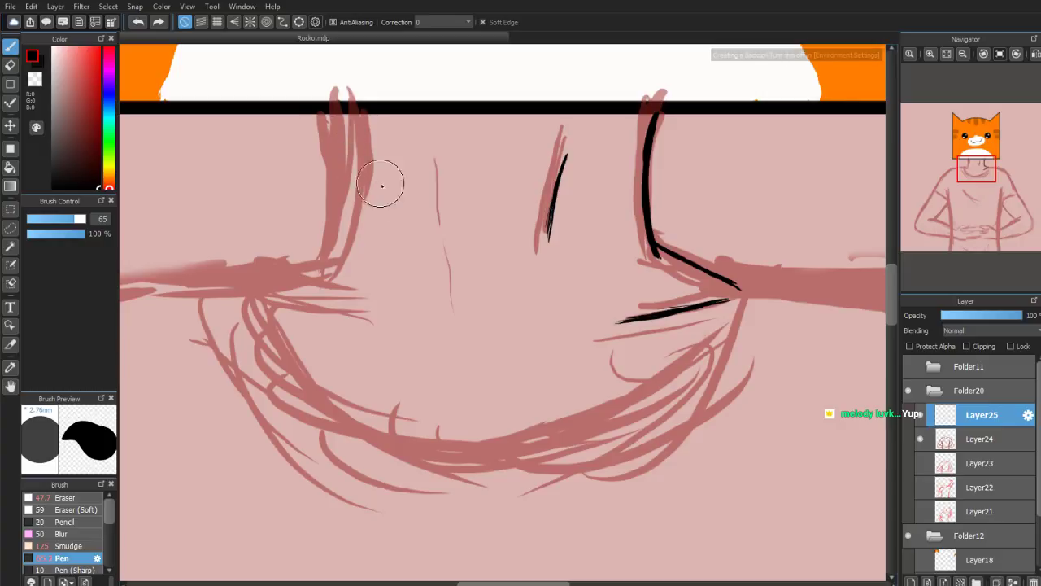
pyautogui.click(1036, 54)
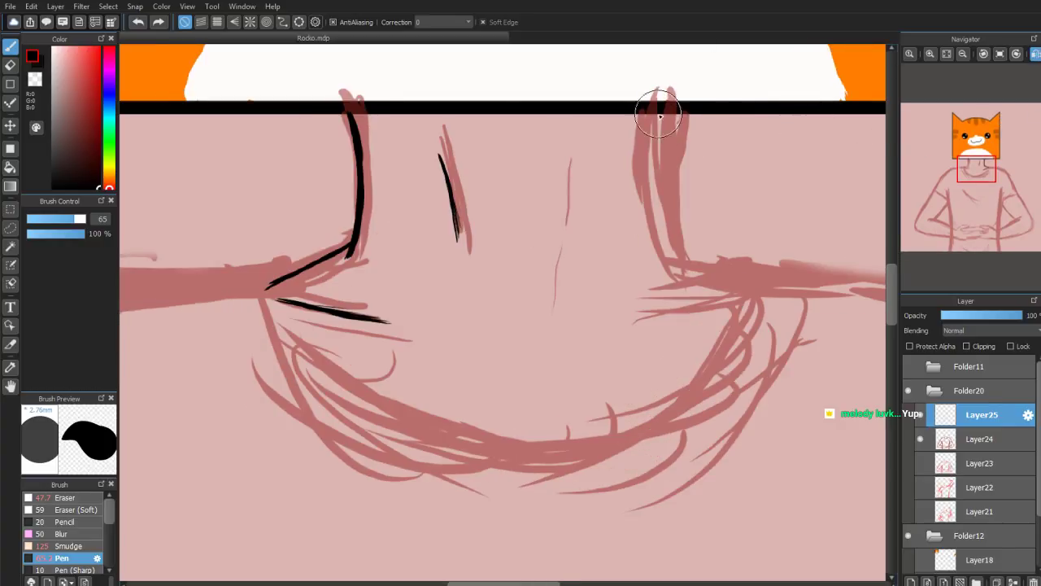
pyautogui.moveTo(671, 116); pyautogui.dragTo(660, 205)
pyautogui.moveTo(673, 116); pyautogui.dragTo(659, 209)
pyautogui.moveTo(665, 140); pyautogui.dragTo(662, 236)
pyautogui.moveTo(660, 192); pyautogui.dragTo(665, 249)
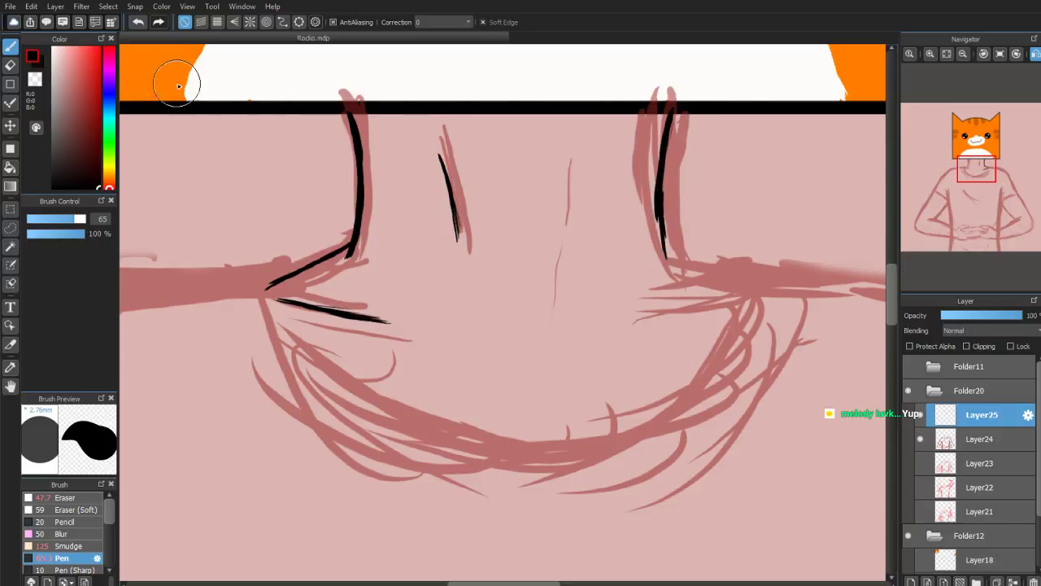
# Erase the slanted black tendon line on the neck
pyautogui.click(10, 67)
pyautogui.moveTo(442, 182); pyautogui.dragTo(428, 263)
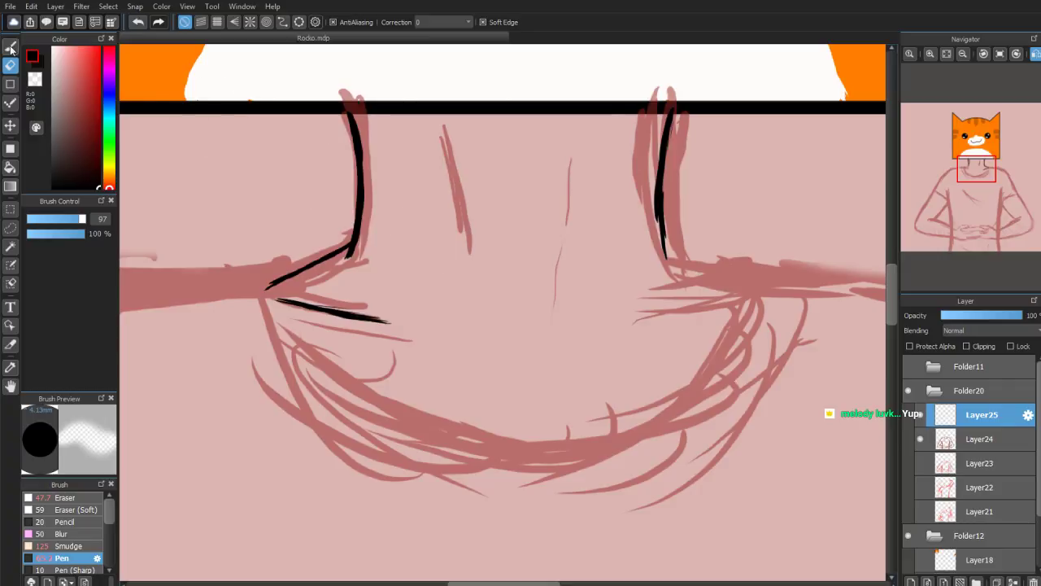
# Ink the slope from the right neck outline to the shoulder and the short crease below it
pyautogui.press('b')
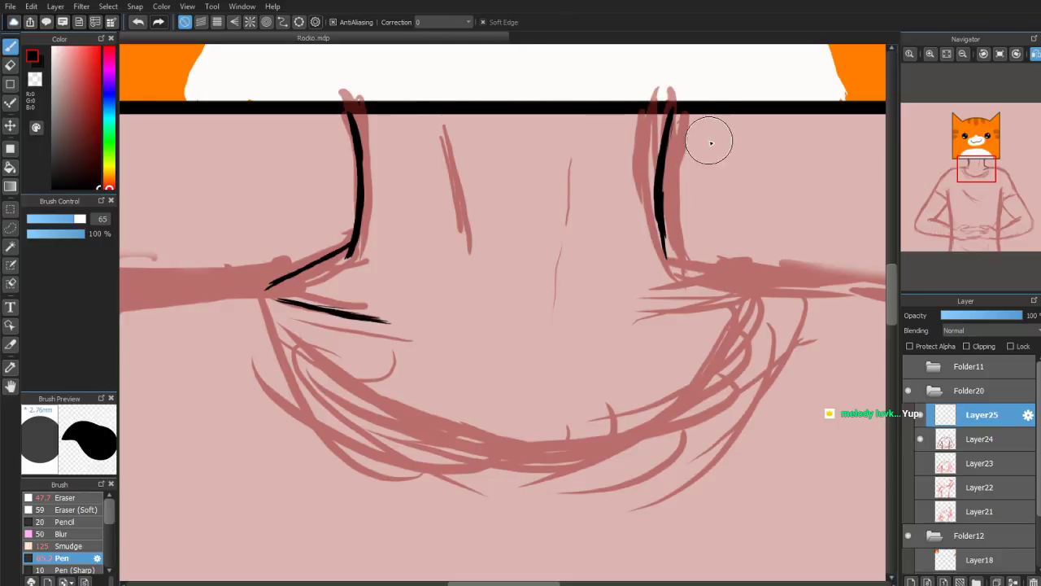
pyautogui.moveTo(671, 109)
pyautogui.mouseDown()
pyautogui.moveTo(659, 212)
pyautogui.moveTo(657, 181)
pyautogui.moveTo(672, 266)
pyautogui.moveTo(679, 274)
pyautogui.moveTo(679, 230)
pyautogui.moveTo(673, 239)
pyautogui.moveTo(690, 257)
pyautogui.moveTo(682, 254)
pyautogui.moveTo(736, 281)
pyautogui.mouseUp()
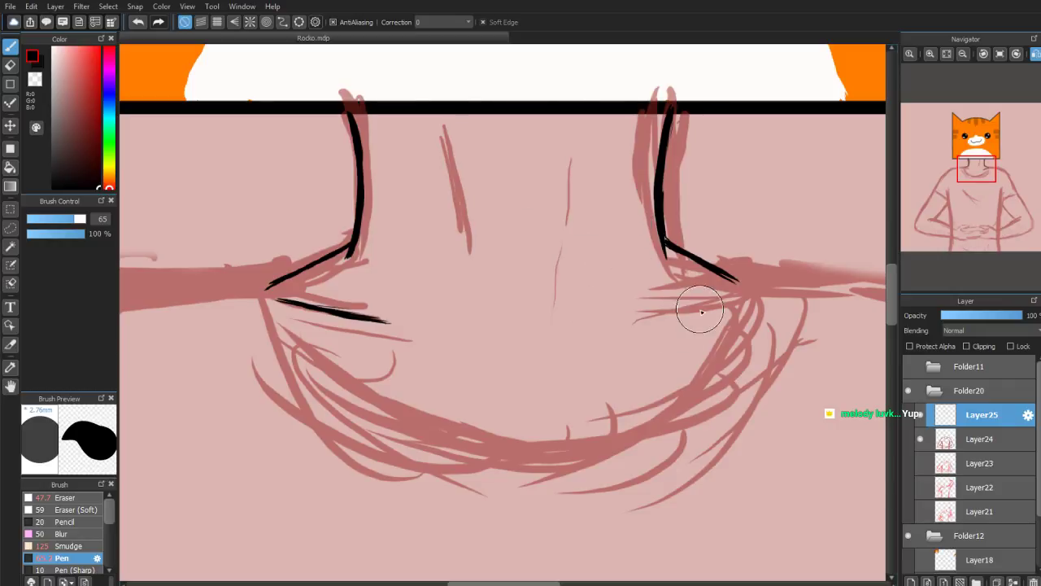
pyautogui.moveTo(635, 316)
pyautogui.mouseDown()
pyautogui.moveTo(713, 301)
pyautogui.moveTo(624, 319)
pyautogui.mouseUp()
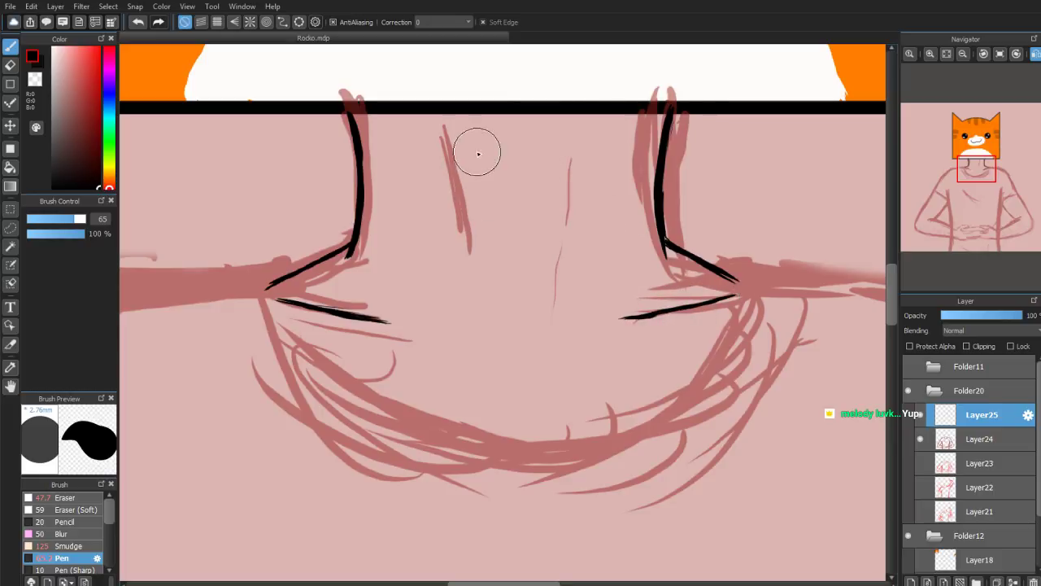
# Ink a short slanted tendon line on each side of the neck, undoing the wobbly first attempt
pyautogui.moveTo(457, 158); pyautogui.dragTo(463, 221)
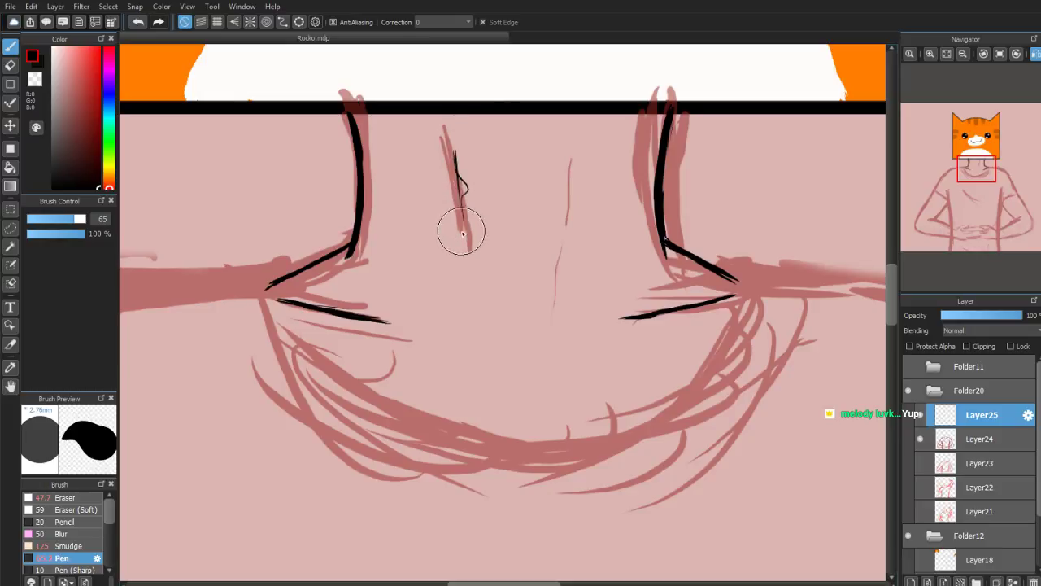
pyautogui.hotkey('ctrl', 'z')
pyautogui.hotkey('ctrl', 'z')
pyautogui.moveTo(456, 166)
pyautogui.mouseDown()
pyautogui.moveTo(462, 217)
pyautogui.moveTo(453, 160)
pyautogui.moveTo(459, 192)
pyautogui.mouseUp()
pyautogui.moveTo(568, 156); pyautogui.dragTo(561, 214)
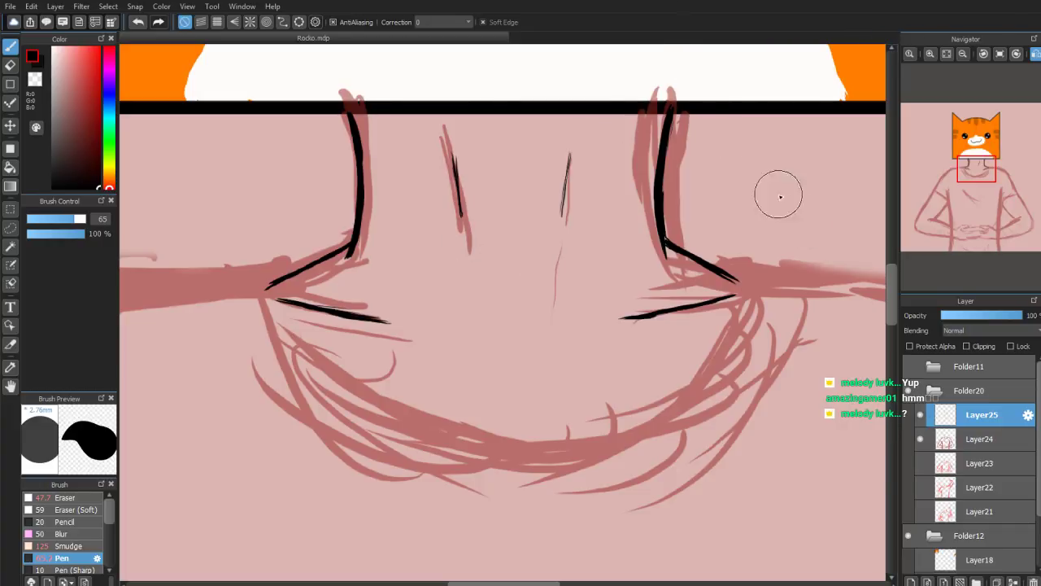
pyautogui.moveTo(571, 144); pyautogui.dragTo(560, 218)
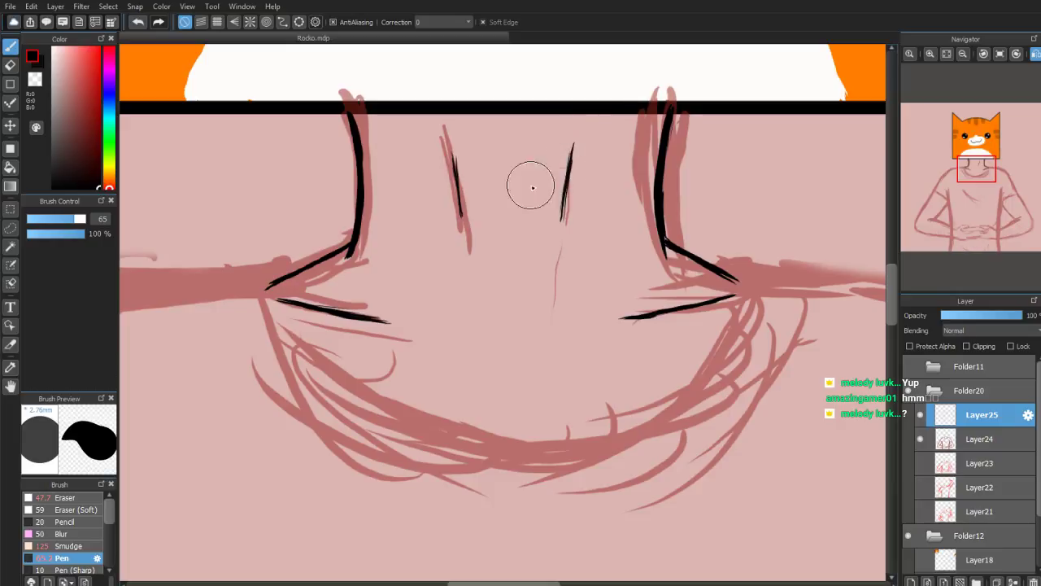
# Try to thicken the upper ends of both neck outlines where they meet the head
pyautogui.moveTo(355, 115); pyautogui.dragTo(366, 144)
pyautogui.moveTo(358, 172)
pyautogui.mouseDown()
pyautogui.moveTo(353, 115)
pyautogui.moveTo(360, 138)
pyautogui.mouseUp()
pyautogui.hotkey('ctrl', 'z')
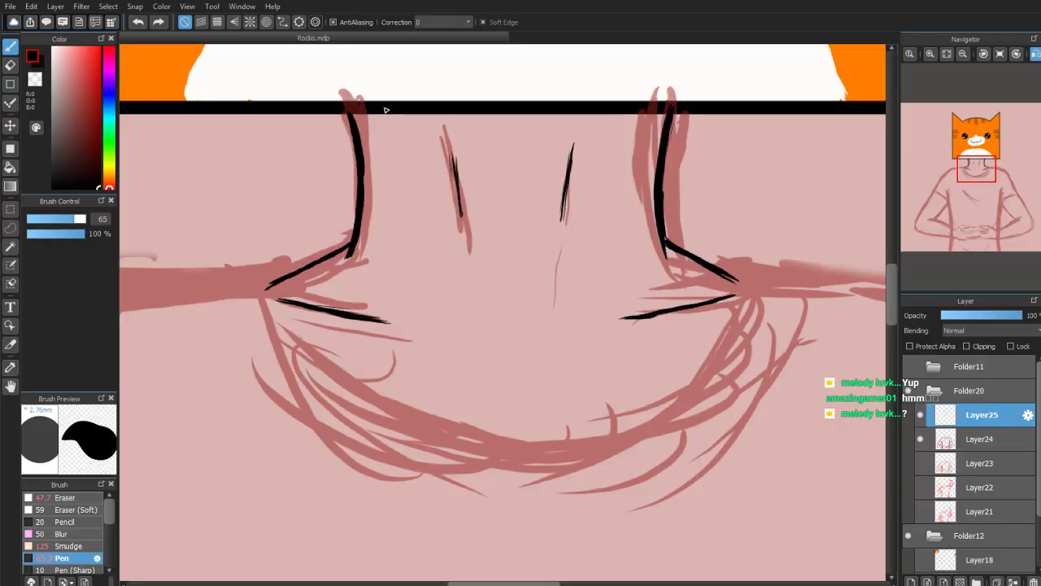
pyautogui.moveTo(361, 181)
pyautogui.mouseDown()
pyautogui.moveTo(349, 101)
pyautogui.moveTo(296, 113)
pyautogui.moveTo(389, 94)
pyautogui.moveTo(366, 106)
pyautogui.moveTo(330, 105)
pyautogui.mouseUp()
pyautogui.click(10, 65)
pyautogui.click(11, 47)
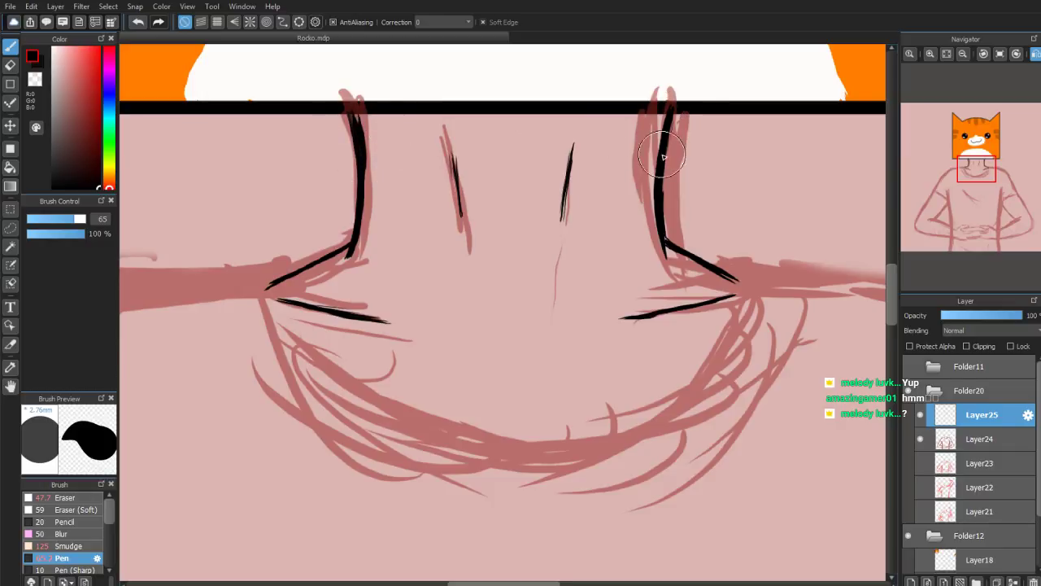
pyautogui.moveTo(660, 141); pyautogui.dragTo(671, 113)
# Unmirror the view, erase the upper part of the right neck outline and re-ink it up to the head
pyautogui.click(1036, 54)
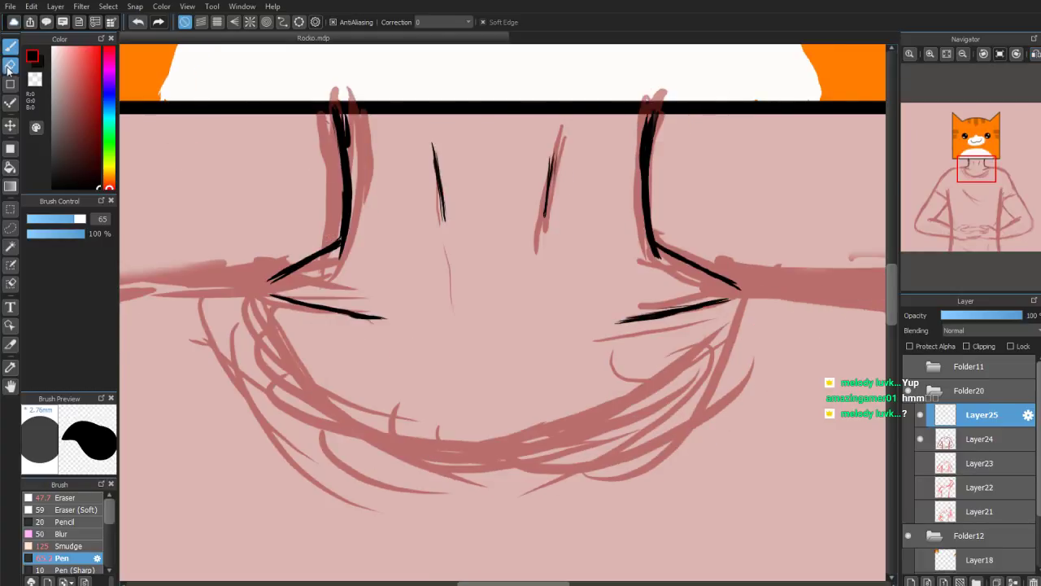
pyautogui.click(70, 497)
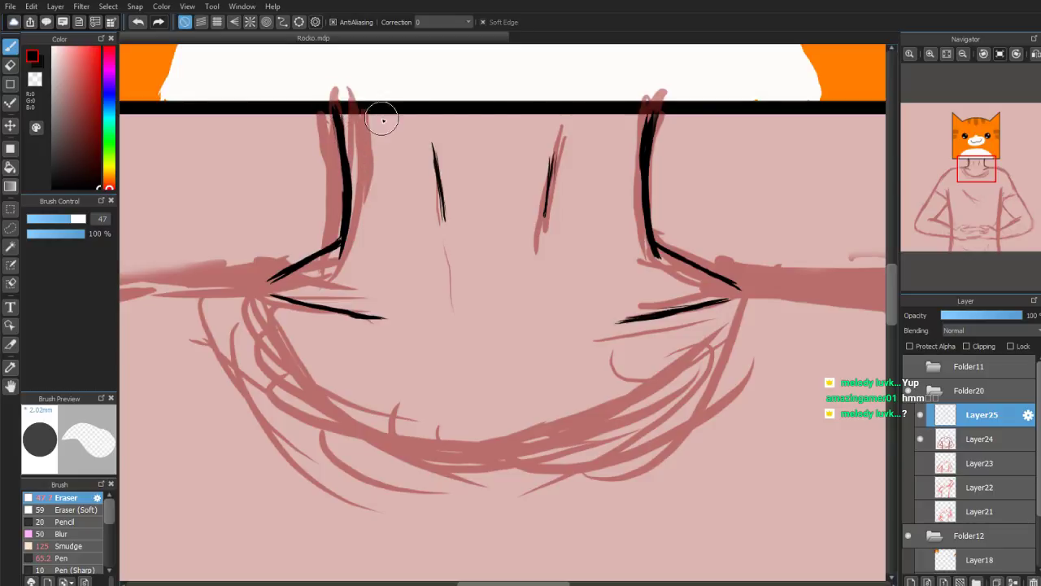
pyautogui.moveTo(659, 138)
pyautogui.mouseDown()
pyautogui.moveTo(645, 163)
pyautogui.moveTo(638, 114)
pyautogui.mouseUp()
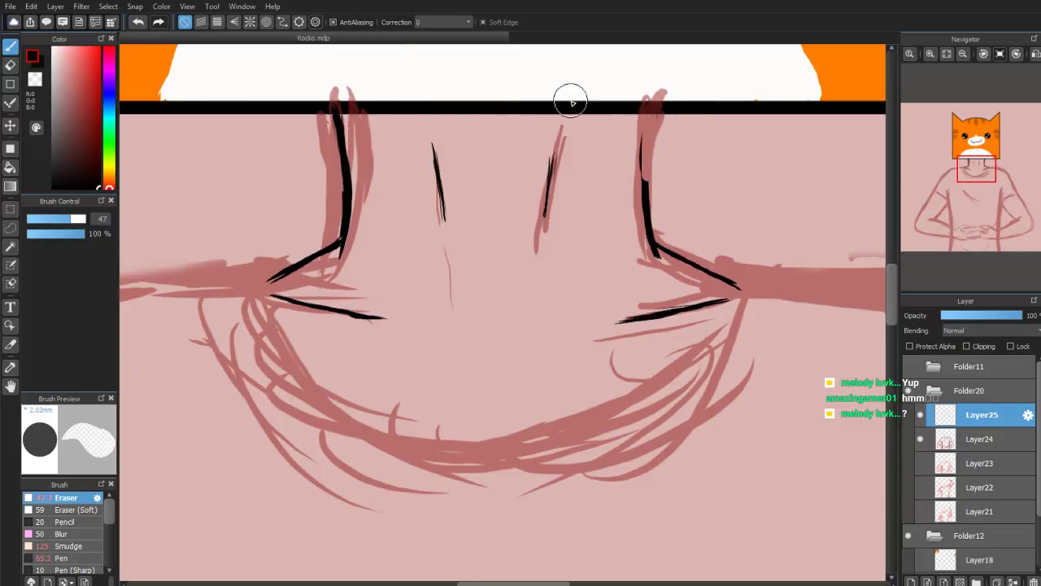
pyautogui.click(61, 558)
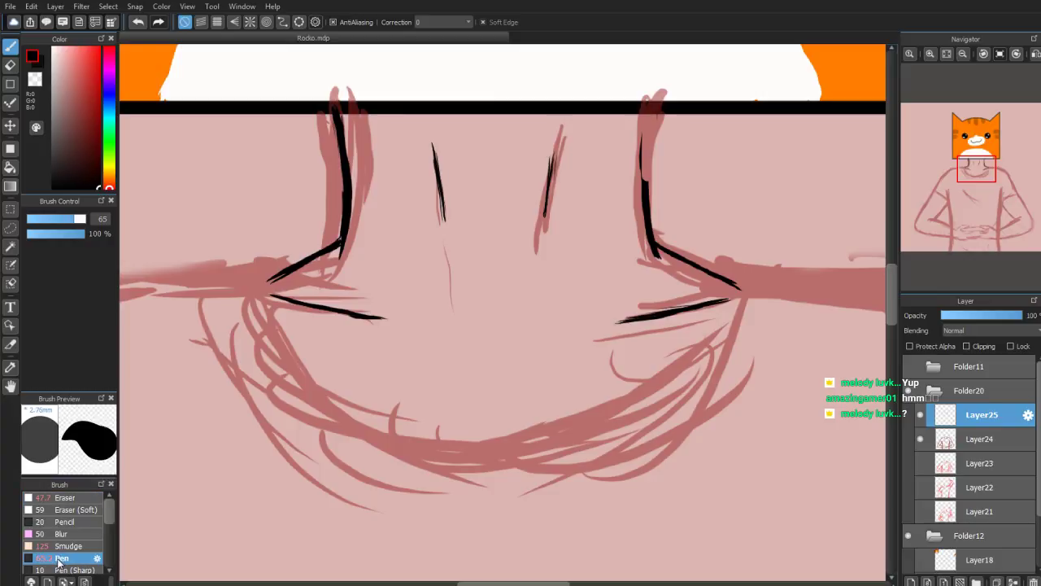
pyautogui.moveTo(648, 205)
pyautogui.mouseDown()
pyautogui.moveTo(642, 105)
pyautogui.moveTo(647, 113)
pyautogui.mouseUp()
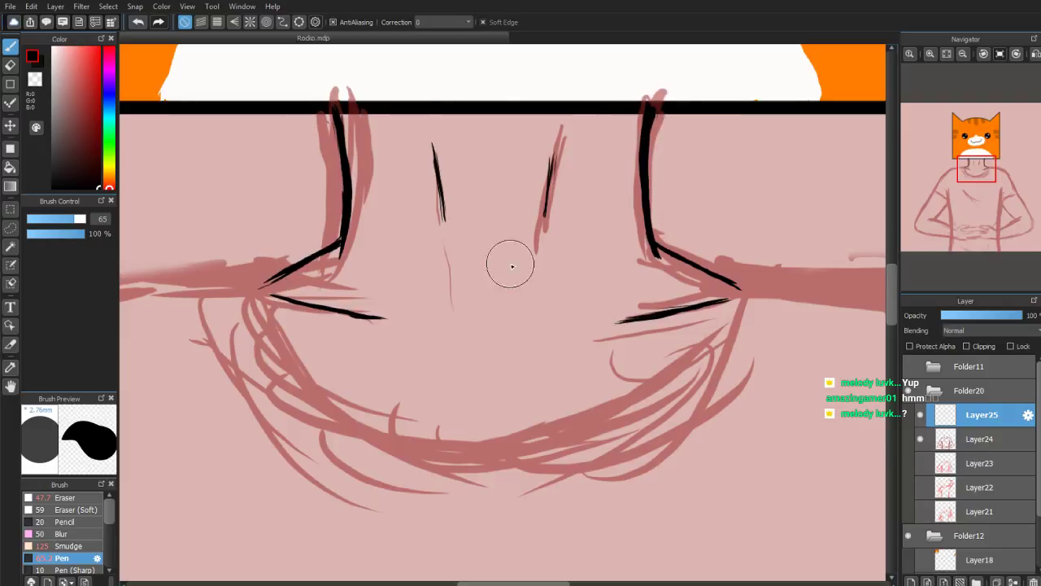
# Erase the slope at the left base of the neck and re-ink it with a smoother curve into the shoulder
pyautogui.moveTo(340, 243); pyautogui.dragTo(264, 291)
pyautogui.click(10, 66)
pyautogui.moveTo(298, 223); pyautogui.dragTo(236, 293)
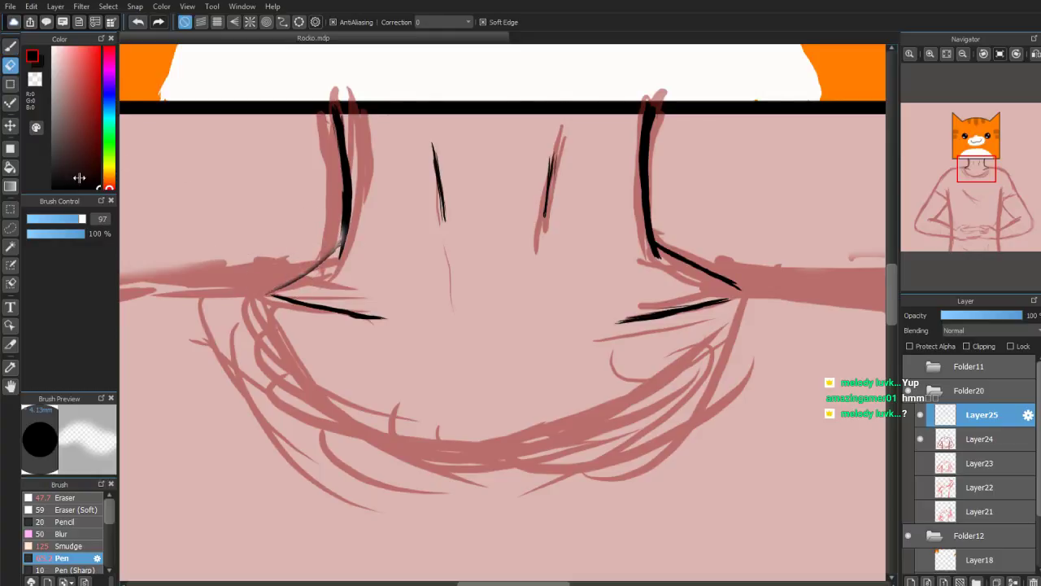
pyautogui.click(10, 46)
pyautogui.moveTo(336, 205)
pyautogui.mouseDown()
pyautogui.moveTo(337, 249)
pyautogui.moveTo(284, 283)
pyautogui.mouseUp()
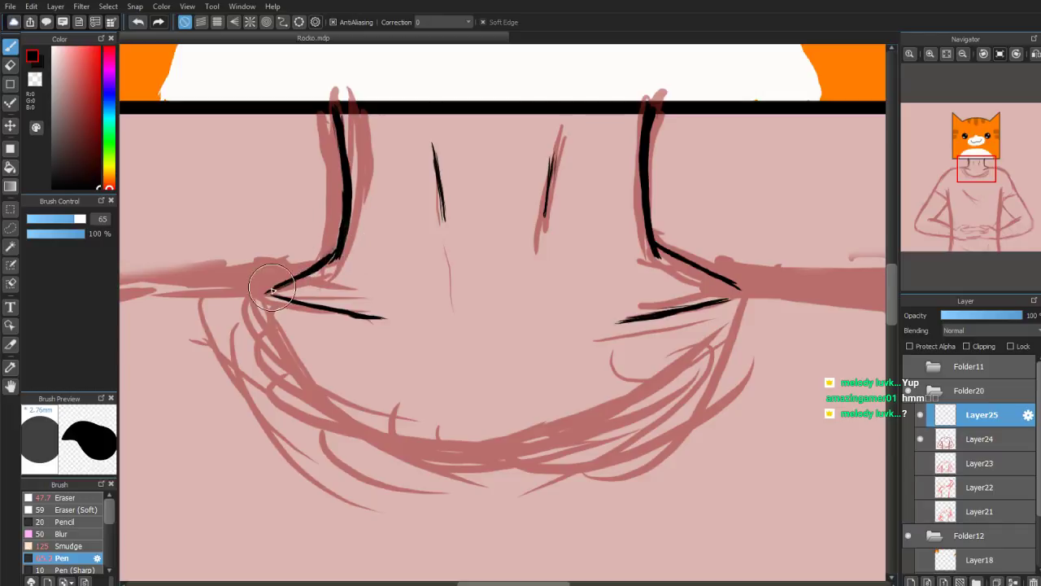
# Ink the right side of the shirt collar with a thick inner neckline curve and a thin outer edge, undoing the first stroke
pyautogui.moveTo(977, 174)
pyautogui.mouseDown()
pyautogui.moveTo(975, 189)
pyautogui.moveTo(984, 179)
pyautogui.mouseUp()
pyautogui.moveTo(572, 195)
pyautogui.mouseDown()
pyautogui.moveTo(588, 198)
pyautogui.moveTo(539, 207)
pyautogui.mouseUp()
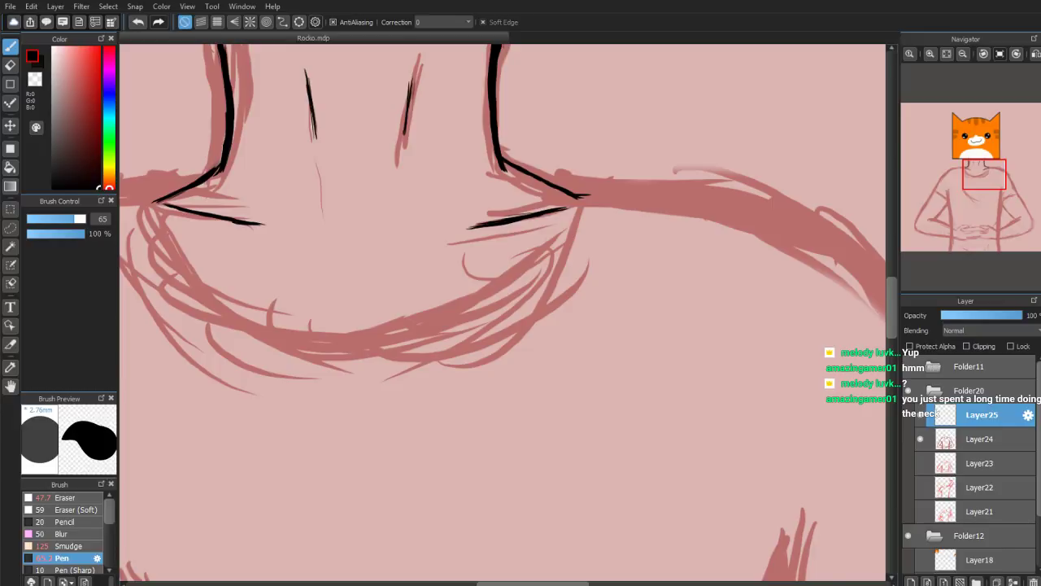
pyautogui.moveTo(577, 197); pyautogui.dragTo(562, 233)
pyautogui.hotkey('ctrl', 'z')
pyautogui.moveTo(576, 198)
pyautogui.mouseDown()
pyautogui.moveTo(536, 261)
pyautogui.moveTo(529, 284)
pyautogui.mouseUp()
pyautogui.moveTo(567, 234); pyautogui.dragTo(498, 301)
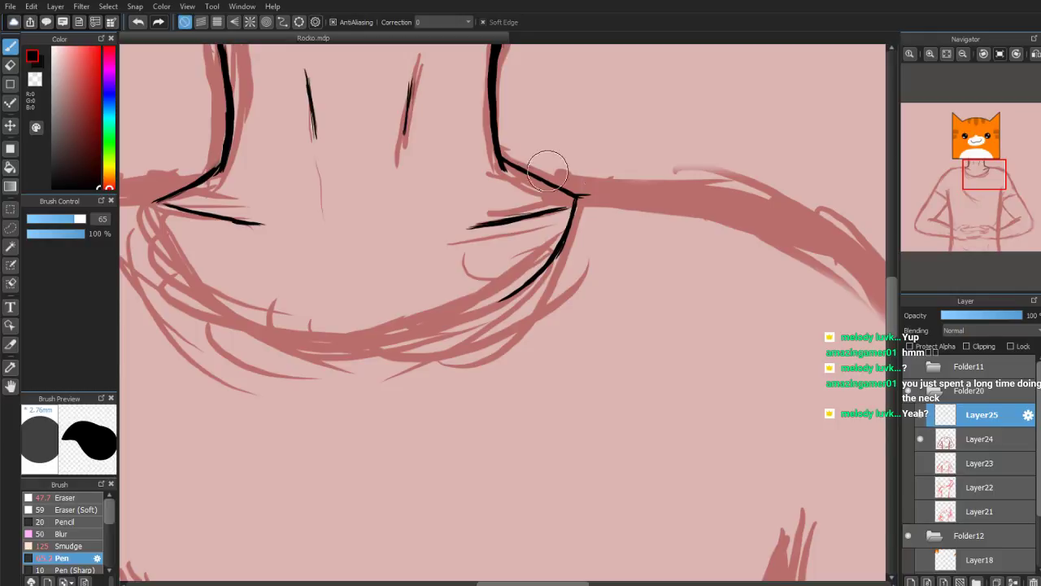
pyautogui.moveTo(569, 213)
pyautogui.mouseDown()
pyautogui.moveTo(522, 274)
pyautogui.moveTo(550, 260)
pyautogui.moveTo(557, 234)
pyautogui.moveTo(480, 306)
pyautogui.mouseUp()
pyautogui.moveTo(527, 267); pyautogui.dragTo(466, 312)
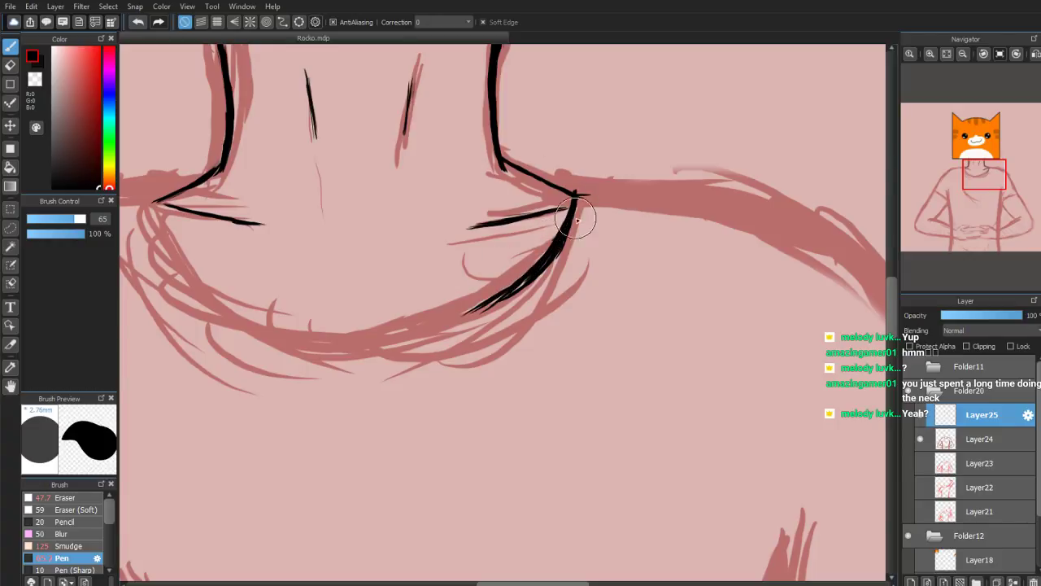
pyautogui.moveTo(567, 186)
pyautogui.mouseDown()
pyautogui.moveTo(601, 191)
pyautogui.moveTo(599, 243)
pyautogui.moveTo(607, 197)
pyautogui.moveTo(555, 317)
pyautogui.mouseUp()
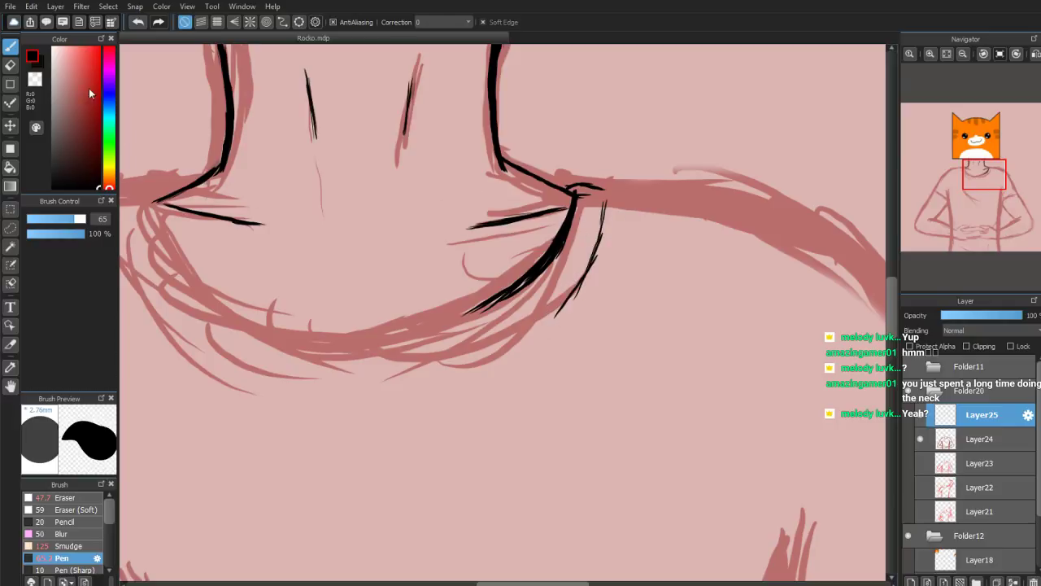
# Tidy the right neckline curve with the eraser and extend it toward the centre of the collar
pyautogui.click(10, 67)
pyautogui.moveTo(576, 233)
pyautogui.mouseDown()
pyautogui.moveTo(549, 268)
pyautogui.moveTo(573, 244)
pyautogui.moveTo(561, 256)
pyautogui.moveTo(586, 193)
pyautogui.moveTo(555, 212)
pyautogui.moveTo(495, 305)
pyautogui.moveTo(395, 334)
pyautogui.mouseUp()
pyautogui.click(10, 46)
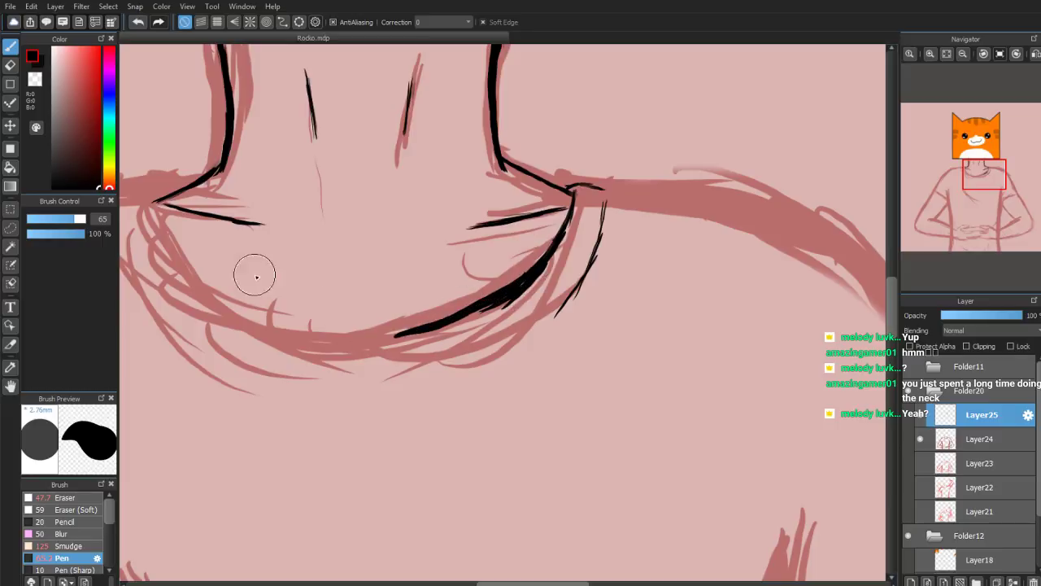
# Ink the left neckline curve, erase its rough lower end and join it to the right curve at the centre
pyautogui.moveTo(156, 208); pyautogui.dragTo(174, 244)
pyautogui.moveTo(152, 201)
pyautogui.mouseDown()
pyautogui.moveTo(167, 237)
pyautogui.moveTo(154, 205)
pyautogui.moveTo(223, 301)
pyautogui.moveTo(185, 266)
pyautogui.moveTo(276, 334)
pyautogui.moveTo(209, 298)
pyautogui.moveTo(276, 332)
pyautogui.mouseUp()
pyautogui.hotkey('ctrl', 'z')
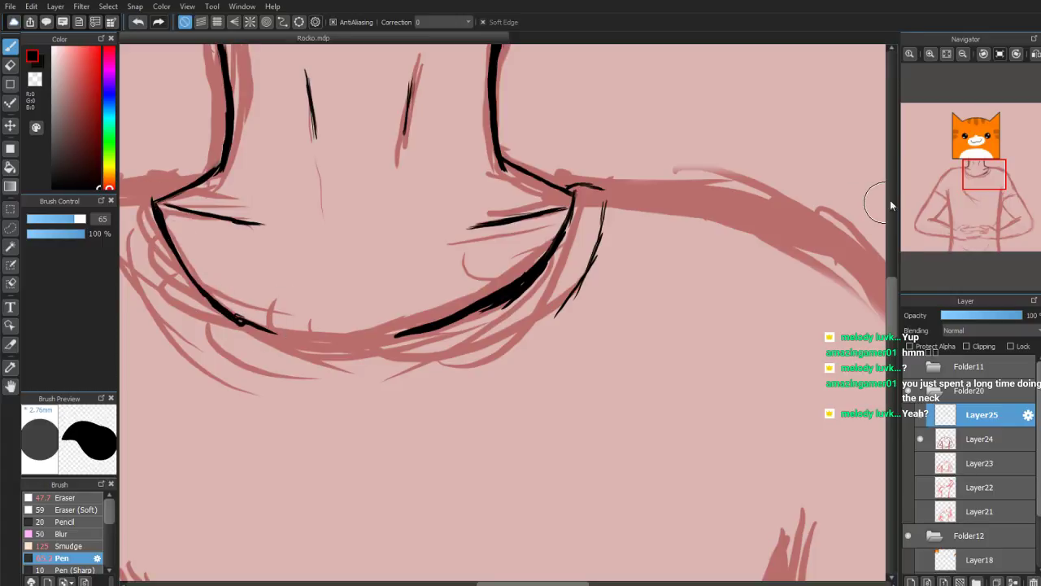
pyautogui.moveTo(948, 186)
pyautogui.scroll(-2, 949, 186)
pyautogui.moveTo(981, 180)
pyautogui.mouseDown()
pyautogui.moveTo(990, 177)
pyautogui.moveTo(978, 182)
pyautogui.mouseUp()
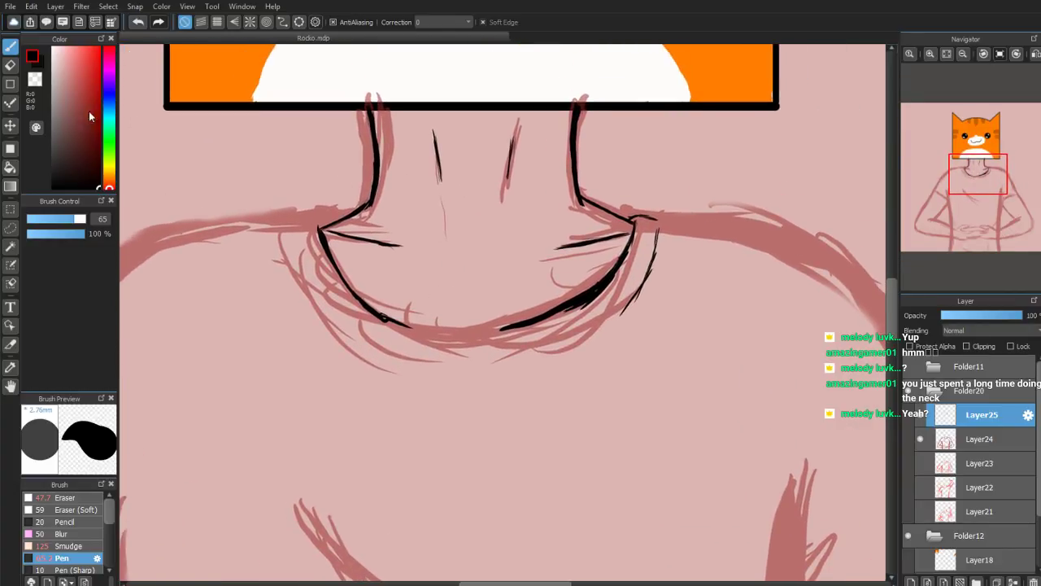
pyautogui.click(11, 66)
pyautogui.moveTo(394, 309); pyautogui.dragTo(434, 339)
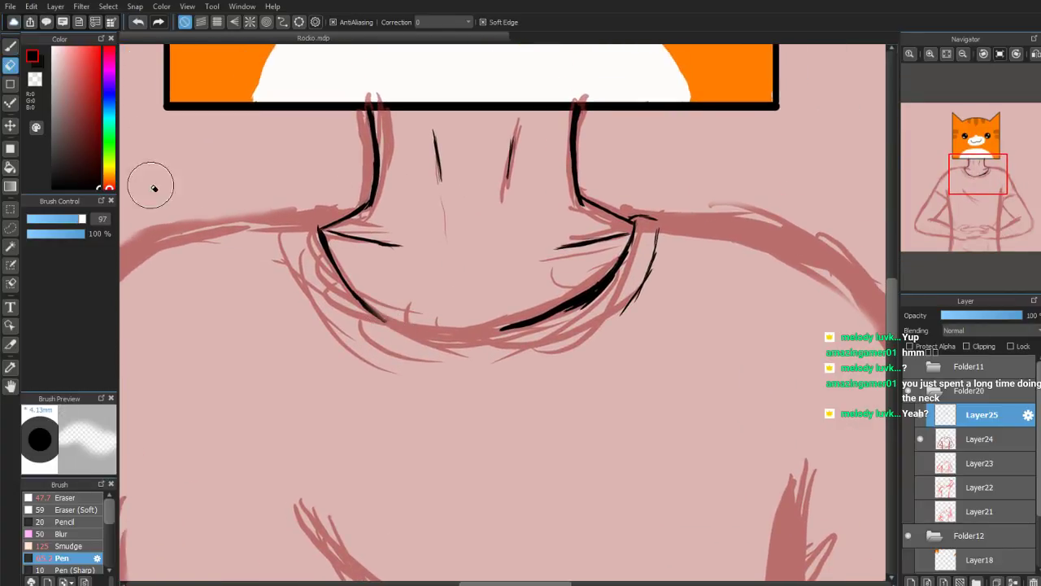
pyautogui.click(6, 46)
pyautogui.moveTo(407, 327)
pyautogui.mouseDown()
pyautogui.moveTo(369, 308)
pyautogui.moveTo(404, 331)
pyautogui.moveTo(359, 300)
pyautogui.moveTo(397, 327)
pyautogui.moveTo(384, 316)
pyautogui.moveTo(449, 336)
pyautogui.moveTo(422, 333)
pyautogui.moveTo(402, 325)
pyautogui.moveTo(482, 334)
pyautogui.moveTo(399, 328)
pyautogui.moveTo(470, 337)
pyautogui.moveTo(440, 334)
pyautogui.moveTo(514, 329)
pyautogui.mouseUp()
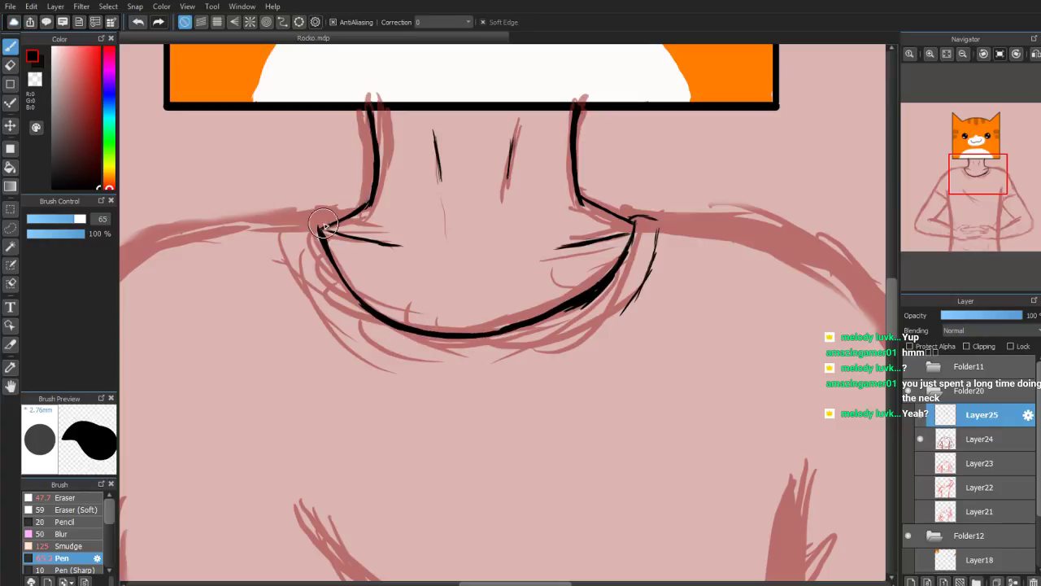
# Ink the left outer collar edge from the shoulder, then erase its downward strokes while keeping the short top stroke
pyautogui.moveTo(324, 220)
pyautogui.mouseDown()
pyautogui.moveTo(287, 233)
pyautogui.moveTo(301, 287)
pyautogui.mouseUp()
pyautogui.moveTo(288, 239); pyautogui.dragTo(312, 308)
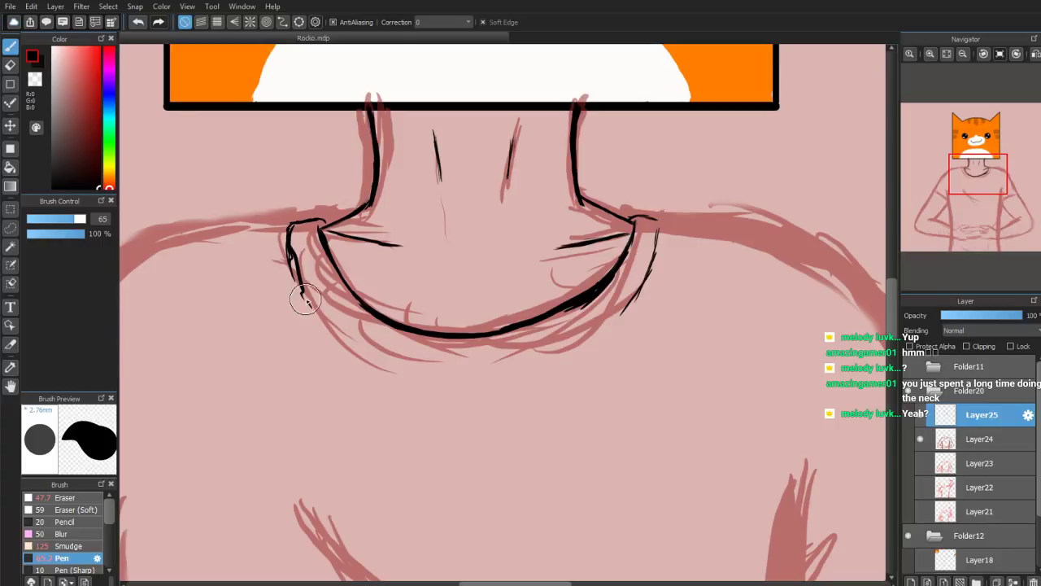
pyautogui.press('e')
pyautogui.moveTo(285, 244)
pyautogui.mouseDown()
pyautogui.moveTo(307, 284)
pyautogui.moveTo(306, 253)
pyautogui.moveTo(303, 293)
pyautogui.mouseUp()
pyautogui.click(11, 46)
pyautogui.moveTo(288, 227); pyautogui.dragTo(310, 306)
pyautogui.click(10, 65)
pyautogui.moveTo(297, 264)
pyautogui.mouseDown()
pyautogui.moveTo(288, 250)
pyautogui.moveTo(301, 290)
pyautogui.mouseUp()
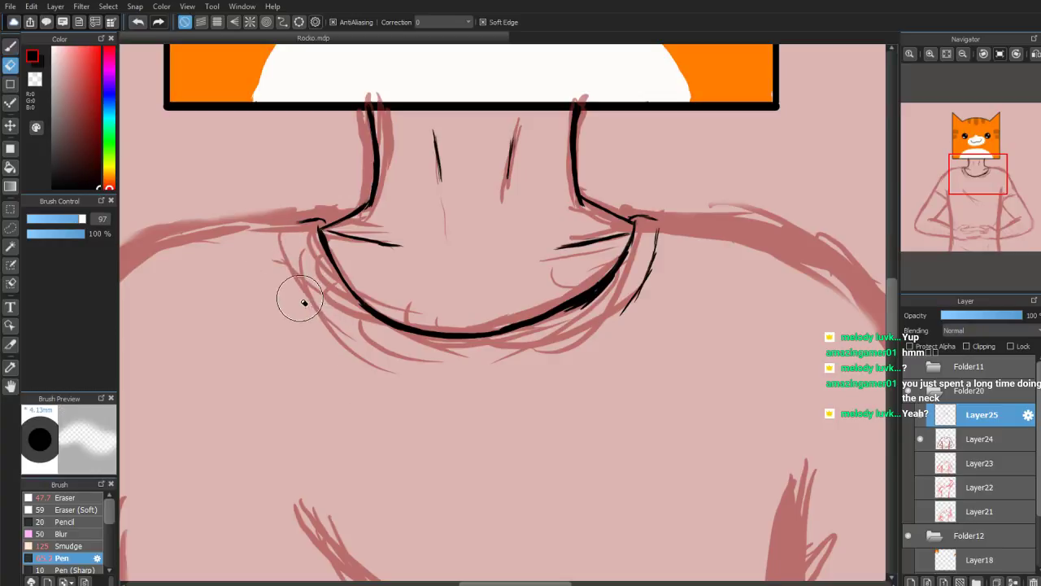
# Try the left outer collar edge again as a long curve, erase it and sketch straighter diagonal strokes instead
pyautogui.click(10, 46)
pyautogui.moveTo(304, 221)
pyautogui.mouseDown()
pyautogui.moveTo(294, 257)
pyautogui.moveTo(293, 241)
pyautogui.moveTo(300, 274)
pyautogui.mouseUp()
pyautogui.moveTo(292, 239)
pyautogui.mouseDown()
pyautogui.moveTo(336, 323)
pyautogui.moveTo(316, 294)
pyautogui.moveTo(395, 356)
pyautogui.mouseUp()
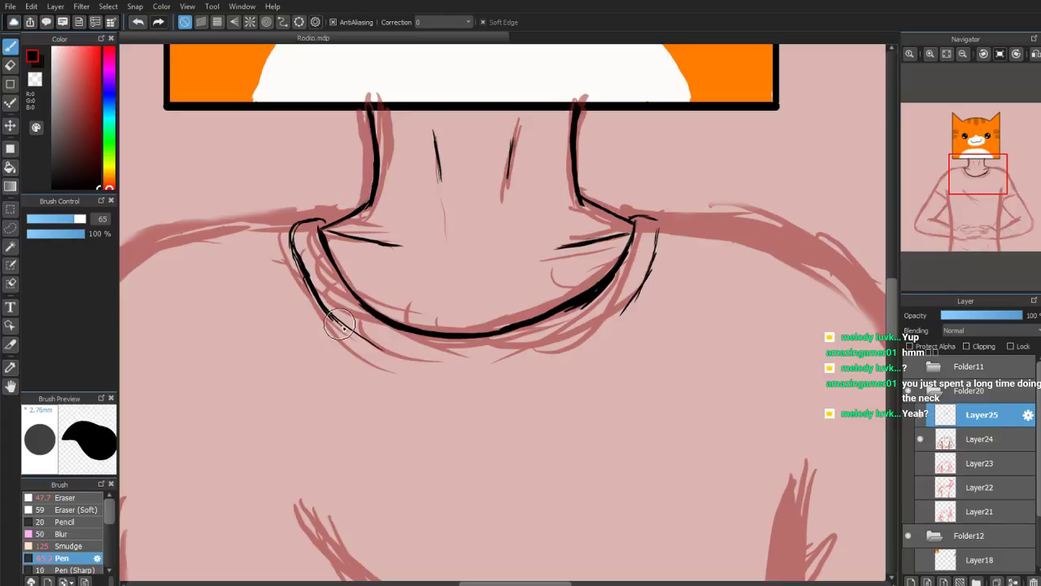
pyautogui.click(10, 65)
pyautogui.moveTo(289, 221)
pyautogui.mouseDown()
pyautogui.moveTo(337, 324)
pyautogui.moveTo(318, 292)
pyautogui.moveTo(311, 311)
pyautogui.moveTo(339, 310)
pyautogui.moveTo(384, 357)
pyautogui.mouseUp()
pyautogui.click(11, 46)
pyautogui.moveTo(311, 274); pyautogui.dragTo(391, 361)
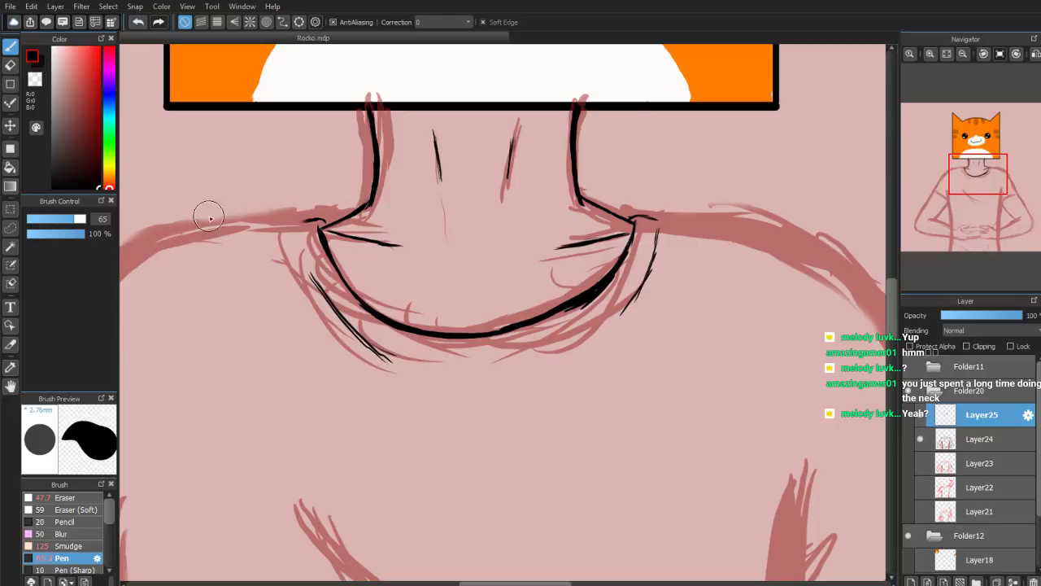
# Erase most of the curved neckline and the outer collar strokes on both sides
pyautogui.click(10, 65)
pyautogui.moveTo(342, 285)
pyautogui.mouseDown()
pyautogui.moveTo(382, 369)
pyautogui.moveTo(435, 345)
pyautogui.moveTo(541, 328)
pyautogui.moveTo(567, 348)
pyautogui.moveTo(644, 296)
pyautogui.mouseUp()
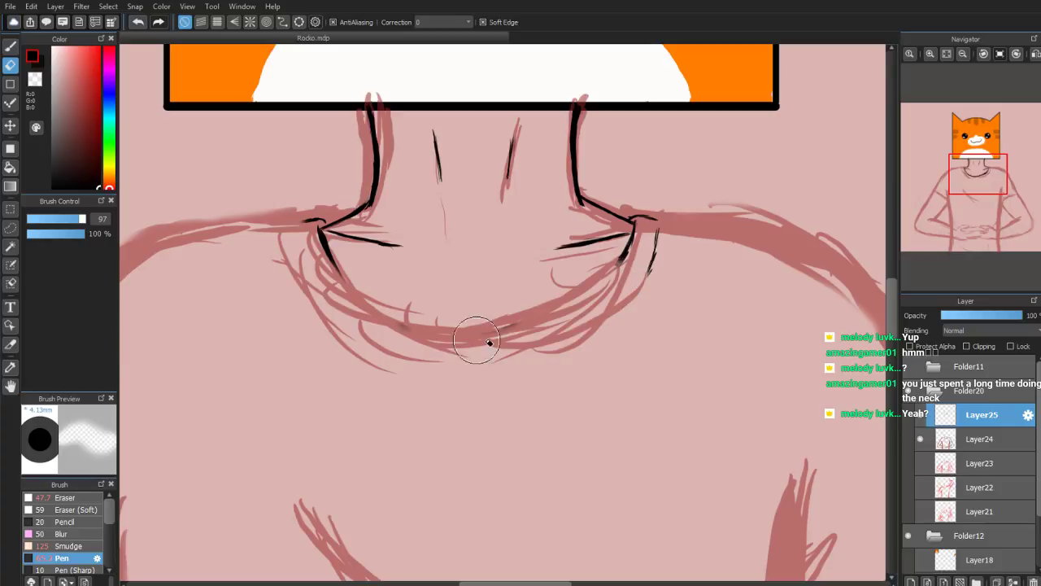
# Set the Pen size to 8.3 and draw a V-shaped neckline with two straight lines between the shoulder corners
pyautogui.click(11, 47)
pyautogui.click(65, 219)
pyautogui.moveTo(66, 219); pyautogui.dragTo(36, 220)
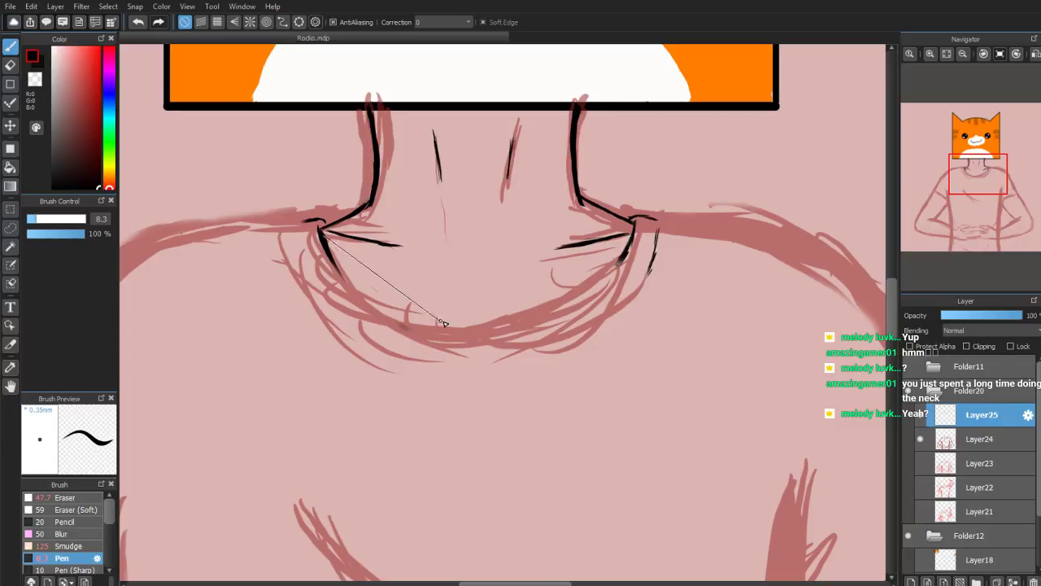
pyautogui.keyDown('shift'); pyautogui.click(458, 354); pyautogui.keyUp('shift')
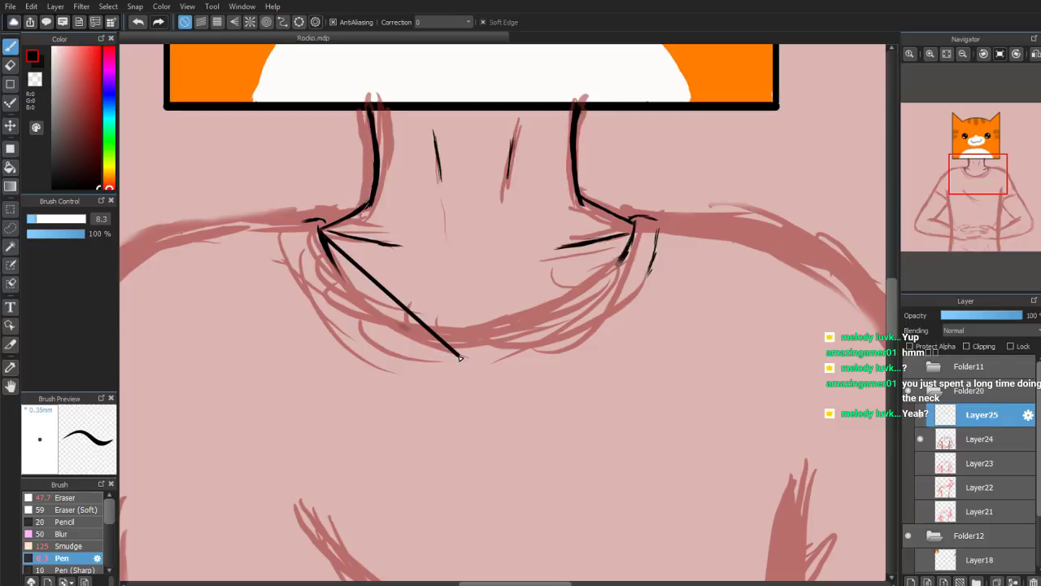
pyautogui.keyDown('shift'); pyautogui.click(633, 237); pyautogui.keyUp('shift')
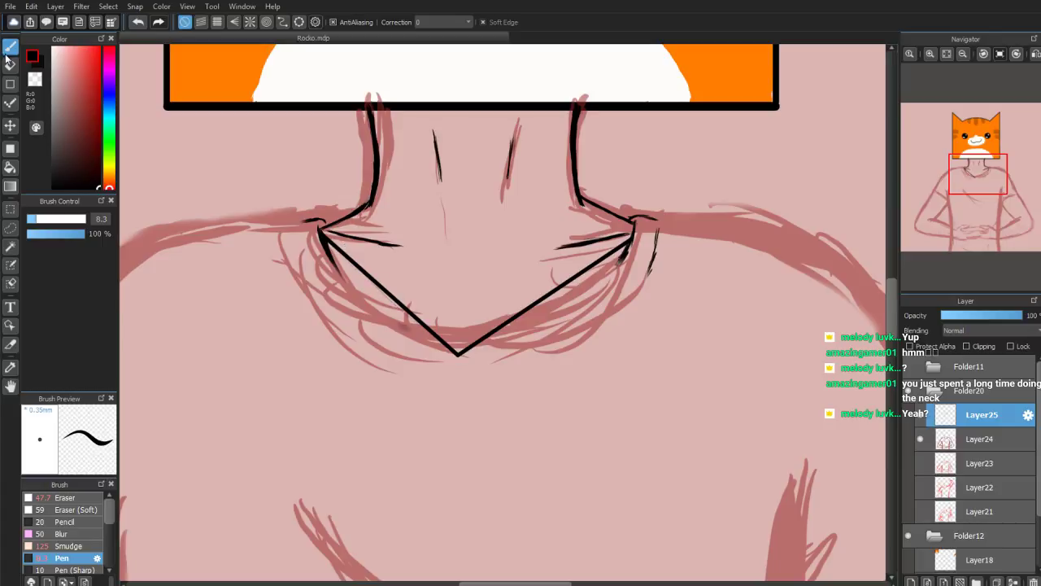
# Erase the leftover black strokes outside the V-shaped neckline near both shoulder corners
pyautogui.press('e')
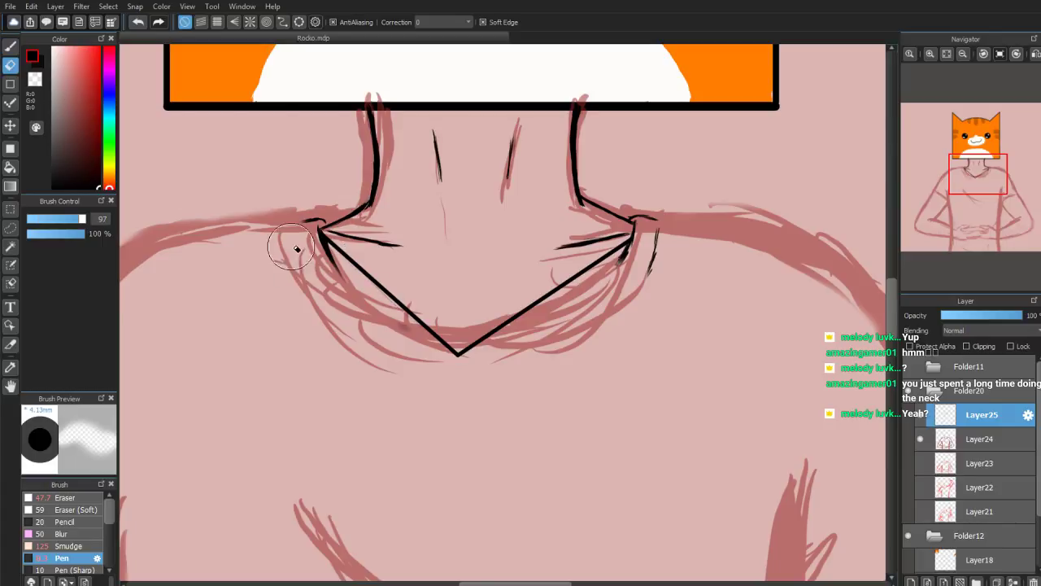
pyautogui.moveTo(312, 240); pyautogui.dragTo(323, 260)
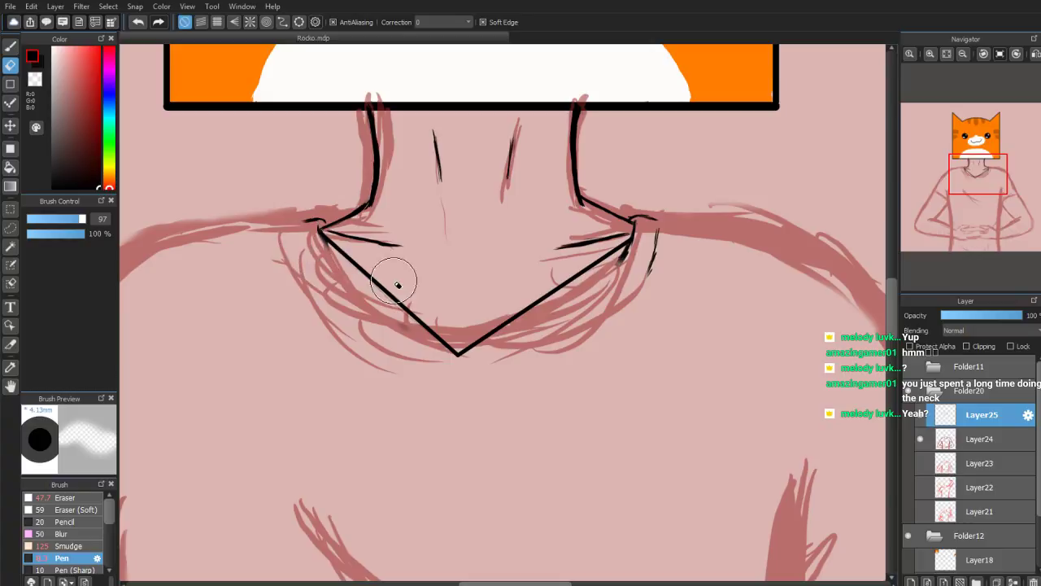
pyautogui.moveTo(649, 275)
pyautogui.mouseDown()
pyautogui.moveTo(659, 250)
pyautogui.moveTo(627, 268)
pyautogui.mouseUp()
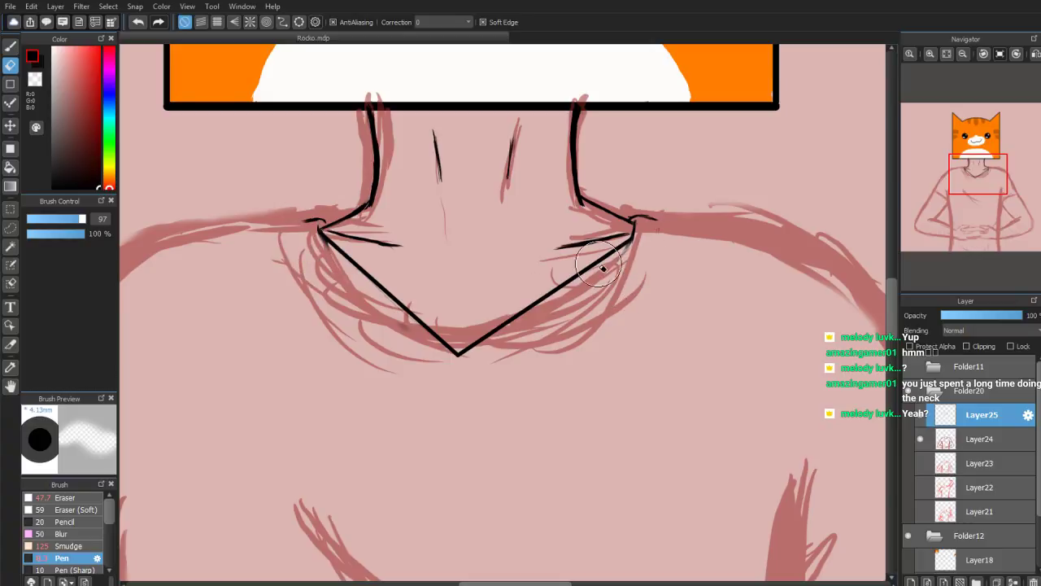
# Ink the left outer collar edge with the size 8.3 Pen, using overlapping diagonal strokes parallel to the V neckline
pyautogui.click(14, 48)
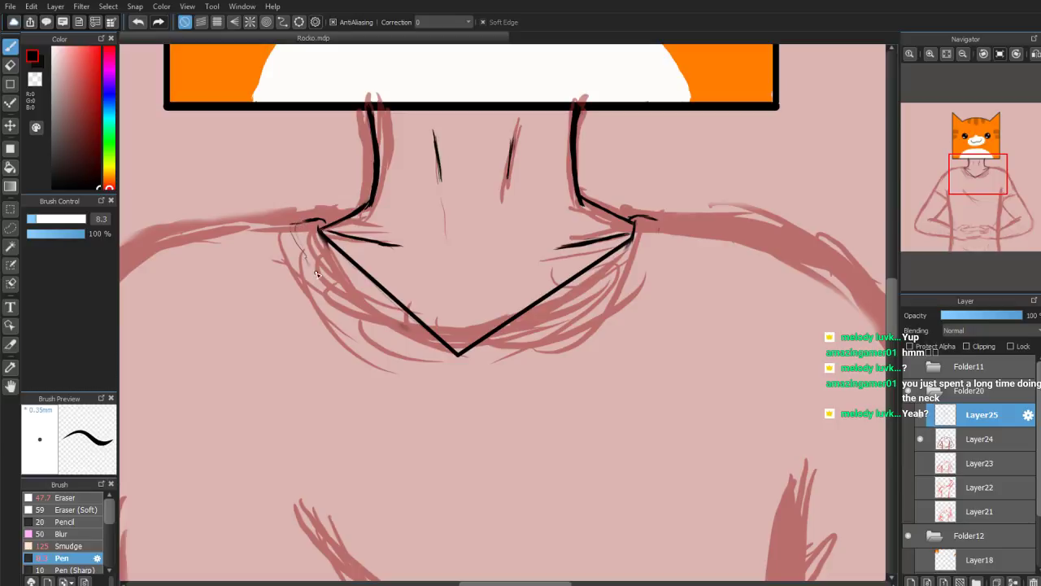
pyautogui.moveTo(332, 284); pyautogui.dragTo(388, 337)
pyautogui.moveTo(308, 255); pyautogui.dragTo(406, 353)
pyautogui.moveTo(312, 268); pyautogui.dragTo(425, 363)
pyautogui.moveTo(319, 270); pyautogui.dragTo(399, 344)
pyautogui.moveTo(297, 235); pyautogui.dragTo(367, 317)
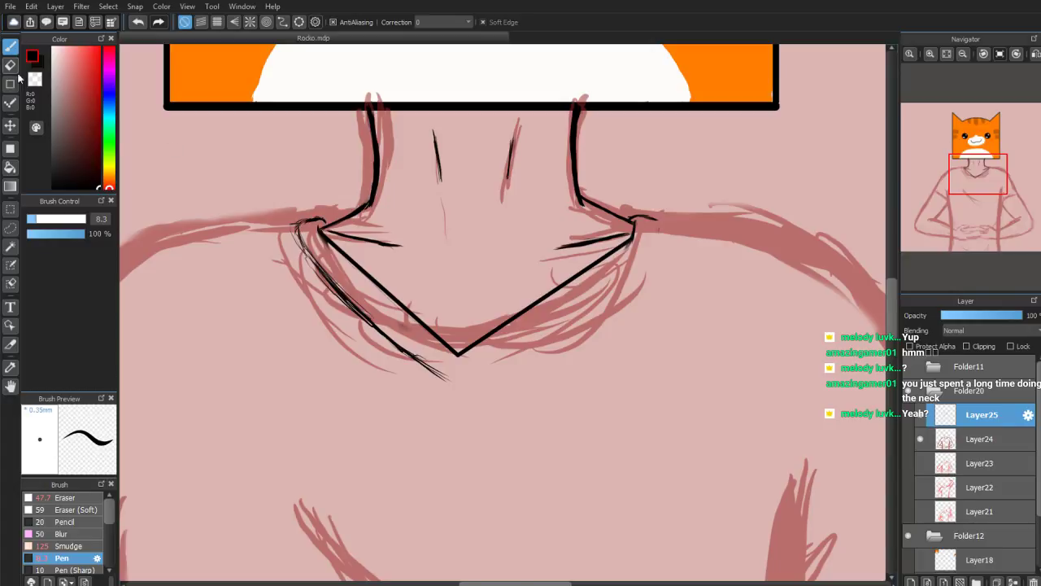
# Set the Pen size to 15 and ink the right outer collar edge from the shoulder to the collar's point
pyautogui.moveTo(45, 223); pyautogui.dragTo(72, 214)
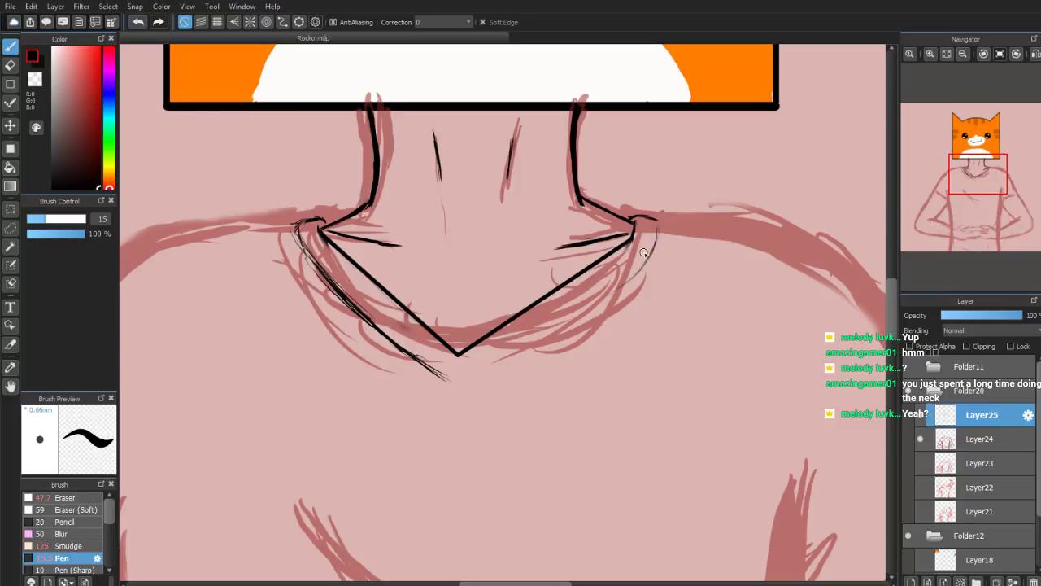
pyautogui.moveTo(650, 257); pyautogui.dragTo(576, 304)
pyautogui.moveTo(623, 279); pyautogui.dragTo(521, 347)
pyautogui.moveTo(591, 301); pyautogui.dragTo(487, 366)
pyautogui.moveTo(547, 330); pyautogui.dragTo(472, 371)
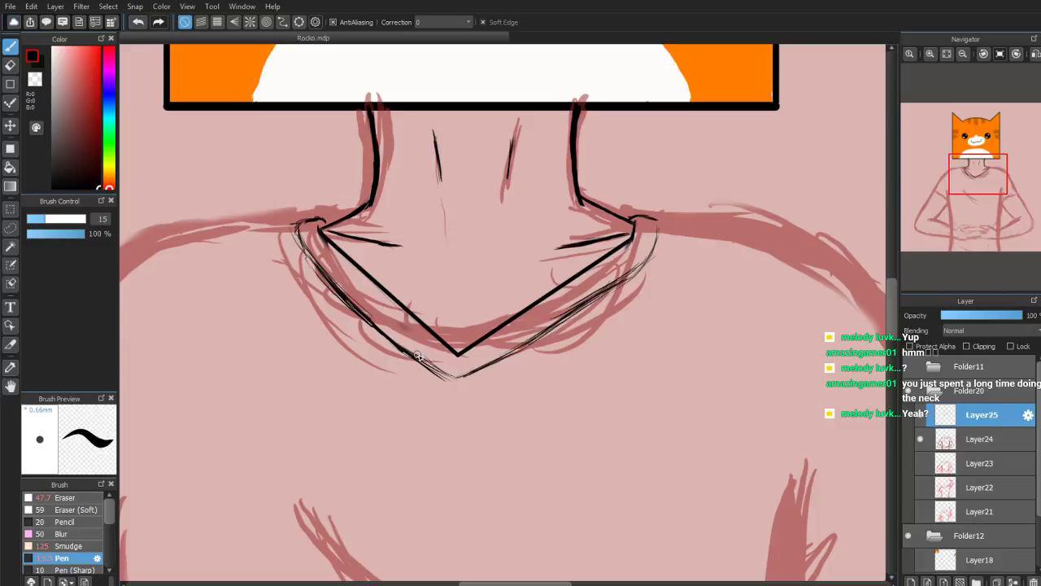
pyautogui.moveTo(460, 379); pyautogui.dragTo(578, 305)
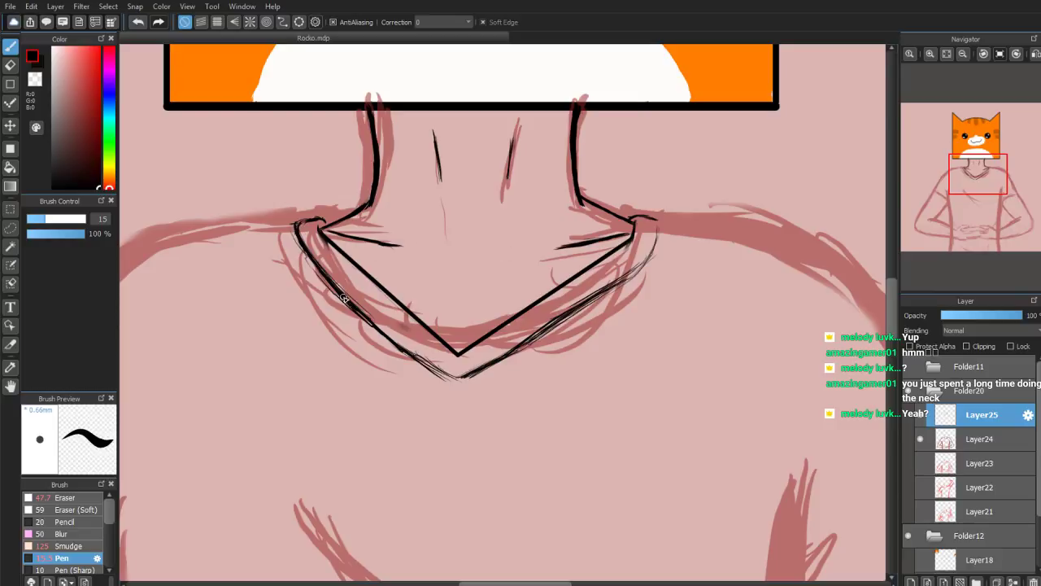
# Darken and thicken the outer collar edges on both sides with more diagonal strokes
pyautogui.moveTo(319, 275); pyautogui.dragTo(404, 355)
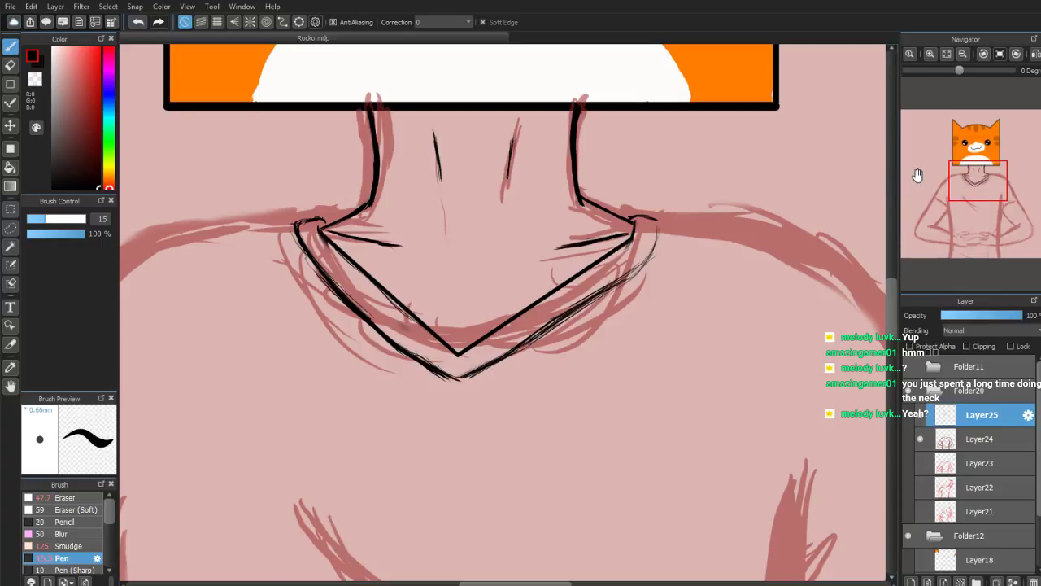
pyautogui.scroll(-5, 569, 261)
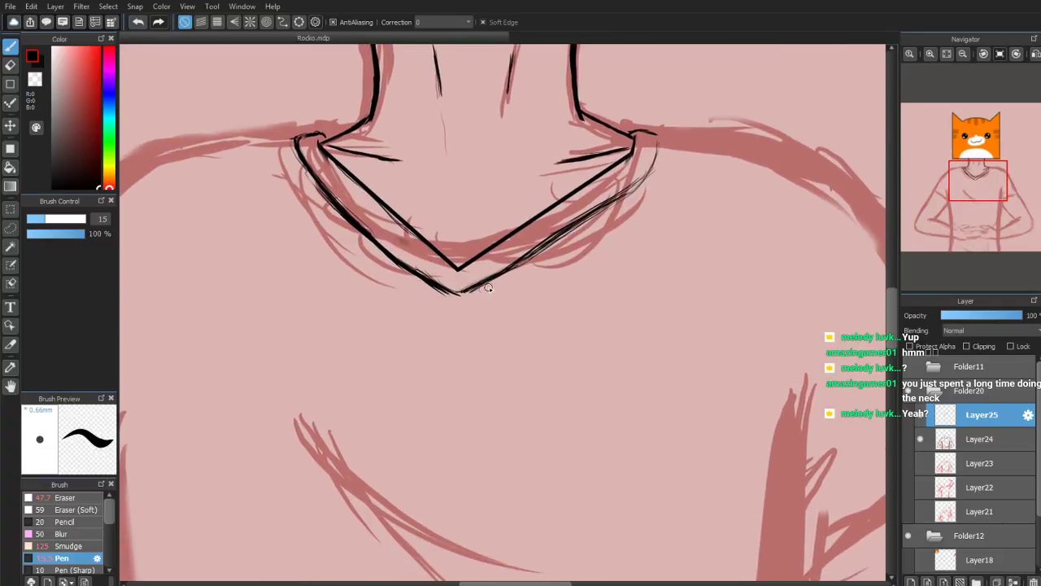
pyautogui.moveTo(508, 272); pyautogui.dragTo(593, 209)
pyautogui.moveTo(540, 255)
pyautogui.mouseDown()
pyautogui.moveTo(631, 184)
pyautogui.moveTo(557, 230)
pyautogui.mouseUp()
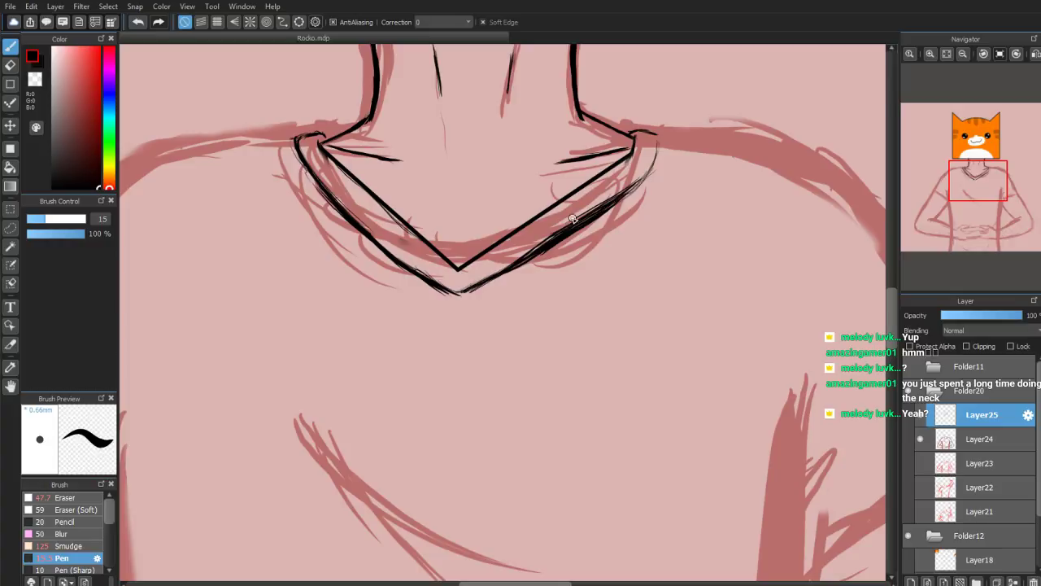
# Thin the overly thick right outer collar edge with the Eraser at size 28, and re-ink it up to the shoulder
pyautogui.click(11, 65)
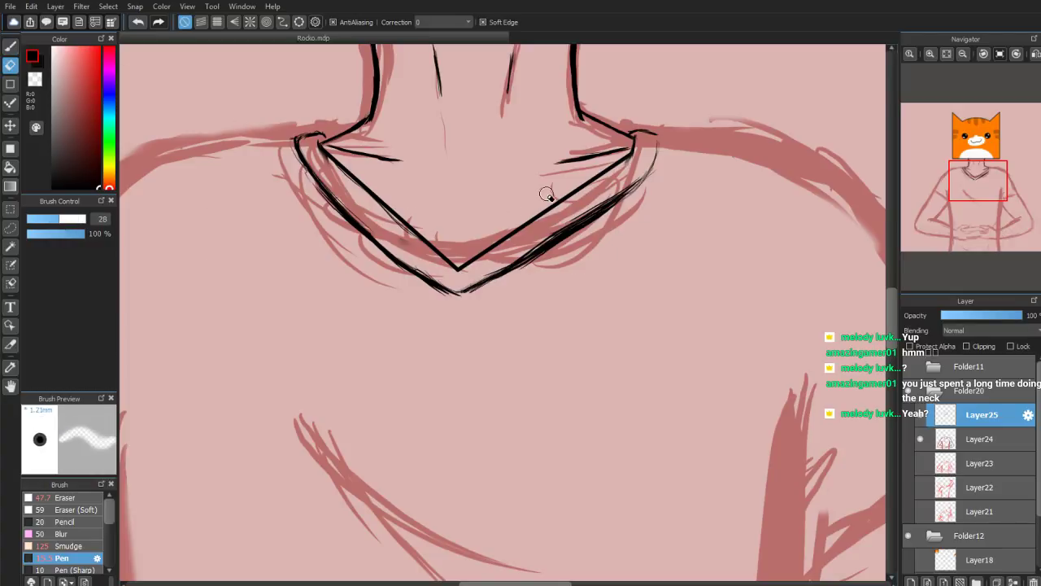
pyautogui.moveTo(558, 269); pyautogui.dragTo(563, 246)
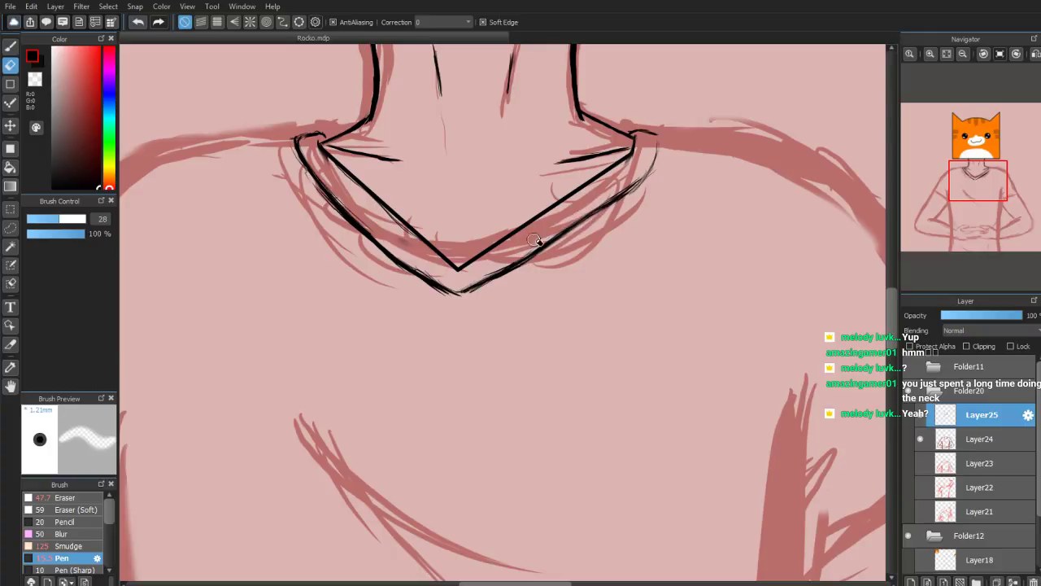
pyautogui.press('b')
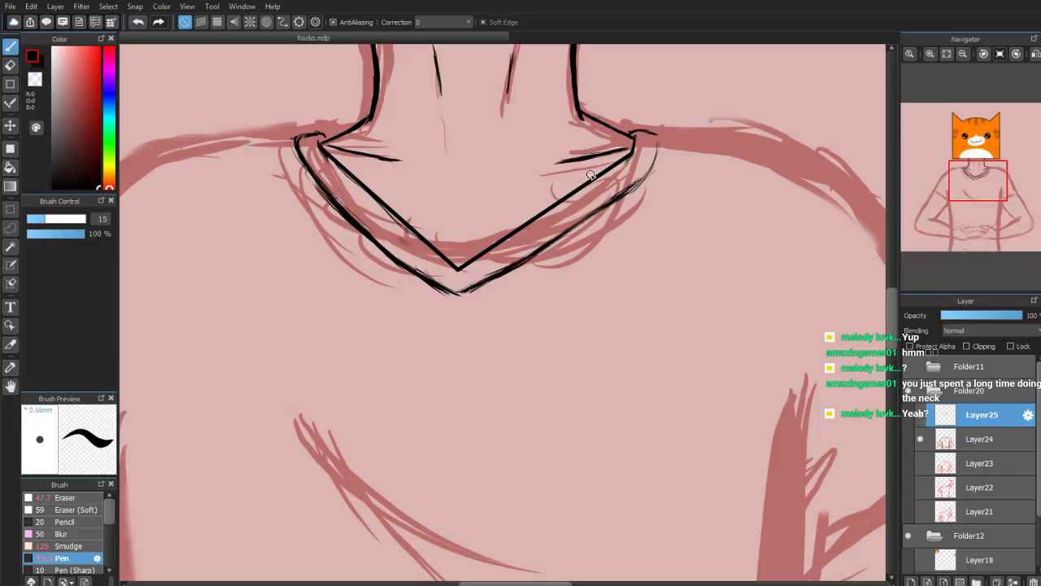
pyautogui.moveTo(652, 149); pyautogui.dragTo(501, 266)
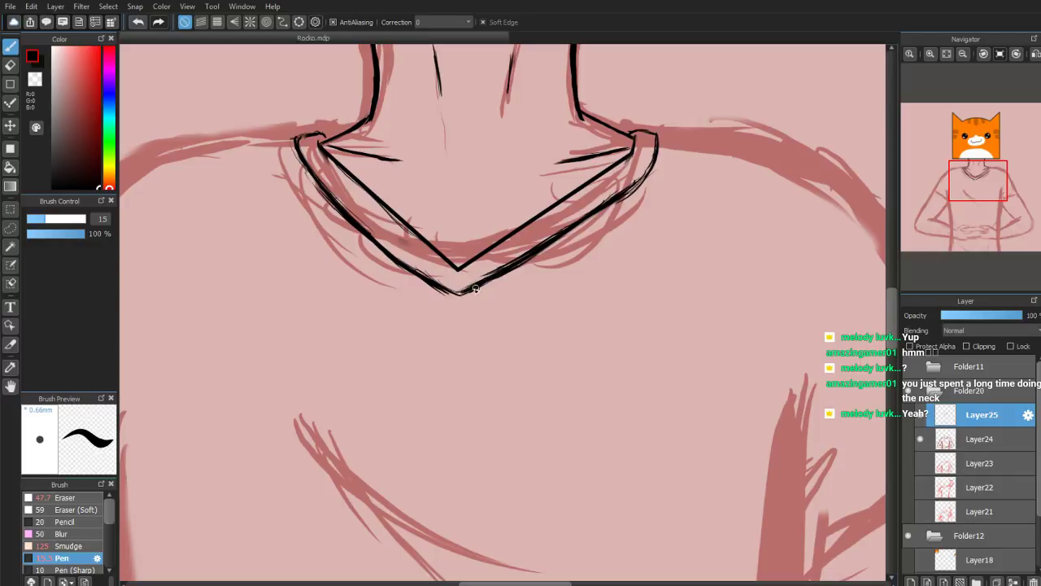
# Set the Pen size to 41 and ink the right shoulder line outward from the collar along the sketch
pyautogui.scroll(-2, 977, 200)
pyautogui.moveTo(974, 188)
pyautogui.mouseDown()
pyautogui.moveTo(965, 185)
pyautogui.moveTo(973, 179)
pyautogui.mouseUp()
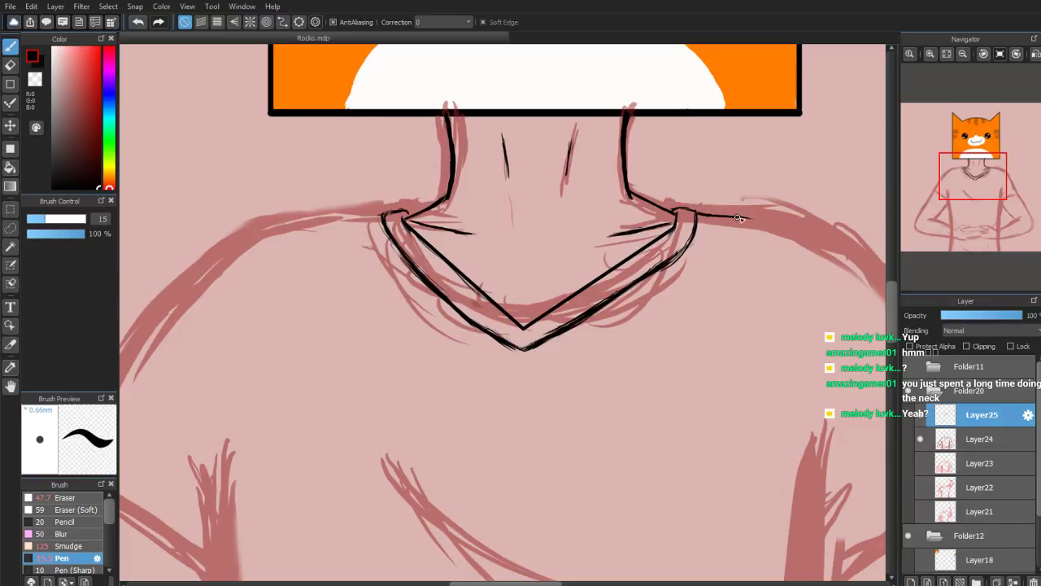
pyautogui.scroll(-2, 973, 181)
pyautogui.moveTo(975, 182)
pyautogui.mouseDown()
pyautogui.moveTo(977, 197)
pyautogui.moveTo(985, 178)
pyautogui.mouseUp()
pyautogui.moveTo(60, 220); pyautogui.dragTo(66, 219)
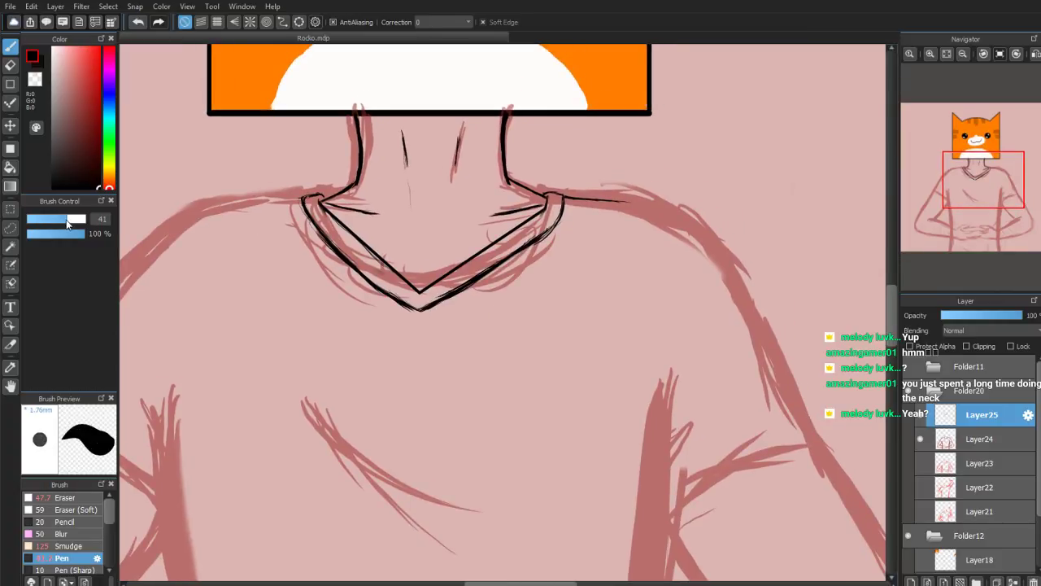
pyautogui.moveTo(598, 198)
pyautogui.mouseDown()
pyautogui.moveTo(653, 205)
pyautogui.moveTo(711, 243)
pyautogui.mouseUp()
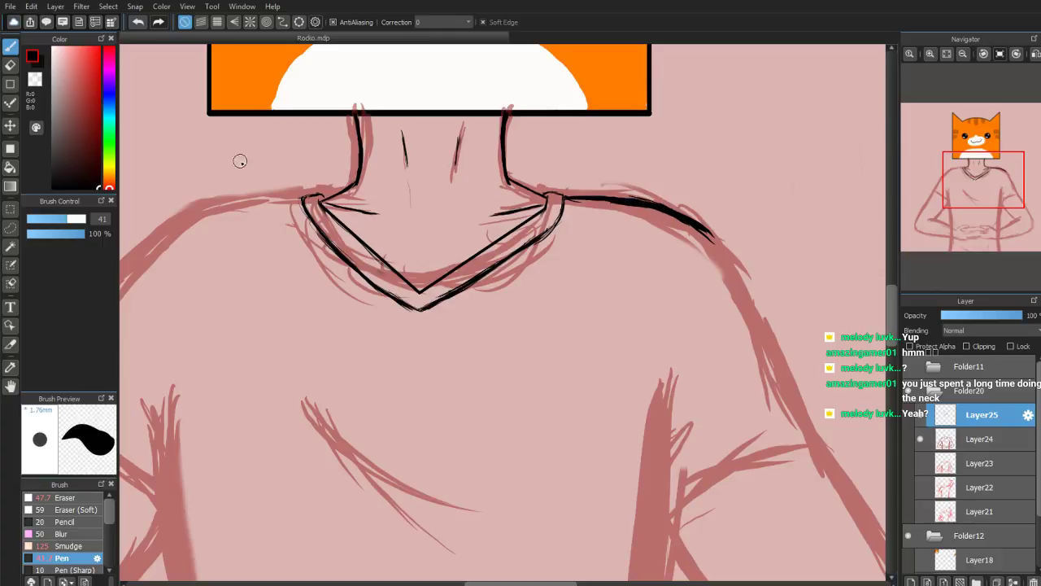
# Trim the underside of the right shoulder line with the Eraser at size 36 to make it thinner
pyautogui.click(10, 67)
pyautogui.moveTo(569, 198)
pyautogui.mouseDown()
pyautogui.moveTo(616, 202)
pyautogui.moveTo(602, 201)
pyautogui.mouseUp()
pyautogui.moveTo(64, 226); pyautogui.dragTo(83, 223)
pyautogui.hotkey('ctrl', 'z')
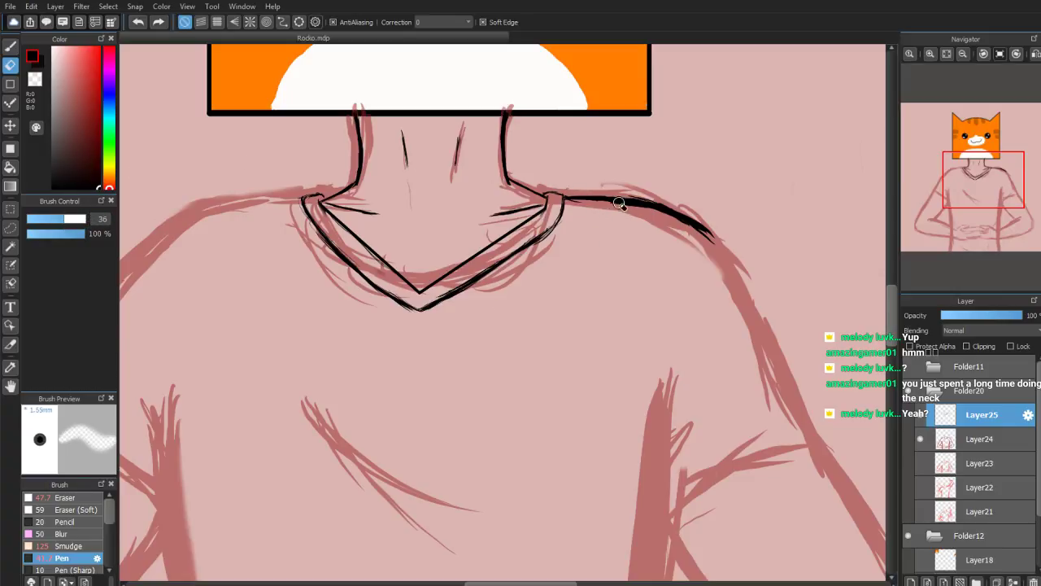
pyautogui.moveTo(583, 206)
pyautogui.mouseDown()
pyautogui.moveTo(679, 216)
pyautogui.moveTo(701, 243)
pyautogui.mouseUp()
# Ink the shoulder curve and outer edge of the right sleeve down to the sleeve's end with the size 41 Pen
pyautogui.click(9, 48)
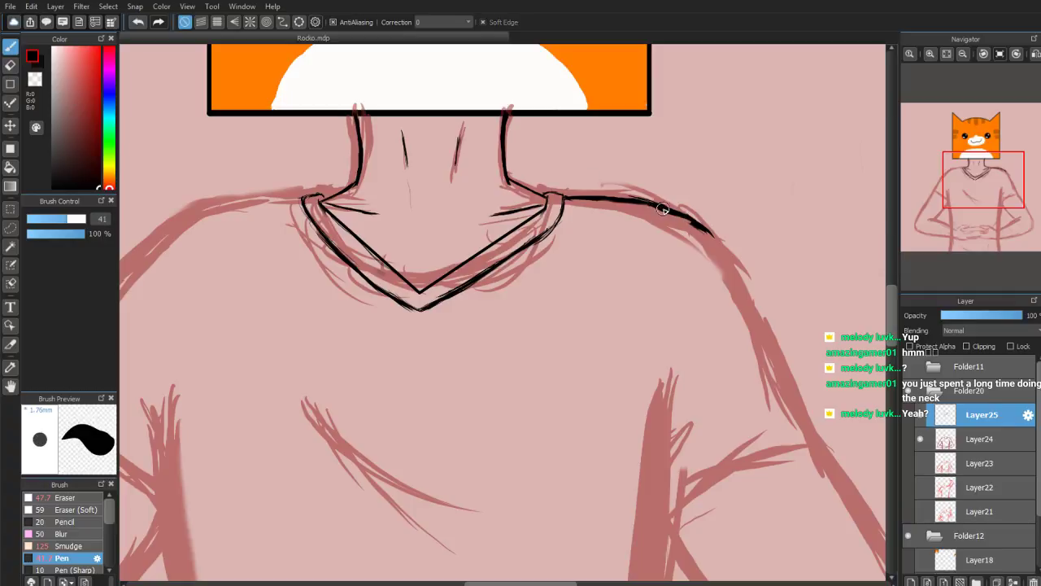
pyautogui.moveTo(658, 203)
pyautogui.mouseDown()
pyautogui.moveTo(712, 239)
pyautogui.moveTo(692, 221)
pyautogui.moveTo(729, 277)
pyautogui.mouseUp()
pyautogui.moveTo(710, 236); pyautogui.dragTo(790, 380)
pyautogui.moveTo(771, 334)
pyautogui.mouseDown()
pyautogui.moveTo(815, 428)
pyautogui.moveTo(764, 329)
pyautogui.moveTo(788, 376)
pyautogui.mouseUp()
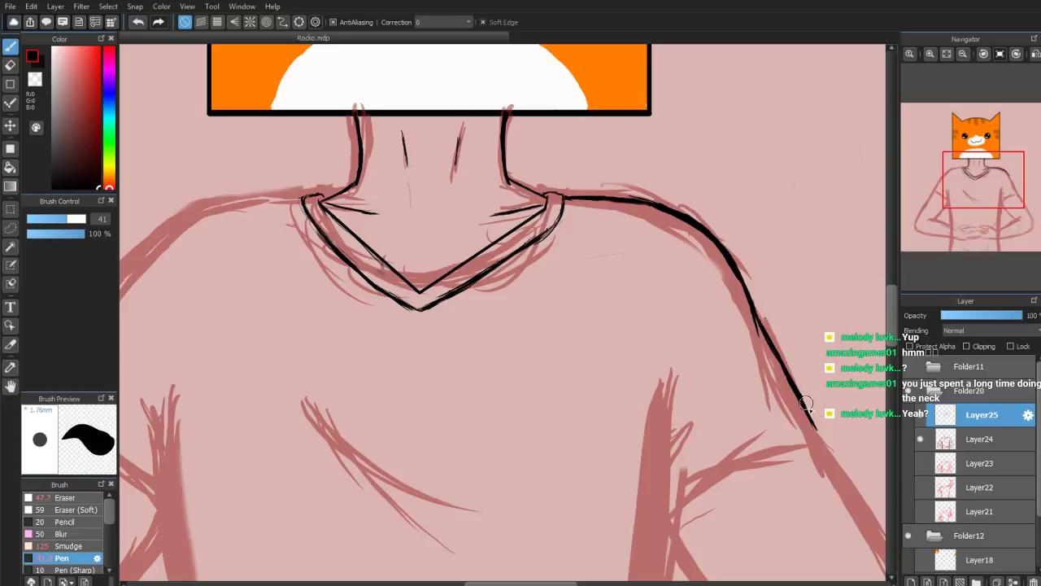
# Ink the curved hem of the right sleeve and the upper part of the shirt's right side line
pyautogui.moveTo(979, 214); pyautogui.dragTo(988, 207)
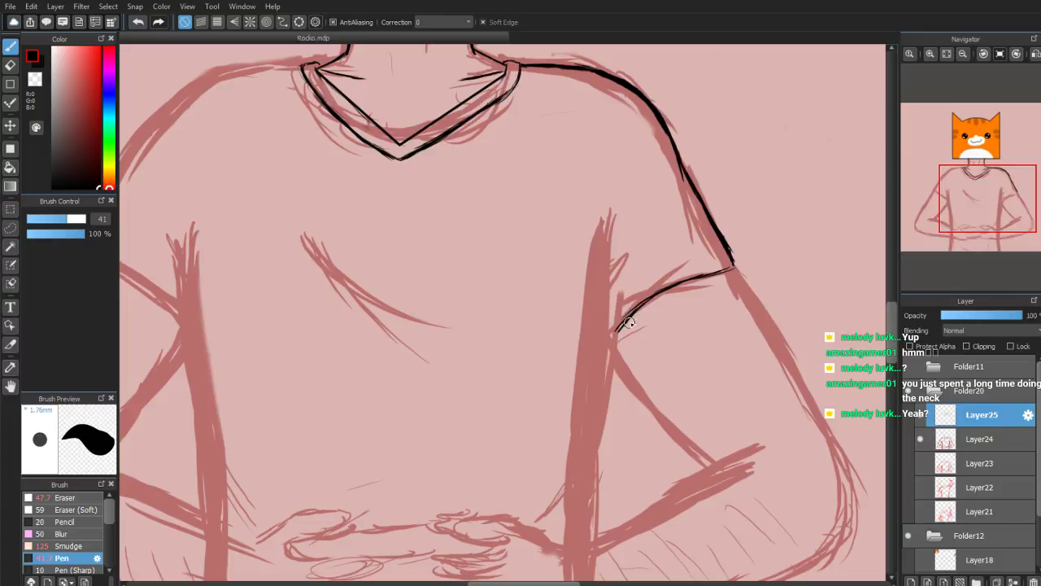
pyautogui.moveTo(602, 250); pyautogui.dragTo(602, 313)
pyautogui.moveTo(603, 237); pyautogui.dragTo(602, 355)
pyautogui.moveTo(602, 255); pyautogui.dragTo(600, 365)
# Set the Pen size to 85 and extend the shirt's right side line to the forearm, adding fold strokes beside it
pyautogui.click(81, 220)
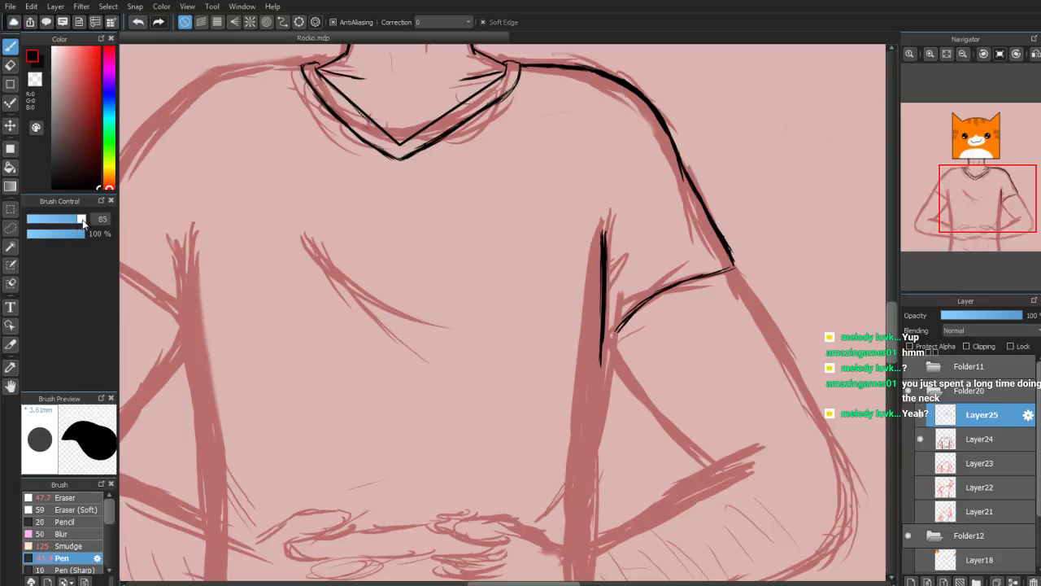
pyautogui.scroll(-2, 985, 207)
pyautogui.moveTo(987, 206)
pyautogui.mouseDown()
pyautogui.moveTo(983, 220)
pyautogui.moveTo(979, 213)
pyautogui.mouseUp()
pyautogui.scroll(1, 985, 217)
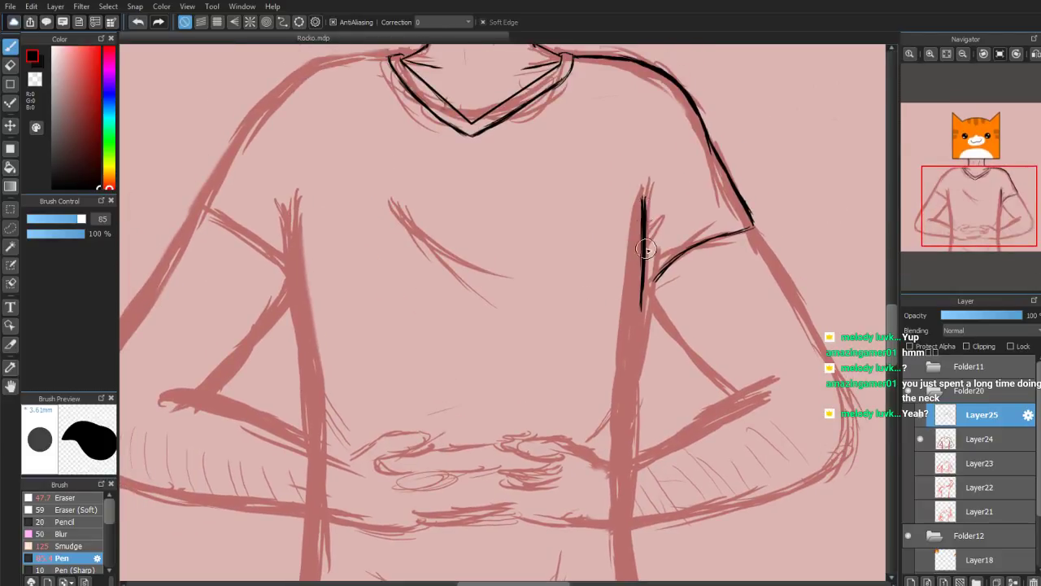
pyautogui.moveTo(643, 213); pyautogui.dragTo(642, 290)
pyautogui.moveTo(642, 233)
pyautogui.mouseDown()
pyautogui.moveTo(641, 408)
pyautogui.moveTo(581, 441)
pyautogui.mouseUp()
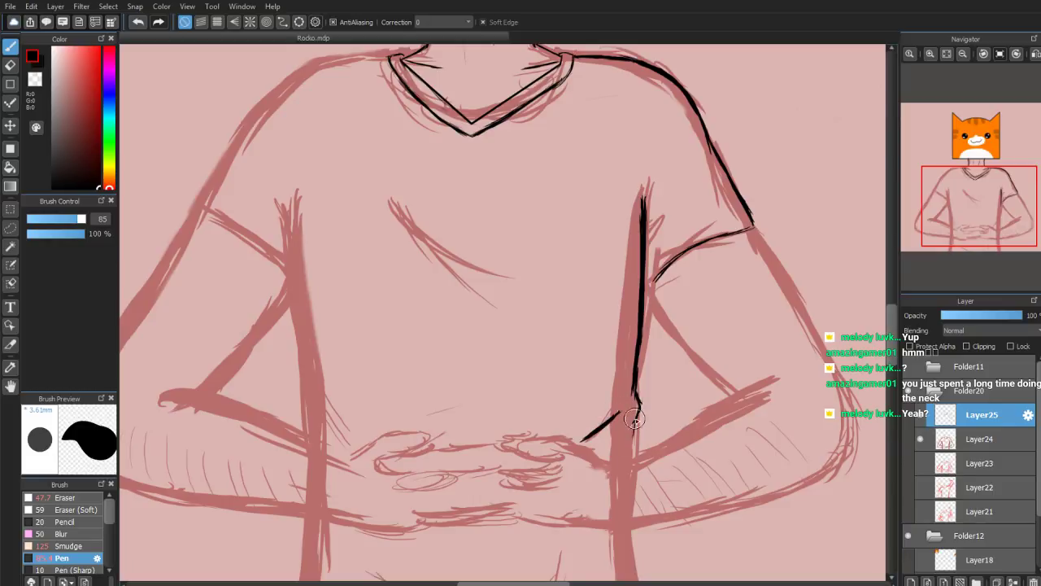
pyautogui.moveTo(635, 419)
pyautogui.mouseDown()
pyautogui.moveTo(632, 437)
pyautogui.moveTo(602, 454)
pyautogui.mouseUp()
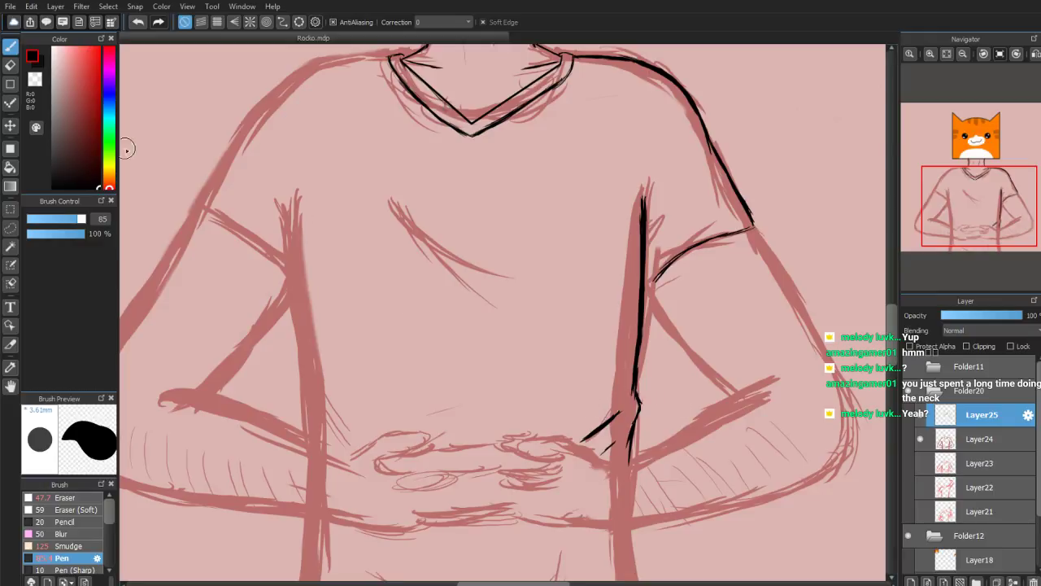
# Erase the fold strokes left of the shirt's right side line and redraw a single shorter diagonal fold
pyautogui.click(11, 67)
pyautogui.moveTo(599, 429); pyautogui.dragTo(615, 418)
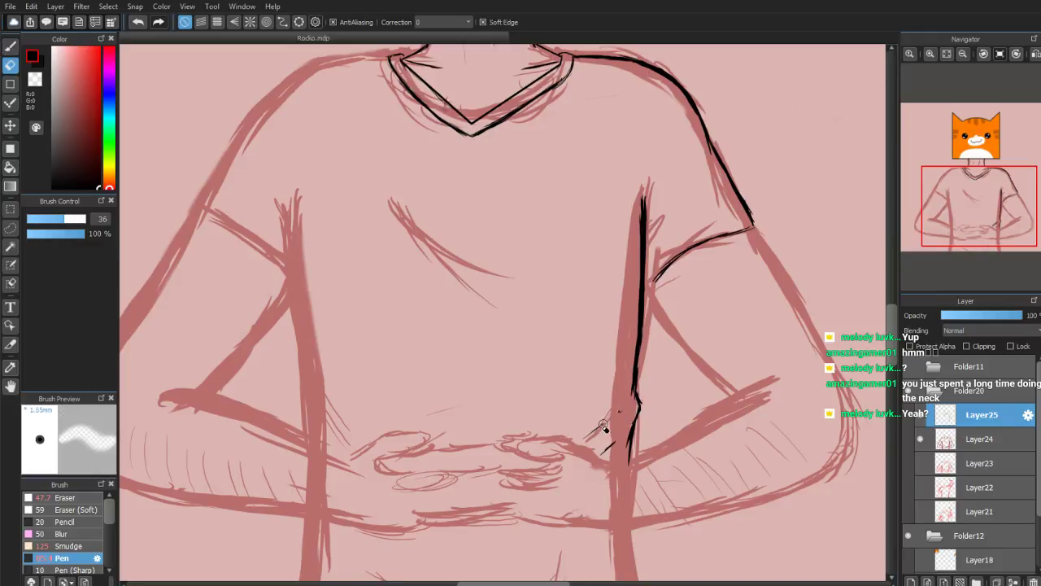
pyautogui.click(11, 49)
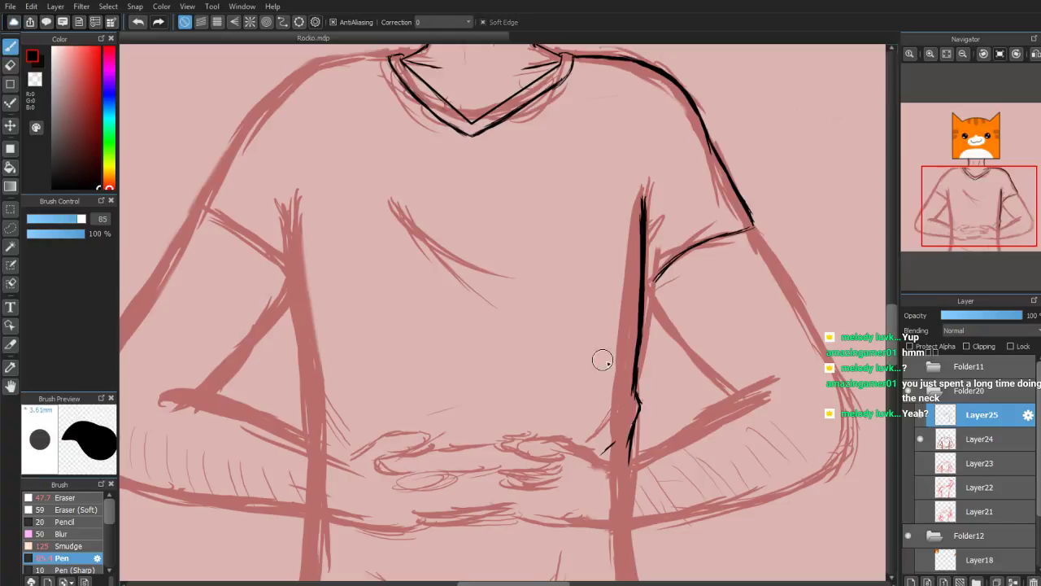
pyautogui.moveTo(593, 423)
pyautogui.mouseDown()
pyautogui.moveTo(619, 405)
pyautogui.moveTo(591, 433)
pyautogui.mouseUp()
pyautogui.press('e')
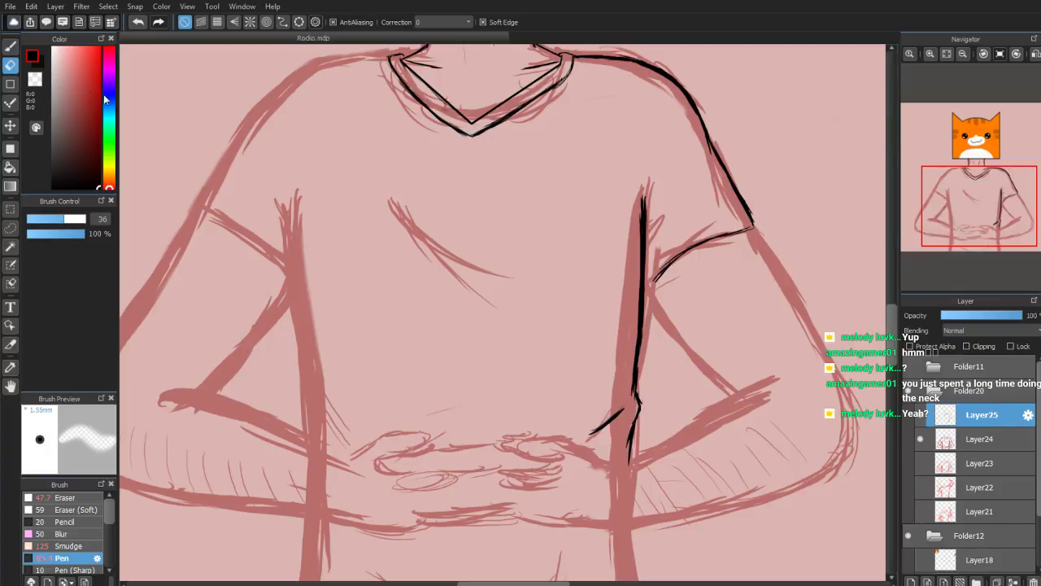
# Ink the inner edge of the right arm below the sleeve and its outer edge toward the elbow
pyautogui.click(9, 49)
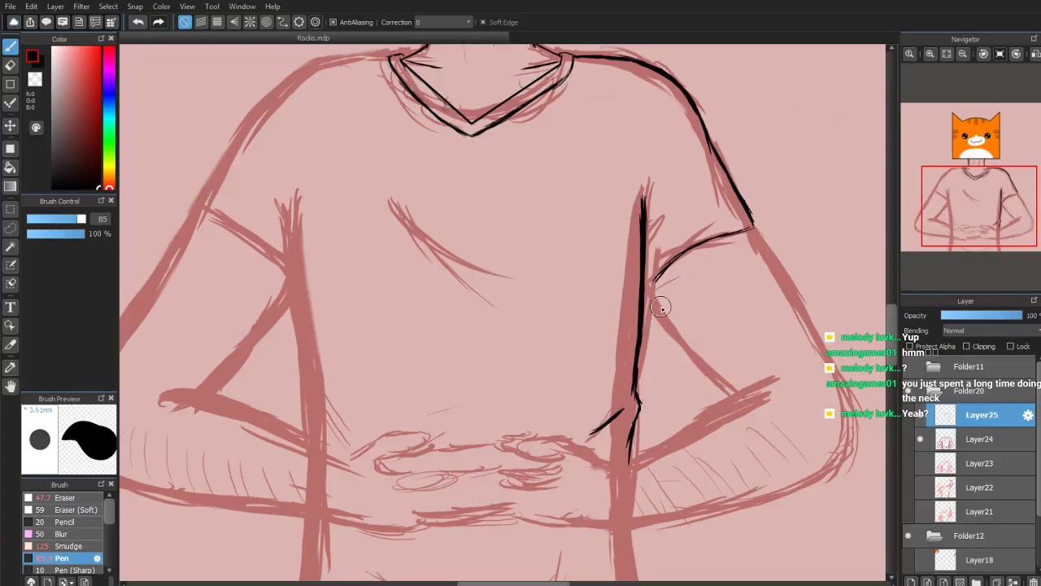
pyautogui.moveTo(656, 282); pyautogui.dragTo(657, 317)
pyautogui.moveTo(659, 277)
pyautogui.mouseDown()
pyautogui.moveTo(652, 307)
pyautogui.moveTo(669, 334)
pyautogui.moveTo(726, 384)
pyautogui.mouseUp()
pyautogui.moveTo(674, 337); pyautogui.dragTo(744, 397)
pyautogui.moveTo(753, 230); pyautogui.dragTo(820, 352)
pyautogui.moveTo(796, 311); pyautogui.dragTo(840, 397)
pyautogui.scroll(-1, 987, 225)
pyautogui.moveTo(981, 214); pyautogui.dragTo(985, 226)
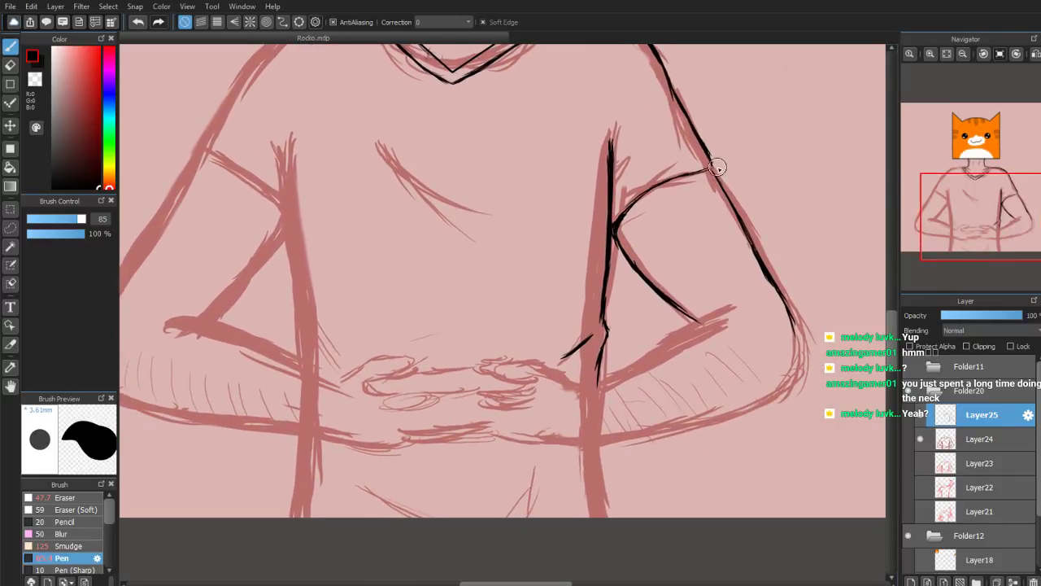
# Thicken the right arm's outer line from the sleeve hem and ink the curve around the elbow
pyautogui.moveTo(708, 166); pyautogui.dragTo(744, 227)
pyautogui.moveTo(711, 166); pyautogui.dragTo(749, 237)
pyautogui.moveTo(720, 183)
pyautogui.mouseDown()
pyautogui.moveTo(741, 225)
pyautogui.moveTo(714, 171)
pyautogui.moveTo(793, 318)
pyautogui.mouseUp()
pyautogui.moveTo(757, 273)
pyautogui.mouseDown()
pyautogui.moveTo(806, 337)
pyautogui.moveTo(804, 373)
pyautogui.moveTo(784, 386)
pyautogui.mouseUp()
pyautogui.moveTo(806, 348); pyautogui.dragTo(779, 388)
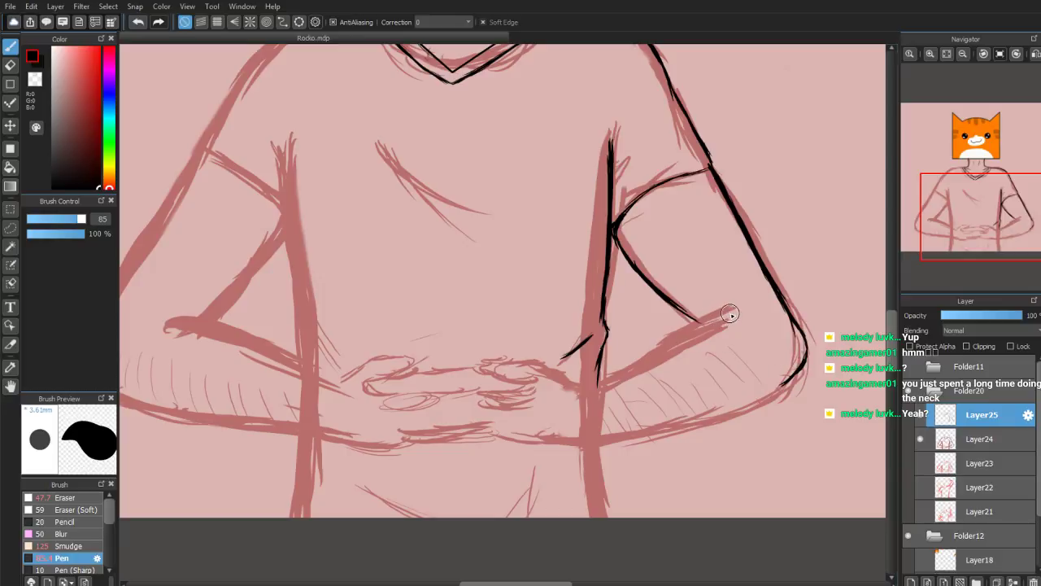
# Ink the upper edge of the right forearm toward the torso and undo the thick black blots drawn over it
pyautogui.moveTo(698, 318)
pyautogui.mouseDown()
pyautogui.moveTo(654, 349)
pyautogui.moveTo(710, 318)
pyautogui.moveTo(637, 354)
pyautogui.moveTo(682, 332)
pyautogui.moveTo(633, 361)
pyautogui.moveTo(658, 355)
pyautogui.moveTo(641, 360)
pyautogui.moveTo(666, 387)
pyautogui.mouseUp()
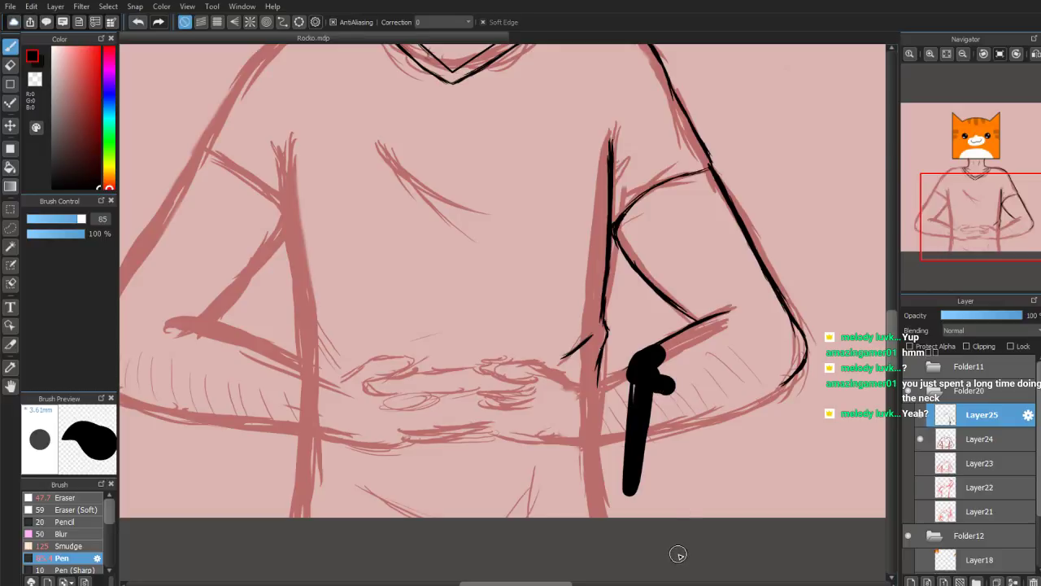
pyautogui.hotkey('ctrl', 'z')
pyautogui.hotkey('ctrl', 'z')
pyautogui.hotkey('ctrl', 'z')
pyautogui.hotkey('ctrl', 'z')
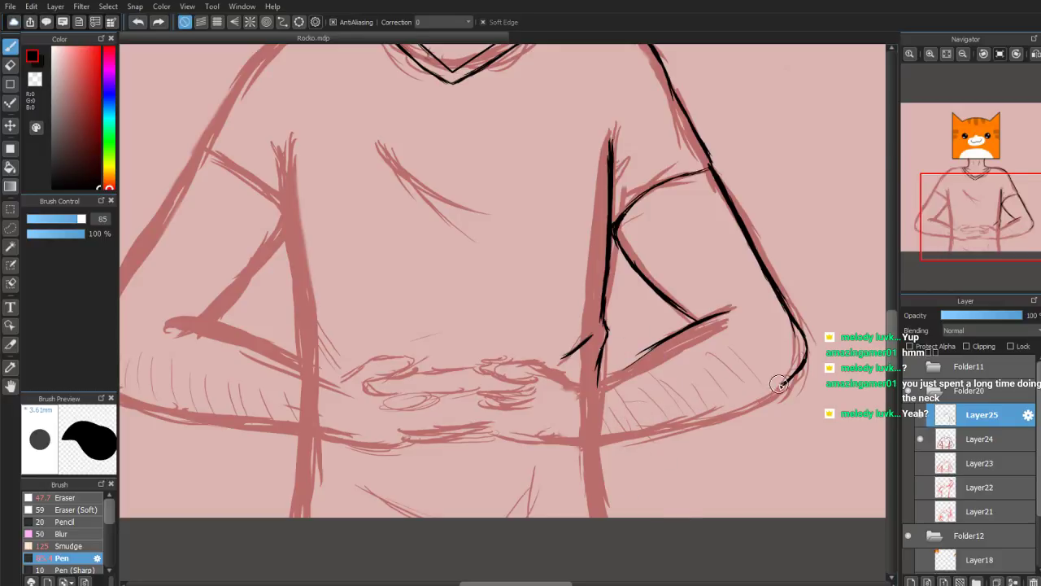
pyautogui.moveTo(749, 443); pyautogui.dragTo(763, 456)
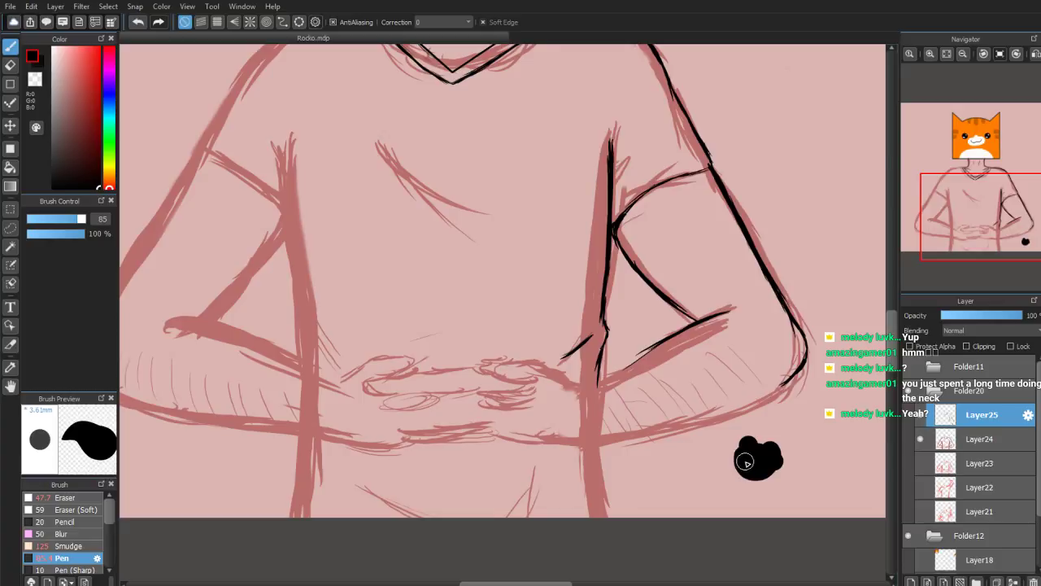
pyautogui.hotkey('ctrl', 'z')
pyautogui.moveTo(508, 316); pyautogui.dragTo(541, 324)
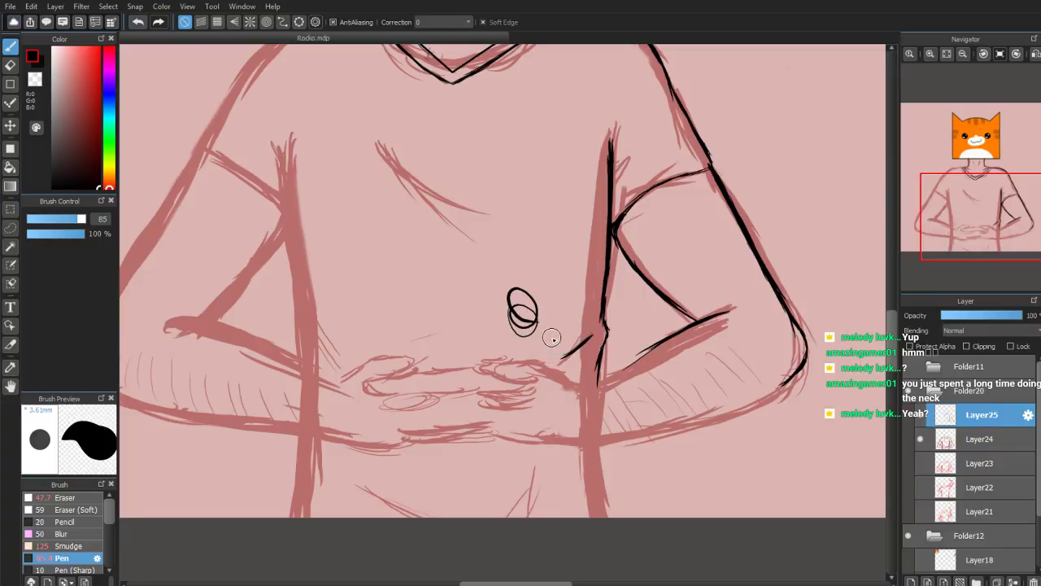
pyautogui.hotkey('ctrl', 'z')
# Ink the lower edge of the right forearm from the elbow toward the wrist and extend its upper edge to the torso line
pyautogui.scroll(1, 960, 228)
pyautogui.moveTo(960, 235); pyautogui.dragTo(1003, 221)
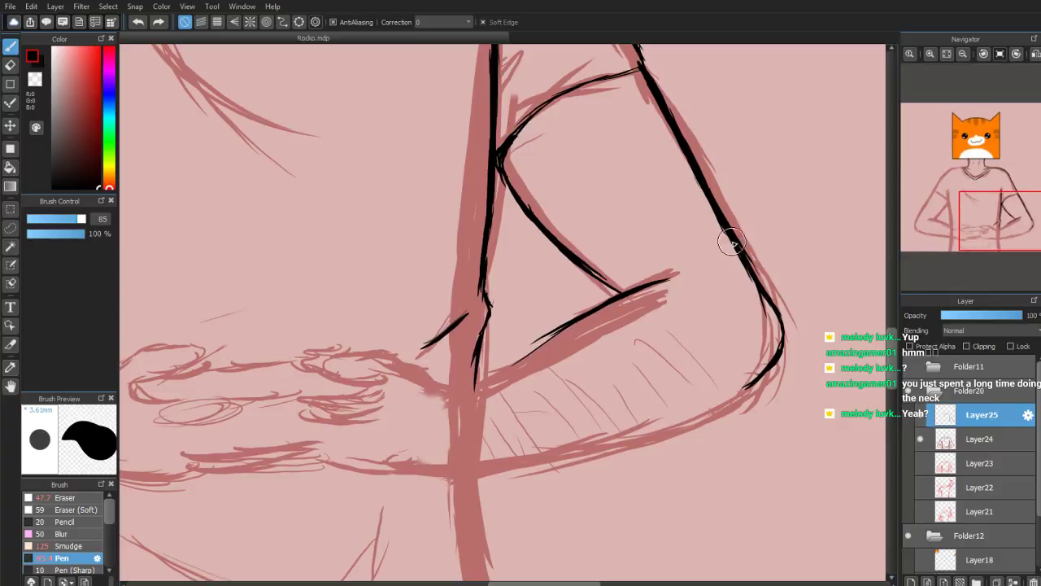
pyautogui.moveTo(990, 230); pyautogui.dragTo(999, 233)
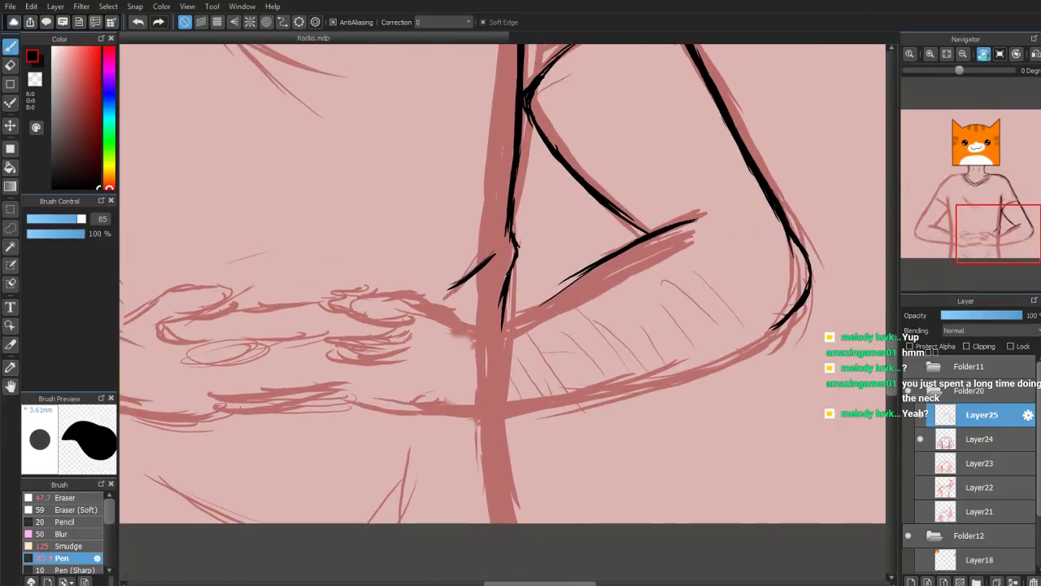
pyautogui.click(983, 54)
pyautogui.click(983, 55)
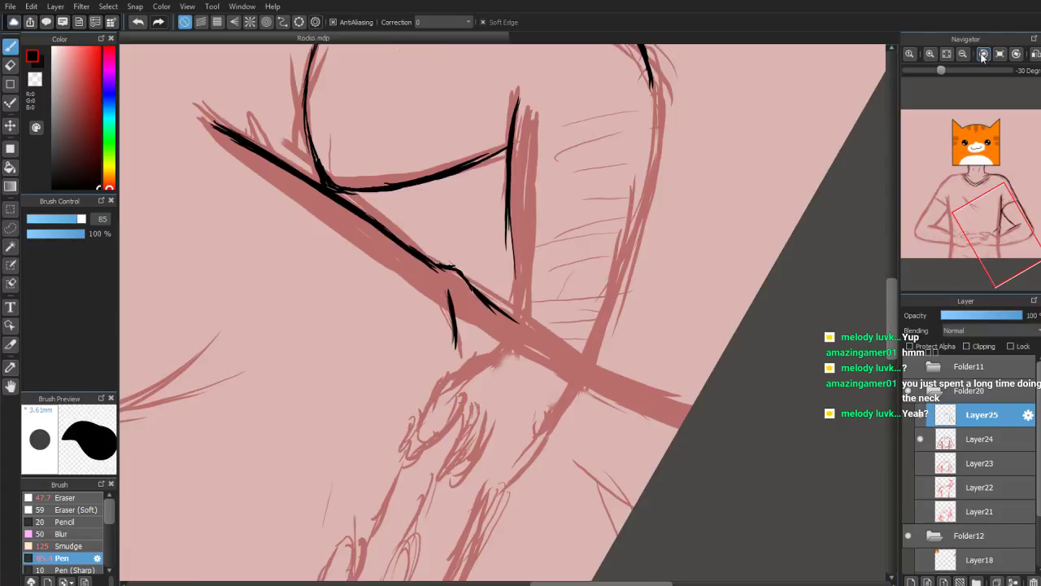
pyautogui.moveTo(994, 233); pyautogui.dragTo(1006, 226)
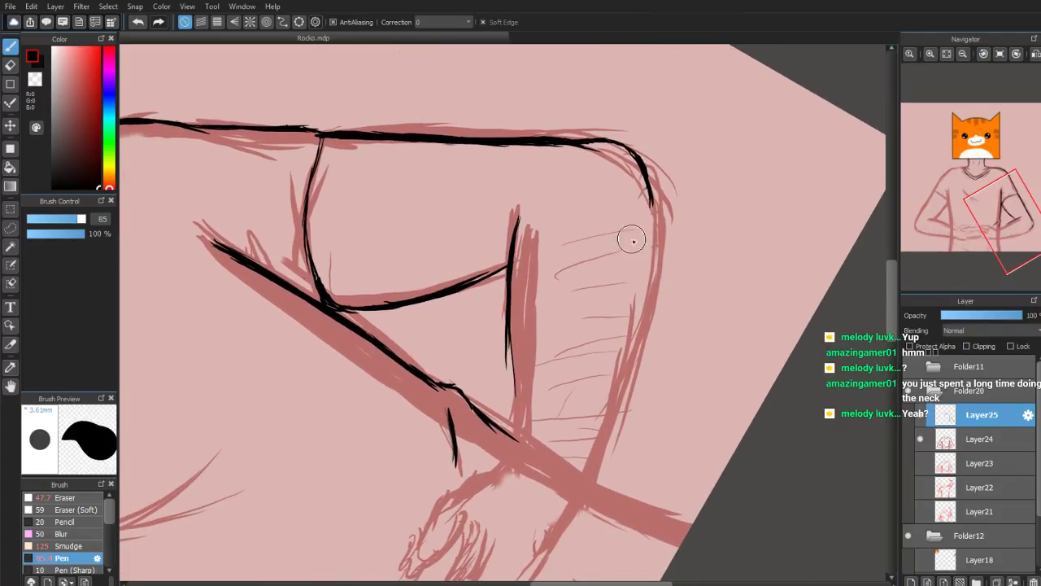
pyautogui.moveTo(644, 196); pyautogui.dragTo(656, 269)
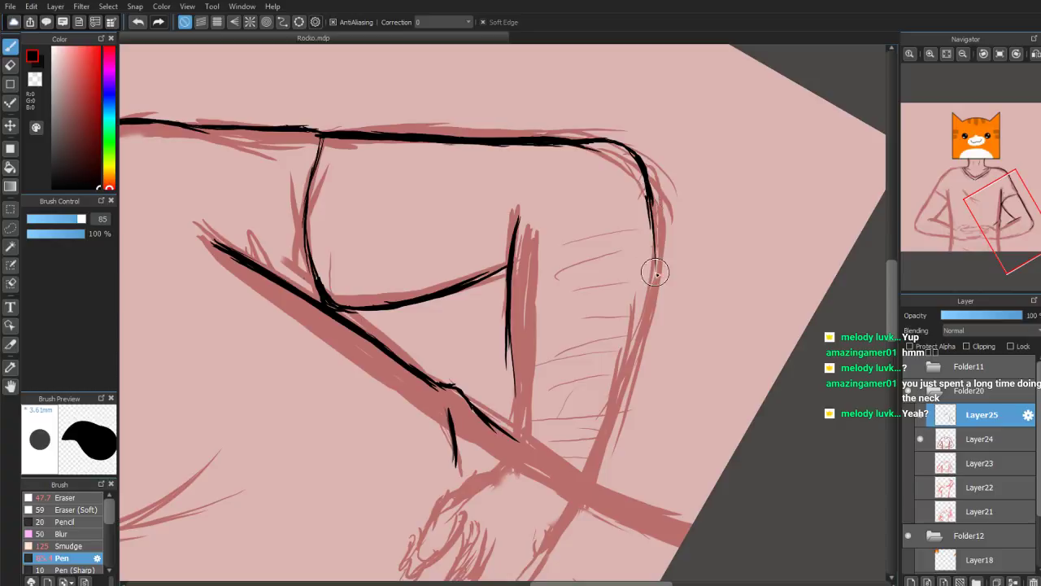
pyautogui.moveTo(650, 202); pyautogui.dragTo(647, 334)
pyautogui.moveTo(654, 248); pyautogui.dragTo(639, 352)
pyautogui.moveTo(654, 280); pyautogui.dragTo(622, 414)
pyautogui.moveTo(638, 345); pyautogui.dragTo(610, 447)
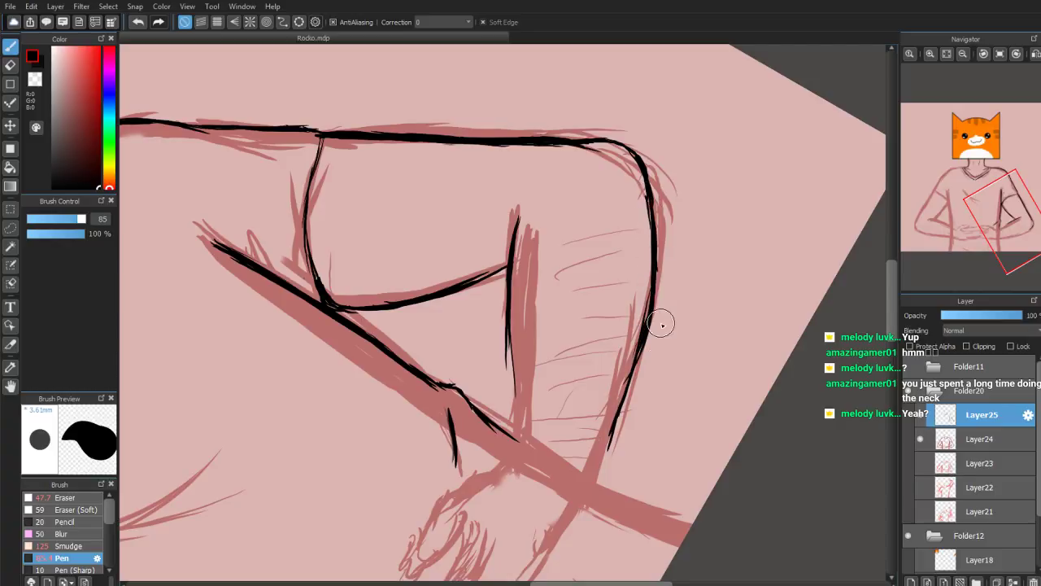
pyautogui.moveTo(508, 317); pyautogui.dragTo(507, 450)
pyautogui.moveTo(930, 77)
pyautogui.click(1017, 55)
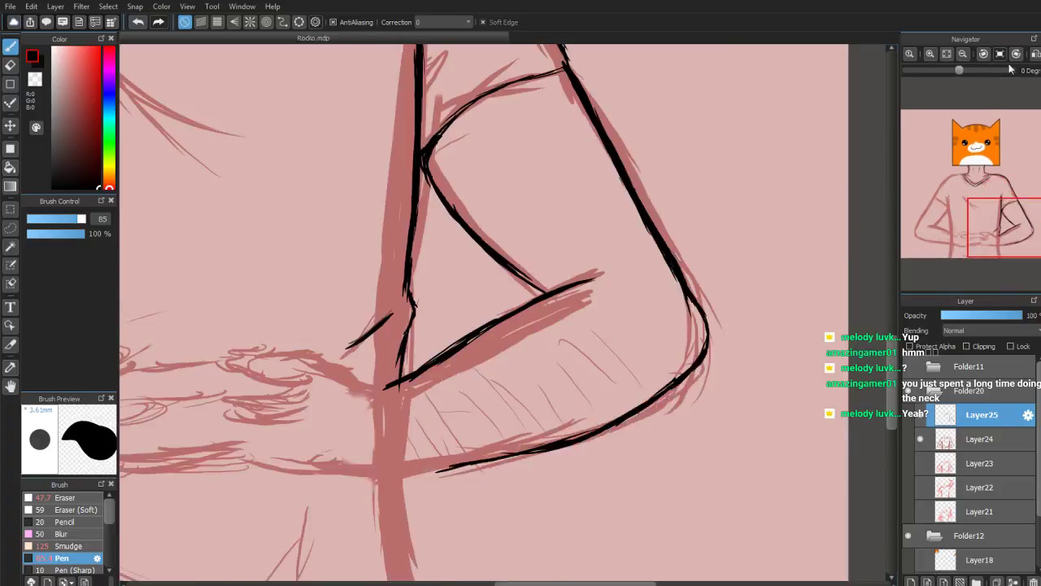
pyautogui.click(1014, 57)
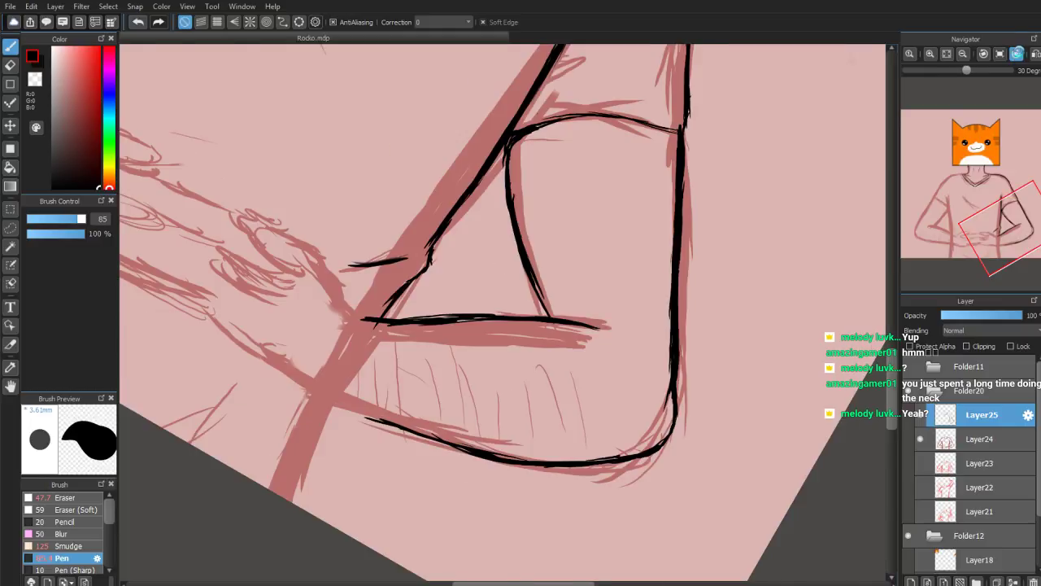
pyautogui.moveTo(433, 198)
pyautogui.mouseDown()
pyautogui.moveTo(446, 238)
pyautogui.moveTo(430, 175)
pyautogui.moveTo(453, 133)
pyautogui.moveTo(425, 171)
pyautogui.moveTo(459, 95)
pyautogui.moveTo(459, 111)
pyautogui.moveTo(455, 55)
pyautogui.moveTo(442, 70)
pyautogui.moveTo(436, 60)
pyautogui.moveTo(460, 106)
pyautogui.mouseUp()
pyautogui.hotkey('ctrl', 'z')
pyautogui.hotkey('ctrl', 'z')
pyautogui.hotkey('ctrl', 'z')
# Ink the right hand's upper outline with the first finger curve and erase the excess line at the finger gap
pyautogui.moveTo(983, 221); pyautogui.dragTo(996, 240)
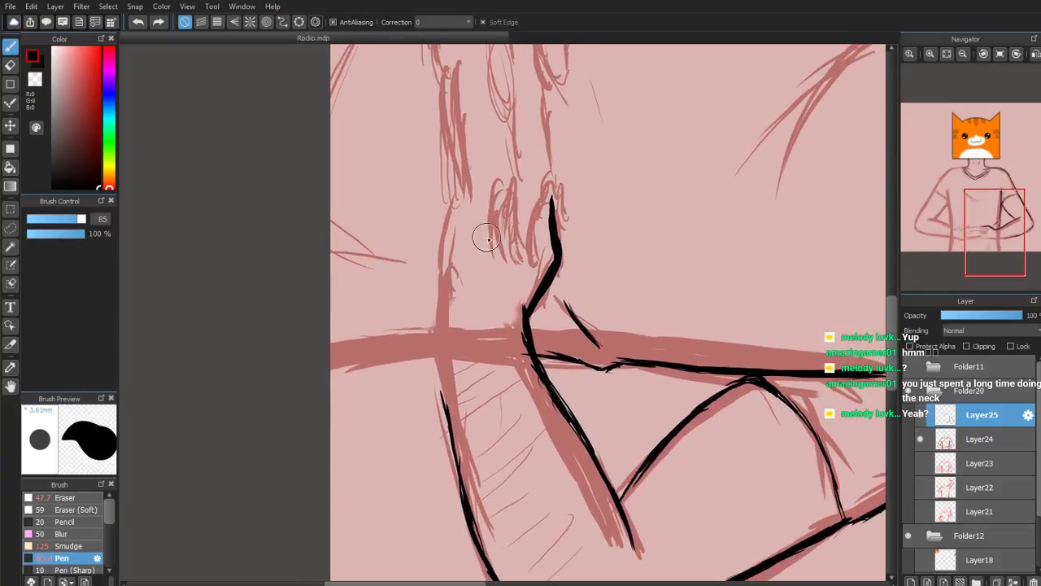
pyautogui.moveTo(550, 192)
pyautogui.mouseDown()
pyautogui.moveTo(545, 221)
pyautogui.moveTo(545, 207)
pyautogui.moveTo(530, 217)
pyautogui.moveTo(532, 258)
pyautogui.moveTo(535, 238)
pyautogui.moveTo(532, 261)
pyautogui.moveTo(522, 257)
pyautogui.moveTo(511, 244)
pyautogui.moveTo(524, 249)
pyautogui.moveTo(509, 220)
pyautogui.moveTo(509, 207)
pyautogui.moveTo(513, 231)
pyautogui.moveTo(514, 176)
pyautogui.mouseUp()
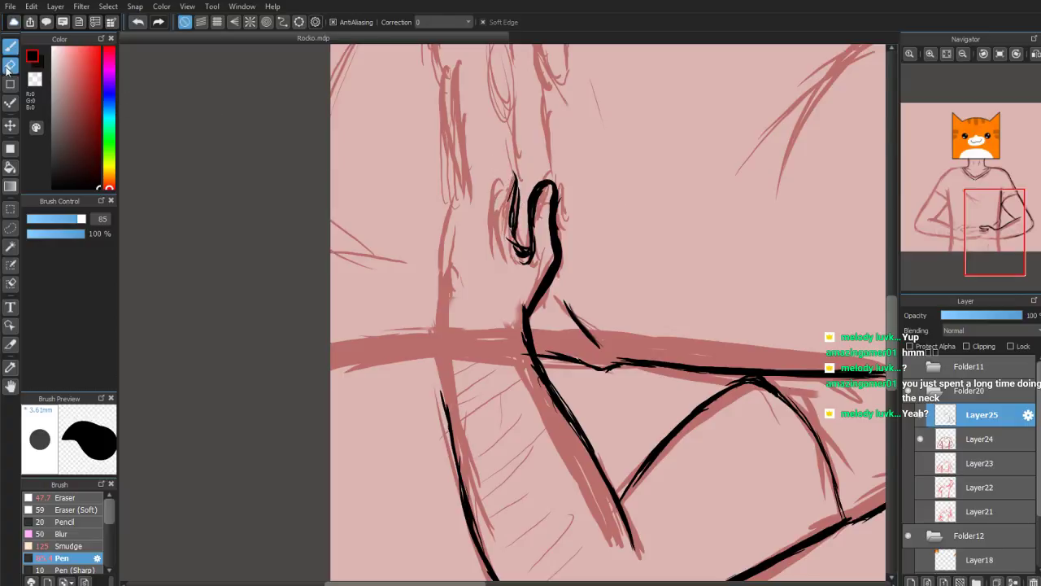
pyautogui.click(9, 66)
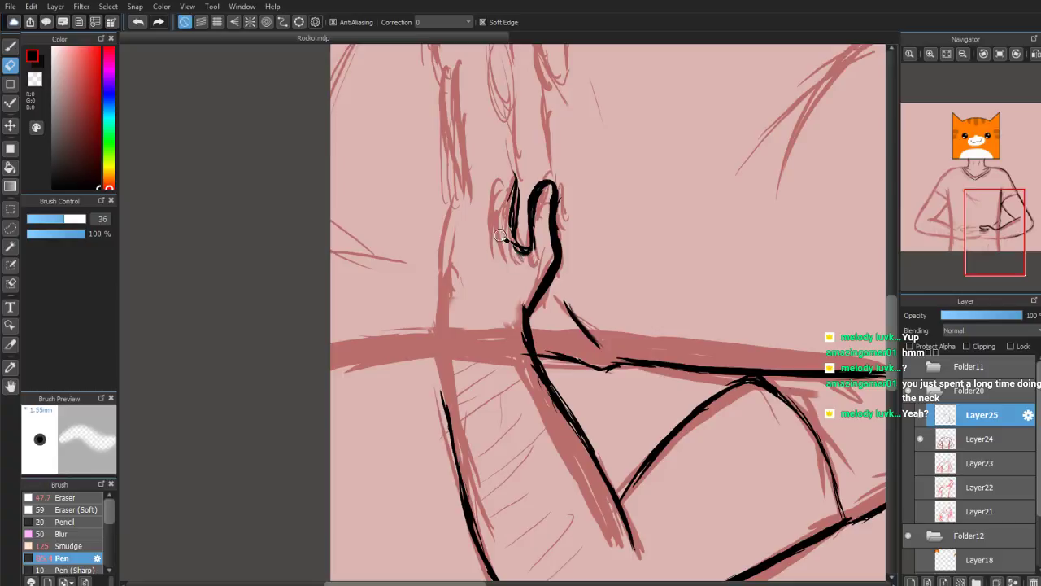
pyautogui.click(11, 47)
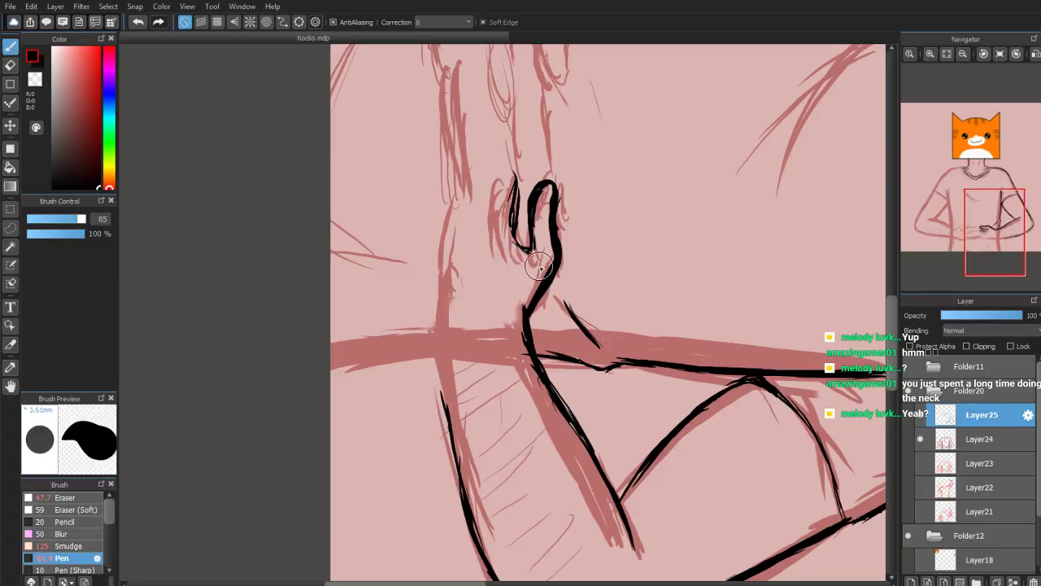
# Continue the right forearm's lower line past the torso edge to the base of the hand with overlapping strokes
pyautogui.moveTo(931, 161)
pyautogui.click(983, 54)
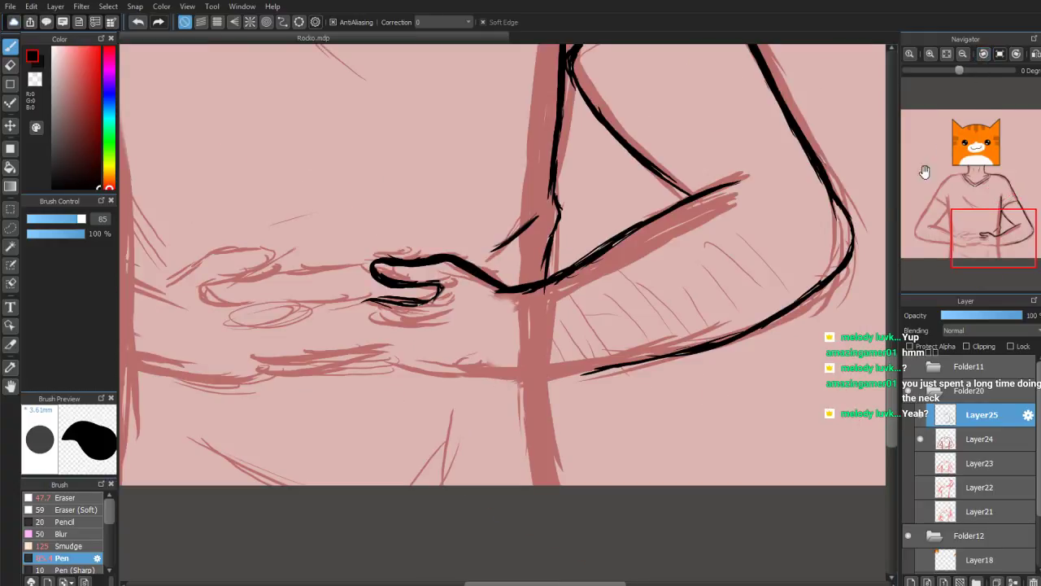
pyautogui.moveTo(519, 369)
pyautogui.mouseDown()
pyautogui.moveTo(586, 365)
pyautogui.moveTo(488, 372)
pyautogui.moveTo(660, 353)
pyautogui.mouseUp()
pyautogui.moveTo(569, 363); pyautogui.dragTo(675, 351)
pyautogui.moveTo(498, 377)
pyautogui.mouseDown()
pyautogui.moveTo(589, 366)
pyautogui.moveTo(441, 382)
pyautogui.moveTo(461, 372)
pyautogui.mouseUp()
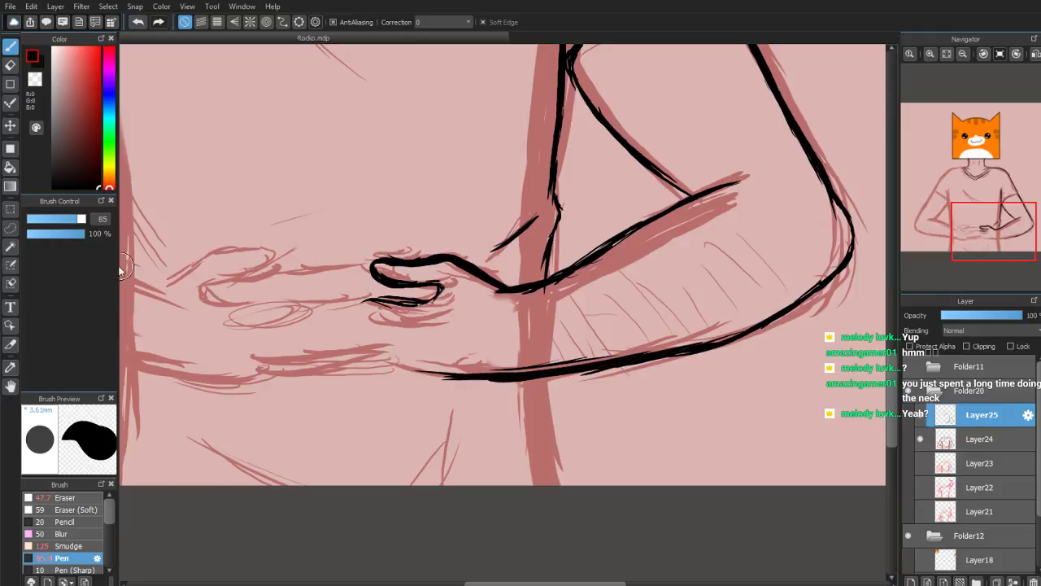
# Thin the right forearm's lower and upper lines by erasing along their rough edges
pyautogui.click(10, 65)
pyautogui.moveTo(556, 281); pyautogui.dragTo(651, 236)
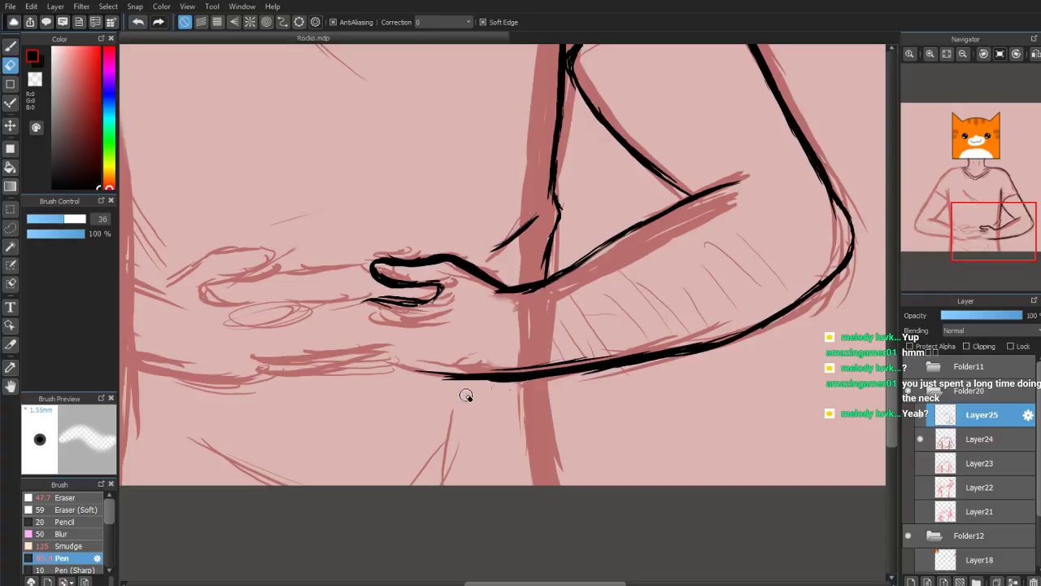
pyautogui.moveTo(486, 388)
pyautogui.mouseDown()
pyautogui.moveTo(567, 383)
pyautogui.moveTo(432, 383)
pyautogui.moveTo(552, 383)
pyautogui.moveTo(728, 353)
pyautogui.moveTo(679, 358)
pyautogui.moveTo(645, 345)
pyautogui.mouseUp()
pyautogui.moveTo(556, 360)
pyautogui.mouseDown()
pyautogui.moveTo(488, 366)
pyautogui.moveTo(674, 349)
pyautogui.mouseUp()
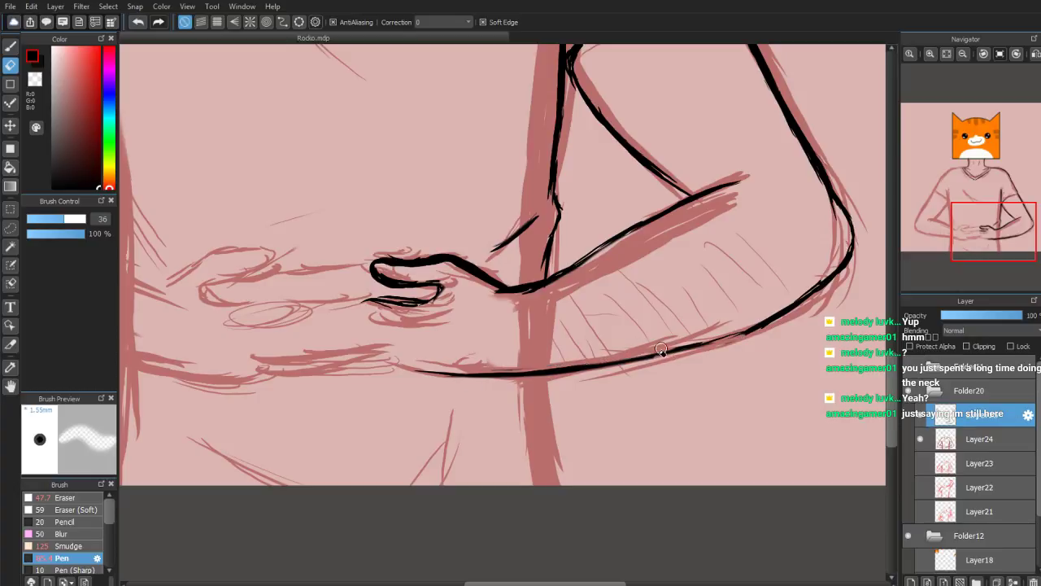
pyautogui.moveTo(521, 297)
pyautogui.mouseDown()
pyautogui.moveTo(536, 272)
pyautogui.moveTo(529, 283)
pyautogui.moveTo(562, 262)
pyautogui.mouseUp()
# Retouch the right forearm's upper line and the lower line near the elbow with black strokes
pyautogui.press('b')
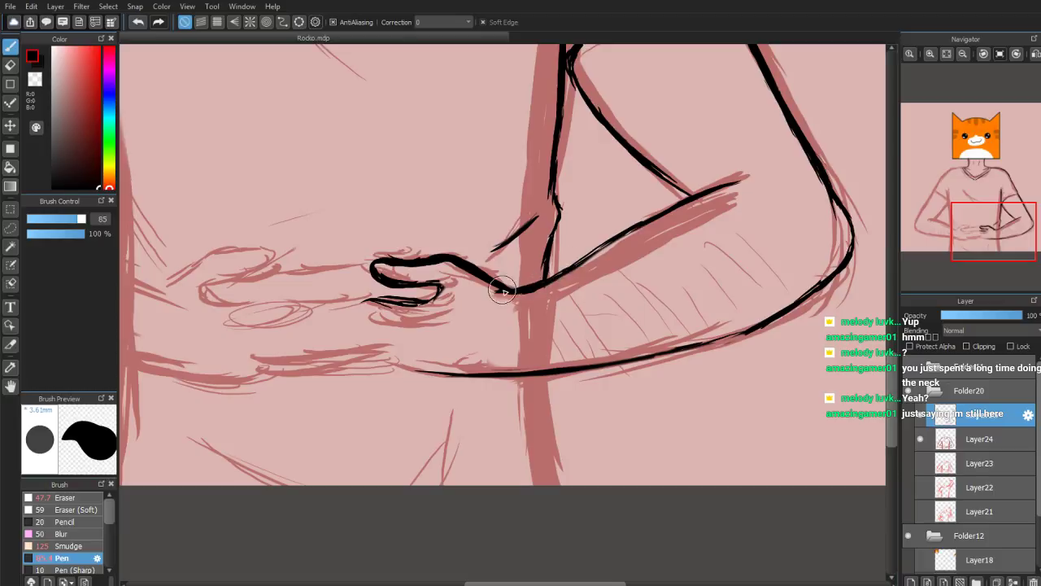
pyautogui.moveTo(561, 277)
pyautogui.mouseDown()
pyautogui.moveTo(673, 210)
pyautogui.moveTo(627, 223)
pyautogui.moveTo(725, 177)
pyautogui.mouseUp()
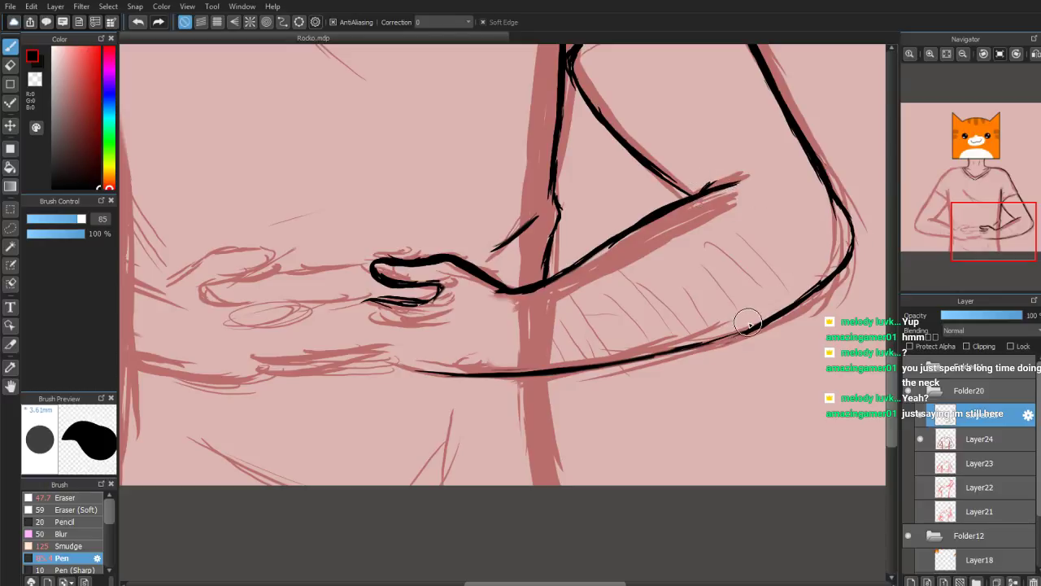
pyautogui.moveTo(703, 343); pyautogui.dragTo(748, 322)
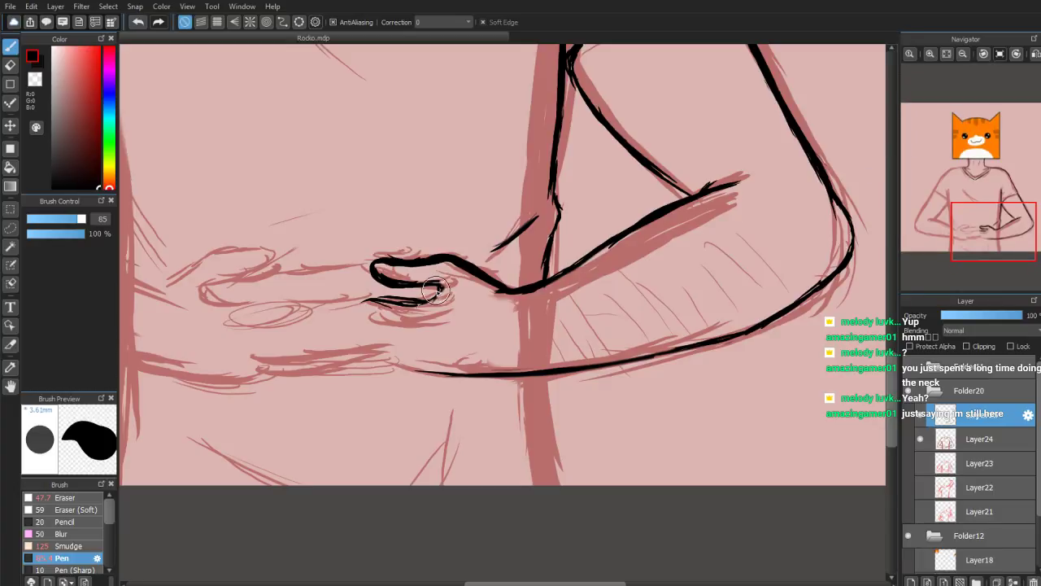
# Ink the next finger of the right hand and erase the extra strokes around both fingers
pyautogui.moveTo(407, 293)
pyautogui.mouseDown()
pyautogui.moveTo(362, 312)
pyautogui.moveTo(376, 325)
pyautogui.moveTo(335, 322)
pyautogui.moveTo(376, 320)
pyautogui.moveTo(340, 316)
pyautogui.moveTo(374, 315)
pyautogui.moveTo(346, 311)
pyautogui.moveTo(368, 323)
pyautogui.moveTo(339, 328)
pyautogui.moveTo(391, 326)
pyautogui.moveTo(375, 327)
pyautogui.moveTo(367, 308)
pyautogui.moveTo(382, 310)
pyautogui.moveTo(349, 306)
pyautogui.mouseUp()
pyautogui.click(9, 65)
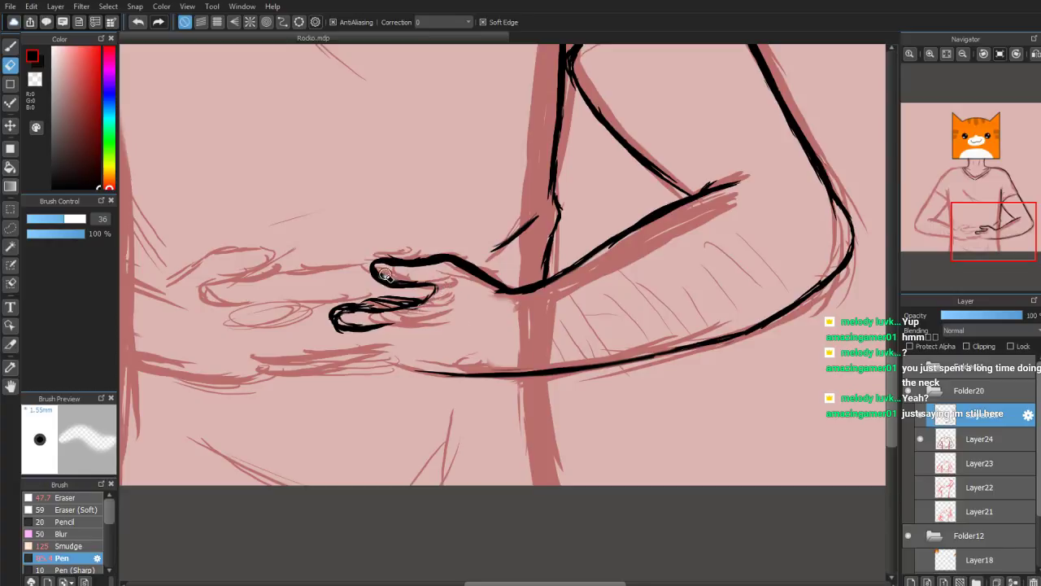
pyautogui.moveTo(371, 278)
pyautogui.mouseDown()
pyautogui.moveTo(374, 296)
pyautogui.moveTo(408, 301)
pyautogui.mouseUp()
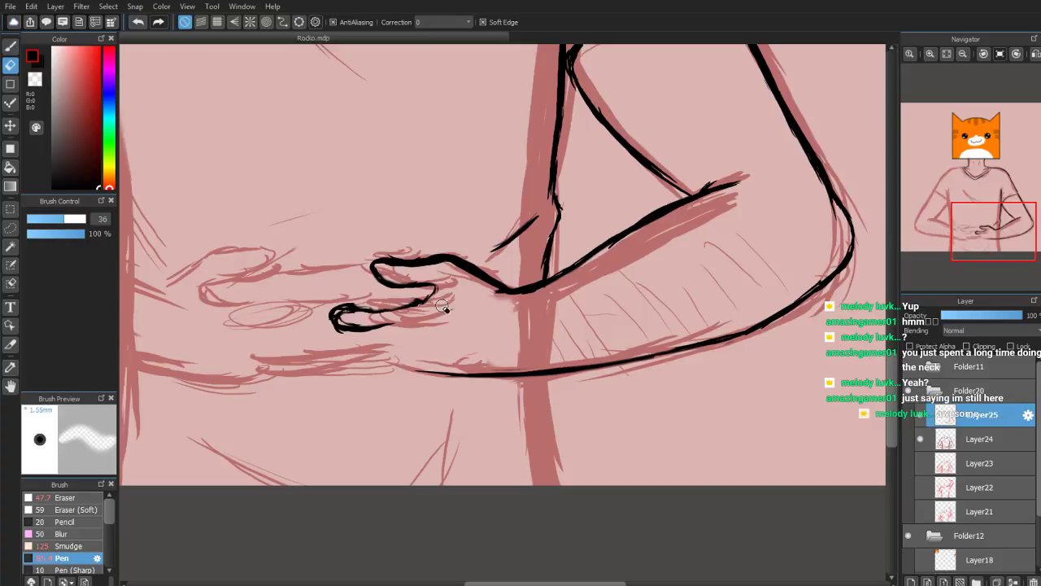
pyautogui.moveTo(366, 325); pyautogui.dragTo(397, 328)
# Redraw the lower finger's outline with a thicker, cleaner line and adjust the tip of the upper finger
pyautogui.click(10, 47)
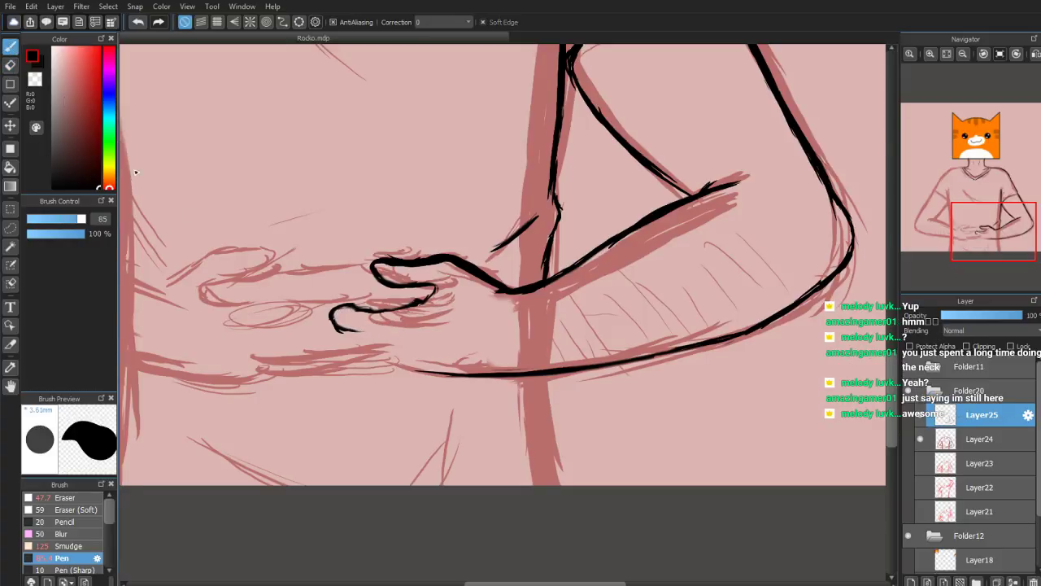
pyautogui.moveTo(345, 306)
pyautogui.mouseDown()
pyautogui.moveTo(381, 331)
pyautogui.moveTo(357, 334)
pyautogui.moveTo(401, 332)
pyautogui.moveTo(380, 315)
pyautogui.moveTo(416, 308)
pyautogui.moveTo(435, 291)
pyautogui.mouseUp()
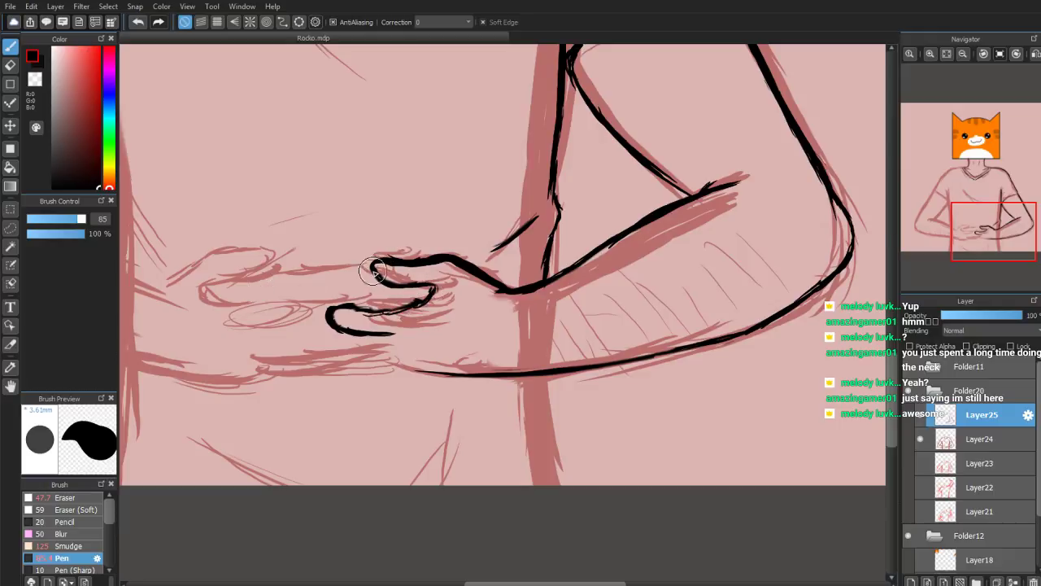
pyautogui.moveTo(370, 271); pyautogui.dragTo(366, 281)
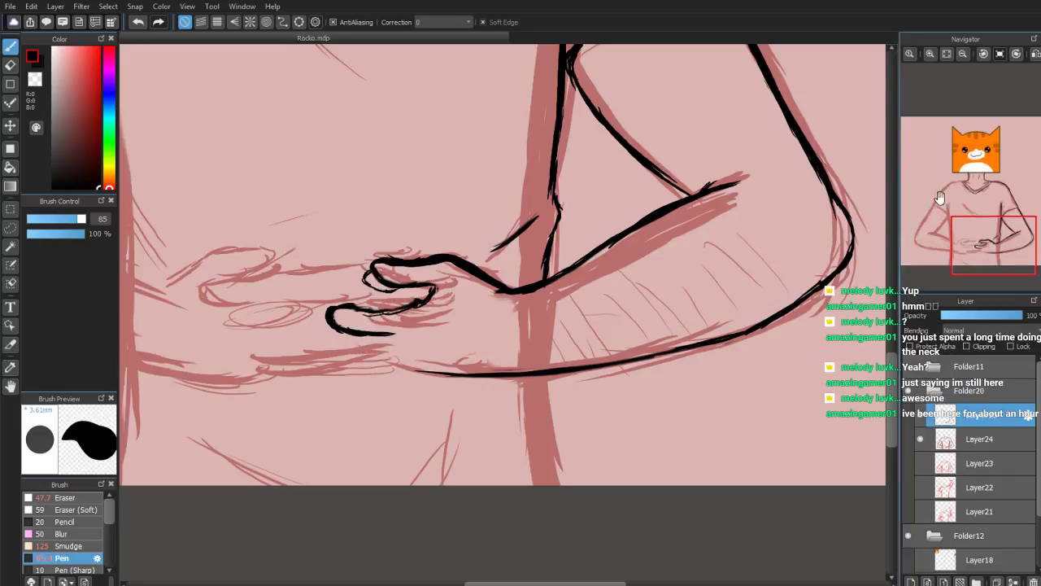
# Lasso the inked right shoulder, sleeve, arm, hand and shirt side line as one selection
pyautogui.scroll(-1, 972, 197)
pyautogui.scroll(-2, 972, 197)
pyautogui.scroll(1, 966, 205)
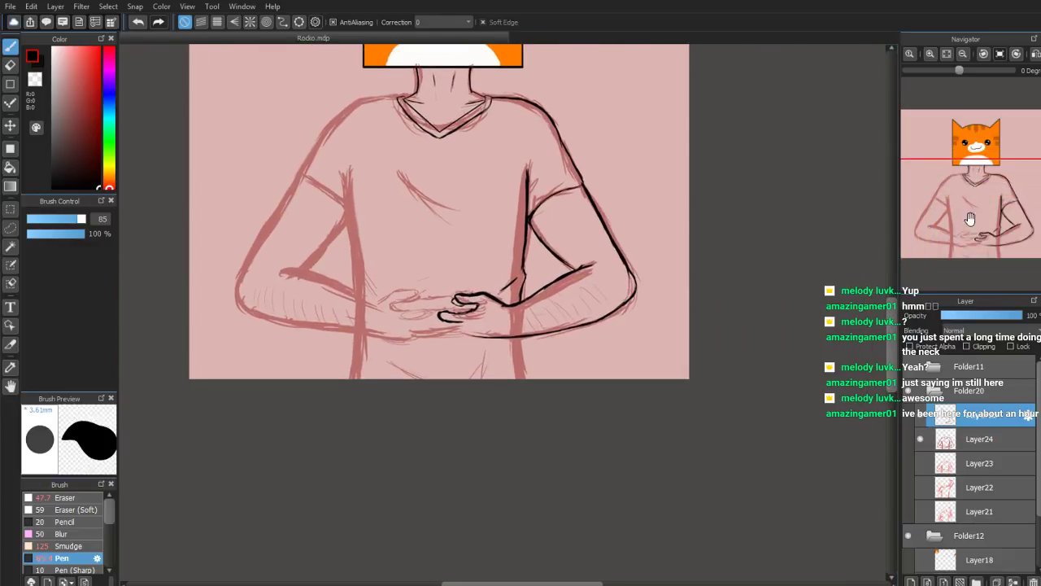
pyautogui.scroll(1, 978, 244)
pyautogui.moveTo(975, 213)
pyautogui.mouseDown()
pyautogui.moveTo(977, 185)
pyautogui.moveTo(990, 208)
pyautogui.mouseUp()
pyautogui.click(10, 228)
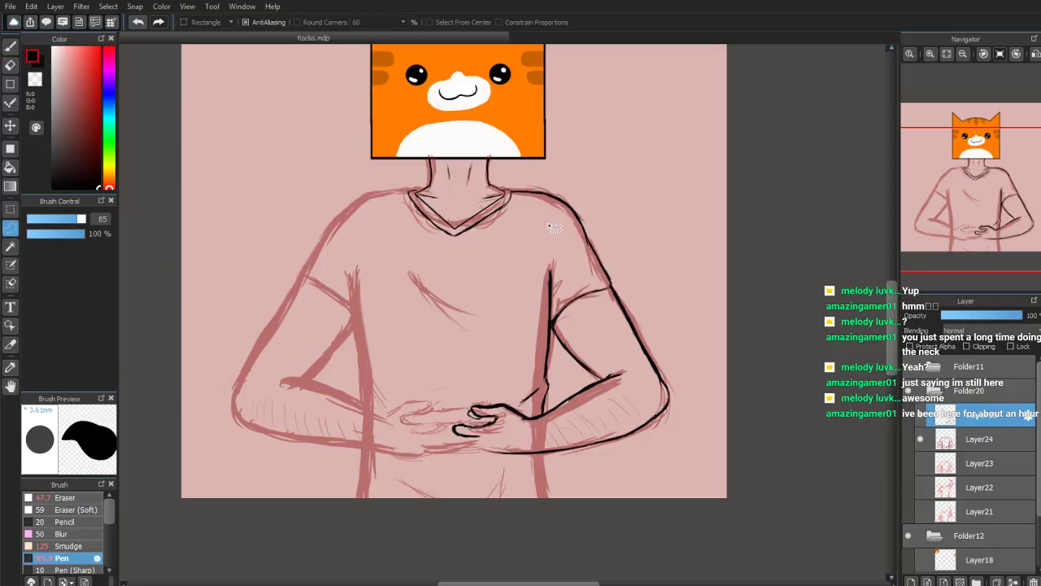
pyautogui.moveTo(524, 247); pyautogui.dragTo(523, 248)
pyautogui.hotkey('ctrl', 'd')
pyautogui.moveTo(522, 294)
pyautogui.mouseDown()
pyautogui.moveTo(507, 350)
pyautogui.moveTo(487, 370)
pyautogui.mouseUp()
pyautogui.moveTo(458, 437)
pyautogui.mouseDown()
pyautogui.moveTo(595, 476)
pyautogui.moveTo(685, 430)
pyautogui.moveTo(664, 299)
pyautogui.moveTo(558, 186)
pyautogui.moveTo(513, 182)
pyautogui.mouseUp()
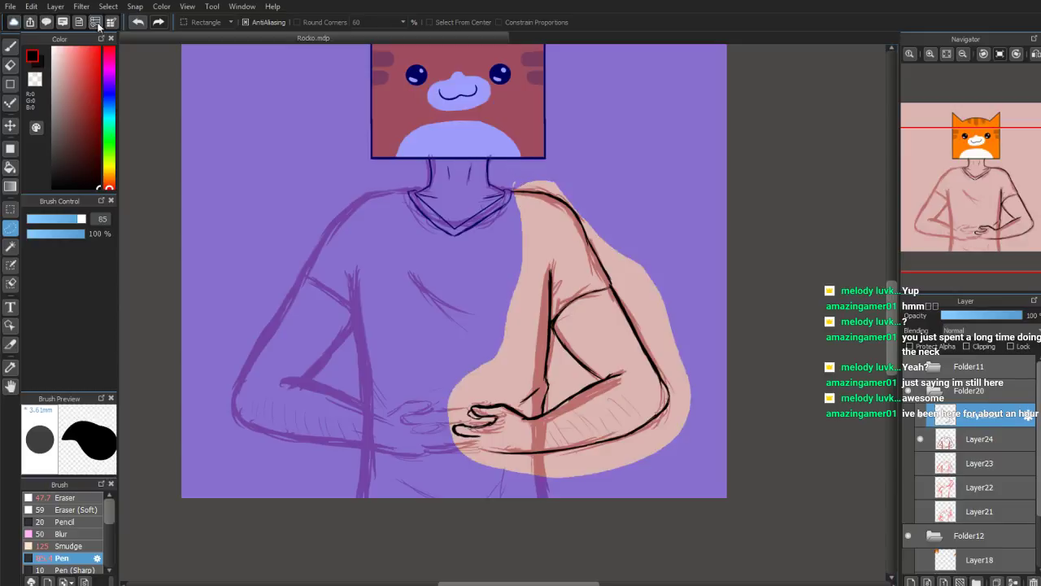
# Copy the selected arm line art, paste it as a new layer and flip it horizontally
pyautogui.click(61, 73)
pyautogui.click(30, 8)
pyautogui.click(47, 83)
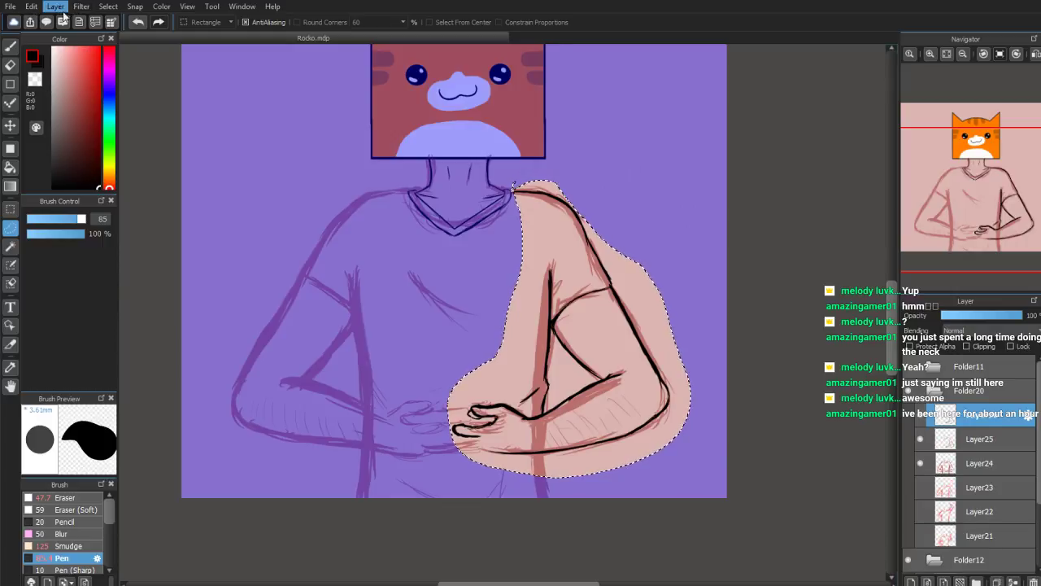
pyautogui.click(233, 374)
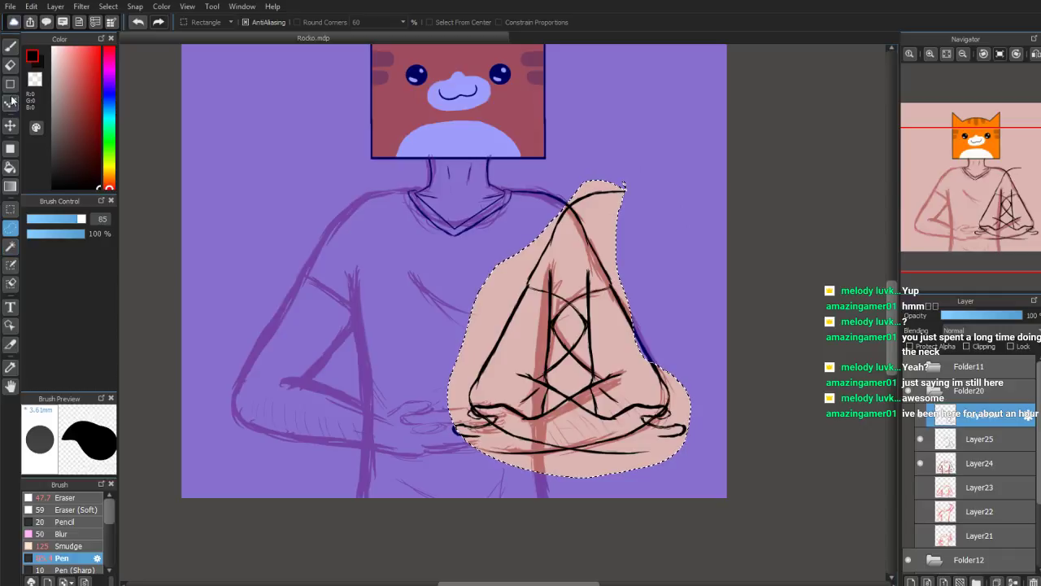
# Move the mirrored arm line art over the opposite arm of the sketch and rotate it slightly with a transform to fit
pyautogui.click(10, 125)
pyautogui.moveTo(495, 323); pyautogui.dragTo(312, 356)
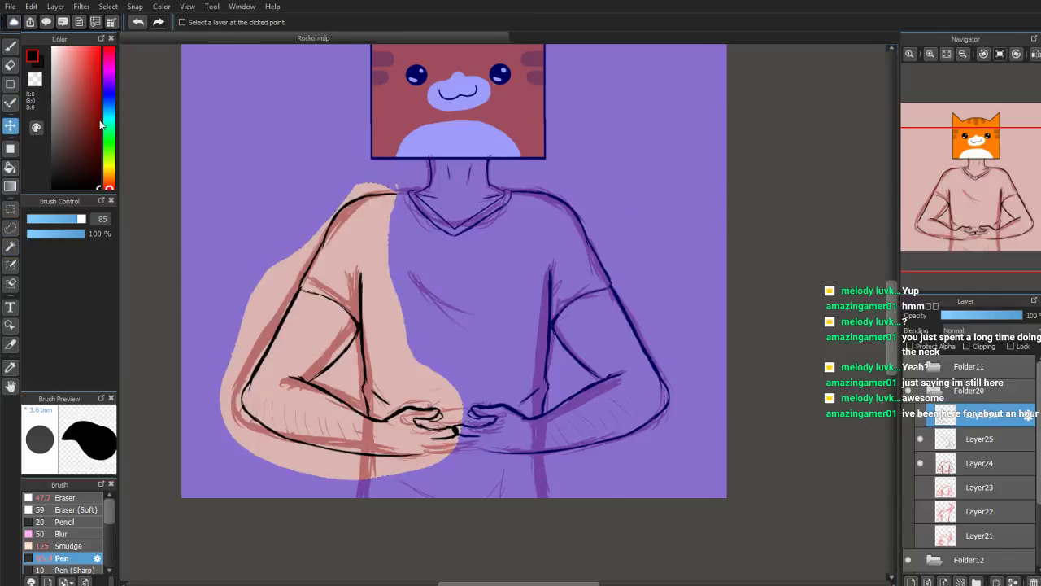
pyautogui.click(152, 154)
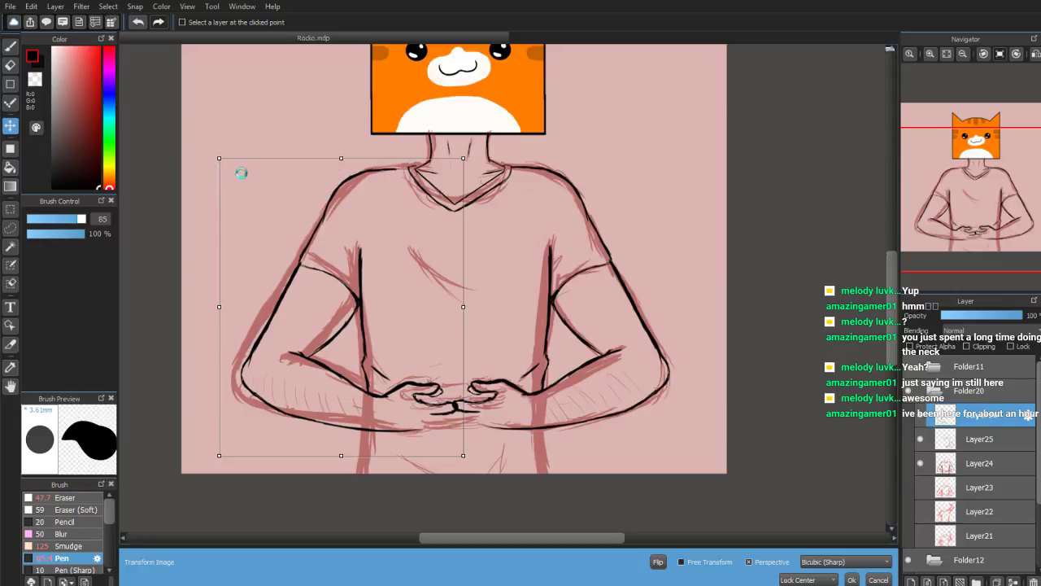
pyautogui.moveTo(471, 154); pyautogui.dragTo(471, 160)
pyautogui.moveTo(375, 260); pyautogui.dragTo(398, 234)
pyautogui.moveTo(460, 164); pyautogui.dragTo(460, 170)
pyautogui.moveTo(417, 222); pyautogui.dragTo(409, 217)
pyautogui.moveTo(459, 160)
pyautogui.mouseDown()
pyautogui.moveTo(473, 154)
pyautogui.moveTo(476, 166)
pyautogui.mouseUp()
pyautogui.moveTo(430, 293); pyautogui.dragTo(412, 308)
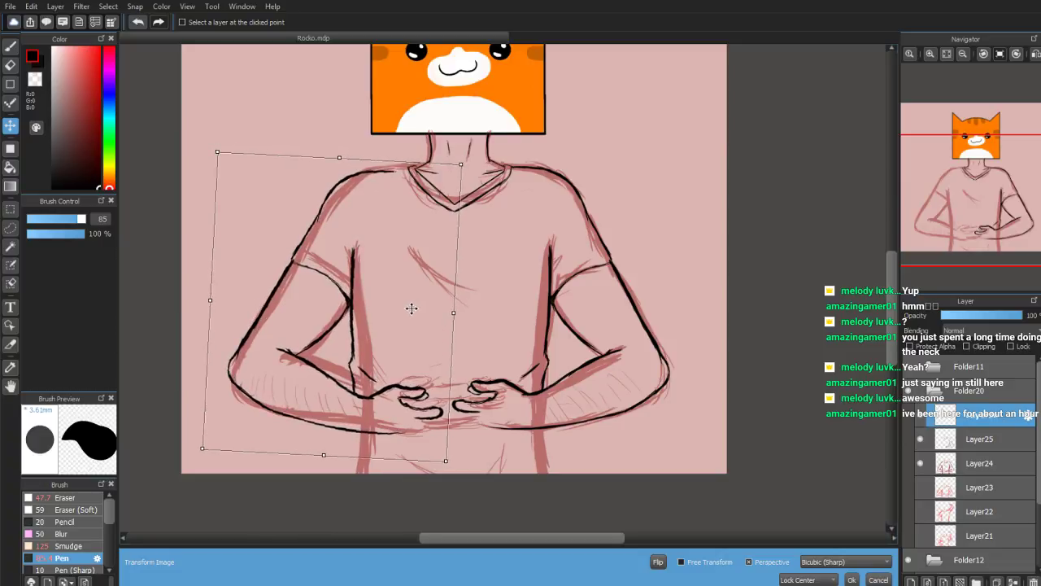
pyautogui.moveTo(469, 163); pyautogui.dragTo(464, 159)
pyautogui.moveTo(447, 181); pyautogui.dragTo(446, 186)
pyautogui.moveTo(425, 244); pyautogui.dragTo(434, 272)
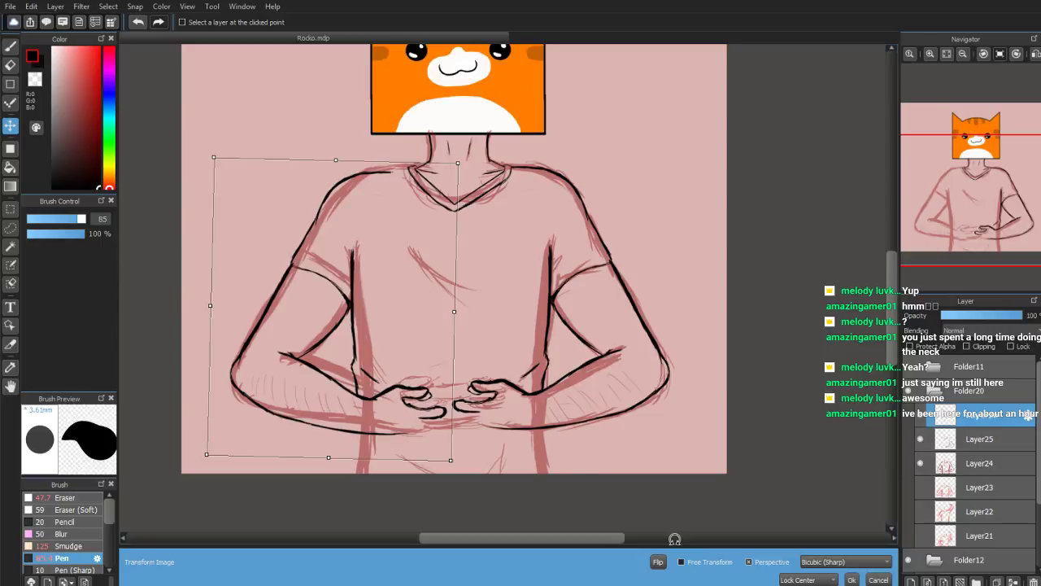
pyautogui.click(852, 580)
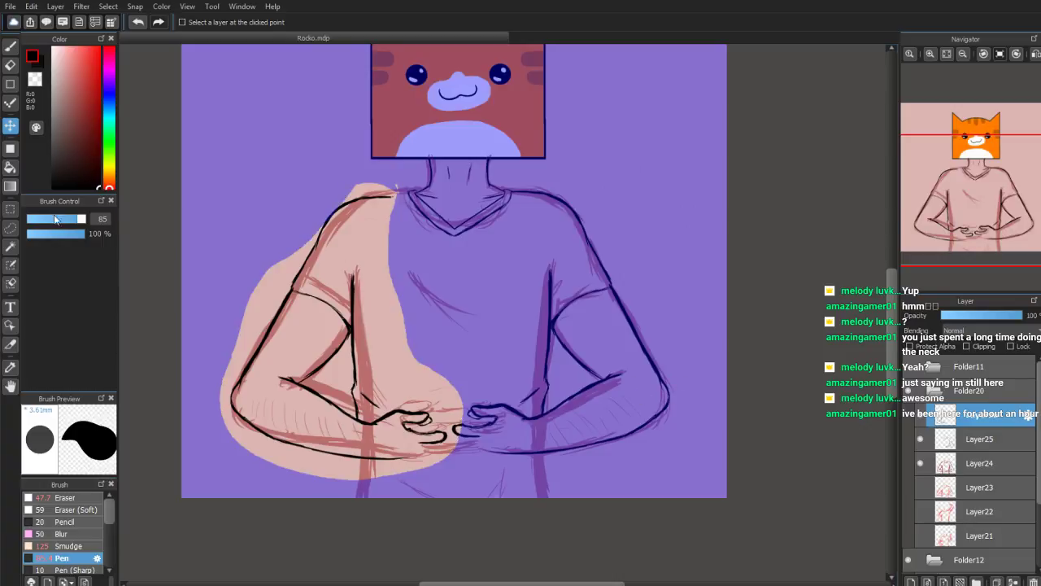
# Lasso the original arm line art on Layer25, shift it slightly outward from the body, and clear the selection
pyautogui.click(11, 230)
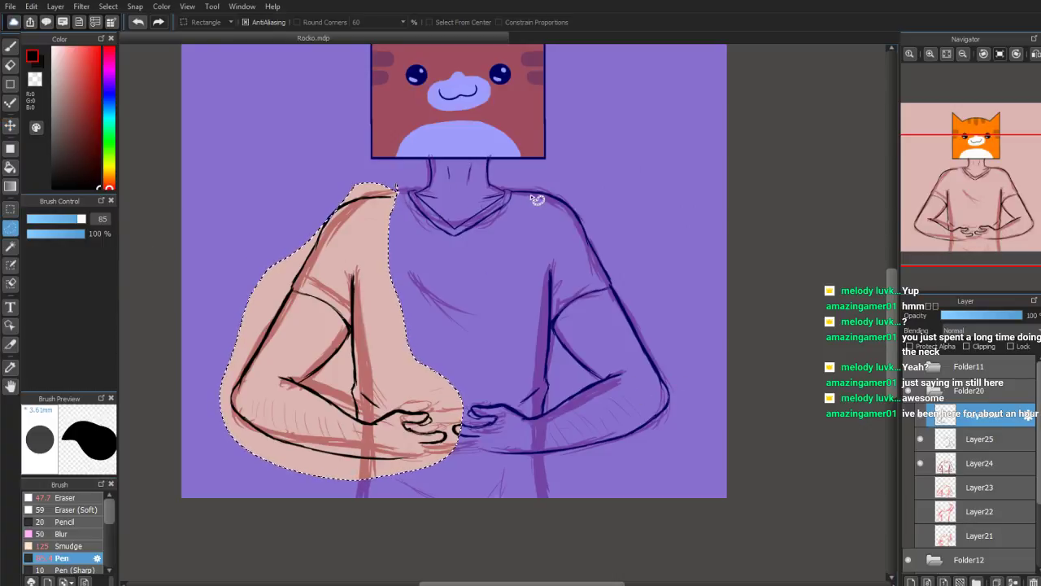
pyautogui.click(936, 446)
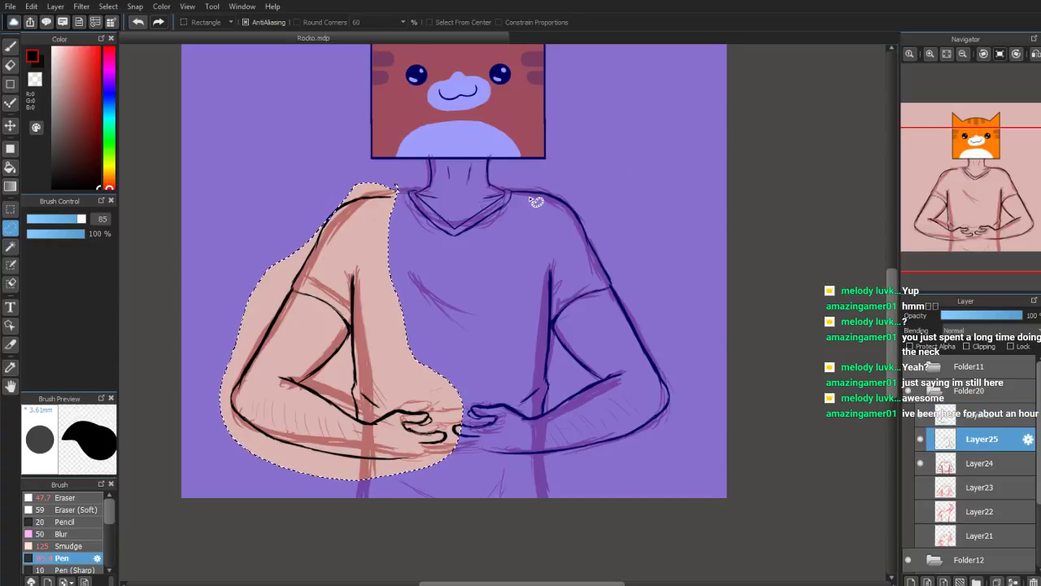
pyautogui.moveTo(539, 185)
pyautogui.mouseDown()
pyautogui.moveTo(535, 218)
pyautogui.moveTo(492, 290)
pyautogui.moveTo(670, 281)
pyautogui.moveTo(614, 196)
pyautogui.moveTo(570, 180)
pyautogui.moveTo(541, 189)
pyautogui.mouseUp()
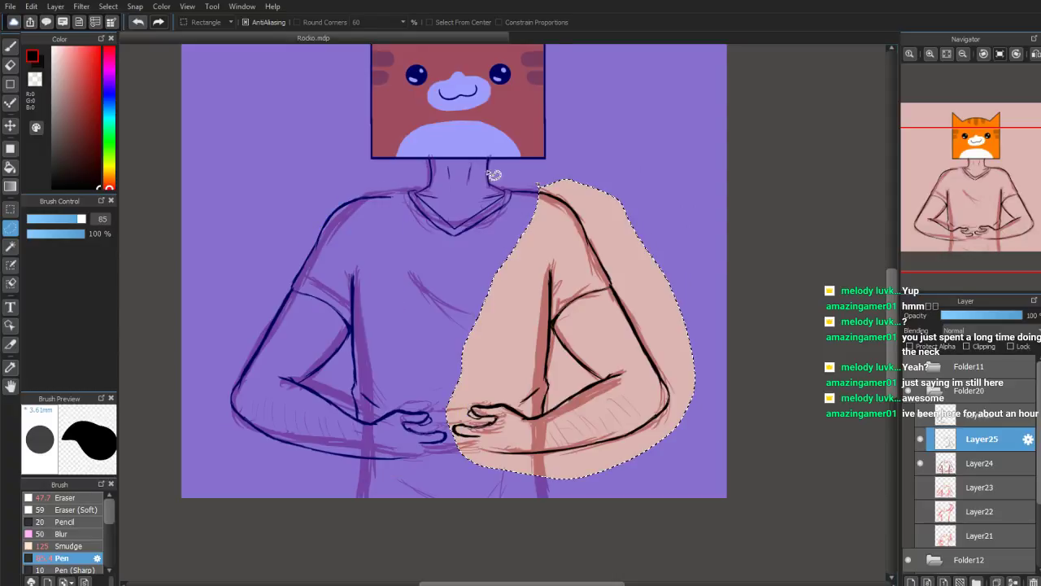
pyautogui.click(10, 125)
pyautogui.moveTo(573, 309)
pyautogui.mouseDown()
pyautogui.moveTo(588, 319)
pyautogui.moveTo(591, 309)
pyautogui.mouseUp()
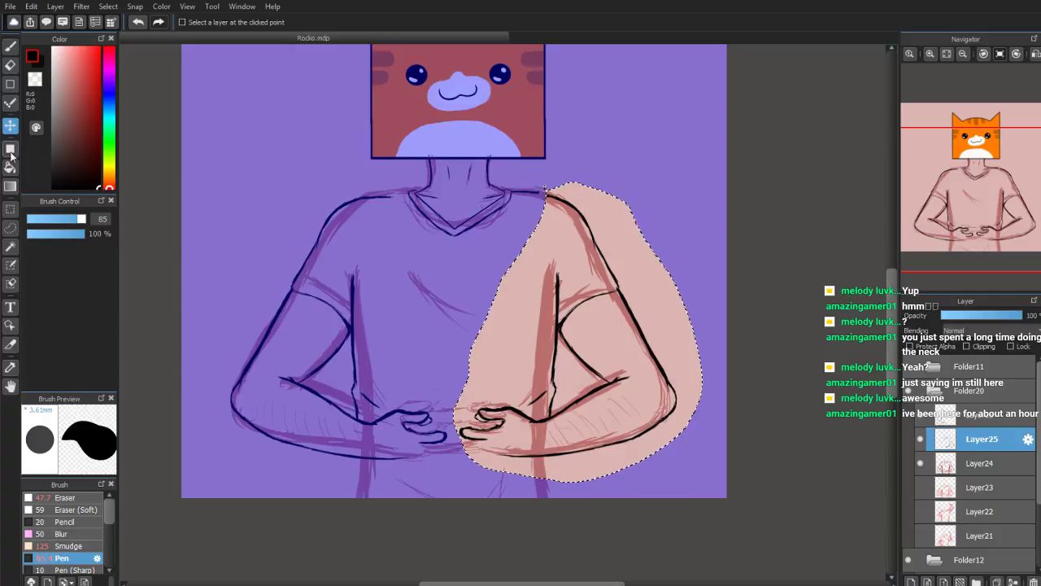
pyautogui.click(11, 210)
pyautogui.click(144, 214)
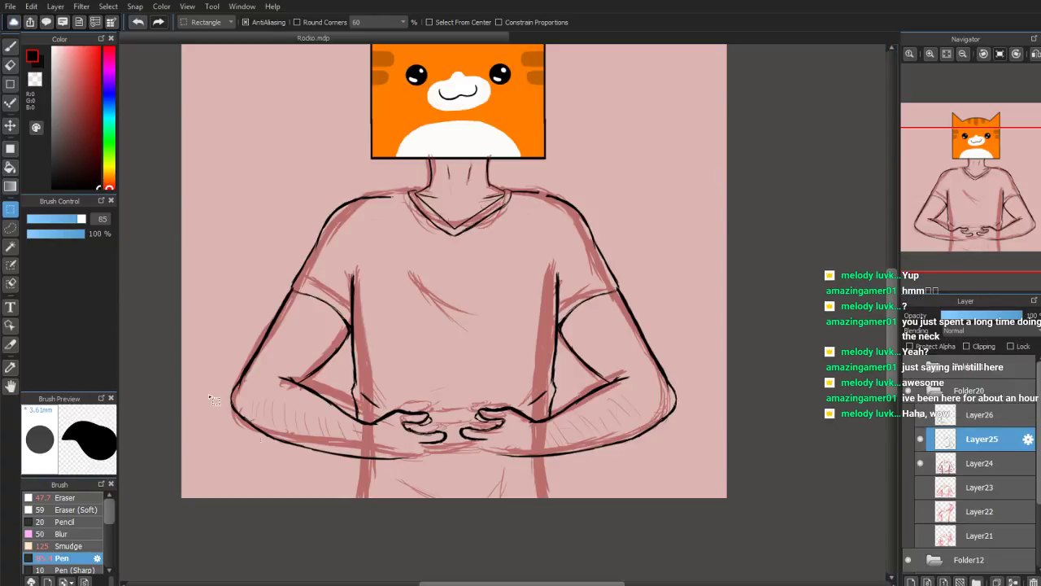
# Merge the mirrored arm's Layer26 down into Layer25 and ink the shirt's side lines below both forearms
pyautogui.click(11, 46)
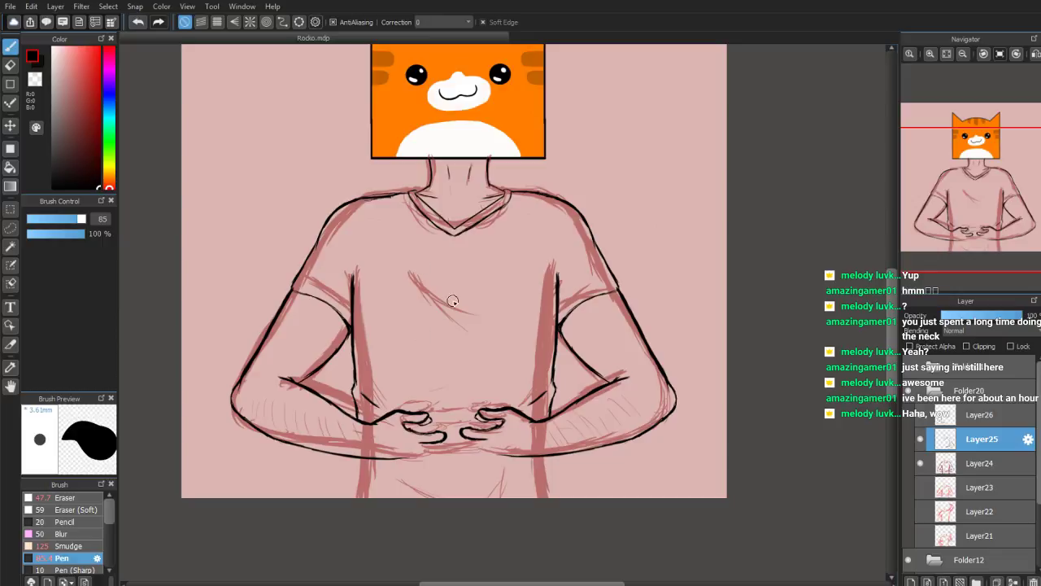
pyautogui.click(11, 65)
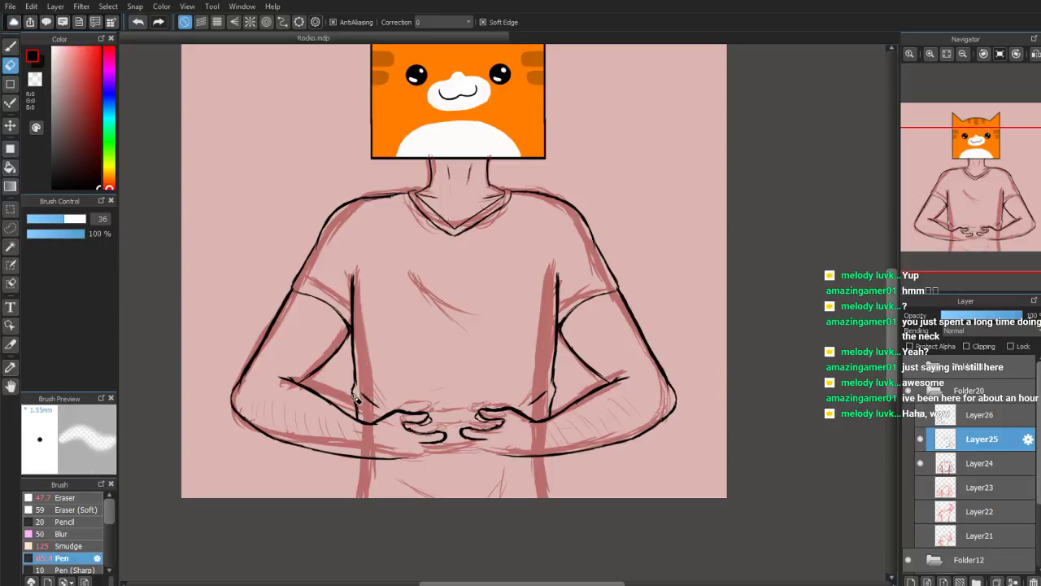
pyautogui.click(955, 416)
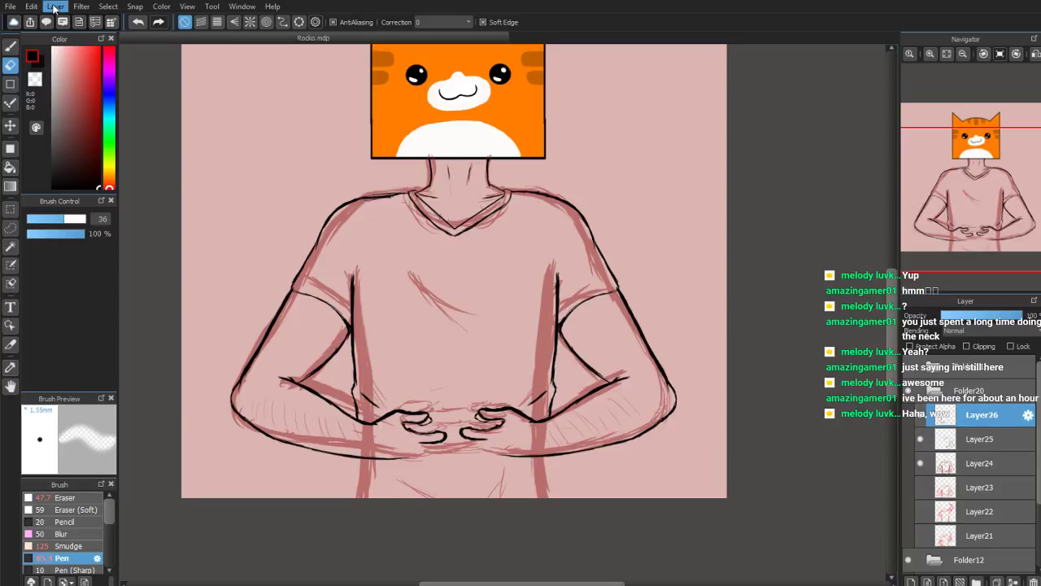
pyautogui.click(90, 154)
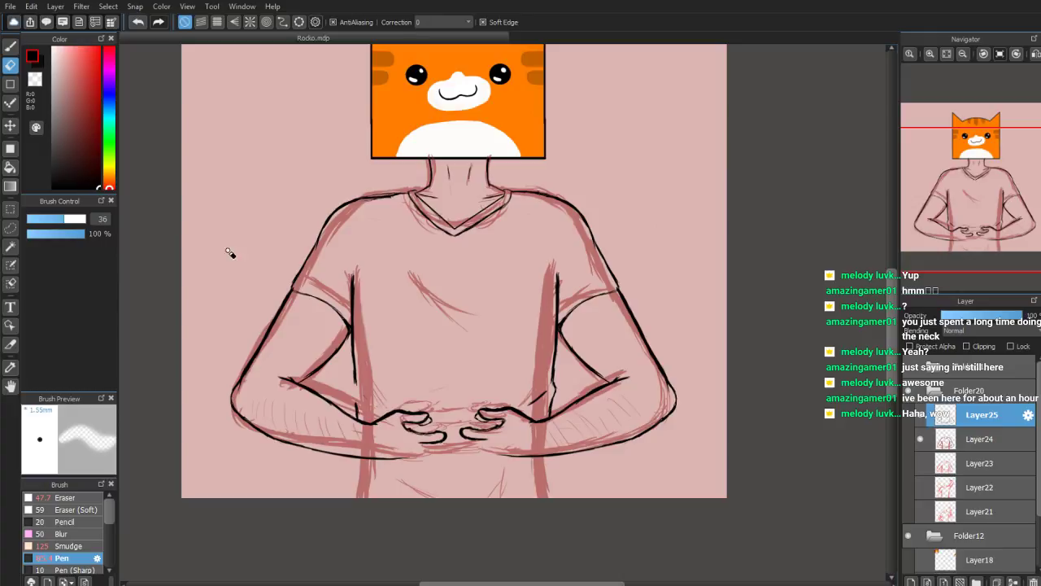
pyautogui.click(10, 45)
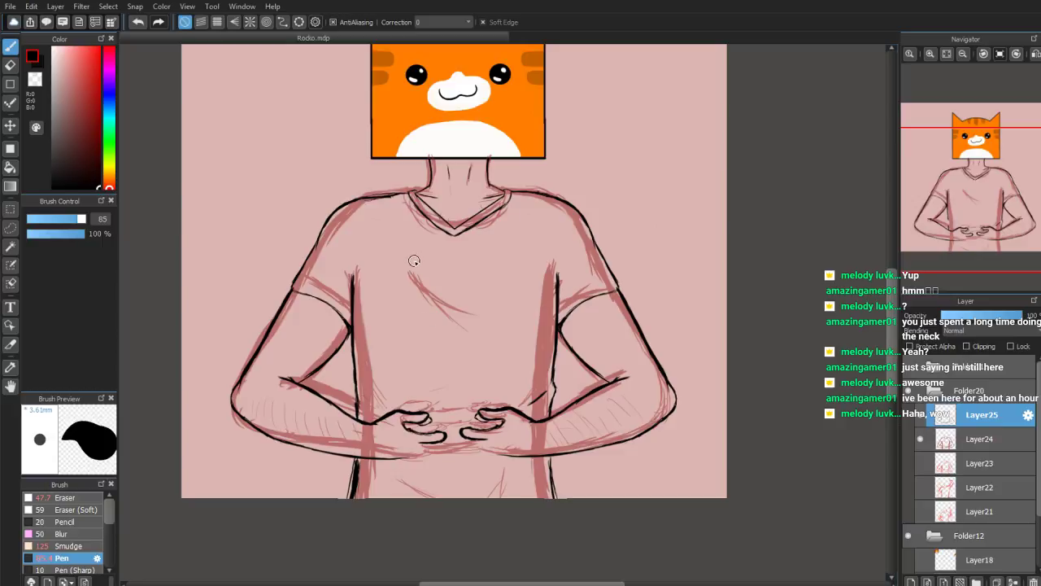
# Try to ink the diagonal fold on the shirt's chest
pyautogui.moveTo(410, 275)
pyautogui.mouseDown()
pyautogui.moveTo(460, 321)
pyautogui.moveTo(447, 312)
pyautogui.mouseUp()
pyautogui.moveTo(412, 274); pyautogui.dragTo(424, 279)
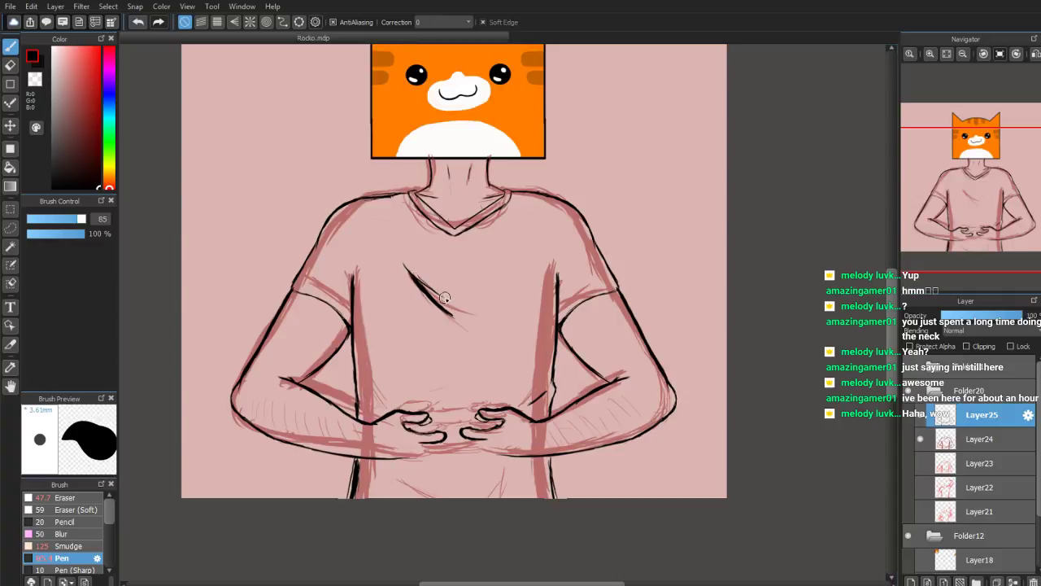
pyautogui.hotkey('ctrl', 'z')
pyautogui.hotkey('ctrl', 'z')
pyautogui.hotkey('ctrl', 'z')
pyautogui.moveTo(455, 321); pyautogui.dragTo(401, 279)
pyautogui.hotkey('ctrl', 'z')
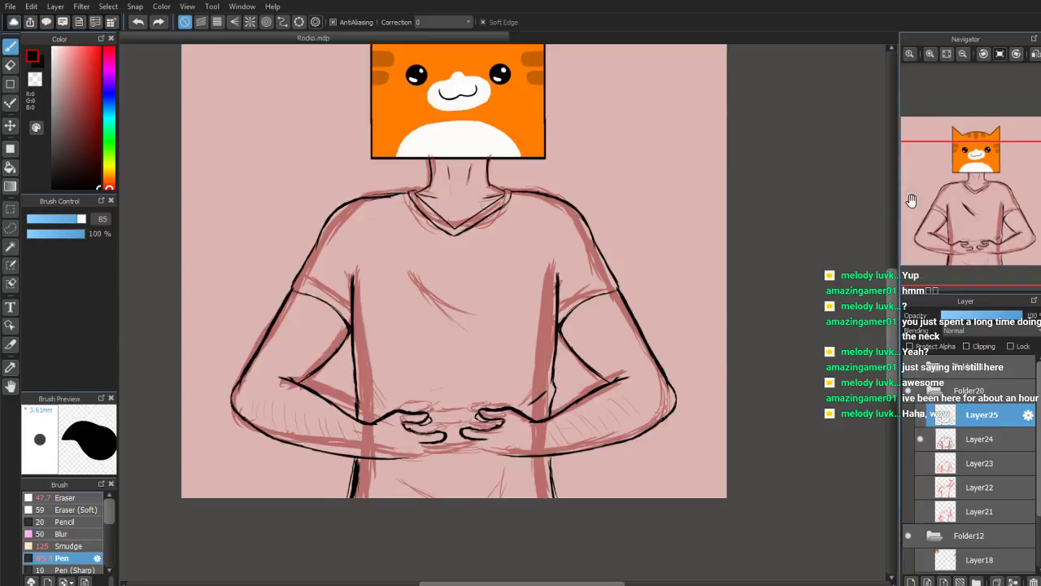
pyautogui.scroll(2, 884, 204)
pyautogui.moveTo(370, 258); pyautogui.dragTo(431, 312)
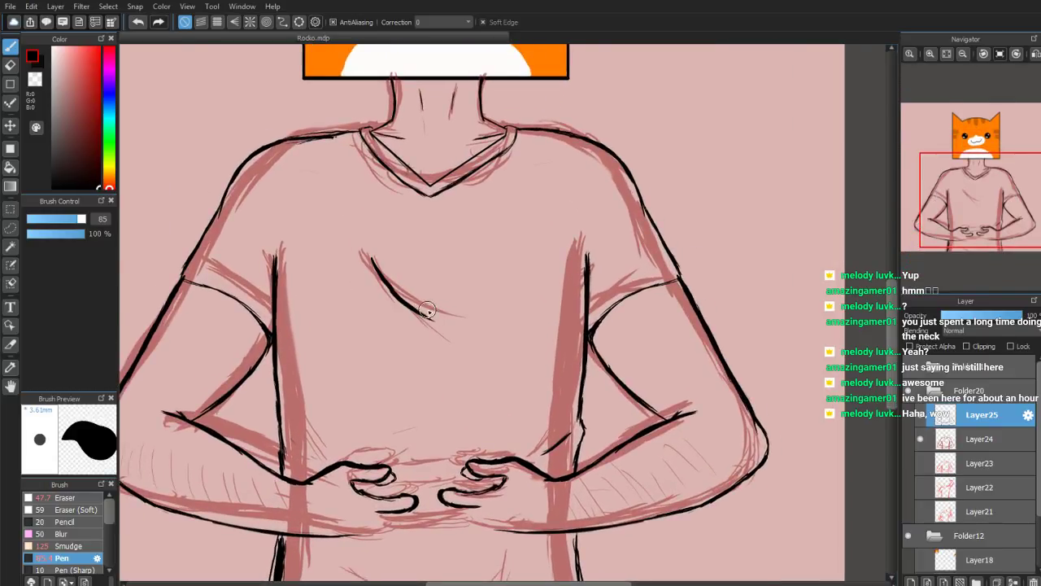
pyautogui.hotkey('ctrl', 'z')
pyautogui.moveTo(381, 277); pyautogui.dragTo(440, 322)
pyautogui.hotkey('ctrl', 'z')
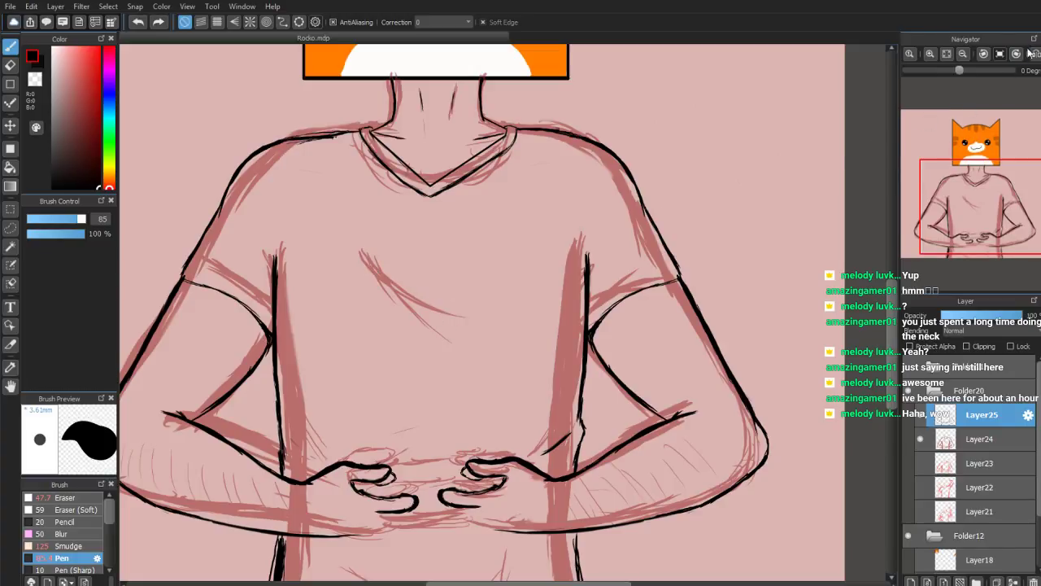
# Mirror the canvas view, ink the diagonal chest fold, and add short crease strokes at both armpits
pyautogui.click(1033, 54)
pyautogui.moveTo(640, 259)
pyautogui.mouseDown()
pyautogui.moveTo(618, 285)
pyautogui.moveTo(630, 280)
pyautogui.moveTo(574, 314)
pyautogui.moveTo(577, 374)
pyautogui.mouseUp()
pyautogui.moveTo(624, 328); pyautogui.dragTo(579, 372)
pyautogui.hotkey('ctrl', 'z')
pyautogui.hotkey('ctrl', 'z')
pyautogui.moveTo(728, 266); pyautogui.dragTo(733, 313)
pyautogui.moveTo(738, 265); pyautogui.dragTo(731, 288)
pyautogui.moveTo(419, 255); pyautogui.dragTo(416, 294)
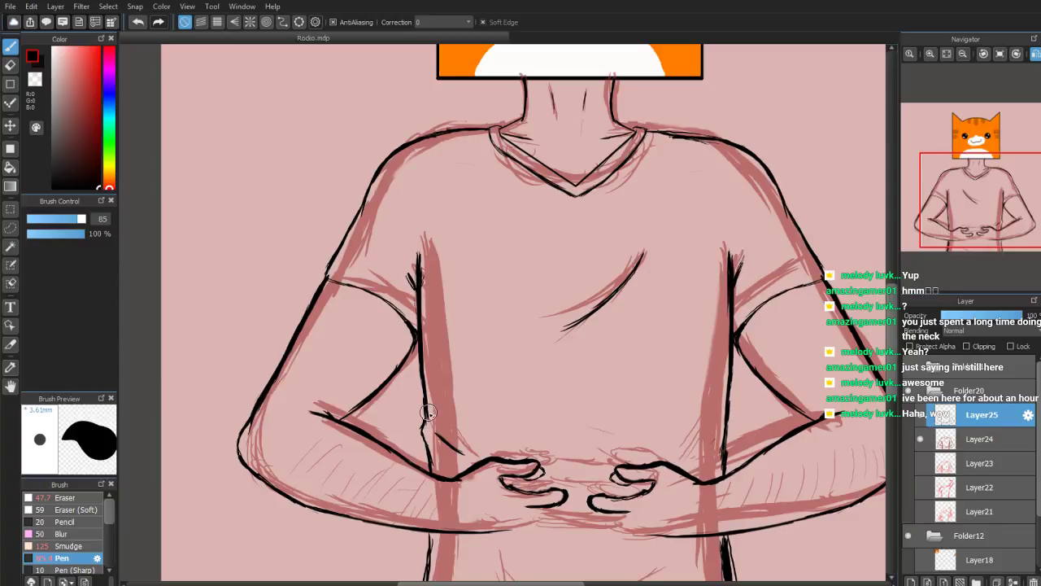
# Ink two curved fabric folds on the shirt below the hands
pyautogui.moveTo(979, 210)
pyautogui.moveTo(979, 210); pyautogui.dragTo(968, 236)
pyautogui.moveTo(600, 416)
pyautogui.mouseDown()
pyautogui.moveTo(560, 450)
pyautogui.moveTo(567, 441)
pyautogui.mouseUp()
pyautogui.moveTo(443, 410)
pyautogui.mouseDown()
pyautogui.moveTo(510, 421)
pyautogui.moveTo(437, 407)
pyautogui.moveTo(518, 435)
pyautogui.mouseUp()
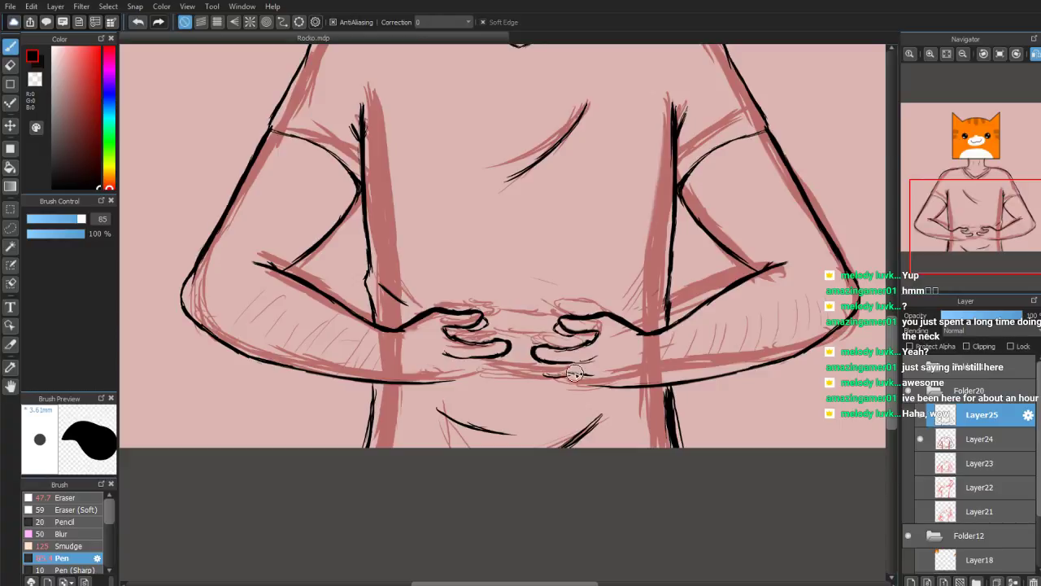
# Ink the interlocking finger lines between the two hands and the lower edges of the hands
pyautogui.moveTo(576, 364); pyautogui.dragTo(572, 373)
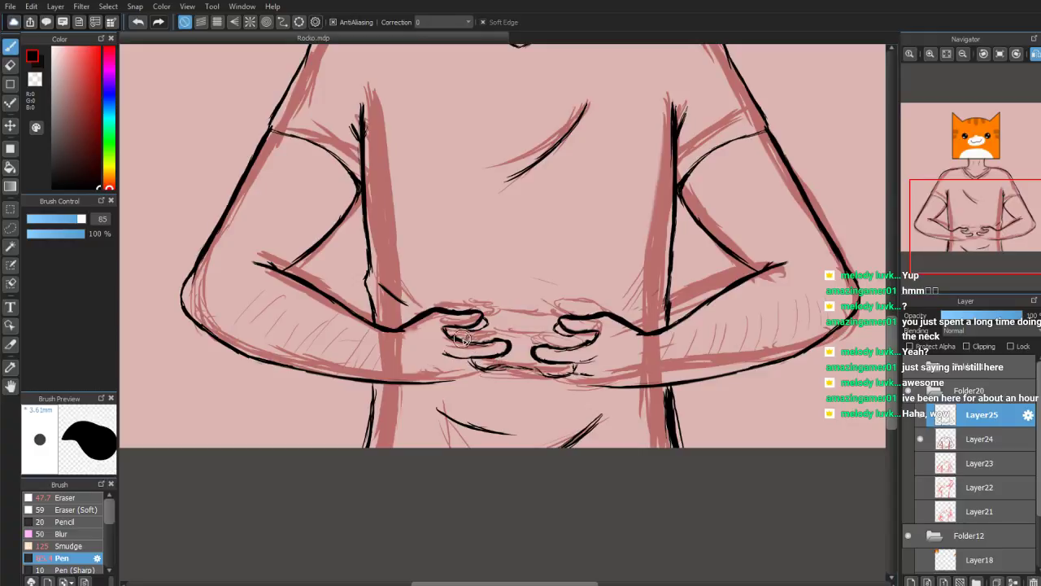
pyautogui.moveTo(470, 359); pyautogui.dragTo(515, 369)
pyautogui.moveTo(474, 340); pyautogui.dragTo(551, 338)
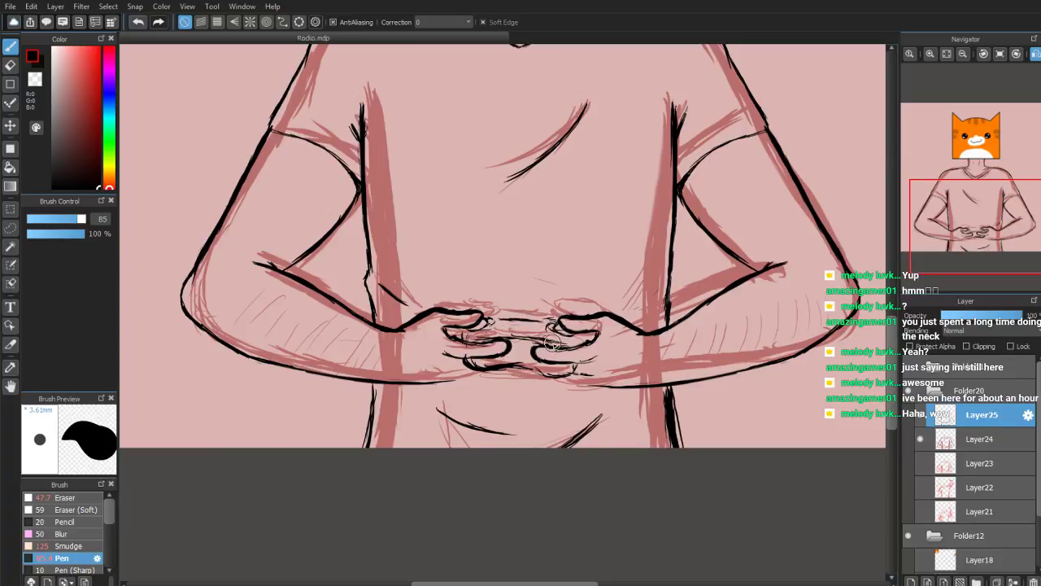
pyautogui.moveTo(490, 329); pyautogui.dragTo(457, 334)
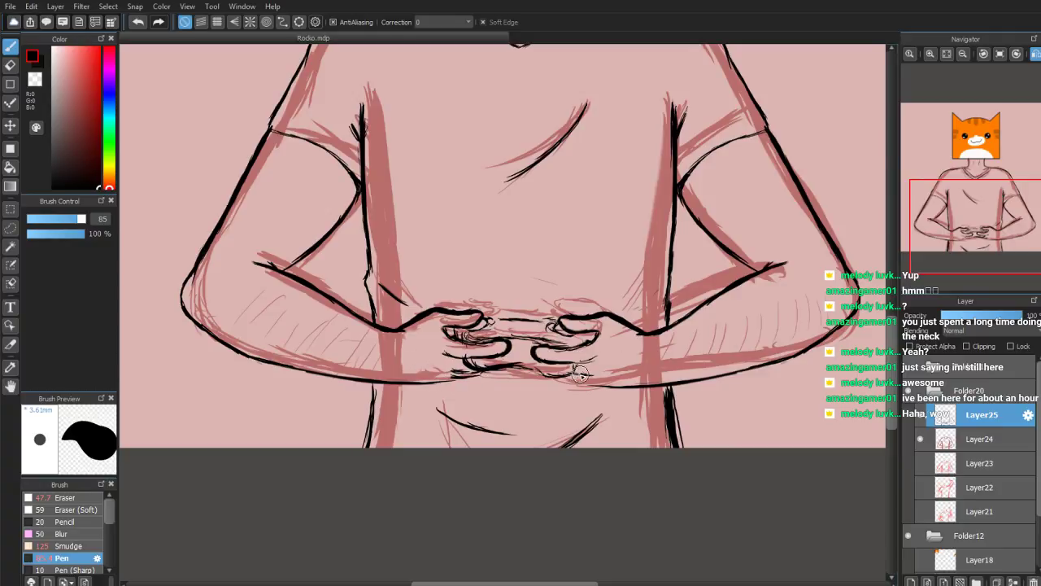
pyautogui.moveTo(579, 380); pyautogui.dragTo(632, 385)
# Turn off the mirrored view and briefly hide sketch layer Layer24 to check the line art on its own
pyautogui.scroll(-2, 985, 210)
pyautogui.scroll(-1, 985, 209)
pyautogui.moveTo(977, 236); pyautogui.dragTo(992, 201)
pyautogui.click(1034, 54)
pyautogui.scroll(1, 992, 201)
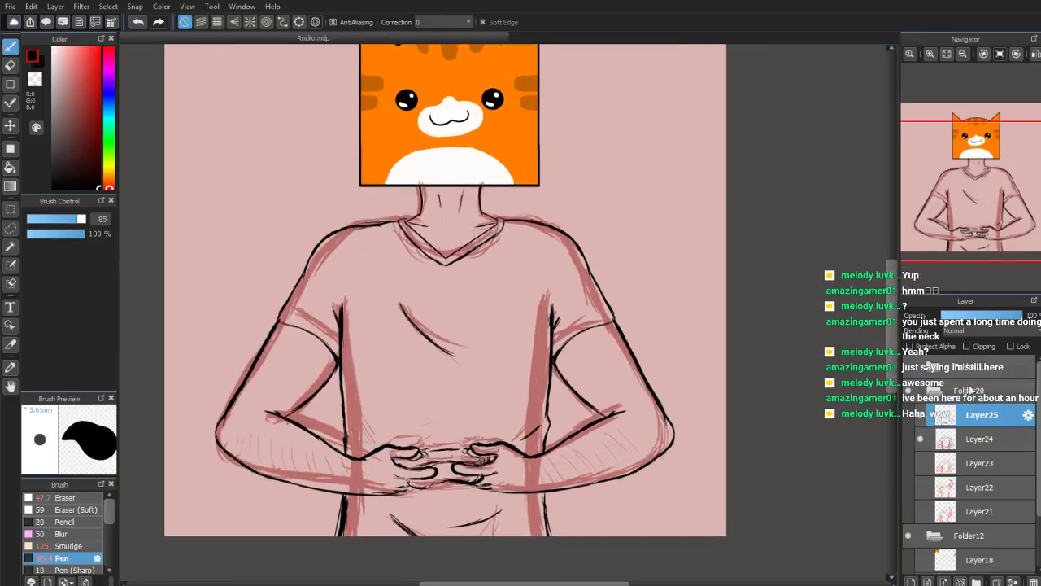
pyautogui.click(920, 439)
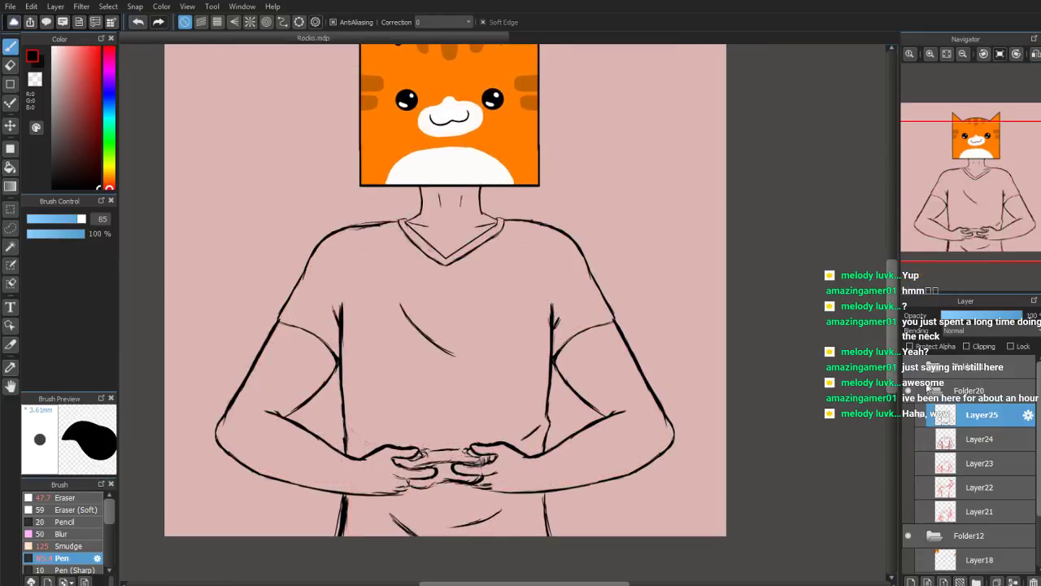
pyautogui.click(921, 439)
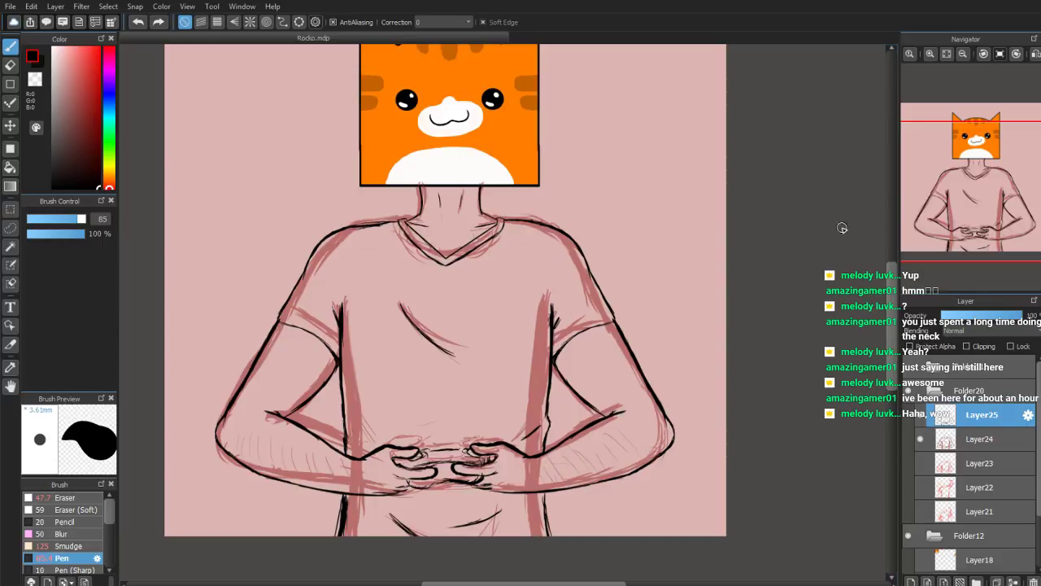
# Rotate the canvas view 180 degrees and try to ink the hatching strokes on the forearm
pyautogui.moveTo(955, 77)
pyautogui.moveTo(961, 68); pyautogui.dragTo(903, 97)
pyautogui.scroll(3, 976, 209)
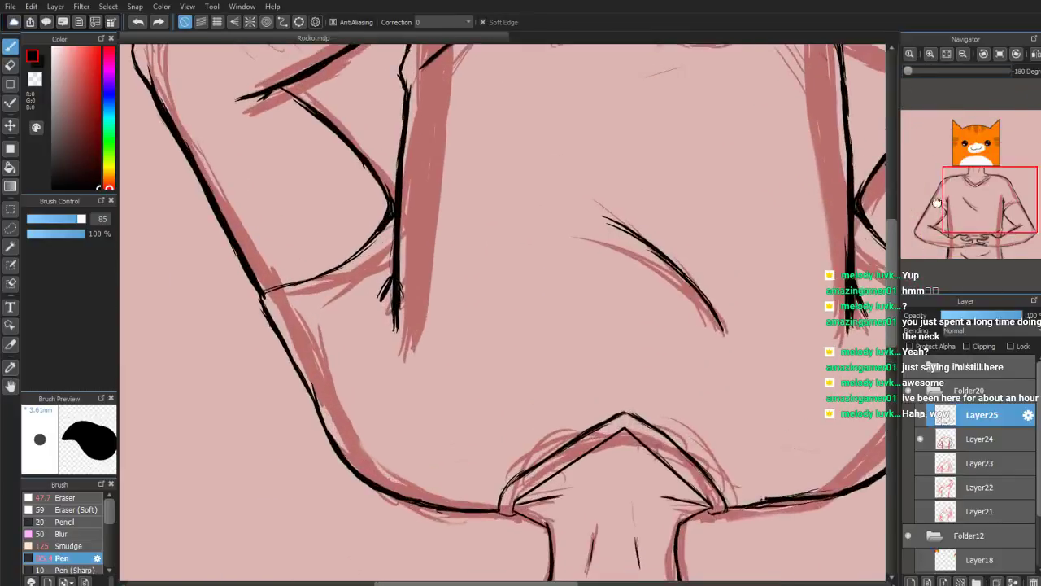
pyautogui.moveTo(947, 209); pyautogui.dragTo(1003, 227)
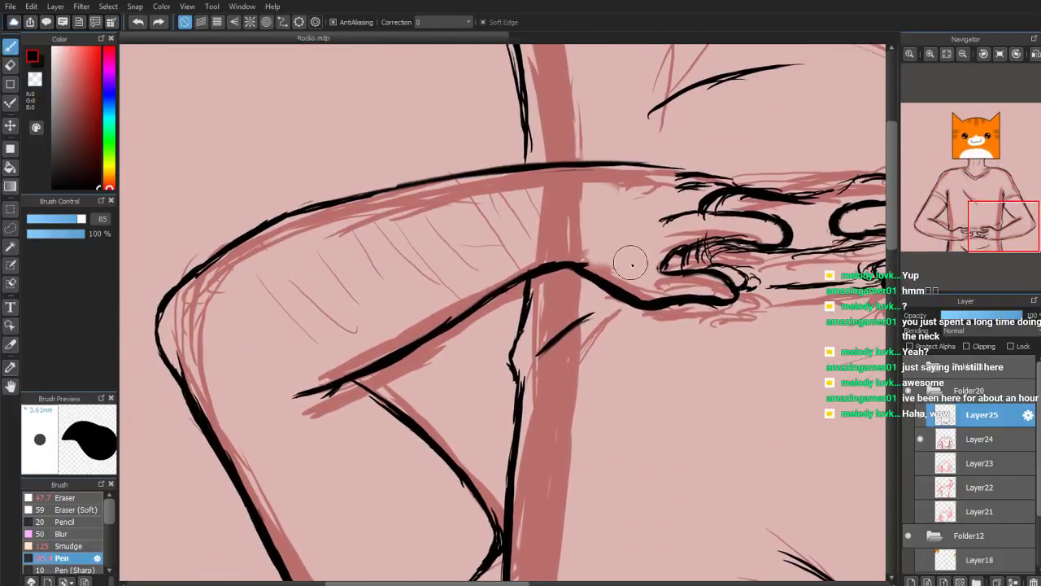
pyautogui.moveTo(526, 185)
pyautogui.mouseDown()
pyautogui.moveTo(523, 234)
pyautogui.moveTo(475, 248)
pyautogui.mouseUp()
pyautogui.moveTo(487, 186)
pyautogui.mouseDown()
pyautogui.moveTo(461, 206)
pyautogui.moveTo(448, 257)
pyautogui.mouseUp()
pyautogui.moveTo(418, 197)
pyautogui.mouseDown()
pyautogui.moveTo(387, 269)
pyautogui.moveTo(405, 262)
pyautogui.moveTo(364, 275)
pyautogui.mouseUp()
pyautogui.moveTo(362, 206); pyautogui.dragTo(320, 284)
pyautogui.hotkey('ctrl', 'z')
pyautogui.hotkey('ctrl', 'z')
pyautogui.hotkey('ctrl', 'z')
pyautogui.hotkey('ctrl', 'z')
pyautogui.hotkey('ctrl', 'z')
pyautogui.hotkey('ctrl', 'z')
pyautogui.hotkey('ctrl', 'z')
pyautogui.hotkey('ctrl', 'z')
pyautogui.hotkey('ctrl', 'z')
pyautogui.moveTo(522, 182); pyautogui.dragTo(532, 228)
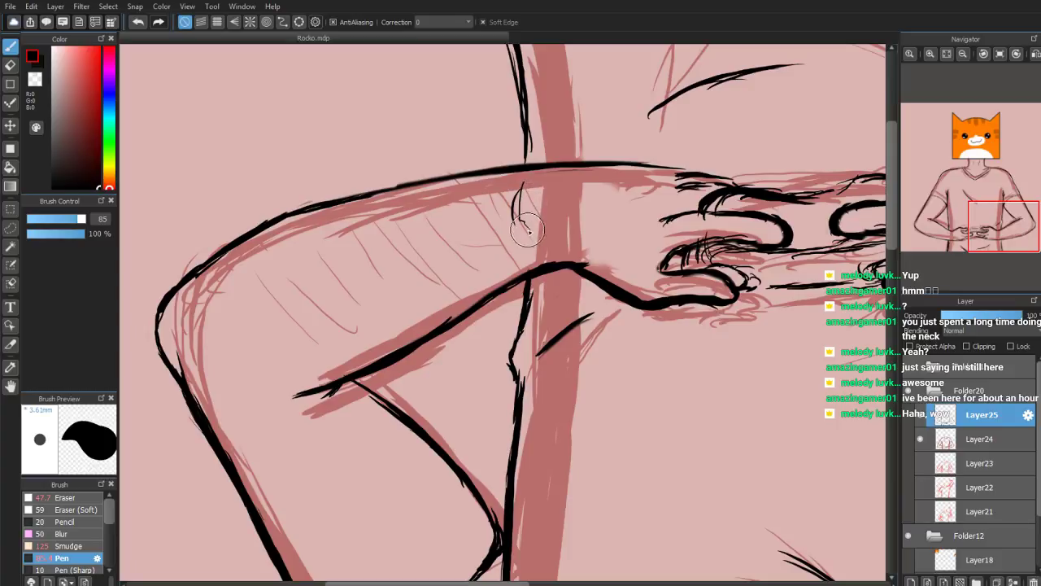
pyautogui.hotkey('ctrl', 'z')
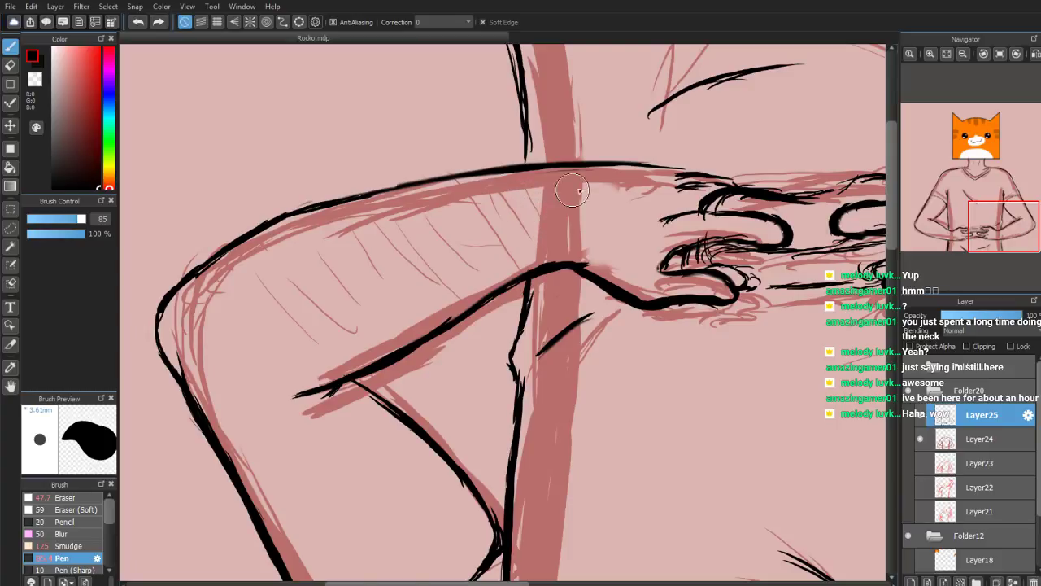
# Hide sketch layer Layer24 and return the canvas view to 0 degrees with the whole character in sight
pyautogui.click(984, 51)
pyautogui.click(1000, 53)
pyautogui.click(995, 73)
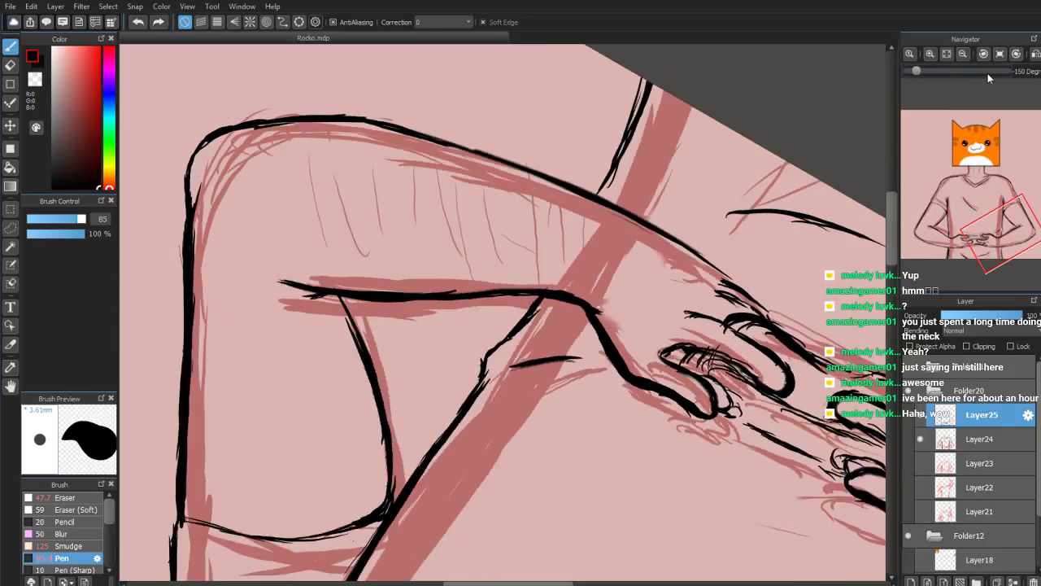
pyautogui.click(922, 442)
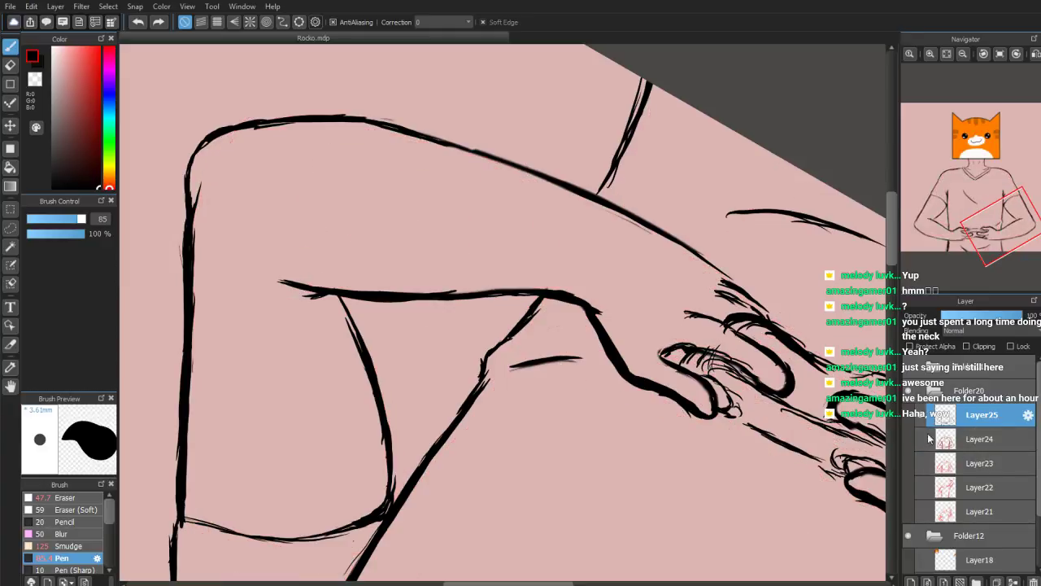
pyautogui.scroll(-3, 998, 184)
pyautogui.click(1011, 56)
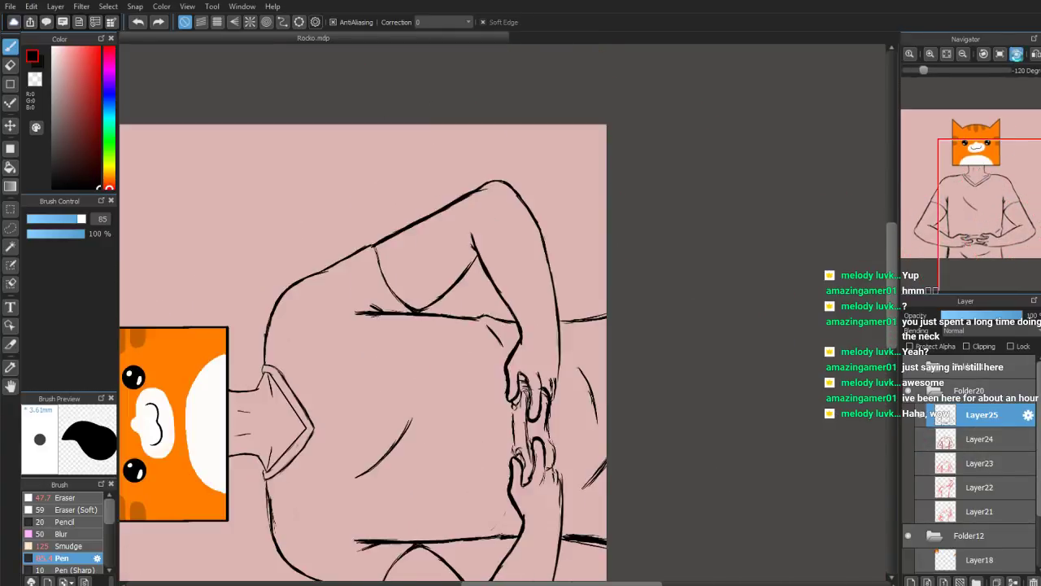
pyautogui.moveTo(993, 224); pyautogui.dragTo(982, 190)
pyautogui.scroll(-4, 987, 174)
pyautogui.scroll(1, 987, 181)
pyautogui.click(989, 190)
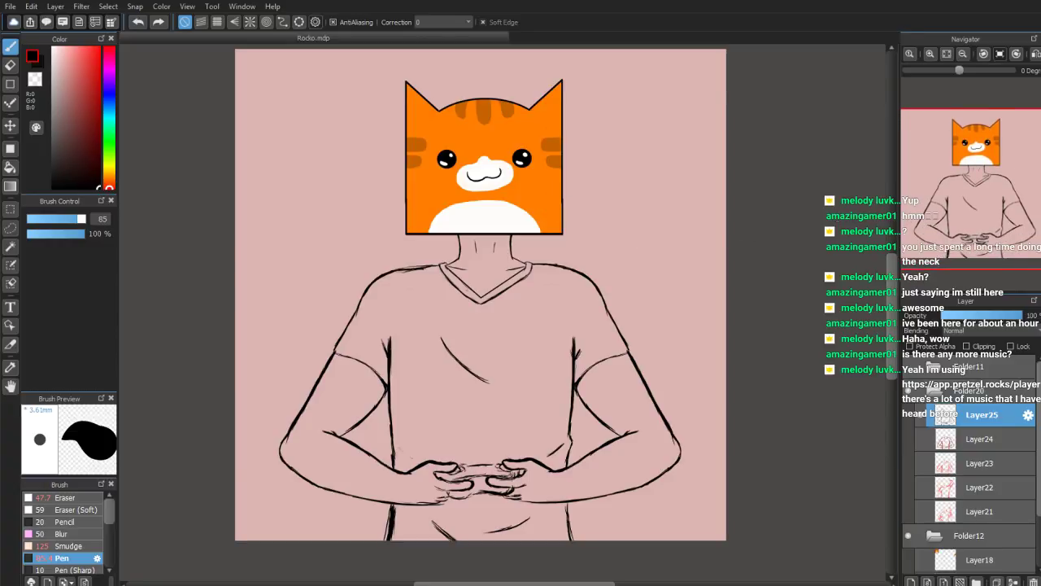
# Sample the cat head's orange and add two new layers above Layer24, making Layer26 active
pyautogui.moveTo(967, 188)
pyautogui.mouseDown()
pyautogui.moveTo(960, 200)
pyautogui.moveTo(970, 193)
pyautogui.mouseUp()
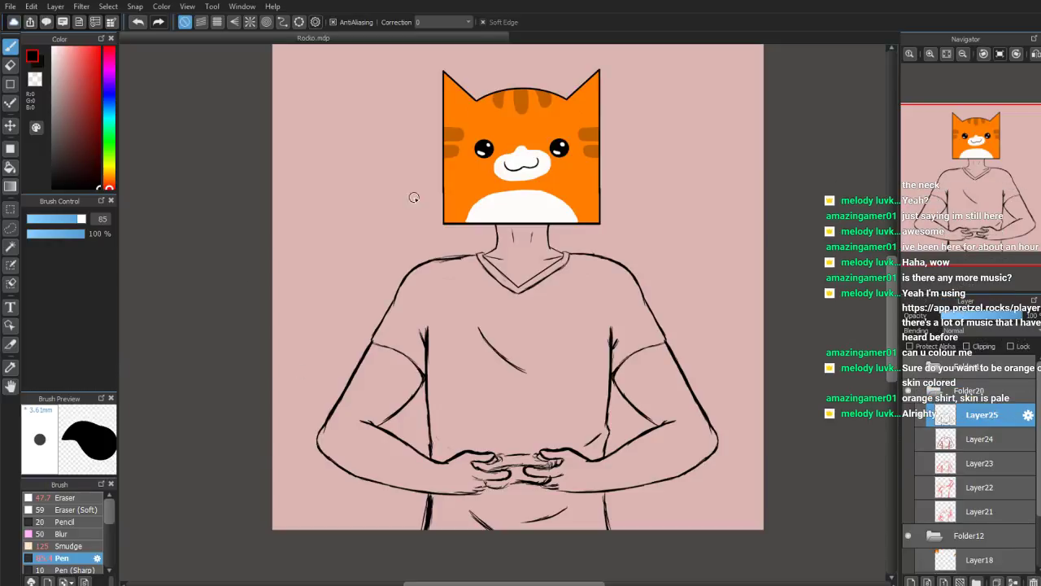
pyautogui.keyDown('alt'); pyautogui.click(477, 179); pyautogui.keyUp('alt')
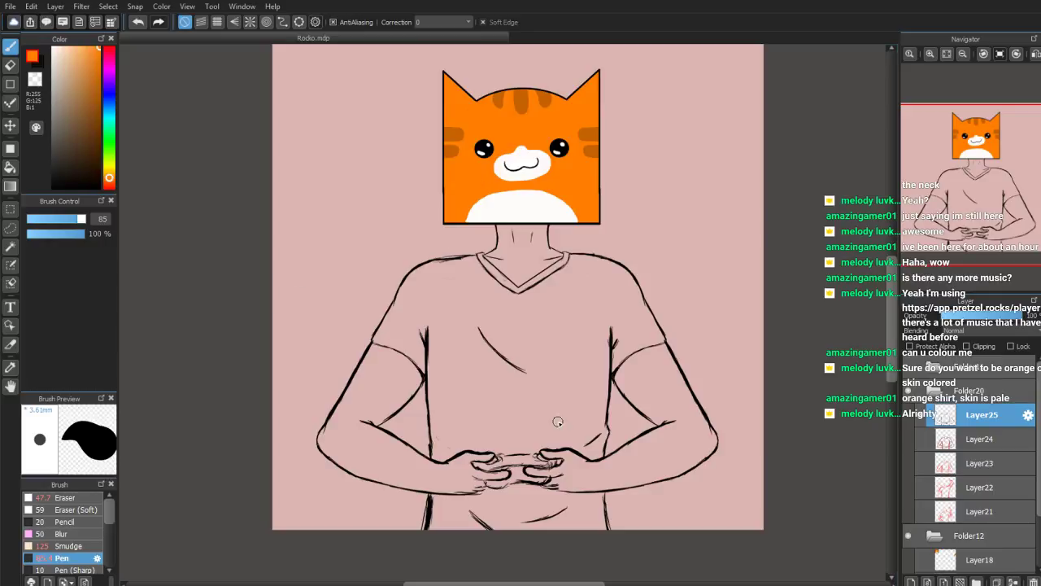
pyautogui.click(949, 452)
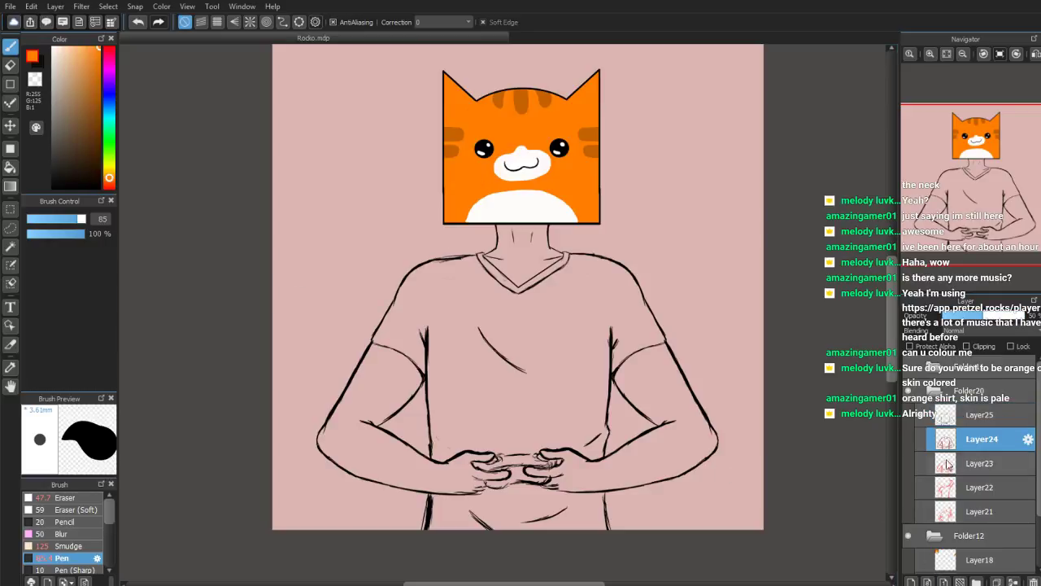
pyautogui.click(912, 581)
pyautogui.click(911, 581)
pyautogui.click(957, 463)
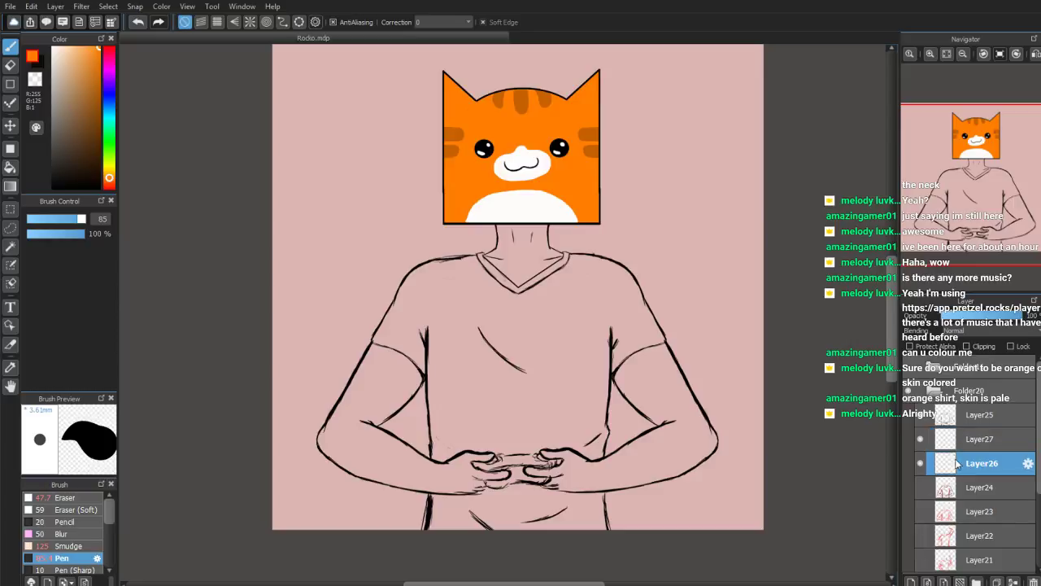
# Paint the torso, shoulders and sleeves of the shirt flat orange on Layer26 with the Pen at size 263
pyautogui.moveTo(456, 325)
pyautogui.mouseDown()
pyautogui.moveTo(459, 411)
pyautogui.moveTo(476, 309)
pyautogui.moveTo(483, 420)
pyautogui.mouseUp()
pyautogui.moveTo(80, 219); pyautogui.dragTo(106, 224)
pyautogui.moveTo(469, 325)
pyautogui.mouseDown()
pyautogui.moveTo(460, 353)
pyautogui.moveTo(529, 388)
pyautogui.moveTo(545, 330)
pyautogui.moveTo(513, 338)
pyautogui.moveTo(542, 365)
pyautogui.moveTo(594, 299)
pyautogui.moveTo(581, 297)
pyautogui.moveTo(607, 333)
pyautogui.moveTo(614, 324)
pyautogui.moveTo(570, 422)
pyautogui.moveTo(573, 456)
pyautogui.moveTo(567, 390)
pyautogui.moveTo(585, 449)
pyautogui.moveTo(584, 512)
pyautogui.moveTo(587, 383)
pyautogui.moveTo(588, 526)
pyautogui.moveTo(594, 370)
pyautogui.moveTo(582, 438)
pyautogui.moveTo(590, 518)
pyautogui.moveTo(588, 383)
pyautogui.moveTo(596, 428)
pyautogui.moveTo(582, 420)
pyautogui.moveTo(559, 514)
pyautogui.moveTo(541, 525)
pyautogui.moveTo(555, 522)
pyautogui.moveTo(487, 431)
pyautogui.moveTo(472, 383)
pyautogui.moveTo(458, 386)
pyautogui.moveTo(459, 431)
pyautogui.moveTo(431, 539)
pyautogui.moveTo(464, 412)
pyautogui.moveTo(449, 487)
pyautogui.moveTo(447, 347)
pyautogui.moveTo(437, 345)
pyautogui.moveTo(459, 383)
pyautogui.mouseUp()
pyautogui.moveTo(483, 333)
pyautogui.mouseDown()
pyautogui.moveTo(472, 291)
pyautogui.moveTo(481, 279)
pyautogui.mouseUp()
pyautogui.scroll(1, 959, 208)
pyautogui.scroll(2, 958, 208)
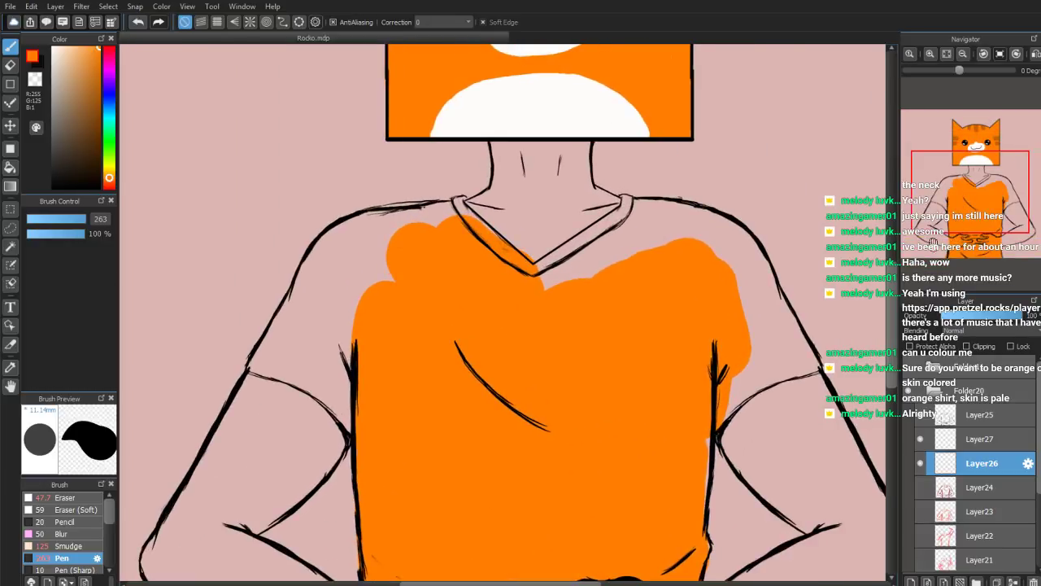
pyautogui.moveTo(708, 467)
pyautogui.mouseDown()
pyautogui.moveTo(726, 398)
pyautogui.moveTo(729, 407)
pyautogui.moveTo(750, 382)
pyautogui.moveTo(774, 373)
pyautogui.moveTo(738, 389)
pyautogui.moveTo(813, 367)
pyautogui.moveTo(754, 277)
pyautogui.moveTo(781, 347)
pyautogui.moveTo(763, 353)
pyautogui.moveTo(773, 317)
pyautogui.moveTo(754, 277)
pyautogui.moveTo(784, 334)
pyautogui.moveTo(737, 251)
pyautogui.moveTo(753, 262)
pyautogui.moveTo(691, 253)
pyautogui.moveTo(700, 241)
pyautogui.moveTo(690, 236)
pyautogui.moveTo(728, 237)
pyautogui.moveTo(666, 229)
pyautogui.moveTo(686, 221)
pyautogui.moveTo(637, 217)
pyautogui.moveTo(632, 205)
pyautogui.moveTo(618, 229)
pyautogui.moveTo(626, 224)
pyautogui.moveTo(565, 264)
pyautogui.moveTo(614, 236)
pyautogui.moveTo(563, 311)
pyautogui.moveTo(502, 325)
pyautogui.moveTo(432, 254)
pyautogui.moveTo(455, 231)
pyautogui.moveTo(488, 250)
pyautogui.moveTo(460, 209)
pyautogui.moveTo(409, 221)
pyautogui.moveTo(447, 218)
pyautogui.moveTo(344, 254)
pyautogui.moveTo(328, 286)
pyautogui.moveTo(330, 262)
pyautogui.moveTo(263, 366)
pyautogui.moveTo(336, 384)
pyautogui.moveTo(292, 371)
pyautogui.moveTo(299, 360)
pyautogui.moveTo(317, 368)
pyautogui.moveTo(322, 319)
pyautogui.moveTo(376, 277)
pyautogui.mouseUp()
# Fill the unpainted gap along the hem of the character's left sleeve with orange
pyautogui.click(10, 66)
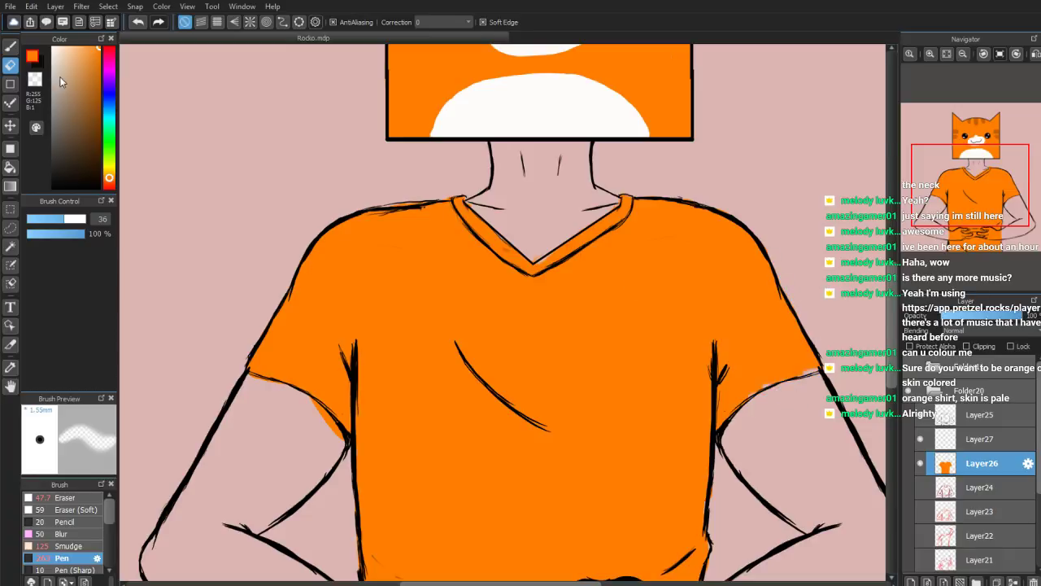
pyautogui.press('b')
pyautogui.moveTo(821, 370); pyautogui.dragTo(720, 372)
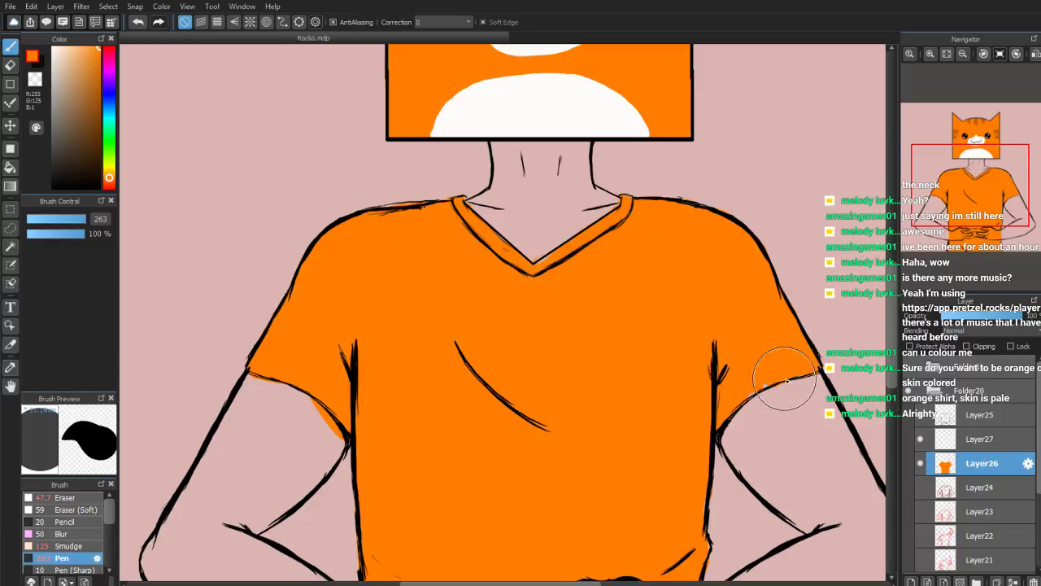
# Erase a band of orange across the wrists and interlocked hands with the Eraser tool, enlarging it to 164
pyautogui.click(10, 65)
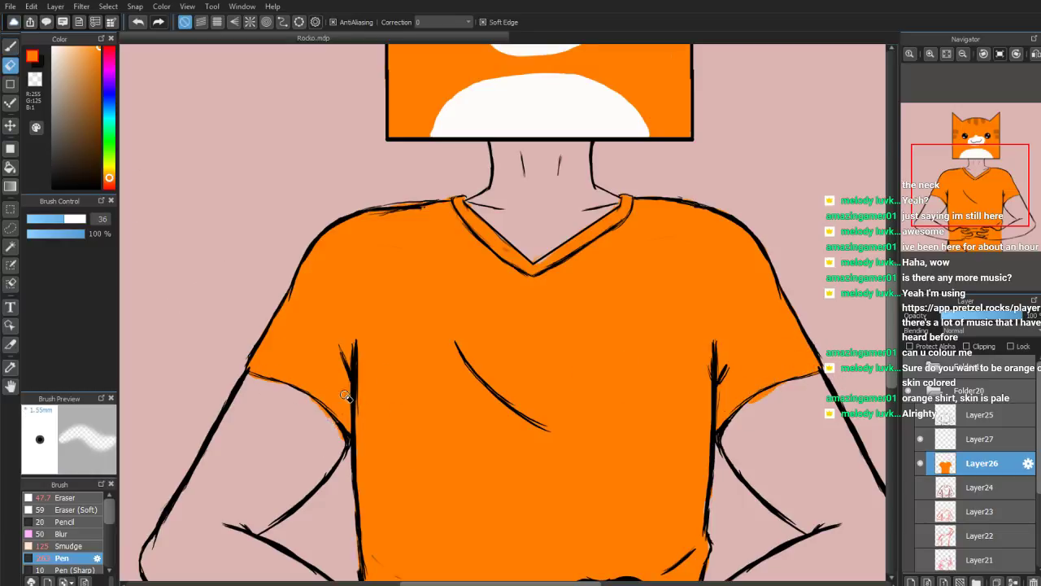
pyautogui.scroll(-7, 332, 413)
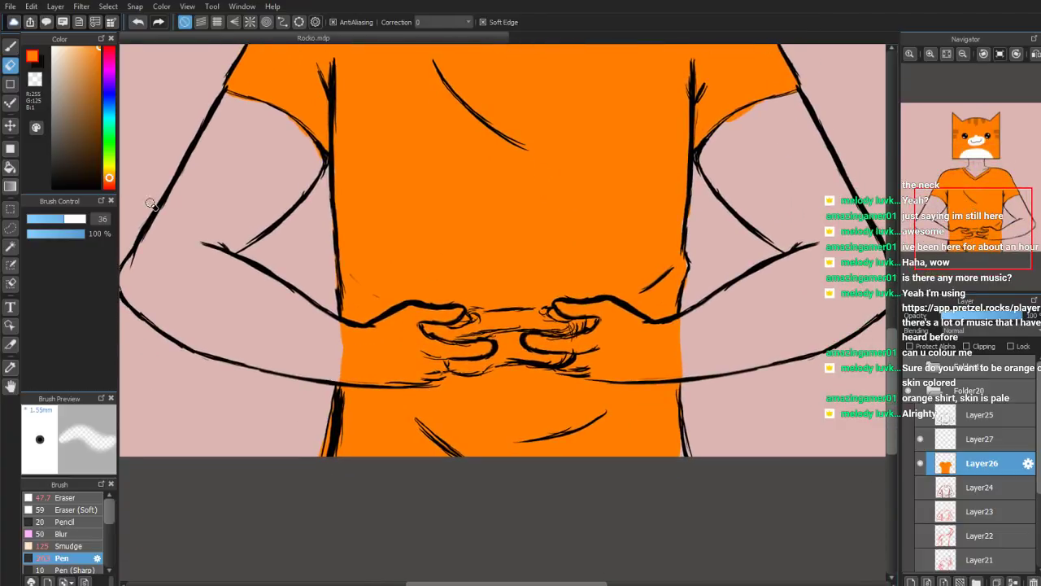
pyautogui.moveTo(68, 220); pyautogui.dragTo(76, 219)
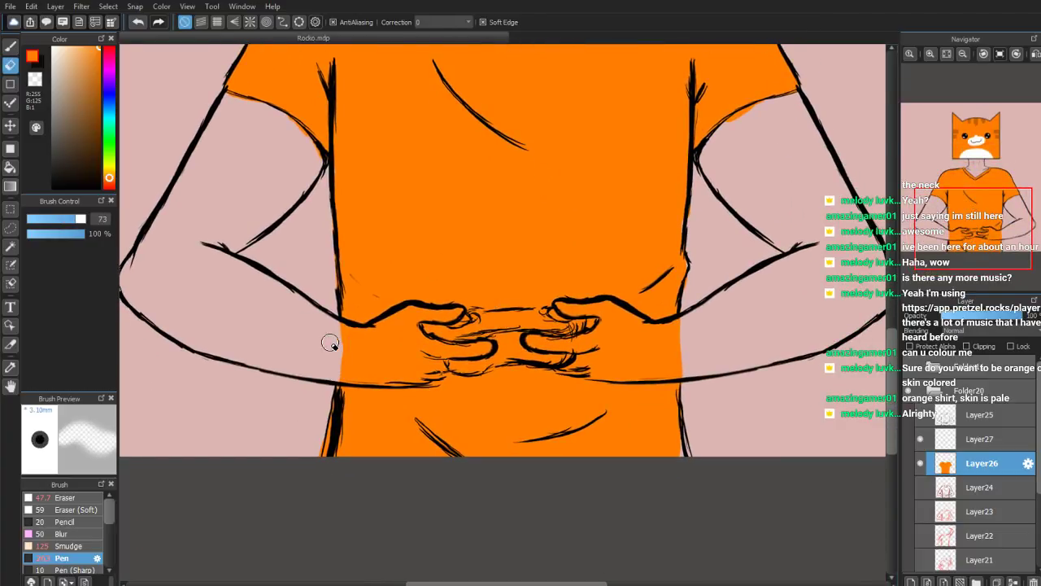
pyautogui.moveTo(372, 337); pyautogui.dragTo(344, 328)
pyautogui.click(84, 219)
pyautogui.click(352, 358)
pyautogui.keyDown('shift'); pyautogui.click(451, 346); pyautogui.keyUp('shift')
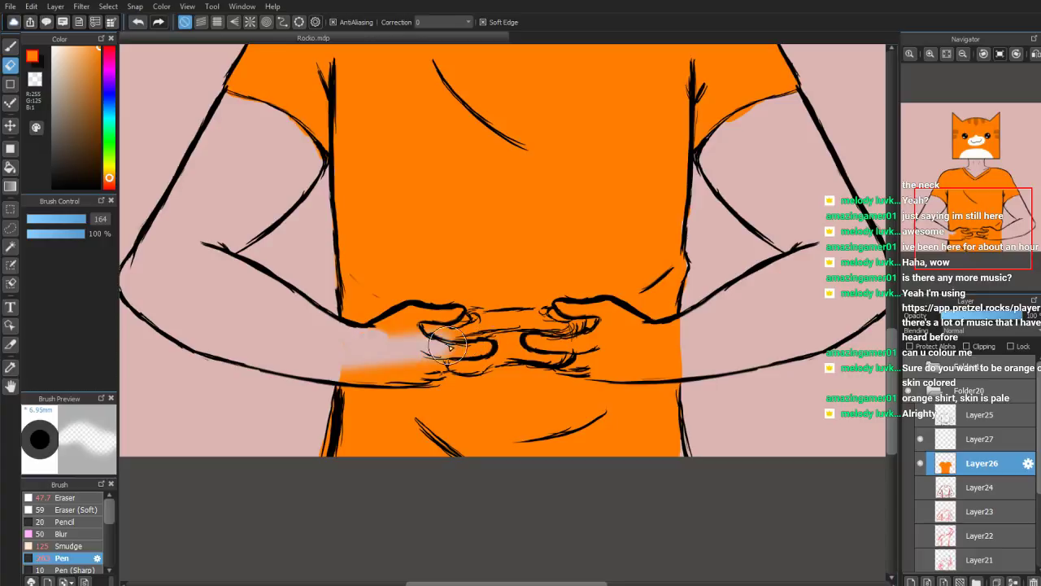
pyautogui.keyDown('shift'); pyautogui.click(659, 346); pyautogui.keyUp('shift')
# Clear the remaining orange from the hands and wrists using the Eraser brush at size 129
pyautogui.click(66, 498)
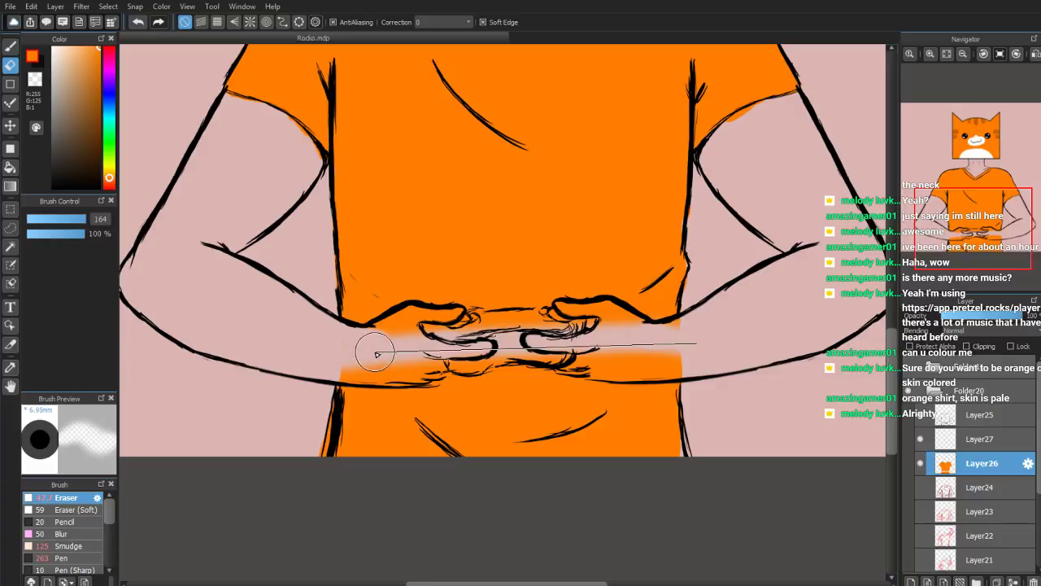
pyautogui.press('b')
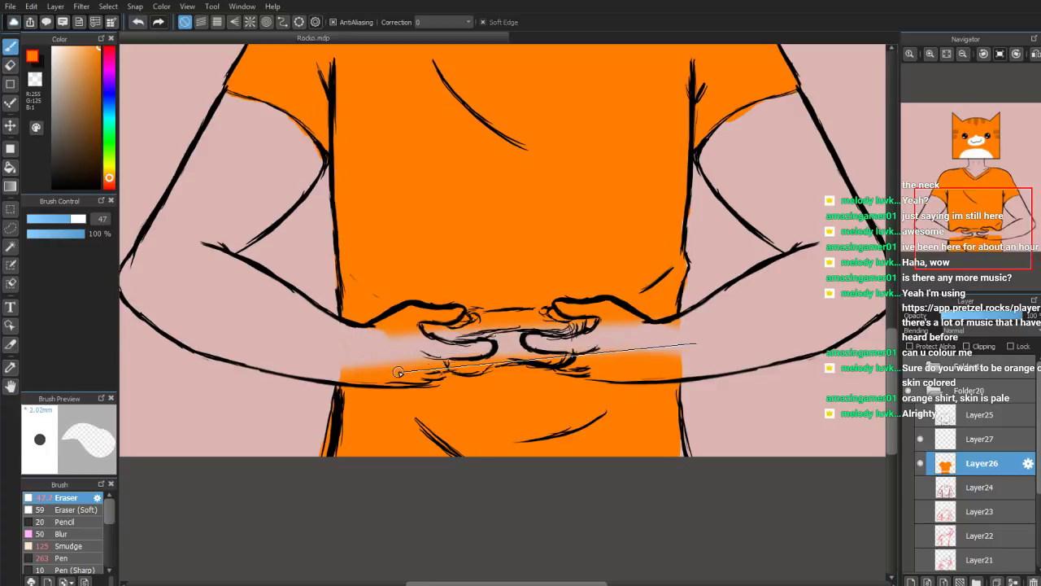
pyautogui.moveTo(69, 224)
pyautogui.mouseDown()
pyautogui.moveTo(104, 233)
pyautogui.moveTo(85, 220)
pyautogui.mouseUp()
pyautogui.click(343, 366)
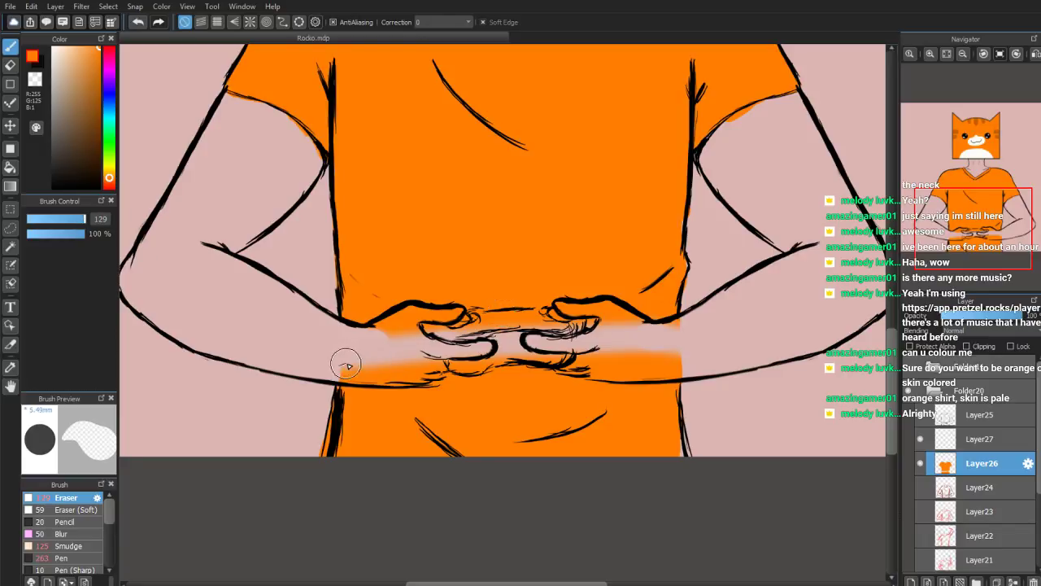
pyautogui.keyDown('shift'); pyautogui.click(527, 334); pyautogui.keyUp('shift')
pyautogui.moveTo(392, 351)
pyautogui.mouseDown()
pyautogui.moveTo(350, 360)
pyautogui.moveTo(348, 373)
pyautogui.moveTo(430, 374)
pyautogui.moveTo(501, 355)
pyautogui.moveTo(685, 365)
pyautogui.moveTo(687, 332)
pyautogui.moveTo(646, 341)
pyautogui.moveTo(609, 321)
pyautogui.moveTo(636, 326)
pyautogui.moveTo(597, 315)
pyautogui.moveTo(434, 329)
pyautogui.moveTo(439, 320)
pyautogui.moveTo(405, 318)
pyautogui.moveTo(372, 324)
pyautogui.mouseUp()
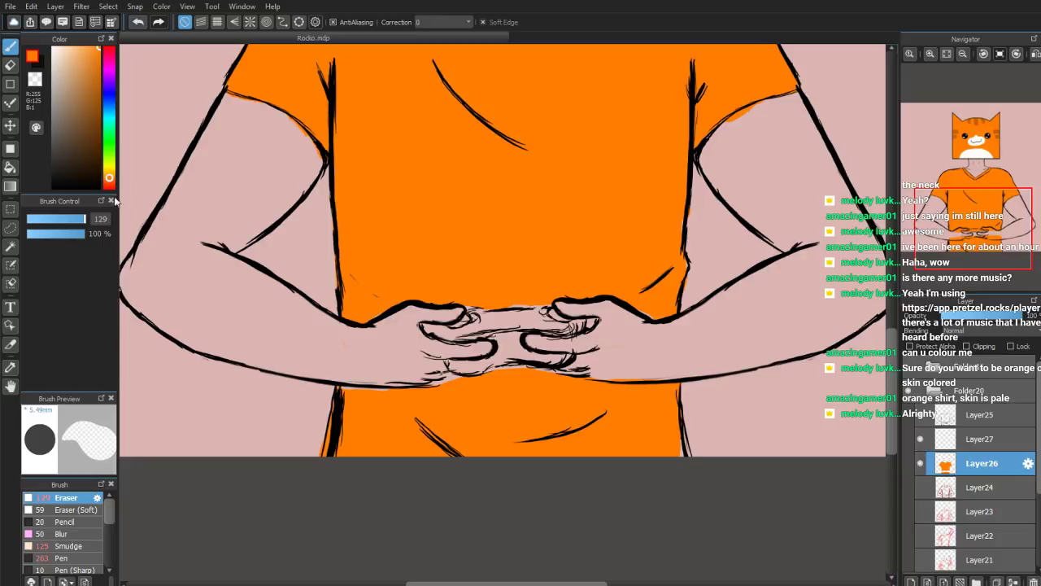
# Repaint and tidy the orange shirt edge beneath the hands and forearms with the Pen
pyautogui.click(65, 558)
pyautogui.moveTo(380, 395)
pyautogui.mouseDown()
pyautogui.moveTo(449, 388)
pyautogui.moveTo(430, 384)
pyautogui.moveTo(464, 390)
pyautogui.moveTo(503, 376)
pyautogui.moveTo(572, 391)
pyautogui.mouseUp()
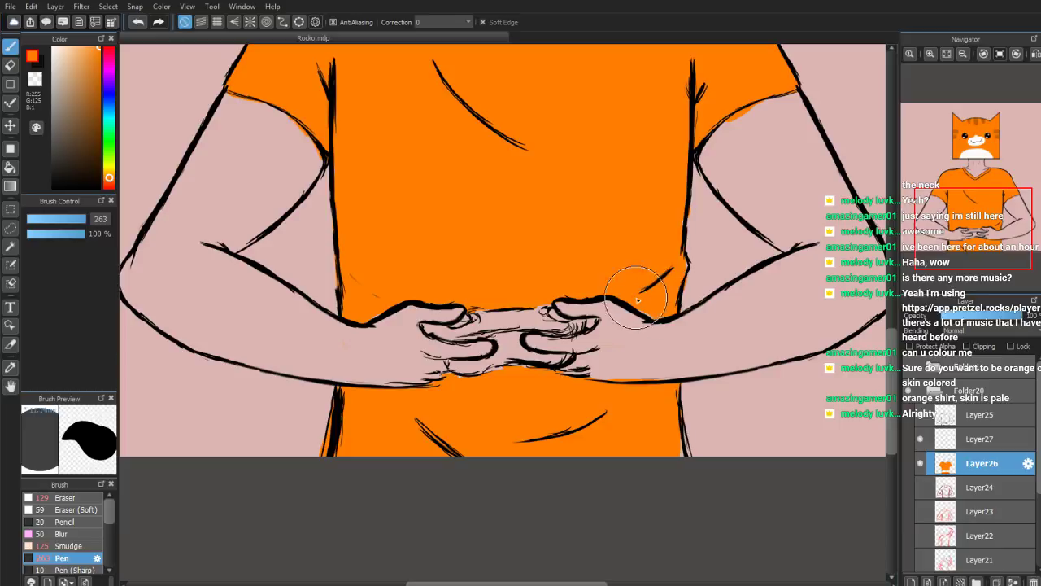
pyautogui.press('e')
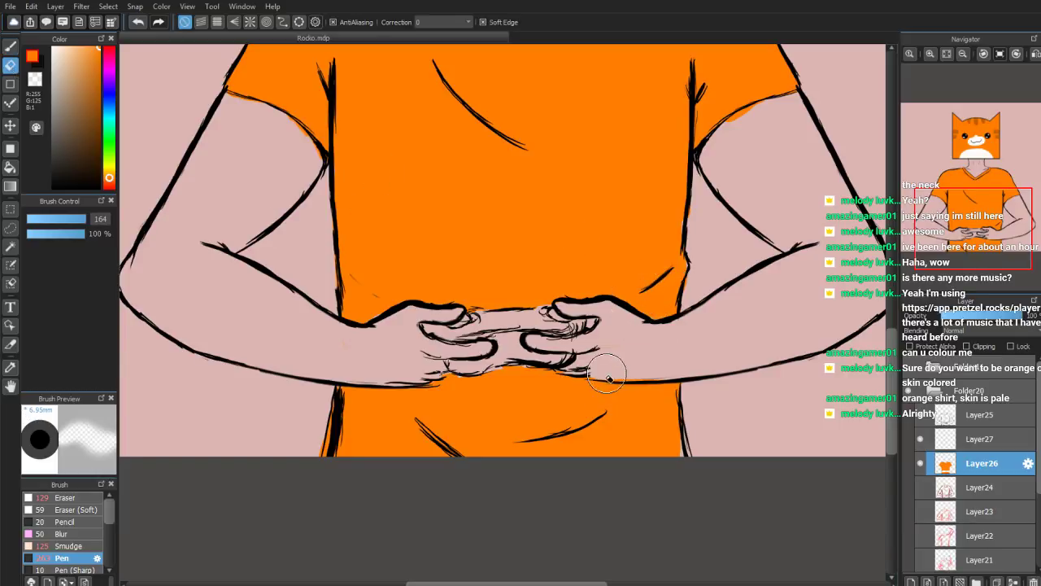
pyautogui.press('b')
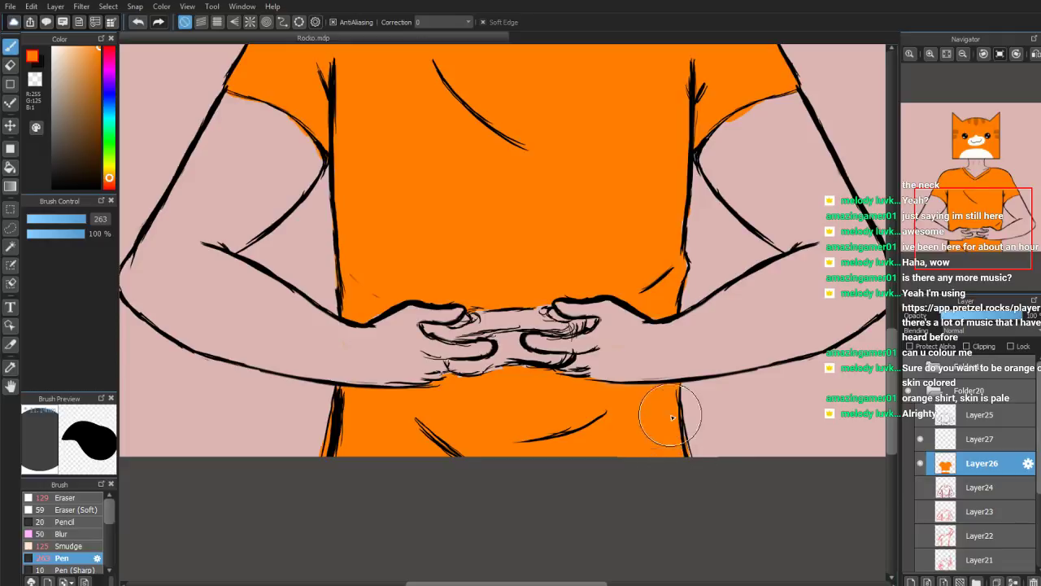
# Erase the orange spilling past the hems of both sleeves
pyautogui.click(8, 70)
pyautogui.moveTo(283, 128); pyautogui.dragTo(298, 134)
pyautogui.moveTo(773, 129); pyautogui.dragTo(740, 126)
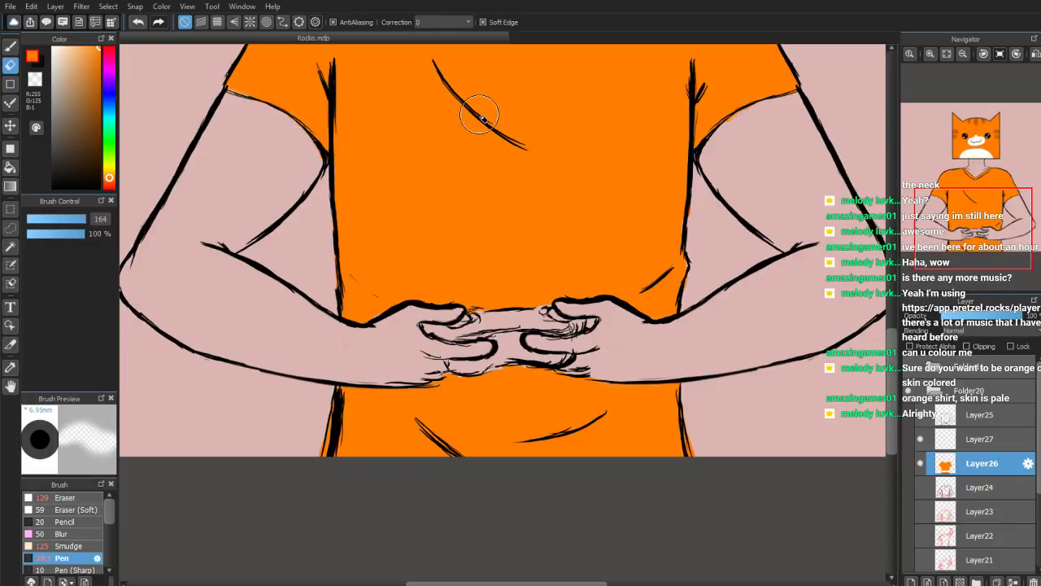
# Choose a light peach skin colour with the brush and move Layer27 beneath the orange shirt layer, Layer26
pyautogui.moveTo(75, 49); pyautogui.dragTo(80, 47)
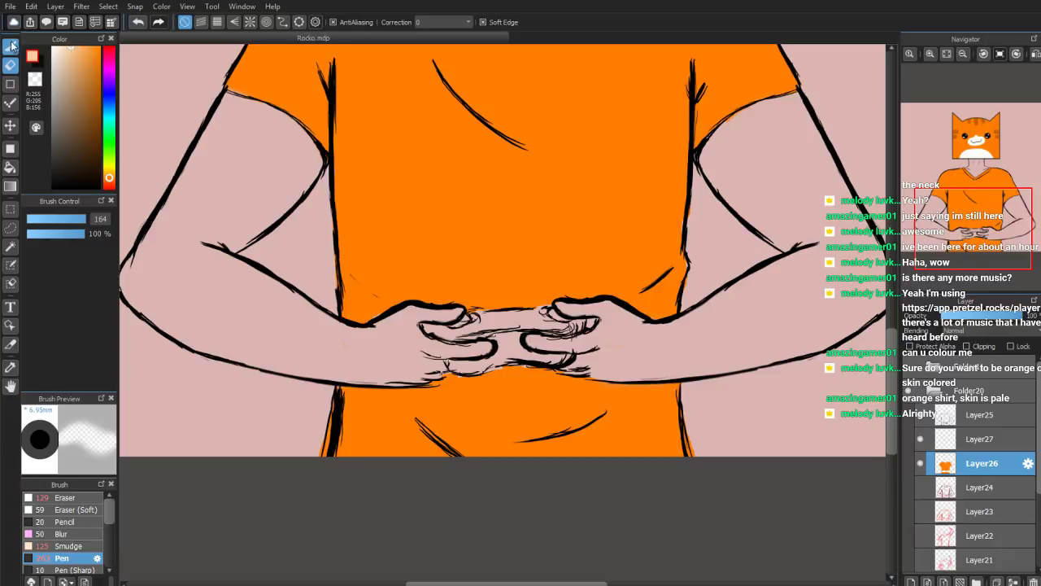
pyautogui.click(13, 47)
pyautogui.click(948, 444)
pyautogui.scroll(-1, 955, 243)
pyautogui.moveTo(954, 242); pyautogui.dragTo(970, 226)
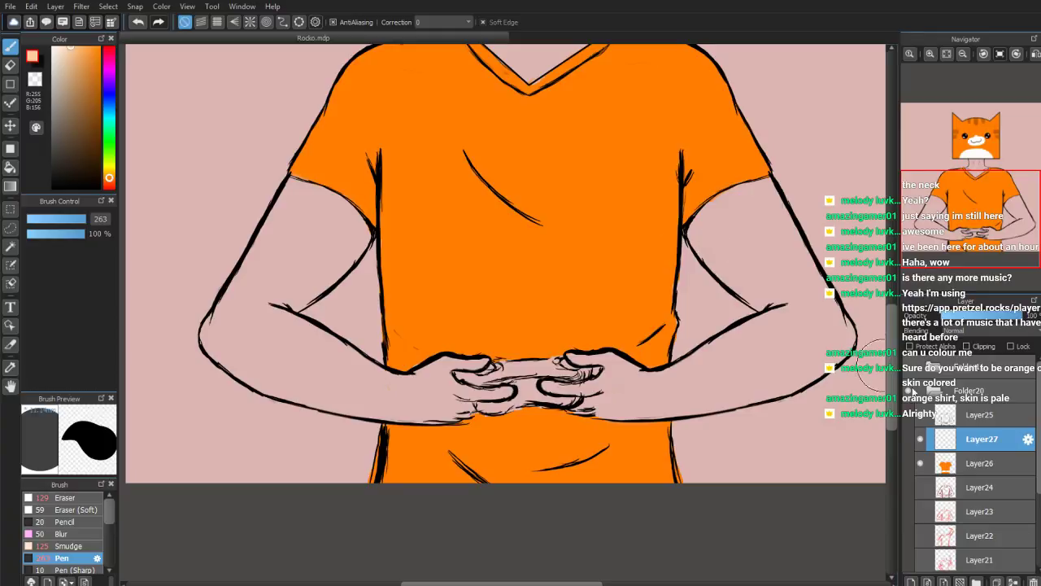
pyautogui.click(950, 467)
pyautogui.moveTo(958, 442); pyautogui.dragTo(963, 470)
pyautogui.moveTo(615, 399)
pyautogui.mouseDown()
pyautogui.moveTo(600, 386)
pyautogui.moveTo(545, 388)
pyautogui.moveTo(591, 411)
pyautogui.moveTo(594, 397)
pyautogui.moveTo(574, 411)
pyautogui.moveTo(610, 407)
pyautogui.moveTo(606, 399)
pyautogui.mouseUp()
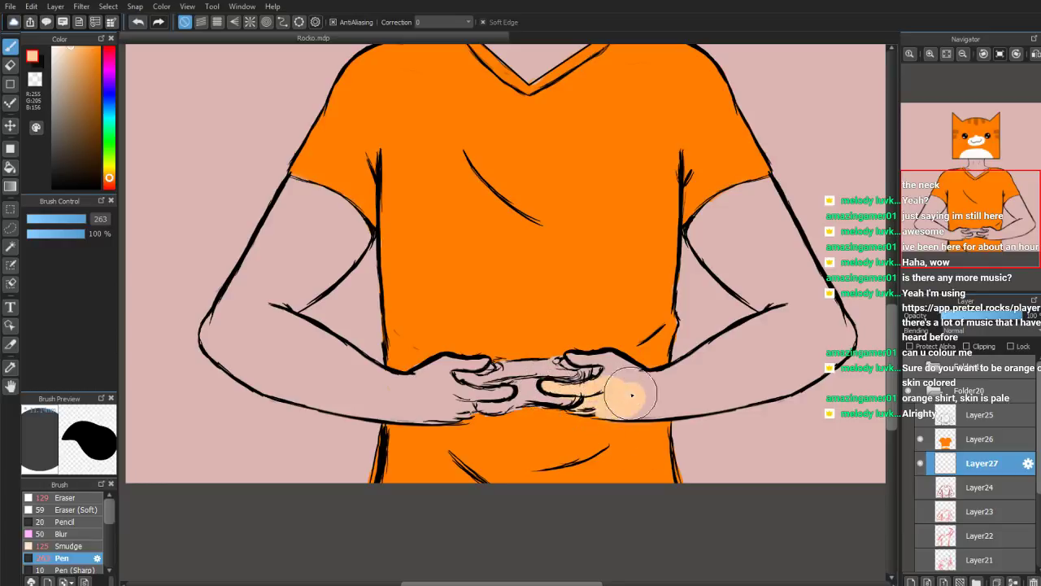
pyautogui.hotkey('ctrl', 'z')
pyautogui.hotkey('ctrl', 'z')
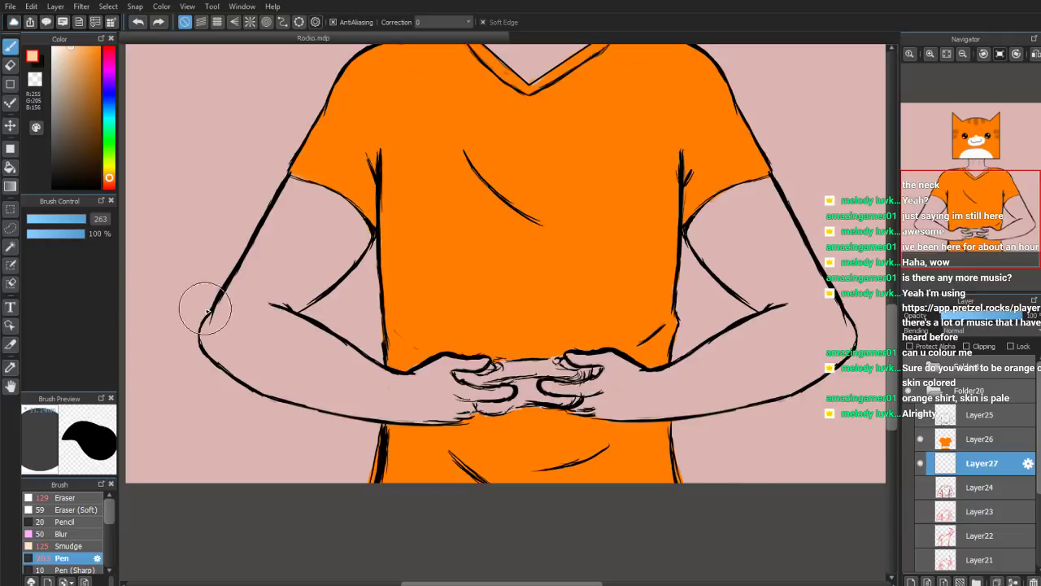
# Shift the skin colour to R 255, G 193, B 156 and paint the character's left arm and hand on Layer27
pyautogui.click(110, 183)
pyautogui.moveTo(631, 396)
pyautogui.mouseDown()
pyautogui.moveTo(708, 389)
pyautogui.moveTo(695, 393)
pyautogui.mouseUp()
pyautogui.moveTo(701, 386); pyautogui.dragTo(761, 337)
pyautogui.moveTo(744, 225)
pyautogui.mouseDown()
pyautogui.moveTo(749, 272)
pyautogui.moveTo(708, 220)
pyautogui.moveTo(711, 232)
pyautogui.moveTo(749, 235)
pyautogui.moveTo(737, 172)
pyautogui.moveTo(790, 279)
pyautogui.mouseUp()
pyautogui.moveTo(742, 174); pyautogui.dragTo(750, 267)
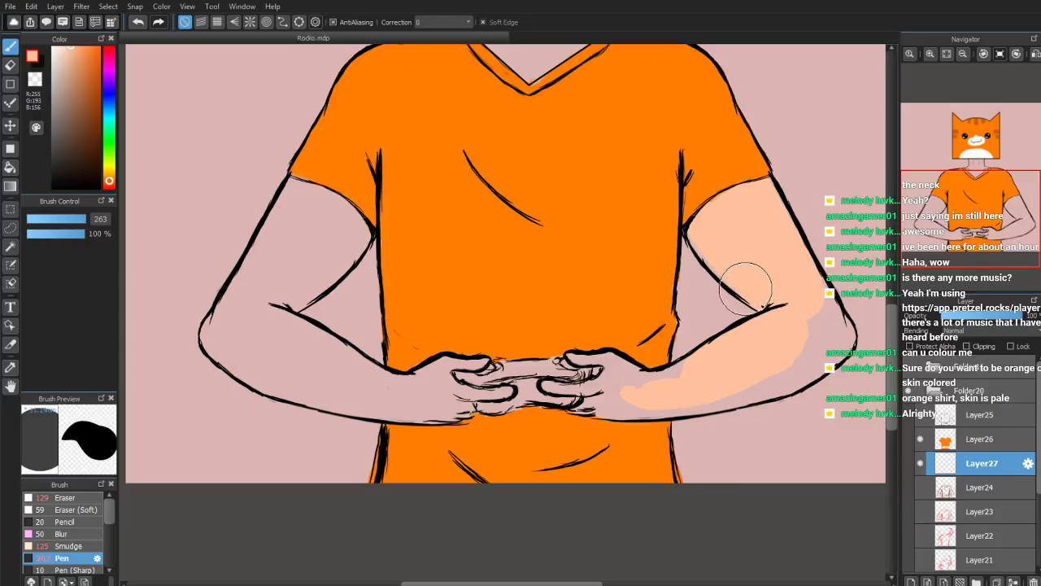
pyautogui.moveTo(770, 236)
pyautogui.mouseDown()
pyautogui.moveTo(806, 289)
pyautogui.moveTo(819, 335)
pyautogui.mouseUp()
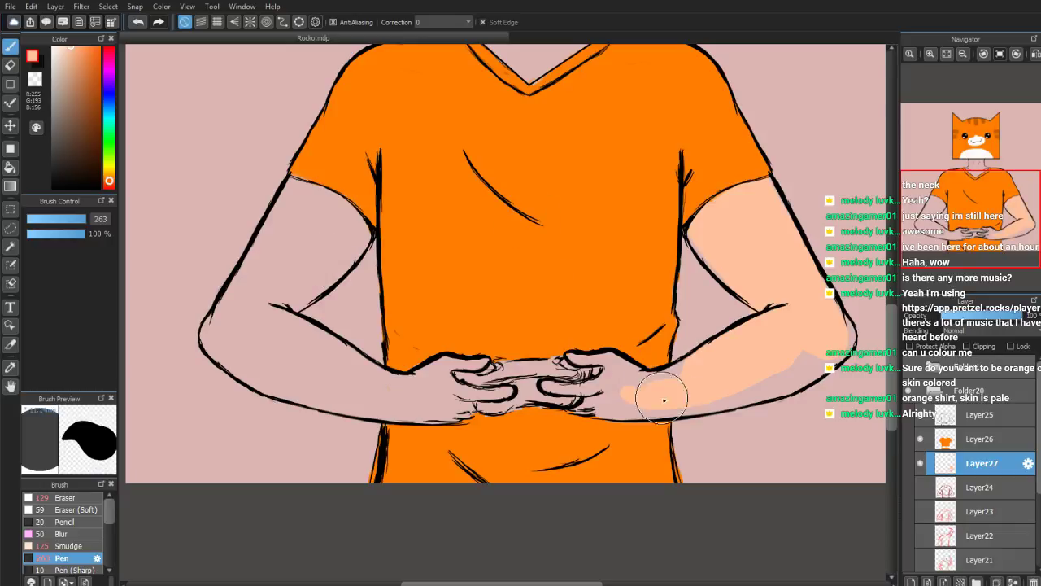
pyautogui.moveTo(665, 380)
pyautogui.mouseDown()
pyautogui.moveTo(576, 355)
pyautogui.moveTo(617, 370)
pyautogui.moveTo(599, 386)
pyautogui.moveTo(549, 386)
pyautogui.moveTo(608, 389)
pyautogui.moveTo(581, 407)
pyautogui.moveTo(602, 414)
pyautogui.moveTo(599, 401)
pyautogui.moveTo(672, 406)
pyautogui.moveTo(620, 388)
pyautogui.moveTo(649, 411)
pyautogui.moveTo(692, 396)
pyautogui.moveTo(721, 404)
pyautogui.moveTo(697, 402)
pyautogui.moveTo(804, 377)
pyautogui.moveTo(750, 400)
pyautogui.moveTo(790, 388)
pyautogui.mouseUp()
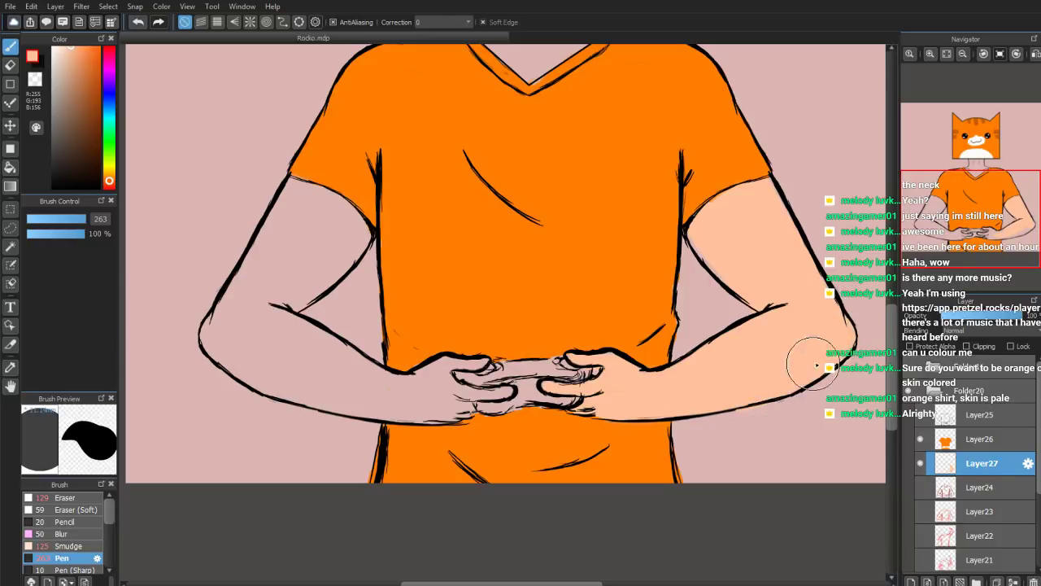
pyautogui.press('e')
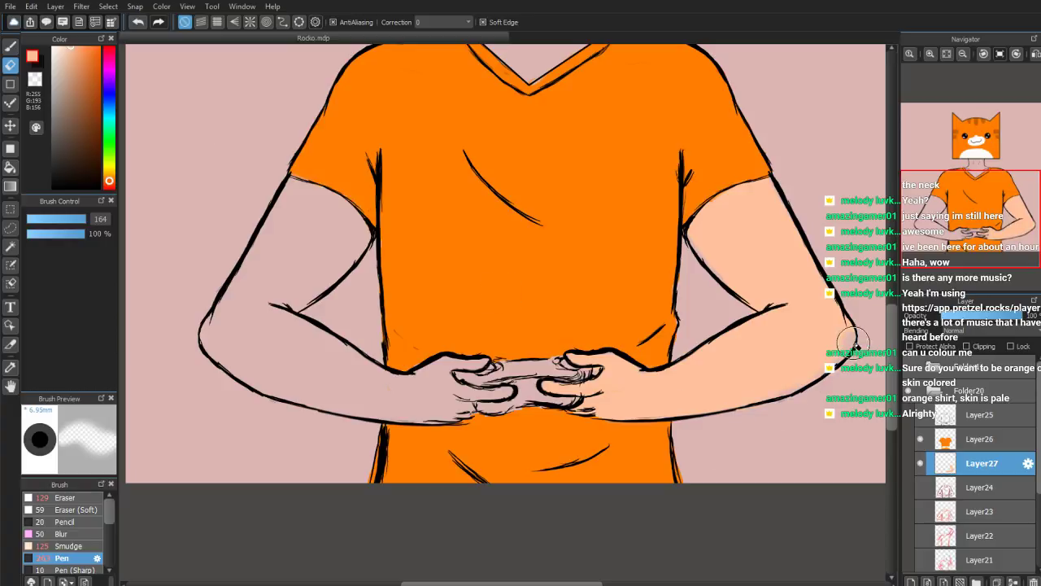
pyautogui.press('b')
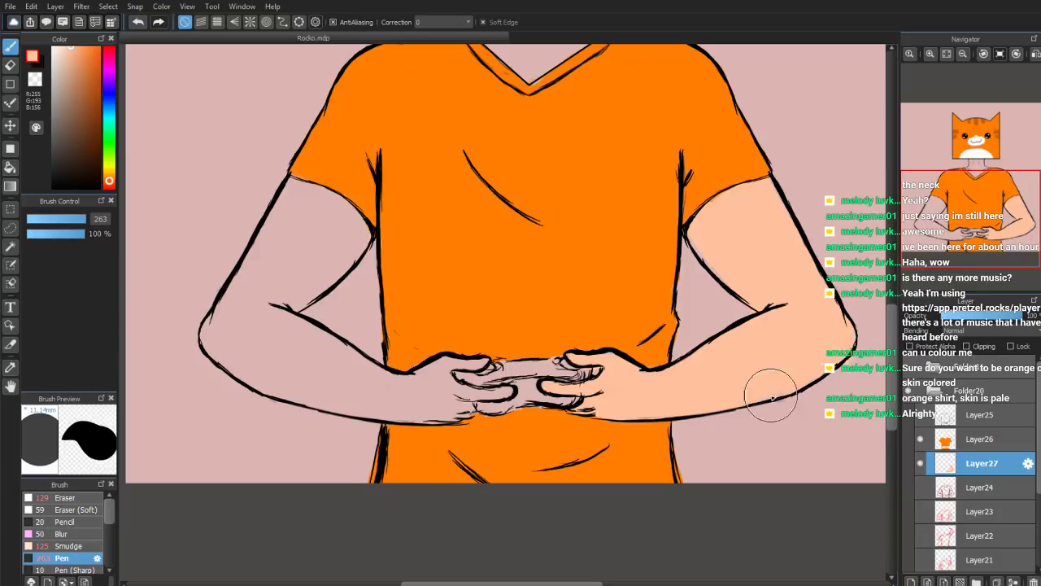
# Paint the character's right arm and hand in the same skin colour, erasing spill outside the arm outline
pyautogui.moveTo(241, 325)
pyautogui.mouseDown()
pyautogui.moveTo(305, 371)
pyautogui.moveTo(372, 399)
pyautogui.moveTo(320, 359)
pyautogui.moveTo(274, 254)
pyautogui.moveTo(289, 257)
pyautogui.moveTo(302, 225)
pyautogui.moveTo(284, 259)
pyautogui.moveTo(281, 240)
pyautogui.moveTo(320, 219)
pyautogui.moveTo(280, 286)
pyautogui.moveTo(300, 284)
pyautogui.moveTo(258, 314)
pyautogui.moveTo(241, 308)
pyautogui.moveTo(257, 288)
pyautogui.moveTo(231, 333)
pyautogui.moveTo(215, 319)
pyautogui.moveTo(220, 344)
pyautogui.moveTo(268, 377)
pyautogui.mouseUp()
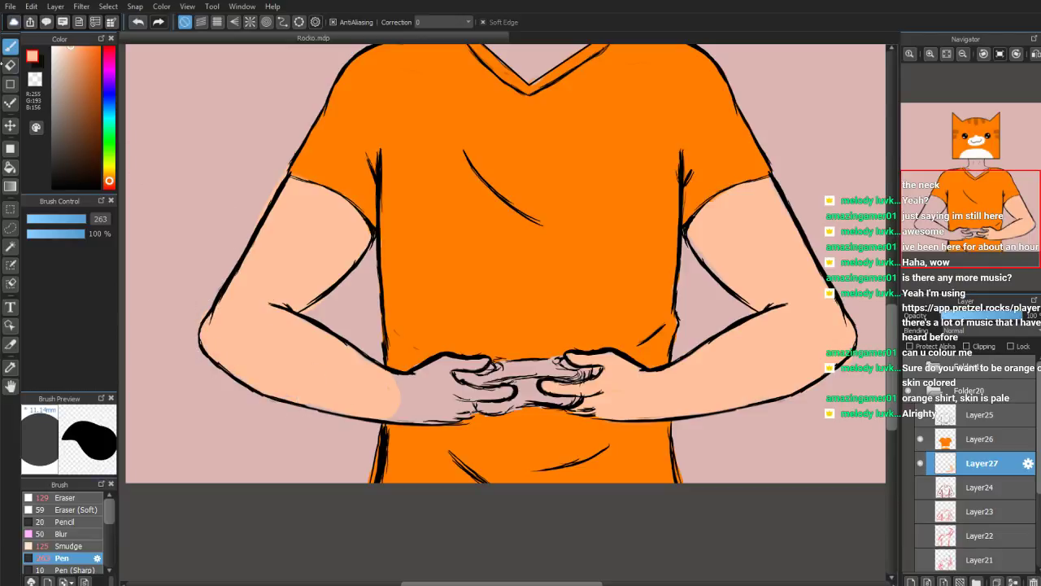
pyautogui.press('e')
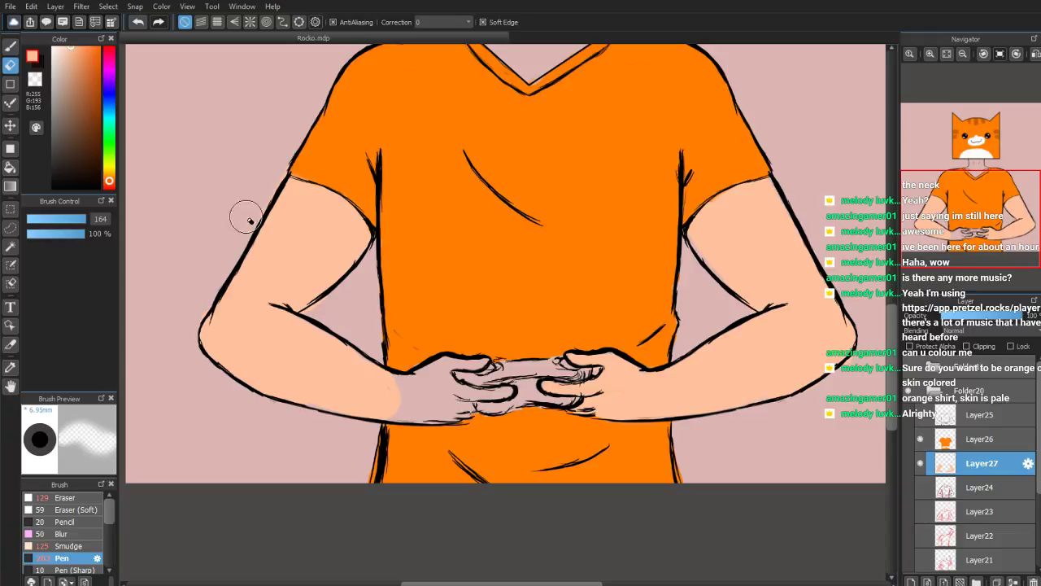
pyautogui.press('b')
pyautogui.moveTo(399, 405)
pyautogui.mouseDown()
pyautogui.moveTo(438, 410)
pyautogui.moveTo(417, 416)
pyautogui.moveTo(425, 421)
pyautogui.moveTo(484, 393)
pyautogui.mouseUp()
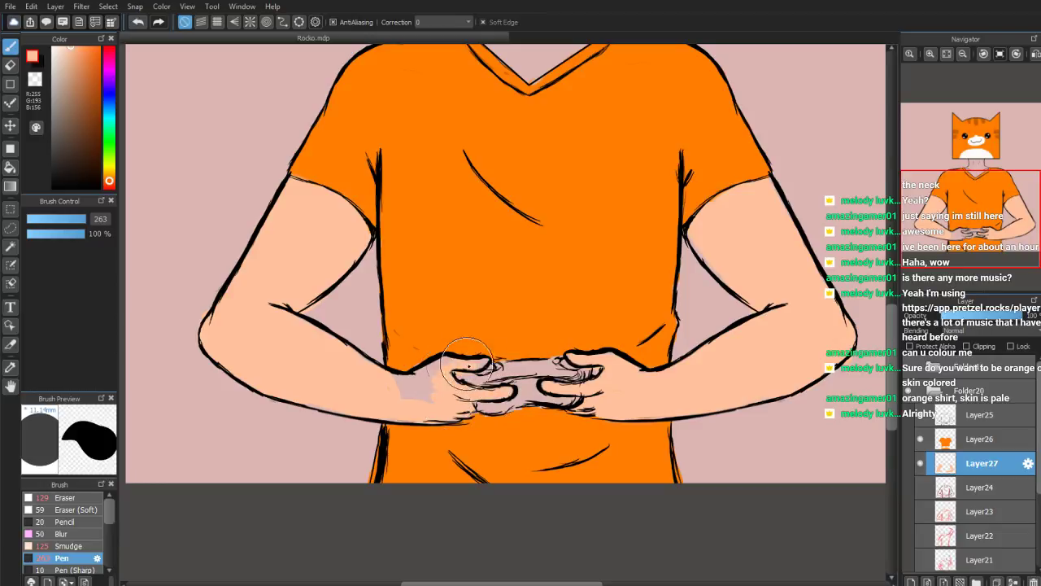
pyautogui.moveTo(437, 364)
pyautogui.mouseDown()
pyautogui.moveTo(417, 396)
pyautogui.moveTo(431, 406)
pyautogui.moveTo(401, 390)
pyautogui.mouseUp()
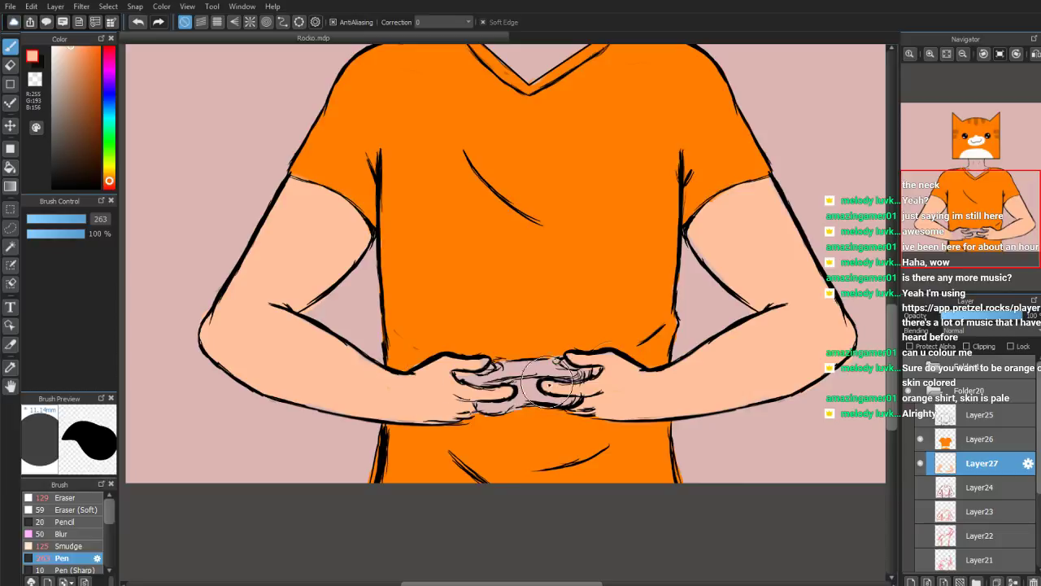
pyautogui.moveTo(962, 229); pyautogui.dragTo(958, 178)
pyautogui.moveTo(591, 225); pyautogui.dragTo(575, 224)
pyautogui.hotkey('ctrl', 'z')
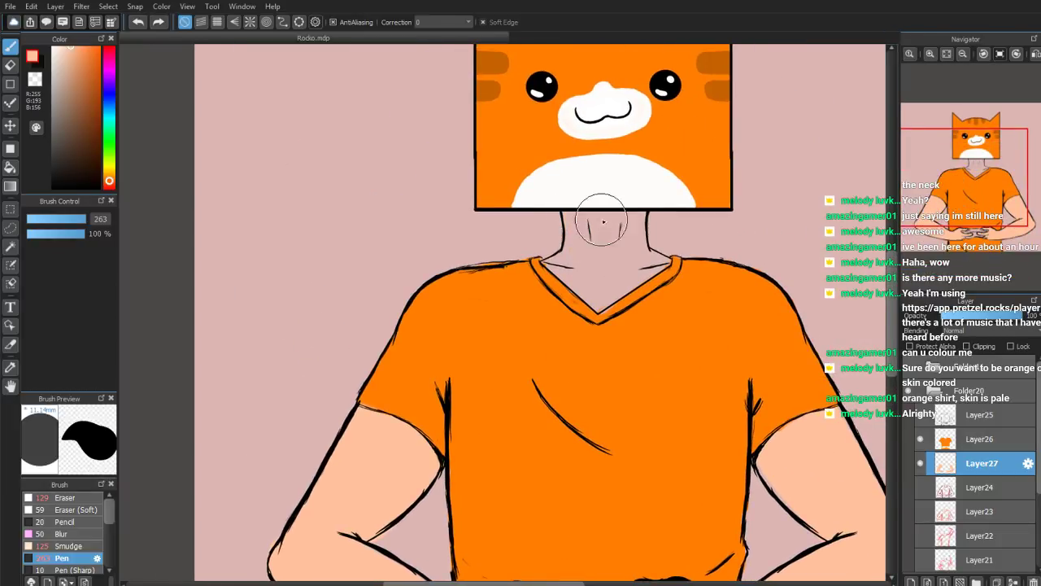
# Move the head's Folder12 above the body's Folder20 in the layer stack and collapse Folder20
pyautogui.moveTo(1039, 442); pyautogui.dragTo(1039, 510)
pyautogui.moveTo(955, 475); pyautogui.dragTo(969, 387)
pyautogui.scroll(-3, 969, 386)
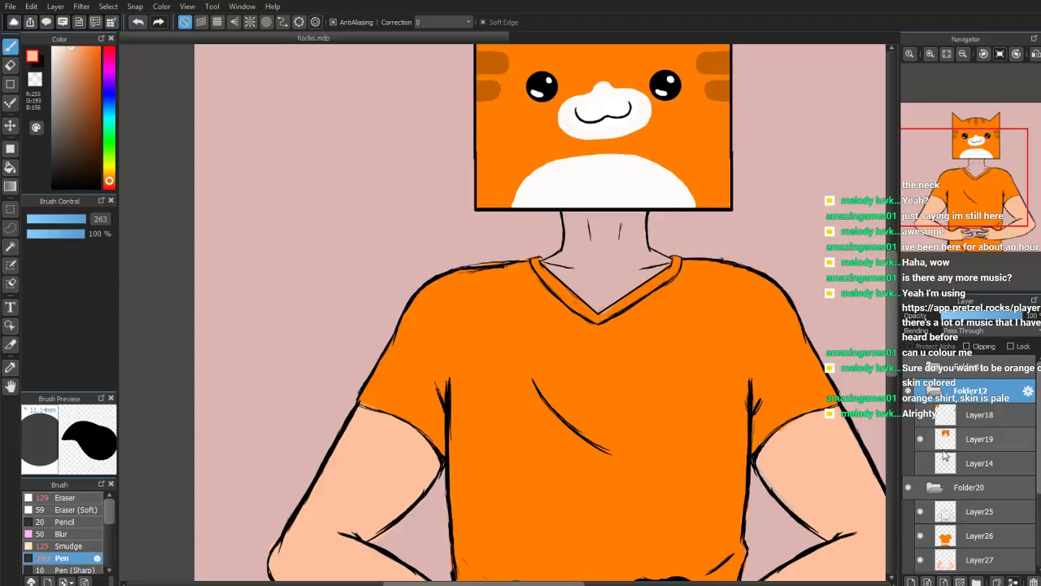
pyautogui.click(939, 488)
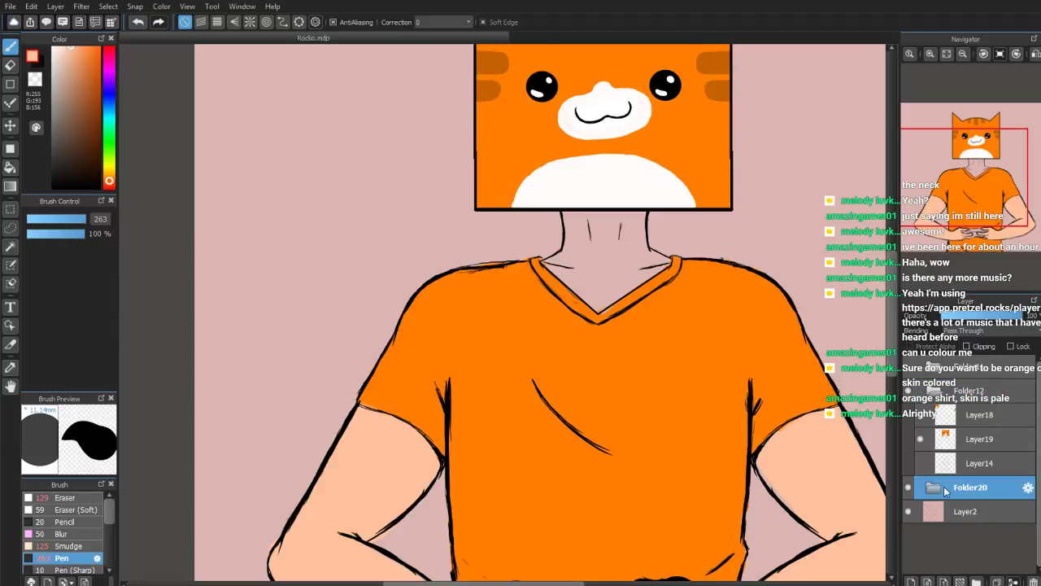
# Paint the neck and the skin inside the V-neck on Layer27, erasing the spill beside the neck
pyautogui.click(944, 393)
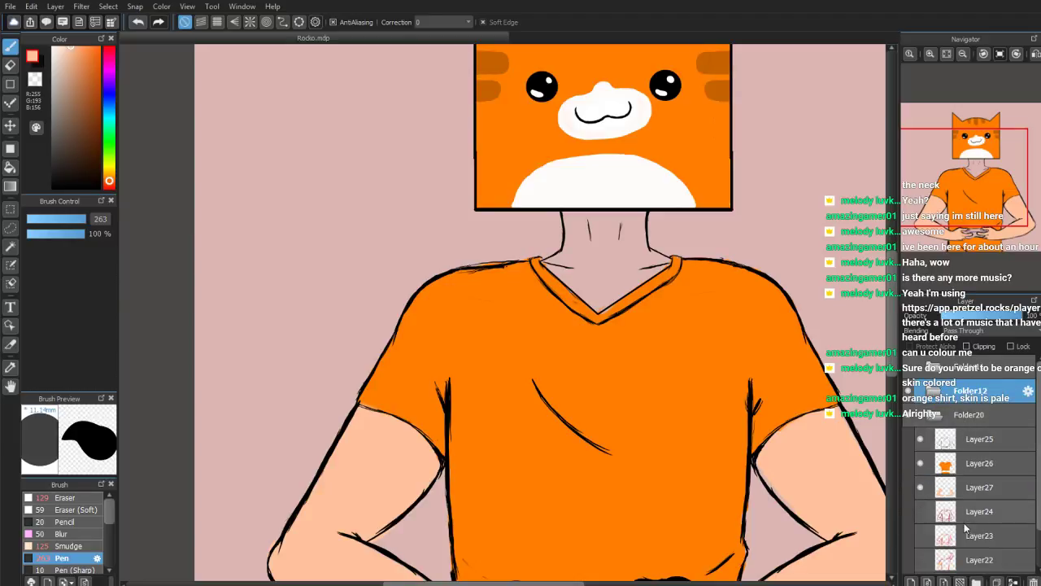
pyautogui.click(970, 488)
pyautogui.moveTo(589, 230)
pyautogui.mouseDown()
pyautogui.moveTo(561, 265)
pyautogui.moveTo(585, 272)
pyautogui.moveTo(619, 209)
pyautogui.moveTo(624, 310)
pyautogui.mouseUp()
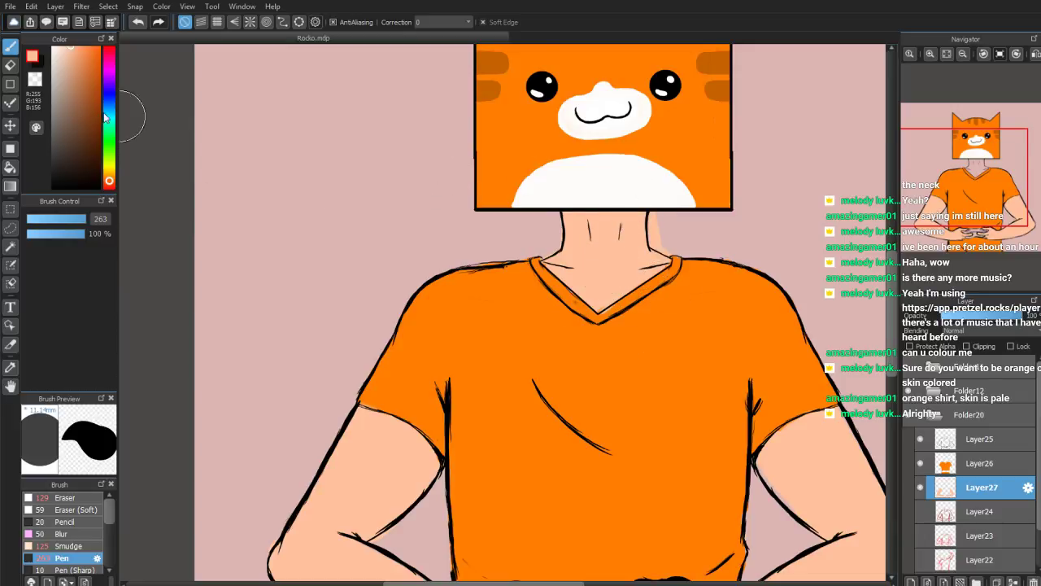
pyautogui.click(10, 66)
pyautogui.scroll(2, 499, 319)
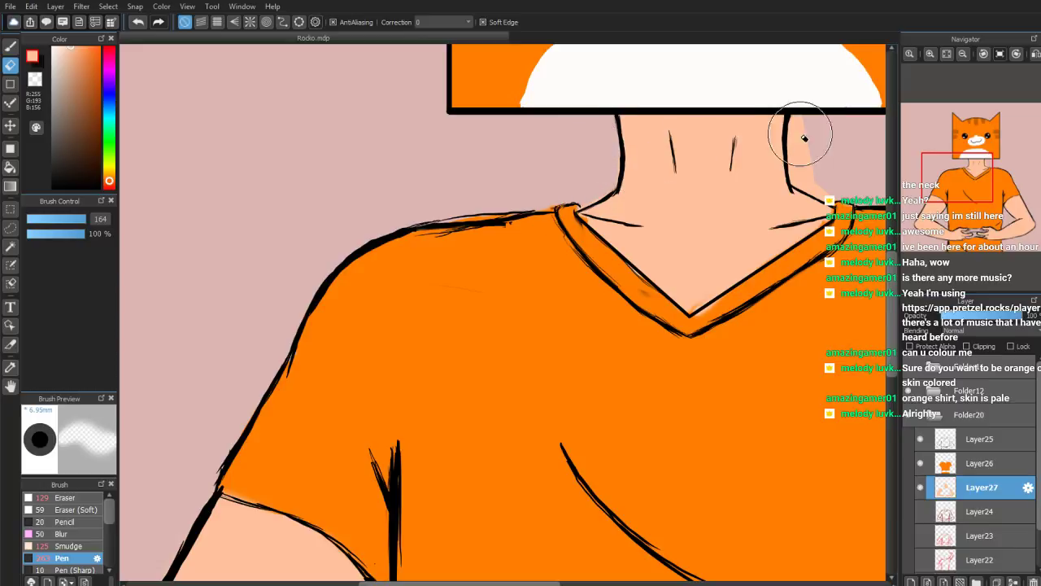
pyautogui.moveTo(813, 144)
pyautogui.mouseDown()
pyautogui.moveTo(802, 106)
pyautogui.moveTo(808, 142)
pyautogui.mouseUp()
pyautogui.hotkey('ctrl', 'z')
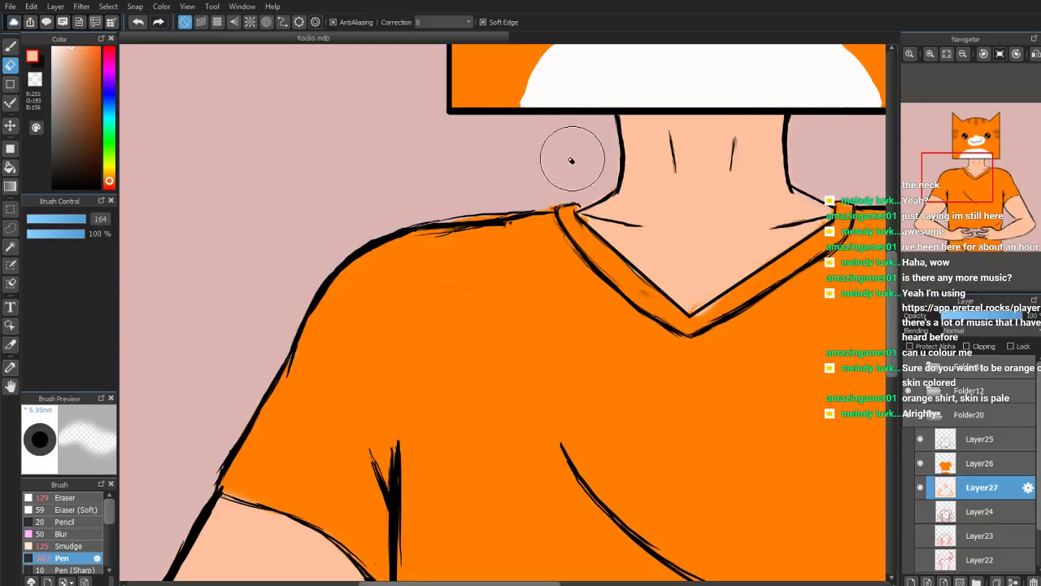
pyautogui.press('b')
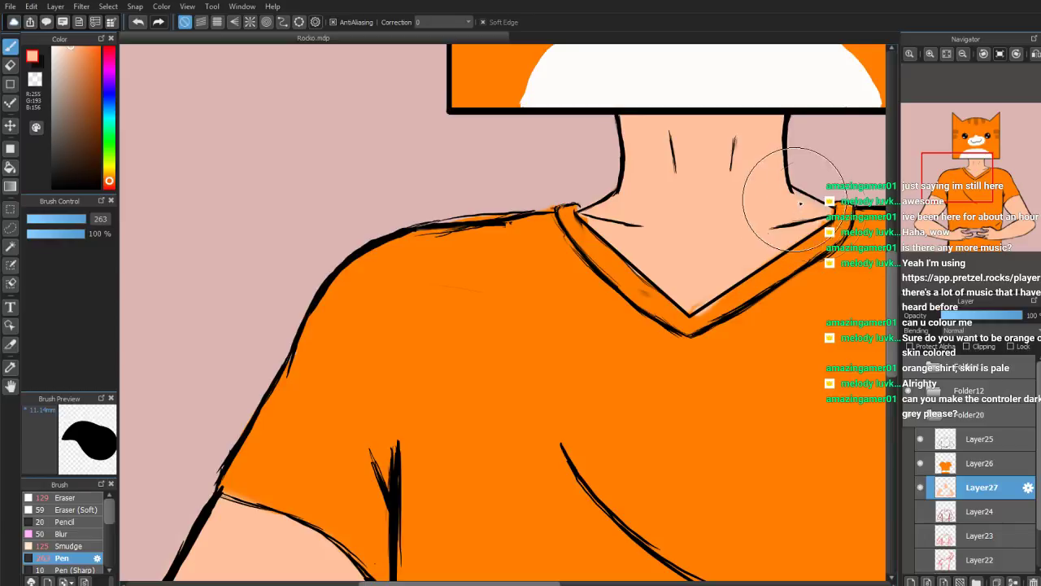
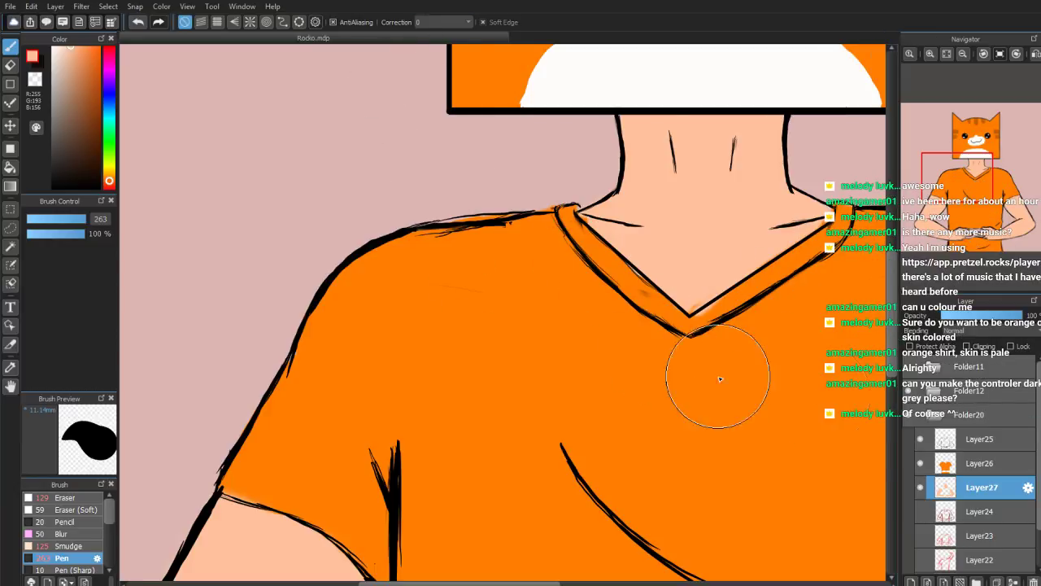
# Try to erase the stray marks on the shirt collar on the line art layer, Layer25, and reduce the eraser size to 61
pyautogui.click(981, 463)
pyautogui.keyDown('alt'); pyautogui.click(680, 388); pyautogui.keyUp('alt')
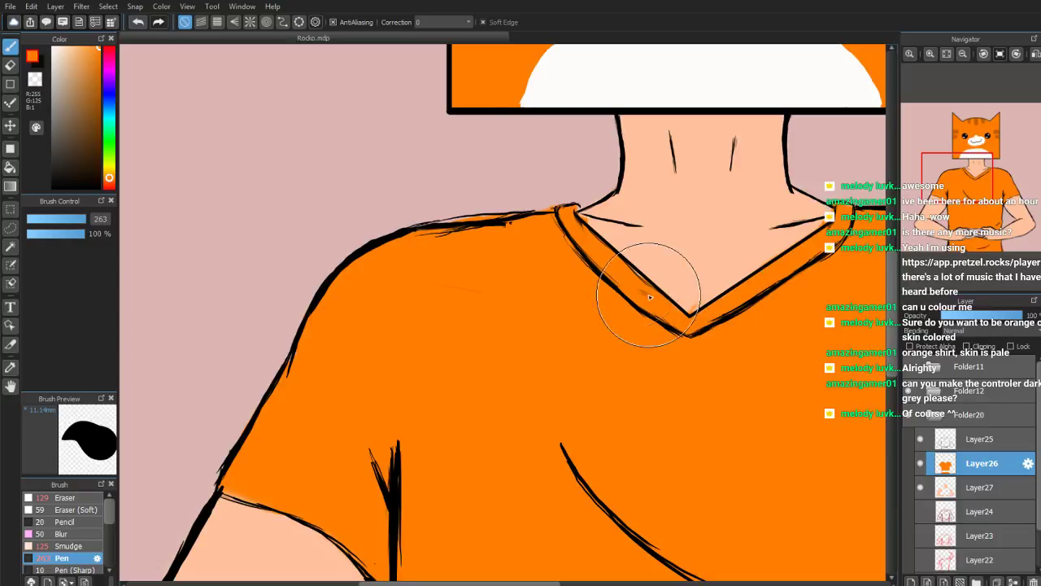
pyautogui.click(980, 439)
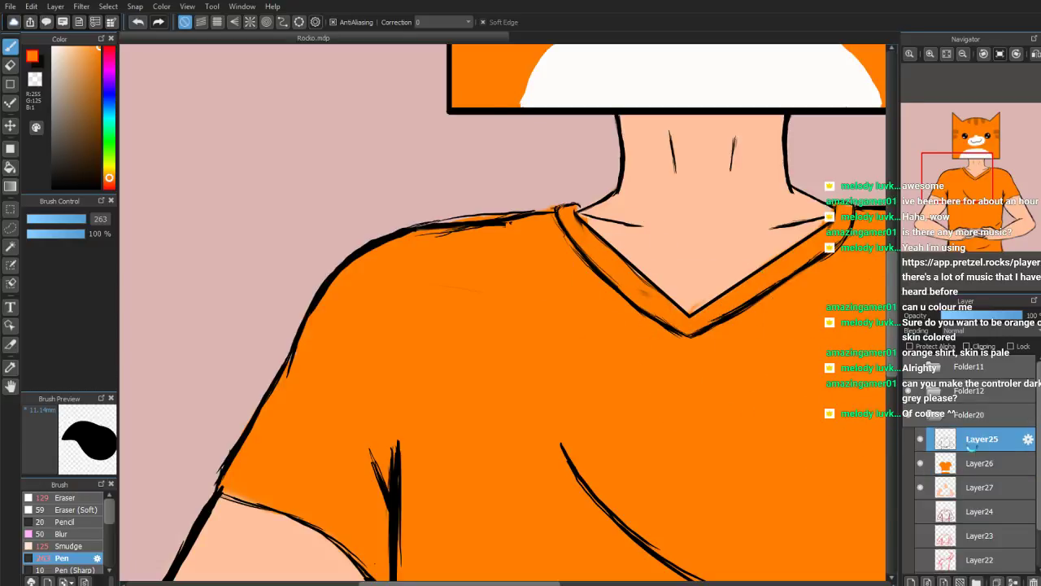
pyautogui.press('e')
pyautogui.moveTo(628, 290); pyautogui.dragTo(646, 296)
pyautogui.hotkey('ctrl', 'z')
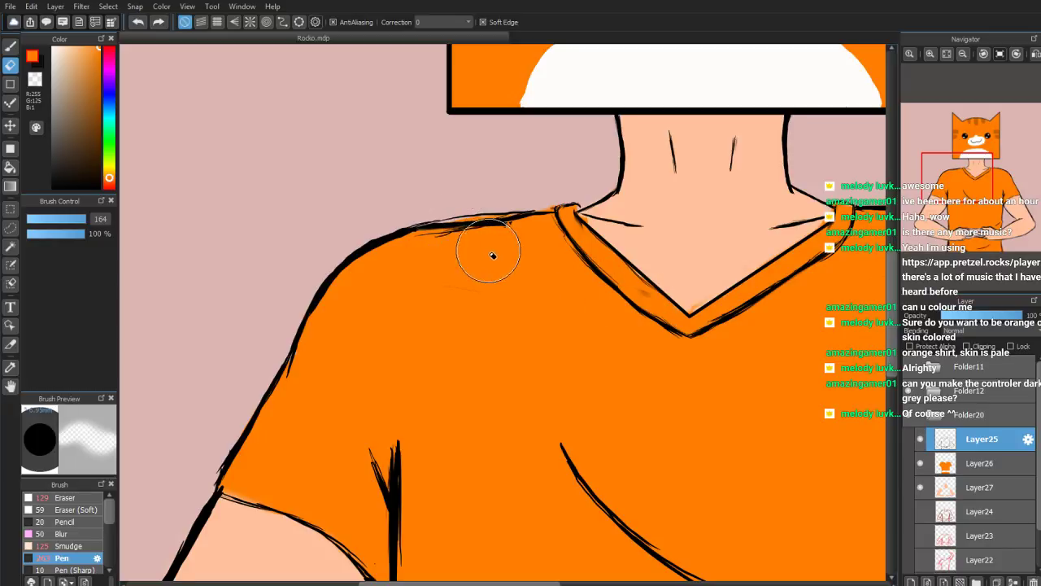
pyautogui.click(73, 219)
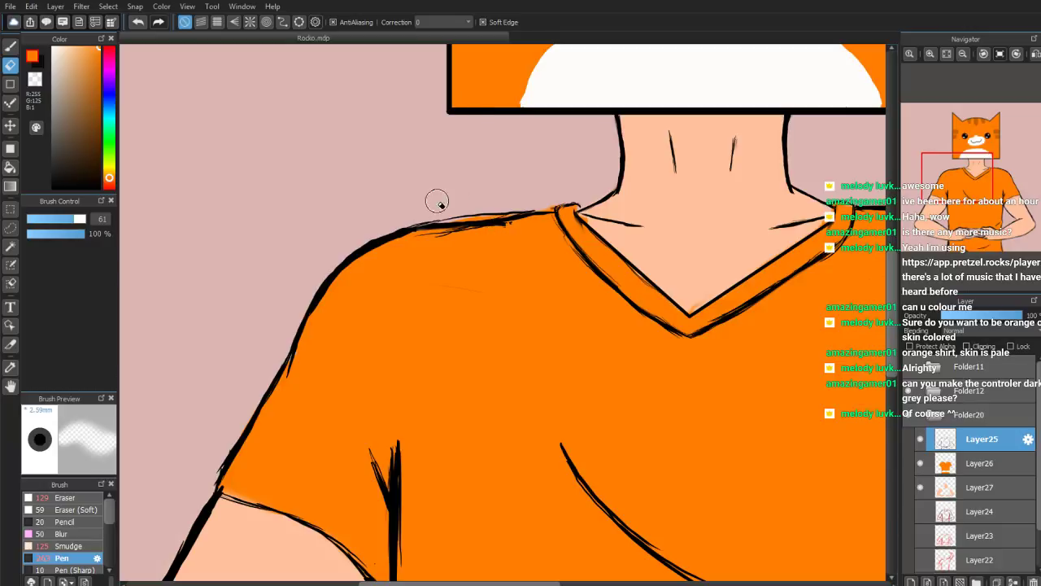
pyautogui.click(11, 47)
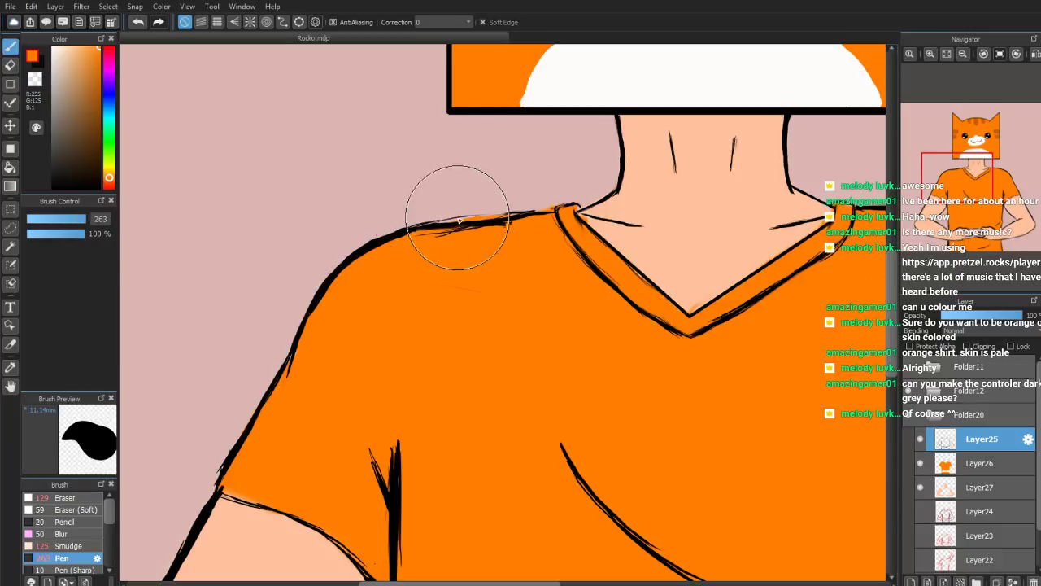
# Choose dark grey R 53, G 53, B 53 and add a new layer above the orange shirt layer, Layer26, for the controller
pyautogui.hotkey('ctrl', '-')
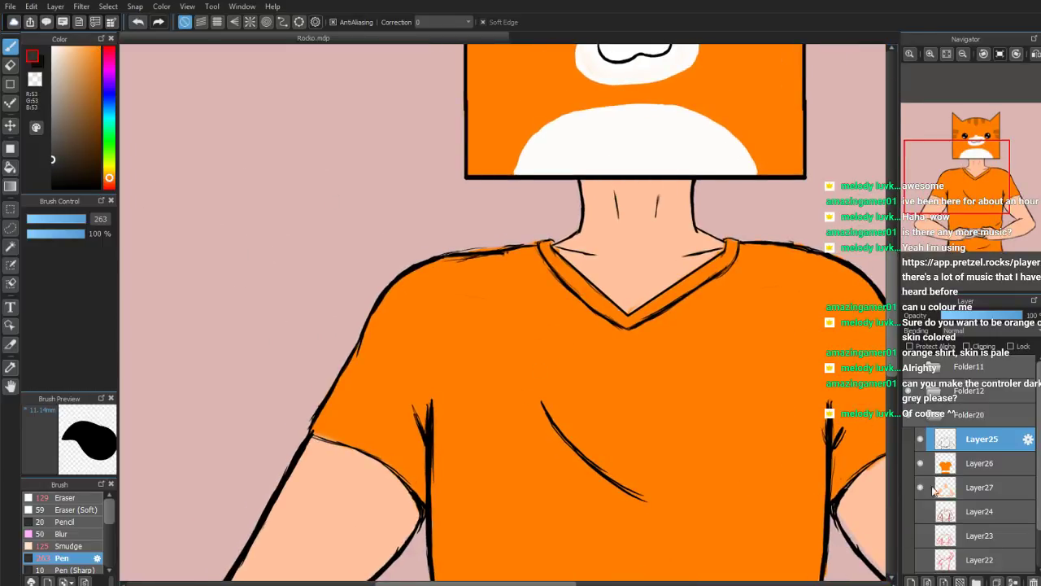
pyautogui.click(946, 467)
pyautogui.click(912, 581)
pyautogui.moveTo(965, 195)
pyautogui.mouseDown()
pyautogui.moveTo(968, 236)
pyautogui.moveTo(983, 247)
pyautogui.mouseUp()
pyautogui.hotkey('ctrl', '+')
pyautogui.hotkey('ctrl', '+')
pyautogui.hotkey('ctrl', '+')
pyautogui.hotkey('ctrl', '+')
pyautogui.hotkey('ctrl', '+')
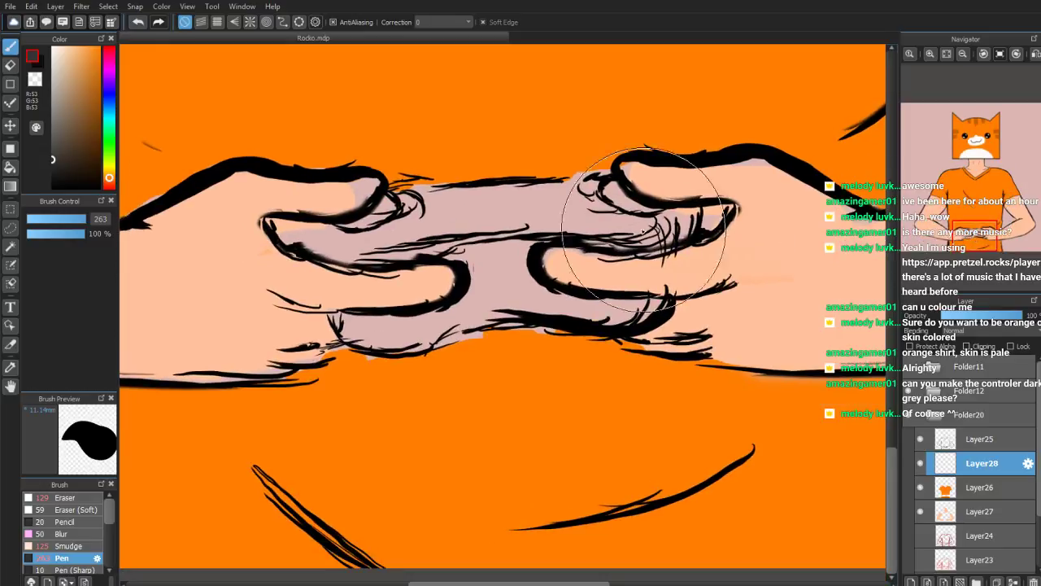
# Darken the colour to R 25, G 24, B 23 and paint the game controller between the hands on Layer28
pyautogui.moveTo(609, 214)
pyautogui.mouseDown()
pyautogui.moveTo(601, 195)
pyautogui.moveTo(544, 195)
pyautogui.moveTo(552, 201)
pyautogui.mouseUp()
pyautogui.hotkey('ctrl', 'z')
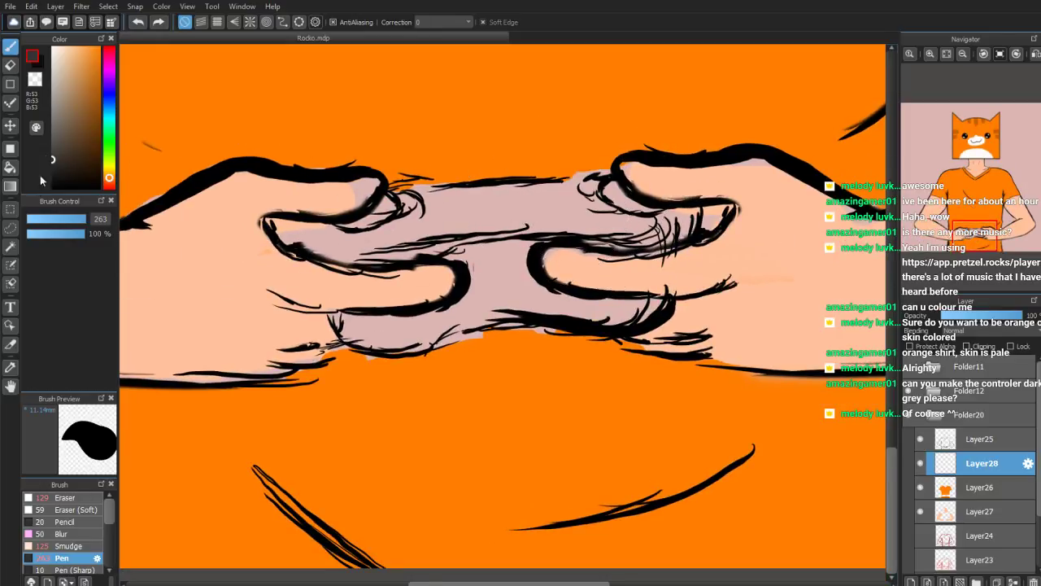
pyautogui.click(55, 173)
pyautogui.moveTo(480, 216)
pyautogui.mouseDown()
pyautogui.moveTo(459, 233)
pyautogui.moveTo(476, 231)
pyautogui.moveTo(380, 244)
pyautogui.moveTo(413, 249)
pyautogui.moveTo(285, 233)
pyautogui.moveTo(352, 255)
pyautogui.moveTo(339, 242)
pyautogui.moveTo(379, 228)
pyautogui.moveTo(339, 234)
pyautogui.moveTo(388, 211)
pyautogui.moveTo(474, 206)
pyautogui.moveTo(419, 197)
pyautogui.moveTo(449, 196)
pyautogui.moveTo(402, 202)
pyautogui.moveTo(522, 201)
pyautogui.moveTo(605, 185)
pyautogui.moveTo(636, 214)
pyautogui.moveTo(626, 216)
pyautogui.moveTo(666, 229)
pyautogui.moveTo(687, 220)
pyautogui.moveTo(670, 234)
pyautogui.moveTo(623, 235)
pyautogui.moveTo(565, 216)
pyautogui.moveTo(593, 211)
pyautogui.moveTo(483, 230)
pyautogui.moveTo(521, 224)
pyautogui.moveTo(526, 279)
pyautogui.moveTo(506, 263)
pyautogui.moveTo(443, 313)
pyautogui.moveTo(355, 329)
pyautogui.moveTo(436, 332)
pyautogui.moveTo(558, 301)
pyautogui.mouseUp()
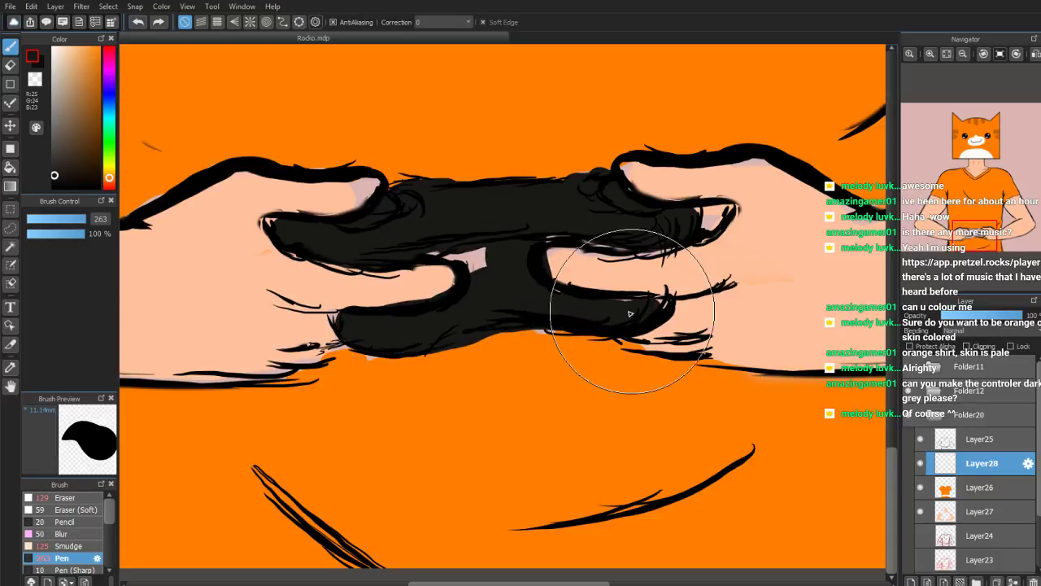
pyautogui.moveTo(497, 243)
pyautogui.mouseDown()
pyautogui.moveTo(440, 244)
pyautogui.moveTo(487, 277)
pyautogui.moveTo(442, 253)
pyautogui.mouseUp()
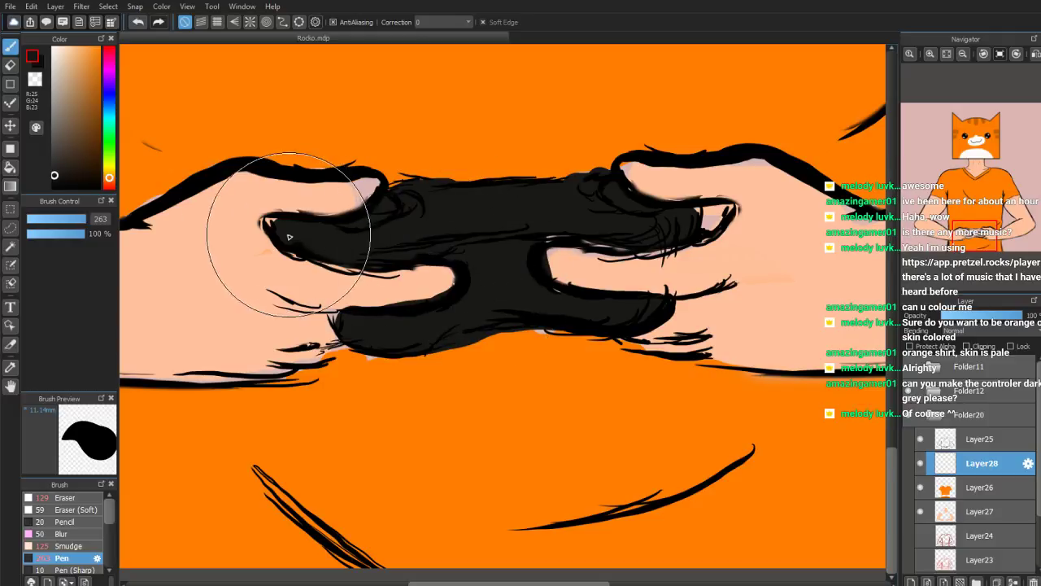
# Fill the uncoloured gaps in both thumbs on Layer27 with the sampled skin colour
pyautogui.keyDown('alt'); pyautogui.click(210, 272); pyautogui.keyUp('alt')
pyautogui.click(974, 519)
pyautogui.moveTo(353, 197); pyautogui.dragTo(365, 185)
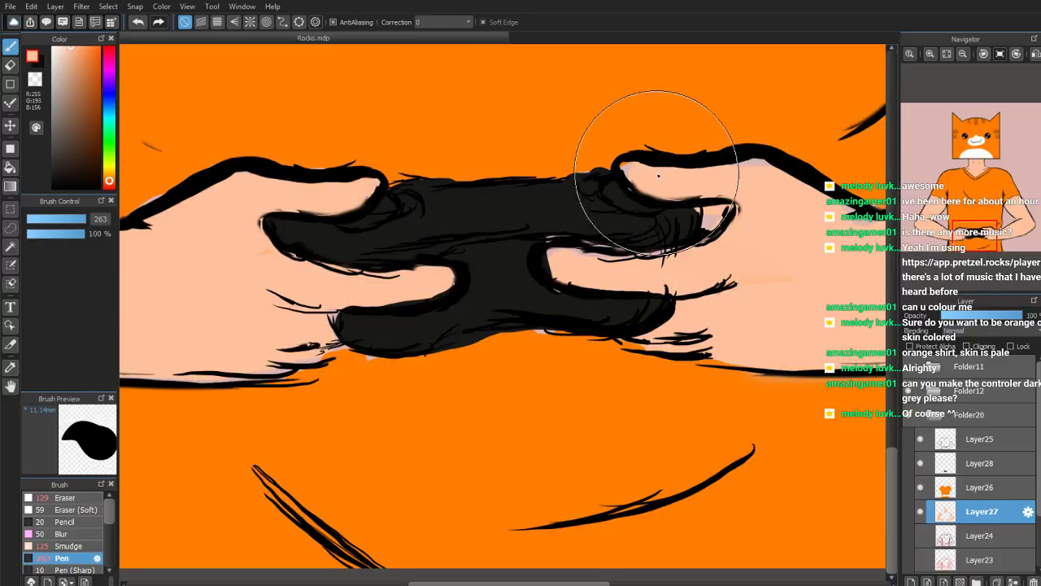
# Fill the gaps around the controller and fingers with shirt orange on Layer26, erasing the orange that spills onto the hands
pyautogui.click(982, 487)
pyautogui.rightClick(748, 89)
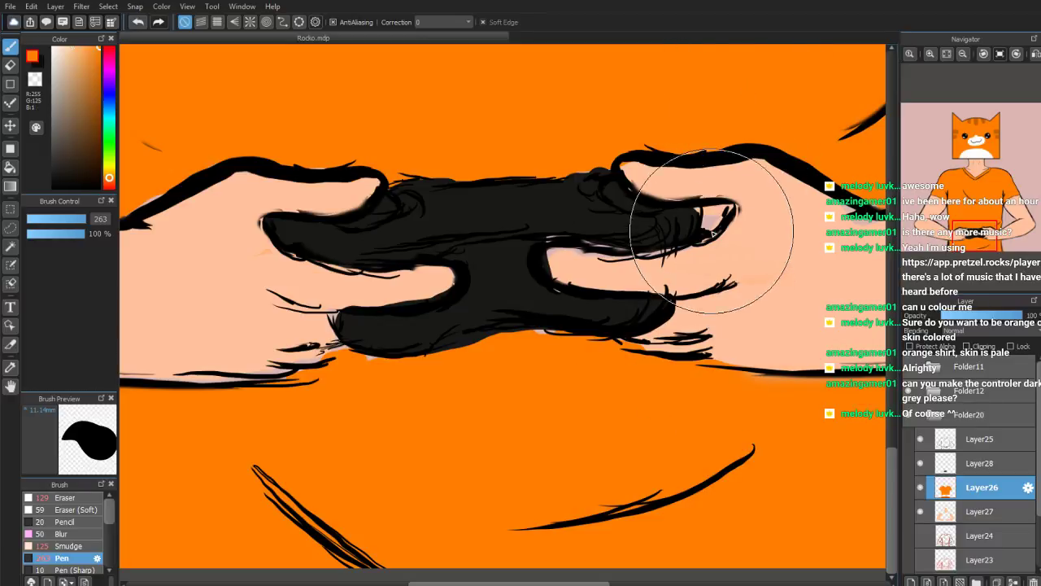
pyautogui.moveTo(712, 233); pyautogui.dragTo(704, 222)
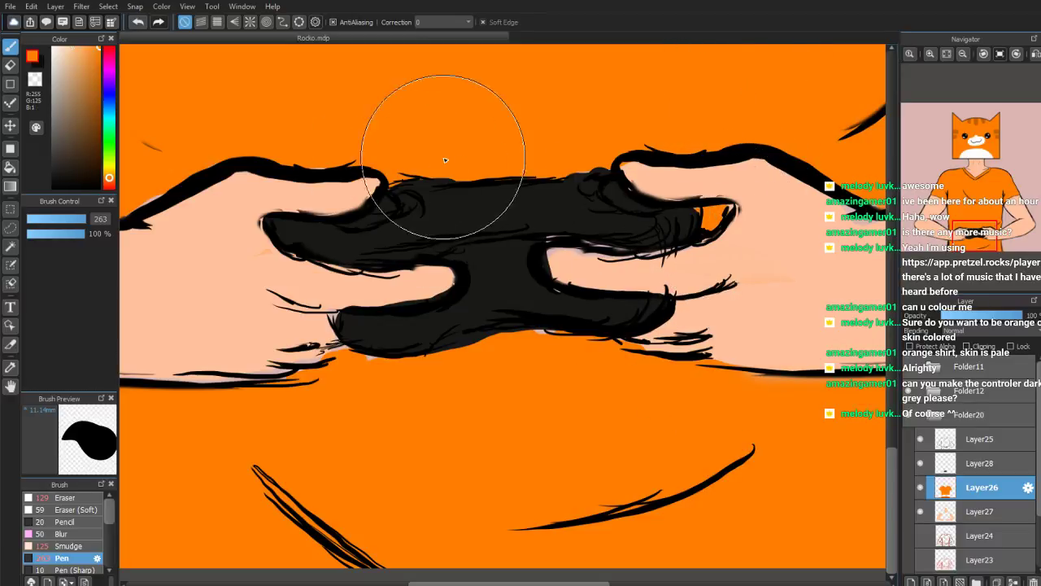
pyautogui.press('e')
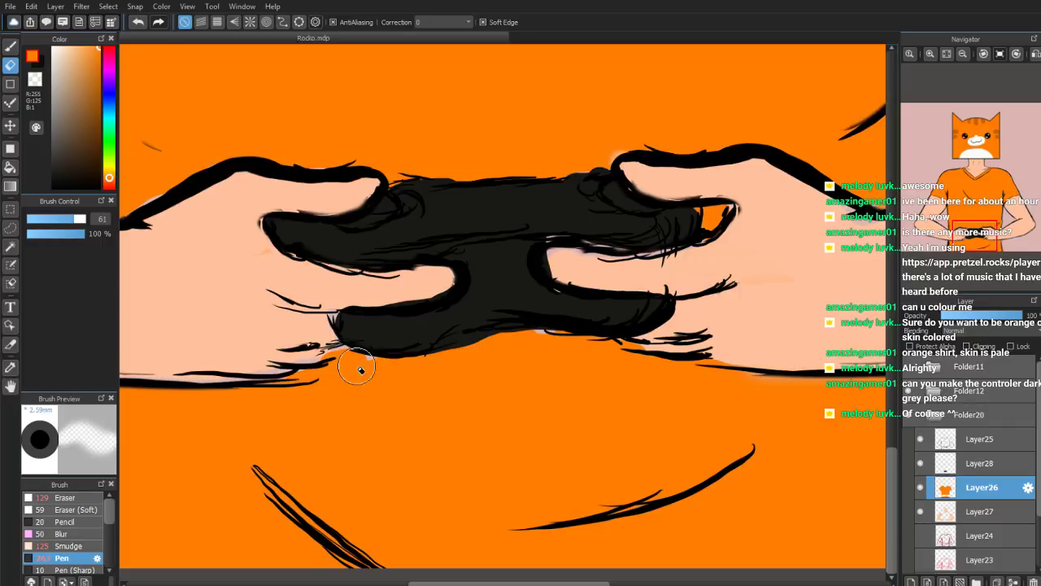
pyautogui.press('b')
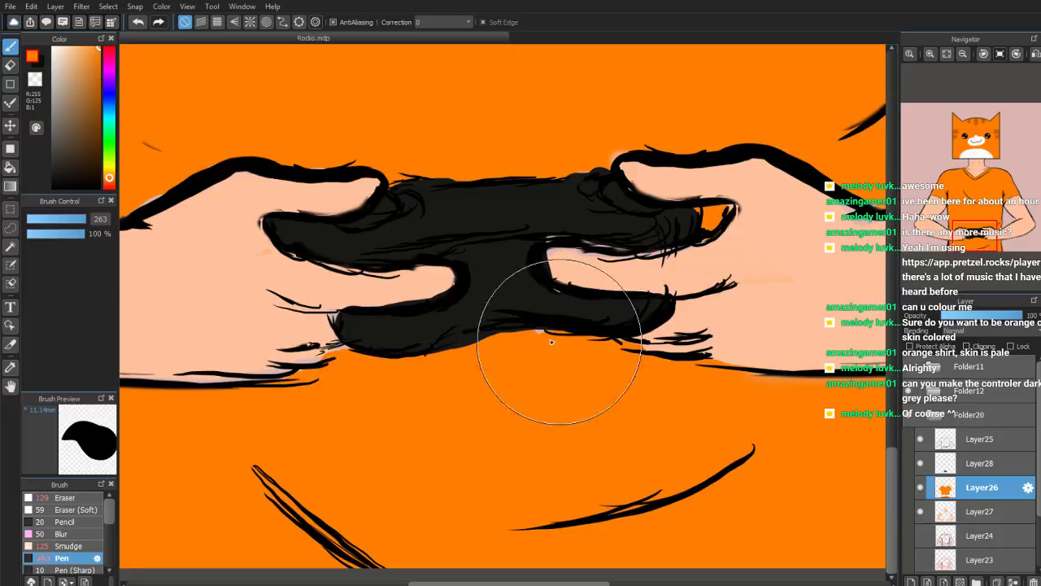
pyautogui.click(346, 357)
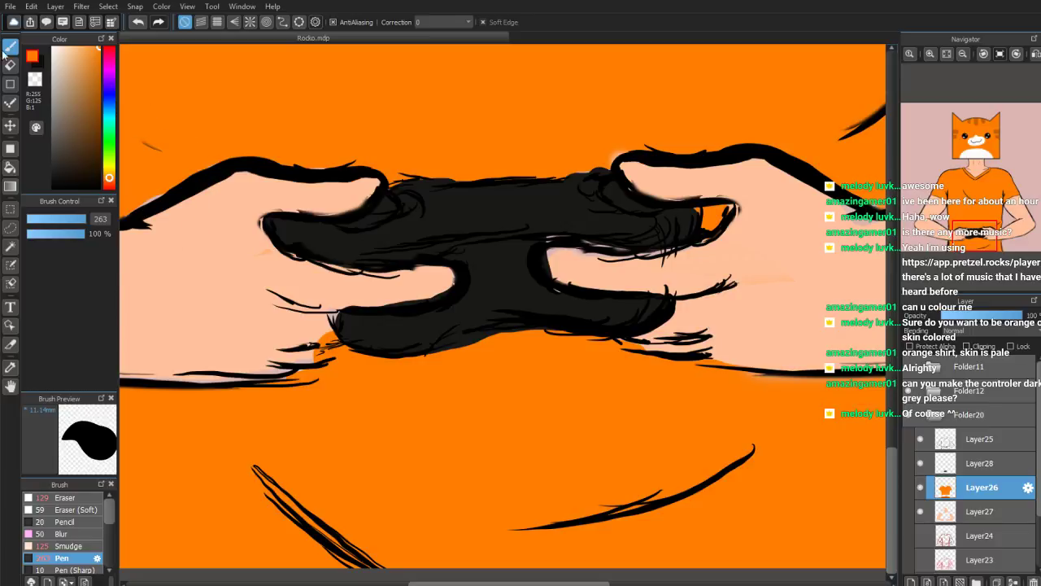
pyautogui.press('e')
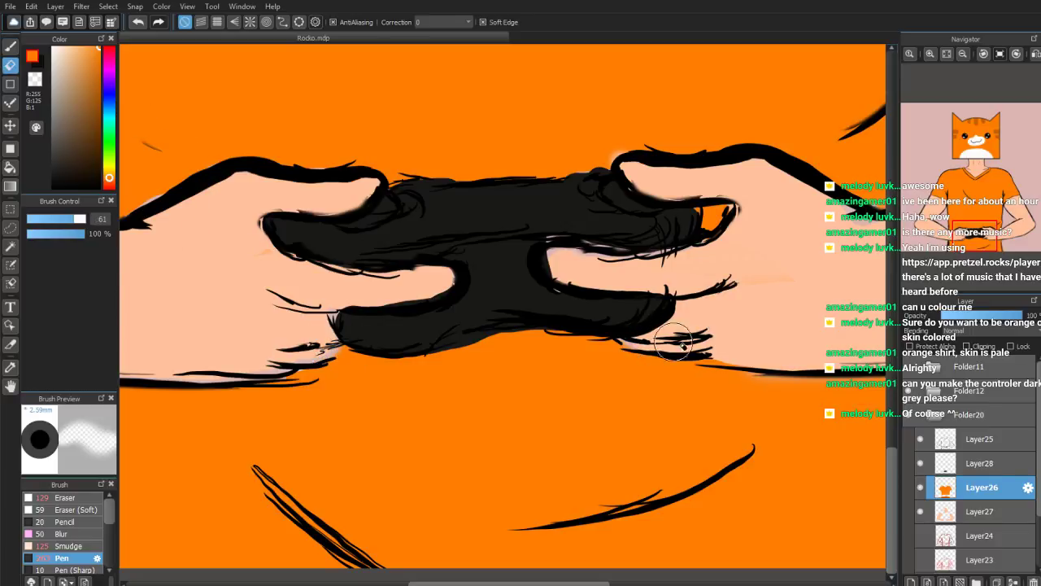
# Fill the remaining gaps along the lower fingers of both hands with the sampled skin colour on Layer27
pyautogui.click(968, 512)
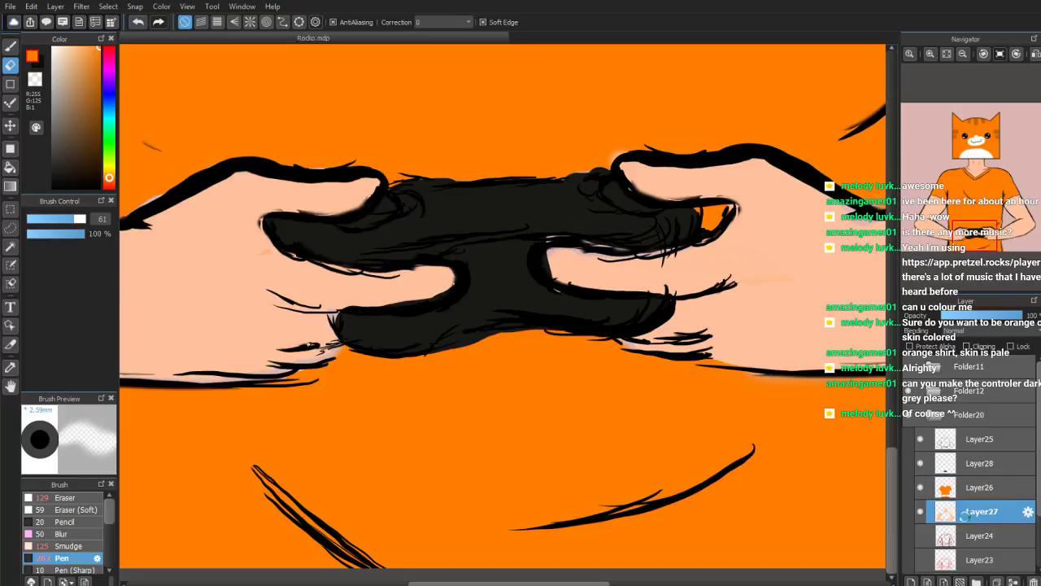
pyautogui.keyDown('alt'); pyautogui.click(785, 326); pyautogui.keyUp('alt')
pyautogui.press('b')
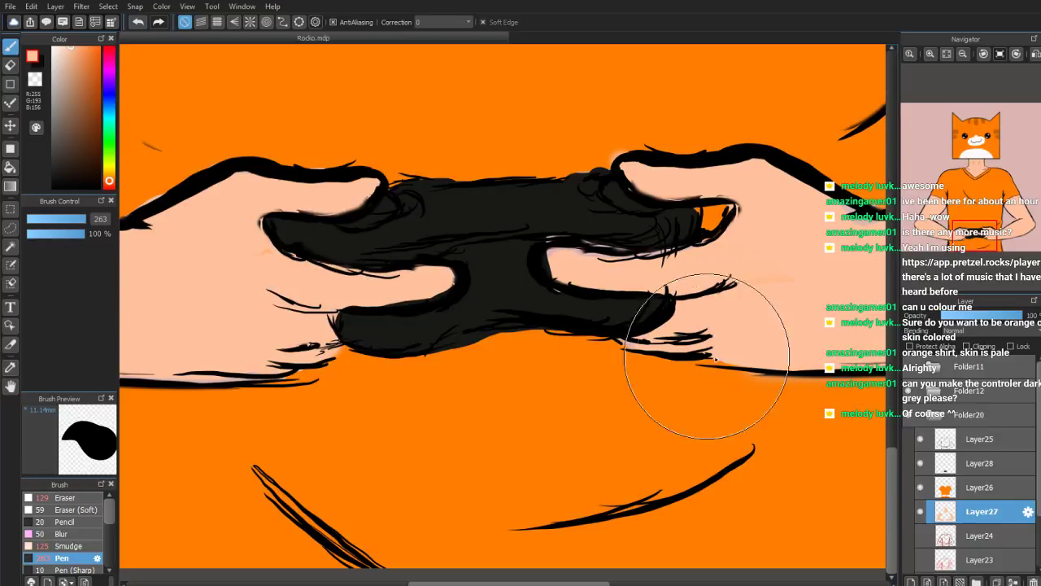
# Touch up the shirt orange along the upper edges of the hands on Layer26 and erase the overspill
pyautogui.keyDown('alt'); pyautogui.click(313, 122); pyautogui.keyUp('alt')
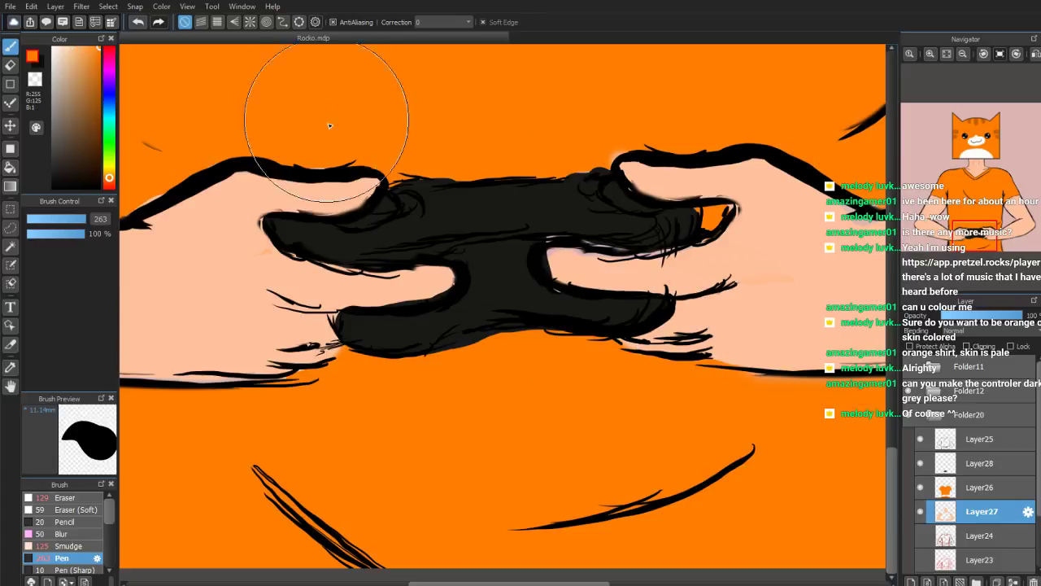
pyautogui.click(982, 487)
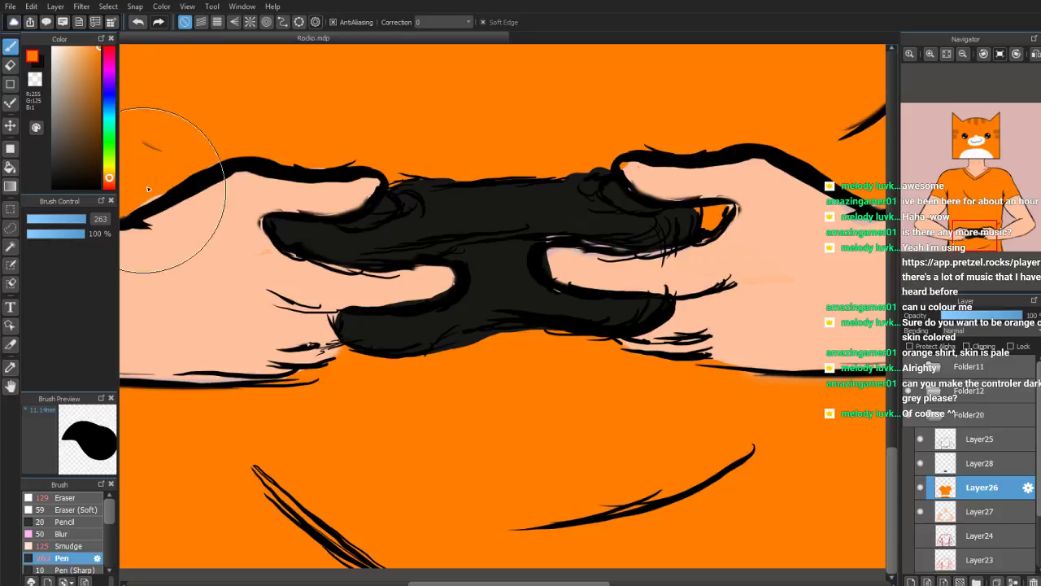
pyautogui.click(15, 65)
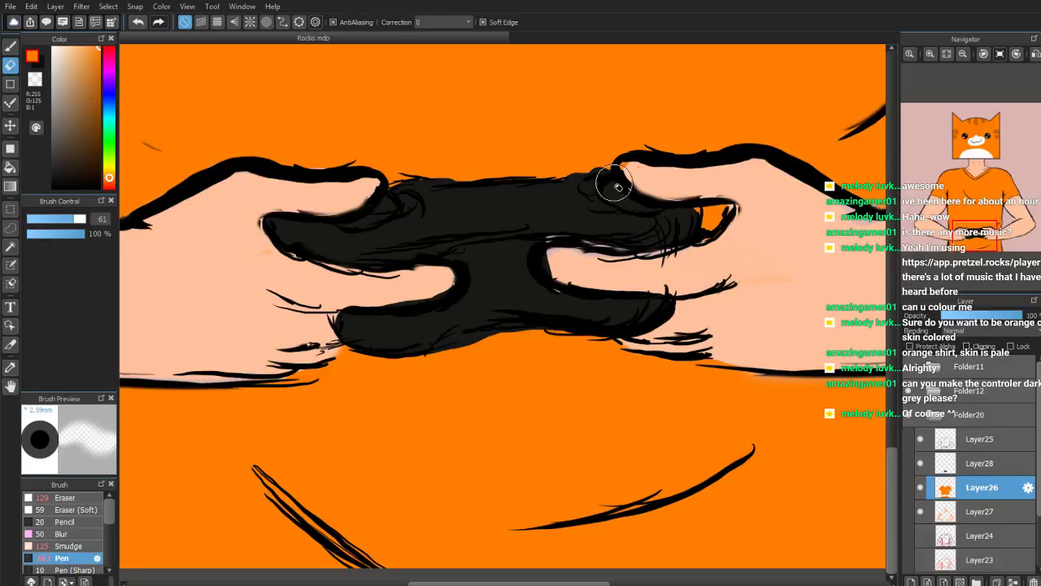
# Choose a darker orange, R 190, G 95, B 0, and add a new layer above Layer26 for brushing the shirt shadows
pyautogui.scroll(-1, 973, 243)
pyautogui.moveTo(975, 243); pyautogui.dragTo(964, 218)
pyautogui.scroll(-4, 964, 219)
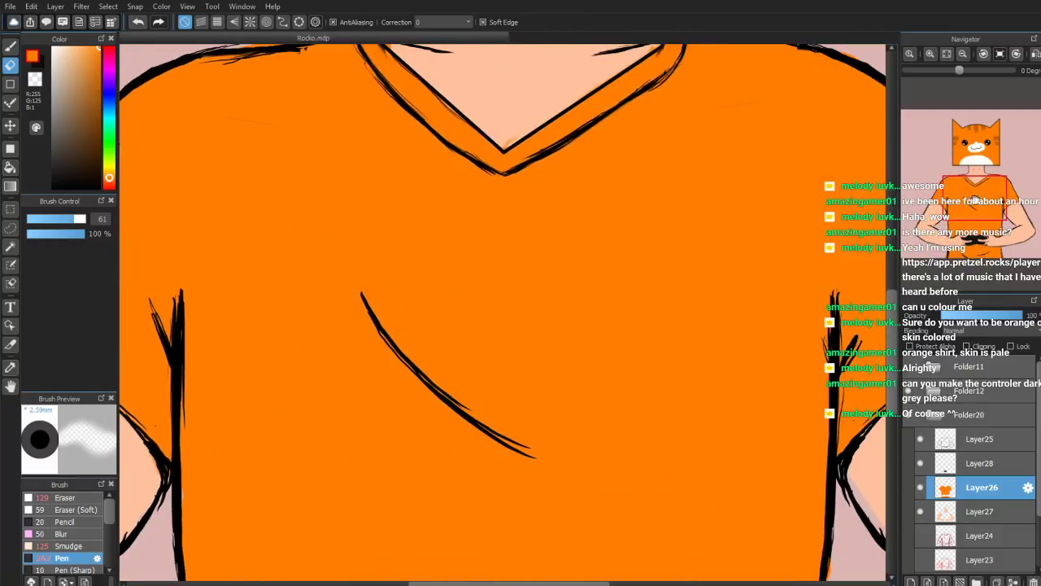
pyautogui.scroll(1, 977, 215)
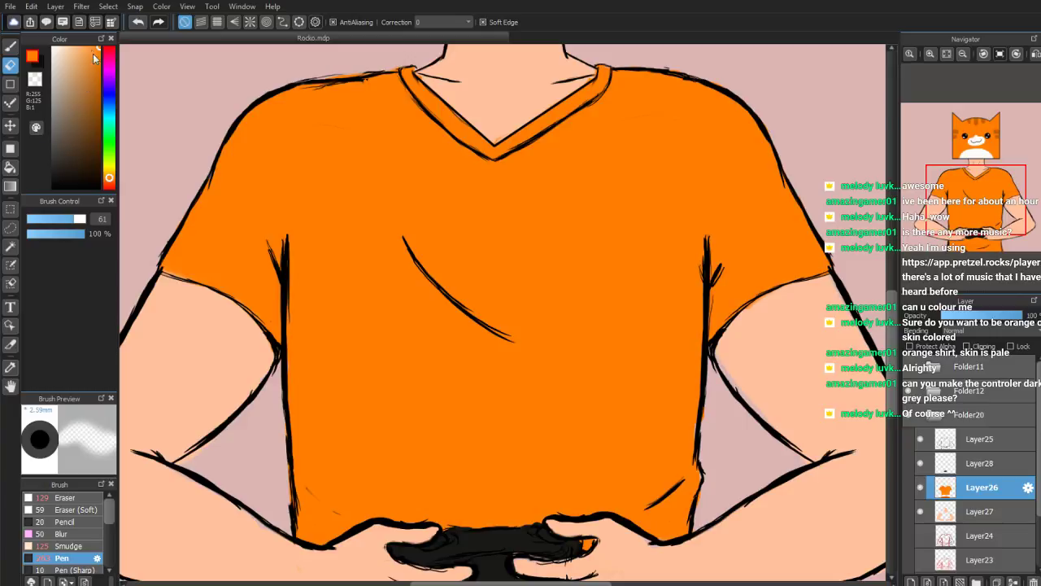
pyautogui.click(102, 81)
pyautogui.click(911, 581)
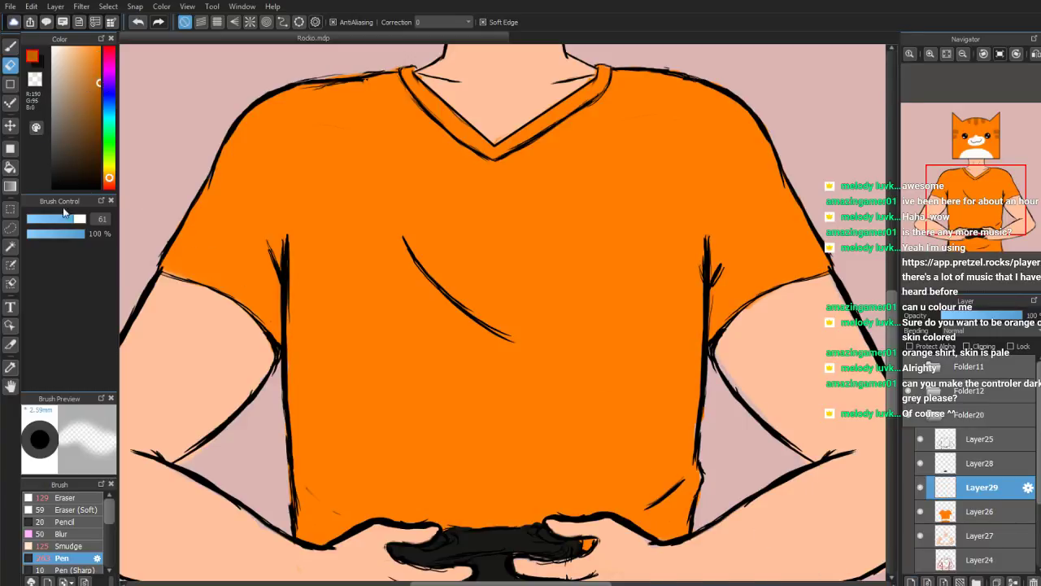
pyautogui.click(11, 47)
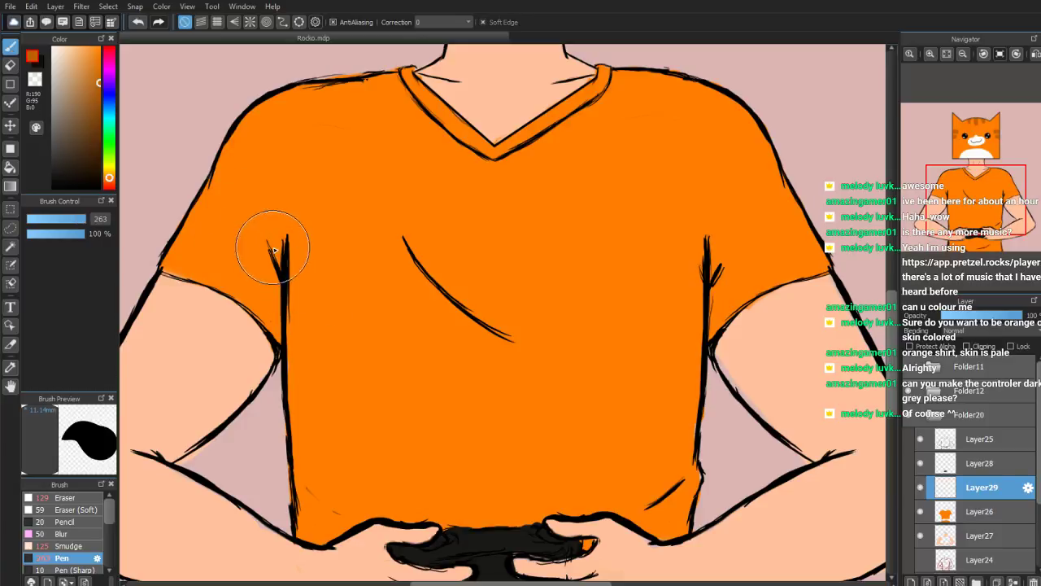
# Paint dark orange shadows at the armpits, collar, chest fold and both sides of the shirt on Layer29
pyautogui.moveTo(271, 220)
pyautogui.mouseDown()
pyautogui.moveTo(286, 261)
pyautogui.moveTo(266, 251)
pyautogui.moveTo(280, 301)
pyautogui.moveTo(280, 319)
pyautogui.moveTo(266, 302)
pyautogui.moveTo(282, 337)
pyautogui.mouseUp()
pyautogui.moveTo(386, 84)
pyautogui.mouseDown()
pyautogui.moveTo(272, 105)
pyautogui.moveTo(174, 244)
pyautogui.moveTo(169, 272)
pyautogui.moveTo(388, 86)
pyautogui.moveTo(458, 147)
pyautogui.mouseUp()
pyautogui.moveTo(406, 237)
pyautogui.mouseDown()
pyautogui.moveTo(432, 266)
pyautogui.moveTo(434, 248)
pyautogui.moveTo(495, 308)
pyautogui.moveTo(430, 266)
pyautogui.moveTo(524, 336)
pyautogui.mouseUp()
pyautogui.moveTo(708, 302)
pyautogui.mouseDown()
pyautogui.moveTo(714, 233)
pyautogui.moveTo(709, 302)
pyautogui.moveTo(716, 284)
pyautogui.moveTo(705, 302)
pyautogui.moveTo(702, 233)
pyautogui.moveTo(692, 293)
pyautogui.mouseUp()
pyautogui.moveTo(309, 279)
pyautogui.mouseDown()
pyautogui.moveTo(292, 273)
pyautogui.moveTo(298, 225)
pyautogui.moveTo(307, 452)
pyautogui.mouseUp()
pyautogui.moveTo(686, 467)
pyautogui.mouseDown()
pyautogui.moveTo(644, 501)
pyautogui.moveTo(696, 478)
pyautogui.moveTo(682, 532)
pyautogui.moveTo(686, 523)
pyautogui.moveTo(676, 534)
pyautogui.moveTo(649, 525)
pyautogui.moveTo(675, 537)
pyautogui.moveTo(663, 536)
pyautogui.moveTo(692, 506)
pyautogui.moveTo(689, 278)
pyautogui.moveTo(688, 415)
pyautogui.mouseUp()
# Shade beneath the collar and along both shoulders and outer sleeve edges with the same dark orange
pyautogui.moveTo(597, 89)
pyautogui.mouseDown()
pyautogui.moveTo(577, 123)
pyautogui.moveTo(604, 95)
pyautogui.moveTo(529, 151)
pyautogui.moveTo(546, 142)
pyautogui.moveTo(466, 119)
pyautogui.moveTo(400, 75)
pyautogui.moveTo(413, 71)
pyautogui.moveTo(342, 92)
pyautogui.moveTo(375, 89)
pyautogui.mouseUp()
pyautogui.moveTo(607, 72)
pyautogui.mouseDown()
pyautogui.moveTo(708, 96)
pyautogui.moveTo(683, 84)
pyautogui.moveTo(740, 113)
pyautogui.moveTo(727, 112)
pyautogui.moveTo(724, 93)
pyautogui.moveTo(705, 89)
pyautogui.moveTo(752, 133)
pyautogui.moveTo(747, 112)
pyautogui.moveTo(824, 268)
pyautogui.moveTo(819, 246)
pyautogui.moveTo(803, 268)
pyautogui.moveTo(814, 269)
pyautogui.moveTo(801, 272)
pyautogui.moveTo(805, 237)
pyautogui.moveTo(776, 181)
pyautogui.mouseUp()
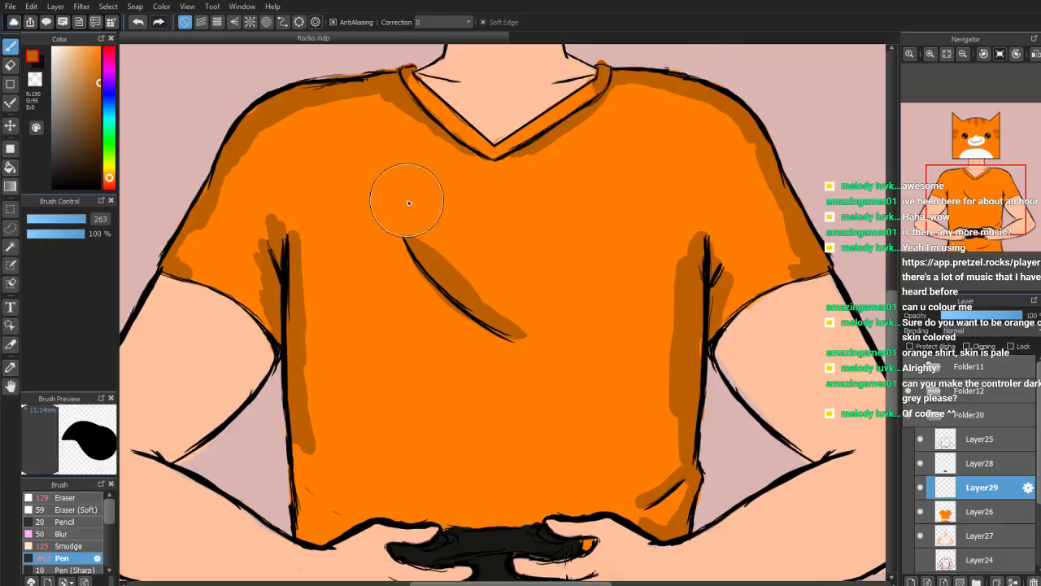
pyautogui.moveTo(268, 116)
pyautogui.mouseDown()
pyautogui.moveTo(252, 109)
pyautogui.moveTo(181, 244)
pyautogui.moveTo(190, 233)
pyautogui.mouseUp()
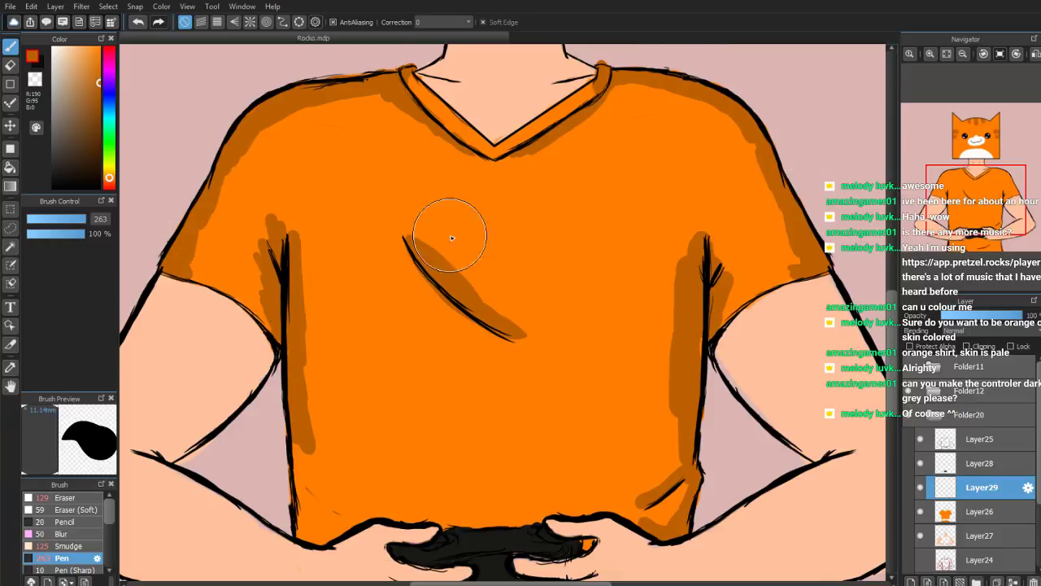
# Shade the shirt's lower side fold and the edge just above the hands and controller in dark orange
pyautogui.moveTo(967, 209)
pyautogui.mouseDown()
pyautogui.moveTo(981, 224)
pyautogui.moveTo(971, 226)
pyautogui.mouseUp()
pyautogui.moveTo(342, 267)
pyautogui.mouseDown()
pyautogui.moveTo(352, 238)
pyautogui.moveTo(342, 245)
pyautogui.moveTo(338, 305)
pyautogui.moveTo(348, 317)
pyautogui.moveTo(345, 273)
pyautogui.moveTo(366, 288)
pyautogui.moveTo(347, 286)
pyautogui.moveTo(352, 329)
pyautogui.moveTo(370, 346)
pyautogui.moveTo(349, 352)
pyautogui.moveTo(389, 342)
pyautogui.moveTo(379, 345)
pyautogui.moveTo(413, 313)
pyautogui.moveTo(456, 311)
pyautogui.moveTo(540, 342)
pyautogui.moveTo(497, 310)
pyautogui.moveTo(640, 351)
pyautogui.moveTo(631, 353)
pyautogui.mouseUp()
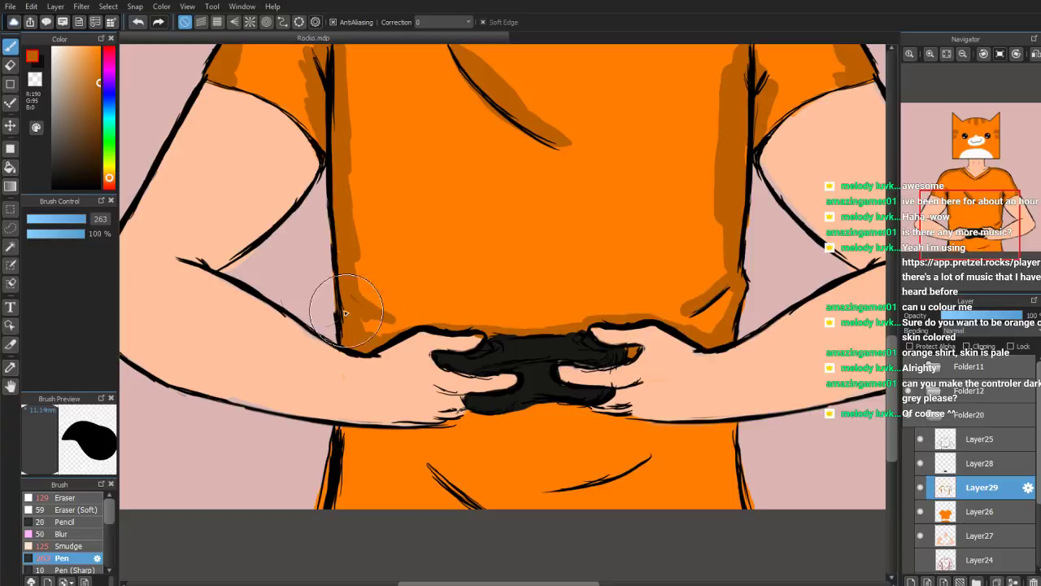
# Paint dark orange shadows on the shirt beneath the hands and controller, down its lower sides and along both bottom folds
pyautogui.click(15, 70)
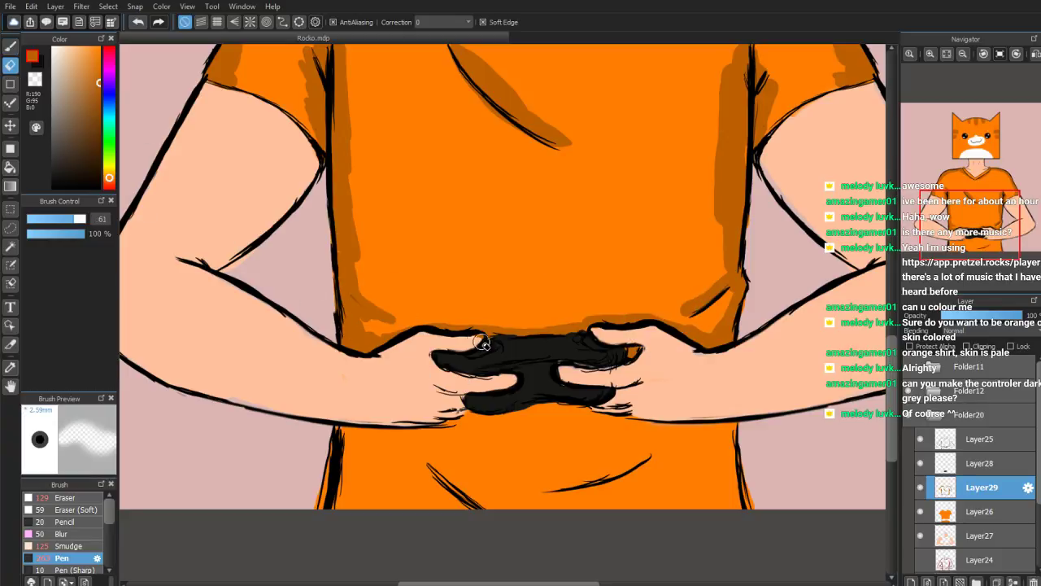
pyautogui.click(10, 47)
pyautogui.moveTo(971, 226); pyautogui.dragTo(970, 246)
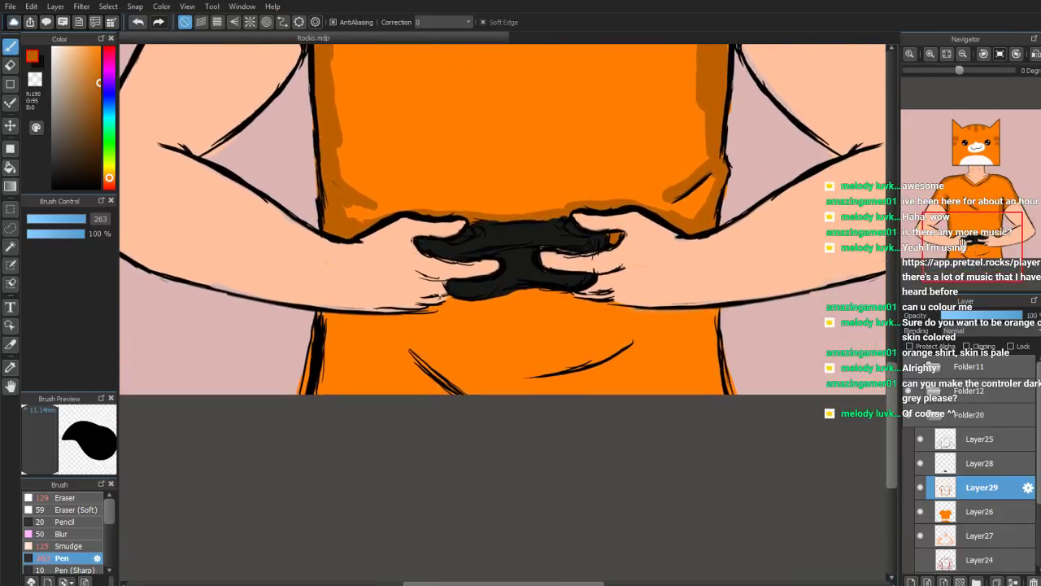
pyautogui.moveTo(336, 355)
pyautogui.mouseDown()
pyautogui.moveTo(334, 341)
pyautogui.moveTo(318, 380)
pyautogui.moveTo(336, 314)
pyautogui.moveTo(377, 320)
pyautogui.moveTo(354, 324)
pyautogui.moveTo(439, 317)
pyautogui.moveTo(410, 299)
pyautogui.moveTo(461, 314)
pyautogui.moveTo(525, 302)
pyautogui.moveTo(625, 320)
pyautogui.moveTo(650, 311)
pyautogui.moveTo(669, 325)
pyautogui.moveTo(709, 318)
pyautogui.moveTo(708, 380)
pyautogui.moveTo(697, 325)
pyautogui.moveTo(712, 319)
pyautogui.moveTo(709, 291)
pyautogui.moveTo(697, 344)
pyautogui.moveTo(675, 298)
pyautogui.moveTo(569, 372)
pyautogui.moveTo(558, 349)
pyautogui.moveTo(437, 349)
pyautogui.moveTo(447, 386)
pyautogui.mouseUp()
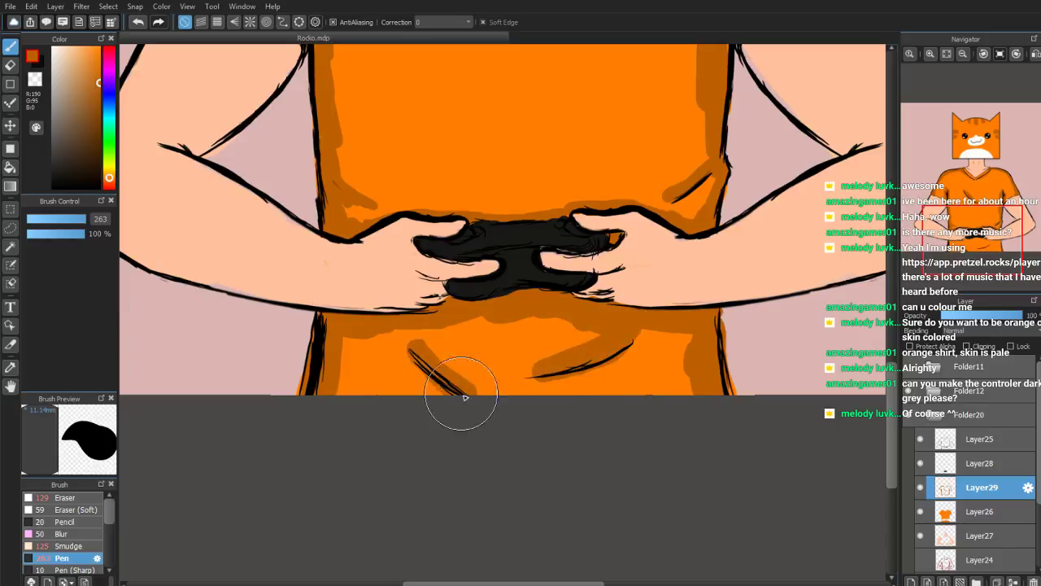
# Sample the pale skin colour, darken it to R 218, G 148, B 106, and add a new layer above Layer27
pyautogui.scroll(-2, 498, 328)
pyautogui.moveTo(983, 227); pyautogui.dragTo(971, 221)
pyautogui.rightClick(527, 123)
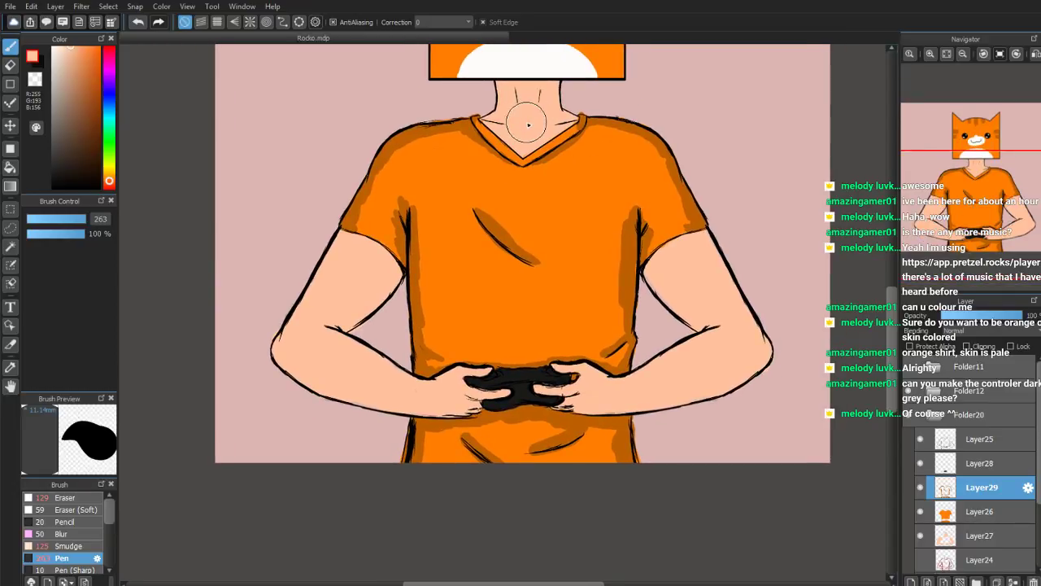
pyautogui.moveTo(71, 51); pyautogui.dragTo(76, 67)
pyautogui.click(956, 545)
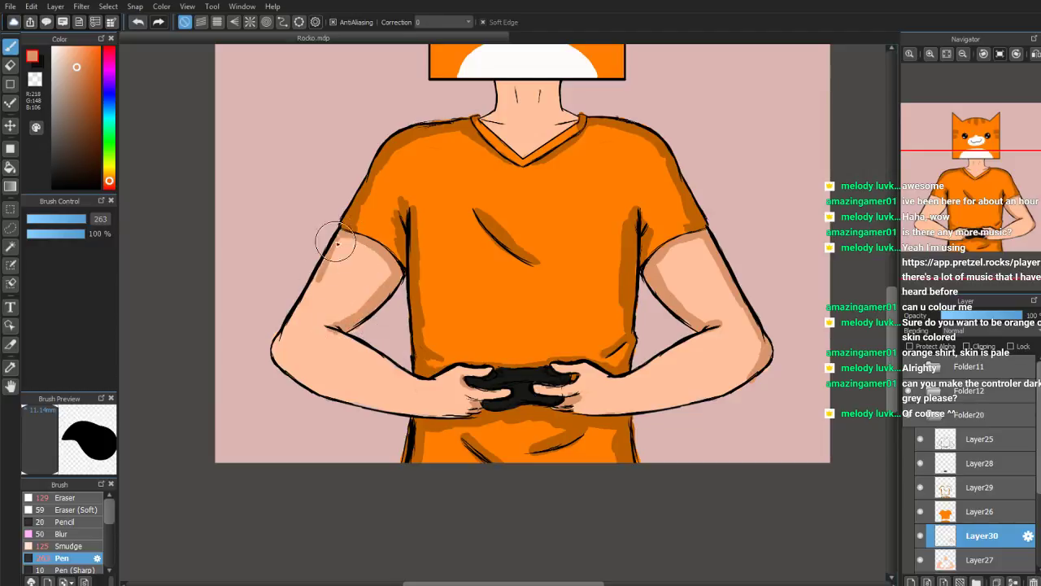
# Paint darker skin shadows along both arms' edges, the forearm undersides, the neck and the inside of the neckline on Layer30
pyautogui.moveTo(328, 264); pyautogui.dragTo(297, 323)
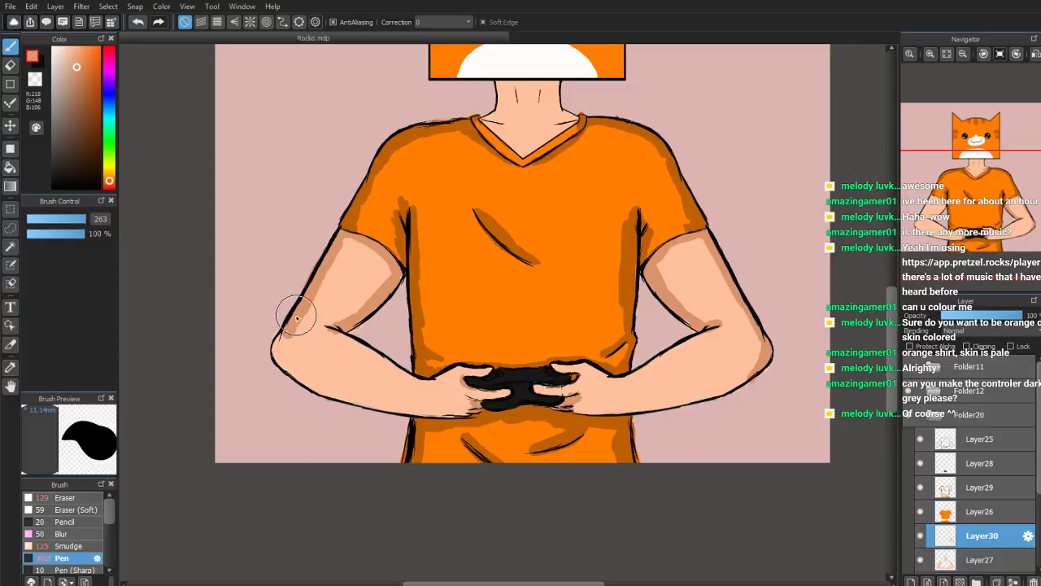
pyautogui.moveTo(339, 391); pyautogui.dragTo(326, 384)
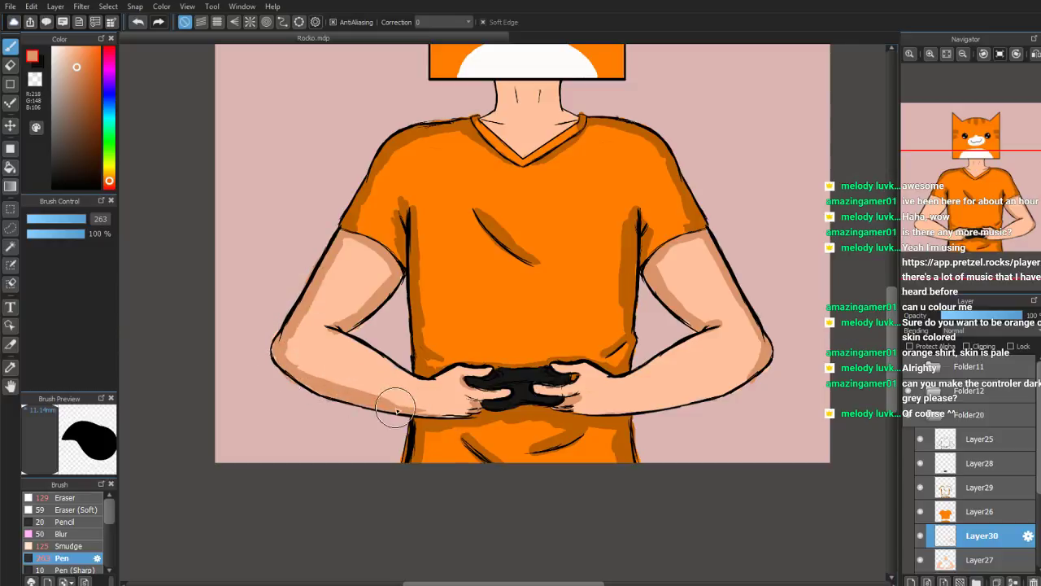
pyautogui.moveTo(747, 375); pyautogui.dragTo(709, 384)
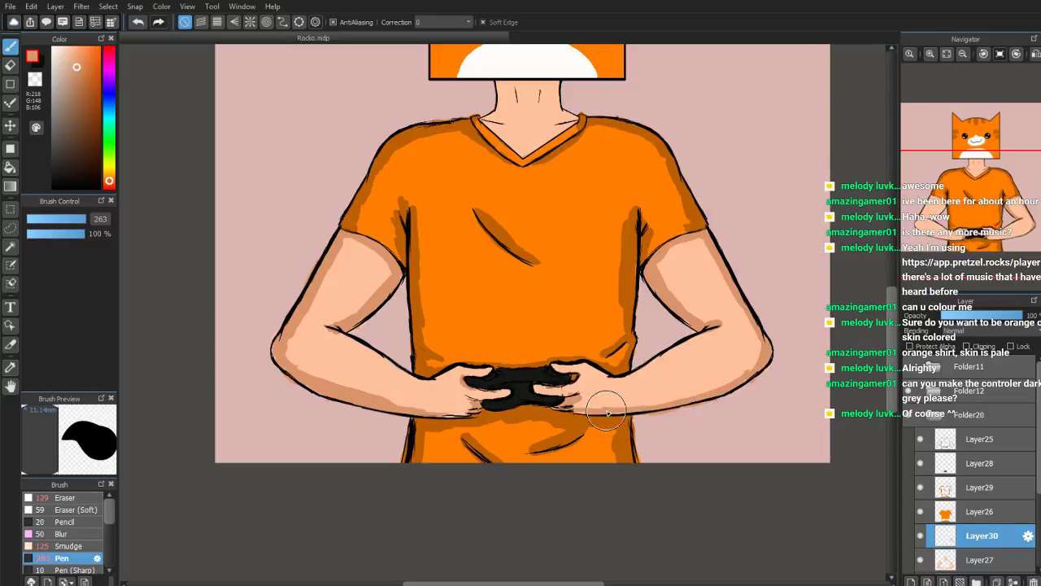
pyautogui.moveTo(687, 393); pyautogui.dragTo(755, 364)
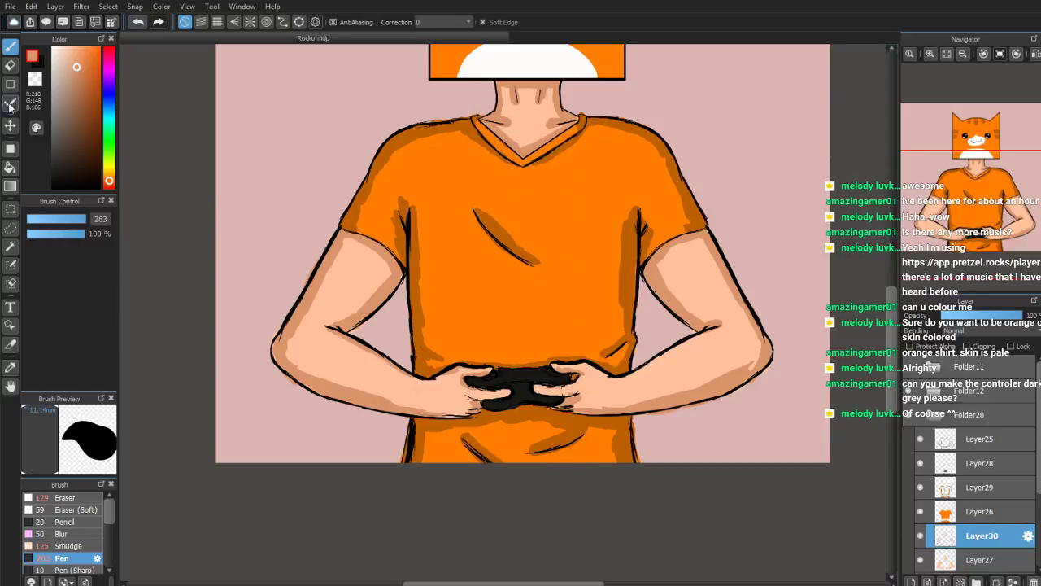
# Blend the upper-arm shadow on the image's left with the Smudge brush at 61 % opacity
pyautogui.click(69, 546)
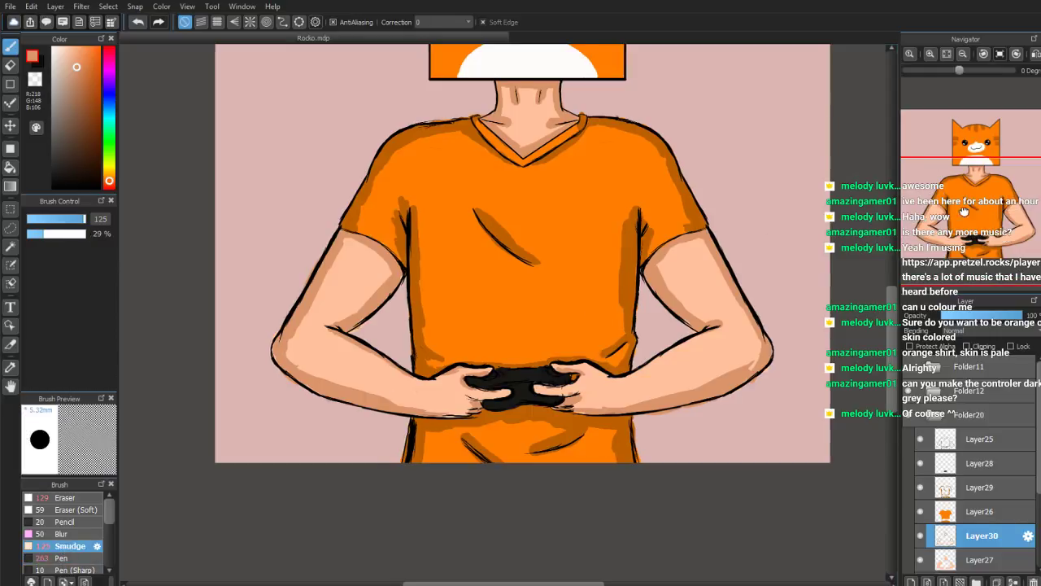
pyautogui.scroll(2, 966, 199)
pyautogui.moveTo(966, 200); pyautogui.dragTo(934, 222)
pyautogui.scroll(-2, 348, 152)
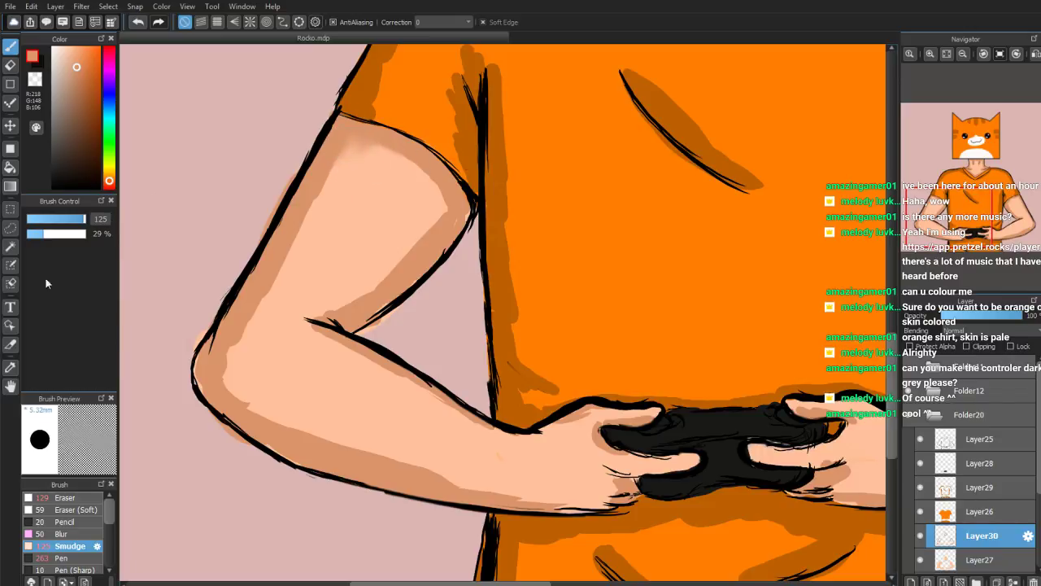
pyautogui.moveTo(49, 237); pyautogui.dragTo(63, 236)
pyautogui.moveTo(341, 184); pyautogui.dragTo(340, 152)
pyautogui.moveTo(292, 248); pyautogui.dragTo(240, 350)
# Smudge the same arm's elbow, inner edge and forearm shadows at brush size 171, then the hand at size 65
pyautogui.click(86, 220)
pyautogui.moveTo(86, 229); pyautogui.dragTo(89, 229)
pyautogui.moveTo(258, 327)
pyautogui.mouseDown()
pyautogui.moveTo(276, 392)
pyautogui.moveTo(210, 370)
pyautogui.moveTo(216, 395)
pyautogui.moveTo(201, 378)
pyautogui.moveTo(248, 386)
pyautogui.moveTo(303, 434)
pyautogui.moveTo(260, 414)
pyautogui.moveTo(333, 445)
pyautogui.mouseUp()
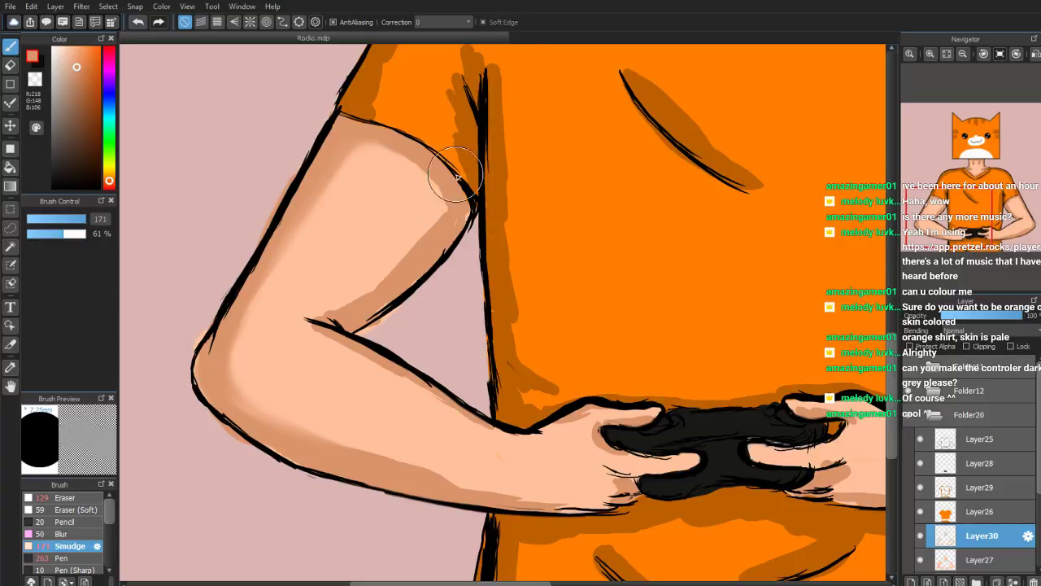
pyautogui.moveTo(475, 215)
pyautogui.mouseDown()
pyautogui.moveTo(442, 210)
pyautogui.moveTo(426, 179)
pyautogui.moveTo(438, 211)
pyautogui.moveTo(431, 181)
pyautogui.moveTo(436, 190)
pyautogui.moveTo(432, 221)
pyautogui.moveTo(347, 301)
pyautogui.moveTo(317, 314)
pyautogui.moveTo(397, 290)
pyautogui.moveTo(380, 302)
pyautogui.moveTo(325, 306)
pyautogui.moveTo(309, 328)
pyautogui.moveTo(465, 423)
pyautogui.moveTo(361, 444)
pyautogui.moveTo(262, 436)
pyautogui.moveTo(414, 464)
pyautogui.moveTo(354, 439)
pyautogui.moveTo(497, 489)
pyautogui.moveTo(600, 496)
pyautogui.moveTo(423, 486)
pyautogui.moveTo(483, 498)
pyautogui.moveTo(371, 451)
pyautogui.moveTo(525, 497)
pyautogui.moveTo(365, 435)
pyautogui.moveTo(484, 484)
pyautogui.moveTo(442, 453)
pyautogui.moveTo(489, 487)
pyautogui.moveTo(418, 397)
pyautogui.moveTo(470, 419)
pyautogui.moveTo(463, 427)
pyautogui.moveTo(486, 444)
pyautogui.moveTo(520, 451)
pyautogui.mouseUp()
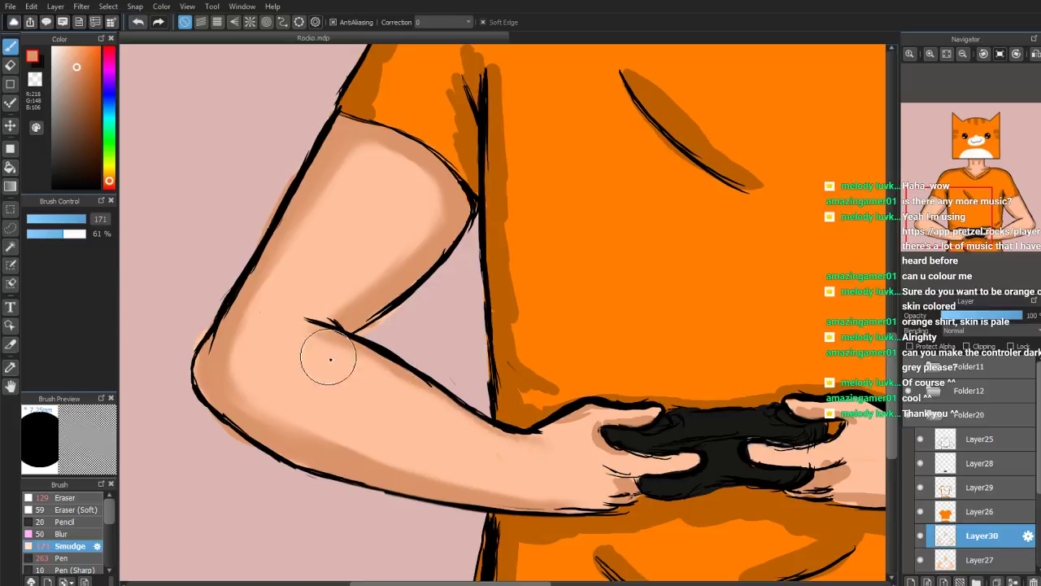
pyautogui.click(74, 219)
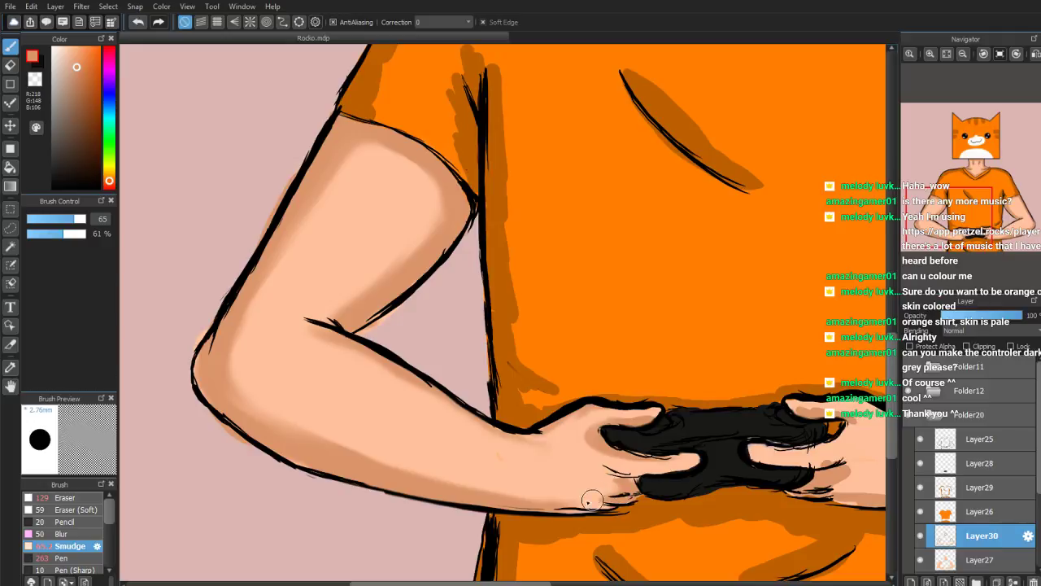
# Smudge the skin shadows along the upper arm, elbow and forearm on the image's right at brush size 137
pyautogui.moveTo(953, 221); pyautogui.dragTo(1003, 224)
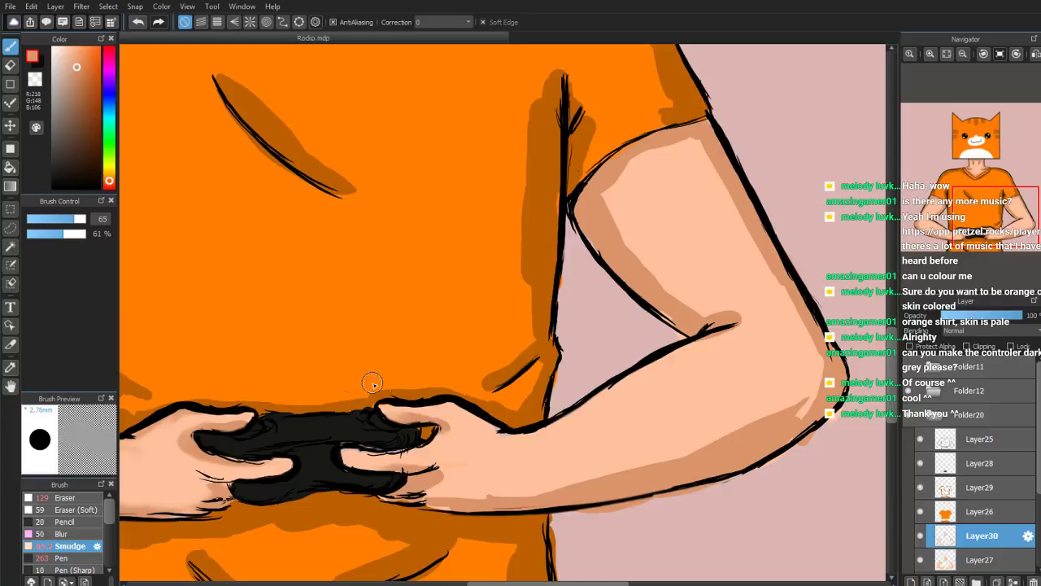
pyautogui.moveTo(68, 219); pyautogui.dragTo(96, 219)
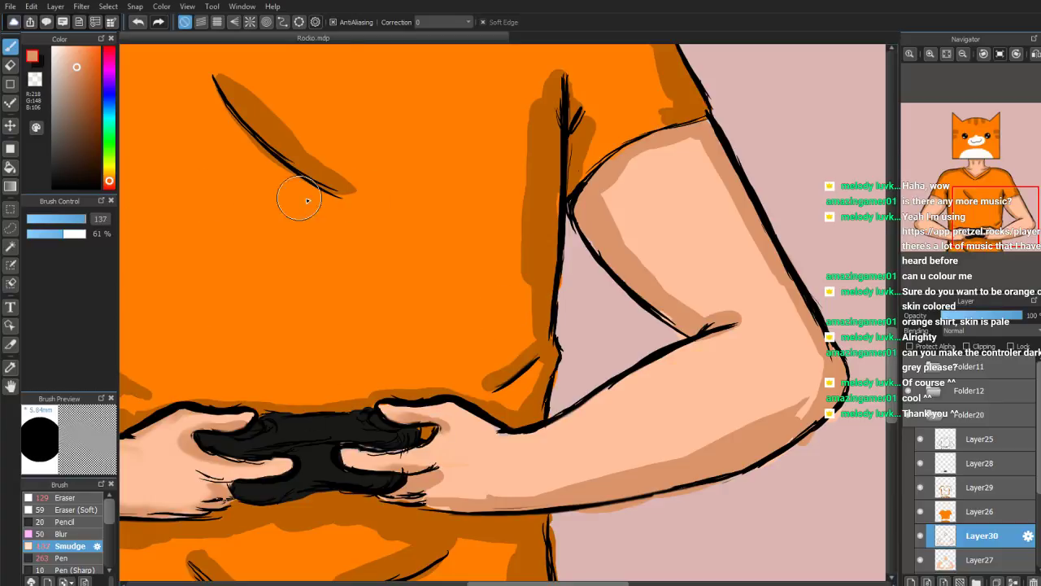
pyautogui.moveTo(625, 173)
pyautogui.mouseDown()
pyautogui.moveTo(627, 228)
pyautogui.moveTo(649, 266)
pyautogui.moveTo(604, 213)
pyautogui.moveTo(684, 294)
pyautogui.moveTo(614, 222)
pyautogui.moveTo(700, 289)
pyautogui.mouseUp()
pyautogui.moveTo(627, 241)
pyautogui.mouseDown()
pyautogui.moveTo(693, 290)
pyautogui.moveTo(644, 281)
pyautogui.moveTo(690, 323)
pyautogui.moveTo(703, 291)
pyautogui.moveTo(666, 307)
pyautogui.moveTo(682, 328)
pyautogui.moveTo(708, 322)
pyautogui.moveTo(715, 311)
pyautogui.moveTo(654, 277)
pyautogui.moveTo(618, 219)
pyautogui.moveTo(612, 178)
pyautogui.moveTo(685, 147)
pyautogui.moveTo(751, 237)
pyautogui.moveTo(808, 348)
pyautogui.moveTo(798, 398)
pyautogui.moveTo(810, 378)
pyautogui.moveTo(754, 440)
pyautogui.moveTo(793, 419)
pyautogui.moveTo(719, 462)
pyautogui.moveTo(745, 420)
pyautogui.moveTo(700, 450)
pyautogui.moveTo(747, 434)
pyautogui.moveTo(715, 448)
pyautogui.moveTo(600, 484)
pyautogui.moveTo(520, 502)
pyautogui.moveTo(552, 492)
pyautogui.moveTo(417, 501)
pyautogui.moveTo(439, 509)
pyautogui.moveTo(459, 489)
pyautogui.moveTo(445, 496)
pyautogui.moveTo(533, 470)
pyautogui.moveTo(644, 479)
pyautogui.moveTo(604, 531)
pyautogui.moveTo(749, 470)
pyautogui.moveTo(658, 508)
pyautogui.moveTo(746, 472)
pyautogui.moveTo(417, 494)
pyautogui.mouseUp()
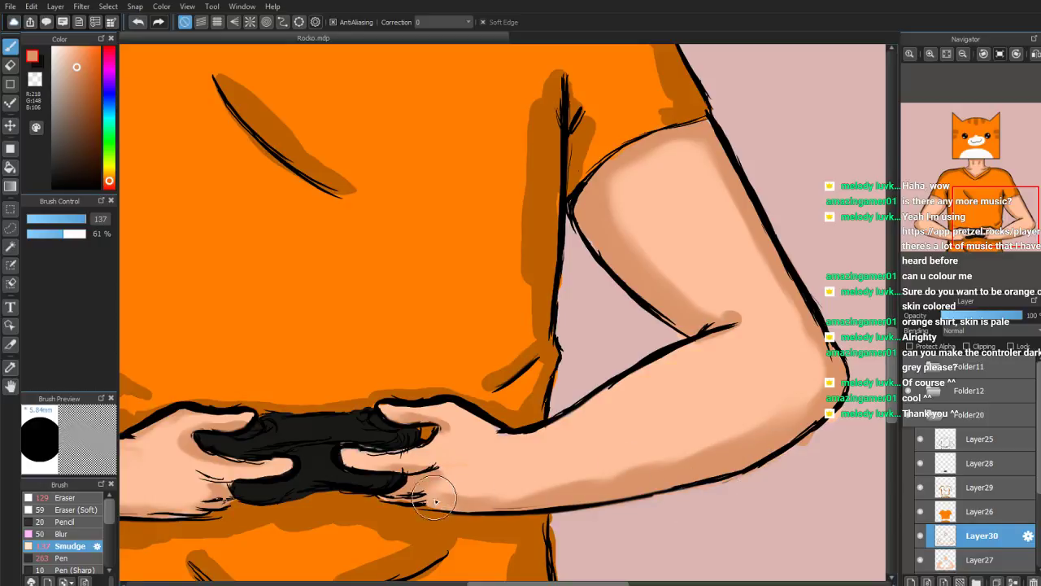
pyautogui.moveTo(751, 314)
pyautogui.mouseDown()
pyautogui.moveTo(521, 442)
pyautogui.moveTo(696, 335)
pyautogui.moveTo(559, 418)
pyautogui.moveTo(613, 398)
pyautogui.moveTo(484, 453)
pyautogui.moveTo(530, 435)
pyautogui.moveTo(493, 417)
pyautogui.mouseUp()
pyautogui.moveTo(625, 387); pyautogui.dragTo(518, 424)
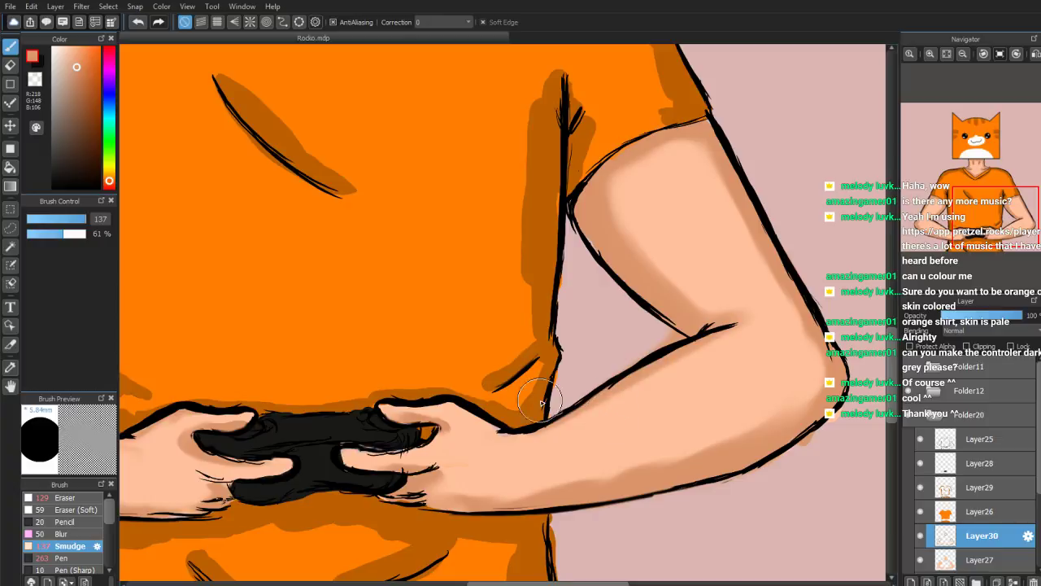
# Soften the shadow beneath the head and around both neck lines with the Smudge brush at size 53
pyautogui.moveTo(987, 223); pyautogui.dragTo(976, 183)
pyautogui.scroll(2, 976, 183)
pyautogui.click(979, 192)
pyautogui.scroll(-3, 978, 192)
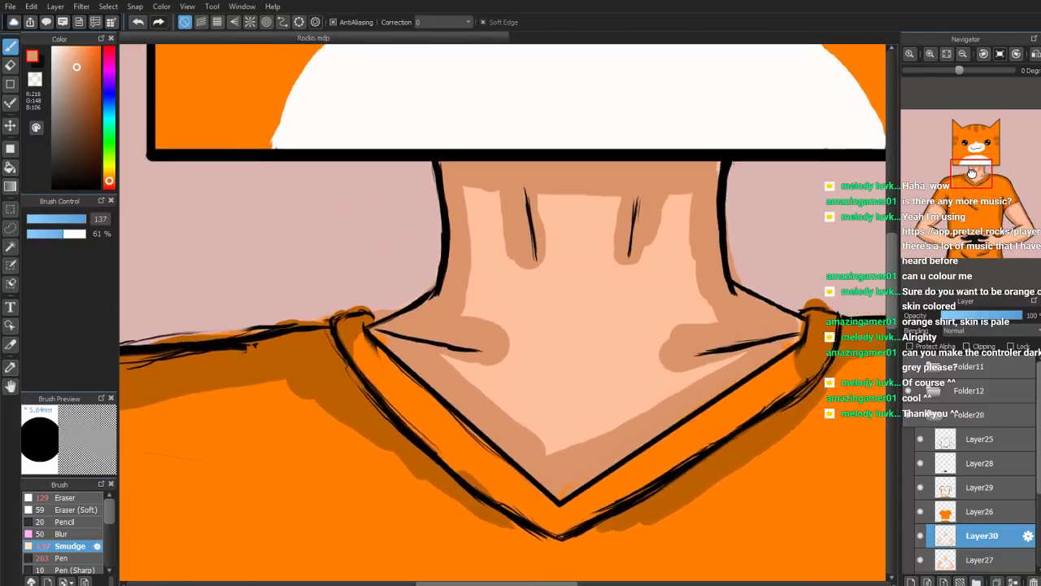
pyautogui.moveTo(82, 220); pyautogui.dragTo(73, 220)
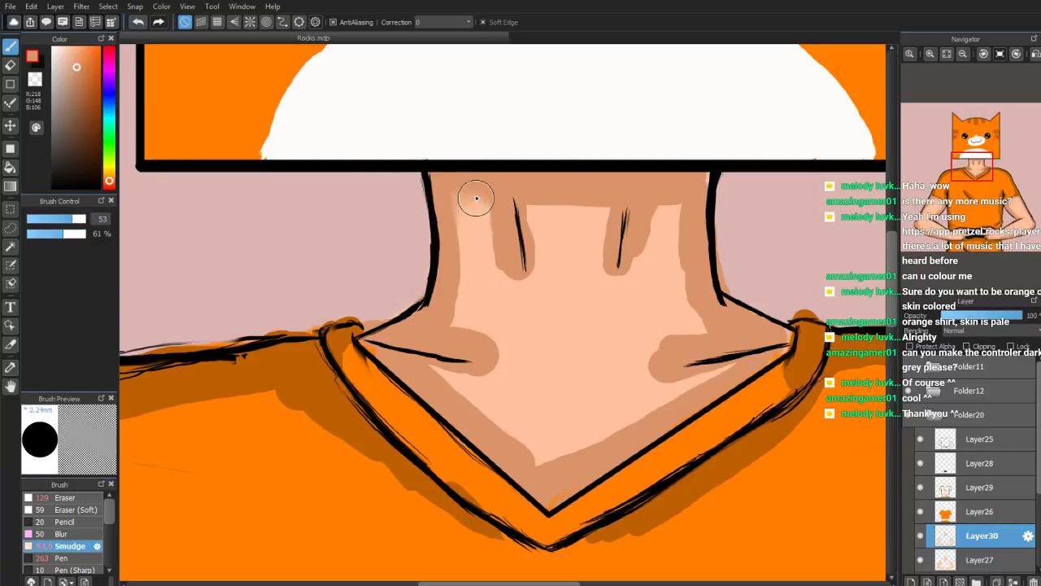
pyautogui.moveTo(485, 211)
pyautogui.mouseDown()
pyautogui.moveTo(497, 252)
pyautogui.moveTo(501, 234)
pyautogui.moveTo(521, 280)
pyautogui.moveTo(538, 211)
pyautogui.moveTo(570, 204)
pyautogui.moveTo(571, 215)
pyautogui.moveTo(598, 218)
pyautogui.mouseUp()
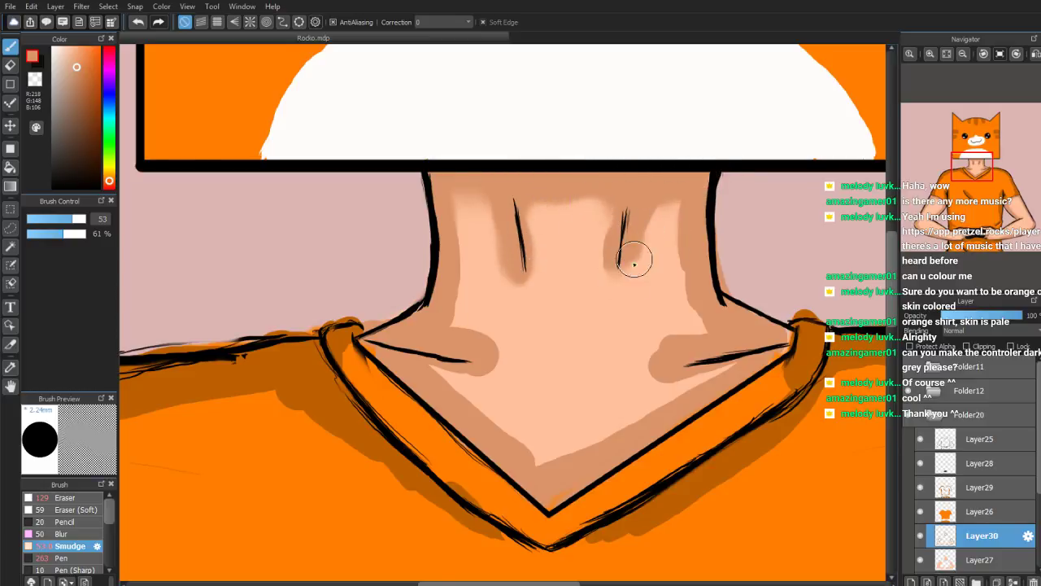
pyautogui.moveTo(618, 283); pyautogui.dragTo(618, 238)
pyautogui.moveTo(516, 239)
pyautogui.mouseDown()
pyautogui.moveTo(535, 272)
pyautogui.moveTo(531, 304)
pyautogui.moveTo(504, 226)
pyautogui.mouseUp()
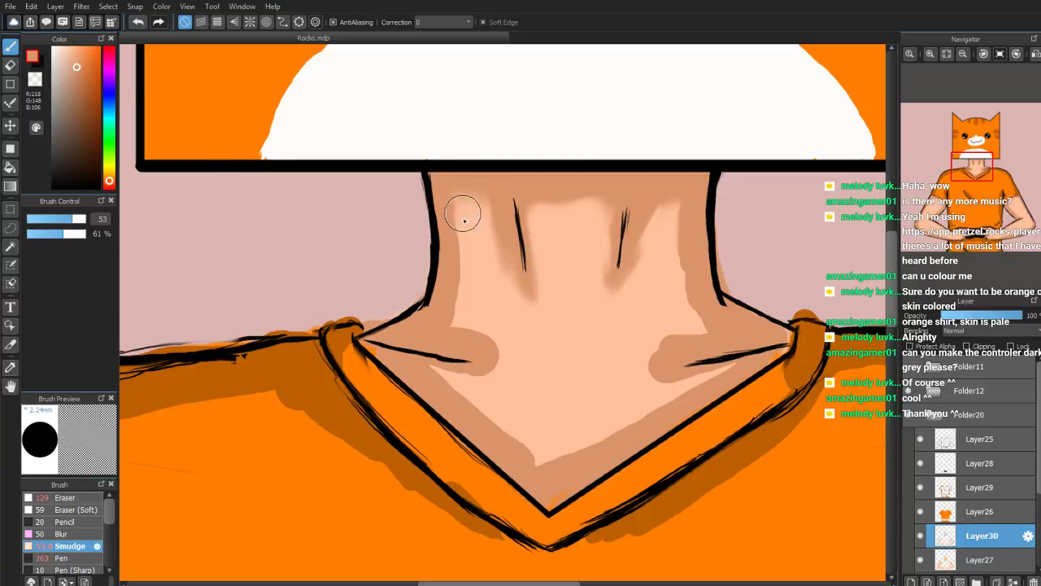
# Smudge the shadows down the sides of the neck, around the collarbones and along the V-neckline
pyautogui.moveTo(454, 205)
pyautogui.mouseDown()
pyautogui.moveTo(455, 186)
pyautogui.moveTo(465, 281)
pyautogui.mouseUp()
pyautogui.moveTo(453, 321)
pyautogui.mouseDown()
pyautogui.moveTo(521, 374)
pyautogui.moveTo(467, 353)
pyautogui.moveTo(489, 384)
pyautogui.moveTo(454, 361)
pyautogui.moveTo(513, 379)
pyautogui.moveTo(490, 350)
pyautogui.moveTo(521, 375)
pyautogui.moveTo(490, 349)
pyautogui.moveTo(525, 366)
pyautogui.mouseUp()
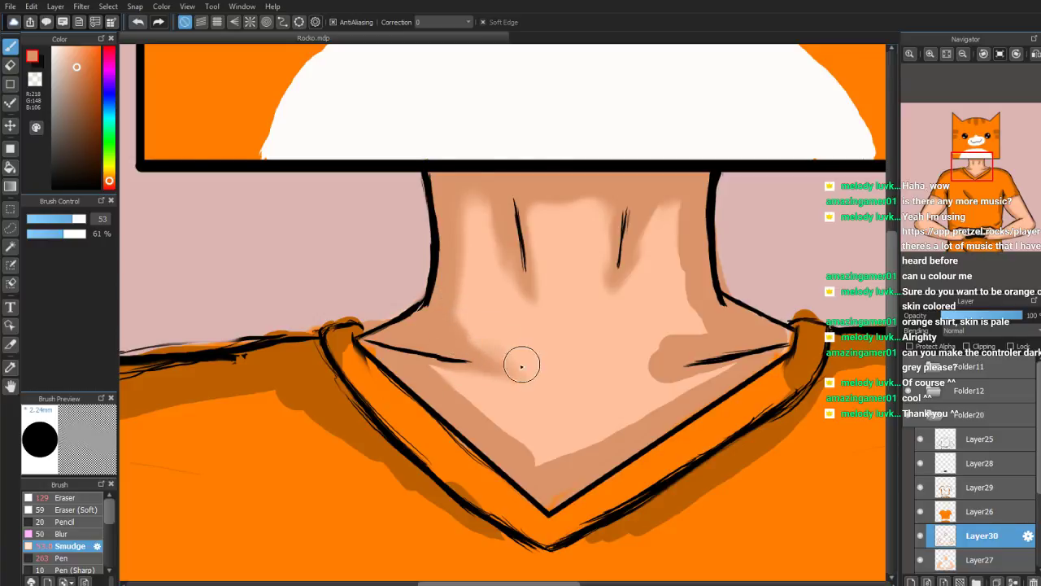
pyautogui.moveTo(433, 374)
pyautogui.mouseDown()
pyautogui.moveTo(538, 467)
pyautogui.moveTo(590, 461)
pyautogui.moveTo(573, 465)
pyautogui.moveTo(584, 473)
pyautogui.moveTo(546, 442)
pyautogui.moveTo(637, 421)
pyautogui.mouseUp()
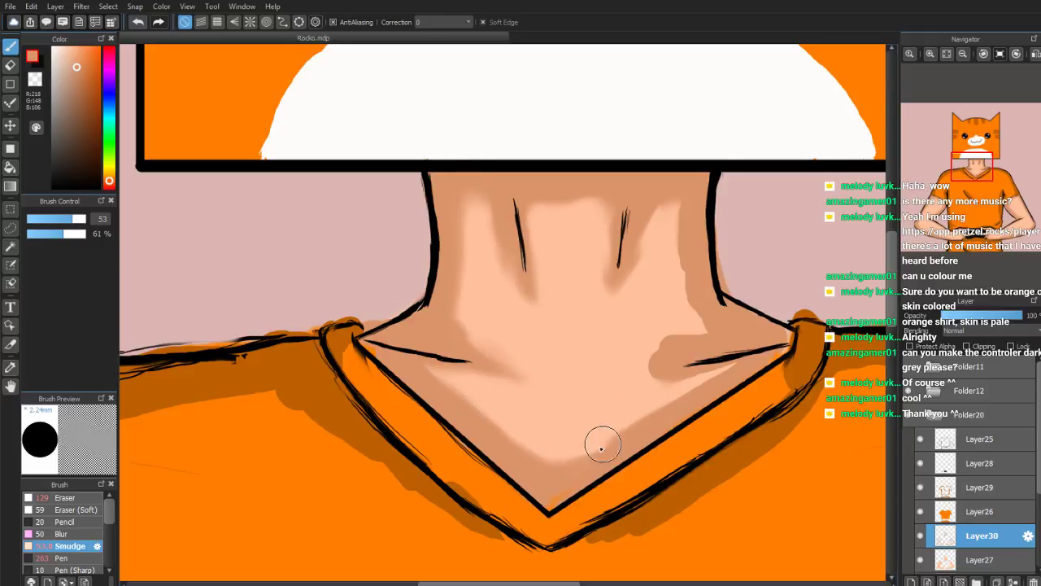
pyautogui.moveTo(683, 371)
pyautogui.mouseDown()
pyautogui.moveTo(618, 370)
pyautogui.moveTo(659, 326)
pyautogui.moveTo(638, 366)
pyautogui.moveTo(657, 343)
pyautogui.moveTo(682, 335)
pyautogui.moveTo(649, 358)
pyautogui.moveTo(708, 337)
pyautogui.moveTo(691, 244)
pyautogui.mouseUp()
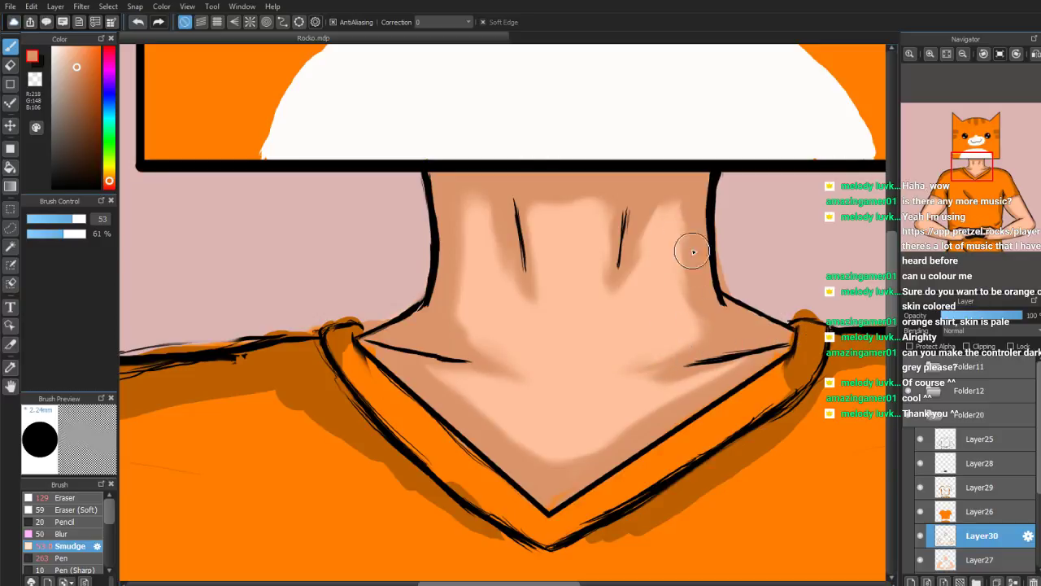
pyautogui.moveTo(623, 289); pyautogui.dragTo(619, 311)
pyautogui.moveTo(608, 198); pyautogui.dragTo(611, 296)
# Select Layer29 and smudge the dark orange shadow along the diagonal chest fold at brush size 113
pyautogui.scroll(-5, 983, 210)
pyautogui.moveTo(976, 194)
pyautogui.mouseDown()
pyautogui.moveTo(962, 216)
pyautogui.moveTo(971, 229)
pyautogui.moveTo(974, 204)
pyautogui.mouseUp()
pyautogui.click(963, 511)
pyautogui.click(965, 489)
pyautogui.scroll(3, 964, 217)
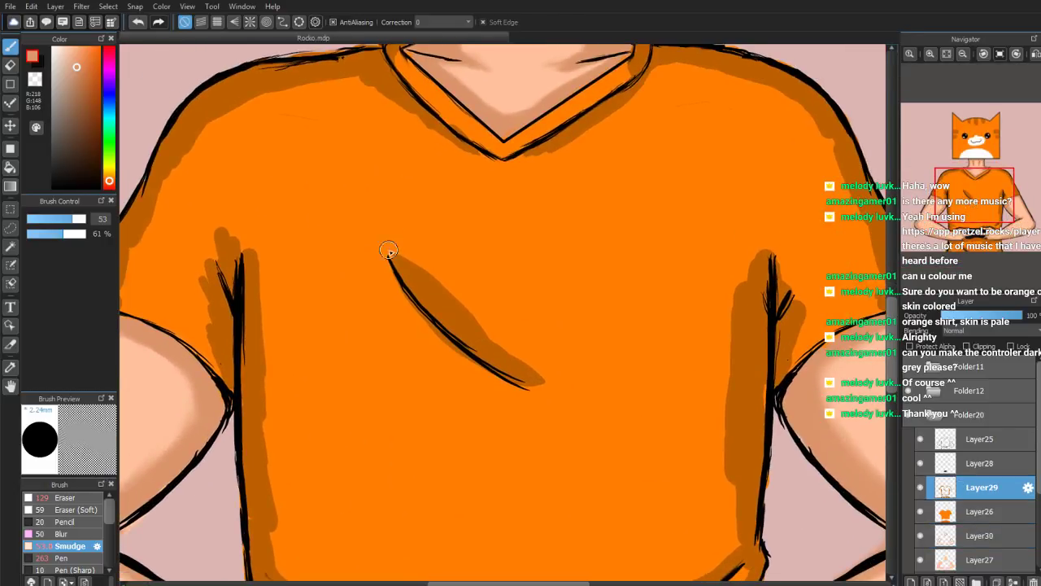
pyautogui.moveTo(66, 220); pyautogui.dragTo(112, 235)
pyautogui.moveTo(461, 279)
pyautogui.mouseDown()
pyautogui.moveTo(394, 218)
pyautogui.moveTo(420, 281)
pyautogui.moveTo(392, 236)
pyautogui.moveTo(468, 319)
pyautogui.moveTo(417, 243)
pyautogui.moveTo(545, 374)
pyautogui.moveTo(427, 288)
pyautogui.moveTo(538, 370)
pyautogui.moveTo(482, 357)
pyautogui.moveTo(513, 354)
pyautogui.moveTo(563, 389)
pyautogui.mouseUp()
pyautogui.moveTo(383, 232)
pyautogui.mouseDown()
pyautogui.moveTo(415, 292)
pyautogui.moveTo(374, 222)
pyautogui.moveTo(392, 228)
pyautogui.moveTo(395, 264)
pyautogui.moveTo(371, 222)
pyautogui.moveTo(475, 320)
pyautogui.moveTo(465, 317)
pyautogui.moveTo(441, 286)
pyautogui.moveTo(543, 358)
pyautogui.moveTo(453, 307)
pyautogui.moveTo(544, 371)
pyautogui.moveTo(500, 348)
pyautogui.moveTo(575, 393)
pyautogui.moveTo(453, 306)
pyautogui.moveTo(508, 361)
pyautogui.moveTo(526, 364)
pyautogui.moveTo(458, 307)
pyautogui.mouseUp()
# Smudge the sleeve-side shadow at the shirt's armpit on the image's left into the orange
pyautogui.moveTo(232, 227)
pyautogui.mouseDown()
pyautogui.moveTo(203, 279)
pyautogui.moveTo(226, 237)
pyautogui.moveTo(208, 265)
pyautogui.mouseUp()
pyautogui.moveTo(208, 311)
pyautogui.mouseDown()
pyautogui.moveTo(203, 347)
pyautogui.moveTo(167, 309)
pyautogui.moveTo(200, 348)
pyautogui.moveTo(193, 342)
pyautogui.moveTo(194, 357)
pyautogui.moveTo(195, 347)
pyautogui.moveTo(220, 370)
pyautogui.moveTo(184, 331)
pyautogui.moveTo(229, 373)
pyautogui.moveTo(198, 328)
pyautogui.moveTo(209, 216)
pyautogui.moveTo(230, 260)
pyautogui.moveTo(188, 253)
pyautogui.moveTo(180, 304)
pyautogui.mouseUp()
pyautogui.moveTo(196, 354)
pyautogui.mouseDown()
pyautogui.moveTo(184, 259)
pyautogui.moveTo(176, 301)
pyautogui.moveTo(211, 368)
pyautogui.mouseUp()
pyautogui.moveTo(223, 268); pyautogui.dragTo(218, 216)
pyautogui.moveTo(228, 298)
pyautogui.mouseDown()
pyautogui.moveTo(196, 210)
pyautogui.moveTo(188, 232)
pyautogui.moveTo(205, 274)
pyautogui.moveTo(187, 284)
pyautogui.moveTo(207, 308)
pyautogui.moveTo(173, 245)
pyautogui.moveTo(228, 351)
pyautogui.mouseUp()
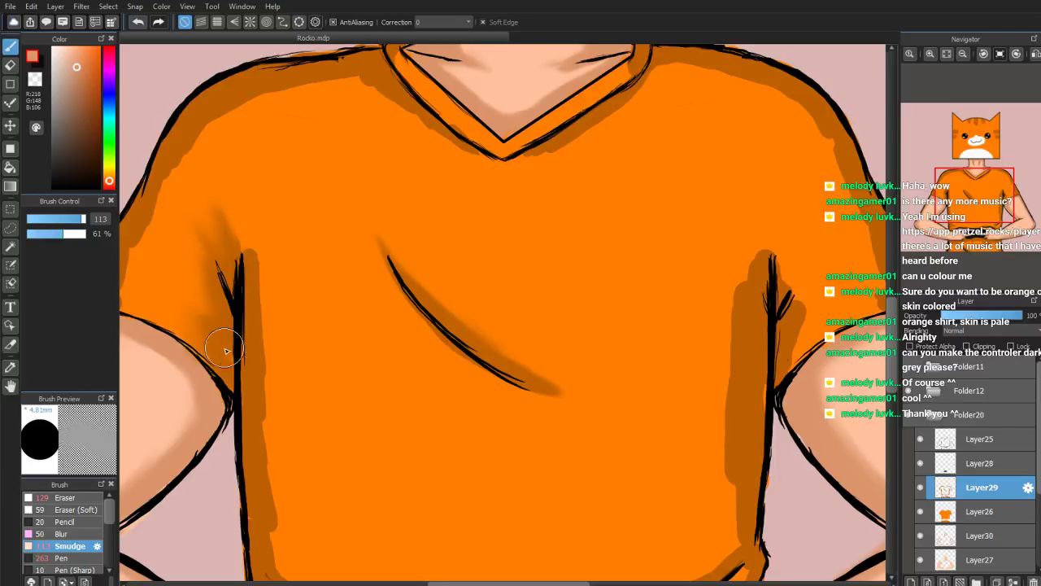
# Blend the shirt shadows along the outer sleeve and shoulder on the image's left and beneath the V-neck collar
pyautogui.moveTo(975, 195); pyautogui.dragTo(950, 197)
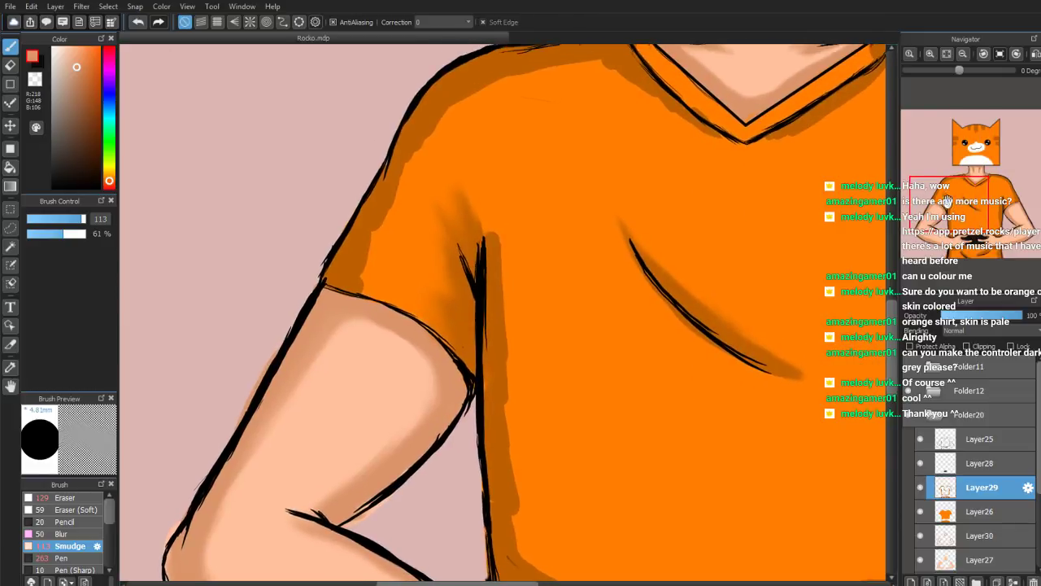
pyautogui.moveTo(594, 227)
pyautogui.mouseDown()
pyautogui.moveTo(427, 214)
pyautogui.moveTo(456, 116)
pyautogui.moveTo(394, 181)
pyautogui.moveTo(426, 143)
pyautogui.moveTo(370, 281)
pyautogui.moveTo(400, 193)
pyautogui.moveTo(349, 289)
pyautogui.moveTo(348, 325)
pyautogui.moveTo(363, 258)
pyautogui.moveTo(358, 300)
pyautogui.moveTo(352, 290)
pyautogui.moveTo(365, 289)
pyautogui.moveTo(343, 297)
pyautogui.moveTo(363, 282)
pyautogui.moveTo(369, 289)
pyautogui.moveTo(365, 280)
pyautogui.moveTo(355, 290)
pyautogui.moveTo(361, 275)
pyautogui.moveTo(350, 300)
pyautogui.mouseUp()
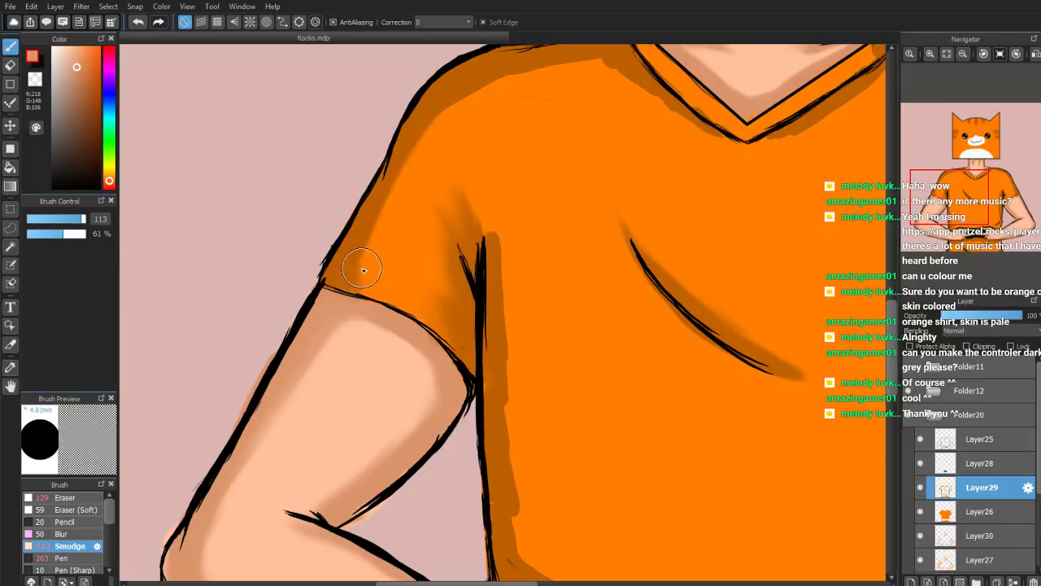
pyautogui.moveTo(498, 89); pyautogui.dragTo(458, 111)
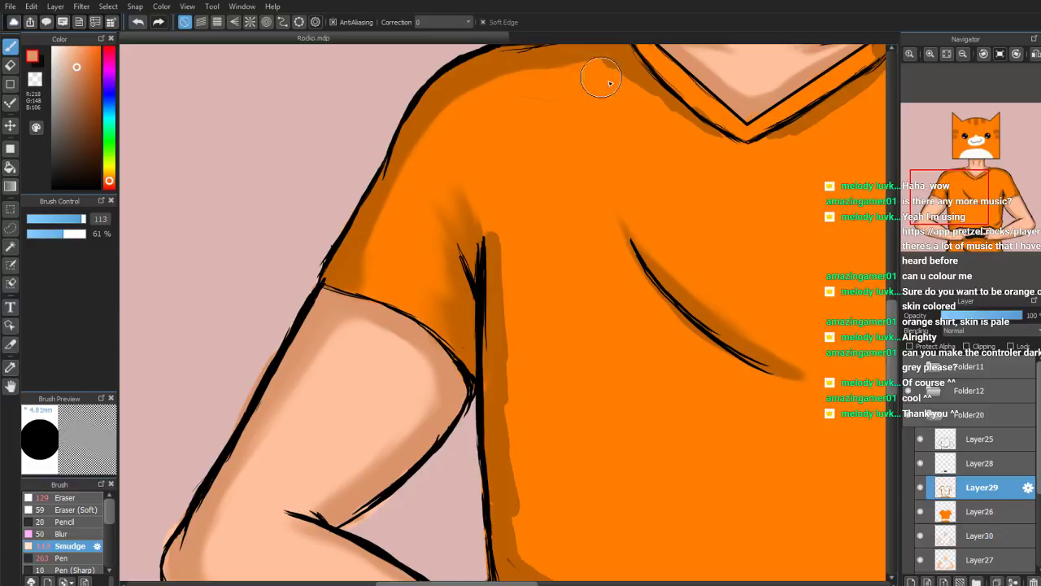
pyautogui.moveTo(597, 70)
pyautogui.mouseDown()
pyautogui.moveTo(710, 140)
pyautogui.moveTo(697, 123)
pyautogui.moveTo(676, 112)
pyautogui.moveTo(738, 160)
pyautogui.mouseUp()
pyautogui.moveTo(810, 124); pyautogui.dragTo(753, 161)
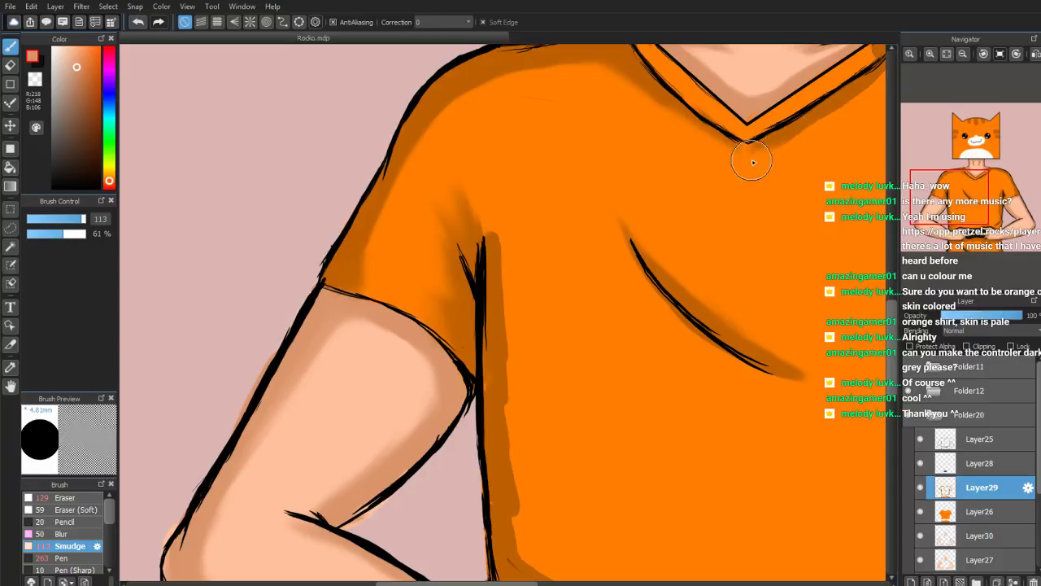
pyautogui.moveTo(956, 205); pyautogui.dragTo(969, 184)
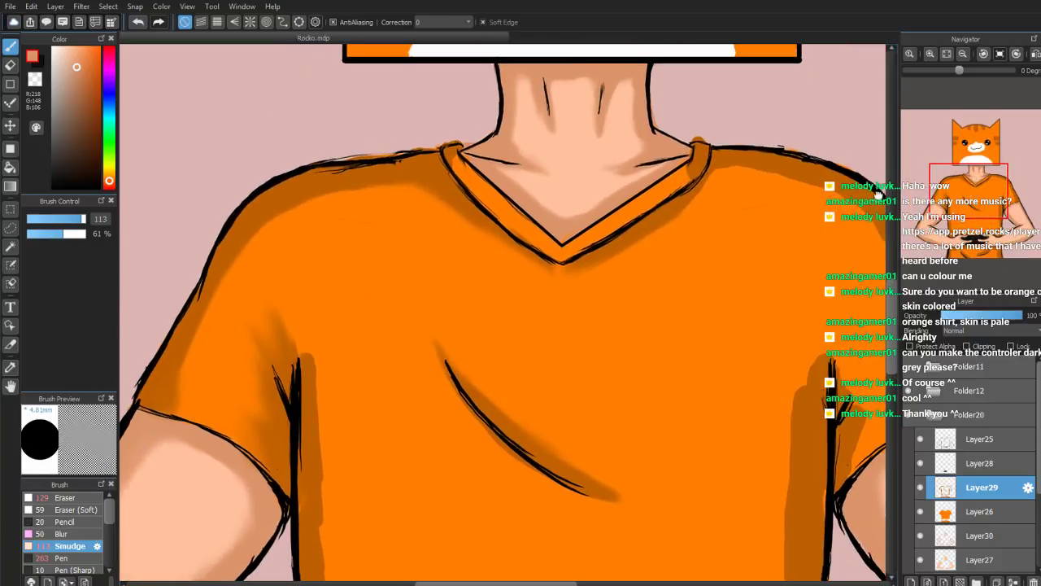
pyautogui.moveTo(450, 162); pyautogui.dragTo(492, 232)
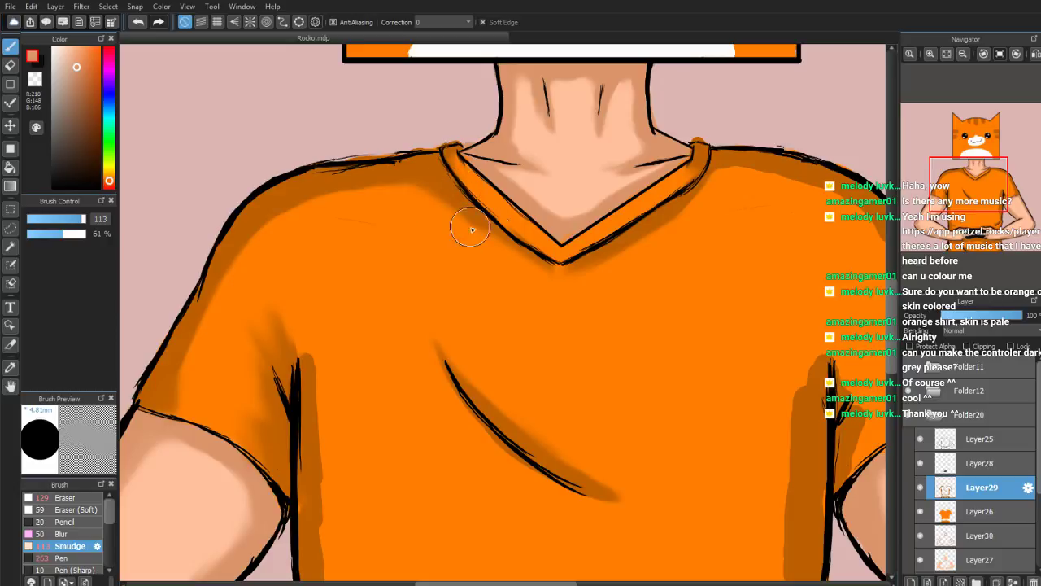
# Smudge the shirt shadow around the armpit and top of the torso seam on the image's left
pyautogui.moveTo(264, 382)
pyautogui.mouseDown()
pyautogui.moveTo(289, 366)
pyautogui.moveTo(305, 304)
pyautogui.moveTo(307, 390)
pyautogui.moveTo(319, 375)
pyautogui.moveTo(329, 411)
pyautogui.mouseUp()
pyautogui.moveTo(961, 213); pyautogui.dragTo(956, 199)
pyautogui.moveTo(374, 118)
pyautogui.mouseDown()
pyautogui.moveTo(314, 215)
pyautogui.moveTo(371, 130)
pyautogui.moveTo(429, 80)
pyautogui.moveTo(378, 120)
pyautogui.mouseUp()
pyautogui.moveTo(954, 208); pyautogui.dragTo(946, 195)
pyautogui.moveTo(509, 160)
pyautogui.mouseDown()
pyautogui.moveTo(526, 147)
pyautogui.moveTo(516, 149)
pyautogui.mouseUp()
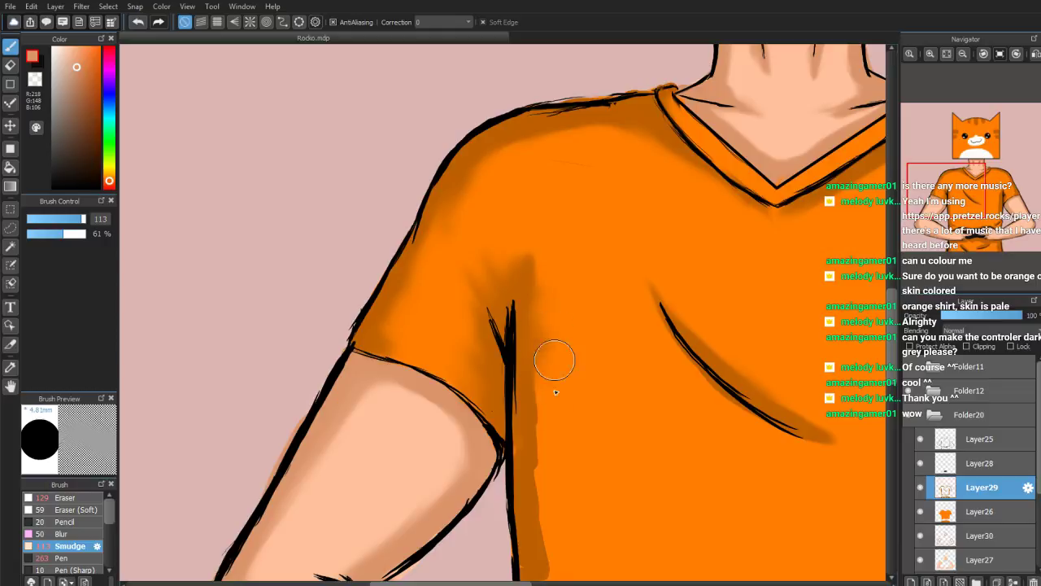
# Smudge the dark orange shadow down the torso's side on the image's left, from the armpit to the wrist
pyautogui.moveTo(946, 192); pyautogui.dragTo(940, 208)
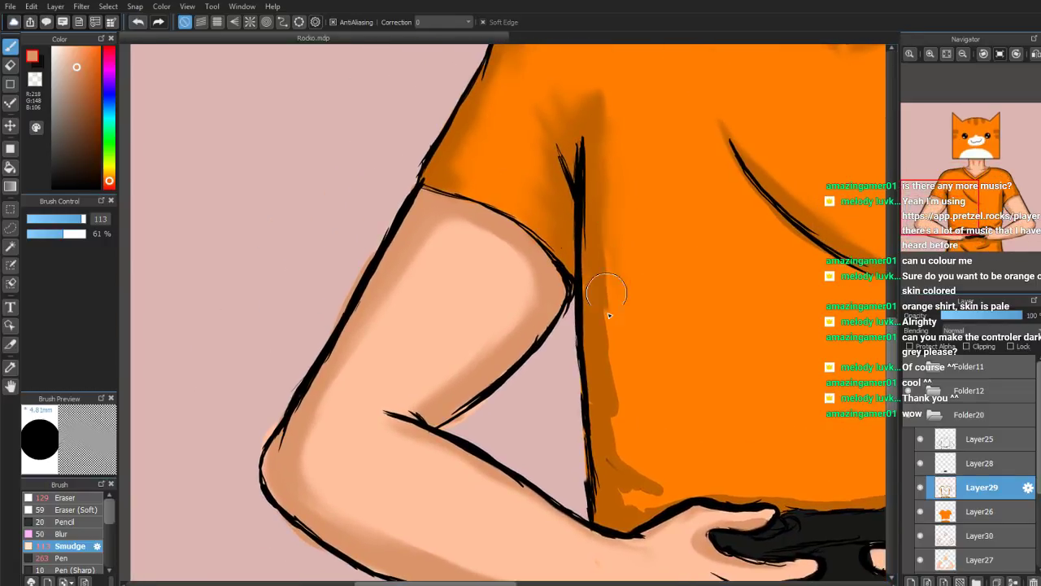
pyautogui.moveTo(607, 297); pyautogui.dragTo(580, 374)
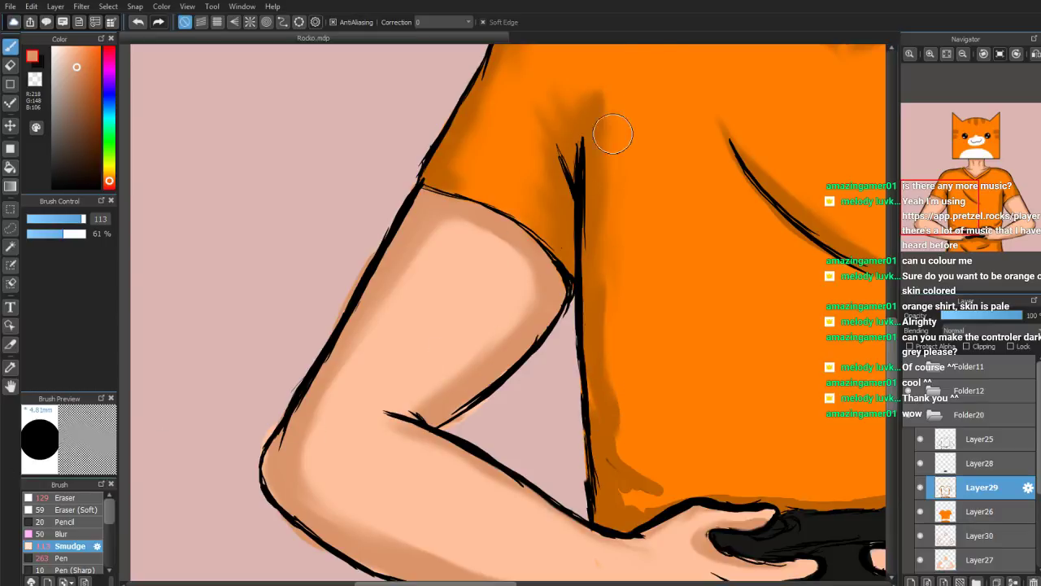
pyautogui.moveTo(593, 315); pyautogui.dragTo(589, 387)
pyautogui.moveTo(592, 458)
pyautogui.mouseDown()
pyautogui.moveTo(615, 435)
pyautogui.moveTo(641, 508)
pyautogui.moveTo(623, 519)
pyautogui.mouseUp()
pyautogui.moveTo(664, 508)
pyautogui.mouseDown()
pyautogui.moveTo(640, 481)
pyautogui.moveTo(614, 457)
pyautogui.moveTo(612, 437)
pyautogui.moveTo(627, 450)
pyautogui.moveTo(607, 369)
pyautogui.moveTo(606, 398)
pyautogui.moveTo(619, 366)
pyautogui.mouseUp()
# Blend the shadows on the lower shirt beneath the forearms, hands and controller
pyautogui.moveTo(967, 234); pyautogui.dragTo(945, 242)
pyautogui.moveTo(546, 377)
pyautogui.mouseDown()
pyautogui.moveTo(548, 472)
pyautogui.moveTo(557, 507)
pyautogui.moveTo(552, 417)
pyautogui.moveTo(577, 393)
pyautogui.moveTo(567, 394)
pyautogui.moveTo(655, 371)
pyautogui.moveTo(572, 386)
pyautogui.moveTo(575, 401)
pyautogui.moveTo(626, 380)
pyautogui.moveTo(690, 375)
pyautogui.moveTo(674, 394)
pyautogui.moveTo(655, 388)
pyautogui.moveTo(707, 408)
pyautogui.moveTo(712, 423)
pyautogui.moveTo(700, 410)
pyautogui.moveTo(658, 424)
pyautogui.moveTo(705, 434)
pyautogui.moveTo(648, 390)
pyautogui.moveTo(628, 394)
pyautogui.moveTo(716, 435)
pyautogui.mouseUp()
pyautogui.moveTo(947, 241); pyautogui.dragTo(969, 249)
pyautogui.moveTo(440, 331)
pyautogui.mouseDown()
pyautogui.moveTo(521, 325)
pyautogui.moveTo(380, 329)
pyautogui.mouseUp()
pyautogui.moveTo(532, 325)
pyautogui.mouseDown()
pyautogui.moveTo(585, 328)
pyautogui.moveTo(539, 329)
pyautogui.moveTo(583, 351)
pyautogui.moveTo(609, 327)
pyautogui.moveTo(671, 334)
pyautogui.moveTo(563, 381)
pyautogui.moveTo(622, 364)
pyautogui.moveTo(606, 383)
pyautogui.moveTo(650, 371)
pyautogui.moveTo(589, 402)
pyautogui.moveTo(543, 400)
pyautogui.moveTo(648, 383)
pyautogui.moveTo(696, 356)
pyautogui.moveTo(685, 367)
pyautogui.moveTo(615, 349)
pyautogui.moveTo(585, 362)
pyautogui.moveTo(604, 362)
pyautogui.moveTo(622, 333)
pyautogui.moveTo(619, 317)
pyautogui.moveTo(597, 321)
pyautogui.moveTo(643, 324)
pyautogui.moveTo(616, 311)
pyautogui.moveTo(581, 321)
pyautogui.moveTo(654, 319)
pyautogui.moveTo(704, 347)
pyautogui.moveTo(767, 337)
pyautogui.moveTo(776, 416)
pyautogui.moveTo(760, 353)
pyautogui.moveTo(789, 337)
pyautogui.moveTo(814, 381)
pyautogui.moveTo(791, 353)
pyautogui.moveTo(792, 338)
pyautogui.moveTo(799, 399)
pyautogui.moveTo(780, 351)
pyautogui.moveTo(795, 396)
pyautogui.mouseUp()
# Smudge the shirt shadow above the controller and hands with smaller brush sizes of 35 and 53
pyautogui.click(966, 249)
pyautogui.moveTo(966, 248); pyautogui.dragTo(964, 234)
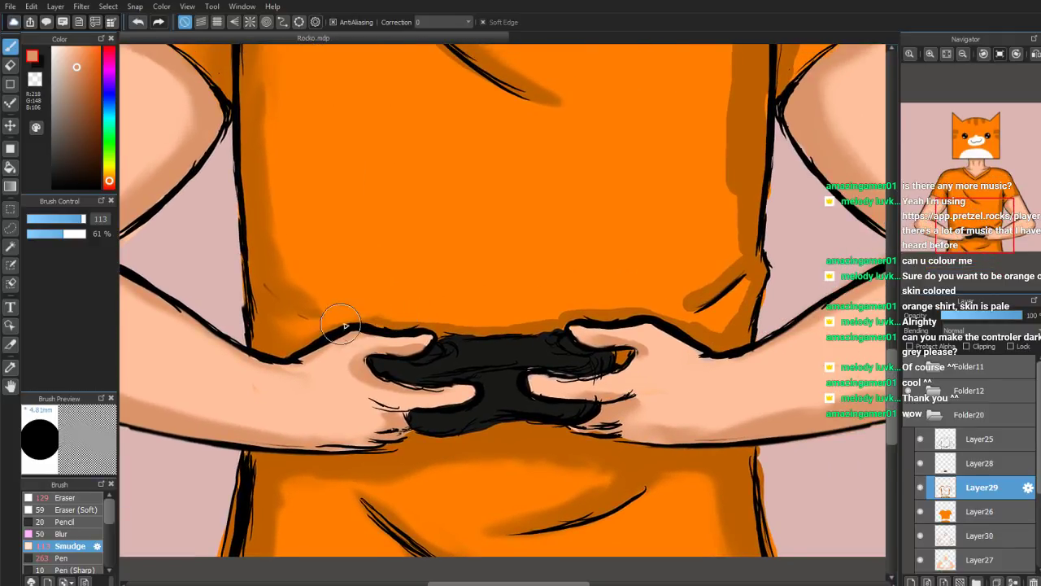
pyautogui.moveTo(430, 330)
pyautogui.mouseDown()
pyautogui.moveTo(494, 336)
pyautogui.moveTo(500, 320)
pyautogui.mouseUp()
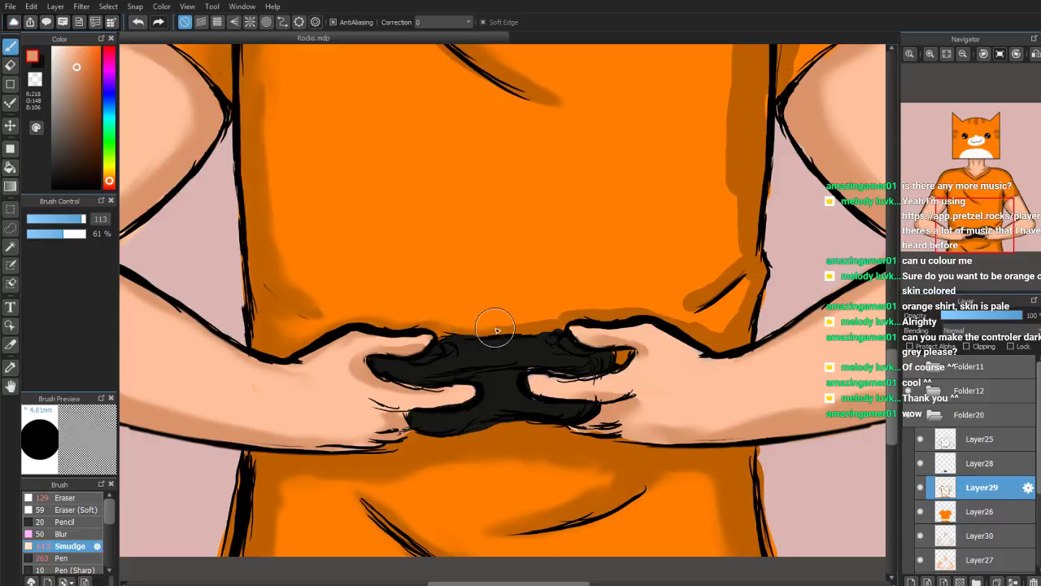
pyautogui.moveTo(84, 219); pyautogui.dragTo(63, 219)
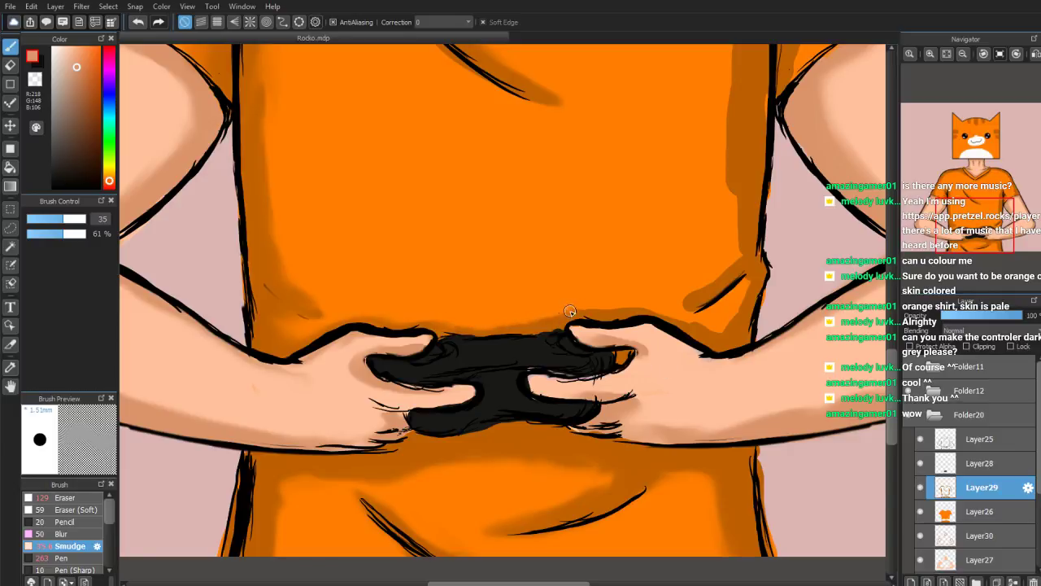
pyautogui.moveTo(67, 219); pyautogui.dragTo(73, 222)
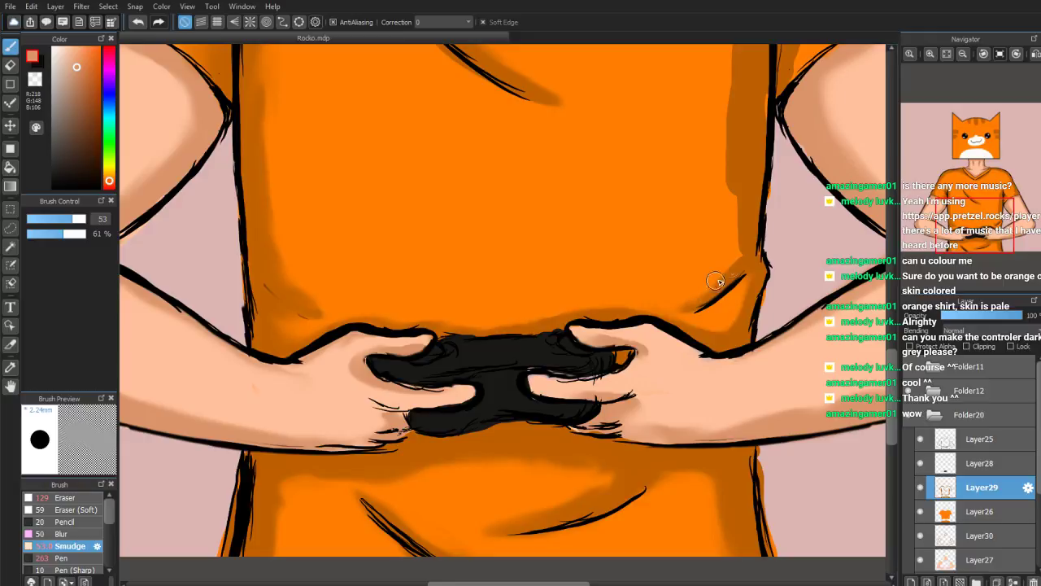
# Soften the inner edge of the torso-side shadow on the image's left at brush size 117, fading it into the orange
pyautogui.scroll(-1, 972, 216)
pyautogui.moveTo(962, 247); pyautogui.dragTo(979, 205)
pyautogui.moveTo(73, 221); pyautogui.dragTo(83, 219)
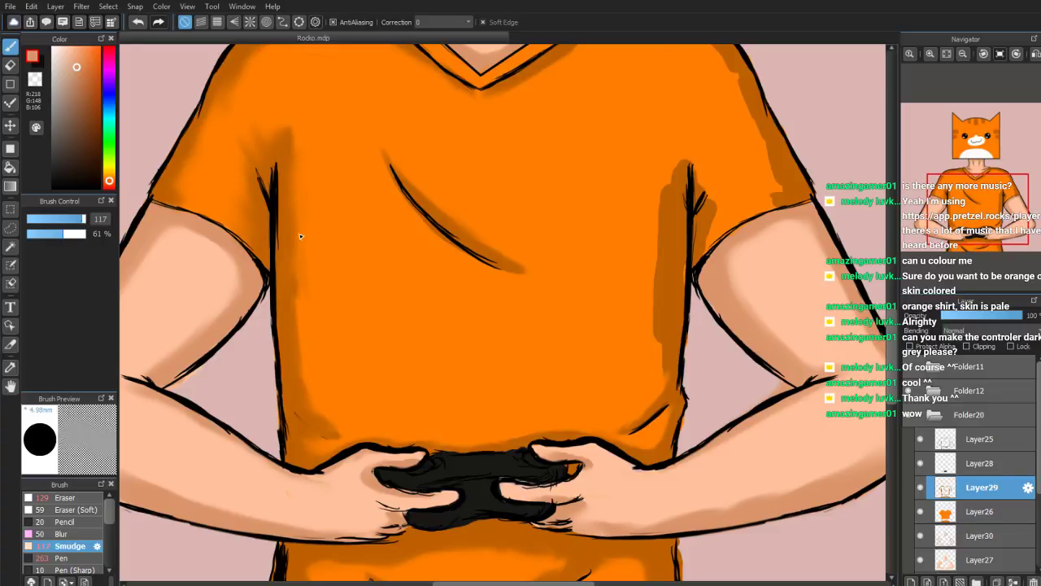
pyautogui.moveTo(329, 373)
pyautogui.mouseDown()
pyautogui.moveTo(281, 343)
pyautogui.moveTo(296, 218)
pyautogui.moveTo(295, 170)
pyautogui.mouseUp()
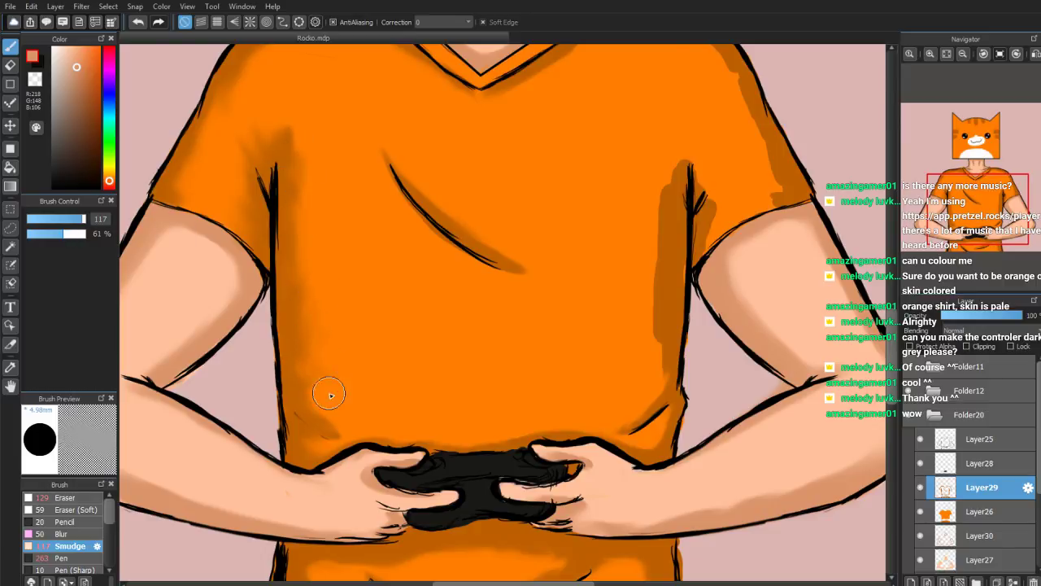
pyautogui.moveTo(305, 368); pyautogui.dragTo(307, 270)
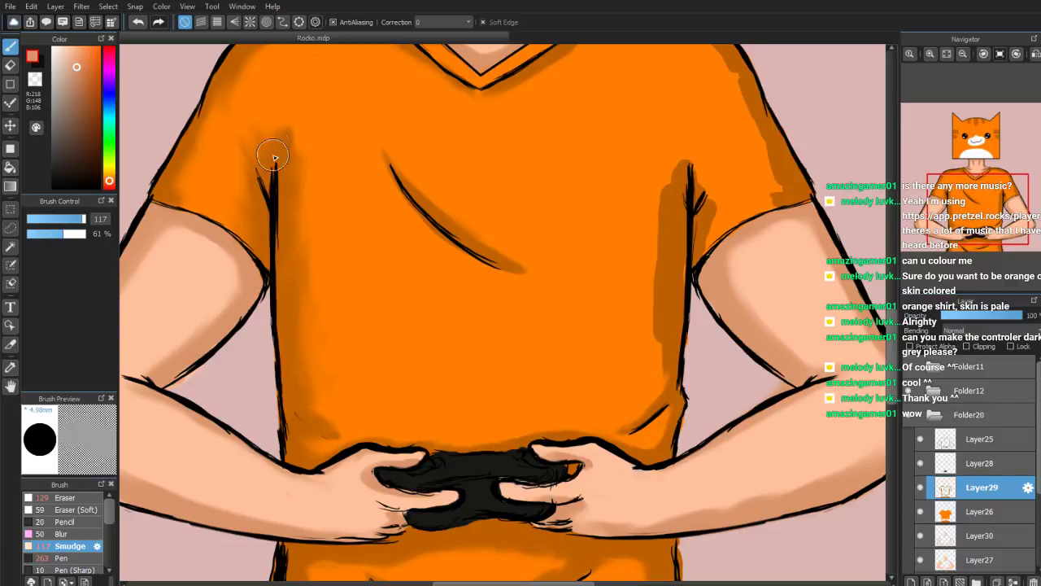
pyautogui.moveTo(319, 393)
pyautogui.mouseDown()
pyautogui.moveTo(297, 353)
pyautogui.moveTo(323, 375)
pyautogui.moveTo(314, 246)
pyautogui.moveTo(323, 370)
pyautogui.moveTo(311, 266)
pyautogui.moveTo(310, 323)
pyautogui.moveTo(310, 275)
pyautogui.moveTo(319, 370)
pyautogui.moveTo(314, 197)
pyautogui.mouseUp()
pyautogui.moveTo(310, 319)
pyautogui.mouseDown()
pyautogui.moveTo(333, 410)
pyautogui.moveTo(302, 357)
pyautogui.moveTo(334, 393)
pyautogui.moveTo(309, 295)
pyautogui.mouseUp()
pyautogui.moveTo(323, 379); pyautogui.dragTo(312, 249)
pyautogui.moveTo(300, 139)
pyautogui.mouseDown()
pyautogui.moveTo(271, 138)
pyautogui.moveTo(280, 129)
pyautogui.moveTo(276, 172)
pyautogui.moveTo(277, 109)
pyautogui.moveTo(296, 120)
pyautogui.moveTo(294, 156)
pyautogui.moveTo(277, 111)
pyautogui.moveTo(284, 98)
pyautogui.moveTo(303, 120)
pyautogui.moveTo(303, 194)
pyautogui.mouseUp()
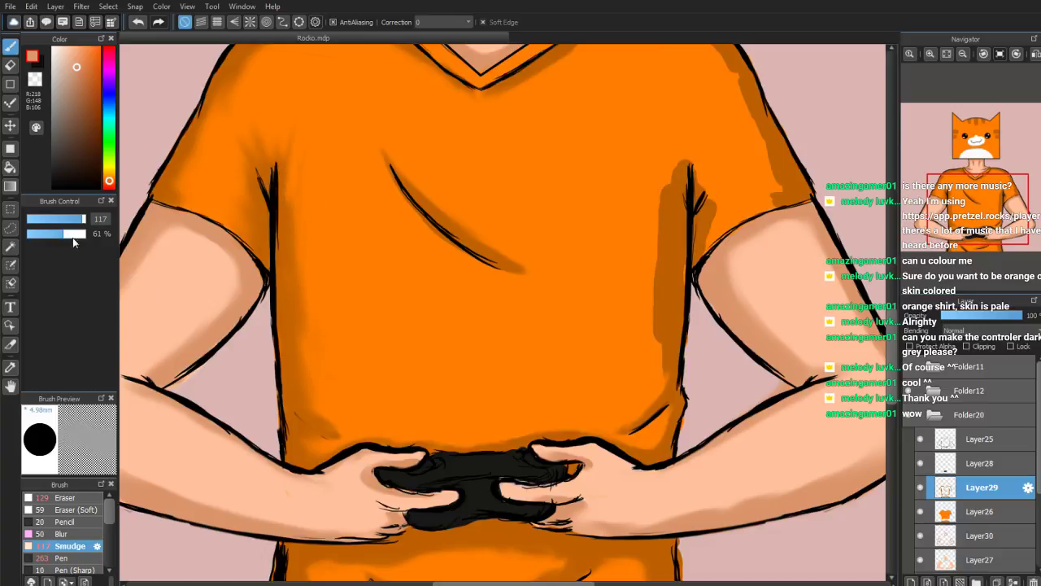
pyautogui.moveTo(299, 193); pyautogui.dragTo(300, 266)
pyautogui.moveTo(298, 246); pyautogui.dragTo(284, 169)
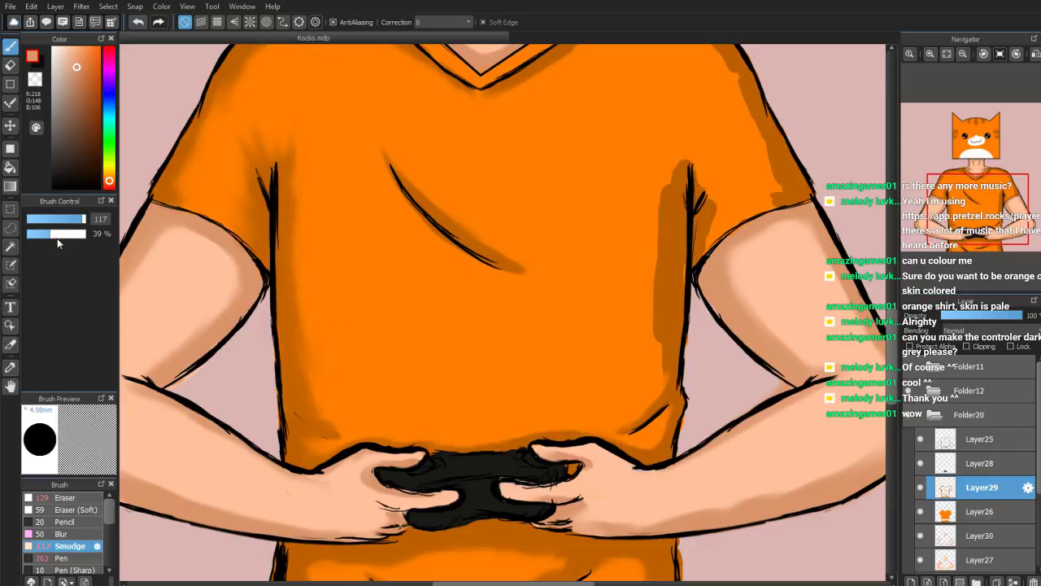
# Smudge the shadow along the torso's side on the image's right, from the armpit to the waist, lowering brush opacity to 74%
pyautogui.moveTo(686, 198)
pyautogui.mouseDown()
pyautogui.moveTo(672, 163)
pyautogui.moveTo(682, 176)
pyautogui.moveTo(685, 163)
pyautogui.moveTo(700, 210)
pyautogui.moveTo(718, 149)
pyautogui.moveTo(725, 180)
pyautogui.moveTo(708, 218)
pyautogui.moveTo(727, 214)
pyautogui.moveTo(701, 244)
pyautogui.moveTo(734, 215)
pyautogui.moveTo(699, 258)
pyautogui.moveTo(732, 220)
pyautogui.moveTo(720, 182)
pyautogui.moveTo(722, 199)
pyautogui.moveTo(674, 279)
pyautogui.moveTo(673, 167)
pyautogui.moveTo(680, 249)
pyautogui.moveTo(685, 184)
pyautogui.moveTo(668, 174)
pyautogui.moveTo(652, 197)
pyautogui.moveTo(658, 242)
pyautogui.moveTo(642, 267)
pyautogui.moveTo(663, 284)
pyautogui.moveTo(643, 322)
pyautogui.moveTo(655, 326)
pyautogui.moveTo(659, 385)
pyautogui.moveTo(637, 406)
pyautogui.moveTo(665, 362)
pyautogui.moveTo(625, 401)
pyautogui.moveTo(659, 314)
pyautogui.moveTo(658, 390)
pyautogui.moveTo(659, 274)
pyautogui.mouseUp()
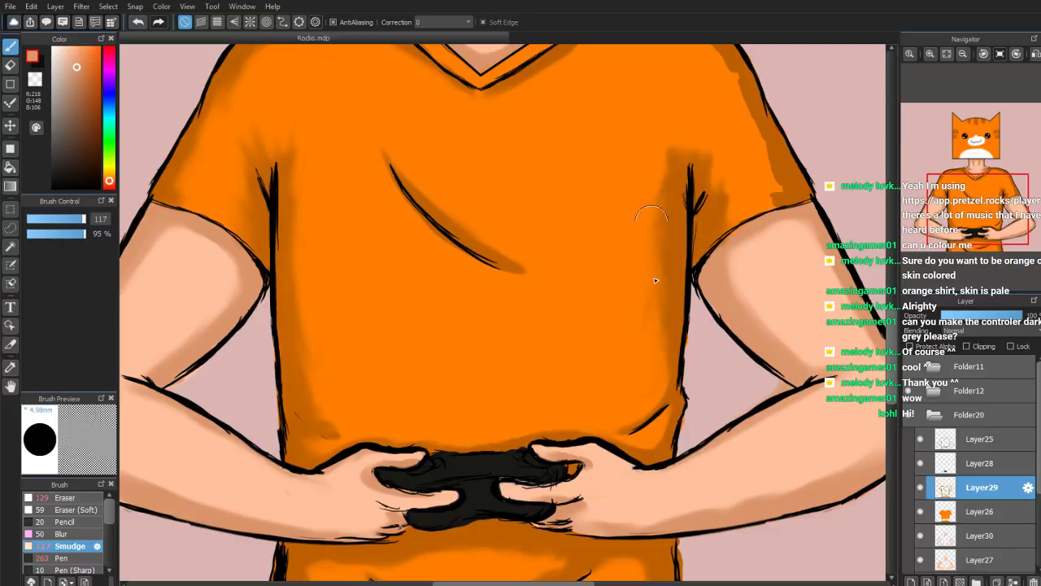
pyautogui.moveTo(652, 192)
pyautogui.mouseDown()
pyautogui.moveTo(653, 349)
pyautogui.moveTo(662, 258)
pyautogui.moveTo(649, 350)
pyautogui.mouseUp()
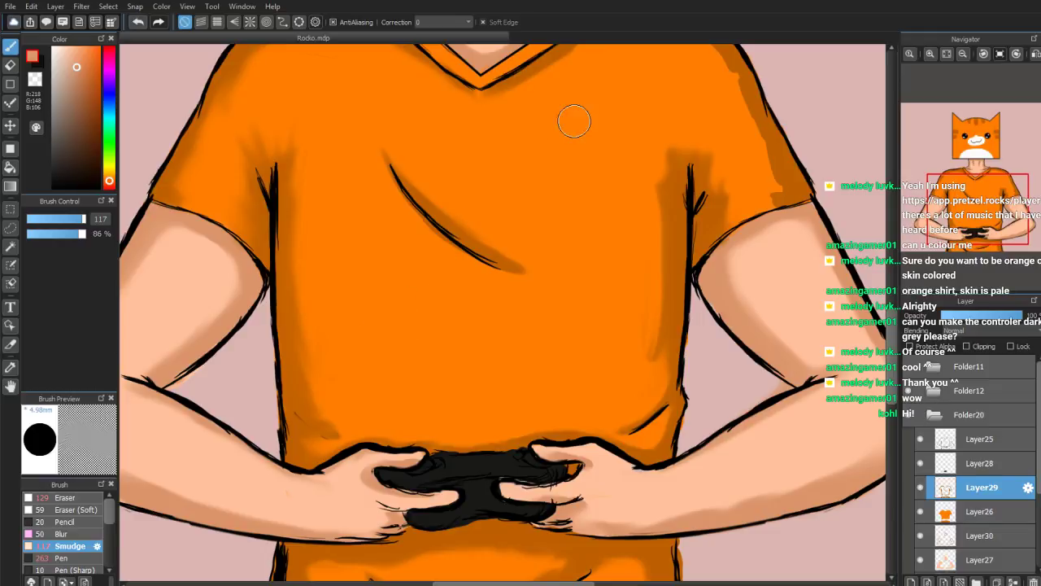
pyautogui.moveTo(653, 284); pyautogui.dragTo(656, 353)
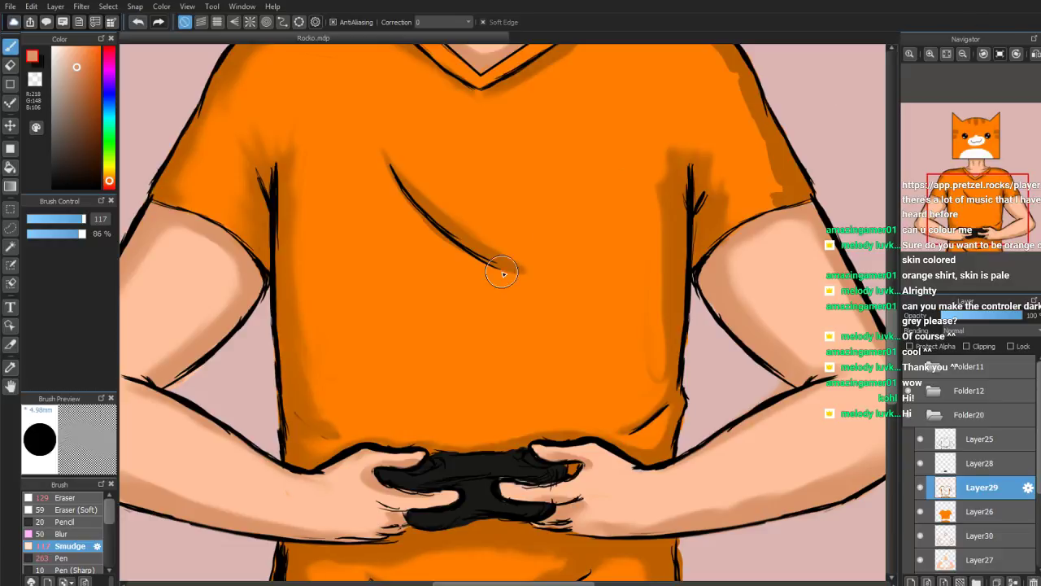
pyautogui.moveTo(663, 196); pyautogui.dragTo(659, 157)
pyautogui.moveTo(660, 263)
pyautogui.mouseDown()
pyautogui.moveTo(648, 380)
pyautogui.moveTo(655, 391)
pyautogui.moveTo(652, 322)
pyautogui.moveTo(653, 334)
pyautogui.moveTo(669, 323)
pyautogui.moveTo(663, 393)
pyautogui.moveTo(648, 393)
pyautogui.moveTo(654, 364)
pyautogui.moveTo(649, 395)
pyautogui.moveTo(655, 323)
pyautogui.mouseUp()
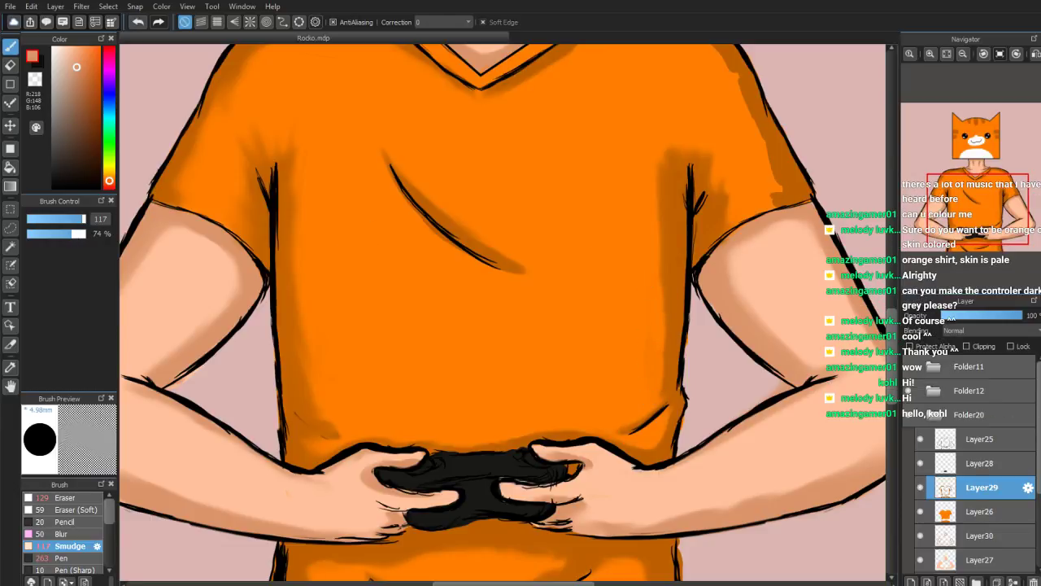
pyautogui.doubleClick(655, 7)
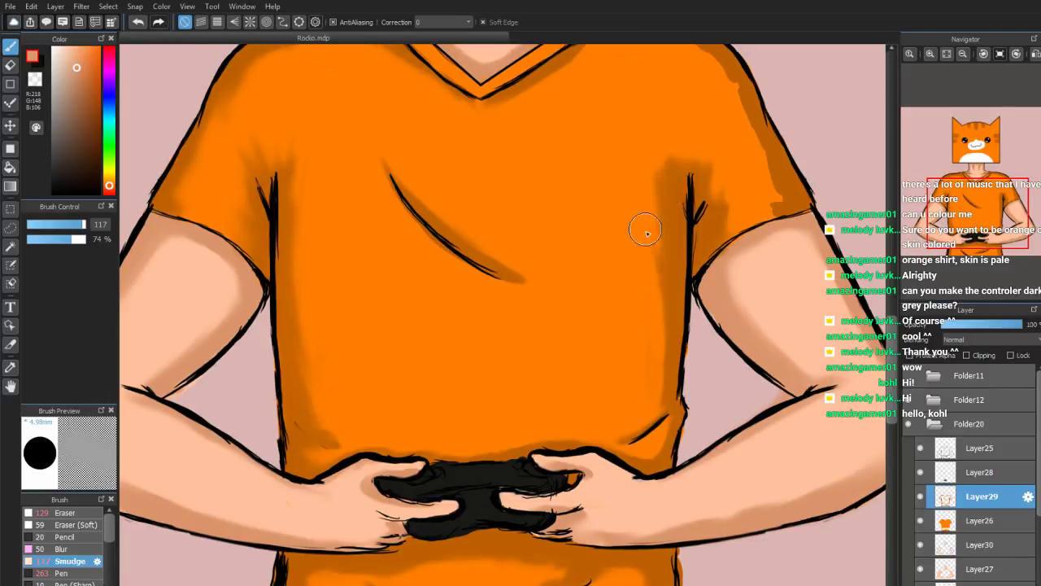
pyautogui.moveTo(652, 305)
pyautogui.mouseDown()
pyautogui.moveTo(666, 343)
pyautogui.moveTo(652, 340)
pyautogui.moveTo(667, 368)
pyautogui.moveTo(666, 383)
pyautogui.moveTo(653, 376)
pyautogui.moveTo(660, 396)
pyautogui.moveTo(669, 340)
pyautogui.moveTo(648, 409)
pyautogui.moveTo(658, 268)
pyautogui.moveTo(652, 398)
pyautogui.mouseUp()
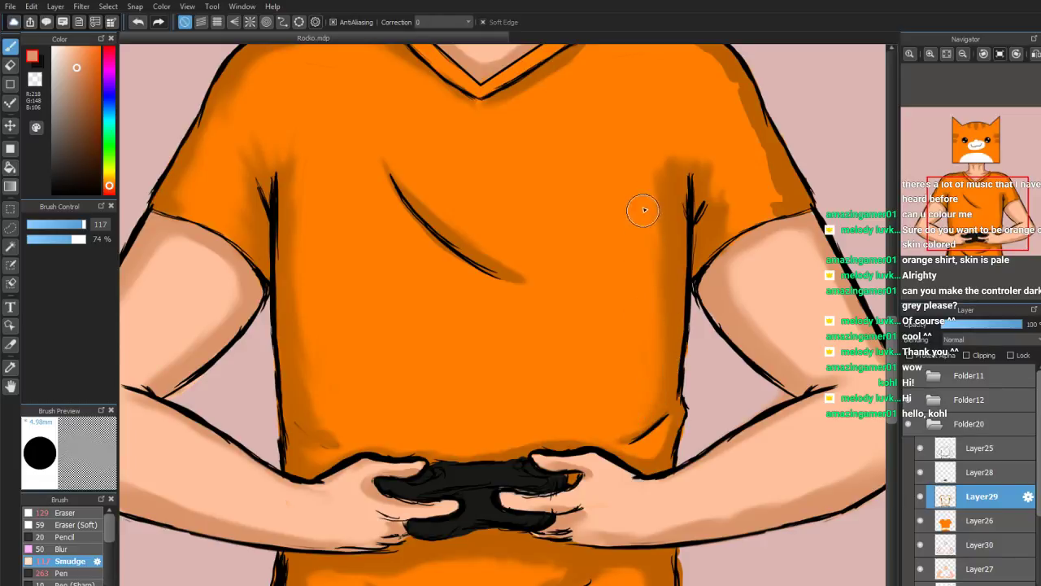
# Touch up both torso-side shadows and the tail of the diagonal chest fold with the Smudge brush
pyautogui.moveTo(290, 226)
pyautogui.mouseDown()
pyautogui.moveTo(303, 177)
pyautogui.moveTo(294, 236)
pyautogui.mouseUp()
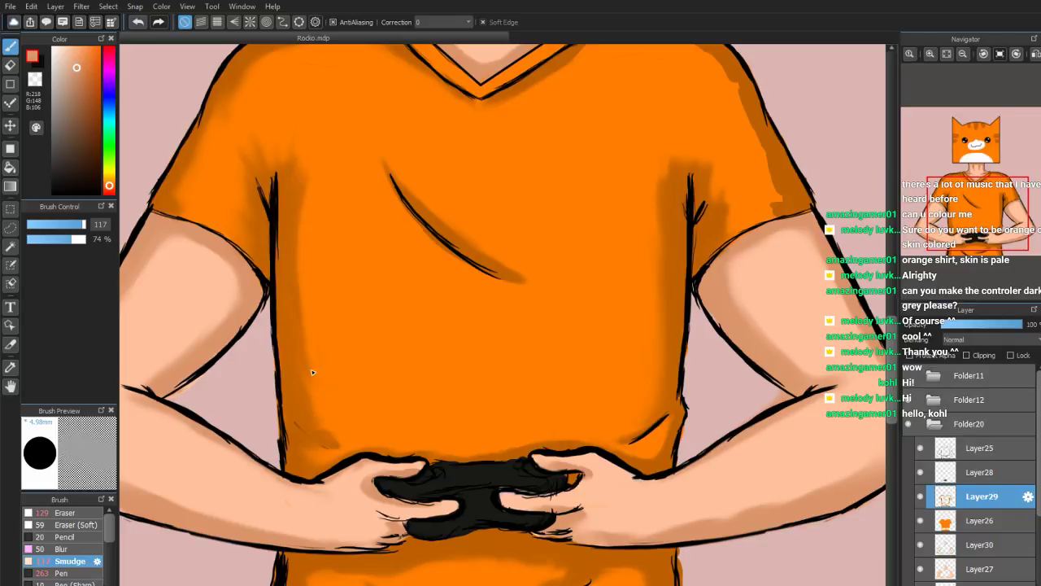
pyautogui.moveTo(295, 296); pyautogui.dragTo(318, 409)
pyautogui.moveTo(674, 207); pyautogui.dragTo(680, 158)
pyautogui.moveTo(535, 289)
pyautogui.mouseDown()
pyautogui.moveTo(497, 287)
pyautogui.moveTo(542, 291)
pyautogui.mouseUp()
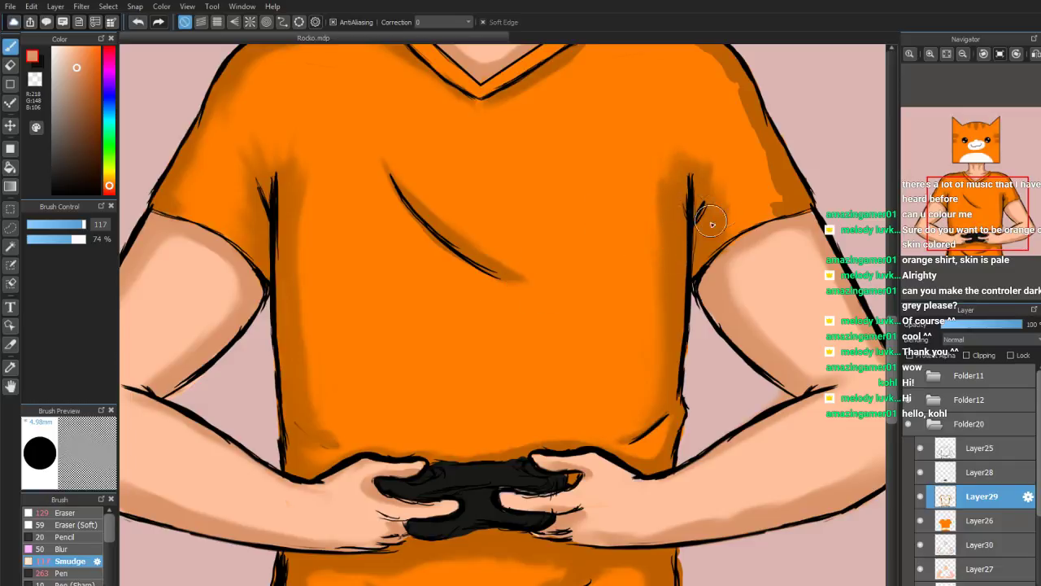
# Blend the shoulder, outer sleeve and armpit shadows on the image's right, and soften the opposite armpit's shadow
pyautogui.moveTo(987, 225); pyautogui.dragTo(987, 200)
pyautogui.moveTo(528, 209)
pyautogui.mouseDown()
pyautogui.moveTo(502, 224)
pyautogui.moveTo(530, 206)
pyautogui.mouseUp()
pyautogui.moveTo(545, 204)
pyautogui.mouseDown()
pyautogui.moveTo(583, 196)
pyautogui.moveTo(625, 214)
pyautogui.moveTo(587, 188)
pyautogui.moveTo(670, 255)
pyautogui.moveTo(648, 271)
pyautogui.moveTo(631, 243)
pyautogui.moveTo(646, 243)
pyautogui.moveTo(656, 254)
pyautogui.moveTo(594, 231)
pyautogui.moveTo(387, 281)
pyautogui.moveTo(669, 270)
pyautogui.moveTo(683, 297)
pyautogui.moveTo(648, 238)
pyautogui.moveTo(685, 312)
pyautogui.moveTo(637, 213)
pyautogui.moveTo(633, 232)
pyautogui.moveTo(598, 199)
pyautogui.moveTo(666, 248)
pyautogui.moveTo(721, 375)
pyautogui.moveTo(705, 371)
pyautogui.moveTo(723, 372)
pyautogui.moveTo(706, 360)
pyautogui.moveTo(725, 361)
pyautogui.moveTo(561, 243)
pyautogui.moveTo(685, 339)
pyautogui.moveTo(714, 336)
pyautogui.moveTo(702, 310)
pyautogui.moveTo(717, 349)
pyautogui.moveTo(700, 307)
pyautogui.moveTo(718, 367)
pyautogui.moveTo(716, 352)
pyautogui.moveTo(679, 345)
pyautogui.moveTo(657, 384)
pyautogui.moveTo(677, 383)
pyautogui.moveTo(664, 398)
pyautogui.moveTo(607, 371)
pyautogui.moveTo(614, 345)
pyautogui.mouseUp()
pyautogui.moveTo(621, 309)
pyautogui.mouseDown()
pyautogui.moveTo(637, 354)
pyautogui.moveTo(657, 312)
pyautogui.moveTo(645, 377)
pyautogui.moveTo(653, 346)
pyautogui.moveTo(640, 375)
pyautogui.moveTo(688, 339)
pyautogui.mouseUp()
pyautogui.moveTo(644, 371)
pyautogui.mouseDown()
pyautogui.moveTo(601, 345)
pyautogui.moveTo(608, 368)
pyautogui.moveTo(591, 316)
pyautogui.moveTo(607, 381)
pyautogui.moveTo(583, 361)
pyautogui.moveTo(599, 410)
pyautogui.mouseUp()
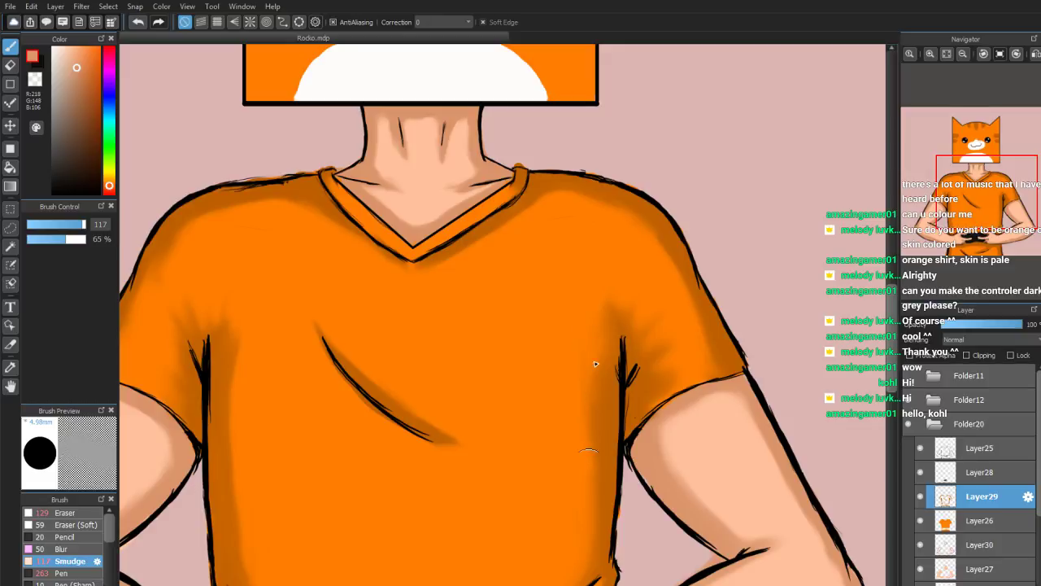
pyautogui.moveTo(207, 322)
pyautogui.mouseDown()
pyautogui.moveTo(175, 320)
pyautogui.moveTo(172, 376)
pyautogui.moveTo(194, 312)
pyautogui.moveTo(232, 325)
pyautogui.mouseUp()
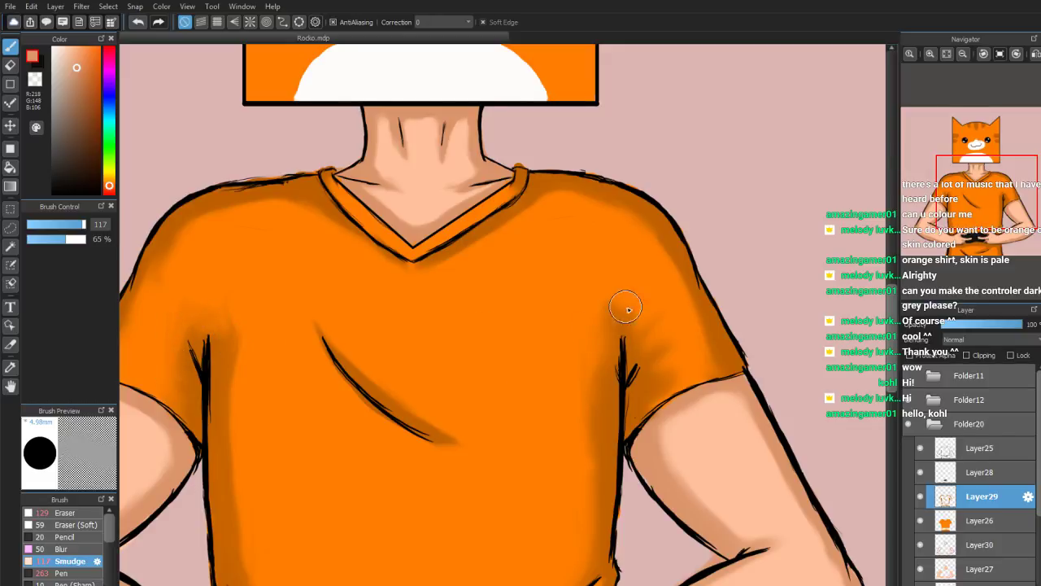
# Examine the smudged shirt and skin shading across the whole figure
pyautogui.moveTo(993, 175); pyautogui.dragTo(984, 194)
pyautogui.scroll(-1, 982, 195)
pyautogui.scroll(-2, 983, 194)
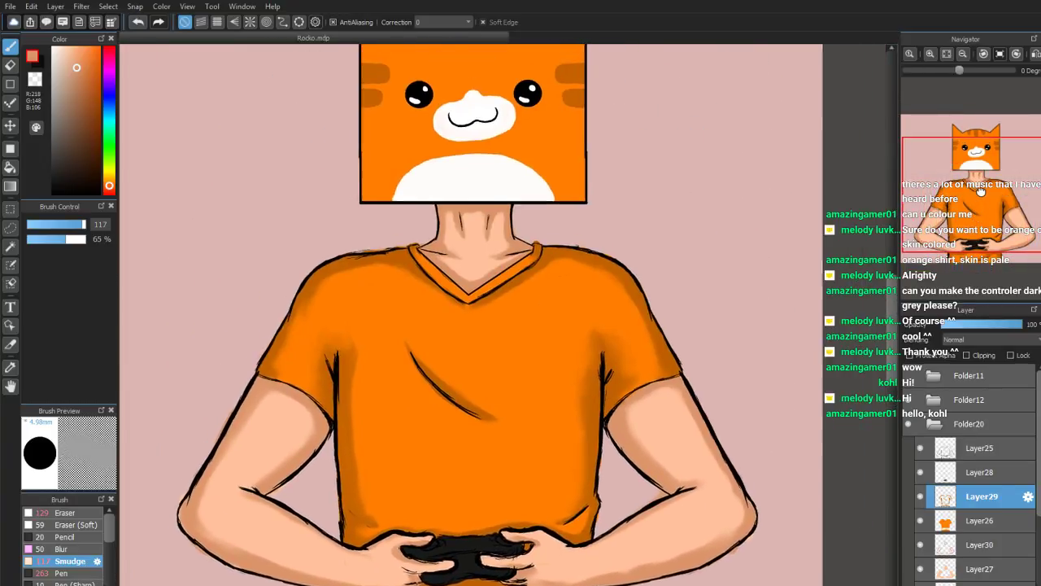
pyautogui.scroll(2, 981, 190)
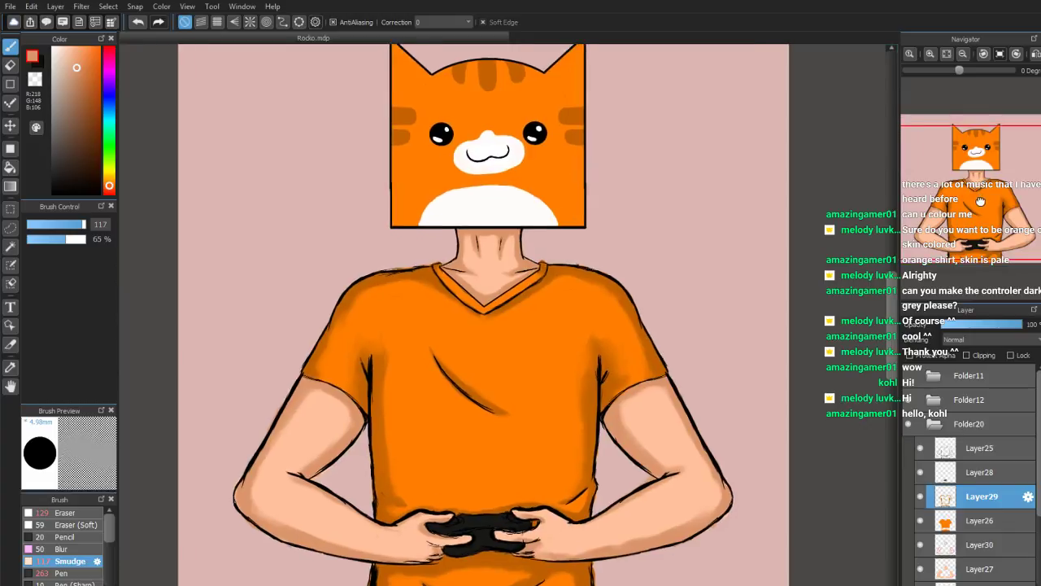
pyautogui.moveTo(981, 196); pyautogui.dragTo(975, 207)
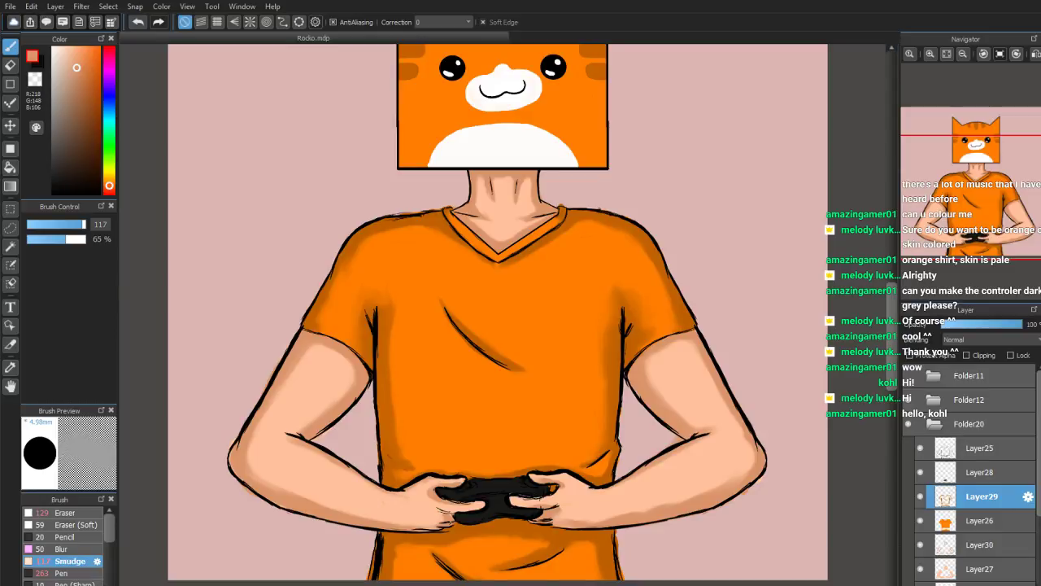
pyautogui.scroll(-3, 978, 156)
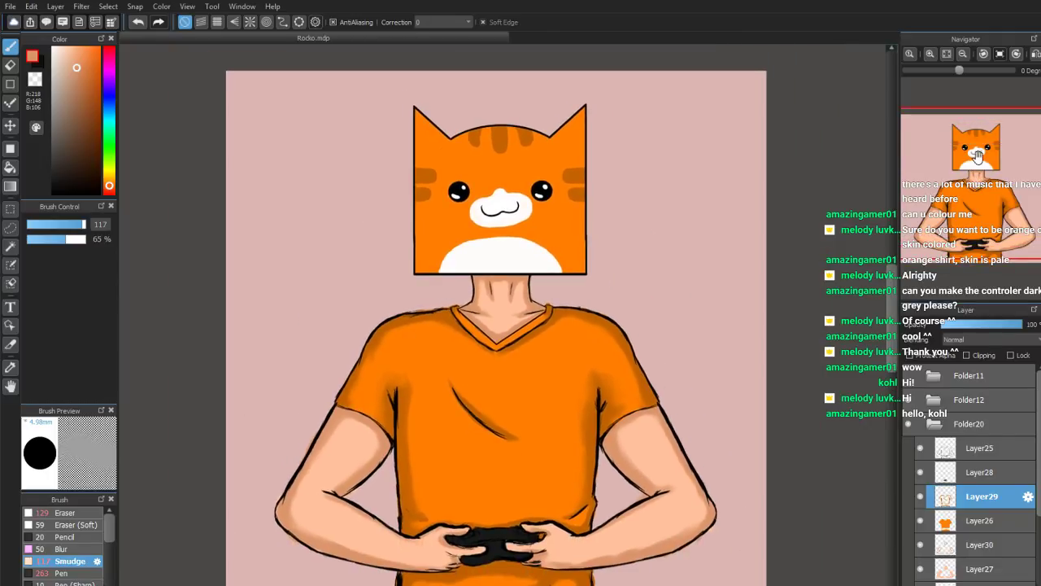
pyautogui.moveTo(978, 156)
pyautogui.mouseDown()
pyautogui.moveTo(977, 145)
pyautogui.moveTo(979, 225)
pyautogui.mouseUp()
# Add a new layer directly above Layer28 and switch the drawing colour to black
pyautogui.scroll(3, 980, 207)
pyautogui.scroll(2, 981, 210)
pyautogui.click(982, 472)
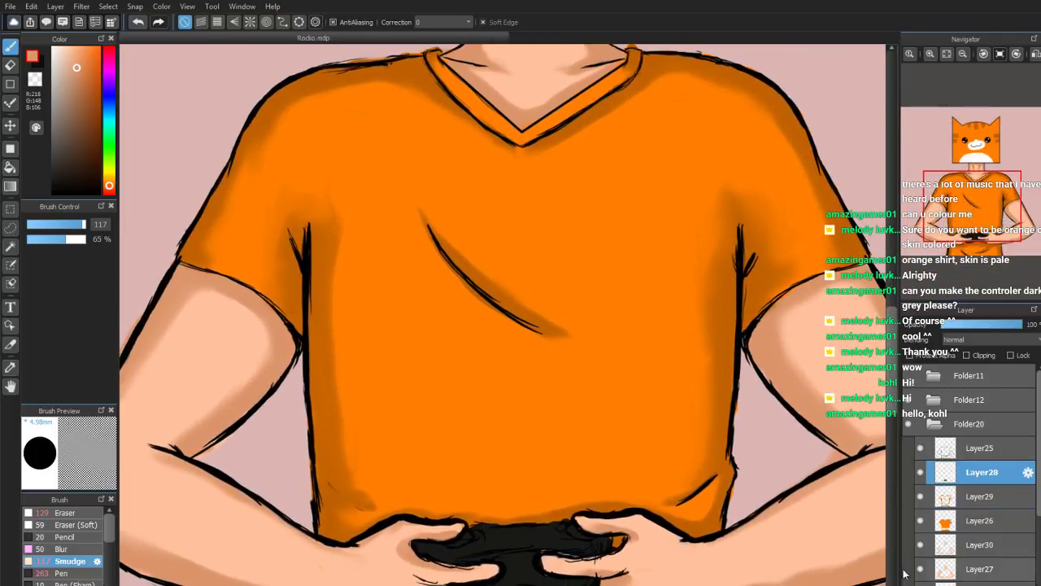
pyautogui.click(911, 581)
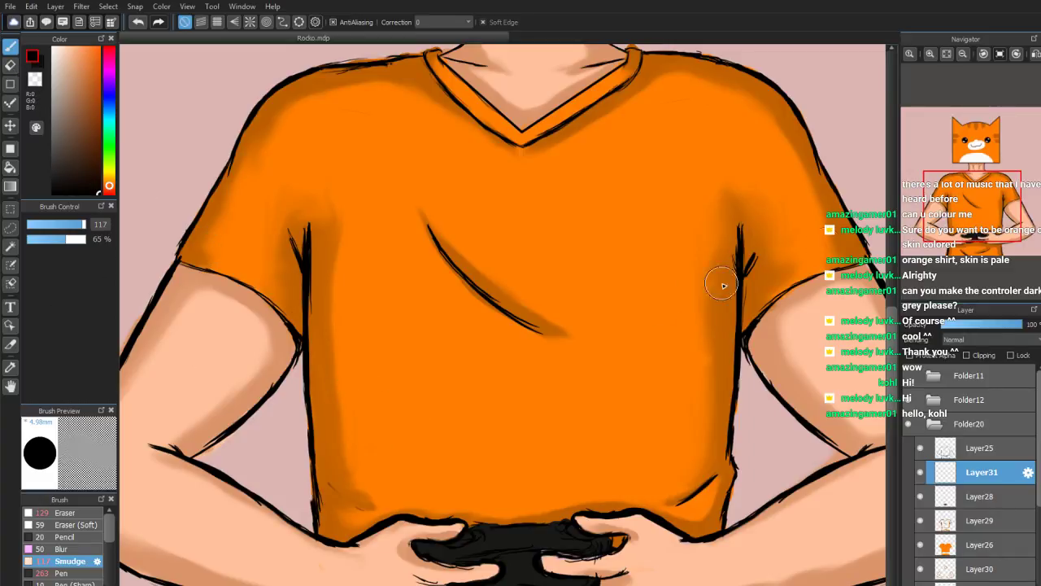
# Hand-letter the word AMAZING in black with the Pen brush across the shirt's front, below the diagonal chest fold
pyautogui.moveTo(956, 203)
pyautogui.scroll(1, 957, 204)
pyautogui.moveTo(957, 203)
pyautogui.mouseDown()
pyautogui.moveTo(961, 223)
pyautogui.moveTo(971, 218)
pyautogui.mouseUp()
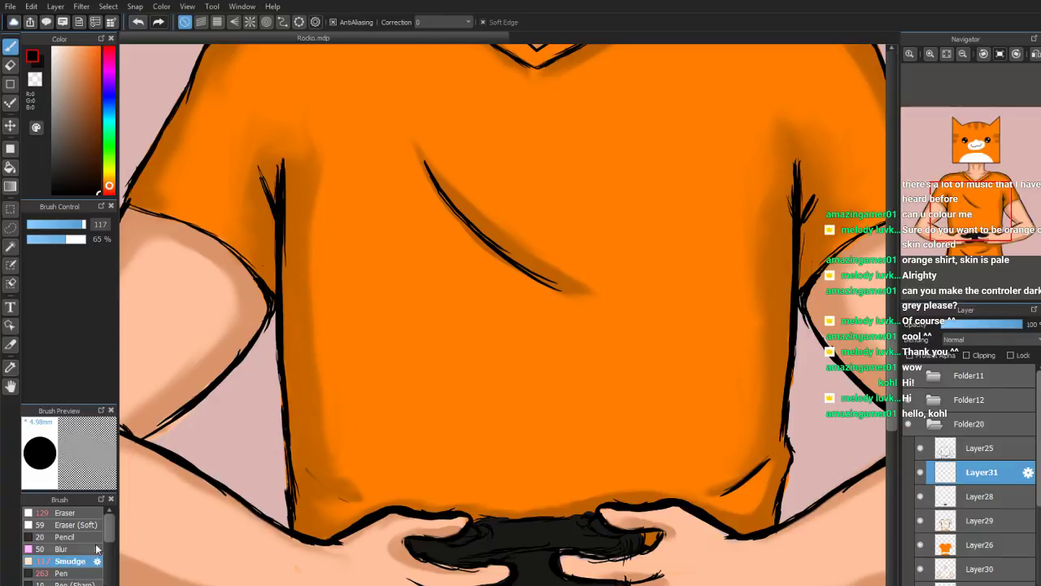
pyautogui.click(69, 573)
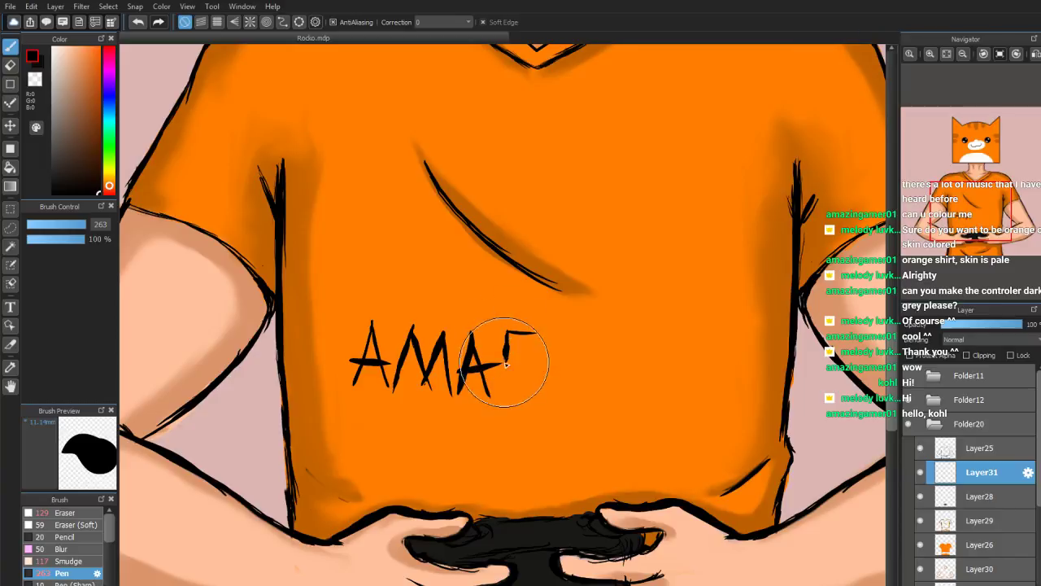
pyautogui.moveTo(507, 336); pyautogui.dragTo(540, 335)
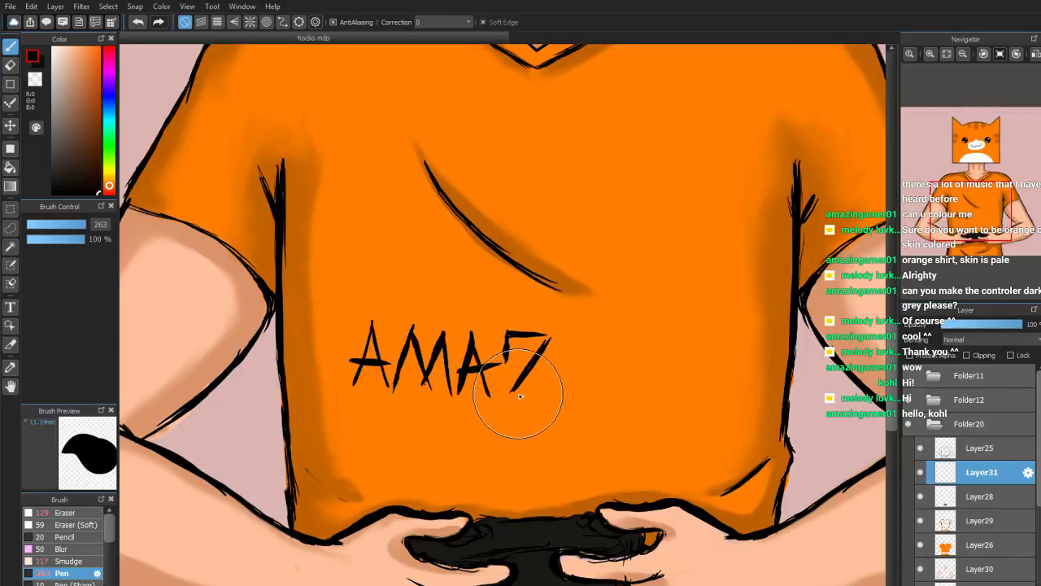
pyautogui.moveTo(508, 397); pyautogui.dragTo(561, 395)
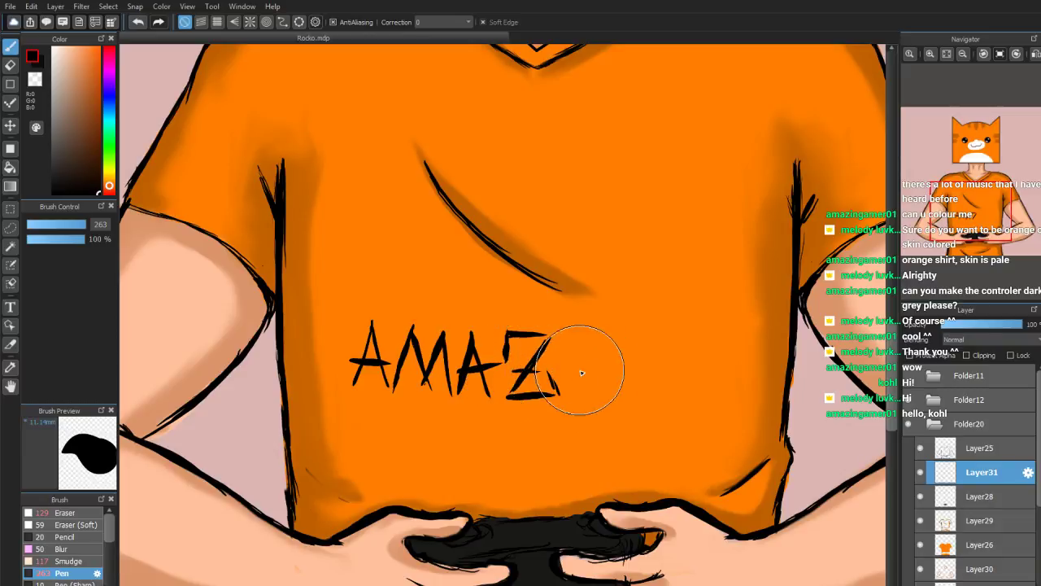
pyautogui.moveTo(582, 335); pyautogui.dragTo(582, 388)
pyautogui.moveTo(566, 334); pyautogui.dragTo(602, 330)
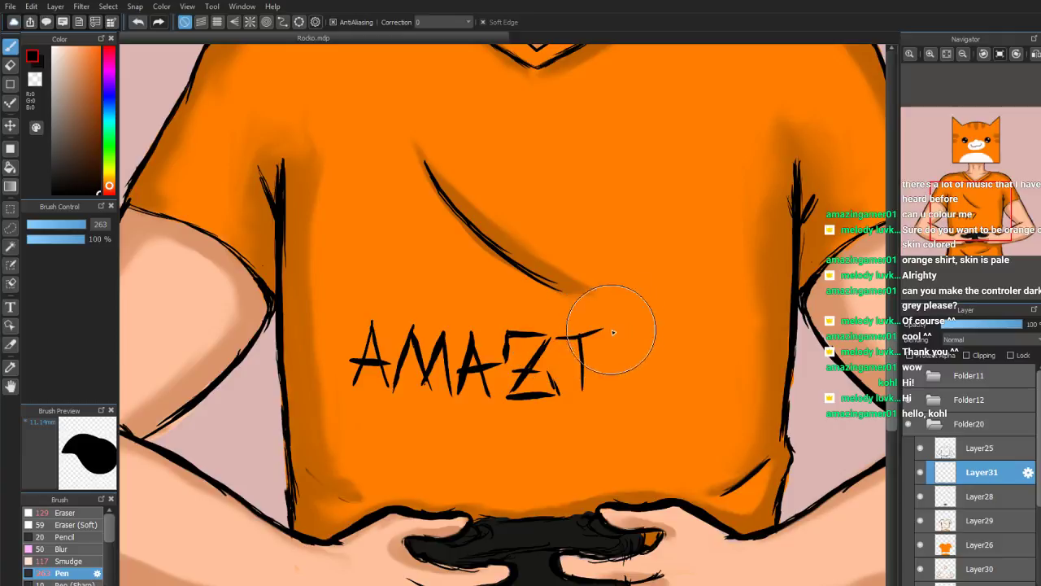
pyautogui.moveTo(565, 393)
pyautogui.mouseDown()
pyautogui.moveTo(621, 392)
pyautogui.moveTo(616, 330)
pyautogui.mouseUp()
pyautogui.hotkey('ctrl', 'z')
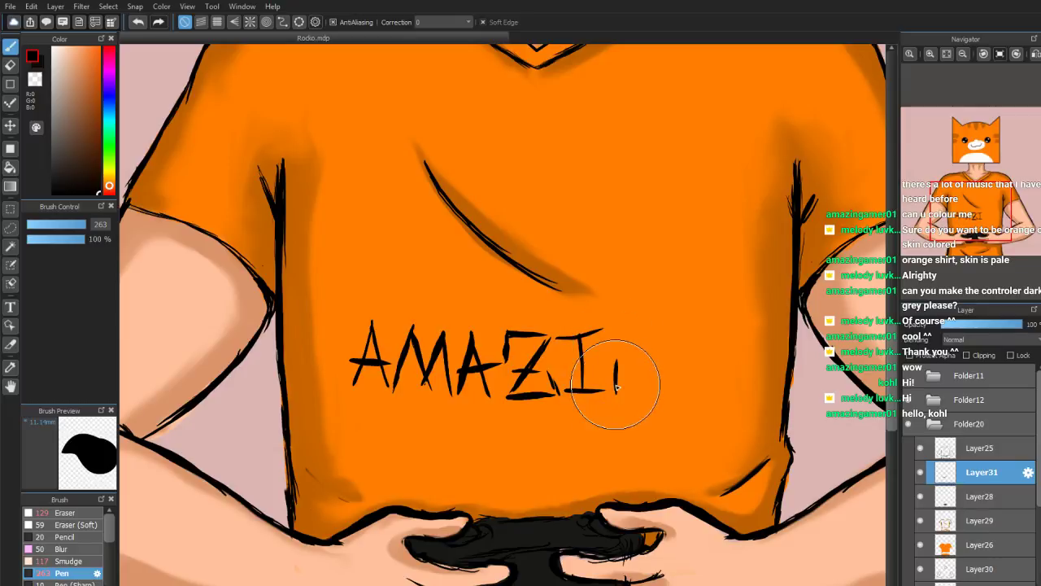
pyautogui.moveTo(616, 331)
pyautogui.mouseDown()
pyautogui.moveTo(651, 395)
pyautogui.moveTo(645, 352)
pyautogui.mouseUp()
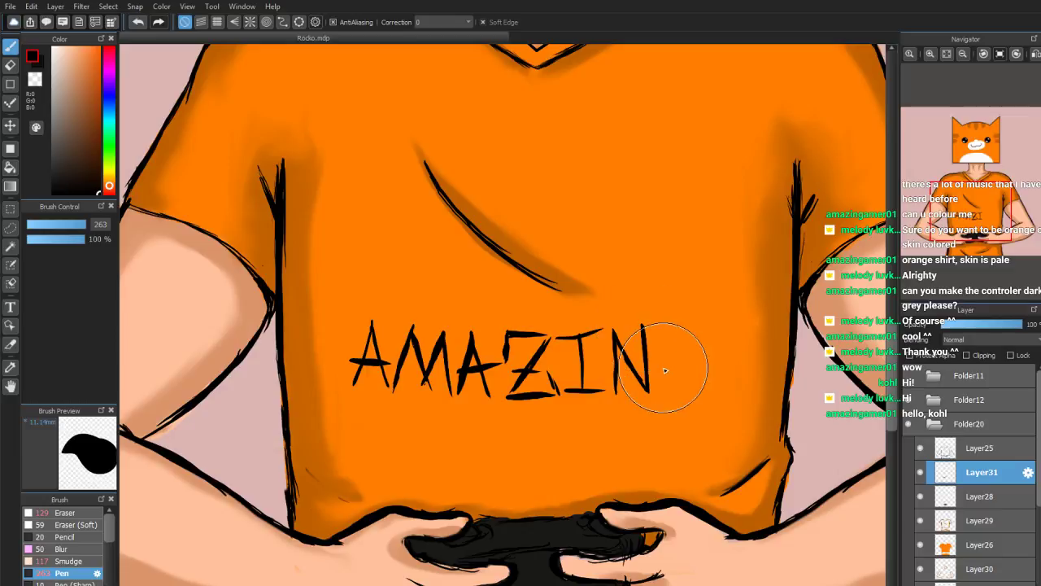
pyautogui.moveTo(705, 343)
pyautogui.mouseDown()
pyautogui.moveTo(690, 316)
pyautogui.moveTo(665, 320)
pyautogui.moveTo(678, 327)
pyautogui.moveTo(661, 330)
pyautogui.moveTo(653, 372)
pyautogui.moveTo(679, 404)
pyautogui.moveTo(713, 391)
pyautogui.moveTo(698, 361)
pyautogui.moveTo(672, 370)
pyautogui.moveTo(721, 362)
pyautogui.mouseUp()
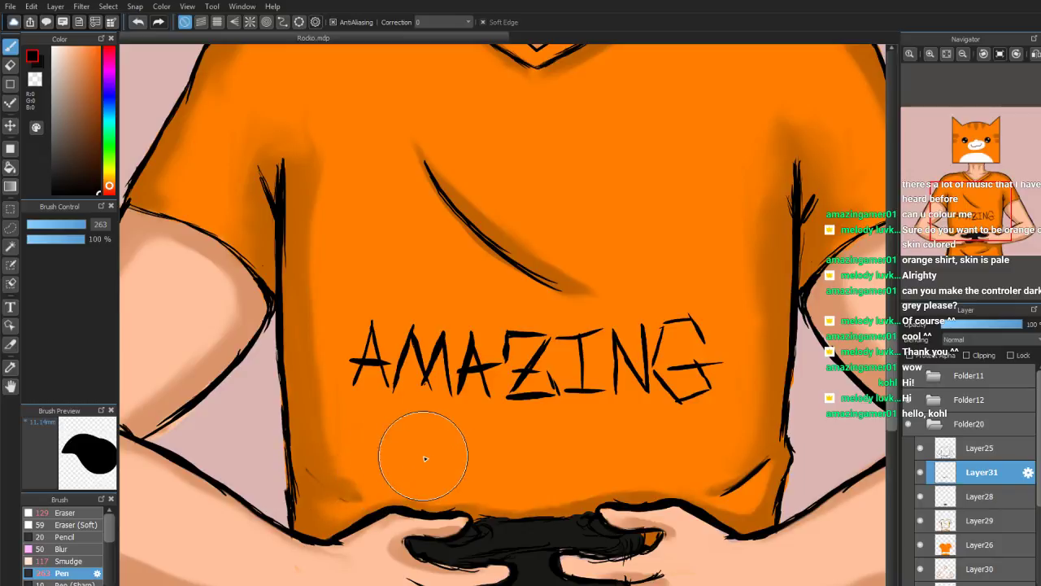
# Hand-letter the word GAMER in black beneath AMAZING, just above the hands and controller
pyautogui.moveTo(388, 430); pyautogui.dragTo(408, 461)
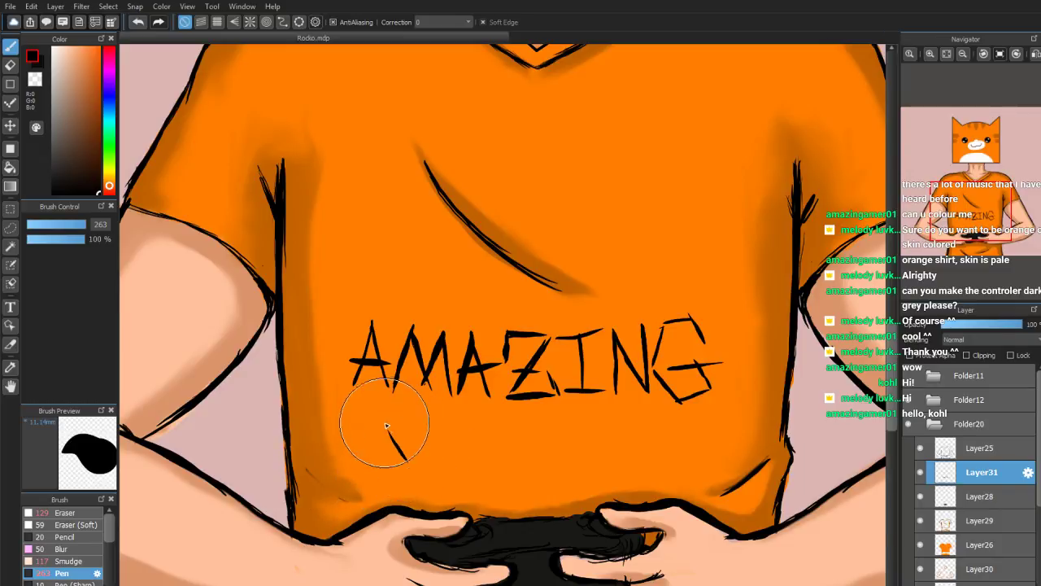
pyautogui.moveTo(350, 429)
pyautogui.mouseDown()
pyautogui.moveTo(393, 438)
pyautogui.moveTo(347, 445)
pyautogui.moveTo(338, 479)
pyautogui.moveTo(365, 512)
pyautogui.mouseUp()
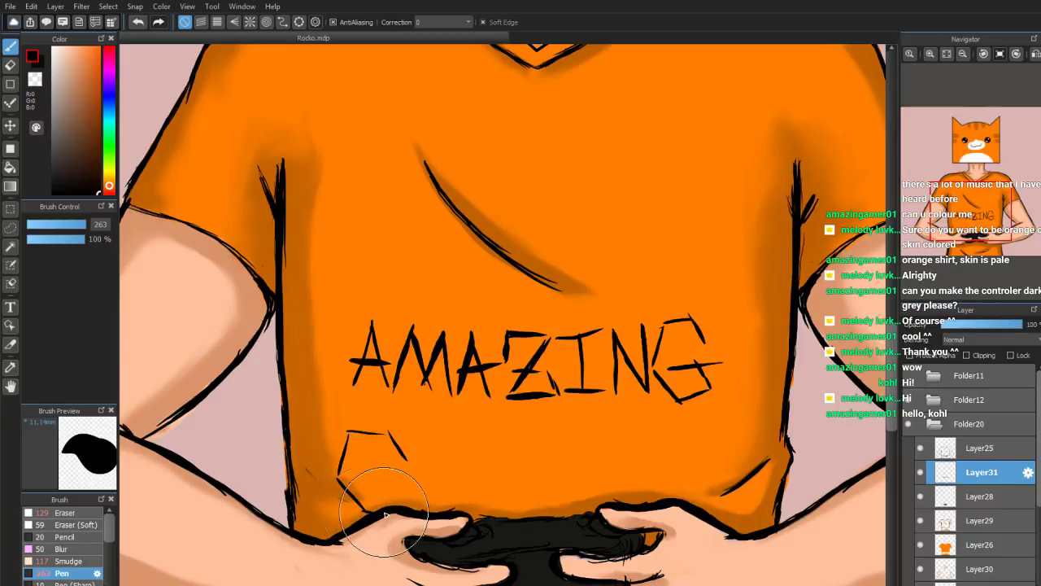
pyautogui.moveTo(405, 484)
pyautogui.mouseDown()
pyautogui.moveTo(370, 477)
pyautogui.moveTo(428, 476)
pyautogui.moveTo(432, 494)
pyautogui.moveTo(414, 508)
pyautogui.moveTo(448, 445)
pyautogui.moveTo(462, 504)
pyautogui.moveTo(444, 448)
pyautogui.moveTo(486, 489)
pyautogui.moveTo(502, 462)
pyautogui.moveTo(513, 502)
pyautogui.mouseUp()
pyautogui.hotkey('ctrl', 'z')
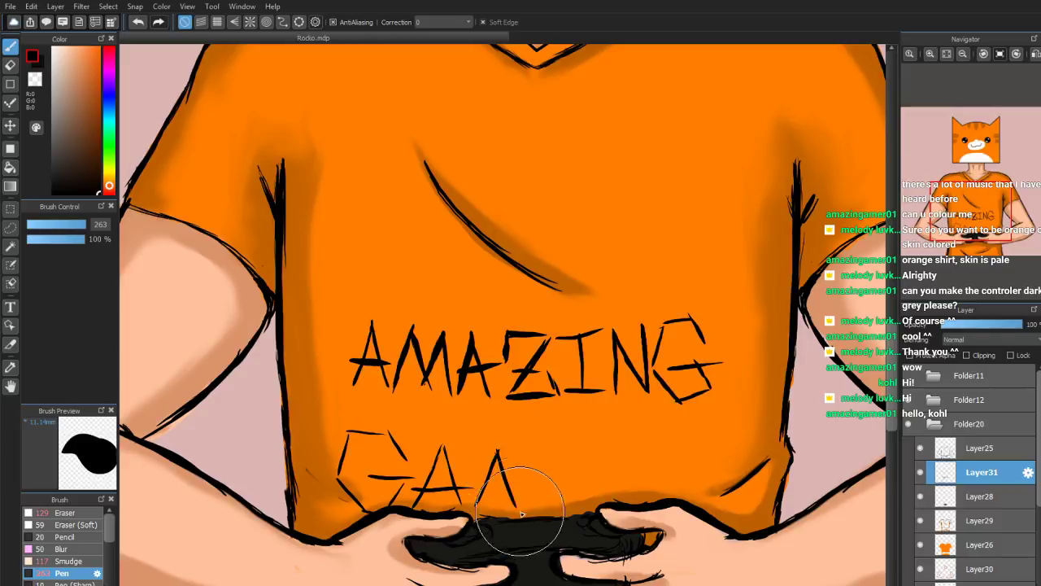
pyautogui.moveTo(533, 449); pyautogui.dragTo(513, 502)
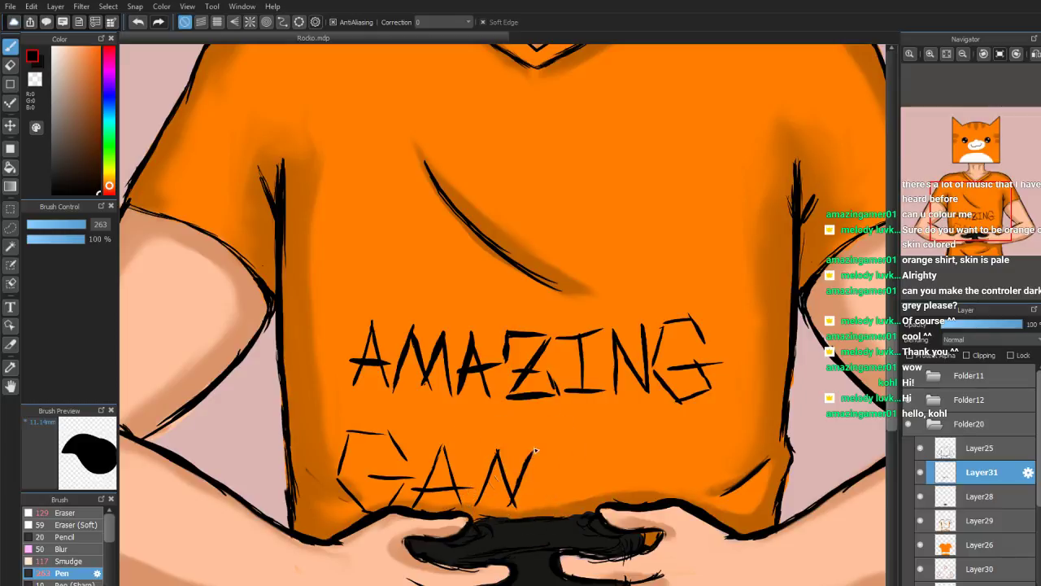
pyautogui.moveTo(534, 450); pyautogui.dragTo(550, 500)
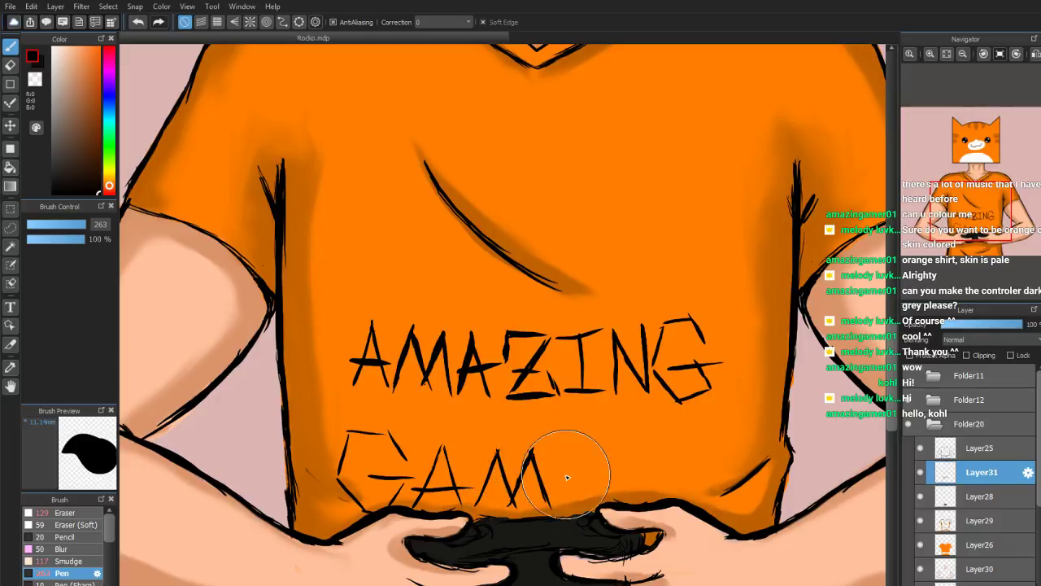
pyautogui.moveTo(567, 451); pyautogui.dragTo(570, 508)
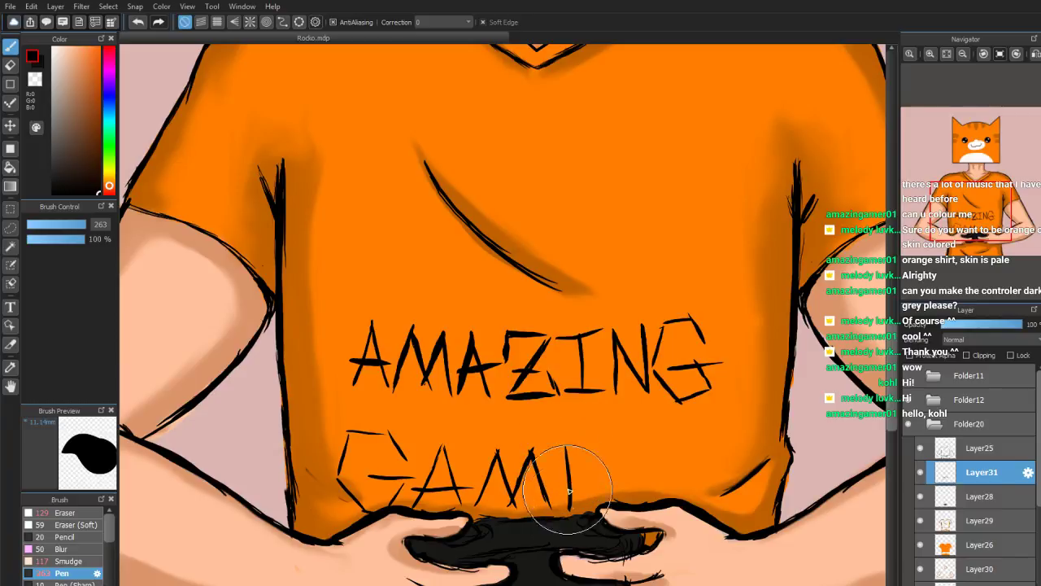
pyautogui.moveTo(559, 450); pyautogui.dragTo(610, 448)
pyautogui.moveTo(556, 488)
pyautogui.mouseDown()
pyautogui.moveTo(590, 485)
pyautogui.moveTo(609, 503)
pyautogui.mouseUp()
pyautogui.moveTo(625, 446); pyautogui.dragTo(633, 502)
pyautogui.moveTo(627, 446)
pyautogui.mouseDown()
pyautogui.moveTo(680, 461)
pyautogui.moveTo(636, 489)
pyautogui.moveTo(673, 429)
pyautogui.moveTo(659, 468)
pyautogui.moveTo(633, 487)
pyautogui.moveTo(672, 493)
pyautogui.mouseUp()
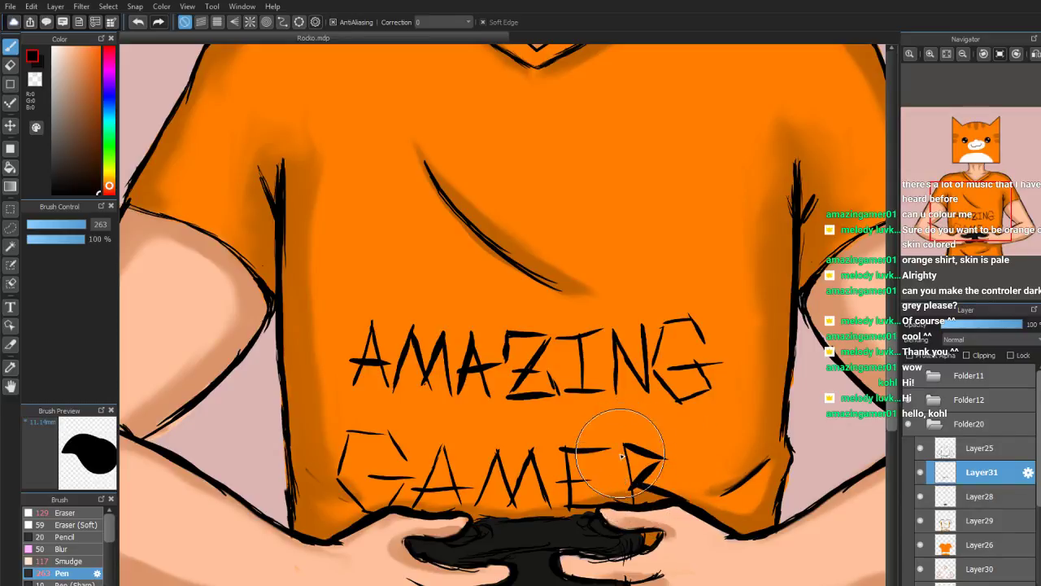
# Set the eraser size to 263 and erase the word GAMER beneath AMAZING
pyautogui.scroll(-5, 970, 218)
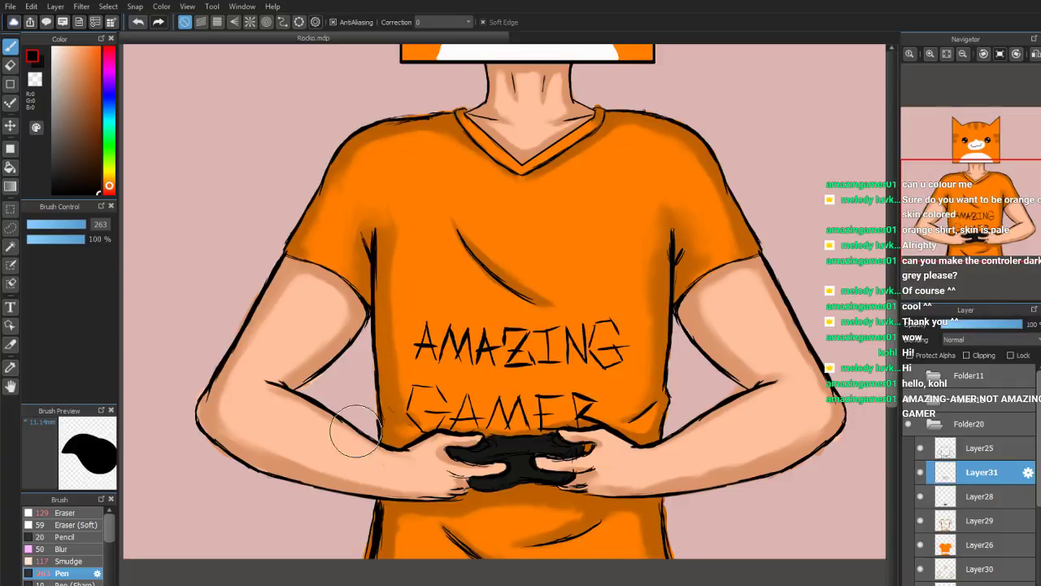
pyautogui.click(970, 221)
pyautogui.scroll(5, 970, 222)
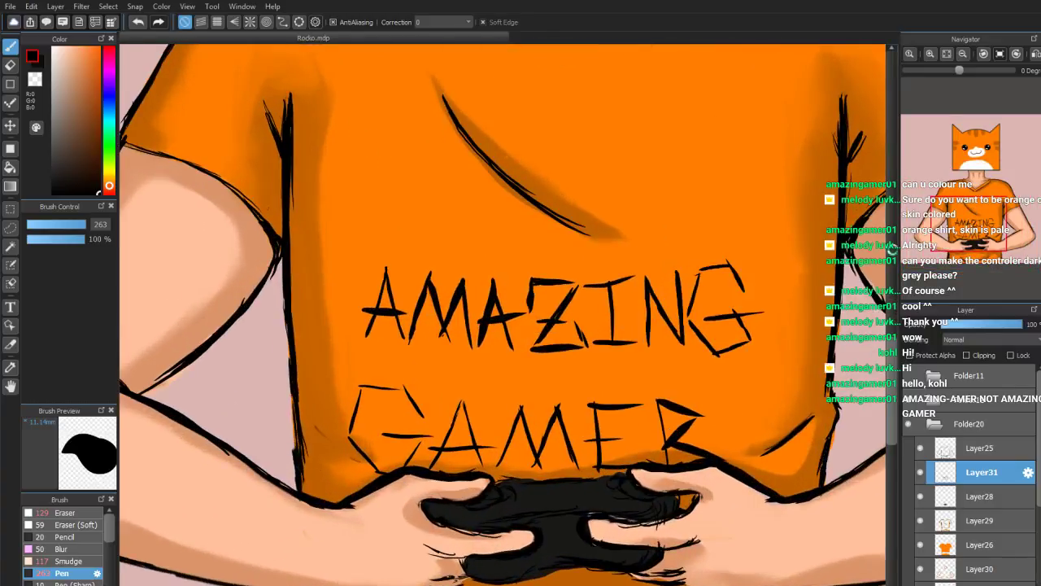
pyautogui.click(11, 64)
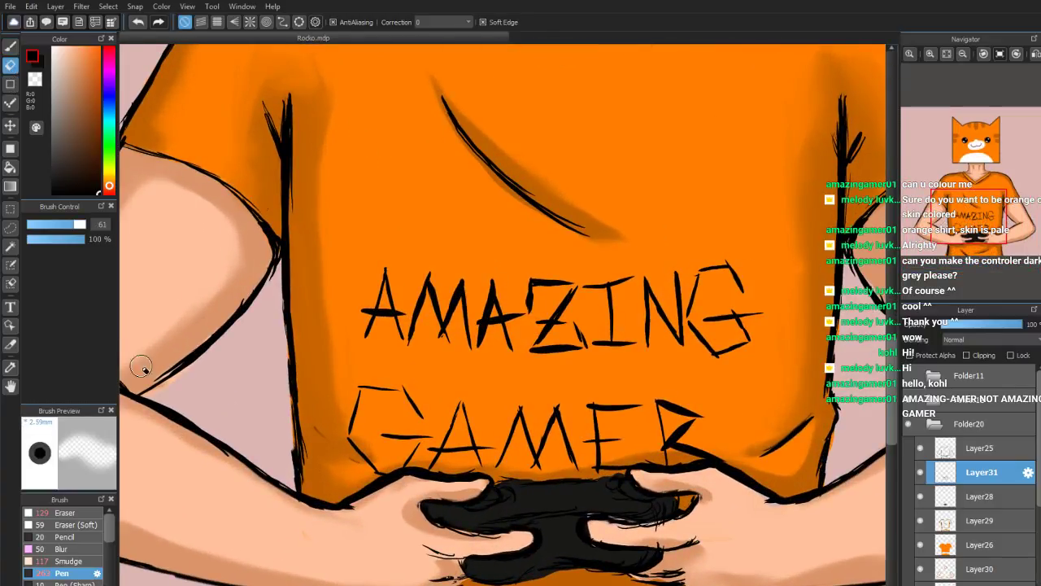
pyautogui.moveTo(71, 230); pyautogui.dragTo(85, 225)
pyautogui.moveTo(350, 419)
pyautogui.mouseDown()
pyautogui.moveTo(407, 435)
pyautogui.moveTo(502, 423)
pyautogui.moveTo(660, 423)
pyautogui.moveTo(669, 432)
pyautogui.mouseUp()
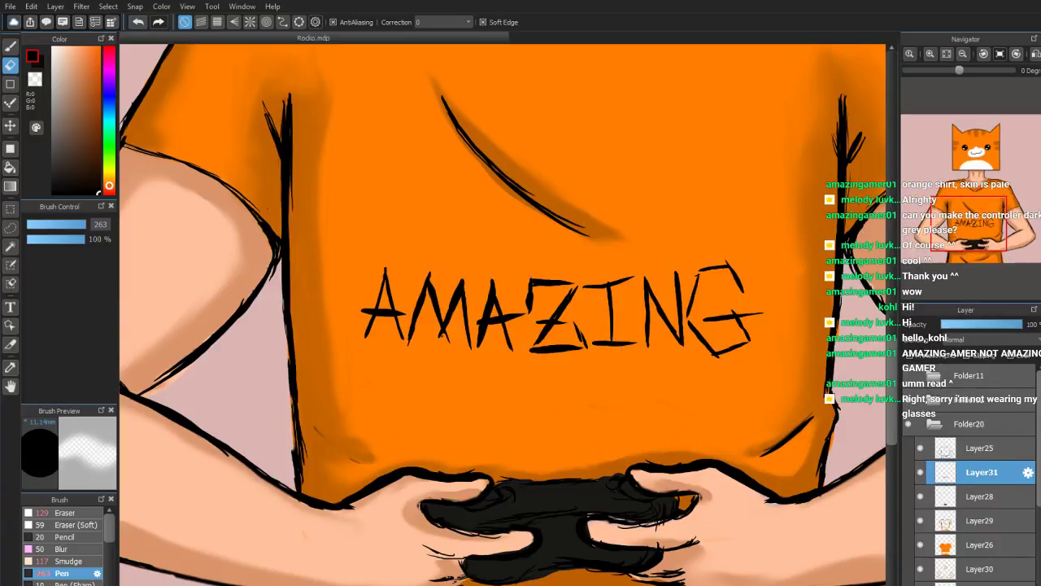
# Hand-letter AME in black with the Pen brush in the space beneath AMAZING, just above the hands
pyautogui.moveTo(342, 391); pyautogui.dragTo(318, 323)
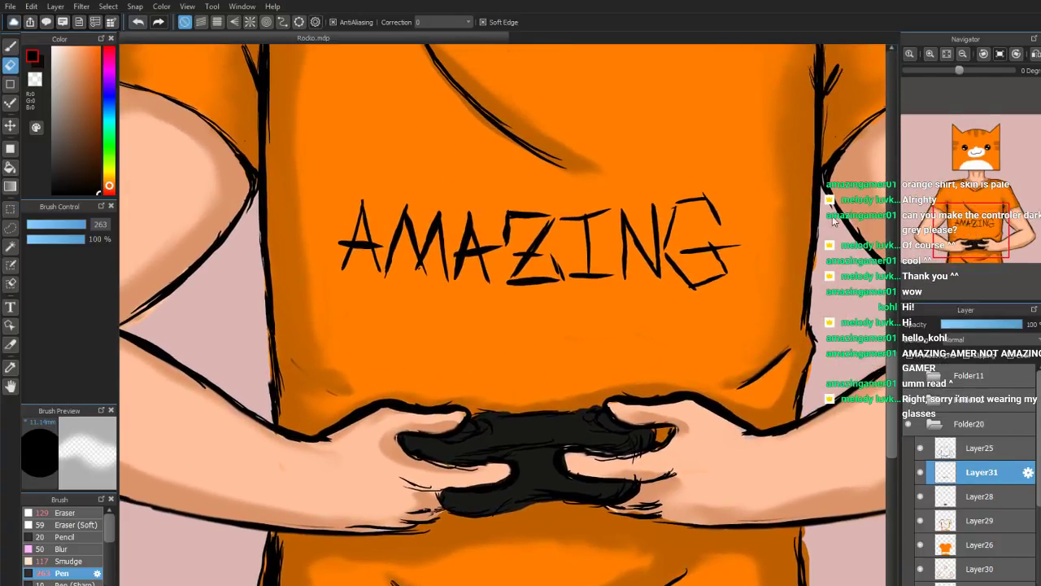
pyautogui.click(10, 45)
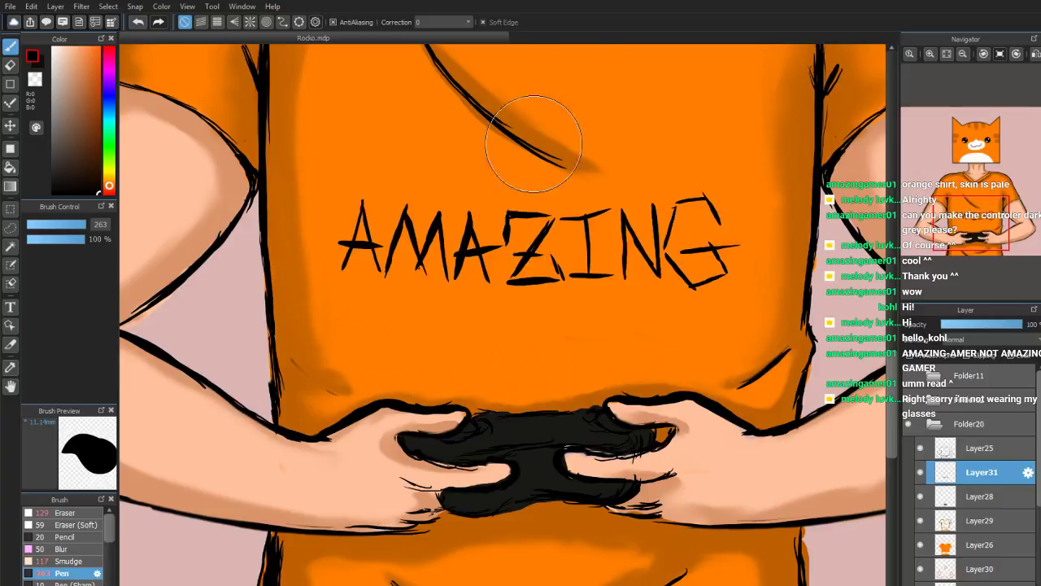
pyautogui.moveTo(370, 387)
pyautogui.mouseDown()
pyautogui.moveTo(388, 336)
pyautogui.moveTo(427, 396)
pyautogui.mouseUp()
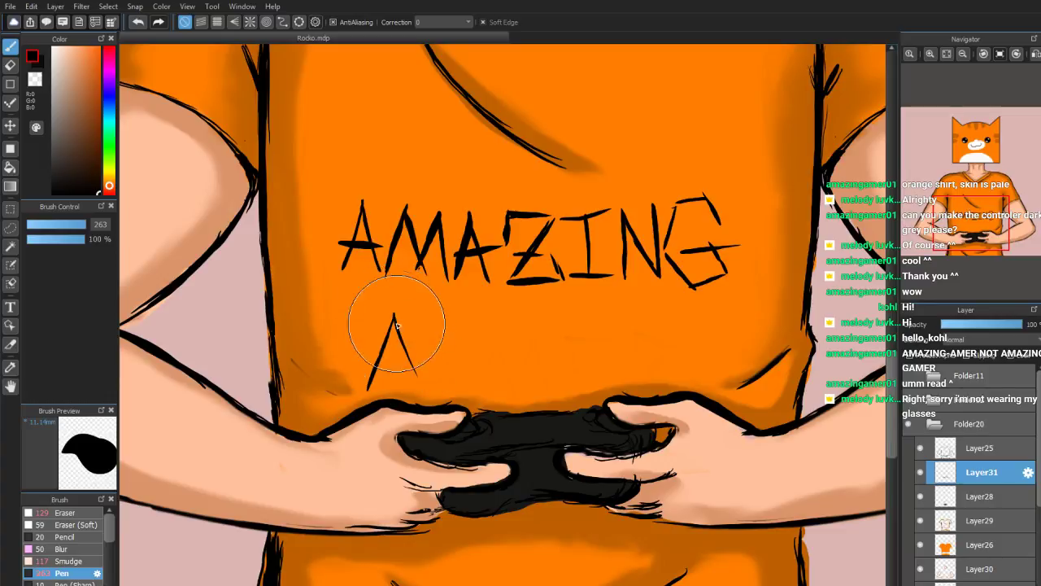
pyautogui.moveTo(374, 365)
pyautogui.mouseDown()
pyautogui.moveTo(432, 362)
pyautogui.moveTo(463, 315)
pyautogui.moveTo(488, 390)
pyautogui.moveTo(508, 323)
pyautogui.moveTo(530, 391)
pyautogui.mouseUp()
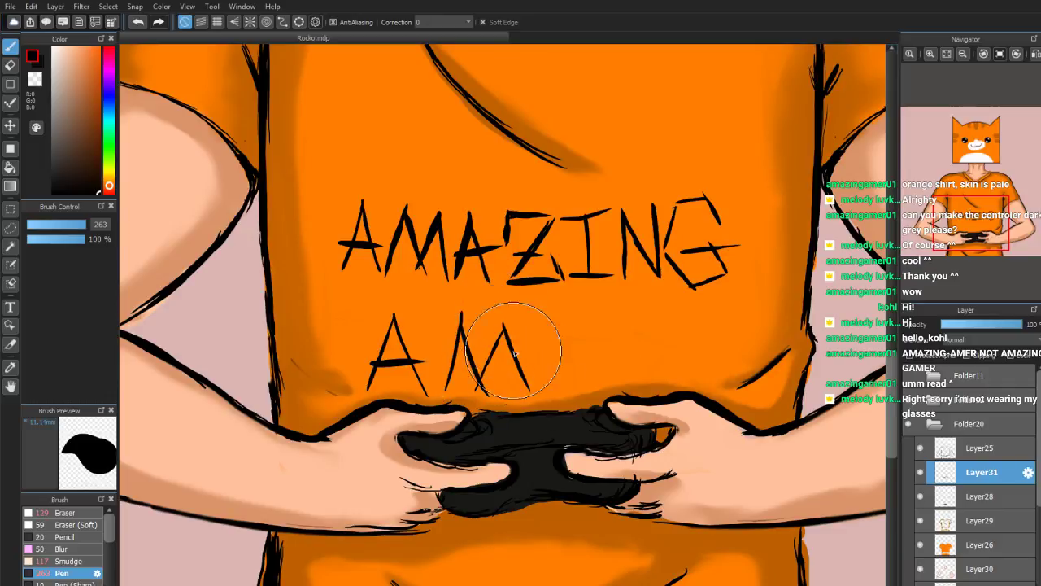
pyautogui.moveTo(549, 324)
pyautogui.mouseDown()
pyautogui.moveTo(552, 388)
pyautogui.moveTo(545, 333)
pyautogui.moveTo(585, 328)
pyautogui.mouseUp()
pyautogui.moveTo(552, 365); pyautogui.dragTo(592, 364)
pyautogui.moveTo(542, 391); pyautogui.dragTo(594, 390)
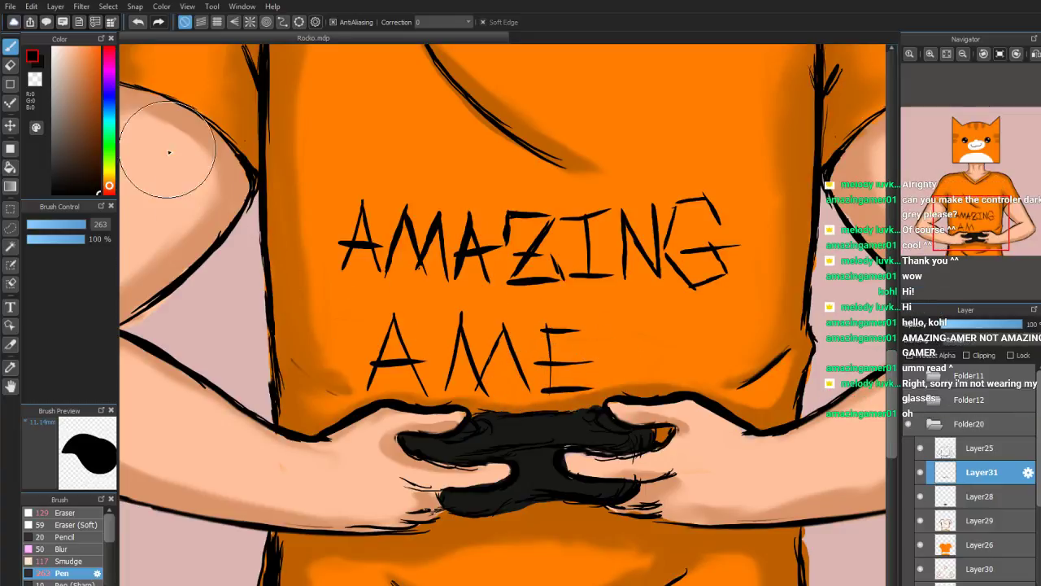
# Trim the middle bar of the E with the eraser and letter an R after it to complete AMER
pyautogui.click(13, 64)
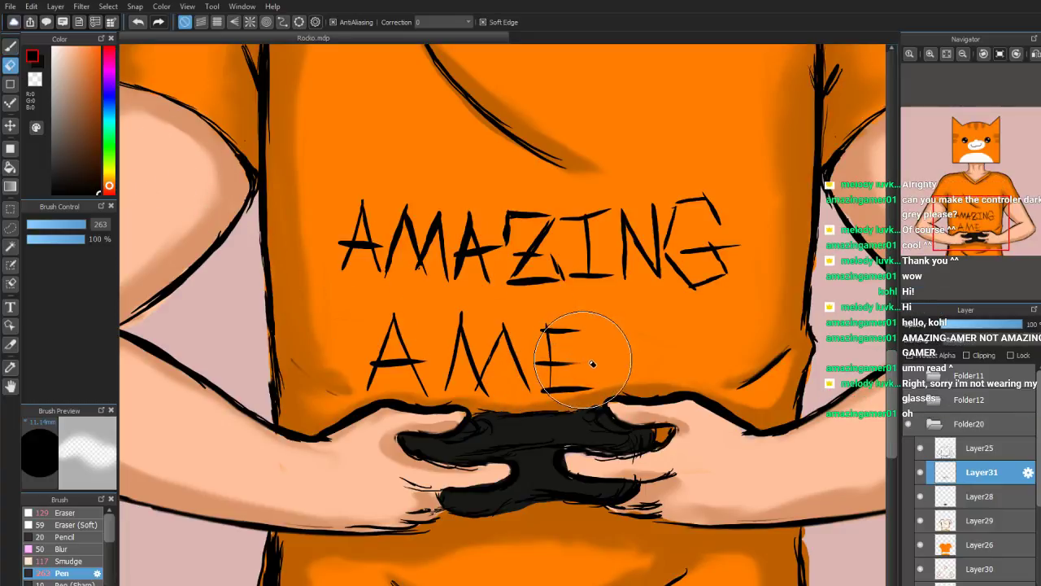
pyautogui.moveTo(598, 365); pyautogui.dragTo(547, 365)
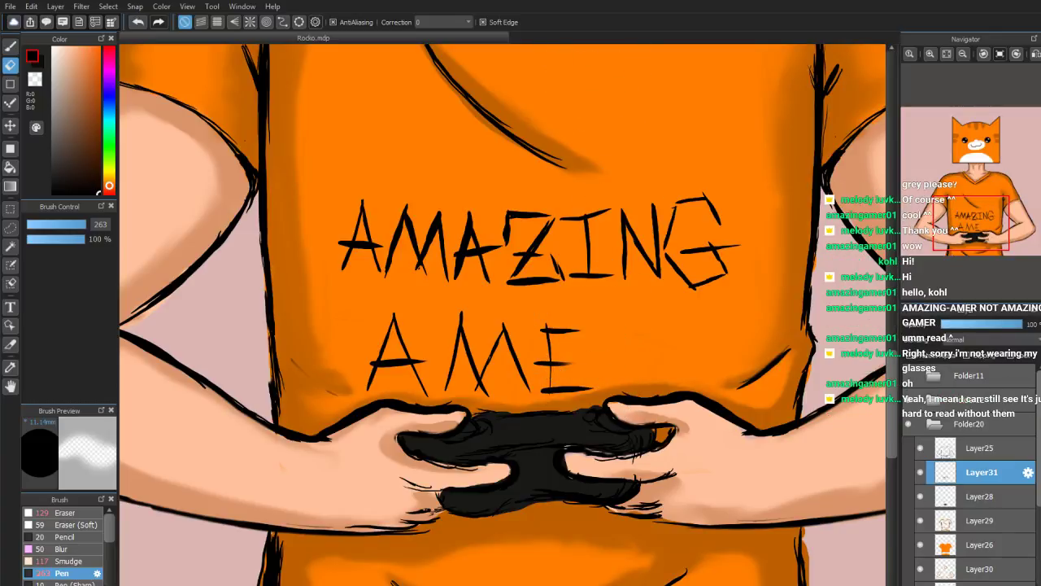
pyautogui.click(10, 46)
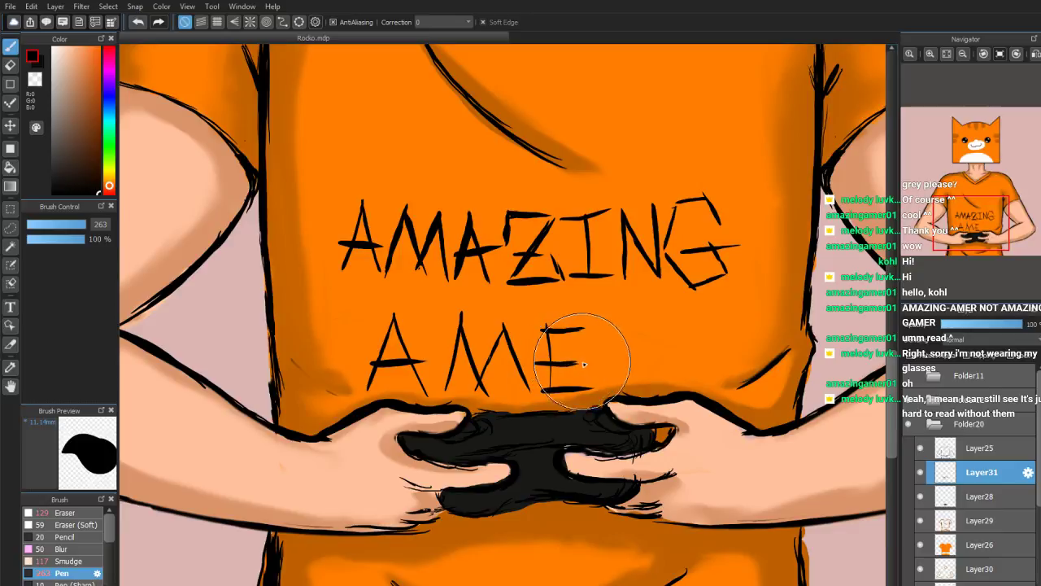
pyautogui.moveTo(609, 324); pyautogui.dragTo(608, 389)
pyautogui.moveTo(610, 325)
pyautogui.mouseDown()
pyautogui.moveTo(650, 340)
pyautogui.moveTo(613, 368)
pyautogui.moveTo(655, 389)
pyautogui.mouseUp()
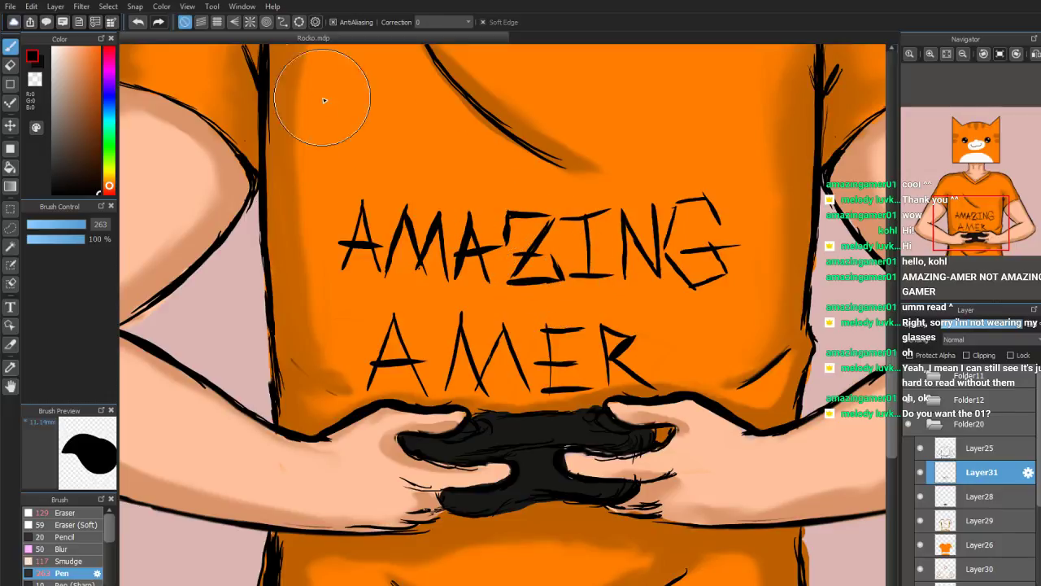
# Set the Eraser brush size to about 40 and hand-letter the digits 01 after AMER with the black Pen brush
pyautogui.click(58, 514)
pyautogui.click(67, 225)
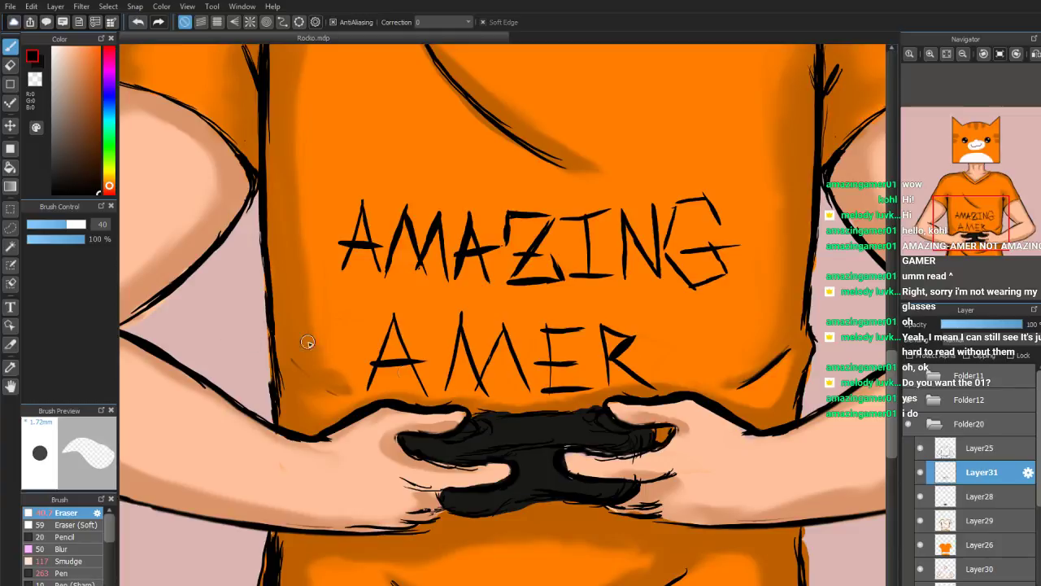
pyautogui.click(64, 574)
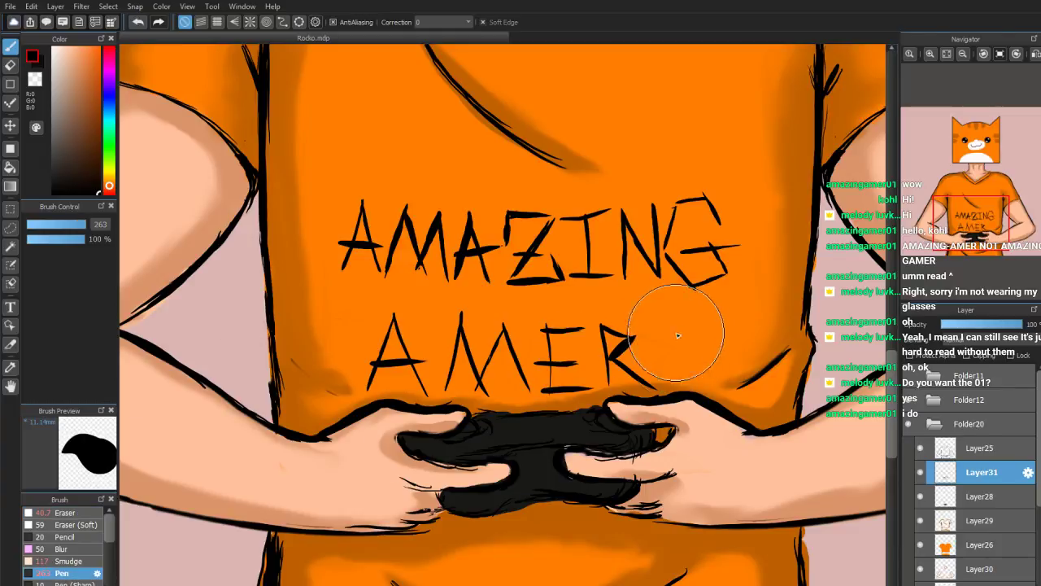
pyautogui.moveTo(665, 336); pyautogui.dragTo(669, 379)
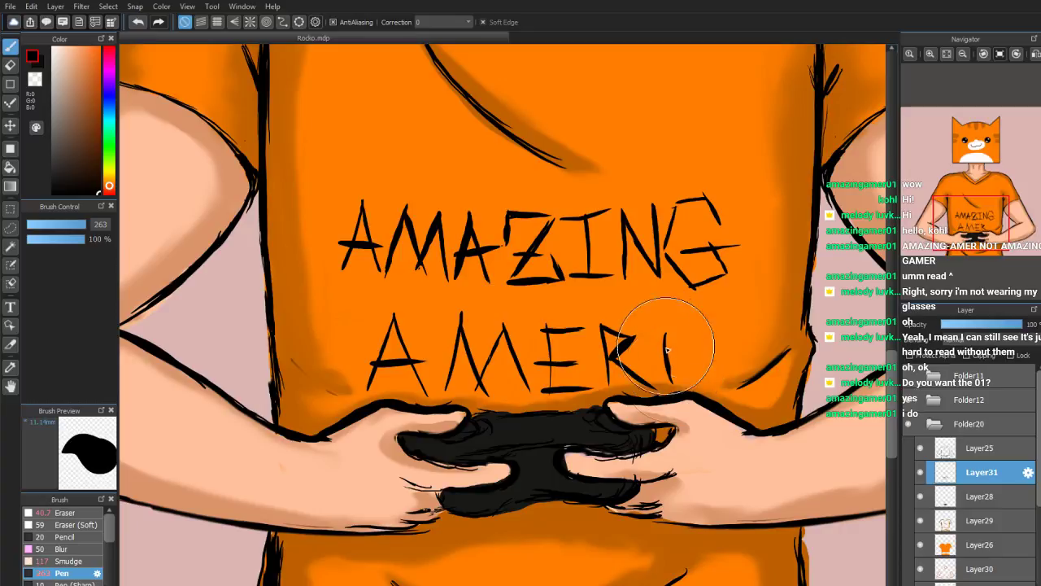
pyautogui.moveTo(667, 334); pyautogui.dragTo(700, 328)
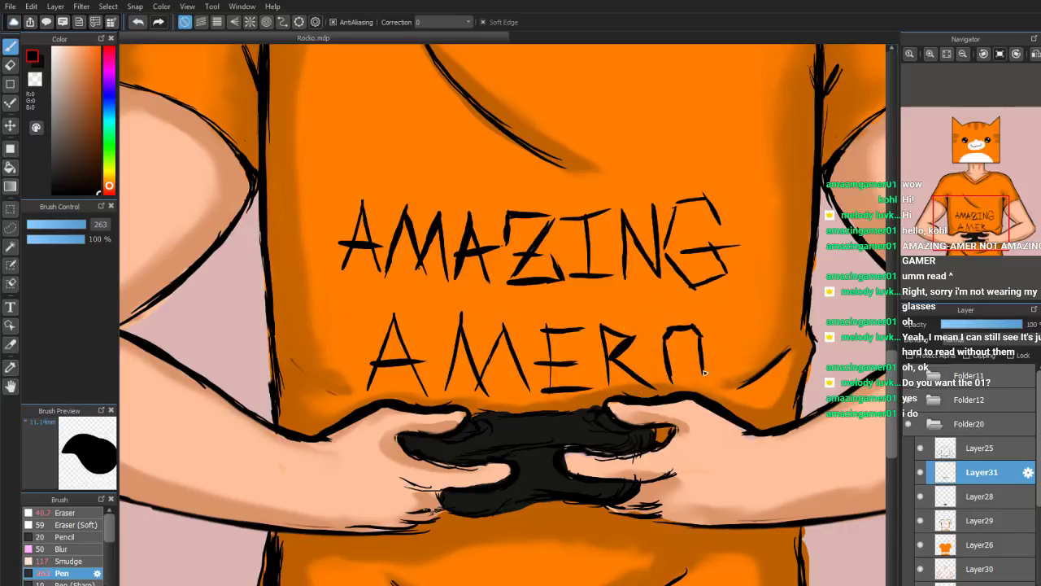
pyautogui.moveTo(701, 378)
pyautogui.mouseDown()
pyautogui.moveTo(683, 388)
pyautogui.moveTo(671, 380)
pyautogui.mouseUp()
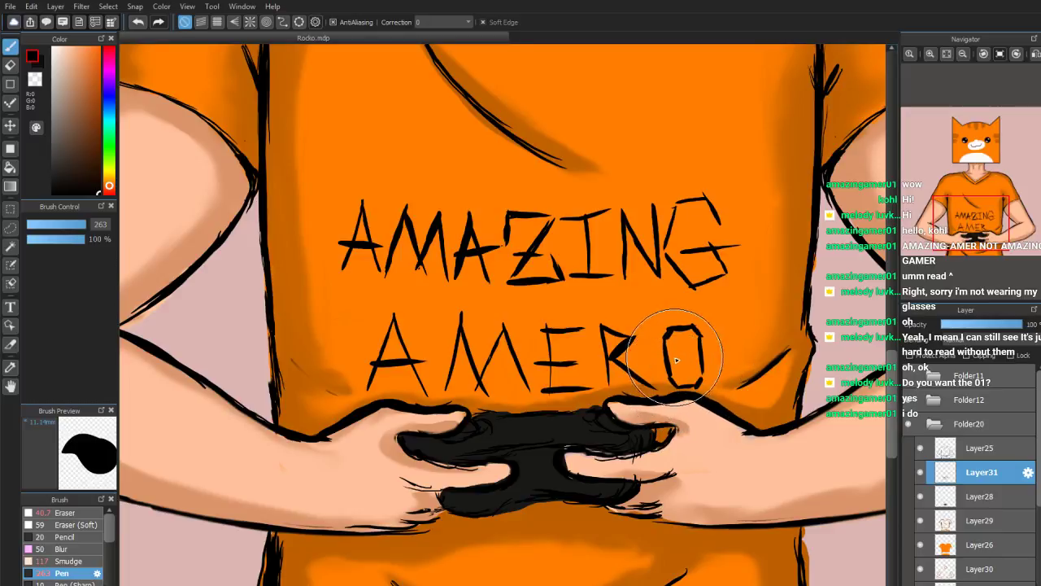
pyautogui.moveTo(721, 325)
pyautogui.mouseDown()
pyautogui.moveTo(720, 394)
pyautogui.moveTo(711, 392)
pyautogui.moveTo(740, 387)
pyautogui.mouseUp()
pyautogui.moveTo(725, 352); pyautogui.dragTo(730, 387)
pyautogui.scroll(-5, 983, 228)
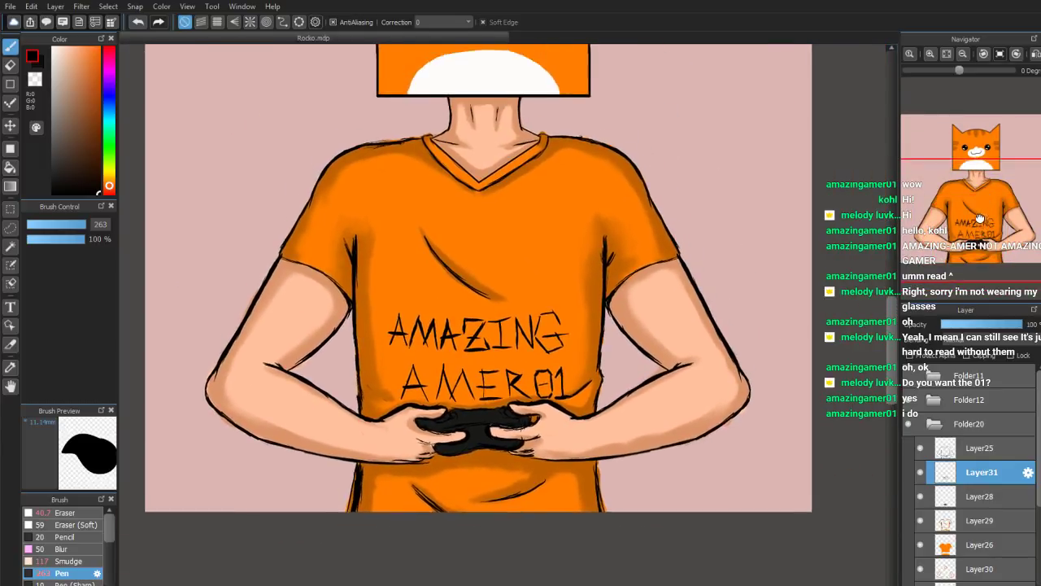
pyautogui.moveTo(981, 218); pyautogui.dragTo(983, 183)
pyautogui.scroll(-1, 983, 183)
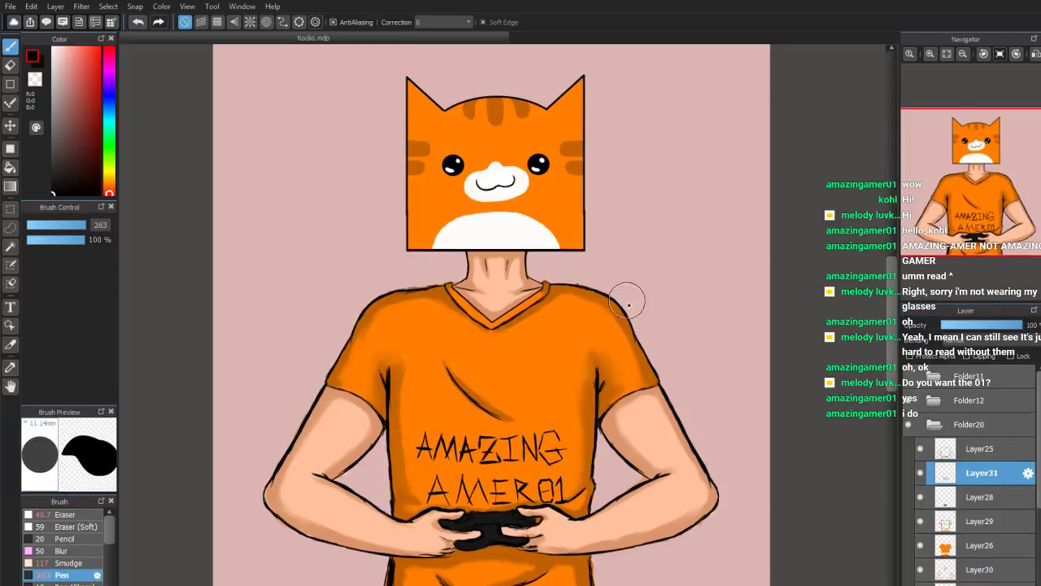
# Set the Pen size to 85 and hand-letter the artist's name in black at a slant beside the character's shoulder on the pink background
pyautogui.moveTo(982, 224)
pyautogui.scroll(3, 981, 223)
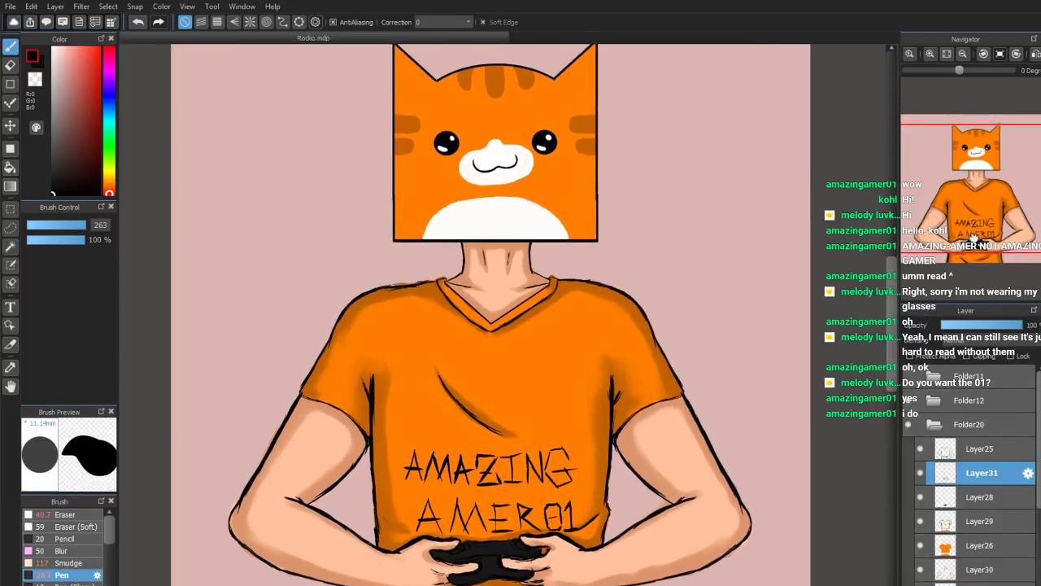
pyautogui.moveTo(981, 224); pyautogui.dragTo(998, 190)
pyautogui.click(1019, 55)
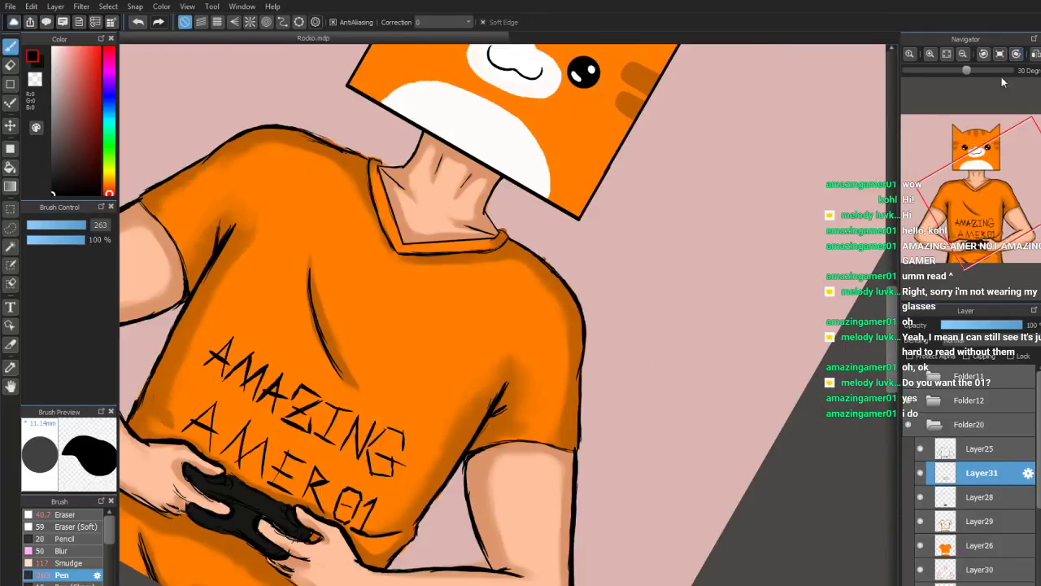
pyautogui.click(984, 55)
pyautogui.click(985, 54)
pyautogui.moveTo(616, 252); pyautogui.dragTo(663, 275)
pyautogui.hotkey('ctrl', 'z')
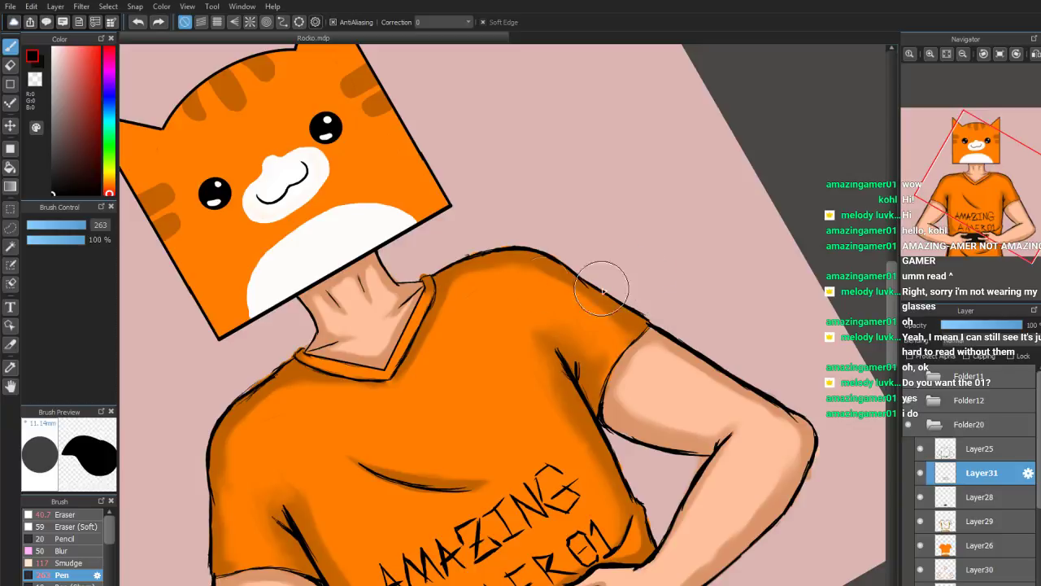
pyautogui.click(68, 225)
pyautogui.click(81, 226)
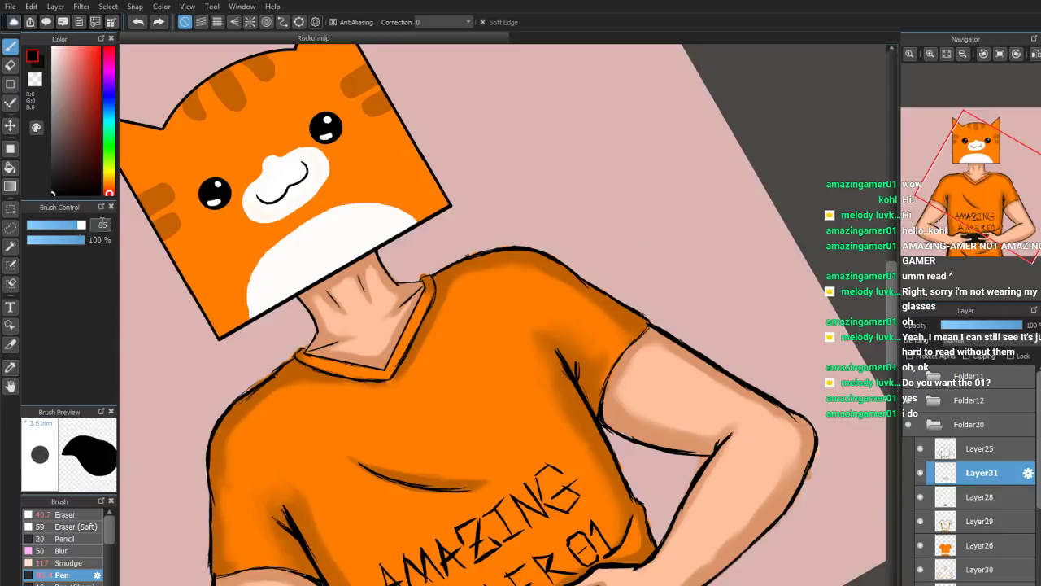
pyautogui.moveTo(568, 252)
pyautogui.mouseDown()
pyautogui.moveTo(569, 231)
pyautogui.moveTo(684, 269)
pyautogui.mouseUp()
pyautogui.moveTo(634, 232); pyautogui.dragTo(645, 244)
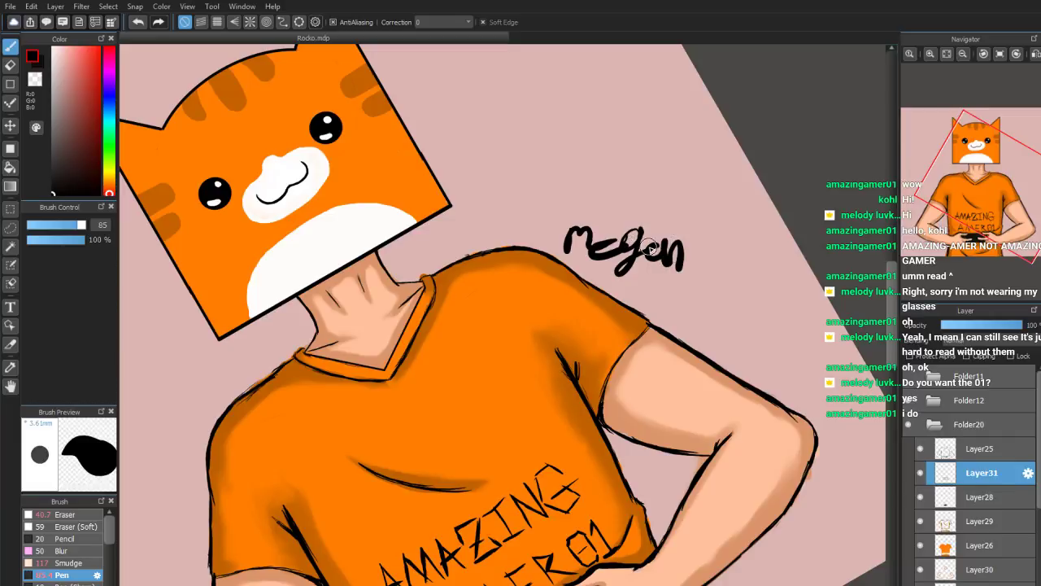
pyautogui.click(984, 55)
pyautogui.click(1017, 54)
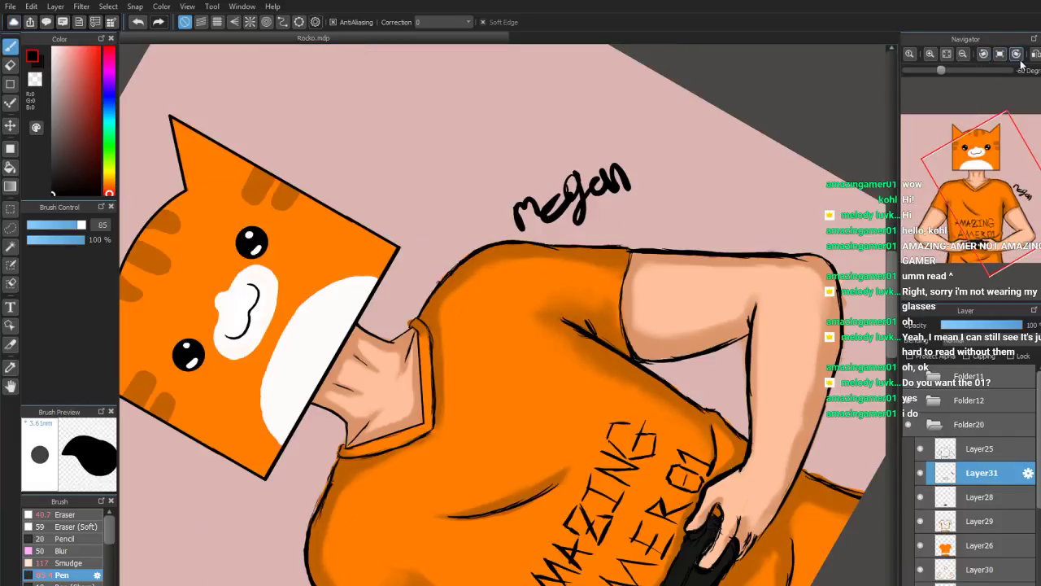
pyautogui.scroll(-1, 987, 136)
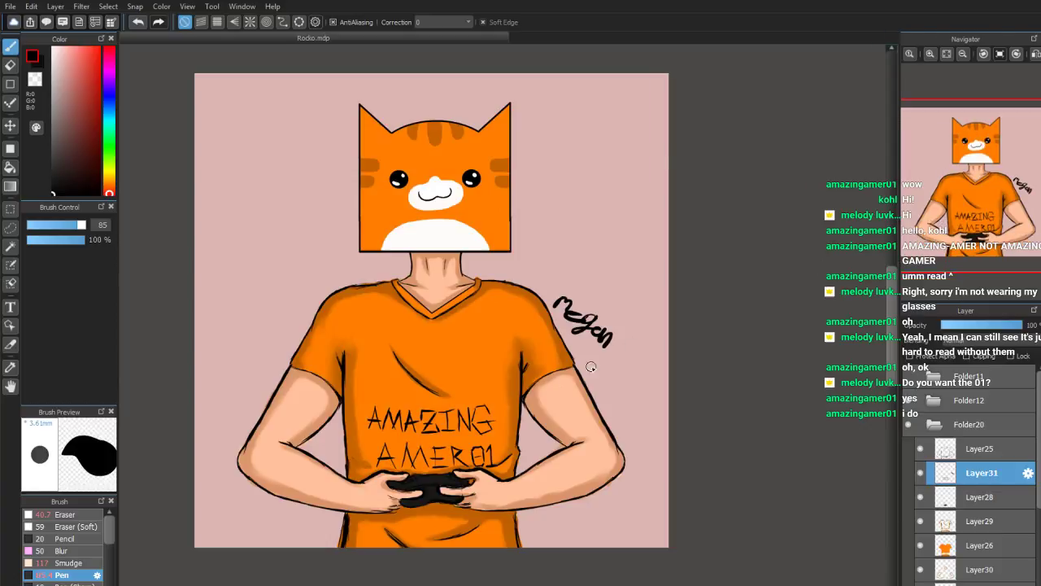
pyautogui.moveTo(991, 221)
pyautogui.mouseDown()
pyautogui.moveTo(981, 236)
pyautogui.moveTo(981, 221)
pyautogui.mouseUp()
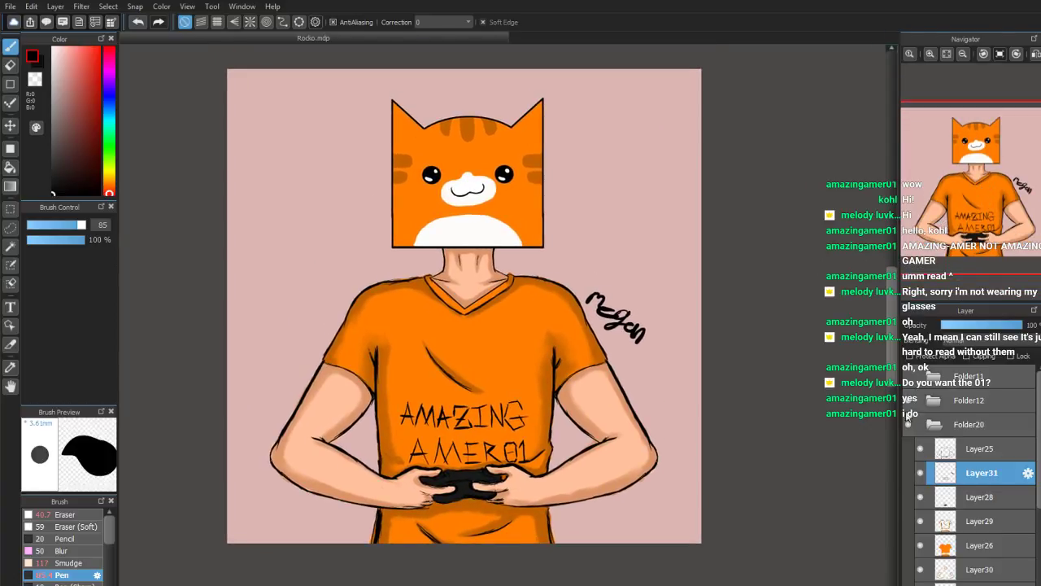
# Collapse Folder20 and add a new layer folder directly above Folder12
pyautogui.click(932, 425)
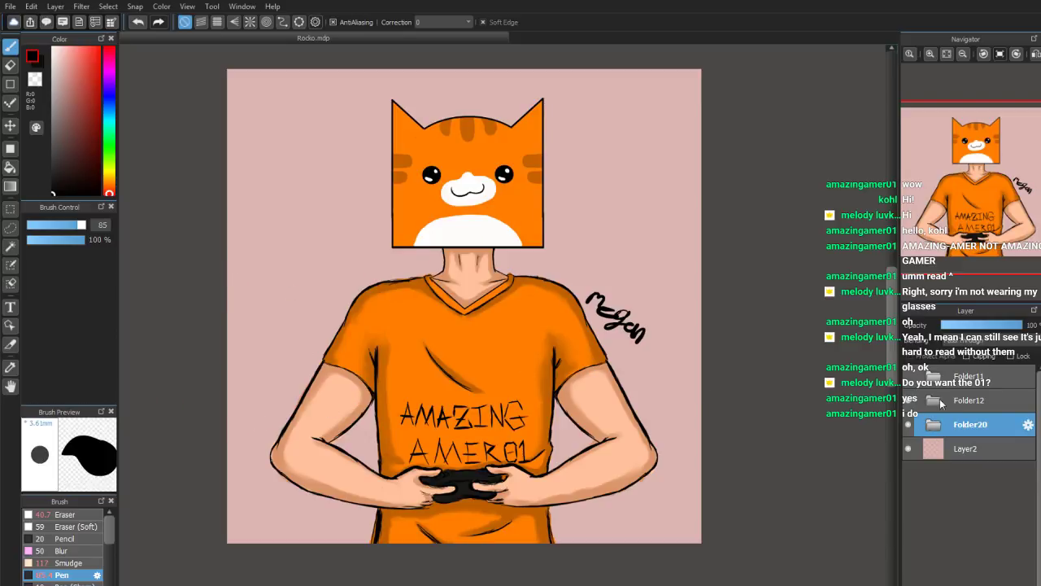
pyautogui.click(934, 400)
pyautogui.click(934, 400)
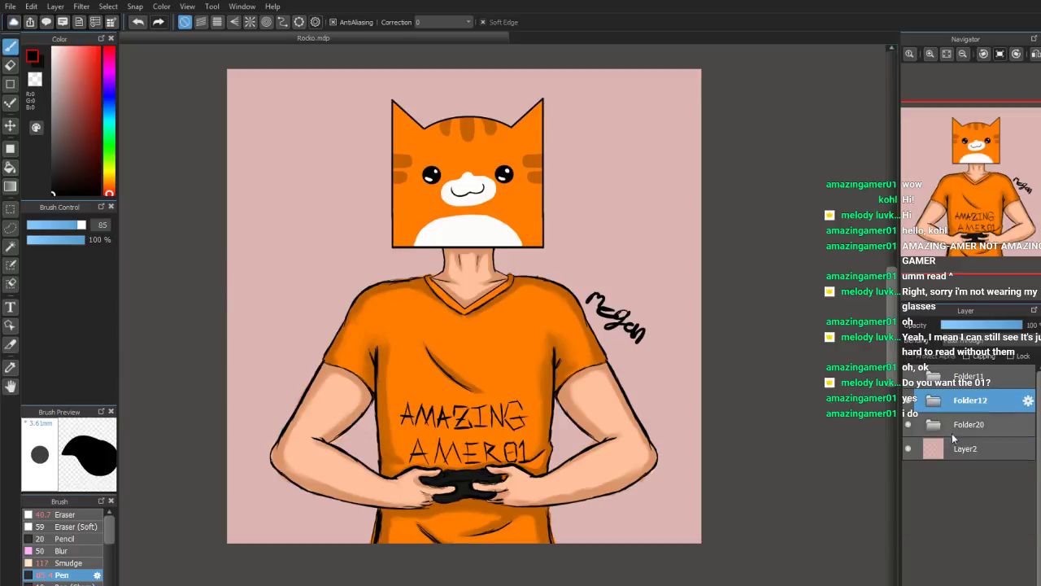
pyautogui.click(944, 582)
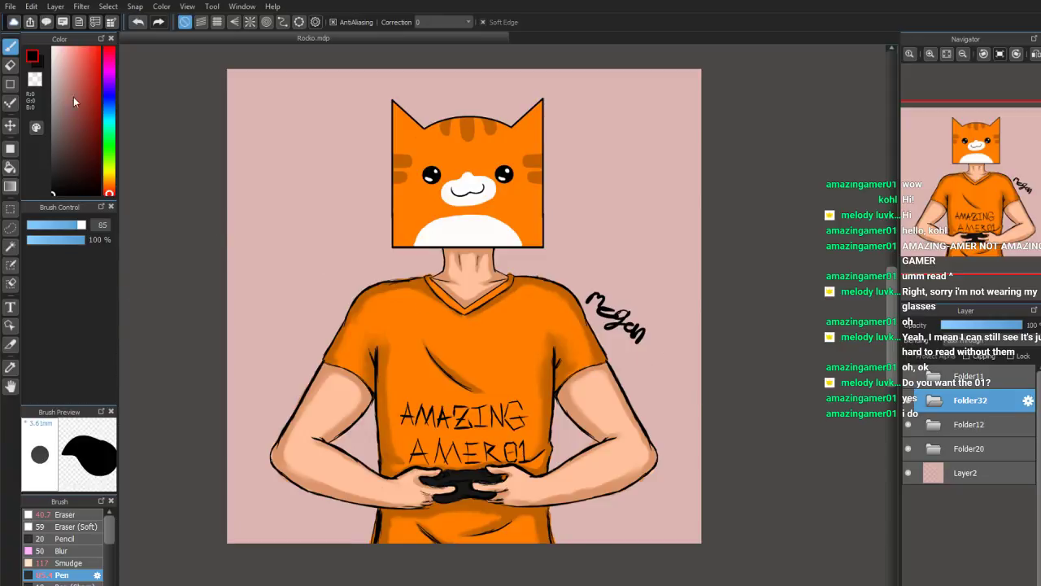
# Expand Folder20 and add a new empty layer at the top of its contents, above Layer25
pyautogui.click(999, 447)
pyautogui.click(934, 449)
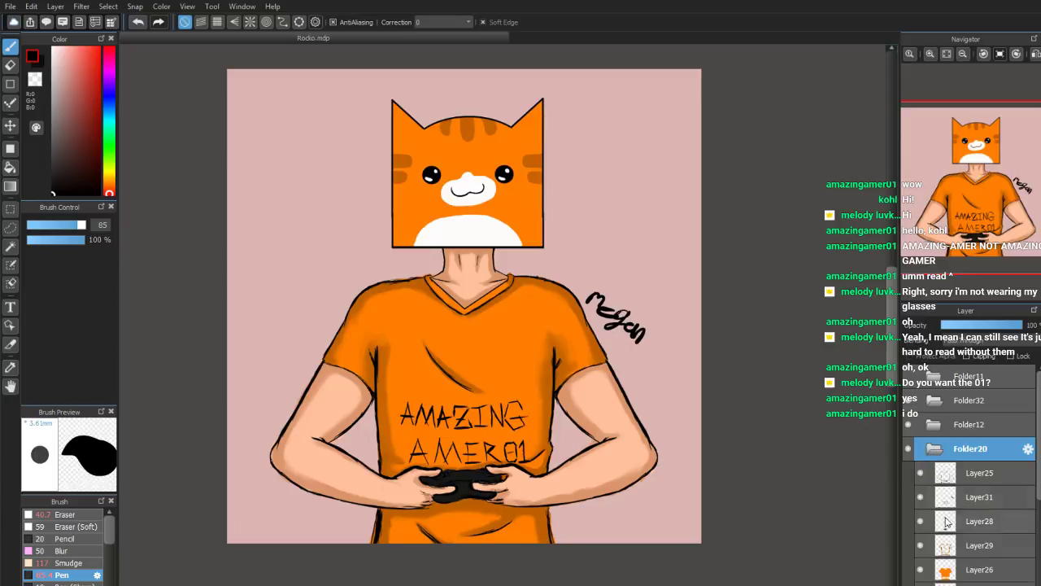
pyautogui.hotkey('ctrl', 'shift', 'n')
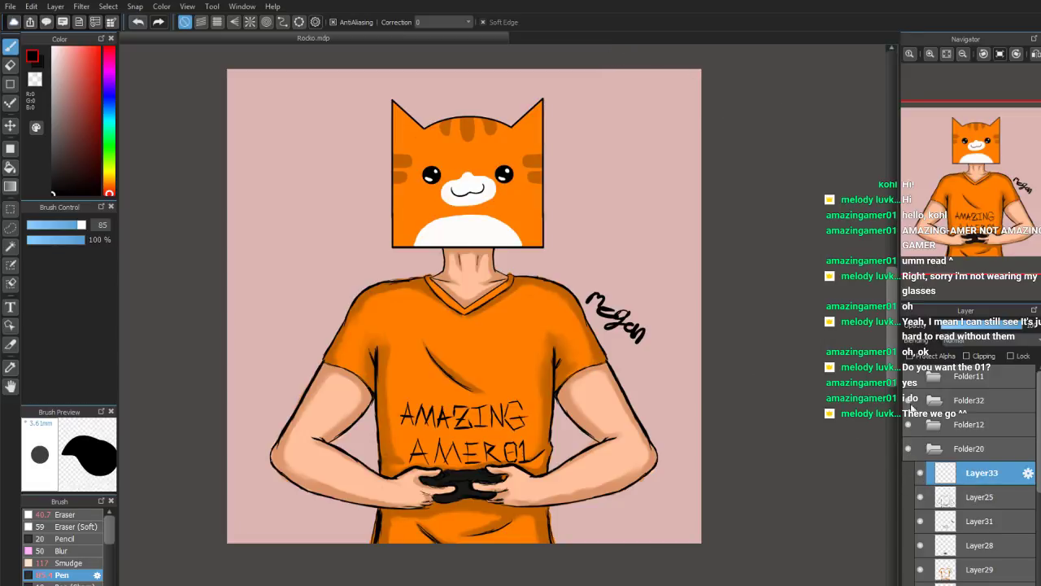
# Add a new layer inside the empty folder above Folder12 and hide Folder20, which holds the body drawing
pyautogui.click(932, 448)
pyautogui.click(933, 425)
pyautogui.click(933, 400)
pyautogui.click(935, 427)
pyautogui.click(936, 403)
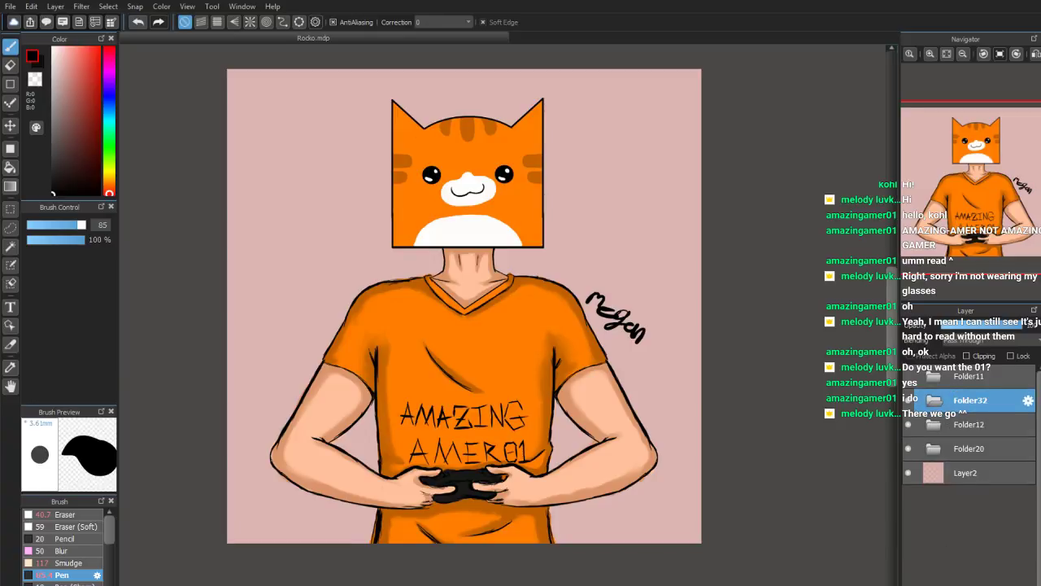
pyautogui.hotkey('ctrl', 'shift', 'n')
pyautogui.click(909, 472)
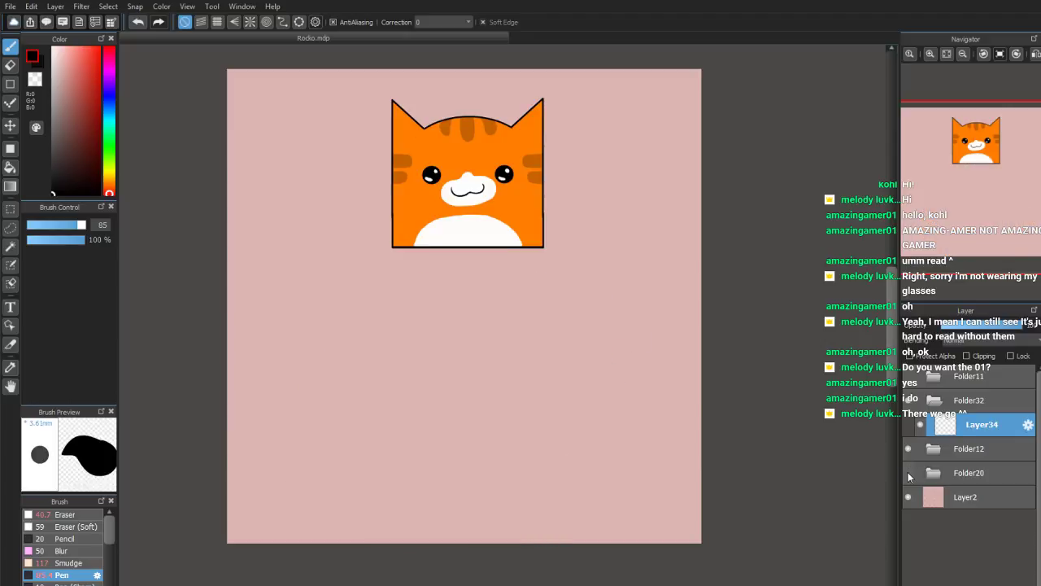
# Hide Folder12 and add a new layer above Layer34, keeping Layer34 as the active layer
pyautogui.click(909, 451)
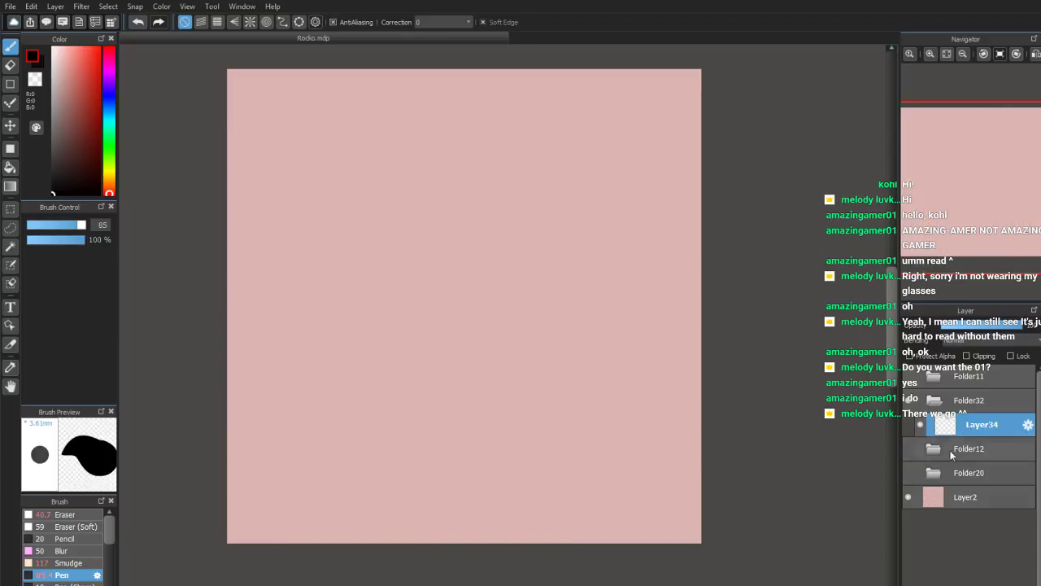
pyautogui.hotkey('ctrl', 'shift', 'n')
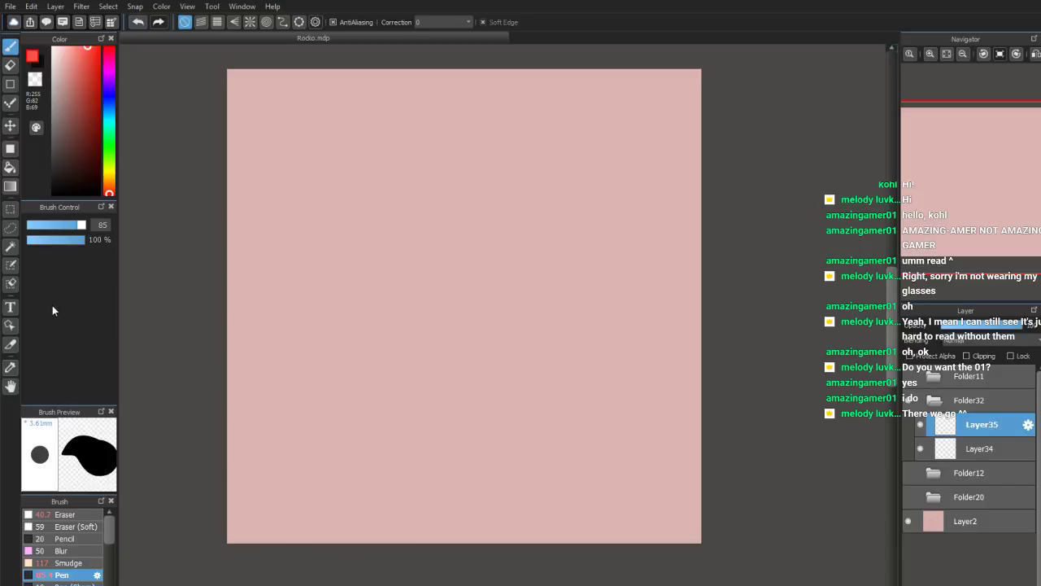
pyautogui.click(965, 444)
# Set the pen to red (R 255, G 70, B 56) with a brush size of 192
pyautogui.moveTo(87, 43); pyautogui.dragTo(86, 50)
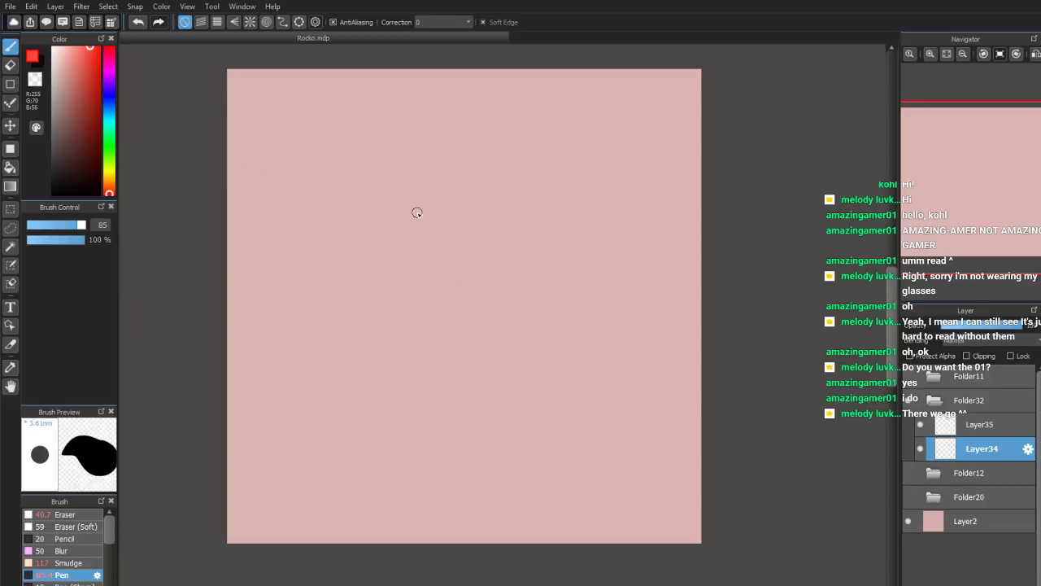
pyautogui.moveTo(437, 176)
pyautogui.mouseDown()
pyautogui.moveTo(489, 214)
pyautogui.moveTo(395, 219)
pyautogui.moveTo(436, 219)
pyautogui.mouseUp()
pyautogui.hotkey('ctrl', 'z')
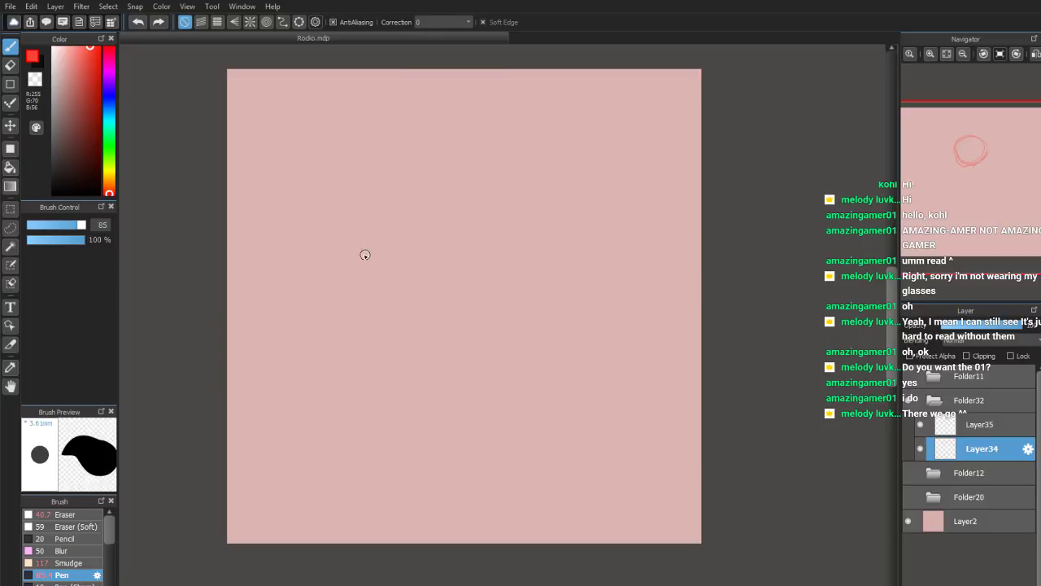
pyautogui.moveTo(87, 231); pyautogui.dragTo(113, 225)
# Sketch a slanted oval head with crossed face guidelines, a narrow jaw and short neck lines on Layer34
pyautogui.moveTo(488, 169)
pyautogui.mouseDown()
pyautogui.moveTo(409, 221)
pyautogui.moveTo(516, 162)
pyautogui.moveTo(415, 205)
pyautogui.mouseUp()
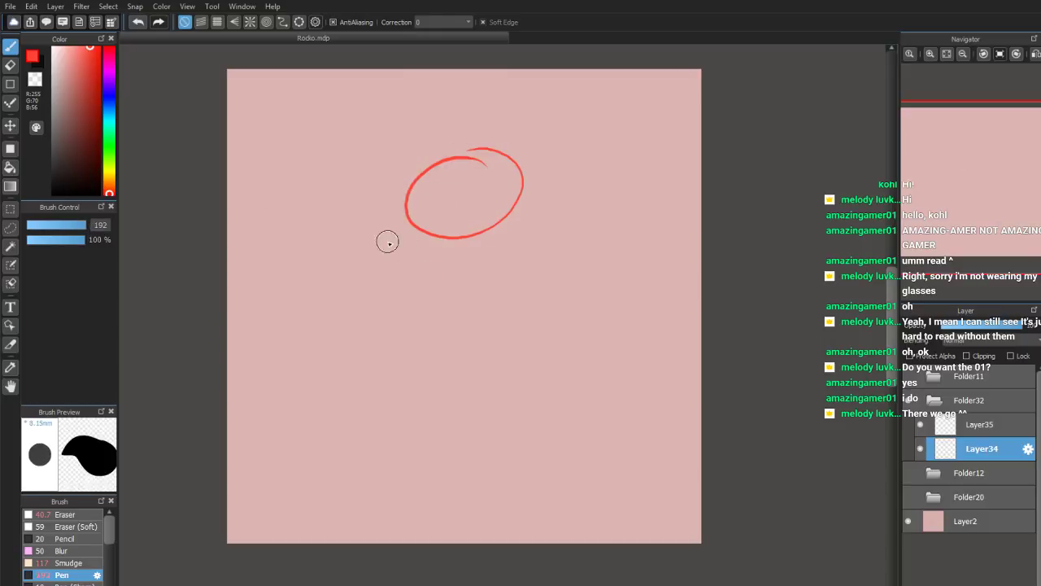
pyautogui.moveTo(451, 172); pyautogui.dragTo(442, 250)
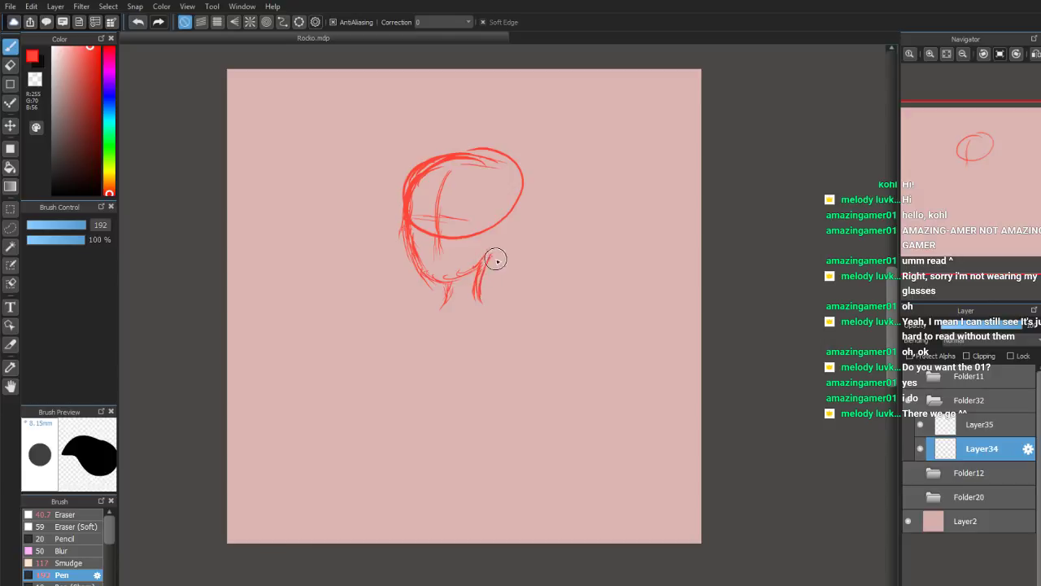
pyautogui.scroll(3, 952, 207)
pyautogui.moveTo(961, 193)
pyautogui.mouseDown()
pyautogui.moveTo(956, 178)
pyautogui.moveTo(972, 176)
pyautogui.mouseUp()
pyautogui.scroll(1, 963, 201)
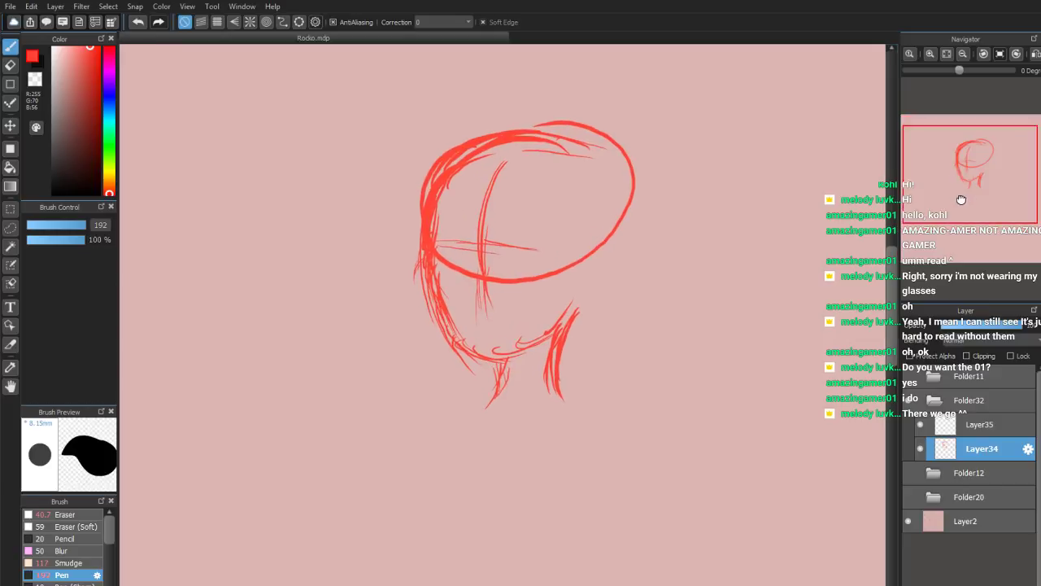
pyautogui.moveTo(447, 255)
pyautogui.mouseDown()
pyautogui.moveTo(515, 230)
pyautogui.moveTo(499, 235)
pyautogui.moveTo(515, 249)
pyautogui.mouseUp()
pyautogui.moveTo(446, 315)
pyautogui.mouseDown()
pyautogui.moveTo(425, 259)
pyautogui.moveTo(499, 361)
pyautogui.moveTo(493, 339)
pyautogui.moveTo(485, 371)
pyautogui.mouseUp()
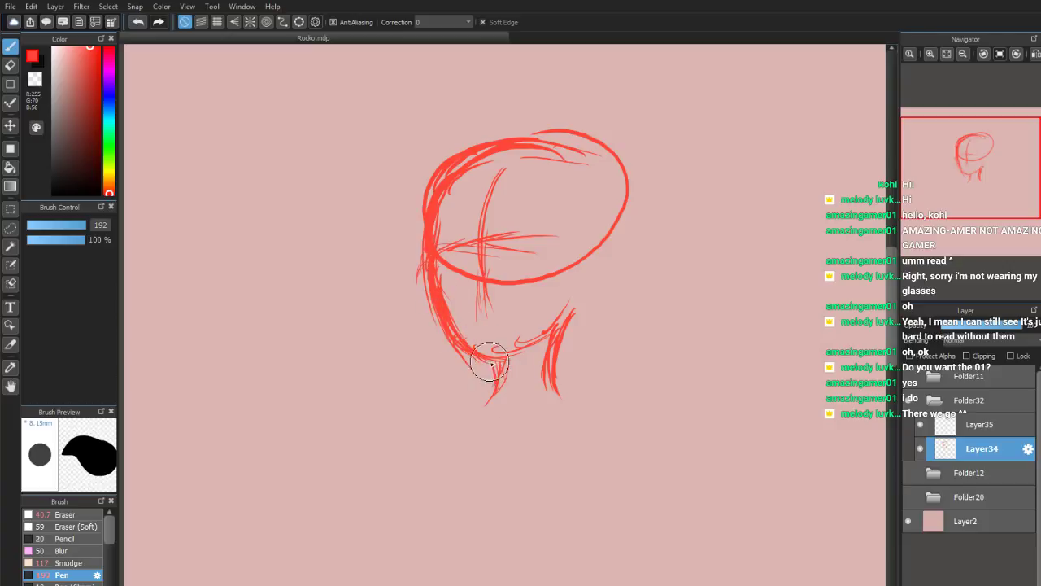
pyautogui.scroll(-1, 969, 186)
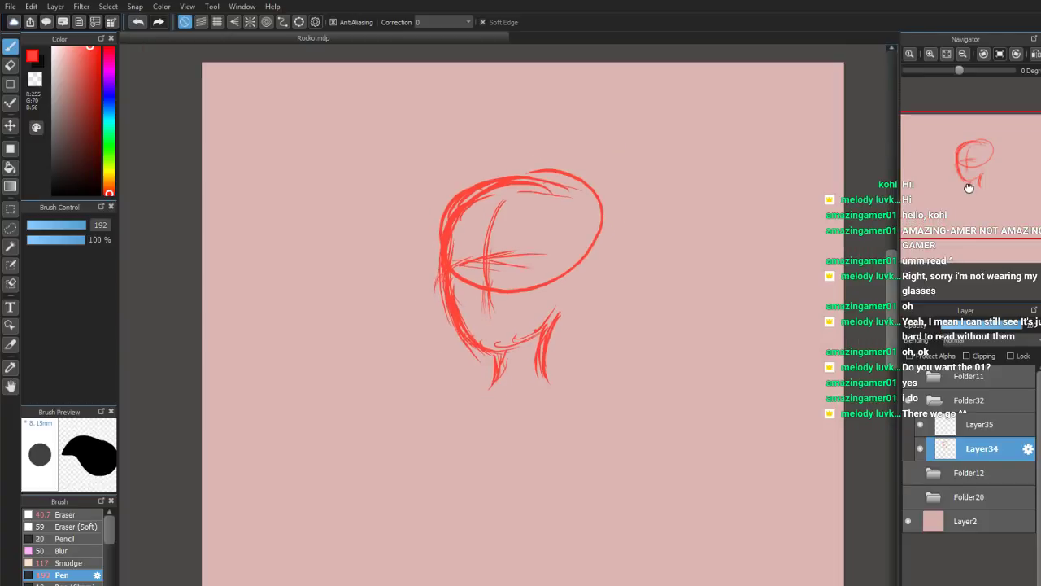
# Erase the whole head sketch from Layer34 with the eraser at size 772
pyautogui.click(12, 66)
pyautogui.moveTo(75, 224); pyautogui.dragTo(146, 233)
pyautogui.moveTo(504, 213)
pyautogui.mouseDown()
pyautogui.moveTo(464, 255)
pyautogui.moveTo(571, 309)
pyautogui.moveTo(503, 261)
pyautogui.moveTo(572, 260)
pyautogui.moveTo(479, 239)
pyautogui.moveTo(507, 186)
pyautogui.moveTo(591, 167)
pyautogui.moveTo(574, 398)
pyautogui.moveTo(570, 353)
pyautogui.mouseUp()
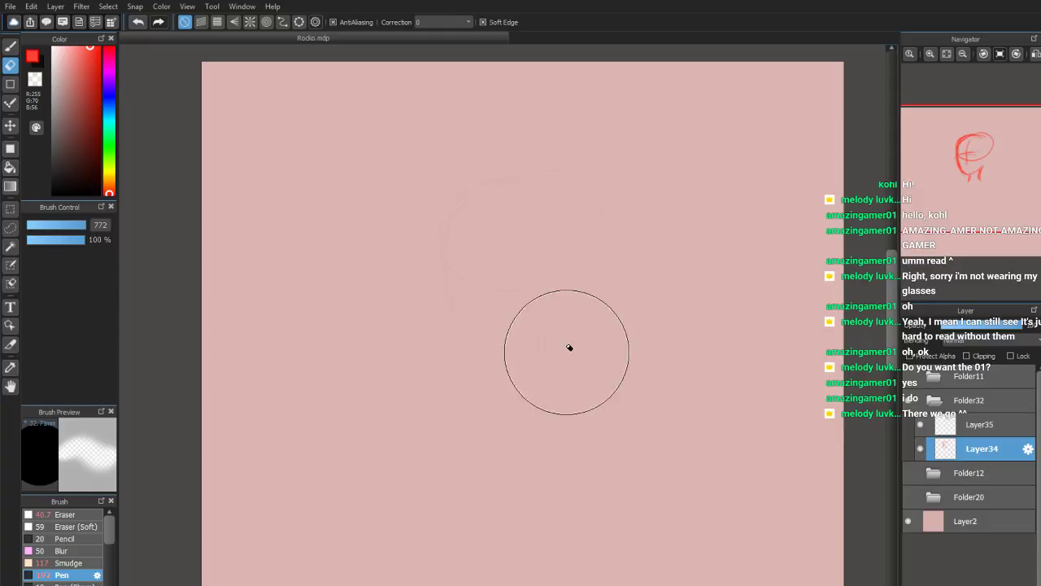
# Sketch a tilted round head with the pen, adding curved face guidelines, an angular jaw and an ear
pyautogui.click(10, 47)
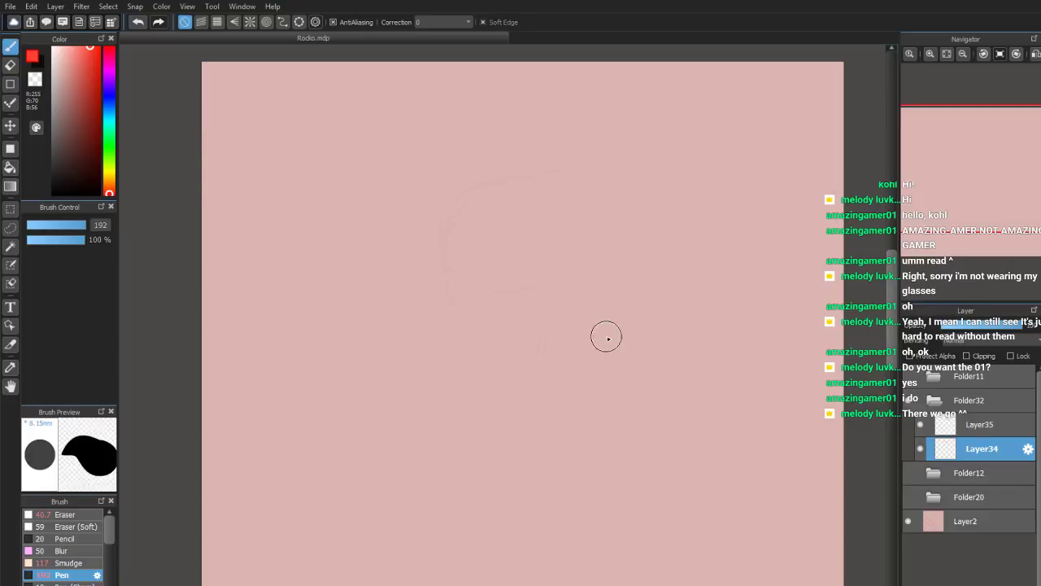
pyautogui.moveTo(519, 154)
pyautogui.mouseDown()
pyautogui.moveTo(398, 217)
pyautogui.moveTo(445, 336)
pyautogui.moveTo(553, 317)
pyautogui.mouseUp()
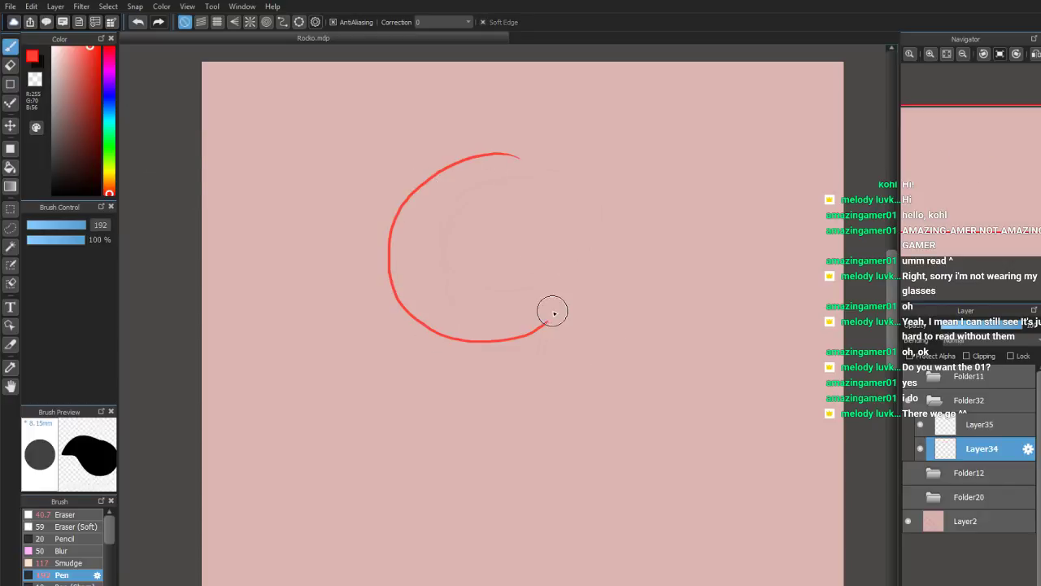
pyautogui.hotkey('ctrl', 'z')
pyautogui.moveTo(533, 195)
pyautogui.mouseDown()
pyautogui.moveTo(454, 265)
pyautogui.moveTo(566, 318)
pyautogui.moveTo(557, 204)
pyautogui.moveTo(497, 289)
pyautogui.moveTo(503, 304)
pyautogui.moveTo(499, 231)
pyautogui.moveTo(513, 329)
pyautogui.moveTo(497, 245)
pyautogui.moveTo(520, 325)
pyautogui.moveTo(510, 282)
pyautogui.moveTo(527, 259)
pyautogui.moveTo(569, 248)
pyautogui.moveTo(489, 277)
pyautogui.moveTo(473, 325)
pyautogui.moveTo(485, 363)
pyautogui.moveTo(527, 338)
pyautogui.moveTo(567, 334)
pyautogui.moveTo(568, 289)
pyautogui.moveTo(574, 343)
pyautogui.moveTo(585, 269)
pyautogui.moveTo(571, 289)
pyautogui.mouseUp()
pyautogui.moveTo(550, 236)
pyautogui.mouseDown()
pyautogui.moveTo(503, 227)
pyautogui.moveTo(518, 218)
pyautogui.moveTo(468, 242)
pyautogui.moveTo(493, 370)
pyautogui.moveTo(488, 346)
pyautogui.moveTo(515, 348)
pyautogui.moveTo(505, 352)
pyautogui.moveTo(516, 342)
pyautogui.moveTo(527, 352)
pyautogui.moveTo(571, 306)
pyautogui.moveTo(547, 332)
pyautogui.moveTo(572, 314)
pyautogui.moveTo(561, 344)
pyautogui.moveTo(529, 352)
pyautogui.moveTo(537, 344)
pyautogui.moveTo(482, 339)
pyautogui.moveTo(492, 363)
pyautogui.mouseUp()
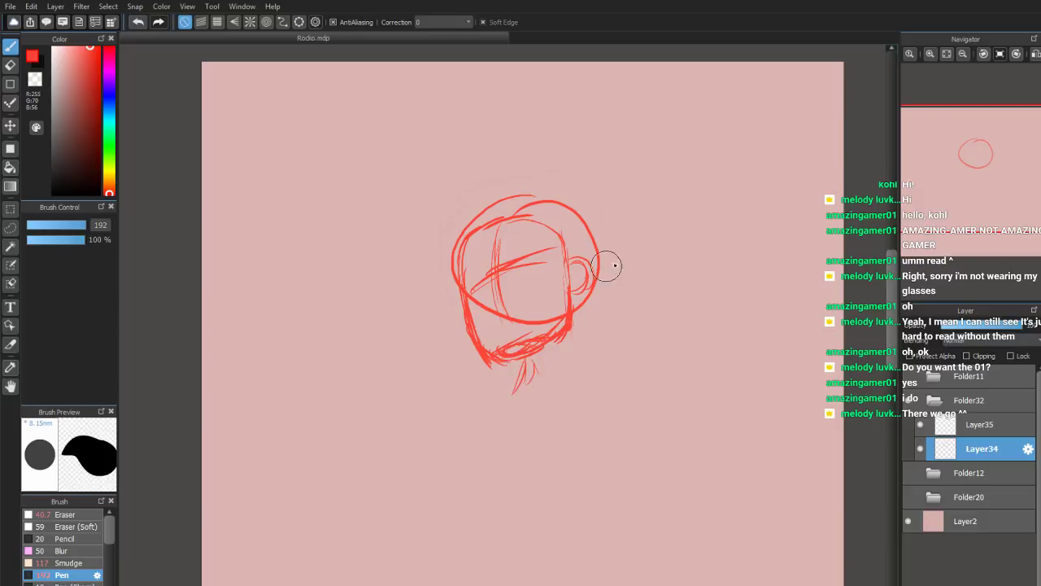
# Sketch both sides of the neck below the jaw, curving outward into the start of the shoulders
pyautogui.moveTo(972, 169)
pyautogui.mouseDown()
pyautogui.moveTo(967, 188)
pyautogui.moveTo(979, 183)
pyautogui.mouseUp()
pyautogui.moveTo(496, 303)
pyautogui.mouseDown()
pyautogui.moveTo(485, 302)
pyautogui.moveTo(477, 325)
pyautogui.mouseUp()
pyautogui.moveTo(532, 286)
pyautogui.mouseDown()
pyautogui.moveTo(531, 321)
pyautogui.moveTo(485, 308)
pyautogui.moveTo(490, 328)
pyautogui.moveTo(473, 298)
pyautogui.moveTo(485, 315)
pyautogui.moveTo(470, 341)
pyautogui.moveTo(471, 312)
pyautogui.moveTo(534, 323)
pyautogui.moveTo(544, 350)
pyautogui.moveTo(533, 327)
pyautogui.moveTo(548, 321)
pyautogui.moveTo(564, 345)
pyautogui.mouseUp()
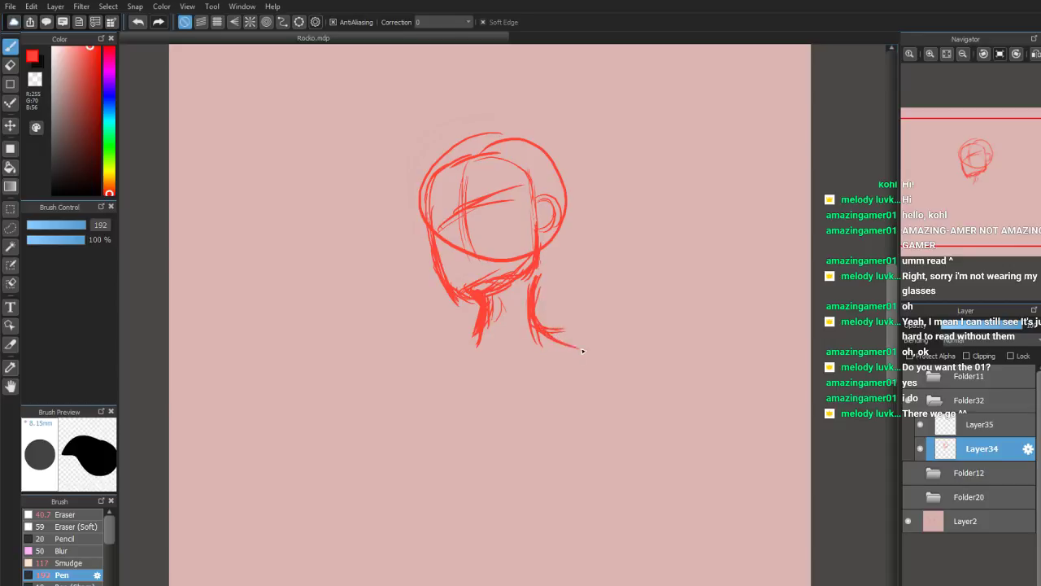
pyautogui.moveTo(490, 310)
pyautogui.mouseDown()
pyautogui.moveTo(472, 342)
pyautogui.moveTo(480, 325)
pyautogui.moveTo(453, 326)
pyautogui.moveTo(479, 334)
pyautogui.mouseUp()
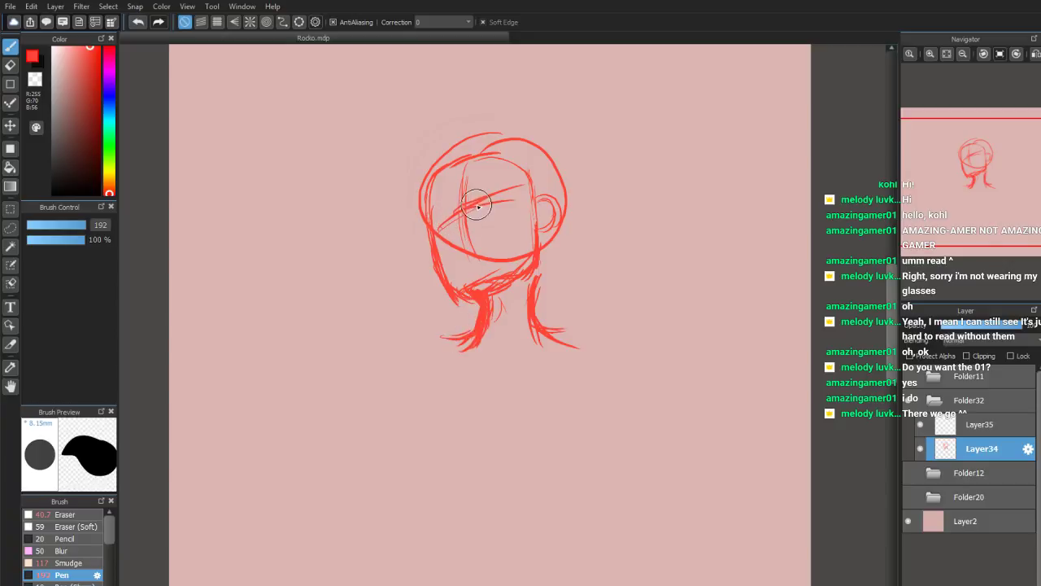
pyautogui.moveTo(486, 311)
pyautogui.mouseDown()
pyautogui.moveTo(471, 346)
pyautogui.moveTo(487, 346)
pyautogui.moveTo(454, 356)
pyautogui.moveTo(486, 340)
pyautogui.mouseUp()
# Try sketching a bent arm raised toward the chin with a hand at the jaw, and erase it
pyautogui.moveTo(433, 360)
pyautogui.mouseDown()
pyautogui.moveTo(451, 339)
pyautogui.moveTo(398, 349)
pyautogui.moveTo(458, 333)
pyautogui.moveTo(472, 340)
pyautogui.moveTo(413, 319)
pyautogui.moveTo(370, 391)
pyautogui.moveTo(390, 394)
pyautogui.moveTo(372, 432)
pyautogui.moveTo(313, 468)
pyautogui.moveTo(379, 376)
pyautogui.moveTo(329, 465)
pyautogui.moveTo(306, 432)
pyautogui.moveTo(330, 370)
pyautogui.moveTo(389, 302)
pyautogui.mouseUp()
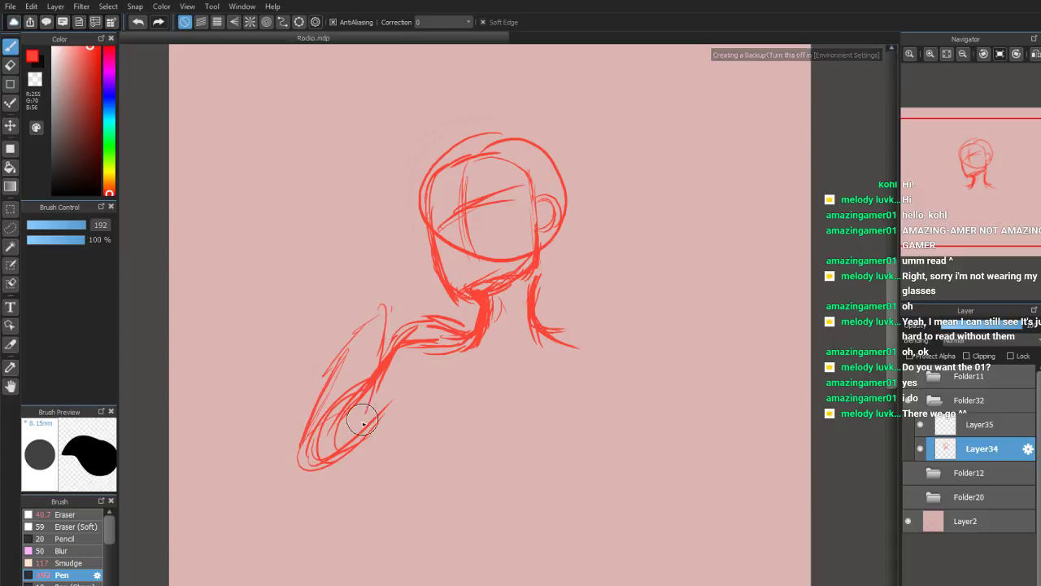
pyautogui.moveTo(377, 317)
pyautogui.mouseDown()
pyautogui.moveTo(379, 295)
pyautogui.moveTo(414, 297)
pyautogui.mouseUp()
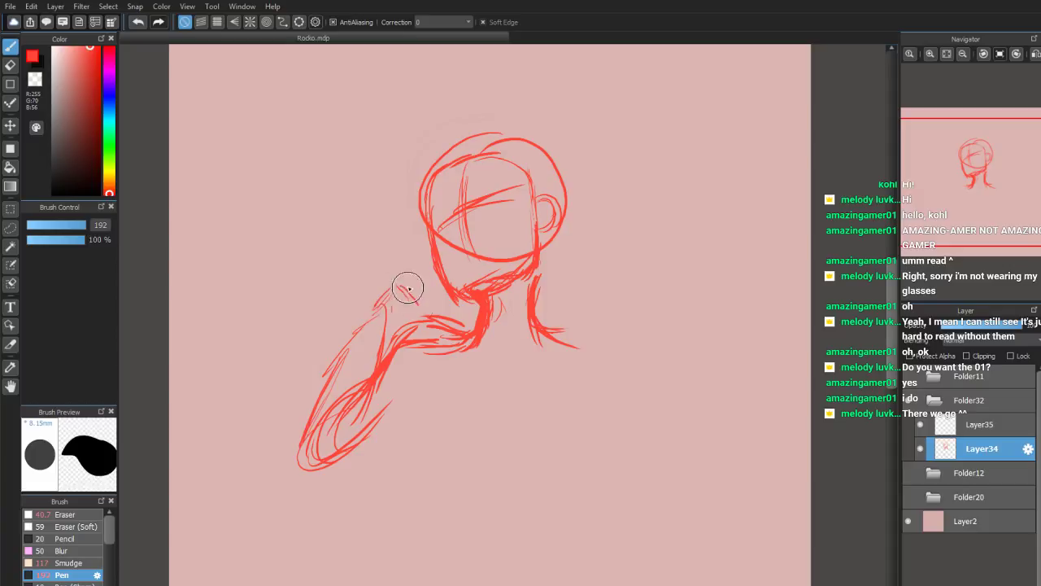
pyautogui.moveTo(435, 258)
pyautogui.mouseDown()
pyautogui.moveTo(462, 273)
pyautogui.moveTo(399, 298)
pyautogui.moveTo(416, 281)
pyautogui.moveTo(381, 305)
pyautogui.moveTo(411, 290)
pyautogui.mouseUp()
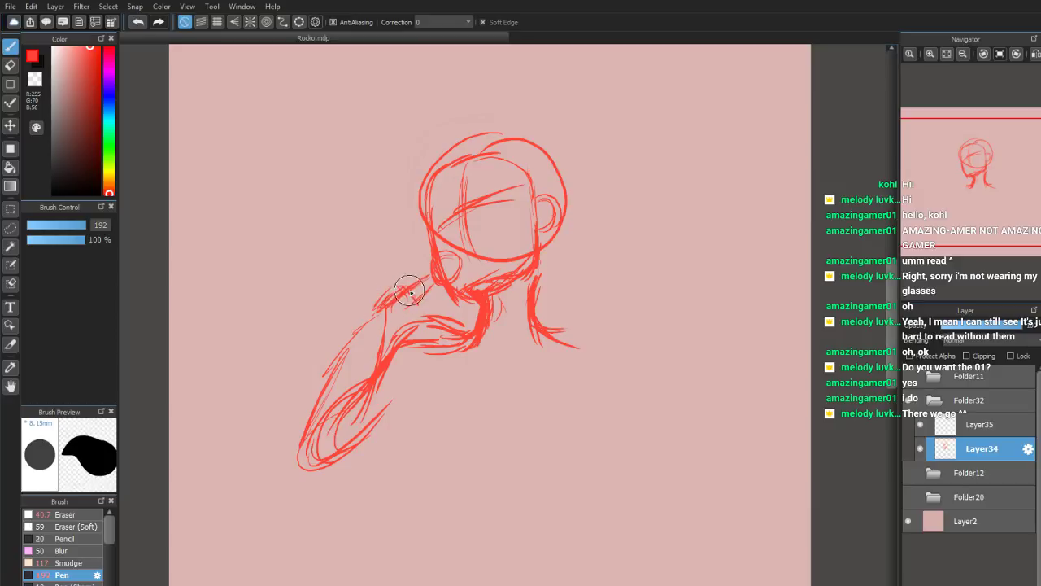
pyautogui.click(10, 65)
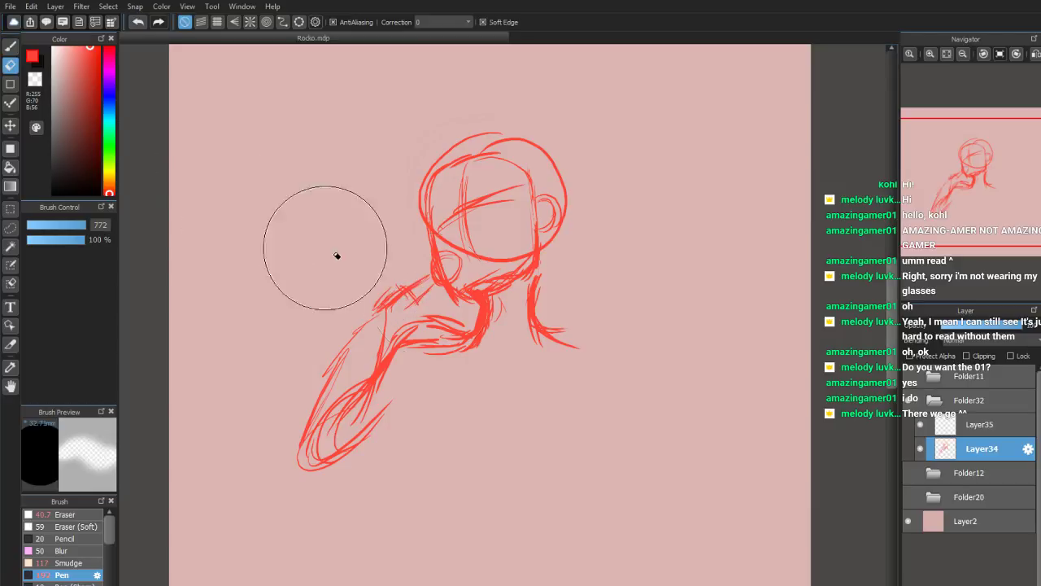
pyautogui.moveTo(437, 272)
pyautogui.mouseDown()
pyautogui.moveTo(444, 281)
pyautogui.moveTo(391, 312)
pyautogui.moveTo(314, 464)
pyautogui.moveTo(325, 455)
pyautogui.mouseUp()
# Redraw the erased jawline and sketch the eyes, brow, nose and mouth along the face guidelines
pyautogui.press('b')
pyautogui.moveTo(431, 234); pyautogui.dragTo(445, 283)
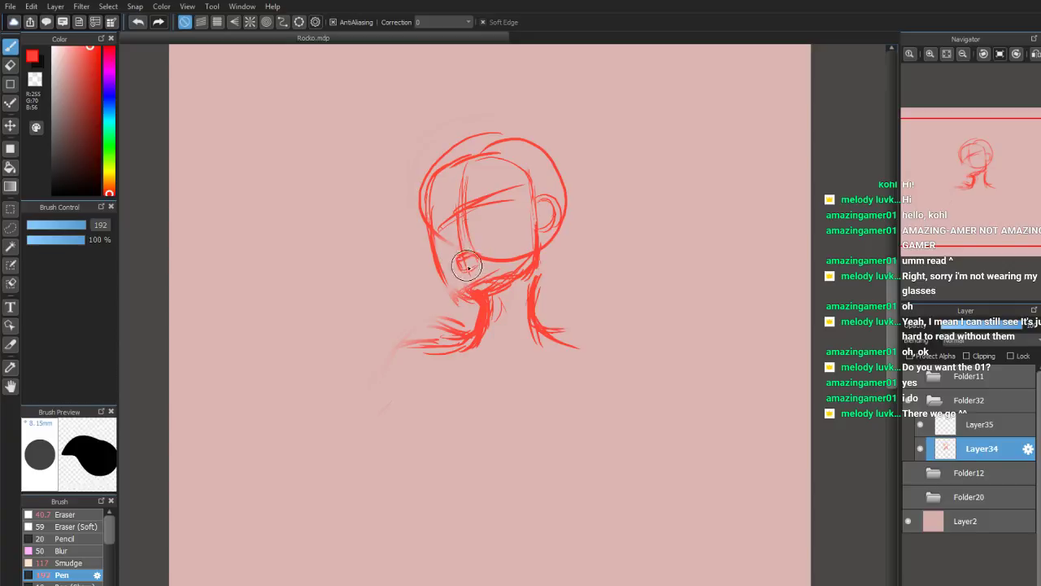
pyautogui.moveTo(478, 202)
pyautogui.mouseDown()
pyautogui.moveTo(441, 225)
pyautogui.moveTo(489, 187)
pyautogui.moveTo(476, 188)
pyautogui.moveTo(488, 190)
pyautogui.moveTo(434, 217)
pyautogui.moveTo(463, 255)
pyautogui.moveTo(477, 251)
pyautogui.moveTo(463, 279)
pyautogui.moveTo(441, 263)
pyautogui.moveTo(455, 288)
pyautogui.mouseUp()
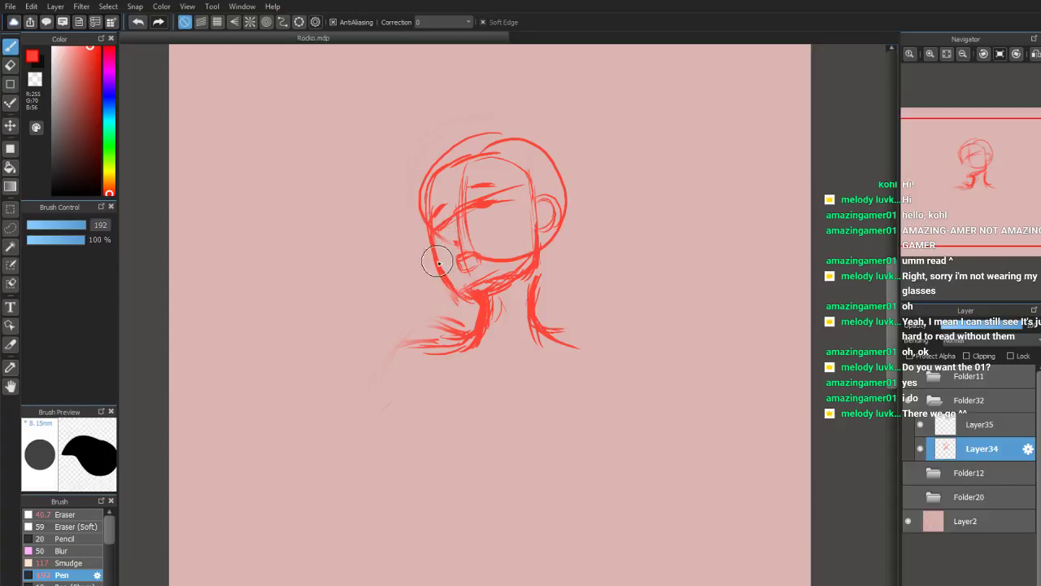
pyautogui.moveTo(533, 228)
pyautogui.mouseDown()
pyautogui.moveTo(520, 275)
pyautogui.moveTo(478, 287)
pyautogui.mouseUp()
# Thicken the neck lines on both sides and reinforce where they flow into the shoulders
pyautogui.moveTo(469, 336)
pyautogui.mouseDown()
pyautogui.moveTo(439, 330)
pyautogui.moveTo(476, 341)
pyautogui.mouseUp()
pyautogui.moveTo(483, 299); pyautogui.dragTo(478, 332)
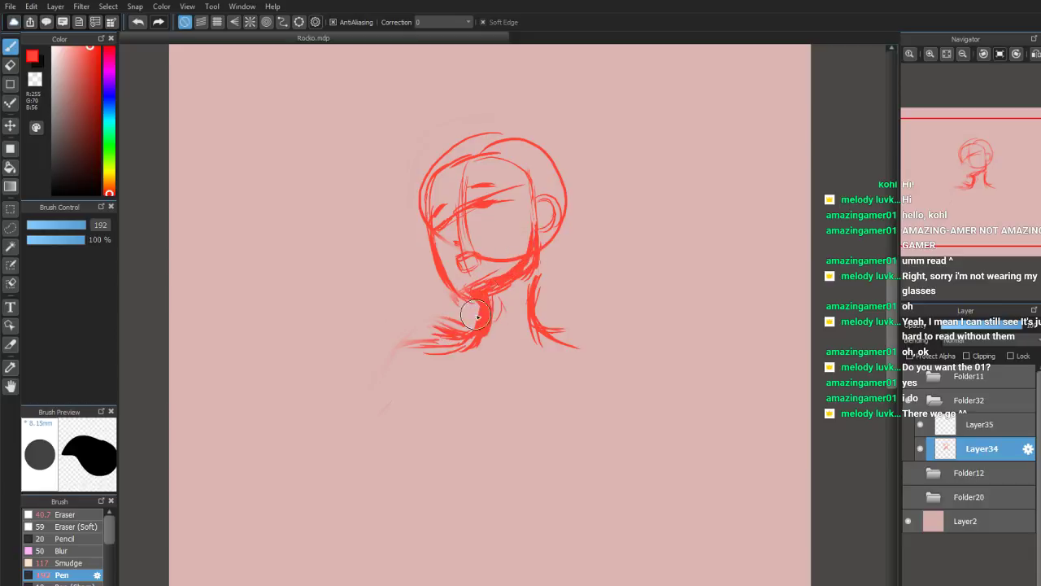
pyautogui.moveTo(537, 276); pyautogui.dragTo(529, 311)
pyautogui.moveTo(546, 259)
pyautogui.mouseDown()
pyautogui.moveTo(541, 333)
pyautogui.moveTo(580, 348)
pyautogui.mouseUp()
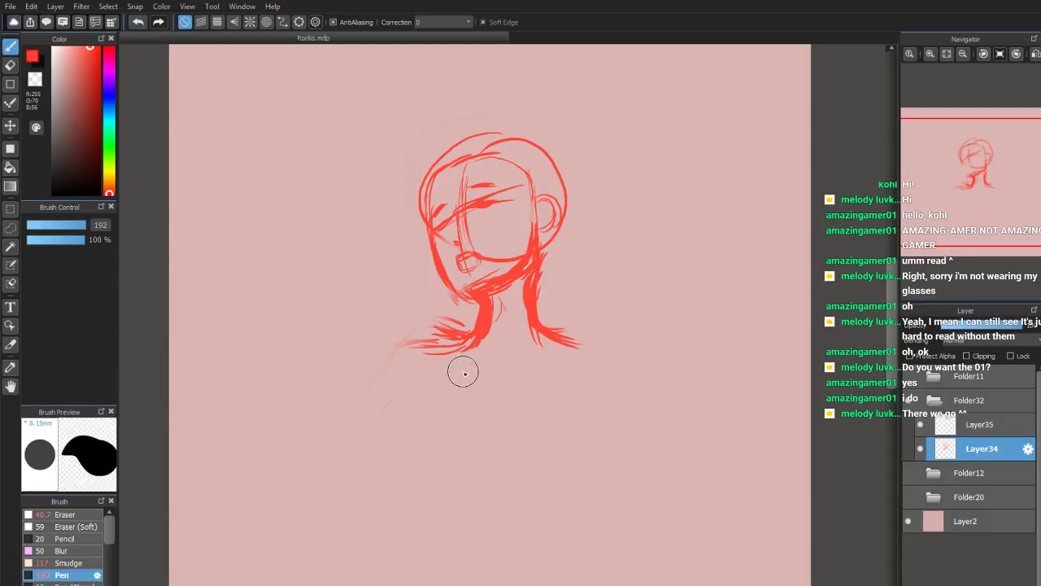
# Sketch a wide squared neckline on the chest and outline the shoulder, upper arm and side of the torso
pyautogui.moveTo(462, 355)
pyautogui.mouseDown()
pyautogui.moveTo(446, 401)
pyautogui.moveTo(474, 428)
pyautogui.moveTo(465, 414)
pyautogui.moveTo(556, 372)
pyautogui.moveTo(544, 369)
pyautogui.moveTo(540, 409)
pyautogui.moveTo(455, 370)
pyautogui.mouseUp()
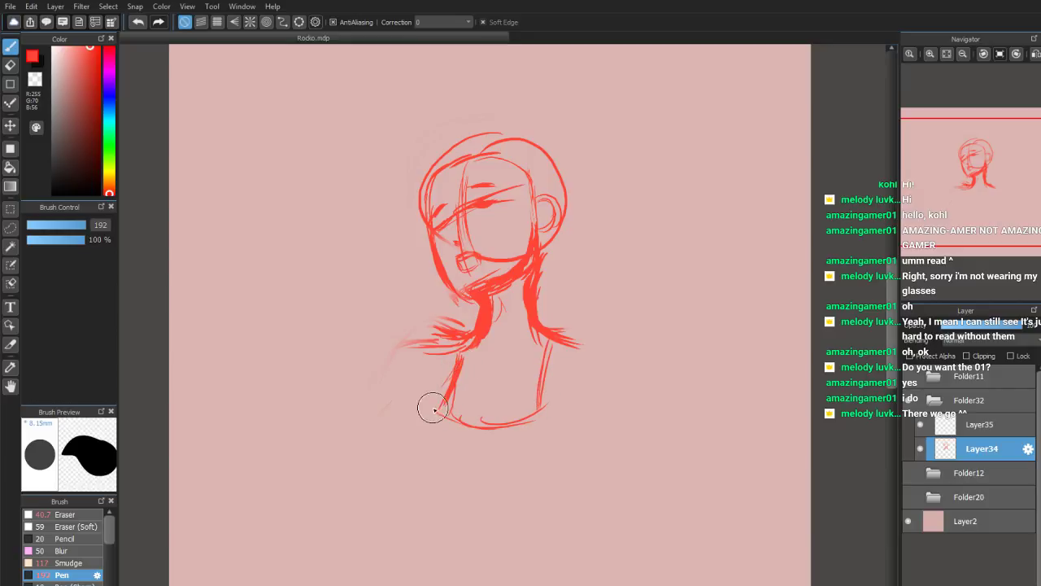
pyautogui.moveTo(424, 417); pyautogui.dragTo(400, 445)
pyautogui.moveTo(422, 412)
pyautogui.mouseDown()
pyautogui.moveTo(399, 450)
pyautogui.moveTo(419, 450)
pyautogui.moveTo(423, 481)
pyautogui.mouseUp()
pyautogui.moveTo(503, 505); pyautogui.dragTo(534, 513)
pyautogui.moveTo(424, 401)
pyautogui.mouseDown()
pyautogui.moveTo(394, 360)
pyautogui.moveTo(436, 330)
pyautogui.moveTo(426, 355)
pyautogui.moveTo(419, 342)
pyautogui.moveTo(396, 361)
pyautogui.moveTo(406, 342)
pyautogui.moveTo(367, 421)
pyautogui.mouseUp()
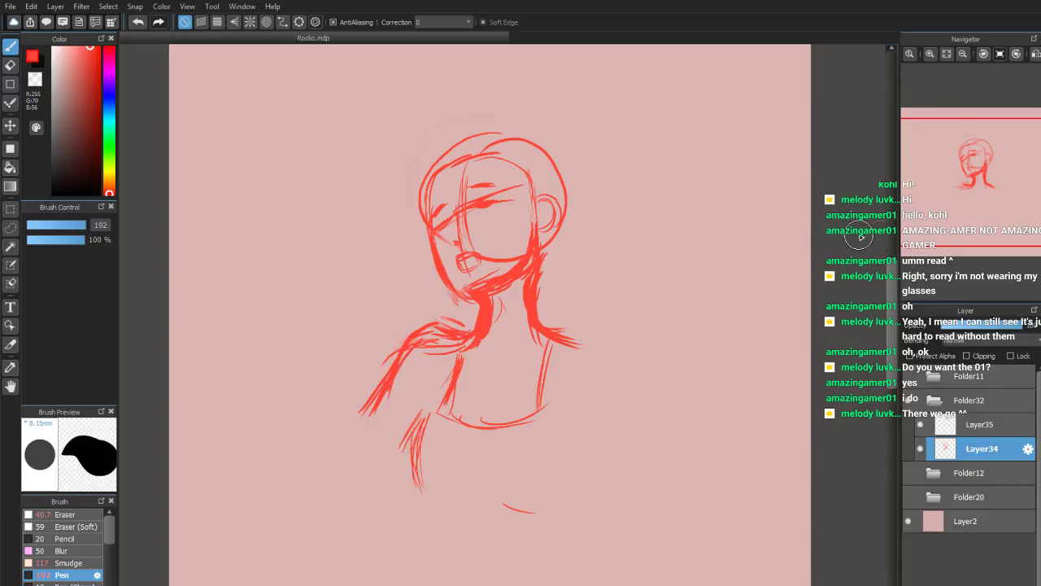
# Sketch short, voluminous hair swept over the top of the head, with a curl beside the forehead
pyautogui.scroll(1, 992, 183)
pyautogui.scroll(-1, 993, 184)
pyautogui.moveTo(986, 192); pyautogui.dragTo(981, 205)
pyautogui.scroll(-2, 981, 204)
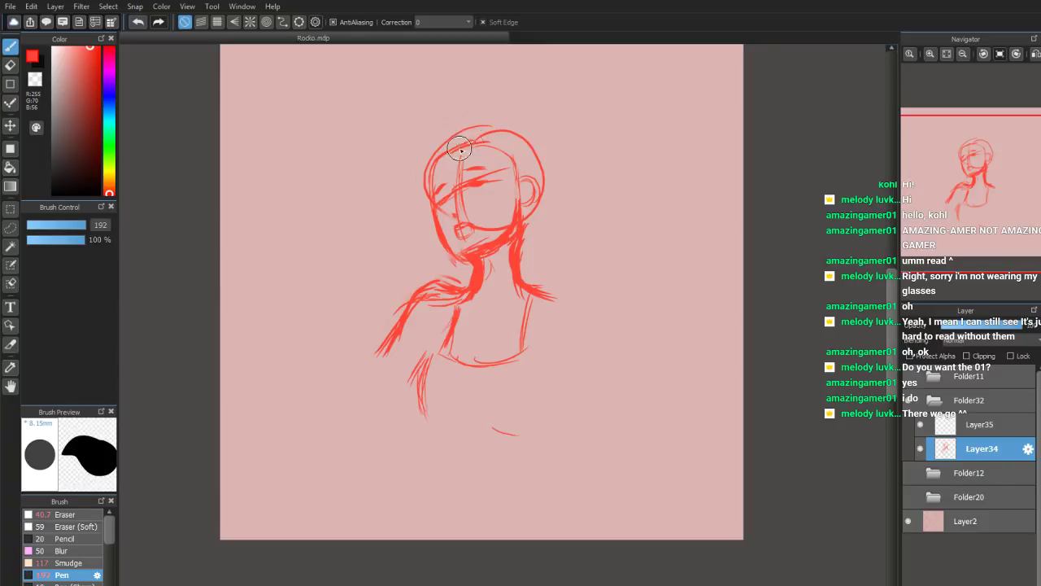
pyautogui.moveTo(457, 135)
pyautogui.mouseDown()
pyautogui.moveTo(463, 141)
pyautogui.moveTo(483, 146)
pyautogui.moveTo(473, 135)
pyautogui.moveTo(475, 153)
pyautogui.moveTo(464, 136)
pyautogui.moveTo(438, 151)
pyautogui.moveTo(485, 138)
pyautogui.moveTo(439, 155)
pyautogui.moveTo(447, 147)
pyautogui.moveTo(432, 173)
pyautogui.moveTo(434, 154)
pyautogui.moveTo(406, 178)
pyautogui.moveTo(428, 197)
pyautogui.moveTo(429, 157)
pyautogui.moveTo(445, 133)
pyautogui.moveTo(468, 126)
pyautogui.moveTo(414, 169)
pyautogui.moveTo(453, 126)
pyautogui.moveTo(532, 122)
pyautogui.moveTo(546, 177)
pyautogui.moveTo(527, 199)
pyautogui.mouseUp()
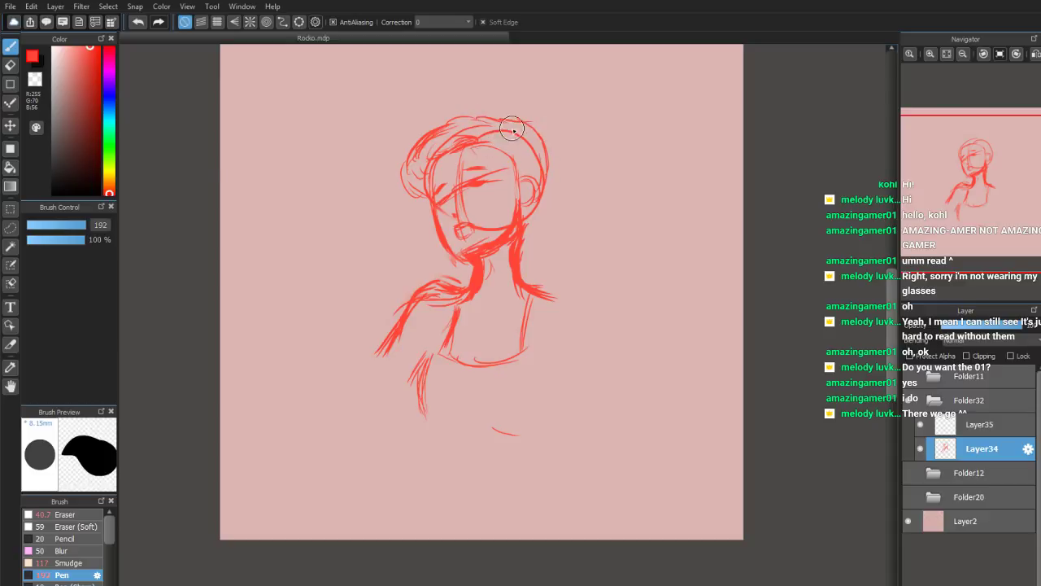
pyautogui.moveTo(491, 126)
pyautogui.mouseDown()
pyautogui.moveTo(500, 111)
pyautogui.moveTo(442, 109)
pyautogui.moveTo(461, 121)
pyautogui.mouseUp()
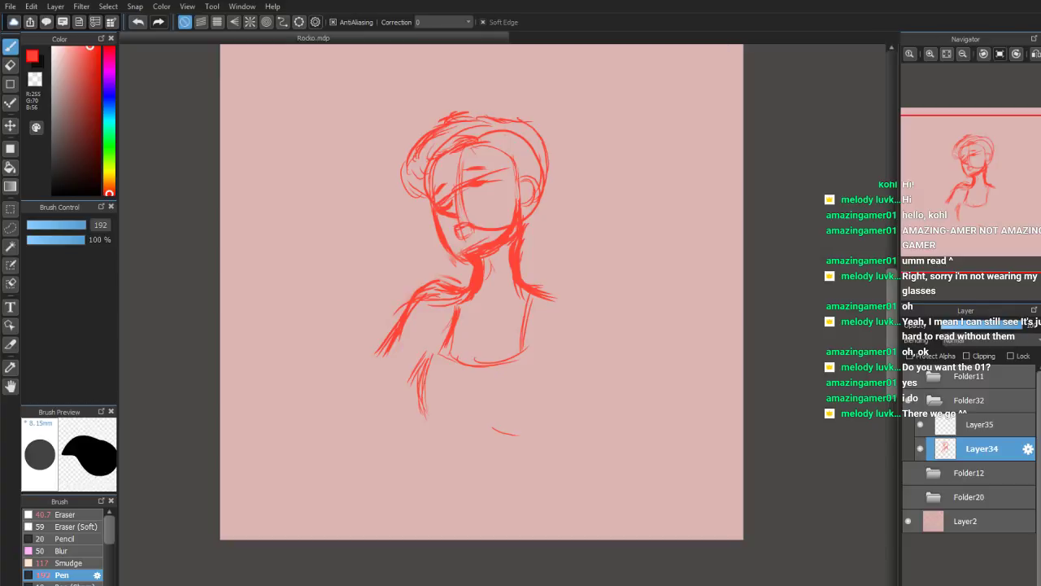
# Switch to the browser and bring up the Google Images results for "meteora star vs the forces of evil" as reference
pyautogui.hotkey('alt', 'Tab')
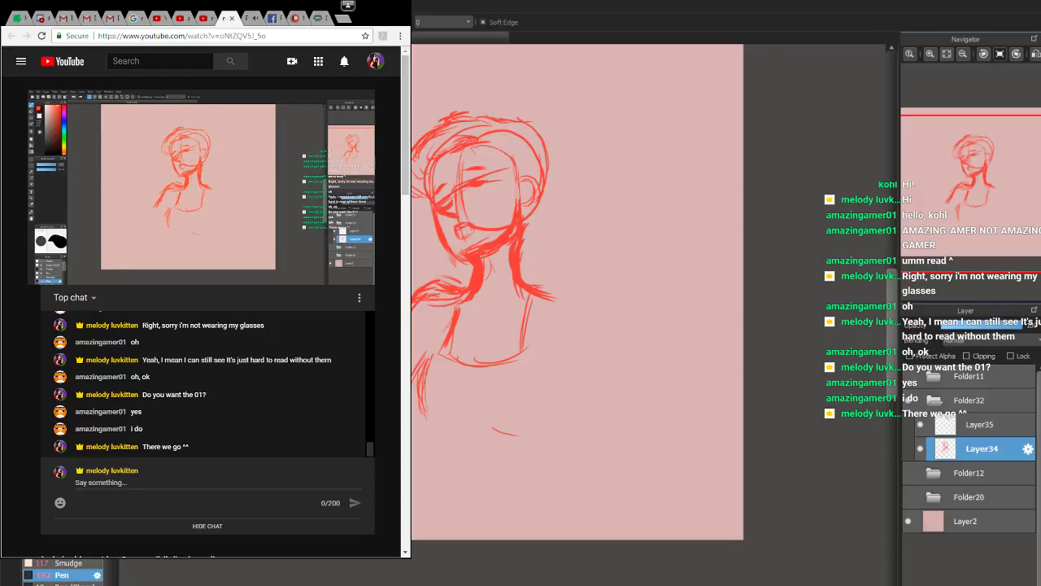
pyautogui.hotkey('alt', 'Tab')
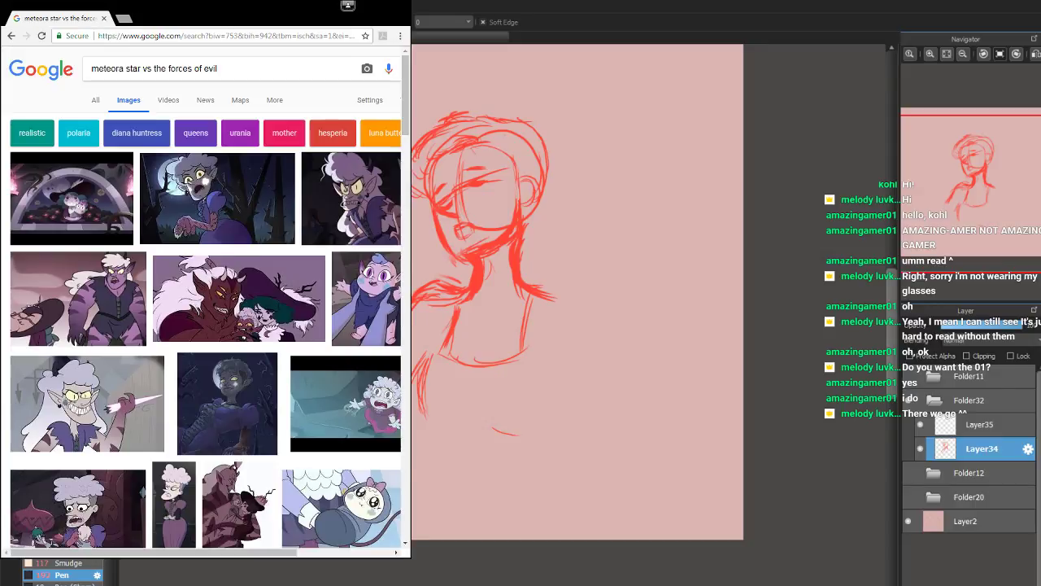
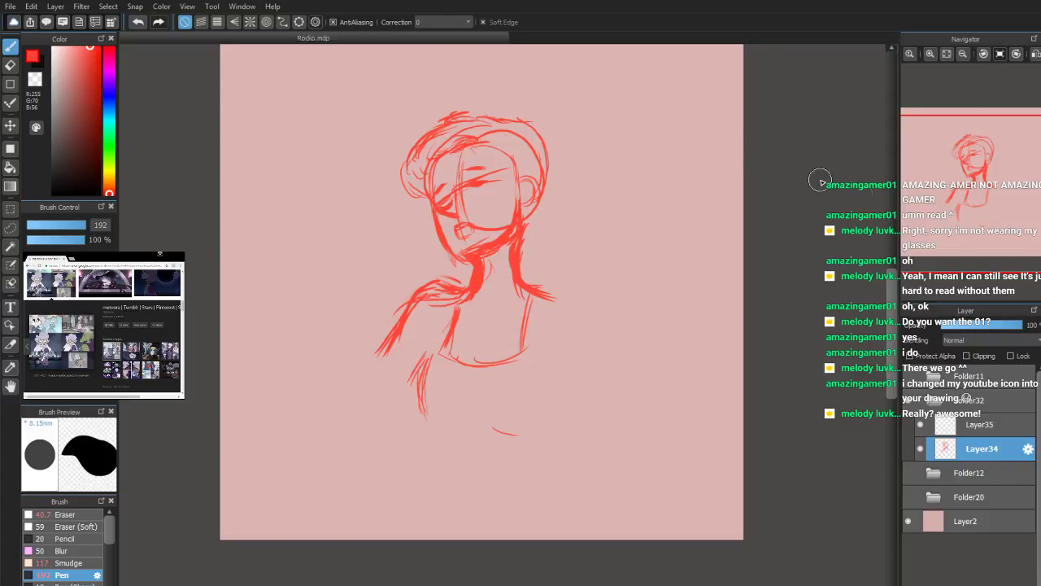
# Draw a small club-shaped mark on the character's cheek
pyautogui.scroll(1, 972, 188)
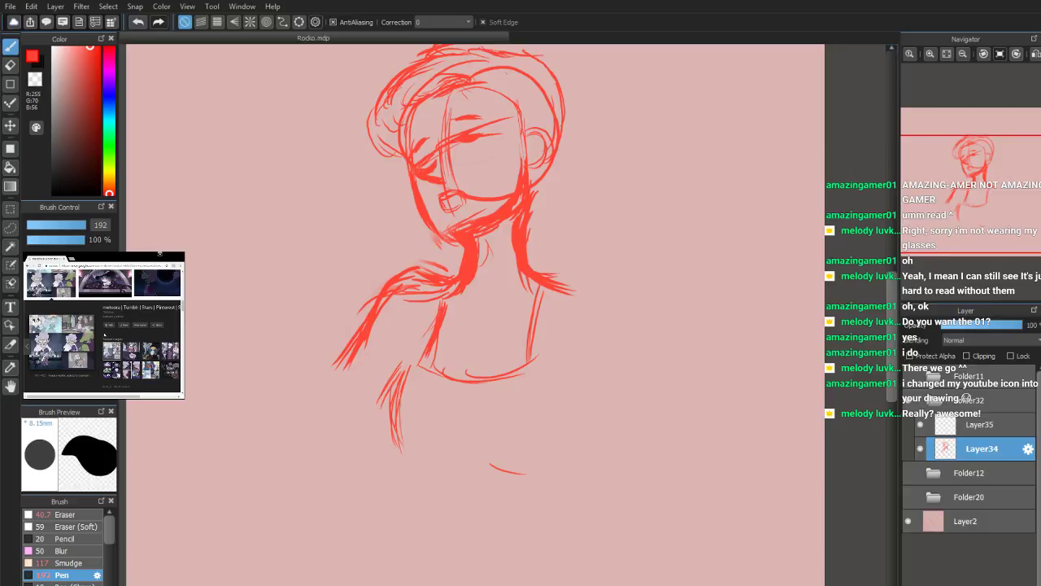
pyautogui.moveTo(483, 162)
pyautogui.mouseDown()
pyautogui.moveTo(476, 172)
pyautogui.moveTo(493, 166)
pyautogui.moveTo(491, 181)
pyautogui.mouseUp()
# Extend the ear into a point and darken the neckline and shoulder lines
pyautogui.scroll(-4, 966, 202)
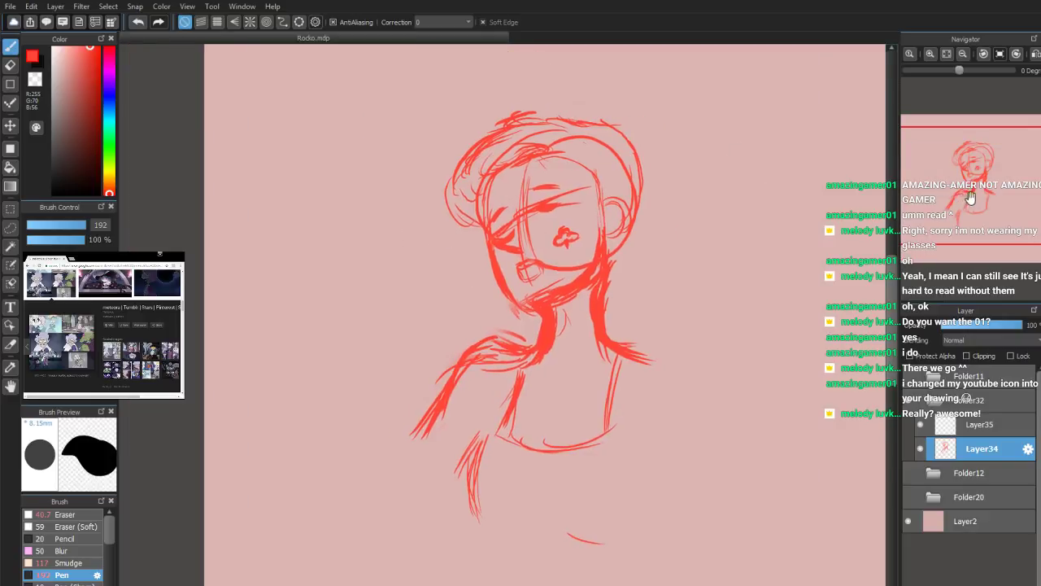
pyautogui.moveTo(984, 201); pyautogui.dragTo(981, 196)
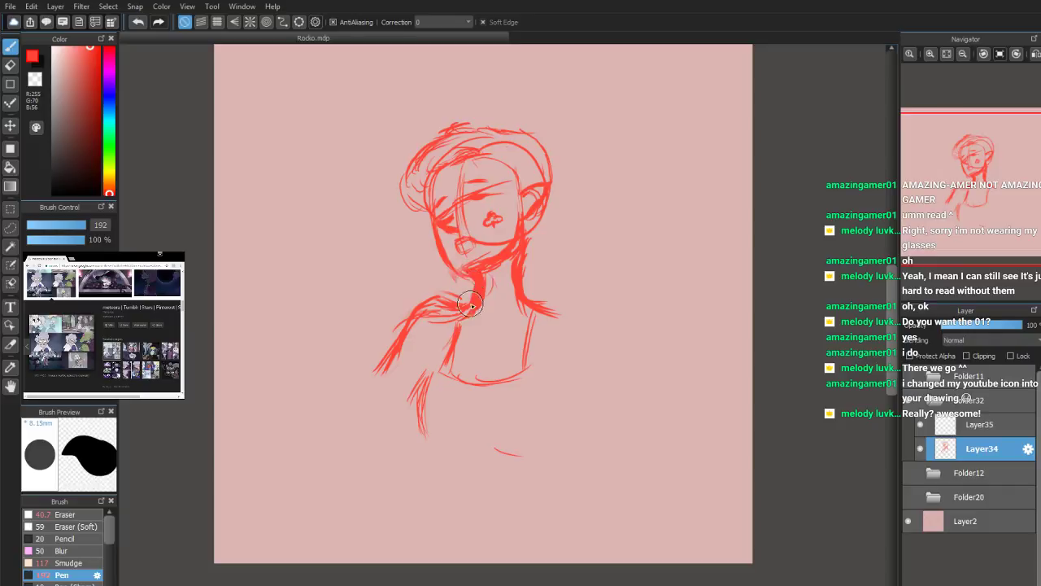
pyautogui.moveTo(446, 367)
pyautogui.mouseDown()
pyautogui.moveTo(476, 372)
pyautogui.moveTo(514, 378)
pyautogui.moveTo(521, 370)
pyautogui.moveTo(490, 371)
pyautogui.moveTo(543, 306)
pyautogui.moveTo(518, 369)
pyautogui.moveTo(502, 379)
pyautogui.moveTo(522, 301)
pyautogui.moveTo(566, 322)
pyautogui.mouseUp()
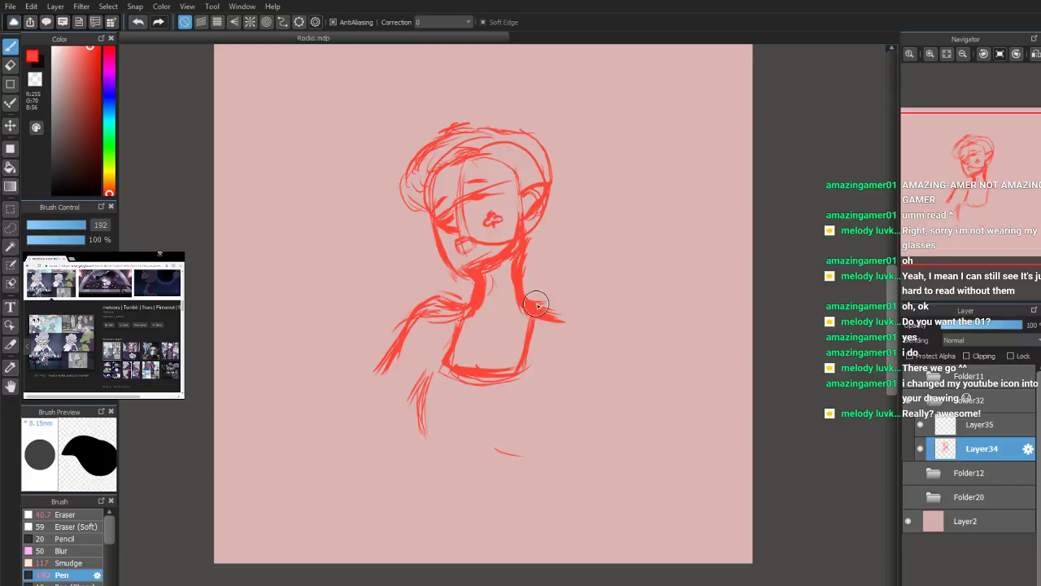
# Sketch puffed short sleeves on both shoulders and thicken the shoulder outline on the canvas's right side
pyautogui.moveTo(458, 305)
pyautogui.mouseDown()
pyautogui.moveTo(399, 330)
pyautogui.moveTo(407, 339)
pyautogui.moveTo(396, 357)
pyautogui.moveTo(422, 314)
pyautogui.moveTo(399, 334)
pyautogui.moveTo(400, 355)
pyautogui.moveTo(458, 349)
pyautogui.mouseUp()
pyautogui.moveTo(545, 308)
pyautogui.mouseDown()
pyautogui.moveTo(585, 335)
pyautogui.moveTo(571, 322)
pyautogui.moveTo(544, 334)
pyautogui.moveTo(593, 339)
pyautogui.moveTo(565, 377)
pyautogui.mouseUp()
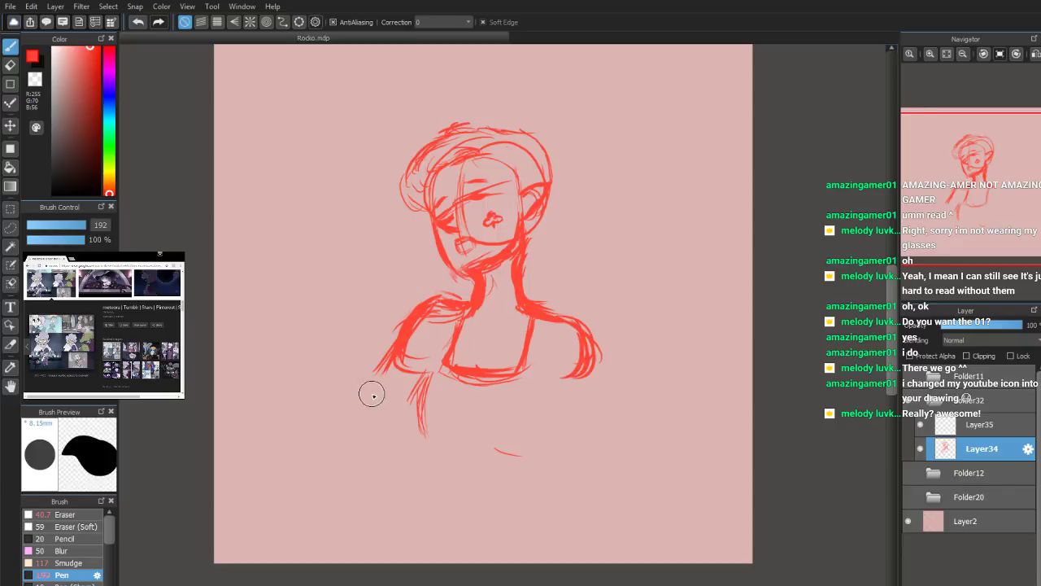
pyautogui.moveTo(549, 300)
pyautogui.mouseDown()
pyautogui.moveTo(584, 315)
pyautogui.moveTo(568, 323)
pyautogui.moveTo(600, 358)
pyautogui.mouseUp()
pyautogui.moveTo(576, 320)
pyautogui.mouseDown()
pyautogui.moveTo(593, 347)
pyautogui.moveTo(579, 376)
pyautogui.mouseUp()
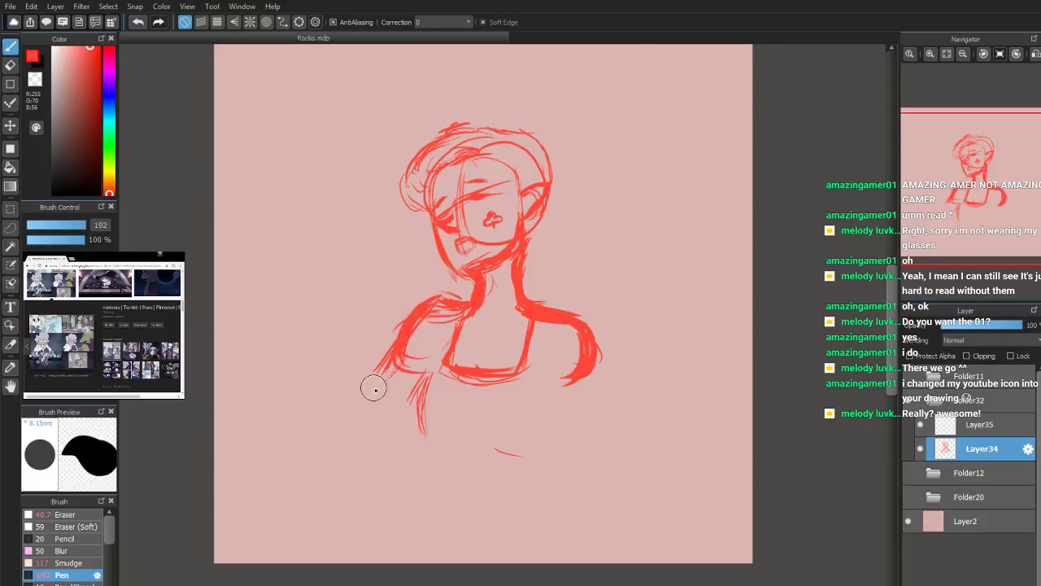
# Sketch the torso's left contour and the bent upper arm beside it, and add small strokes around the club mark on the cheek
pyautogui.moveTo(429, 372)
pyautogui.mouseDown()
pyautogui.moveTo(418, 410)
pyautogui.moveTo(441, 414)
pyautogui.moveTo(442, 445)
pyautogui.mouseUp()
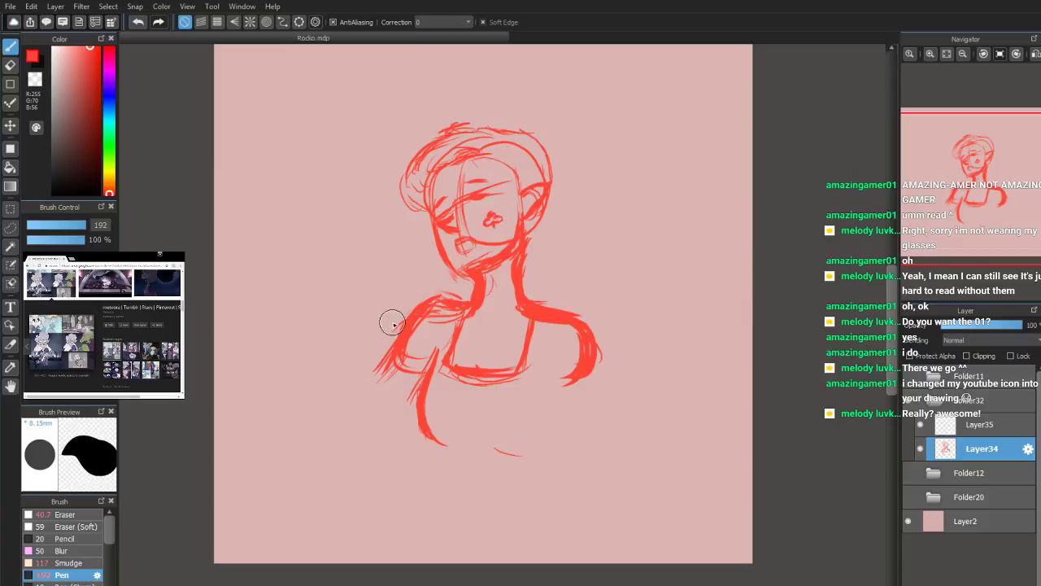
pyautogui.moveTo(435, 379)
pyautogui.mouseDown()
pyautogui.moveTo(426, 427)
pyautogui.moveTo(442, 396)
pyautogui.moveTo(437, 453)
pyautogui.moveTo(434, 440)
pyautogui.moveTo(537, 431)
pyautogui.moveTo(496, 451)
pyautogui.mouseUp()
pyautogui.moveTo(382, 369)
pyautogui.mouseDown()
pyautogui.moveTo(379, 399)
pyautogui.moveTo(353, 410)
pyautogui.moveTo(378, 422)
pyautogui.moveTo(355, 416)
pyautogui.moveTo(383, 432)
pyautogui.moveTo(411, 403)
pyautogui.mouseUp()
pyautogui.moveTo(573, 368); pyautogui.dragTo(600, 367)
pyautogui.moveTo(502, 224)
pyautogui.mouseDown()
pyautogui.moveTo(482, 215)
pyautogui.moveTo(493, 231)
pyautogui.mouseUp()
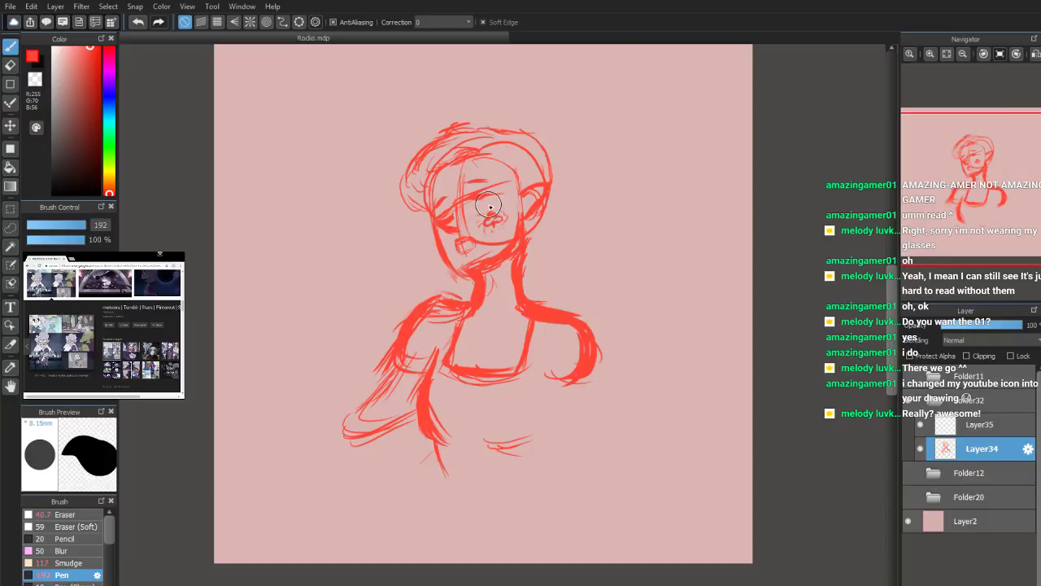
# Sketch the upper arm on the torso's right side and close the bodice with its side contours and a curved waistline
pyautogui.moveTo(579, 319)
pyautogui.mouseDown()
pyautogui.moveTo(594, 350)
pyautogui.moveTo(584, 379)
pyautogui.moveTo(612, 430)
pyautogui.moveTo(606, 456)
pyautogui.moveTo(554, 409)
pyautogui.moveTo(551, 395)
pyautogui.moveTo(592, 419)
pyautogui.moveTo(600, 366)
pyautogui.moveTo(581, 388)
pyautogui.mouseUp()
pyautogui.moveTo(378, 400)
pyautogui.mouseDown()
pyautogui.moveTo(391, 381)
pyautogui.moveTo(346, 451)
pyautogui.moveTo(415, 431)
pyautogui.moveTo(427, 403)
pyautogui.moveTo(460, 491)
pyautogui.mouseUp()
pyautogui.moveTo(533, 439); pyautogui.dragTo(507, 446)
pyautogui.moveTo(557, 401); pyautogui.dragTo(539, 476)
pyautogui.moveTo(441, 465)
pyautogui.mouseDown()
pyautogui.moveTo(469, 478)
pyautogui.moveTo(465, 494)
pyautogui.moveTo(450, 475)
pyautogui.moveTo(521, 487)
pyautogui.mouseUp()
pyautogui.moveTo(471, 490); pyautogui.dragTo(534, 482)
# Move the whole sketch on Layer34 higher up on the canvas
pyautogui.click(962, 53)
pyautogui.click(970, 194)
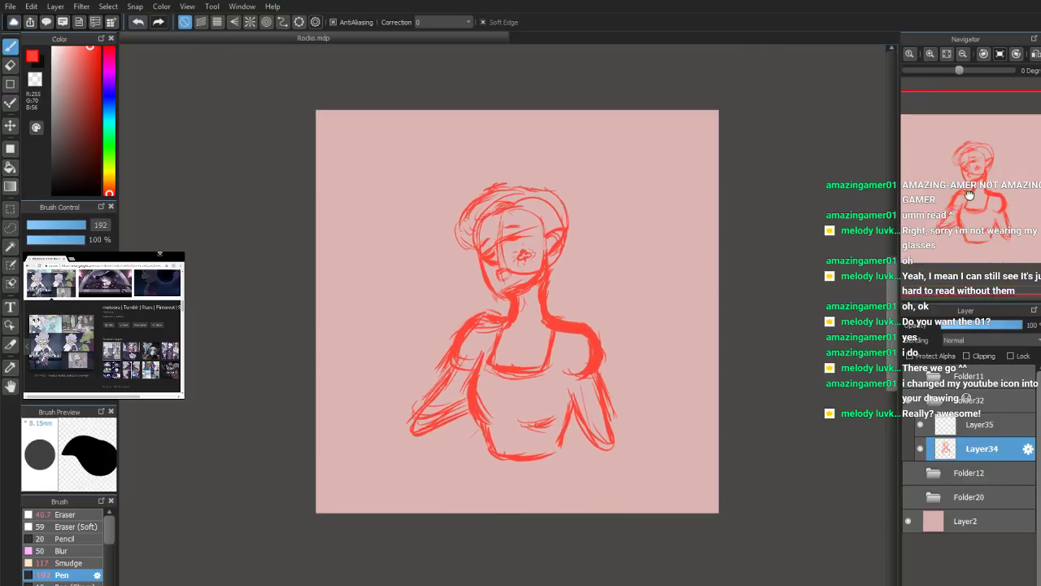
pyautogui.moveTo(970, 194); pyautogui.dragTo(978, 210)
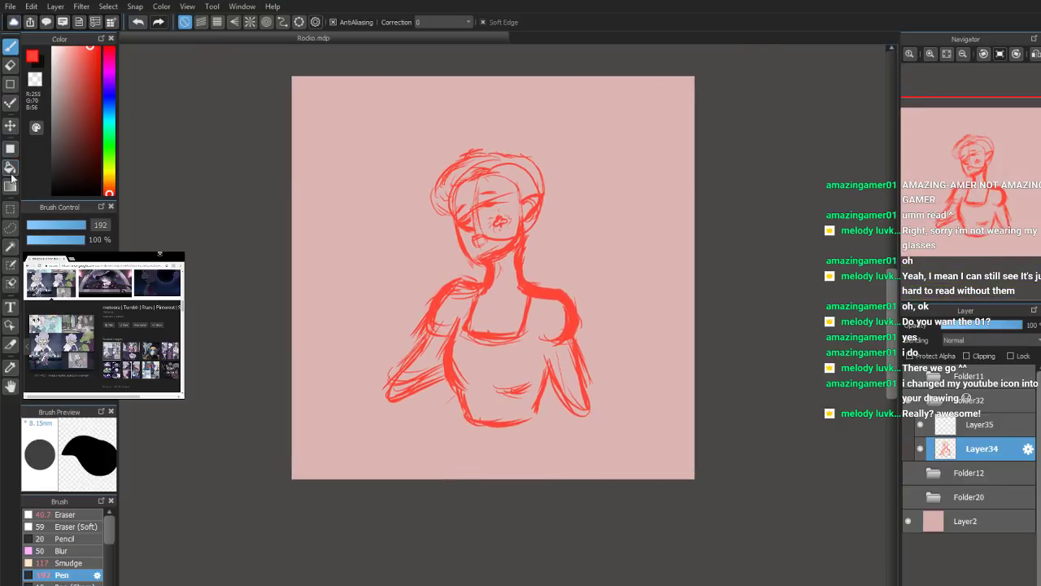
pyautogui.click(11, 125)
pyautogui.moveTo(489, 318); pyautogui.dragTo(486, 276)
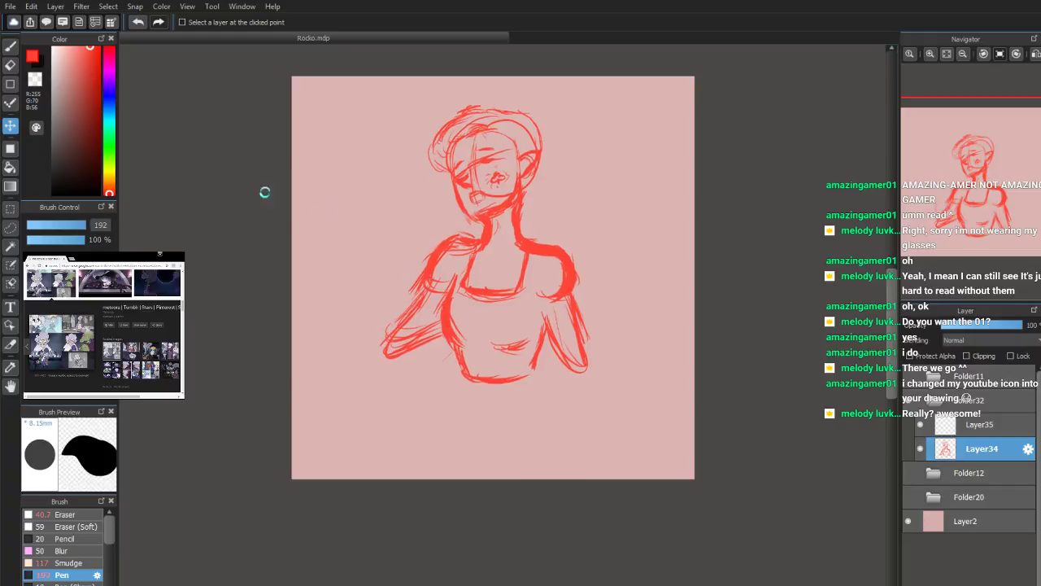
# Transform the sketch, scaling it down proportionally and placing it in the upper middle of the canvas
pyautogui.click(103, 8)
pyautogui.click(131, 161)
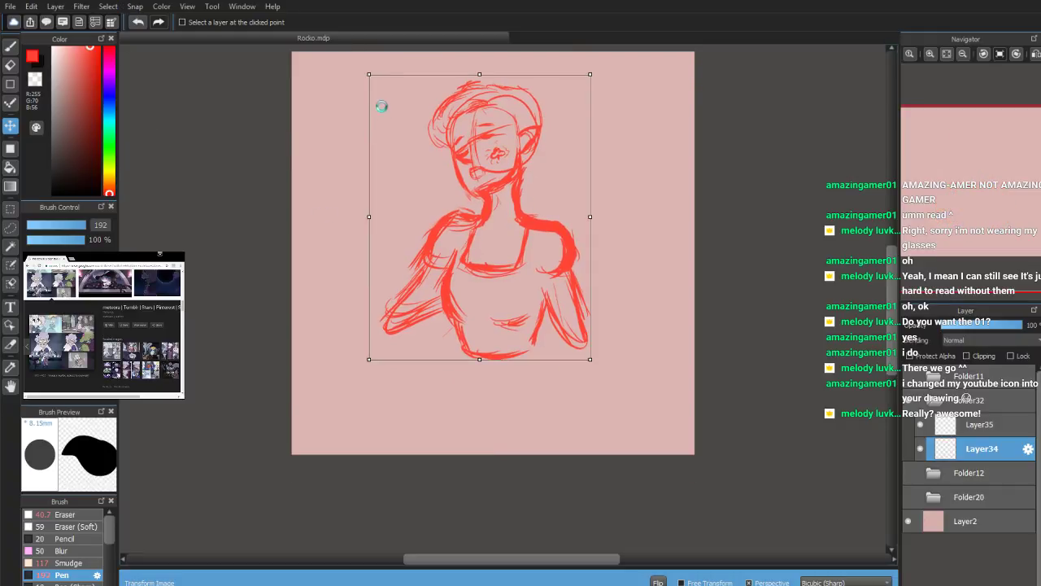
pyautogui.moveTo(371, 74); pyautogui.dragTo(389, 115)
pyautogui.moveTo(462, 167); pyautogui.dragTo(487, 140)
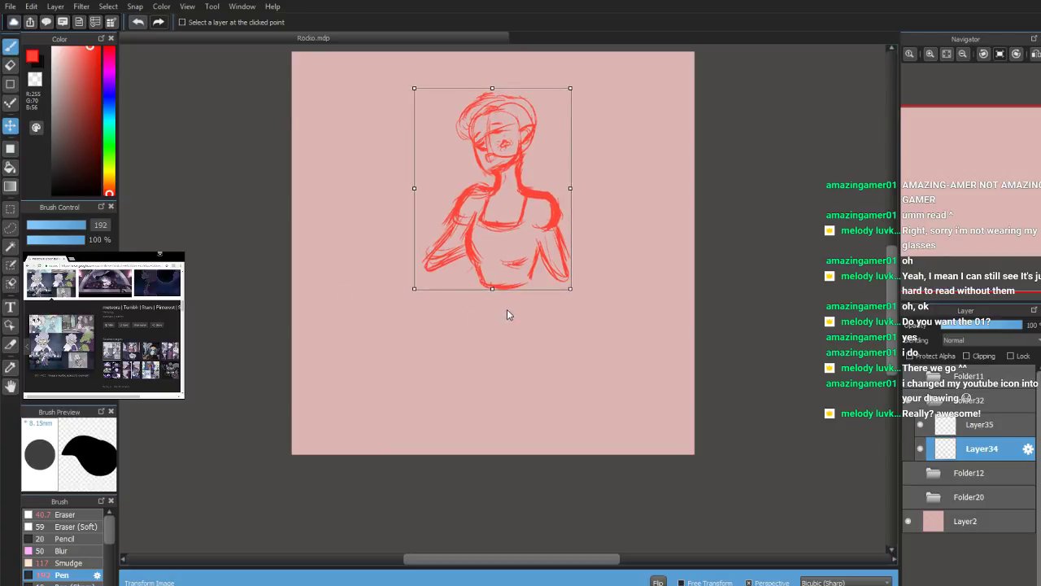
# Darken and lengthen the arm on the torso's right side and sketch a waistband below the bodice
pyautogui.scroll(5, 960, 207)
pyautogui.moveTo(960, 130); pyautogui.dragTo(916, 208)
pyautogui.moveTo(528, 329); pyautogui.dragTo(551, 366)
pyautogui.moveTo(510, 297)
pyautogui.mouseDown()
pyautogui.moveTo(525, 341)
pyautogui.moveTo(547, 286)
pyautogui.moveTo(583, 386)
pyautogui.mouseUp()
pyautogui.moveTo(559, 333)
pyautogui.mouseDown()
pyautogui.moveTo(533, 336)
pyautogui.moveTo(558, 345)
pyautogui.moveTo(582, 391)
pyautogui.moveTo(576, 378)
pyautogui.moveTo(427, 386)
pyautogui.moveTo(419, 393)
pyautogui.moveTo(436, 423)
pyautogui.moveTo(513, 391)
pyautogui.moveTo(509, 410)
pyautogui.moveTo(434, 386)
pyautogui.moveTo(423, 417)
pyautogui.mouseUp()
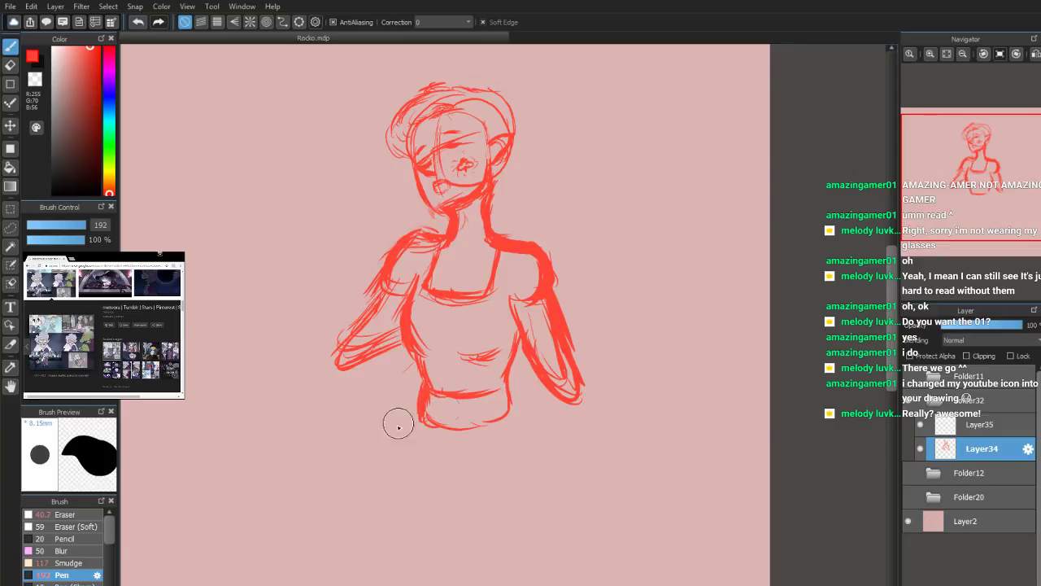
pyautogui.moveTo(419, 417)
pyautogui.mouseDown()
pyautogui.moveTo(393, 449)
pyautogui.moveTo(369, 507)
pyautogui.mouseUp()
pyautogui.moveTo(398, 452); pyautogui.dragTo(381, 512)
pyautogui.moveTo(509, 415); pyautogui.dragTo(537, 464)
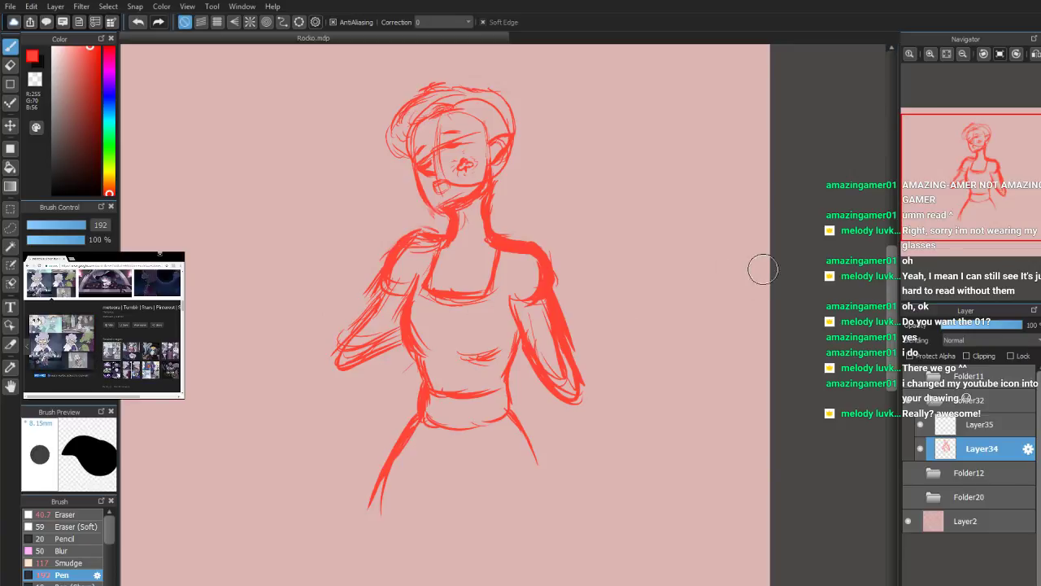
pyautogui.scroll(-1, 971, 179)
pyautogui.moveTo(970, 179); pyautogui.dragTo(979, 204)
pyautogui.press('e')
pyautogui.moveTo(458, 342)
pyautogui.mouseDown()
pyautogui.moveTo(465, 428)
pyautogui.moveTo(518, 353)
pyautogui.moveTo(562, 358)
pyautogui.moveTo(432, 373)
pyautogui.mouseUp()
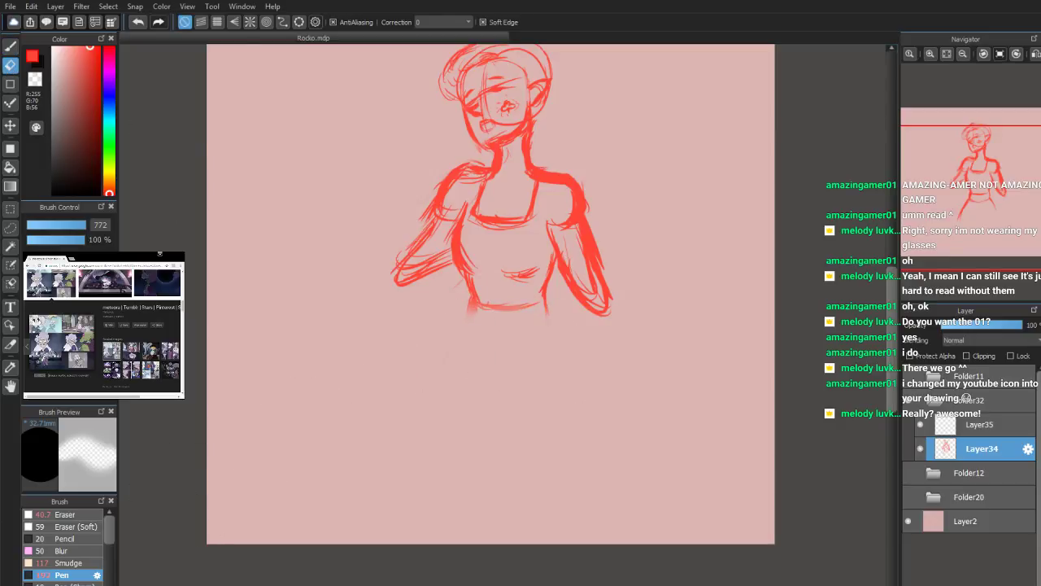
# Redraw a narrow waistband with the pen and sketch a full skirt flaring from it toward the canvas's lower edge
pyautogui.press('b')
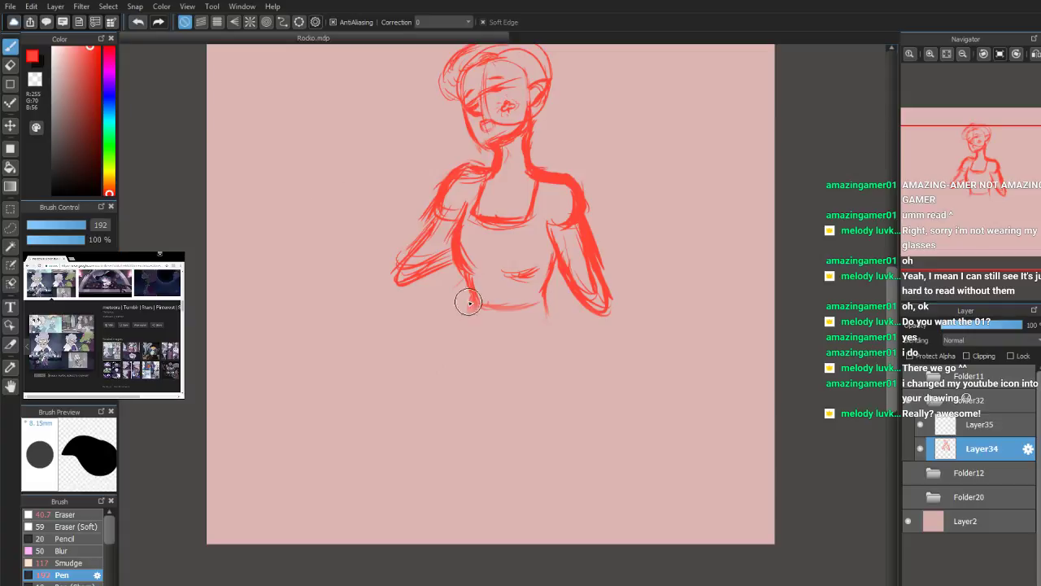
pyautogui.moveTo(469, 280)
pyautogui.mouseDown()
pyautogui.moveTo(498, 306)
pyautogui.moveTo(530, 308)
pyautogui.moveTo(453, 305)
pyautogui.moveTo(477, 318)
pyautogui.moveTo(464, 309)
pyautogui.moveTo(540, 310)
pyautogui.moveTo(476, 307)
pyautogui.moveTo(439, 361)
pyautogui.moveTo(441, 346)
pyautogui.moveTo(453, 352)
pyautogui.moveTo(409, 453)
pyautogui.moveTo(405, 419)
pyautogui.moveTo(439, 386)
pyautogui.moveTo(405, 409)
pyautogui.moveTo(386, 517)
pyautogui.mouseUp()
pyautogui.moveTo(547, 316)
pyautogui.mouseDown()
pyautogui.moveTo(578, 338)
pyautogui.moveTo(586, 363)
pyautogui.moveTo(584, 348)
pyautogui.moveTo(608, 448)
pyautogui.mouseUp()
pyautogui.moveTo(577, 348)
pyautogui.mouseDown()
pyautogui.moveTo(604, 423)
pyautogui.moveTo(612, 505)
pyautogui.mouseUp()
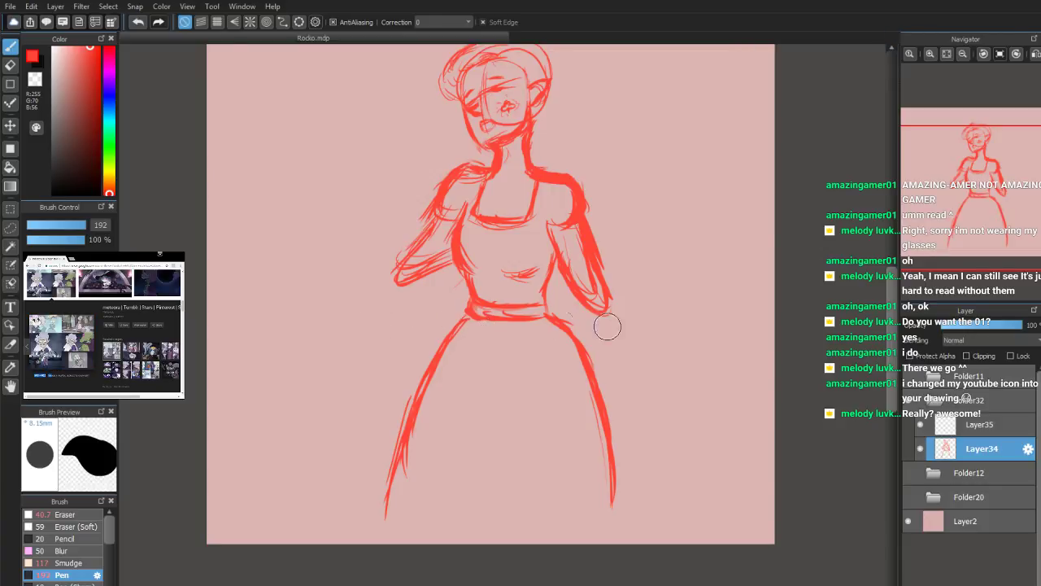
pyautogui.moveTo(559, 335); pyautogui.dragTo(590, 387)
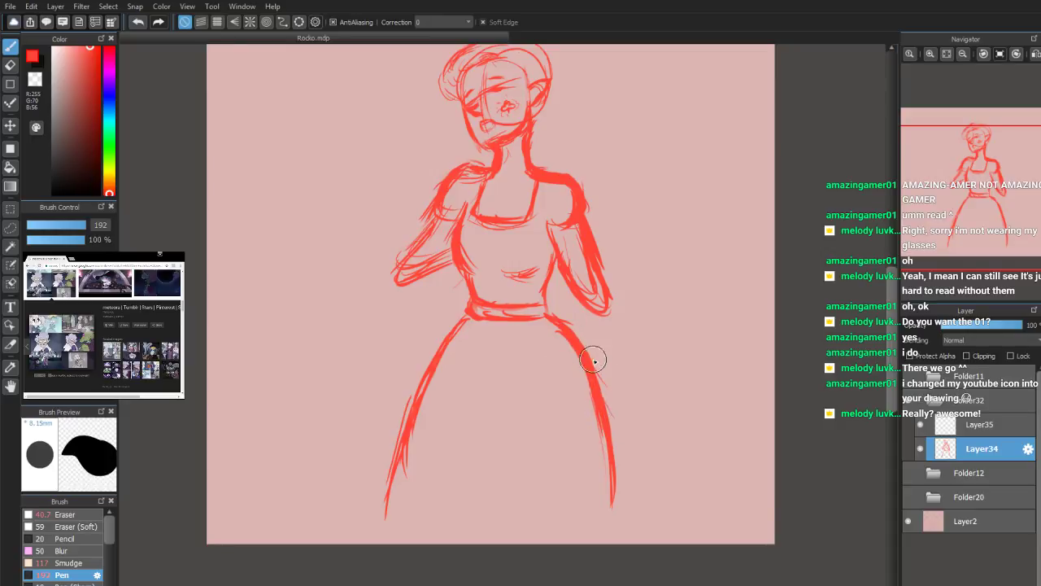
# Draw a thin curving tail with a tufted tip beside the skirt and thicken the outlines of both puffed sleeves
pyautogui.moveTo(605, 377)
pyautogui.mouseDown()
pyautogui.moveTo(635, 466)
pyautogui.moveTo(609, 432)
pyautogui.moveTo(614, 454)
pyautogui.moveTo(658, 481)
pyautogui.moveTo(611, 436)
pyautogui.moveTo(632, 456)
pyautogui.moveTo(618, 522)
pyautogui.moveTo(635, 540)
pyautogui.moveTo(625, 553)
pyautogui.moveTo(607, 542)
pyautogui.moveTo(646, 464)
pyautogui.mouseUp()
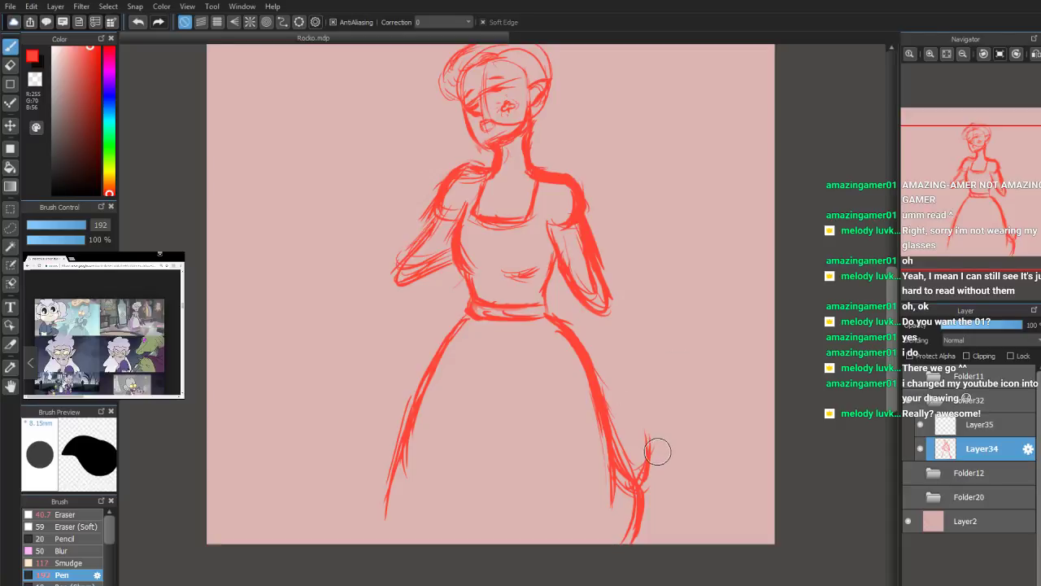
pyautogui.moveTo(609, 434)
pyautogui.mouseDown()
pyautogui.moveTo(643, 478)
pyautogui.moveTo(653, 465)
pyautogui.moveTo(632, 424)
pyautogui.moveTo(629, 333)
pyautogui.moveTo(654, 307)
pyautogui.moveTo(654, 290)
pyautogui.moveTo(646, 297)
pyautogui.moveTo(673, 287)
pyautogui.moveTo(655, 304)
pyautogui.moveTo(674, 307)
pyautogui.moveTo(637, 303)
pyautogui.mouseUp()
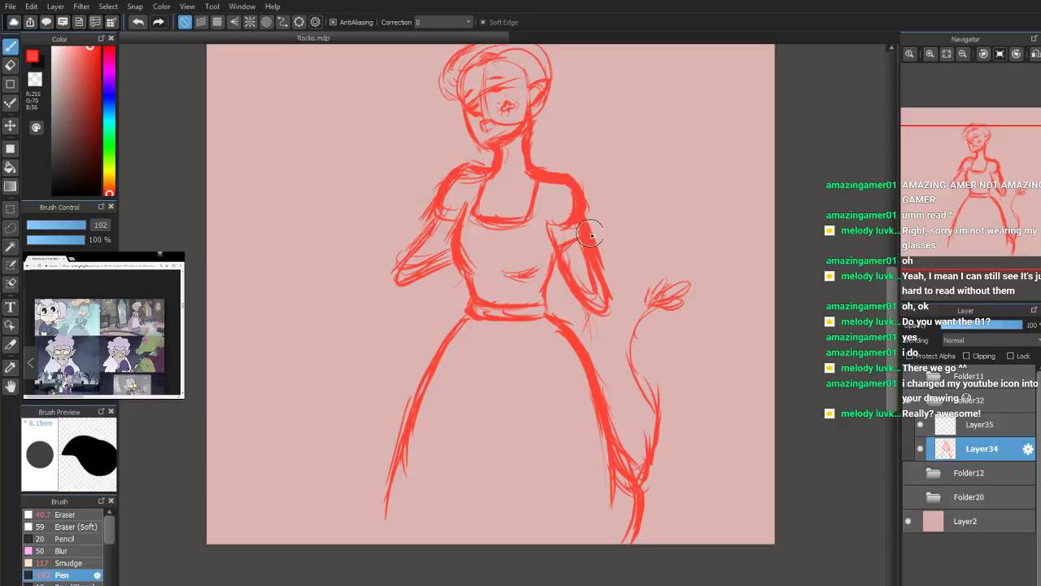
pyautogui.moveTo(586, 195)
pyautogui.mouseDown()
pyautogui.moveTo(569, 172)
pyautogui.moveTo(539, 175)
pyautogui.mouseUp()
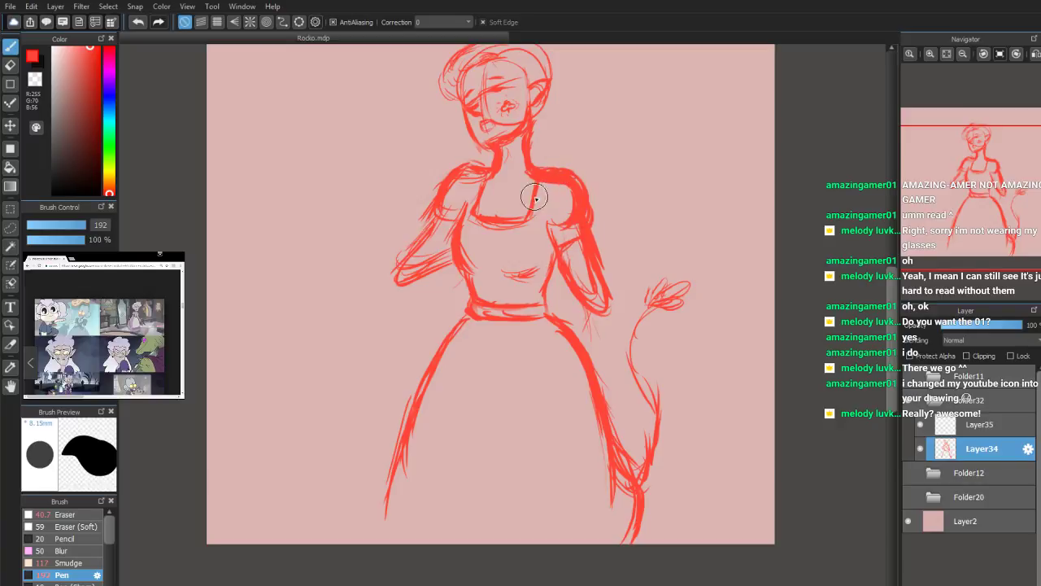
pyautogui.moveTo(433, 224); pyautogui.dragTo(445, 230)
pyautogui.moveTo(433, 192)
pyautogui.mouseDown()
pyautogui.moveTo(452, 172)
pyautogui.moveTo(488, 164)
pyautogui.mouseUp()
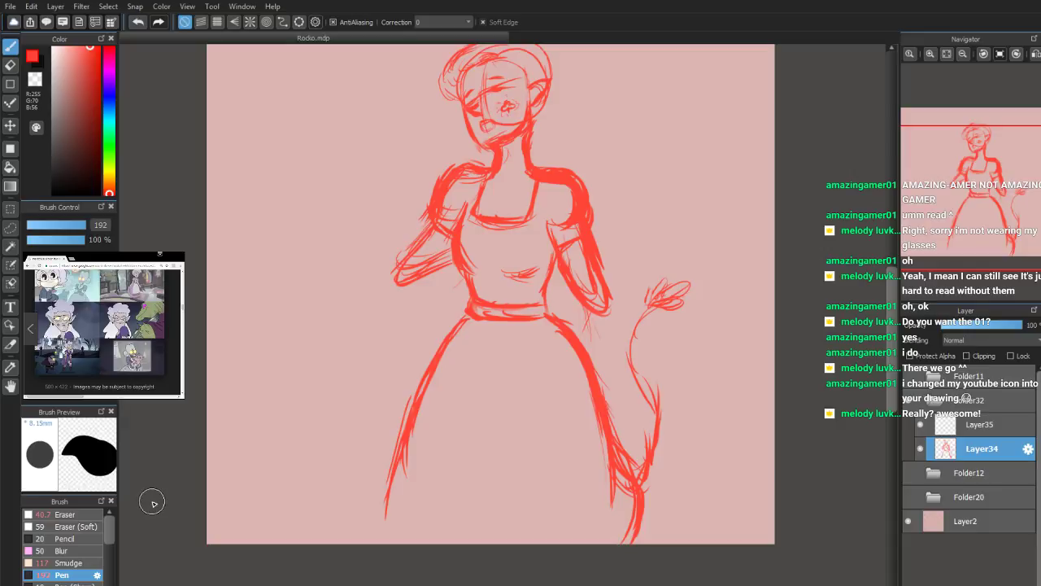
# Sketch the forearm and open hand stretched out to the canvas's left, checking the related reference images in the browser
pyautogui.moveTo(390, 279)
pyautogui.mouseDown()
pyautogui.moveTo(338, 279)
pyautogui.moveTo(391, 282)
pyautogui.moveTo(329, 297)
pyautogui.moveTo(380, 283)
pyautogui.moveTo(364, 301)
pyautogui.moveTo(379, 310)
pyautogui.moveTo(399, 297)
pyautogui.moveTo(351, 310)
pyautogui.moveTo(408, 286)
pyautogui.moveTo(348, 318)
pyautogui.moveTo(341, 303)
pyautogui.moveTo(319, 336)
pyautogui.moveTo(332, 332)
pyautogui.moveTo(284, 338)
pyautogui.mouseUp()
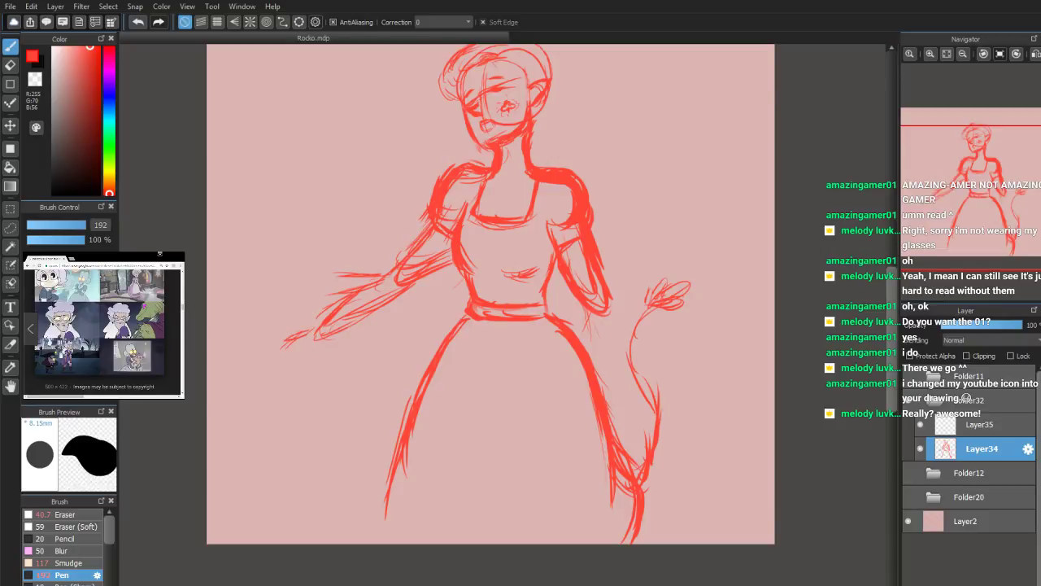
pyautogui.moveTo(299, 329)
pyautogui.mouseDown()
pyautogui.moveTo(311, 326)
pyautogui.moveTo(282, 324)
pyautogui.moveTo(309, 327)
pyautogui.moveTo(279, 344)
pyautogui.moveTo(274, 372)
pyautogui.moveTo(287, 367)
pyautogui.moveTo(274, 370)
pyautogui.mouseUp()
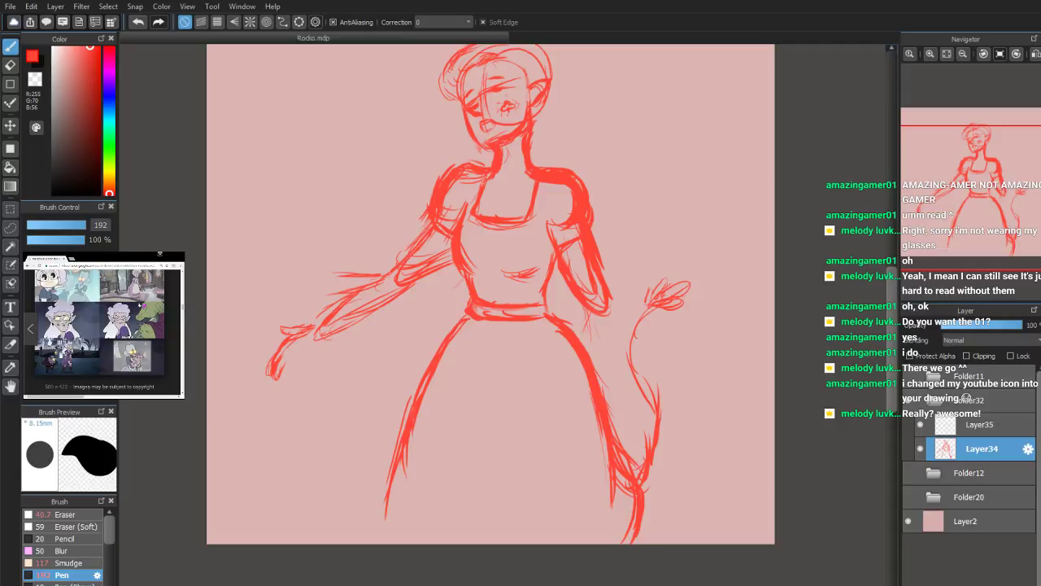
pyautogui.moveTo(77, 397); pyautogui.dragTo(126, 396)
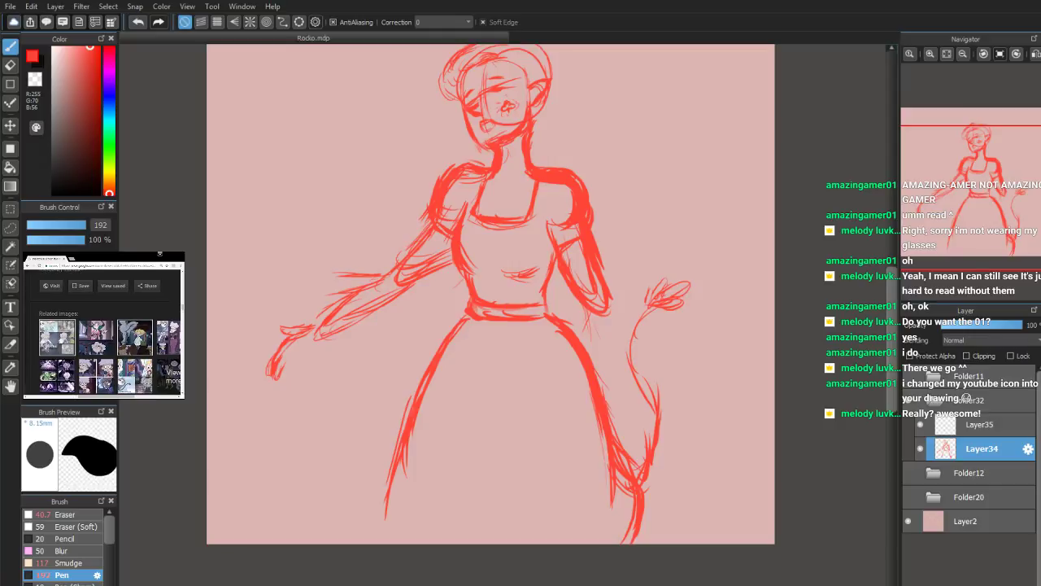
pyautogui.click(137, 338)
pyautogui.click(142, 345)
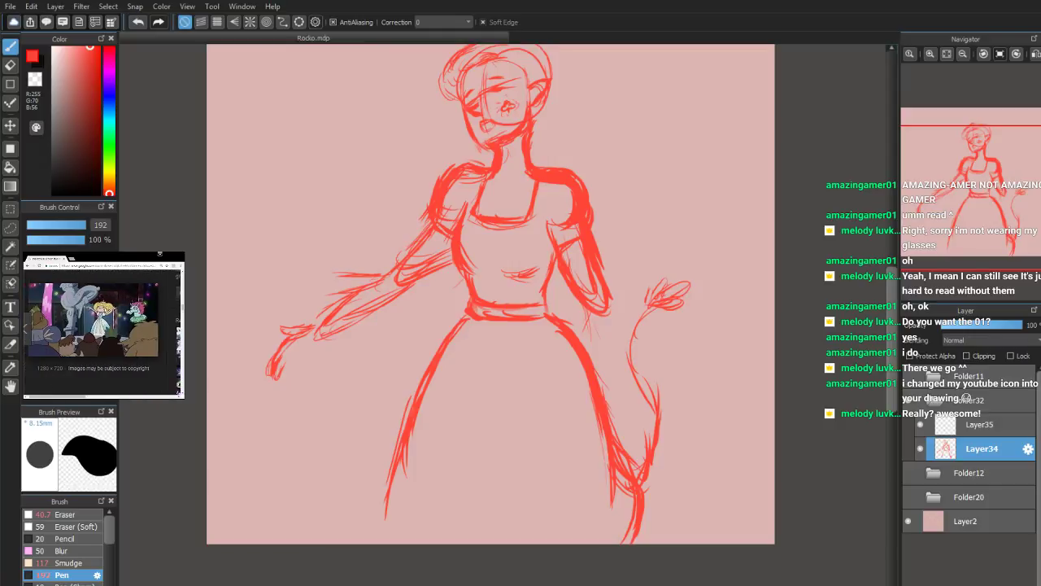
pyautogui.moveTo(81, 397)
pyautogui.mouseDown()
pyautogui.moveTo(111, 397)
pyautogui.moveTo(61, 396)
pyautogui.mouseUp()
pyautogui.click(104, 351)
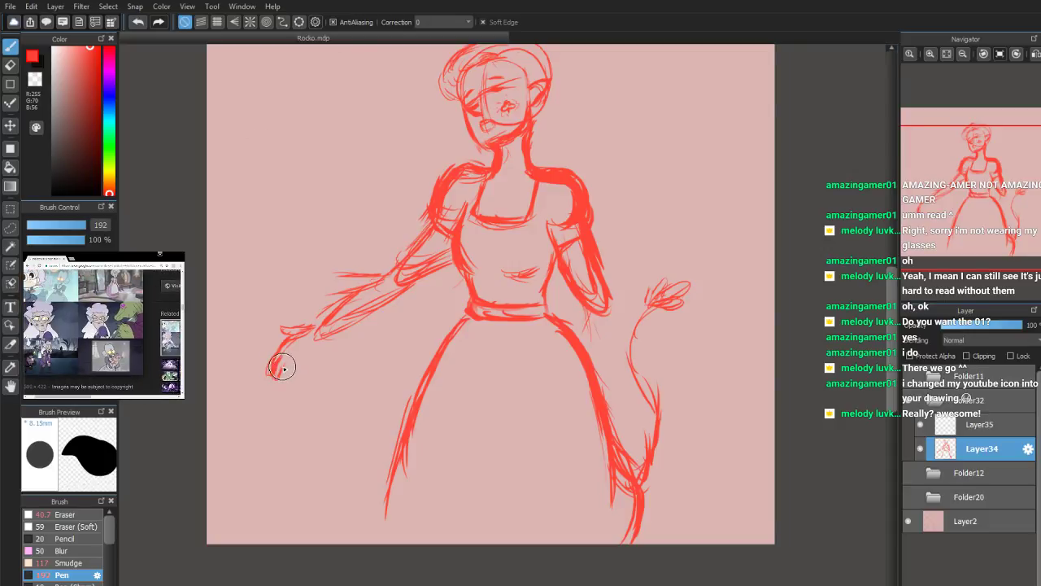
pyautogui.moveTo(290, 357)
pyautogui.mouseDown()
pyautogui.moveTo(328, 343)
pyautogui.moveTo(310, 333)
pyautogui.moveTo(317, 347)
pyautogui.moveTo(295, 357)
pyautogui.moveTo(321, 344)
pyautogui.moveTo(282, 350)
pyautogui.moveTo(301, 336)
pyautogui.moveTo(301, 357)
pyautogui.moveTo(281, 345)
pyautogui.moveTo(289, 382)
pyautogui.mouseUp()
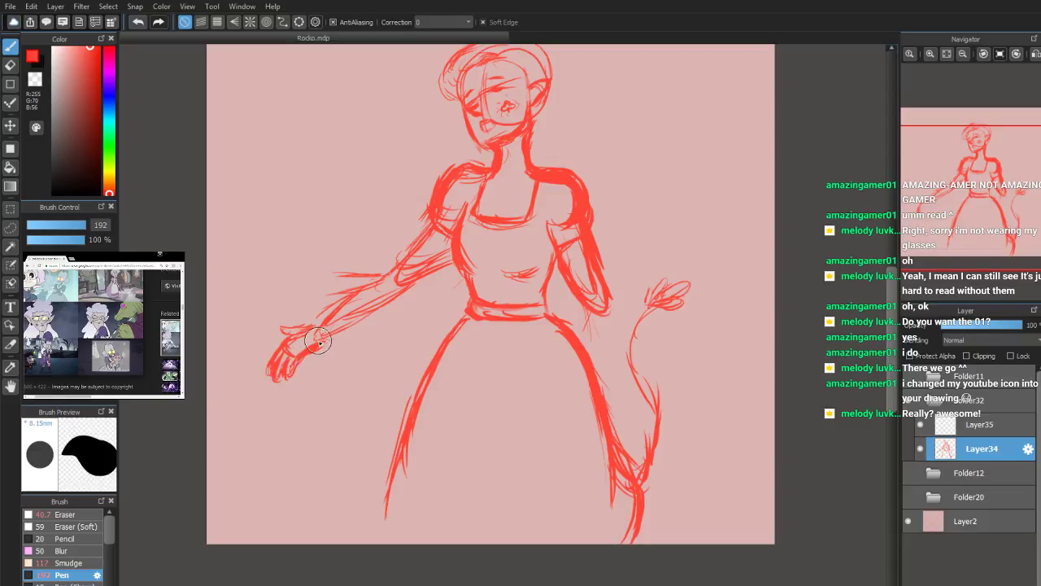
pyautogui.moveTo(309, 327)
pyautogui.mouseDown()
pyautogui.moveTo(322, 347)
pyautogui.moveTo(392, 303)
pyautogui.moveTo(372, 284)
pyautogui.moveTo(346, 300)
pyautogui.moveTo(373, 291)
pyautogui.moveTo(433, 239)
pyautogui.moveTo(419, 244)
pyautogui.moveTo(415, 255)
pyautogui.moveTo(446, 260)
pyautogui.mouseUp()
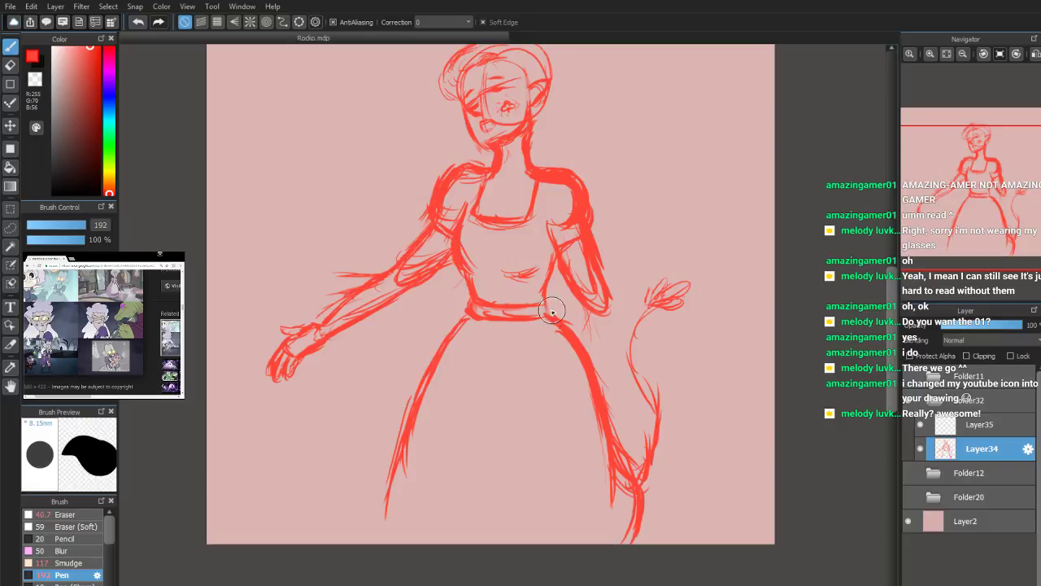
# Sketch the other forearm angled down across the tail, ending in an open hand with spread fingers
pyautogui.moveTo(565, 250)
pyautogui.mouseDown()
pyautogui.moveTo(591, 305)
pyautogui.moveTo(649, 377)
pyautogui.mouseUp()
pyautogui.moveTo(603, 324)
pyautogui.mouseDown()
pyautogui.moveTo(670, 375)
pyautogui.moveTo(648, 382)
pyautogui.moveTo(646, 349)
pyautogui.moveTo(606, 293)
pyautogui.moveTo(657, 370)
pyautogui.moveTo(596, 311)
pyautogui.moveTo(674, 383)
pyautogui.moveTo(706, 396)
pyautogui.moveTo(694, 403)
pyautogui.mouseUp()
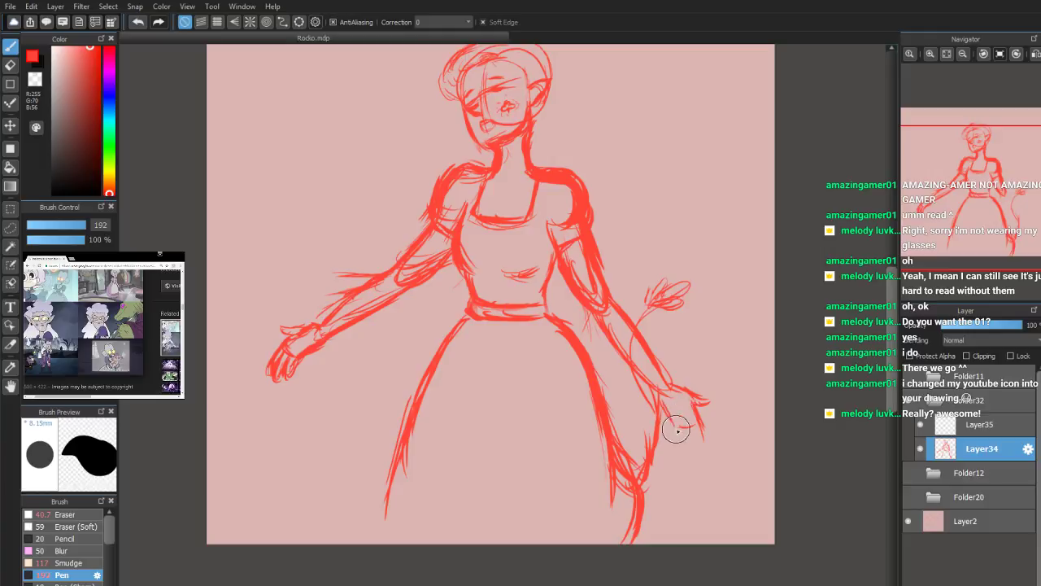
pyautogui.moveTo(683, 426); pyautogui.dragTo(682, 455)
pyautogui.moveTo(691, 449); pyautogui.dragTo(701, 446)
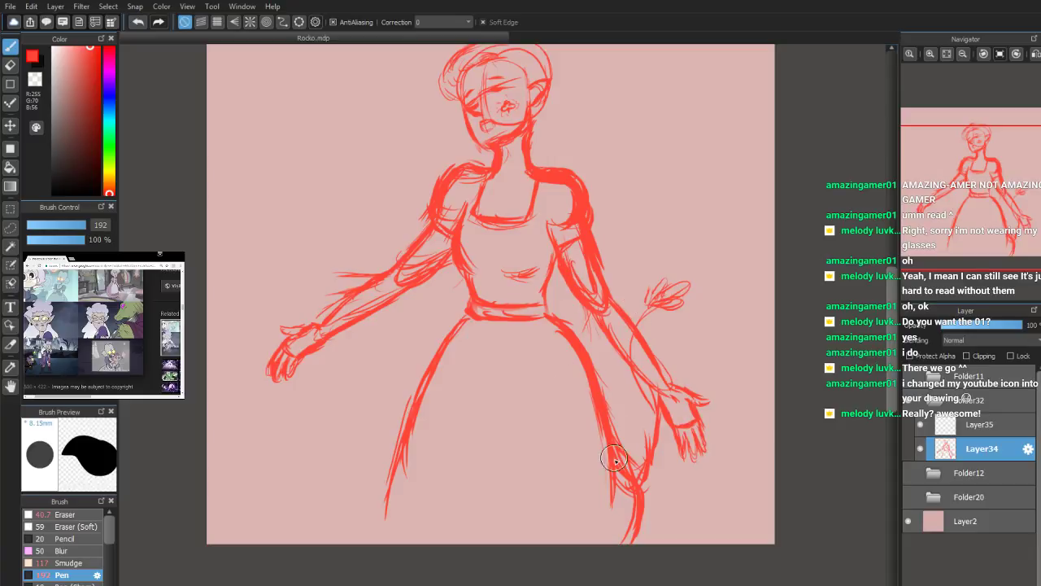
# Thicken both skirt edges down to the canvas's lower border and check the sketch in a mirrored view
pyautogui.moveTo(637, 499); pyautogui.dragTo(629, 542)
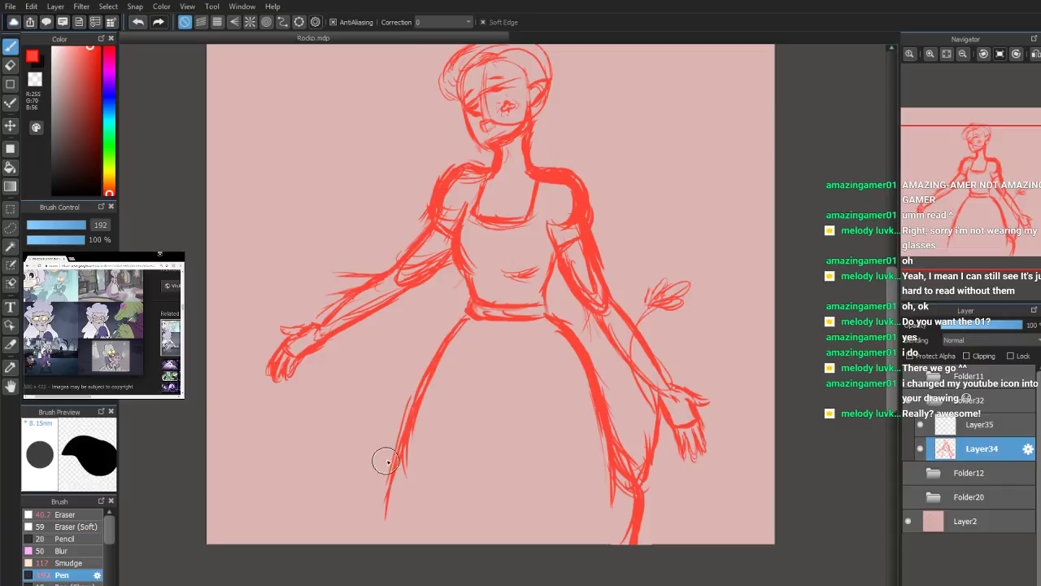
pyautogui.moveTo(433, 371); pyautogui.dragTo(414, 461)
pyautogui.moveTo(423, 415)
pyautogui.mouseDown()
pyautogui.moveTo(405, 543)
pyautogui.moveTo(396, 540)
pyautogui.mouseUp()
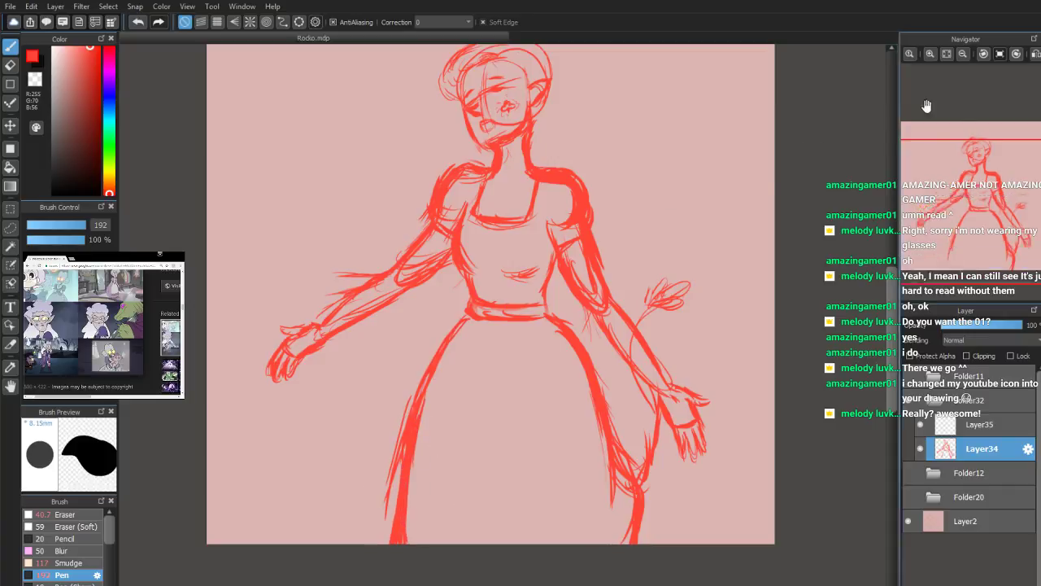
pyautogui.click(1036, 54)
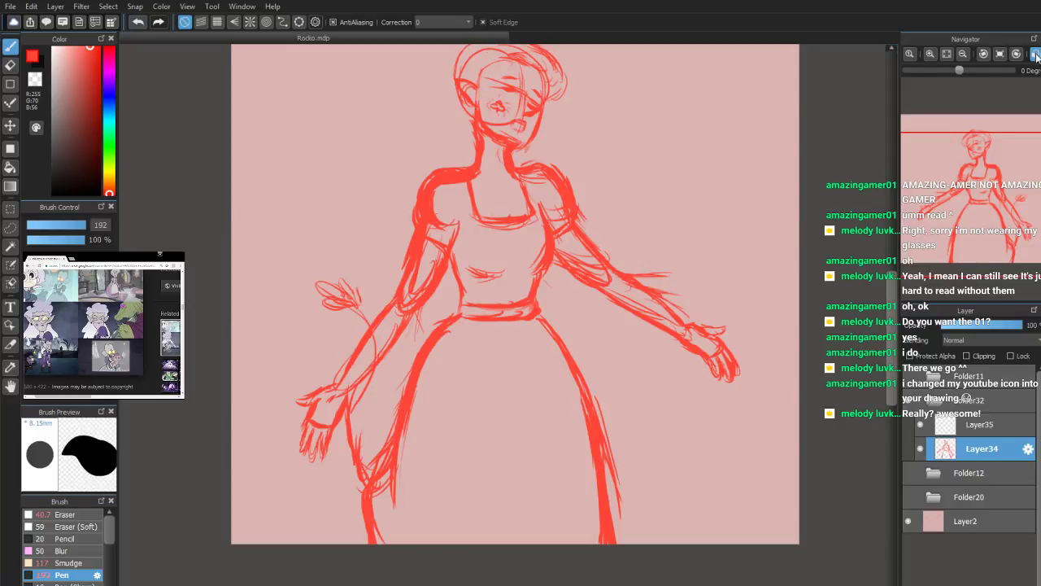
pyautogui.click(1036, 54)
# Add thick, voluminous curls over the top of the hair, bulging outward in front of the forehead
pyautogui.moveTo(973, 202); pyautogui.dragTo(969, 185)
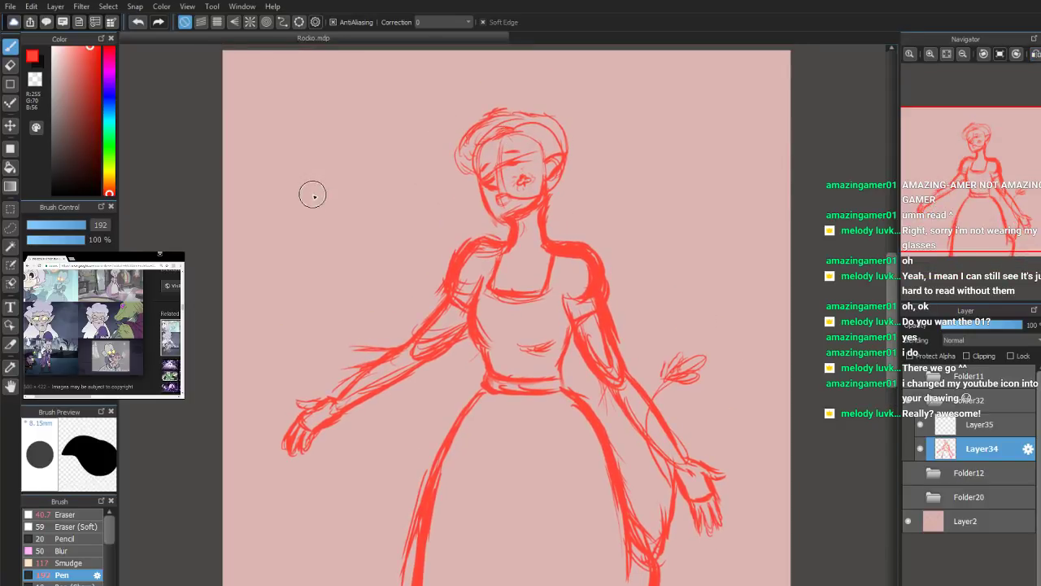
pyautogui.scroll(2, 945, 187)
pyautogui.click(946, 187)
pyautogui.moveTo(945, 187); pyautogui.dragTo(964, 155)
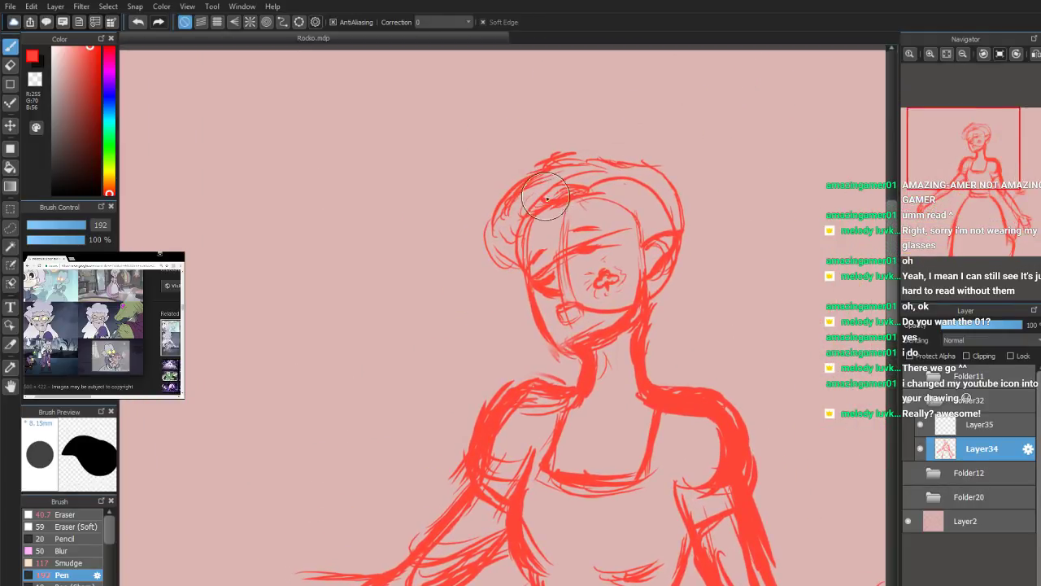
pyautogui.moveTo(584, 161)
pyautogui.mouseDown()
pyautogui.moveTo(524, 153)
pyautogui.moveTo(453, 204)
pyautogui.moveTo(463, 232)
pyautogui.moveTo(520, 266)
pyautogui.moveTo(553, 260)
pyautogui.moveTo(521, 155)
pyautogui.moveTo(627, 163)
pyautogui.moveTo(591, 136)
pyautogui.moveTo(548, 135)
pyautogui.moveTo(519, 155)
pyautogui.moveTo(529, 166)
pyautogui.moveTo(496, 163)
pyautogui.moveTo(491, 182)
pyautogui.moveTo(455, 213)
pyautogui.mouseUp()
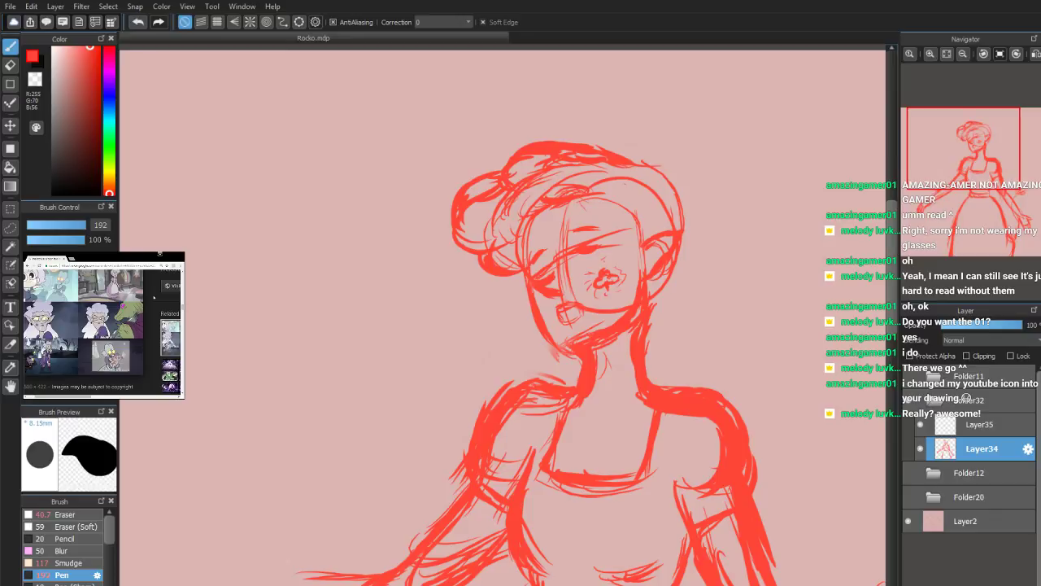
pyautogui.scroll(3, 182, 306)
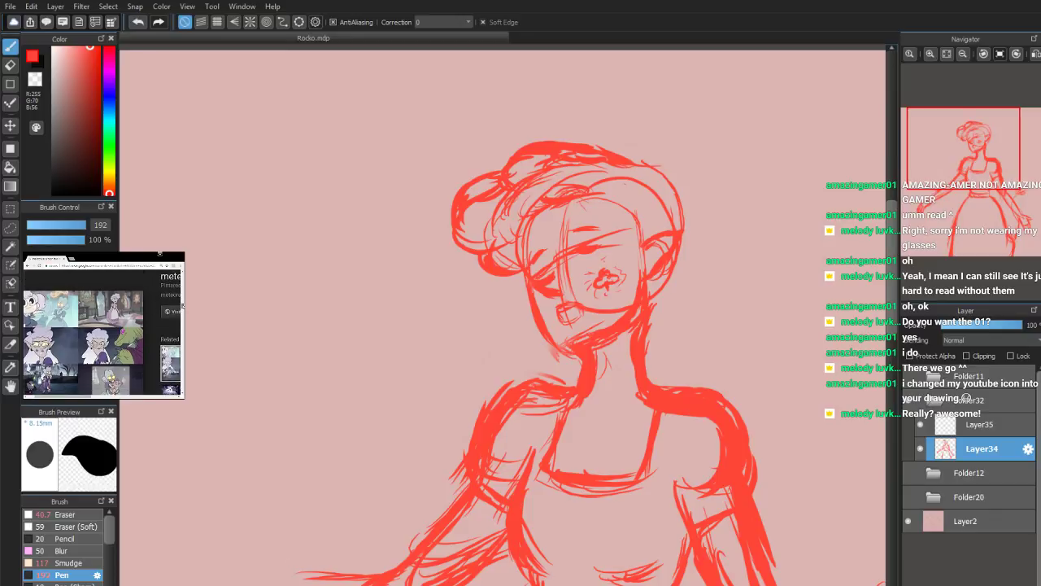
# Sketch bumpy curls from the top of the hair down around the ear side, and thicken the face's outline
pyautogui.moveTo(642, 154)
pyautogui.mouseDown()
pyautogui.moveTo(615, 156)
pyautogui.moveTo(588, 134)
pyautogui.moveTo(624, 163)
pyautogui.moveTo(642, 148)
pyautogui.moveTo(635, 167)
pyautogui.moveTo(650, 162)
pyautogui.moveTo(681, 199)
pyautogui.moveTo(674, 168)
pyautogui.moveTo(665, 180)
pyautogui.moveTo(702, 229)
pyautogui.moveTo(674, 189)
pyautogui.moveTo(701, 232)
pyautogui.moveTo(654, 298)
pyautogui.mouseUp()
pyautogui.moveTo(533, 260)
pyautogui.mouseDown()
pyautogui.moveTo(512, 276)
pyautogui.moveTo(558, 309)
pyautogui.mouseUp()
pyautogui.moveTo(699, 249); pyautogui.dragTo(672, 284)
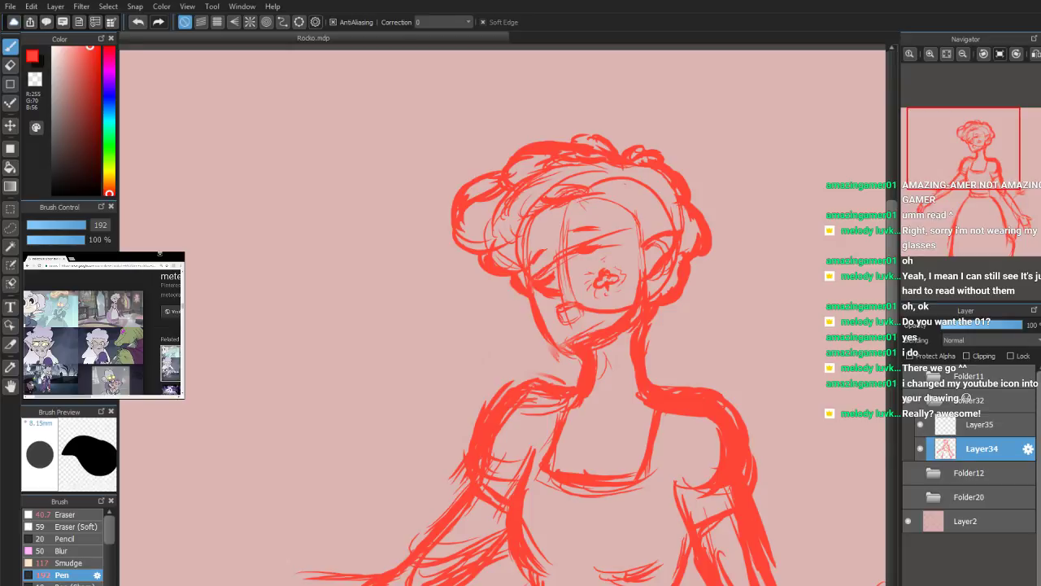
# Thicken the skirt's outer edge on the canvas's left side, from the waist down to the hem
pyautogui.scroll(-5, 1001, 158)
pyautogui.moveTo(976, 149); pyautogui.dragTo(981, 199)
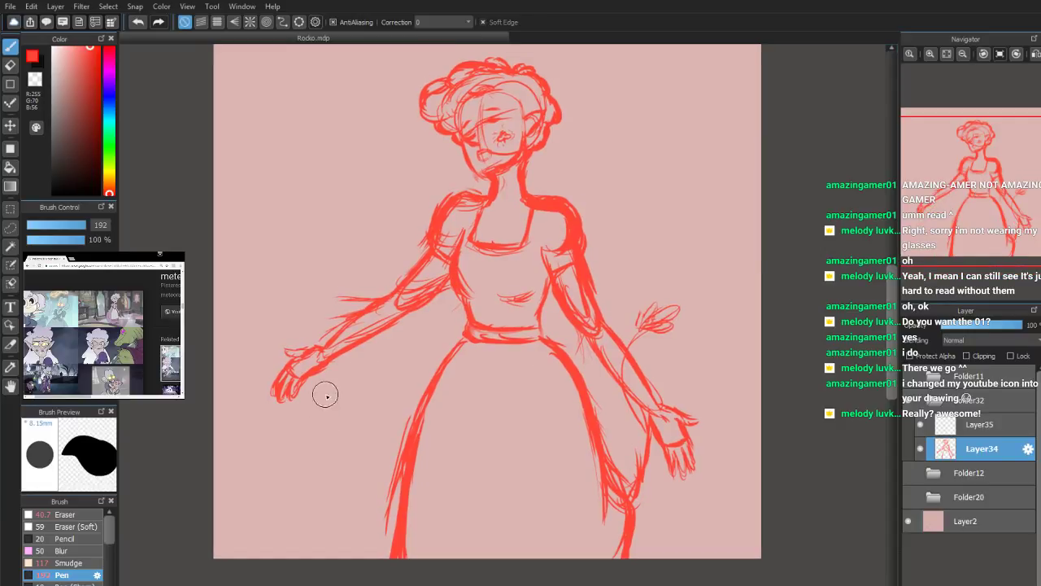
pyautogui.moveTo(458, 347)
pyautogui.mouseDown()
pyautogui.moveTo(398, 466)
pyautogui.moveTo(393, 558)
pyautogui.mouseUp()
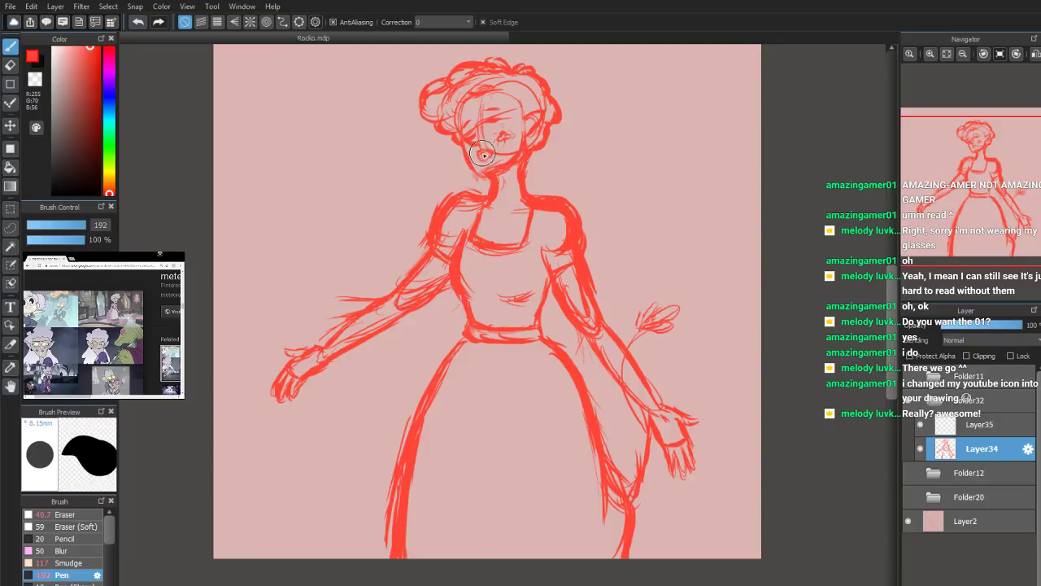
# Rework the lips and add a small second cheek mark poking out at the face's far edge
pyautogui.moveTo(477, 157); pyautogui.dragTo(488, 157)
pyautogui.moveTo(960, 197); pyautogui.dragTo(973, 158)
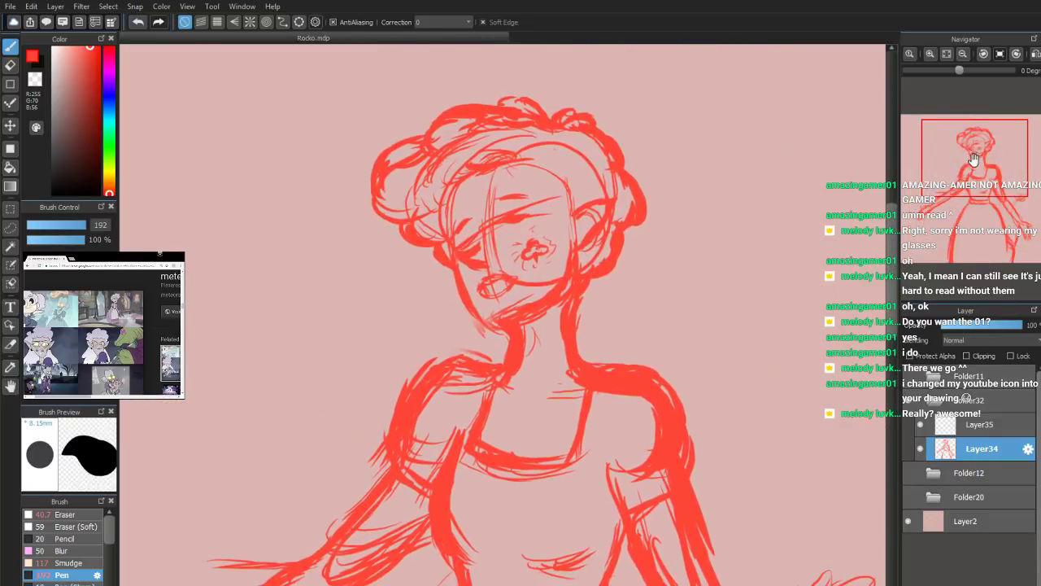
pyautogui.scroll(2, 974, 161)
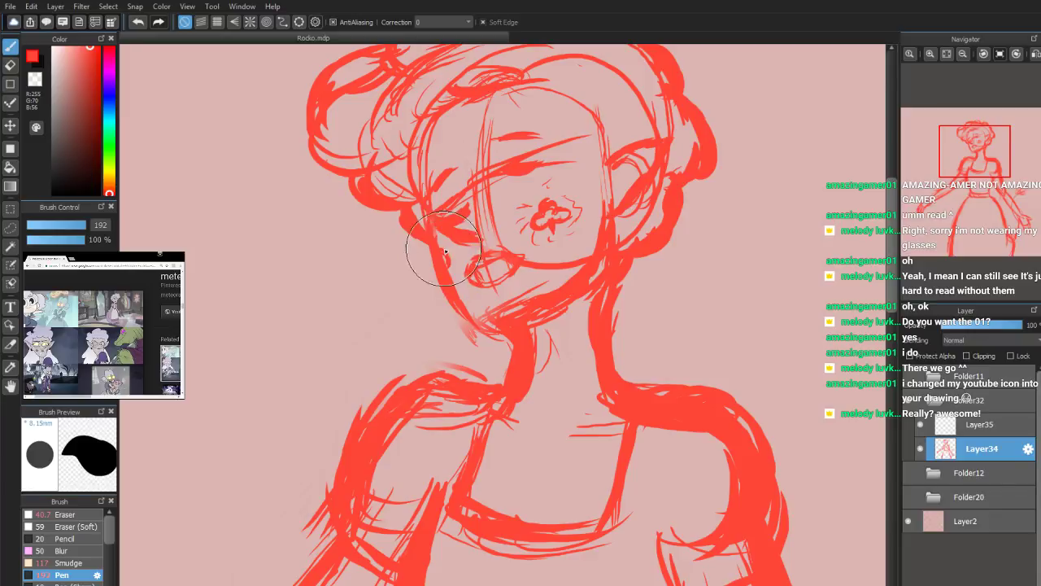
pyautogui.moveTo(431, 253); pyautogui.dragTo(433, 274)
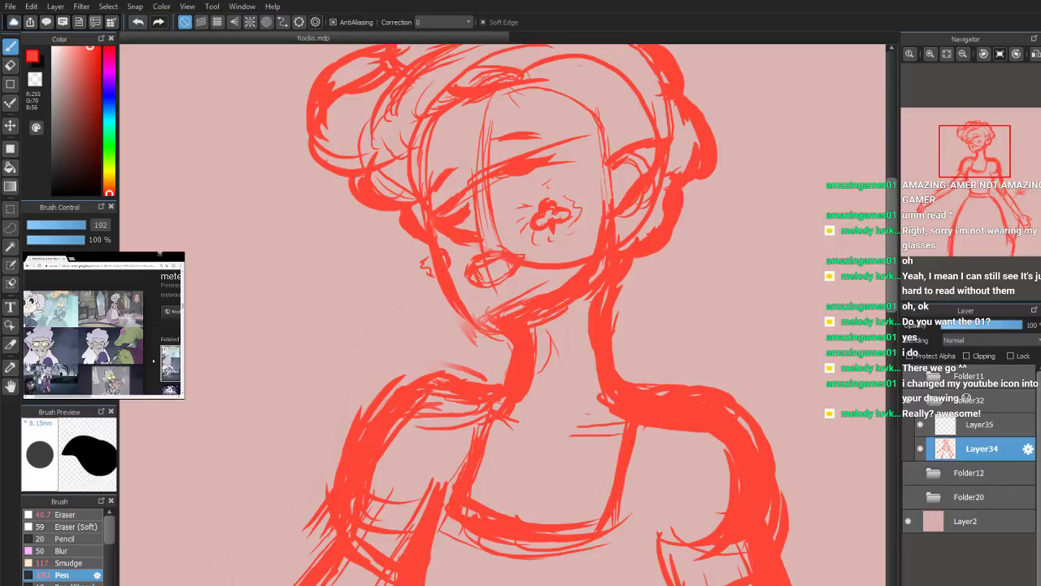
# Thicken the outline from the far cheek down to the chin, consulting the character reference images in the browser
pyautogui.hscroll(2, 103, 334)
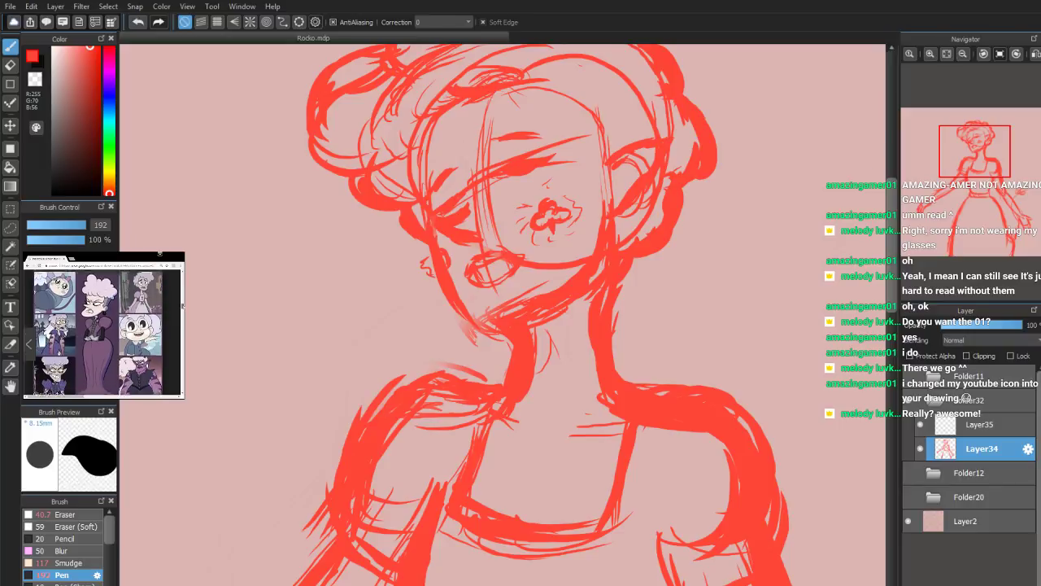
pyautogui.moveTo(439, 269)
pyautogui.mouseDown()
pyautogui.moveTo(431, 261)
pyautogui.moveTo(427, 279)
pyautogui.moveTo(505, 332)
pyautogui.moveTo(478, 344)
pyautogui.mouseUp()
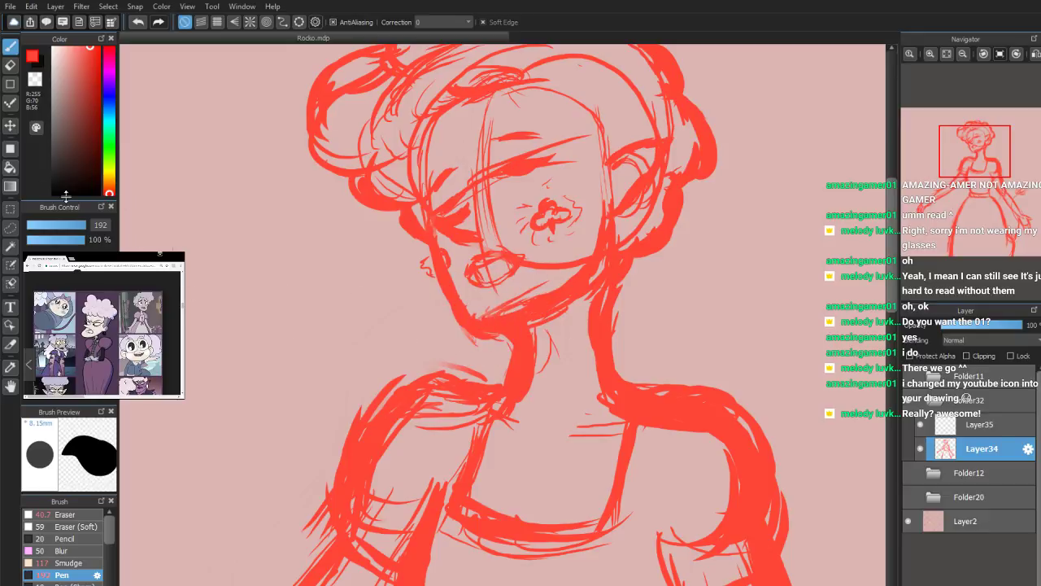
pyautogui.scroll(-2, 102, 333)
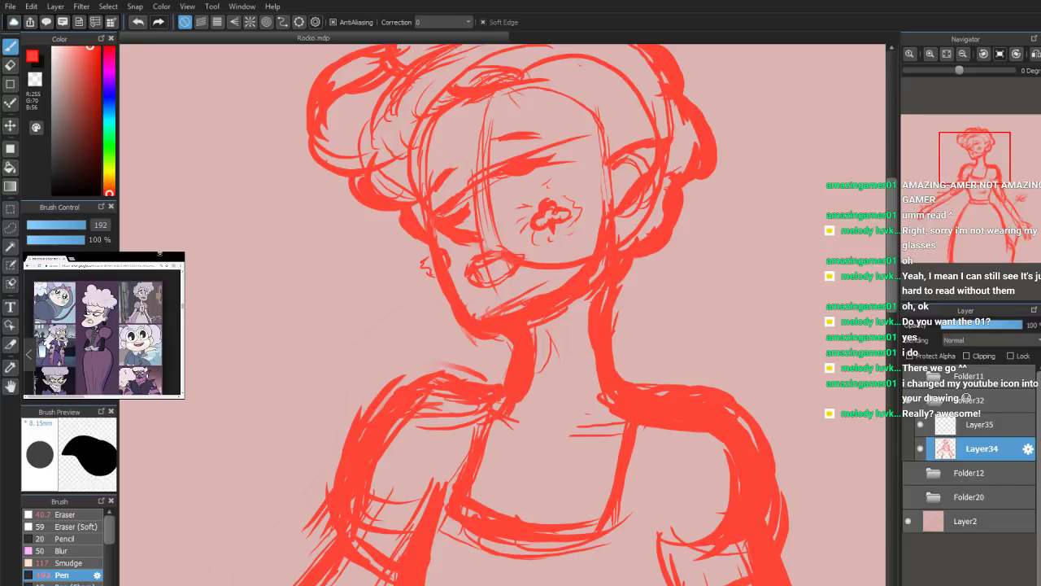
# Fade the Layer34 sketch to 37% opacity and prepare Layer35 for inking in black
pyautogui.moveTo(975, 157); pyautogui.dragTo(976, 158)
pyautogui.scroll(-1, 977, 158)
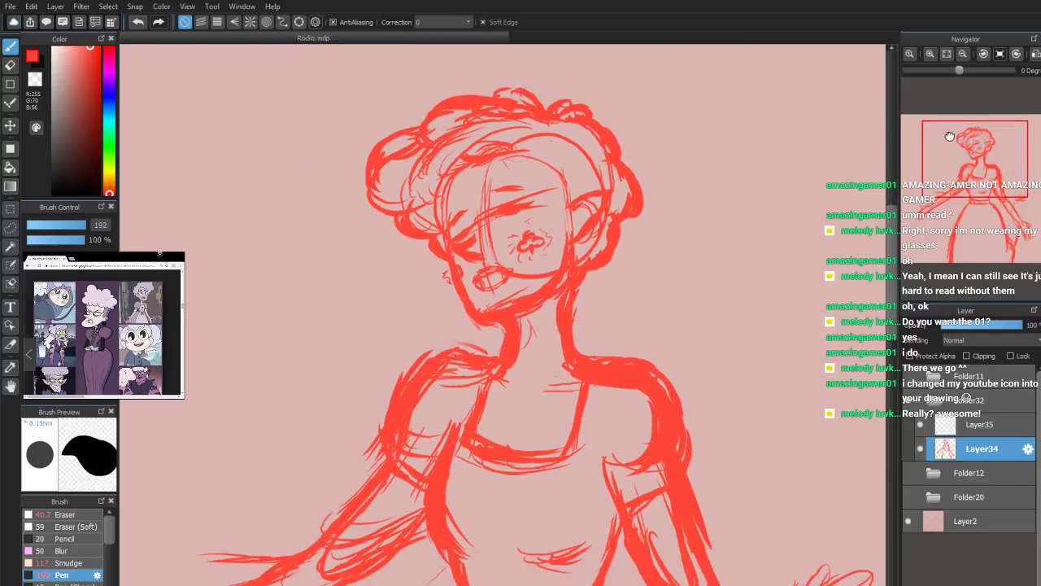
pyautogui.click(98, 194)
pyautogui.click(8, 7)
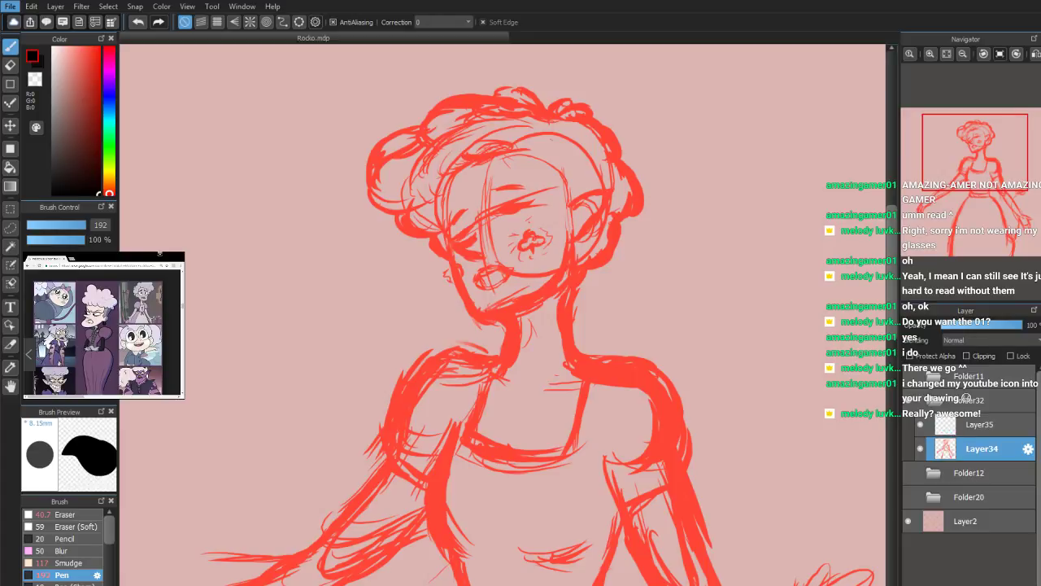
pyautogui.click(951, 429)
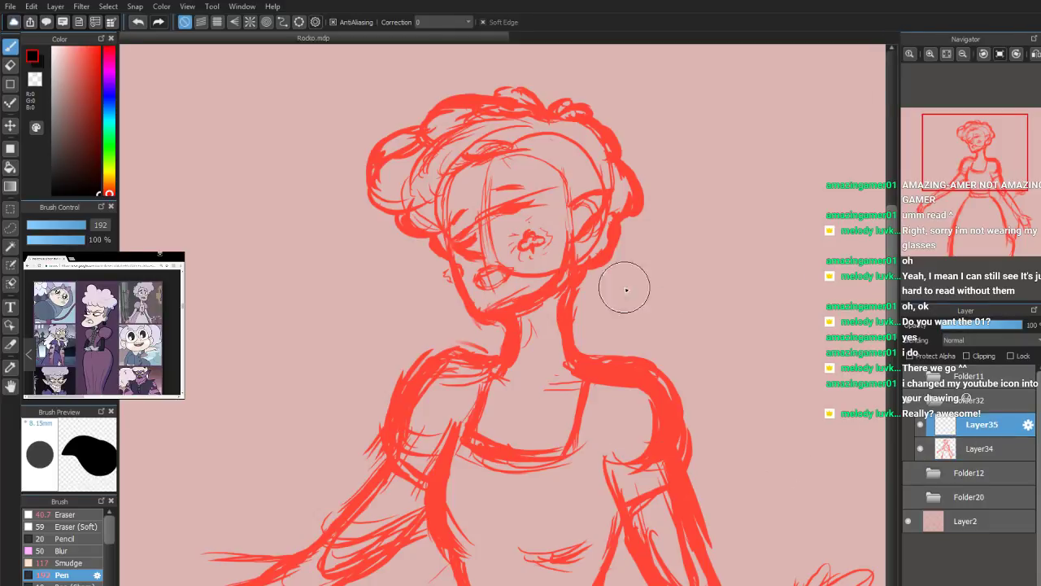
pyautogui.click(981, 443)
pyautogui.click(977, 325)
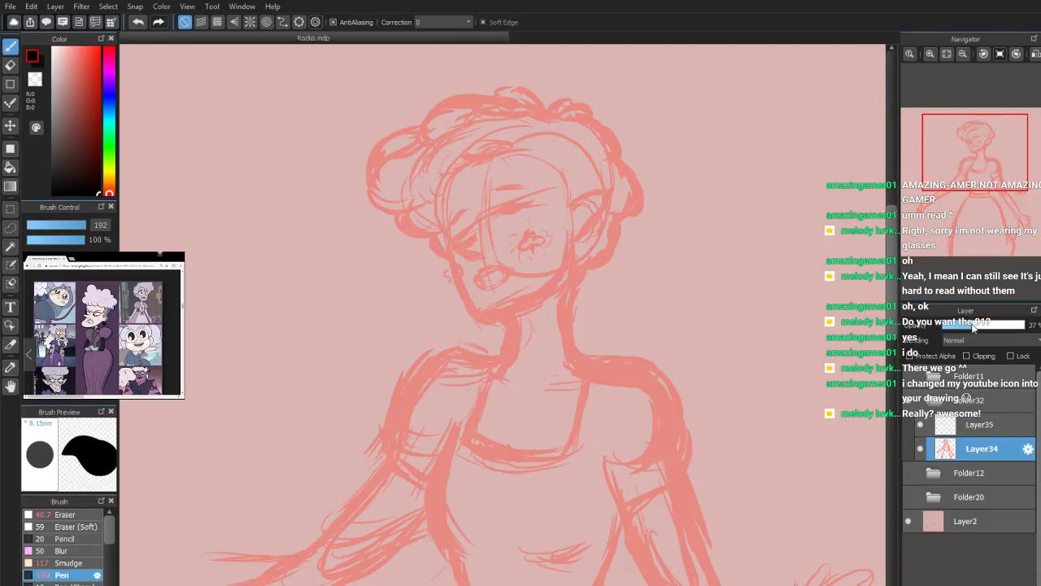
pyautogui.click(950, 428)
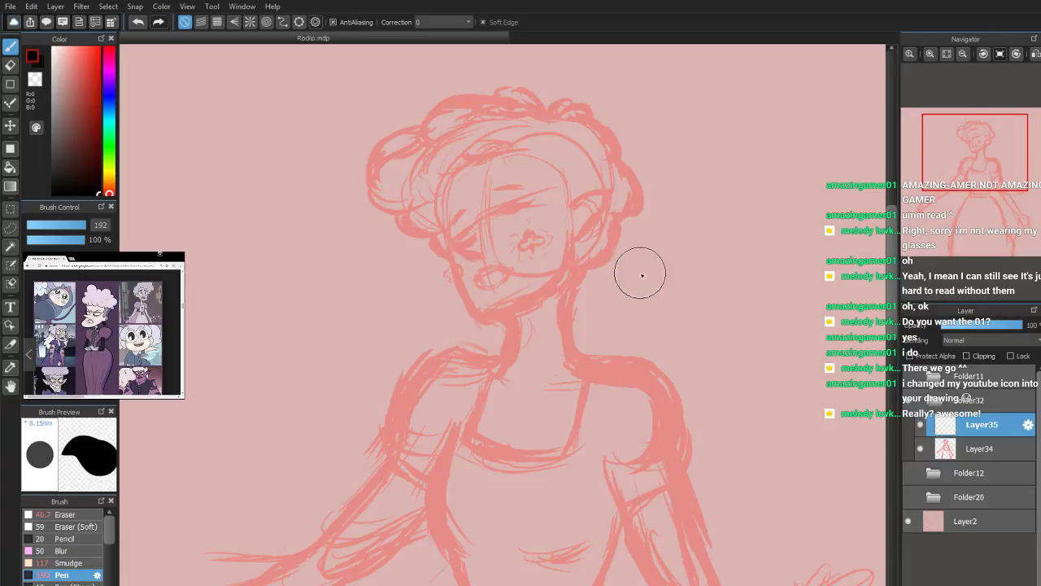
# Ink the pointed ear's upper edge and outer curve in black on Layer35 over the faded sketch
pyautogui.scroll(2, 992, 198)
pyautogui.scroll(2, 992, 199)
pyautogui.moveTo(977, 163); pyautogui.dragTo(978, 145)
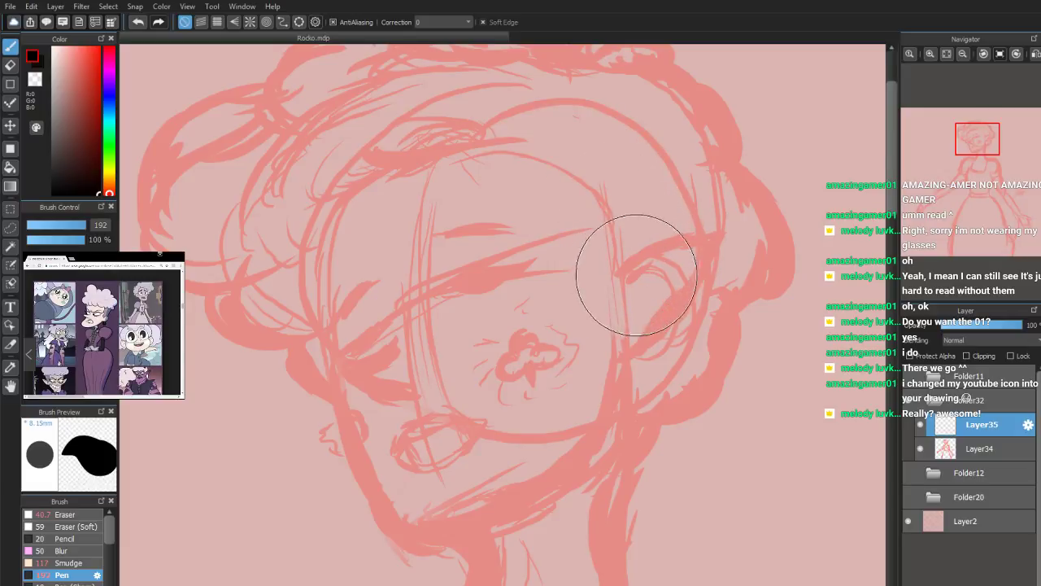
pyautogui.moveTo(621, 274)
pyautogui.mouseDown()
pyautogui.moveTo(726, 223)
pyautogui.moveTo(689, 346)
pyautogui.moveTo(649, 392)
pyautogui.moveTo(624, 399)
pyautogui.mouseUp()
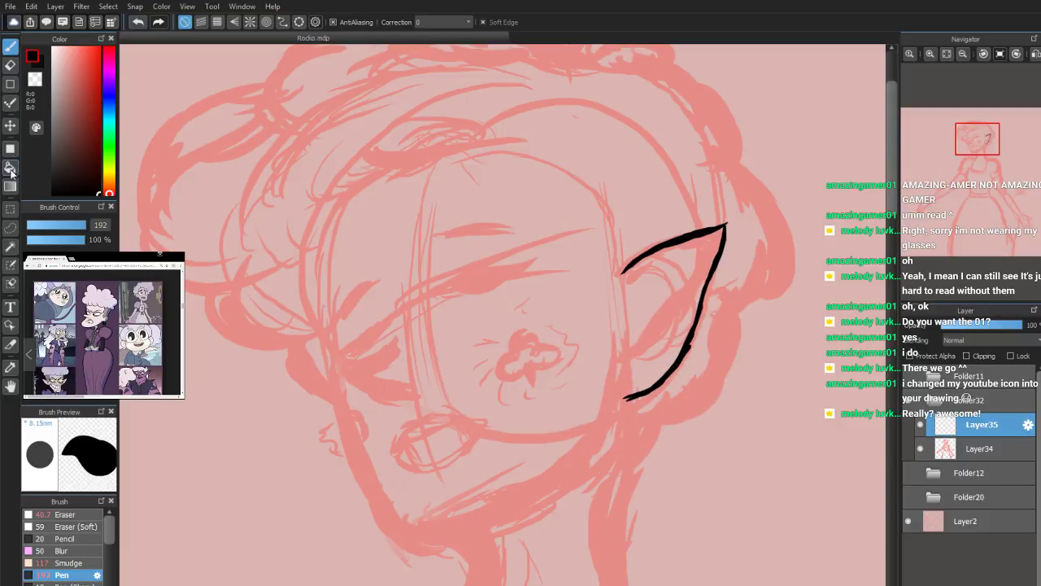
# Move the inked ear up slightly, and transform it to be narrower and tilted against the side of the head
pyautogui.click(11, 127)
pyautogui.moveTo(691, 275); pyautogui.dragTo(688, 259)
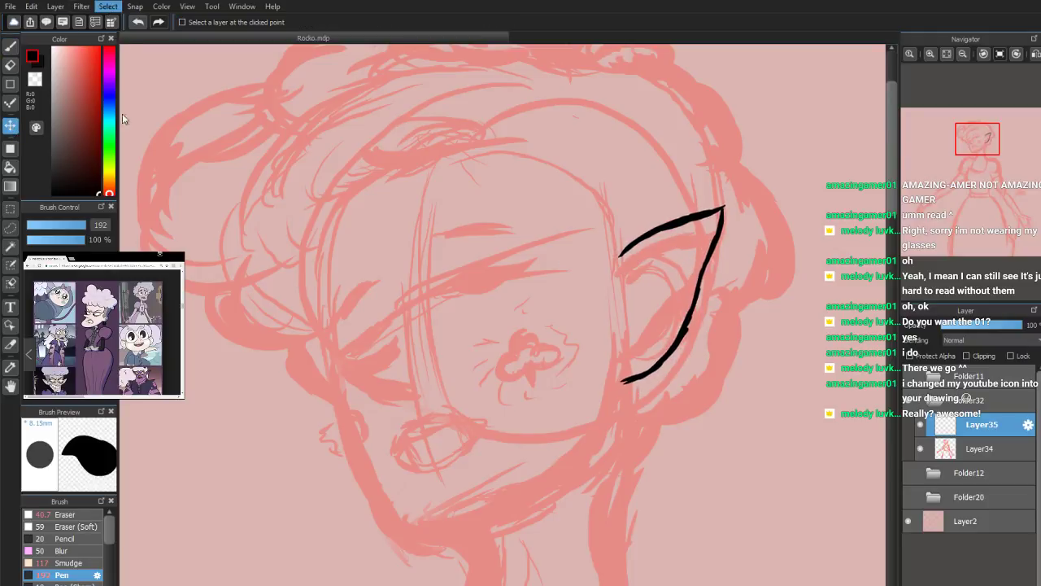
pyautogui.hotkey('ctrl', 't')
pyautogui.moveTo(683, 205); pyautogui.dragTo(605, 170)
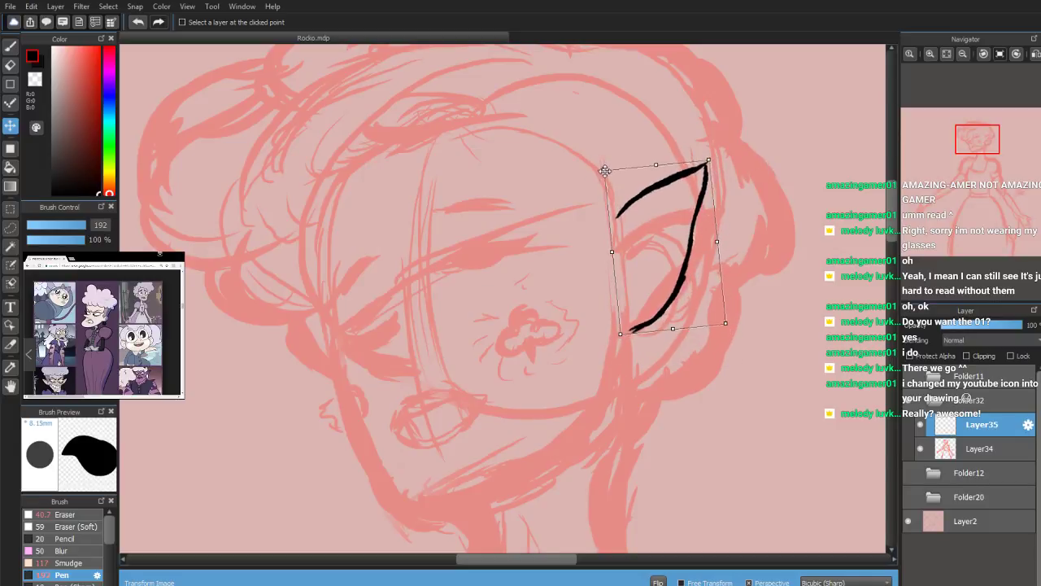
pyautogui.moveTo(668, 219); pyautogui.dragTo(662, 233)
pyautogui.moveTo(693, 151)
pyautogui.mouseDown()
pyautogui.moveTo(706, 154)
pyautogui.moveTo(690, 145)
pyautogui.mouseUp()
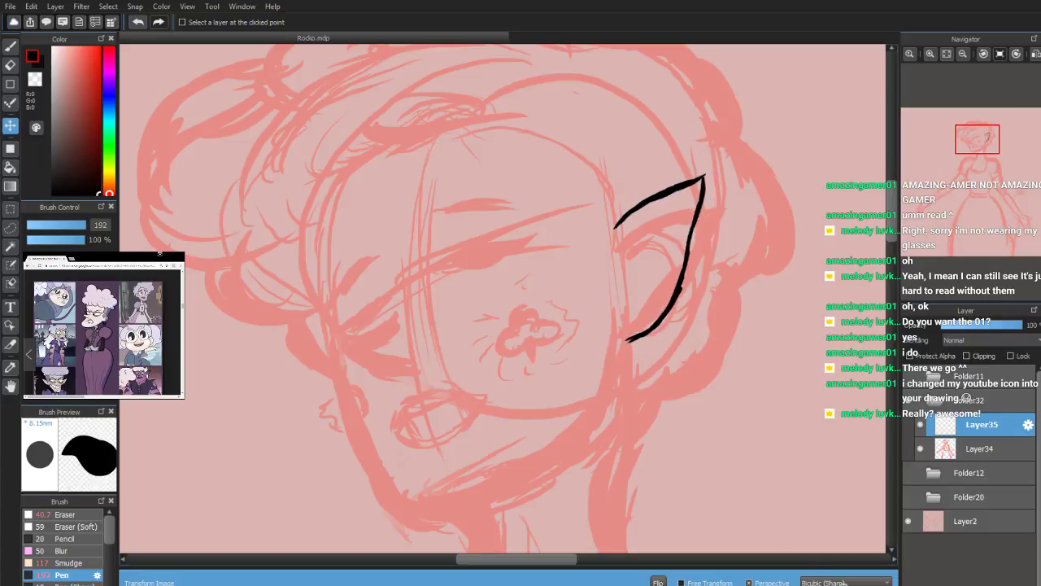
pyautogui.press('Return')
# Thicken and extend the pointed ear's outline, and add a small round earring at the lobe
pyautogui.click(11, 46)
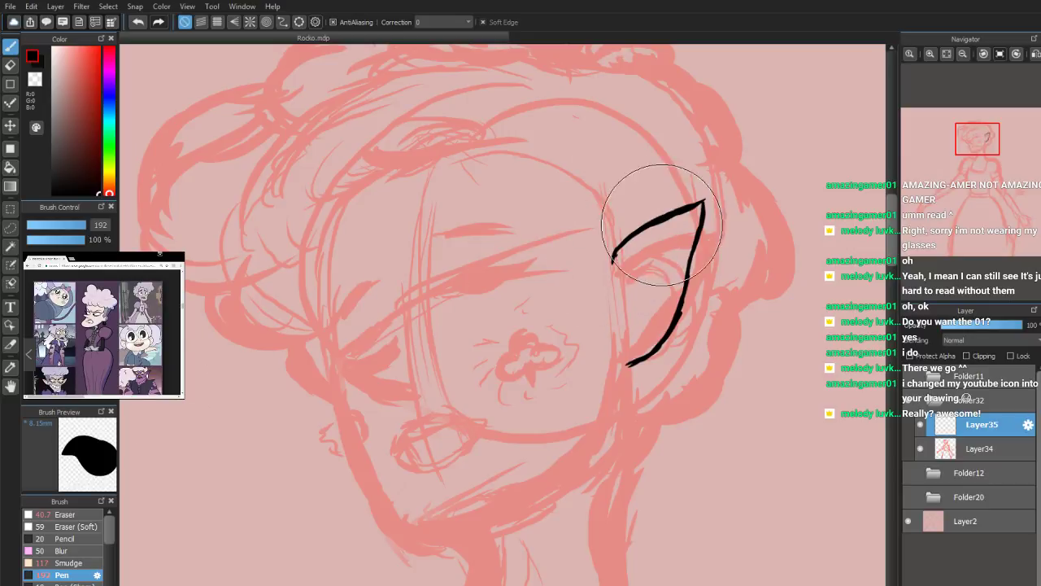
pyautogui.moveTo(614, 257)
pyautogui.mouseDown()
pyautogui.moveTo(655, 222)
pyautogui.moveTo(629, 242)
pyautogui.moveTo(685, 212)
pyautogui.moveTo(624, 246)
pyautogui.moveTo(717, 196)
pyautogui.moveTo(696, 248)
pyautogui.mouseUp()
pyautogui.moveTo(713, 200)
pyautogui.mouseDown()
pyautogui.moveTo(686, 292)
pyautogui.moveTo(691, 268)
pyautogui.moveTo(618, 370)
pyautogui.mouseUp()
pyautogui.hotkey('ctrl', 'z')
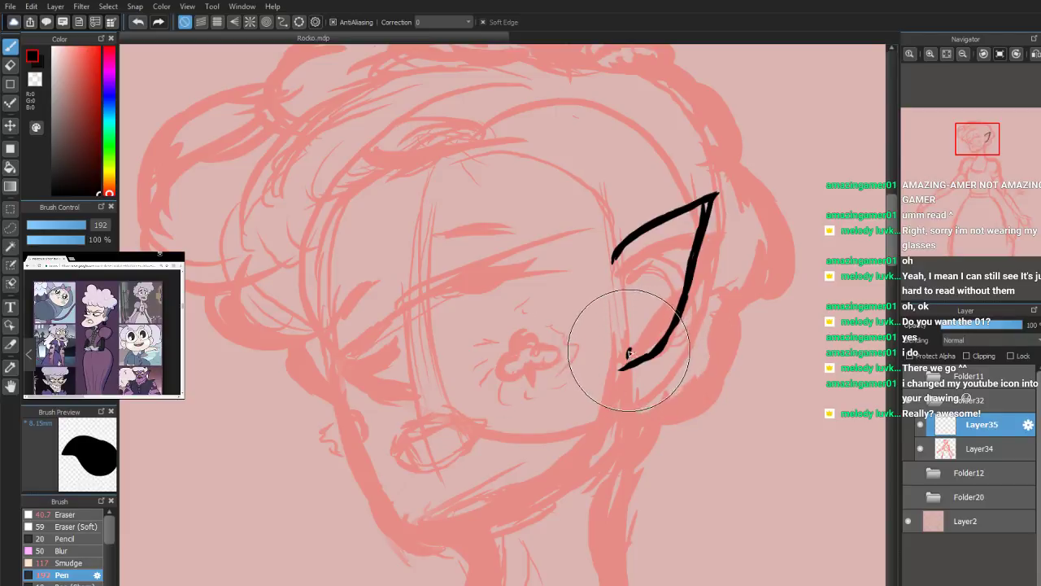
pyautogui.moveTo(631, 349)
pyautogui.mouseDown()
pyautogui.moveTo(623, 369)
pyautogui.moveTo(642, 378)
pyautogui.moveTo(646, 366)
pyautogui.mouseUp()
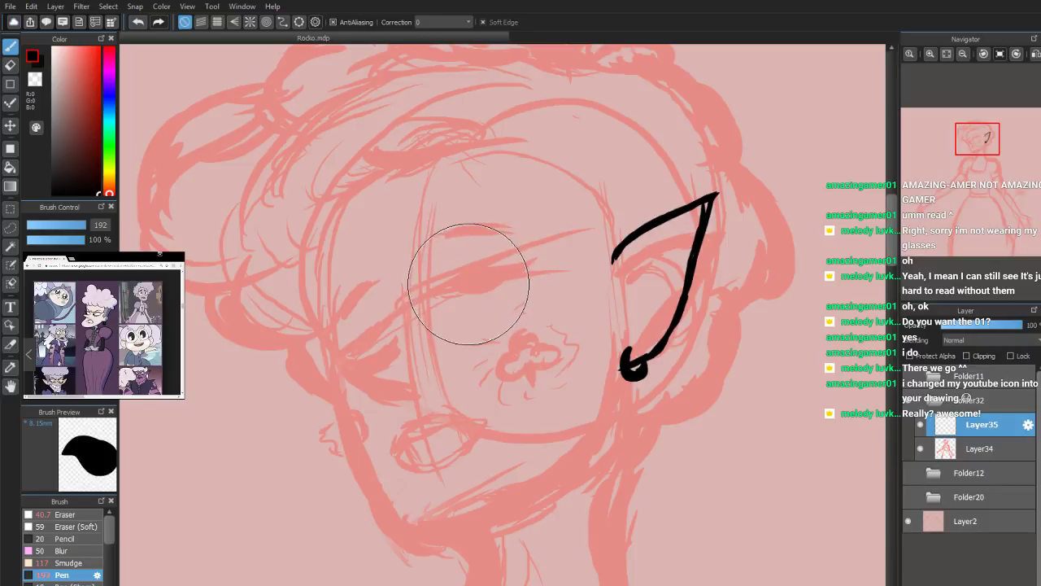
# Ink the near closed eye as a slanted line and draw the angular, pointed nose
pyautogui.moveTo(460, 288); pyautogui.dragTo(527, 265)
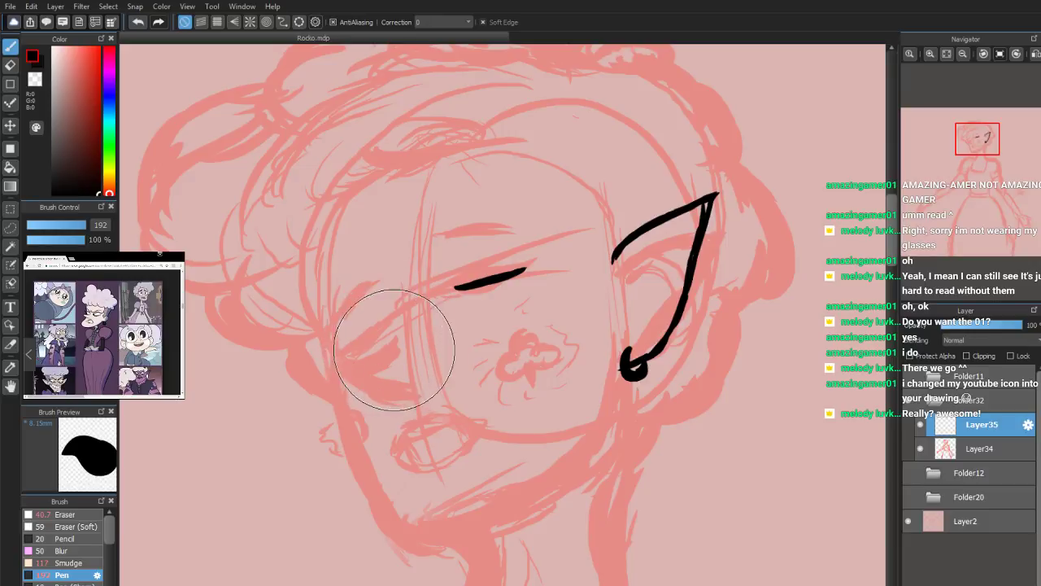
pyautogui.moveTo(396, 326)
pyautogui.mouseDown()
pyautogui.moveTo(343, 368)
pyautogui.moveTo(382, 388)
pyautogui.moveTo(346, 372)
pyautogui.moveTo(378, 389)
pyautogui.moveTo(365, 389)
pyautogui.moveTo(358, 383)
pyautogui.moveTo(400, 398)
pyautogui.mouseUp()
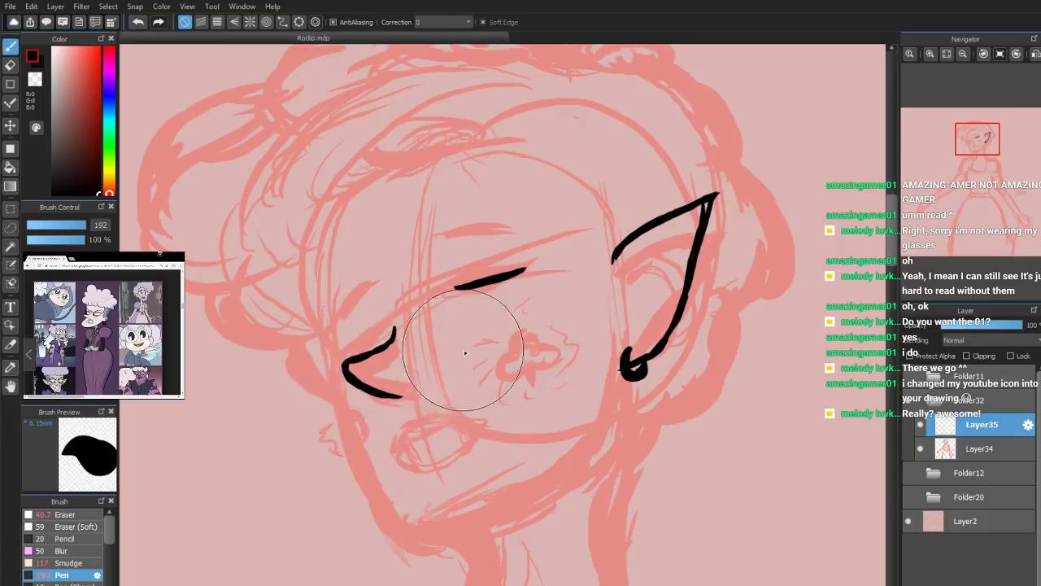
# Ink the club-shaped mark on the near cheek, and slim its outline and stem with the Eraser
pyautogui.moveTo(519, 332)
pyautogui.mouseDown()
pyautogui.moveTo(537, 334)
pyautogui.moveTo(524, 329)
pyautogui.moveTo(512, 342)
pyautogui.moveTo(554, 339)
pyautogui.mouseUp()
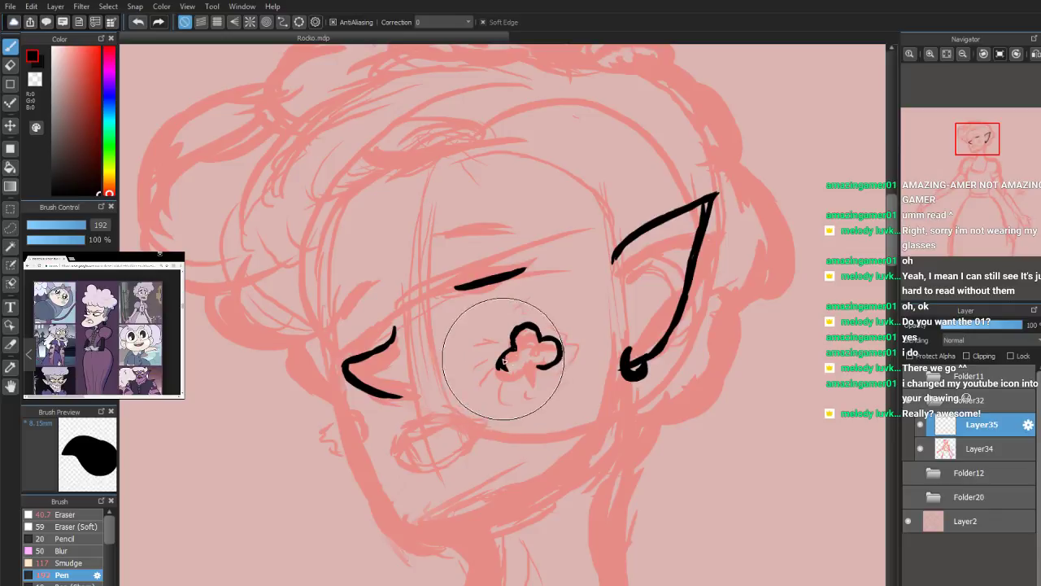
pyautogui.moveTo(507, 360)
pyautogui.mouseDown()
pyautogui.moveTo(516, 353)
pyautogui.moveTo(537, 382)
pyautogui.mouseUp()
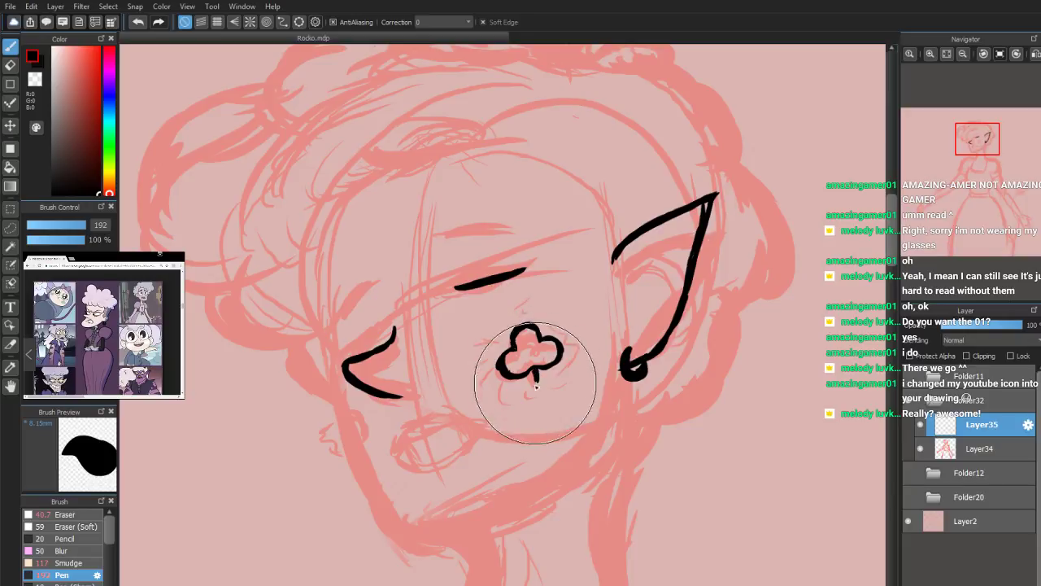
pyautogui.click(11, 65)
pyautogui.click(11, 47)
pyautogui.click(61, 515)
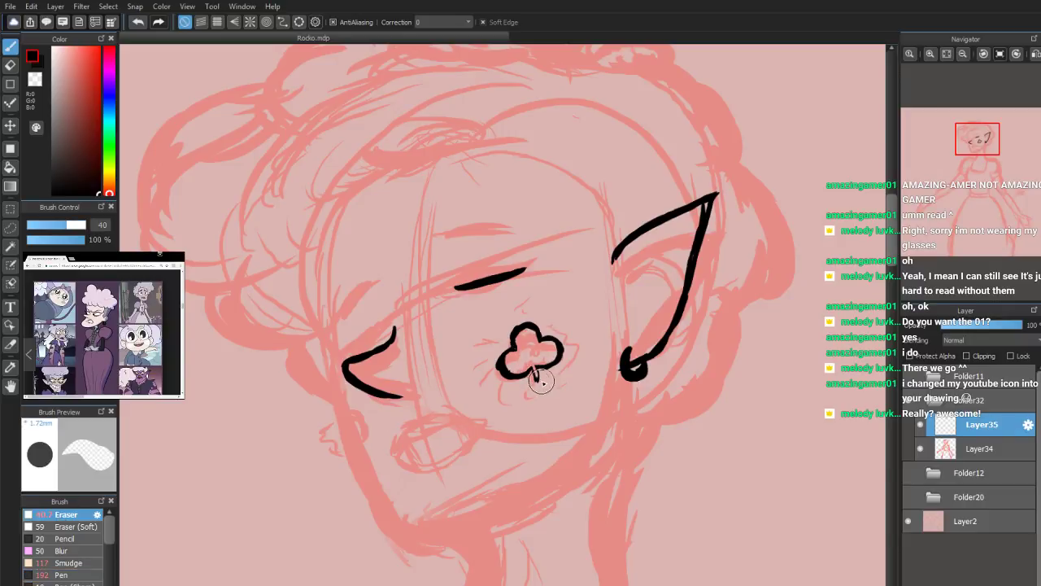
pyautogui.moveTo(511, 367); pyautogui.dragTo(497, 377)
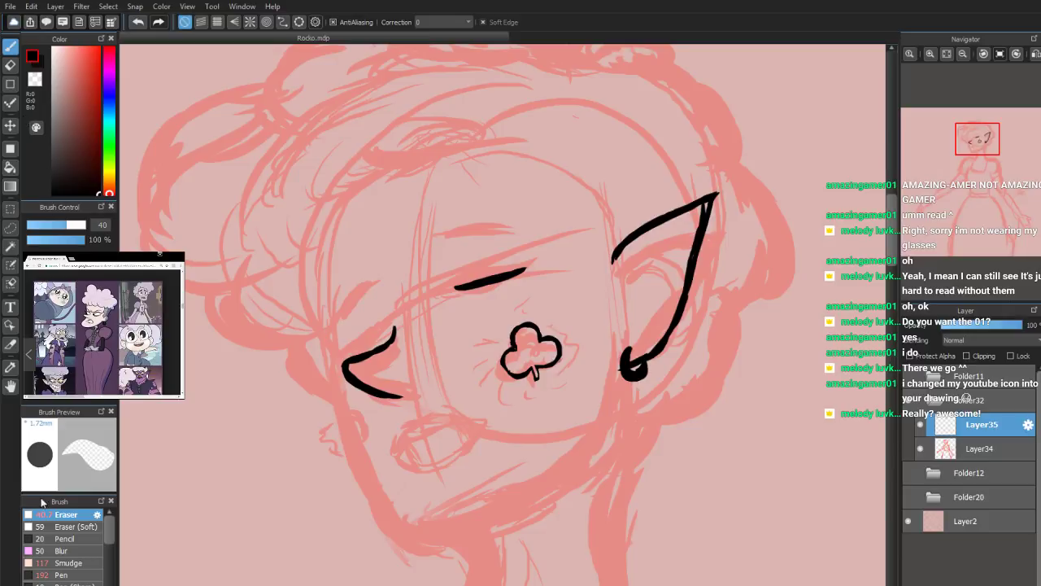
# Ink the far side of the face with the Pen, from the forehead past the cheek to the chin
pyautogui.click(57, 575)
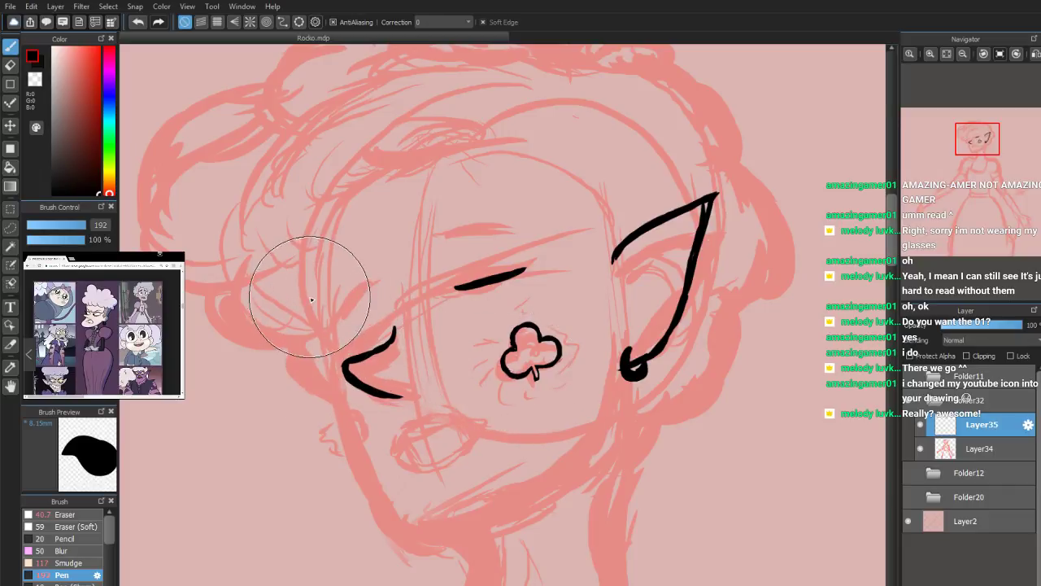
pyautogui.moveTo(336, 216)
pyautogui.mouseDown()
pyautogui.moveTo(336, 216)
pyautogui.moveTo(325, 327)
pyautogui.mouseUp()
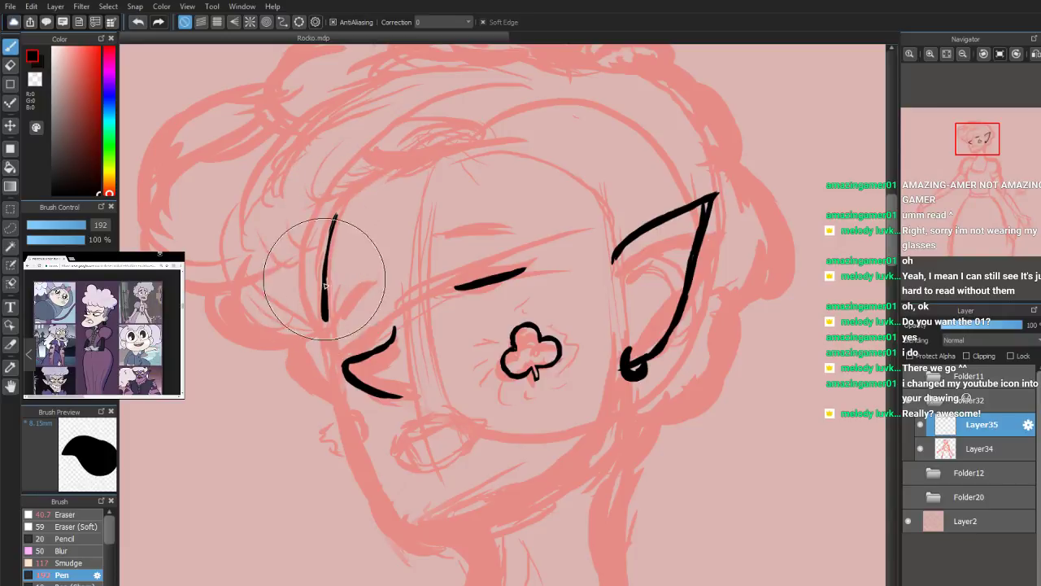
pyautogui.moveTo(326, 256); pyautogui.dragTo(323, 294)
pyautogui.moveTo(330, 242); pyautogui.dragTo(326, 268)
pyautogui.moveTo(336, 217); pyautogui.dragTo(329, 246)
pyautogui.hotkey('ctrl', 'z')
pyautogui.hotkey('ctrl', 'z')
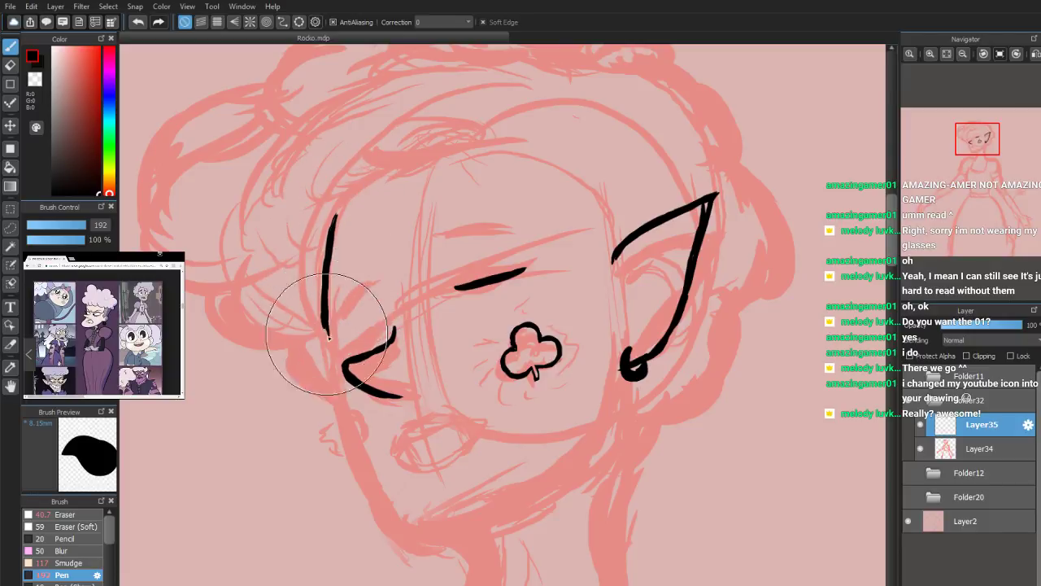
pyautogui.moveTo(328, 328)
pyautogui.mouseDown()
pyautogui.moveTo(344, 432)
pyautogui.moveTo(337, 401)
pyautogui.moveTo(375, 490)
pyautogui.mouseUp()
pyautogui.moveTo(349, 452)
pyautogui.mouseDown()
pyautogui.moveTo(358, 482)
pyautogui.moveTo(341, 432)
pyautogui.moveTo(355, 447)
pyautogui.moveTo(338, 426)
pyautogui.moveTo(397, 534)
pyautogui.mouseUp()
pyautogui.moveTo(371, 494)
pyautogui.mouseDown()
pyautogui.moveTo(420, 527)
pyautogui.moveTo(392, 535)
pyautogui.moveTo(399, 511)
pyautogui.moveTo(428, 544)
pyautogui.mouseUp()
# Thicken the nose's upper line and the near closed eye, and add a short stroke at the face's far edge
pyautogui.moveTo(981, 147); pyautogui.dragTo(979, 149)
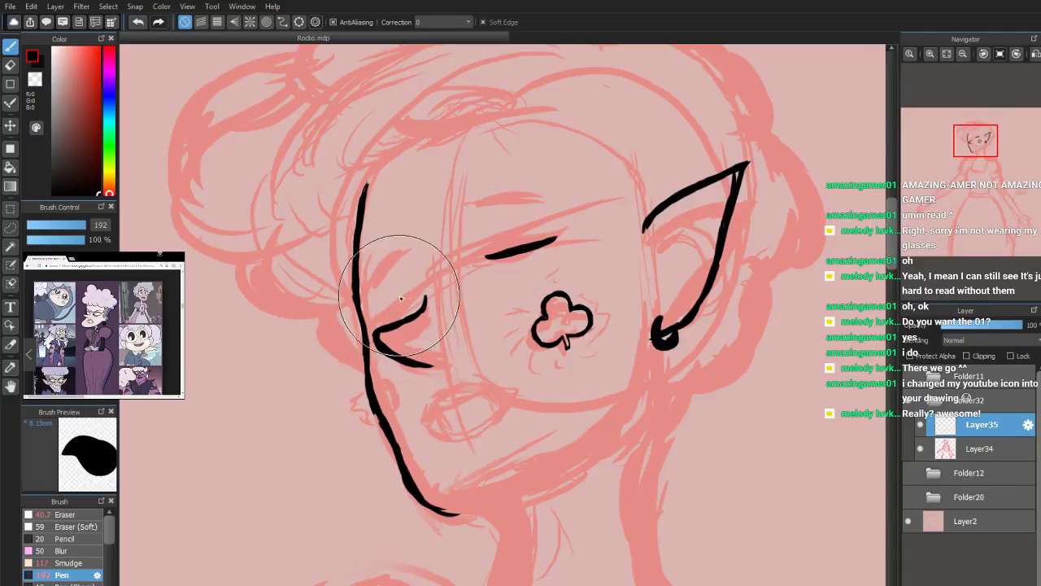
pyautogui.moveTo(407, 303)
pyautogui.mouseDown()
pyautogui.moveTo(395, 314)
pyautogui.moveTo(414, 297)
pyautogui.moveTo(363, 328)
pyautogui.moveTo(376, 322)
pyautogui.mouseUp()
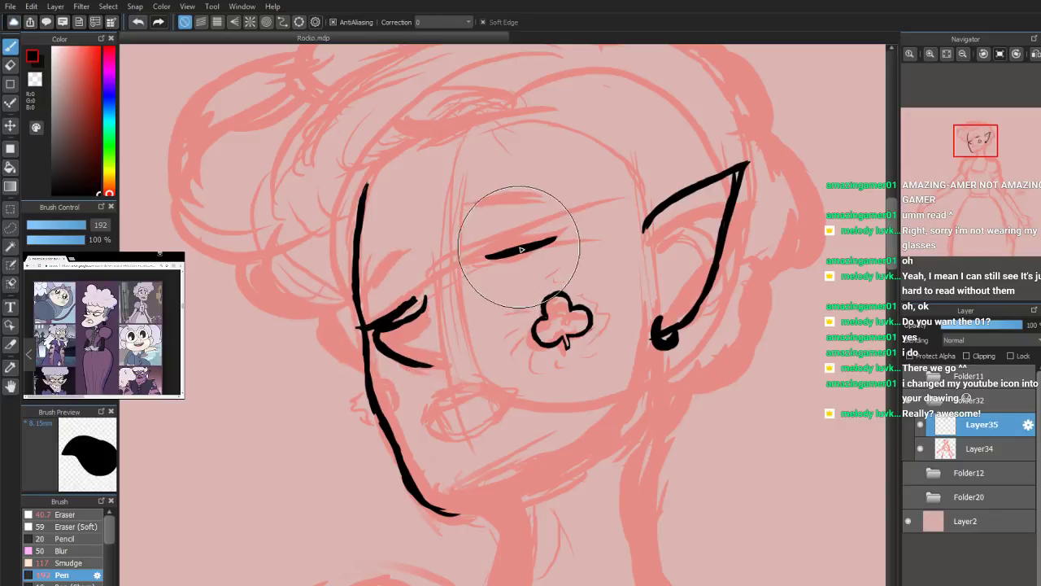
pyautogui.moveTo(545, 239)
pyautogui.mouseDown()
pyautogui.moveTo(556, 239)
pyautogui.moveTo(528, 243)
pyautogui.mouseUp()
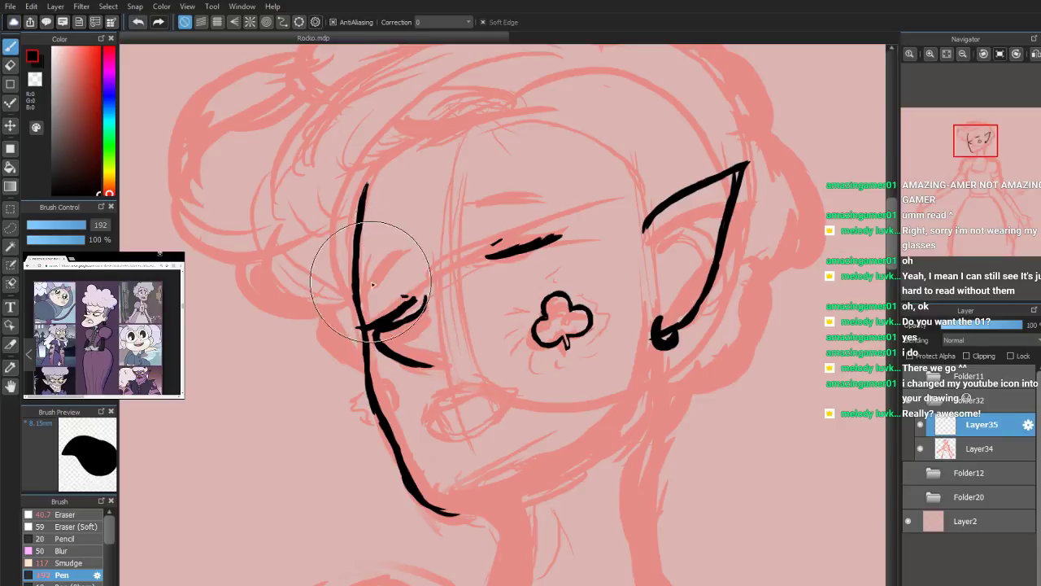
pyautogui.moveTo(355, 295); pyautogui.dragTo(374, 279)
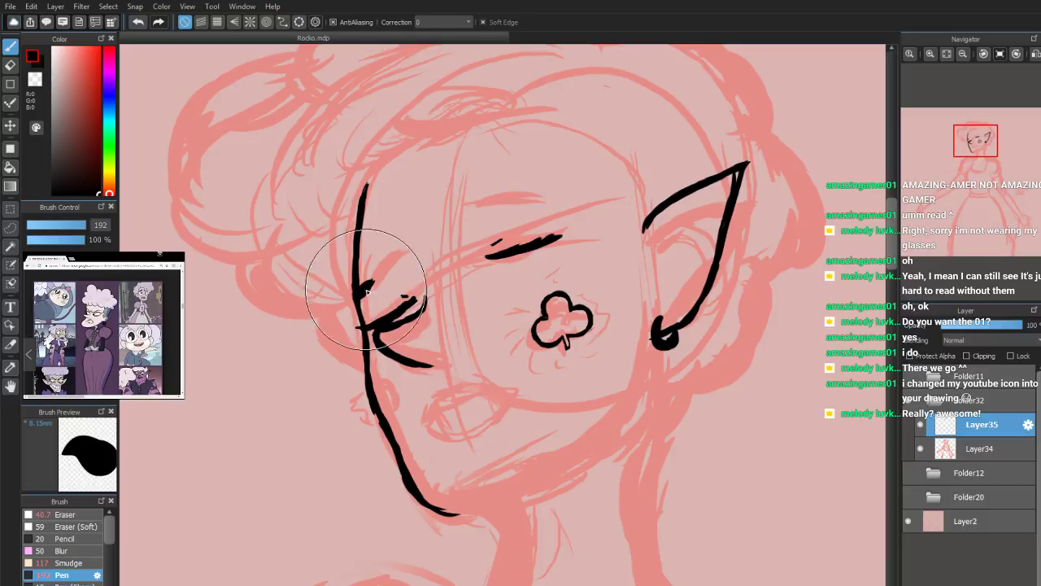
# Ink both eyebrows as thick tapered strokes above the closed eyes with the Pen
pyautogui.moveTo(362, 291); pyautogui.dragTo(406, 254)
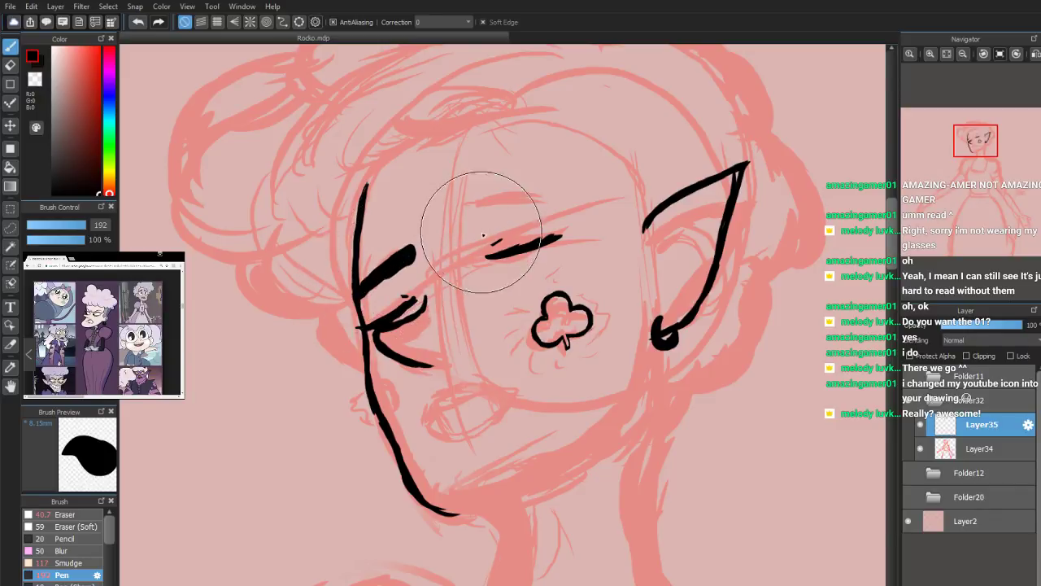
pyautogui.moveTo(470, 221)
pyautogui.mouseDown()
pyautogui.moveTo(496, 215)
pyautogui.moveTo(468, 226)
pyautogui.moveTo(528, 207)
pyautogui.moveTo(493, 211)
pyautogui.moveTo(544, 208)
pyautogui.moveTo(531, 204)
pyautogui.moveTo(522, 207)
pyautogui.moveTo(564, 209)
pyautogui.moveTo(464, 230)
pyautogui.moveTo(512, 216)
pyautogui.mouseUp()
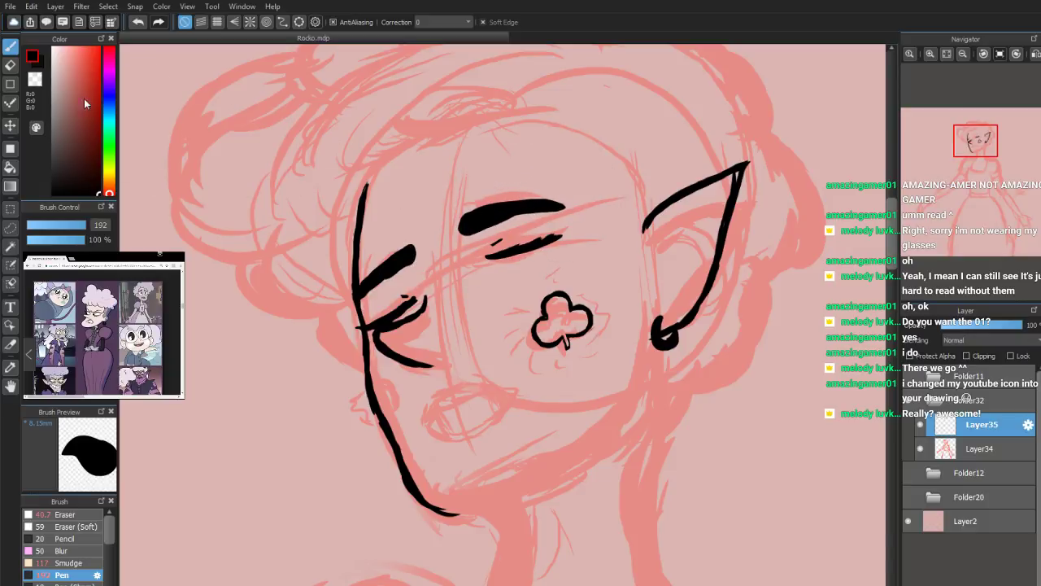
pyautogui.click(12, 68)
pyautogui.moveTo(523, 238)
pyautogui.mouseDown()
pyautogui.moveTo(506, 227)
pyautogui.moveTo(474, 243)
pyautogui.mouseUp()
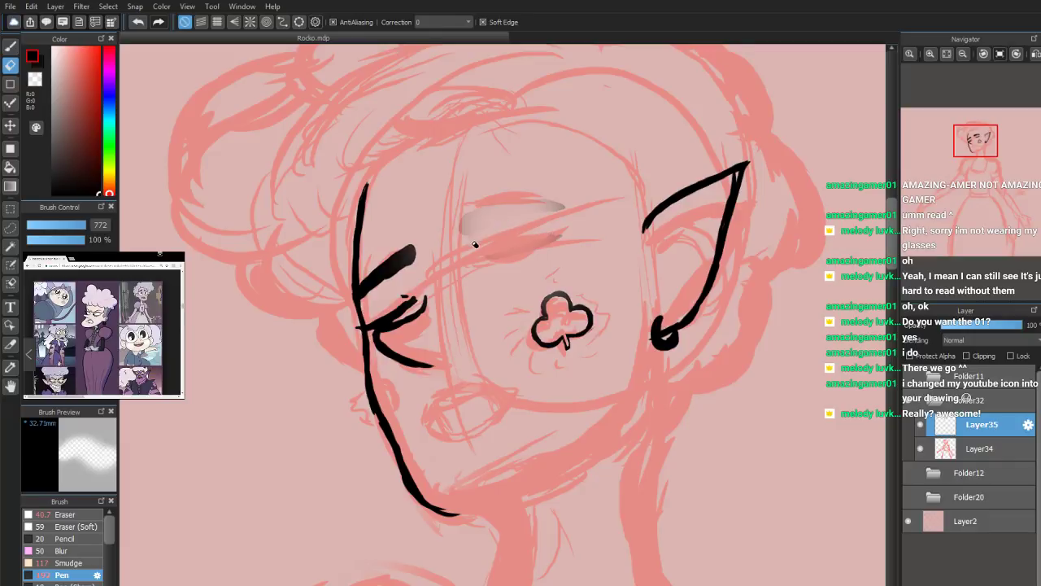
pyautogui.hotkey('ctrl', 'z')
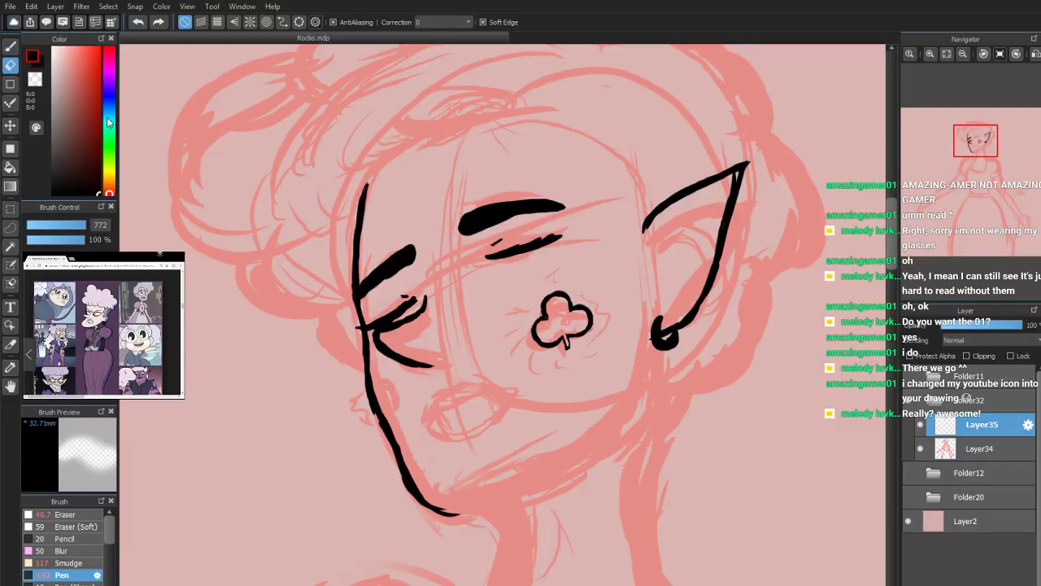
pyautogui.click(11, 51)
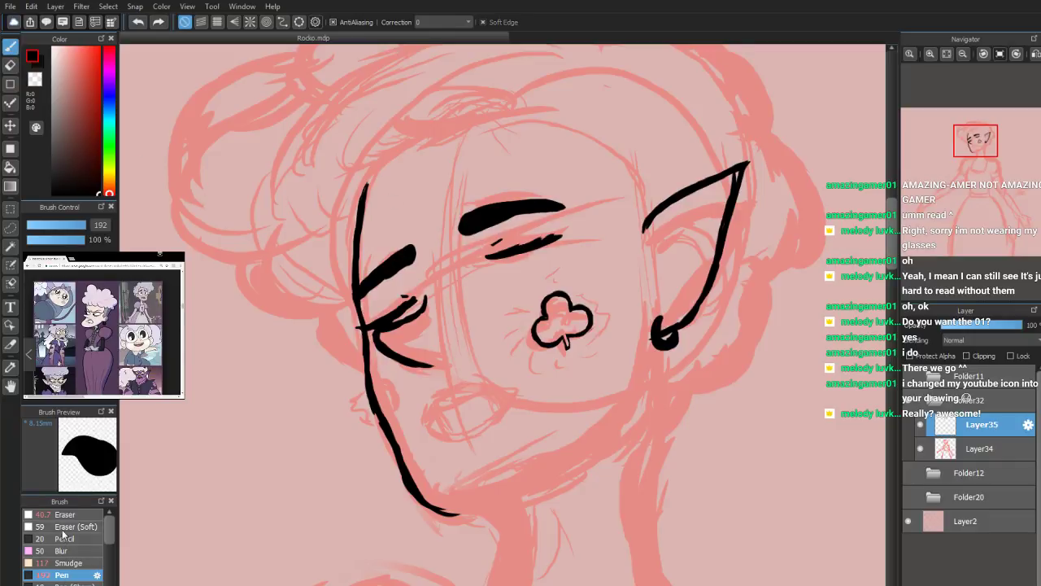
pyautogui.click(63, 516)
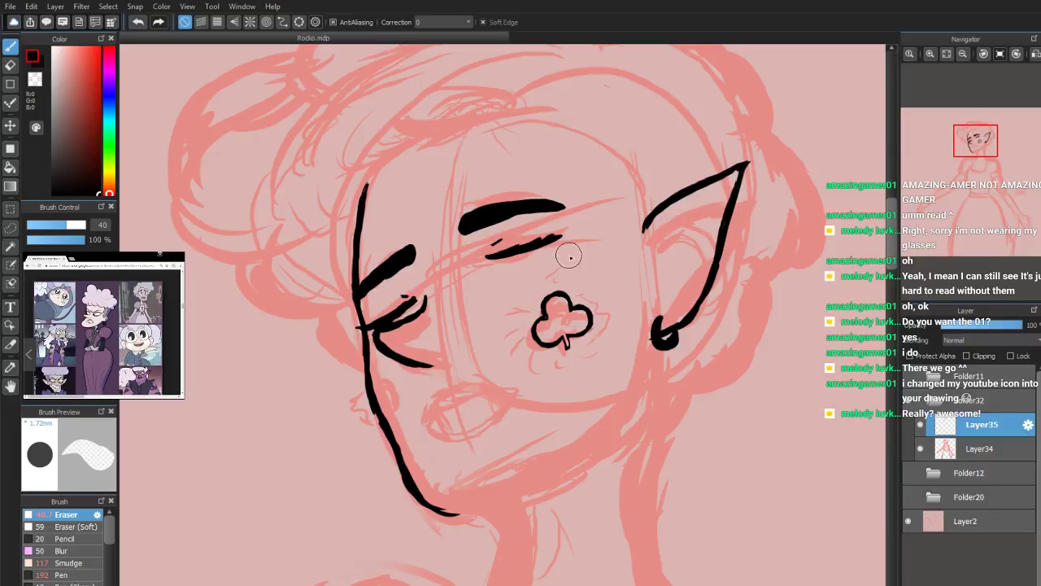
# Ink the wavy near hairline with the Pen, from the forehead down to the front of the pointed ear
pyautogui.click(52, 576)
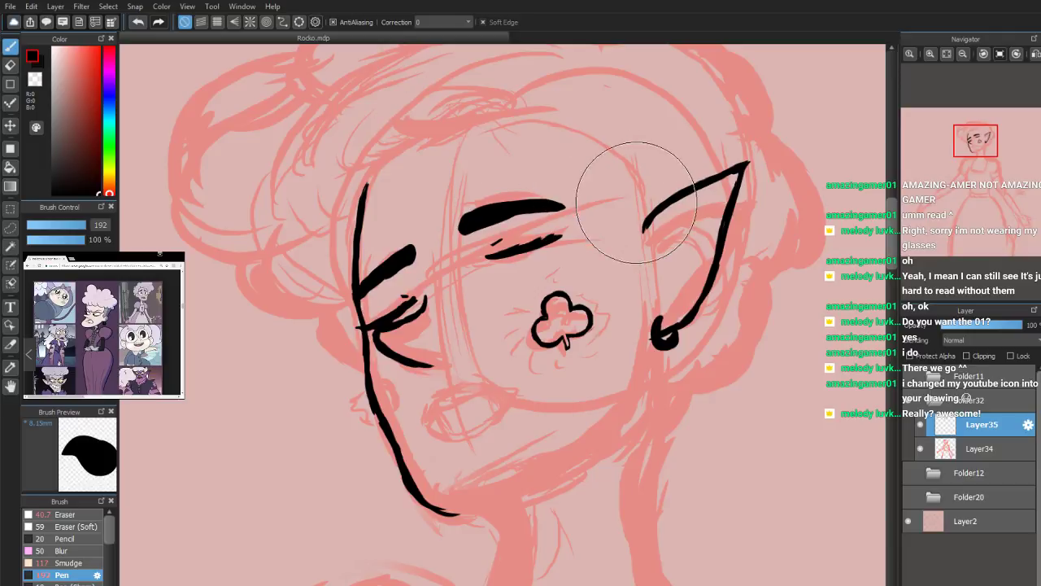
pyautogui.moveTo(633, 207)
pyautogui.mouseDown()
pyautogui.moveTo(637, 220)
pyautogui.moveTo(627, 189)
pyautogui.mouseUp()
pyautogui.moveTo(551, 126); pyautogui.dragTo(600, 150)
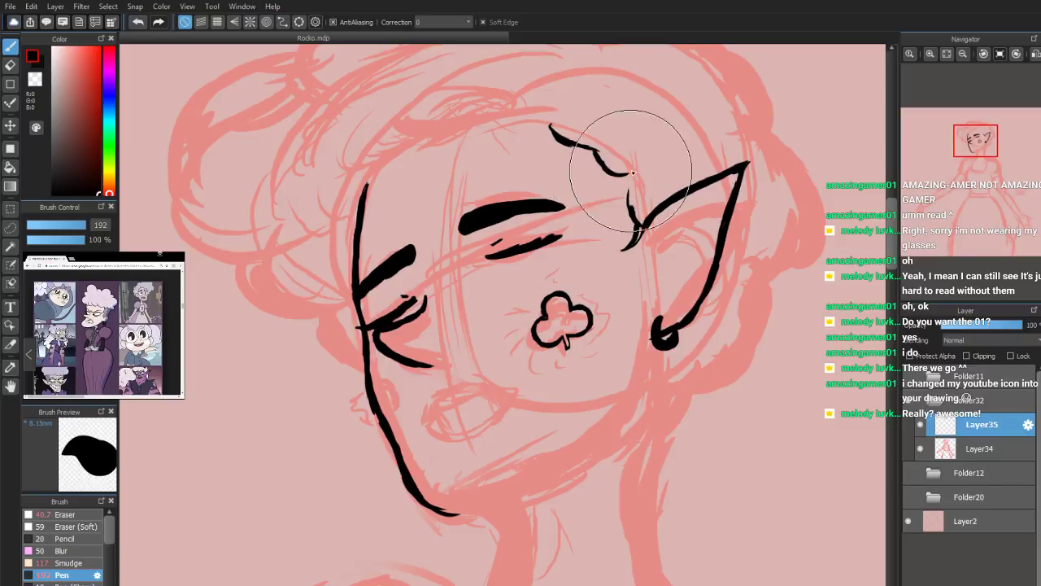
pyautogui.moveTo(604, 153); pyautogui.dragTo(629, 200)
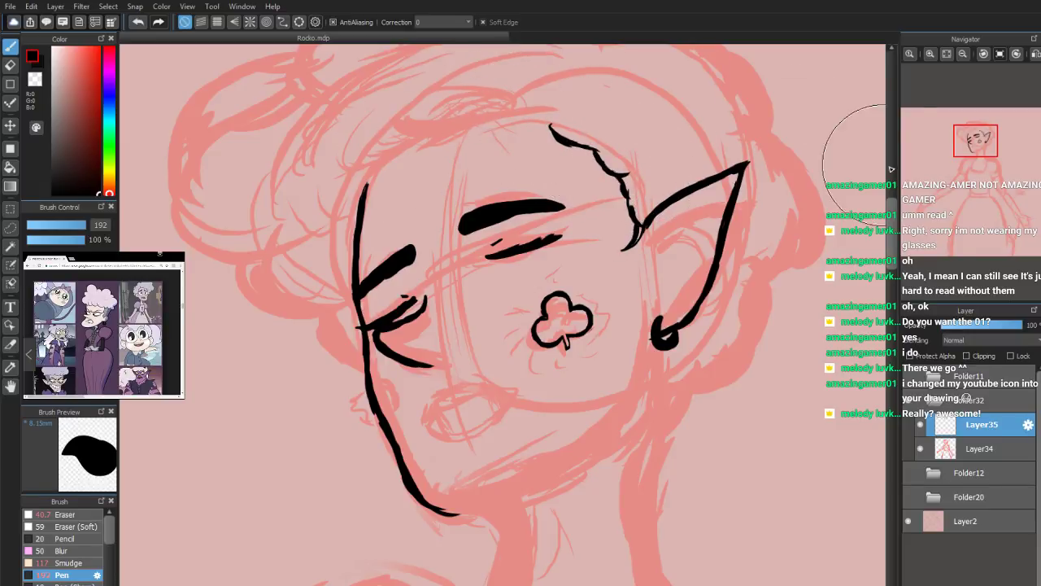
# Ink the hairline across the top of the forehead, and curve a second strand down past the far temple
pyautogui.moveTo(980, 148); pyautogui.dragTo(979, 135)
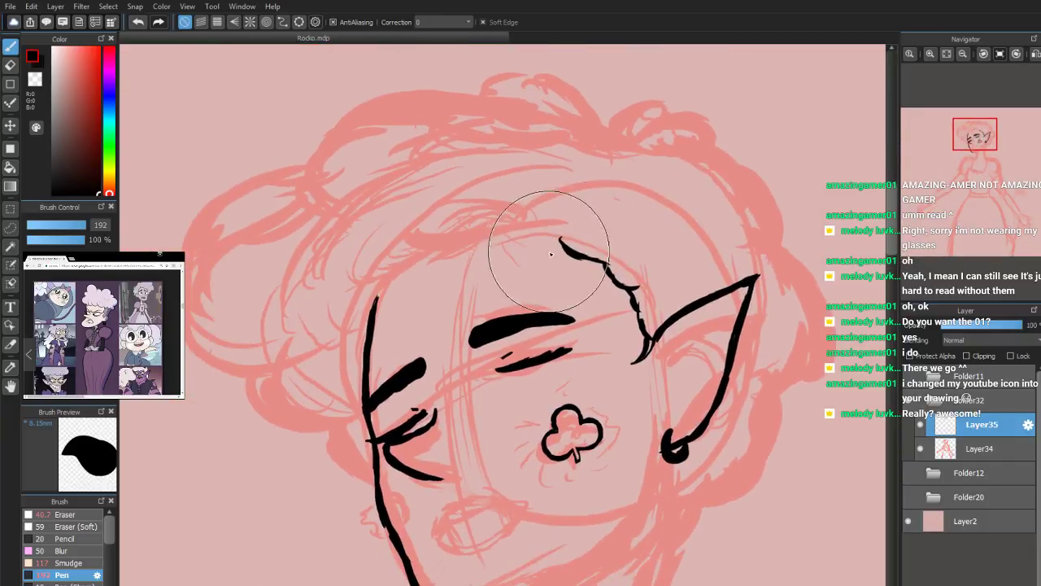
pyautogui.moveTo(577, 231)
pyautogui.mouseDown()
pyautogui.moveTo(530, 242)
pyautogui.moveTo(587, 238)
pyautogui.moveTo(511, 244)
pyautogui.mouseUp()
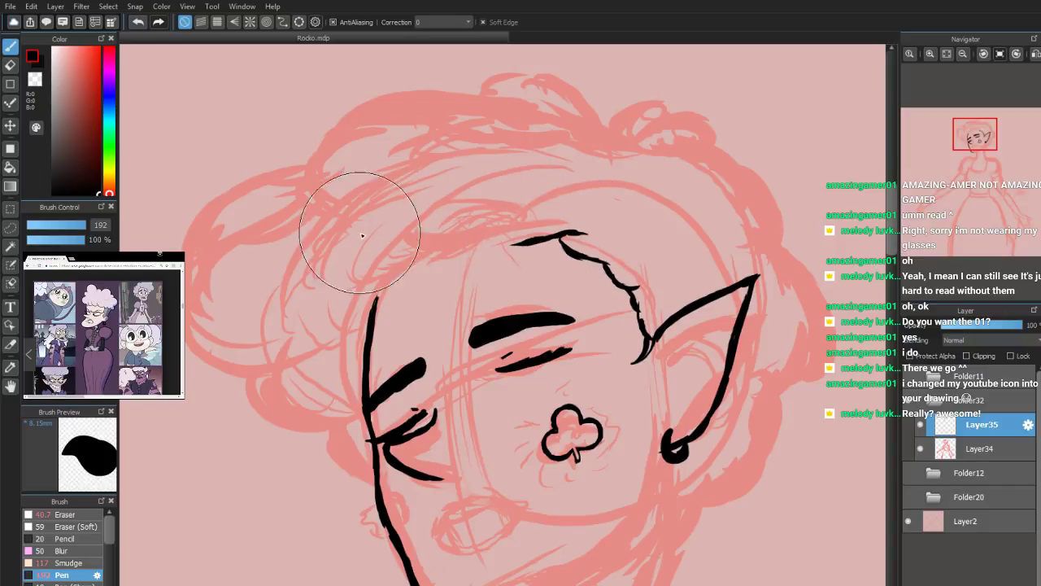
pyautogui.moveTo(397, 235)
pyautogui.mouseDown()
pyautogui.moveTo(440, 243)
pyautogui.moveTo(419, 253)
pyautogui.moveTo(466, 254)
pyautogui.moveTo(533, 242)
pyautogui.mouseUp()
pyautogui.moveTo(431, 254); pyautogui.dragTo(329, 312)
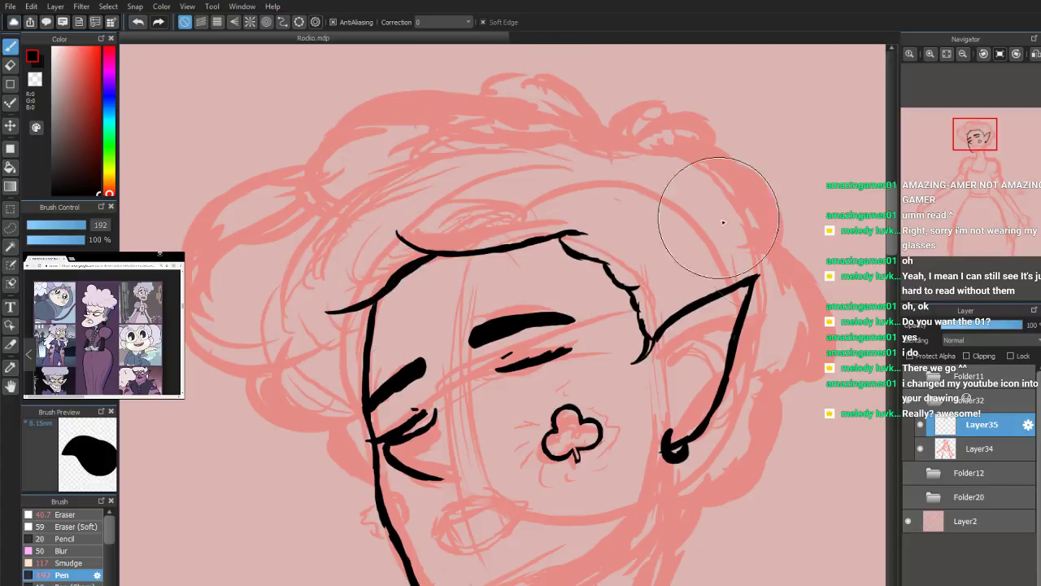
# Ink a short jaw stroke below the near ear and outline the parted upper and lower lips
pyautogui.moveTo(977, 144); pyautogui.dragTo(974, 155)
pyautogui.moveTo(614, 210); pyautogui.dragTo(603, 252)
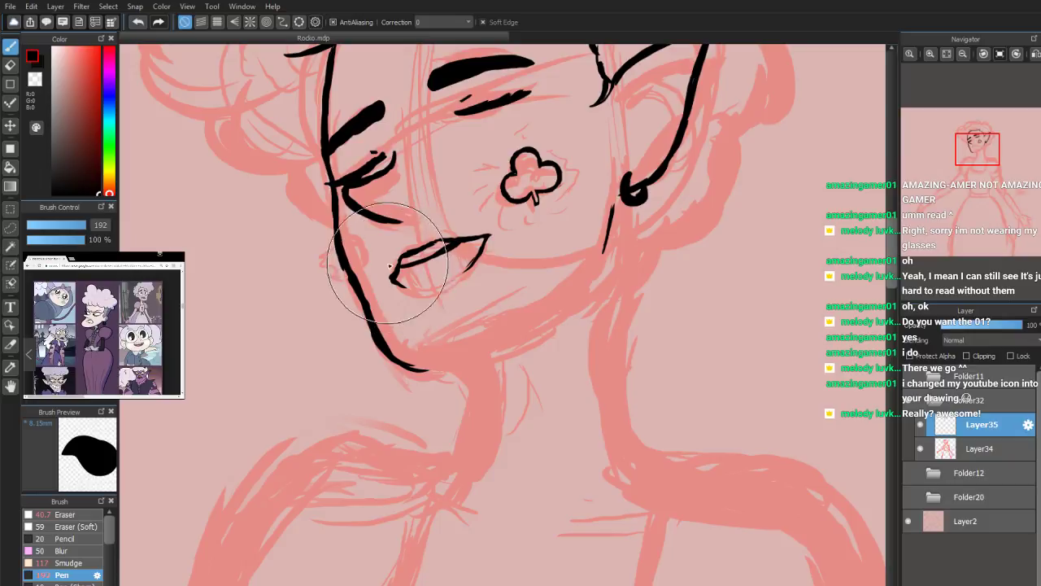
pyautogui.click(63, 515)
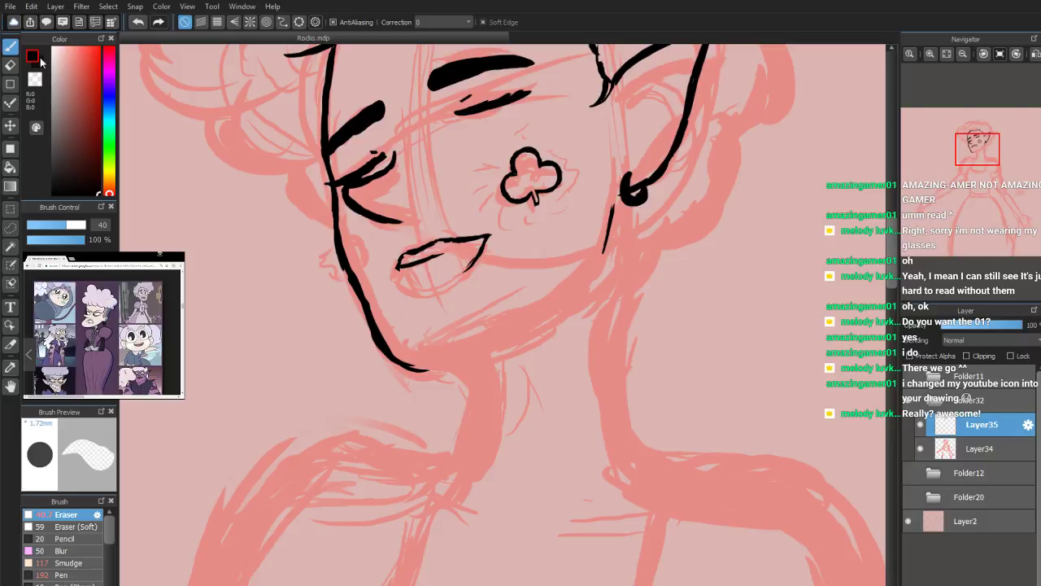
pyautogui.click(65, 575)
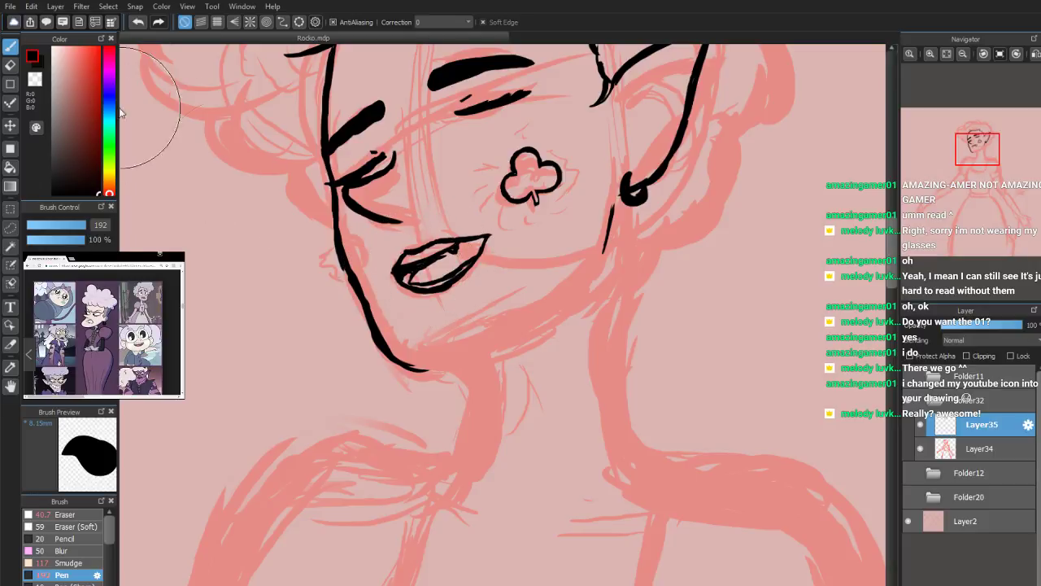
# Clean up the inner edge of the lower lip with the Eraser so its line is thinner
pyautogui.click(9, 49)
pyautogui.click(59, 512)
pyautogui.scroll(2, 986, 204)
pyautogui.scroll(1, 986, 204)
pyautogui.moveTo(980, 162); pyautogui.dragTo(978, 154)
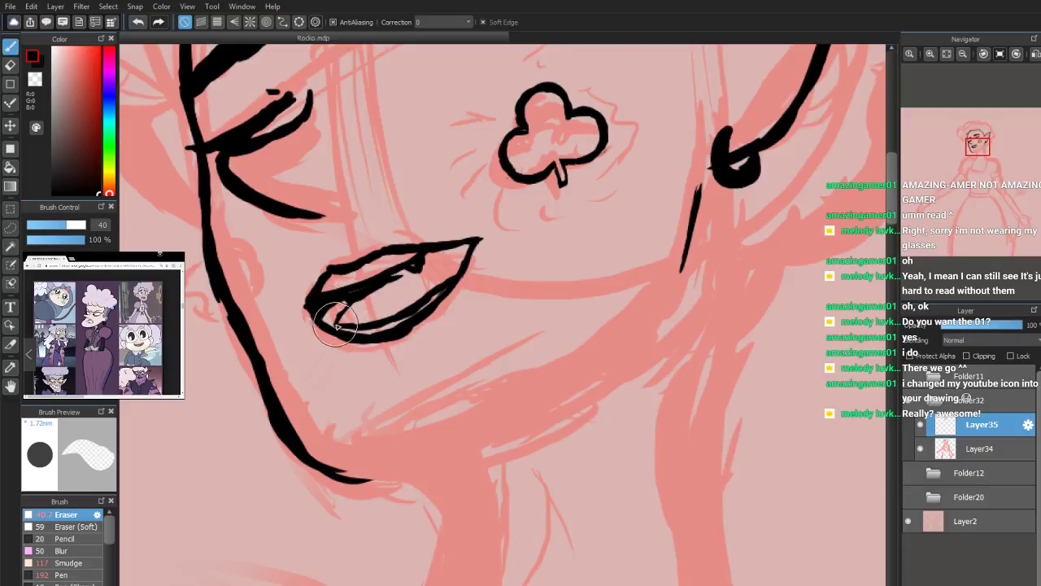
pyautogui.moveTo(368, 331)
pyautogui.mouseDown()
pyautogui.moveTo(350, 329)
pyautogui.moveTo(434, 299)
pyautogui.mouseUp()
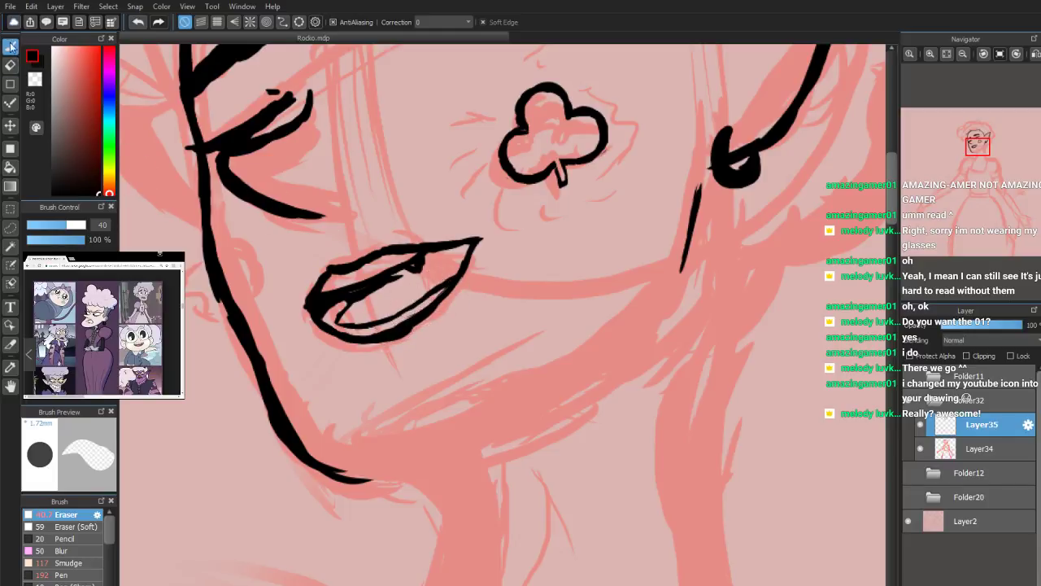
# Reshape the upper lip by thickening its near corner, erasing excess ink, and redrawing its far corner to a point
pyautogui.click(58, 576)
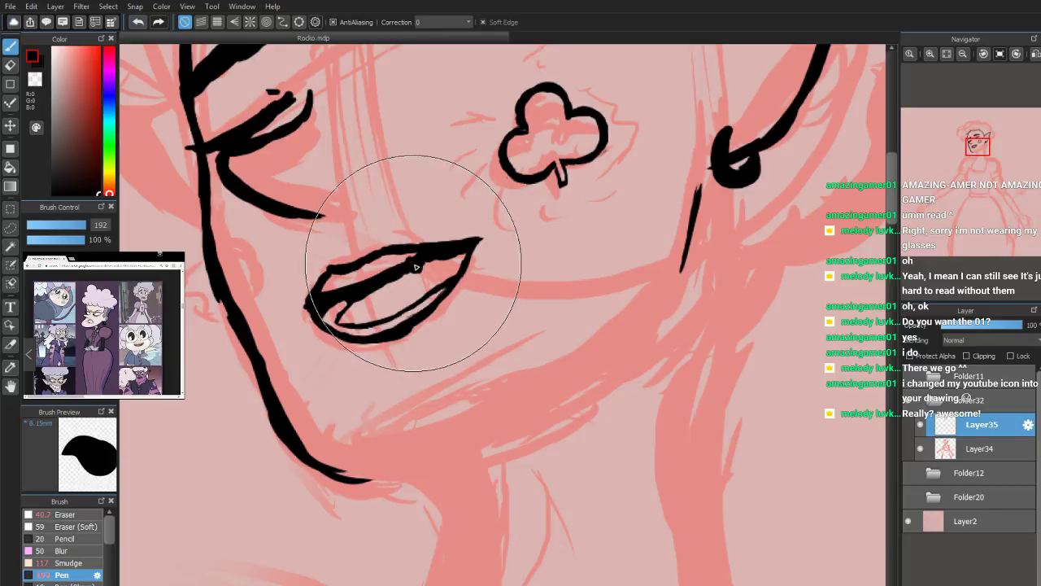
pyautogui.click(65, 514)
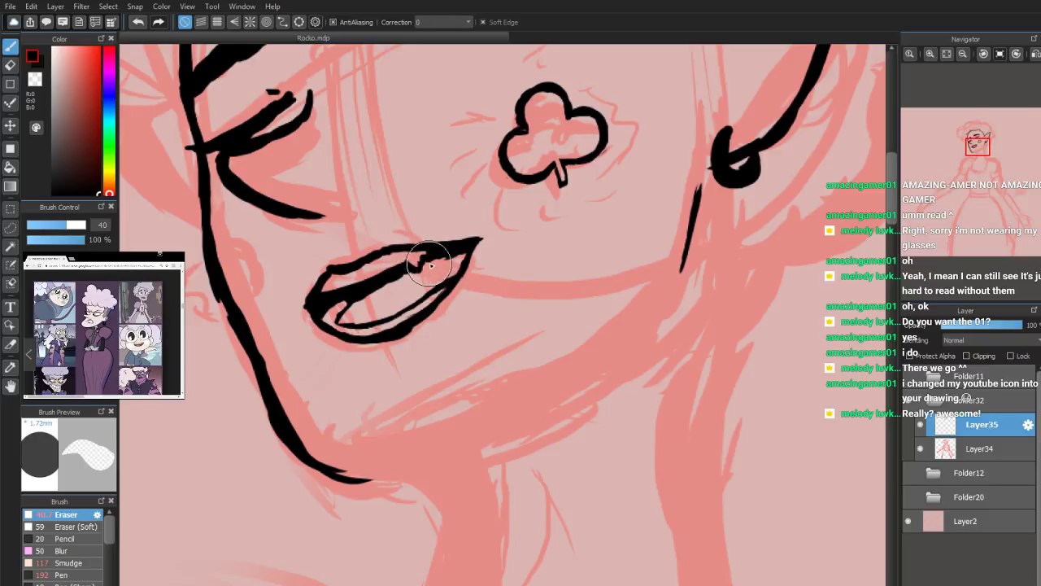
pyautogui.moveTo(441, 263)
pyautogui.mouseDown()
pyautogui.moveTo(454, 256)
pyautogui.moveTo(396, 275)
pyautogui.moveTo(355, 307)
pyautogui.moveTo(372, 301)
pyautogui.mouseUp()
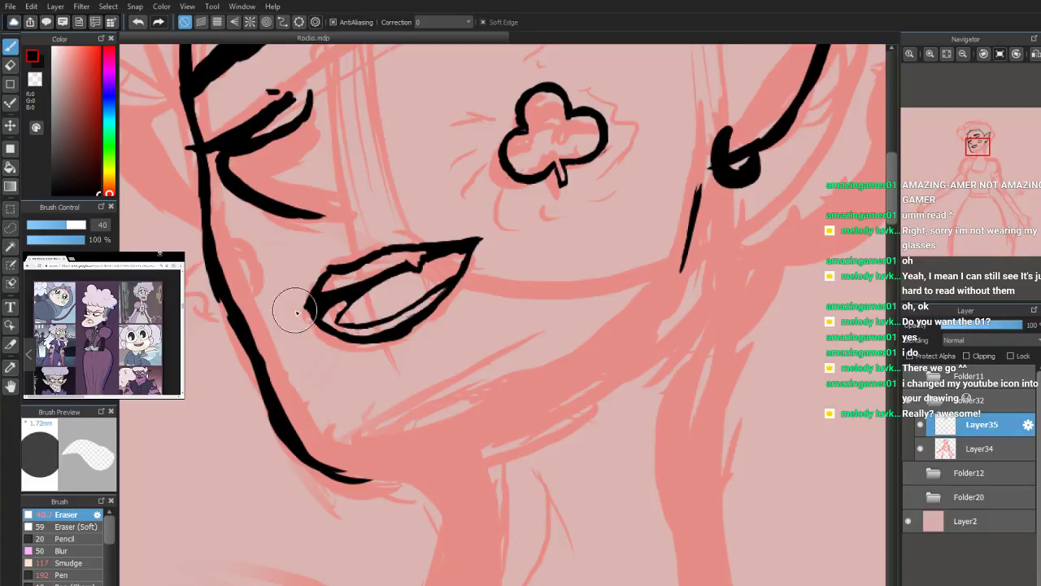
pyautogui.moveTo(319, 283)
pyautogui.mouseDown()
pyautogui.moveTo(299, 307)
pyautogui.moveTo(326, 279)
pyautogui.mouseUp()
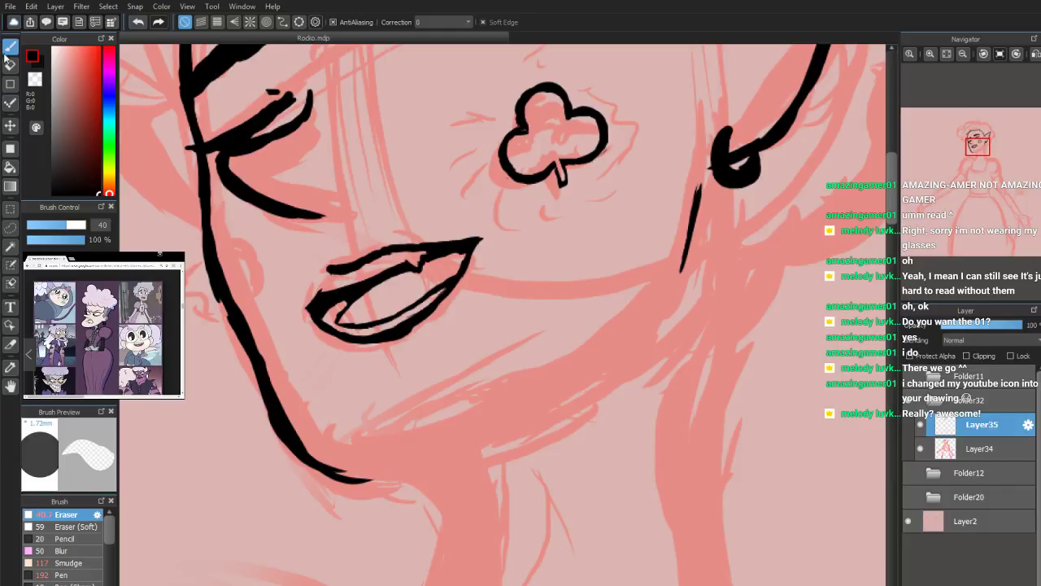
pyautogui.click(63, 574)
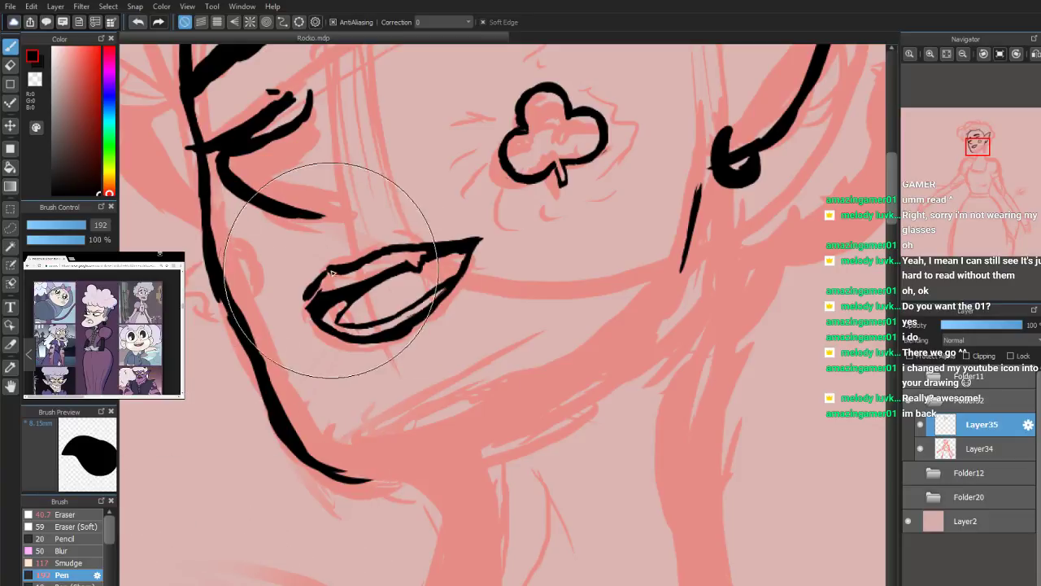
pyautogui.moveTo(316, 302); pyautogui.dragTo(326, 291)
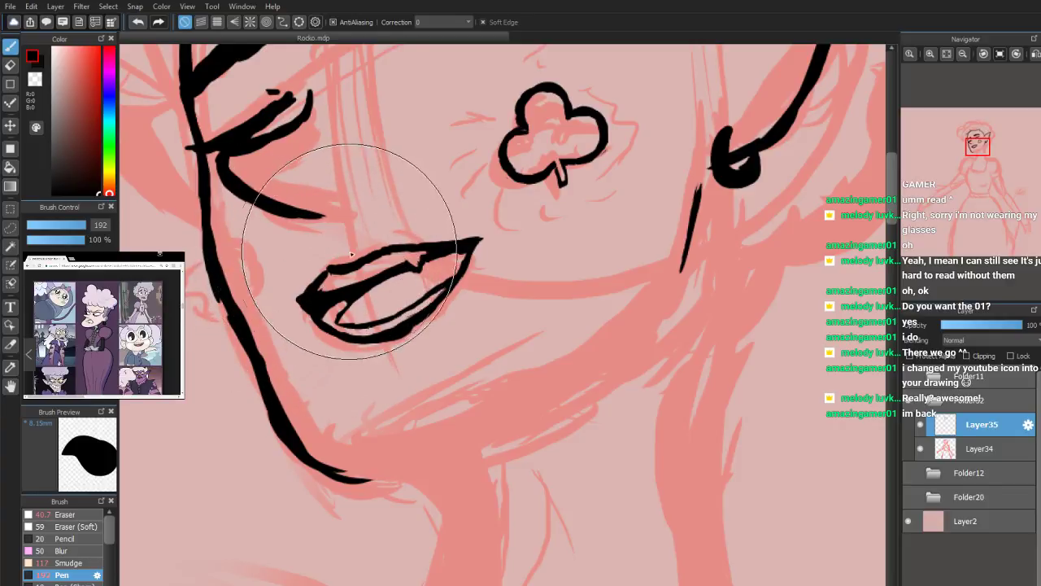
# Add short accent strokes above the upper lip and below the lower lip, and reduce the Pen size to 61
pyautogui.moveTo(331, 250); pyautogui.dragTo(367, 234)
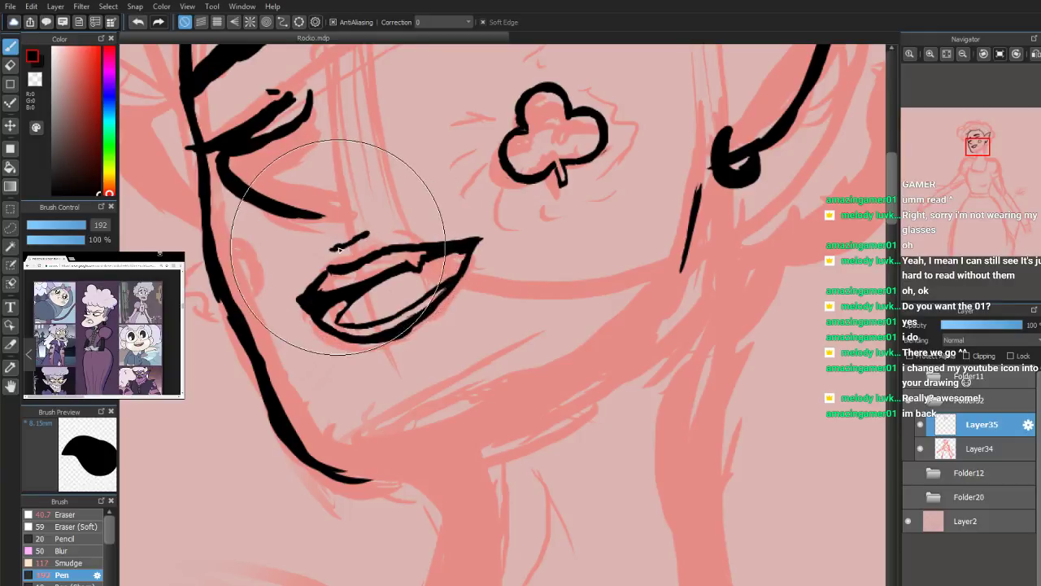
pyautogui.moveTo(366, 360); pyautogui.dragTo(388, 360)
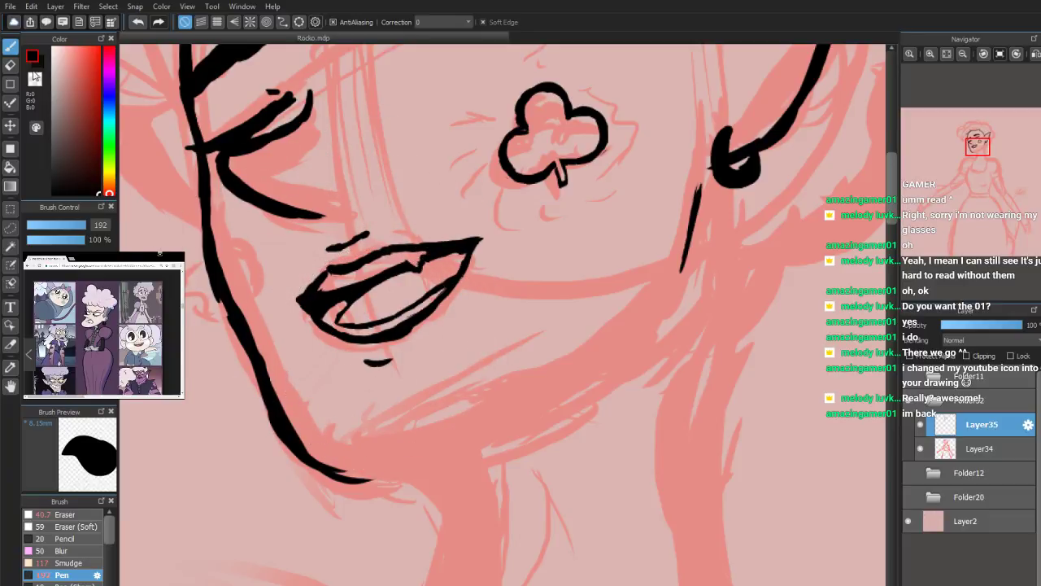
pyautogui.click(75, 224)
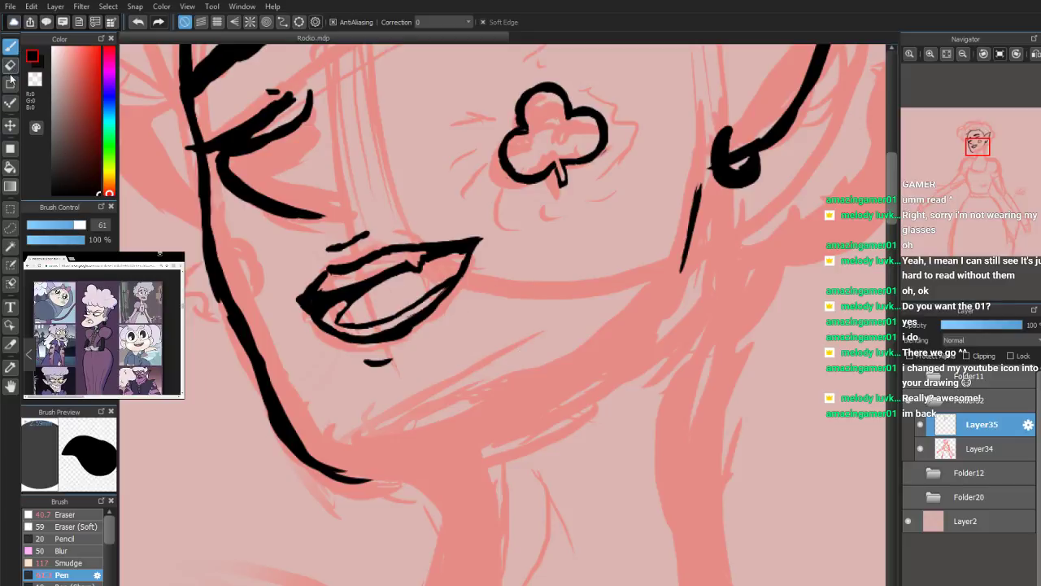
# Thin the outer outlines of the upper and lower lips with the Eraser at size 40
pyautogui.press('e')
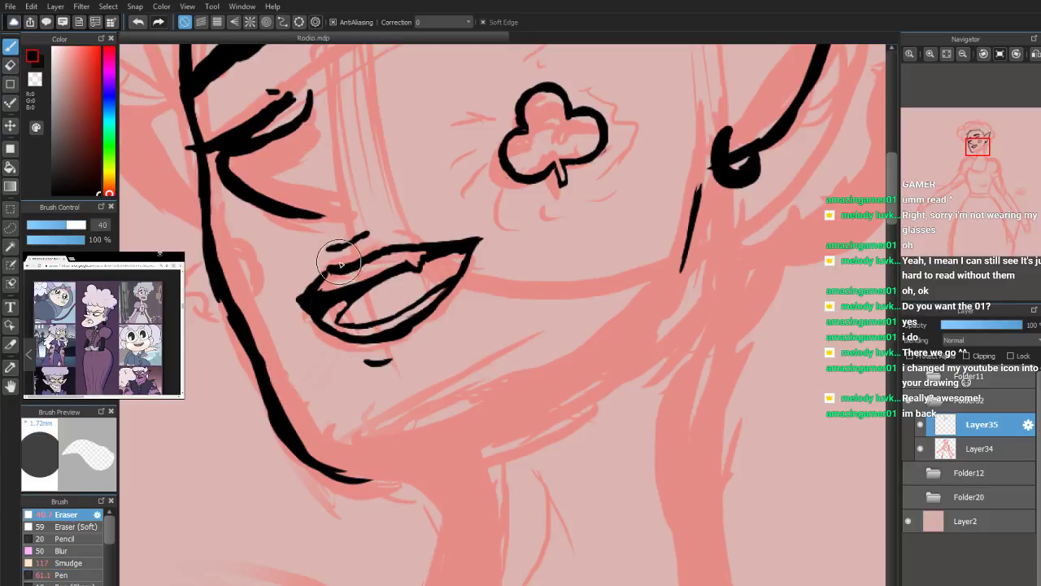
pyautogui.moveTo(336, 264)
pyautogui.mouseDown()
pyautogui.moveTo(345, 263)
pyautogui.moveTo(337, 276)
pyautogui.moveTo(374, 257)
pyautogui.mouseUp()
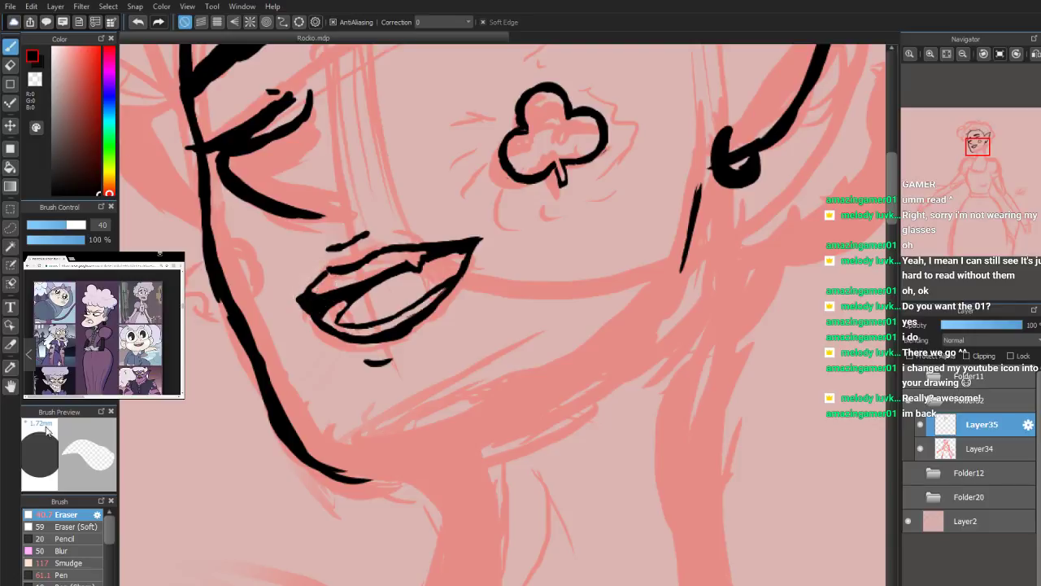
pyautogui.click(66, 575)
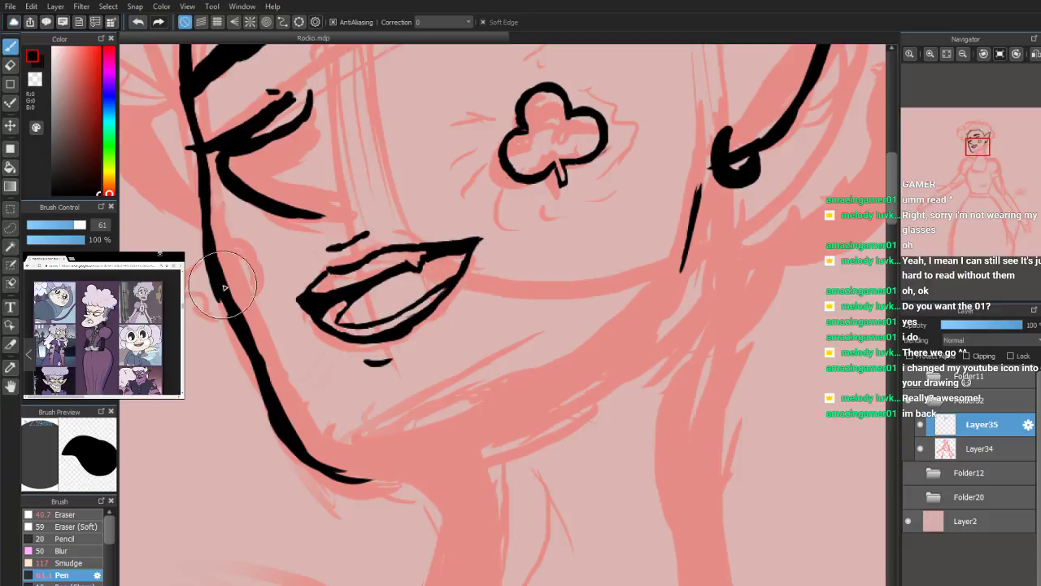
pyautogui.click(66, 515)
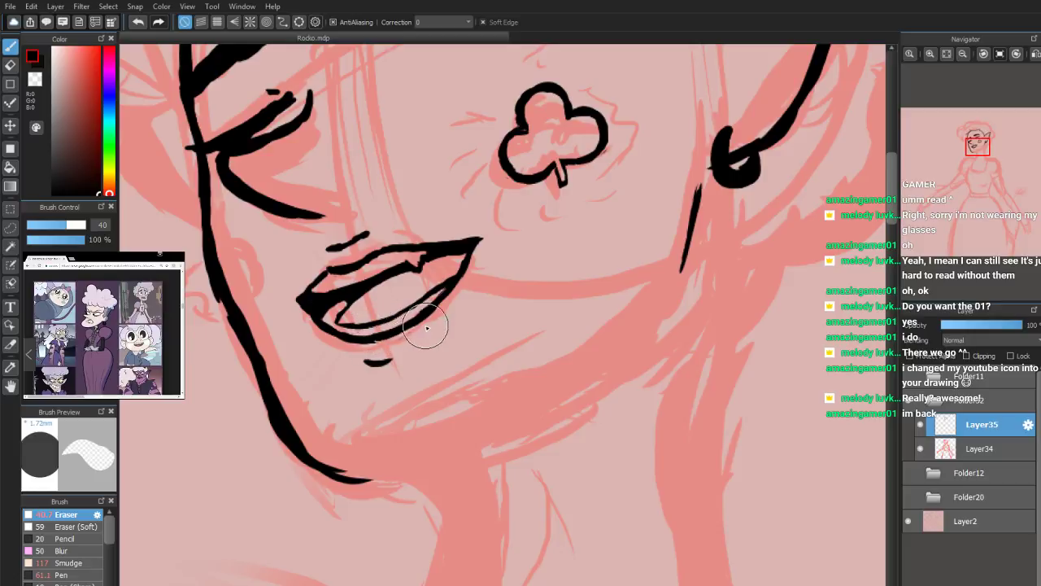
pyautogui.moveTo(307, 321)
pyautogui.mouseDown()
pyautogui.moveTo(334, 348)
pyautogui.moveTo(300, 314)
pyautogui.moveTo(345, 341)
pyautogui.moveTo(325, 336)
pyautogui.moveTo(381, 347)
pyautogui.moveTo(343, 346)
pyautogui.mouseUp()
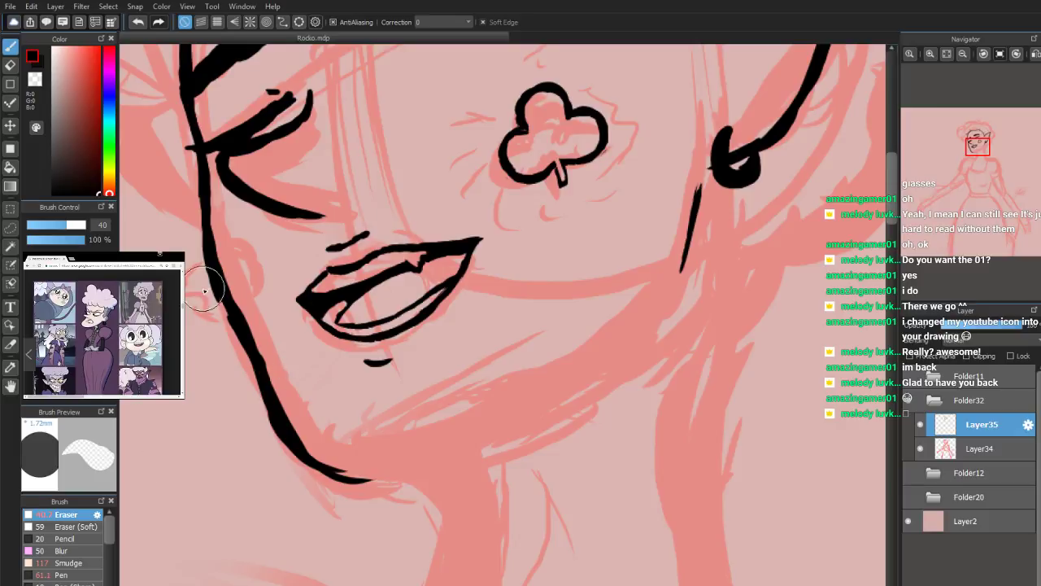
# Slim the far cheek line with the Eraser, and smooth the contour down to the chin with the Pen
pyautogui.moveTo(205, 286)
pyautogui.mouseDown()
pyautogui.moveTo(234, 336)
pyautogui.moveTo(192, 236)
pyautogui.moveTo(197, 226)
pyautogui.moveTo(205, 277)
pyautogui.moveTo(198, 191)
pyautogui.moveTo(201, 253)
pyautogui.moveTo(196, 221)
pyautogui.mouseUp()
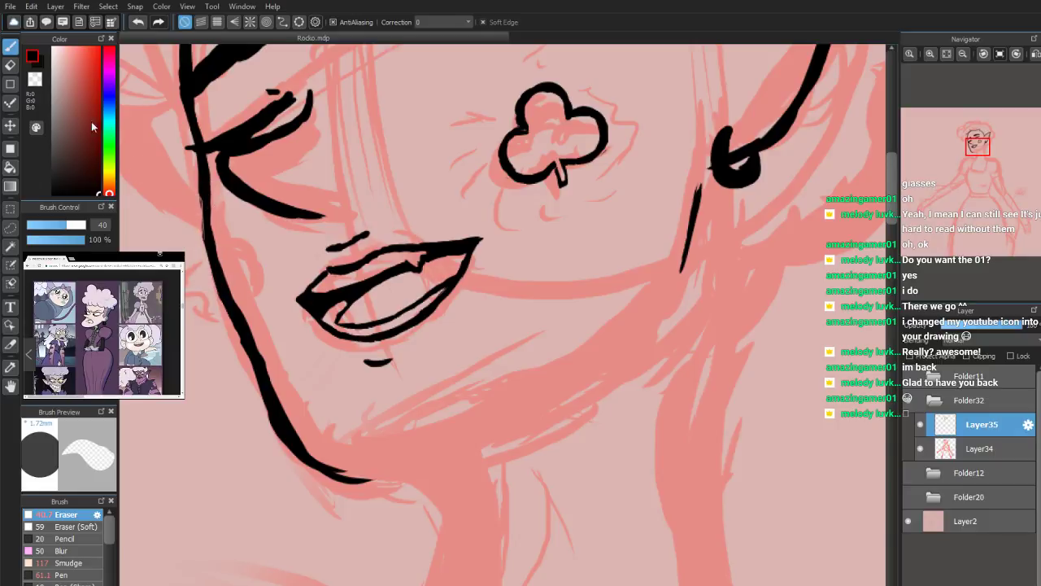
pyautogui.click(71, 575)
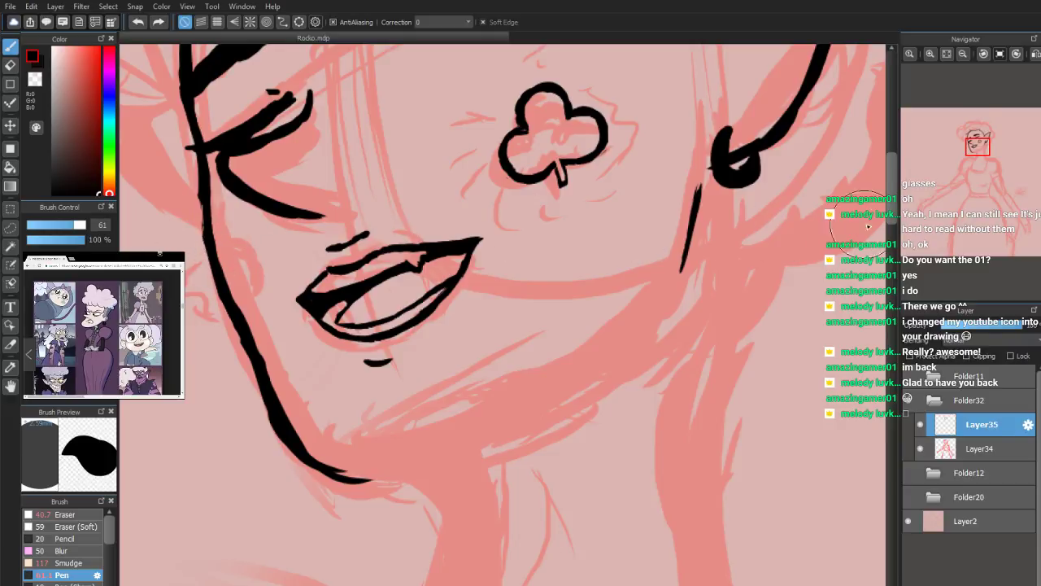
pyautogui.moveTo(979, 146); pyautogui.dragTo(969, 156)
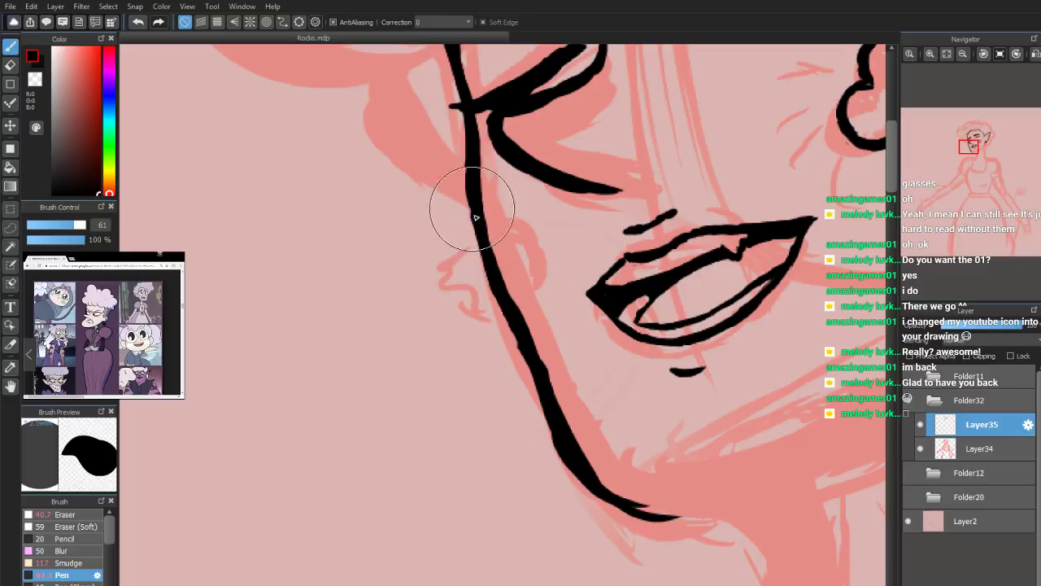
pyautogui.moveTo(477, 221); pyautogui.dragTo(486, 275)
pyautogui.moveTo(513, 325)
pyautogui.mouseDown()
pyautogui.moveTo(557, 450)
pyautogui.moveTo(553, 423)
pyautogui.moveTo(570, 446)
pyautogui.mouseUp()
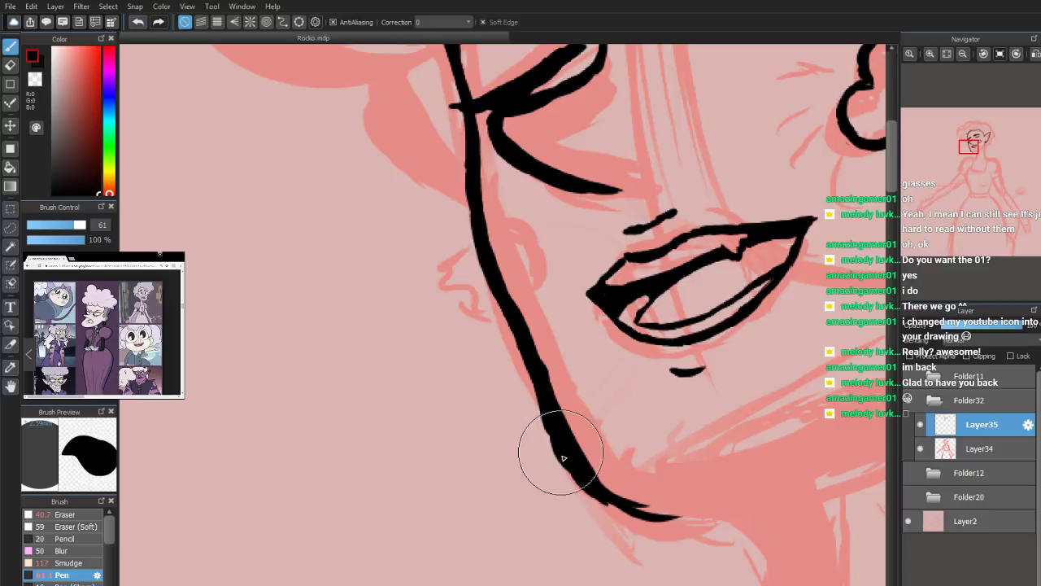
# Thicken the contour from the far cheek to the chin with the Pen, and lengthen the accent stroke below the lower lip
pyautogui.moveTo(548, 426)
pyautogui.mouseDown()
pyautogui.moveTo(601, 502)
pyautogui.moveTo(575, 469)
pyautogui.moveTo(622, 486)
pyautogui.moveTo(546, 417)
pyautogui.moveTo(569, 468)
pyautogui.mouseUp()
pyautogui.moveTo(548, 425); pyautogui.dragTo(603, 509)
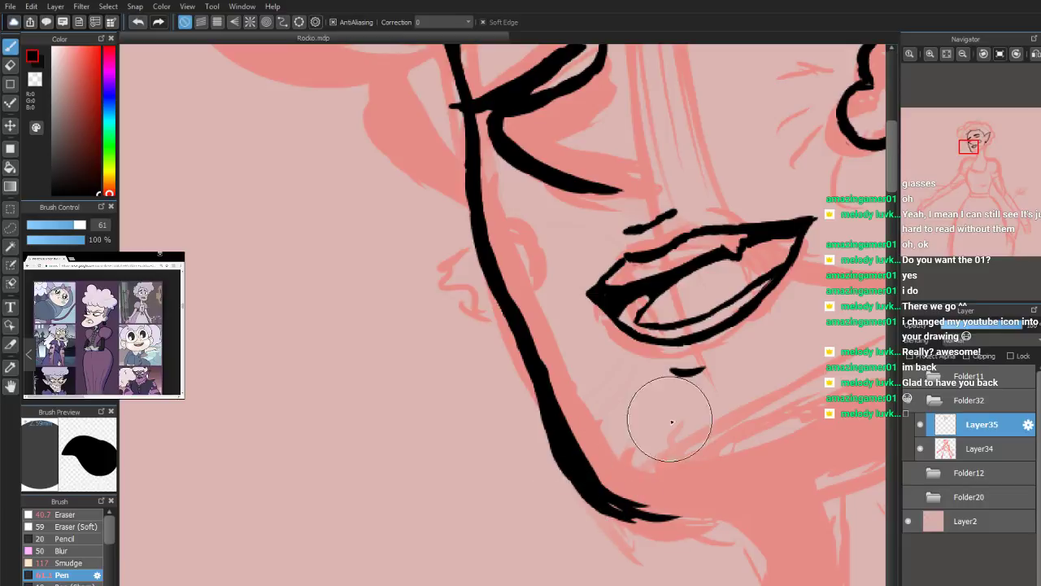
pyautogui.click(962, 54)
pyautogui.moveTo(640, 359); pyautogui.dragTo(671, 351)
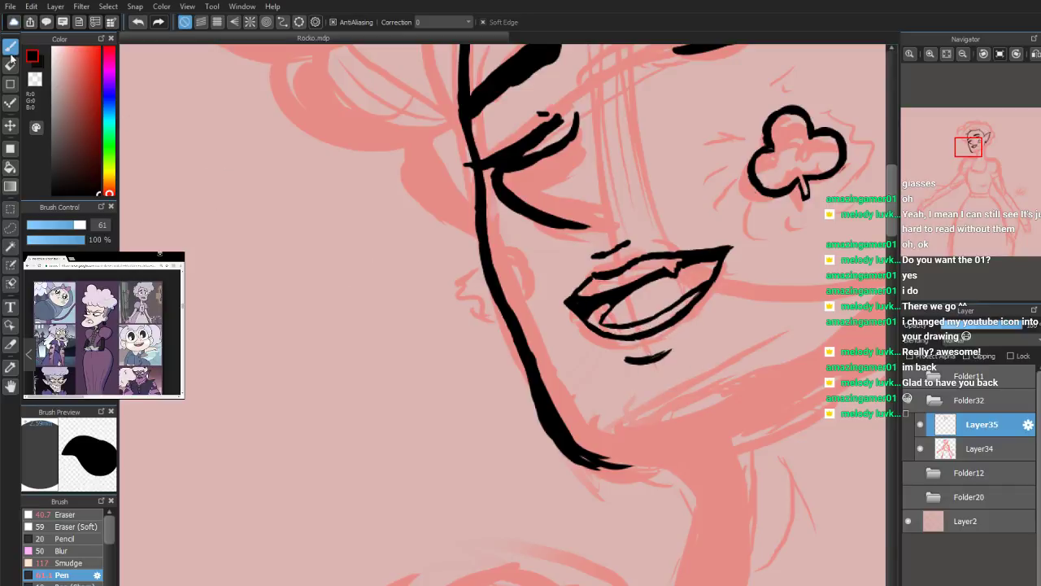
# Undo the oversized erasure, set the Eraser to size 42, and erase the contour from the lower far cheek to the chin
pyautogui.click(11, 65)
pyautogui.moveTo(511, 379); pyautogui.dragTo(521, 431)
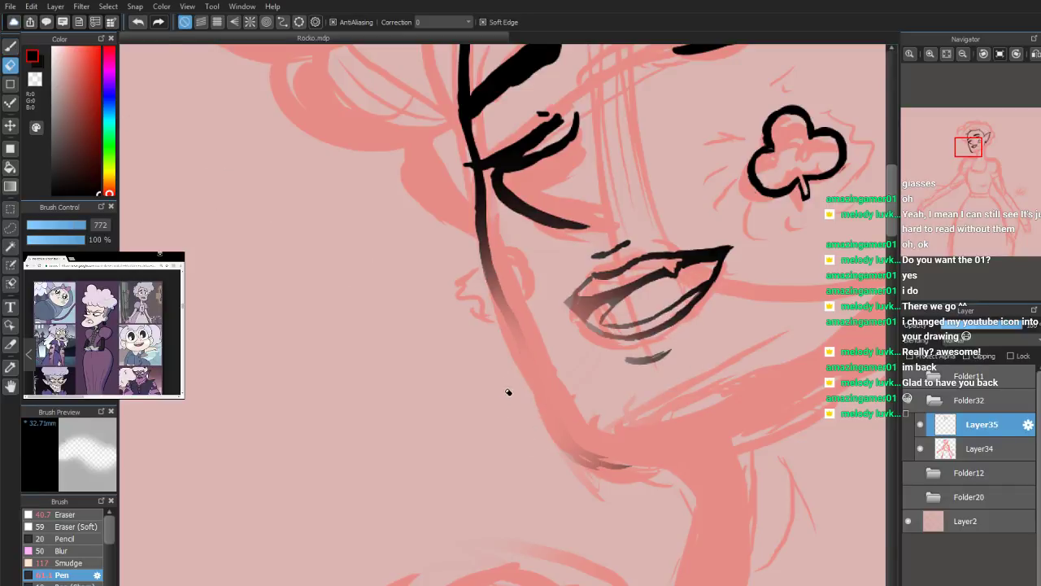
pyautogui.hotkey('ctrl', 'z')
pyautogui.click(70, 225)
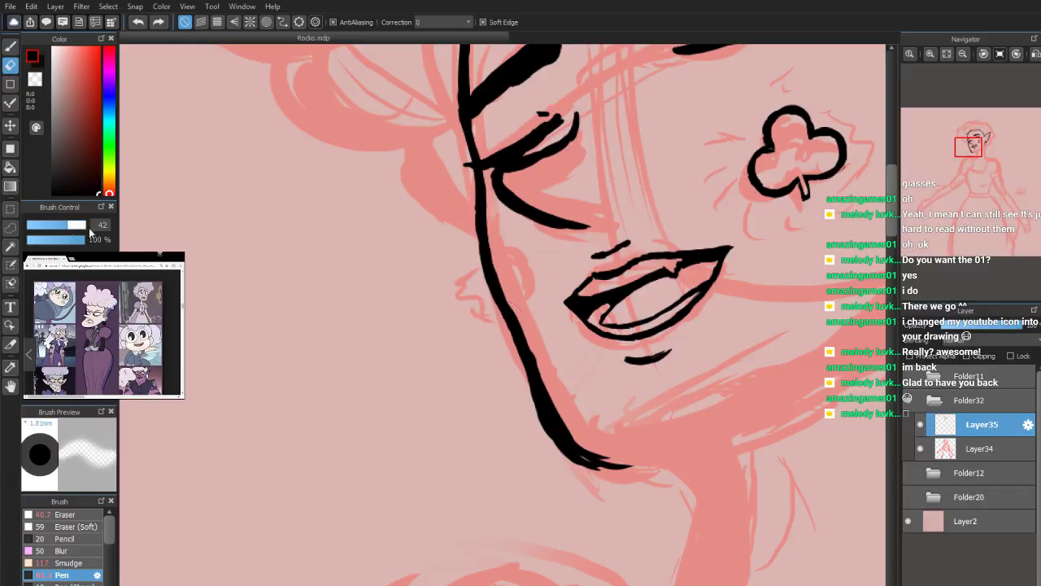
pyautogui.moveTo(526, 399)
pyautogui.mouseDown()
pyautogui.moveTo(598, 471)
pyautogui.moveTo(512, 362)
pyautogui.moveTo(631, 465)
pyautogui.mouseUp()
# Thicken the short jaw line below the earring and extend it downward with the Pen at size 61
pyautogui.scroll(-2, 984, 140)
pyautogui.moveTo(984, 140); pyautogui.dragTo(975, 149)
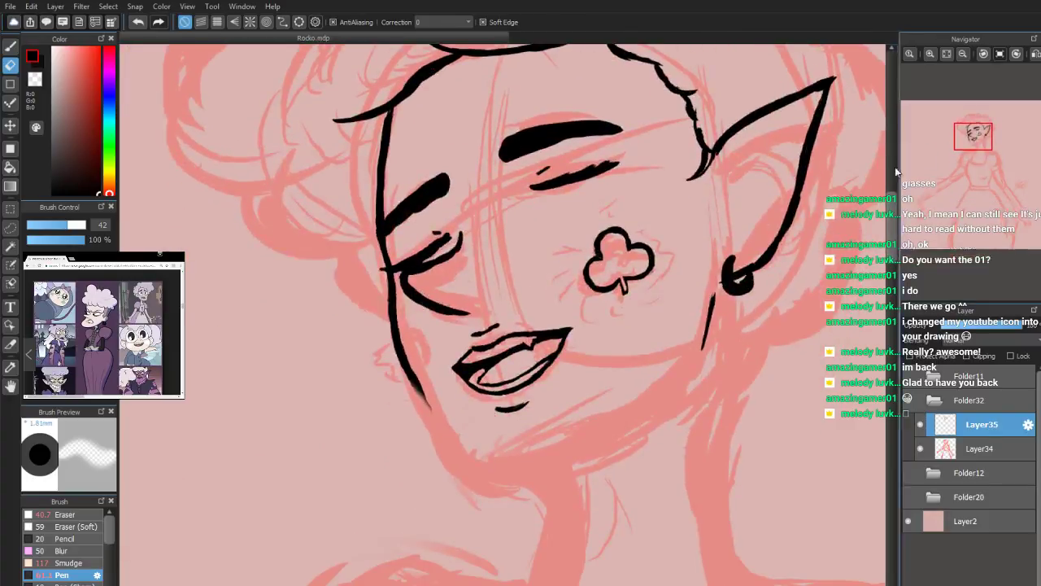
pyautogui.click(10, 47)
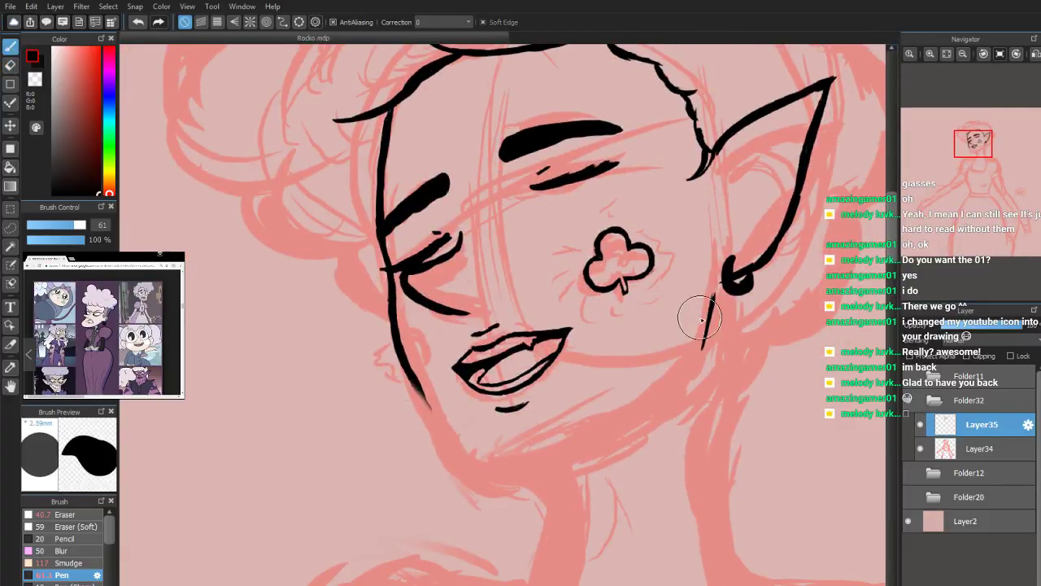
pyautogui.moveTo(716, 294); pyautogui.dragTo(698, 350)
pyautogui.moveTo(704, 314); pyautogui.dragTo(690, 358)
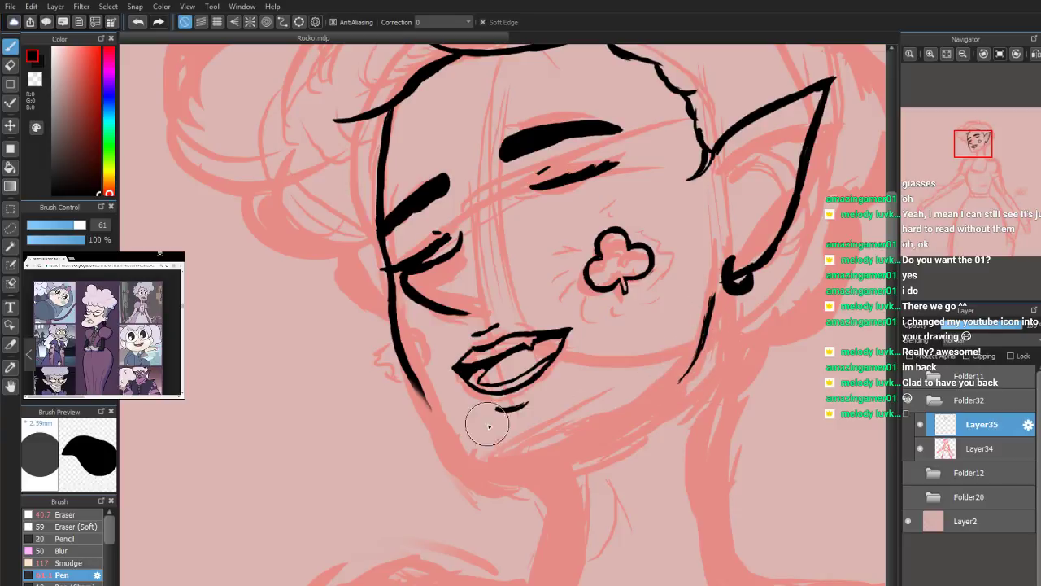
# Redraw the far cheek contour down and around the underside of the chin, following the red sketch
pyautogui.moveTo(415, 389); pyautogui.dragTo(433, 419)
pyautogui.moveTo(414, 384)
pyautogui.mouseDown()
pyautogui.moveTo(437, 428)
pyautogui.moveTo(432, 419)
pyautogui.mouseUp()
pyautogui.moveTo(414, 384); pyautogui.dragTo(455, 470)
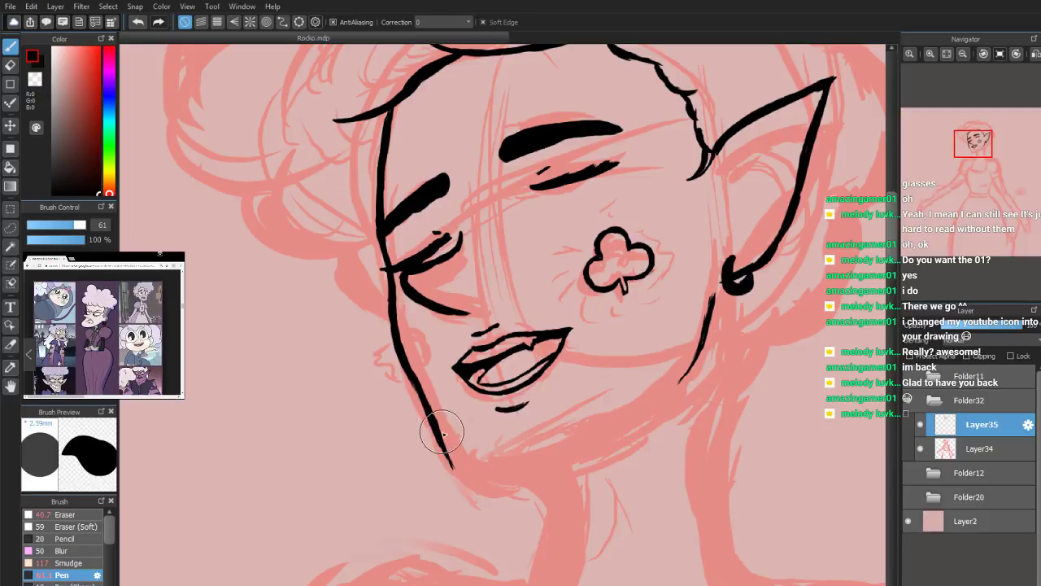
pyautogui.moveTo(445, 452)
pyautogui.mouseDown()
pyautogui.moveTo(475, 480)
pyautogui.moveTo(449, 456)
pyautogui.moveTo(480, 482)
pyautogui.moveTo(461, 466)
pyautogui.moveTo(489, 481)
pyautogui.mouseUp()
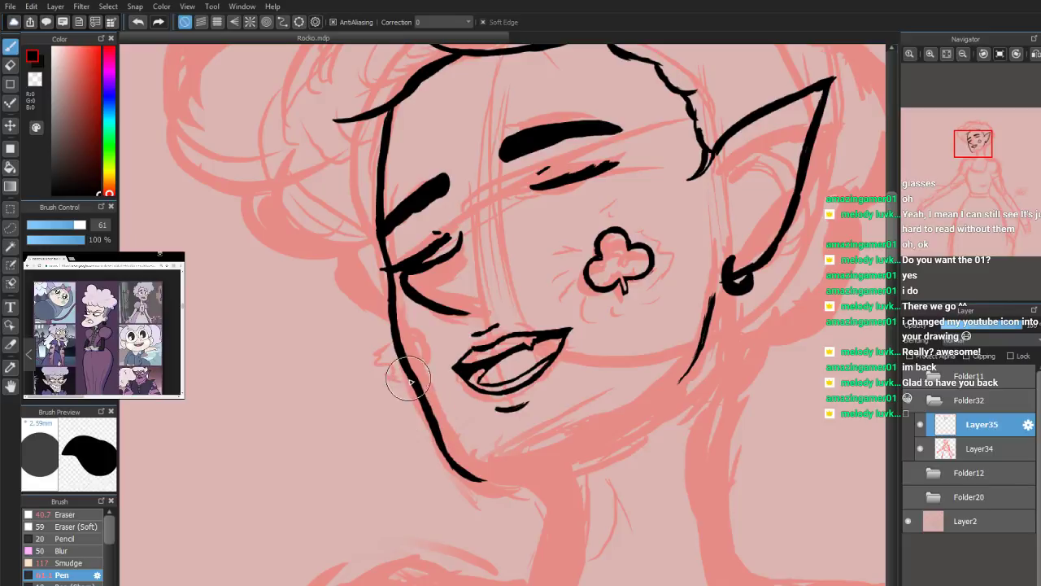
pyautogui.moveTo(420, 398)
pyautogui.mouseDown()
pyautogui.moveTo(456, 473)
pyautogui.moveTo(452, 466)
pyautogui.moveTo(505, 475)
pyautogui.moveTo(481, 481)
pyautogui.moveTo(476, 472)
pyautogui.moveTo(538, 471)
pyautogui.mouseUp()
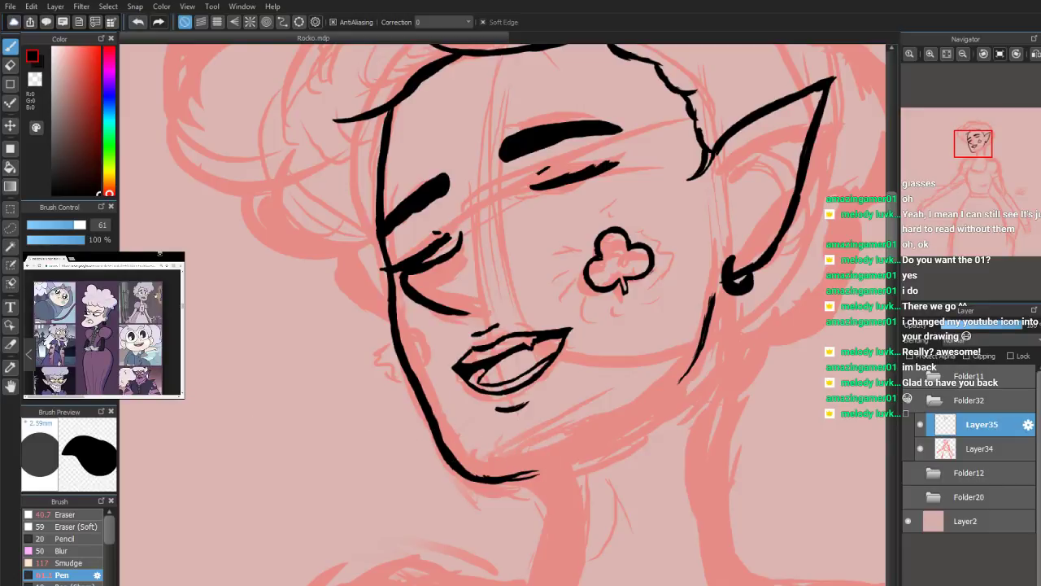
# Ink the near jawline from below the ear until it joins the chin, and thicken the lower far cheek line
pyautogui.moveTo(696, 353)
pyautogui.mouseDown()
pyautogui.moveTo(708, 305)
pyautogui.moveTo(647, 416)
pyautogui.moveTo(674, 391)
pyautogui.moveTo(688, 371)
pyautogui.moveTo(616, 441)
pyautogui.moveTo(673, 389)
pyautogui.moveTo(561, 464)
pyautogui.mouseUp()
pyautogui.moveTo(628, 422); pyautogui.dragTo(565, 467)
pyautogui.moveTo(683, 371)
pyautogui.mouseDown()
pyautogui.moveTo(640, 415)
pyautogui.moveTo(654, 408)
pyautogui.moveTo(689, 369)
pyautogui.moveTo(589, 457)
pyautogui.mouseUp()
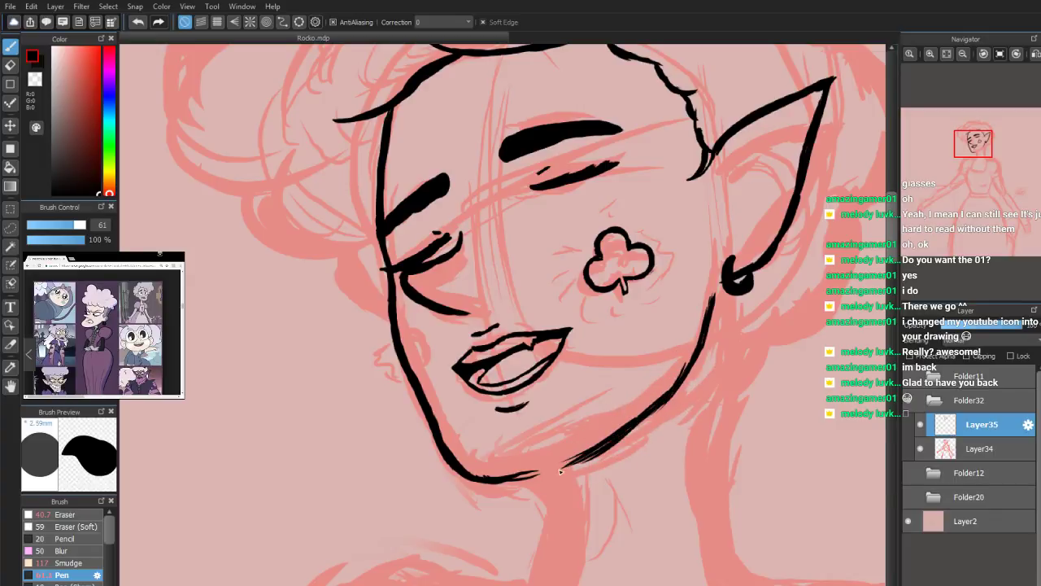
pyautogui.moveTo(502, 470)
pyautogui.mouseDown()
pyautogui.moveTo(465, 466)
pyautogui.moveTo(532, 472)
pyautogui.moveTo(490, 484)
pyautogui.moveTo(501, 466)
pyautogui.moveTo(567, 463)
pyautogui.moveTo(494, 482)
pyautogui.moveTo(577, 458)
pyautogui.moveTo(538, 478)
pyautogui.moveTo(602, 440)
pyautogui.mouseUp()
pyautogui.moveTo(413, 402); pyautogui.dragTo(463, 463)
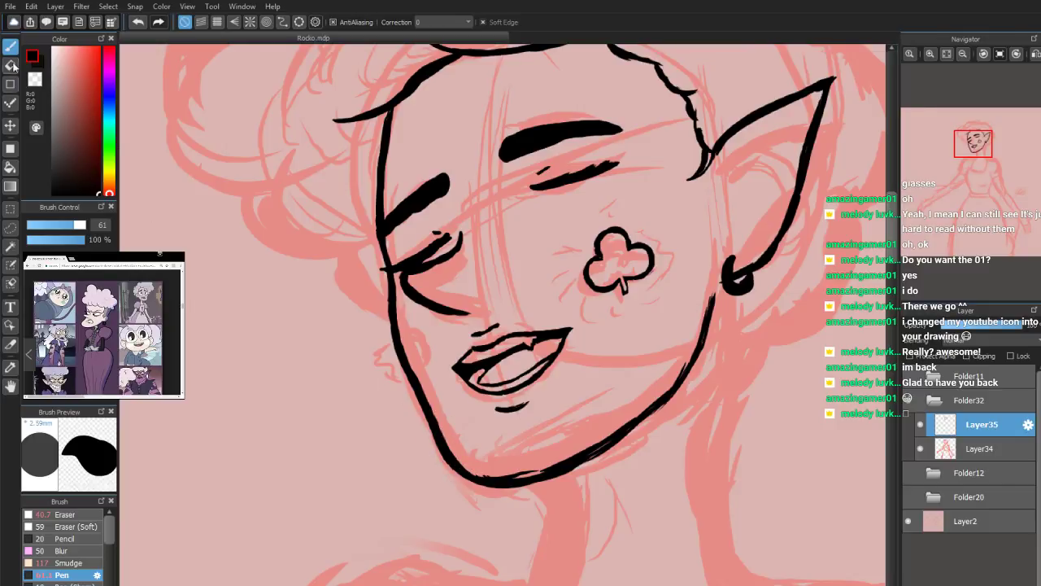
# Thin the inner edge of the jawline and the curved line beneath the far eye with the Eraser at size 40
pyautogui.click(65, 514)
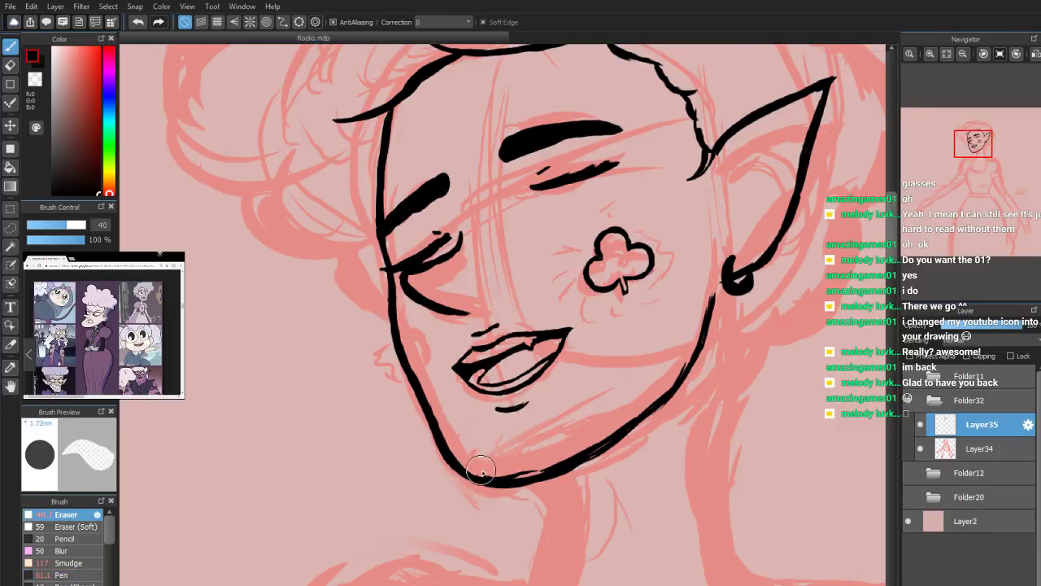
pyautogui.moveTo(496, 476)
pyautogui.mouseDown()
pyautogui.moveTo(541, 470)
pyautogui.moveTo(527, 468)
pyautogui.moveTo(594, 438)
pyautogui.moveTo(547, 460)
pyautogui.moveTo(560, 461)
pyautogui.moveTo(544, 463)
pyautogui.moveTo(625, 423)
pyautogui.moveTo(572, 452)
pyautogui.moveTo(625, 411)
pyautogui.mouseUp()
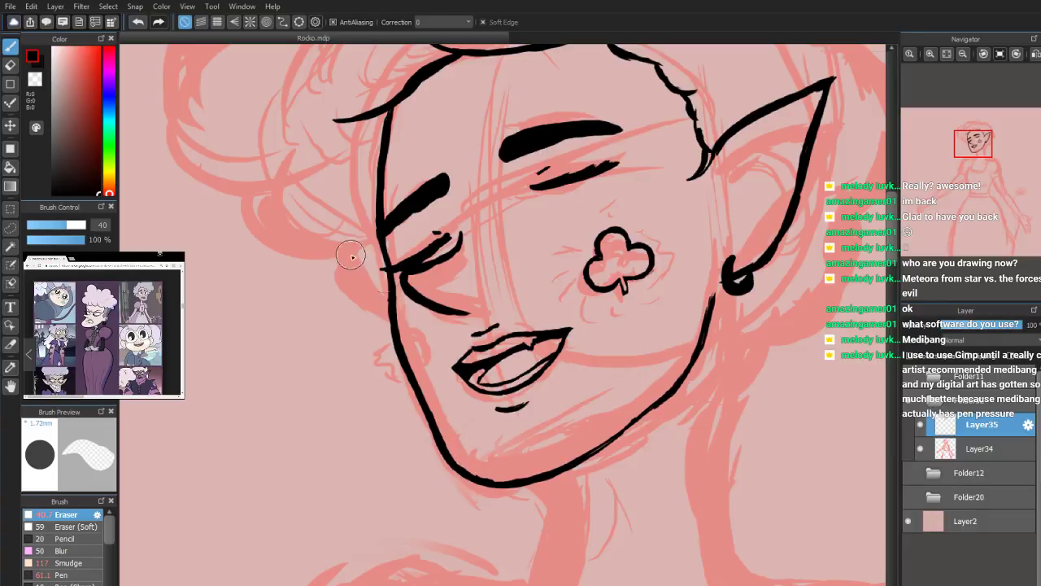
pyautogui.click(62, 574)
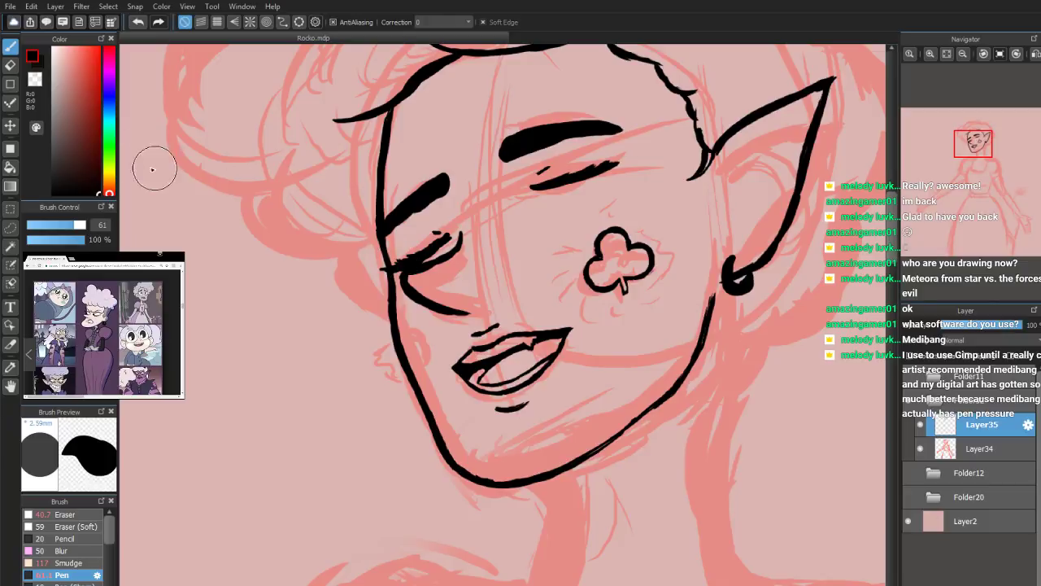
pyautogui.click(65, 514)
pyautogui.moveTo(440, 273)
pyautogui.mouseDown()
pyautogui.moveTo(408, 276)
pyautogui.moveTo(433, 288)
pyautogui.moveTo(409, 284)
pyautogui.mouseUp()
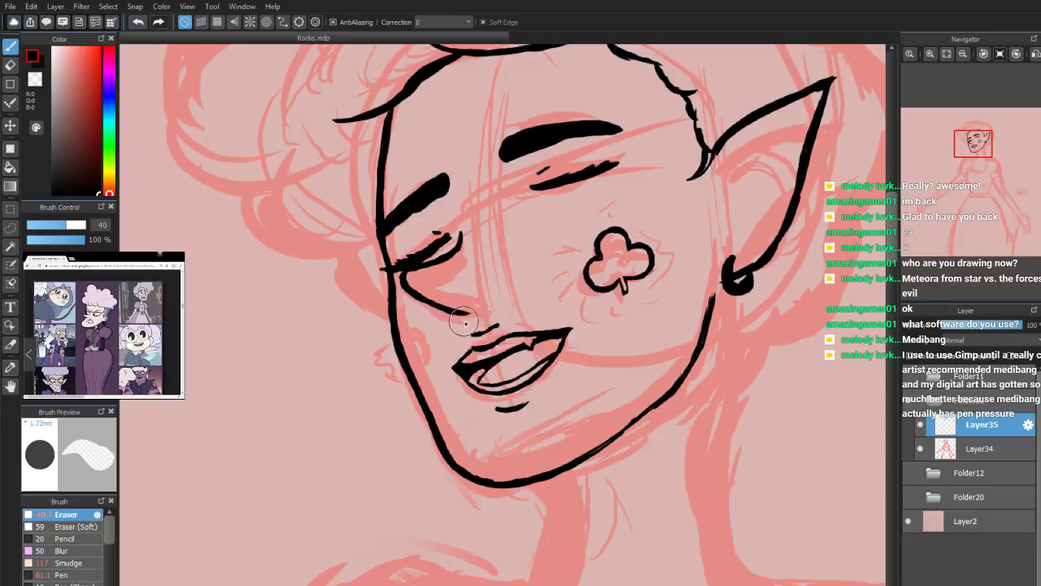
# Draw the inner ear folds with the Pen: a long upper curve, a small lower hook, and a short crease
pyautogui.click(79, 574)
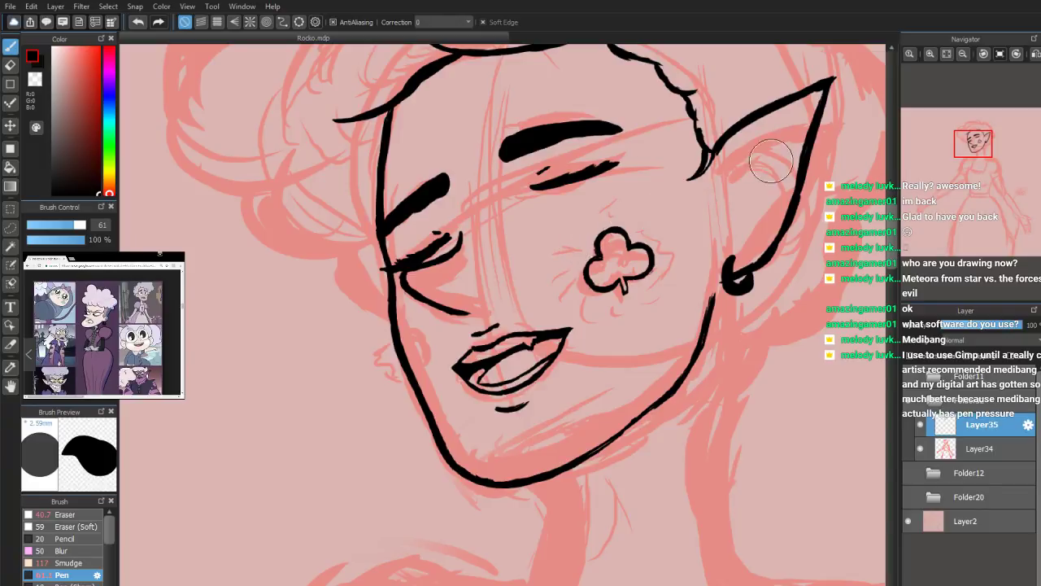
pyautogui.moveTo(727, 191); pyautogui.dragTo(795, 118)
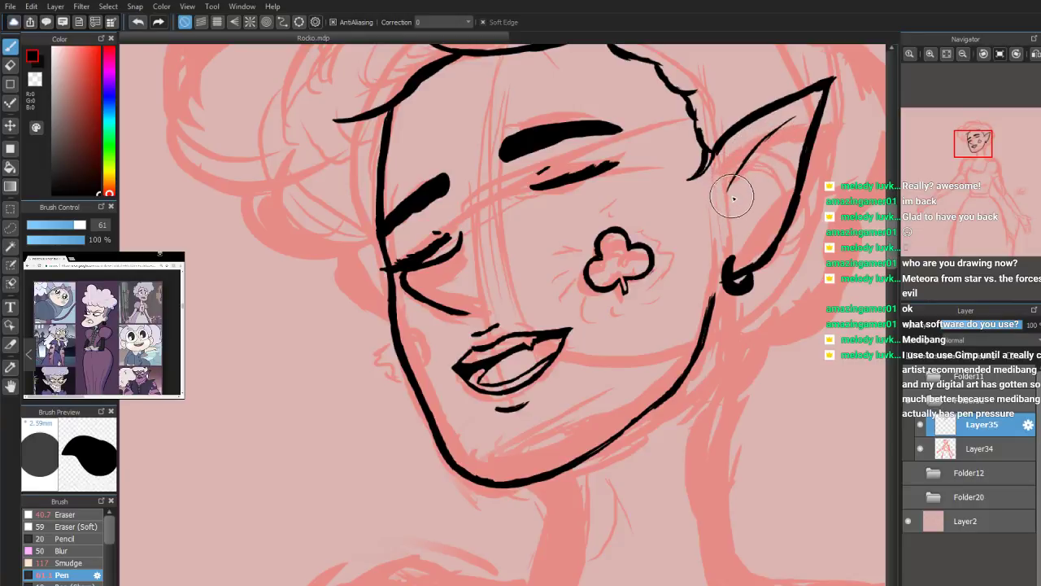
pyautogui.moveTo(731, 197); pyautogui.dragTo(734, 217)
pyautogui.moveTo(760, 160); pyautogui.dragTo(768, 169)
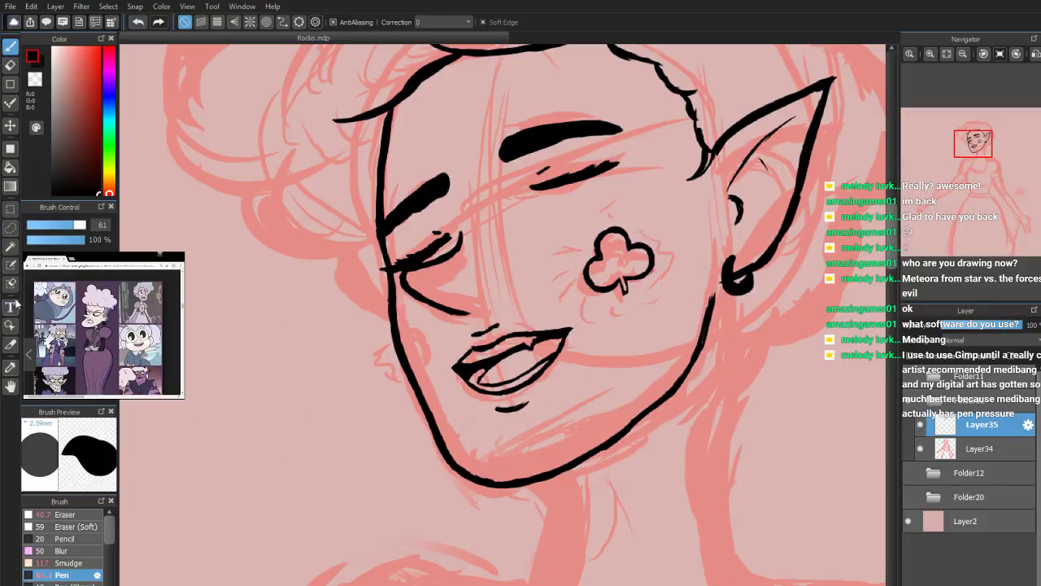
# Smooth the bumps along the chin and near jawline by alternating between the Pen and the Eraser
pyautogui.click(67, 515)
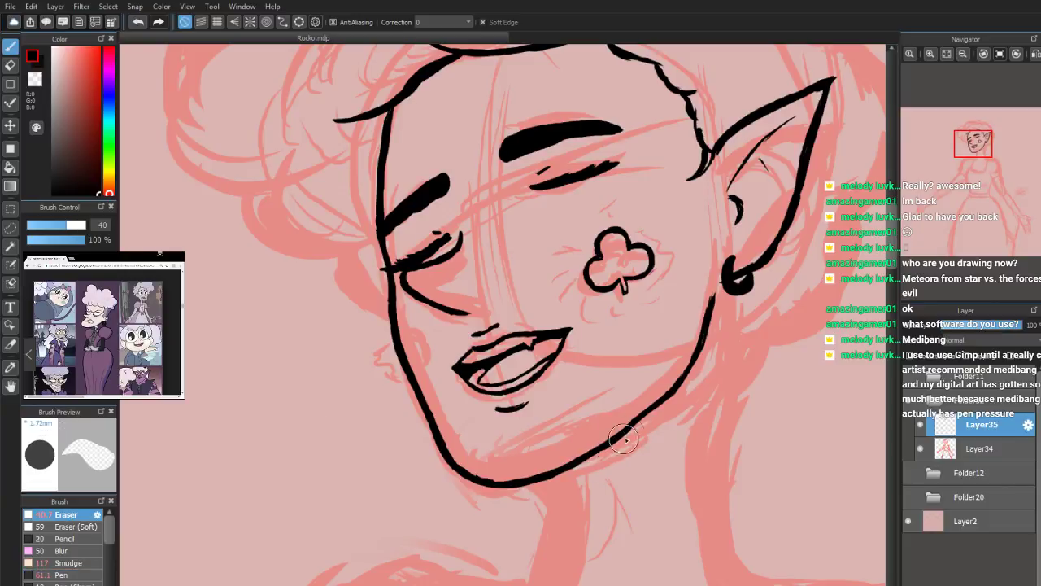
pyautogui.moveTo(965, 167); pyautogui.dragTo(975, 145)
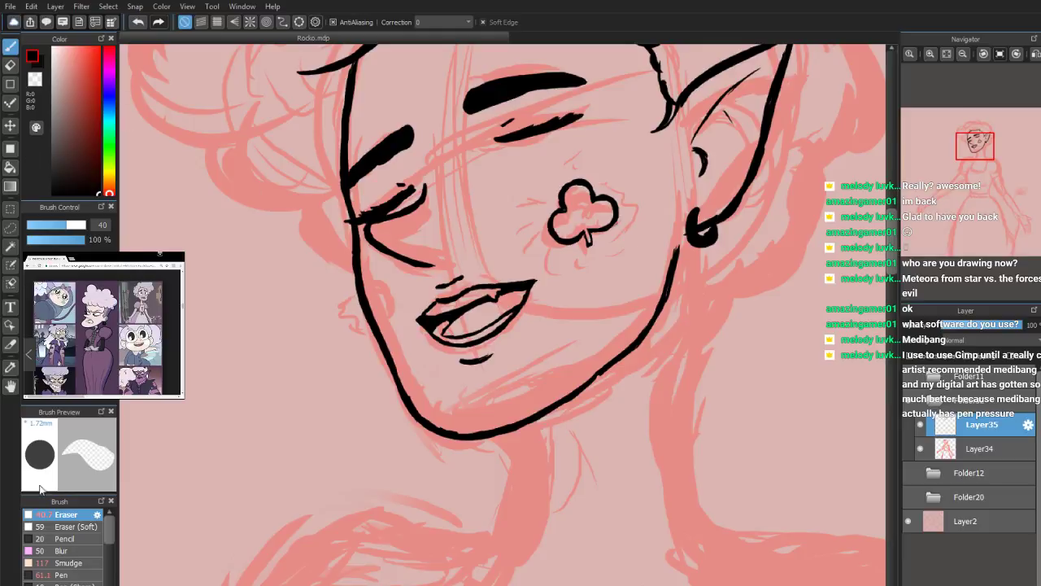
pyautogui.click(61, 575)
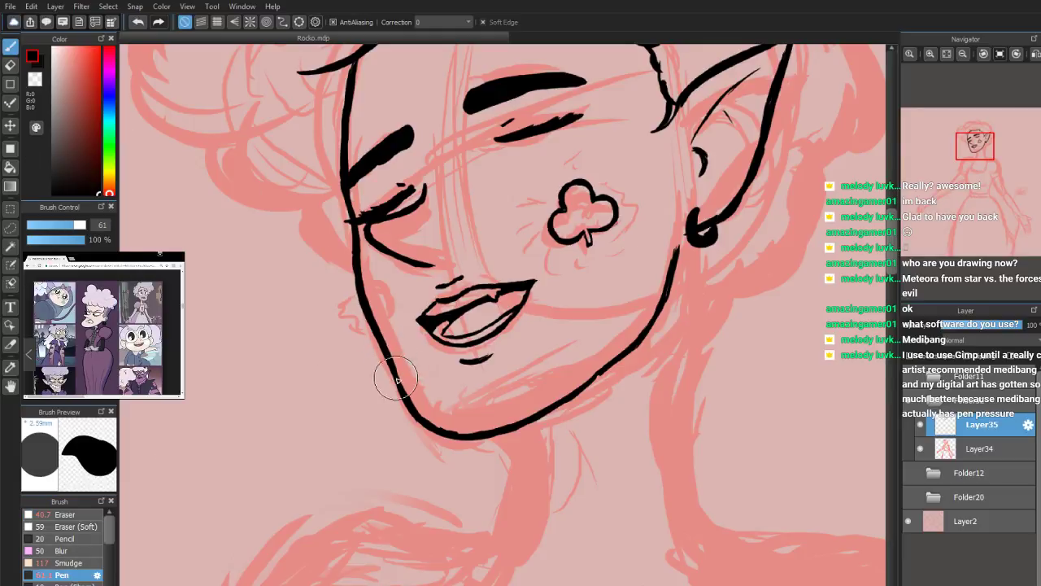
pyautogui.moveTo(410, 400); pyautogui.dragTo(436, 424)
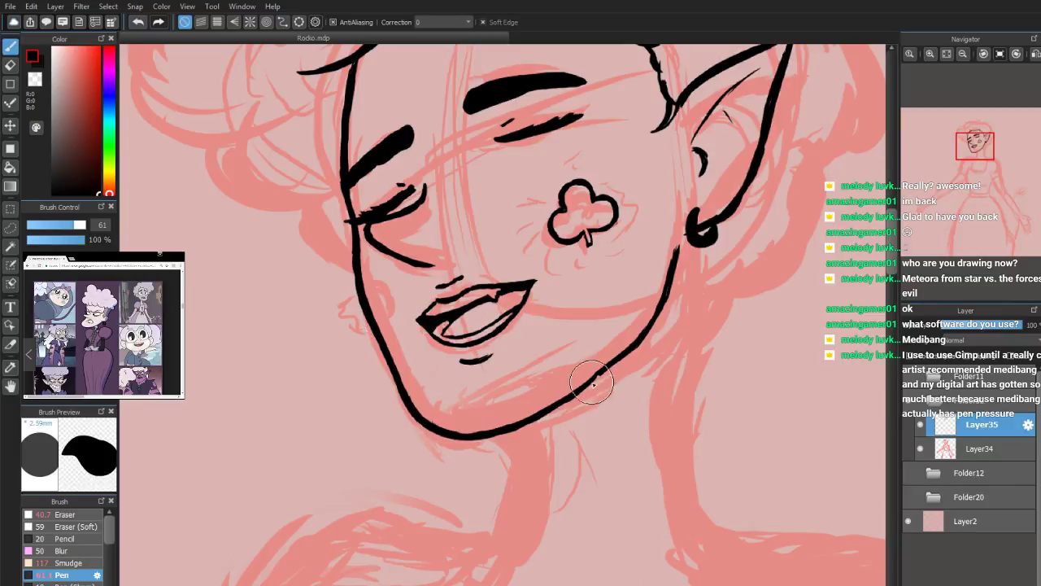
pyautogui.moveTo(581, 392); pyautogui.dragTo(595, 382)
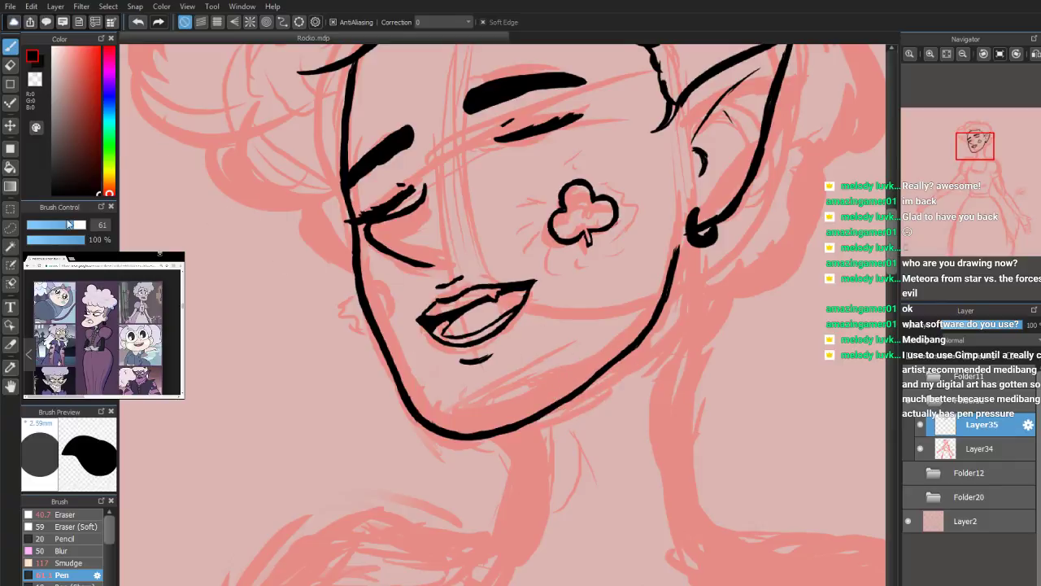
pyautogui.click(11, 66)
pyautogui.click(11, 47)
pyautogui.click(65, 514)
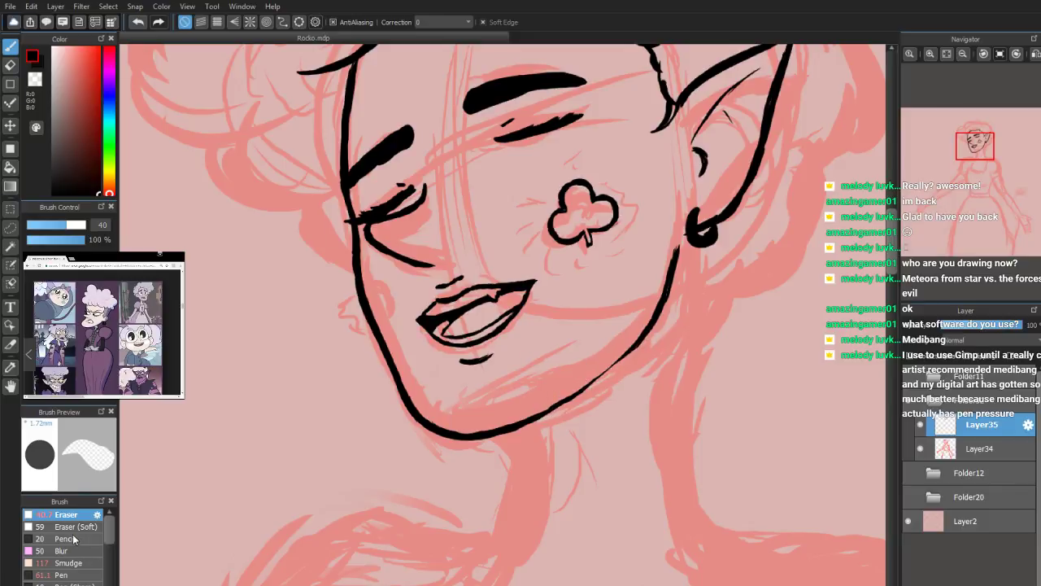
pyautogui.click(71, 574)
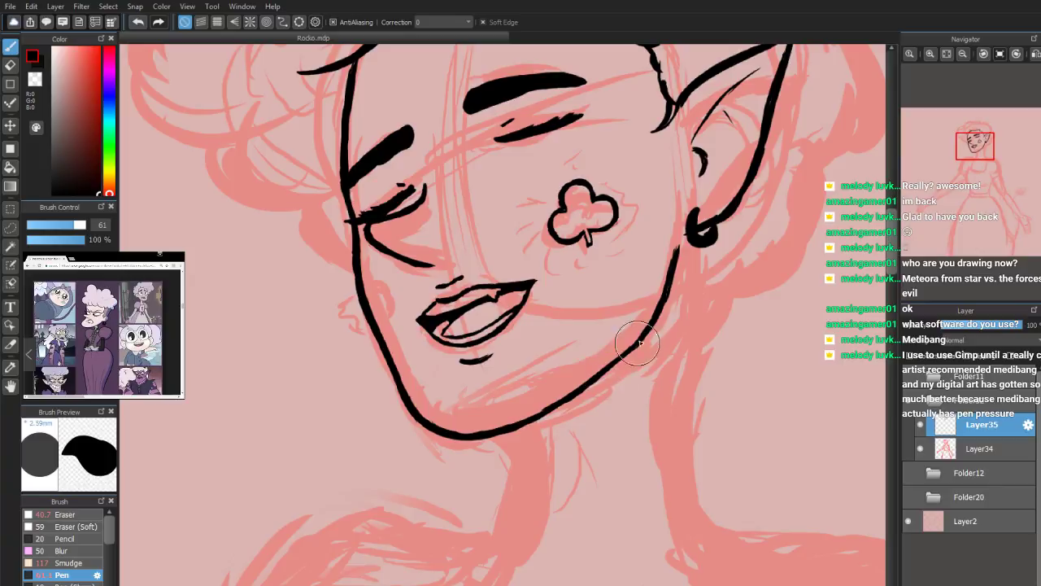
# Lasso the mouth with its accent strokes and enlarge it slightly with a transform
pyautogui.click(12, 229)
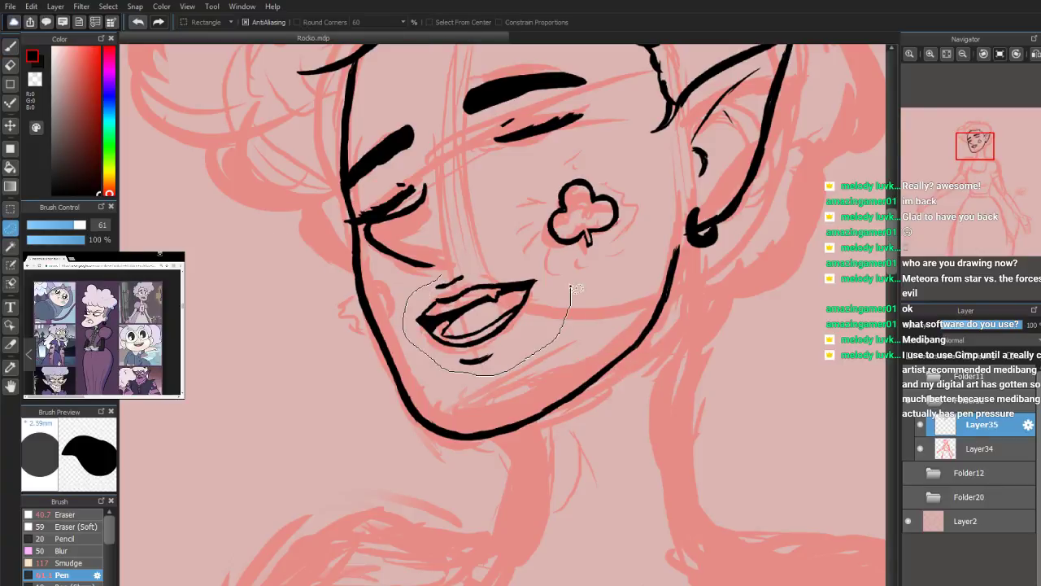
pyautogui.moveTo(443, 282); pyautogui.dragTo(441, 279)
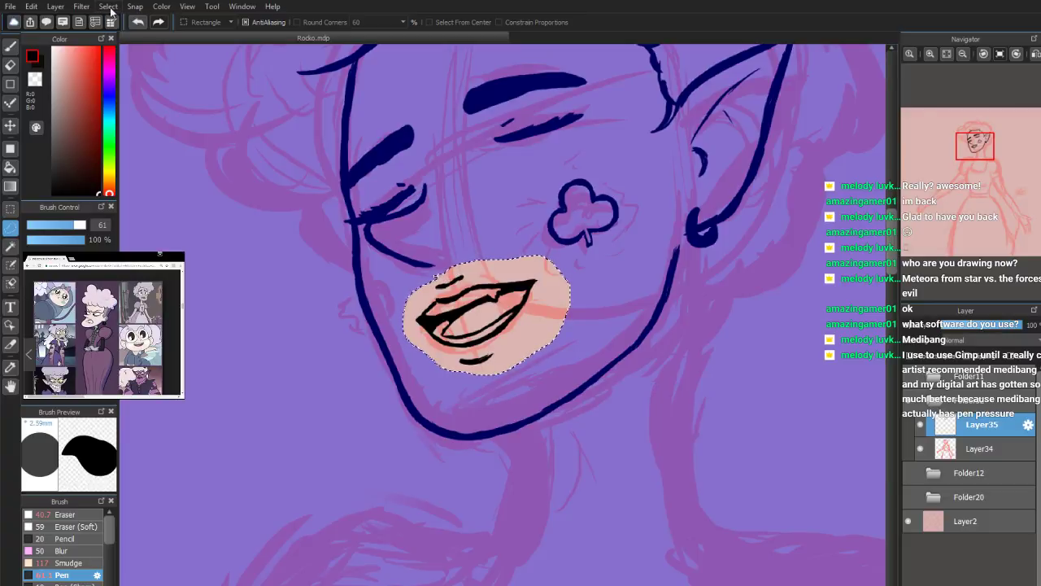
pyautogui.hotkey('ctrl', 't')
pyautogui.moveTo(399, 236); pyautogui.dragTo(394, 215)
pyautogui.moveTo(458, 270); pyautogui.dragTo(463, 275)
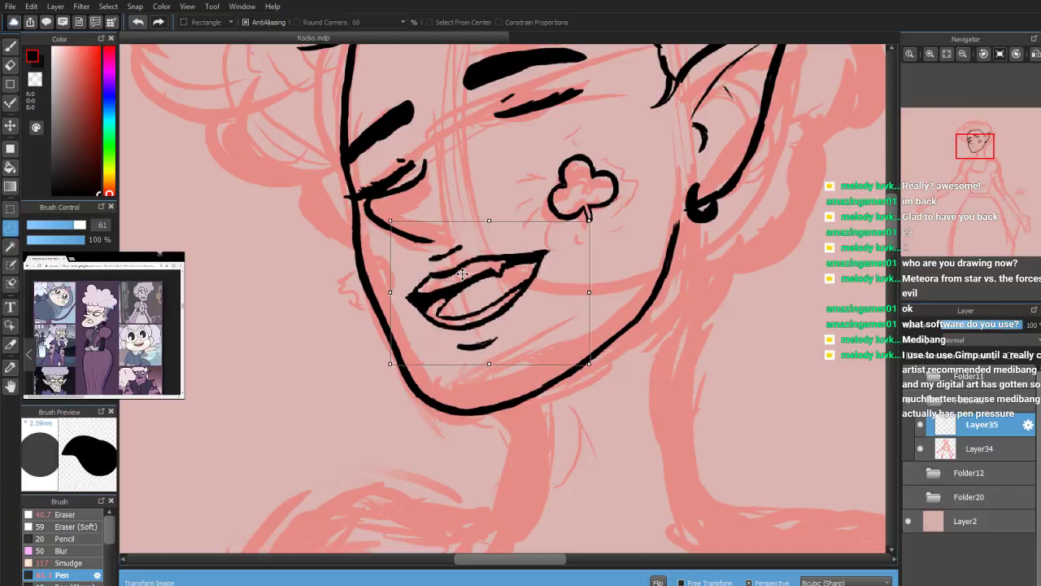
pyautogui.moveTo(588, 220); pyautogui.dragTo(583, 221)
pyautogui.moveTo(508, 273); pyautogui.dragTo(506, 276)
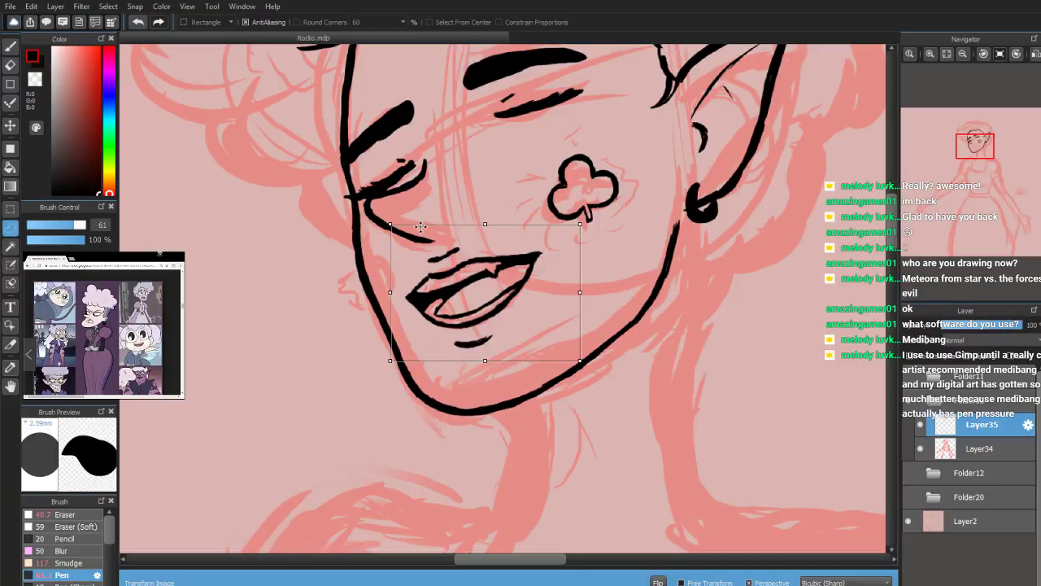
# Rotate the mouth slightly clockwise, nudge it into place, apply the transform, clear the selection, and return to the Pen
pyautogui.moveTo(391, 225); pyautogui.dragTo(376, 213)
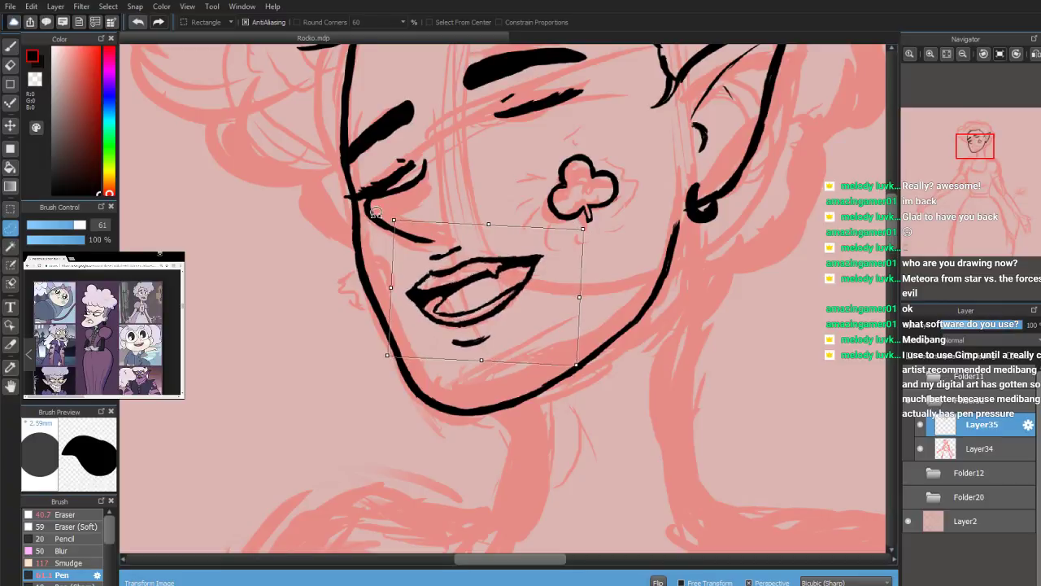
pyautogui.moveTo(511, 287); pyautogui.dragTo(510, 289)
pyautogui.moveTo(454, 258); pyautogui.dragTo(453, 259)
pyautogui.scroll(-2, 994, 180)
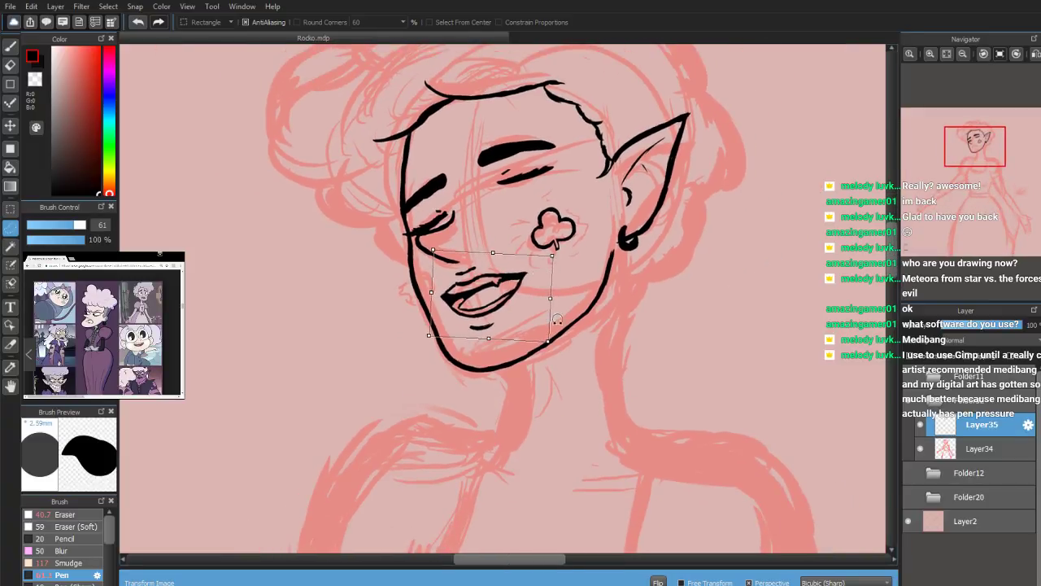
pyautogui.press('Return')
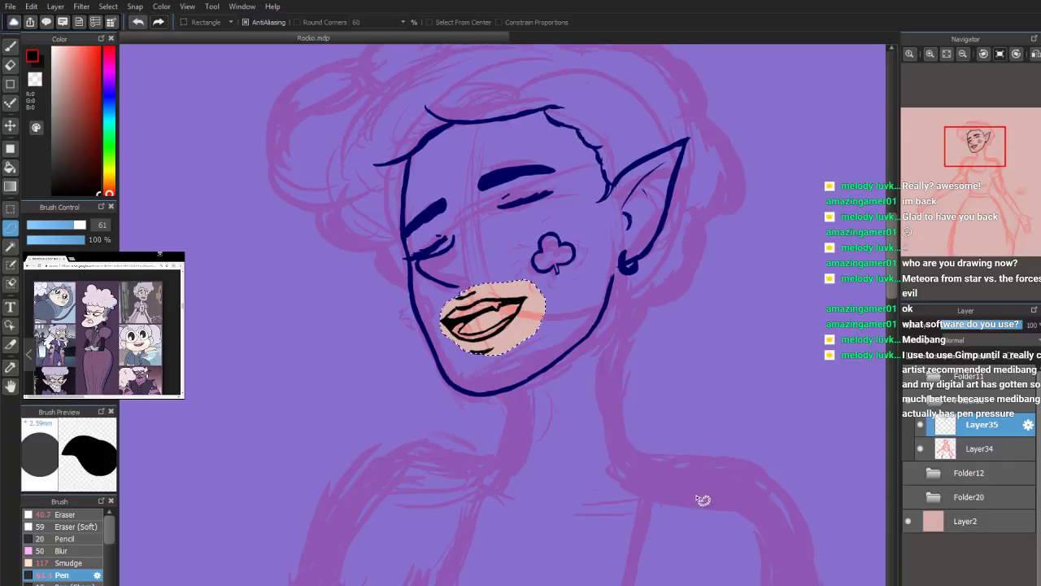
pyautogui.click(300, 304)
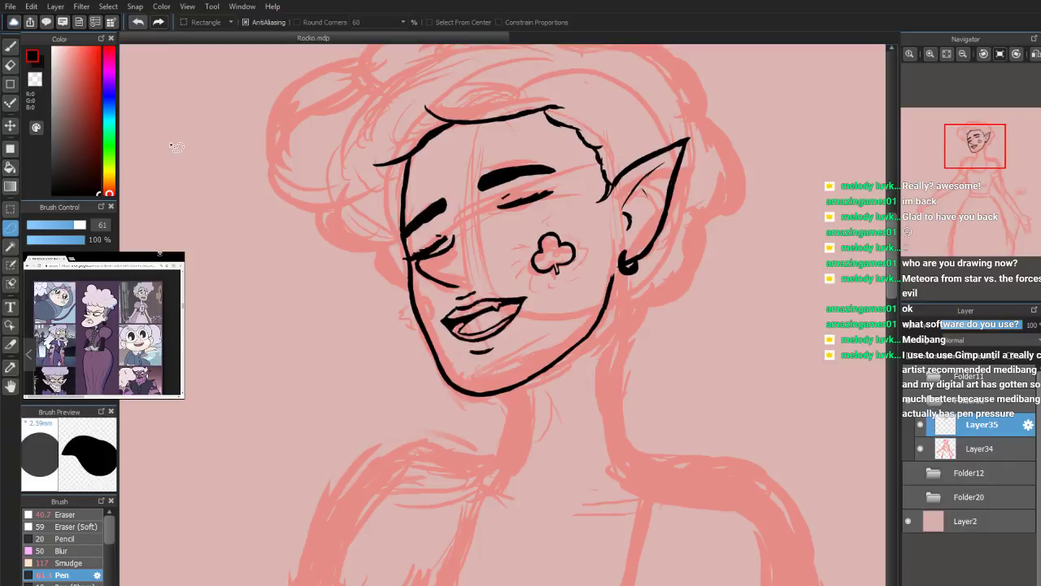
pyautogui.click(11, 46)
pyautogui.hotkey('ctrl', '+')
pyautogui.hotkey('ctrl', '+')
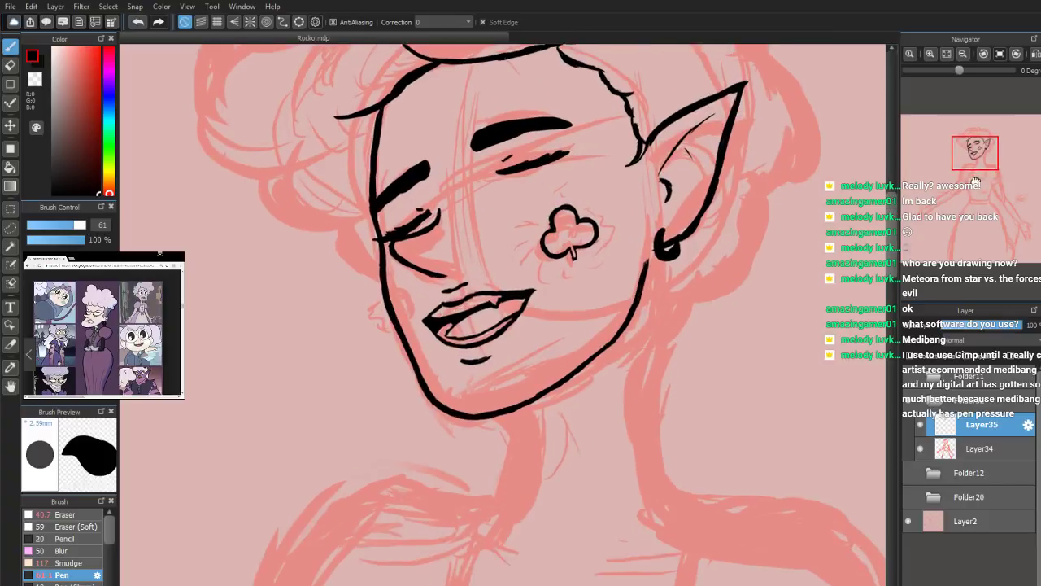
# Ink the upper part of the neck's ear-side contour below the earring with overlapping tapered Pen strokes
pyautogui.moveTo(978, 149)
pyautogui.mouseDown()
pyautogui.moveTo(971, 174)
pyautogui.moveTo(977, 147)
pyautogui.mouseUp()
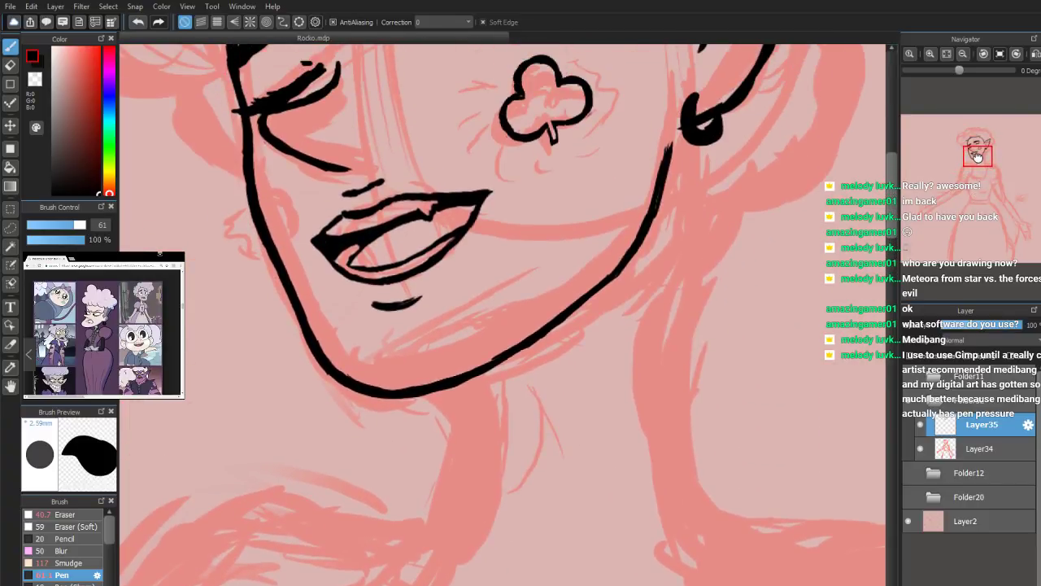
pyautogui.moveTo(683, 269); pyautogui.dragTo(670, 356)
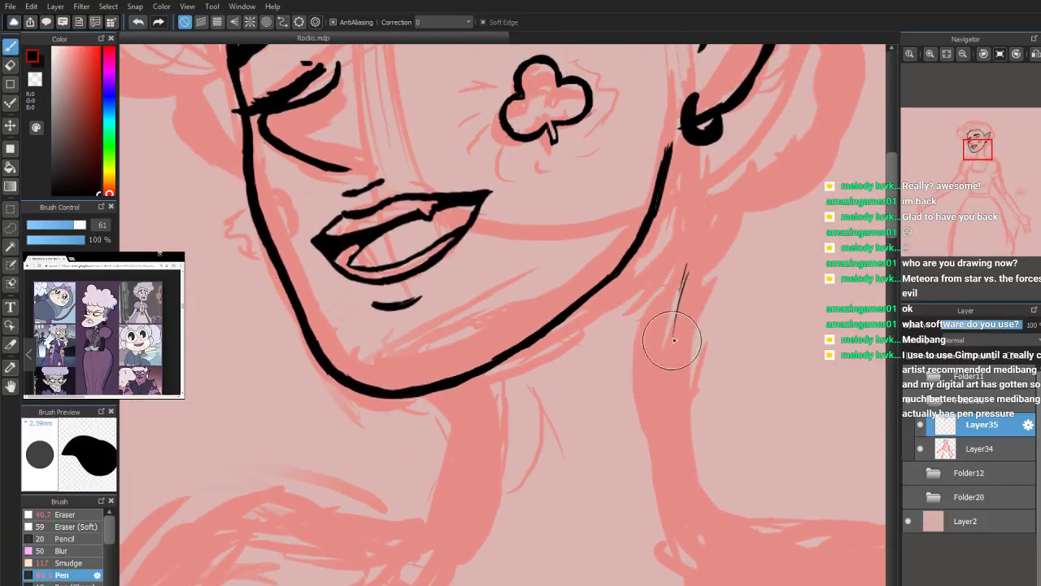
pyautogui.moveTo(674, 274); pyautogui.dragTo(675, 407)
pyautogui.moveTo(684, 244); pyautogui.dragTo(680, 291)
pyautogui.moveTo(688, 213)
pyautogui.mouseDown()
pyautogui.moveTo(681, 297)
pyautogui.moveTo(682, 268)
pyautogui.mouseUp()
# Ink the front neck line beneath the chin and extend the ear-side neck line down toward the shoulder
pyautogui.scroll(-2, 979, 168)
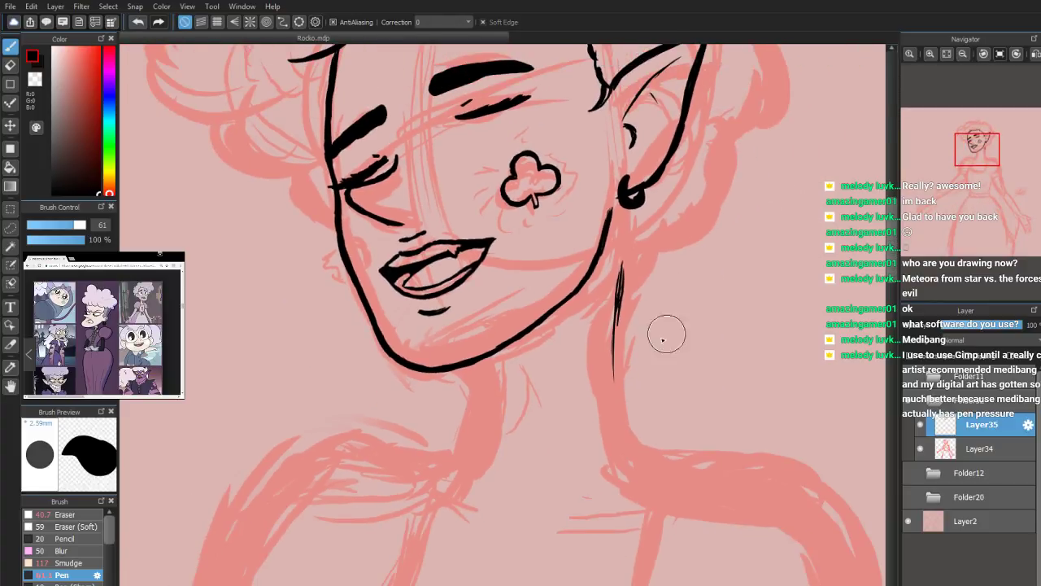
pyautogui.moveTo(475, 365); pyautogui.dragTo(460, 437)
pyautogui.moveTo(475, 382); pyautogui.dragTo(460, 457)
pyautogui.moveTo(617, 259); pyautogui.dragTo(615, 341)
pyautogui.moveTo(617, 254); pyautogui.dragTo(611, 365)
pyautogui.moveTo(614, 286); pyautogui.dragTo(612, 394)
pyautogui.moveTo(612, 318); pyautogui.dragTo(619, 419)
pyautogui.moveTo(613, 358)
pyautogui.mouseDown()
pyautogui.moveTo(620, 419)
pyautogui.moveTo(645, 459)
pyautogui.mouseUp()
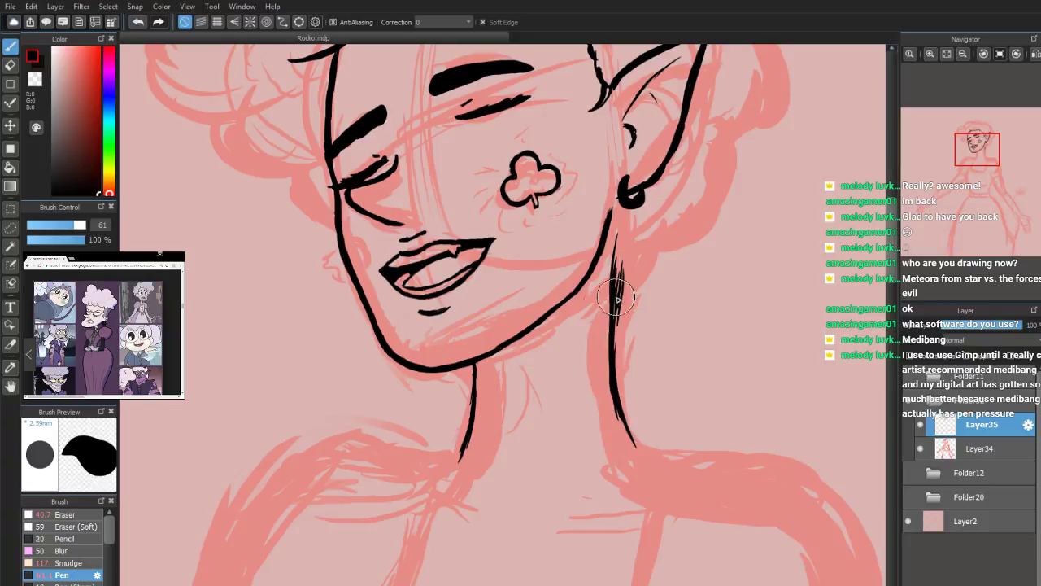
# Ink the two lowest hair curls on the far side of the face, following the sketch into the face outline
pyautogui.moveTo(976, 148); pyautogui.dragTo(964, 139)
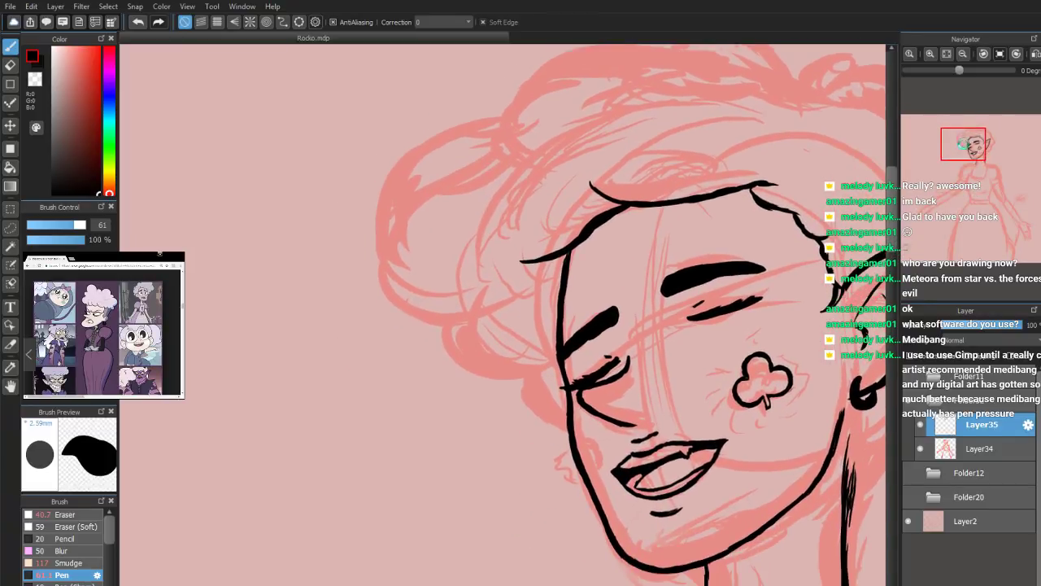
pyautogui.moveTo(753, 190); pyautogui.dragTo(818, 236)
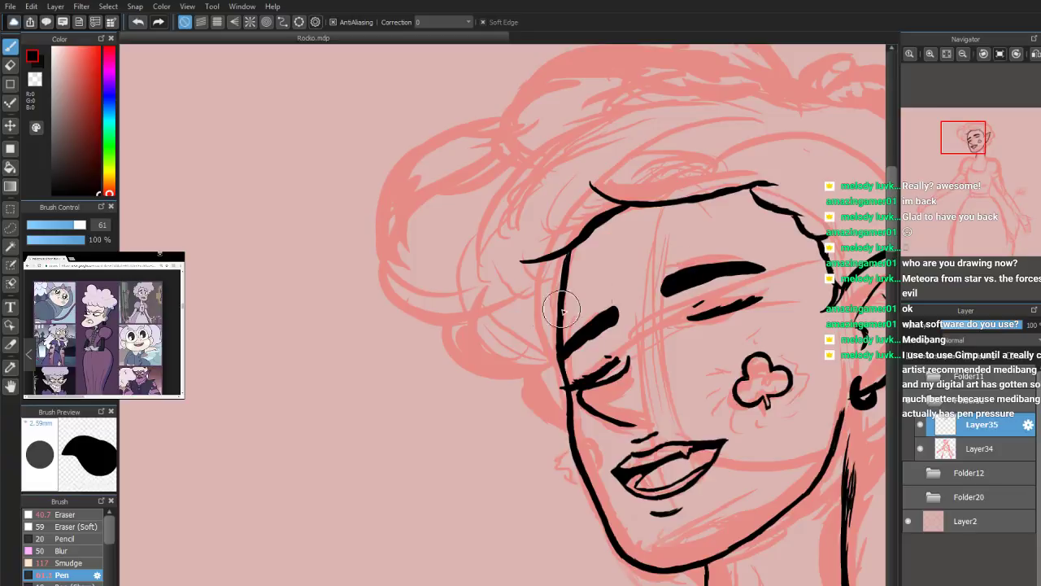
pyautogui.moveTo(523, 379); pyautogui.dragTo(530, 397)
pyautogui.moveTo(533, 404); pyautogui.dragTo(567, 431)
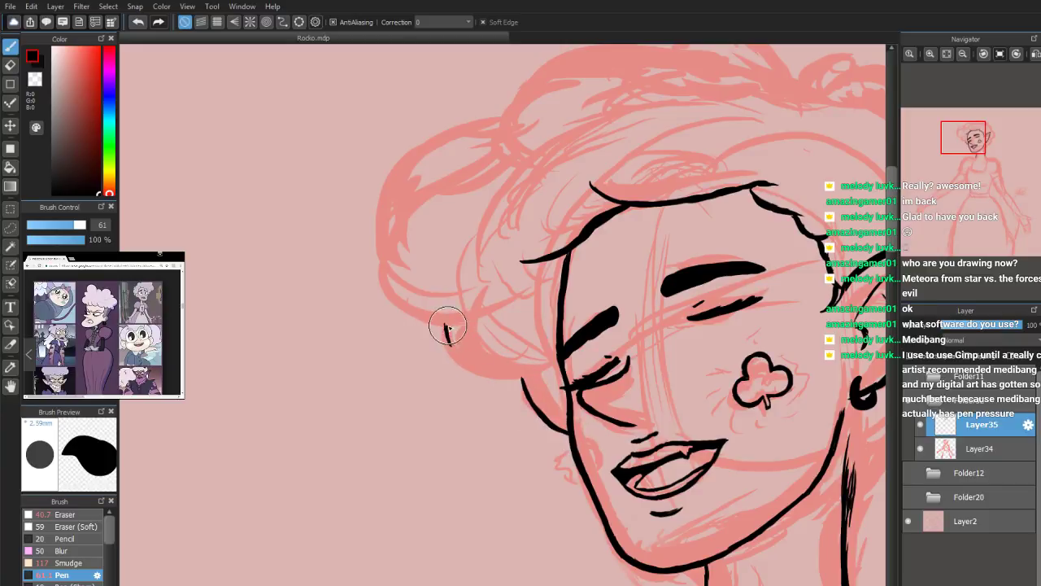
pyautogui.moveTo(446, 325)
pyautogui.mouseDown()
pyautogui.moveTo(486, 370)
pyautogui.moveTo(455, 345)
pyautogui.moveTo(472, 367)
pyautogui.moveTo(457, 356)
pyautogui.moveTo(498, 377)
pyautogui.moveTo(466, 364)
pyautogui.moveTo(540, 374)
pyautogui.mouseUp()
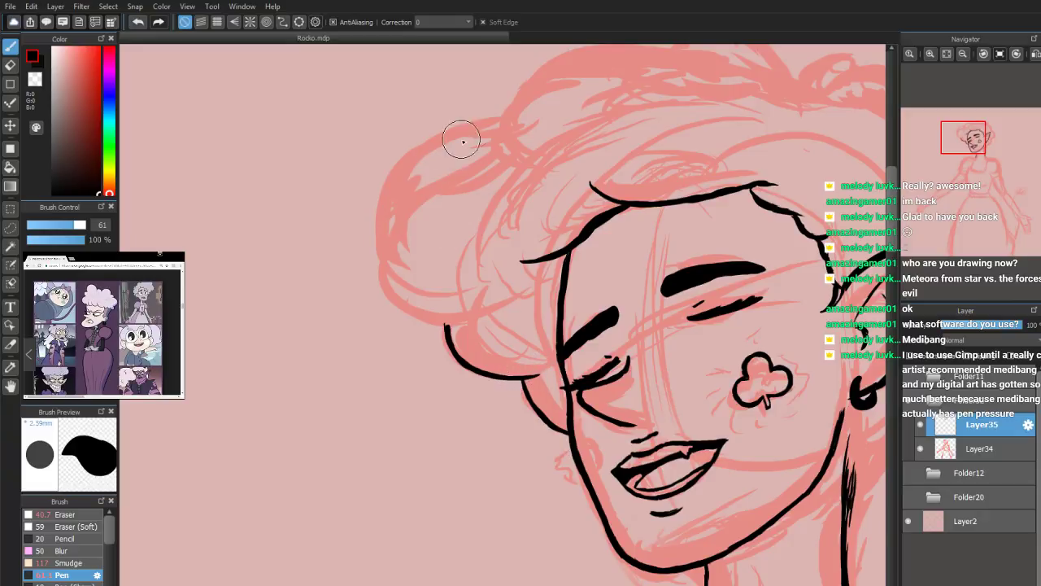
# Ink the large rounded curl above the two lowest front curls and thicken its outer edge
pyautogui.moveTo(502, 115)
pyautogui.mouseDown()
pyautogui.moveTo(491, 118)
pyautogui.moveTo(430, 139)
pyautogui.moveTo(401, 173)
pyautogui.moveTo(391, 217)
pyautogui.moveTo(389, 209)
pyautogui.moveTo(394, 198)
pyautogui.moveTo(402, 268)
pyautogui.moveTo(389, 251)
pyautogui.moveTo(416, 284)
pyautogui.moveTo(402, 281)
pyautogui.moveTo(434, 321)
pyautogui.moveTo(457, 324)
pyautogui.moveTo(440, 323)
pyautogui.moveTo(464, 325)
pyautogui.mouseUp()
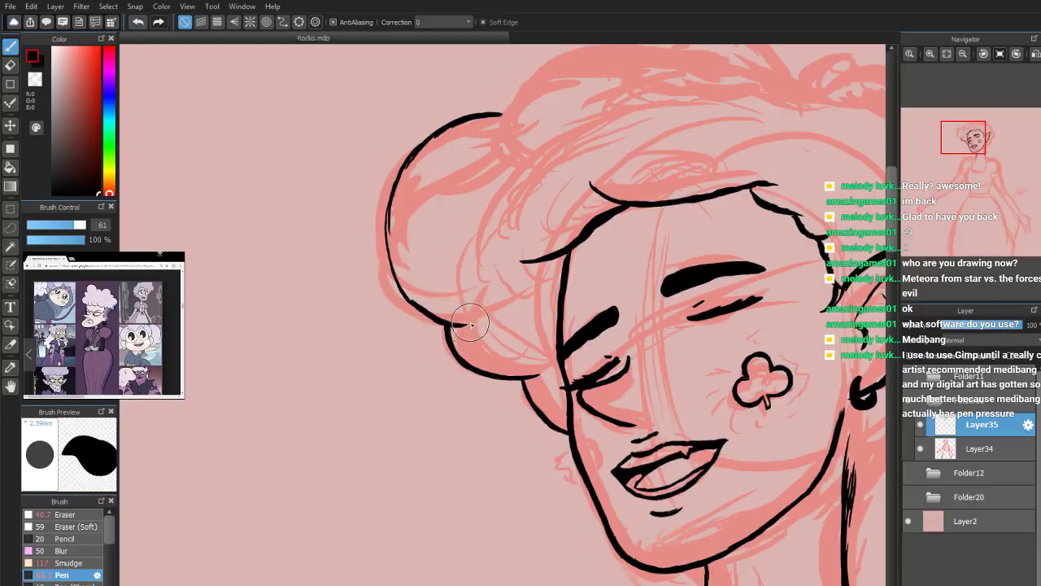
pyautogui.moveTo(413, 303)
pyautogui.mouseDown()
pyautogui.moveTo(440, 322)
pyautogui.moveTo(386, 238)
pyautogui.moveTo(393, 263)
pyautogui.moveTo(386, 210)
pyautogui.mouseUp()
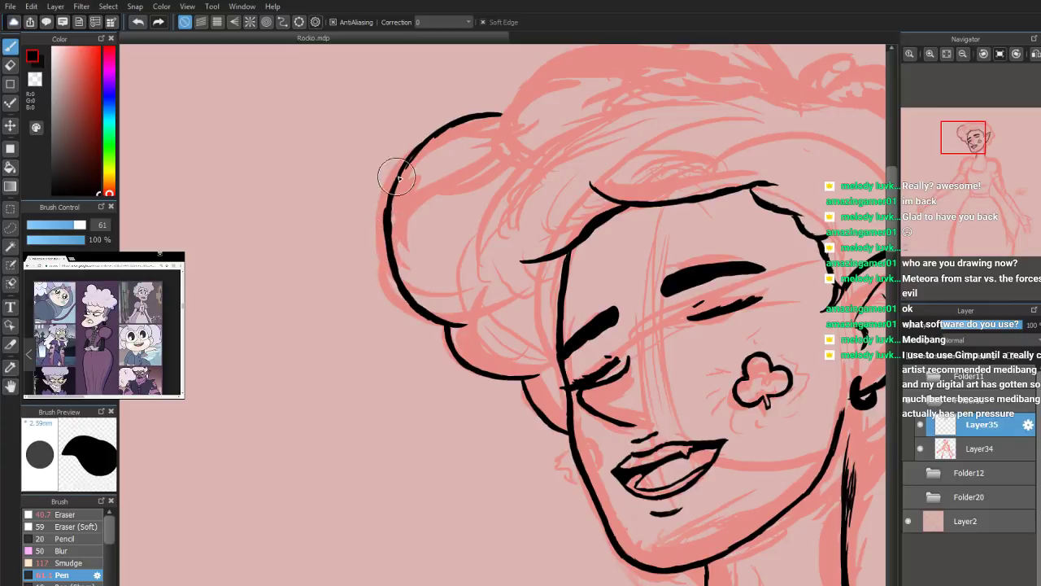
pyautogui.moveTo(435, 133)
pyautogui.mouseDown()
pyautogui.moveTo(415, 141)
pyautogui.moveTo(402, 168)
pyautogui.mouseUp()
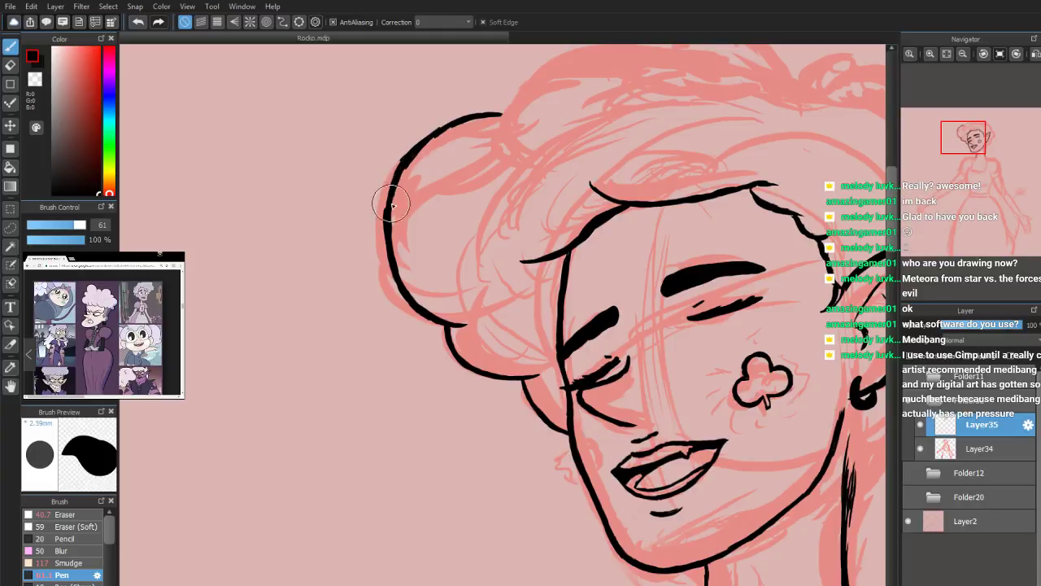
pyautogui.moveTo(395, 244)
pyautogui.mouseDown()
pyautogui.moveTo(413, 300)
pyautogui.moveTo(419, 286)
pyautogui.mouseUp()
pyautogui.moveTo(492, 114); pyautogui.dragTo(507, 119)
# Ink two rounded curls across the top of the hair, continuing from the large front curl
pyautogui.moveTo(959, 143); pyautogui.dragTo(968, 130)
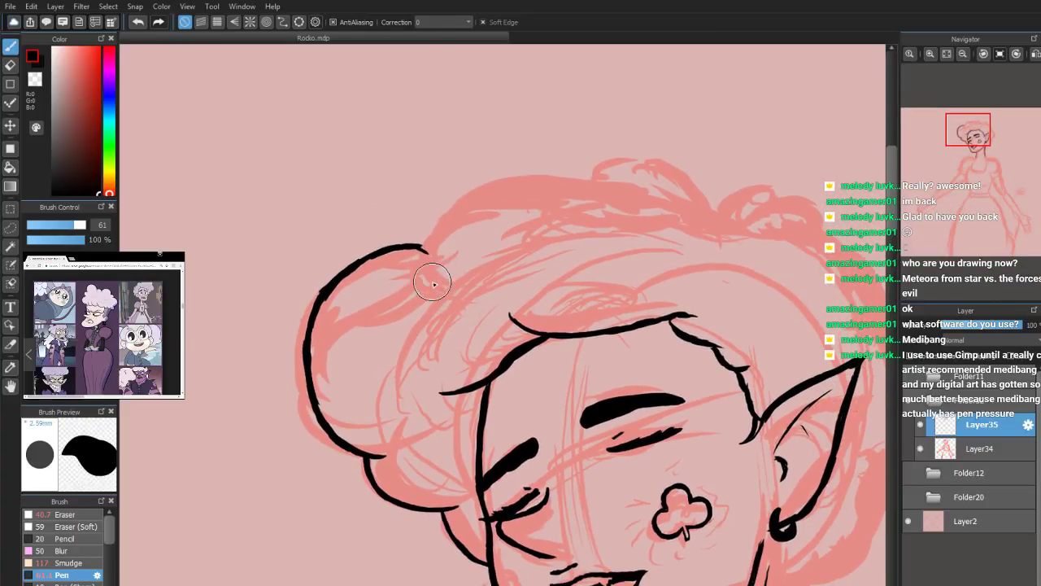
pyautogui.moveTo(438, 290)
pyautogui.mouseDown()
pyautogui.moveTo(427, 241)
pyautogui.moveTo(463, 200)
pyautogui.moveTo(455, 210)
pyautogui.moveTo(509, 178)
pyautogui.moveTo(556, 186)
pyautogui.mouseUp()
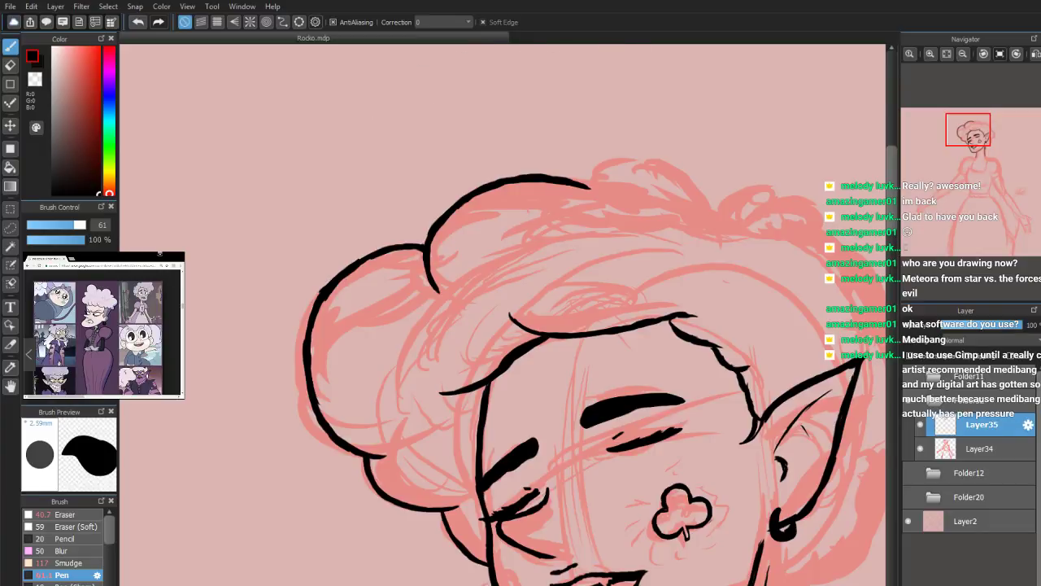
pyautogui.moveTo(720, 216)
pyautogui.mouseDown()
pyautogui.moveTo(703, 188)
pyautogui.moveTo(719, 213)
pyautogui.moveTo(691, 178)
pyautogui.moveTo(711, 203)
pyautogui.moveTo(650, 155)
pyautogui.moveTo(665, 163)
pyautogui.moveTo(611, 160)
pyautogui.moveTo(623, 159)
pyautogui.moveTo(592, 175)
pyautogui.moveTo(586, 197)
pyautogui.mouseUp()
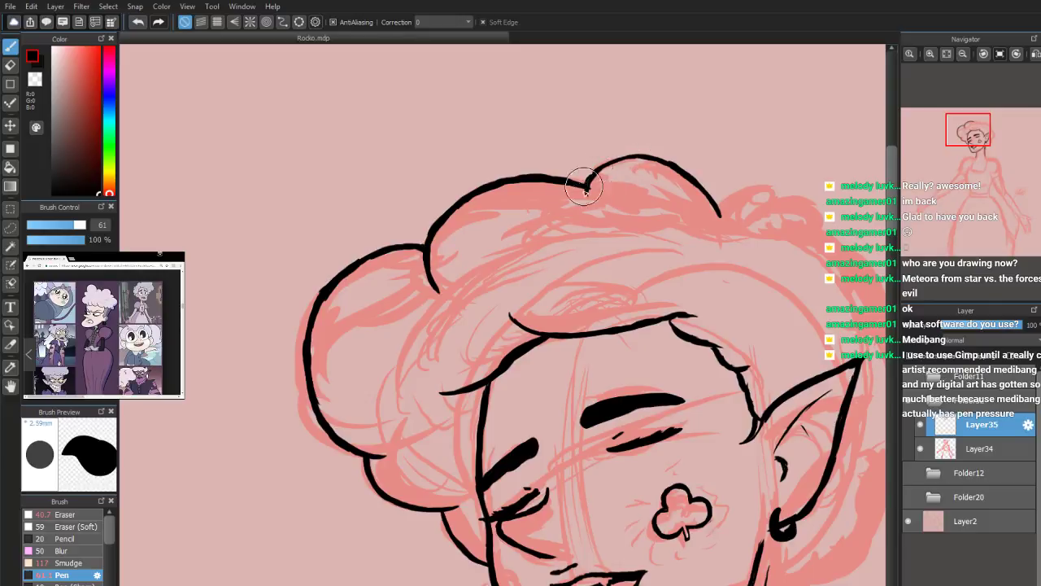
pyautogui.moveTo(530, 175); pyautogui.dragTo(452, 199)
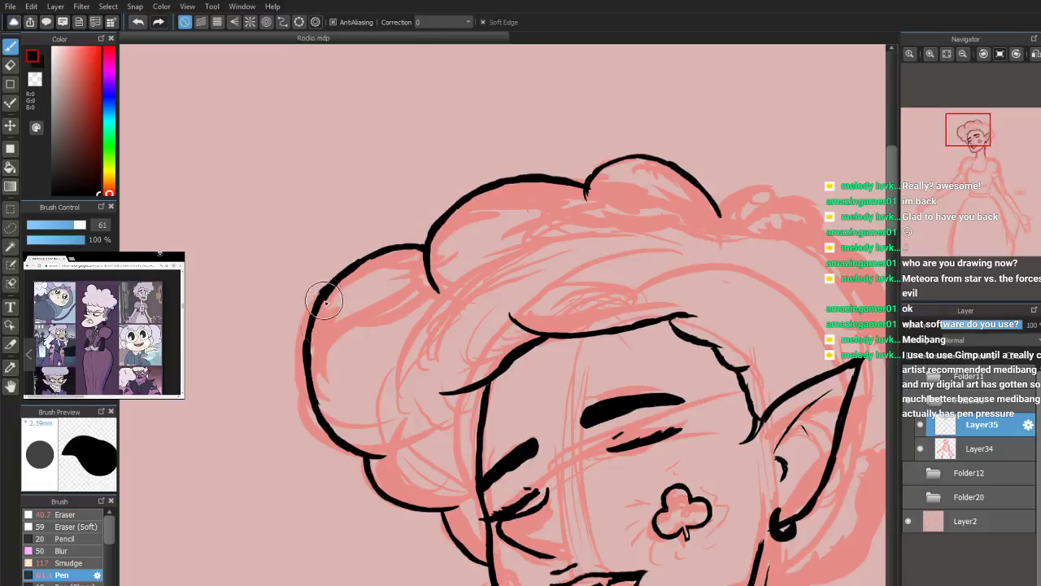
# Touch up the large front curl's outer edge, undo the stray mark, and hook the notch between the top curls inward
pyautogui.moveTo(298, 360); pyautogui.dragTo(302, 370)
pyautogui.hotkey('ctrl', 'z')
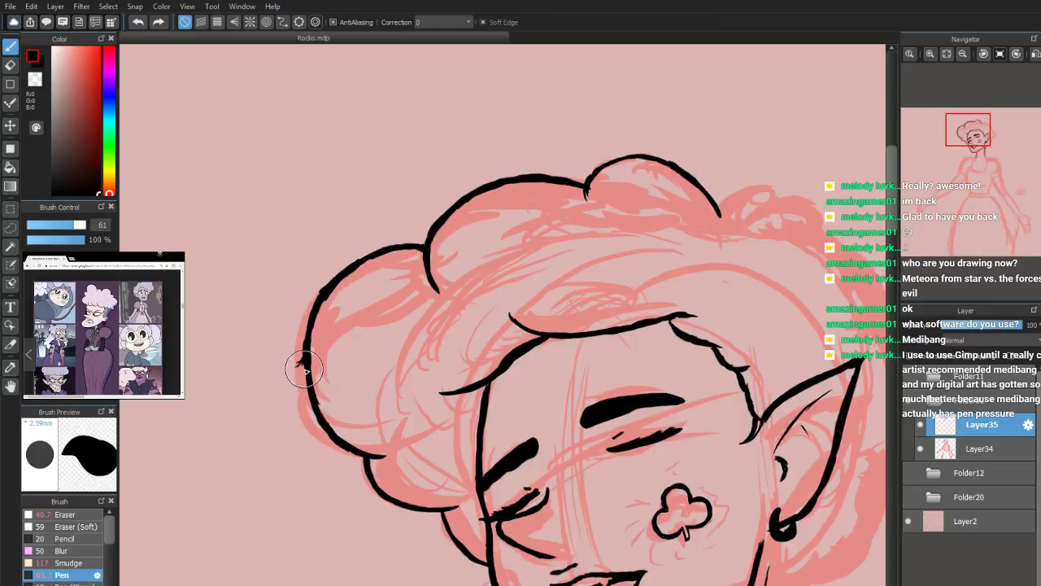
pyautogui.moveTo(312, 311); pyautogui.dragTo(331, 288)
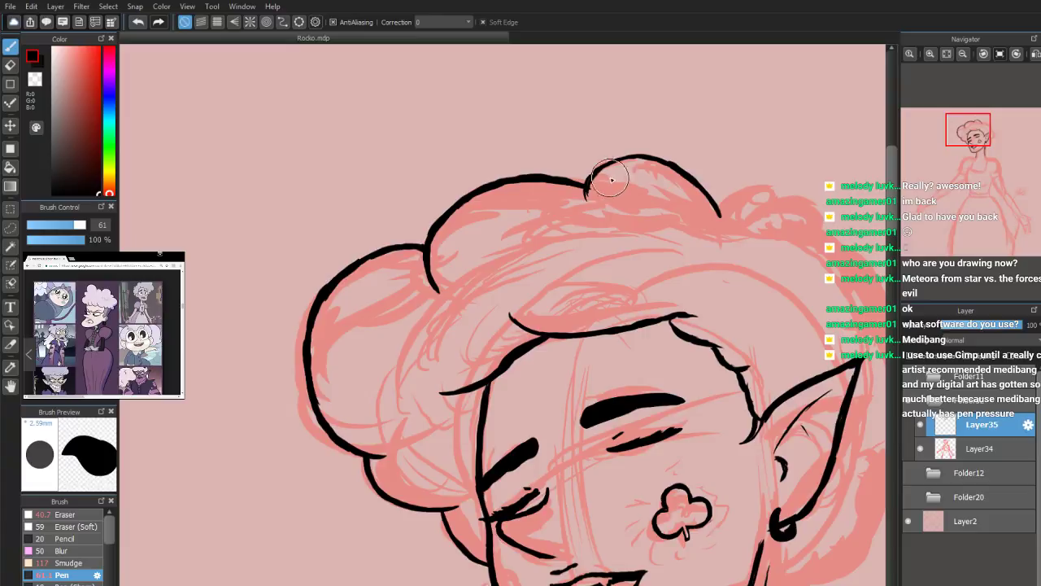
pyautogui.moveTo(588, 181); pyautogui.dragTo(605, 199)
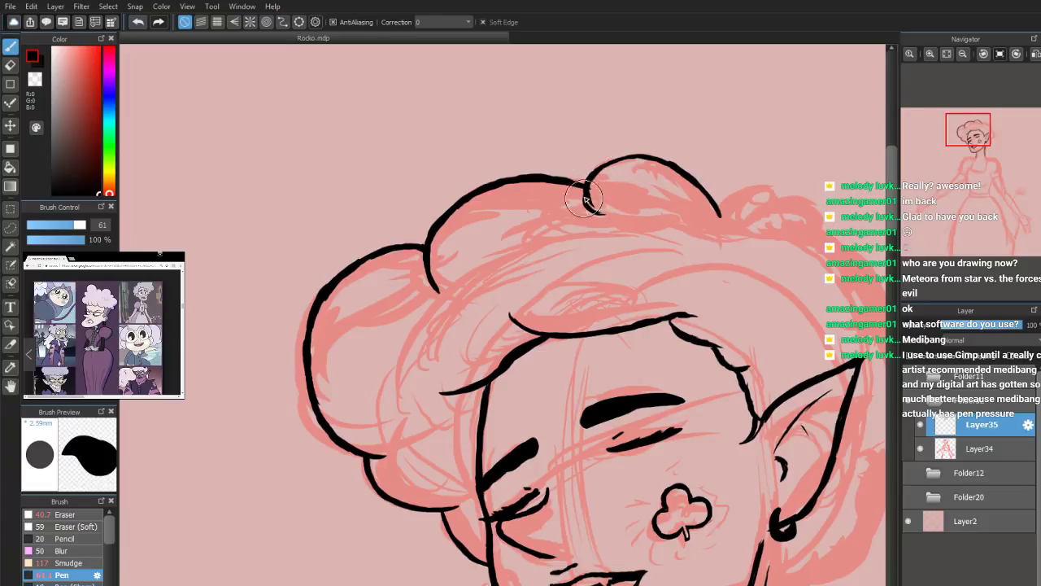
# Ink the small curls at the crown and continue the rounded hair outline down the back behind the pointed ear
pyautogui.moveTo(966, 139); pyautogui.dragTo(977, 133)
pyautogui.moveTo(569, 161)
pyautogui.mouseDown()
pyautogui.moveTo(595, 137)
pyautogui.moveTo(614, 136)
pyautogui.moveTo(615, 156)
pyautogui.moveTo(655, 151)
pyautogui.moveTo(664, 179)
pyautogui.moveTo(647, 172)
pyautogui.moveTo(704, 203)
pyautogui.moveTo(724, 226)
pyautogui.moveTo(728, 265)
pyautogui.mouseUp()
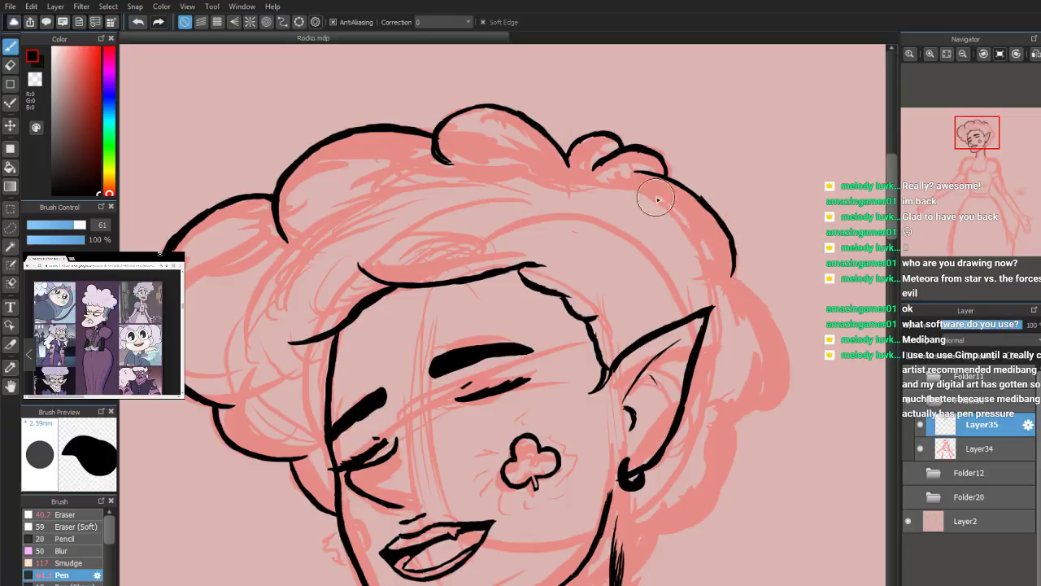
pyautogui.moveTo(965, 153); pyautogui.dragTo(983, 133)
pyautogui.moveTo(640, 251); pyautogui.dragTo(614, 179)
pyautogui.moveTo(637, 254); pyautogui.dragTo(678, 298)
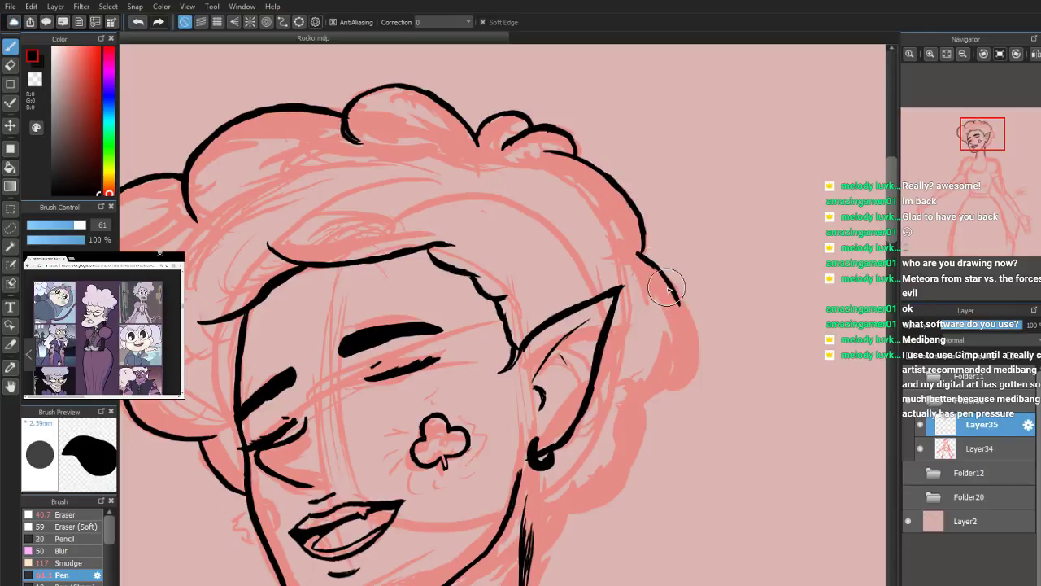
pyautogui.moveTo(669, 283)
pyautogui.mouseDown()
pyautogui.moveTo(682, 337)
pyautogui.moveTo(666, 385)
pyautogui.moveTo(639, 394)
pyautogui.mouseUp()
pyautogui.moveTo(980, 146); pyautogui.dragTo(975, 154)
pyautogui.moveTo(732, 254)
pyautogui.mouseDown()
pyautogui.moveTo(704, 288)
pyautogui.moveTo(661, 282)
pyautogui.moveTo(711, 310)
pyautogui.moveTo(707, 300)
pyautogui.moveTo(708, 316)
pyautogui.moveTo(710, 294)
pyautogui.moveTo(618, 328)
pyautogui.moveTo(628, 348)
pyautogui.moveTo(611, 460)
pyautogui.moveTo(621, 413)
pyautogui.moveTo(620, 508)
pyautogui.moveTo(616, 404)
pyautogui.moveTo(610, 456)
pyautogui.mouseUp()
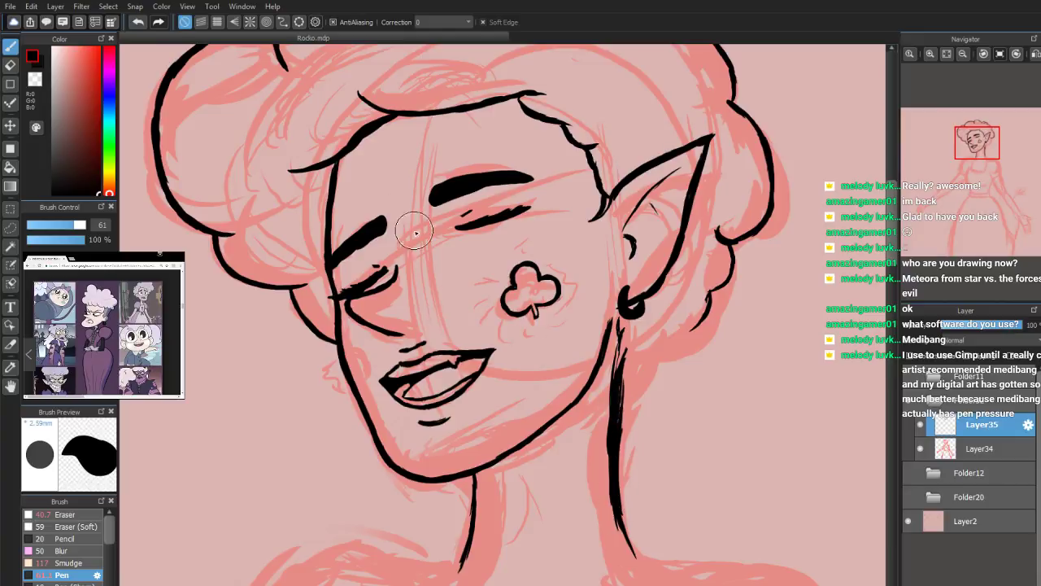
# Thin and smooth the ear-side neck line with the Eraser, clearing the excess ink along both edges
pyautogui.click(66, 514)
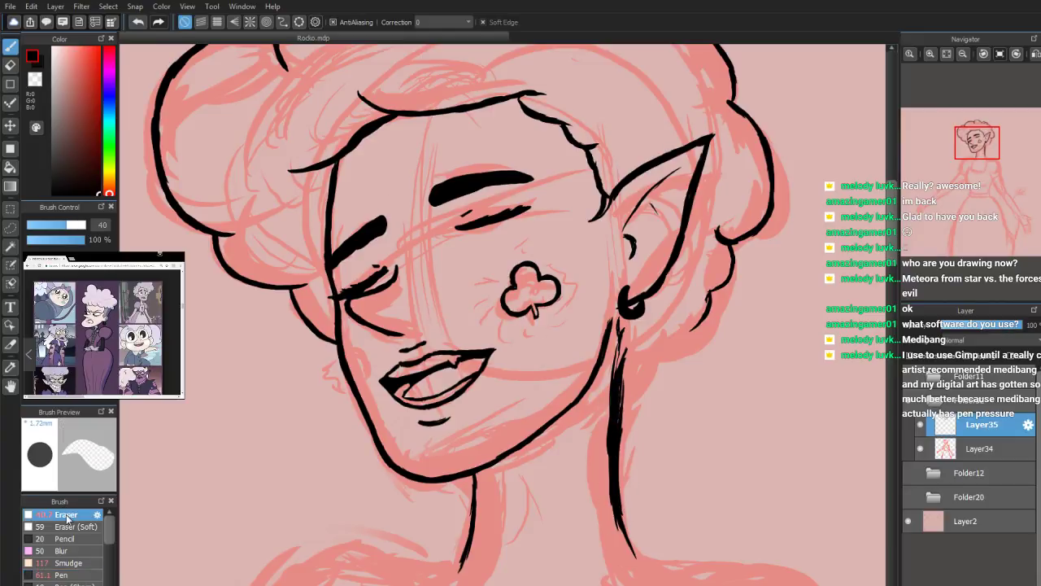
pyautogui.moveTo(614, 356)
pyautogui.mouseDown()
pyautogui.moveTo(610, 427)
pyautogui.moveTo(611, 385)
pyautogui.mouseUp()
pyautogui.moveTo(601, 478); pyautogui.dragTo(616, 530)
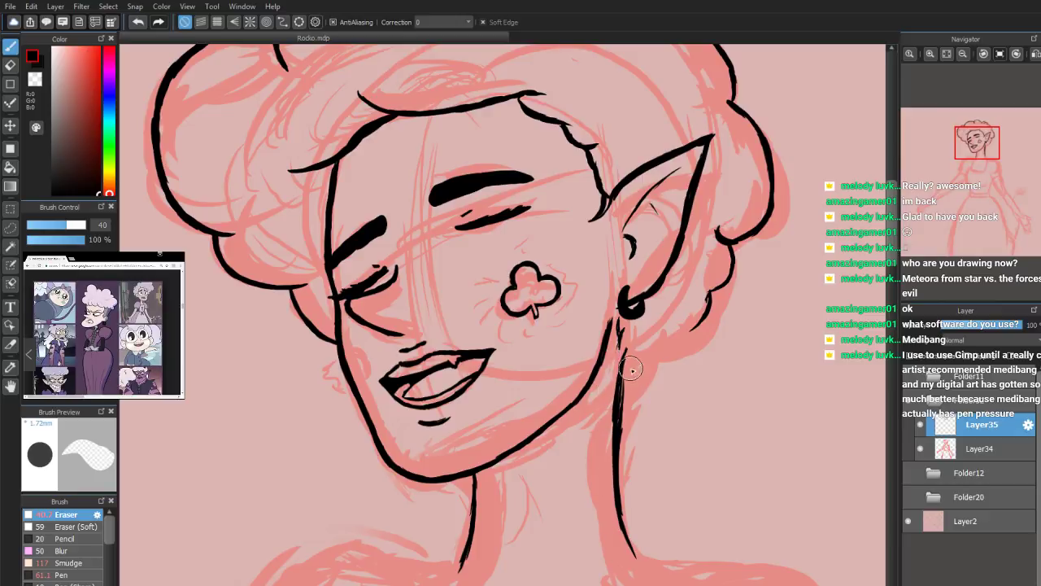
pyautogui.moveTo(628, 466); pyautogui.dragTo(625, 452)
# Ink the small curls below the ear with the Pen and thicken the outer edge of the large front curl
pyautogui.click(74, 541)
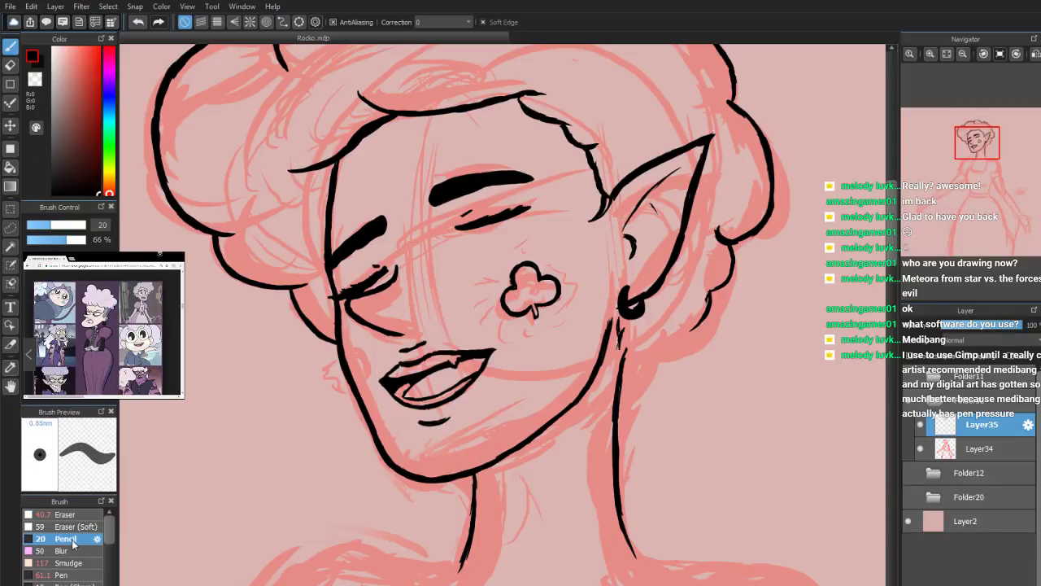
pyautogui.click(68, 562)
pyautogui.click(69, 574)
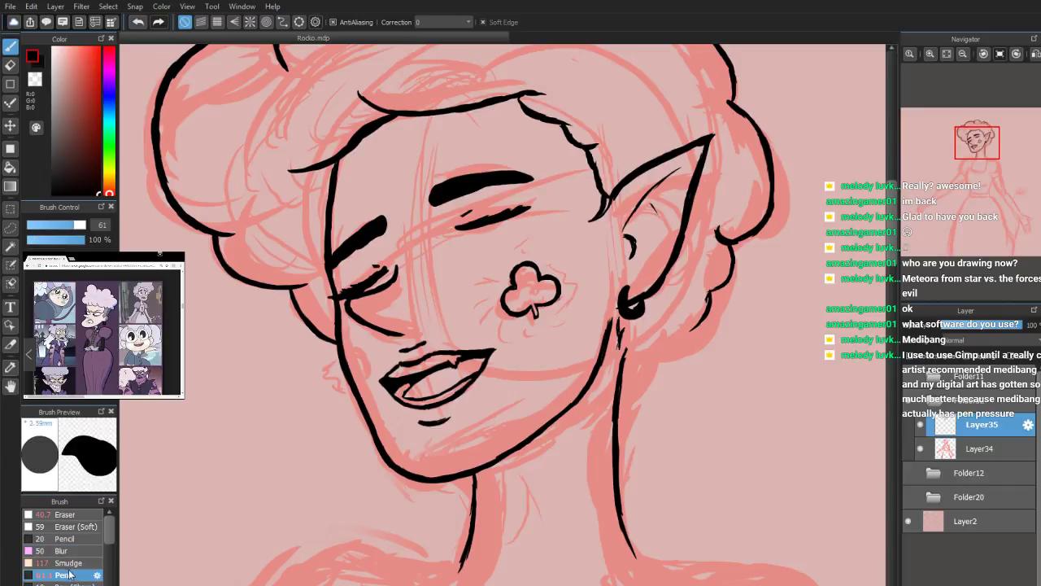
pyautogui.moveTo(617, 324); pyautogui.dragTo(624, 342)
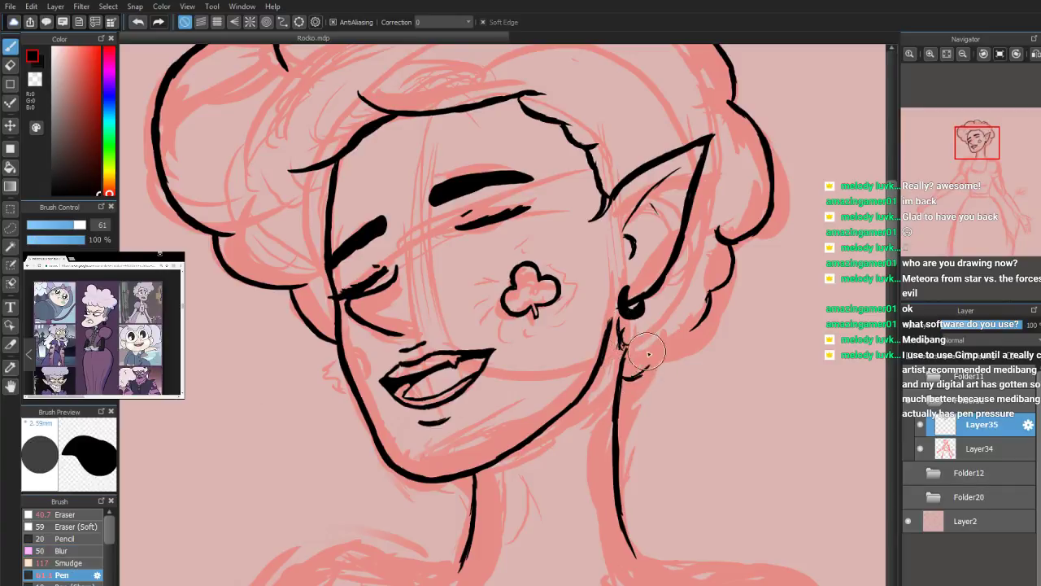
pyautogui.moveTo(624, 379); pyautogui.dragTo(658, 362)
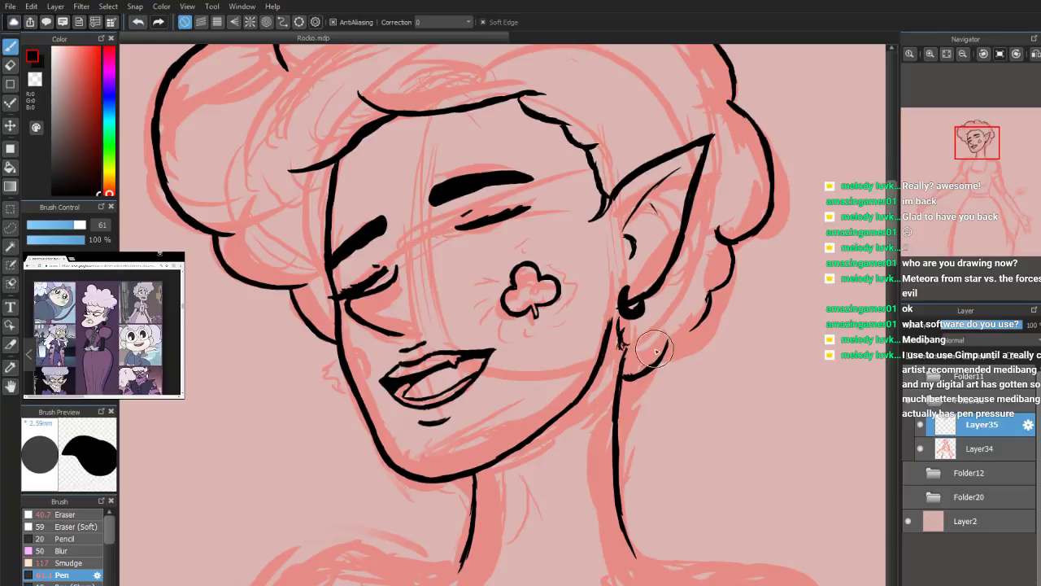
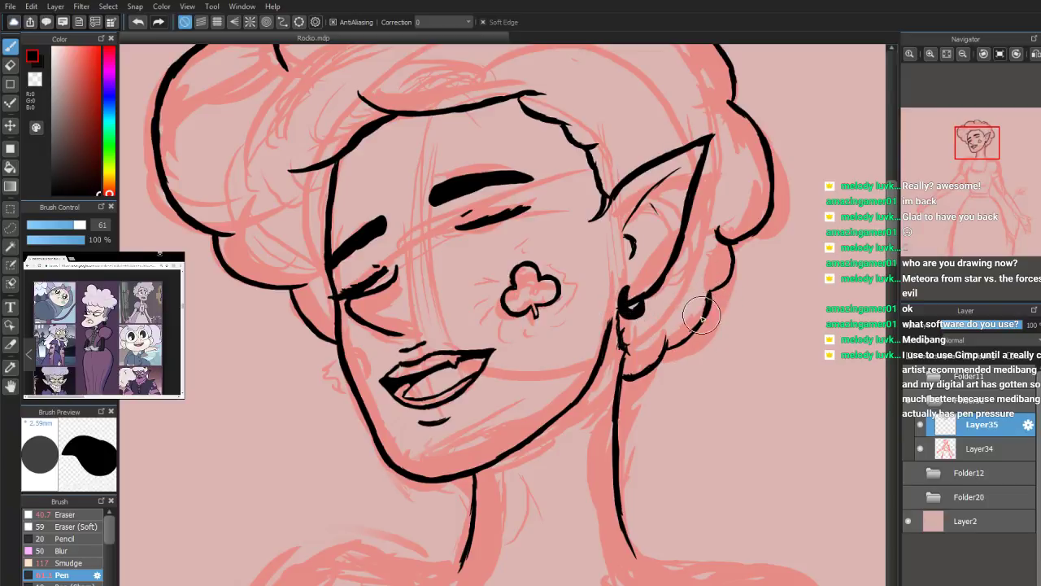
pyautogui.moveTo(680, 344)
pyautogui.mouseDown()
pyautogui.moveTo(699, 324)
pyautogui.moveTo(662, 351)
pyautogui.moveTo(667, 337)
pyautogui.moveTo(662, 353)
pyautogui.moveTo(665, 328)
pyautogui.mouseUp()
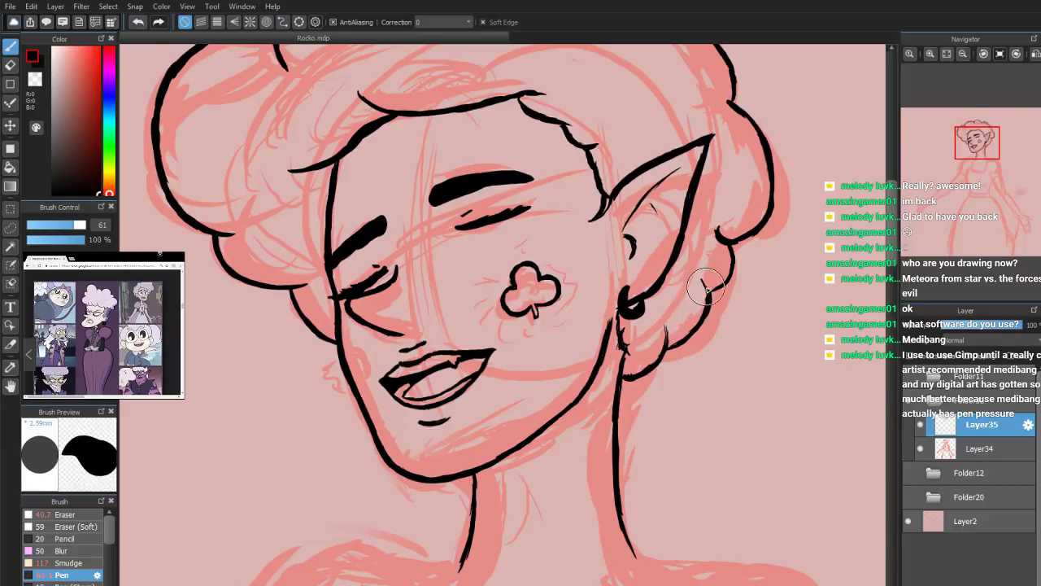
pyautogui.moveTo(977, 146); pyautogui.dragTo(964, 139)
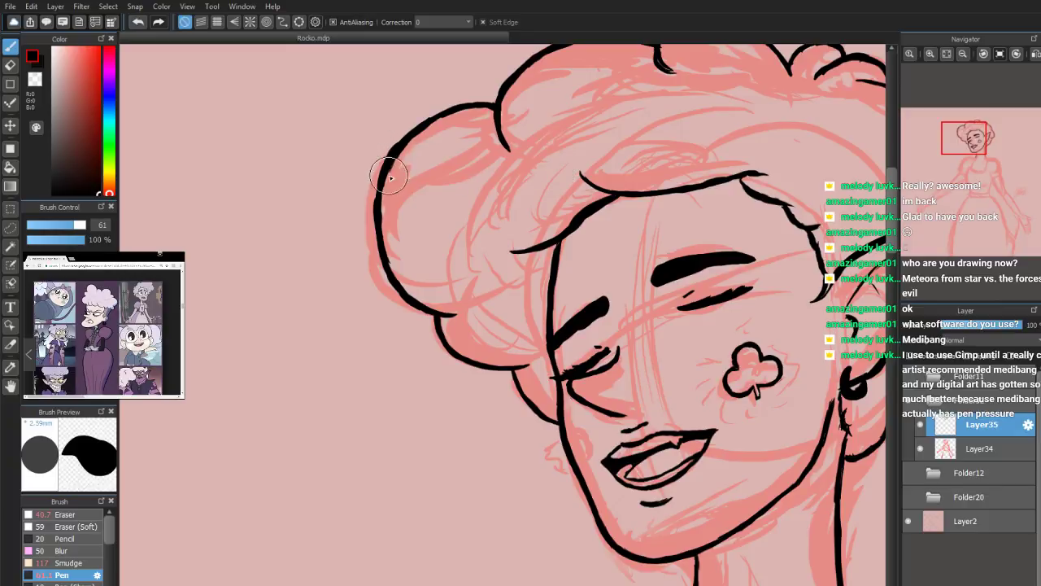
pyautogui.moveTo(385, 177)
pyautogui.mouseDown()
pyautogui.moveTo(379, 228)
pyautogui.moveTo(375, 208)
pyautogui.moveTo(375, 220)
pyautogui.moveTo(389, 256)
pyautogui.moveTo(380, 239)
pyautogui.moveTo(379, 195)
pyautogui.moveTo(391, 258)
pyautogui.moveTo(439, 317)
pyautogui.mouseUp()
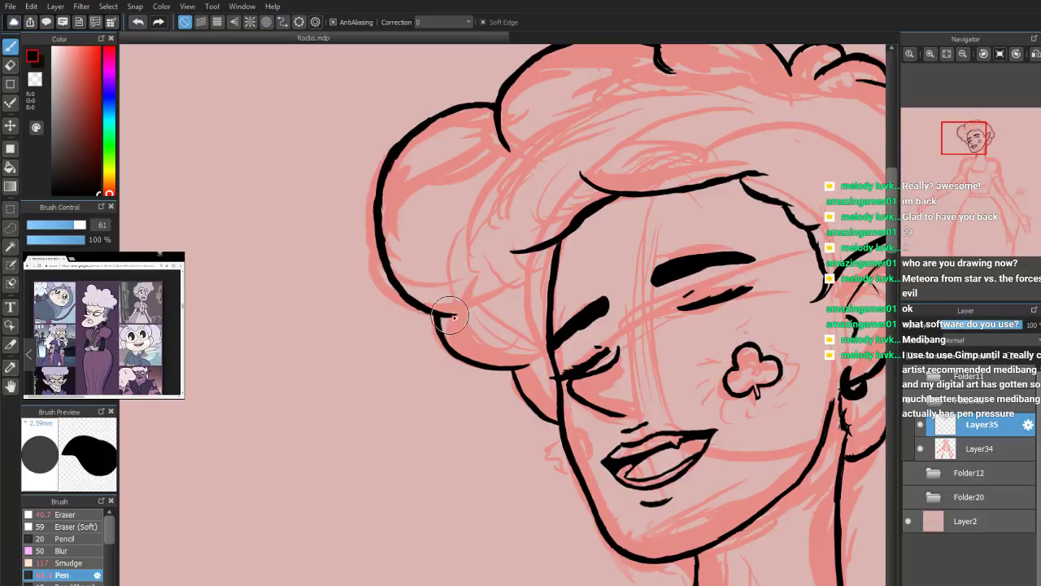
# Flare both neck lines out toward the shoulders and ink a short collarbone stroke on each side
pyautogui.moveTo(965, 189)
pyautogui.moveTo(960, 146); pyautogui.dragTo(976, 163)
pyautogui.scroll(-1, 544, 286)
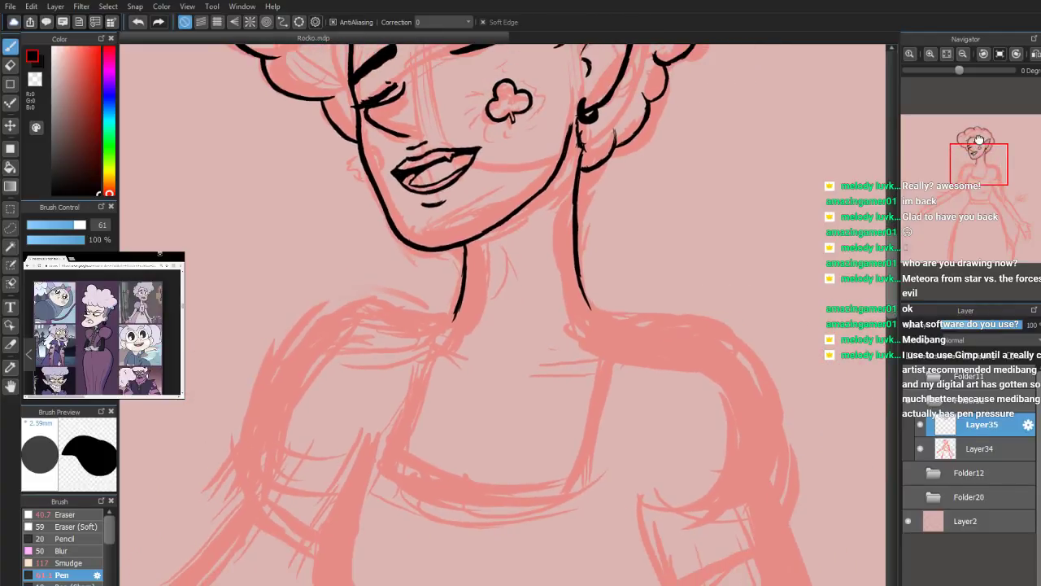
pyautogui.moveTo(452, 316); pyautogui.dragTo(437, 322)
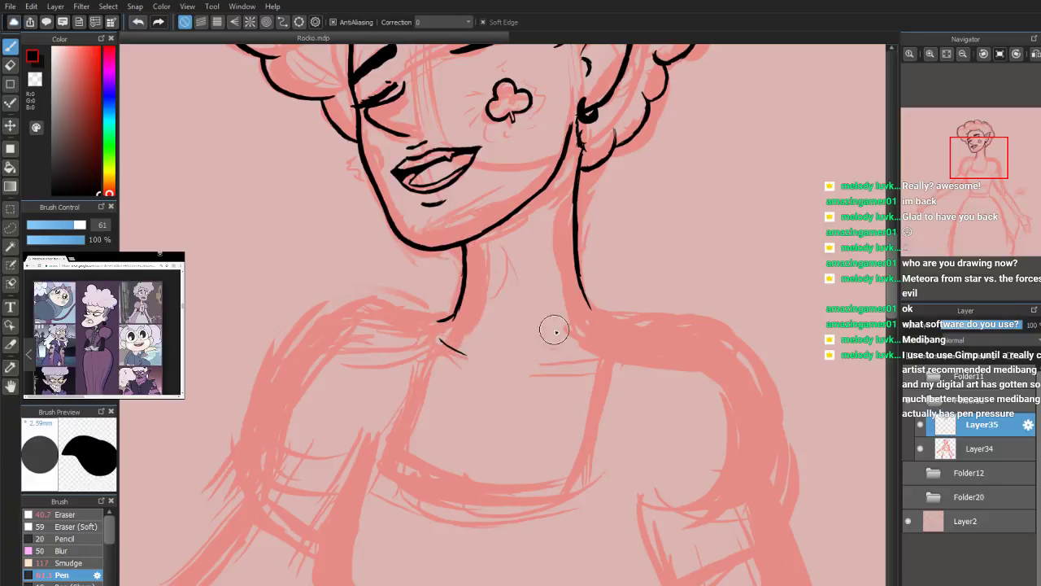
pyautogui.moveTo(587, 300); pyautogui.dragTo(595, 312)
pyautogui.moveTo(551, 364); pyautogui.dragTo(577, 363)
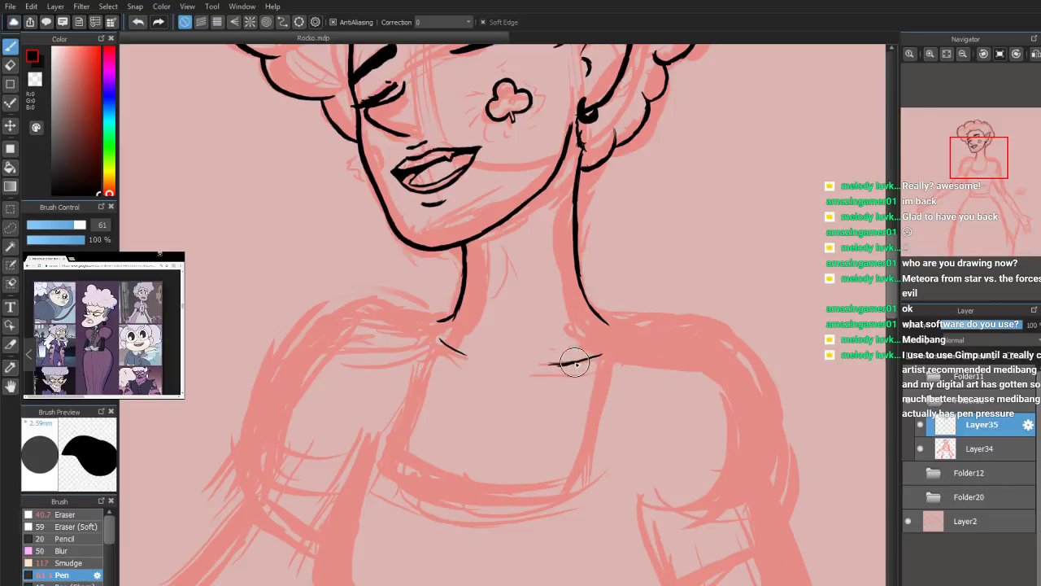
# Ink the dress's square neckline with the Pen, drawing both slanted side edges and the curved lower edge across the chest
pyautogui.moveTo(607, 325)
pyautogui.mouseDown()
pyautogui.moveTo(598, 394)
pyautogui.moveTo(603, 358)
pyautogui.moveTo(569, 463)
pyautogui.moveTo(588, 431)
pyautogui.moveTo(561, 478)
pyautogui.mouseUp()
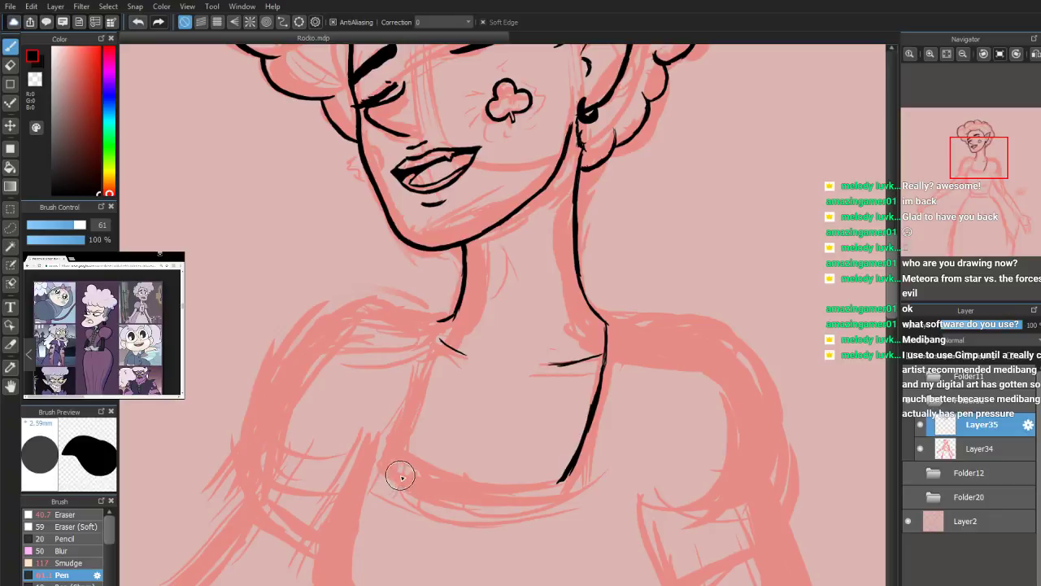
pyautogui.moveTo(398, 476); pyautogui.dragTo(456, 490)
pyautogui.moveTo(393, 471); pyautogui.dragTo(508, 492)
pyautogui.moveTo(433, 486)
pyautogui.mouseDown()
pyautogui.moveTo(557, 487)
pyautogui.moveTo(384, 463)
pyautogui.mouseUp()
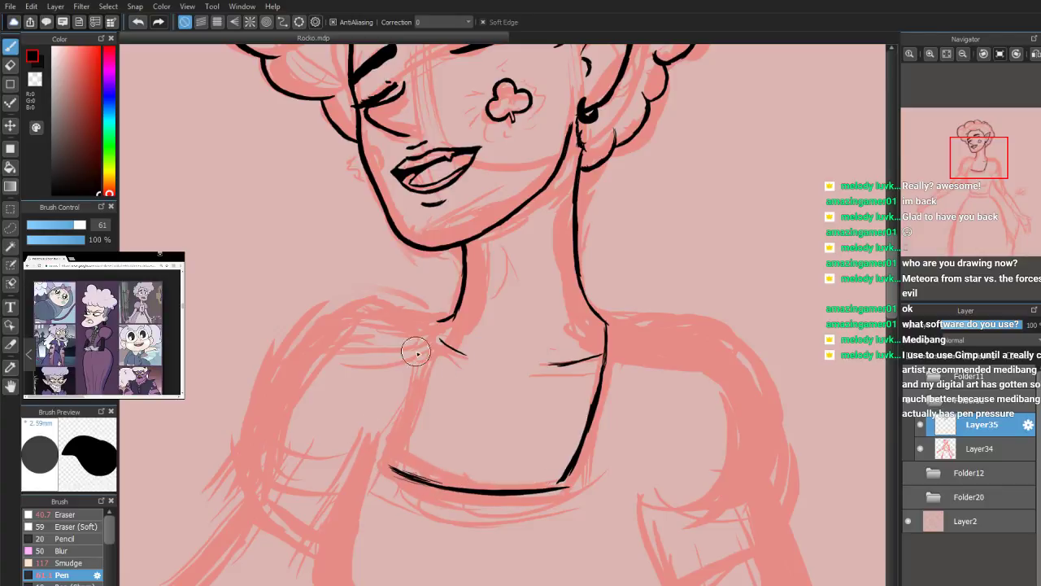
pyautogui.moveTo(430, 331)
pyautogui.mouseDown()
pyautogui.moveTo(403, 411)
pyautogui.moveTo(406, 391)
pyautogui.moveTo(401, 464)
pyautogui.mouseUp()
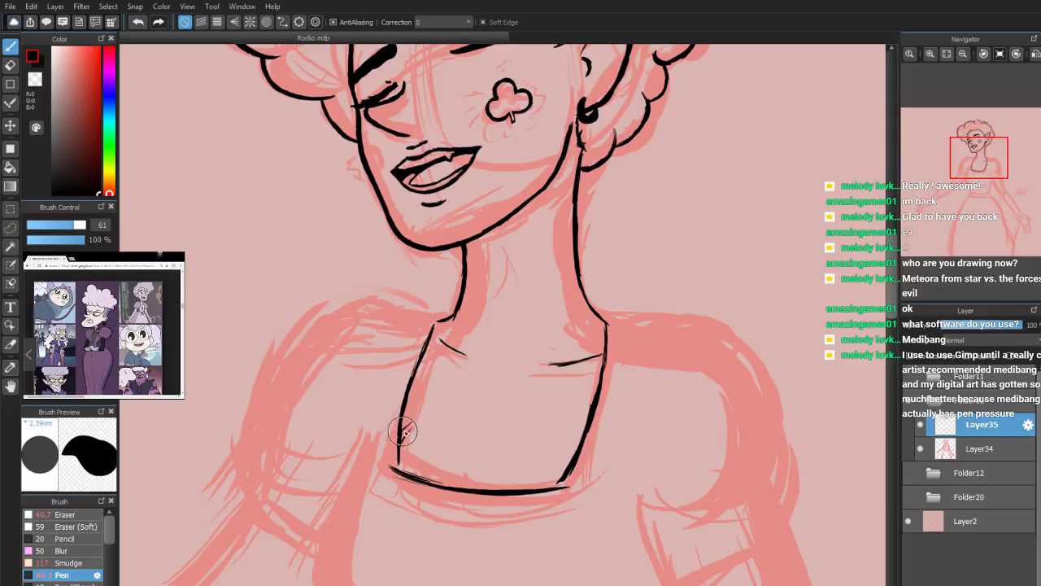
pyautogui.moveTo(415, 420); pyautogui.dragTo(414, 439)
pyautogui.press('e')
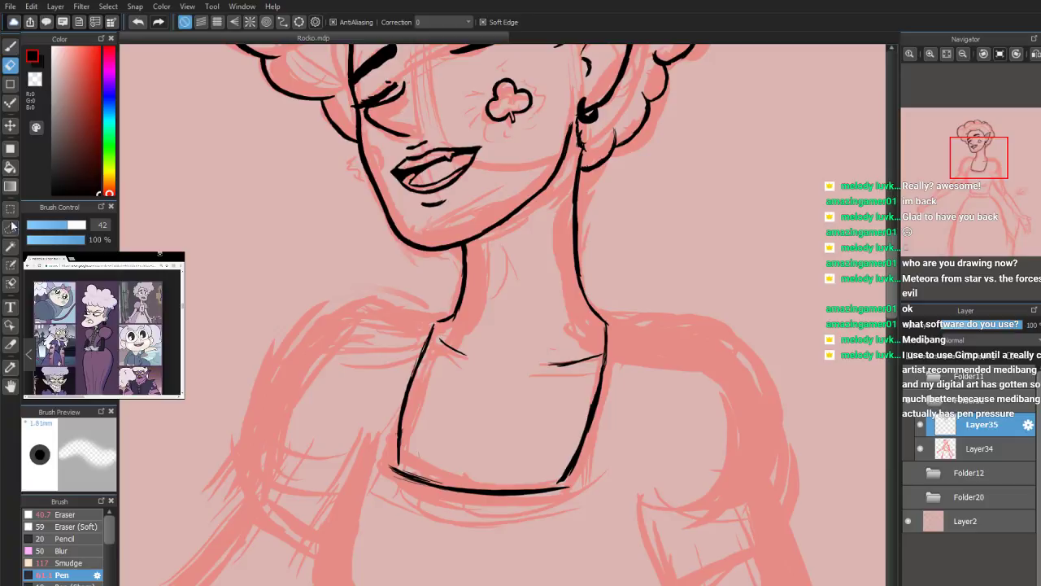
pyautogui.click(12, 49)
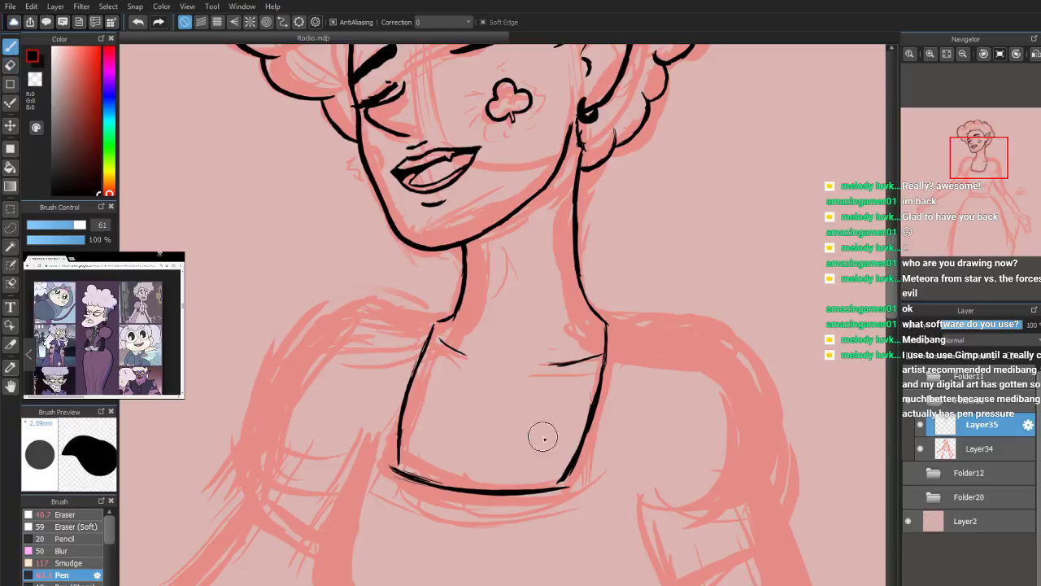
# Ink the puffed sleeve's rounded outline on the side opposite the ear and round off the neckline's lower corner beside it
pyautogui.moveTo(980, 160); pyautogui.dragTo(974, 170)
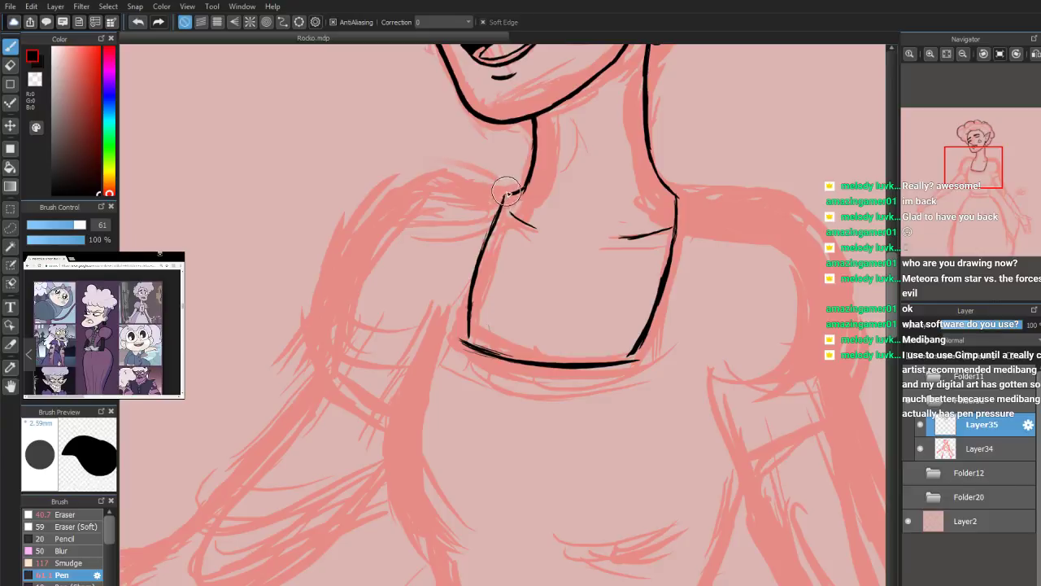
pyautogui.moveTo(509, 192)
pyautogui.mouseDown()
pyautogui.moveTo(462, 163)
pyautogui.moveTo(406, 163)
pyautogui.moveTo(356, 195)
pyautogui.moveTo(349, 186)
pyautogui.moveTo(327, 250)
pyautogui.moveTo(318, 344)
pyautogui.moveTo(316, 308)
pyautogui.moveTo(322, 373)
pyautogui.mouseUp()
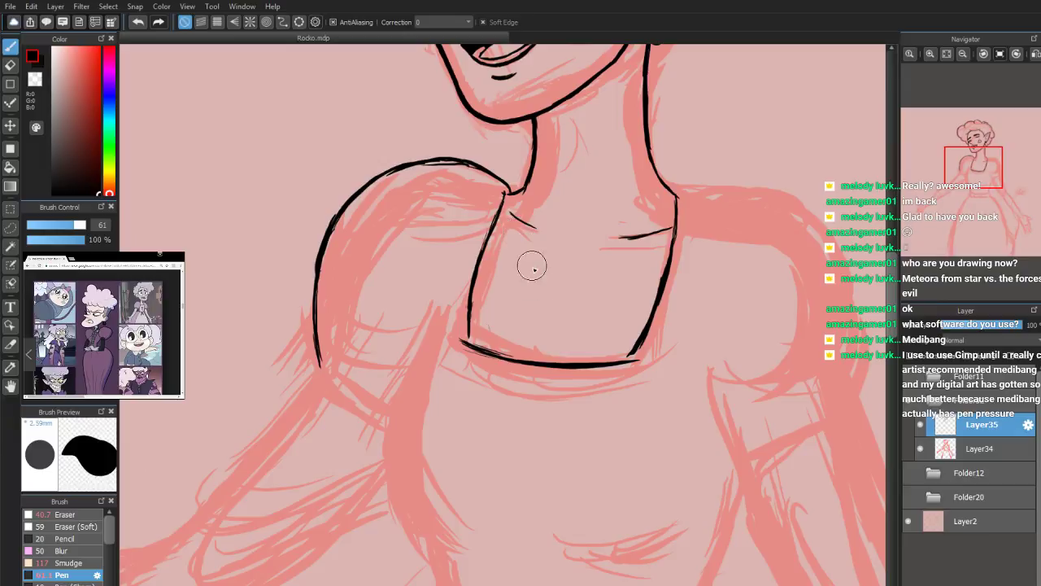
pyautogui.moveTo(471, 330); pyautogui.dragTo(490, 349)
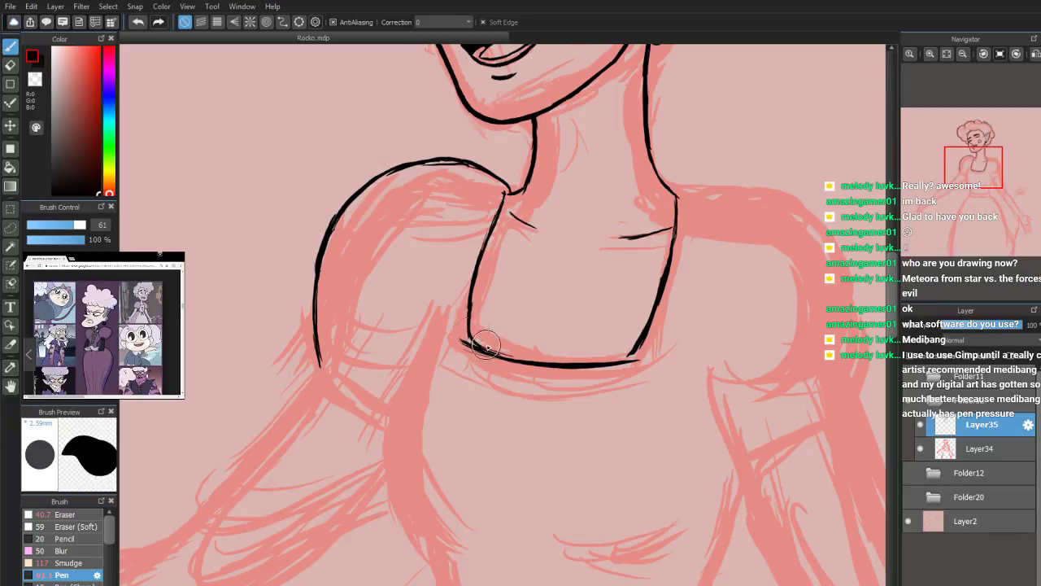
pyautogui.scroll(2, 985, 190)
pyautogui.scroll(1, 981, 198)
pyautogui.moveTo(453, 319)
pyautogui.mouseDown()
pyautogui.moveTo(480, 265)
pyautogui.moveTo(459, 281)
pyautogui.moveTo(487, 263)
pyautogui.moveTo(485, 305)
pyautogui.moveTo(489, 275)
pyautogui.moveTo(508, 344)
pyautogui.moveTo(496, 312)
pyautogui.moveTo(498, 350)
pyautogui.moveTo(515, 287)
pyautogui.moveTo(540, 274)
pyautogui.moveTo(583, 318)
pyautogui.moveTo(629, 320)
pyautogui.moveTo(649, 356)
pyautogui.mouseUp()
pyautogui.moveTo(715, 338)
pyautogui.mouseDown()
pyautogui.moveTo(727, 325)
pyautogui.moveTo(692, 268)
pyautogui.moveTo(670, 345)
pyautogui.moveTo(658, 274)
pyautogui.moveTo(633, 335)
pyautogui.mouseUp()
pyautogui.moveTo(656, 275); pyautogui.dragTo(682, 326)
pyautogui.moveTo(637, 290)
pyautogui.mouseDown()
pyautogui.moveTo(634, 334)
pyautogui.moveTo(613, 265)
pyautogui.moveTo(565, 327)
pyautogui.moveTo(553, 281)
pyautogui.moveTo(550, 299)
pyautogui.moveTo(566, 307)
pyautogui.moveTo(594, 258)
pyautogui.moveTo(568, 302)
pyautogui.moveTo(597, 266)
pyautogui.moveTo(584, 275)
pyautogui.moveTo(633, 309)
pyautogui.moveTo(681, 318)
pyautogui.moveTo(680, 328)
pyautogui.moveTo(698, 299)
pyautogui.moveTo(720, 319)
pyautogui.mouseUp()
pyautogui.click(10, 65)
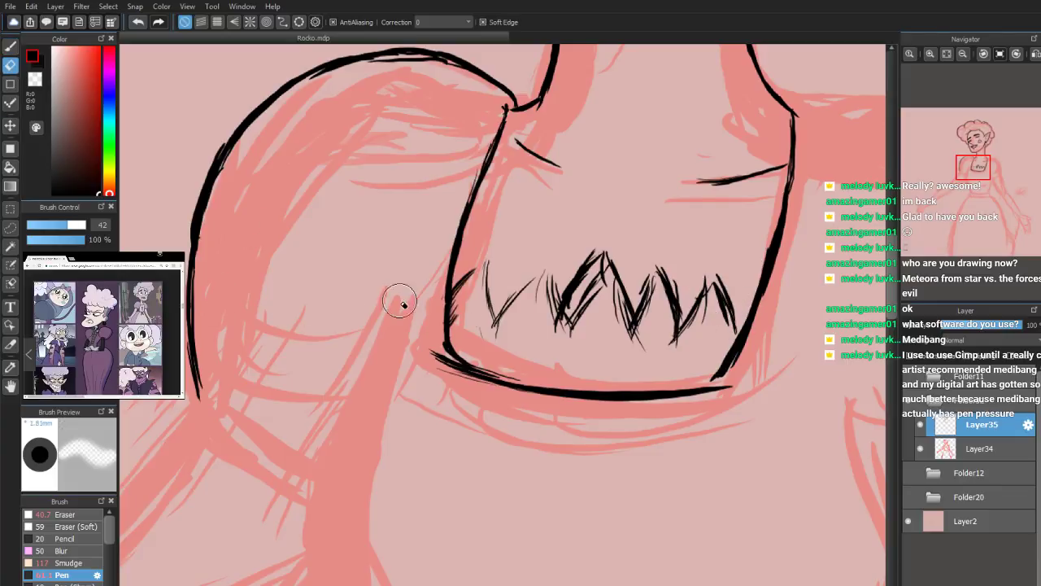
pyautogui.moveTo(480, 265)
pyautogui.mouseDown()
pyautogui.moveTo(464, 300)
pyautogui.moveTo(469, 327)
pyautogui.moveTo(530, 322)
pyautogui.moveTo(566, 275)
pyautogui.moveTo(562, 341)
pyautogui.moveTo(603, 310)
pyautogui.moveTo(623, 261)
pyautogui.moveTo(613, 286)
pyautogui.moveTo(647, 336)
pyautogui.moveTo(684, 282)
pyautogui.moveTo(689, 304)
pyautogui.moveTo(720, 310)
pyautogui.mouseUp()
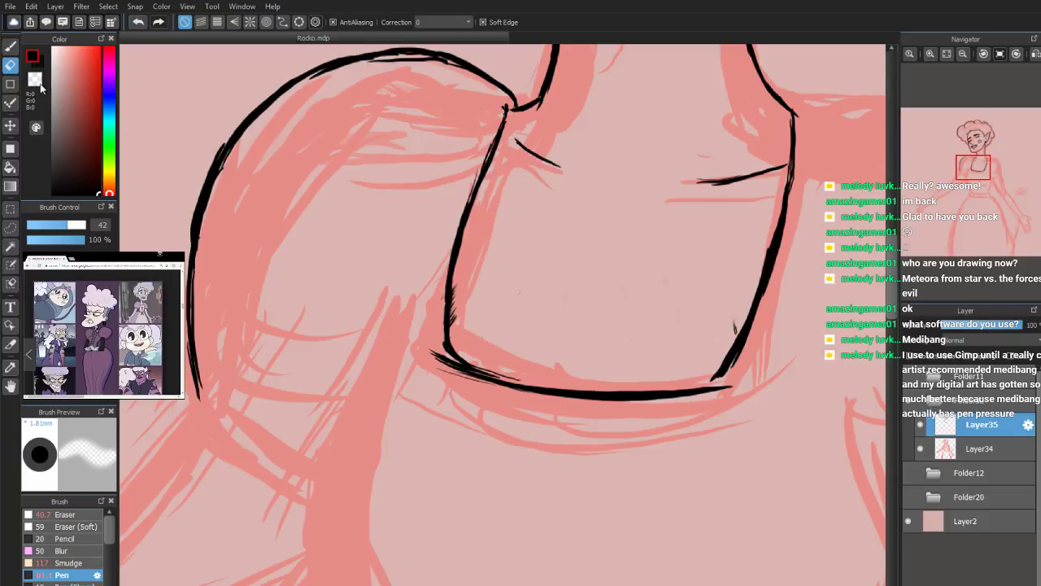
# Ink a trim of three rounded scallops with the Pen across the inside of the neckline, the middle one tallest
pyautogui.click(12, 47)
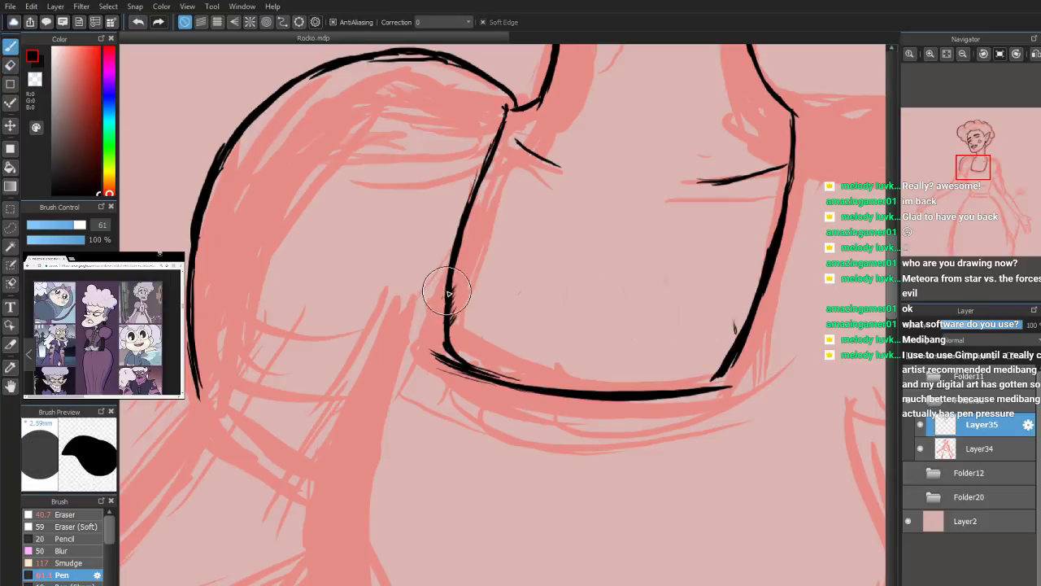
pyautogui.moveTo(454, 290)
pyautogui.mouseDown()
pyautogui.moveTo(486, 275)
pyautogui.moveTo(503, 312)
pyautogui.moveTo(483, 298)
pyautogui.moveTo(507, 309)
pyautogui.moveTo(611, 242)
pyautogui.moveTo(642, 322)
pyautogui.mouseUp()
pyautogui.moveTo(736, 334)
pyautogui.mouseDown()
pyautogui.moveTo(730, 297)
pyautogui.moveTo(692, 272)
pyautogui.moveTo(660, 283)
pyautogui.moveTo(664, 316)
pyautogui.moveTo(702, 267)
pyautogui.moveTo(743, 321)
pyautogui.mouseUp()
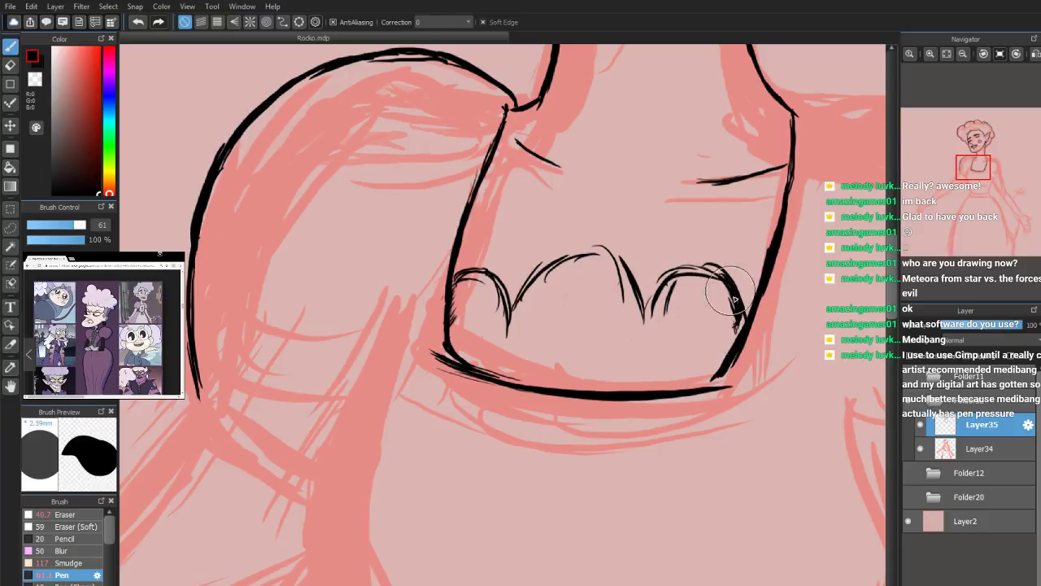
pyautogui.moveTo(603, 240)
pyautogui.mouseDown()
pyautogui.moveTo(620, 275)
pyautogui.moveTo(568, 256)
pyautogui.moveTo(476, 269)
pyautogui.moveTo(448, 290)
pyautogui.mouseUp()
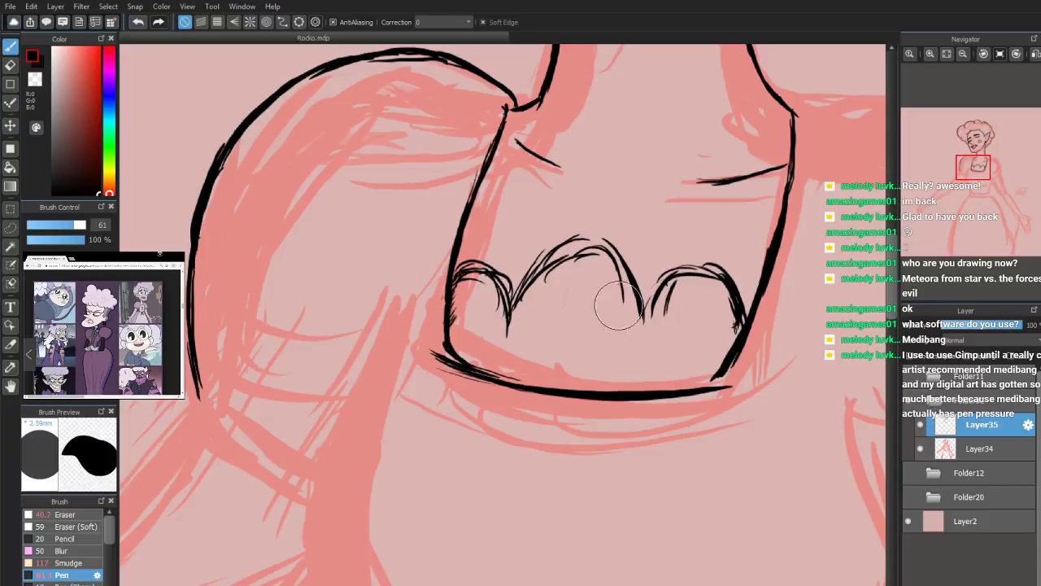
# Thicken the puffed sleeve's upper outline and smooth its inner edge with the Eraser
pyautogui.moveTo(972, 106)
pyautogui.scroll(-5, 976, 162)
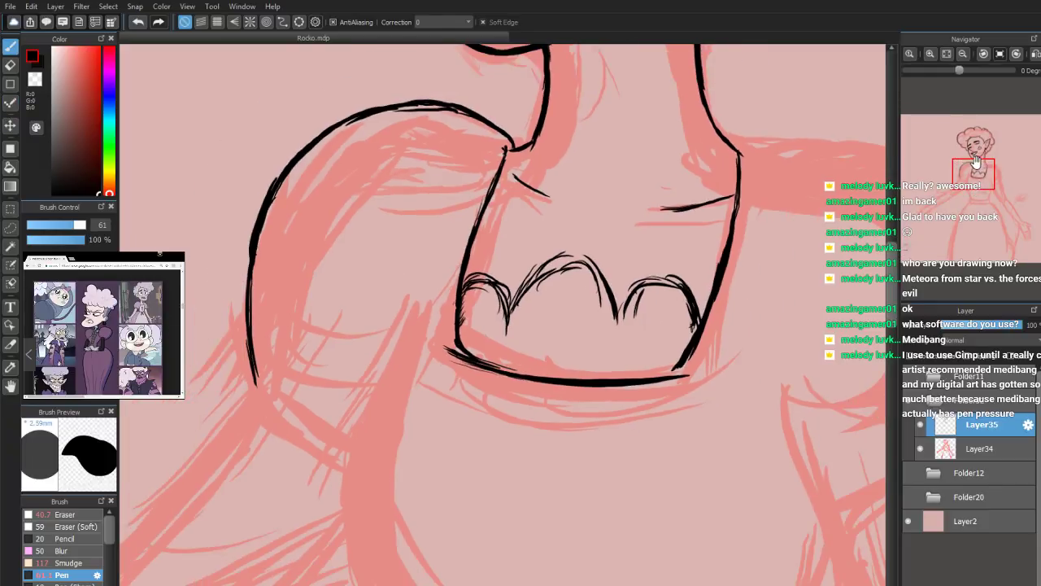
pyautogui.moveTo(982, 173); pyautogui.dragTo(980, 169)
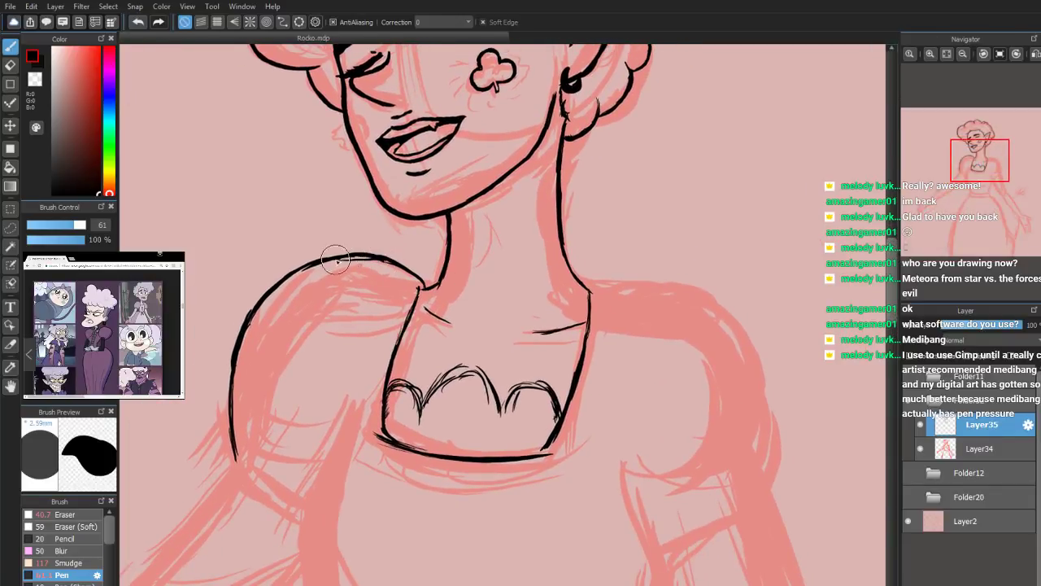
pyautogui.moveTo(980, 169)
pyautogui.mouseDown()
pyautogui.moveTo(953, 173)
pyautogui.moveTo(960, 180)
pyautogui.moveTo(967, 169)
pyautogui.mouseUp()
pyautogui.scroll(2, 958, 180)
pyautogui.moveTo(543, 228)
pyautogui.mouseDown()
pyautogui.moveTo(502, 234)
pyautogui.moveTo(547, 226)
pyautogui.moveTo(467, 245)
pyautogui.moveTo(494, 236)
pyautogui.moveTo(434, 264)
pyautogui.moveTo(384, 314)
pyautogui.moveTo(364, 357)
pyautogui.moveTo(392, 307)
pyautogui.mouseUp()
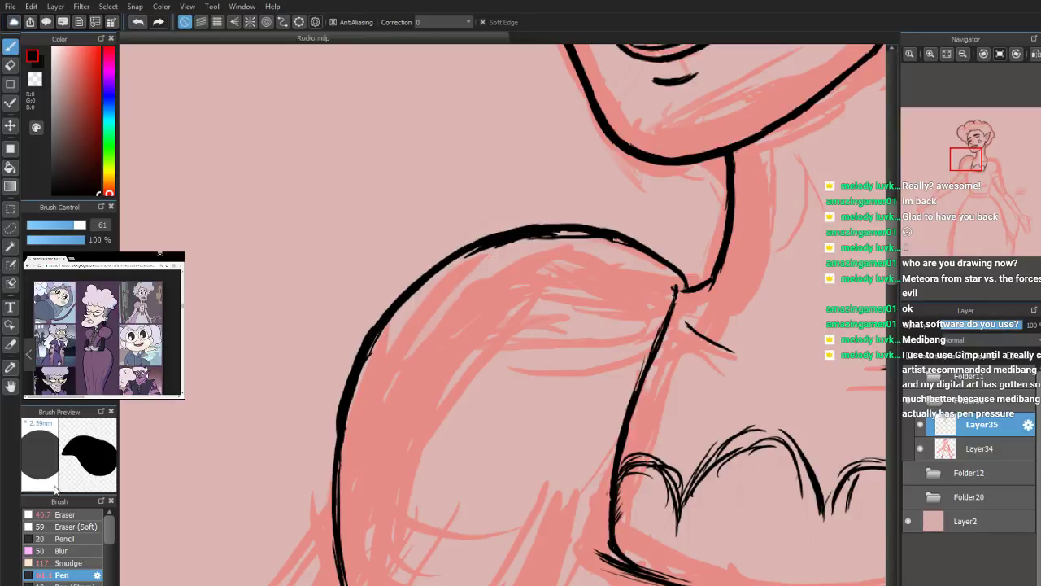
pyautogui.click(59, 515)
pyautogui.moveTo(594, 242)
pyautogui.mouseDown()
pyautogui.moveTo(557, 244)
pyautogui.moveTo(603, 241)
pyautogui.moveTo(568, 236)
pyautogui.moveTo(627, 253)
pyautogui.moveTo(513, 252)
pyautogui.moveTo(559, 238)
pyautogui.moveTo(471, 260)
pyautogui.moveTo(514, 237)
pyautogui.moveTo(458, 267)
pyautogui.moveTo(518, 237)
pyautogui.mouseUp()
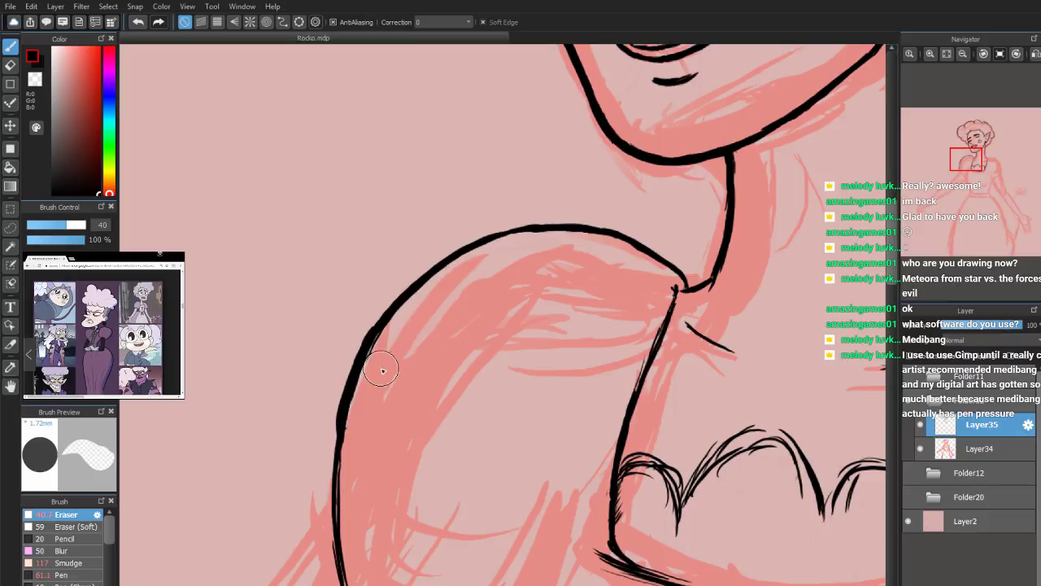
pyautogui.moveTo(371, 370); pyautogui.dragTo(375, 345)
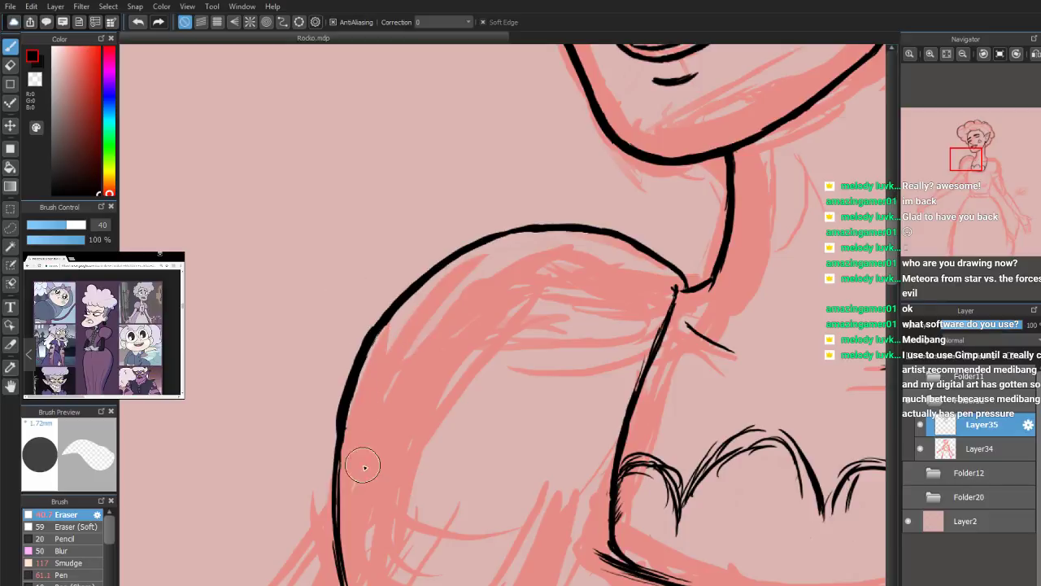
# Ink the bodice's outer bust contour with the Pen, curving from the armpit beside the inked sleeve to below the bust
pyautogui.click(69, 563)
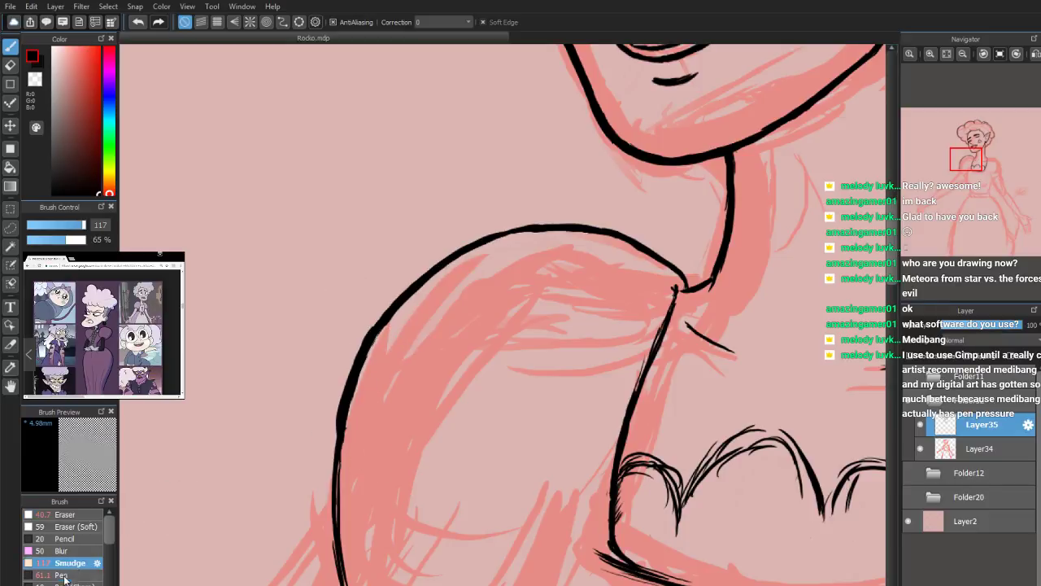
pyautogui.click(62, 575)
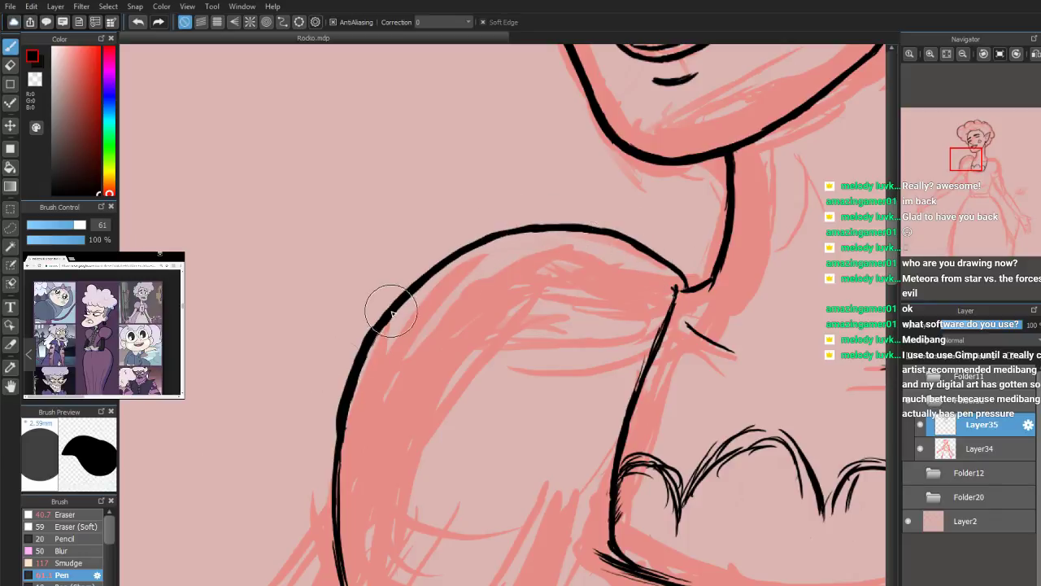
pyautogui.click(969, 175)
pyautogui.moveTo(970, 175); pyautogui.dragTo(966, 175)
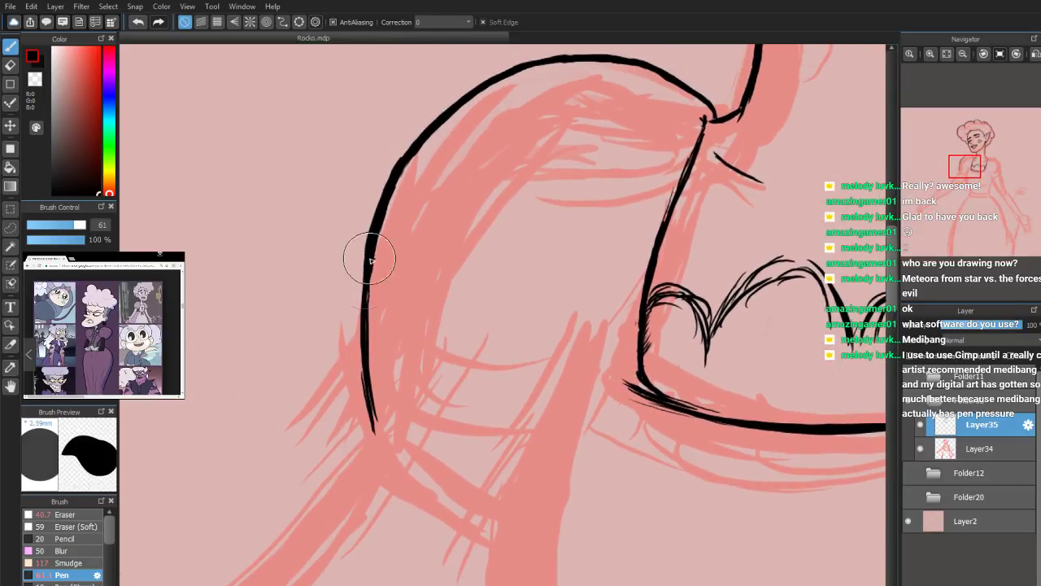
pyautogui.moveTo(973, 199); pyautogui.dragTo(968, 180)
pyautogui.moveTo(489, 277)
pyautogui.mouseDown()
pyautogui.moveTo(456, 364)
pyautogui.moveTo(446, 435)
pyautogui.mouseUp()
pyautogui.moveTo(469, 329); pyautogui.dragTo(493, 279)
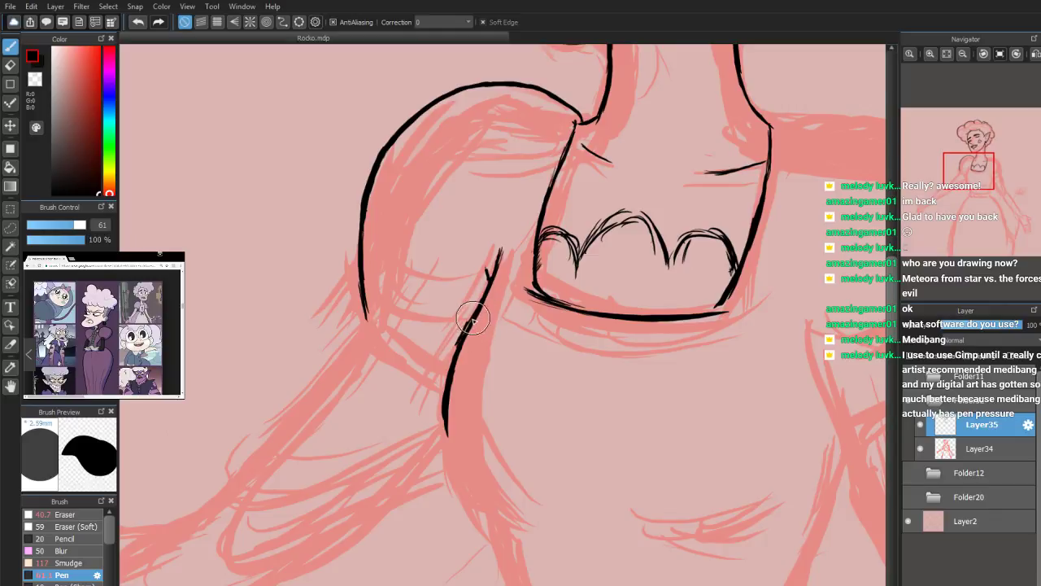
pyautogui.moveTo(453, 366)
pyautogui.mouseDown()
pyautogui.moveTo(441, 400)
pyautogui.moveTo(446, 442)
pyautogui.moveTo(446, 412)
pyautogui.moveTo(455, 460)
pyautogui.moveTo(446, 412)
pyautogui.moveTo(478, 492)
pyautogui.mouseUp()
pyautogui.moveTo(447, 453); pyautogui.dragTo(476, 497)
pyautogui.moveTo(456, 462)
pyautogui.mouseDown()
pyautogui.moveTo(477, 506)
pyautogui.moveTo(463, 481)
pyautogui.moveTo(512, 518)
pyautogui.mouseUp()
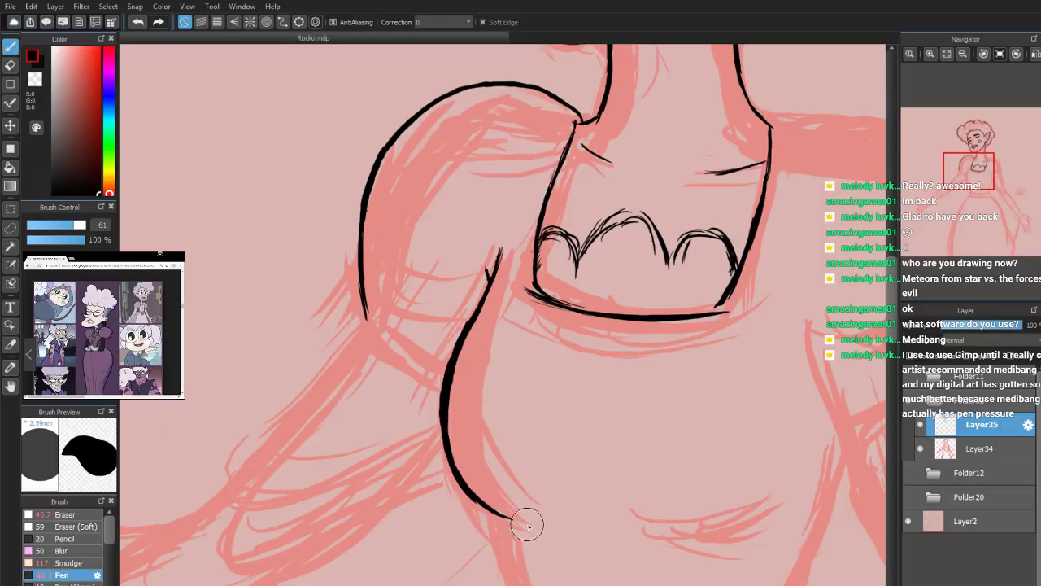
pyautogui.moveTo(969, 180); pyautogui.dragTo(972, 190)
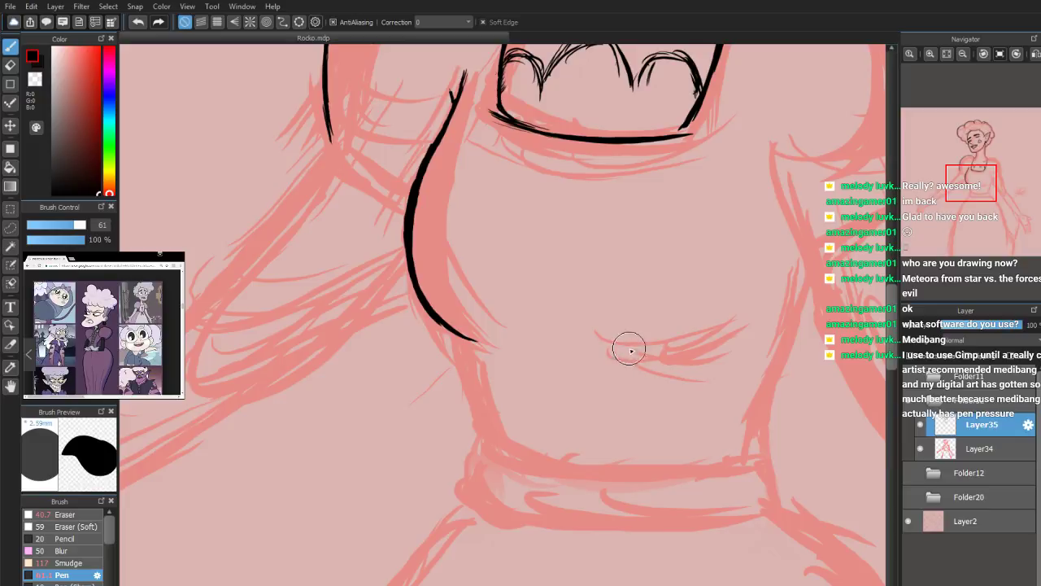
pyautogui.moveTo(623, 345)
pyautogui.mouseDown()
pyautogui.moveTo(665, 350)
pyautogui.moveTo(626, 348)
pyautogui.moveTo(681, 341)
pyautogui.moveTo(623, 347)
pyautogui.moveTo(689, 338)
pyautogui.moveTo(653, 350)
pyautogui.moveTo(723, 329)
pyautogui.mouseUp()
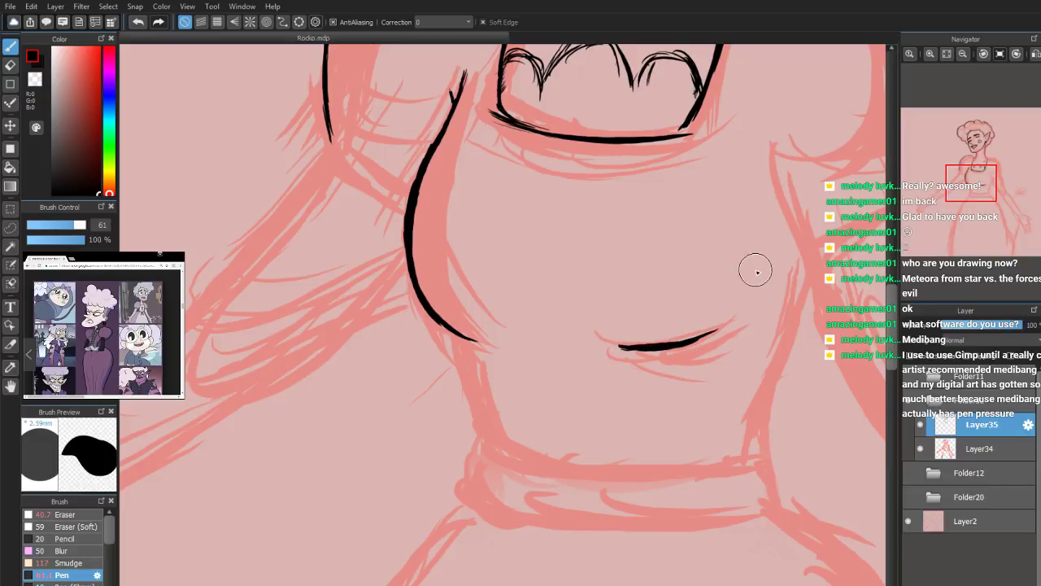
pyautogui.moveTo(745, 261)
pyautogui.mouseDown()
pyautogui.moveTo(743, 305)
pyautogui.moveTo(754, 250)
pyautogui.moveTo(733, 322)
pyautogui.moveTo(742, 317)
pyautogui.moveTo(759, 273)
pyautogui.moveTo(692, 326)
pyautogui.moveTo(699, 339)
pyautogui.moveTo(737, 319)
pyautogui.moveTo(657, 347)
pyautogui.moveTo(733, 323)
pyautogui.mouseUp()
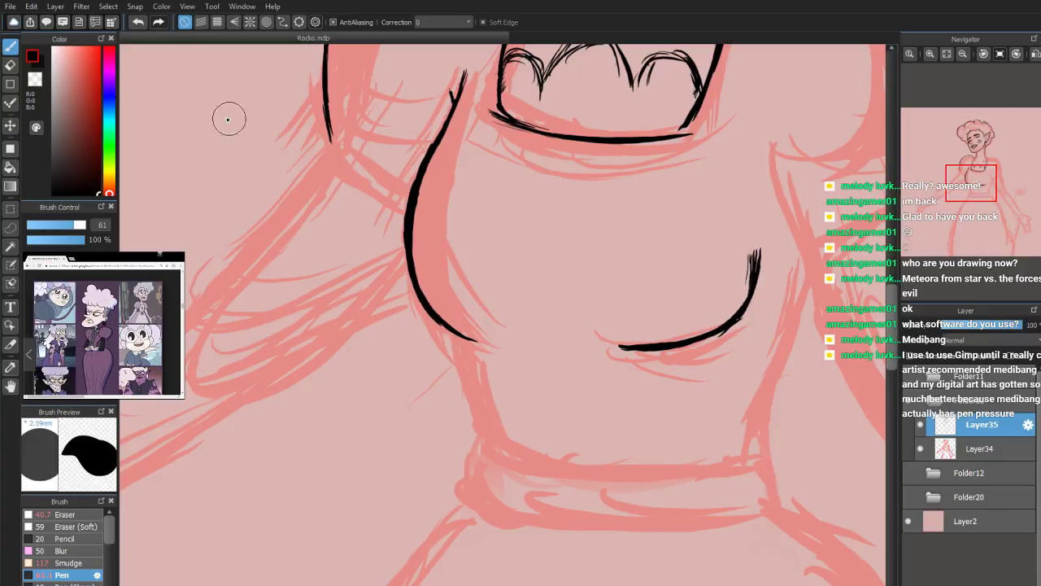
pyautogui.click(15, 66)
pyautogui.moveTo(751, 241); pyautogui.dragTo(743, 289)
pyautogui.moveTo(667, 337)
pyautogui.mouseDown()
pyautogui.moveTo(631, 348)
pyautogui.moveTo(603, 342)
pyautogui.mouseUp()
pyautogui.moveTo(702, 342)
pyautogui.mouseDown()
pyautogui.moveTo(751, 303)
pyautogui.moveTo(761, 242)
pyautogui.mouseUp()
# Ink a short under-bust curve on the ear side and both bodice side lines tapering to the waist, thickening the ear-side one
pyautogui.click(12, 48)
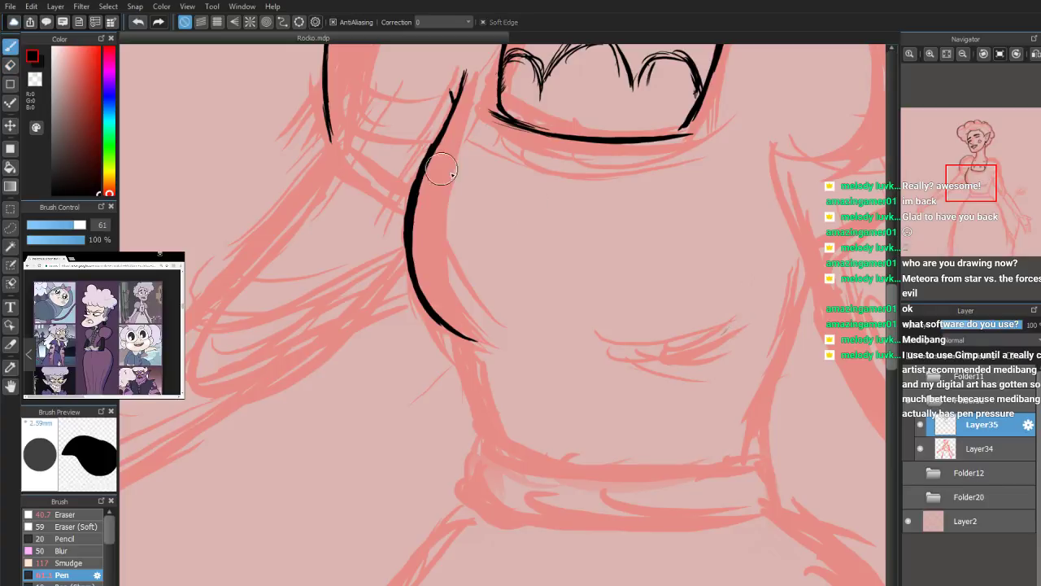
pyautogui.moveTo(755, 275)
pyautogui.mouseDown()
pyautogui.moveTo(735, 319)
pyautogui.moveTo(762, 276)
pyautogui.moveTo(688, 340)
pyautogui.moveTo(737, 324)
pyautogui.moveTo(680, 339)
pyautogui.mouseUp()
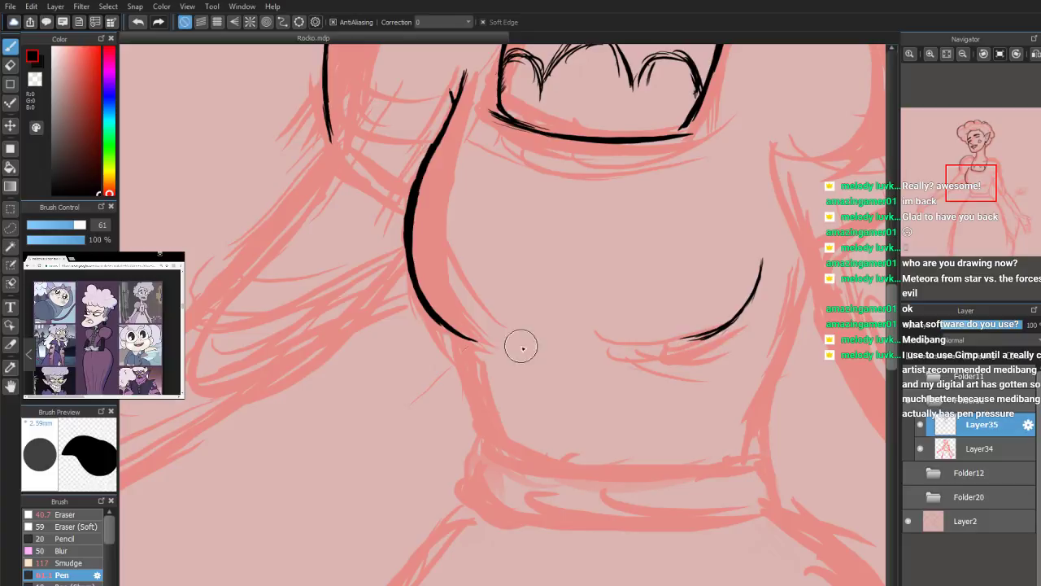
pyautogui.moveTo(452, 340); pyautogui.dragTo(480, 424)
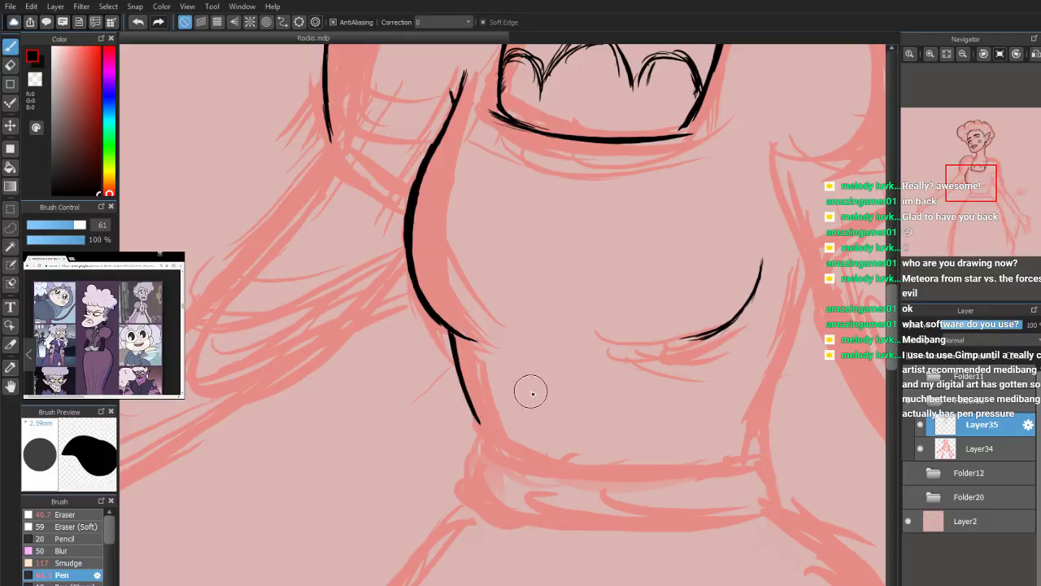
pyautogui.moveTo(803, 259); pyautogui.dragTo(760, 375)
pyautogui.moveTo(774, 335)
pyautogui.mouseDown()
pyautogui.moveTo(757, 379)
pyautogui.moveTo(759, 428)
pyautogui.mouseUp()
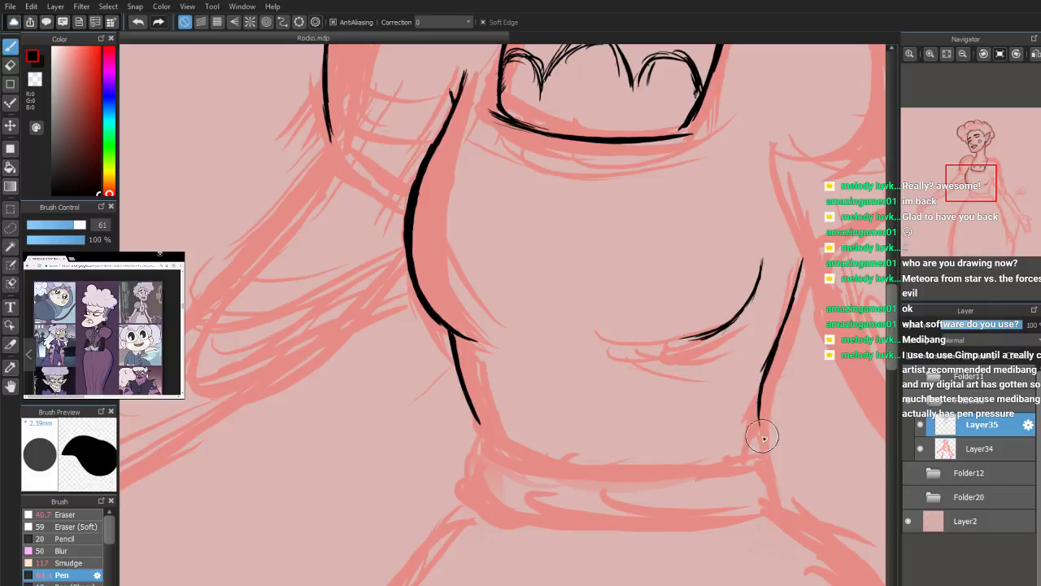
pyautogui.moveTo(812, 275)
pyautogui.mouseDown()
pyautogui.moveTo(776, 346)
pyautogui.moveTo(800, 304)
pyautogui.moveTo(762, 429)
pyautogui.mouseUp()
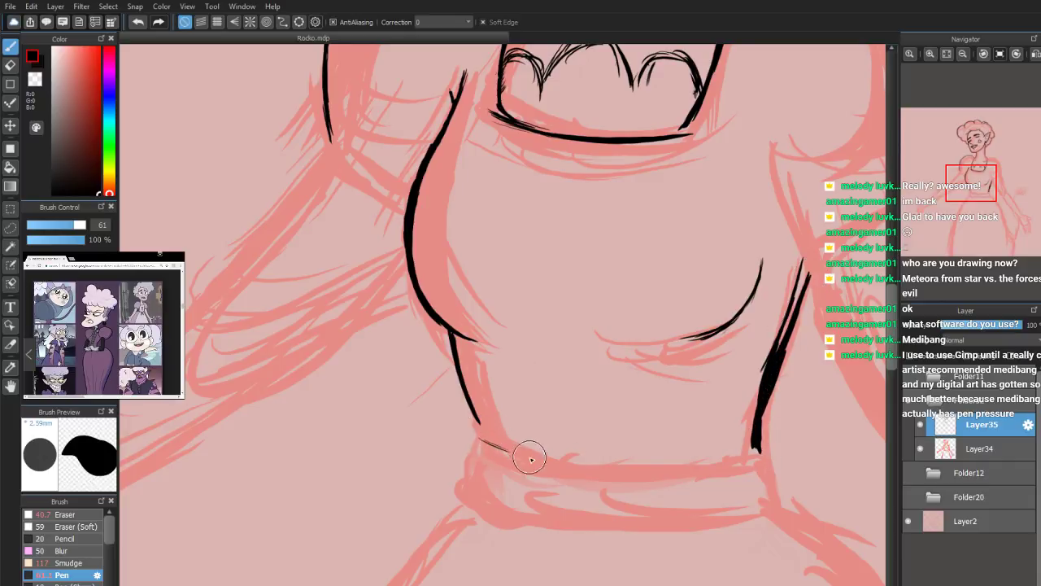
# Ink the curved waistline along the belt's upper edge and thicken the opposite bodice side line down to meet it
pyautogui.moveTo(479, 439)
pyautogui.mouseDown()
pyautogui.moveTo(605, 477)
pyautogui.moveTo(524, 458)
pyautogui.moveTo(701, 468)
pyautogui.moveTo(660, 473)
pyautogui.moveTo(756, 446)
pyautogui.mouseUp()
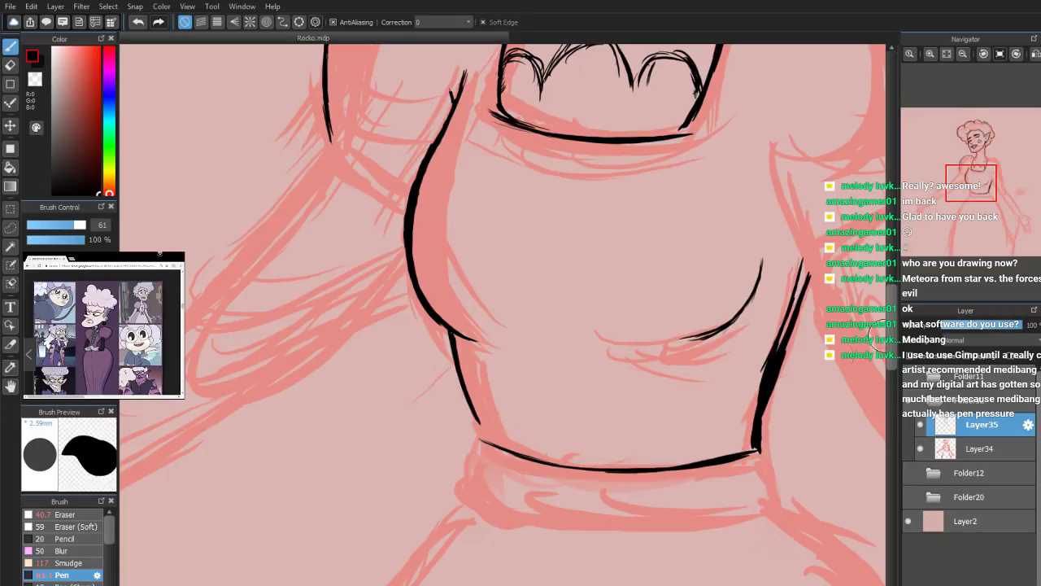
pyautogui.scroll(-3, 865, 345)
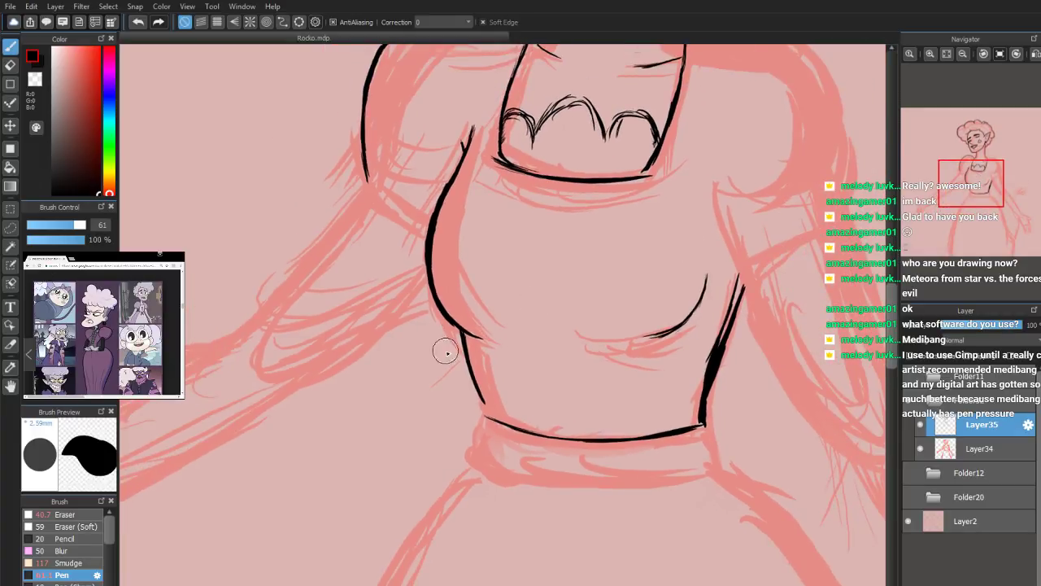
pyautogui.moveTo(456, 328); pyautogui.dragTo(472, 382)
pyautogui.moveTo(463, 337); pyautogui.dragTo(488, 415)
pyautogui.moveTo(472, 362); pyautogui.dragTo(490, 420)
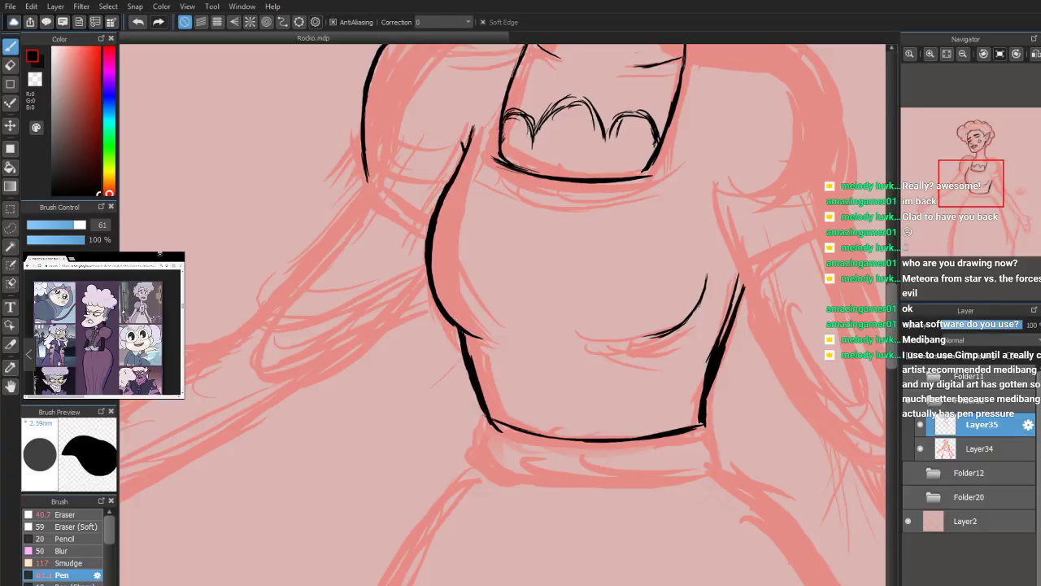
# Add strokes inside the bodice's outer bust contour, then erase the whole contour from the armpit down to the bodice side line
pyautogui.moveTo(451, 189); pyautogui.dragTo(447, 267)
pyautogui.moveTo(452, 183); pyautogui.dragTo(445, 311)
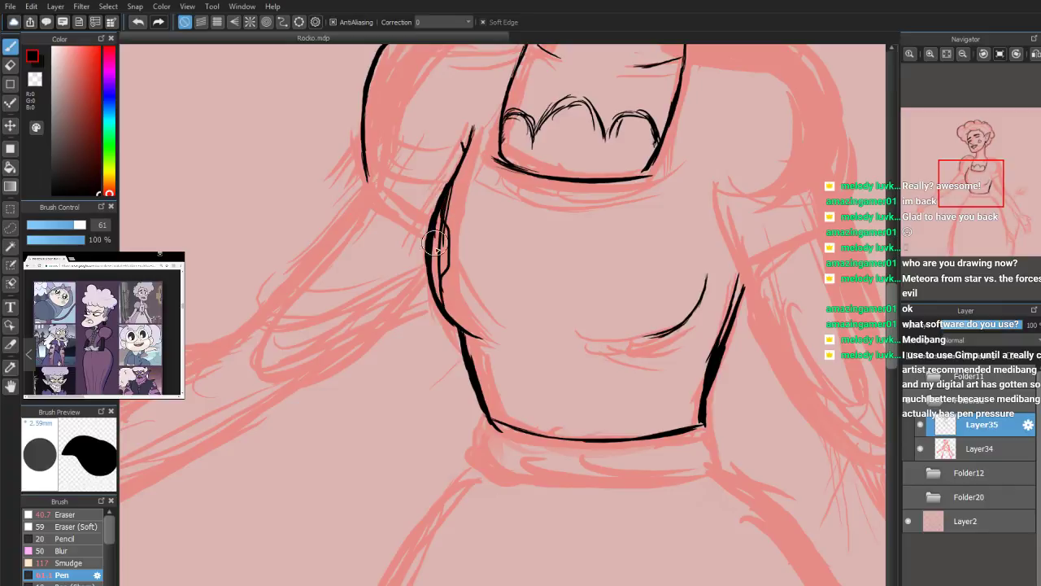
pyautogui.click(9, 66)
pyautogui.moveTo(81, 227); pyautogui.dragTo(91, 226)
pyautogui.moveTo(430, 242)
pyautogui.mouseDown()
pyautogui.moveTo(442, 213)
pyautogui.moveTo(430, 252)
pyautogui.moveTo(473, 327)
pyautogui.moveTo(442, 163)
pyautogui.moveTo(461, 154)
pyautogui.moveTo(456, 122)
pyautogui.mouseUp()
# Re-ink the outer bust contour with the Pen from the armpit to below the bust, thickening it at its widest point
pyautogui.click(9, 47)
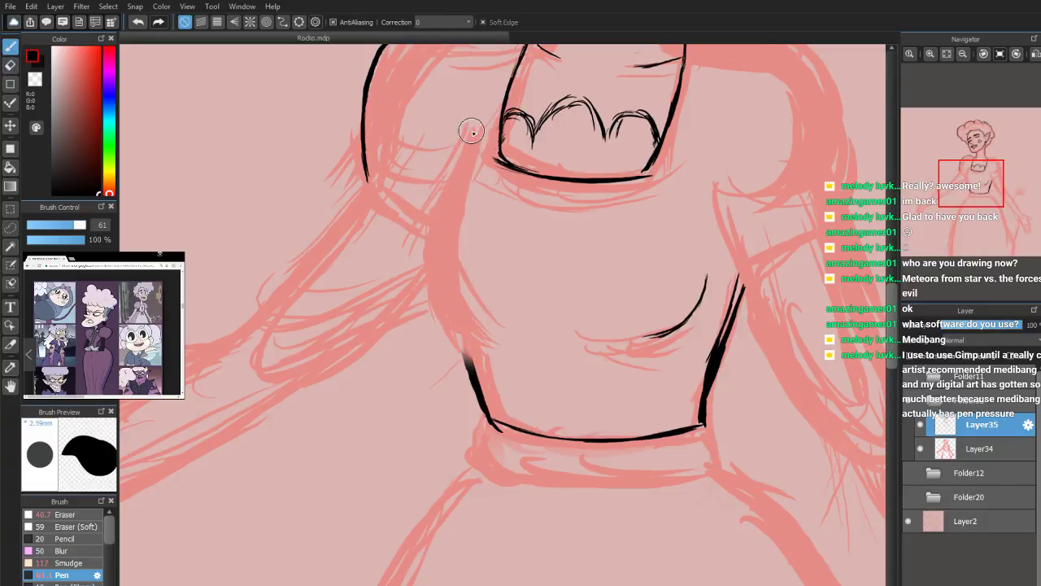
pyautogui.moveTo(464, 143)
pyautogui.mouseDown()
pyautogui.moveTo(443, 244)
pyautogui.moveTo(454, 335)
pyautogui.mouseUp()
pyautogui.moveTo(437, 236); pyautogui.dragTo(453, 327)
pyautogui.moveTo(429, 246); pyautogui.dragTo(447, 275)
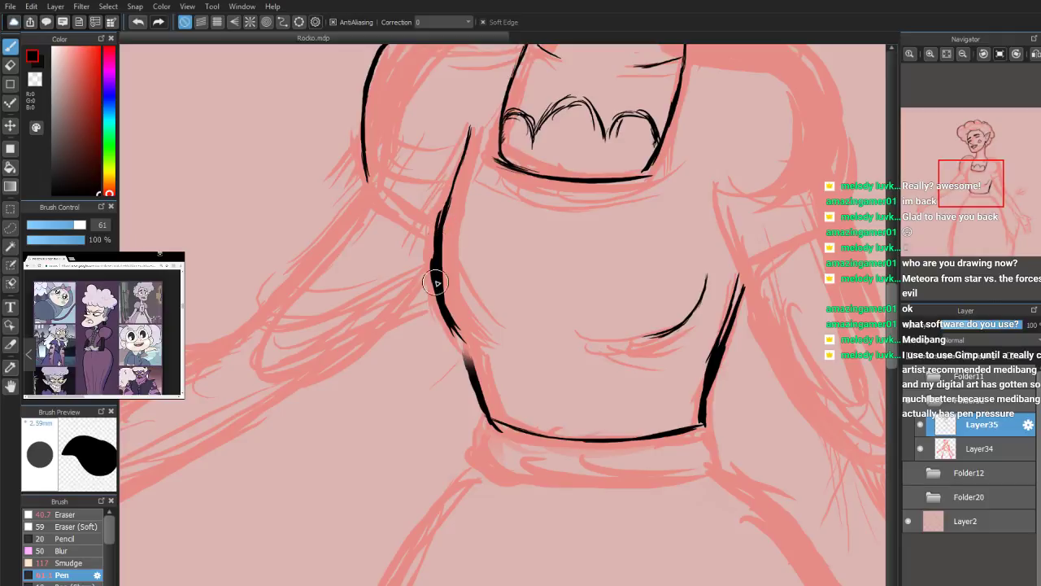
pyautogui.moveTo(466, 149)
pyautogui.mouseDown()
pyautogui.moveTo(443, 210)
pyautogui.moveTo(439, 200)
pyautogui.mouseUp()
pyautogui.moveTo(446, 305)
pyautogui.mouseDown()
pyautogui.moveTo(442, 216)
pyautogui.moveTo(432, 274)
pyautogui.moveTo(429, 251)
pyautogui.mouseUp()
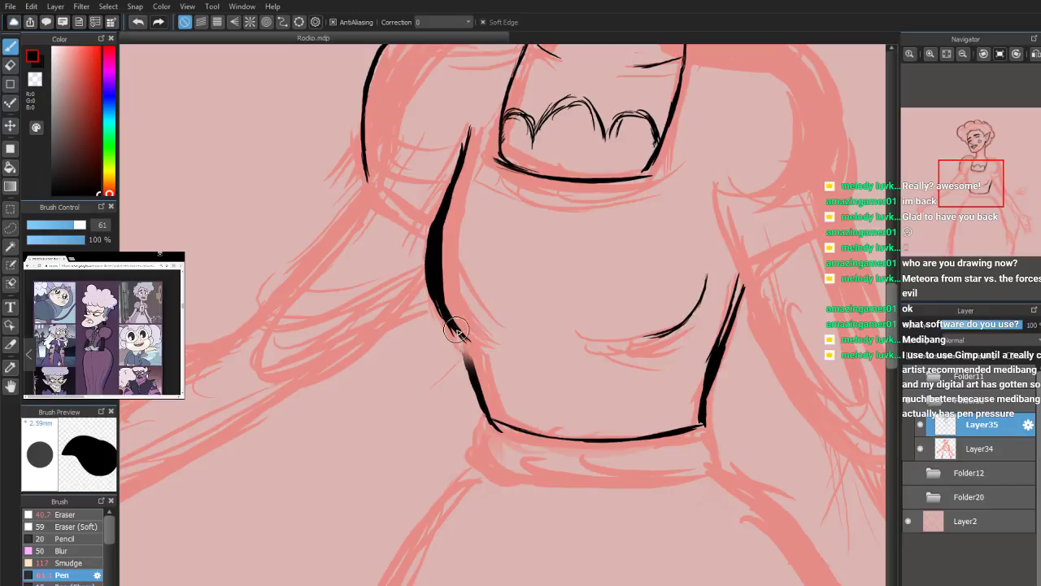
# Thin the outer edge of the bust contour with a large Eraser from the armpit down along the bust
pyautogui.click(11, 65)
pyautogui.scroll(2, 963, 196)
pyautogui.moveTo(958, 197)
pyautogui.mouseDown()
pyautogui.moveTo(957, 206)
pyautogui.moveTo(954, 194)
pyautogui.mouseUp()
pyautogui.moveTo(499, 112)
pyautogui.mouseDown()
pyautogui.moveTo(451, 265)
pyautogui.moveTo(447, 222)
pyautogui.mouseUp()
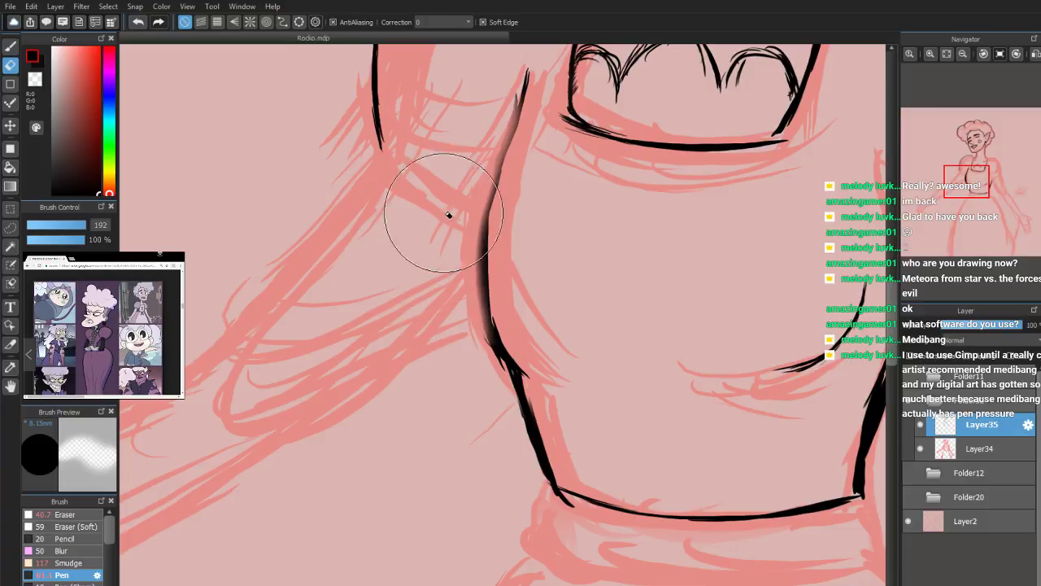
# Build the bust contour back up with Pen strokes along its outer edge from the armpit to the fullest part
pyautogui.press('b')
pyautogui.moveTo(523, 84); pyautogui.dragTo(489, 178)
pyautogui.moveTo(505, 130); pyautogui.dragTo(484, 231)
pyautogui.moveTo(499, 166)
pyautogui.mouseDown()
pyautogui.moveTo(480, 244)
pyautogui.moveTo(514, 366)
pyautogui.moveTo(484, 325)
pyautogui.moveTo(467, 271)
pyautogui.moveTo(501, 160)
pyautogui.mouseUp()
pyautogui.moveTo(481, 221)
pyautogui.mouseDown()
pyautogui.moveTo(488, 344)
pyautogui.moveTo(477, 298)
pyautogui.moveTo(498, 141)
pyautogui.mouseUp()
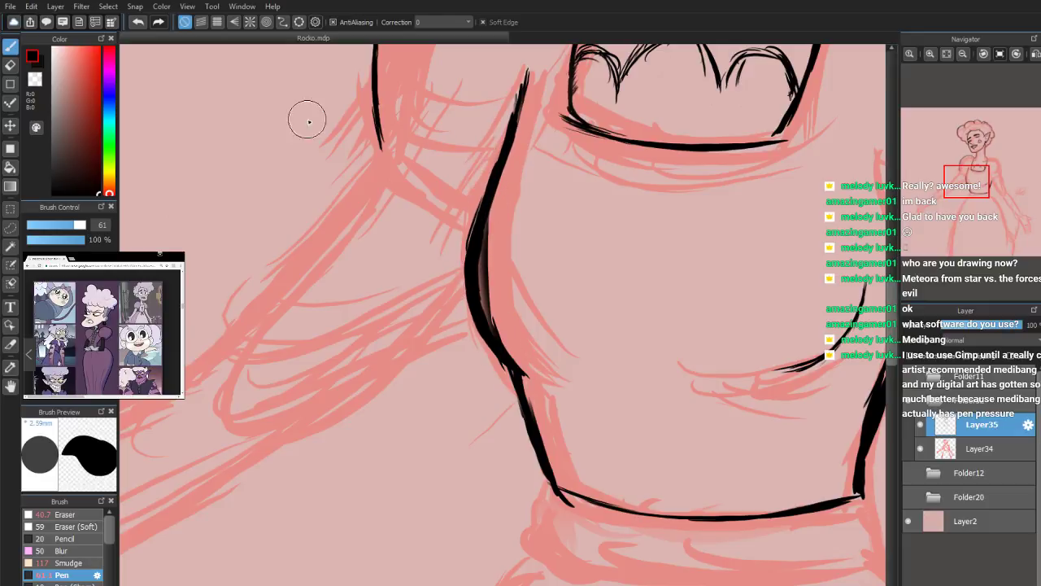
# Smooth the inner edge of the bust contour with the Eraser brush and trim its upper end at the armpit
pyautogui.click(67, 515)
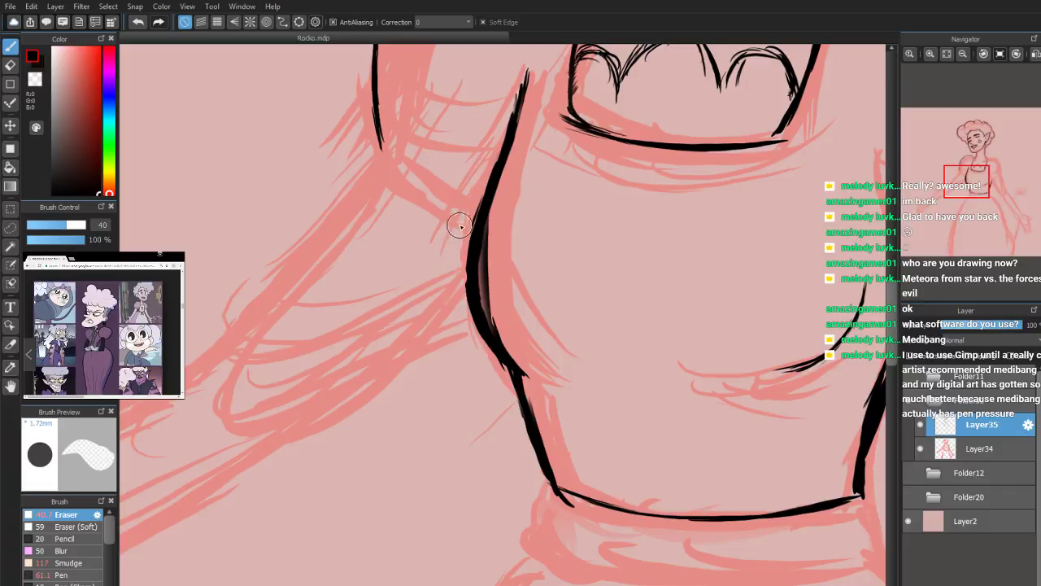
pyautogui.moveTo(498, 221)
pyautogui.mouseDown()
pyautogui.moveTo(493, 291)
pyautogui.moveTo(483, 220)
pyautogui.moveTo(512, 343)
pyautogui.mouseUp()
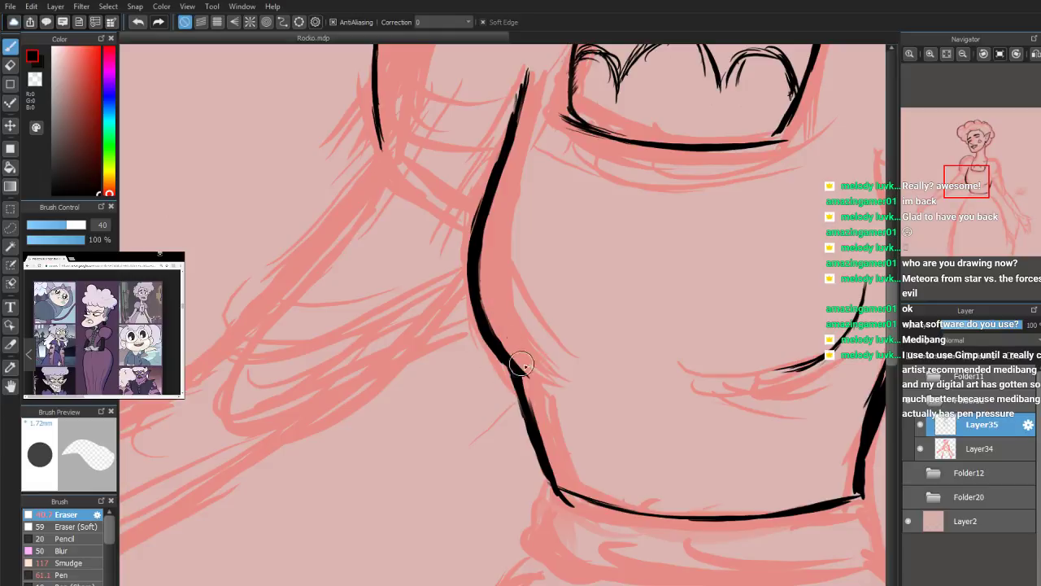
pyautogui.moveTo(496, 307); pyautogui.dragTo(526, 368)
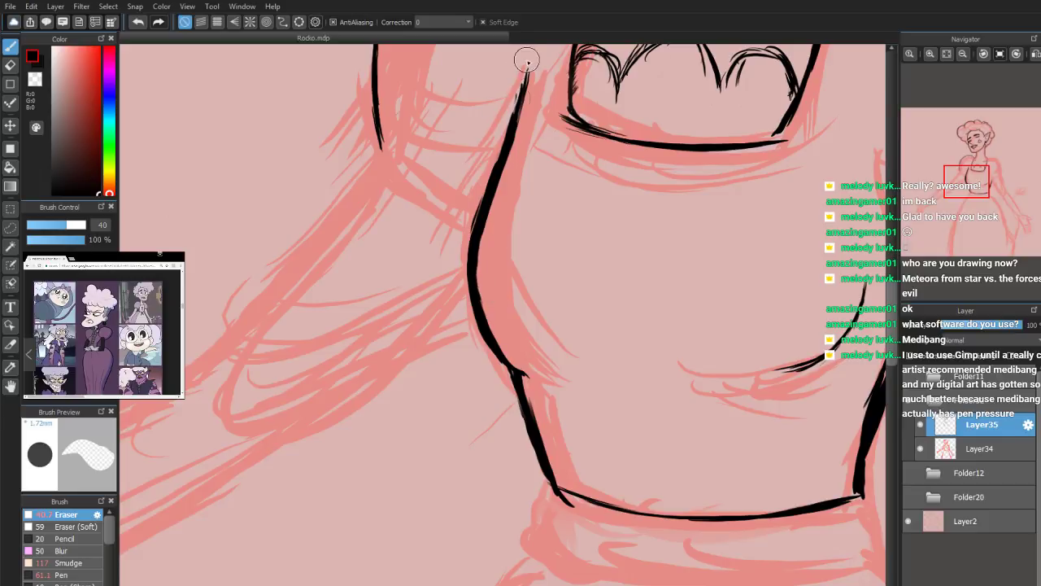
pyautogui.moveTo(527, 59); pyautogui.dragTo(528, 130)
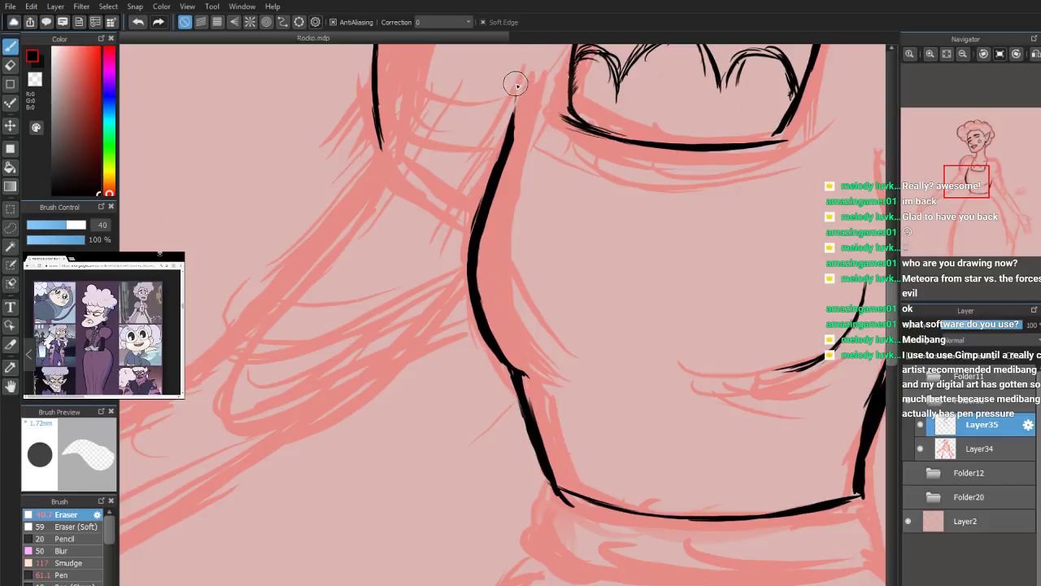
# Erase the ear-side bodice side line, redraw it thinner with the Pen, and thicken the waistline along the belt's upper edge
pyautogui.scroll(-2, 960, 191)
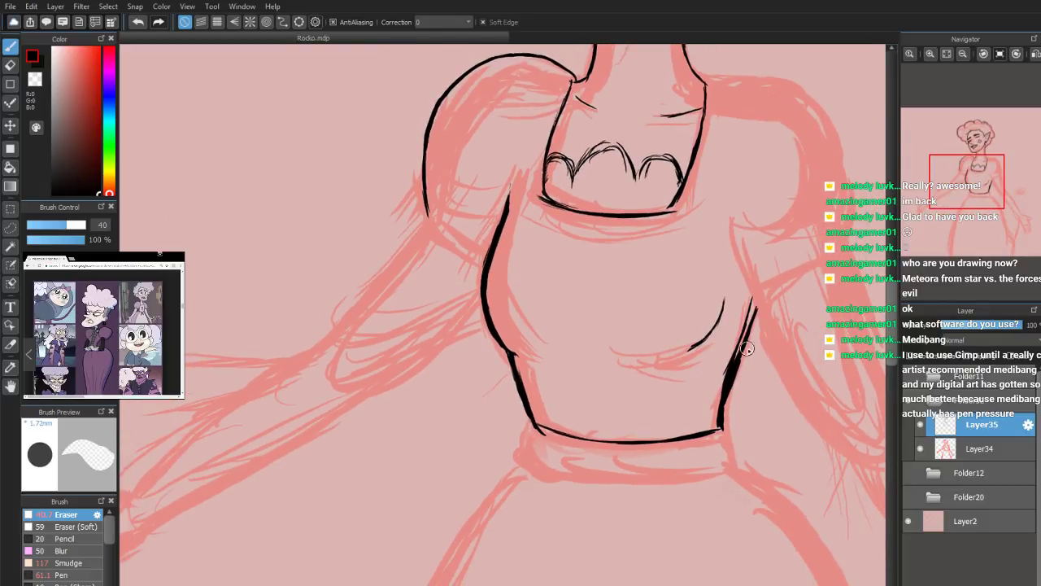
pyautogui.moveTo(750, 310)
pyautogui.mouseDown()
pyautogui.moveTo(737, 378)
pyautogui.moveTo(762, 297)
pyautogui.moveTo(739, 327)
pyautogui.mouseUp()
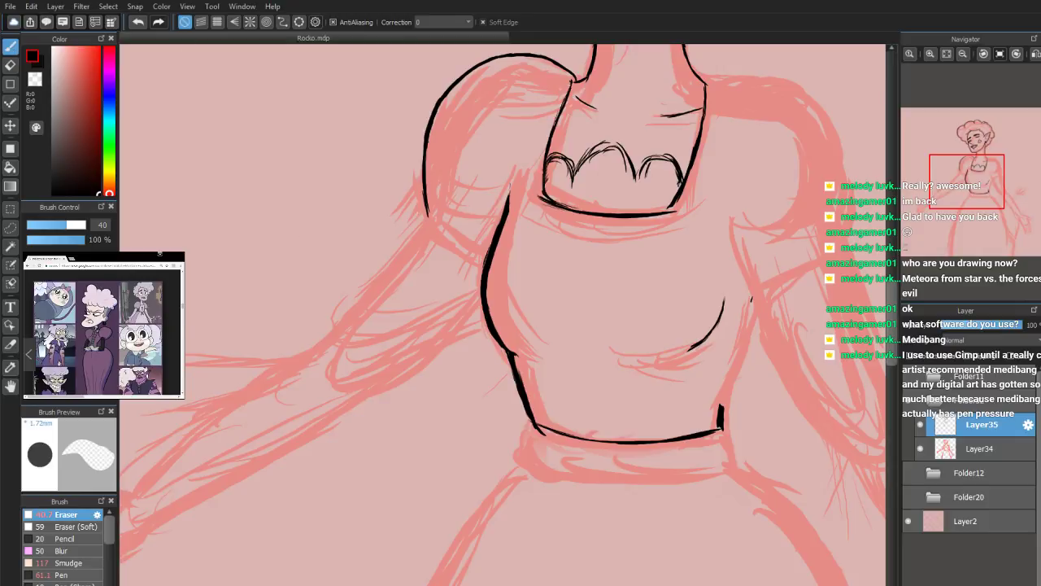
pyautogui.click(65, 576)
pyautogui.moveTo(746, 291)
pyautogui.mouseDown()
pyautogui.moveTo(722, 410)
pyautogui.moveTo(725, 390)
pyautogui.mouseUp()
pyautogui.moveTo(539, 429)
pyautogui.mouseDown()
pyautogui.moveTo(607, 446)
pyautogui.moveTo(564, 433)
pyautogui.moveTo(648, 439)
pyautogui.mouseUp()
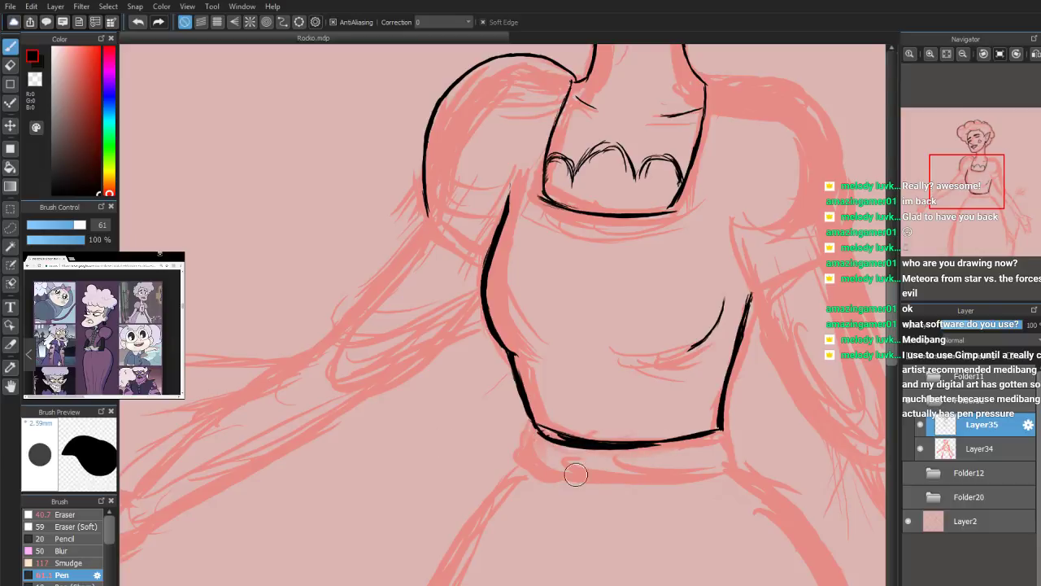
pyautogui.moveTo(580, 457)
pyautogui.mouseDown()
pyautogui.moveTo(558, 484)
pyautogui.moveTo(553, 526)
pyautogui.moveTo(557, 490)
pyautogui.moveTo(551, 509)
pyautogui.moveTo(570, 519)
pyautogui.moveTo(600, 454)
pyautogui.moveTo(614, 536)
pyautogui.mouseUp()
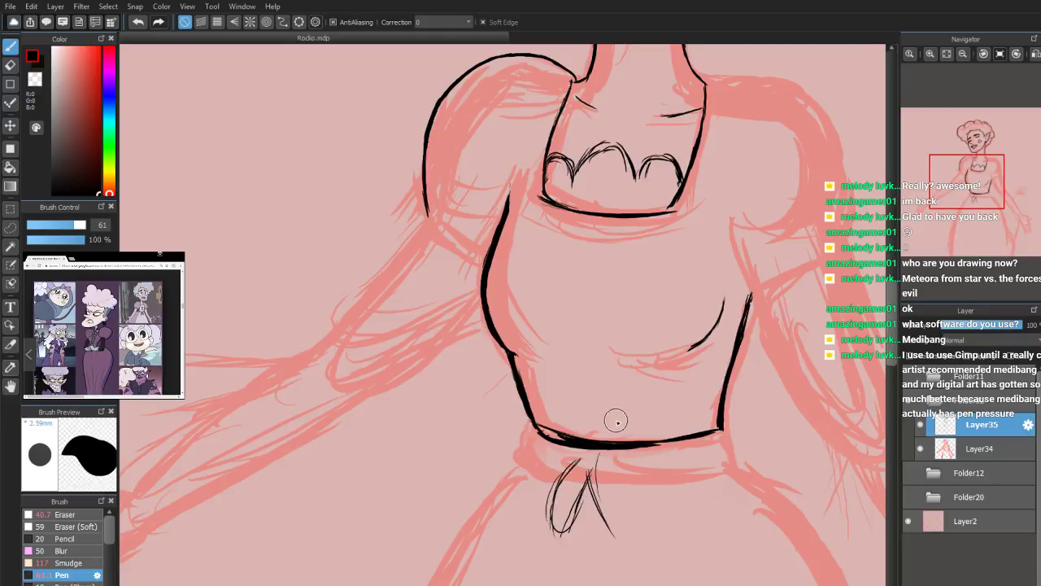
pyautogui.hotkey('ctrl', 'z')
pyautogui.hotkey('ctrl', 'z')
pyautogui.hotkey('ctrl', 'z')
pyautogui.hotkey('ctrl', 'z')
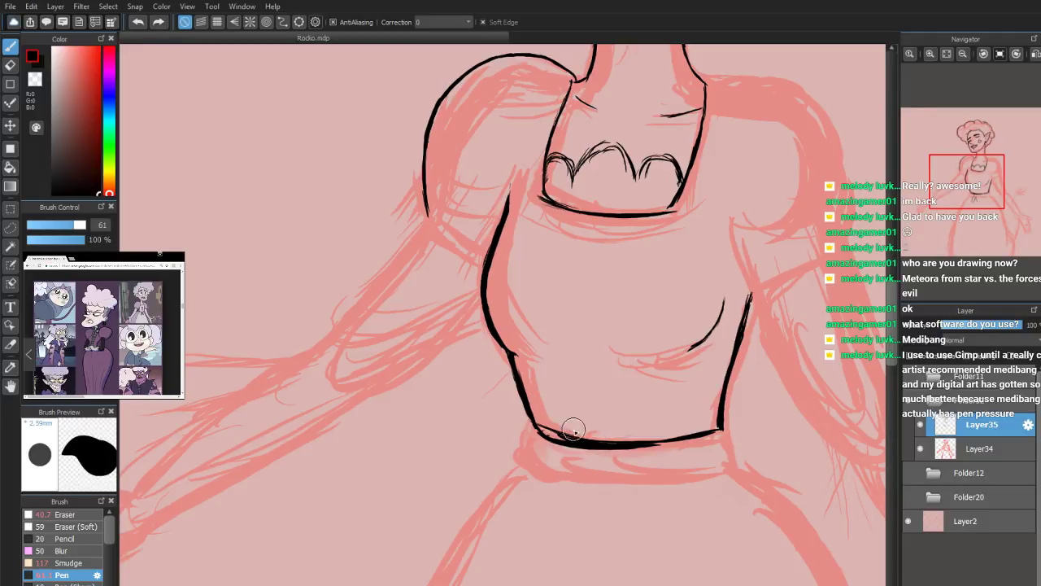
# Ink the belt's two short ends and its curved lower edge below the waistline
pyautogui.moveTo(527, 429); pyautogui.dragTo(518, 457)
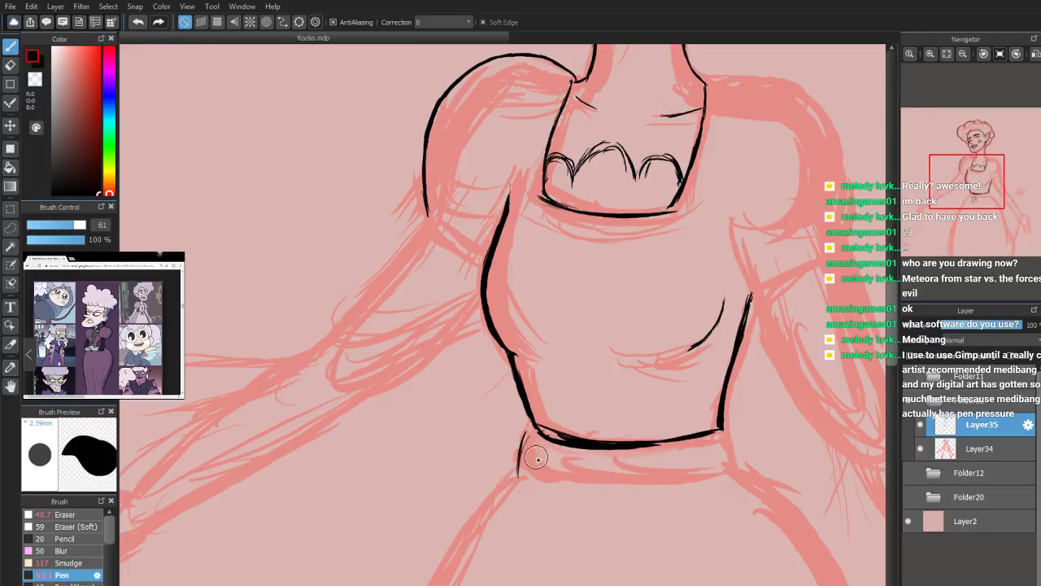
pyautogui.moveTo(701, 429)
pyautogui.mouseDown()
pyautogui.moveTo(722, 423)
pyautogui.moveTo(737, 432)
pyautogui.moveTo(736, 456)
pyautogui.mouseUp()
pyautogui.moveTo(729, 420); pyautogui.dragTo(737, 467)
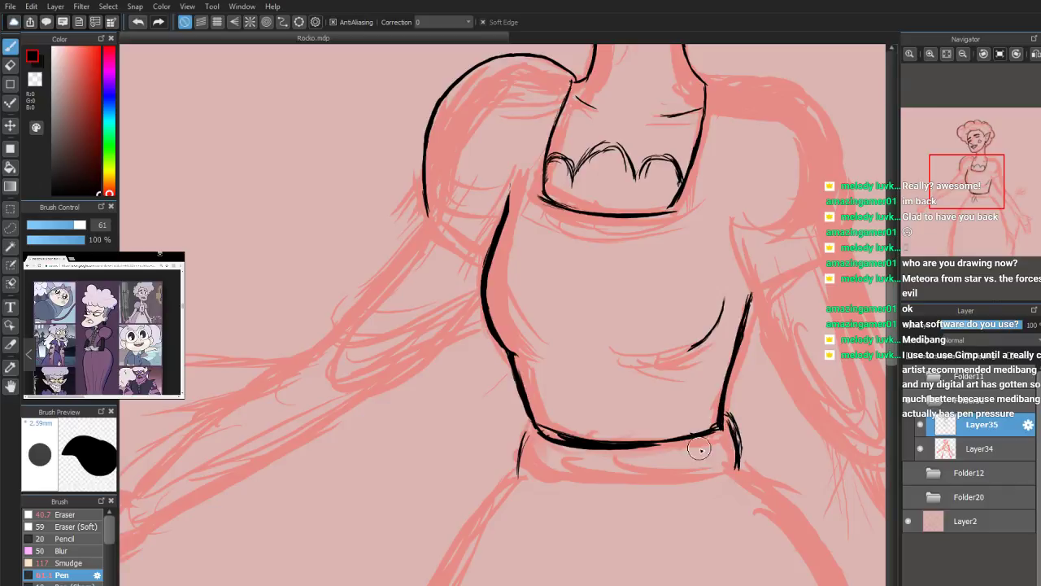
pyautogui.moveTo(528, 476)
pyautogui.mouseDown()
pyautogui.moveTo(592, 490)
pyautogui.moveTo(555, 490)
pyautogui.moveTo(734, 464)
pyautogui.mouseUp()
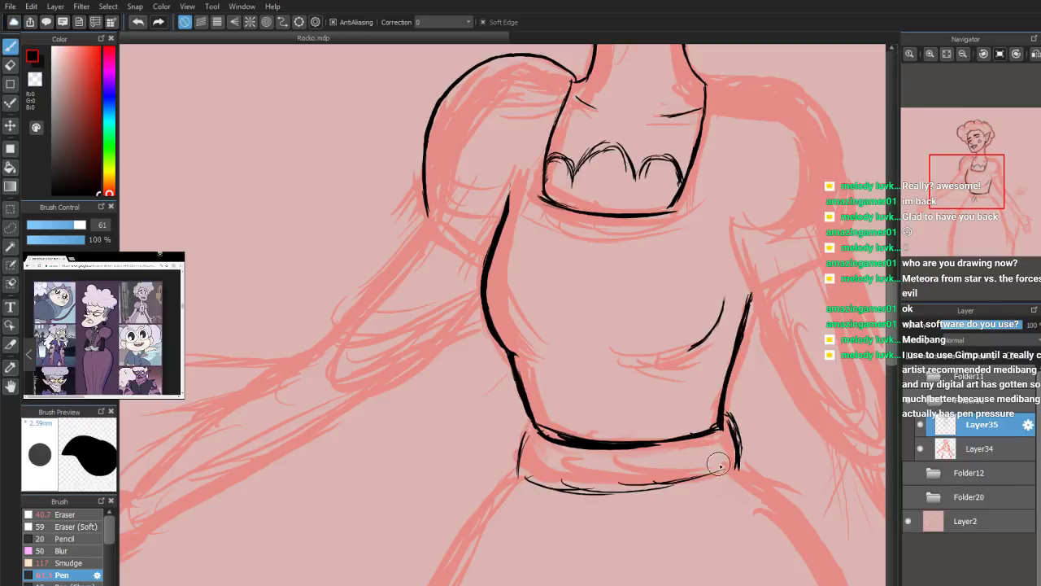
# Ink the skirt's outline on the side away from the ear, curving from the belt down along the sketch
pyautogui.scroll(-3, 977, 178)
pyautogui.moveTo(986, 180); pyautogui.dragTo(971, 218)
pyautogui.scroll(2, 970, 216)
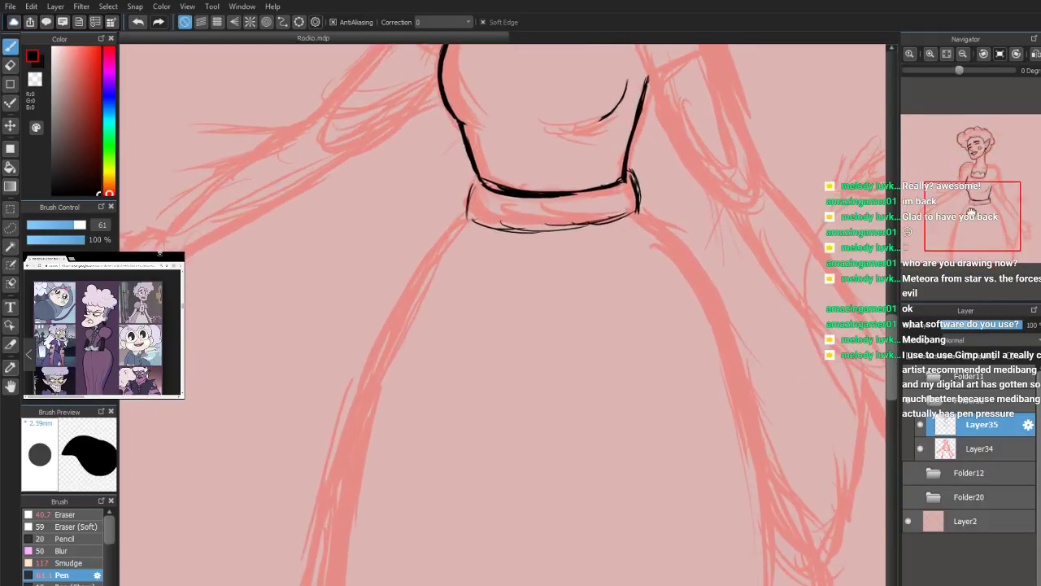
pyautogui.scroll(1, 970, 216)
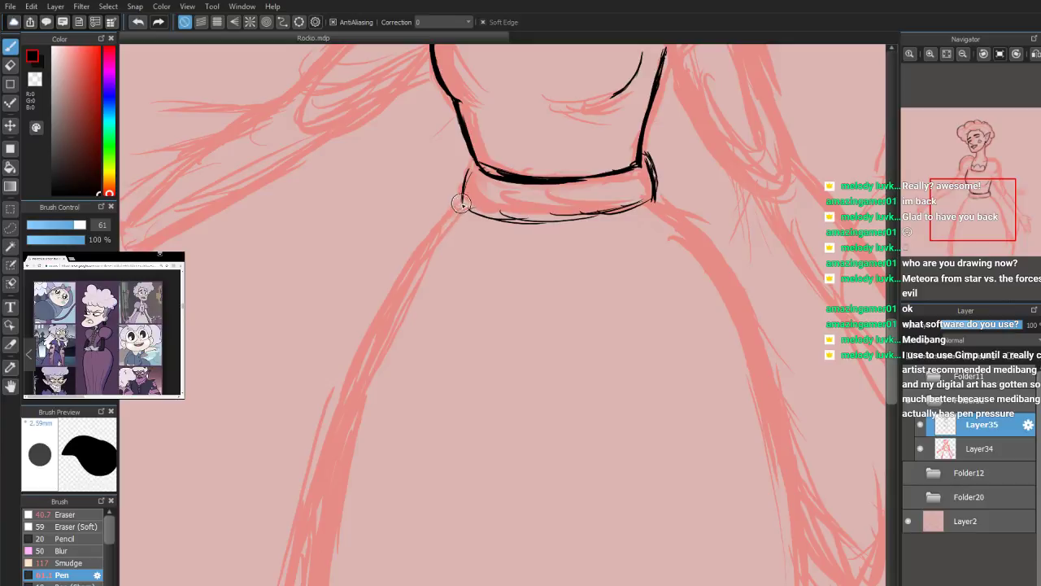
pyautogui.moveTo(453, 210); pyautogui.dragTo(379, 301)
pyautogui.moveTo(426, 231)
pyautogui.mouseDown()
pyautogui.moveTo(399, 260)
pyautogui.moveTo(337, 391)
pyautogui.moveTo(323, 463)
pyautogui.mouseUp()
pyautogui.moveTo(349, 361); pyautogui.dragTo(313, 535)
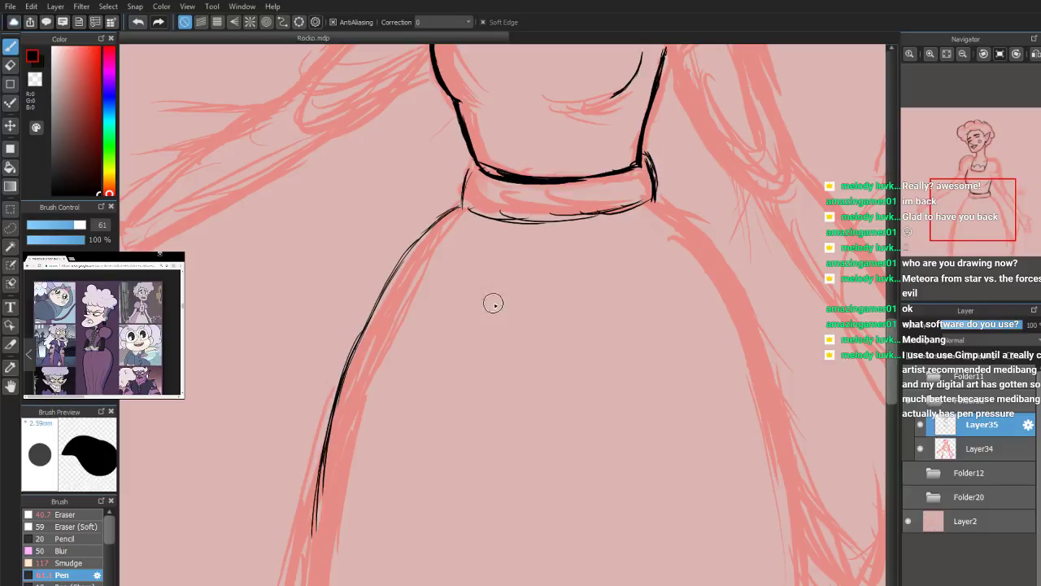
# Retrace the belt's lower edge and ink the upper curve of the ear-side skirt outline
pyautogui.moveTo(476, 214)
pyautogui.mouseDown()
pyautogui.moveTo(585, 227)
pyautogui.moveTo(682, 195)
pyautogui.moveTo(656, 196)
pyautogui.moveTo(684, 206)
pyautogui.moveTo(712, 247)
pyautogui.mouseUp()
pyautogui.moveTo(681, 215); pyautogui.dragTo(721, 262)
pyautogui.moveTo(684, 215)
pyautogui.mouseDown()
pyautogui.moveTo(733, 271)
pyautogui.moveTo(753, 331)
pyautogui.moveTo(723, 257)
pyautogui.moveTo(755, 326)
pyautogui.mouseUp()
pyautogui.moveTo(722, 255); pyautogui.dragTo(747, 334)
# Thicken the skirt outline on the side away from the ear with overlapping strokes from the belt downward
pyautogui.moveTo(461, 204)
pyautogui.mouseDown()
pyautogui.moveTo(413, 239)
pyautogui.moveTo(374, 297)
pyautogui.mouseUp()
pyautogui.moveTo(401, 259); pyautogui.dragTo(353, 353)
pyautogui.moveTo(366, 312); pyautogui.dragTo(337, 389)
pyautogui.moveTo(420, 235); pyautogui.dragTo(363, 316)
pyautogui.moveTo(392, 266); pyautogui.dragTo(337, 371)
pyautogui.moveTo(366, 310); pyautogui.dragTo(314, 465)
pyautogui.moveTo(338, 379); pyautogui.dragTo(309, 524)
pyautogui.moveTo(334, 398); pyautogui.dragTo(315, 443)
# Extend the skirt outline on the side away from the ear down to the canvas's lower edge
pyautogui.moveTo(974, 205); pyautogui.dragTo(972, 219)
pyautogui.hotkey('ctrl', 'Down')
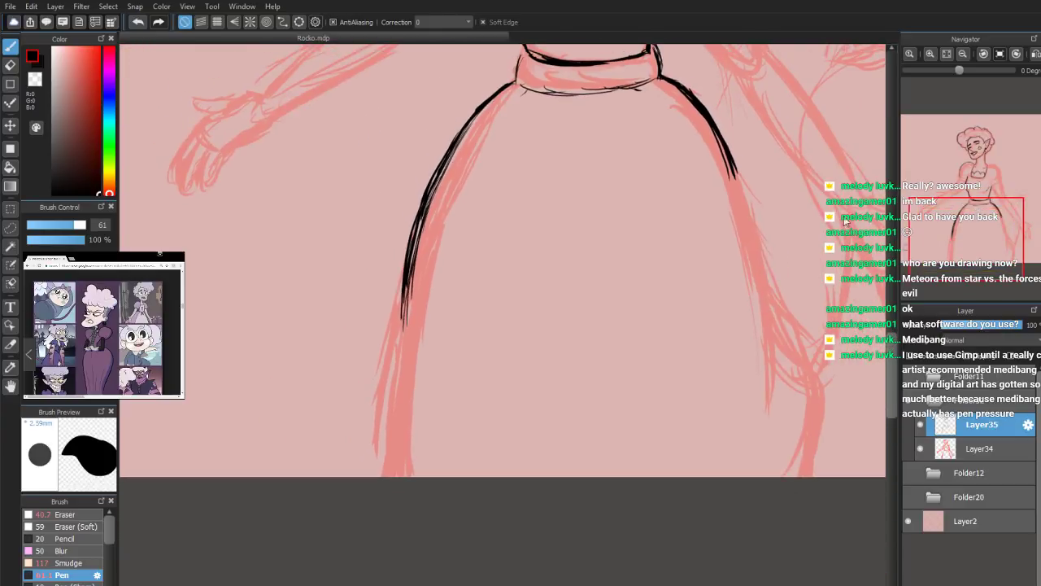
pyautogui.moveTo(402, 275); pyautogui.dragTo(380, 464)
pyautogui.moveTo(397, 330); pyautogui.dragTo(375, 498)
pyautogui.moveTo(381, 417); pyautogui.dragTo(375, 476)
# Thicken the ear-side skirt outline and extend it to roughly the middle of the skirt
pyautogui.moveTo(716, 144); pyautogui.dragTo(745, 212)
pyautogui.moveTo(730, 160); pyautogui.dragTo(751, 232)
pyautogui.moveTo(729, 160); pyautogui.dragTo(754, 242)
pyautogui.moveTo(743, 205); pyautogui.dragTo(760, 263)
pyautogui.moveTo(737, 176); pyautogui.dragTo(761, 265)
pyautogui.moveTo(724, 145); pyautogui.dragTo(739, 183)
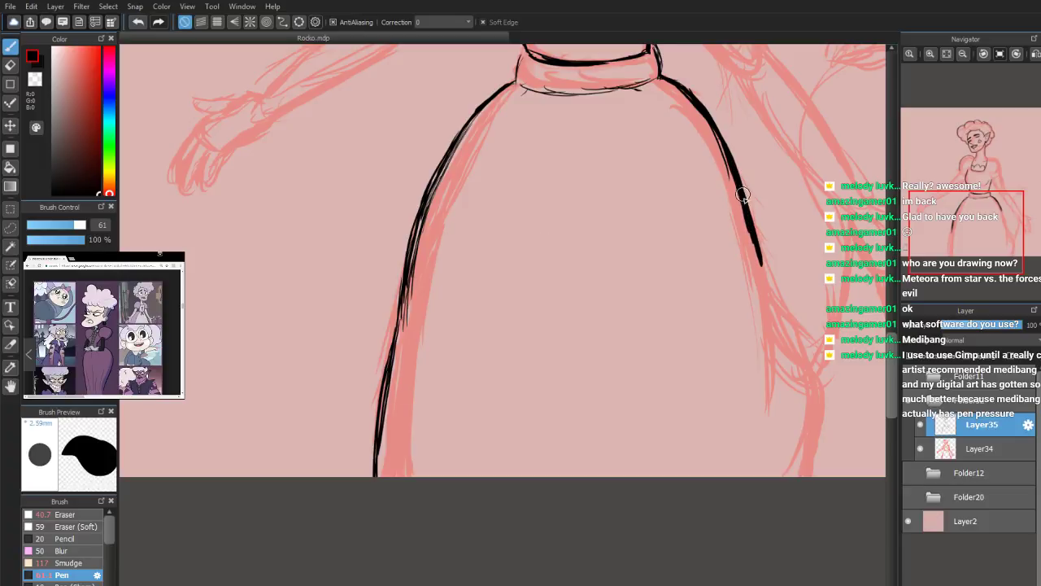
# Continue the ear-side skirt outline down past the tail's base and ink the back drape curving out to the canvas's lower edge
pyautogui.moveTo(748, 239); pyautogui.dragTo(765, 294)
pyautogui.moveTo(744, 222); pyautogui.dragTo(768, 316)
pyautogui.moveTo(742, 219); pyautogui.dragTo(766, 314)
pyautogui.moveTo(757, 253); pyautogui.dragTo(770, 357)
pyautogui.moveTo(755, 256); pyautogui.dragTo(765, 297)
pyautogui.moveTo(744, 228); pyautogui.dragTo(773, 375)
pyautogui.moveTo(753, 277); pyautogui.dragTo(776, 400)
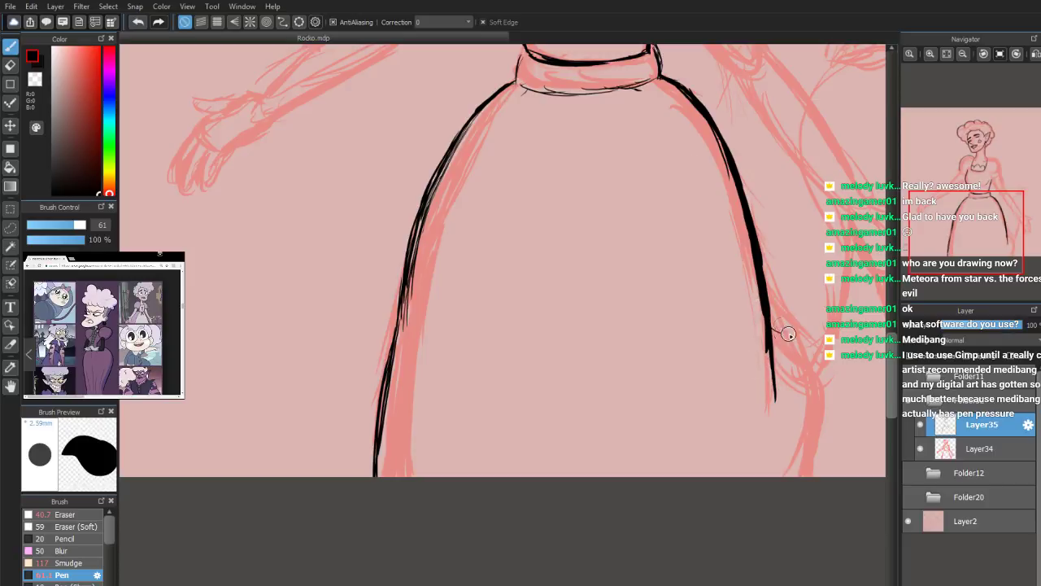
pyautogui.moveTo(795, 328)
pyautogui.mouseDown()
pyautogui.moveTo(814, 357)
pyautogui.moveTo(821, 416)
pyautogui.mouseUp()
pyautogui.moveTo(816, 370); pyautogui.dragTo(828, 440)
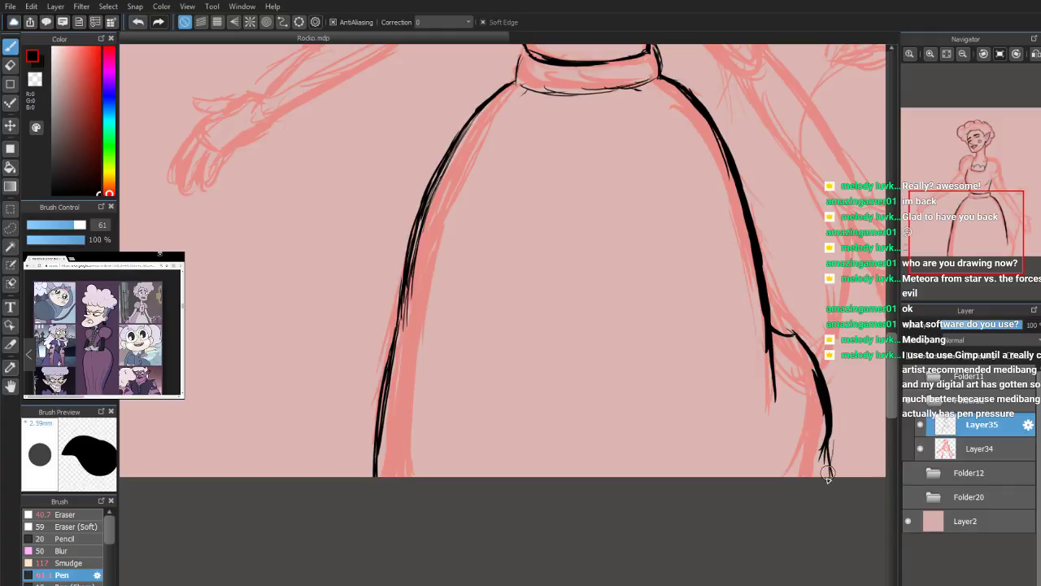
# Ink both edges of the S-curved tail from the back of the skirt up to the tuft
pyautogui.moveTo(969, 237); pyautogui.dragTo(981, 208)
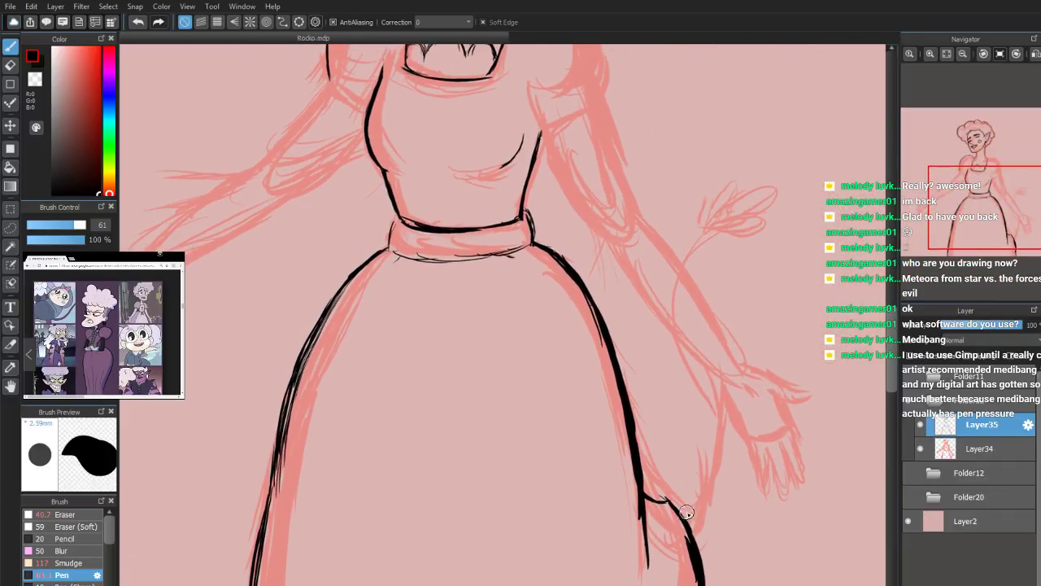
pyautogui.moveTo(675, 509)
pyautogui.mouseDown()
pyautogui.moveTo(696, 485)
pyautogui.moveTo(672, 507)
pyautogui.moveTo(684, 485)
pyautogui.moveTo(691, 493)
pyautogui.moveTo(680, 502)
pyautogui.moveTo(703, 448)
pyautogui.mouseUp()
pyautogui.moveTo(697, 487); pyautogui.dragTo(704, 436)
pyautogui.moveTo(705, 461); pyautogui.dragTo(689, 381)
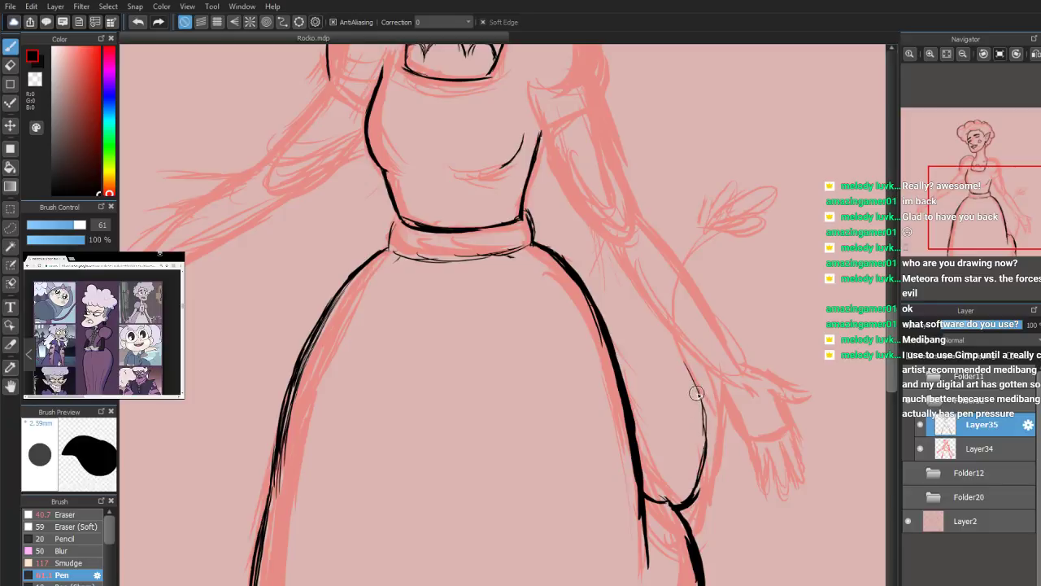
pyautogui.moveTo(707, 423); pyautogui.dragTo(691, 376)
pyautogui.moveTo(698, 463)
pyautogui.mouseDown()
pyautogui.moveTo(704, 413)
pyautogui.moveTo(662, 297)
pyautogui.moveTo(719, 222)
pyautogui.mouseUp()
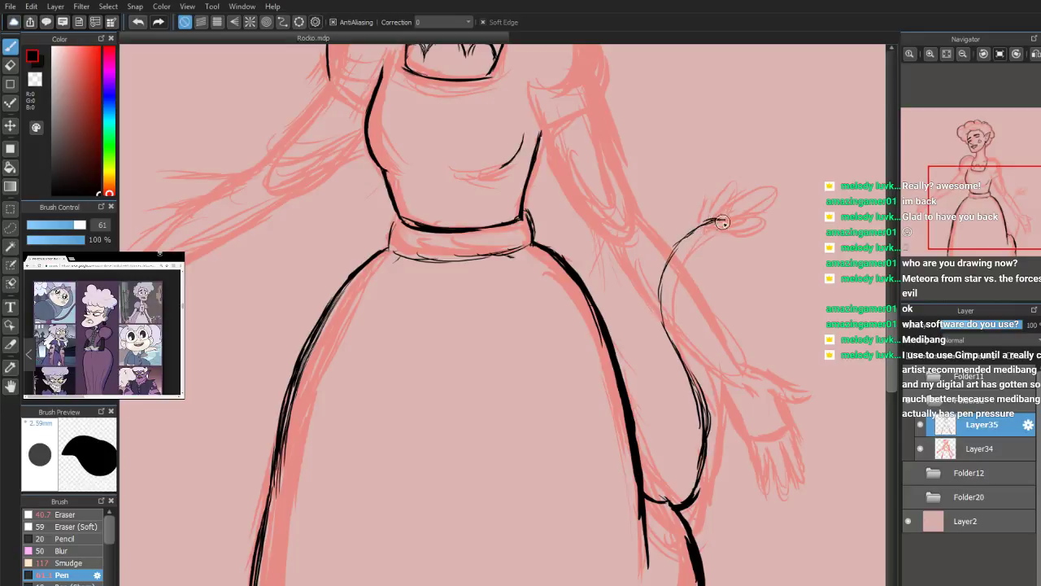
pyautogui.moveTo(719, 222)
pyautogui.mouseDown()
pyautogui.moveTo(686, 259)
pyautogui.moveTo(675, 305)
pyautogui.moveTo(722, 423)
pyautogui.moveTo(714, 498)
pyautogui.moveTo(692, 498)
pyautogui.mouseUp()
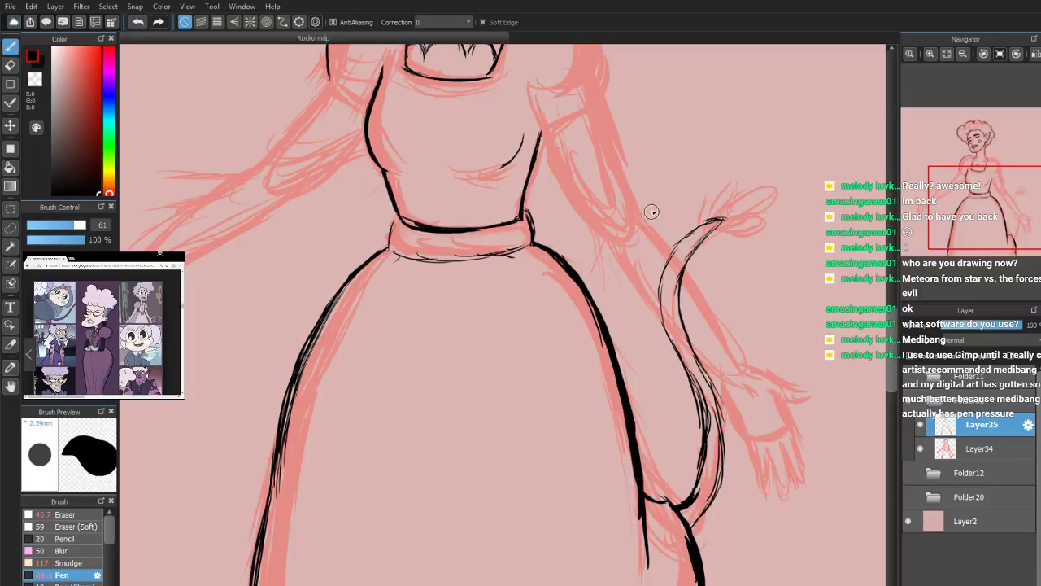
# Ink the pointed, leaf-like tuft at the tail's tip with its inner hair strands
pyautogui.moveTo(701, 221); pyautogui.dragTo(737, 178)
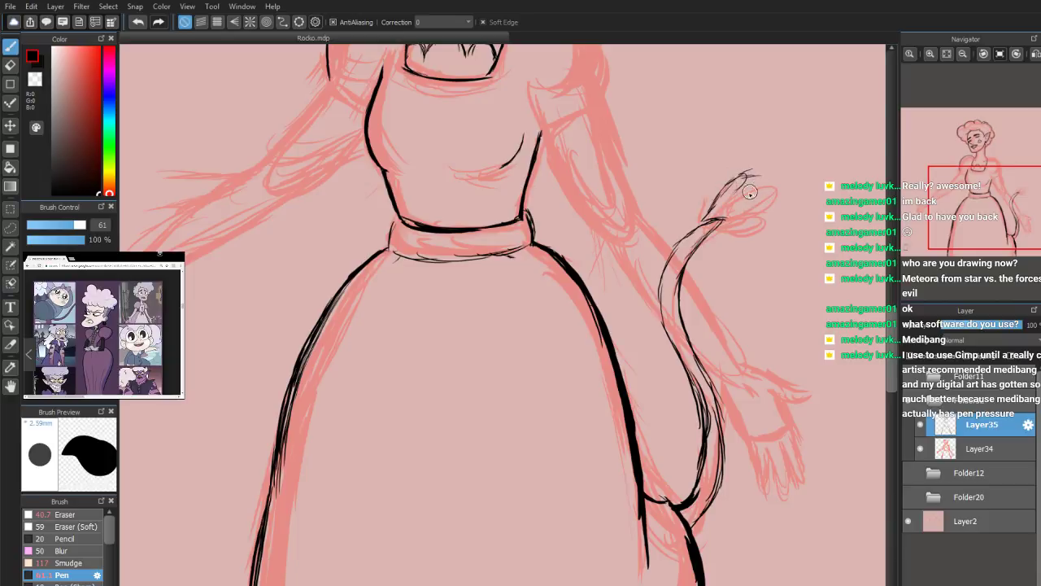
pyautogui.moveTo(742, 175)
pyautogui.mouseDown()
pyautogui.moveTo(793, 183)
pyautogui.moveTo(705, 215)
pyautogui.moveTo(759, 201)
pyautogui.mouseUp()
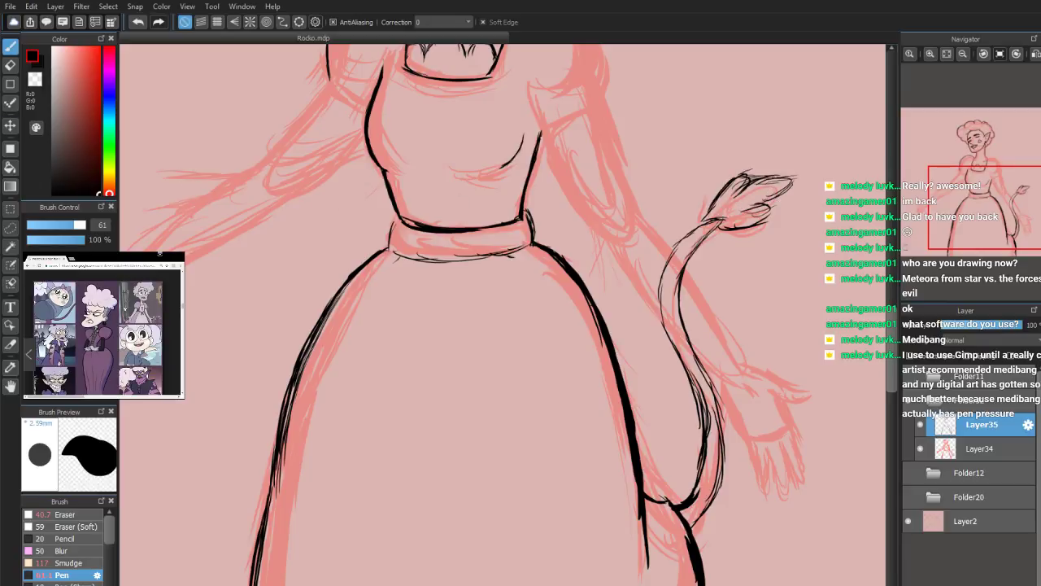
pyautogui.moveTo(750, 206)
pyautogui.mouseDown()
pyautogui.moveTo(771, 205)
pyautogui.moveTo(736, 222)
pyautogui.mouseUp()
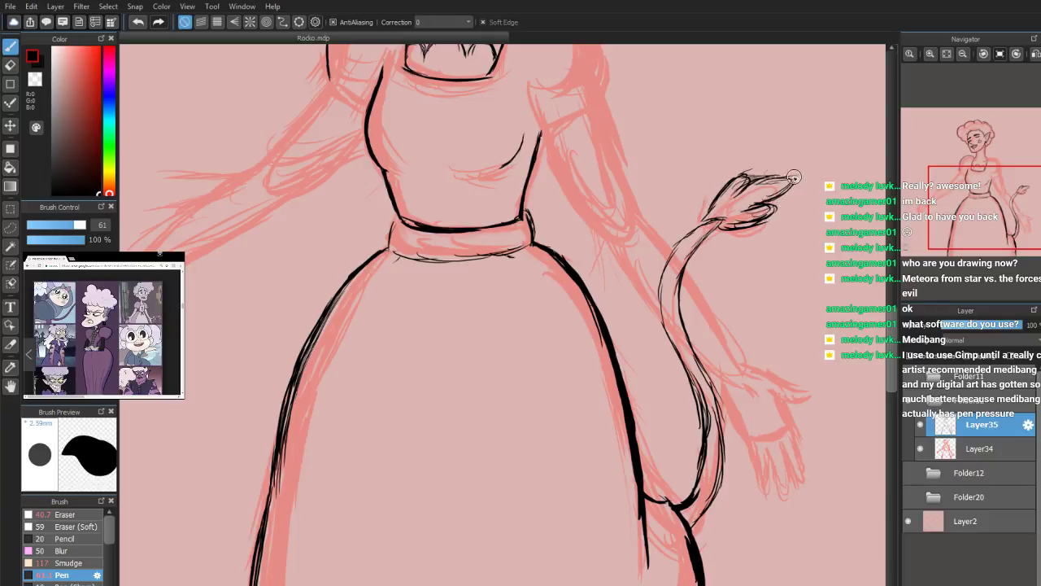
pyautogui.moveTo(741, 186); pyautogui.dragTo(786, 183)
# Ink the ear-side puffed sleeve's rounded outline from the shoulder, its cuff edge, and the short inner line at the armpit
pyautogui.moveTo(984, 214); pyautogui.dragTo(972, 178)
pyautogui.hotkey('ctrl', '+')
pyautogui.hotkey('ctrl', '+')
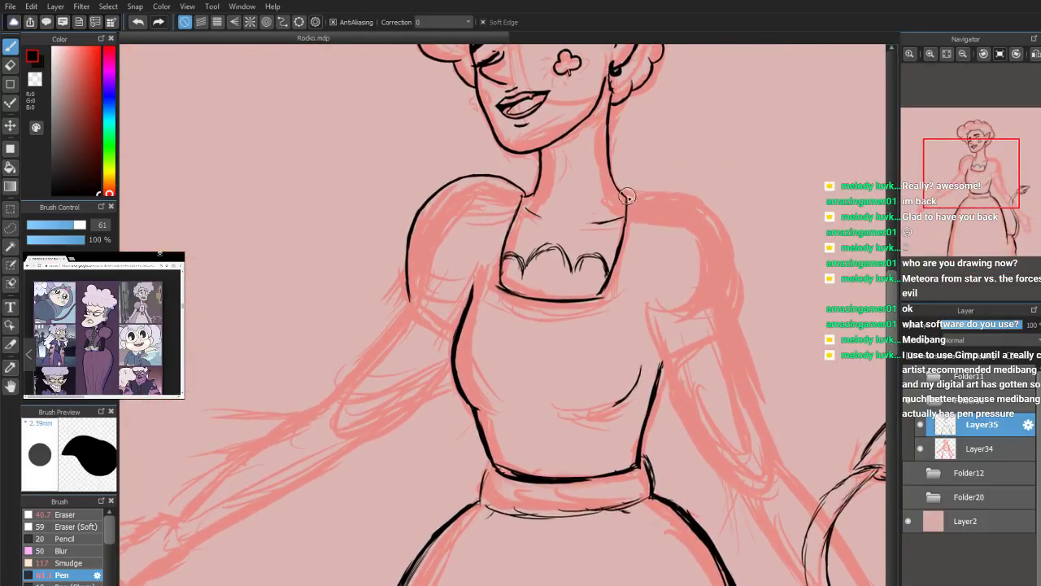
pyautogui.moveTo(642, 191)
pyautogui.mouseDown()
pyautogui.moveTo(704, 179)
pyautogui.moveTo(721, 194)
pyautogui.moveTo(734, 290)
pyautogui.moveTo(736, 268)
pyautogui.moveTo(726, 306)
pyautogui.moveTo(736, 278)
pyautogui.moveTo(729, 294)
pyautogui.mouseUp()
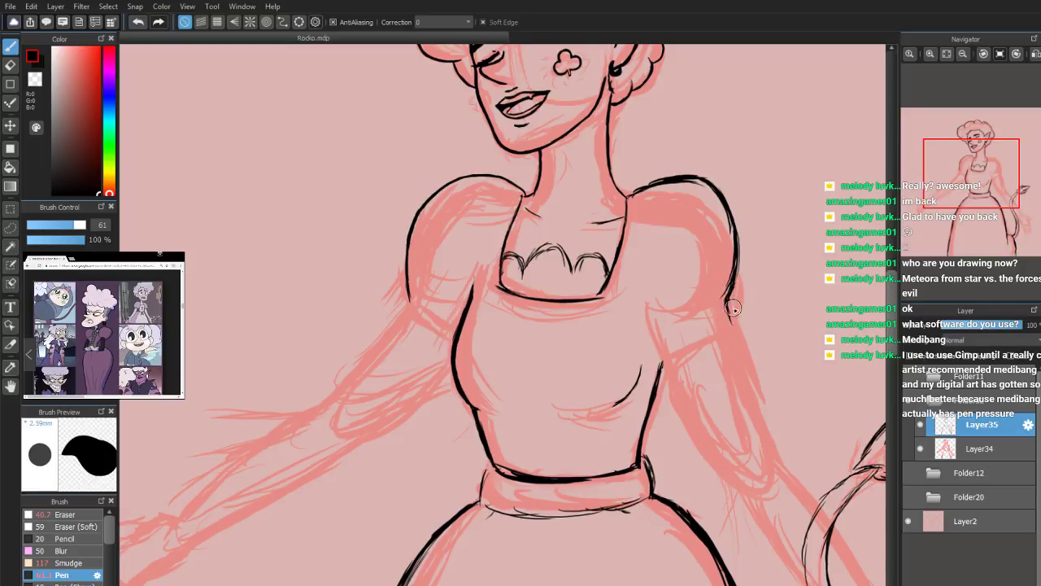
pyautogui.moveTo(728, 315)
pyautogui.mouseDown()
pyautogui.moveTo(668, 343)
pyautogui.moveTo(649, 316)
pyautogui.mouseUp()
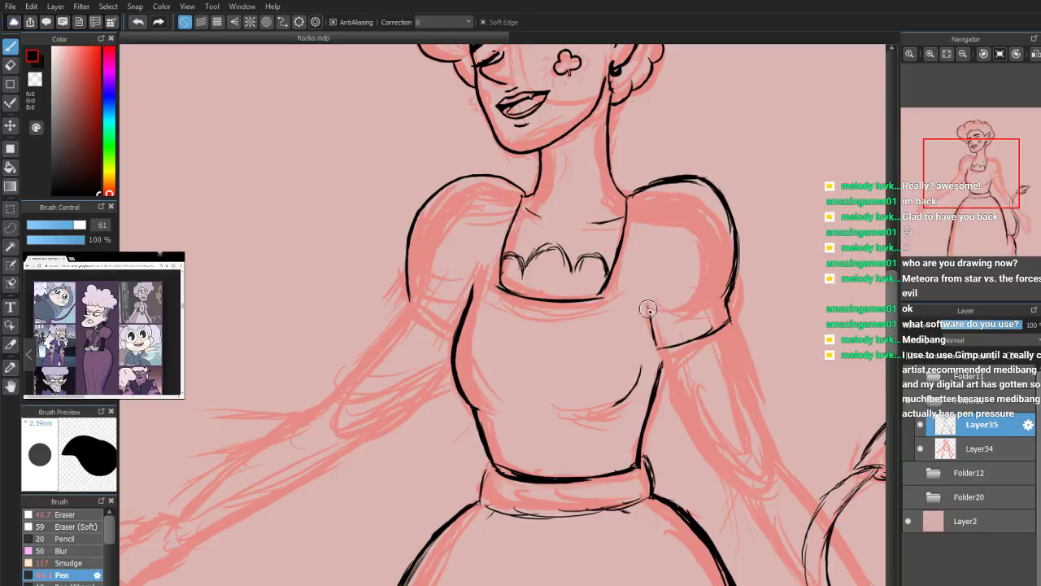
# Ink scalloped lace trim along the ear-side sleeve cuff, and ink the other sleeve's cuff edge with matching scallops
pyautogui.moveTo(657, 352)
pyautogui.mouseDown()
pyautogui.moveTo(693, 353)
pyautogui.moveTo(732, 335)
pyautogui.mouseUp()
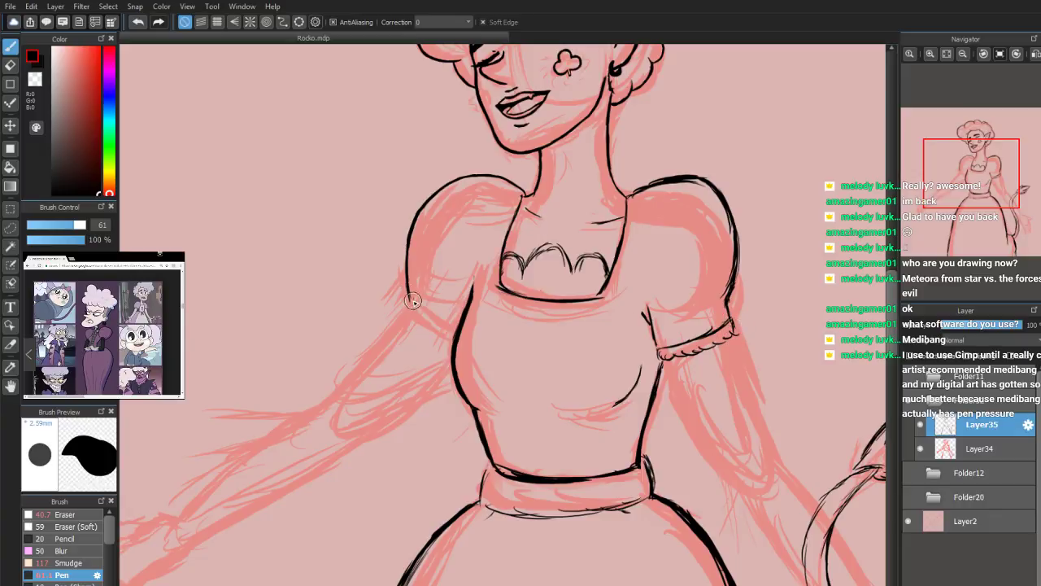
pyautogui.moveTo(403, 313); pyautogui.dragTo(450, 347)
pyautogui.moveTo(399, 319); pyautogui.dragTo(438, 352)
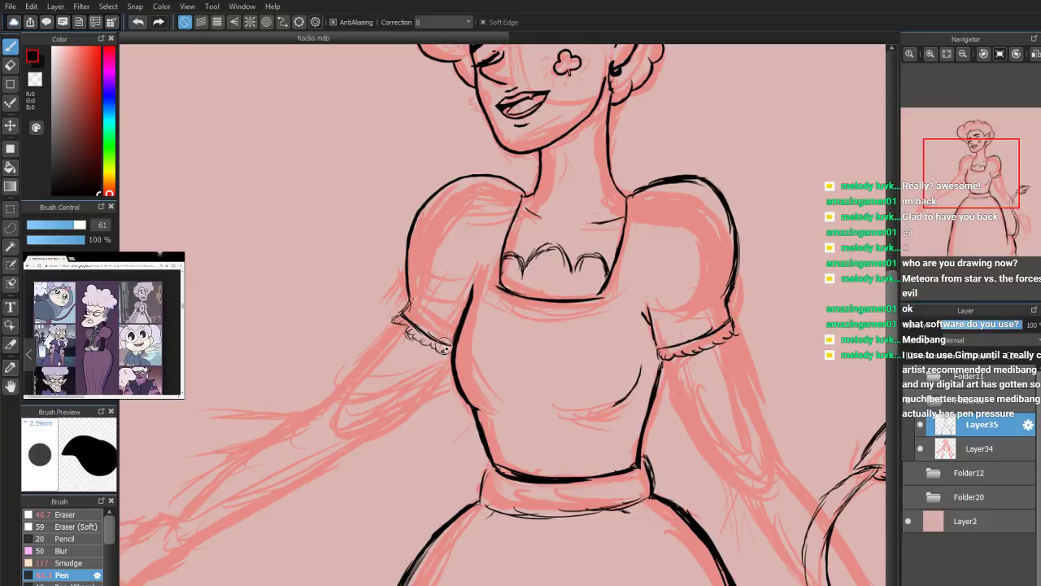
# Ink both edges of the ear-side arm from the lace cuff past the elbow to near the wrist
pyautogui.moveTo(979, 196)
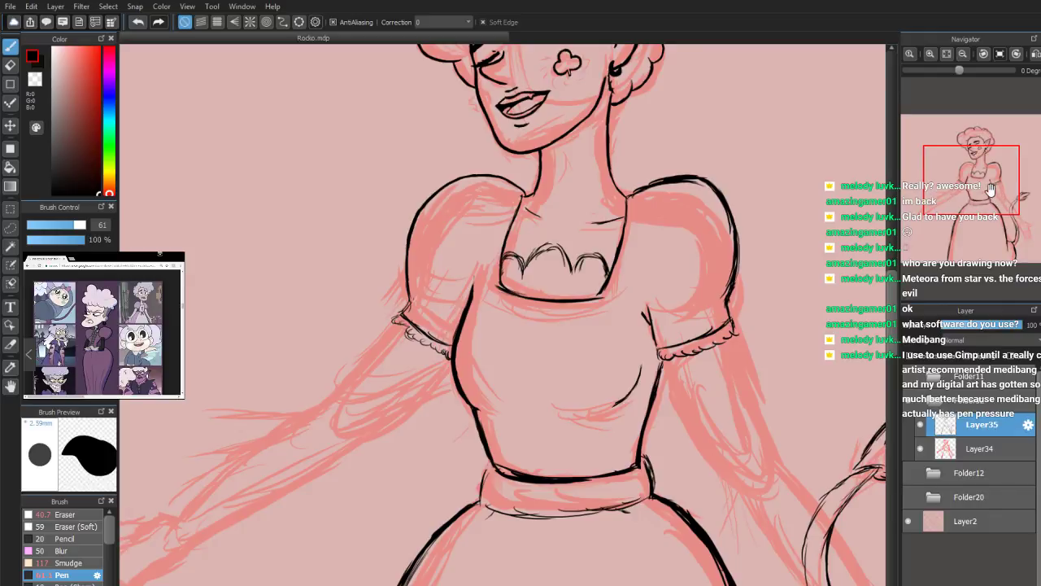
pyautogui.scroll(-2, 990, 191)
pyautogui.moveTo(986, 156); pyautogui.dragTo(1000, 197)
pyautogui.scroll(2, 983, 204)
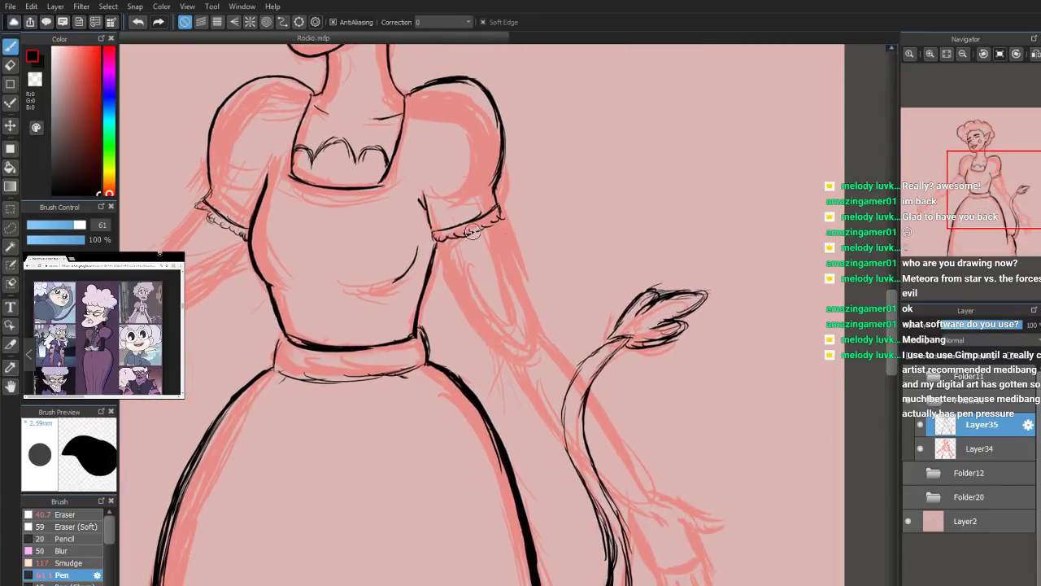
pyautogui.moveTo(439, 245); pyautogui.dragTo(487, 339)
pyautogui.moveTo(495, 229); pyautogui.dragTo(530, 316)
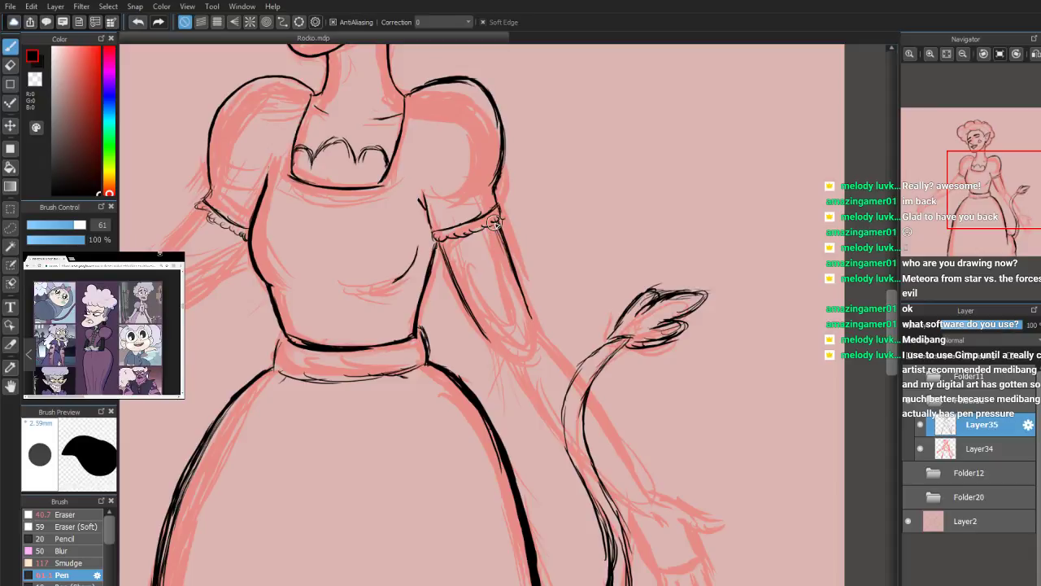
pyautogui.moveTo(972, 220); pyautogui.dragTo(973, 224)
pyautogui.moveTo(454, 275); pyautogui.dragTo(495, 331)
pyautogui.moveTo(505, 243); pyautogui.dragTo(537, 312)
pyautogui.moveTo(497, 222)
pyautogui.mouseDown()
pyautogui.moveTo(528, 295)
pyautogui.moveTo(514, 261)
pyautogui.mouseUp()
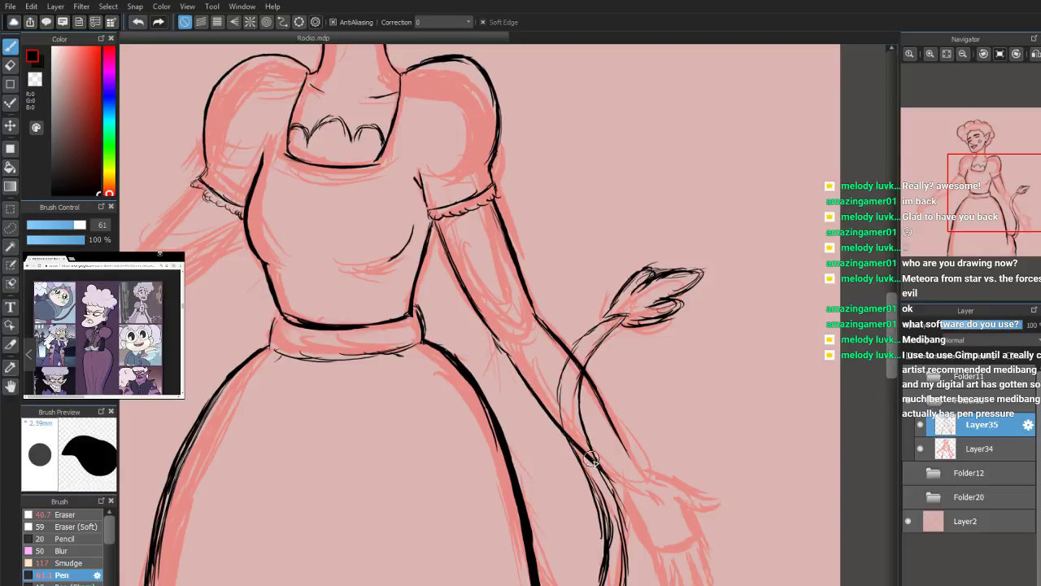
# Continue the ear-side forearm into the hand, inking the wrist, pointed thumb, both palm sides and a short palm crease
pyautogui.moveTo(961, 210); pyautogui.dragTo(1011, 232)
pyautogui.scroll(1, 1011, 232)
pyautogui.scroll(2, 1011, 232)
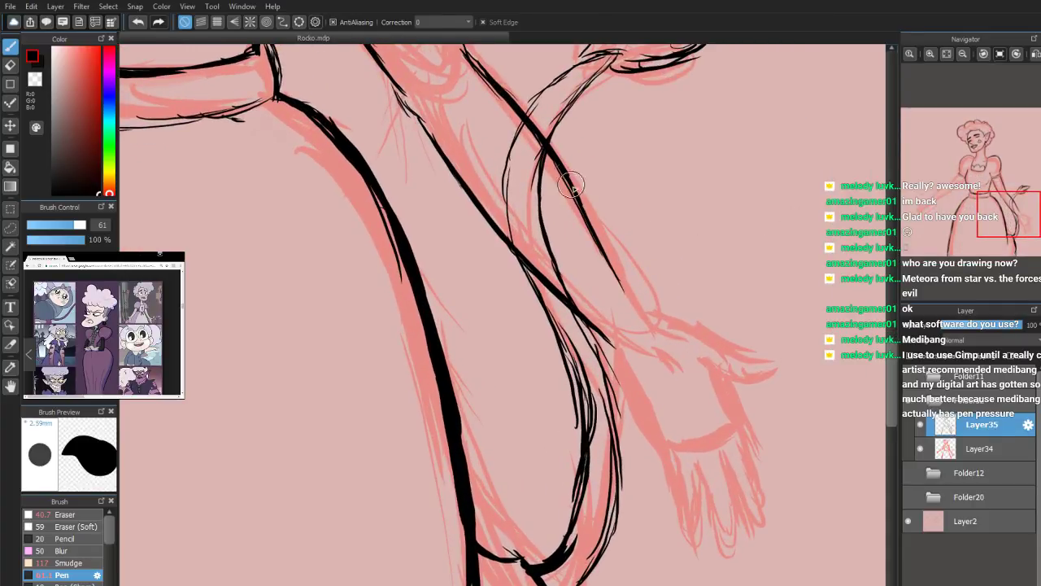
pyautogui.moveTo(595, 237)
pyautogui.mouseDown()
pyautogui.moveTo(649, 315)
pyautogui.moveTo(638, 307)
pyautogui.moveTo(700, 329)
pyautogui.moveTo(752, 347)
pyautogui.mouseUp()
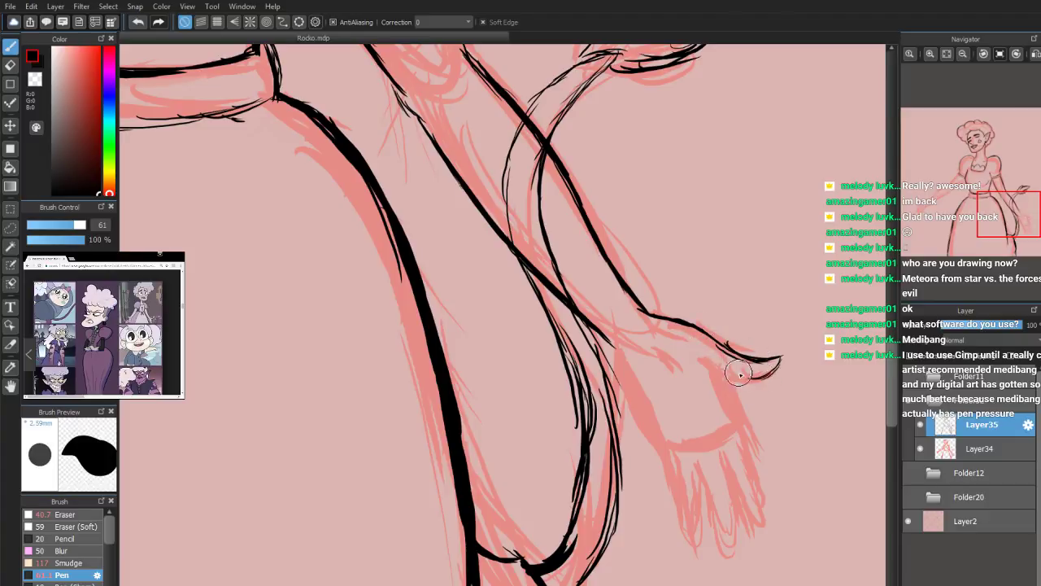
pyautogui.moveTo(723, 378)
pyautogui.mouseDown()
pyautogui.moveTo(774, 368)
pyautogui.moveTo(741, 400)
pyautogui.mouseUp()
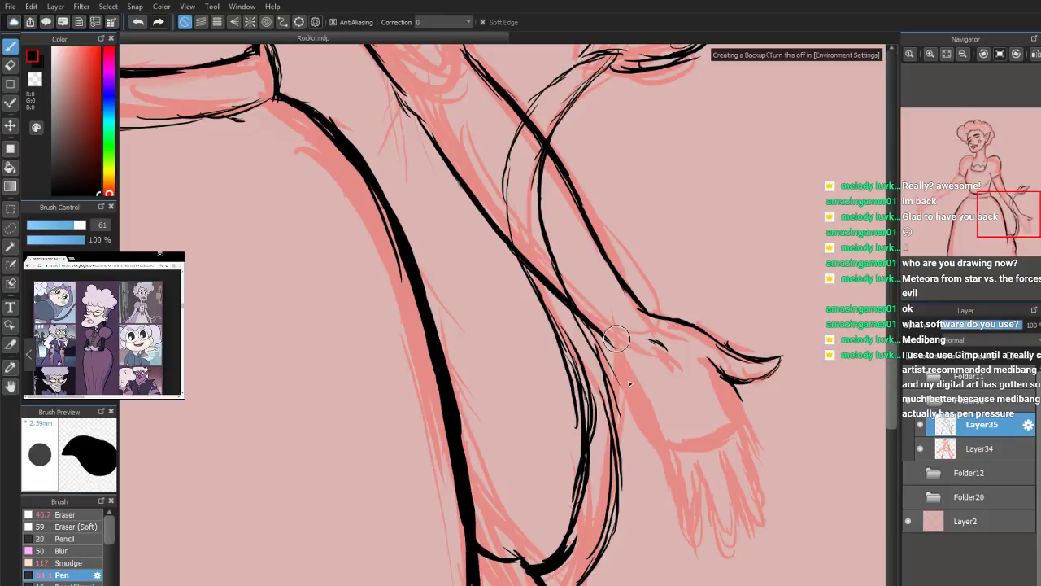
pyautogui.moveTo(613, 349); pyautogui.dragTo(666, 445)
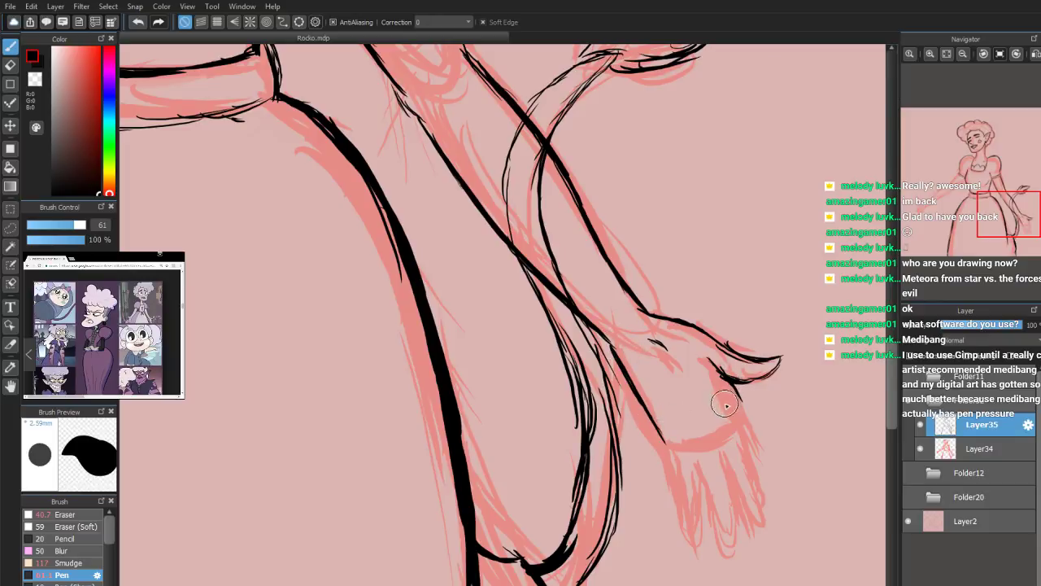
pyautogui.moveTo(732, 386); pyautogui.dragTo(756, 428)
pyautogui.moveTo(659, 343); pyautogui.dragTo(677, 355)
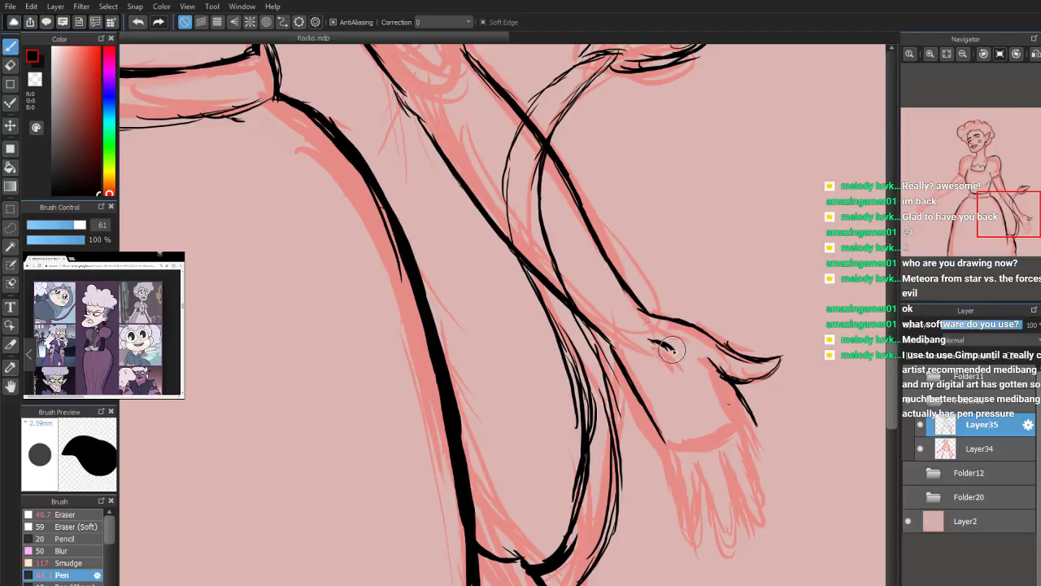
pyautogui.moveTo(606, 337); pyautogui.dragTo(657, 425)
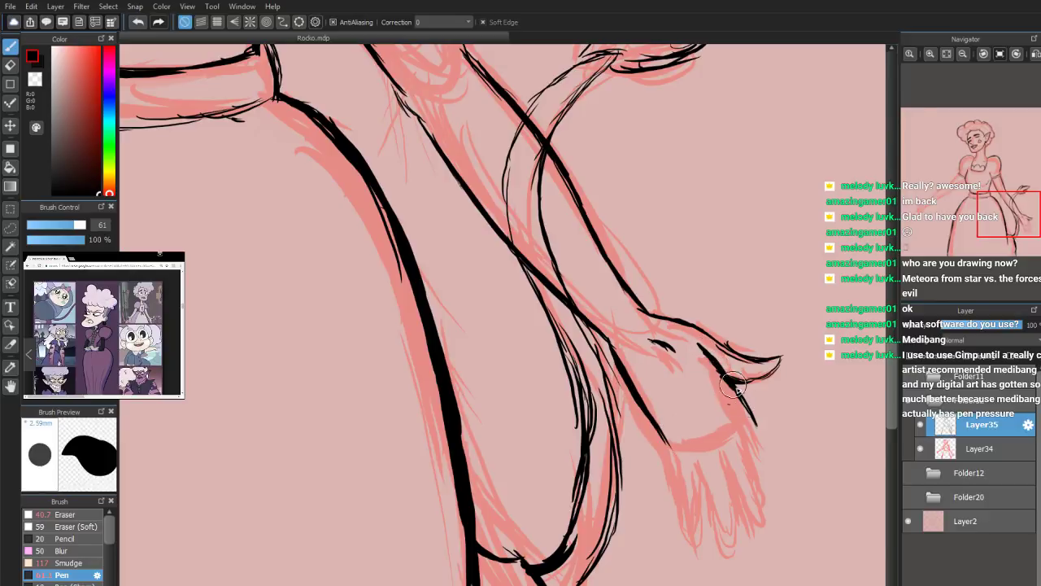
# Try to ink a long, tapered index finger from the base of the thumb, and erase it
pyautogui.moveTo(742, 401); pyautogui.dragTo(771, 484)
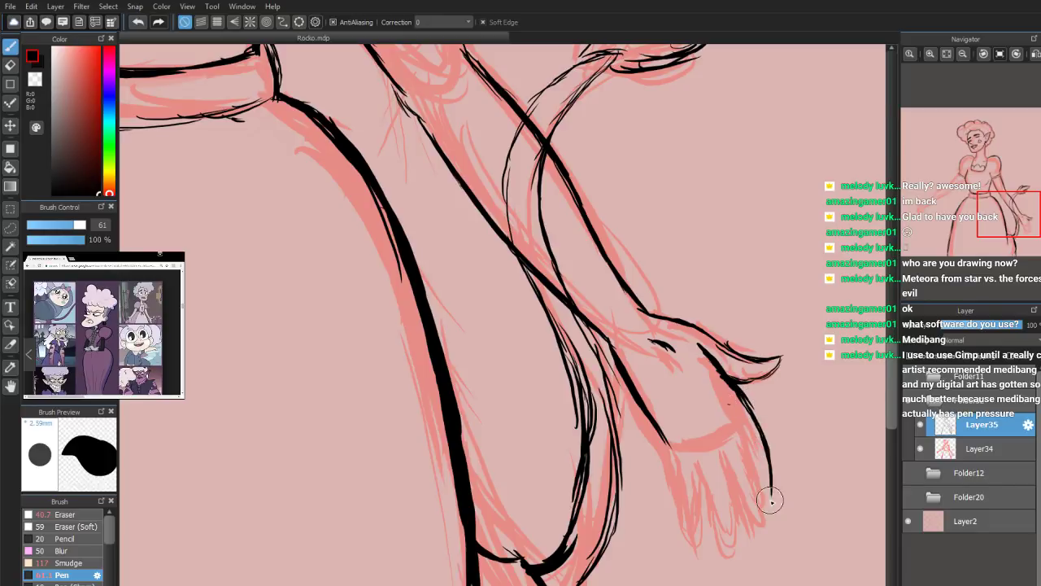
pyautogui.moveTo(747, 412); pyautogui.dragTo(781, 487)
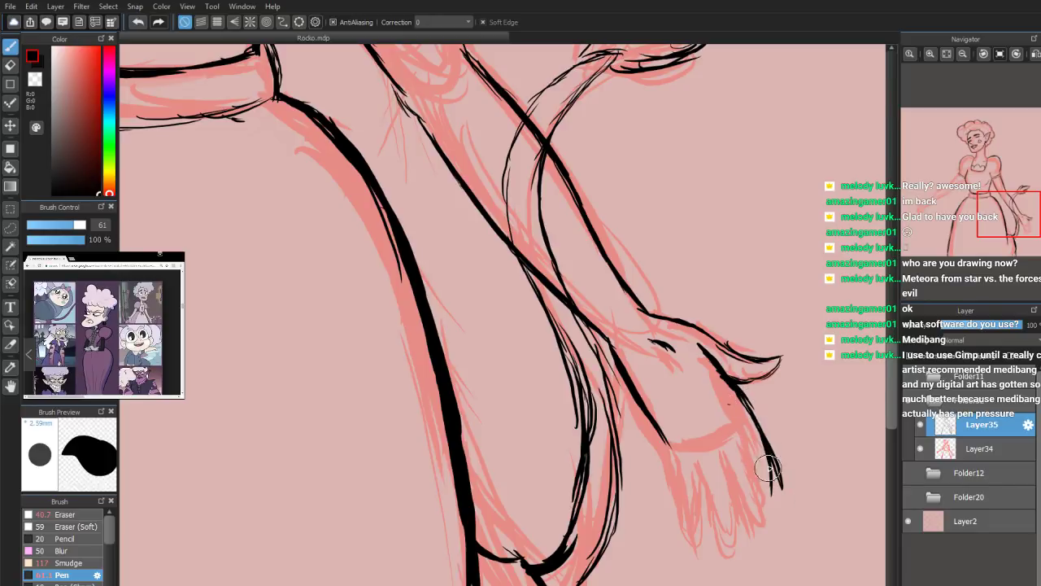
pyautogui.moveTo(749, 448)
pyautogui.mouseDown()
pyautogui.moveTo(763, 501)
pyautogui.moveTo(782, 502)
pyautogui.mouseUp()
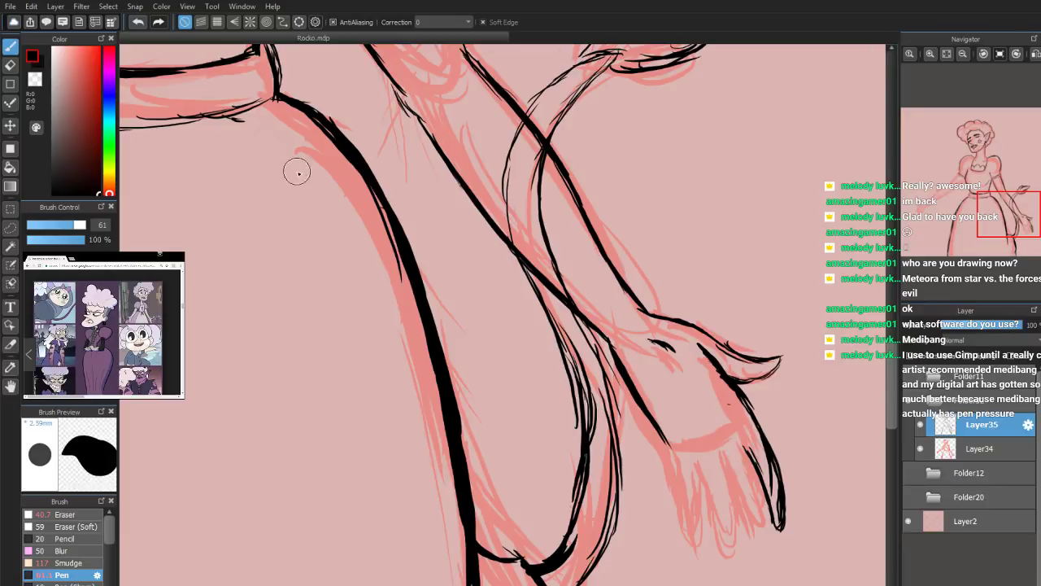
pyautogui.press('e')
pyautogui.moveTo(757, 448)
pyautogui.mouseDown()
pyautogui.moveTo(784, 536)
pyautogui.moveTo(712, 394)
pyautogui.moveTo(738, 422)
pyautogui.moveTo(721, 372)
pyautogui.mouseUp()
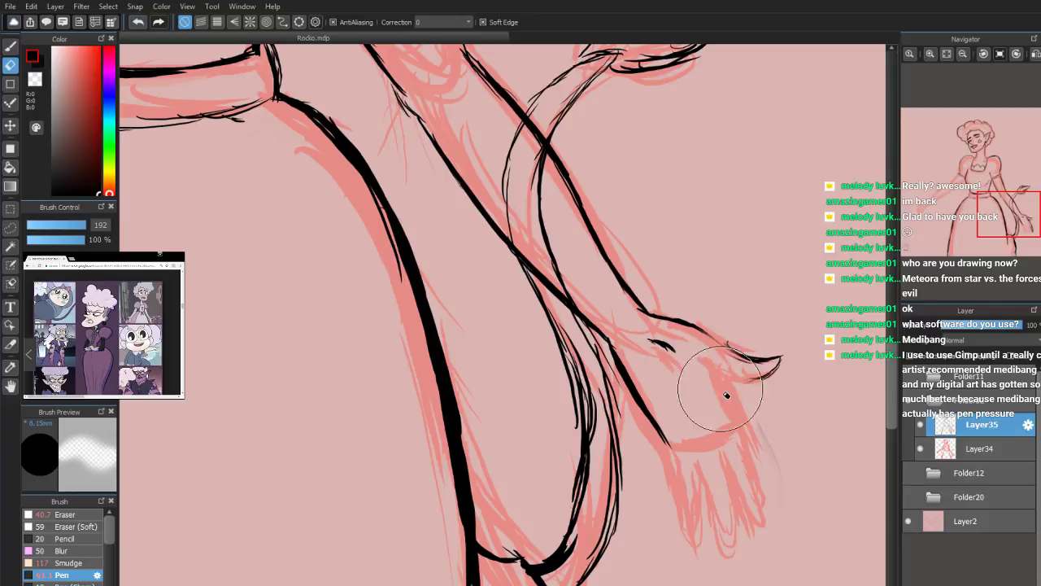
# Try to ink four short, curved fingers hanging from the palm, and erase them
pyautogui.click(10, 47)
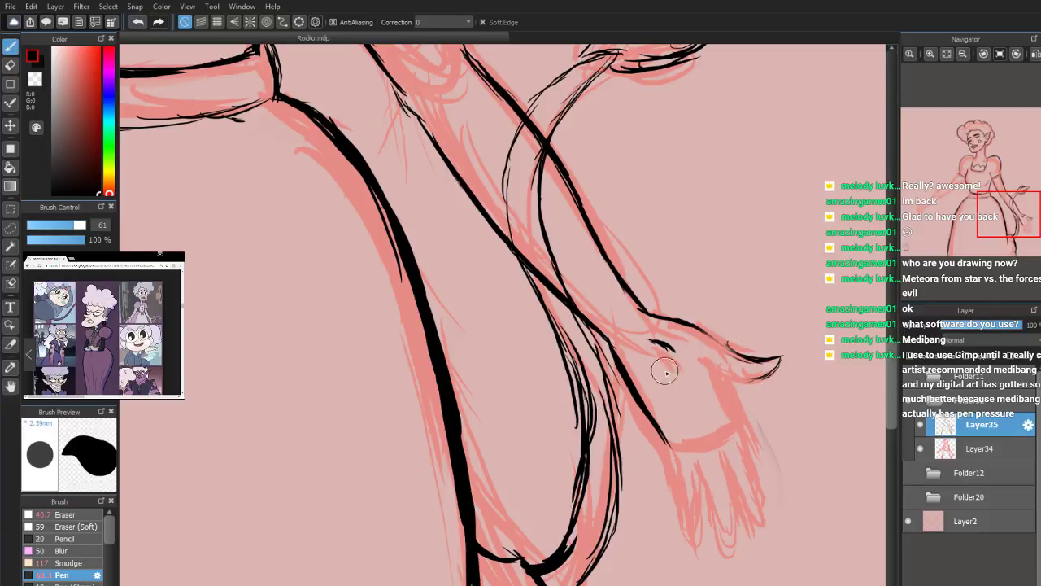
pyautogui.moveTo(719, 365)
pyautogui.mouseDown()
pyautogui.moveTo(752, 404)
pyautogui.moveTo(770, 456)
pyautogui.mouseUp()
pyautogui.moveTo(737, 412); pyautogui.dragTo(758, 468)
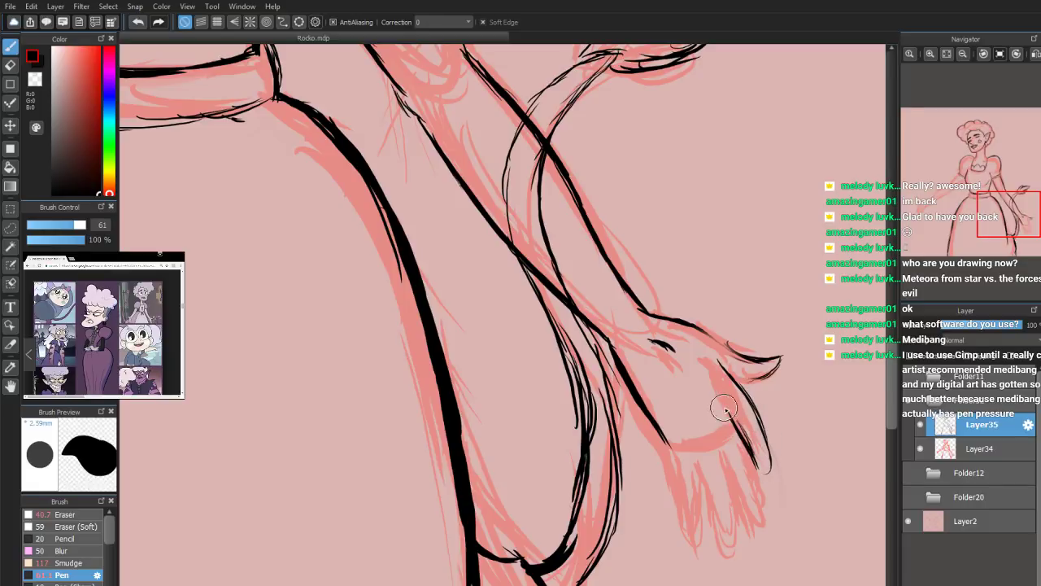
pyautogui.moveTo(700, 420); pyautogui.dragTo(735, 486)
pyautogui.moveTo(729, 445); pyautogui.dragTo(752, 492)
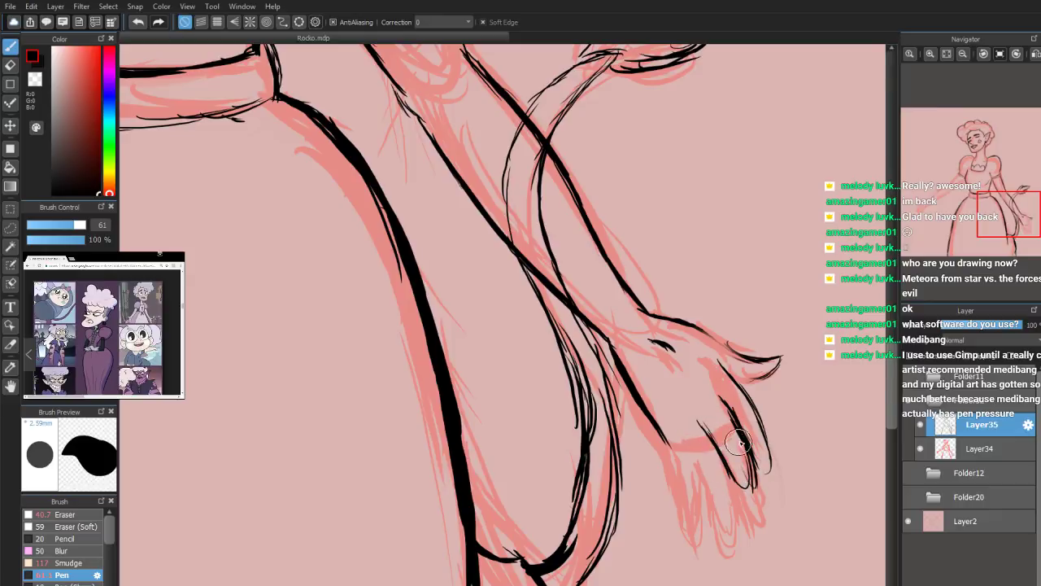
pyautogui.moveTo(698, 413); pyautogui.dragTo(733, 477)
pyautogui.moveTo(690, 421); pyautogui.dragTo(726, 490)
pyautogui.moveTo(709, 415); pyautogui.dragTo(709, 478)
pyautogui.moveTo(666, 429)
pyautogui.mouseDown()
pyautogui.moveTo(698, 507)
pyautogui.moveTo(709, 493)
pyautogui.mouseUp()
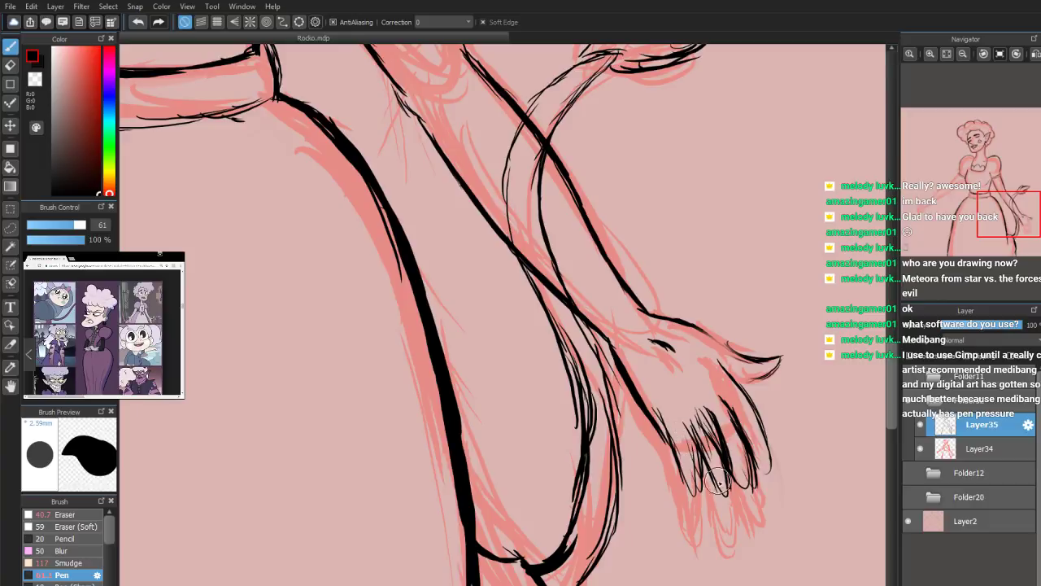
pyautogui.click(11, 66)
pyautogui.moveTo(643, 427)
pyautogui.mouseDown()
pyautogui.moveTo(674, 453)
pyautogui.moveTo(740, 464)
pyautogui.moveTo(744, 440)
pyautogui.moveTo(730, 421)
pyautogui.mouseUp()
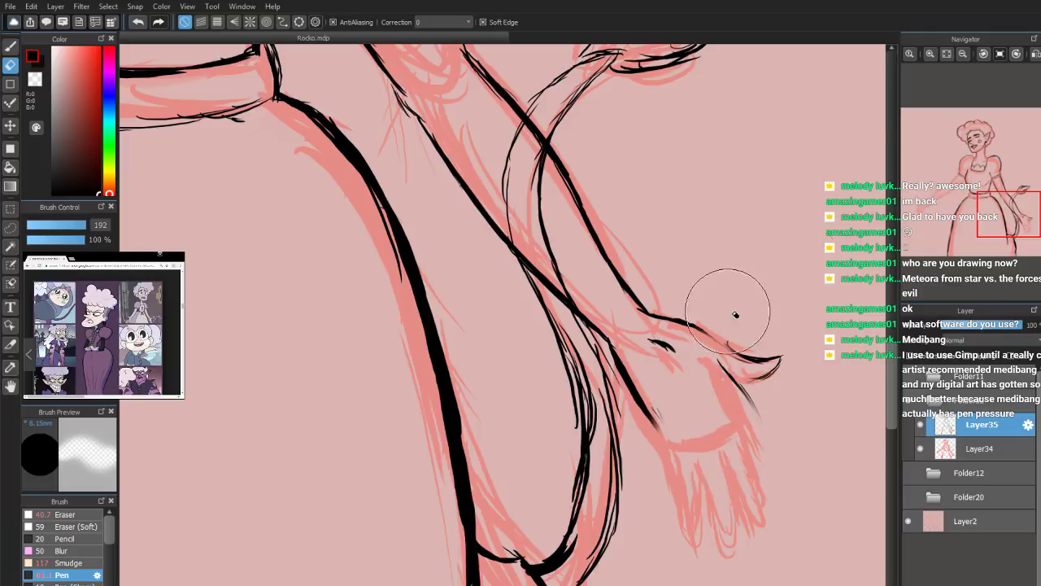
# Erase the leftover index finger line and thicken the thumb-to-wrist contour and the palm's outer edge
pyautogui.click(983, 54)
pyautogui.click(983, 54)
pyautogui.click(984, 53)
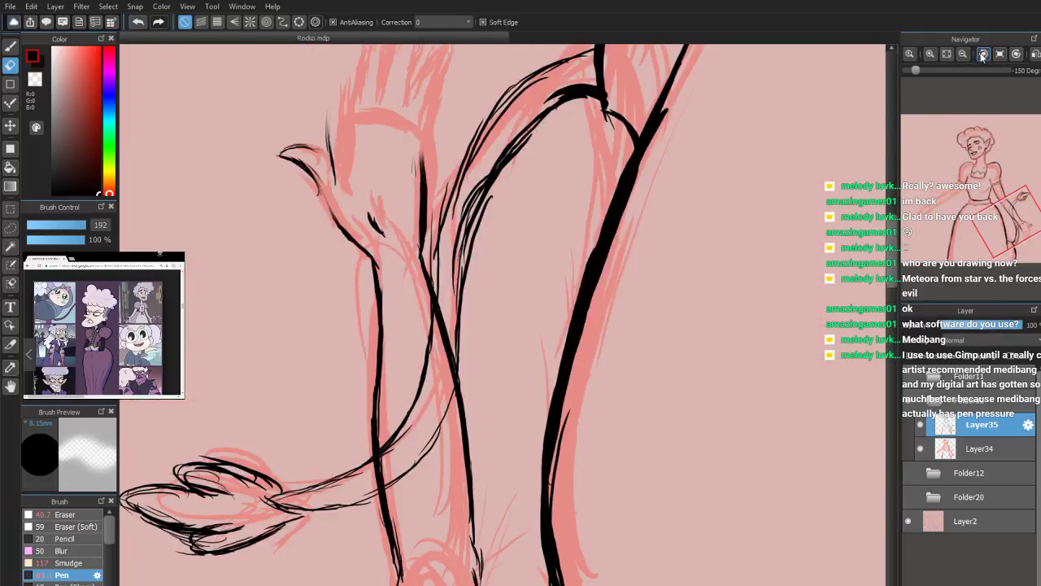
pyautogui.click(984, 54)
pyautogui.moveTo(990, 205)
pyautogui.mouseDown()
pyautogui.moveTo(973, 232)
pyautogui.moveTo(1003, 203)
pyautogui.mouseUp()
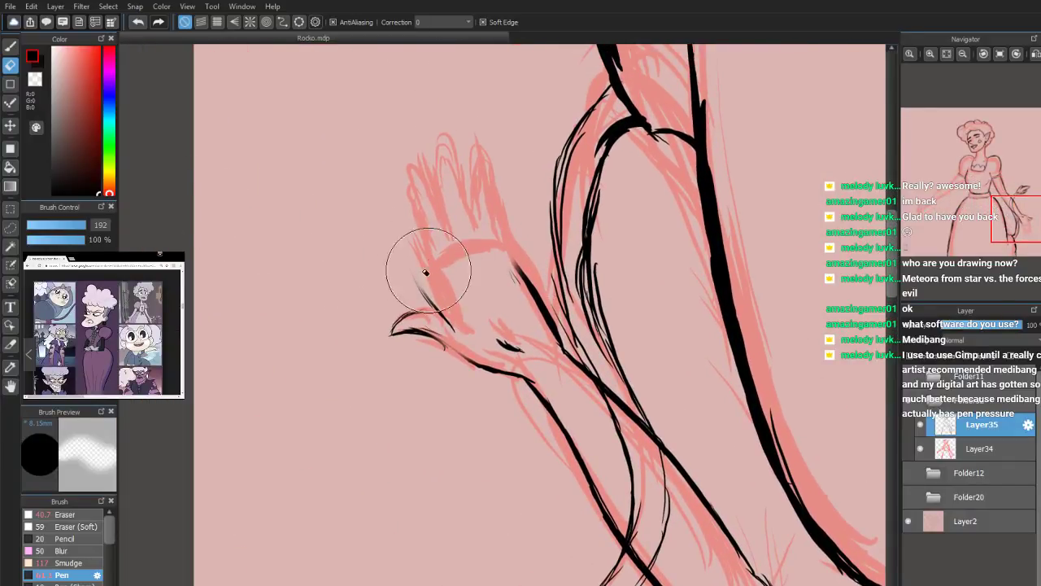
pyautogui.press('b')
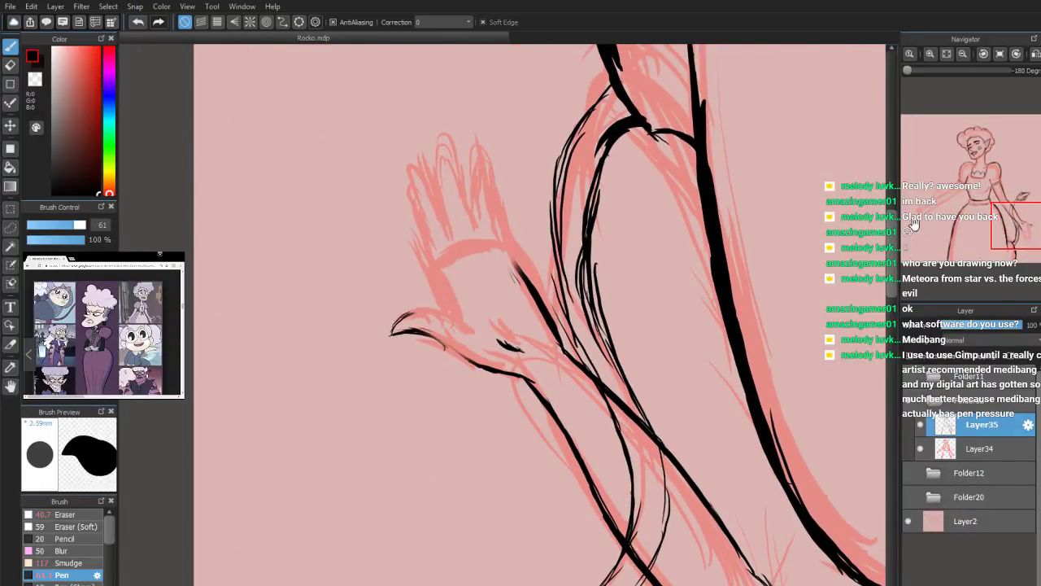
pyautogui.scroll(1, 968, 232)
pyautogui.moveTo(403, 336)
pyautogui.mouseDown()
pyautogui.moveTo(484, 377)
pyautogui.moveTo(540, 383)
pyautogui.moveTo(573, 327)
pyautogui.moveTo(558, 296)
pyautogui.mouseUp()
pyautogui.moveTo(577, 333); pyautogui.dragTo(533, 254)
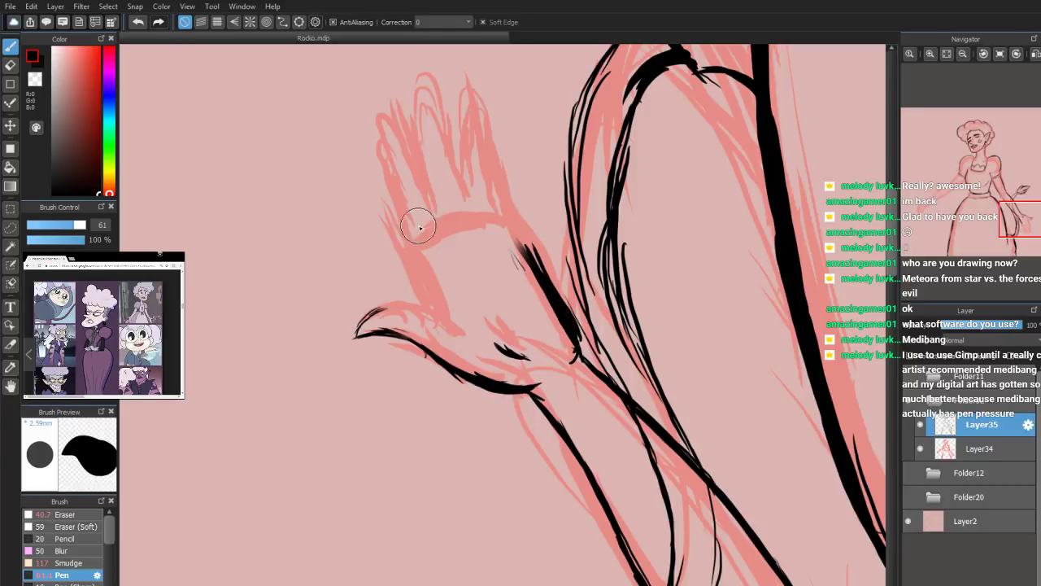
# Ink the palm's edge below the fingers, the index finger's base segment, the thumb's inner contour and light palm creases
pyautogui.moveTo(431, 268)
pyautogui.mouseDown()
pyautogui.moveTo(506, 228)
pyautogui.moveTo(532, 232)
pyautogui.moveTo(536, 312)
pyautogui.mouseUp()
pyautogui.moveTo(511, 271); pyautogui.dragTo(543, 324)
pyautogui.moveTo(434, 265)
pyautogui.mouseDown()
pyautogui.moveTo(416, 285)
pyautogui.moveTo(436, 305)
pyautogui.mouseUp()
pyautogui.moveTo(373, 310)
pyautogui.mouseDown()
pyautogui.moveTo(358, 335)
pyautogui.moveTo(389, 339)
pyautogui.moveTo(374, 310)
pyautogui.moveTo(391, 301)
pyautogui.moveTo(419, 297)
pyautogui.moveTo(438, 324)
pyautogui.mouseUp()
pyautogui.moveTo(417, 281)
pyautogui.mouseDown()
pyautogui.moveTo(440, 327)
pyautogui.moveTo(404, 249)
pyautogui.moveTo(432, 251)
pyautogui.moveTo(413, 224)
pyautogui.moveTo(405, 262)
pyautogui.moveTo(418, 275)
pyautogui.mouseUp()
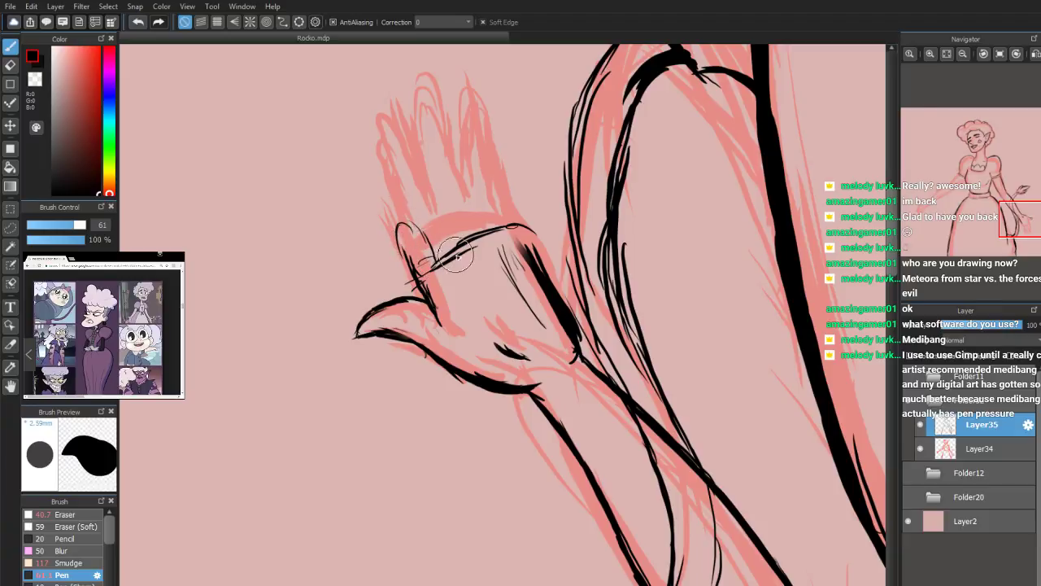
pyautogui.moveTo(493, 324); pyautogui.dragTo(505, 349)
pyautogui.moveTo(443, 315); pyautogui.dragTo(451, 323)
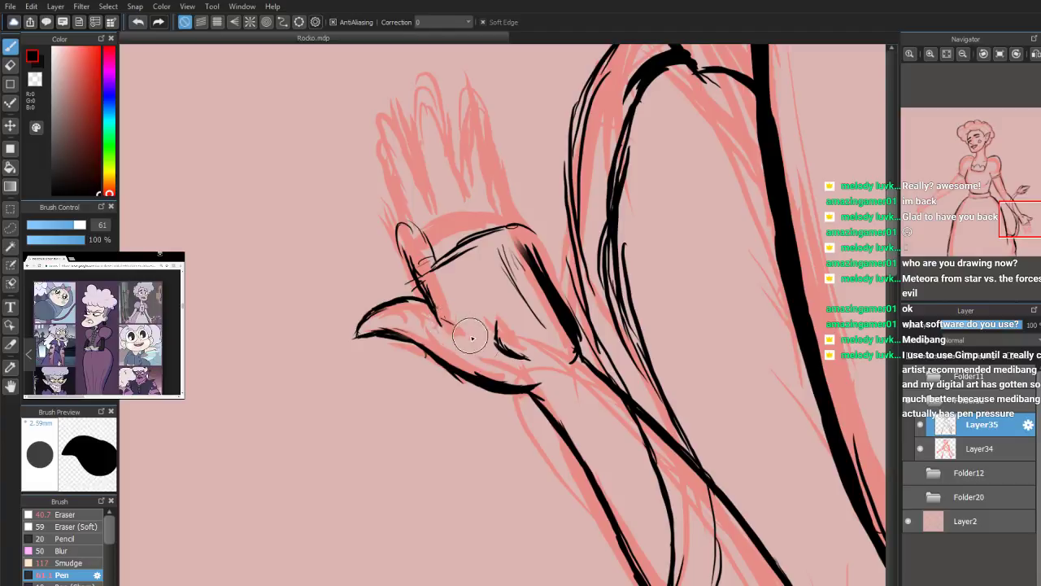
pyautogui.moveTo(511, 355); pyautogui.dragTo(547, 369)
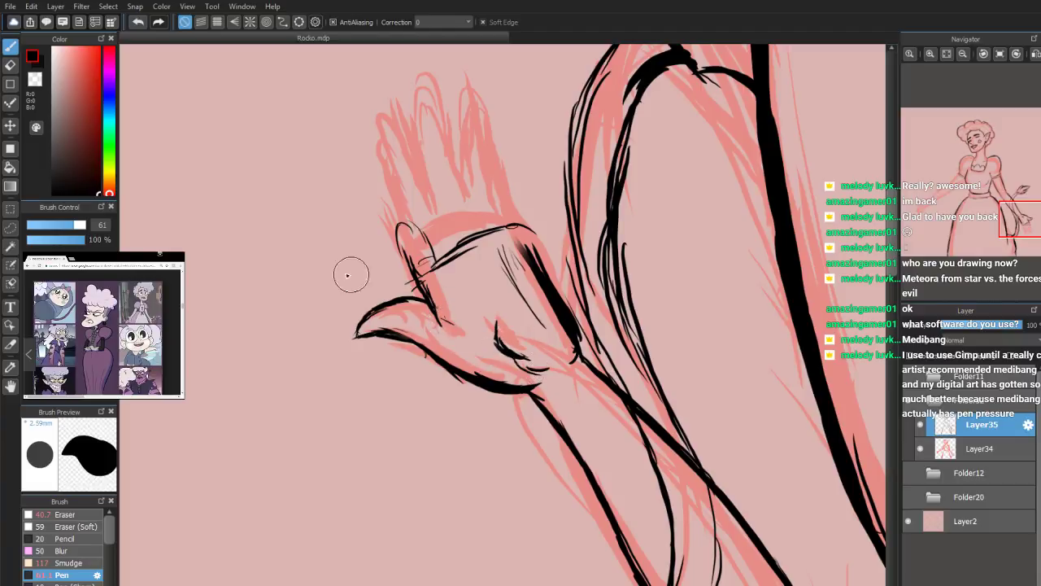
# Erase and redraw the crease near the wrist, and add a short crease in the middle of the palm
pyautogui.click(10, 66)
pyautogui.moveTo(510, 328)
pyautogui.mouseDown()
pyautogui.moveTo(504, 337)
pyautogui.moveTo(479, 320)
pyautogui.mouseUp()
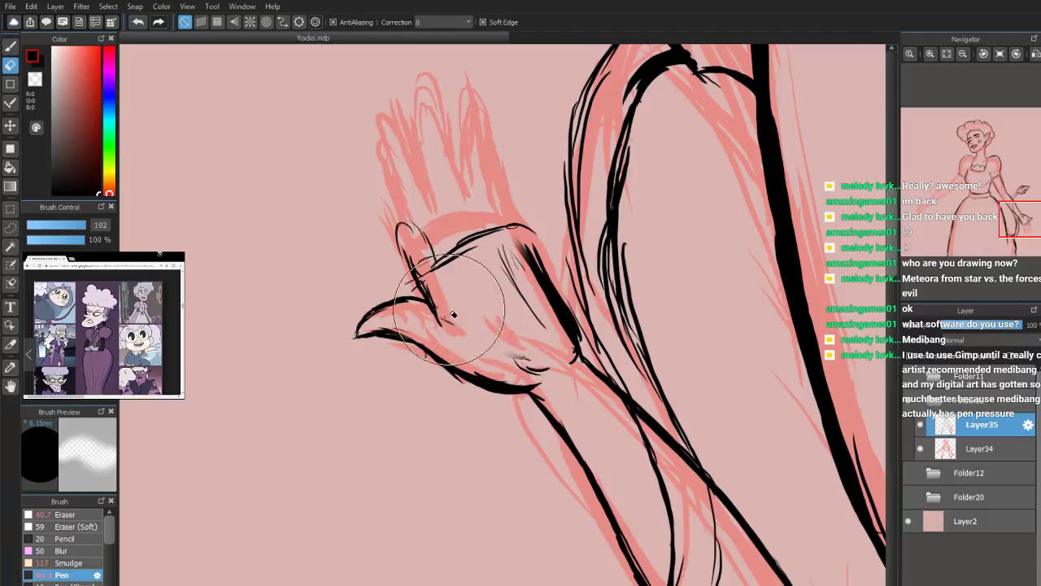
pyautogui.click(9, 46)
pyautogui.moveTo(528, 365)
pyautogui.mouseDown()
pyautogui.moveTo(505, 344)
pyautogui.moveTo(519, 349)
pyautogui.moveTo(506, 362)
pyautogui.moveTo(517, 361)
pyautogui.moveTo(514, 393)
pyautogui.mouseUp()
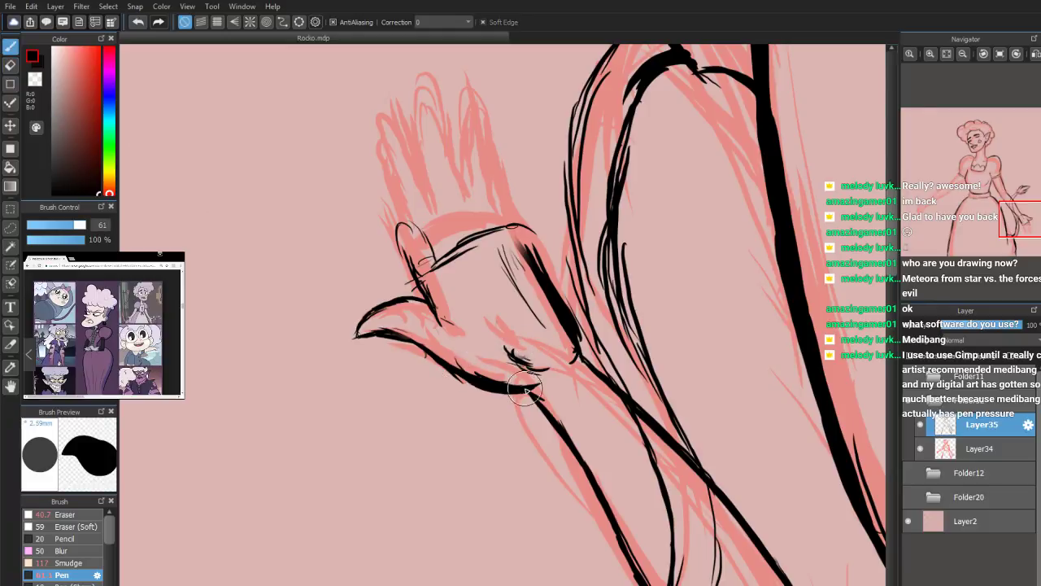
pyautogui.moveTo(473, 315); pyautogui.dragTo(497, 306)
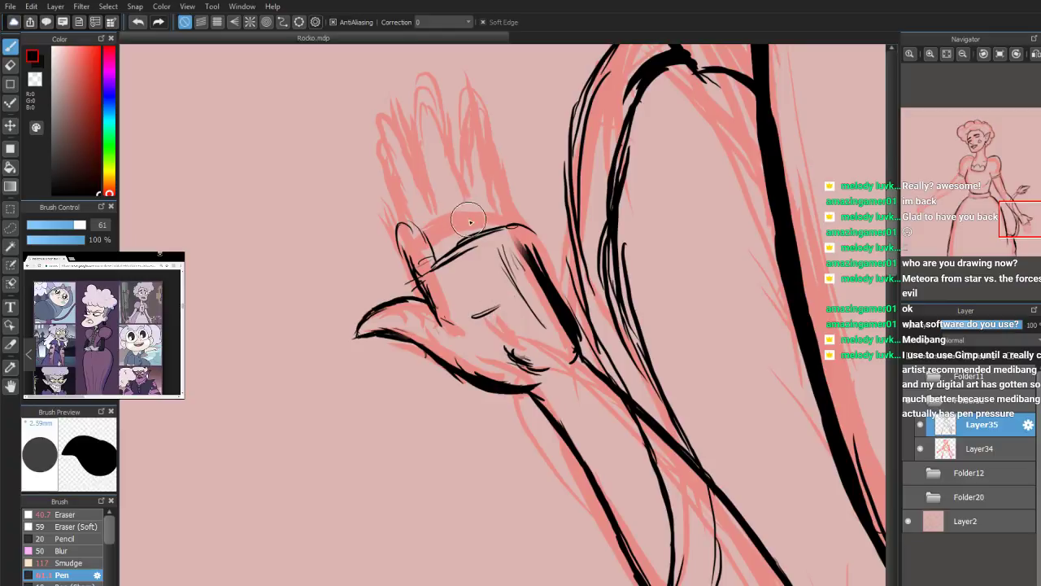
# Ink the remaining fingers' base segments and build up the pinky and ring finger to their tips
pyautogui.moveTo(488, 225)
pyautogui.mouseDown()
pyautogui.moveTo(479, 186)
pyautogui.moveTo(506, 179)
pyautogui.moveTo(521, 214)
pyautogui.moveTo(503, 220)
pyautogui.mouseUp()
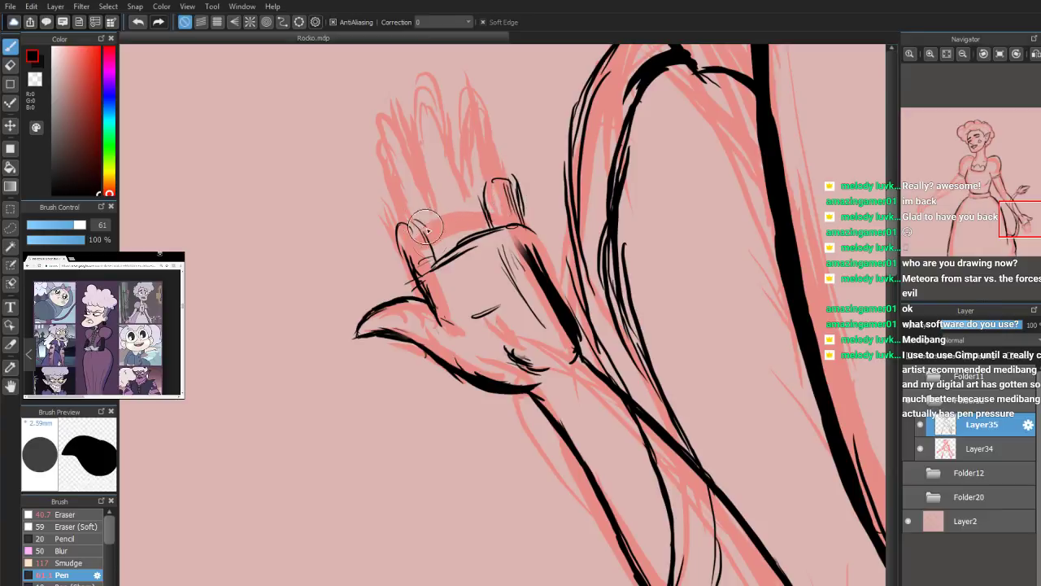
pyautogui.moveTo(423, 223)
pyautogui.mouseDown()
pyautogui.moveTo(442, 261)
pyautogui.moveTo(429, 213)
pyautogui.moveTo(448, 207)
pyautogui.moveTo(454, 223)
pyautogui.moveTo(449, 195)
pyautogui.moveTo(476, 195)
pyautogui.moveTo(478, 221)
pyautogui.moveTo(444, 195)
pyautogui.moveTo(436, 153)
pyautogui.moveTo(449, 170)
pyautogui.moveTo(458, 153)
pyautogui.moveTo(470, 187)
pyautogui.moveTo(489, 130)
pyautogui.moveTo(498, 151)
pyautogui.moveTo(477, 139)
pyautogui.moveTo(479, 104)
pyautogui.moveTo(488, 117)
pyautogui.moveTo(488, 145)
pyautogui.moveTo(476, 128)
pyautogui.moveTo(481, 173)
pyautogui.mouseUp()
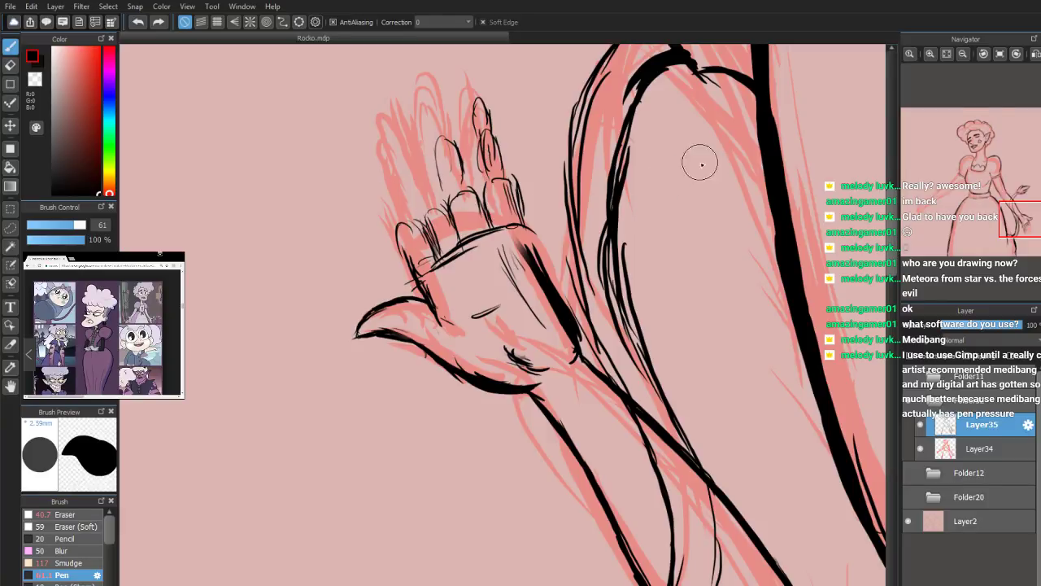
pyautogui.moveTo(1013, 216)
pyautogui.mouseDown()
pyautogui.moveTo(1004, 220)
pyautogui.moveTo(1034, 233)
pyautogui.moveTo(1027, 229)
pyautogui.mouseUp()
pyautogui.moveTo(526, 324); pyautogui.dragTo(536, 355)
pyautogui.moveTo(497, 284)
pyautogui.mouseDown()
pyautogui.moveTo(505, 313)
pyautogui.moveTo(502, 267)
pyautogui.moveTo(493, 290)
pyautogui.mouseUp()
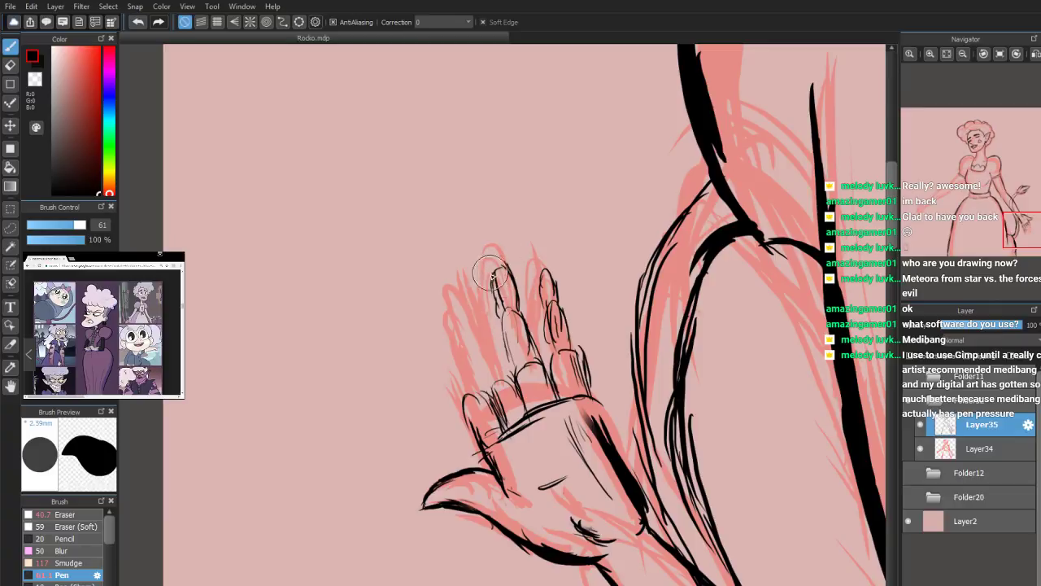
# Ink the middle and index fingers' upper segments as narrow ovals up to the fingertips
pyautogui.moveTo(490, 379)
pyautogui.mouseDown()
pyautogui.moveTo(488, 335)
pyautogui.moveTo(502, 356)
pyautogui.moveTo(507, 382)
pyautogui.mouseUp()
pyautogui.moveTo(468, 291)
pyautogui.mouseDown()
pyautogui.moveTo(472, 277)
pyautogui.moveTo(485, 315)
pyautogui.moveTo(465, 301)
pyautogui.mouseUp()
pyautogui.moveTo(460, 385)
pyautogui.mouseDown()
pyautogui.moveTo(447, 303)
pyautogui.moveTo(449, 348)
pyautogui.mouseUp()
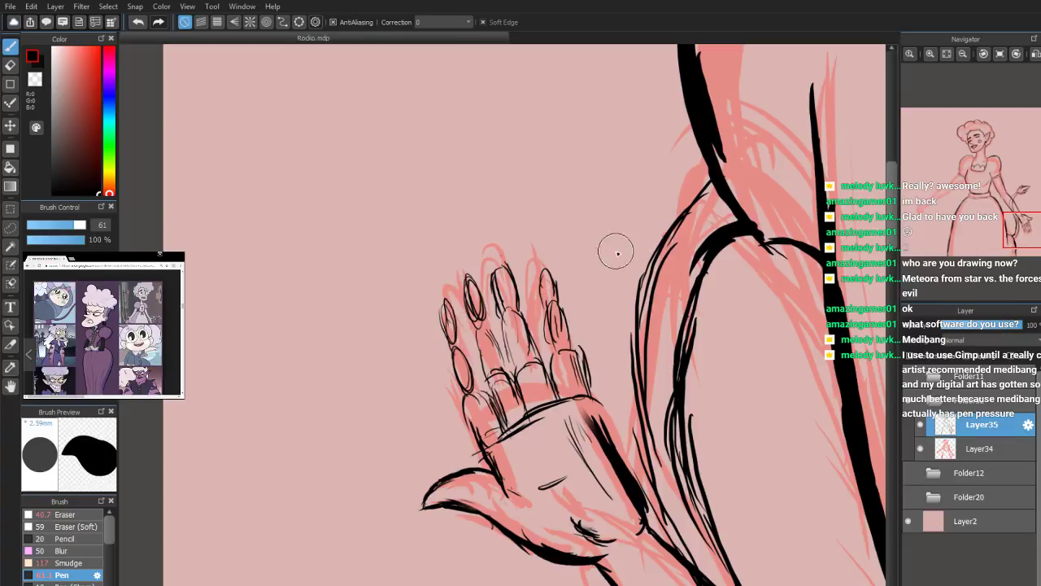
# Ink both edges of the other arm from the ruffled sleeve cuff down to the elbow
pyautogui.moveTo(982, 53)
pyautogui.click(1015, 54)
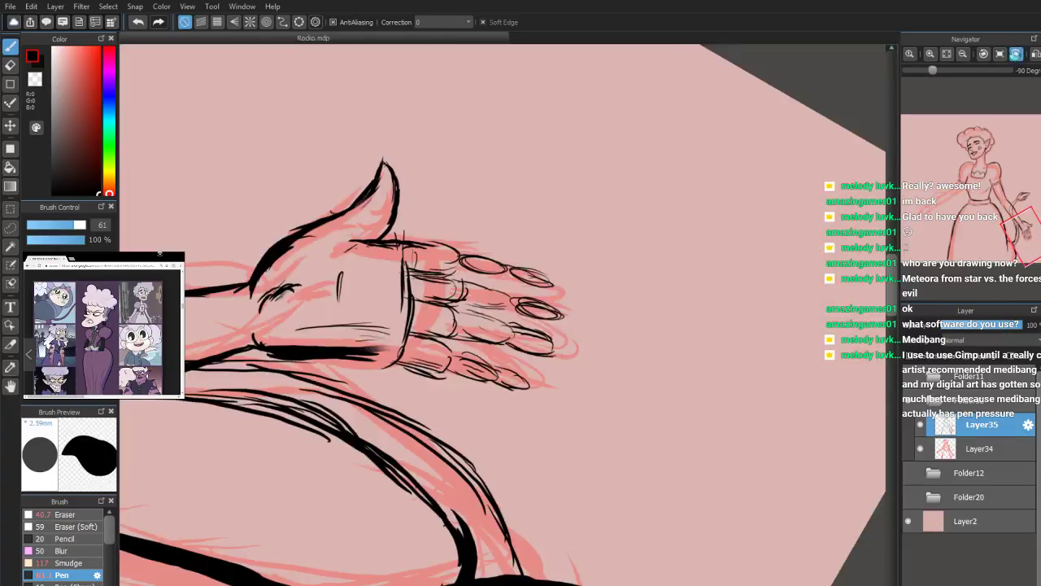
pyautogui.click(1000, 54)
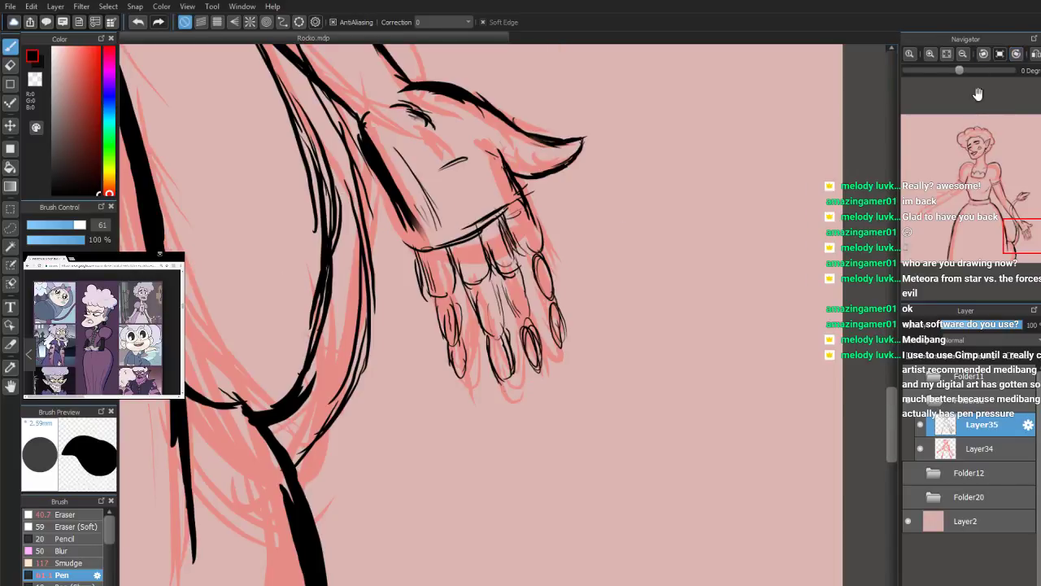
pyautogui.scroll(-3, 1009, 183)
pyautogui.moveTo(1021, 235); pyautogui.dragTo(954, 195)
pyautogui.scroll(2, 954, 195)
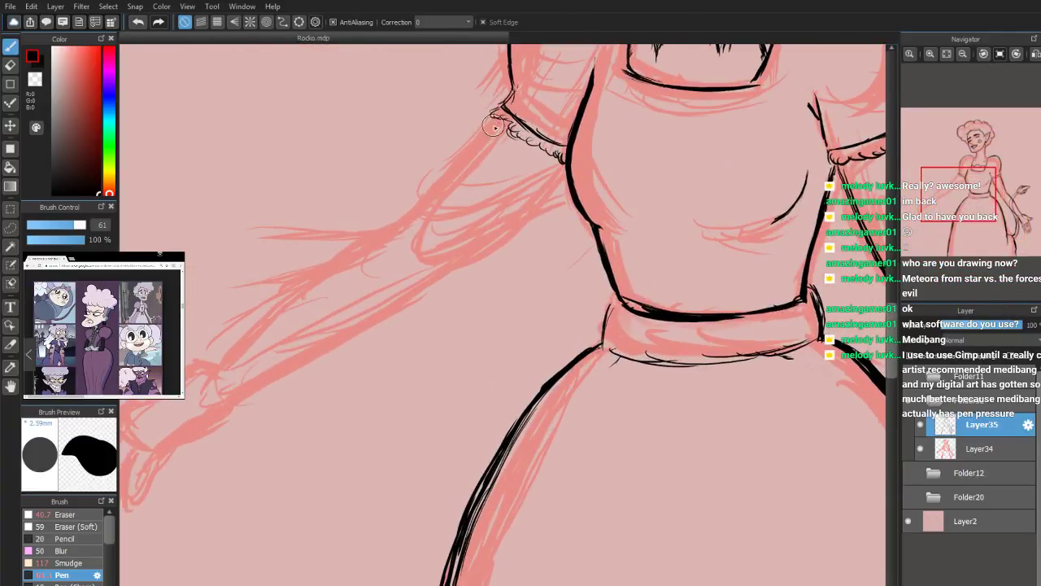
pyautogui.moveTo(487, 126)
pyautogui.mouseDown()
pyautogui.moveTo(443, 181)
pyautogui.moveTo(436, 174)
pyautogui.moveTo(465, 132)
pyautogui.moveTo(452, 162)
pyautogui.mouseUp()
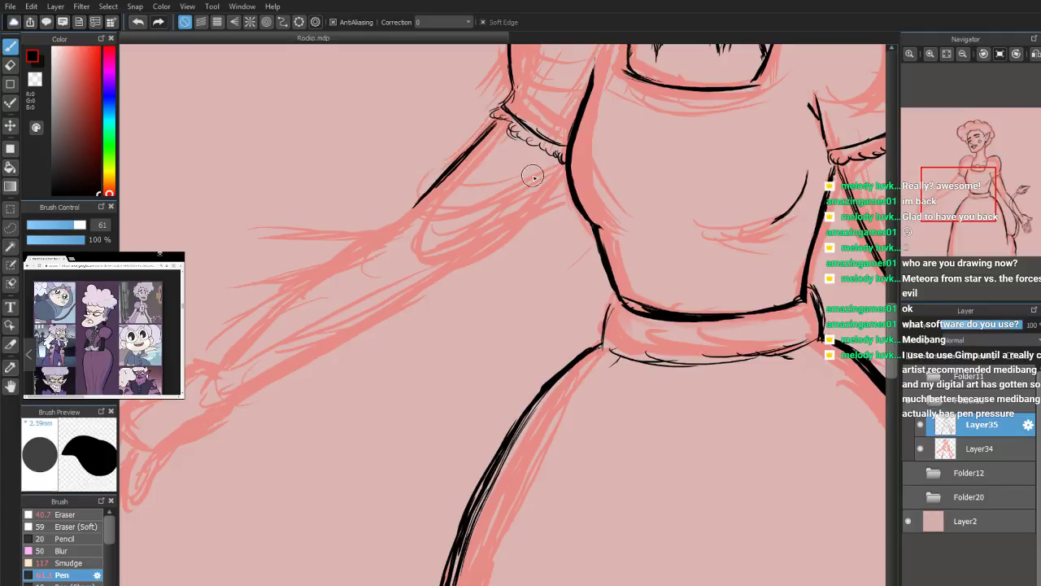
pyautogui.moveTo(537, 202); pyautogui.dragTo(472, 260)
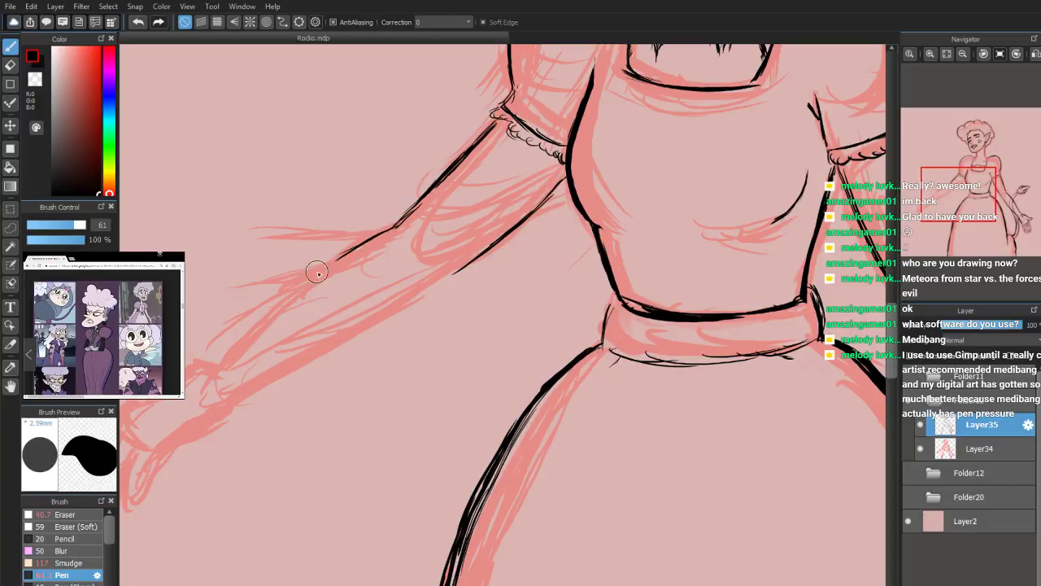
# Ink both edges of that arm's forearm from the elbow down to the wrist
pyautogui.hotkey('ctrl', '-')
pyautogui.moveTo(960, 200)
pyautogui.mouseDown()
pyautogui.moveTo(972, 206)
pyautogui.moveTo(943, 203)
pyautogui.mouseUp()
pyautogui.click(984, 54)
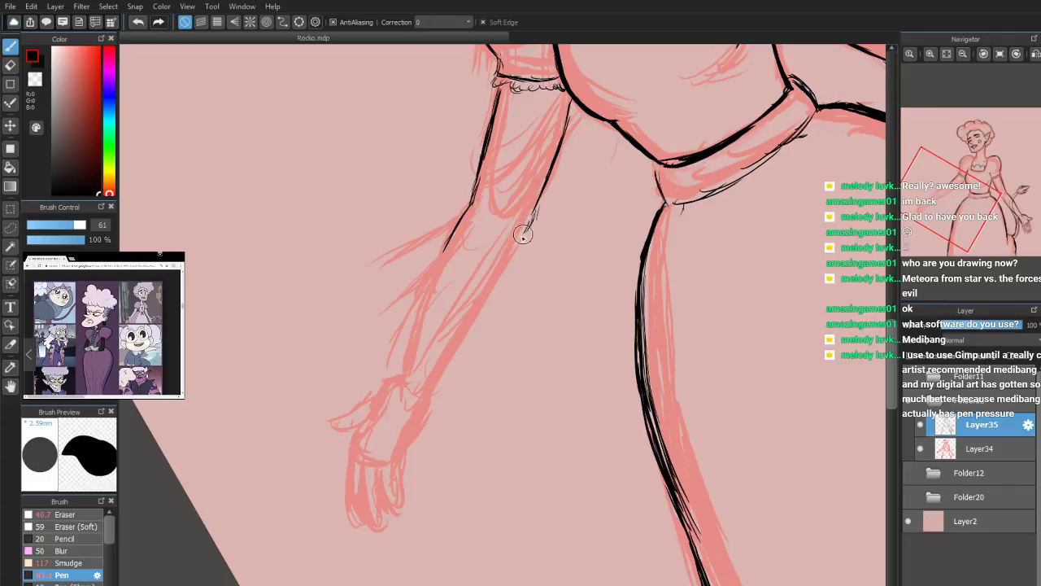
pyautogui.moveTo(502, 253)
pyautogui.mouseDown()
pyautogui.moveTo(513, 241)
pyautogui.moveTo(432, 389)
pyautogui.mouseUp()
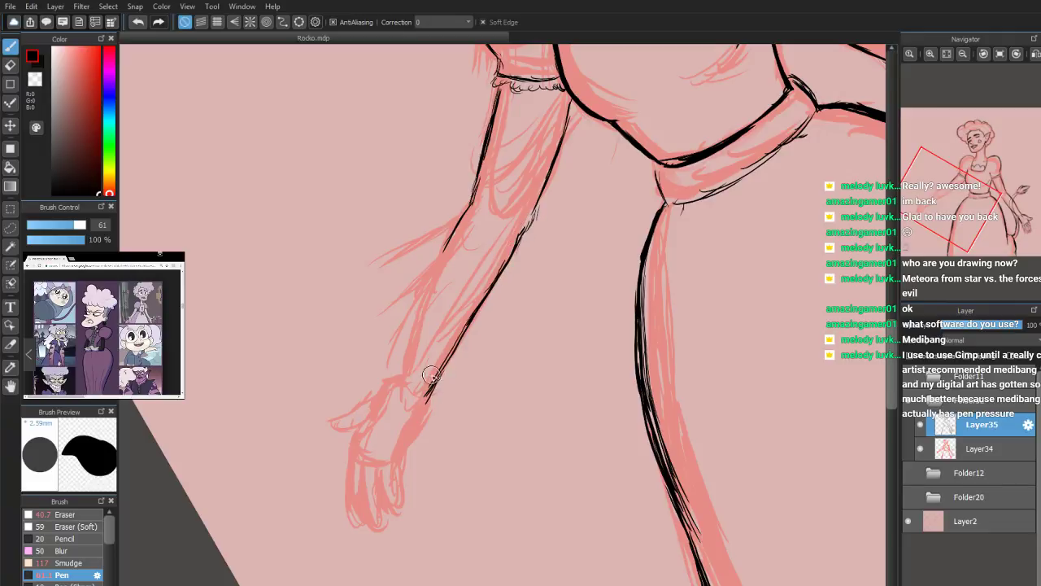
pyautogui.moveTo(450, 238); pyautogui.dragTo(415, 313)
pyautogui.moveTo(433, 269); pyautogui.dragTo(408, 355)
pyautogui.moveTo(419, 302); pyautogui.dragTo(403, 358)
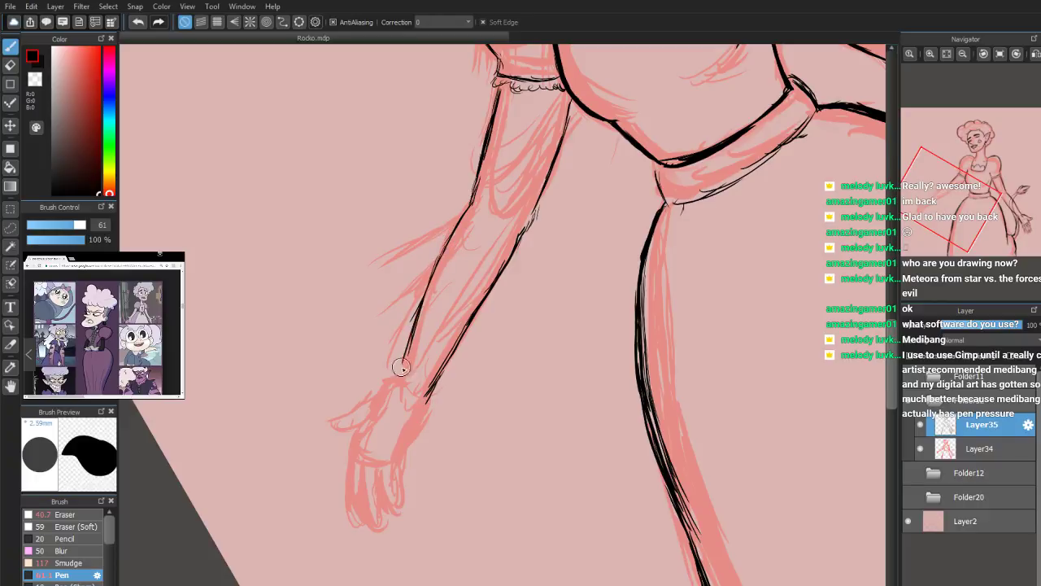
# Ink this hand's thumb, both outer edges of the palm and a short crease at the thumb's base
pyautogui.scroll(3, 999, 241)
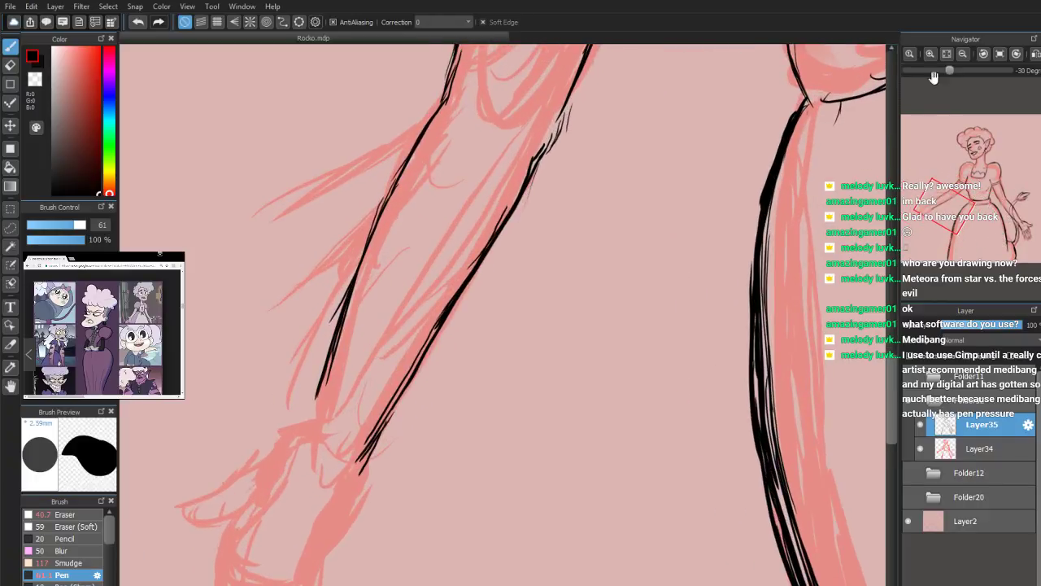
pyautogui.click(1016, 53)
pyautogui.click(1016, 53)
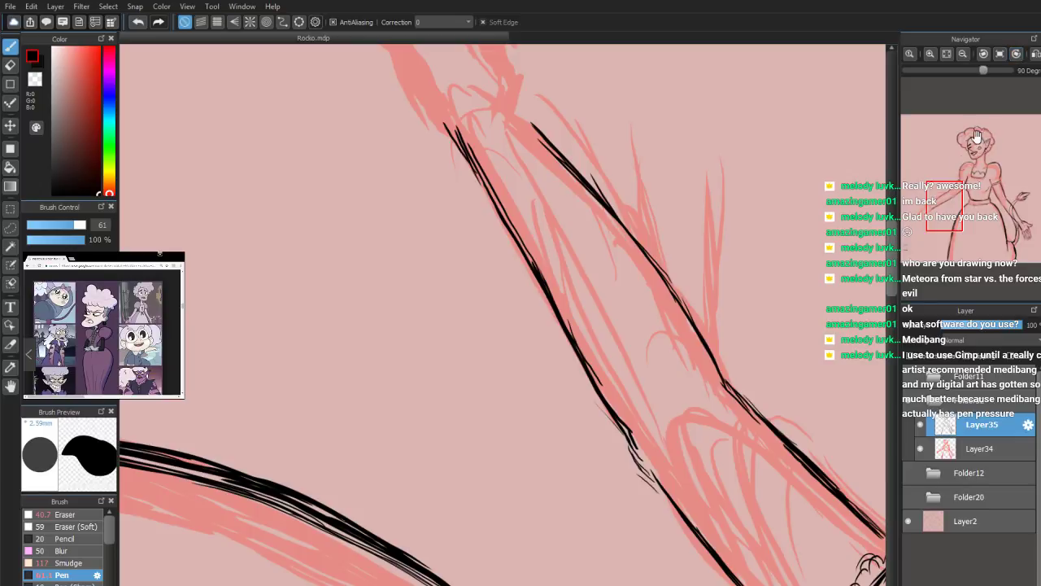
pyautogui.click(1016, 54)
pyautogui.moveTo(952, 200)
pyautogui.mouseDown()
pyautogui.moveTo(930, 209)
pyautogui.moveTo(933, 222)
pyautogui.moveTo(914, 209)
pyautogui.moveTo(925, 198)
pyautogui.mouseUp()
pyautogui.moveTo(467, 425)
pyautogui.mouseDown()
pyautogui.moveTo(457, 393)
pyautogui.moveTo(509, 289)
pyautogui.moveTo(521, 247)
pyautogui.moveTo(512, 249)
pyautogui.moveTo(534, 235)
pyautogui.moveTo(494, 253)
pyautogui.mouseUp()
pyautogui.moveTo(470, 290)
pyautogui.mouseDown()
pyautogui.moveTo(525, 234)
pyautogui.moveTo(530, 242)
pyautogui.mouseUp()
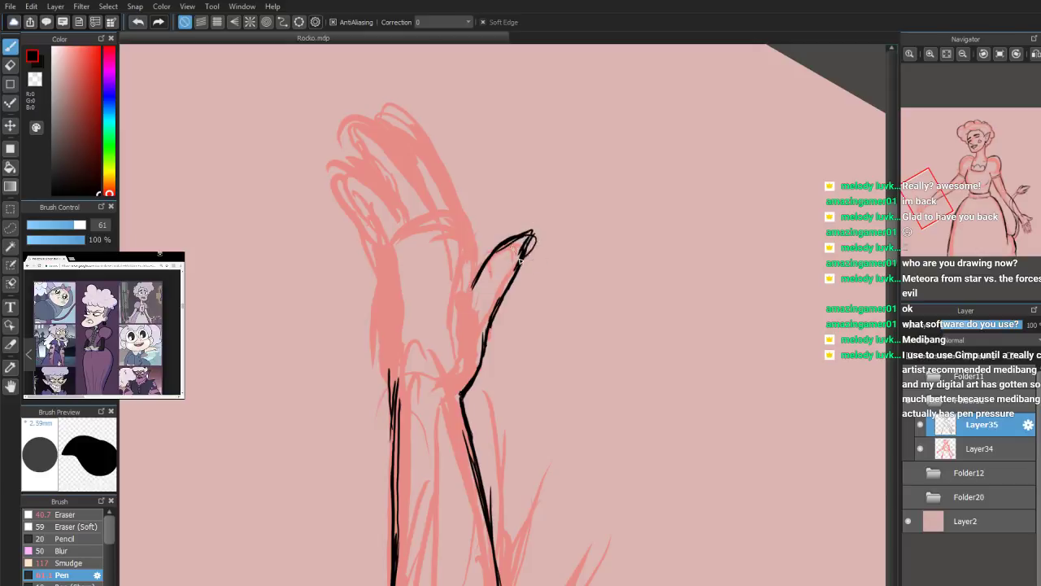
pyautogui.moveTo(473, 303); pyautogui.dragTo(476, 237)
pyautogui.moveTo(390, 382); pyautogui.dragTo(381, 261)
pyautogui.moveTo(448, 340); pyautogui.dragTo(452, 366)
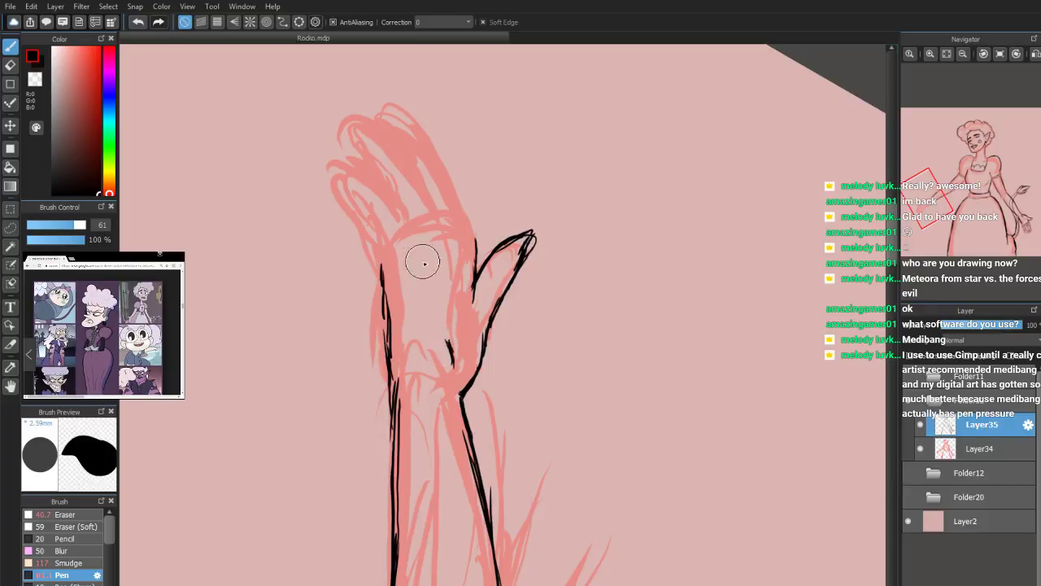
# Ink the palm's crease lines and the index finger's outer edge with short joint marks
pyautogui.moveTo(383, 280)
pyautogui.mouseDown()
pyautogui.moveTo(409, 298)
pyautogui.moveTo(420, 290)
pyautogui.moveTo(420, 308)
pyautogui.mouseUp()
pyautogui.moveTo(411, 243)
pyautogui.mouseDown()
pyautogui.moveTo(448, 230)
pyautogui.moveTo(466, 237)
pyautogui.moveTo(449, 234)
pyautogui.mouseUp()
pyautogui.moveTo(441, 286); pyautogui.dragTo(463, 284)
pyautogui.moveTo(473, 236)
pyautogui.mouseDown()
pyautogui.moveTo(455, 179)
pyautogui.moveTo(469, 210)
pyautogui.moveTo(417, 118)
pyautogui.mouseUp()
pyautogui.moveTo(450, 217); pyautogui.dragTo(447, 197)
pyautogui.moveTo(442, 178); pyautogui.dragTo(456, 185)
pyautogui.moveTo(428, 146); pyautogui.dragTo(437, 143)
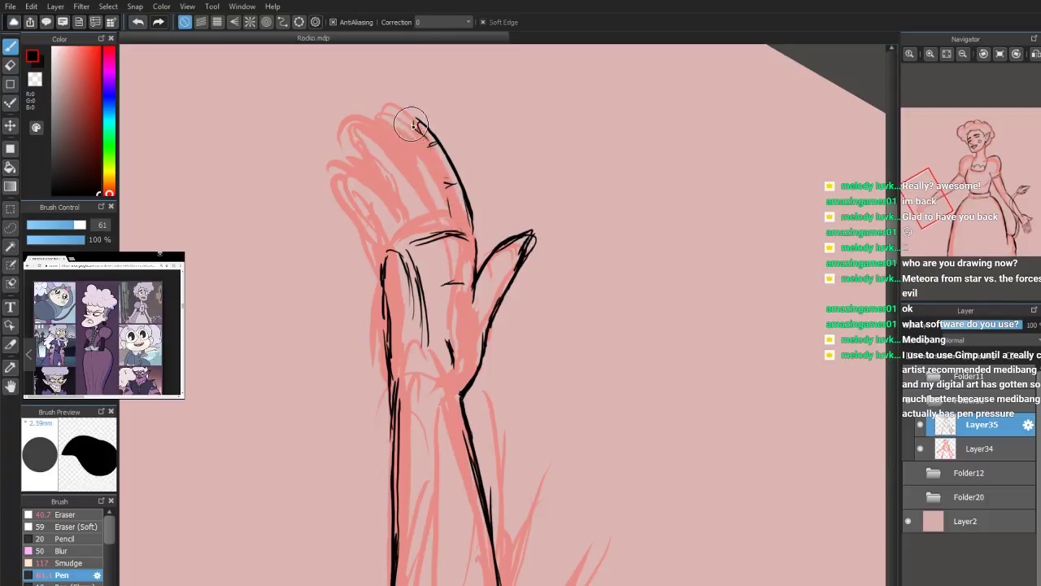
# Ink the hand's remaining finger segments as narrow ovals out to the fingertips
pyautogui.moveTo(405, 121)
pyautogui.mouseDown()
pyautogui.moveTo(433, 155)
pyautogui.moveTo(399, 118)
pyautogui.moveTo(396, 136)
pyautogui.moveTo(415, 151)
pyautogui.moveTo(392, 130)
pyautogui.moveTo(399, 122)
pyautogui.moveTo(428, 161)
pyautogui.moveTo(414, 165)
pyautogui.moveTo(428, 162)
pyautogui.moveTo(444, 225)
pyautogui.moveTo(437, 205)
pyautogui.moveTo(421, 244)
pyautogui.mouseUp()
pyautogui.moveTo(423, 203); pyautogui.dragTo(431, 252)
pyautogui.moveTo(391, 158)
pyautogui.mouseDown()
pyautogui.moveTo(402, 190)
pyautogui.moveTo(380, 169)
pyautogui.moveTo(385, 148)
pyautogui.moveTo(368, 131)
pyautogui.moveTo(376, 141)
pyautogui.moveTo(364, 143)
pyautogui.moveTo(395, 141)
pyautogui.moveTo(383, 115)
pyautogui.moveTo(426, 159)
pyautogui.moveTo(424, 173)
pyautogui.moveTo(411, 164)
pyautogui.moveTo(419, 191)
pyautogui.mouseUp()
pyautogui.moveTo(394, 244); pyautogui.dragTo(376, 210)
pyautogui.moveTo(346, 165)
pyautogui.mouseDown()
pyautogui.moveTo(363, 180)
pyautogui.moveTo(358, 170)
pyautogui.mouseUp()
# Erase the small triangular marks on both upper arms and ink small spikes along the forearms' lower edges
pyautogui.click(982, 54)
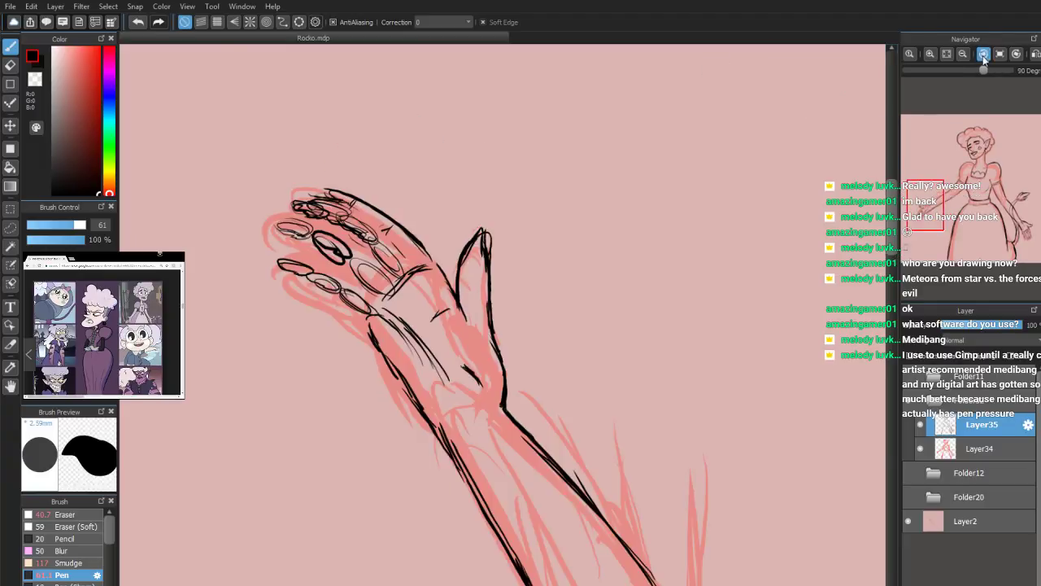
pyautogui.click(983, 54)
pyautogui.click(982, 55)
pyautogui.moveTo(987, 164); pyautogui.dragTo(970, 197)
pyautogui.scroll(-2, 970, 196)
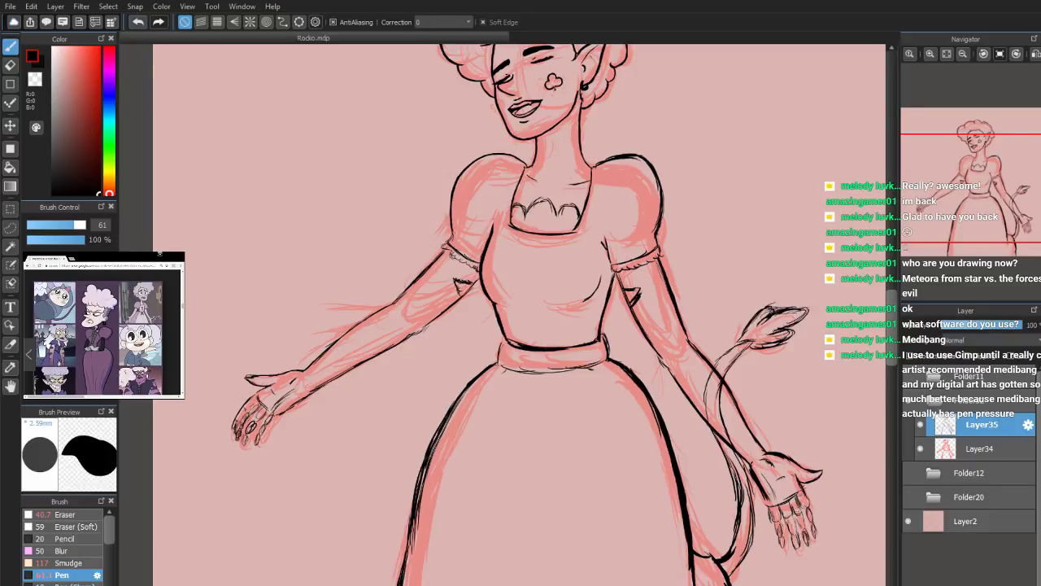
pyautogui.click(10, 65)
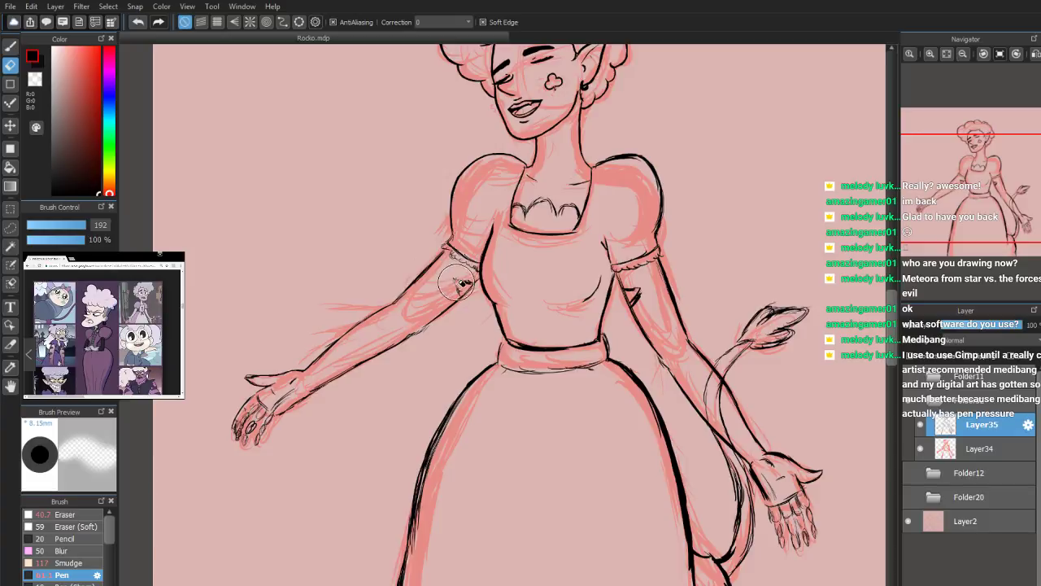
pyautogui.moveTo(634, 279); pyautogui.dragTo(629, 289)
pyautogui.press('b')
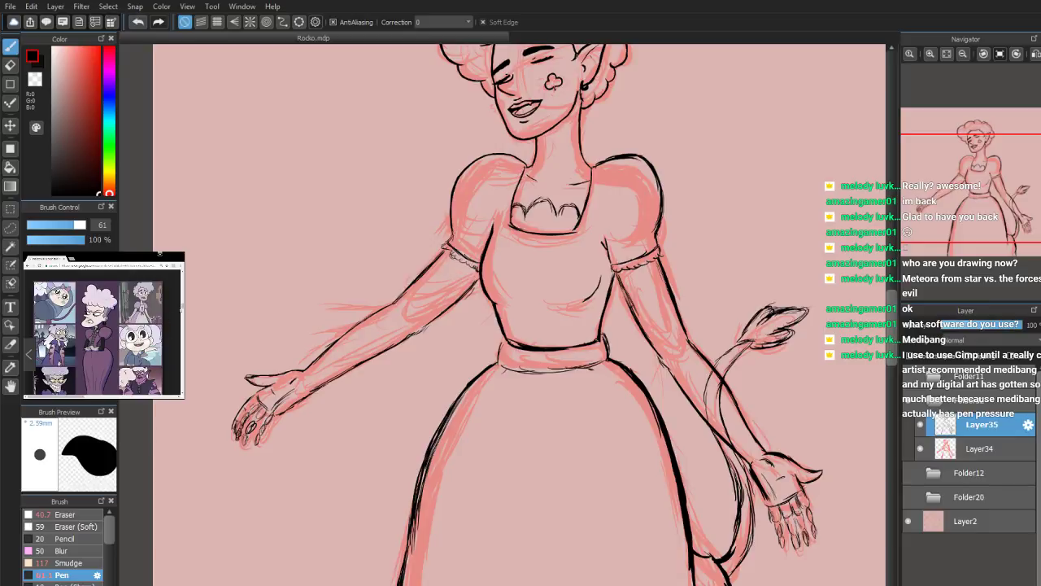
pyautogui.moveTo(571, 343); pyautogui.dragTo(556, 268)
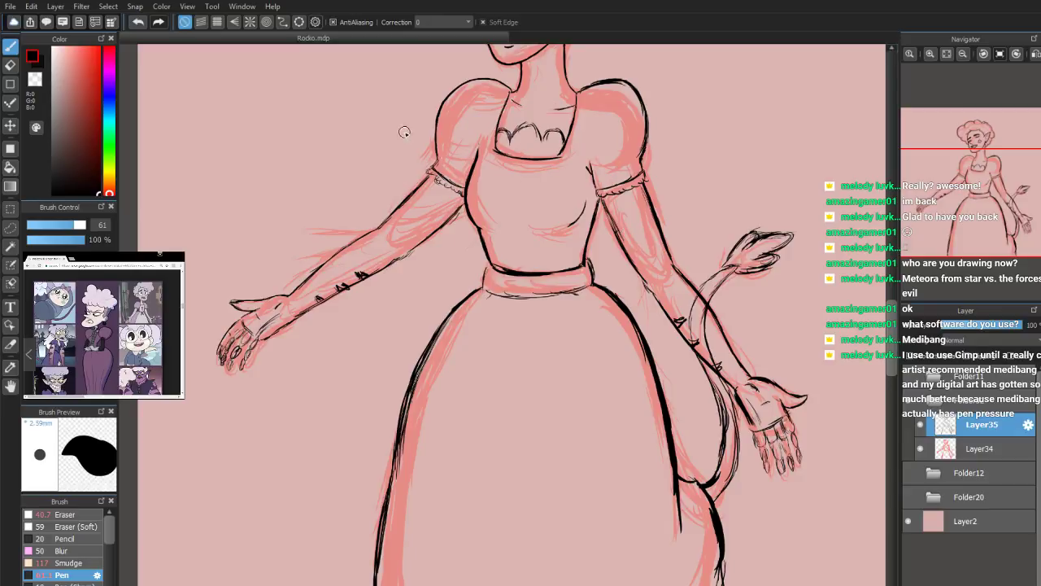
# Lasso the inked outline on the skirt's left side and rotate and shift it inward to narrow the skirt
pyautogui.scroll(-3, 1011, 169)
pyautogui.moveTo(981, 203); pyautogui.dragTo(980, 192)
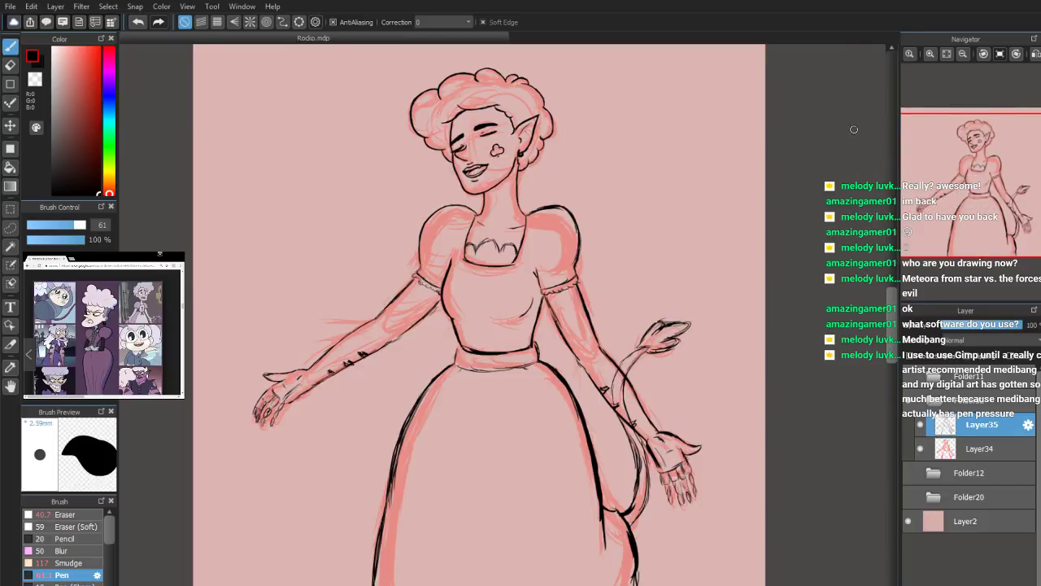
pyautogui.moveTo(956, 198); pyautogui.dragTo(993, 224)
pyautogui.scroll(1, 966, 198)
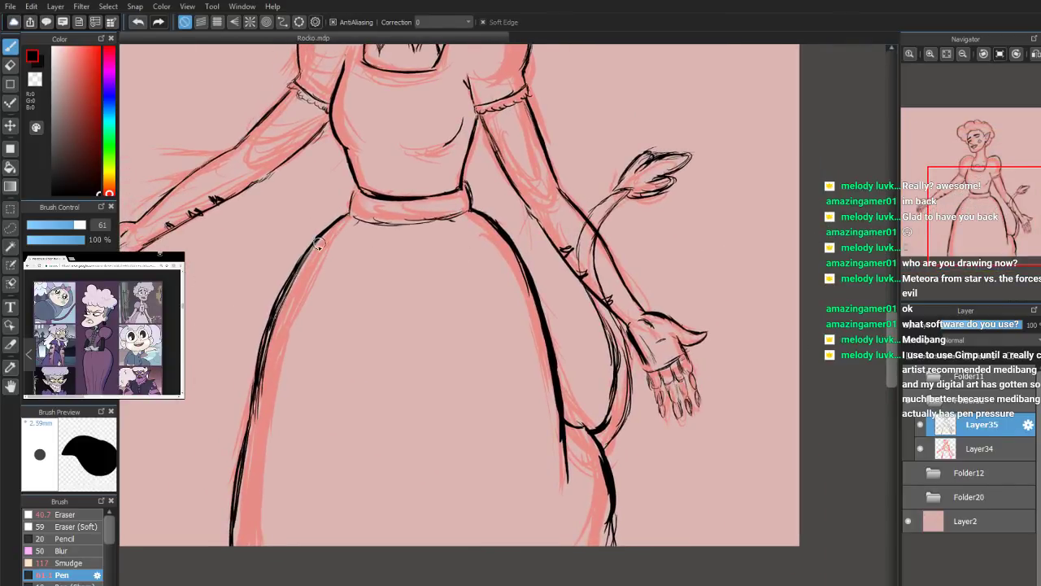
pyautogui.click(11, 229)
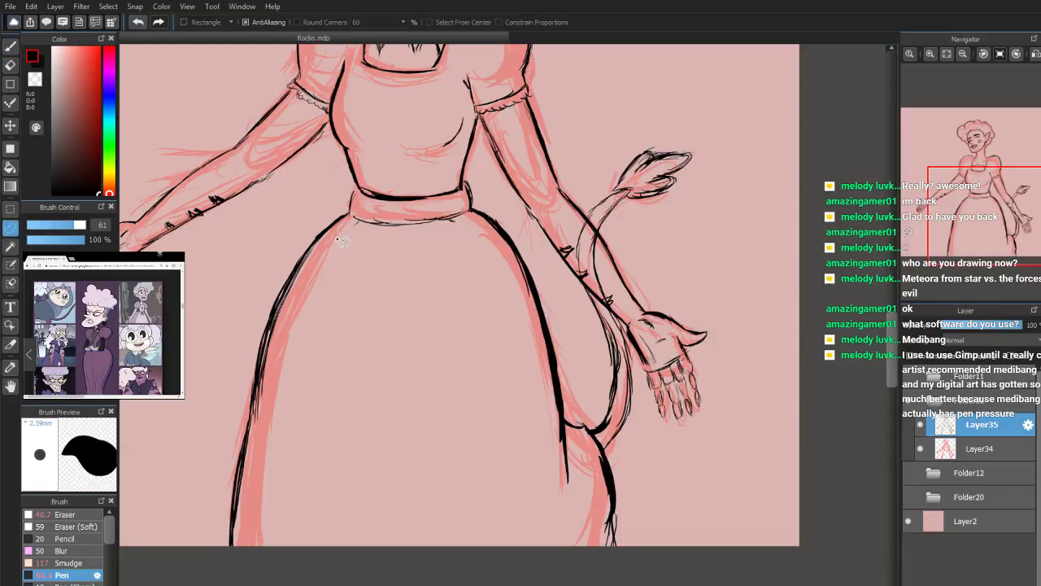
pyautogui.moveTo(322, 218)
pyautogui.mouseDown()
pyautogui.moveTo(245, 328)
pyautogui.moveTo(215, 498)
pyautogui.moveTo(341, 522)
pyautogui.moveTo(361, 271)
pyautogui.mouseUp()
pyautogui.moveTo(351, 221); pyautogui.dragTo(348, 215)
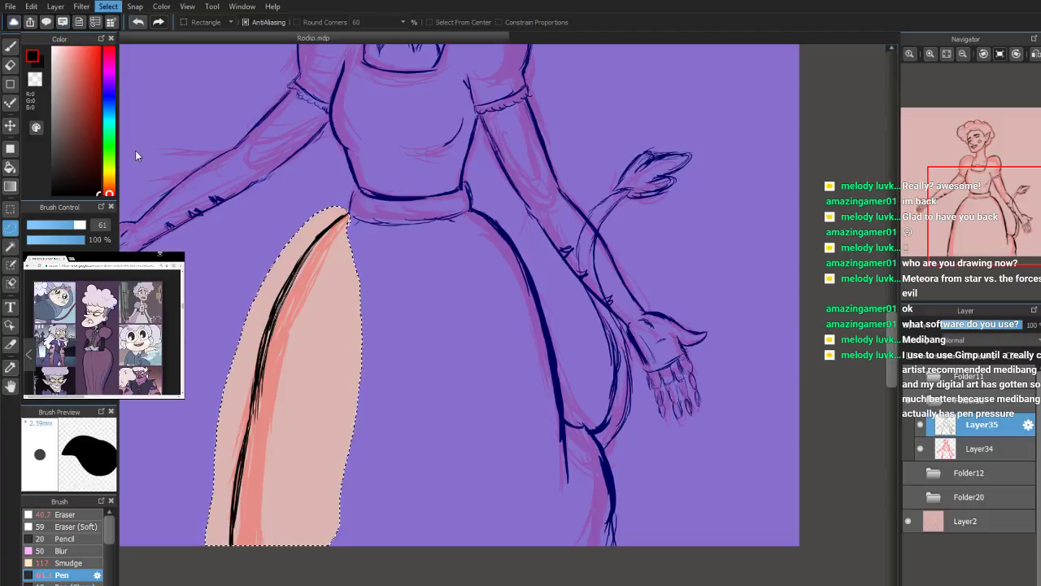
pyautogui.hotkey('ctrl', 't')
pyautogui.moveTo(298, 319); pyautogui.dragTo(300, 318)
pyautogui.moveTo(383, 167); pyautogui.dragTo(375, 171)
pyautogui.moveTo(340, 235); pyautogui.dragTo(344, 237)
pyautogui.moveTo(379, 171); pyautogui.dragTo(375, 169)
pyautogui.moveTo(330, 264); pyautogui.dragTo(331, 279)
pyautogui.moveTo(423, 168); pyautogui.dragTo(413, 165)
pyautogui.moveTo(360, 258); pyautogui.dragTo(366, 261)
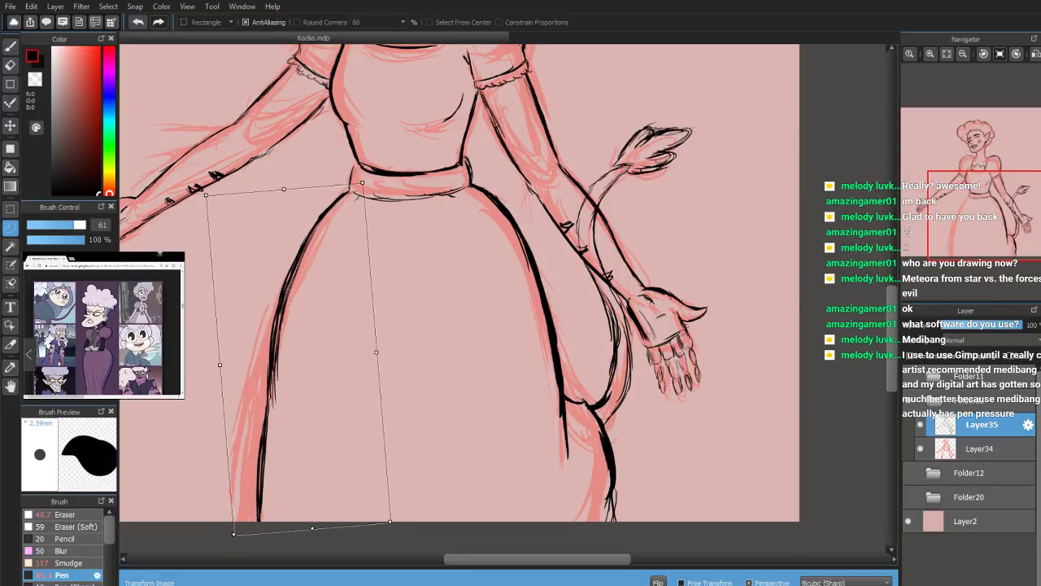
pyautogui.press('Return')
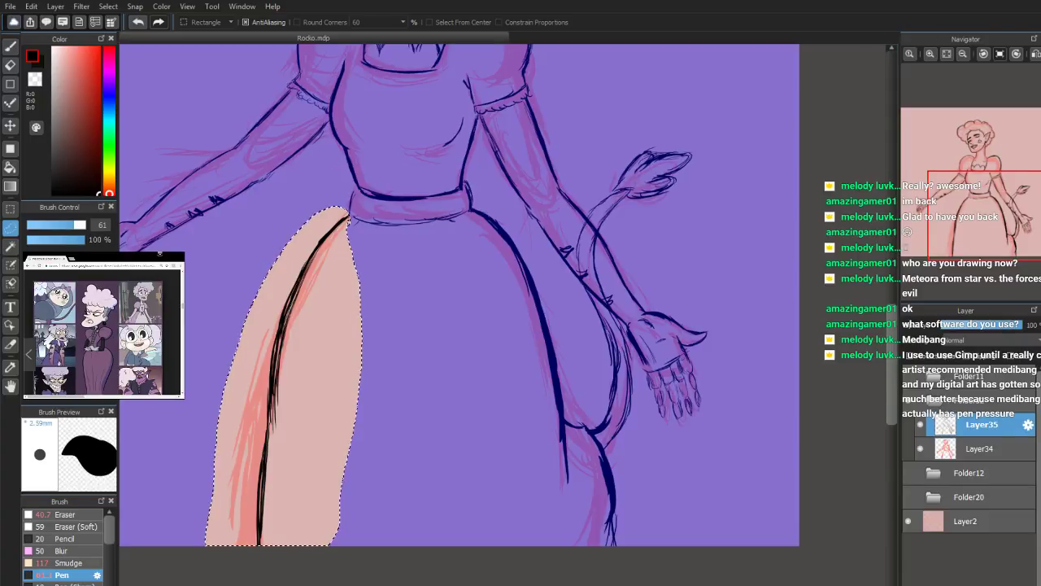
pyautogui.hotkey('ctrl', 'd')
pyautogui.click(12, 45)
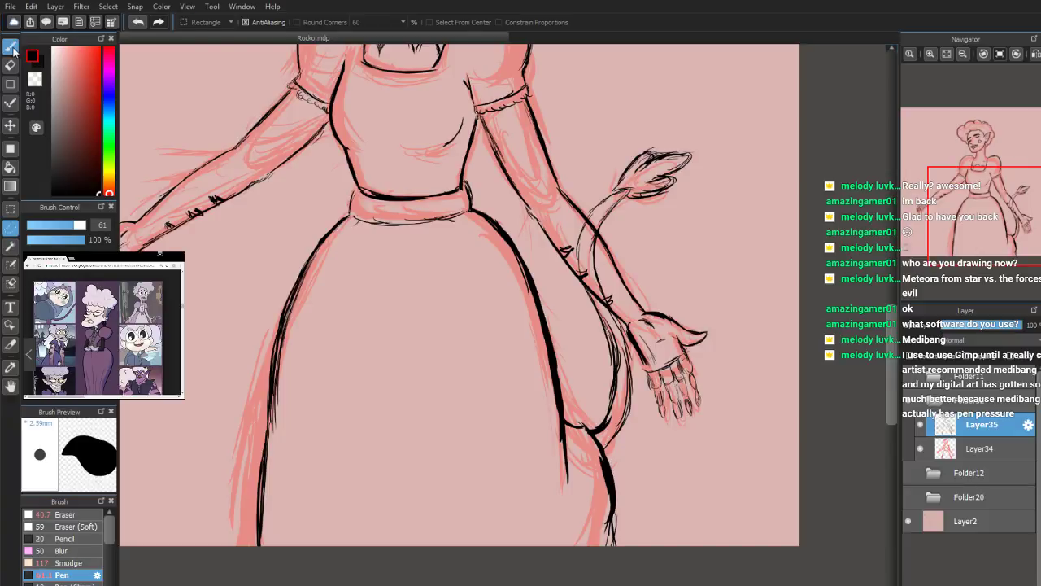
# Toggle the visibility of Layer34 and Layer35 to compare the inked lines with the red sketch
pyautogui.scroll(-5, 982, 171)
pyautogui.scroll(1, 987, 187)
pyautogui.moveTo(991, 204); pyautogui.dragTo(987, 190)
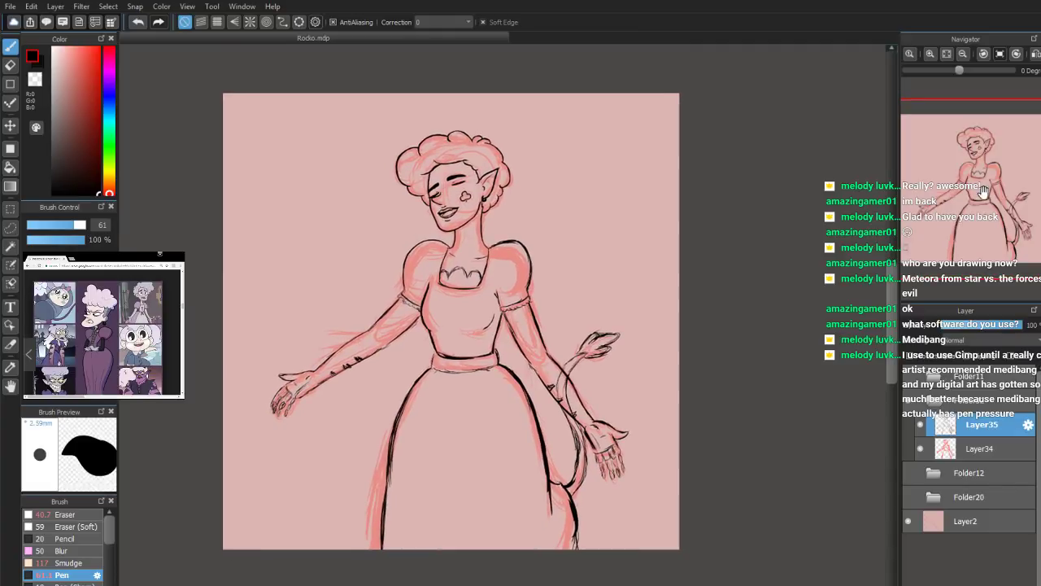
pyautogui.click(921, 449)
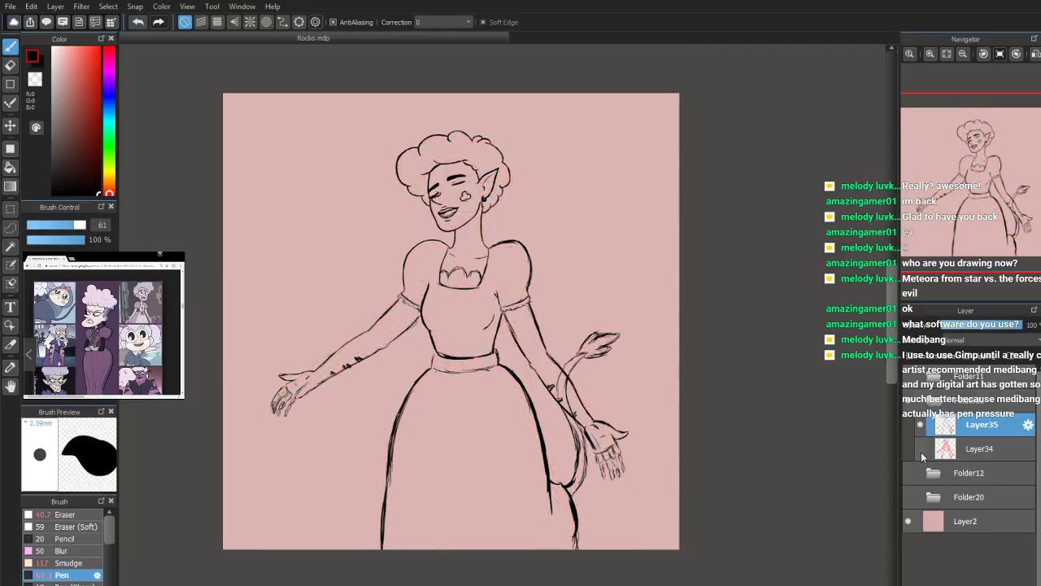
pyautogui.click(921, 449)
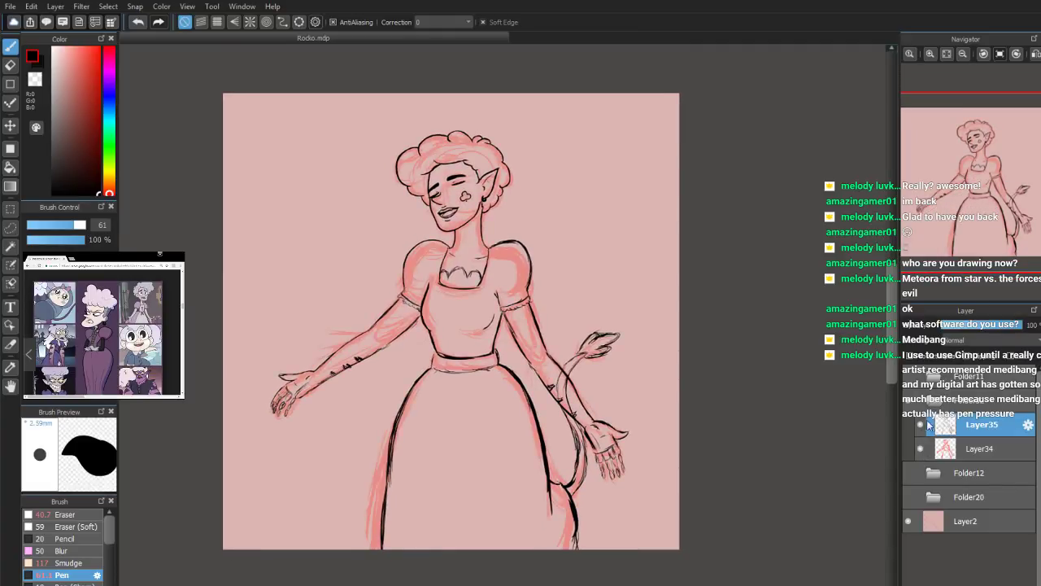
pyautogui.click(921, 425)
pyautogui.click(920, 449)
pyautogui.click(920, 425)
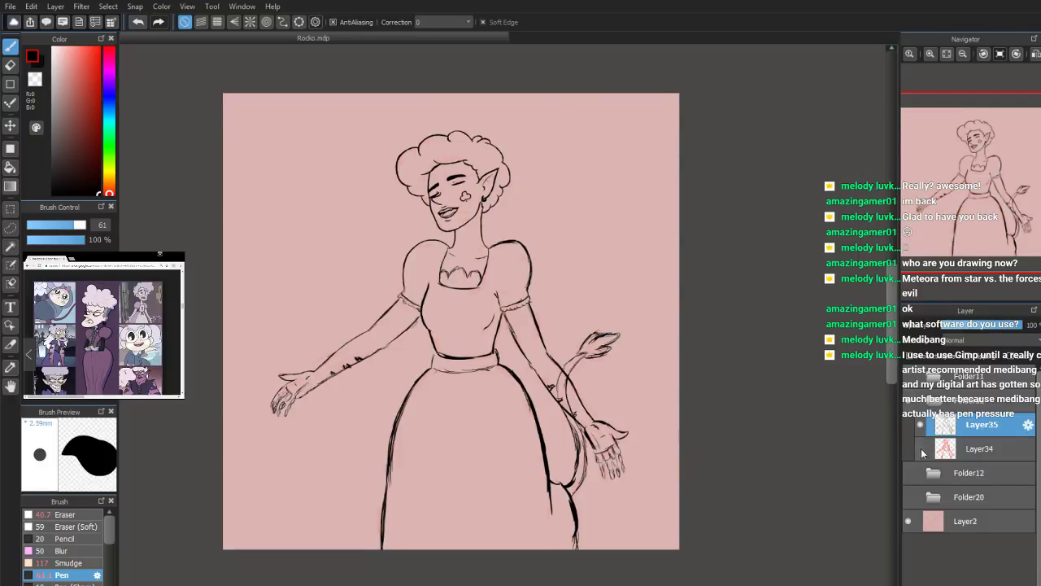
pyautogui.click(921, 449)
# Examine the inked face up close over the sketch, and check it against the whole upper body
pyautogui.scroll(6, 982, 176)
pyautogui.moveTo(982, 175); pyautogui.dragTo(968, 144)
pyautogui.scroll(3, 971, 148)
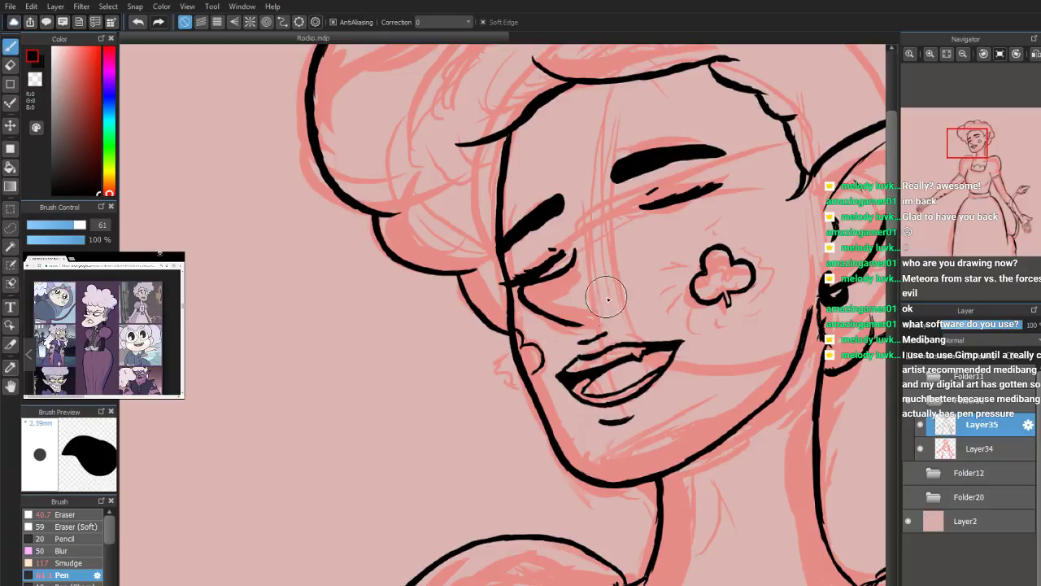
pyautogui.moveTo(981, 159)
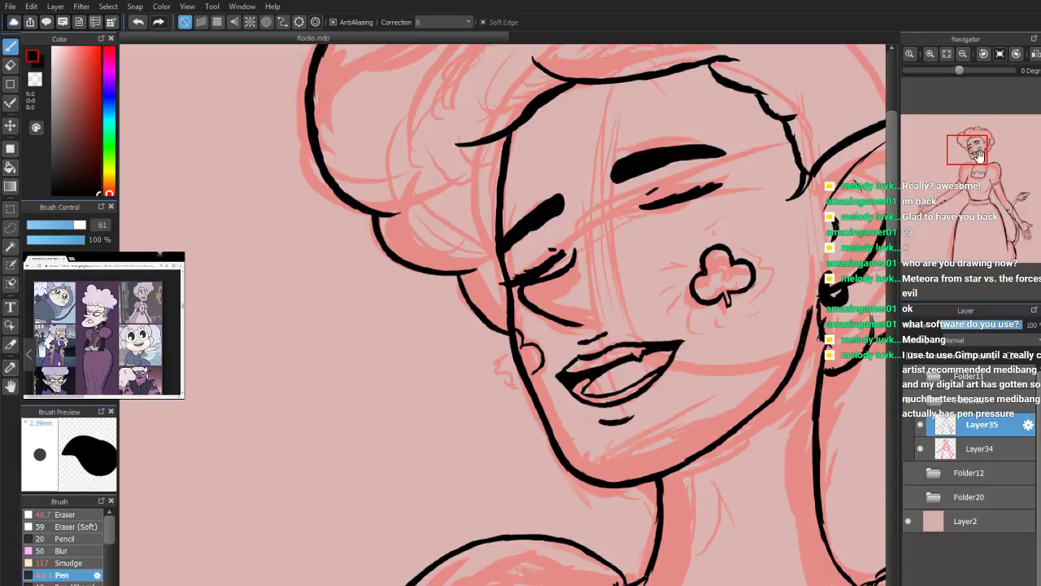
pyautogui.scroll(-5, 980, 159)
pyautogui.moveTo(979, 168); pyautogui.dragTo(977, 164)
pyautogui.scroll(-3, 978, 163)
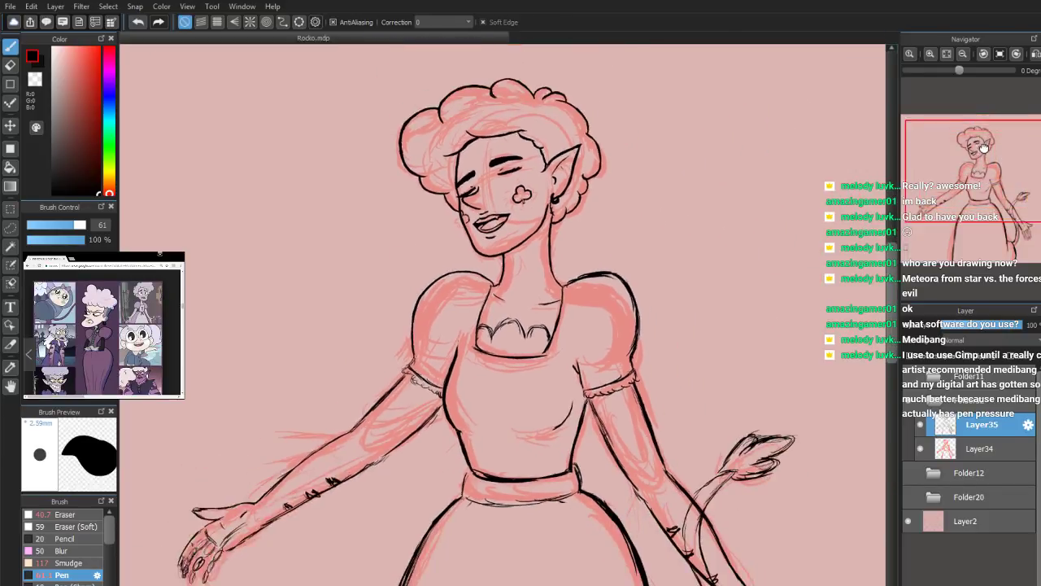
# Hide Layer34 and Layer35, add a new layer above them and set the pen size to 141
pyautogui.click(921, 450)
pyautogui.scroll(-4, 982, 195)
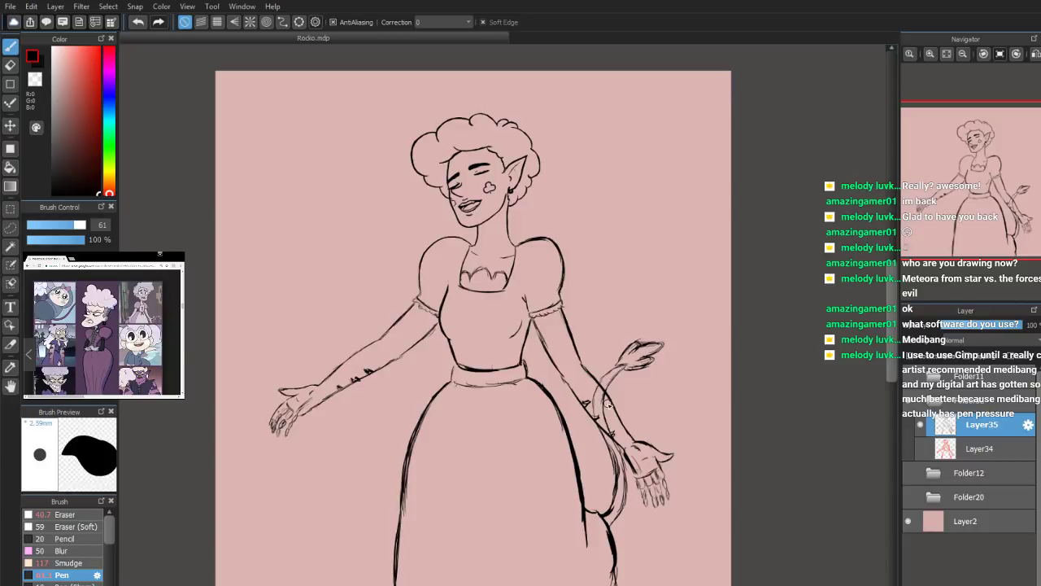
pyautogui.click(921, 426)
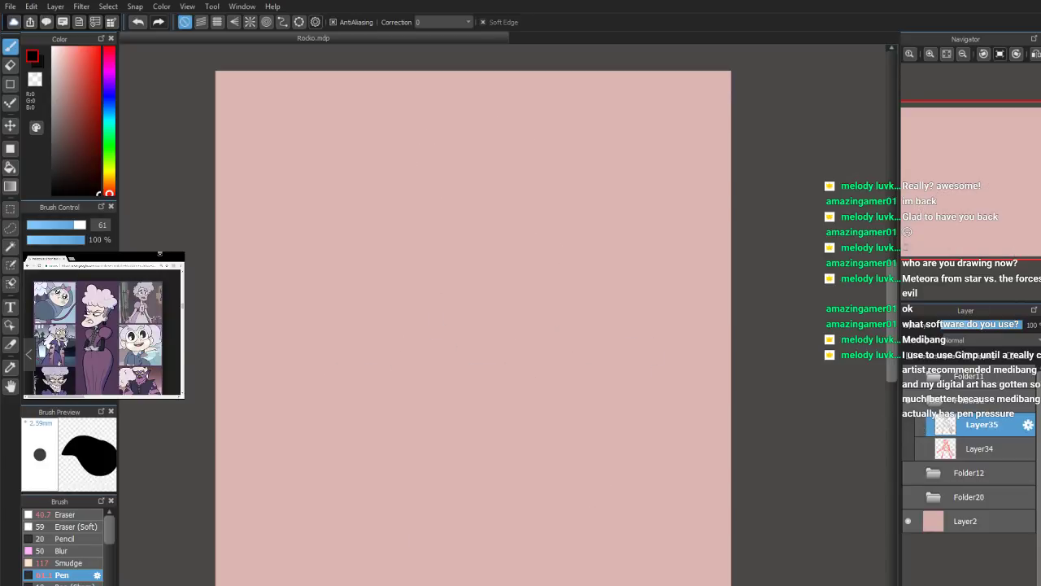
pyautogui.hotkey('ctrl', 'shift', 'n')
pyautogui.moveTo(76, 225); pyautogui.dragTo(85, 226)
# Handwrite "Alrighty, Going to bed now Goodnight Kittens Bye Bye" in black across five lines on the new layer
pyautogui.moveTo(278, 169)
pyautogui.mouseDown()
pyautogui.moveTo(301, 155)
pyautogui.moveTo(292, 150)
pyautogui.moveTo(366, 131)
pyautogui.moveTo(381, 139)
pyautogui.moveTo(395, 126)
pyautogui.moveTo(477, 143)
pyautogui.moveTo(509, 132)
pyautogui.moveTo(528, 145)
pyautogui.moveTo(543, 129)
pyautogui.moveTo(554, 137)
pyautogui.moveTo(597, 114)
pyautogui.mouseUp()
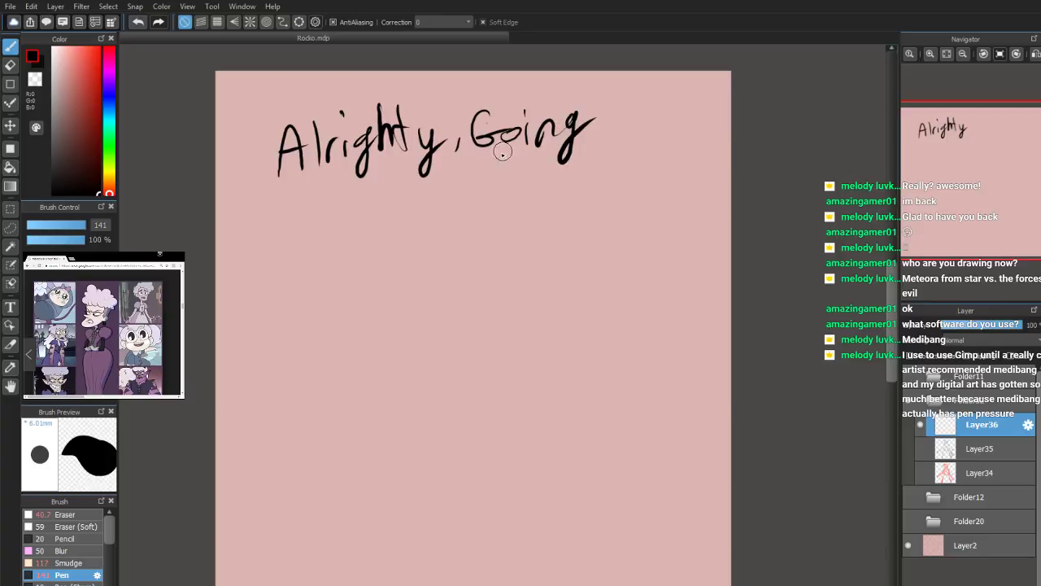
pyautogui.moveTo(296, 200); pyautogui.dragTo(305, 234)
pyautogui.moveTo(319, 213)
pyautogui.mouseDown()
pyautogui.moveTo(333, 227)
pyautogui.moveTo(458, 190)
pyautogui.moveTo(460, 221)
pyautogui.moveTo(534, 205)
pyautogui.moveTo(536, 192)
pyautogui.mouseUp()
pyautogui.moveTo(331, 289)
pyautogui.mouseDown()
pyautogui.moveTo(300, 300)
pyautogui.moveTo(430, 310)
pyautogui.moveTo(449, 291)
pyautogui.moveTo(462, 297)
pyautogui.moveTo(465, 341)
pyautogui.moveTo(489, 252)
pyautogui.moveTo(501, 294)
pyautogui.moveTo(557, 270)
pyautogui.mouseUp()
pyautogui.moveTo(362, 352)
pyautogui.mouseDown()
pyautogui.moveTo(379, 382)
pyautogui.moveTo(406, 391)
pyautogui.moveTo(419, 376)
pyautogui.moveTo(486, 377)
pyautogui.moveTo(544, 358)
pyautogui.moveTo(522, 376)
pyautogui.mouseUp()
pyautogui.moveTo(314, 431)
pyautogui.mouseDown()
pyautogui.moveTo(322, 460)
pyautogui.moveTo(340, 434)
pyautogui.moveTo(327, 454)
pyautogui.moveTo(367, 458)
pyautogui.moveTo(376, 489)
pyautogui.moveTo(427, 441)
pyautogui.moveTo(454, 432)
pyautogui.moveTo(475, 455)
pyautogui.moveTo(514, 428)
pyautogui.moveTo(516, 461)
pyautogui.moveTo(569, 427)
pyautogui.mouseUp()
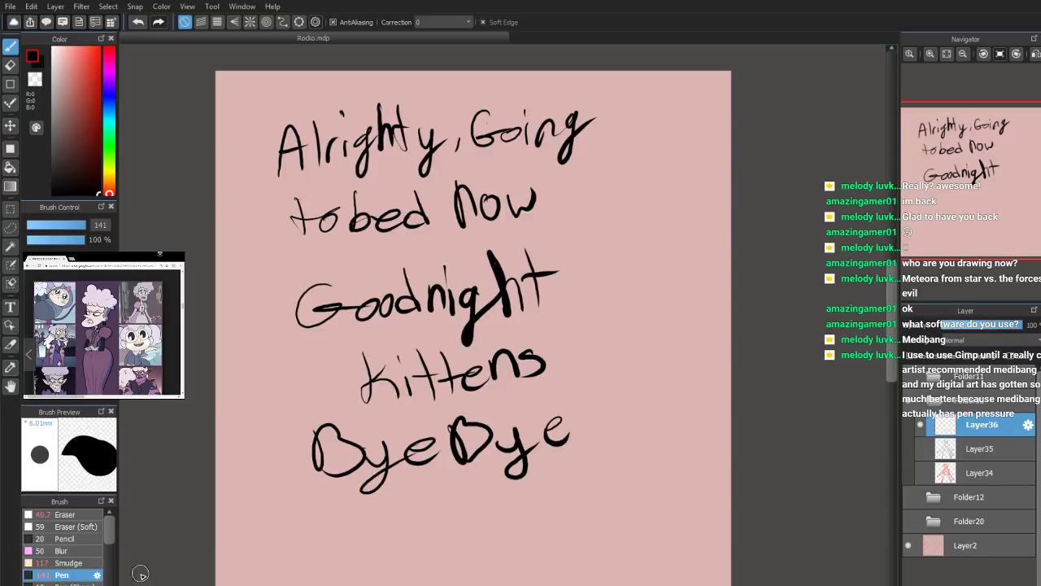